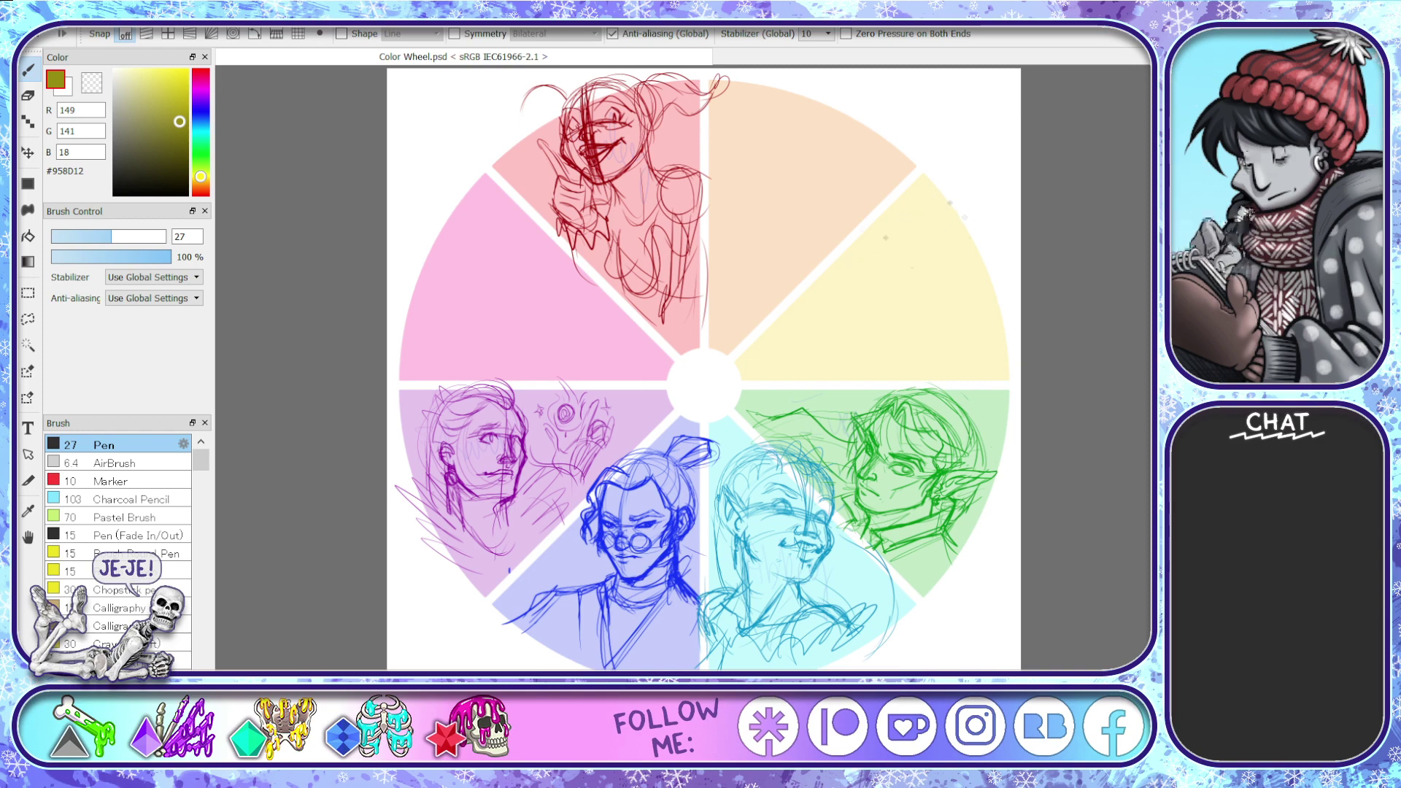
mouse_move(932, 319)
mouse_down()
mouse_move(883, 221)
mouse_move(957, 205)
mouse_move(920, 249)
mouse_move(923, 179)
mouse_up()
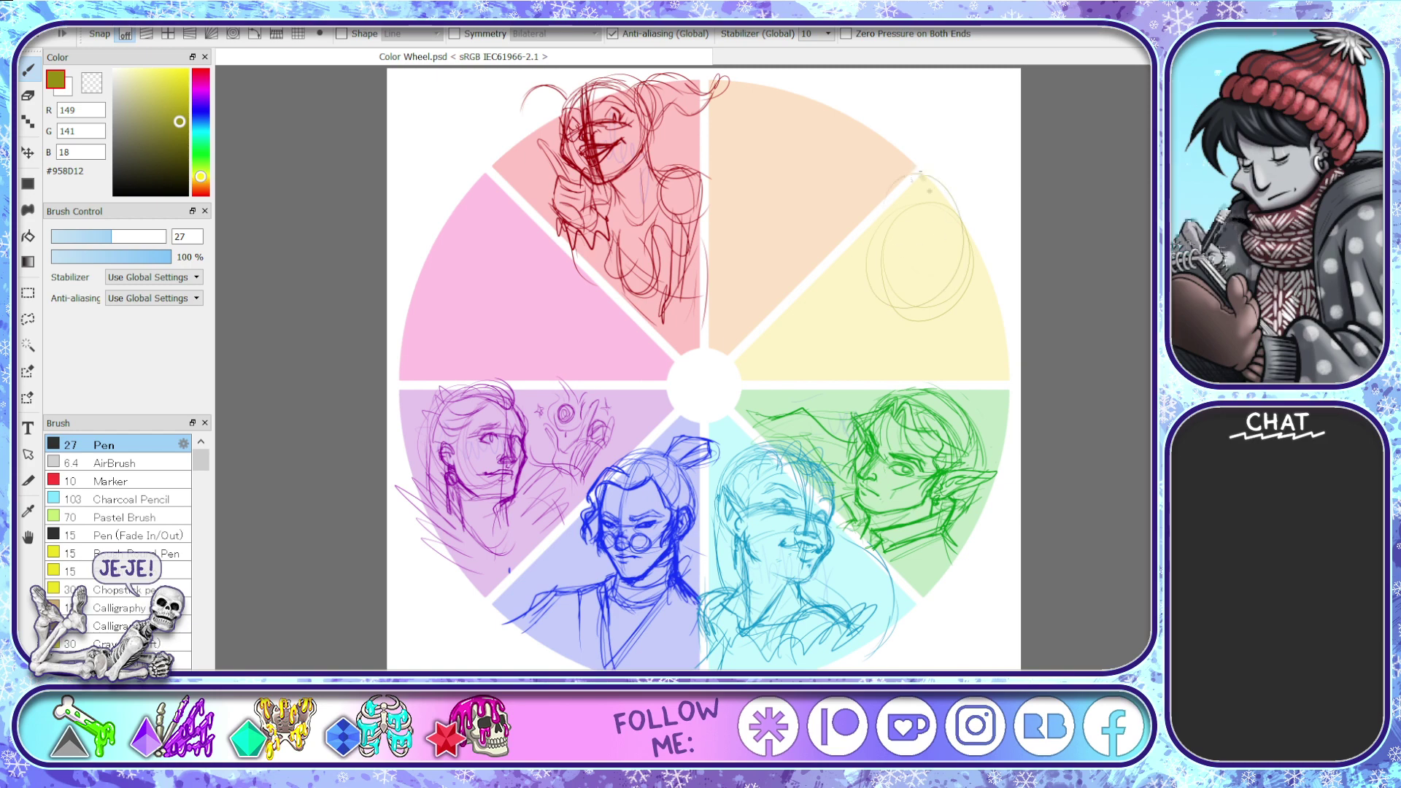
mouse_move(935, 242)
mouse_down()
mouse_move(928, 169)
mouse_move(984, 236)
mouse_move(941, 271)
mouse_move(901, 242)
mouse_move(945, 162)
mouse_move(970, 201)
mouse_move(974, 239)
mouse_move(955, 191)
mouse_move(975, 280)
mouse_up()
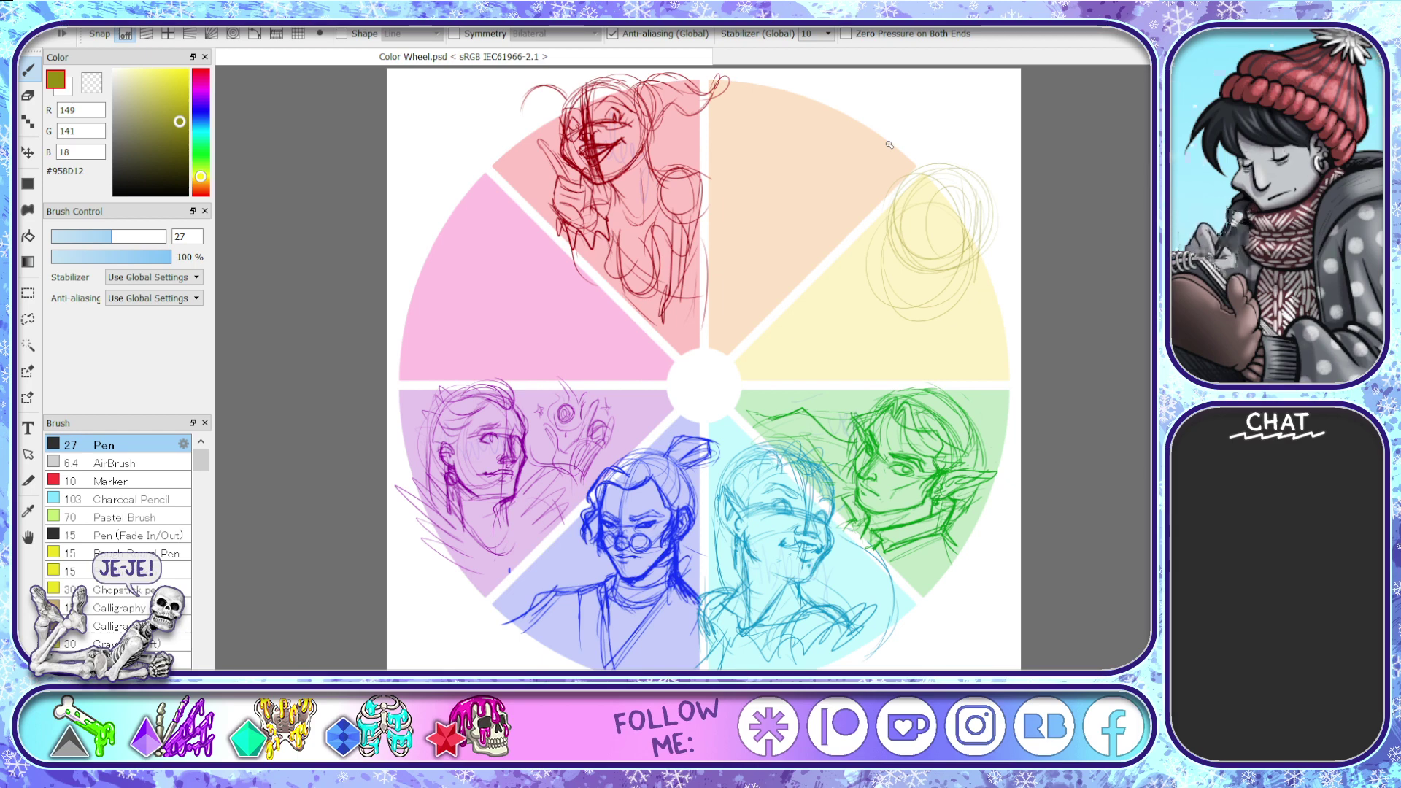
key(e)
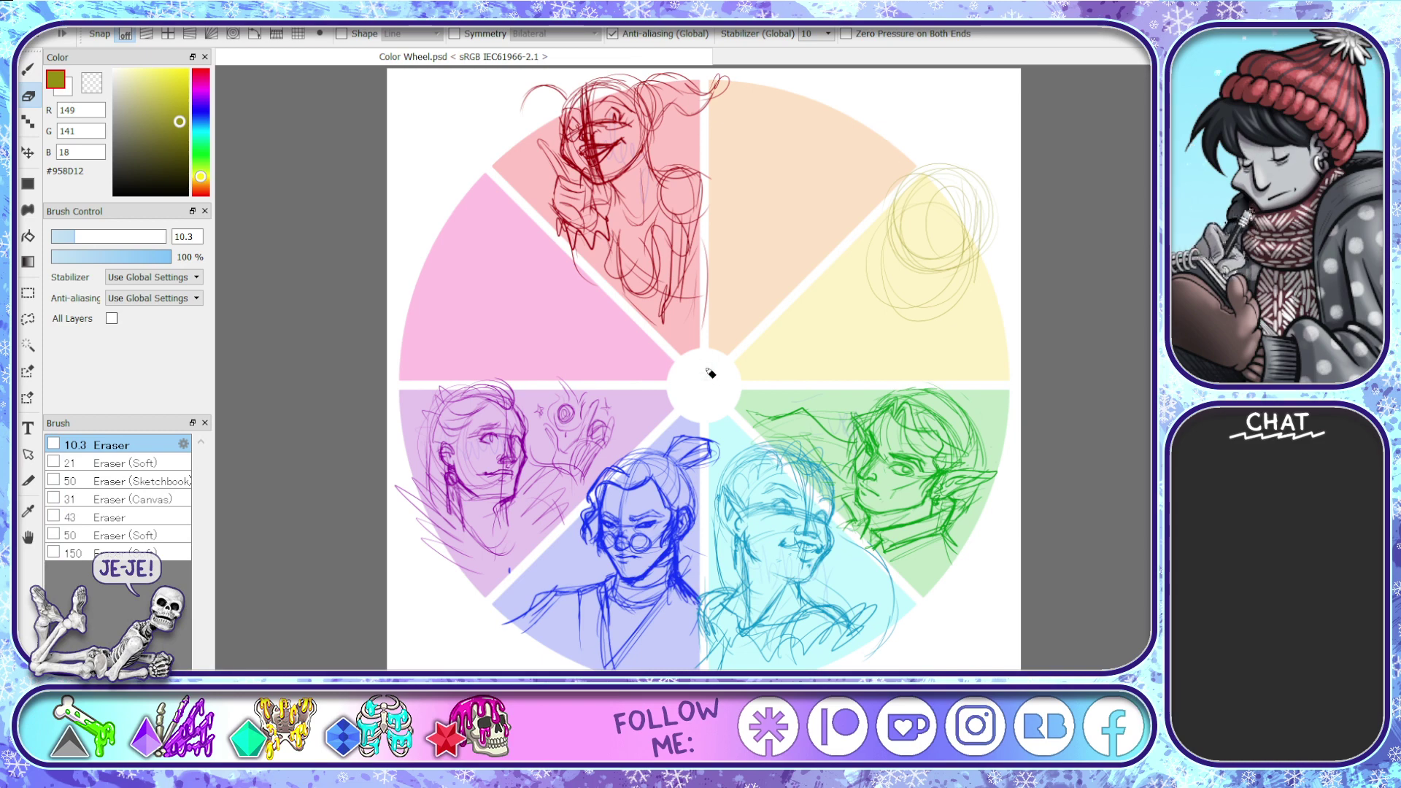
key(ctrl+z)
key(ctrl+z)
key(ctrl+z)
key(ctrl+z)
key(ctrl+z)
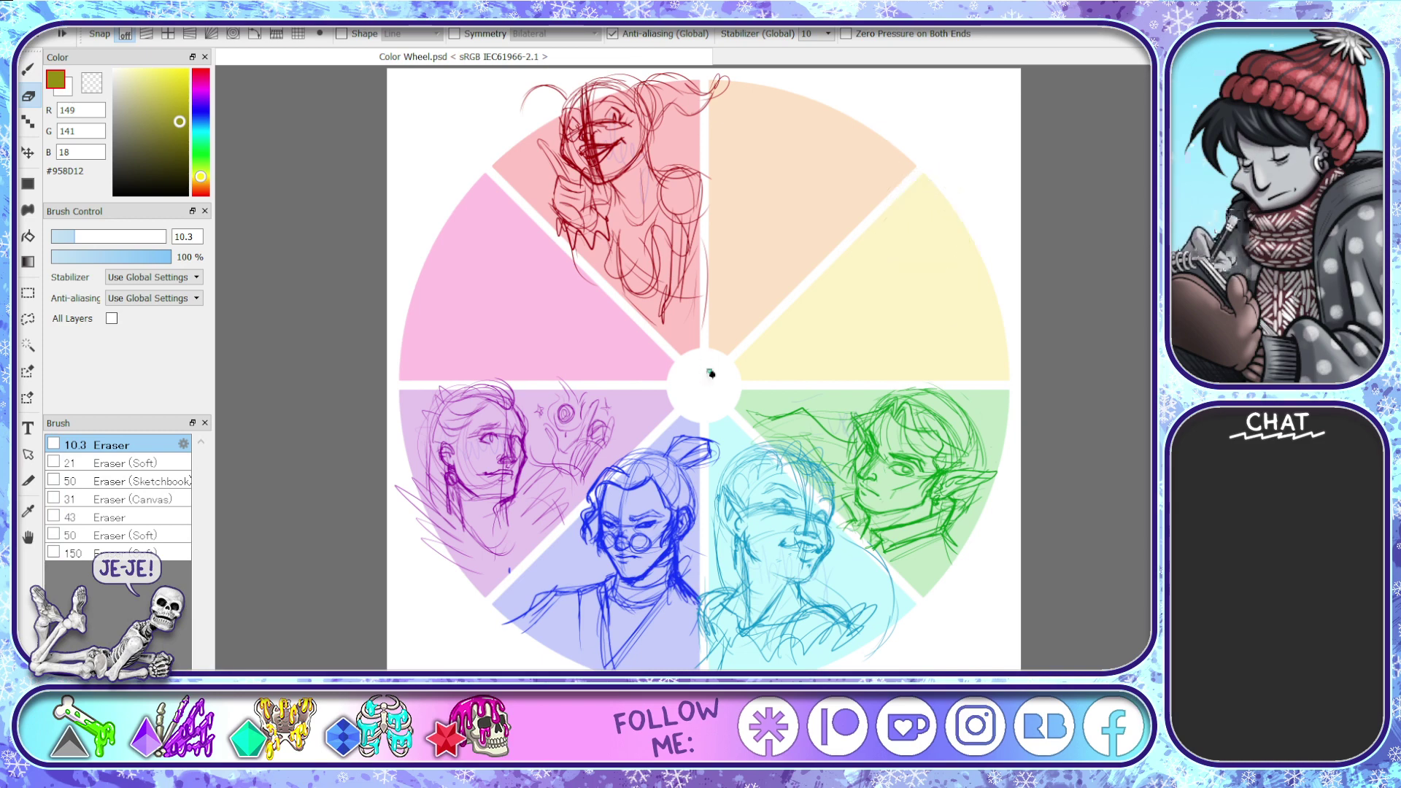
key(b)
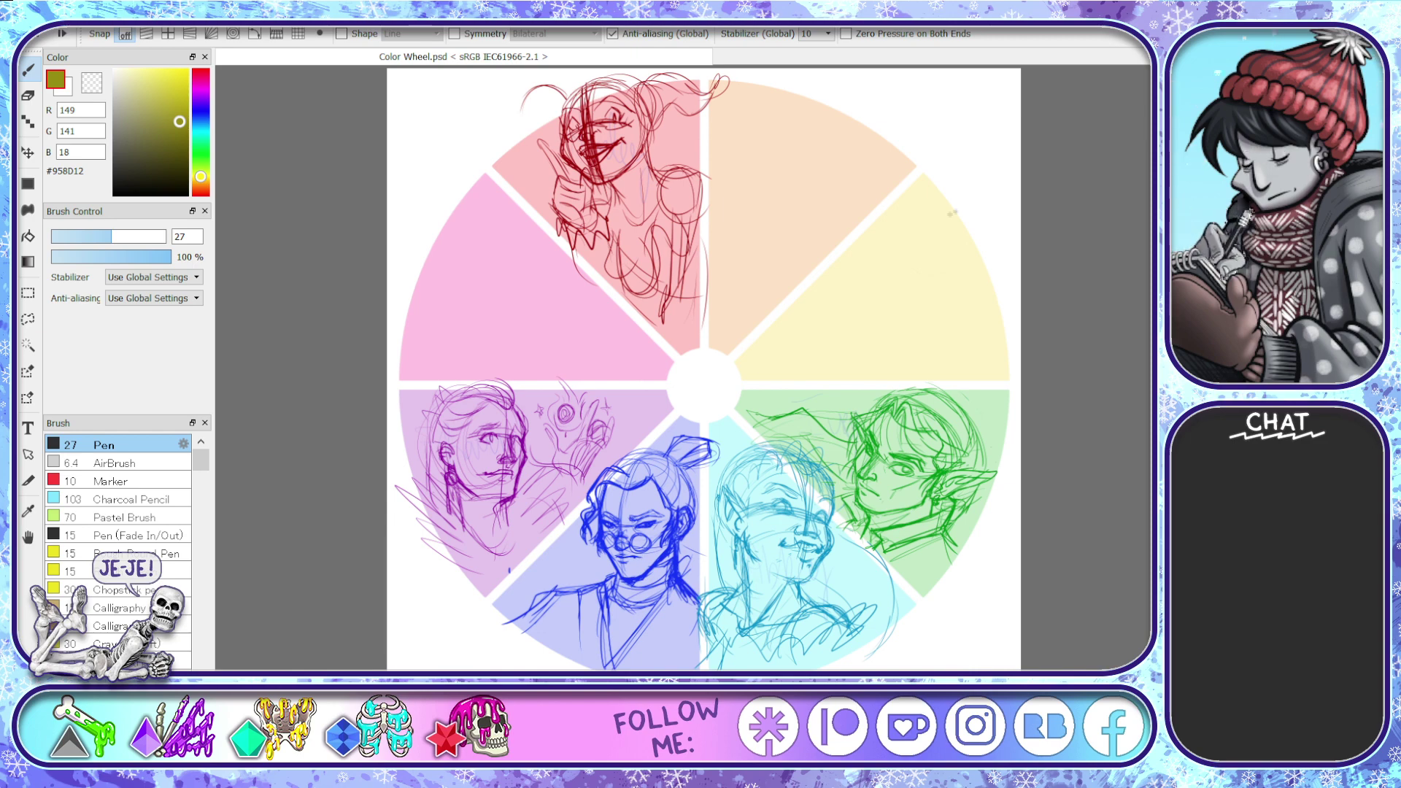
mouse_move(949, 184)
mouse_down()
mouse_move(973, 292)
mouse_move(947, 187)
mouse_up()
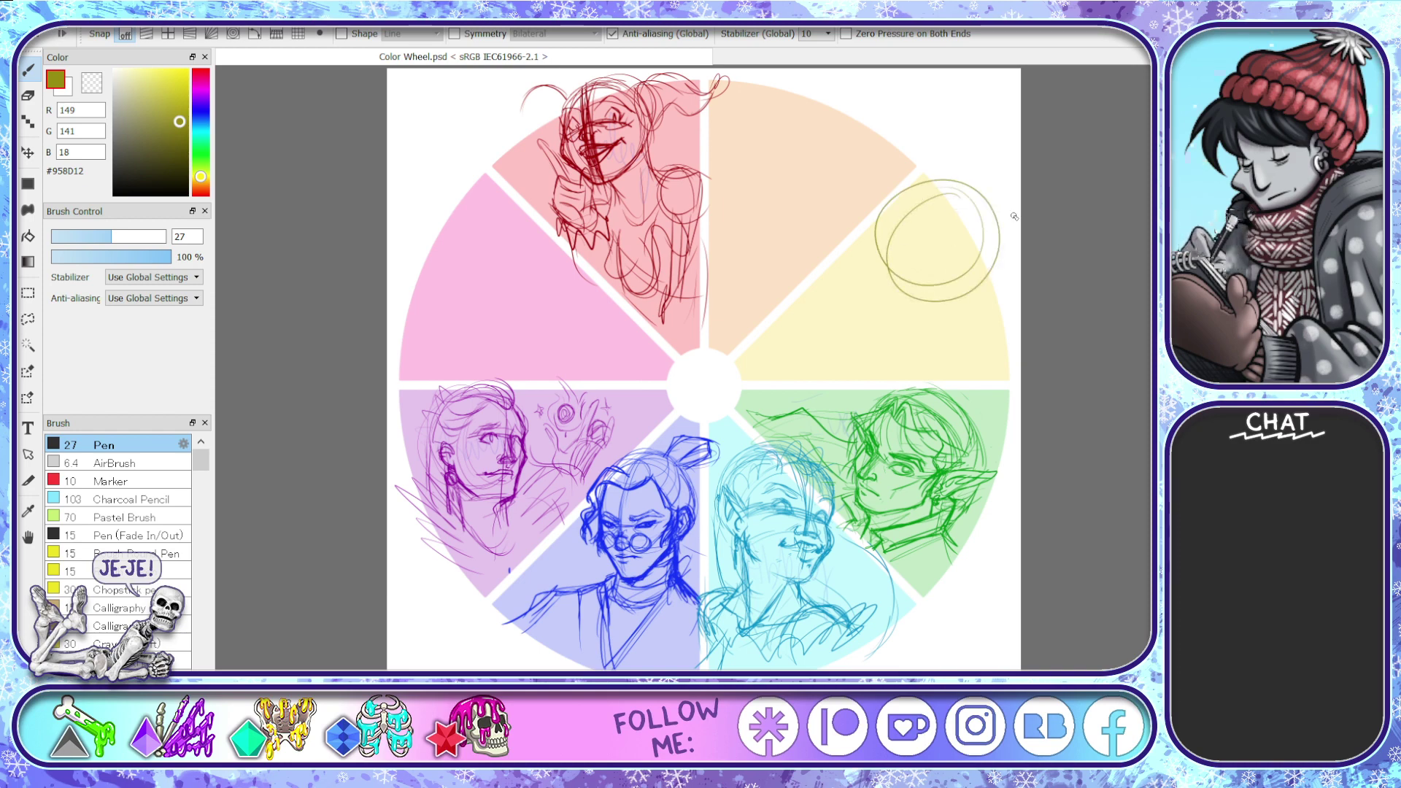
key(e)
key(Delete)
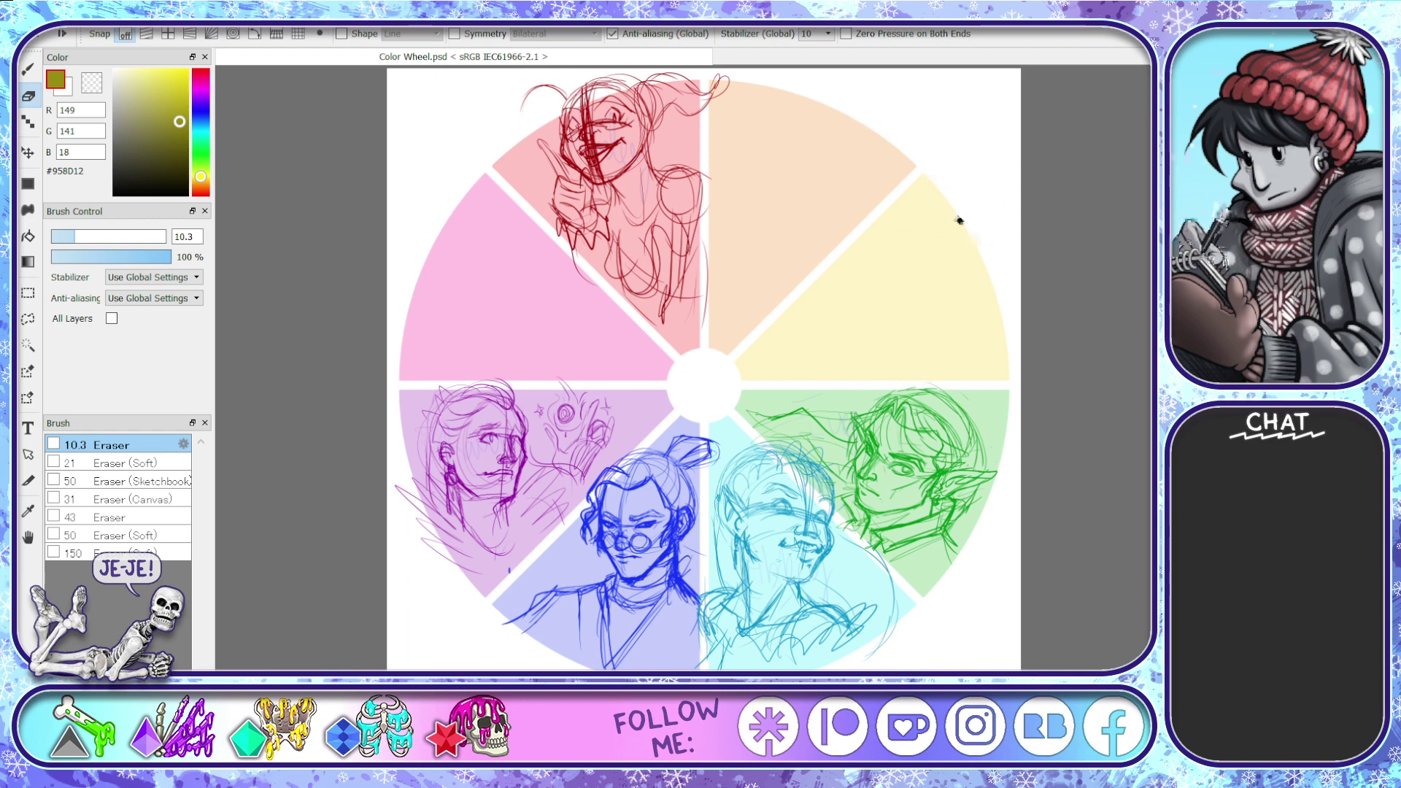
click(29, 70)
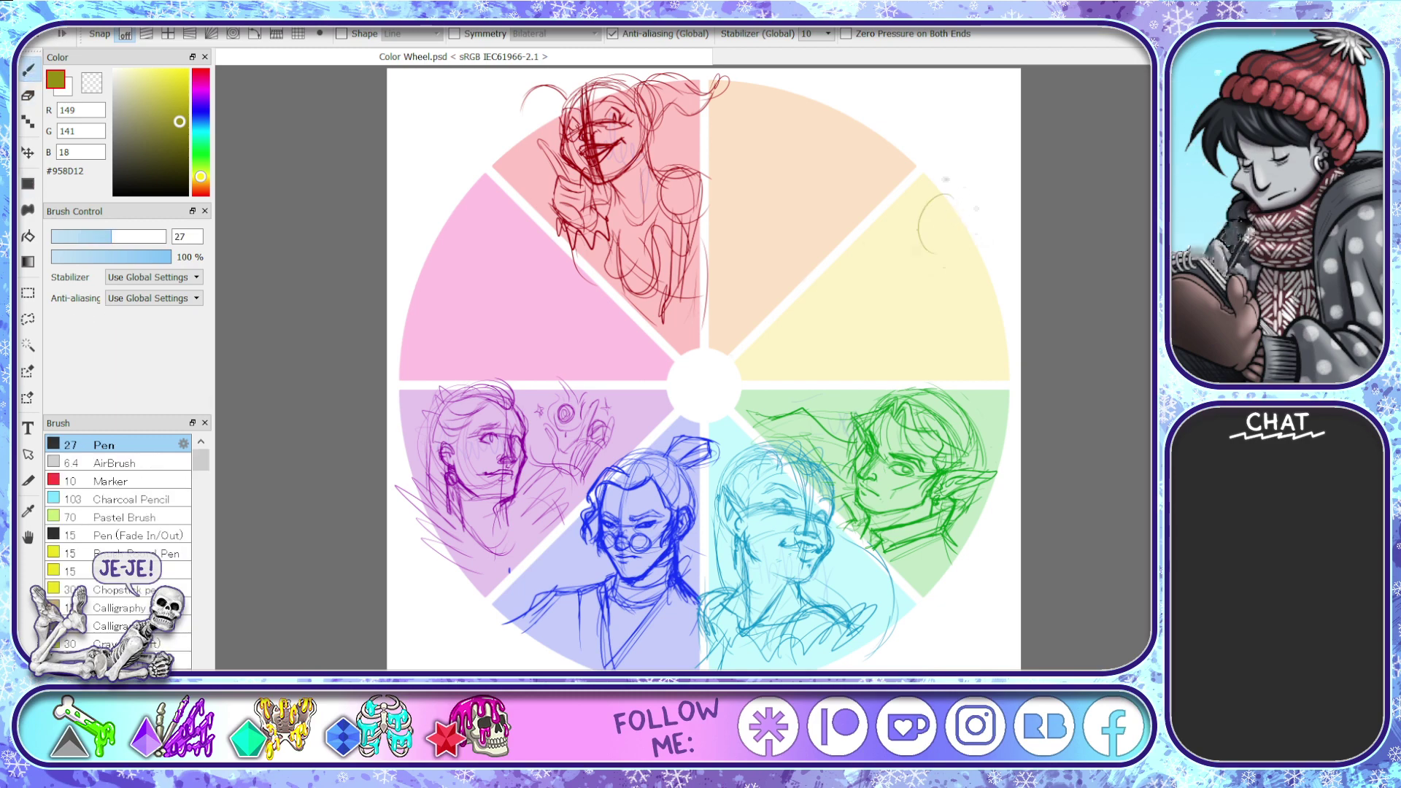
mouse_move(942, 179)
mouse_down()
mouse_move(903, 232)
mouse_move(978, 278)
mouse_up()
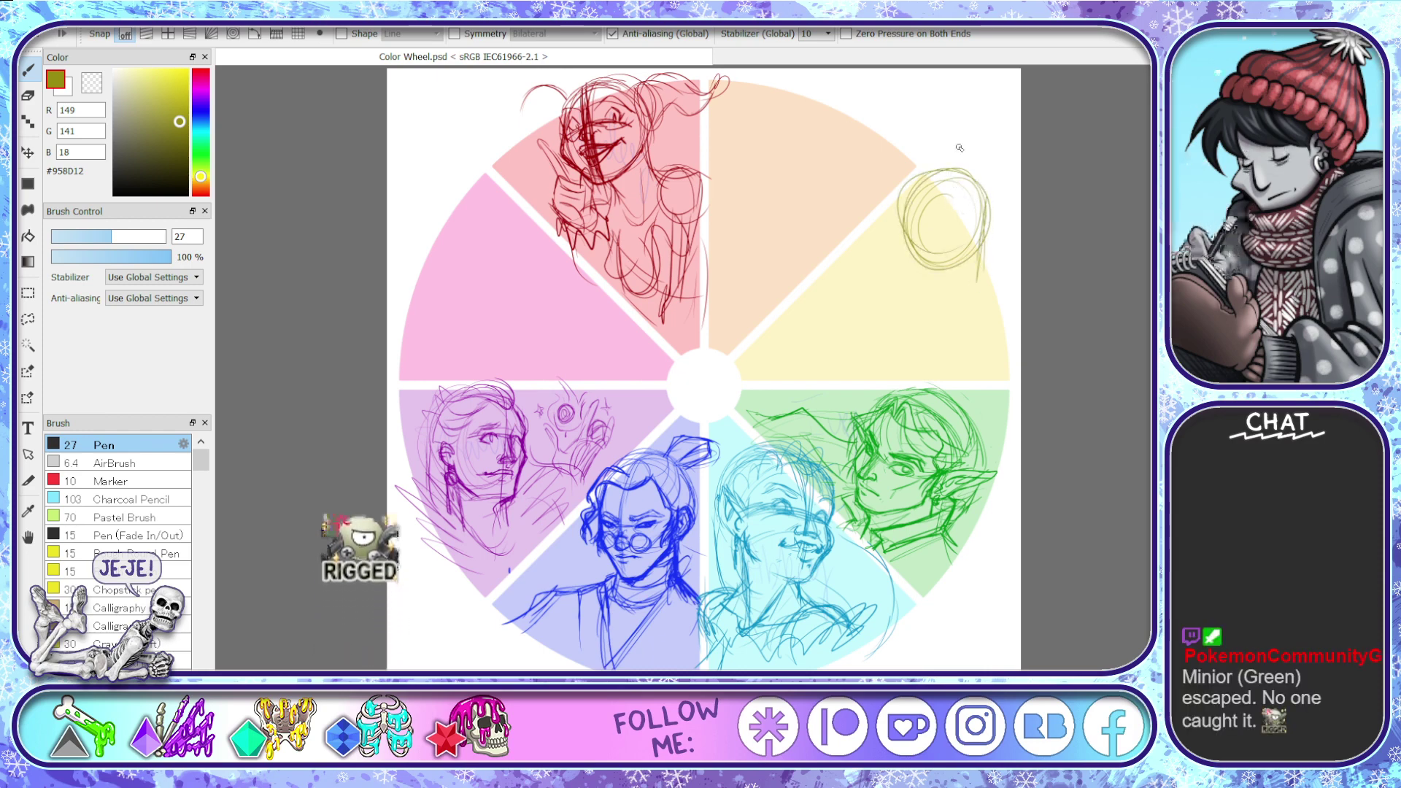
key(ctrl+z)
key(ctrl+z)
key(ctrl+z)
key(ctrl+z)
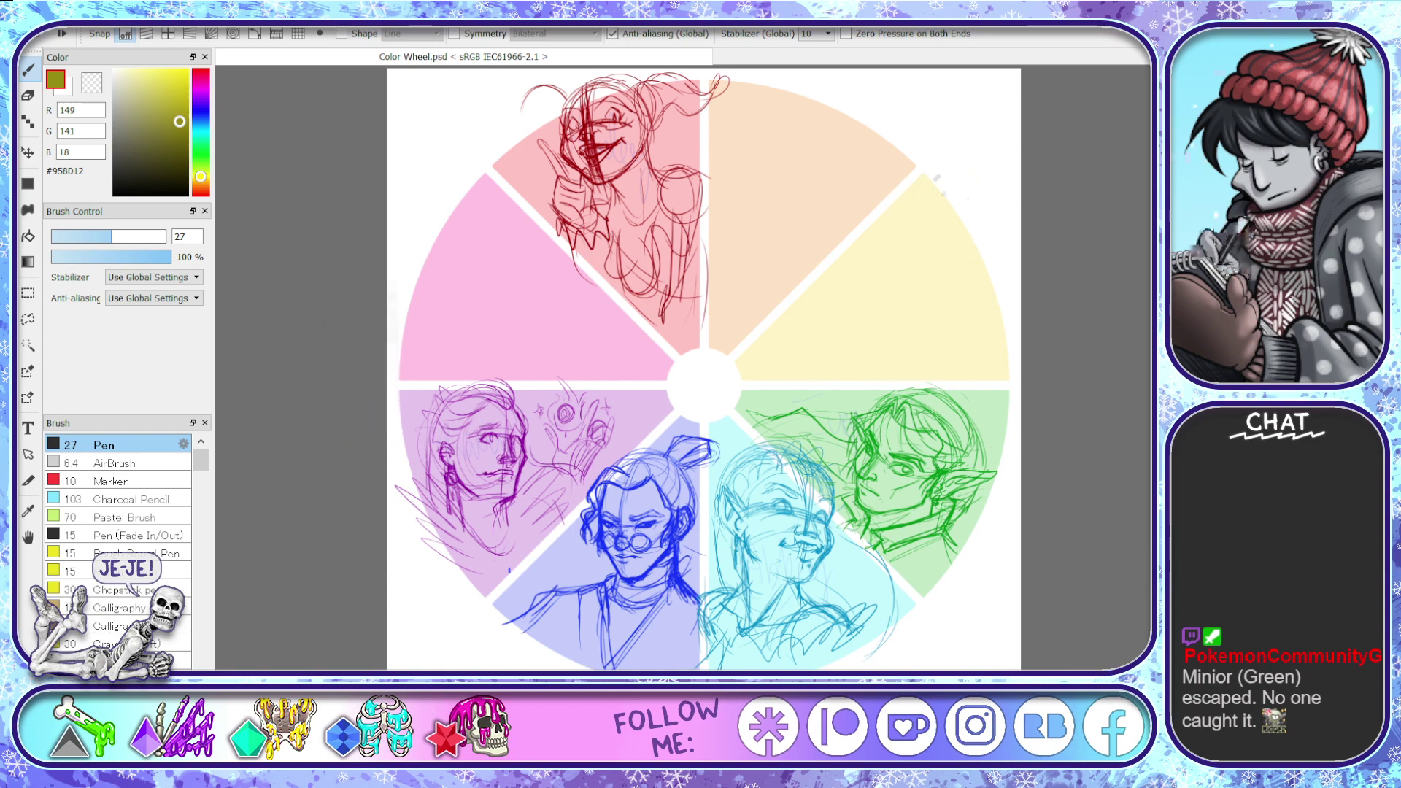
- Sketch a head with a curved crown, face guidelines and jaw in dark yellow at the outer edge of the yellow wedge
mouse_move(952, 169)
mouse_down()
mouse_move(971, 183)
mouse_move(926, 196)
mouse_move(897, 244)
mouse_move(909, 273)
mouse_up()
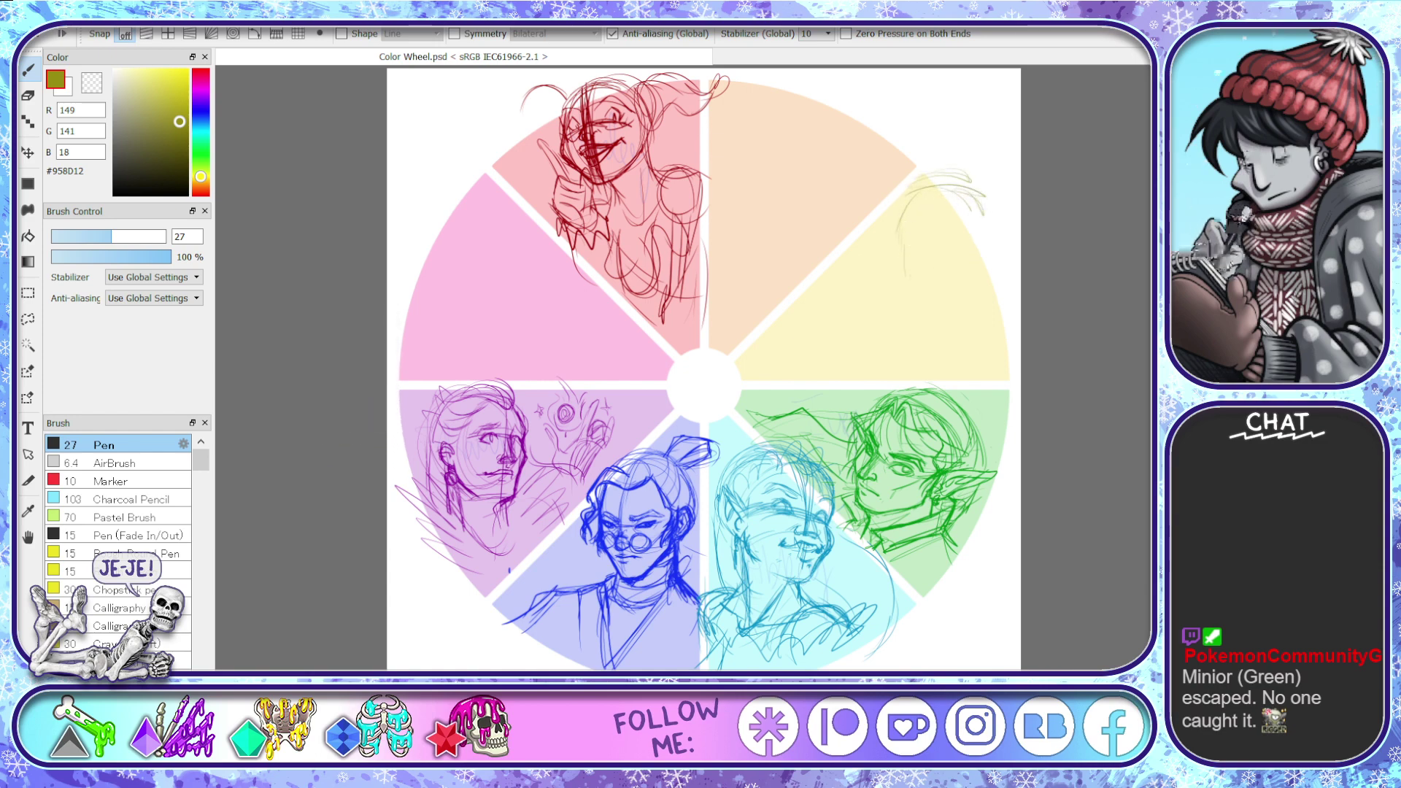
mouse_move(986, 215)
mouse_down()
mouse_move(974, 287)
mouse_move(955, 308)
mouse_move(909, 291)
mouse_up()
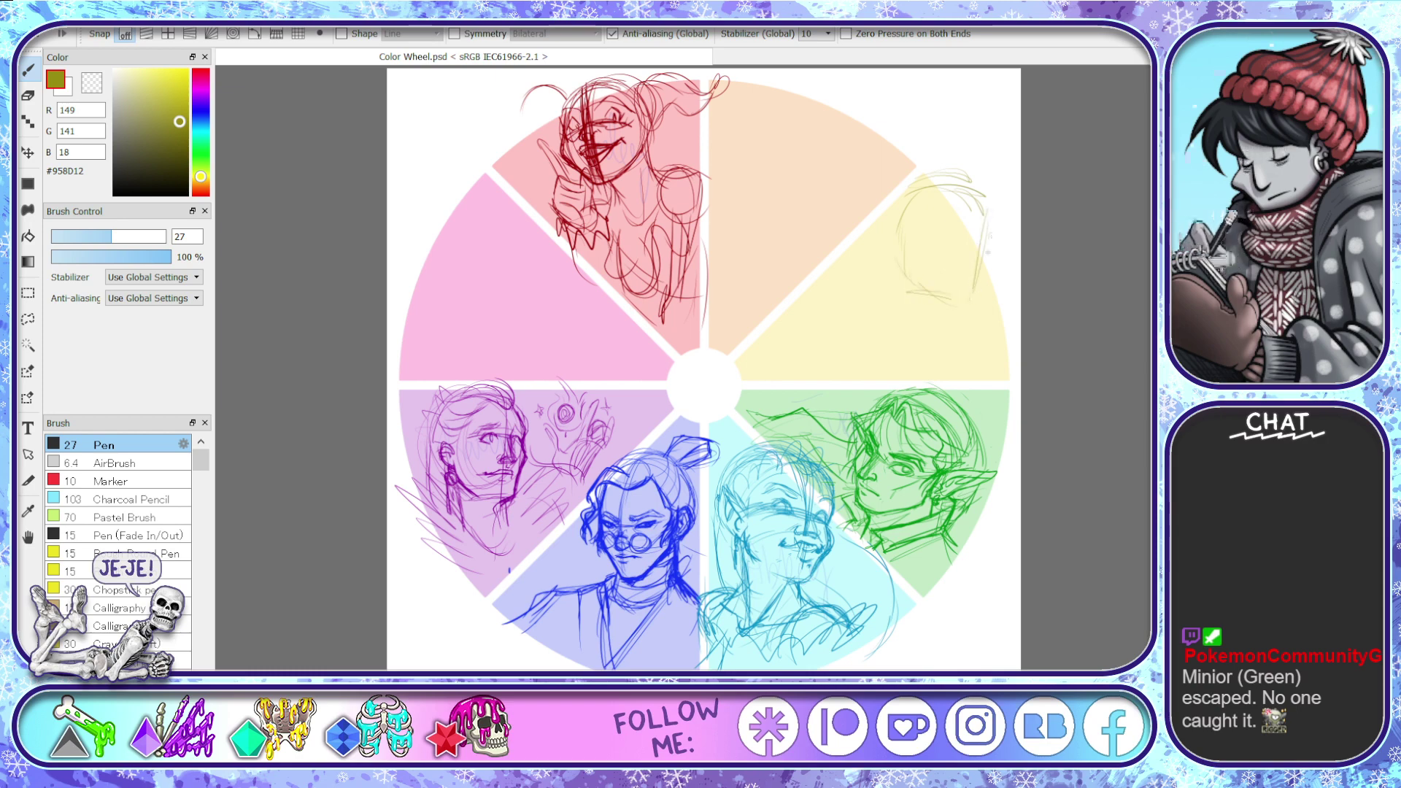
drag(976, 212, 962, 300)
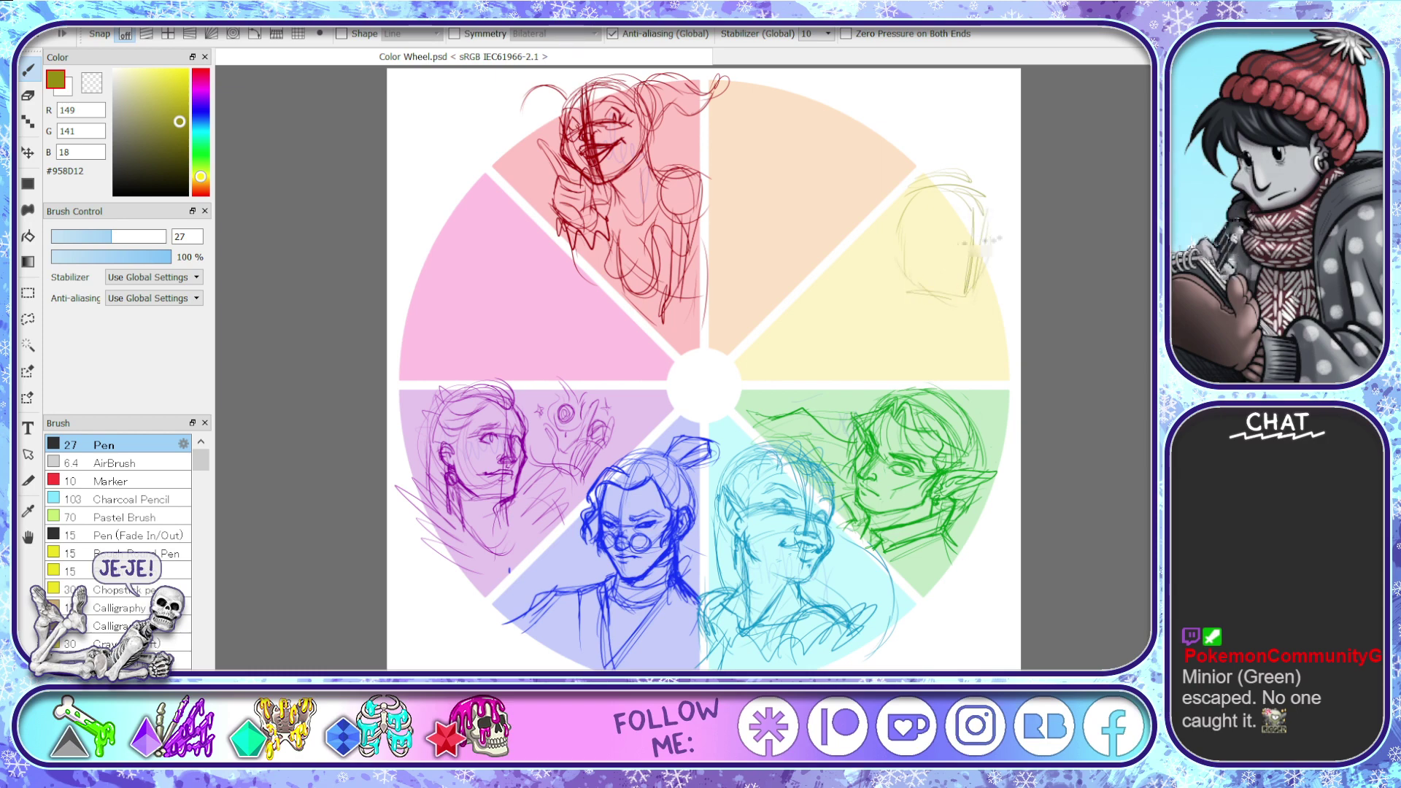
drag(946, 244, 984, 252)
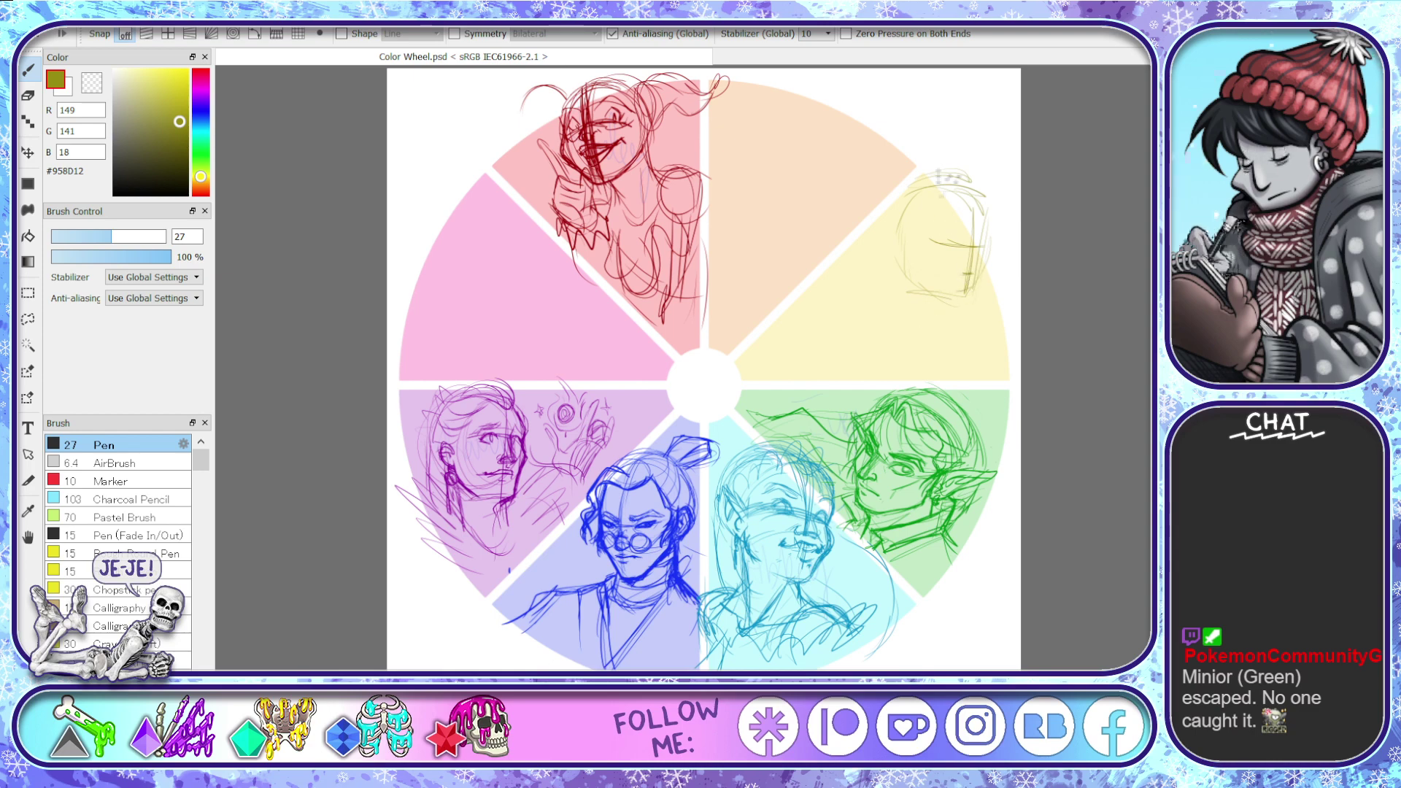
mouse_move(892, 195)
mouse_down()
mouse_move(964, 155)
mouse_move(980, 154)
mouse_move(917, 170)
mouse_move(898, 199)
mouse_move(970, 181)
mouse_up()
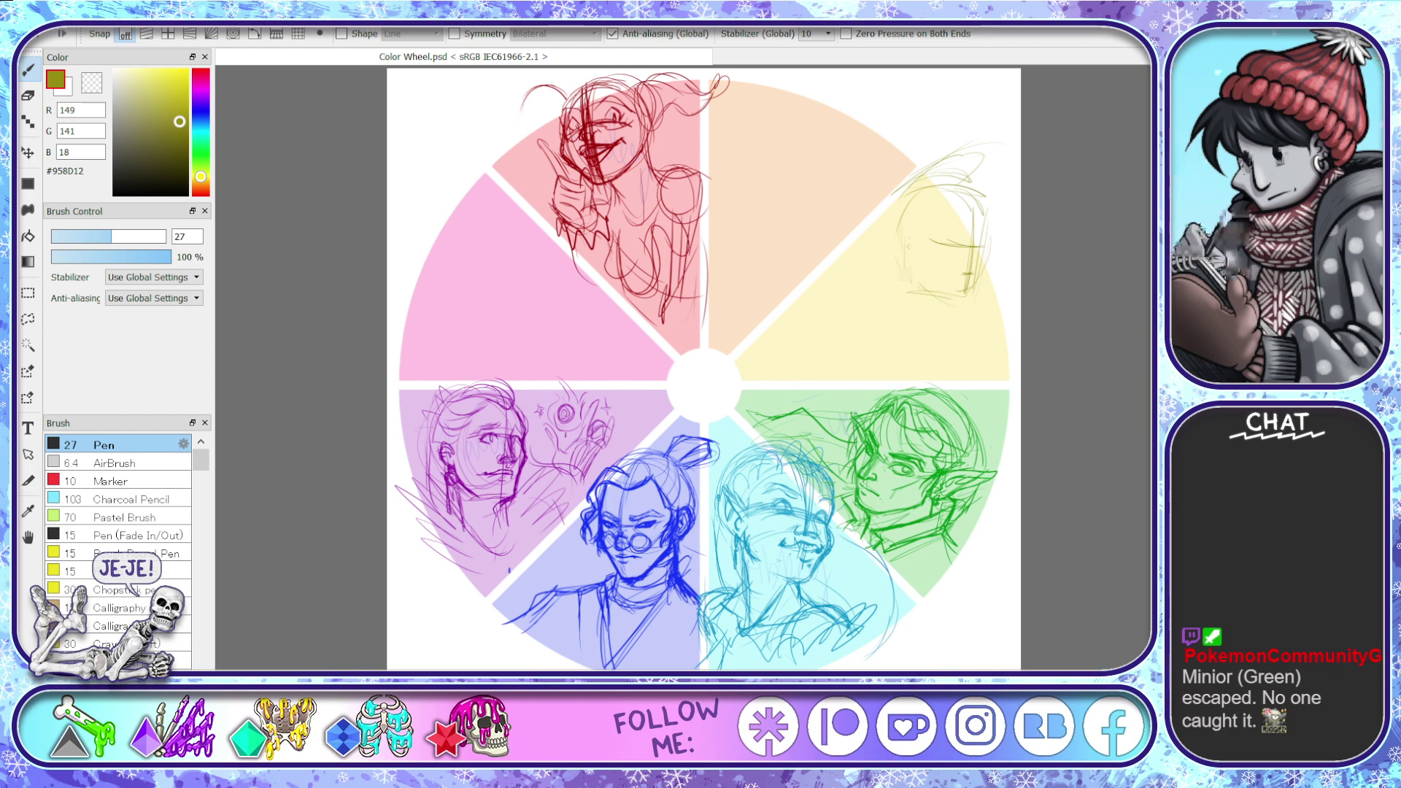
drag(913, 242, 906, 274)
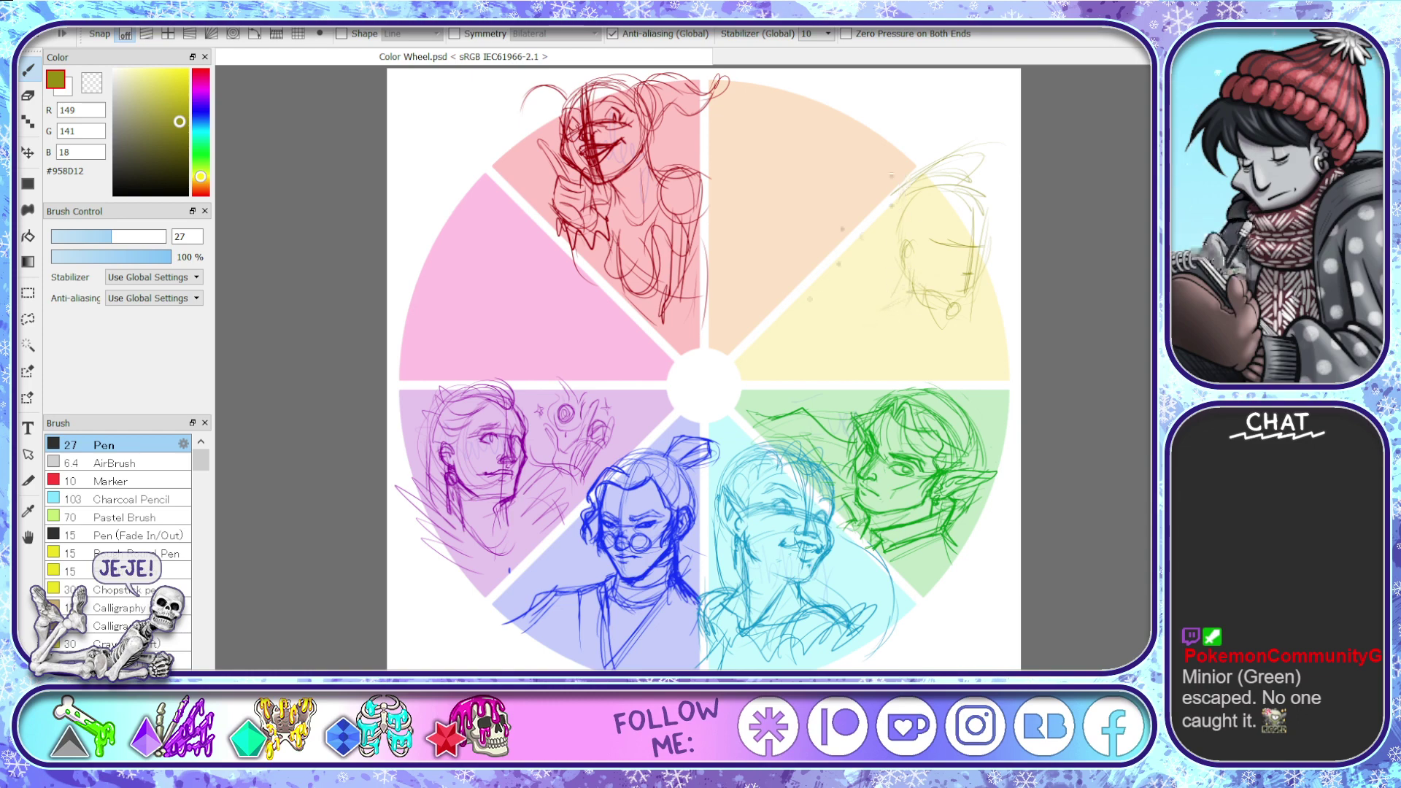
- Sketch long sloping lines from the head down across the yellow wedge to rough in the figure's back and body
drag(905, 175, 750, 387)
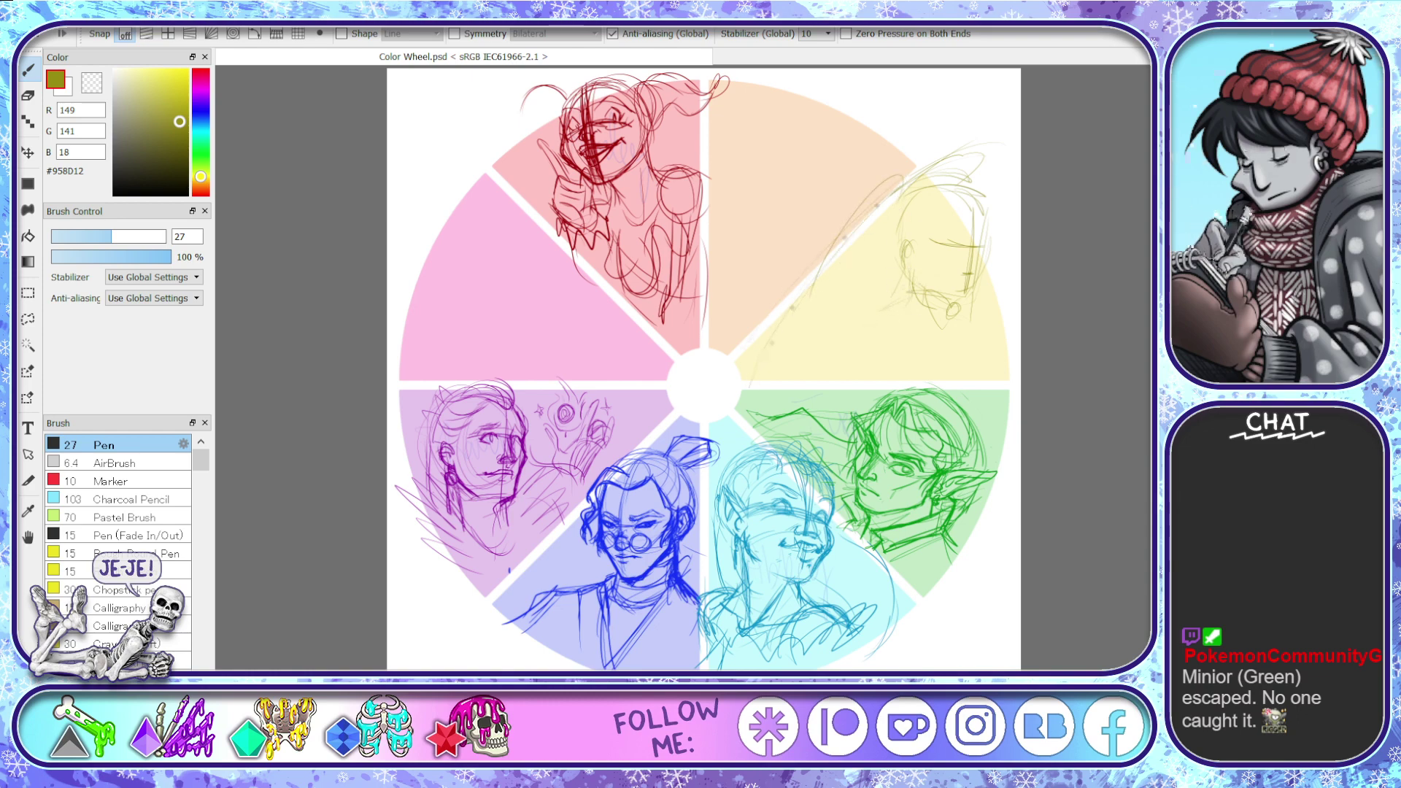
drag(855, 271, 792, 398)
drag(843, 289, 800, 408)
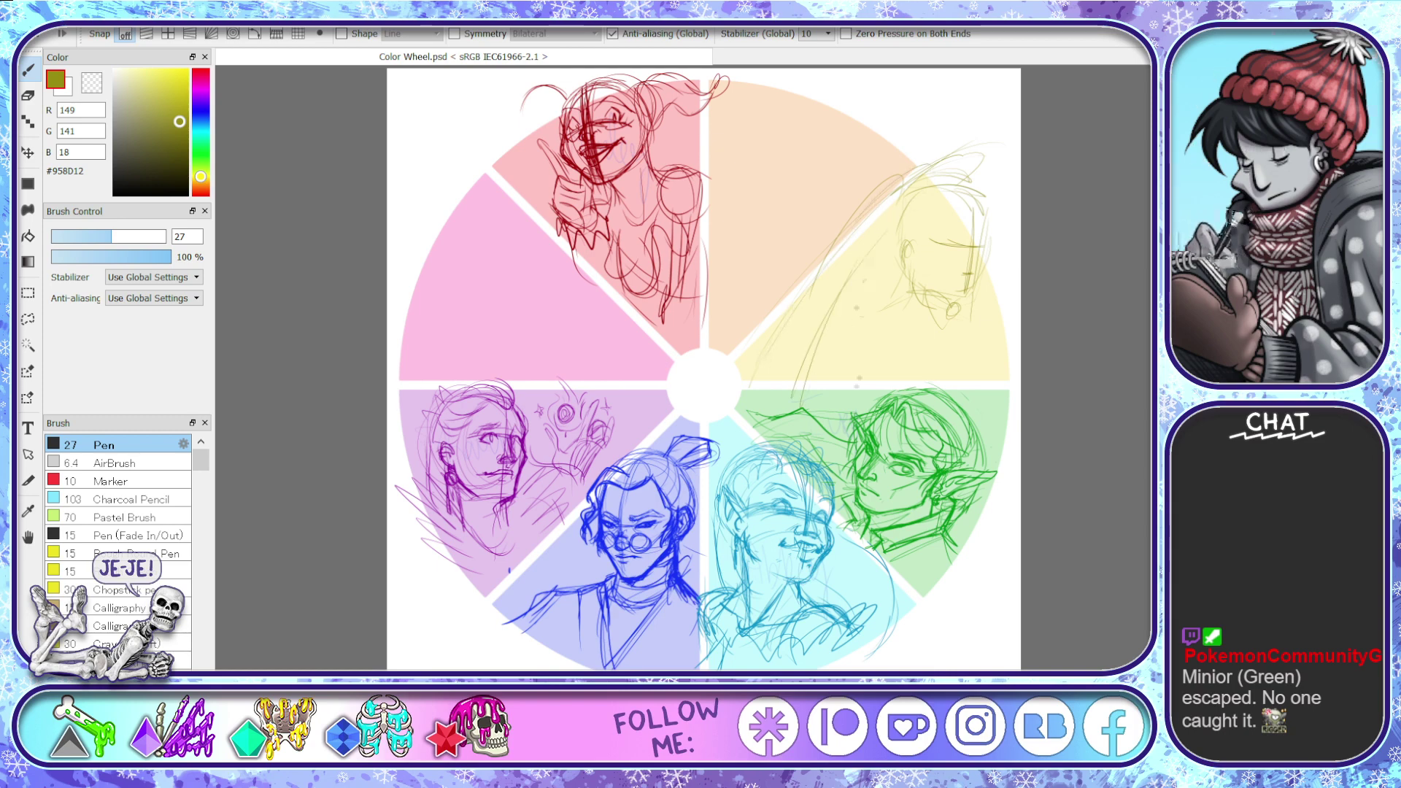
drag(865, 289, 845, 370)
drag(864, 328, 857, 382)
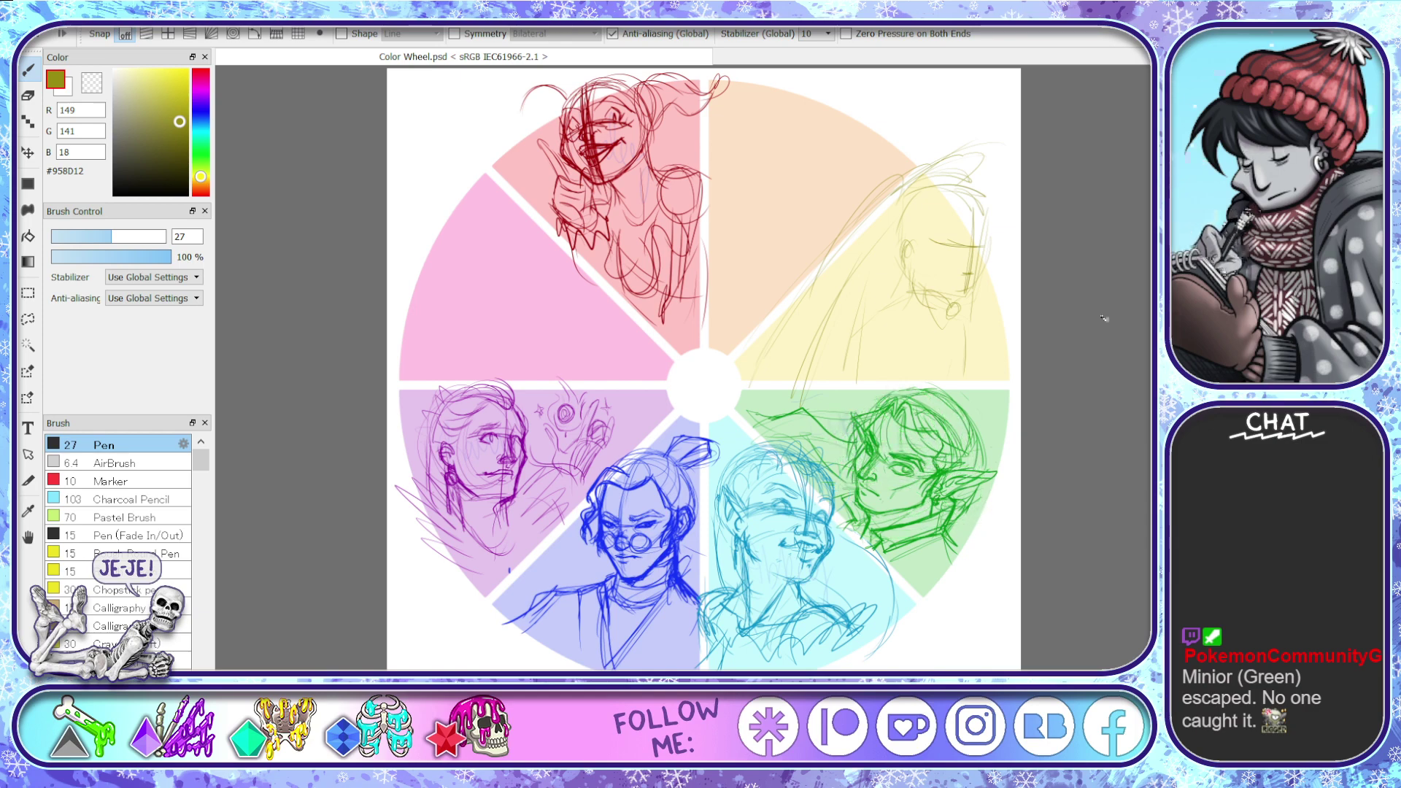
- Erase the whole rough figure from the yellow wedge with the Eraser enlarged to size 850
key(e)
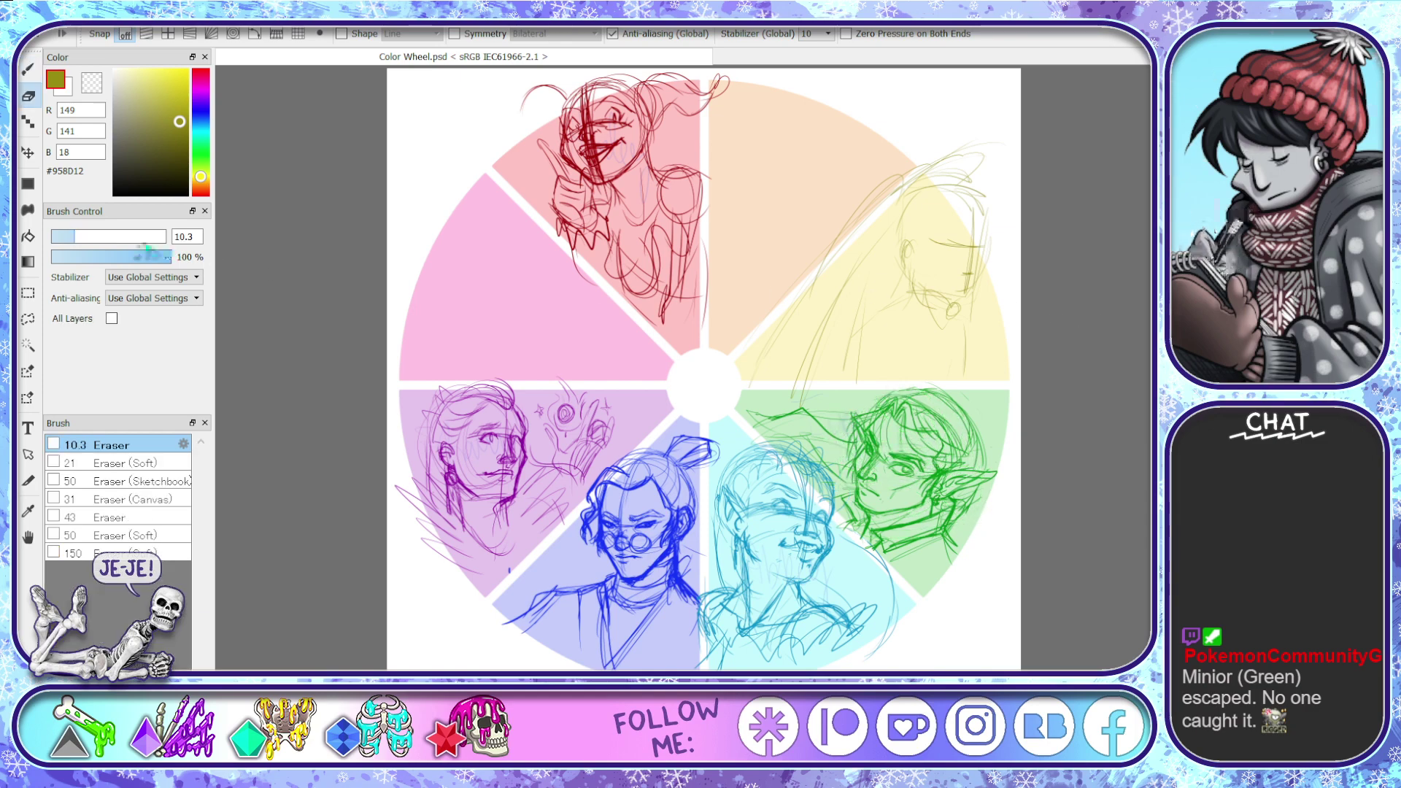
drag(144, 237, 156, 239)
mouse_move(848, 200)
mouse_down()
mouse_move(998, 143)
mouse_move(827, 248)
mouse_up()
drag(149, 235, 252, 229)
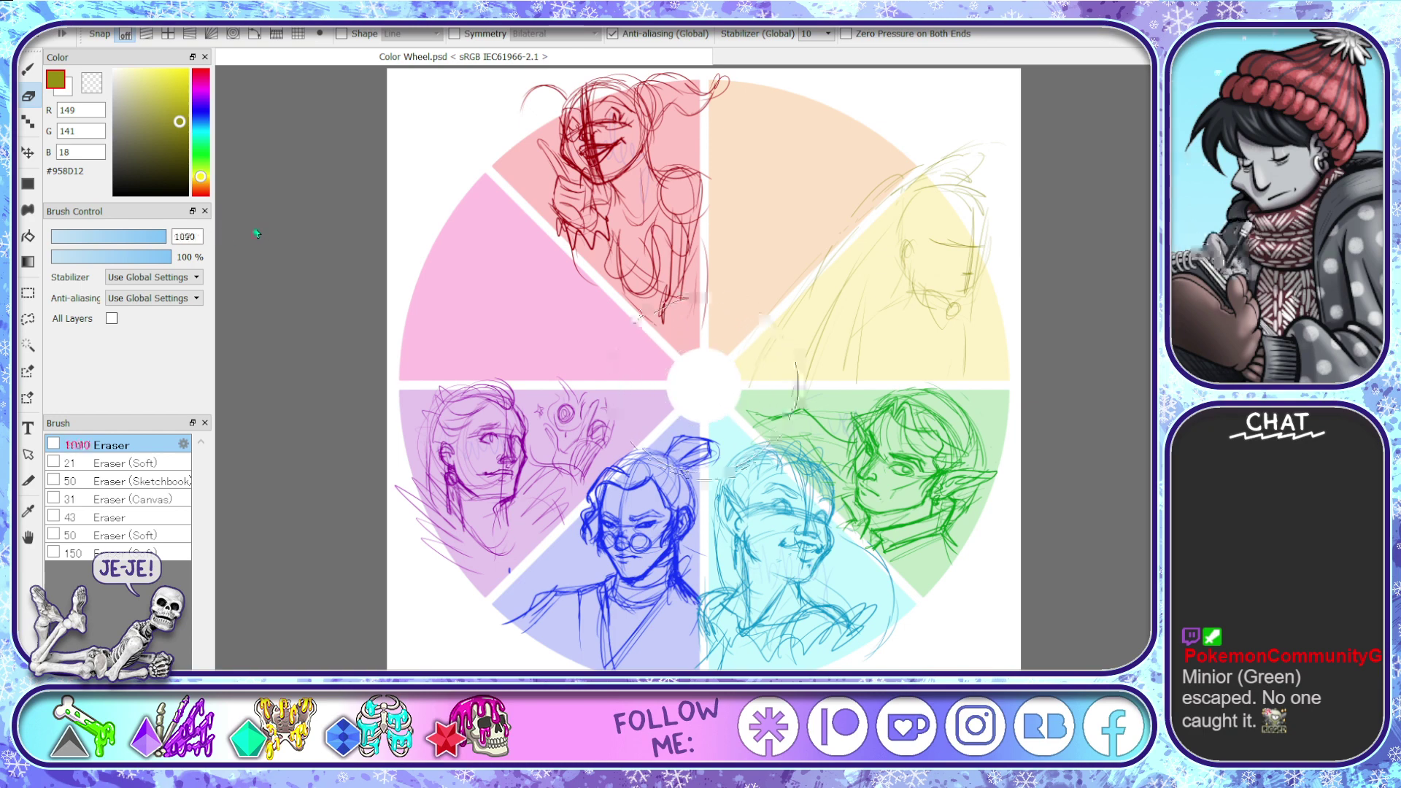
mouse_move(939, 161)
mouse_down()
mouse_move(835, 275)
mouse_move(872, 335)
mouse_move(1005, 319)
mouse_move(885, 275)
mouse_move(927, 326)
mouse_up()
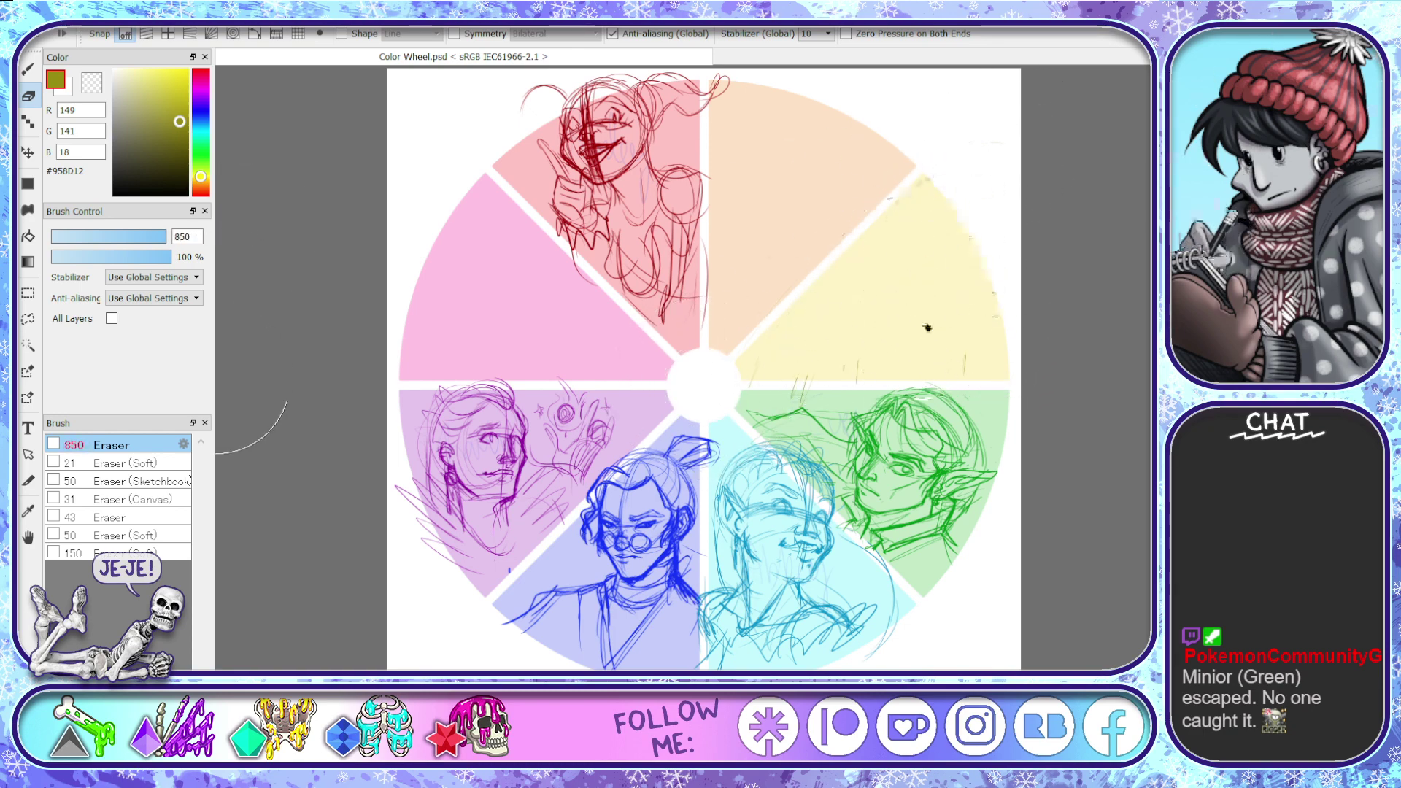
mouse_move(976, 365)
mouse_down()
mouse_move(880, 354)
mouse_move(835, 376)
mouse_up()
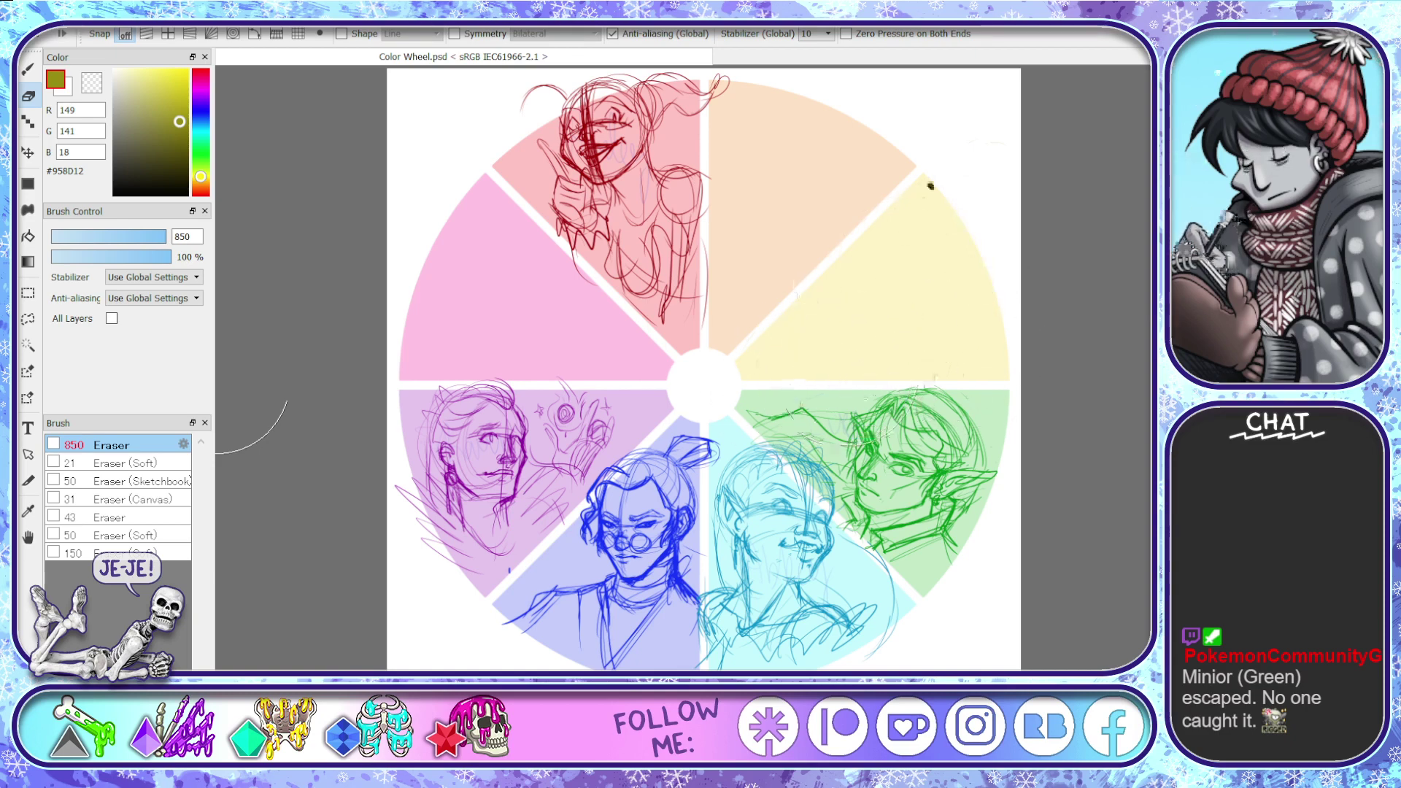
- Sketch a new figure in the yellow wedge with the Pen: round head, neck, shoulder line and the torso's side lines
click(28, 70)
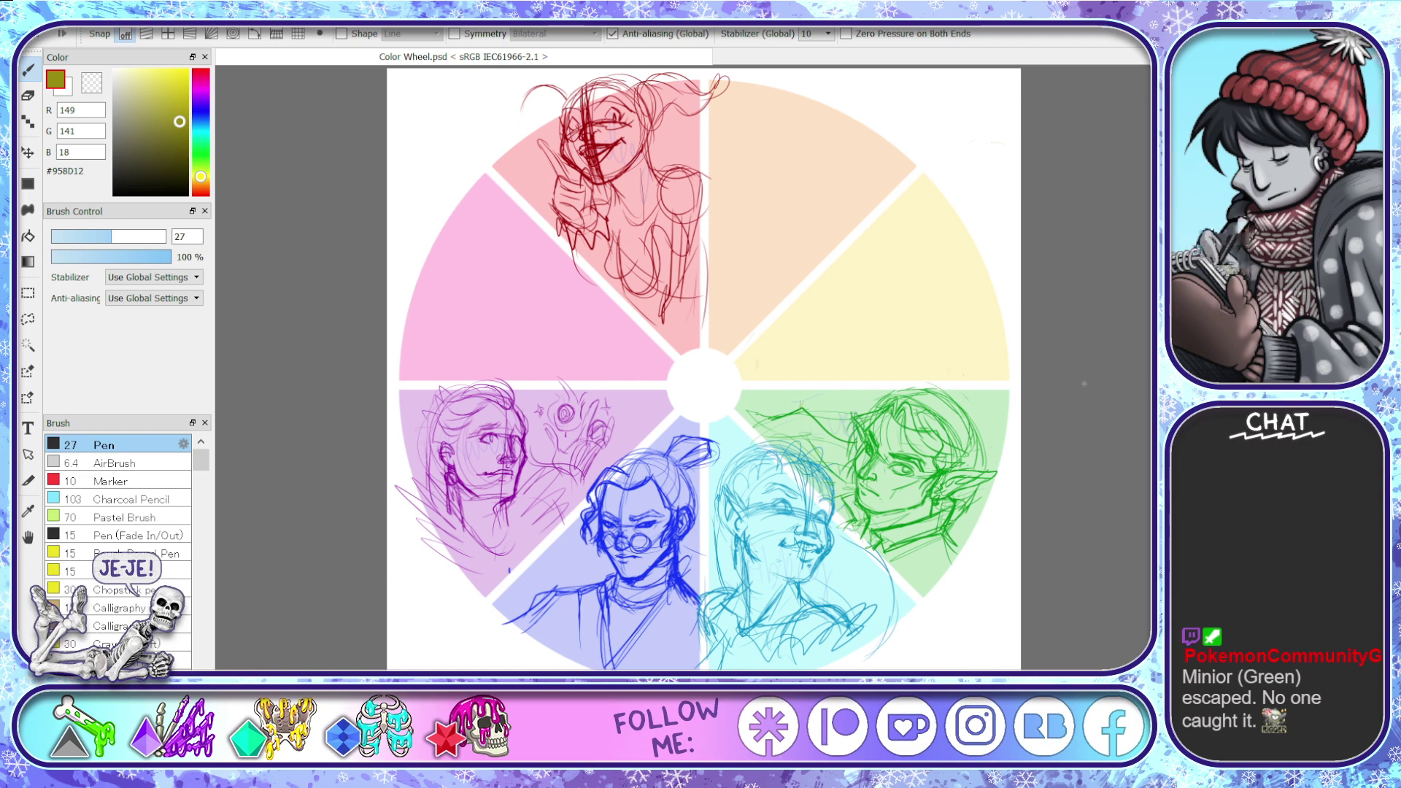
drag(1010, 224, 1015, 238)
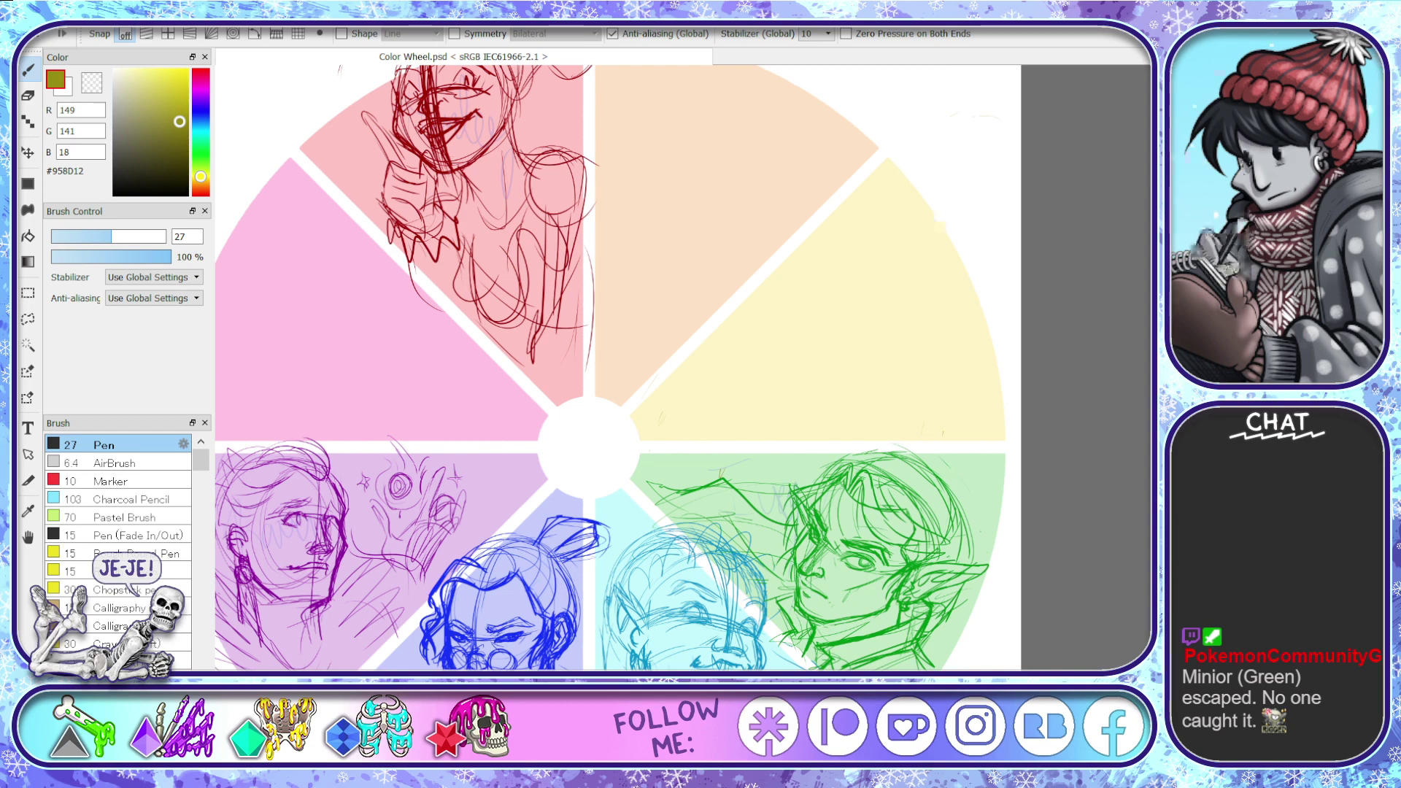
drag(945, 436, 953, 312)
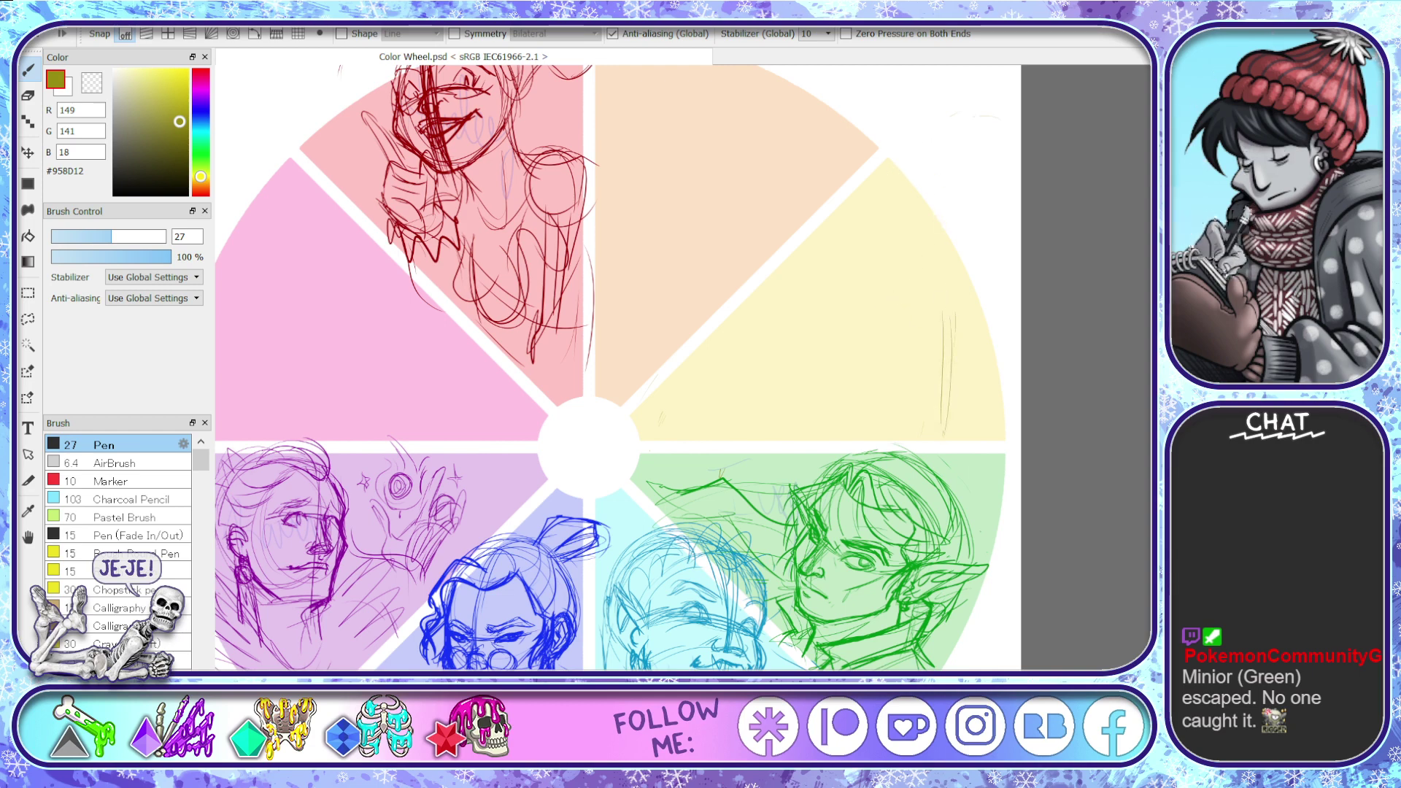
mouse_move(939, 310)
mouse_down()
mouse_move(862, 313)
mouse_move(889, 247)
mouse_move(925, 308)
mouse_up()
drag(913, 155, 917, 229)
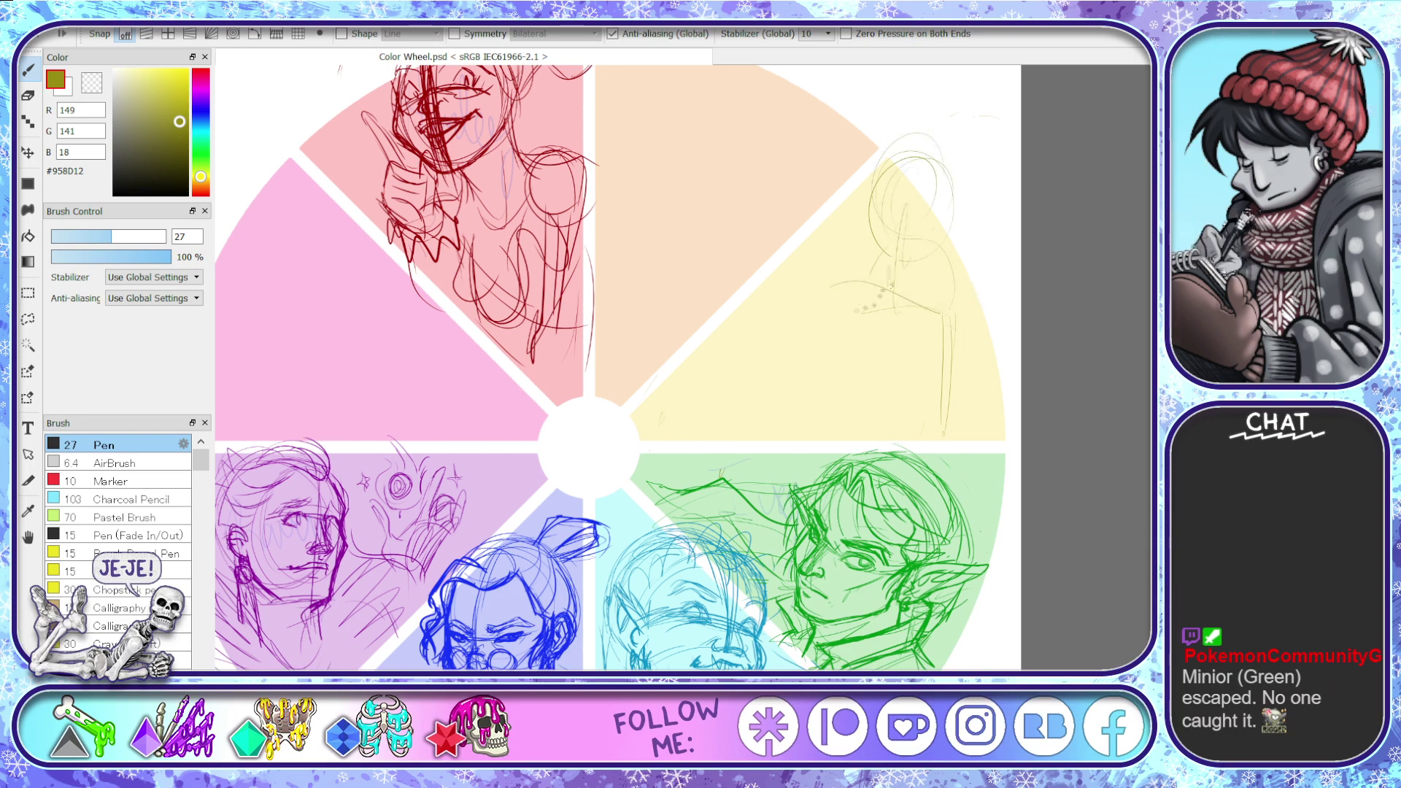
drag(865, 283, 804, 317)
mouse_move(888, 259)
mouse_down()
mouse_move(830, 304)
mouse_move(808, 405)
mouse_up()
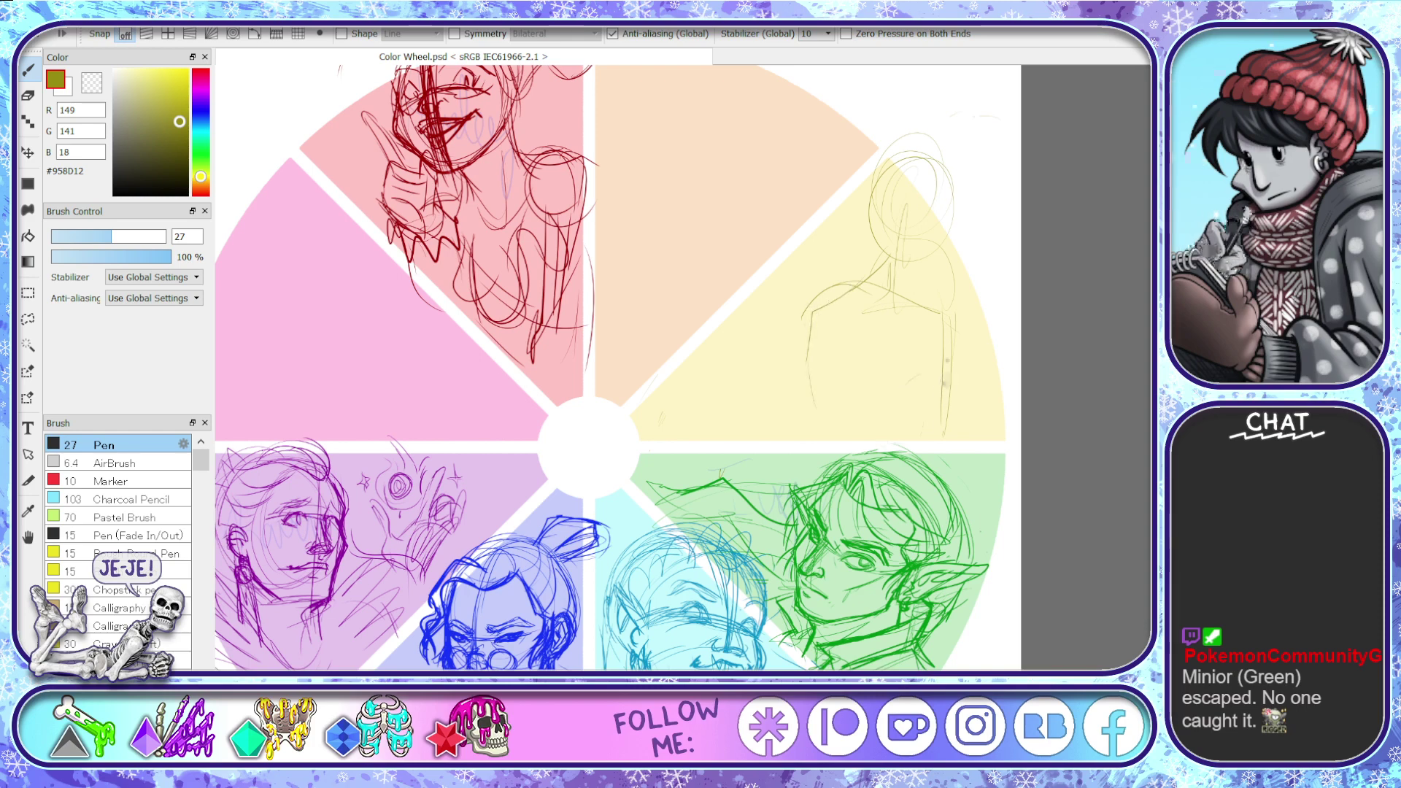
- Sketch the yellow figure's near upper arm, the forearm across the body and a hand raised to the chest
mouse_move(938, 357)
mouse_down()
mouse_move(914, 415)
mouse_move(942, 434)
mouse_move(824, 438)
mouse_up()
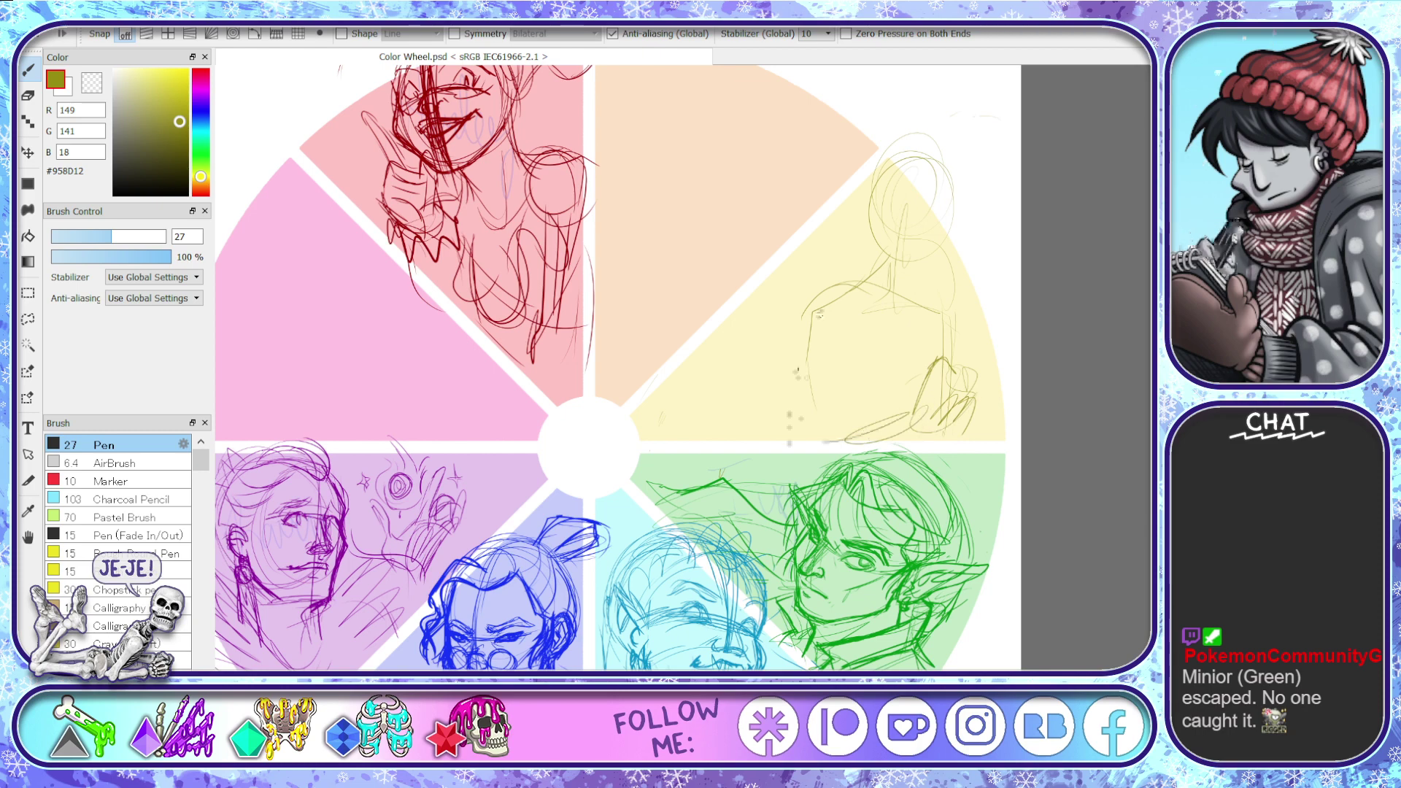
drag(816, 321, 875, 427)
drag(879, 370, 873, 428)
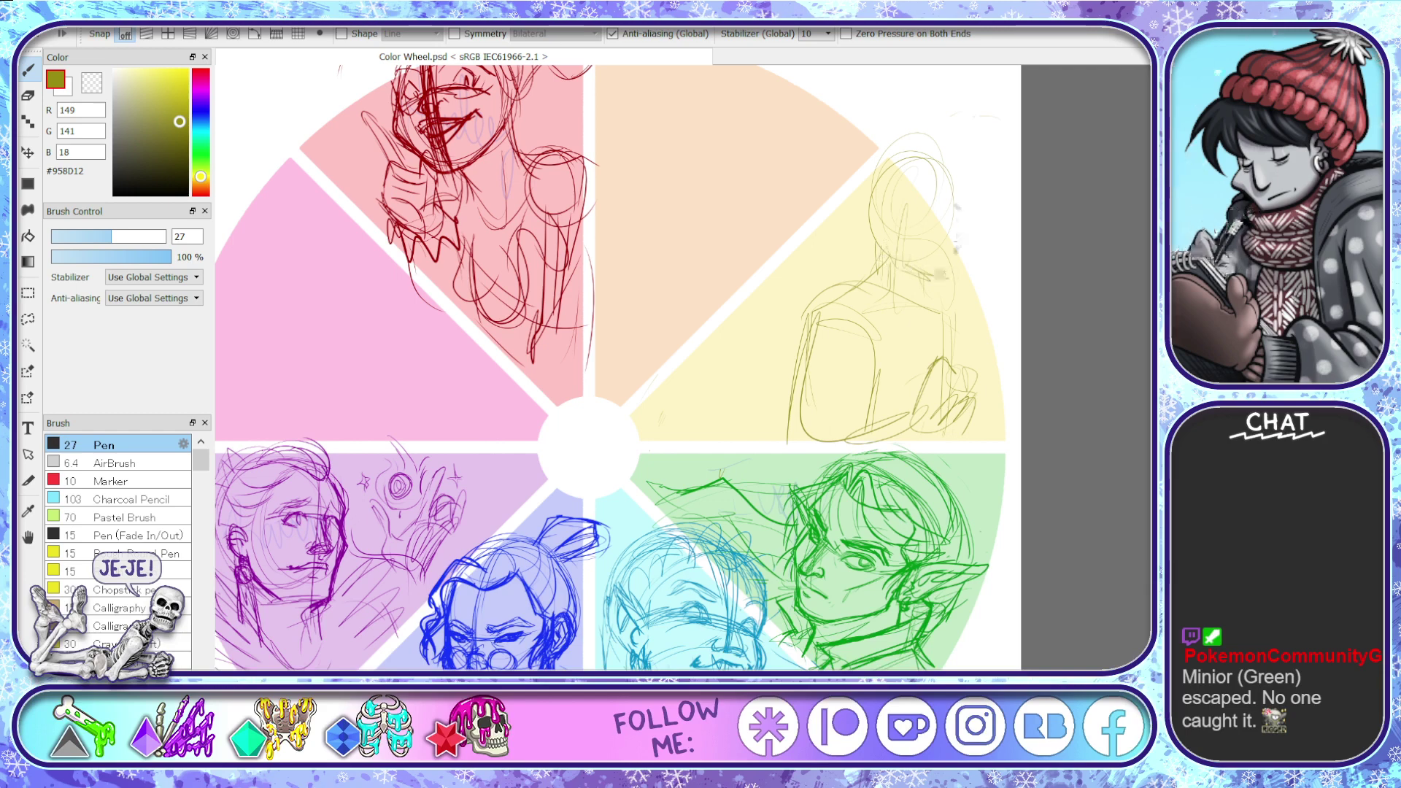
- Sketch the yellow figure's face contour and jaw, round out the skull and add a curved guideline across the face
drag(962, 228, 941, 278)
drag(957, 183, 963, 235)
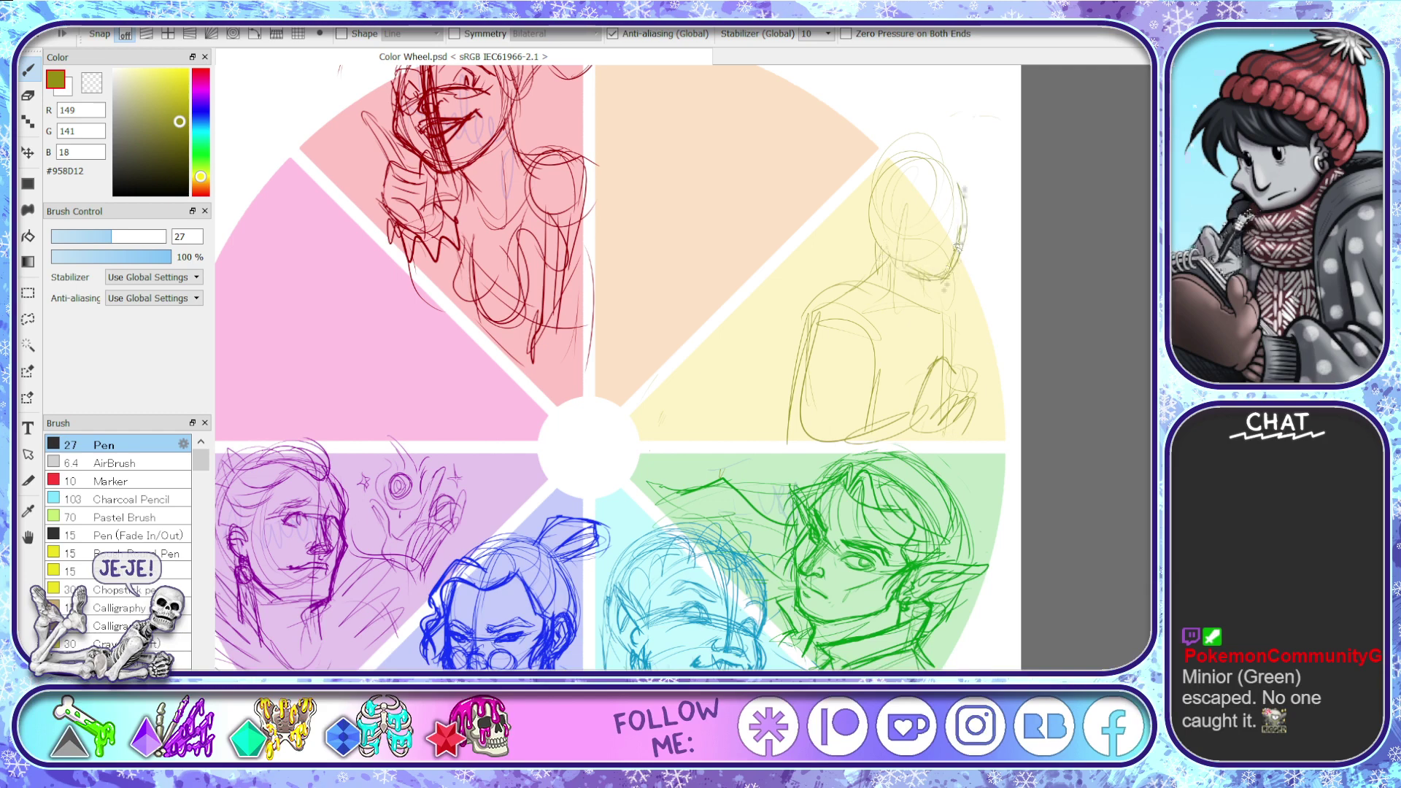
drag(954, 183, 958, 252)
drag(870, 216, 926, 159)
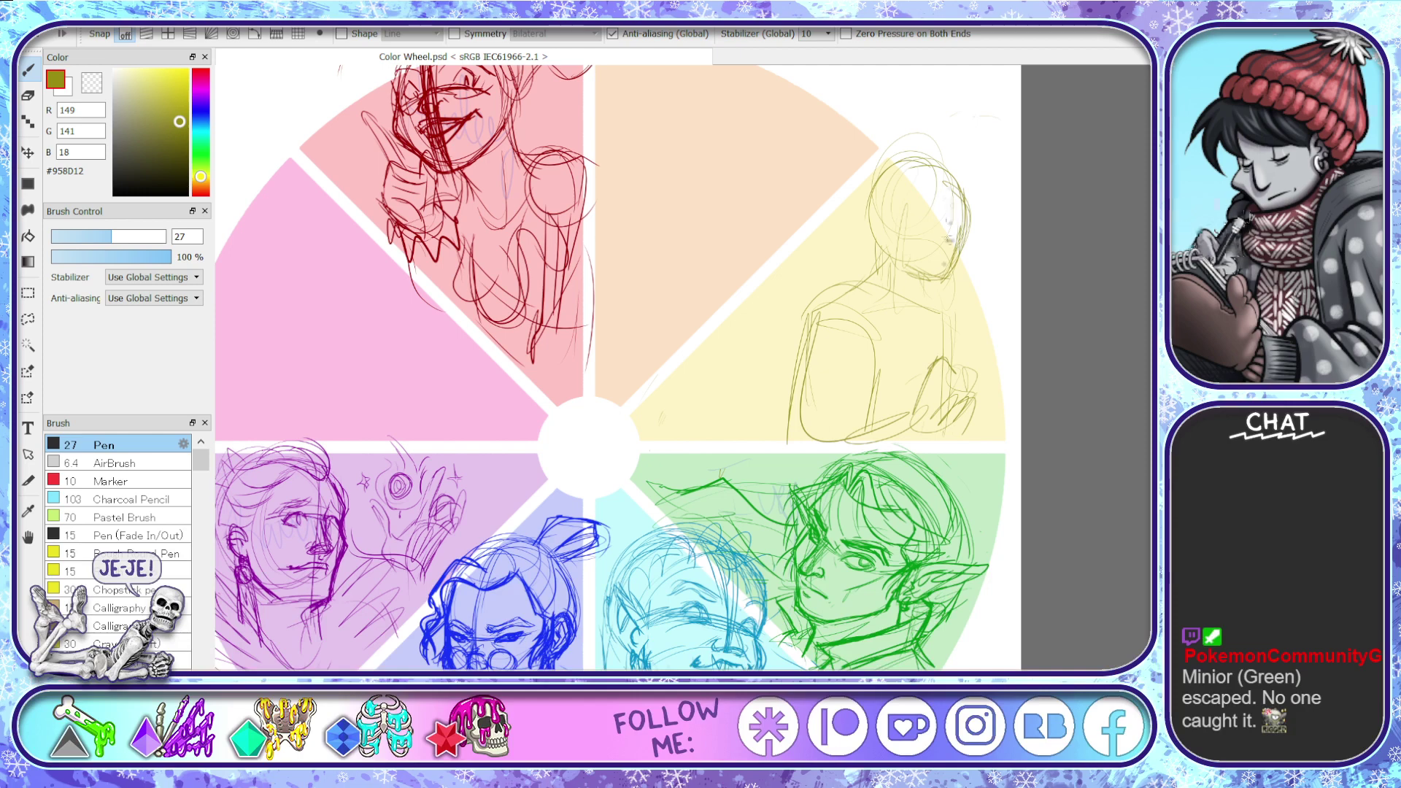
drag(955, 237, 913, 243)
- Add the far arm's outline running down from the shoulder and refine the near sleeve of the yellow figure
drag(955, 313, 993, 359)
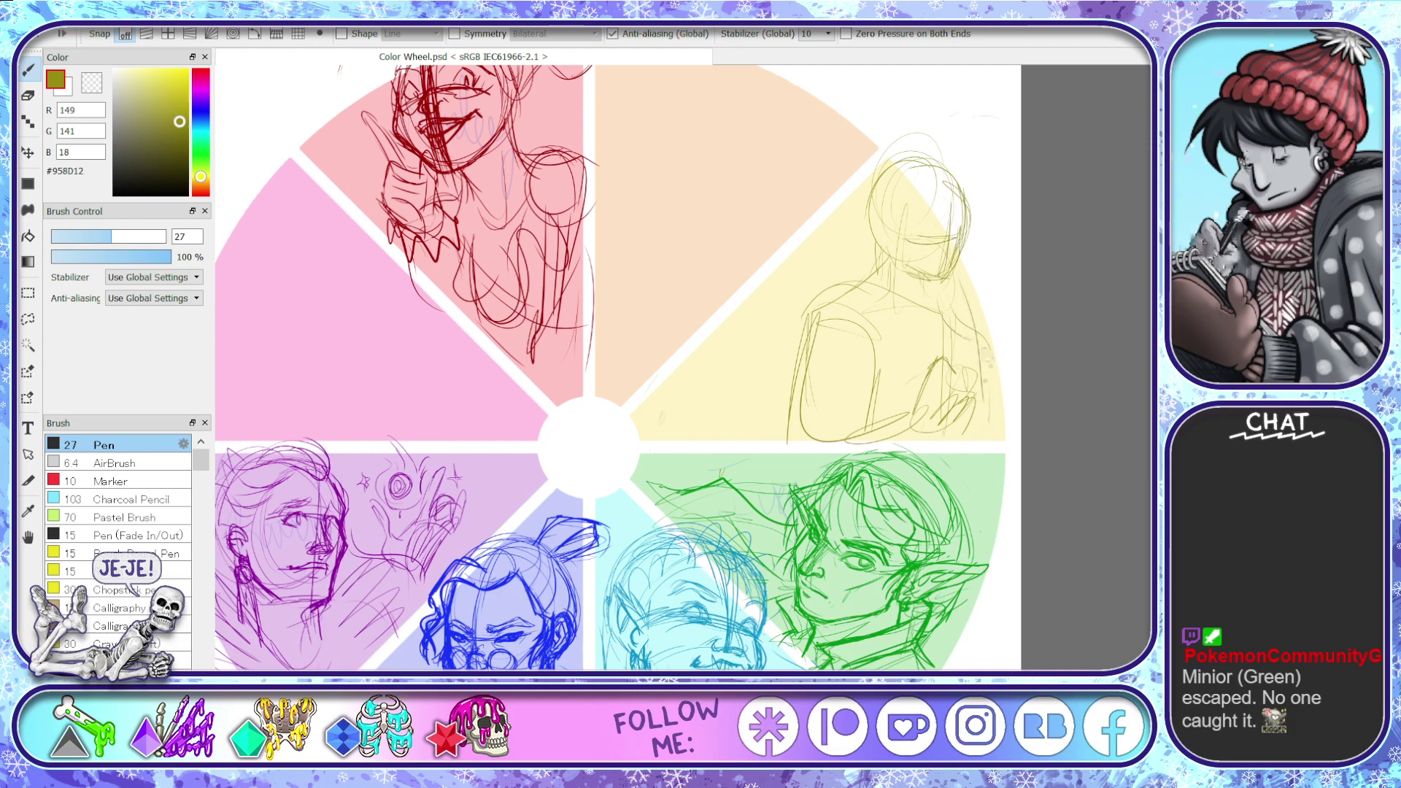
mouse_move(949, 312)
mouse_down()
mouse_move(978, 350)
mouse_move(986, 428)
mouse_up()
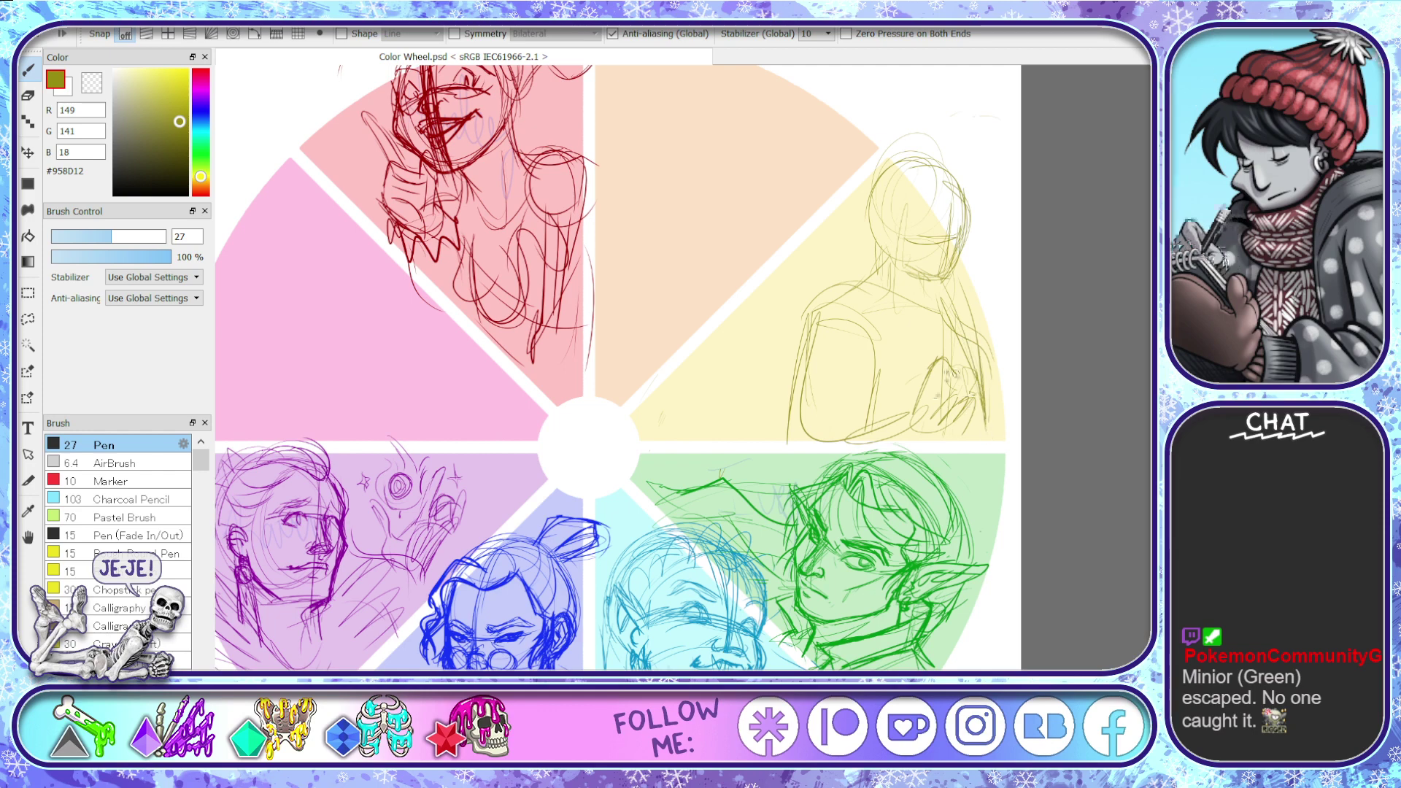
drag(860, 389, 872, 445)
drag(814, 327, 870, 337)
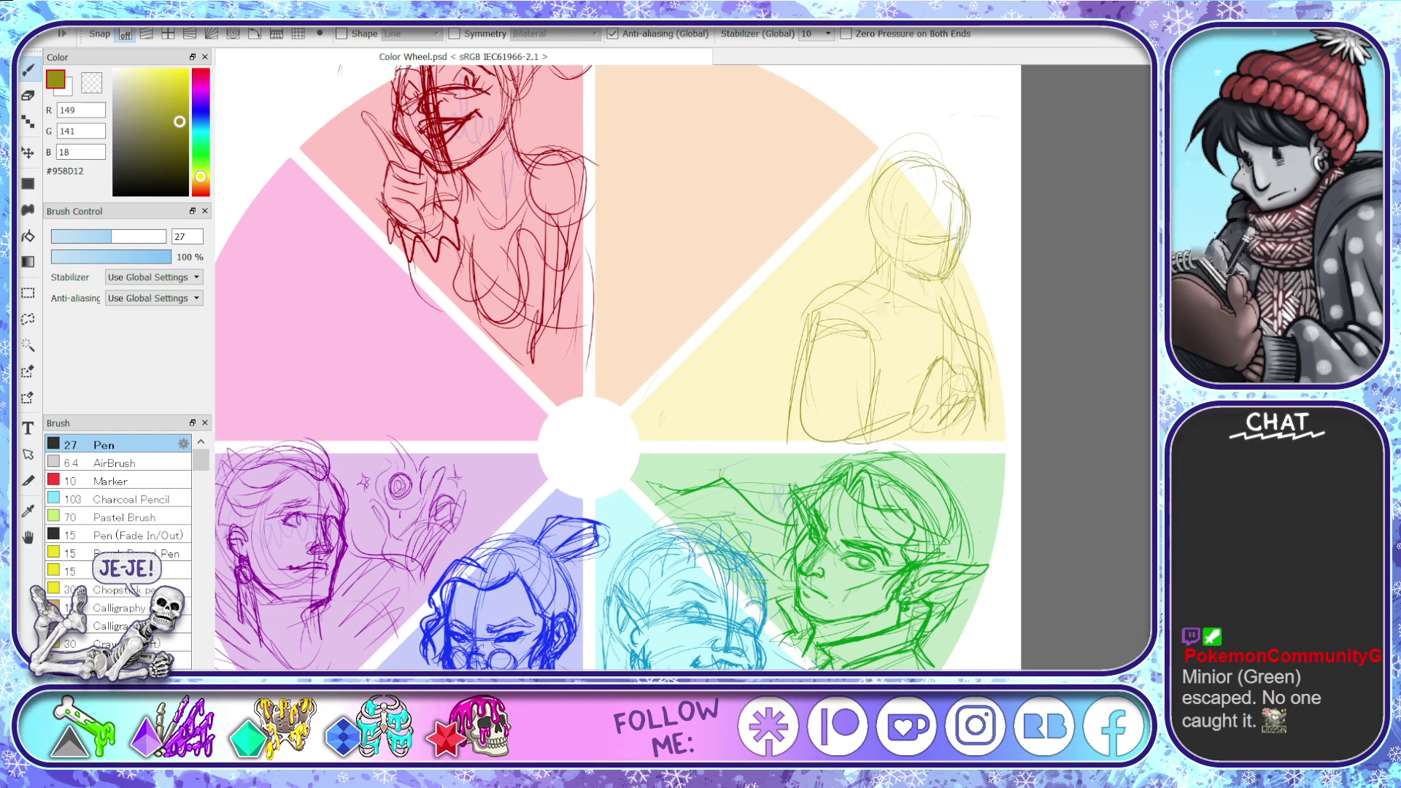
- Sketch a tilted halo above the yellow figure's head and a large wing with long sweeping feather lines behind the back
drag(946, 259, 938, 294)
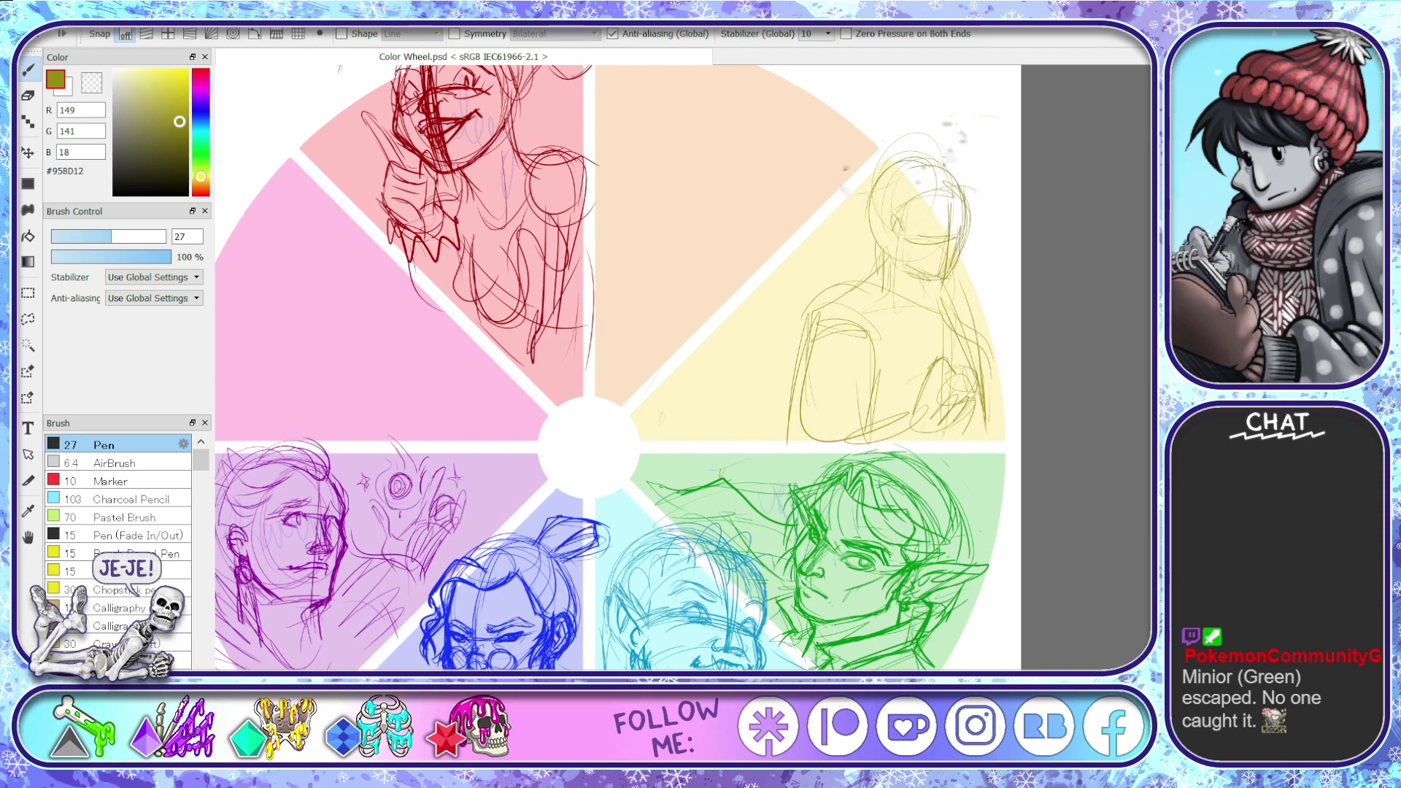
drag(860, 198, 830, 295)
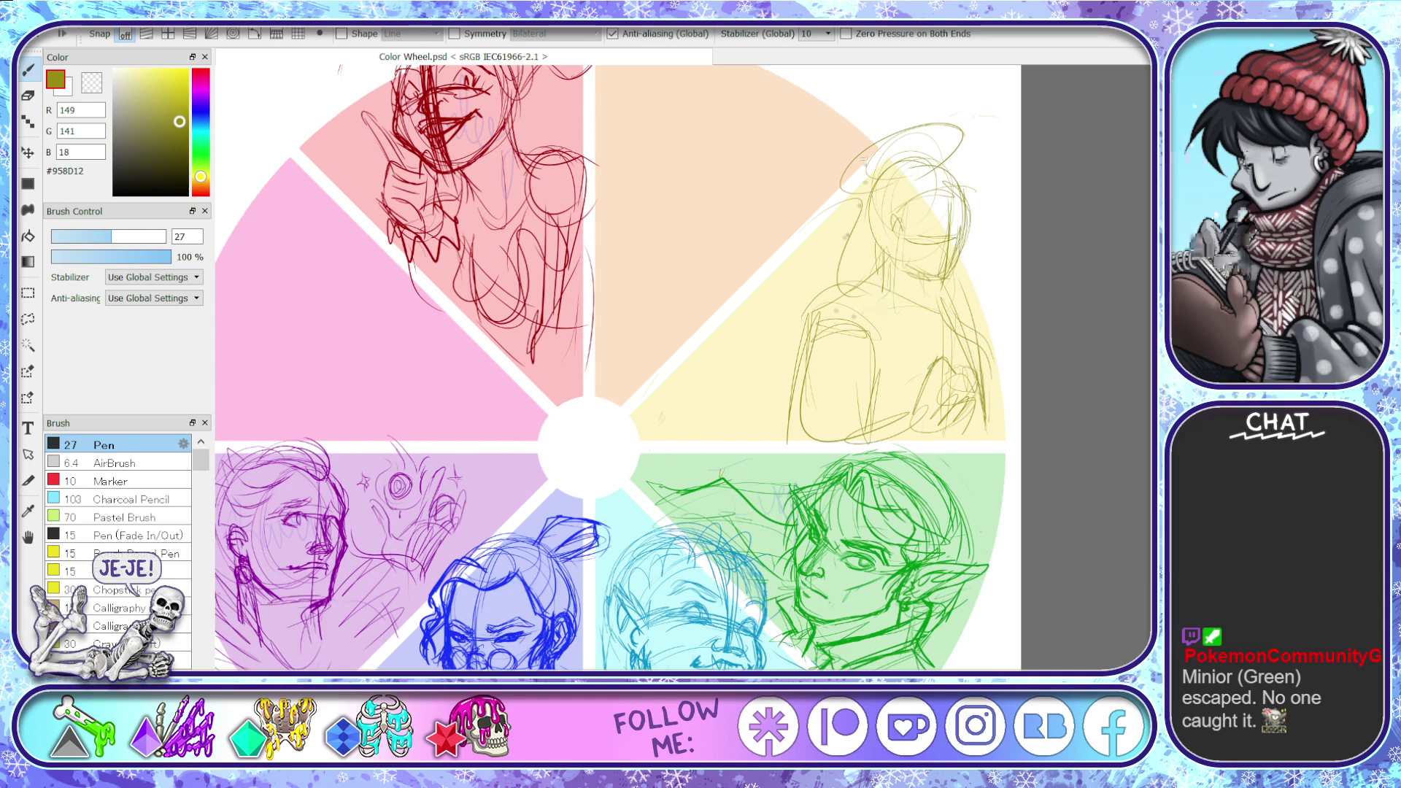
mouse_move(864, 164)
mouse_down()
mouse_move(760, 217)
mouse_move(675, 362)
mouse_up()
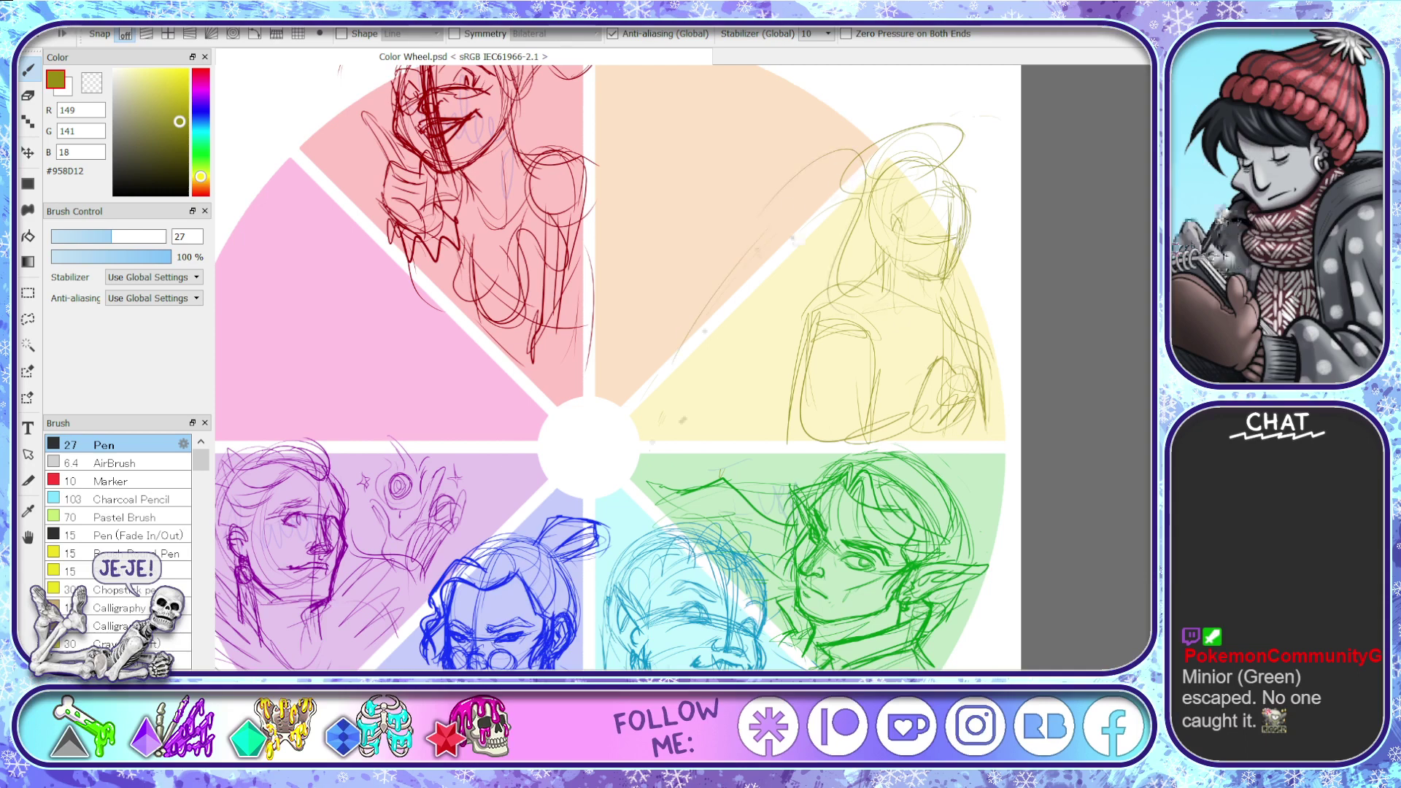
drag(797, 242, 680, 432)
drag(790, 317, 756, 454)
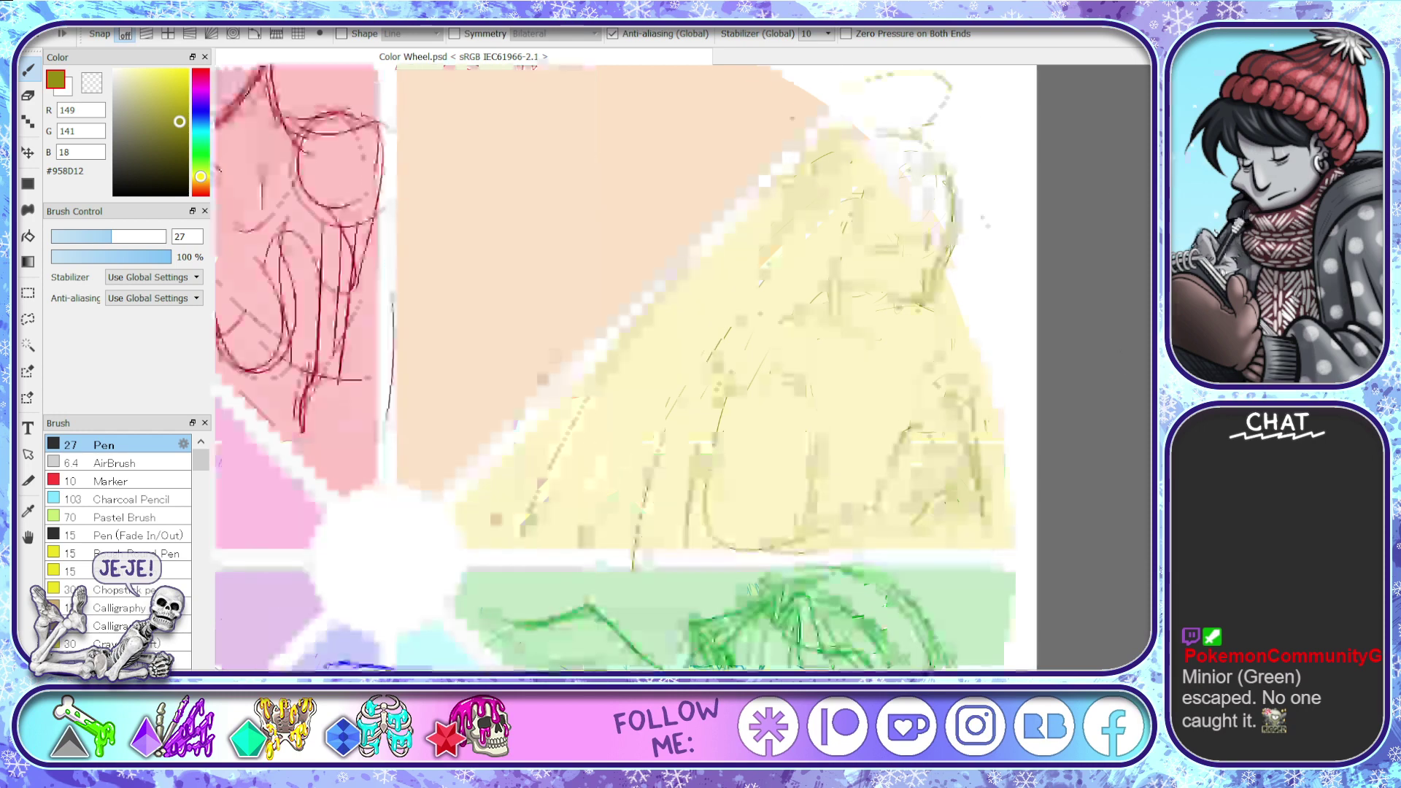
scroll(1011, 237, up, 2)
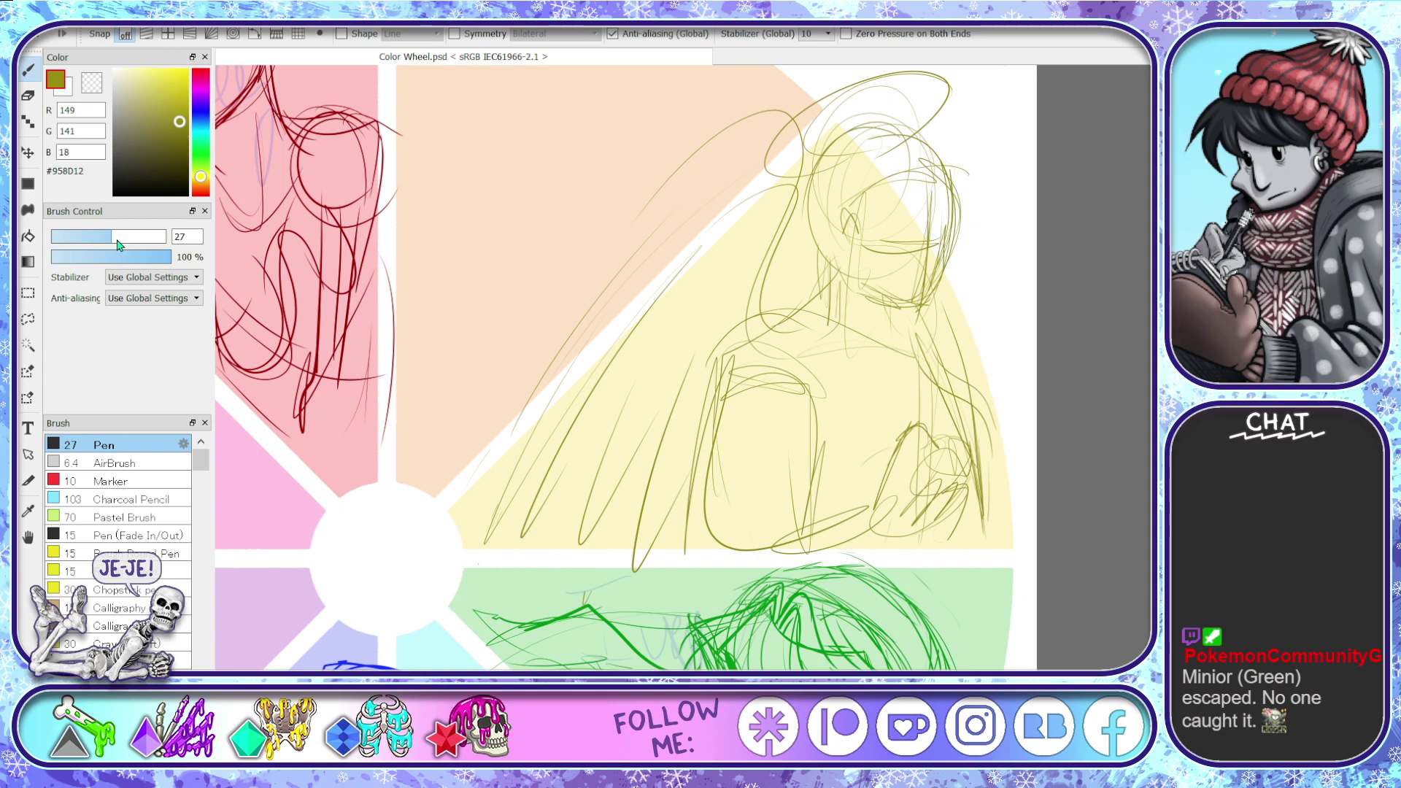
click(196, 236)
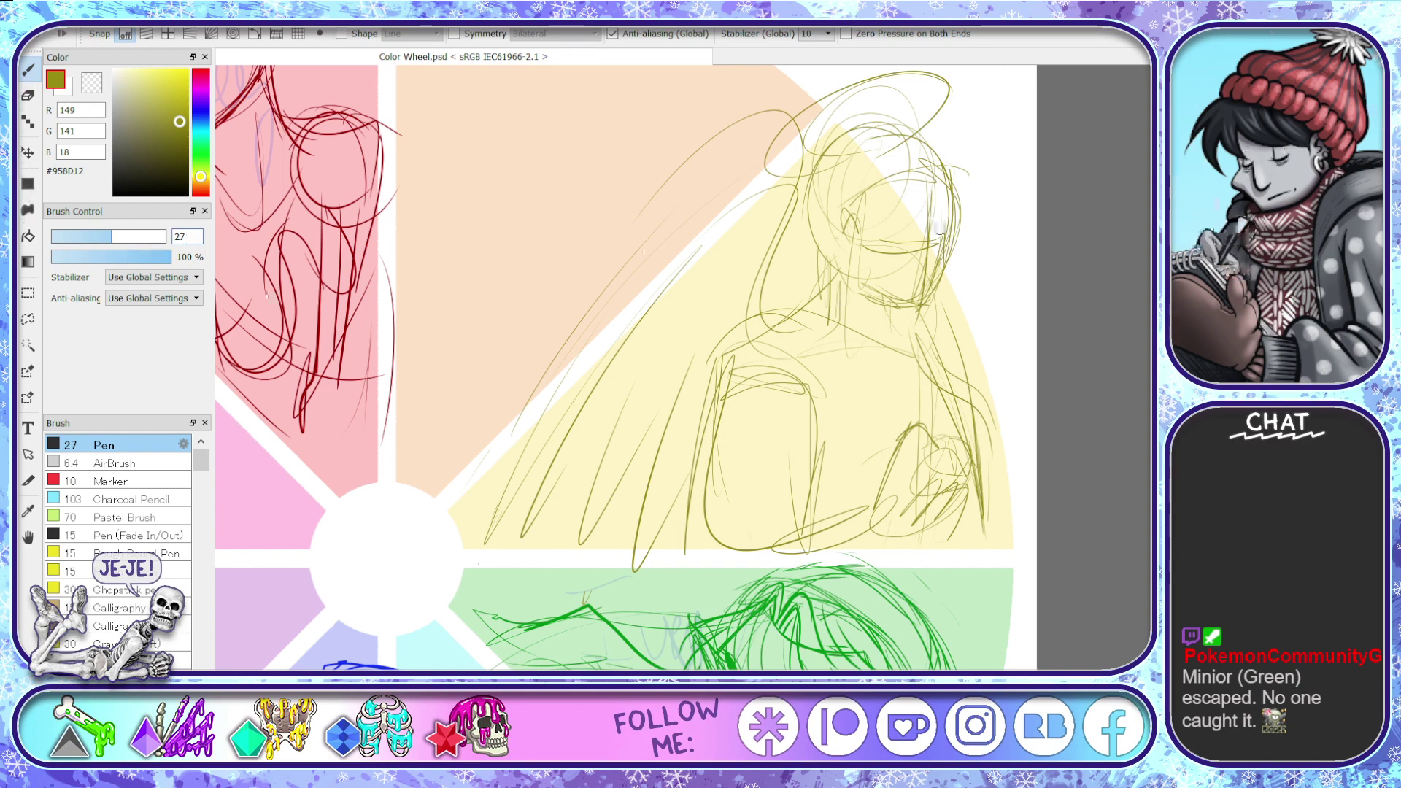
scroll(1020, 224, up, 1)
scroll(996, 256, down, 1)
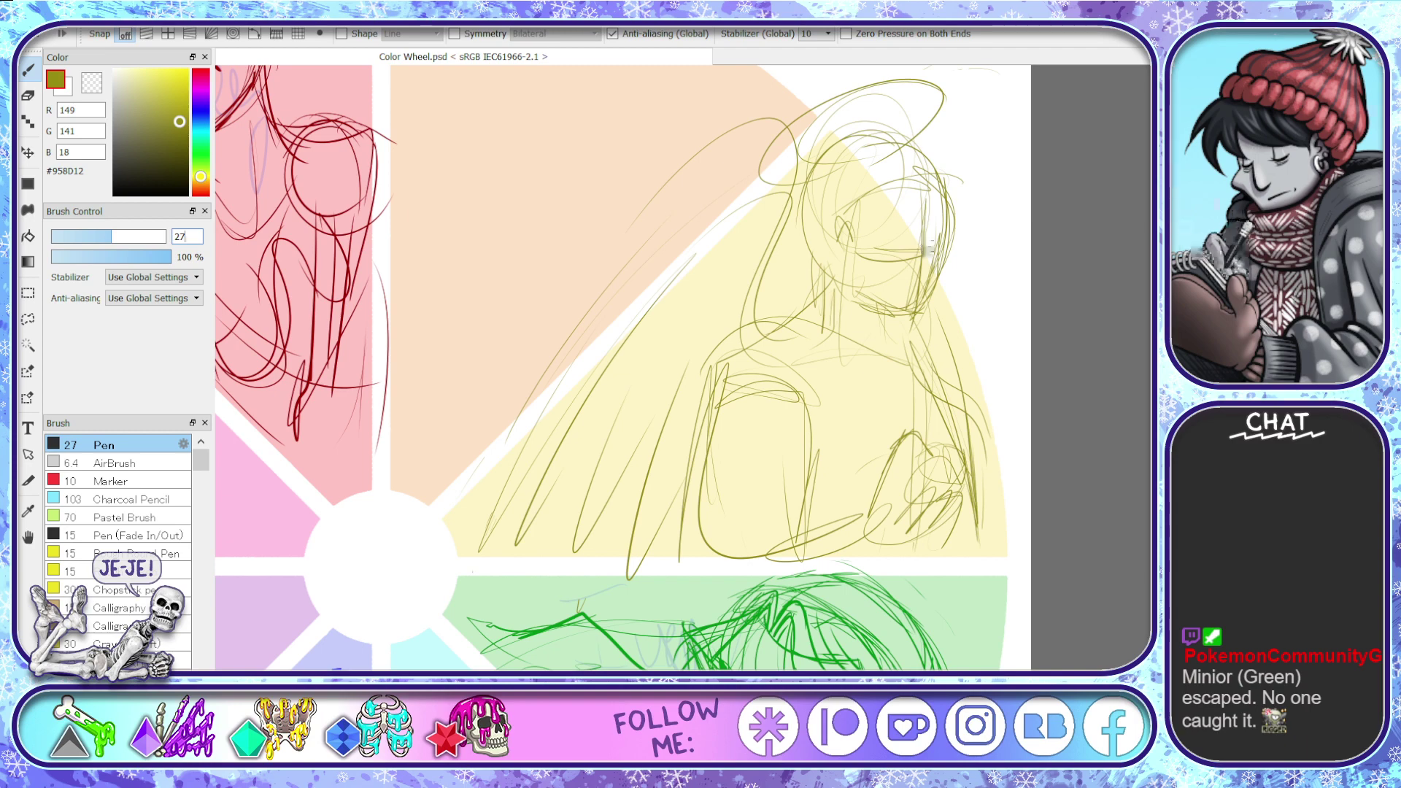
drag(916, 228, 892, 234)
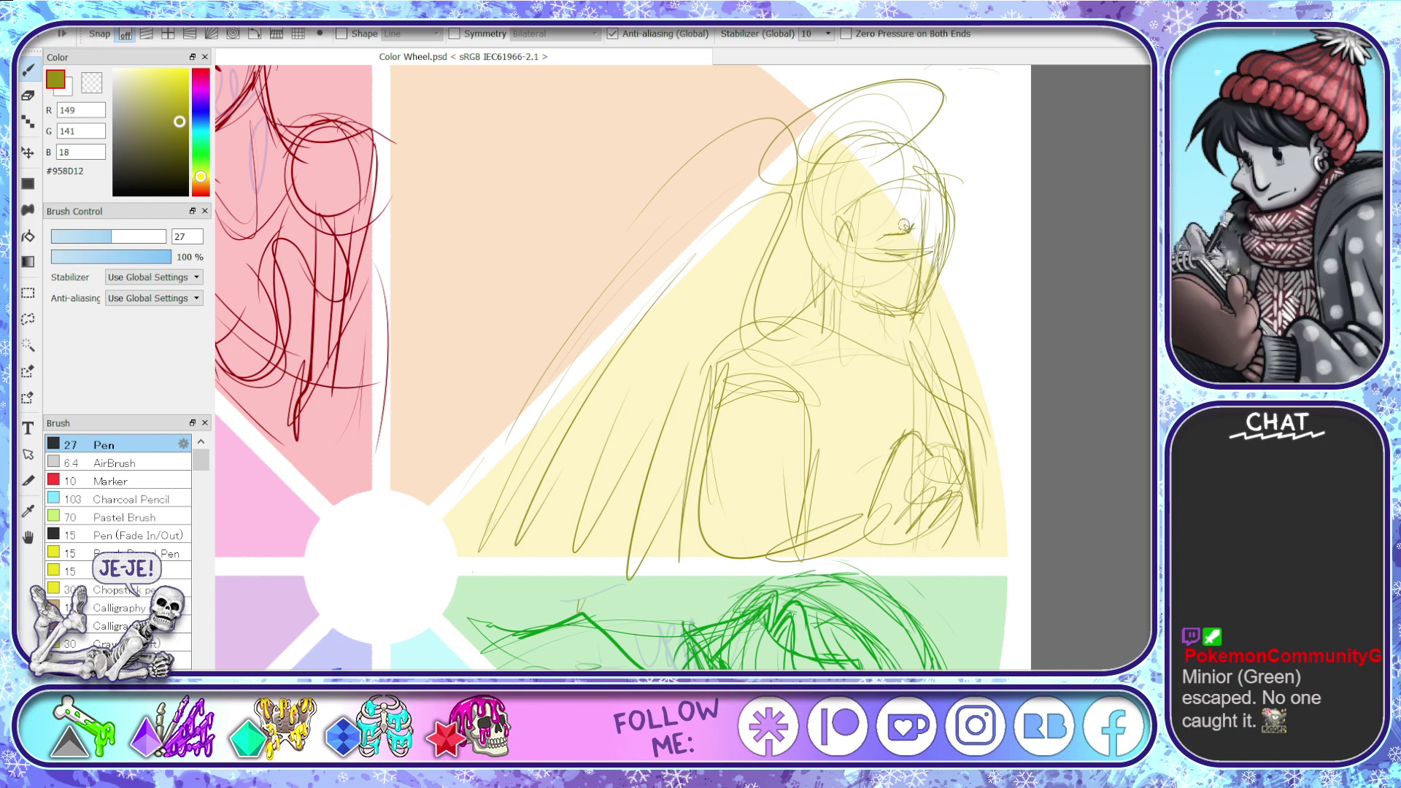
key(e)
drag(175, 239, 133, 243)
mouse_move(905, 219)
mouse_down()
mouse_move(891, 263)
mouse_move(880, 258)
mouse_move(916, 268)
mouse_up()
key(b)
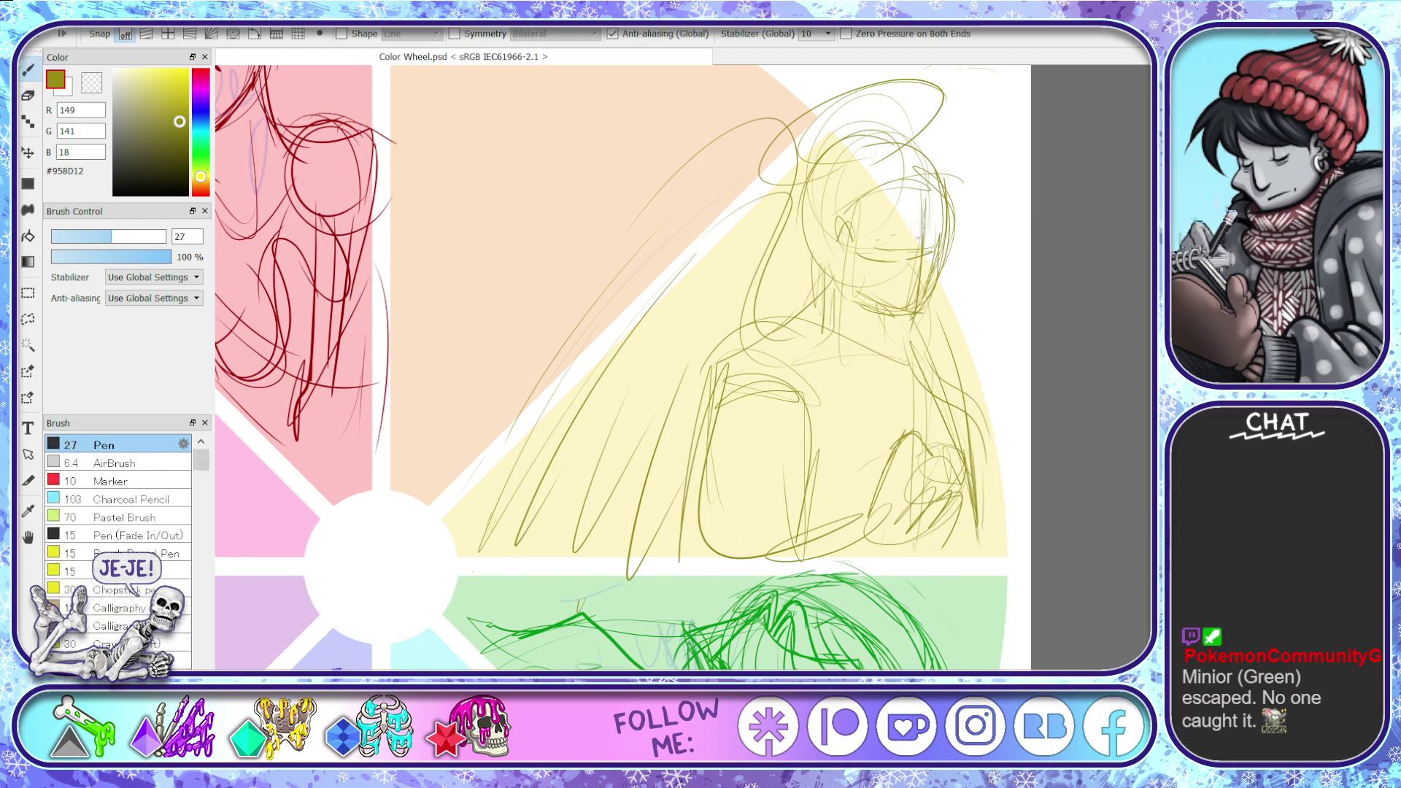
- Strengthen the yellow figure's face with the Pen: vertical center line, face contour, curved eye guideline and jaw
drag(923, 188, 921, 301)
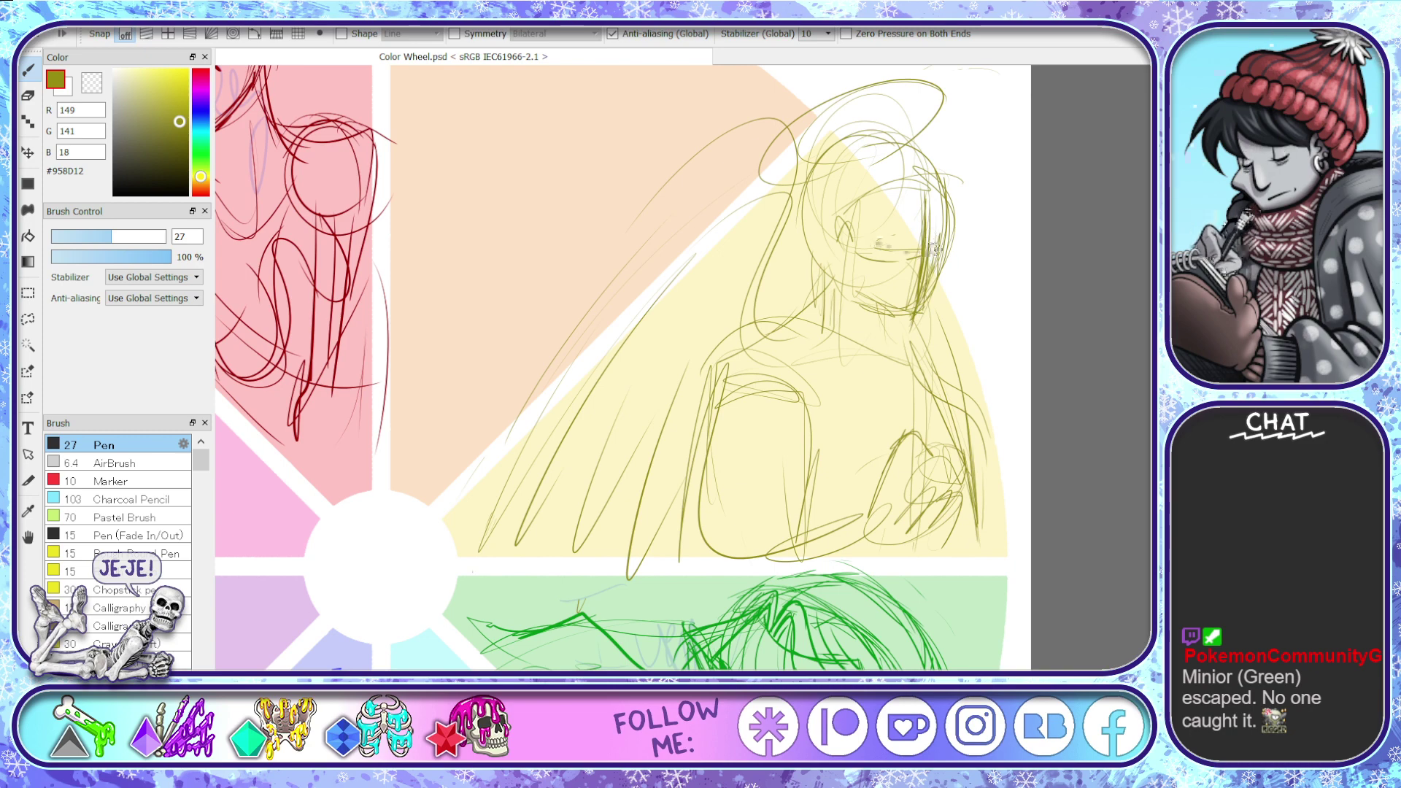
drag(937, 248, 951, 252)
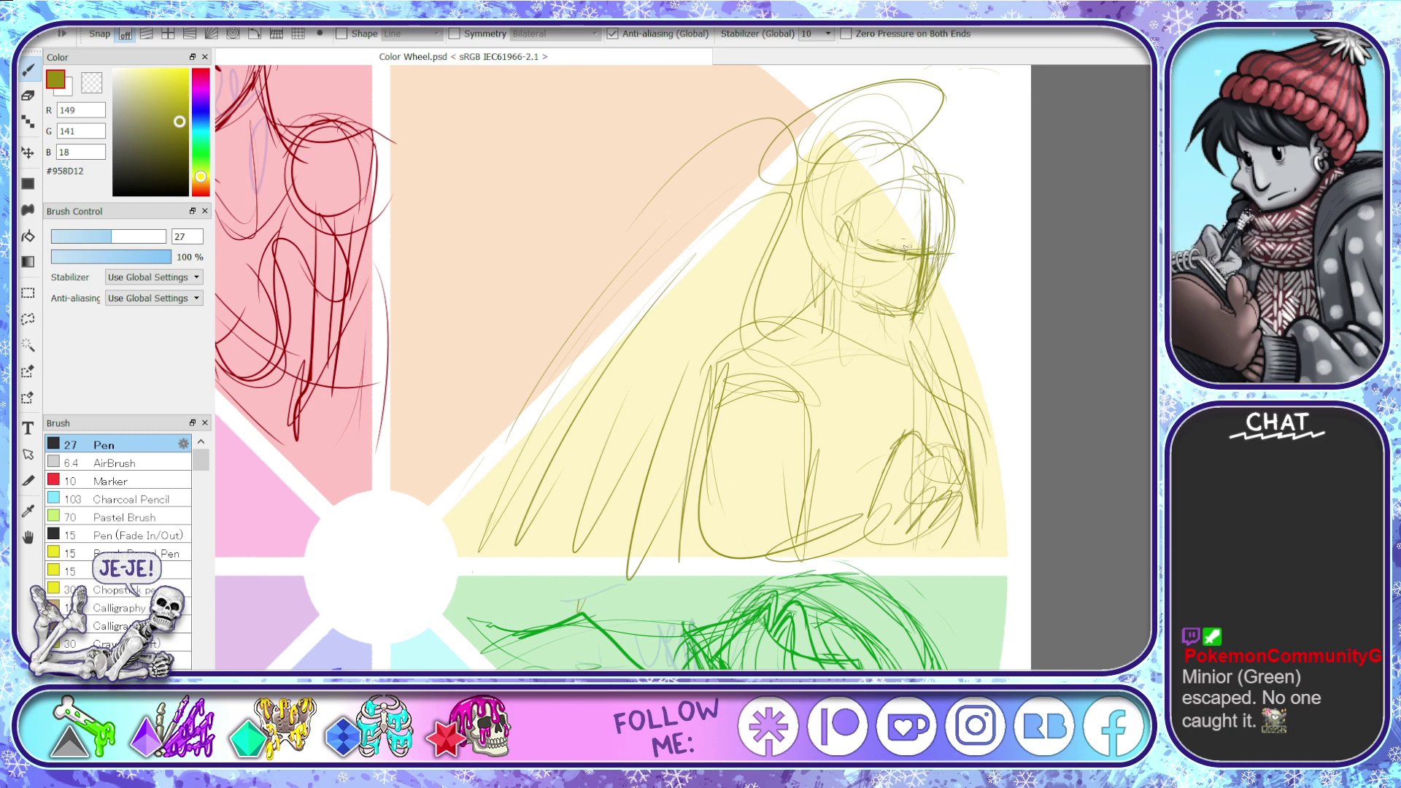
drag(914, 249, 882, 253)
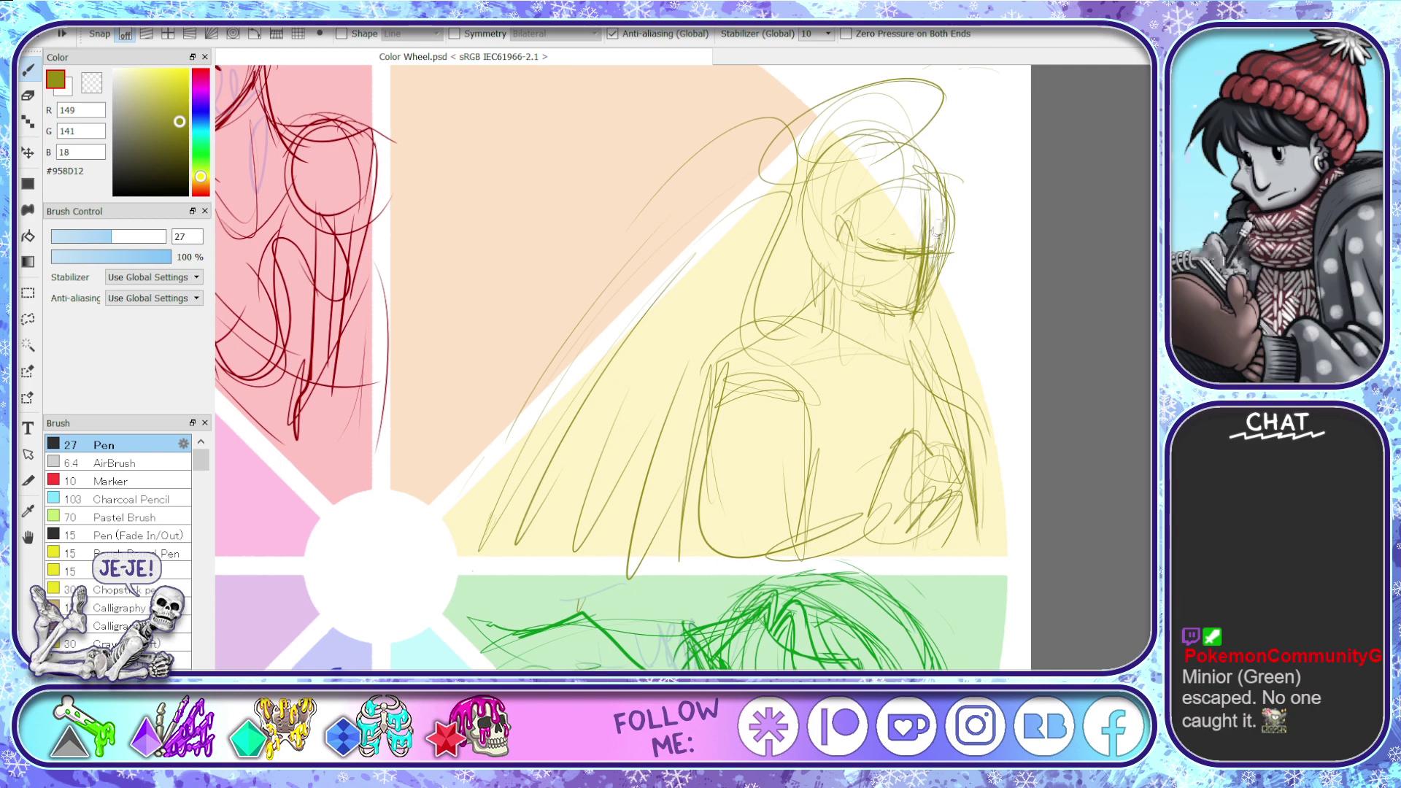
mouse_move(894, 192)
mouse_down()
mouse_move(948, 195)
mouse_move(951, 249)
mouse_move(920, 317)
mouse_move(874, 307)
mouse_up()
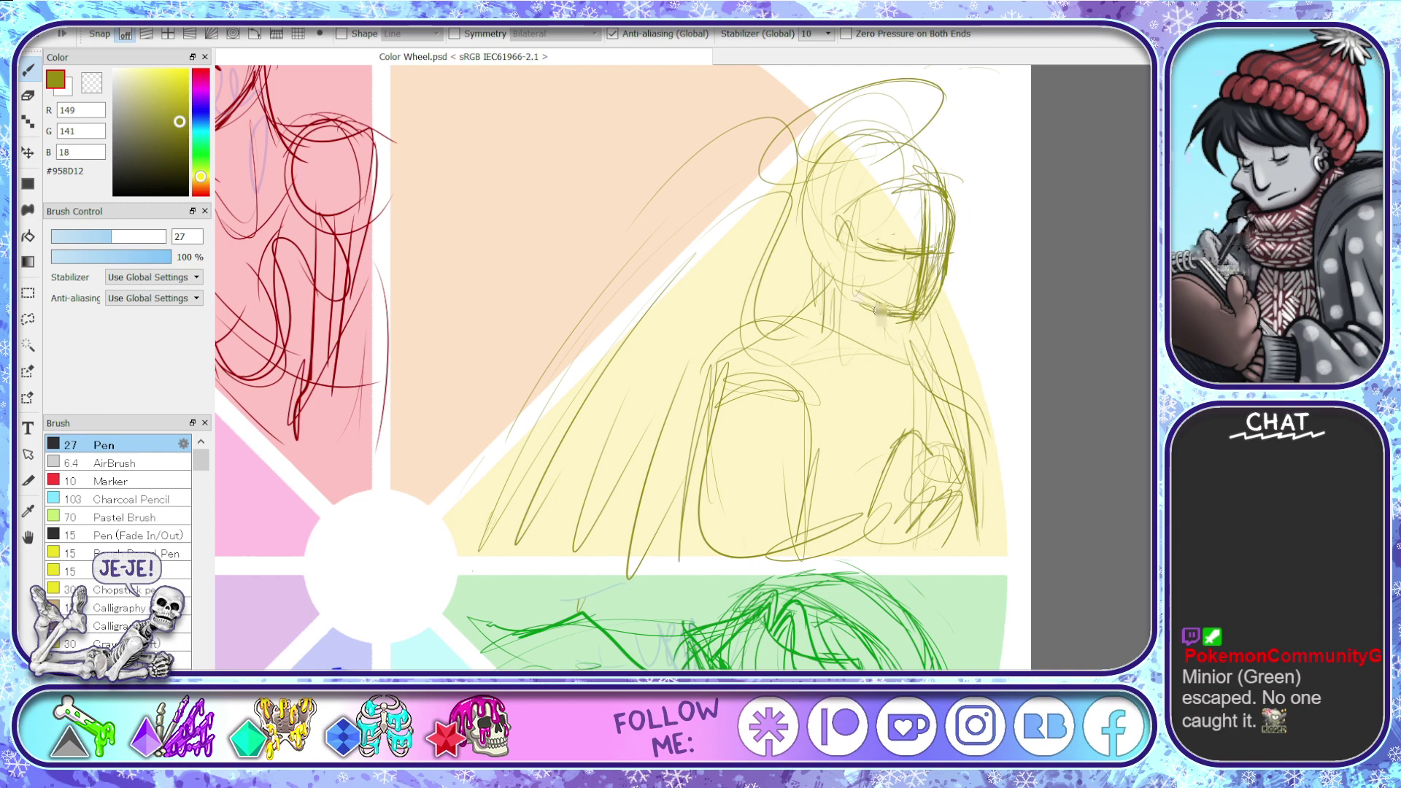
mouse_move(840, 249)
mouse_down()
mouse_move(866, 308)
mouse_move(927, 311)
mouse_move(873, 311)
mouse_up()
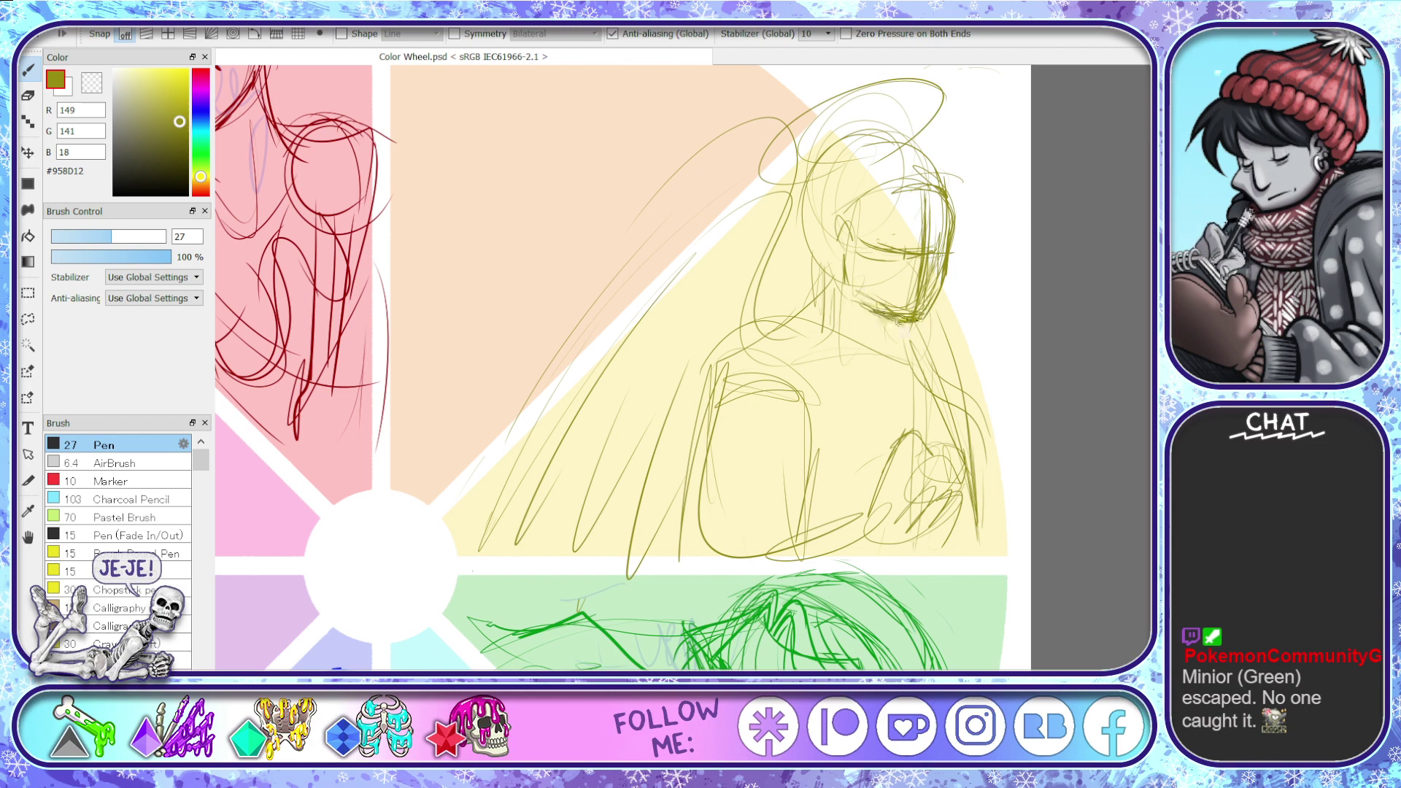
- Darken the yellow figure's nape and neck lines and sketch a shirt collar with a small bow tie under the chin
mouse_move(814, 252)
mouse_down()
mouse_move(811, 317)
mouse_move(821, 297)
mouse_move(914, 318)
mouse_up()
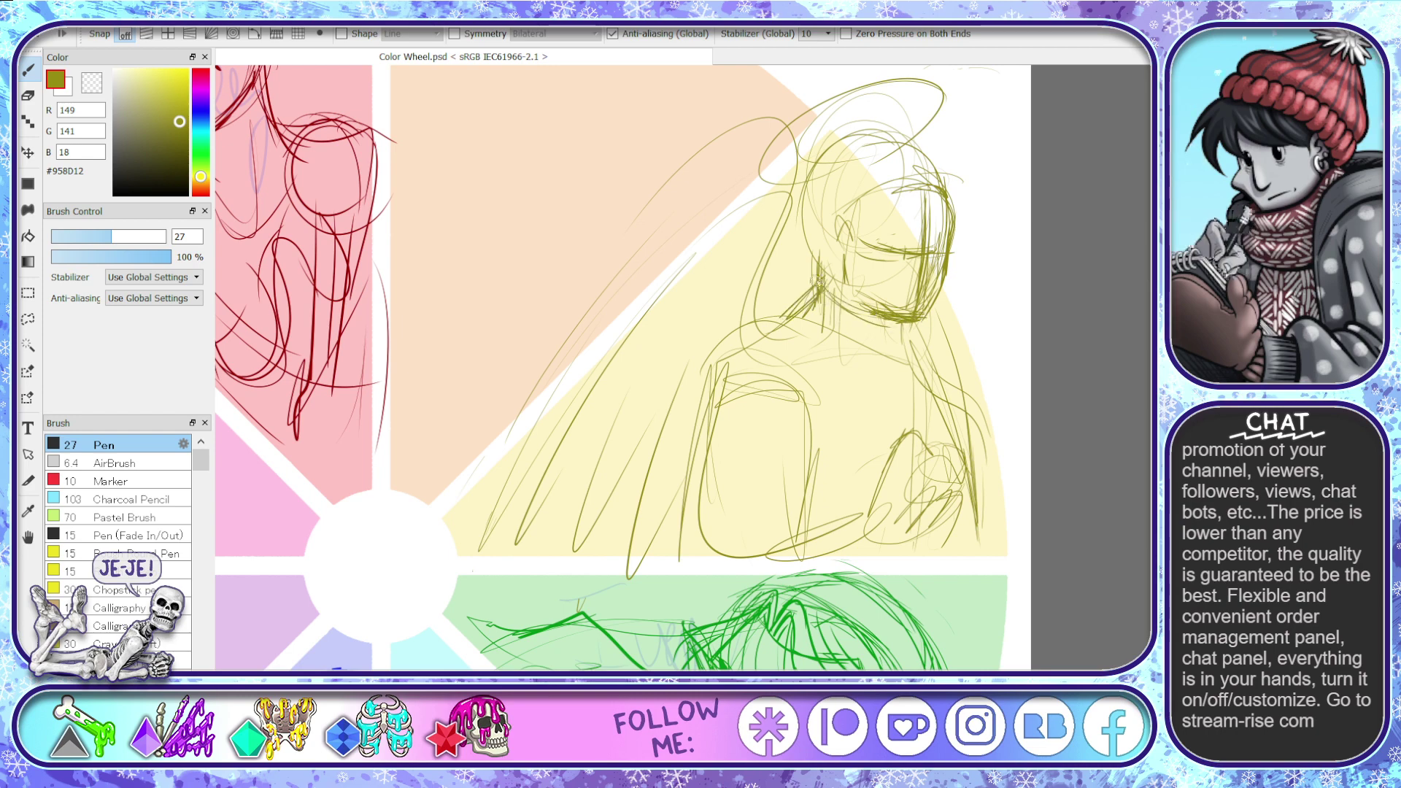
mouse_move(822, 267)
mouse_down()
mouse_move(814, 299)
mouse_move(902, 348)
mouse_move(894, 337)
mouse_move(905, 358)
mouse_up()
mouse_move(866, 315)
mouse_down()
mouse_move(902, 359)
mouse_move(918, 349)
mouse_up()
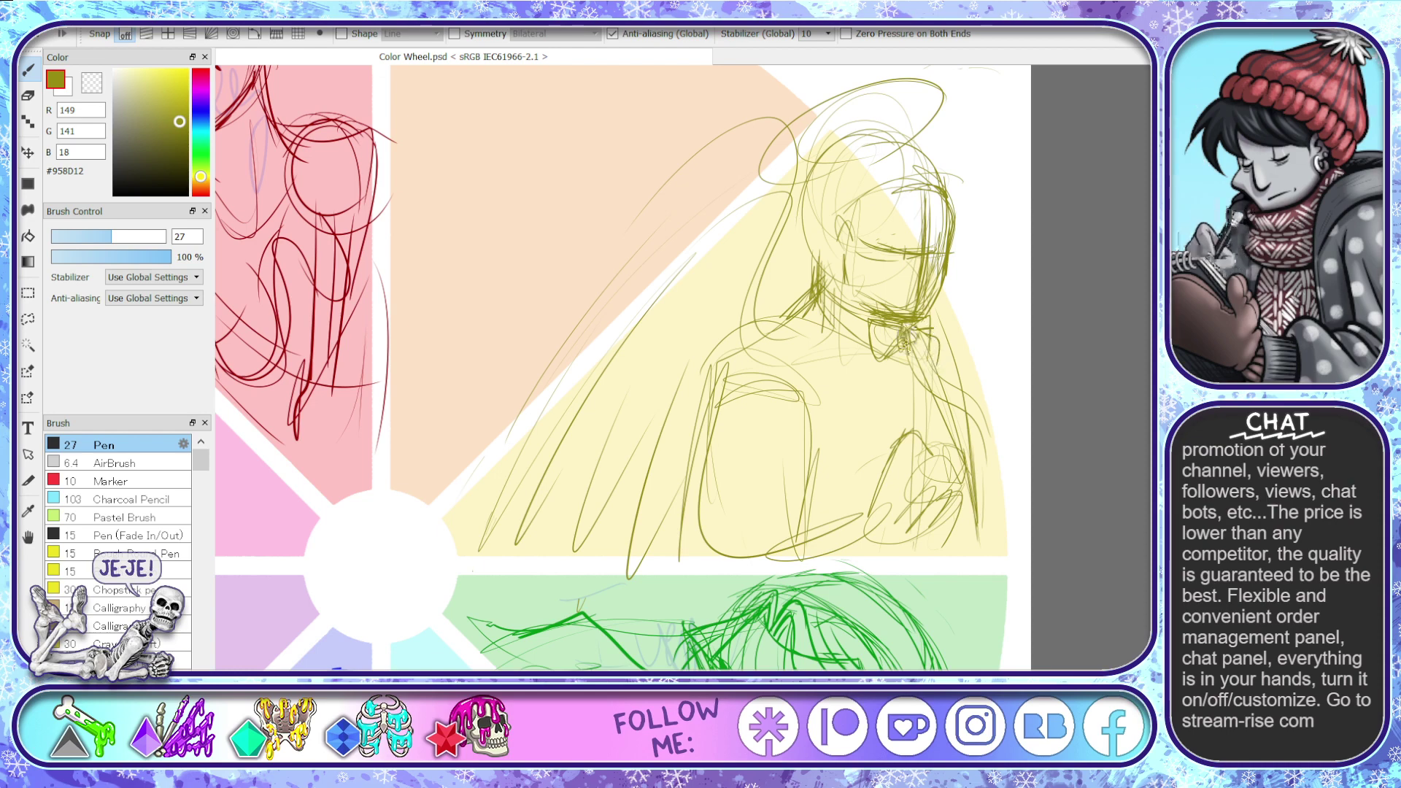
mouse_move(911, 337)
mouse_down()
mouse_move(919, 326)
mouse_move(919, 357)
mouse_up()
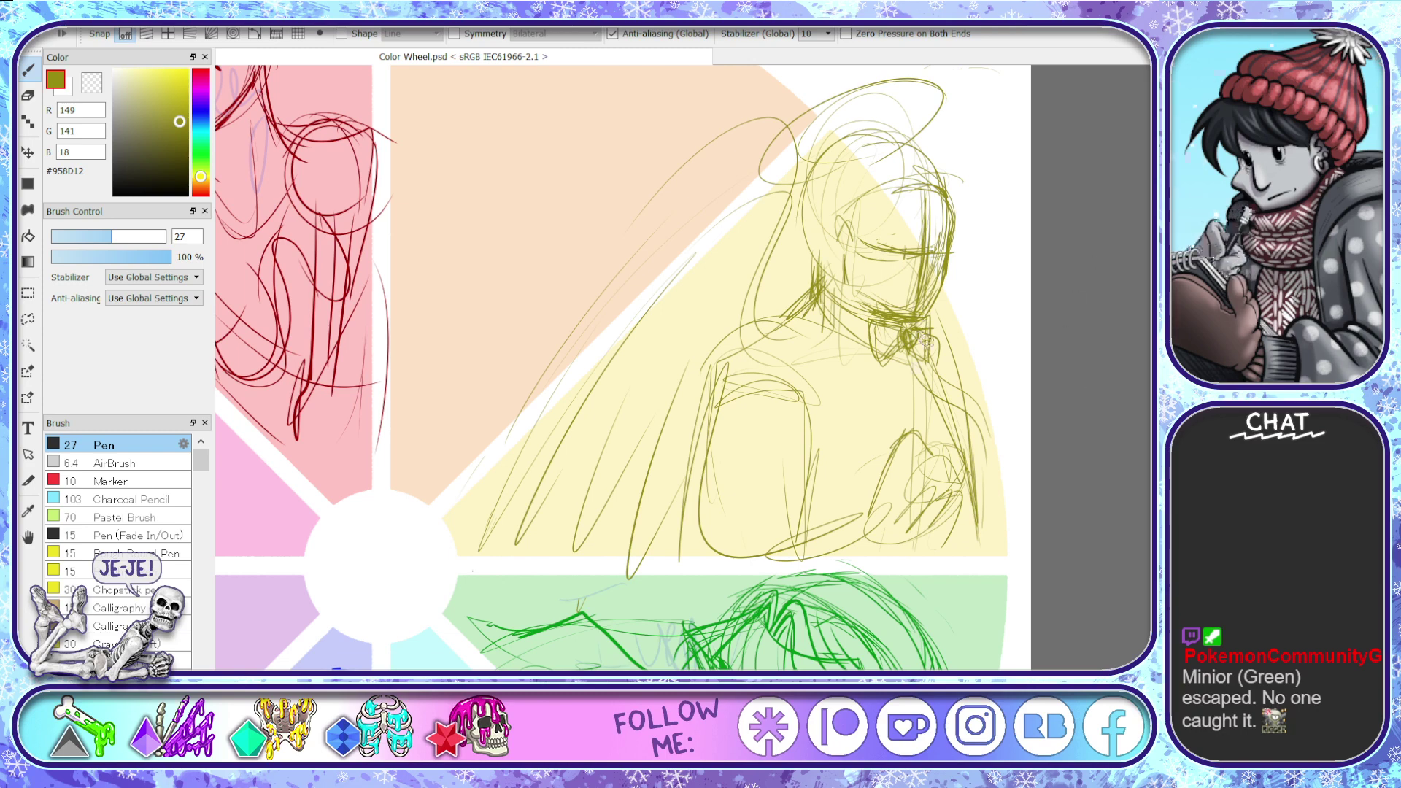
- Strengthen the yellow figure's near shoulder slope and sketch the jacket's front opening lines down the chest
drag(808, 301, 753, 343)
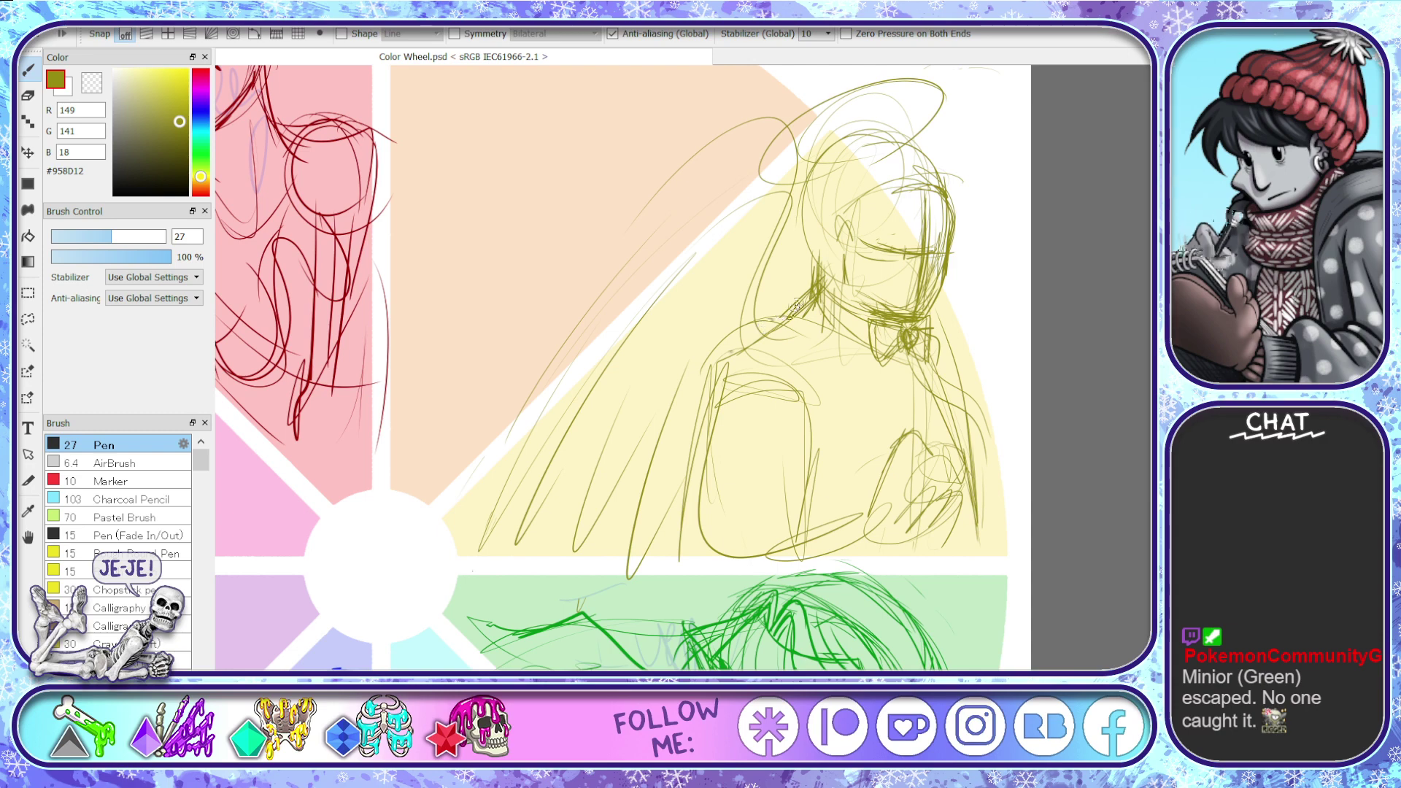
drag(812, 294, 920, 504)
drag(952, 363, 934, 518)
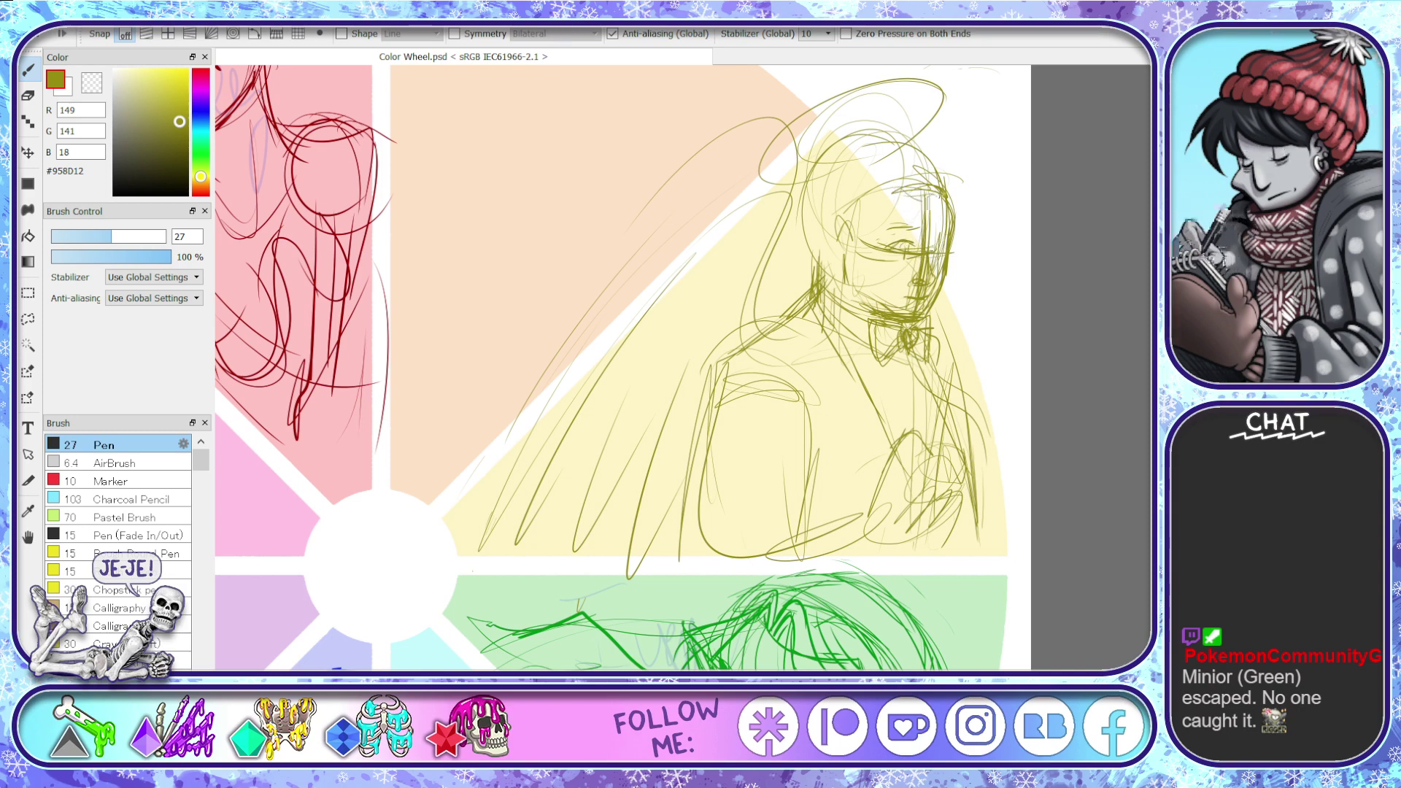
- Sketch hair strands at the yellow figure's forehead, firm up the jaw below the ear, and erase stray skull lines with a larger Eraser
drag(953, 175, 954, 207)
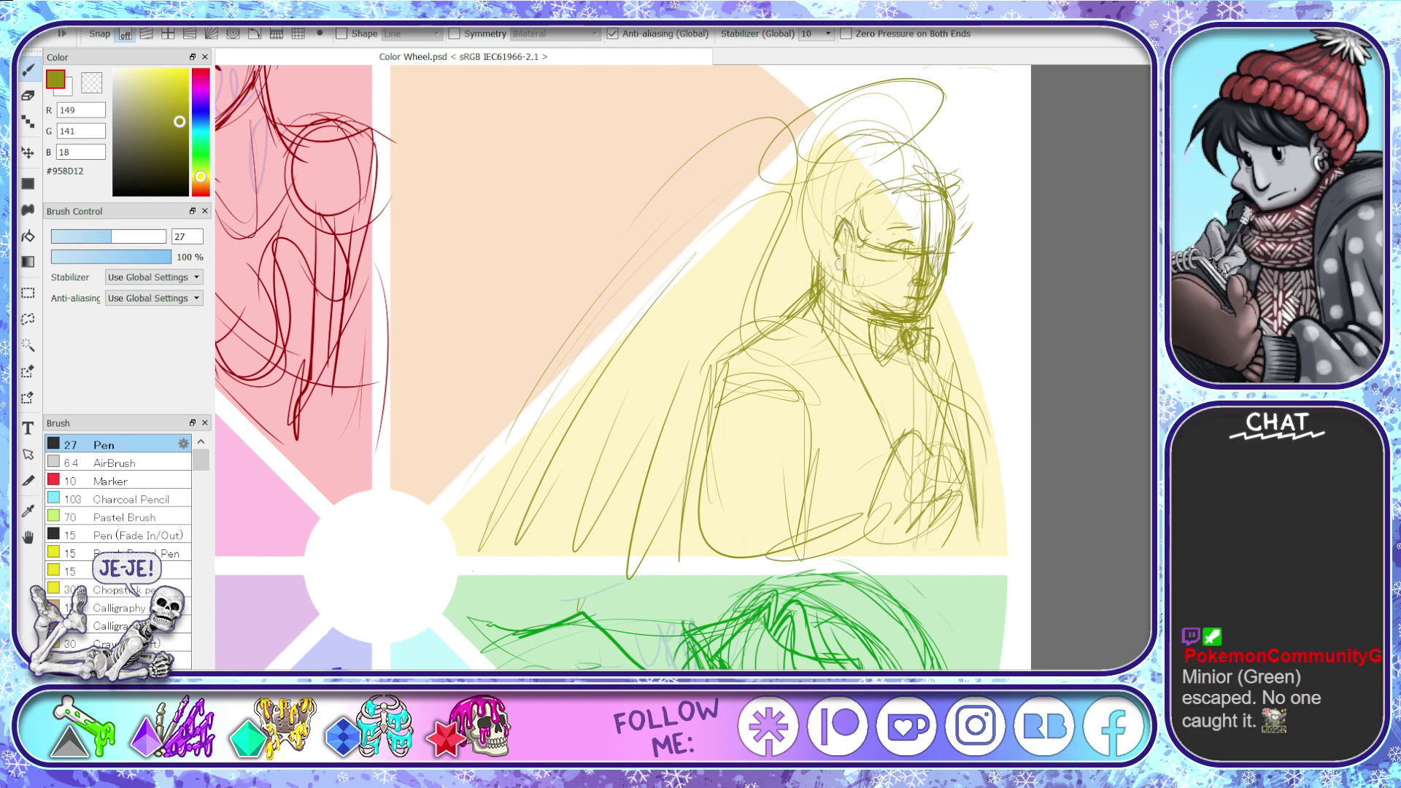
drag(839, 260, 859, 305)
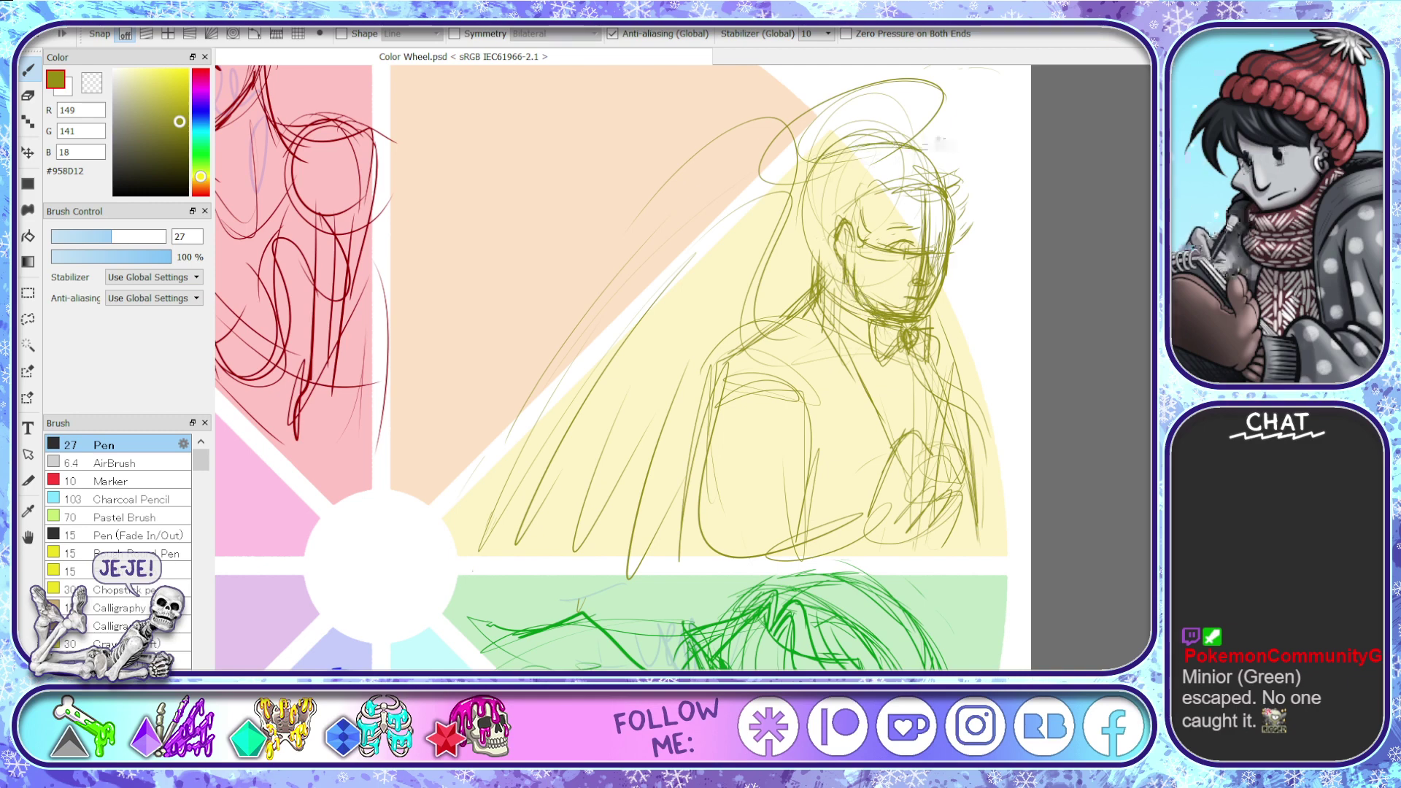
key(e)
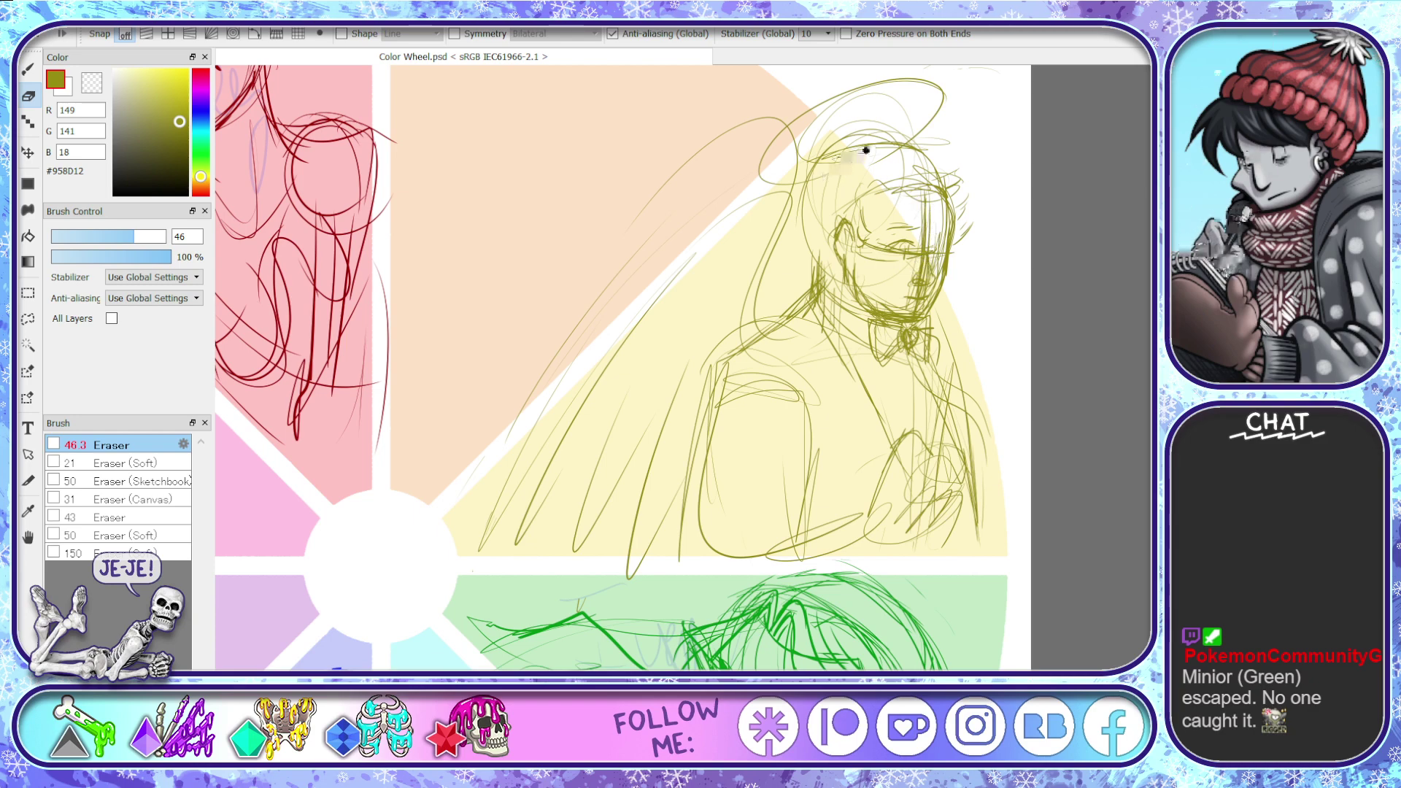
mouse_move(860, 136)
mouse_down()
mouse_move(854, 146)
mouse_move(965, 149)
mouse_up()
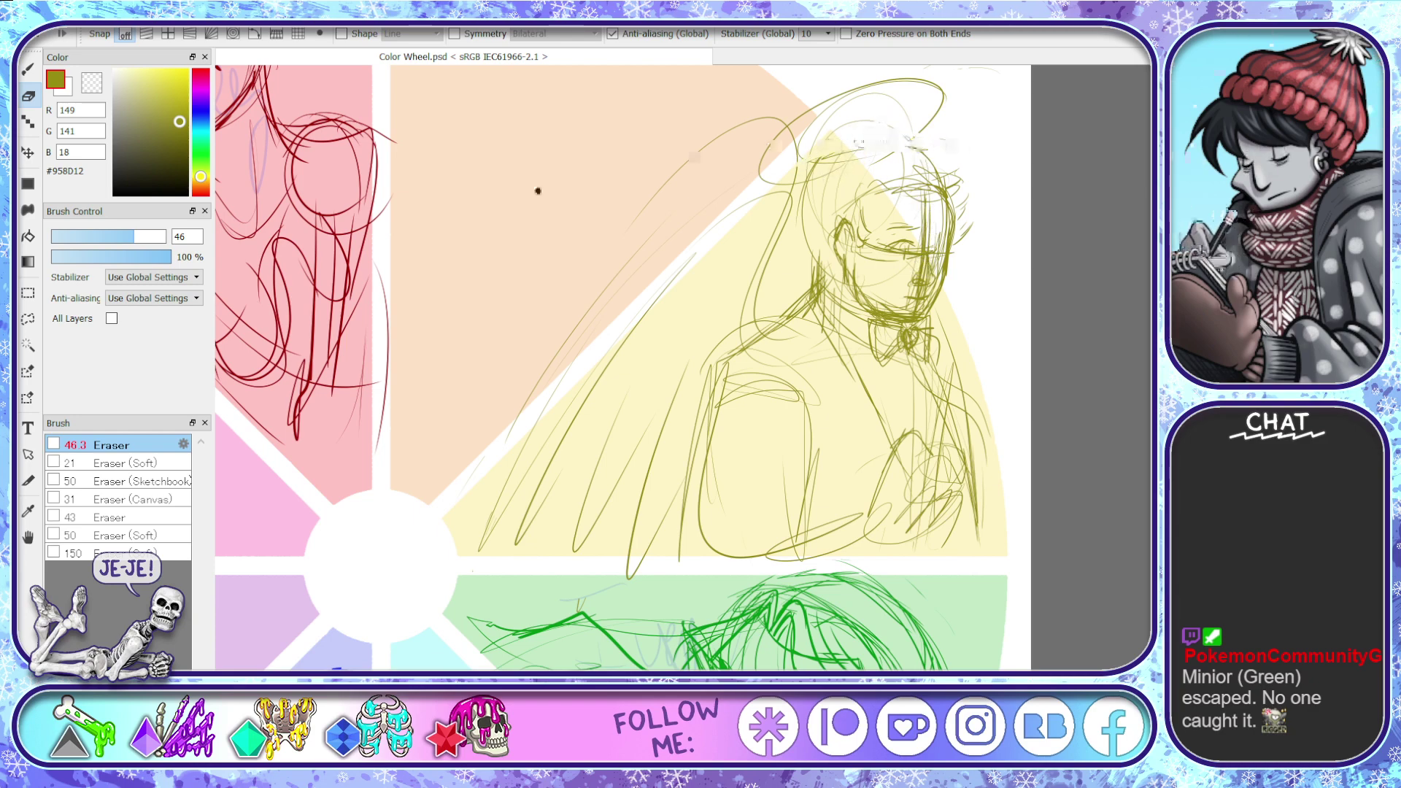
drag(152, 234, 148, 241)
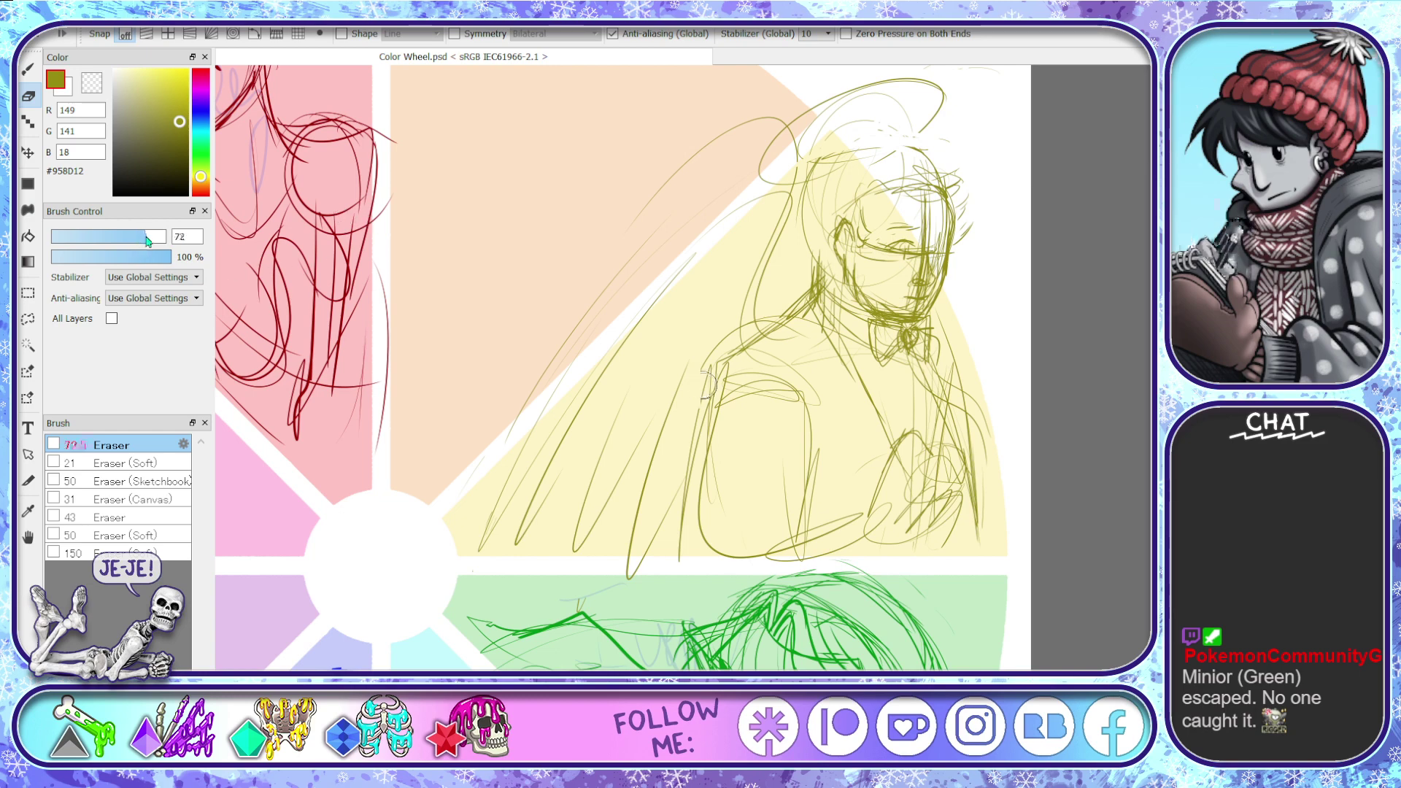
mouse_move(970, 141)
mouse_down()
mouse_move(848, 128)
mouse_move(820, 173)
mouse_up()
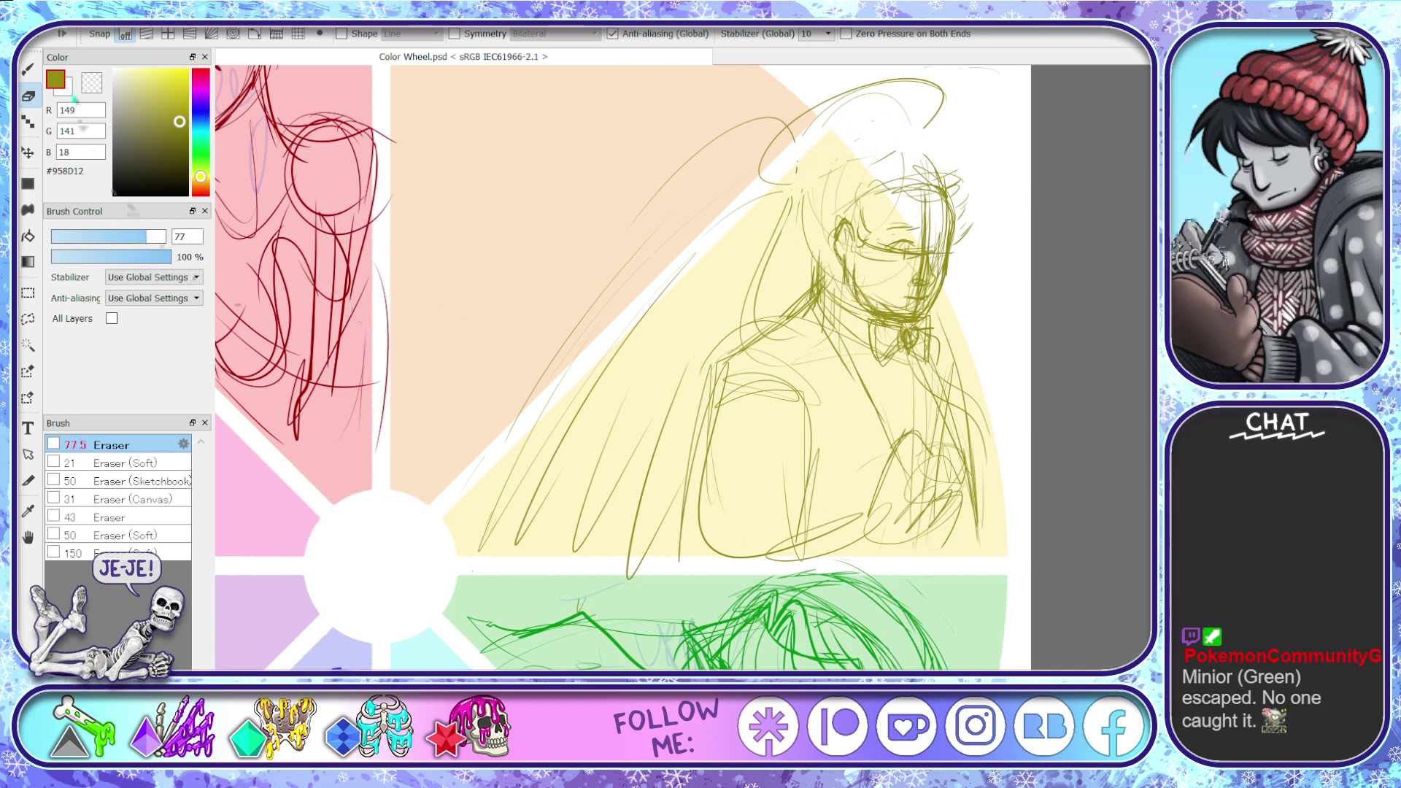
- Lasso the yellow figure's head, enlarge it slightly and move it up a little, apply the transform and deselect
key(l)
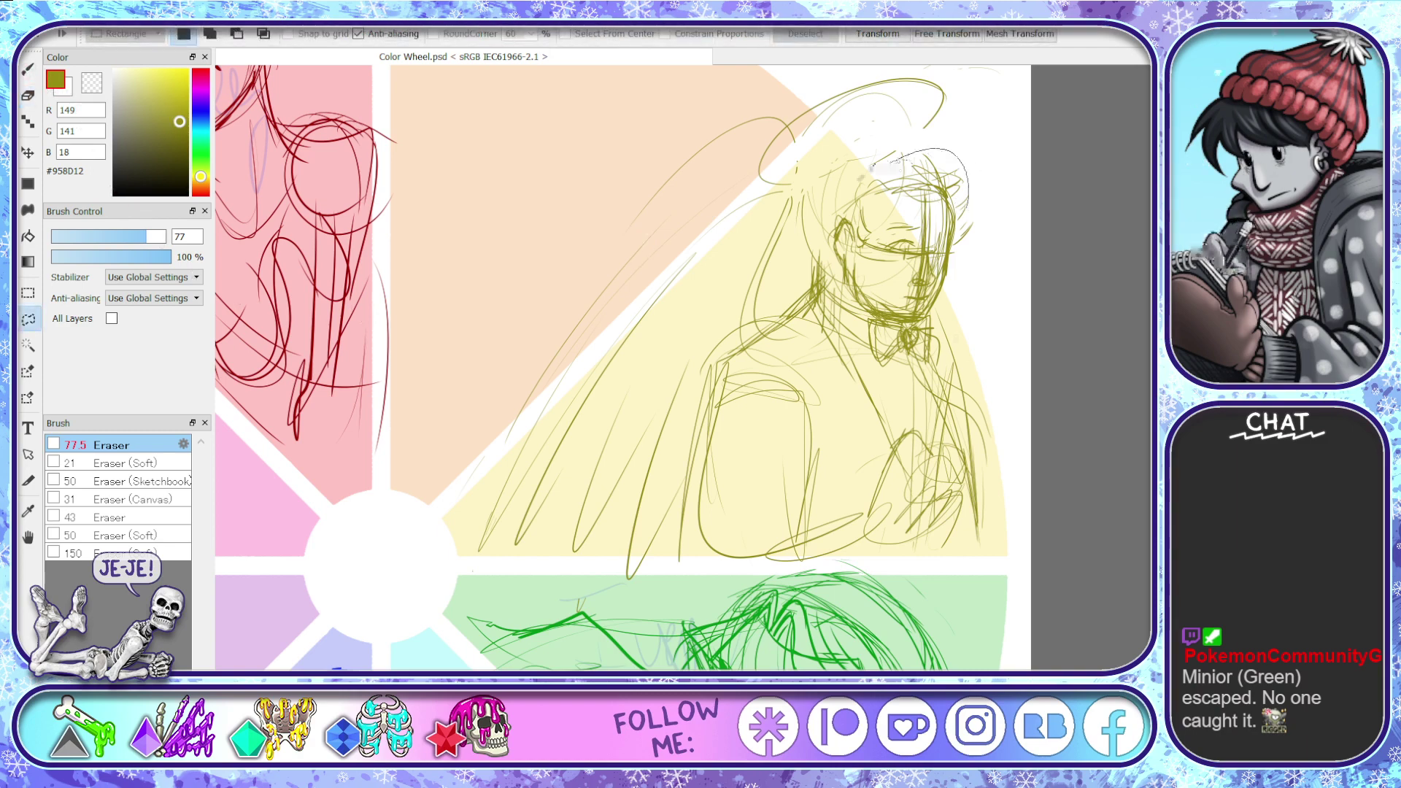
mouse_move(906, 332)
mouse_down()
mouse_move(1001, 305)
mouse_move(832, 182)
mouse_move(905, 332)
mouse_up()
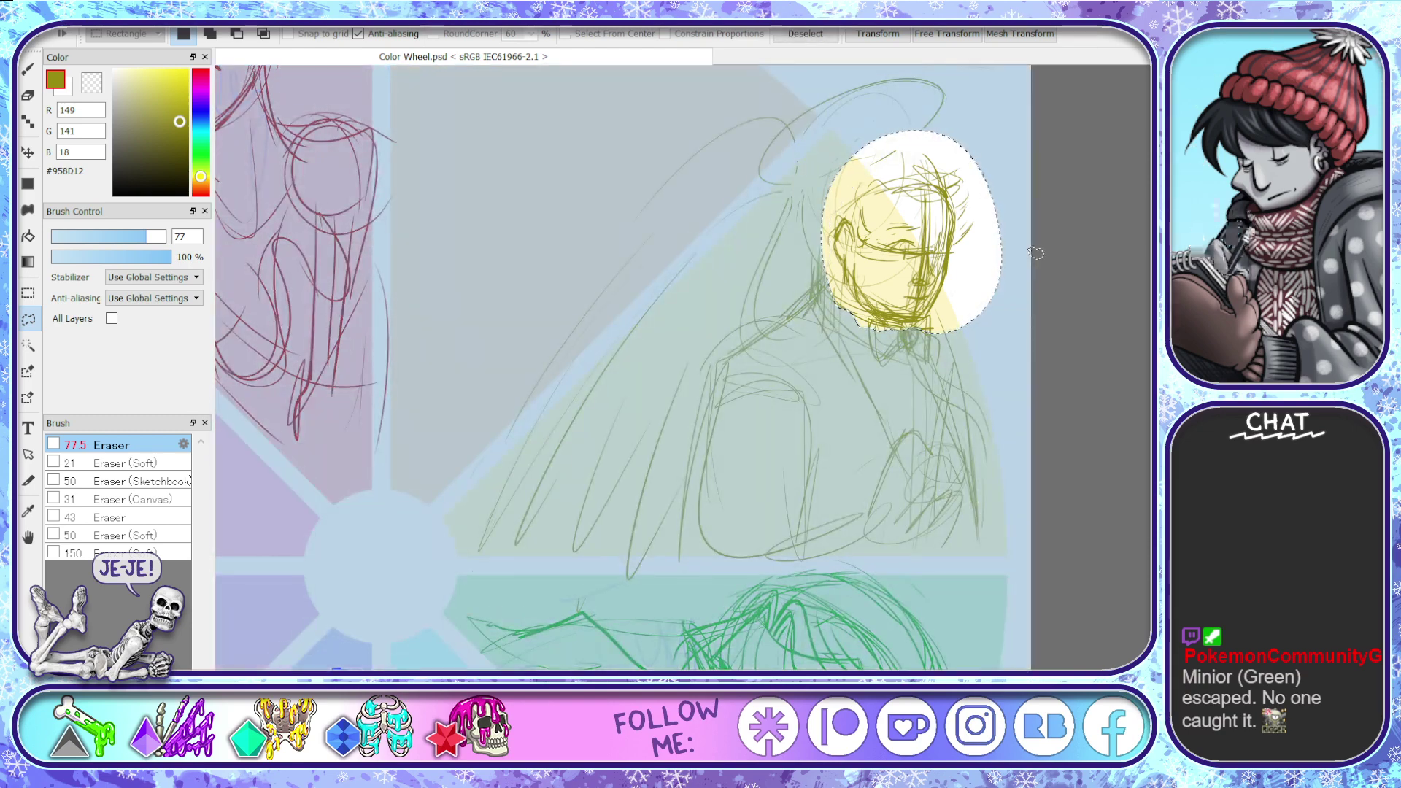
key(ctrl+t)
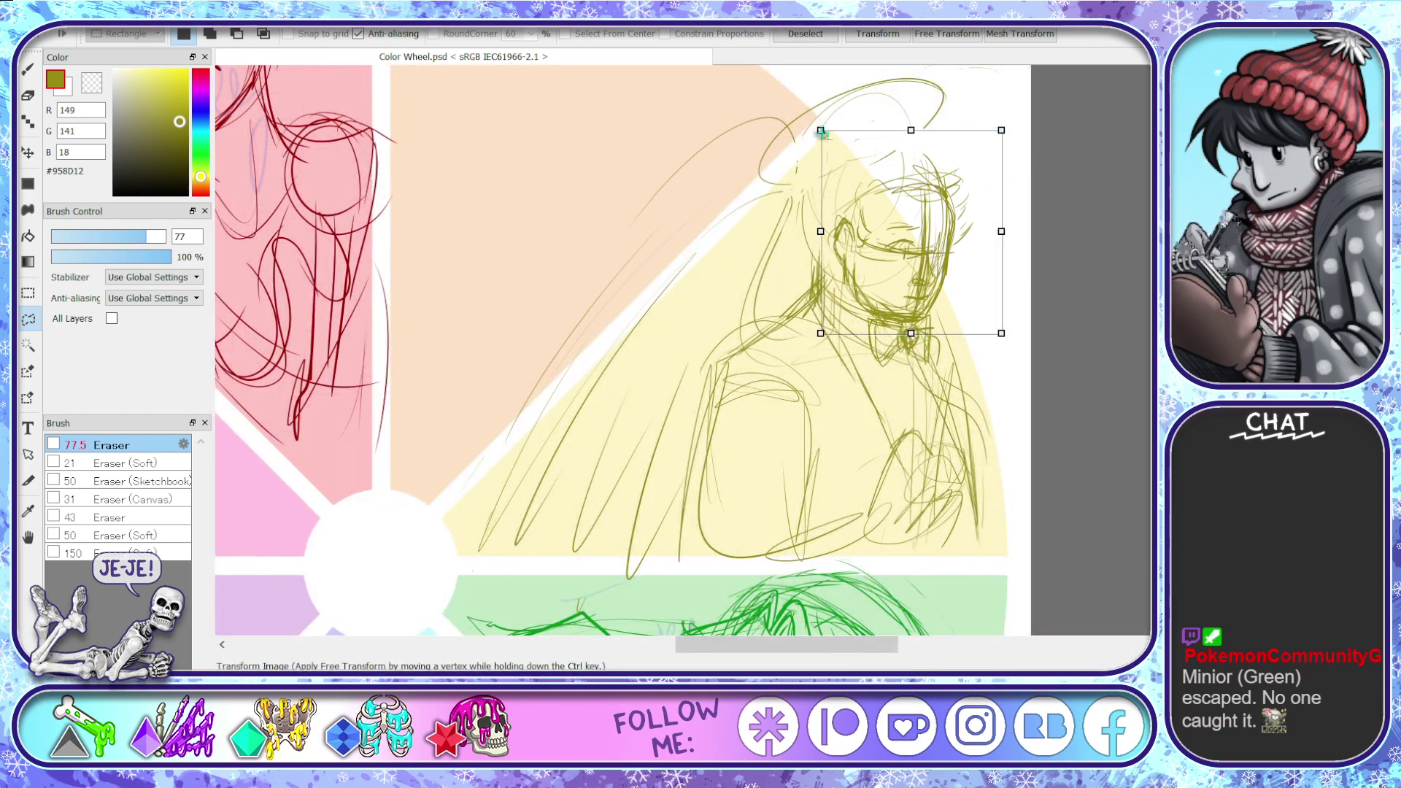
drag(822, 130, 819, 127)
drag(929, 263, 928, 249)
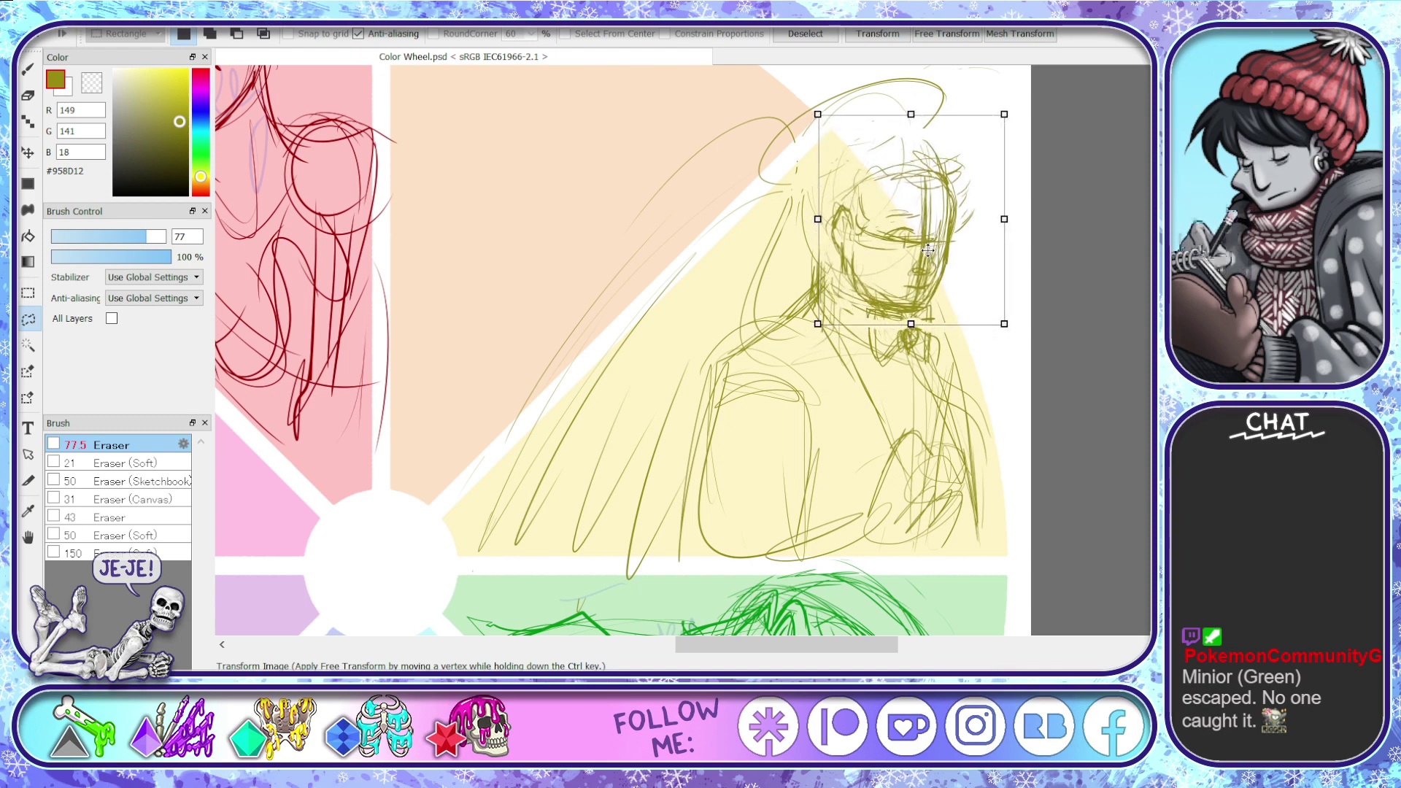
key(Return)
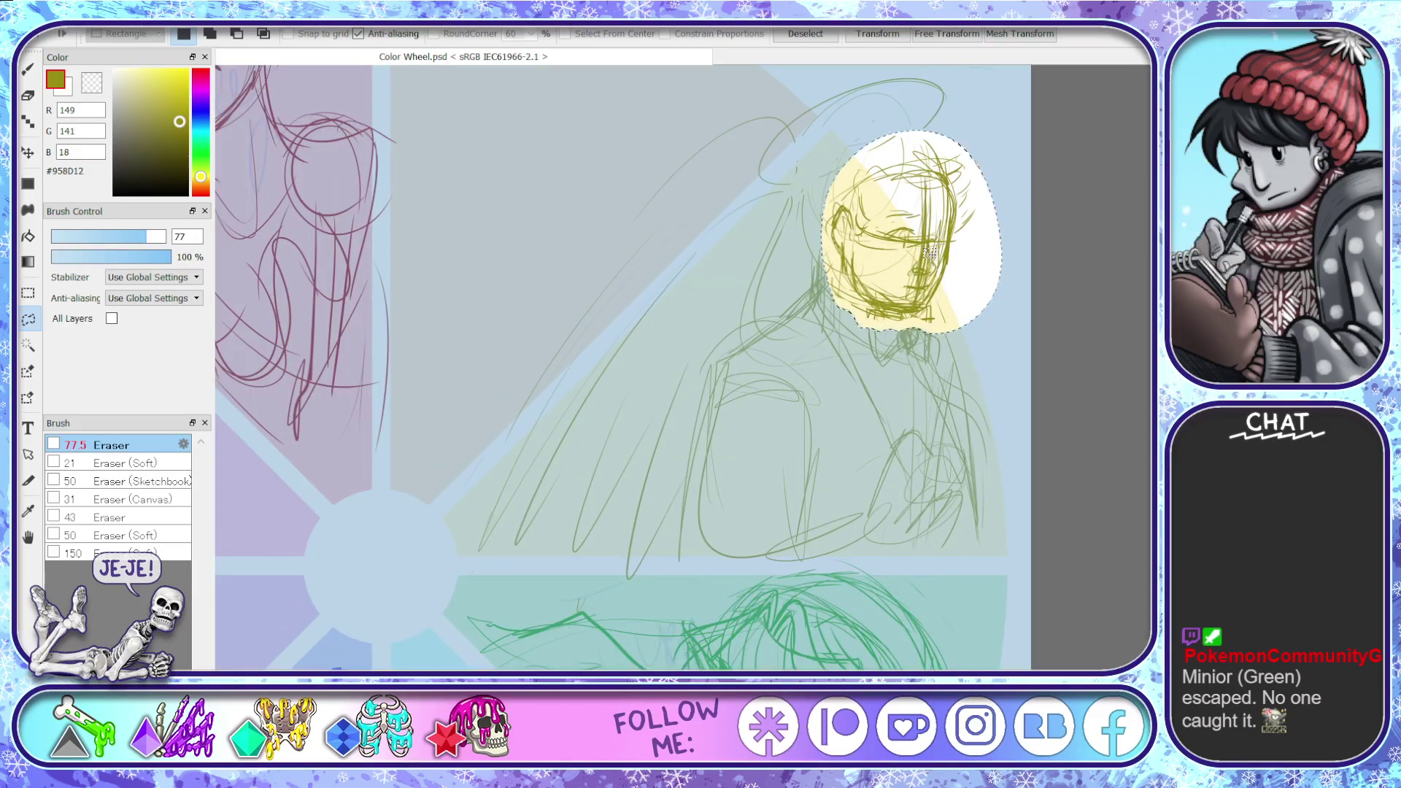
key(b)
key(ctrl+d)
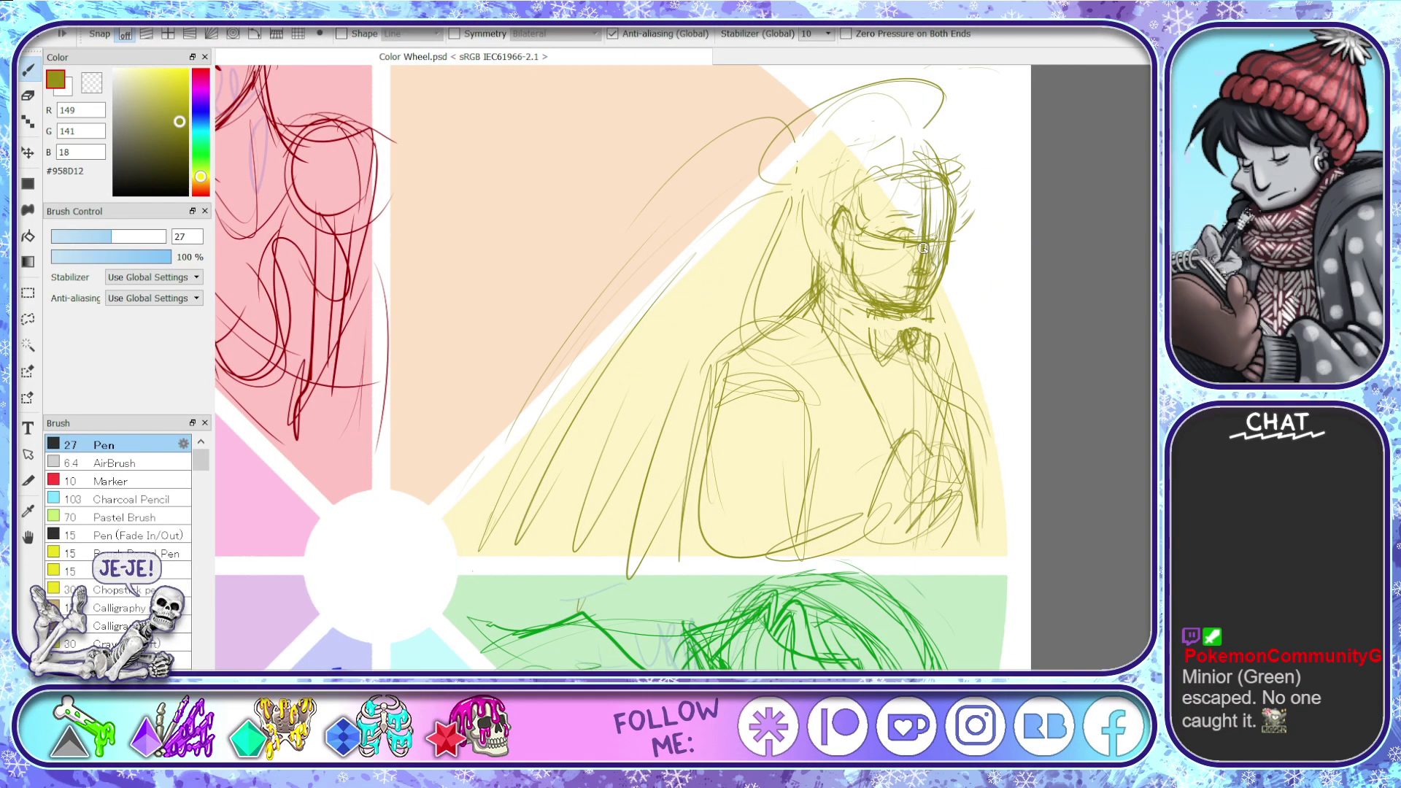
- Flip the canvas view horizontally, erase the gap lines below the chin and redraw the collar and bow tie closer to the jaw
key(h)
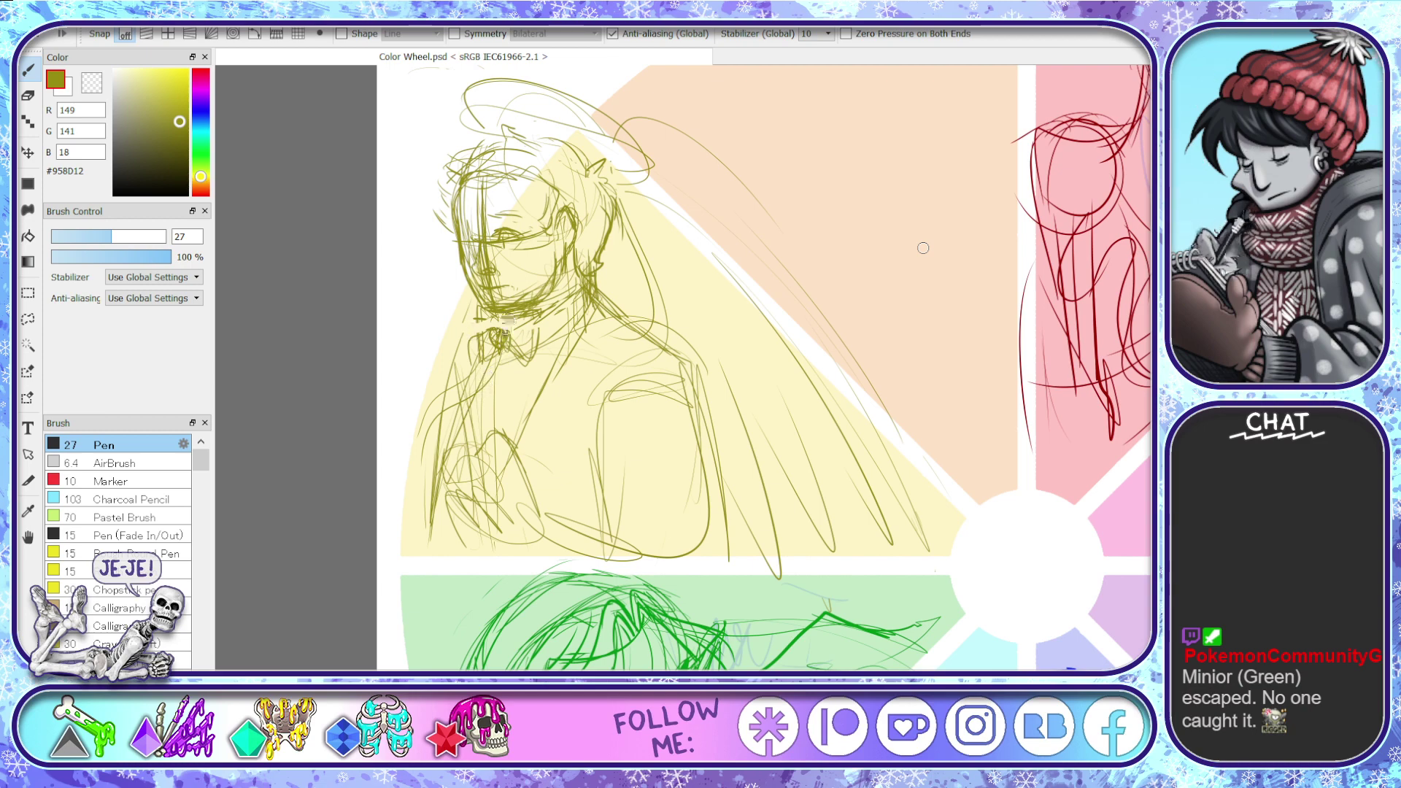
key(e)
mouse_move(529, 310)
mouse_down()
mouse_move(521, 370)
mouse_move(472, 324)
mouse_move(512, 336)
mouse_move(498, 325)
mouse_move(483, 358)
mouse_move(514, 366)
mouse_move(507, 349)
mouse_move(555, 330)
mouse_move(490, 329)
mouse_move(502, 318)
mouse_move(501, 337)
mouse_move(503, 313)
mouse_move(531, 334)
mouse_move(540, 316)
mouse_move(496, 340)
mouse_move(542, 307)
mouse_move(521, 334)
mouse_move(477, 328)
mouse_move(588, 292)
mouse_up()
key(b)
mouse_move(524, 357)
mouse_down()
mouse_move(579, 314)
mouse_move(689, 398)
mouse_up()
- Redraw the yellow figure's near shoulder and upper arm with bolder lines, including the sleeve's curved top seam and both sides
mouse_move(600, 298)
mouse_down()
mouse_move(709, 354)
mouse_move(695, 396)
mouse_move(704, 529)
mouse_up()
drag(700, 440, 700, 456)
mouse_move(692, 367)
mouse_down()
mouse_move(615, 384)
mouse_move(603, 412)
mouse_up()
drag(697, 394, 692, 548)
drag(611, 417, 607, 519)
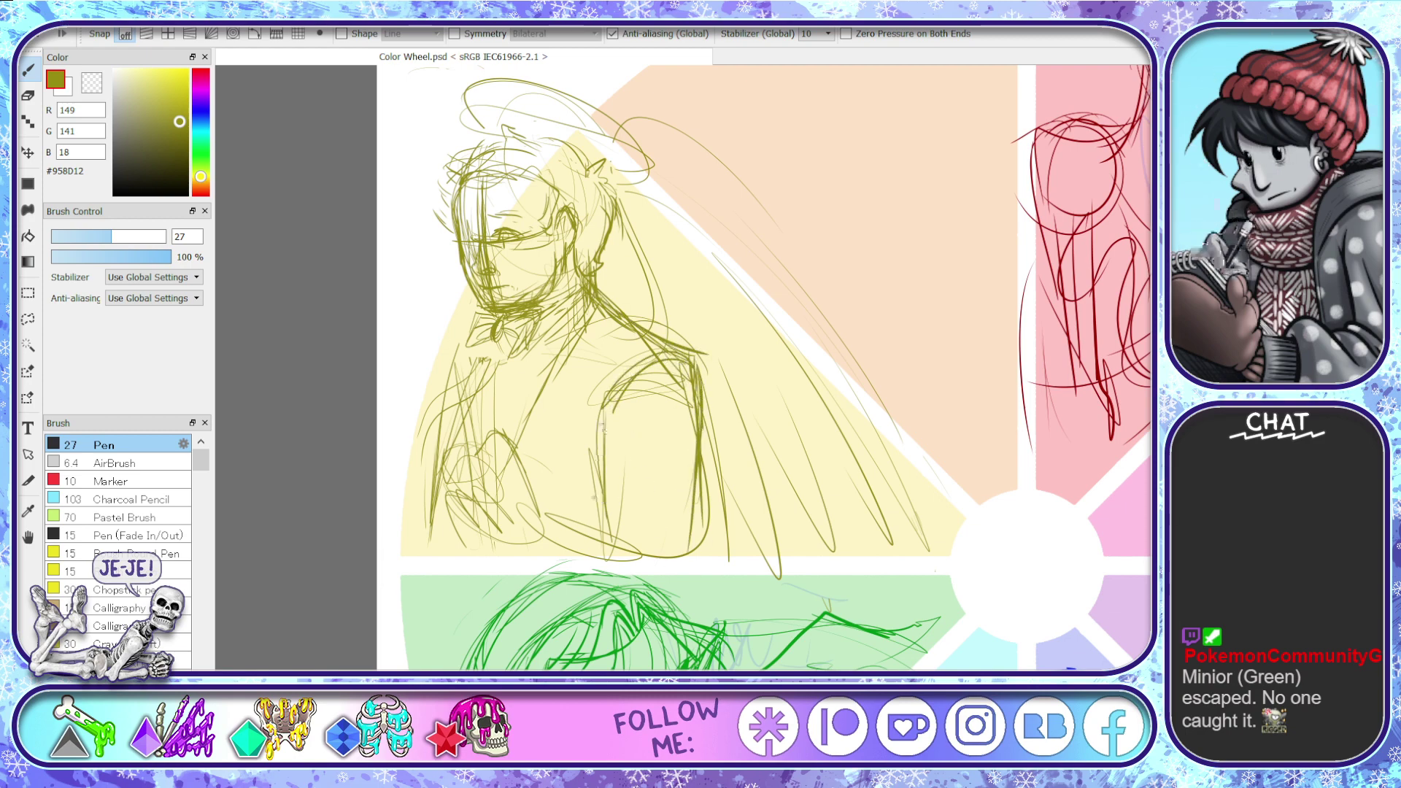
mouse_move(668, 398)
mouse_down()
mouse_move(606, 458)
mouse_move(597, 541)
mouse_up()
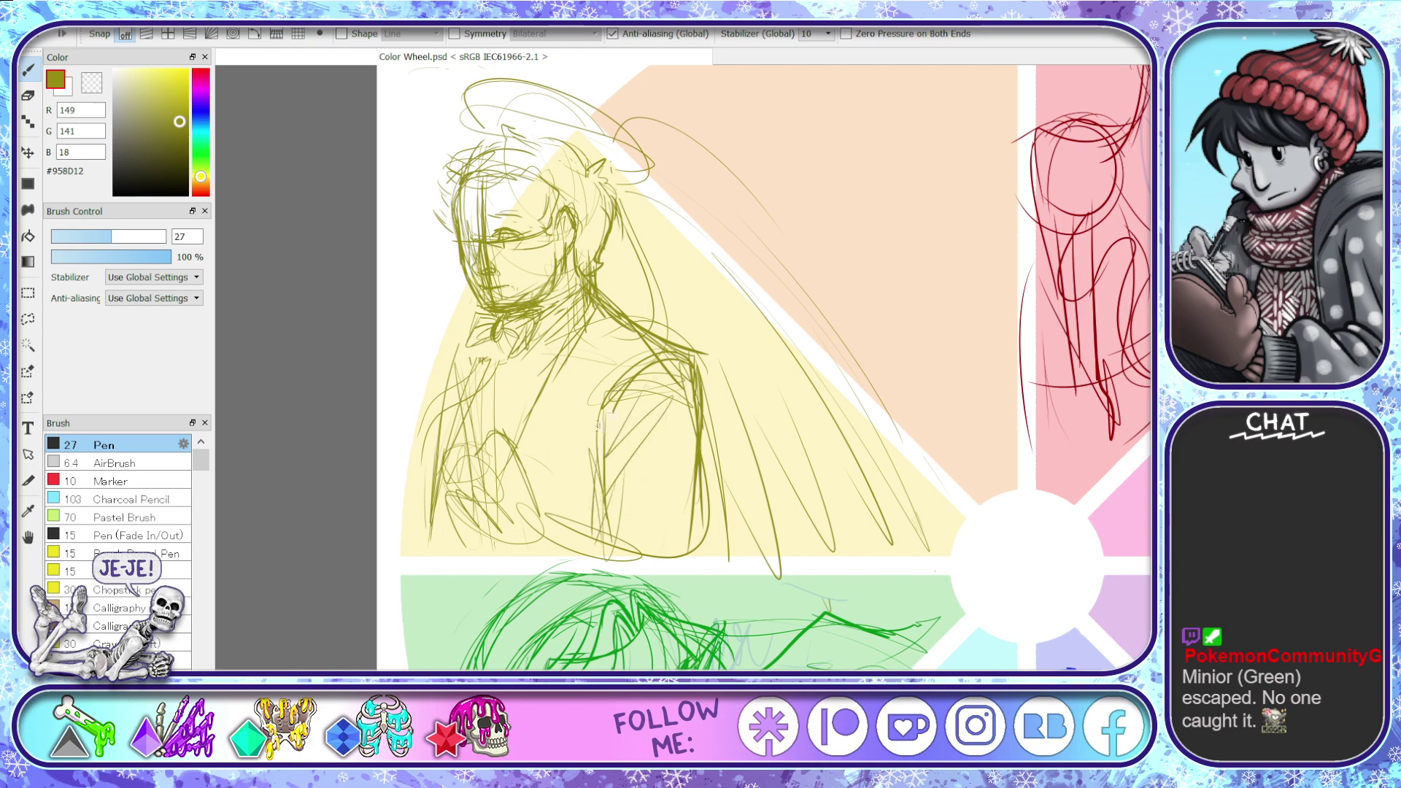
- Erase the yellow figure's old chest, lapel and hand lines and the stray strokes at the near elbow
key(e)
mouse_move(501, 491)
mouse_down()
mouse_move(463, 476)
mouse_move(475, 433)
mouse_move(511, 424)
mouse_move(481, 554)
mouse_move(565, 493)
mouse_move(548, 532)
mouse_move(431, 545)
mouse_move(435, 451)
mouse_move(416, 545)
mouse_move(463, 557)
mouse_up()
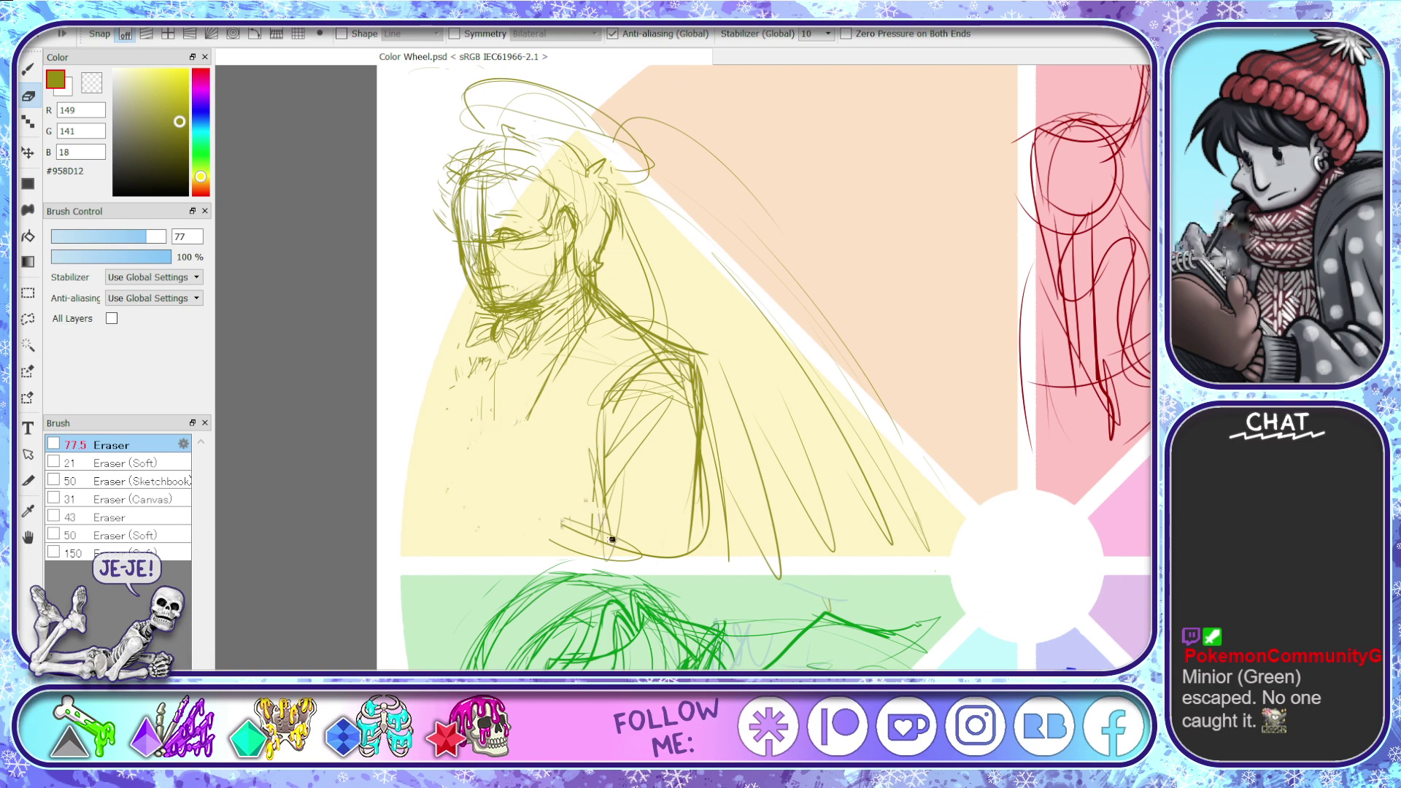
drag(612, 539, 584, 527)
- Redraw the yellow figure's far shoulder and the outline of the far arm with the Pen
key(b)
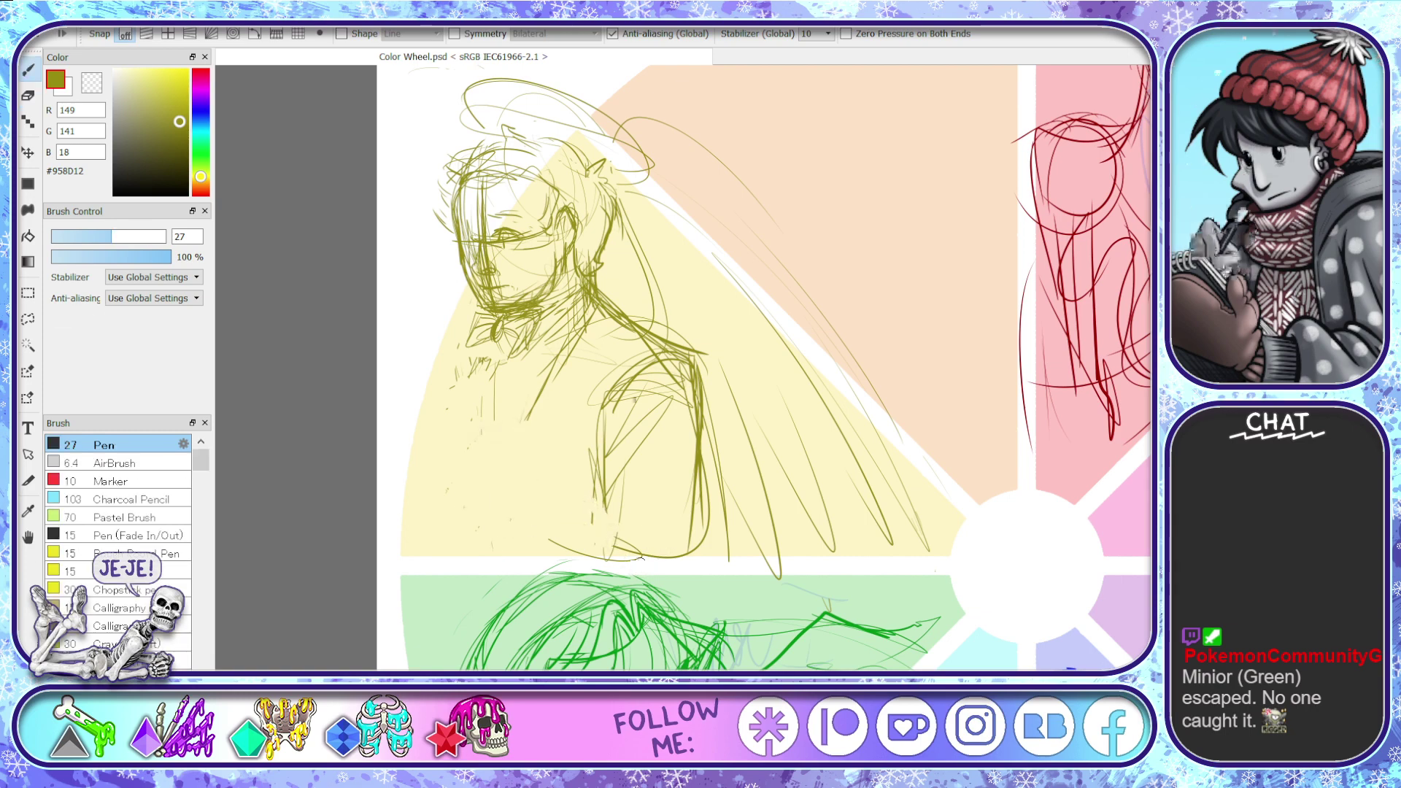
mouse_move(501, 323)
mouse_down()
mouse_move(457, 470)
mouse_move(440, 441)
mouse_move(432, 549)
mouse_up()
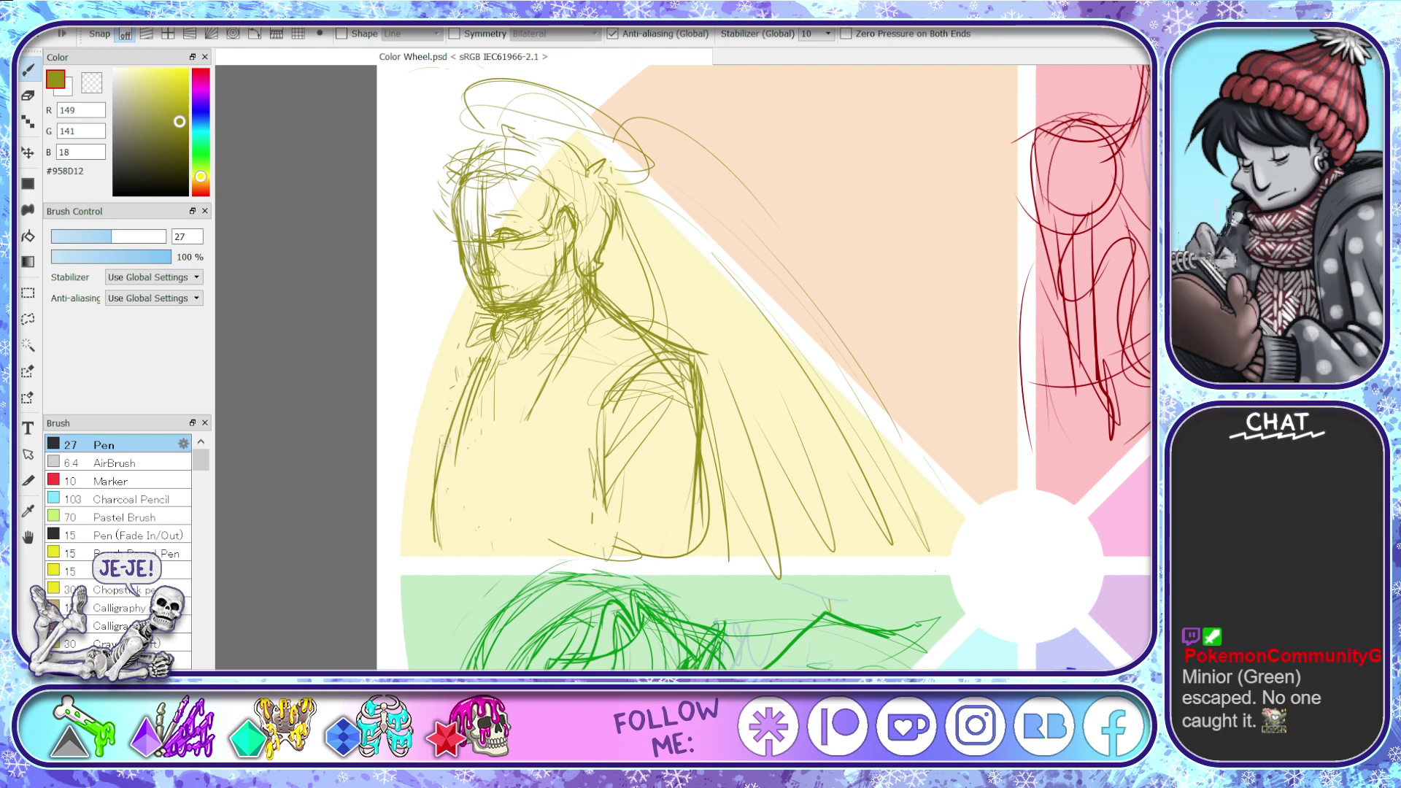
mouse_move(476, 337)
mouse_down()
mouse_move(441, 368)
mouse_move(419, 461)
mouse_up()
drag(447, 365, 411, 513)
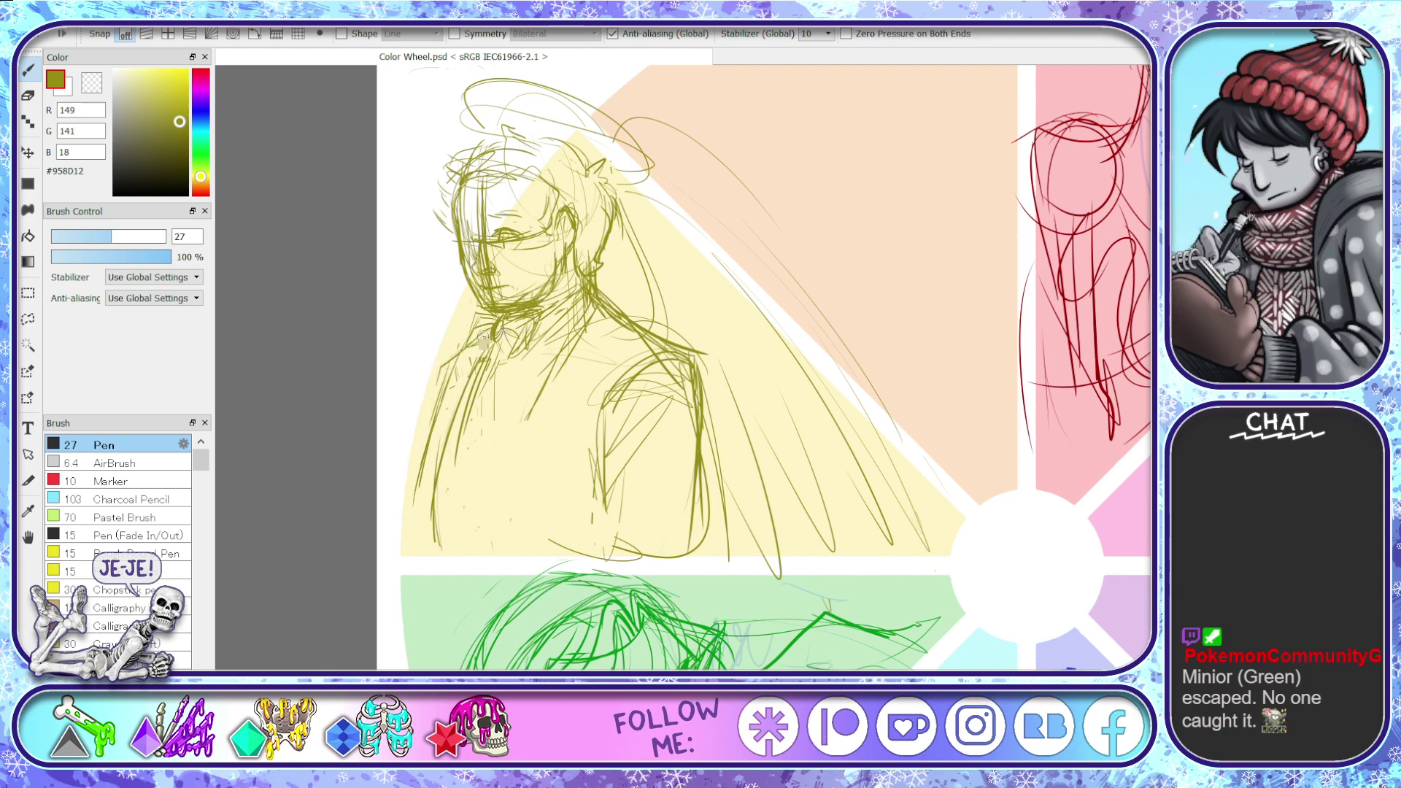
- Sketch the yellow figure's jacket lapels converging in a V on the chest, plus the jacket's front edge and far-side lines
drag(540, 346, 527, 422)
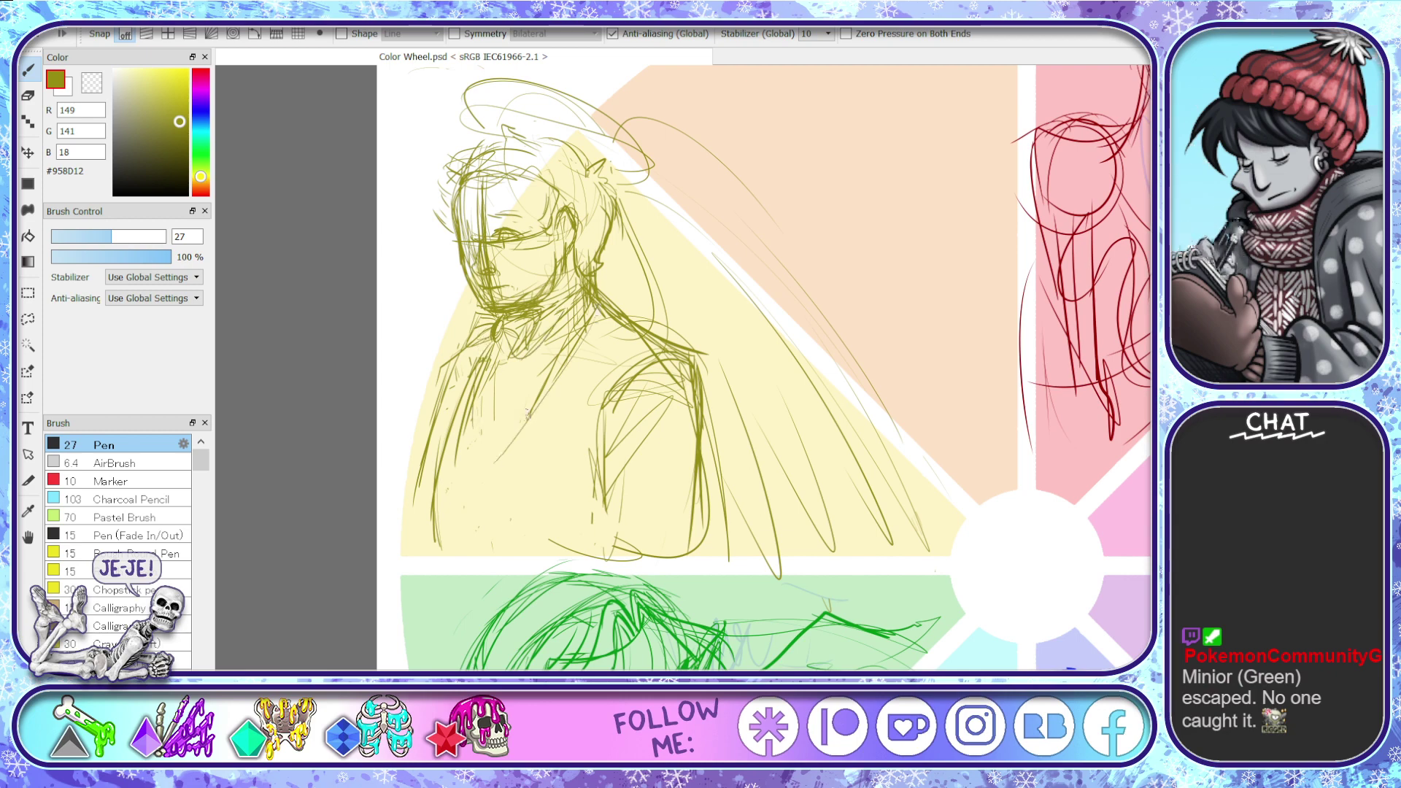
drag(573, 325, 459, 457)
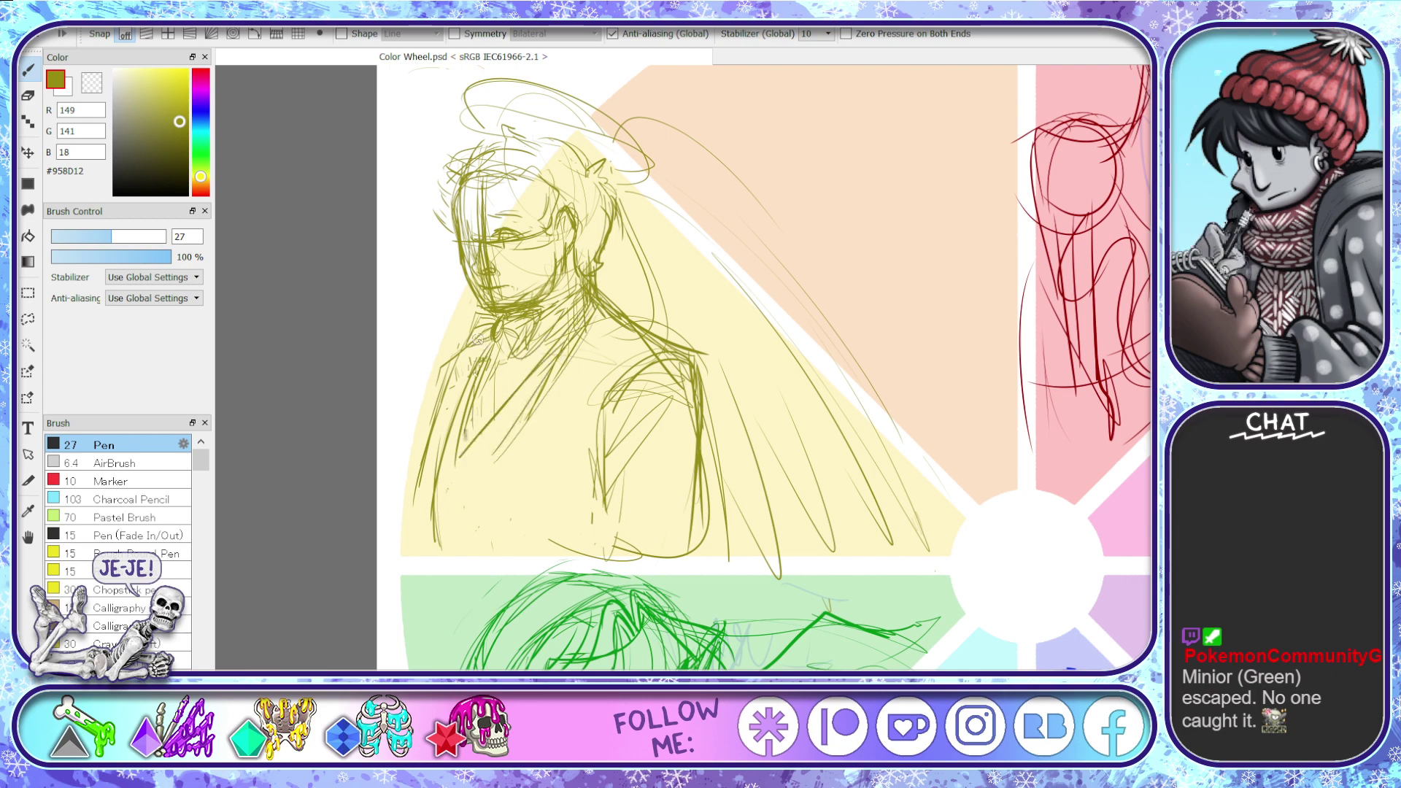
drag(471, 386, 461, 449)
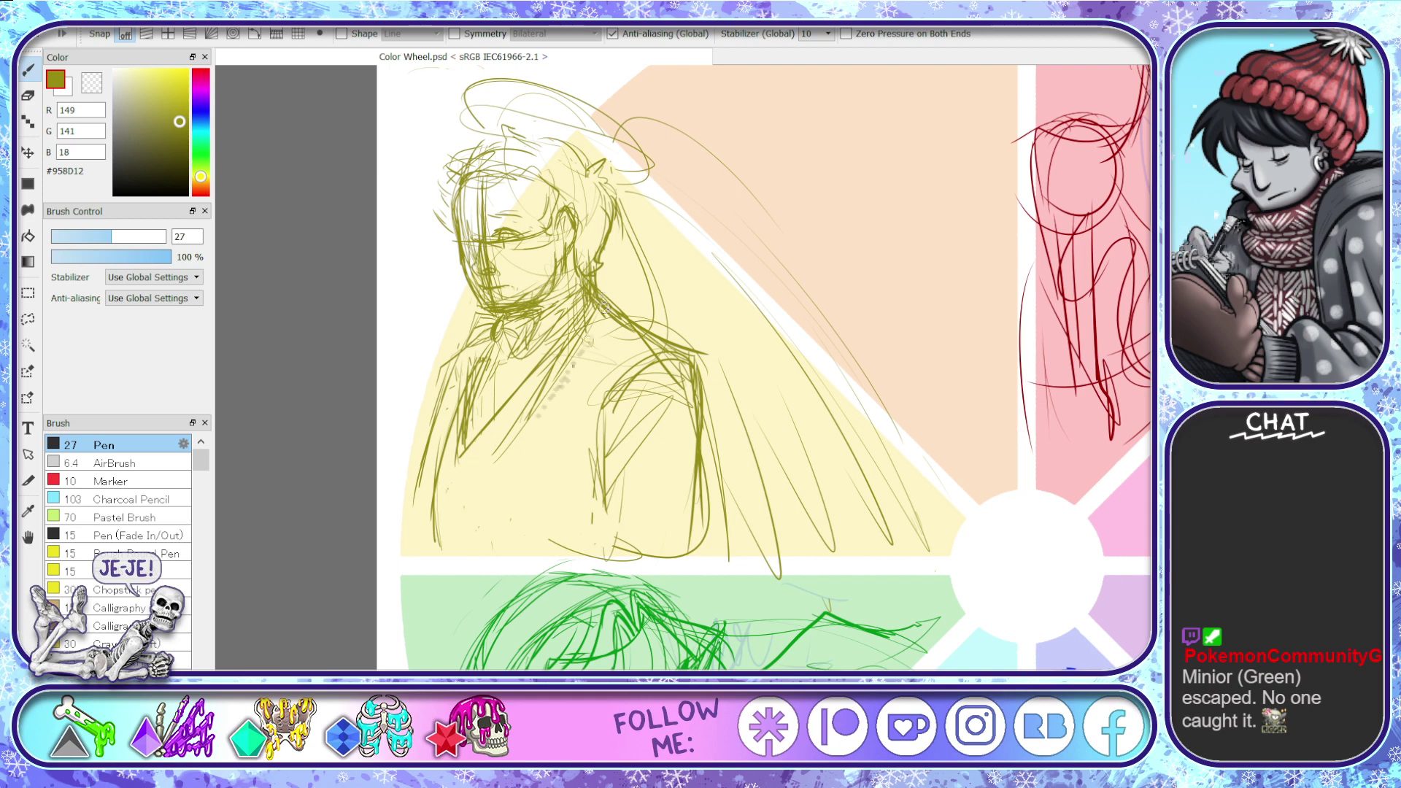
drag(604, 308, 488, 573)
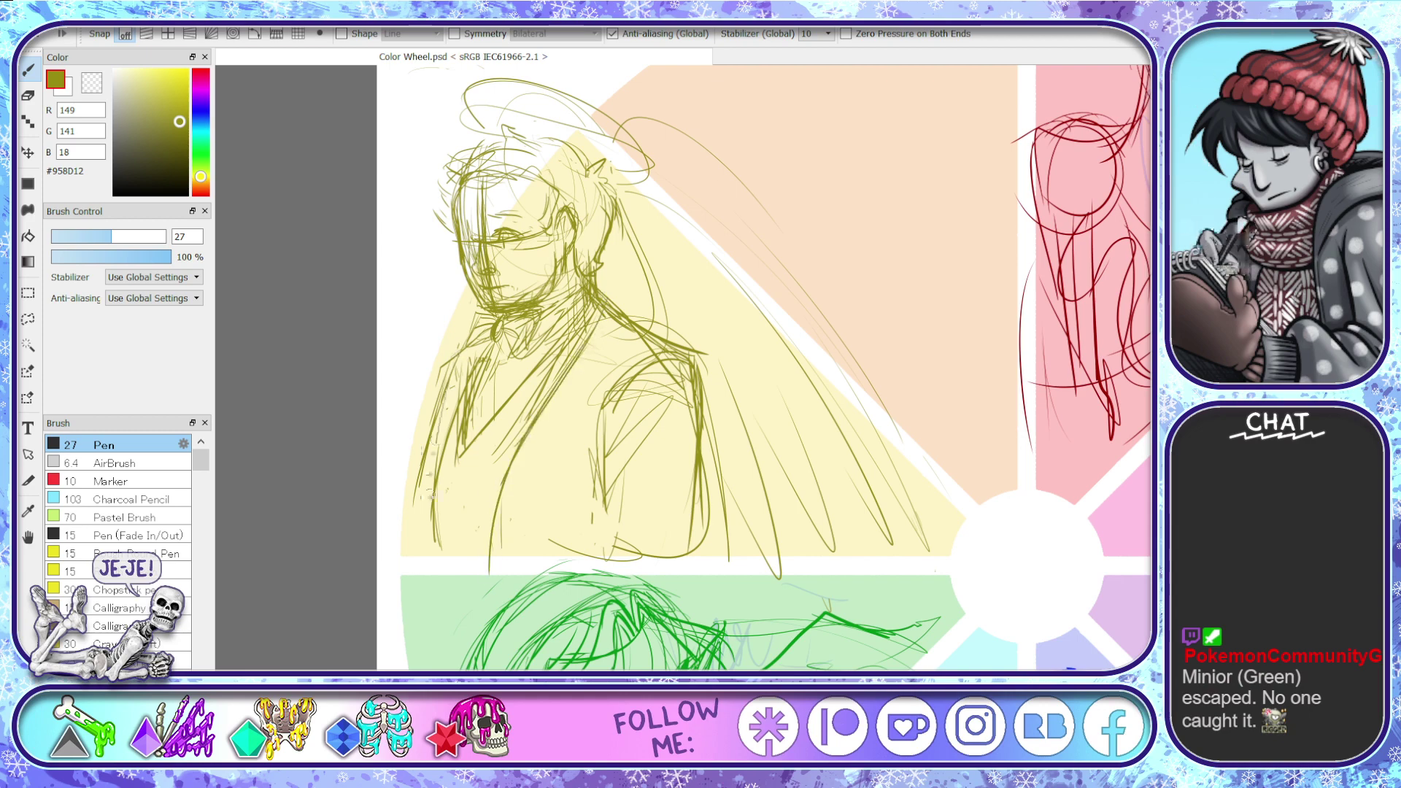
drag(439, 437, 428, 496)
drag(457, 544, 452, 459)
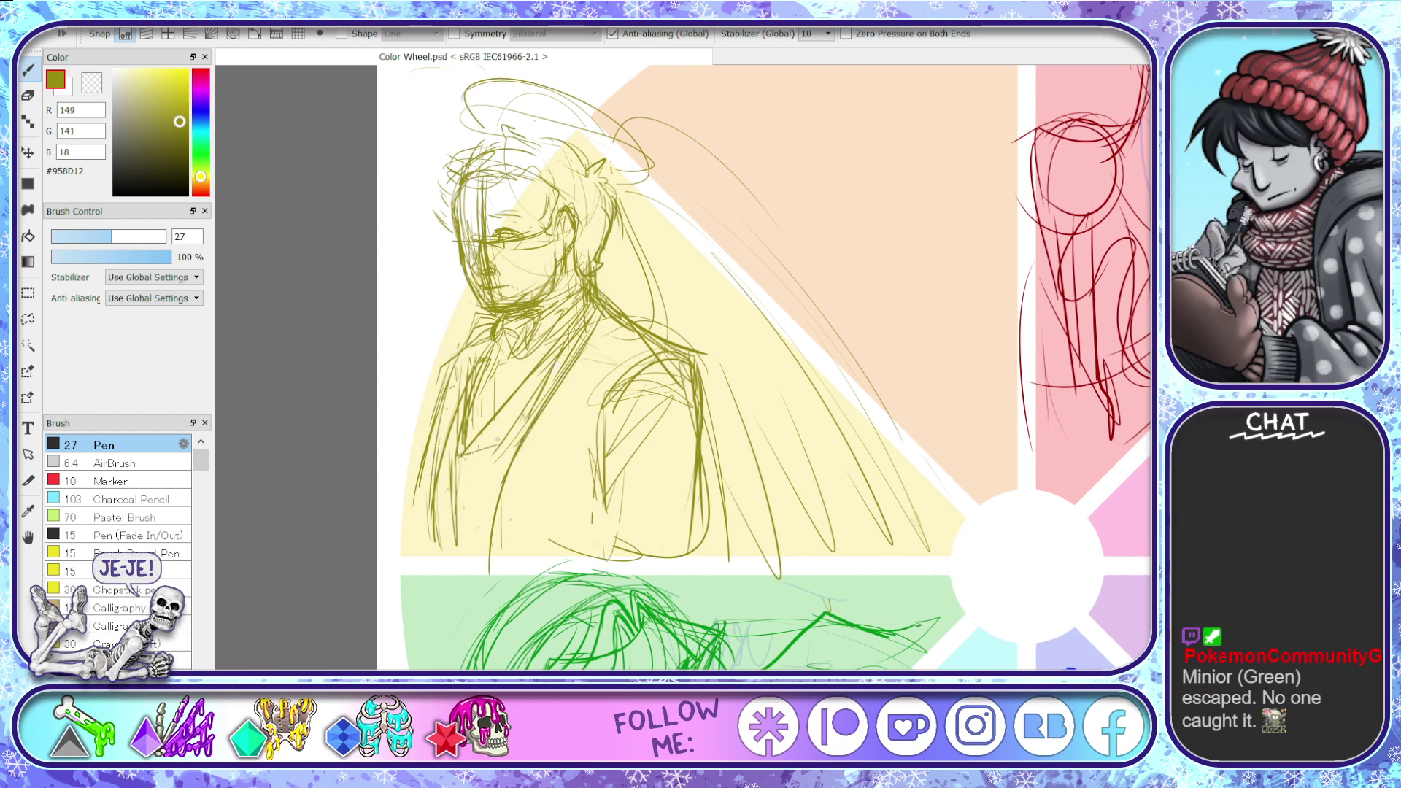
drag(559, 359, 456, 481)
drag(451, 429, 455, 460)
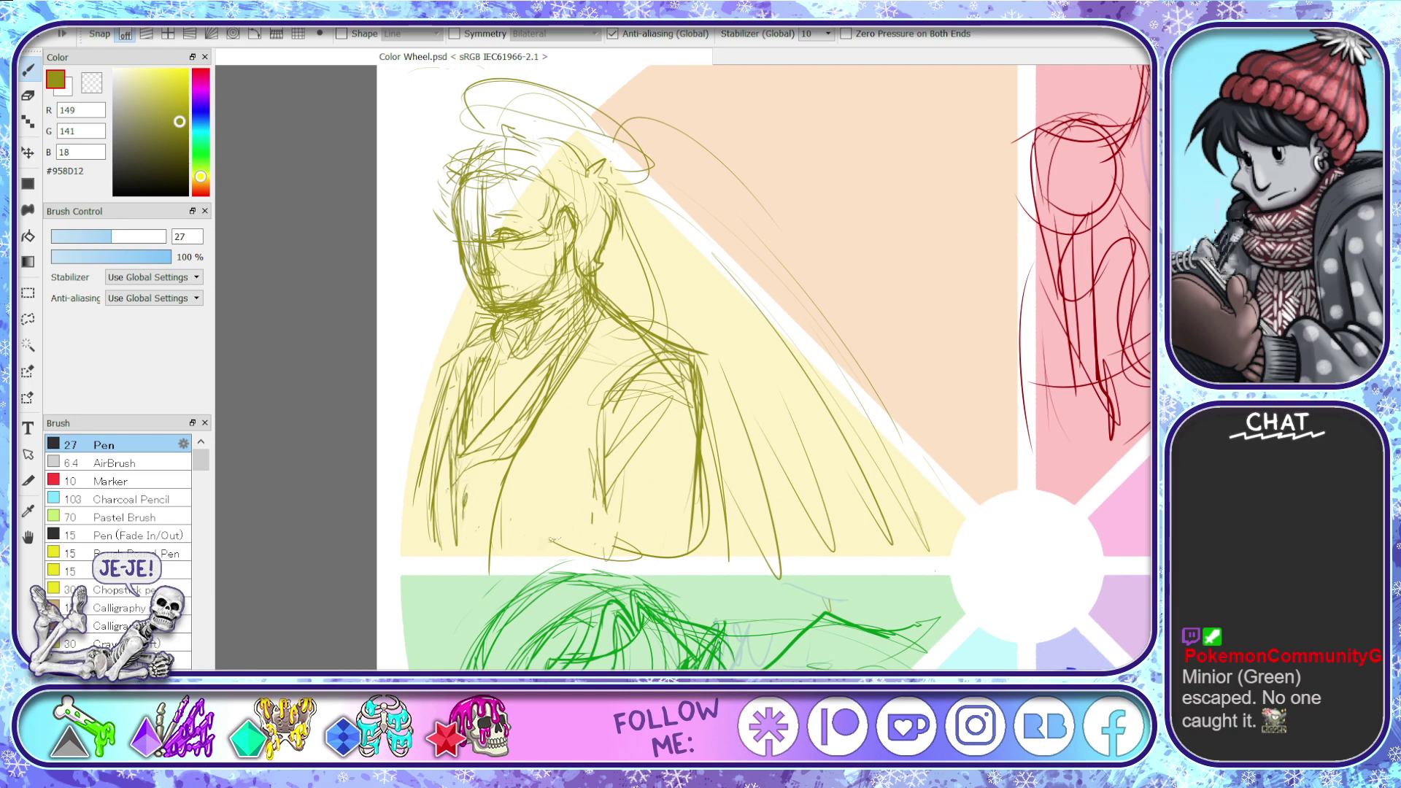
- Draw the inner edge of the near sleeve down to the elbow and add diagonal fold lines on it
drag(599, 483, 575, 544)
drag(607, 415, 570, 556)
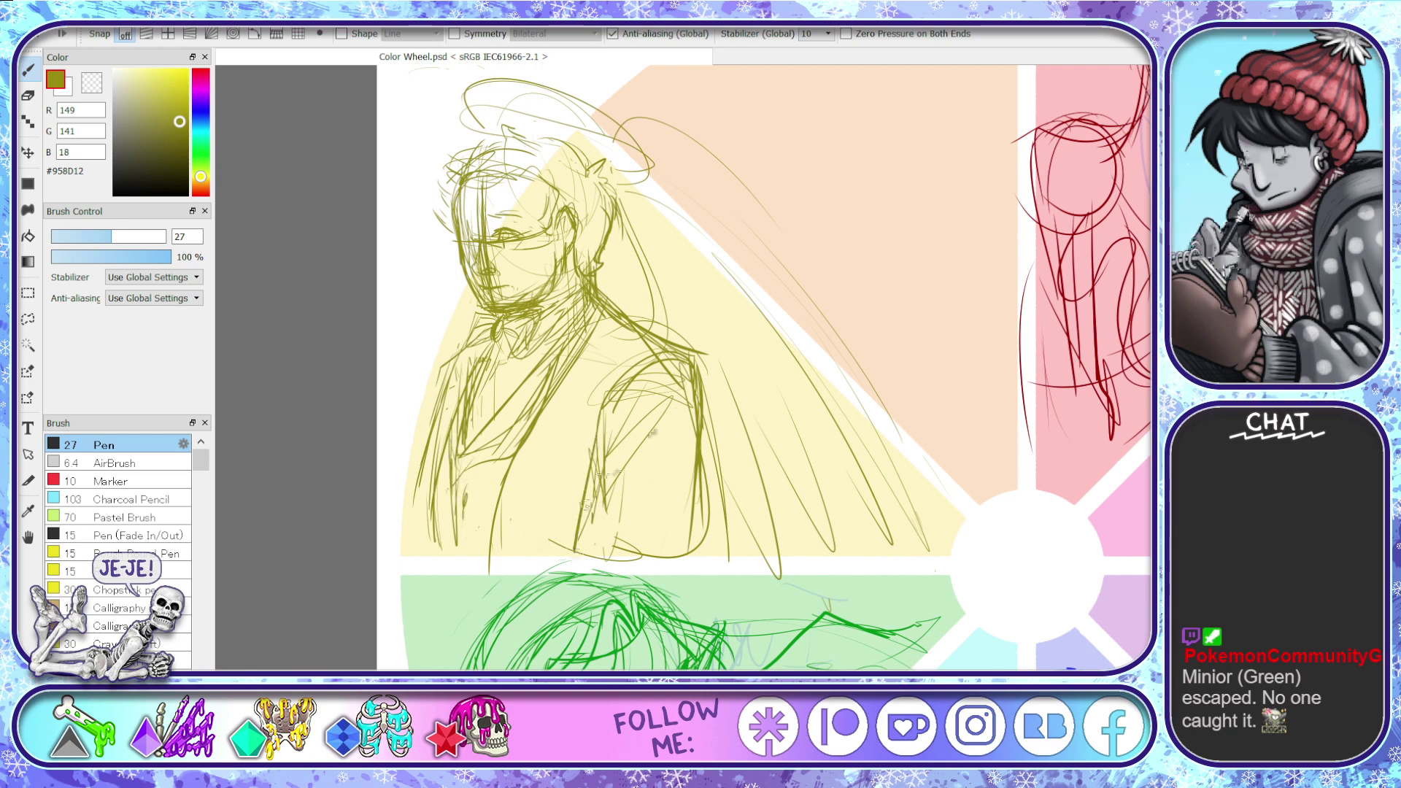
drag(646, 462, 584, 539)
drag(661, 503, 569, 563)
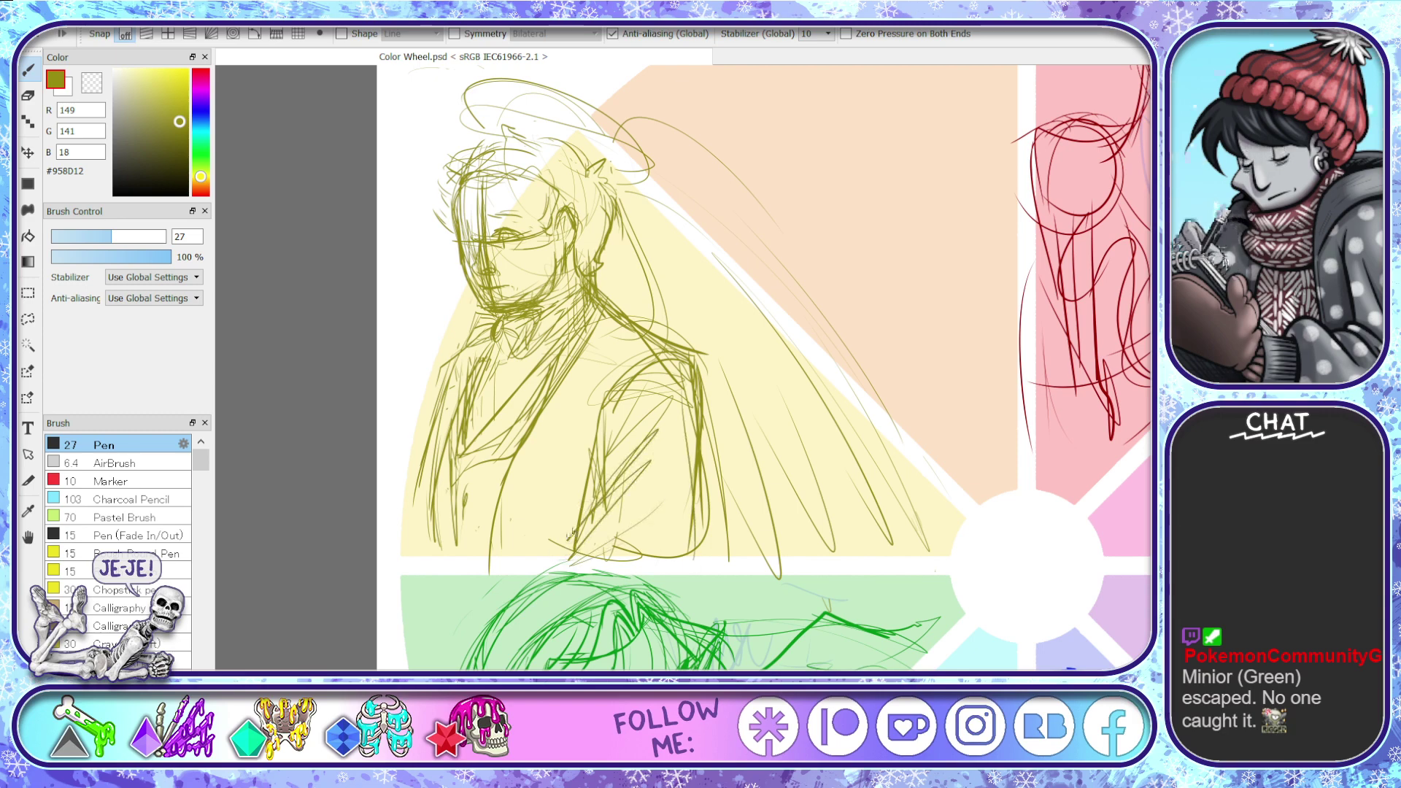
- Sketch the near forearm crossing the lower torso and rough in the cuff and back of the hand at its end
drag(489, 528, 548, 557)
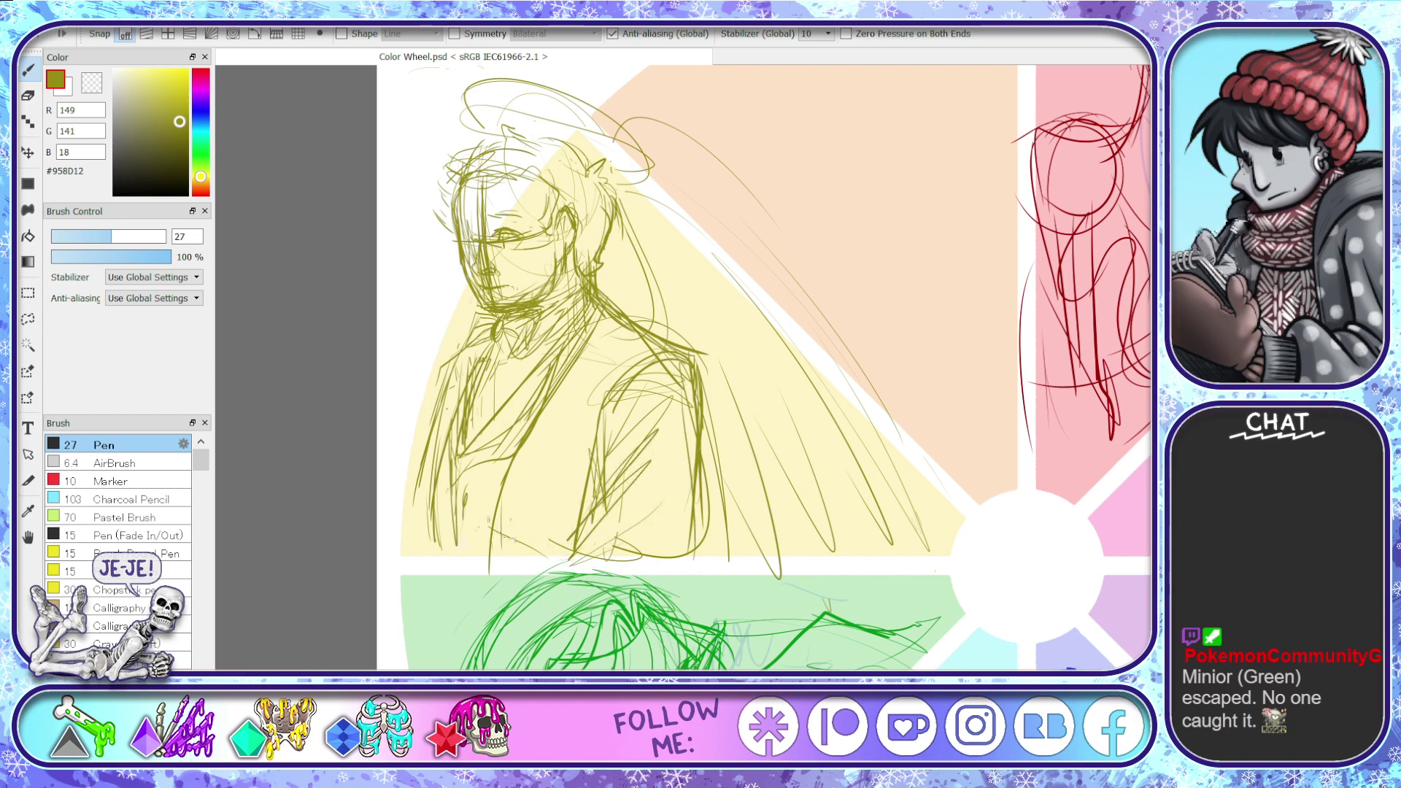
mouse_move(478, 511)
mouse_down()
mouse_move(454, 559)
mouse_move(552, 553)
mouse_up()
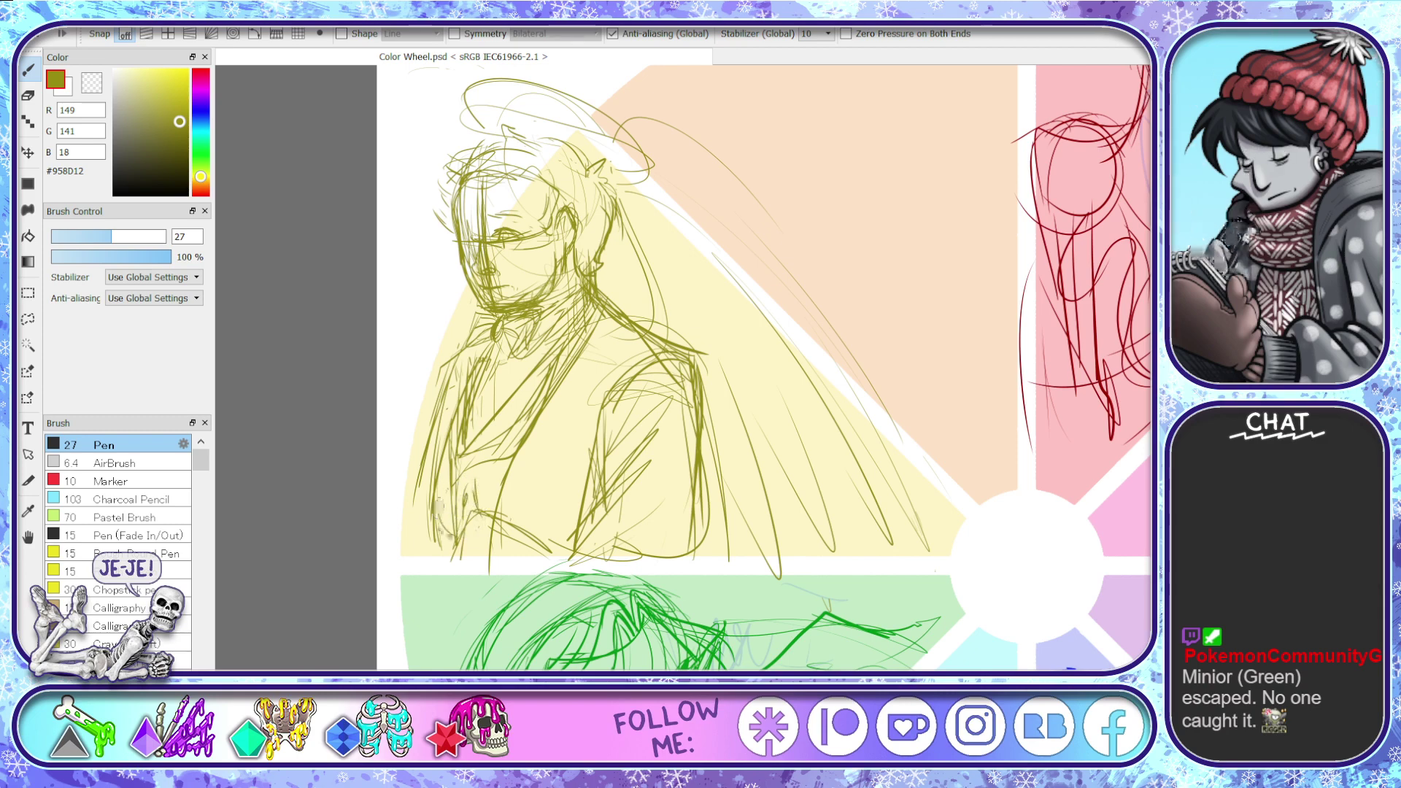
mouse_move(481, 495)
mouse_down()
mouse_move(479, 454)
mouse_move(451, 451)
mouse_move(446, 480)
mouse_move(459, 472)
mouse_move(435, 490)
mouse_move(439, 540)
mouse_up()
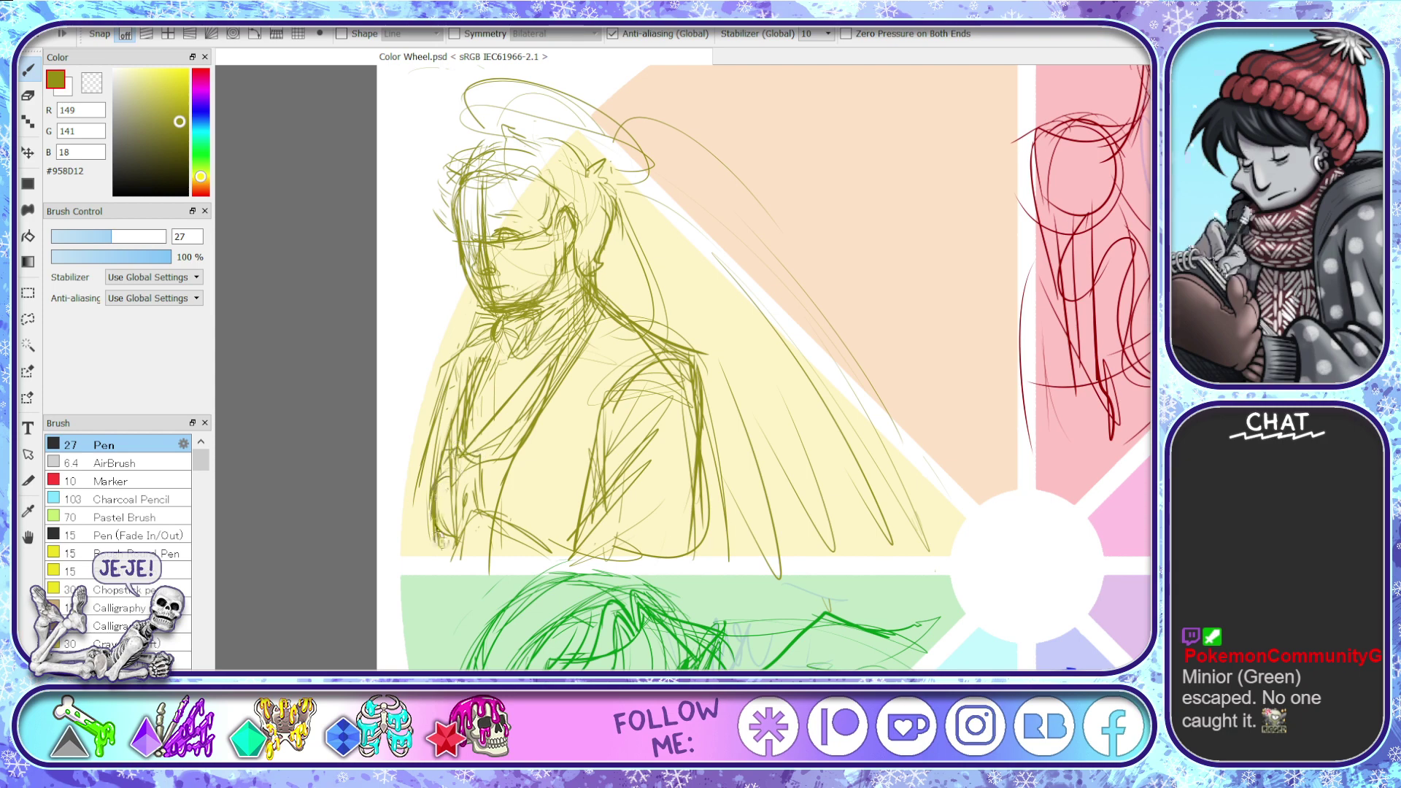
drag(480, 468, 482, 505)
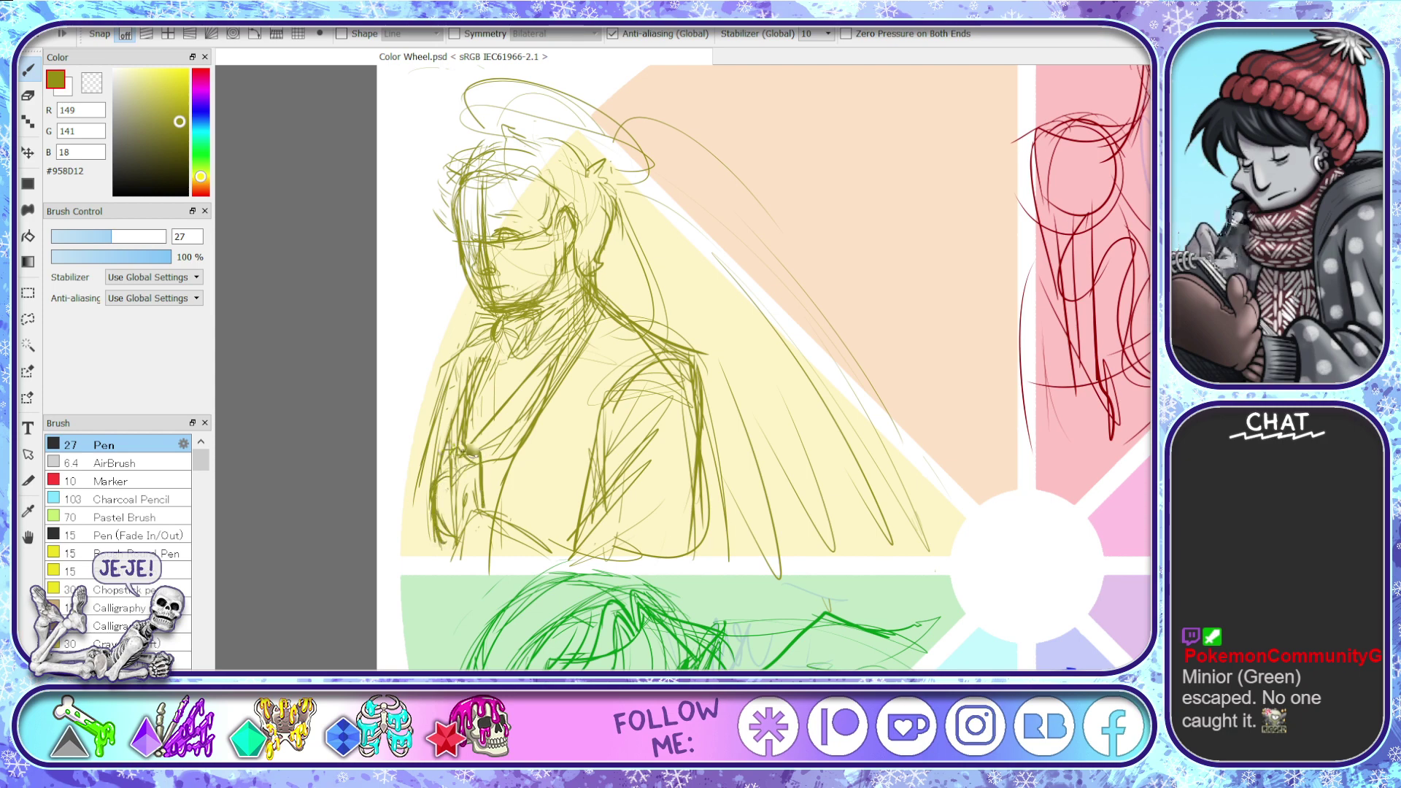
- Sketch the knuckles and fingers of the yellow figure's hands and reinforce the outer outlines of both arms
mouse_move(446, 437)
mouse_down()
mouse_move(479, 453)
mouse_move(446, 464)
mouse_up()
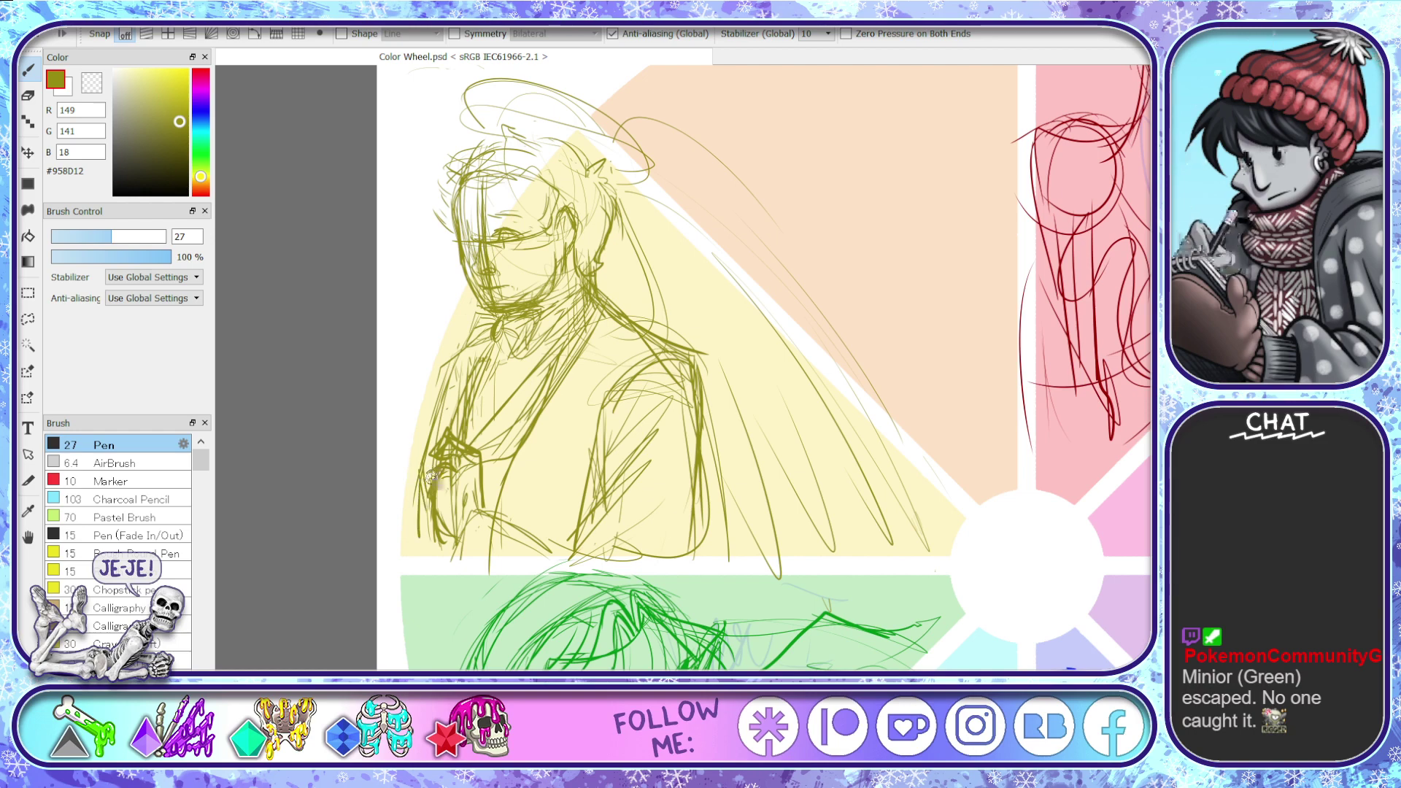
mouse_move(422, 471)
mouse_down()
mouse_move(402, 494)
mouse_move(428, 500)
mouse_up()
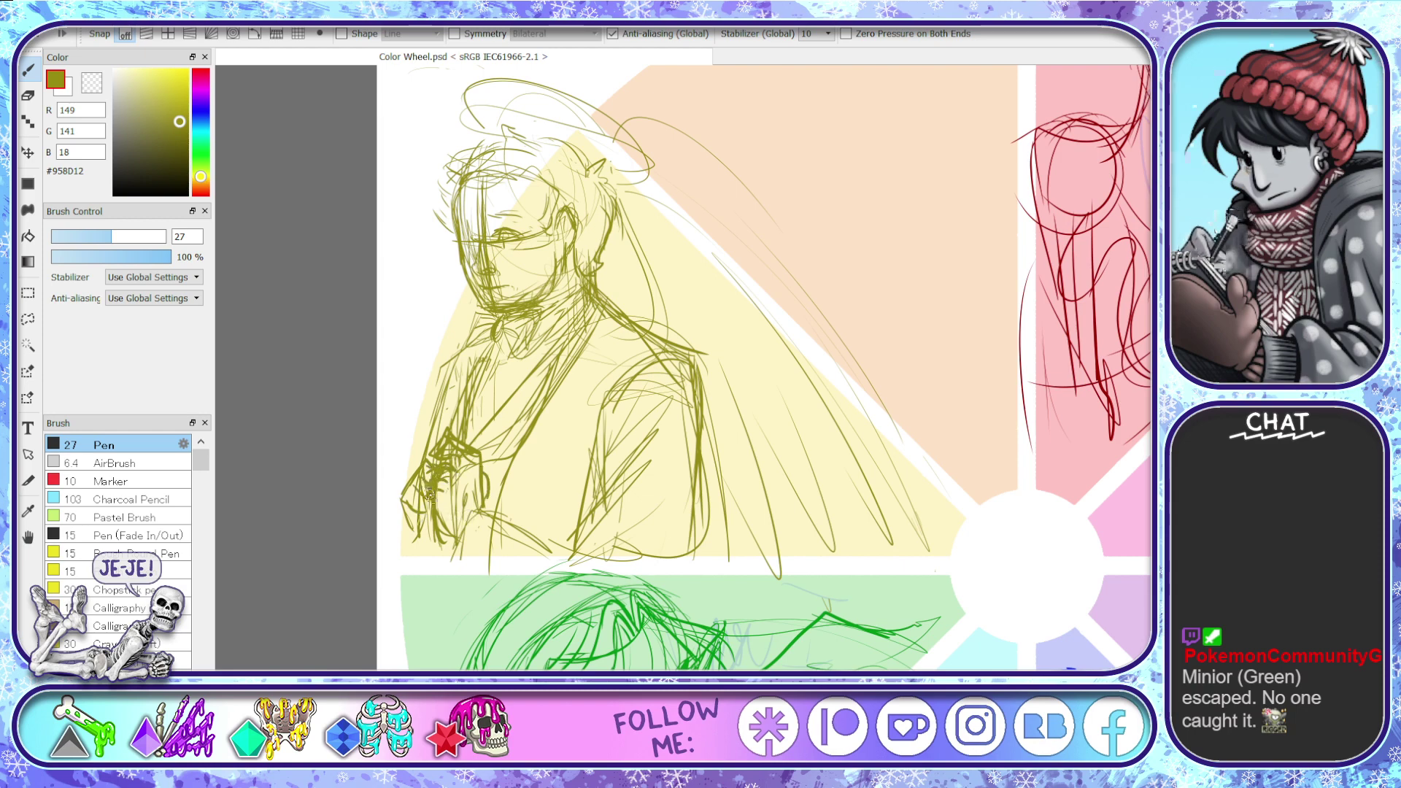
mouse_move(427, 505)
mouse_down()
mouse_move(395, 545)
mouse_move(431, 556)
mouse_move(417, 535)
mouse_move(401, 554)
mouse_up()
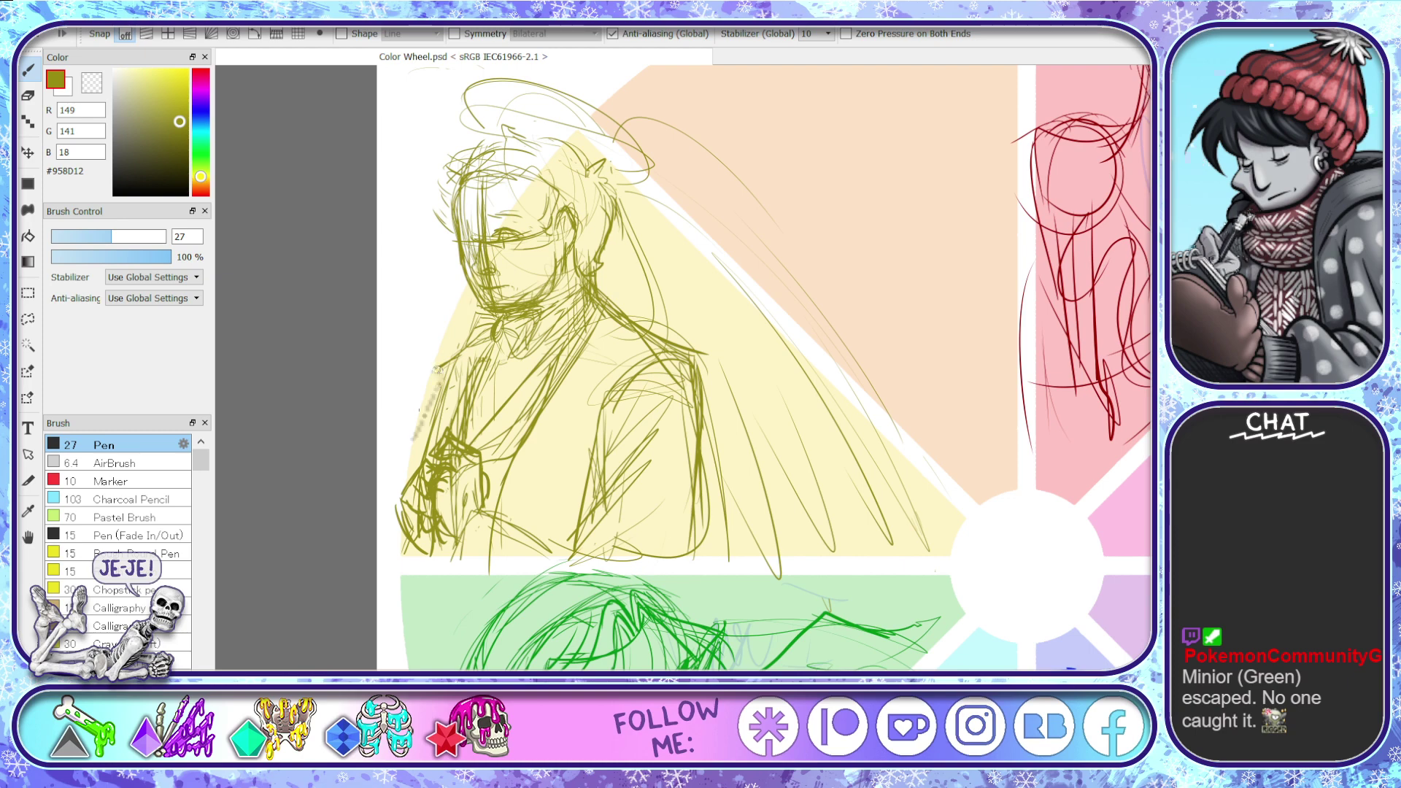
drag(440, 369, 396, 484)
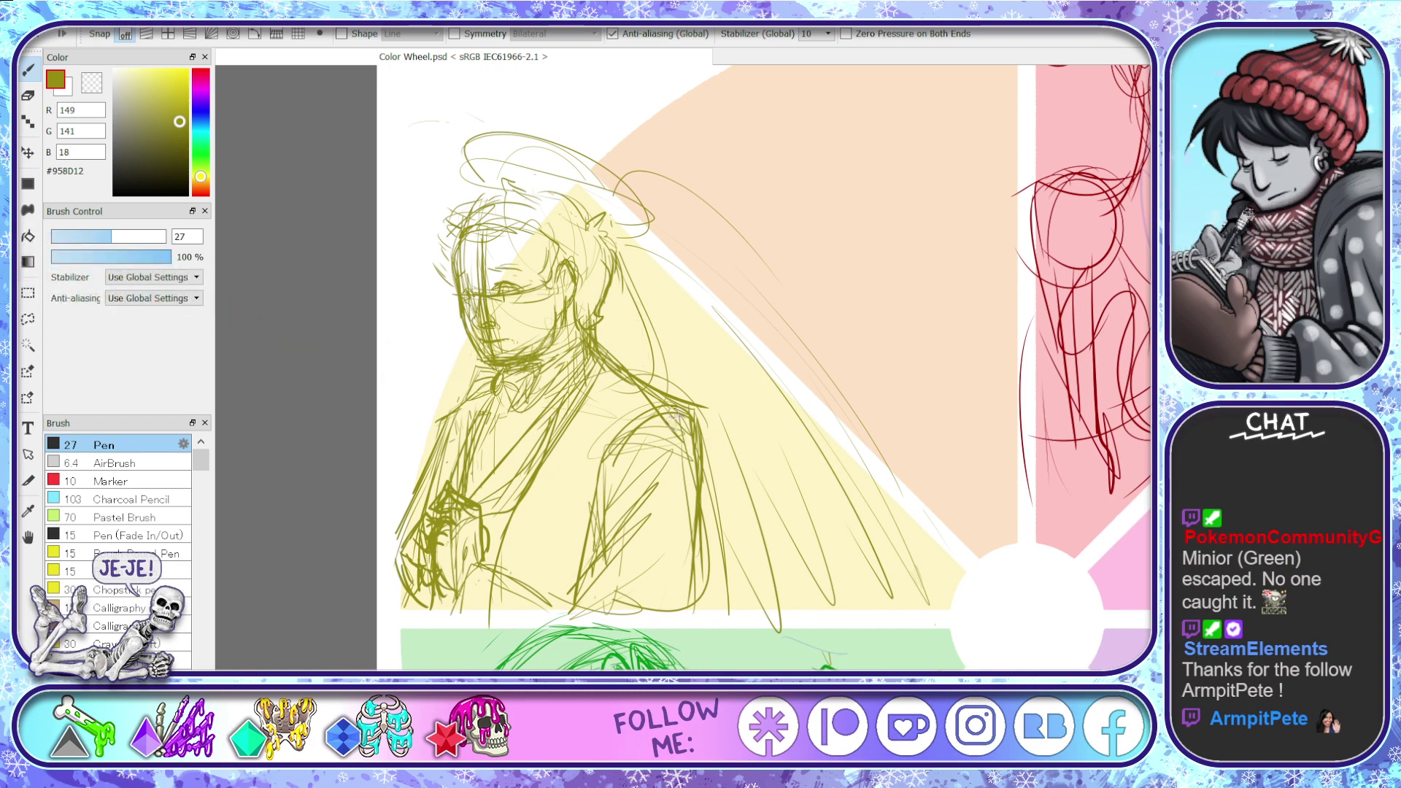
drag(706, 464, 707, 612)
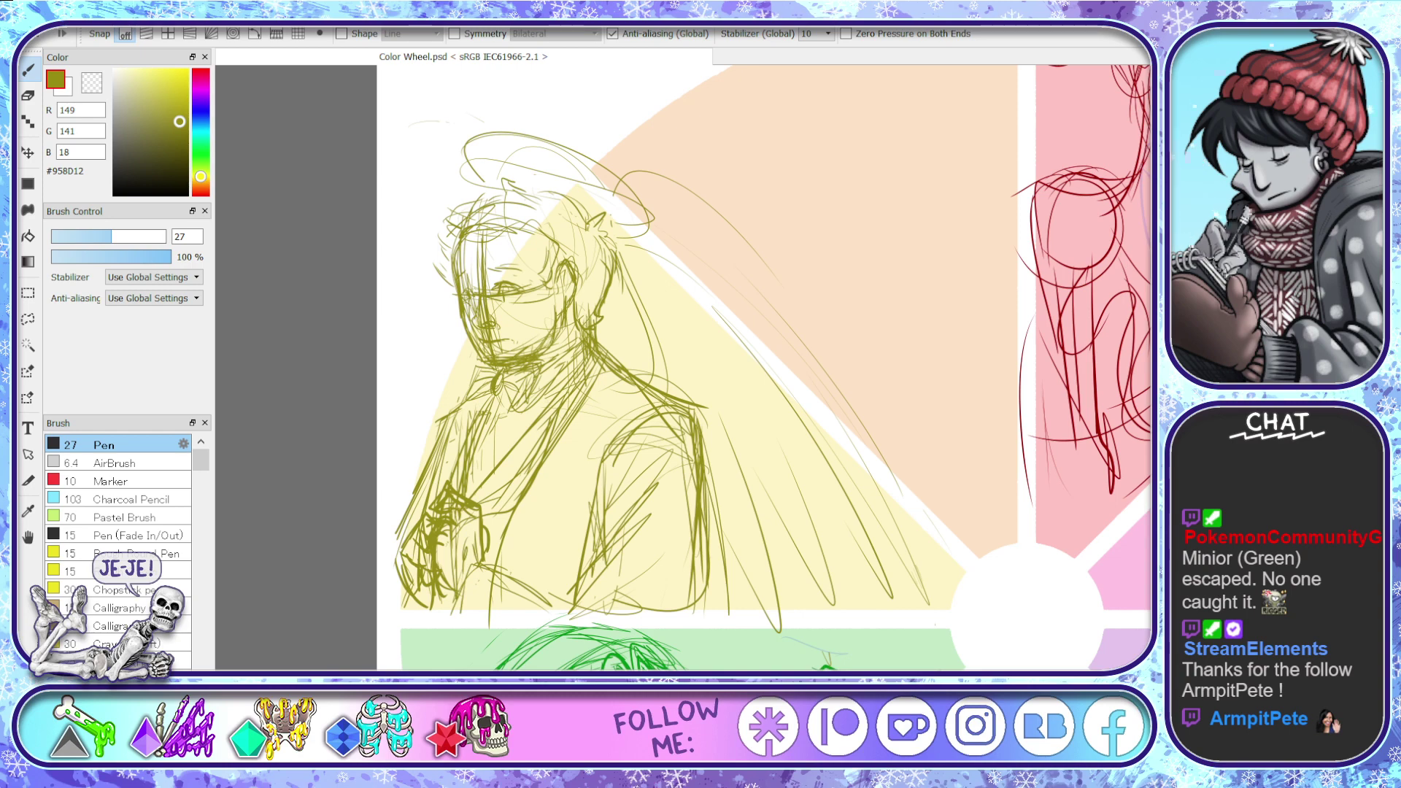
- Review the yellow figure's redrawn pose up close and against the other character sketches on the whole color wheel
scroll(859, 471, up, 3)
scroll(683, 369, down, 1)
scroll(683, 369, right, 3)
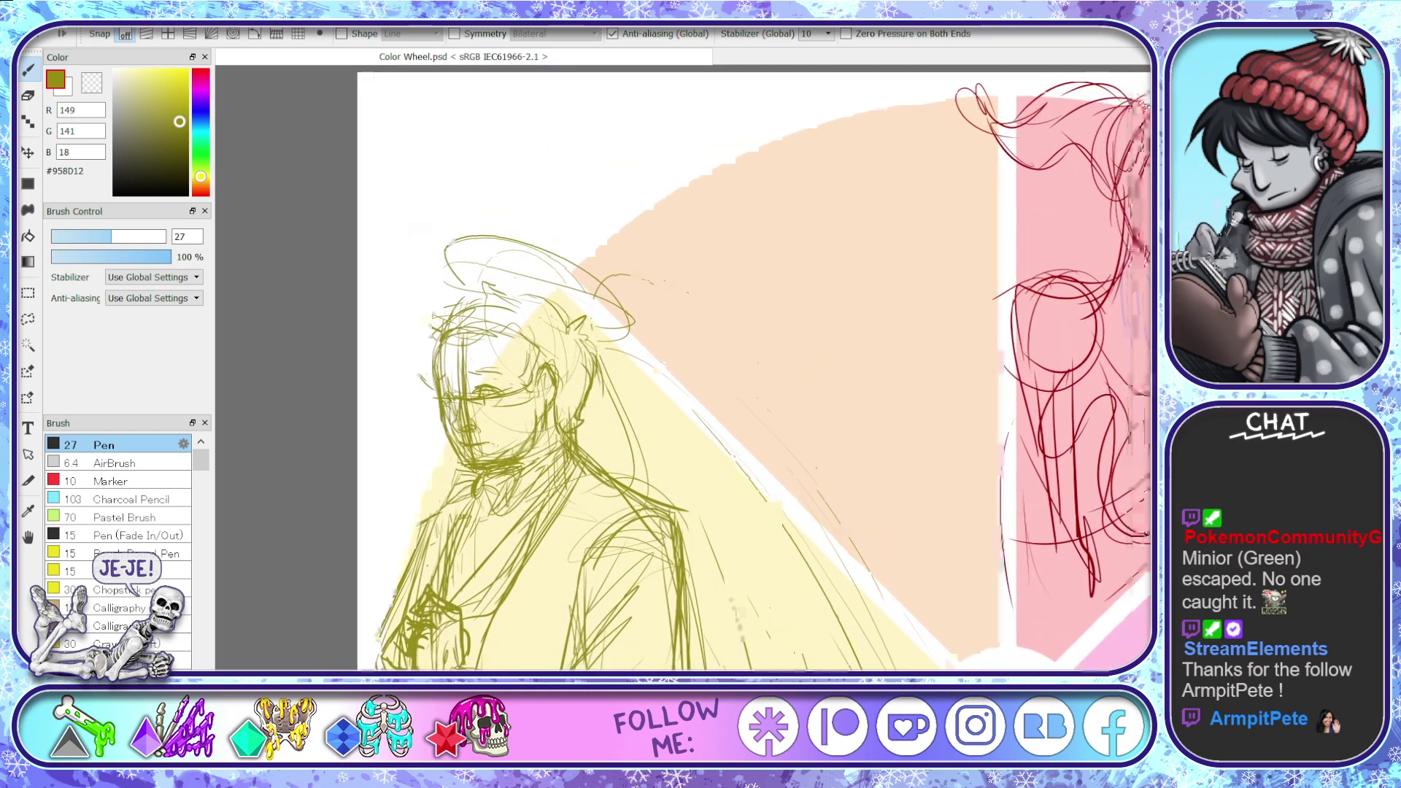
scroll(683, 369, left, 1)
scroll(683, 369, down, 3)
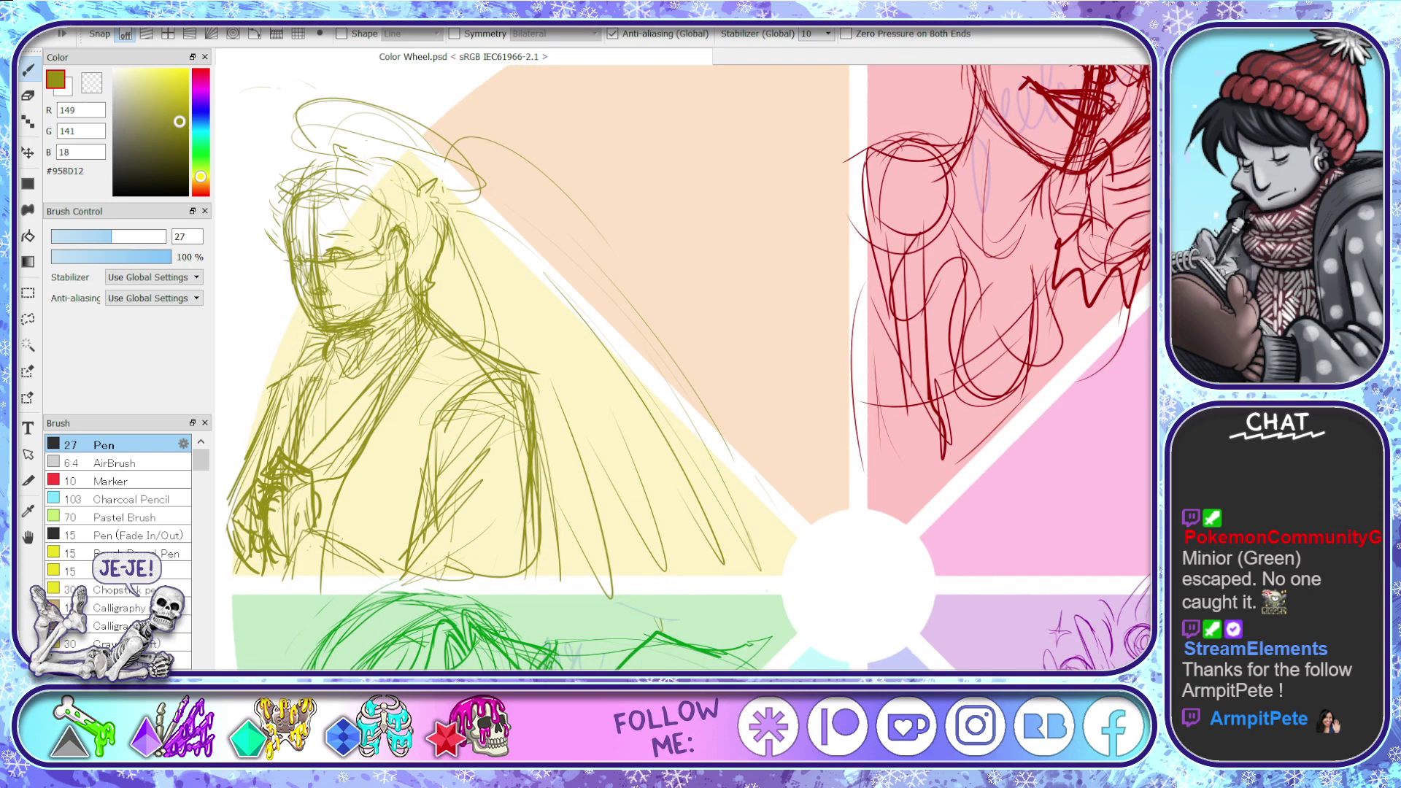
scroll(683, 369, left, 3)
scroll(683, 369, right, 1)
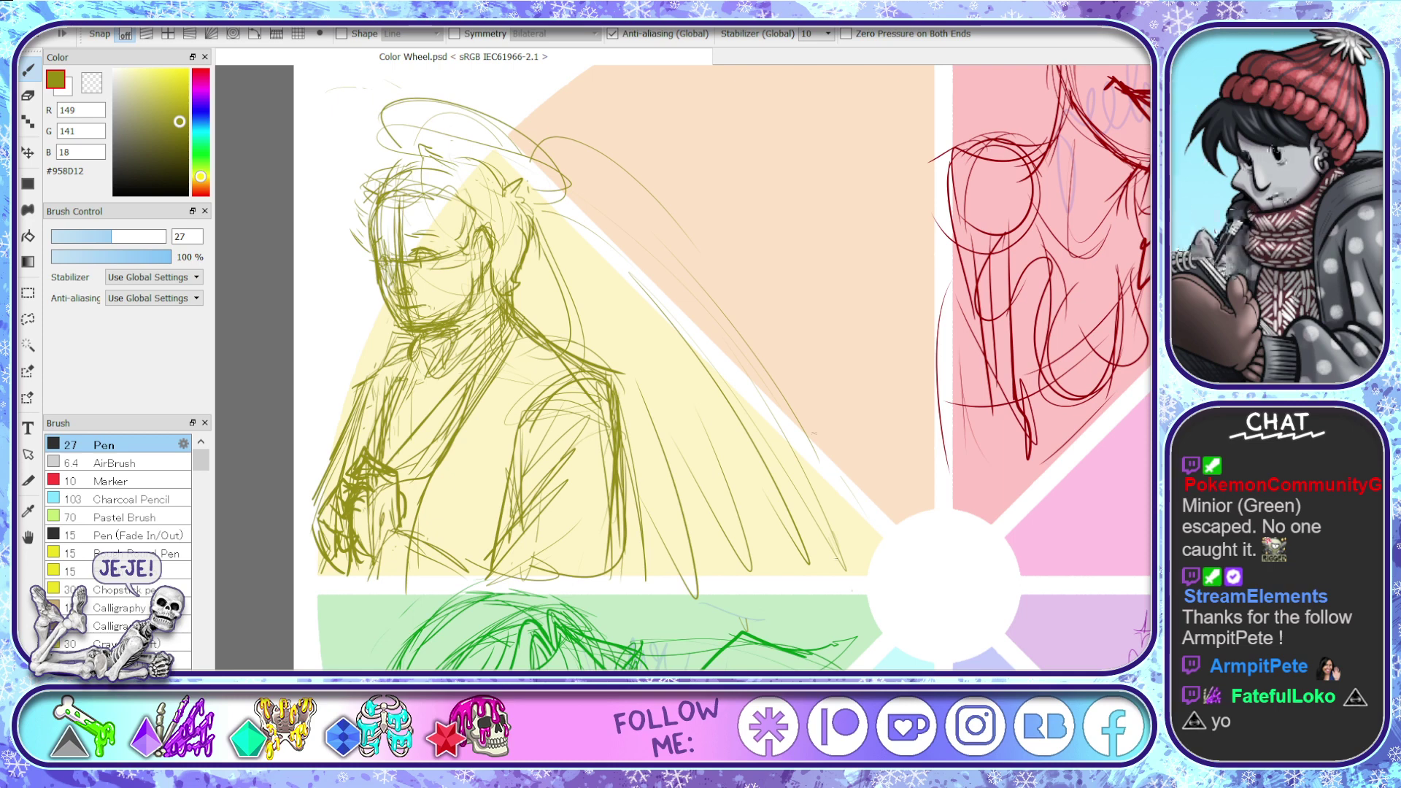
drag(836, 597, 756, 597)
scroll(756, 597, down, 3)
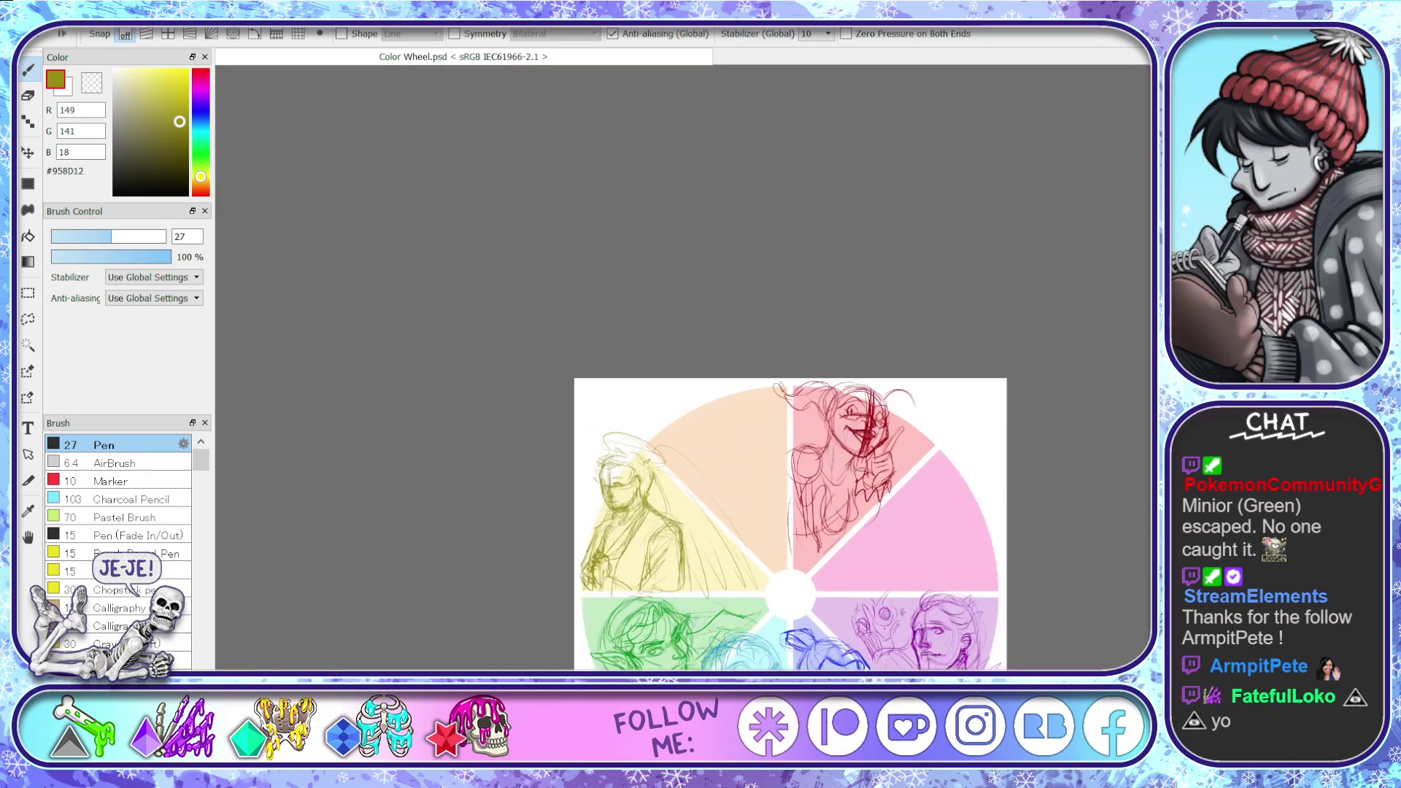
drag(963, 638, 963, 482)
scroll(963, 482, up, 1)
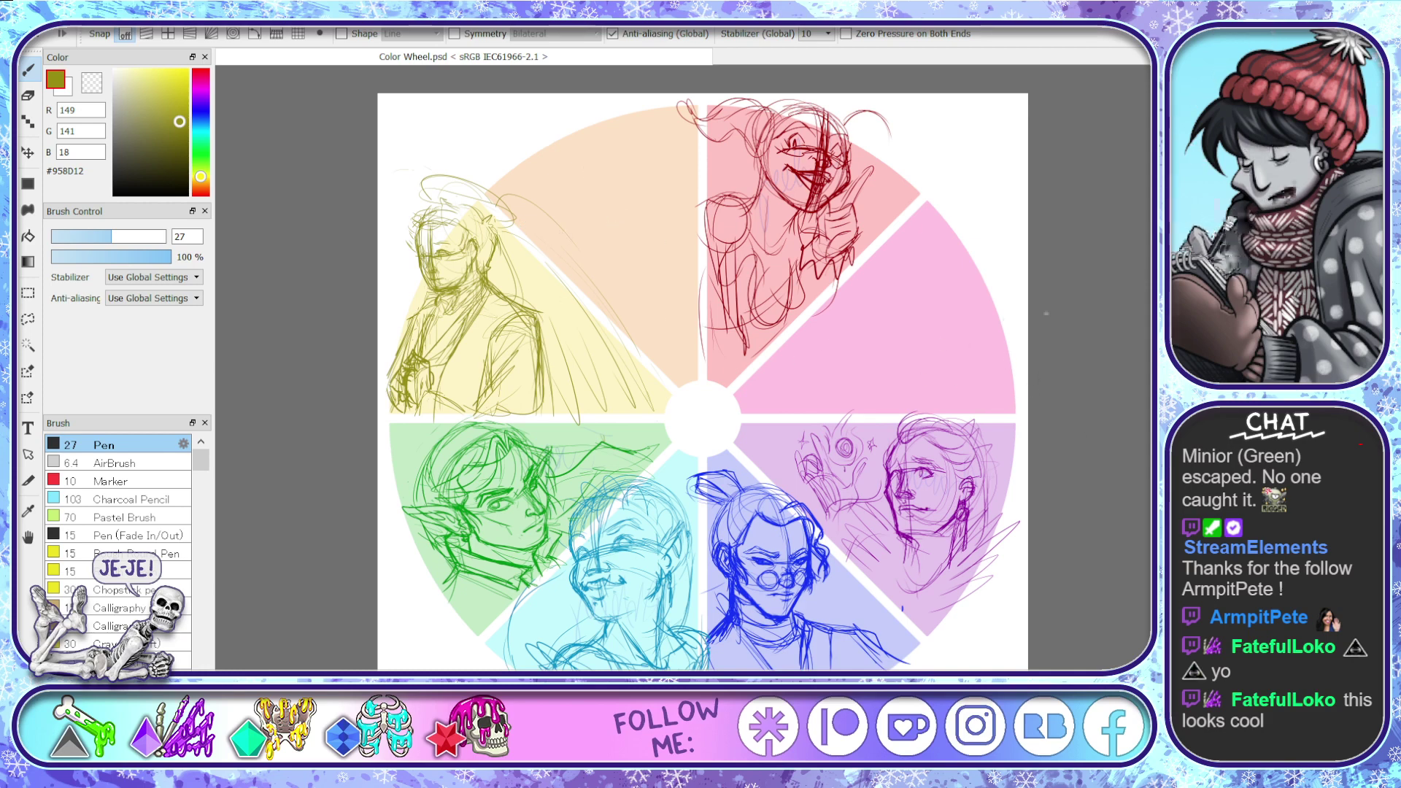
- Set the Pen's color to orange #EB7033 and its brush size to 38 for the empty orange wedge
scroll(701, 380, up, 3)
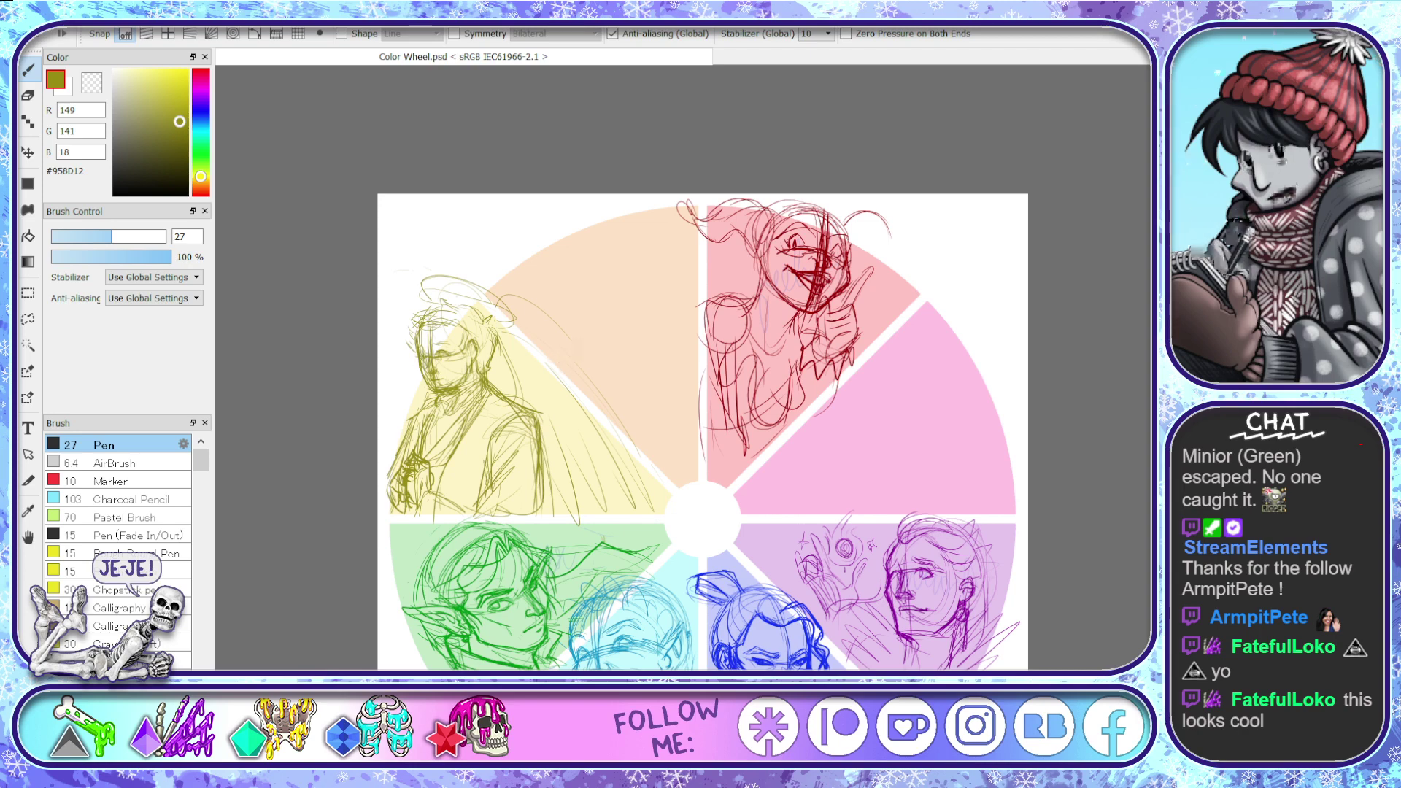
scroll(607, 329, up, 5)
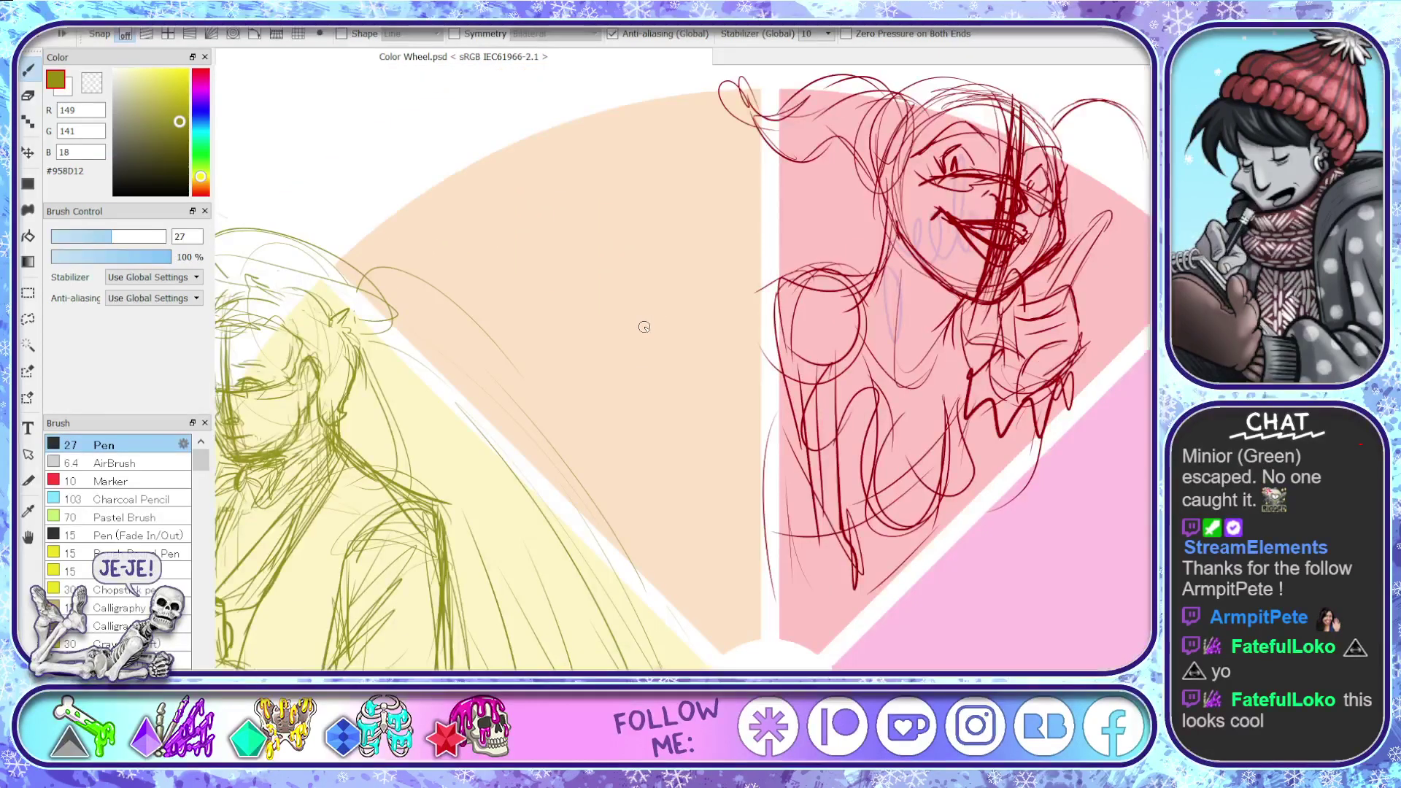
click(200, 190)
drag(165, 94, 172, 78)
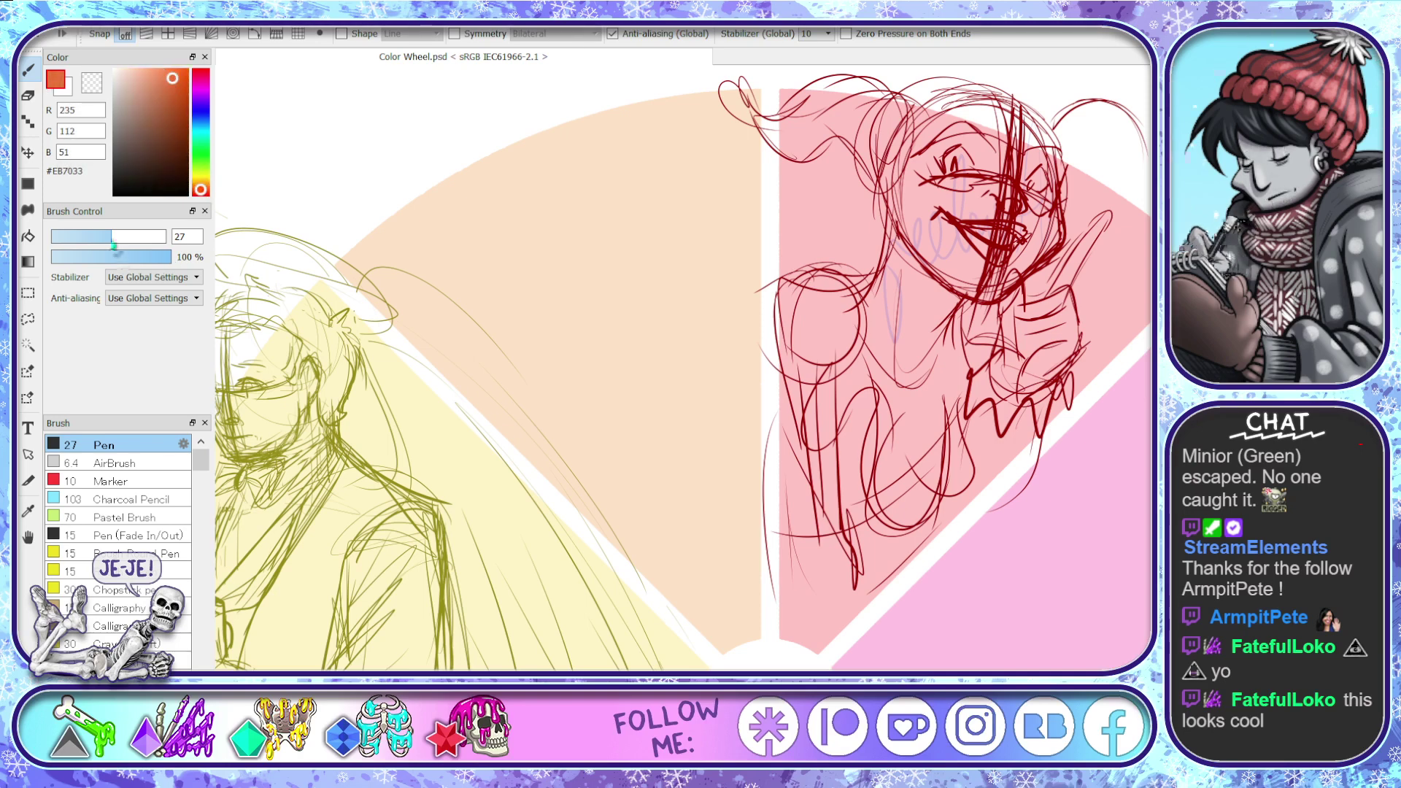
click(117, 237)
drag(117, 238, 125, 237)
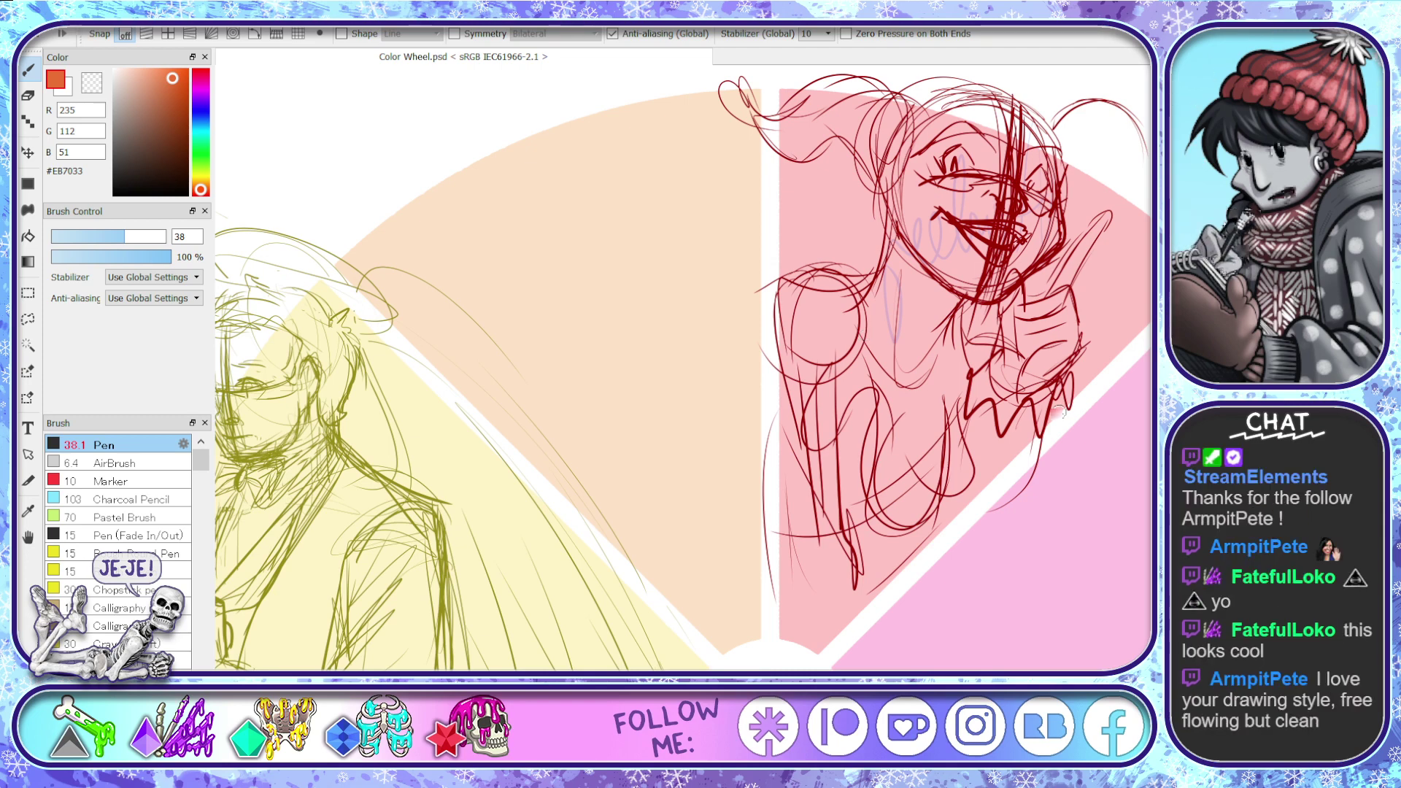
- Sketch overlapping construction circles for a head in the upper part of the orange wedge and flip the canvas view horizontally
scroll(1062, 413, up, 2)
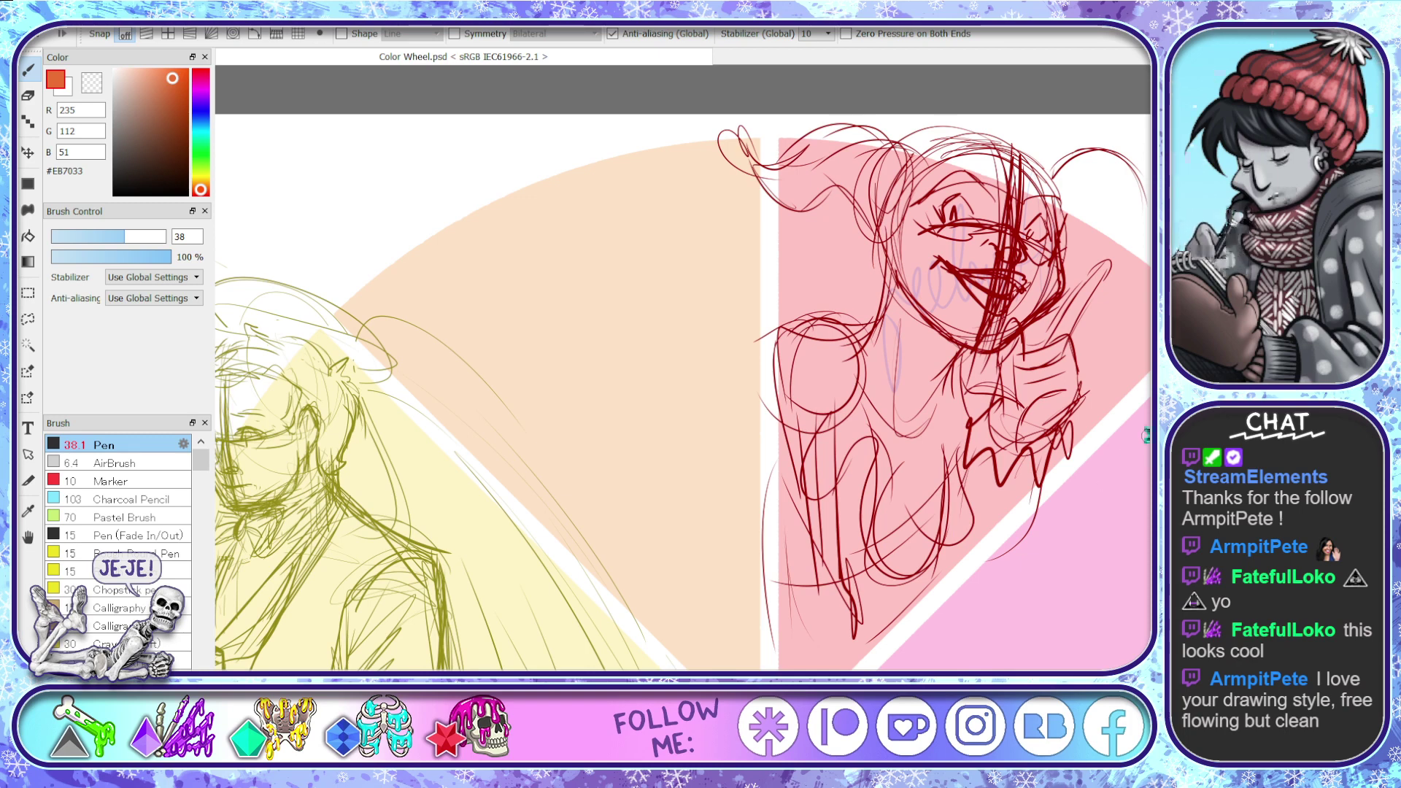
scroll(1139, 438, down, 2)
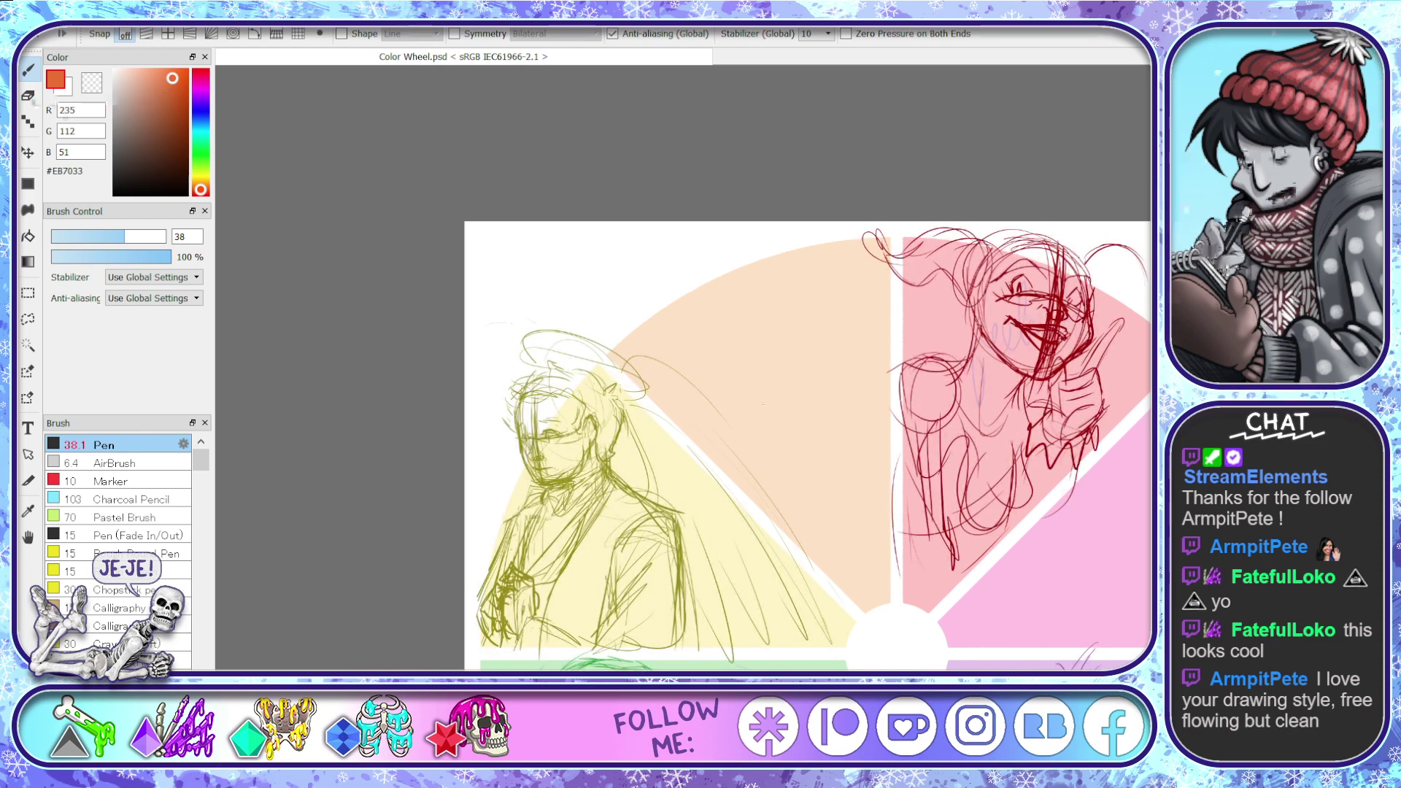
drag(803, 438, 588, 438)
mouse_move(590, 345)
mouse_down()
mouse_move(590, 226)
mouse_move(591, 325)
mouse_up()
scroll(591, 325, up, 2)
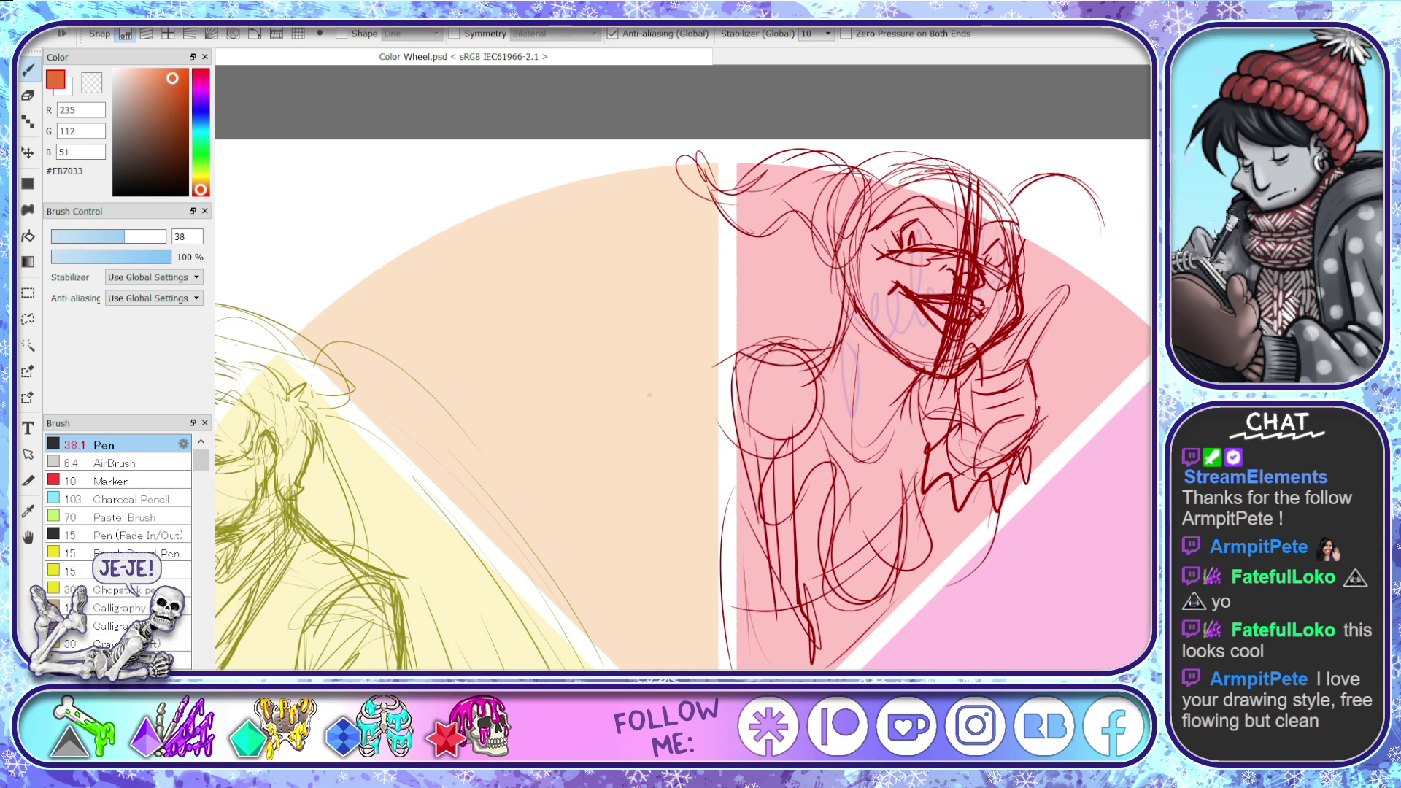
mouse_move(649, 394)
mouse_down()
mouse_move(566, 383)
mouse_move(503, 272)
mouse_move(690, 252)
mouse_move(648, 400)
mouse_move(515, 236)
mouse_move(662, 189)
mouse_move(642, 390)
mouse_up()
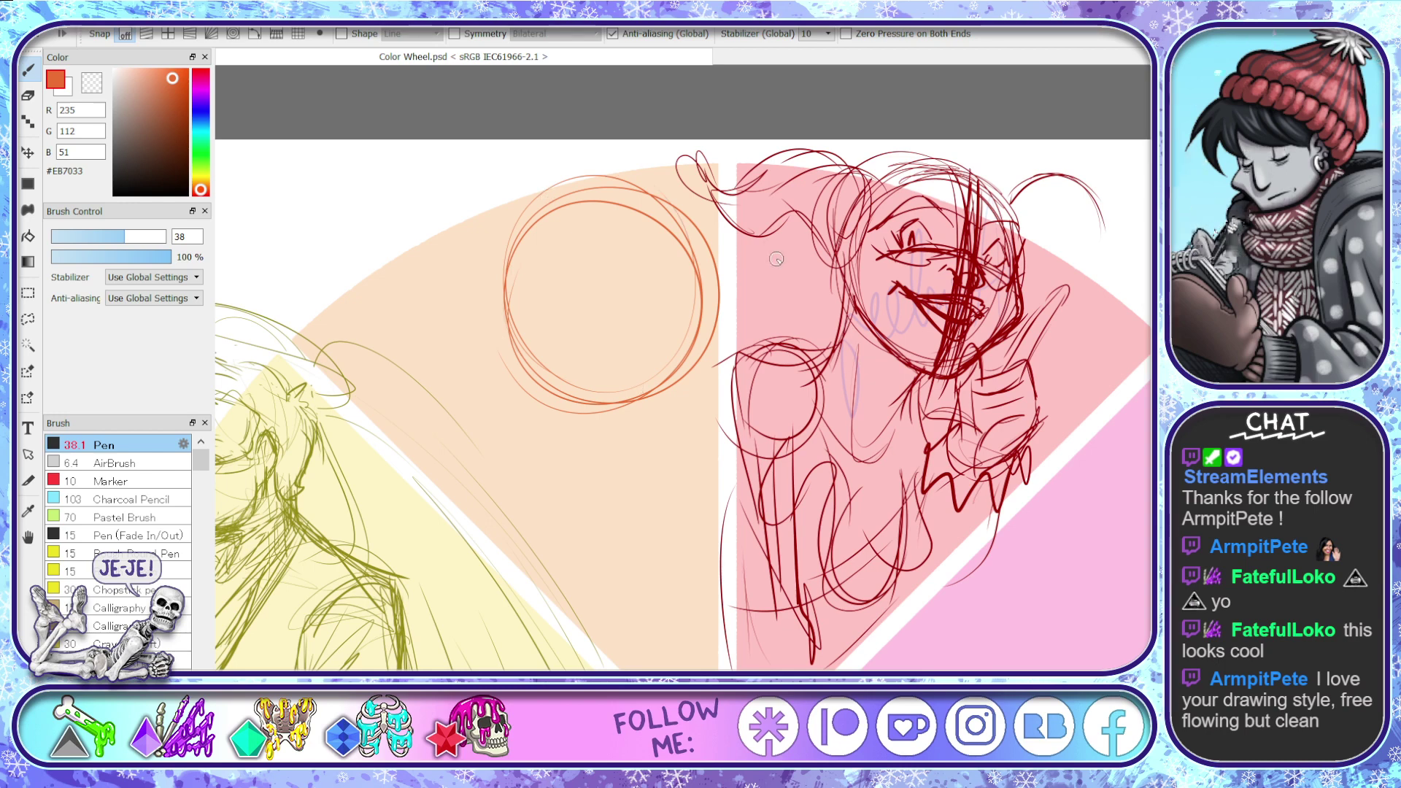
key(h)
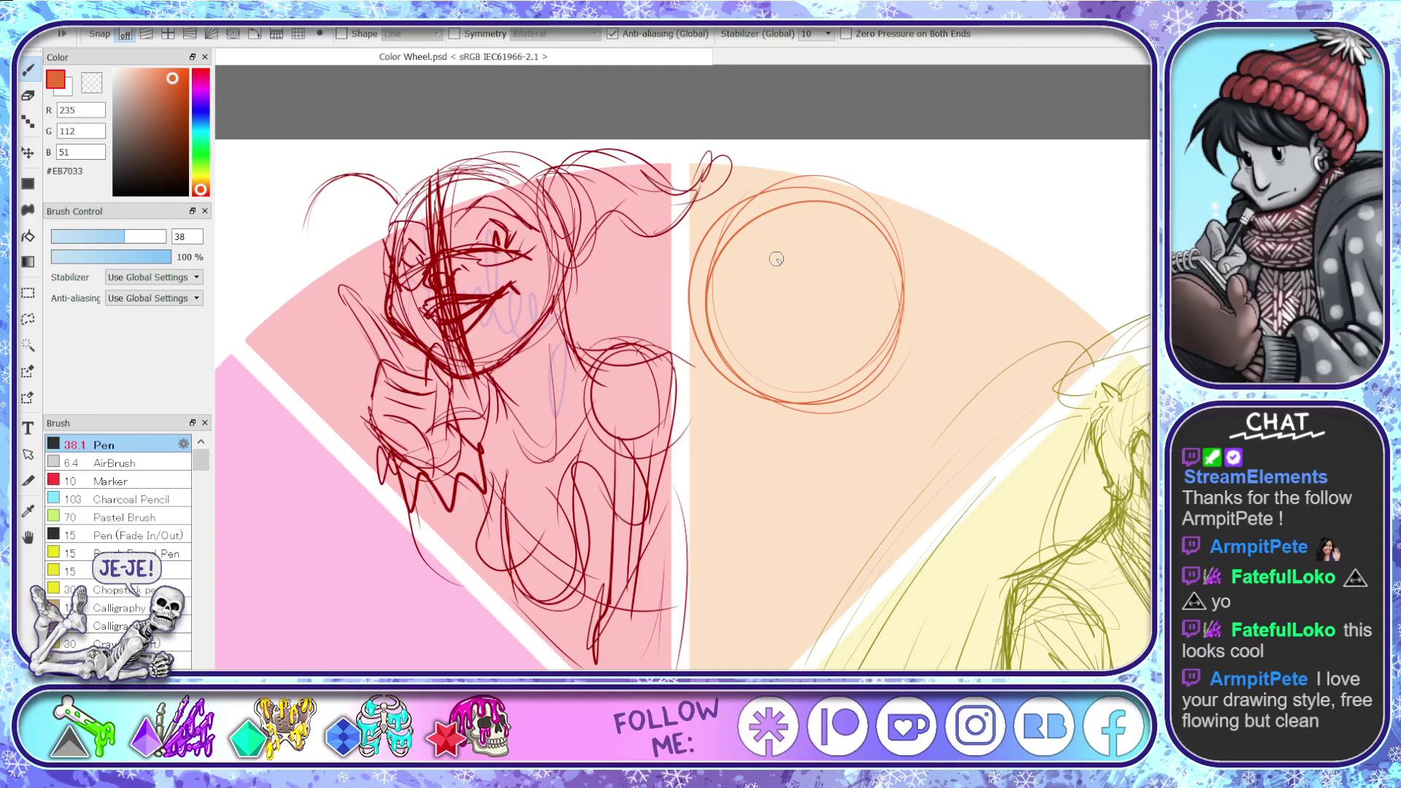
- Flip the canvas view horizontally and sketch a slanted center line and curved eye lines across the orange head circle
key(h)
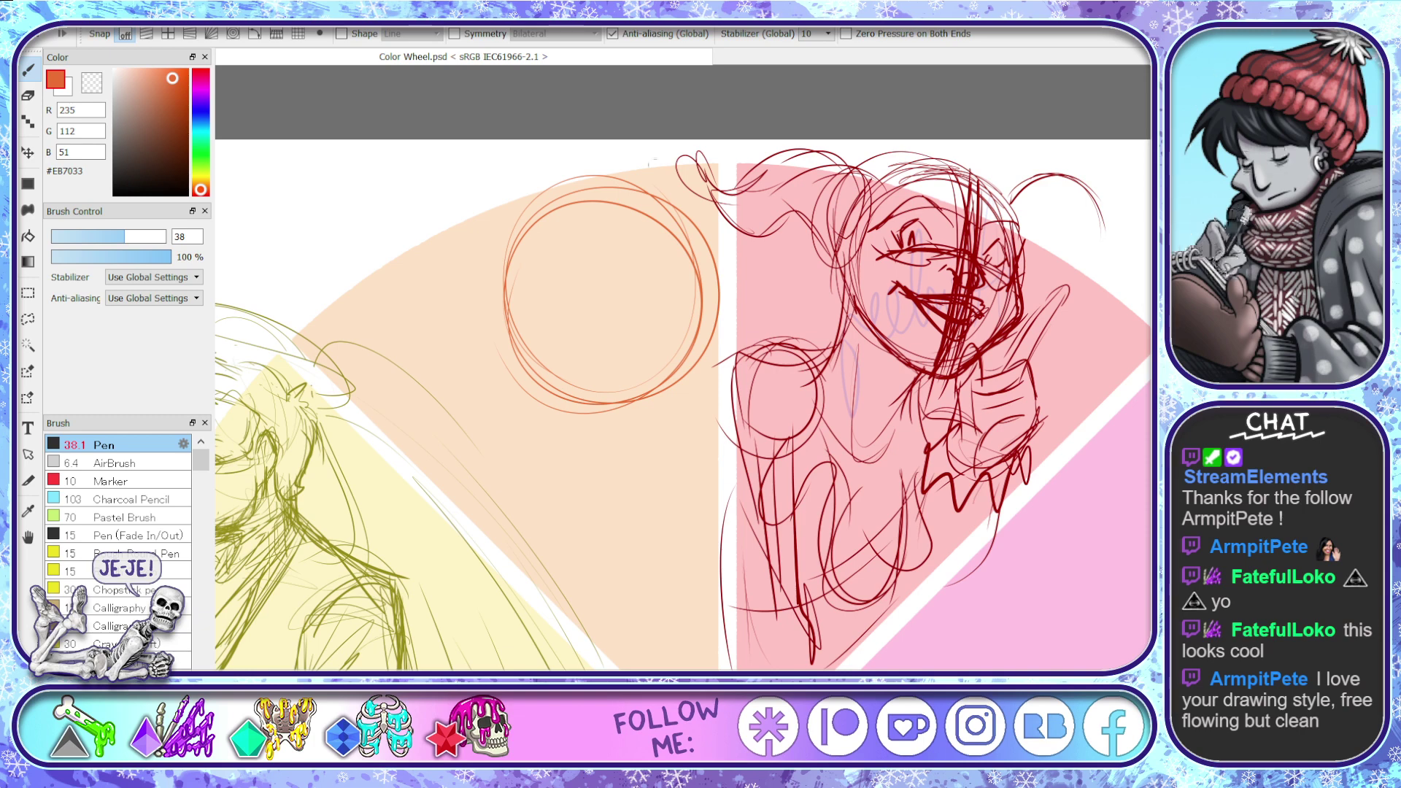
drag(589, 211, 548, 342)
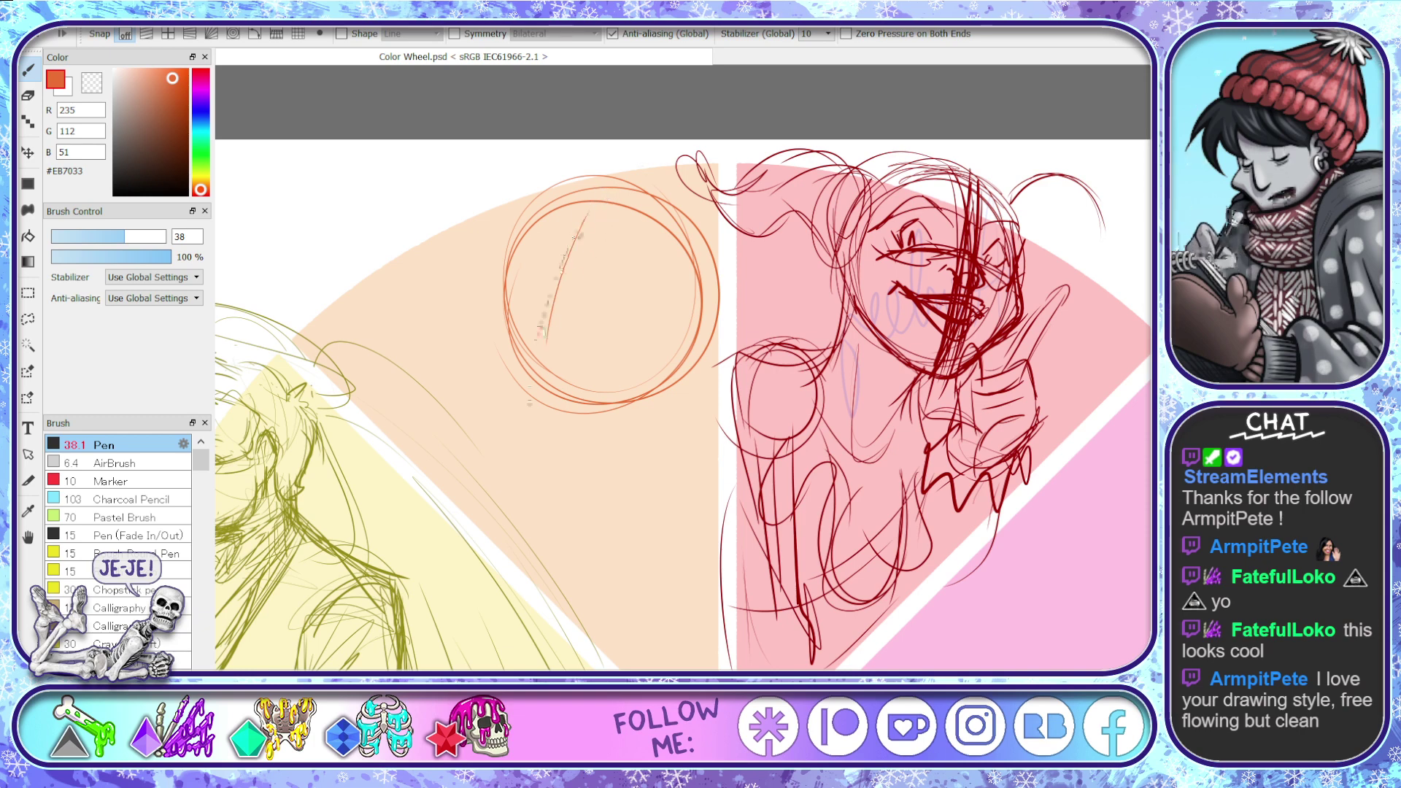
drag(584, 214, 530, 406)
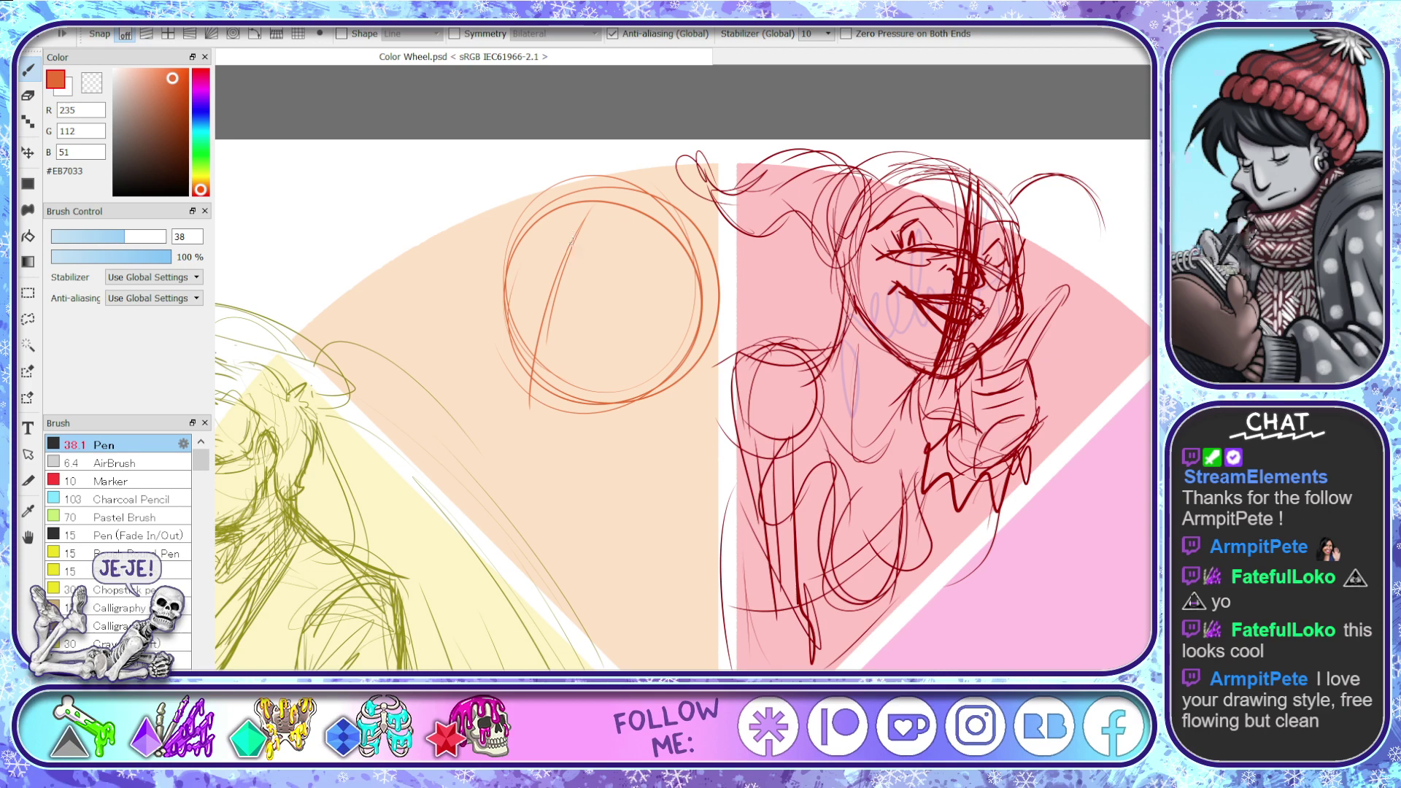
drag(607, 191, 522, 380)
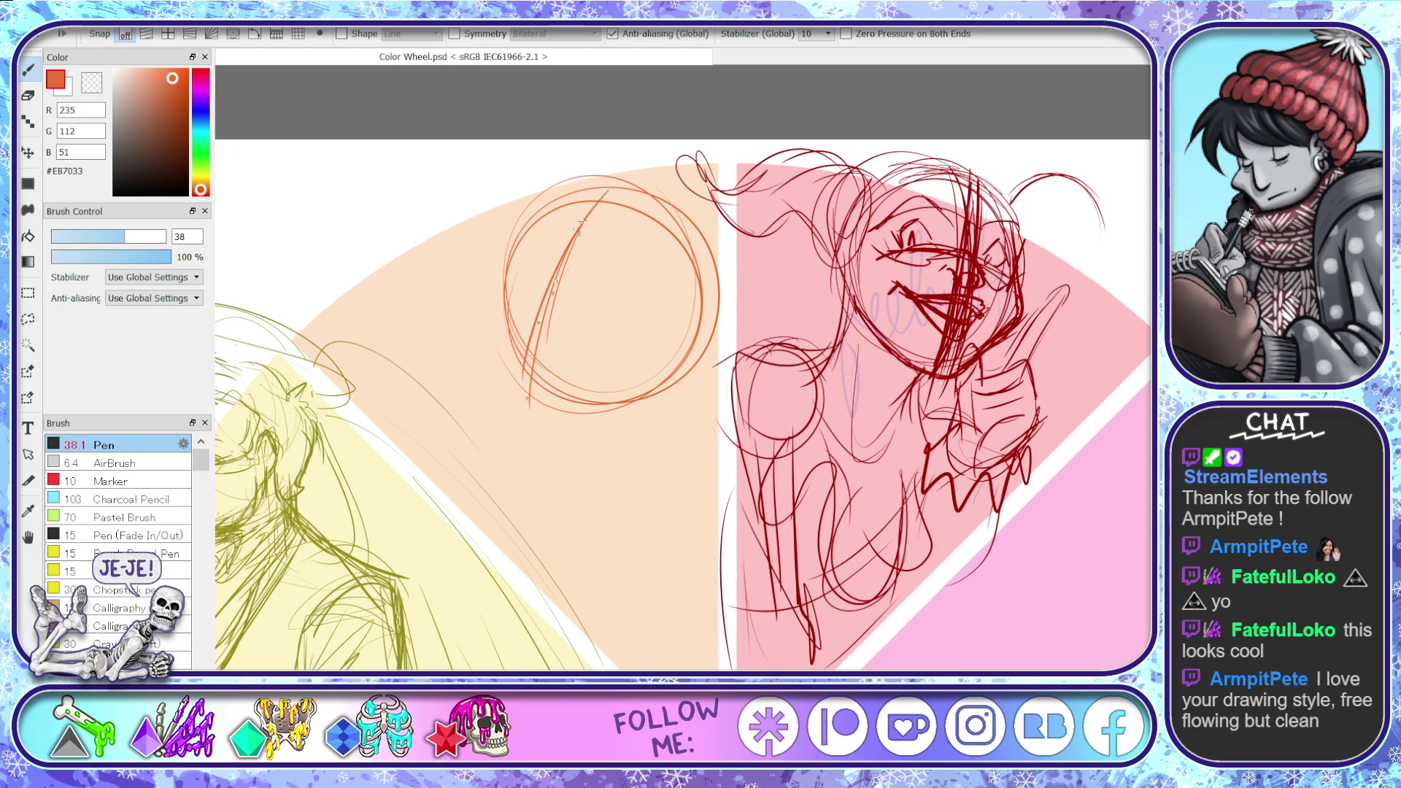
drag(573, 249, 532, 431)
drag(507, 286, 641, 348)
drag(514, 303, 684, 356)
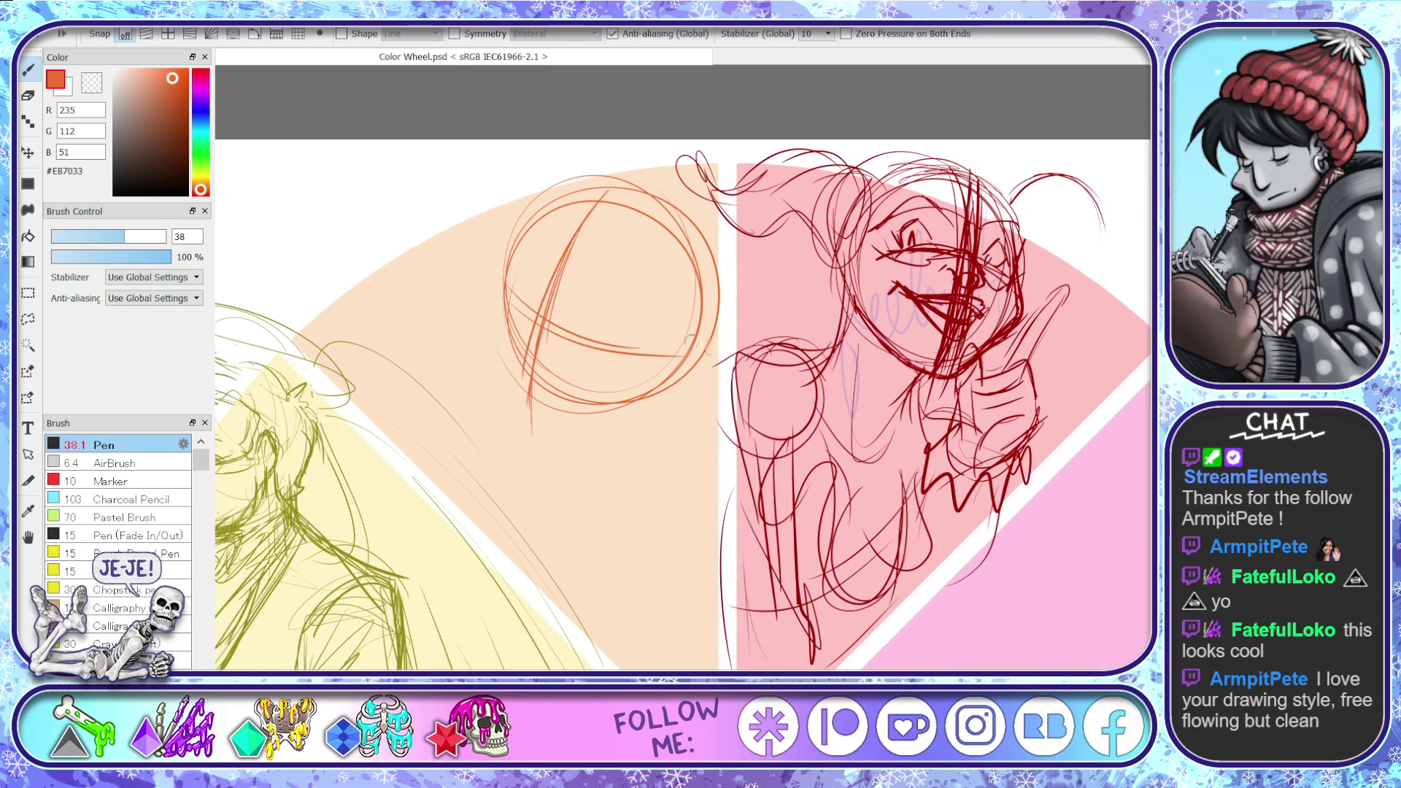
- Undo the slanted center line and curved eye lines inside the orange head circle
key(space)
key(ctrl+z)
key(ctrl+z)
key(ctrl+z)
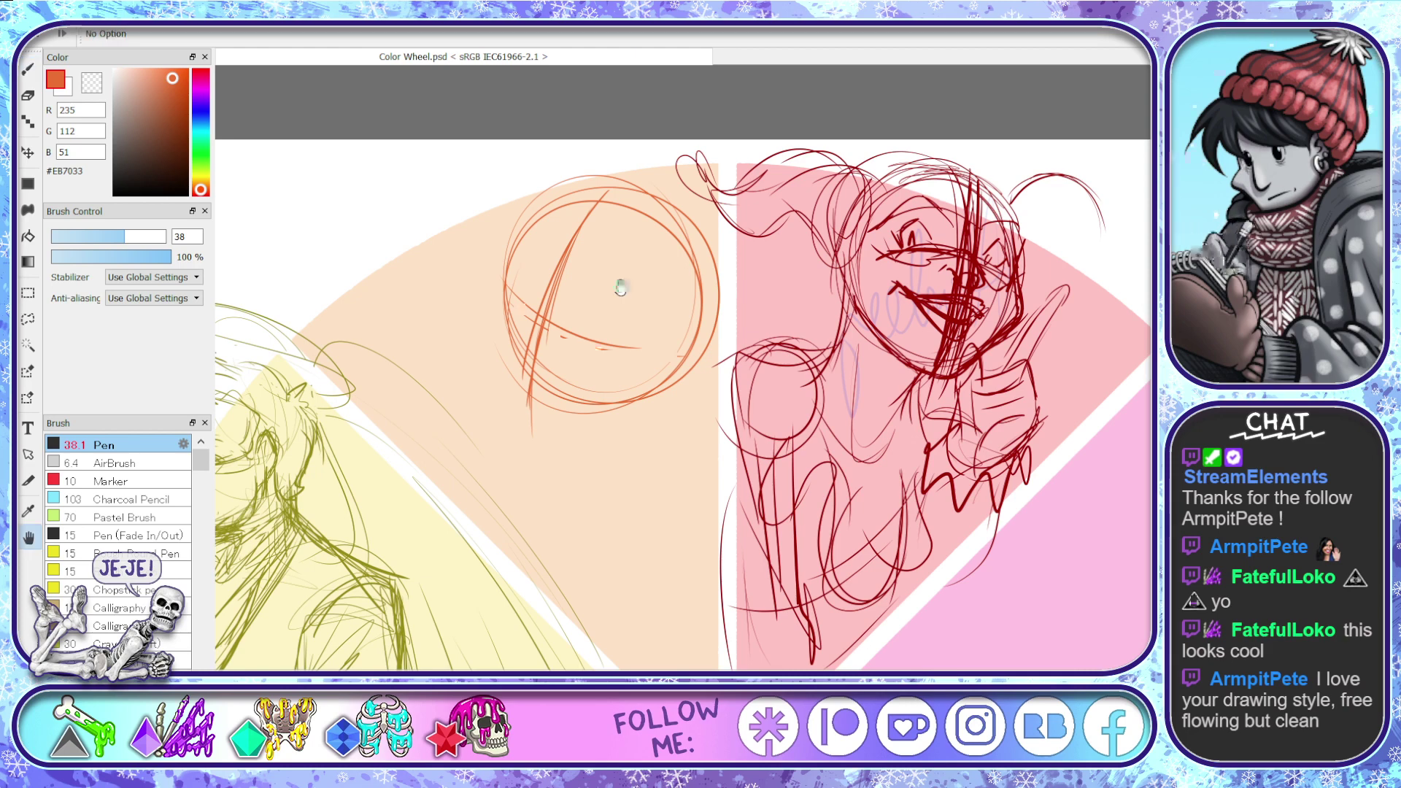
key(ctrl+z)
key(ctrl+z)
key(ctrl+z)
key(ctrl+z)
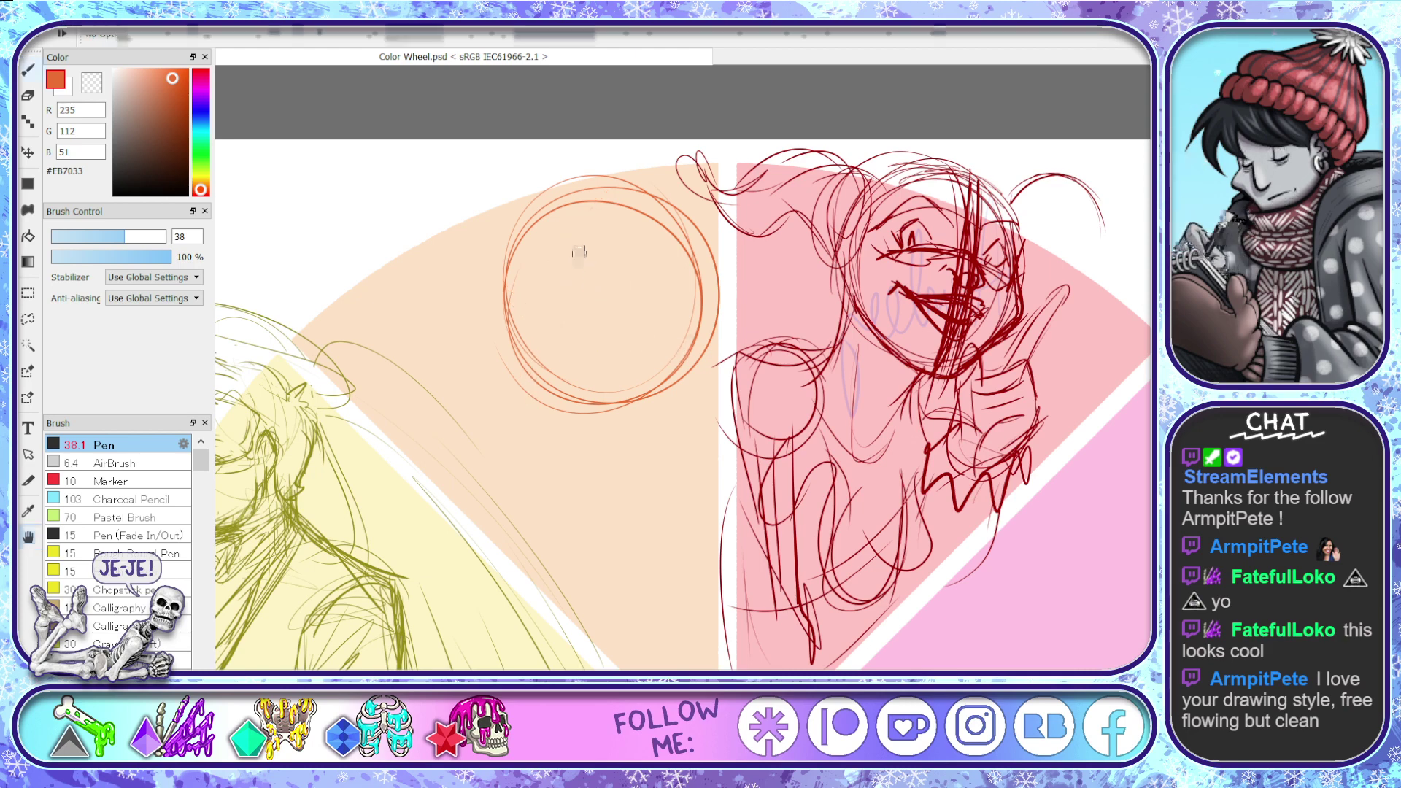
- Reinforce the large head circle, add a curved center line and sketch a small cat-eared head beside it
drag(618, 207, 515, 315)
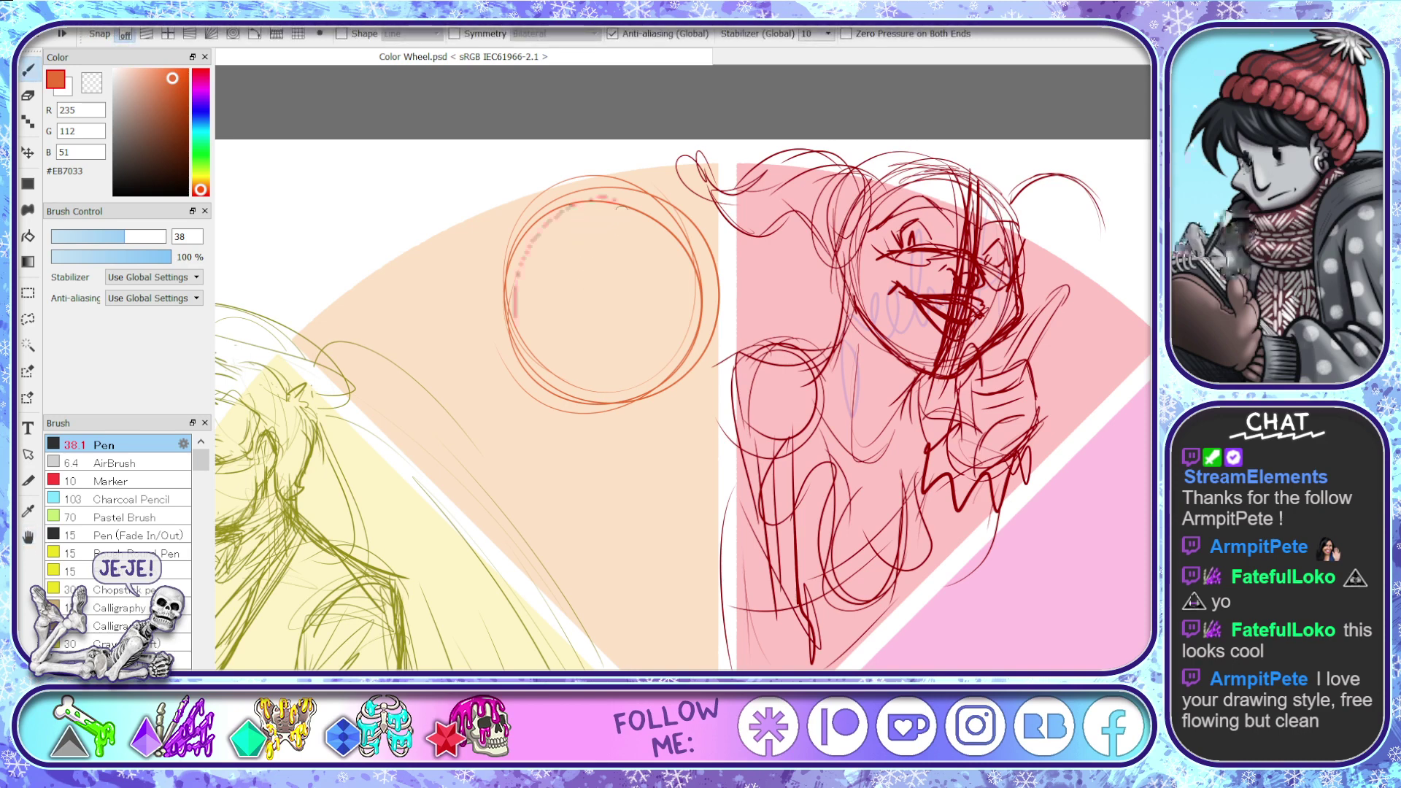
drag(619, 206, 569, 343)
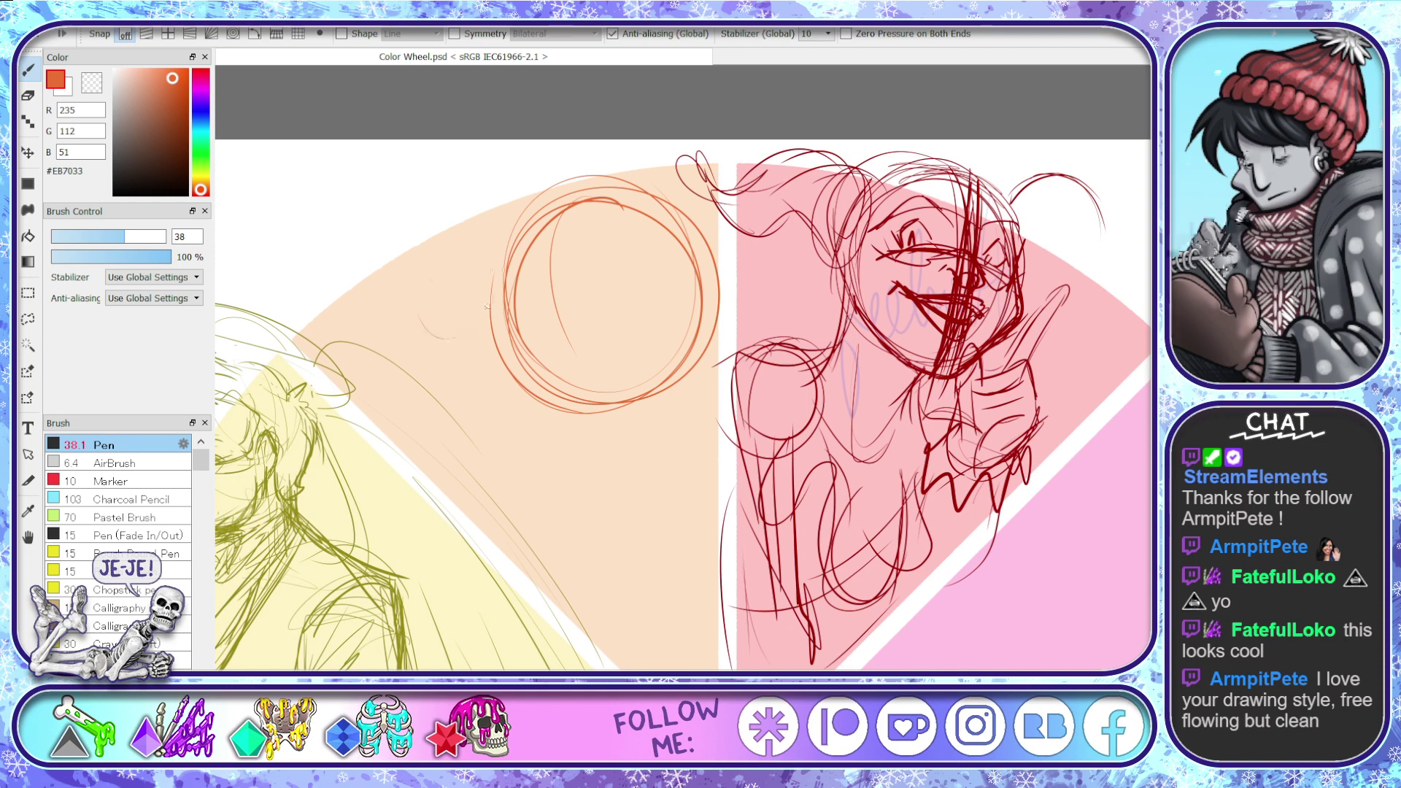
mouse_move(431, 245)
mouse_down()
mouse_move(463, 299)
mouse_move(489, 293)
mouse_move(447, 330)
mouse_move(504, 312)
mouse_up()
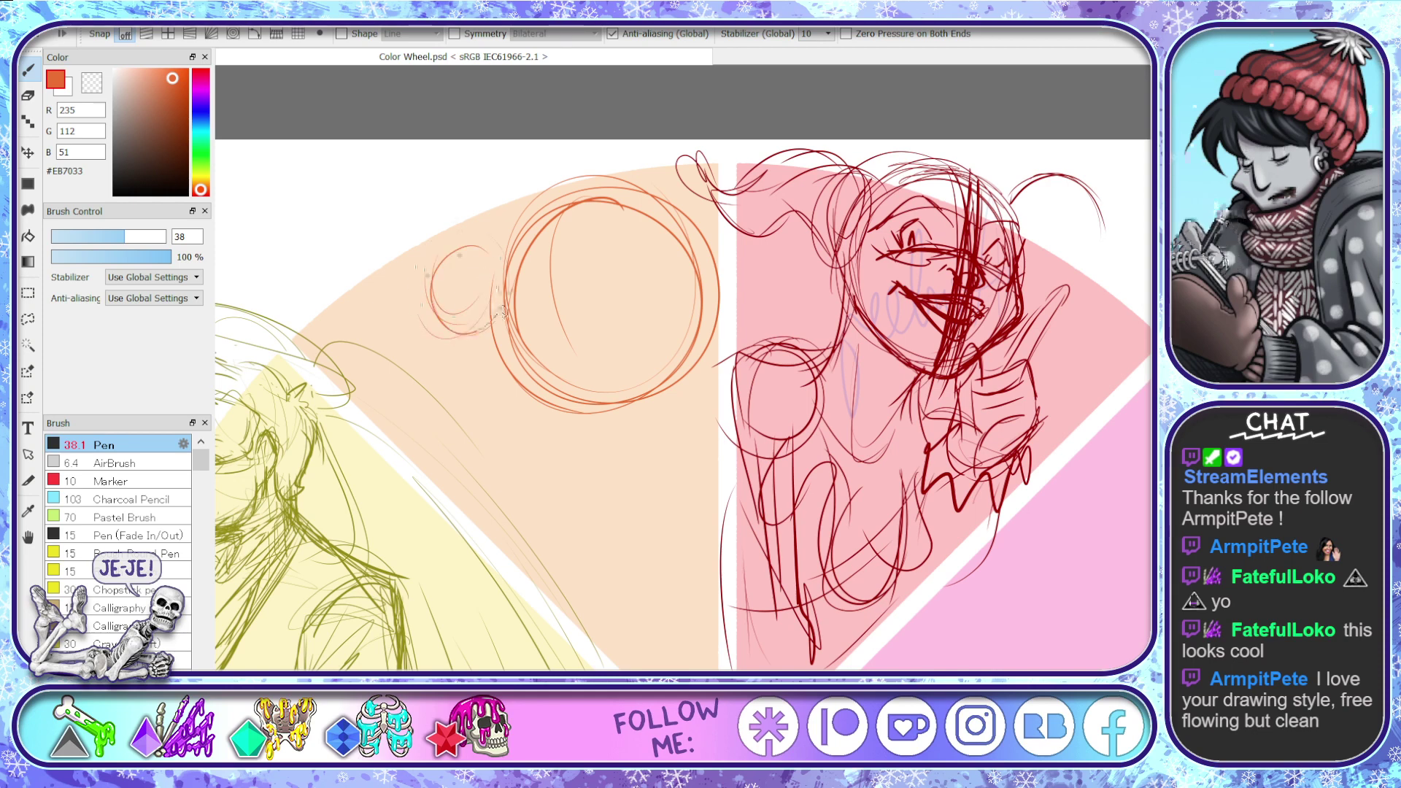
mouse_move(429, 252)
mouse_down()
mouse_move(487, 232)
mouse_move(496, 252)
mouse_up()
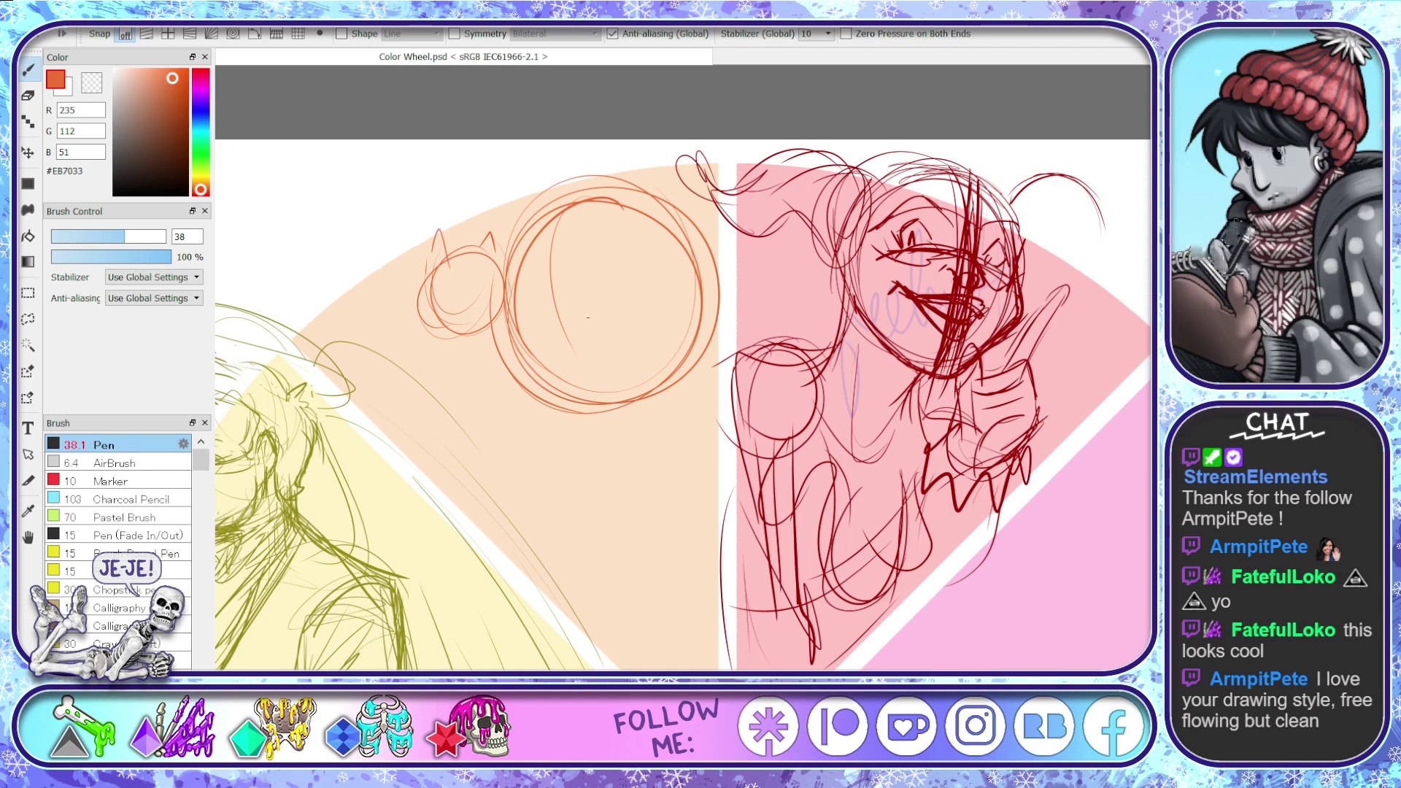
- Set the Eraser's size to 342 and erase both head sketches from the orange wedge
key(space)
drag(641, 362, 676, 266)
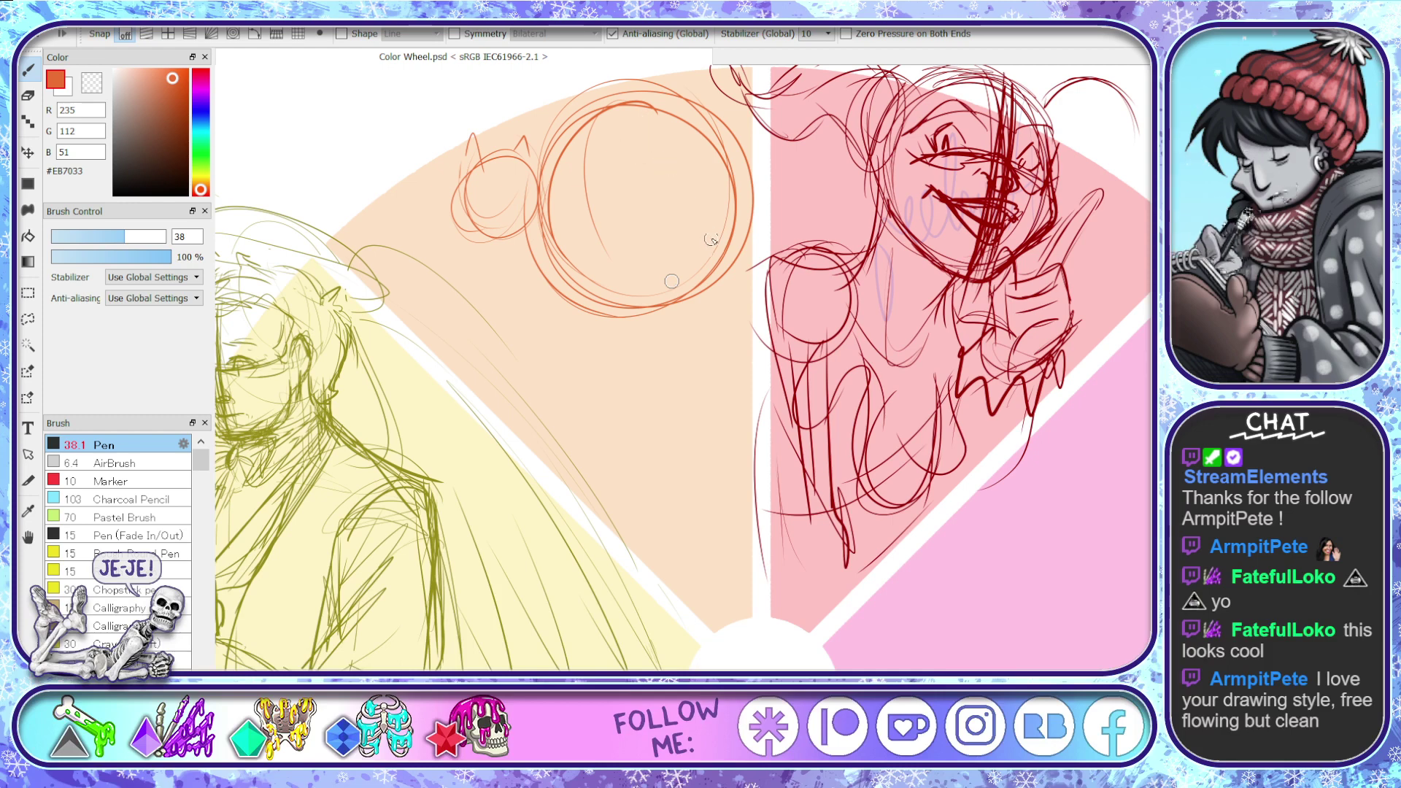
key(e)
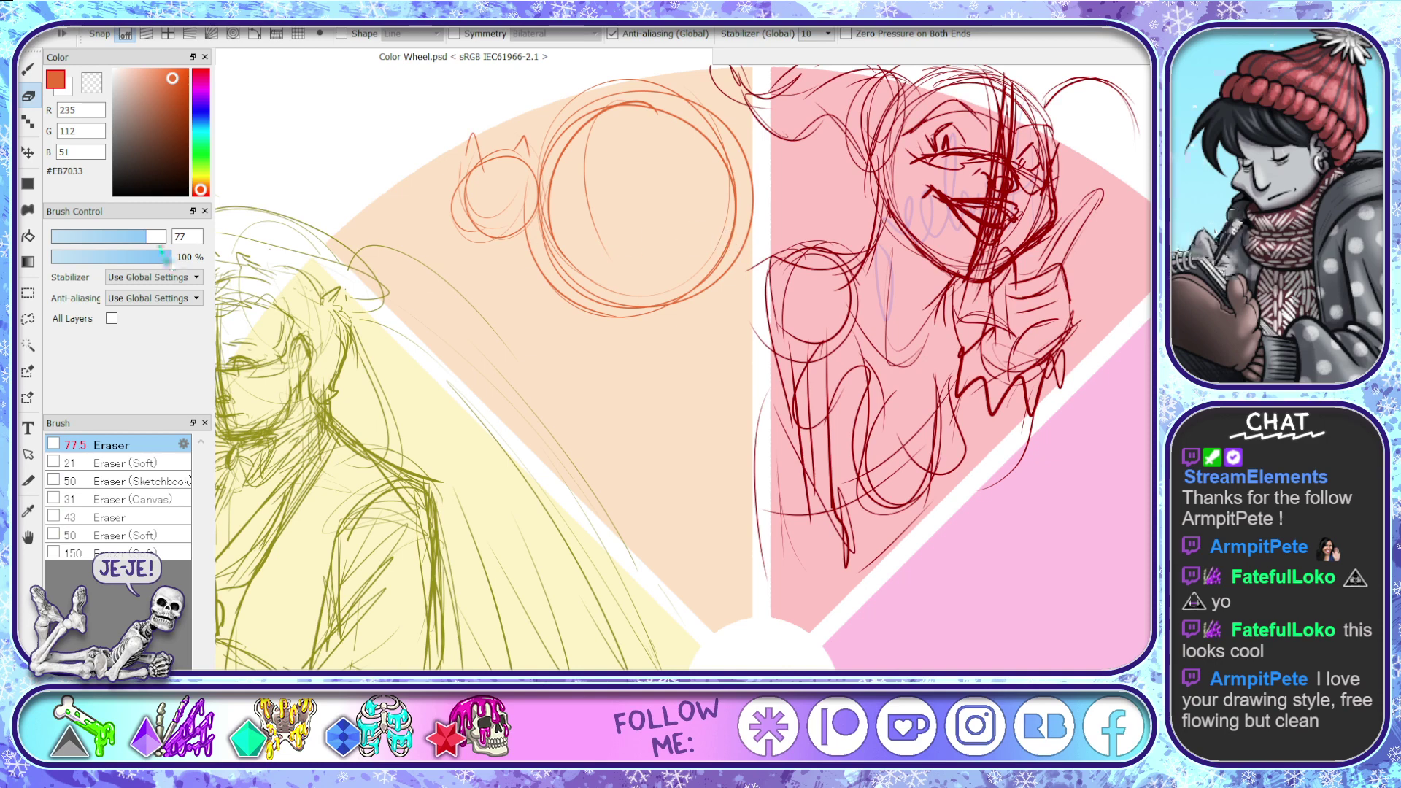
drag(160, 240, 200, 248)
mouse_move(708, 291)
mouse_down()
mouse_move(738, 191)
mouse_move(667, 153)
mouse_move(671, 180)
mouse_move(529, 285)
mouse_move(700, 416)
mouse_up()
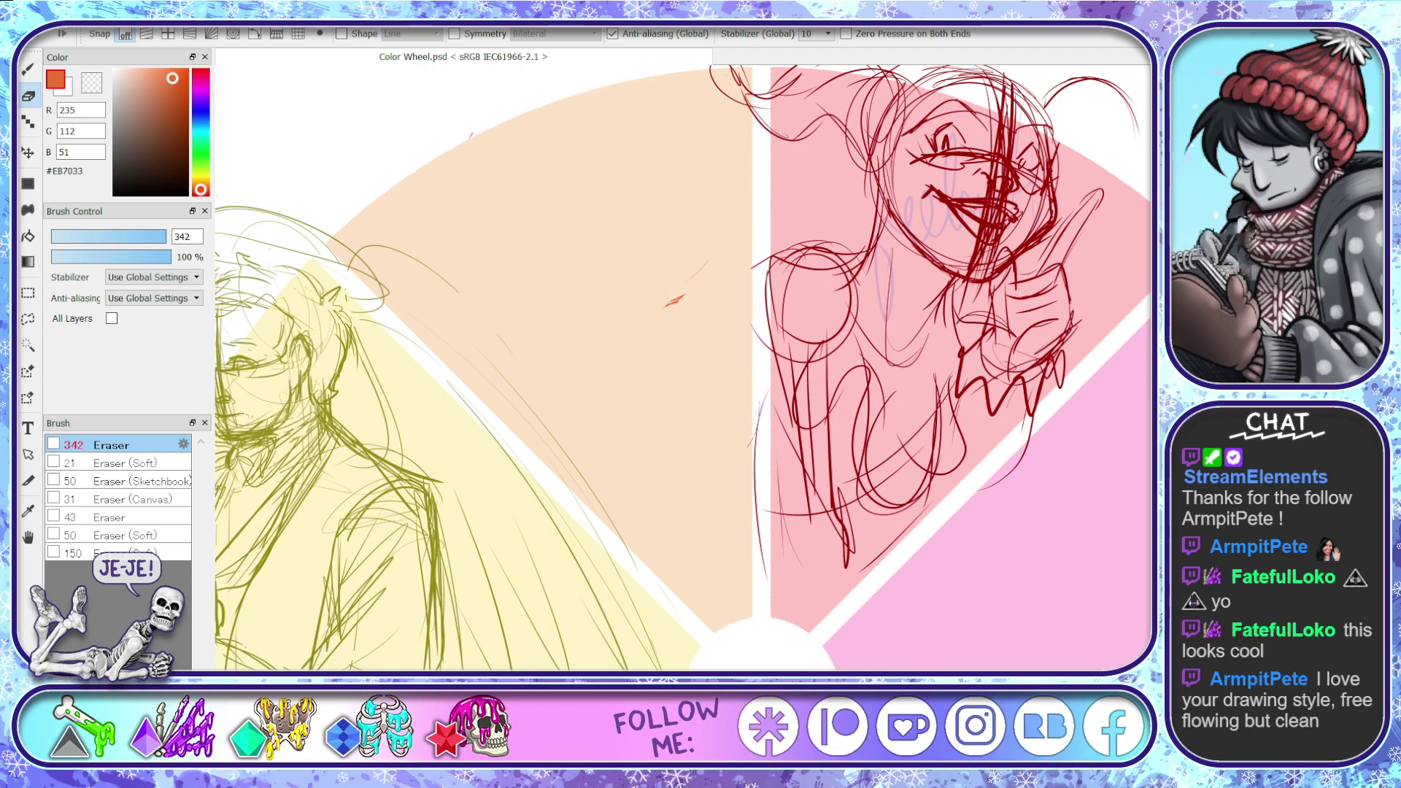
- Sketch new overlapping head construction circles with the Pen in the upper part of the orange wedge
scroll(697, 412, up, 2)
scroll(682, 413, up, 1)
key(b)
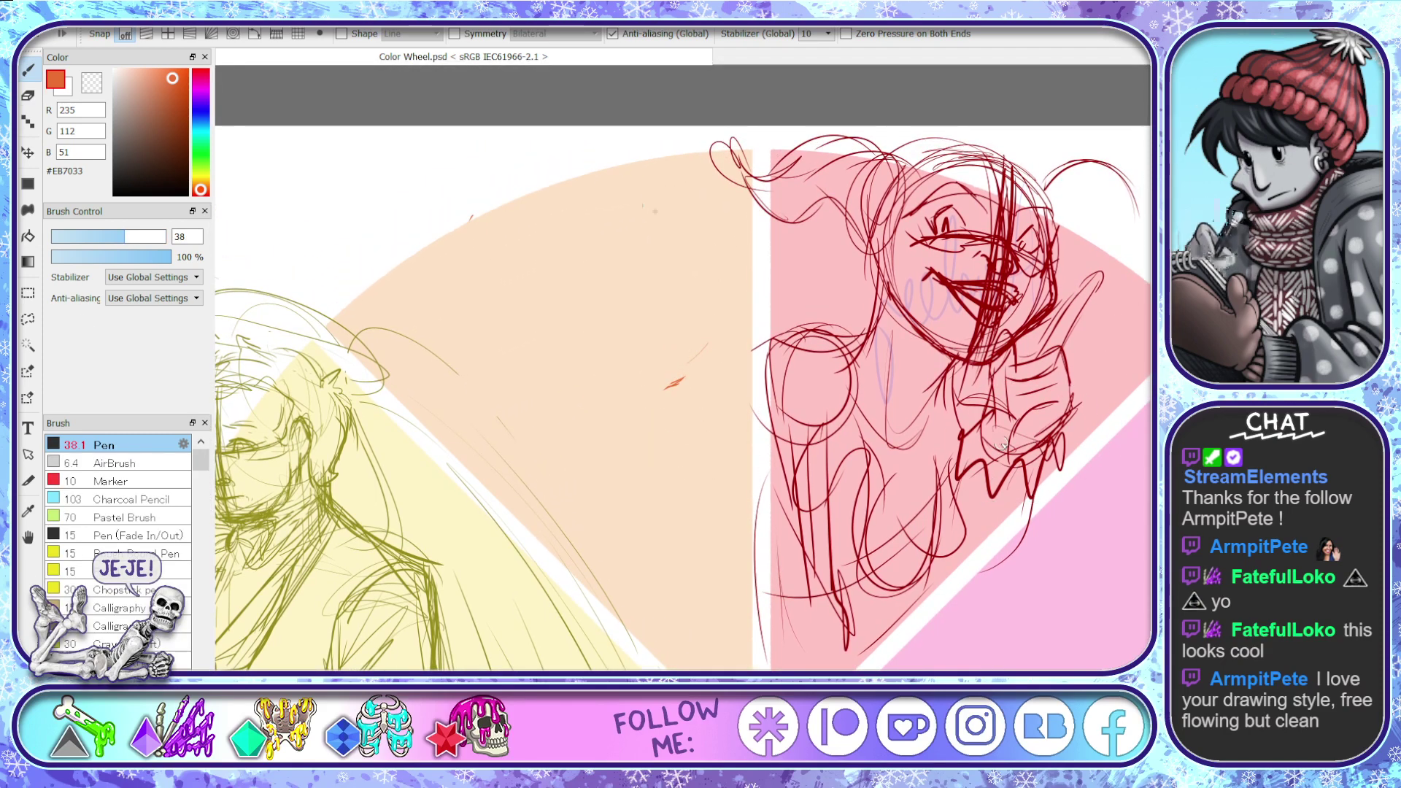
drag(555, 206, 577, 335)
drag(706, 323, 693, 339)
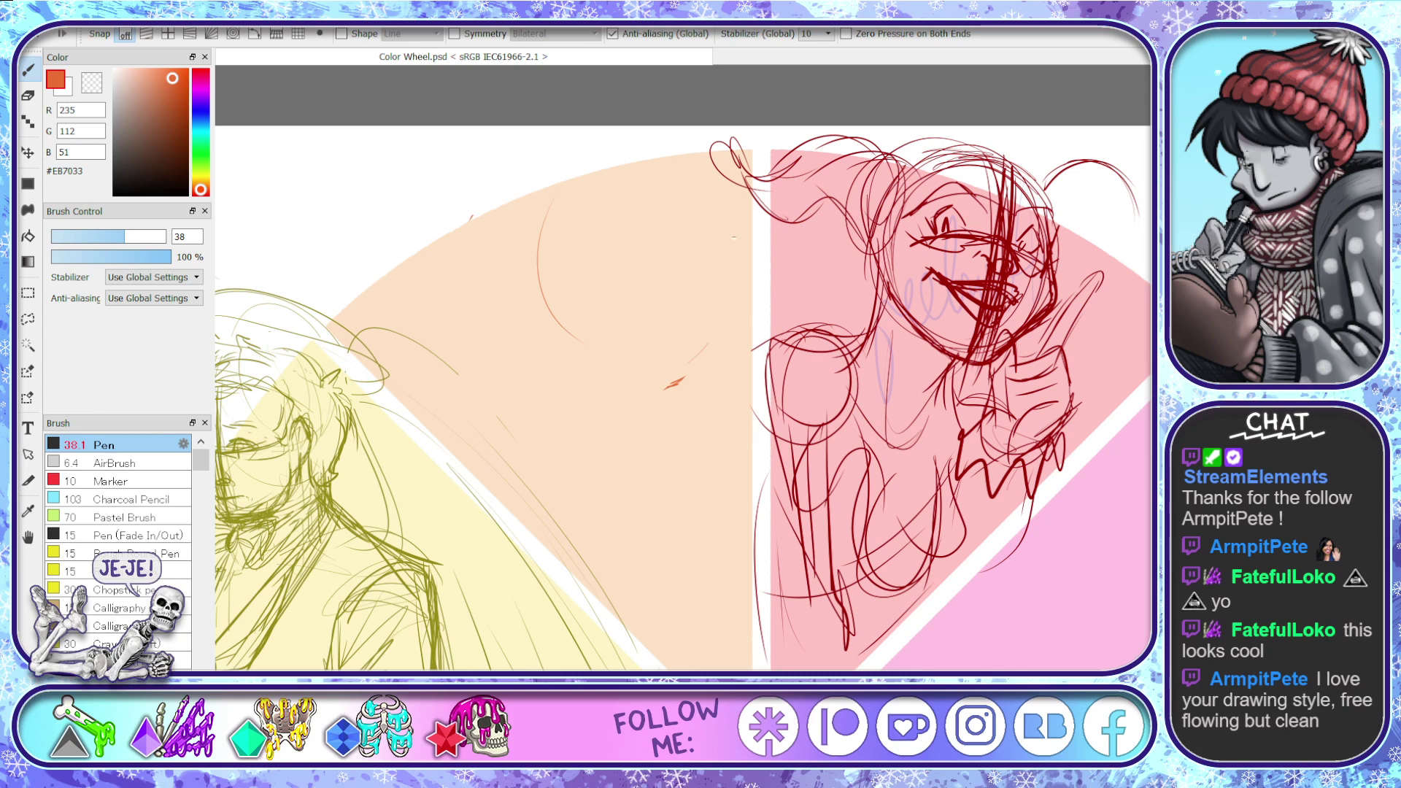
mouse_move(668, 195)
mouse_down()
mouse_move(701, 354)
mouse_move(639, 199)
mouse_move(557, 327)
mouse_up()
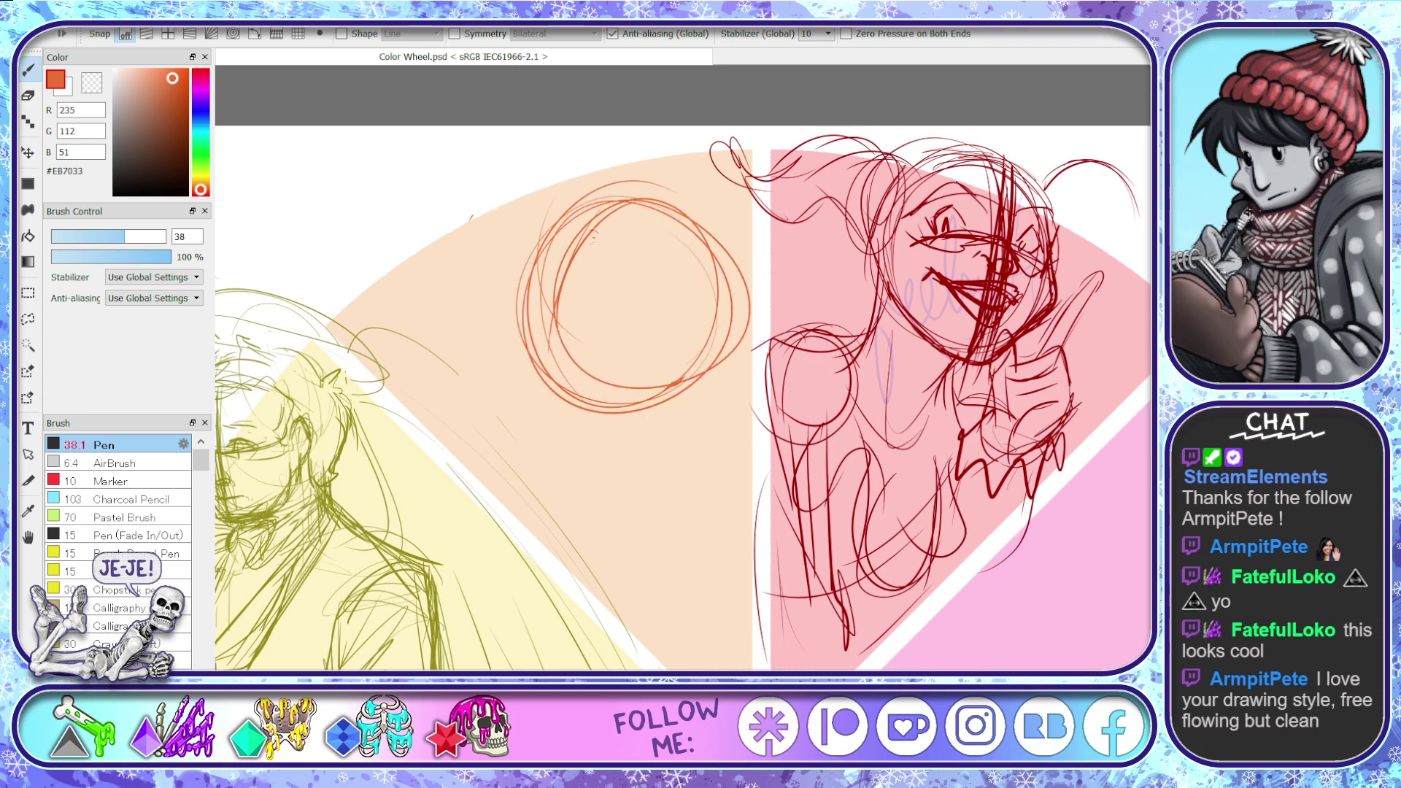
mouse_move(592, 236)
mouse_down()
mouse_move(569, 360)
mouse_move(546, 378)
mouse_move(559, 411)
mouse_move(672, 403)
mouse_move(614, 405)
mouse_move(686, 378)
mouse_up()
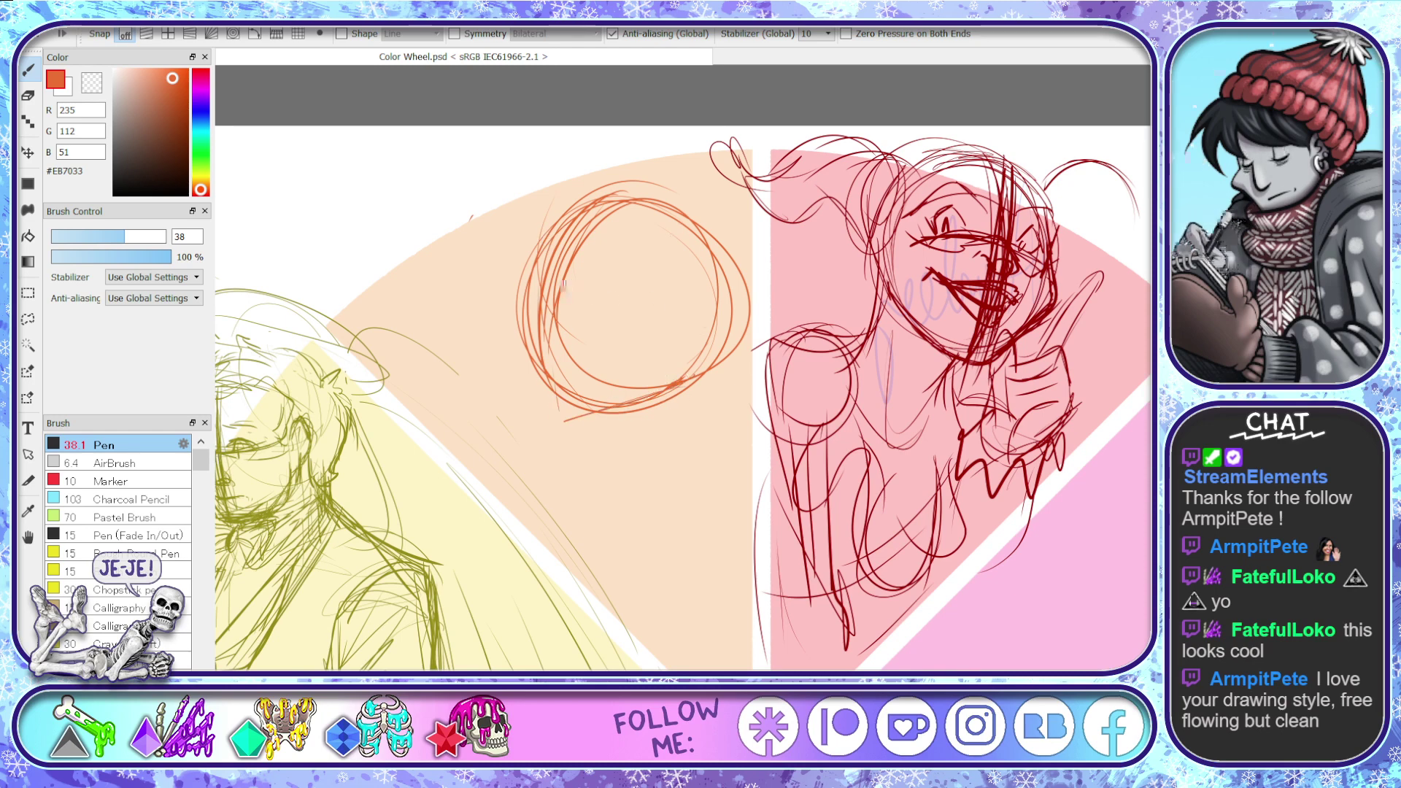
- Try eyes, brow lines and an outer cheek line on the new head and erase the whole head sketch
mouse_move(563, 295)
mouse_down()
mouse_move(590, 325)
mouse_move(663, 312)
mouse_up()
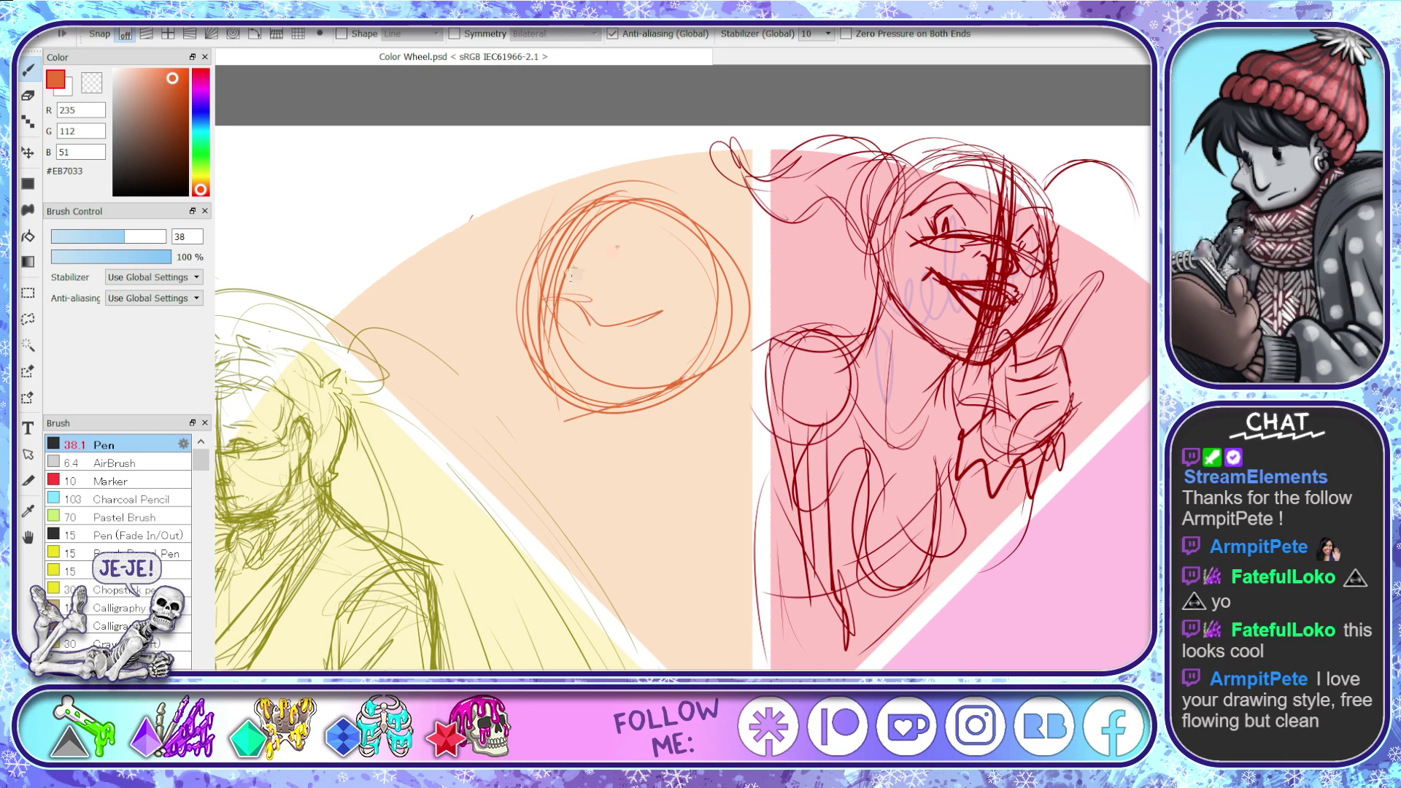
drag(613, 249, 659, 298)
drag(600, 295, 639, 292)
mouse_move(537, 252)
mouse_down()
mouse_move(522, 290)
mouse_move(620, 301)
mouse_up()
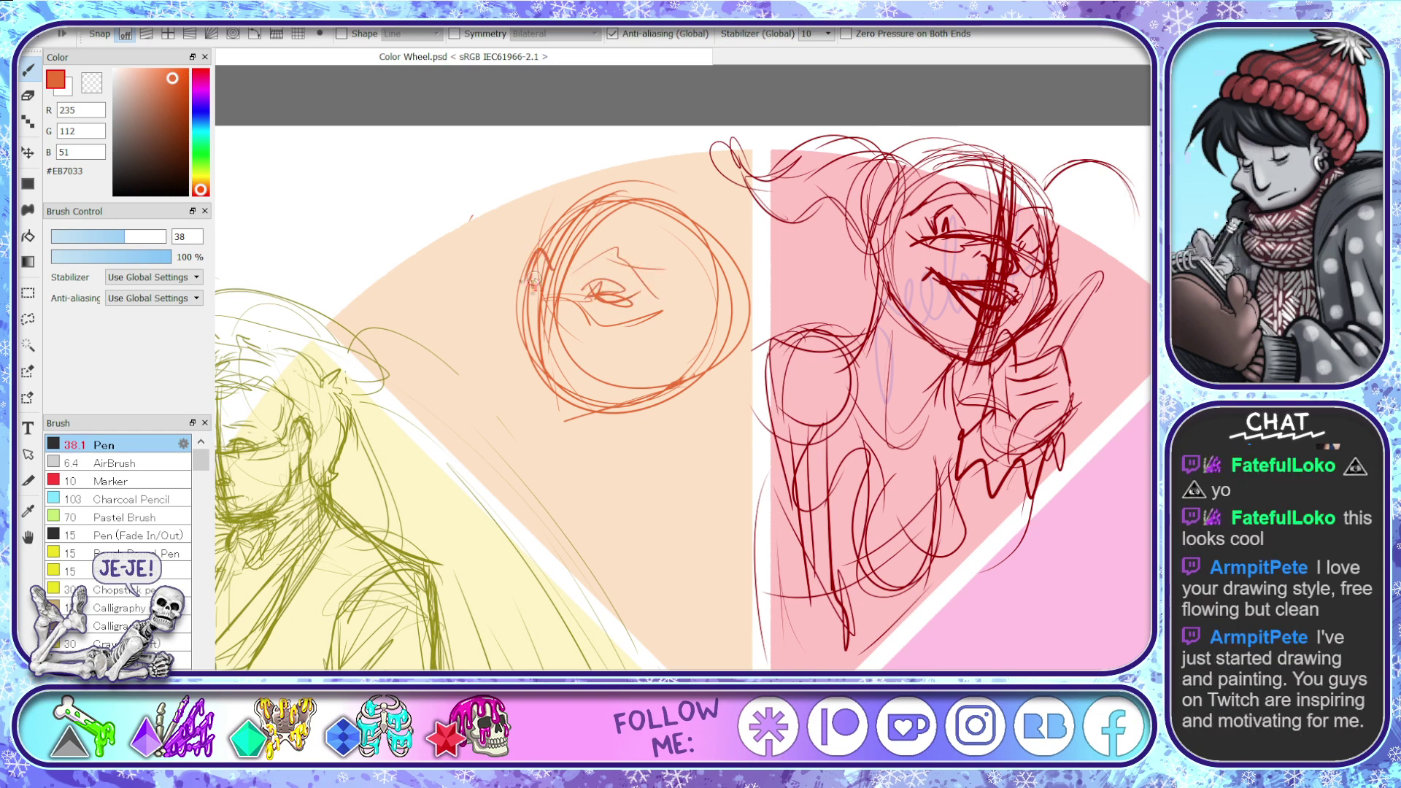
mouse_move(535, 281)
mouse_down()
mouse_move(515, 295)
mouse_move(661, 318)
mouse_move(702, 302)
mouse_up()
drag(621, 260, 726, 285)
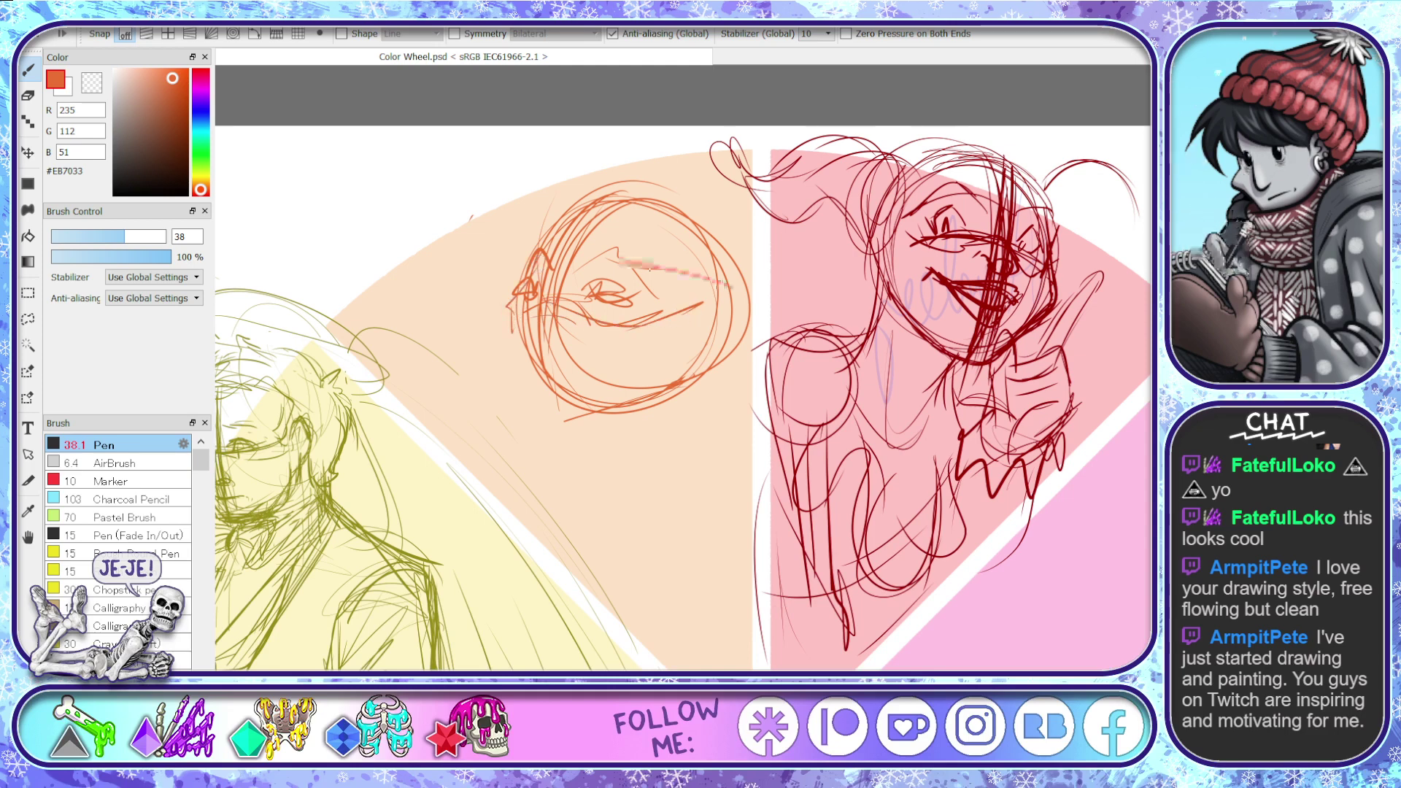
drag(527, 291, 506, 317)
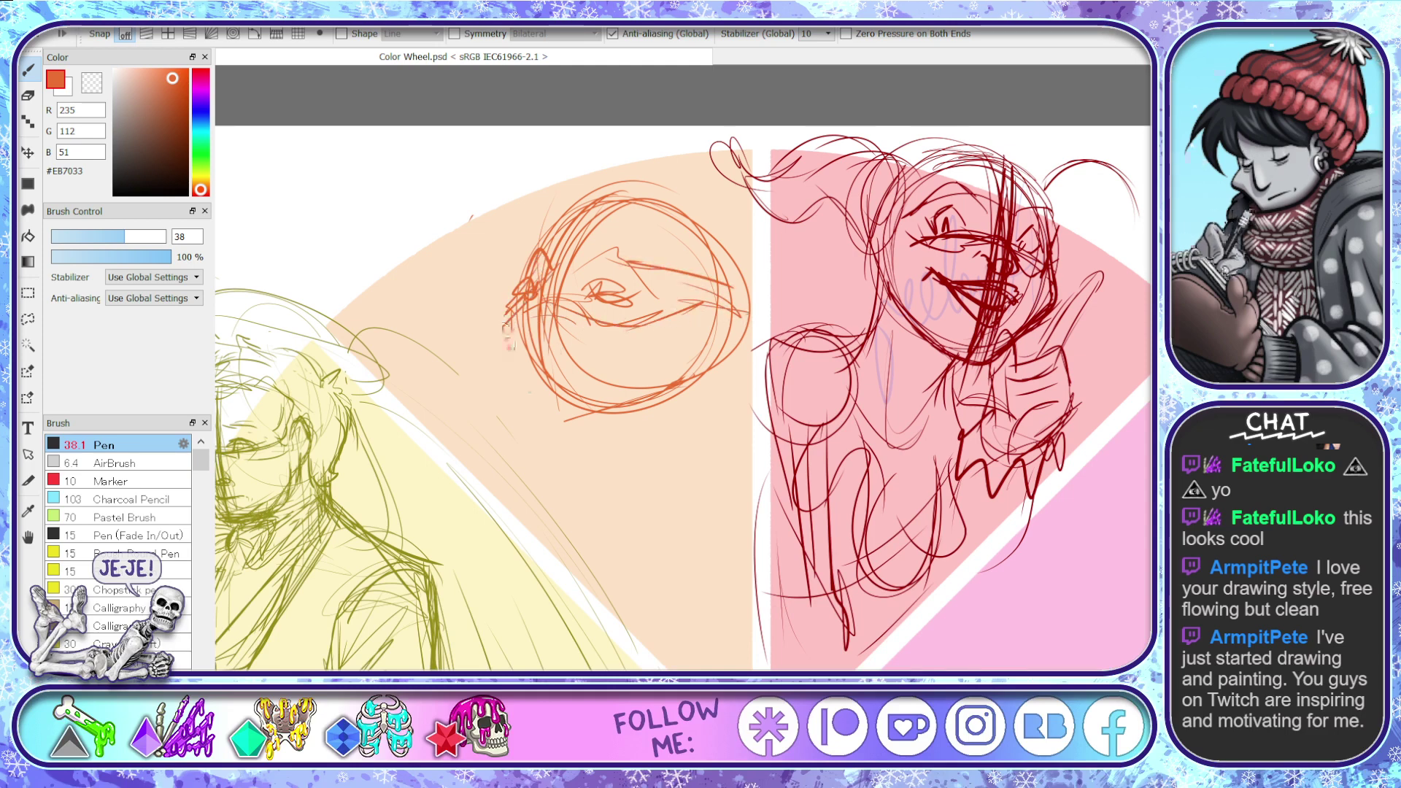
key(e)
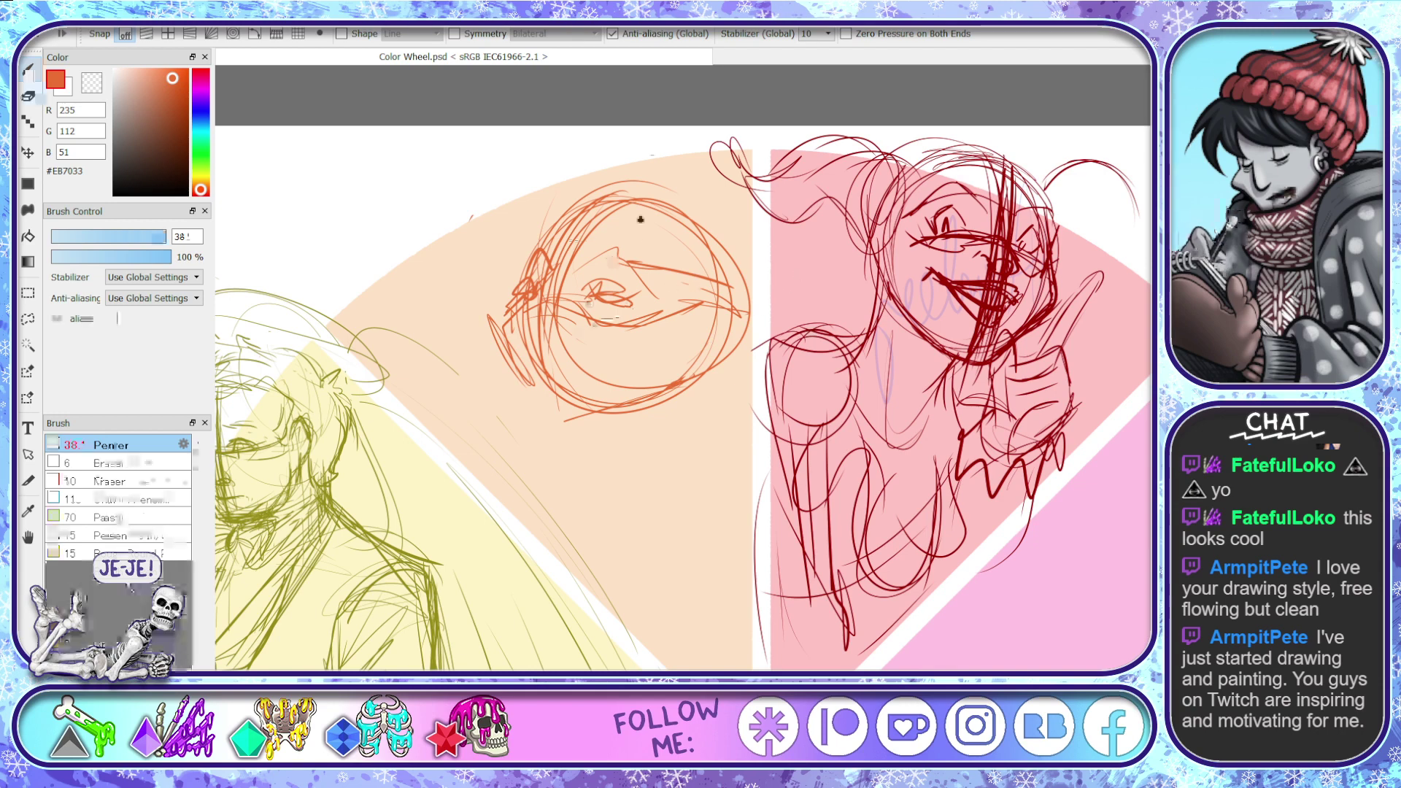
mouse_move(526, 306)
mouse_down()
mouse_move(579, 248)
mouse_move(641, 397)
mouse_move(722, 332)
mouse_move(585, 348)
mouse_up()
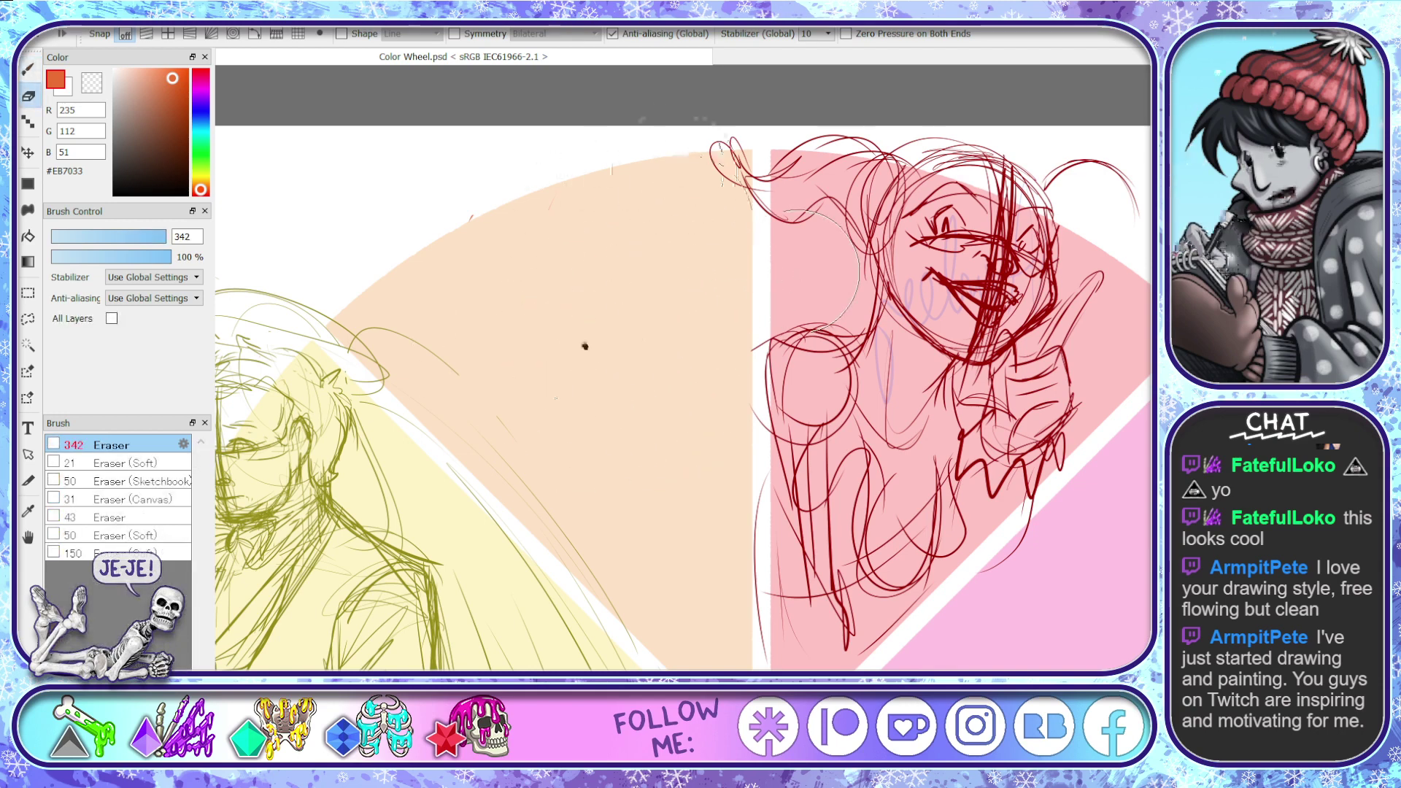
- Try a curved head outline with the Pen in the upper part of the orange wedge and erase it
key(b)
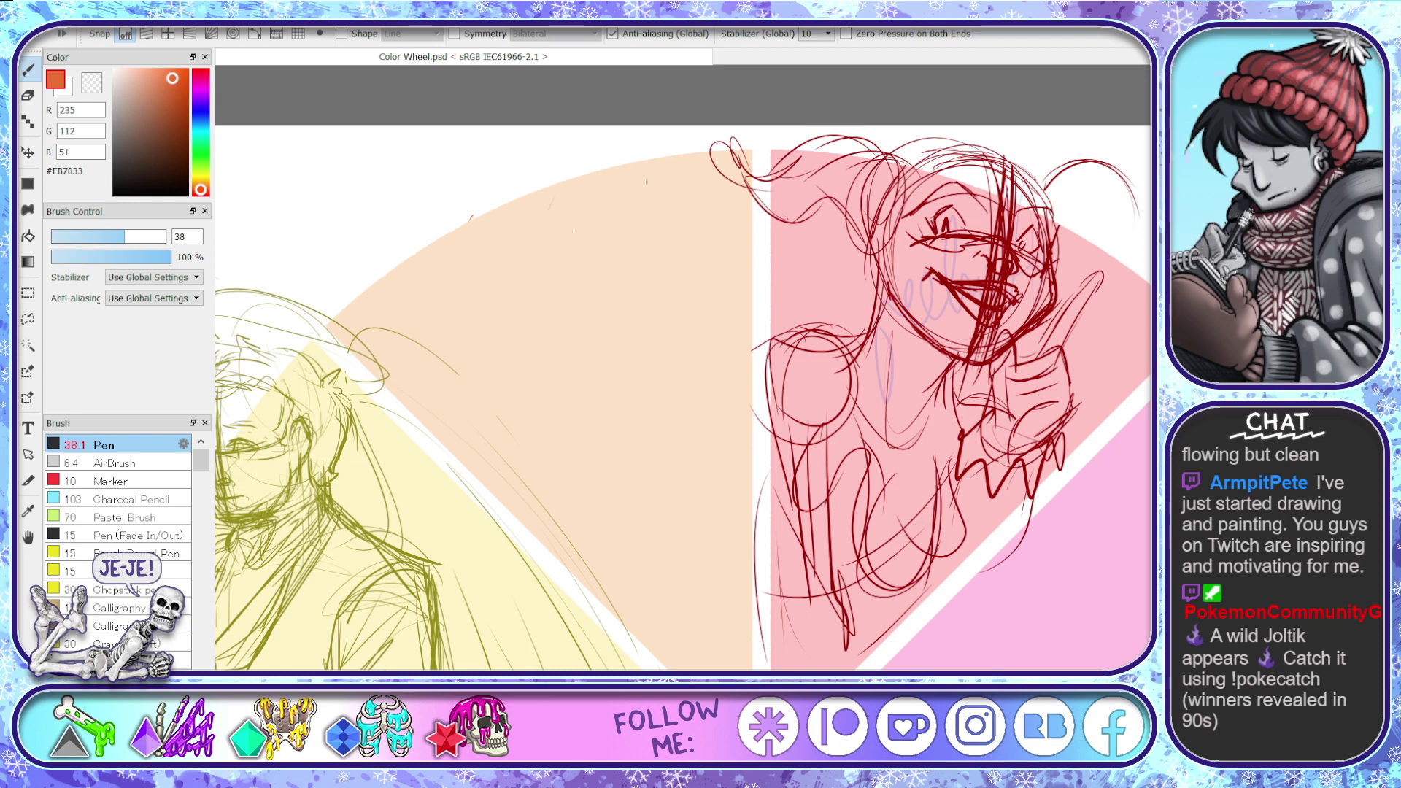
mouse_move(641, 180)
mouse_down()
mouse_move(692, 188)
mouse_move(626, 177)
mouse_up()
mouse_move(697, 180)
mouse_down()
mouse_move(642, 172)
mouse_move(548, 291)
mouse_up()
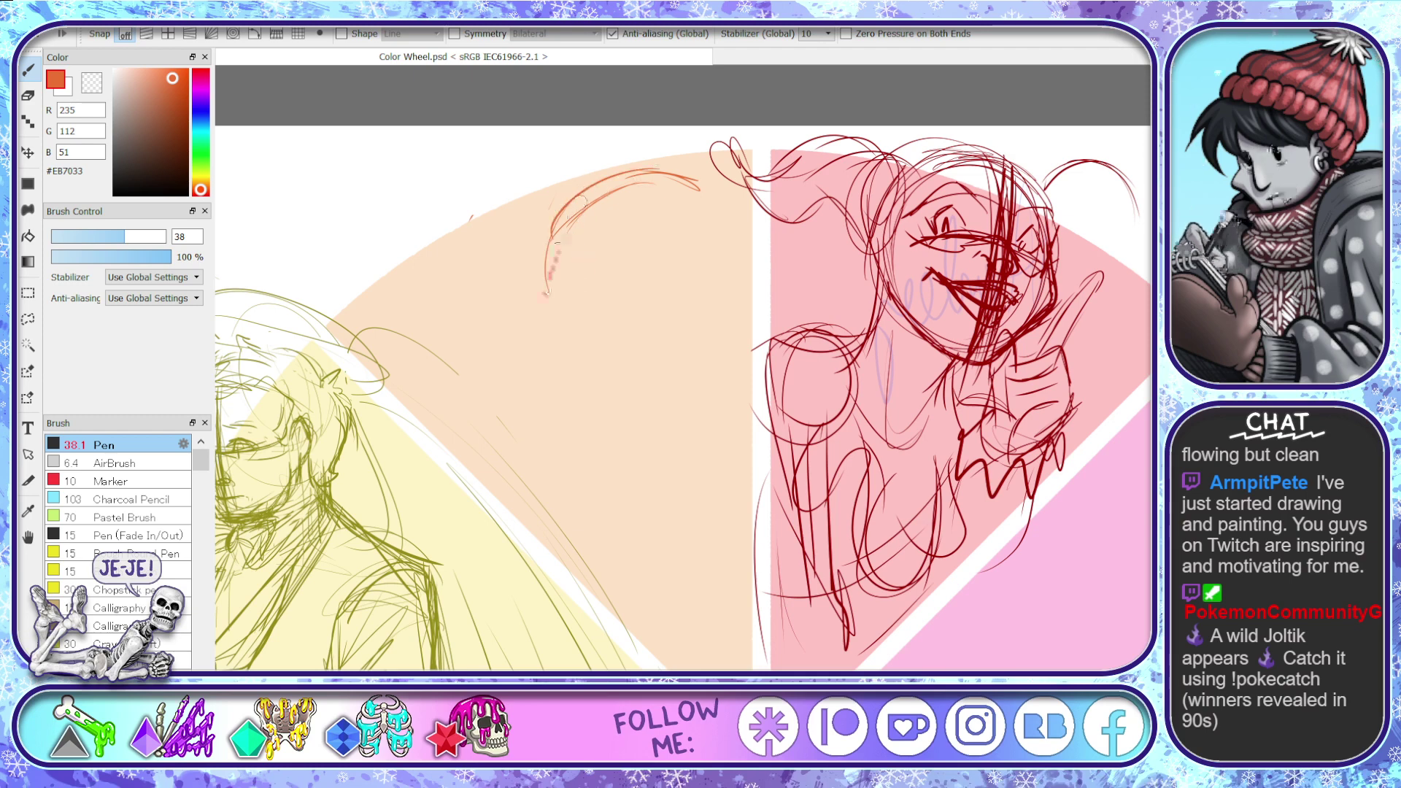
drag(575, 193, 540, 323)
key(e)
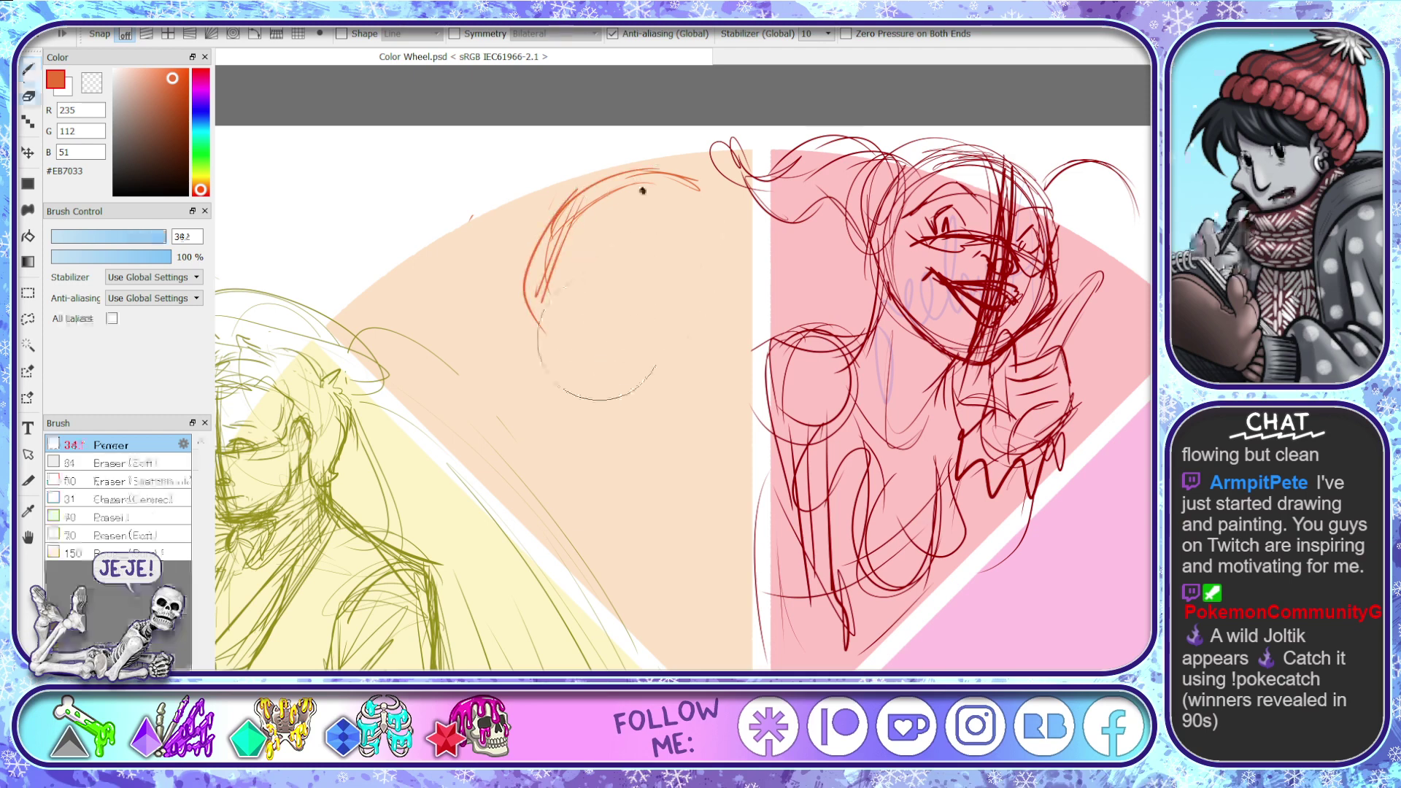
mouse_move(641, 187)
mouse_down()
mouse_move(624, 187)
mouse_move(673, 188)
mouse_move(550, 344)
mouse_move(606, 387)
mouse_up()
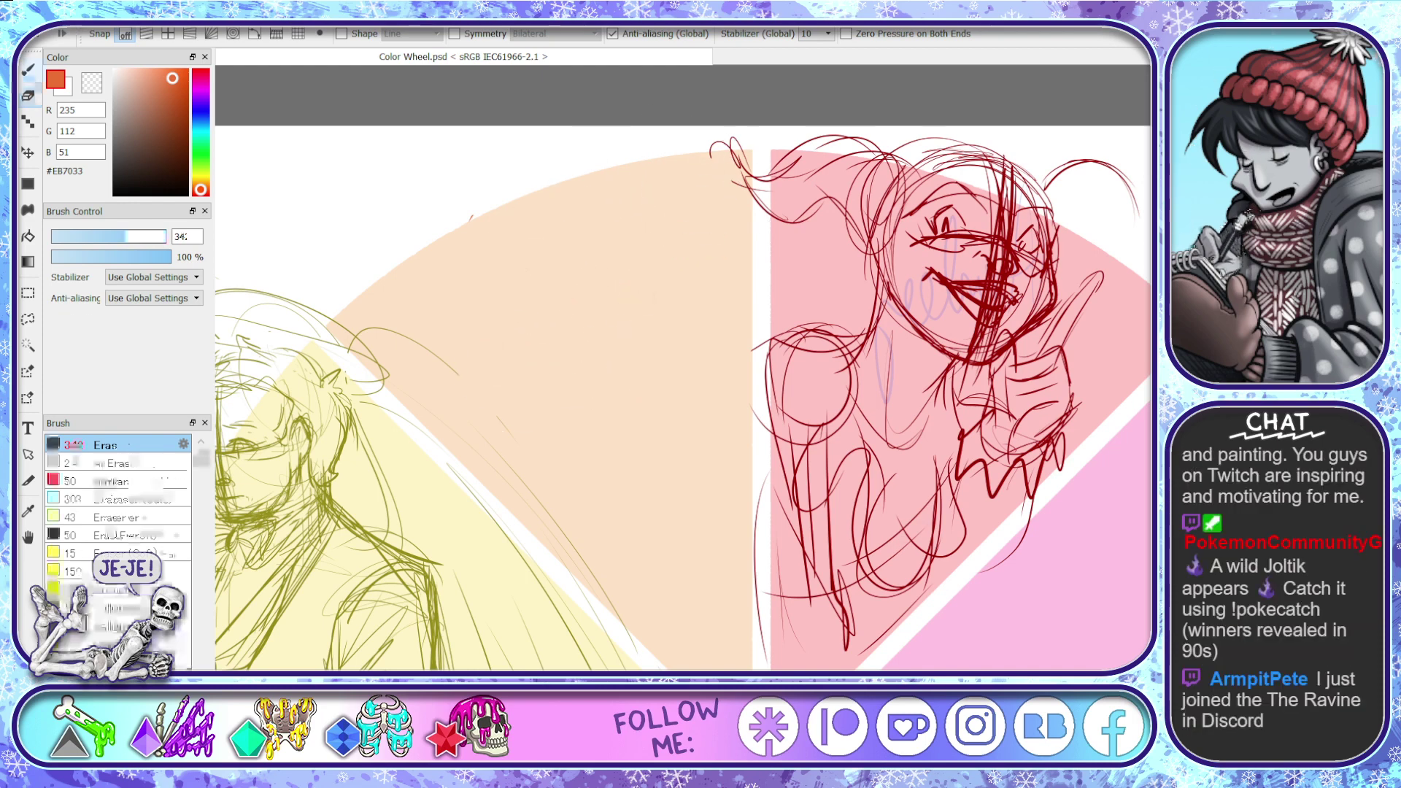
- Try nested curved strokes for a rounded head form in the upper orange wedge and erase them
key(b)
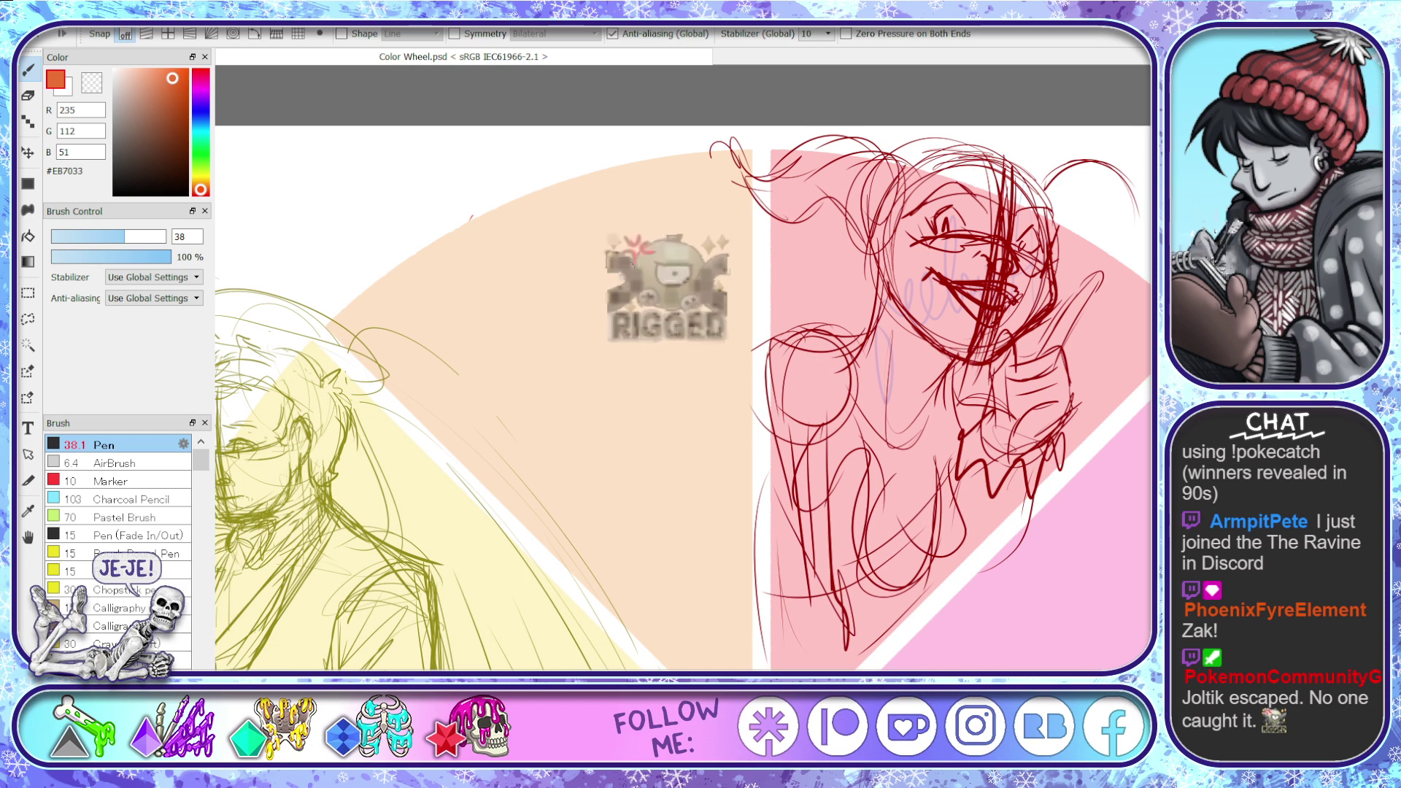
drag(606, 233, 680, 252)
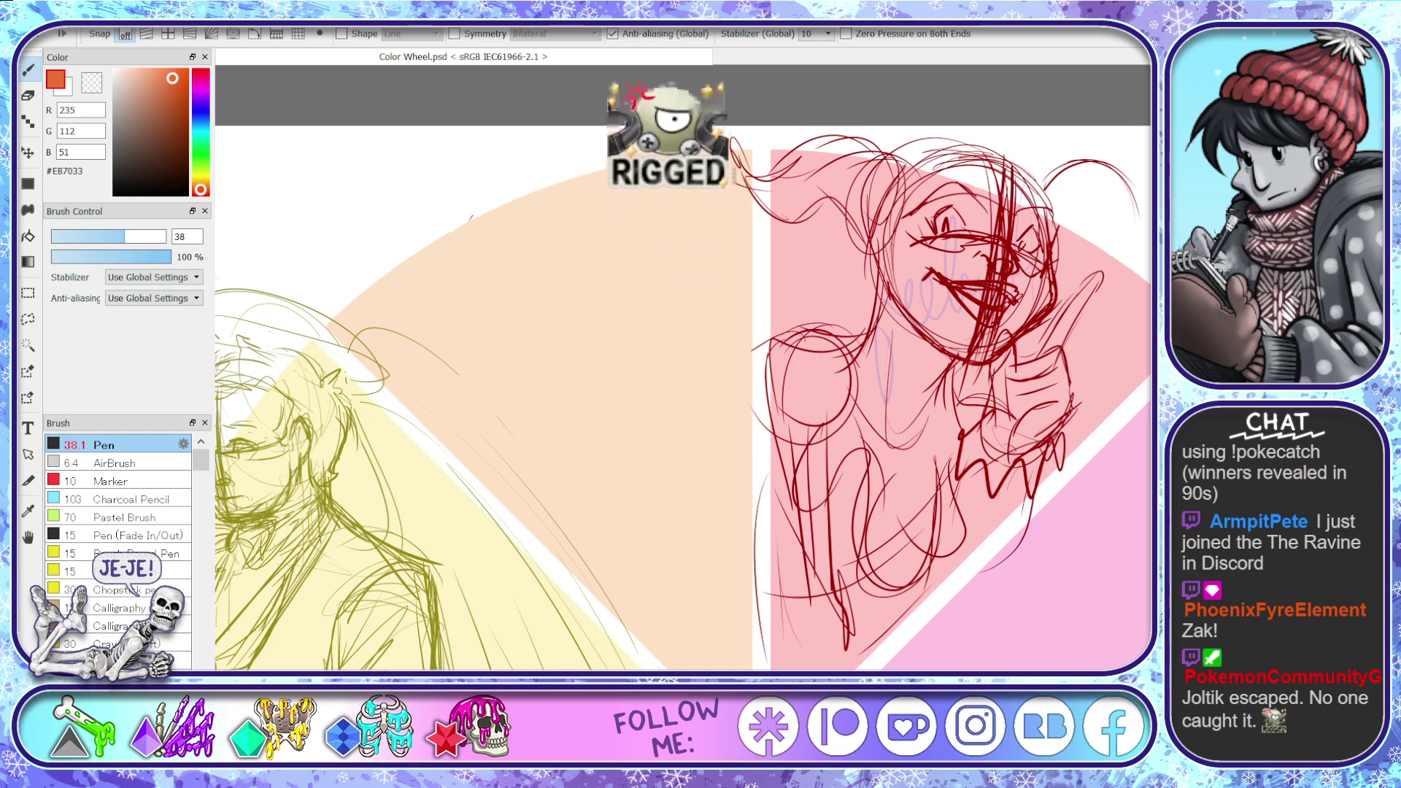
mouse_move(578, 197)
mouse_down()
mouse_move(681, 333)
mouse_move(701, 274)
mouse_up()
drag(603, 166, 592, 361)
key(e)
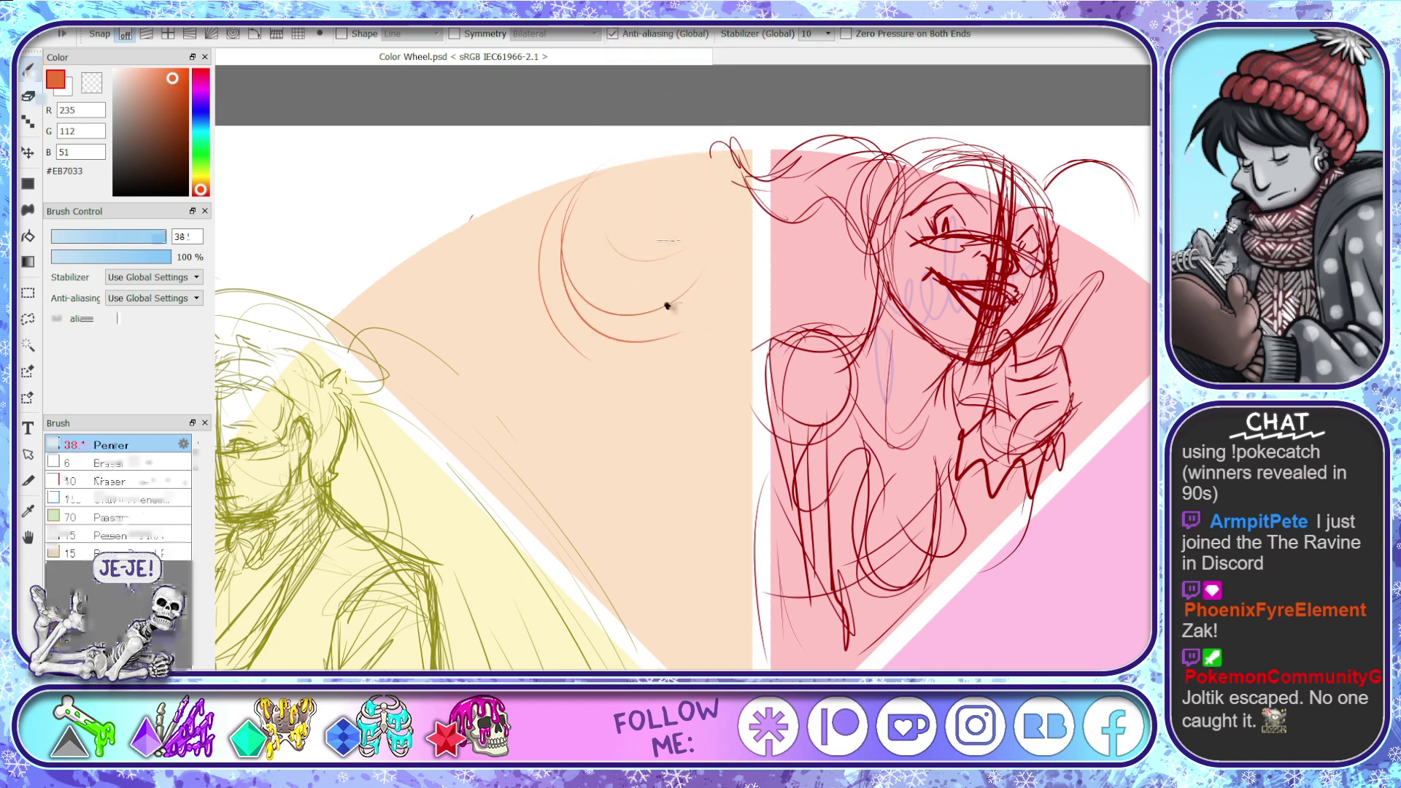
mouse_move(587, 245)
mouse_down()
mouse_move(629, 199)
mouse_move(682, 319)
mouse_up()
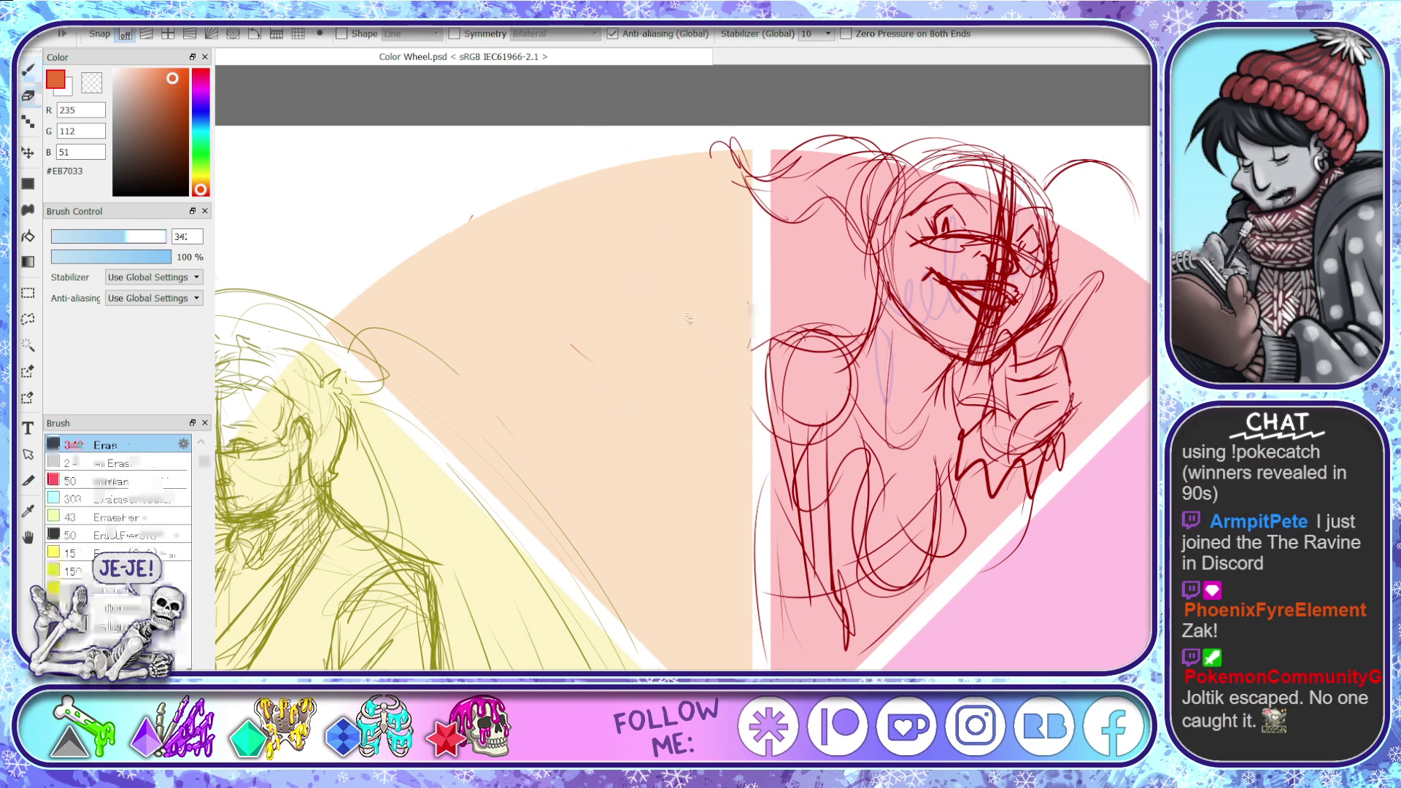
- Sketch a small round cat-eared head with simple eyes, nose and mouth near the middle of the orange wedge using the Pen
key(b)
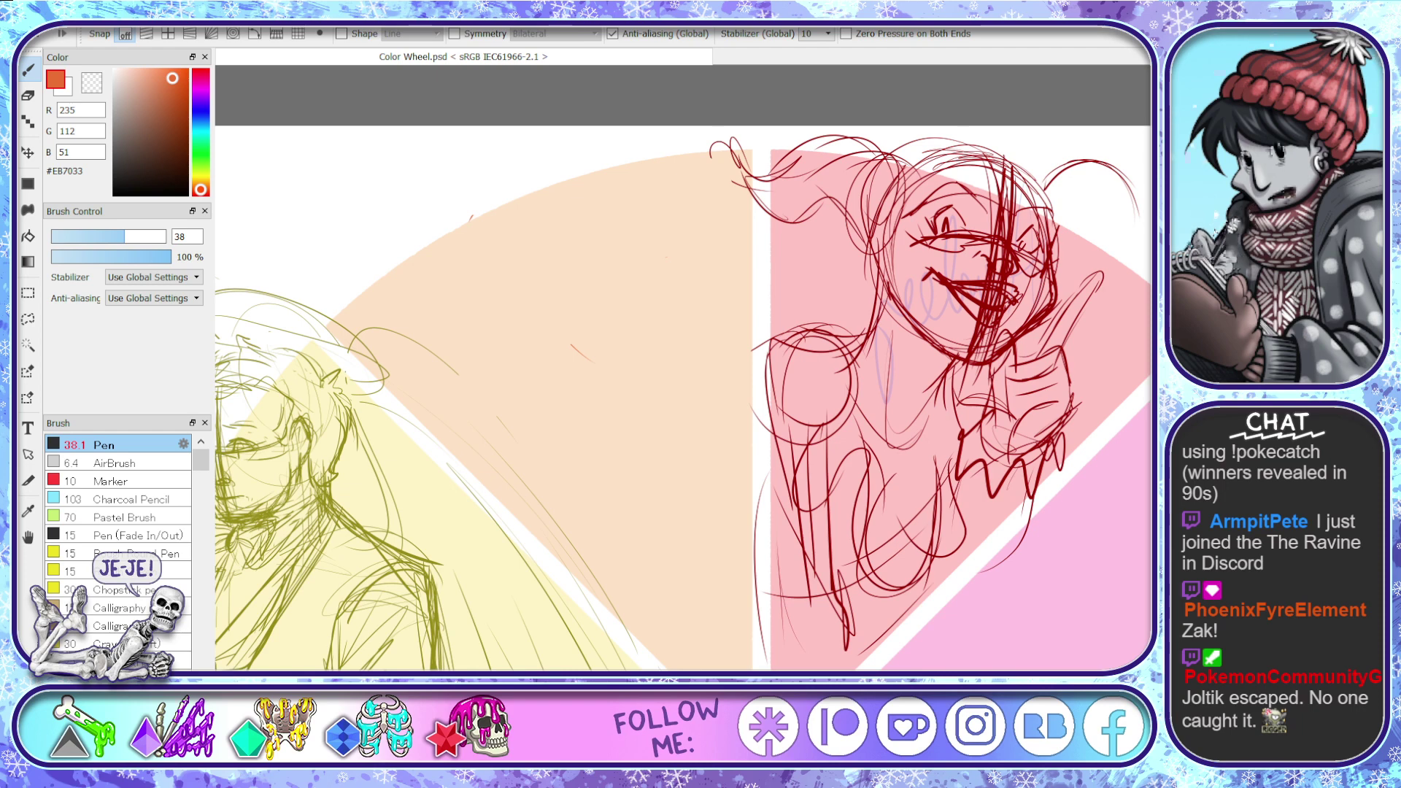
mouse_move(579, 365)
mouse_down()
mouse_move(595, 404)
mouse_move(519, 430)
mouse_move(592, 393)
mouse_move(600, 450)
mouse_move(546, 464)
mouse_up()
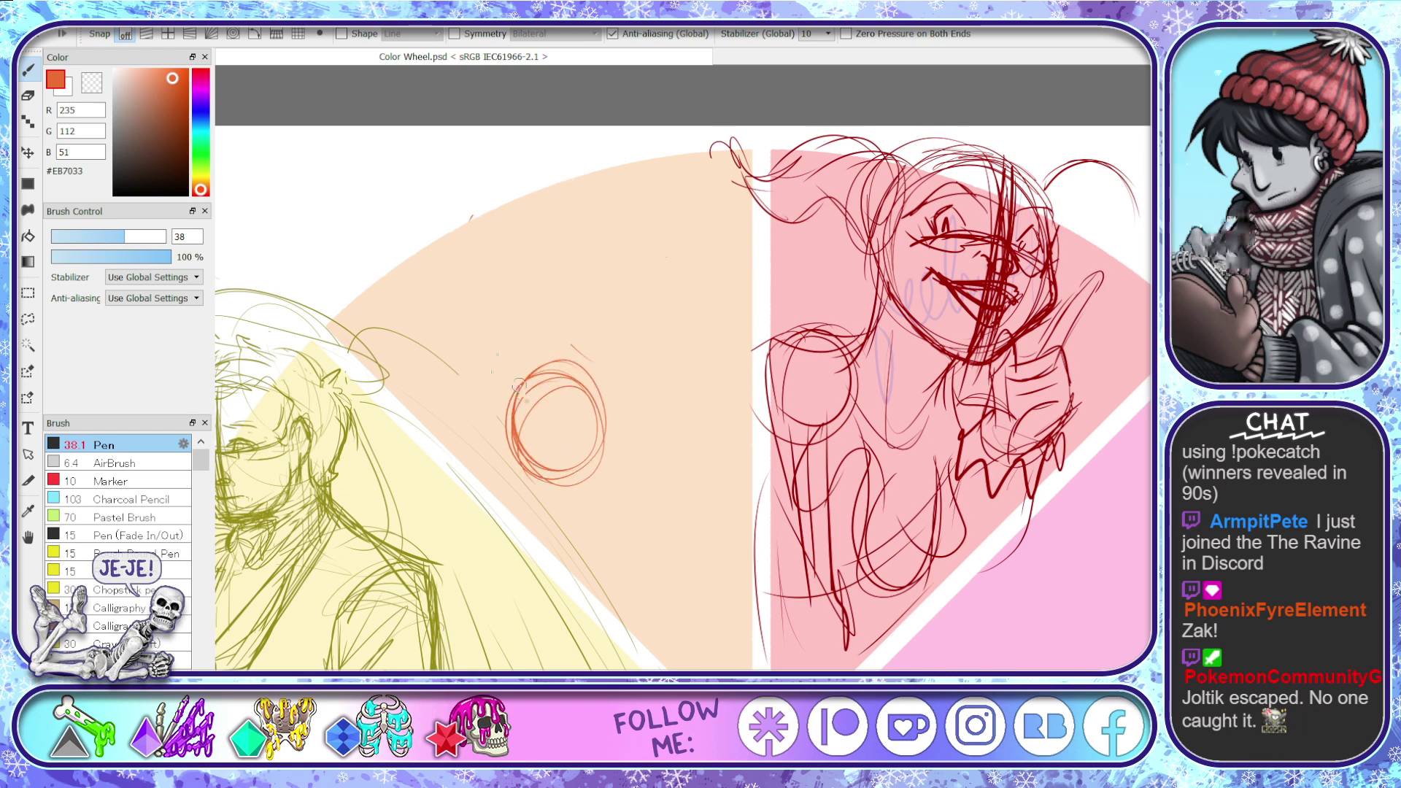
mouse_move(518, 385)
mouse_down()
mouse_move(478, 365)
mouse_move(580, 376)
mouse_move(612, 356)
mouse_move(631, 424)
mouse_move(599, 372)
mouse_move(551, 419)
mouse_move(587, 408)
mouse_move(549, 418)
mouse_up()
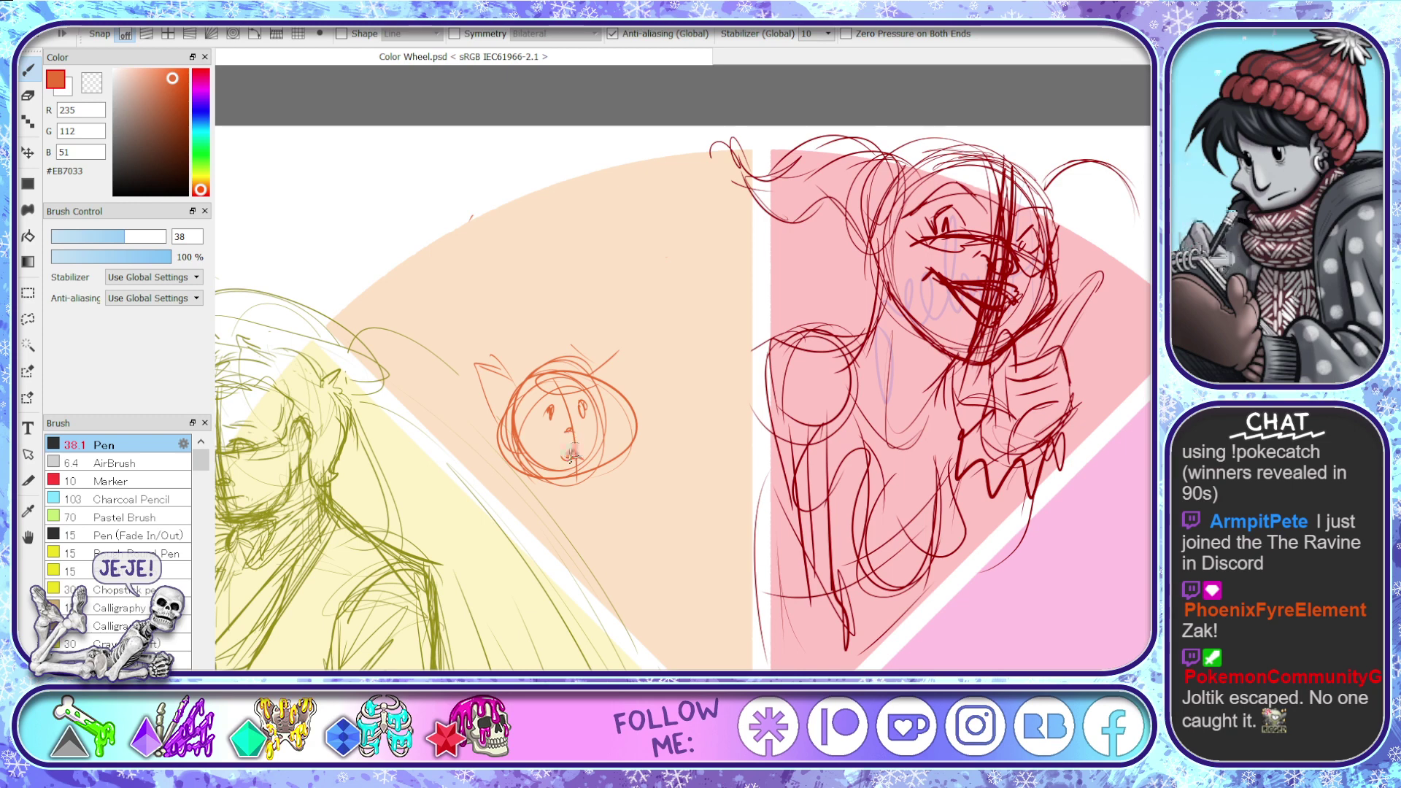
drag(518, 390, 491, 473)
drag(511, 475, 566, 478)
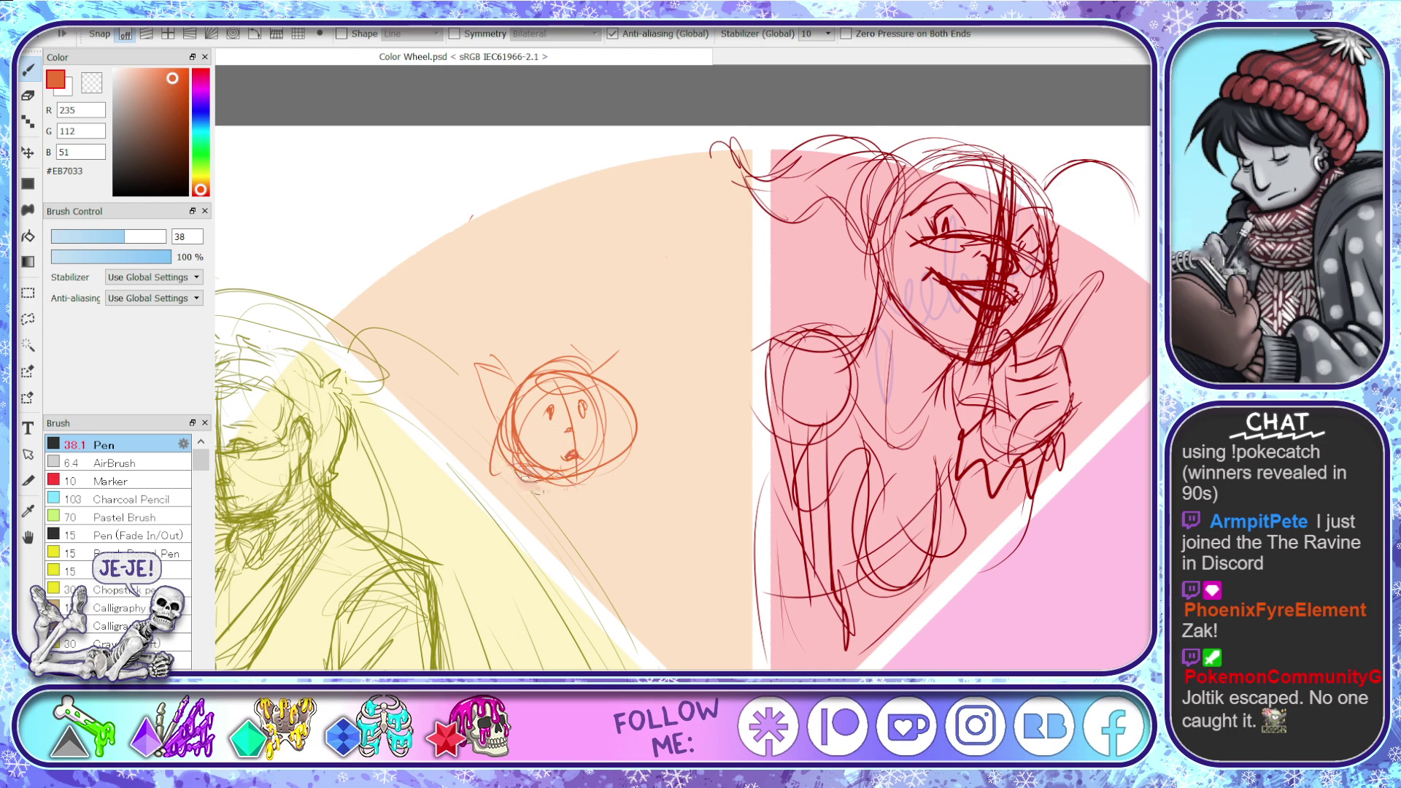
- Sketch an outstretched arm with a hand and a curved back line below the small head, and touch up its face
mouse_move(573, 478)
mouse_down()
mouse_move(668, 537)
mouse_move(677, 563)
mouse_up()
drag(644, 453, 752, 498)
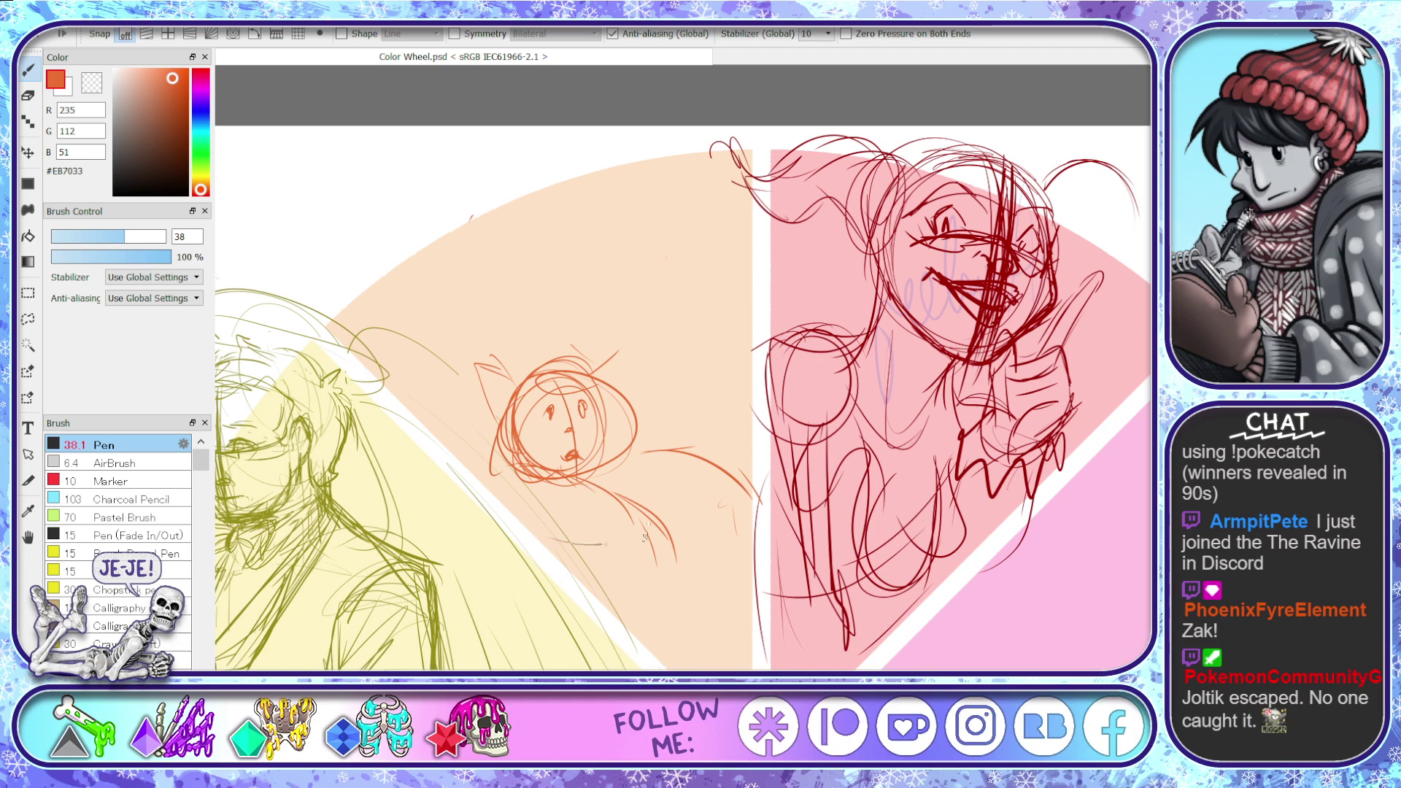
mouse_move(551, 508)
mouse_down()
mouse_move(675, 548)
mouse_move(689, 531)
mouse_move(670, 567)
mouse_up()
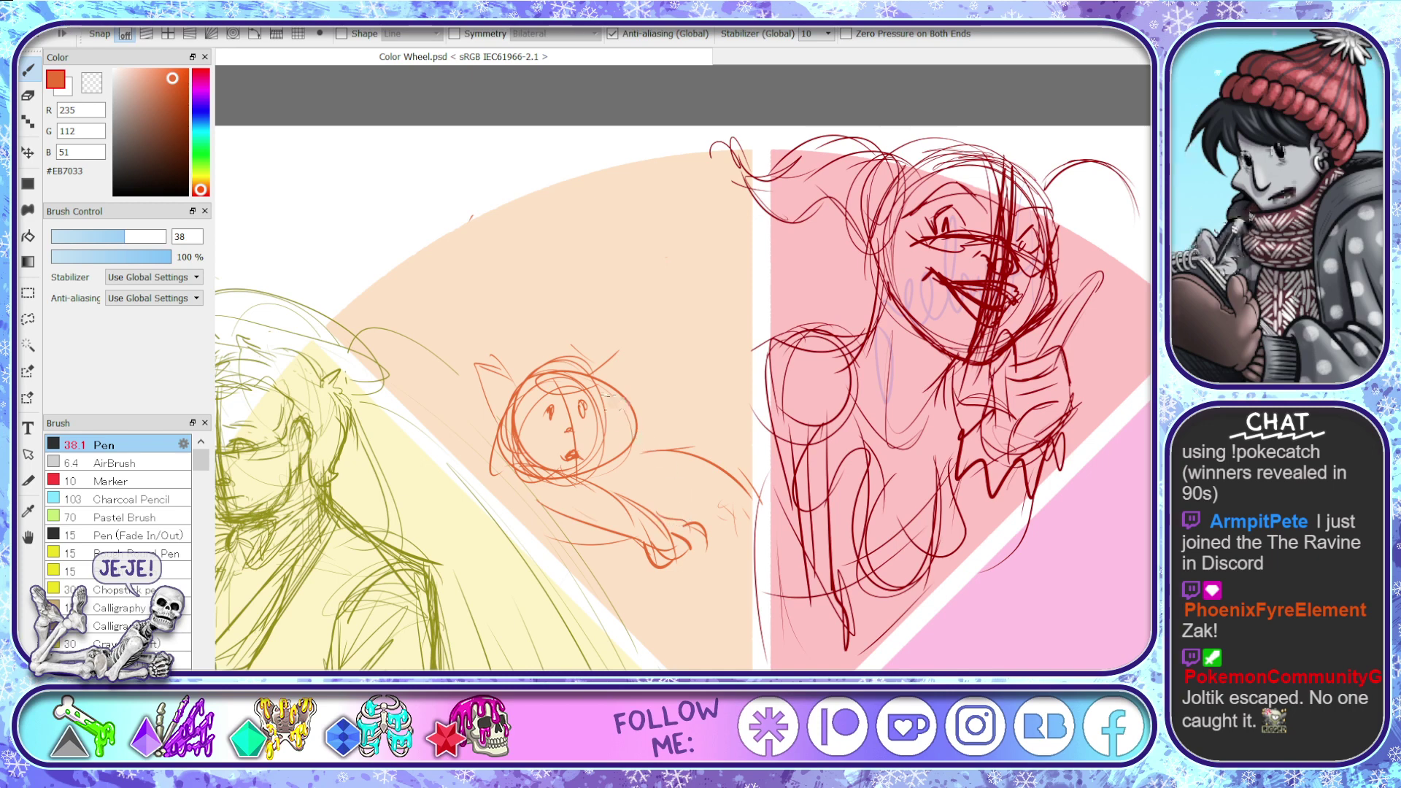
drag(620, 400, 603, 464)
mouse_move(542, 417)
mouse_down()
mouse_move(555, 405)
mouse_move(552, 420)
mouse_up()
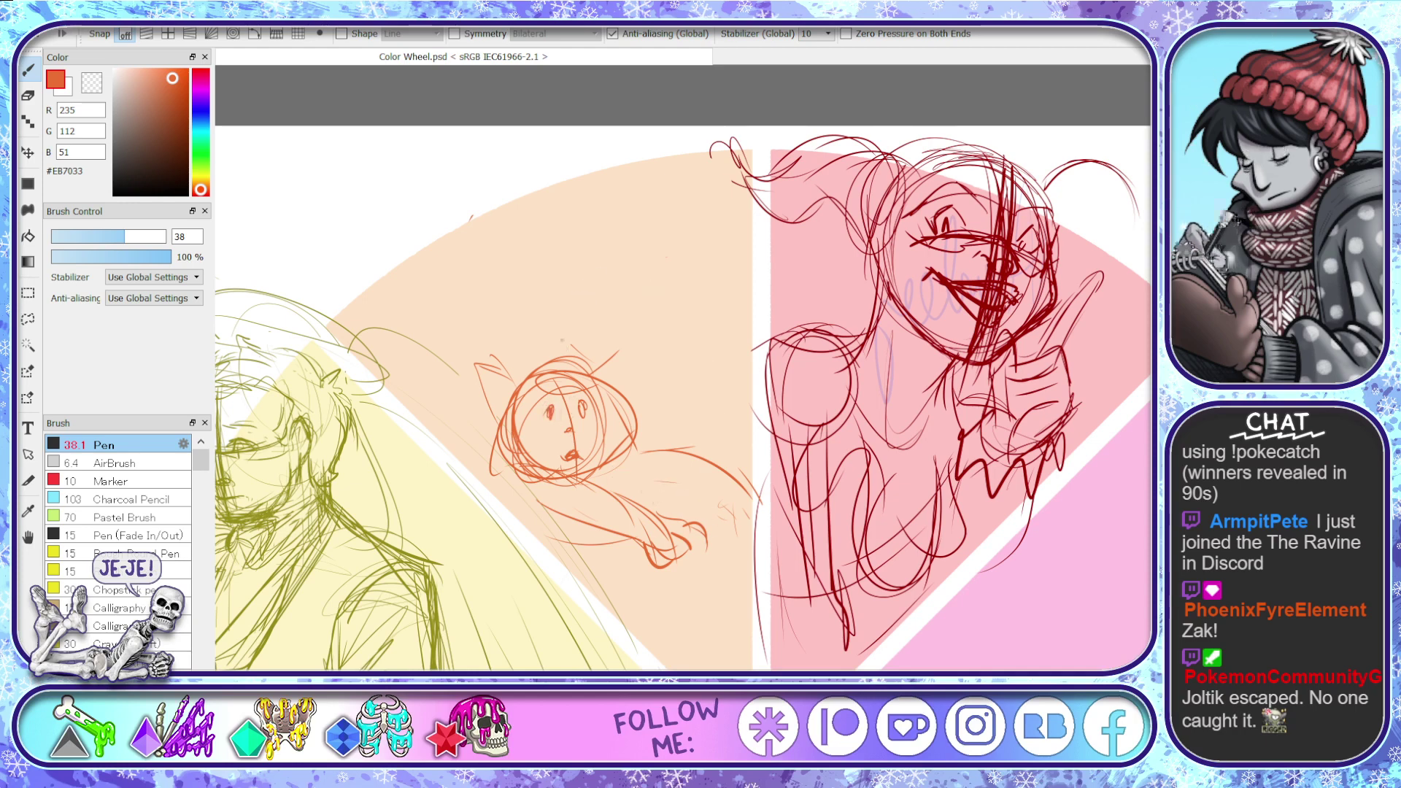
- Sketch a larger head above the small one with a curved crown, crossing face guidelines, brow line and eyes
drag(547, 343, 683, 212)
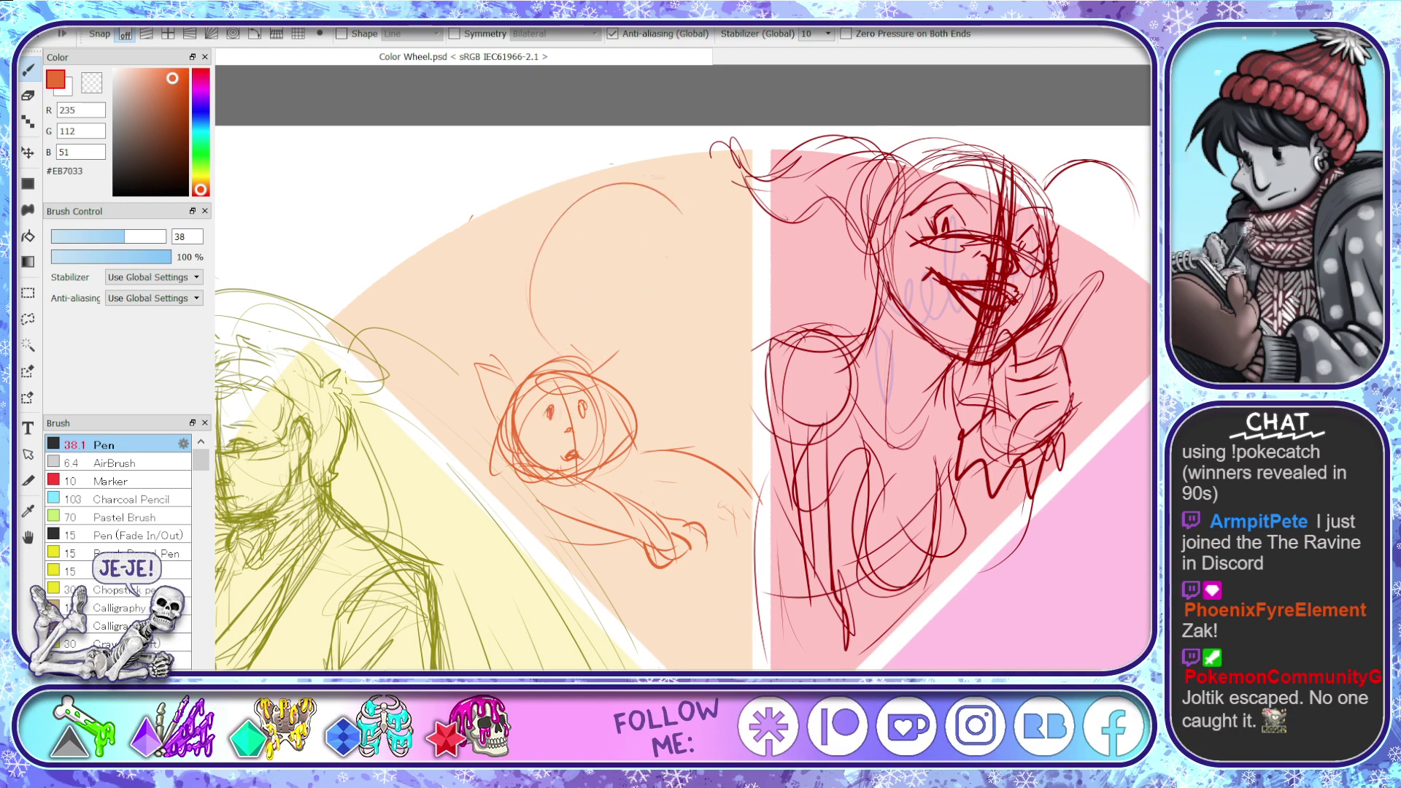
mouse_move(593, 224)
mouse_down()
mouse_move(609, 321)
mouse_move(650, 400)
mouse_up()
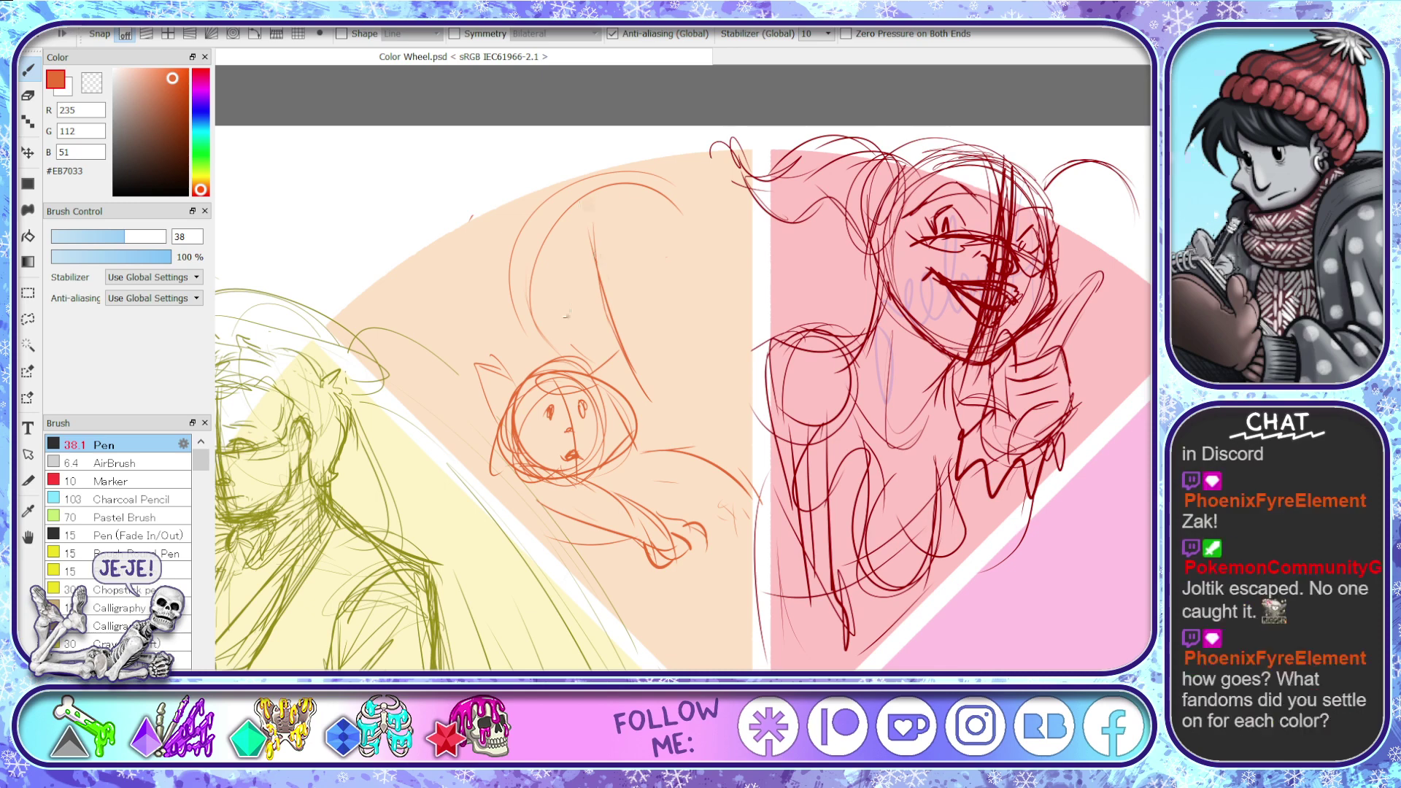
mouse_move(531, 323)
mouse_down()
mouse_move(676, 276)
mouse_move(654, 241)
mouse_move(667, 249)
mouse_up()
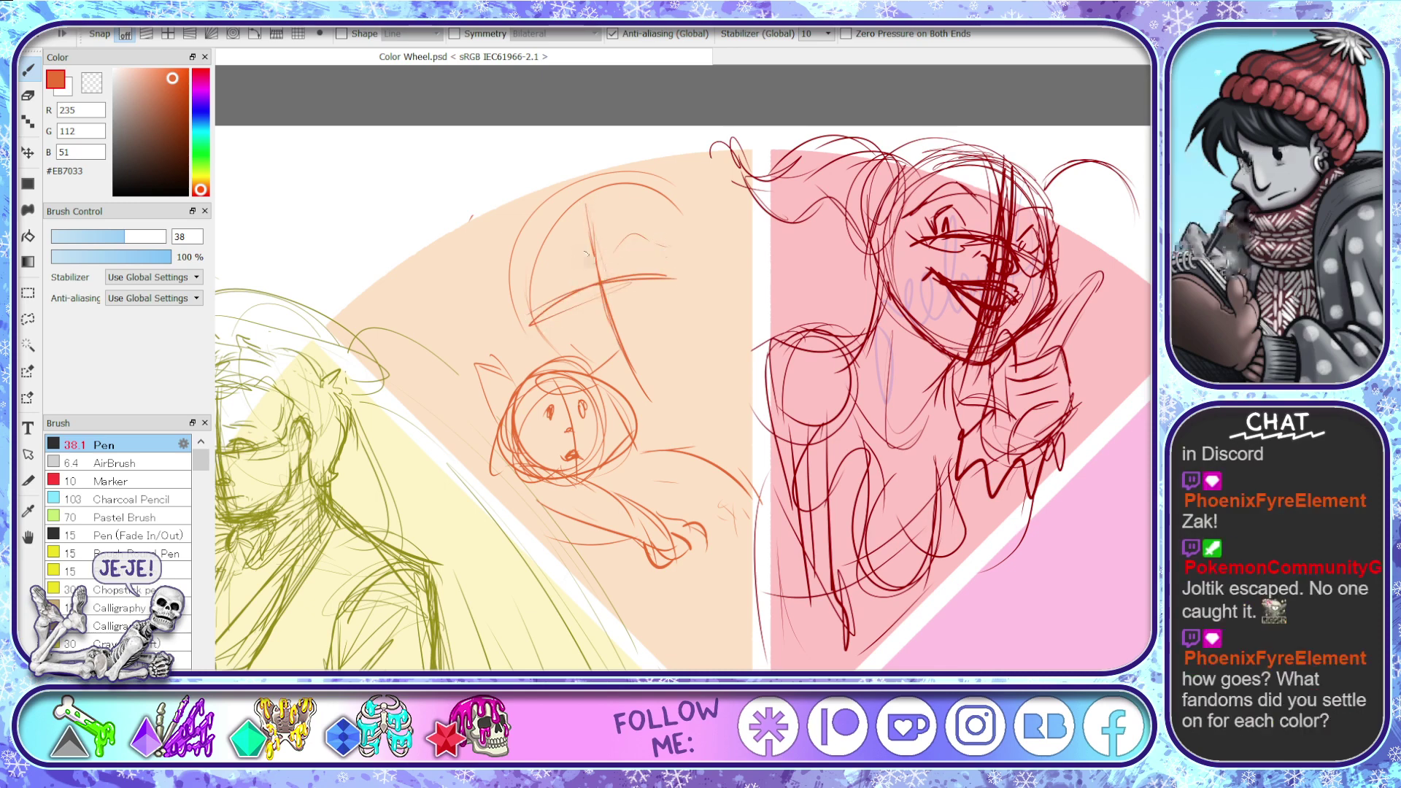
drag(574, 249, 686, 235)
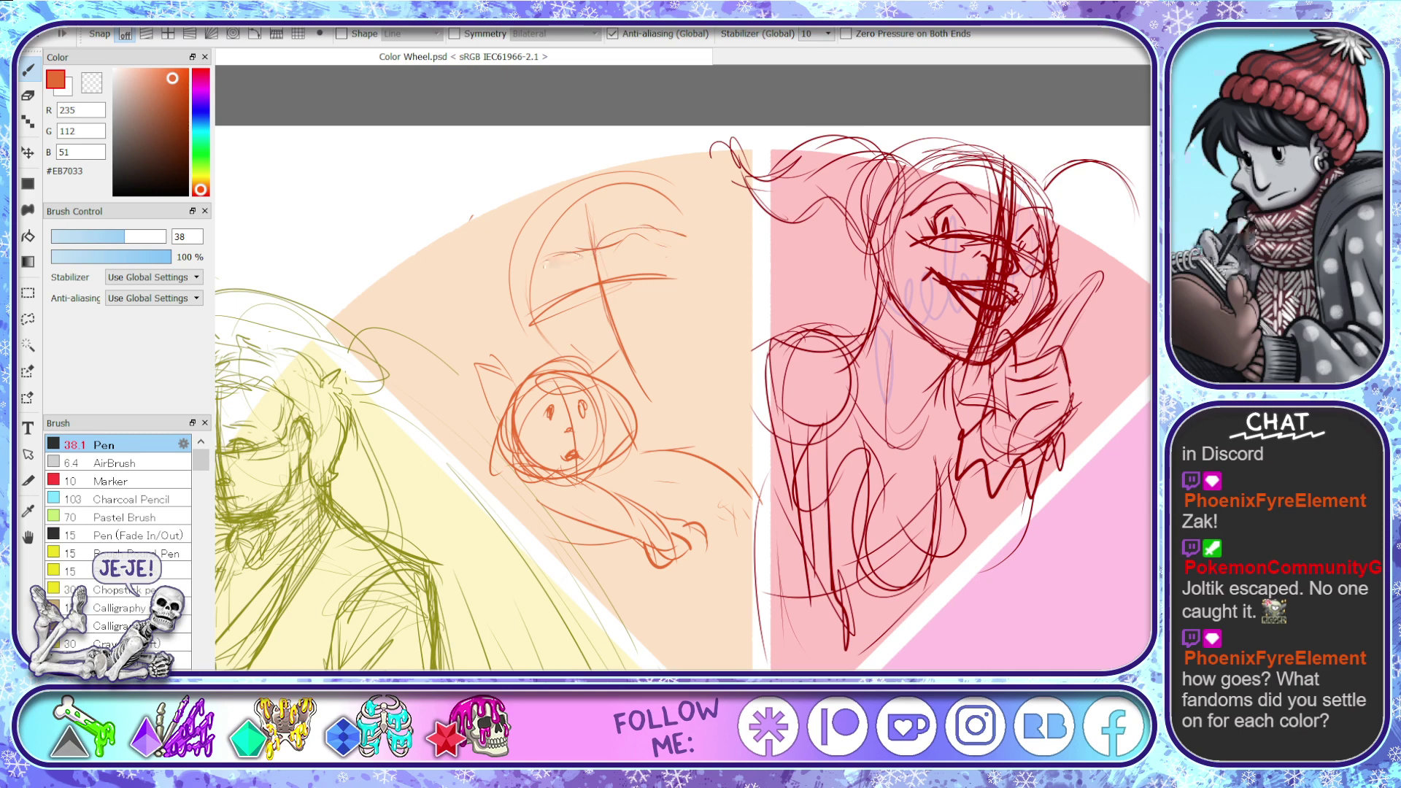
mouse_move(533, 313)
mouse_down()
mouse_move(527, 332)
mouse_move(568, 305)
mouse_up()
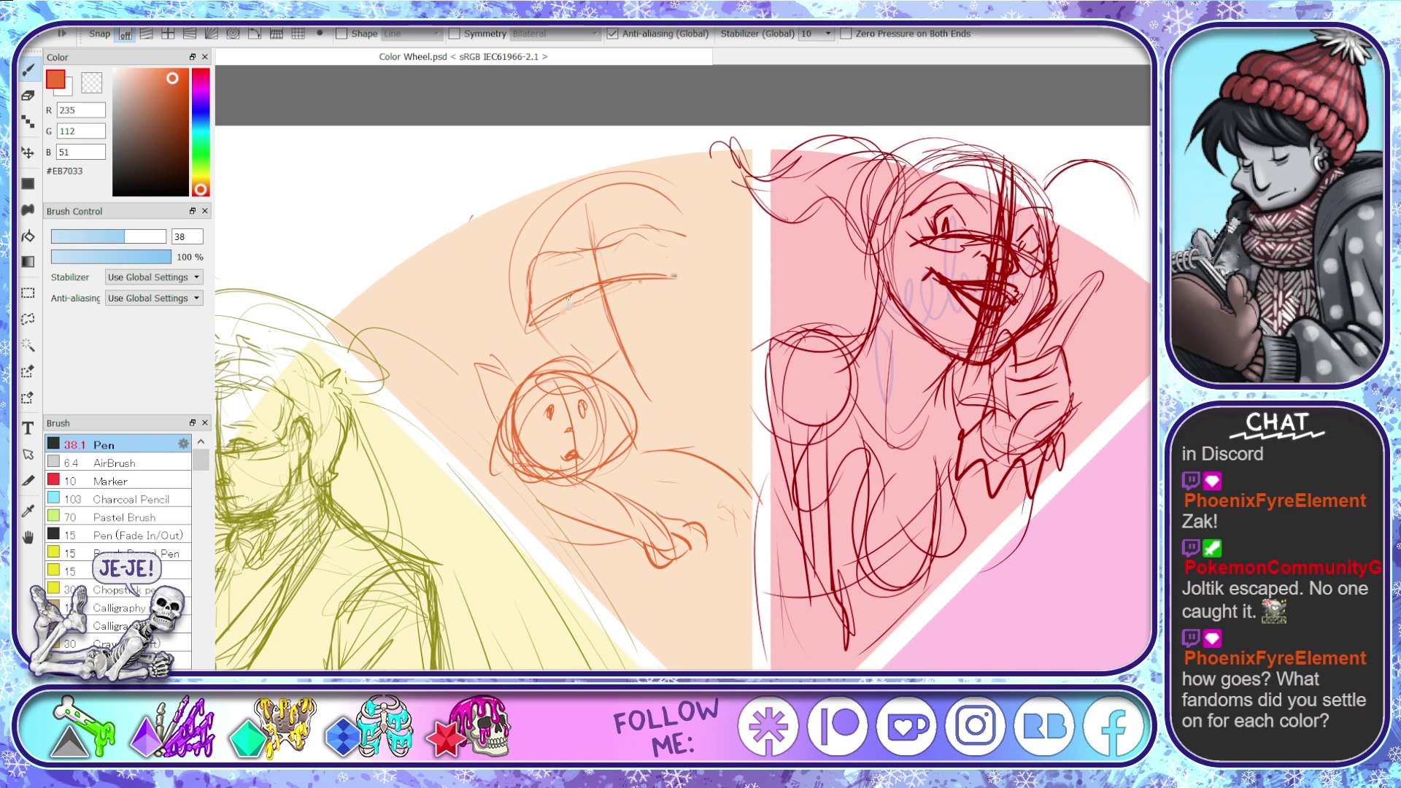
drag(595, 260, 714, 238)
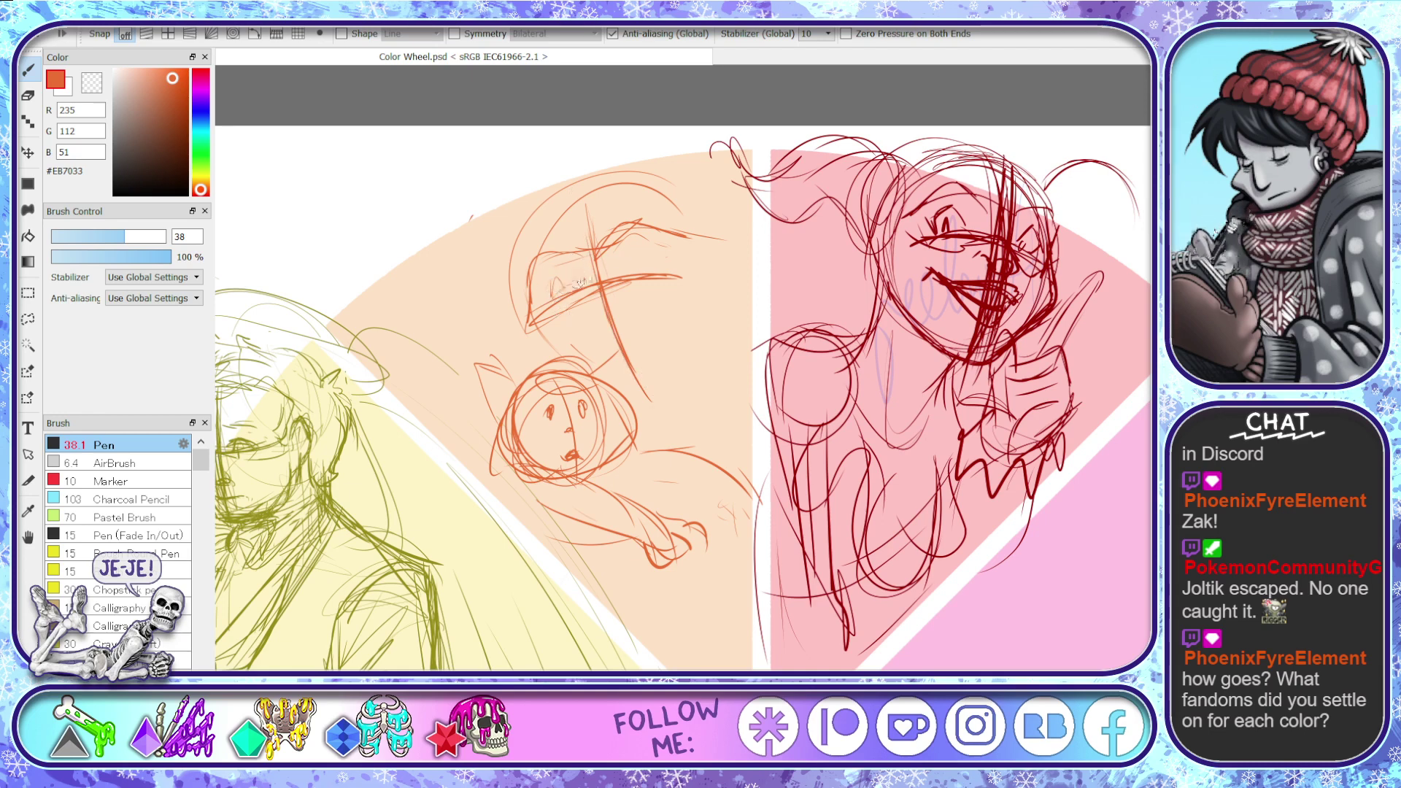
drag(622, 268, 659, 266)
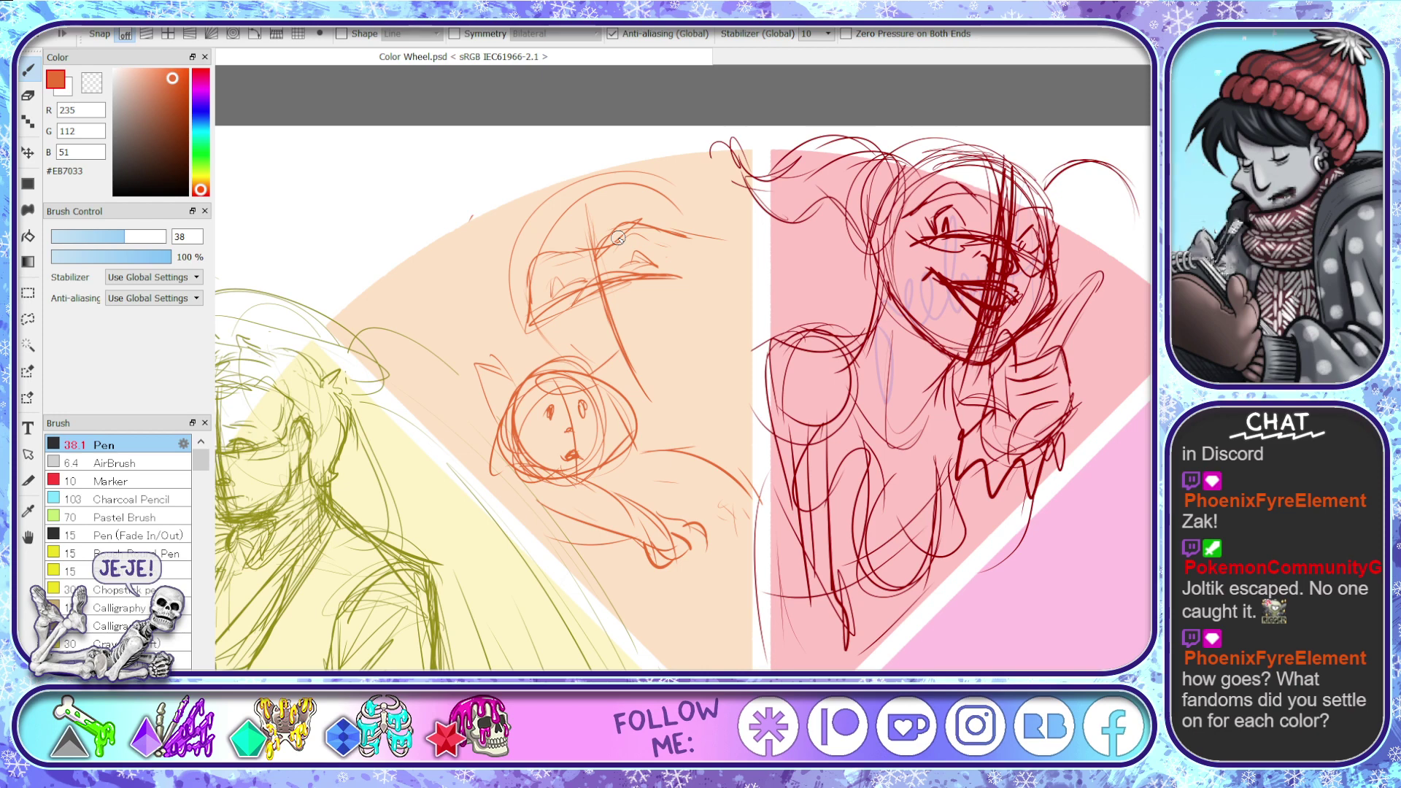
- Review the whole color wheel, and sketch a wide grinning mouth, nose line and heavier brow and eye lines on the larger head
key(ctrl+minus)
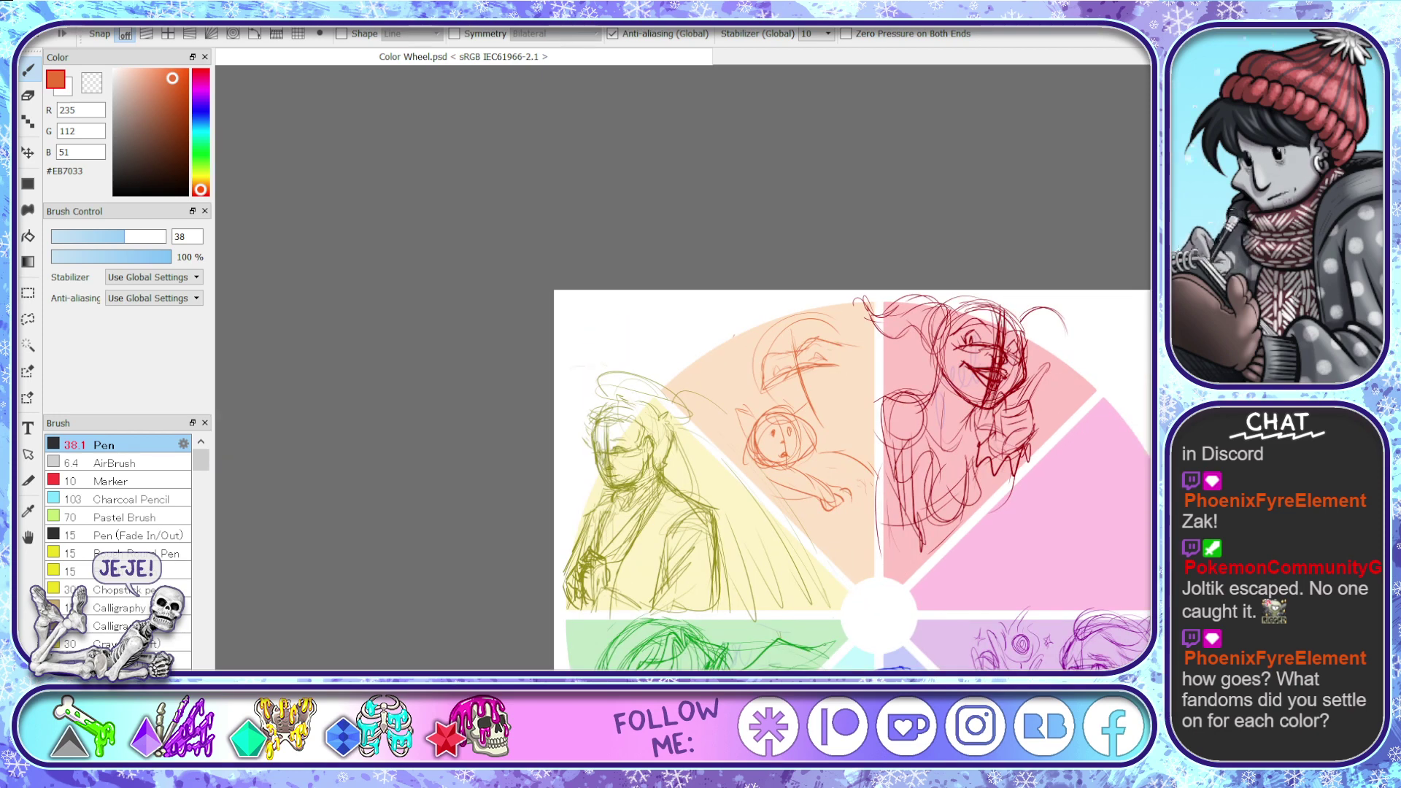
scroll(851, 369, down, 5)
scroll(852, 369, down, 2)
scroll(852, 370, right, 5)
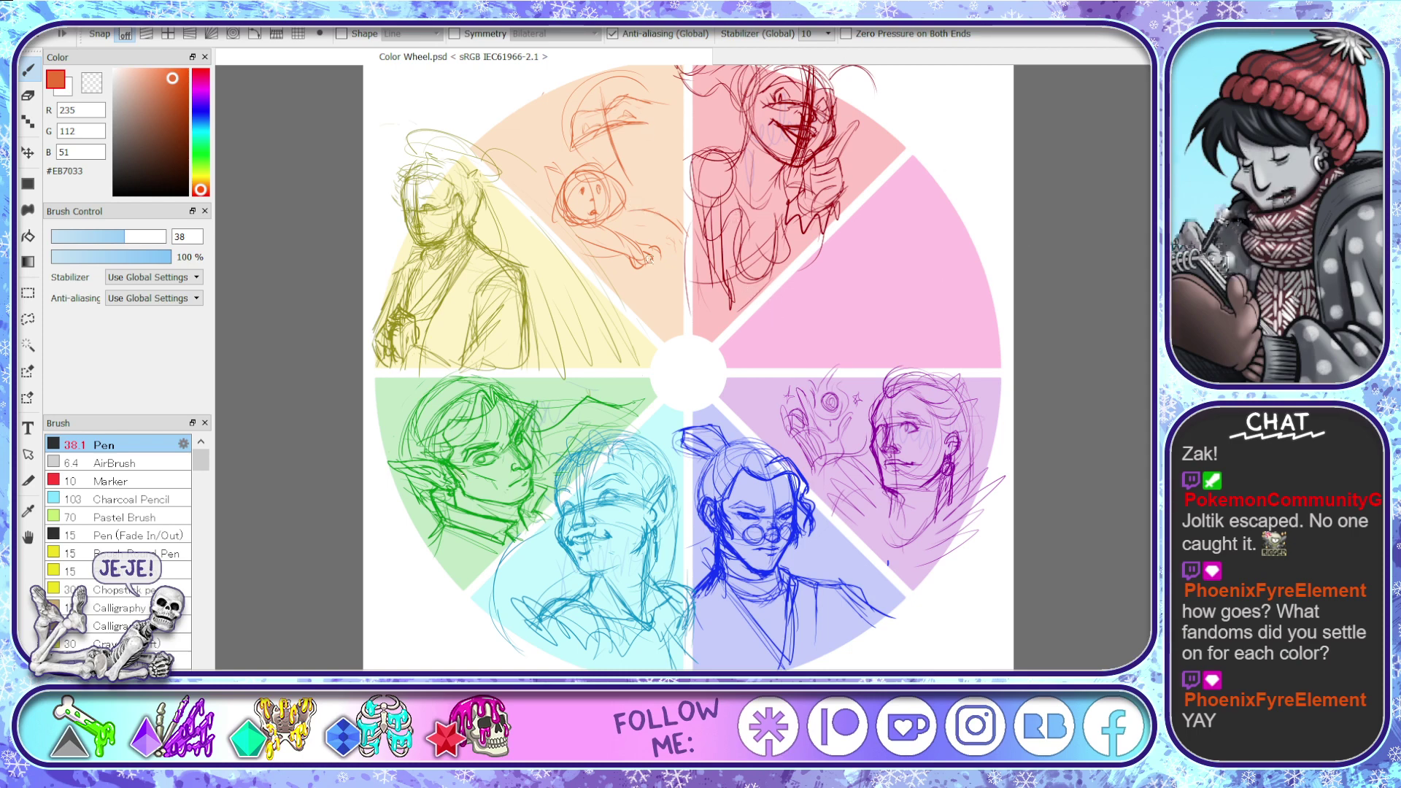
drag(601, 212, 602, 415)
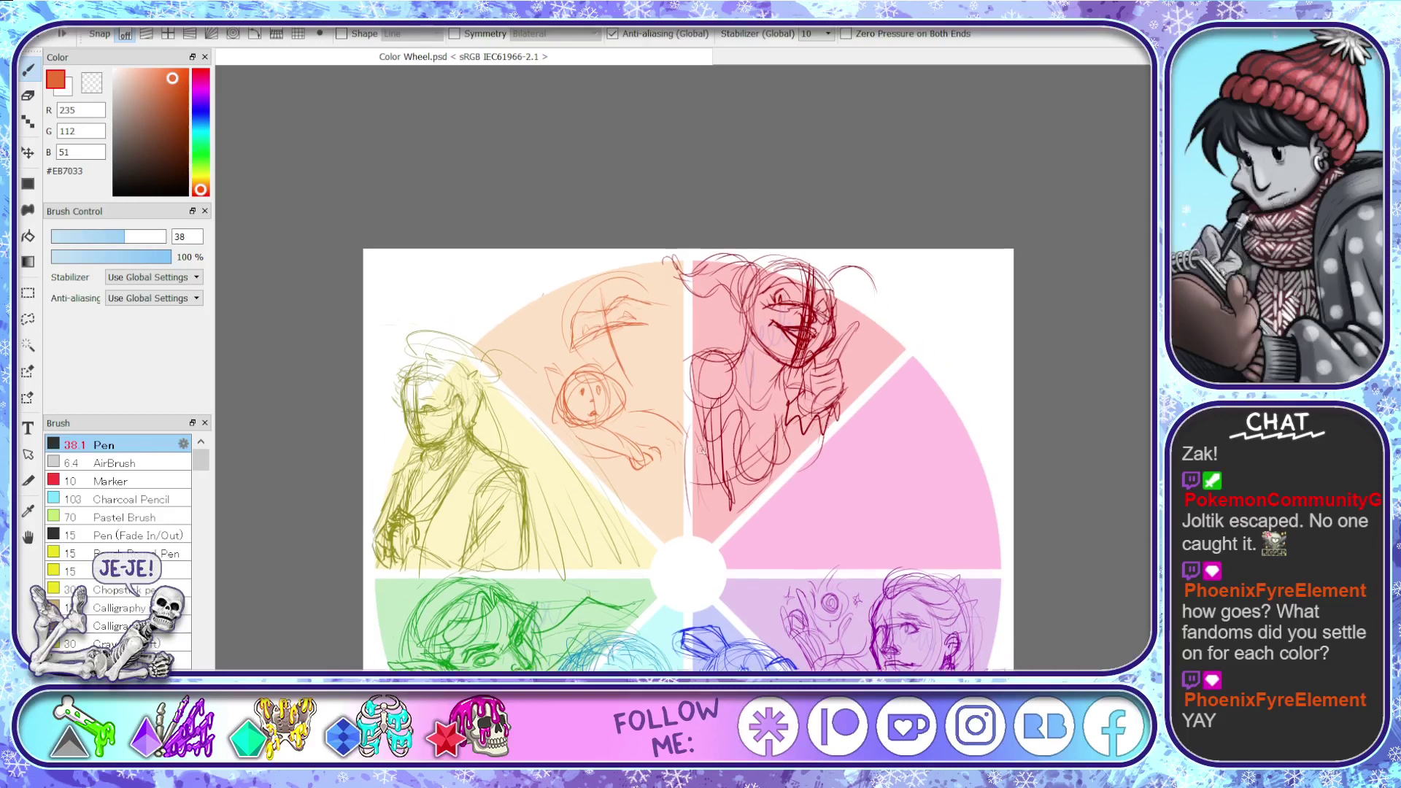
scroll(602, 415, up, 3)
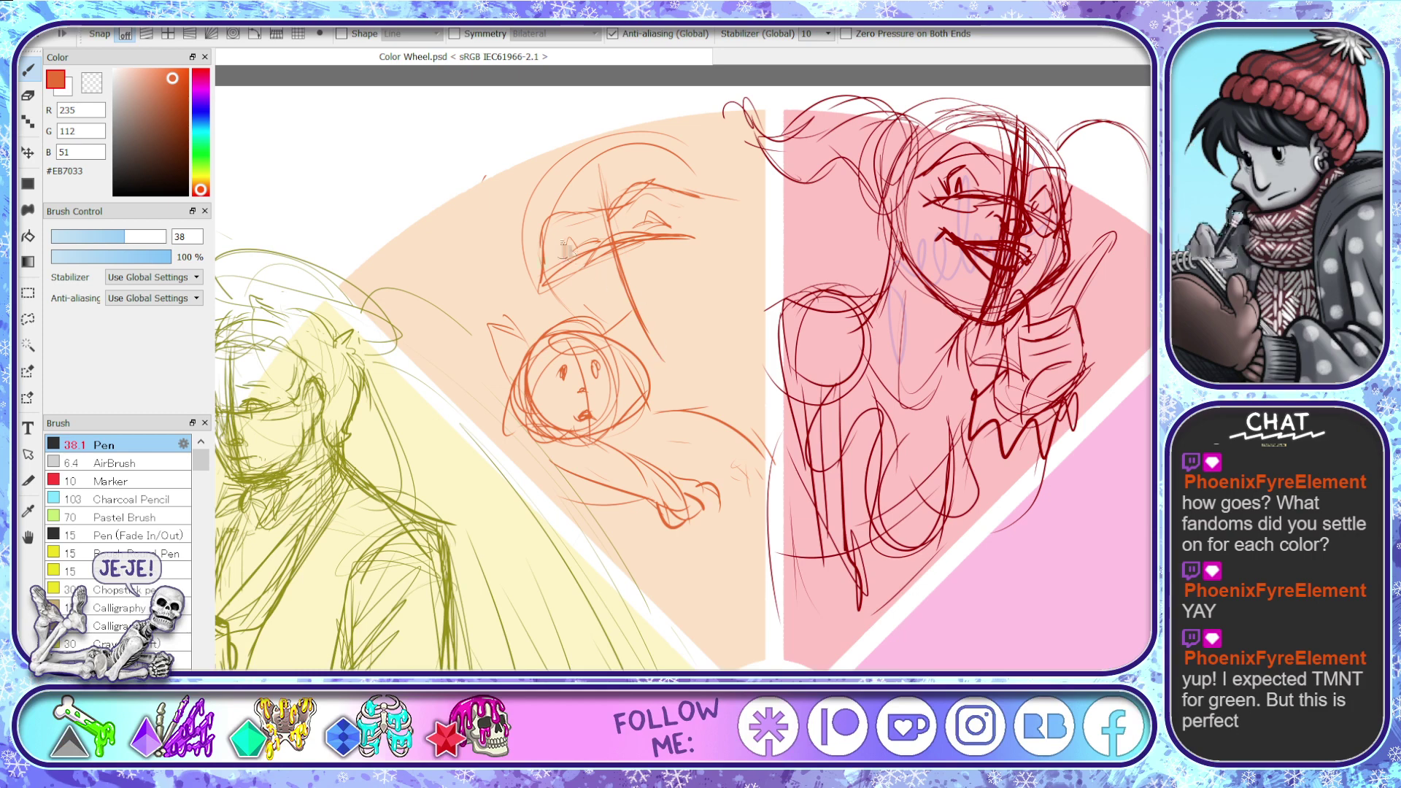
mouse_move(545, 224)
mouse_down()
mouse_move(535, 317)
mouse_move(707, 289)
mouse_move(730, 272)
mouse_move(730, 220)
mouse_up()
mouse_move(721, 273)
mouse_down()
mouse_move(629, 339)
mouse_move(648, 335)
mouse_up()
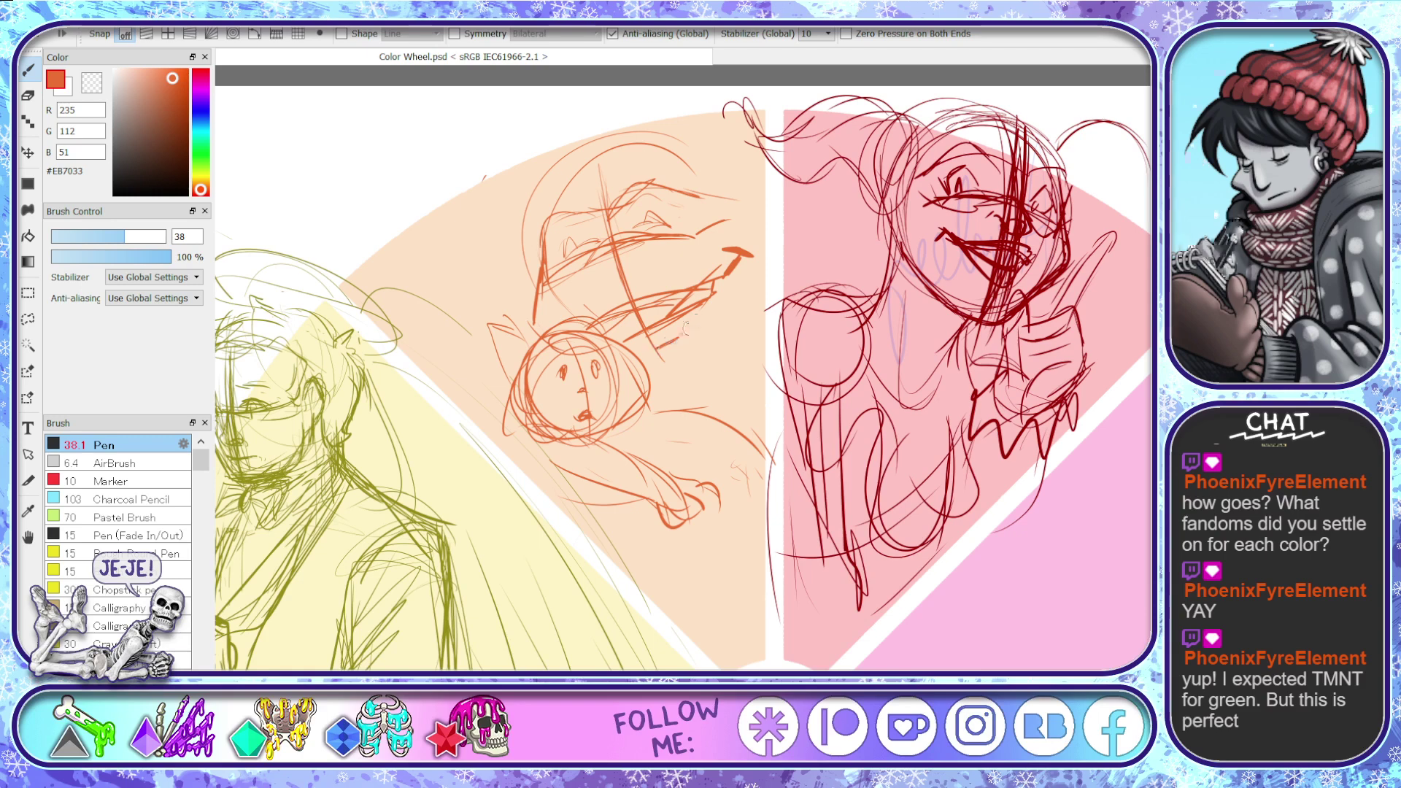
drag(581, 284, 697, 239)
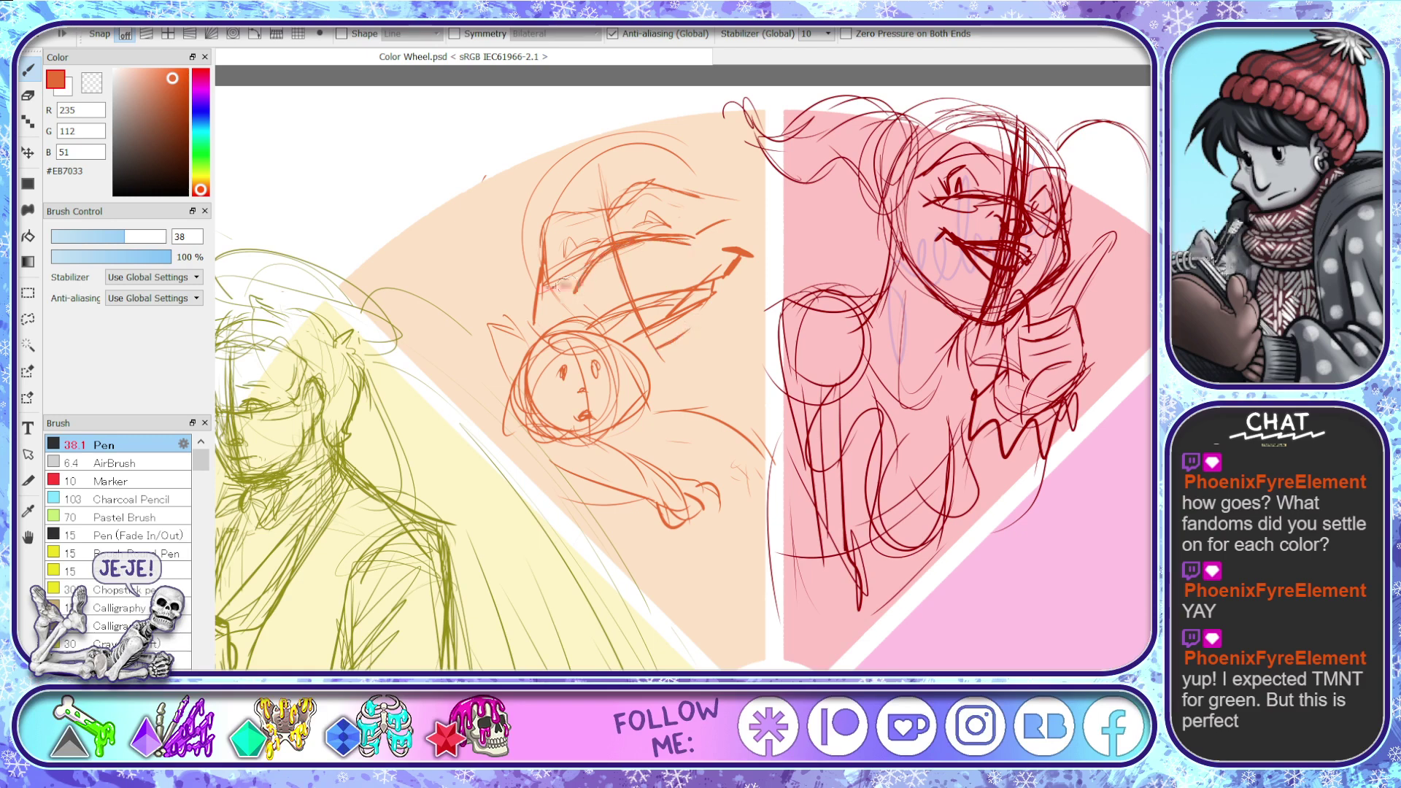
mouse_move(611, 225)
mouse_down()
mouse_move(540, 256)
mouse_move(543, 271)
mouse_move(607, 218)
mouse_move(594, 212)
mouse_move(659, 185)
mouse_move(706, 200)
mouse_move(696, 243)
mouse_move(751, 219)
mouse_up()
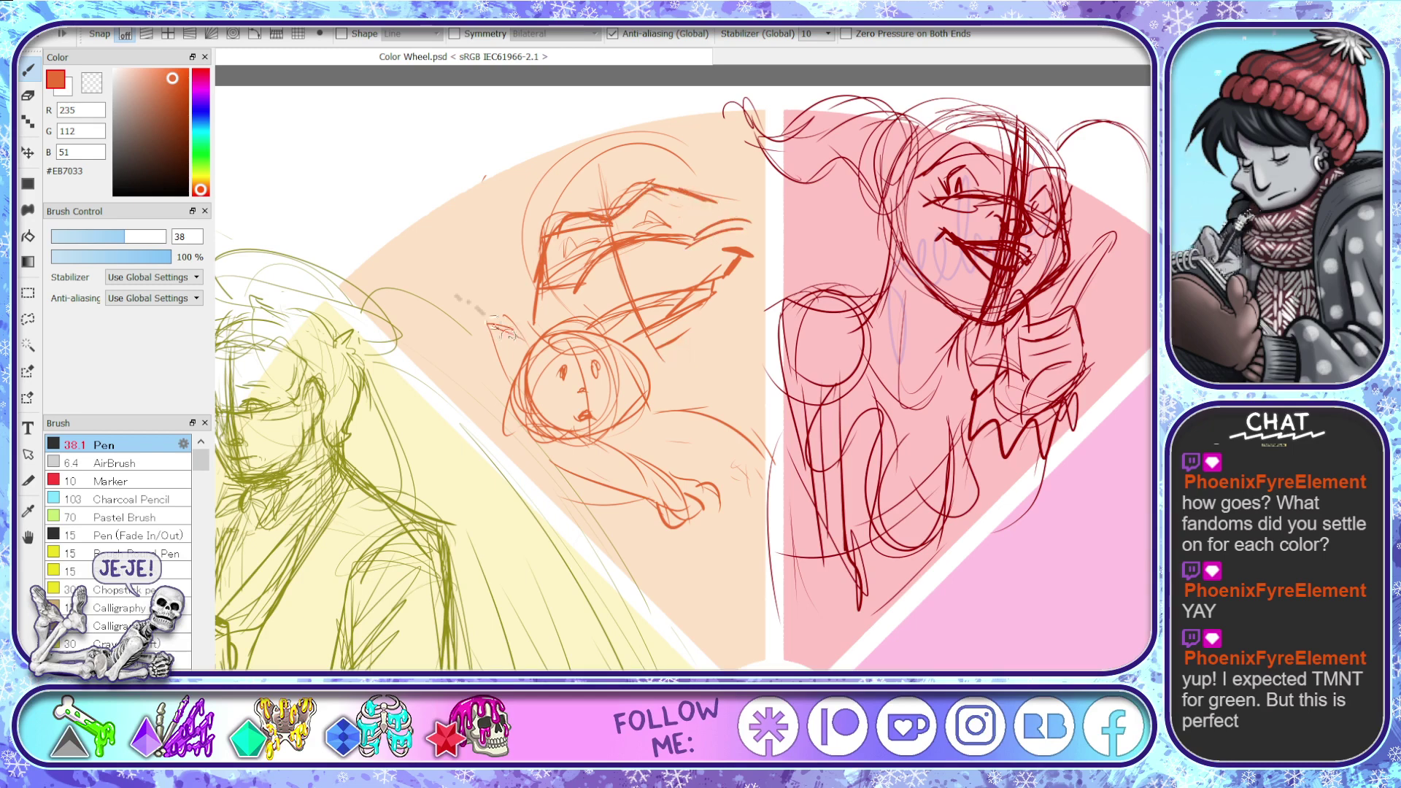
- Sketch loose raised-limb strokes beside the small head's ear and curved neck and shoulder lines below the larger head
drag(436, 321, 500, 366)
drag(496, 317, 505, 253)
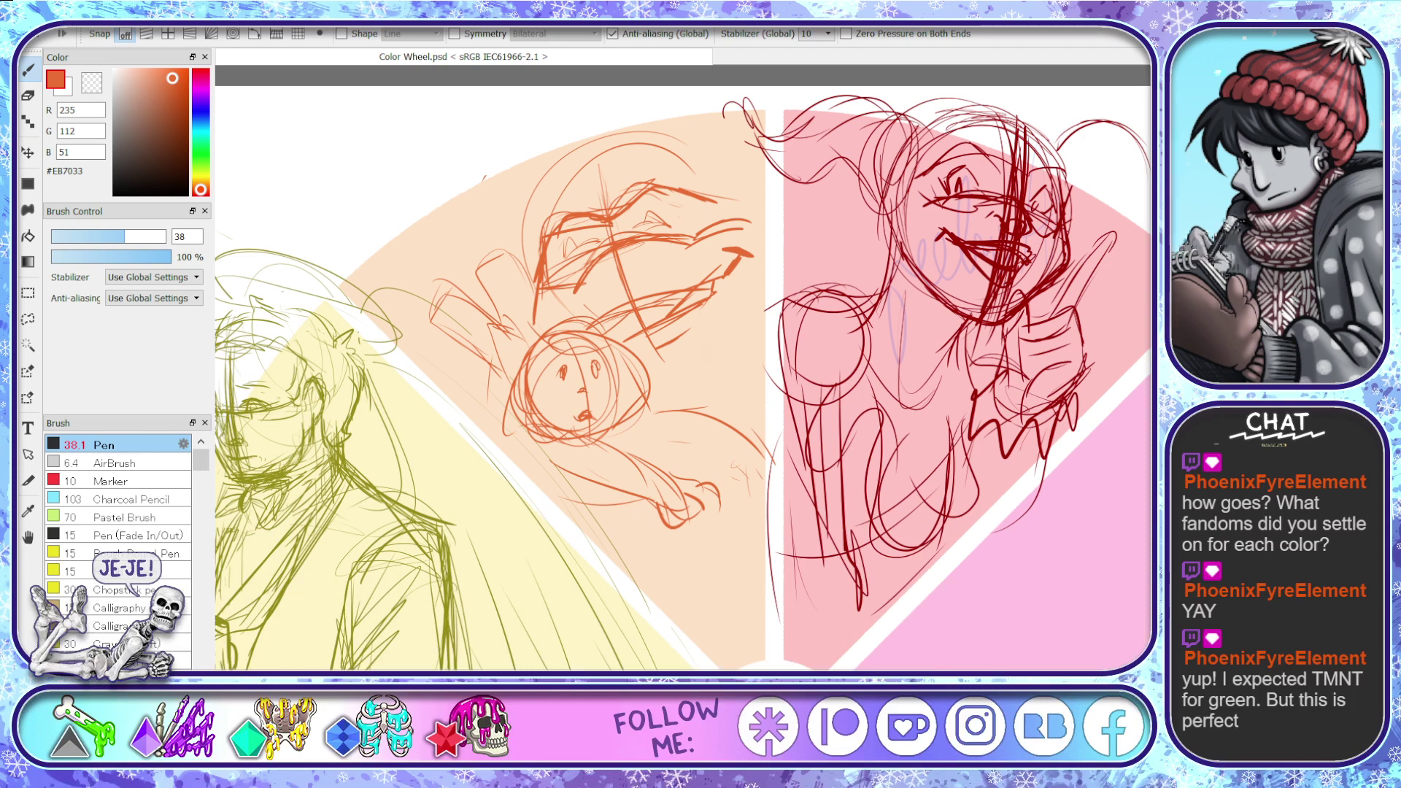
mouse_move(703, 401)
mouse_down()
mouse_move(775, 303)
mouse_move(727, 337)
mouse_move(775, 300)
mouse_up()
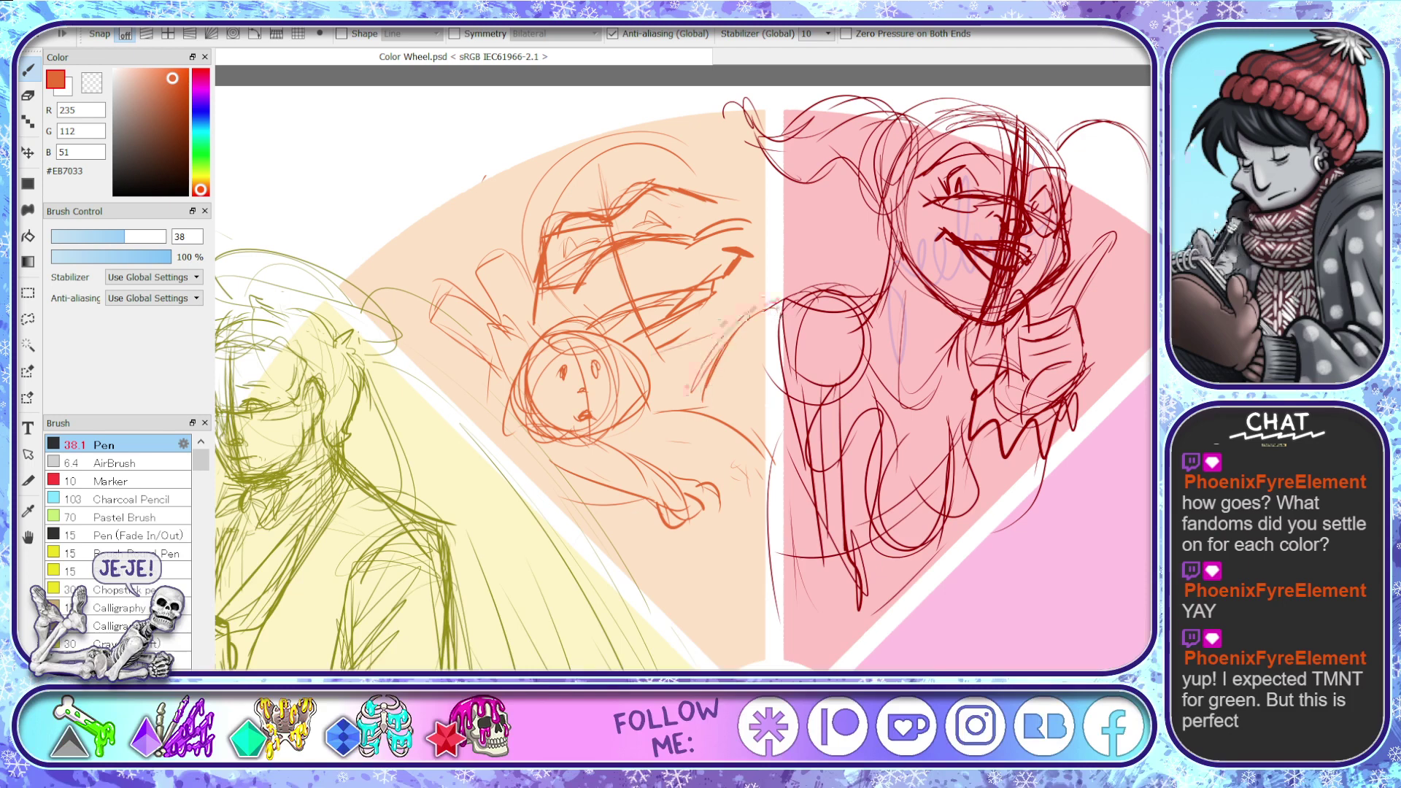
drag(644, 363, 721, 323)
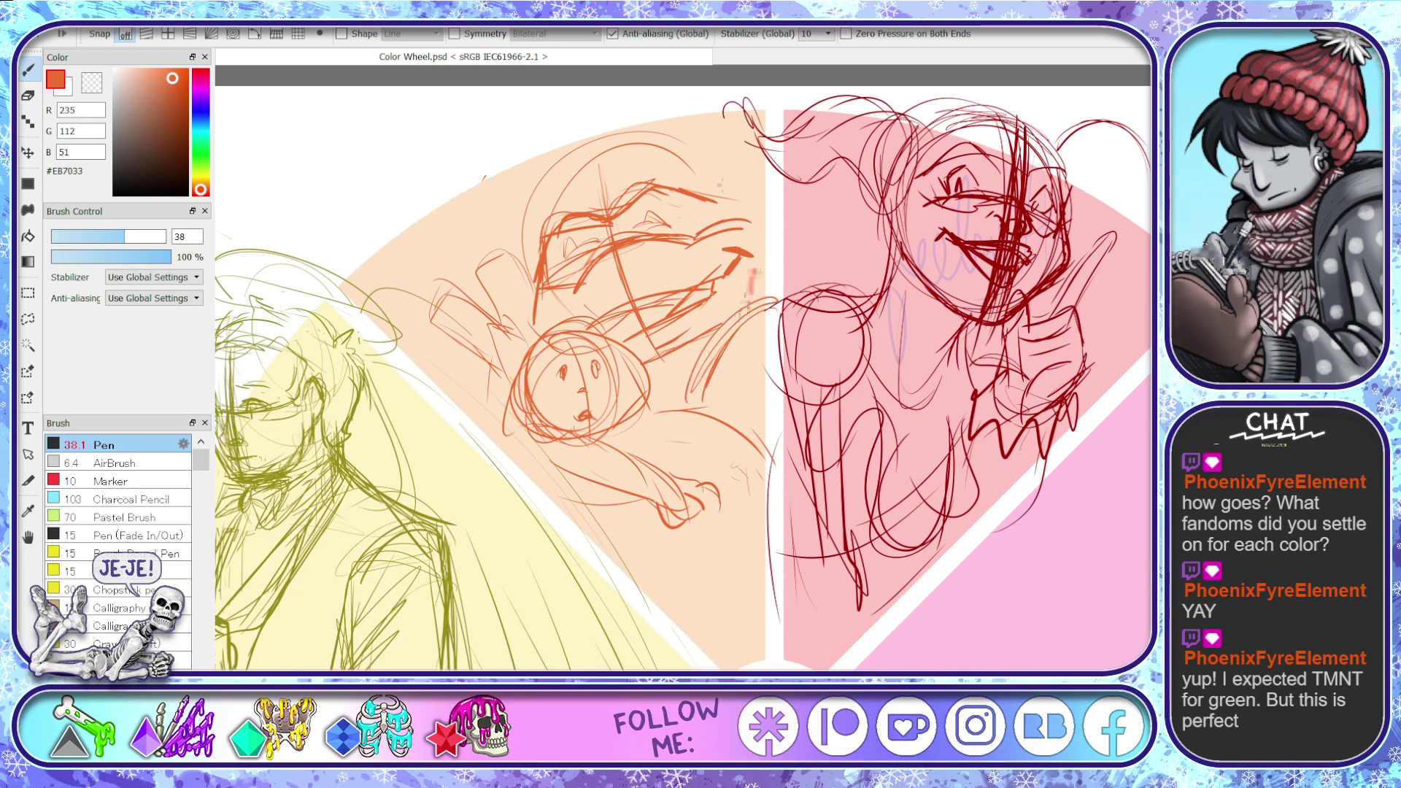
- Outline the larger head with a jaw stroke and repeated curved strokes around its crown and both sides
drag(755, 267, 742, 315)
mouse_move(643, 149)
mouse_down()
mouse_move(574, 182)
mouse_move(574, 171)
mouse_up()
drag(633, 142, 552, 178)
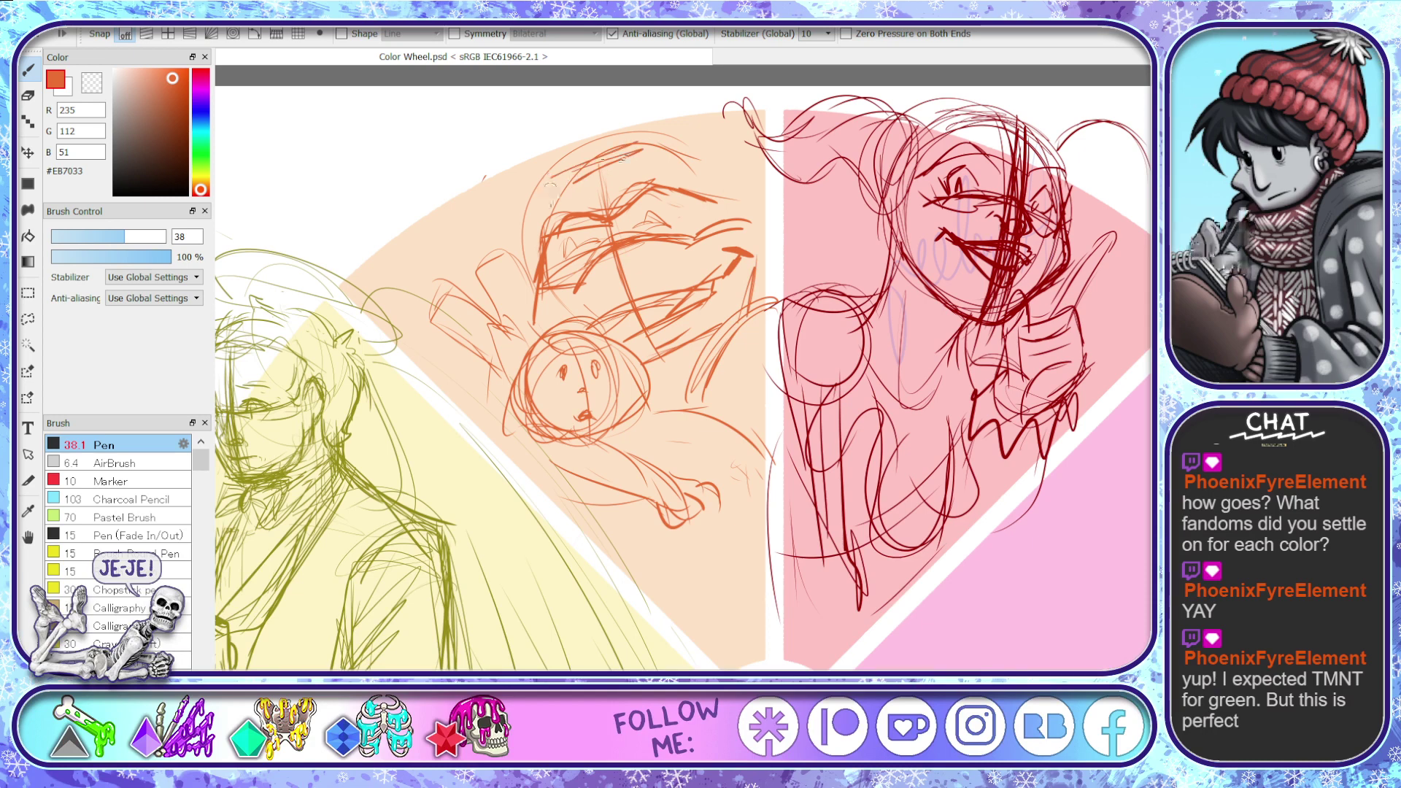
mouse_move(642, 150)
mouse_down()
mouse_move(732, 188)
mouse_move(719, 196)
mouse_move(759, 241)
mouse_up()
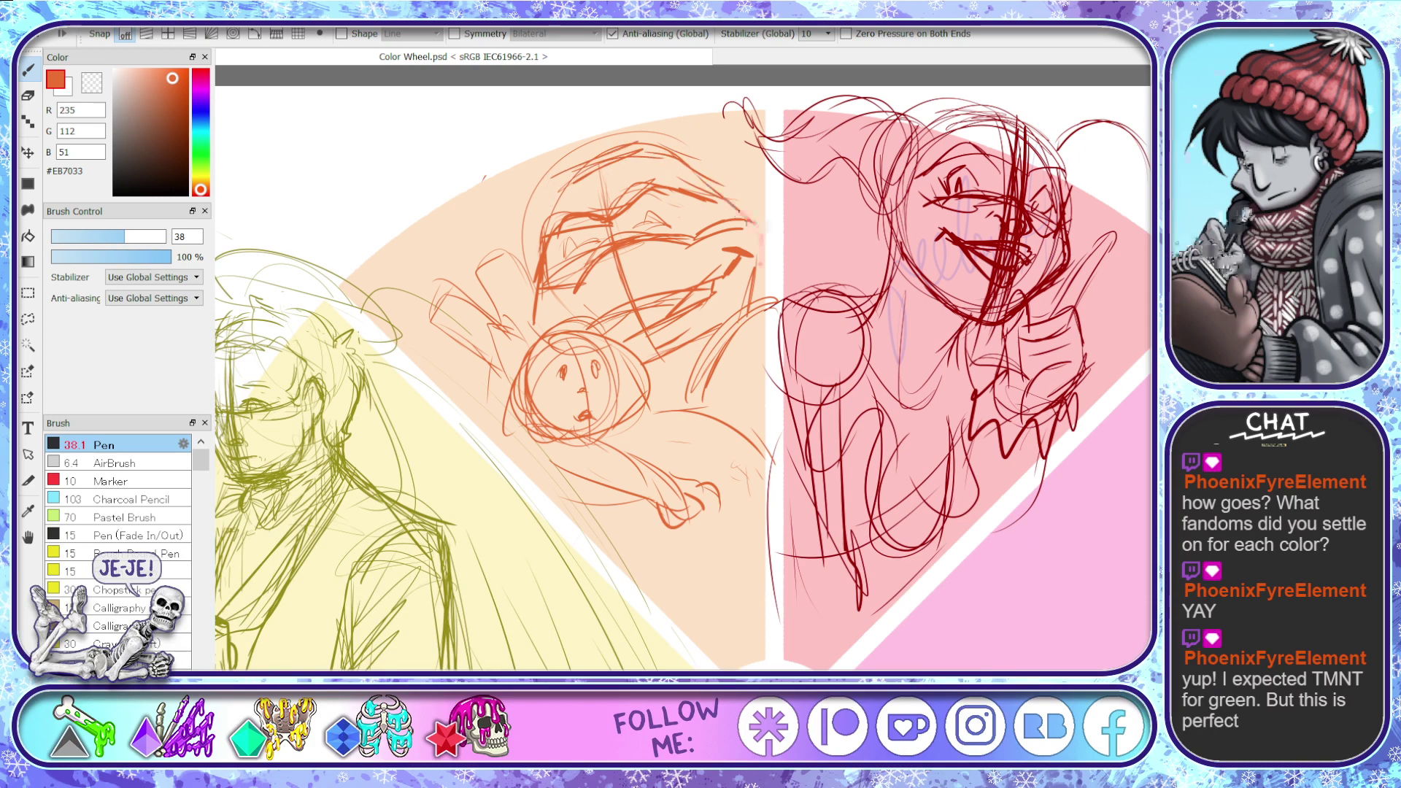
drag(587, 164, 554, 191)
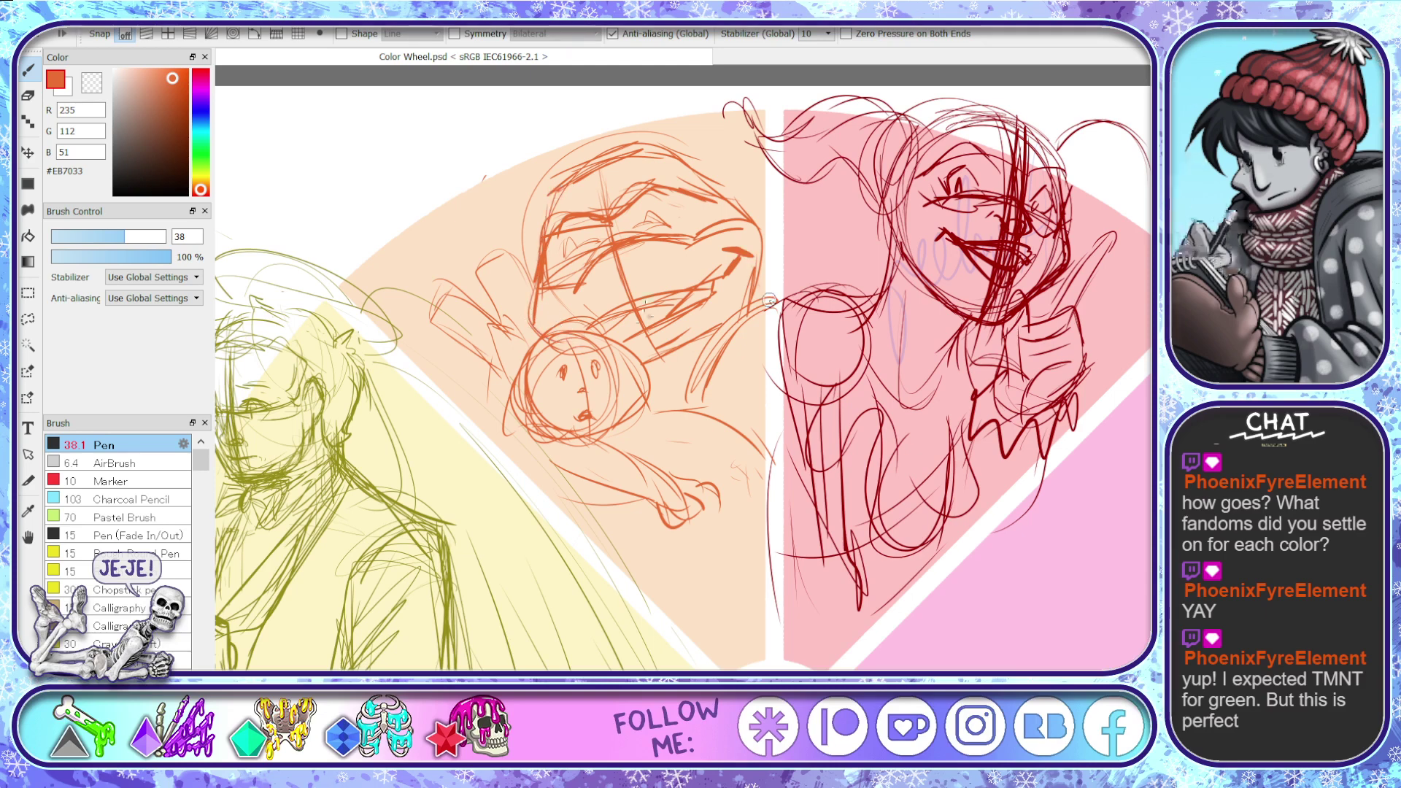
- Lasso the larger head's grinning mouth, move it slightly up toward the eyes, and clear the selection
key(l)
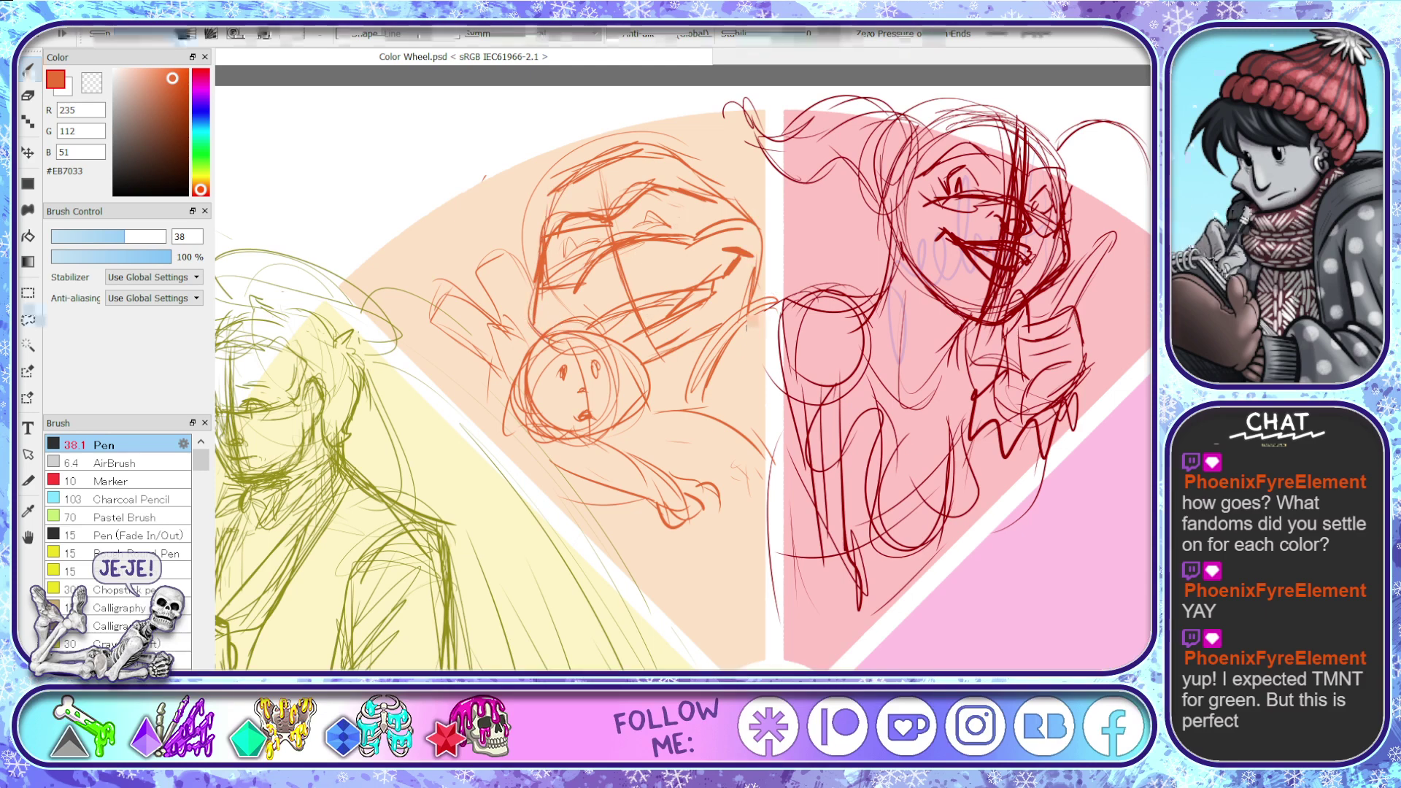
mouse_move(743, 272)
mouse_down()
mouse_move(640, 292)
mouse_move(638, 345)
mouse_move(695, 337)
mouse_move(751, 257)
mouse_up()
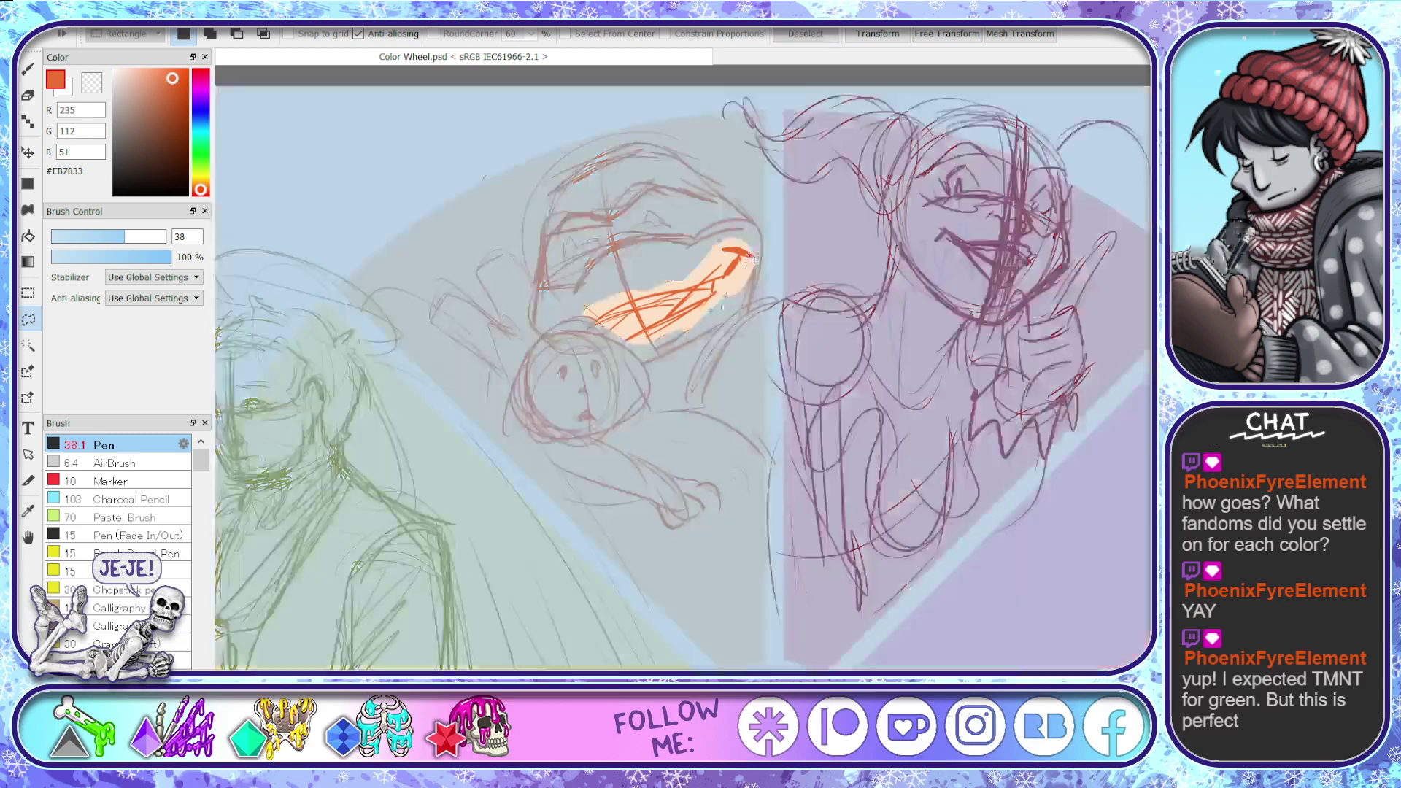
key(v)
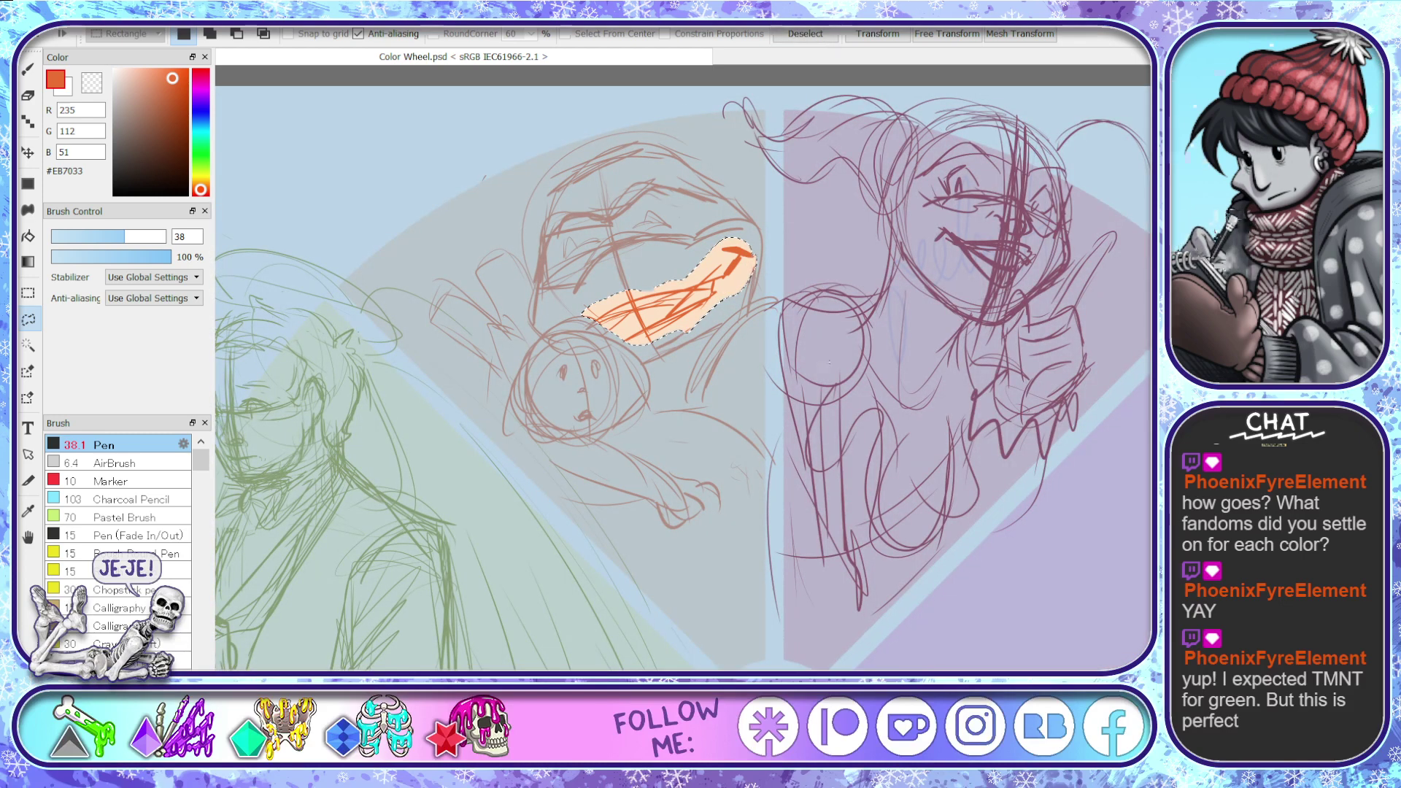
drag(690, 308, 679, 299)
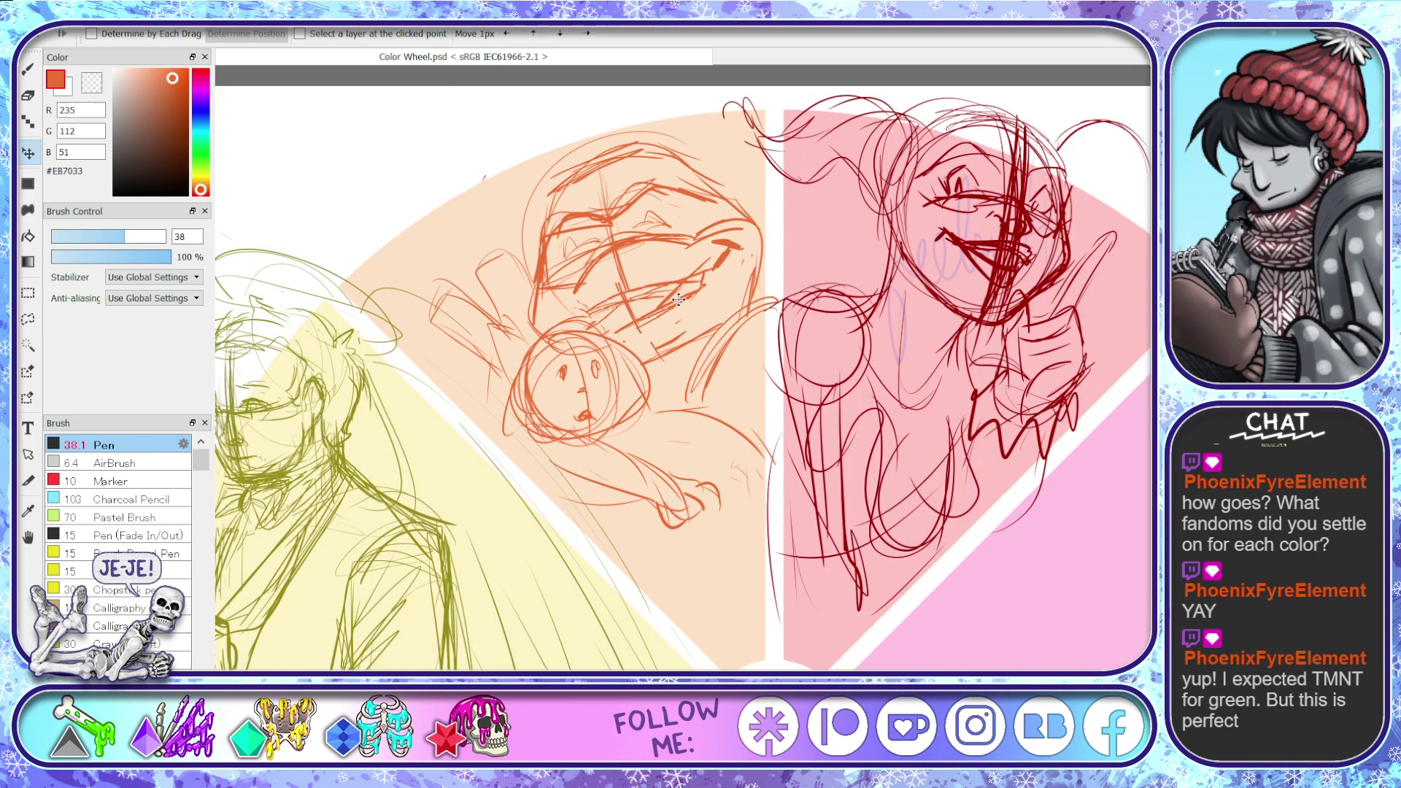
key(ctrl+z)
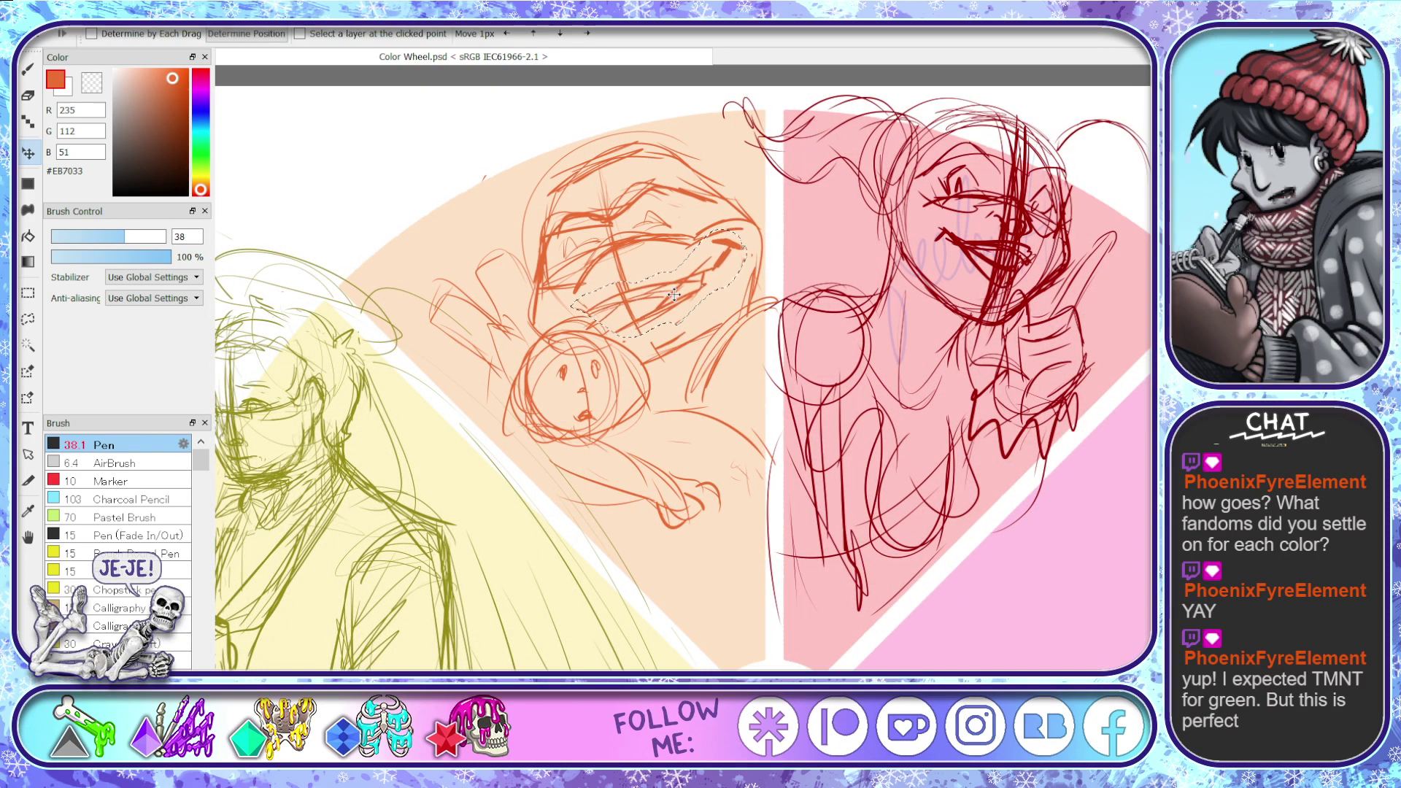
key(ctrl+d)
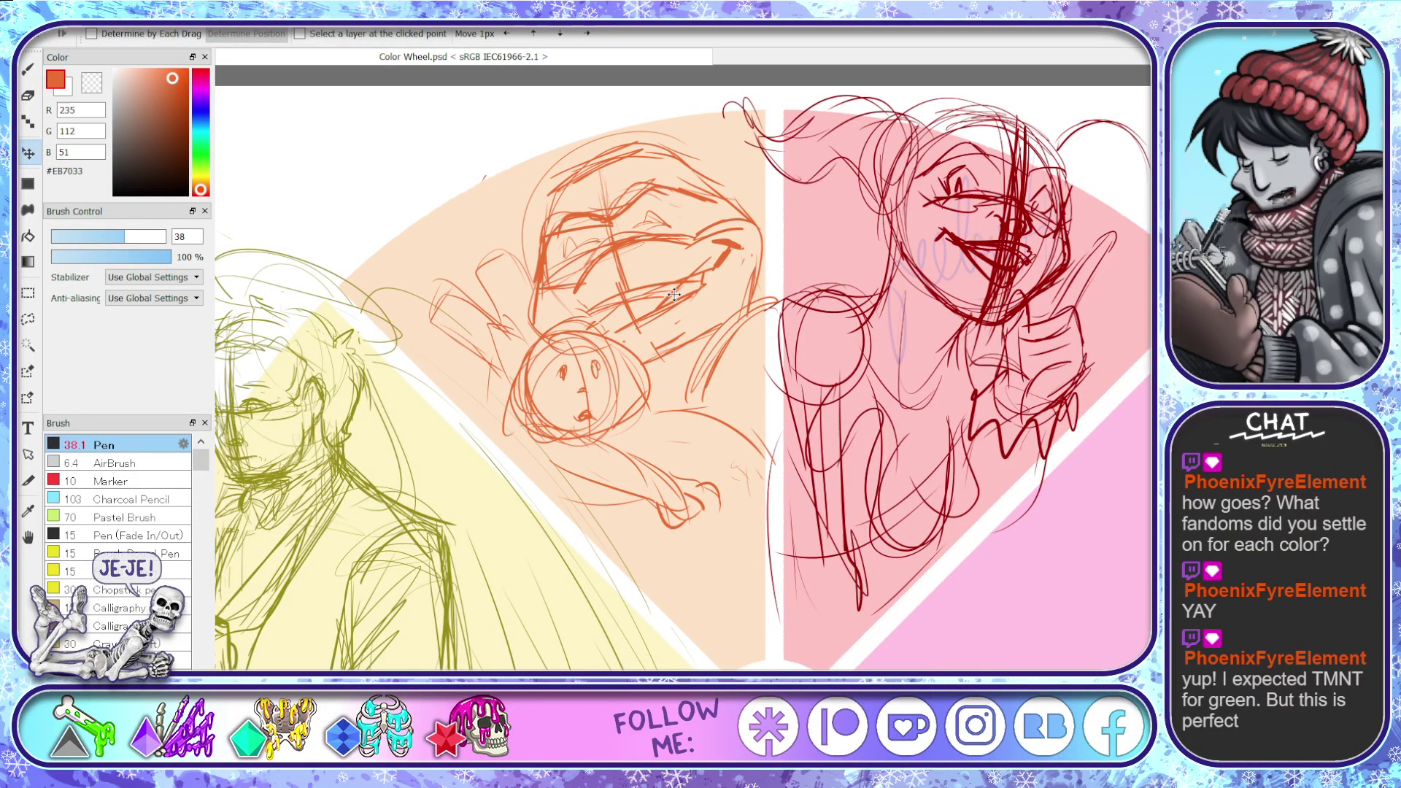
- Reinforce the curved shoulder line beneath the larger head with more Pen strokes
key(b)
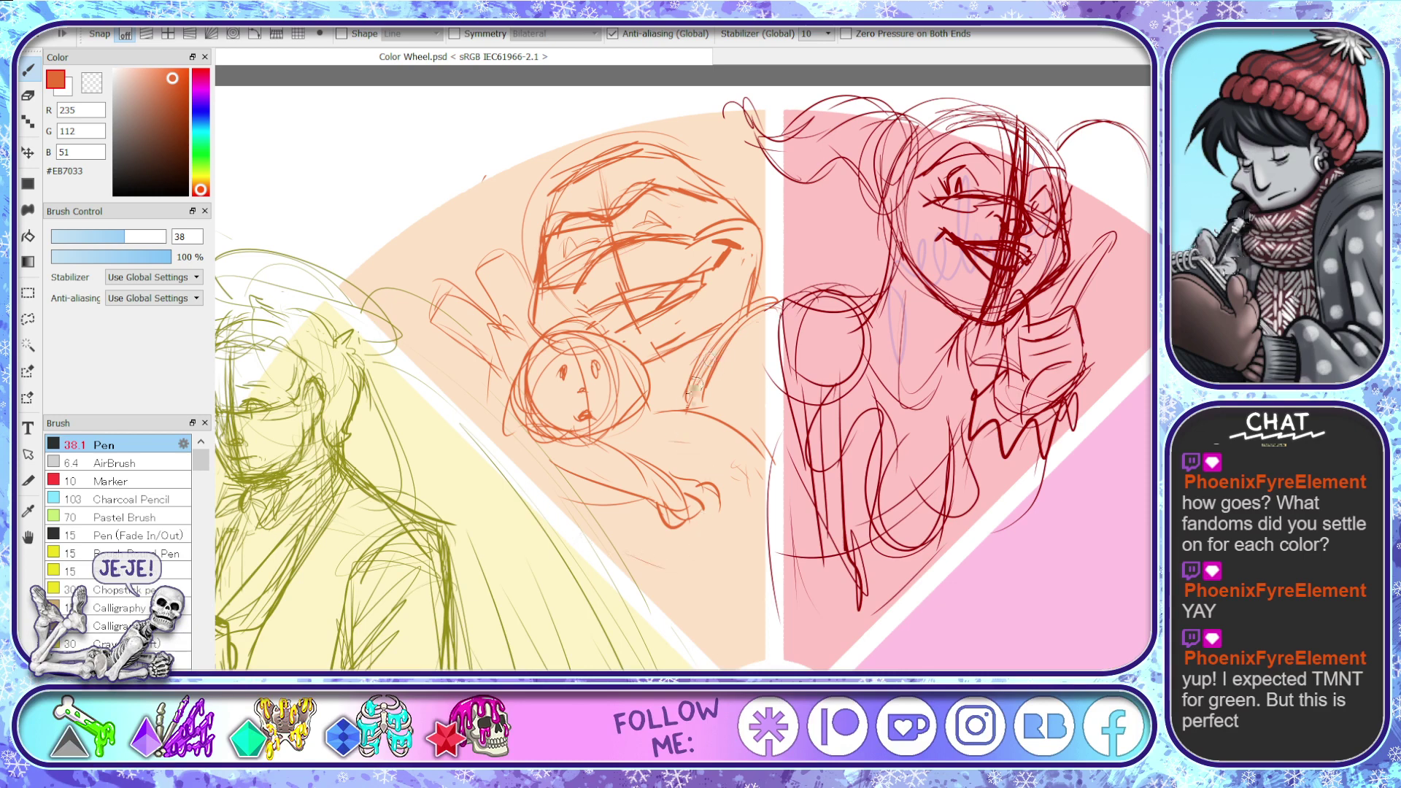
drag(695, 385, 780, 292)
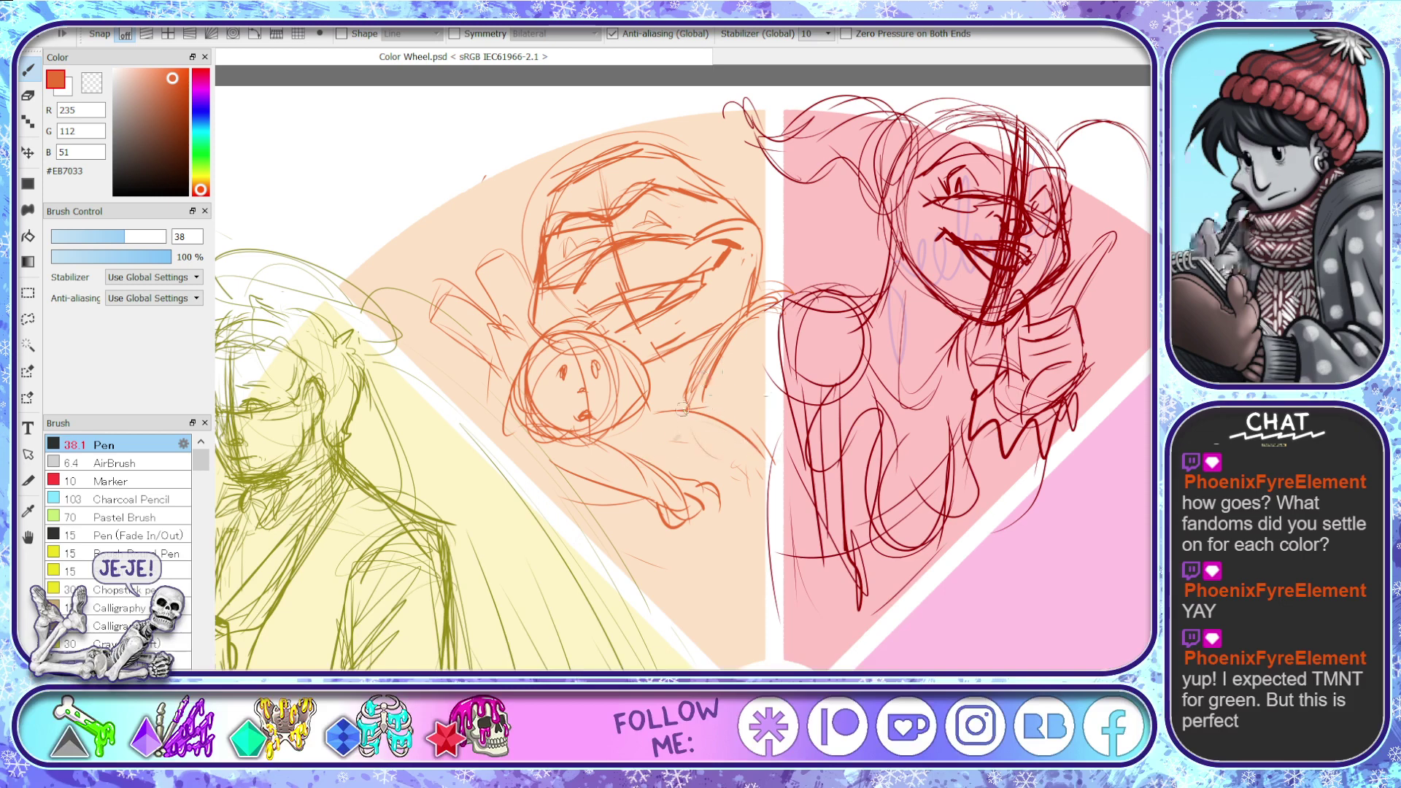
- Sketch curved shoulder, arm and torso strokes low in the orange wedge and define the larger head's half-lidded eyes
mouse_move(773, 407)
mouse_down()
mouse_move(665, 485)
mouse_move(782, 420)
mouse_up()
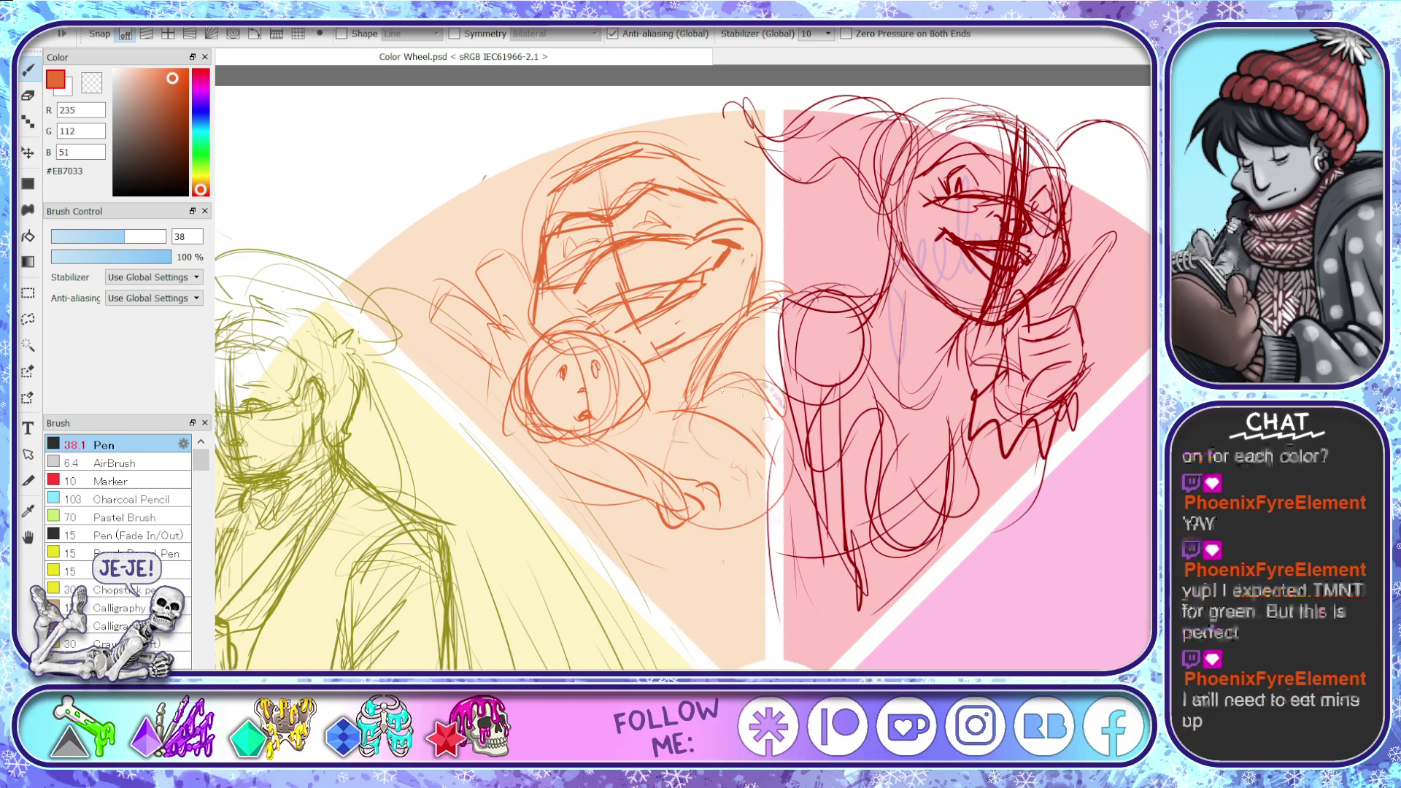
mouse_move(692, 467)
mouse_down()
mouse_move(719, 571)
mouse_move(690, 460)
mouse_up()
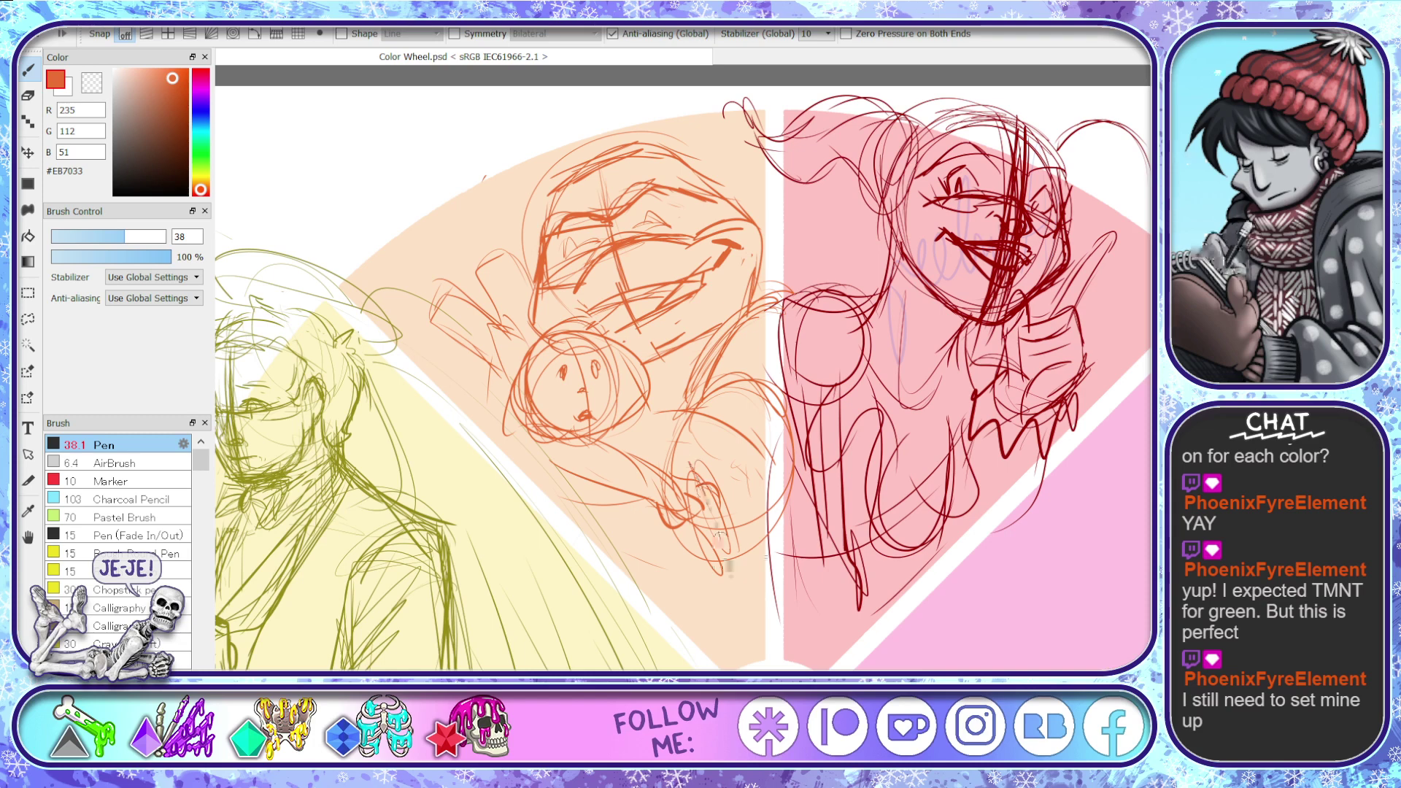
drag(693, 515, 719, 617)
drag(729, 496, 762, 609)
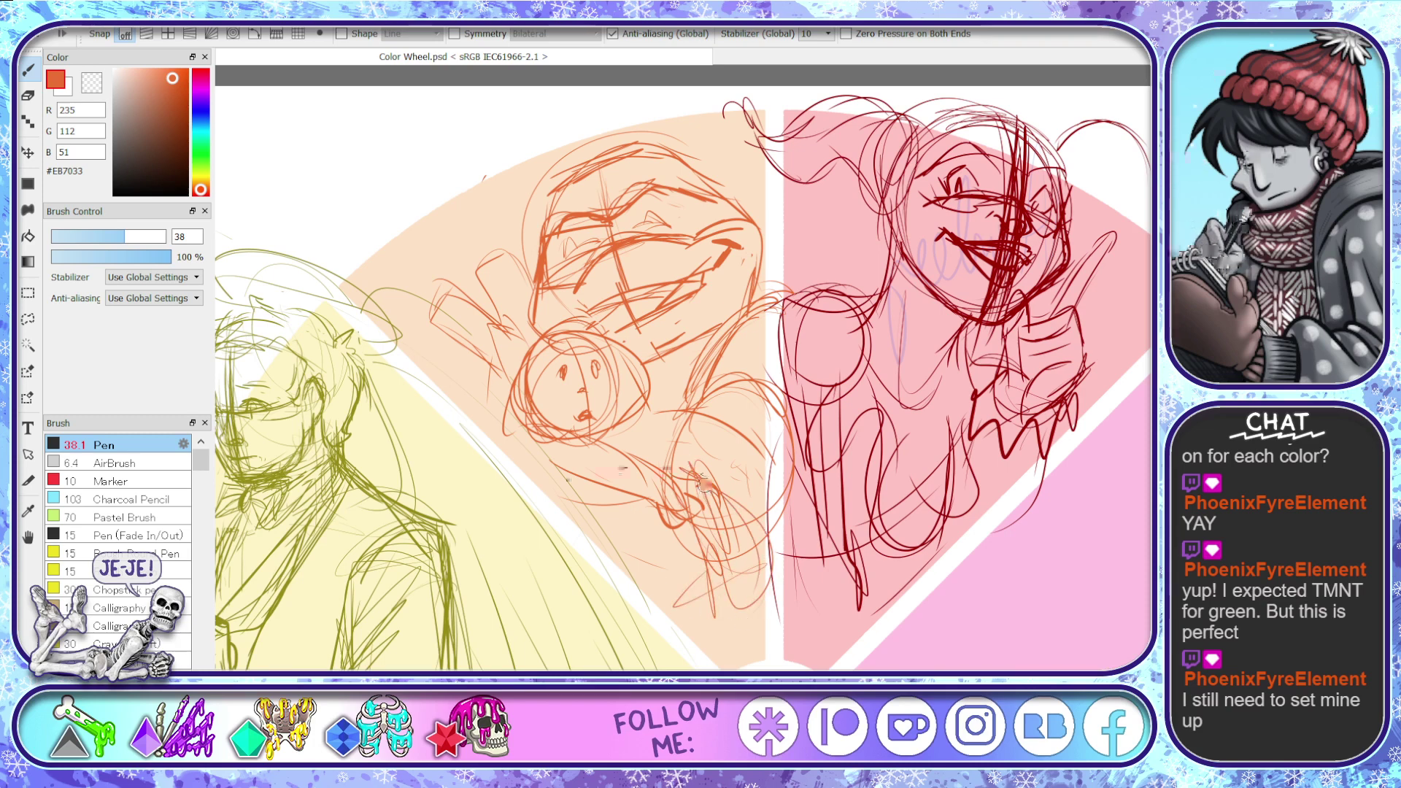
mouse_move(632, 582)
mouse_down()
mouse_move(667, 606)
mouse_move(721, 582)
mouse_up()
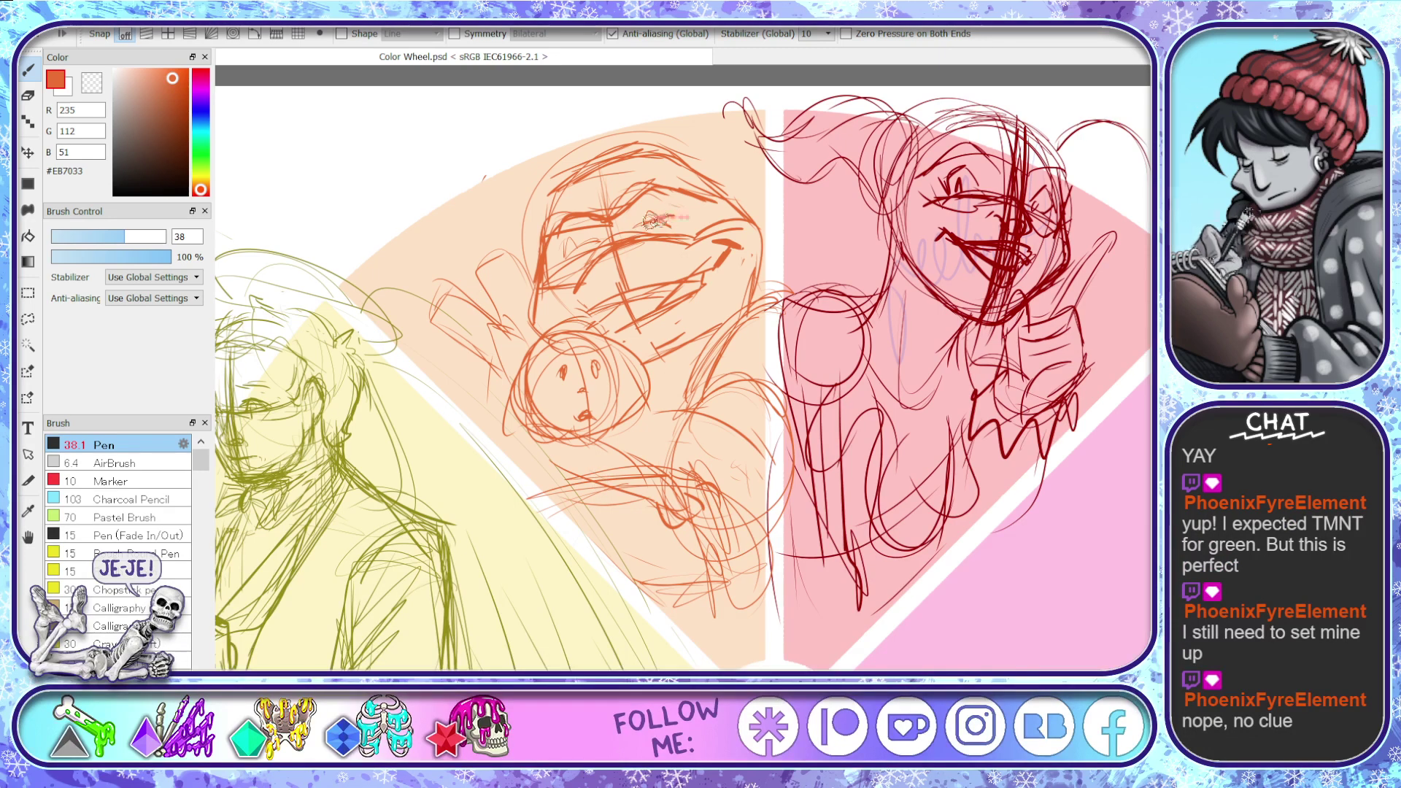
drag(654, 222, 679, 214)
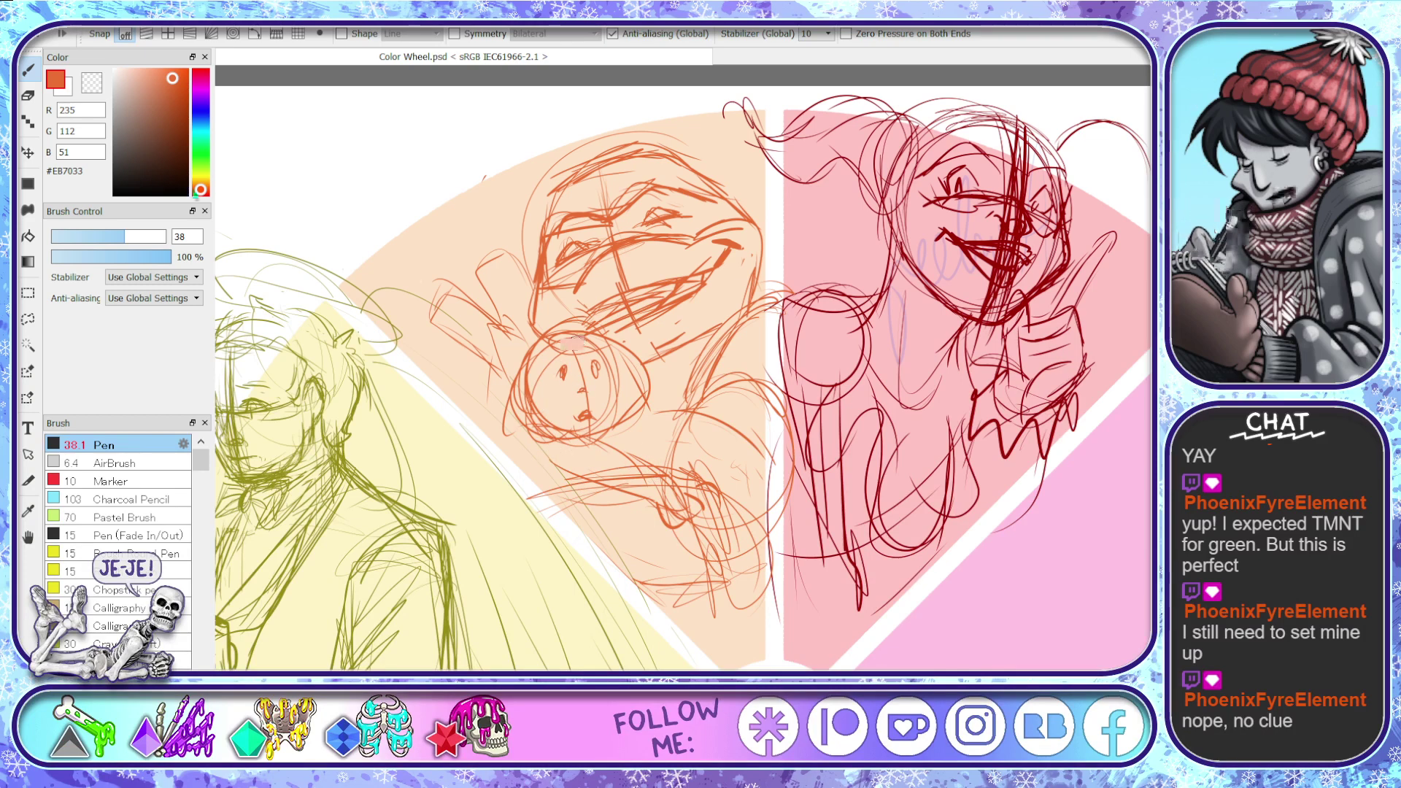
- Erase the small cat-eared head with a size 342 Eraser and redraw it as a circle with face guides and eyes
key(e)
mouse_move(485, 313)
mouse_down()
mouse_move(540, 351)
mouse_move(509, 370)
mouse_move(582, 373)
mouse_move(617, 397)
mouse_move(672, 403)
mouse_move(545, 446)
mouse_move(617, 373)
mouse_move(552, 359)
mouse_move(532, 415)
mouse_move(618, 426)
mouse_move(647, 407)
mouse_move(661, 471)
mouse_move(564, 470)
mouse_up()
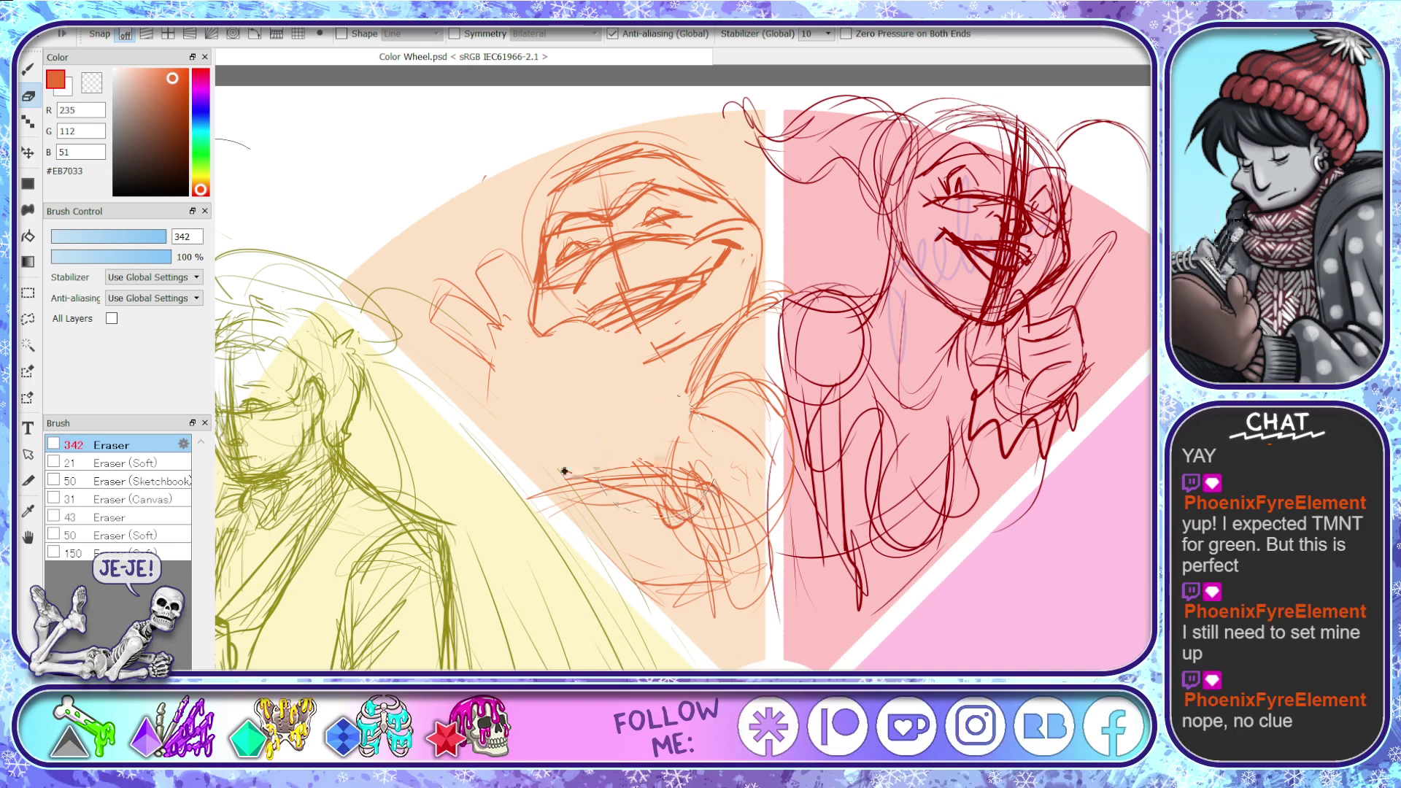
key(b)
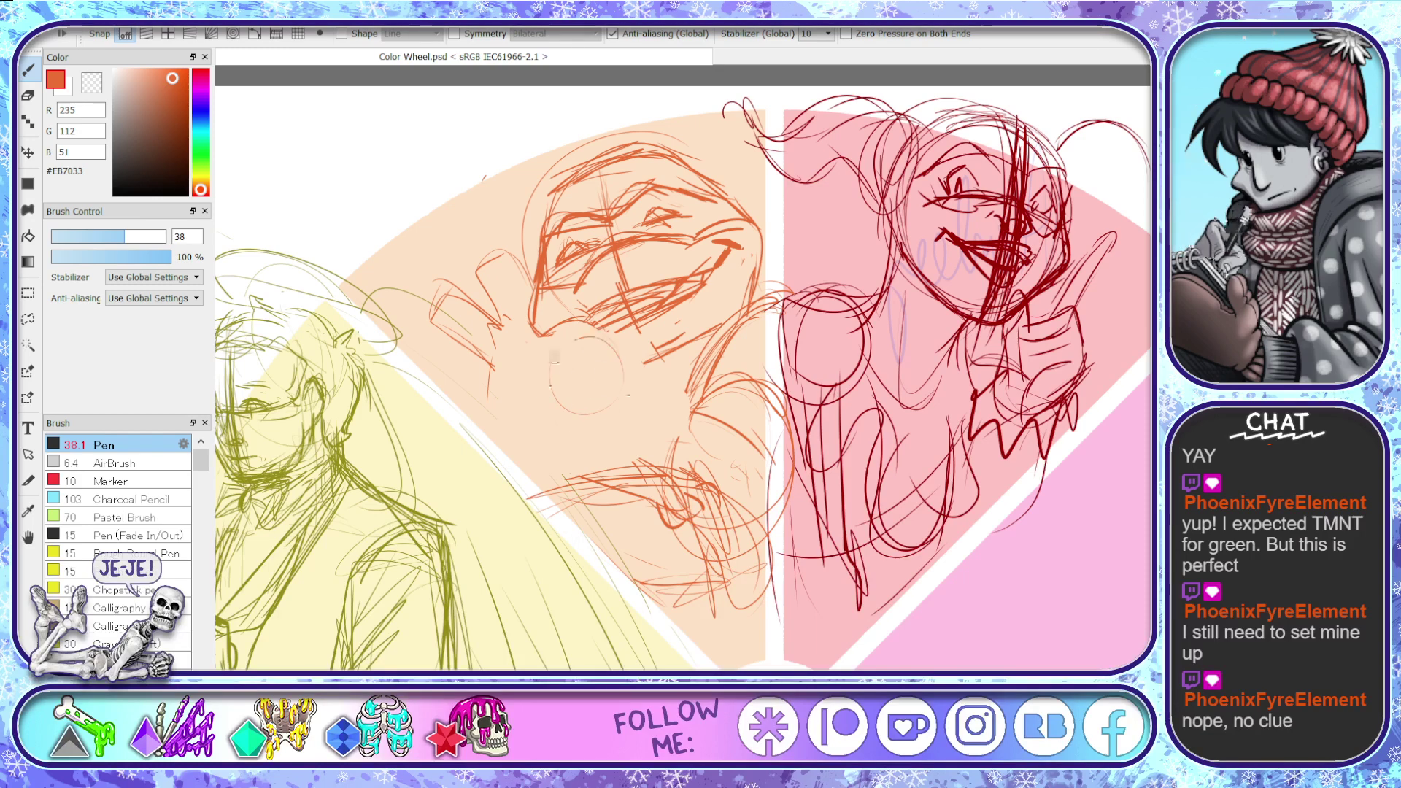
mouse_move(629, 364)
mouse_down()
mouse_move(529, 409)
mouse_move(566, 345)
mouse_move(608, 436)
mouse_up()
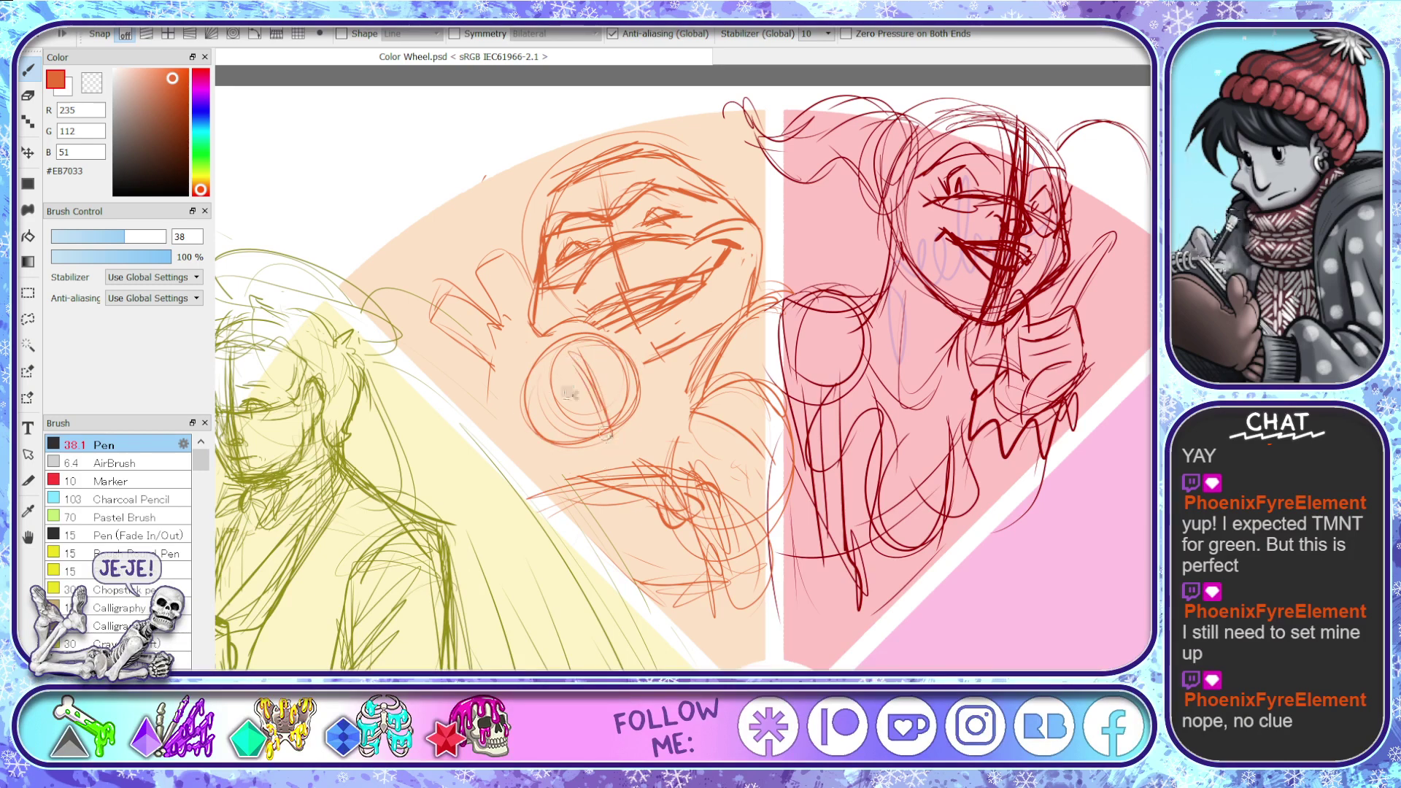
drag(571, 385, 587, 395)
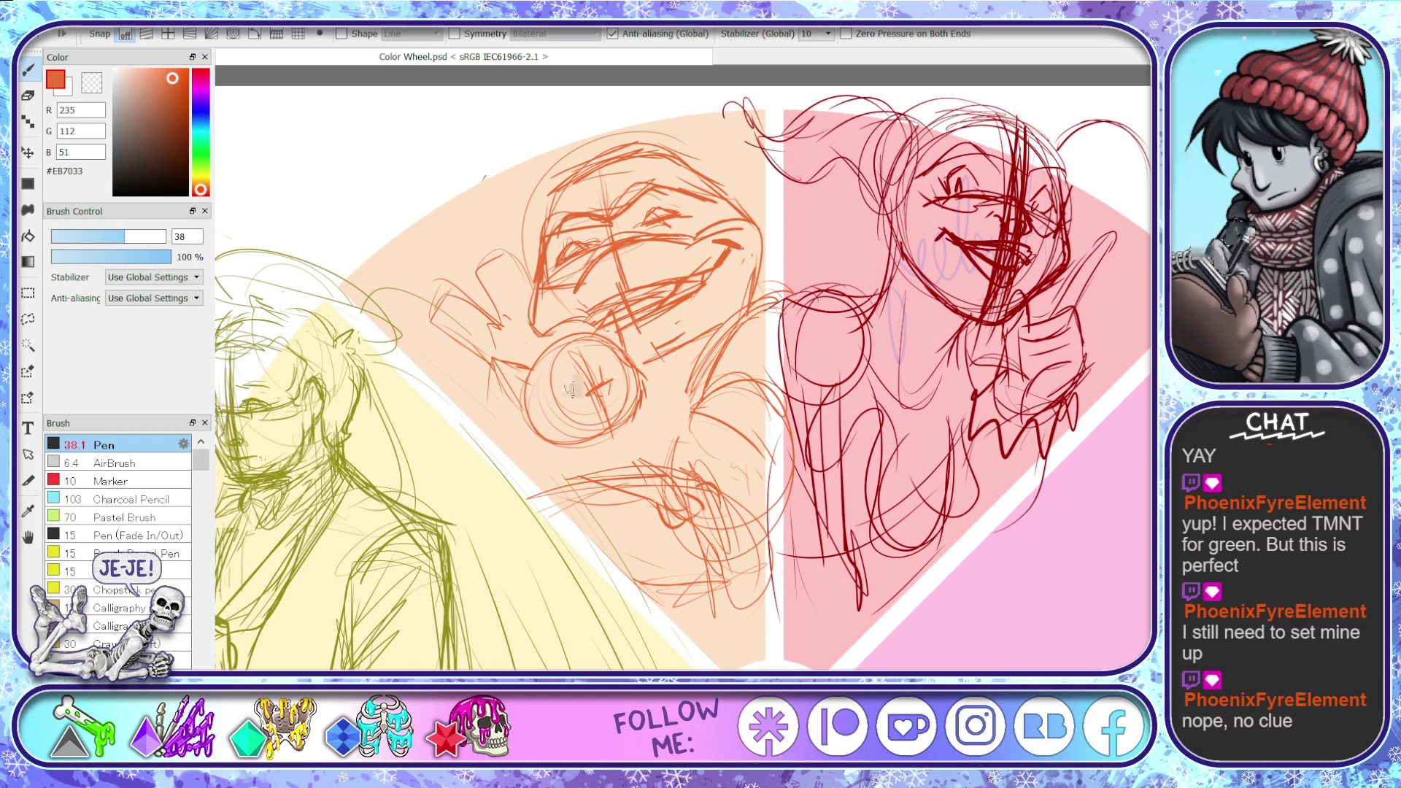
drag(572, 385, 571, 396)
drag(600, 368, 604, 378)
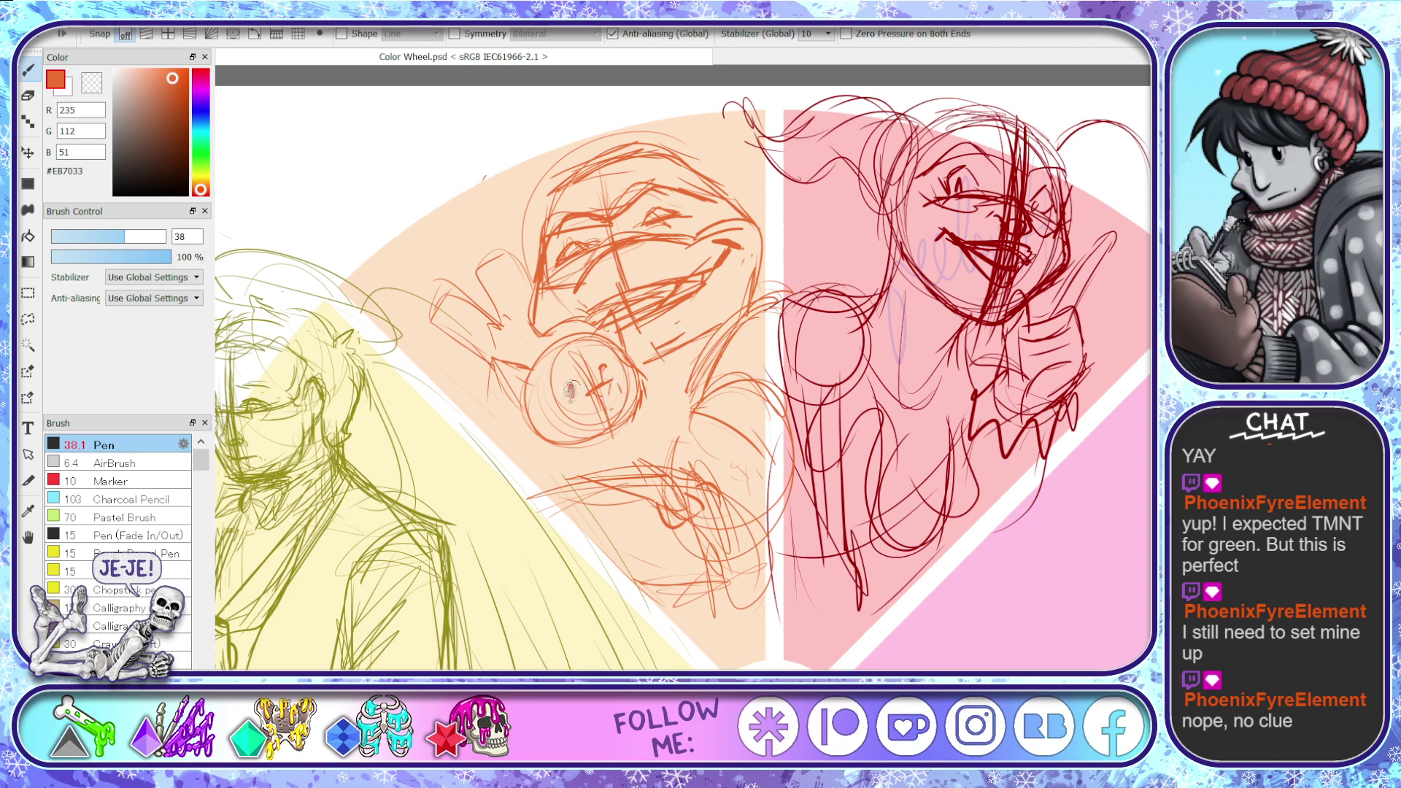
- Sketch body strokes beneath the small head and a small rounded hand beside it with the Pen
mouse_move(528, 399)
mouse_down()
mouse_move(535, 450)
mouse_move(621, 458)
mouse_move(571, 463)
mouse_up()
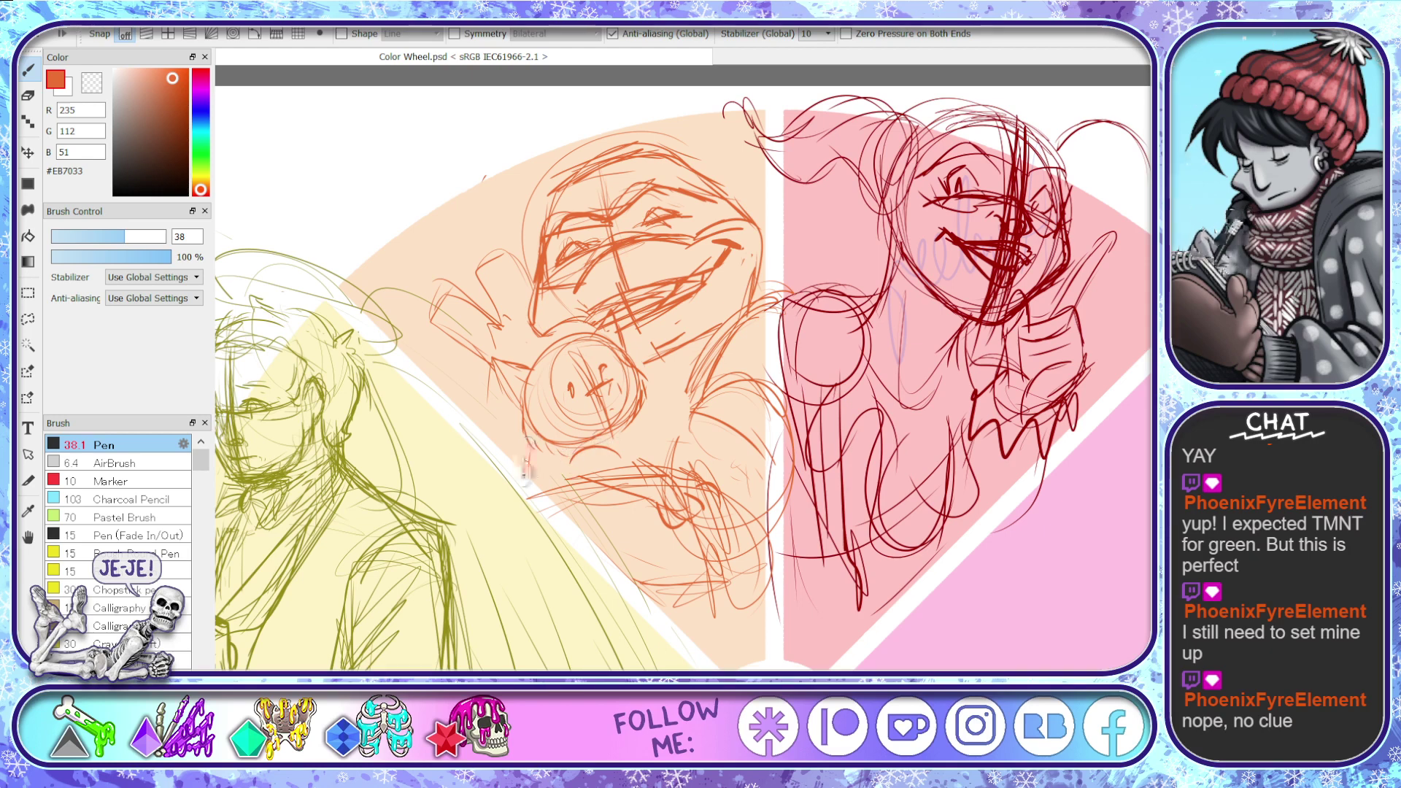
mouse_move(540, 442)
mouse_down()
mouse_move(588, 493)
mouse_move(637, 463)
mouse_move(694, 511)
mouse_up()
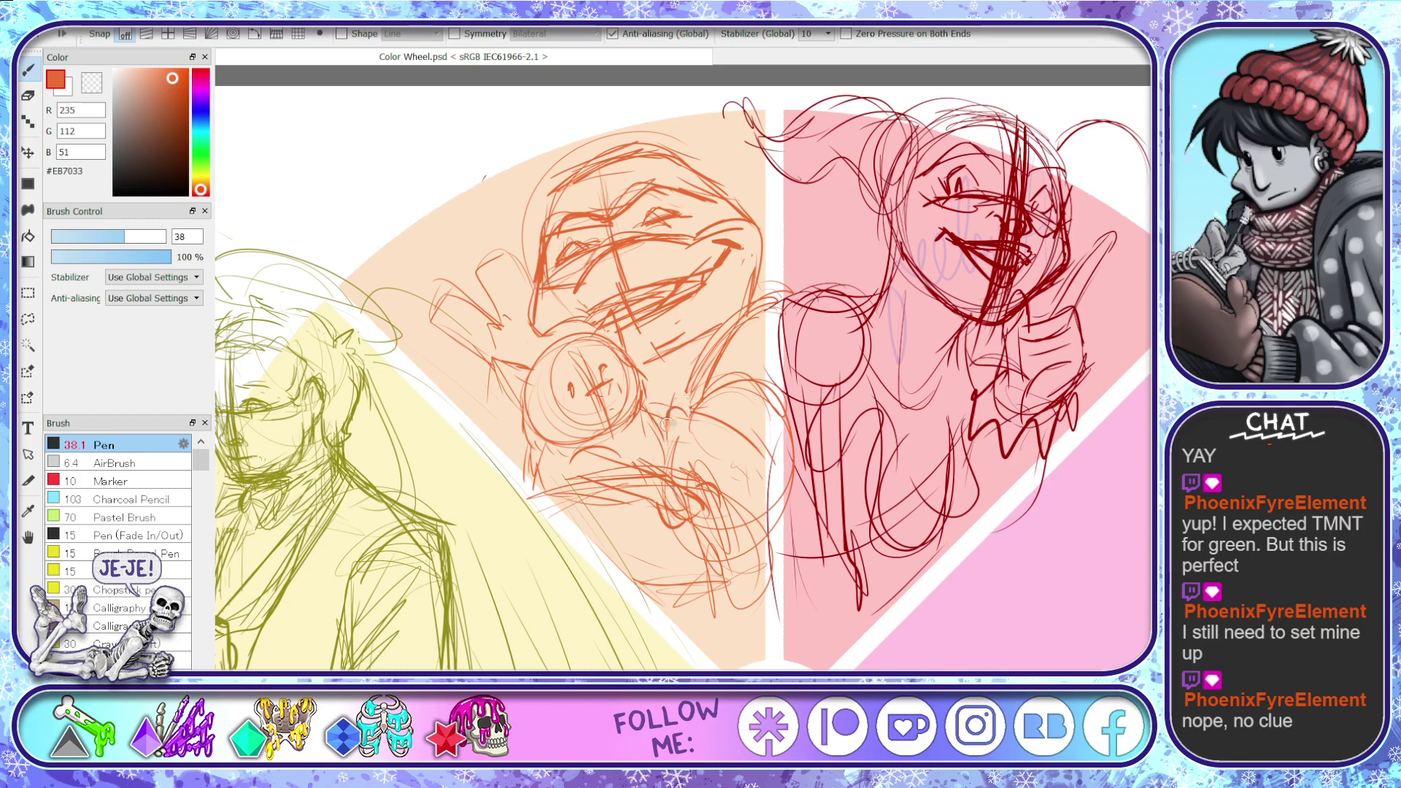
mouse_move(687, 400)
mouse_down()
mouse_move(679, 427)
mouse_move(686, 412)
mouse_up()
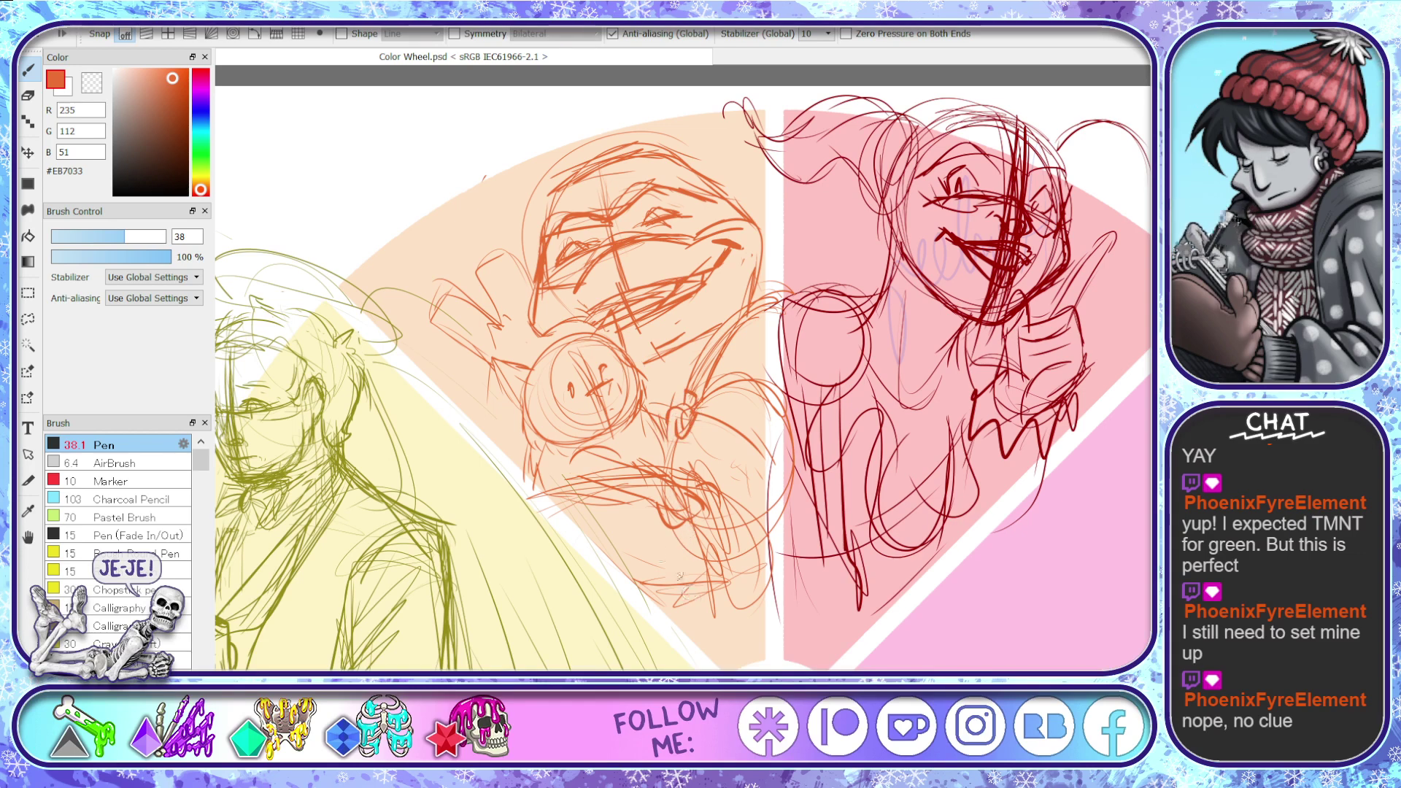
- Examine the whole color wheel, comparing the sketches across the wedges and the empty pink wedge
drag(671, 537, 376, 538)
scroll(673, 365, down, 5)
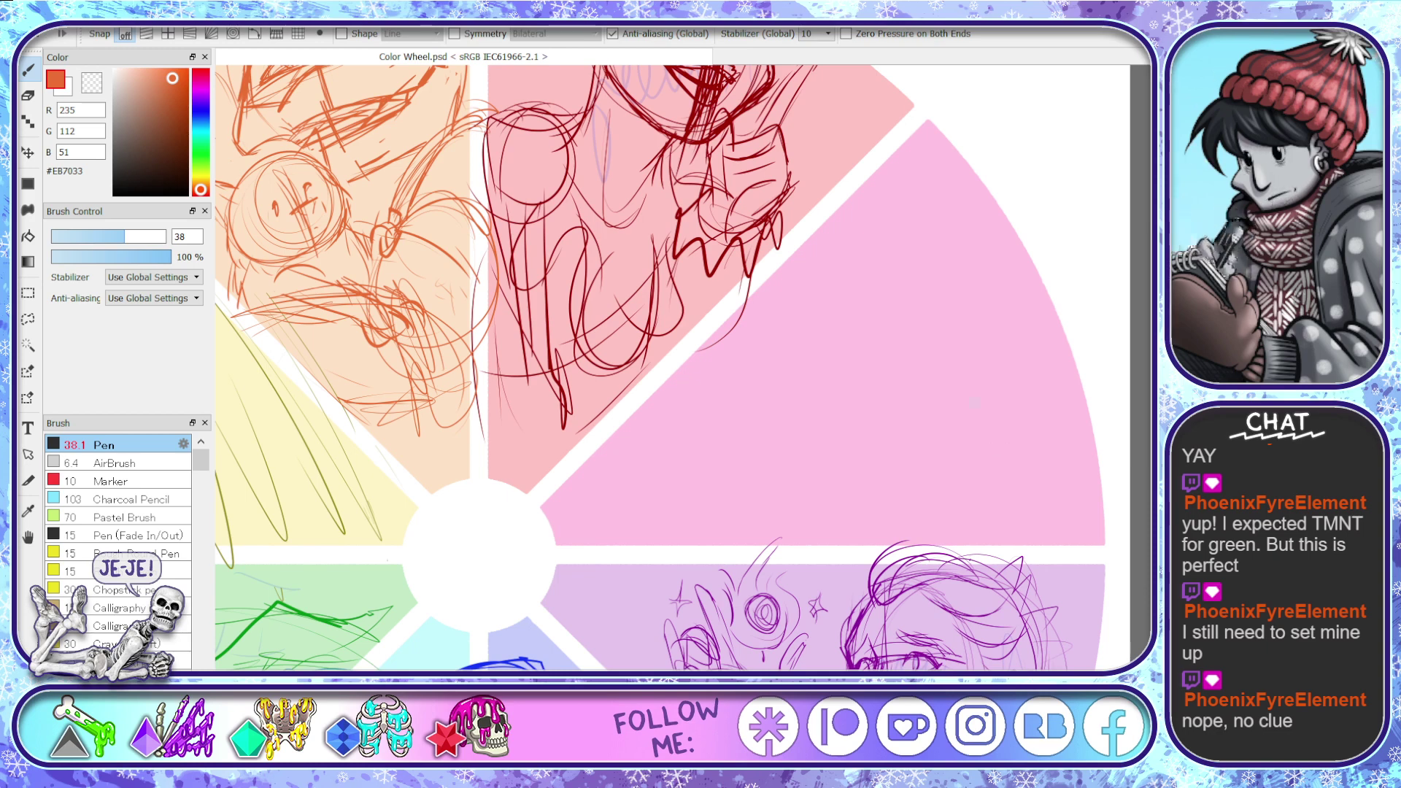
scroll(1117, 490, down, 2)
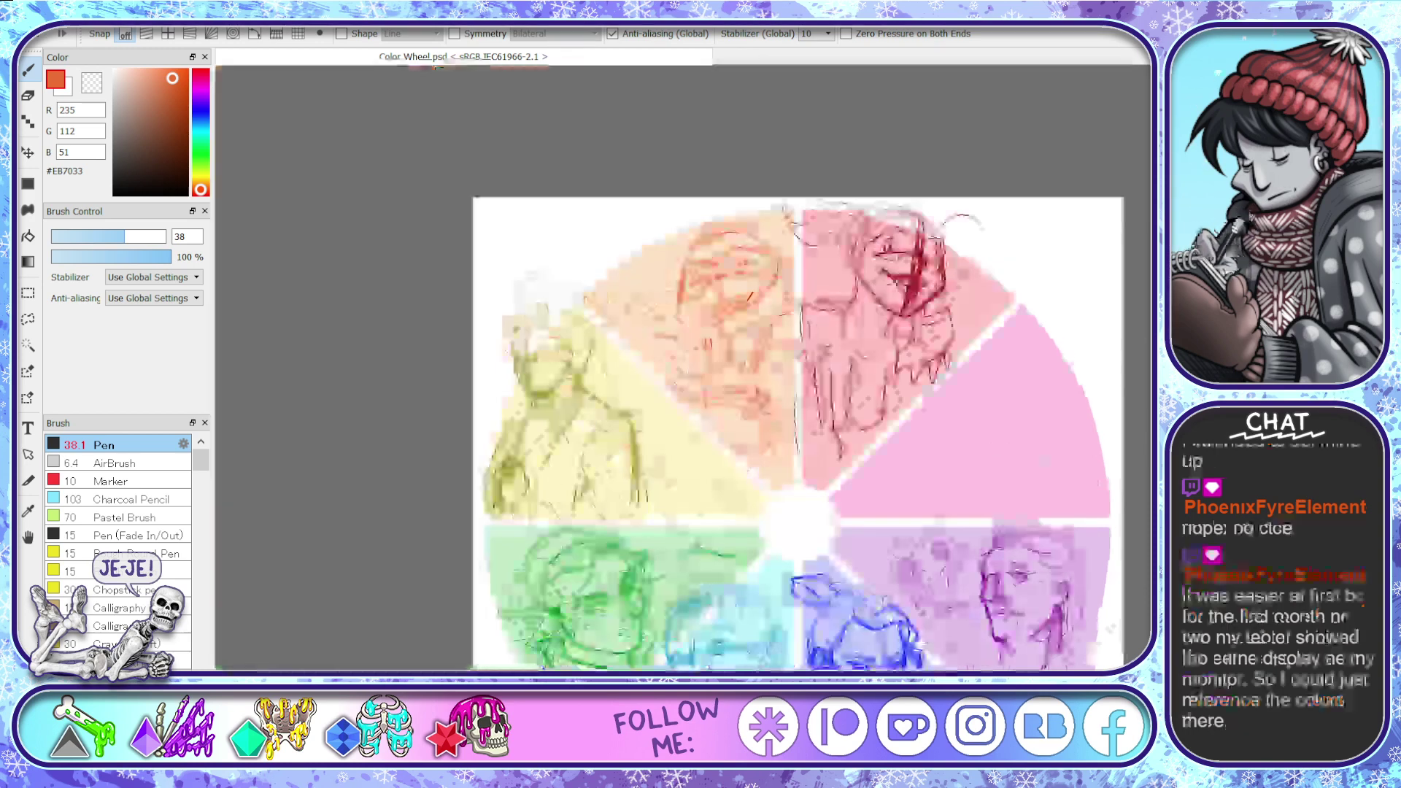
scroll(1009, 413, up, 1)
scroll(1010, 414, down, 3)
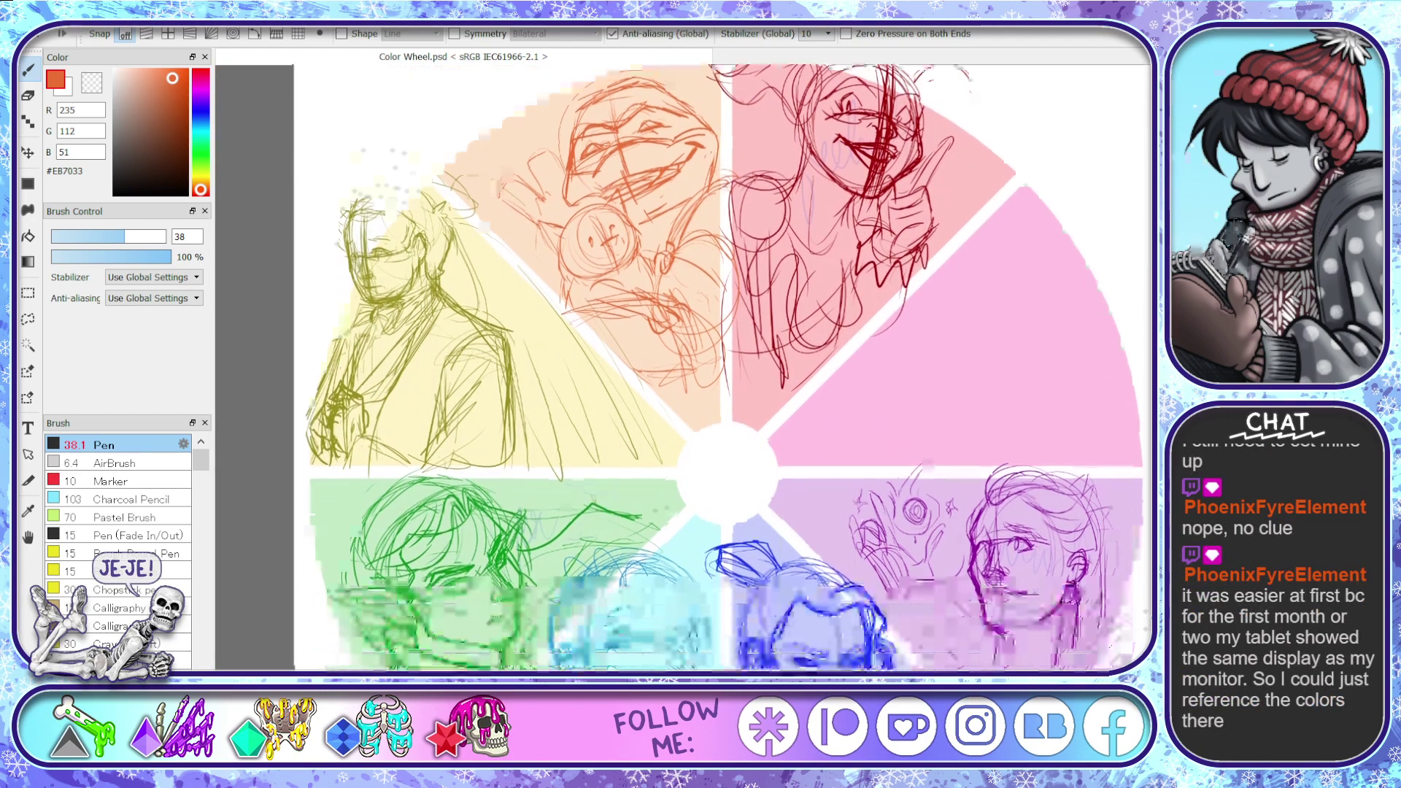
scroll(723, 365, up, 5)
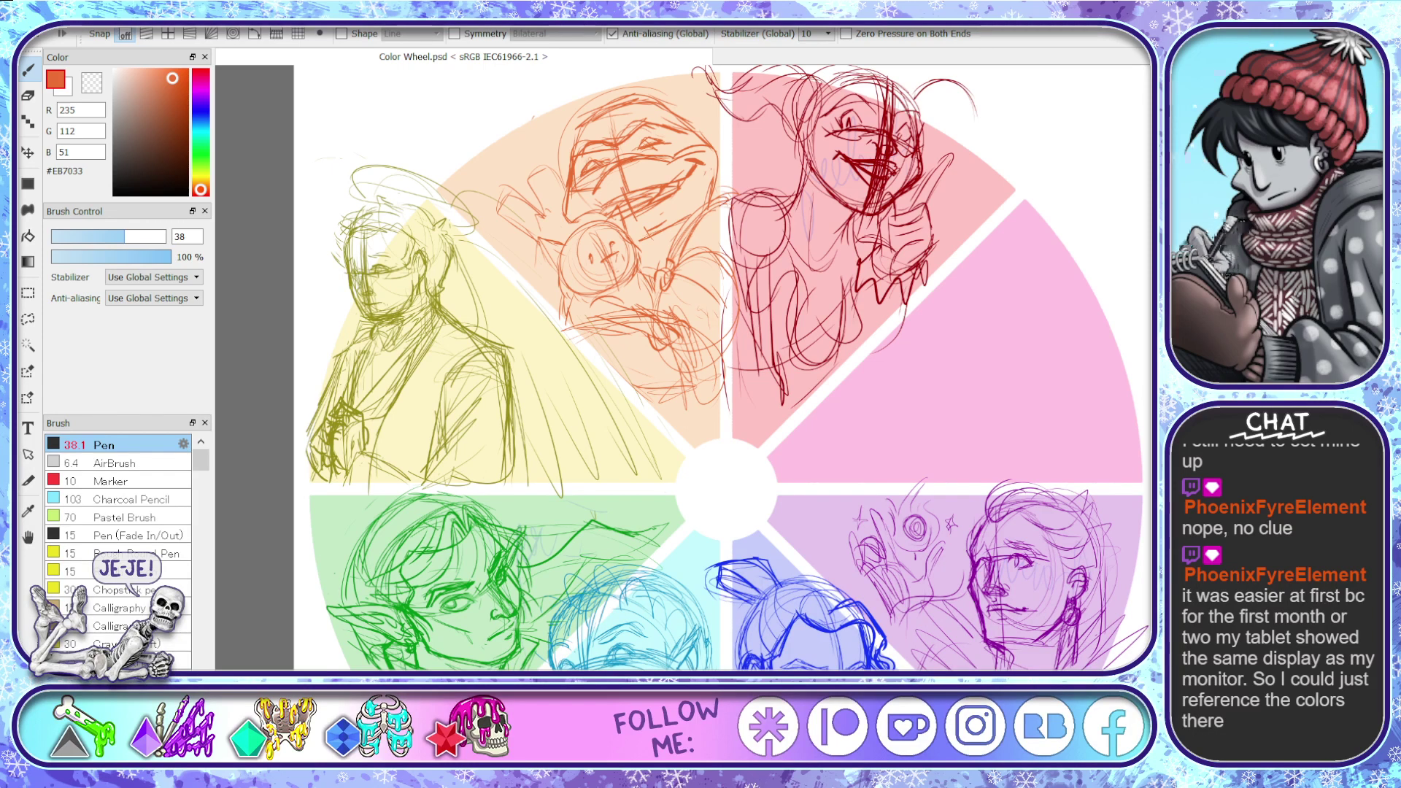
scroll(722, 364, up, 1)
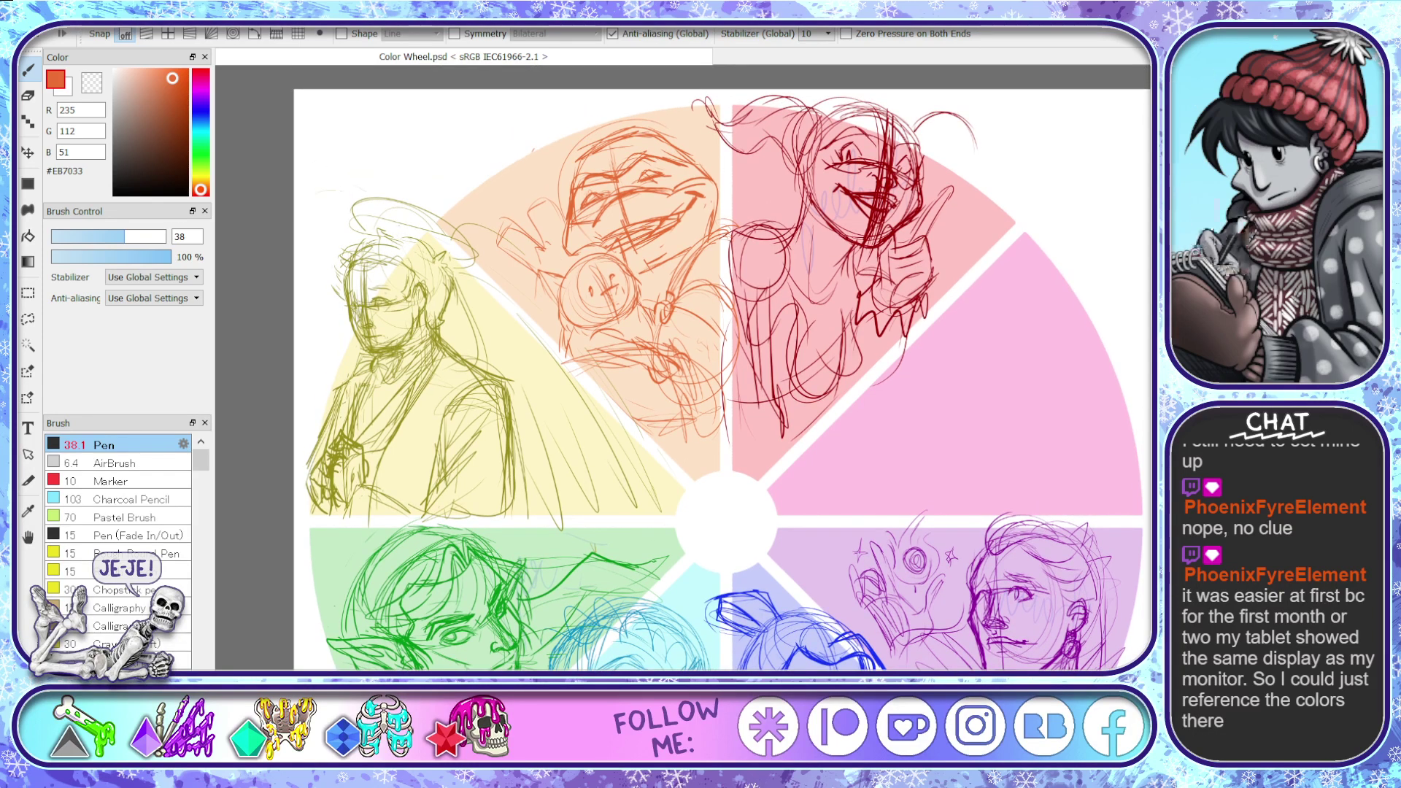
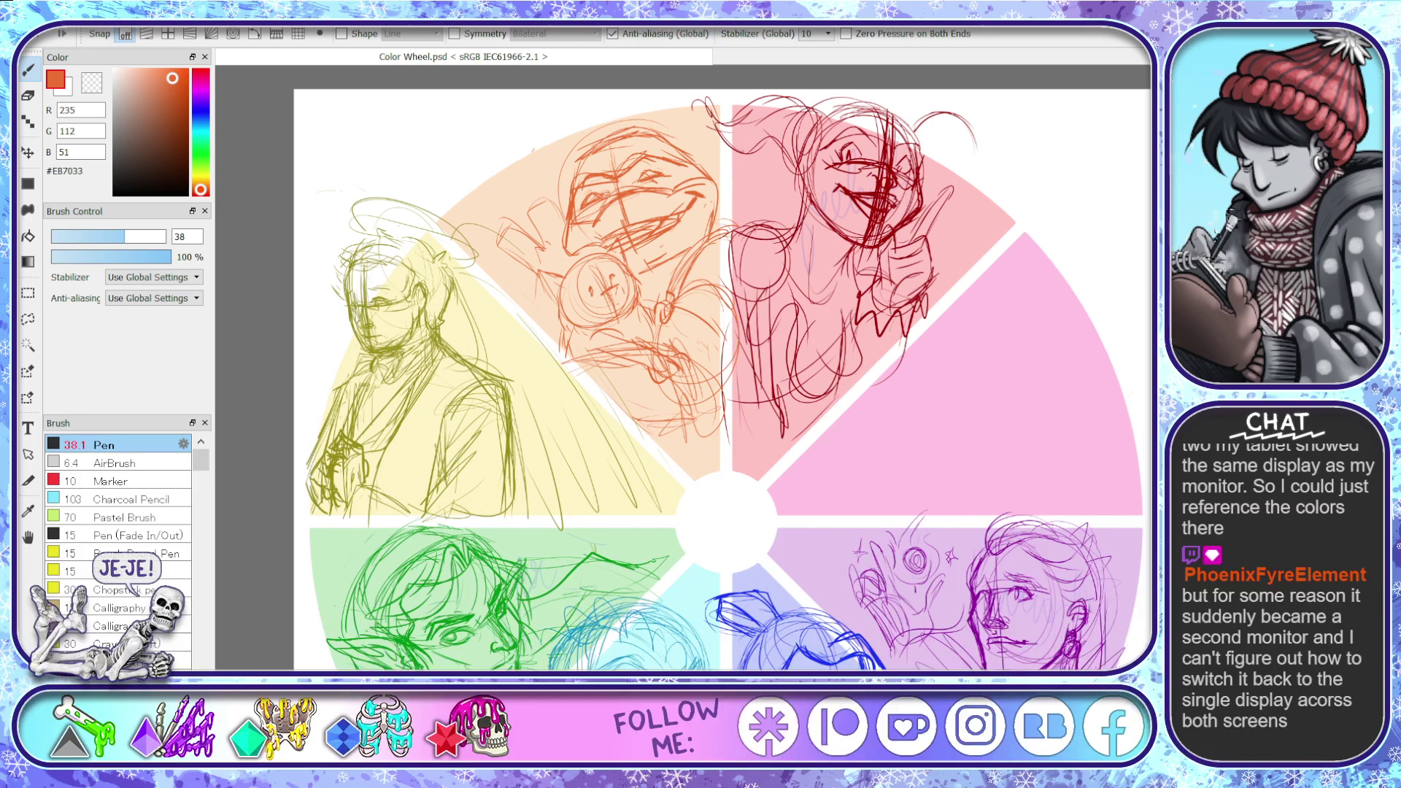
drag(803, 365, 558, 365)
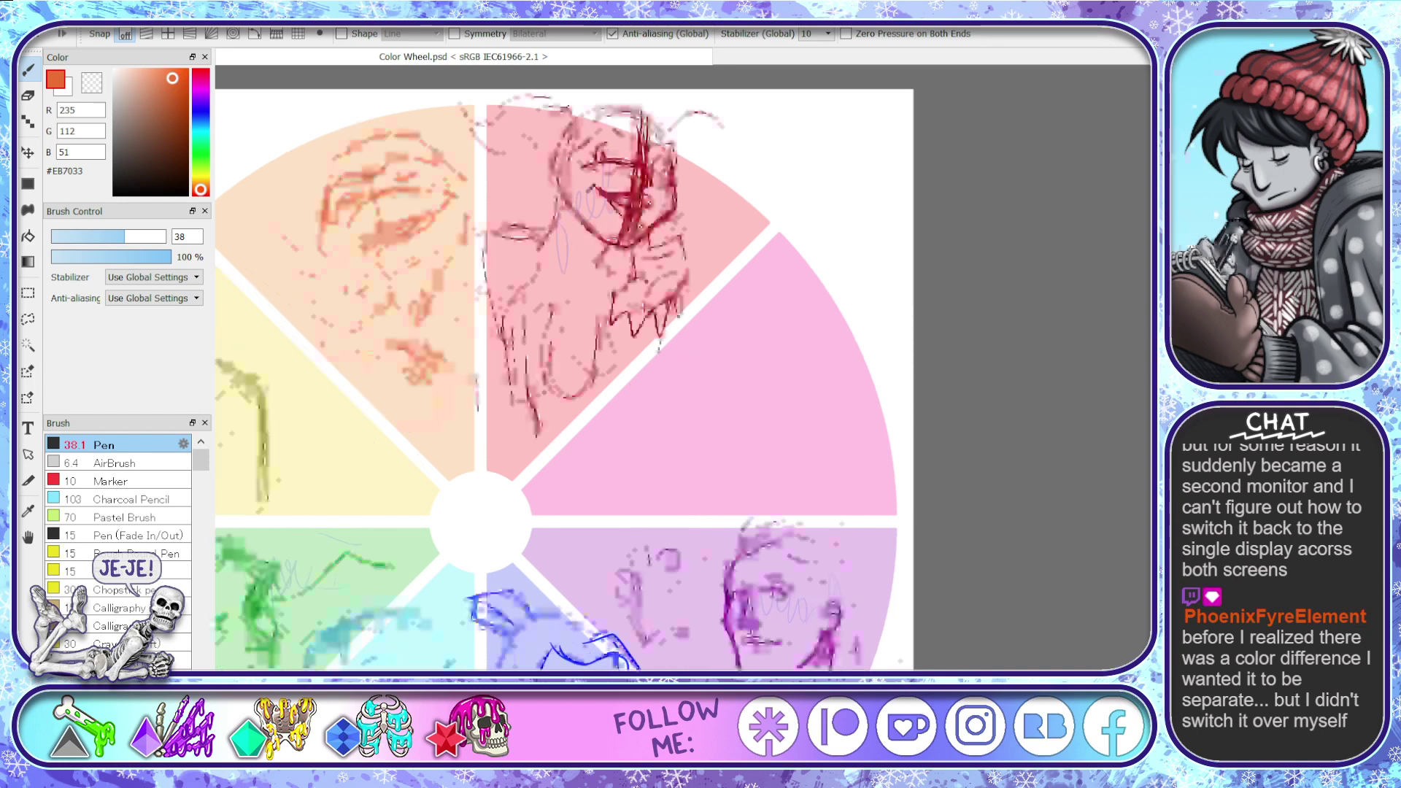
scroll(563, 367, down, 2)
scroll(563, 367, up, 1)
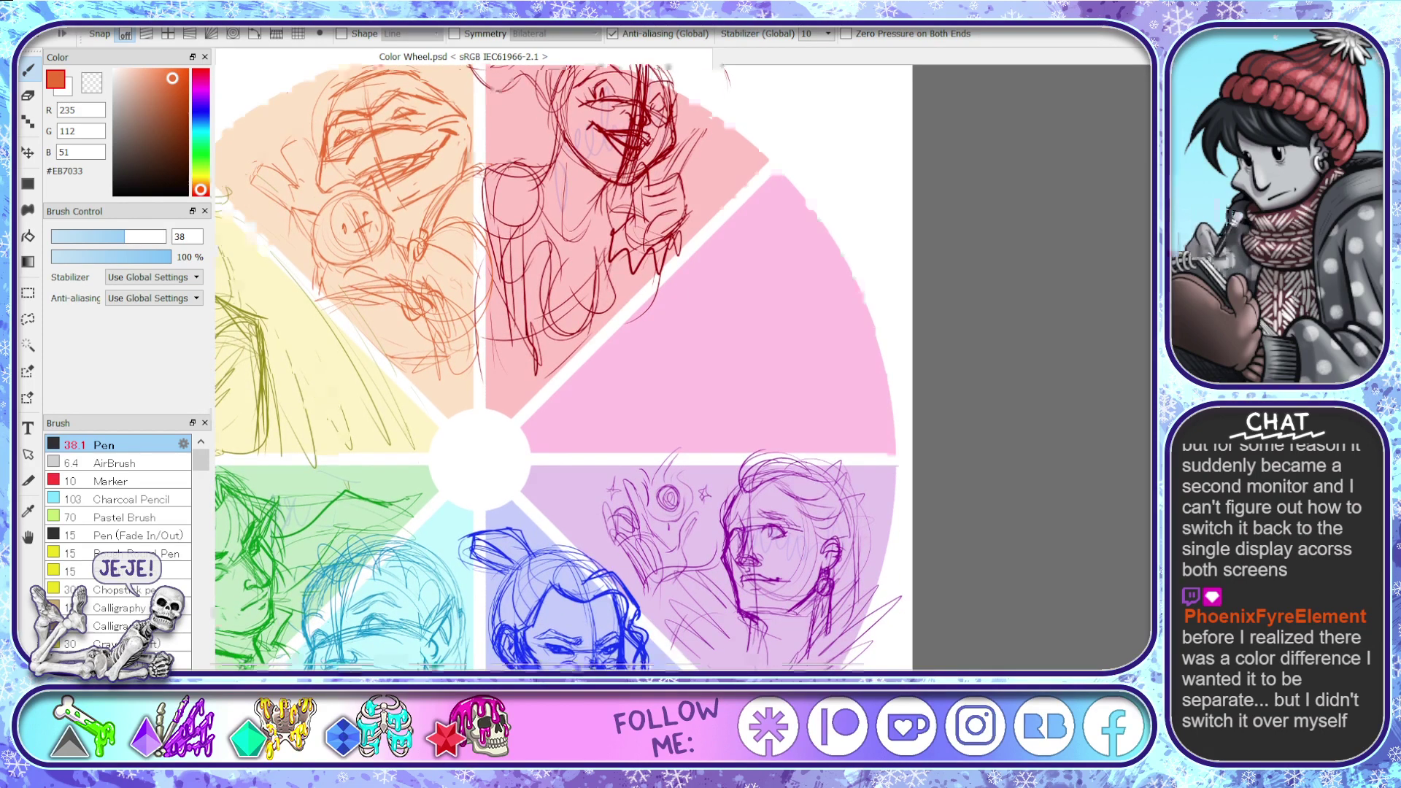
- Sample the purple line color #8C009E from the purple wedge's face outline and set the Pen size to 31
scroll(821, 659, up, 2)
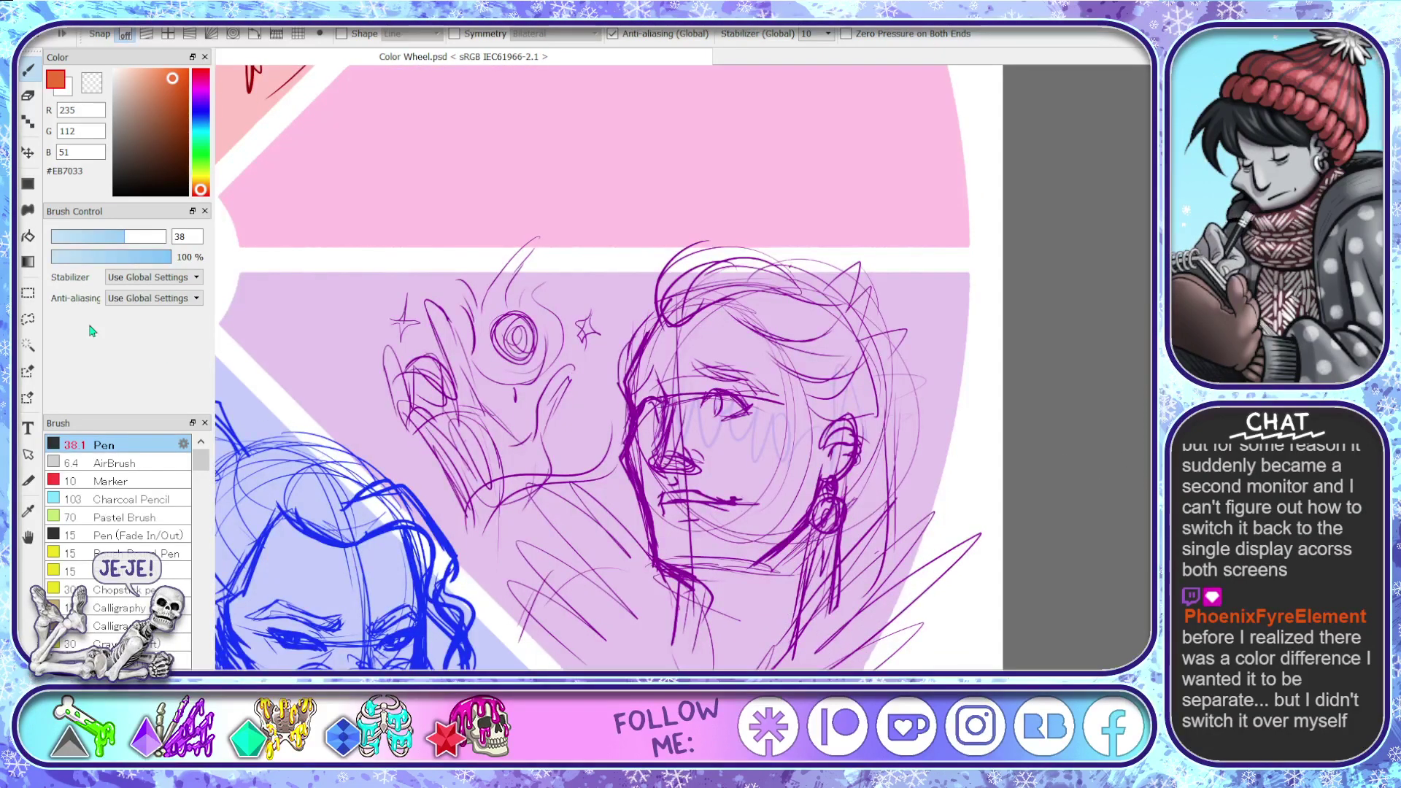
alt+click(636, 409)
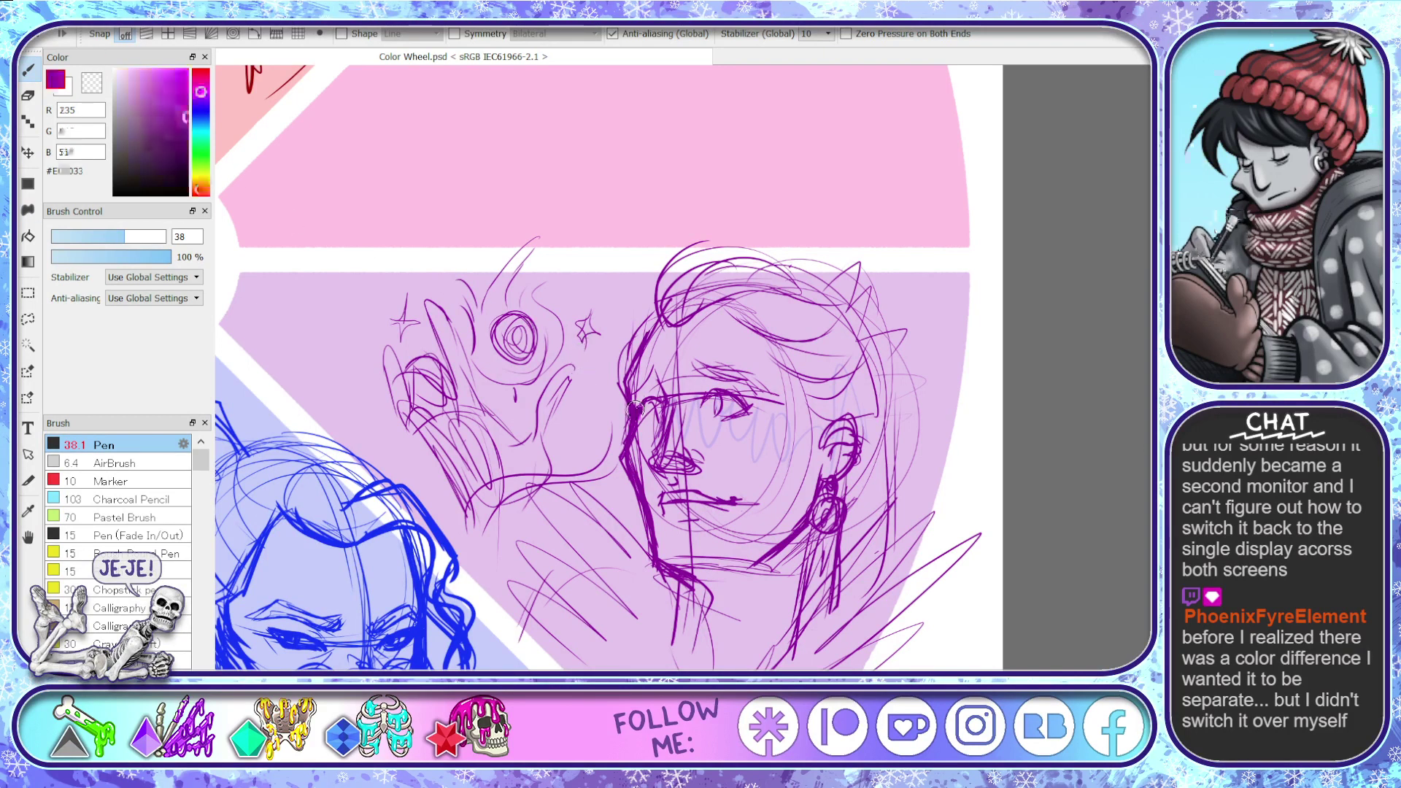
click(116, 236)
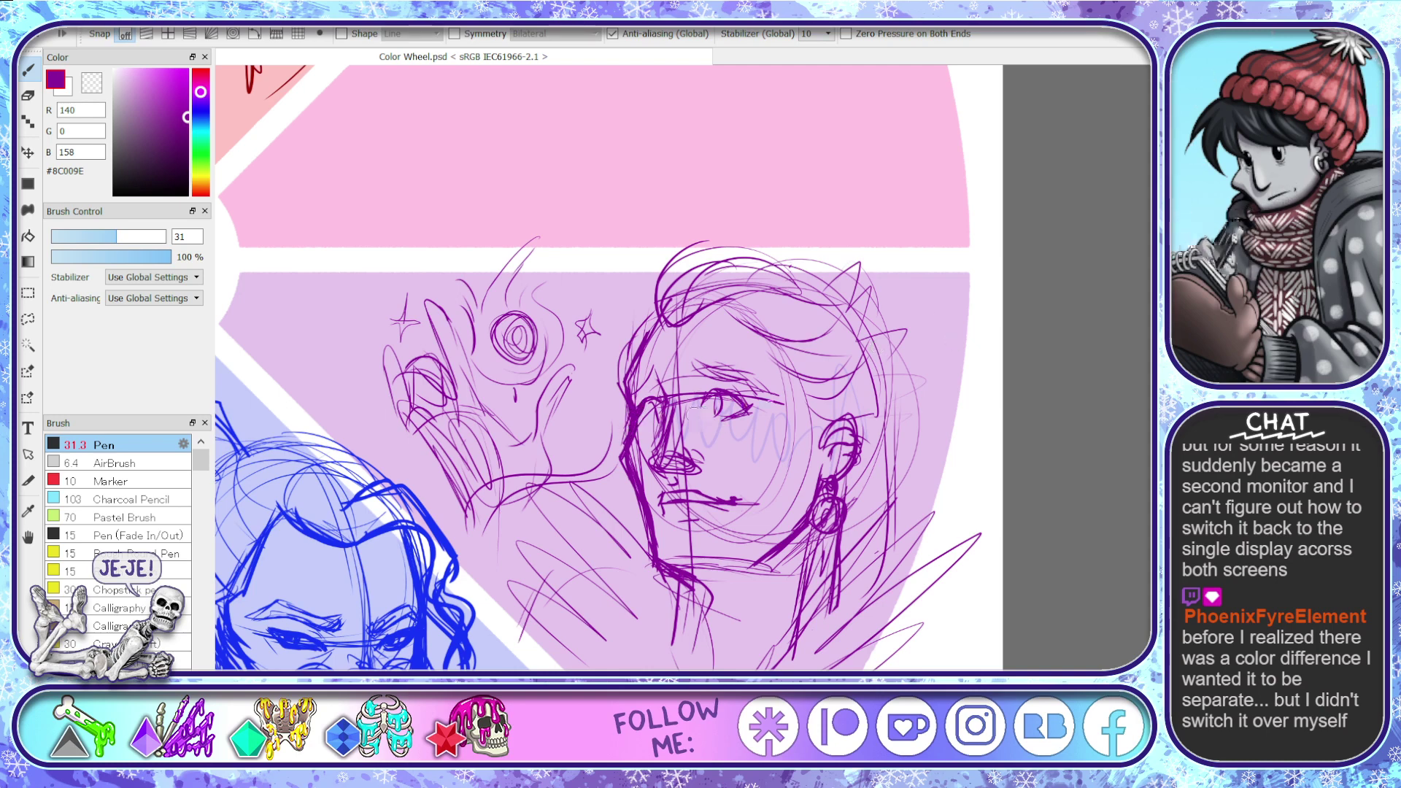
- Lasso the purple character's fully drawn eye and move it slightly toward the nose
key(l)
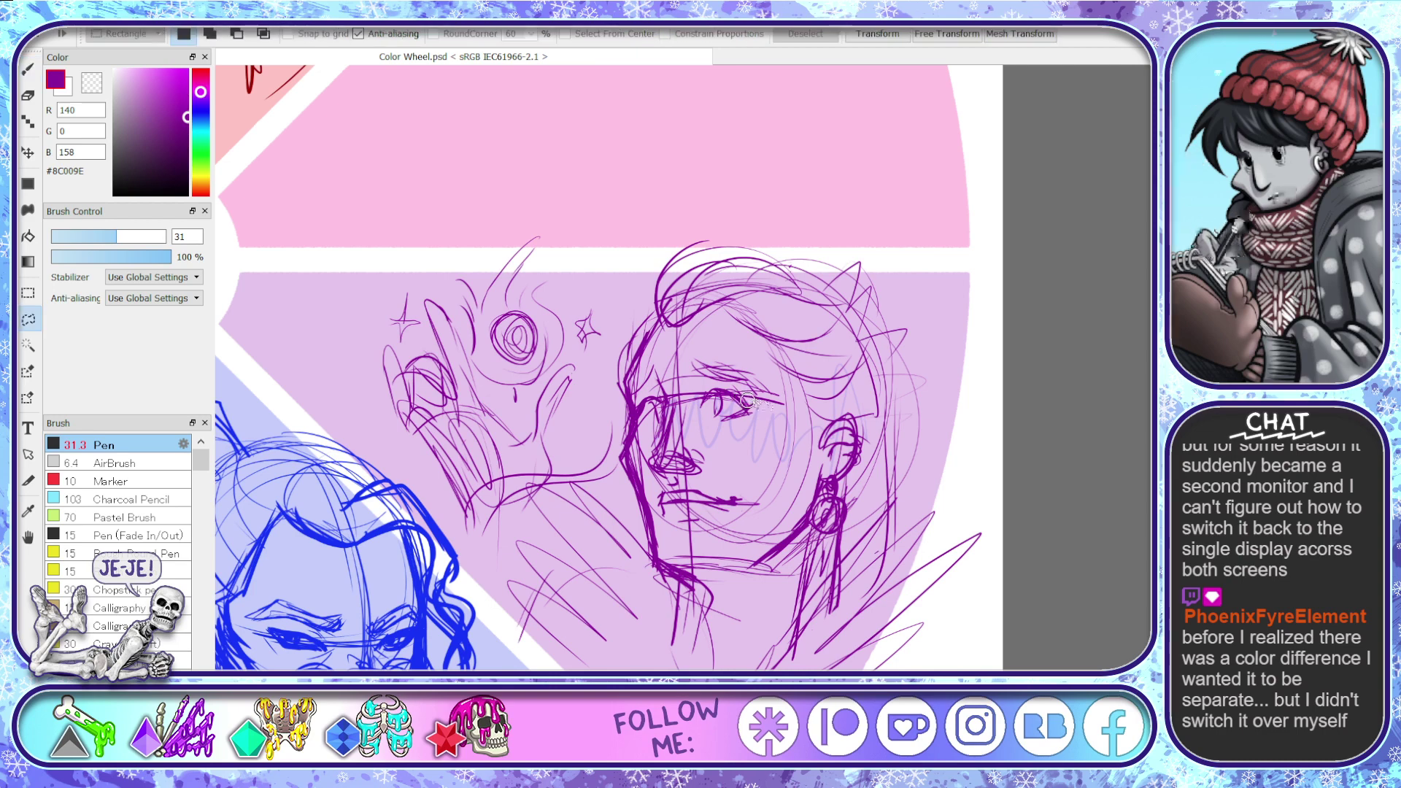
mouse_move(786, 409)
mouse_down()
mouse_move(693, 357)
mouse_move(730, 440)
mouse_move(784, 405)
mouse_move(765, 412)
mouse_up()
key(v)
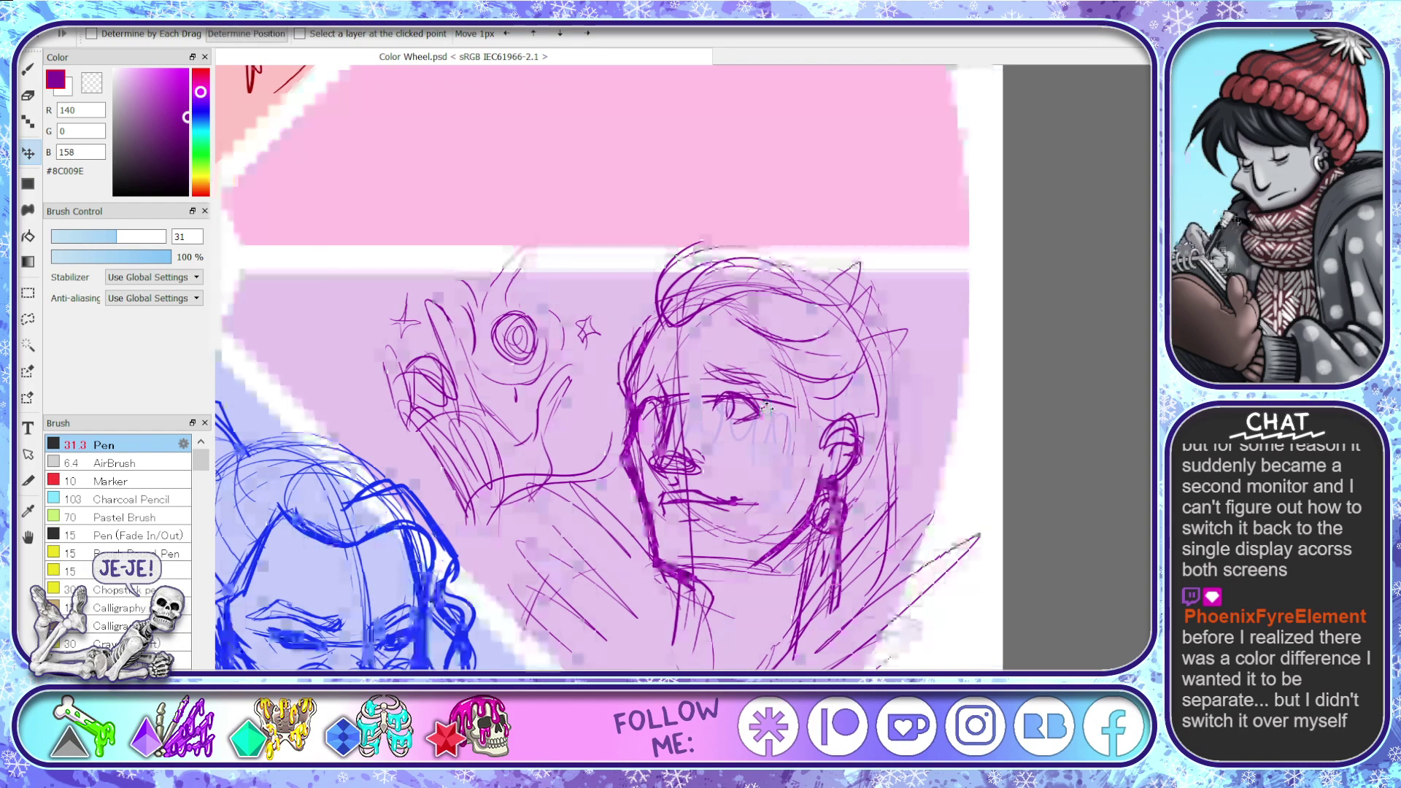
- Erase the purple face's old forehead, cheek and jaw contour with a size 92 Eraser and redraw it slimmer with the Pen
key(b)
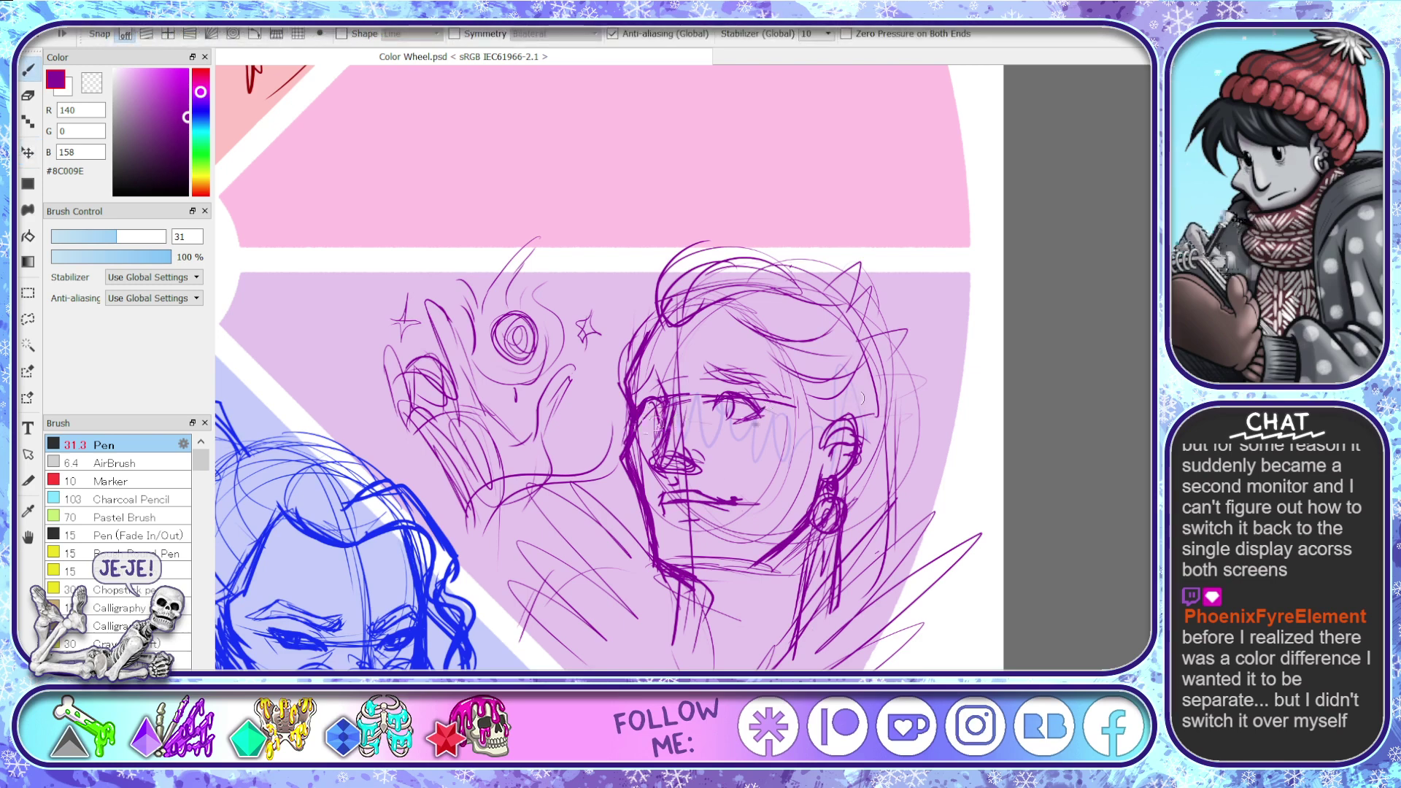
drag(667, 331, 638, 381)
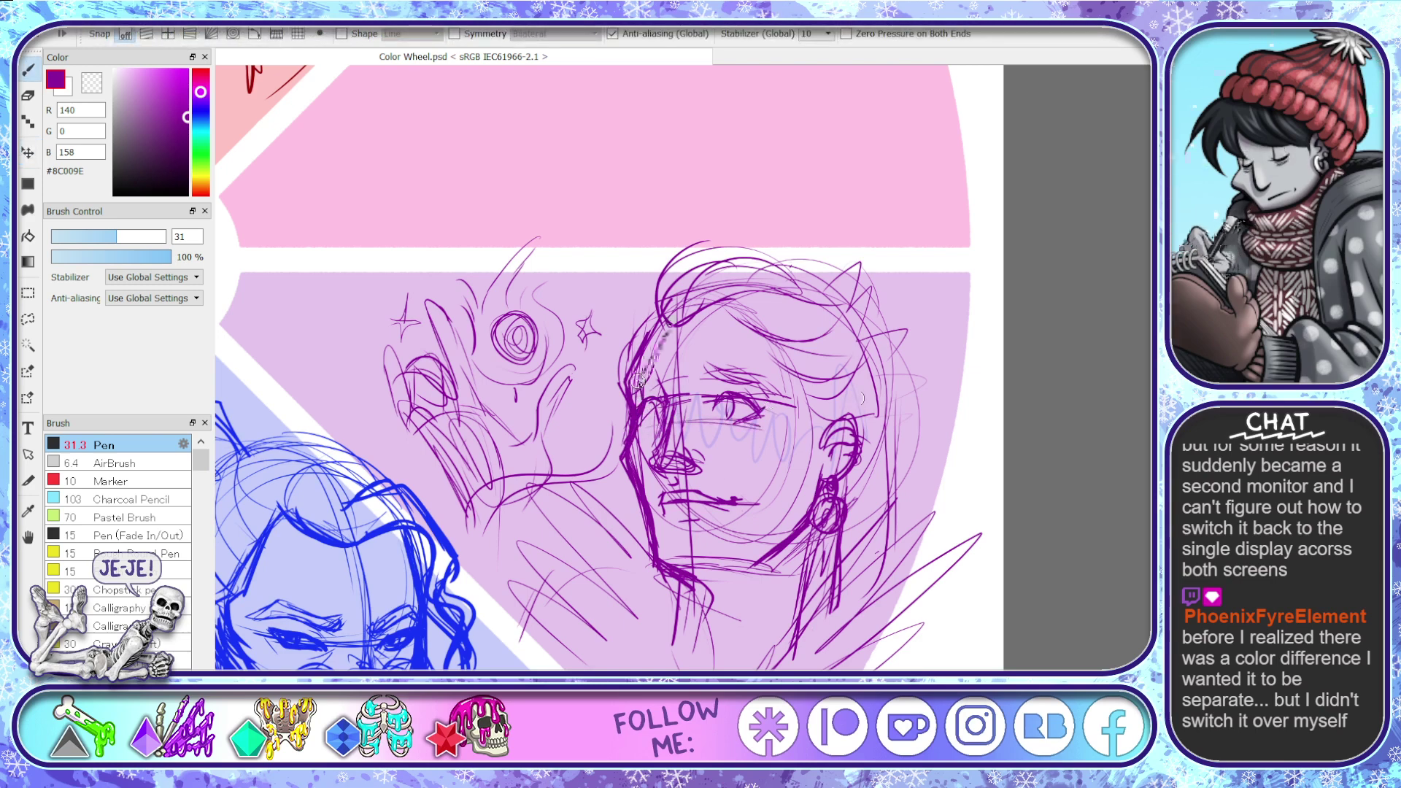
key(e)
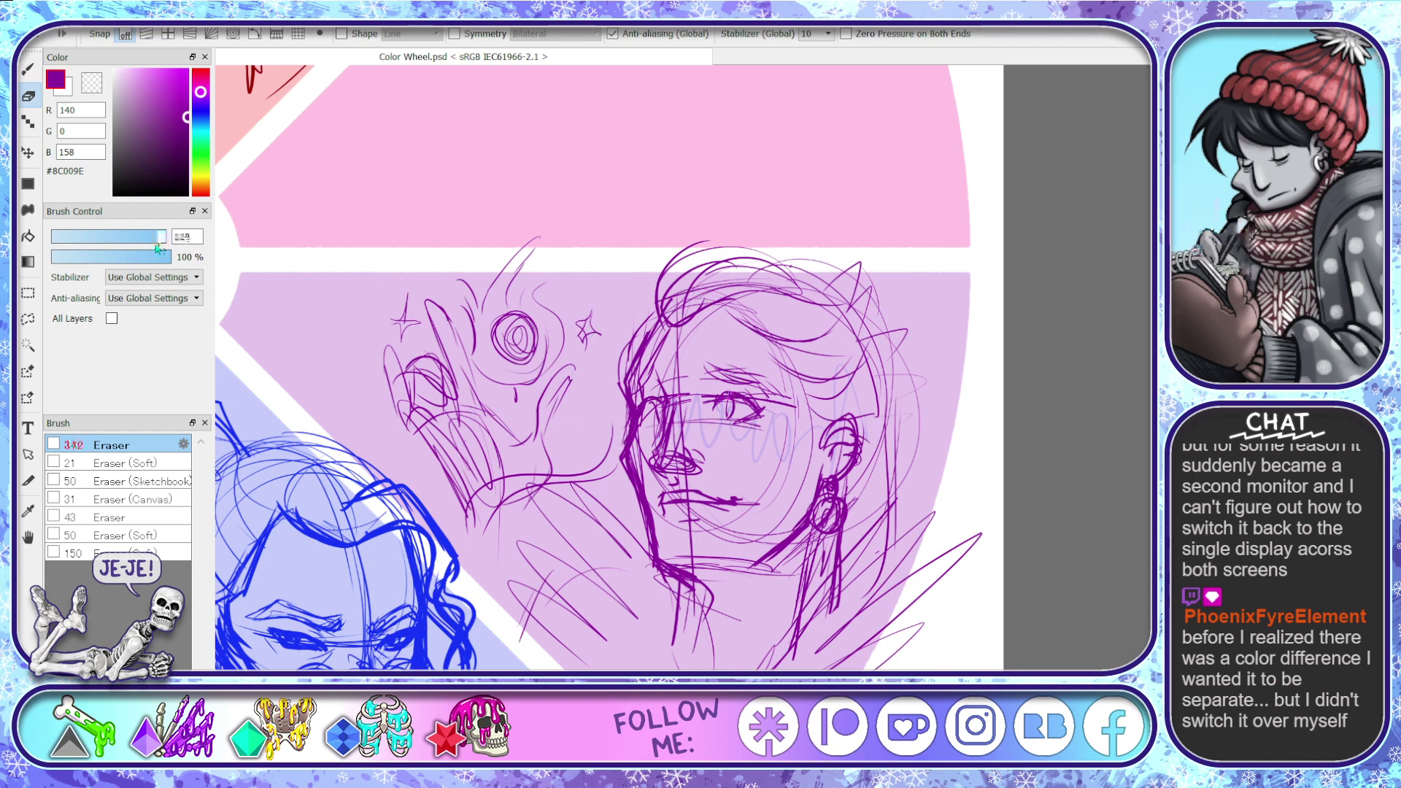
mouse_move(639, 350)
mouse_down()
mouse_move(650, 313)
mouse_move(626, 501)
mouse_move(635, 467)
mouse_move(665, 562)
mouse_move(773, 548)
mouse_move(697, 558)
mouse_move(795, 526)
mouse_move(774, 555)
mouse_move(737, 496)
mouse_move(724, 500)
mouse_up()
key(b)
drag(648, 416, 627, 487)
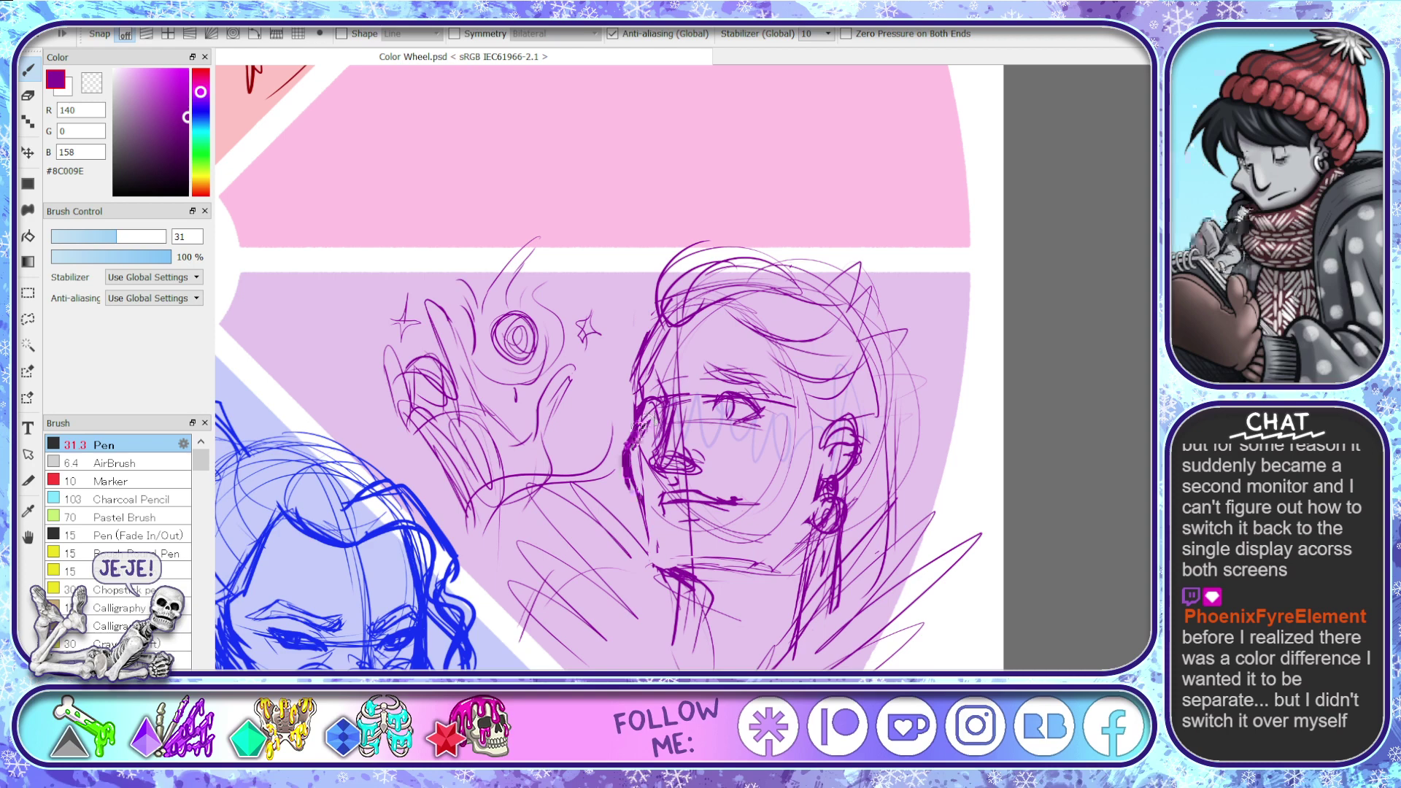
mouse_move(637, 431)
mouse_down()
mouse_move(641, 540)
mouse_move(661, 569)
mouse_move(653, 549)
mouse_move(736, 587)
mouse_move(785, 563)
mouse_up()
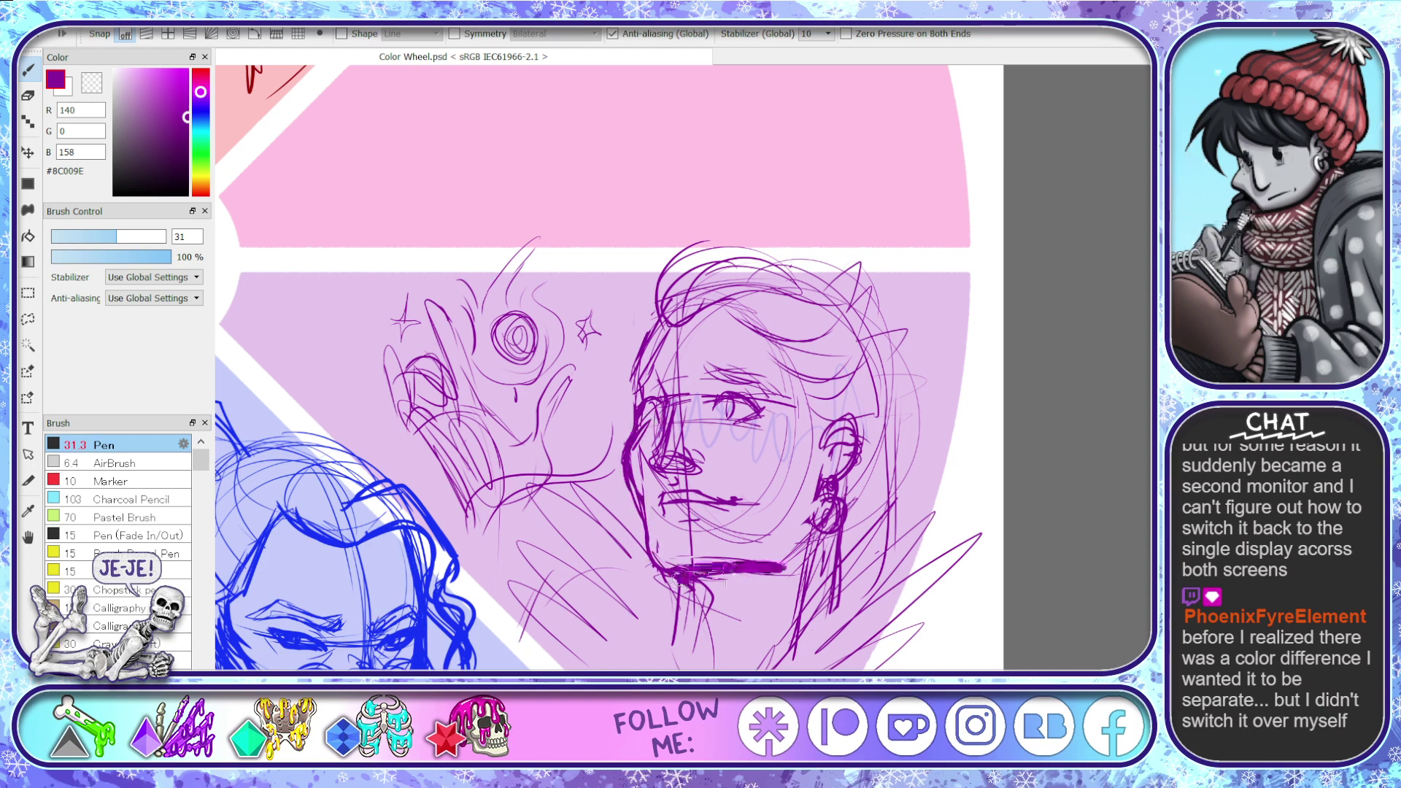
mouse_move(676, 584)
mouse_down()
mouse_move(762, 577)
mouse_move(700, 612)
mouse_up()
drag(675, 588, 705, 653)
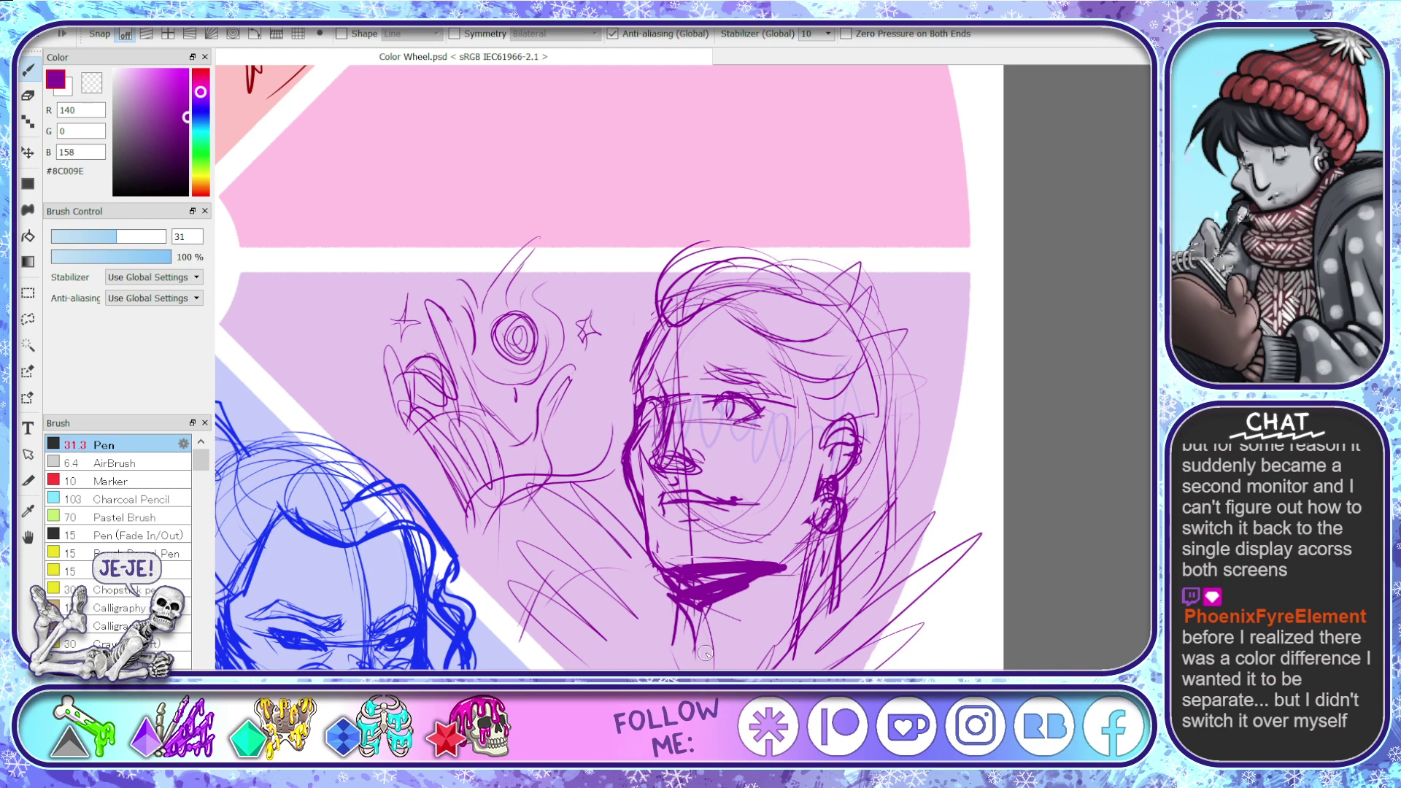
key(e)
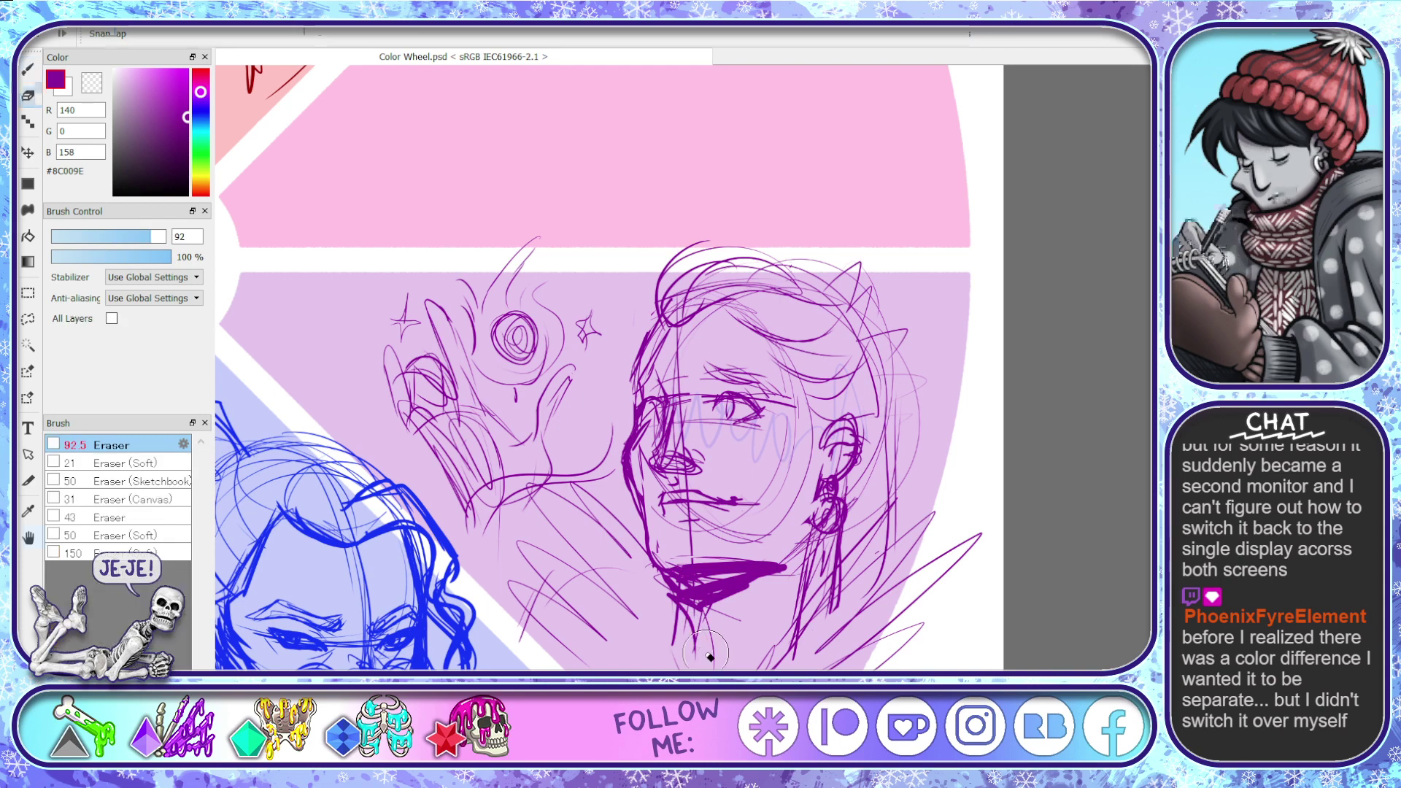
key(ctrl+z)
key(ctrl+z)
key(space)
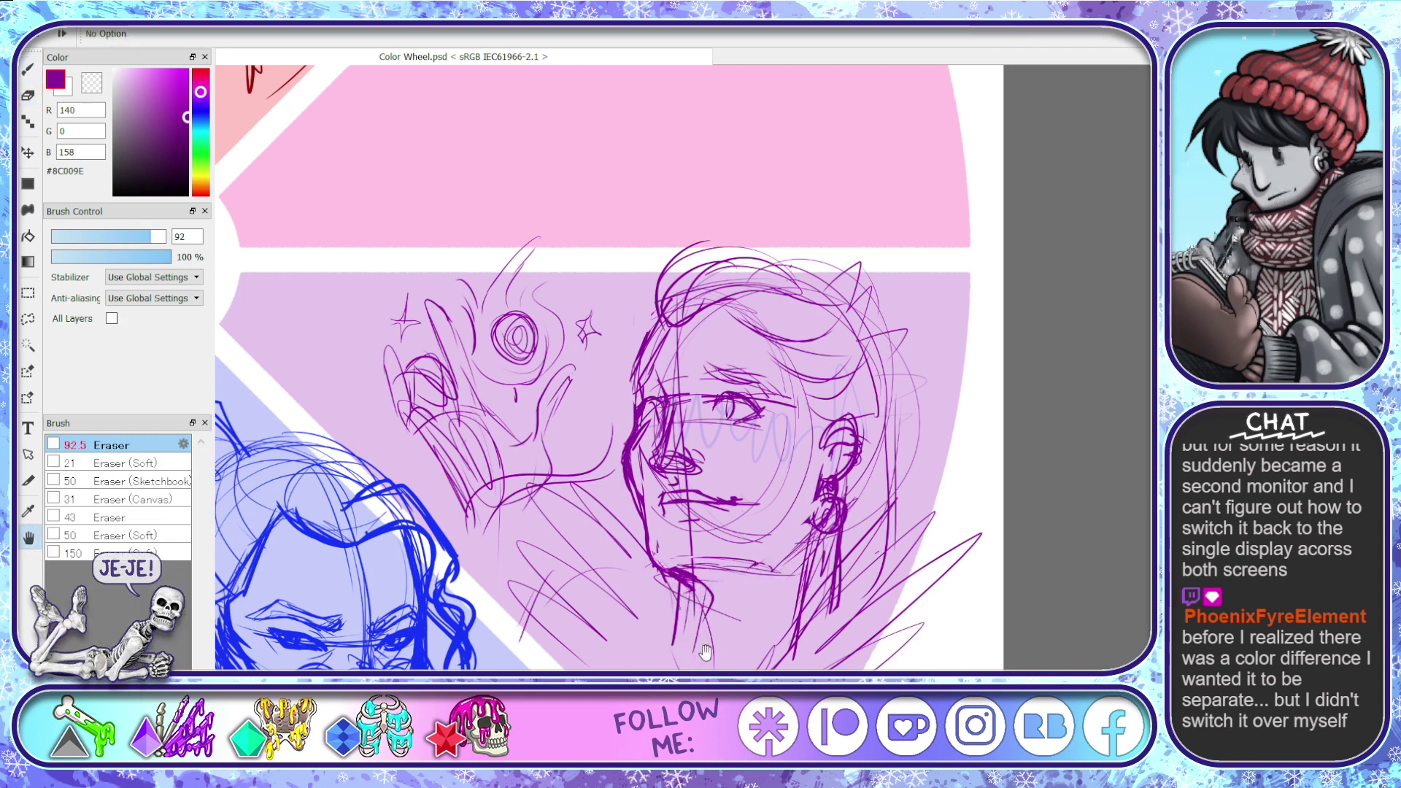
key(p)
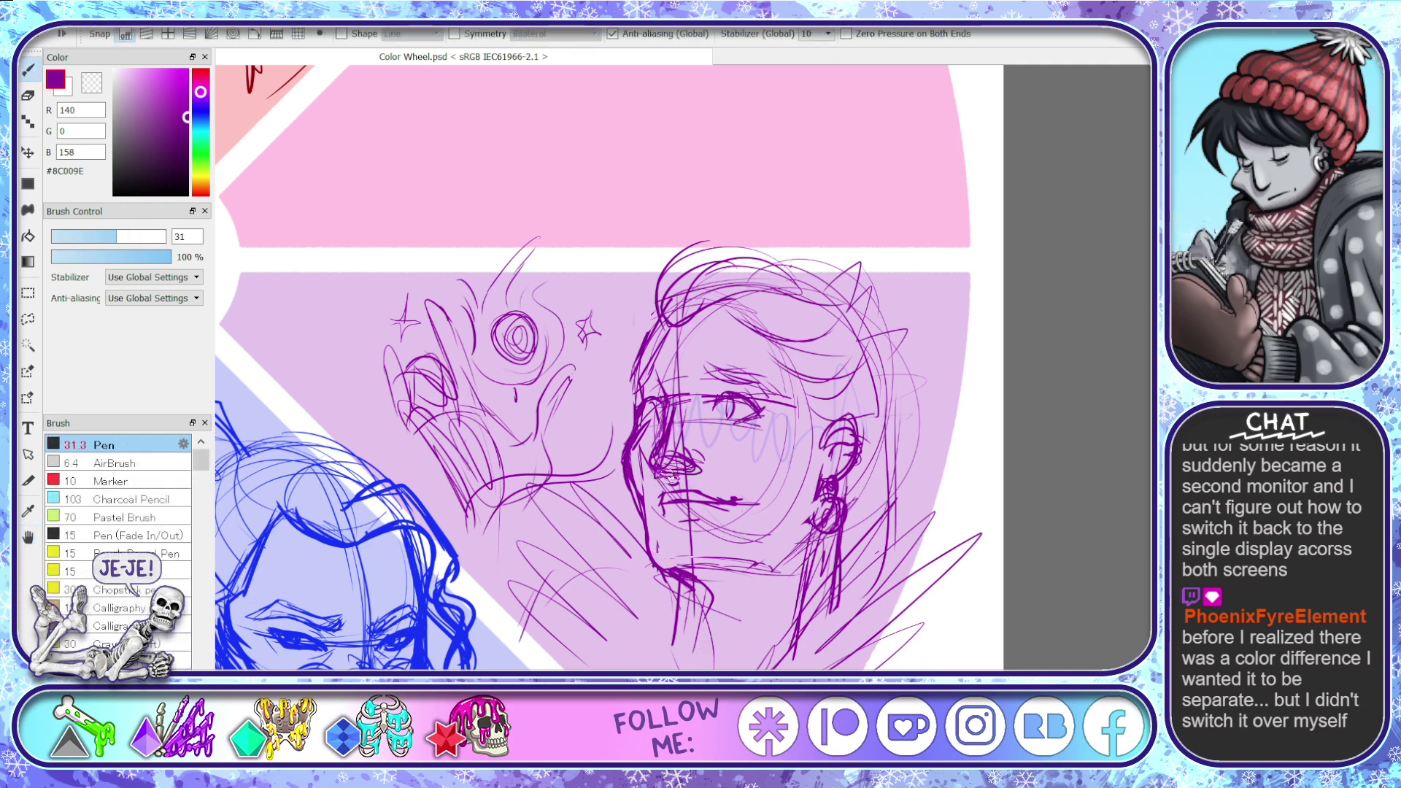
- Finish the purple face's stroke beside the nose and lower the opacity of the rough sketches
drag(660, 464, 692, 471)
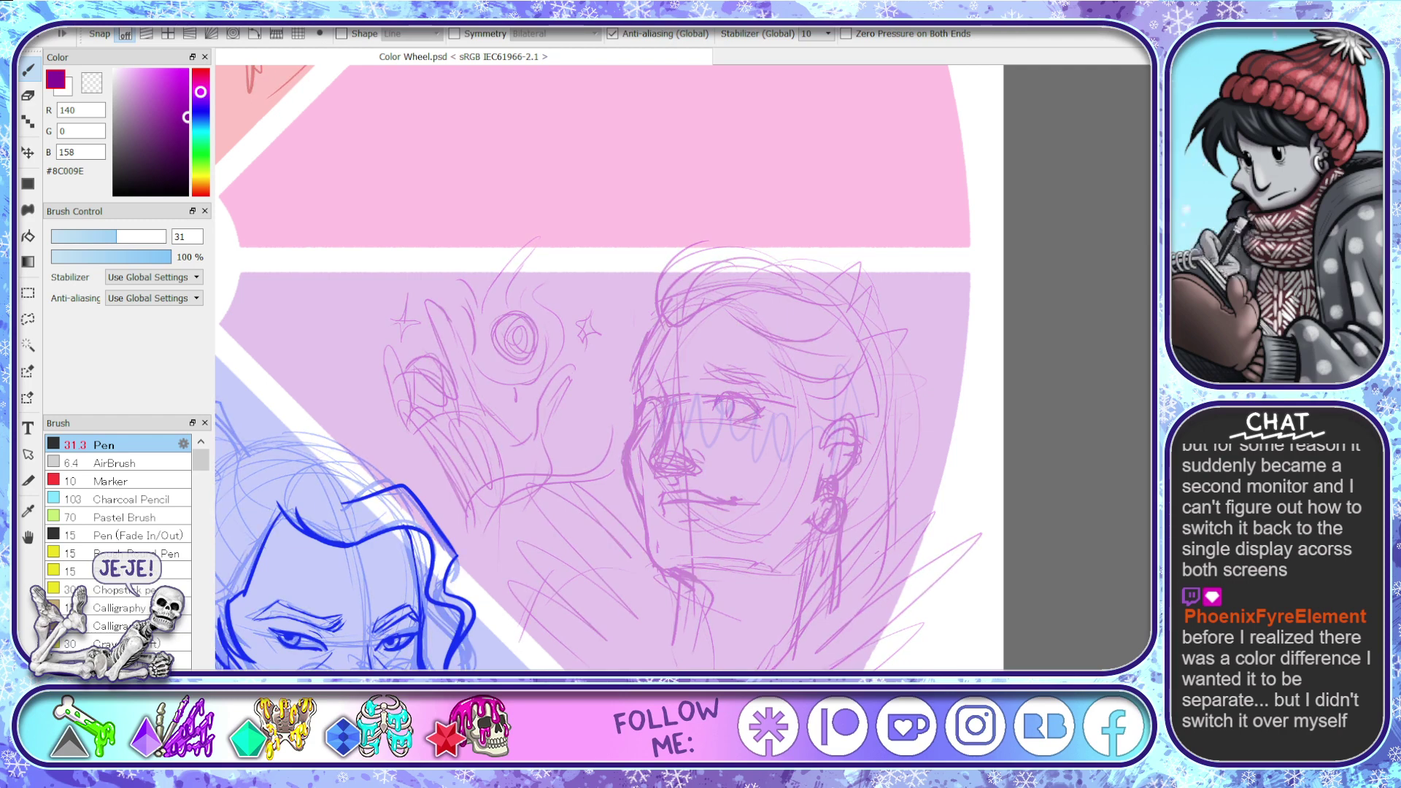
scroll(1143, 401, up, 5)
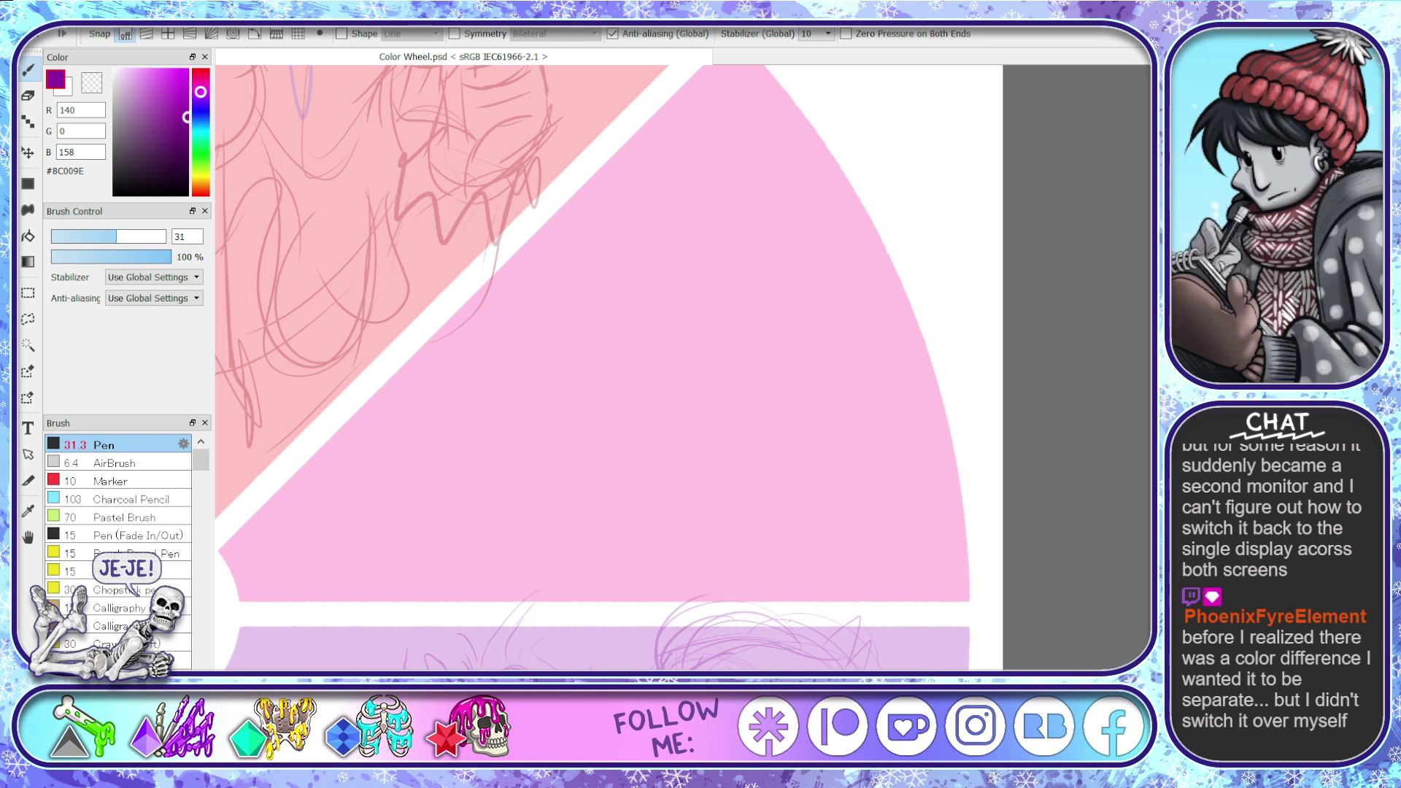
scroll(693, 375, down, 1)
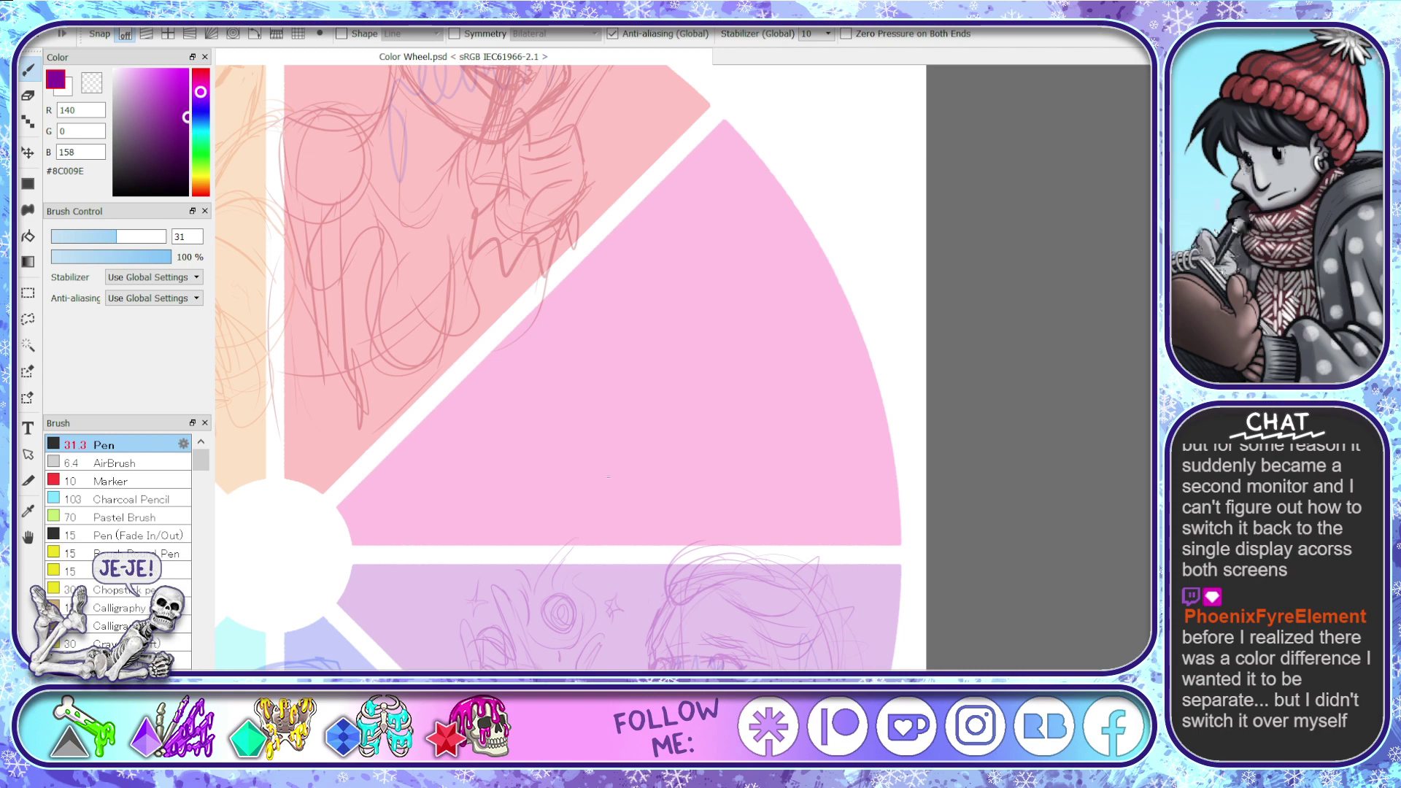
scroll(876, 472, down, 5)
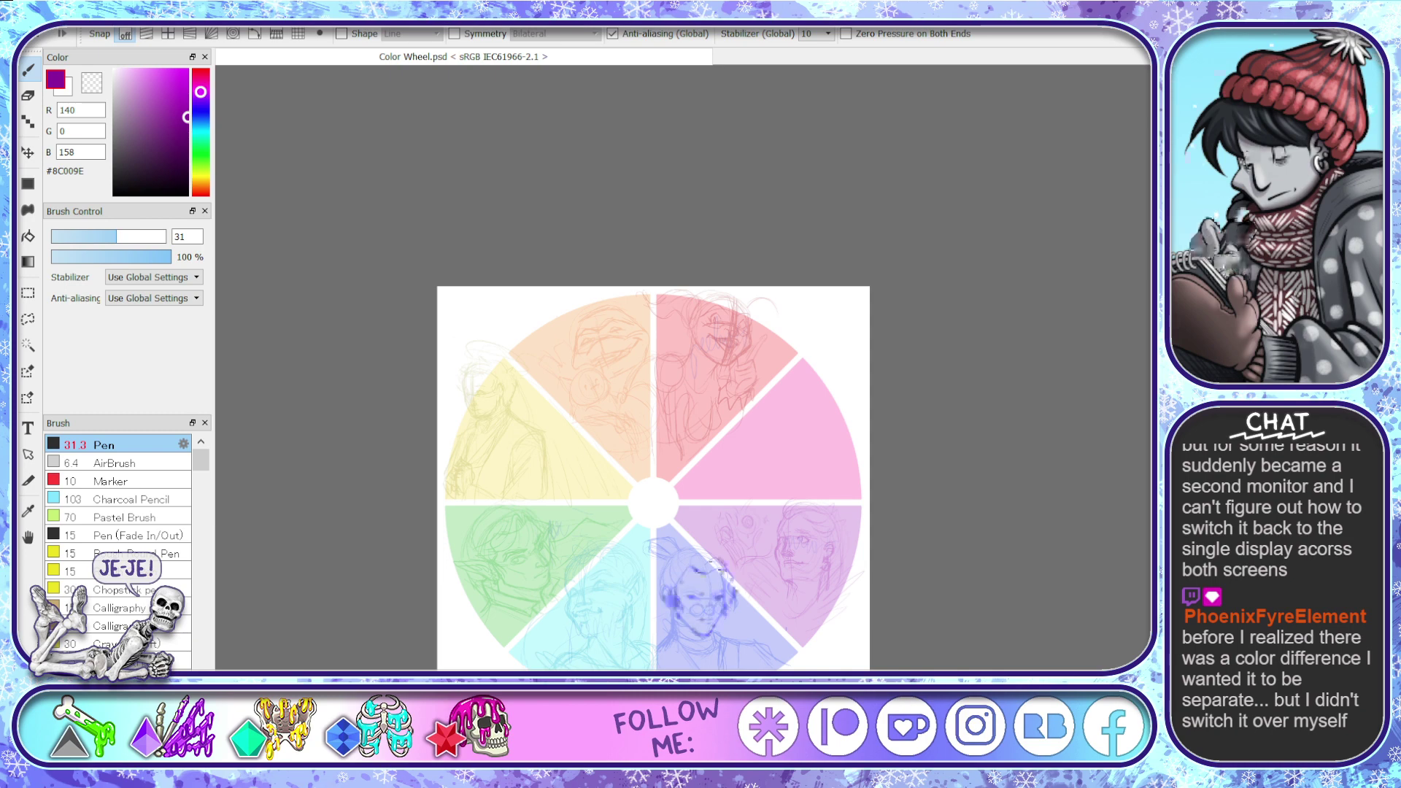
- Bring back the blue character's face line art, sample its line color and darken it to navy #000C50
key(ctrl+y)
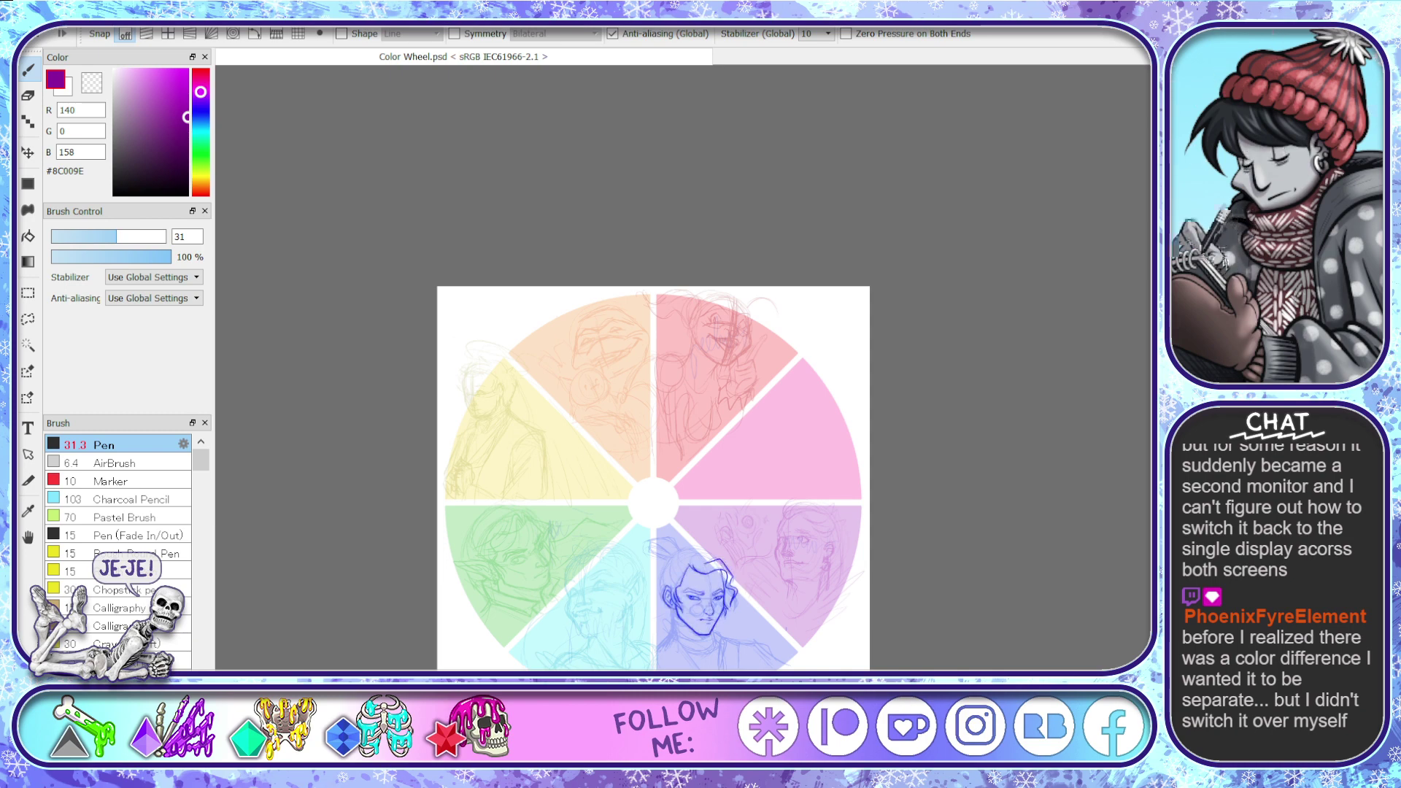
scroll(649, 551, up, 5)
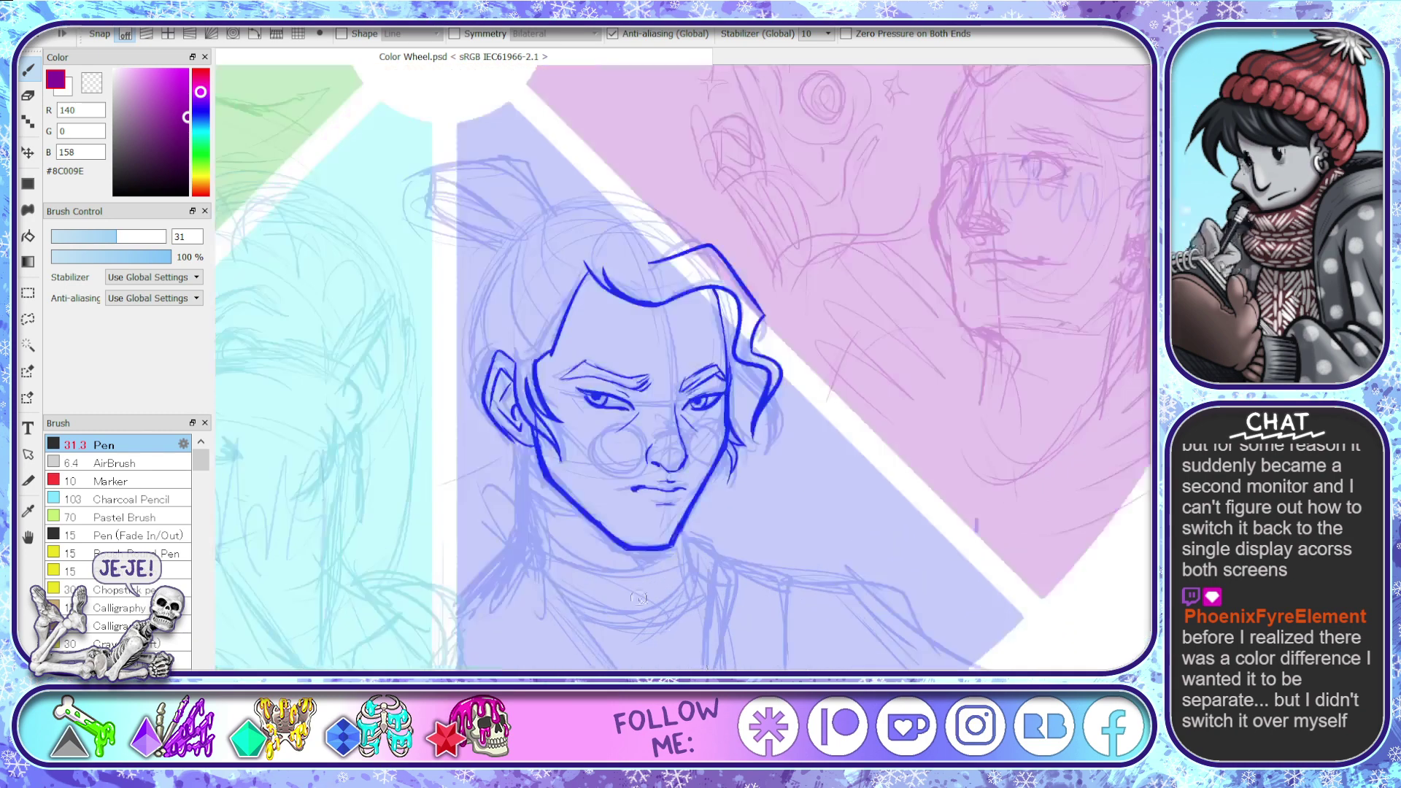
alt+click(649, 550)
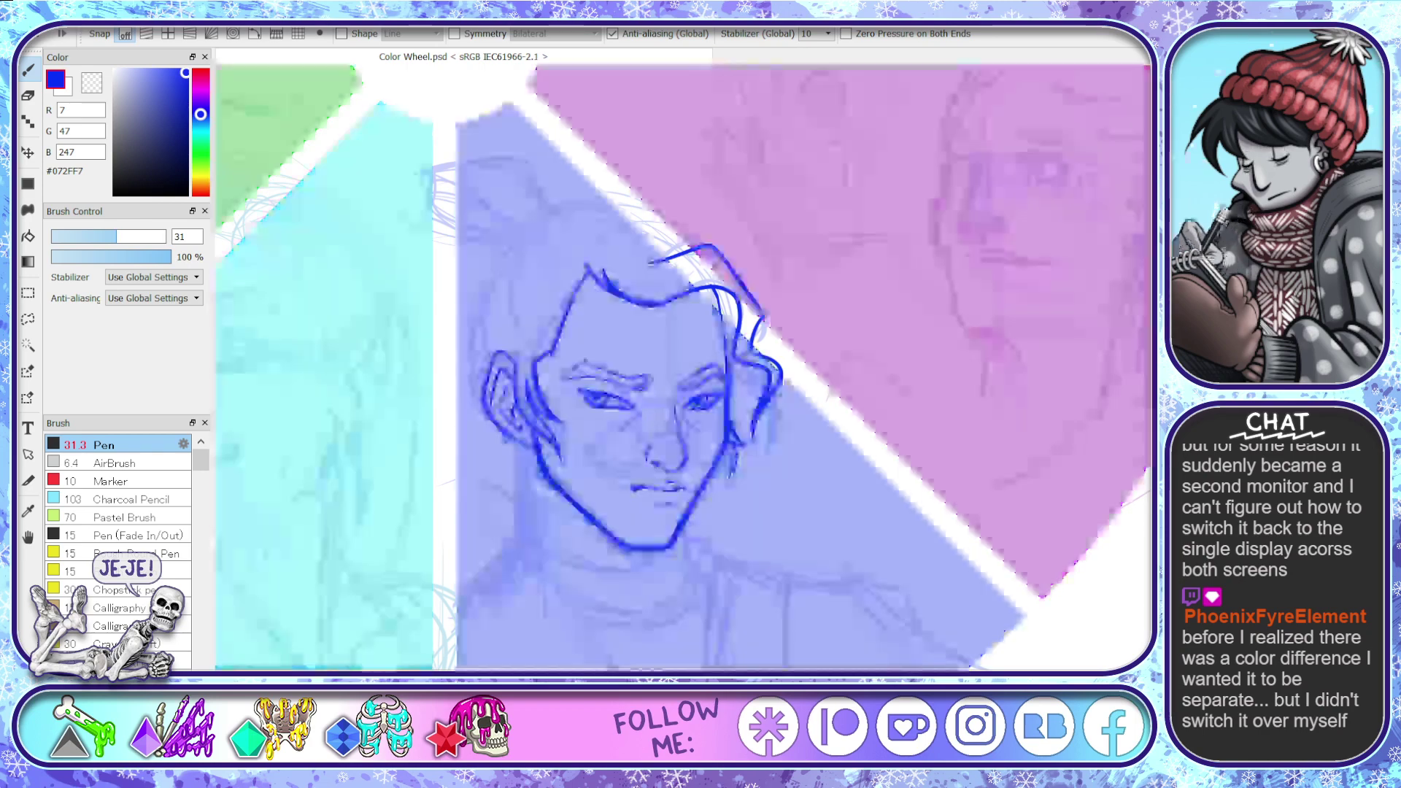
key(ctrl+z)
key(ctrl+z)
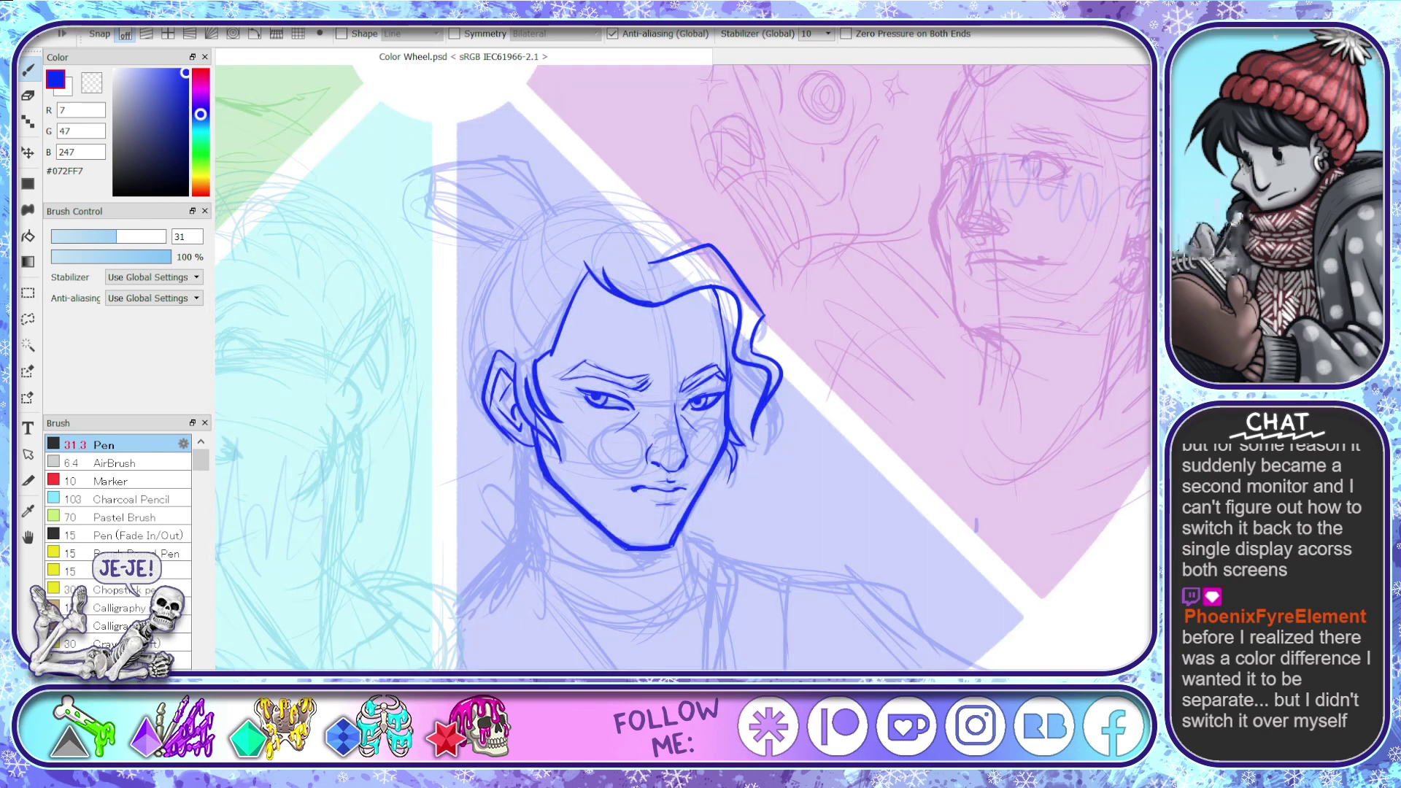
drag(173, 142, 205, 162)
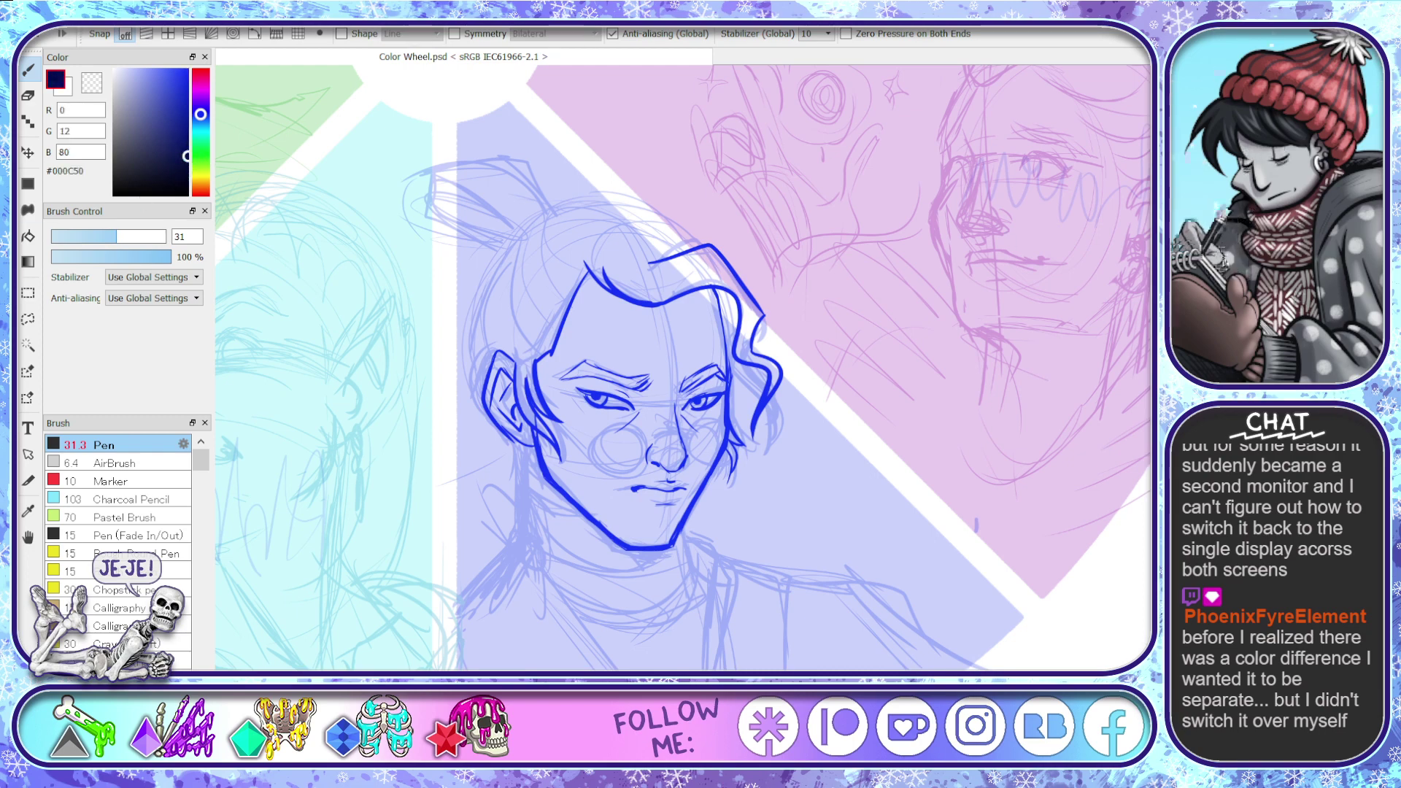
- Recolor the blue character's face line art navy with a size 1924 Pen and make the wedge colors paler
drag(124, 236, 283, 252)
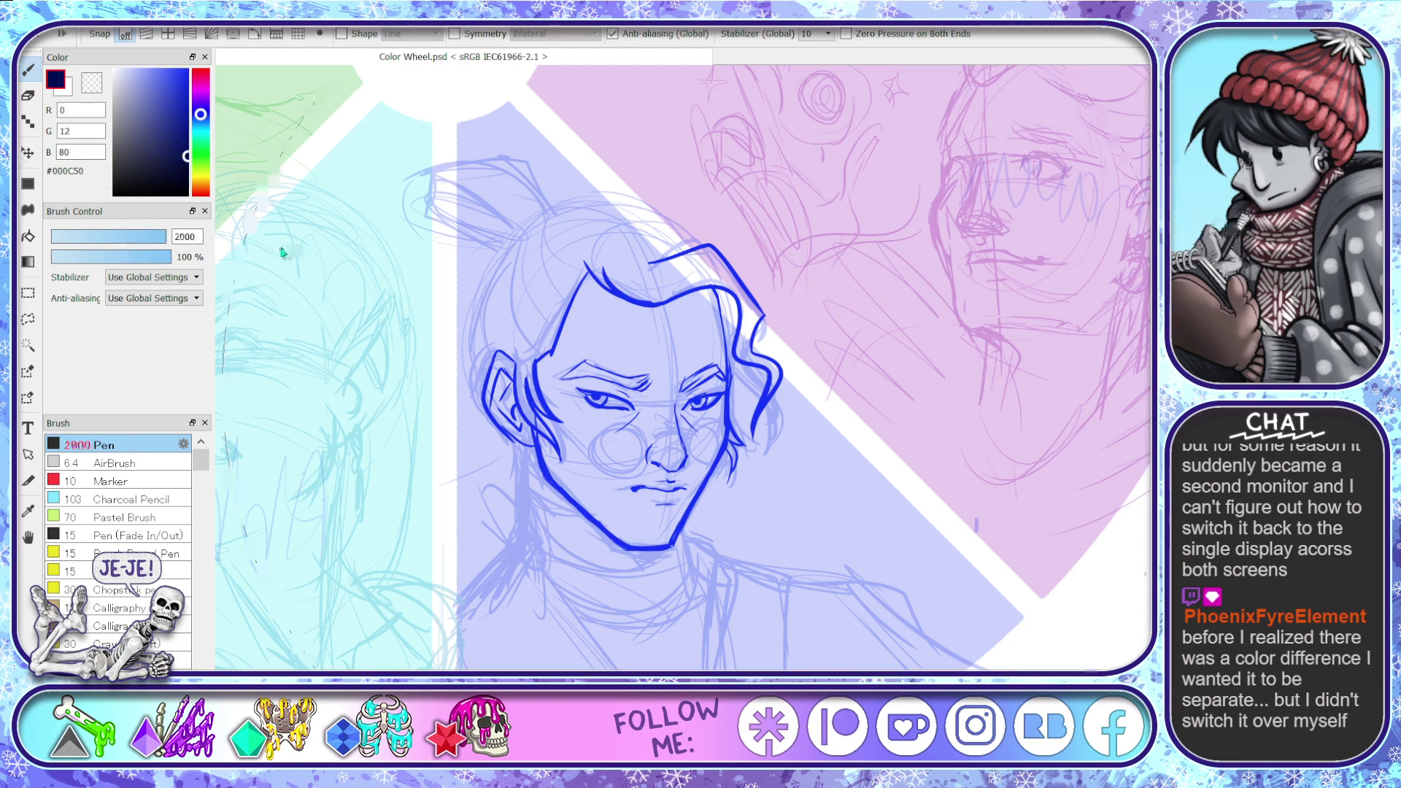
drag(842, 316, 413, 382)
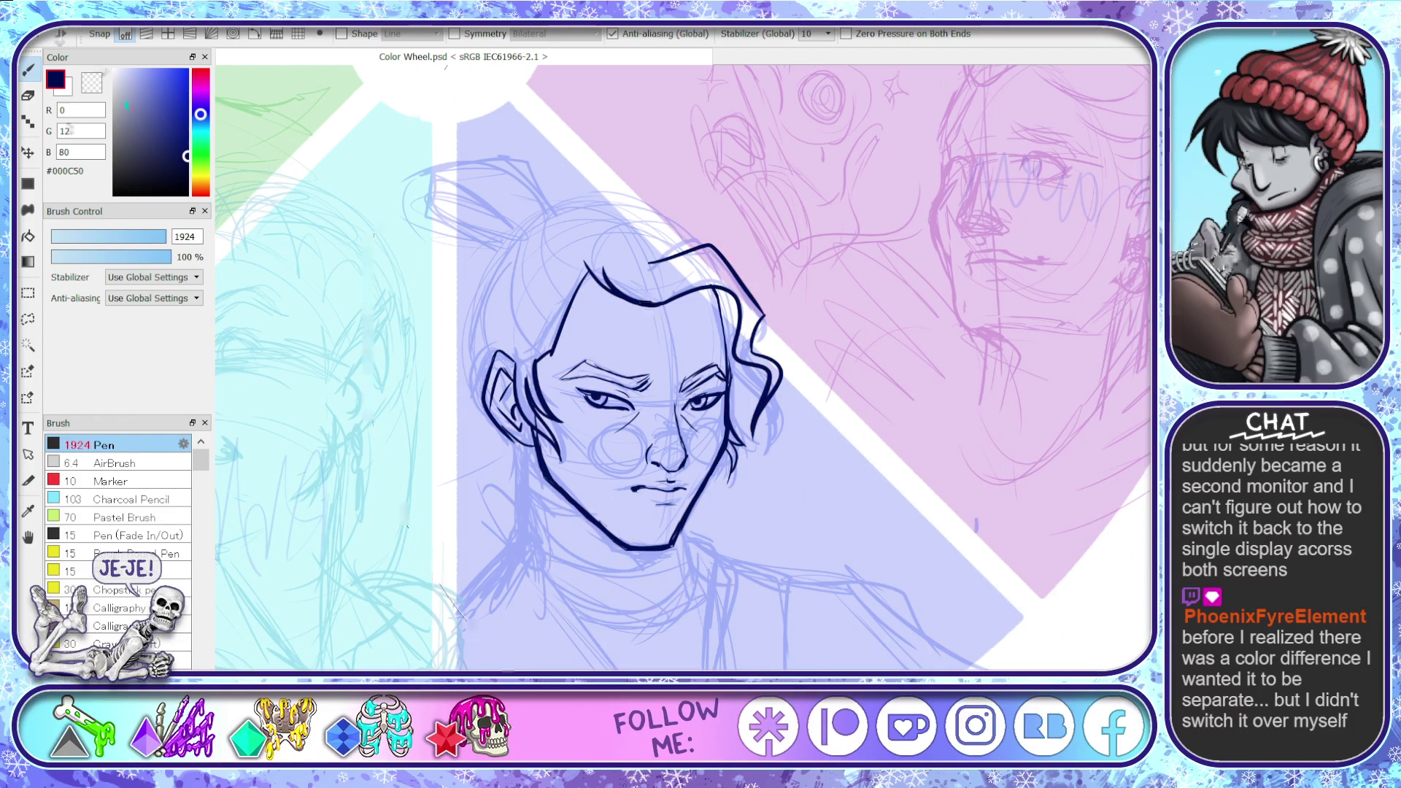
click(164, 239)
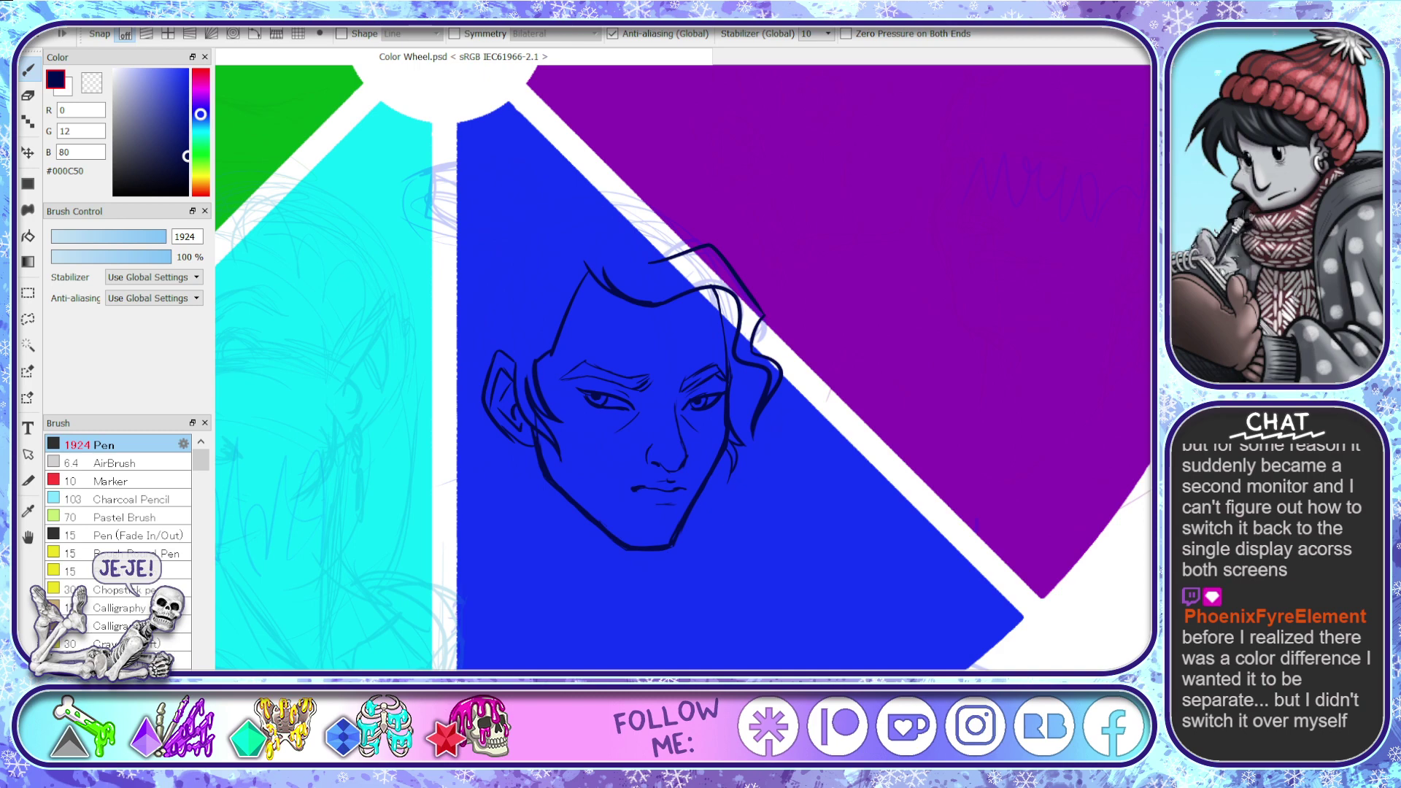
key(ctrl+z)
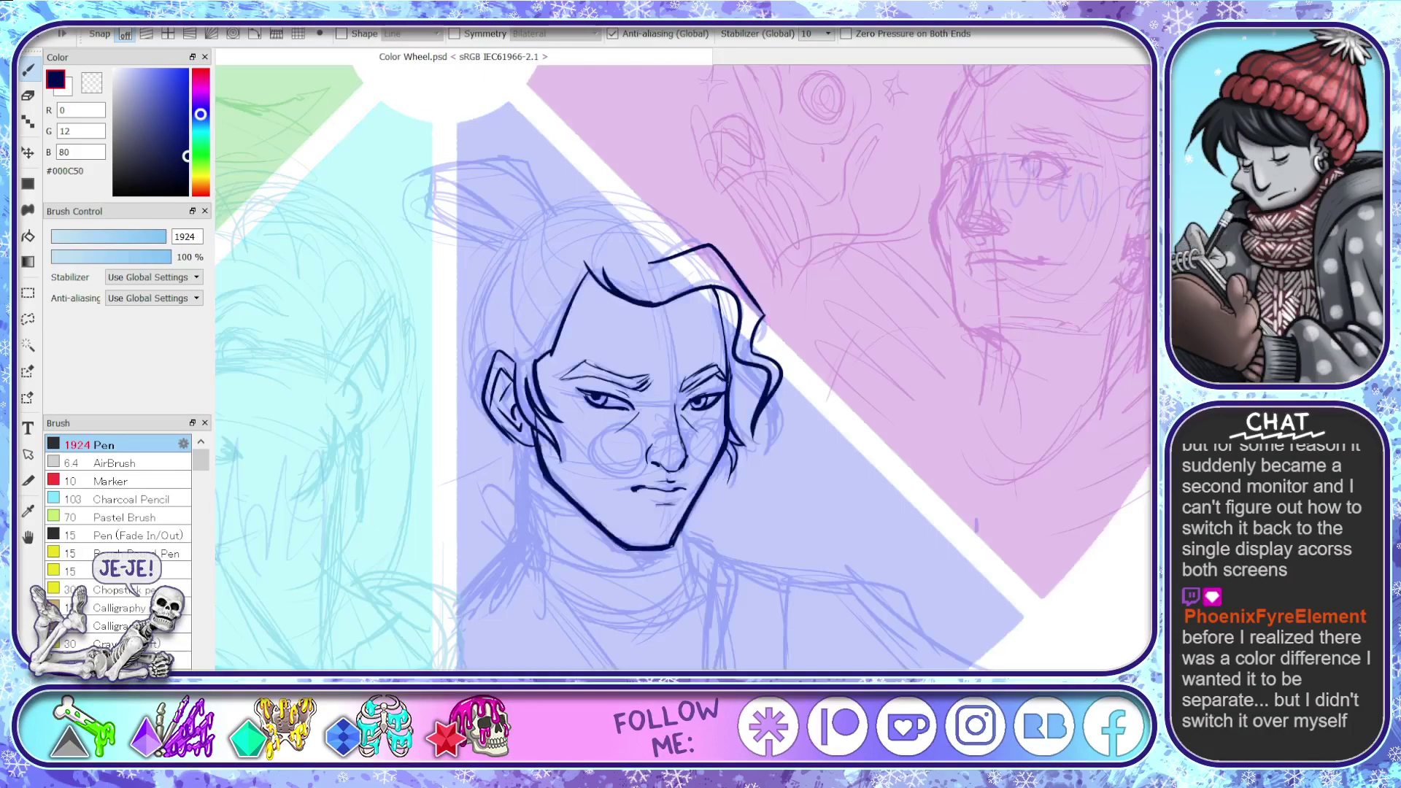
key(ctrl+z)
key(ctrl+z)
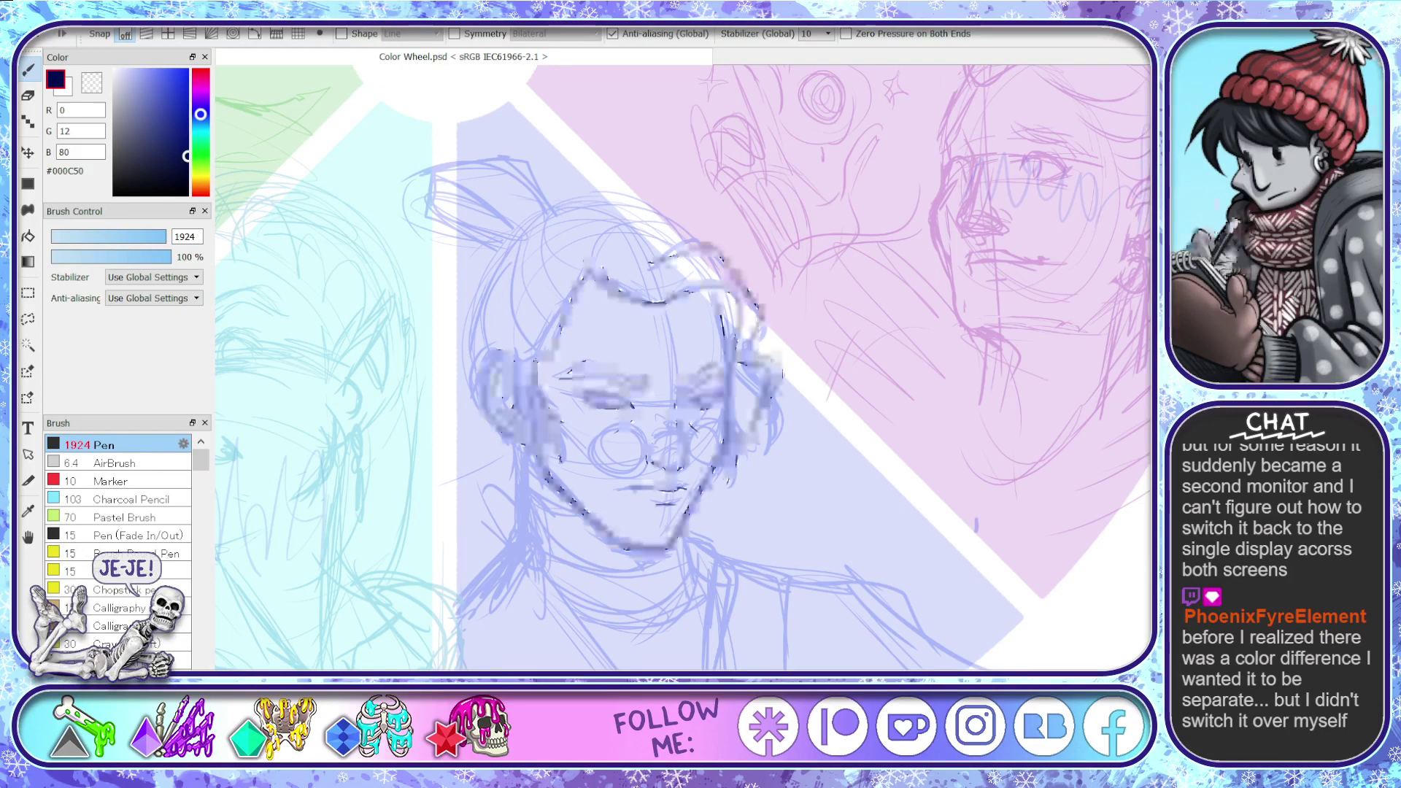
key(ctrl+y)
- Set the Pen size to 25 and sketch the blue character's neck line down to the shoulder
drag(110, 243, 86, 244)
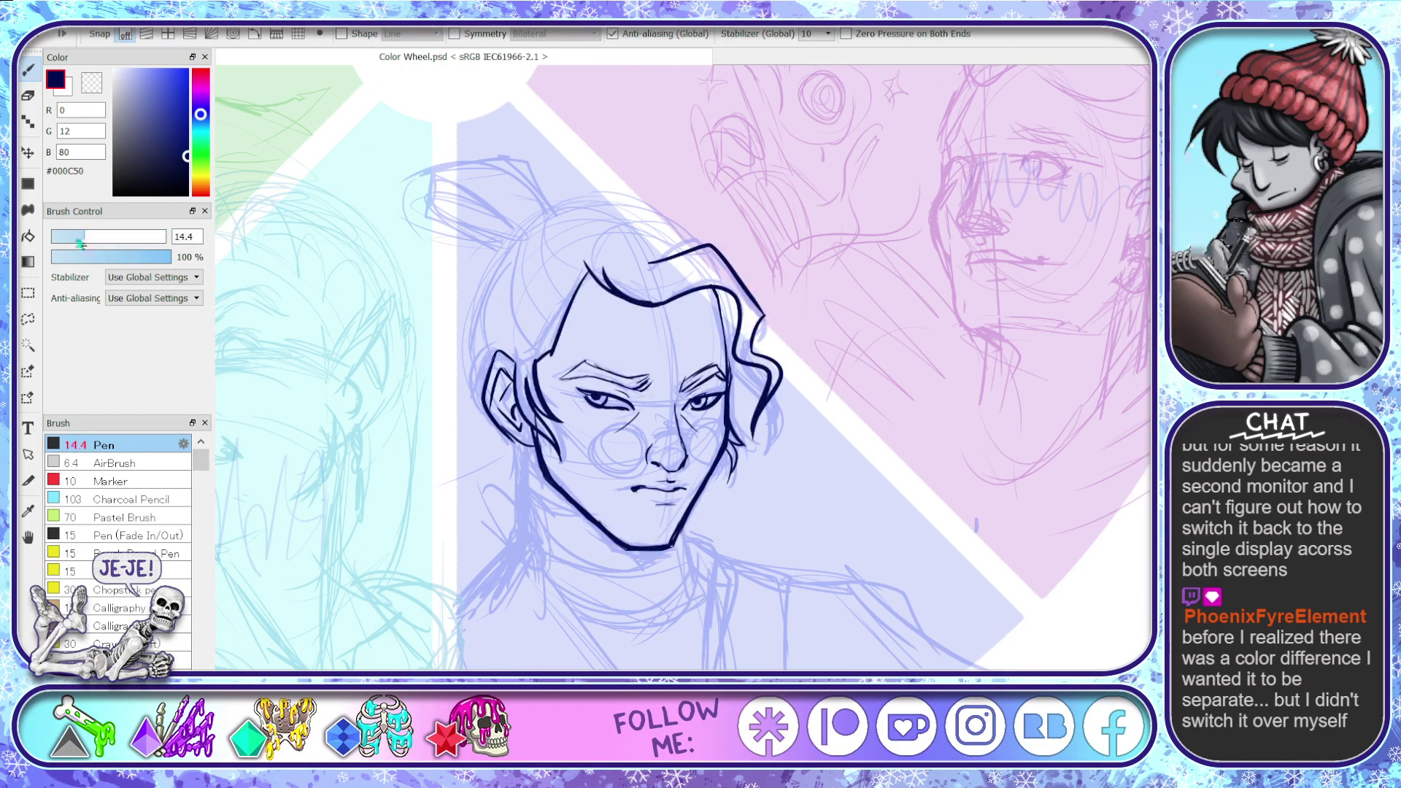
drag(86, 237, 109, 236)
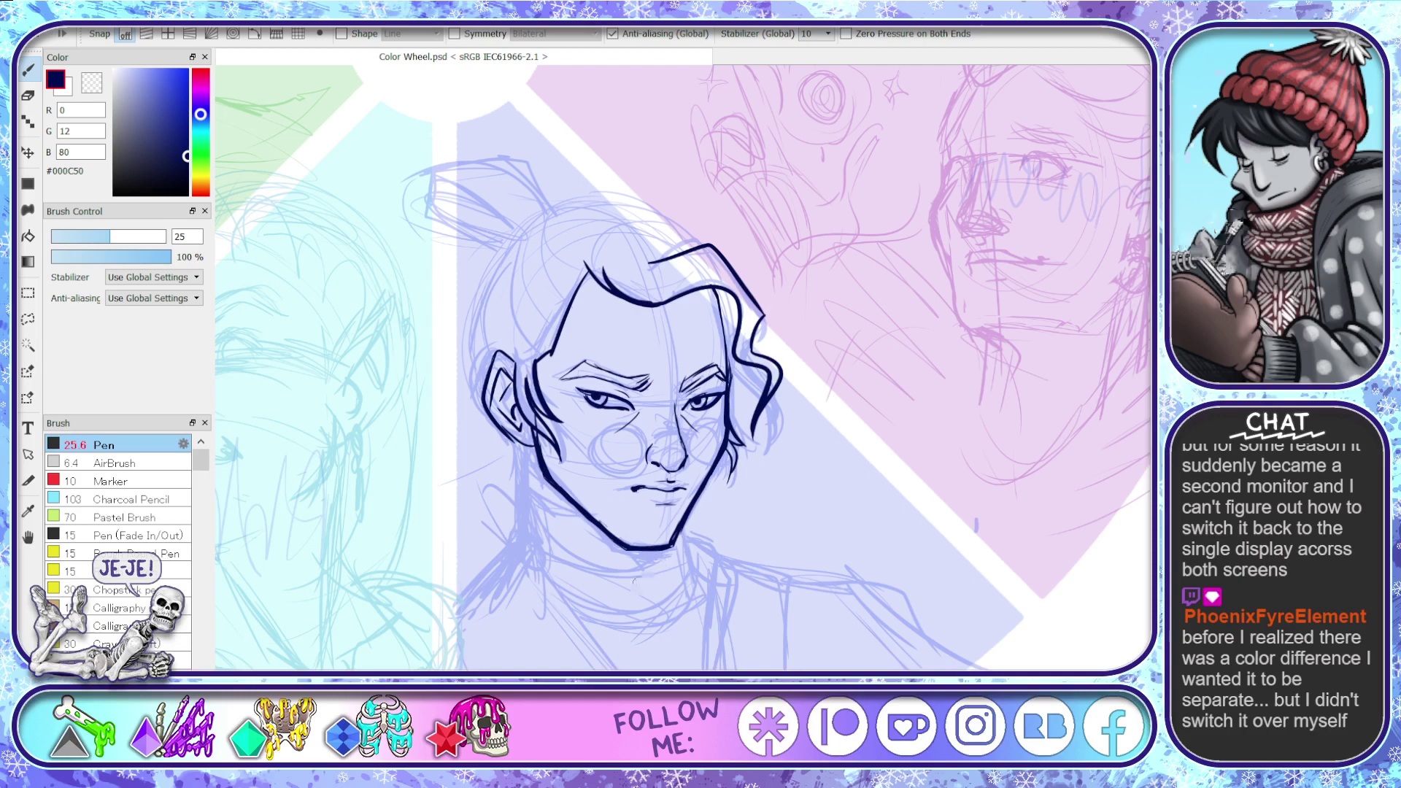
scroll(583, 181, up, 2)
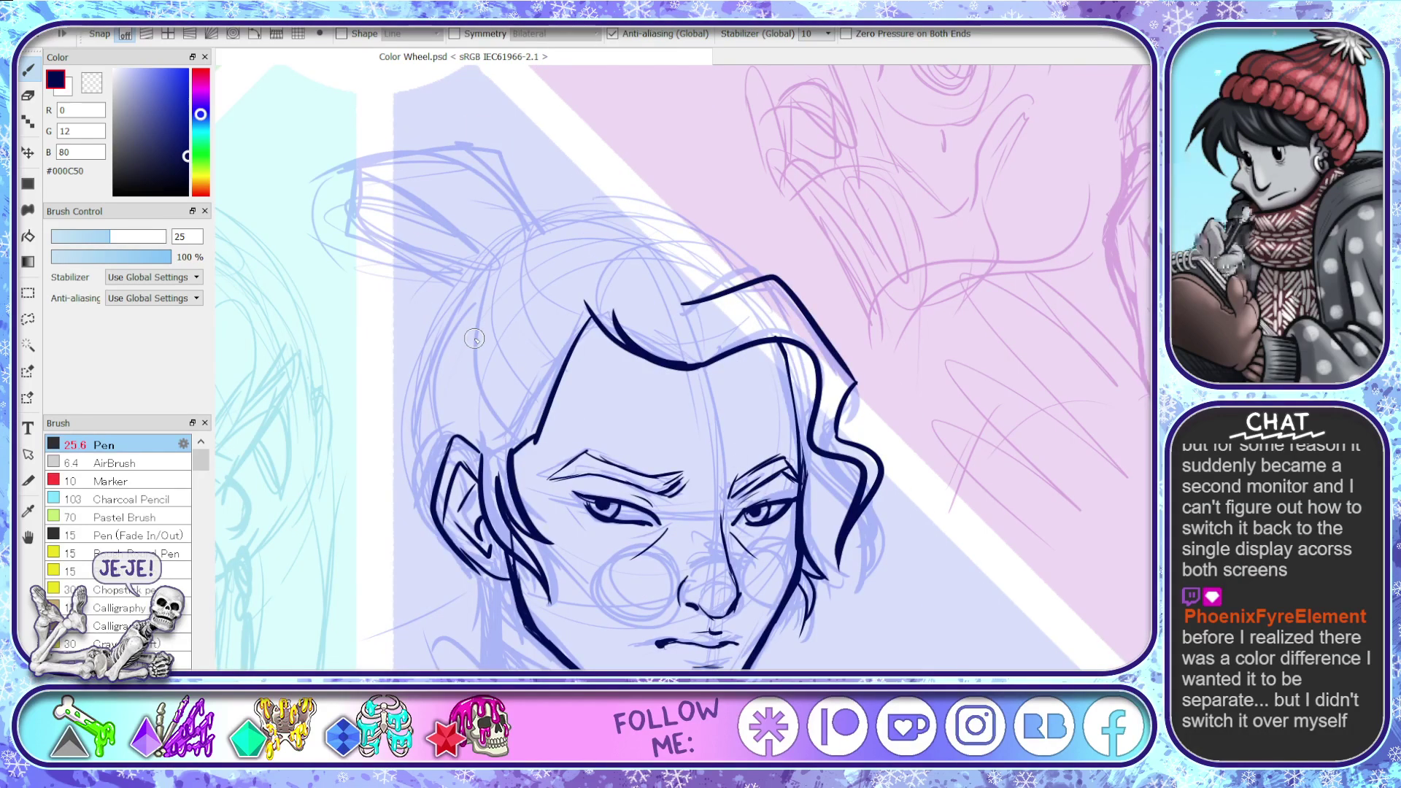
scroll(493, 341, down, 5)
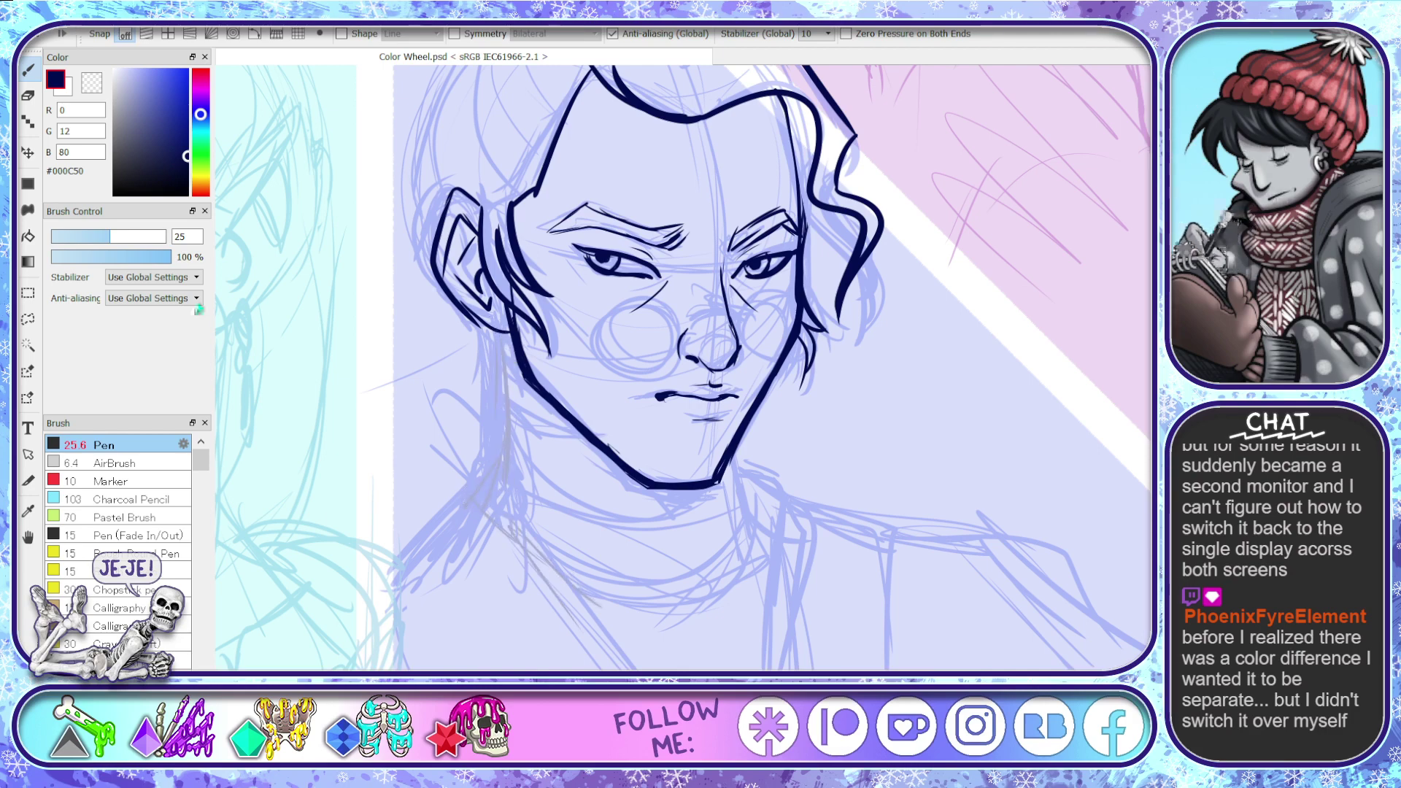
- Flip the canvas horizontally and continue the rough robe neckline on the blue character's chest
key(ctrl+minus)
key(ctrl+minus)
key(ctrl+minus)
scroll(846, 431, down, 2)
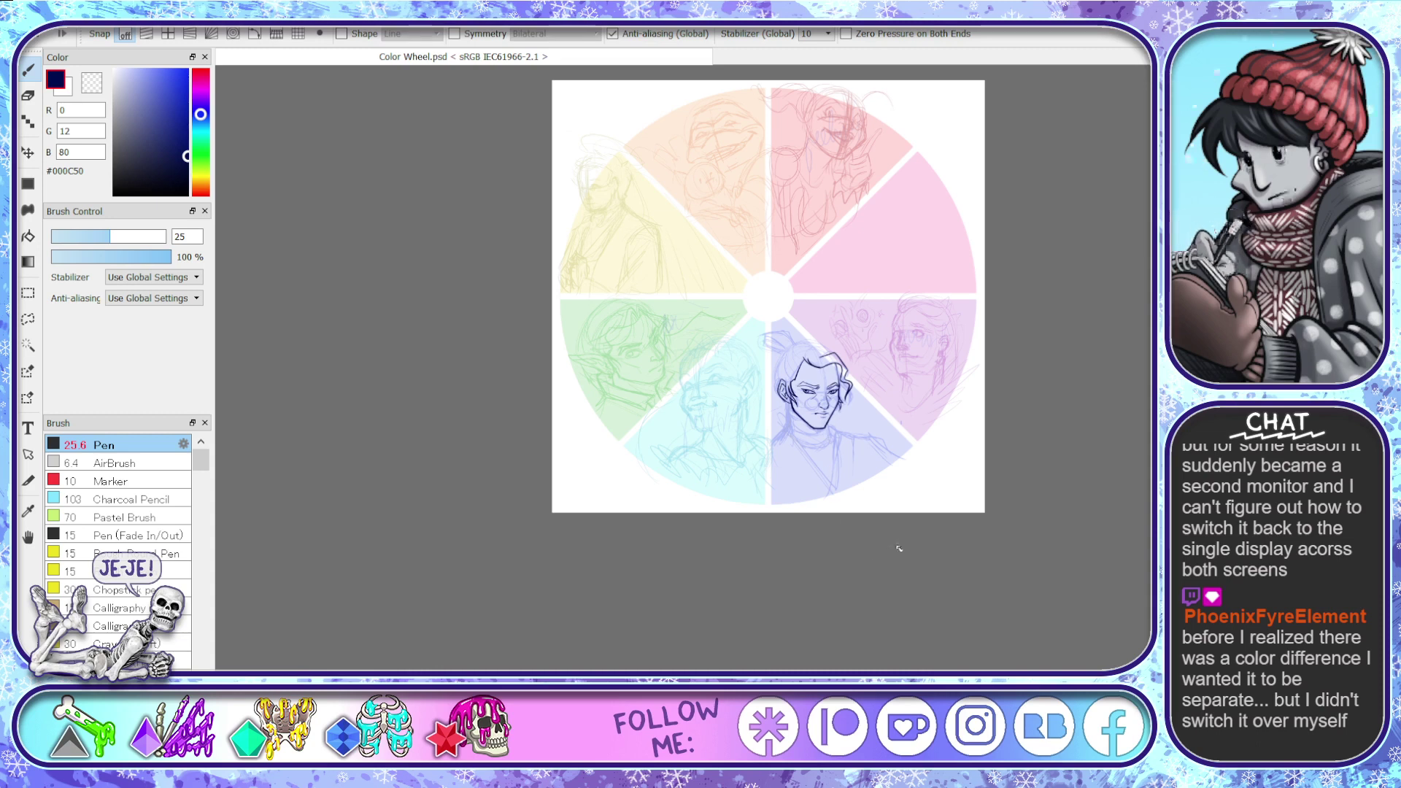
key(h)
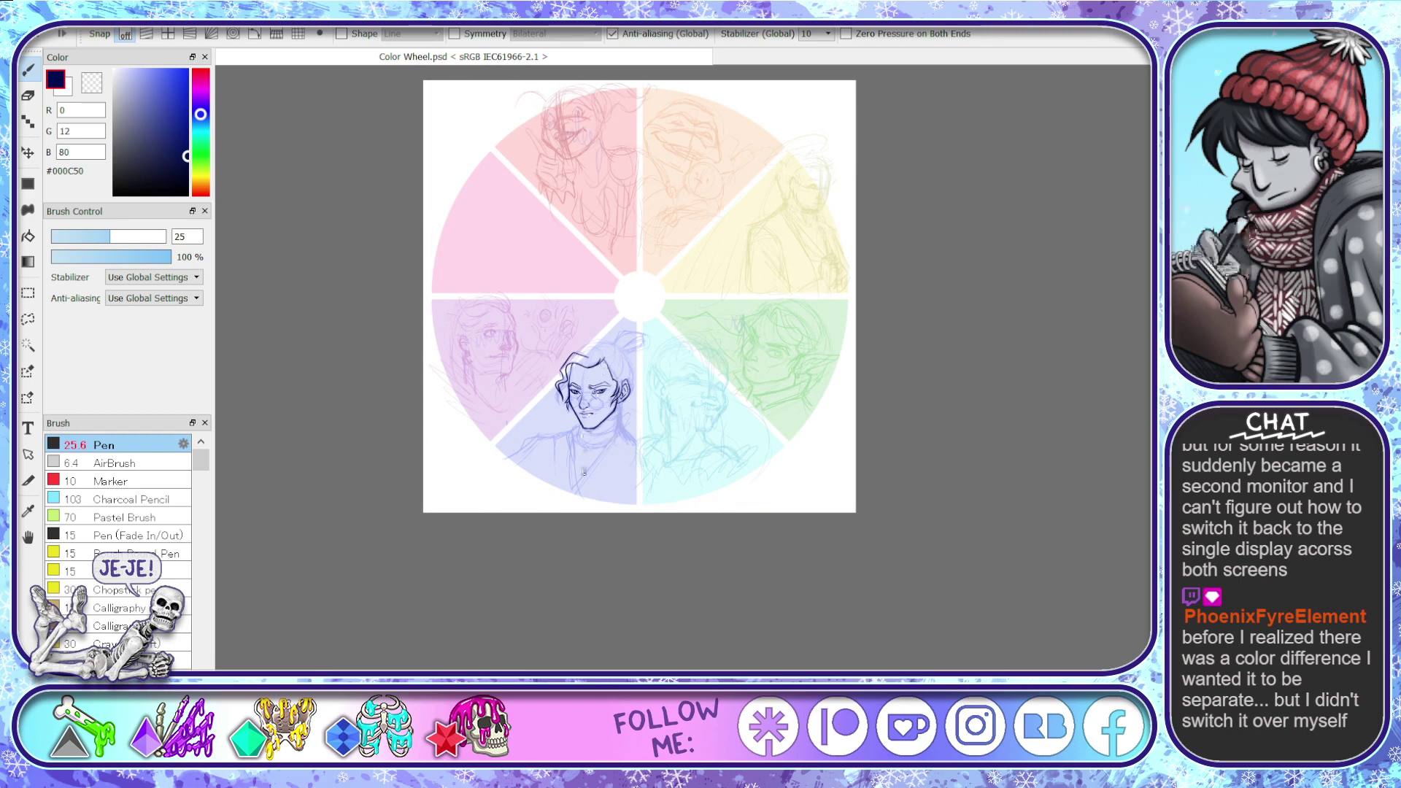
scroll(584, 469, up, 1)
scroll(631, 358, up, 3)
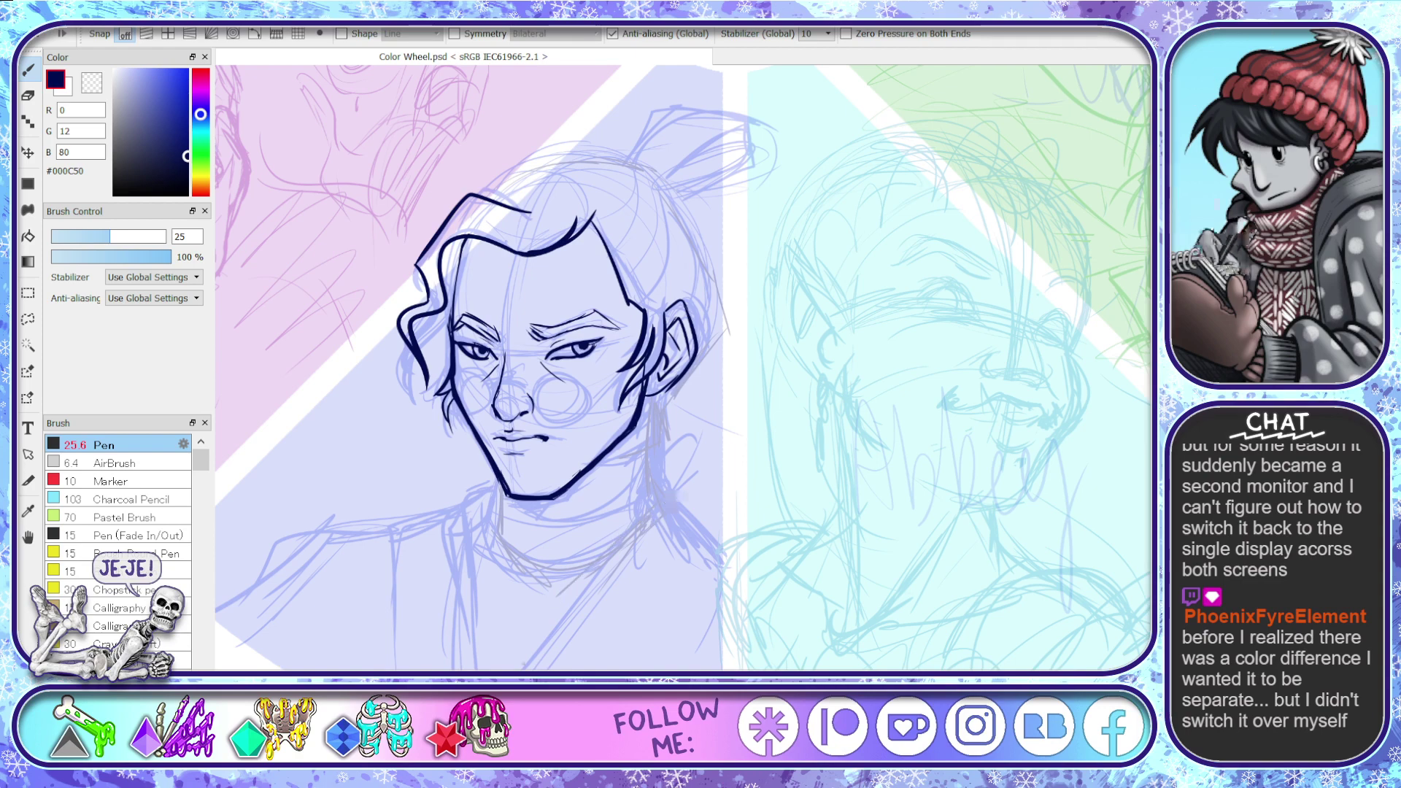
scroll(555, 628, down, 5)
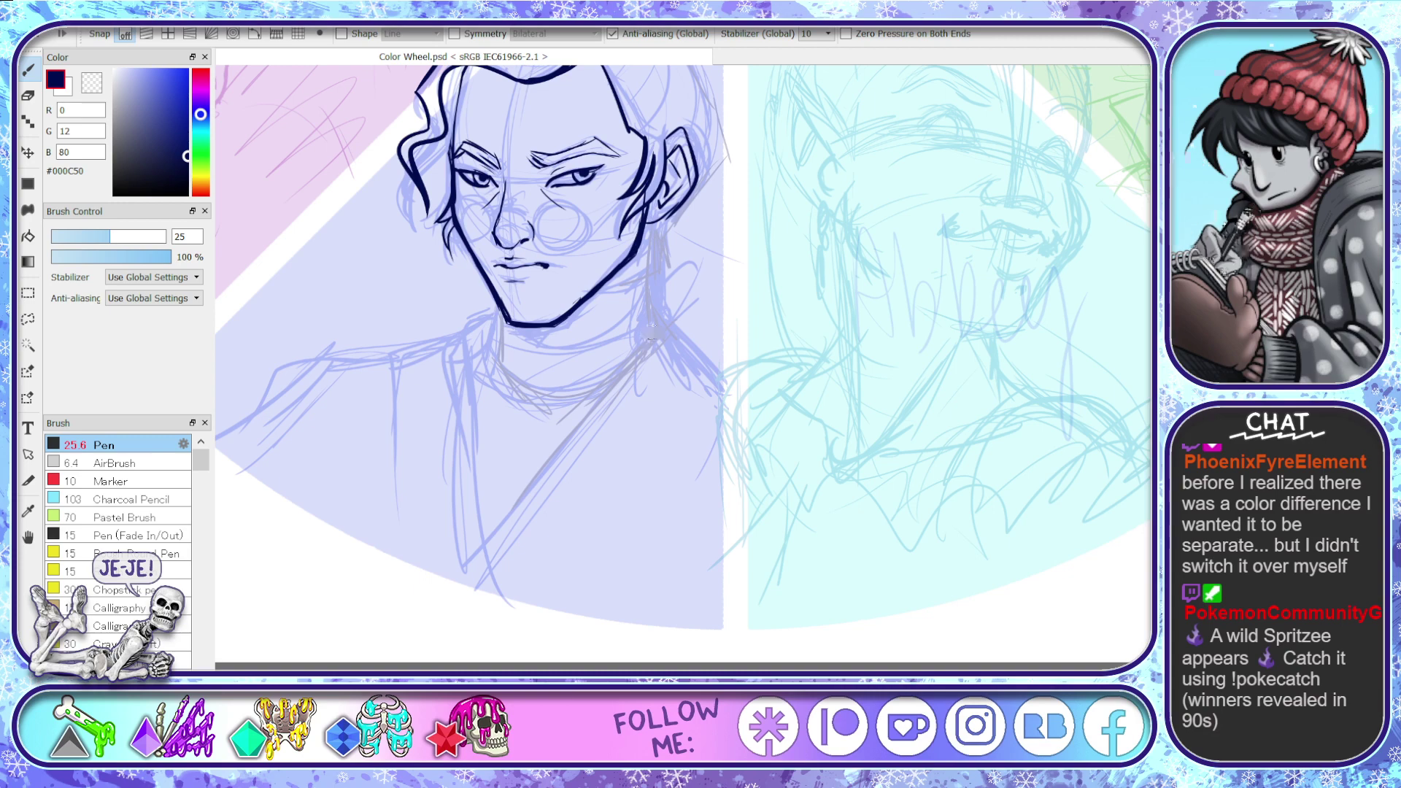
- Sketch the blue character's robe opening with a diagonal lapel across the chest and steep fold lines on the opposite side
drag(656, 338, 437, 583)
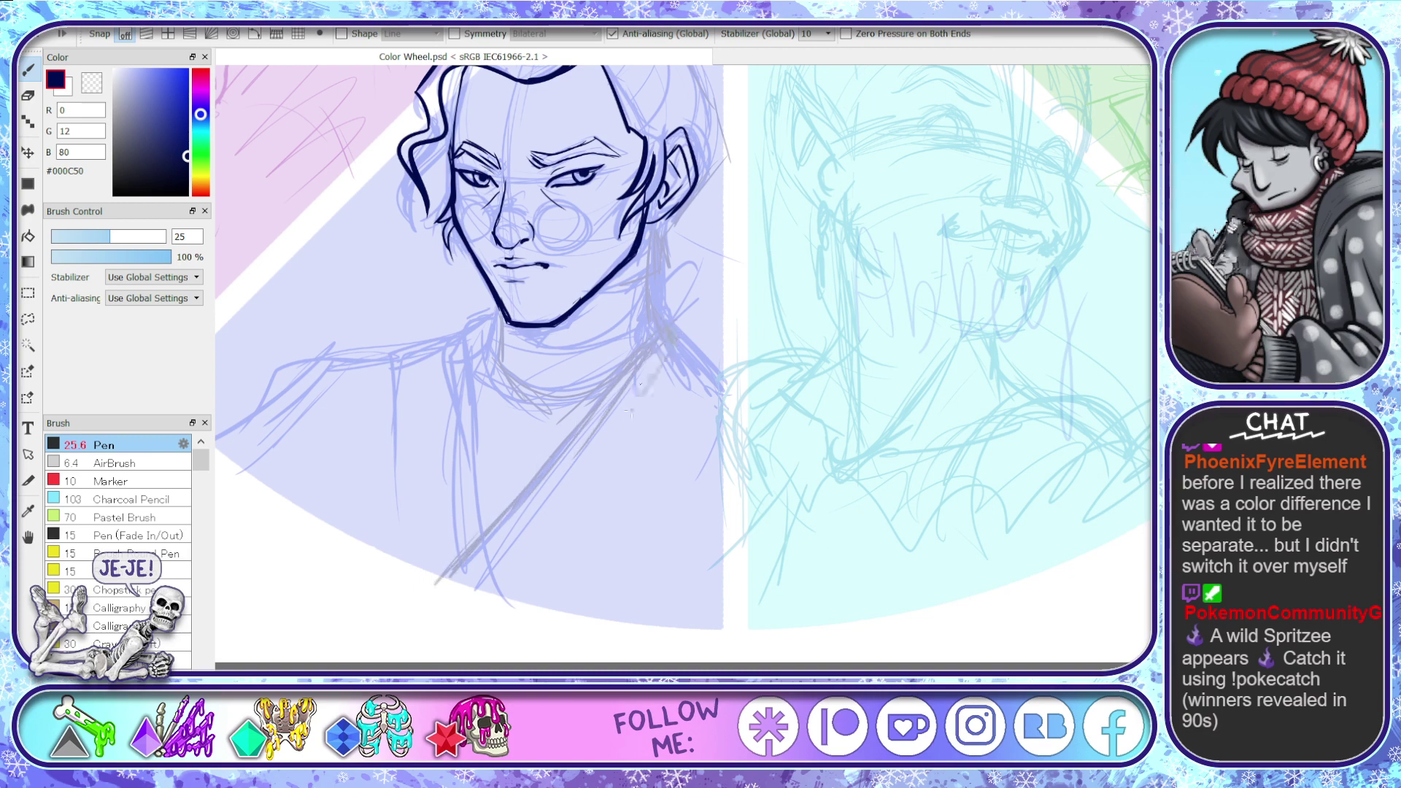
mouse_move(543, 520)
mouse_down()
mouse_move(581, 470)
mouse_move(461, 624)
mouse_up()
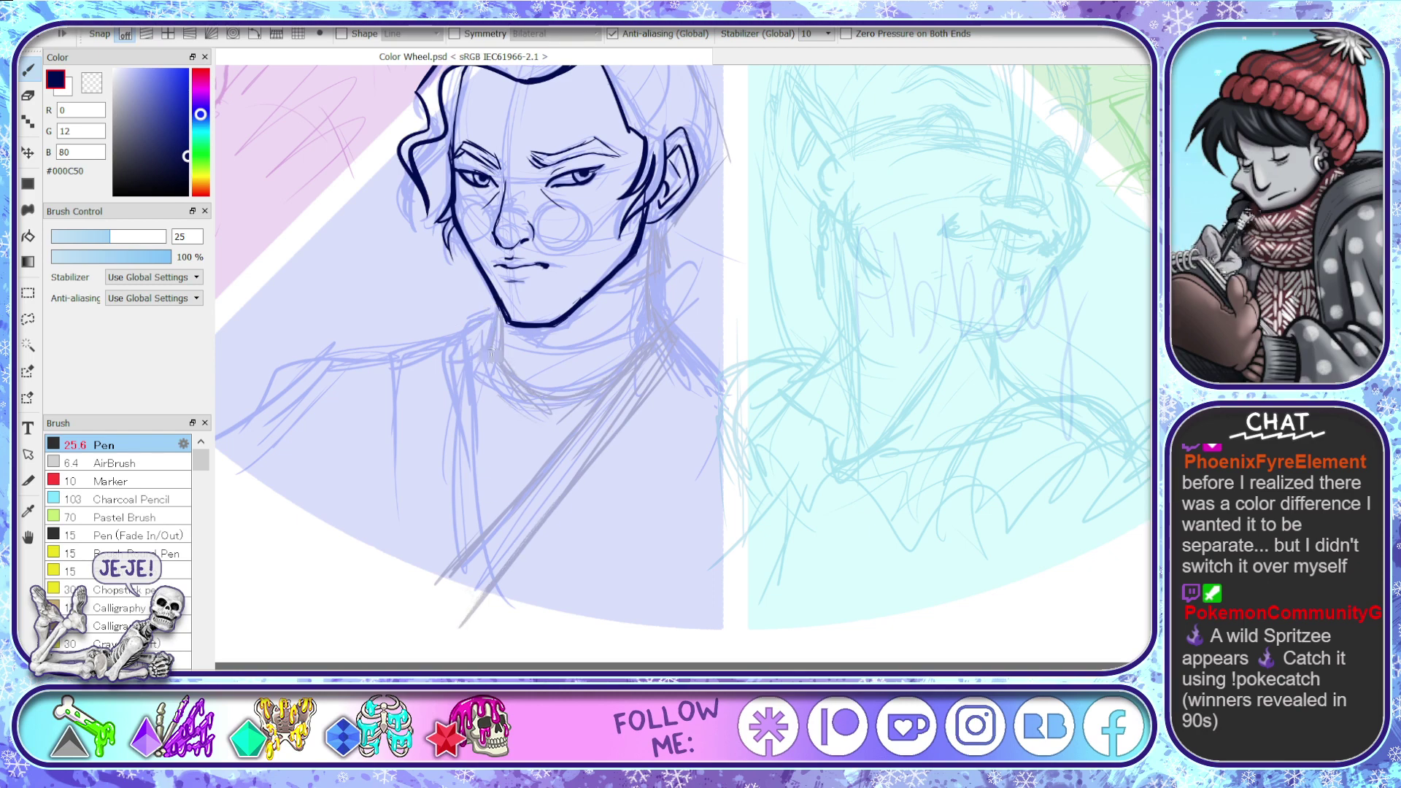
drag(488, 413, 499, 527)
drag(487, 376, 505, 507)
drag(502, 434, 512, 489)
drag(487, 381, 498, 443)
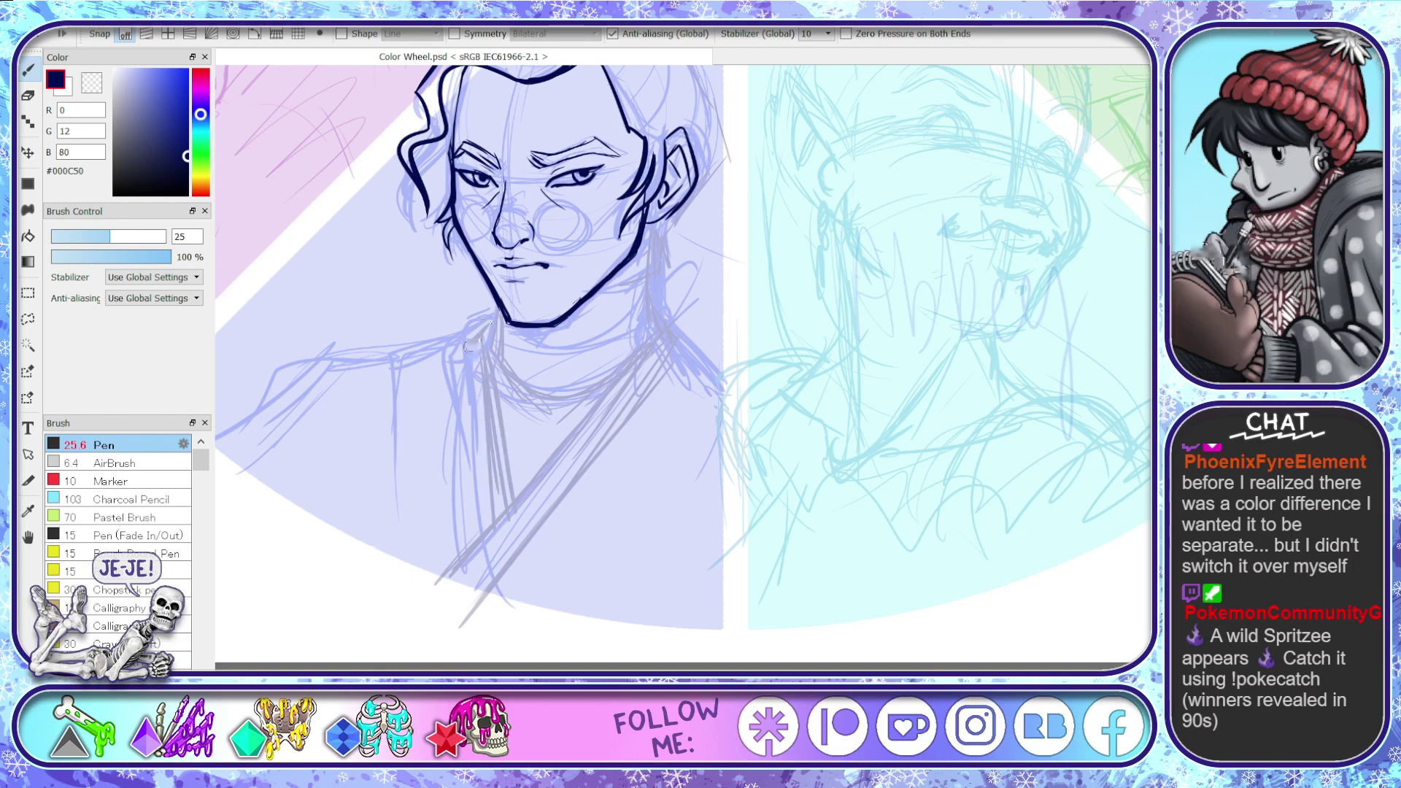
drag(483, 318, 492, 343)
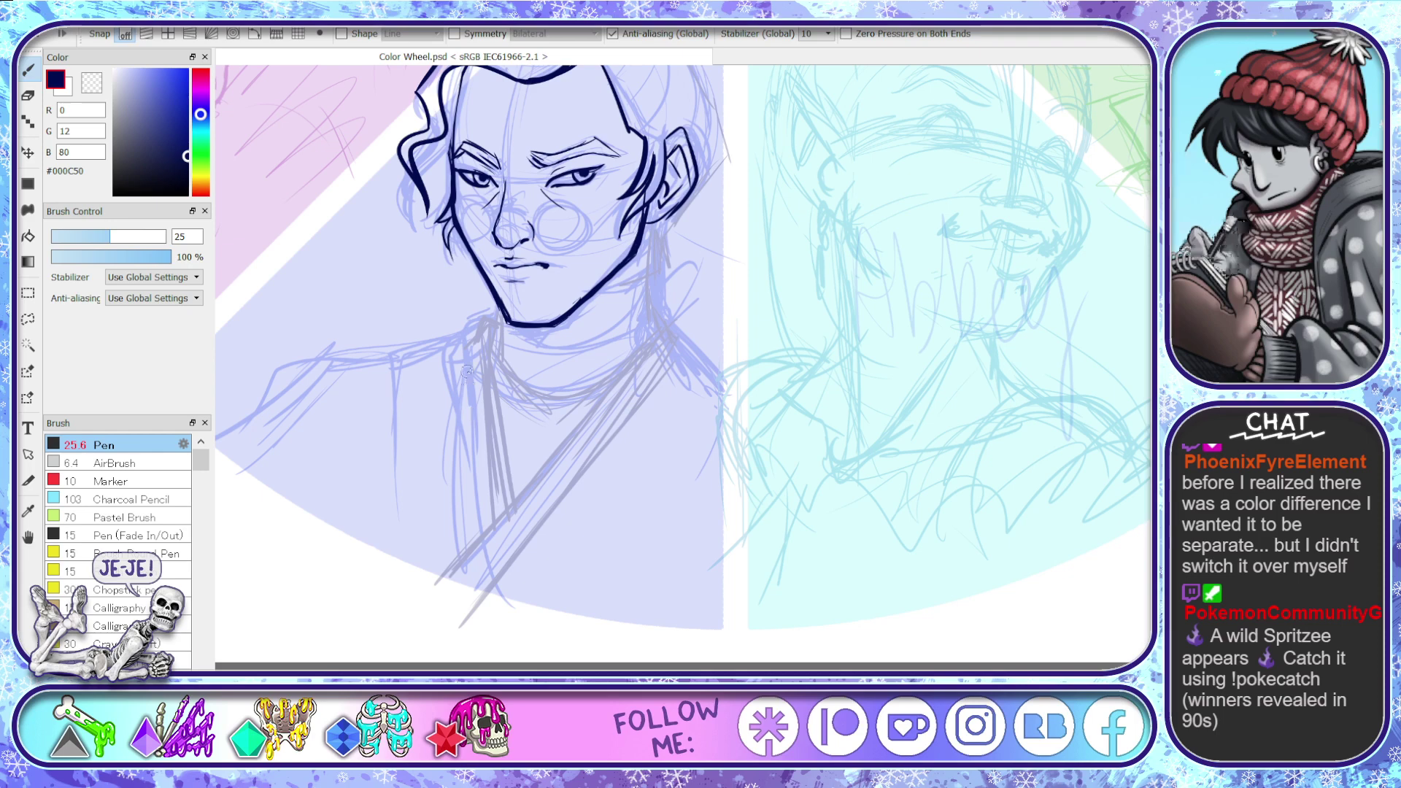
drag(473, 403, 466, 539)
drag(482, 436, 472, 542)
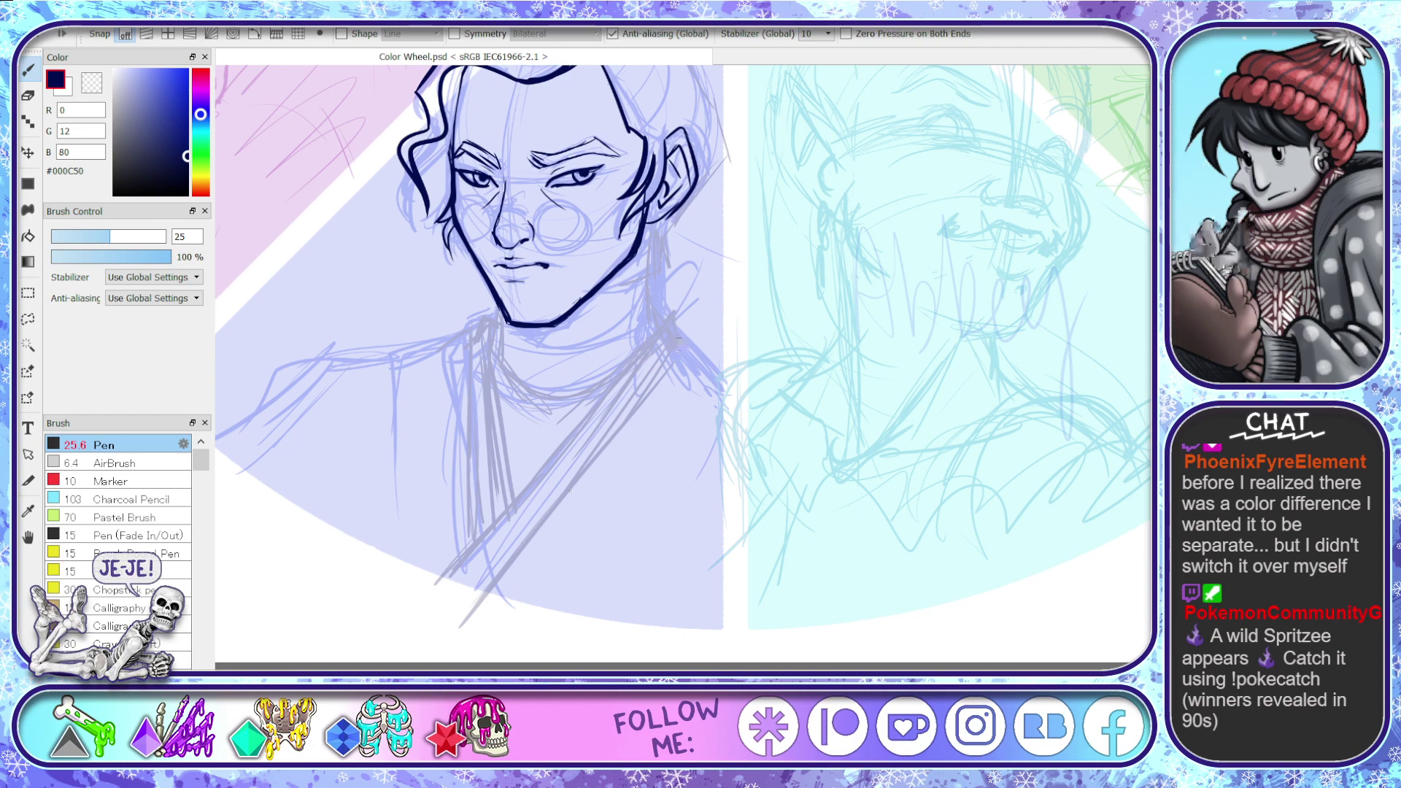
drag(634, 395, 467, 569)
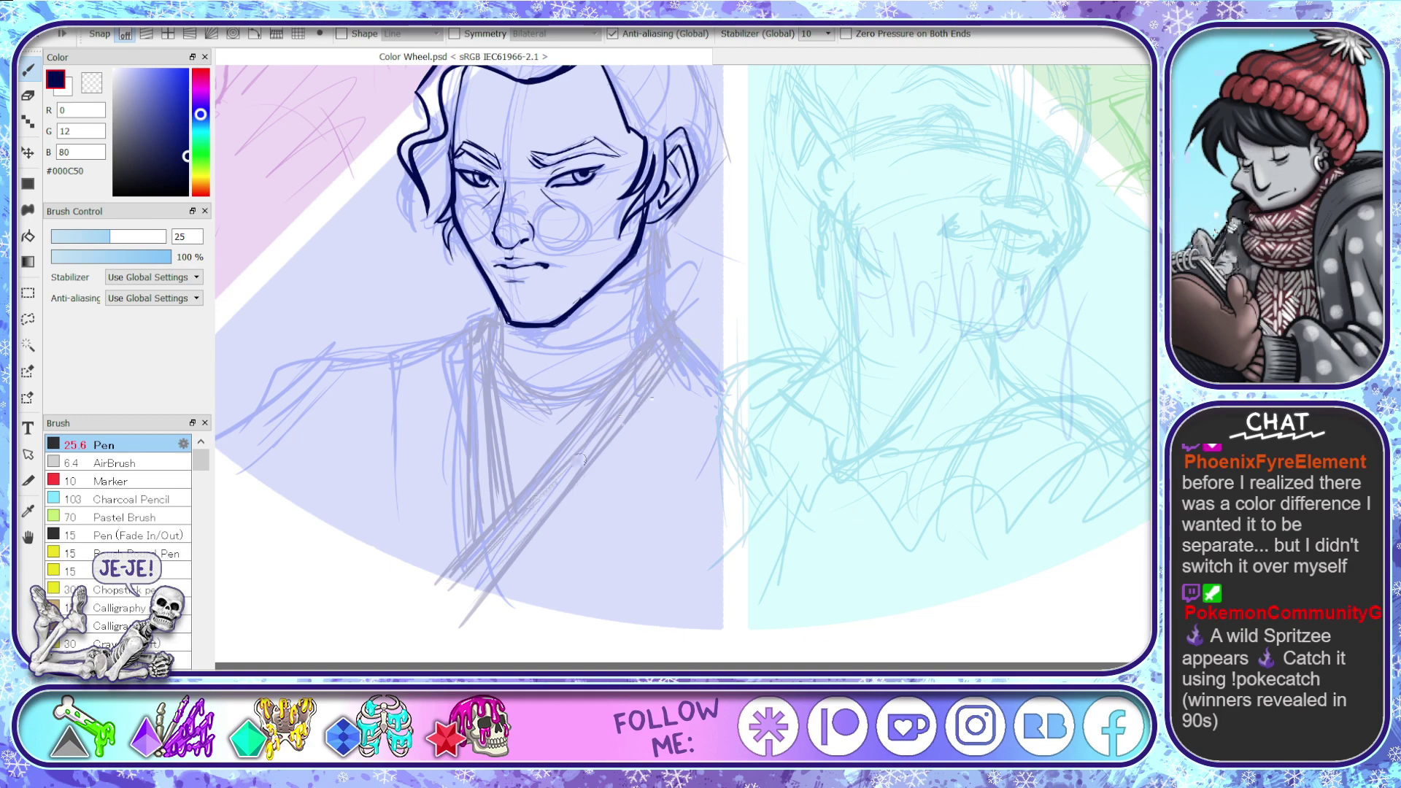
mouse_move(581, 459)
mouse_down()
mouse_move(681, 354)
mouse_move(708, 371)
mouse_up()
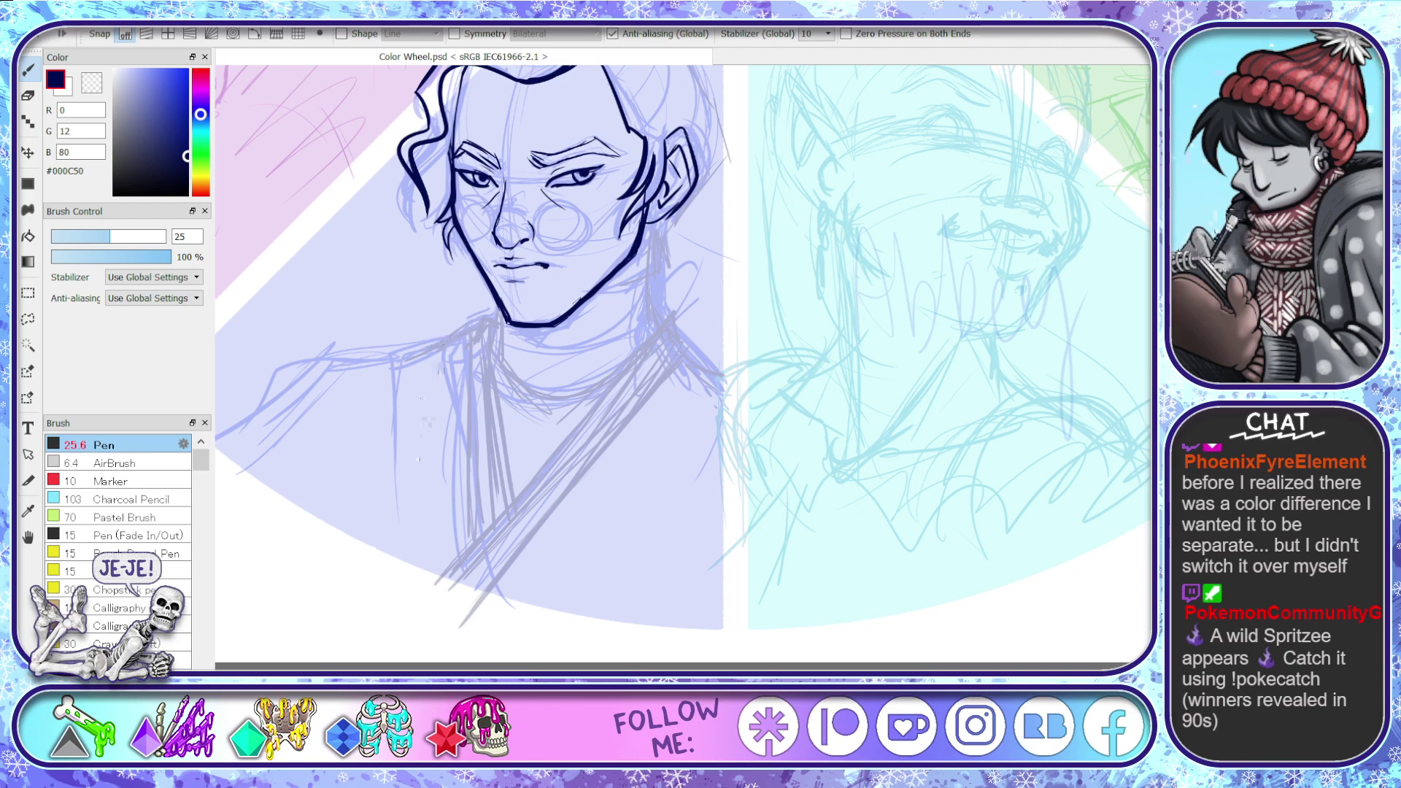
- Sketch the blue robe's long outer chest fold, shoulder line and upper sleeve edge
drag(433, 424, 418, 549)
drag(442, 343, 416, 597)
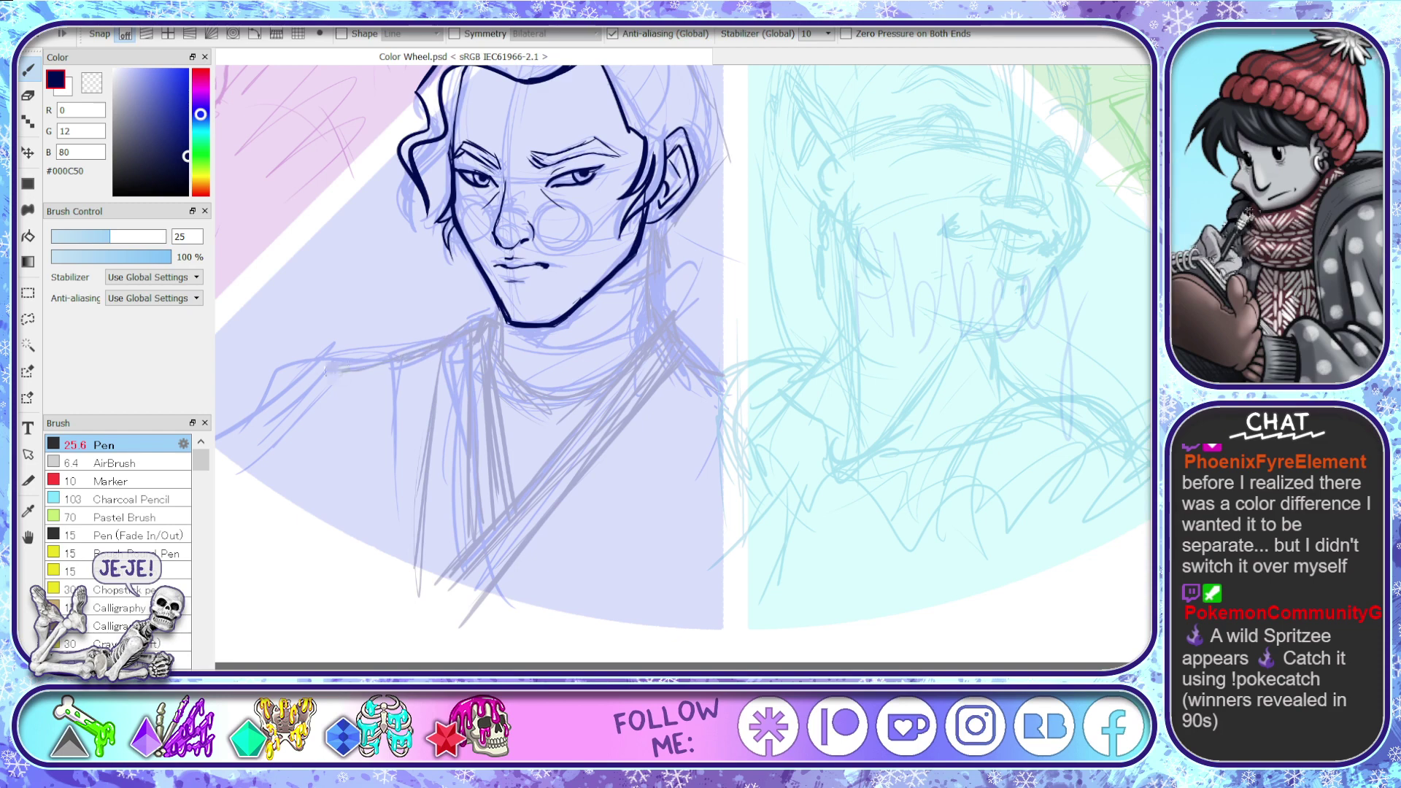
mouse_move(336, 365)
mouse_down()
mouse_move(252, 471)
mouse_move(288, 481)
mouse_up()
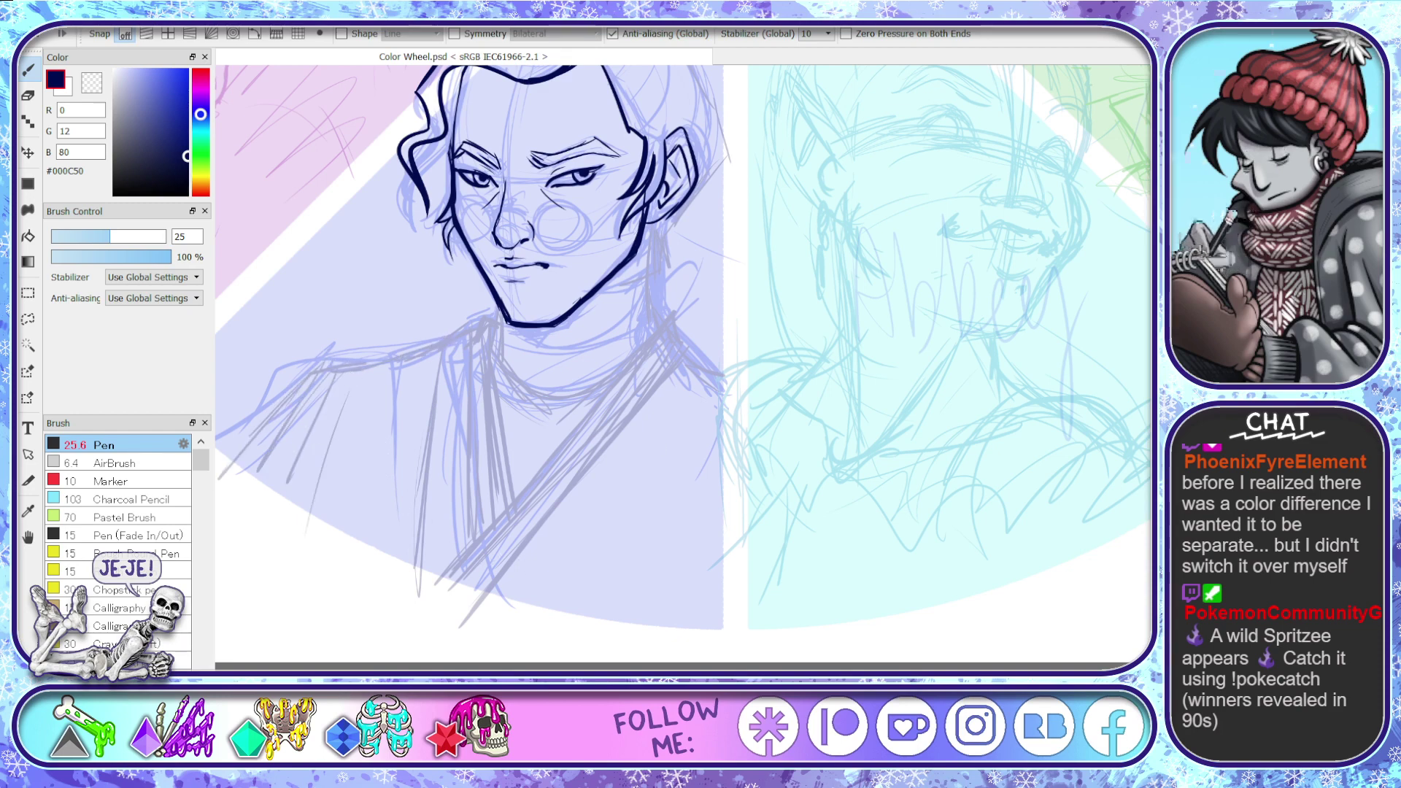
drag(381, 443, 463, 443)
drag(1092, 487, 1091, 552)
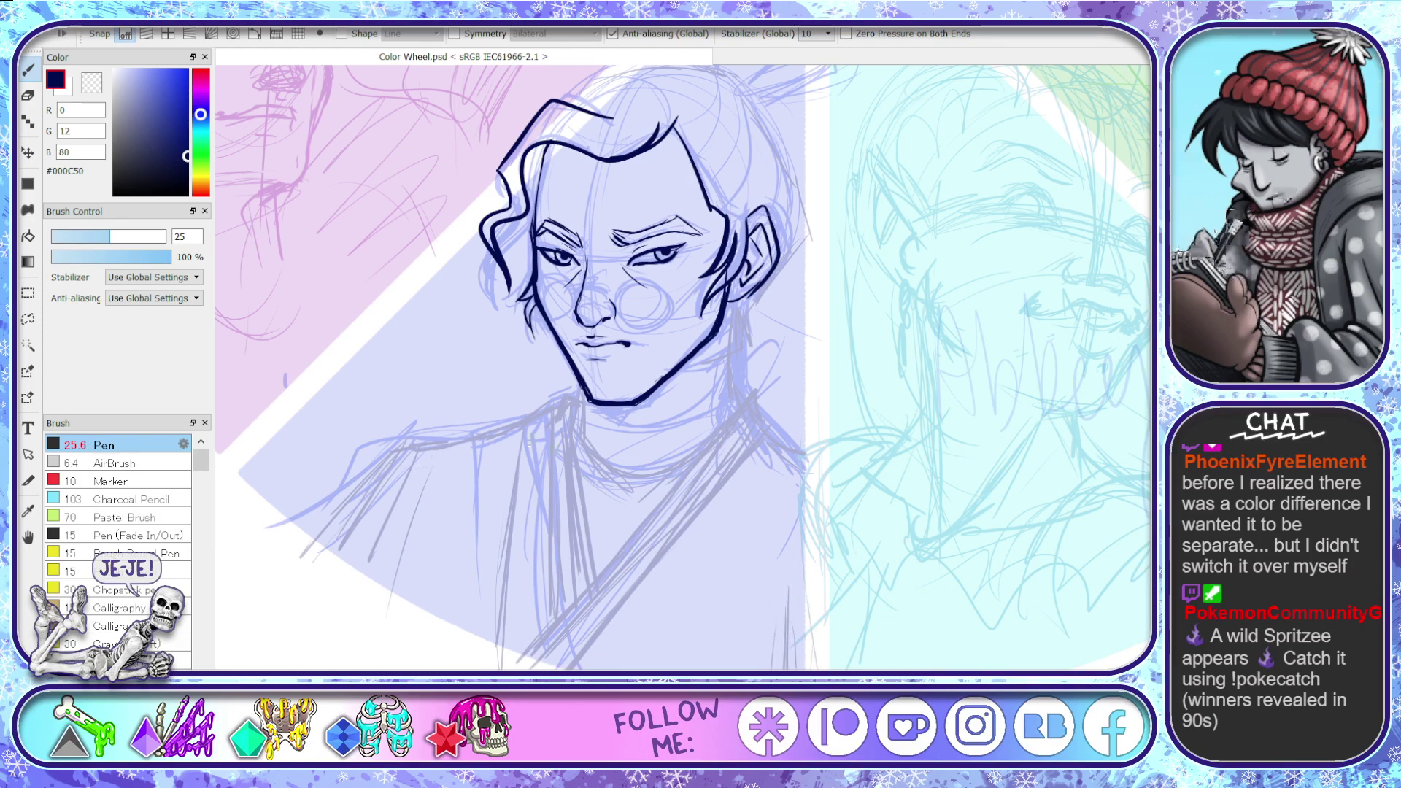
- Erase the blue robe's outer shoulder contour with the size 92 Eraser and redraw the shoulder and sleeve with the Pen
key(e)
mouse_move(302, 503)
mouse_down()
mouse_move(428, 408)
mouse_move(486, 413)
mouse_up()
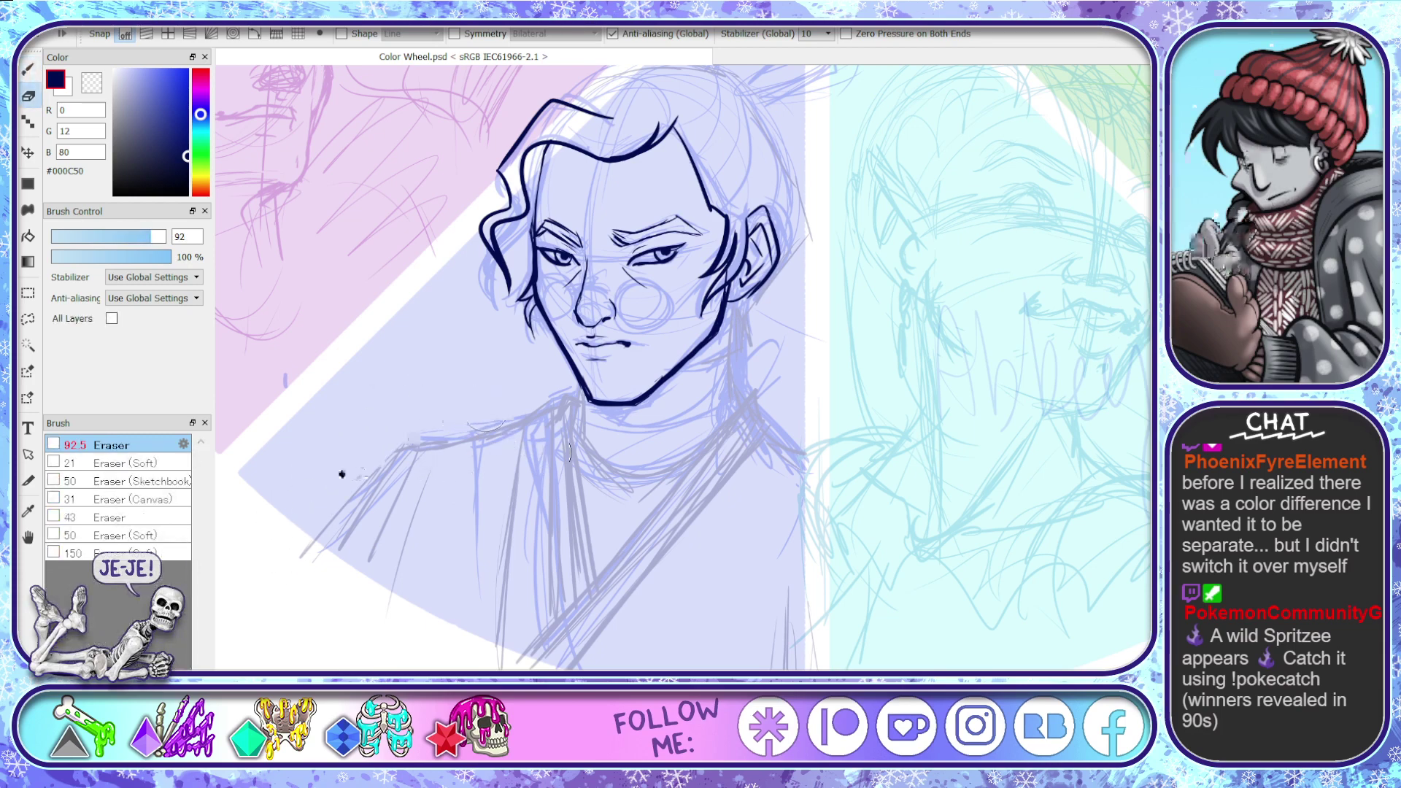
key(b)
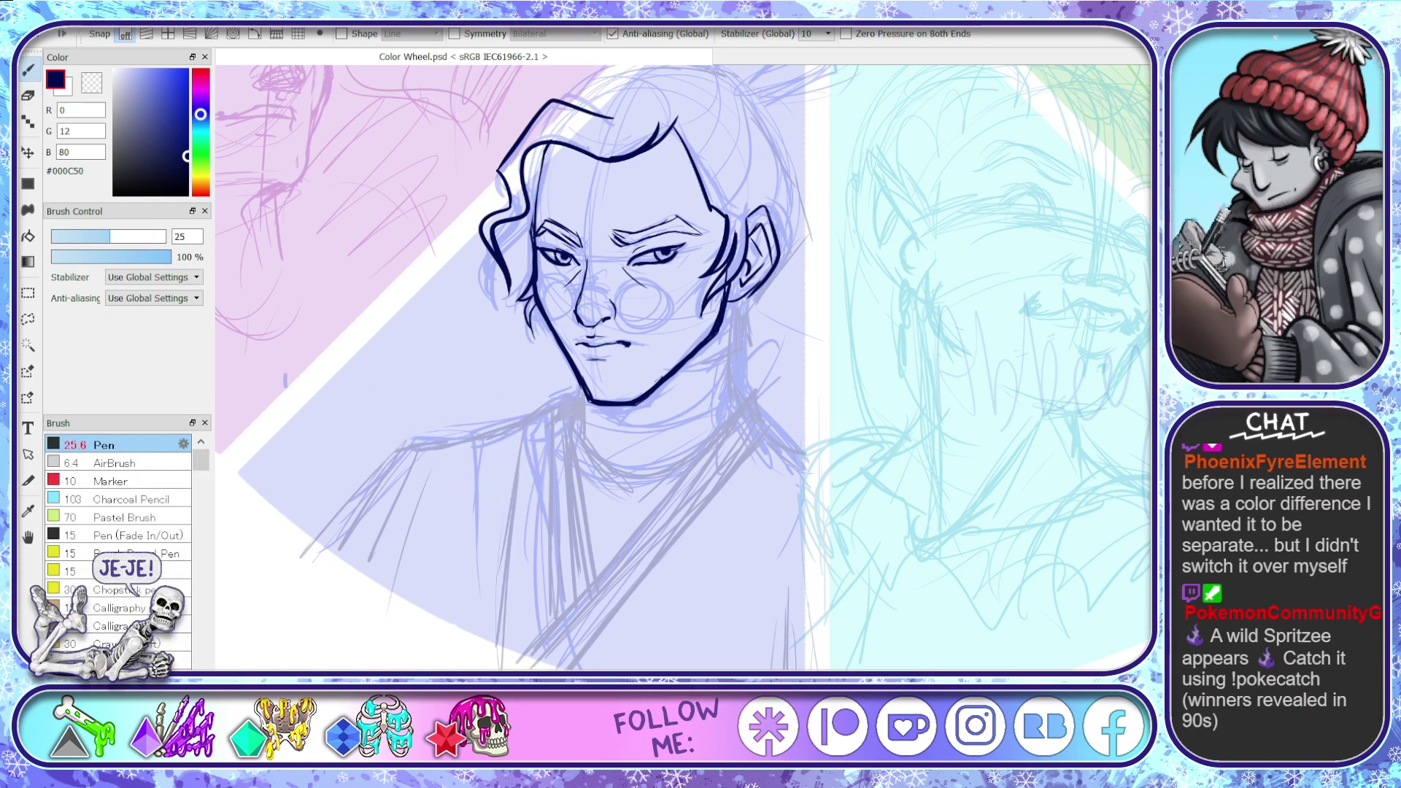
drag(389, 472, 285, 565)
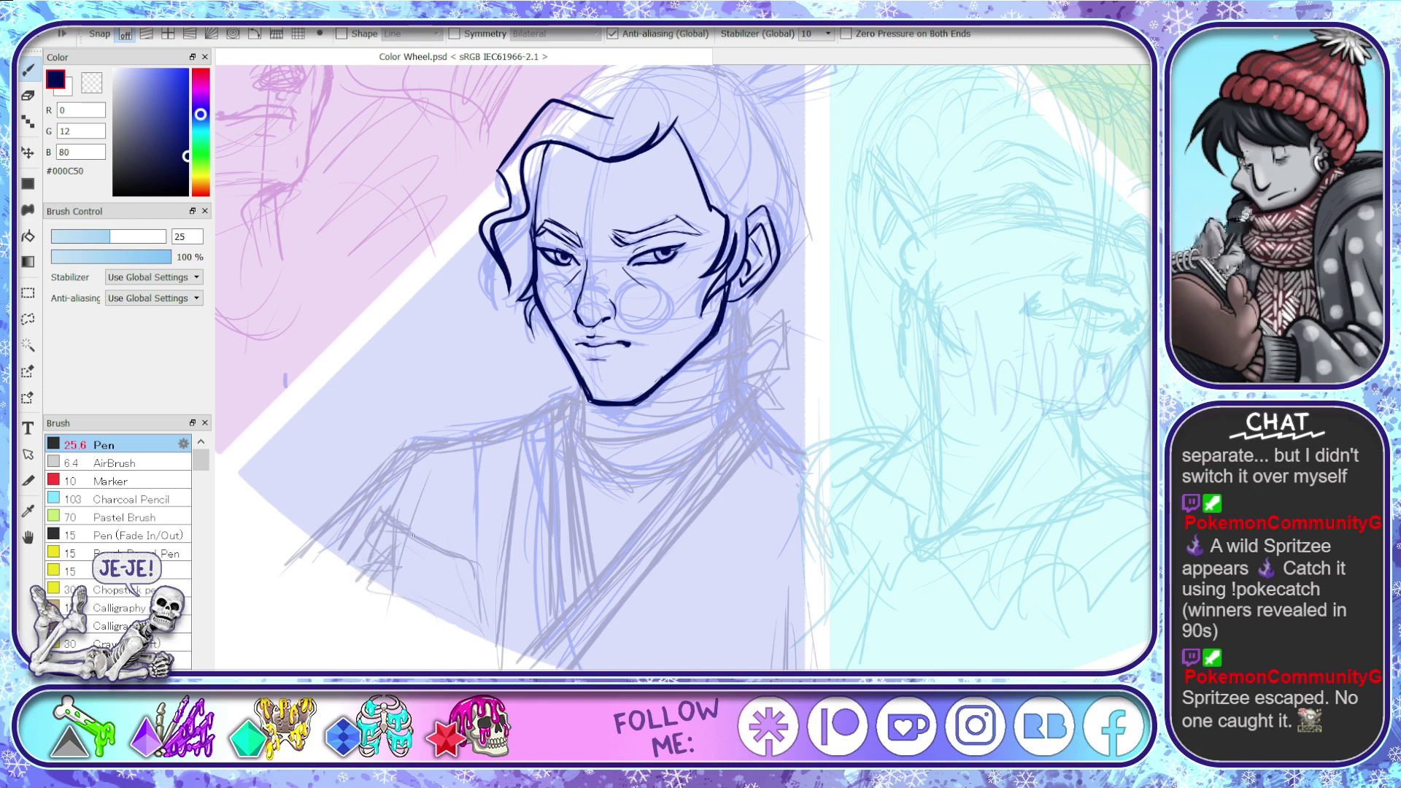
- Sketch a tall upright shaft of parallel vertical lines in front of the blue character's shoulder, with rough strokes across its base
drag(431, 526, 429, 369)
drag(438, 438, 436, 281)
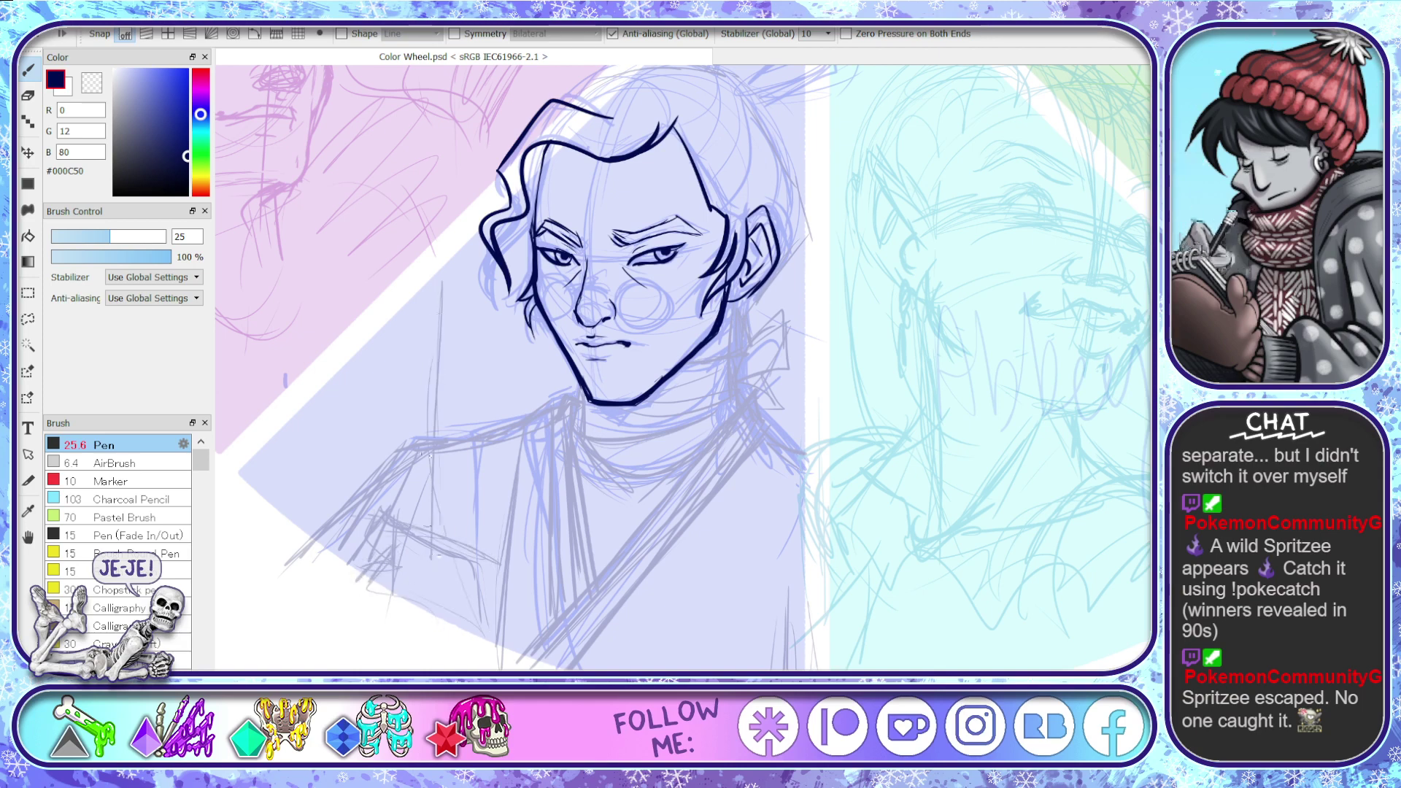
drag(460, 430, 450, 261)
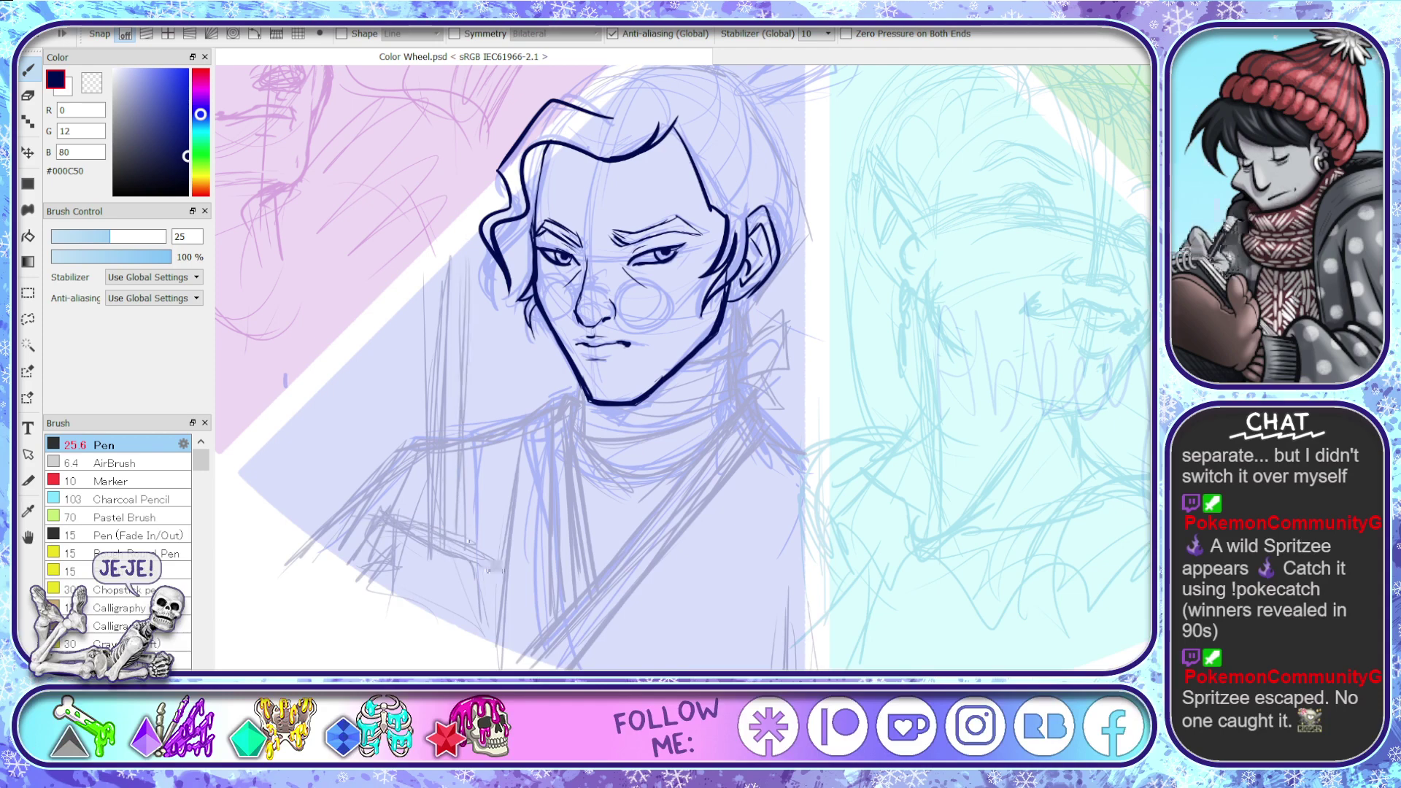
drag(368, 562, 498, 544)
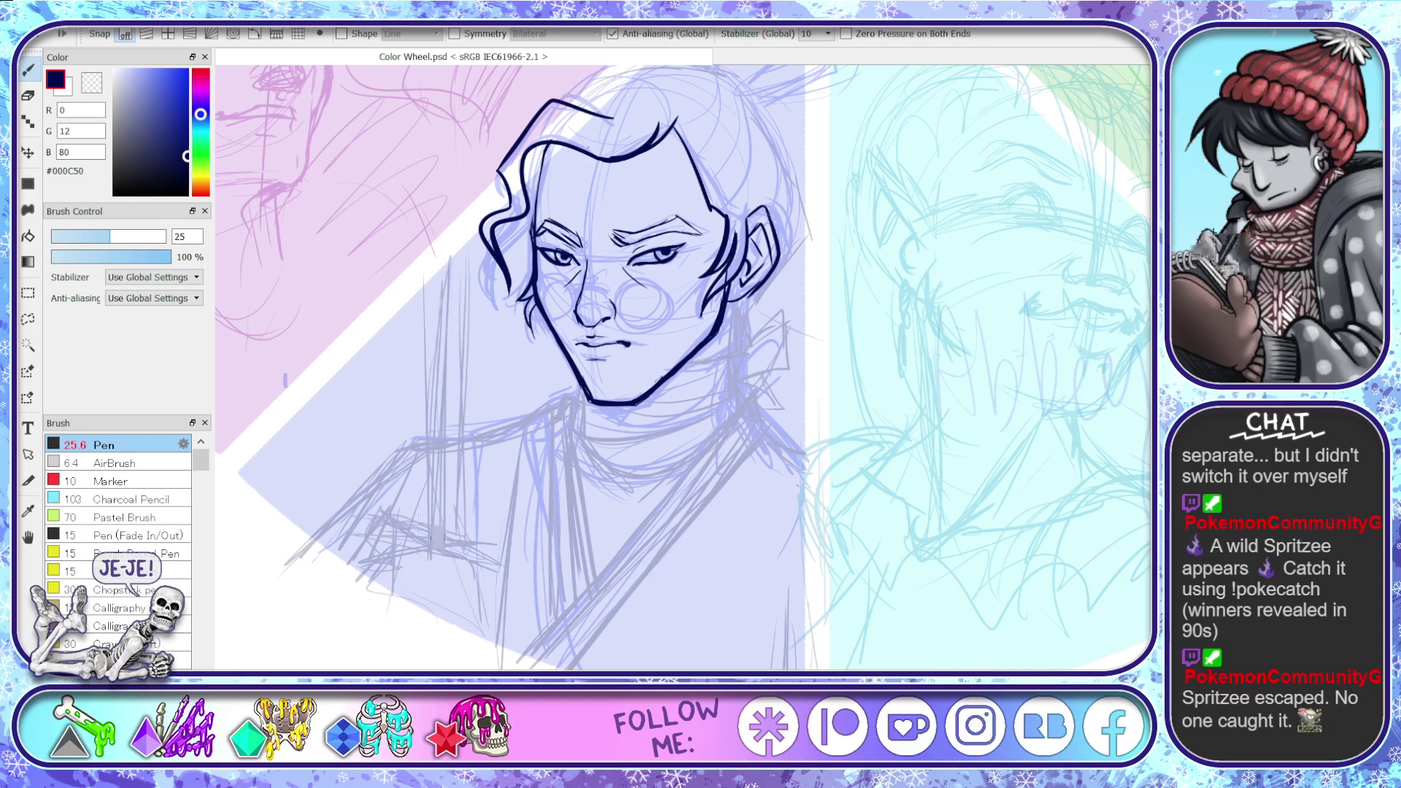
- Sketch a small square block at the base of the shaft and a flat oval guard beneath it
drag(424, 508, 473, 509)
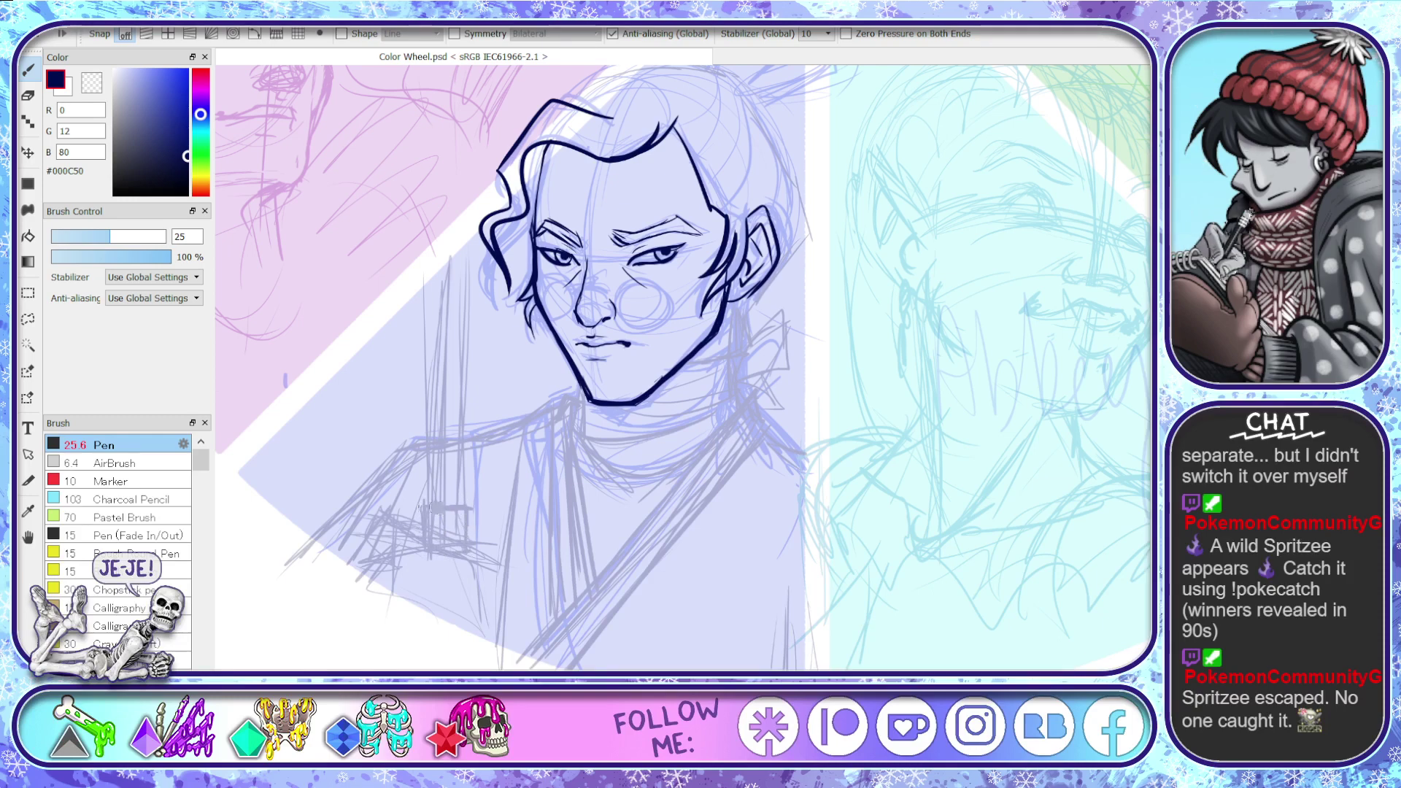
drag(469, 533, 426, 557)
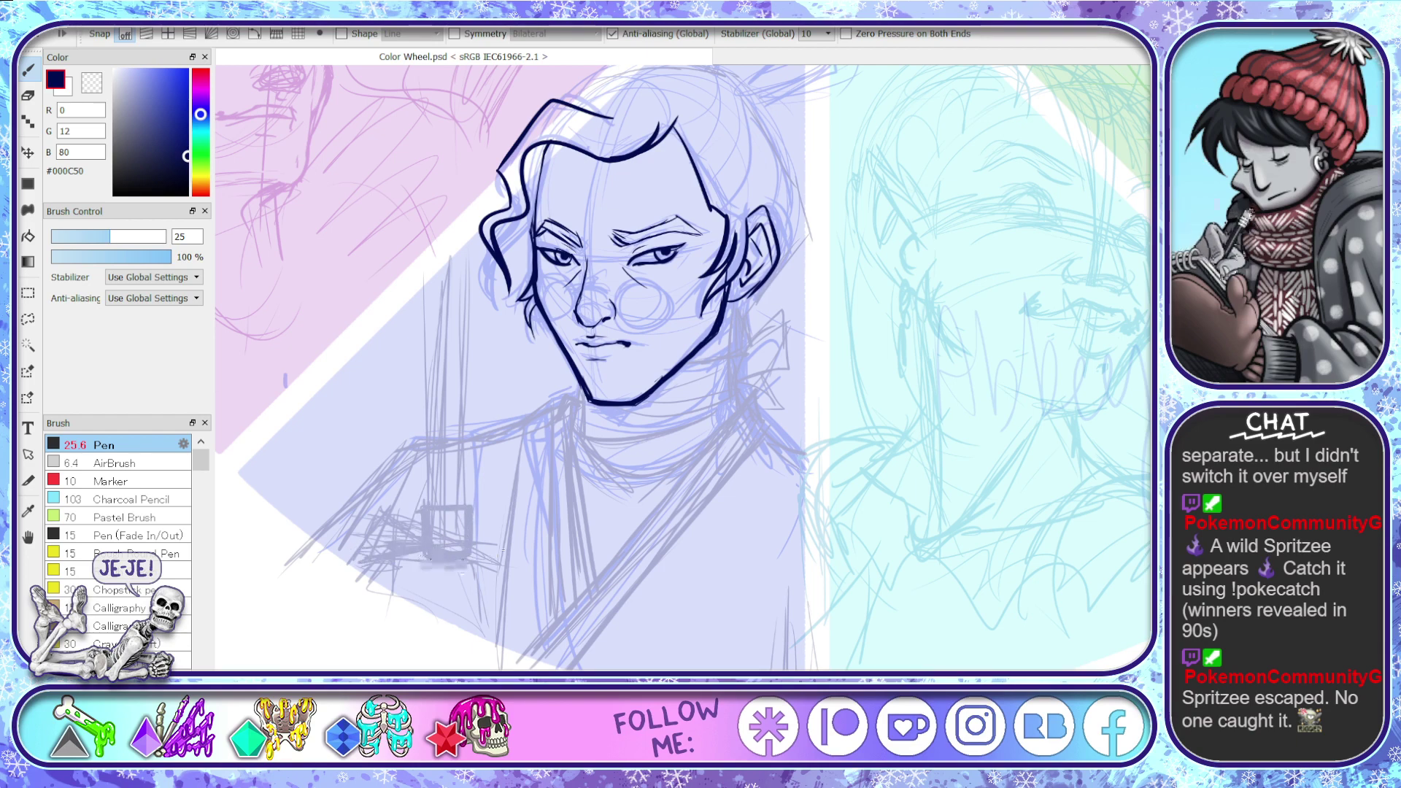
drag(511, 557, 379, 562)
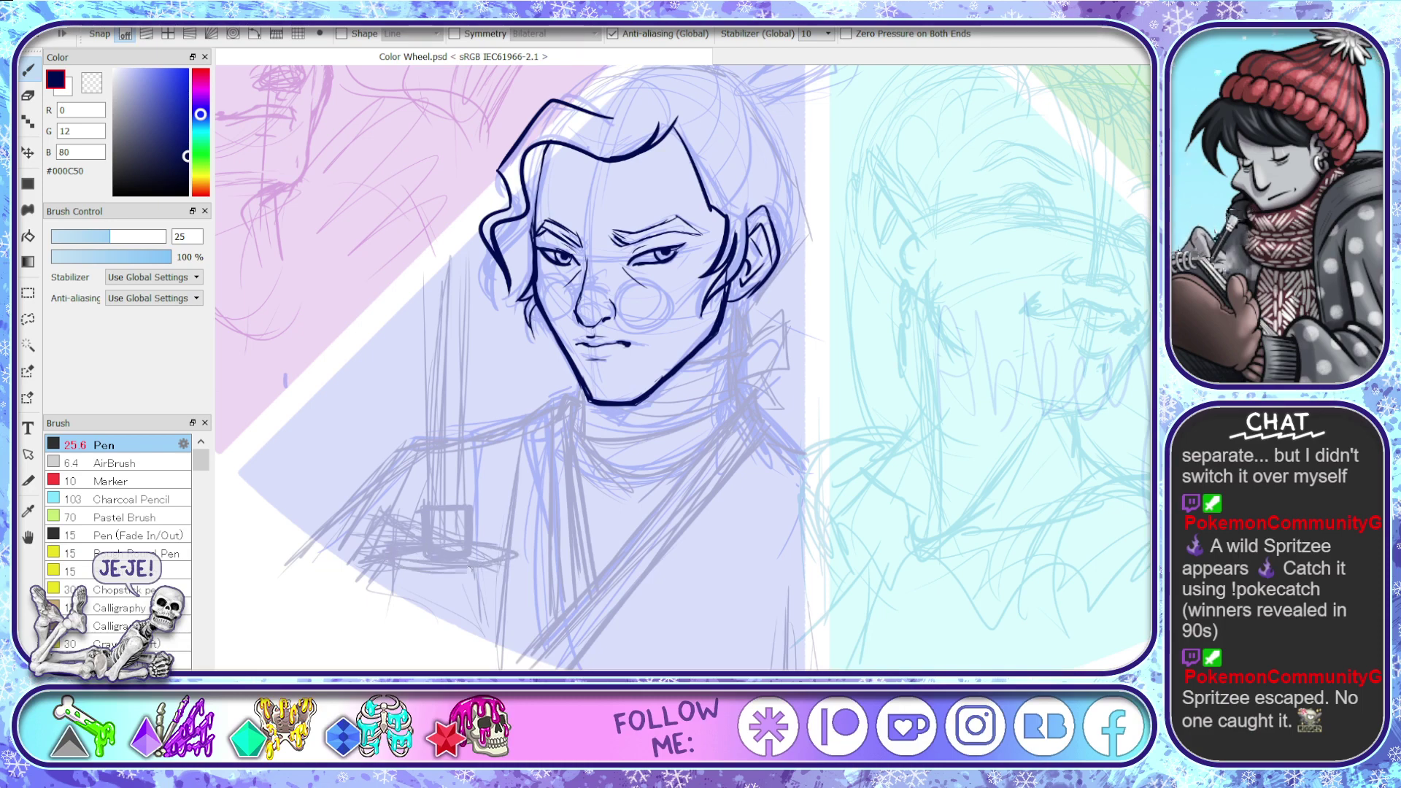
mouse_move(473, 567)
mouse_down()
mouse_move(383, 552)
mouse_move(506, 569)
mouse_move(471, 550)
mouse_up()
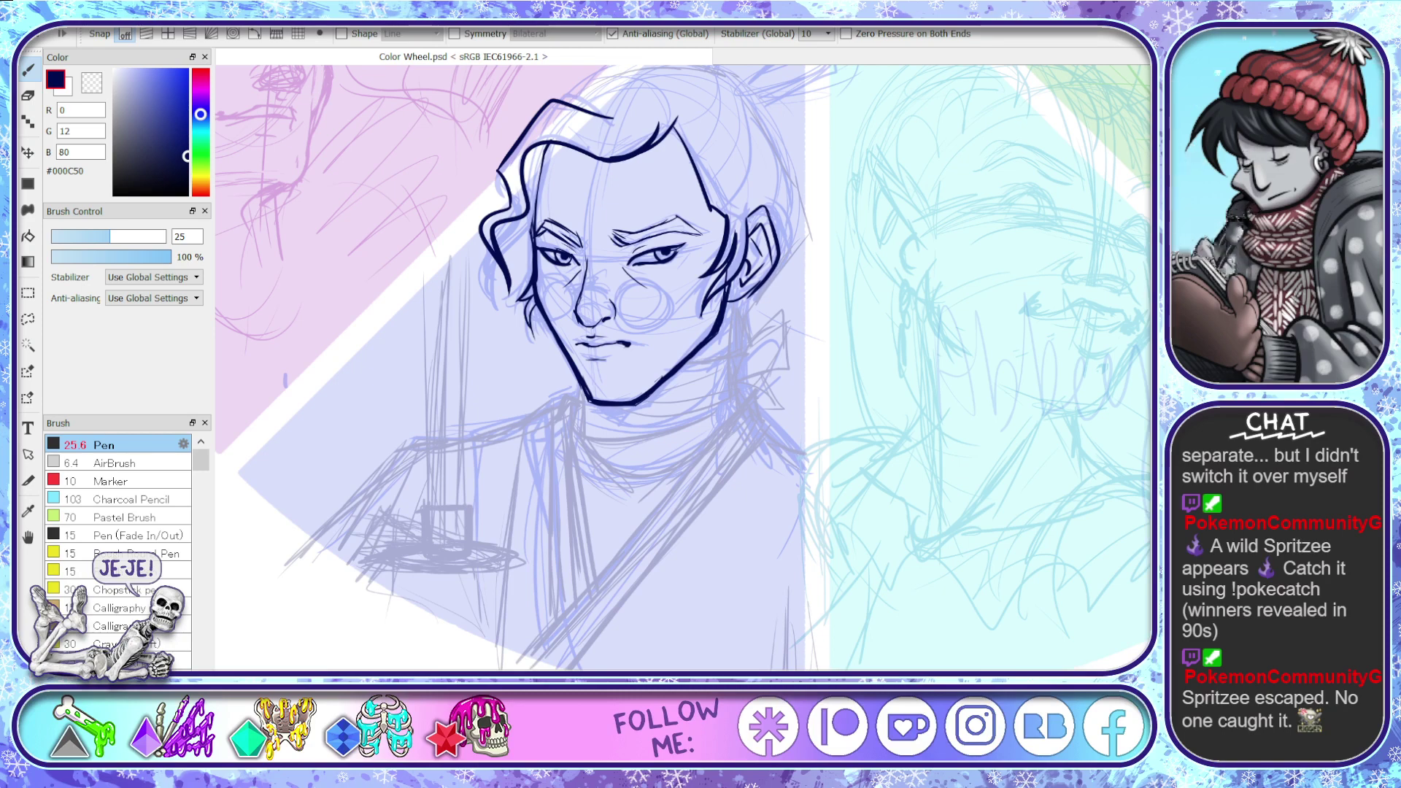
- Draw and rework the blue character's navy crown contour from the front hair lock, extending it down the back of the head to the ear
scroll(934, 396, up, 3)
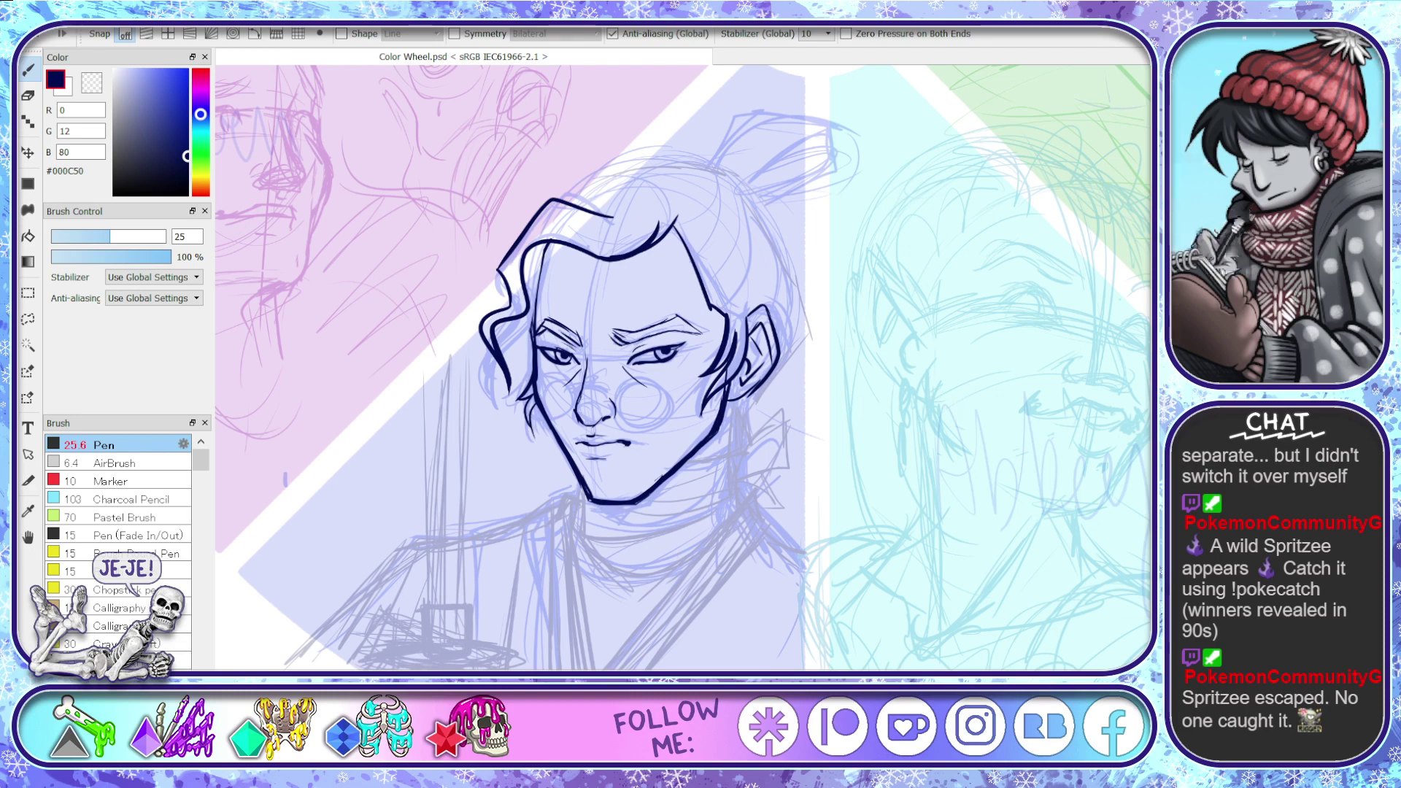
scroll(809, 151, up, 2)
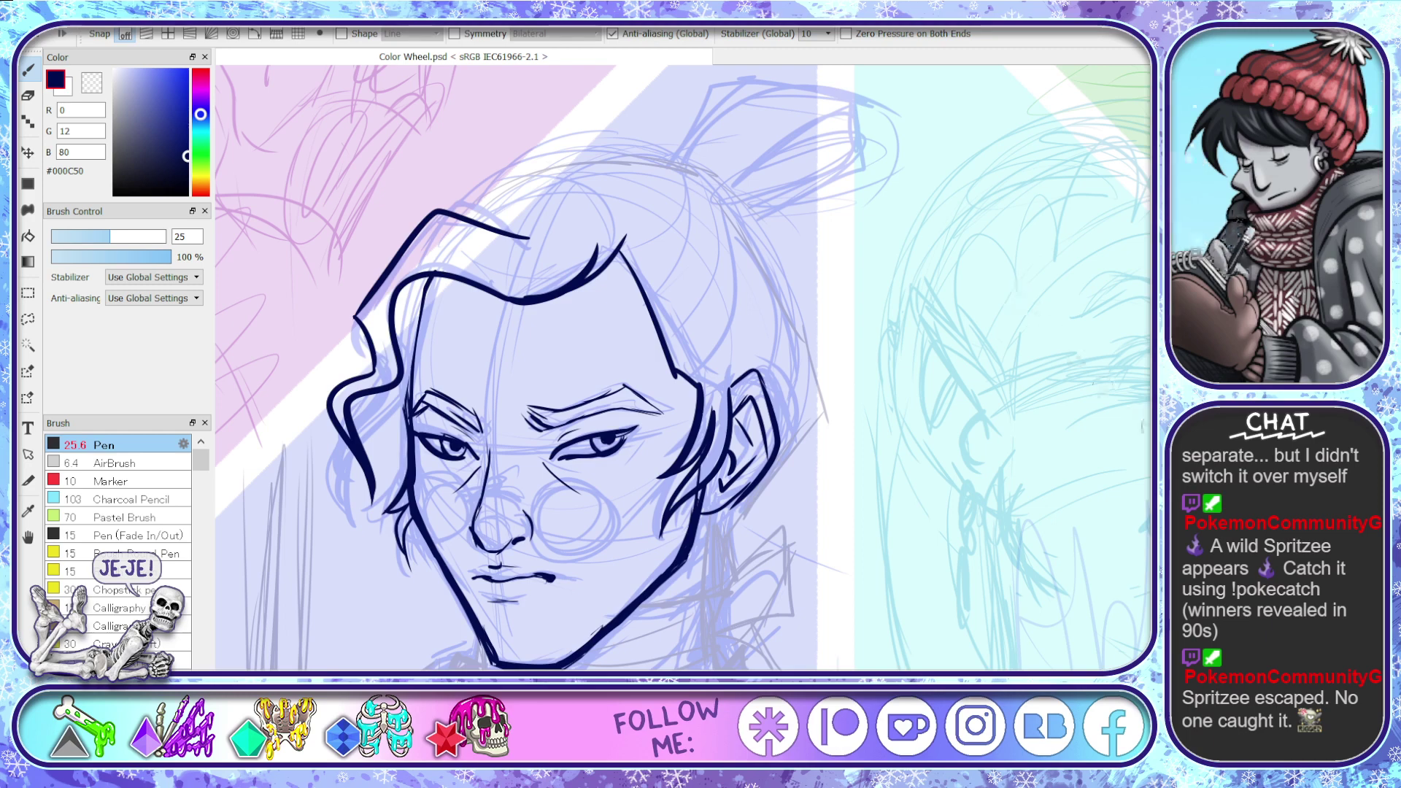
scroll(683, 368, up, 3)
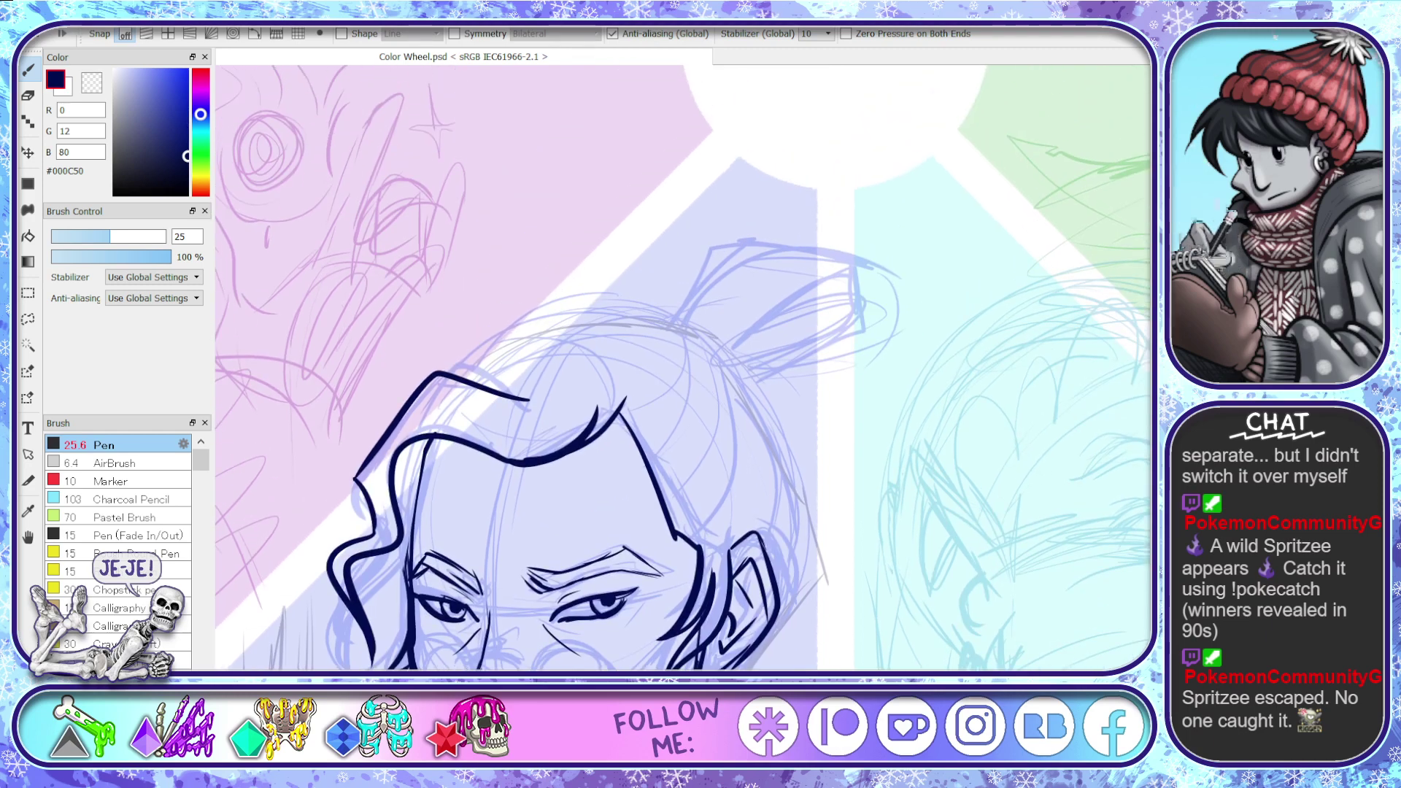
drag(453, 364, 506, 333)
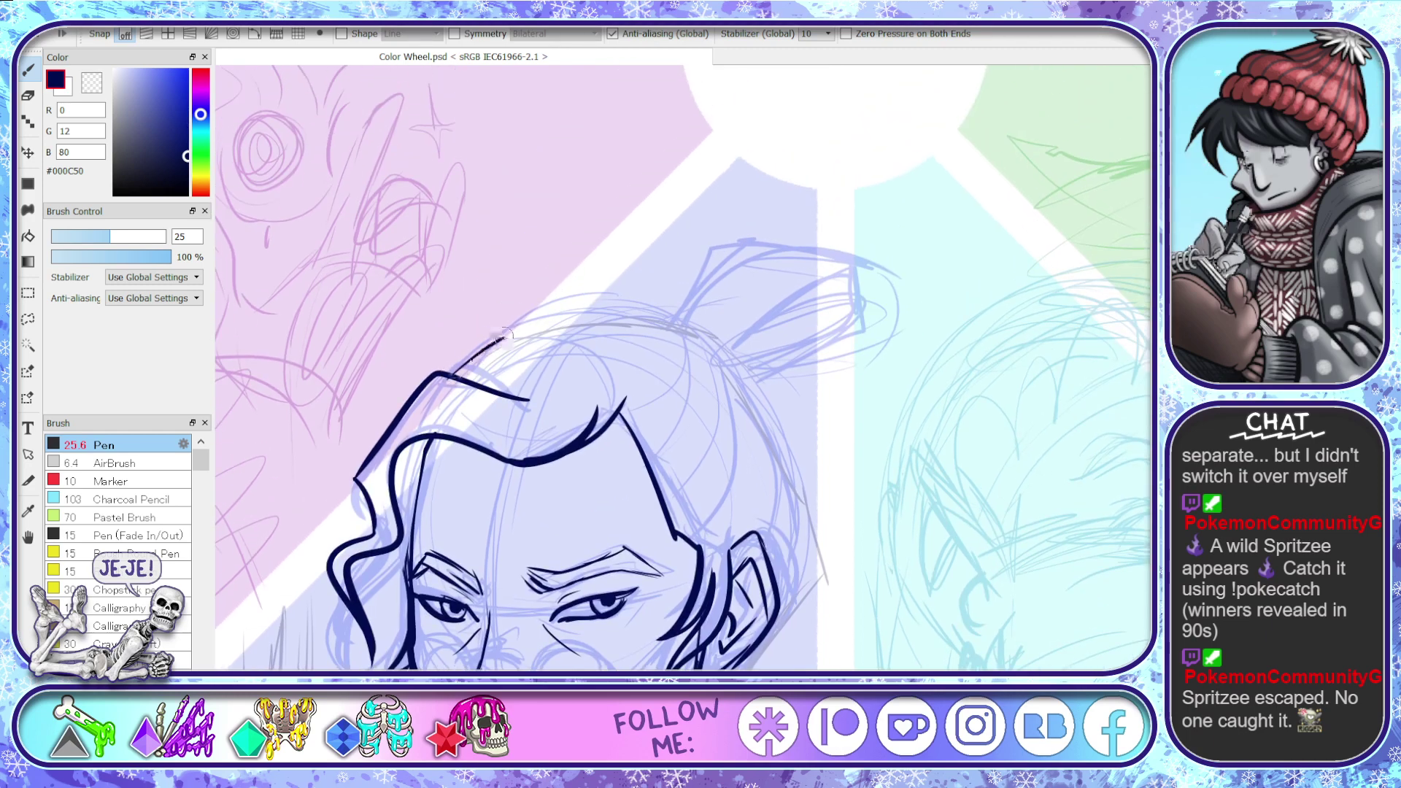
drag(453, 373, 613, 319)
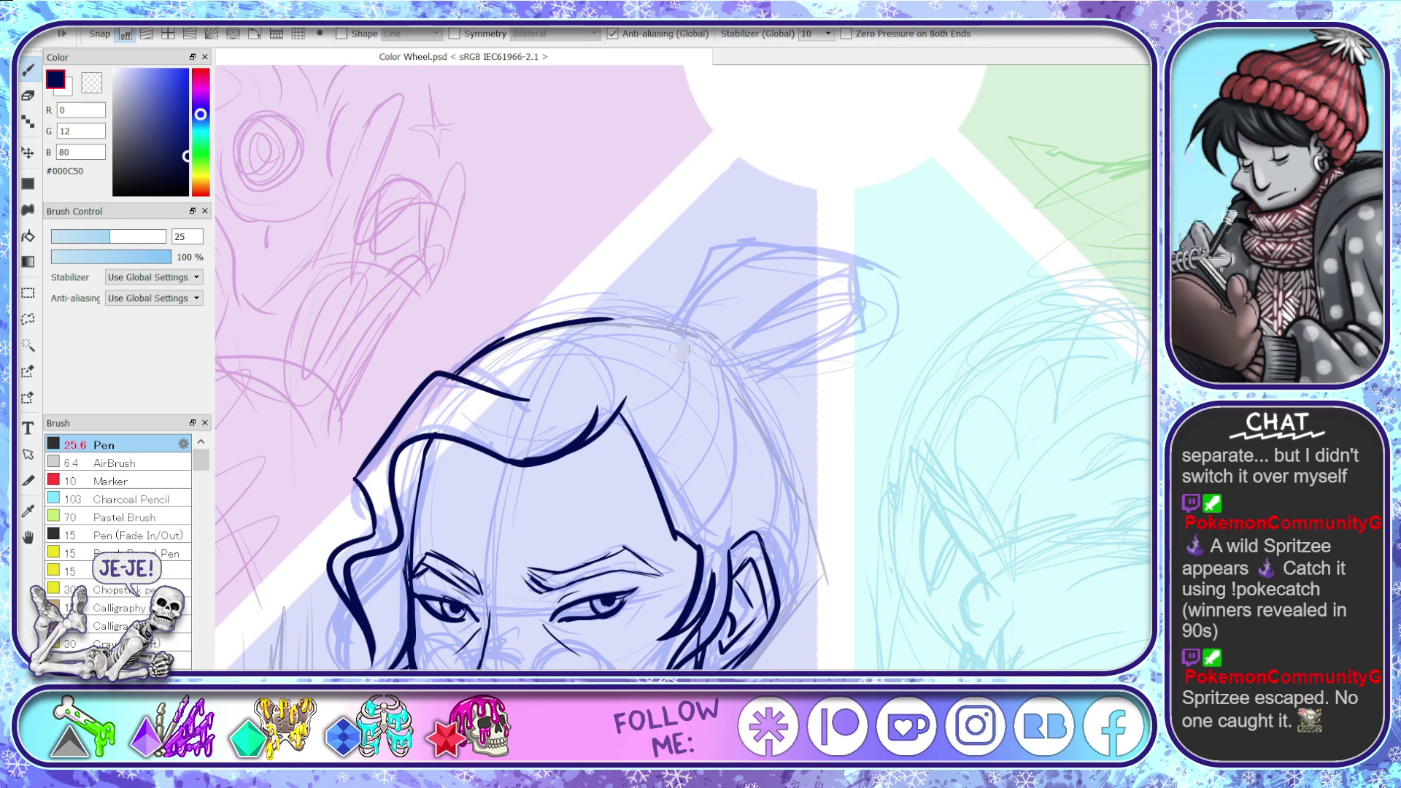
key(e)
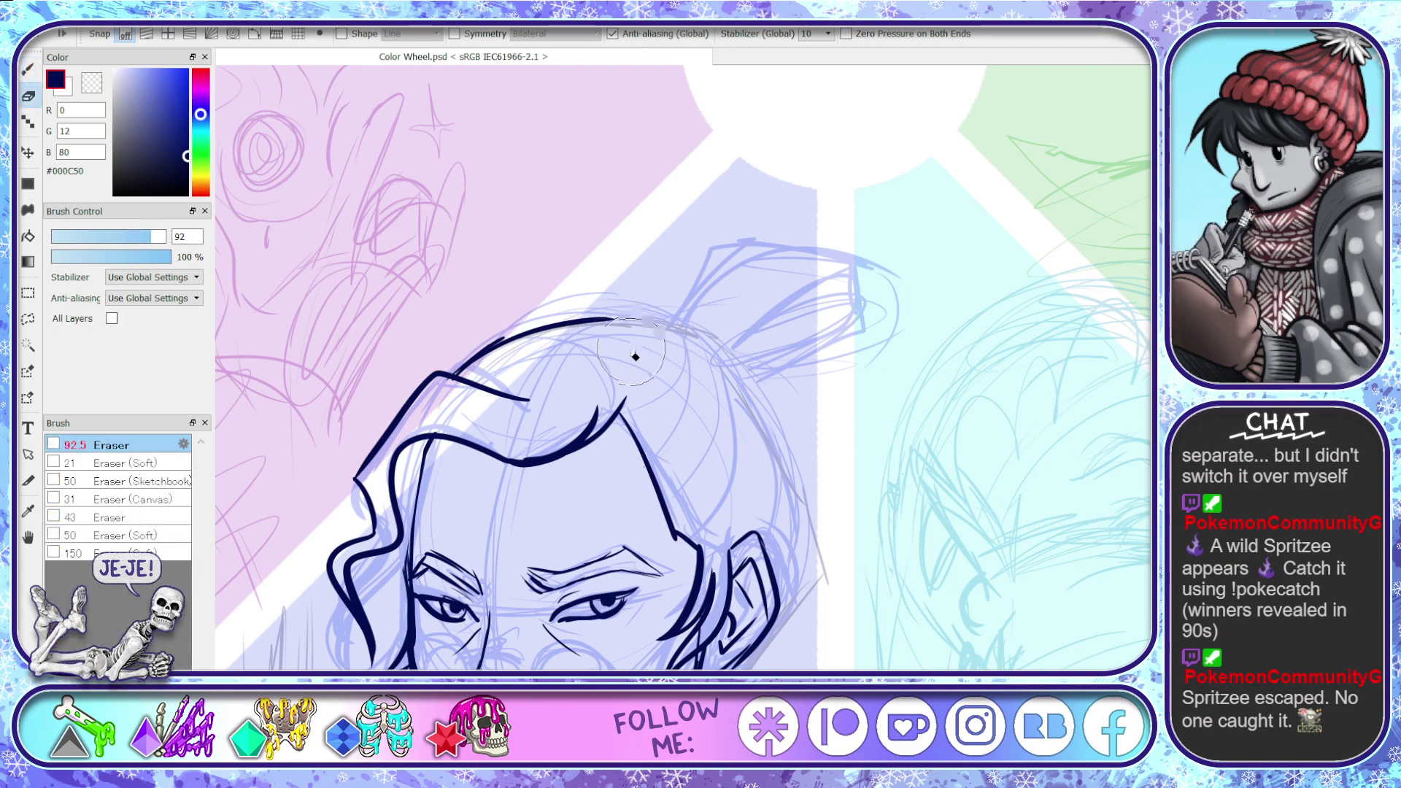
mouse_move(489, 345)
mouse_down()
mouse_move(635, 357)
mouse_move(478, 347)
mouse_up()
key(p)
key(ctrl+z)
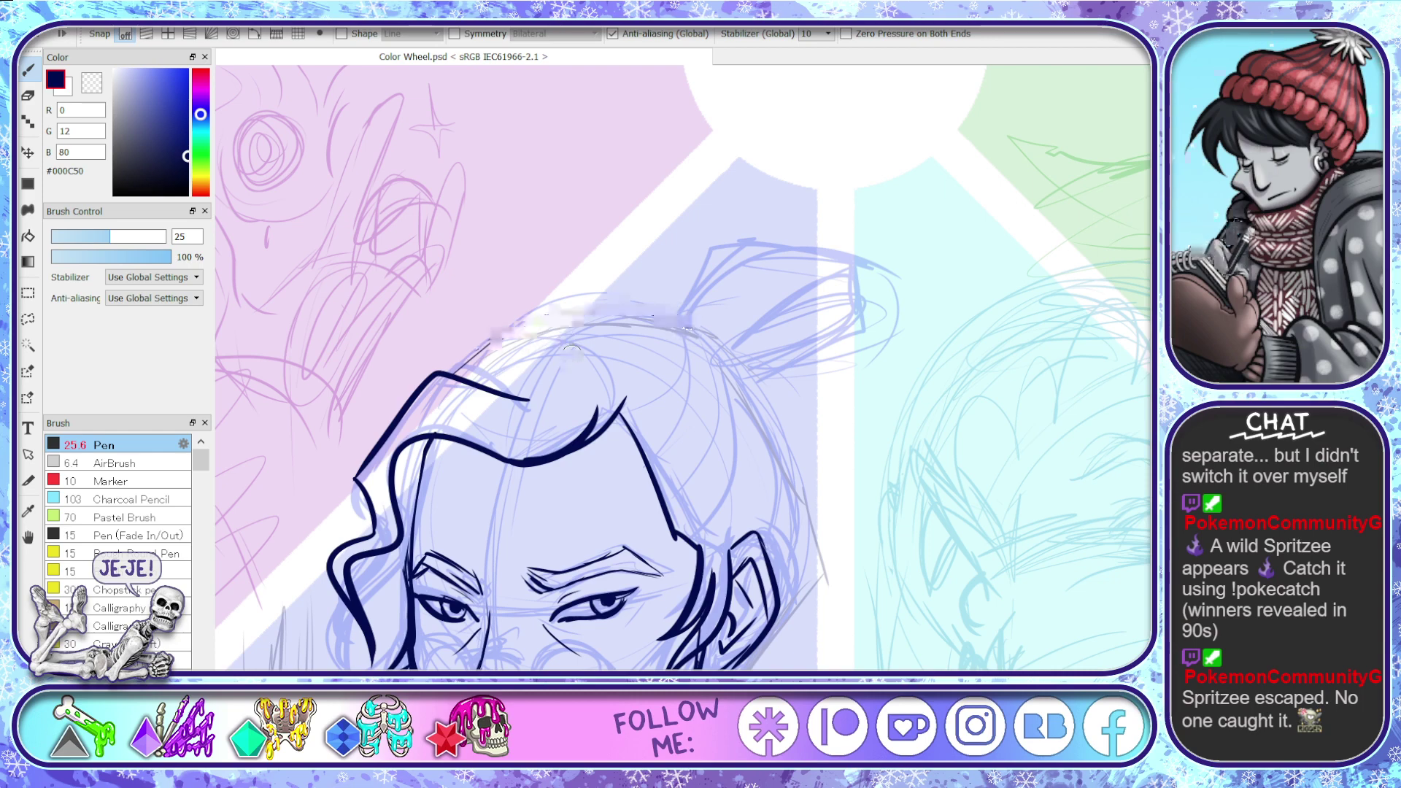
drag(691, 323, 459, 363)
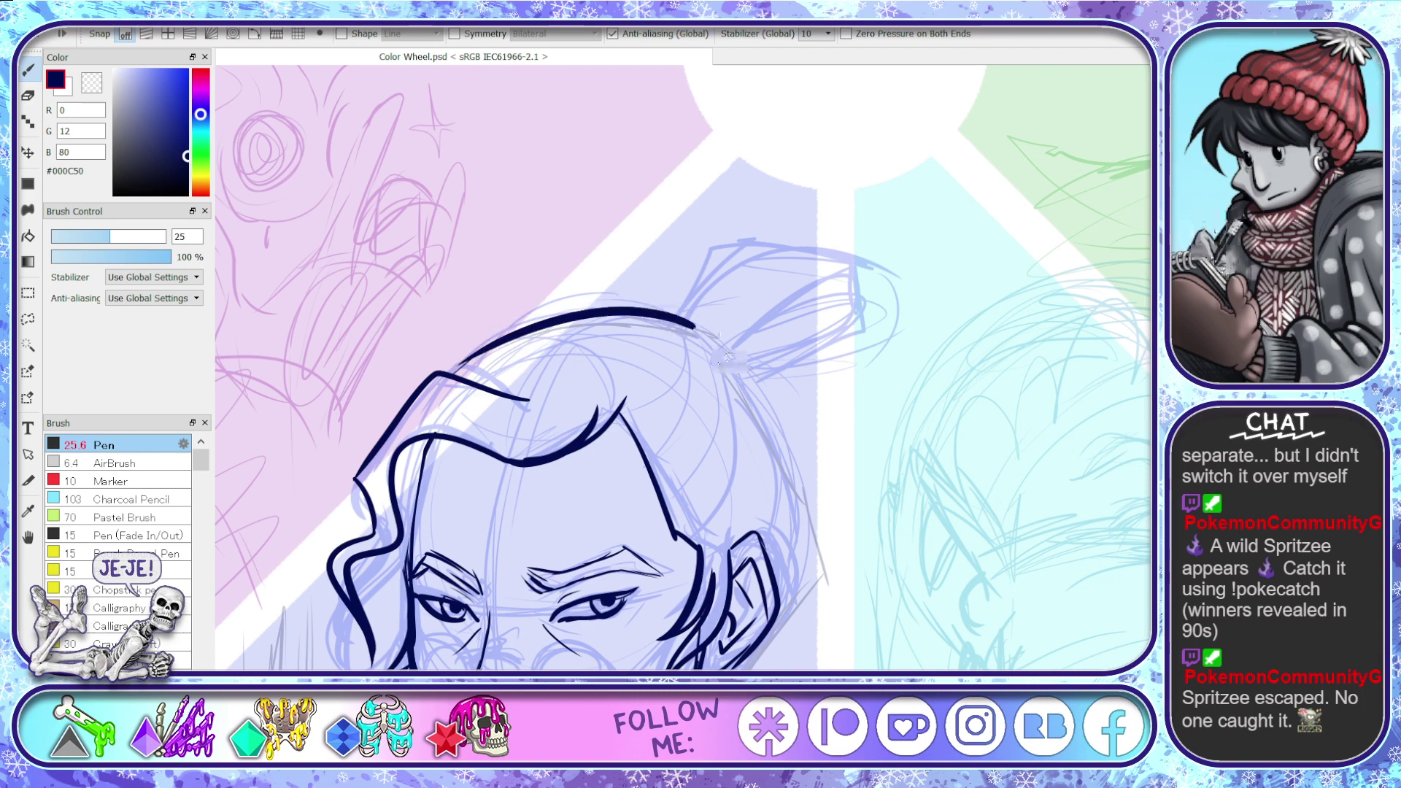
drag(697, 328, 800, 529)
- Draw the neck lines below the ear and beside the chin, with small hair wisps behind the ear and a collar line under the jaw
scroll(683, 365, down, 3)
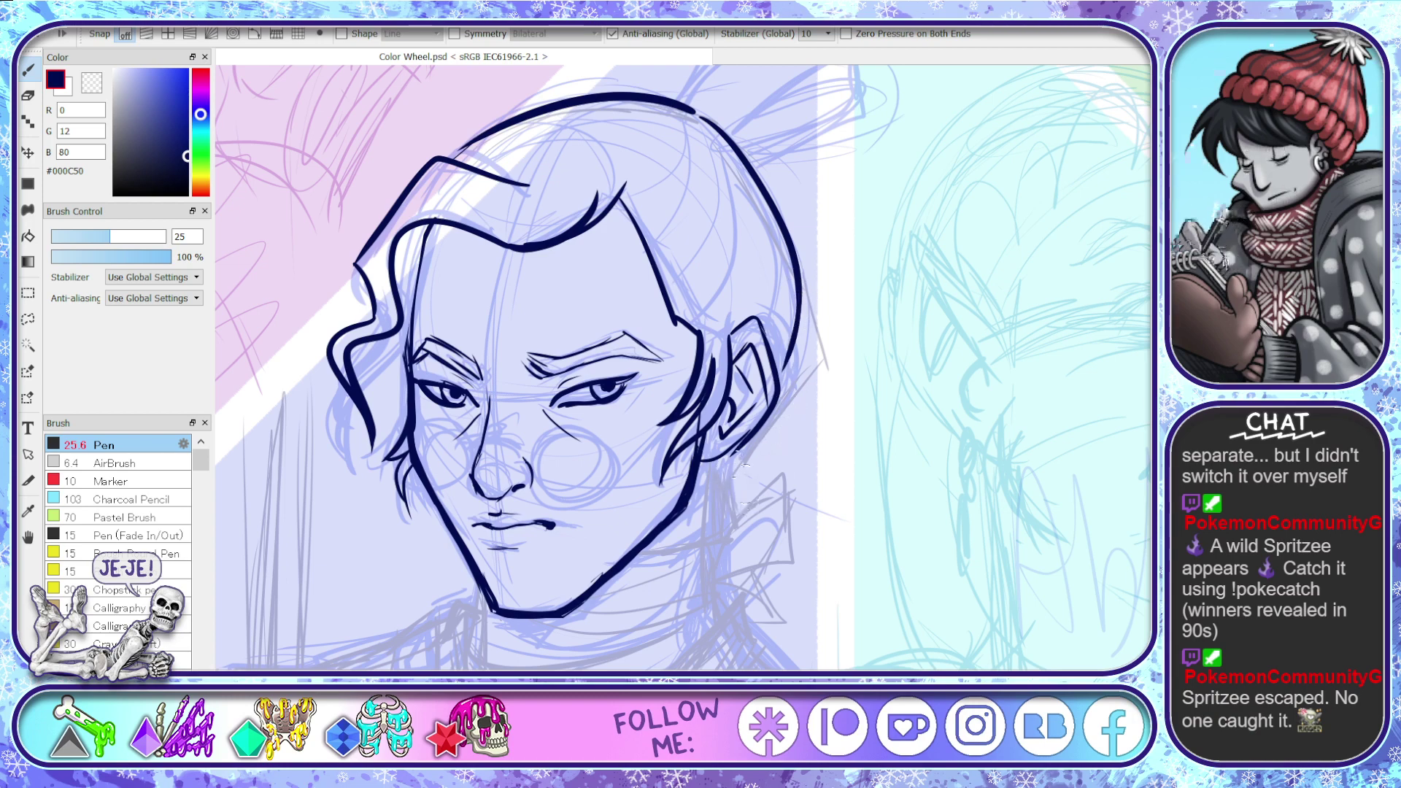
mouse_move(732, 461)
mouse_down()
mouse_move(734, 498)
mouse_move(711, 532)
mouse_up()
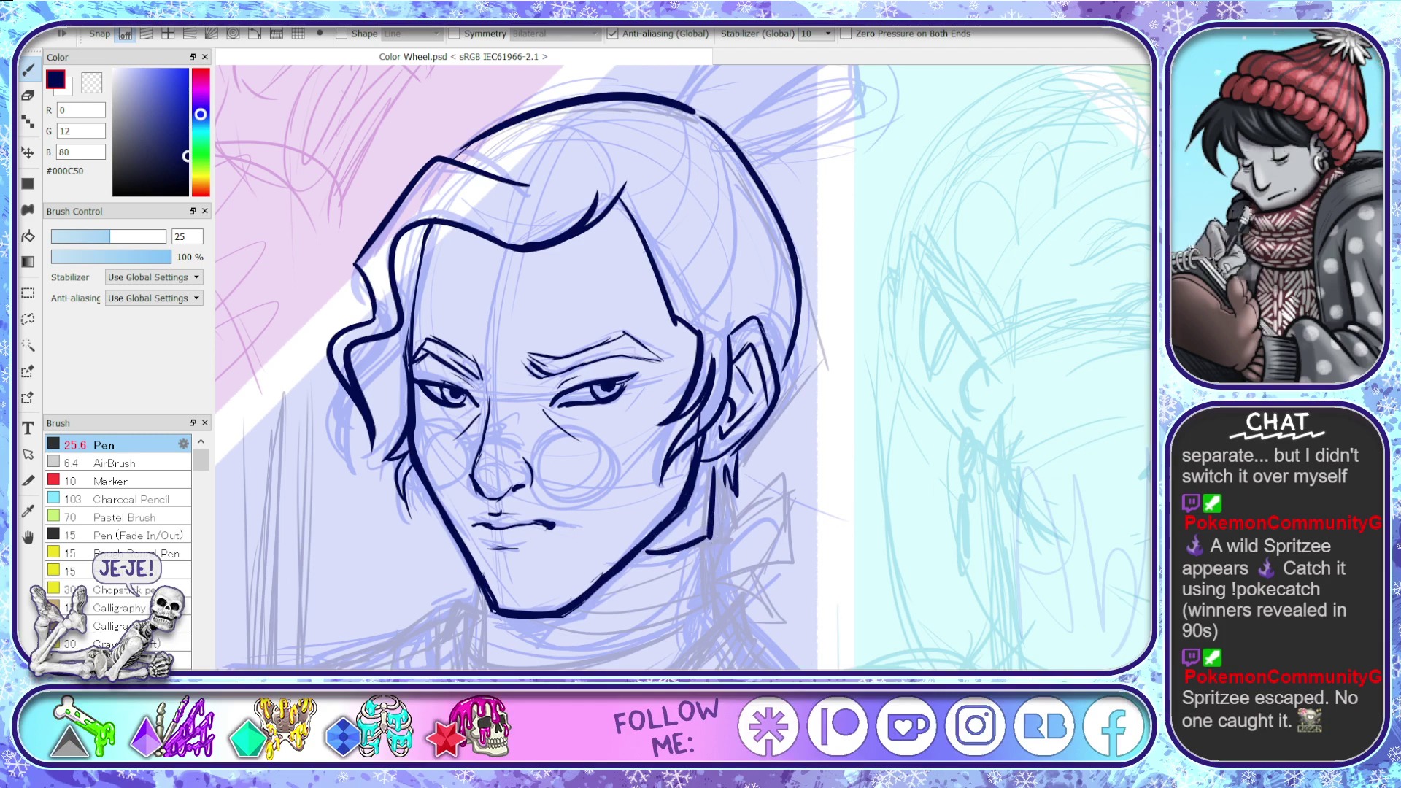
scroll(995, 471, down, 3)
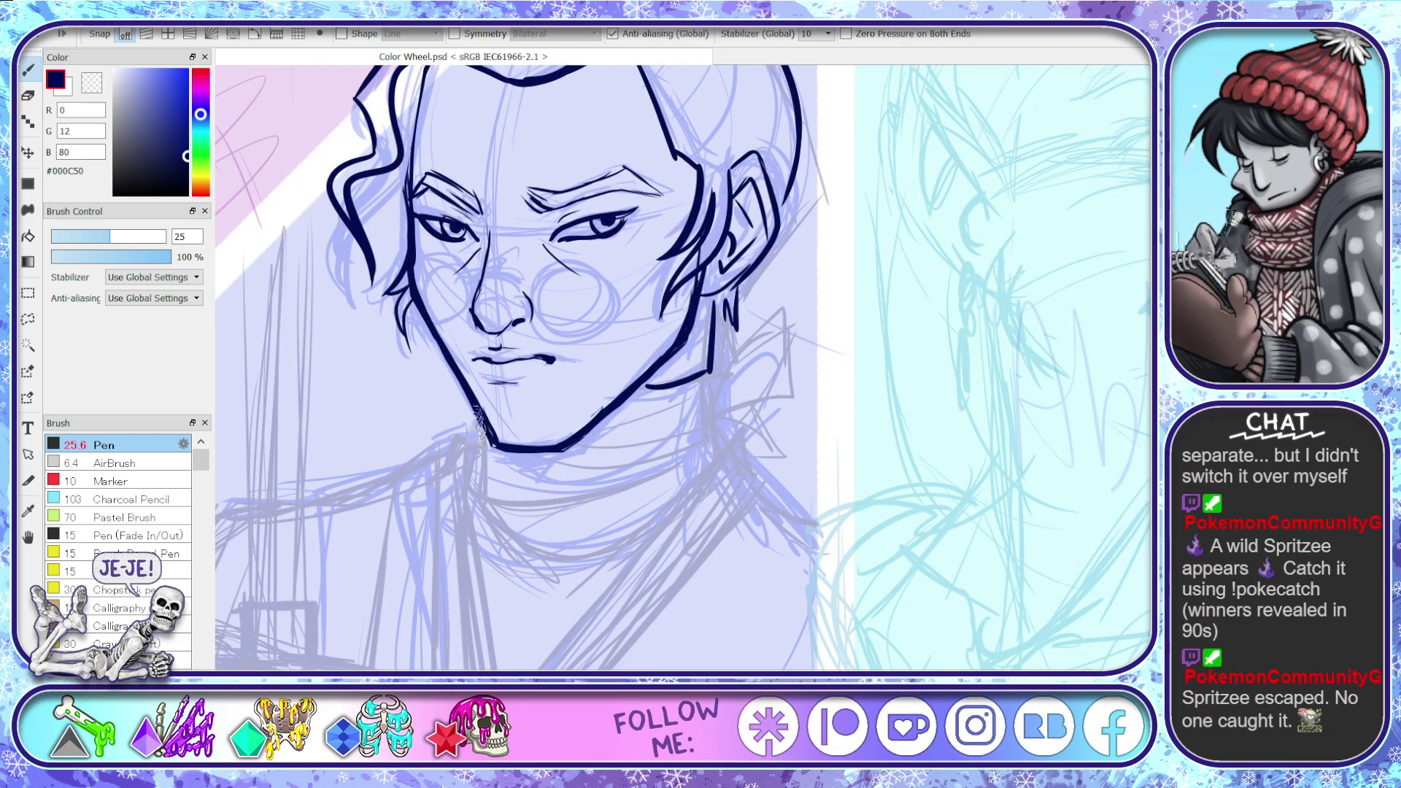
drag(474, 415, 469, 457)
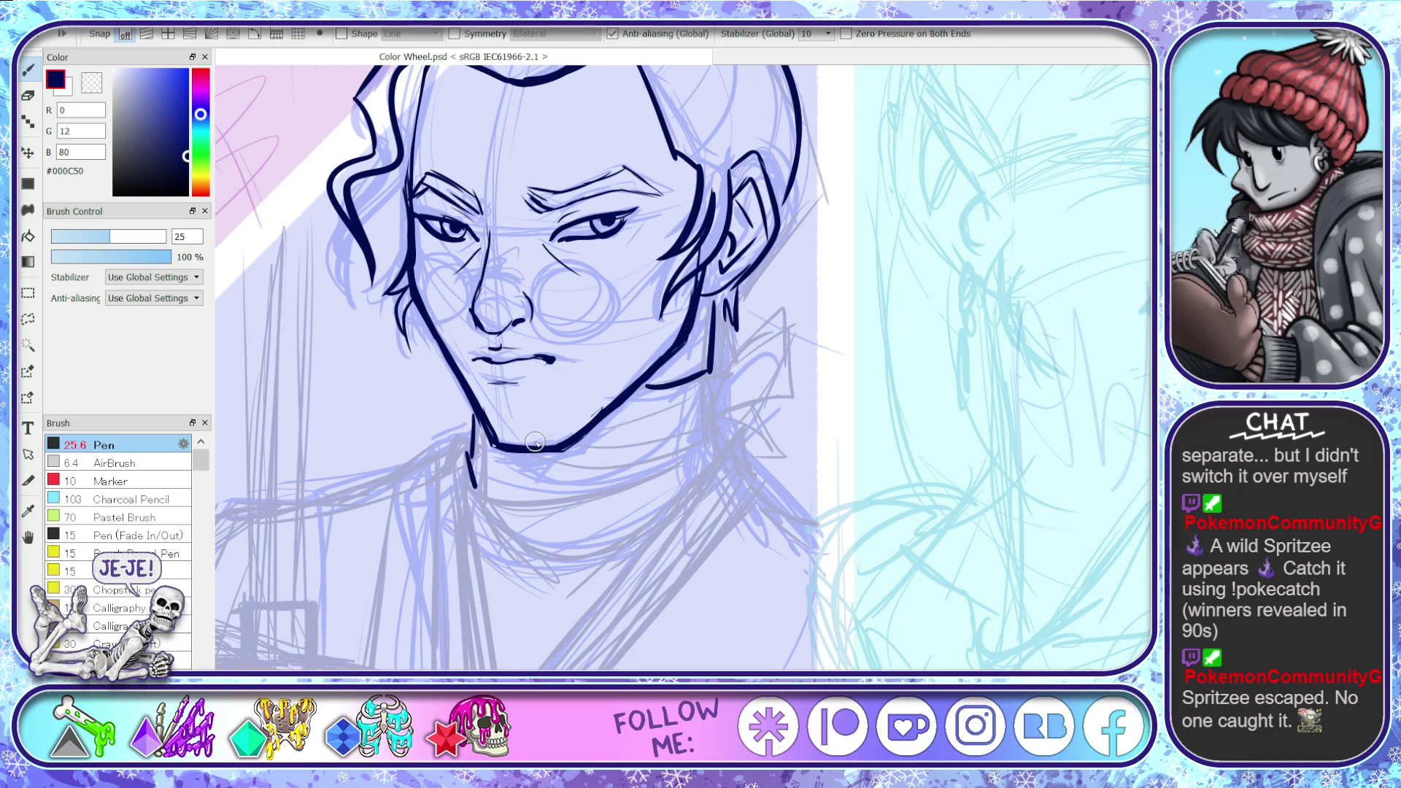
- Undo the chin-side neck line and the collar line, redraw the collar line under the jaw and extend the neck line below the ear
key(space)
mouse_move(848, 559)
mouse_down()
mouse_move(726, 550)
mouse_move(752, 571)
mouse_move(750, 559)
mouse_up()
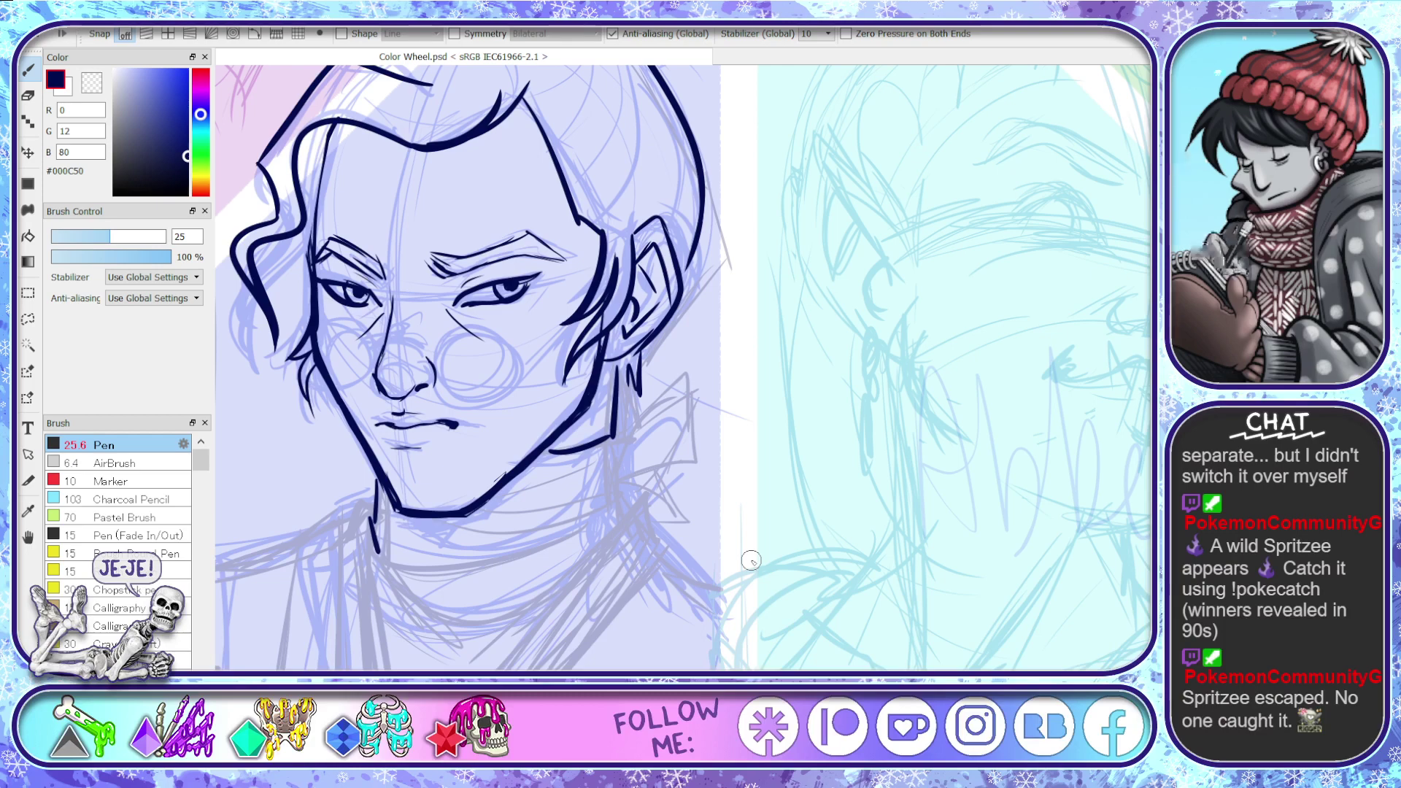
key(ctrl+z)
key(ctrl+z)
key(ctrl+z)
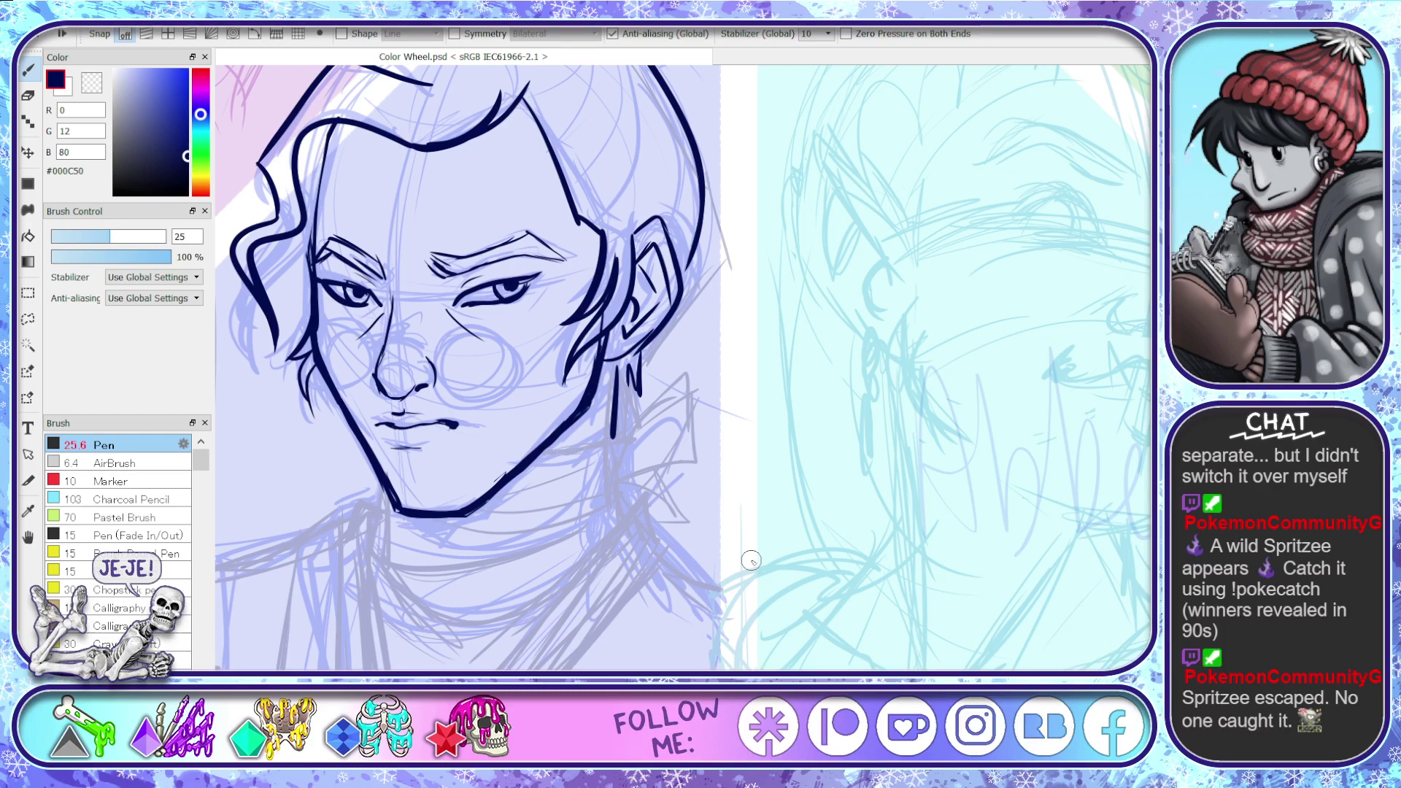
key(ctrl+z)
key(ctrl+z)
key(ctrl+z)
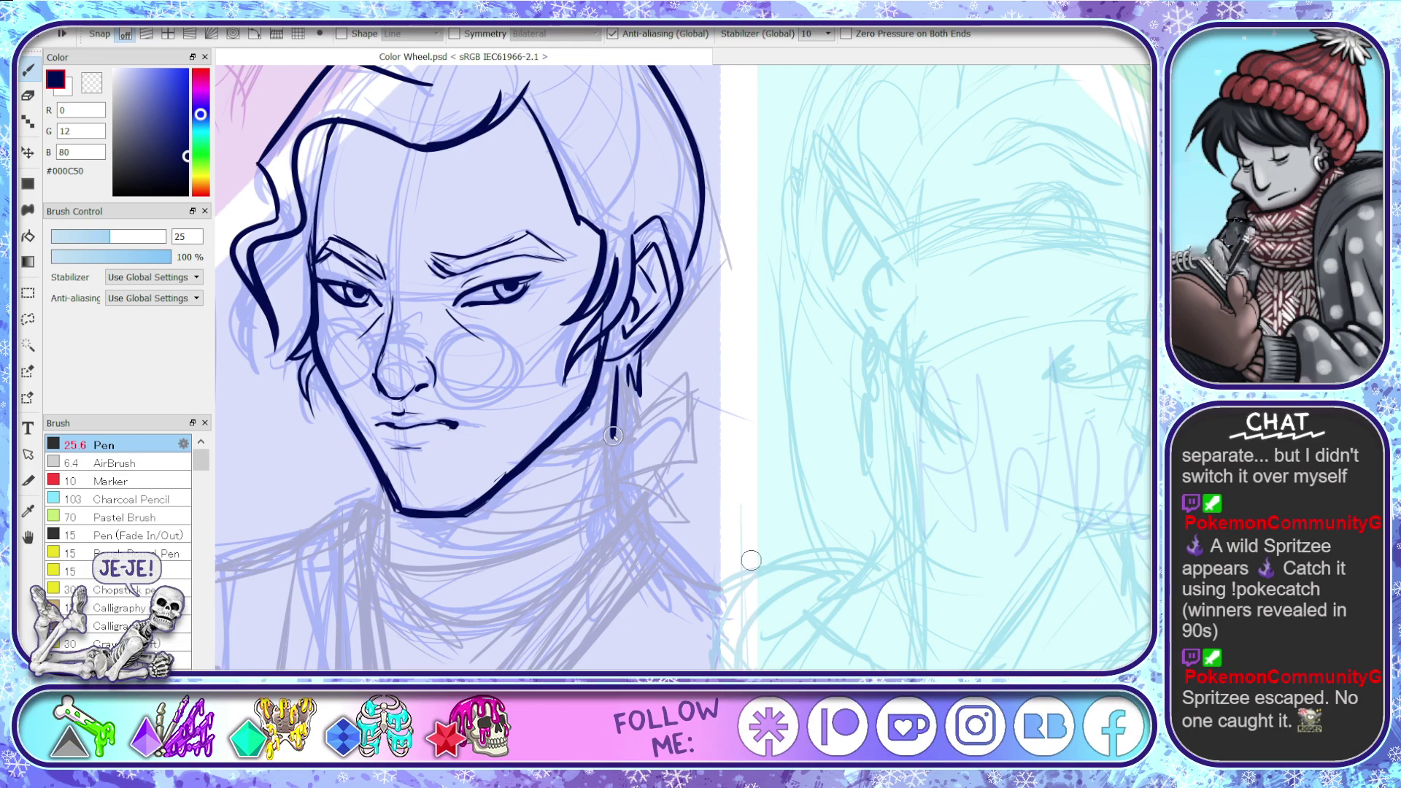
drag(611, 436, 504, 474)
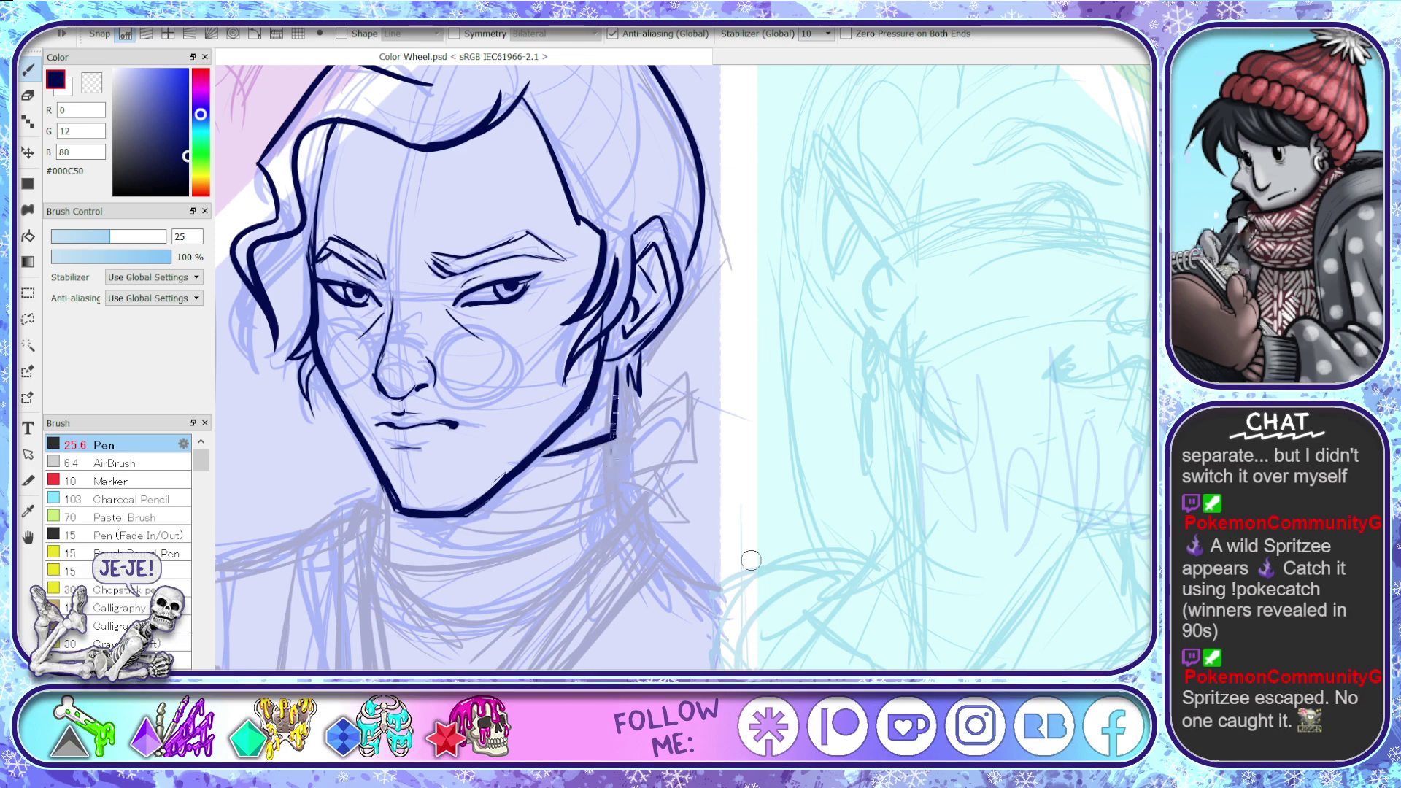
drag(612, 387, 616, 520)
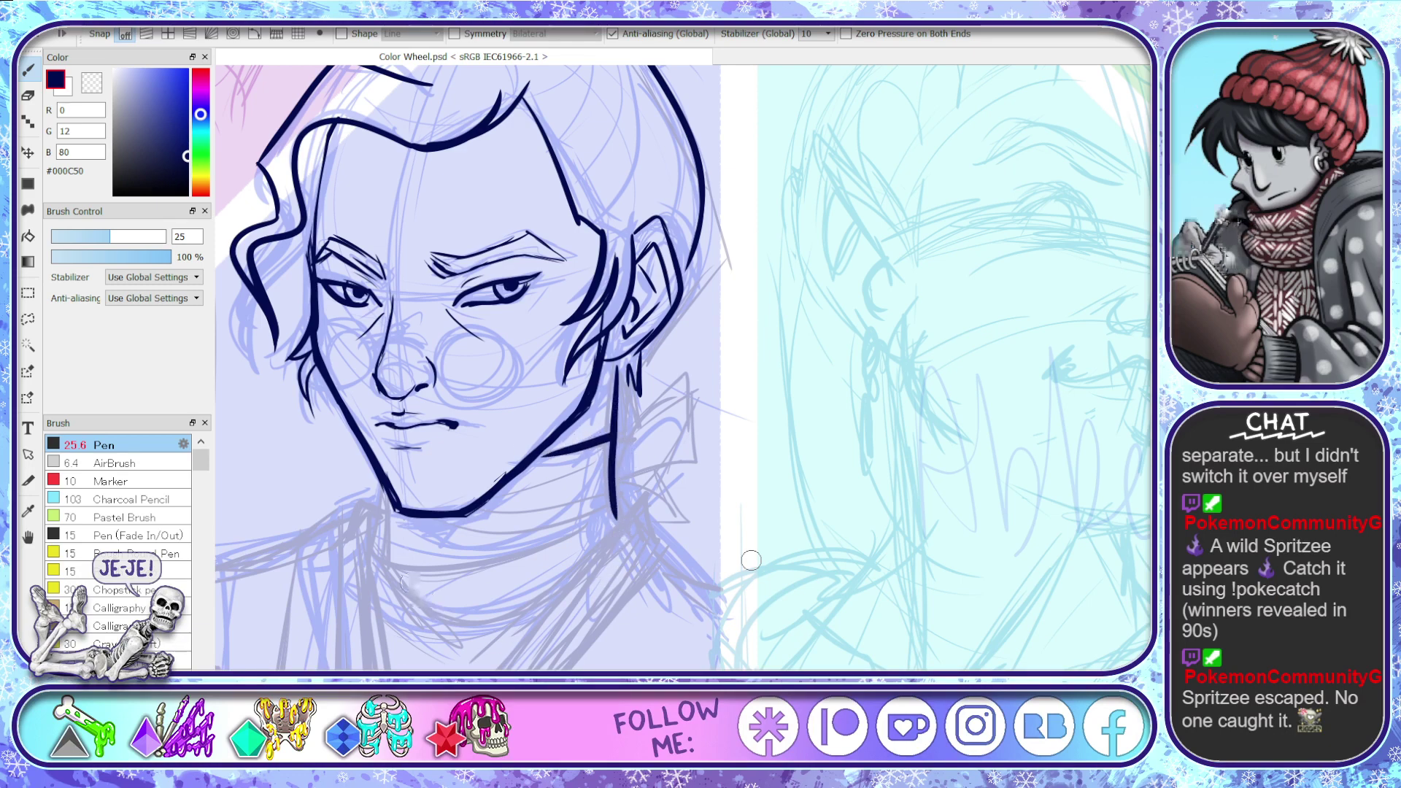
- Draw the chin-side neck edge and the wrapped collar folds, with a band line under the jaw and two curves around the neck
mouse_move(379, 504)
mouse_down()
mouse_move(376, 566)
mouse_move(374, 544)
mouse_move(544, 600)
mouse_up()
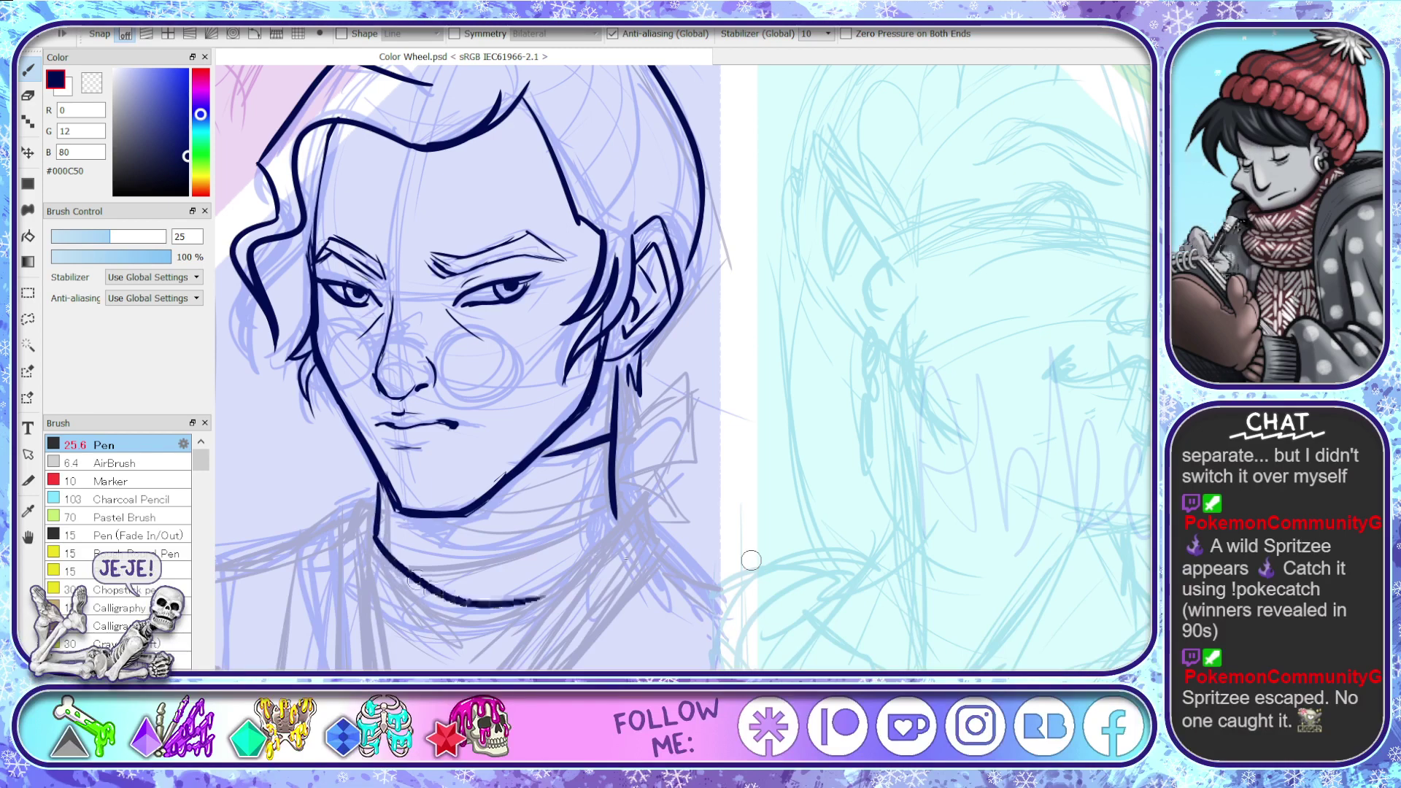
key(ctrl+z)
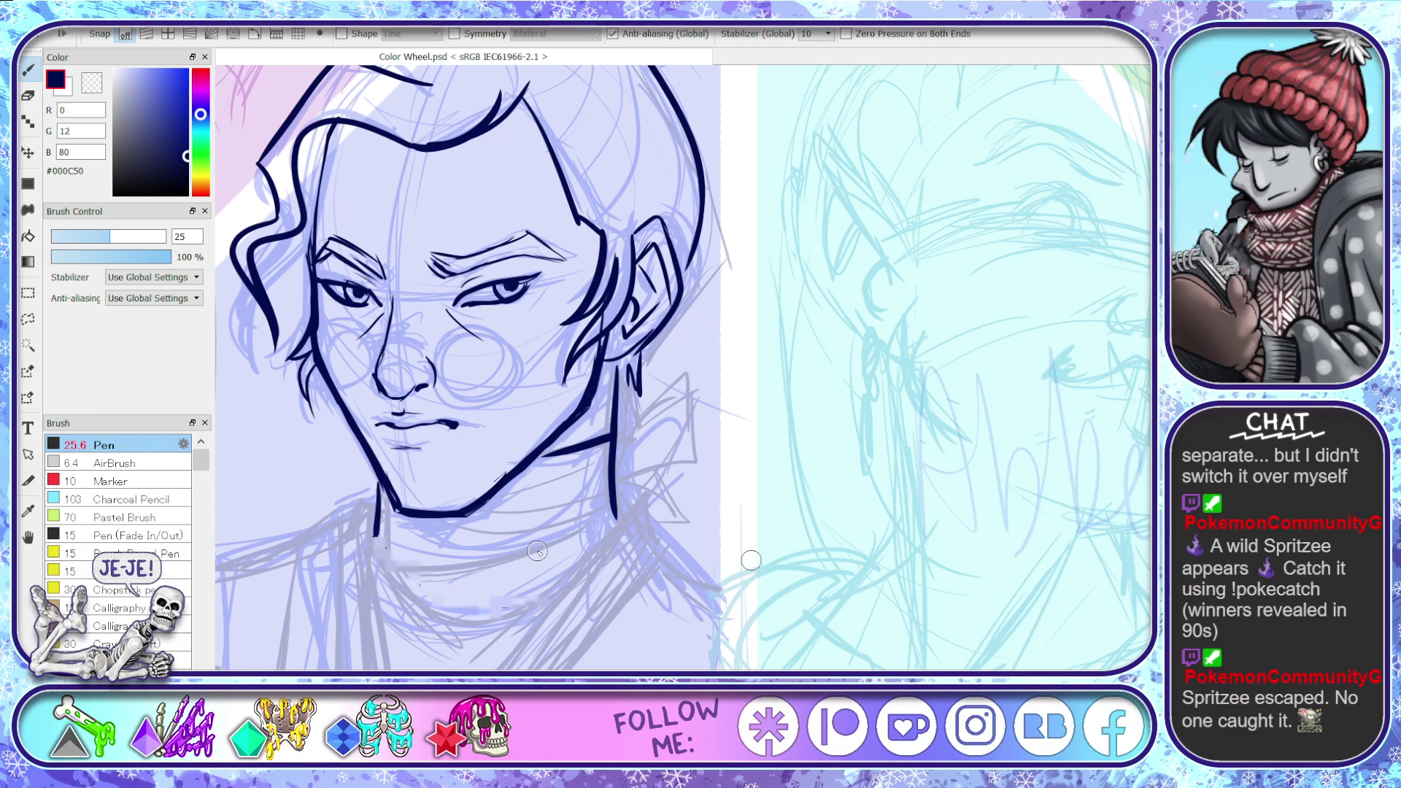
mouse_move(369, 546)
mouse_down()
mouse_move(400, 597)
mouse_move(553, 612)
mouse_up()
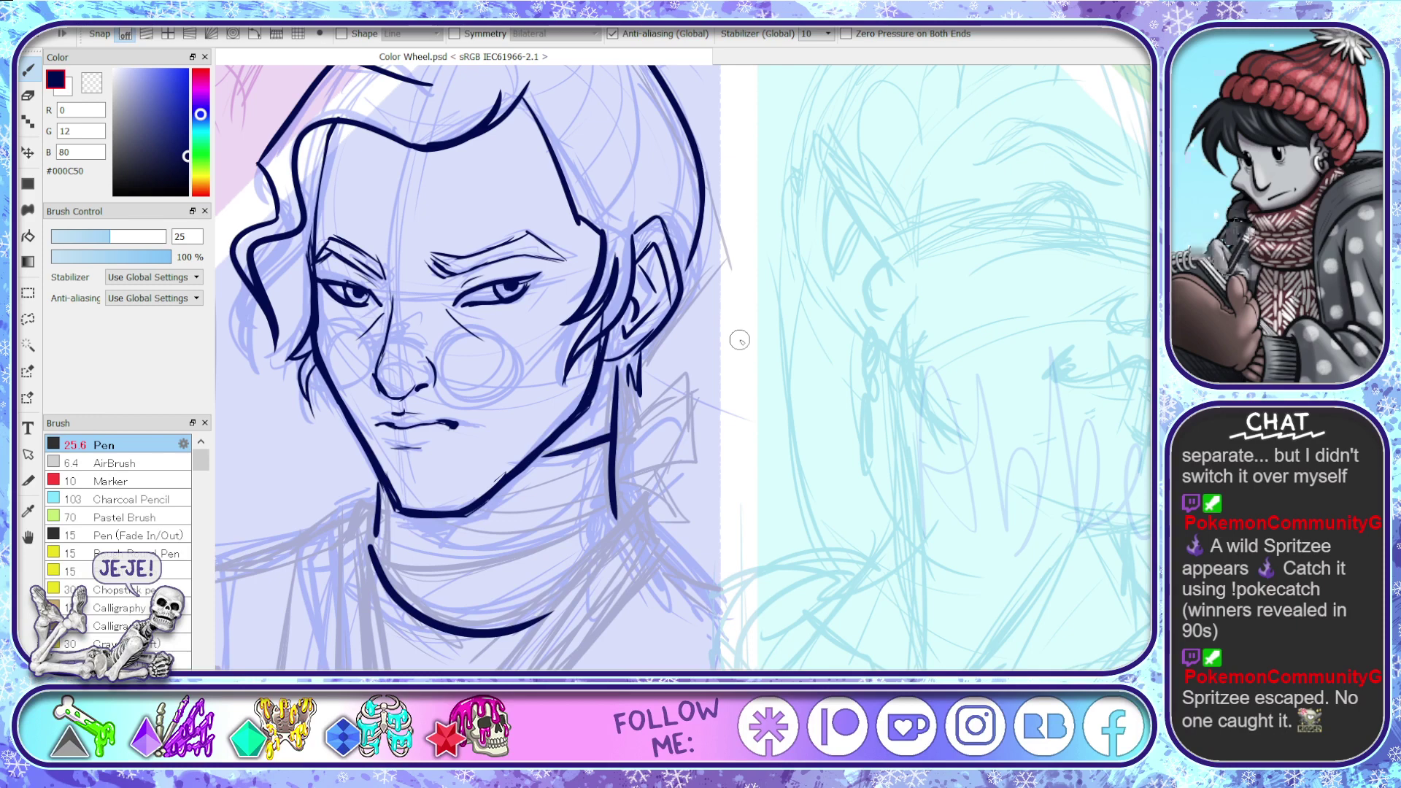
key(ctrl+z)
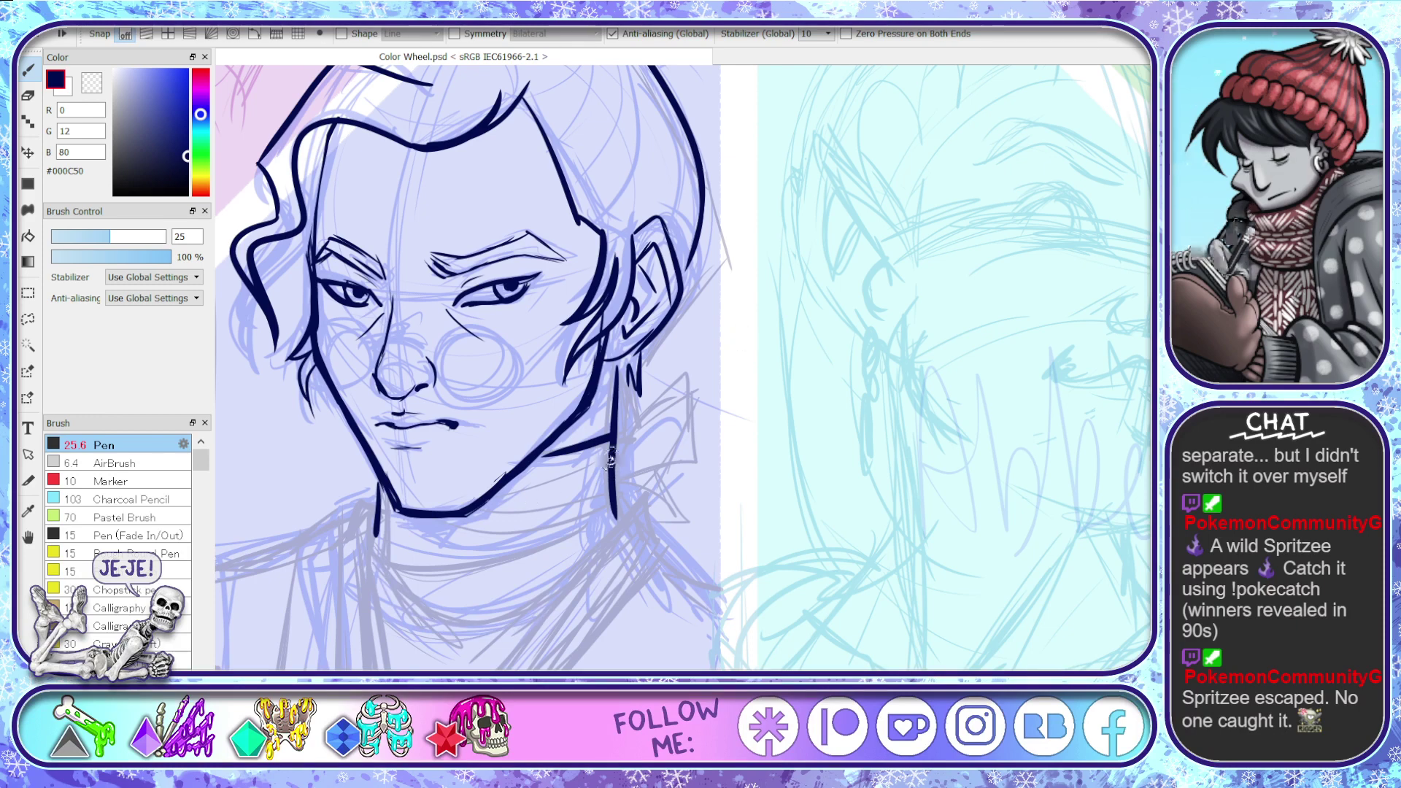
drag(612, 440, 503, 498)
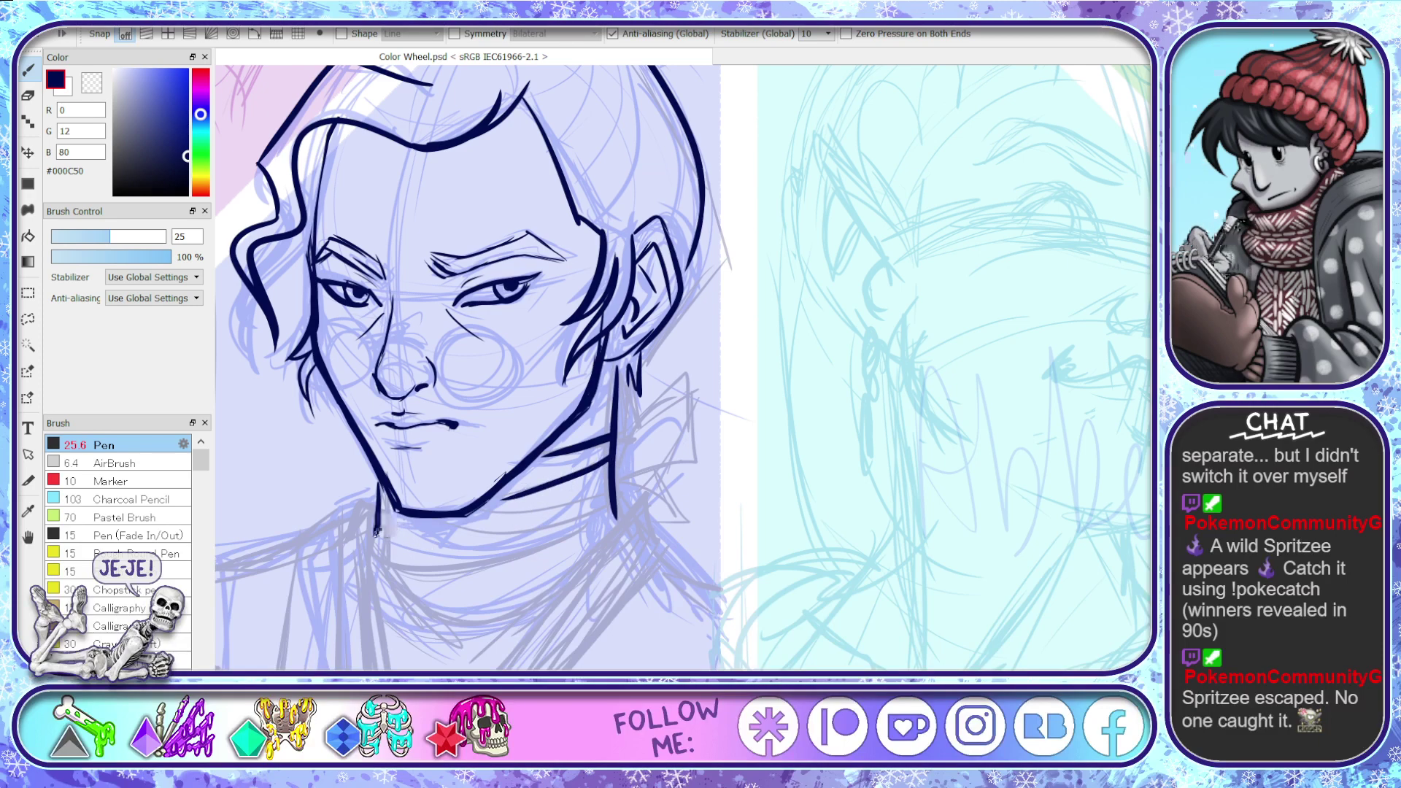
mouse_move(376, 532)
mouse_down()
mouse_move(545, 550)
mouse_move(595, 519)
mouse_up()
mouse_move(376, 551)
mouse_down()
mouse_move(408, 613)
mouse_move(551, 616)
mouse_up()
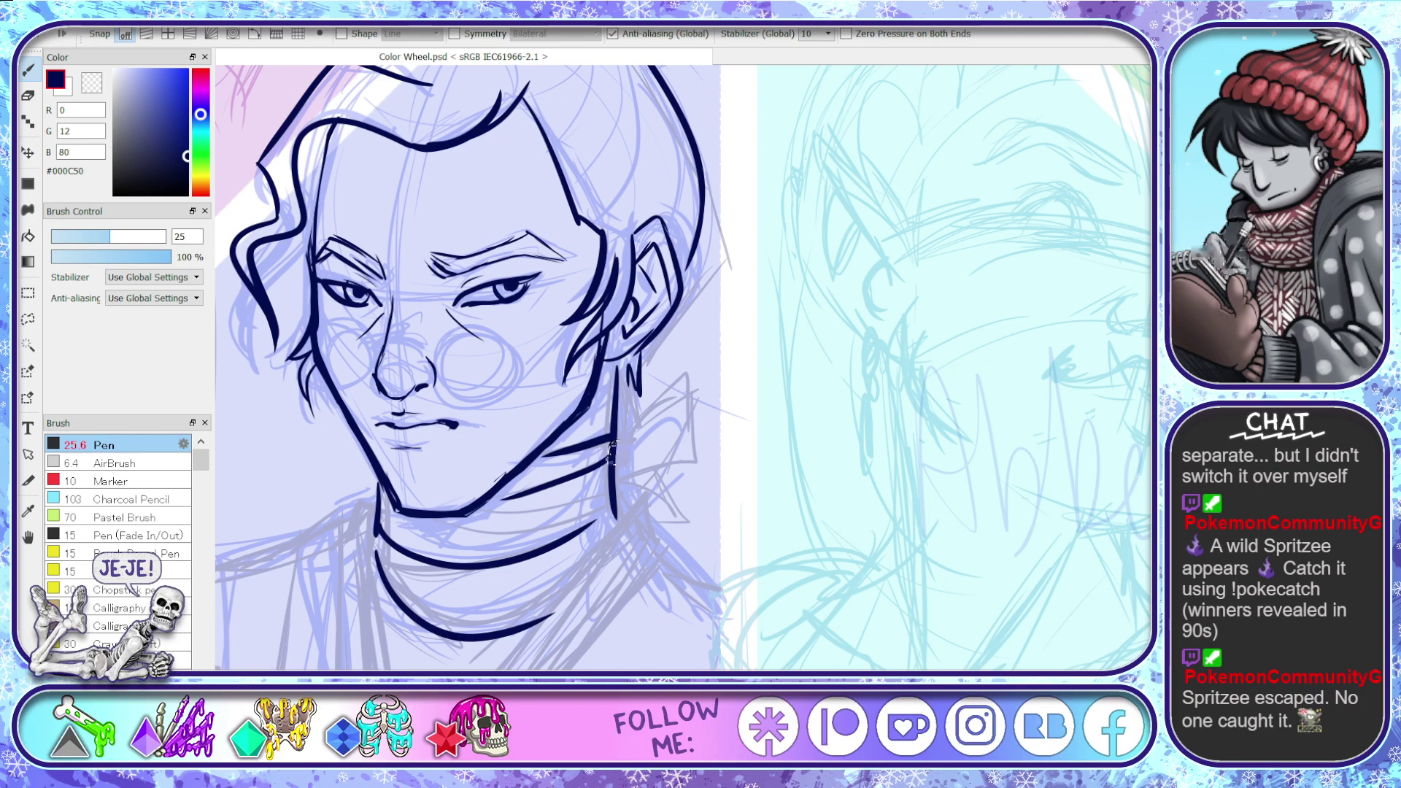
- Draw and rework the pointed collar flap sticking out behind the blue character's neck, closing it with an outer side and a lower edge
mouse_move(613, 446)
mouse_down()
mouse_move(691, 394)
mouse_move(697, 477)
mouse_move(616, 482)
mouse_up()
key(ctrl+z)
key(ctrl+z)
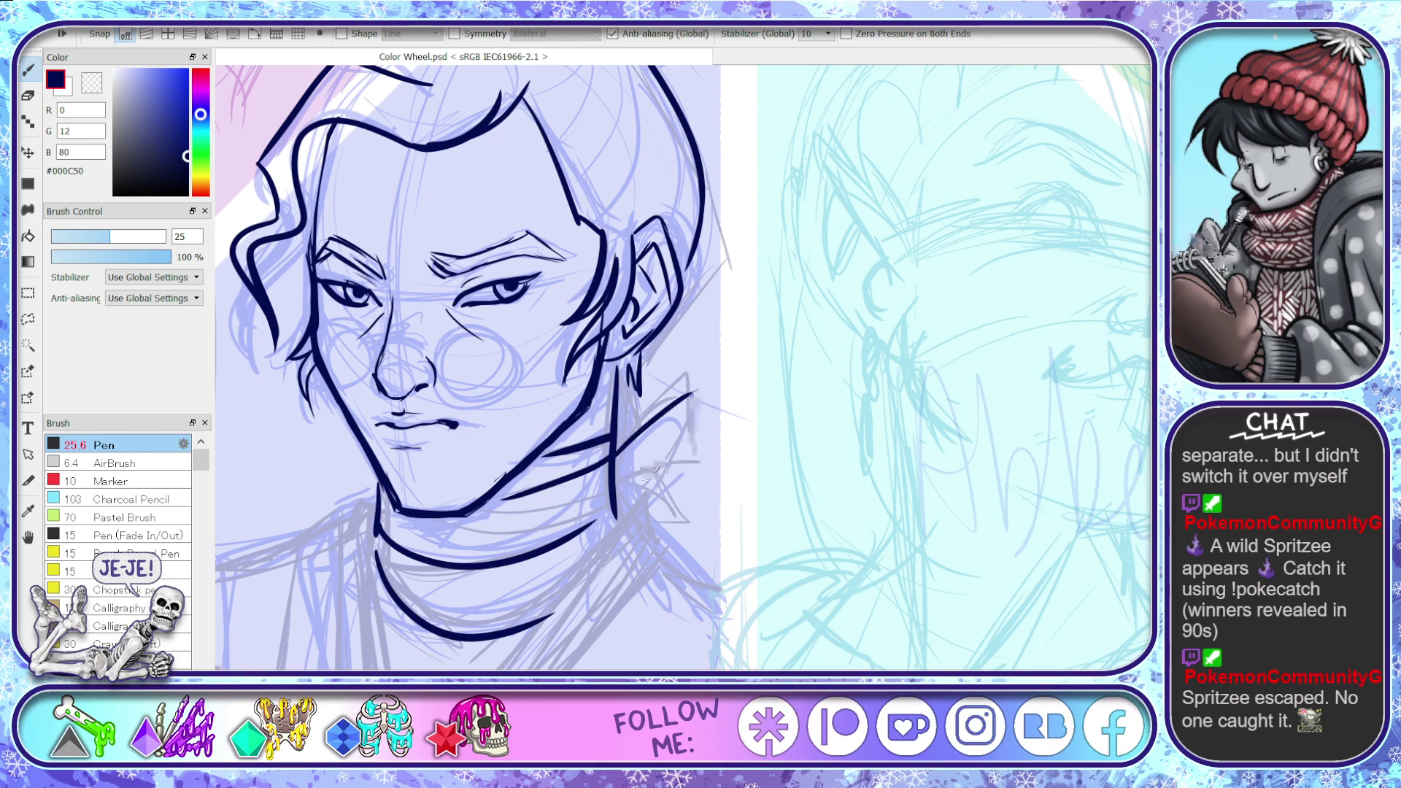
key(ctrl+z)
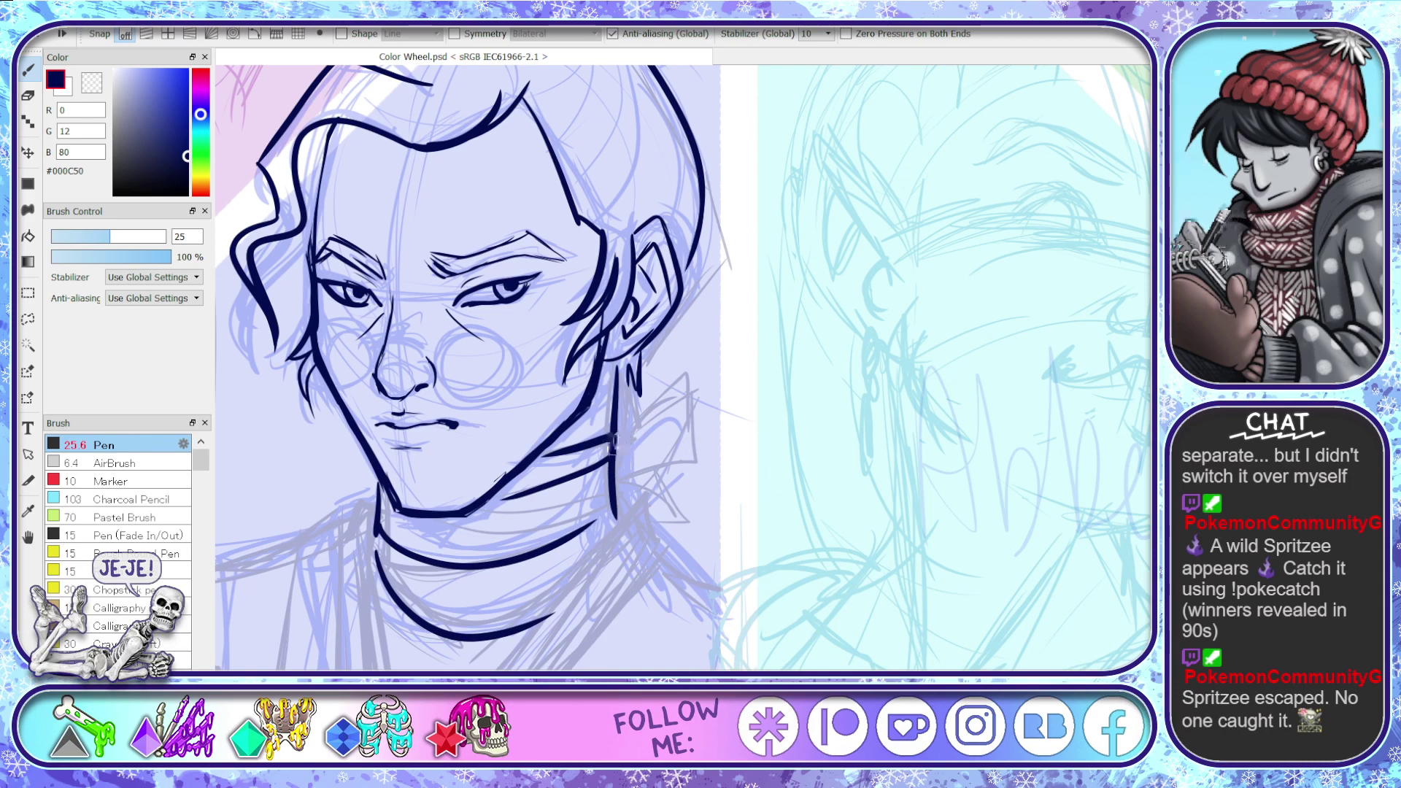
mouse_move(612, 442)
mouse_down()
mouse_move(692, 394)
mouse_move(692, 468)
mouse_move(622, 475)
mouse_up()
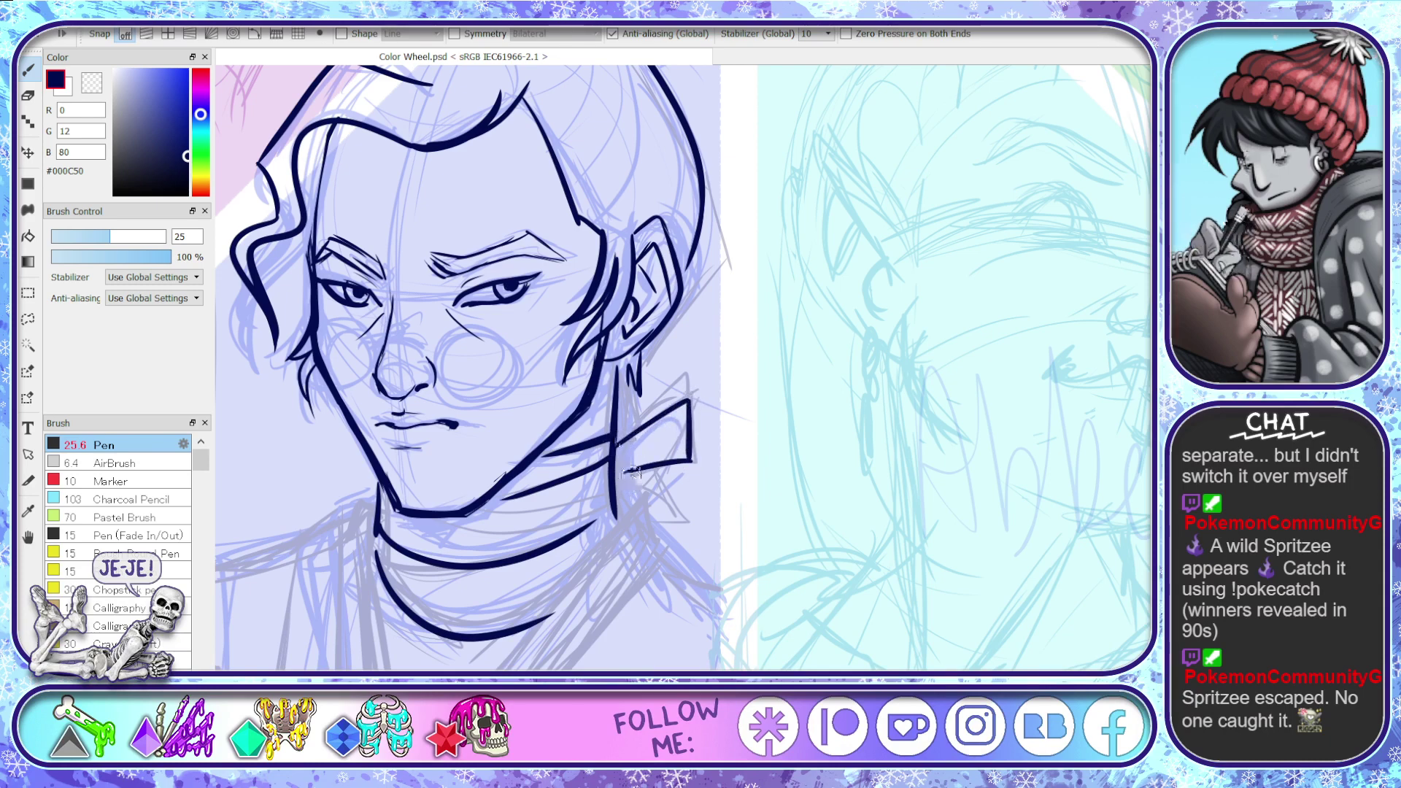
- Draw the robe's inner lapel edge as a long navy diagonal from the ear-side neck base down across the chest
scroll(599, 473, down, 5)
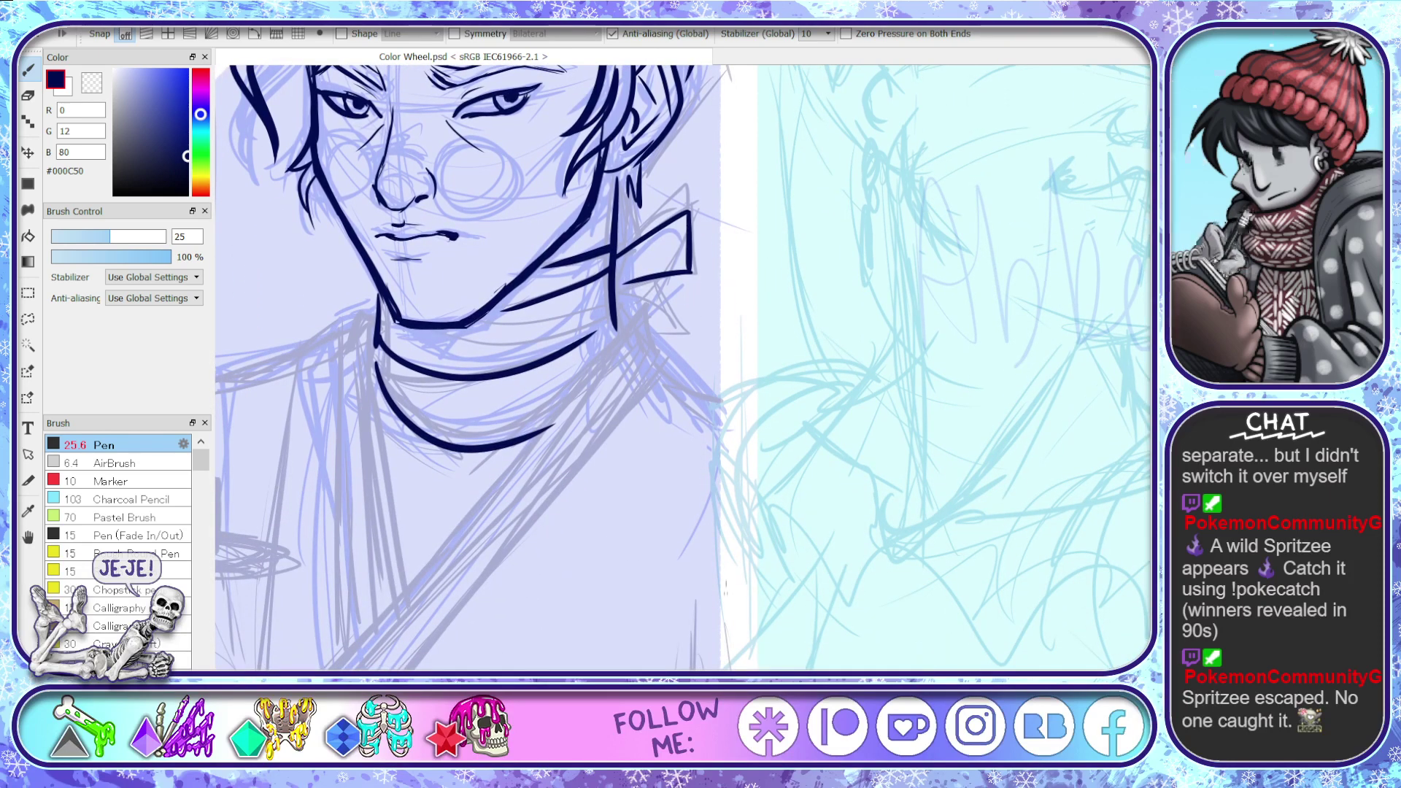
key(space)
drag(564, 564, 724, 553)
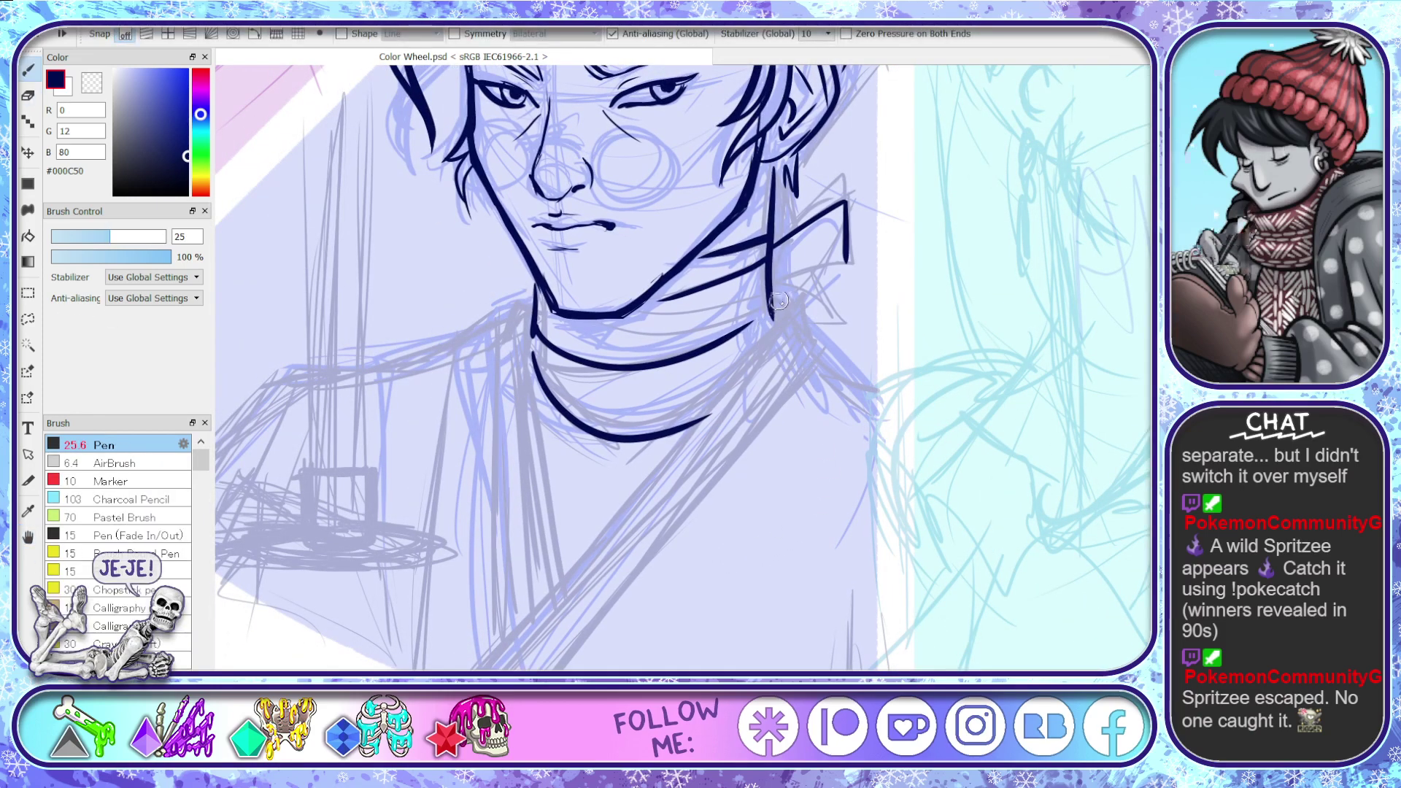
mouse_move(641, 486)
mouse_down()
mouse_move(784, 302)
mouse_move(495, 668)
mouse_up()
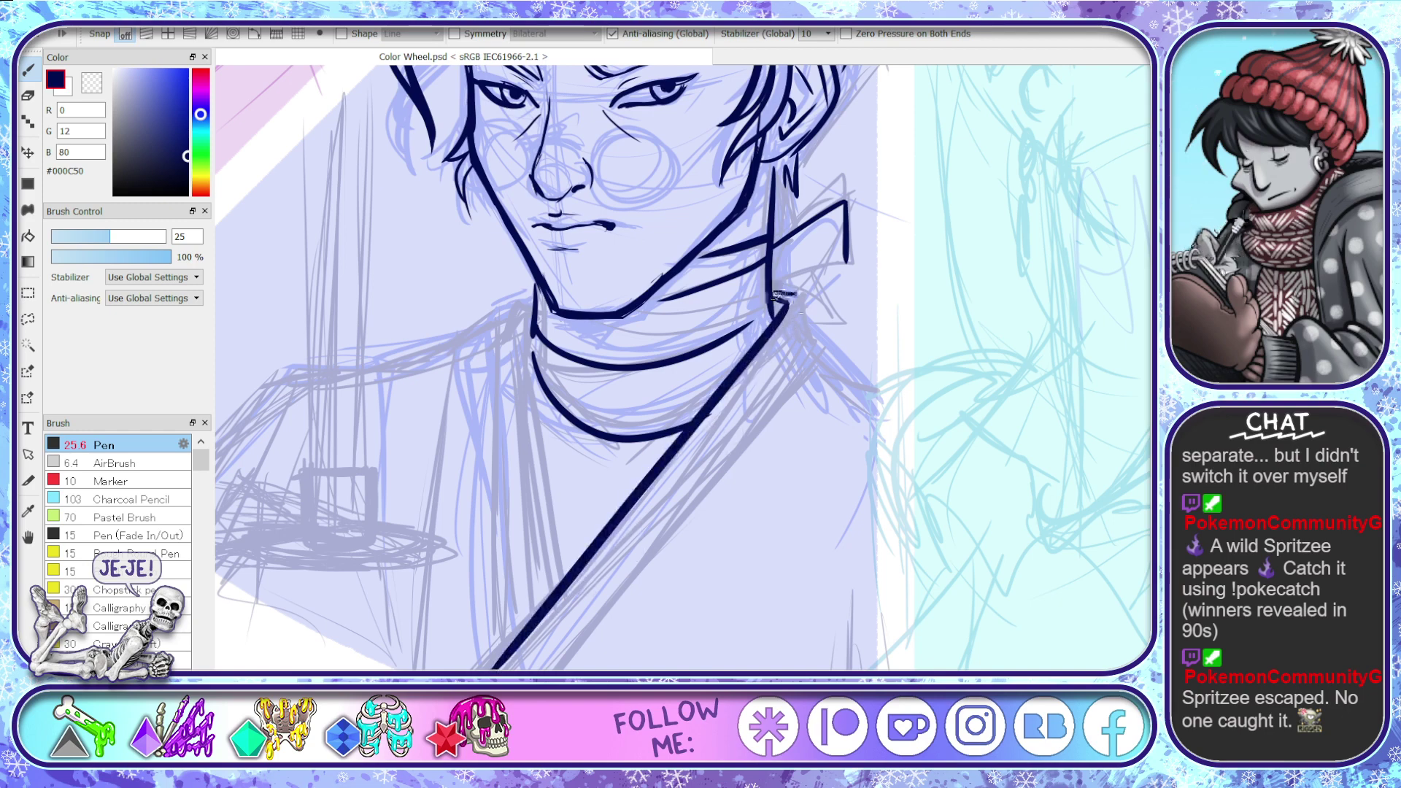
- Draw and rework the lapel band's second parallel edge, and add the ear-side shoulder line with the outer robe edge curving down from it
mouse_move(785, 296)
mouse_down()
mouse_move(817, 342)
mouse_move(564, 670)
mouse_up()
key(ctrl+z)
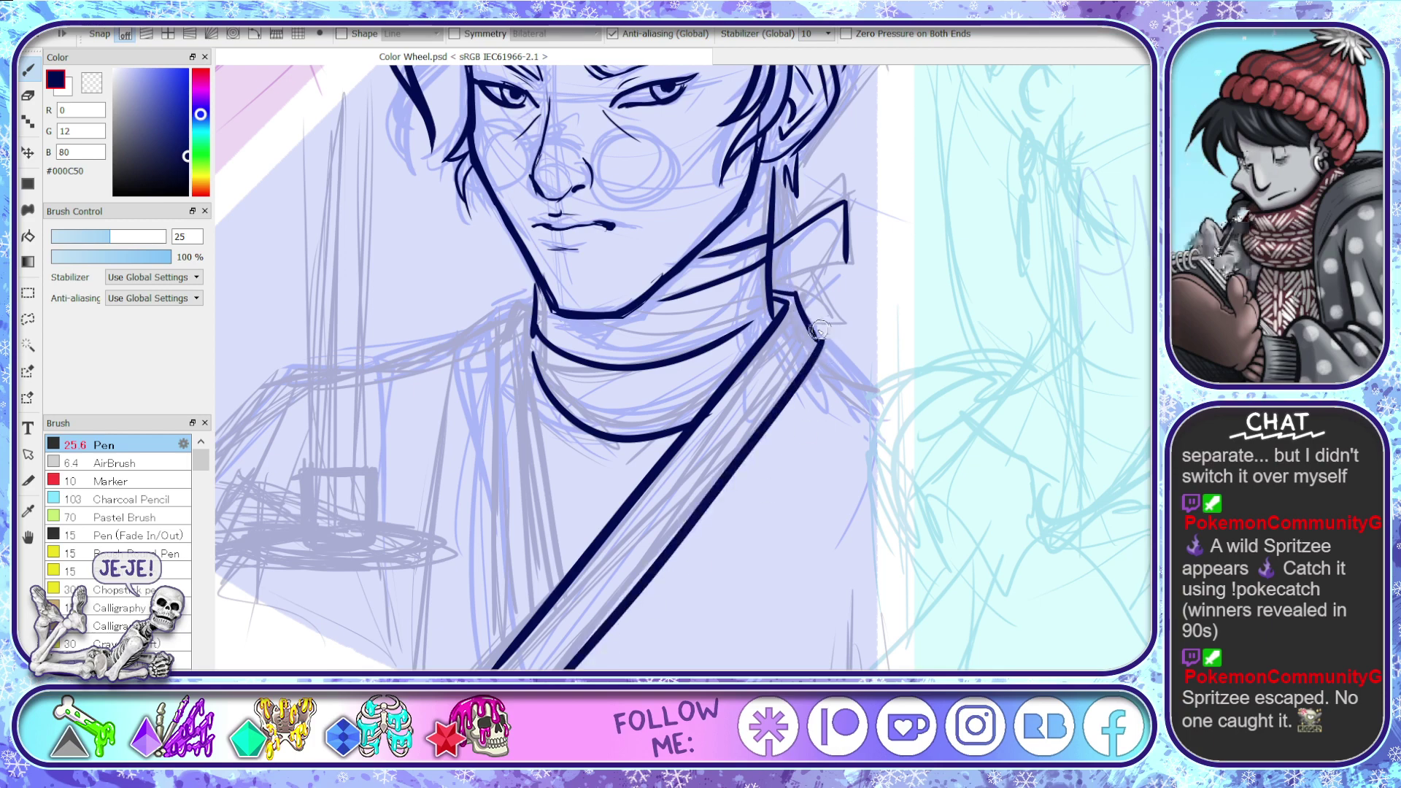
key(ctrl+z)
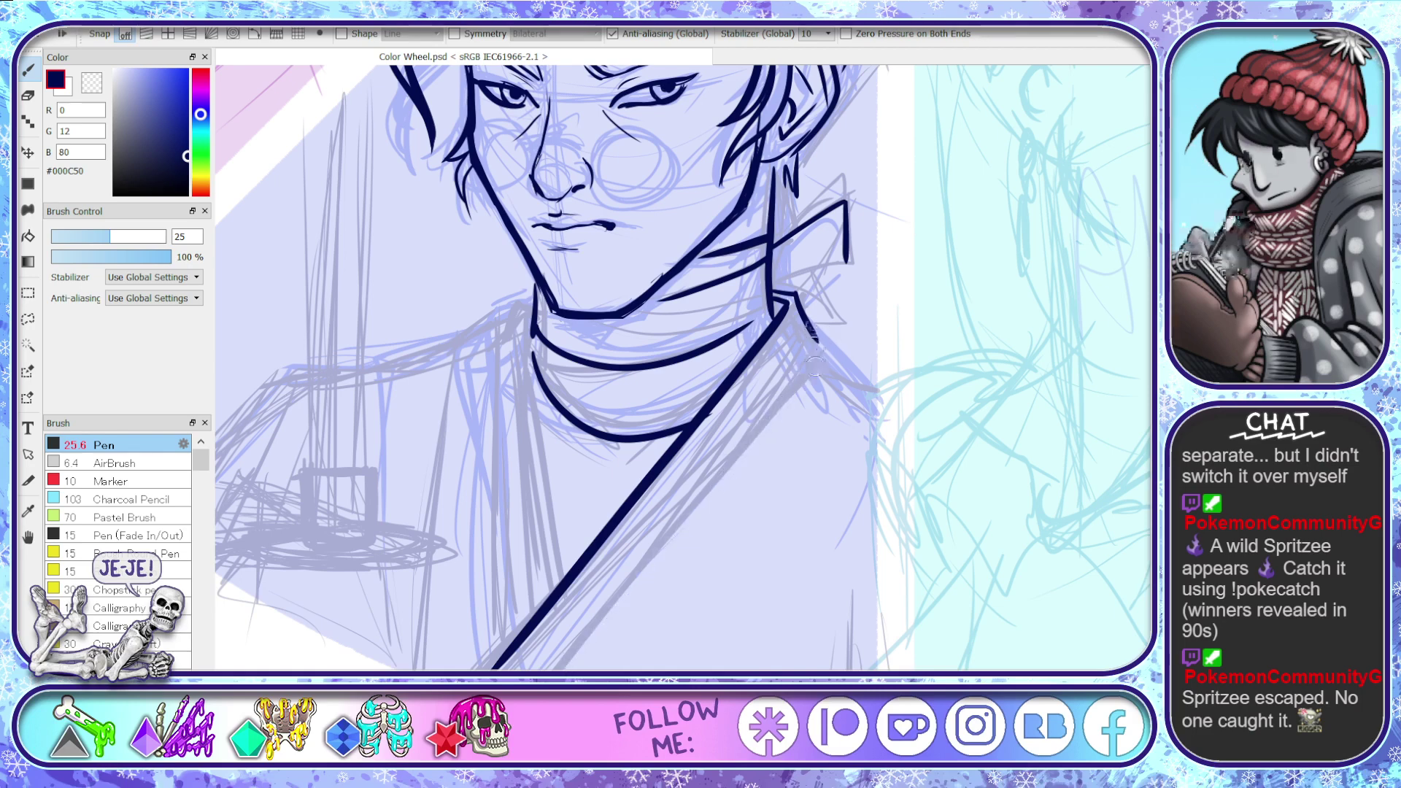
mouse_move(819, 352)
mouse_down()
mouse_move(636, 571)
mouse_move(542, 671)
mouse_up()
key(ctrl+z)
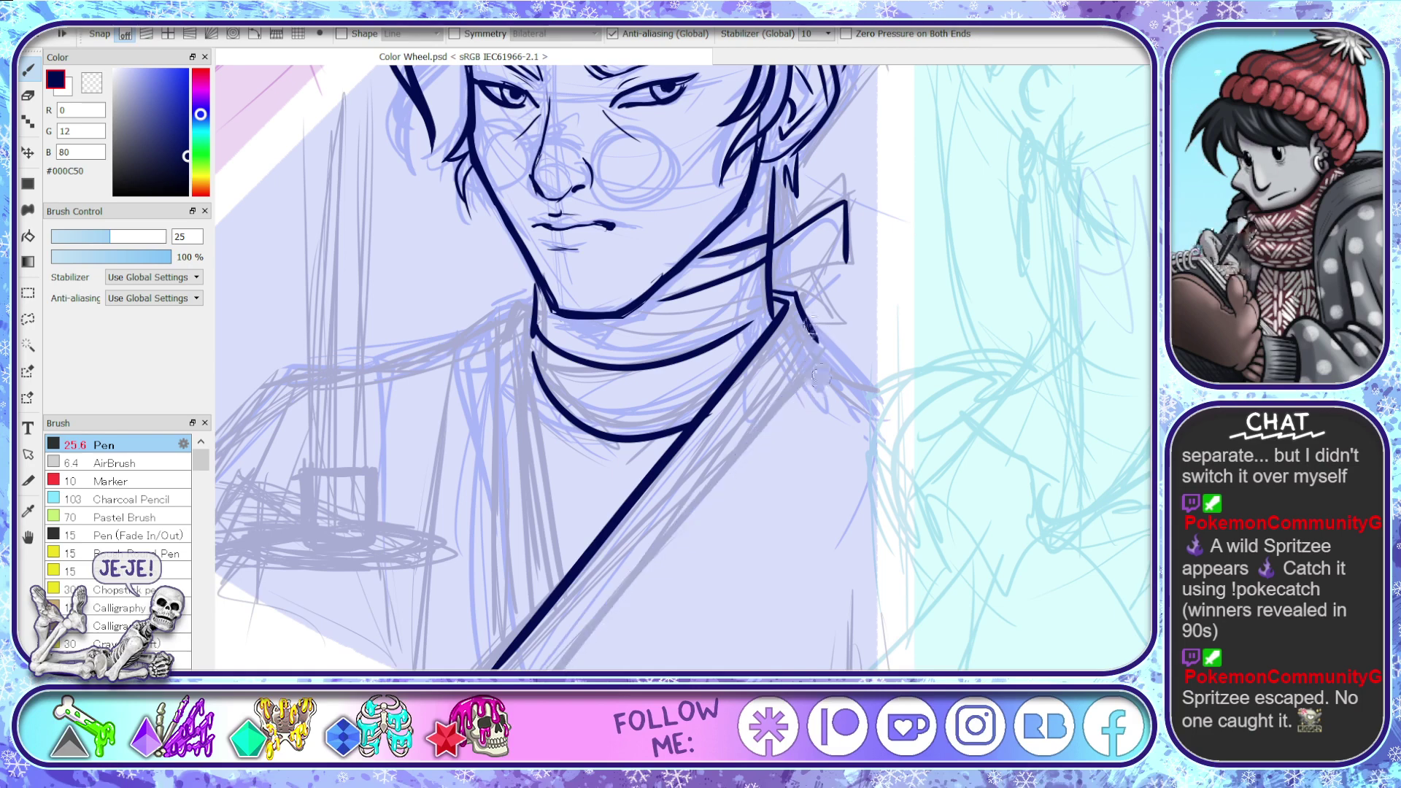
drag(821, 333, 551, 670)
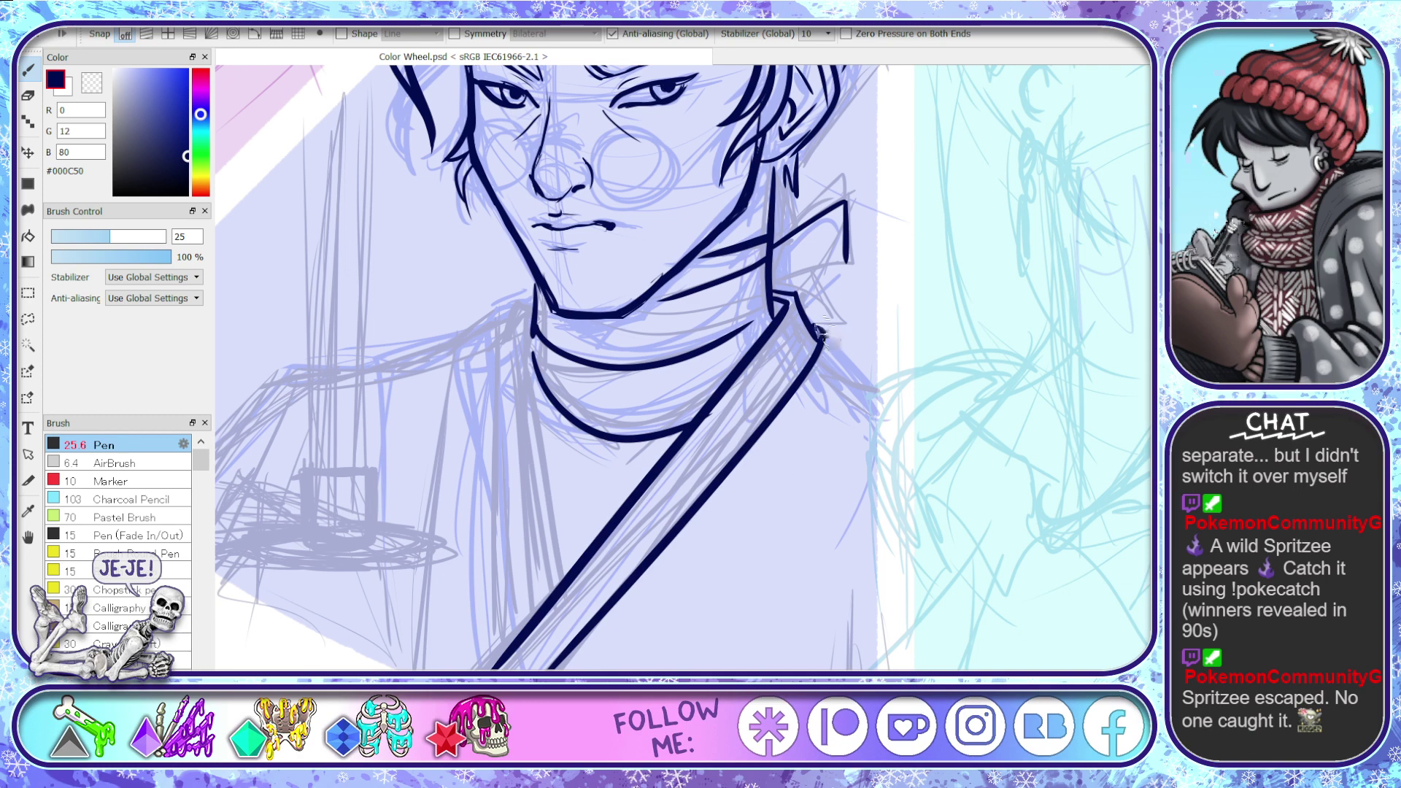
mouse_move(810, 317)
mouse_down()
mouse_move(881, 369)
mouse_move(805, 501)
mouse_move(657, 669)
mouse_up()
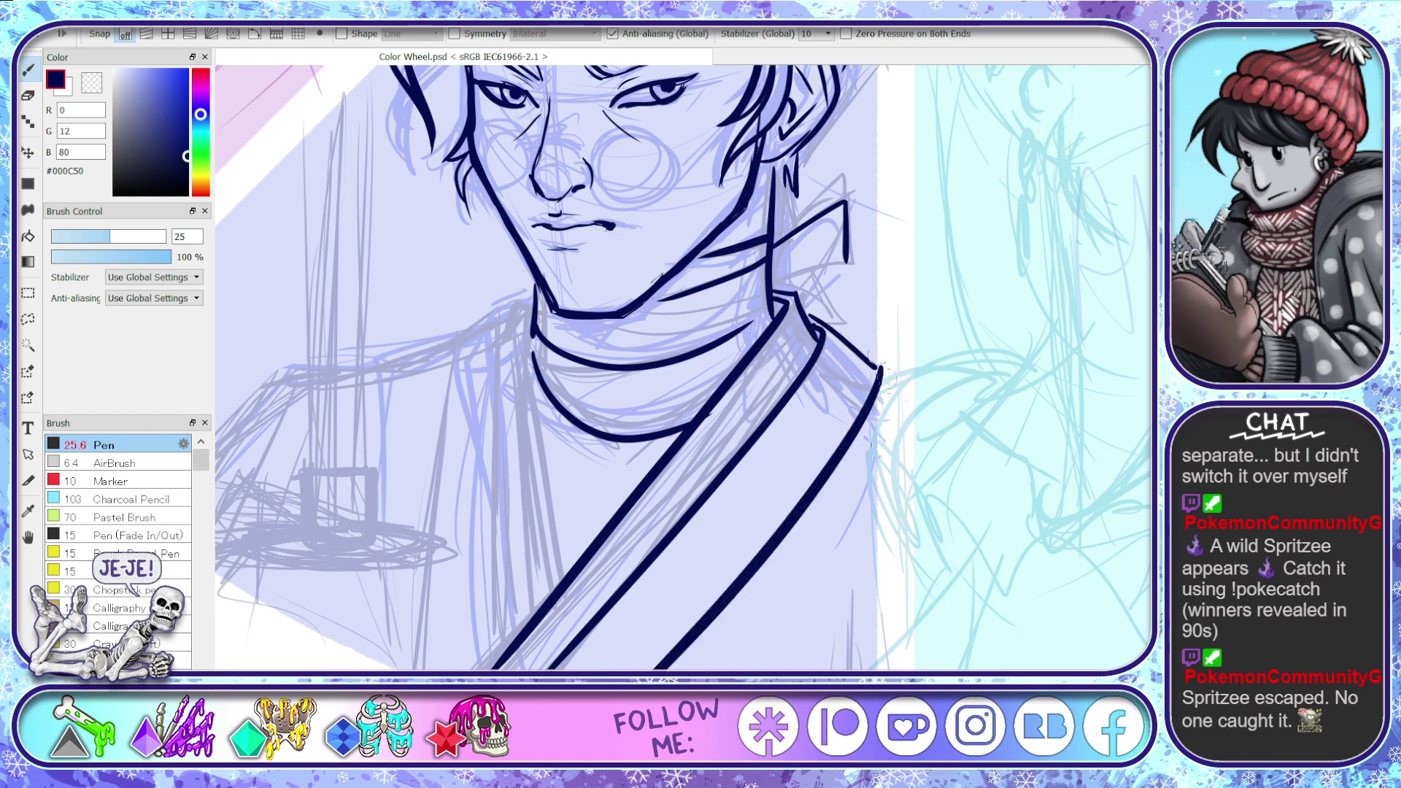
- Draw one near-vertical sleeve fold line below the ear-side shoulder, undoing the extra strokes beside it and across the lapel
scroll(879, 372, down, 3)
scroll(879, 372, up, 2)
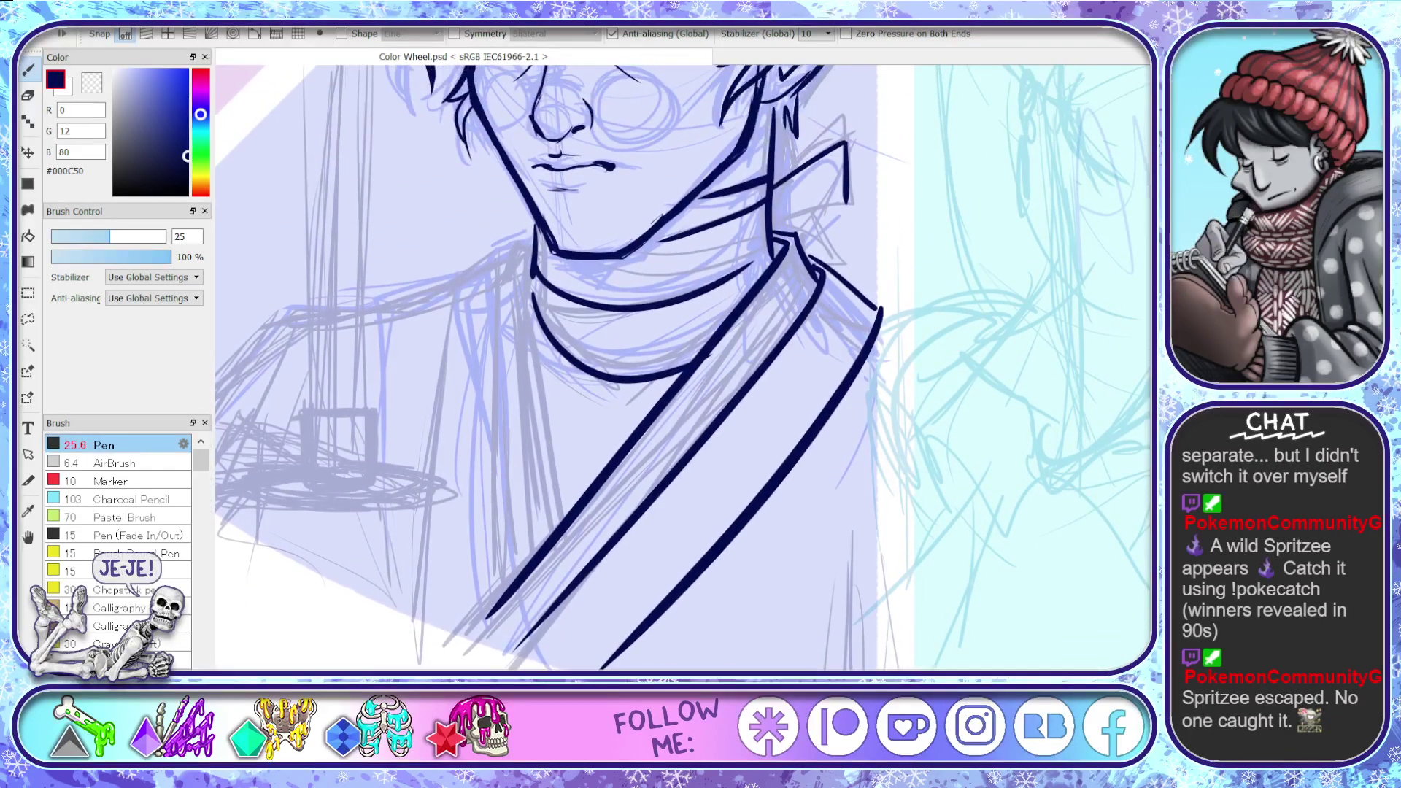
scroll(856, 477, down, 1)
scroll(855, 477, down, 2)
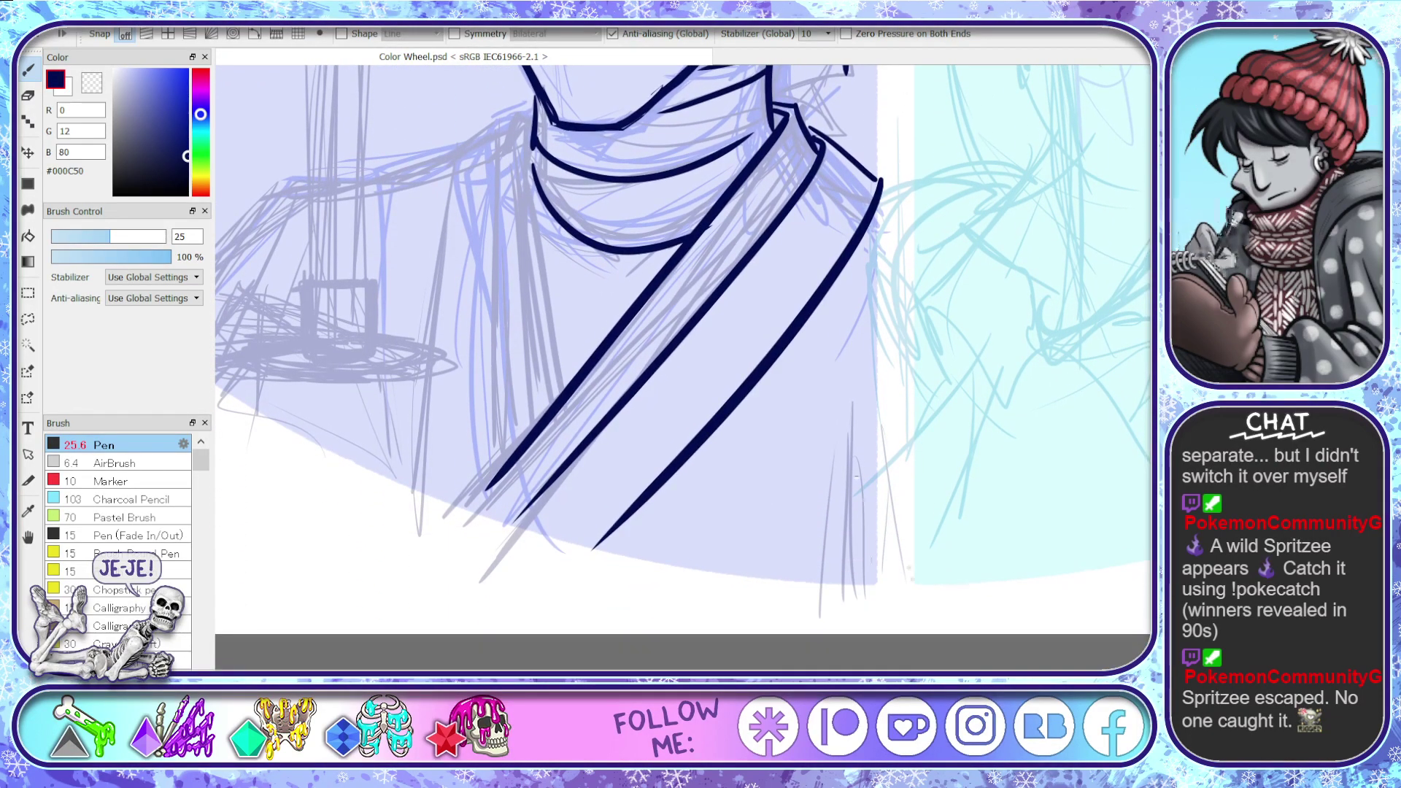
drag(838, 383, 846, 562)
drag(864, 400, 849, 610)
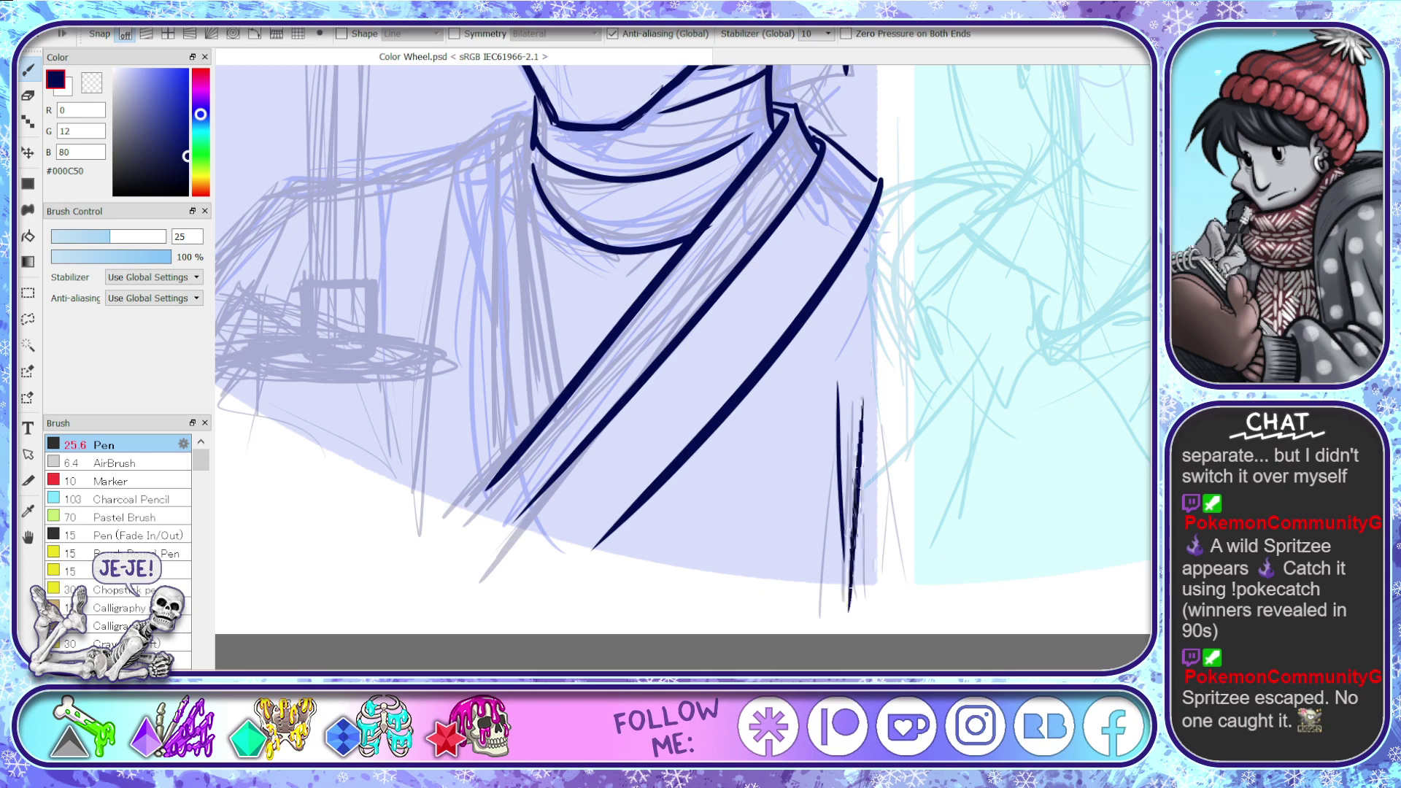
key(ctrl+z)
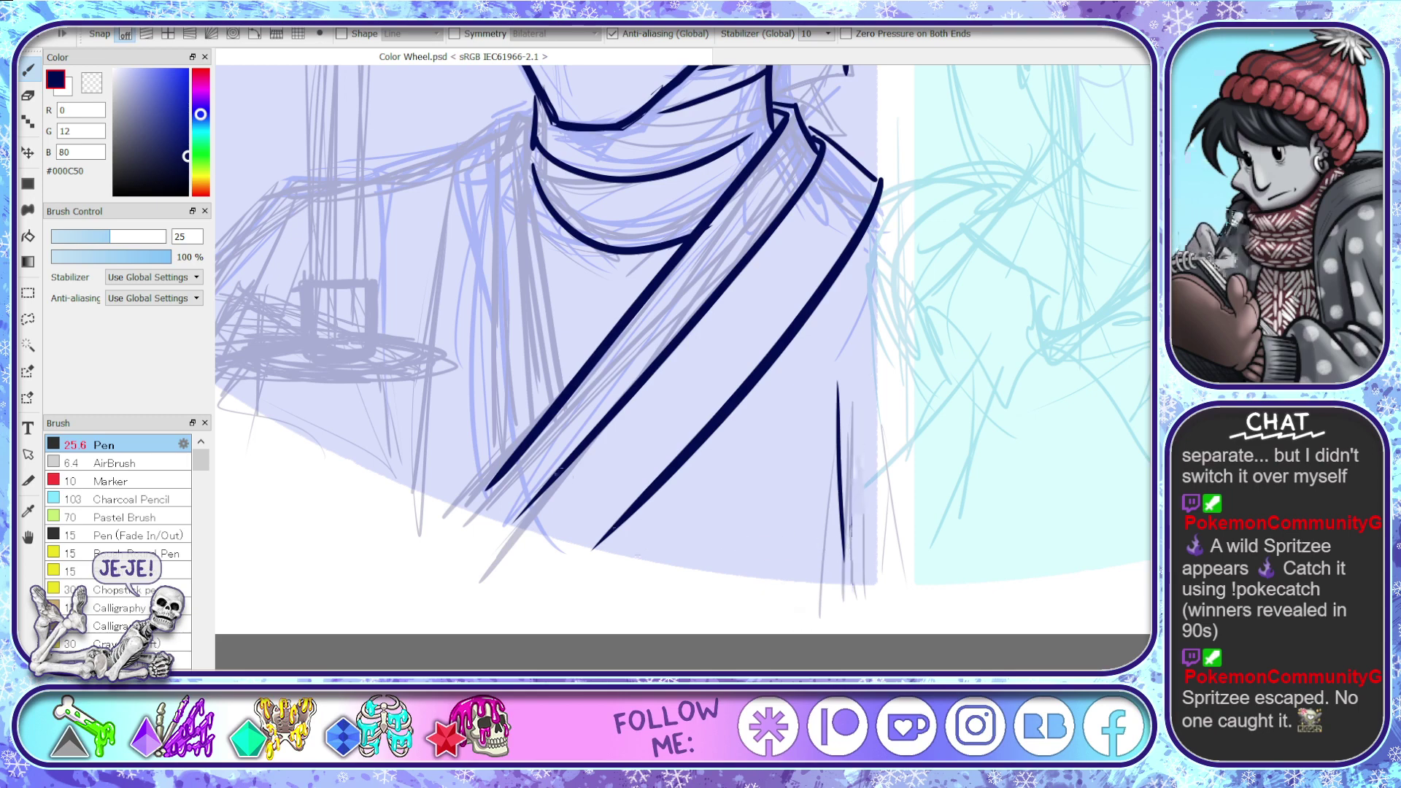
drag(559, 434, 671, 515)
key(ctrl+z)
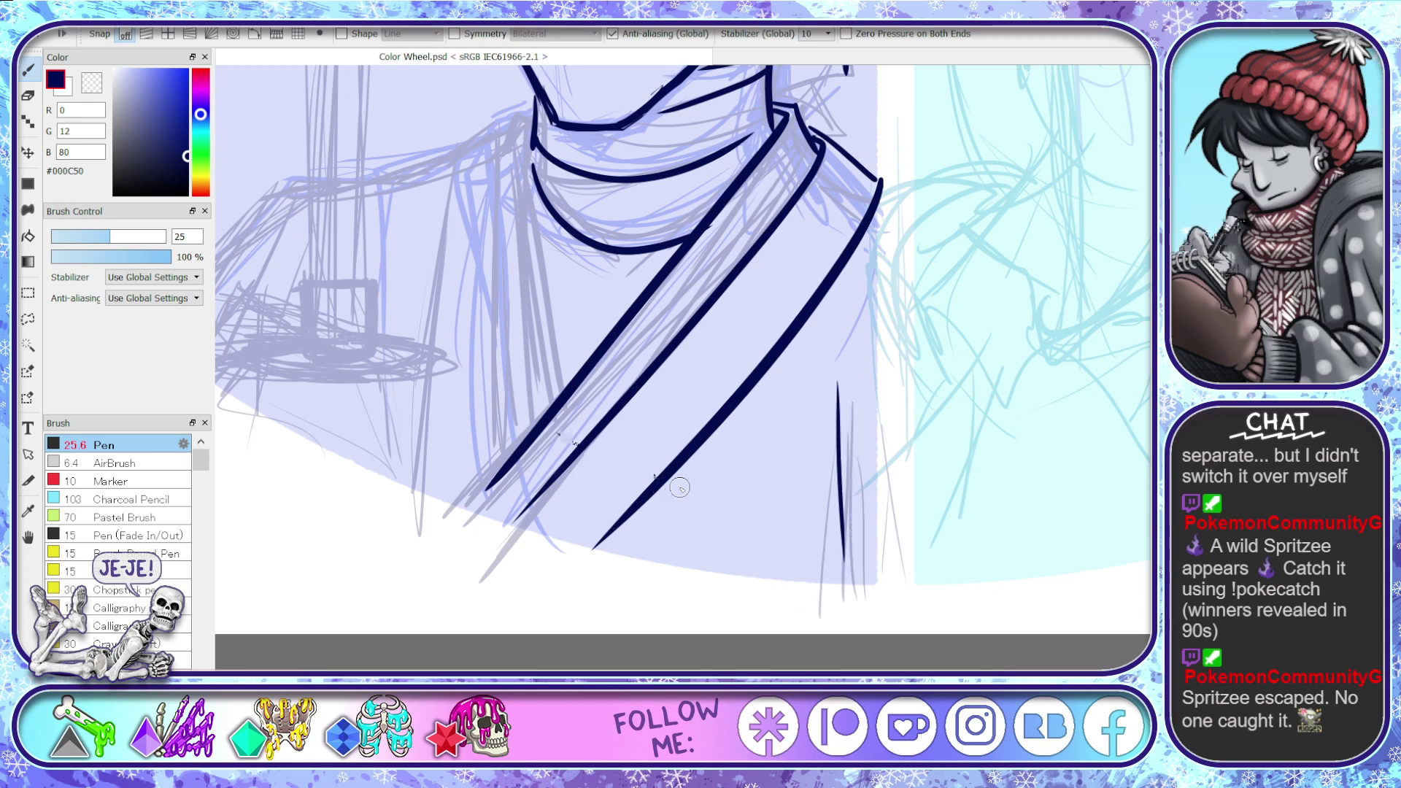
- Flip the canvas view and draw the opposite lapel's inner edge from the chin-side neck down to the crossing lapel, redoing it until clean
key(space)
drag(734, 399, 879, 488)
key(Down)
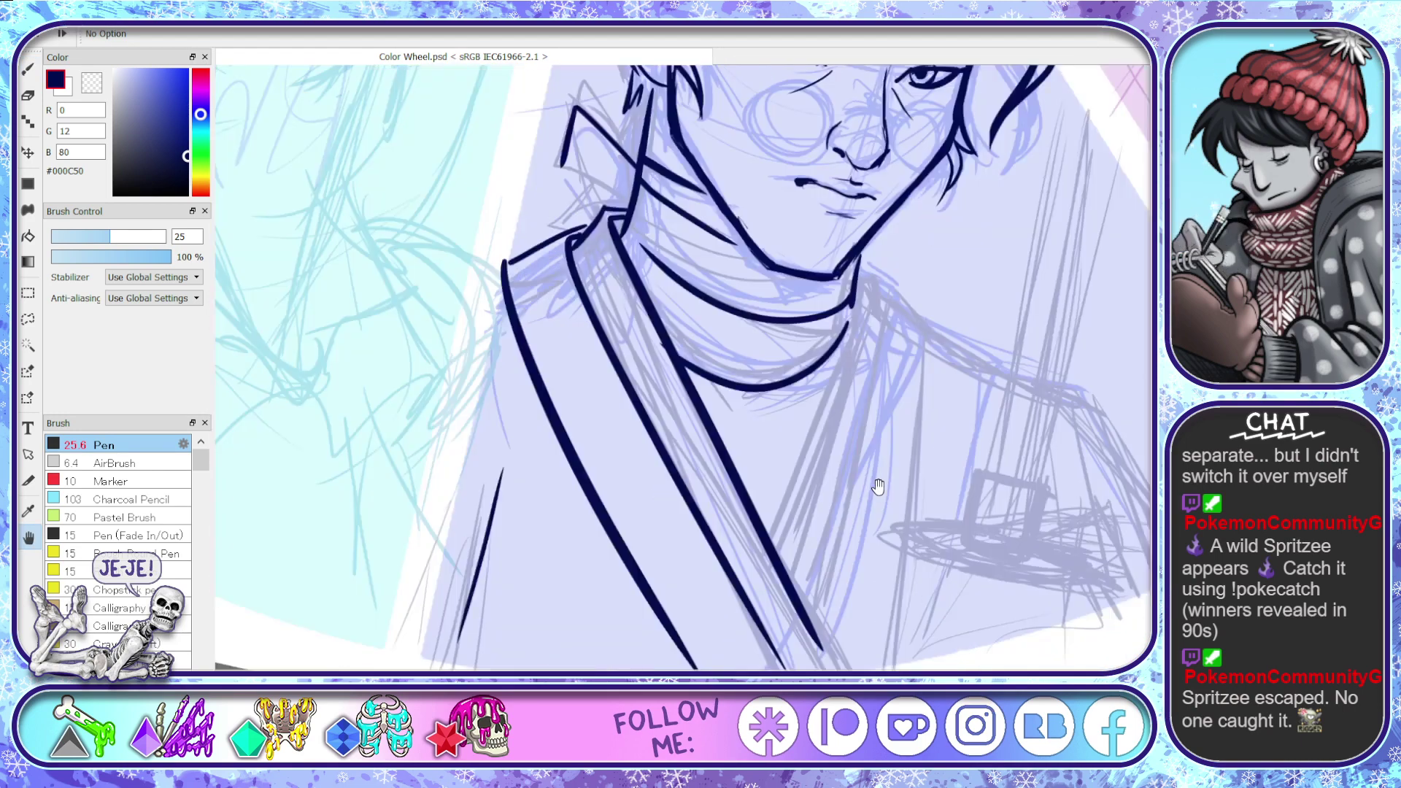
key(p)
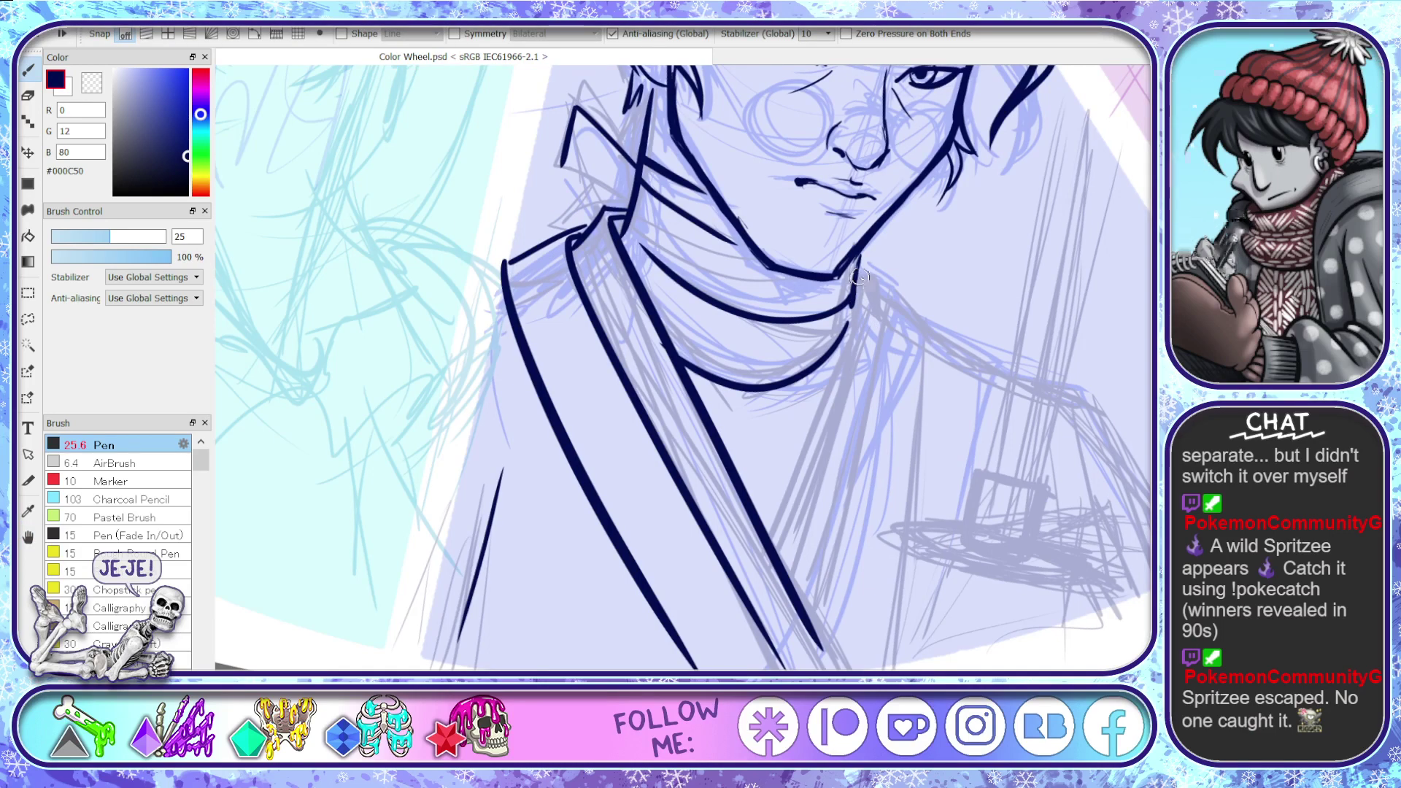
drag(860, 279, 789, 504)
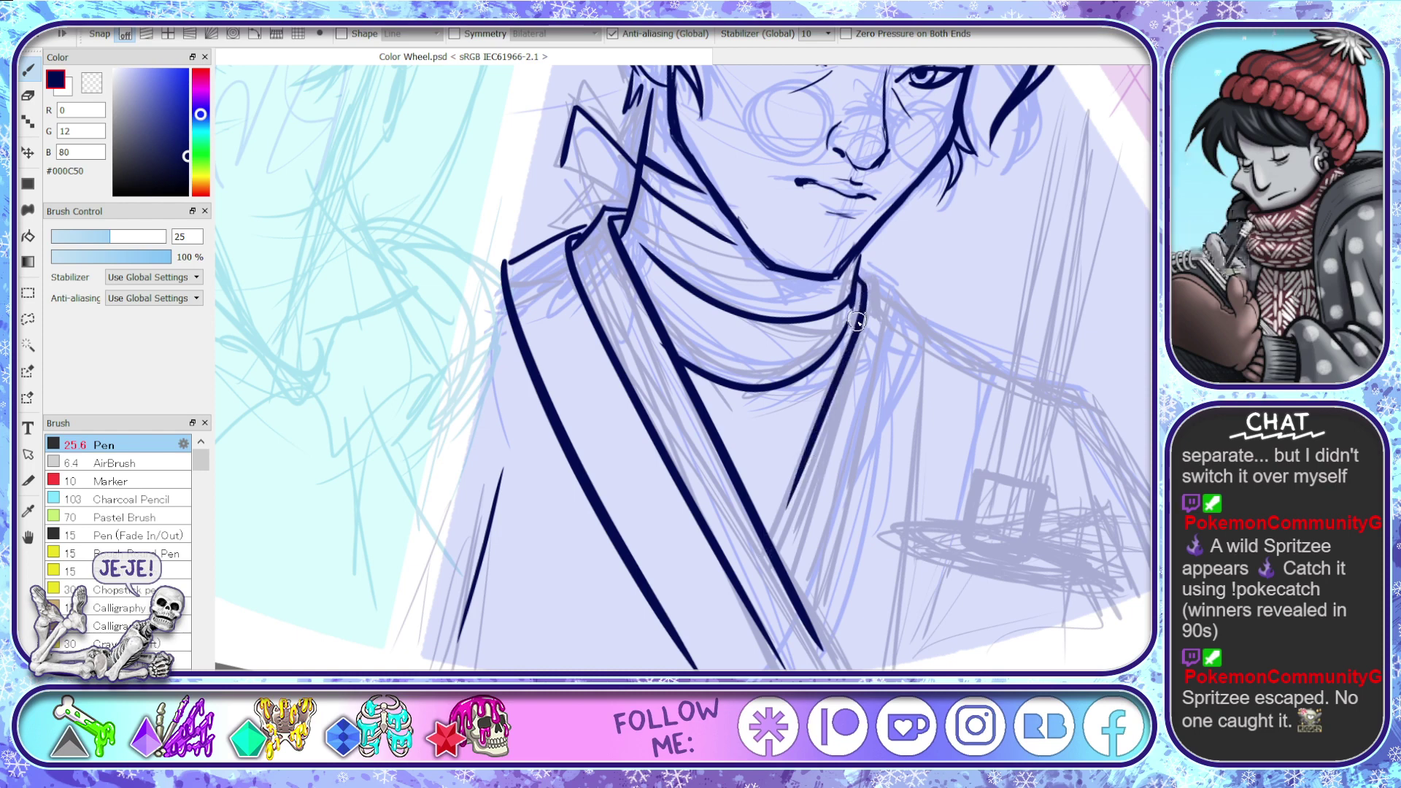
key(ctrl+z)
drag(867, 287, 798, 511)
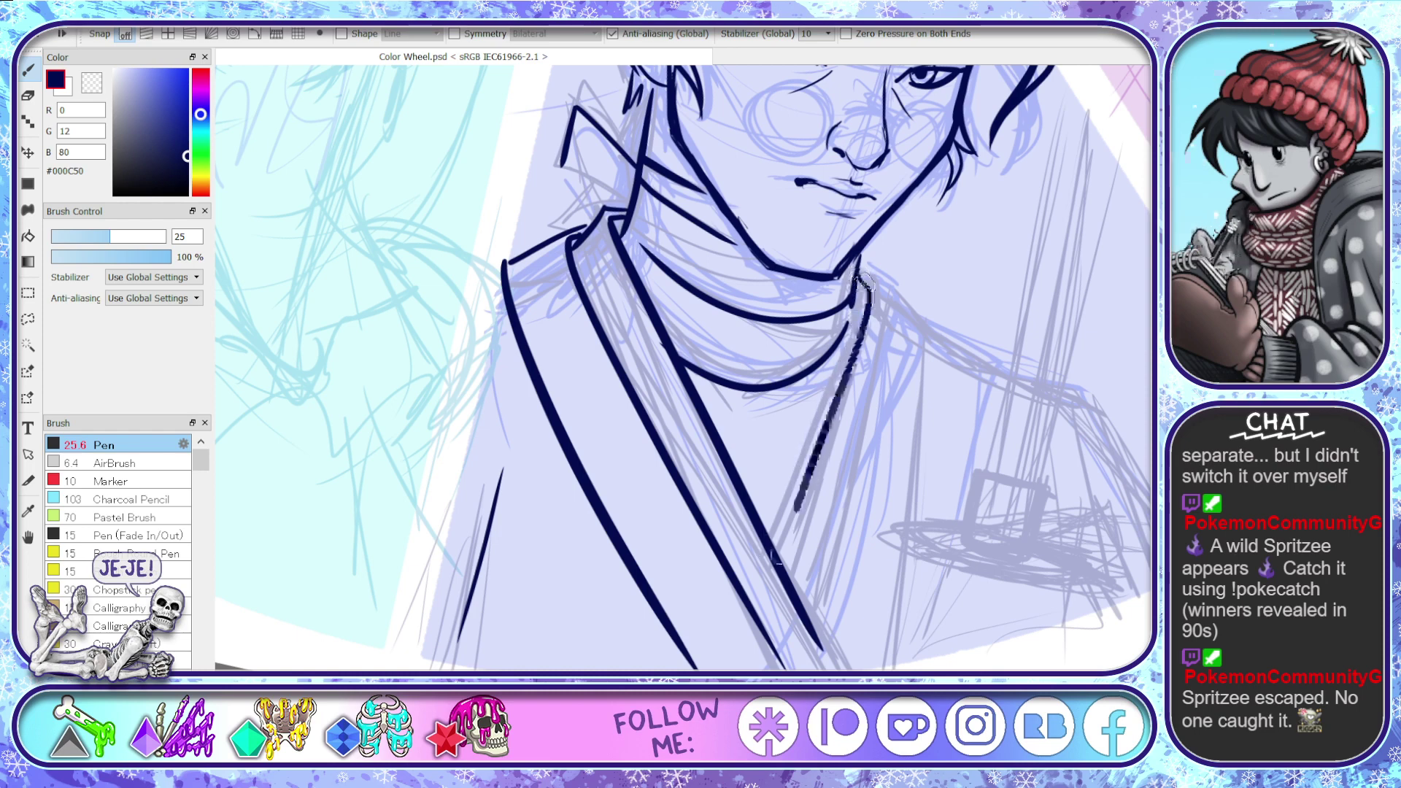
key(ctrl+z)
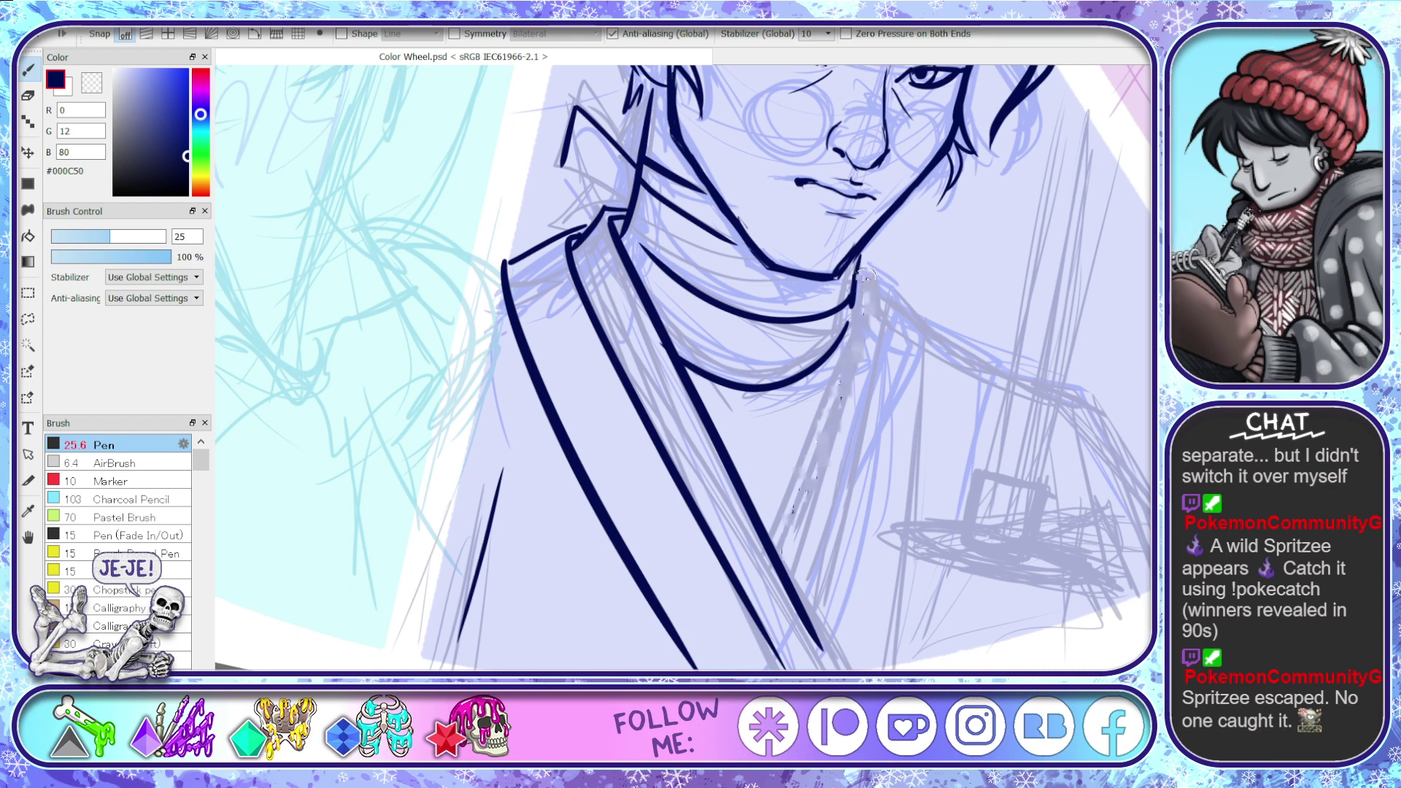
drag(845, 345, 771, 546)
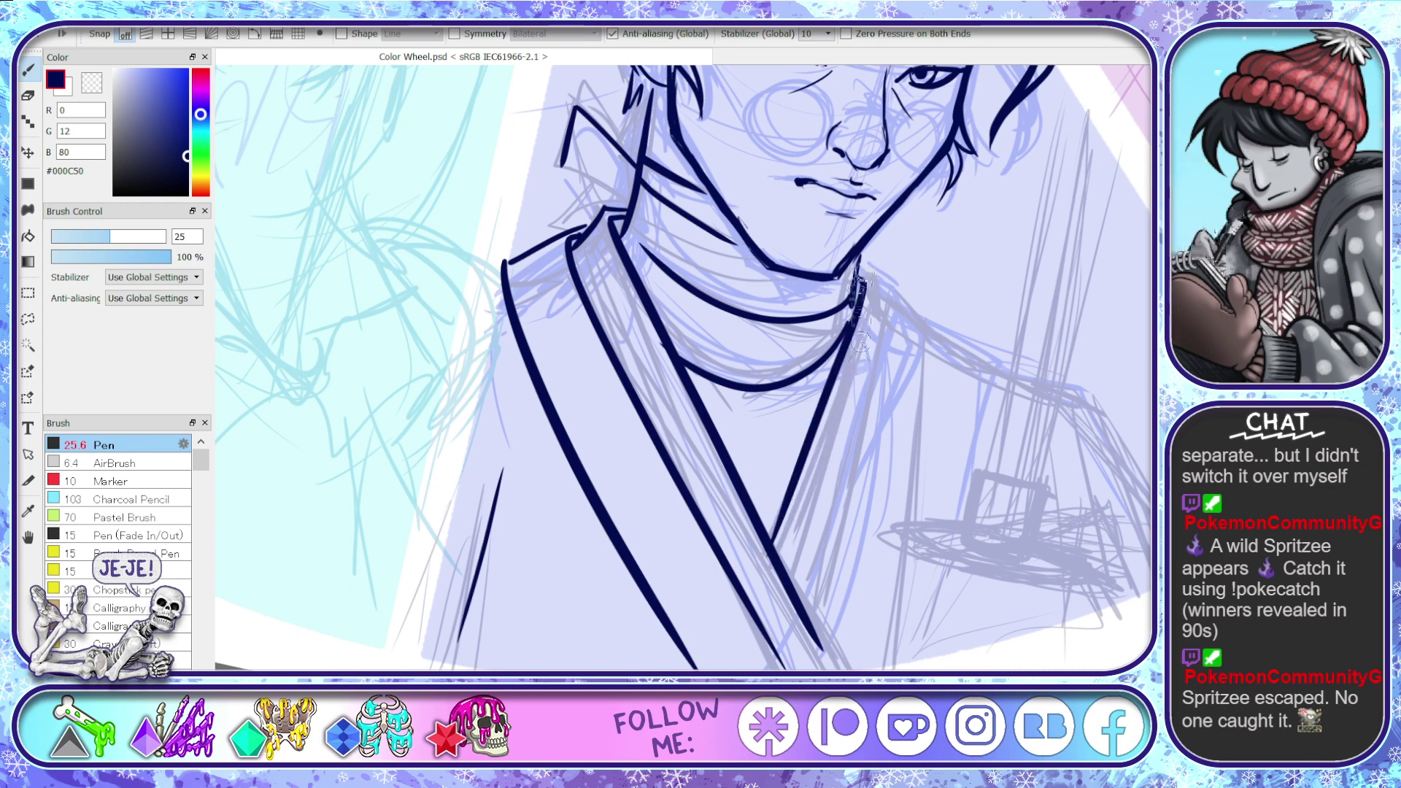
- Draw and rework the opposite lapel band's second edge from the chin-side collar corner down to the crossing lapel
mouse_move(875, 282)
mouse_down()
mouse_move(890, 327)
mouse_move(812, 593)
mouse_up()
key(ctrl+z)
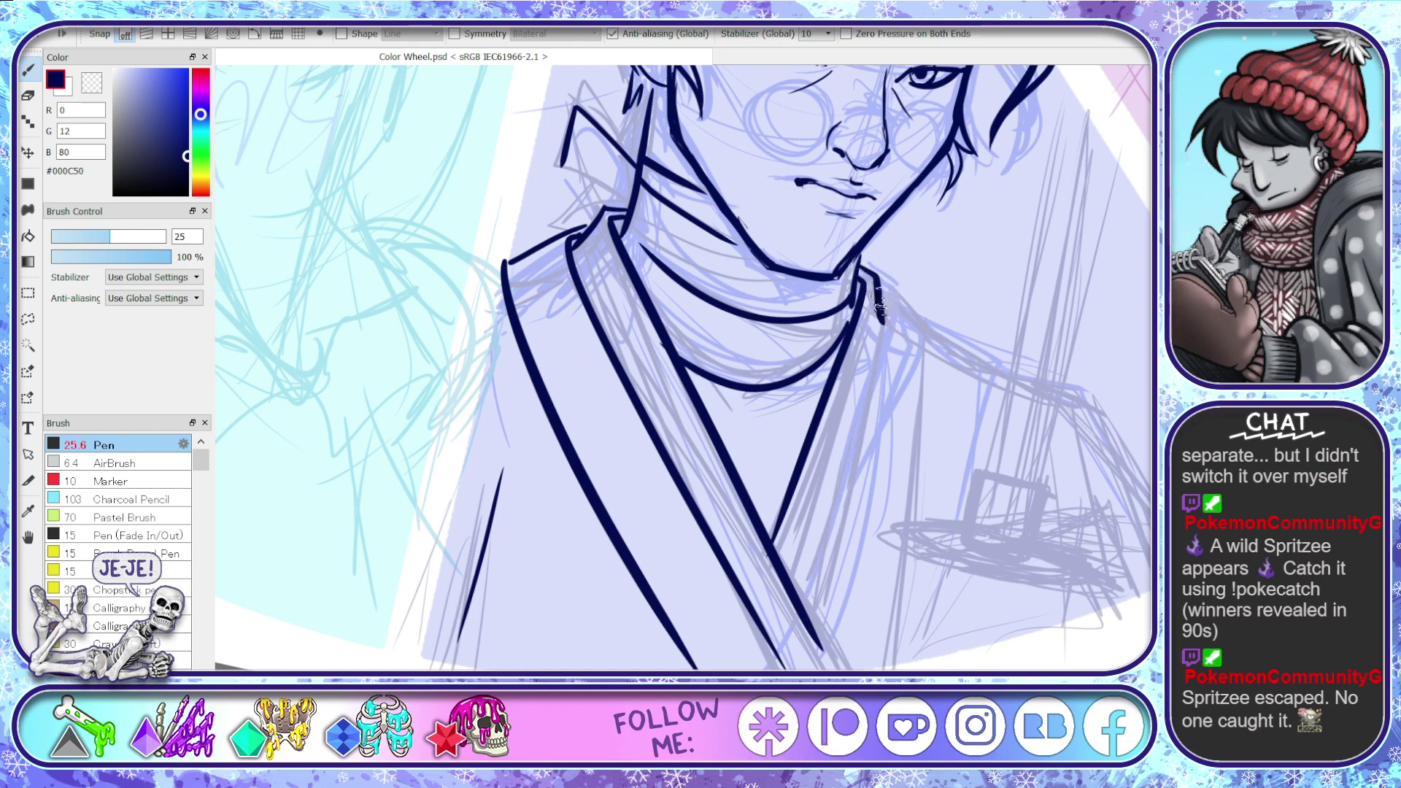
drag(880, 293, 814, 595)
key(ctrl+z)
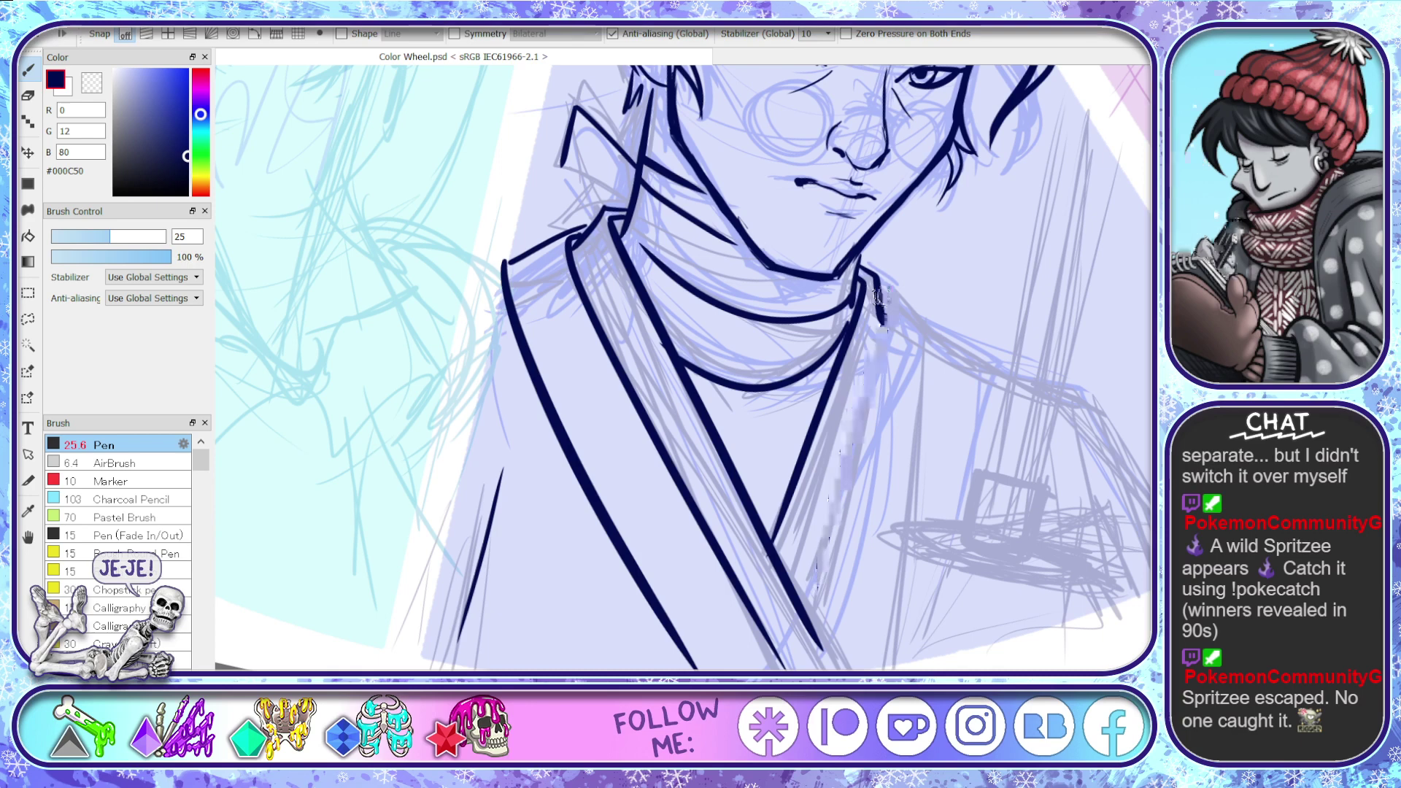
mouse_move(879, 295)
mouse_down()
mouse_move(882, 369)
mouse_move(784, 595)
mouse_up()
key(ctrl+z)
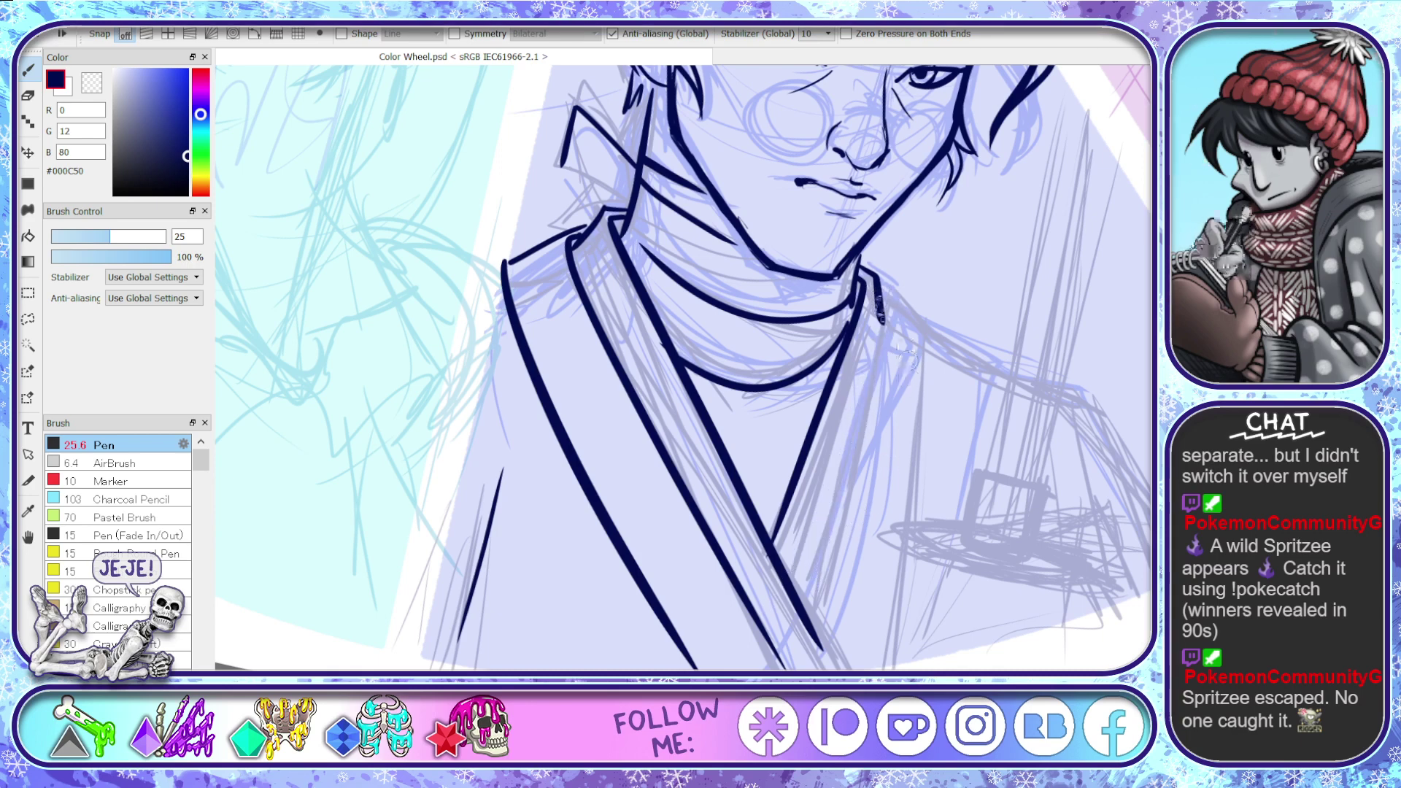
mouse_move(880, 300)
mouse_down()
mouse_move(885, 336)
mouse_move(788, 611)
mouse_up()
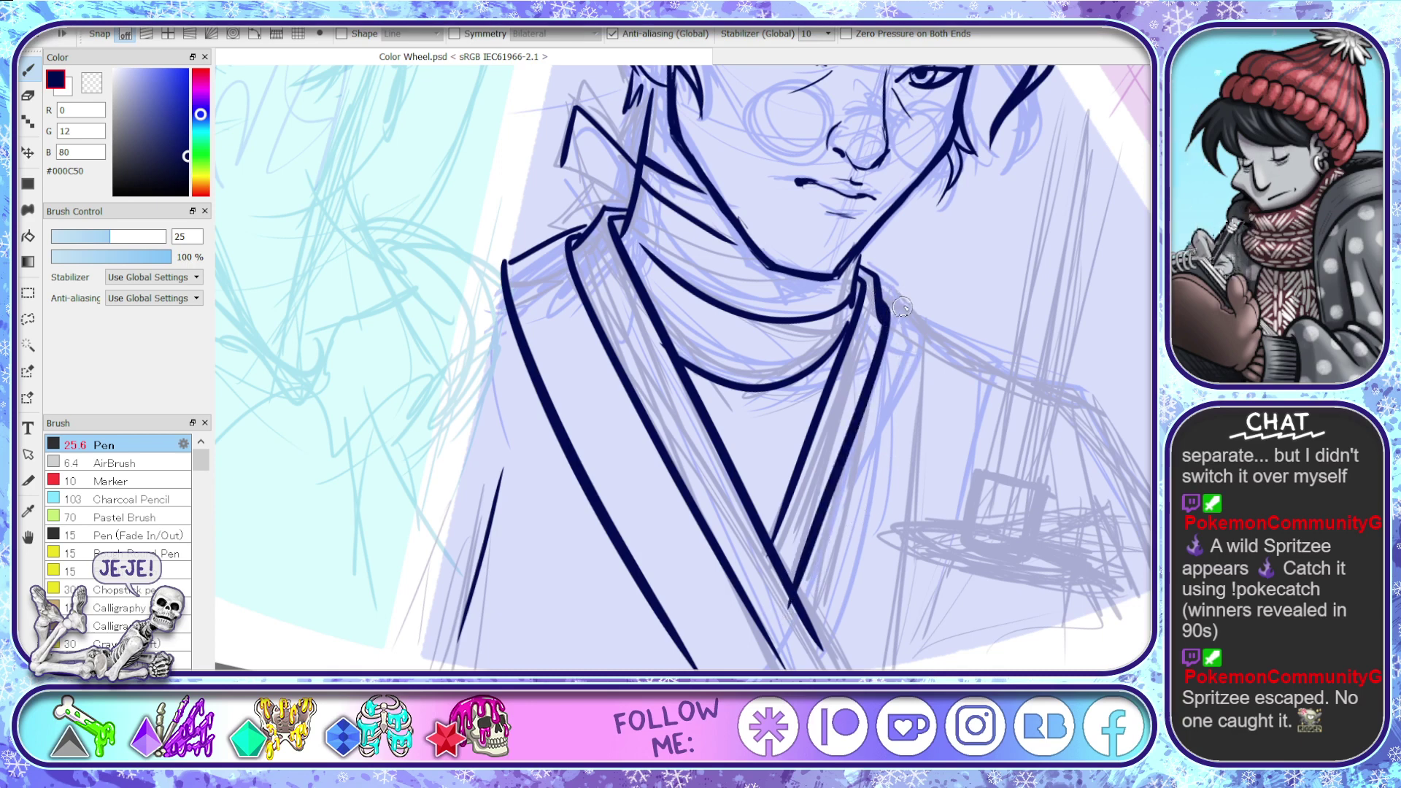
- Draw and redo the opposite outer robe edge from the shoulder down the chest, and extend the crossing lapel edge toward the wedge's rim
mouse_move(916, 310)
mouse_down()
mouse_move(931, 406)
mouse_move(889, 657)
mouse_up()
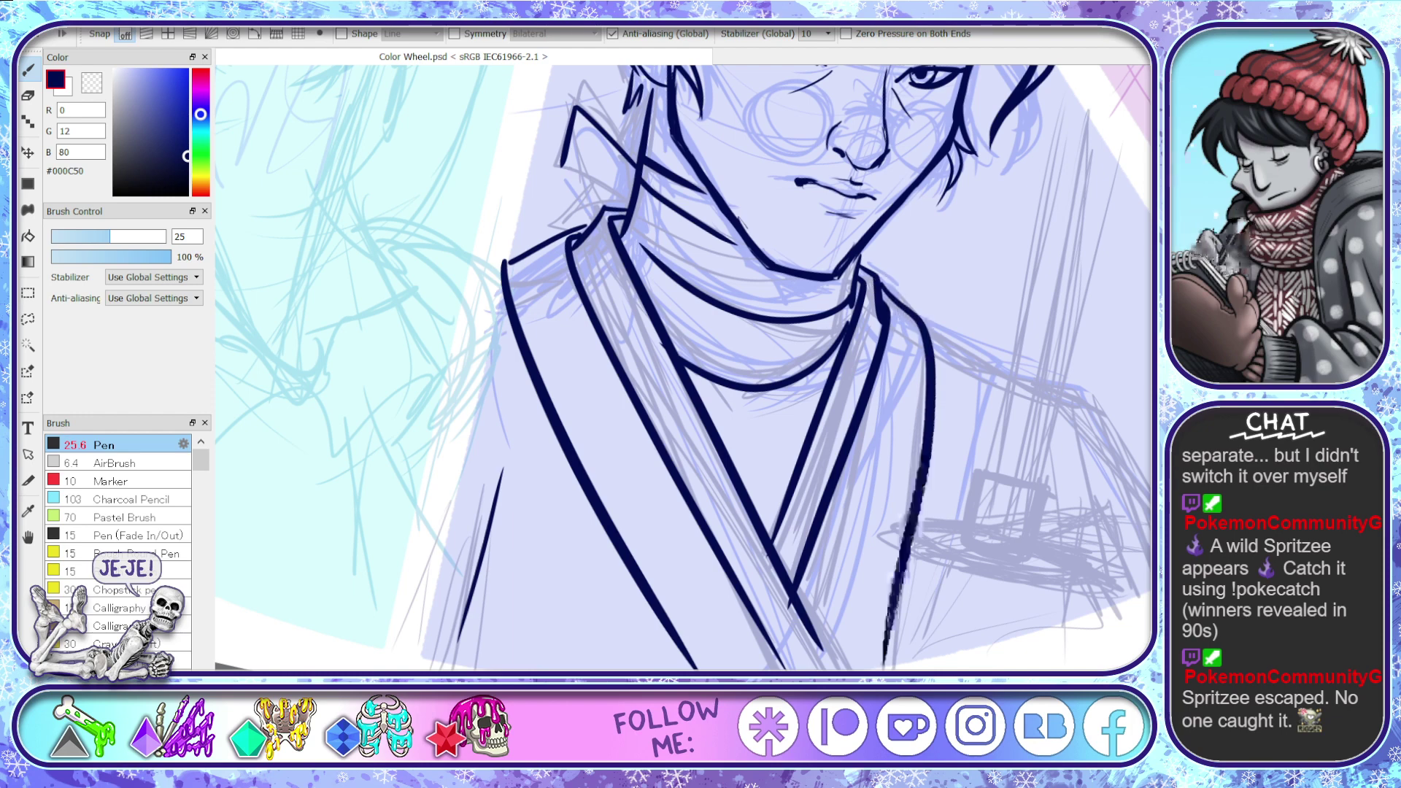
key(ctrl+z)
drag(923, 321, 864, 624)
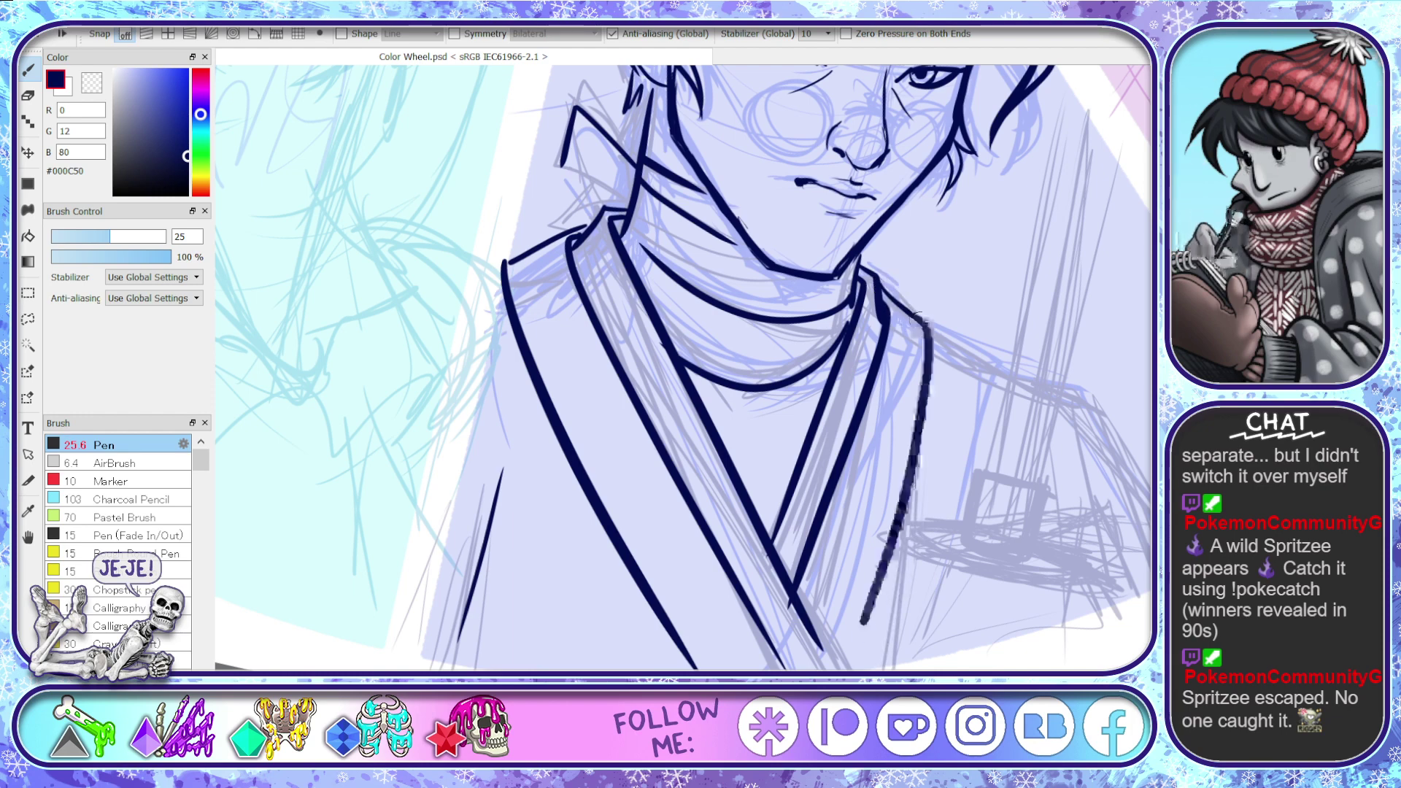
drag(790, 588, 832, 667)
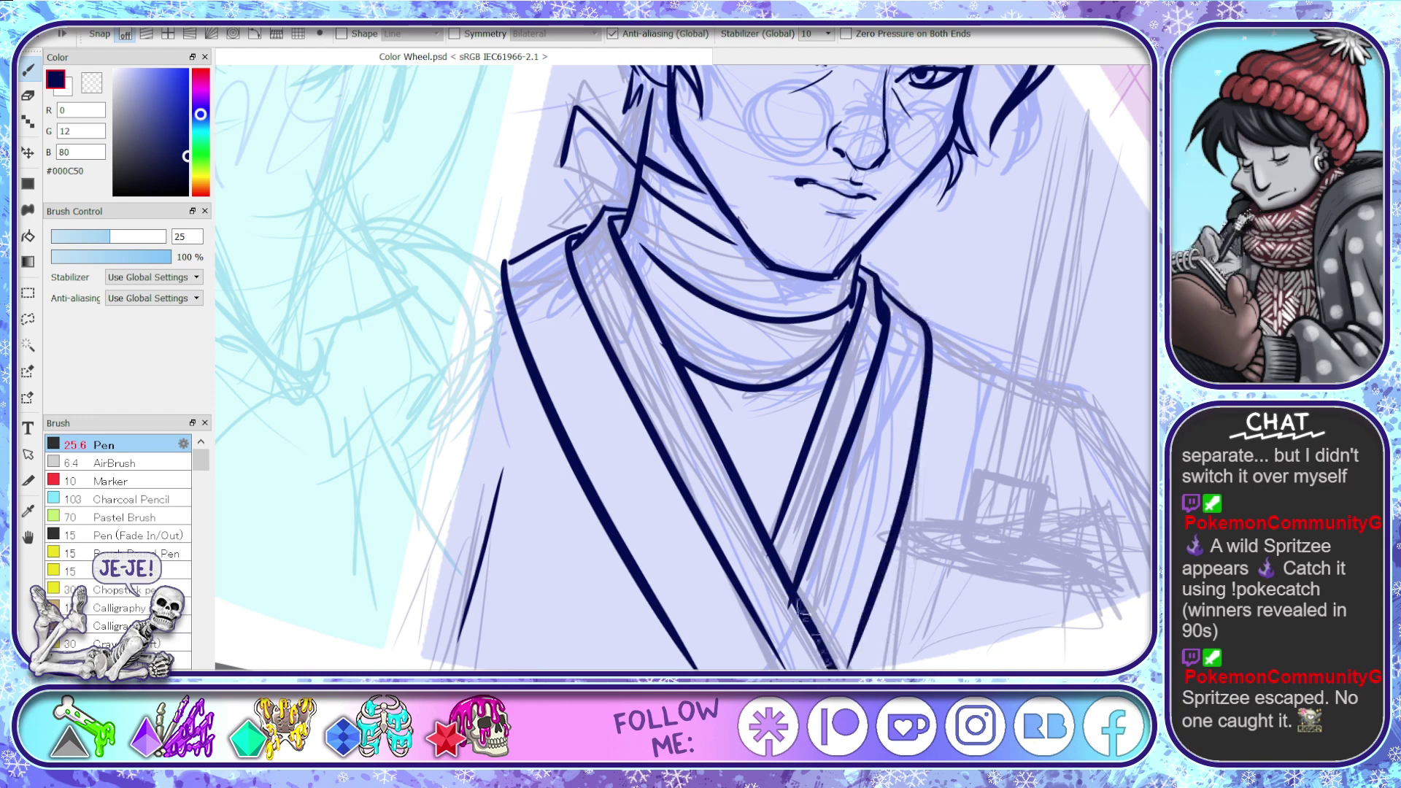
- Thicken the crossing lapel edge with another navy stroke from above the overlap down past the wedge's rim
key(space)
drag(944, 693, 767, 501)
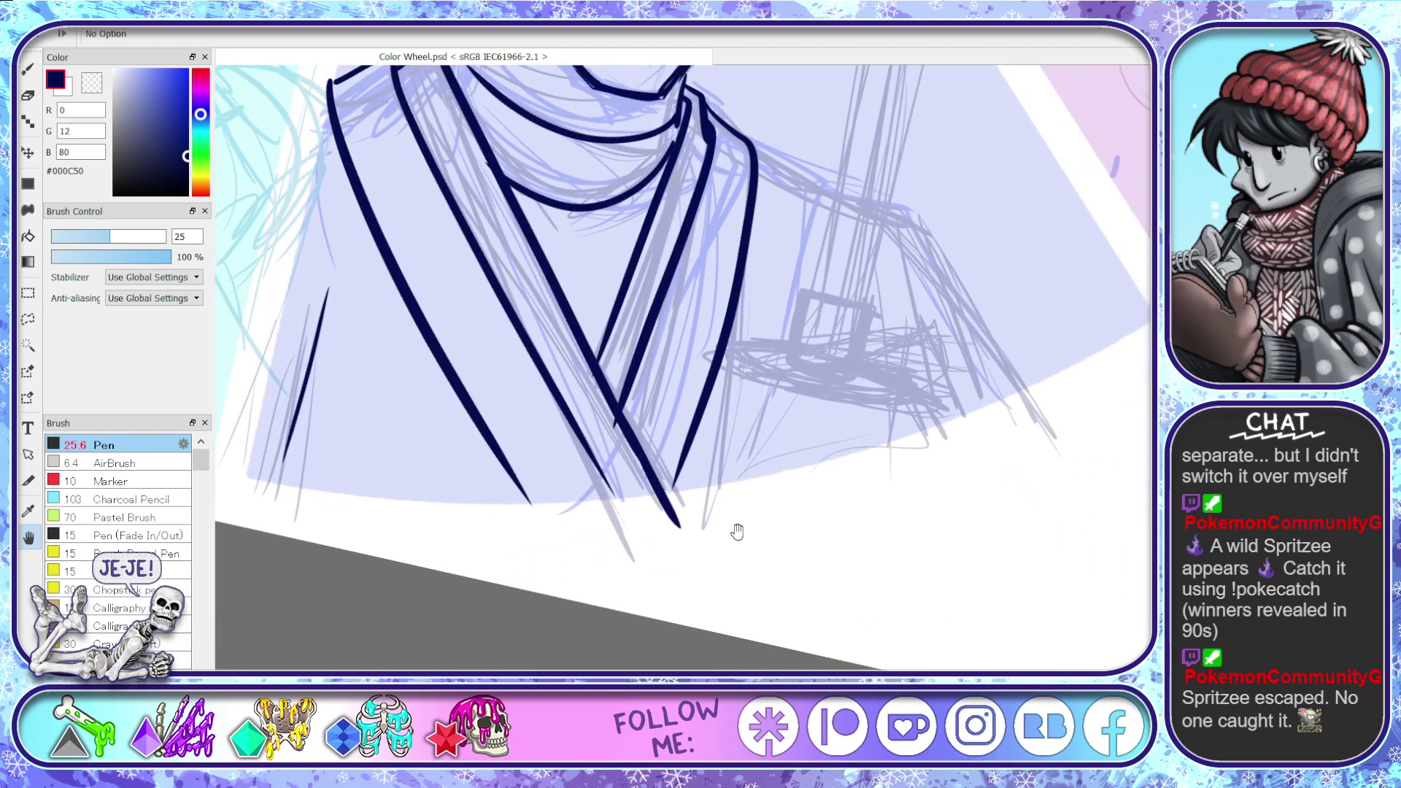
scroll(738, 514, up, 2)
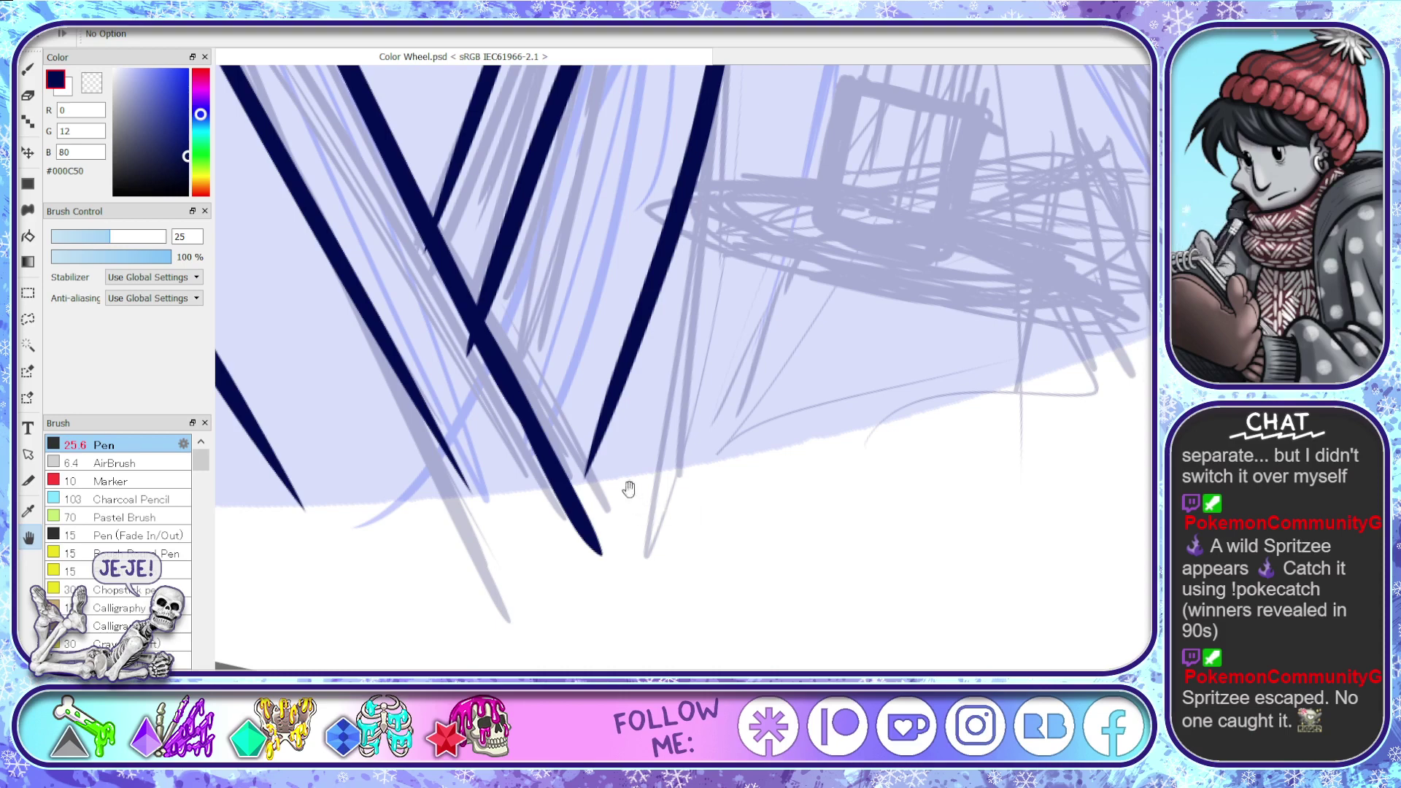
scroll(694, 544, up, 2)
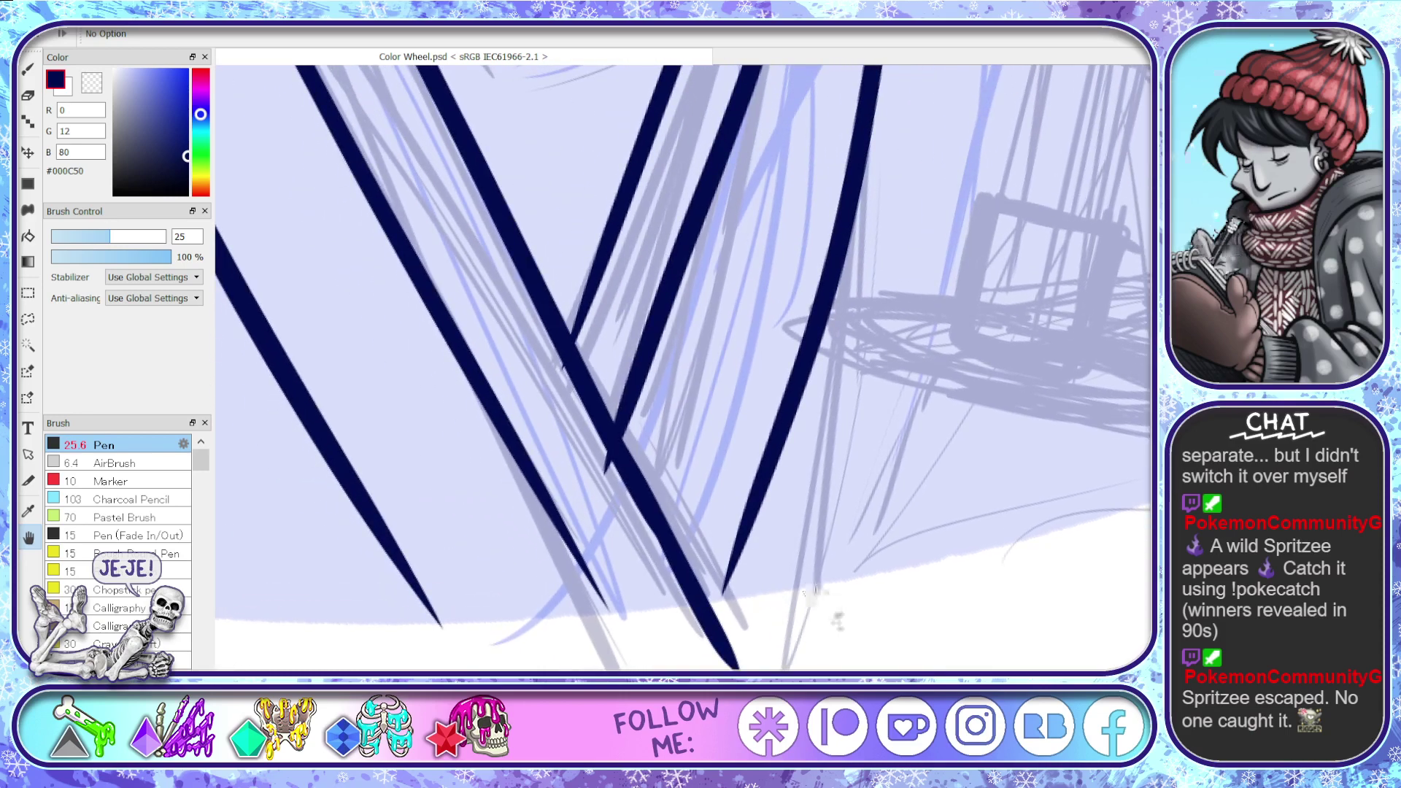
mouse_move(842, 639)
mouse_down()
mouse_move(785, 664)
mouse_move(719, 667)
mouse_up()
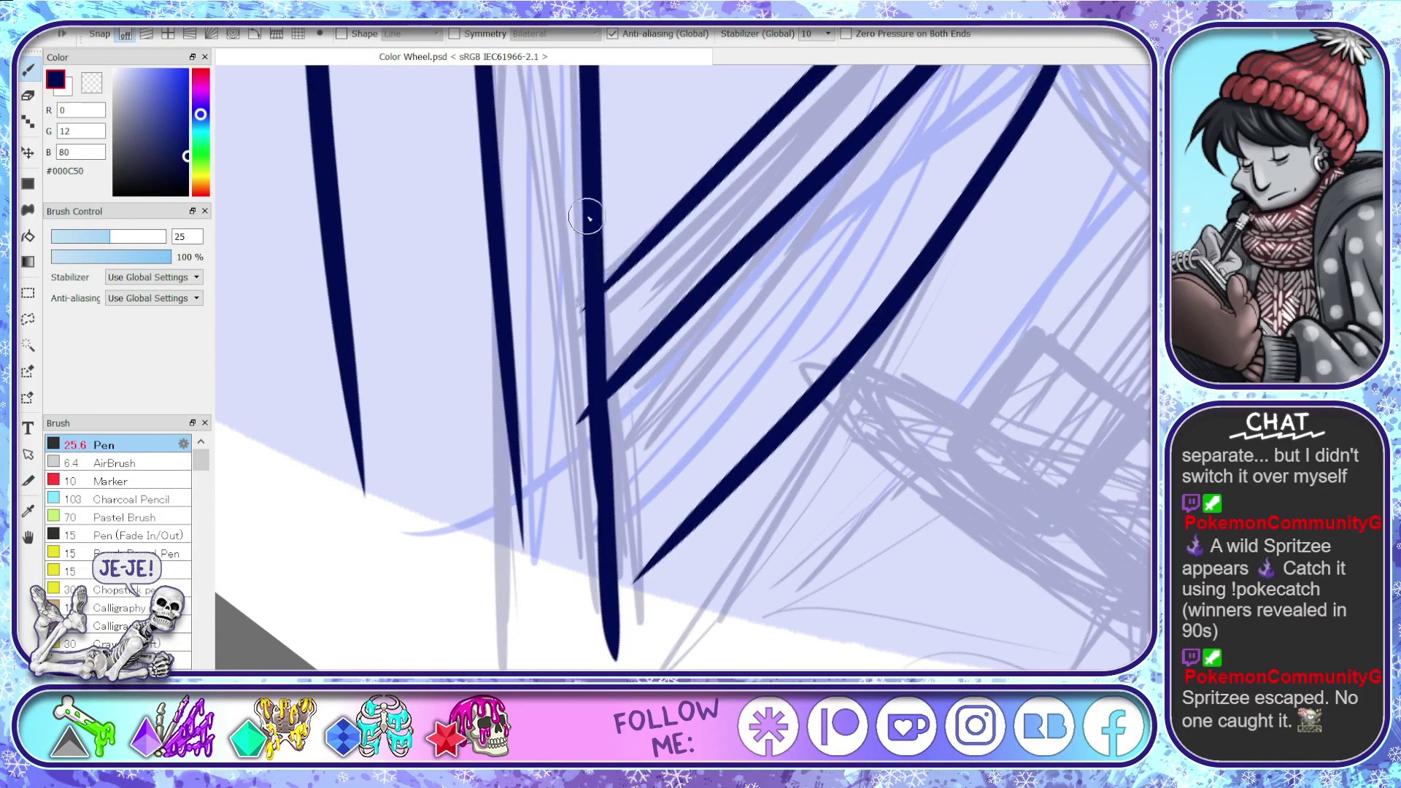
drag(584, 212, 608, 657)
- Erase the opposite lapel's line ends that overshoot the crossing lapel edge, and return to the Pen brush
key(e)
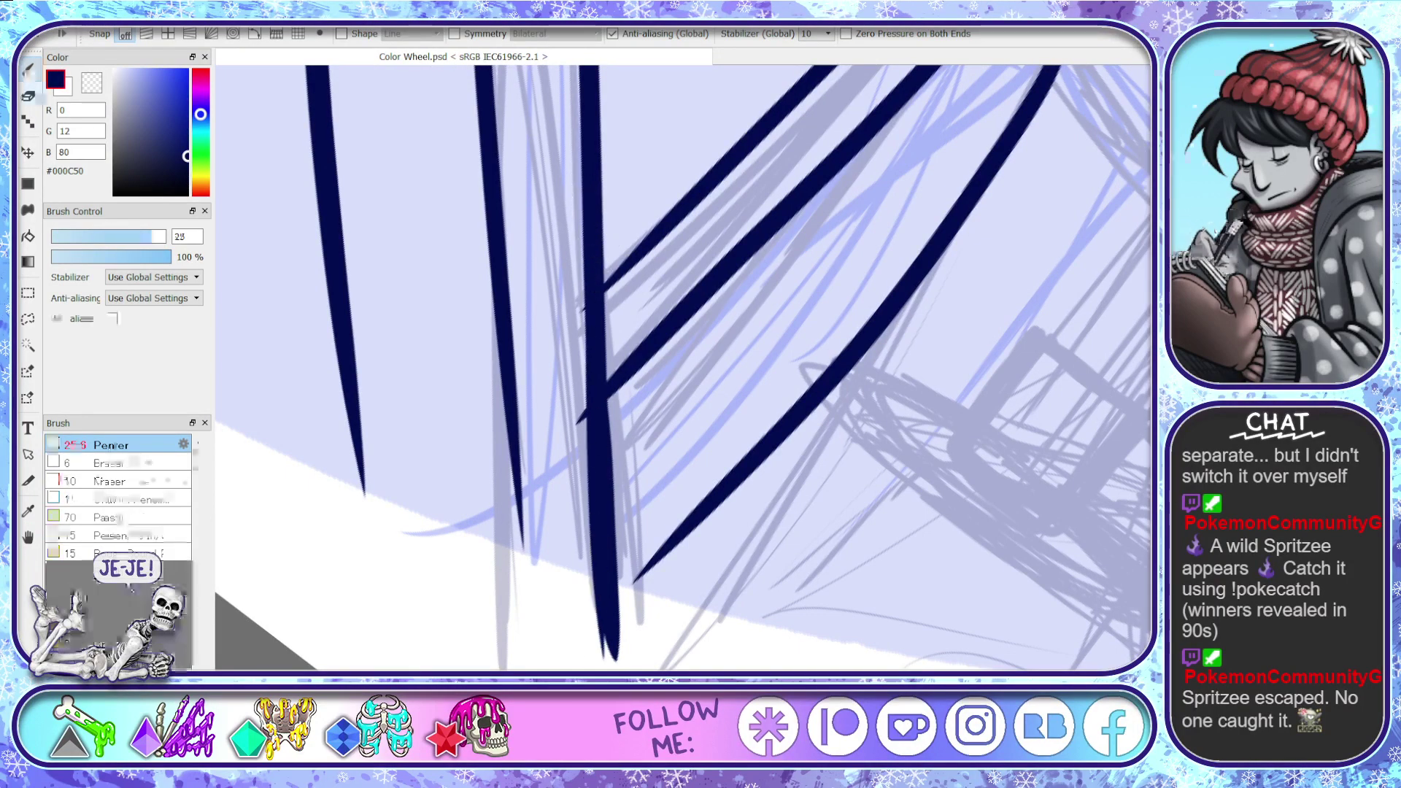
ctrl+alt+drag(706, 386, 596, 444)
mouse_move(577, 319)
mouse_down()
mouse_move(574, 288)
mouse_move(589, 363)
mouse_move(589, 275)
mouse_move(580, 427)
mouse_up()
drag(589, 255, 597, 613)
key(b)
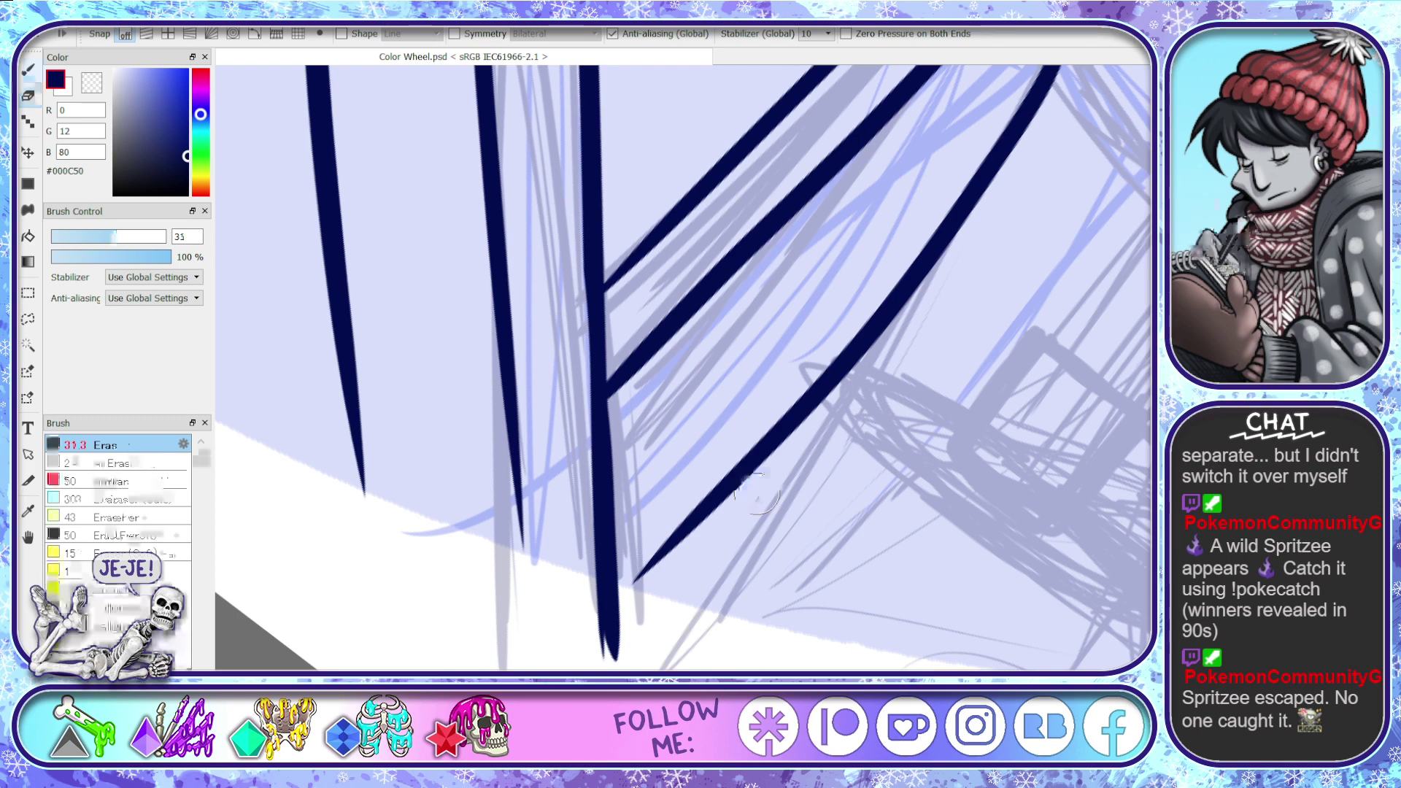
- Close the gaps where the outer robe edge and both lapel band edges meet the crossing lapel edge with navy Pen strokes
drag(617, 580, 792, 435)
drag(603, 414, 755, 245)
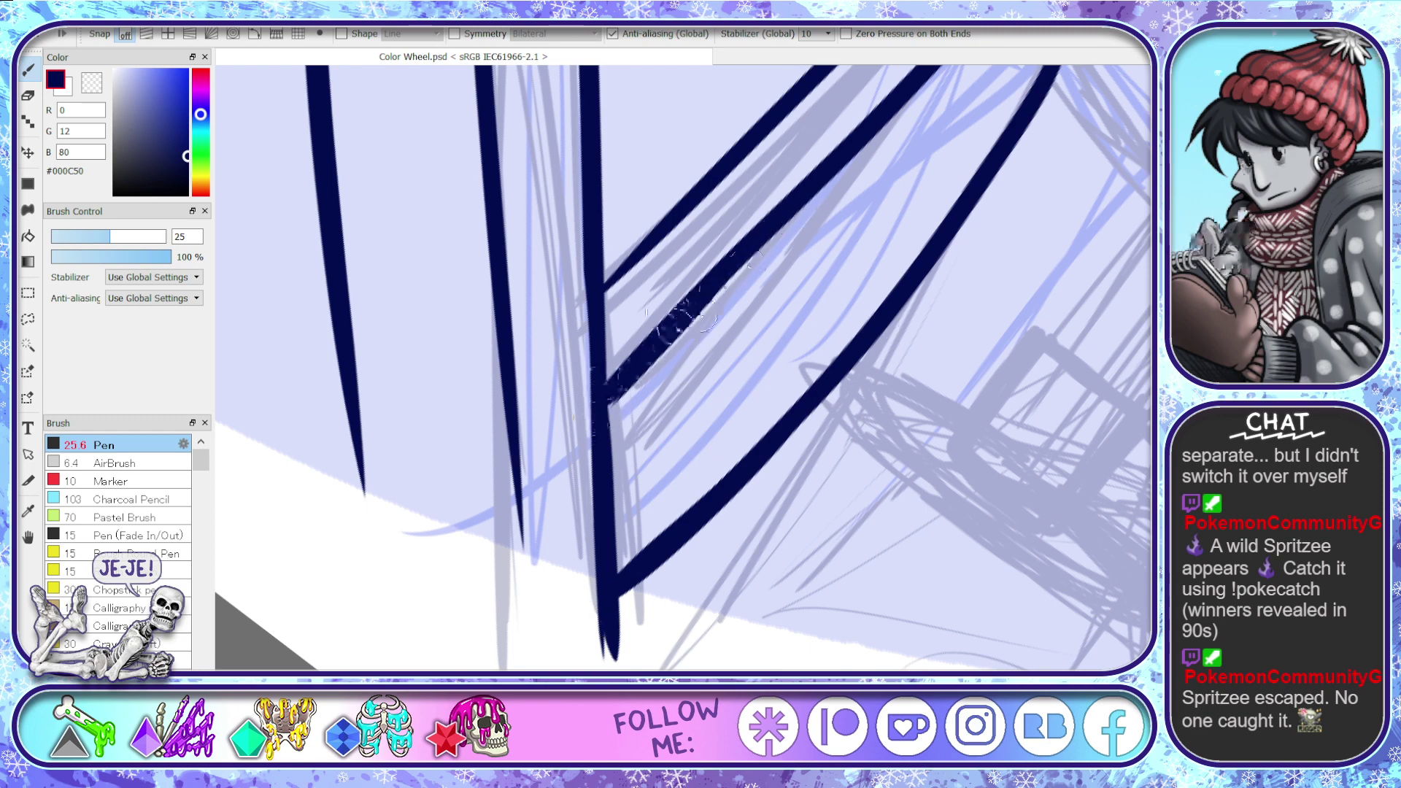
key(space)
drag(806, 347, 712, 511)
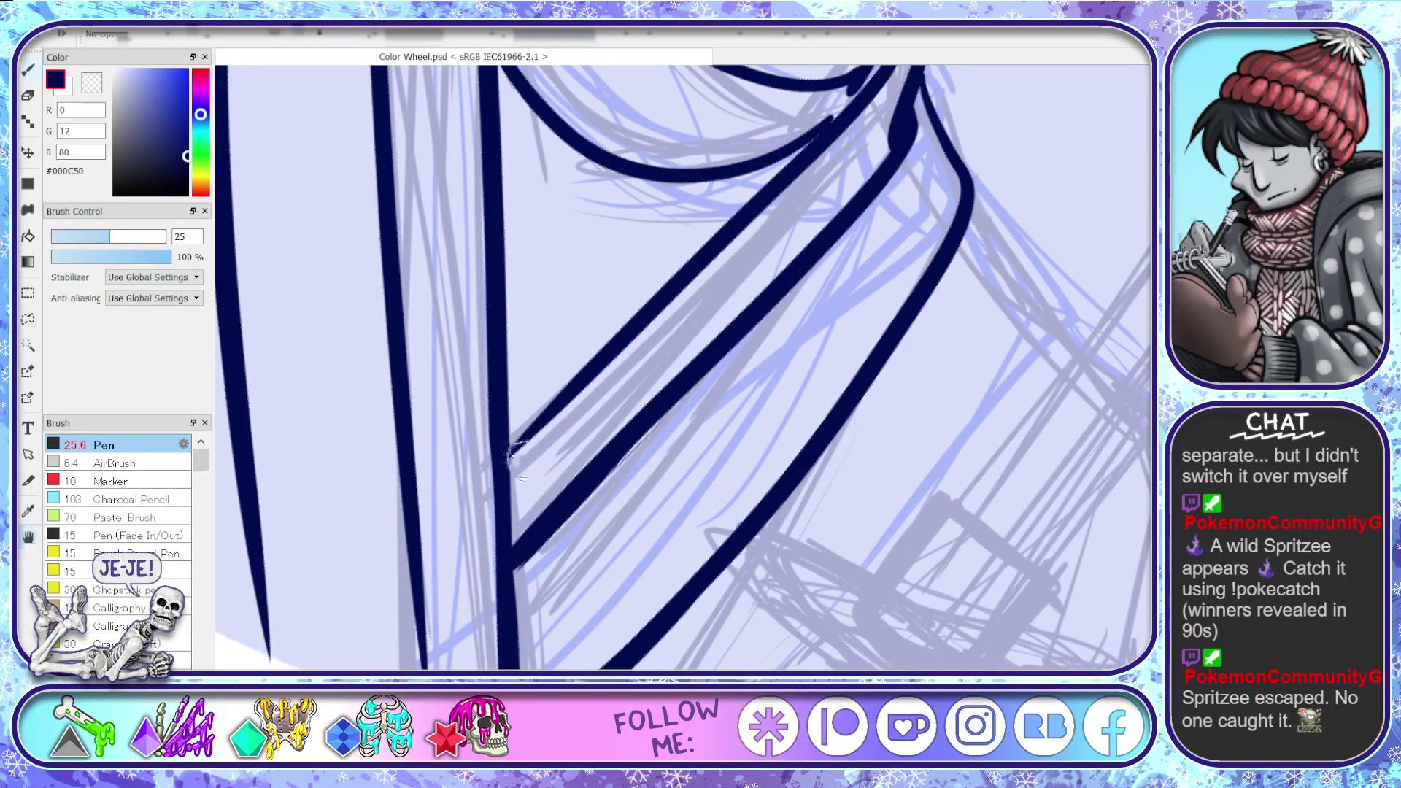
mouse_move(511, 456)
mouse_down()
mouse_move(679, 300)
mouse_move(628, 332)
mouse_move(541, 444)
mouse_up()
key(ctrl+z)
key(ctrl+z)
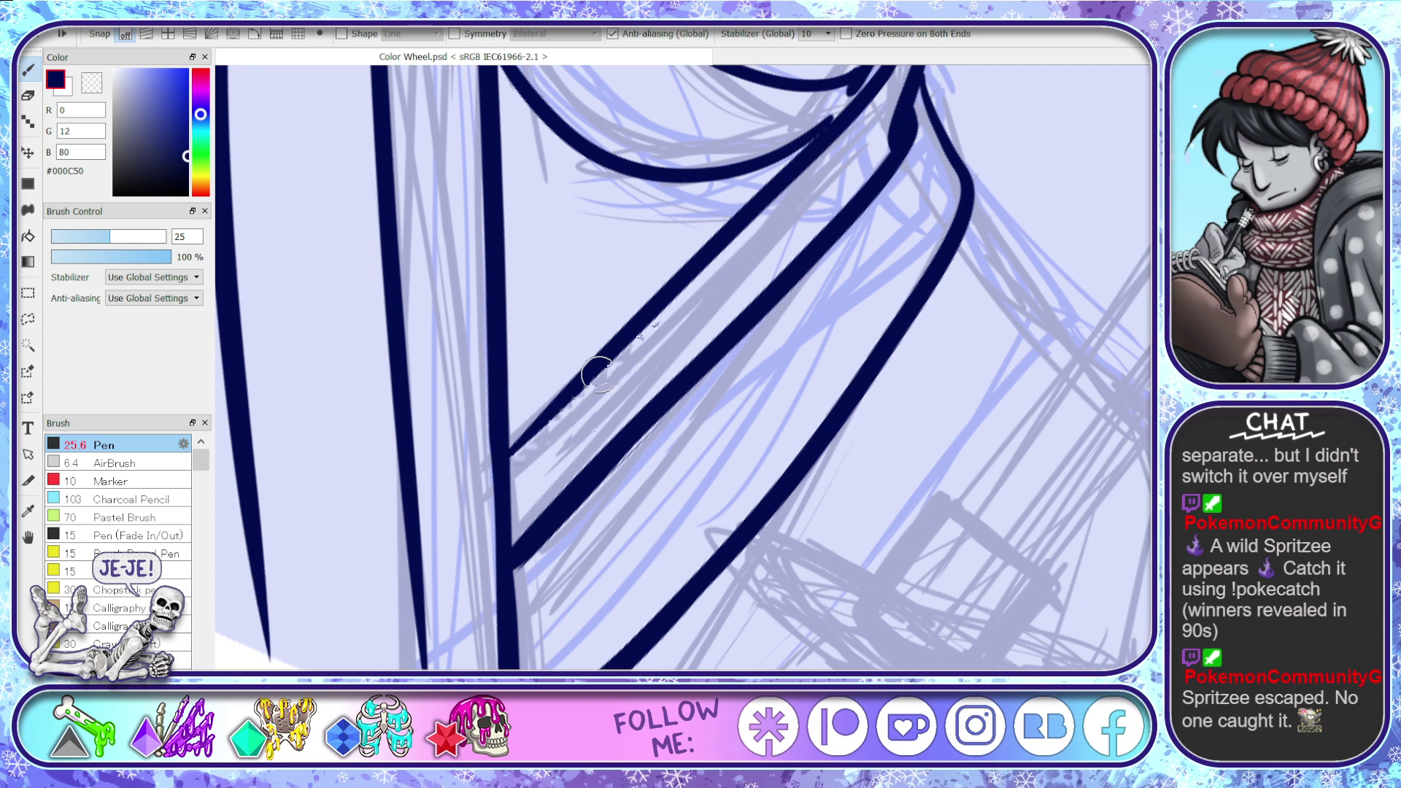
drag(678, 280, 504, 445)
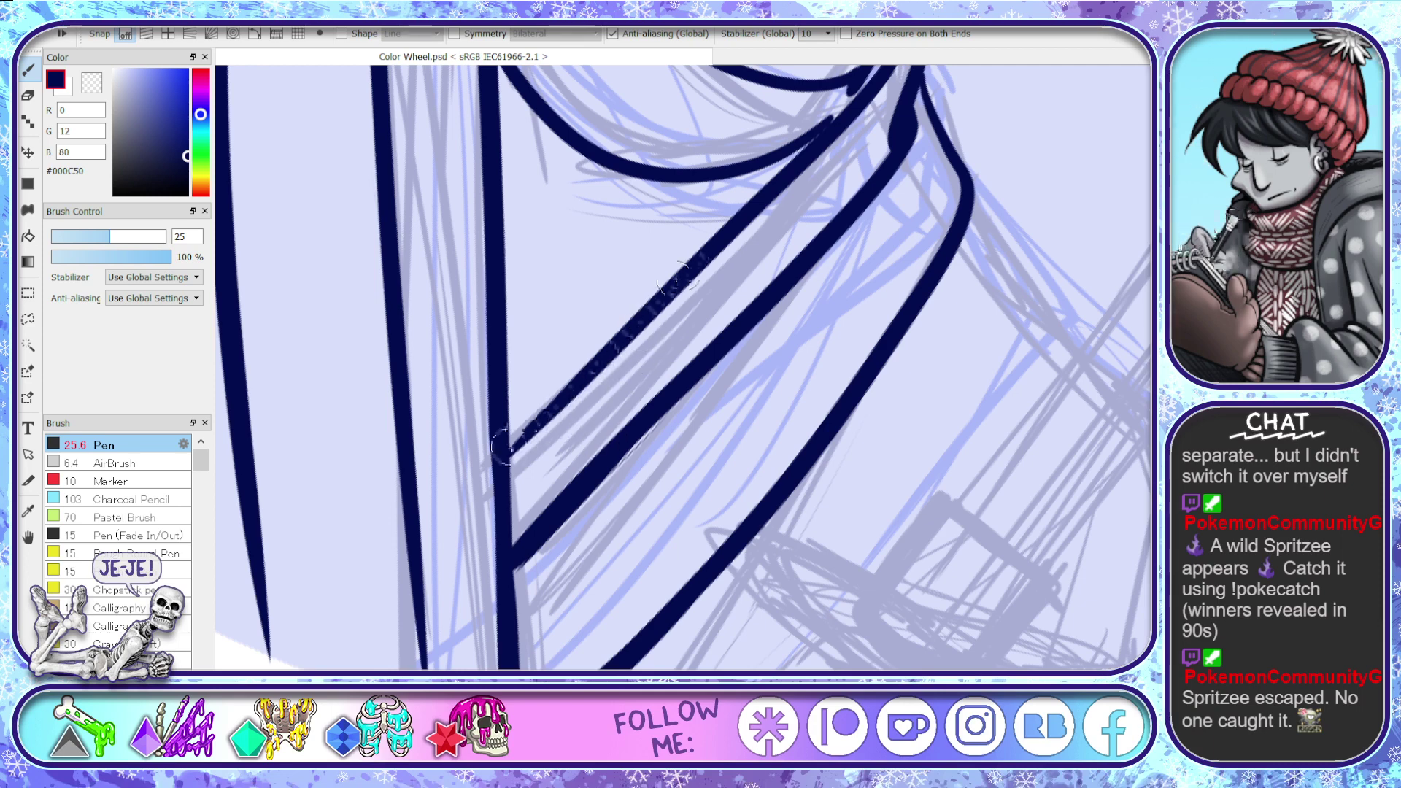
mouse_move(575, 387)
mouse_down()
mouse_move(500, 479)
mouse_move(503, 461)
mouse_move(519, 455)
mouse_move(504, 476)
mouse_move(510, 493)
mouse_up()
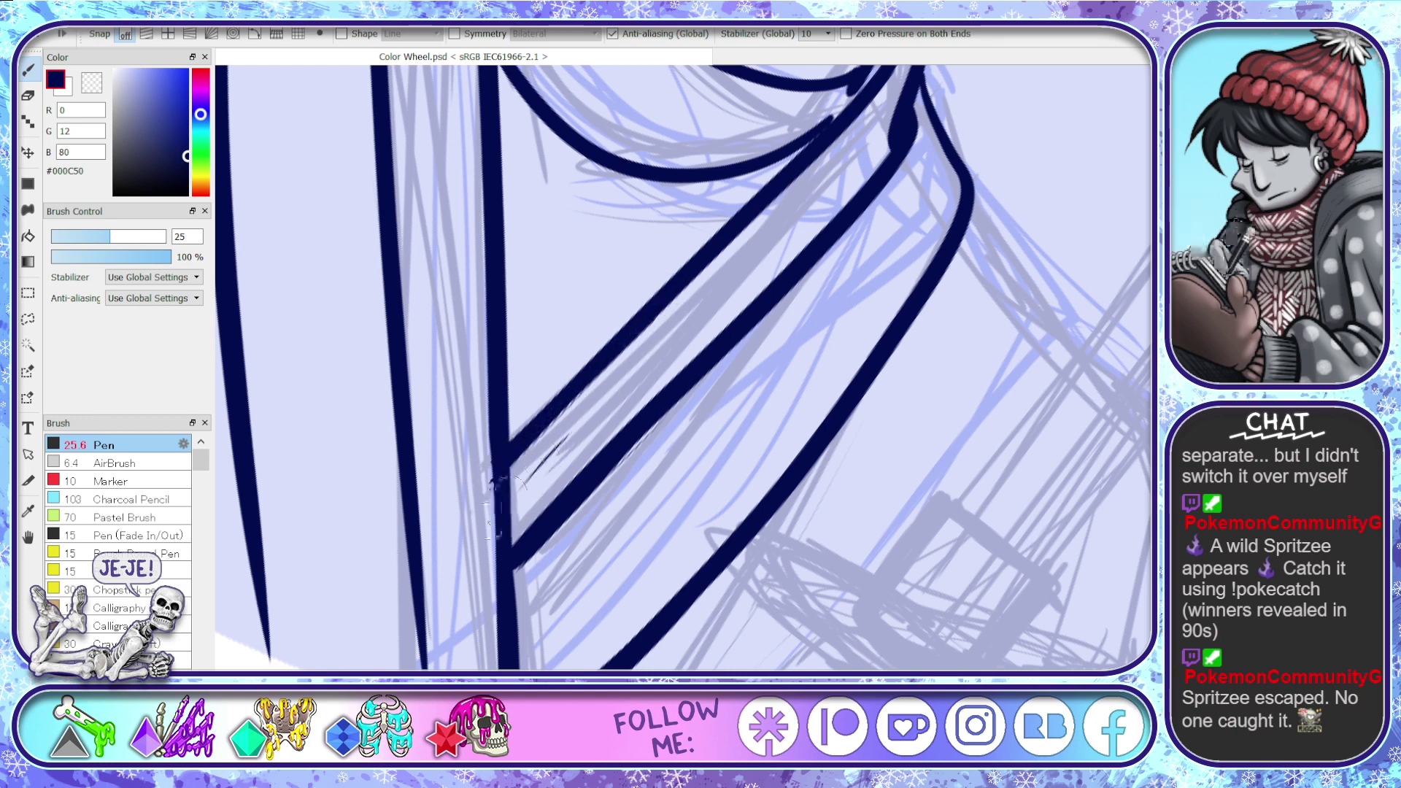
- Thicken the lapel edge beside the neck wrap, add a short fold there, and fill in the opposite collar corner
key(space)
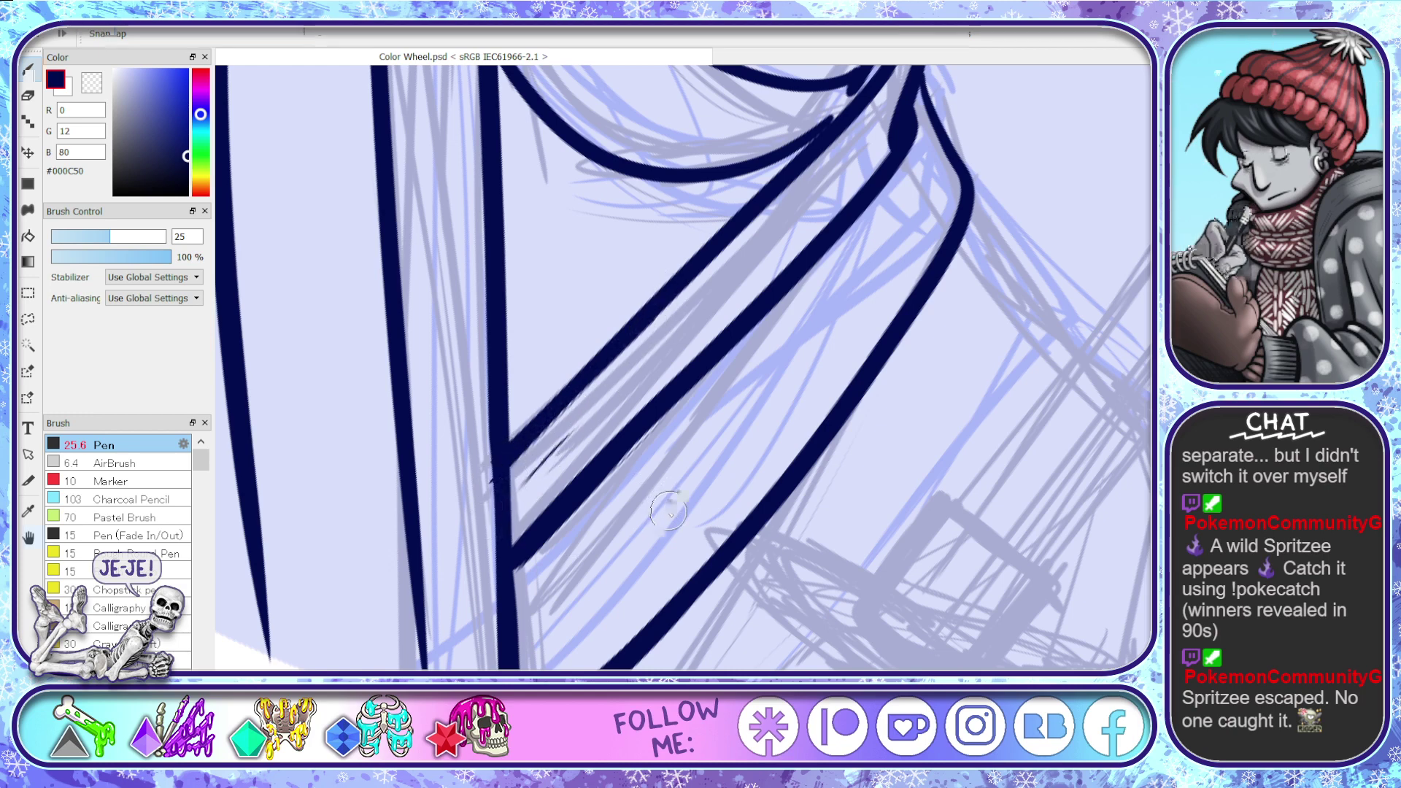
mouse_move(803, 363)
mouse_down()
mouse_move(720, 494)
mouse_move(720, 645)
mouse_move(868, 516)
mouse_move(869, 383)
mouse_move(857, 397)
mouse_up()
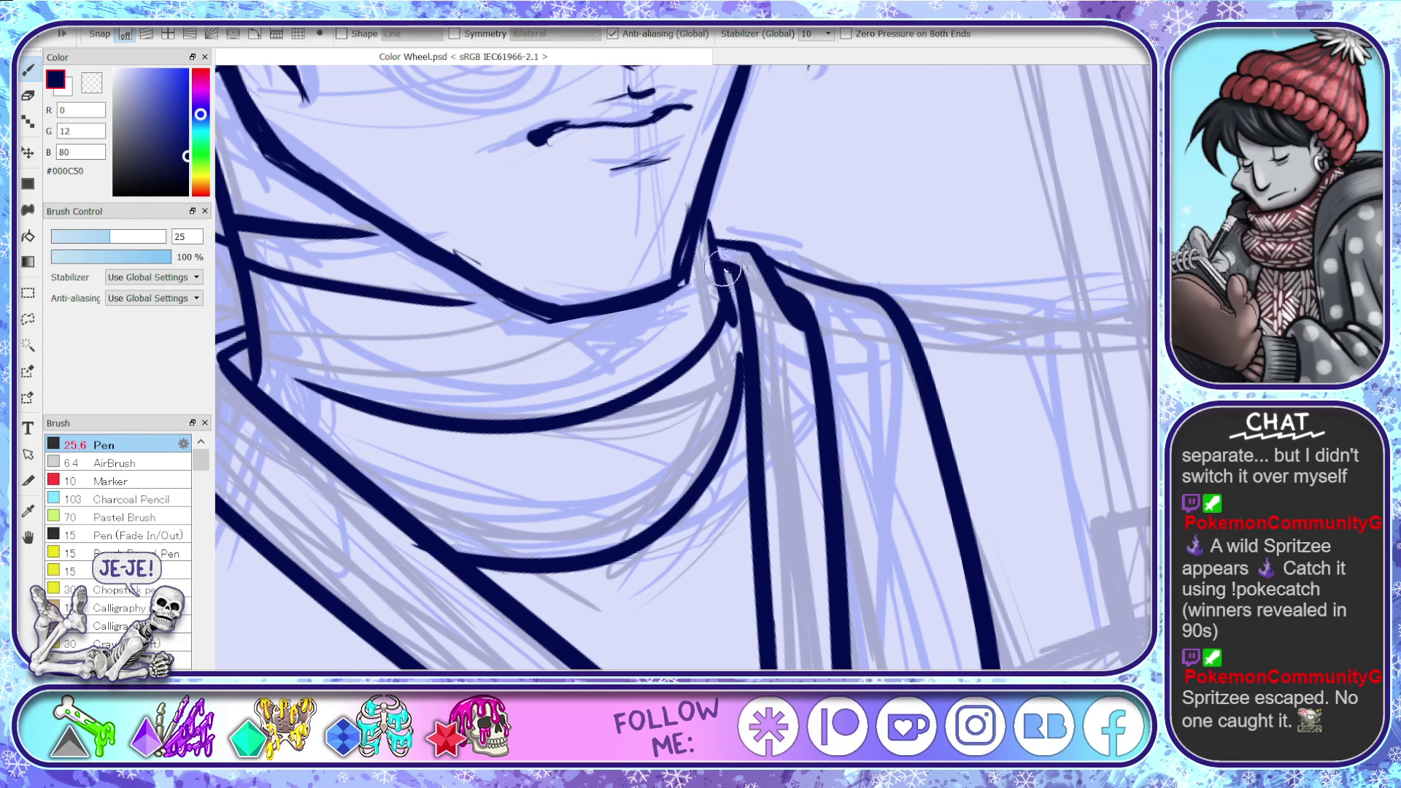
drag(724, 270, 743, 410)
drag(735, 288, 745, 418)
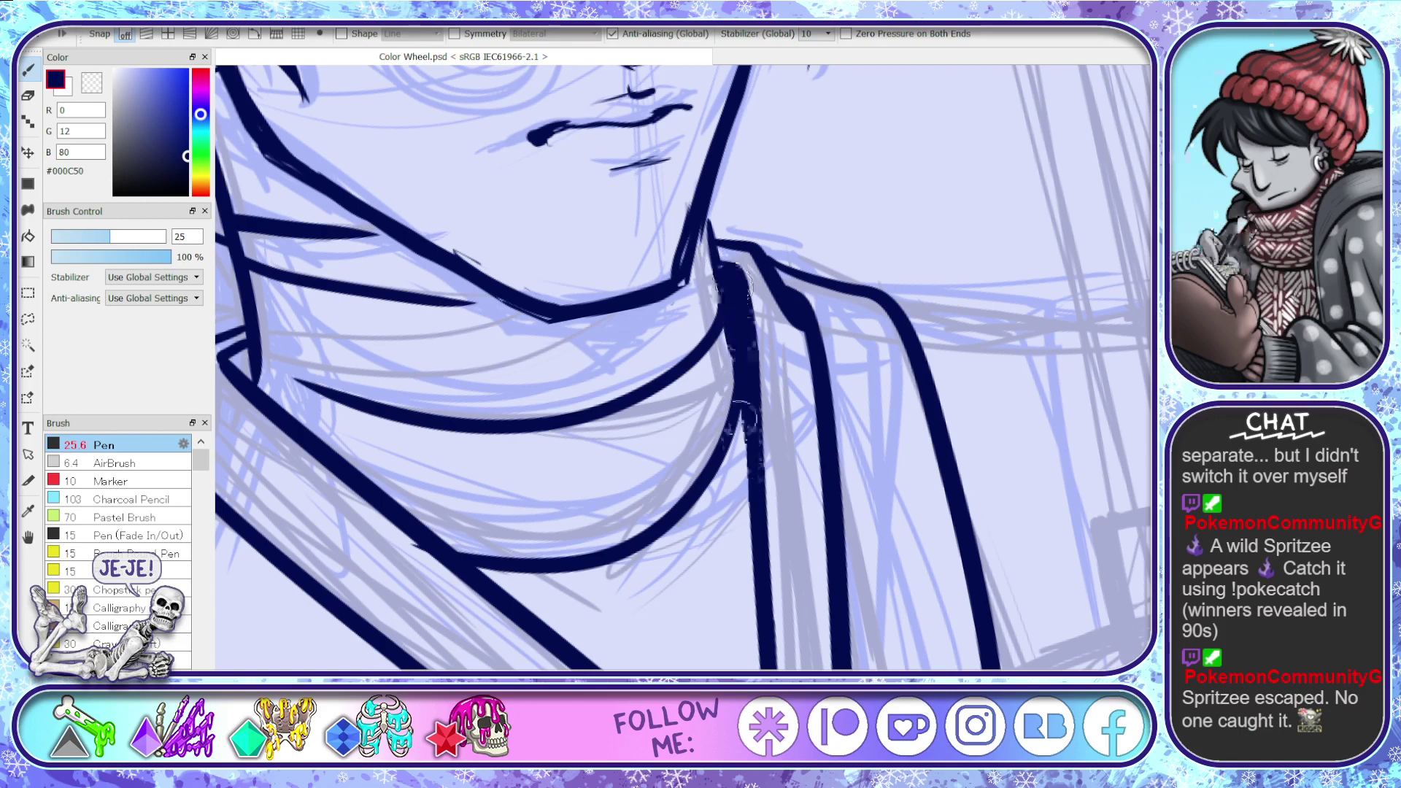
drag(736, 328, 723, 467)
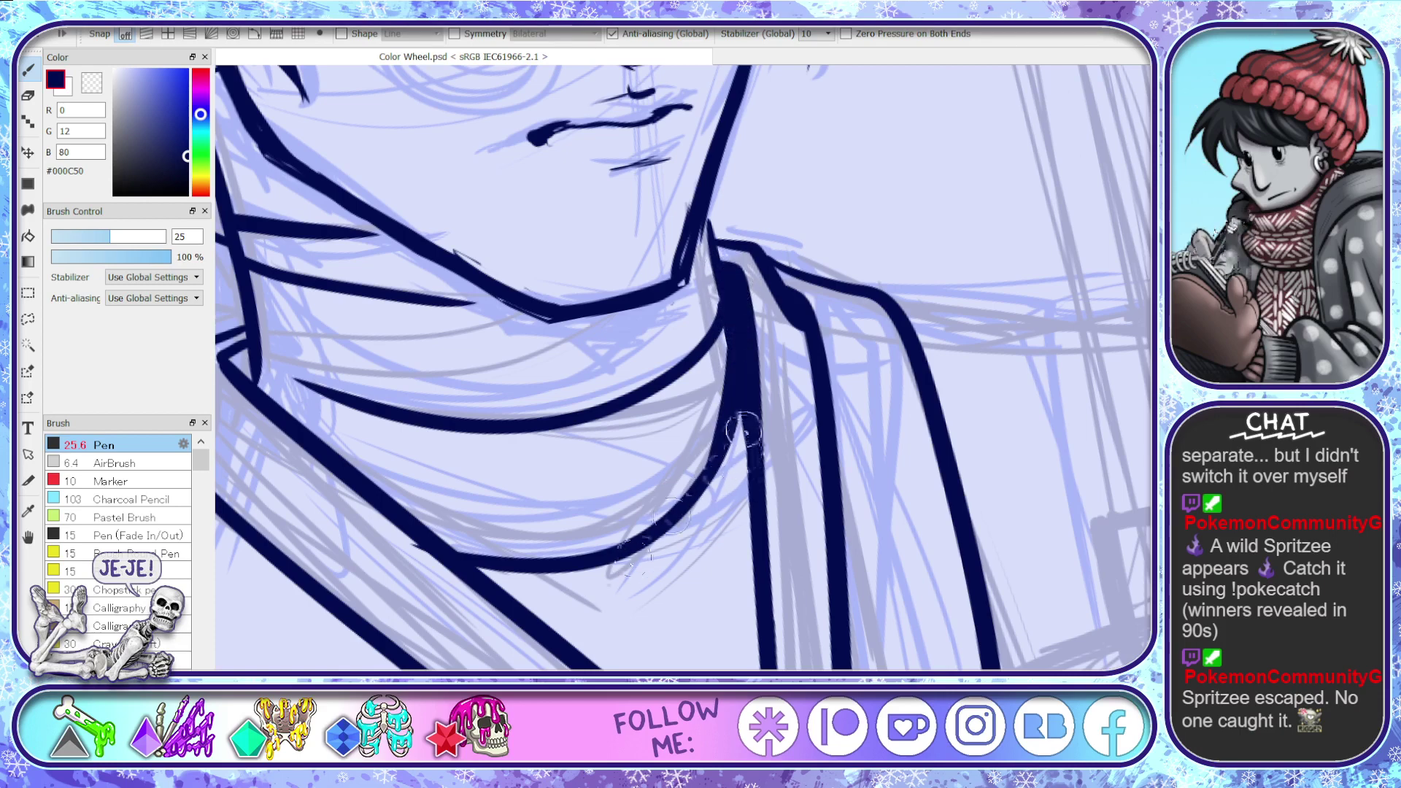
drag(738, 318, 652, 445)
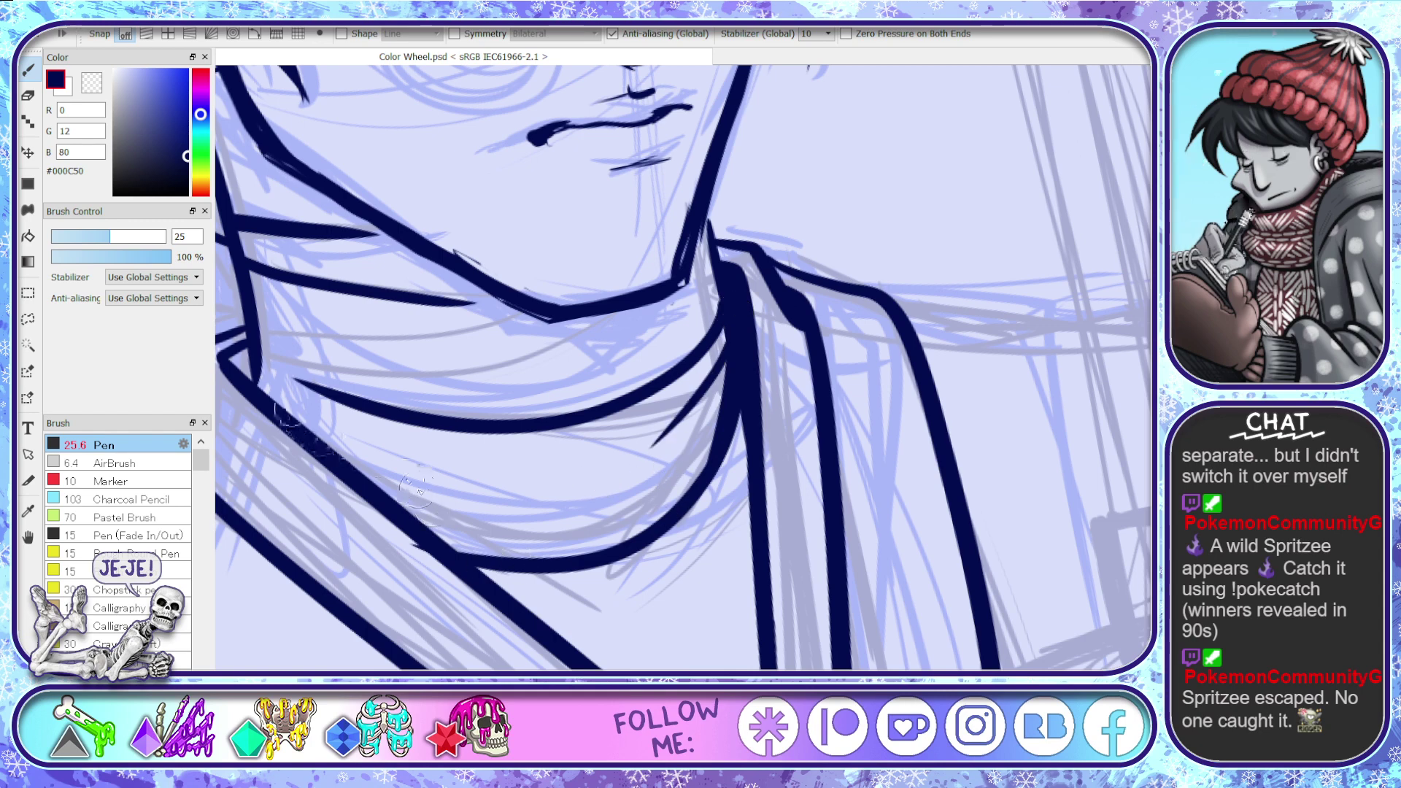
mouse_move(294, 379)
mouse_down()
mouse_move(238, 356)
mouse_move(252, 391)
mouse_up()
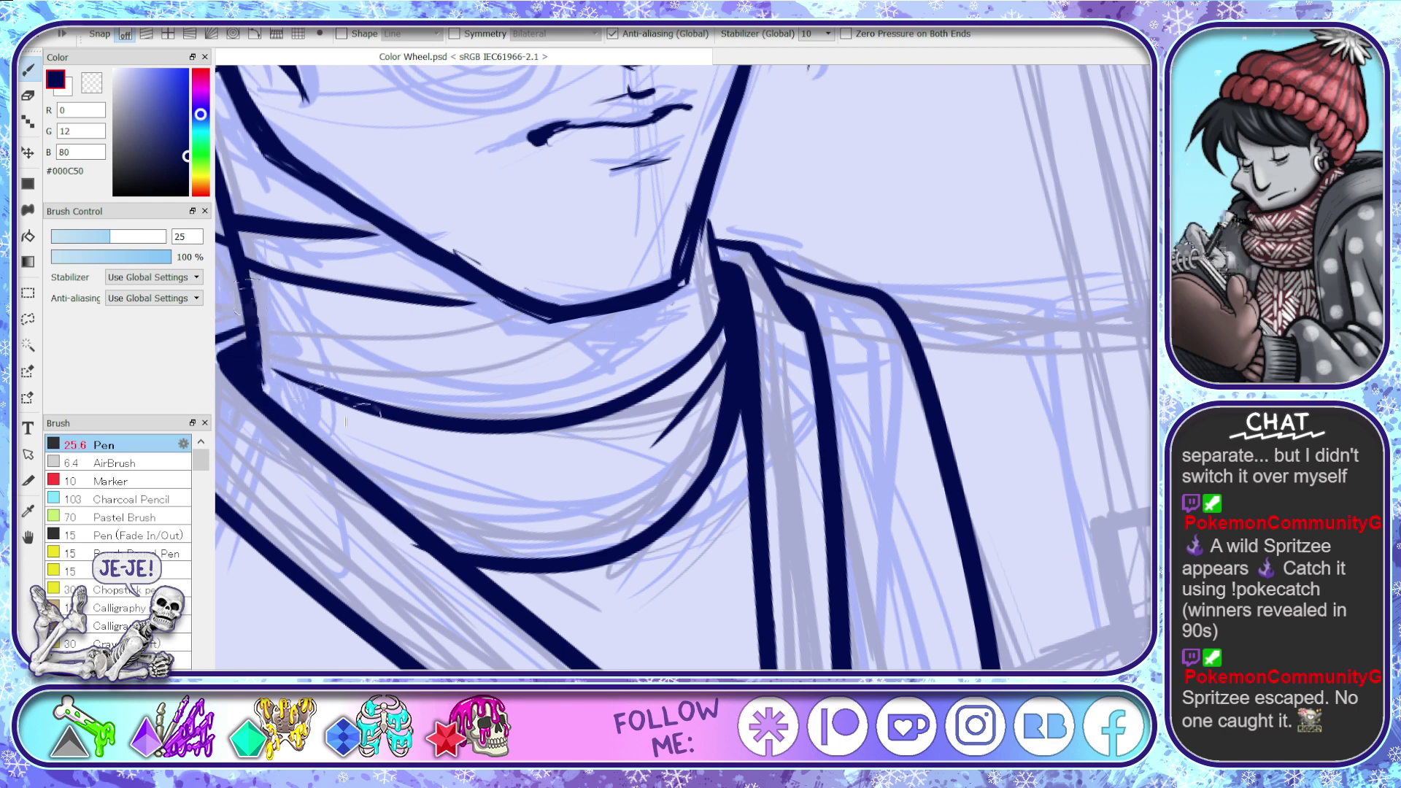
- Reinforce the jaw corner beside the chin and ink fold lines across the neck wrap from its back edge
key(space)
drag(544, 491, 722, 658)
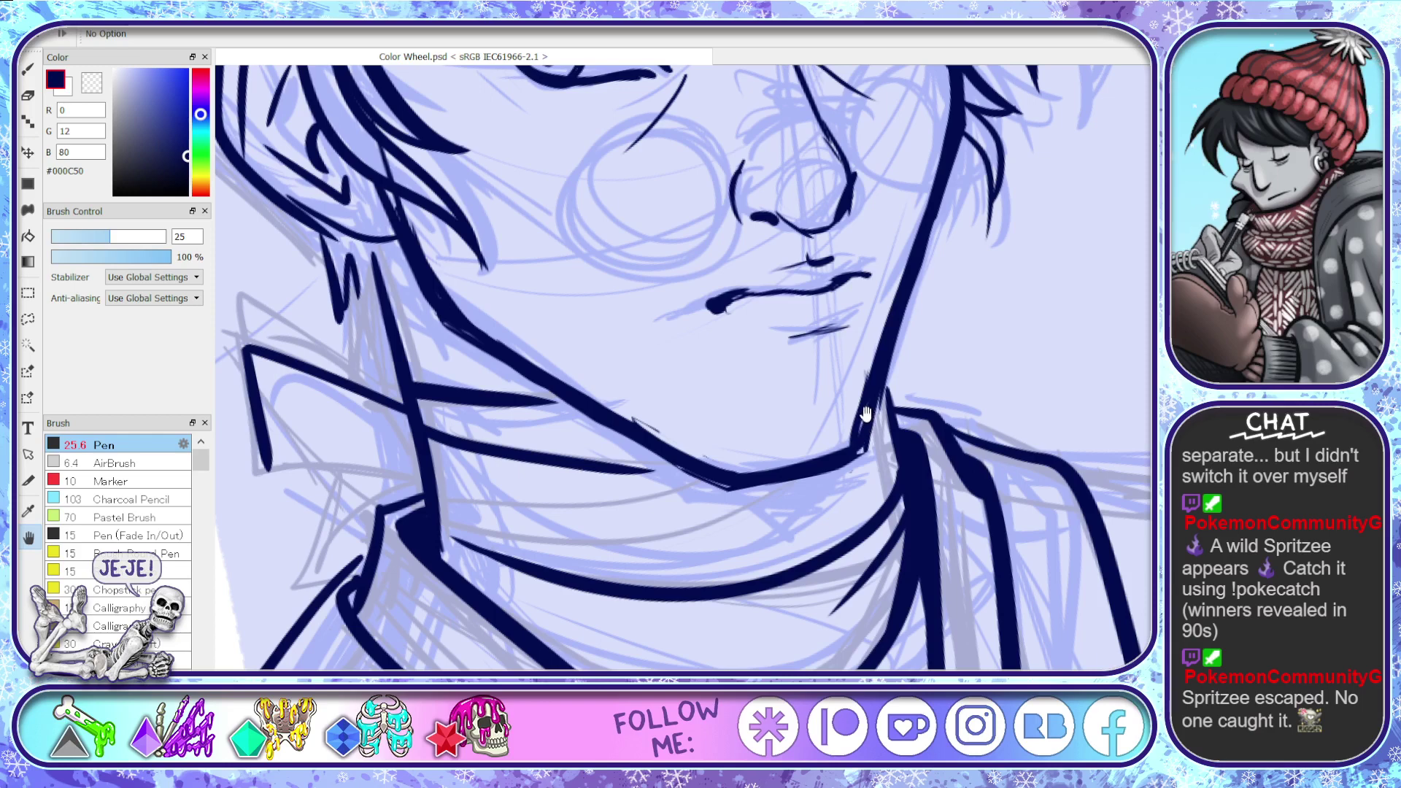
drag(870, 409, 854, 451)
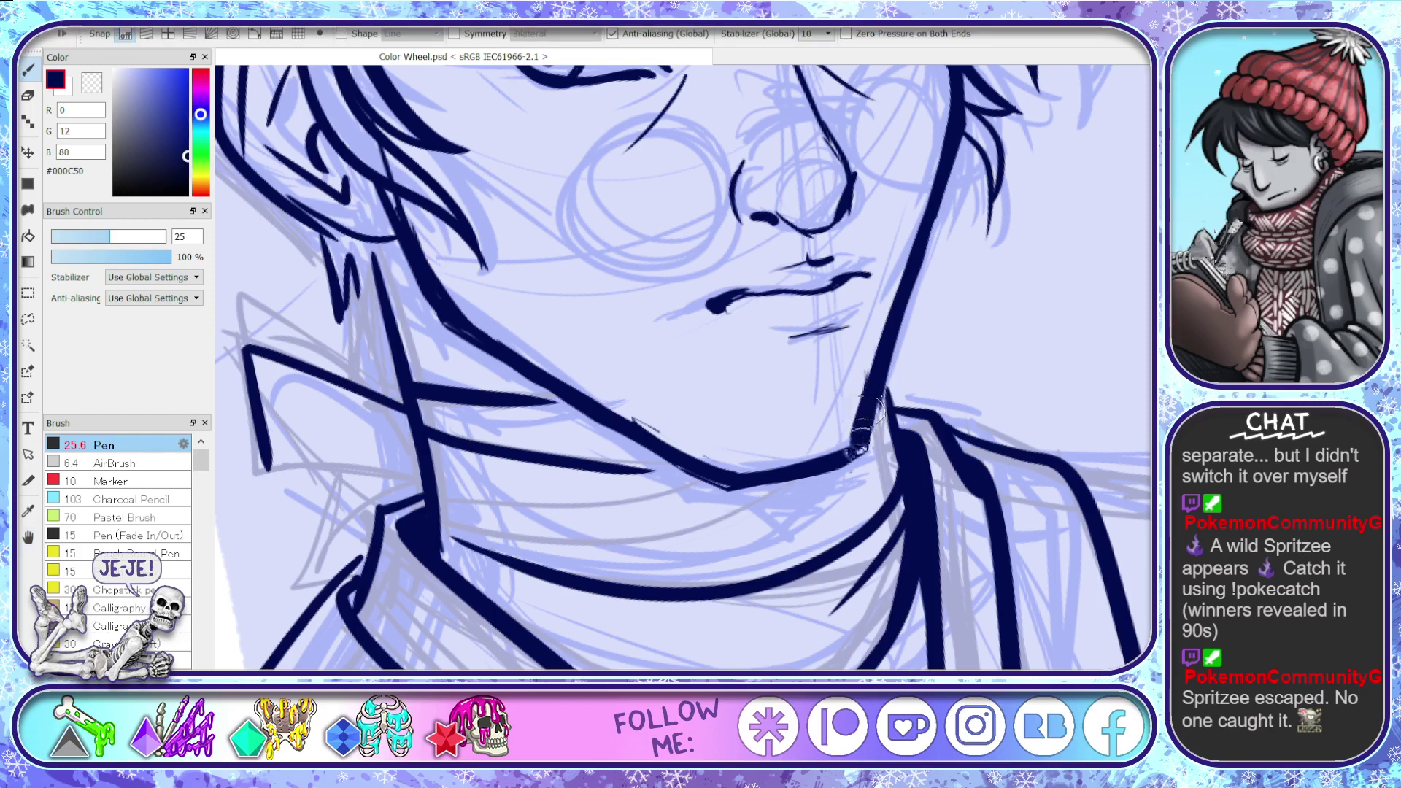
drag(873, 392, 855, 447)
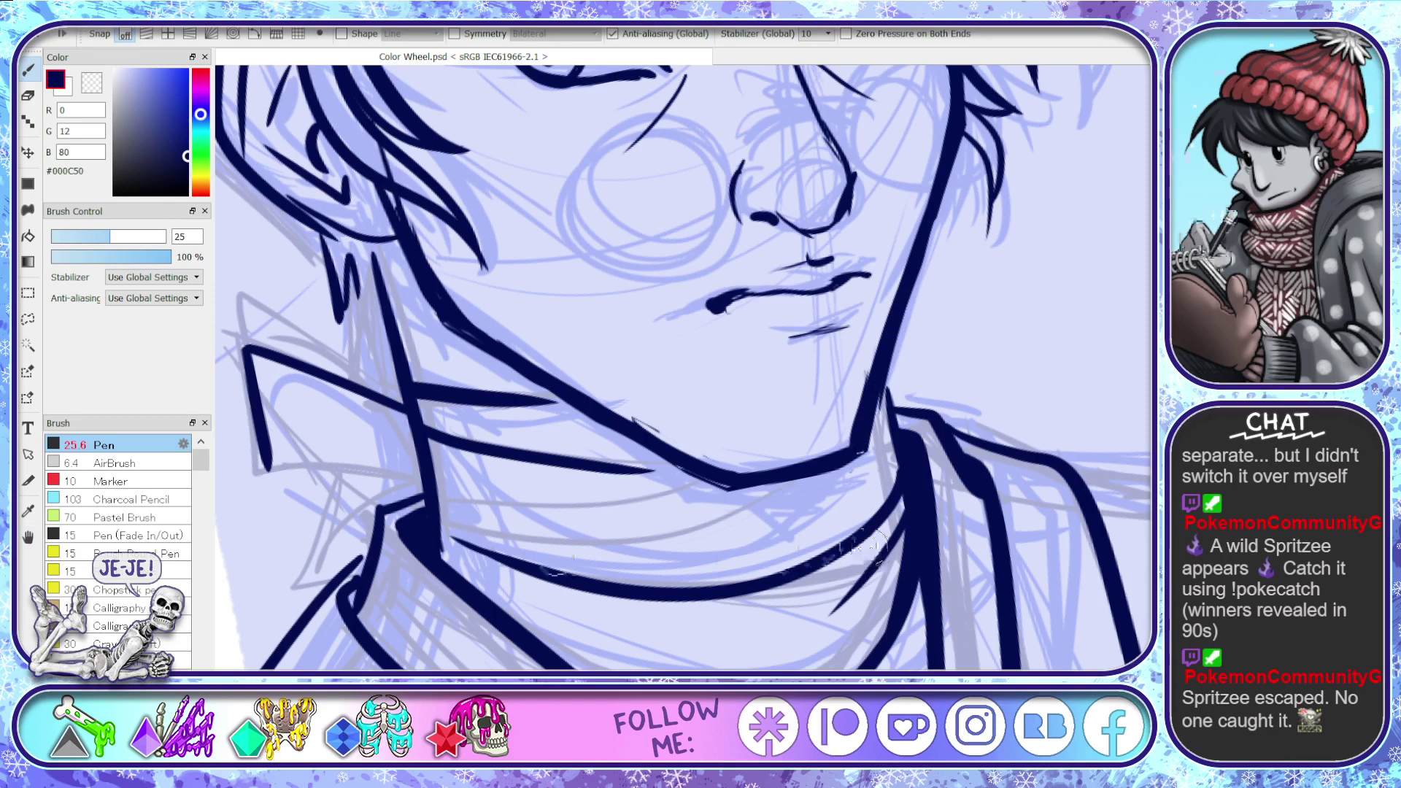
mouse_move(438, 392)
mouse_down()
mouse_move(577, 403)
mouse_move(529, 402)
mouse_move(580, 403)
mouse_up()
drag(422, 497, 611, 526)
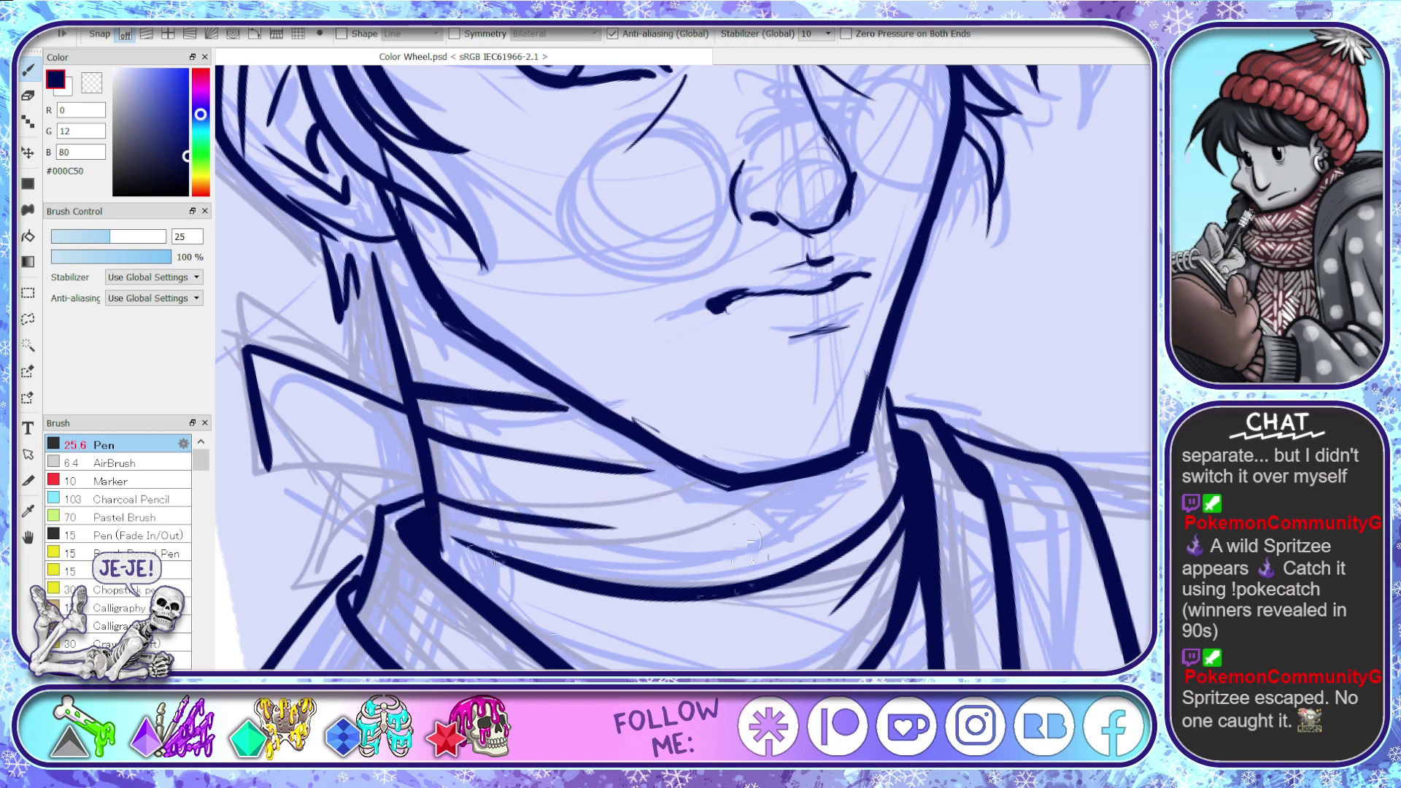
- Darken the crossing lapel's outer corner at the shoulder and trim it to a sharper shape with the Eraser at size 20
key(space)
drag(535, 642, 640, 490)
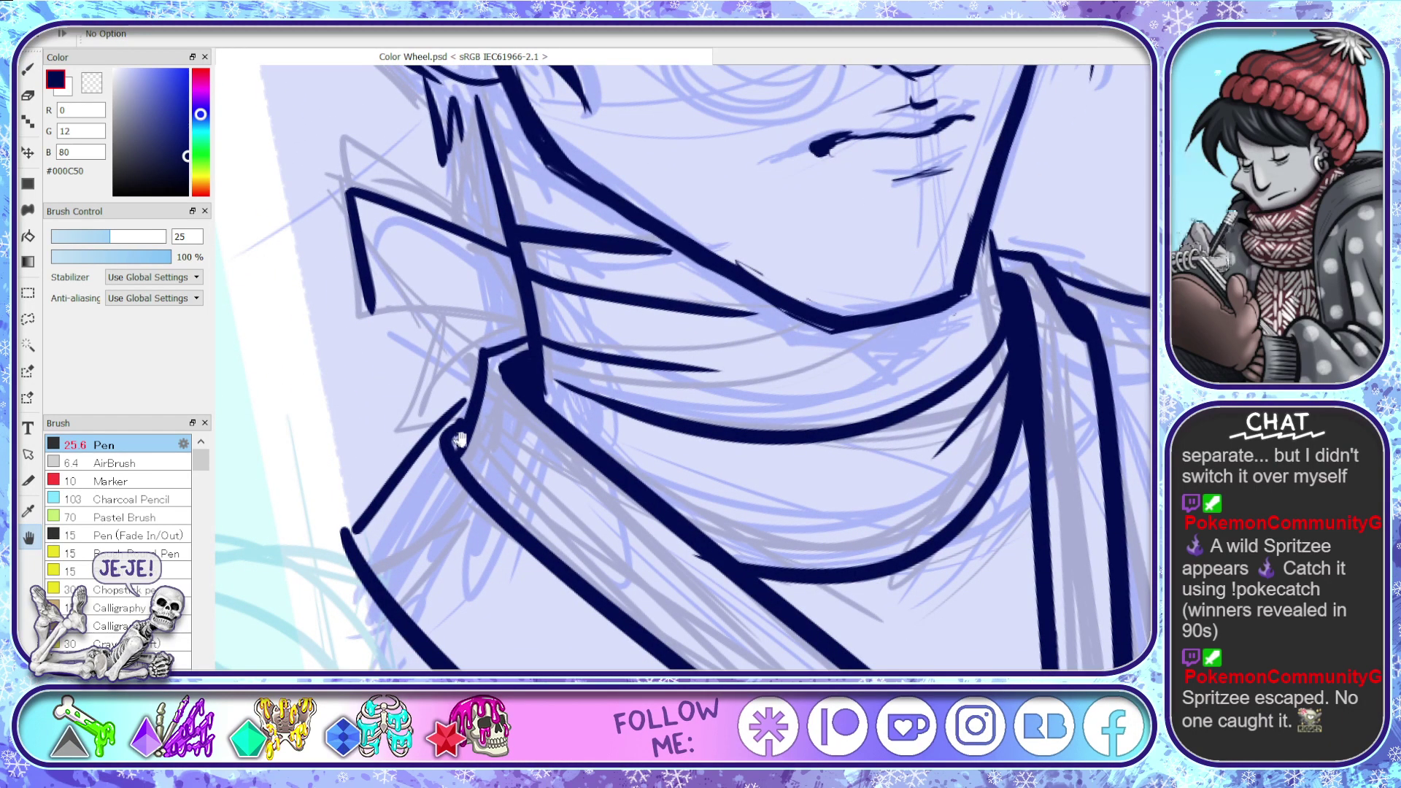
mouse_move(460, 439)
mouse_down()
mouse_move(470, 424)
mouse_move(455, 438)
mouse_up()
key(e)
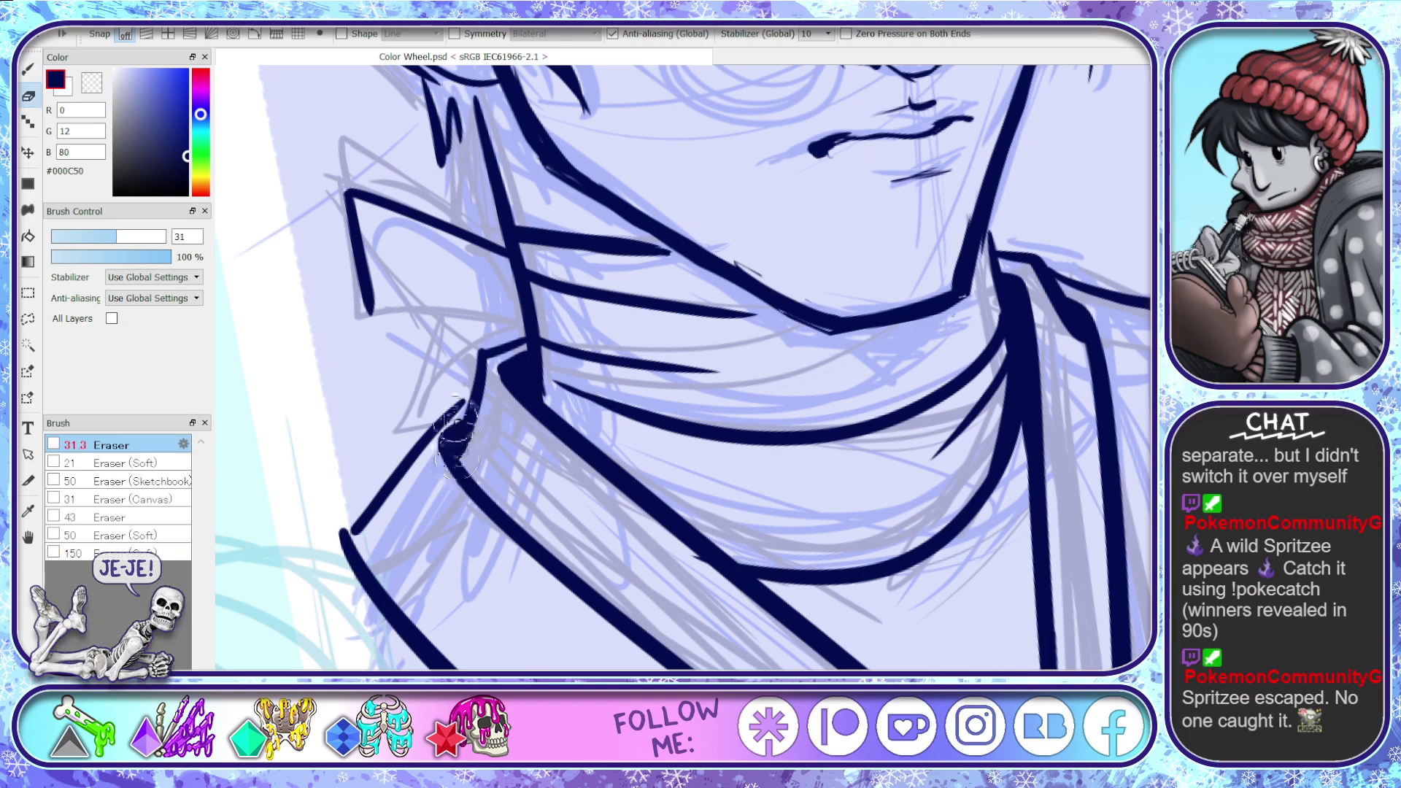
drag(117, 237, 101, 241)
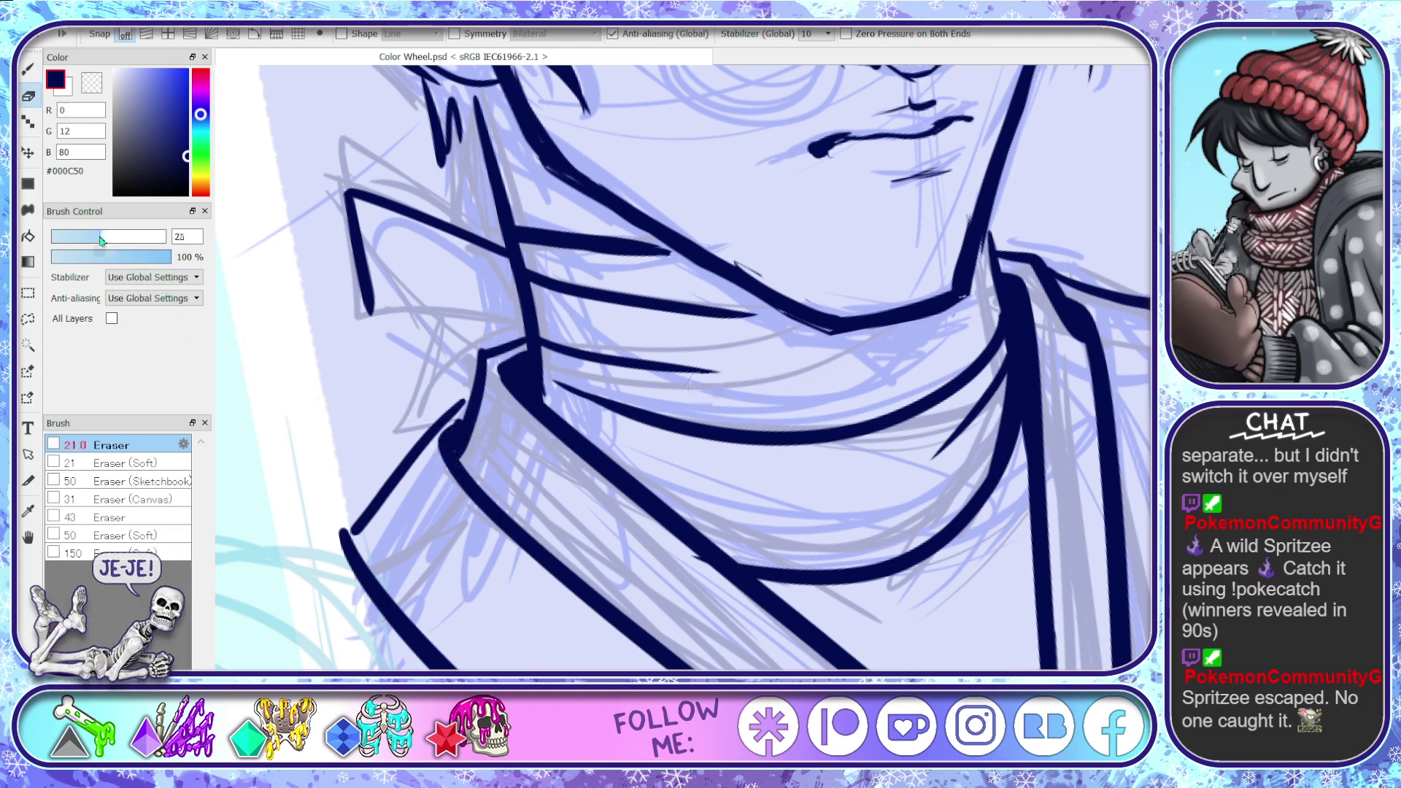
drag(435, 444, 461, 404)
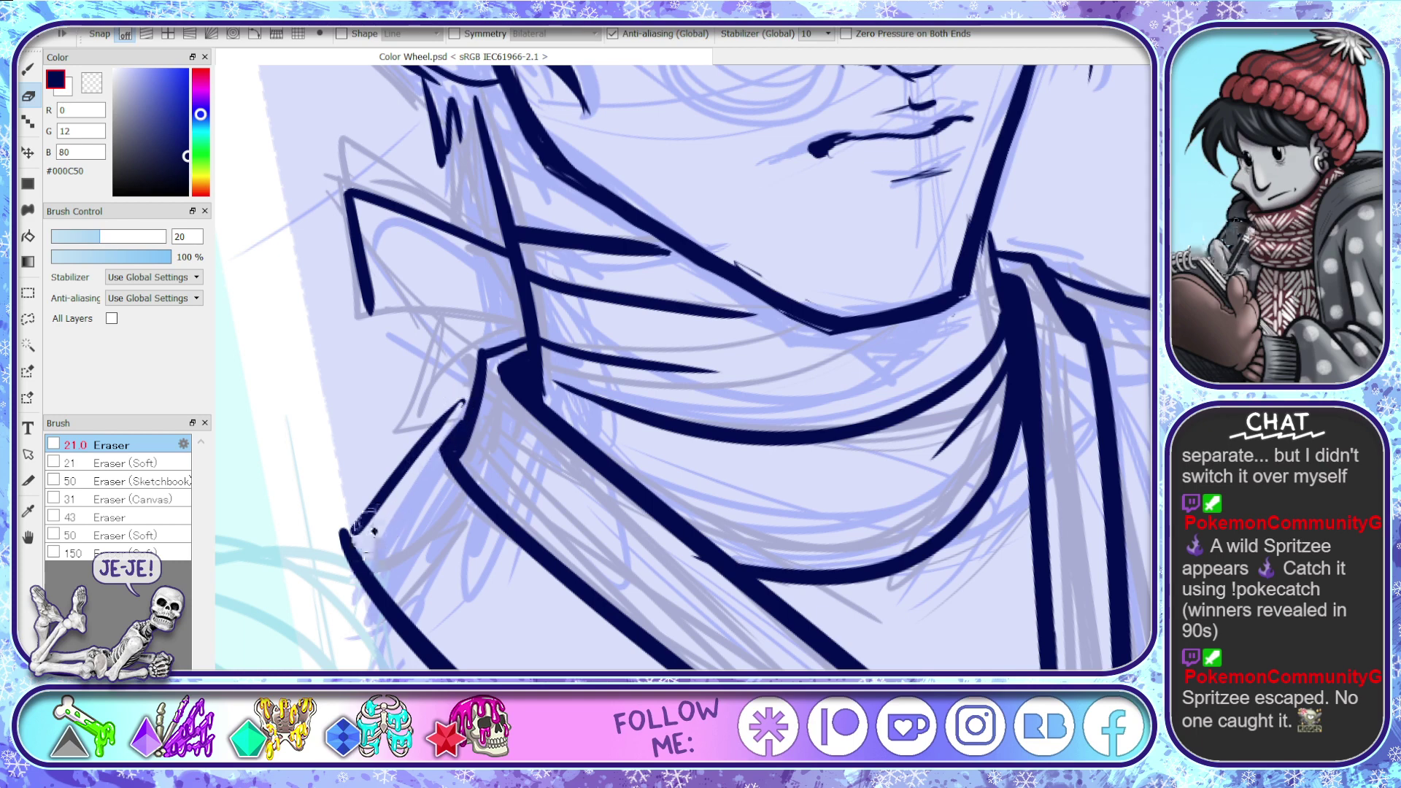
- Join the shoulder line to the robe's outer corner and lapel edge, tidying the lapel join with the Eraser
key(b)
drag(351, 538, 364, 517)
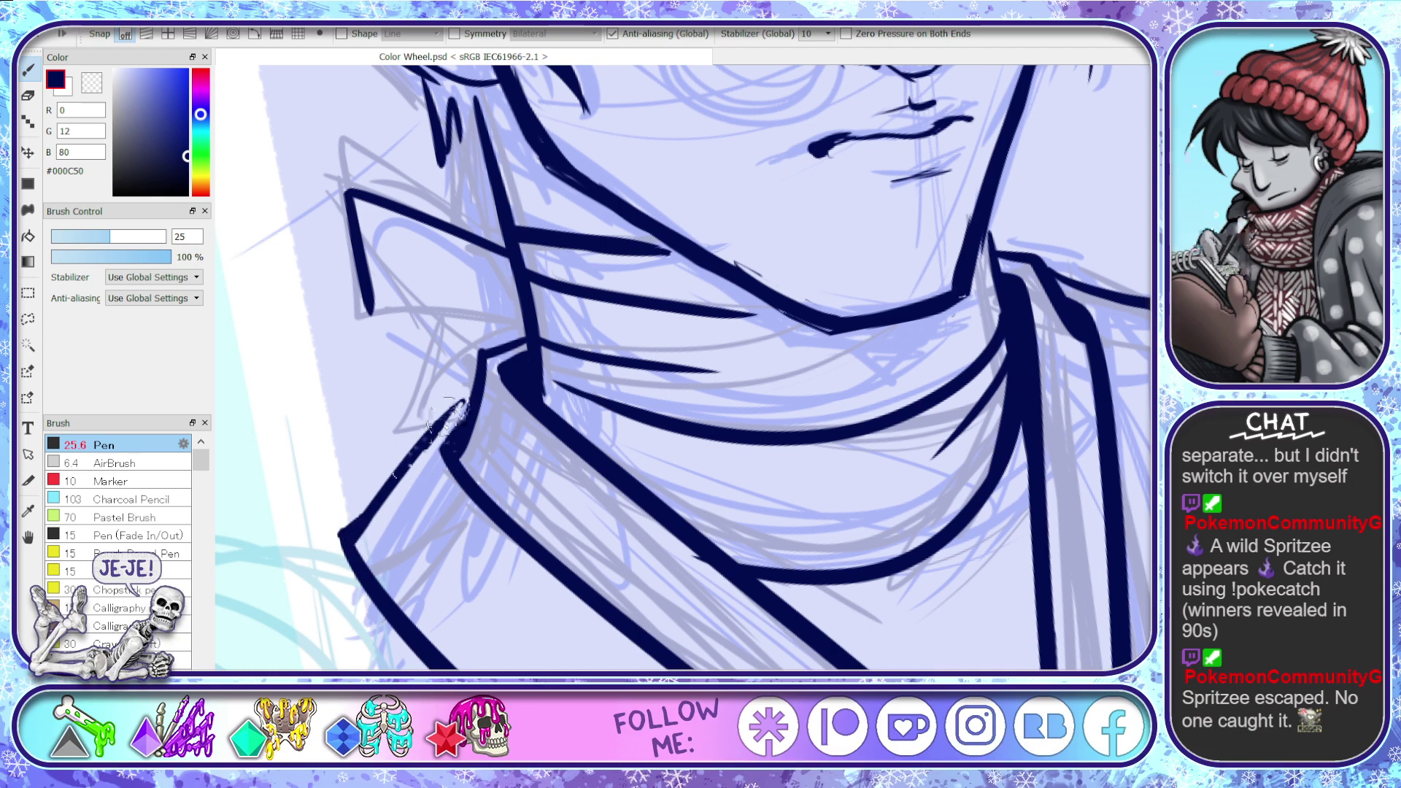
drag(464, 402, 340, 541)
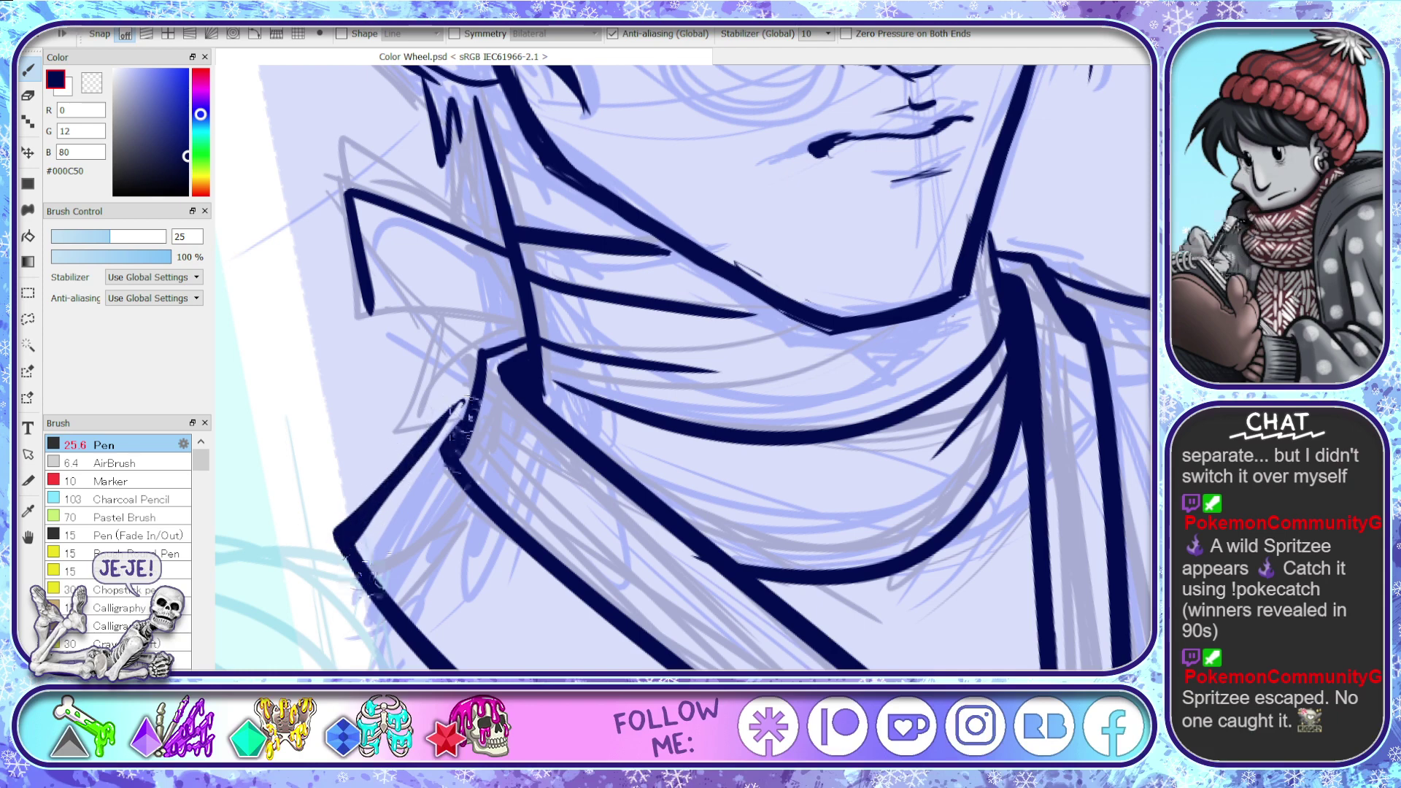
mouse_move(467, 396)
mouse_down()
mouse_move(377, 498)
mouse_move(451, 461)
mouse_up()
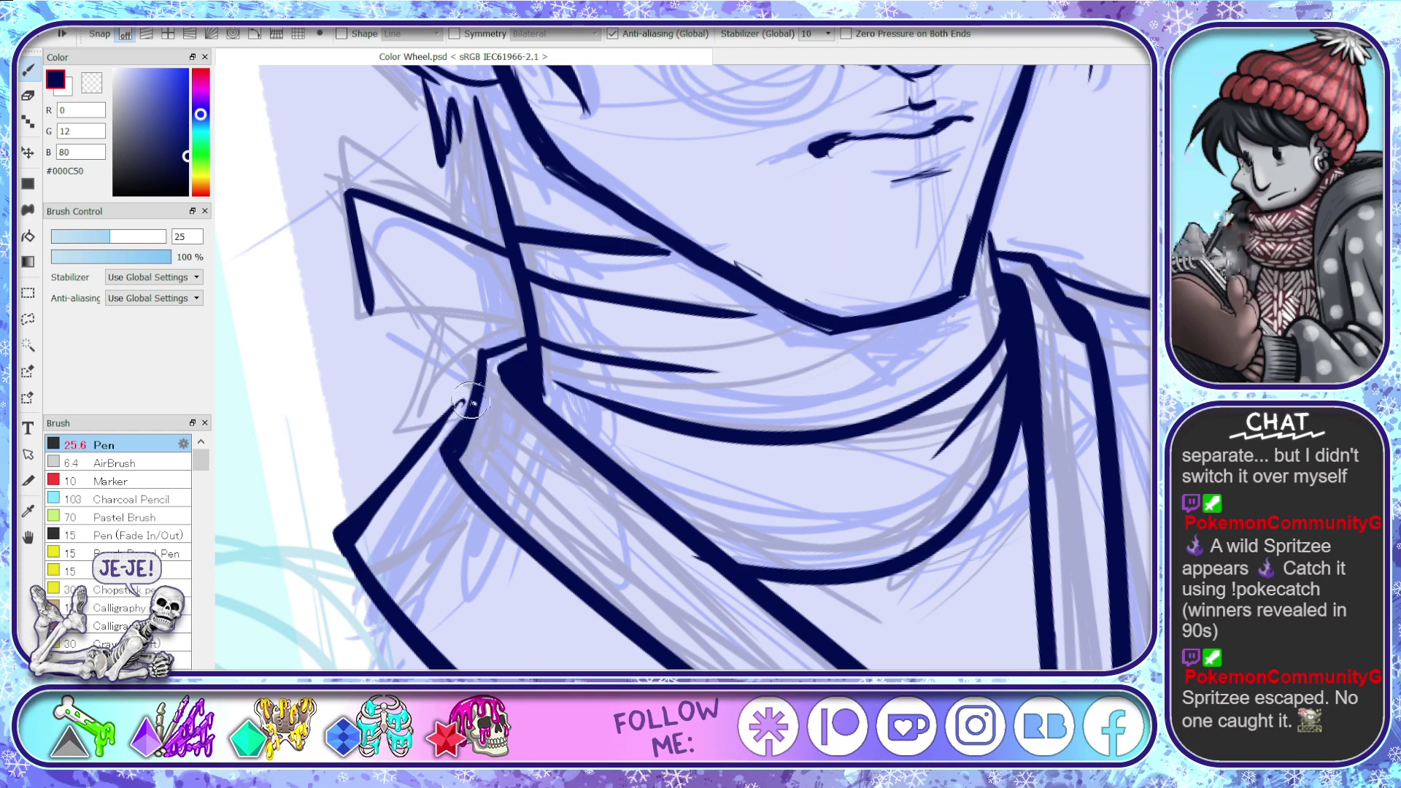
mouse_move(468, 401)
mouse_down()
mouse_move(411, 462)
mouse_move(458, 429)
mouse_move(466, 443)
mouse_move(462, 414)
mouse_move(443, 444)
mouse_up()
key(e)
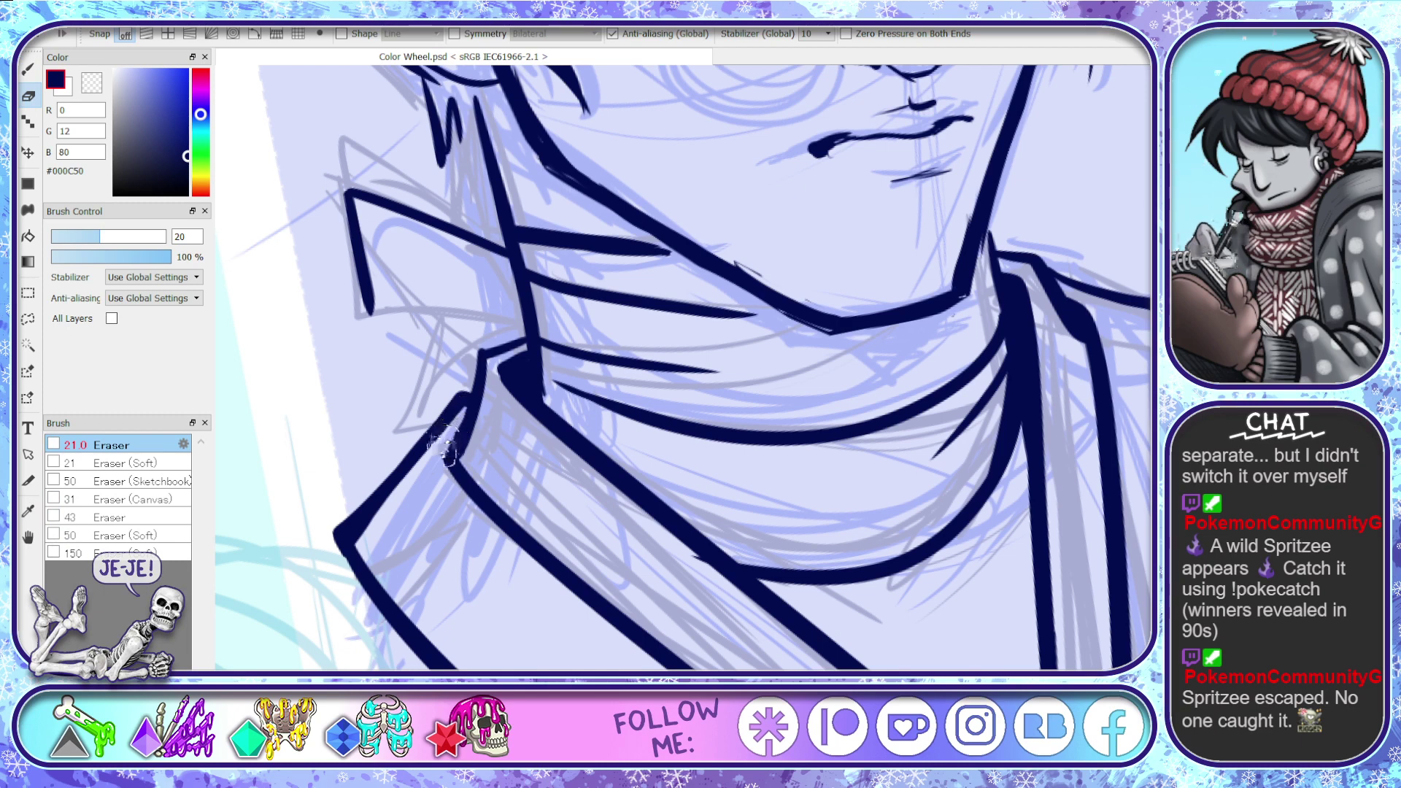
key(b)
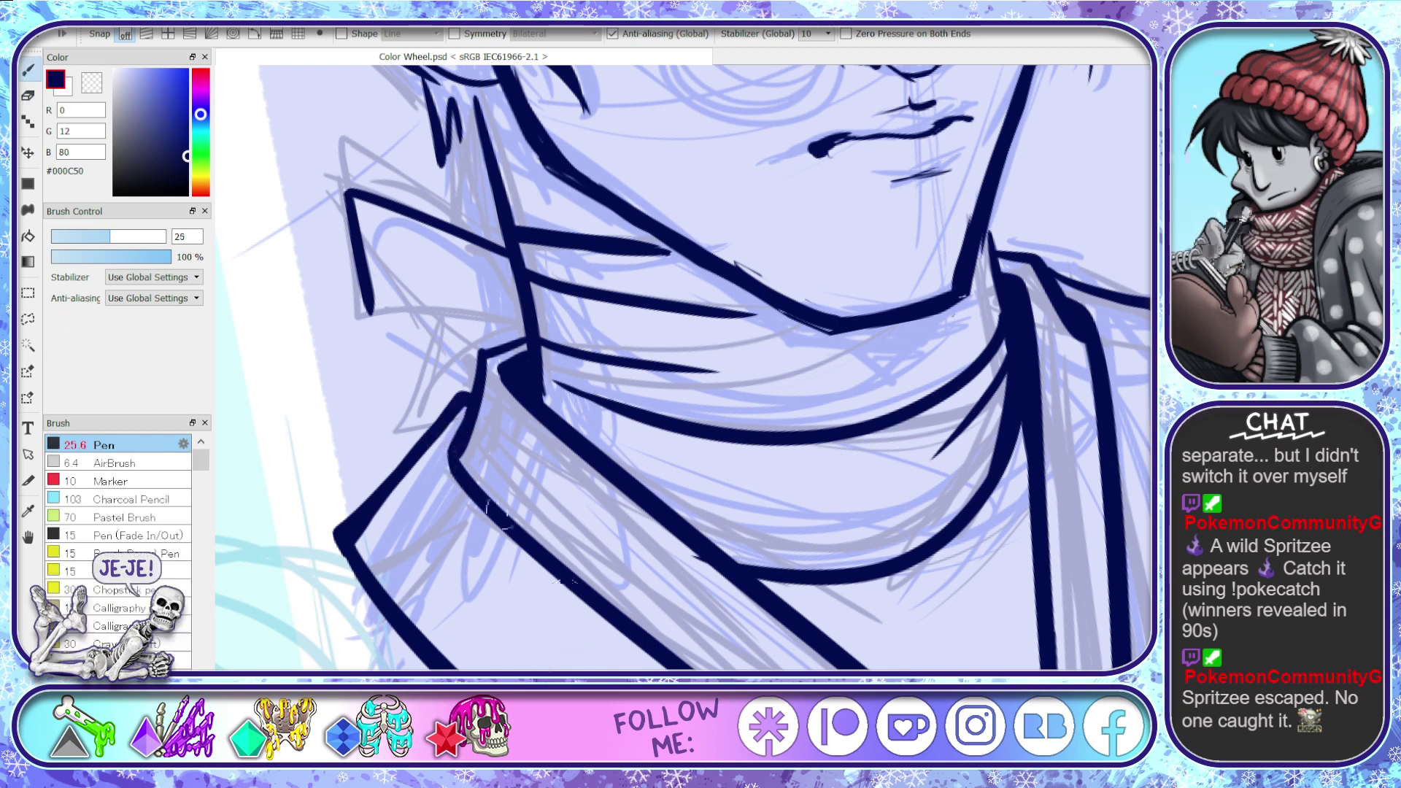
- Thicken the bend of the crossing lapel's outer edge and rework the collar line joining it to the shoulder
drag(463, 431, 479, 505)
drag(459, 441, 488, 505)
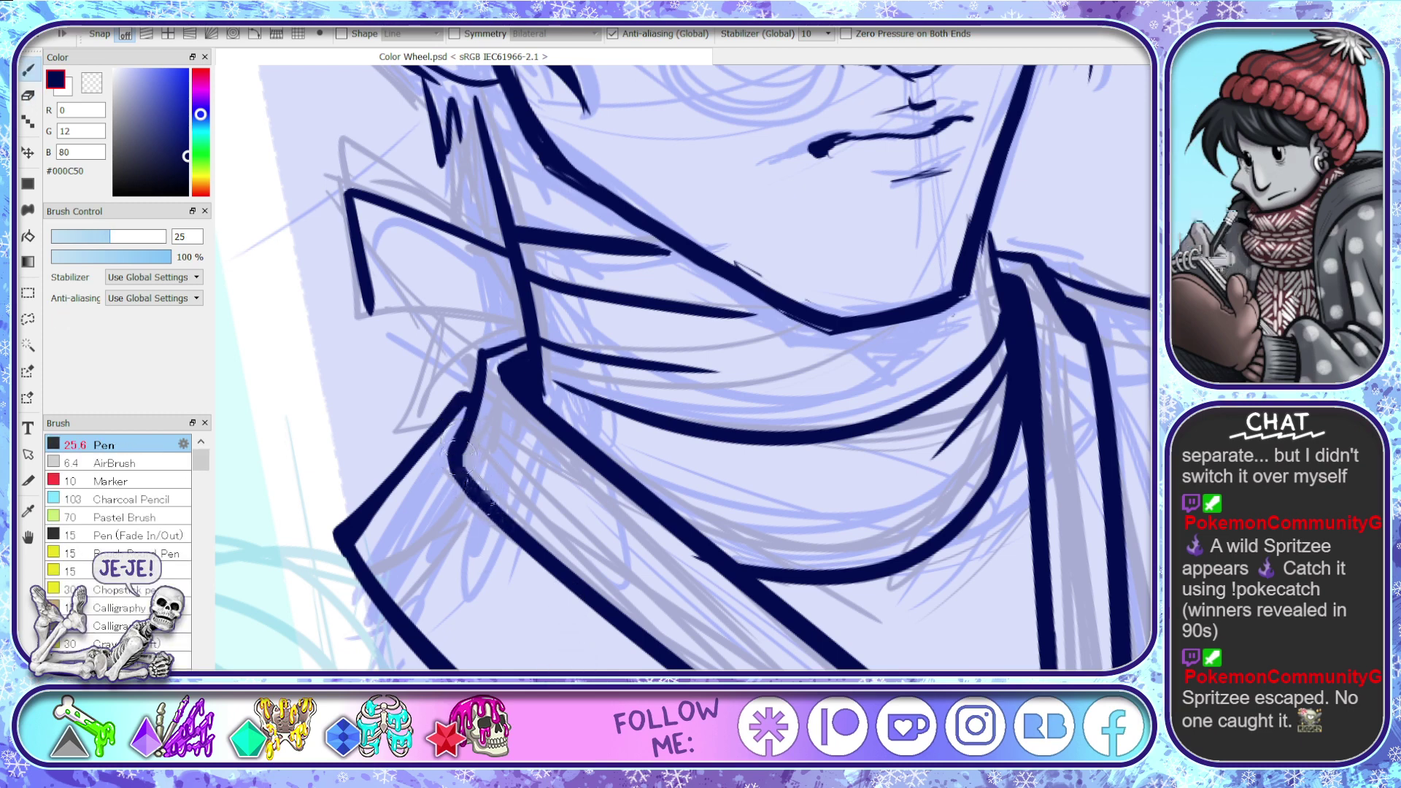
mouse_move(515, 373)
mouse_down()
mouse_move(483, 350)
mouse_move(494, 357)
mouse_move(501, 332)
mouse_move(493, 368)
mouse_move(523, 365)
mouse_move(479, 359)
mouse_up()
key(e)
key(b)
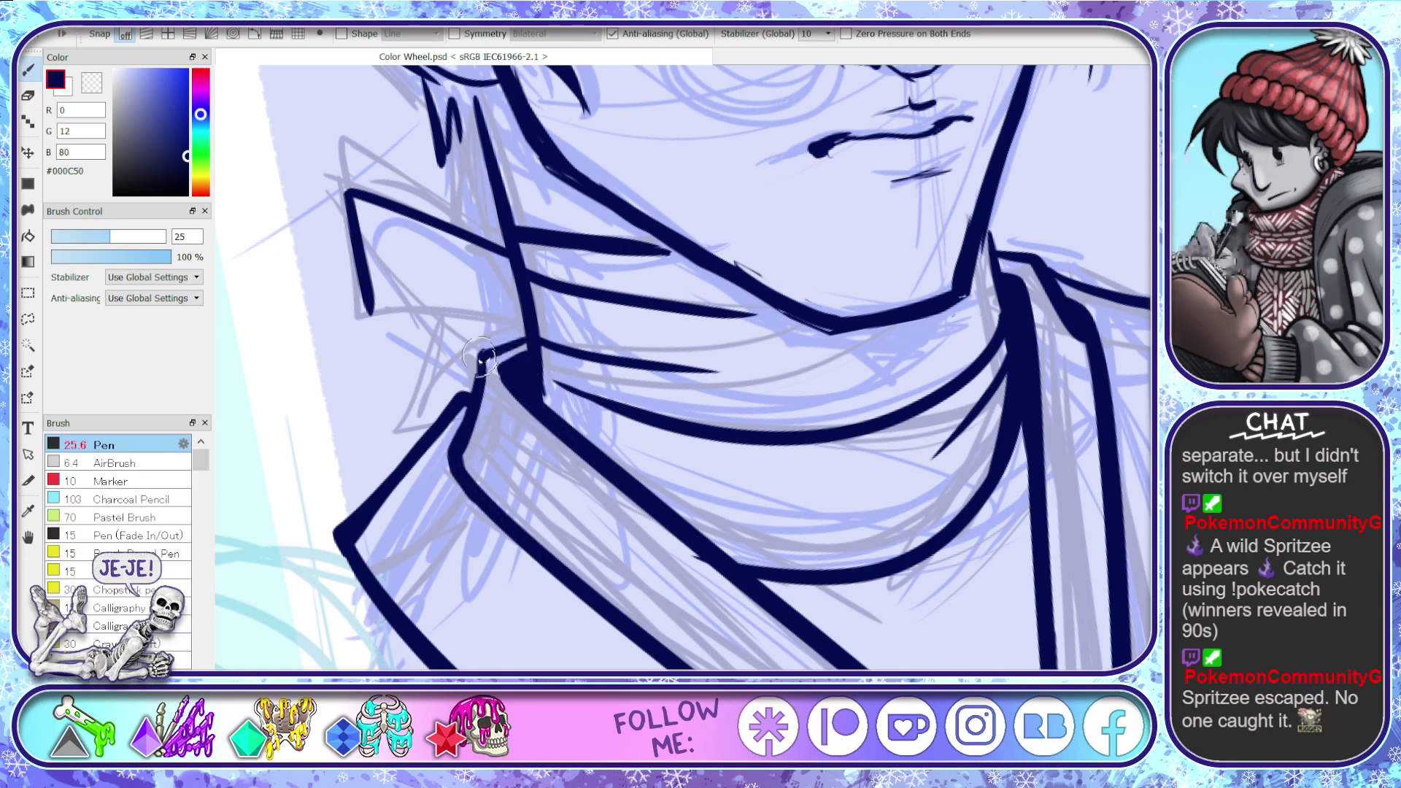
drag(462, 415, 473, 392)
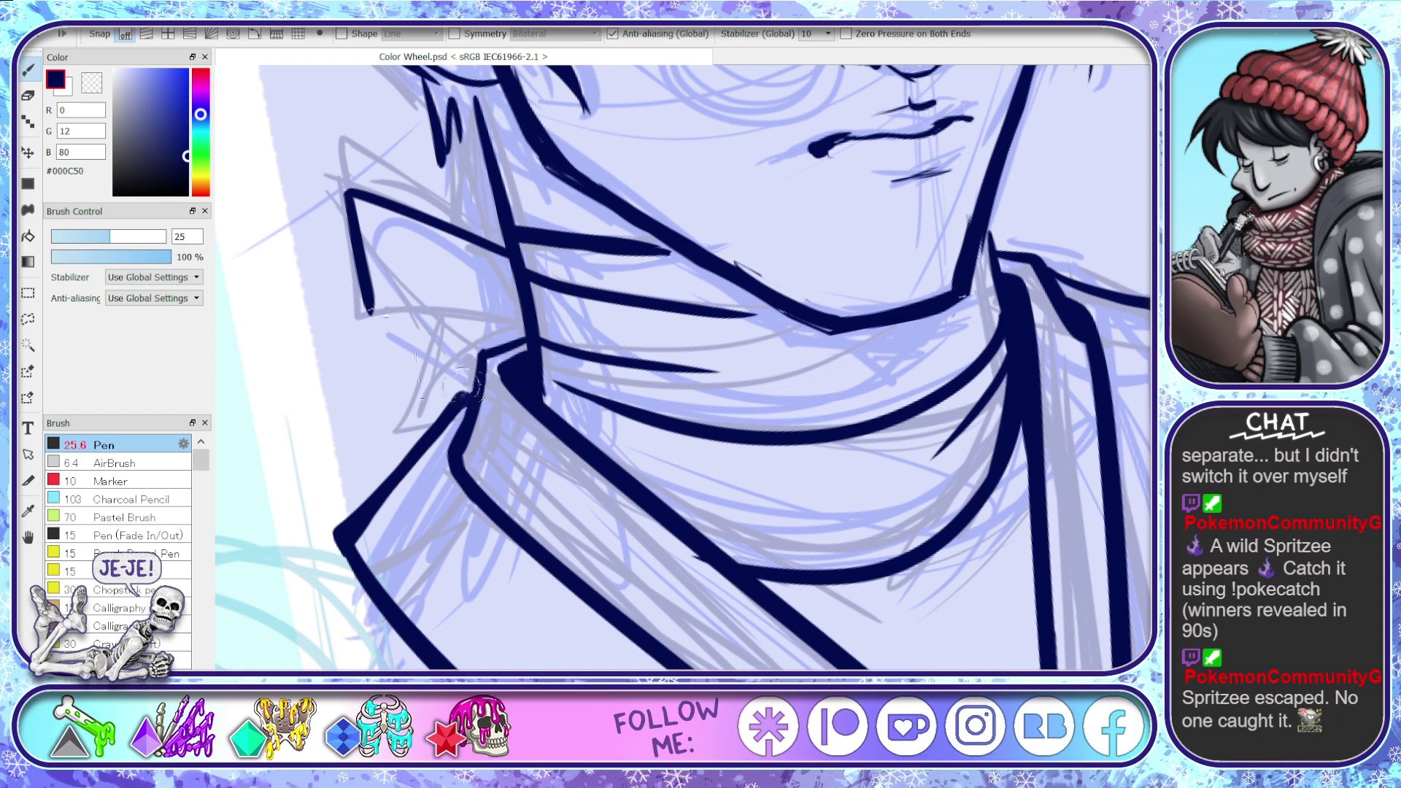
- Ink the upper scarf tail's lower edge, and undo the strokes tried for a second tail beneath it
mouse_move(369, 316)
mouse_down()
mouse_move(504, 303)
mouse_move(372, 357)
mouse_move(391, 415)
mouse_move(461, 376)
mouse_up()
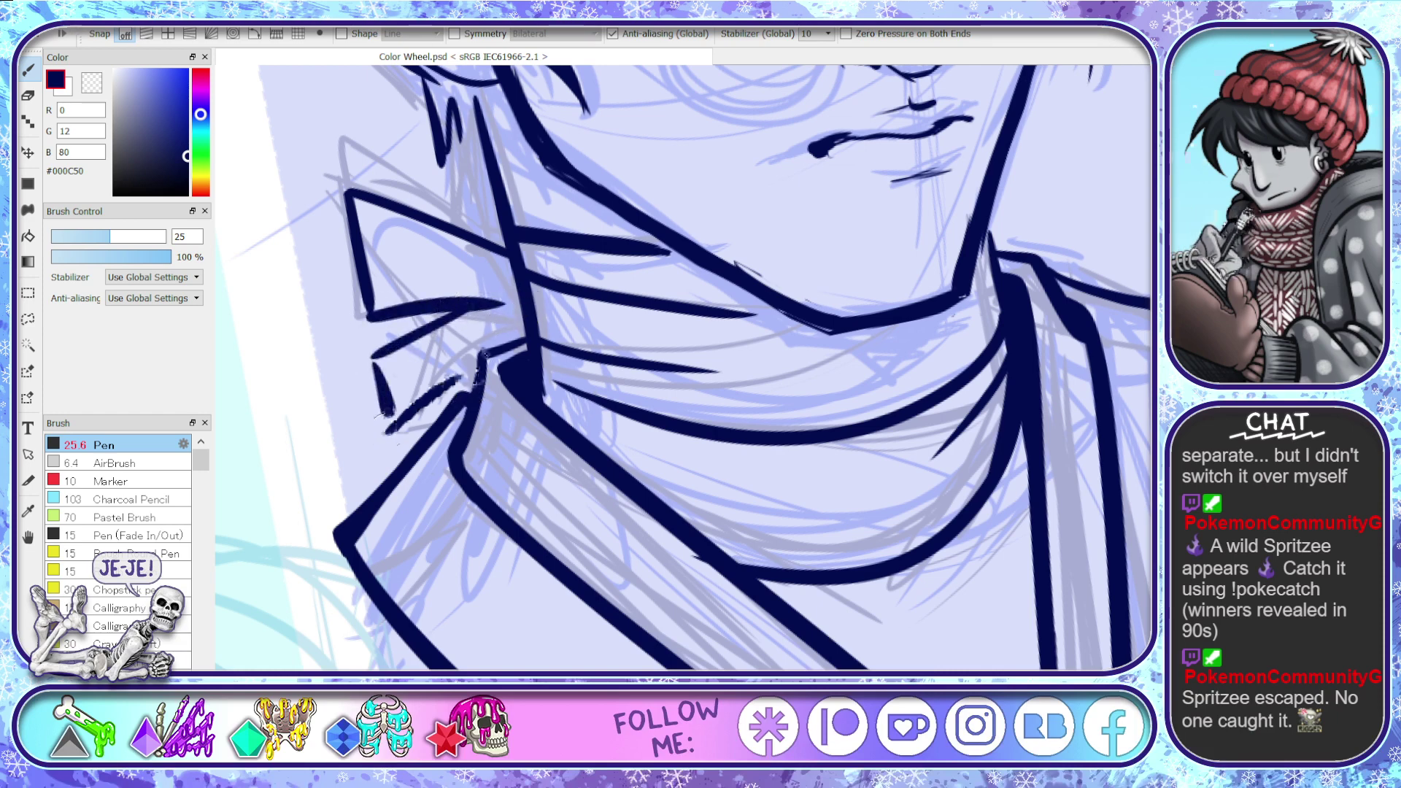
key(e)
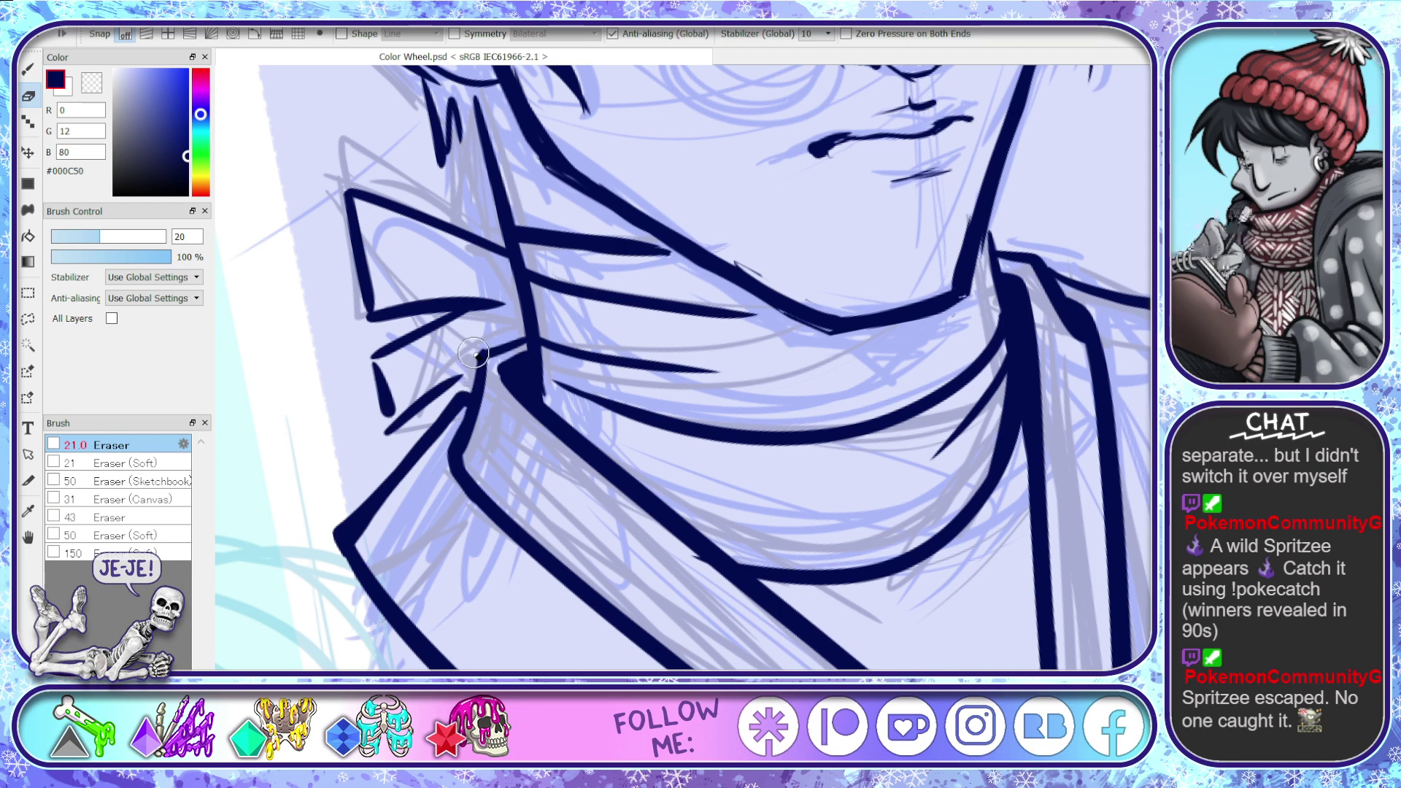
key(ctrl+z)
key(ctrl+z)
key(ctrl+z)
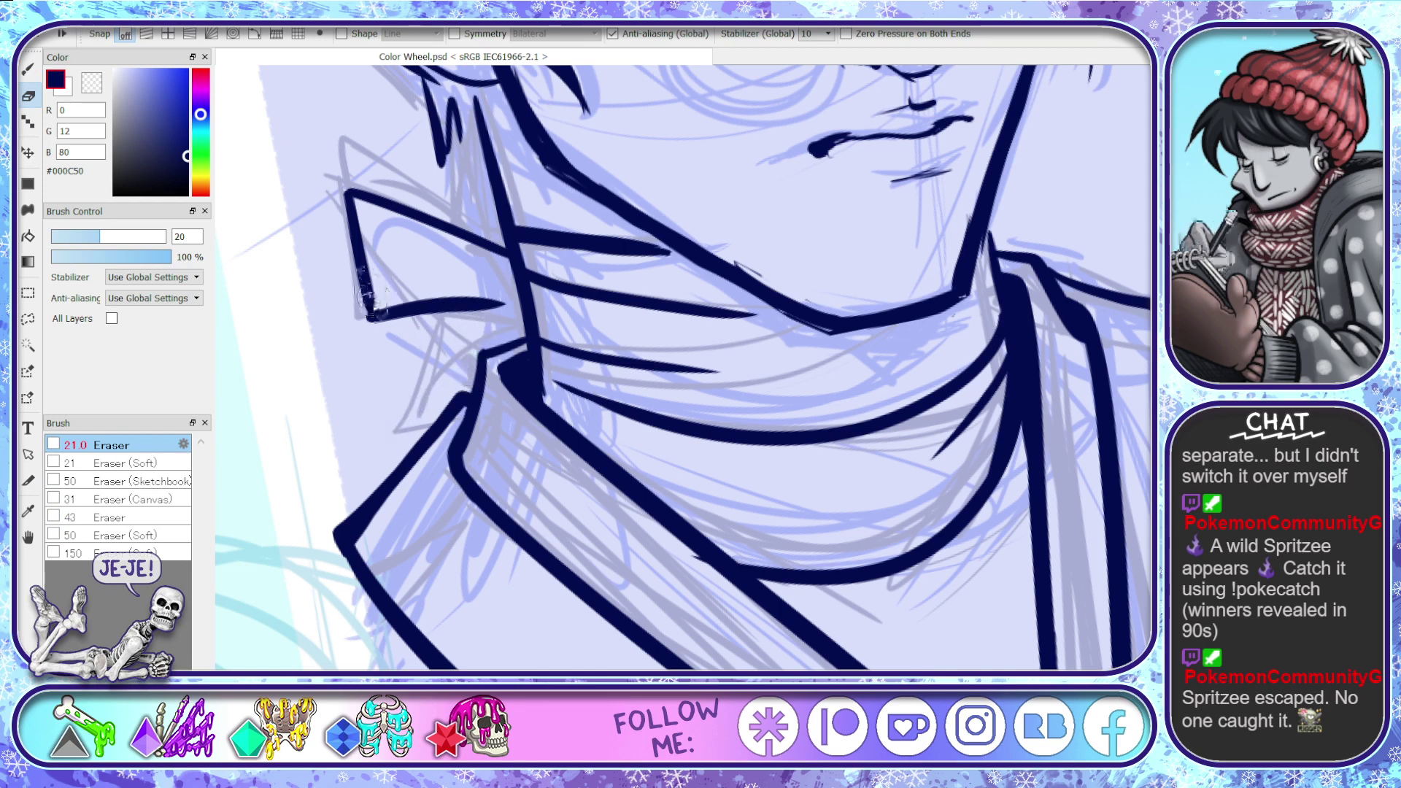
key(b)
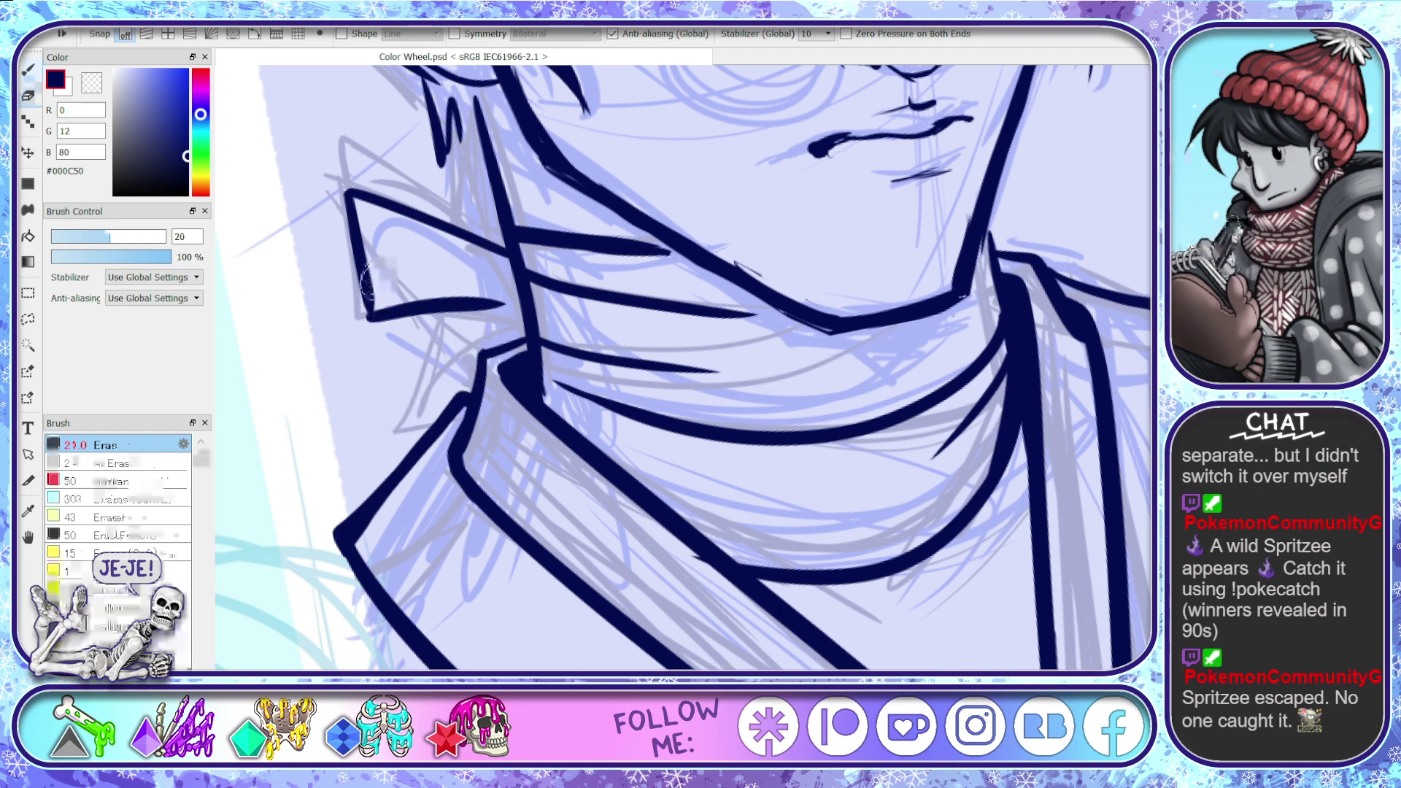
key(p)
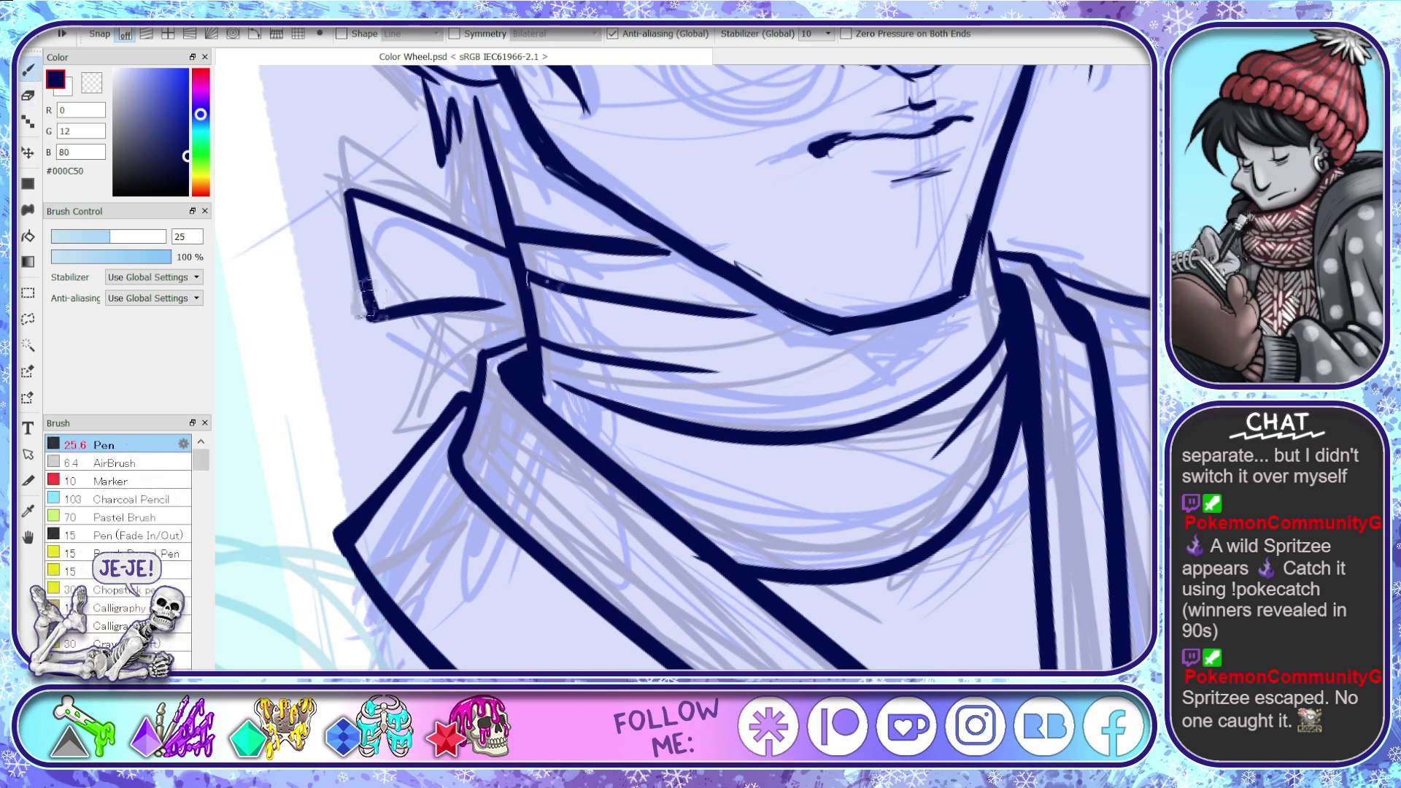
- Add fold lines to the upper scarf tail and redraw the second tail's top and end edges beneath it
mouse_move(516, 290)
mouse_down()
mouse_move(405, 274)
mouse_move(523, 316)
mouse_move(365, 368)
mouse_up()
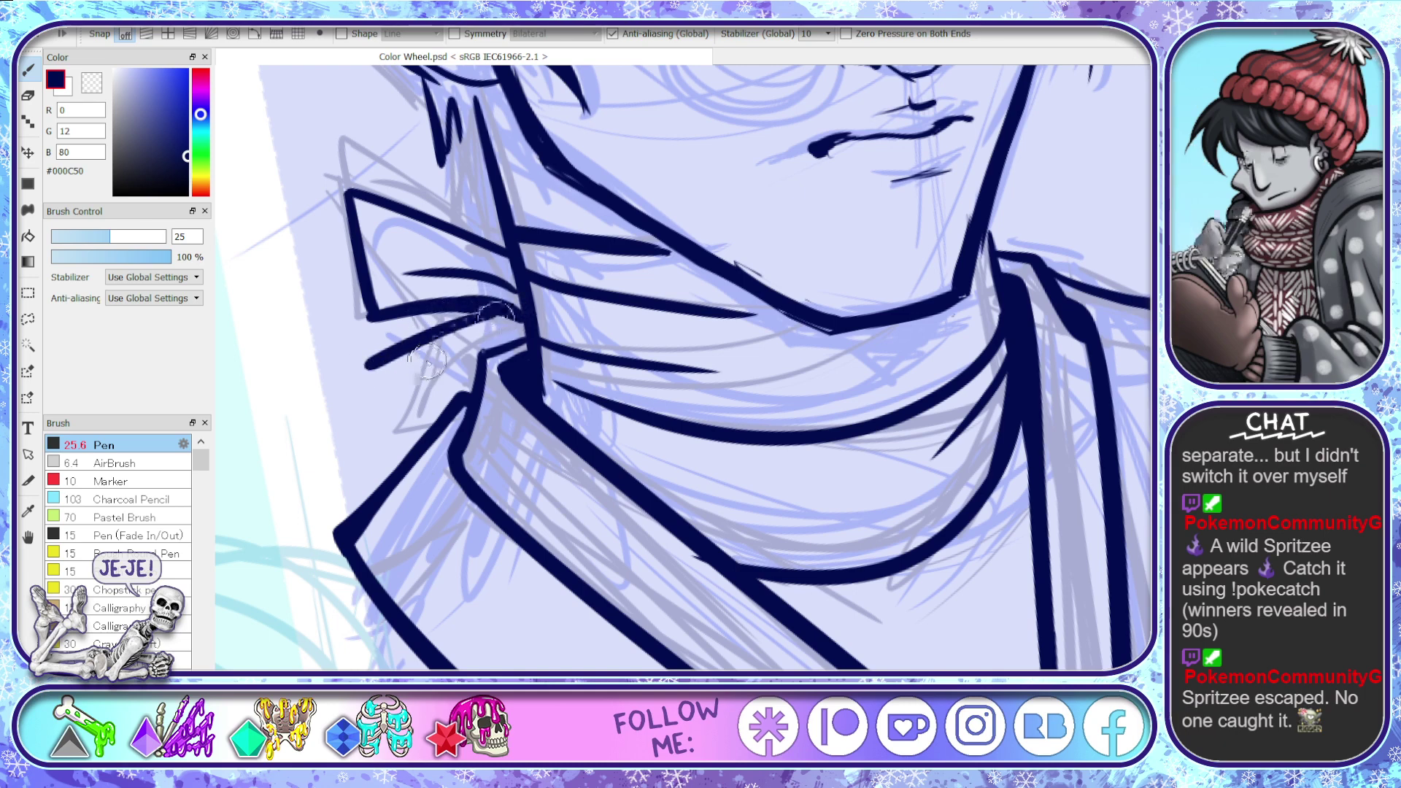
key(e)
key(ctrl+z)
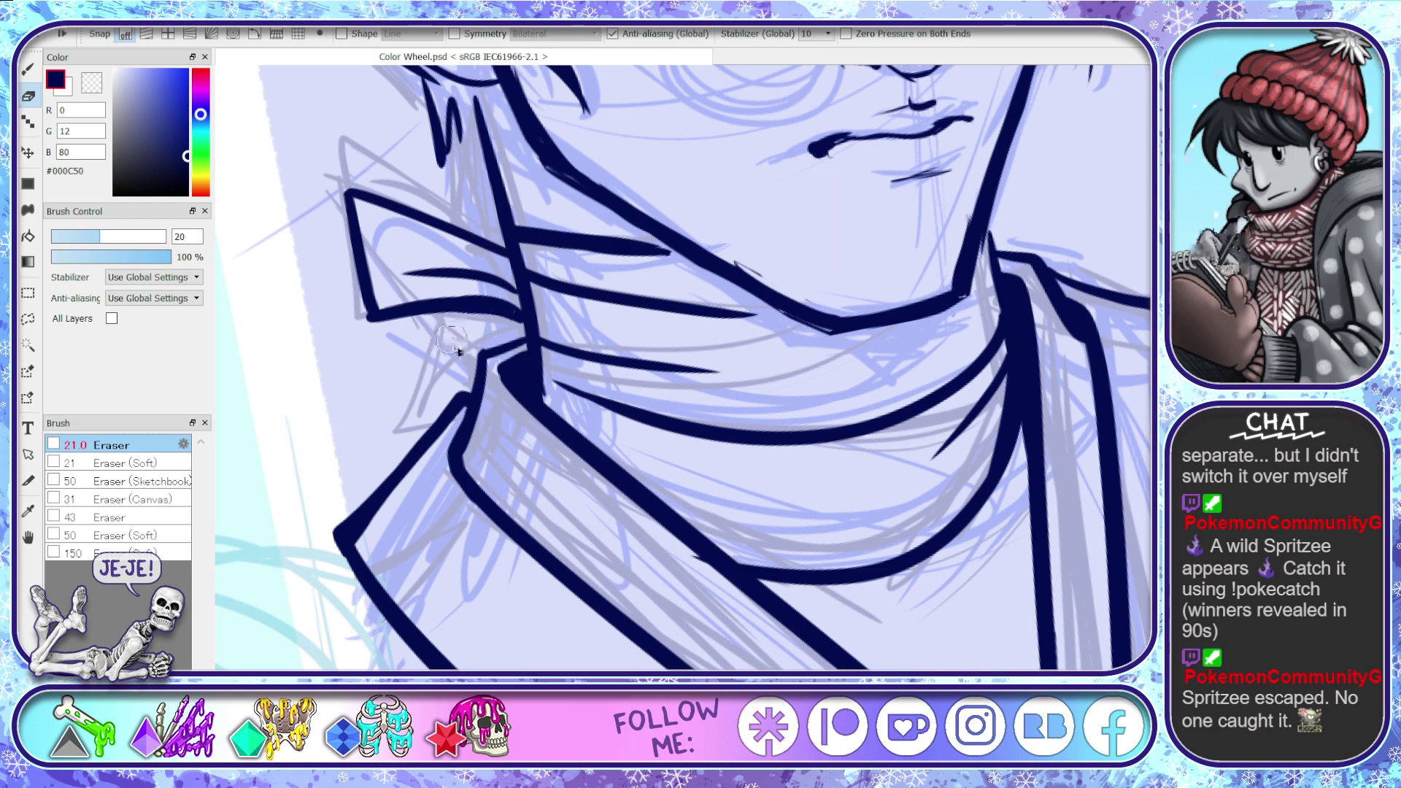
key(b)
key(b)
mouse_move(514, 312)
mouse_down()
mouse_move(385, 358)
mouse_move(406, 422)
mouse_up()
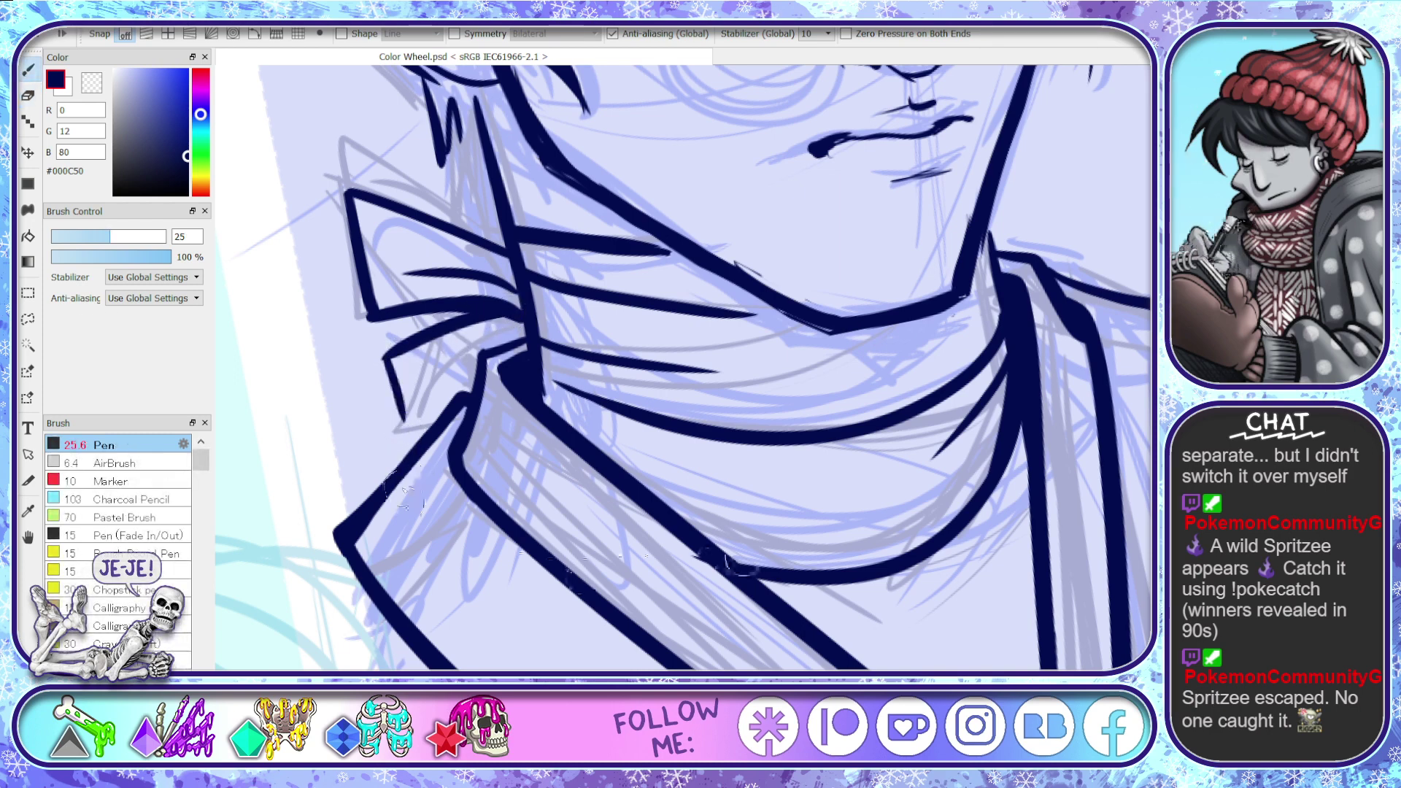
- Ink a short fold line from the crossing lapel into the lower band of the neck wrap
key(space)
mouse_move(967, 606)
mouse_down()
mouse_move(869, 614)
mouse_move(791, 523)
mouse_move(867, 594)
mouse_up()
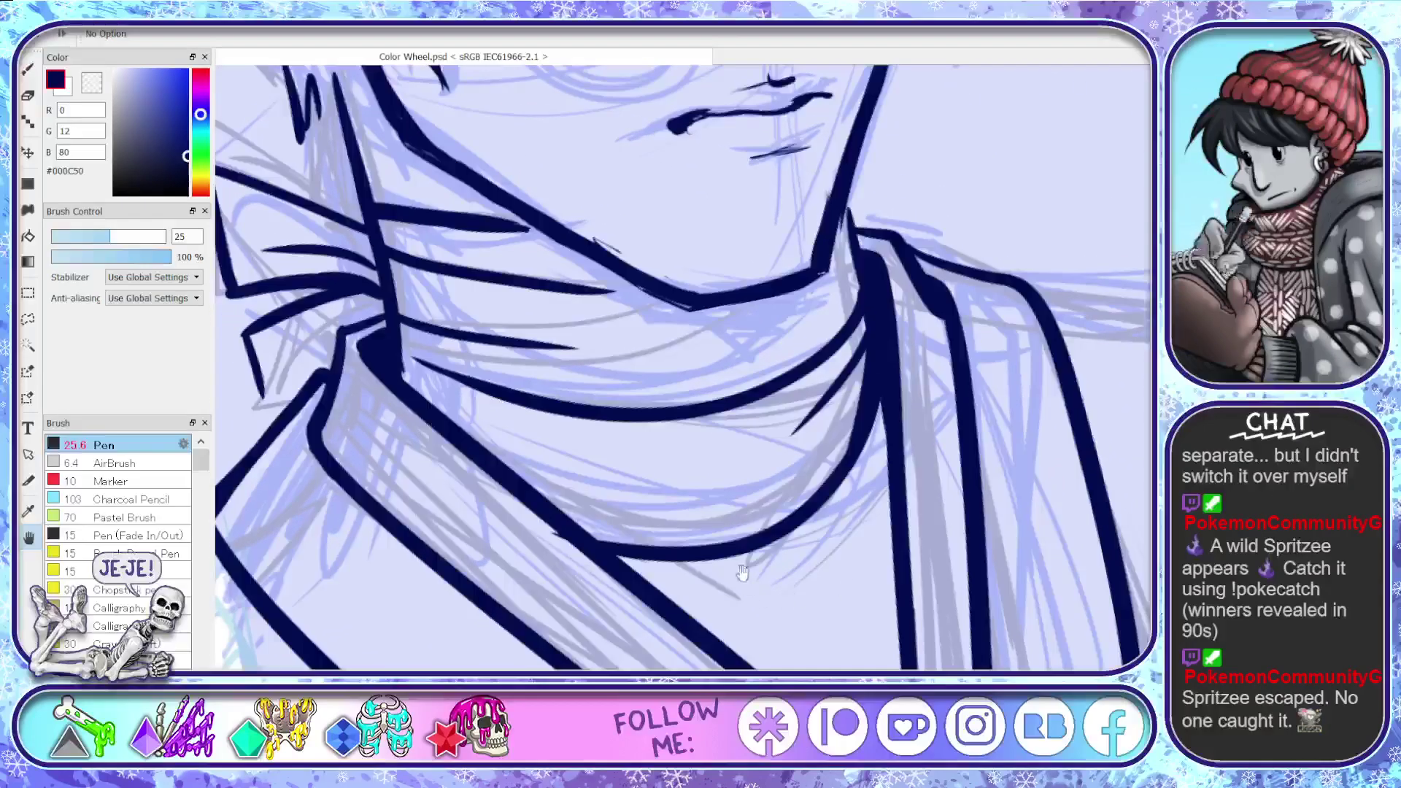
drag(524, 483, 686, 499)
key(ctrl+z)
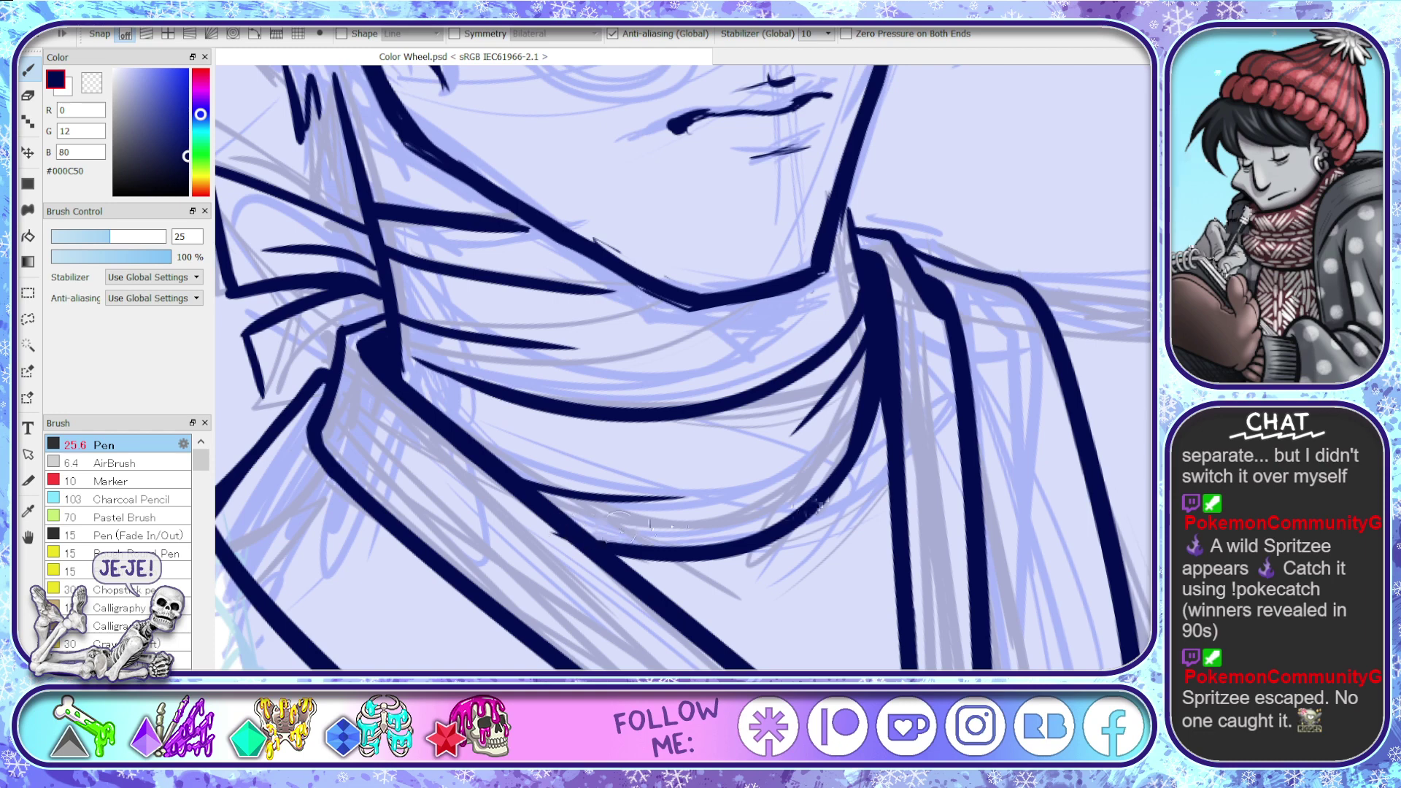
- Smooth the opposite lapel's outer edge below the collar corner with Pen and Eraser, and return to the Pen brush
key(space)
drag(1007, 594, 776, 505)
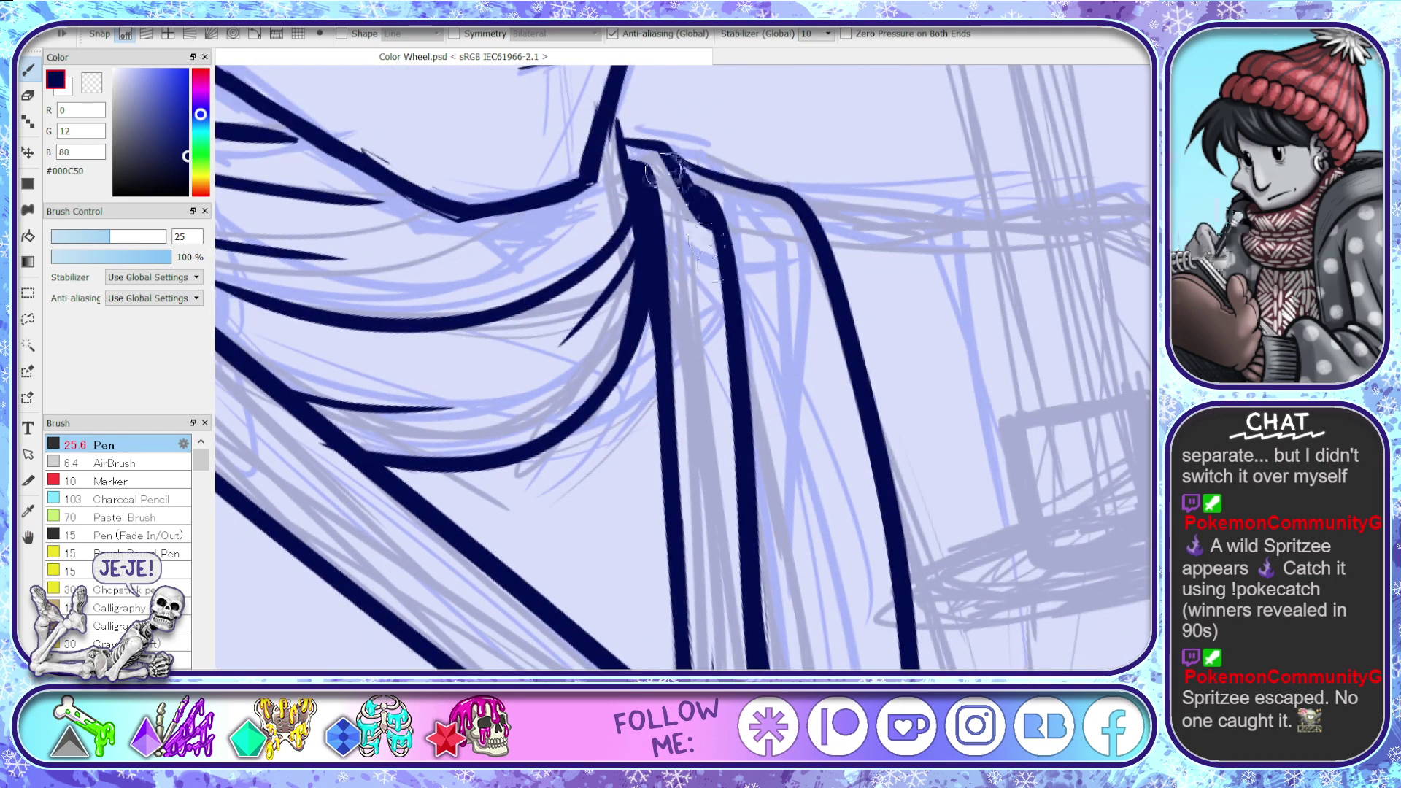
mouse_move(658, 152)
mouse_down()
mouse_move(706, 236)
mouse_move(658, 164)
mouse_move(703, 222)
mouse_up()
key(e)
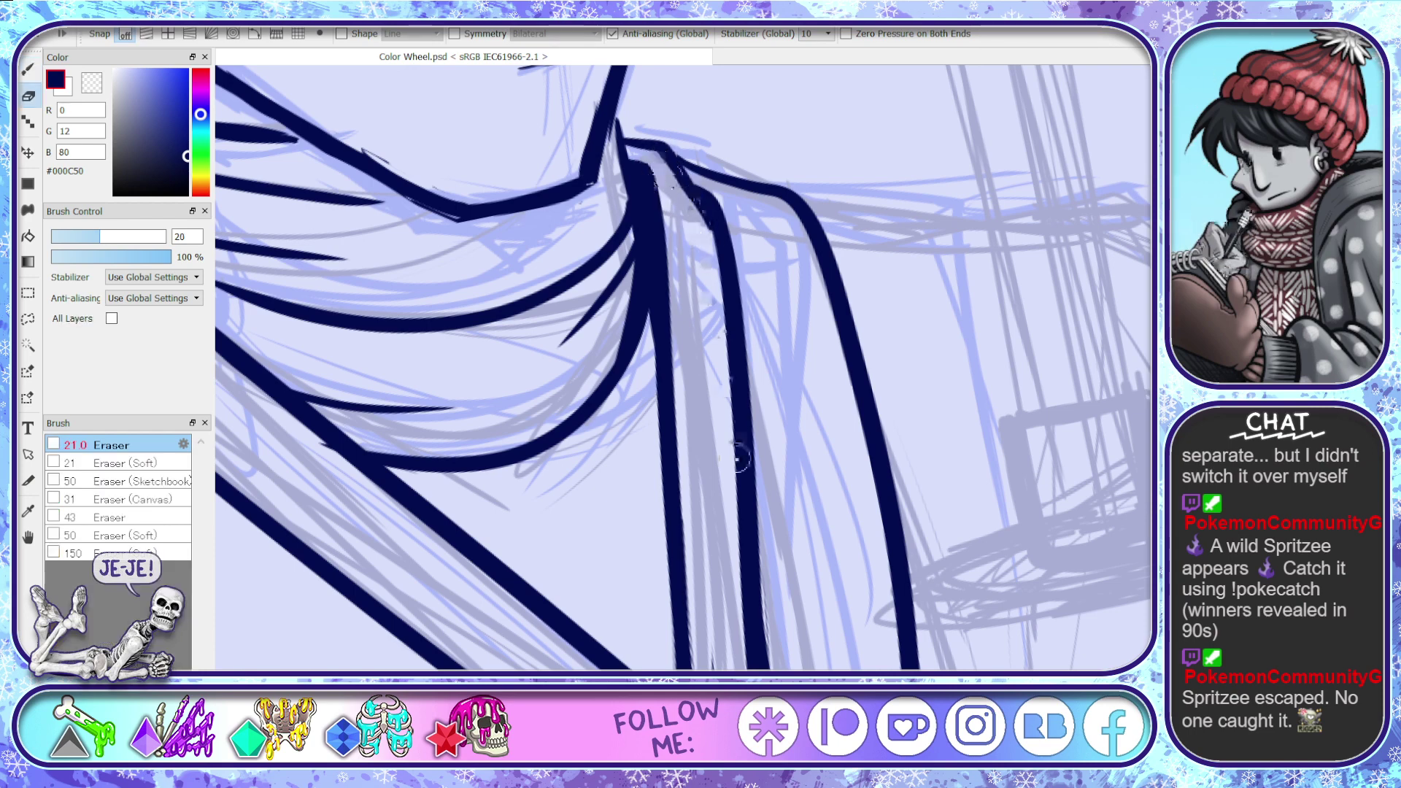
key(b)
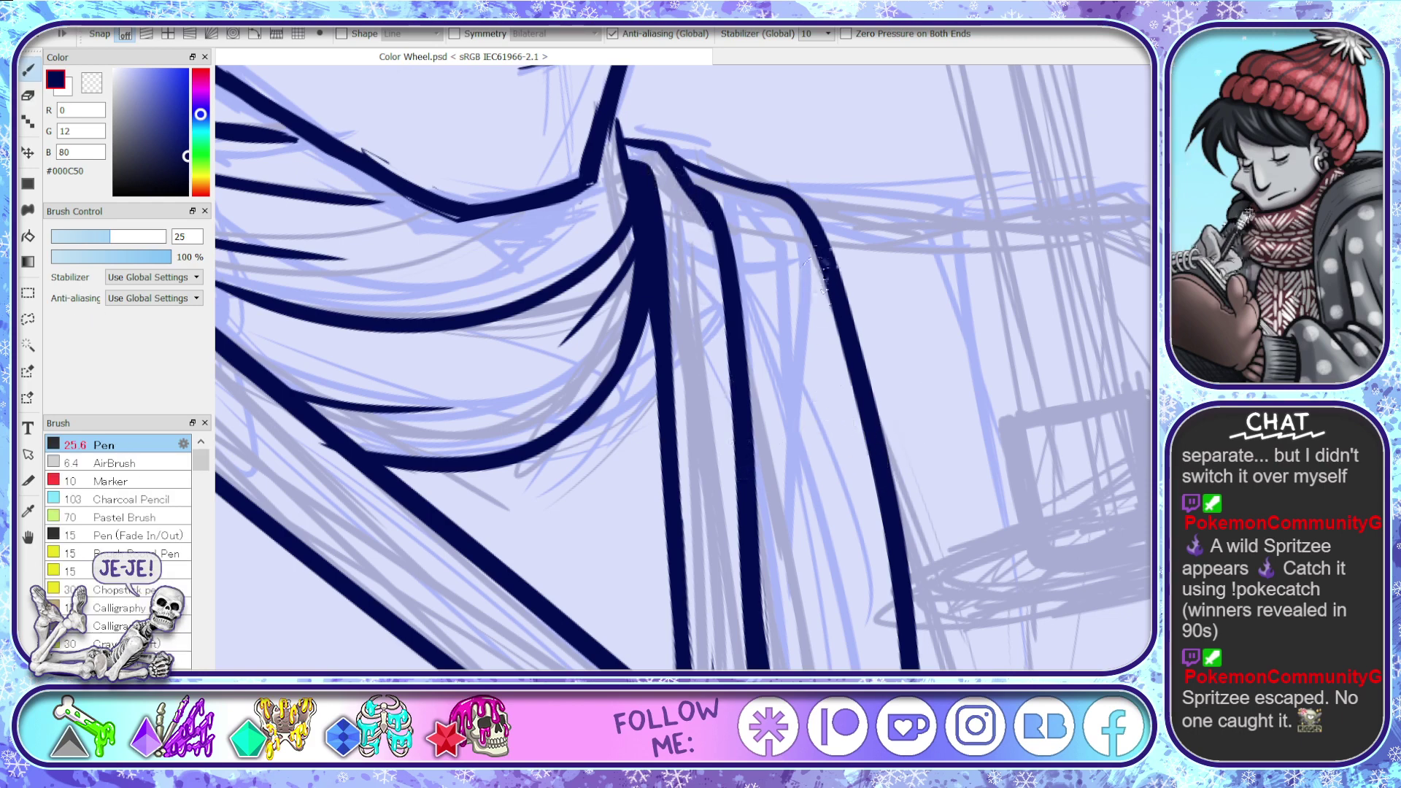
- Ink the shoulder contour with the 25 px pen, following the sketch from the scarf's edge out towards the arm
key(space)
mouse_move(939, 572)
mouse_down()
mouse_move(647, 550)
mouse_move(654, 536)
mouse_up()
mouse_move(447, 191)
mouse_down()
mouse_move(598, 240)
mouse_move(826, 227)
mouse_move(1094, 376)
mouse_up()
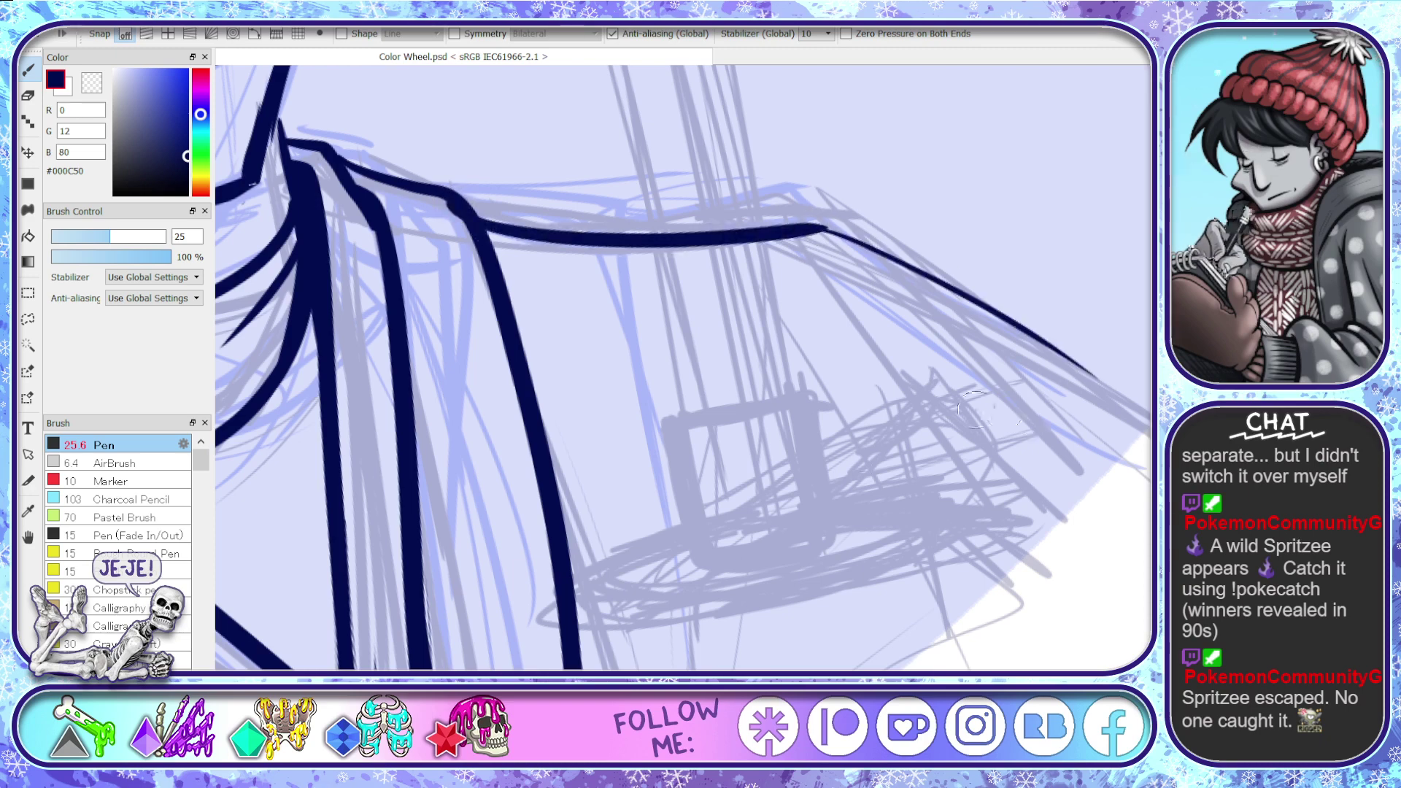
- Thicken the mouth line on the face with a 17 px pen and clean up its lower edge with the eraser
key(space)
drag(790, 589, 1022, 550)
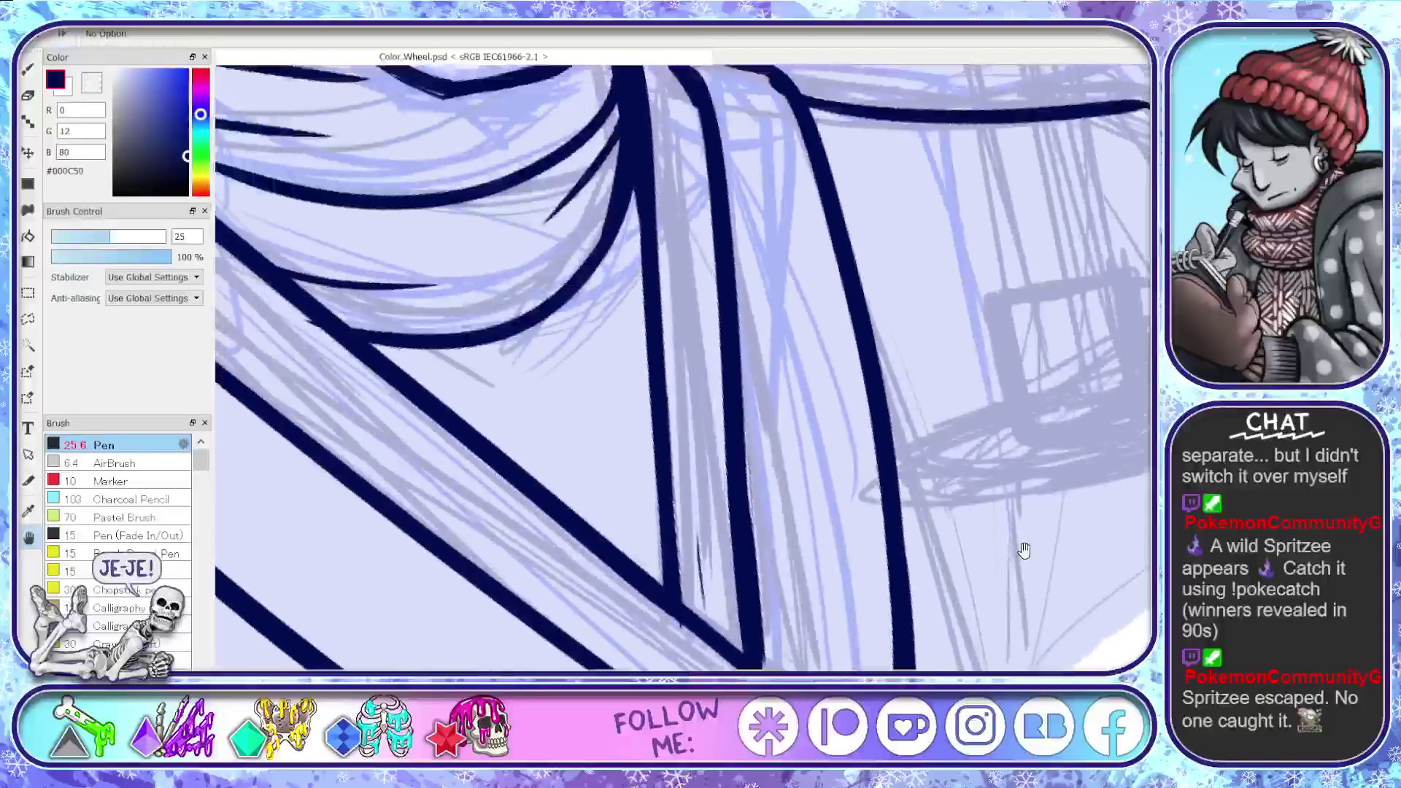
drag(520, 193, 730, 577)
drag(751, 340, 792, 557)
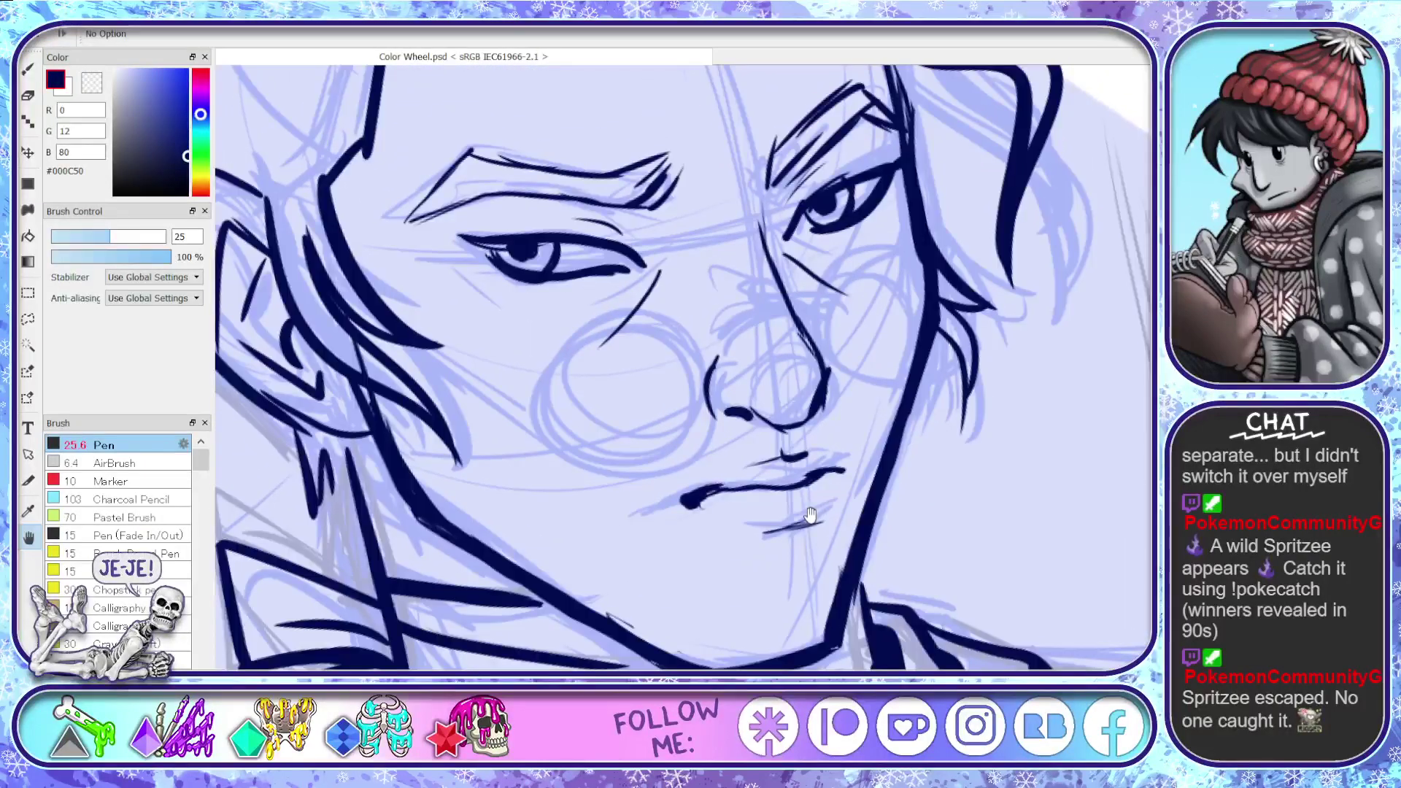
mouse_move(701, 498)
mouse_down()
mouse_move(686, 502)
mouse_move(760, 486)
mouse_up()
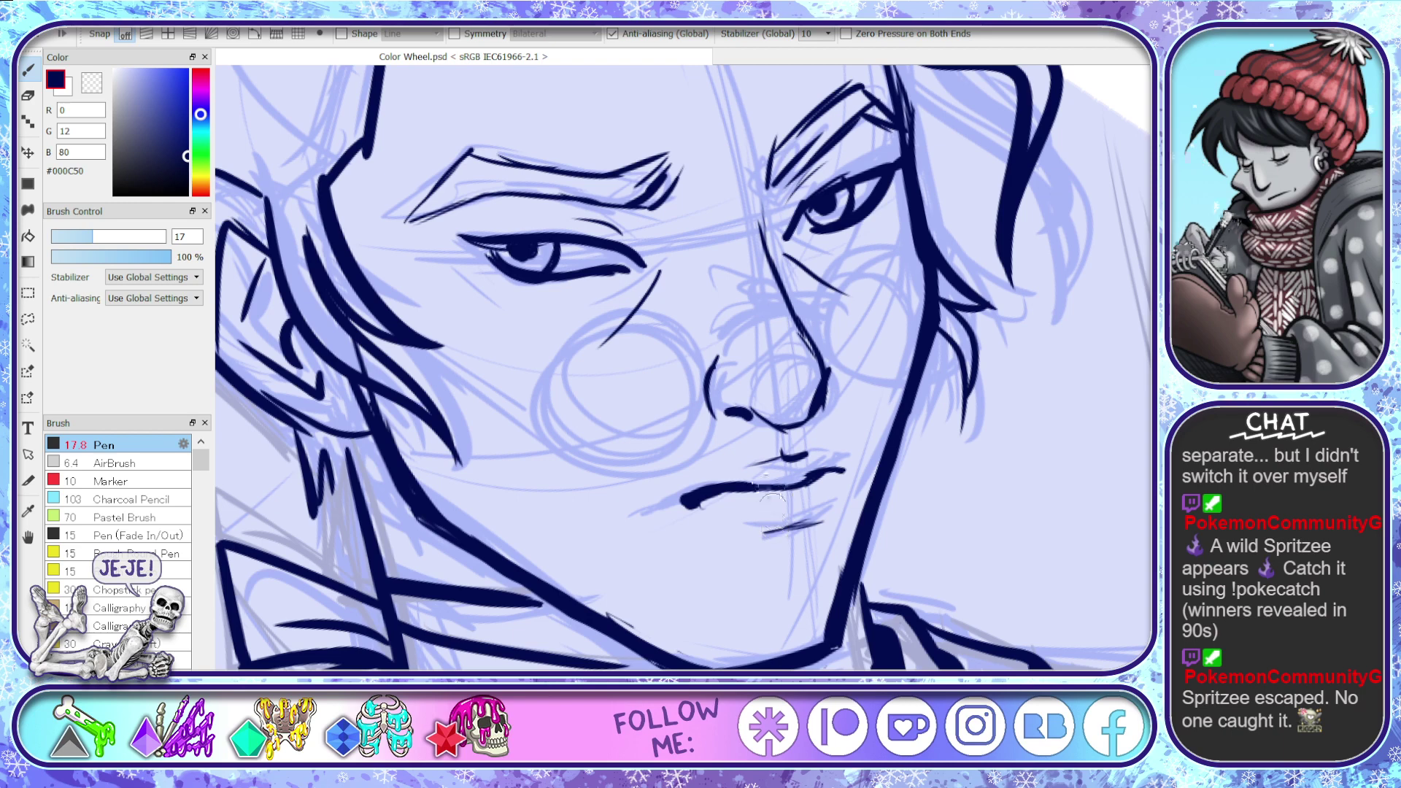
mouse_move(772, 495)
mouse_down()
mouse_move(808, 481)
mouse_move(734, 490)
mouse_up()
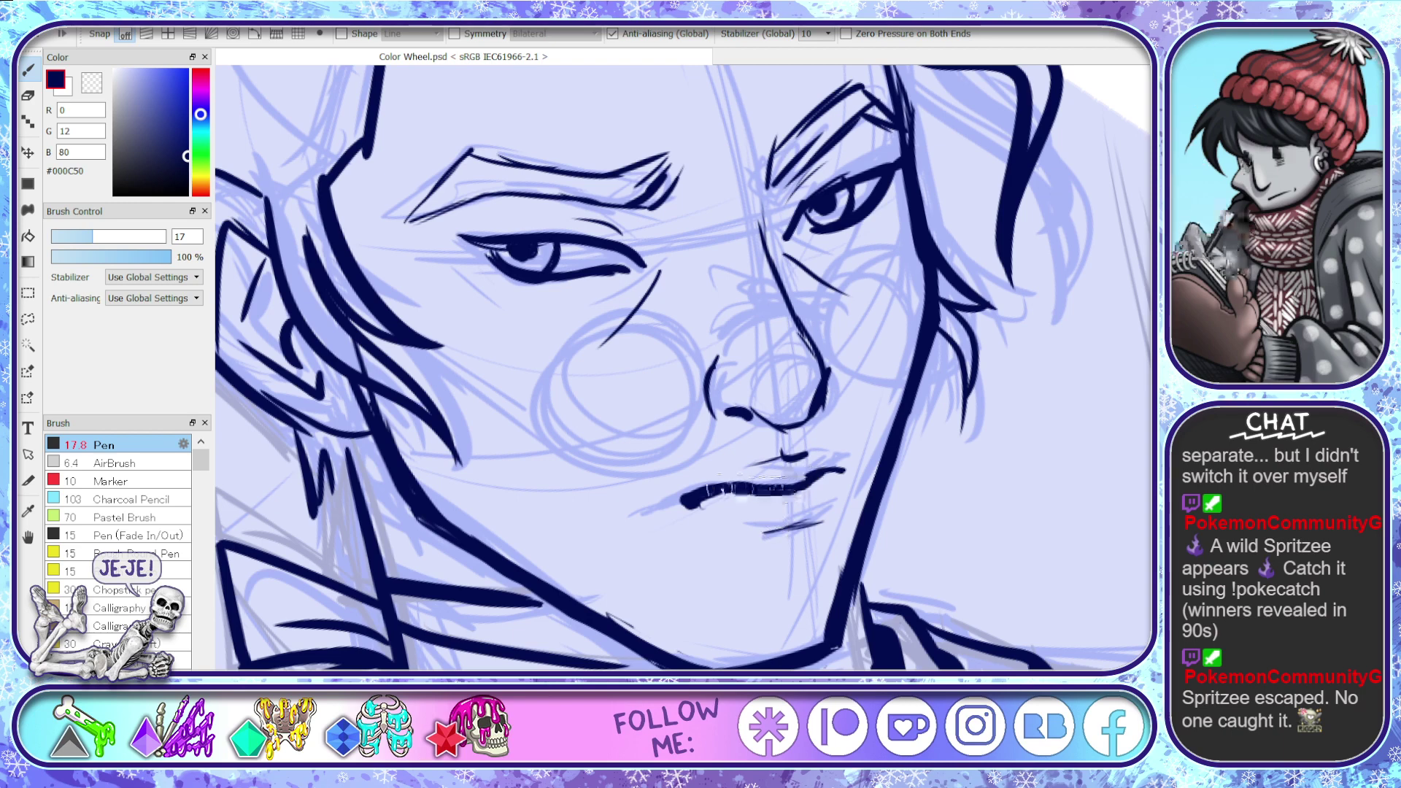
key(e)
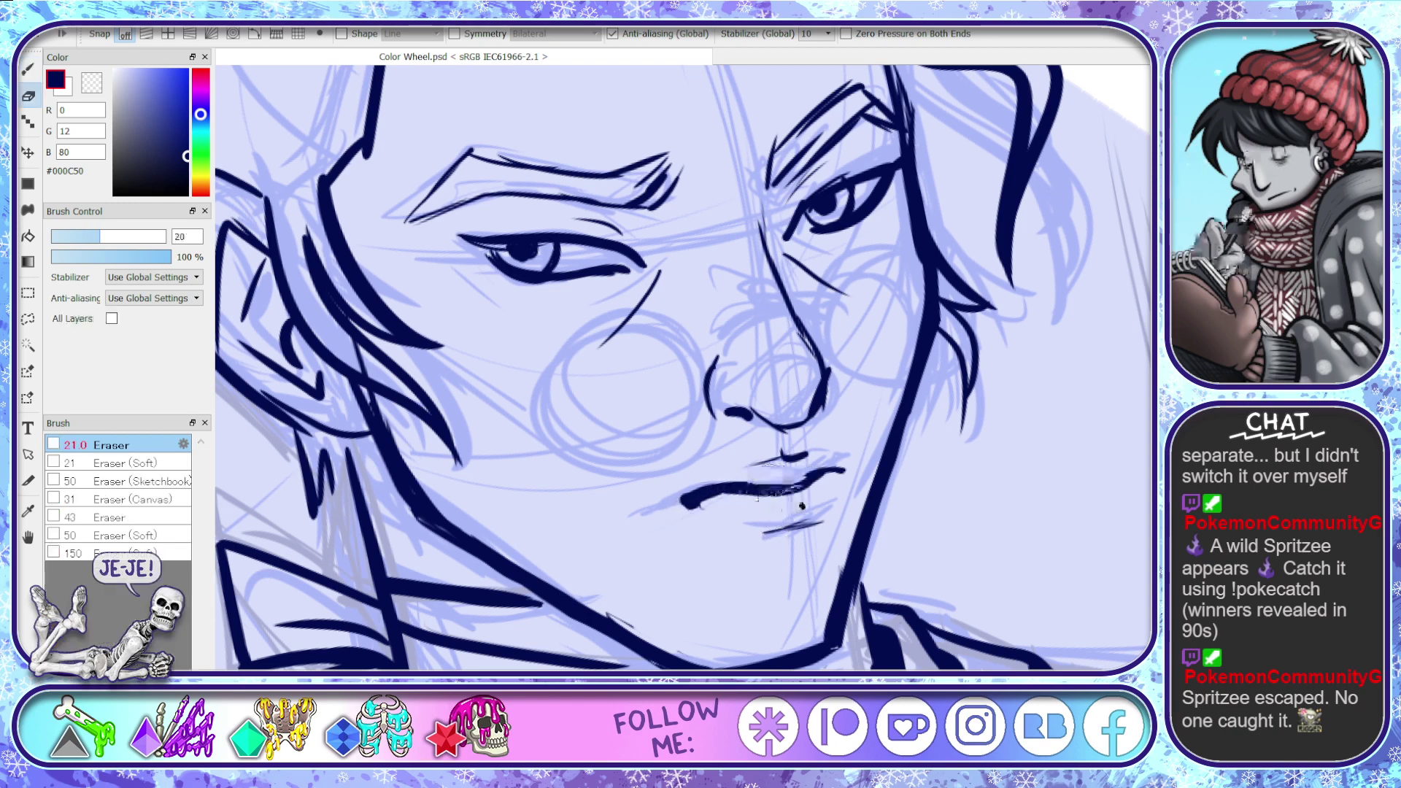
mouse_move(799, 504)
mouse_down()
mouse_move(705, 500)
mouse_move(814, 491)
mouse_move(823, 380)
mouse_move(810, 409)
mouse_move(792, 406)
mouse_move(813, 373)
mouse_move(791, 321)
mouse_move(807, 332)
mouse_move(758, 206)
mouse_move(807, 343)
mouse_up()
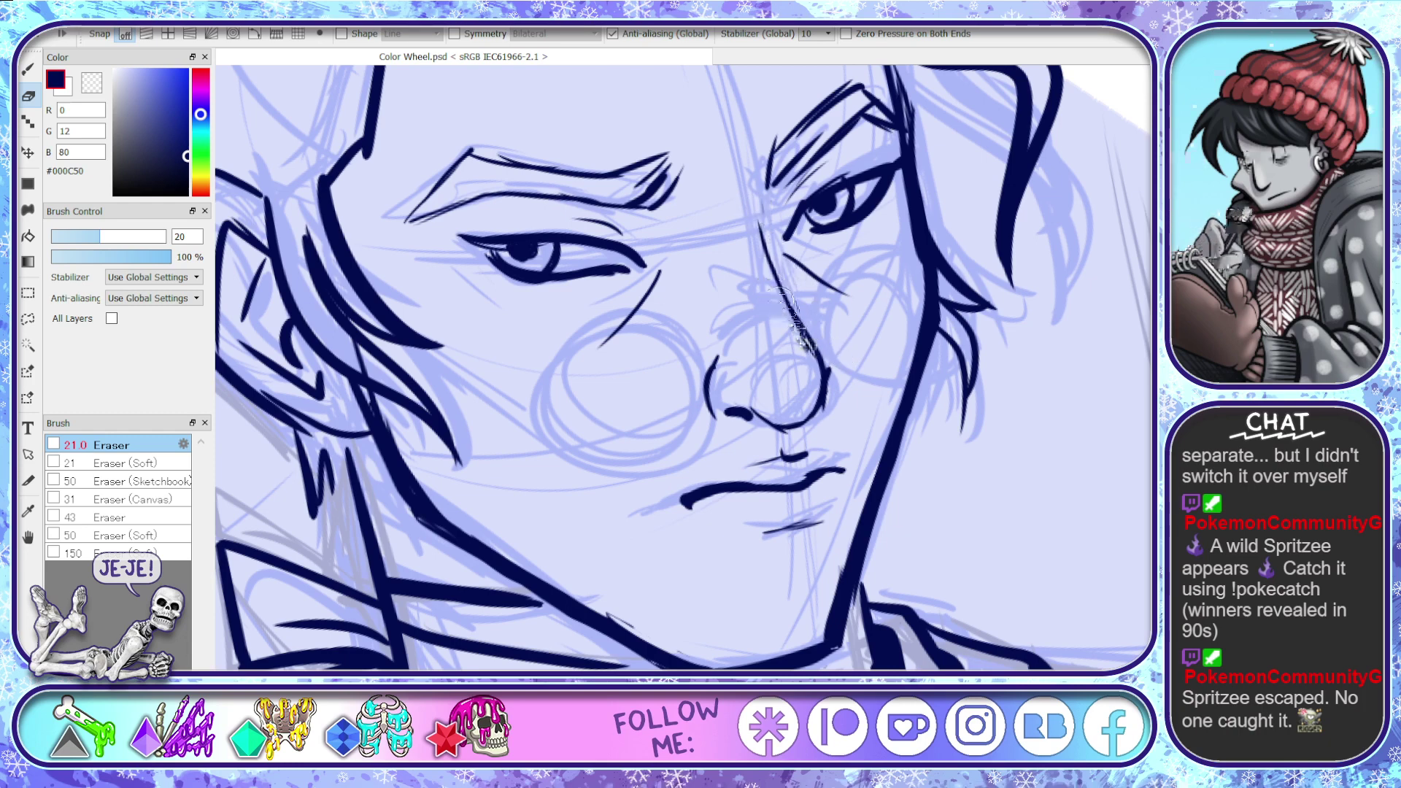
- Undo the last two eraser strokes and refine the nostril mark under the nose with the pen and eraser
key(ctrl+z)
key(ctrl+z)
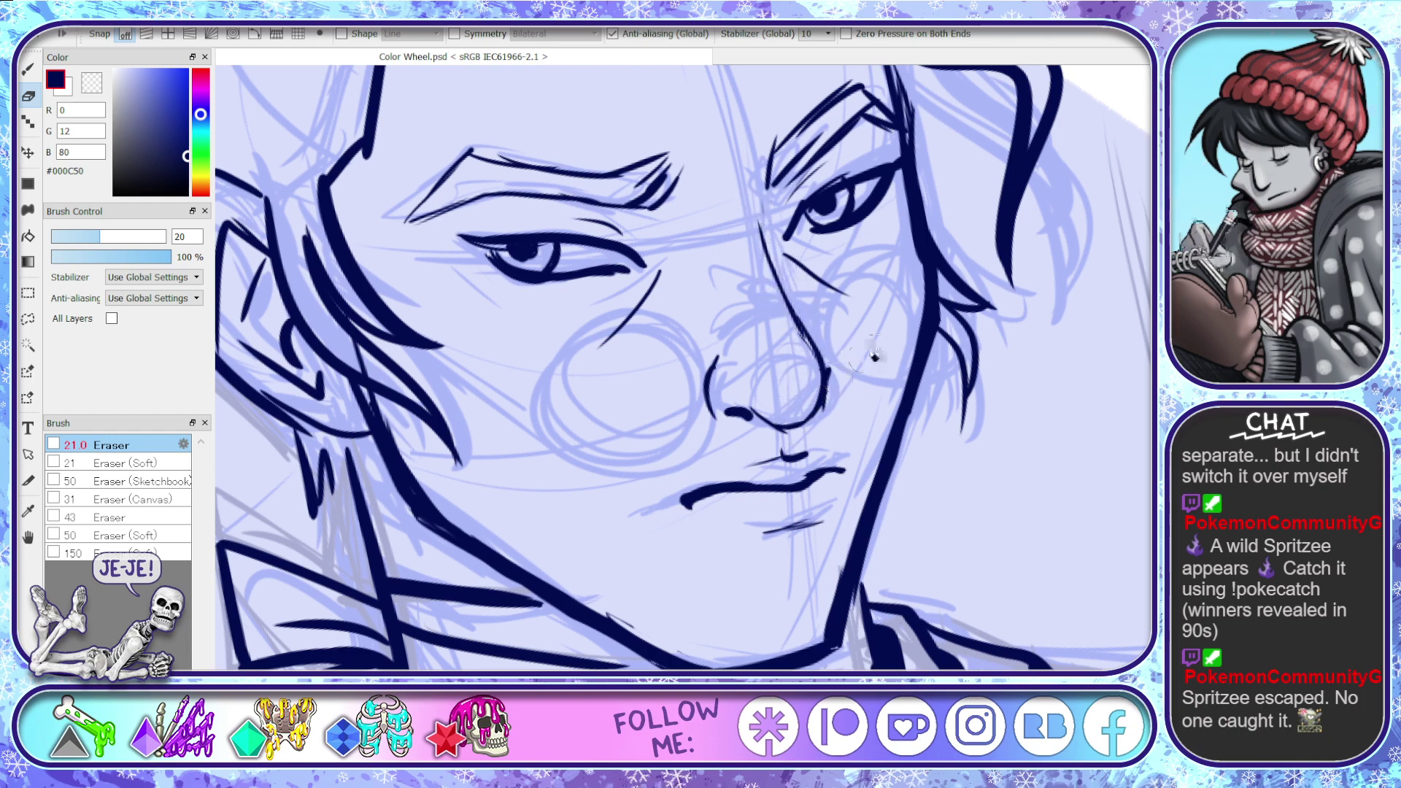
key(b)
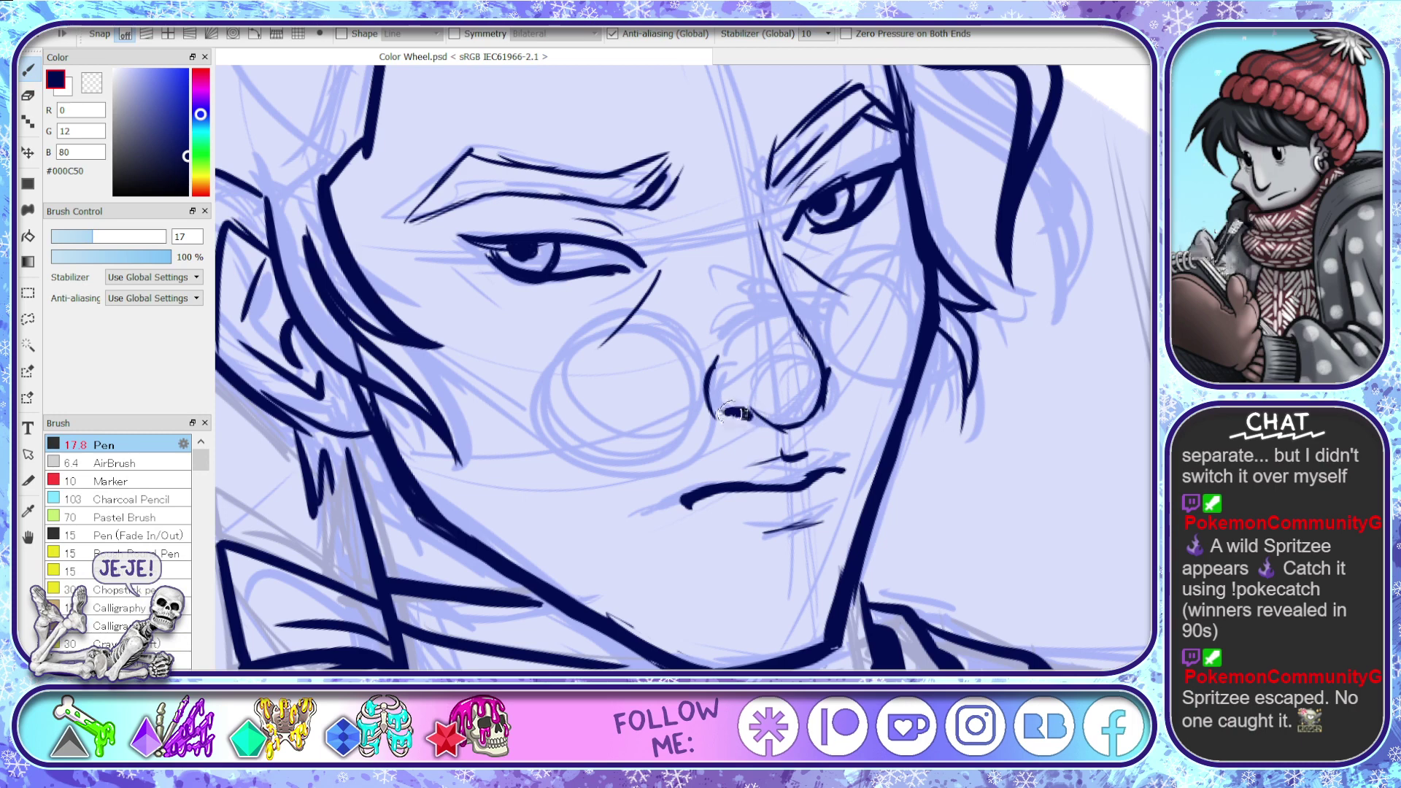
key(e)
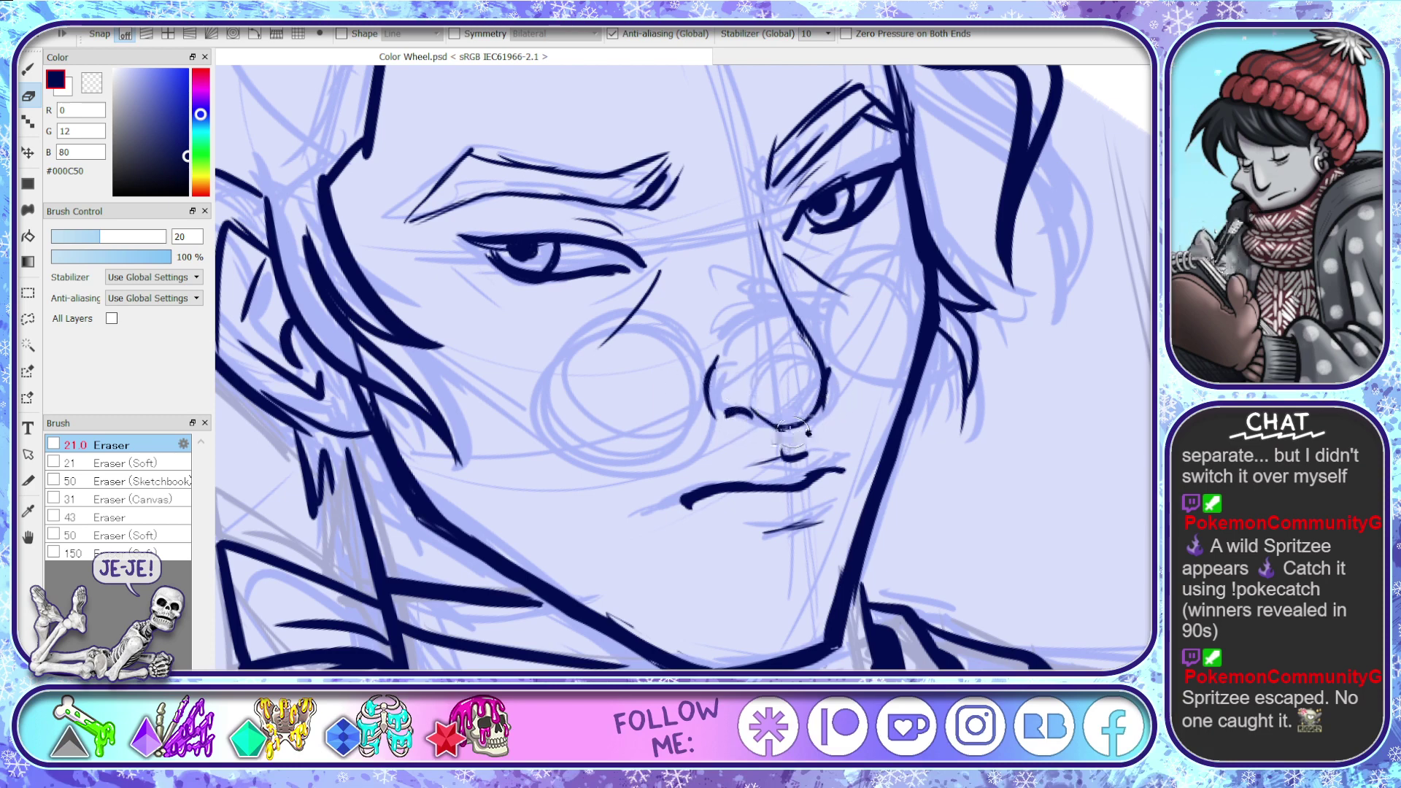
- Rework the small philtrum mark below the nose with the pen, erasing the stray line beside it above the mouth
key(b)
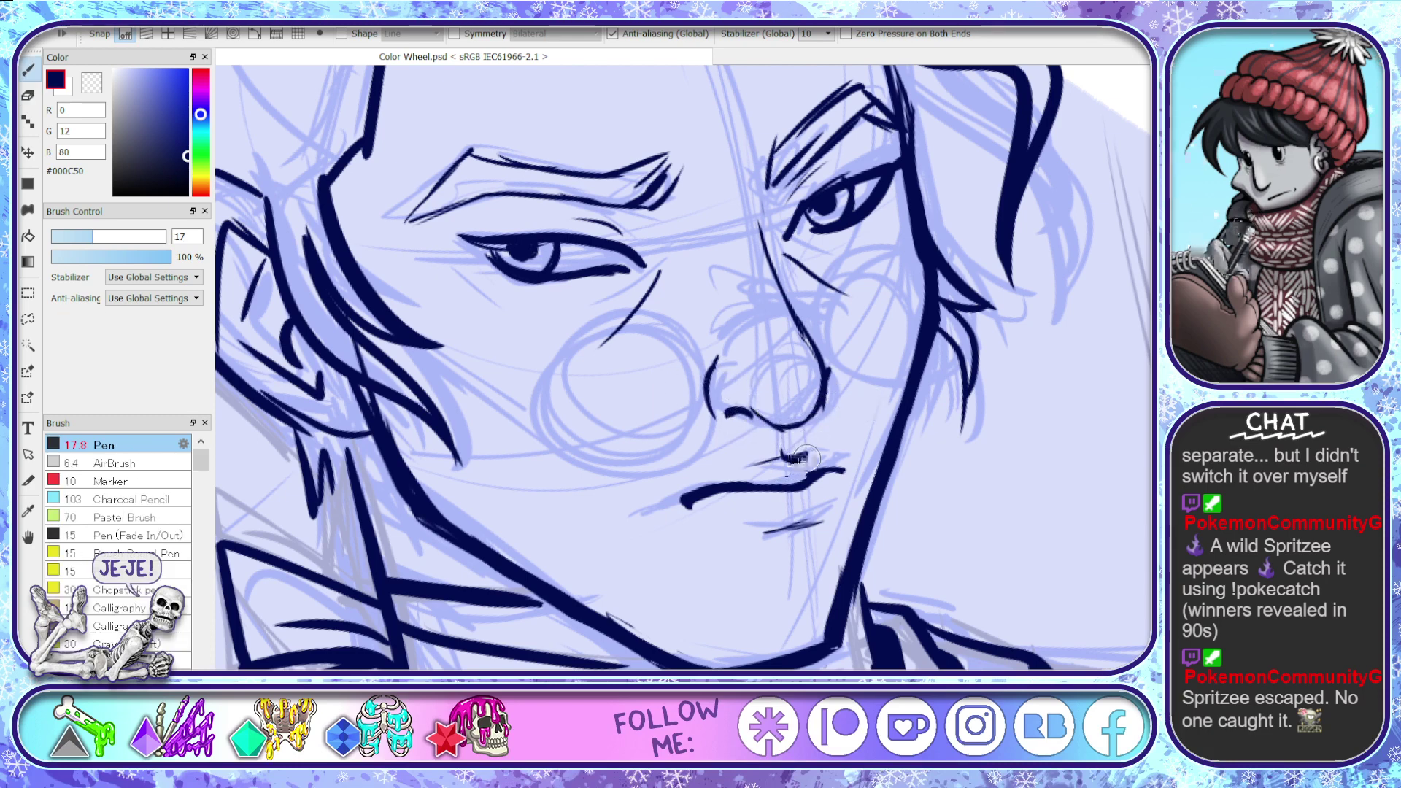
key(e)
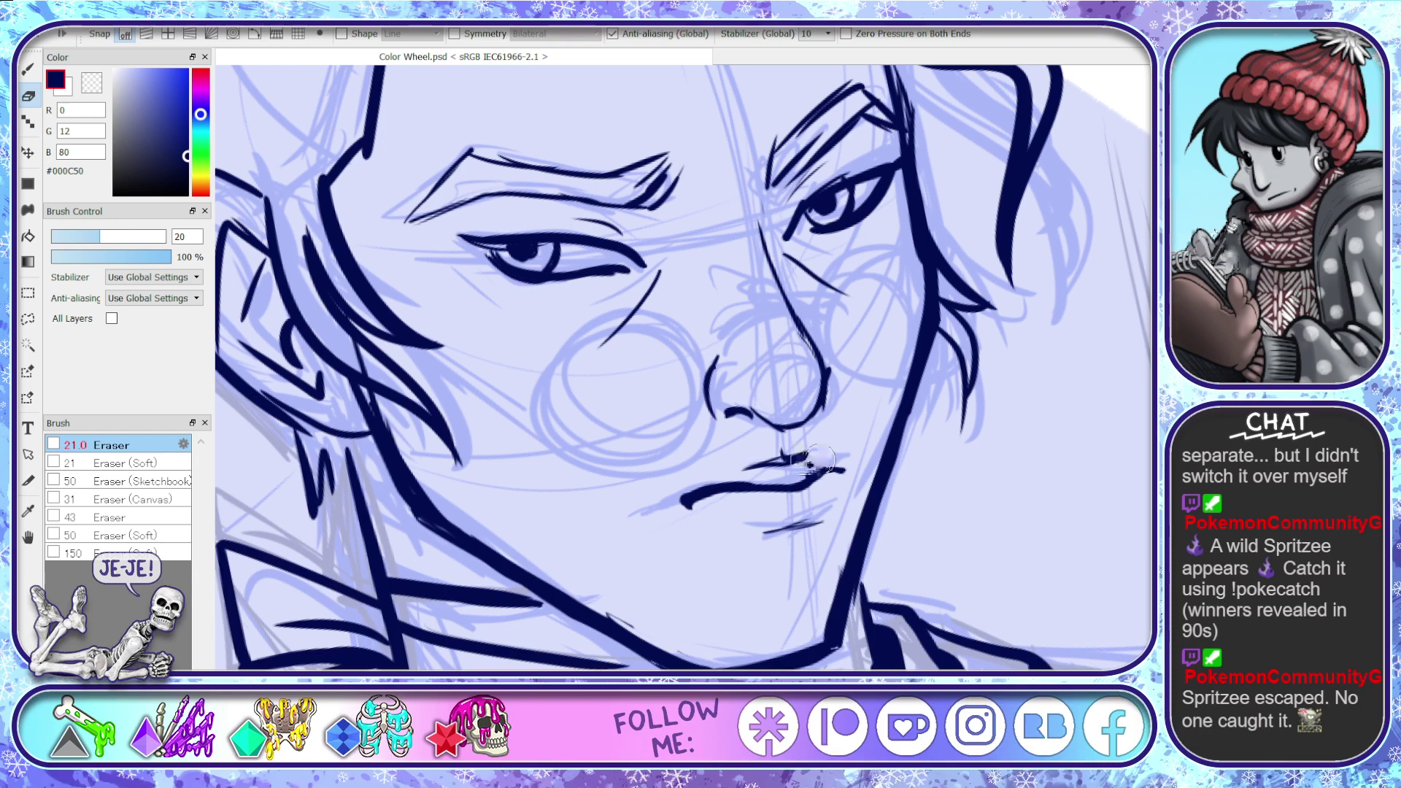
drag(792, 470, 757, 474)
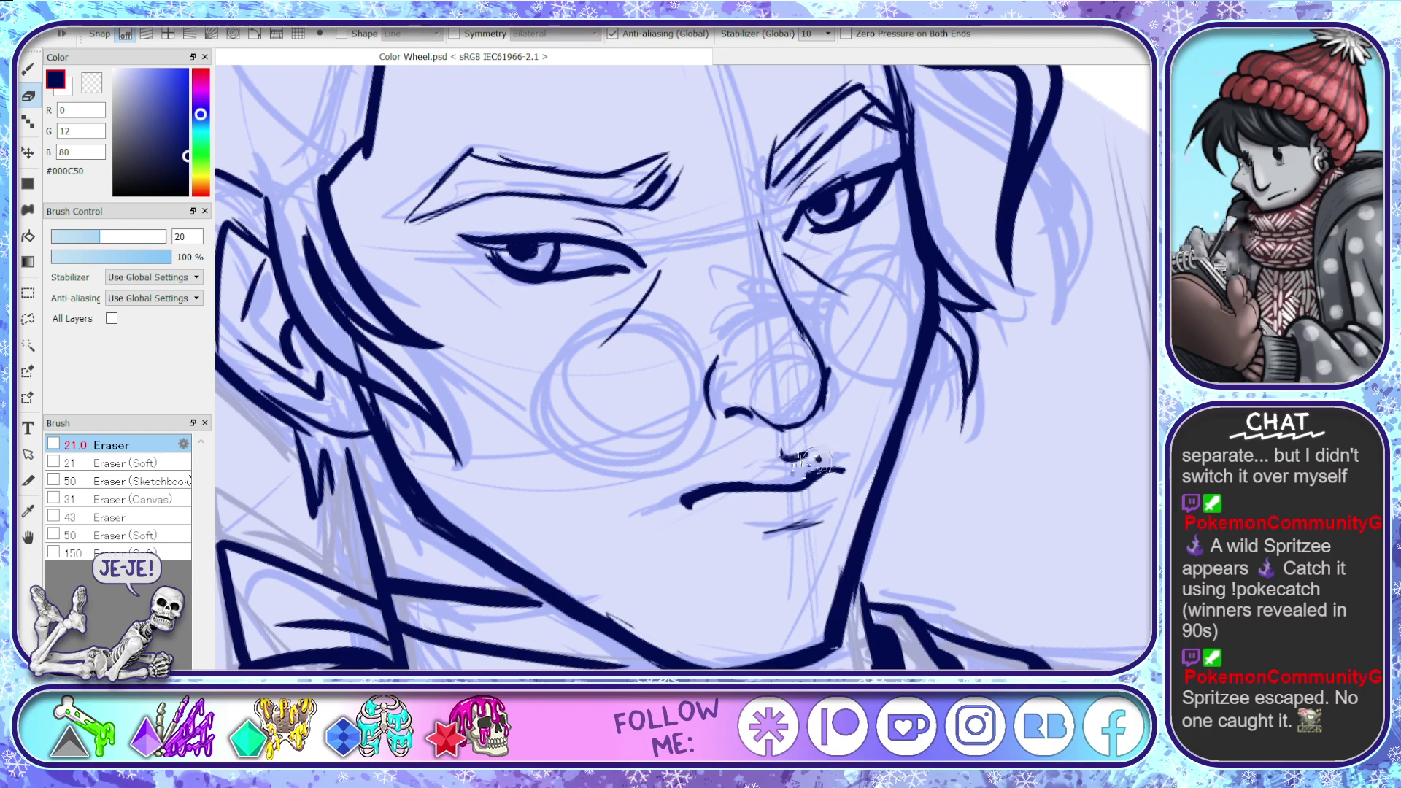
key(b)
drag(795, 458, 802, 438)
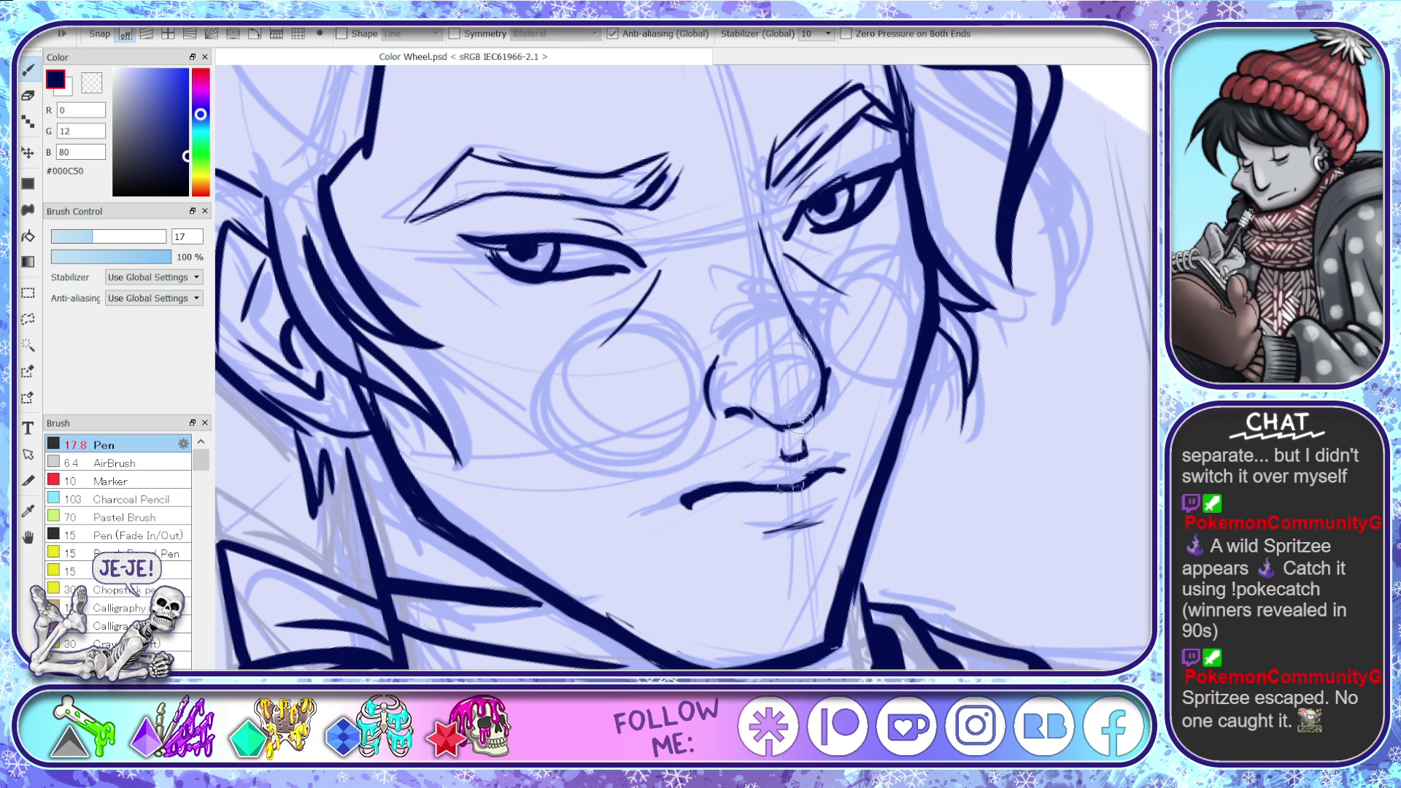
- Trim the edges of the mouth line with the eraser and ink a bolder lower-lip line with the pen
key(e)
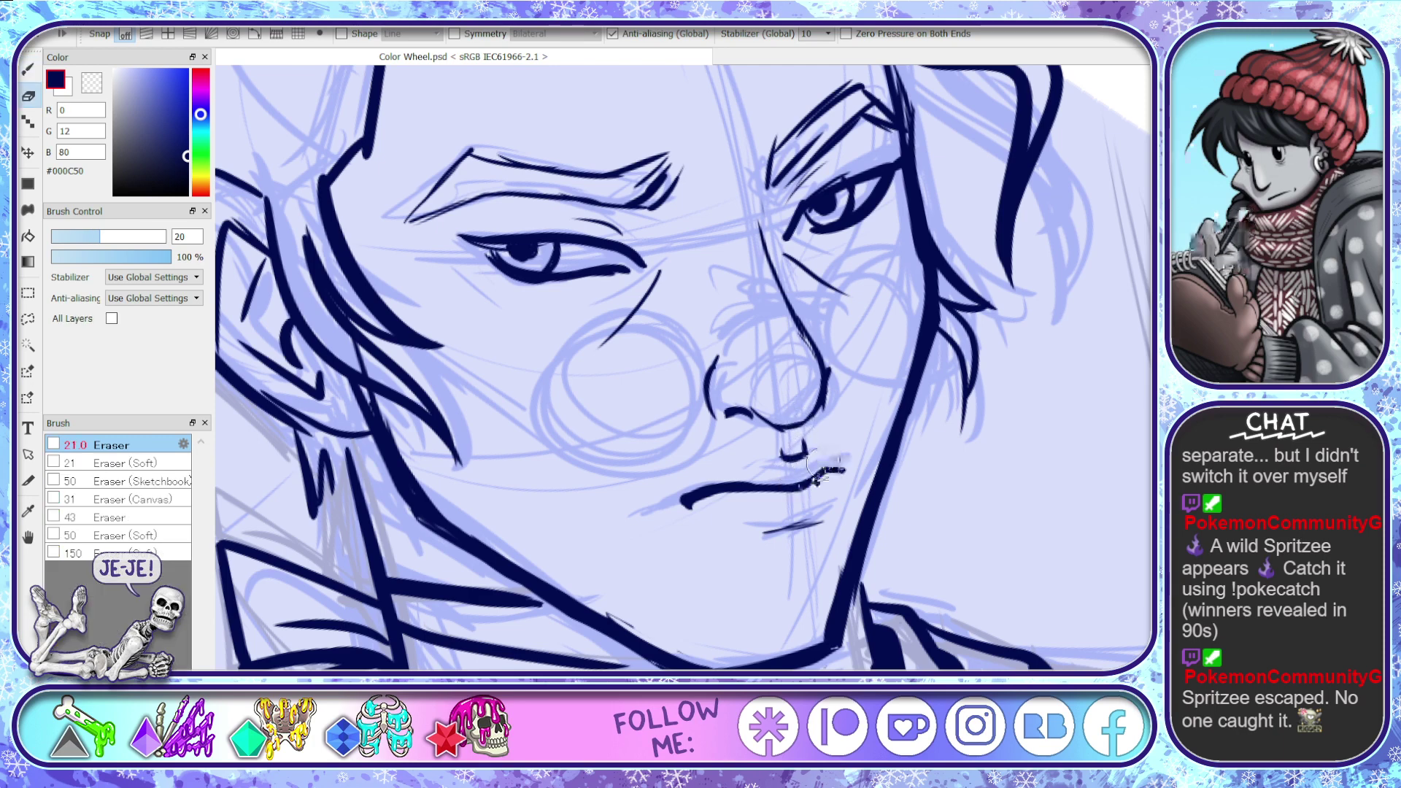
mouse_move(805, 500)
mouse_down()
mouse_move(756, 497)
mouse_move(753, 482)
mouse_up()
key(b)
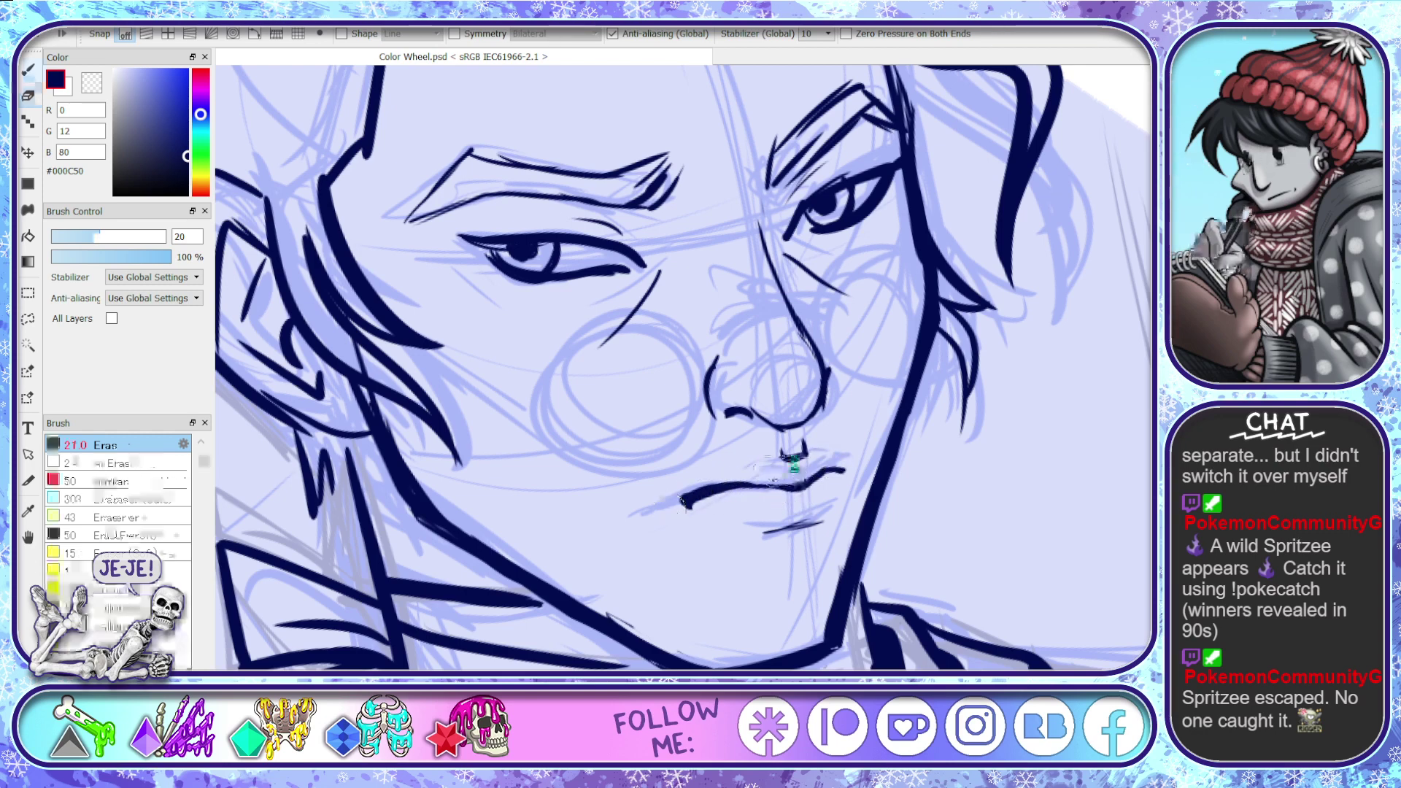
drag(814, 522, 765, 538)
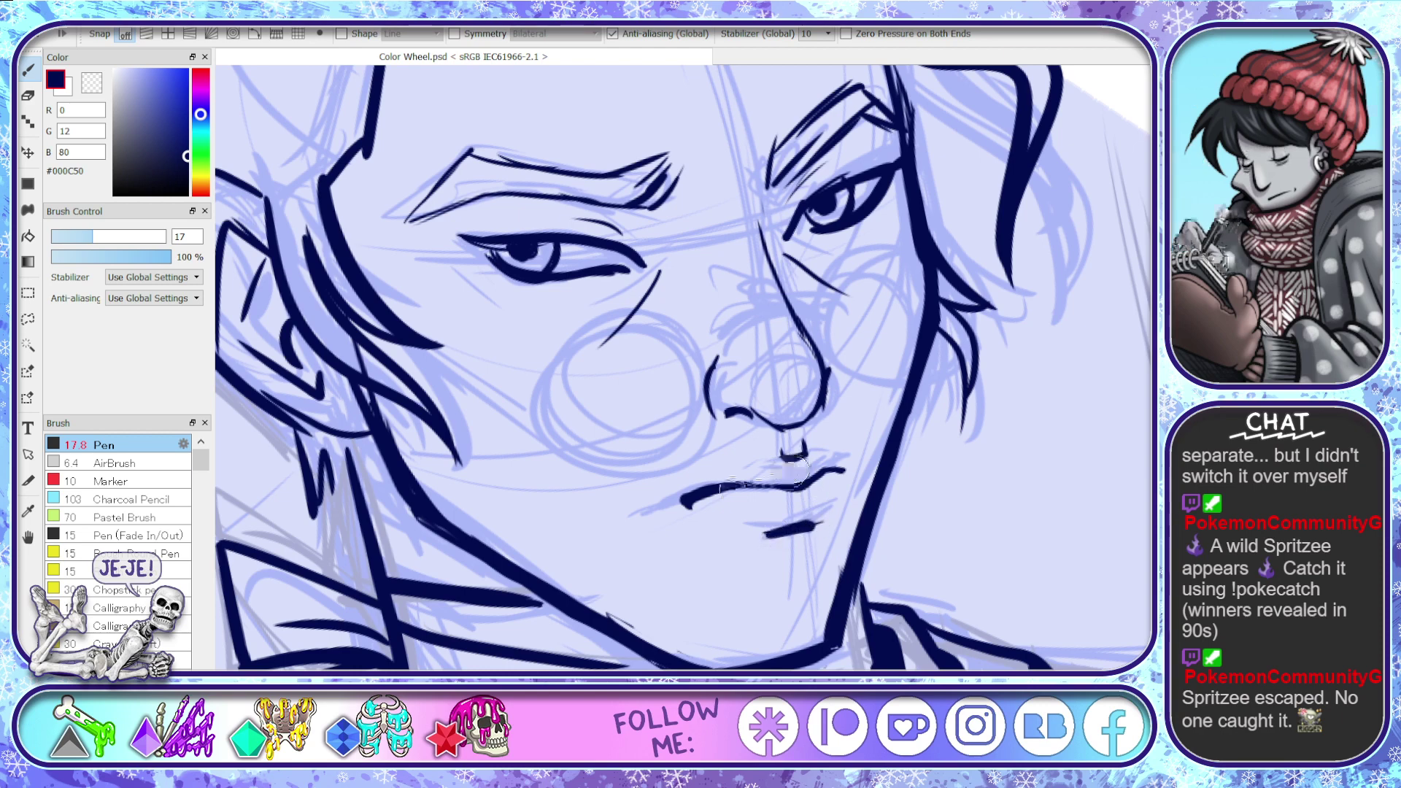
- Clean the mouth corner and philtrum area and redraw the thin upper-lip contour above the mouth line
key(e)
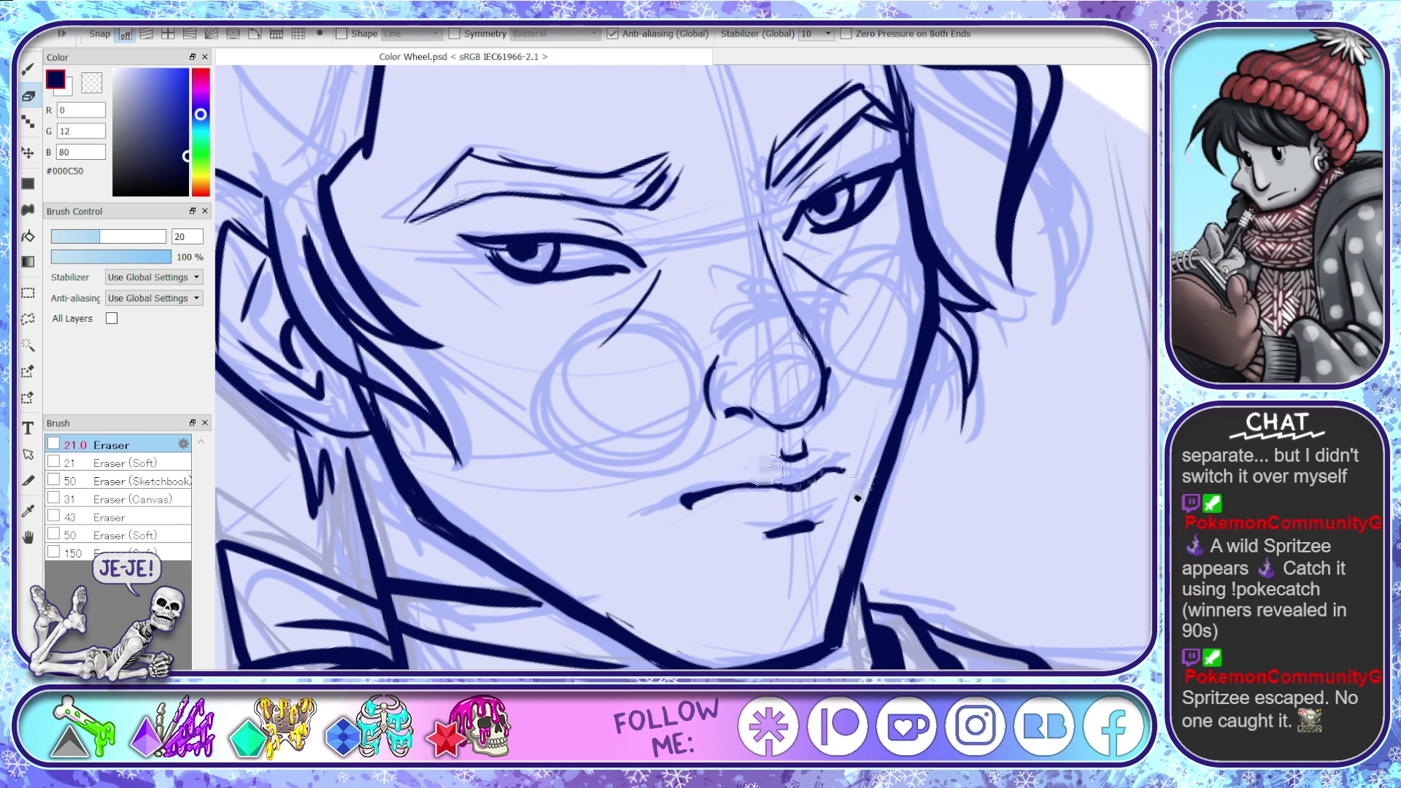
key(b)
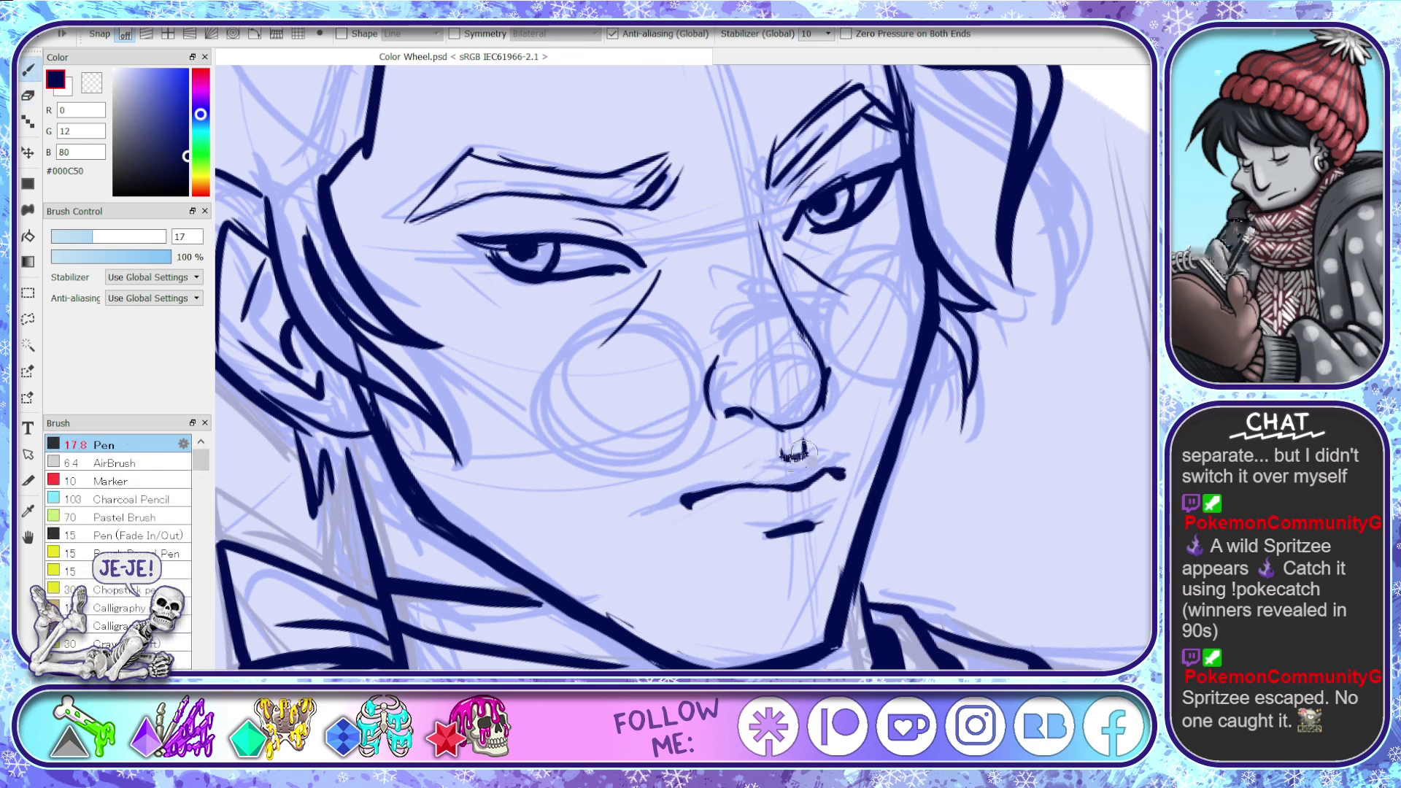
key(ctrl+z)
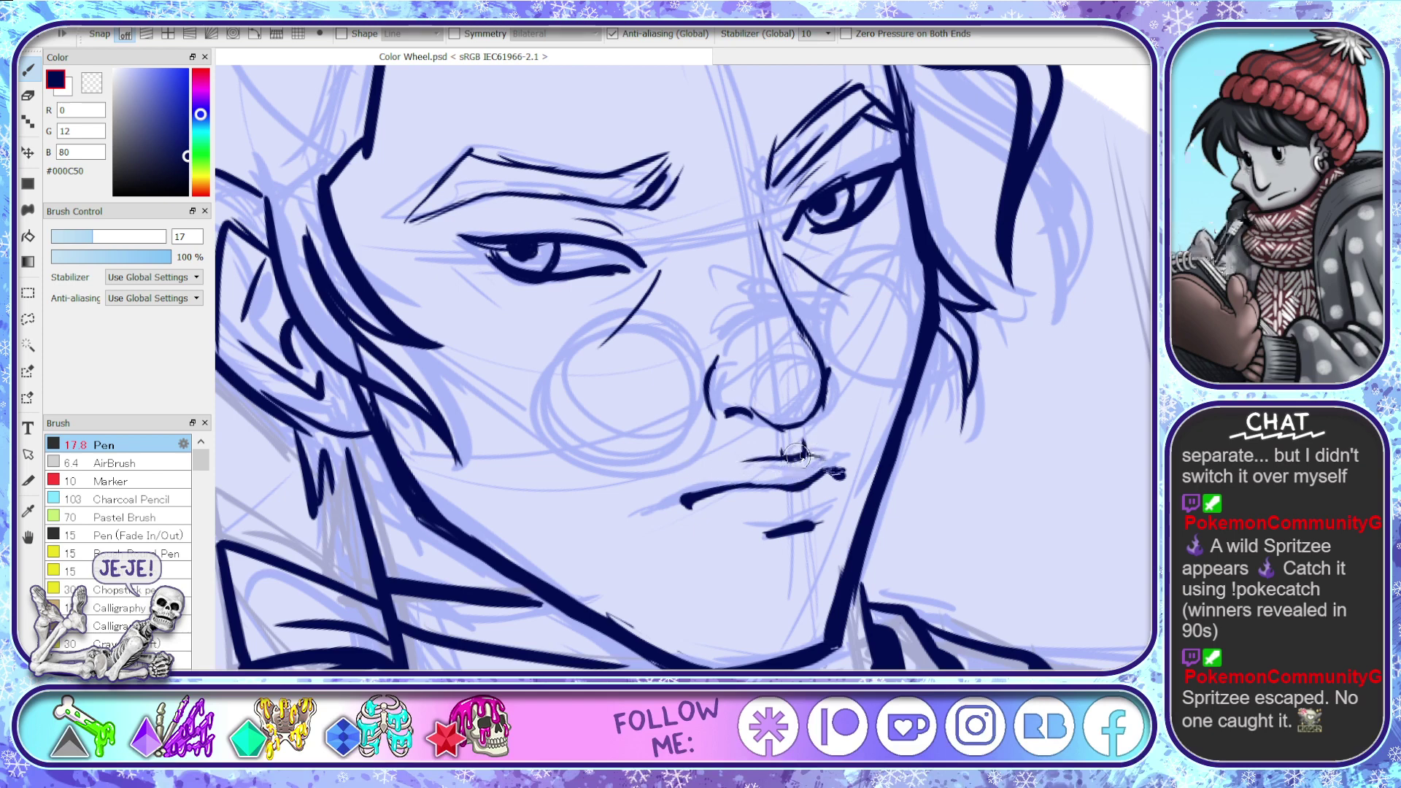
key(e)
drag(755, 461, 799, 459)
key(p)
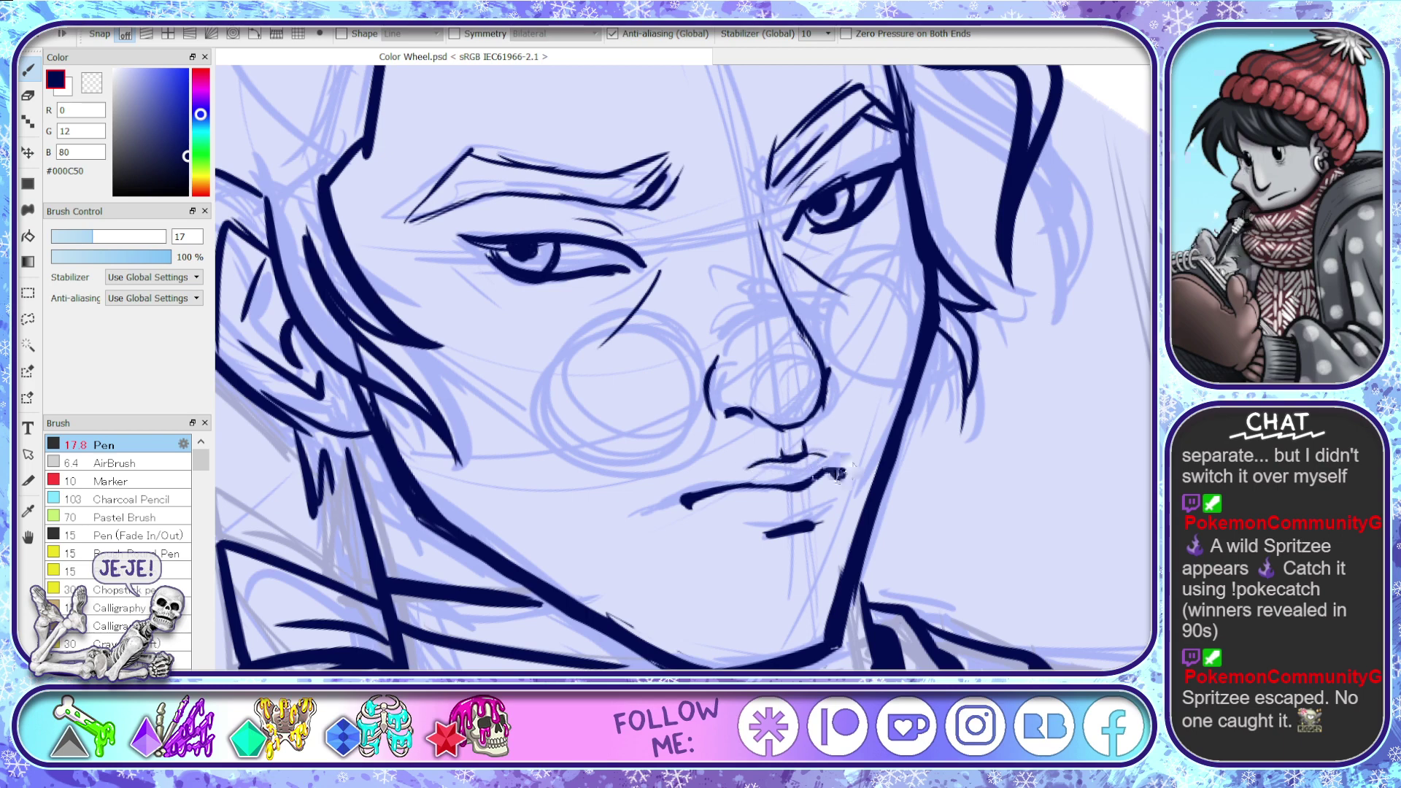
key(space)
drag(818, 482, 831, 567)
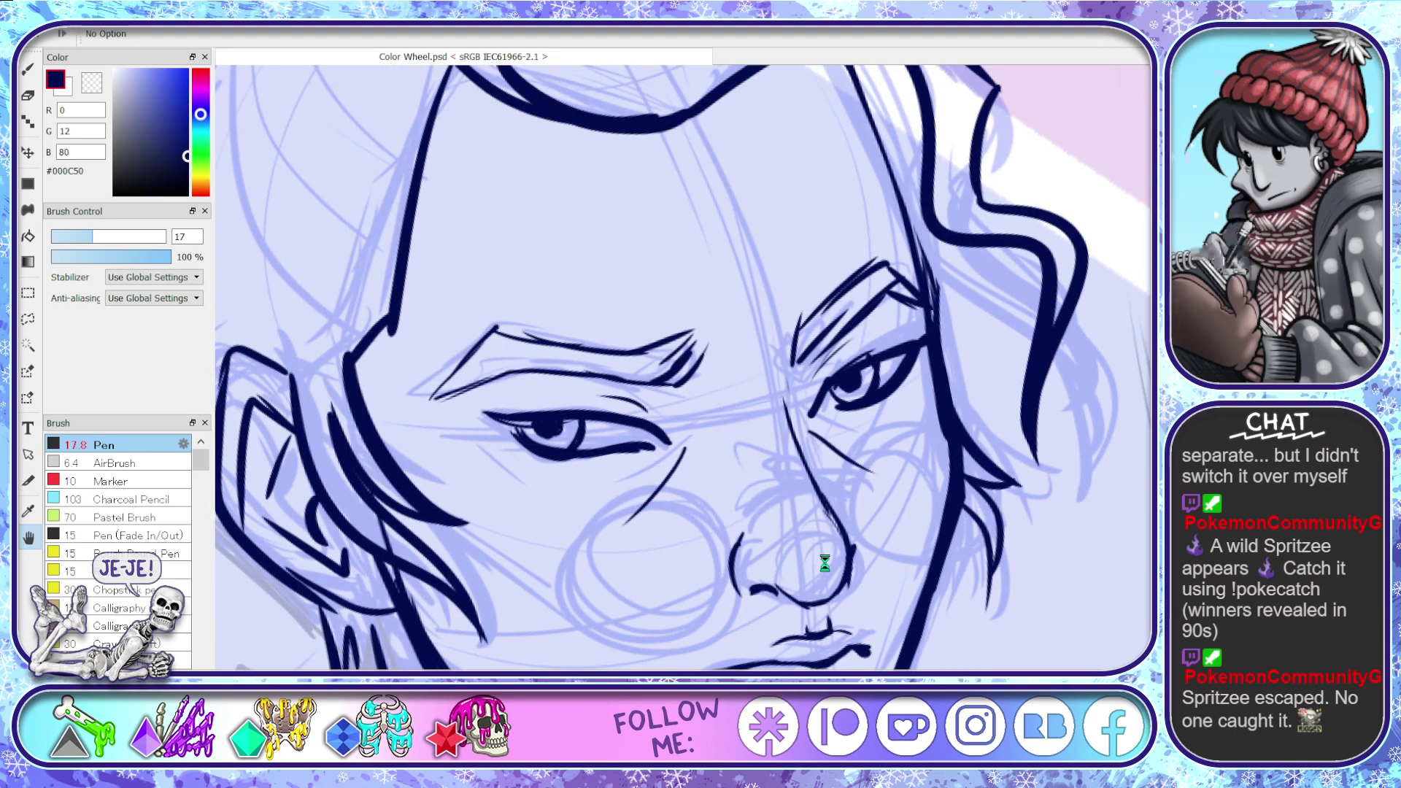
key(d)
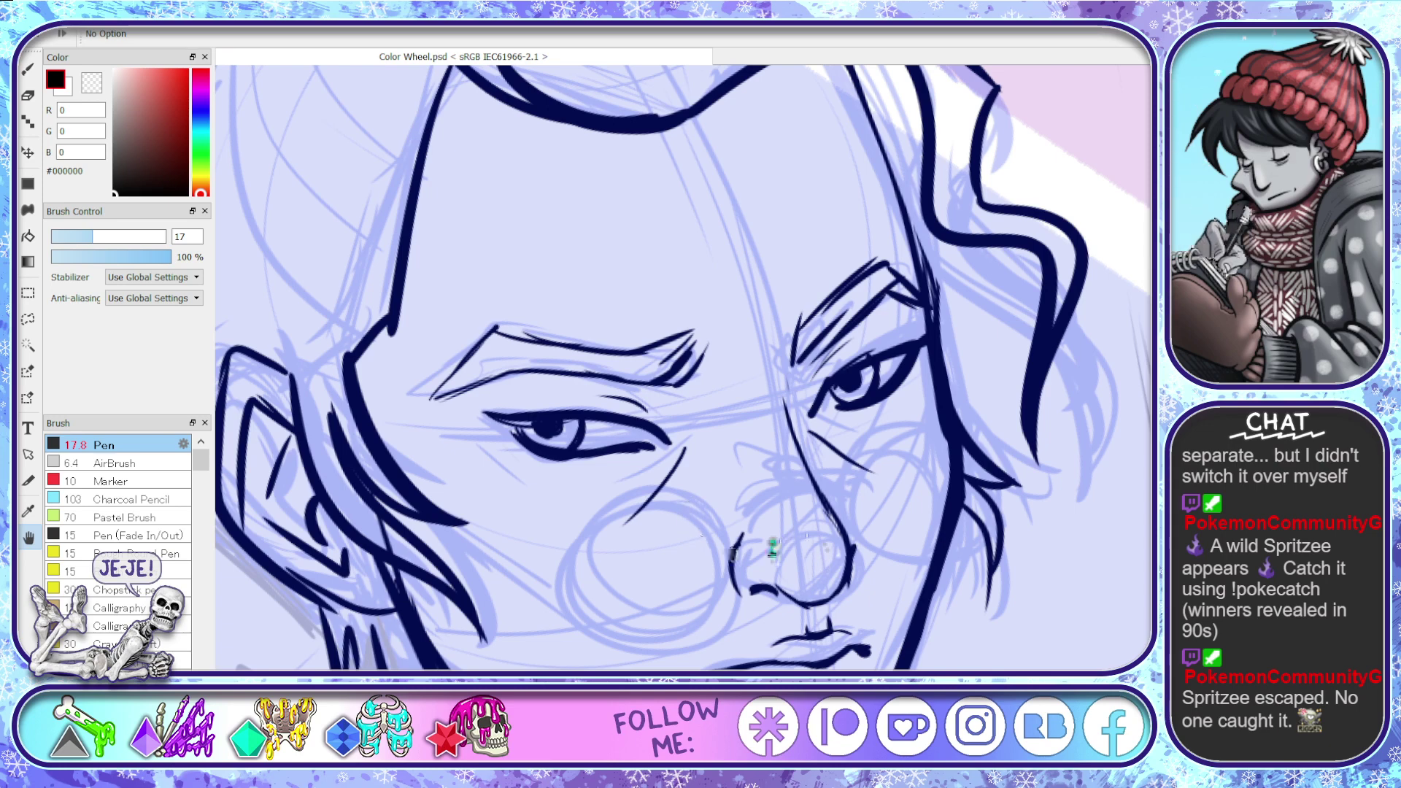
scroll(771, 548, down, 3)
scroll(771, 548, up, 1)
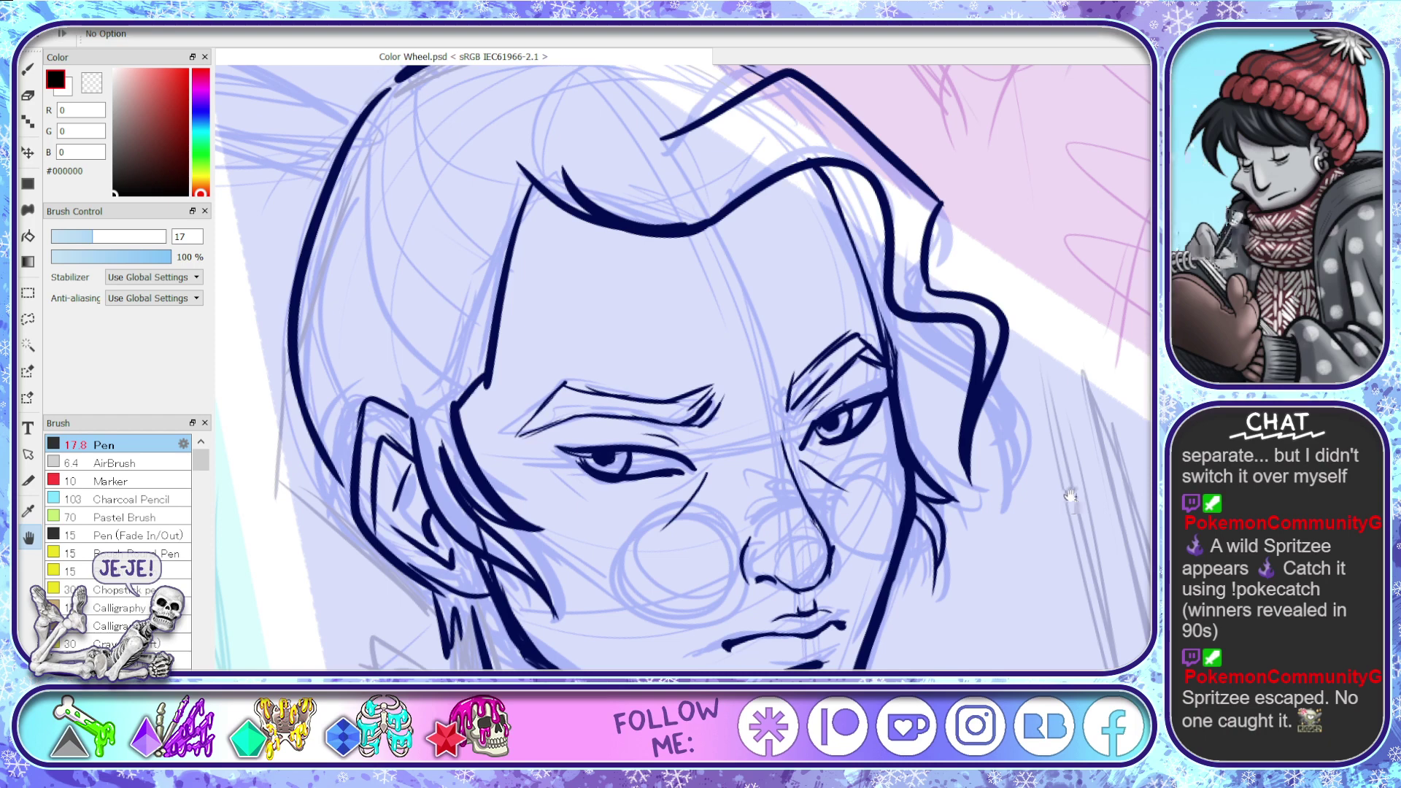
scroll(1070, 497, up, 1)
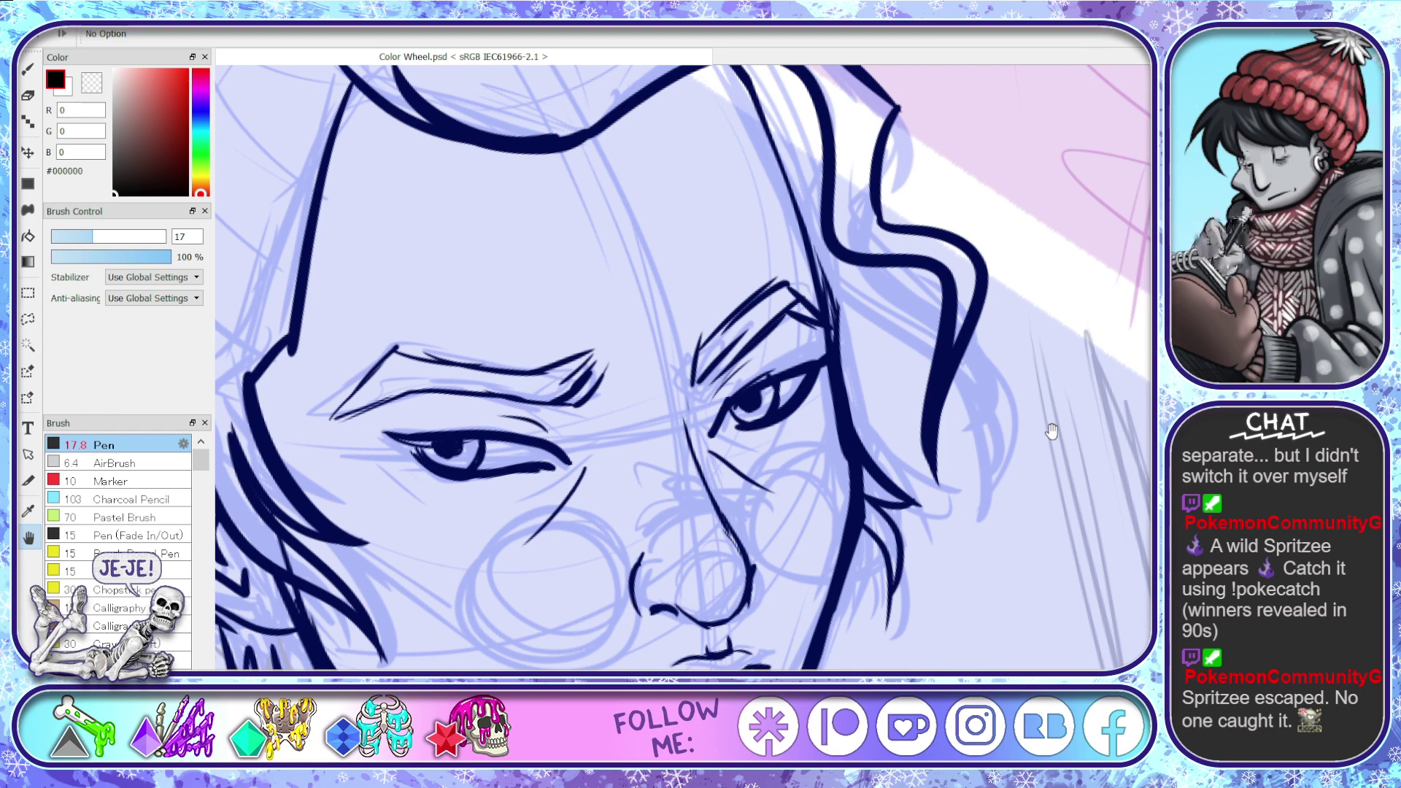
key(b)
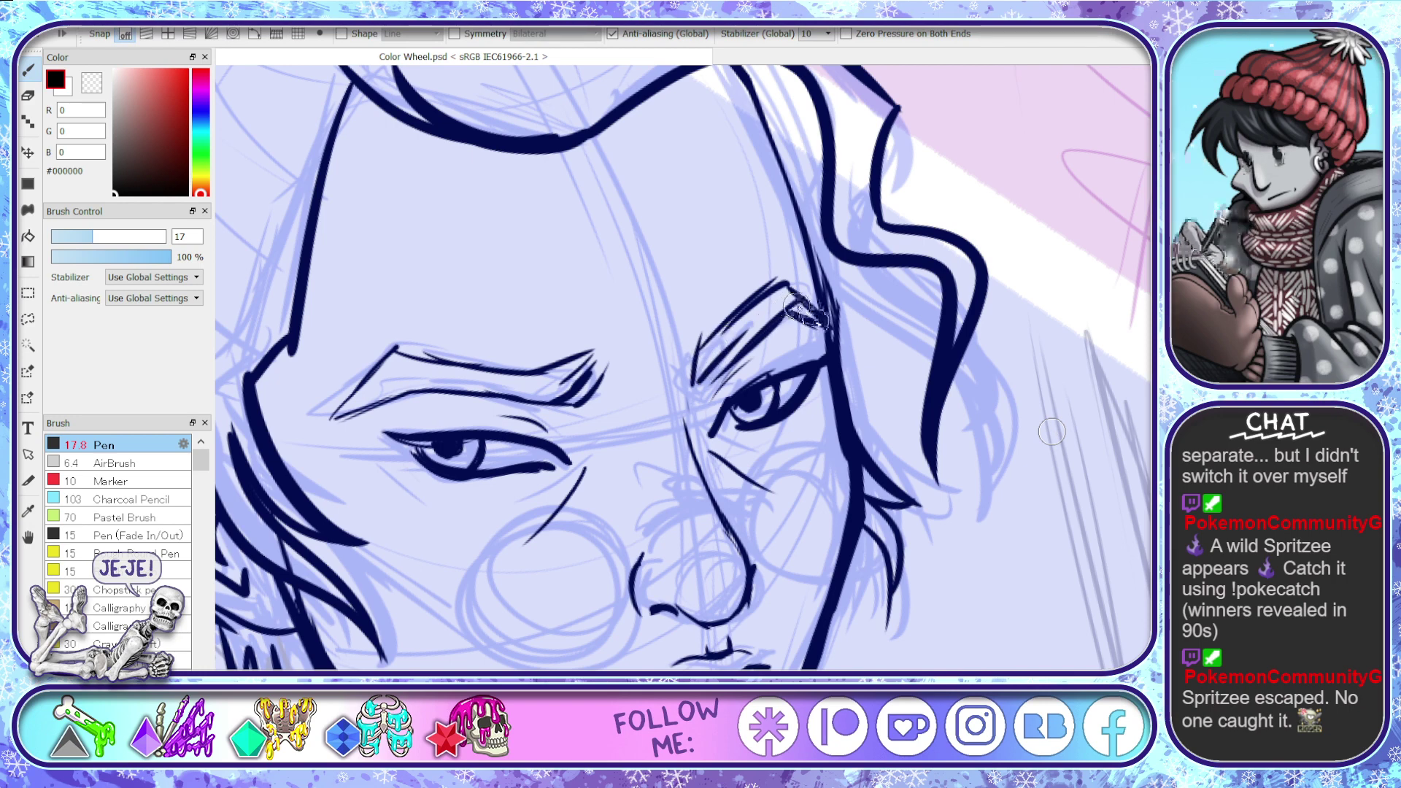
drag(822, 321, 809, 314)
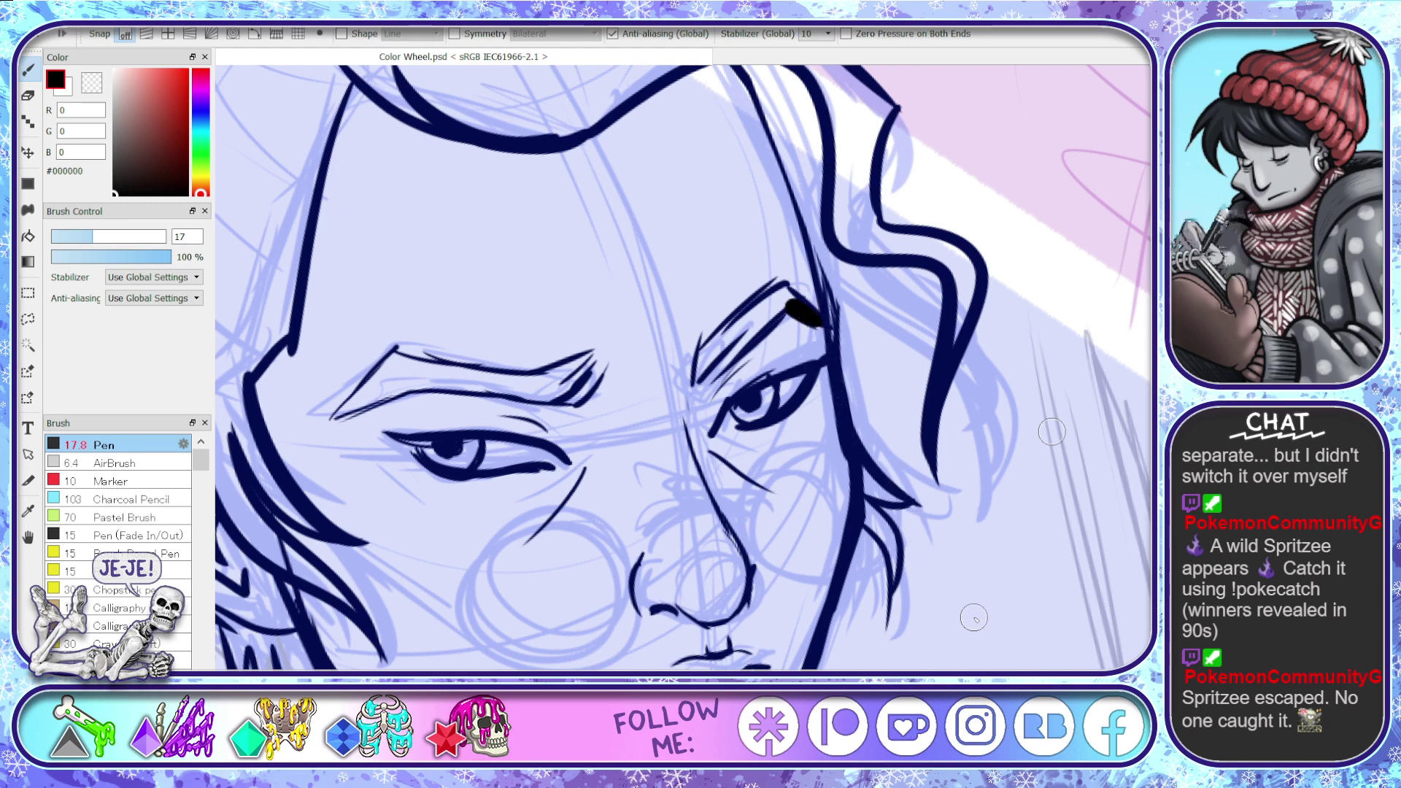
key(ctrl+z)
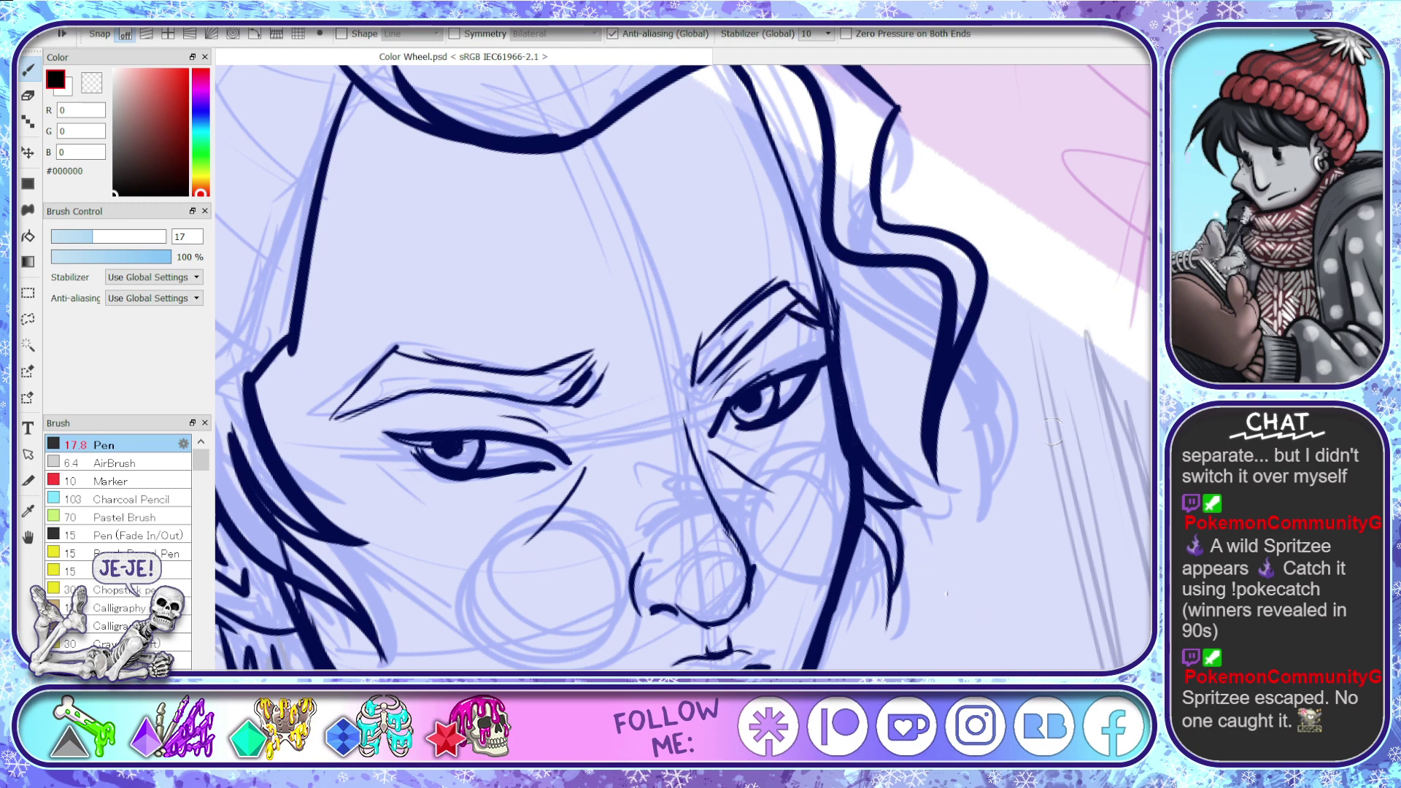
- Pick the navy line colour #000C50 from the line art, fill in the far eyebrow solidly, and erase stray edges along the face
alt+click(859, 478)
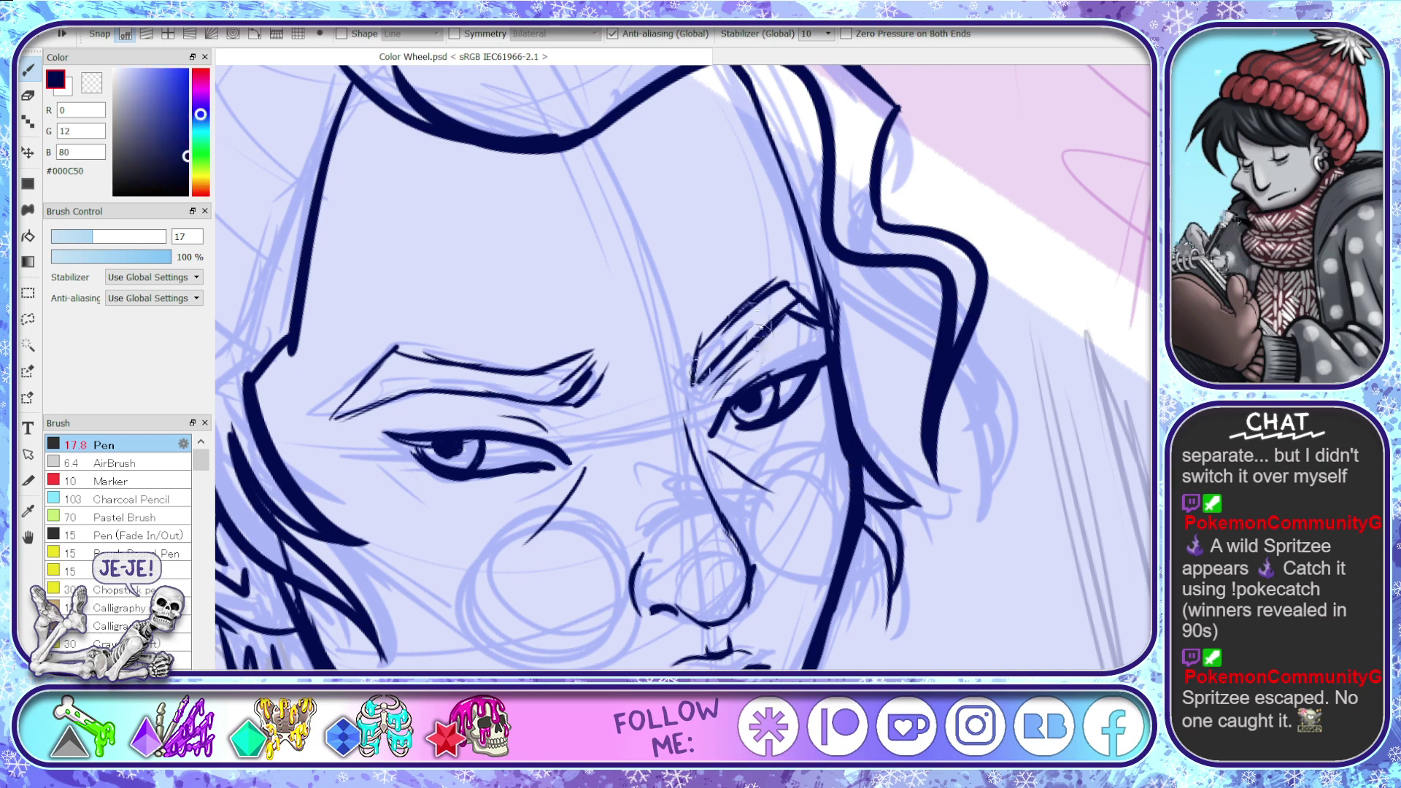
mouse_move(694, 387)
mouse_down()
mouse_move(691, 332)
mouse_move(699, 384)
mouse_move(729, 328)
mouse_move(779, 291)
mouse_move(709, 352)
mouse_move(775, 311)
mouse_move(721, 365)
mouse_move(800, 310)
mouse_move(816, 324)
mouse_move(785, 289)
mouse_move(708, 350)
mouse_move(771, 311)
mouse_move(817, 327)
mouse_move(792, 291)
mouse_move(832, 317)
mouse_move(825, 353)
mouse_move(821, 331)
mouse_move(791, 326)
mouse_move(733, 368)
mouse_move(812, 317)
mouse_move(771, 268)
mouse_up()
key(e)
mouse_move(862, 334)
mouse_down()
mouse_move(852, 301)
mouse_move(858, 514)
mouse_up()
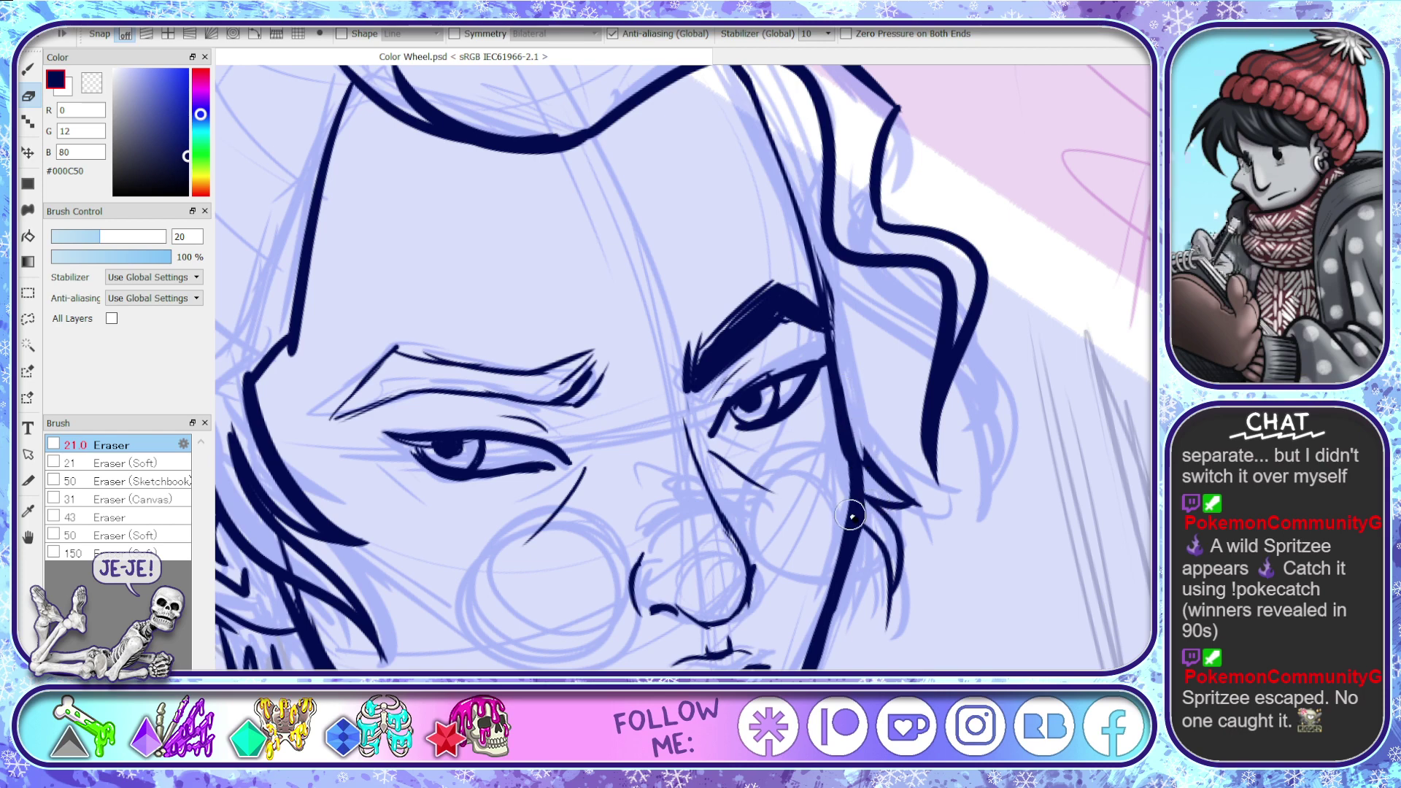
- Thicken the far eye's lid lines and the top of the nose bridge with the pen, and erase excess along the eyelid crease
key(b)
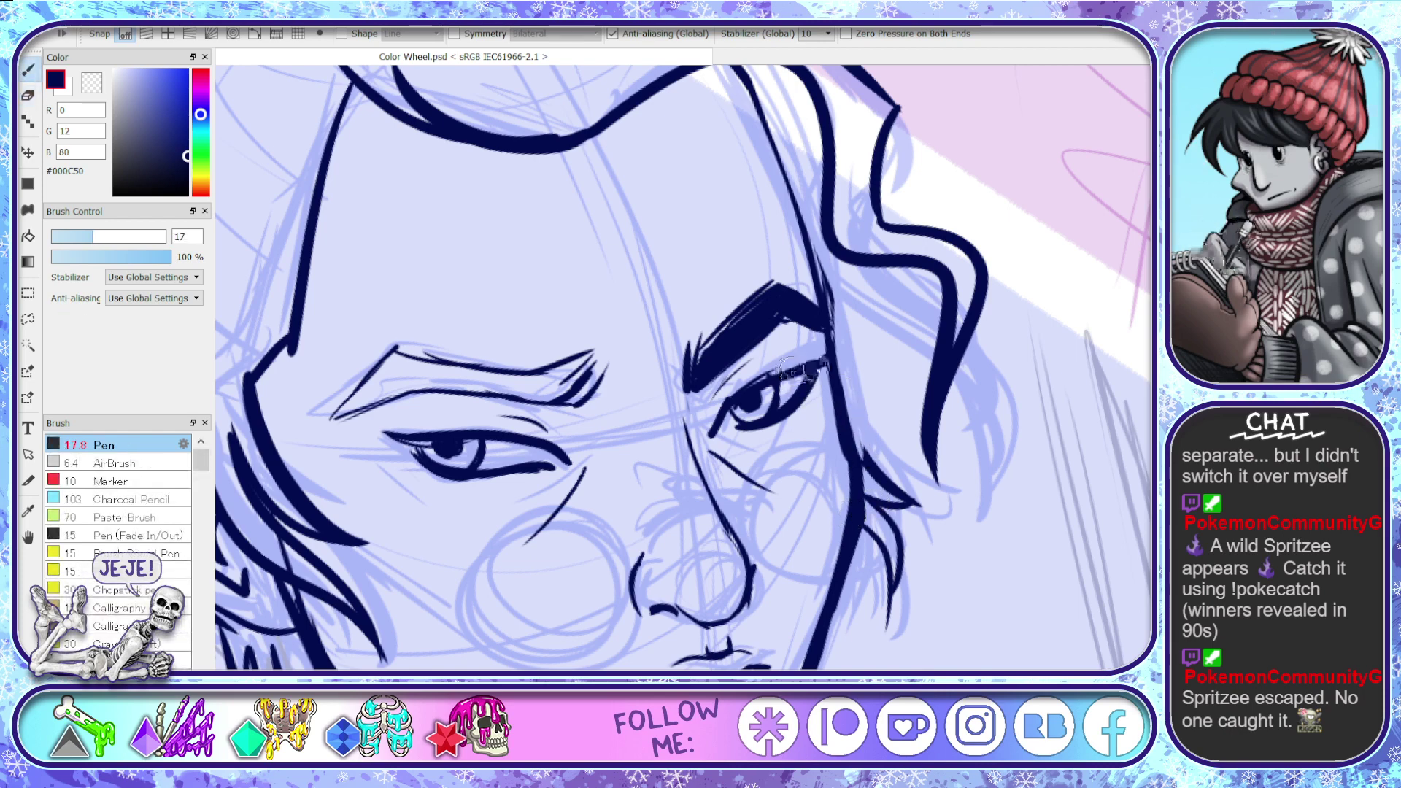
mouse_move(825, 359)
mouse_down()
mouse_move(724, 414)
mouse_move(814, 362)
mouse_up()
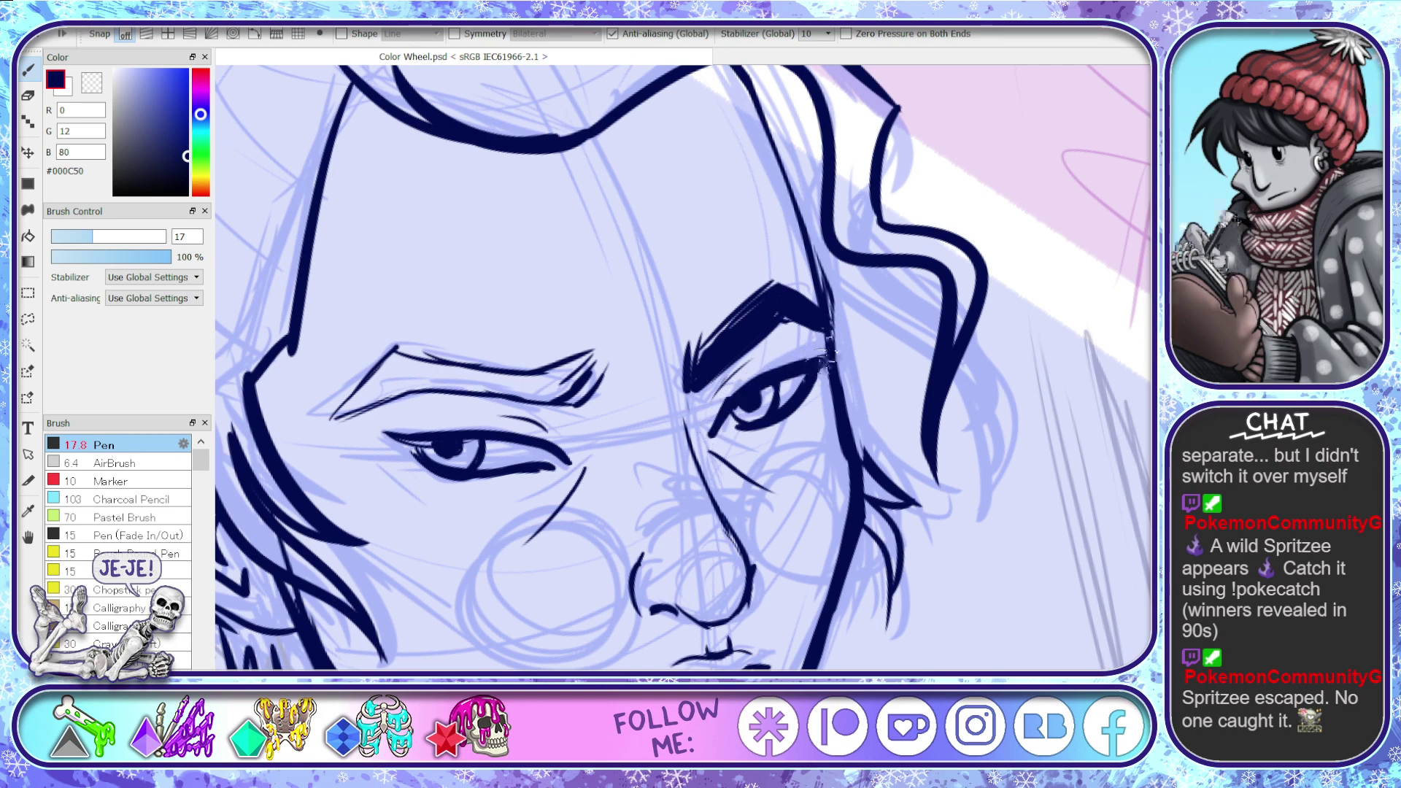
mouse_move(748, 426)
mouse_down()
mouse_move(817, 392)
mouse_move(746, 385)
mouse_move(711, 403)
mouse_move(758, 357)
mouse_move(788, 365)
mouse_up()
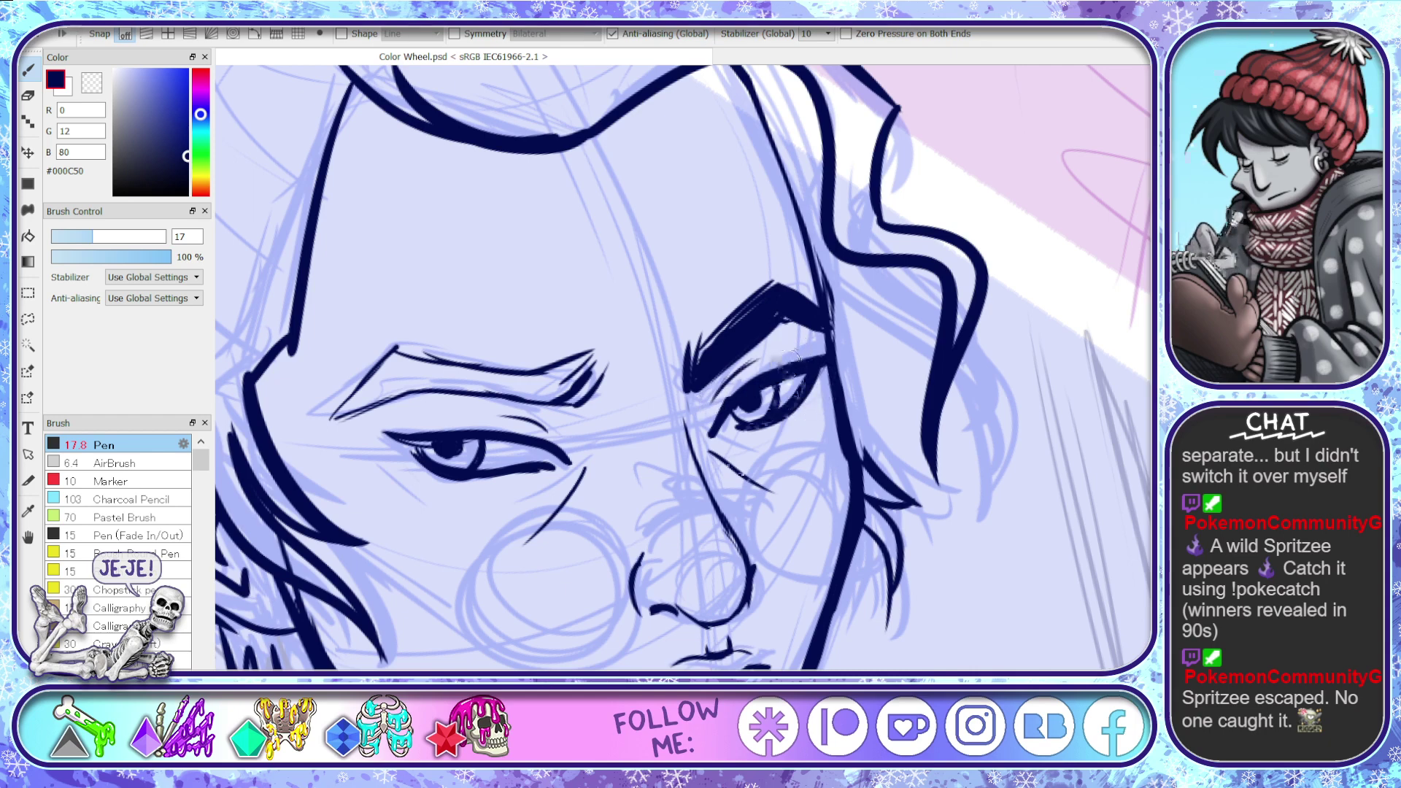
drag(685, 421, 687, 431)
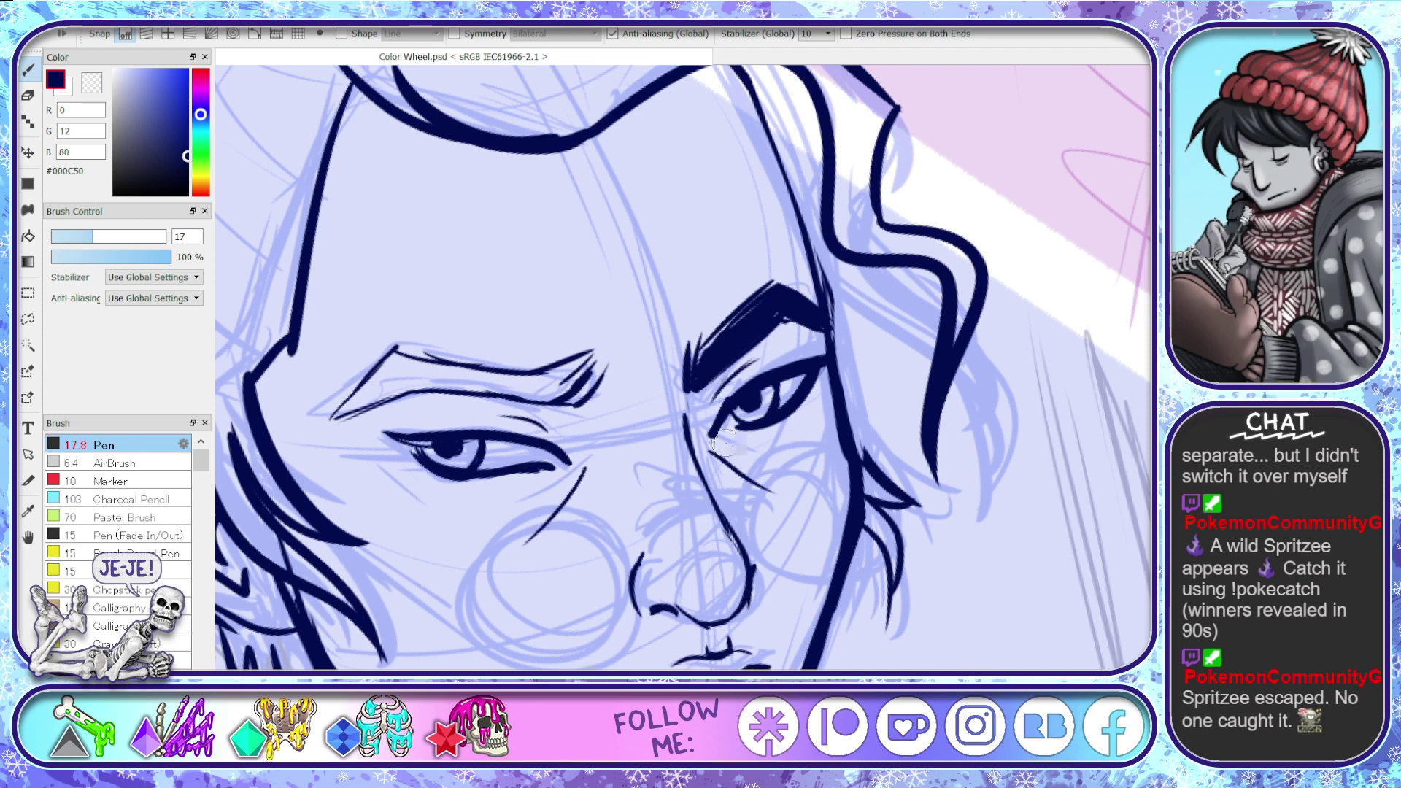
key(e)
drag(727, 402, 739, 381)
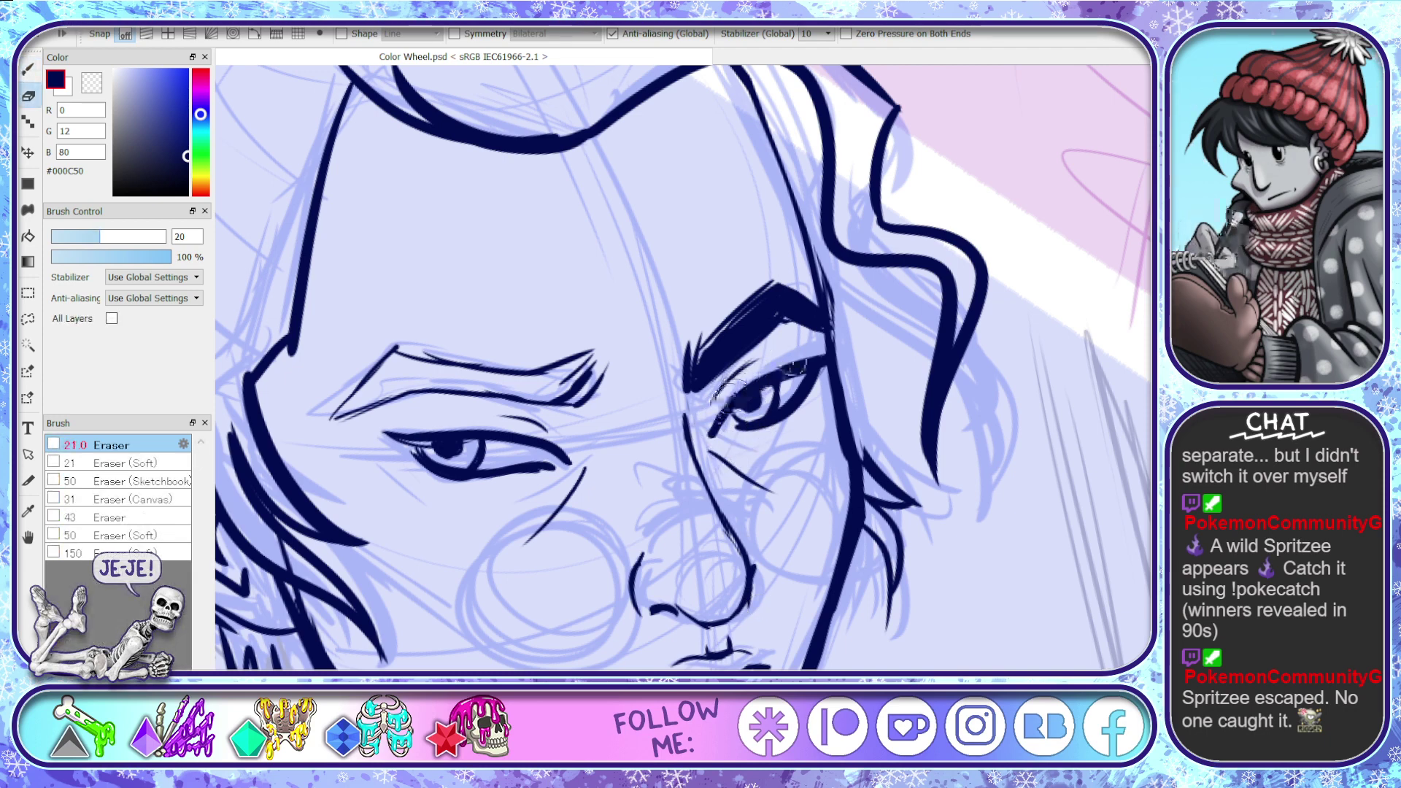
- Erase the remaining excess at the far eyelid crease, and fill the near eyebrow outline solidly in navy with the pen
mouse_move(799, 363)
mouse_down()
mouse_move(774, 409)
mouse_move(780, 432)
mouse_move(738, 407)
mouse_move(742, 428)
mouse_move(777, 395)
mouse_up()
key(b)
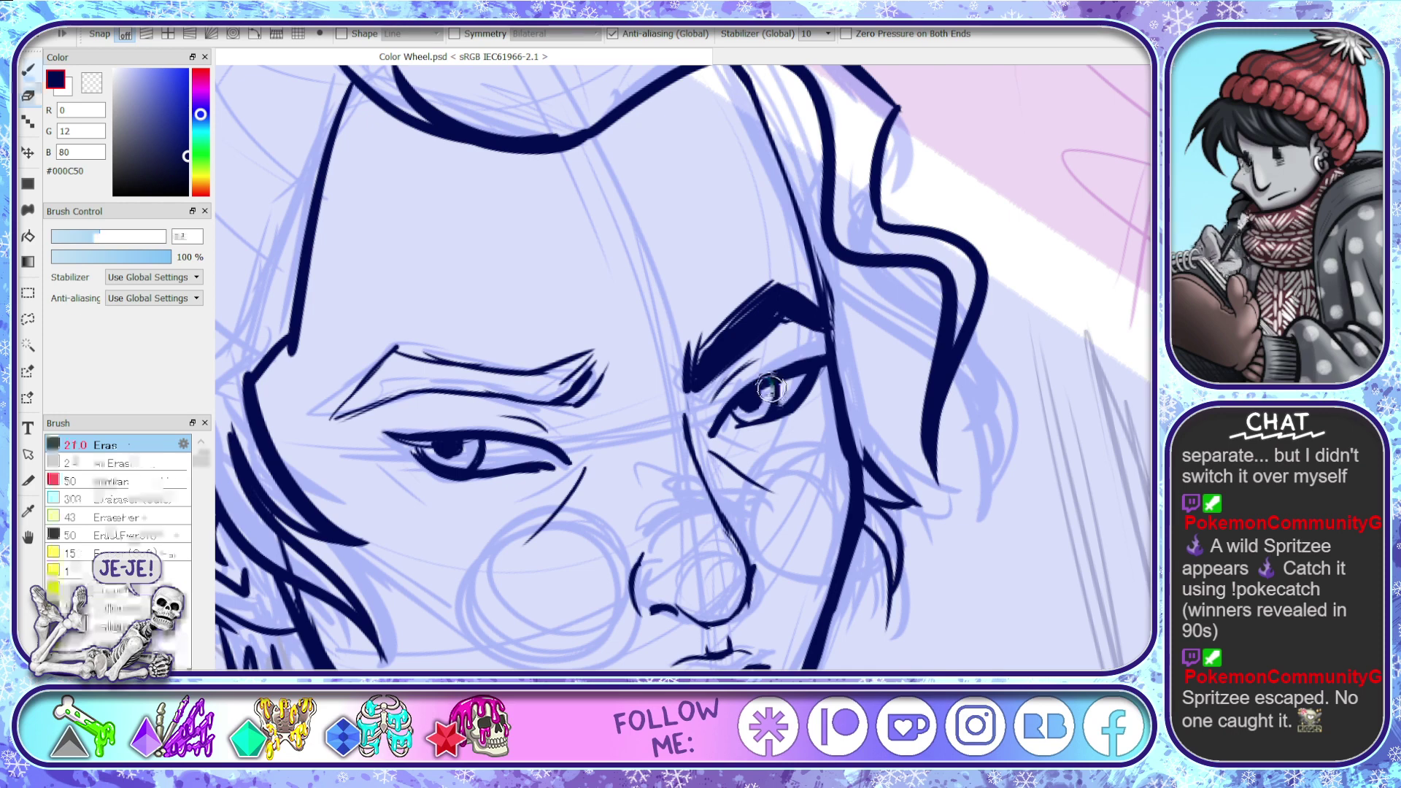
key(space)
drag(649, 511, 854, 533)
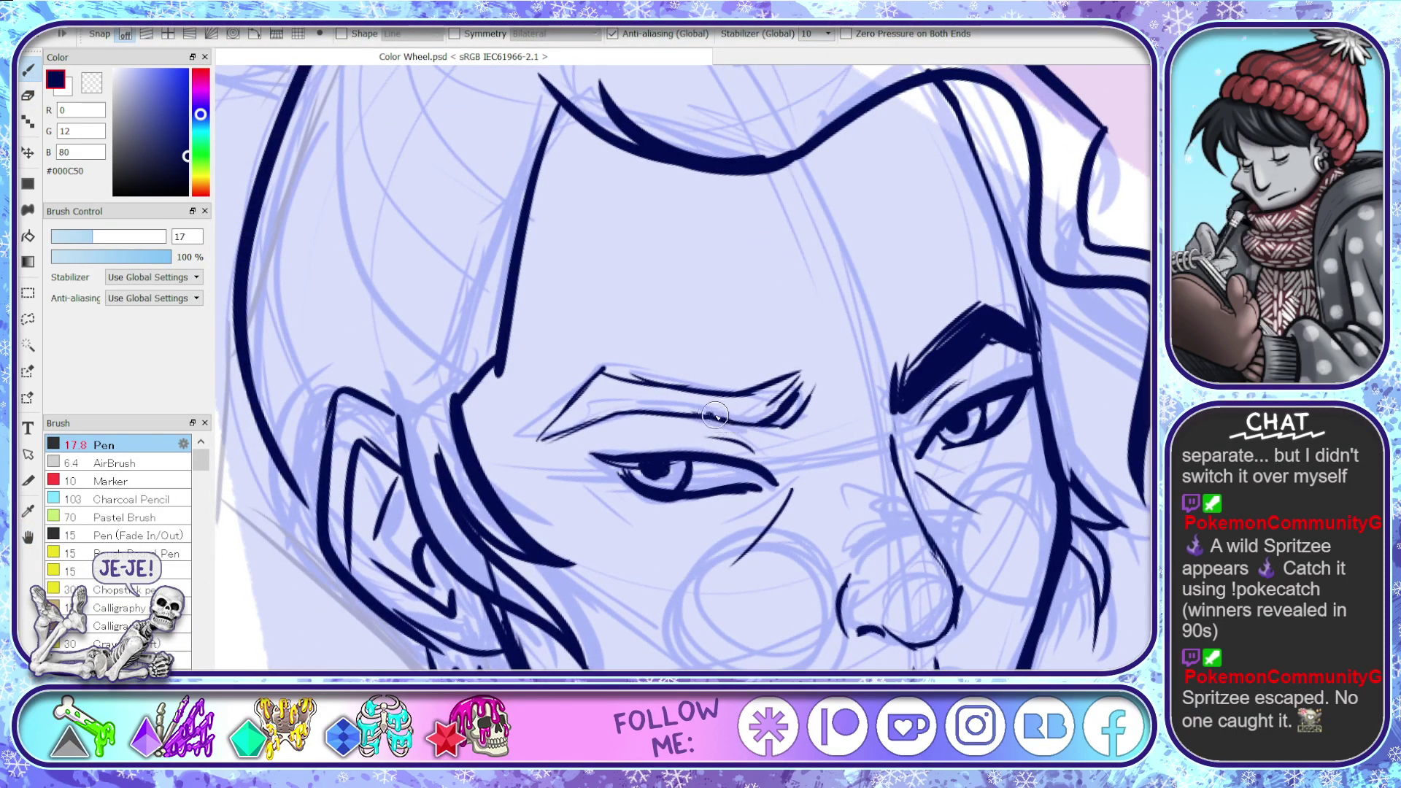
mouse_move(709, 415)
mouse_down()
mouse_move(744, 419)
mouse_move(820, 367)
mouse_up()
mouse_move(720, 415)
mouse_down()
mouse_move(789, 379)
mouse_move(716, 395)
mouse_move(606, 375)
mouse_move(529, 438)
mouse_up()
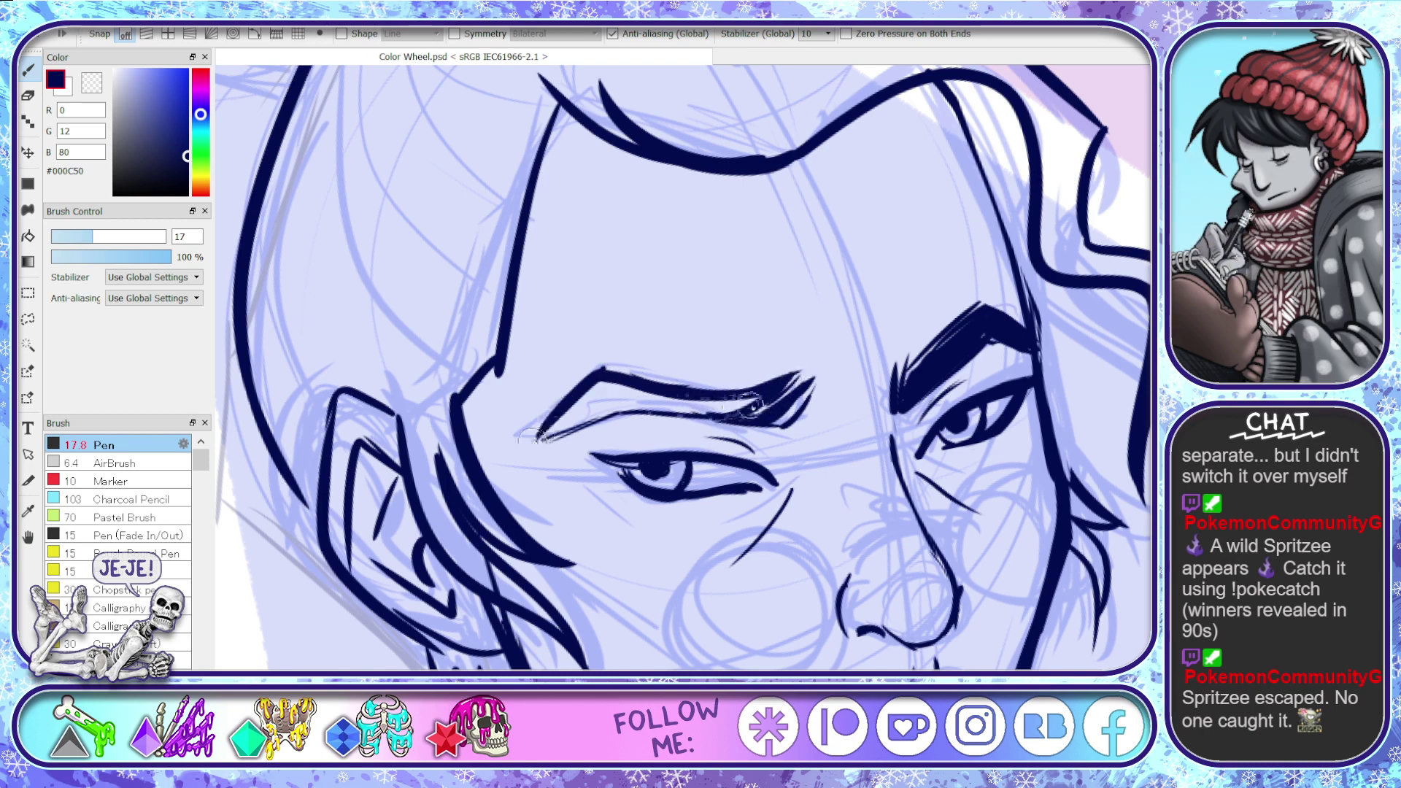
mouse_move(733, 412)
mouse_down()
mouse_move(641, 411)
mouse_move(527, 444)
mouse_move(627, 408)
mouse_move(614, 379)
mouse_move(581, 398)
mouse_move(601, 386)
mouse_move(735, 406)
mouse_move(761, 395)
mouse_move(655, 399)
mouse_move(734, 397)
mouse_move(597, 386)
mouse_move(647, 397)
mouse_move(610, 381)
mouse_move(557, 422)
mouse_move(616, 409)
mouse_move(538, 446)
mouse_move(786, 379)
mouse_move(692, 411)
mouse_move(727, 436)
mouse_move(753, 432)
mouse_move(710, 438)
mouse_move(783, 437)
mouse_move(828, 400)
mouse_move(619, 446)
mouse_up()
- Trim the near eyebrow's peaked upper edge with the eraser and re-ink its contour with the pen
key(e)
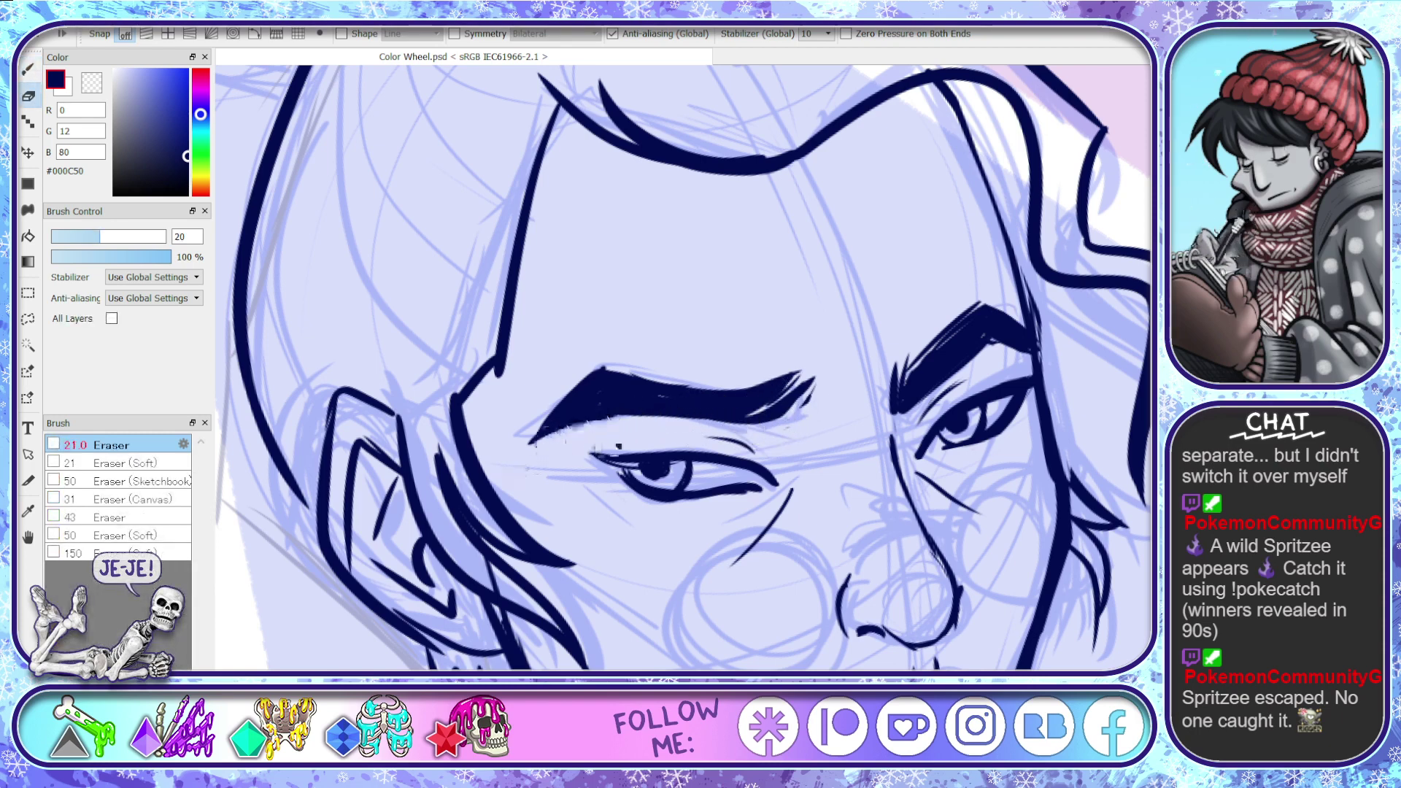
mouse_move(769, 375)
mouse_down()
mouse_move(719, 368)
mouse_move(562, 400)
mouse_move(622, 371)
mouse_move(556, 409)
mouse_up()
key(b)
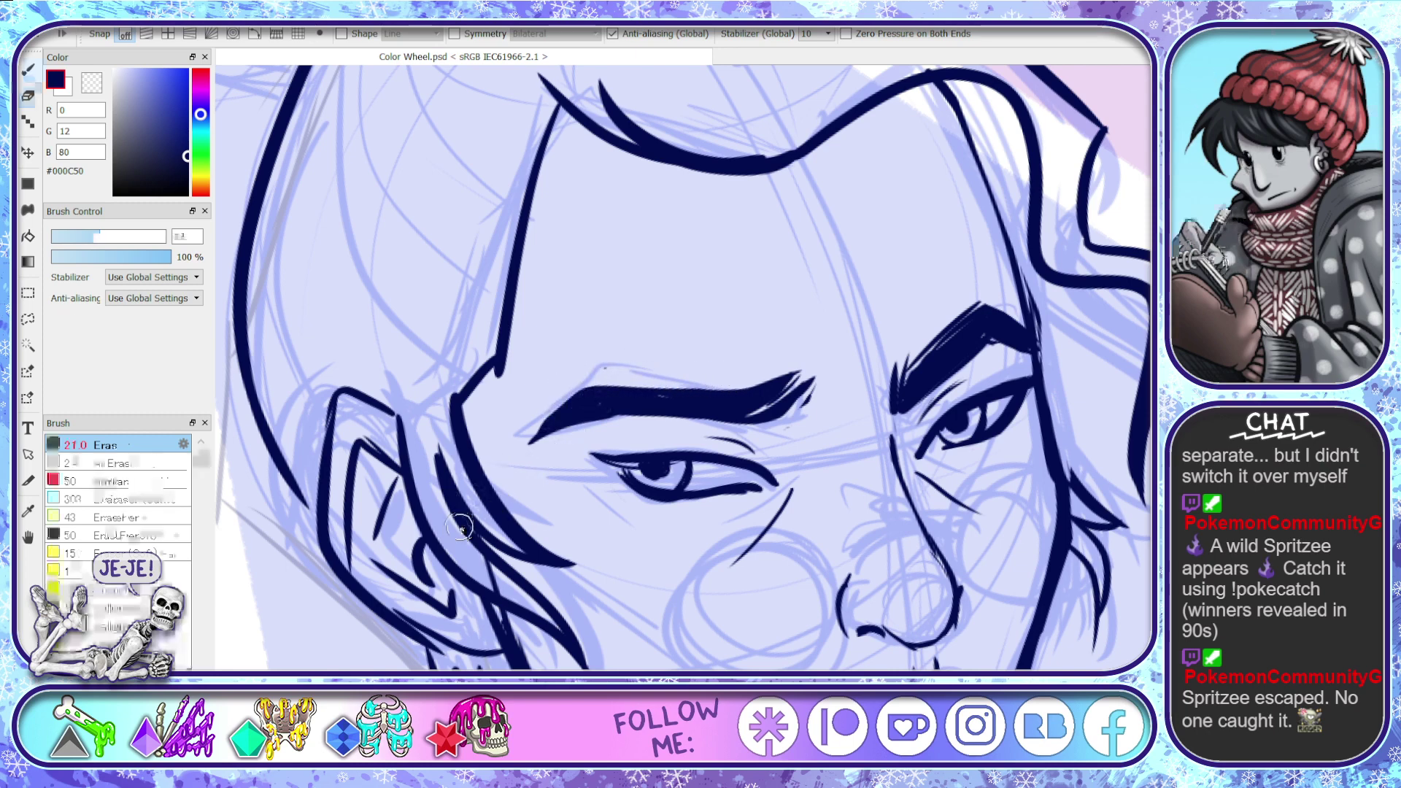
mouse_move(774, 374)
mouse_down()
mouse_move(685, 396)
mouse_move(608, 384)
mouse_move(553, 421)
mouse_move(612, 384)
mouse_move(578, 412)
mouse_move(731, 402)
mouse_move(613, 388)
mouse_move(779, 381)
mouse_move(776, 408)
mouse_move(731, 416)
mouse_move(790, 389)
mouse_move(771, 416)
mouse_move(729, 416)
mouse_move(765, 438)
mouse_move(789, 427)
mouse_move(551, 427)
mouse_up()
key(e)
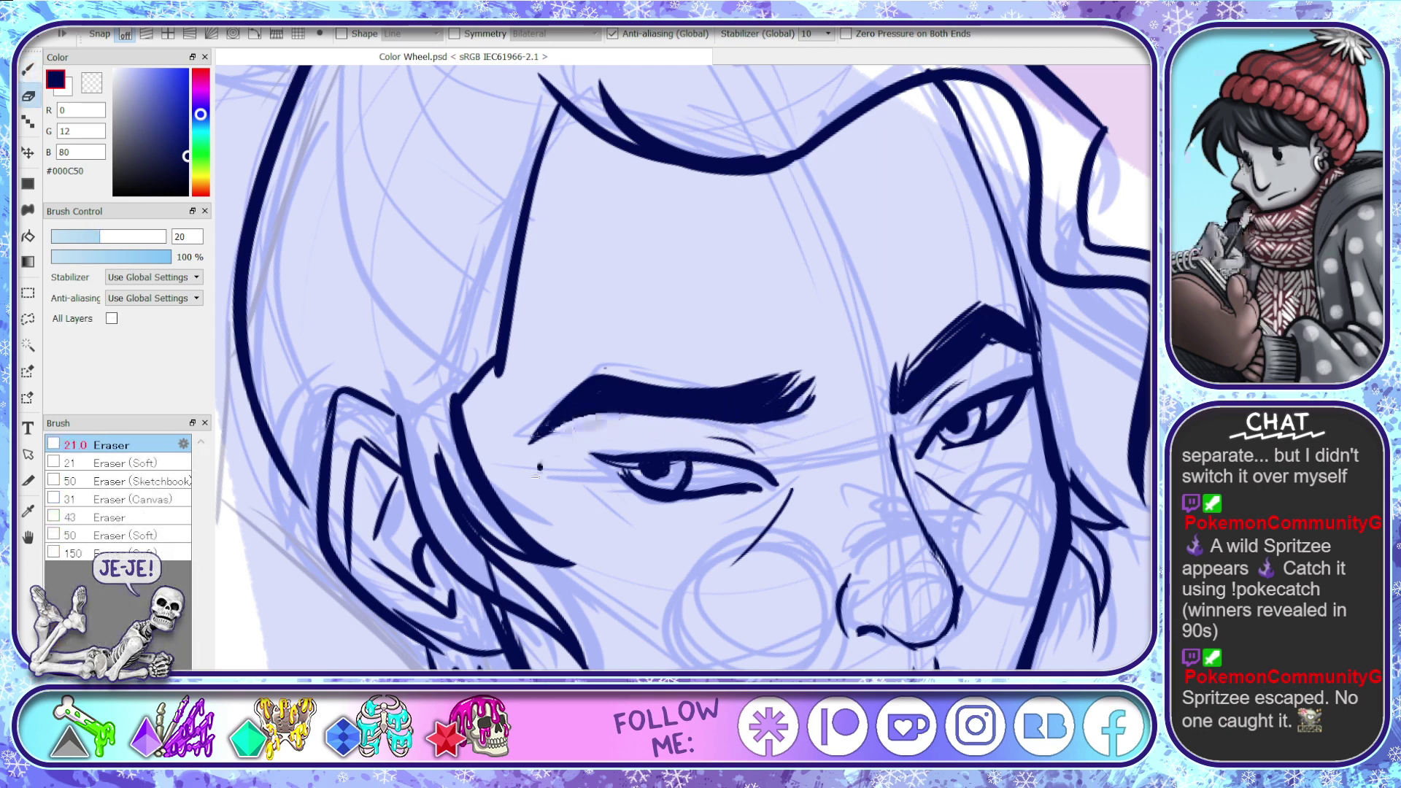
- Touch up the near eyebrow's fill and erase along its underside to slim its shape
key(b)
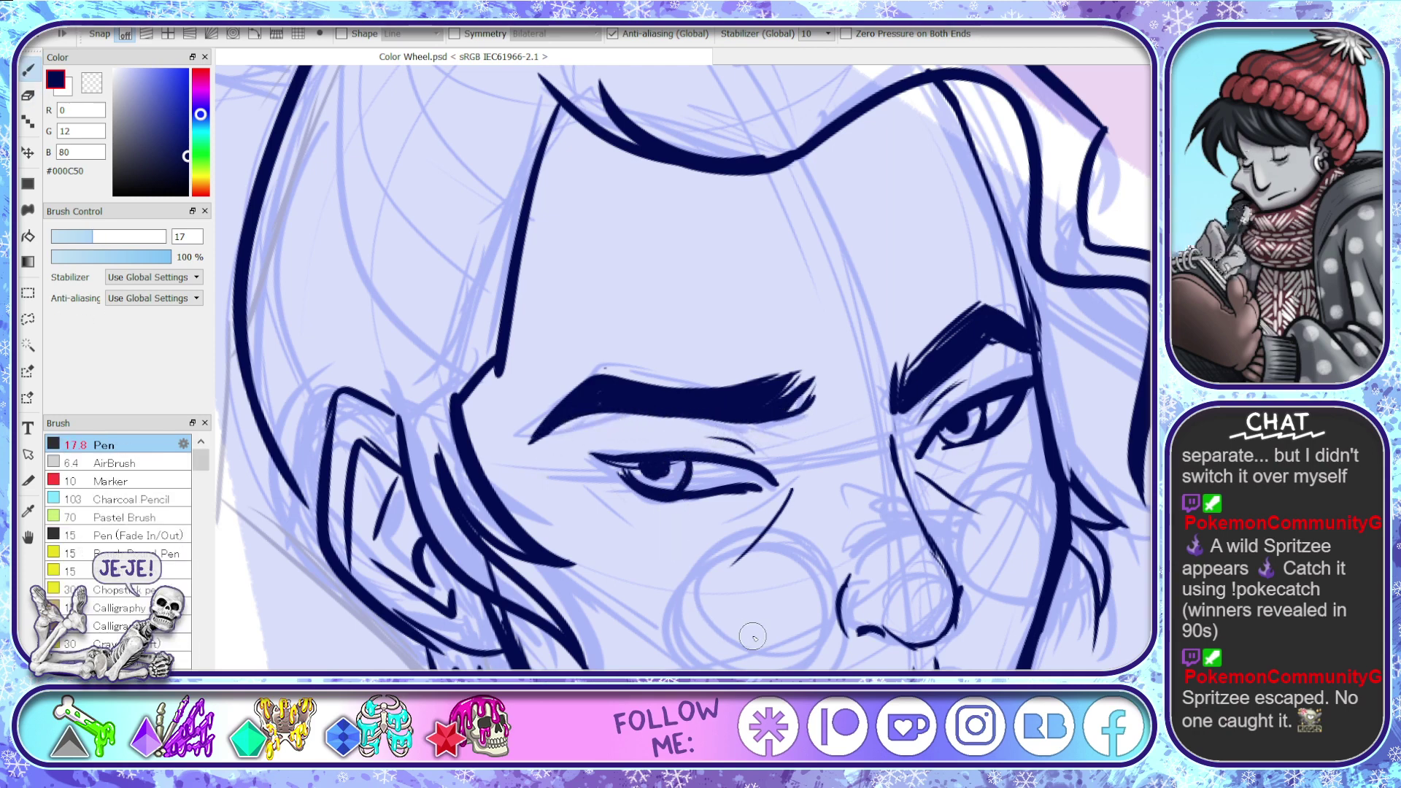
drag(799, 398, 626, 394)
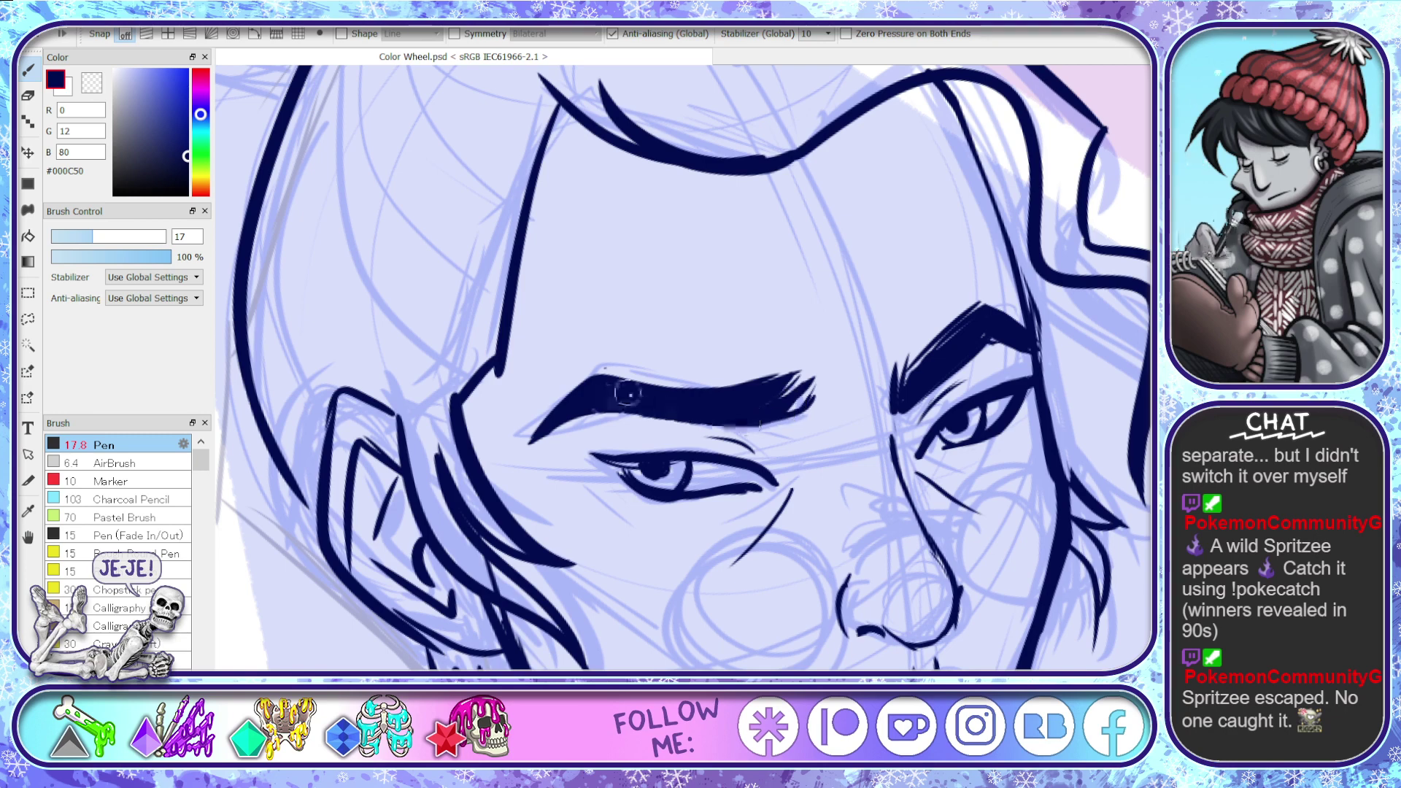
key(e)
mouse_move(782, 412)
mouse_down()
mouse_move(608, 403)
mouse_move(537, 450)
mouse_up()
key(b)
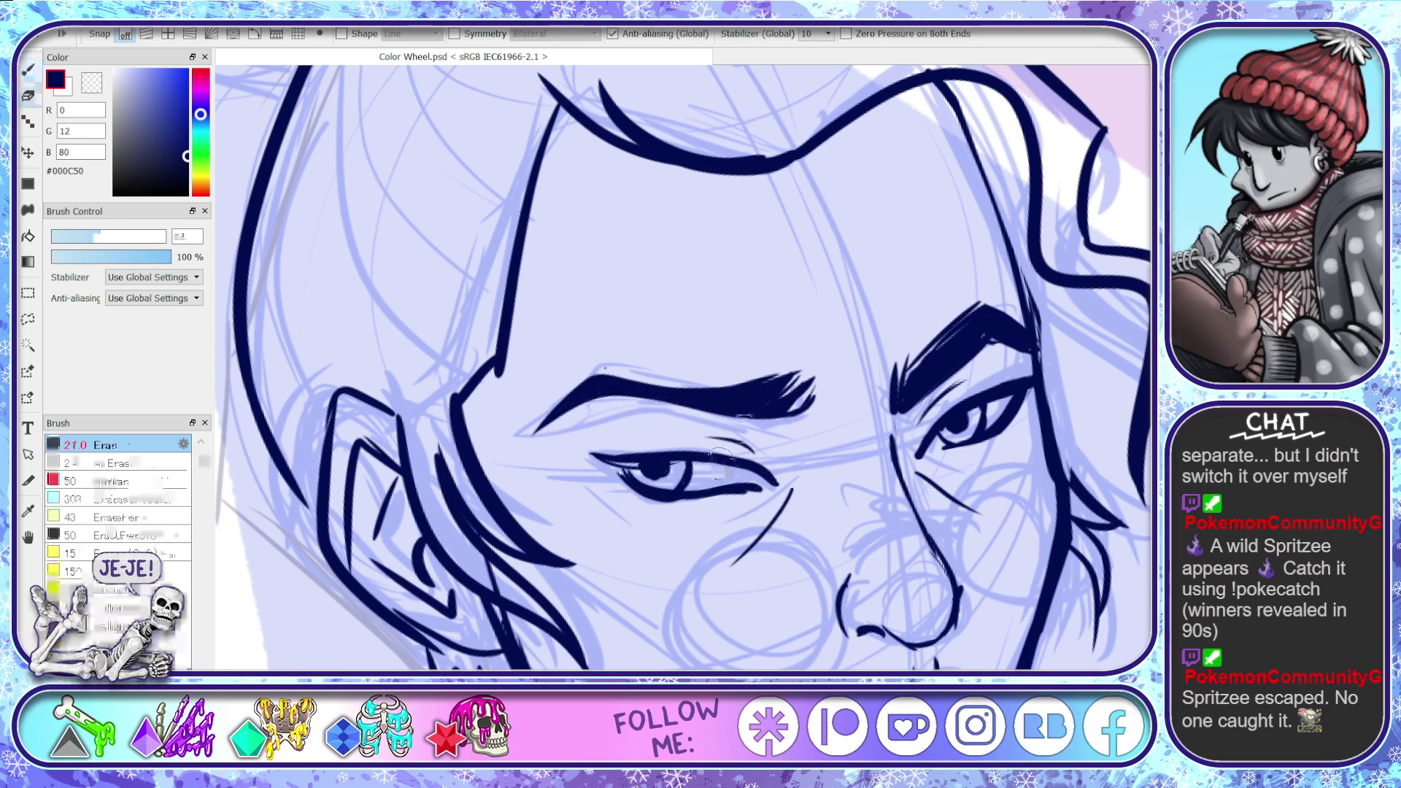
- Rotate the canvas, thicken the near eyebrow along its upper edge with the pen, and fill the remaining gaps
key(shift+space)
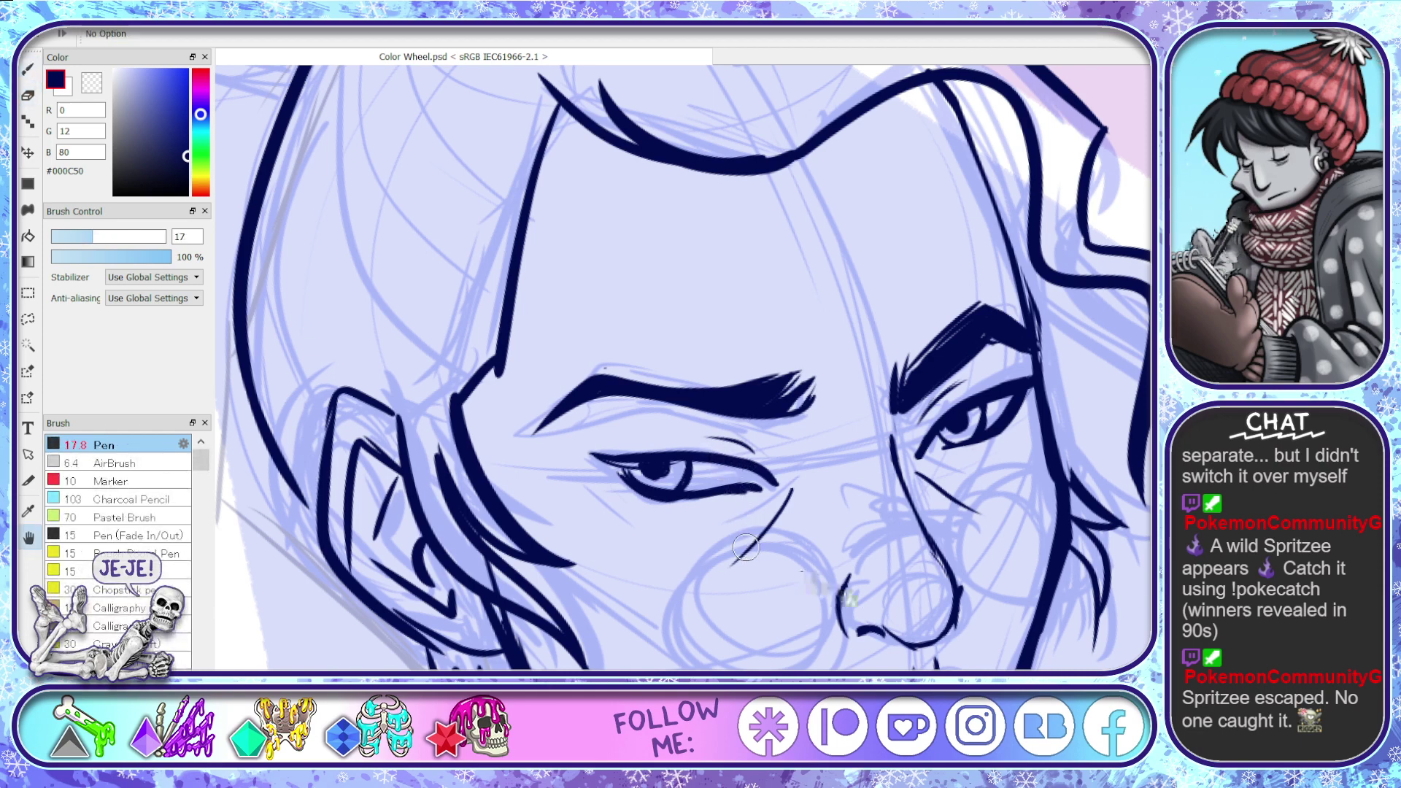
drag(840, 597, 860, 266)
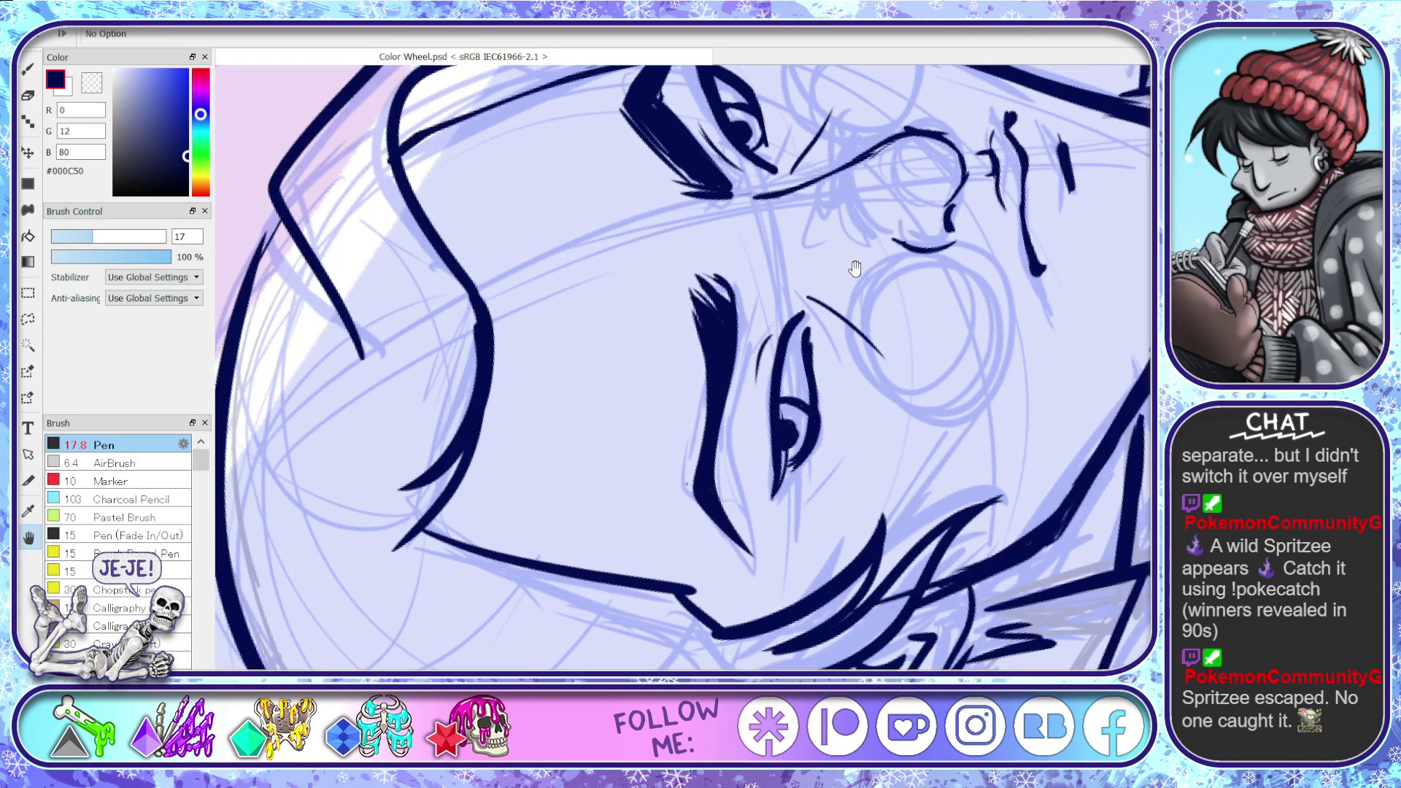
key(b)
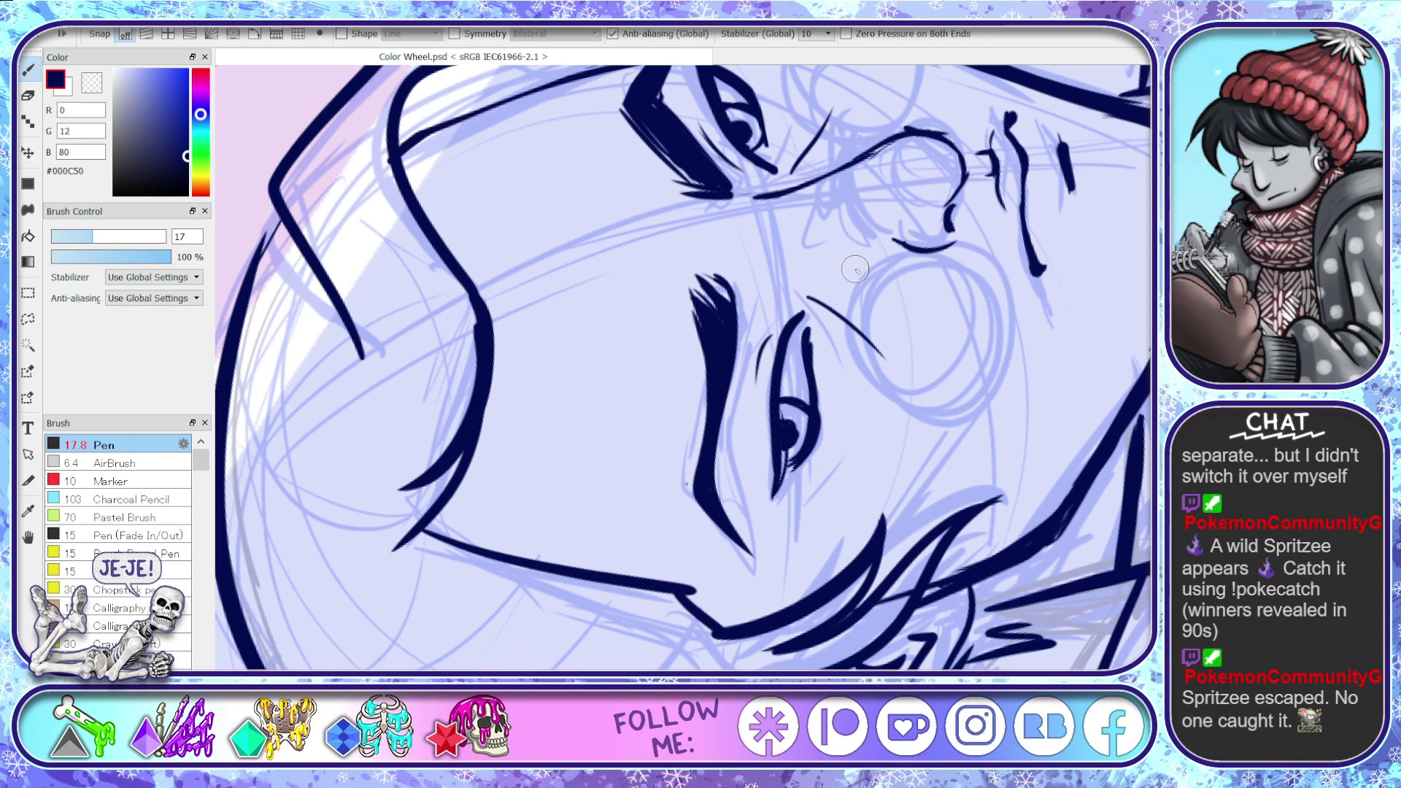
mouse_move(705, 316)
mouse_down()
mouse_move(715, 379)
mouse_move(700, 455)
mouse_move(702, 363)
mouse_move(689, 474)
mouse_move(749, 554)
mouse_up()
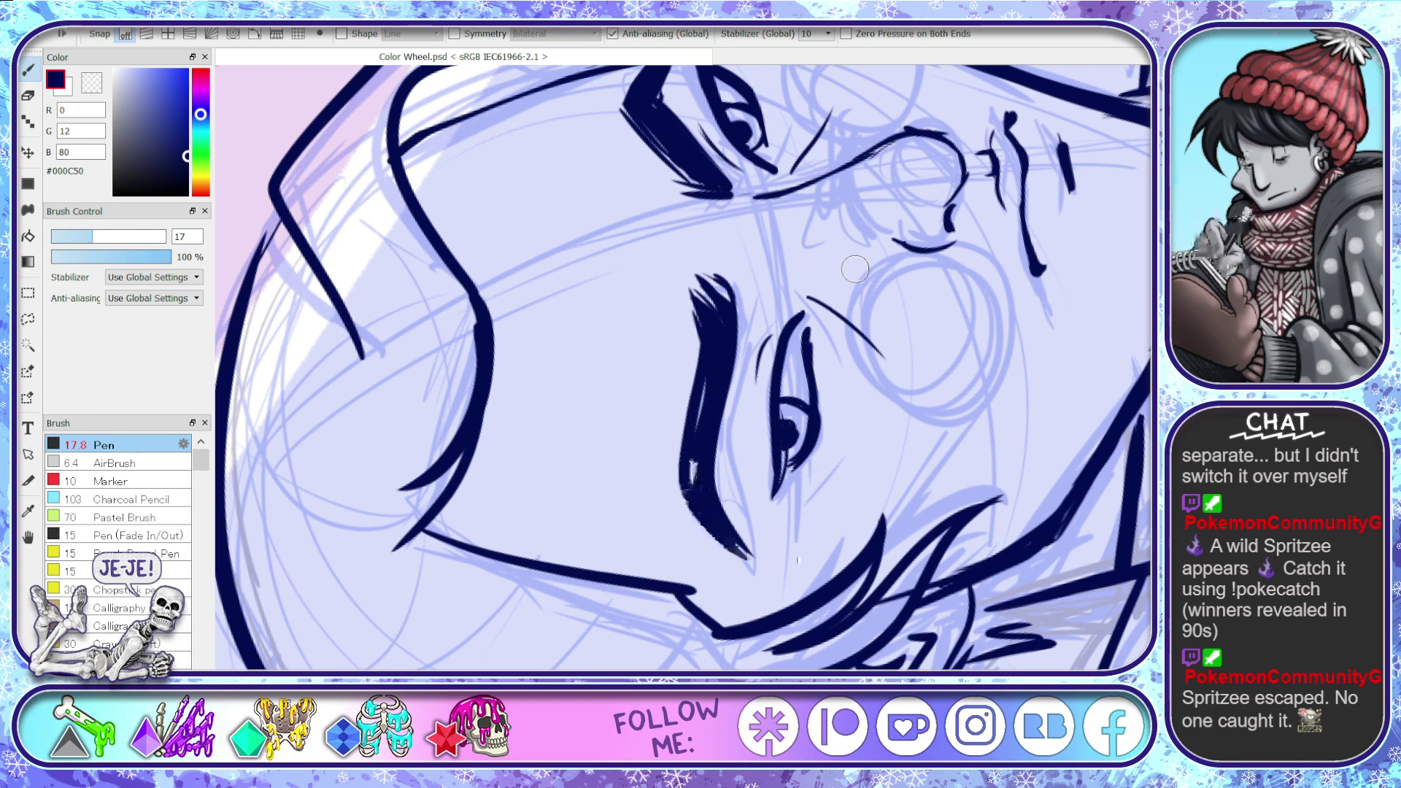
drag(725, 303, 701, 506)
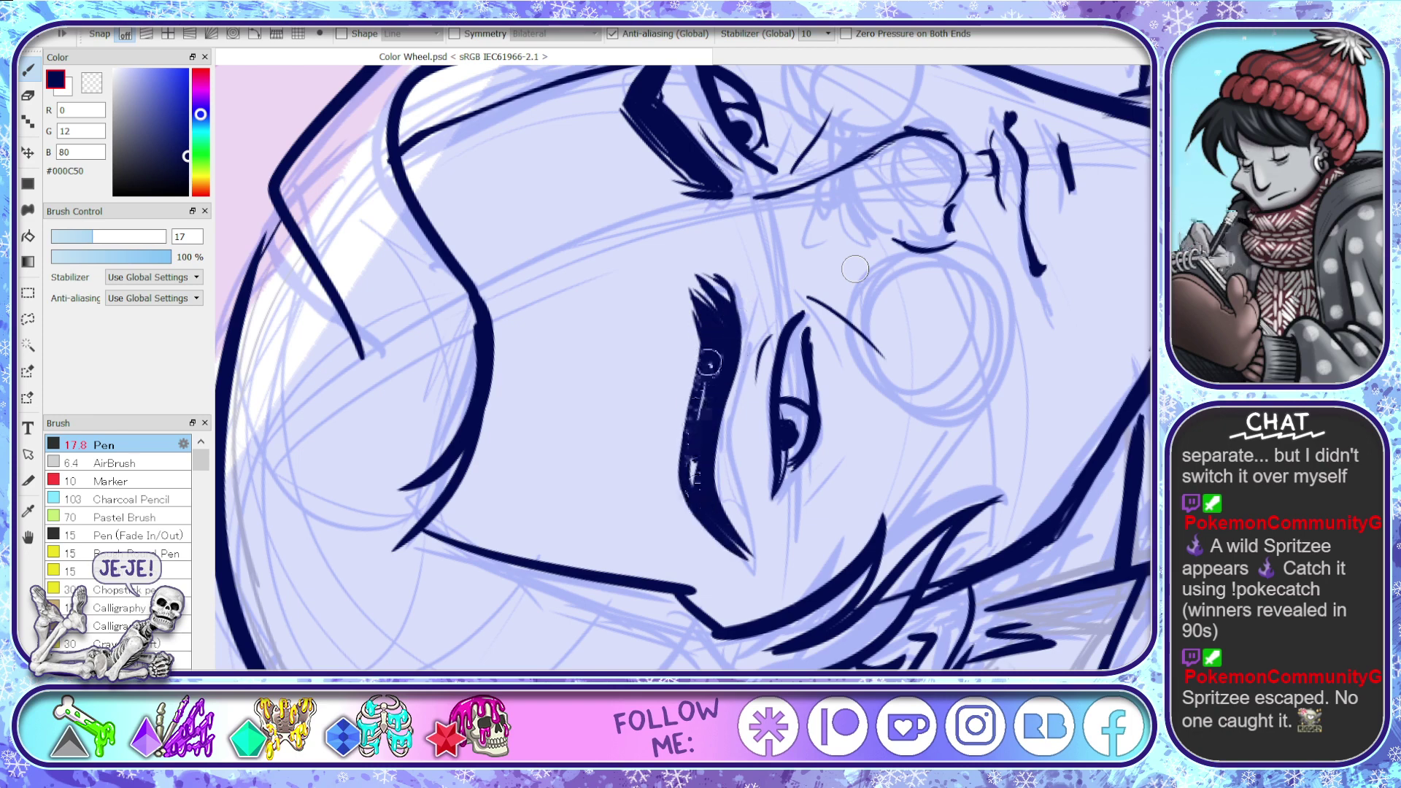
drag(707, 369, 699, 499)
mouse_move(726, 365)
mouse_down()
mouse_move(708, 441)
mouse_move(755, 562)
mouse_up()
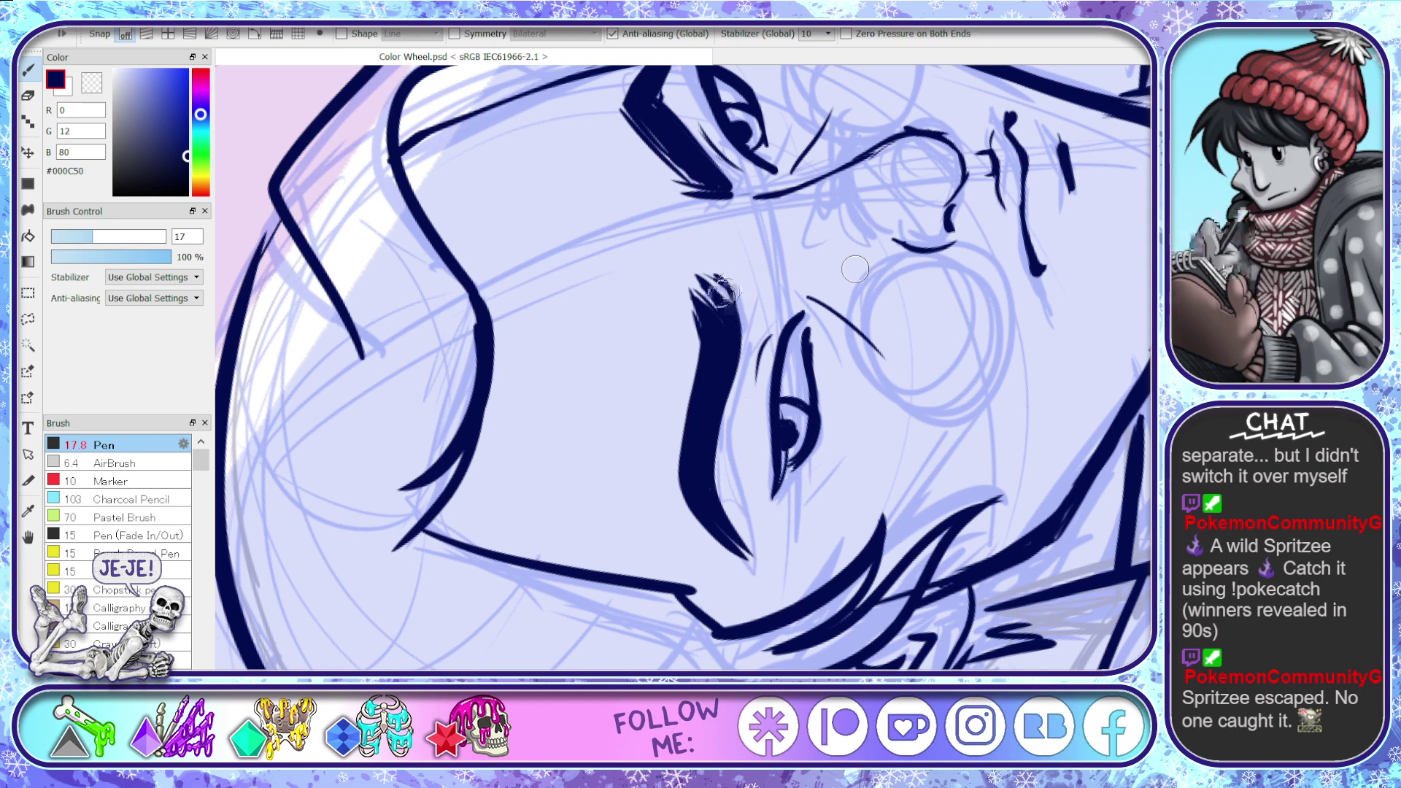
- Erase the ragged hair strokes from the near eyebrow's inner end and trim its edge cleanly, returning the canvas to an upright view
key(e)
mouse_move(738, 250)
mouse_down()
mouse_move(687, 331)
mouse_move(777, 286)
mouse_up()
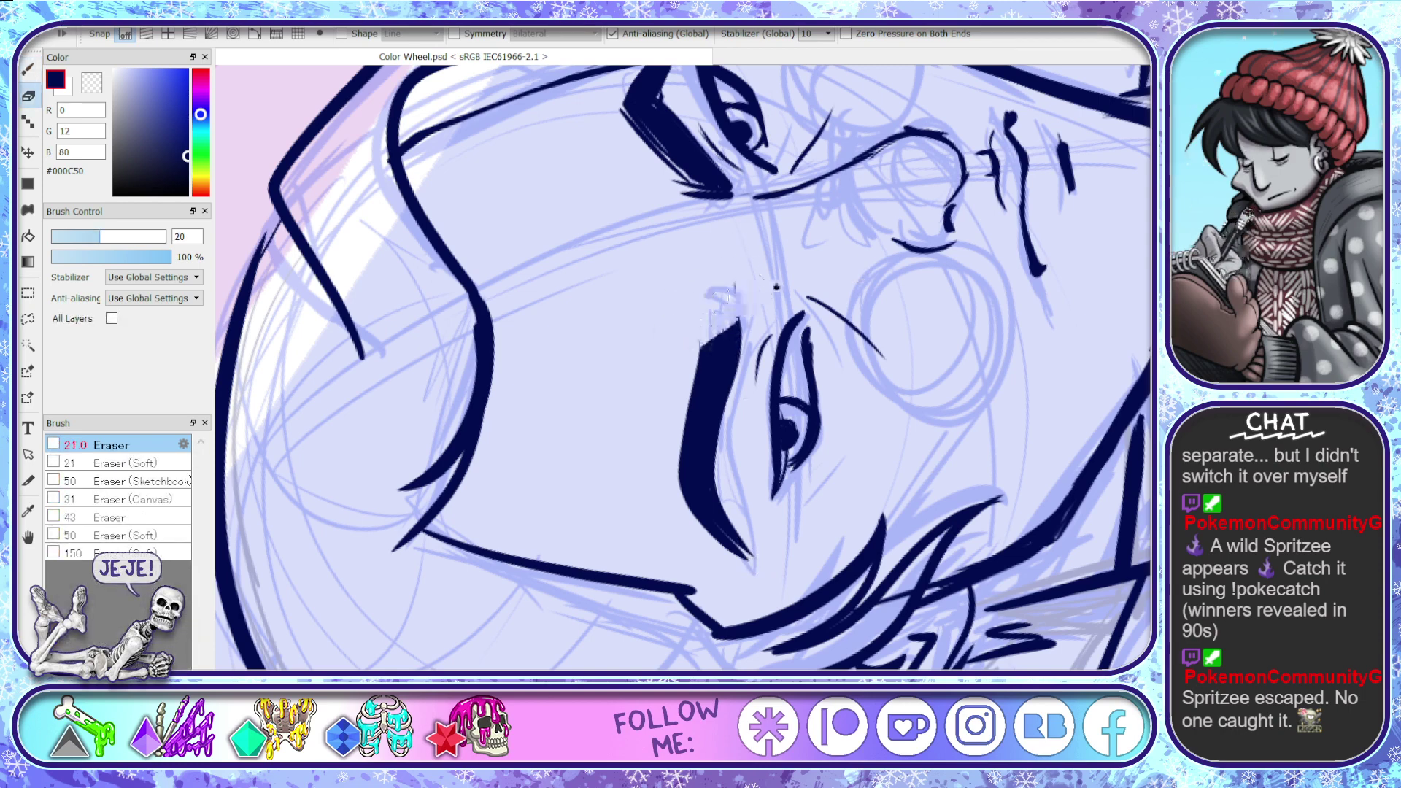
drag(706, 321, 675, 420)
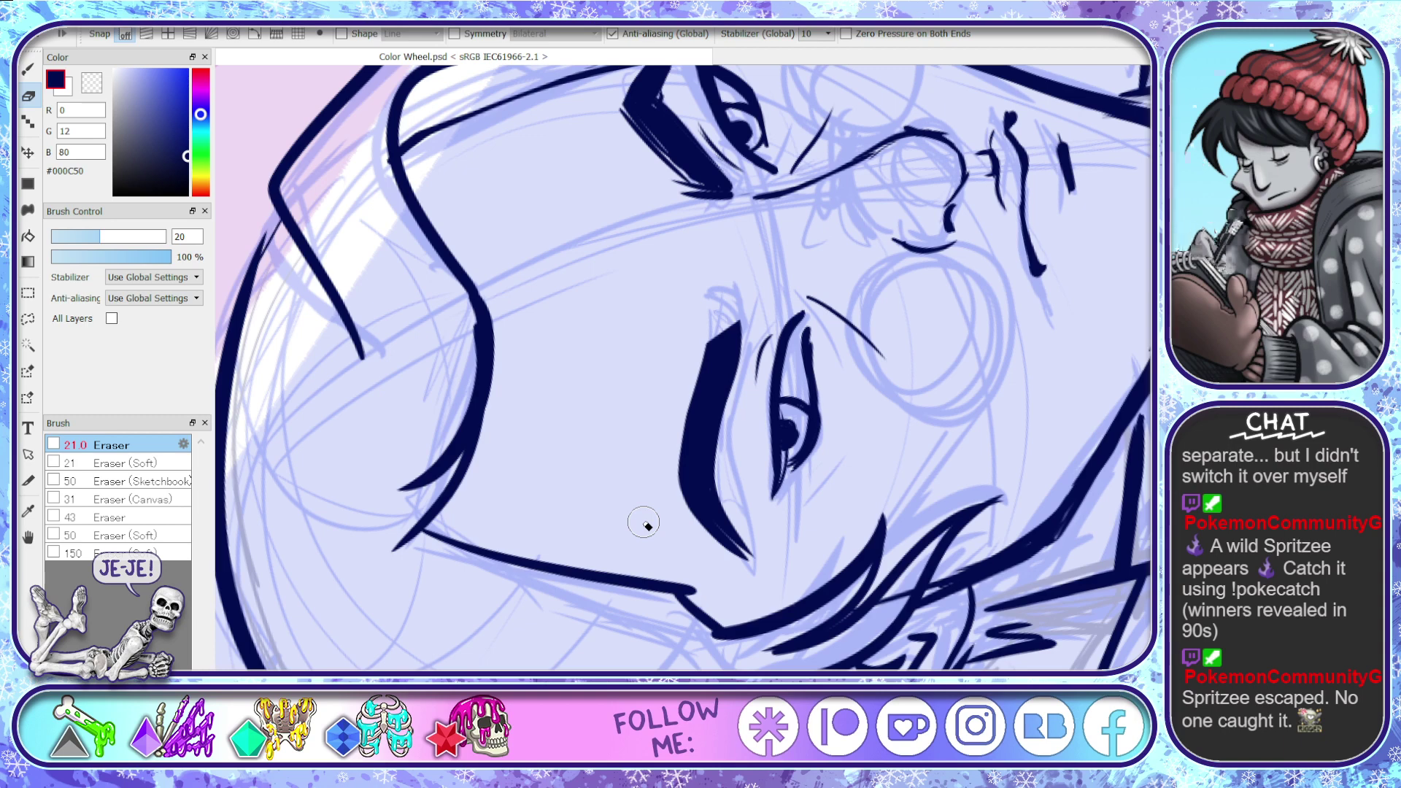
key(b)
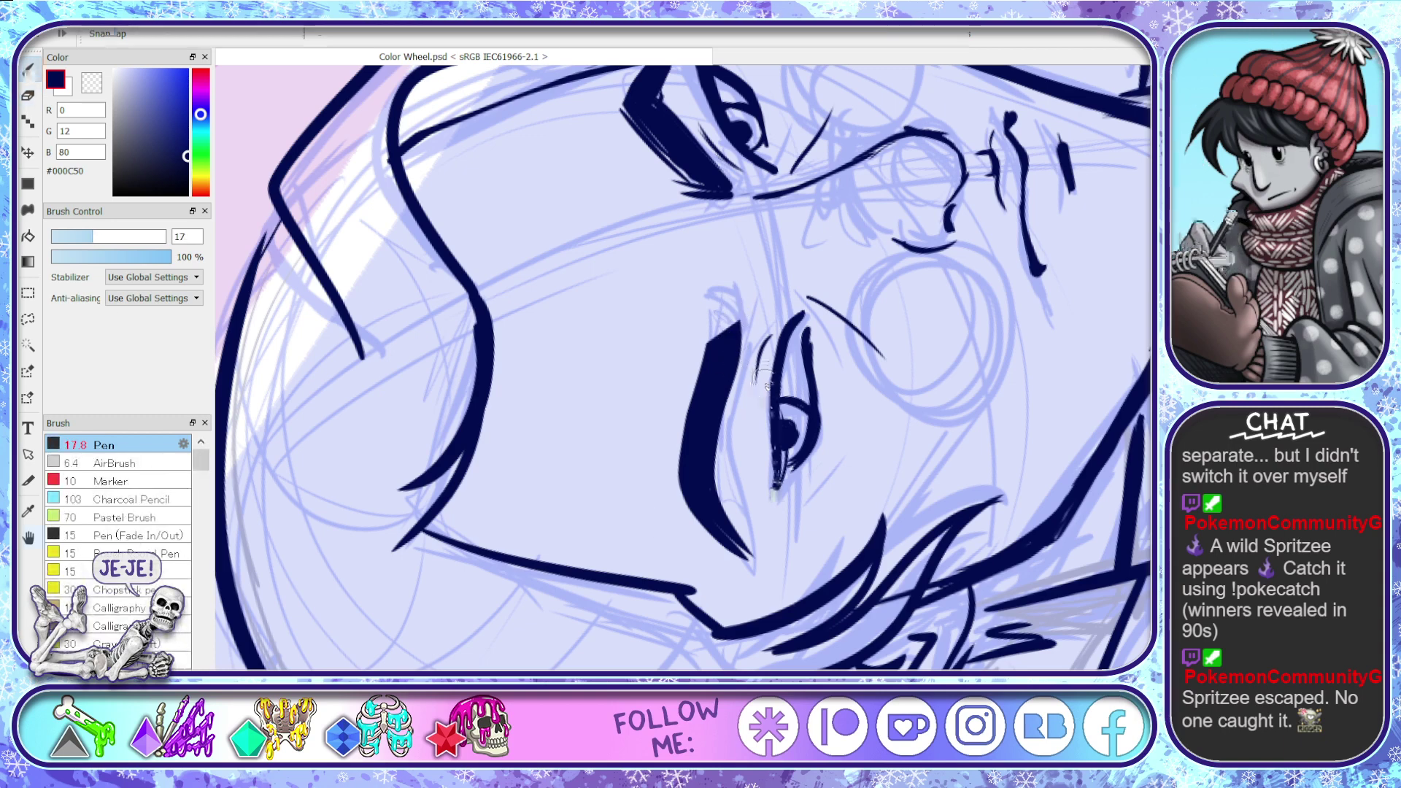
mouse_move(954, 494)
mouse_down()
mouse_move(681, 626)
mouse_move(563, 545)
mouse_up()
key(b)
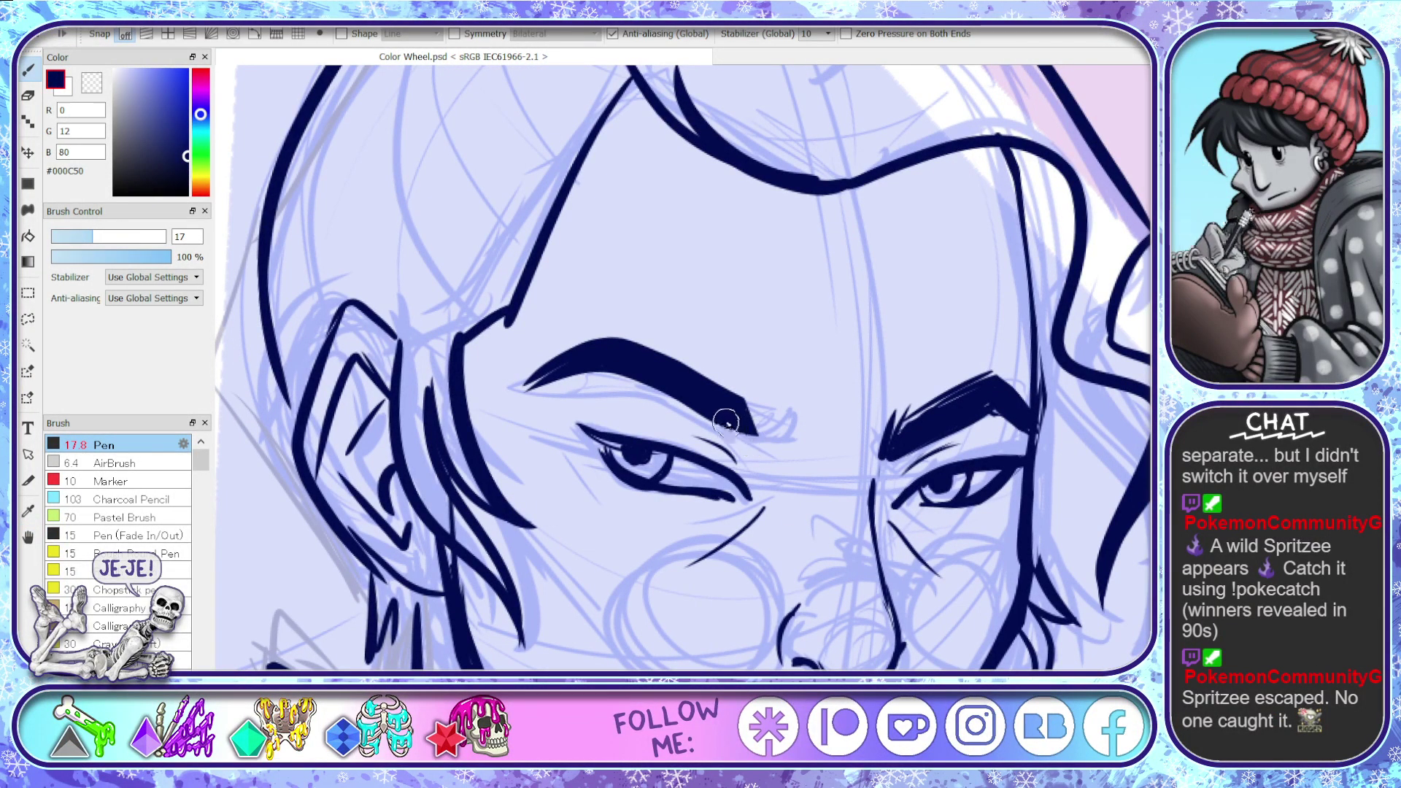
- Try tapered hair strokes on the near eyebrow's inner end and compare the brow with and without them
drag(725, 430, 801, 414)
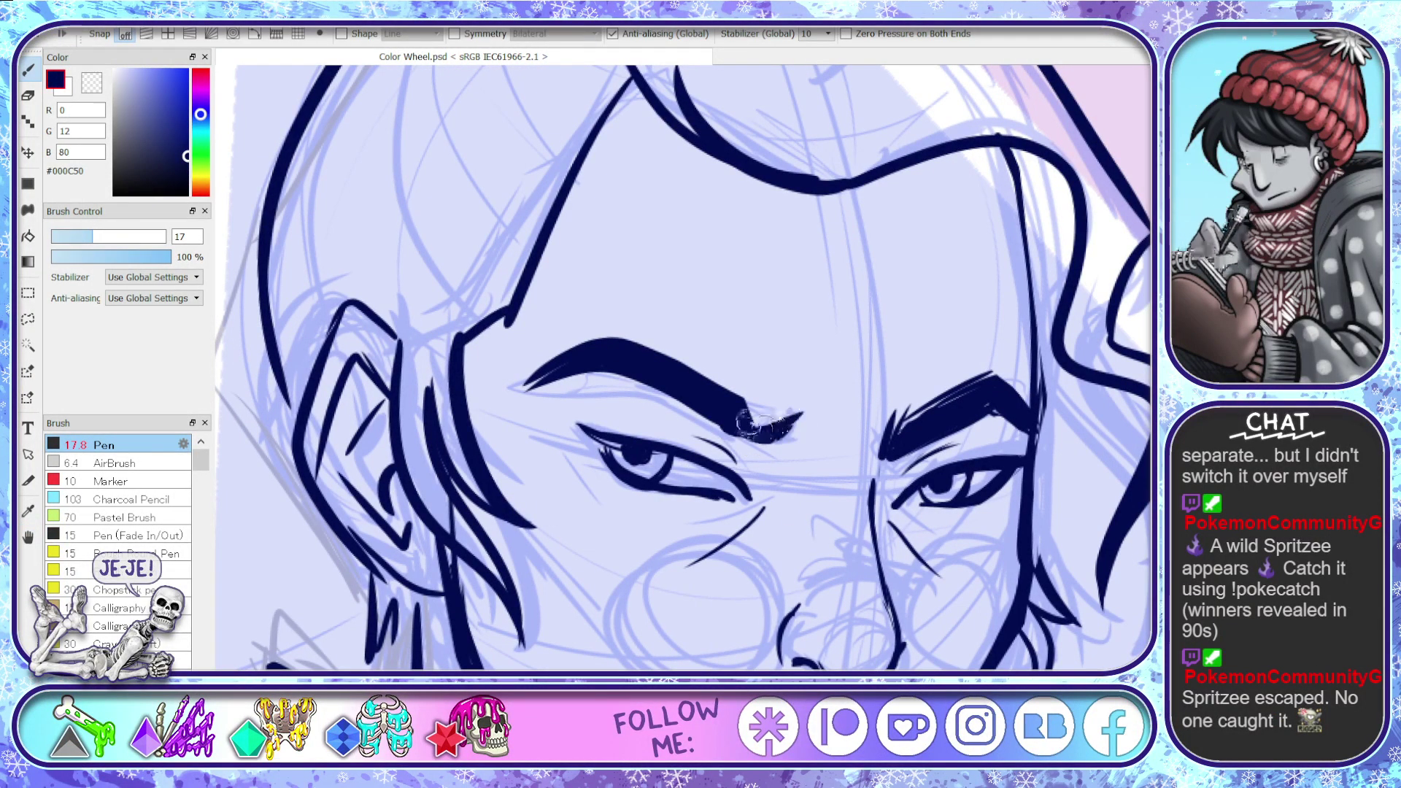
key(ctrl+z)
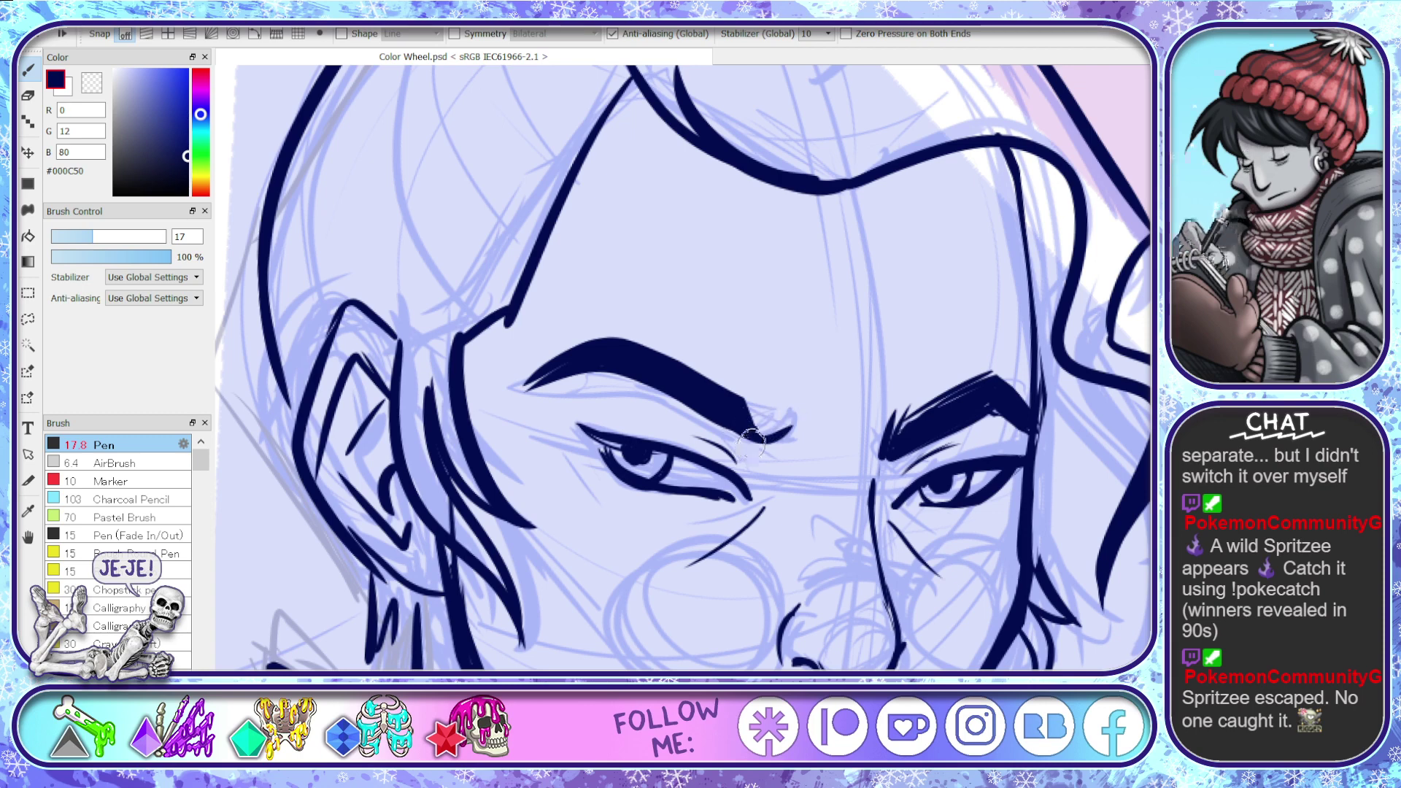
mouse_move(738, 428)
mouse_down()
mouse_move(793, 407)
mouse_move(773, 427)
mouse_move(733, 419)
mouse_move(770, 401)
mouse_move(725, 401)
mouse_move(770, 425)
mouse_move(736, 419)
mouse_move(792, 398)
mouse_move(755, 434)
mouse_move(803, 410)
mouse_move(781, 428)
mouse_up()
key(ctrl+z)
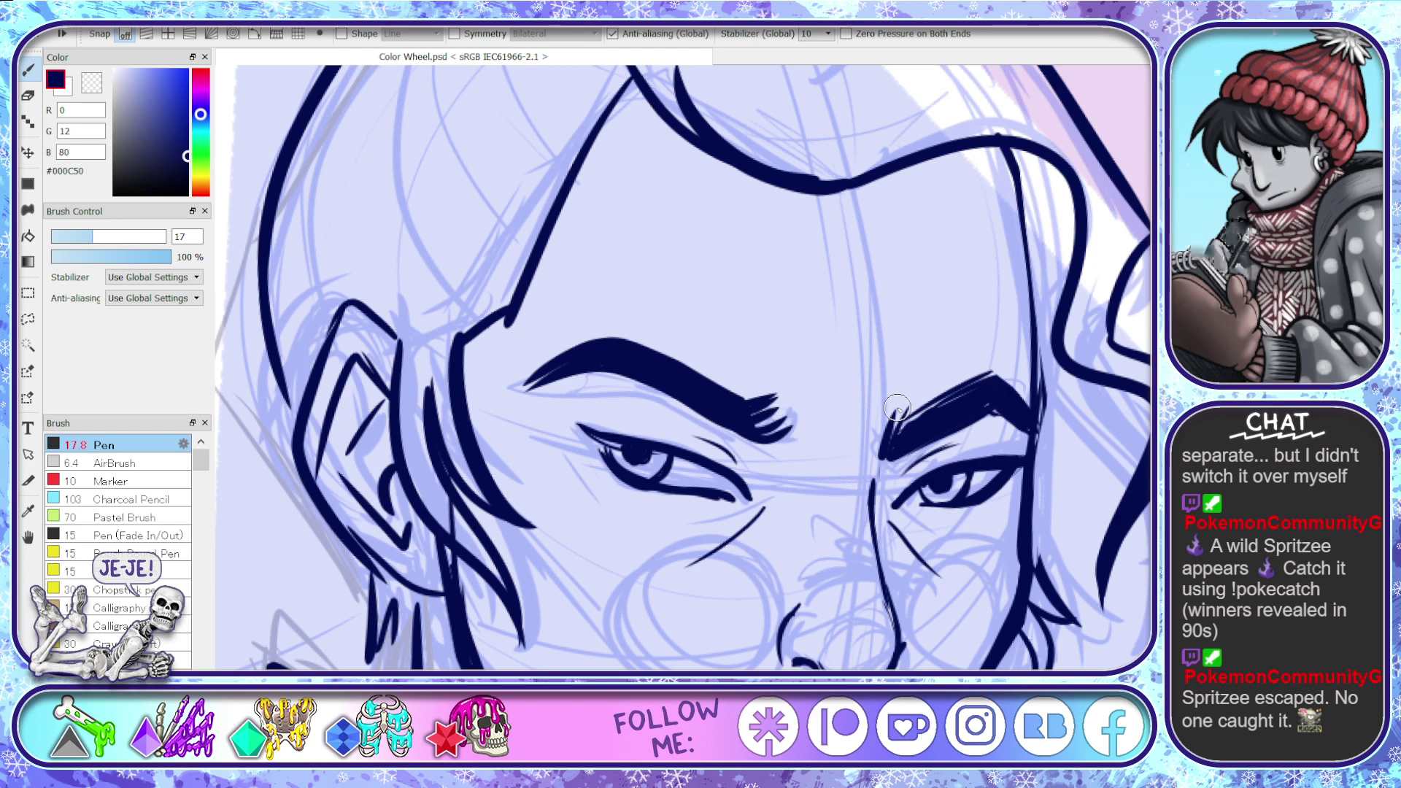
key(ctrl+z)
key(ctrl+z)
key(ctrl+z)
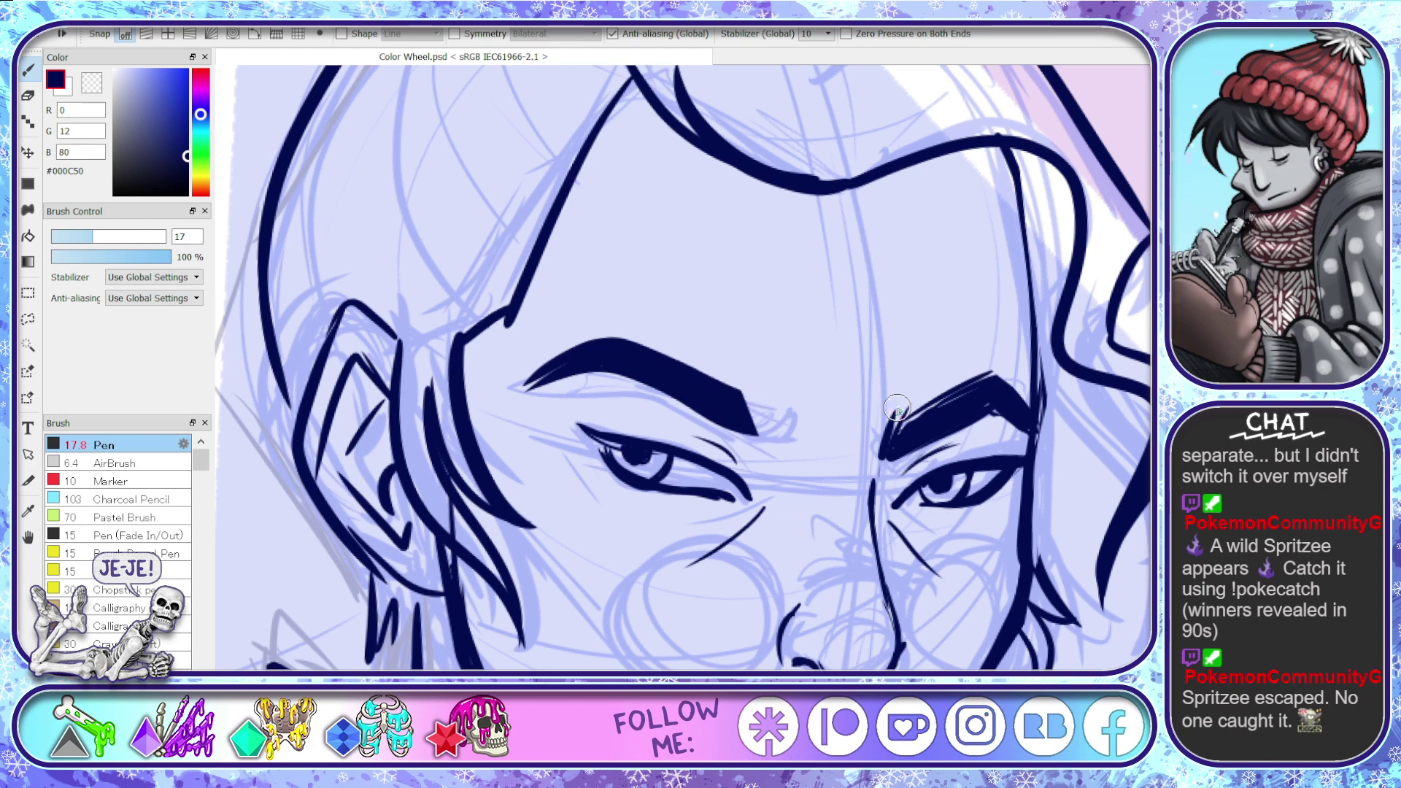
key(ctrl+y)
key(ctrl+y)
key(ctrl+y)
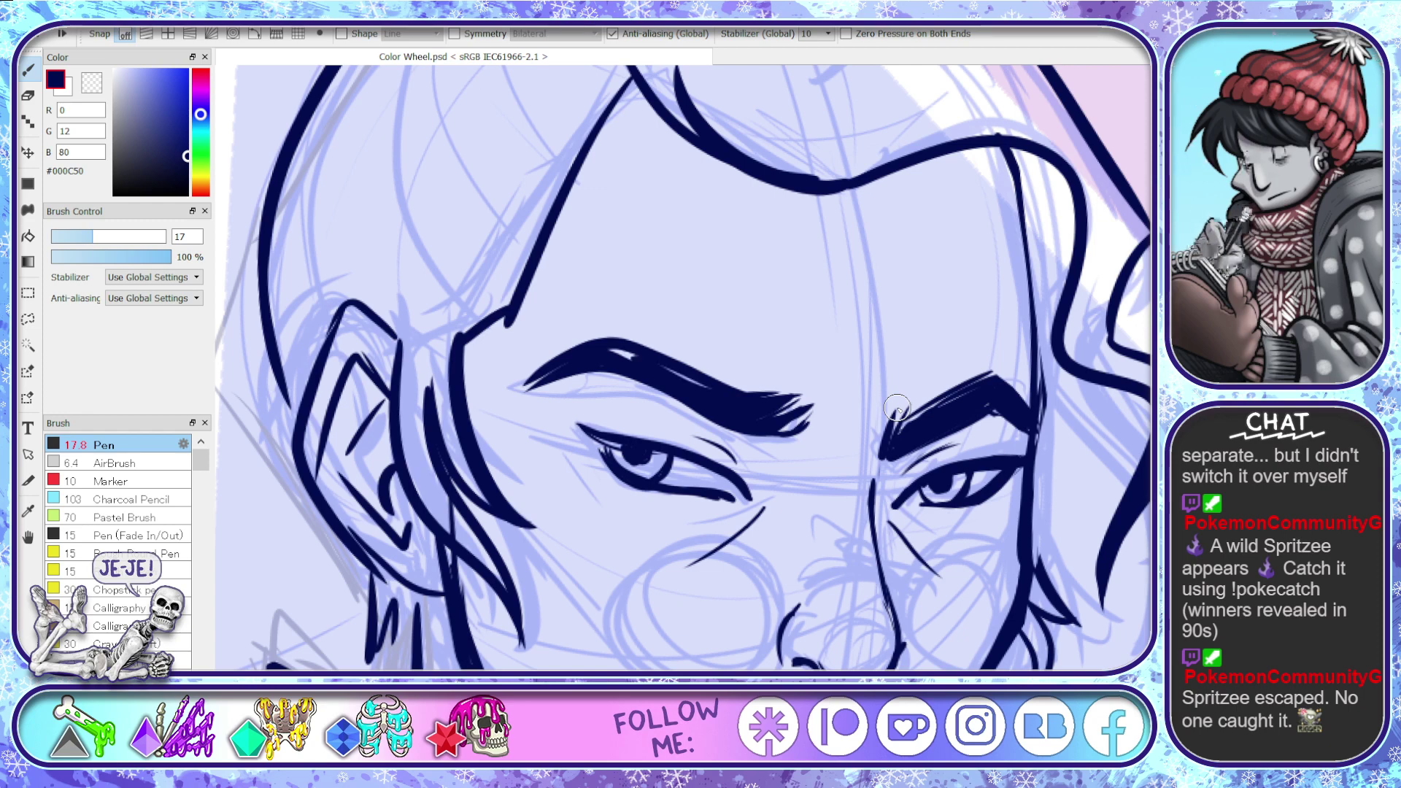
key(ctrl+y)
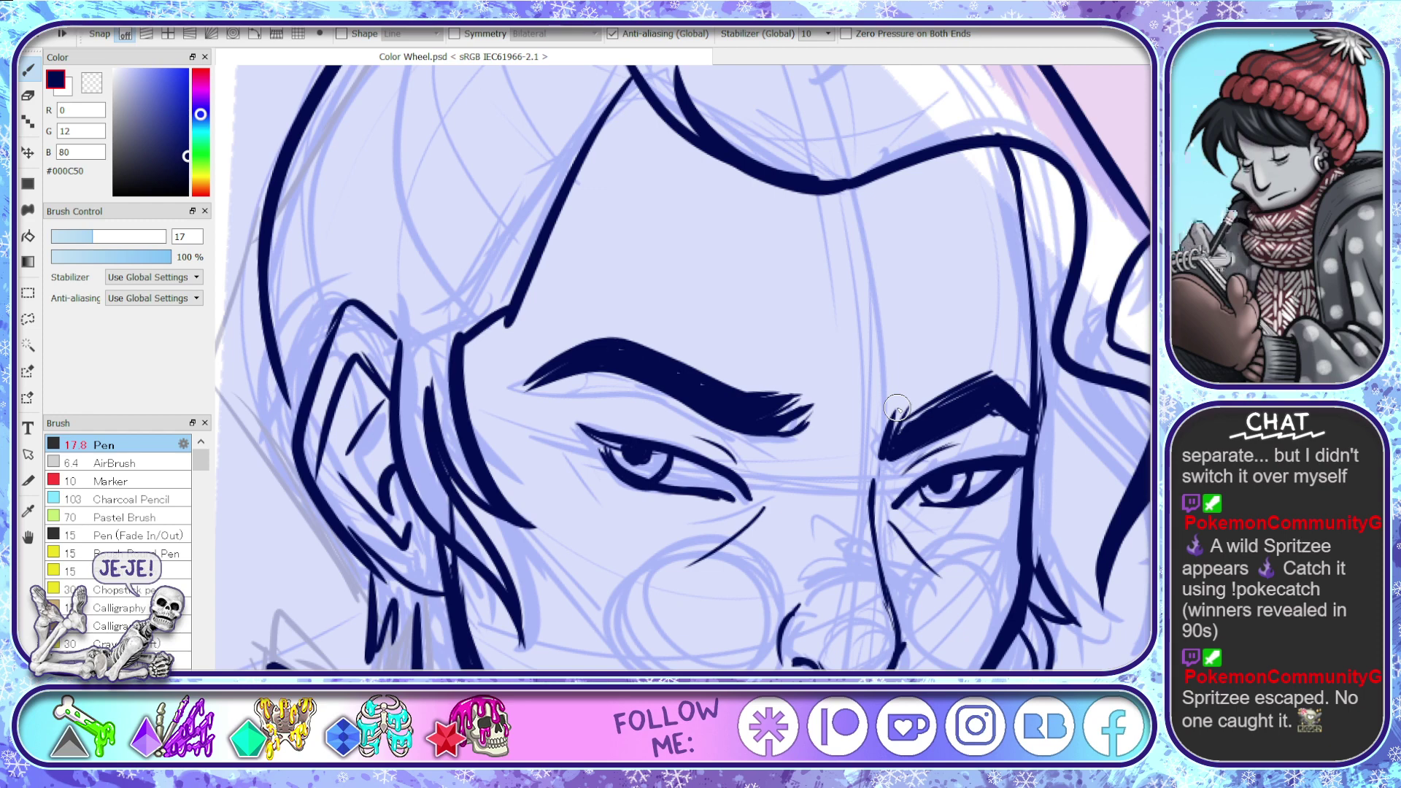
- Erase the extended hair strokes and cut the near eyebrow's inner end back to a clean slanted edge
key(e)
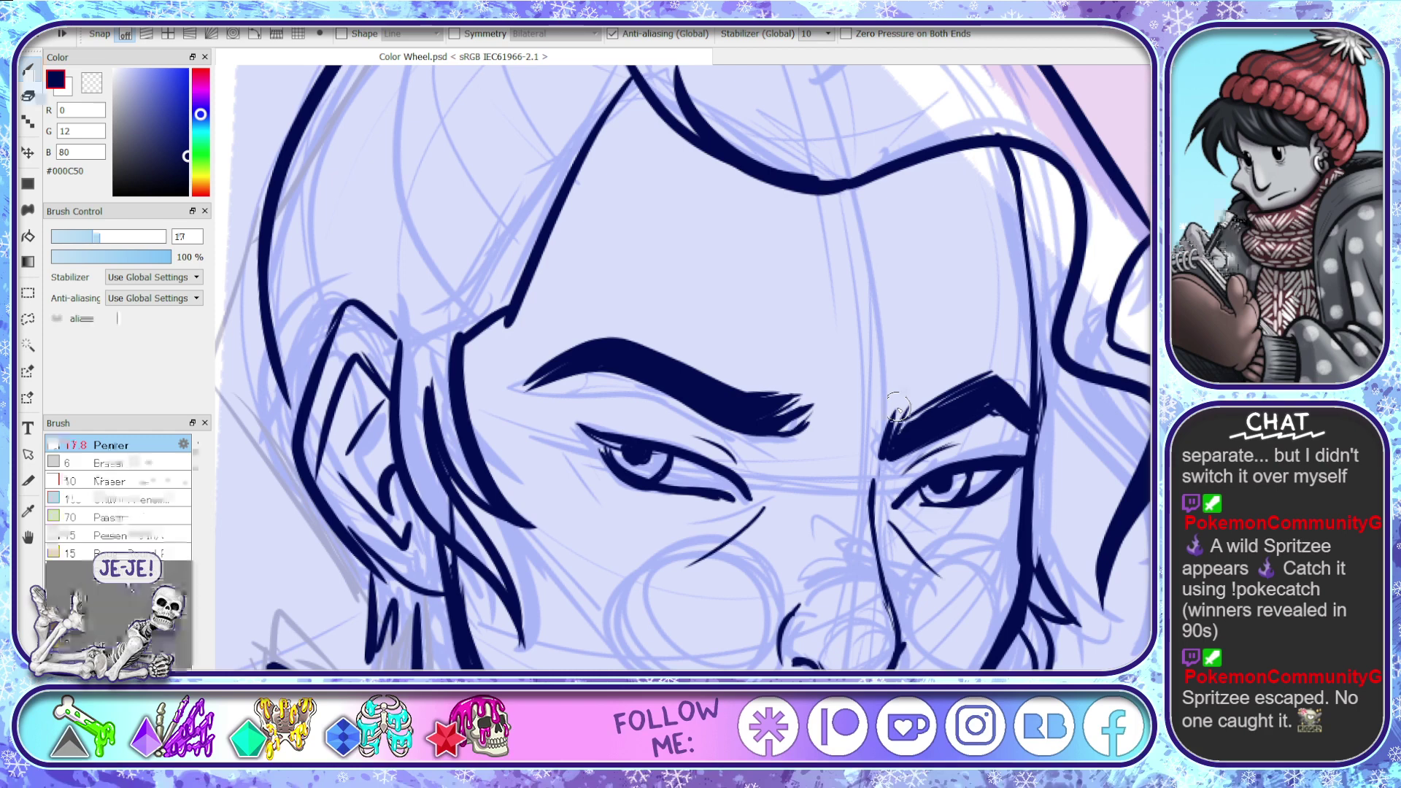
mouse_move(799, 408)
mouse_down()
mouse_move(782, 401)
mouse_move(785, 438)
mouse_up()
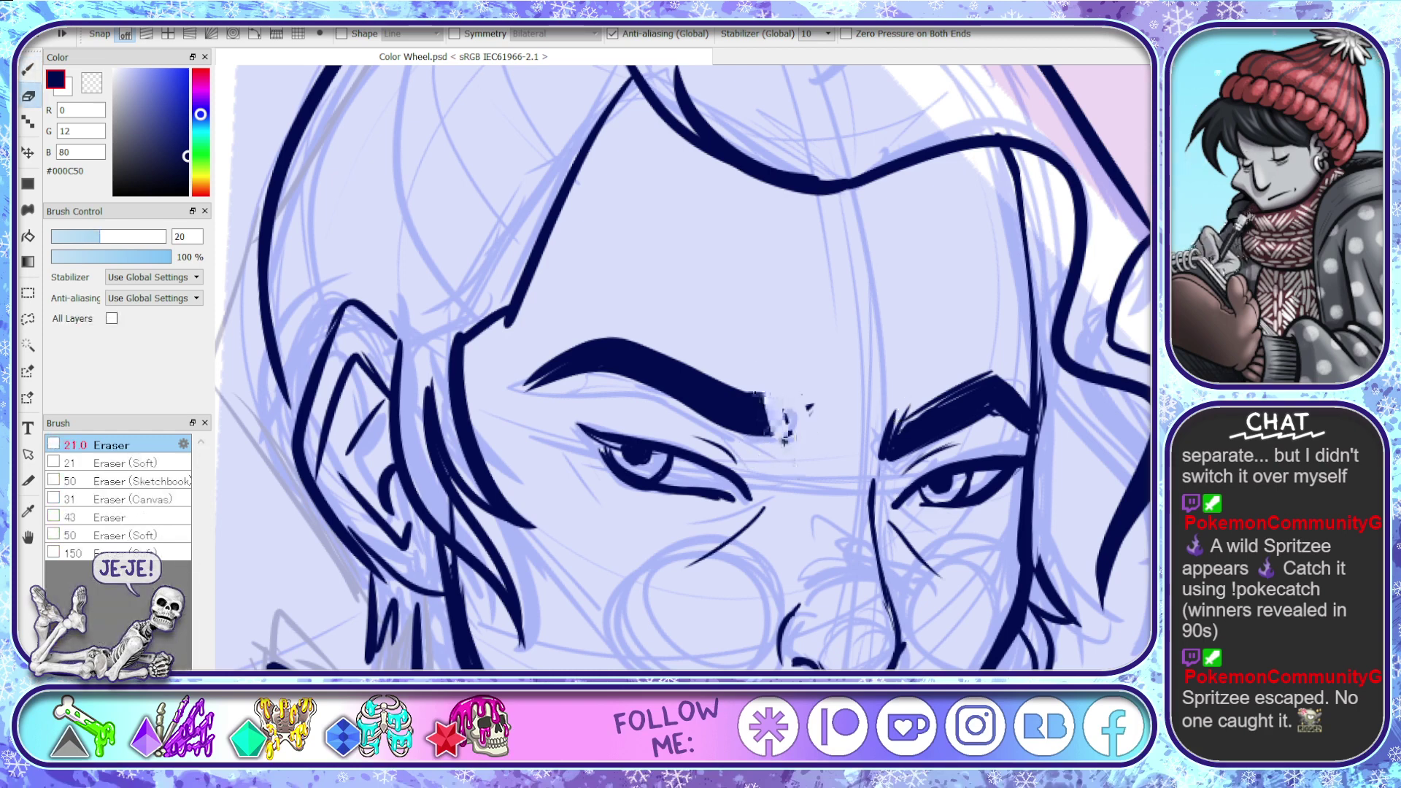
key(b)
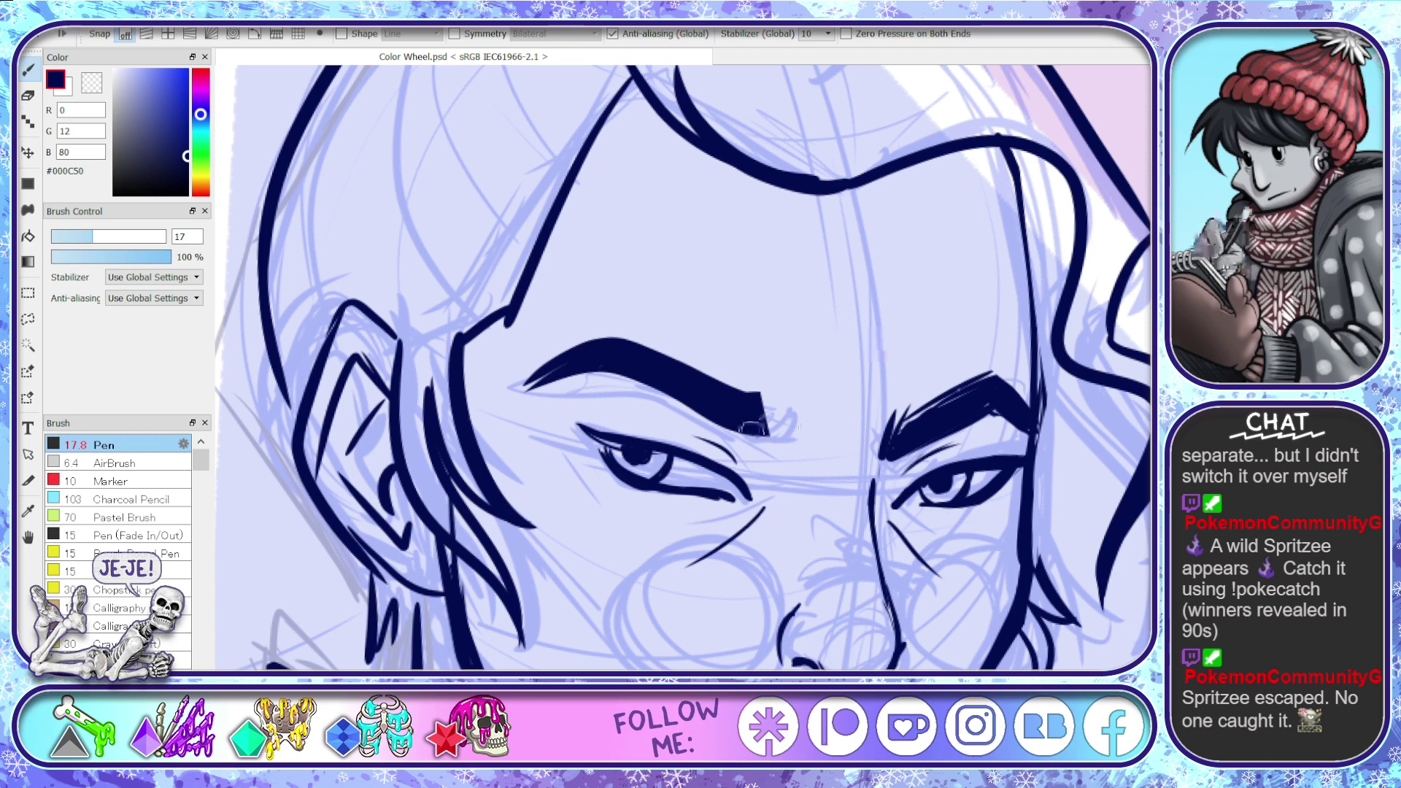
key(e)
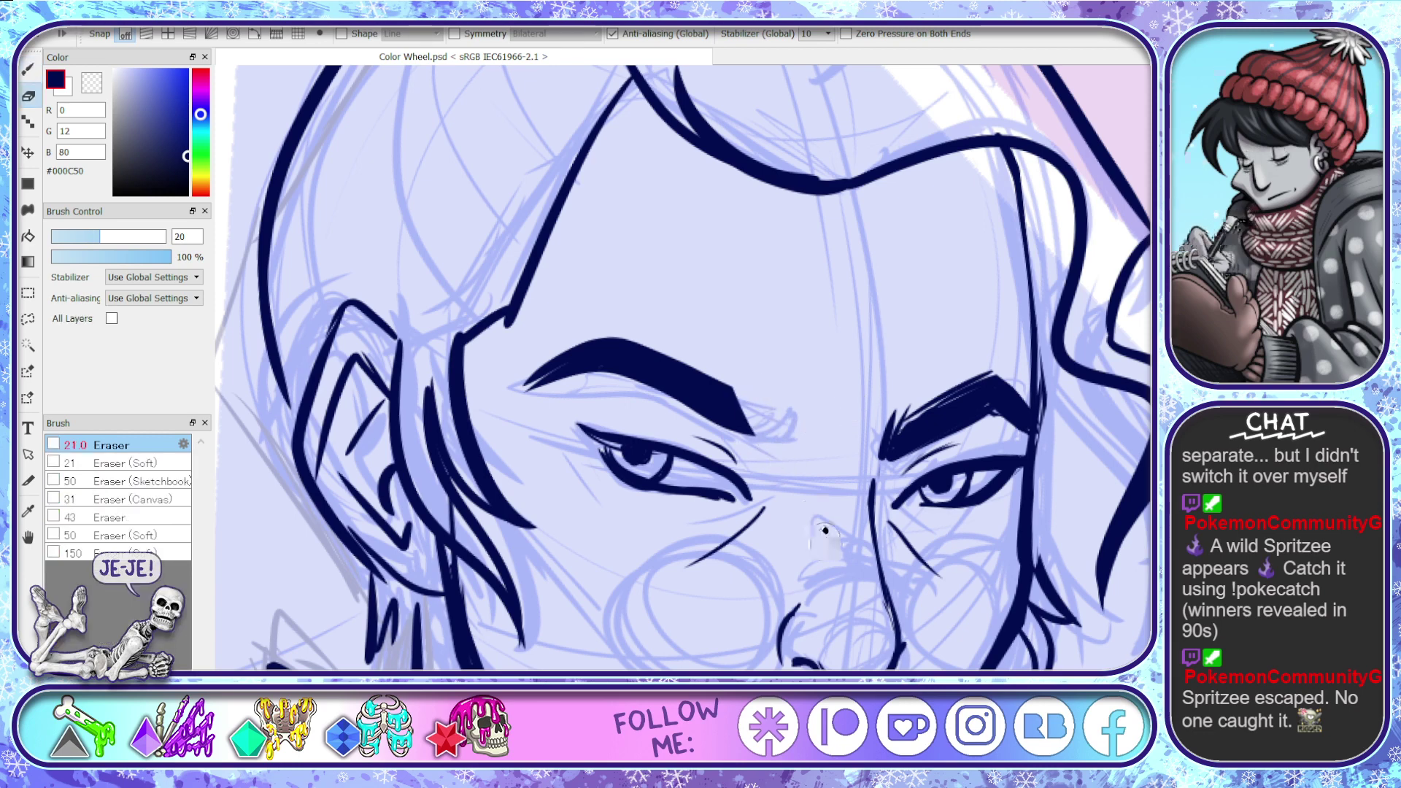
- Ink a row of short, upright hair strokes along the near eyebrow's inner end, undoing the misplaced ones
key(b)
drag(738, 383, 752, 436)
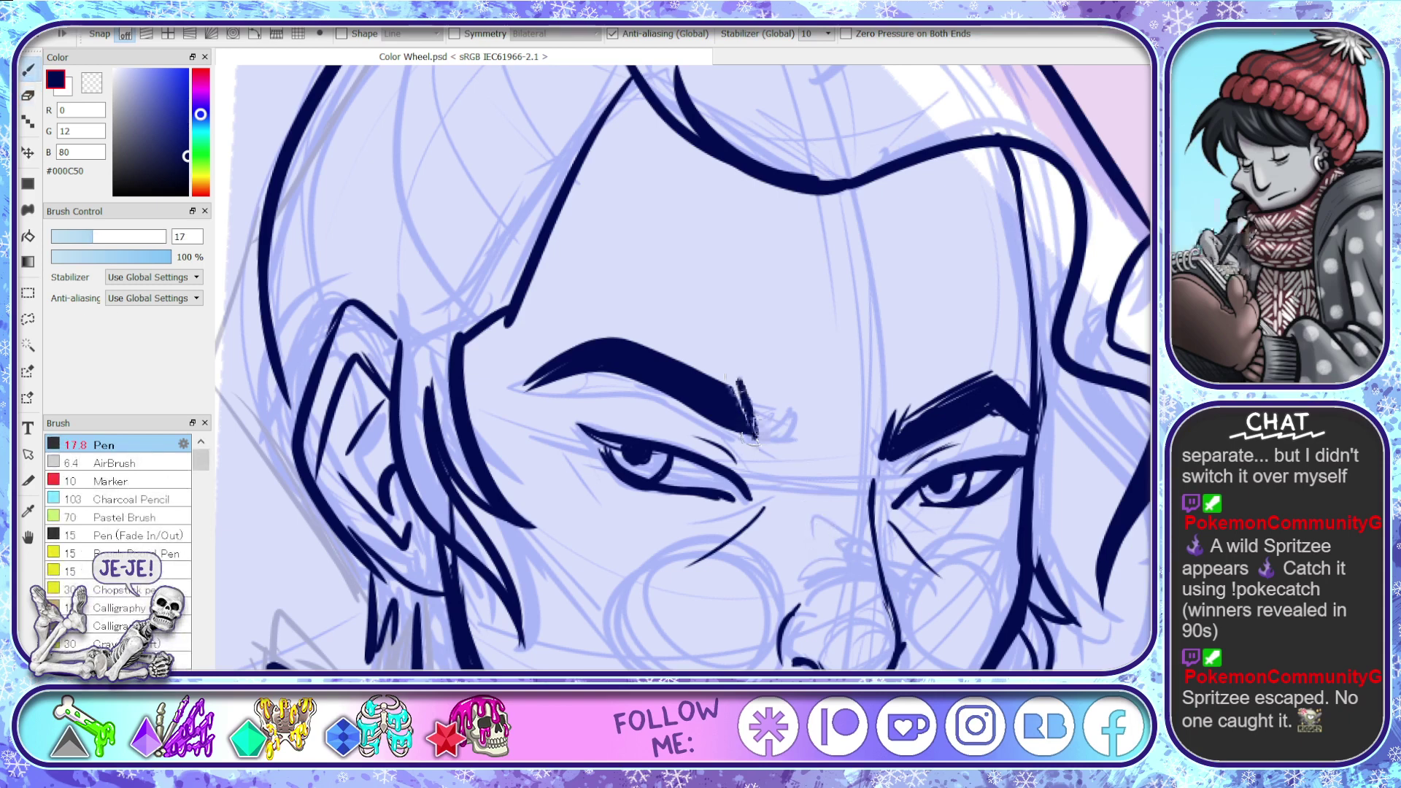
key(ctrl+z)
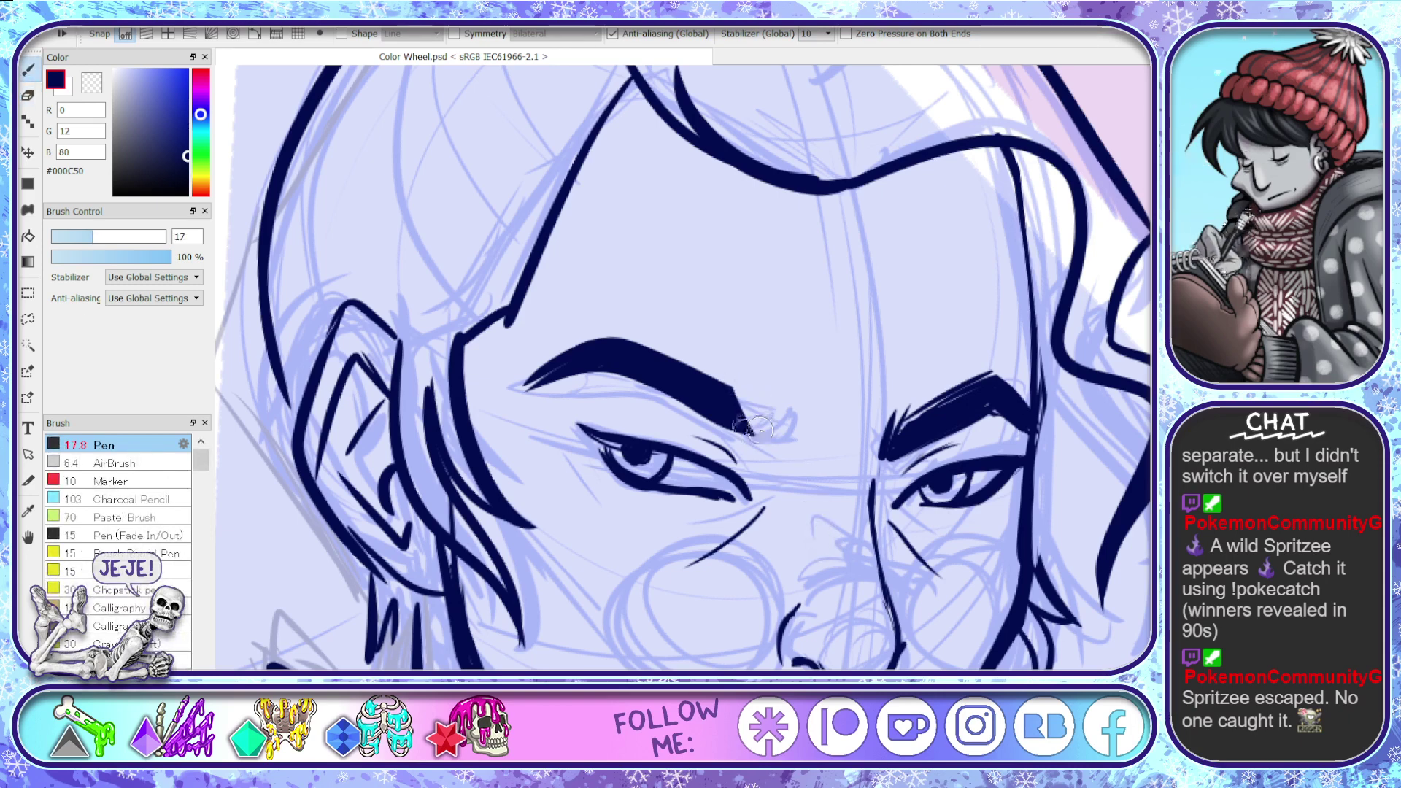
mouse_move(746, 397)
mouse_down()
mouse_move(756, 430)
mouse_move(781, 408)
mouse_move(774, 418)
mouse_up()
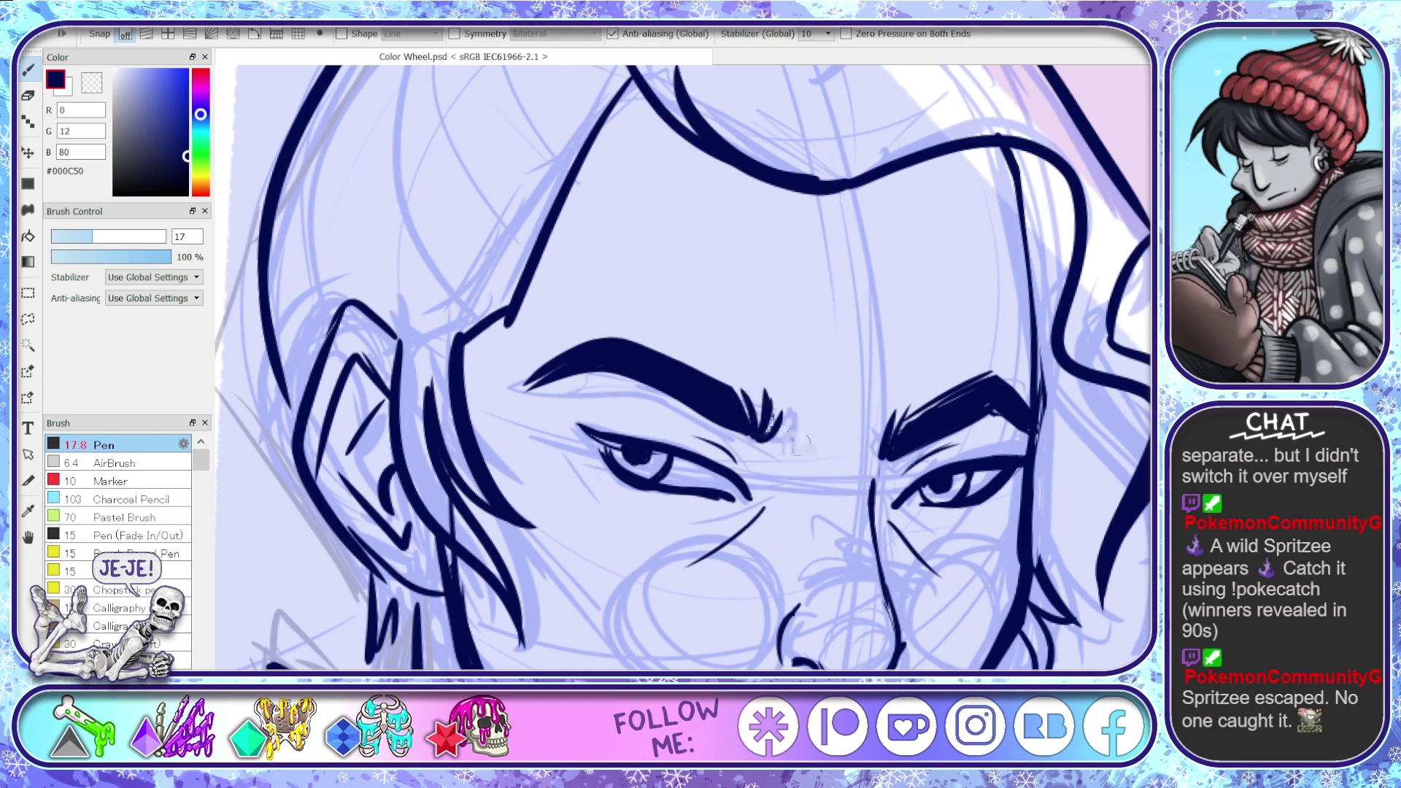
key(ctrl+z)
key(ctrl+z)
key(ctrl+z)
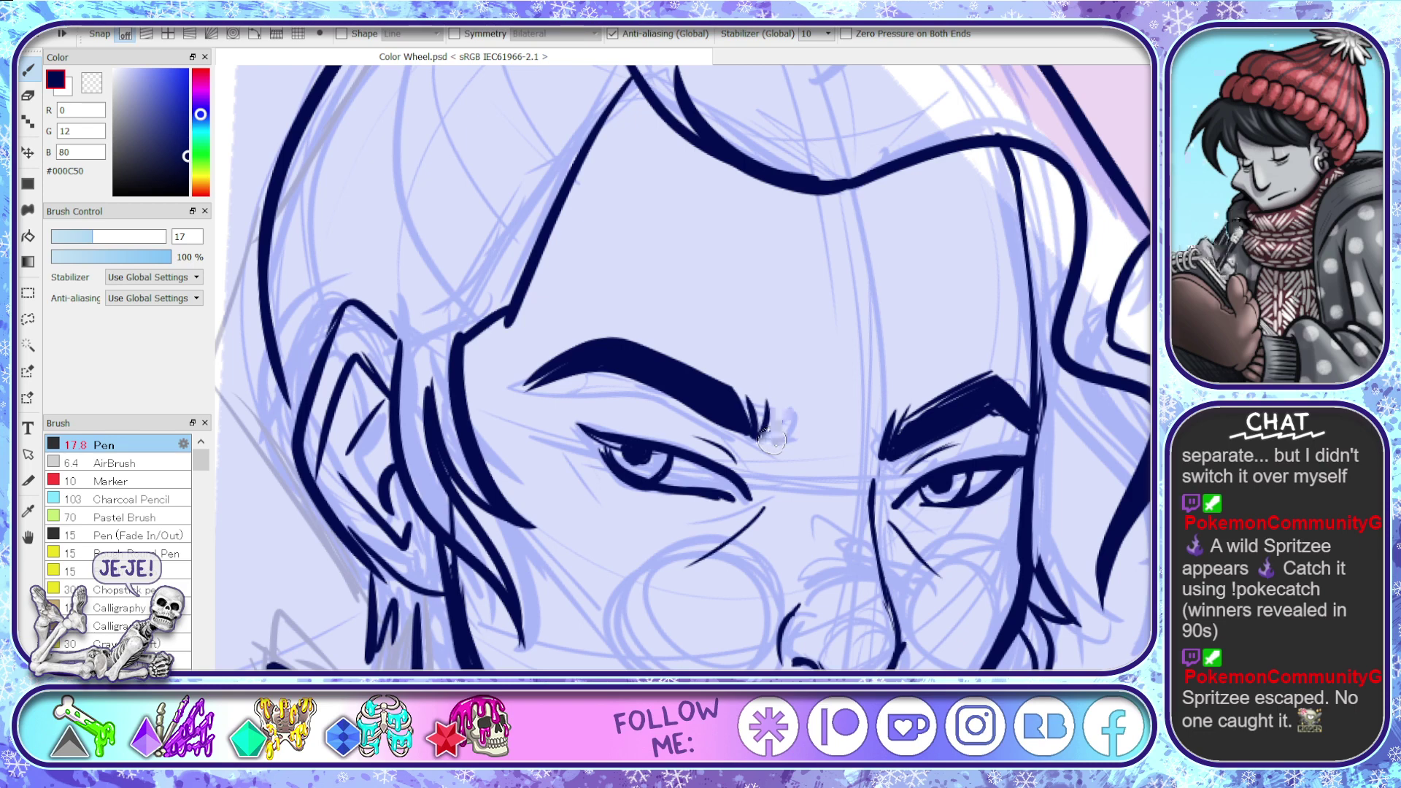
mouse_move(740, 393)
mouse_down()
mouse_move(752, 426)
mouse_move(765, 401)
mouse_up()
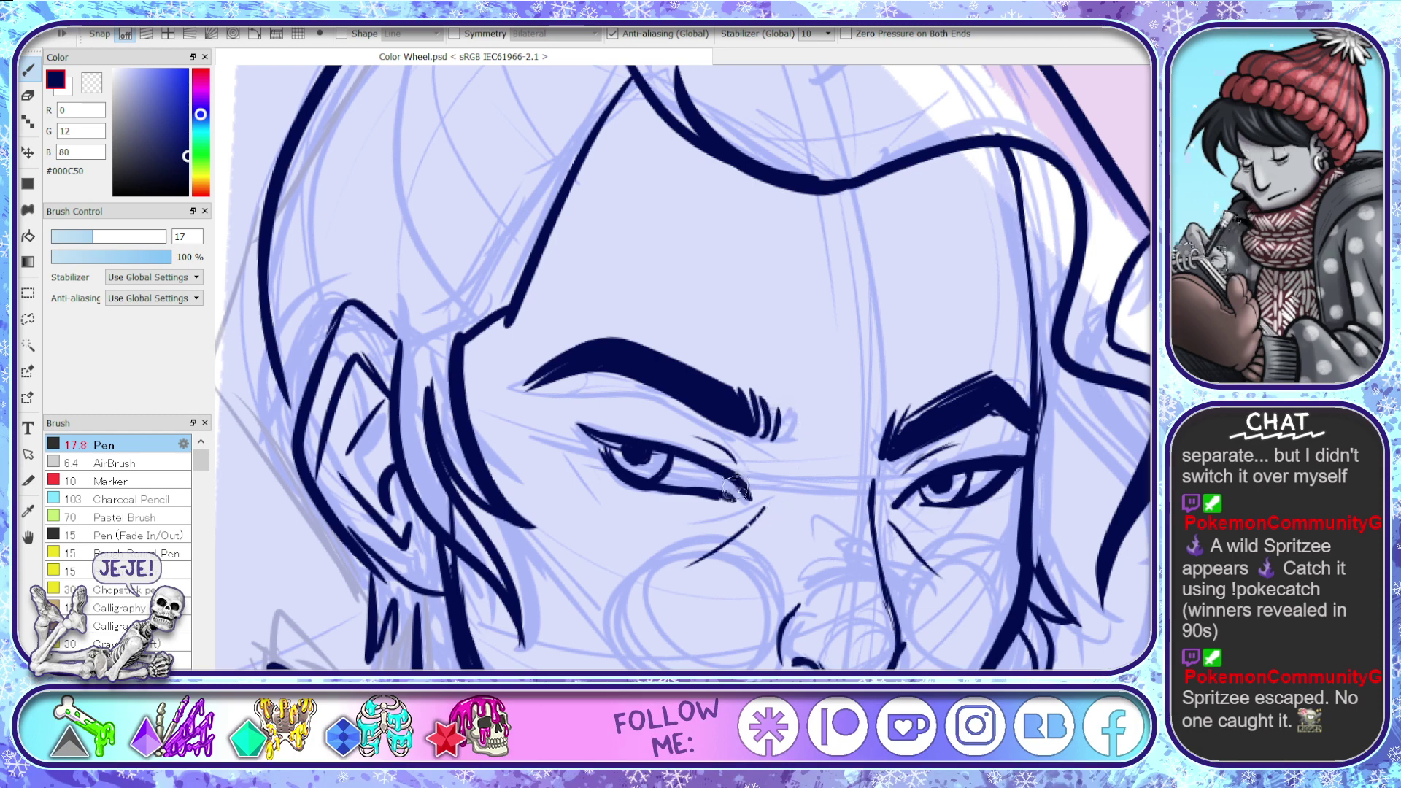
key(space)
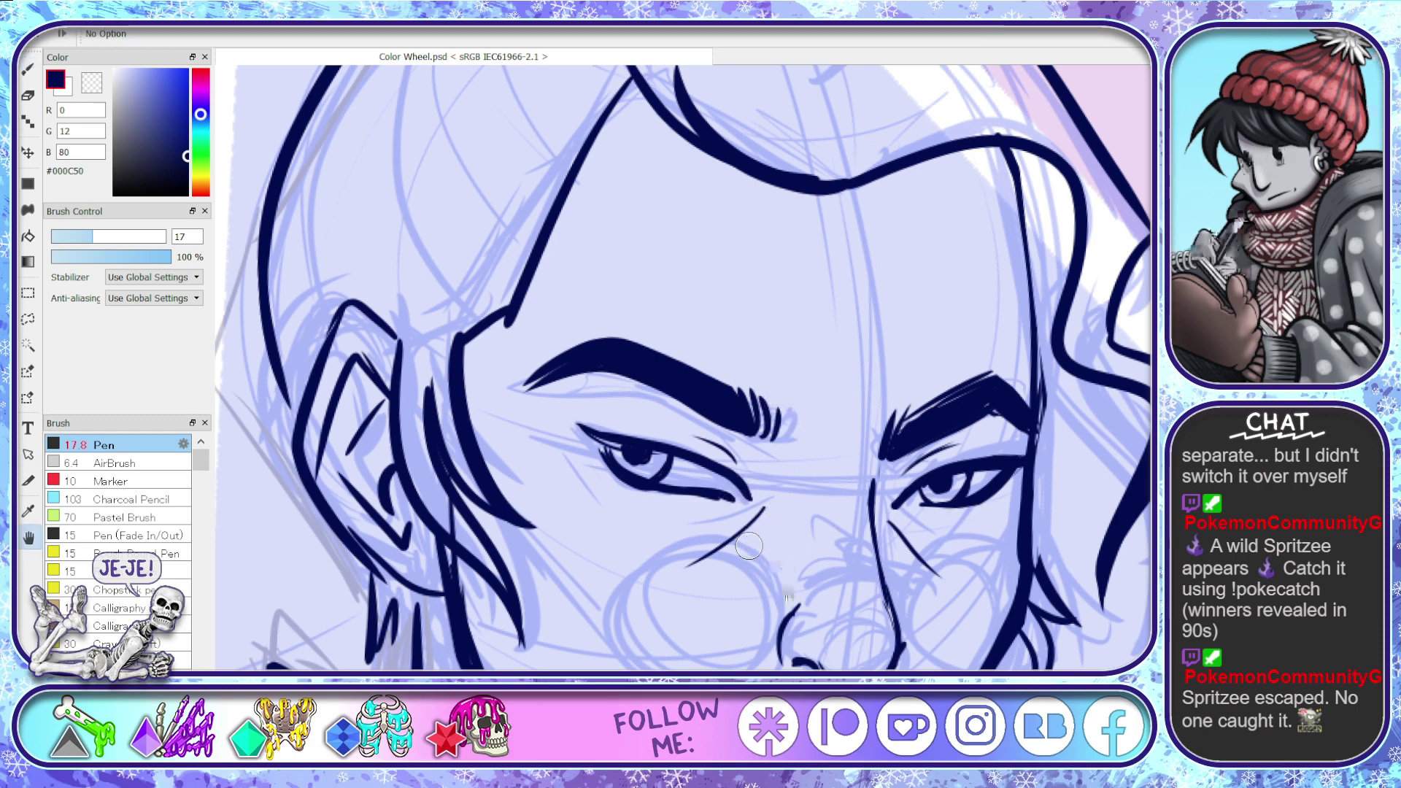
- Thicken the near eye's lid lines with the Pen and draw its outer corner out to a sharp point
drag(749, 545, 904, 321)
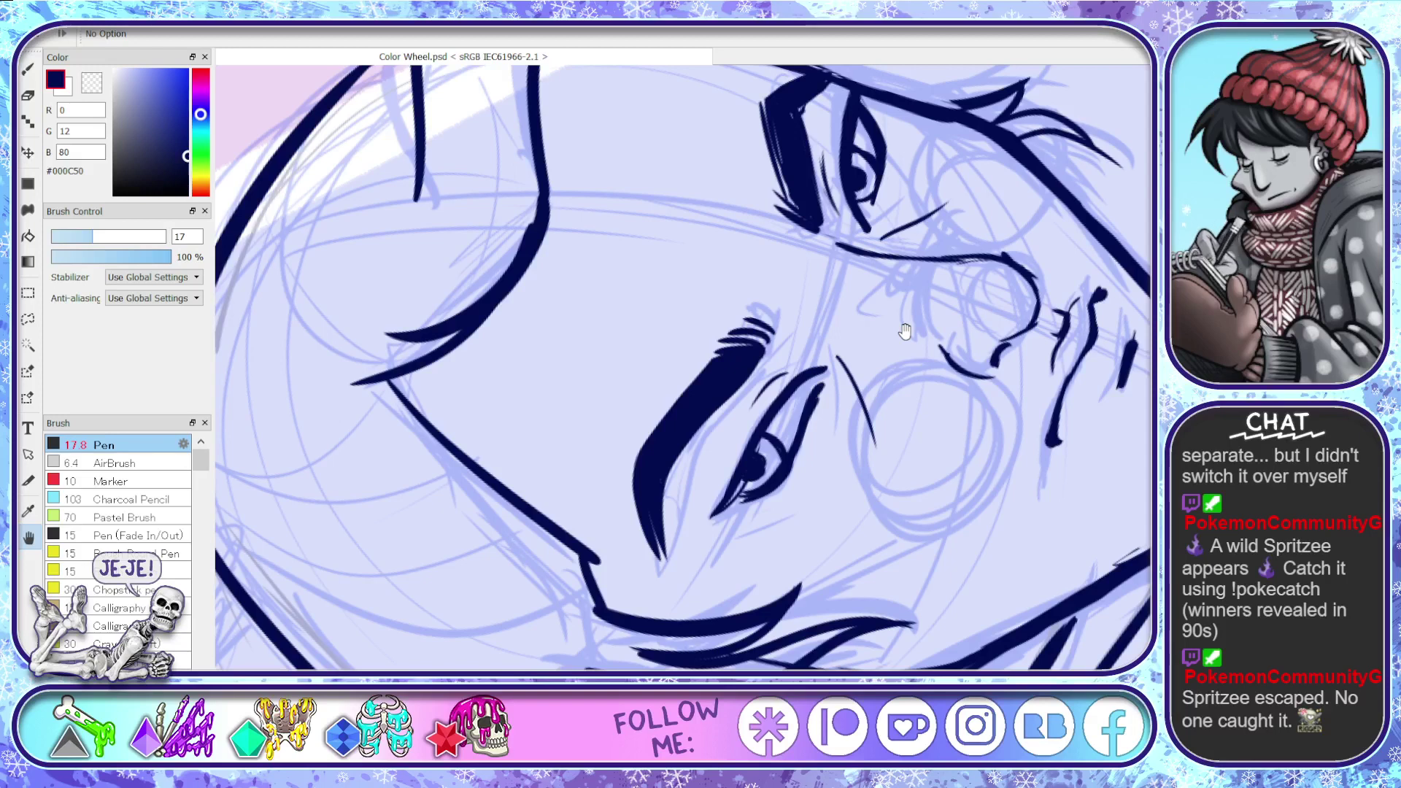
key(b)
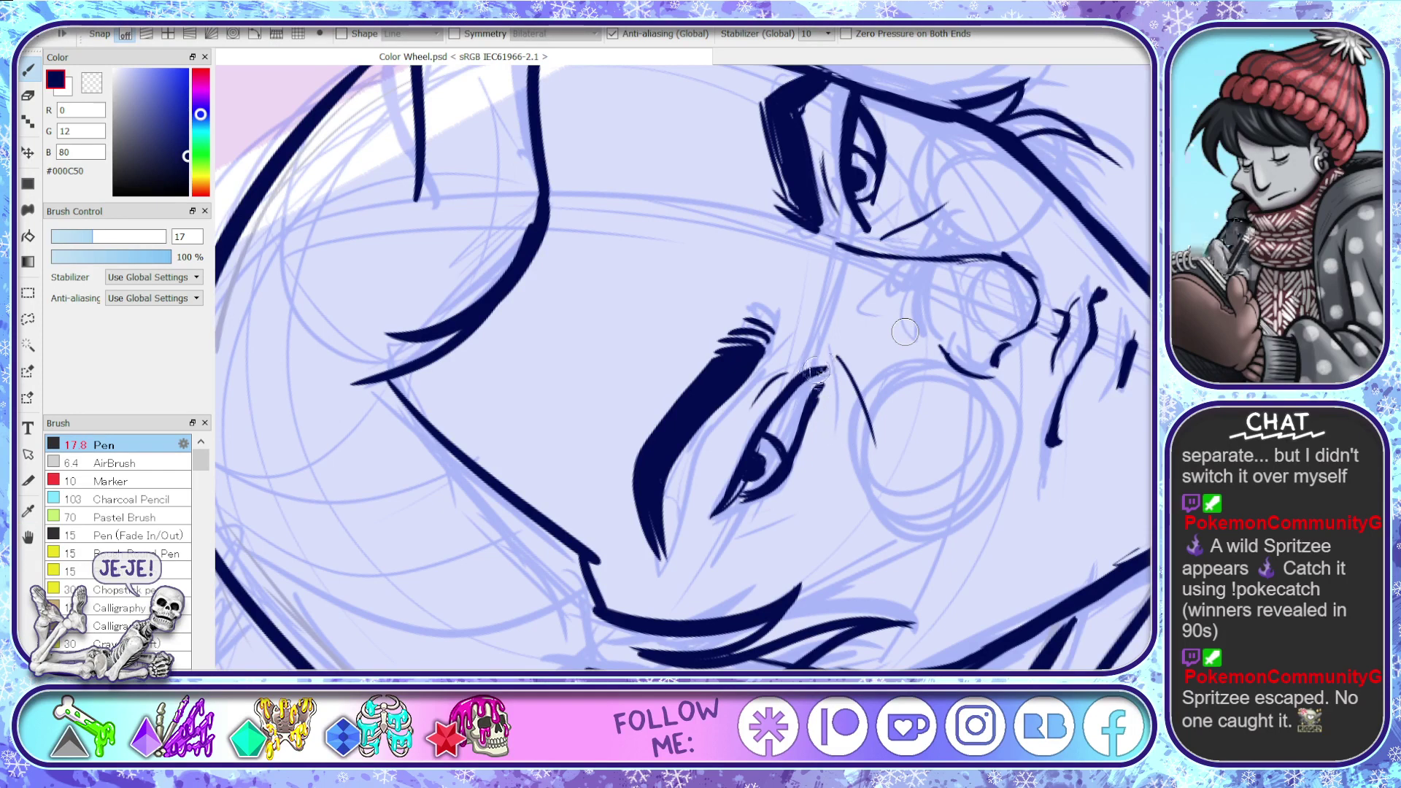
drag(816, 372, 763, 406)
drag(739, 471, 723, 504)
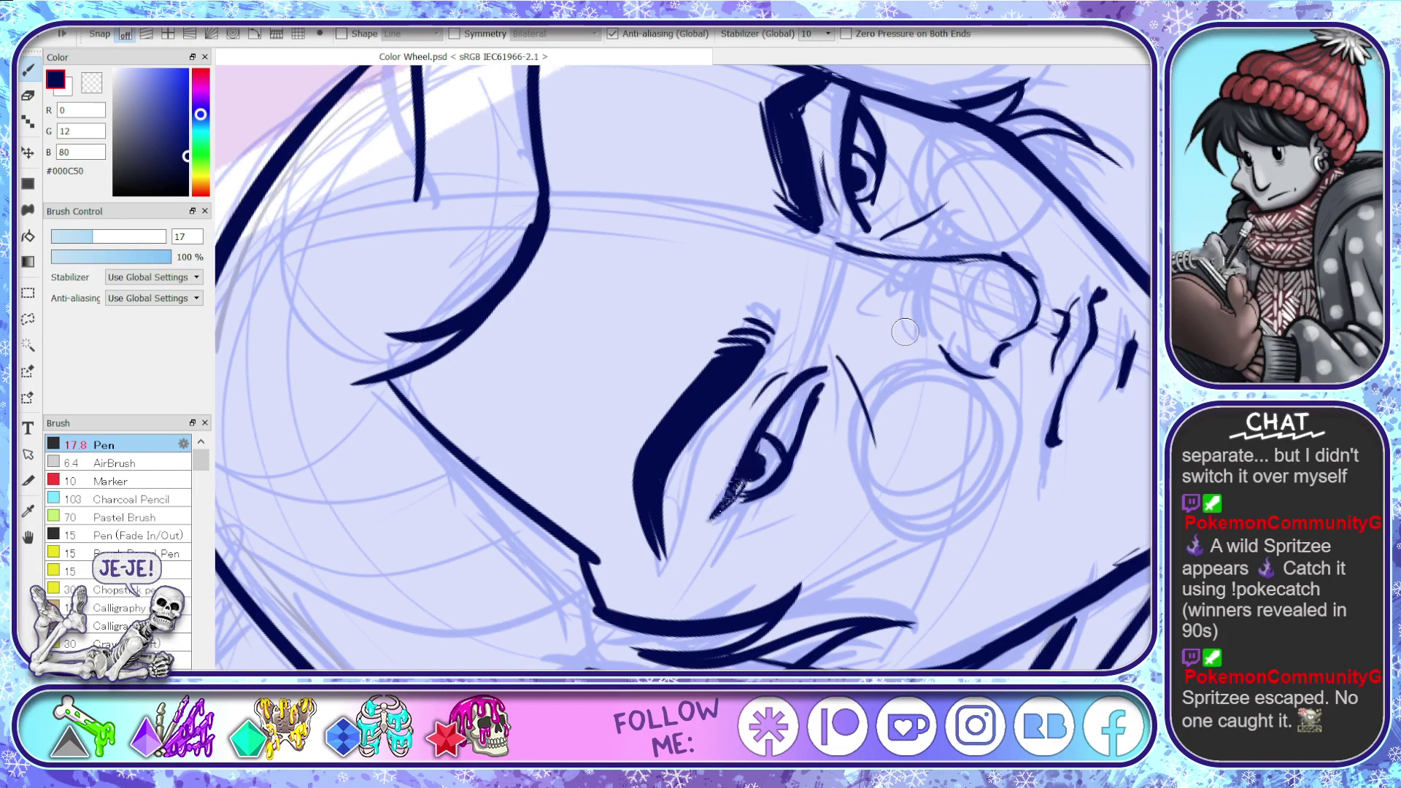
drag(810, 373, 750, 466)
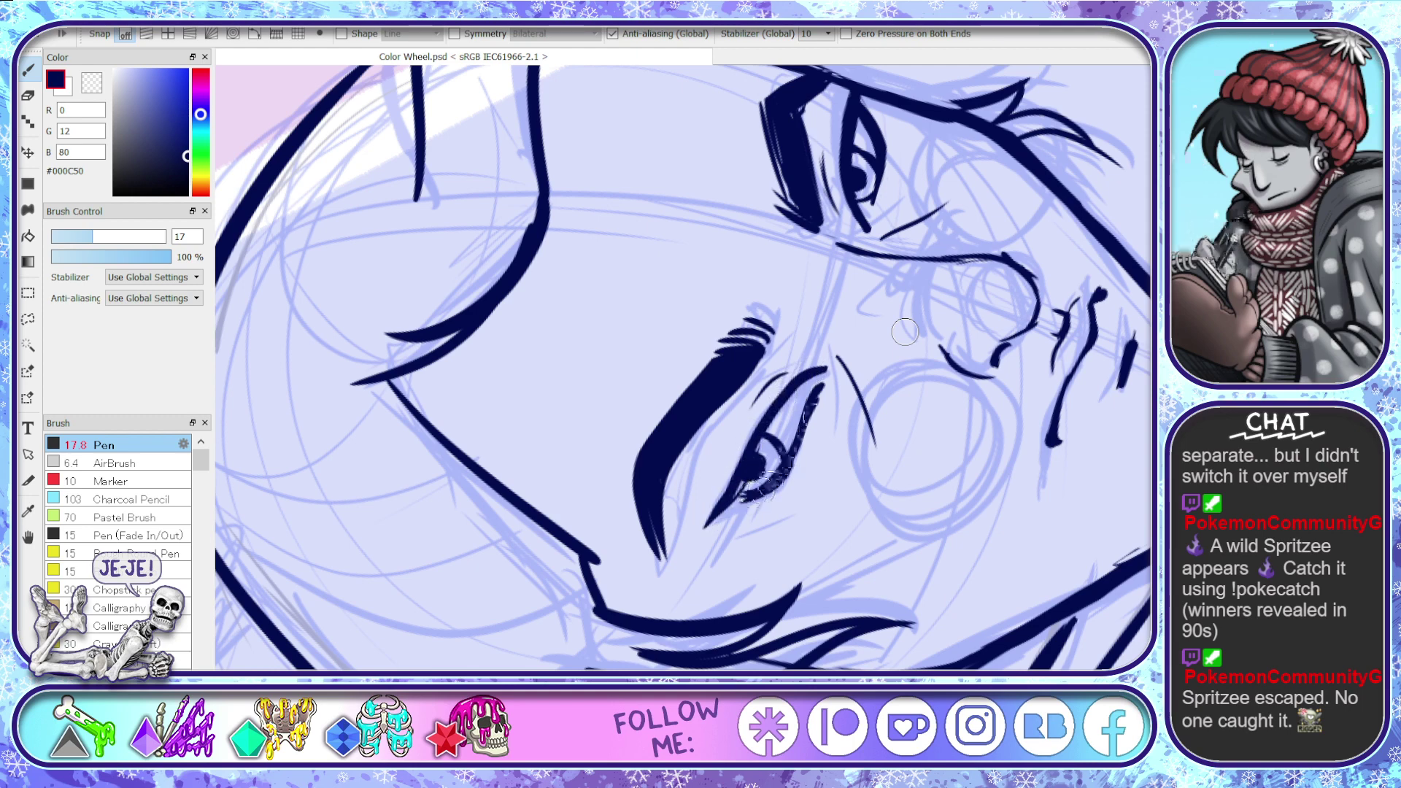
mouse_move(819, 387)
mouse_down()
mouse_move(780, 478)
mouse_move(756, 503)
mouse_move(734, 500)
mouse_up()
- Clean up the near eye's inner lid edges and ink its iris and pupil into a solid, well-defined shape
key(e)
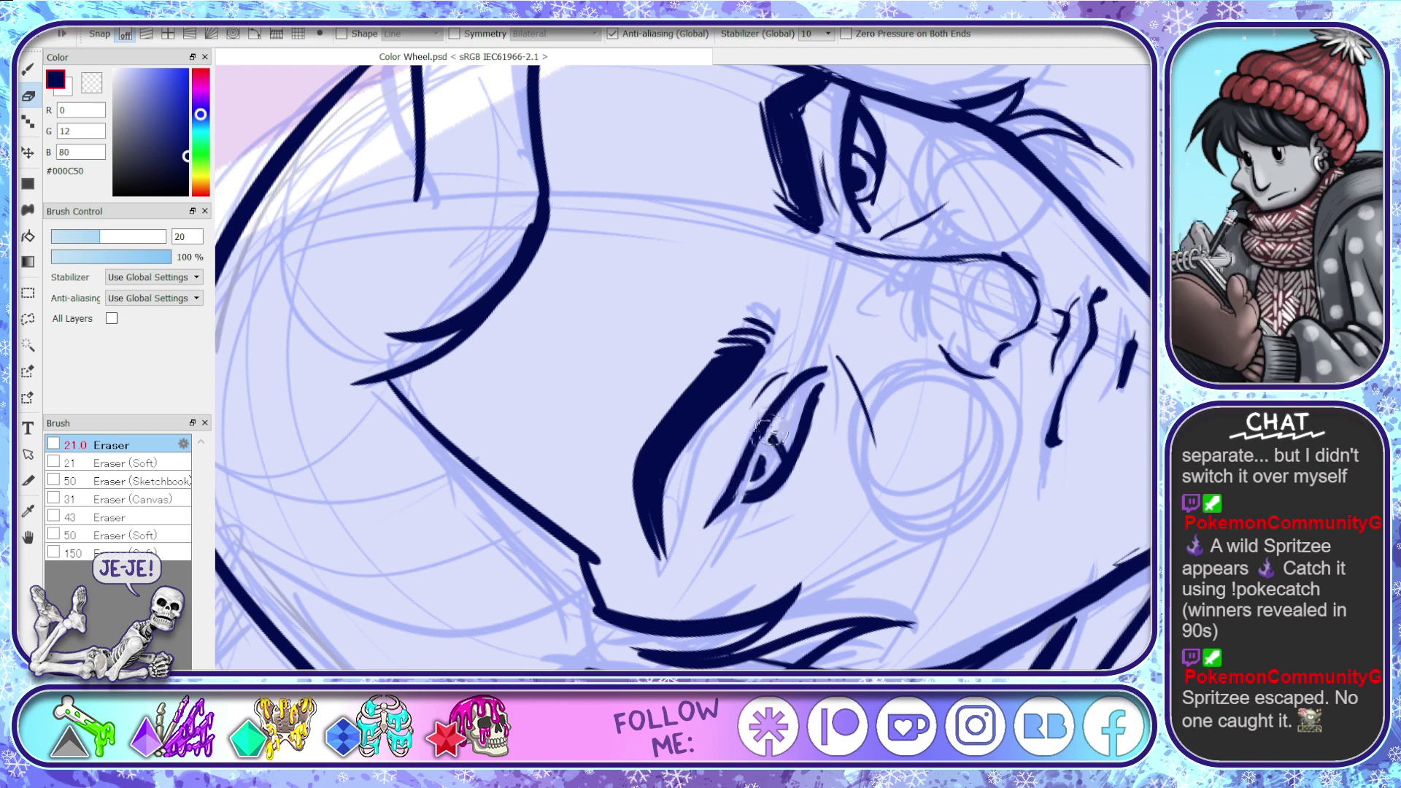
key(b)
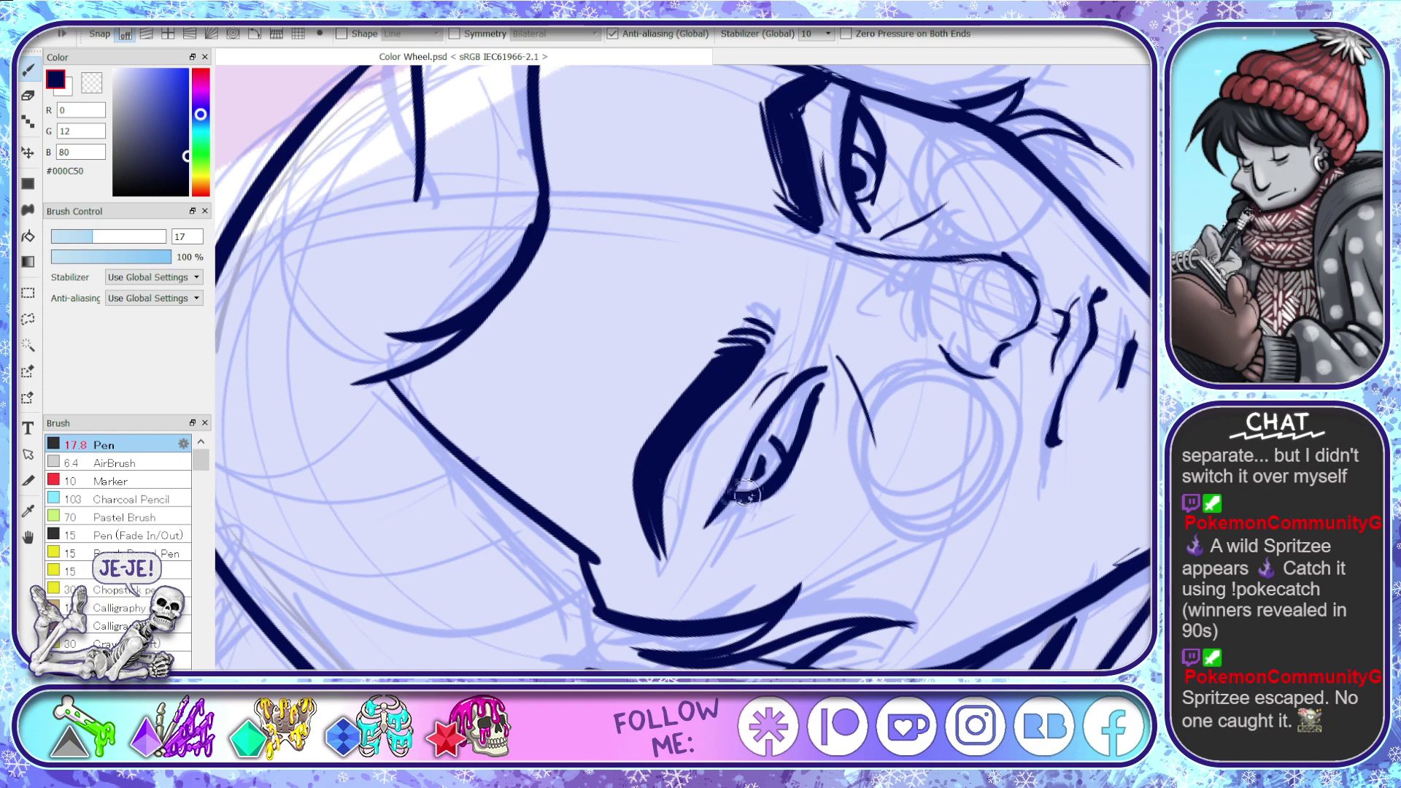
drag(730, 504, 785, 412)
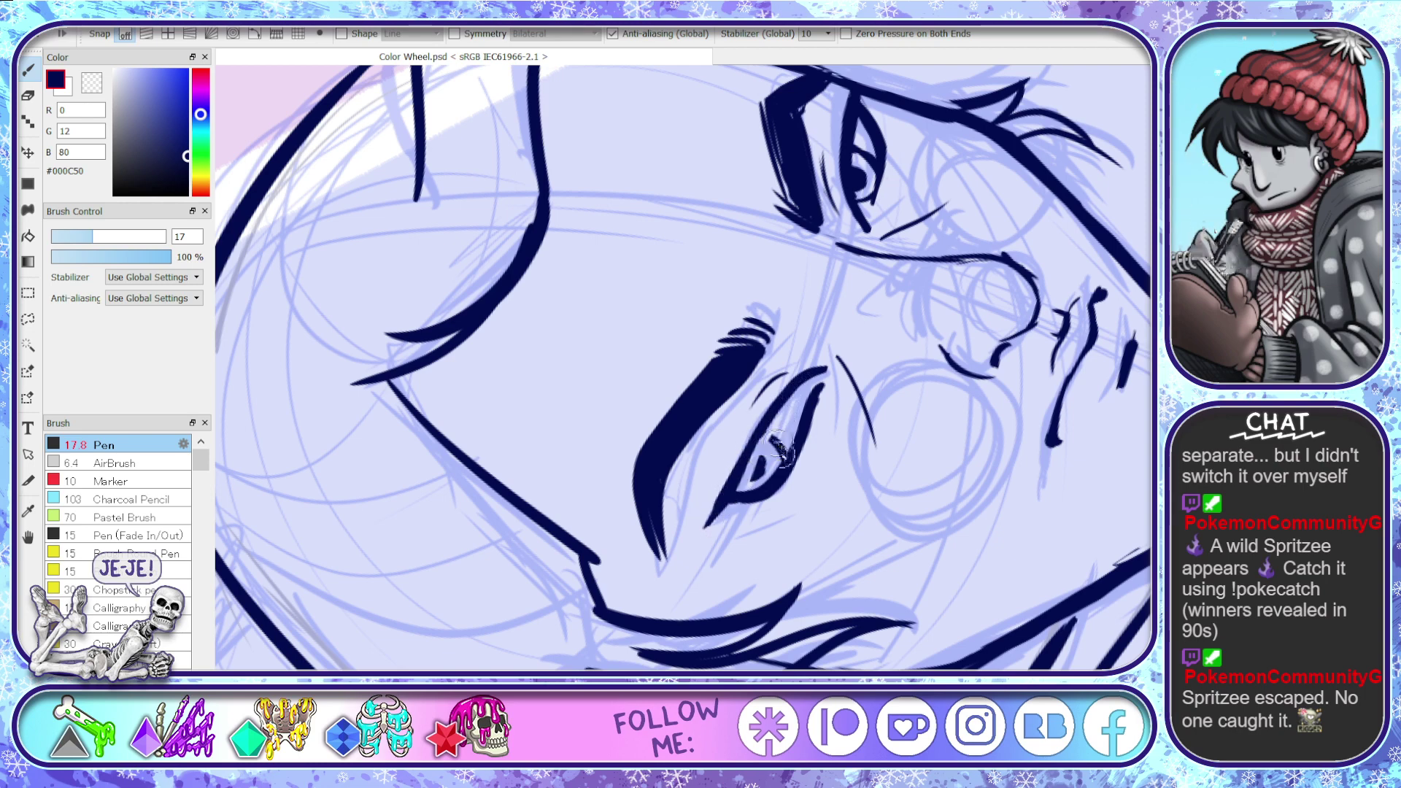
drag(783, 455, 765, 435)
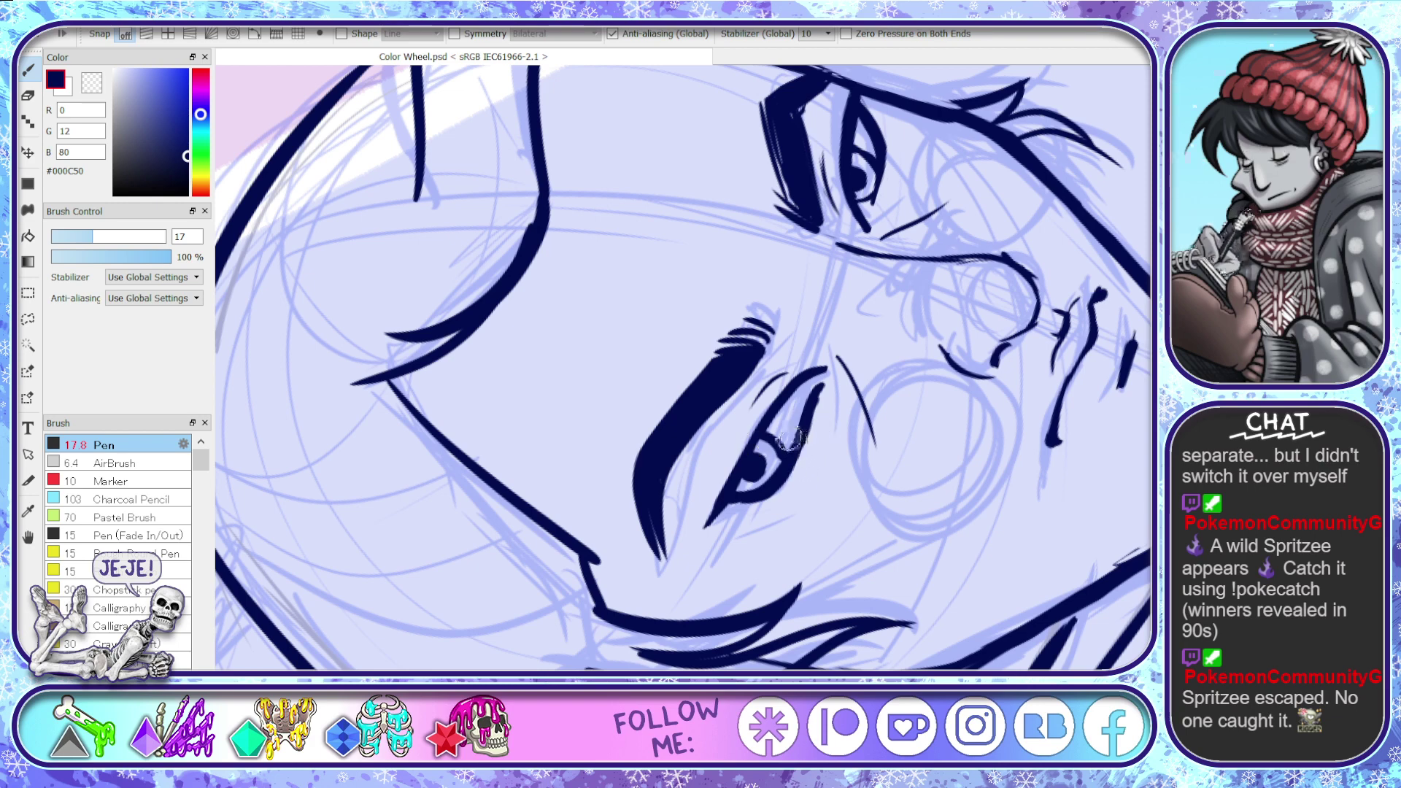
key(e)
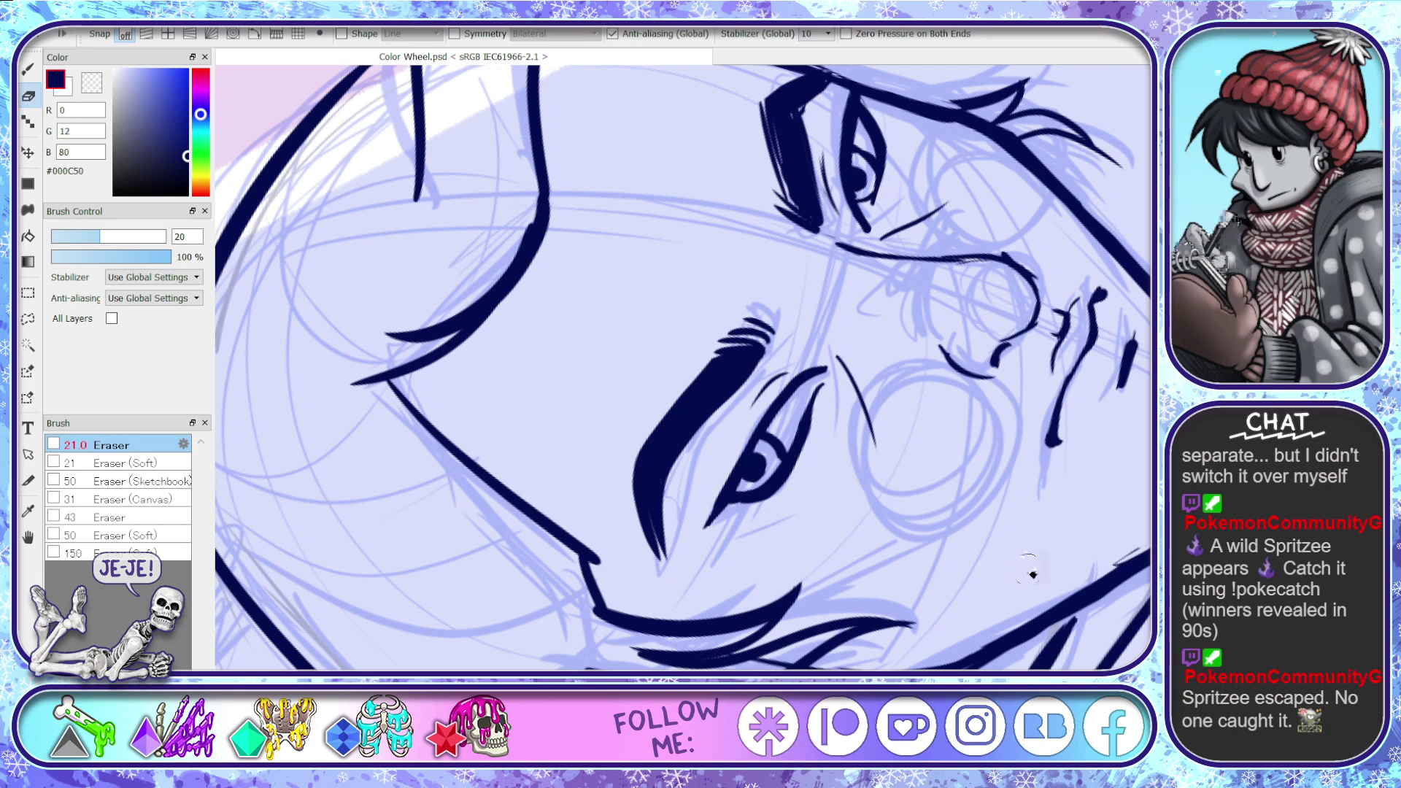
- Thicken the nose's bridge contour with the Pen and trim the line edges around the nostril wing and tip
key(space)
drag(1011, 529, 803, 230)
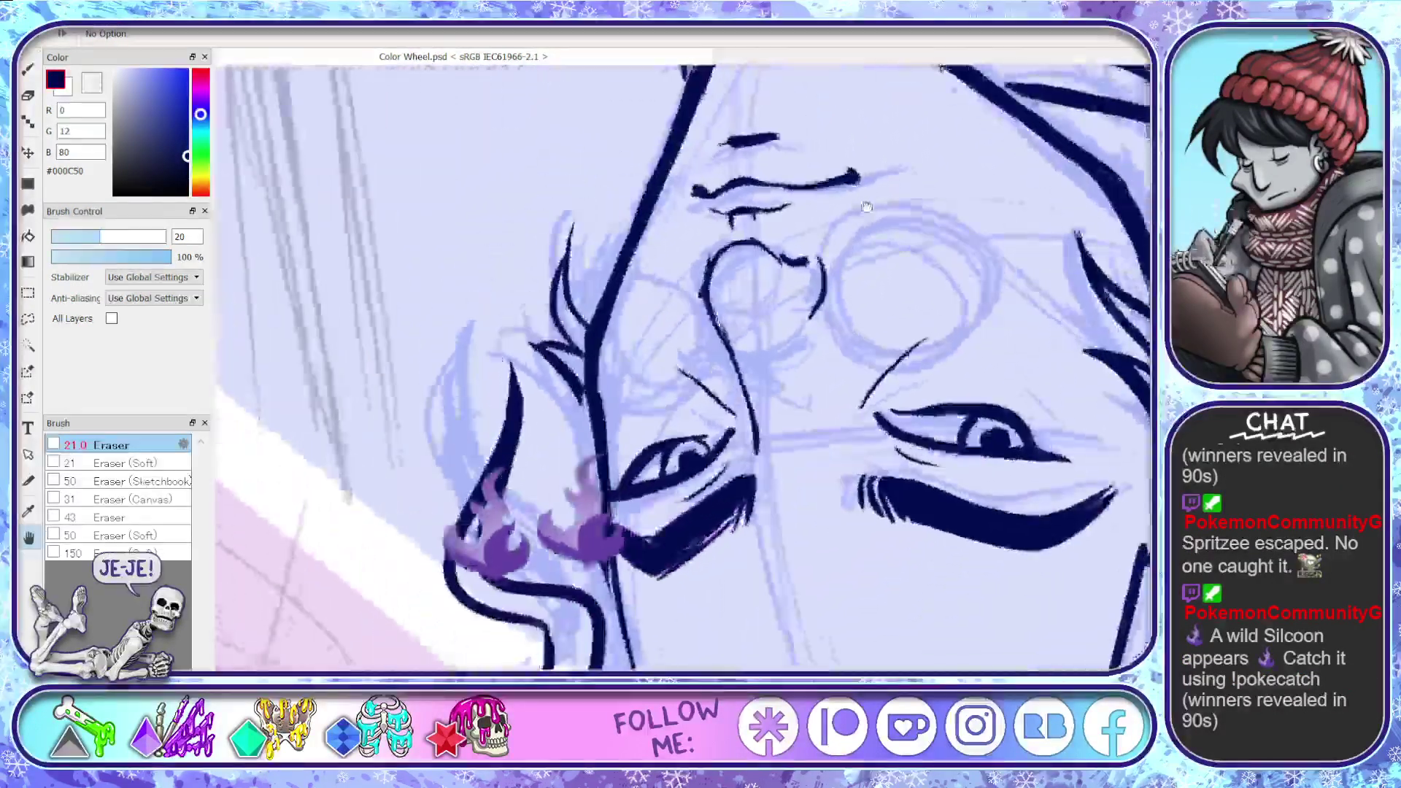
mouse_move(809, 418)
mouse_down()
mouse_move(771, 567)
mouse_move(779, 605)
mouse_up()
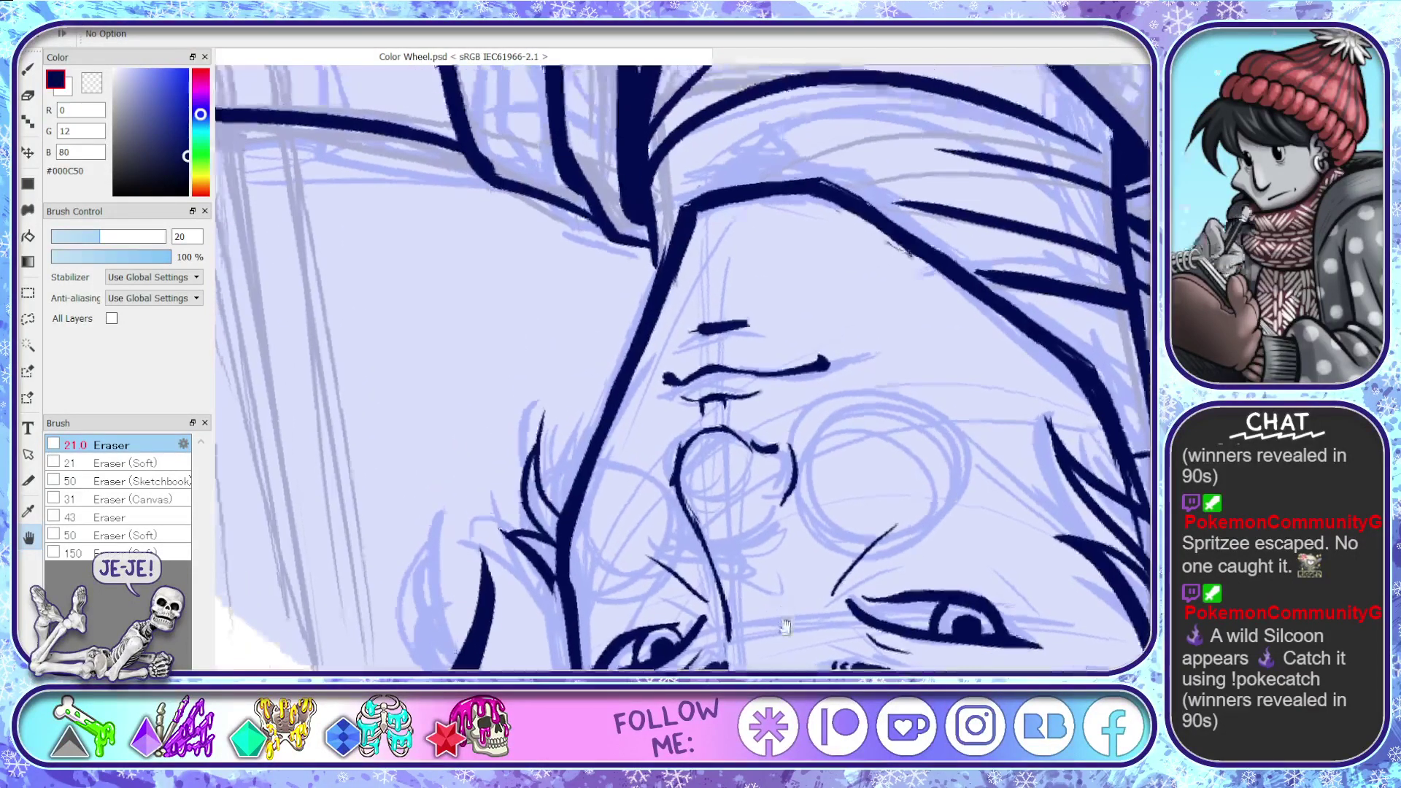
key(b)
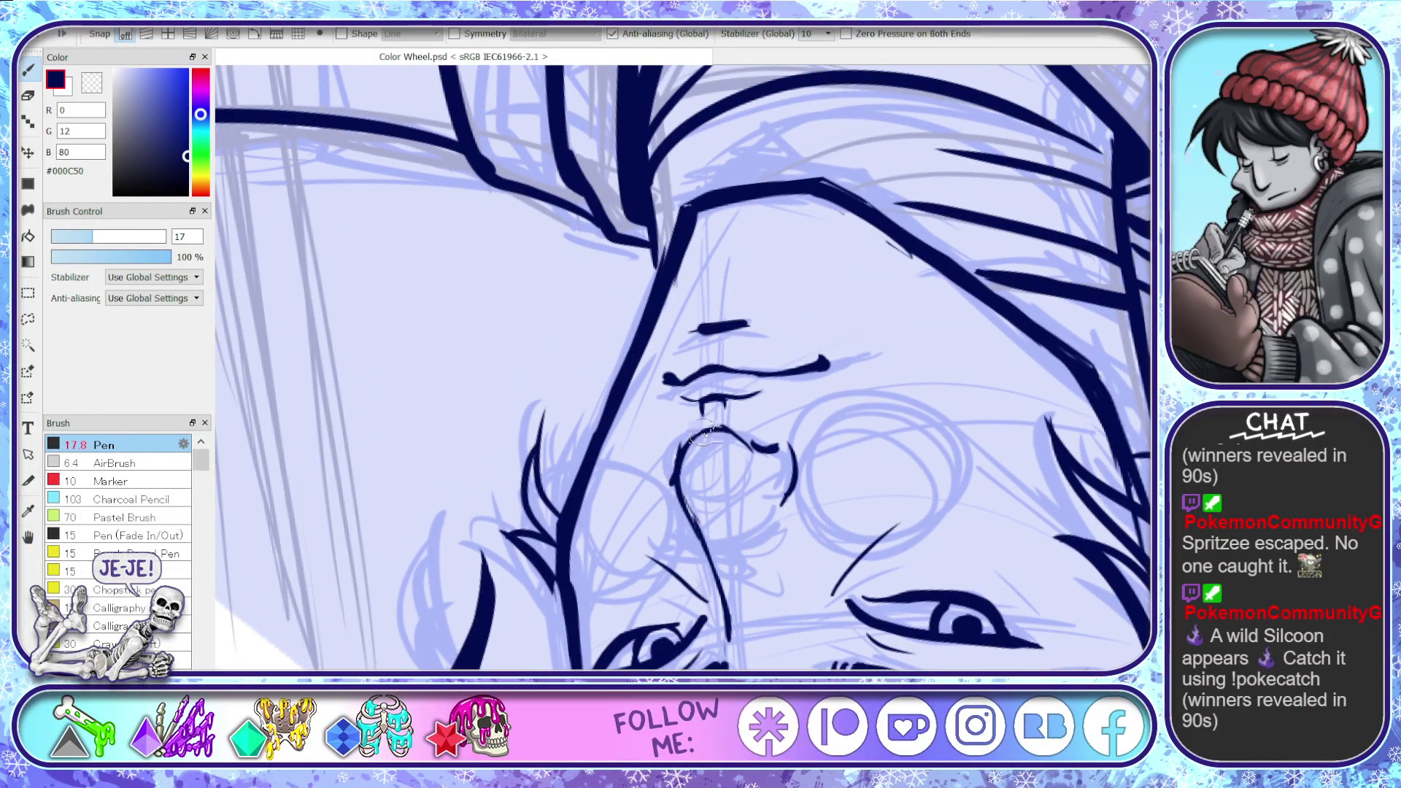
mouse_move(682, 452)
mouse_down()
mouse_move(673, 485)
mouse_move(710, 575)
mouse_up()
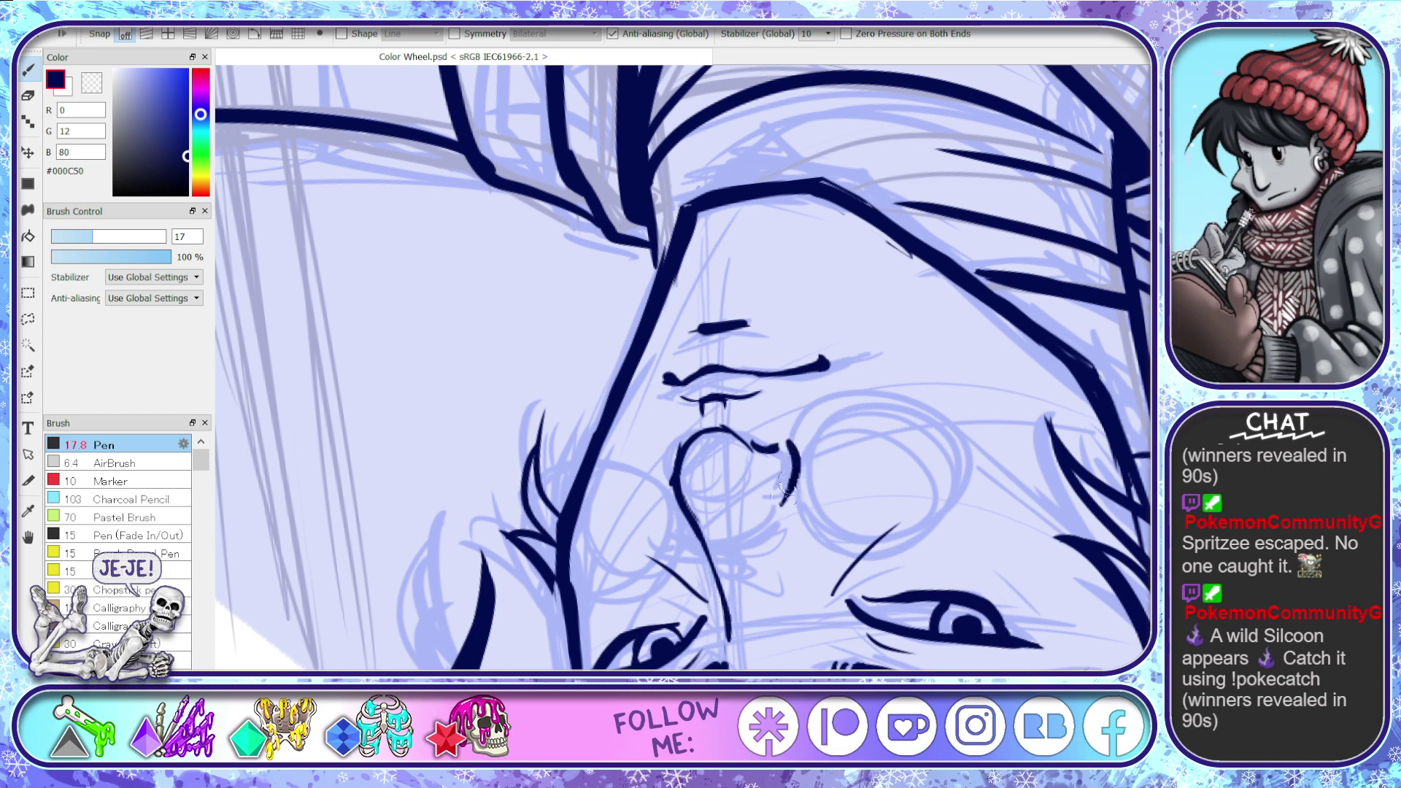
key(e)
drag(788, 467, 719, 432)
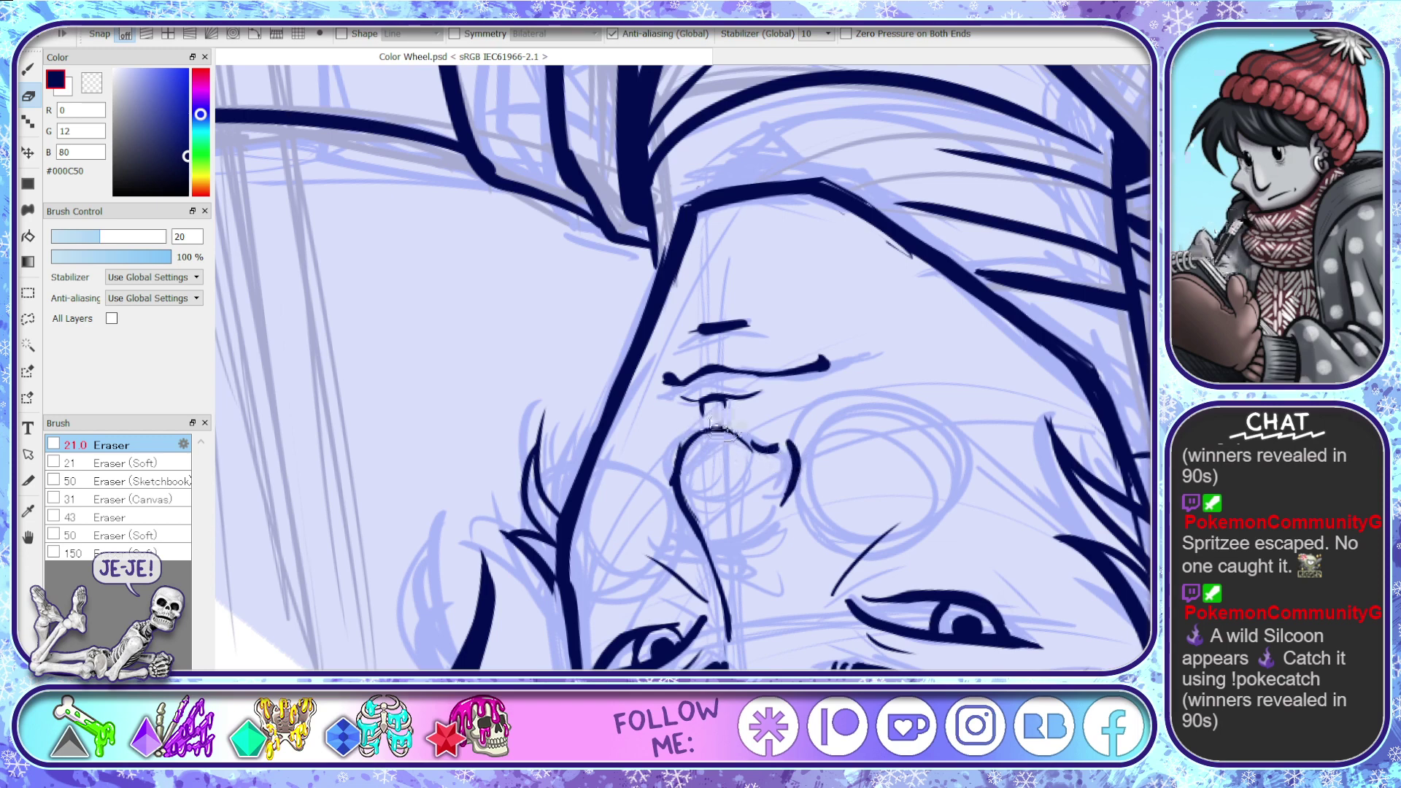
- Round off the nostril stroke with the Pen, undoing the unwanted stroke and erasure on the nose contour
key(b)
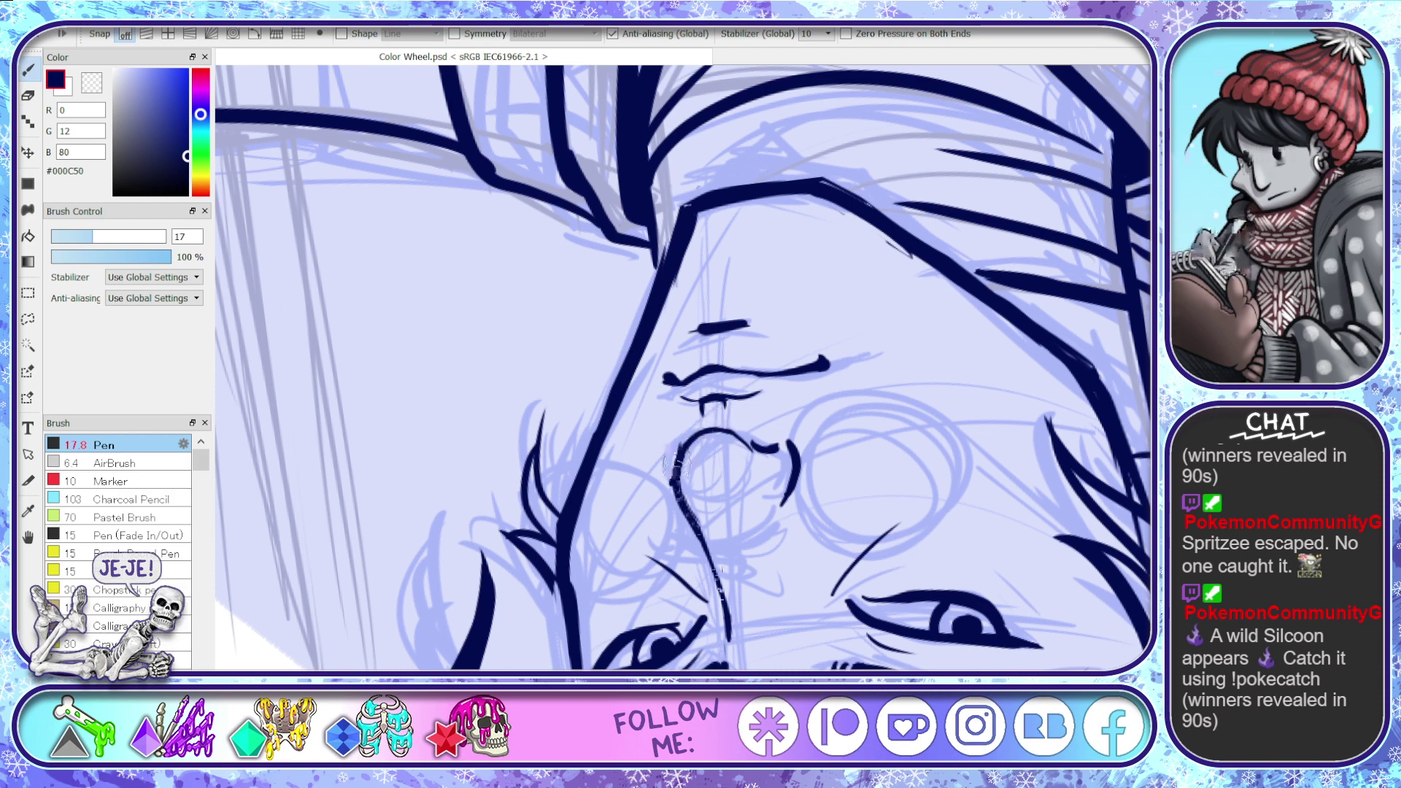
key(ctrl+z)
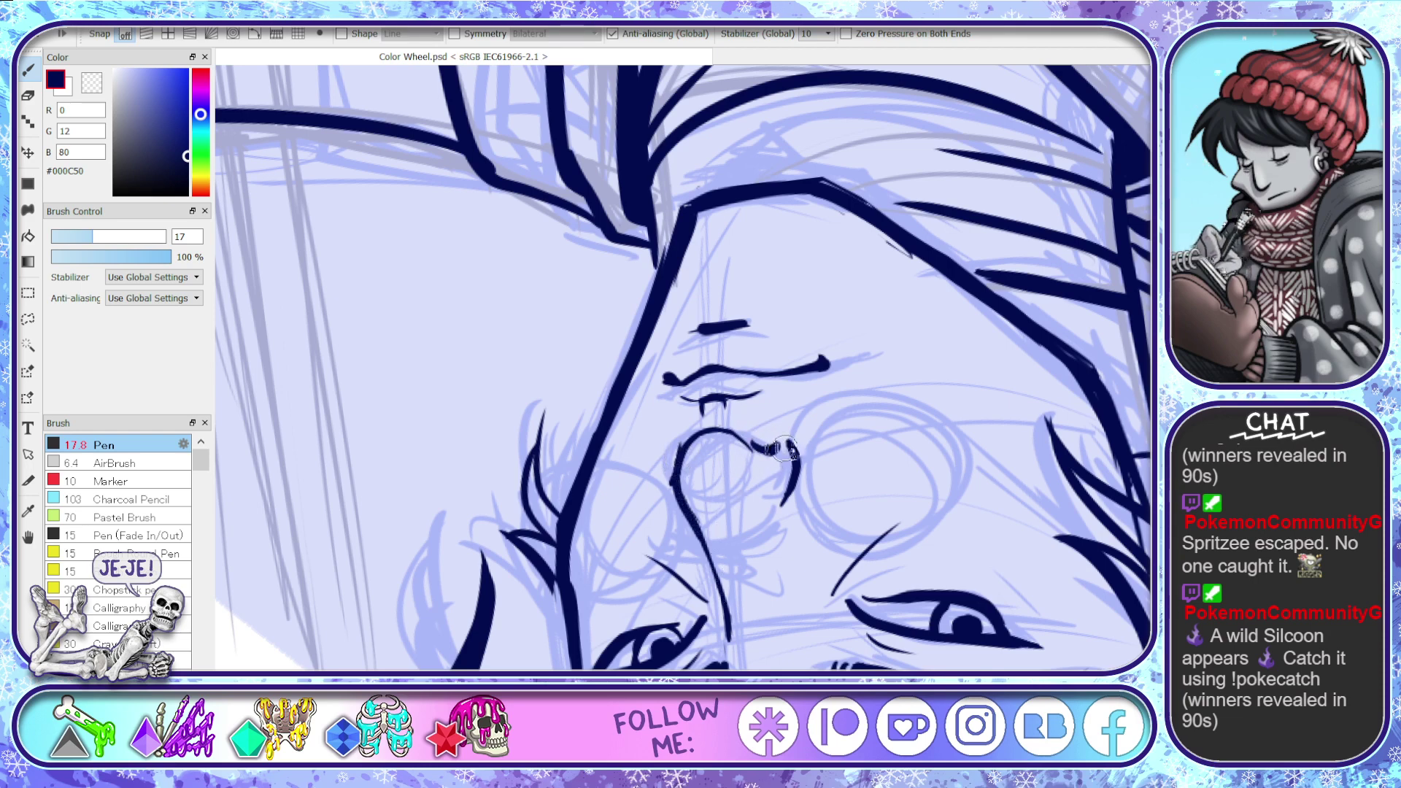
drag(785, 447, 766, 449)
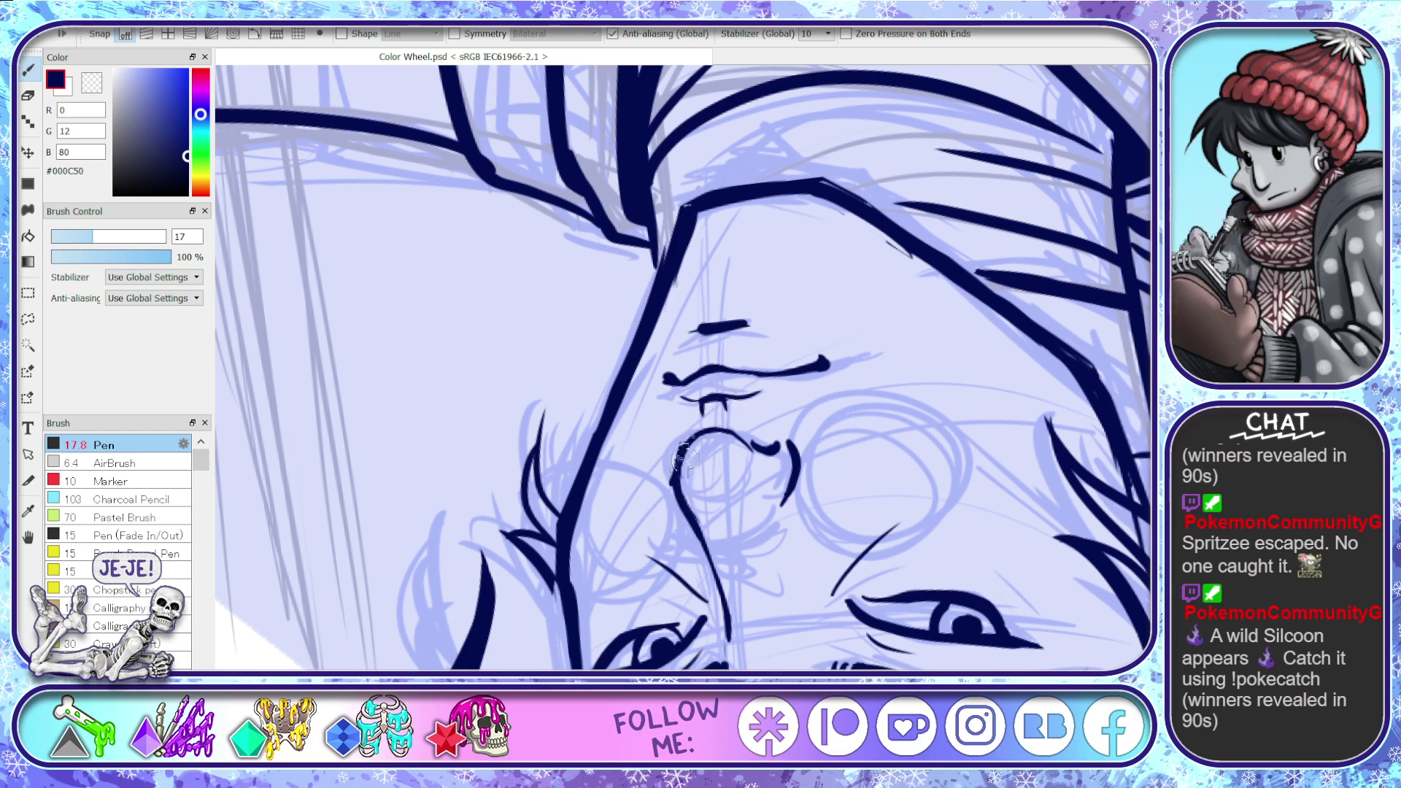
key(e)
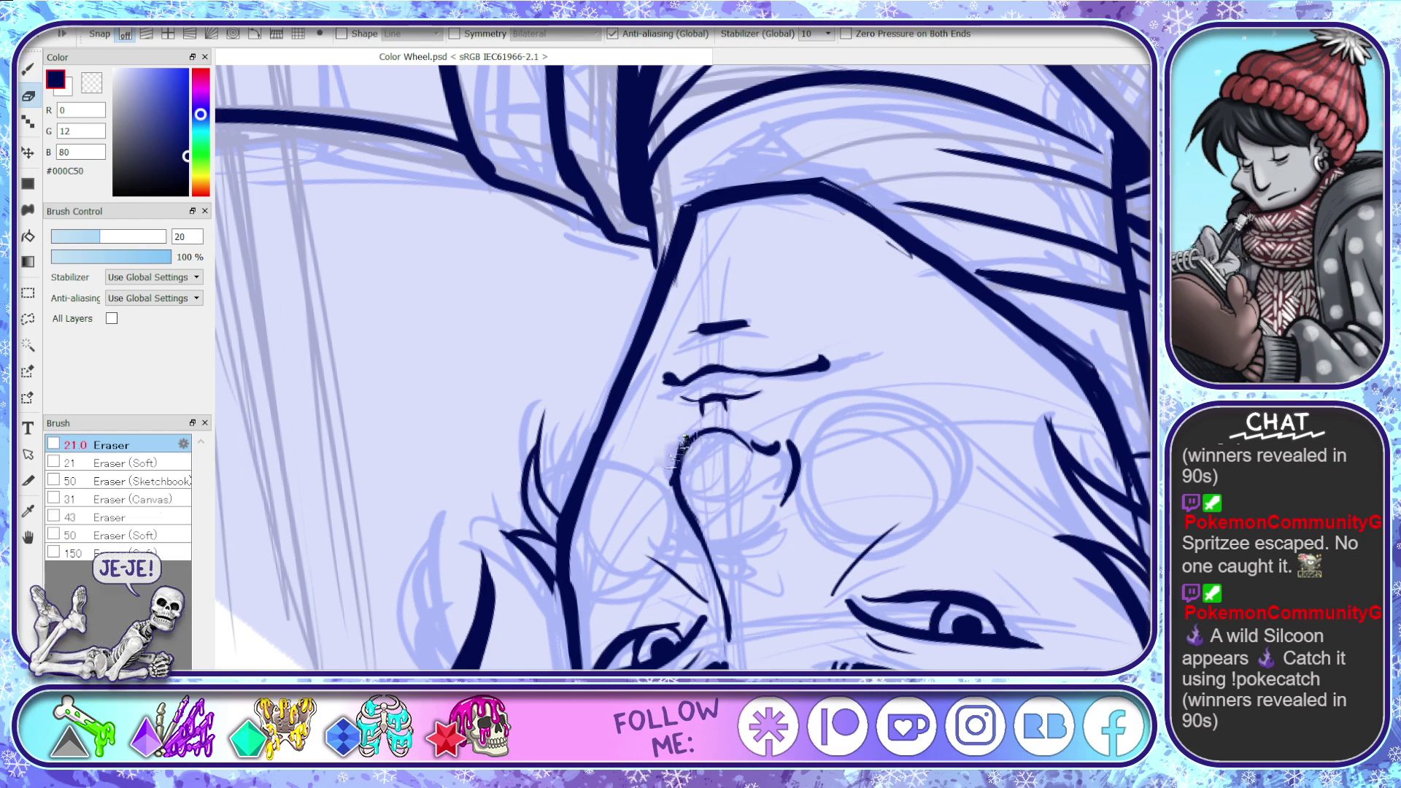
mouse_move(679, 447)
mouse_down()
mouse_move(664, 483)
mouse_move(668, 471)
mouse_up()
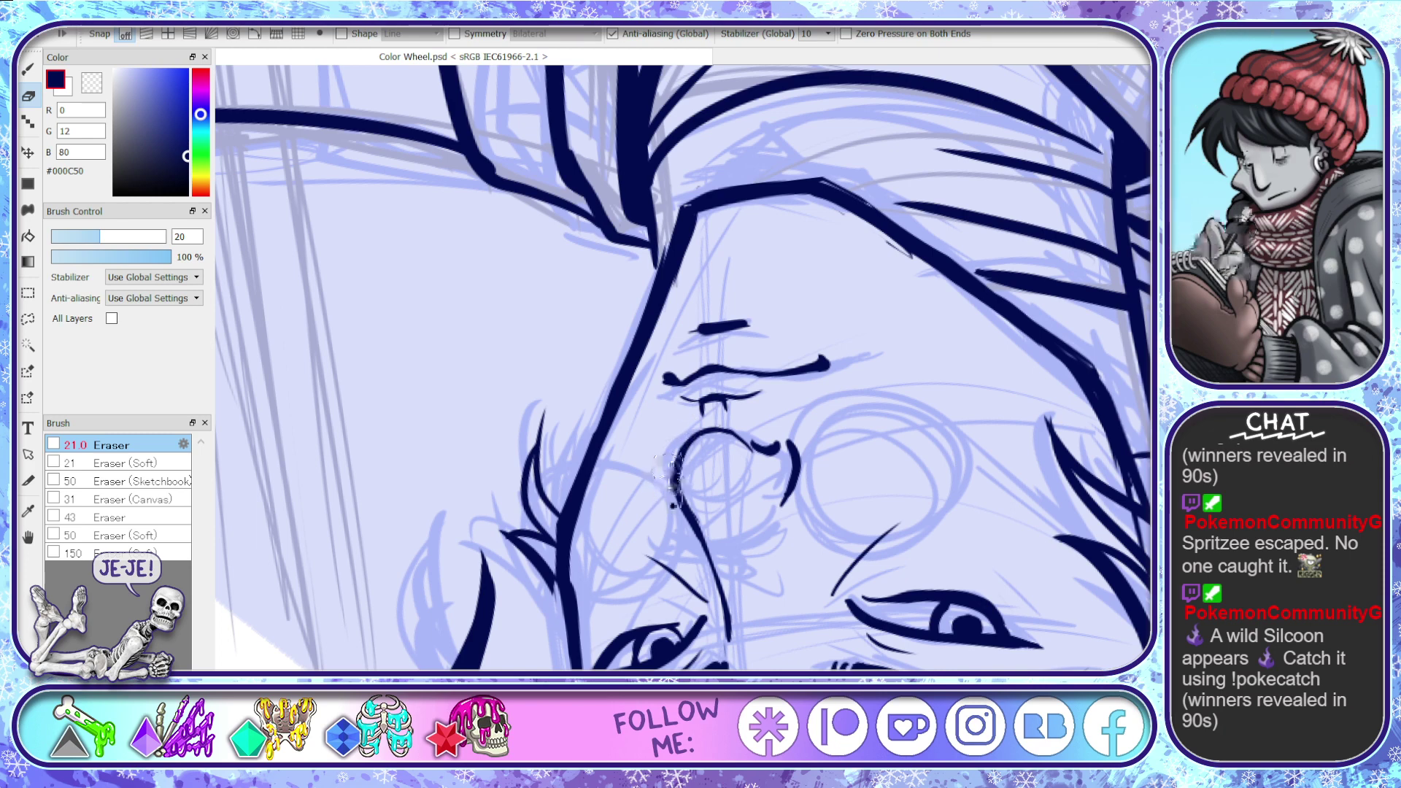
key(ctrl+z)
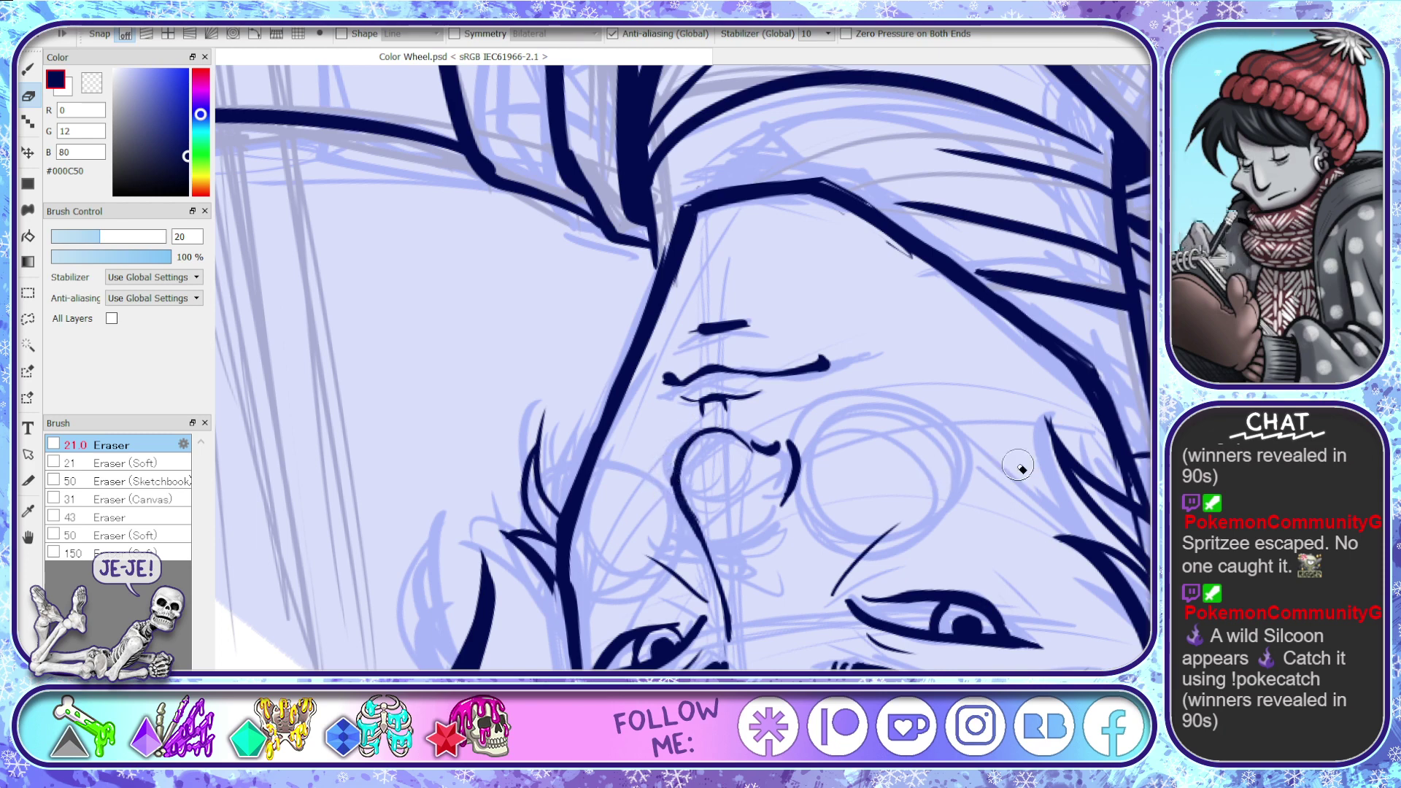
- Thicken the jaw outline with the Pen from the chin's far corner and along the near side of the jaw
key(b)
drag(839, 365, 796, 539)
key(b)
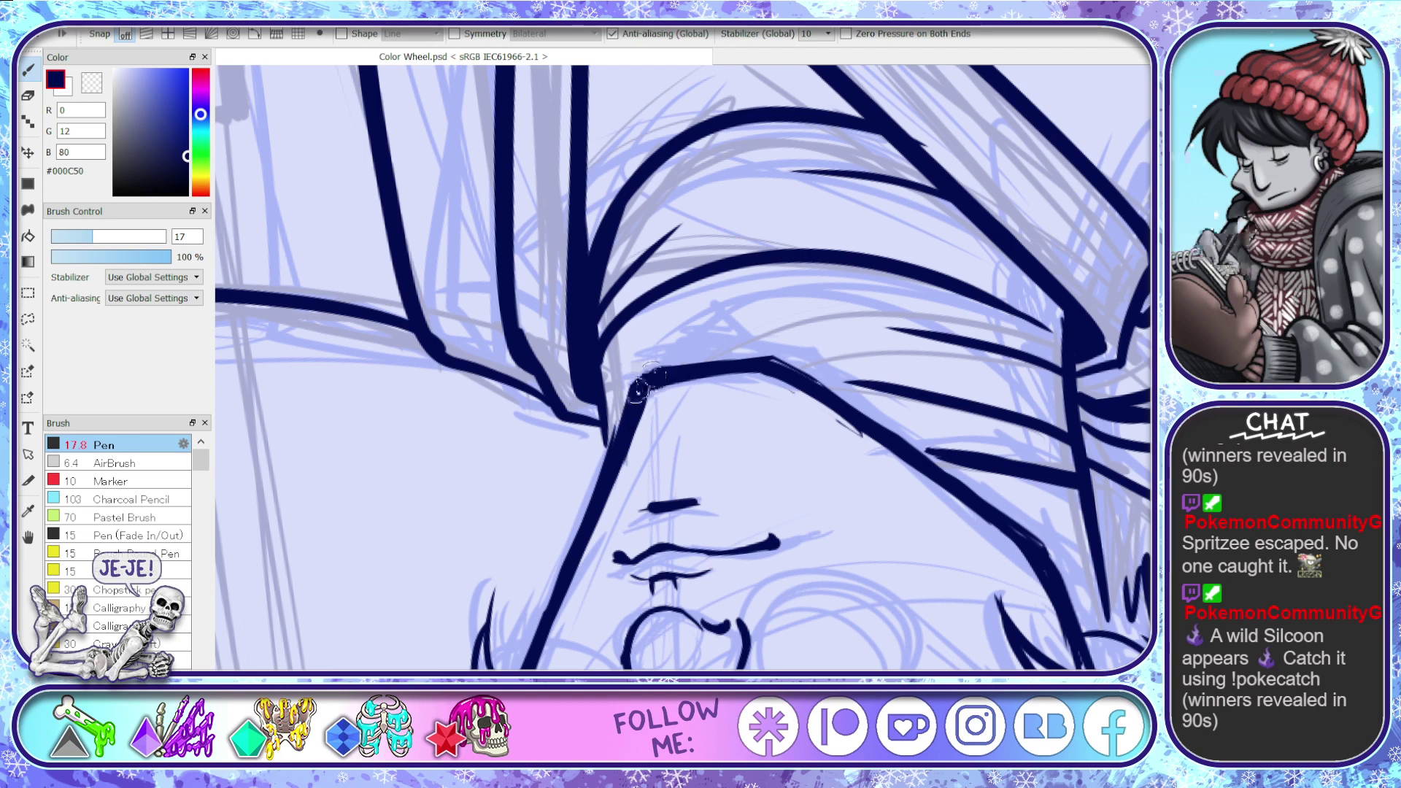
drag(645, 376, 576, 551)
key(space)
drag(883, 585, 678, 532)
drag(937, 437, 775, 659)
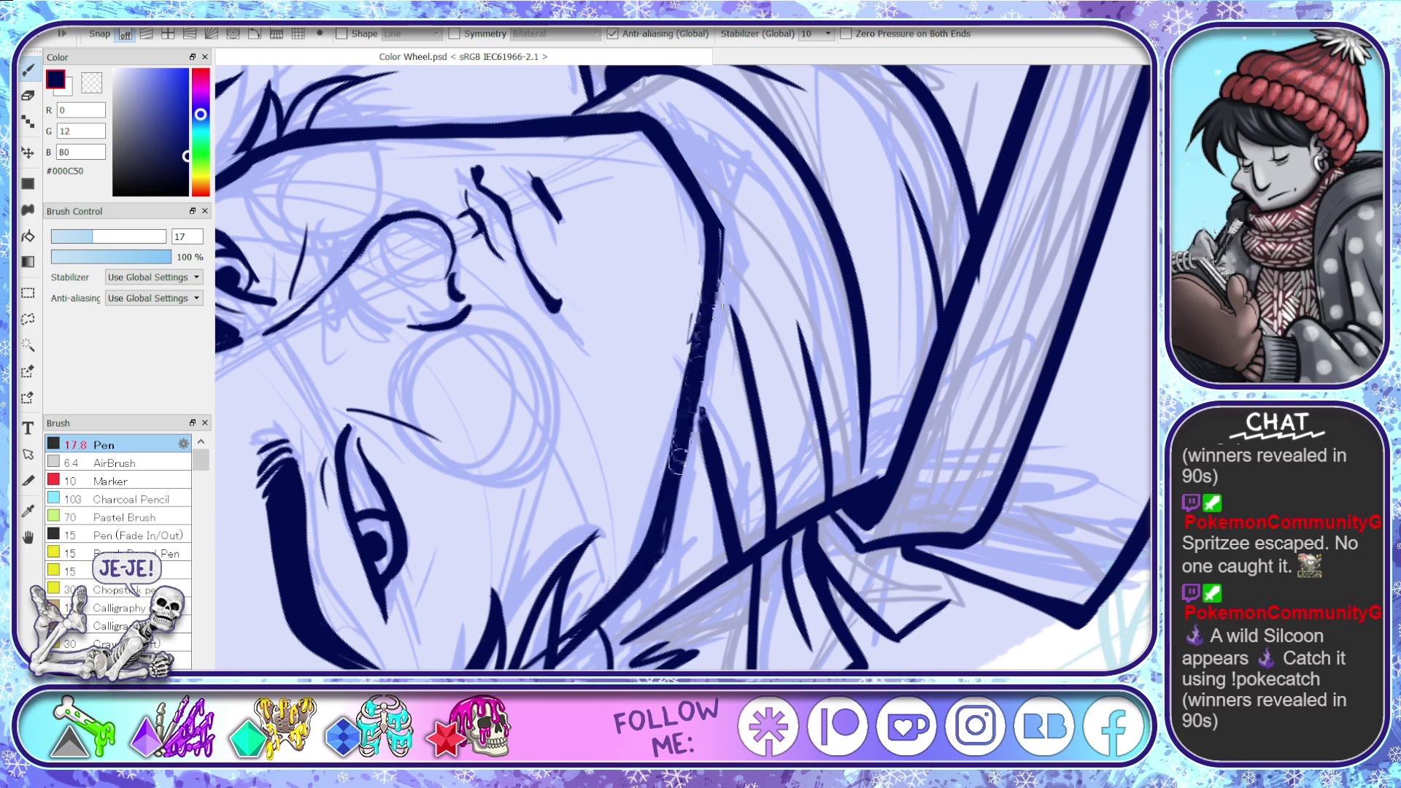
- Erase the bumps and stray overlaps along the near jawline to leave a smooth, clean edge
key(e)
drag(715, 196, 732, 327)
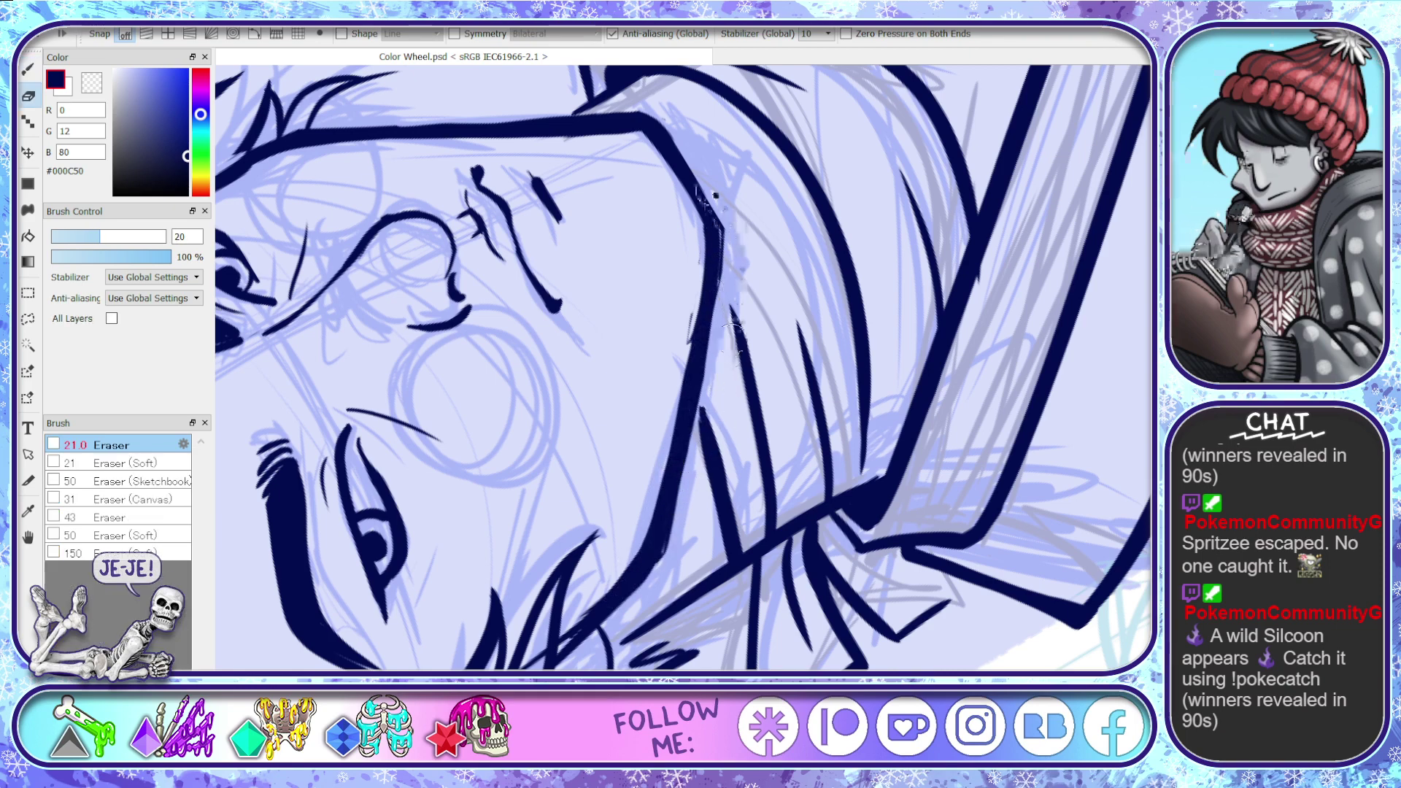
mouse_move(703, 167)
mouse_down()
mouse_move(732, 246)
mouse_move(714, 196)
mouse_move(727, 250)
mouse_move(721, 225)
mouse_move(708, 347)
mouse_move(728, 250)
mouse_move(706, 448)
mouse_move(734, 336)
mouse_move(665, 536)
mouse_move(696, 467)
mouse_move(719, 299)
mouse_move(692, 495)
mouse_move(706, 423)
mouse_move(681, 533)
mouse_move(646, 591)
mouse_move(665, 524)
mouse_up()
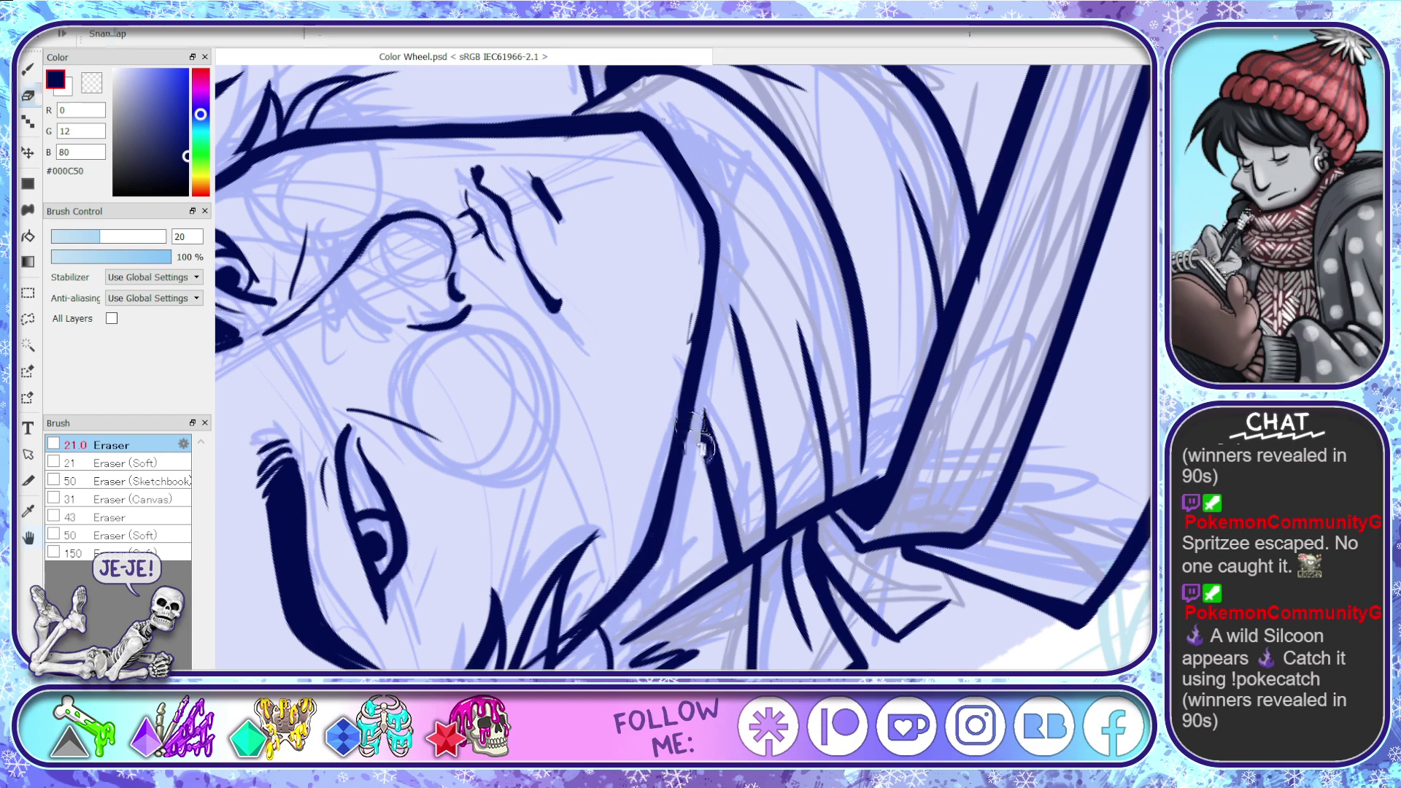
- Trim the outer edge of the far jawline and the collar line's overlapping stub, undoing the last erasure
drag(752, 431, 885, 325)
drag(828, 399, 830, 388)
drag(759, 597, 726, 408)
key(e)
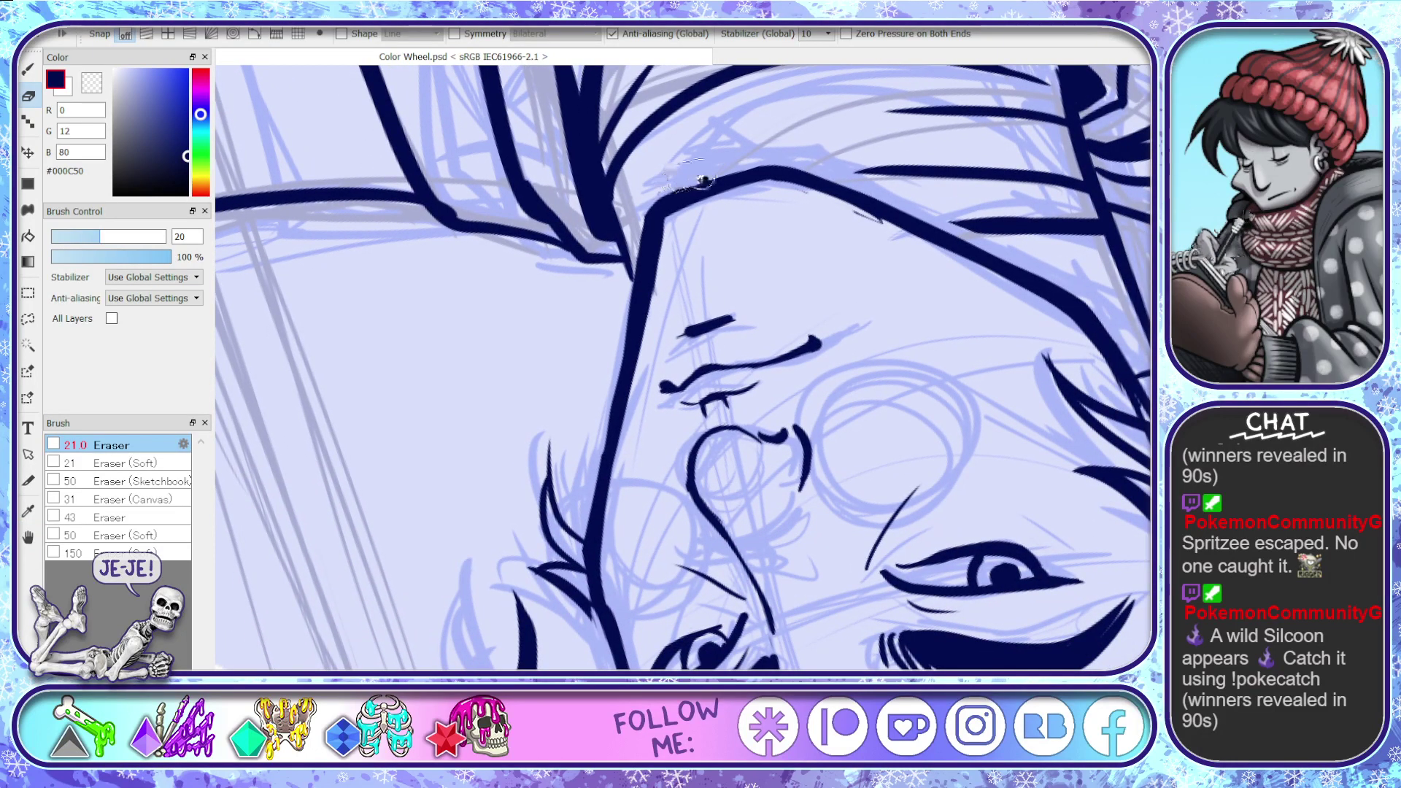
mouse_move(682, 184)
mouse_down()
mouse_move(642, 227)
mouse_move(600, 425)
mouse_up()
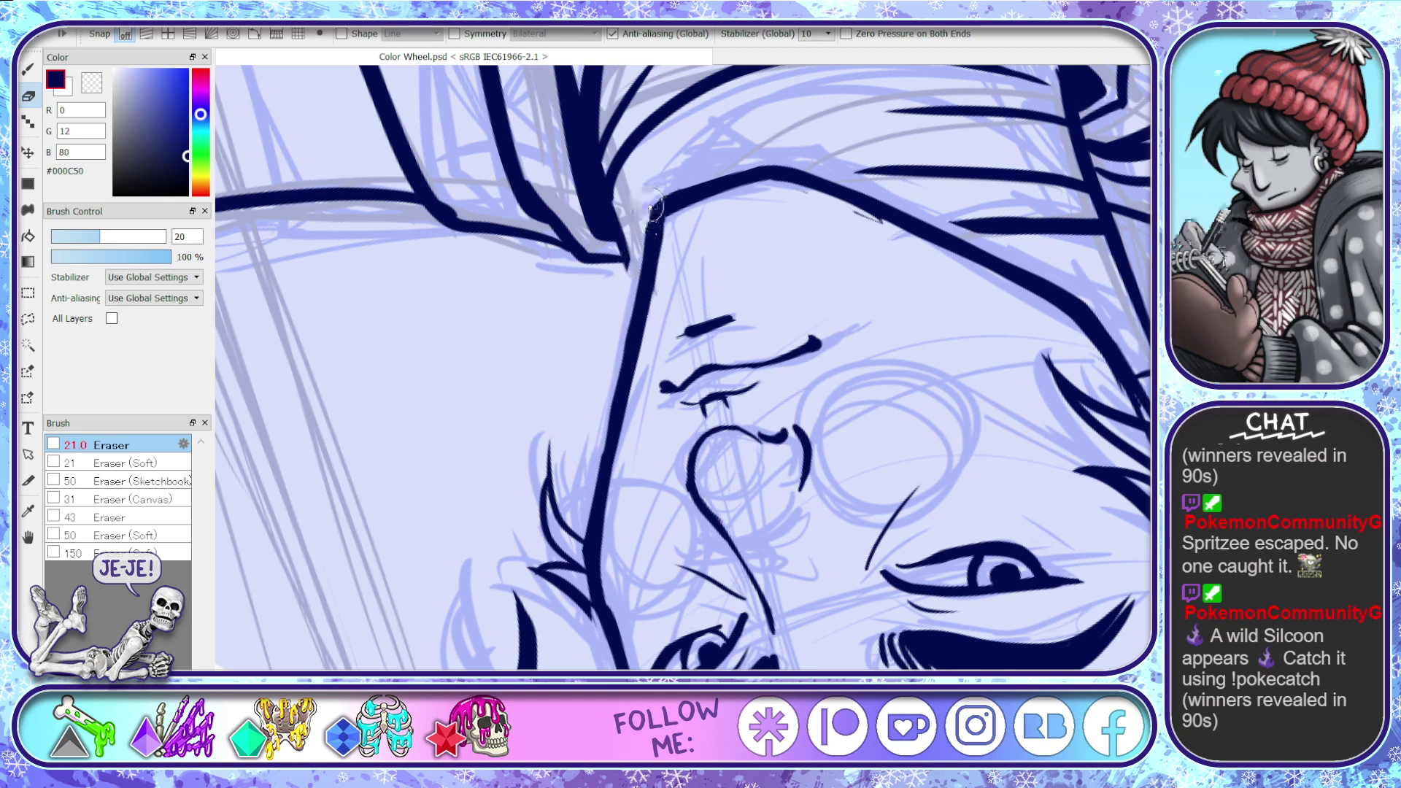
mouse_move(646, 248)
mouse_down()
mouse_move(600, 457)
mouse_move(639, 277)
mouse_up()
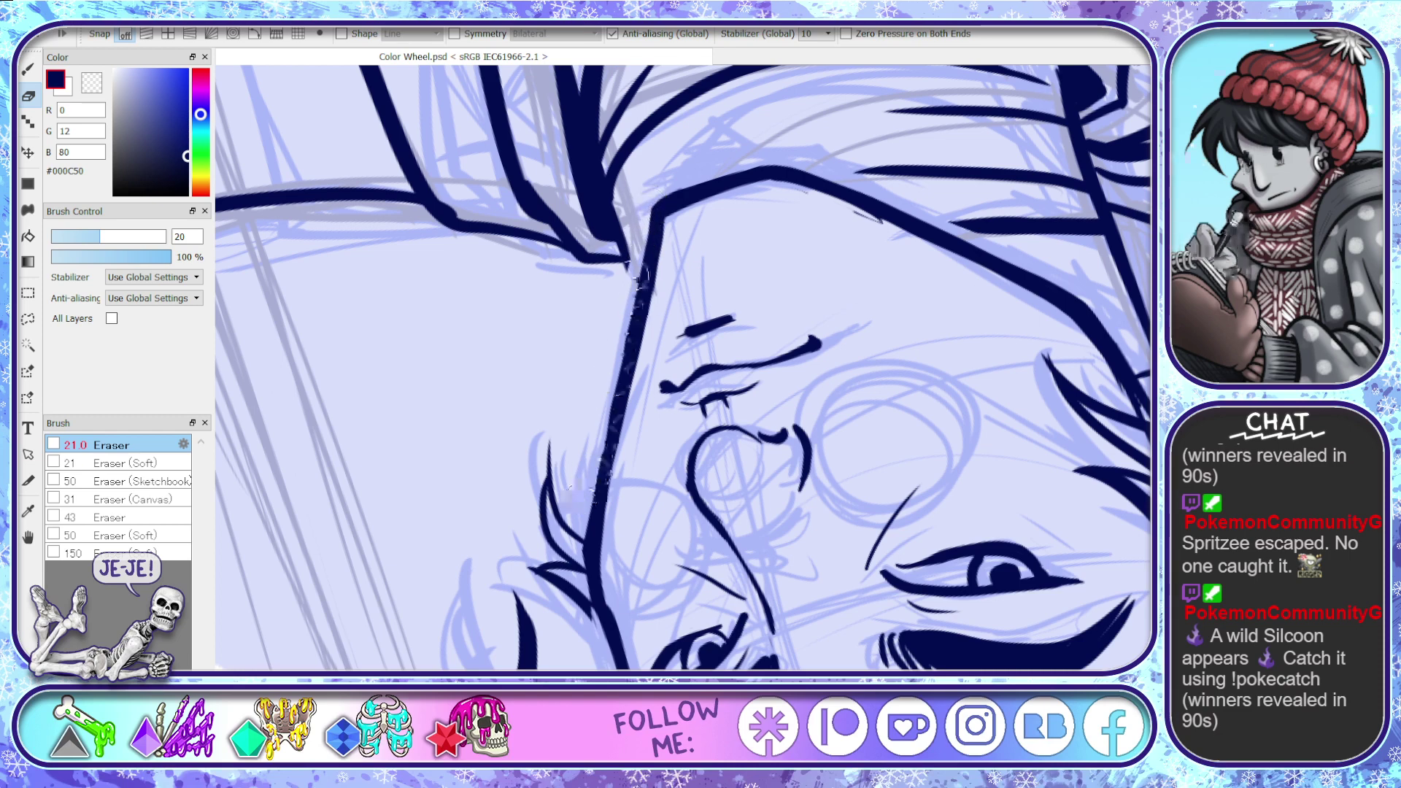
key(ctrl+z)
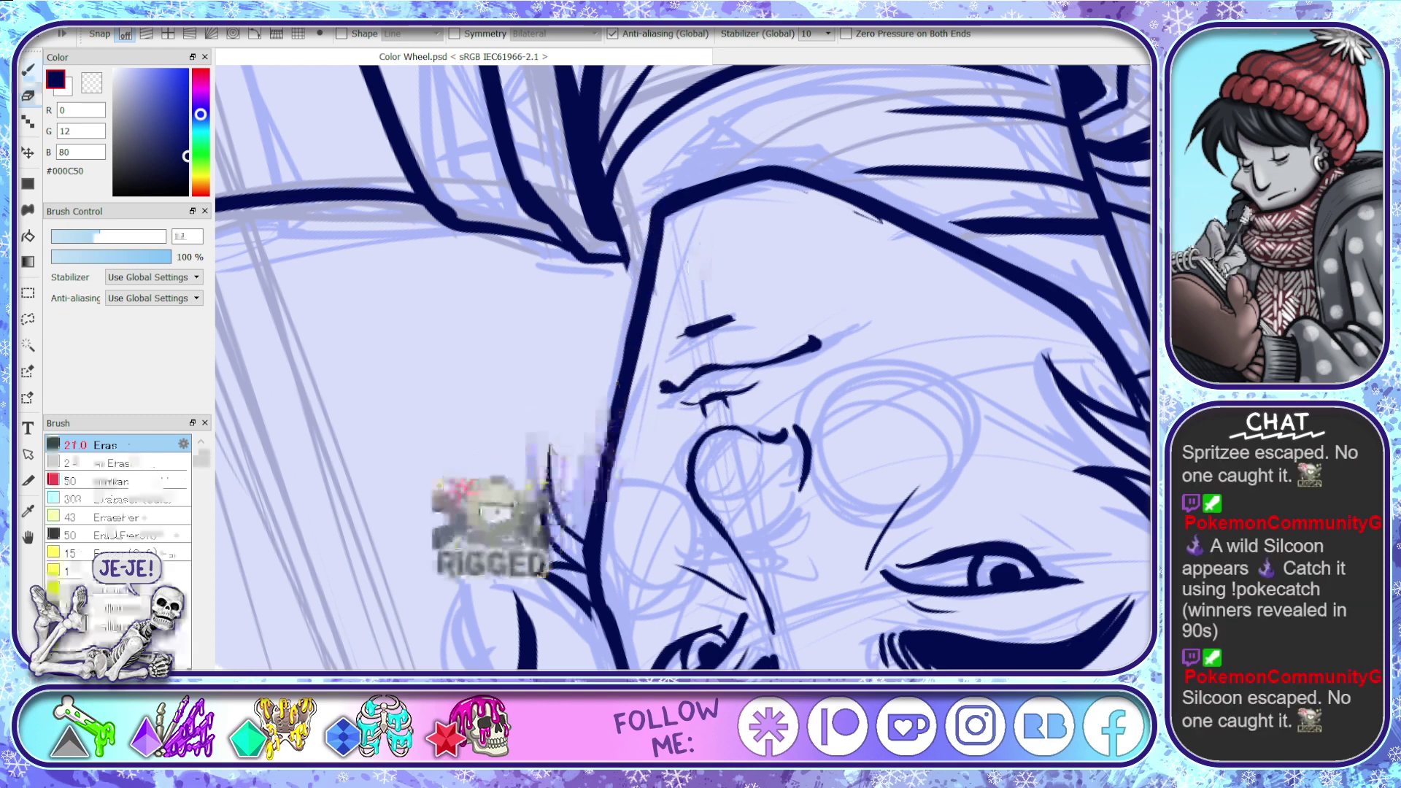
- Thicken the far face outline from the cheek past the eye to the forehead, and trim its inner edge
key(b)
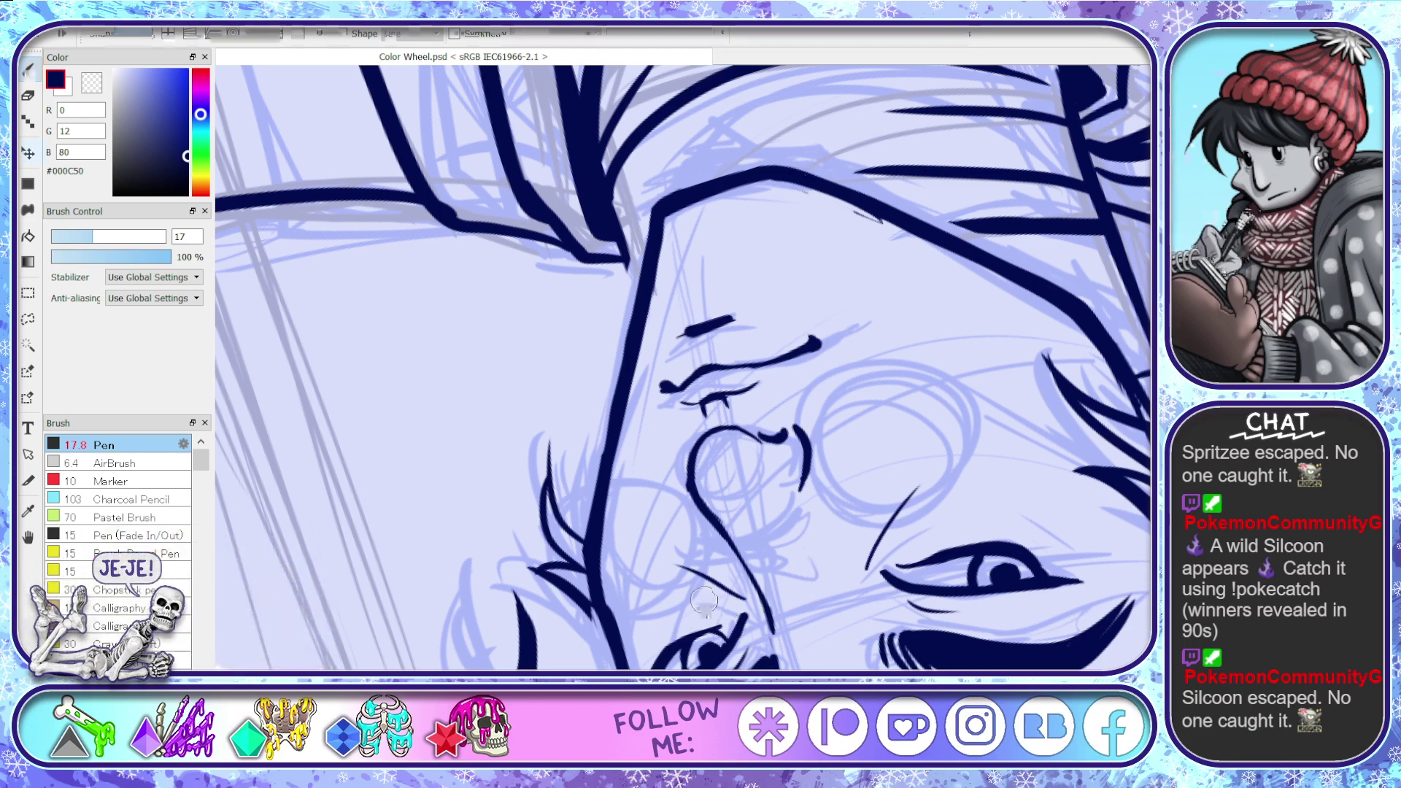
key(space)
drag(703, 603, 705, 444)
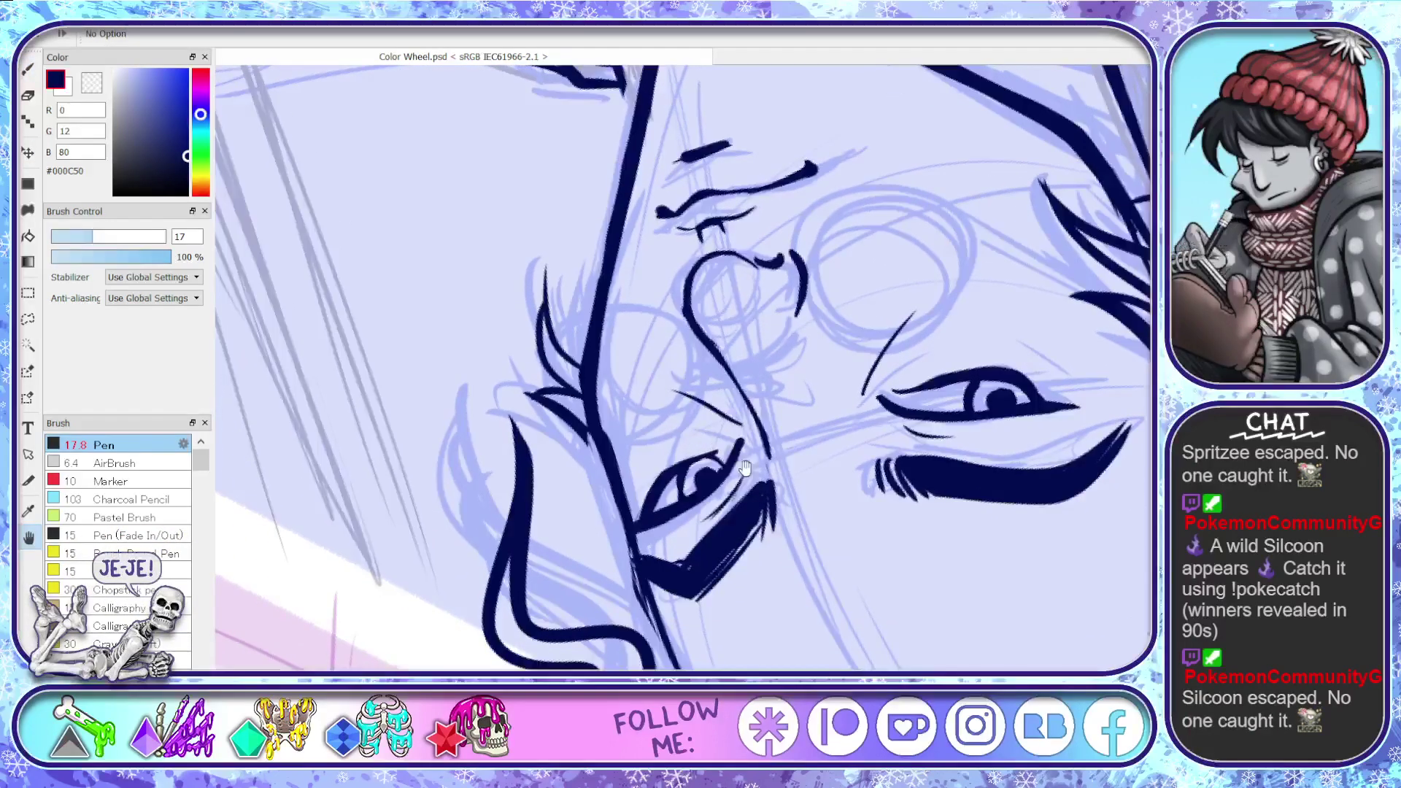
shift+drag(863, 476, 801, 544)
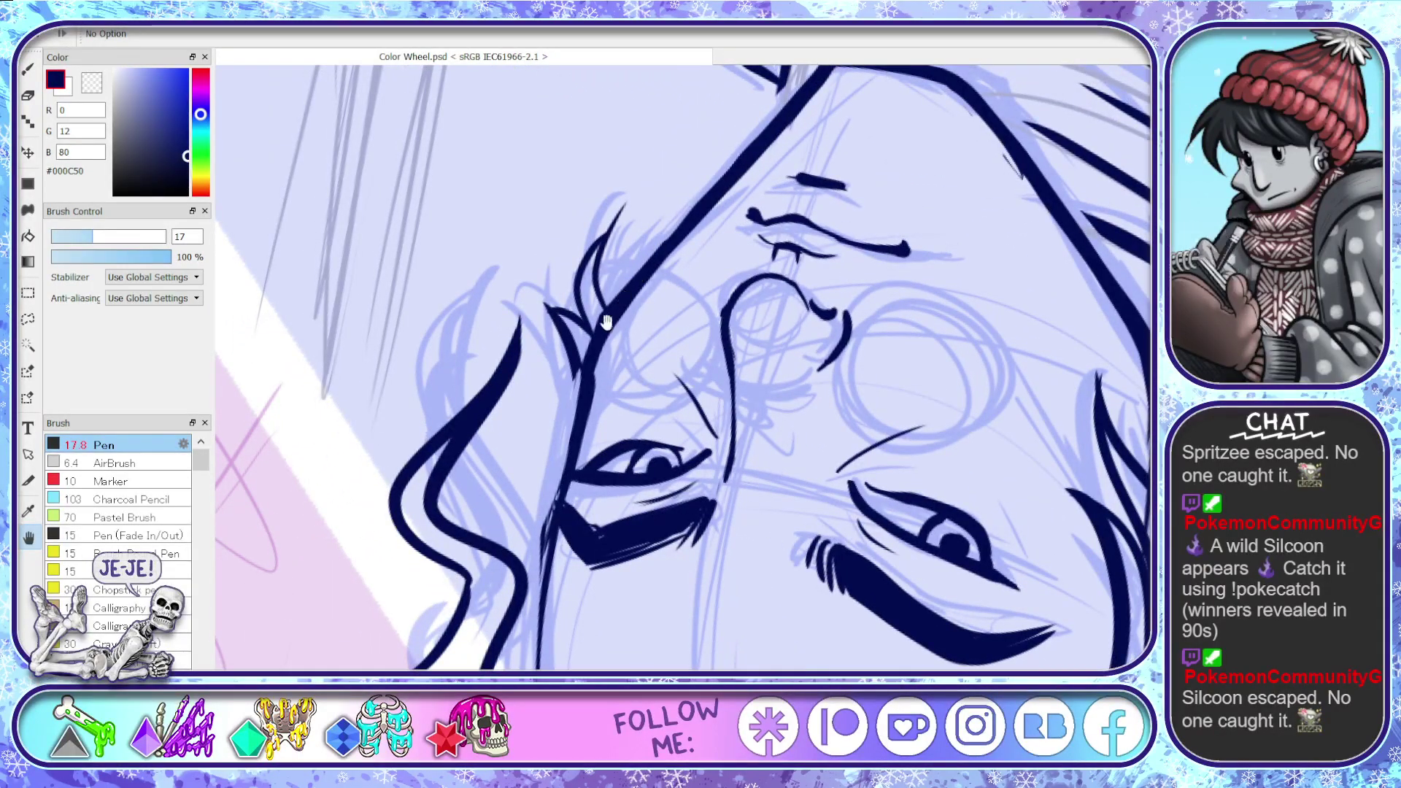
key(b)
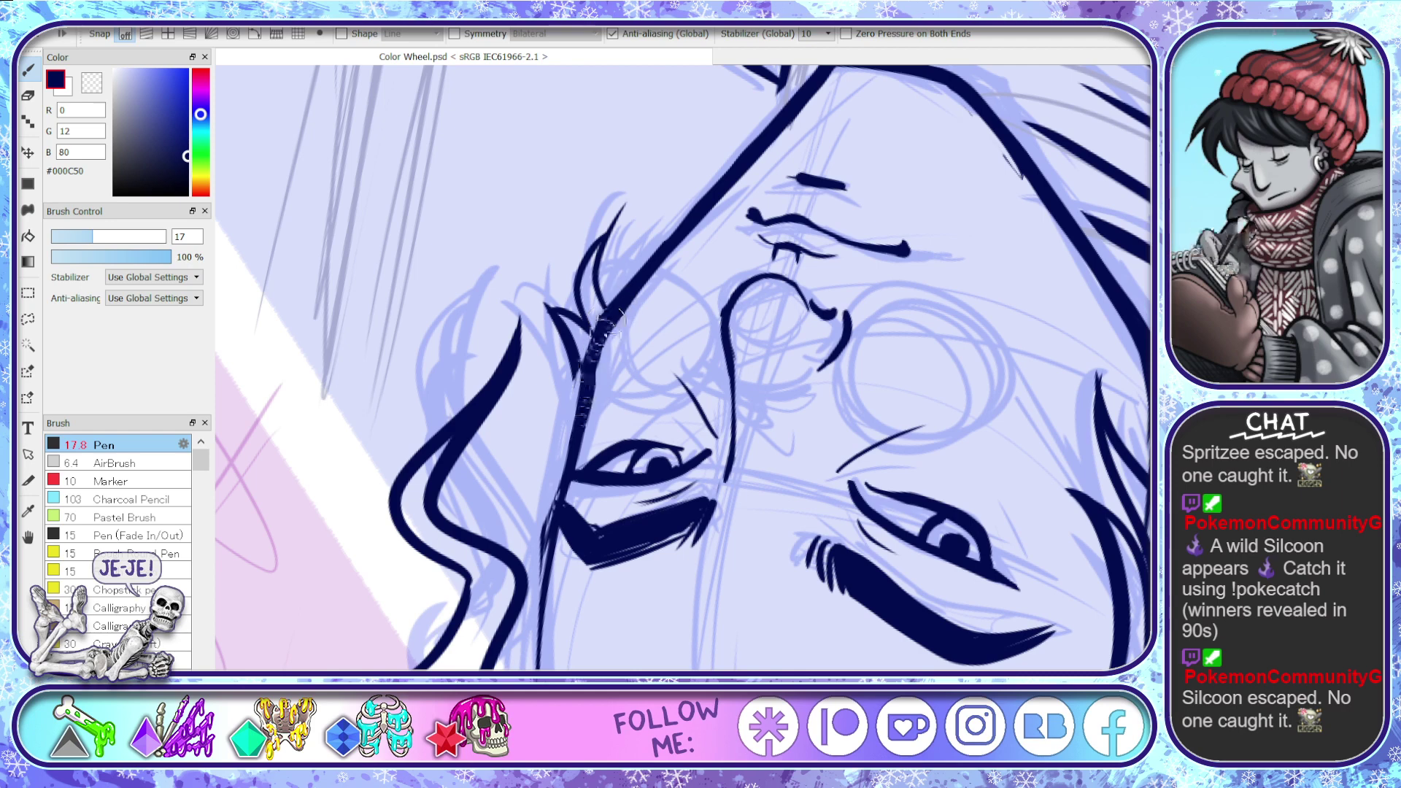
drag(608, 323, 536, 616)
drag(570, 467, 541, 617)
drag(558, 503, 541, 620)
drag(549, 558, 538, 654)
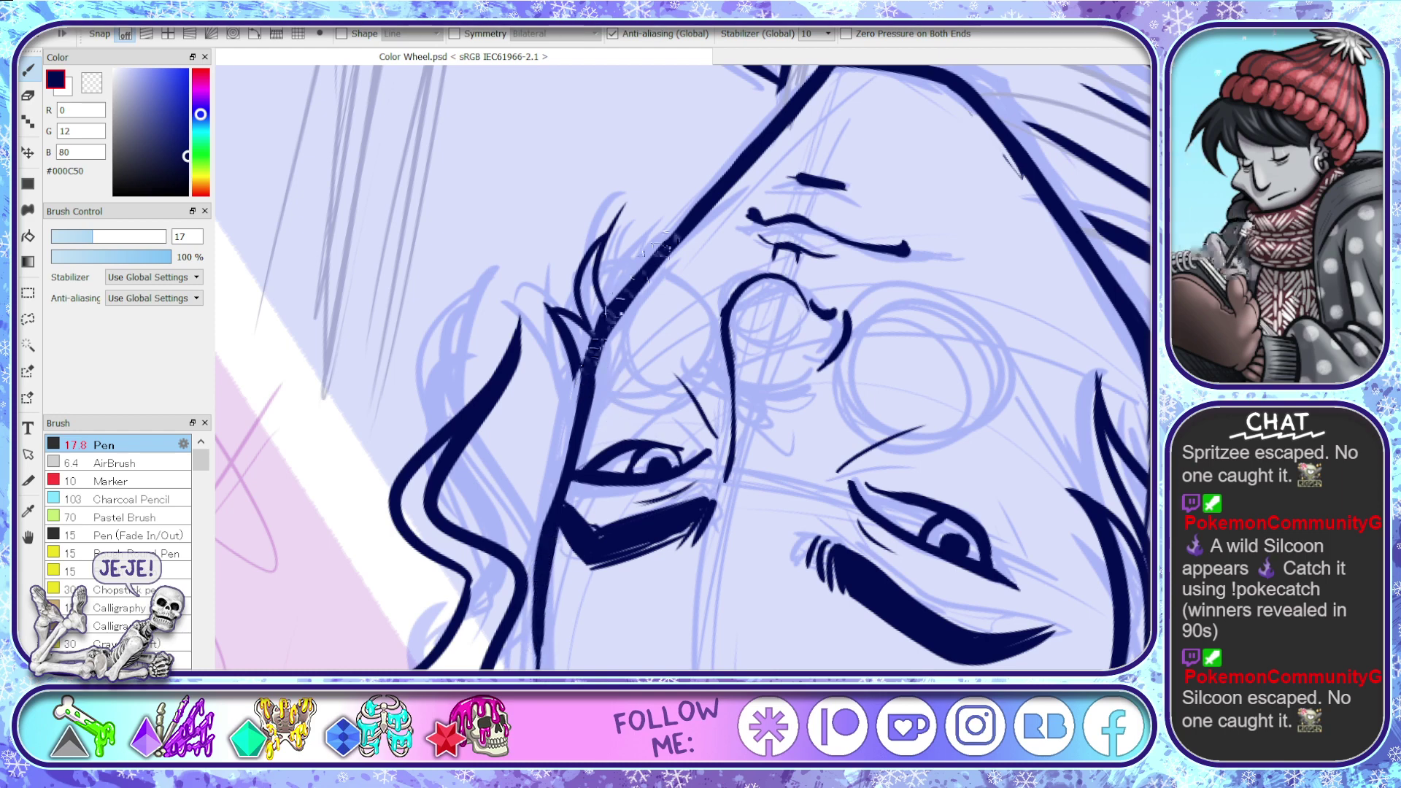
key(e)
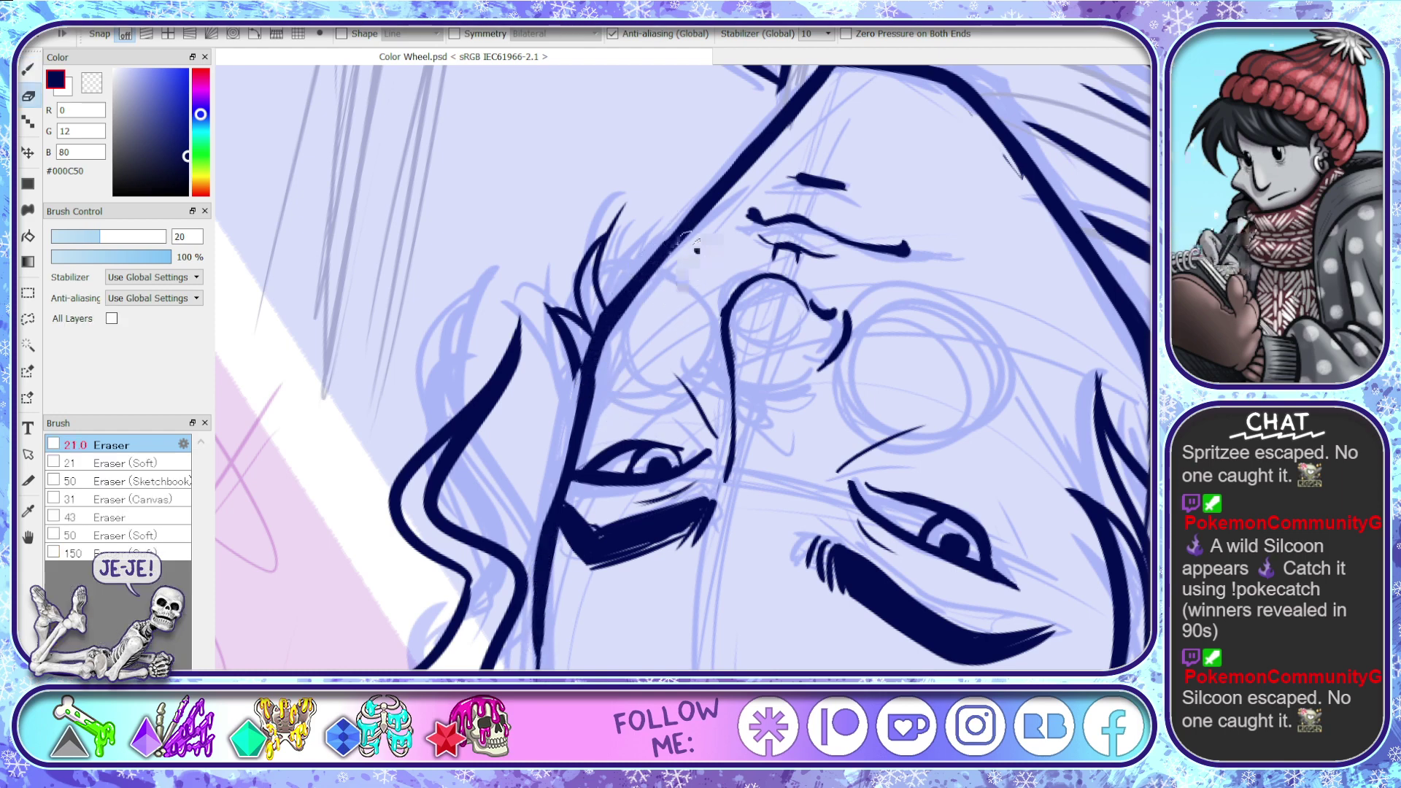
mouse_move(697, 250)
mouse_down()
mouse_move(708, 211)
mouse_move(616, 326)
mouse_move(577, 464)
mouse_move(695, 424)
mouse_up()
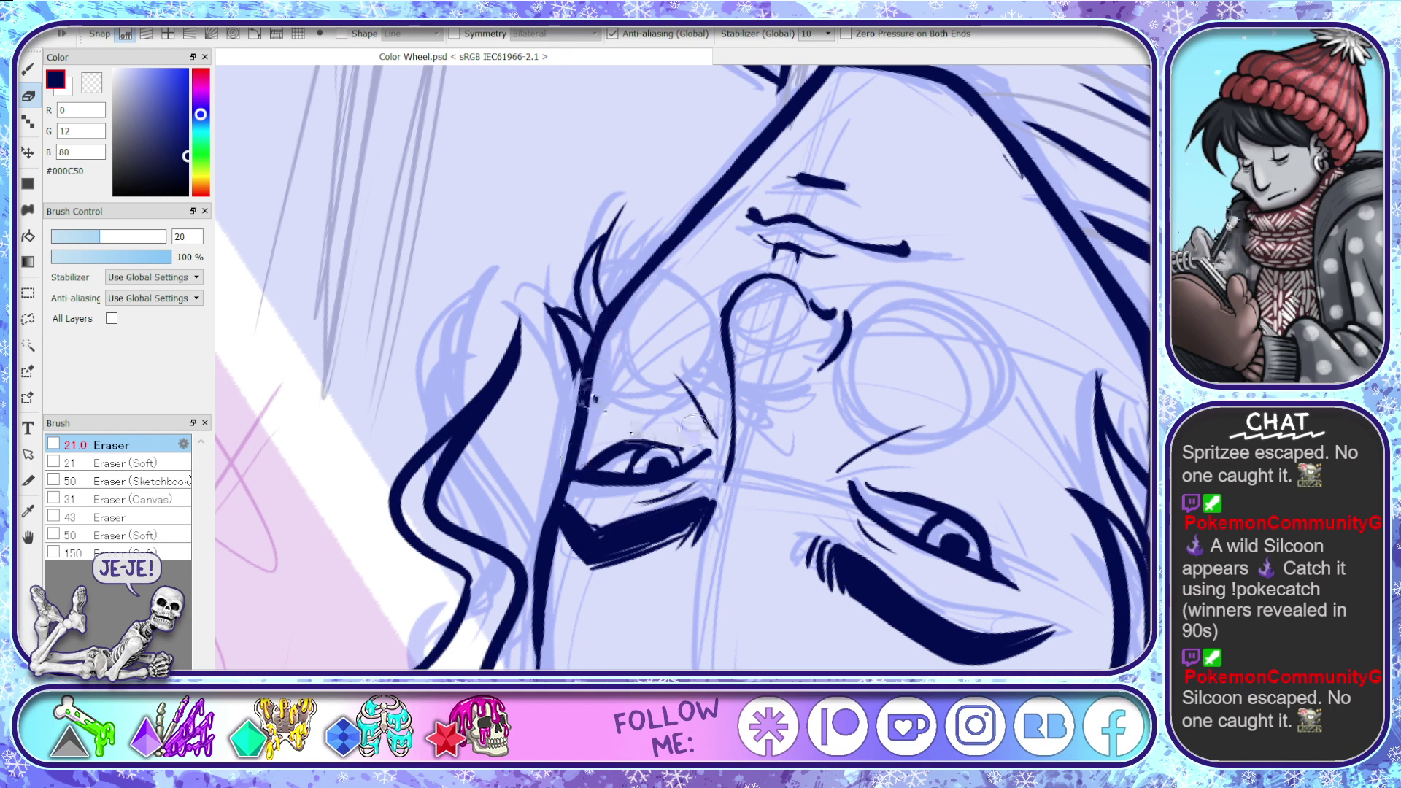
- Thicken the small hair tufts beside the far cheek with the Pen, tapering them to pointed tips
key(n)
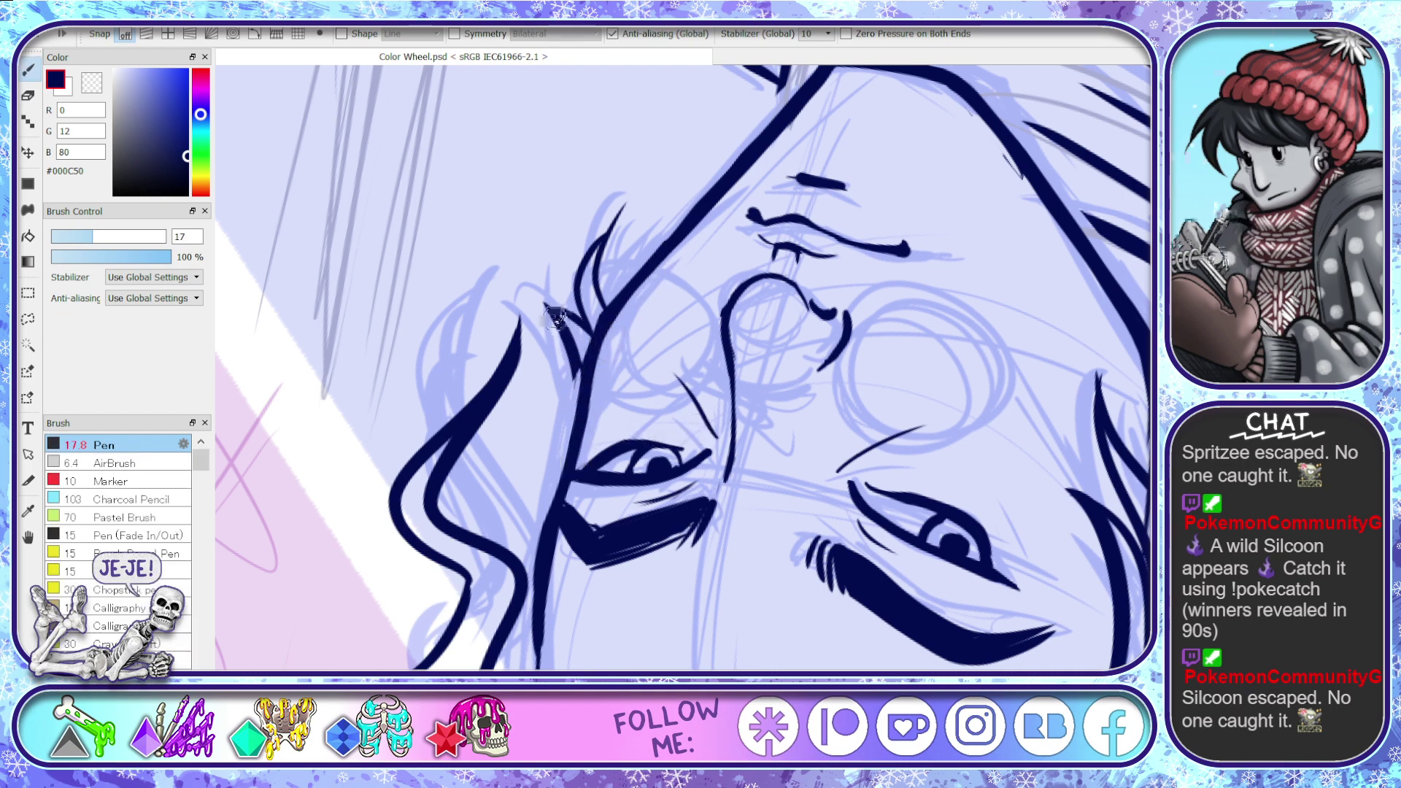
mouse_move(554, 317)
mouse_down()
mouse_move(584, 394)
mouse_move(580, 285)
mouse_move(595, 339)
mouse_move(578, 368)
mouse_move(606, 307)
mouse_up()
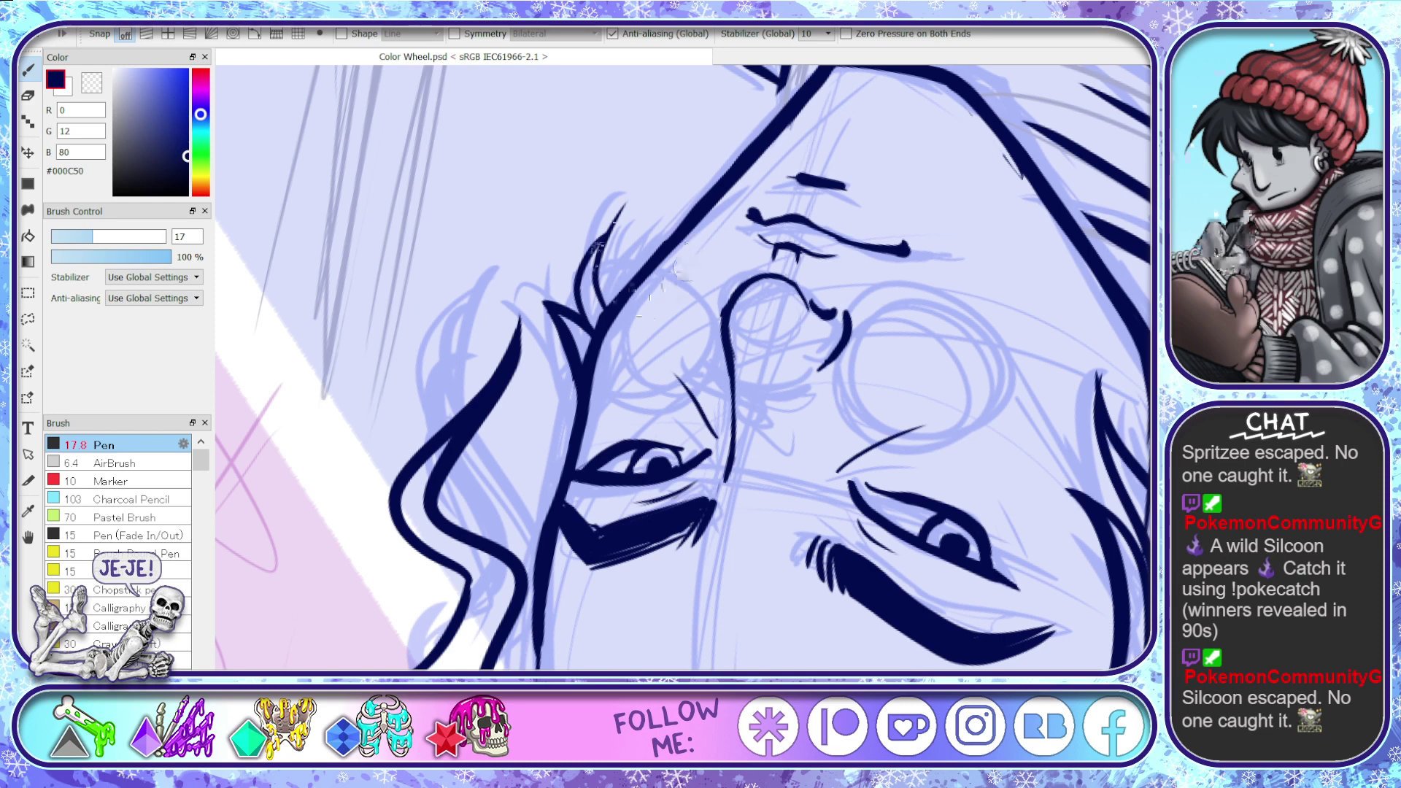
mouse_move(595, 252)
mouse_down()
mouse_move(620, 212)
mouse_move(594, 248)
mouse_move(613, 219)
mouse_move(600, 252)
mouse_move(617, 314)
mouse_move(625, 288)
mouse_move(611, 318)
mouse_move(601, 305)
mouse_up()
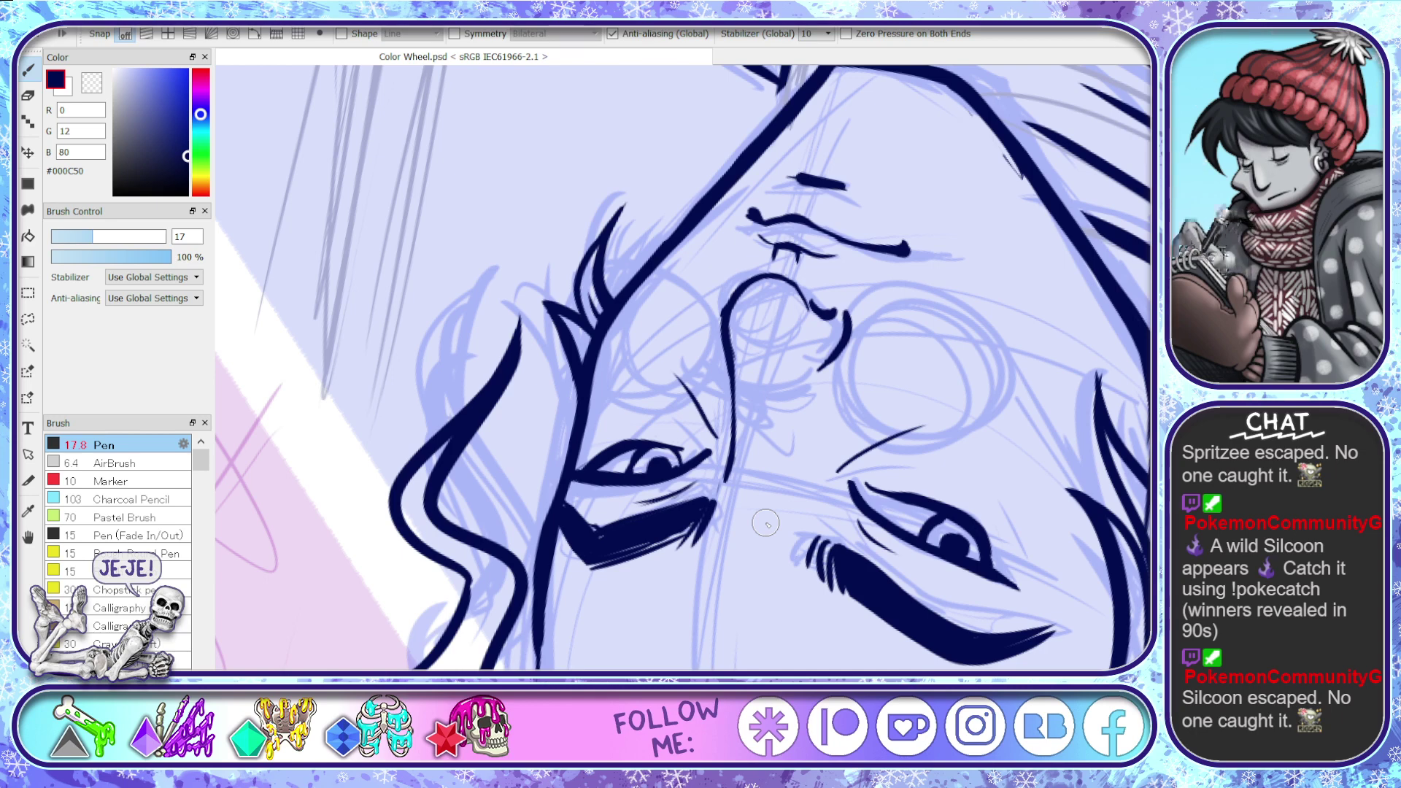
key(space)
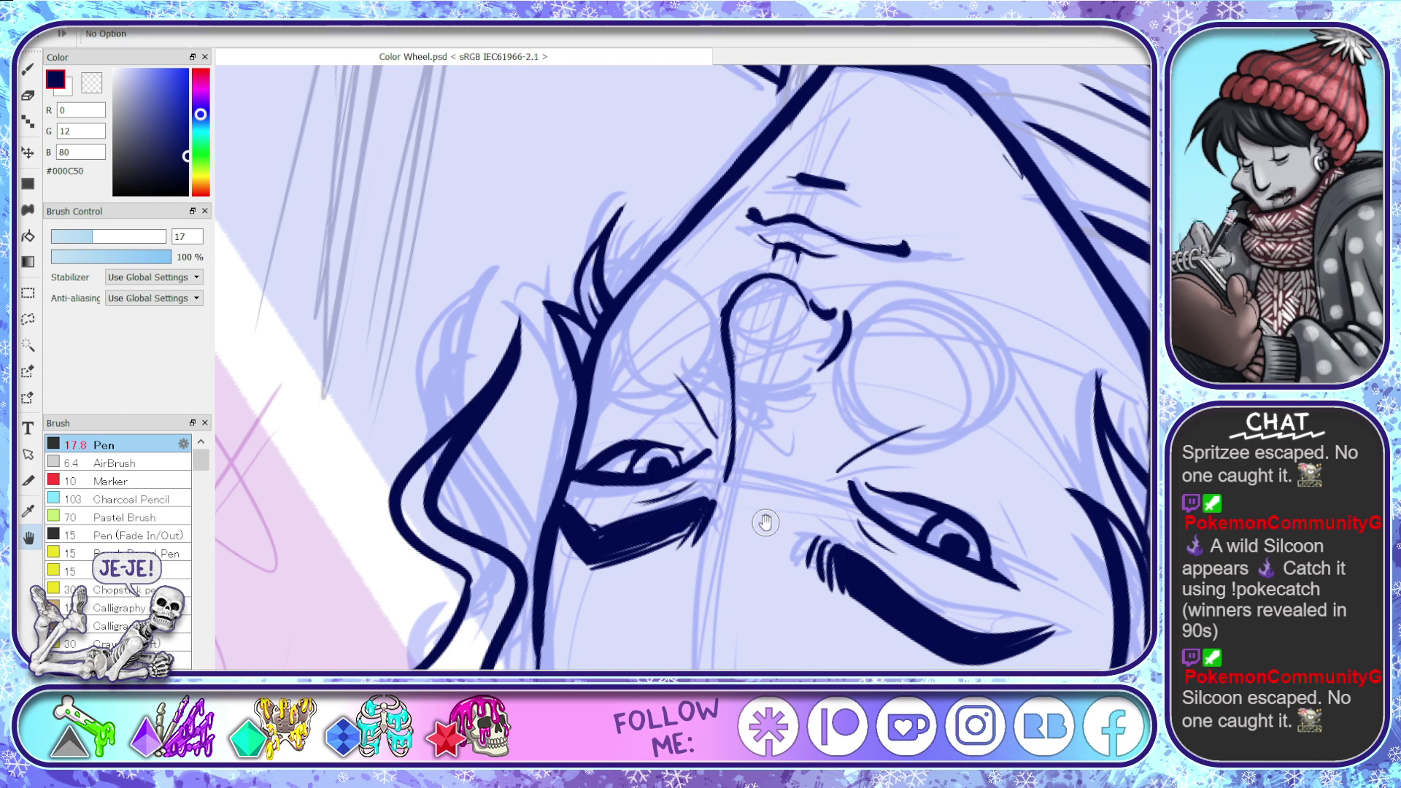
drag(1058, 532, 672, 660)
drag(770, 609, 753, 458)
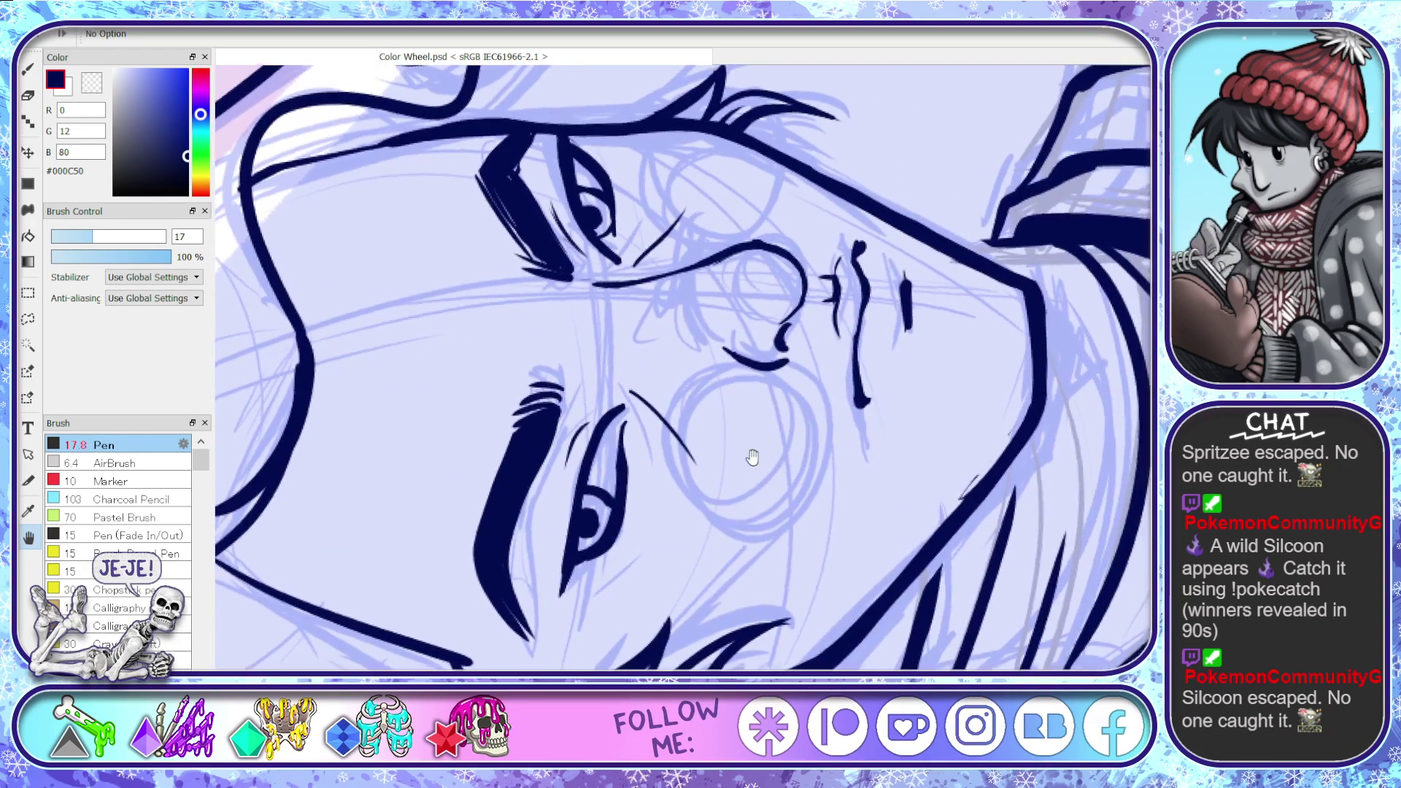
key(b)
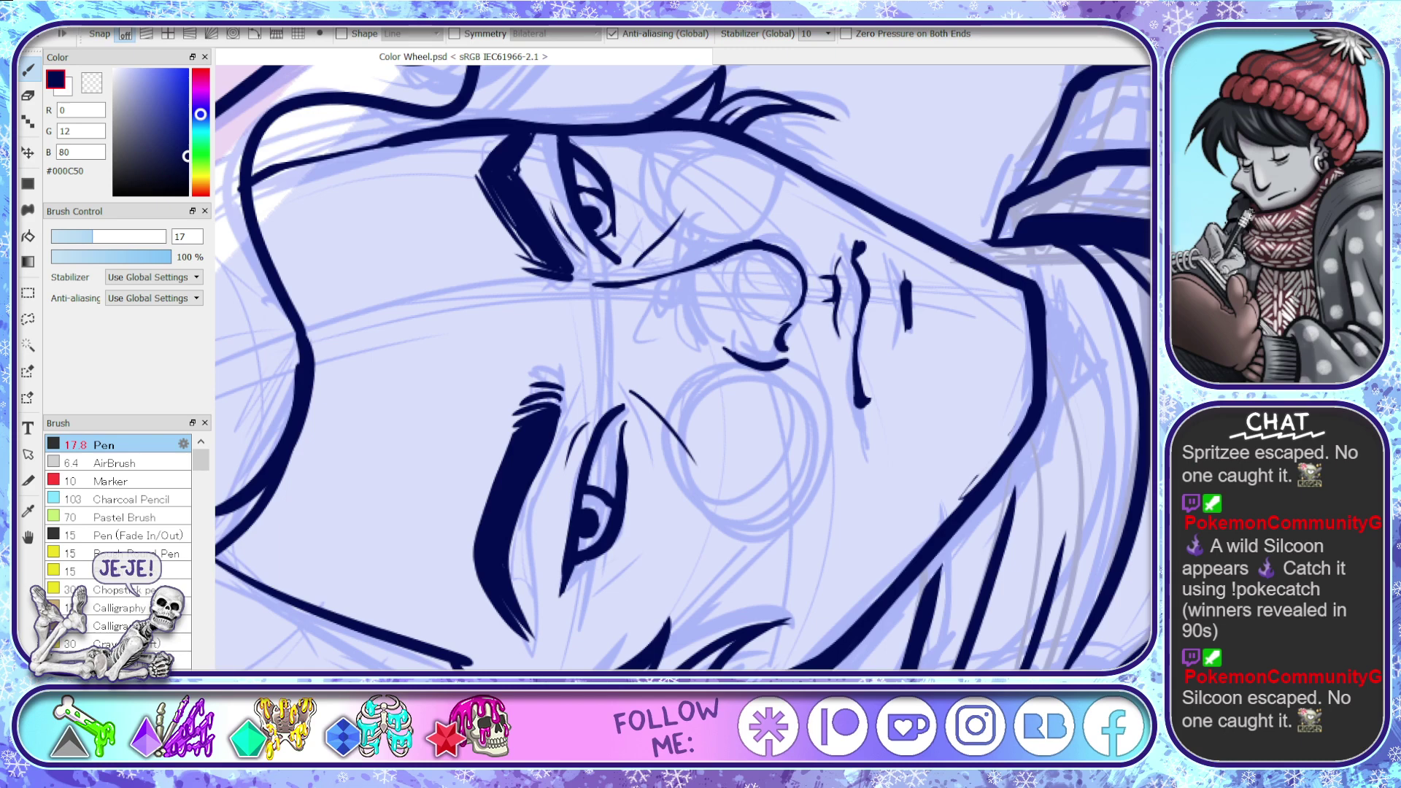
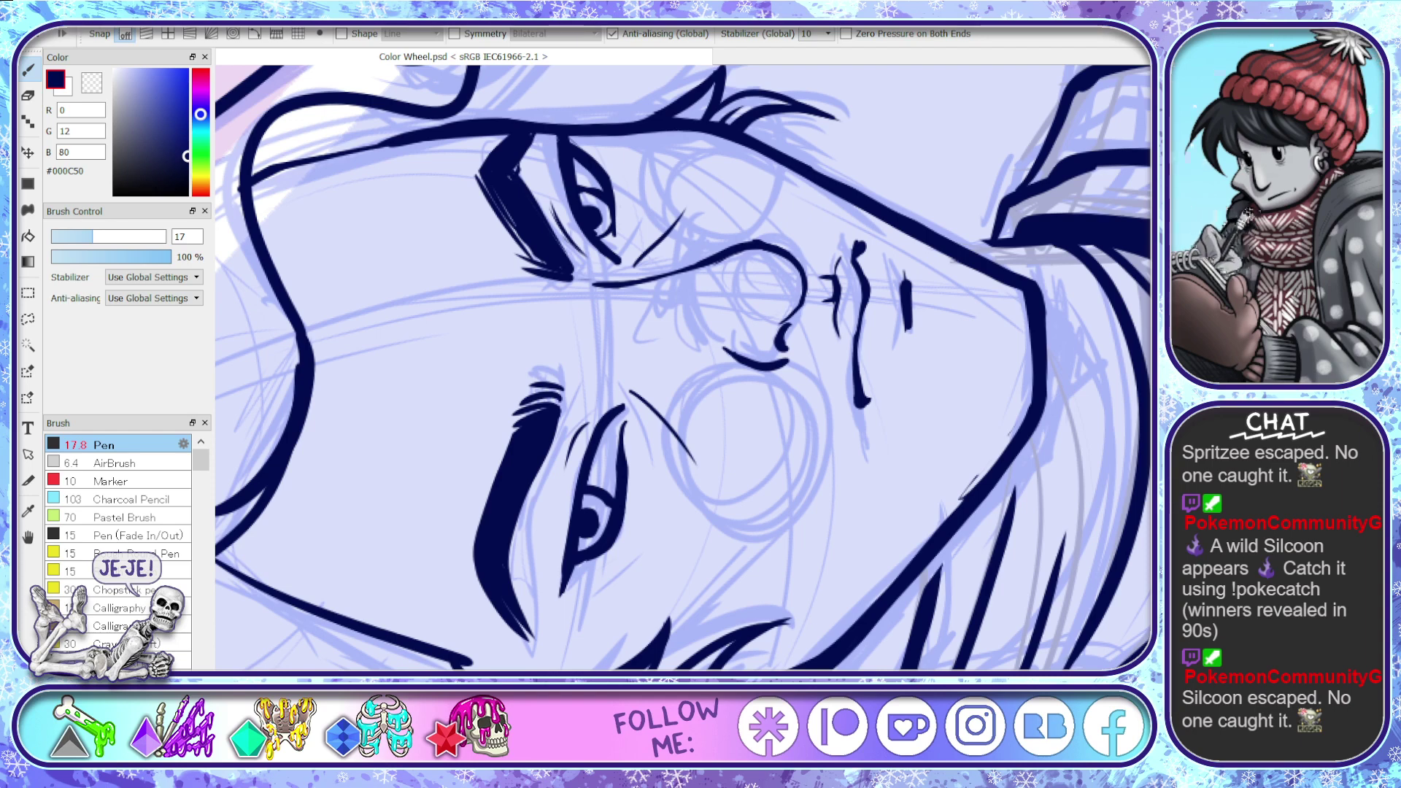
drag(978, 566, 956, 602)
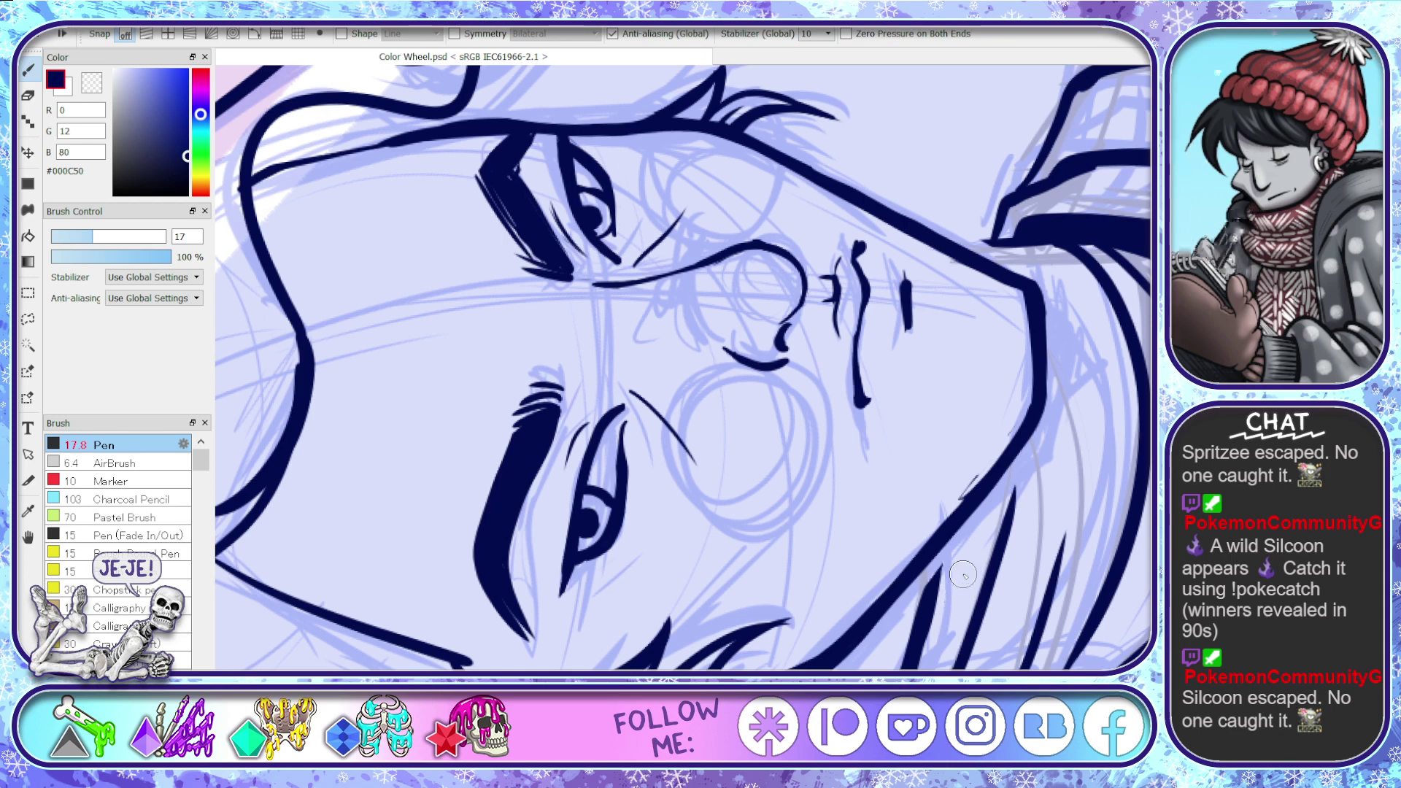
- Try to draw a round glasses lens in navy below the near eye, with the canvas rotated upright
key(space)
drag(984, 569, 838, 607)
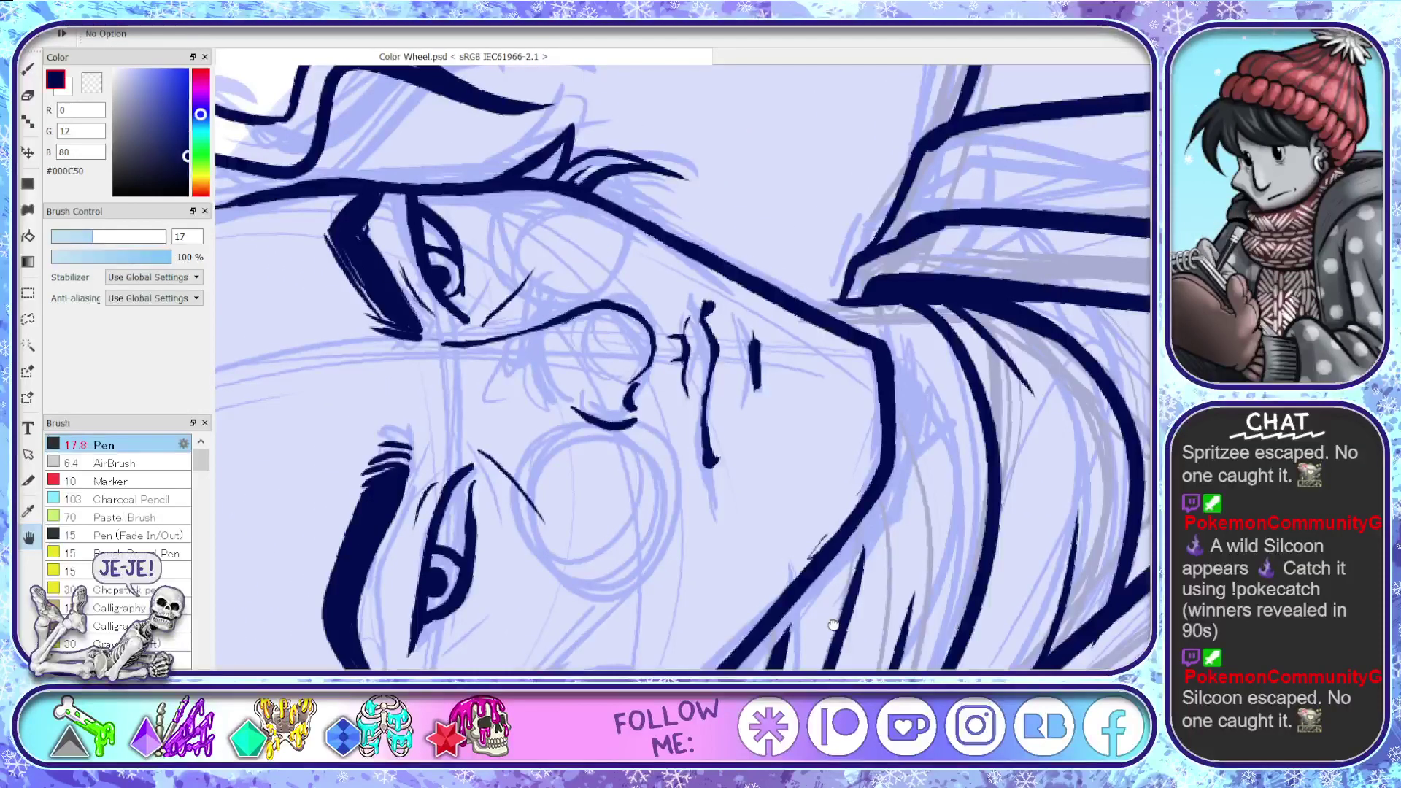
drag(937, 568, 509, 620)
drag(701, 478, 686, 627)
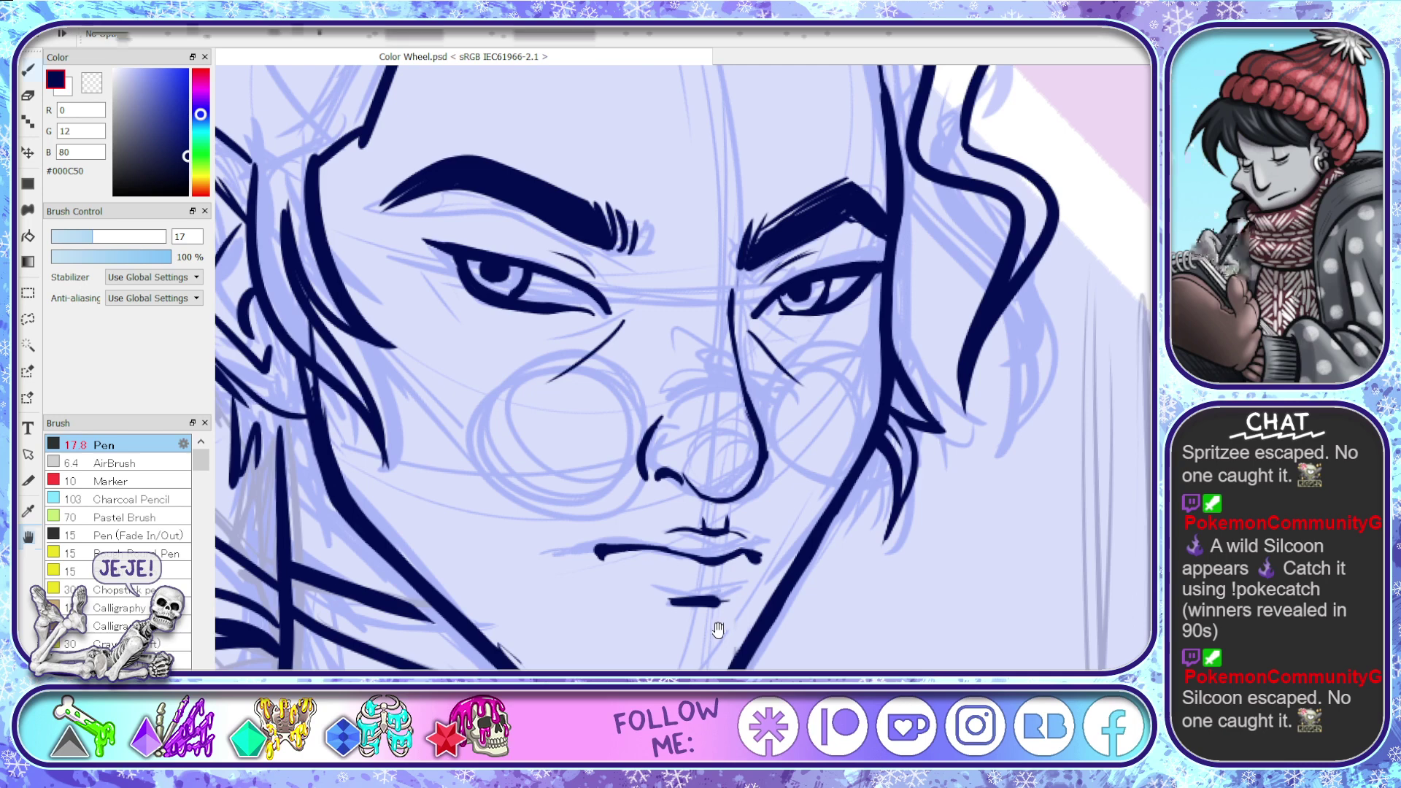
key(b)
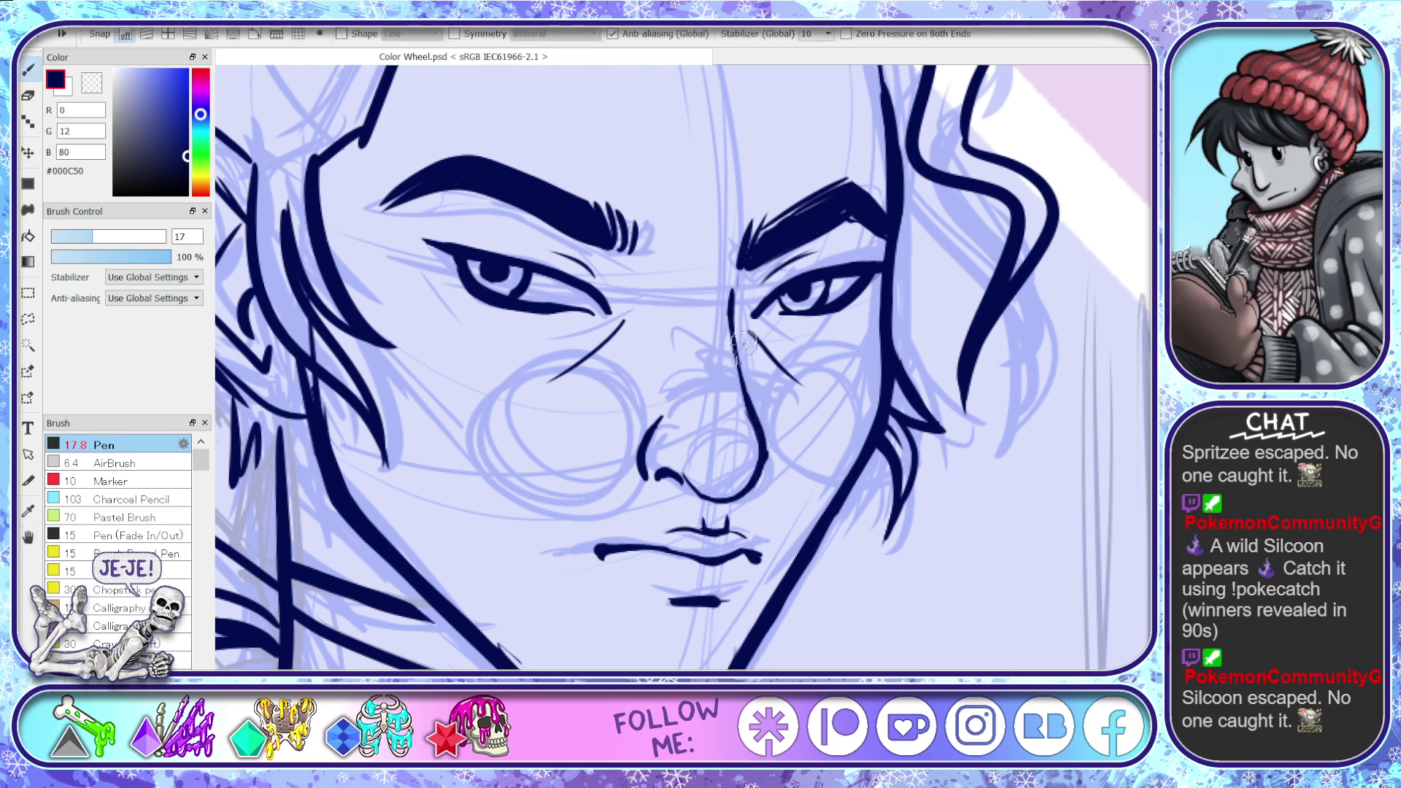
mouse_move(624, 327)
mouse_down()
mouse_move(470, 438)
mouse_move(506, 506)
mouse_move(451, 447)
mouse_move(568, 518)
mouse_up()
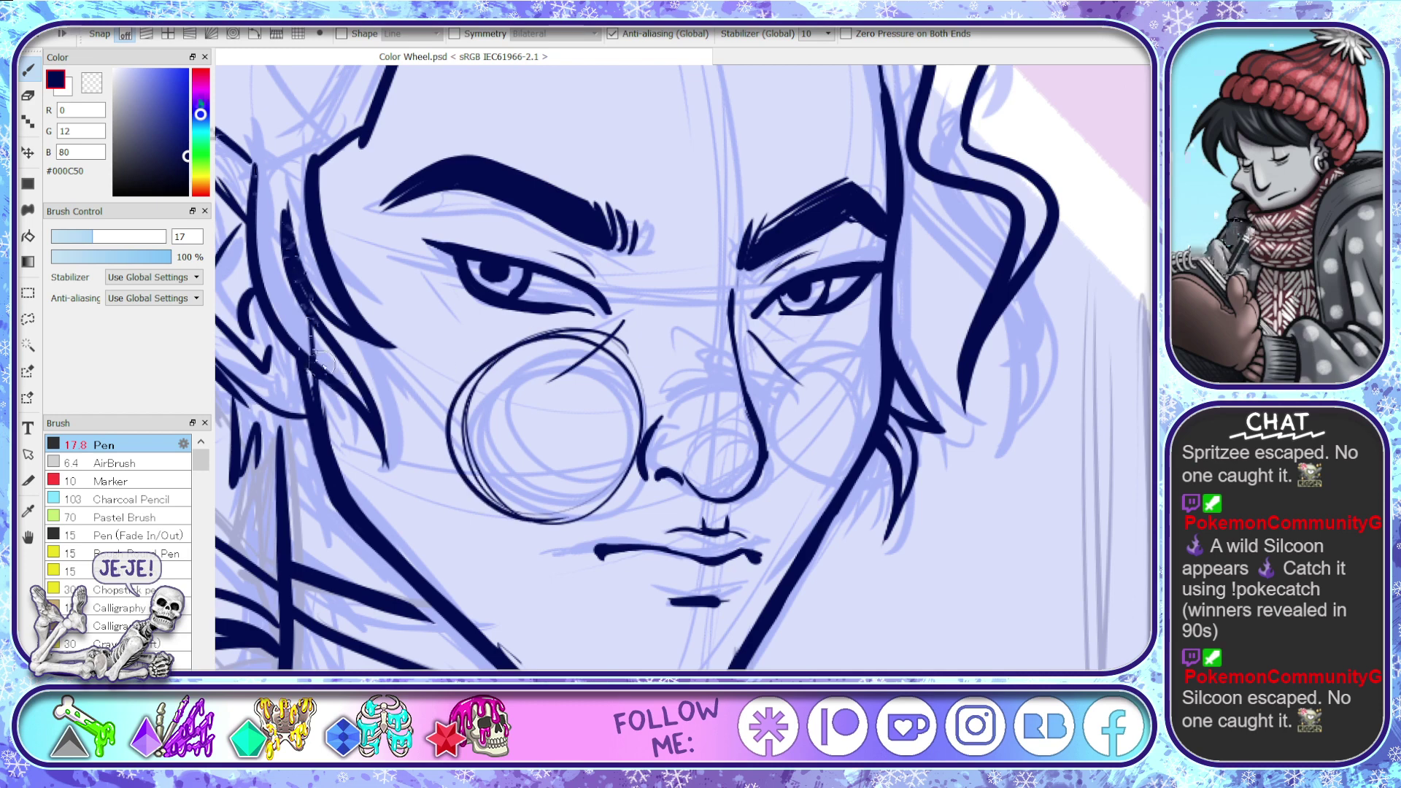
key(ctrl+z)
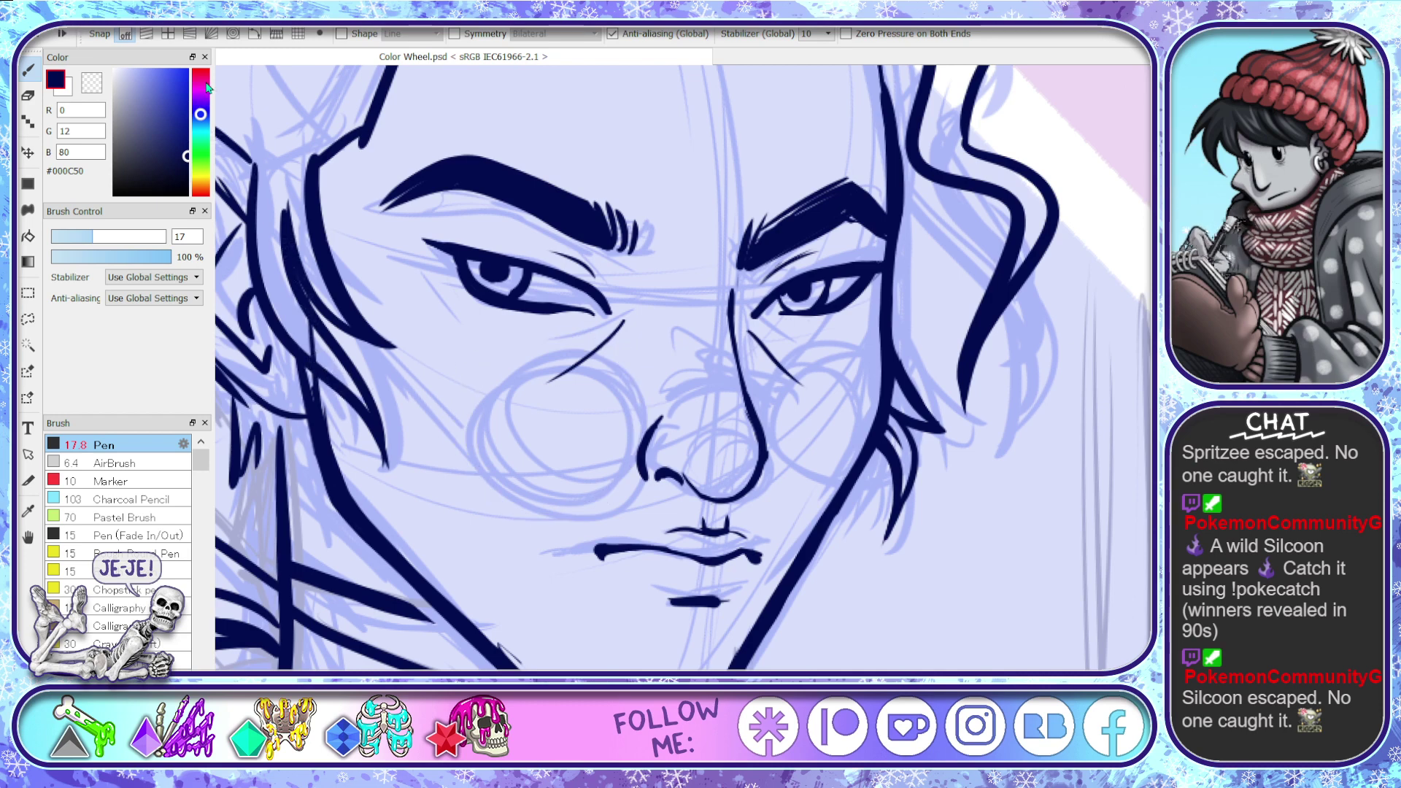
- Switch the Pen colour to black (#000000) and rough in the glasses' nose bridge, erasing and reworking its underside
click(200, 171)
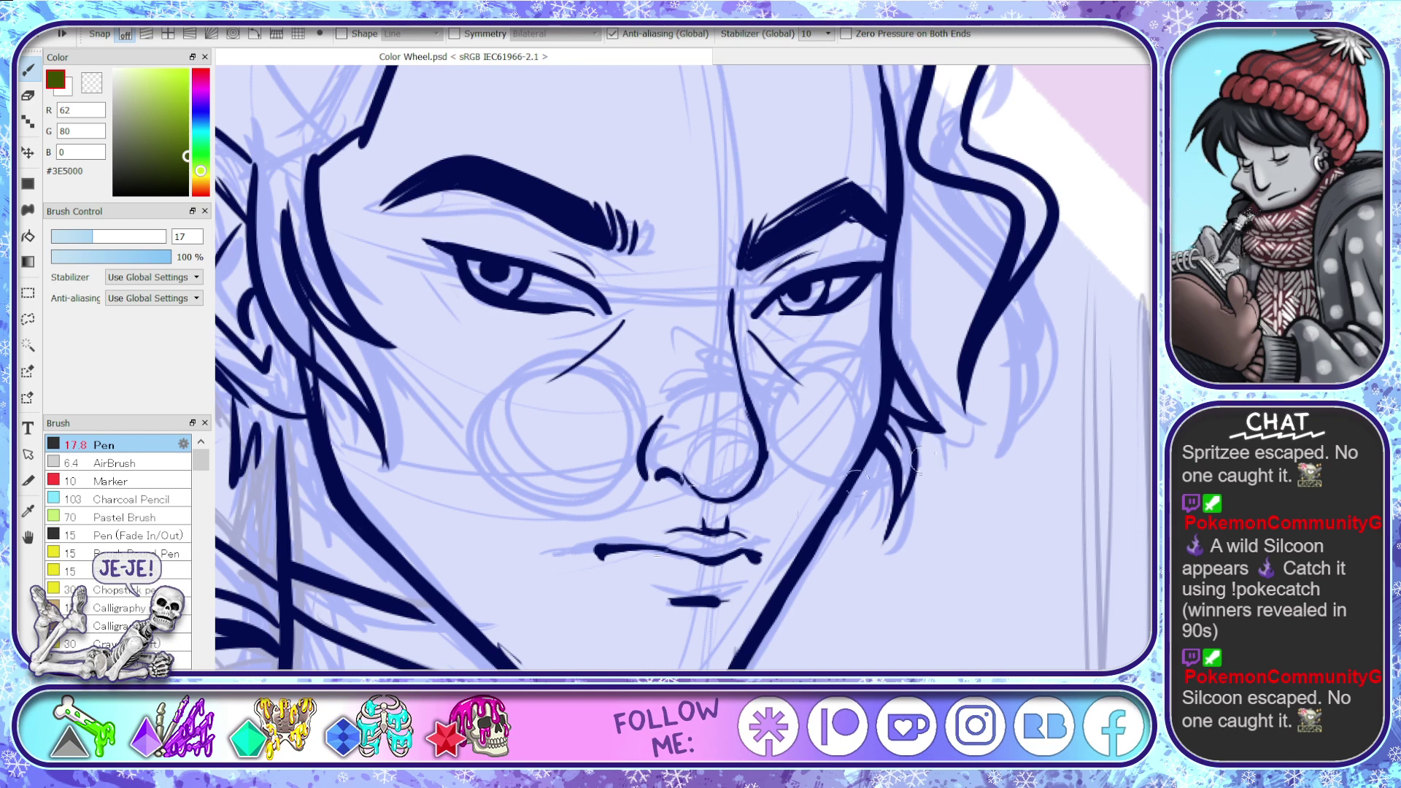
click(187, 194)
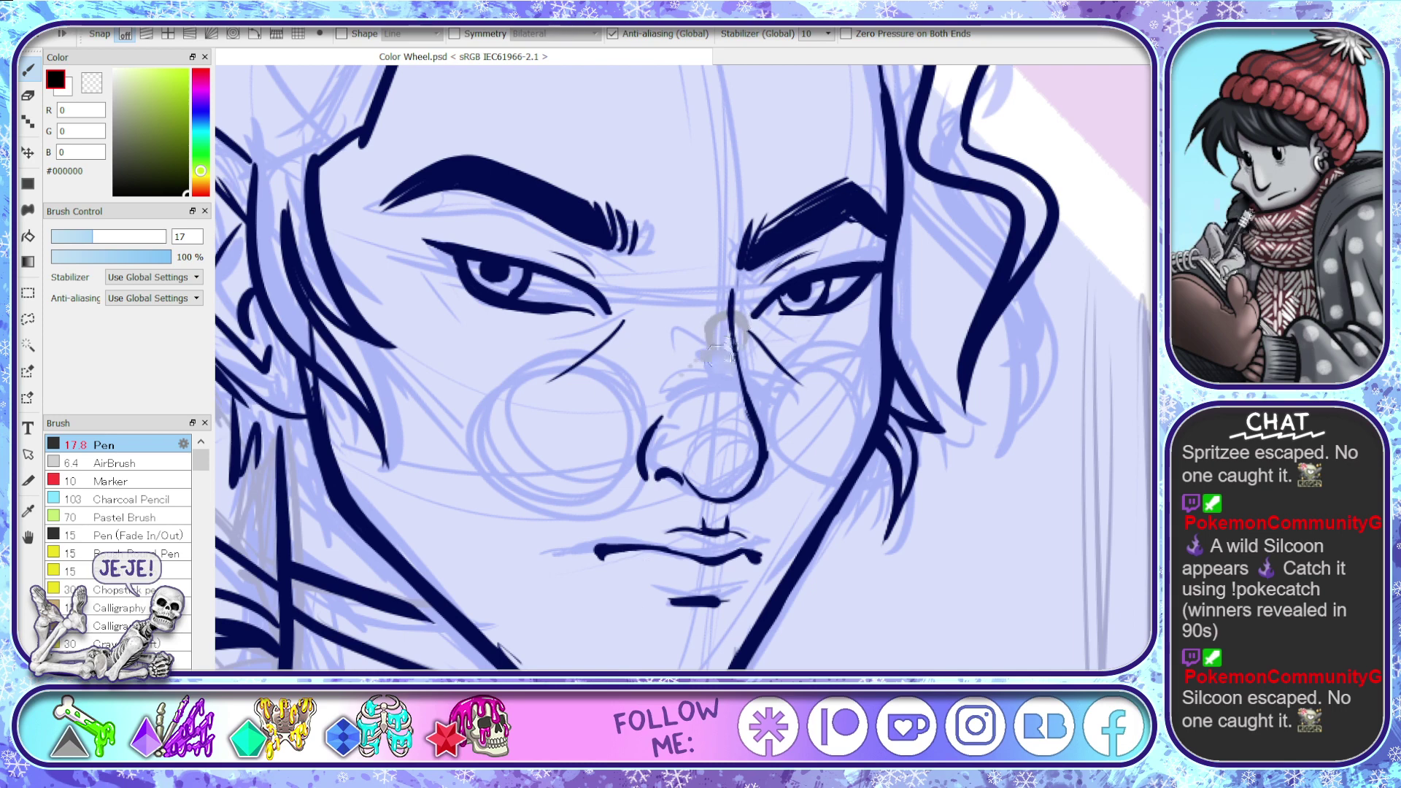
drag(722, 354, 758, 371)
mouse_move(679, 388)
mouse_down()
mouse_move(719, 343)
mouse_move(756, 379)
mouse_up()
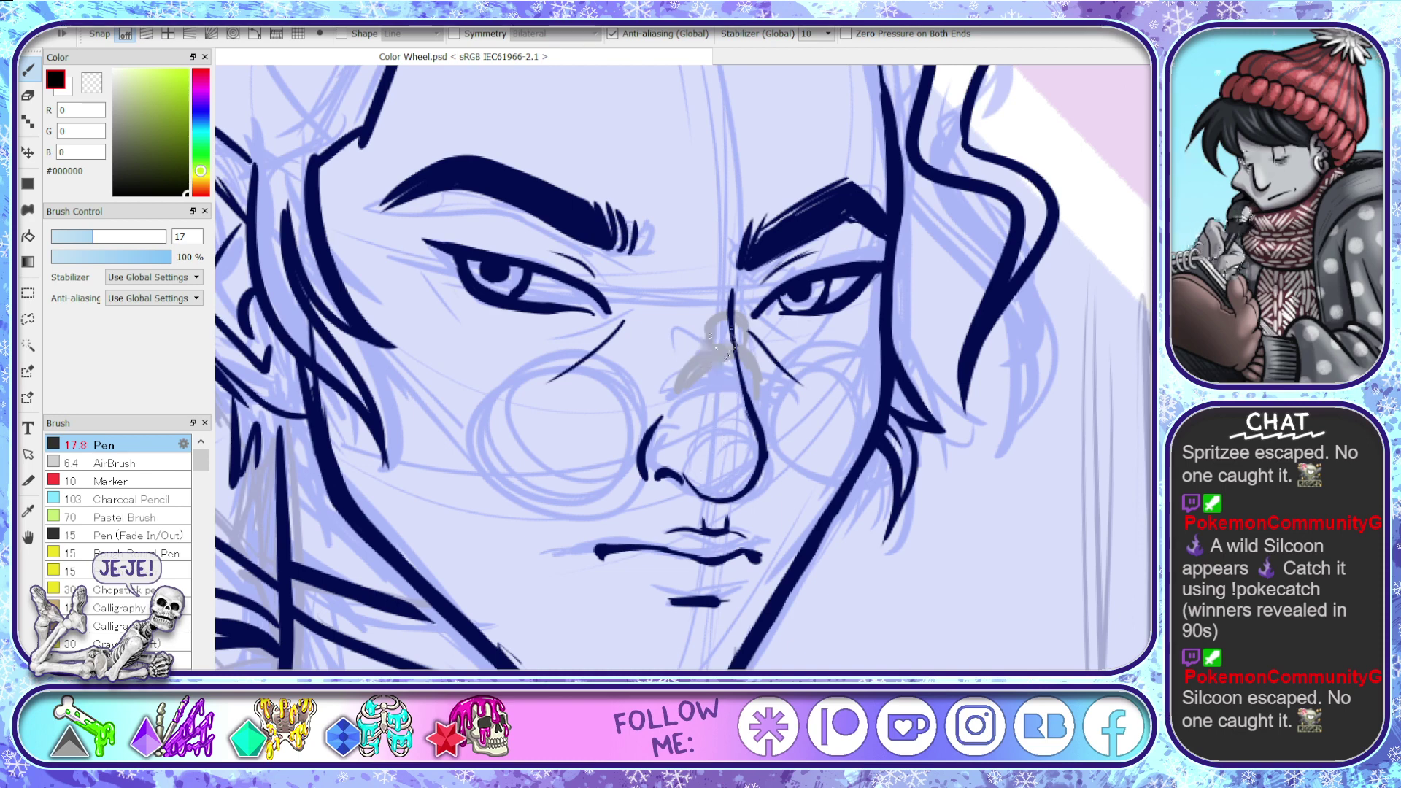
key(e)
mouse_move(730, 338)
mouse_down()
mouse_move(735, 374)
mouse_move(726, 349)
mouse_up()
key(b)
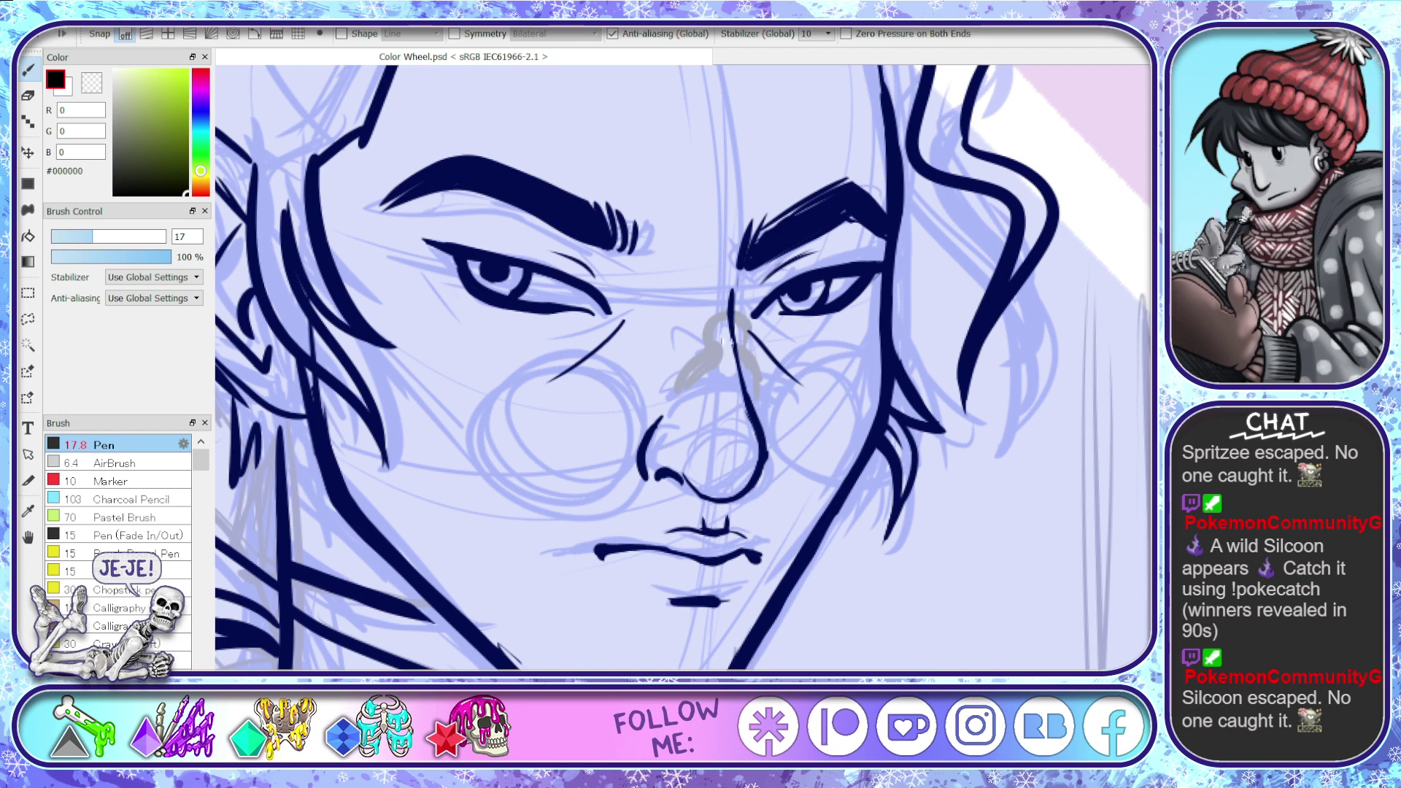
drag(719, 347, 675, 383)
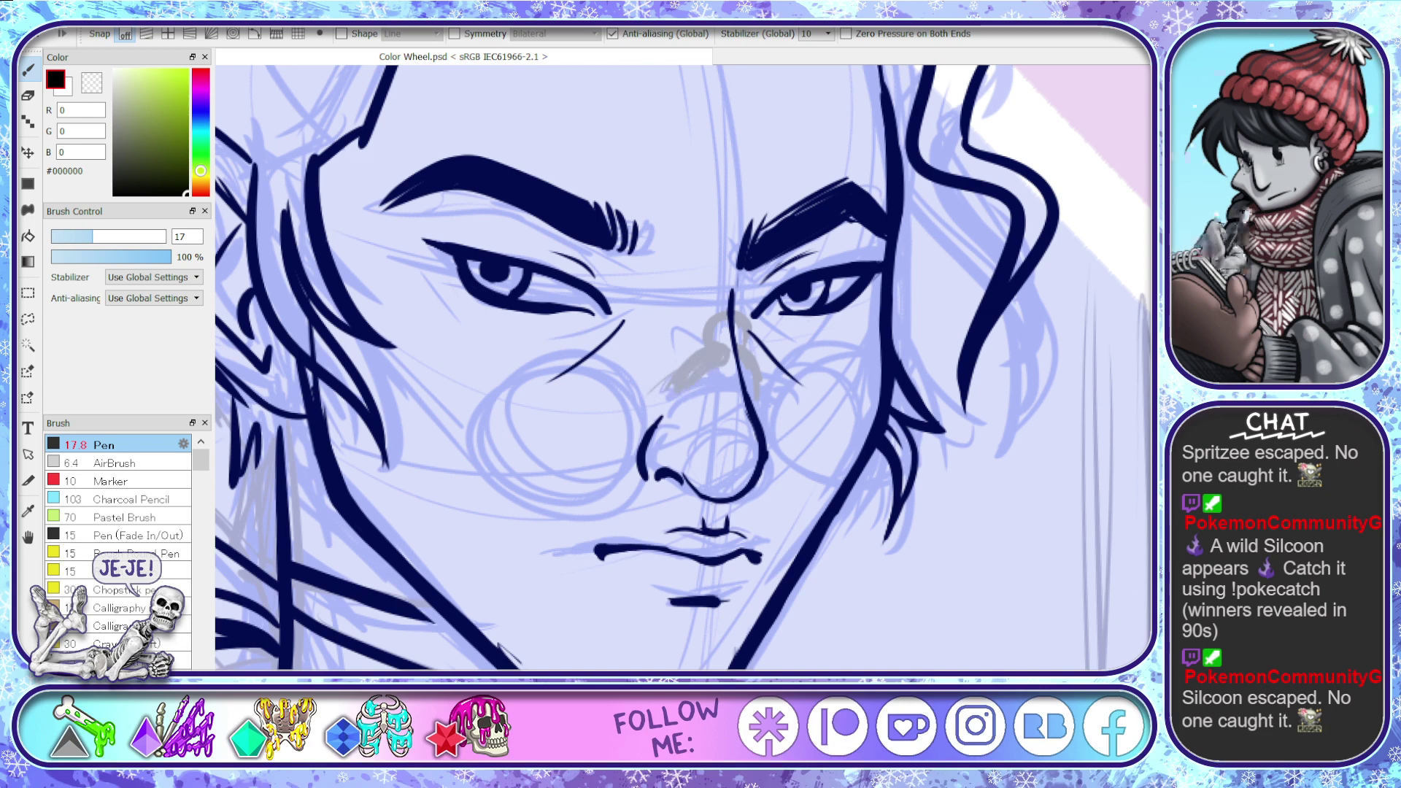
- Sketch the near glasses lens as a large circle of loose repeated black strokes below the near eye
drag(661, 394, 555, 365)
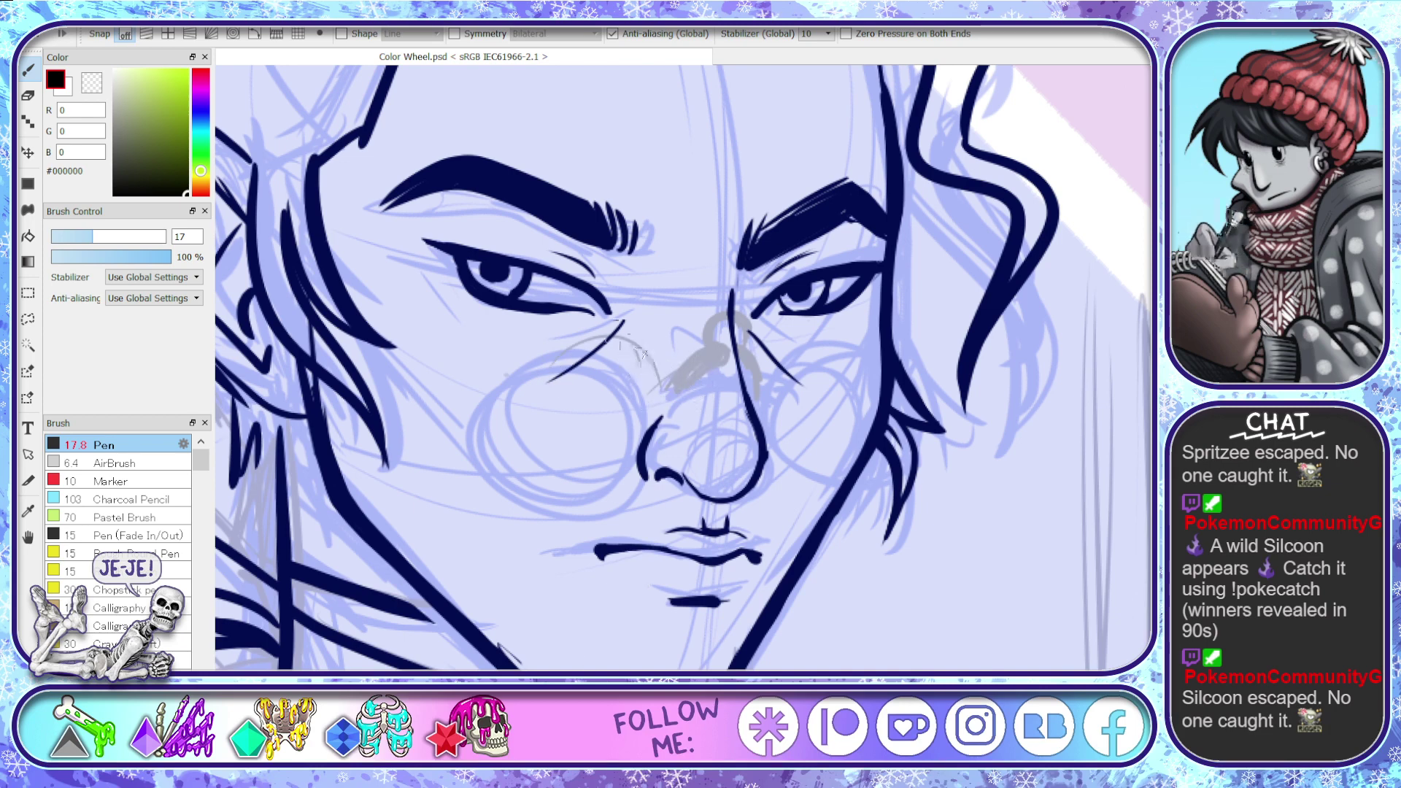
drag(515, 468, 653, 383)
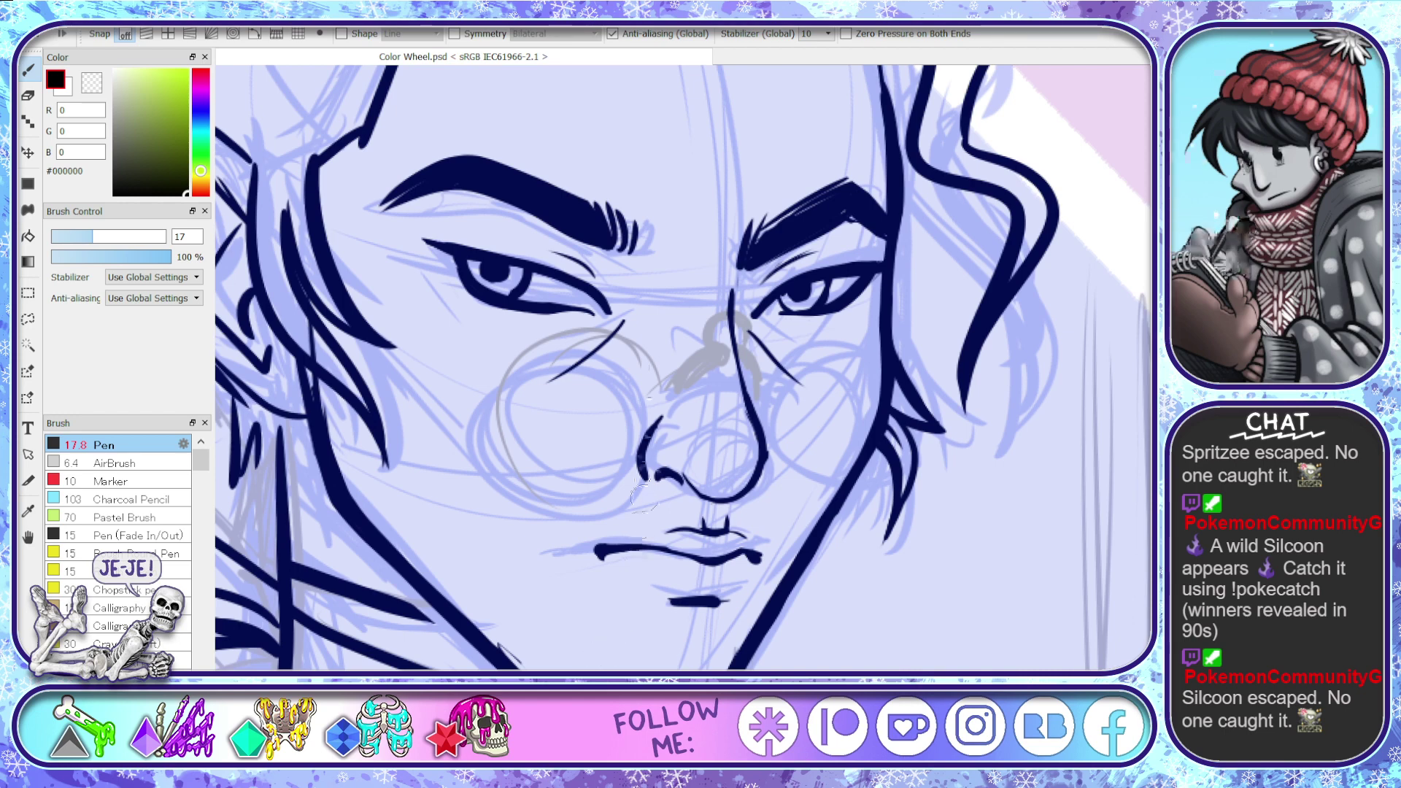
mouse_move(638, 332)
mouse_down()
mouse_move(495, 454)
mouse_move(531, 497)
mouse_move(610, 485)
mouse_move(663, 361)
mouse_move(621, 356)
mouse_move(638, 351)
mouse_move(481, 462)
mouse_up()
drag(609, 314, 468, 462)
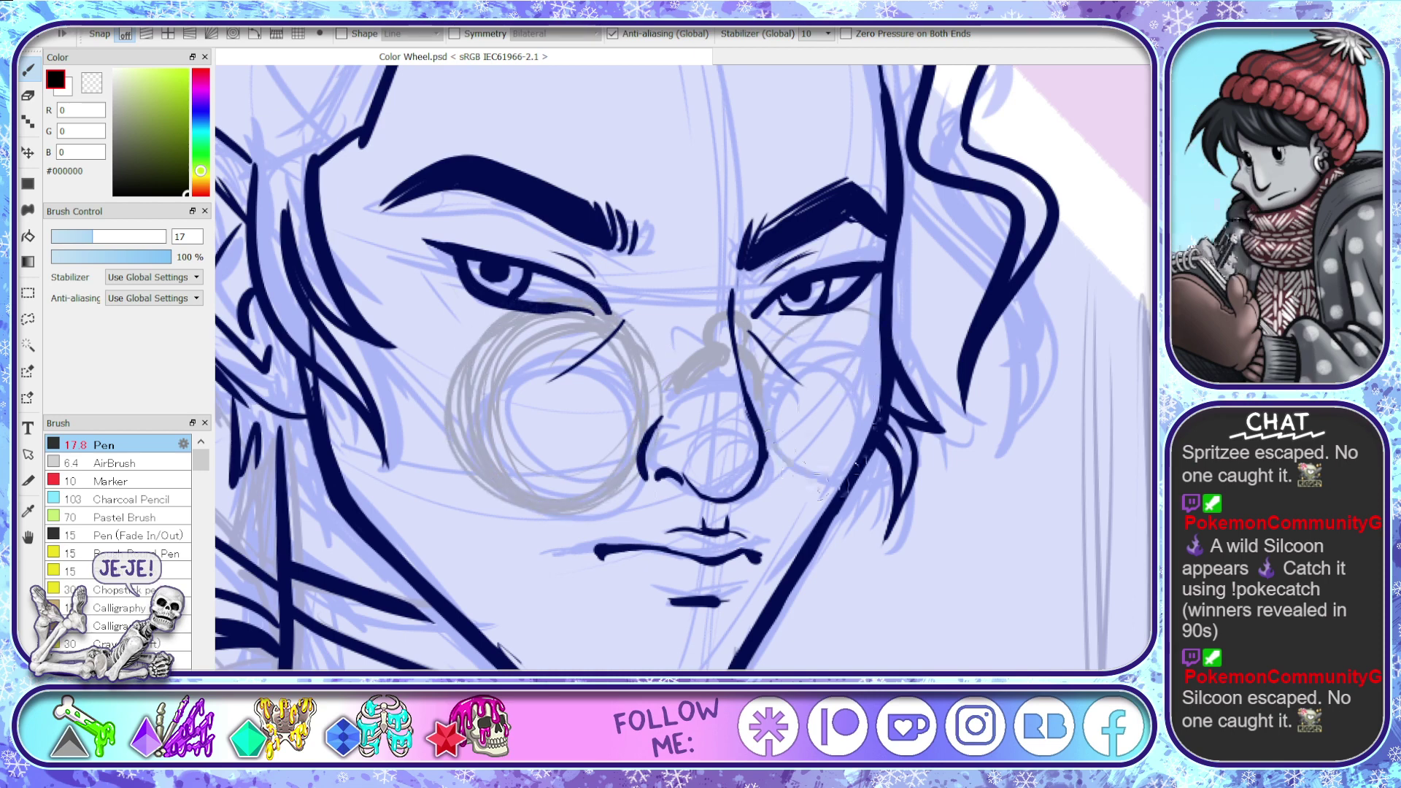
- Sketch the matching round lens below the far eye and add guide lines along both lenses' upper and lower edges
mouse_move(796, 480)
mouse_down()
mouse_move(818, 317)
mouse_move(916, 401)
mouse_move(813, 500)
mouse_move(847, 319)
mouse_move(865, 307)
mouse_move(942, 445)
mouse_move(773, 357)
mouse_move(927, 357)
mouse_move(789, 423)
mouse_move(940, 397)
mouse_move(777, 473)
mouse_up()
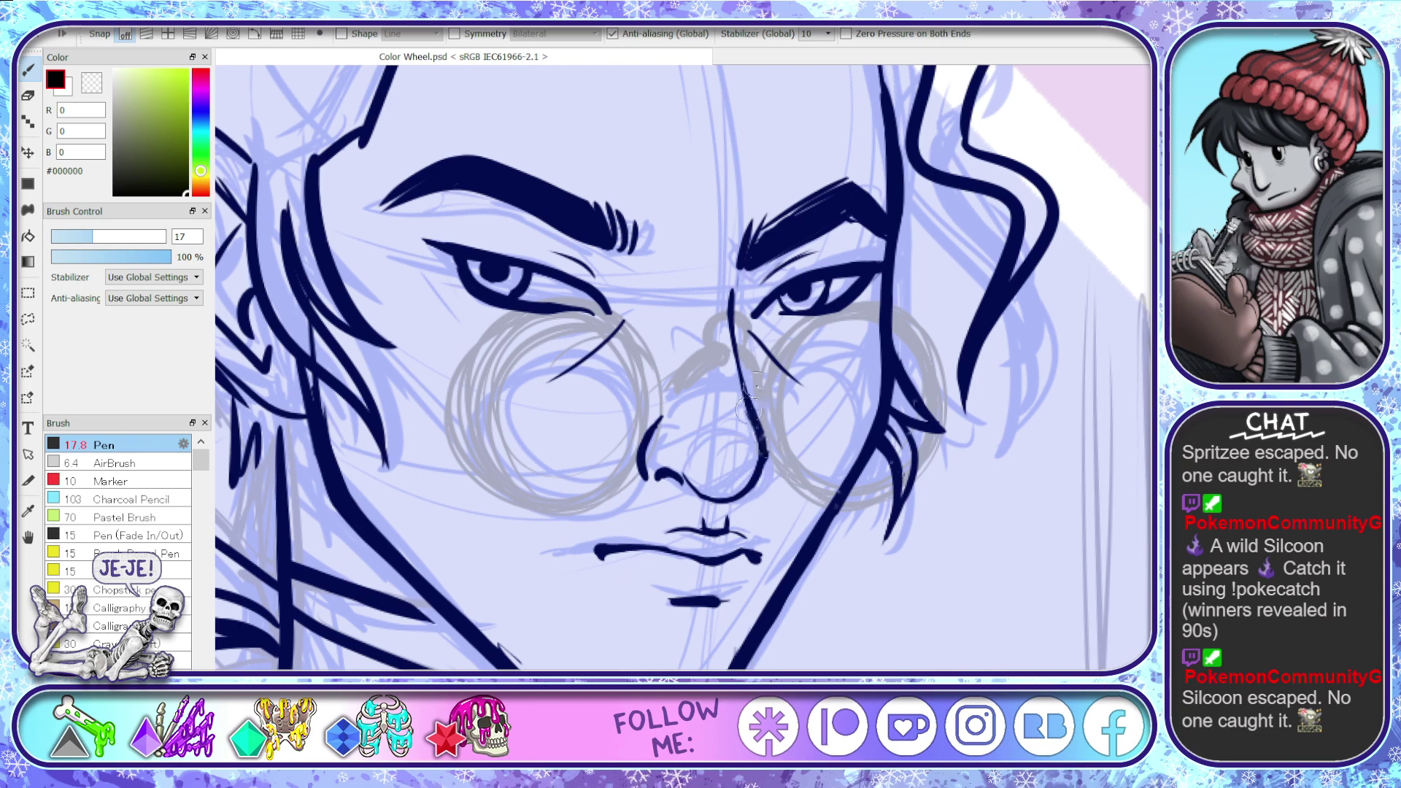
drag(656, 522, 850, 512)
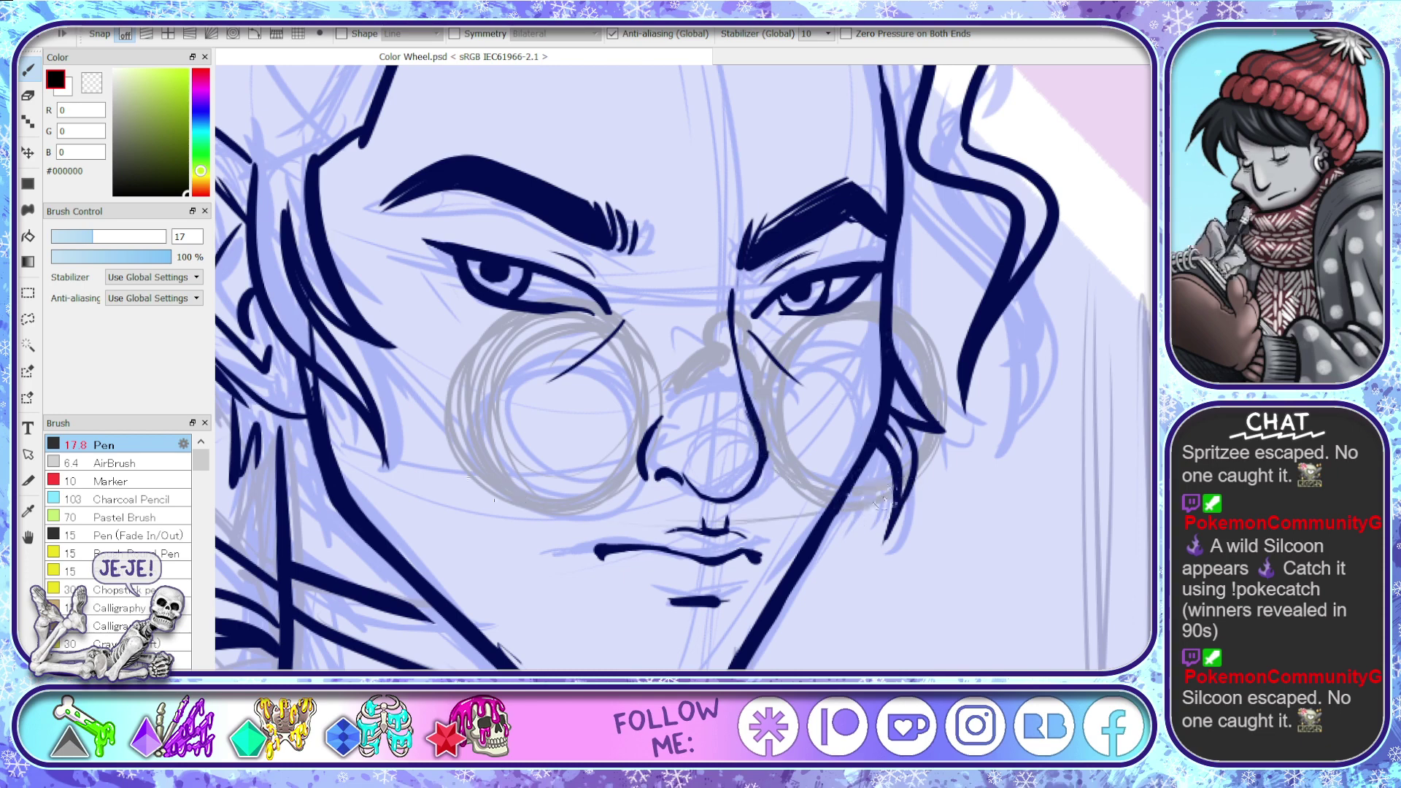
mouse_move(847, 318)
mouse_down()
mouse_move(555, 340)
mouse_move(842, 314)
mouse_up()
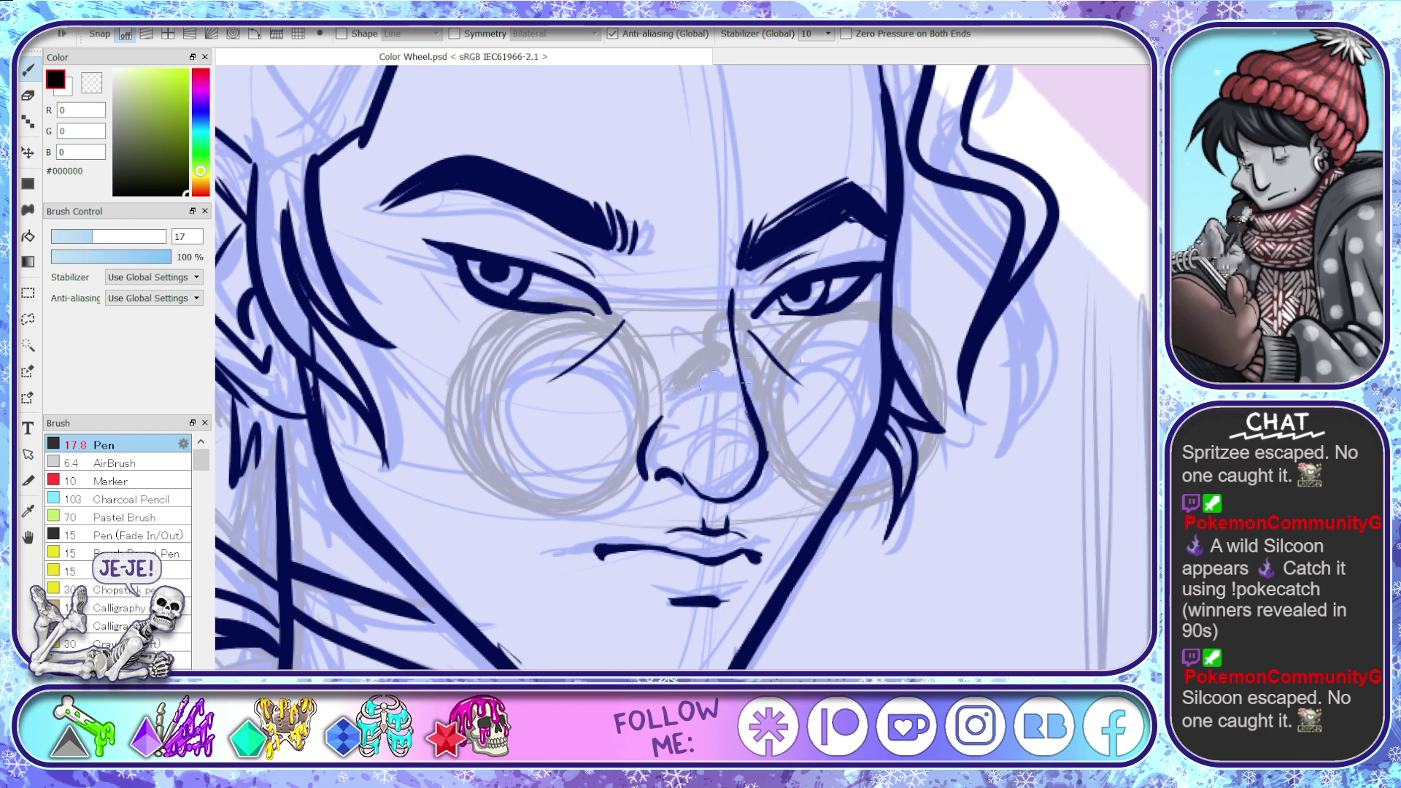
- Erase part of the glasses' nose bridge and redraw it as a slimmer arch joining the two lenses
key(e)
mouse_move(730, 310)
mouse_down()
mouse_move(691, 353)
mouse_move(706, 387)
mouse_move(741, 365)
mouse_move(752, 381)
mouse_up()
key(b)
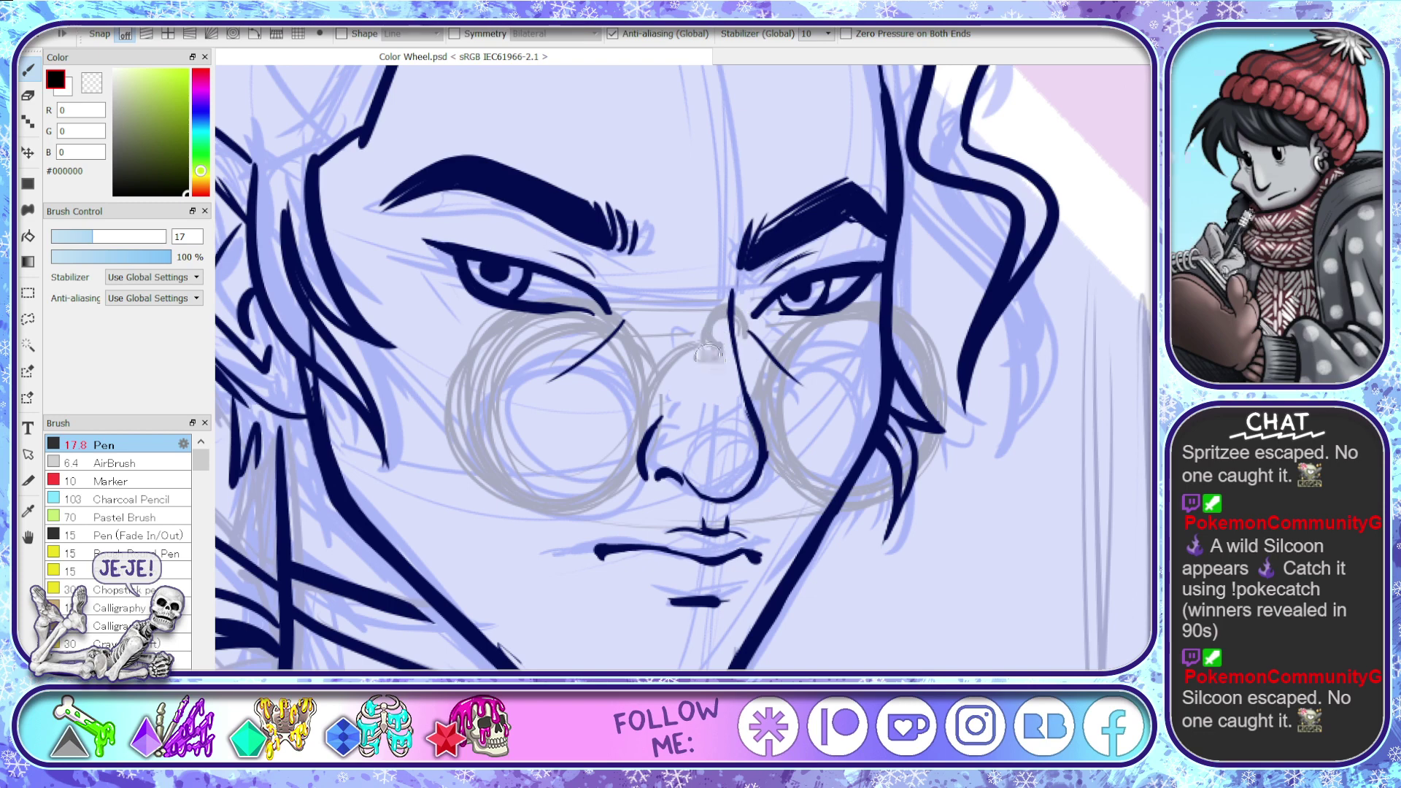
drag(654, 397, 712, 342)
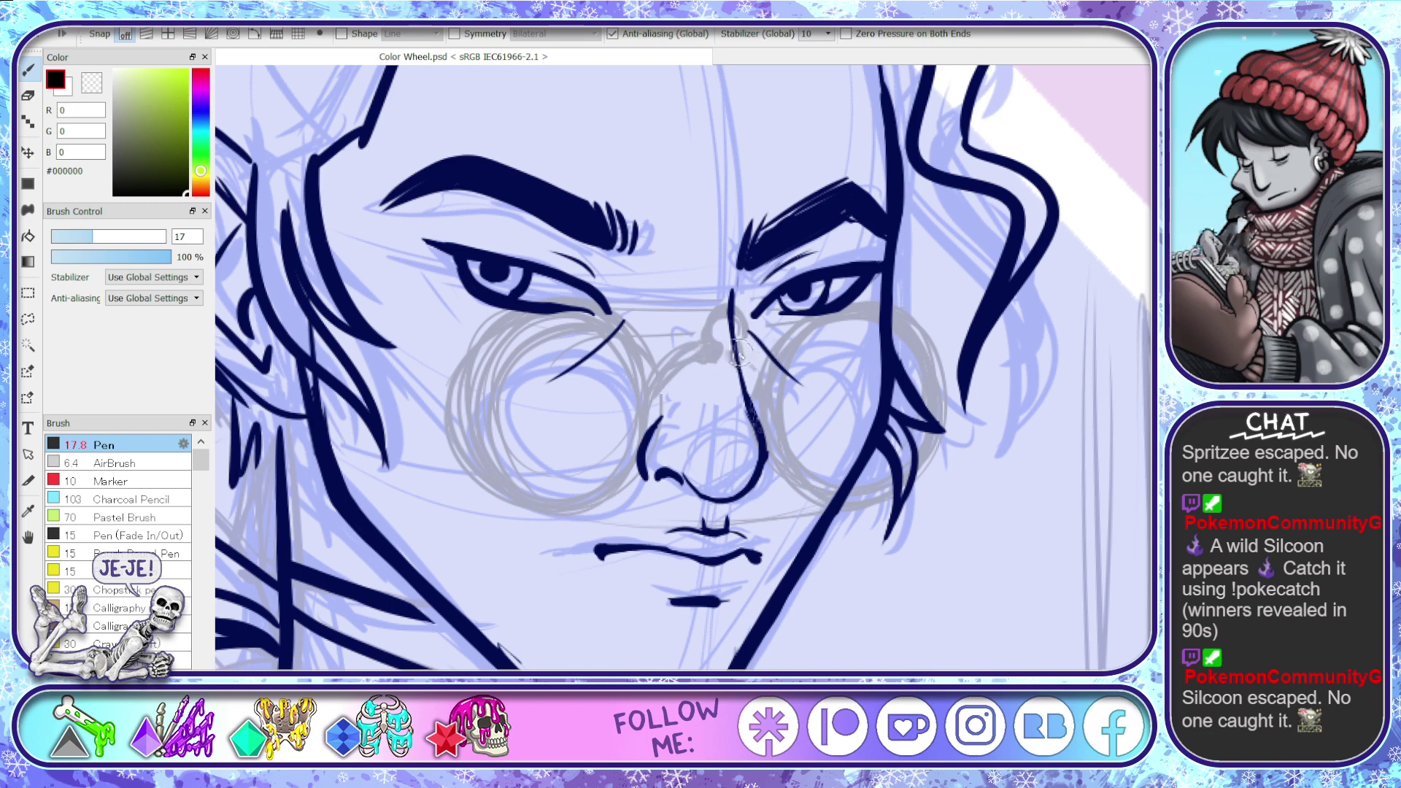
mouse_move(722, 312)
mouse_down()
mouse_move(707, 325)
mouse_move(721, 350)
mouse_move(759, 369)
mouse_up()
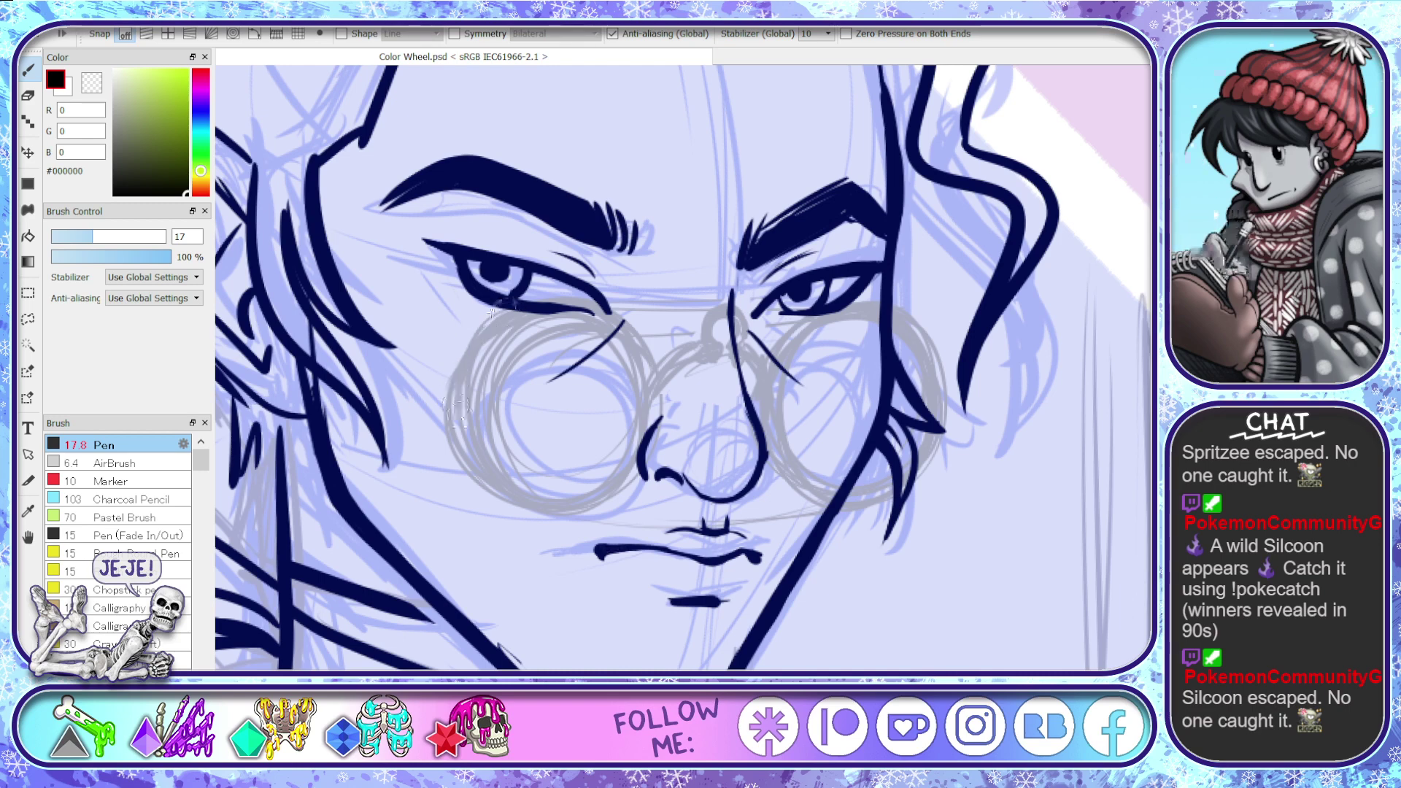
- Erase the inner sketch circles and excess strokes inside the near lens to leave a cleaner round rim
key(e)
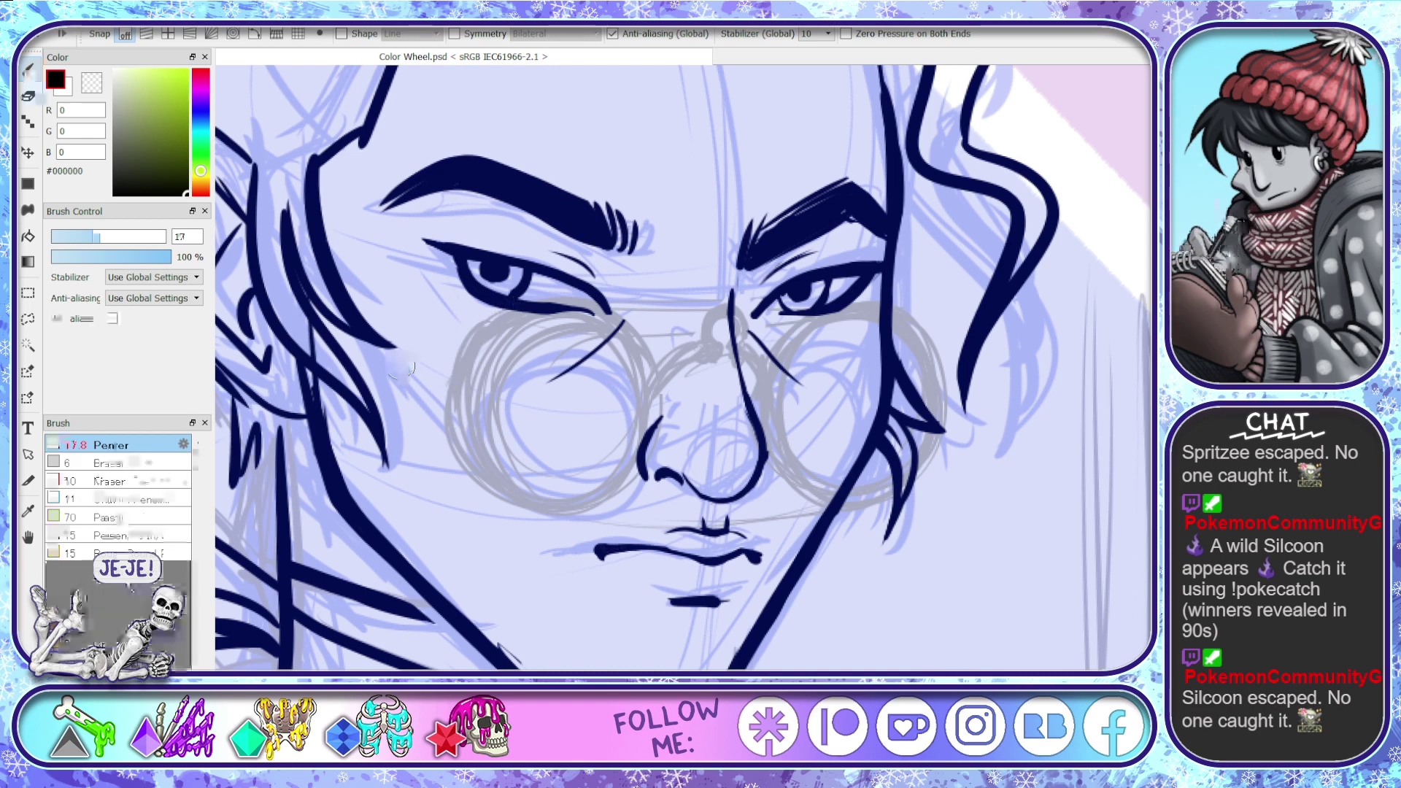
mouse_move(619, 361)
mouse_down()
mouse_move(639, 389)
mouse_move(614, 345)
mouse_move(535, 331)
mouse_move(478, 392)
mouse_move(495, 442)
mouse_move(624, 372)
mouse_up()
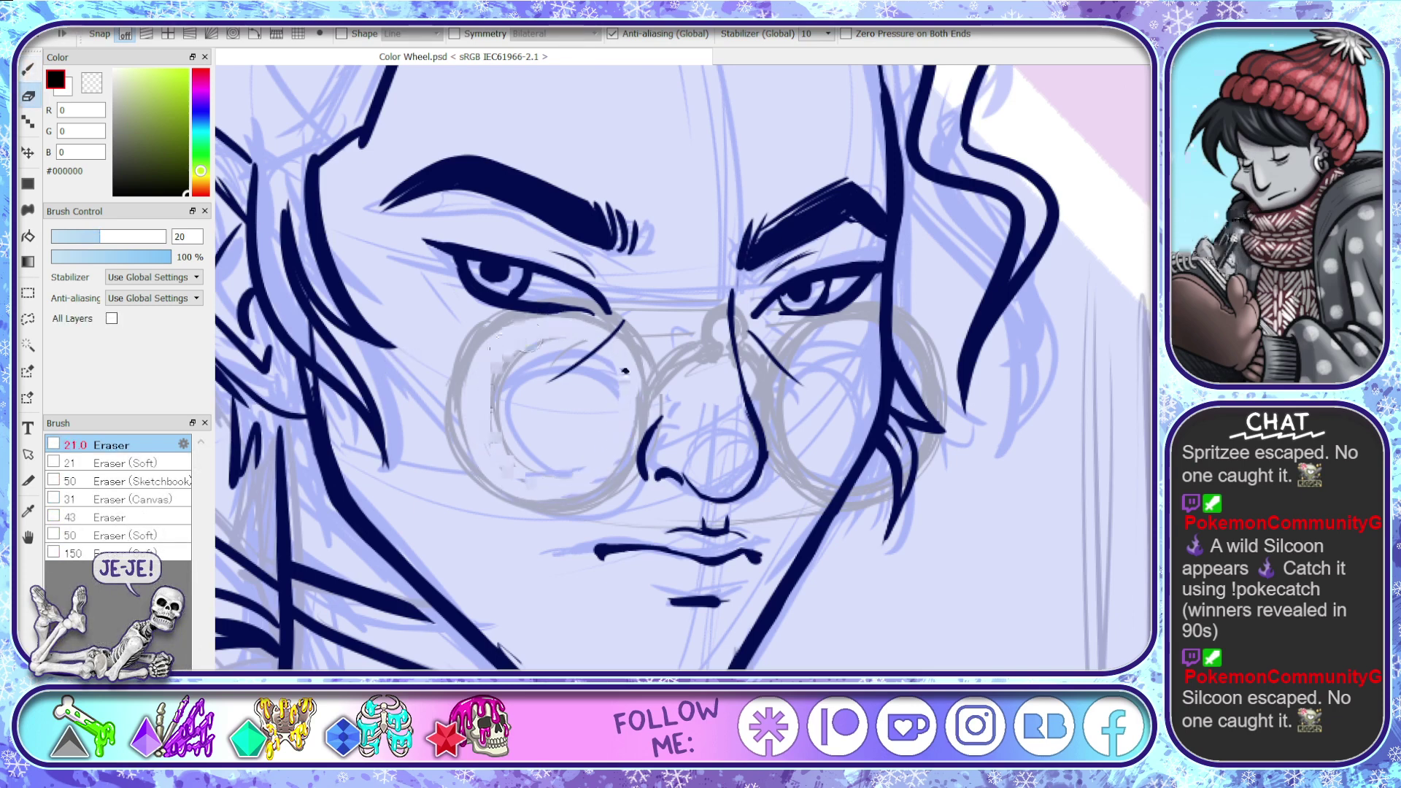
mouse_move(475, 418)
mouse_down()
mouse_move(508, 376)
mouse_move(492, 468)
mouse_move(528, 470)
mouse_move(569, 358)
mouse_move(621, 410)
mouse_move(565, 362)
mouse_move(590, 434)
mouse_move(540, 469)
mouse_move(601, 468)
mouse_move(639, 426)
mouse_move(613, 334)
mouse_move(502, 340)
mouse_move(558, 493)
mouse_move(508, 365)
mouse_move(608, 419)
mouse_up()
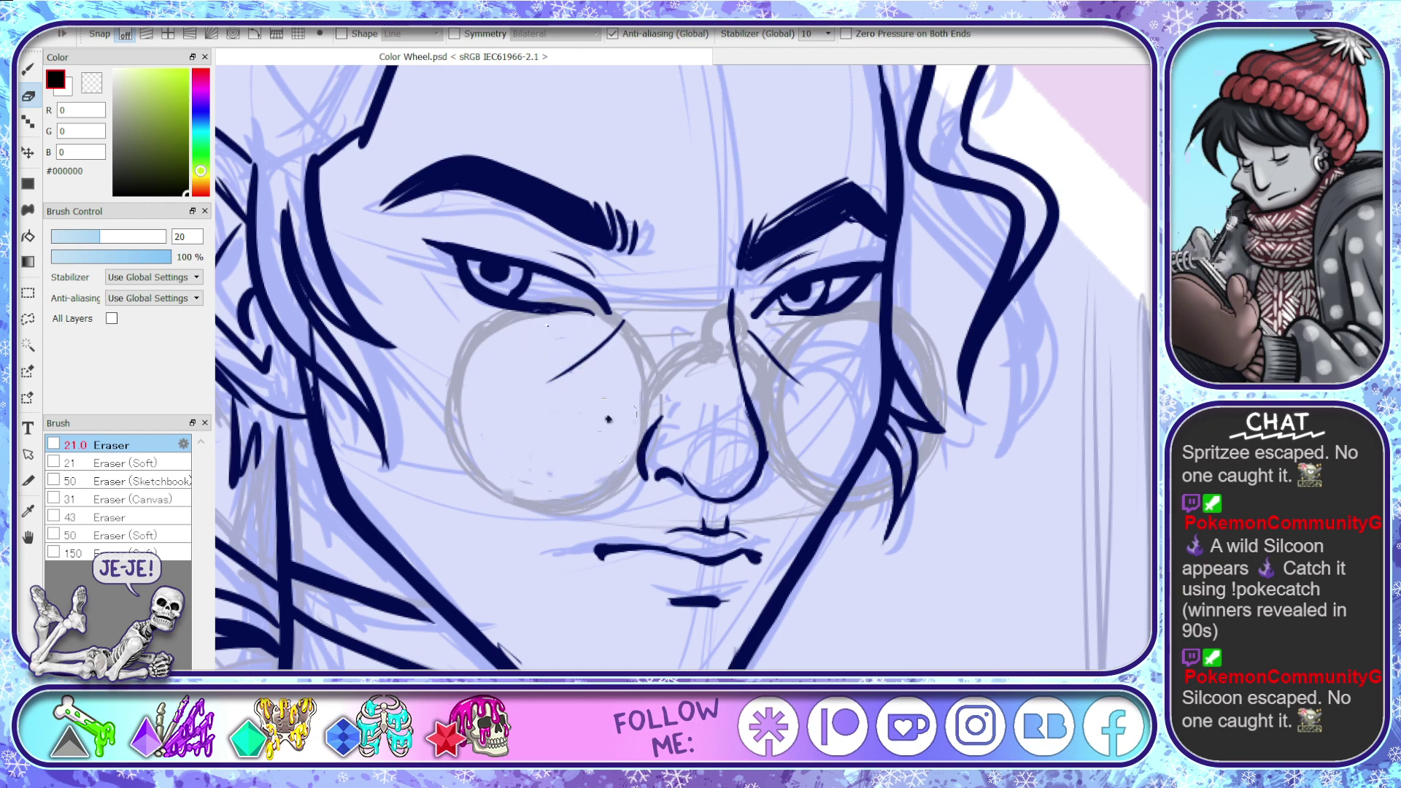
- Sketch the hinge on the near lens's outer rim and the glasses' temple arm running back towards the ear
key(b)
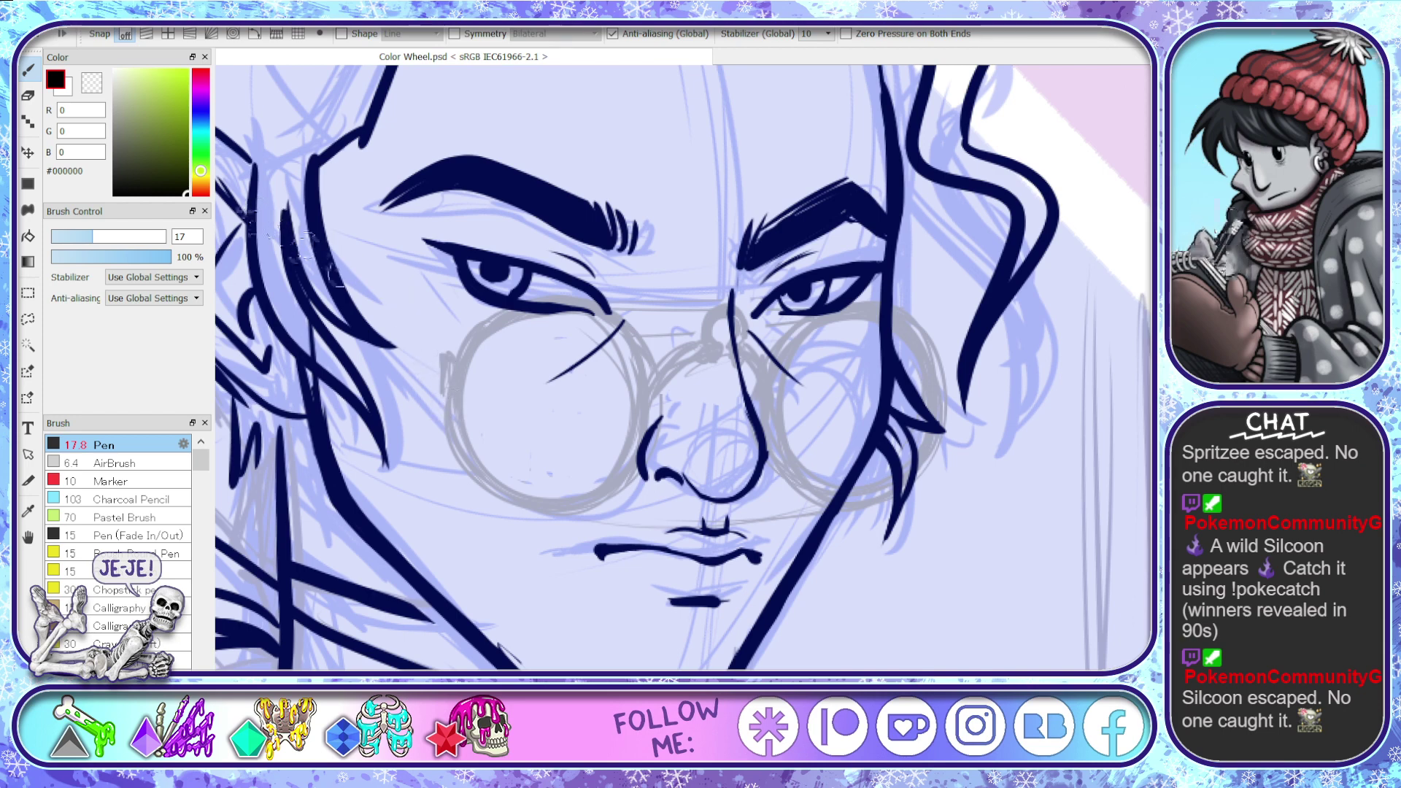
mouse_move(335, 263)
mouse_down()
mouse_move(310, 245)
mouse_move(440, 341)
mouse_up()
drag(299, 245, 409, 328)
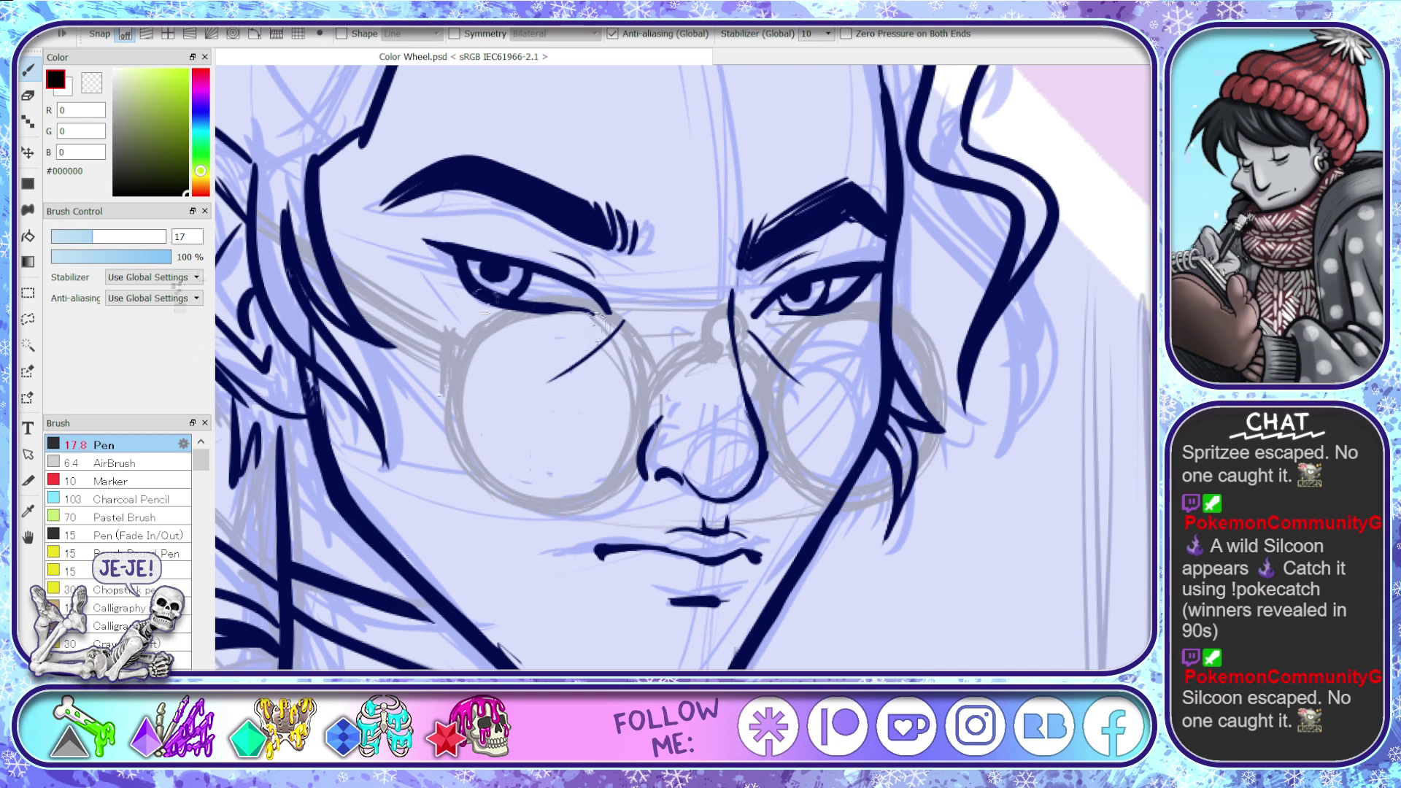
scroll(681, 443, down, 3)
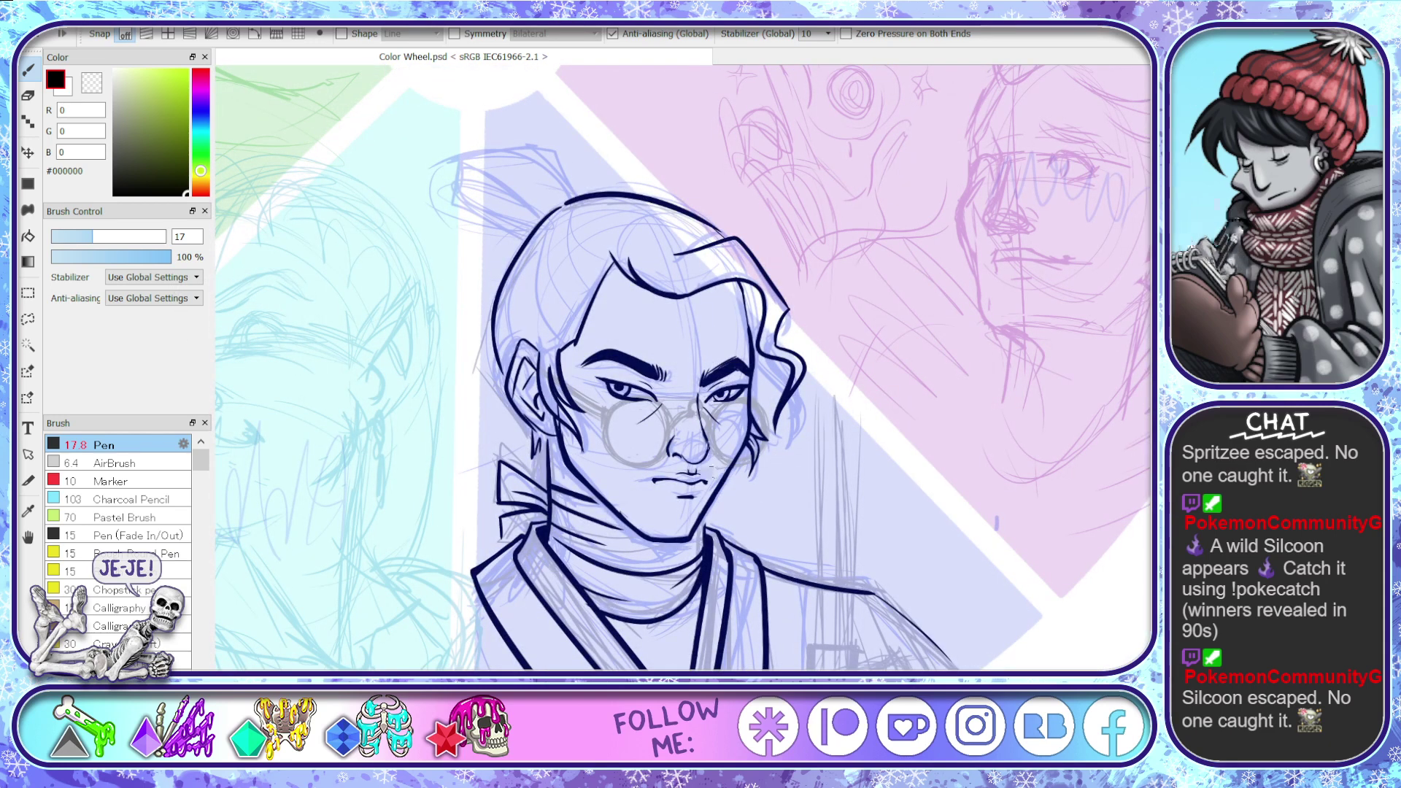
scroll(712, 463, up, 5)
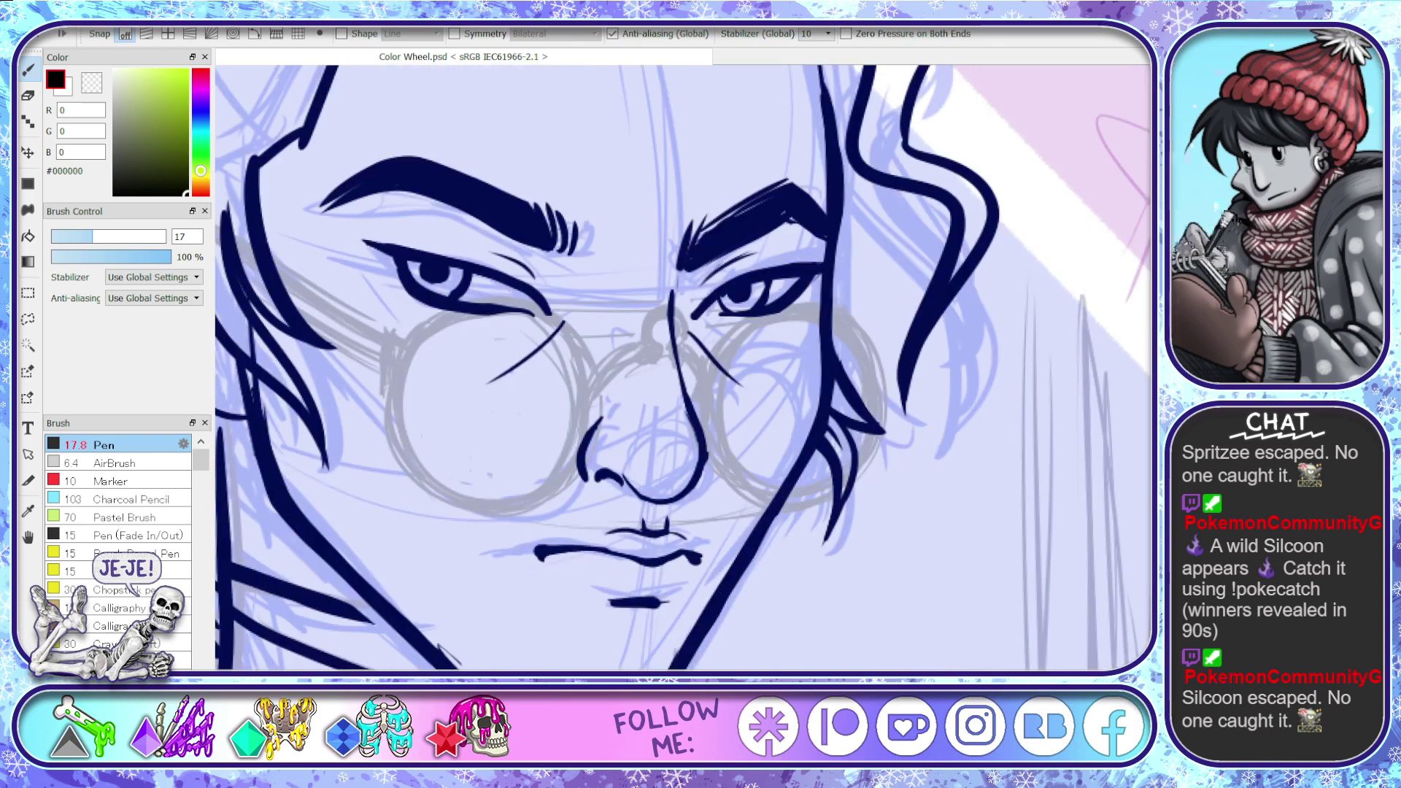
scroll(868, 380, down, 5)
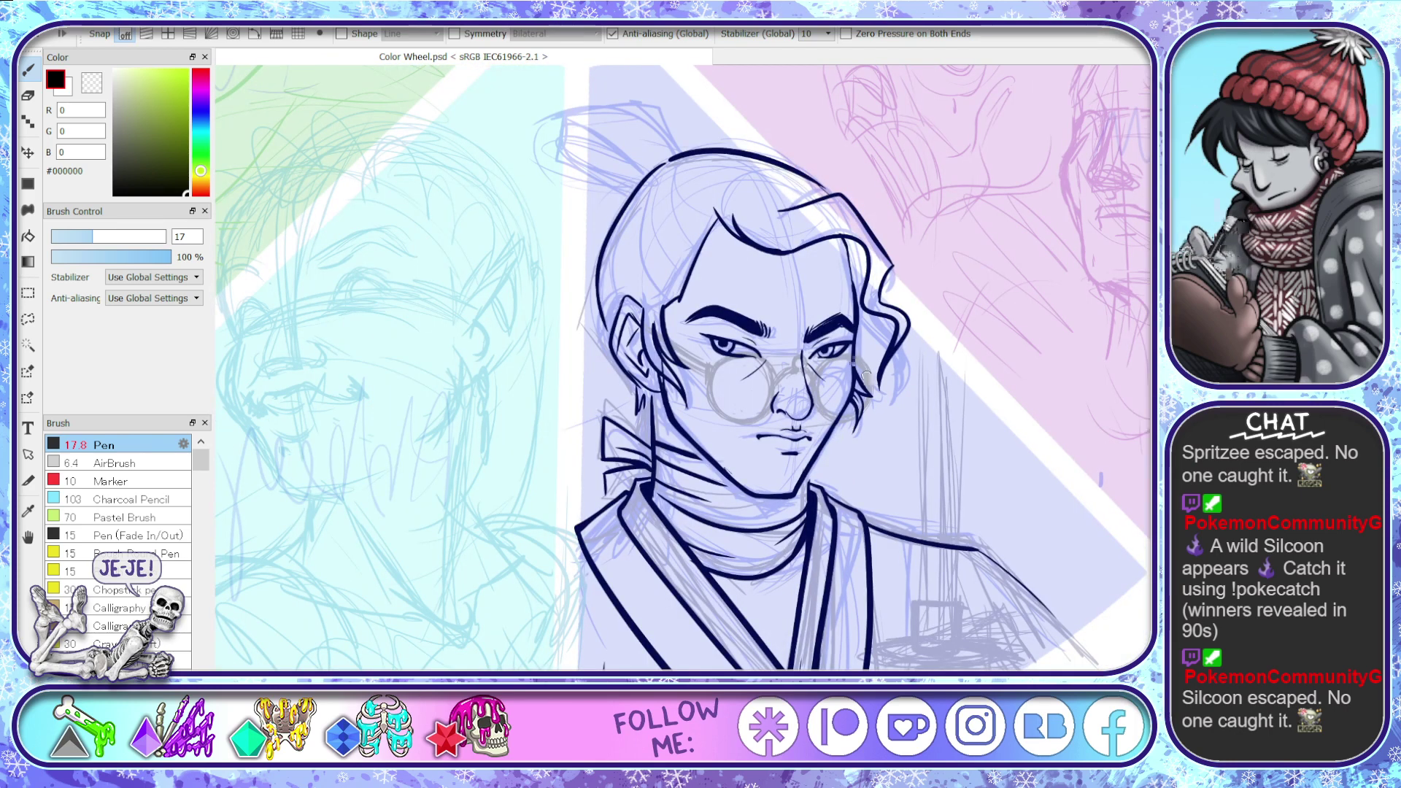
- Sample the navy line colour #000C50 from the hair outline and ink the looped topknot at the back of the head
scroll(678, 173, up, 2)
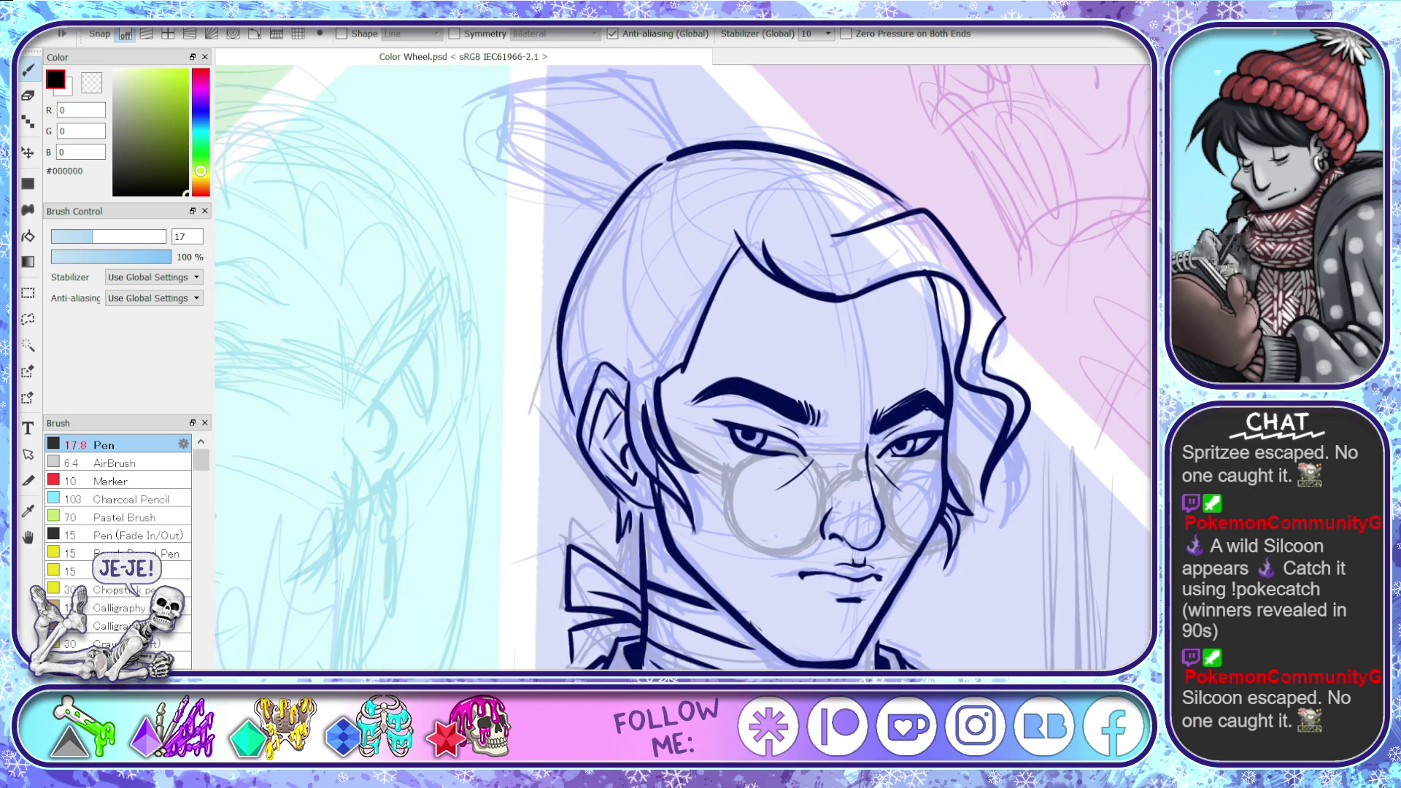
mouse_move(672, 164)
mouse_down()
mouse_move(674, 637)
mouse_move(674, 434)
mouse_up()
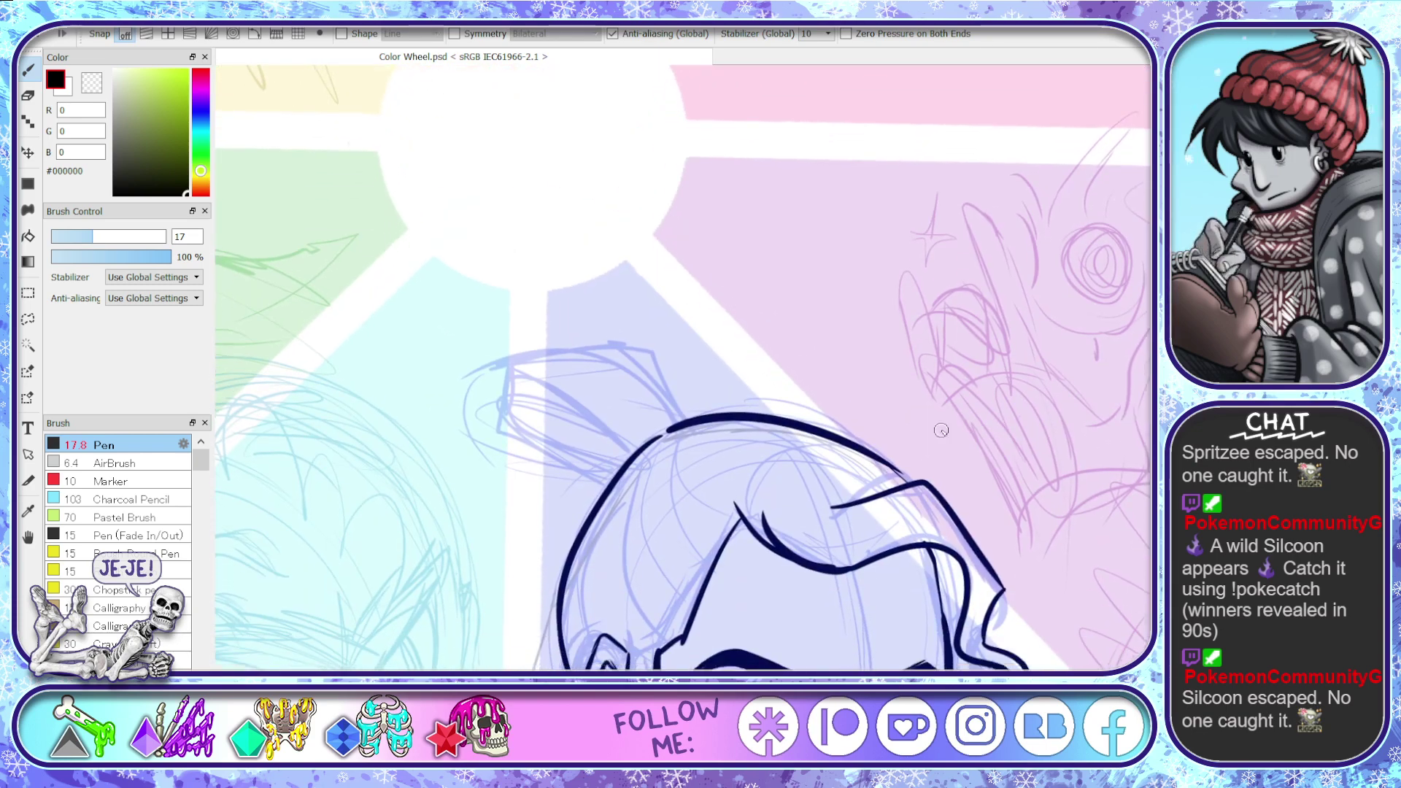
alt+click(818, 430)
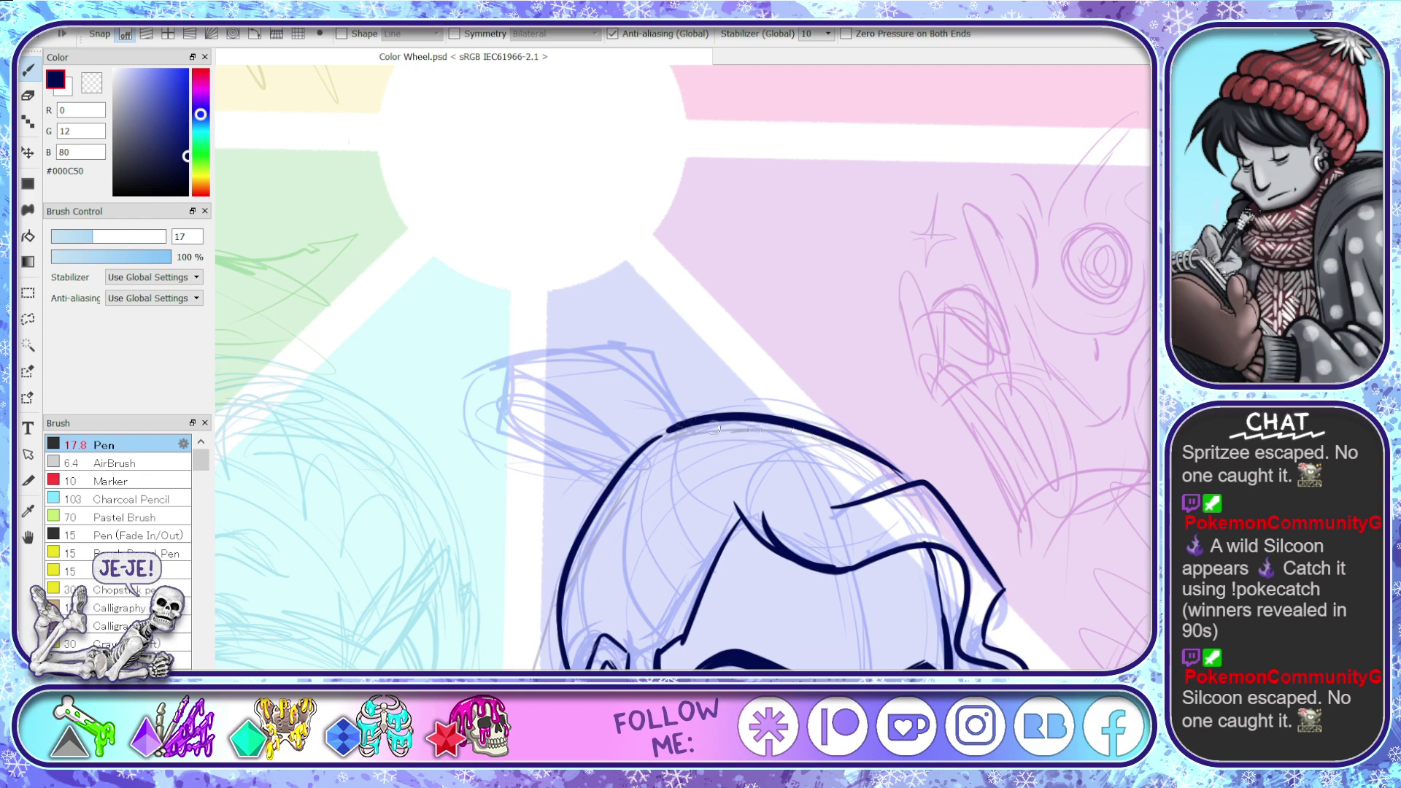
click(28, 70)
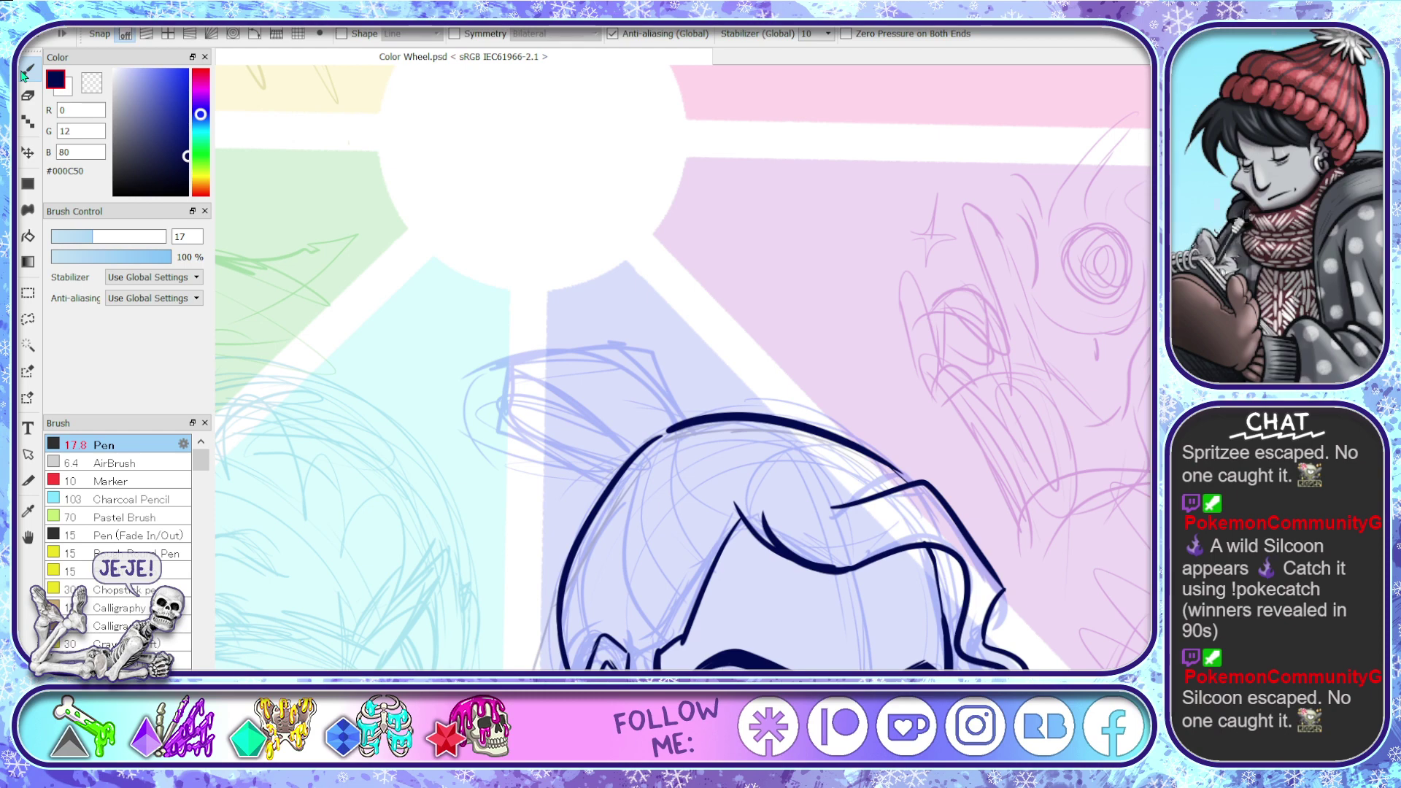
click(65, 155)
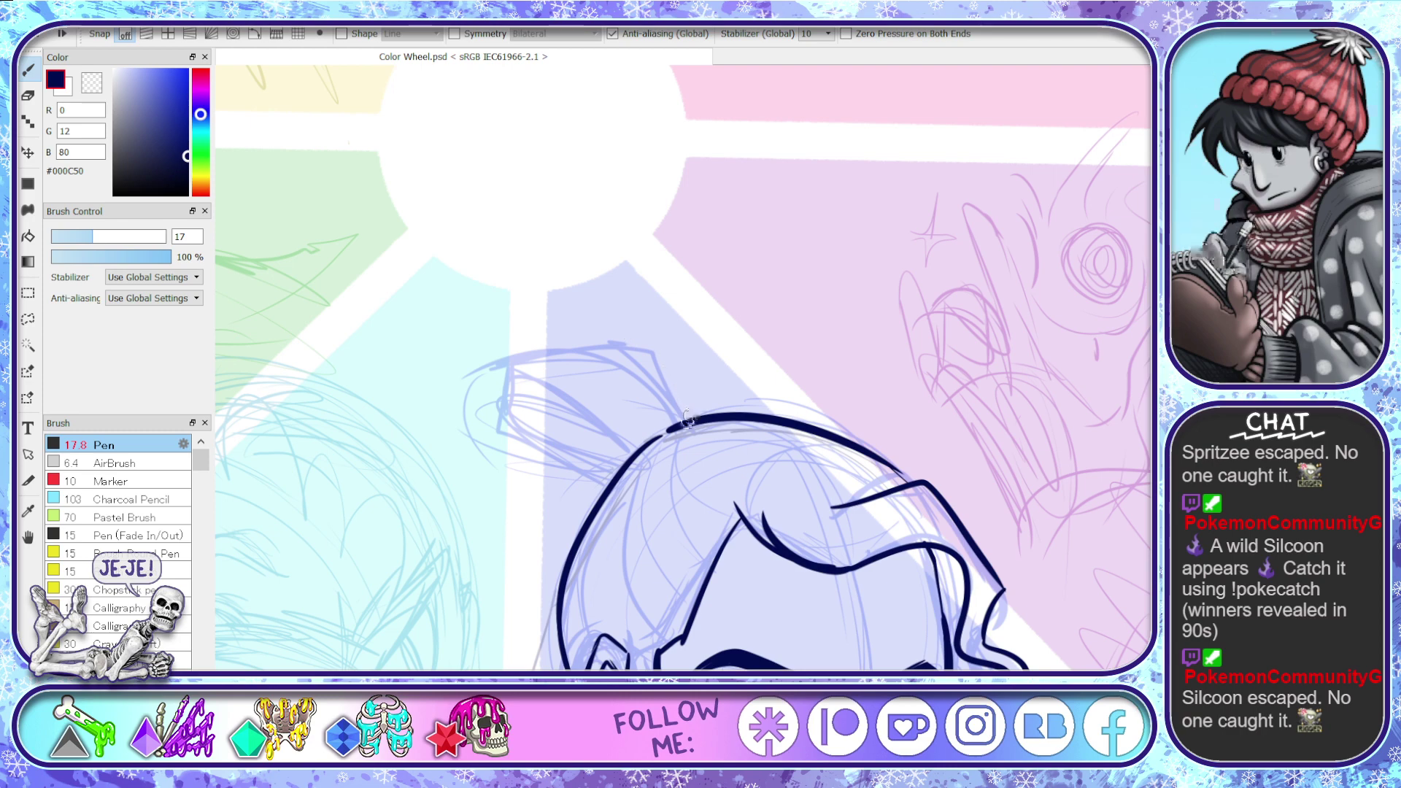
mouse_move(682, 418)
mouse_down()
mouse_move(637, 342)
mouse_move(596, 340)
mouse_move(521, 362)
mouse_move(503, 410)
mouse_move(581, 472)
mouse_move(627, 452)
mouse_move(567, 401)
mouse_move(511, 427)
mouse_up()
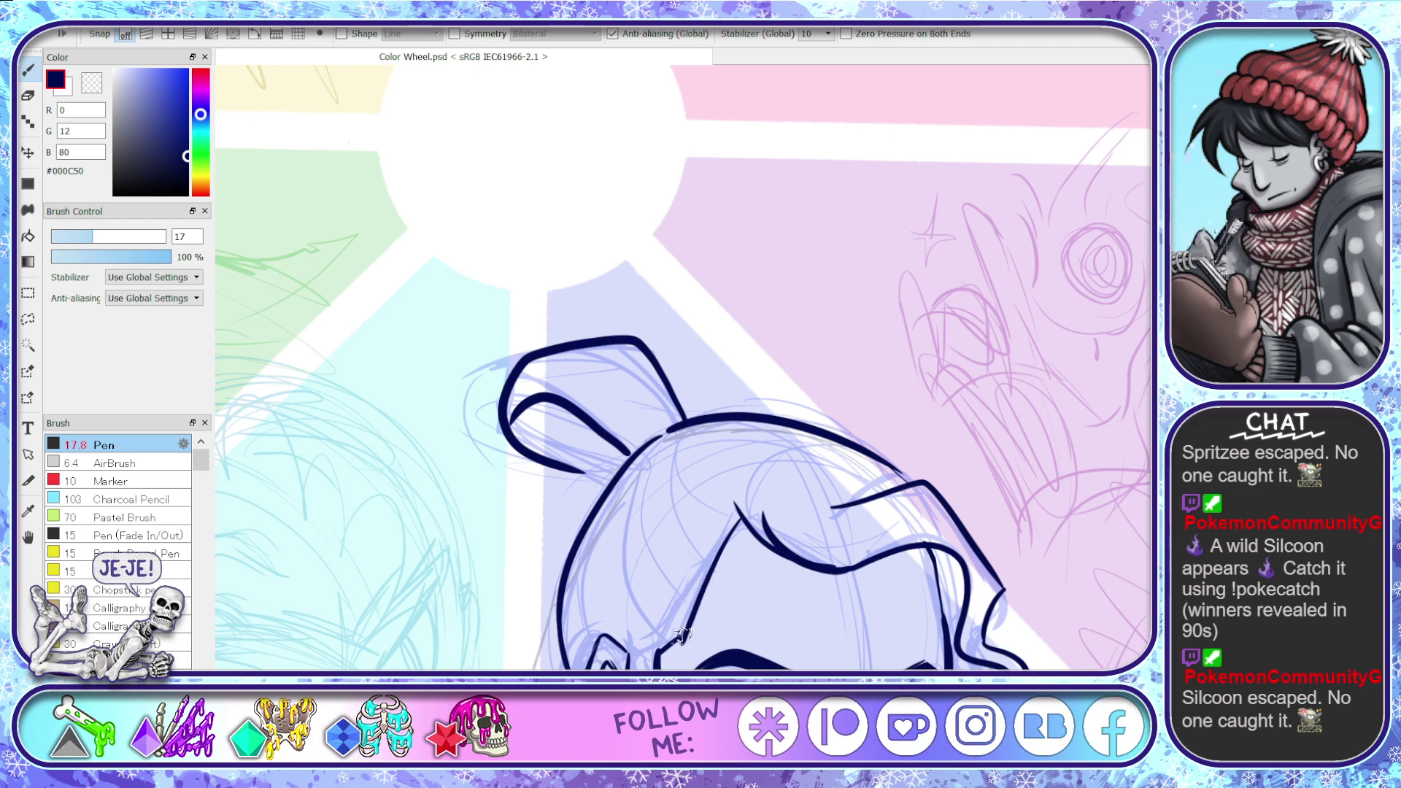
- Ink the wavy side hair strand above the ear and the curled strands running into the parting
mouse_move(682, 634)
mouse_down()
mouse_move(636, 544)
mouse_move(626, 475)
mouse_move(641, 505)
mouse_move(737, 515)
mouse_up()
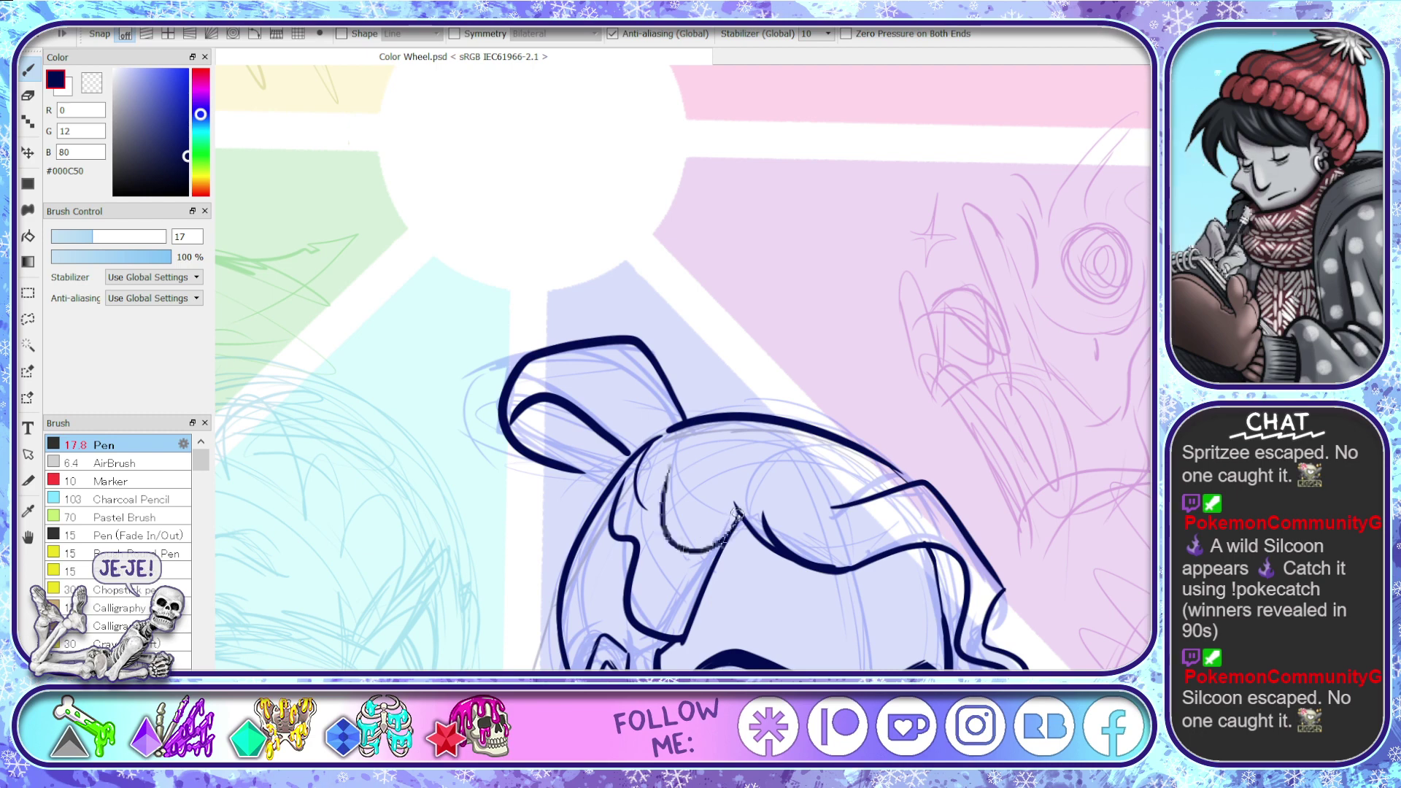
drag(655, 538, 712, 560)
drag(582, 606, 592, 510)
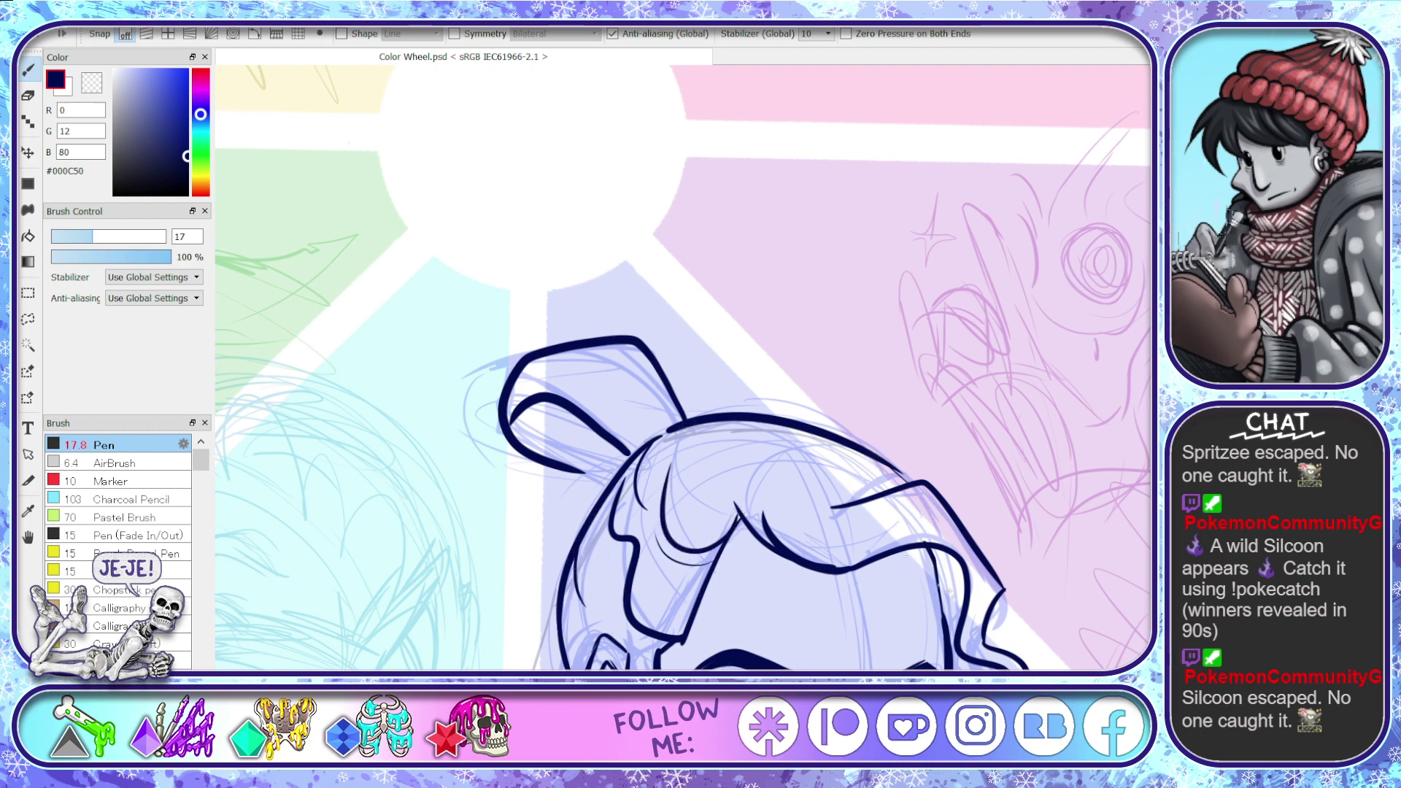
- Erase the short extra strand beside the parting so the front hairline is a single clean line
key(space)
drag(885, 651, 732, 486)
scroll(763, 351, up, 3)
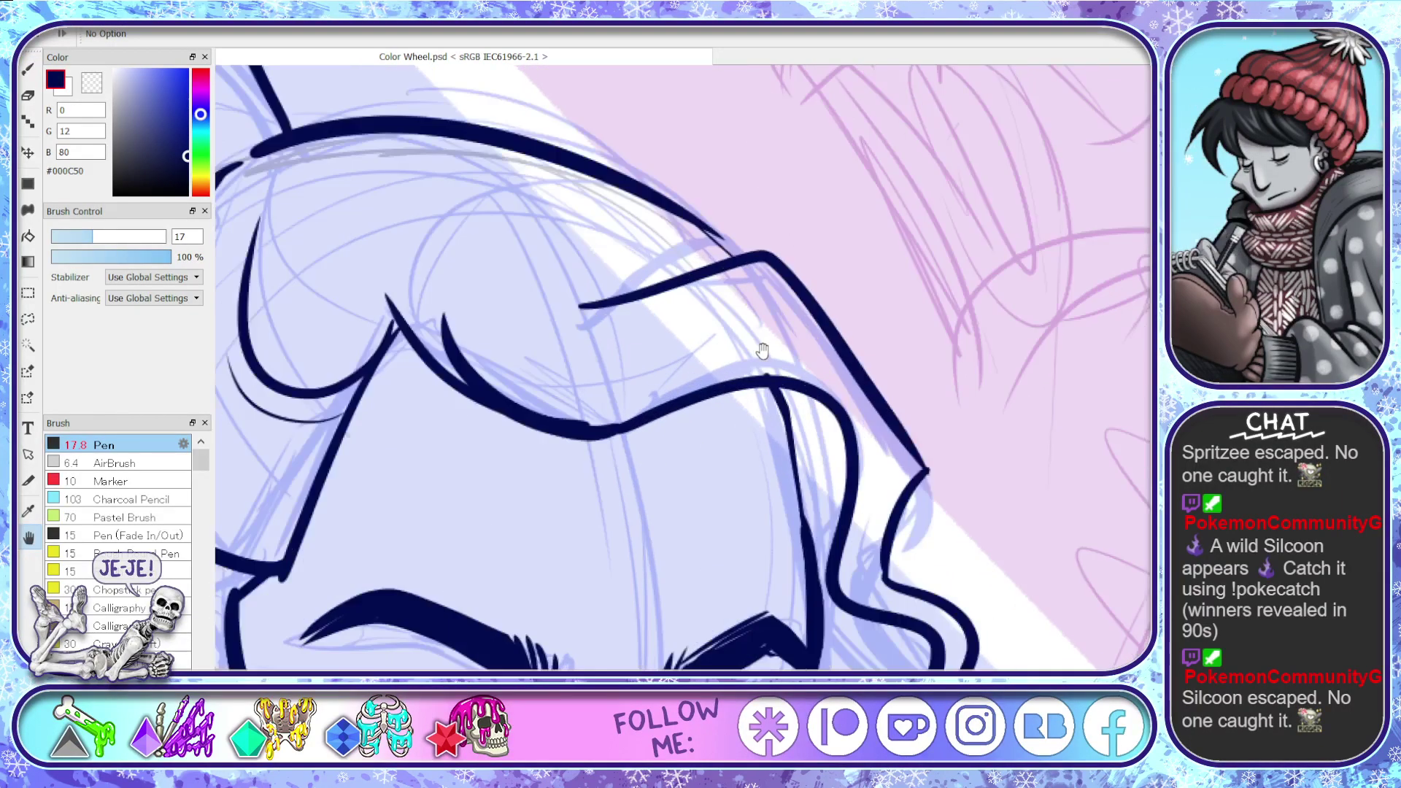
key(e)
mouse_move(762, 354)
mouse_down()
mouse_move(646, 398)
mouse_move(762, 351)
mouse_move(769, 375)
mouse_move(681, 388)
mouse_move(610, 423)
mouse_move(484, 390)
mouse_move(445, 315)
mouse_up()
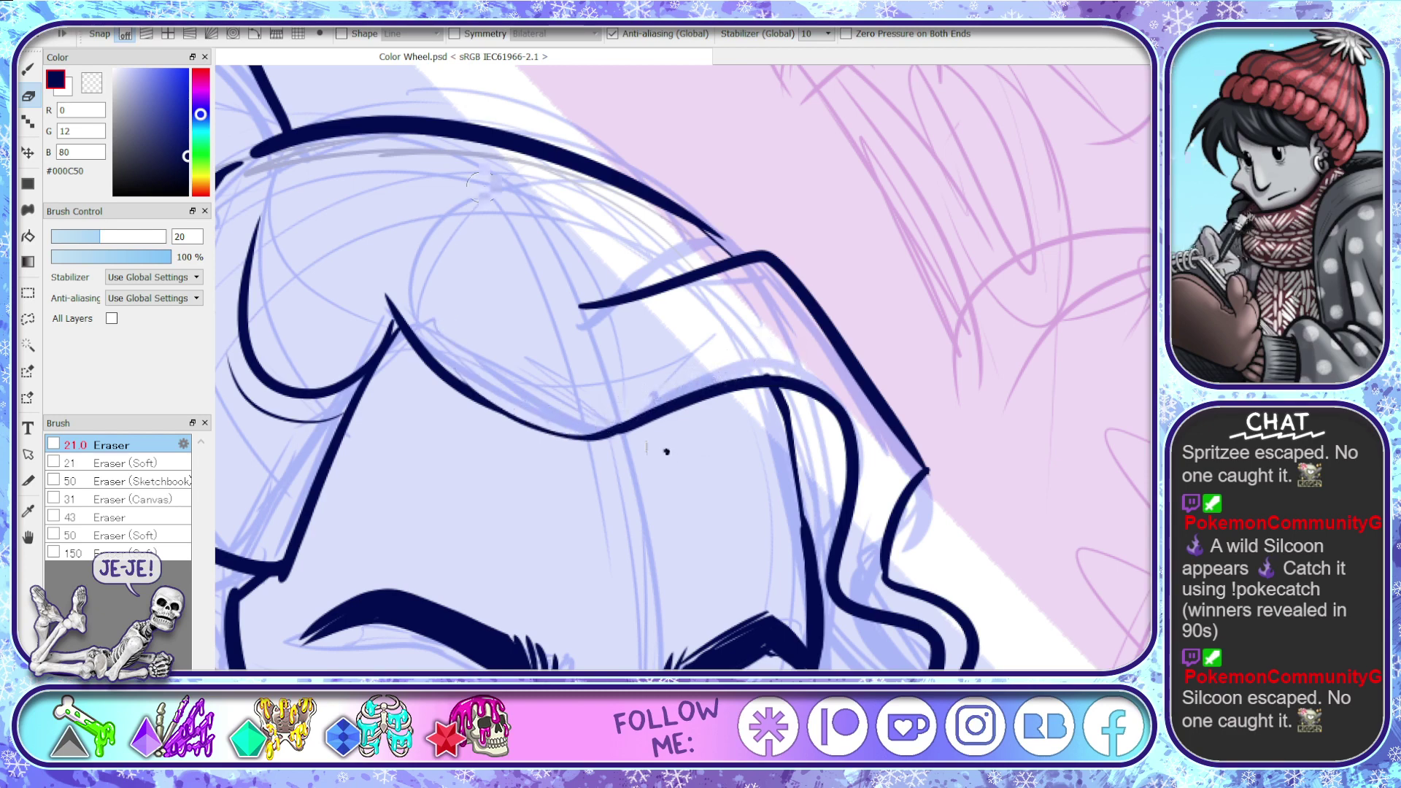
key(p)
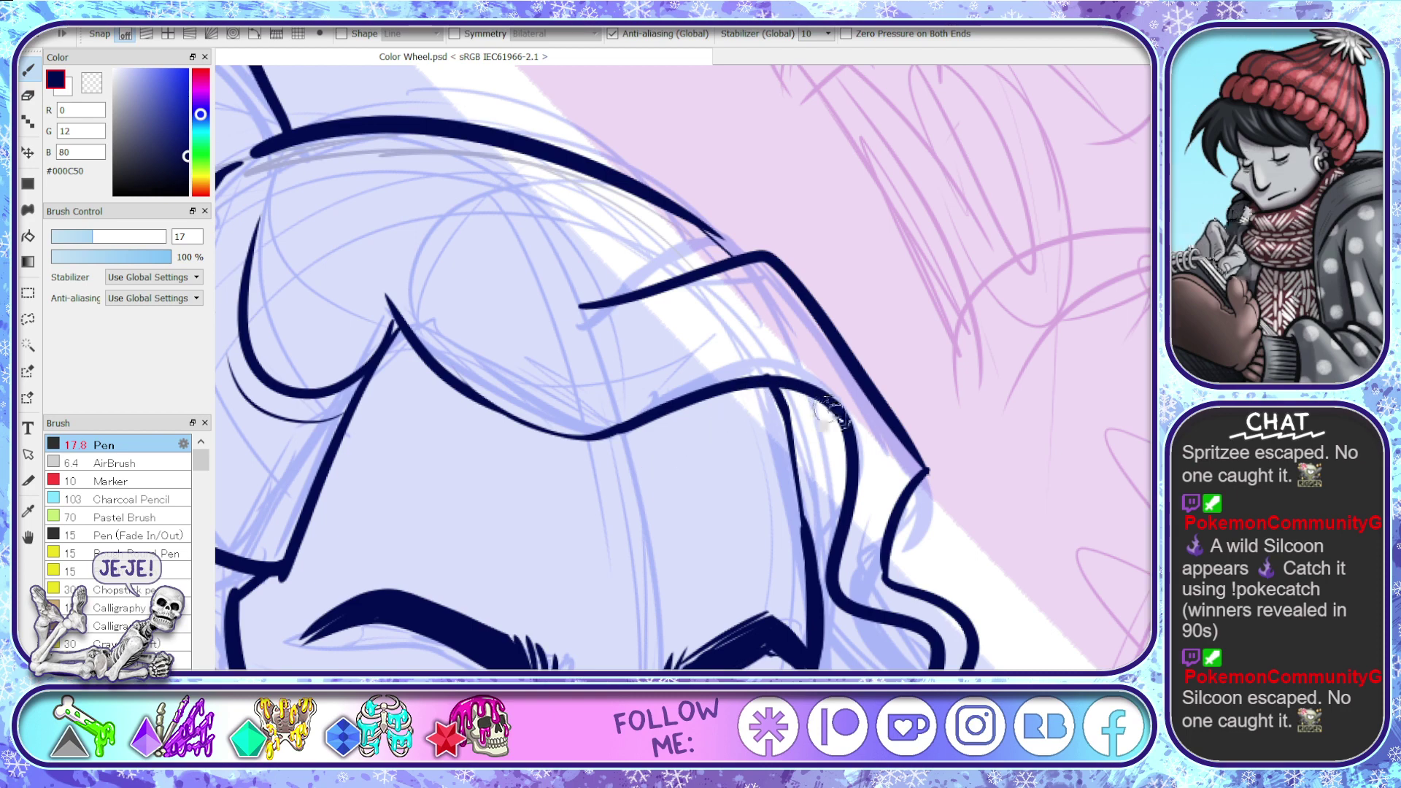
mouse_move(847, 429)
mouse_down()
mouse_move(785, 398)
mouse_move(566, 442)
mouse_move(400, 263)
mouse_up()
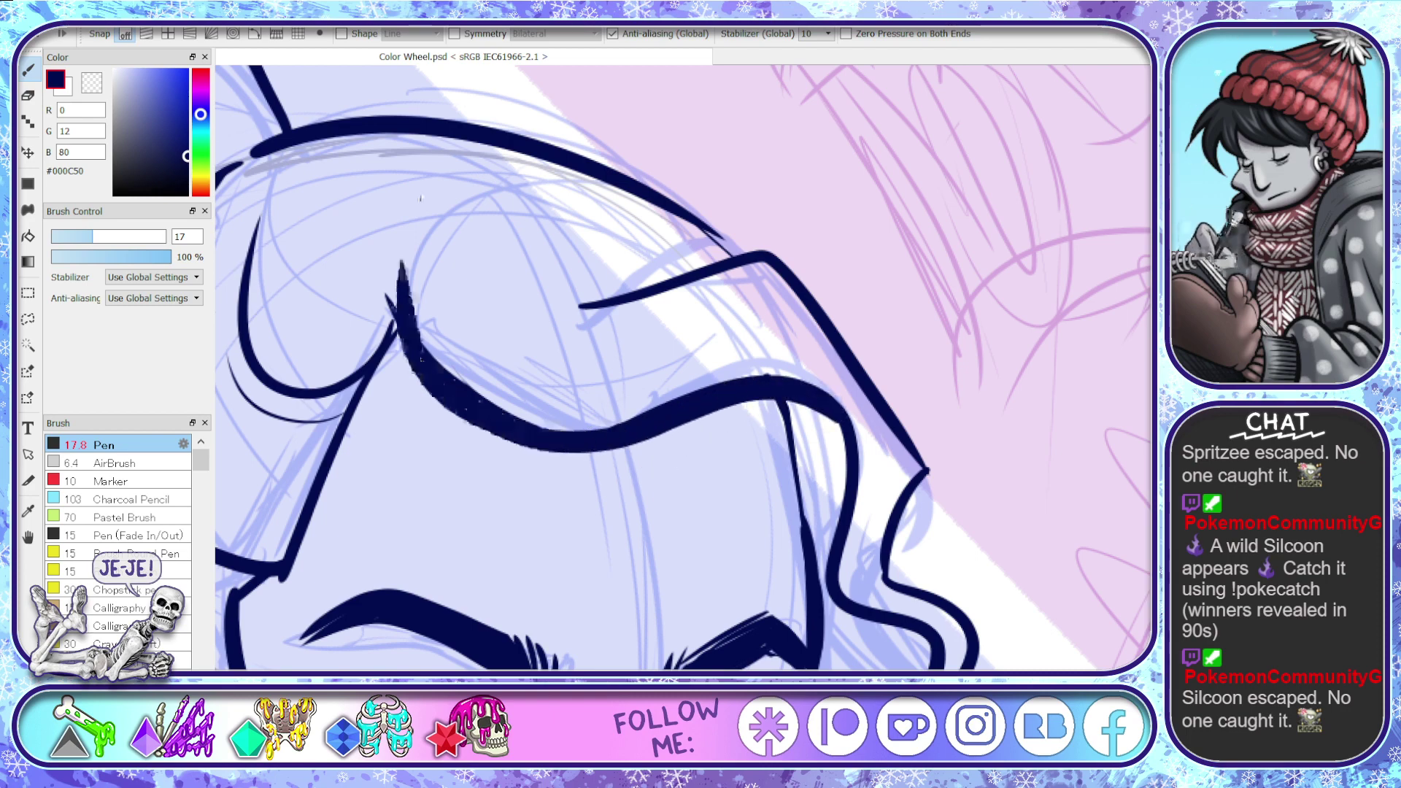
key(e)
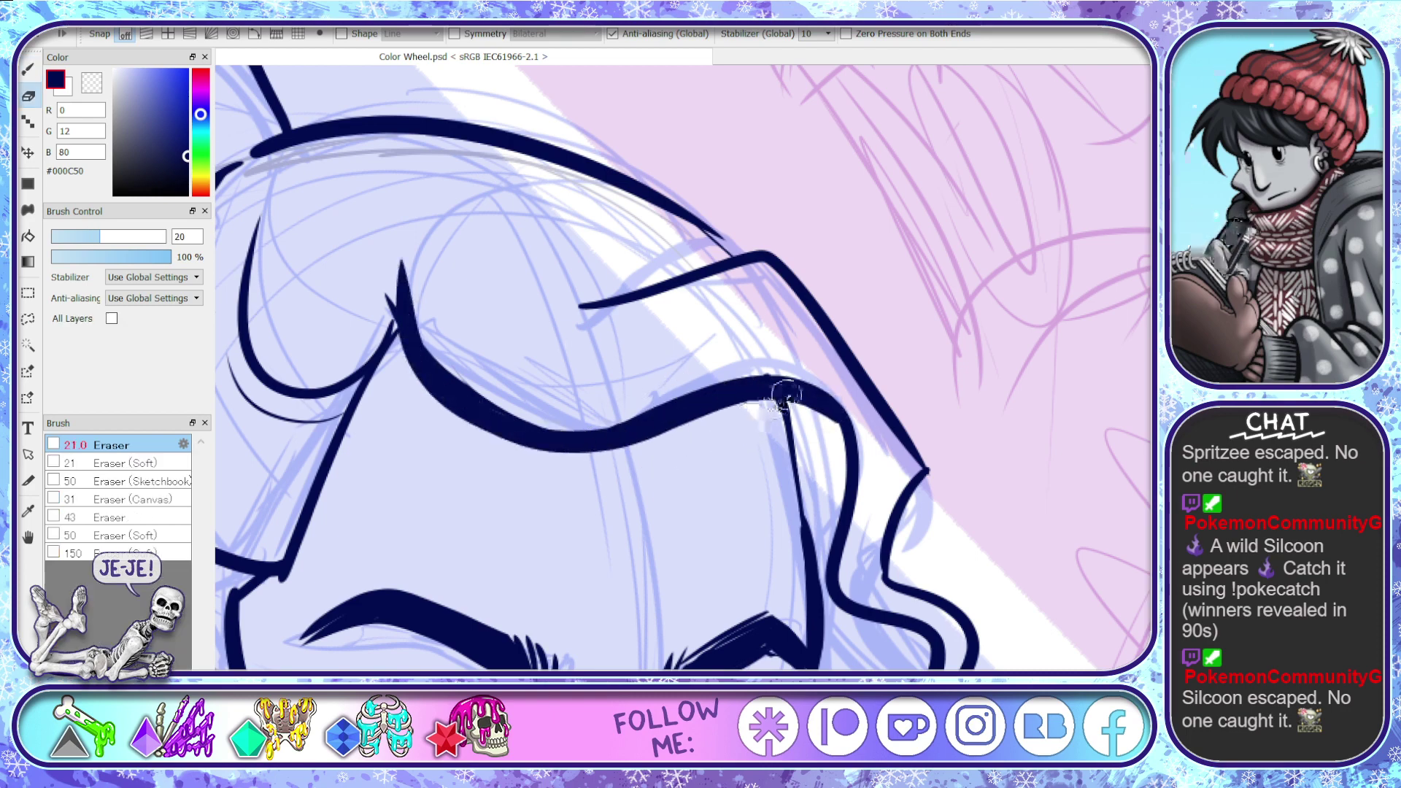
key(ctrl+z)
drag(803, 413, 834, 407)
key(b)
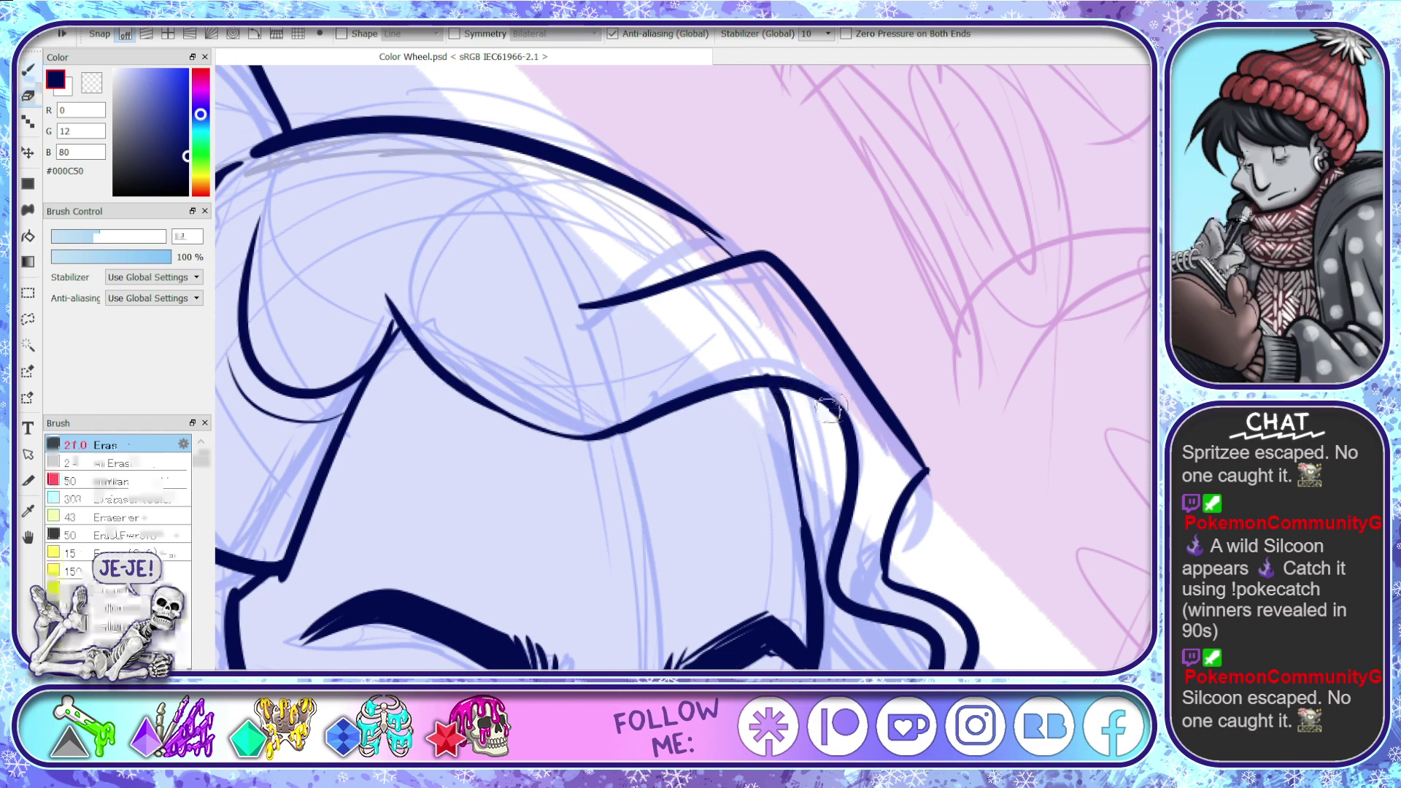
key(space)
mouse_move(838, 523)
mouse_down()
mouse_move(917, 413)
mouse_move(855, 322)
mouse_move(847, 329)
mouse_up()
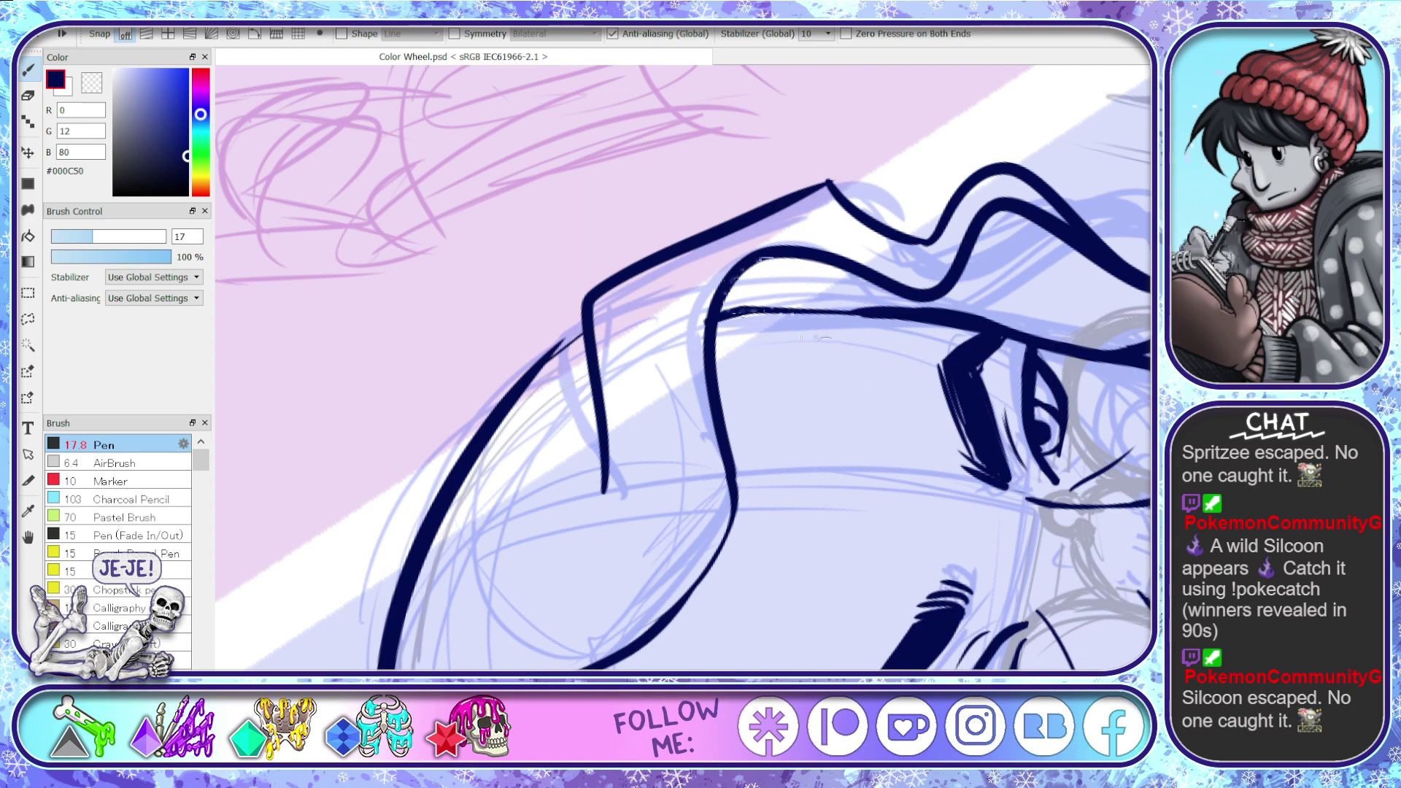
mouse_move(780, 251)
mouse_down()
mouse_move(729, 281)
mouse_move(713, 313)
mouse_move(717, 438)
mouse_move(609, 661)
mouse_up()
mouse_move(730, 484)
mouse_down()
mouse_move(730, 528)
mouse_move(643, 648)
mouse_up()
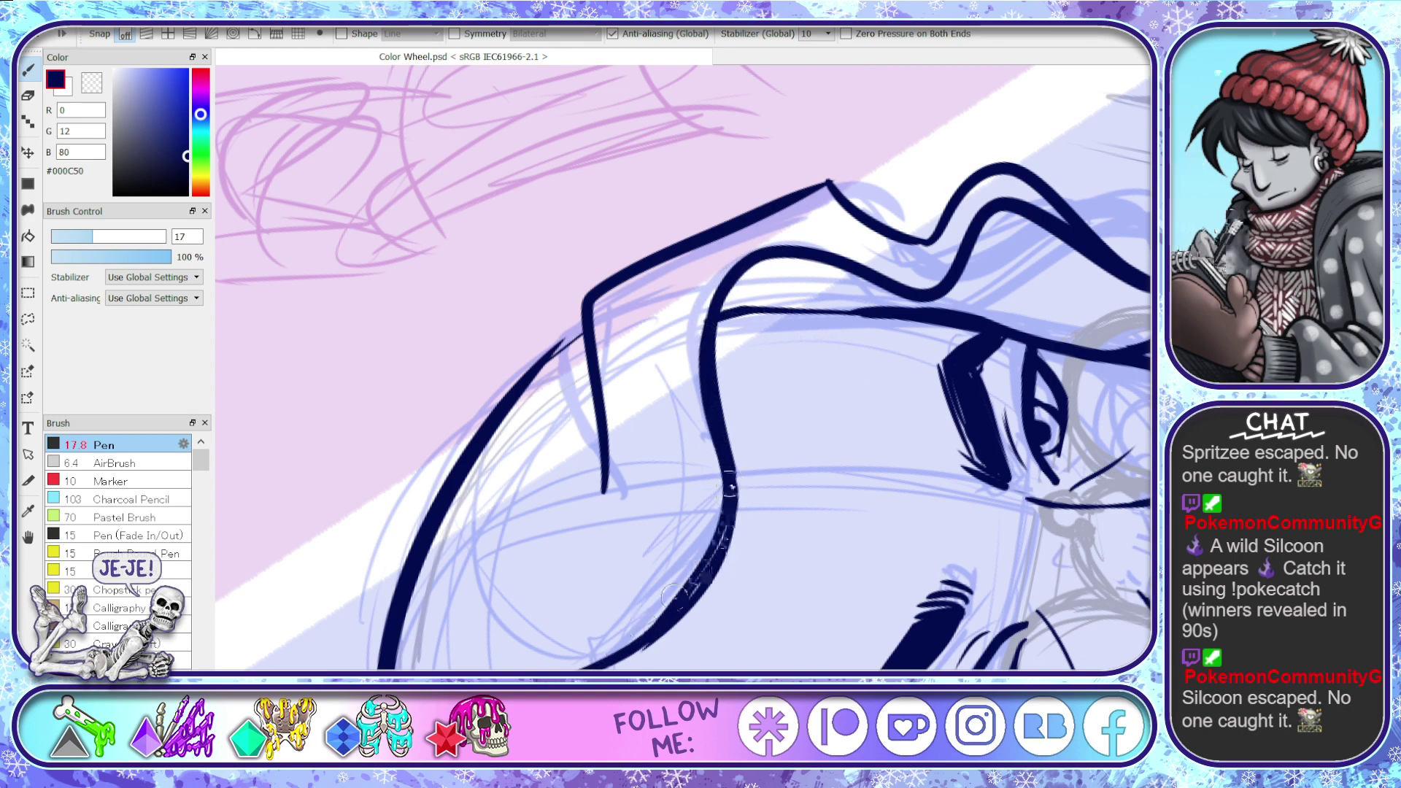
key(ctrl+z)
key(ctrl+z)
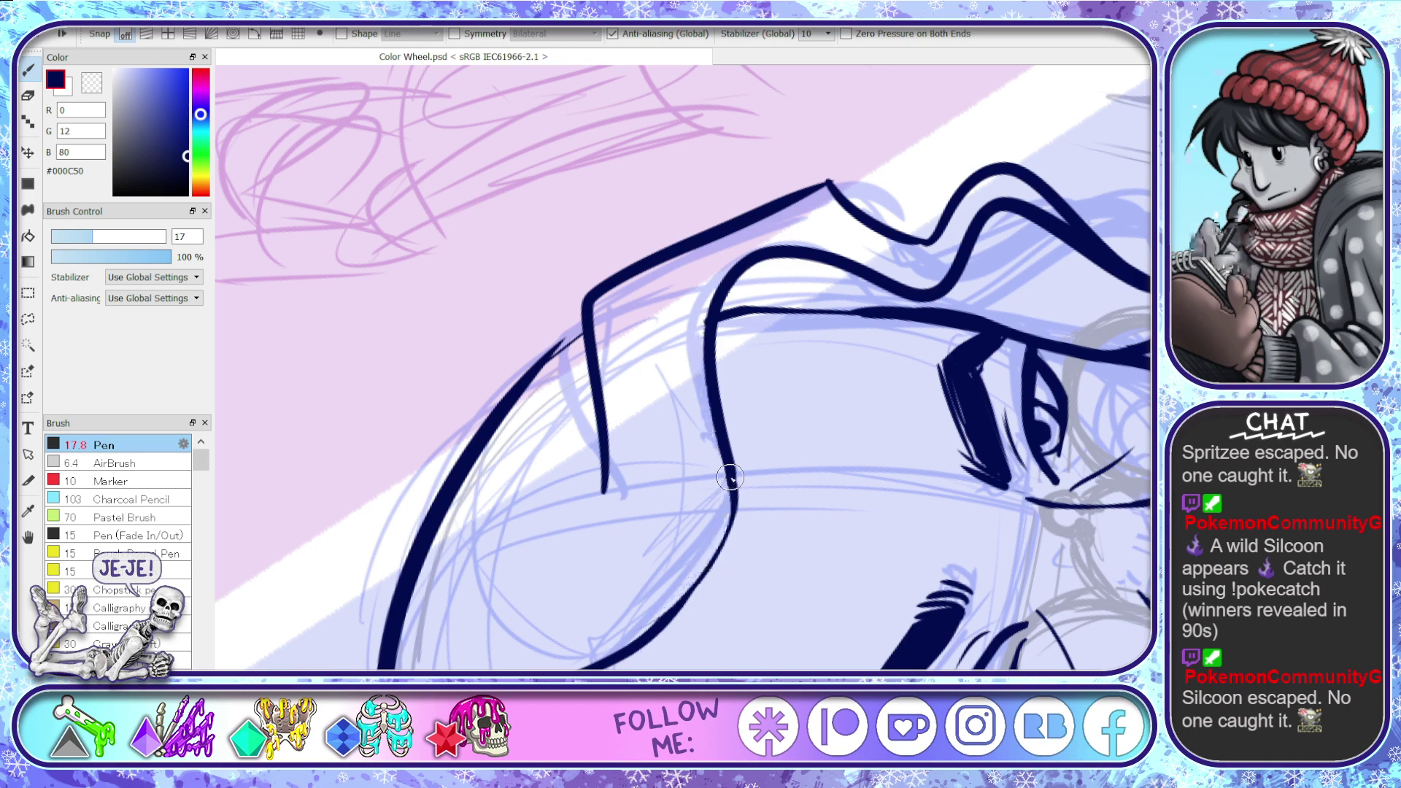
- Thicken the wavy hairline across the forehead with a heavier, tapered navy stroke
drag(752, 478, 685, 446)
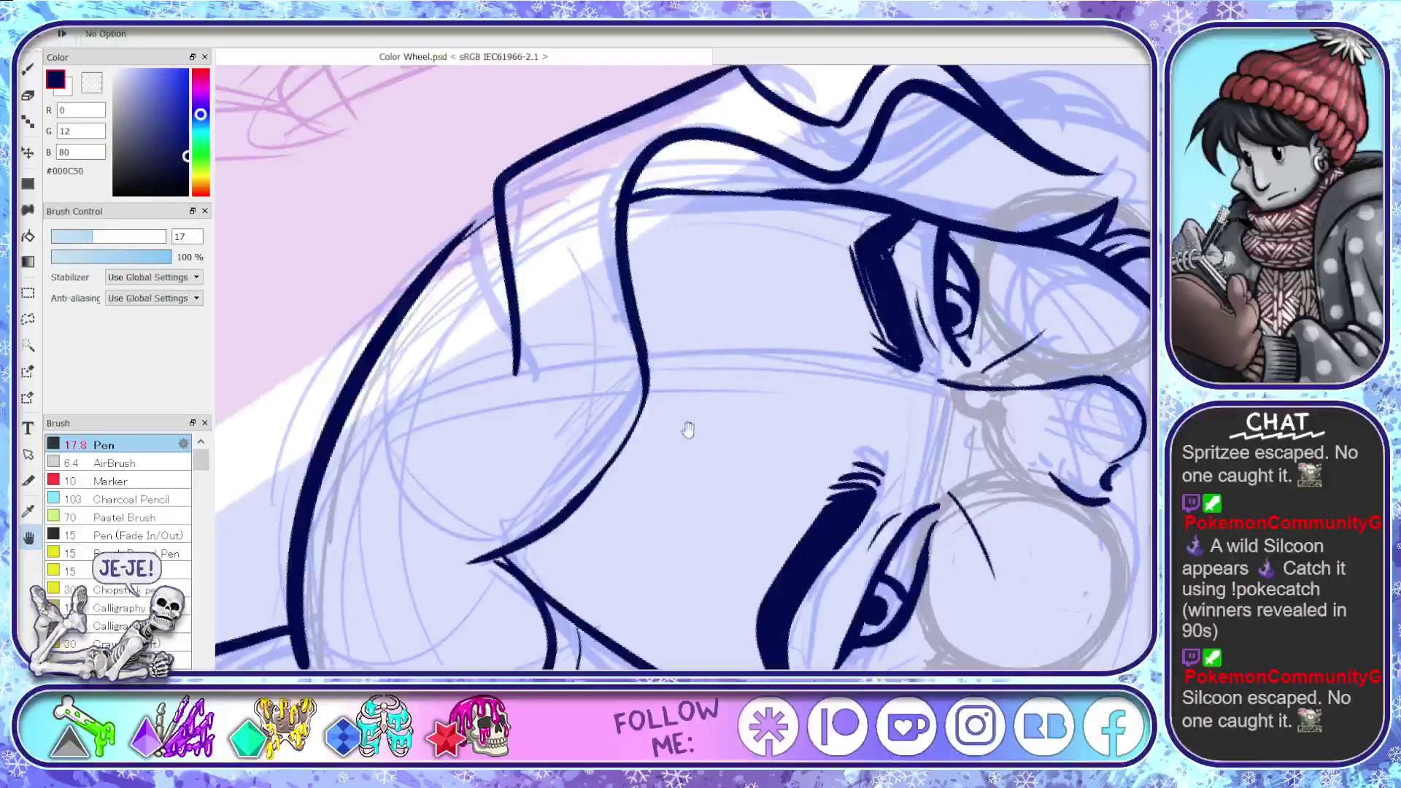
mouse_move(659, 144)
mouse_down()
mouse_move(626, 189)
mouse_move(620, 259)
mouse_move(641, 394)
mouse_move(490, 566)
mouse_up()
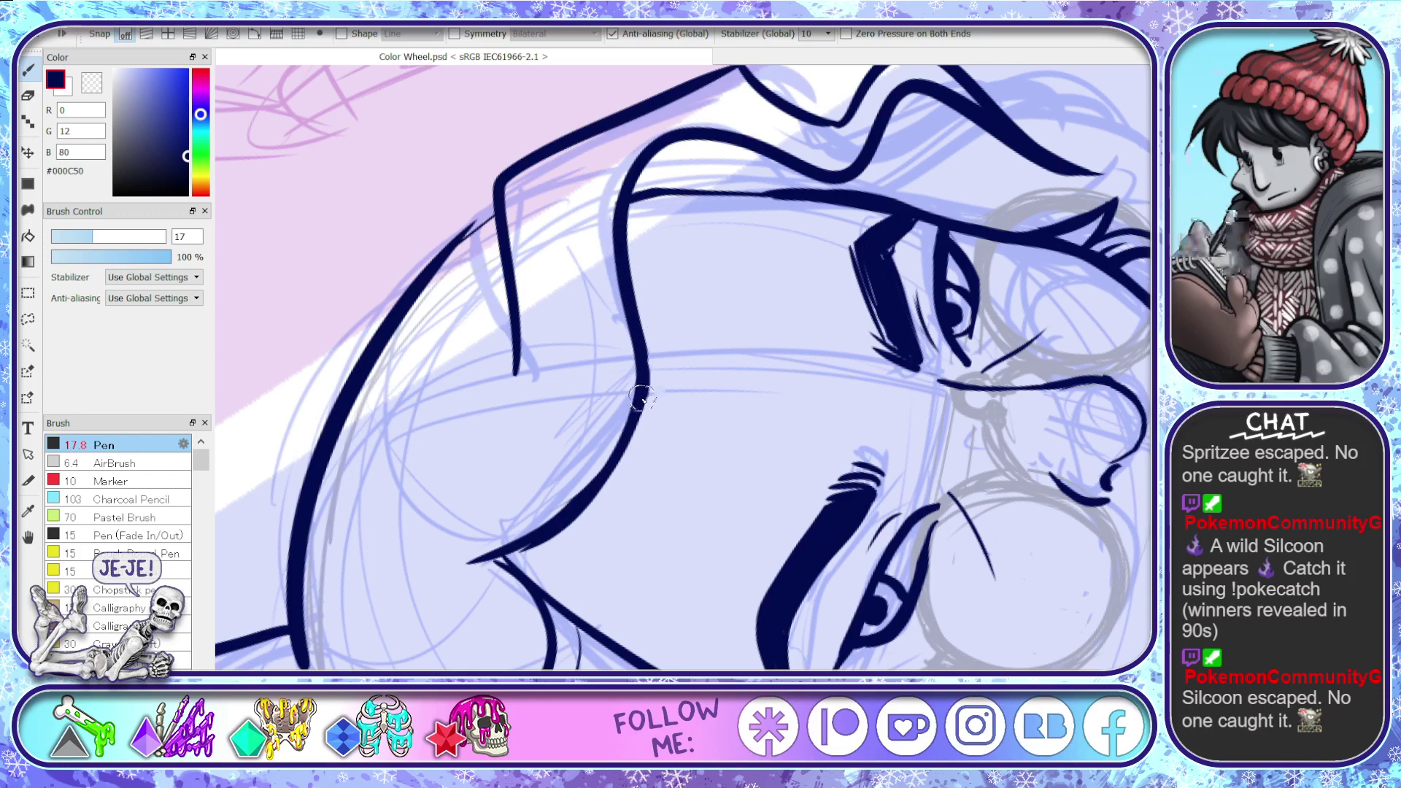
key(ctrl+z)
mouse_move(668, 138)
mouse_down()
mouse_move(619, 185)
mouse_move(617, 270)
mouse_move(642, 369)
mouse_move(527, 540)
mouse_up()
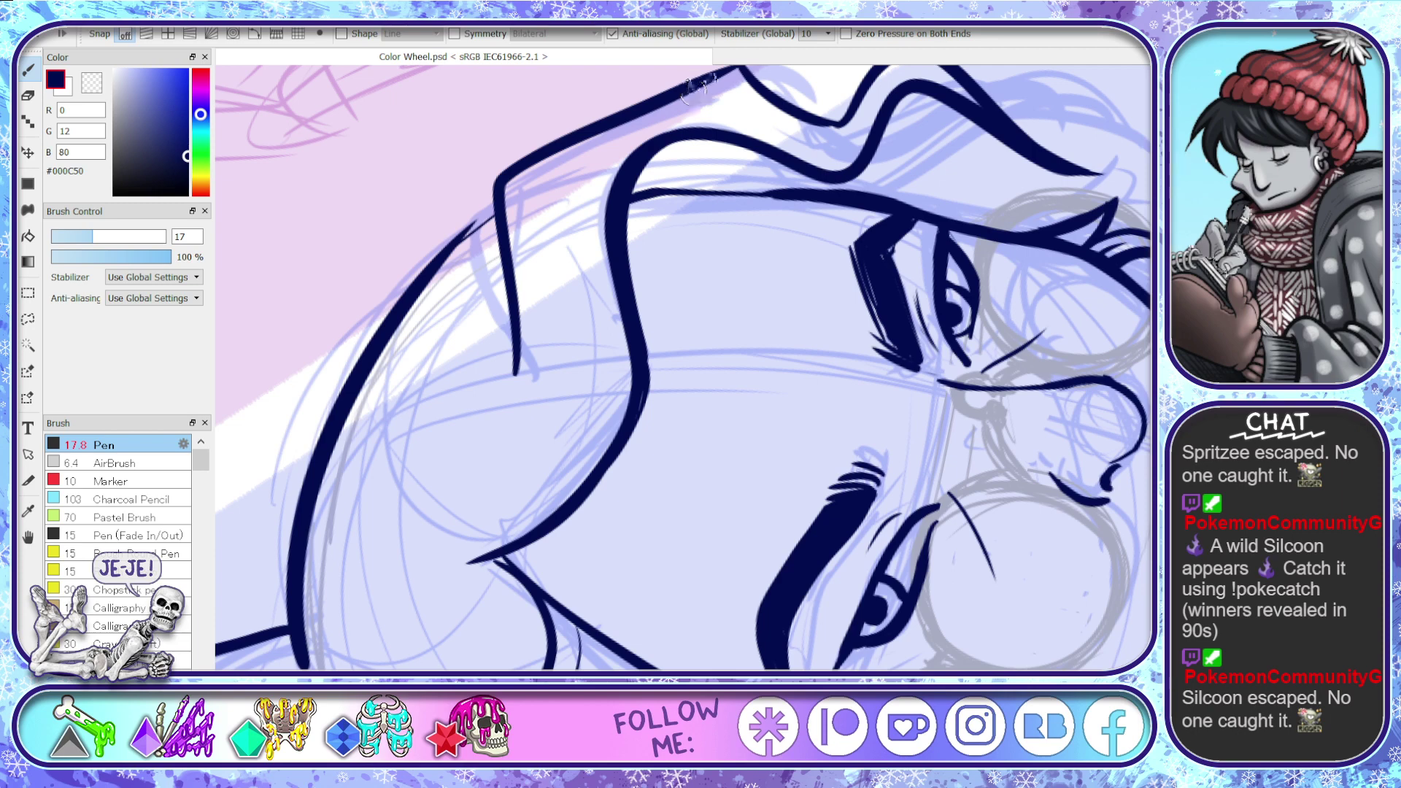
- Ink long curved strands inside the swept front hair and around the parting, joining them to the hairline
mouse_move(700, 80)
mouse_down()
mouse_move(555, 208)
mouse_move(576, 386)
mouse_up()
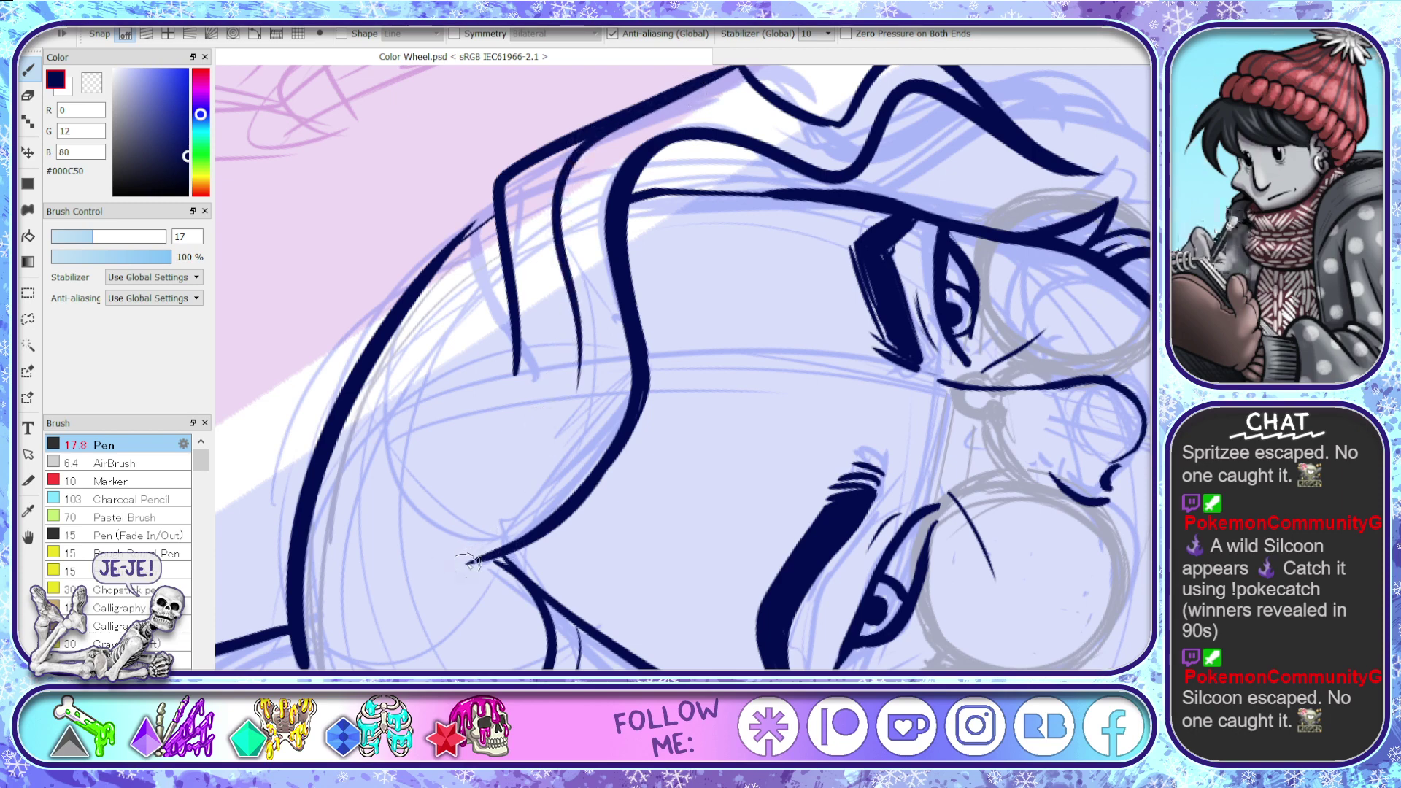
drag(449, 295, 468, 571)
drag(453, 342, 473, 564)
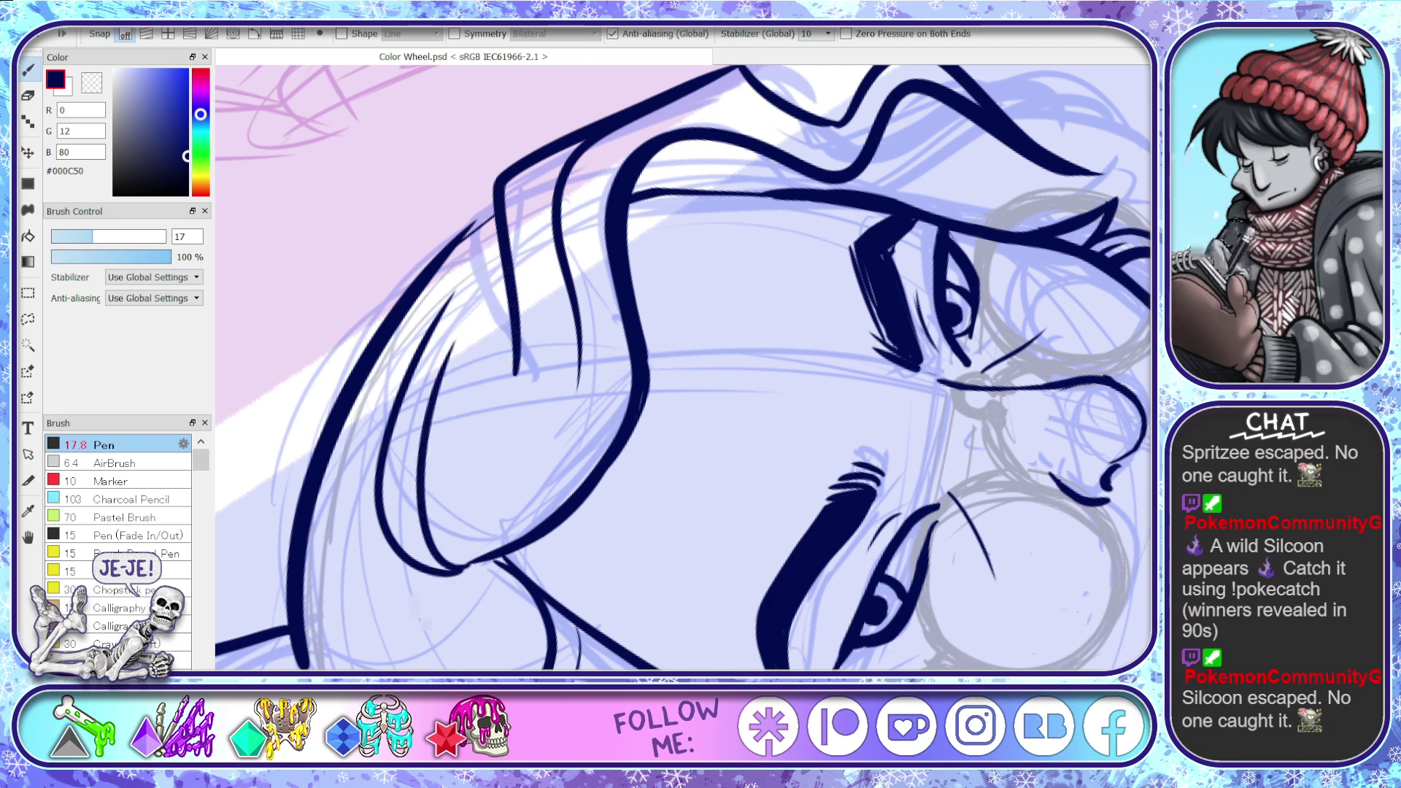
drag(416, 587, 310, 602)
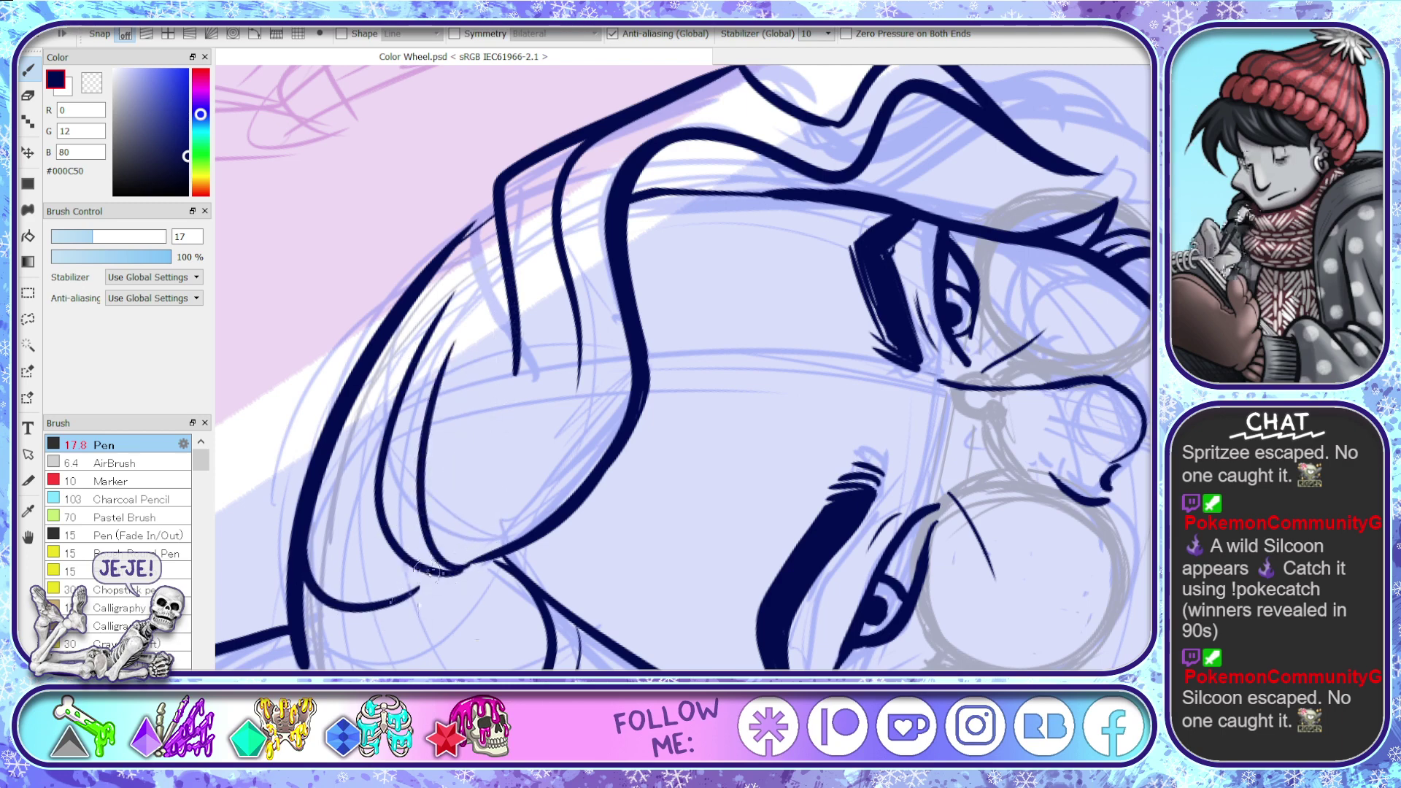
drag(513, 568, 467, 566)
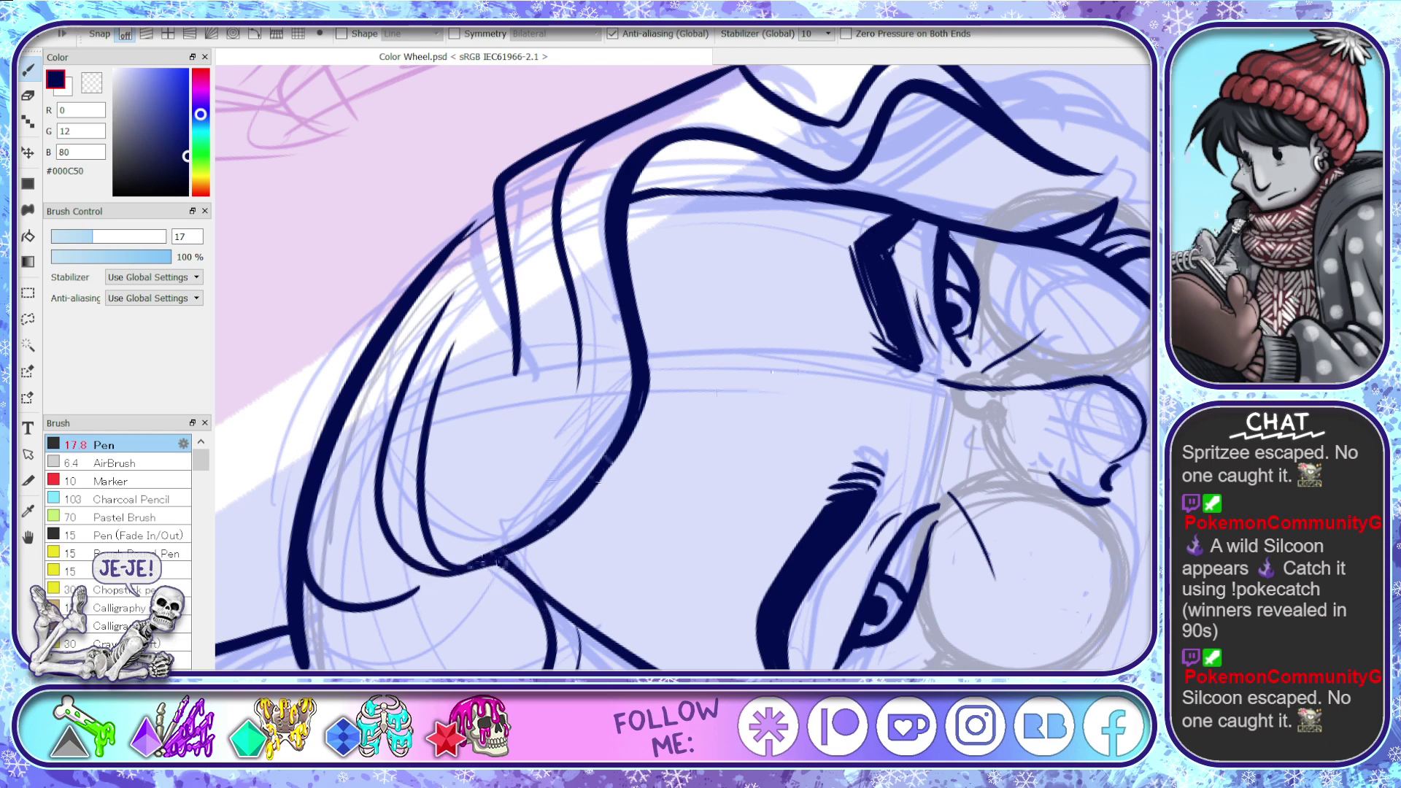
mouse_move(555, 210)
mouse_down()
mouse_move(574, 302)
mouse_move(549, 444)
mouse_move(482, 514)
mouse_up()
- Extend and thicken the outer contour of the crown until it meets the swept front lock
mouse_move(491, 214)
mouse_down()
mouse_move(351, 358)
mouse_move(504, 222)
mouse_move(322, 460)
mouse_up()
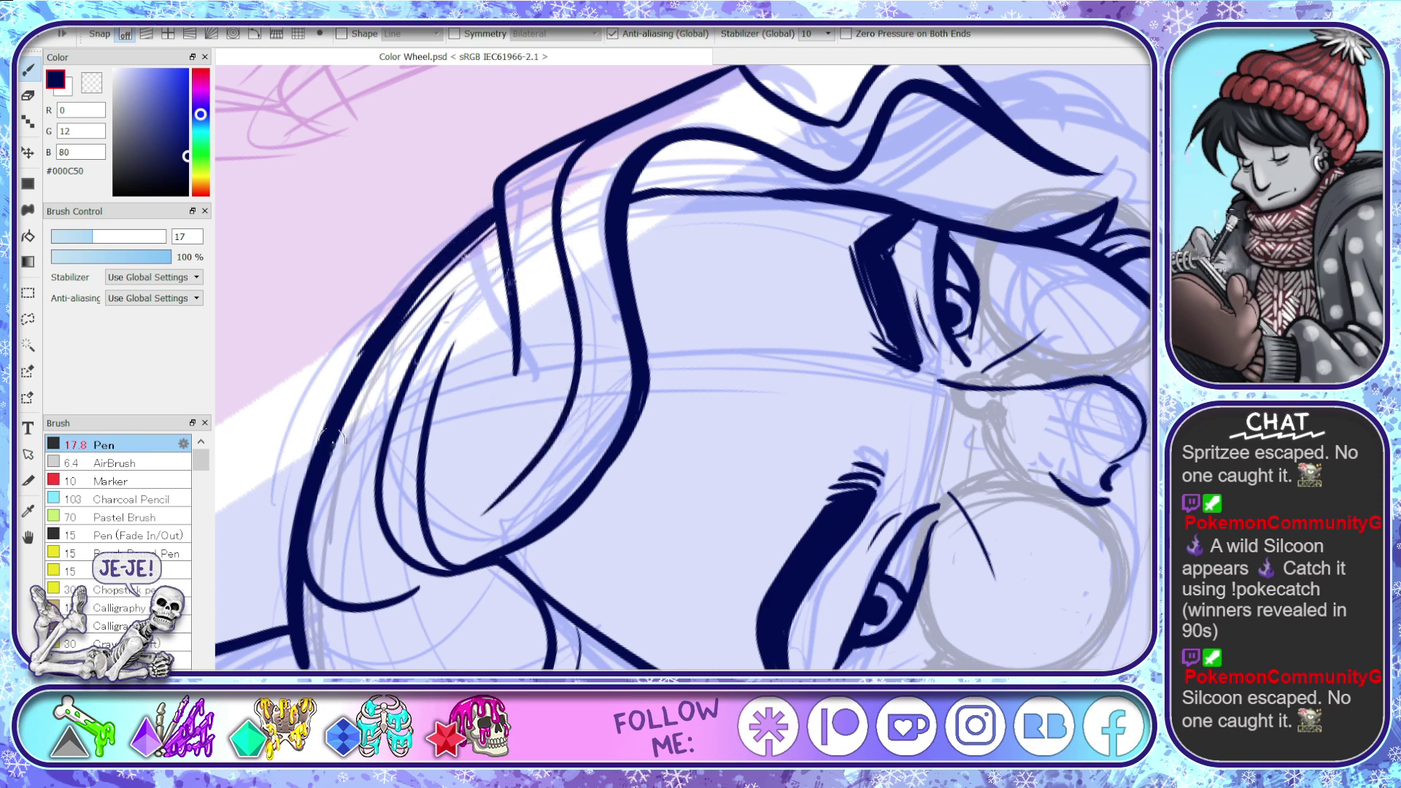
key(ctrl+z)
drag(499, 221, 362, 377)
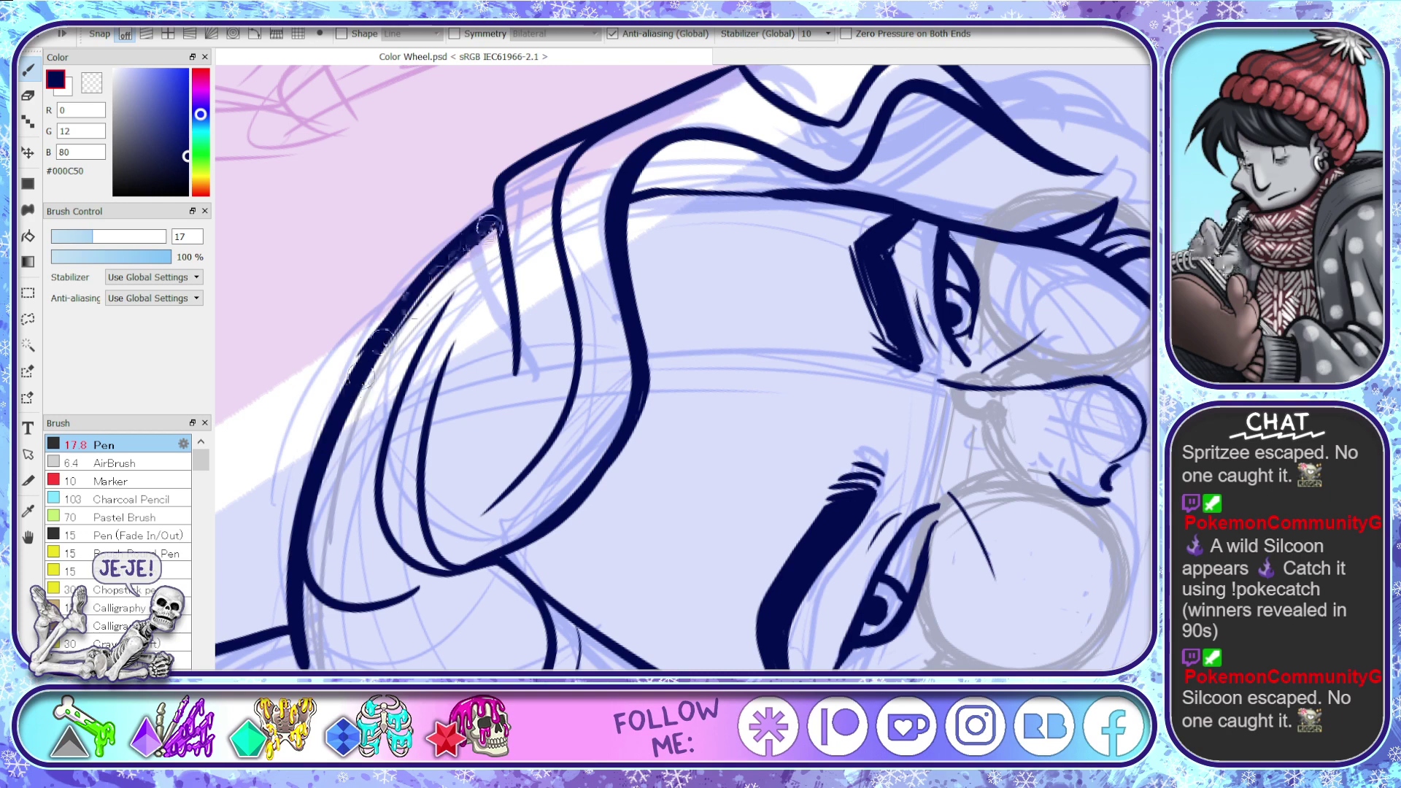
drag(490, 229, 386, 343)
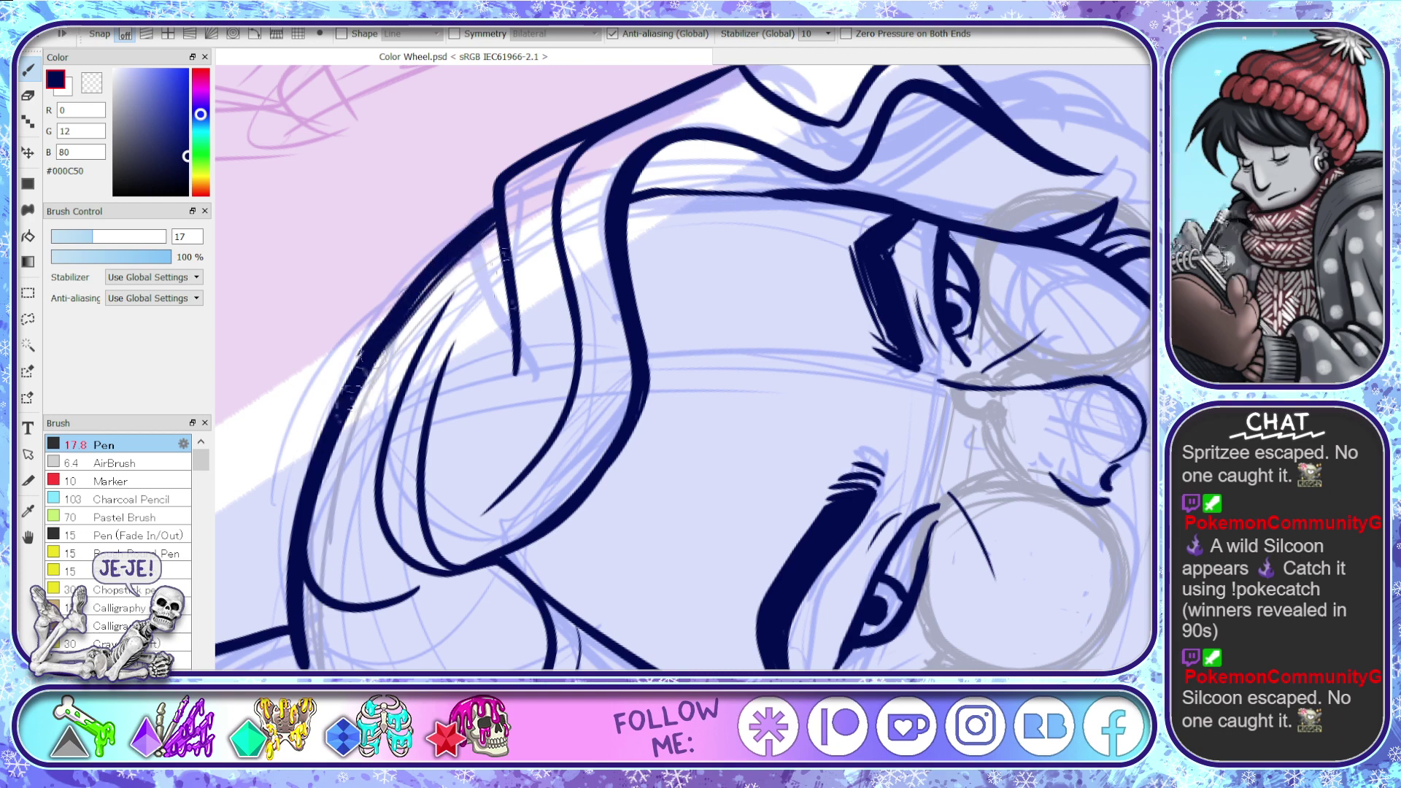
- Thicken the far edge of the forehead and fill the gap between it and the hair wave with solid navy
key(space)
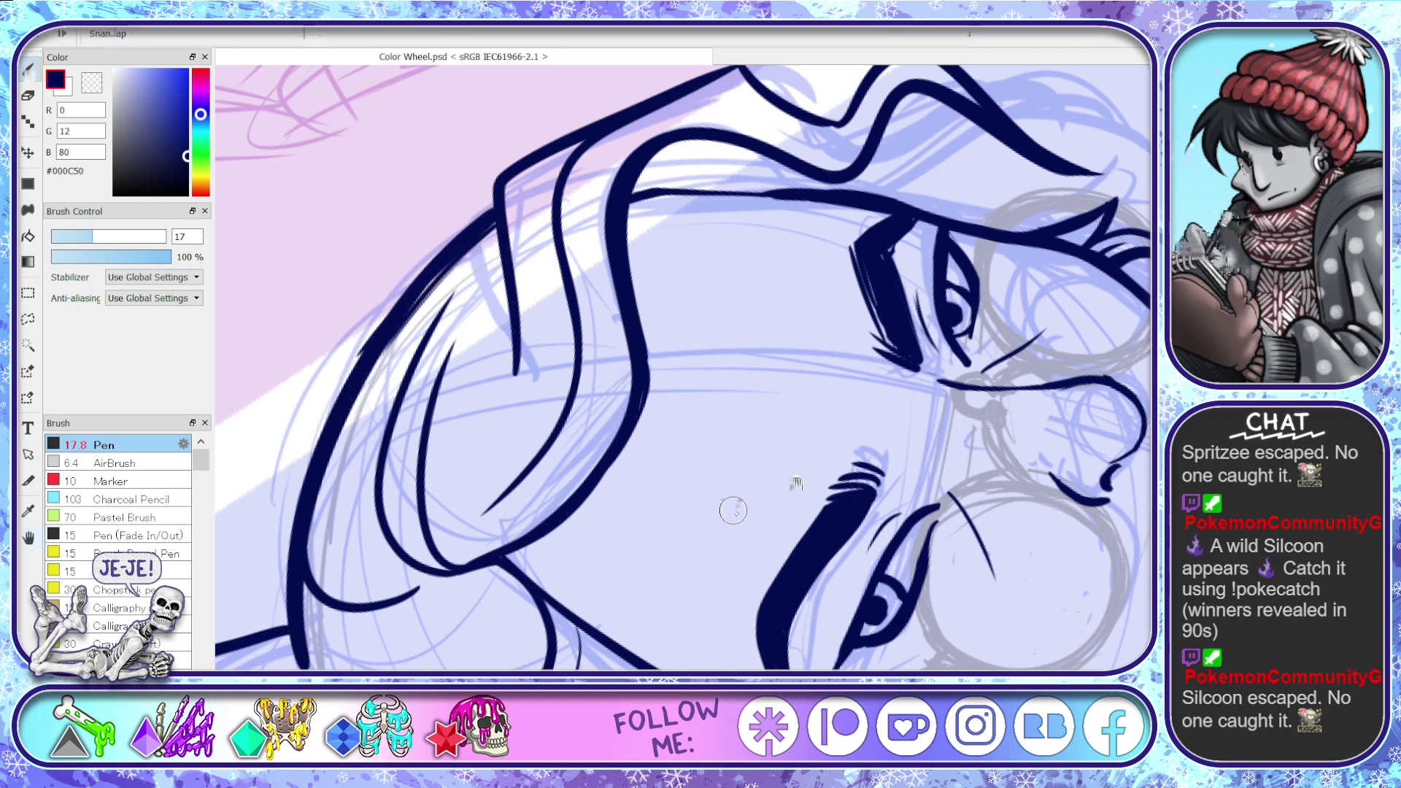
drag(791, 485, 929, 635)
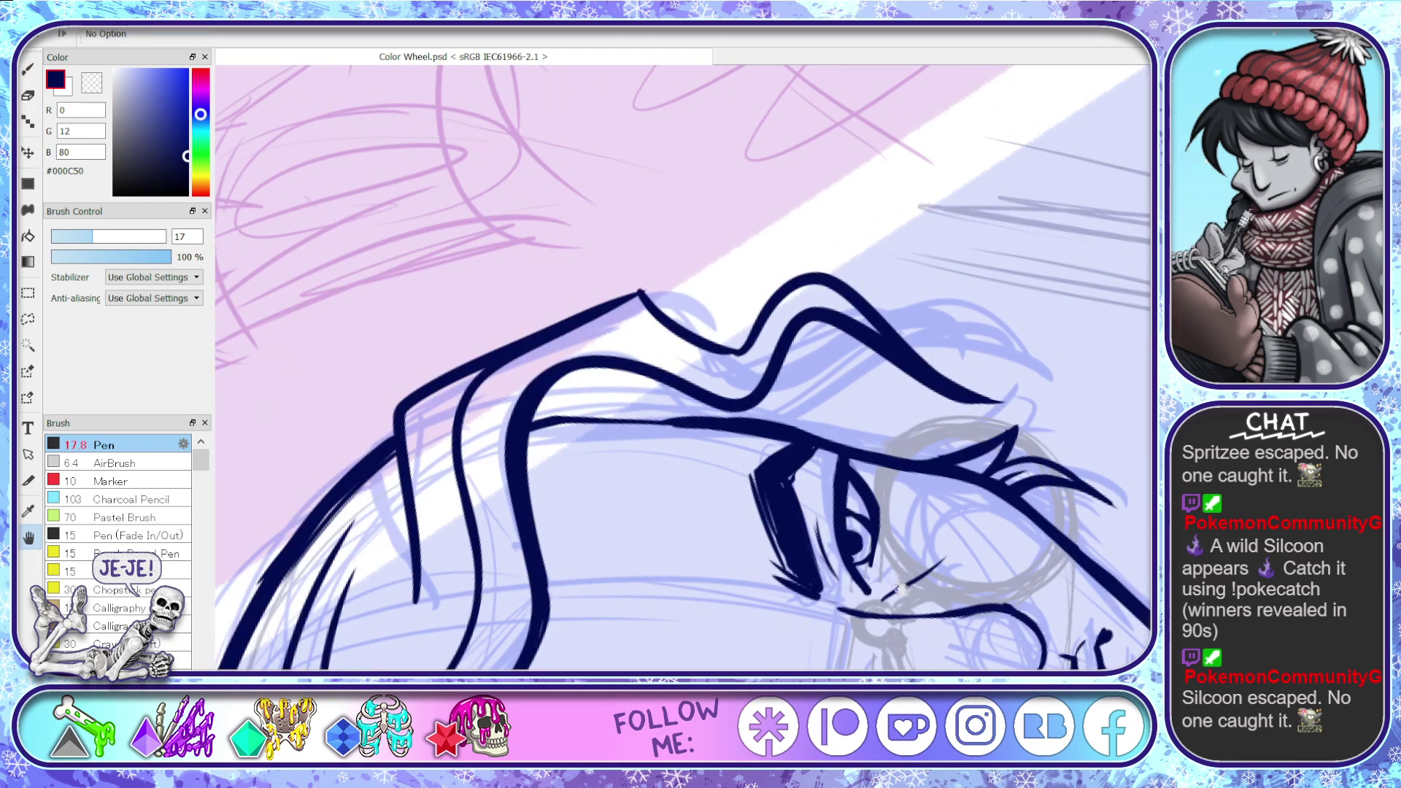
drag(898, 587, 826, 272)
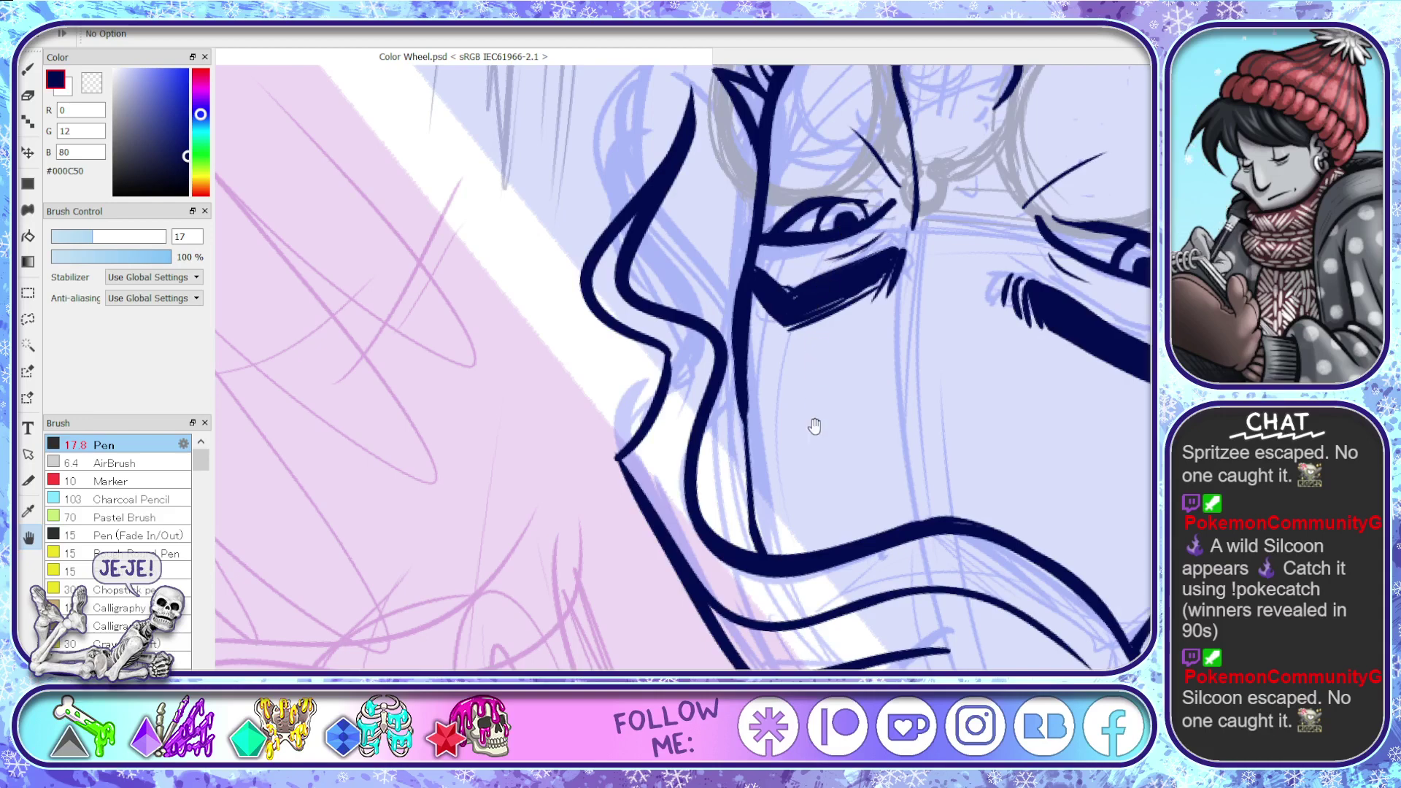
key(b)
drag(742, 332, 764, 561)
mouse_move(747, 305)
mouse_down()
mouse_move(748, 466)
mouse_move(771, 559)
mouse_up()
mouse_move(734, 376)
mouse_down()
mouse_move(754, 554)
mouse_move(774, 547)
mouse_up()
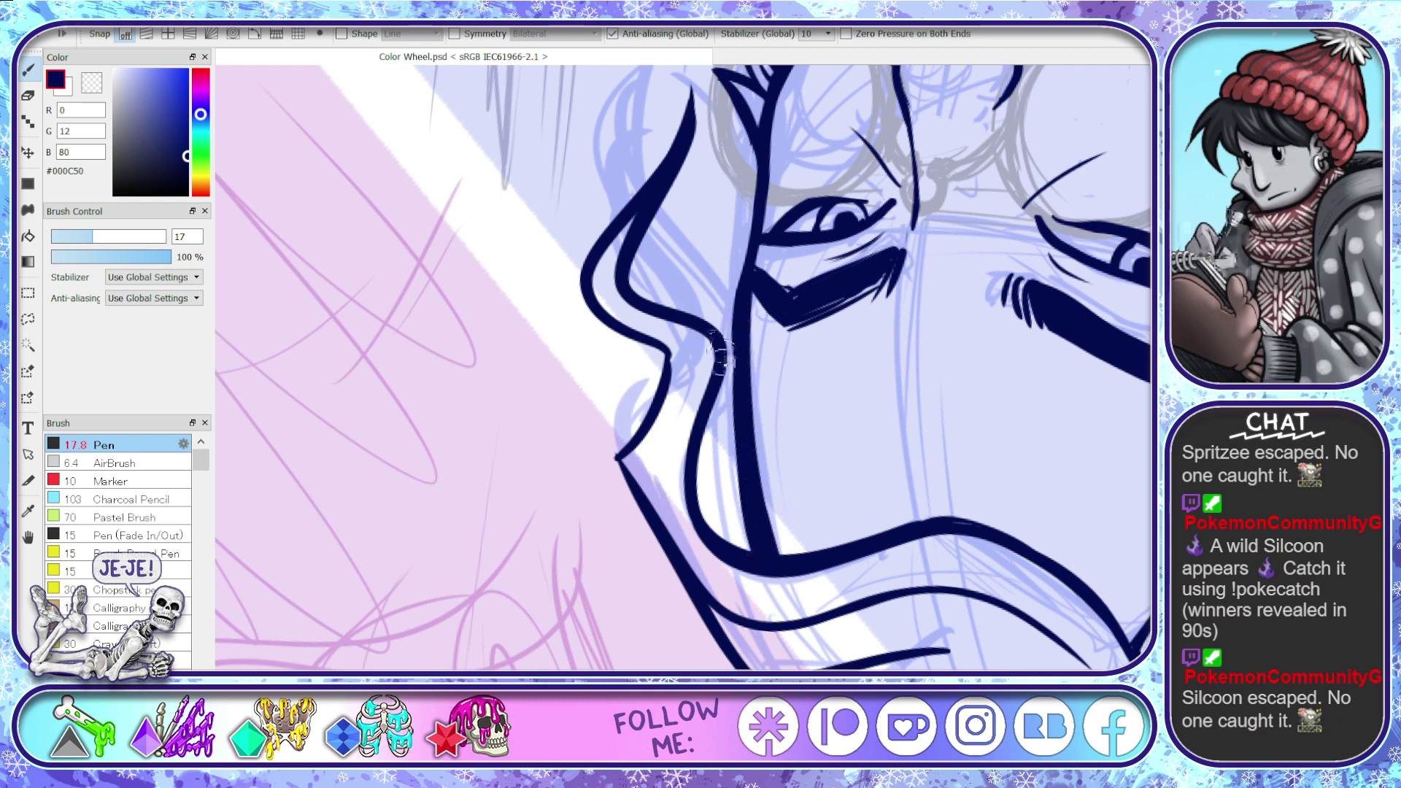
drag(720, 358, 749, 557)
mouse_move(733, 406)
mouse_down()
mouse_move(736, 527)
mouse_move(730, 386)
mouse_move(728, 533)
mouse_move(720, 383)
mouse_move(722, 549)
mouse_move(721, 379)
mouse_move(702, 503)
mouse_move(710, 405)
mouse_move(725, 535)
mouse_move(724, 349)
mouse_move(732, 384)
mouse_move(719, 336)
mouse_move(756, 553)
mouse_up()
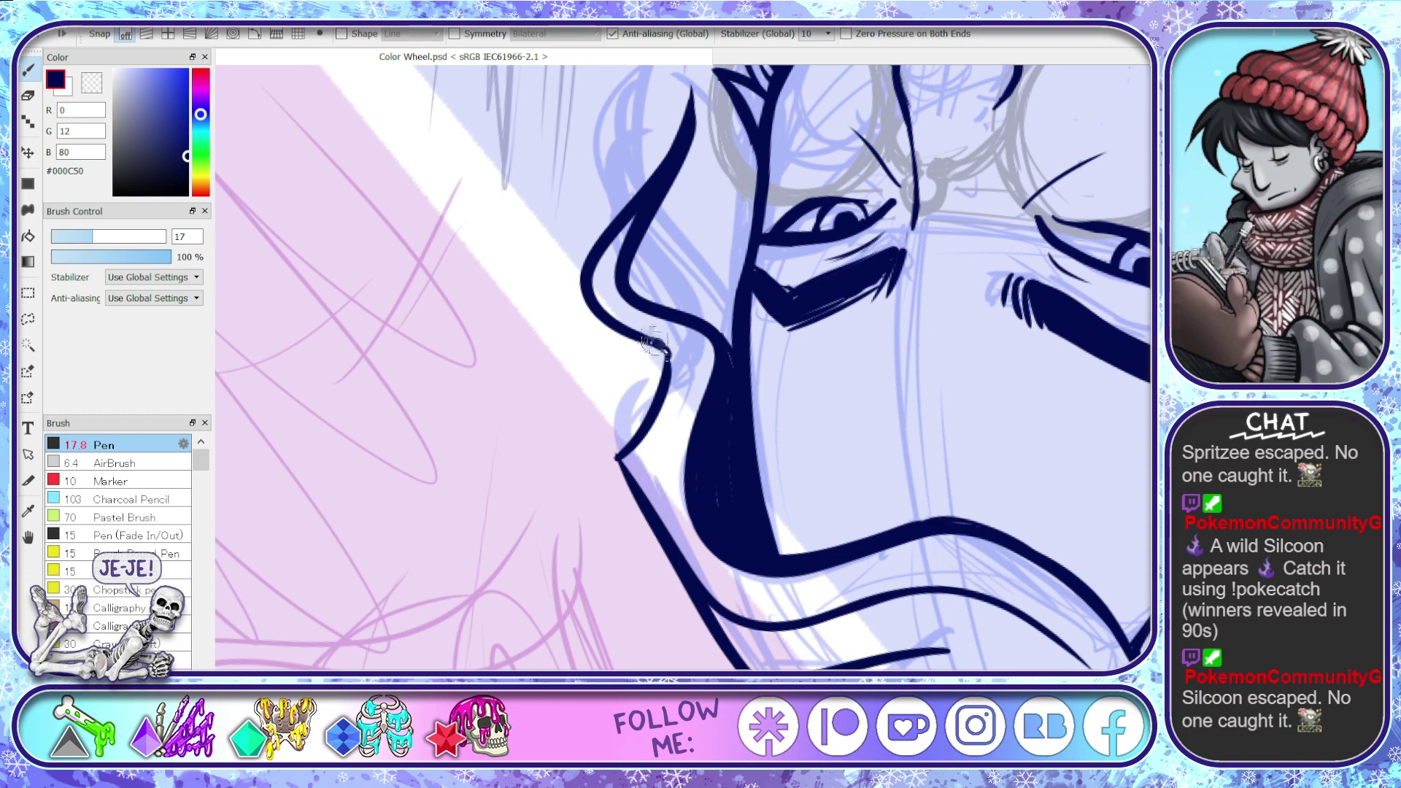
- Round off and thicken the outer corner of the front lock where it bends into the side curl
mouse_move(655, 341)
mouse_down()
mouse_move(661, 384)
mouse_move(620, 463)
mouse_move(723, 646)
mouse_up()
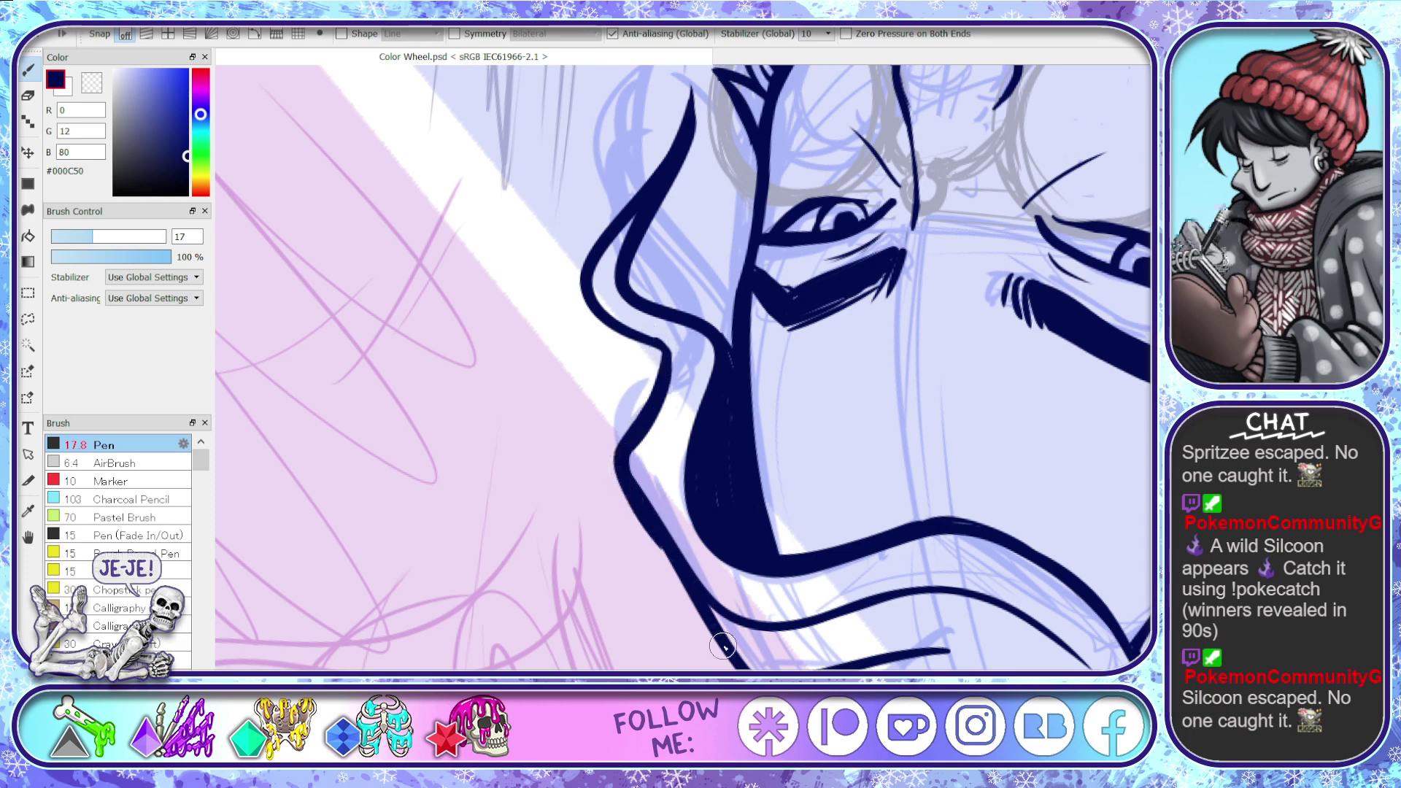
key(ctrl+z)
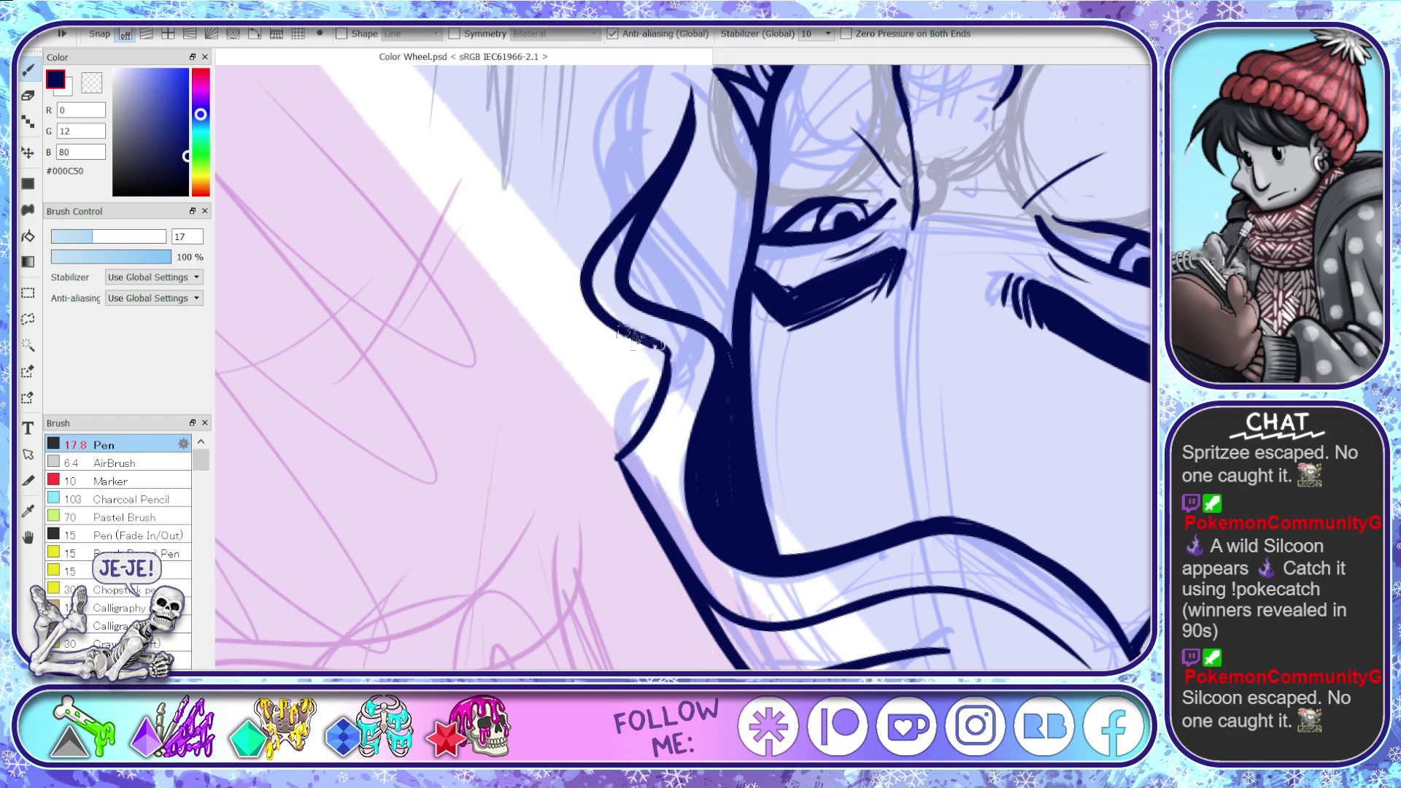
mouse_move(619, 446)
mouse_down()
mouse_move(632, 504)
mouse_move(677, 575)
mouse_up()
key(space)
mouse_move(941, 563)
mouse_down()
mouse_move(824, 443)
mouse_move(774, 569)
mouse_move(737, 599)
mouse_move(466, 141)
mouse_move(810, 362)
mouse_up()
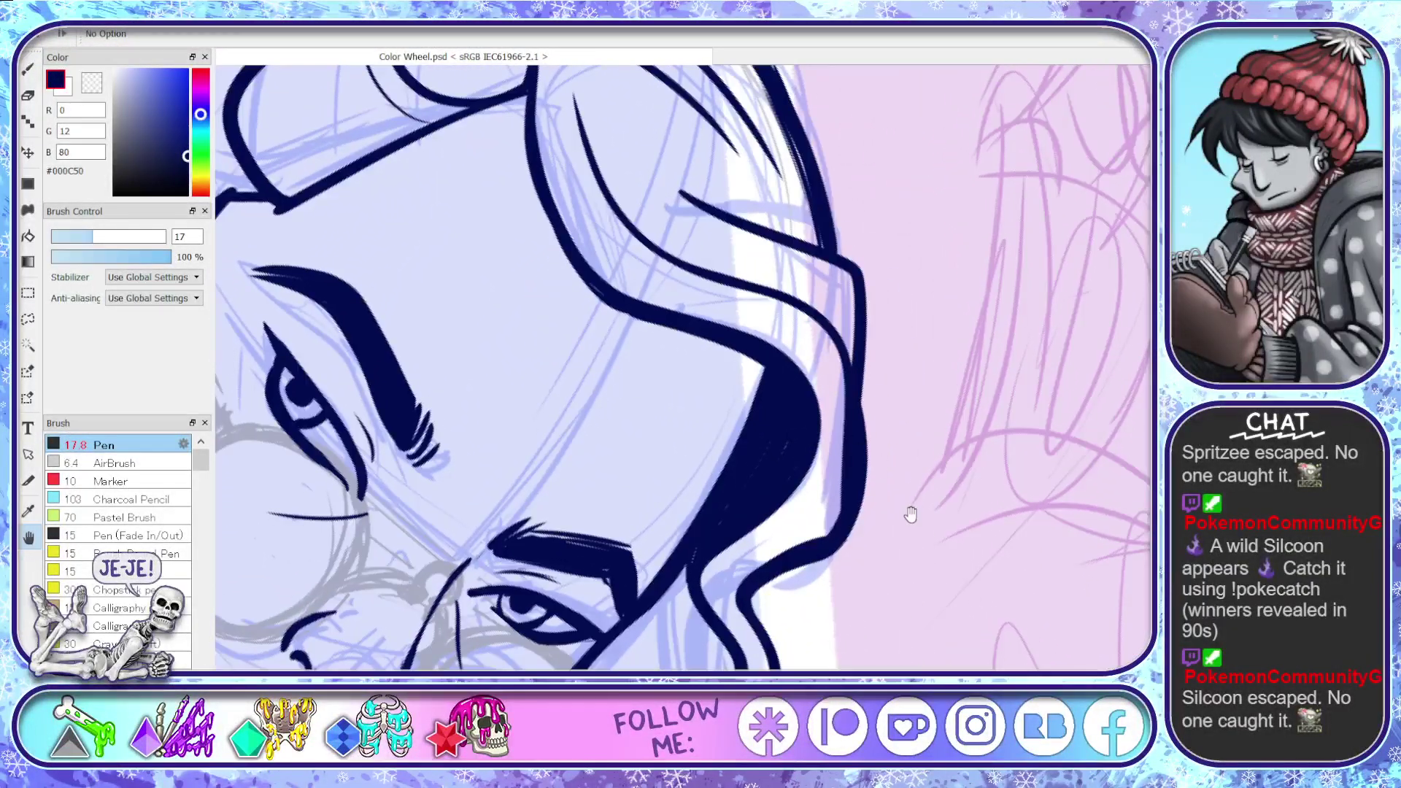
- Trim the inner edges of the side curl's outline with the Eraser, from the front lock down to the curl's lower bend
mouse_move(907, 510)
mouse_down()
mouse_move(713, 492)
mouse_move(715, 475)
mouse_up()
key(e)
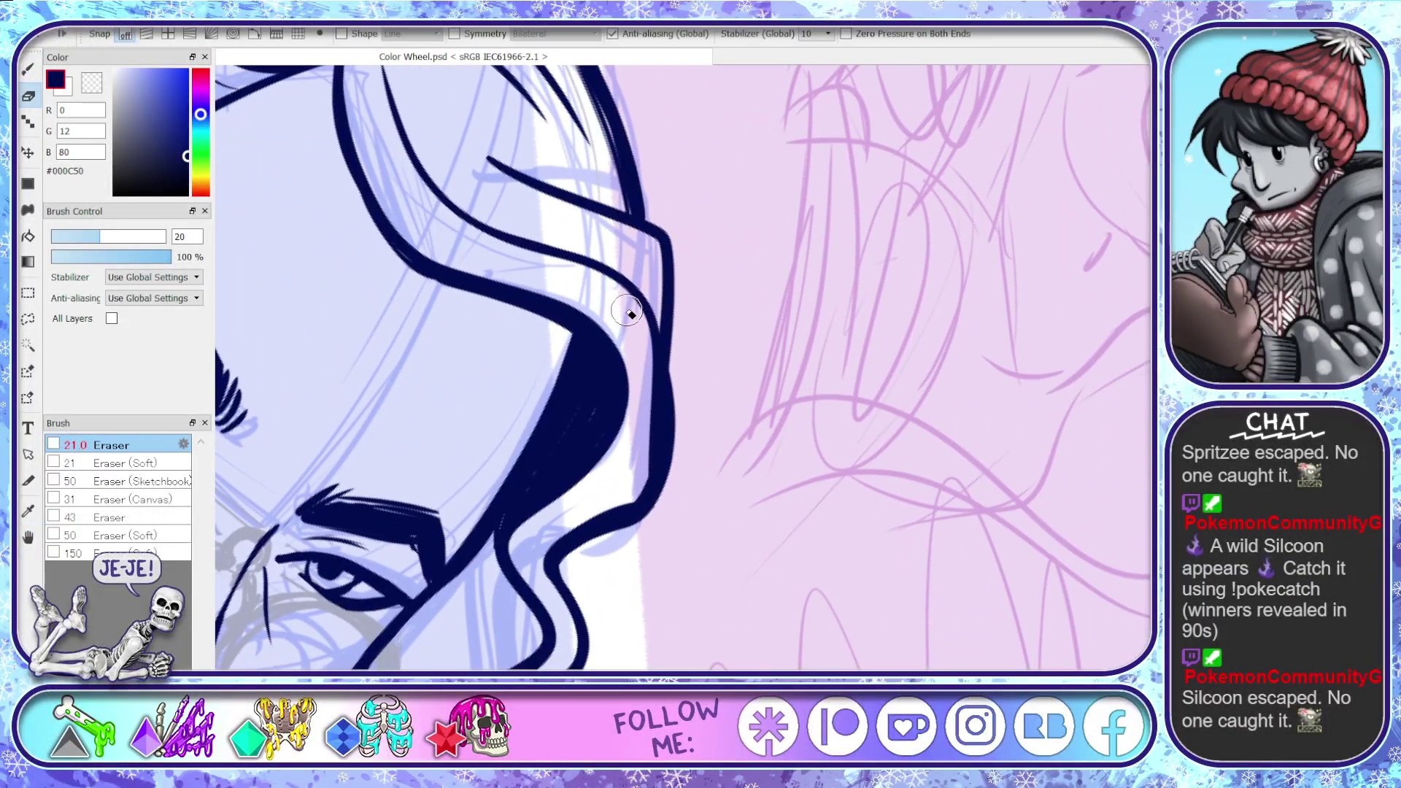
mouse_move(657, 363)
mouse_down()
mouse_move(661, 438)
mouse_move(628, 510)
mouse_move(577, 544)
mouse_up()
mouse_move(641, 475)
mouse_down()
mouse_move(559, 537)
mouse_move(547, 571)
mouse_up()
mouse_move(640, 489)
mouse_down()
mouse_move(562, 541)
mouse_move(552, 568)
mouse_move(581, 657)
mouse_up()
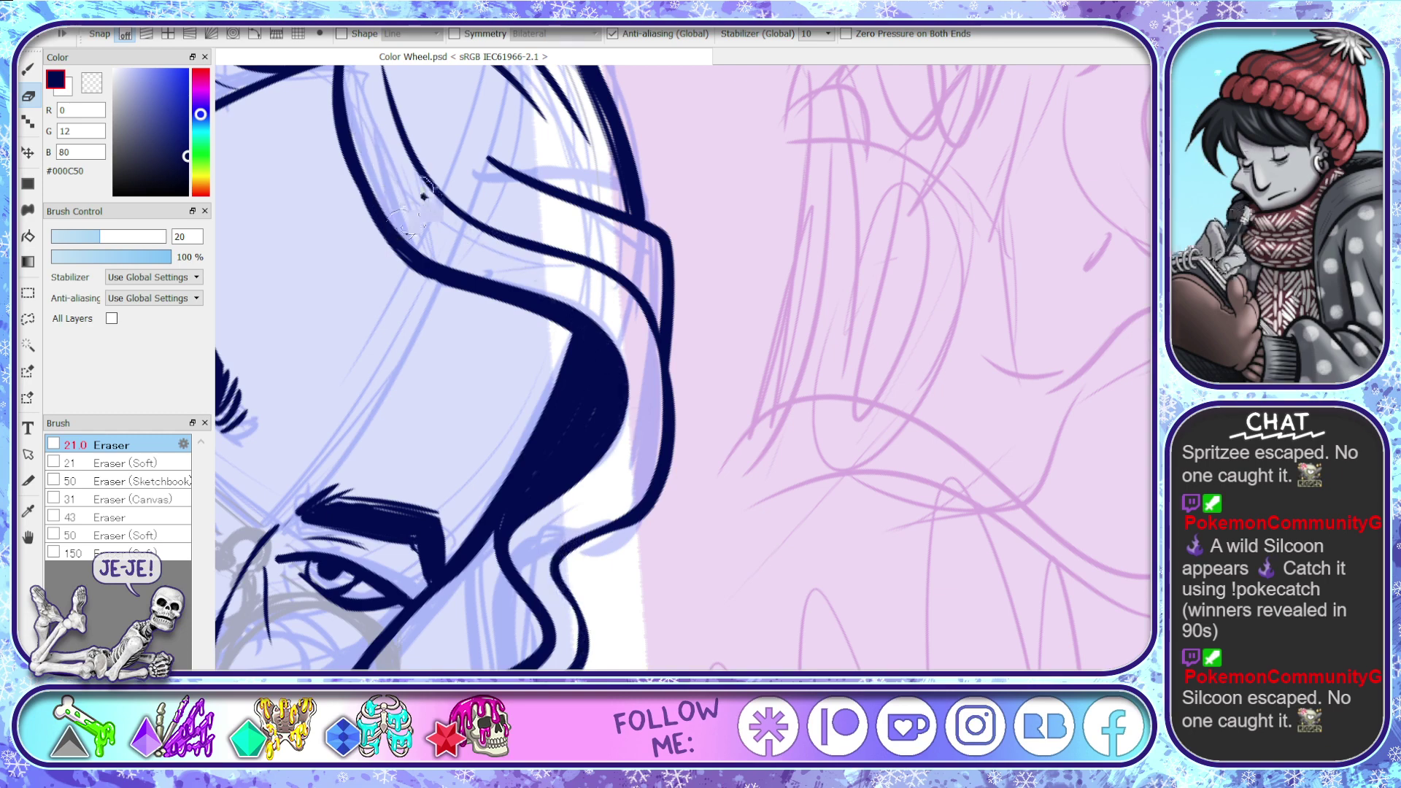
- Thicken the hairline wave from the parting to the solid shadow, and clean up its upper edge with the Eraser
key(b)
mouse_move(336, 122)
mouse_down()
mouse_move(365, 205)
mouse_move(456, 284)
mouse_move(573, 339)
mouse_up()
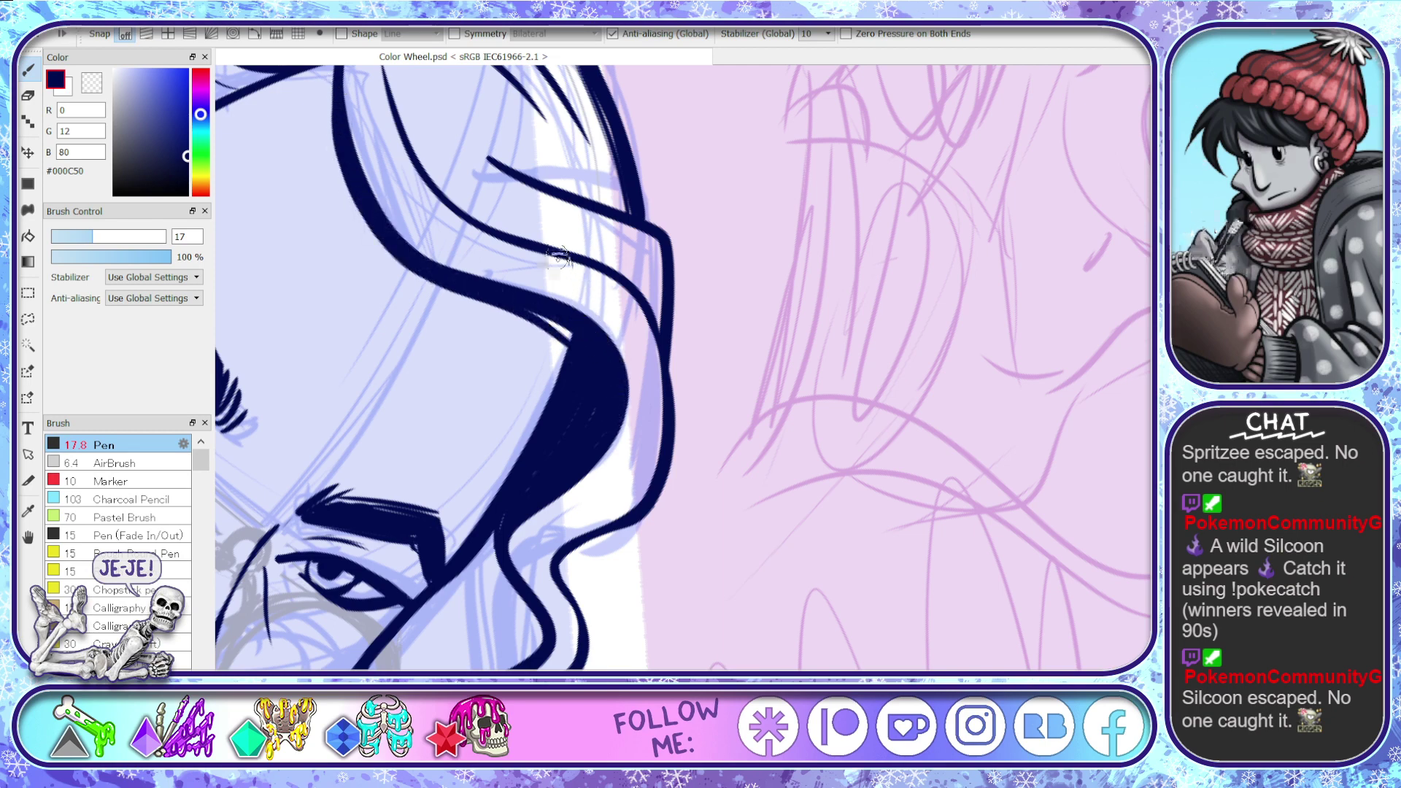
key(e)
mouse_move(411, 216)
mouse_down()
mouse_move(479, 275)
mouse_move(585, 316)
mouse_move(567, 506)
mouse_move(629, 381)
mouse_move(613, 325)
mouse_move(530, 577)
mouse_move(584, 598)
mouse_move(672, 431)
mouse_move(683, 372)
mouse_move(595, 296)
mouse_move(504, 255)
mouse_move(359, 116)
mouse_move(387, 195)
mouse_up()
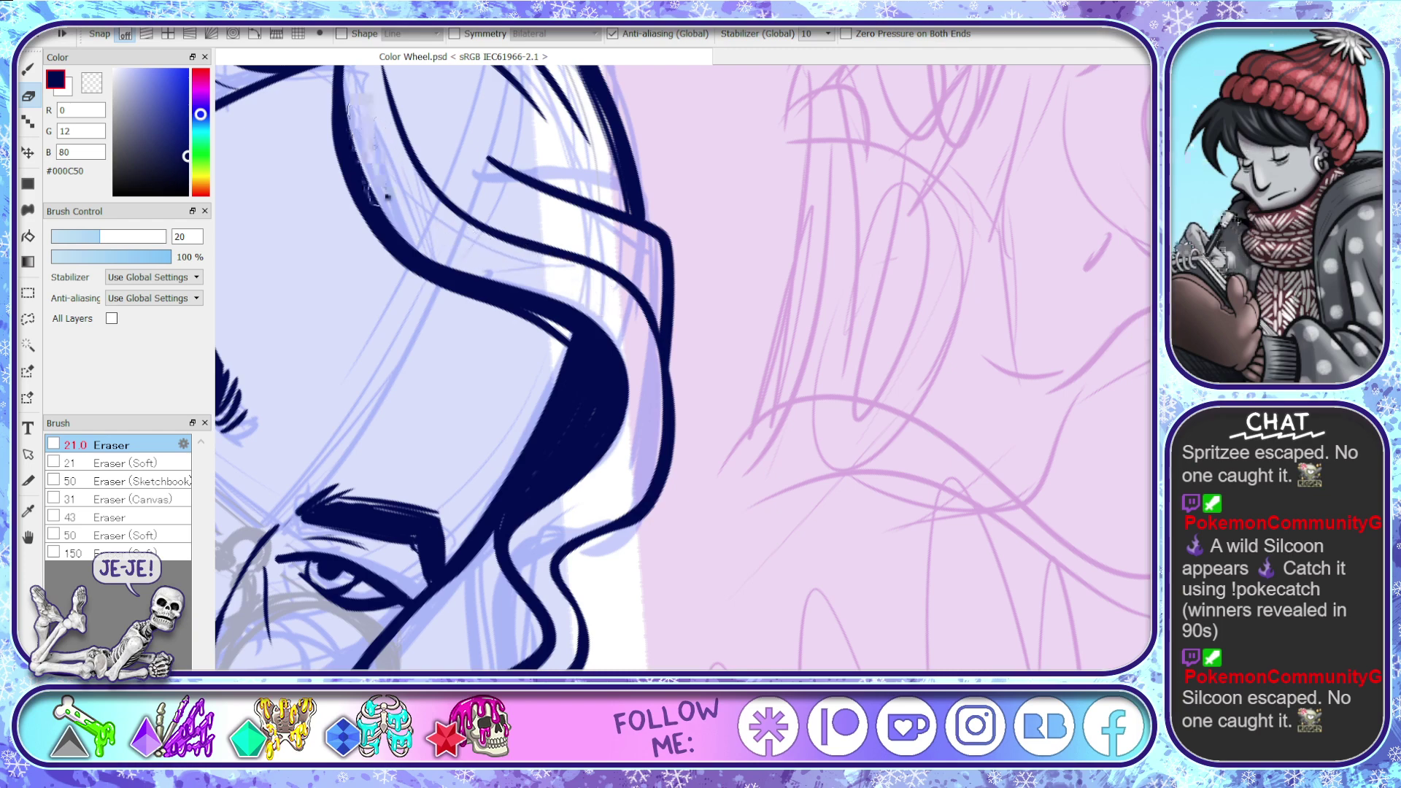
- Erase a curved highlight gap through the solid navy shadow beside the forehead and tidy the curl lines below it
mouse_move(522, 275)
mouse_down()
mouse_move(610, 347)
mouse_move(558, 573)
mouse_up()
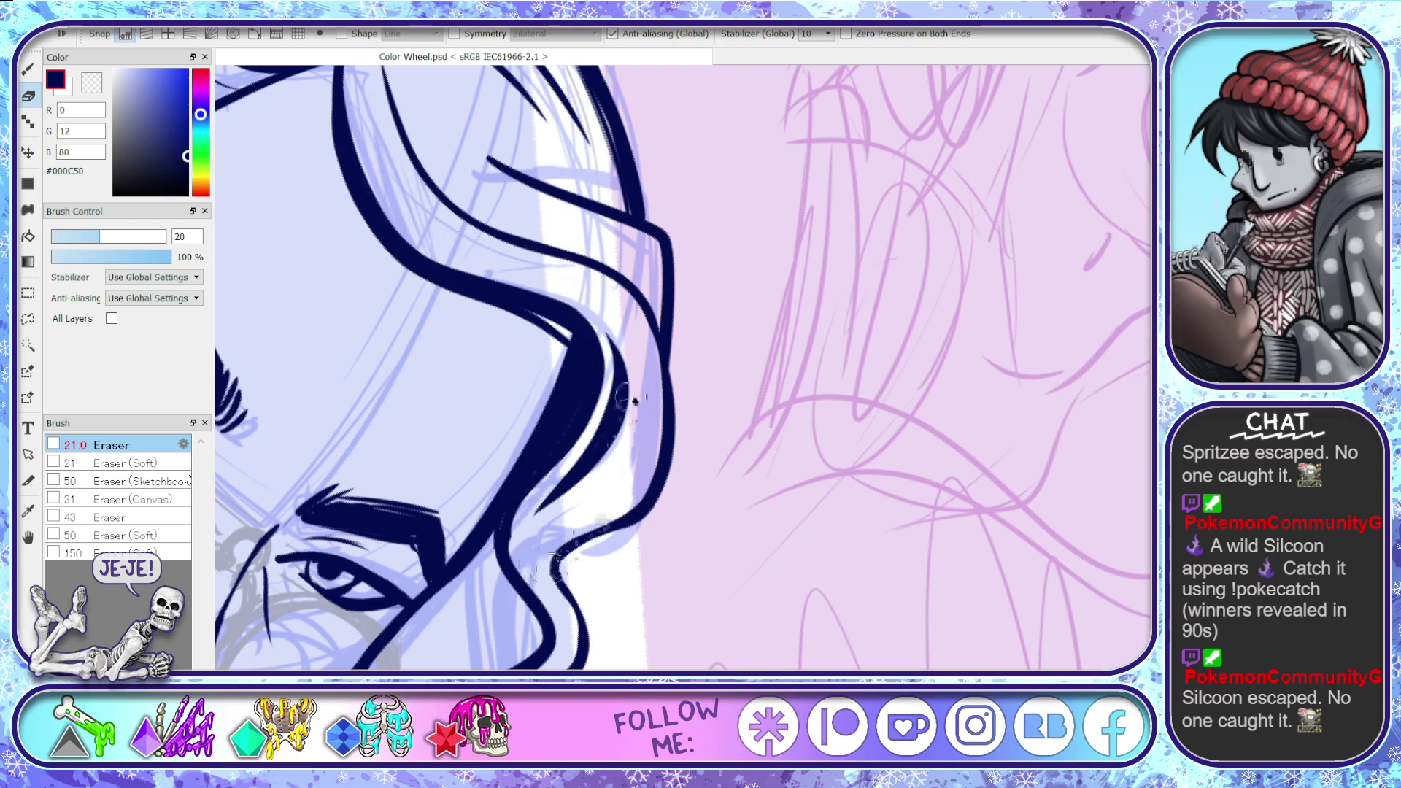
mouse_move(595, 315)
mouse_down()
mouse_move(609, 402)
mouse_move(566, 504)
mouse_move(584, 546)
mouse_up()
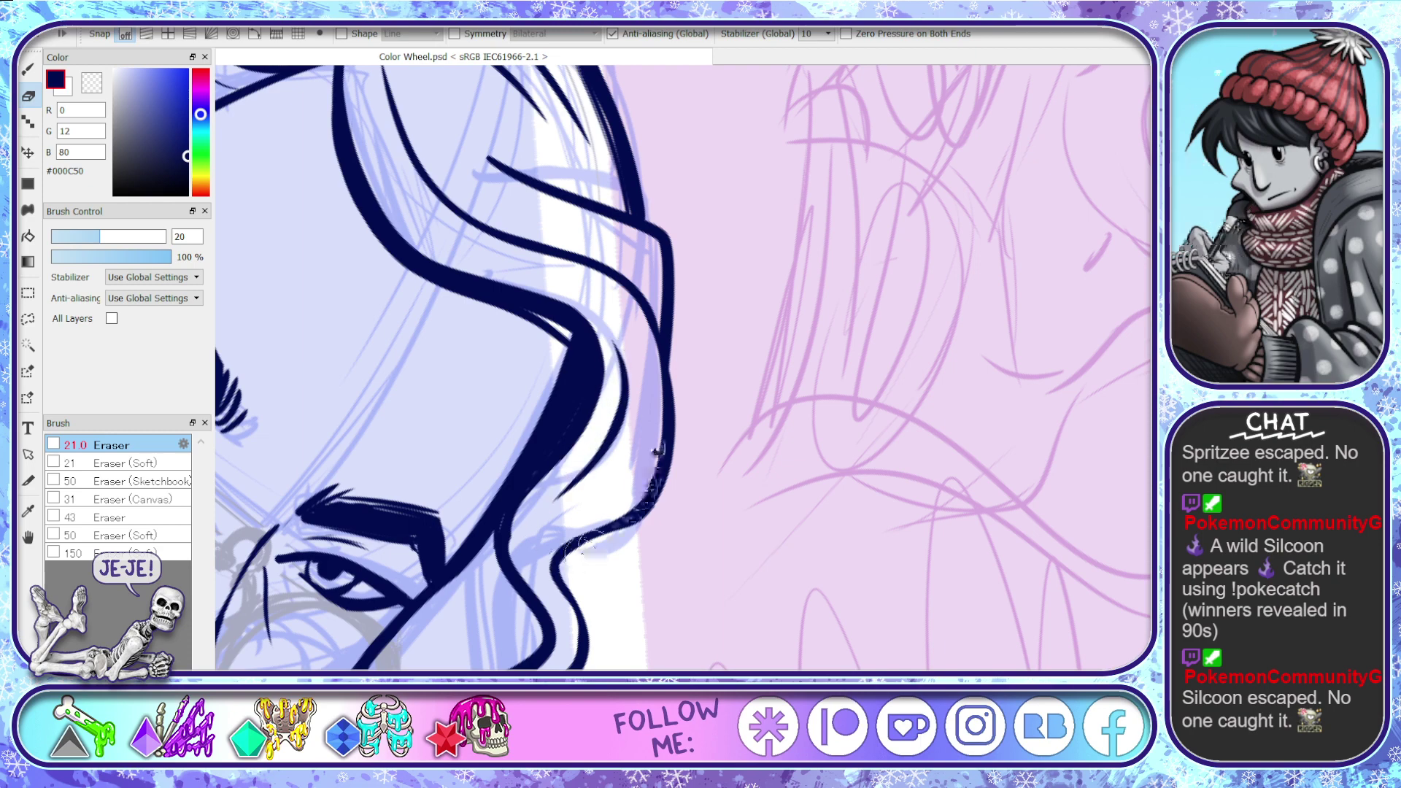
drag(555, 488, 566, 466)
drag(519, 522, 549, 591)
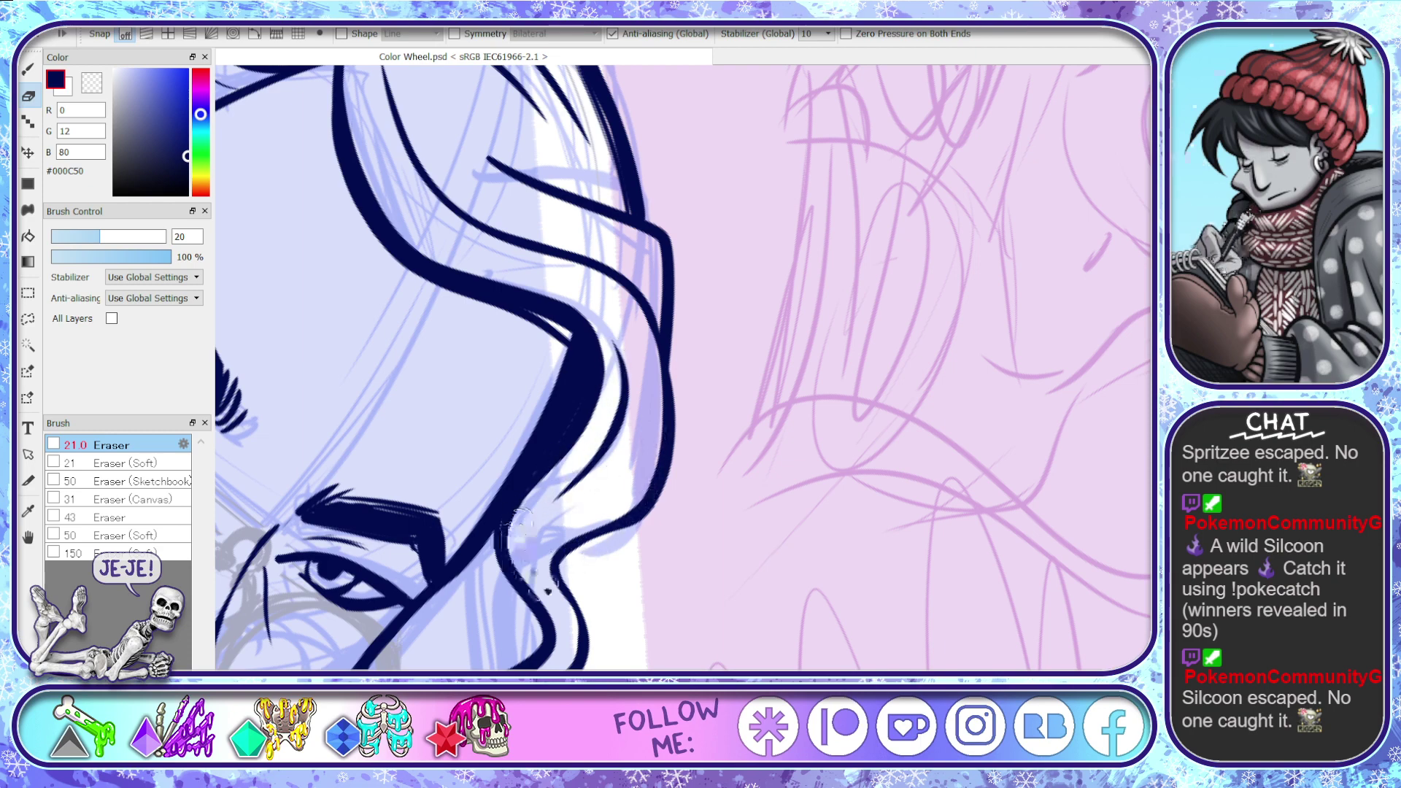
- Extend the topknot's outline down to the crown, close the gap in its base line, and ink the open side of the inner loop
key(space)
drag(606, 661, 888, 697)
drag(759, 256, 715, 452)
drag(614, 173, 711, 568)
scroll(711, 568, down, 2)
key(b)
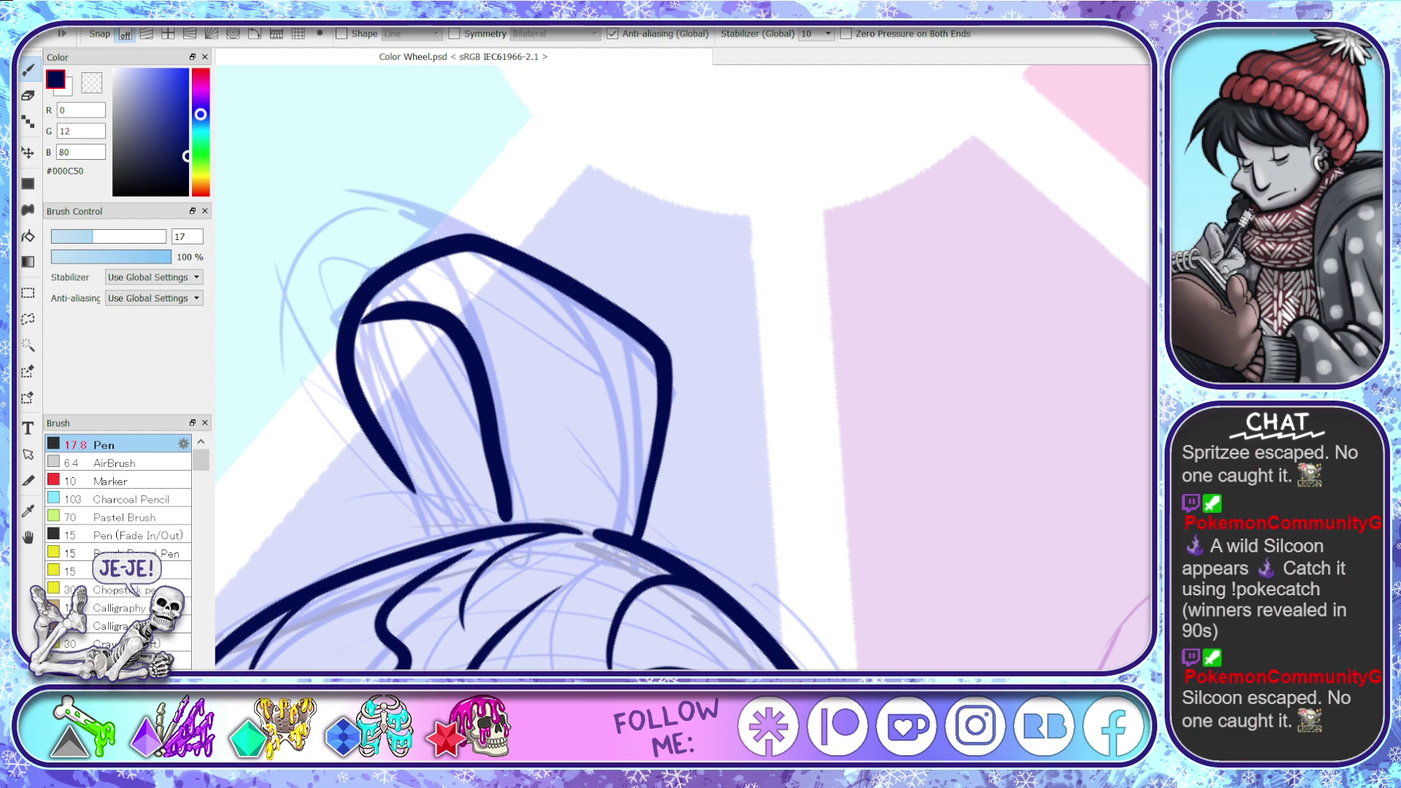
mouse_move(353, 310)
mouse_down()
mouse_move(393, 271)
mouse_move(427, 499)
mouse_move(459, 537)
mouse_up()
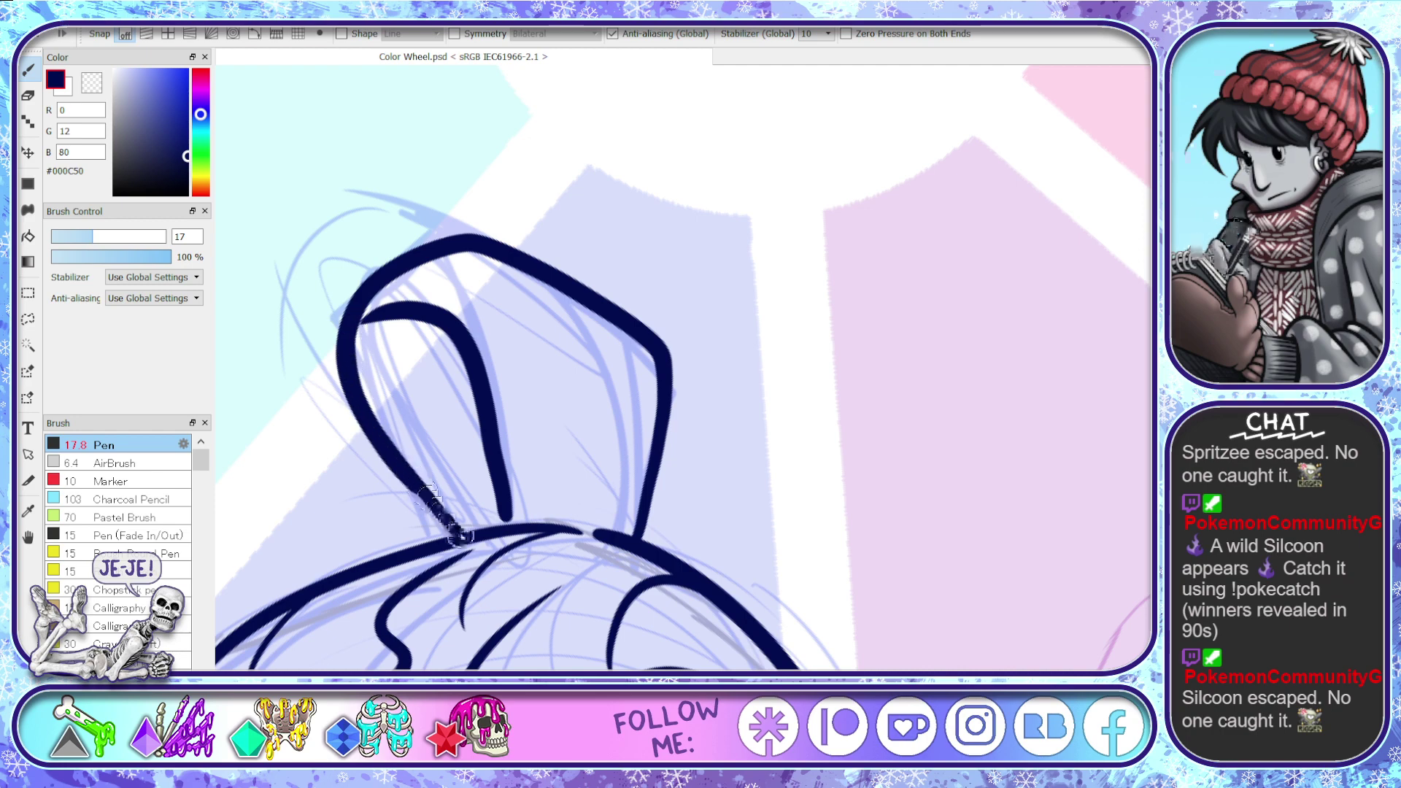
mouse_move(347, 327)
mouse_down()
mouse_move(367, 437)
mouse_move(447, 532)
mouse_up()
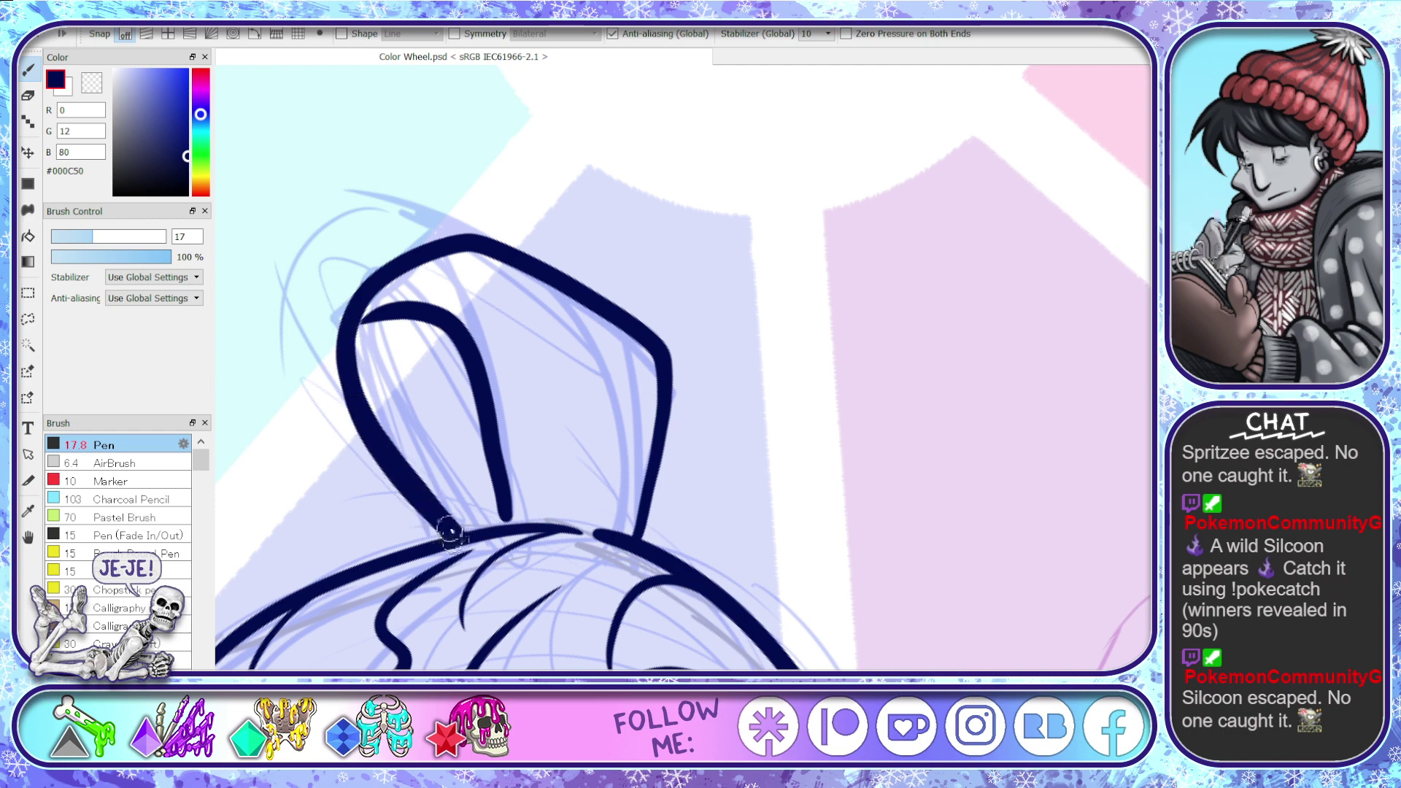
drag(608, 538, 412, 551)
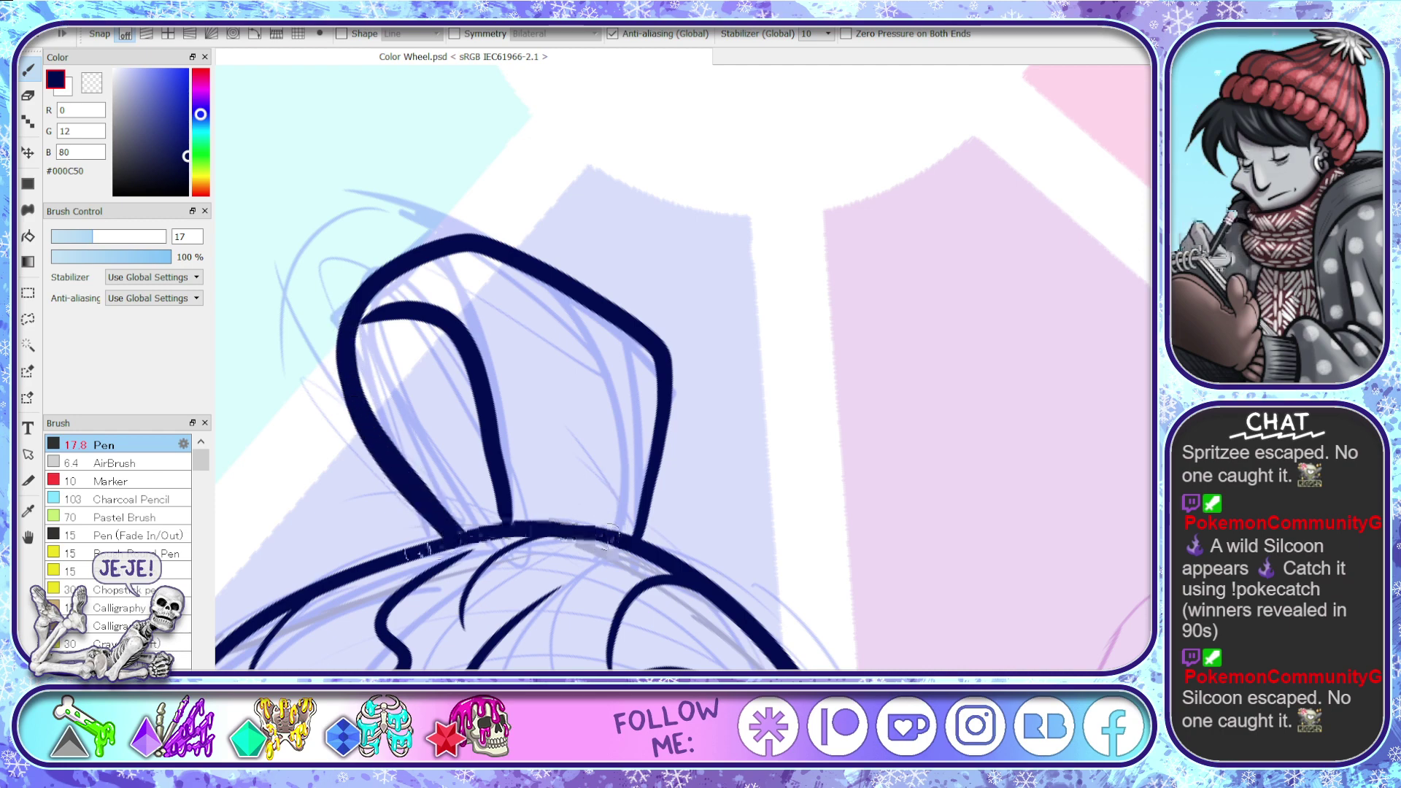
drag(479, 386, 502, 510)
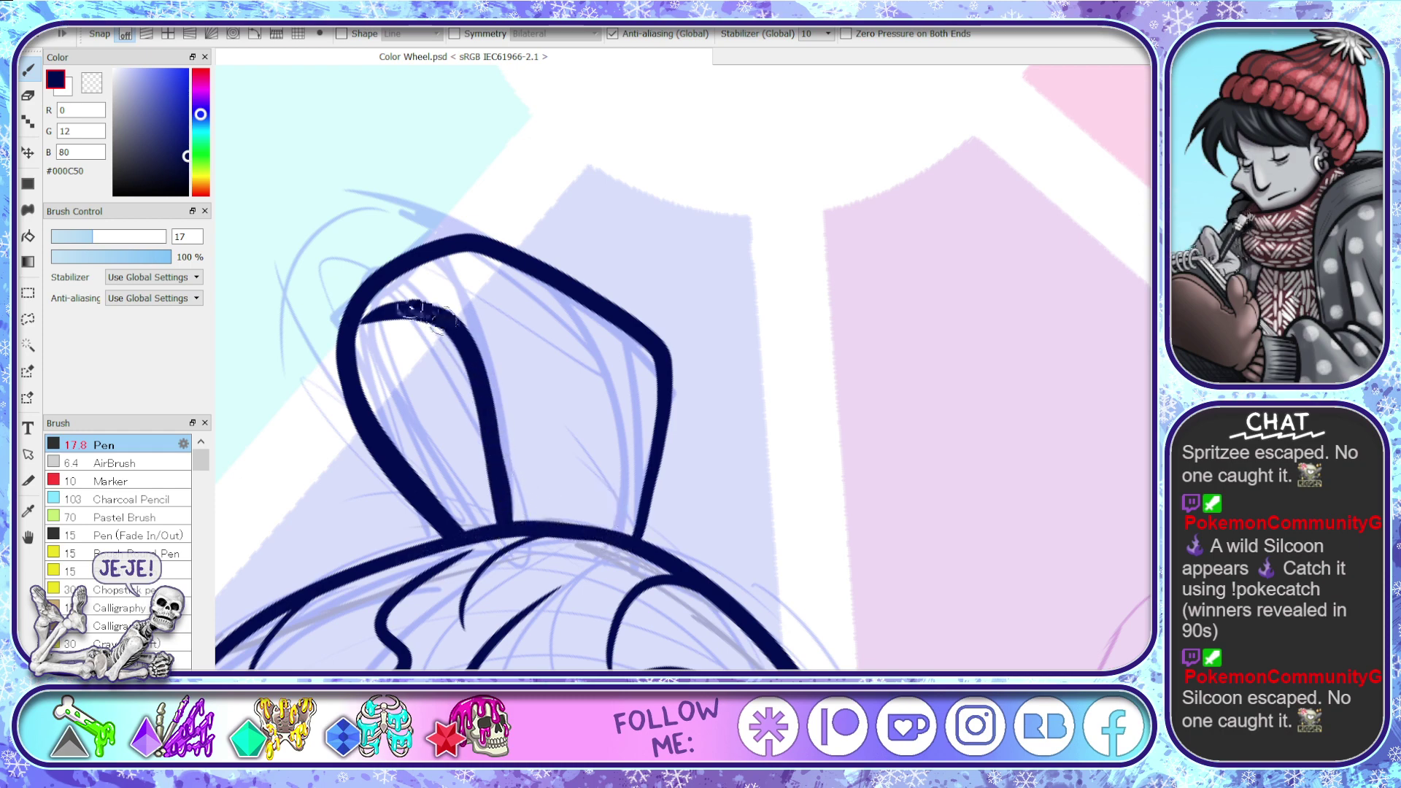
mouse_move(431, 314)
mouse_down()
mouse_move(391, 309)
mouse_move(394, 418)
mouse_up()
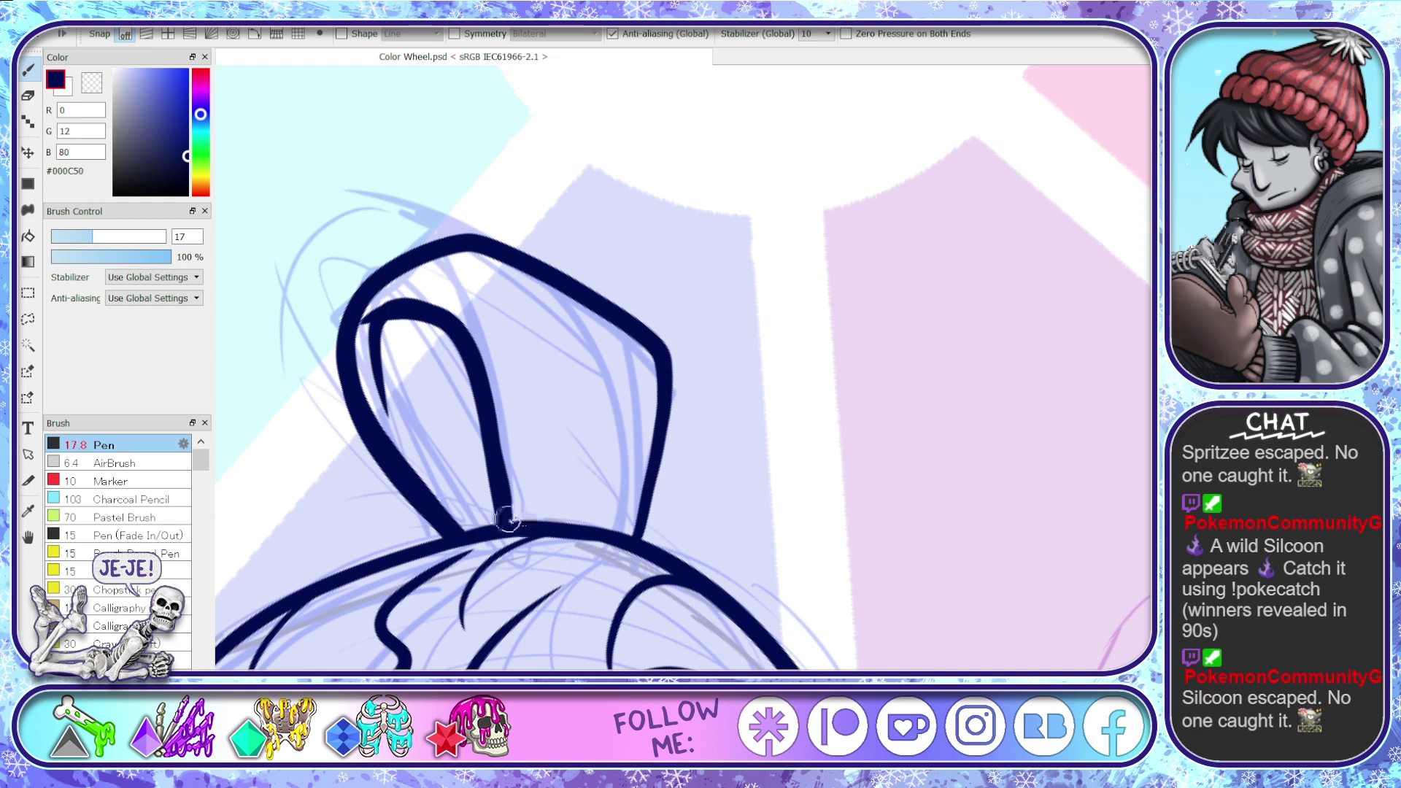
mouse_move(509, 519)
mouse_down()
mouse_move(570, 460)
mouse_move(534, 265)
mouse_move(616, 384)
mouse_move(558, 518)
mouse_move(597, 419)
mouse_up()
key(ctrl+z)
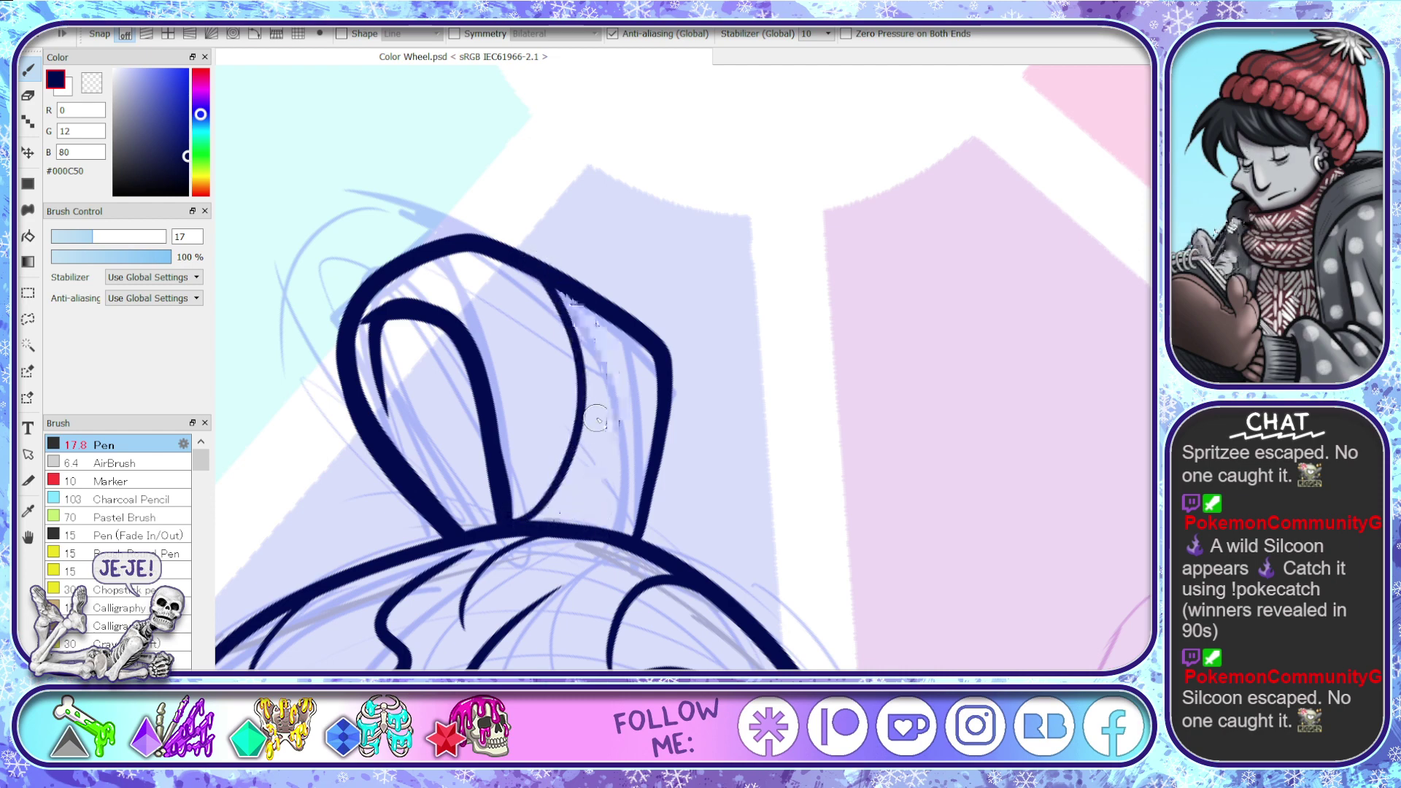
key(ctrl+z)
mouse_move(510, 520)
mouse_down()
mouse_move(566, 502)
mouse_move(605, 356)
mouse_up()
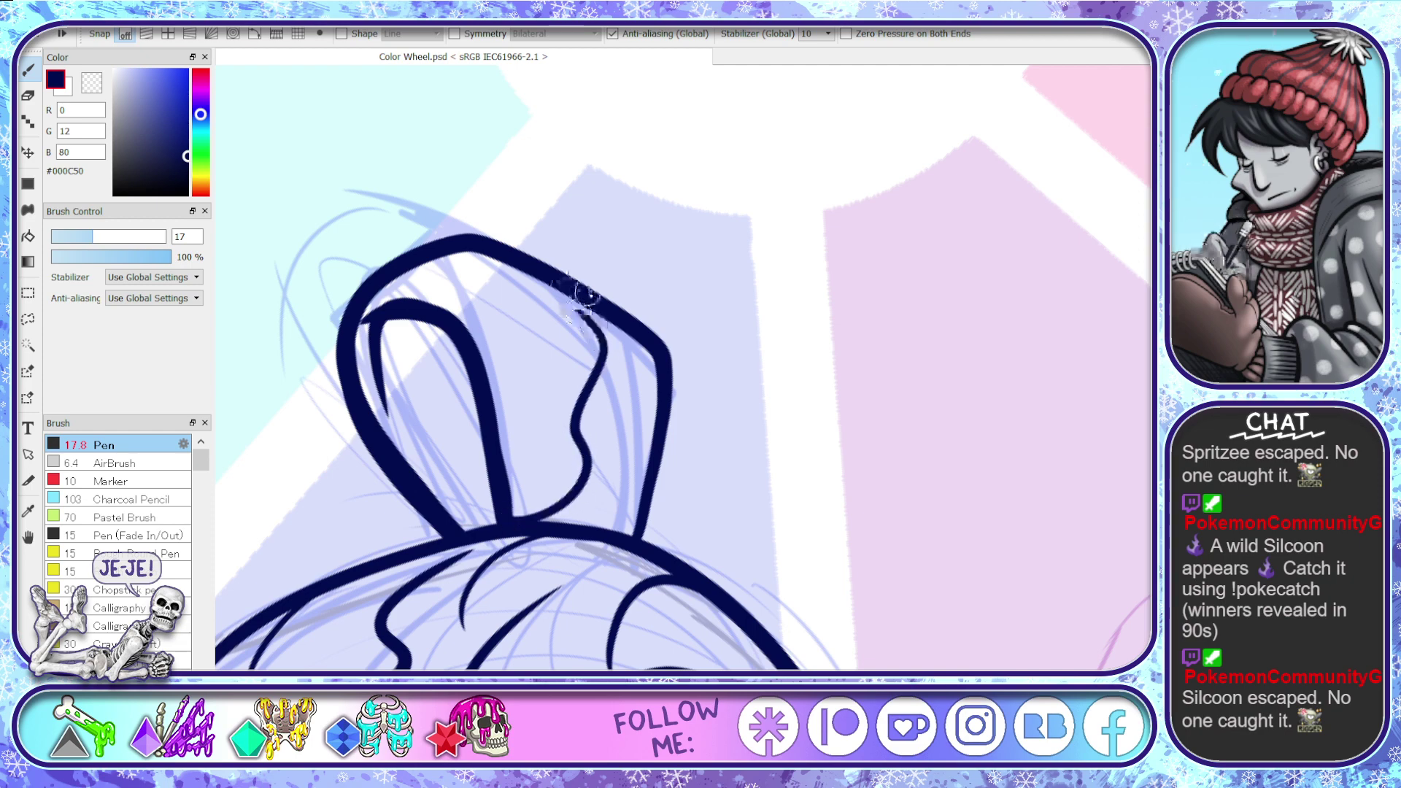
key(ctrl+z)
mouse_move(512, 521)
mouse_down()
mouse_move(608, 388)
mouse_move(566, 305)
mouse_up()
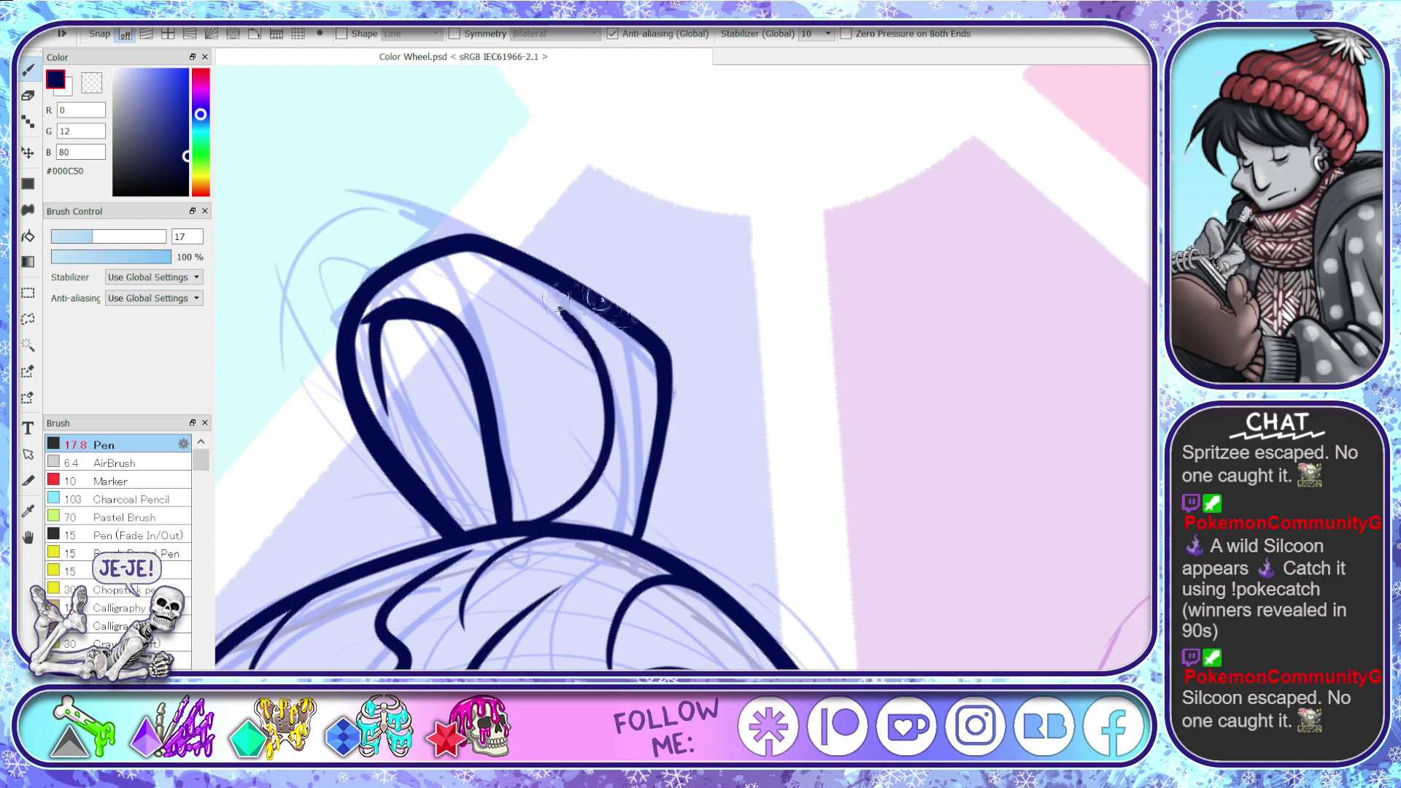
key(ctrl+z)
- Ink curved strands fanning up from the topknot's base, and thicken the far side of its outer contour
mouse_move(504, 523)
mouse_down()
mouse_move(584, 443)
mouse_move(577, 274)
mouse_move(614, 306)
mouse_move(516, 265)
mouse_move(559, 308)
mouse_move(530, 271)
mouse_move(542, 285)
mouse_move(484, 257)
mouse_move(599, 301)
mouse_move(570, 284)
mouse_move(601, 283)
mouse_move(565, 282)
mouse_move(562, 306)
mouse_move(609, 315)
mouse_move(576, 292)
mouse_move(631, 363)
mouse_move(583, 506)
mouse_up()
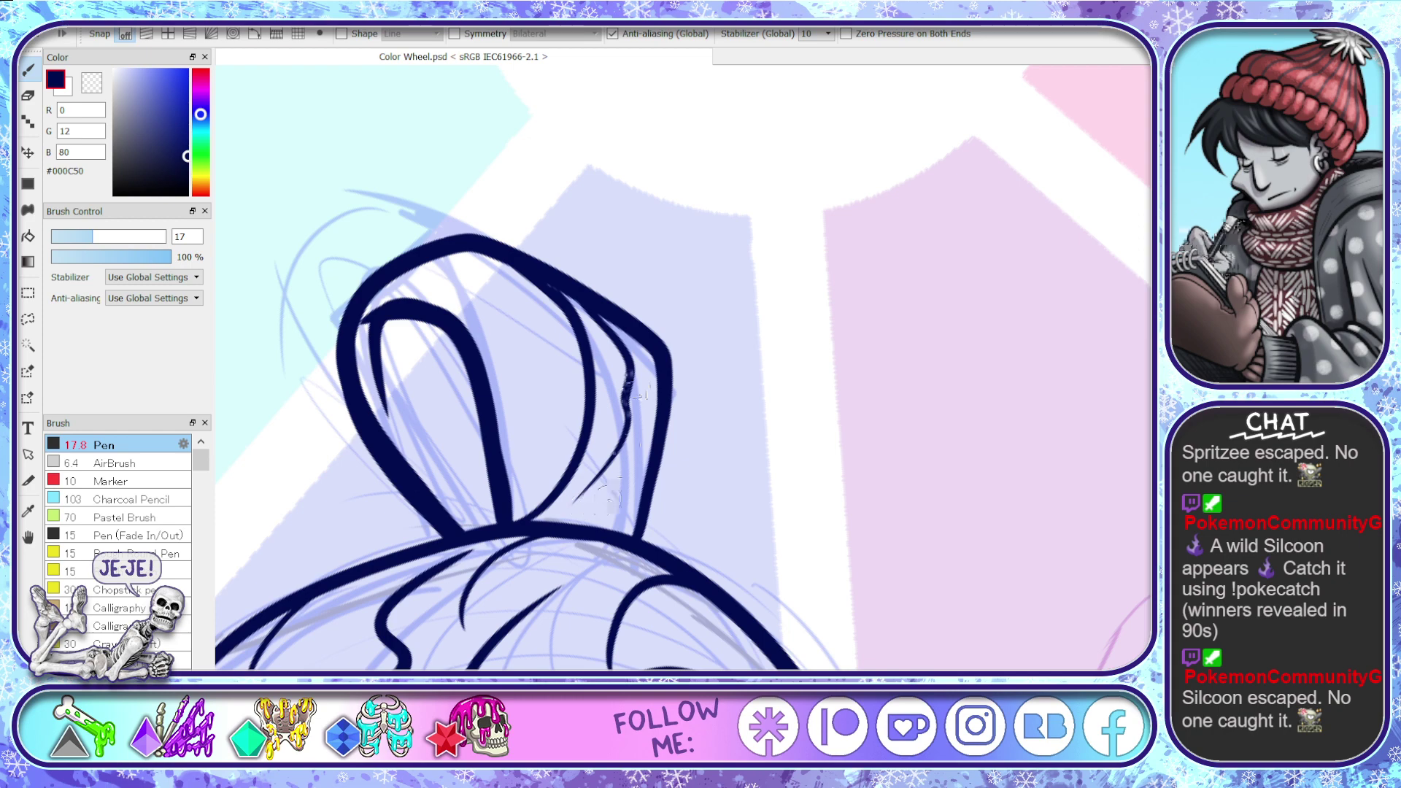
mouse_move(631, 401)
mouse_down()
mouse_move(561, 522)
mouse_move(491, 286)
mouse_up()
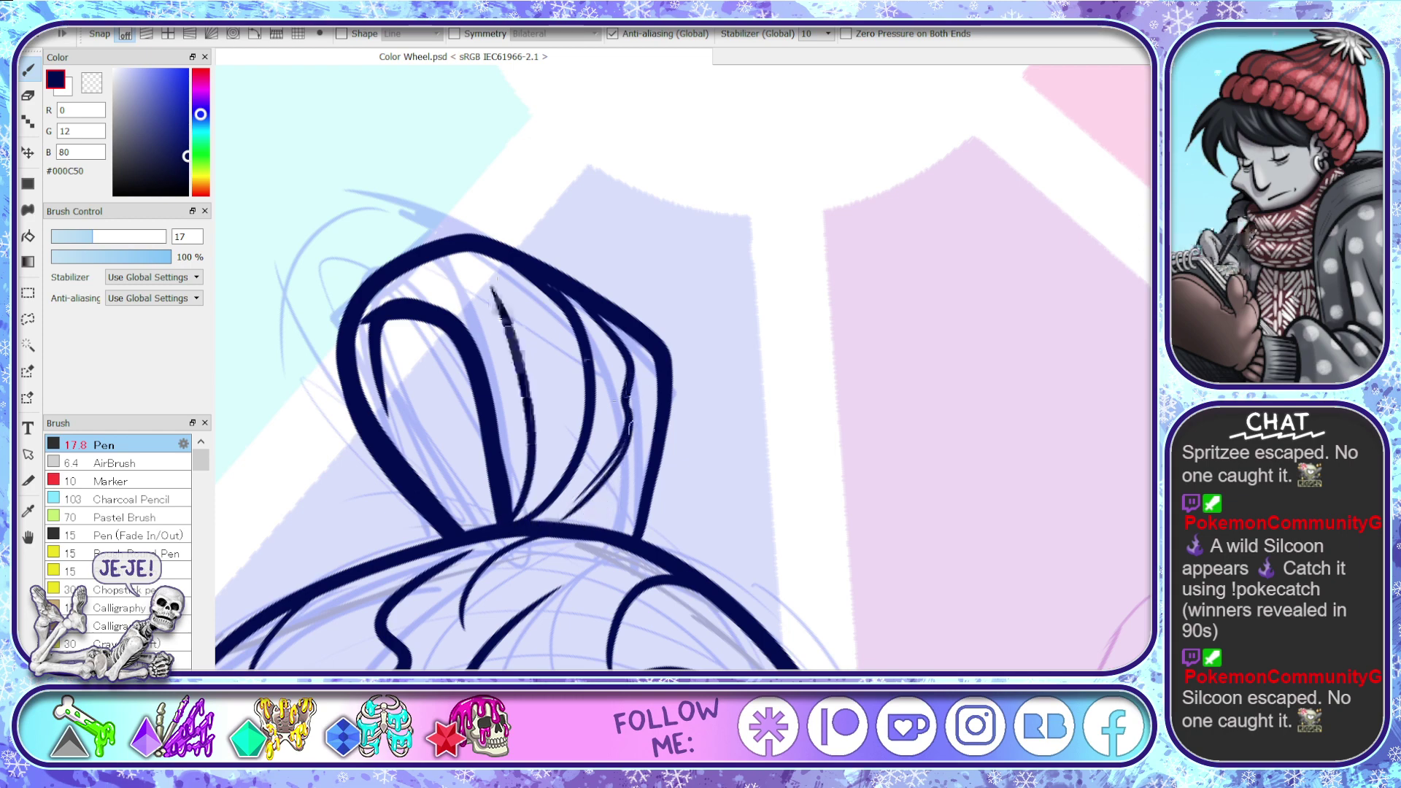
mouse_move(663, 356)
mouse_down()
mouse_move(664, 490)
mouse_move(636, 540)
mouse_up()
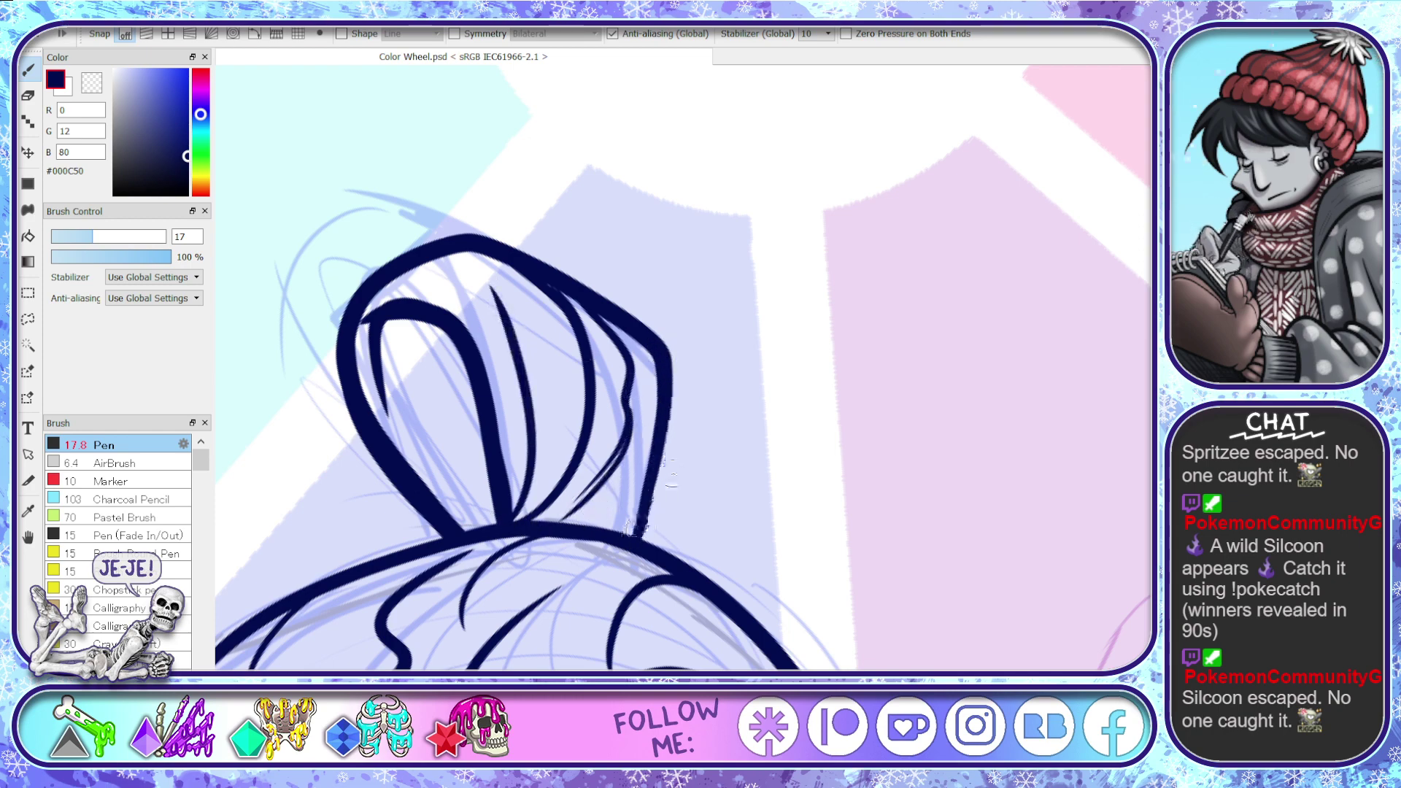
mouse_move(659, 346)
mouse_down()
mouse_move(663, 426)
mouse_move(632, 537)
mouse_up()
mouse_move(657, 354)
mouse_down()
mouse_move(652, 470)
mouse_move(634, 539)
mouse_up()
- Erase the overlap between the topknot's inner loop and its outline, and redraw the loop's side as a long curve toward the base
key(e)
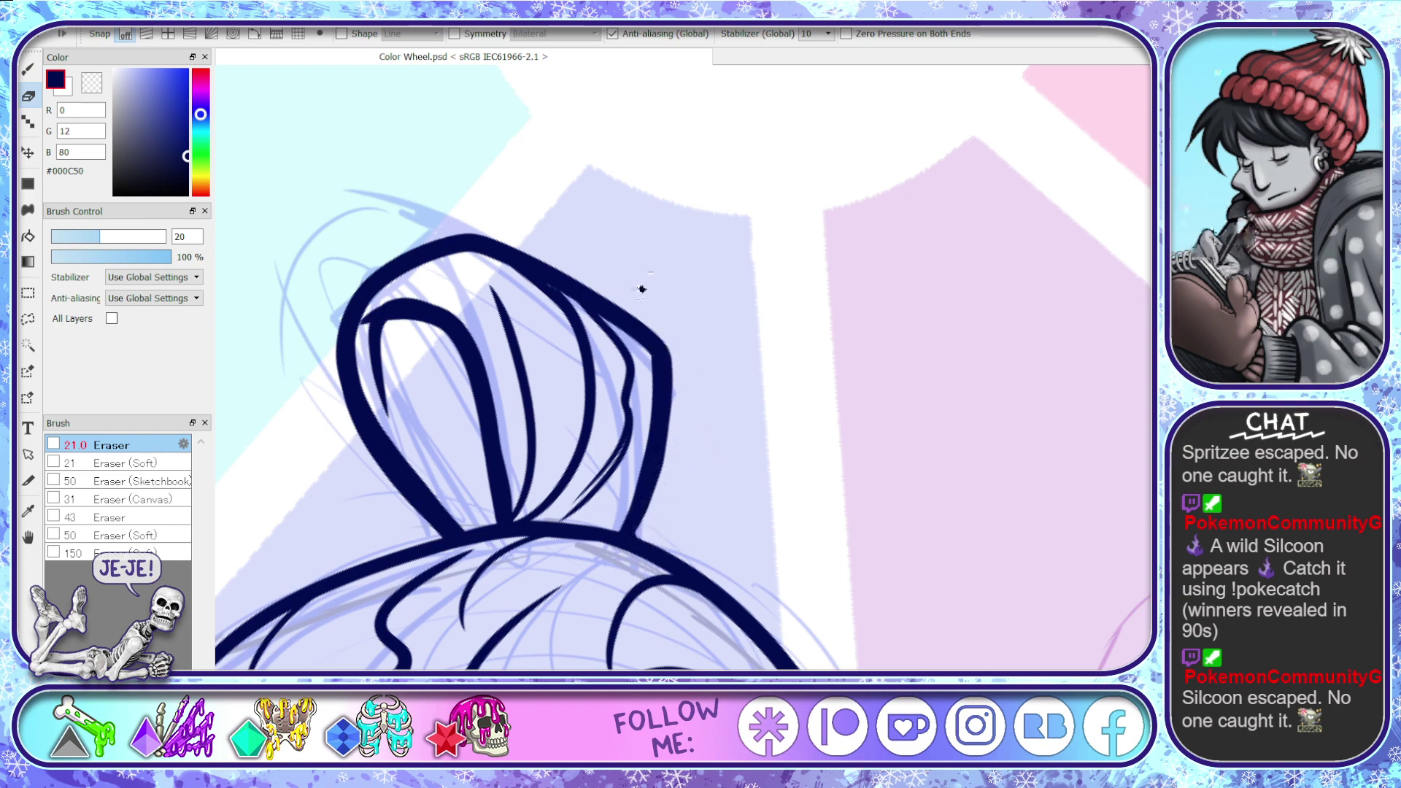
drag(379, 295, 370, 405)
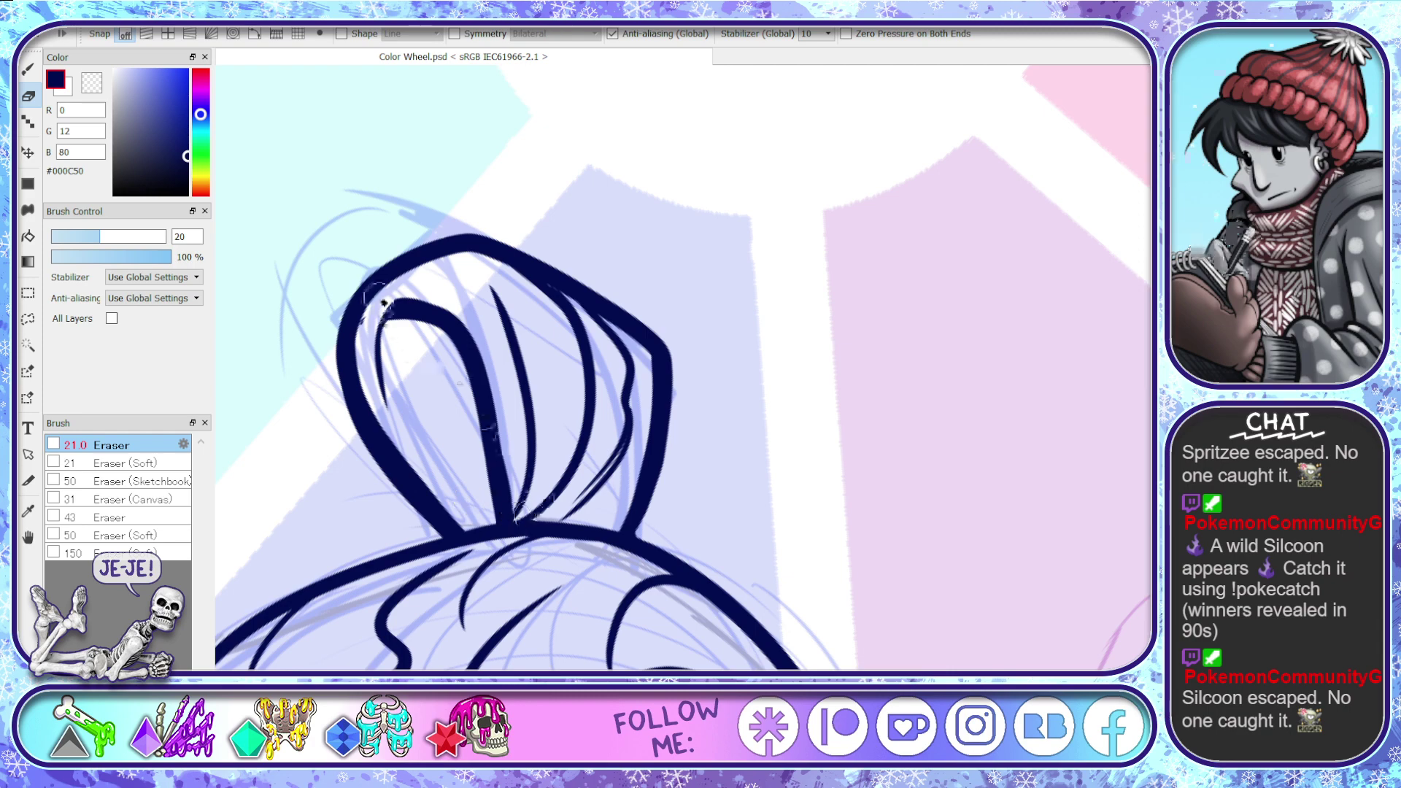
drag(377, 295, 363, 338)
key(b)
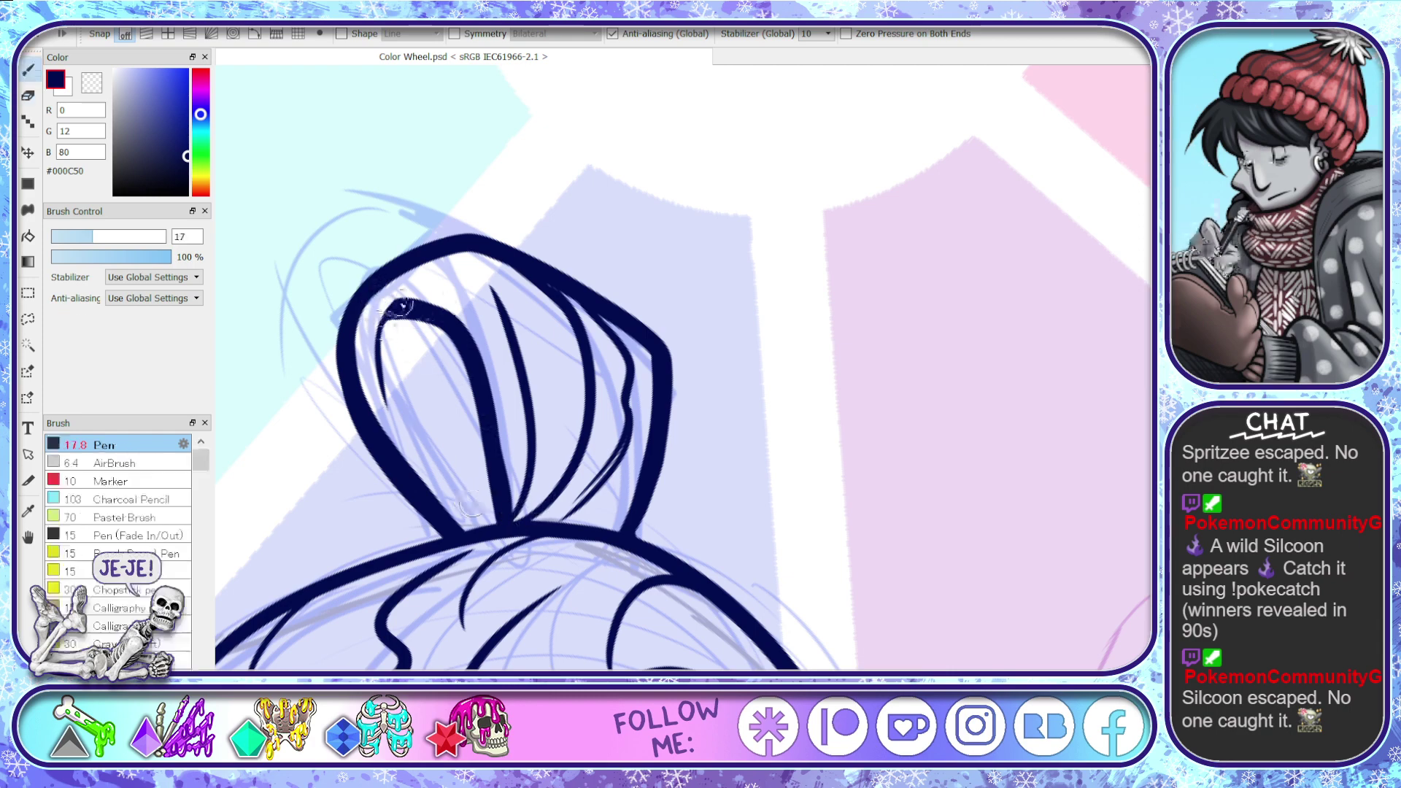
mouse_move(399, 308)
mouse_down()
mouse_move(371, 356)
mouse_move(394, 420)
mouse_up()
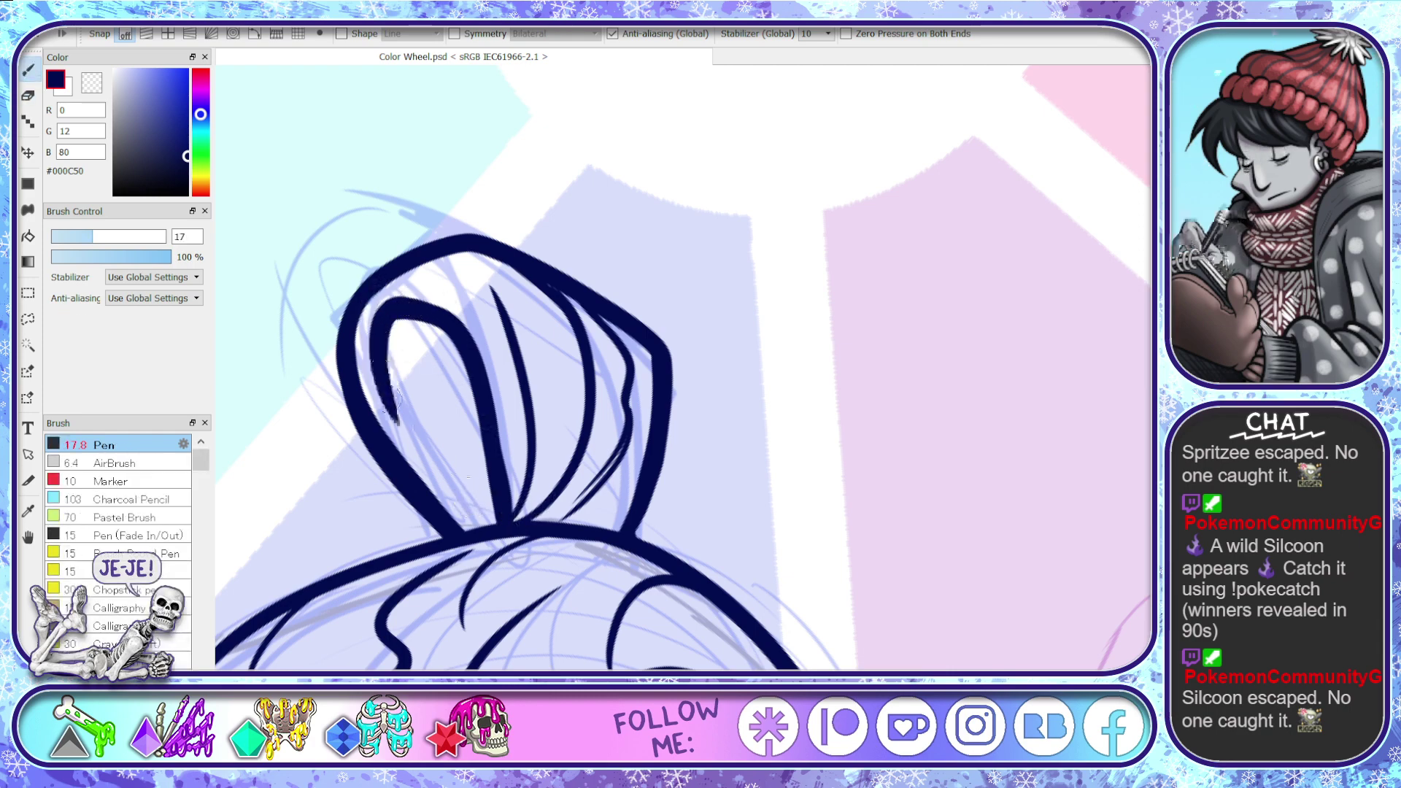
drag(395, 308, 401, 432)
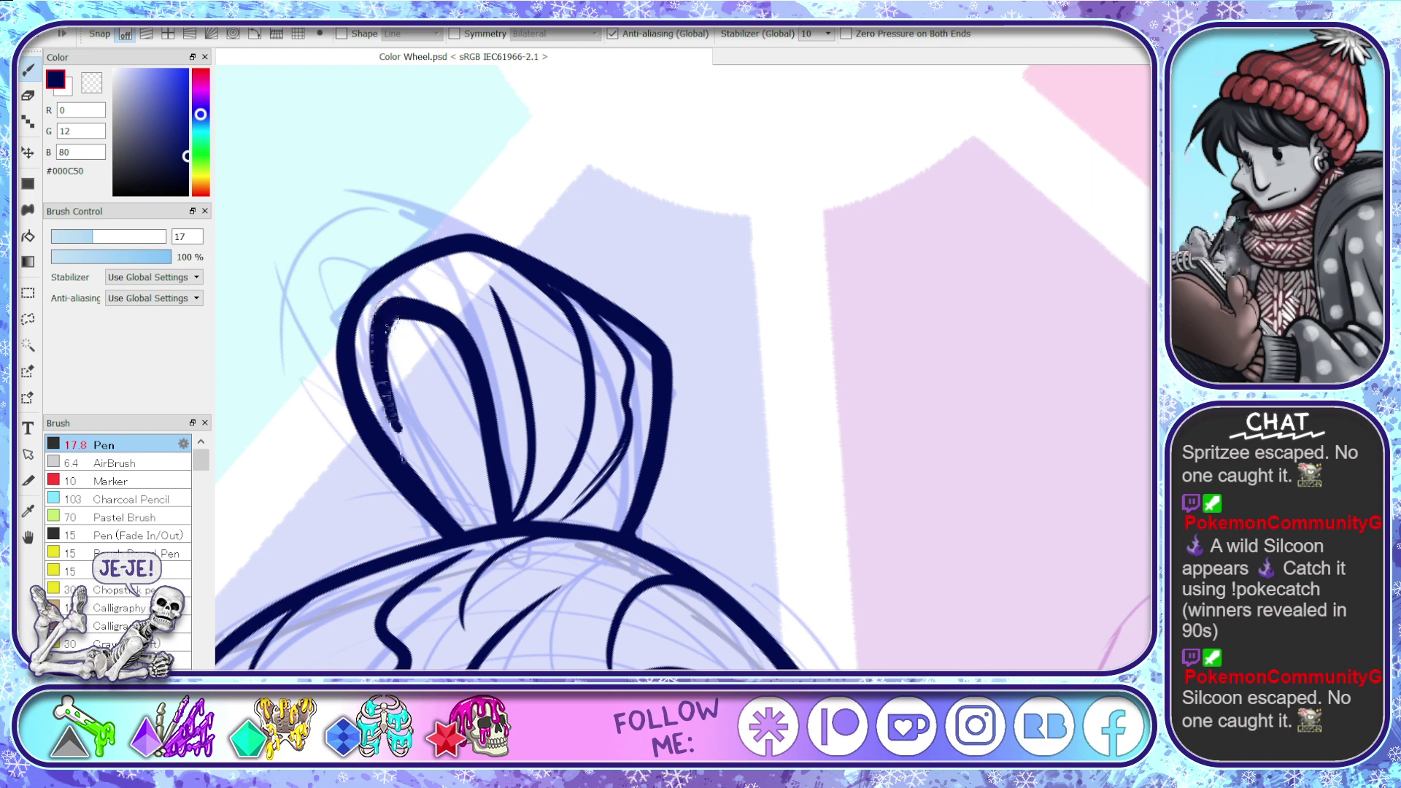
key(ctrl+z)
drag(385, 313, 458, 498)
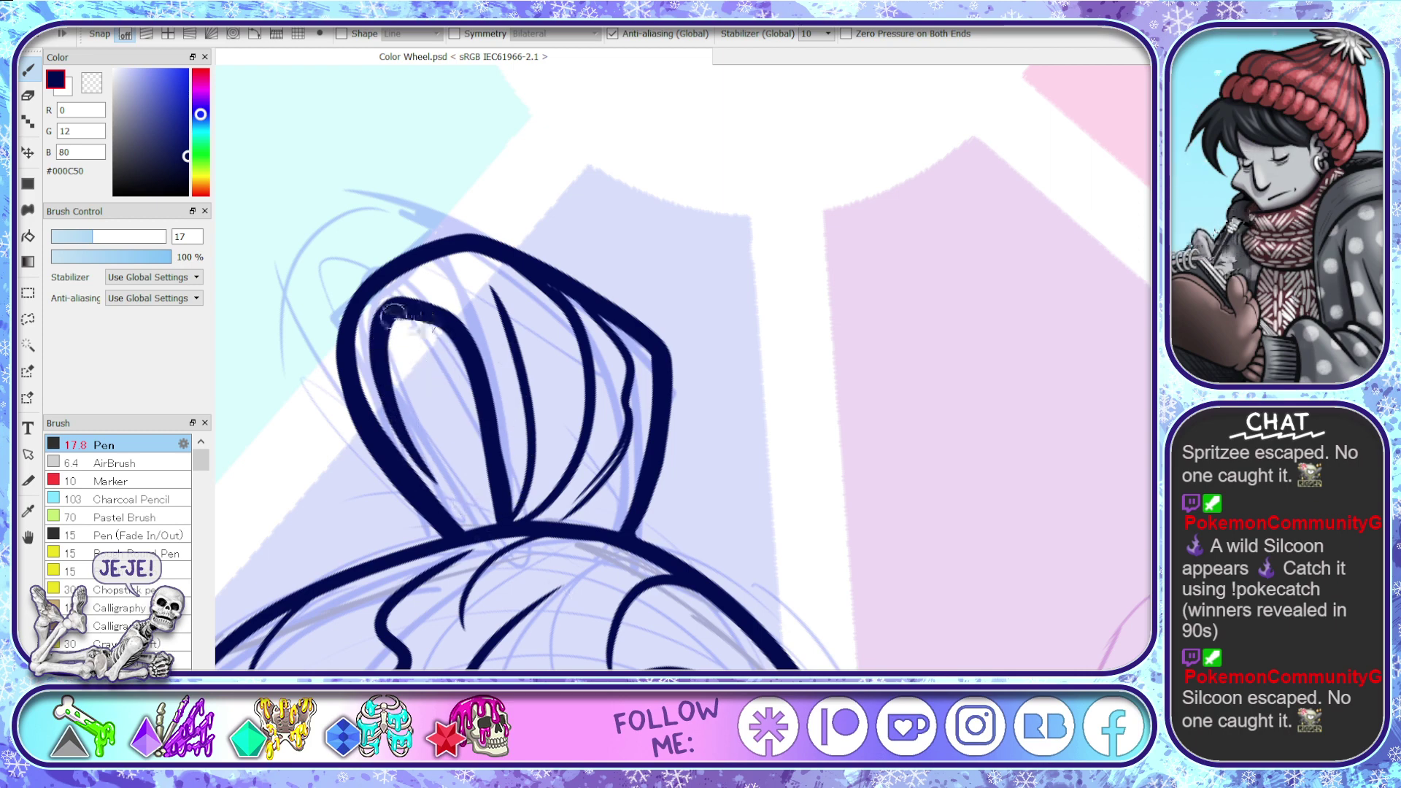
- Fill the topknot's inner loop with solid navy down to its base, covering the remaining specks
mouse_move(393, 314)
mouse_down()
mouse_move(478, 412)
mouse_move(484, 516)
mouse_move(385, 361)
mouse_move(471, 413)
mouse_move(467, 496)
mouse_move(416, 363)
mouse_move(484, 508)
mouse_up()
mouse_move(461, 460)
mouse_down()
mouse_move(438, 437)
mouse_move(474, 525)
mouse_move(511, 511)
mouse_move(532, 399)
mouse_up()
drag(511, 321, 539, 438)
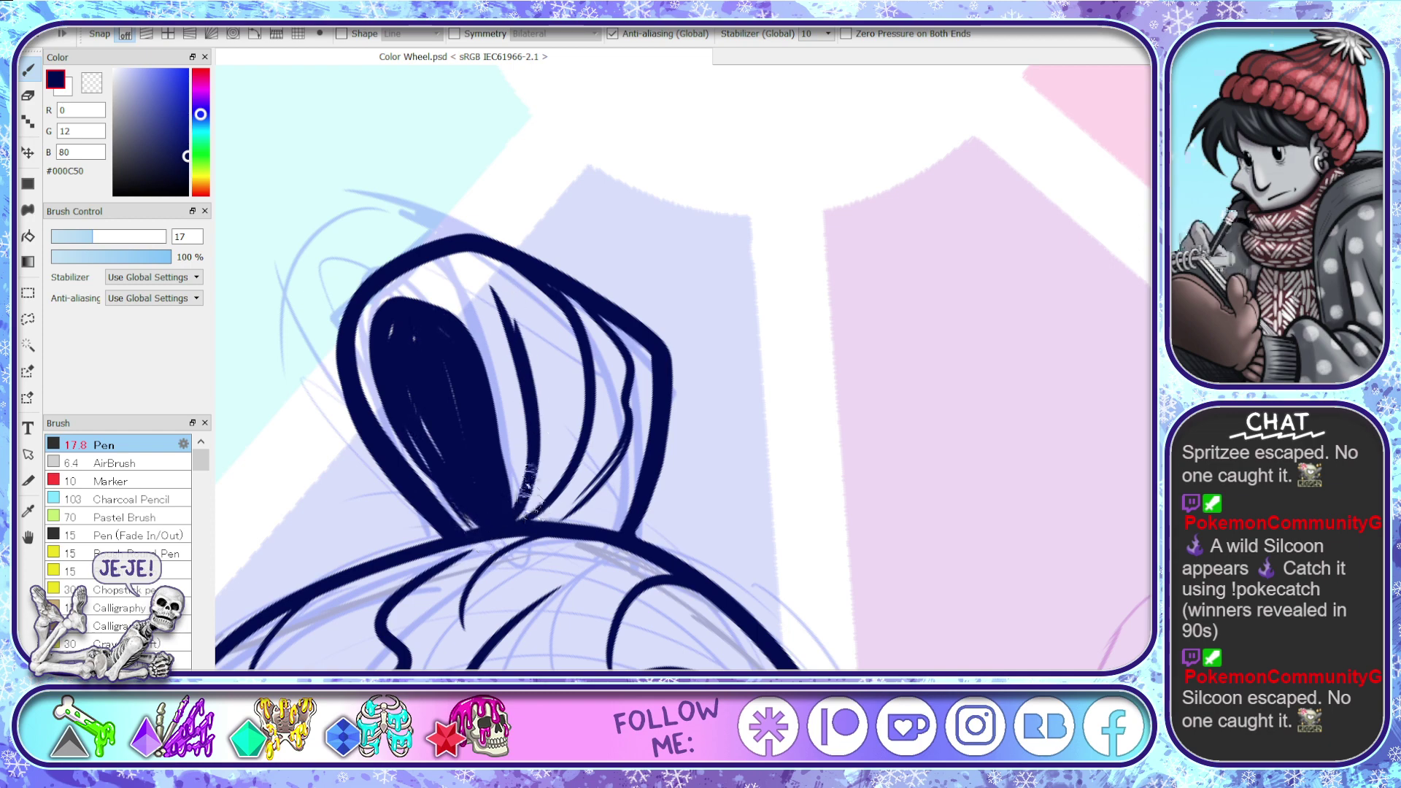
key(ctrl+z)
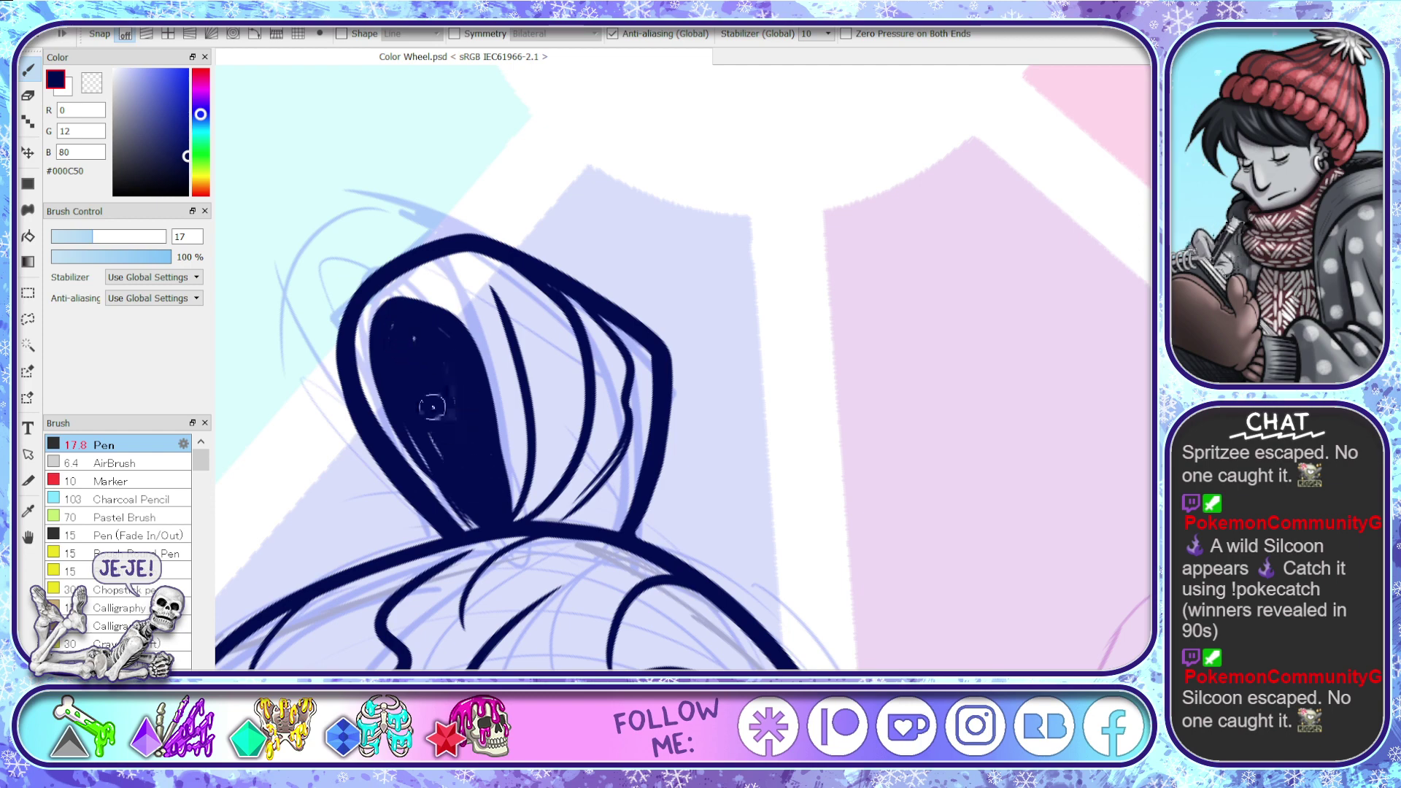
mouse_move(432, 407)
mouse_down()
mouse_move(387, 372)
mouse_move(469, 526)
mouse_move(454, 507)
mouse_up()
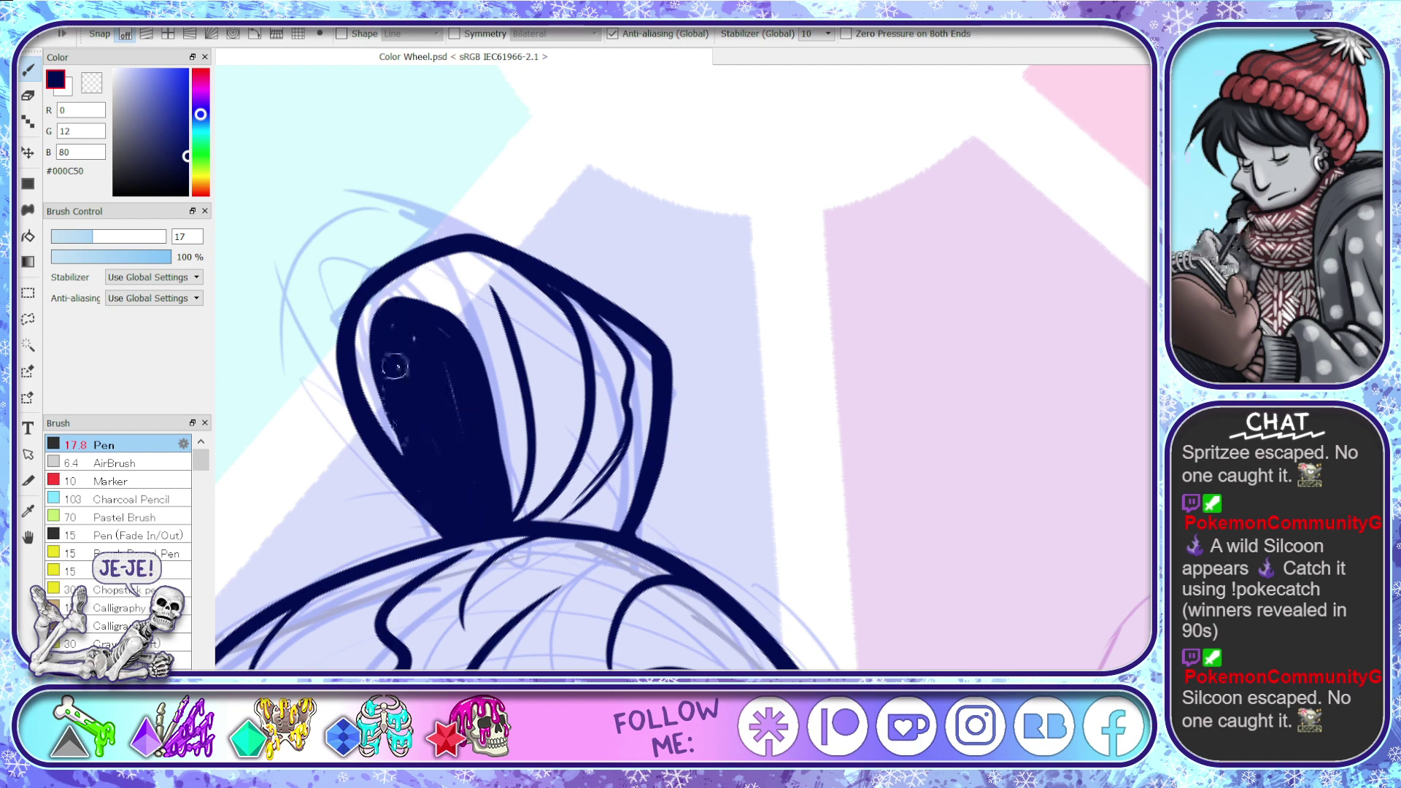
mouse_move(394, 367)
mouse_down()
mouse_move(459, 419)
mouse_move(397, 319)
mouse_move(430, 456)
mouse_up()
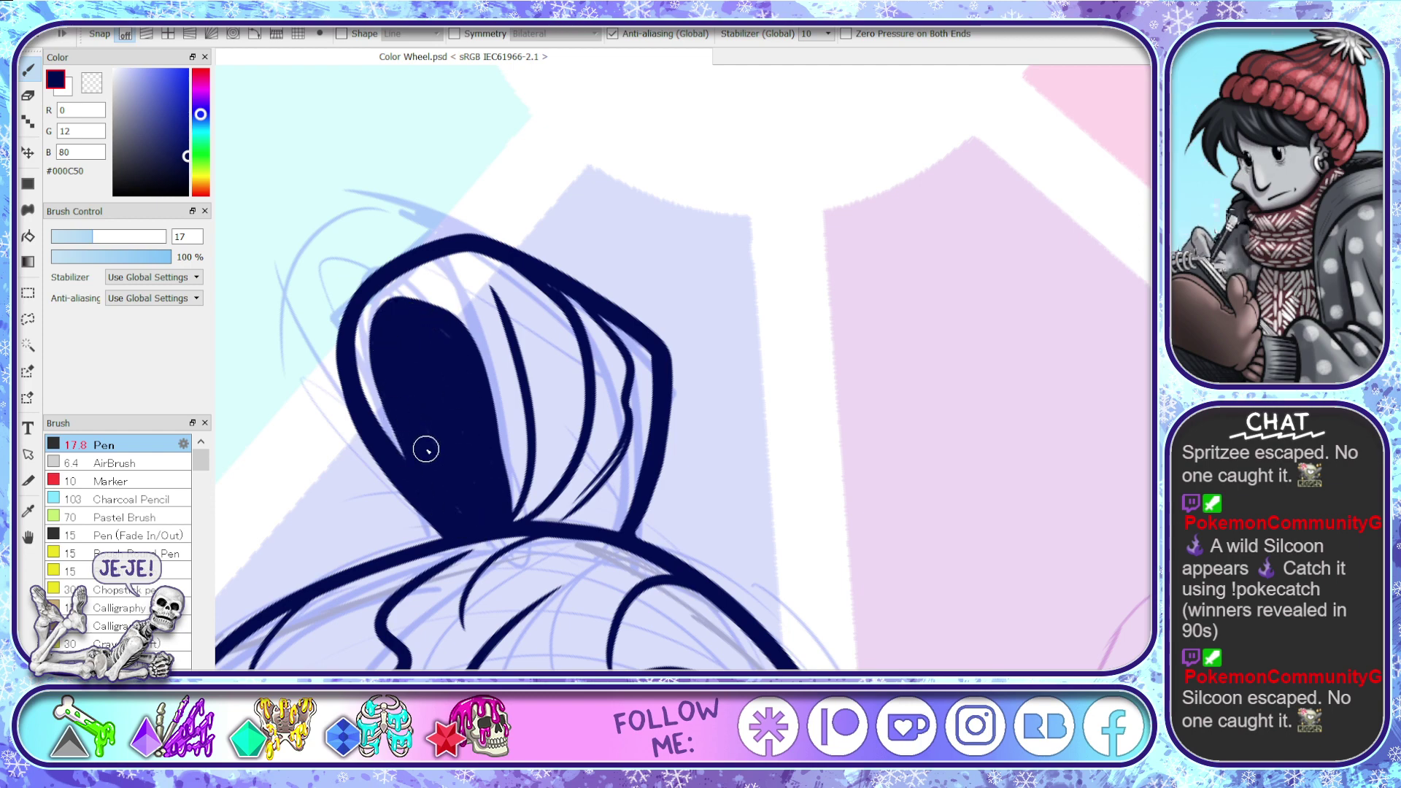
- Erase a clean gap between the solid navy loop and the topknot's outer contour
key(e)
mouse_move(383, 295)
mouse_down()
mouse_move(360, 365)
mouse_move(472, 540)
mouse_up()
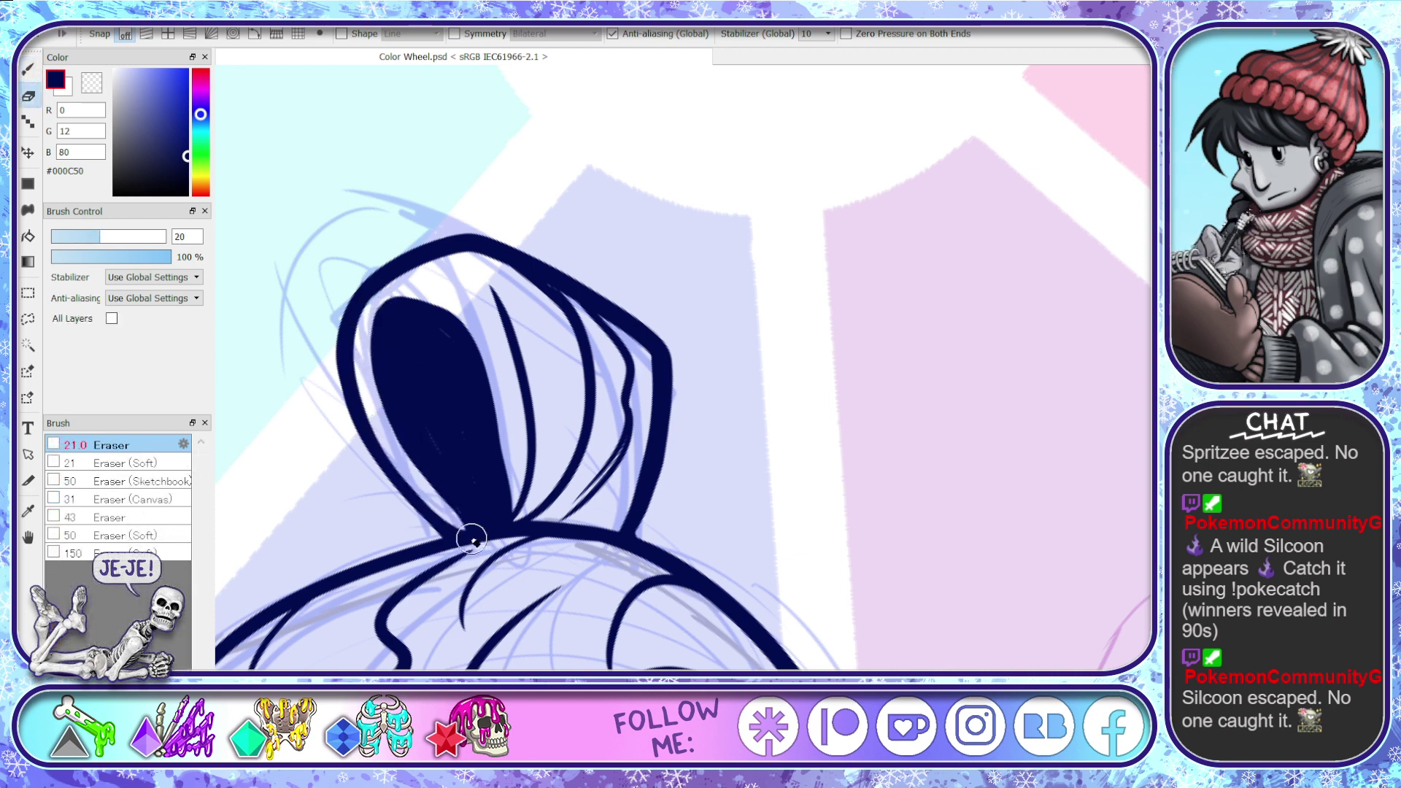
mouse_move(533, 481)
mouse_down()
mouse_move(494, 519)
mouse_move(536, 329)
mouse_up()
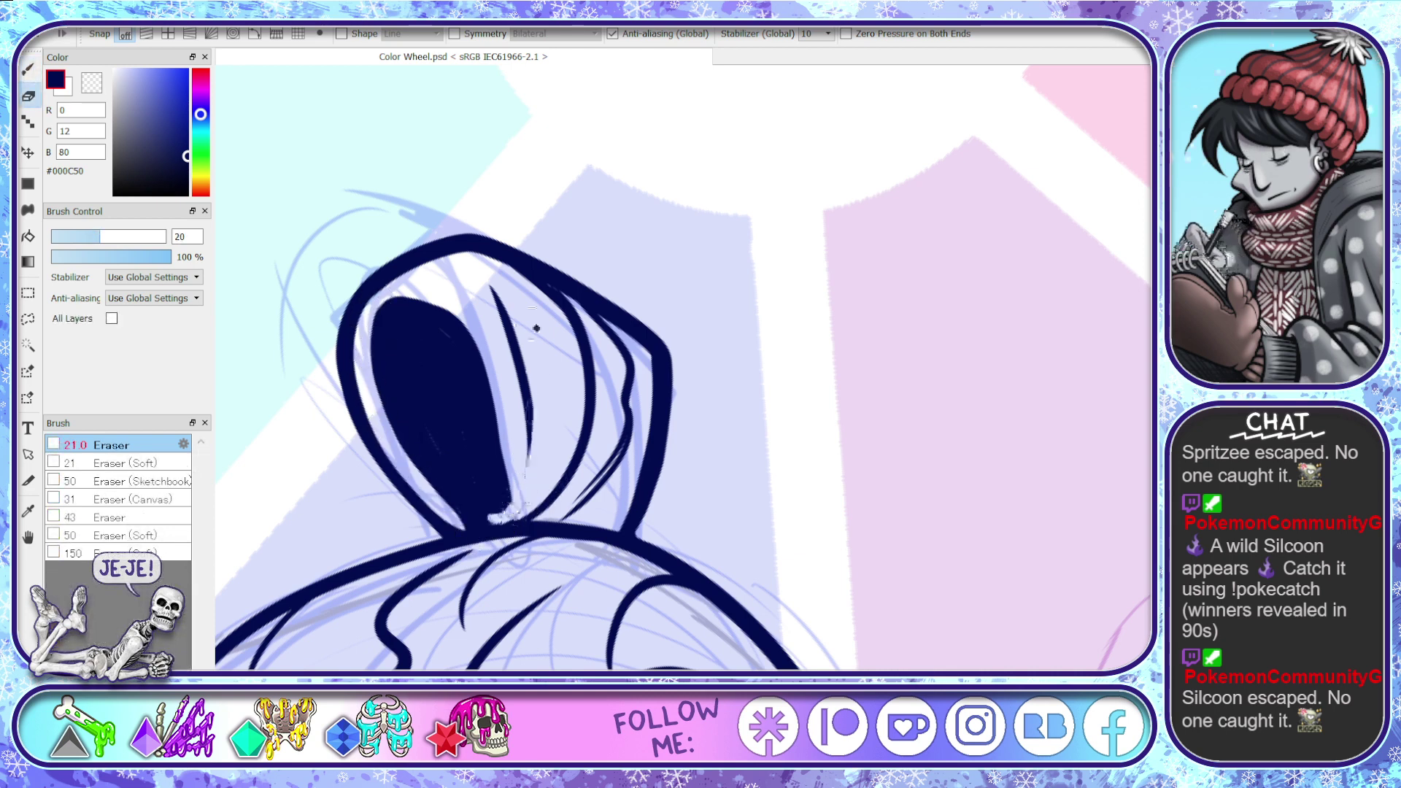
key(ctrl+z)
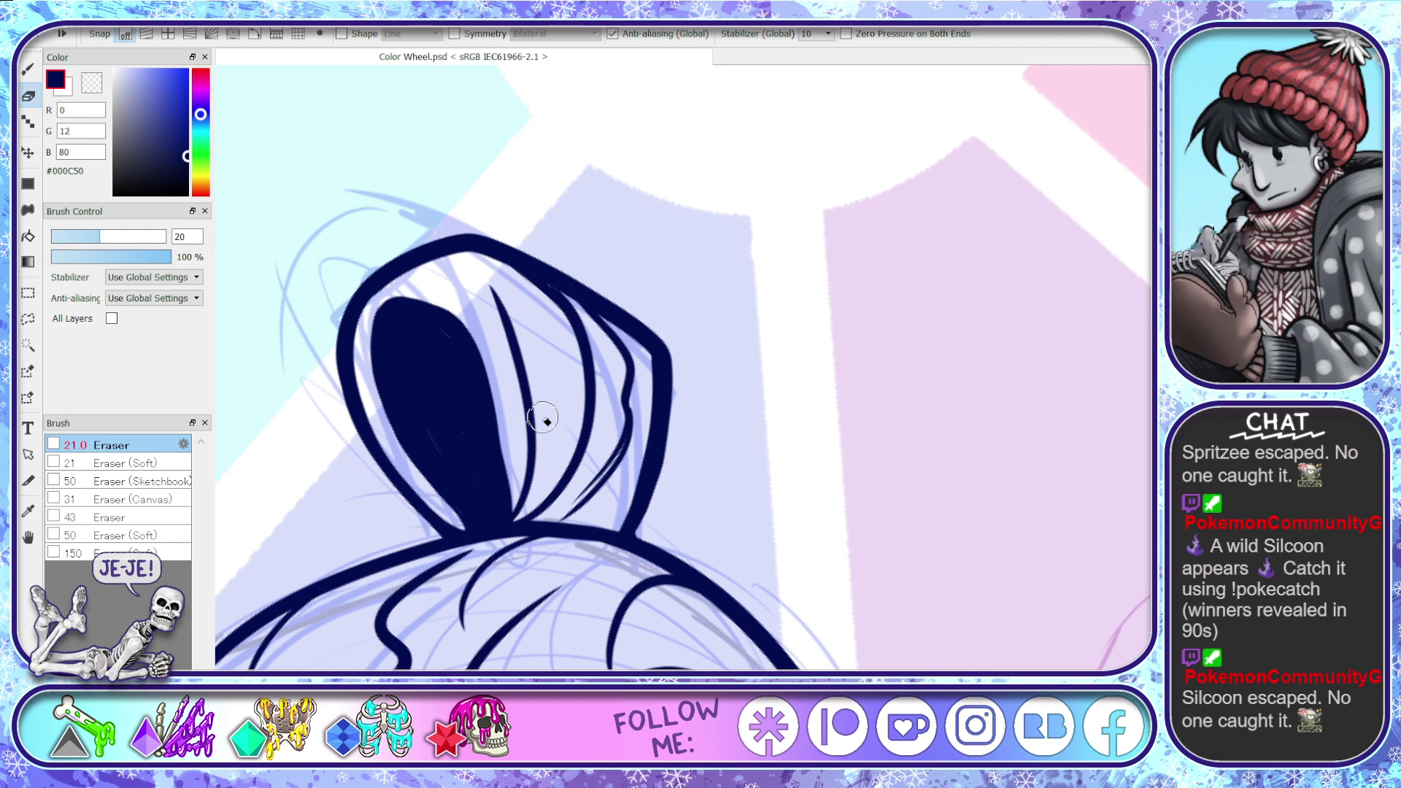
- Thicken the topknot strands where they converge at the base beside the solid navy loop
key(b)
drag(515, 520, 513, 354)
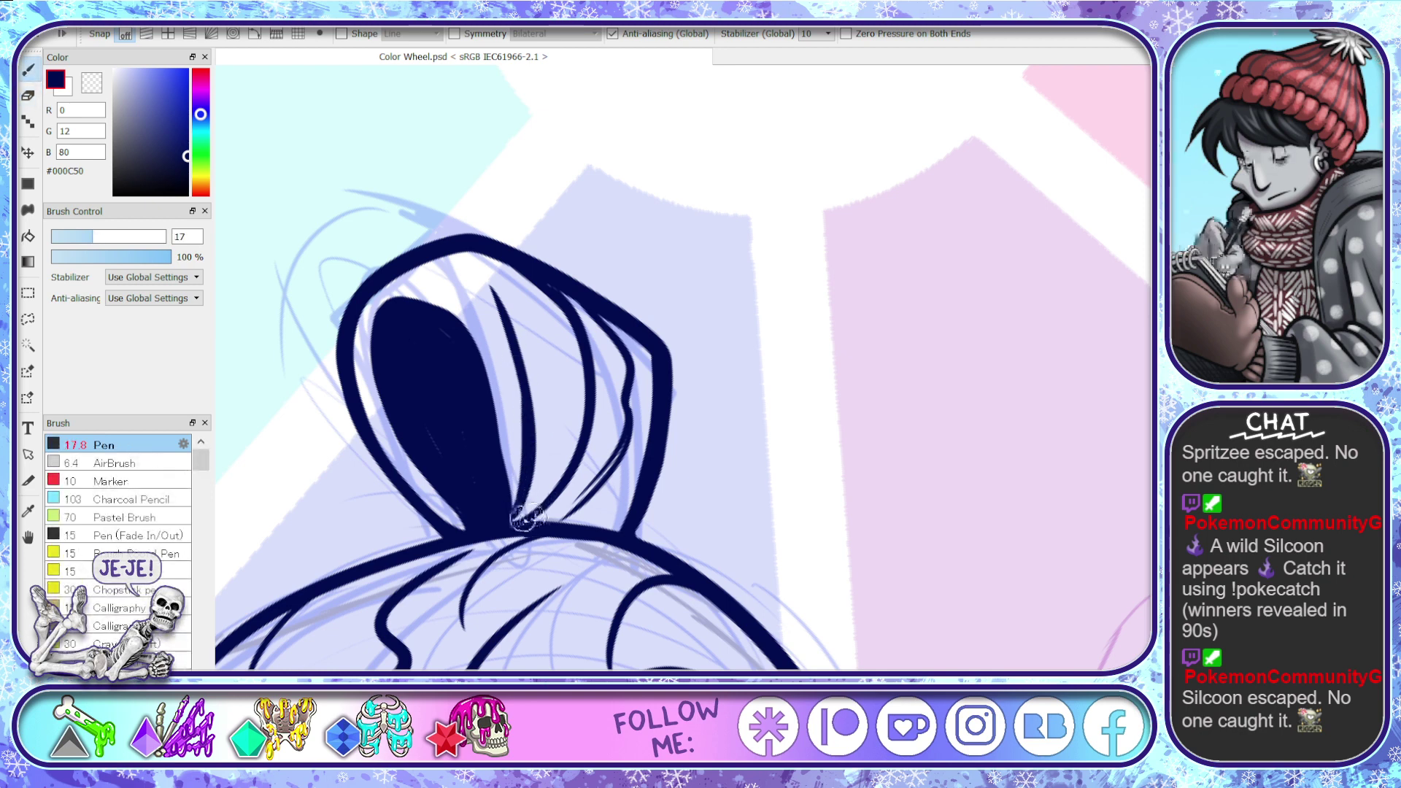
drag(527, 516, 584, 462)
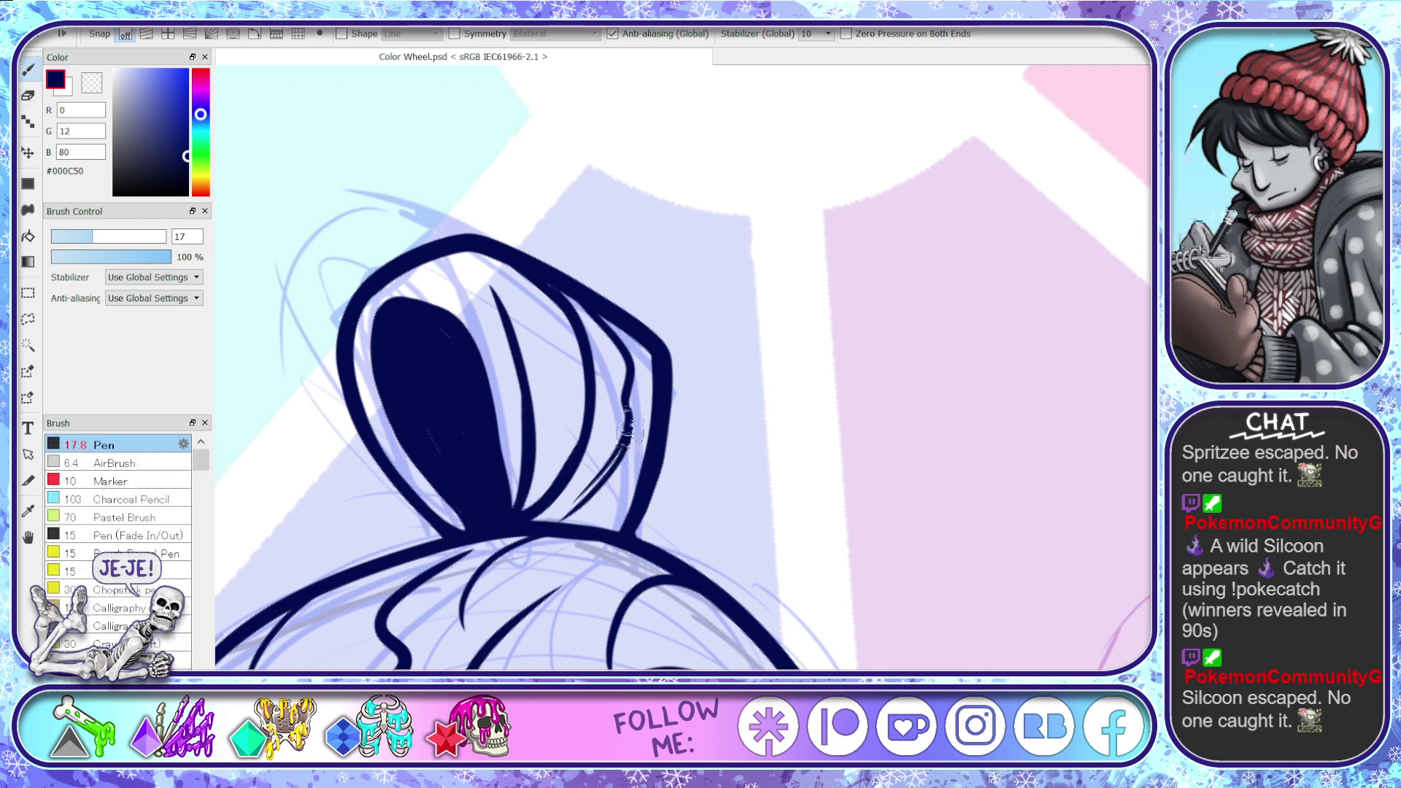
mouse_move(558, 530)
mouse_down()
mouse_move(616, 460)
mouse_move(544, 521)
mouse_up()
key(ctrl+z)
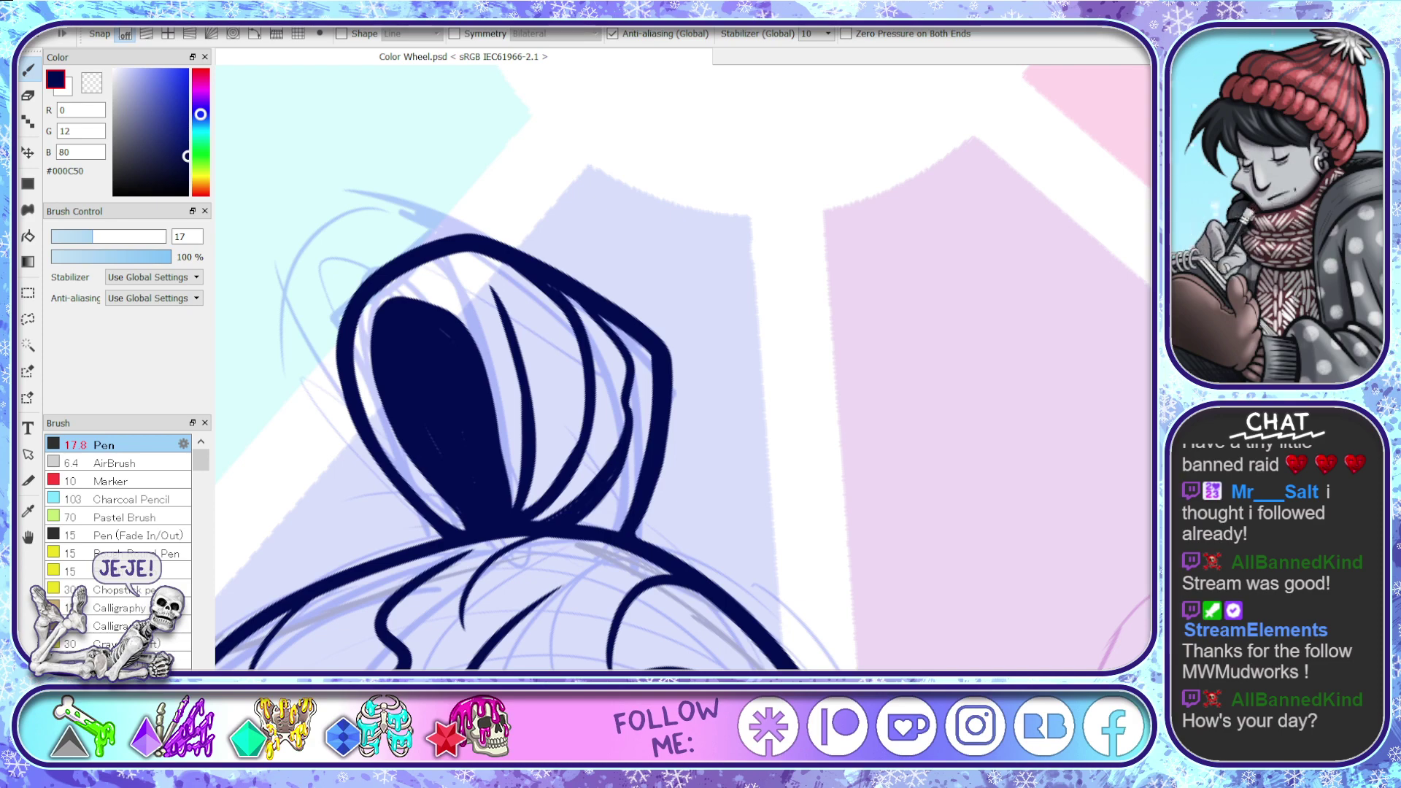
- Examine the whole color wheel with its character sketches, and the inked character's face and neck lines up close
scroll(709, 521, down, 5)
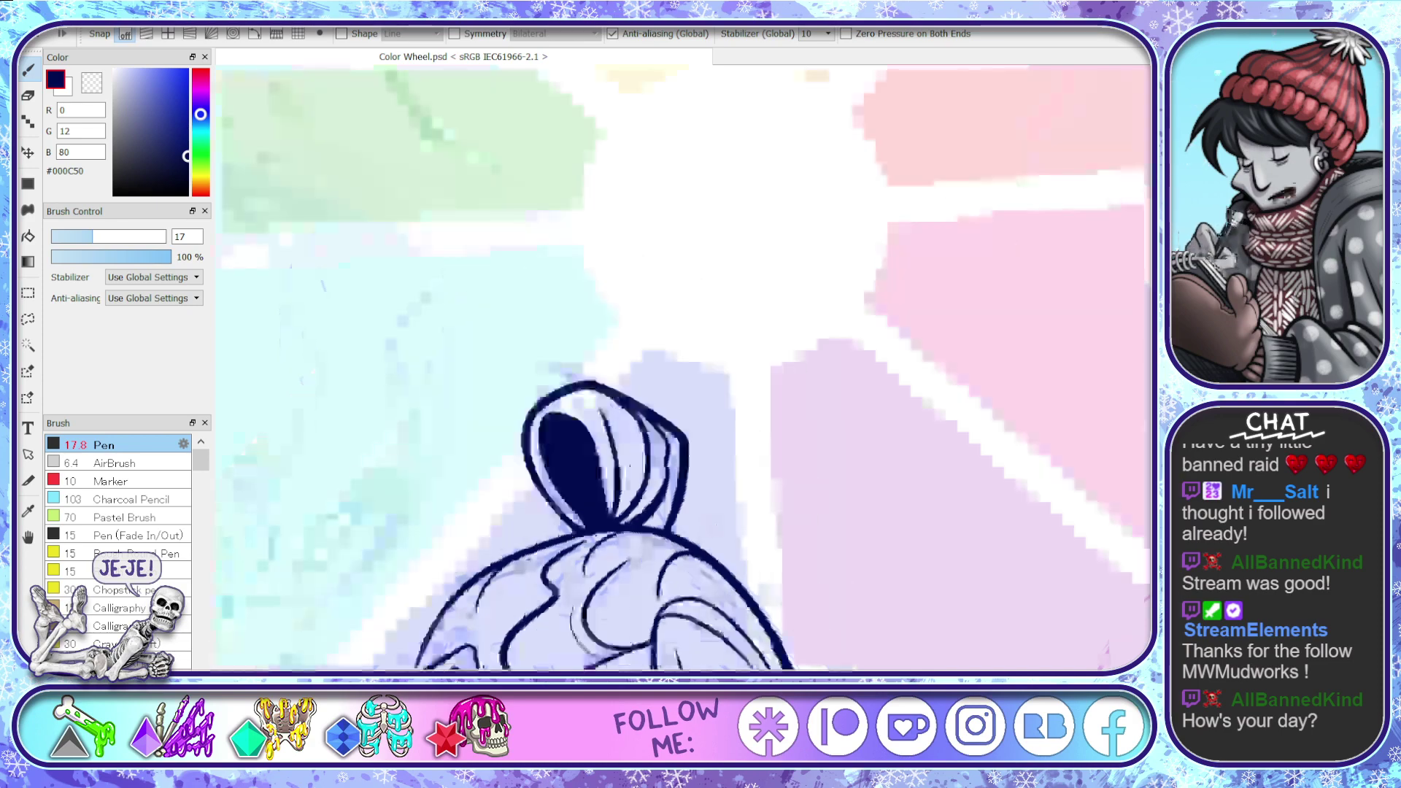
scroll(930, 564, down, 2)
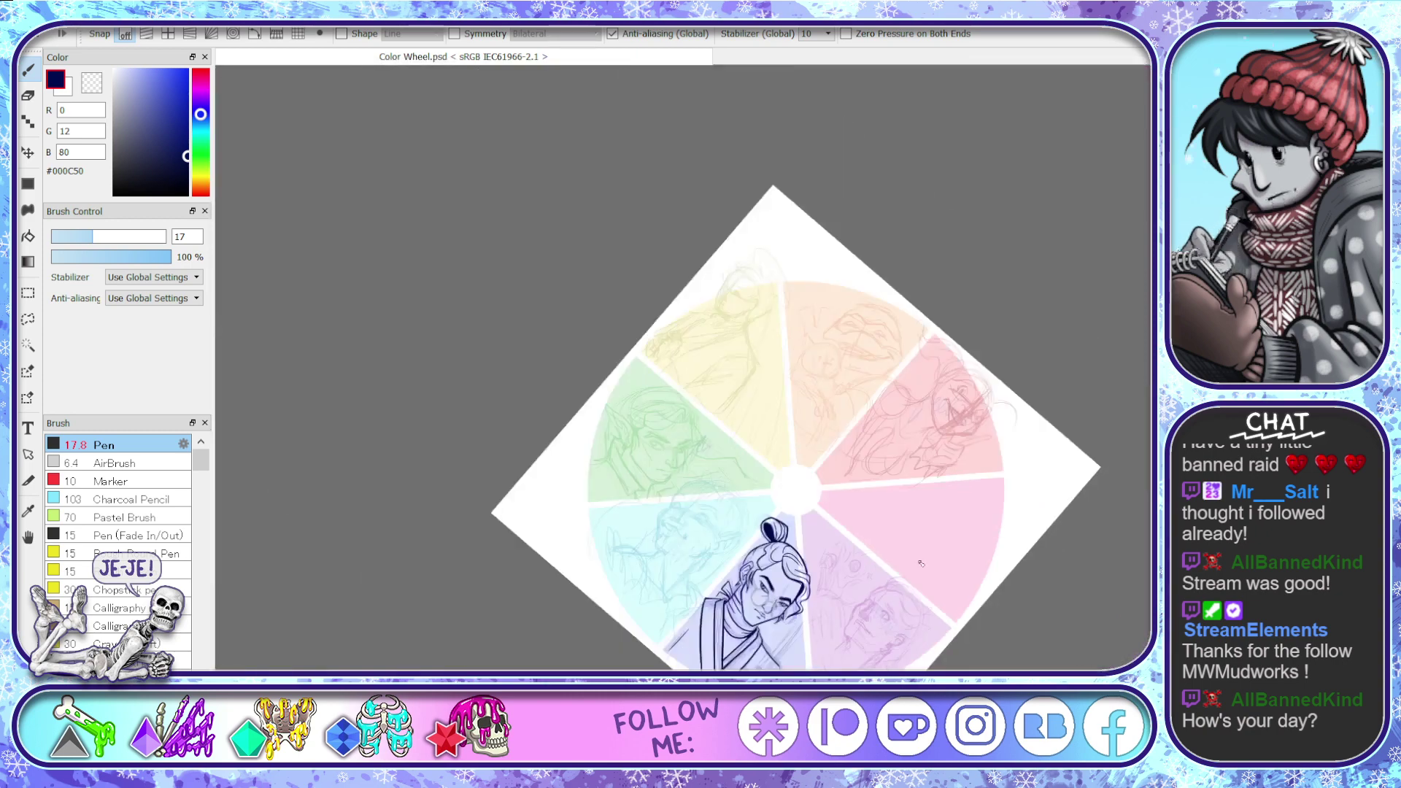
key(Right)
key(Right)
key(Right)
key(Right)
key(Right)
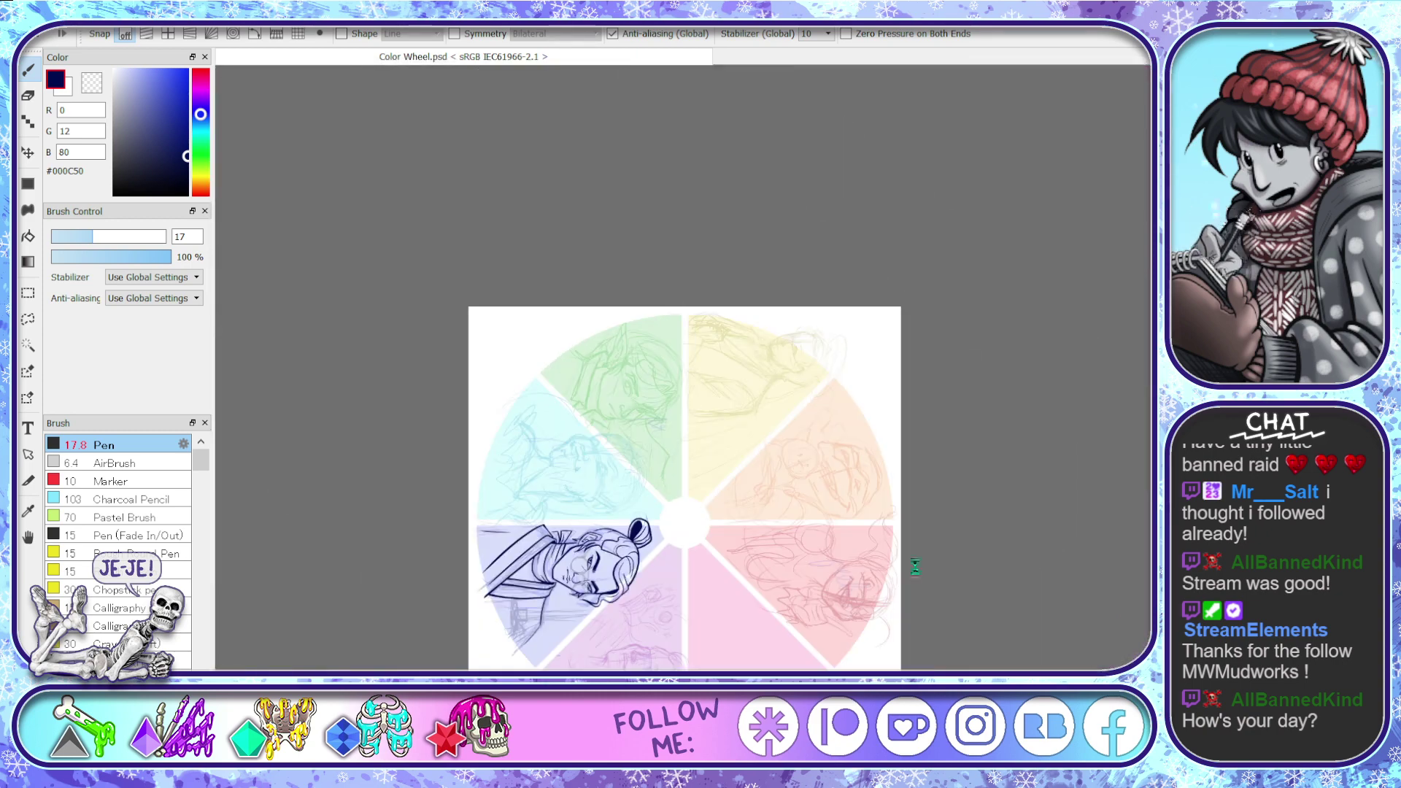
key(Left)
key(Left)
key(Left)
key(Left)
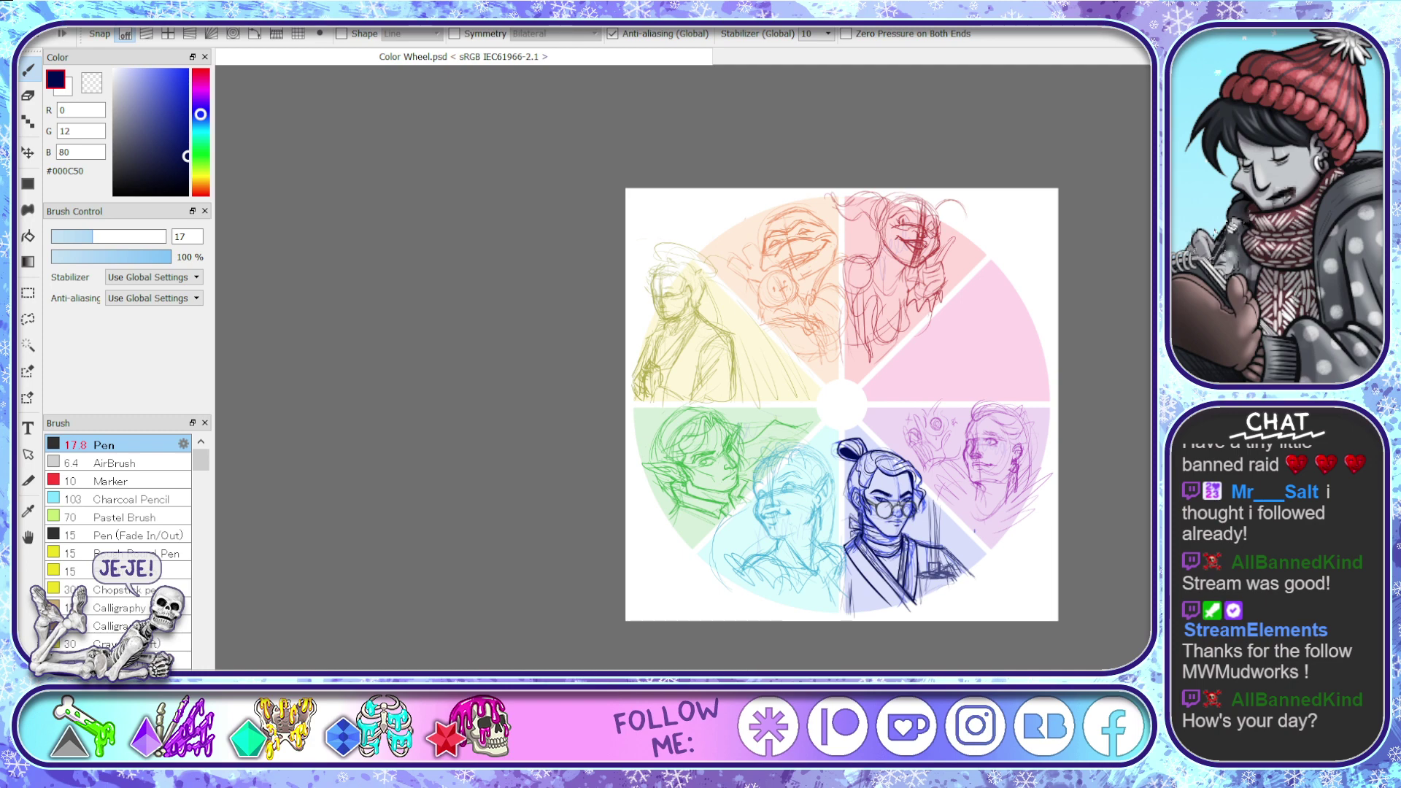
drag(888, 533, 707, 532)
scroll(708, 532, up, 1)
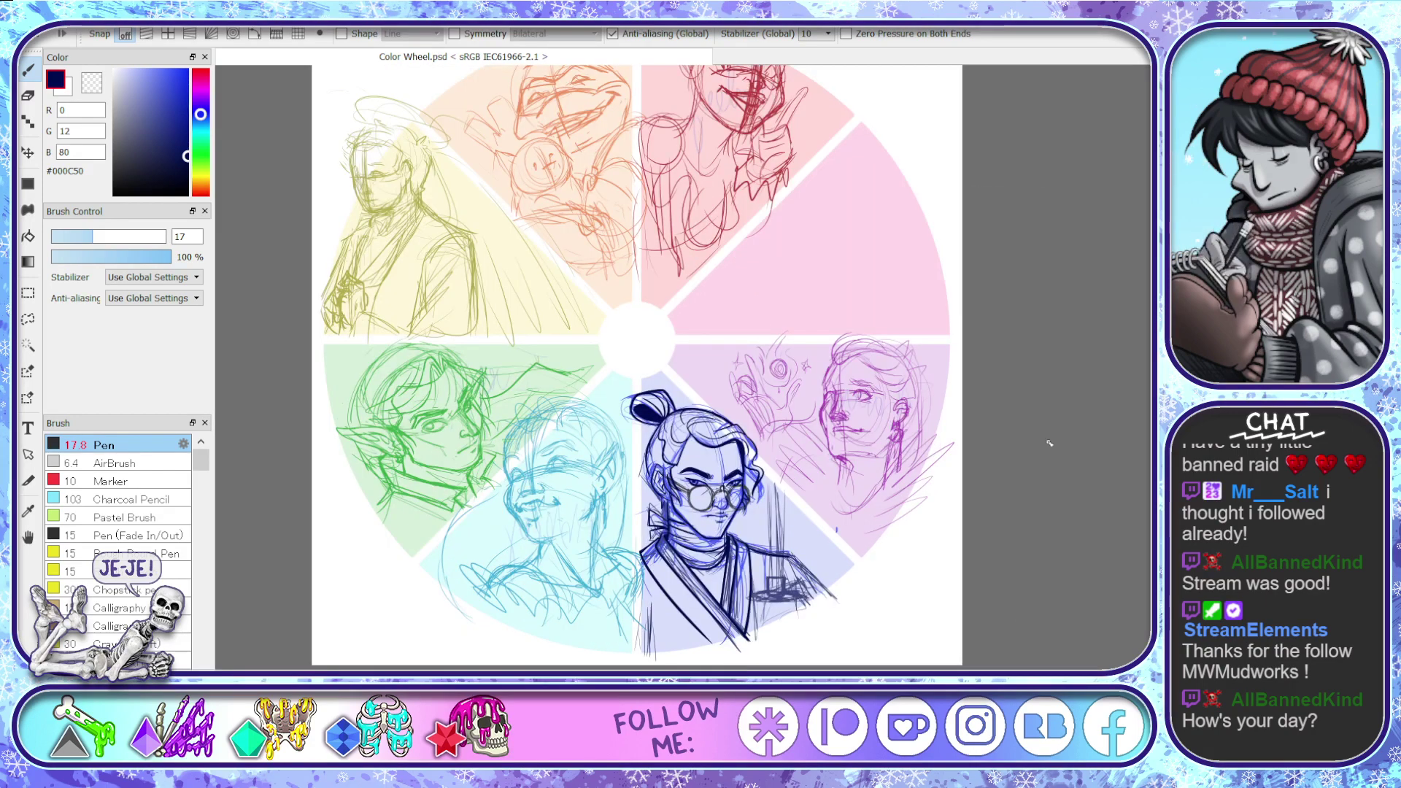
scroll(637, 368, up, 2)
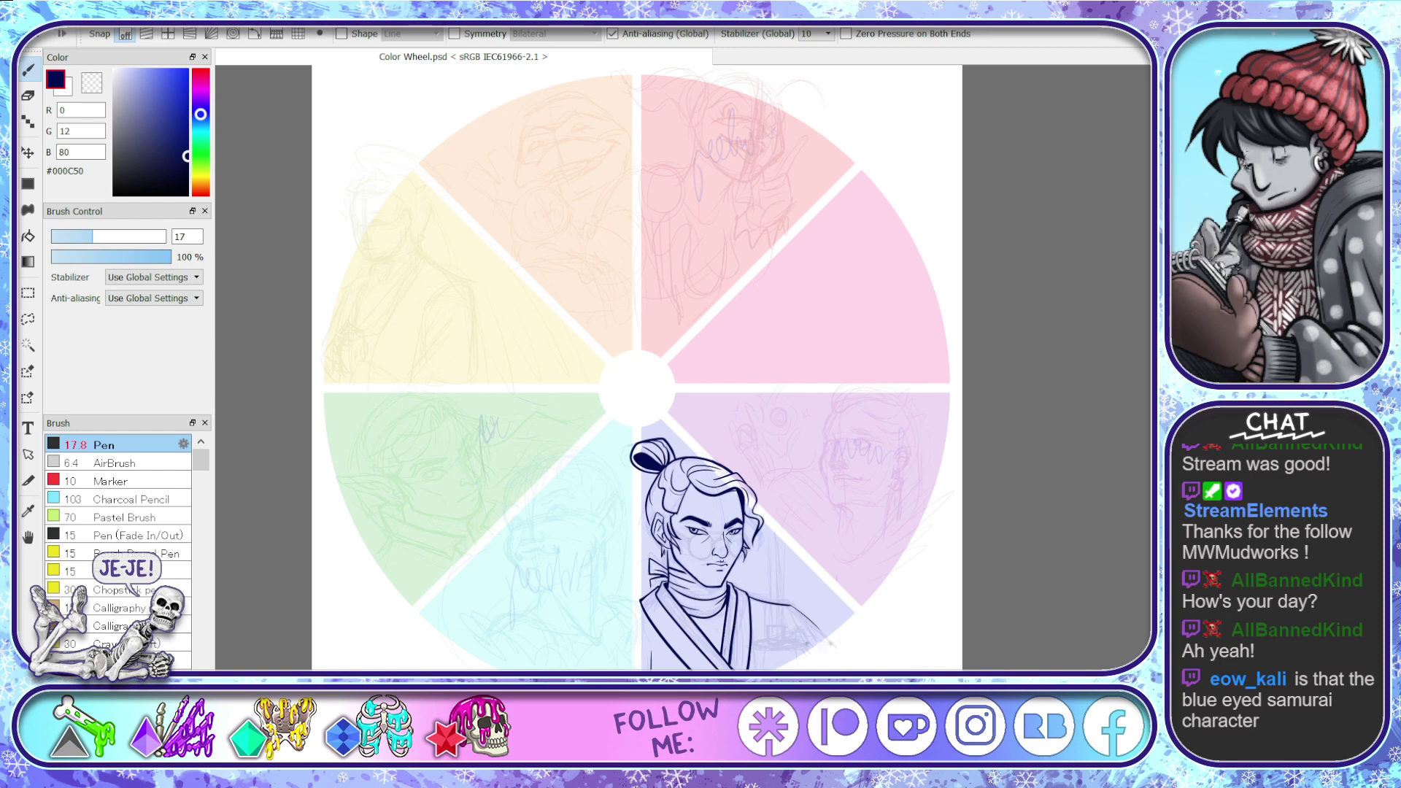
scroll(723, 565, up, 2)
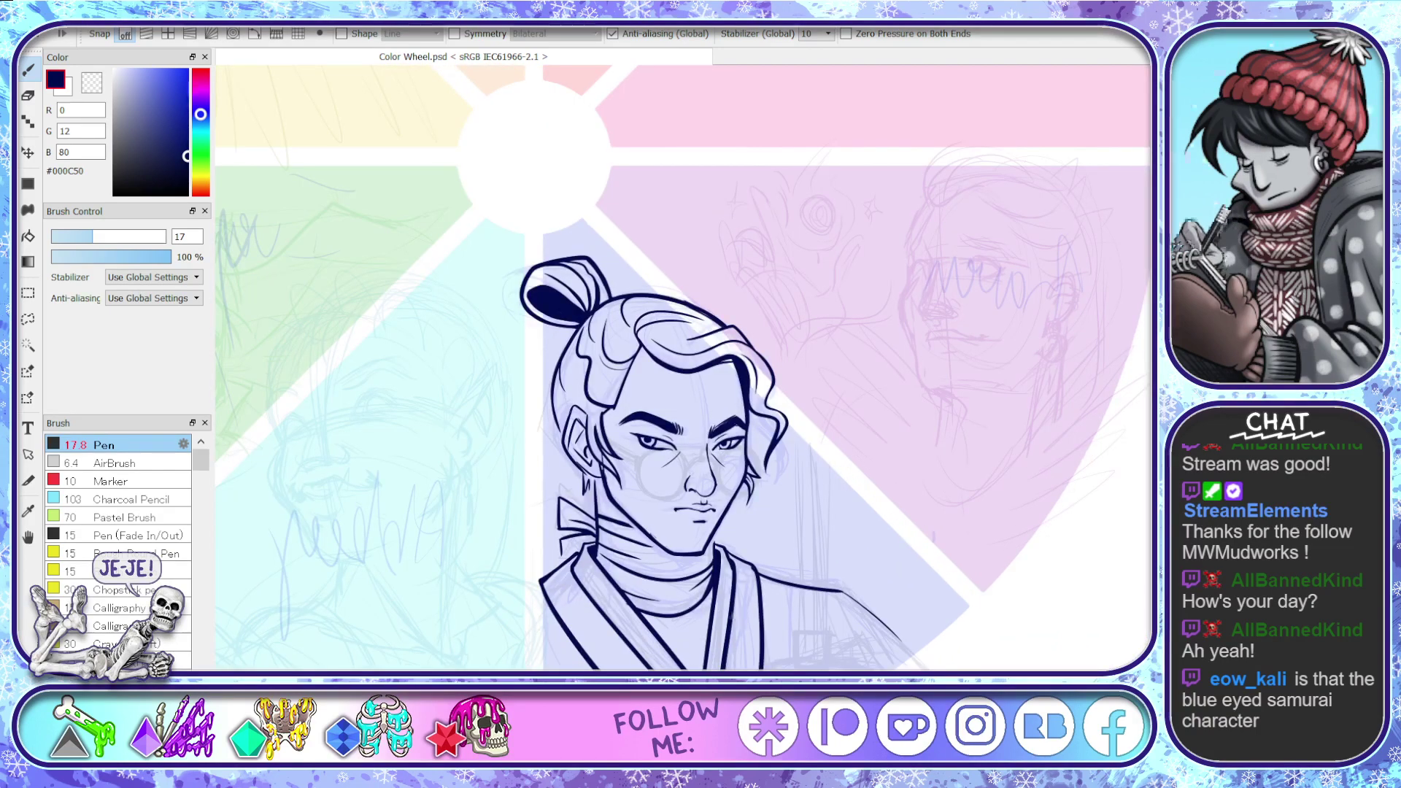
scroll(651, 476, up, 2)
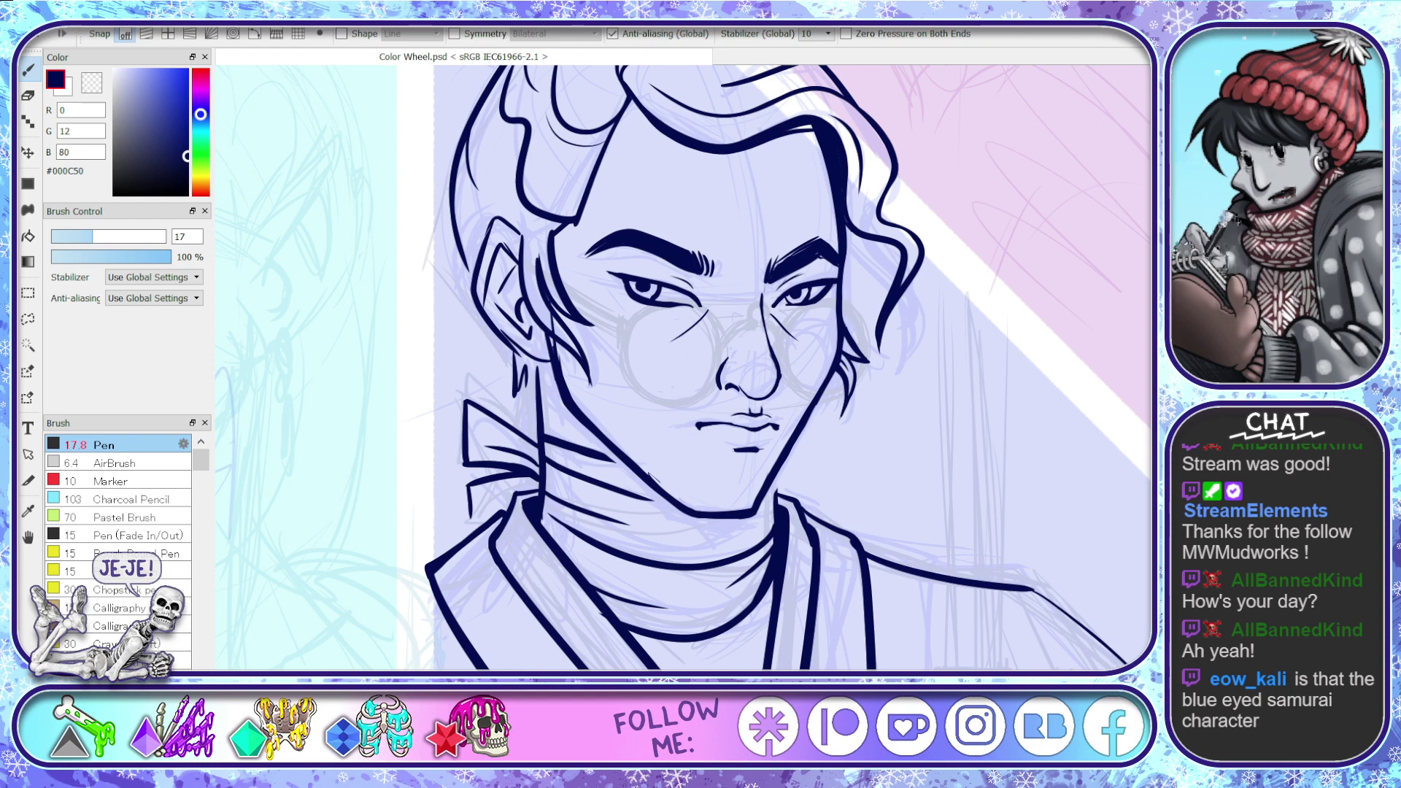
scroll(576, 416, up, 2)
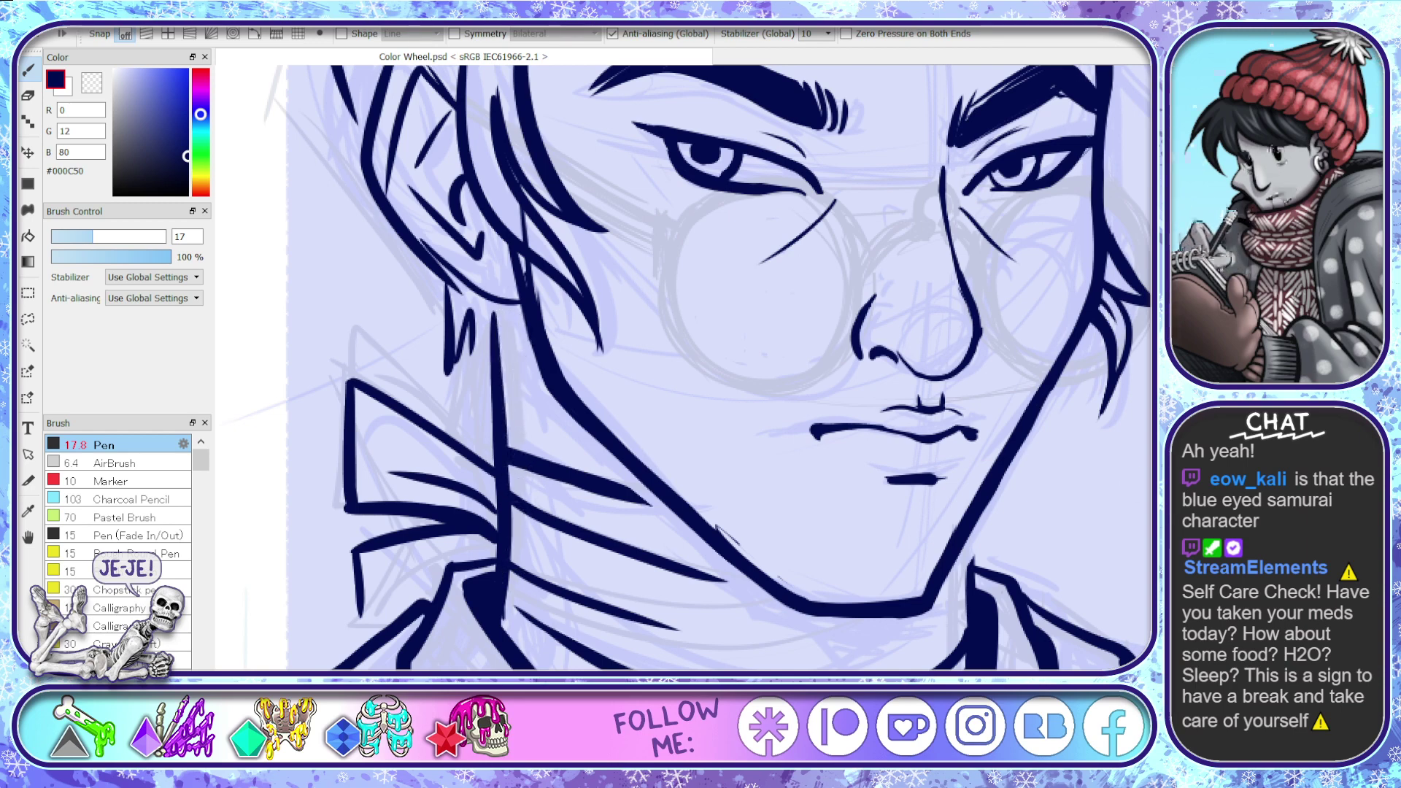
drag(502, 316, 514, 622)
key(ctrl+z)
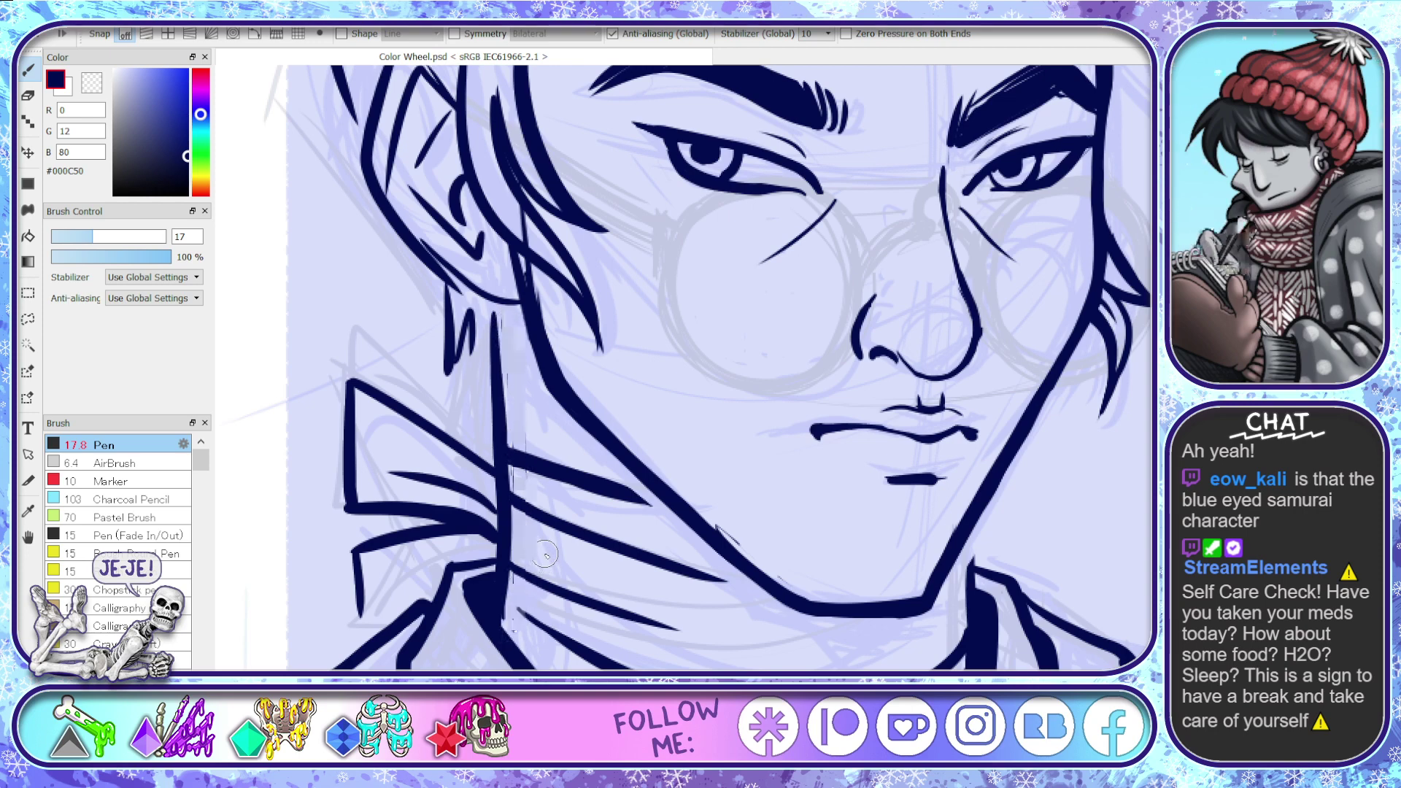
drag(502, 316, 513, 625)
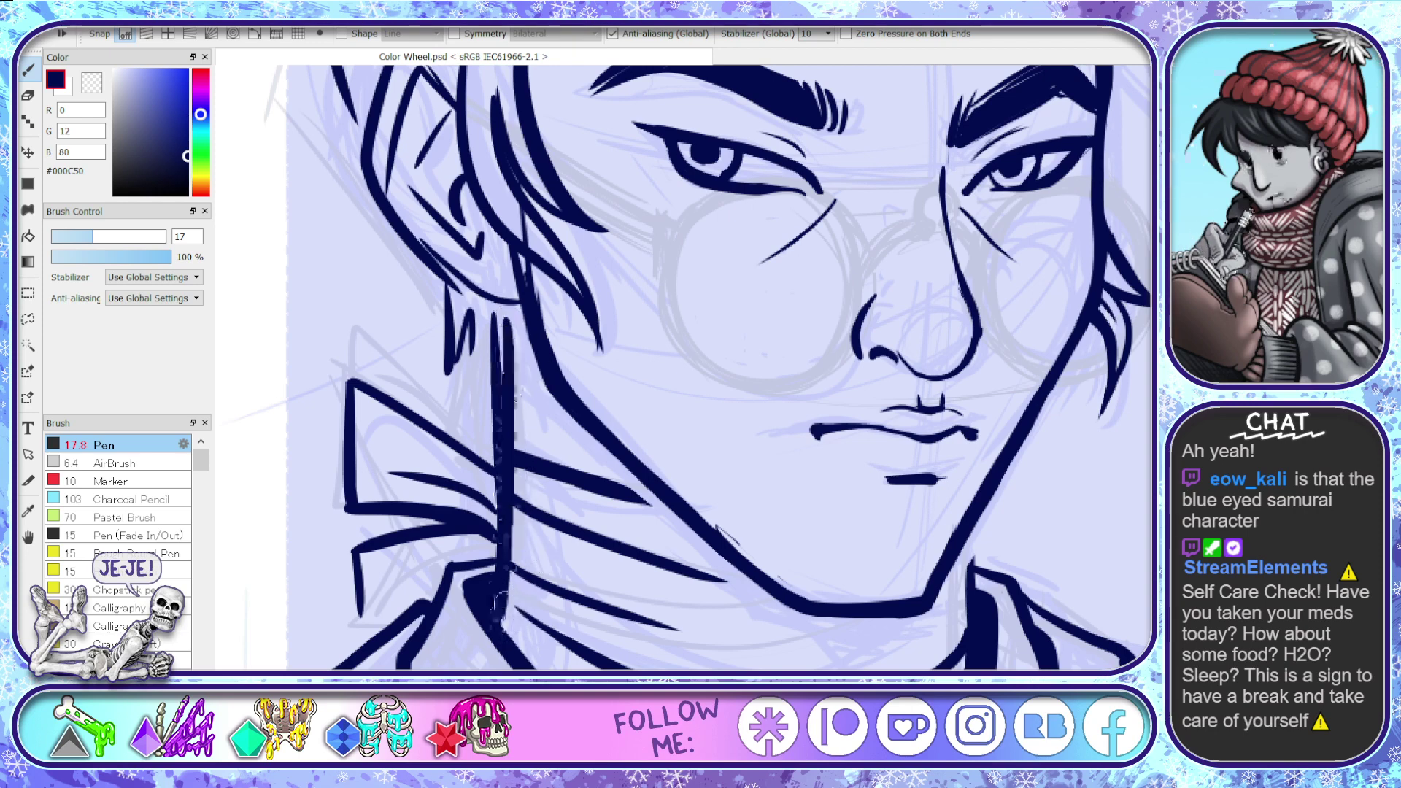
key(ctrl+z)
drag(502, 313, 522, 639)
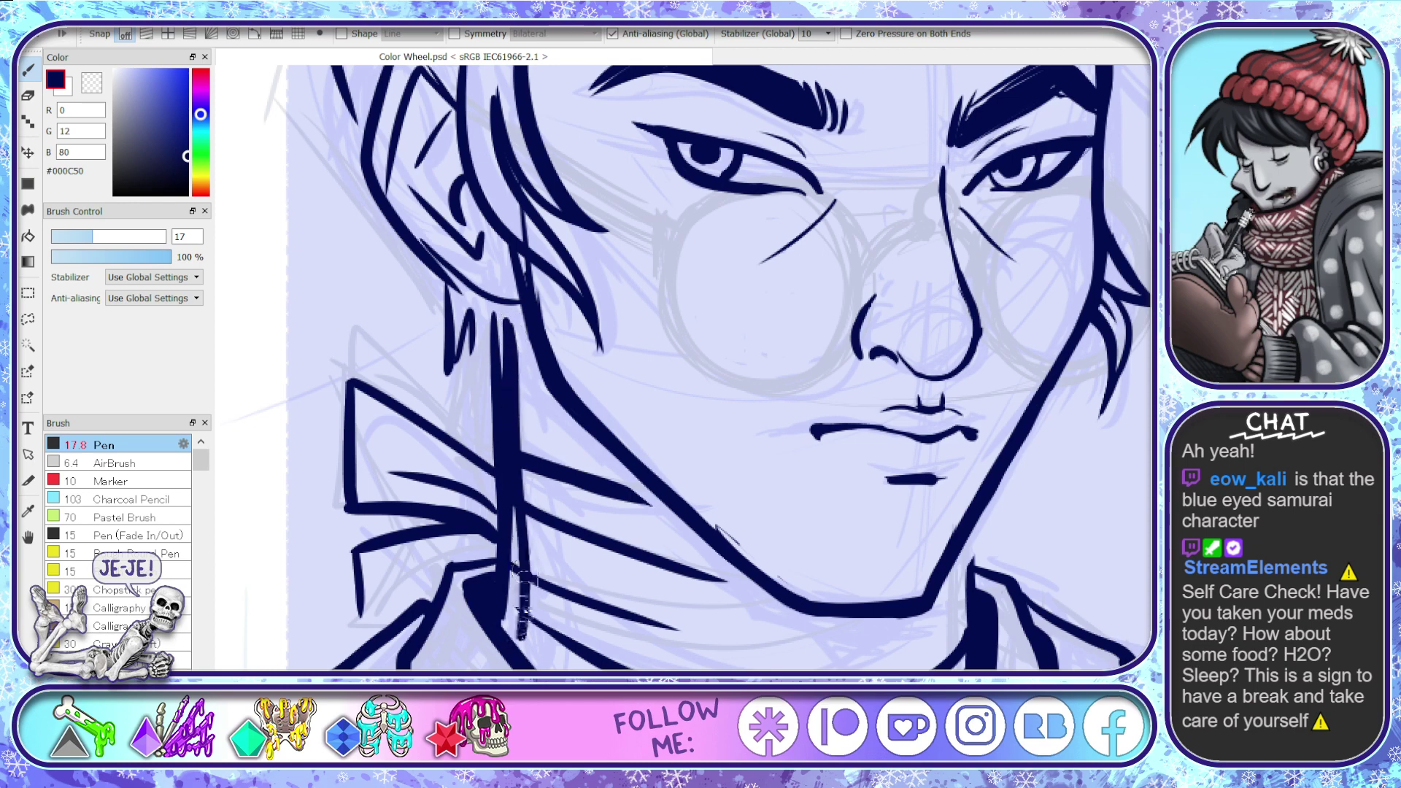
key(ctrl+z)
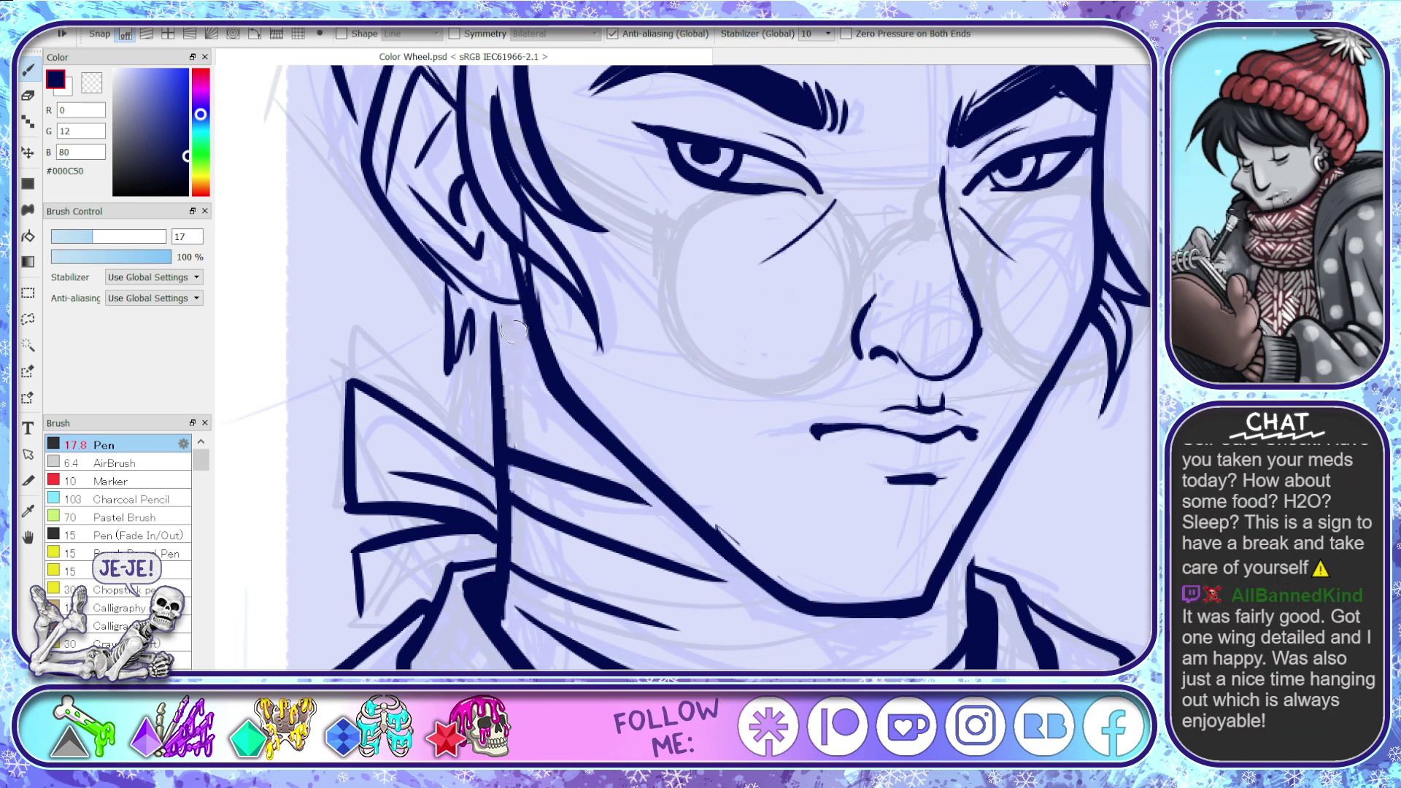
- Redraw the vertical neck line below the ear slightly closer to the jaw and erase the old line beside it
drag(511, 330, 511, 646)
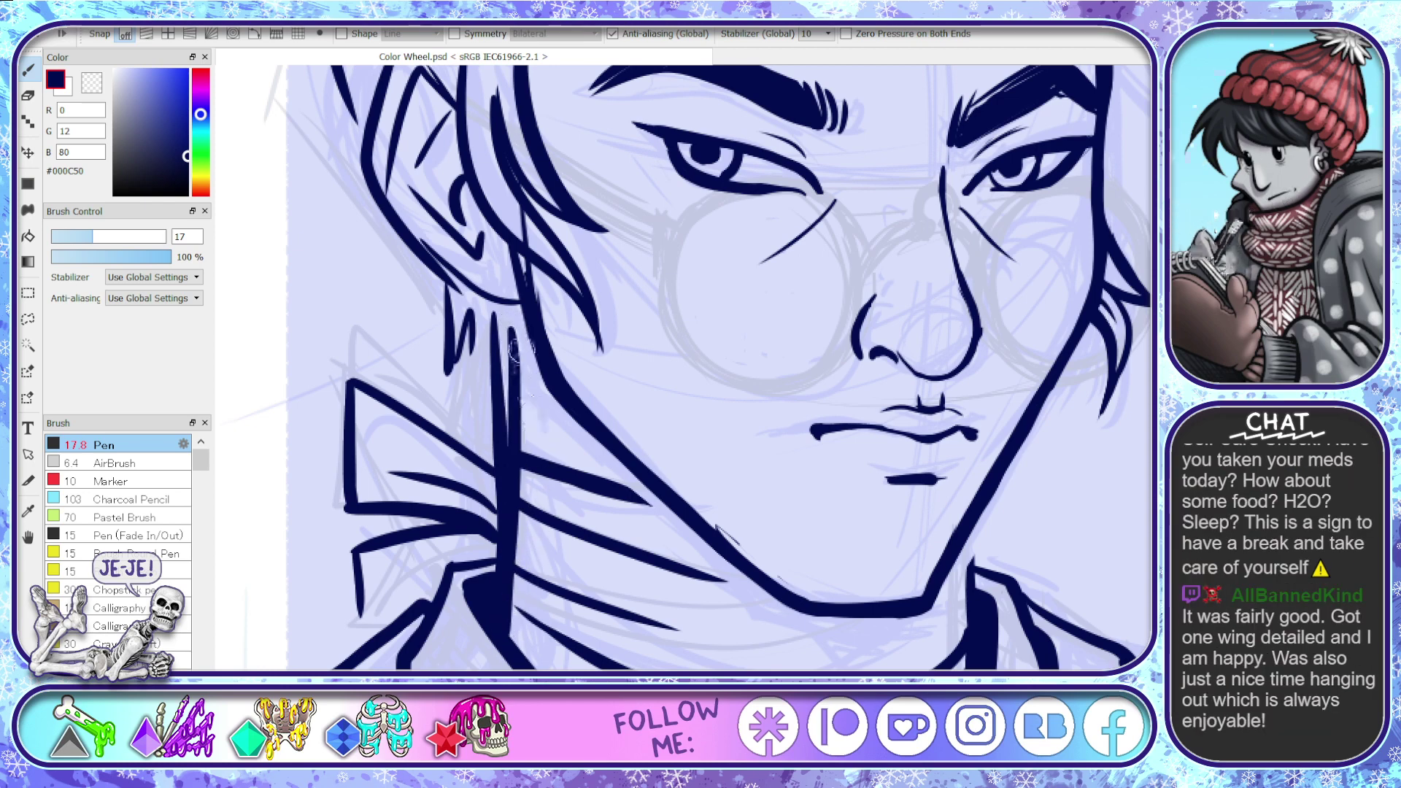
key(e)
drag(495, 314, 500, 415)
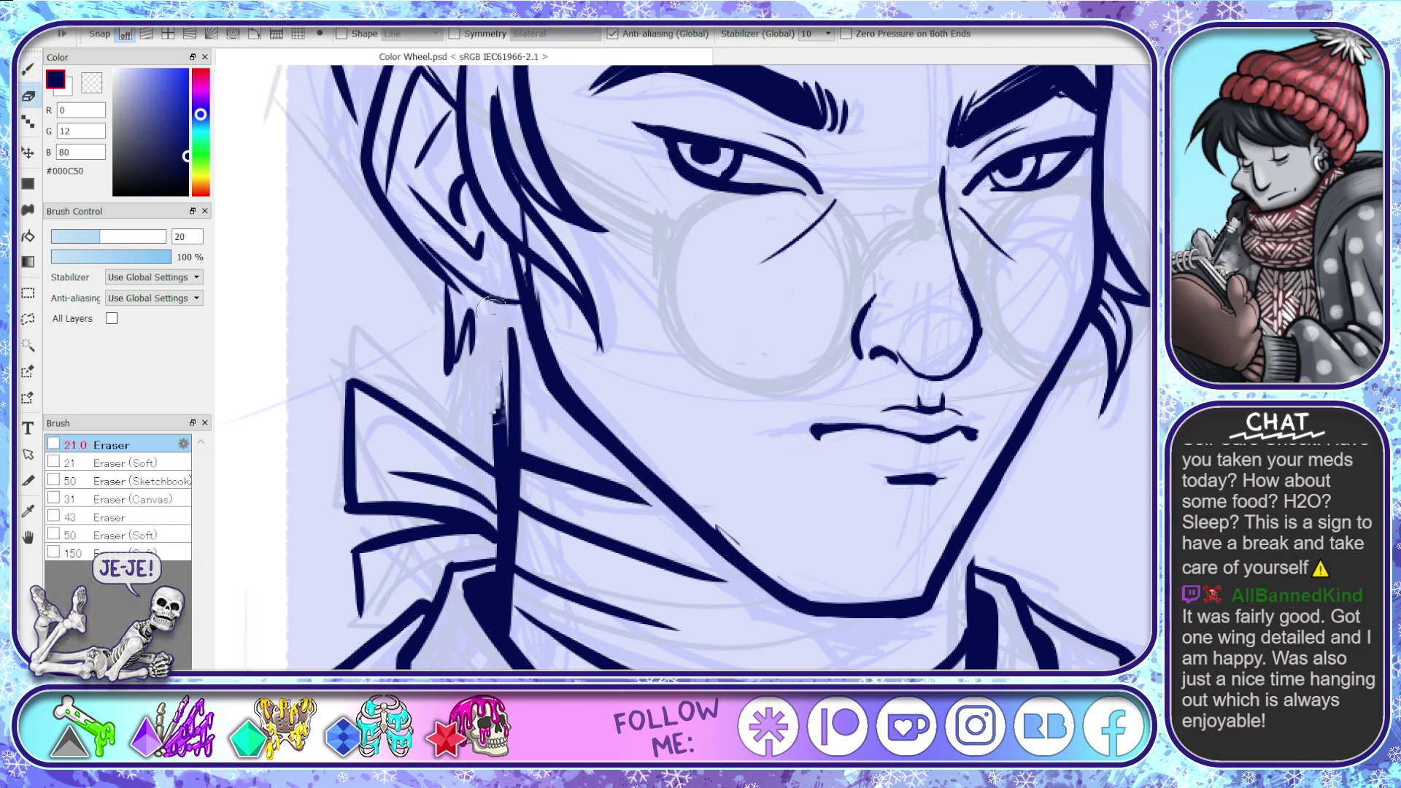
drag(493, 310, 494, 453)
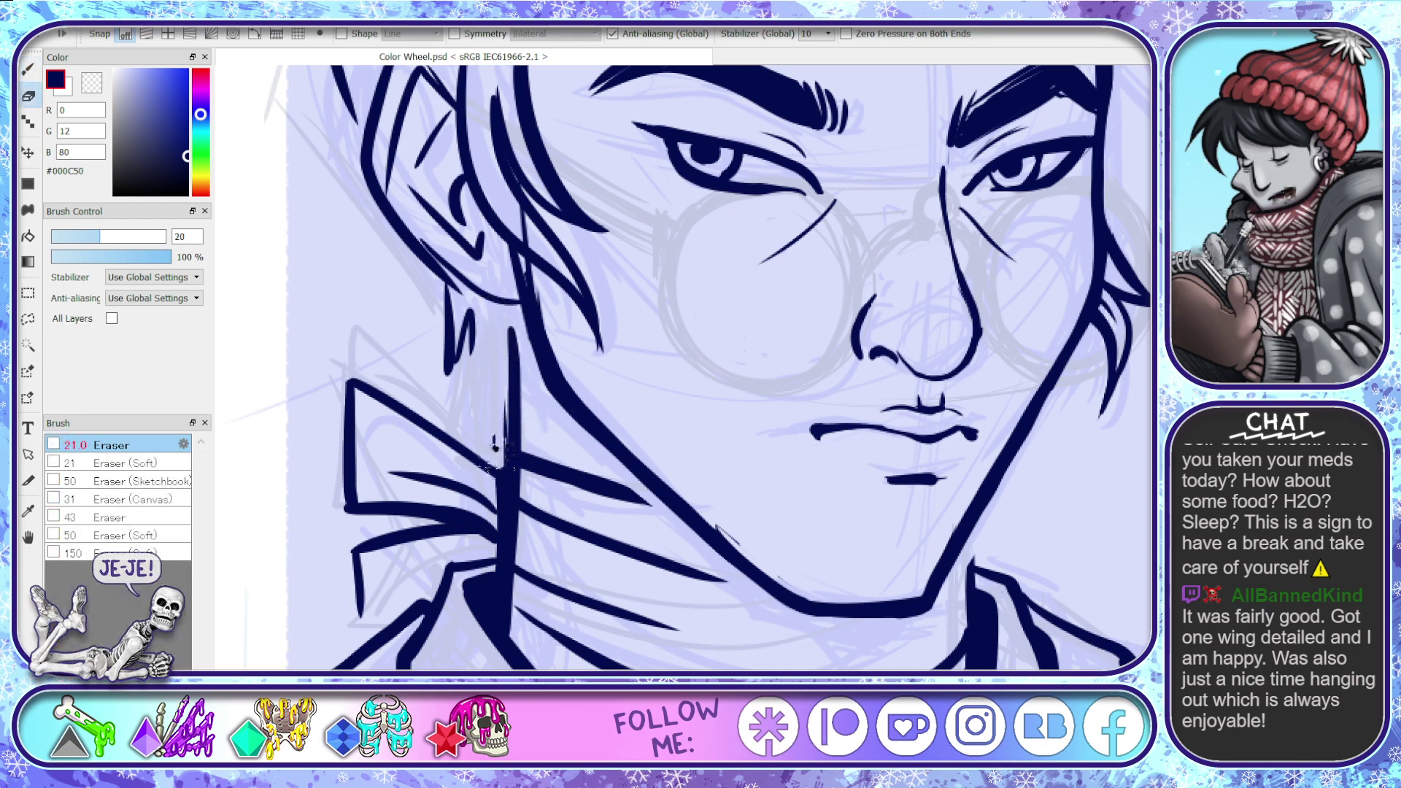
mouse_move(506, 310)
mouse_down()
mouse_move(507, 494)
mouse_move(491, 478)
mouse_move(500, 504)
mouse_move(505, 439)
mouse_move(491, 584)
mouse_up()
key(b)
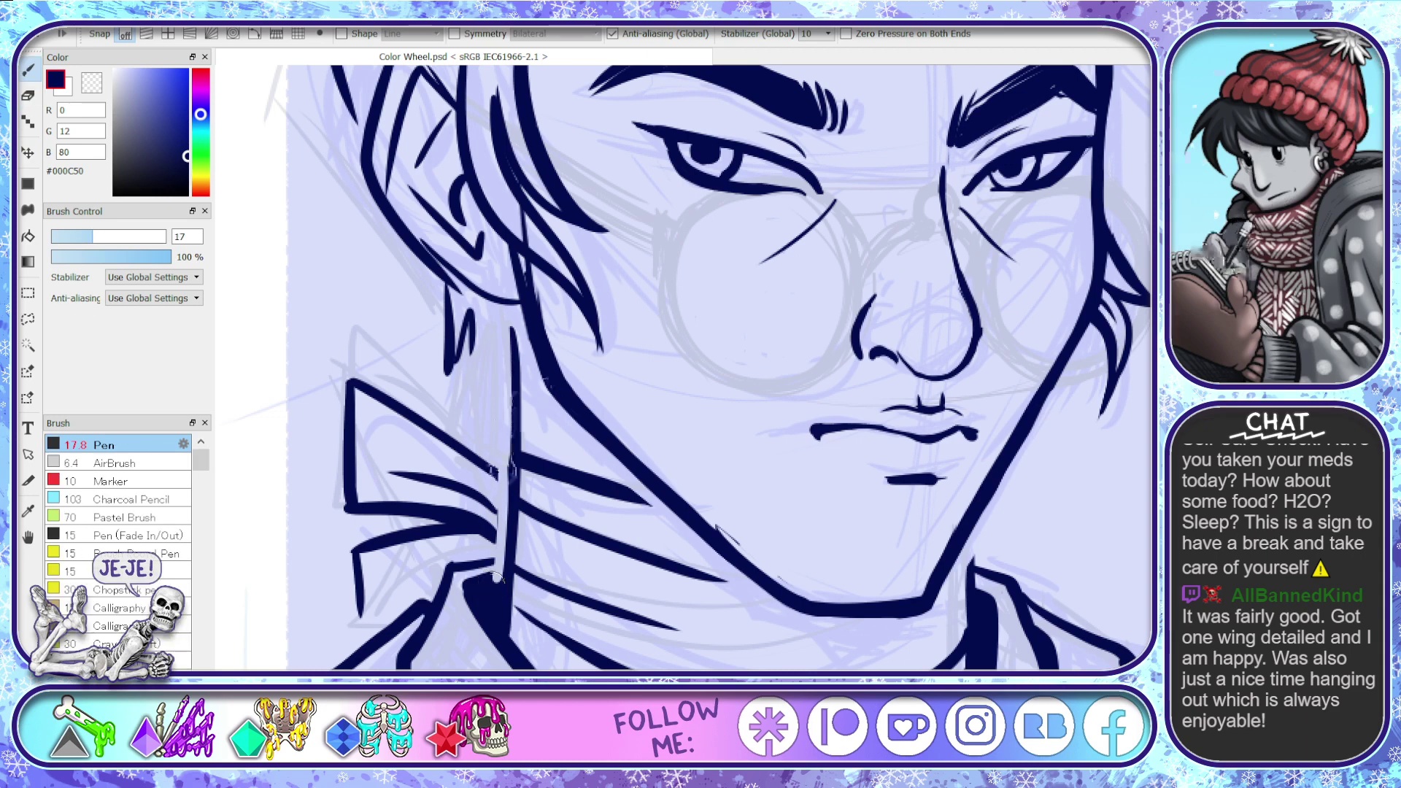
mouse_move(473, 456)
mouse_down()
mouse_move(510, 484)
mouse_move(478, 522)
mouse_move(509, 556)
mouse_up()
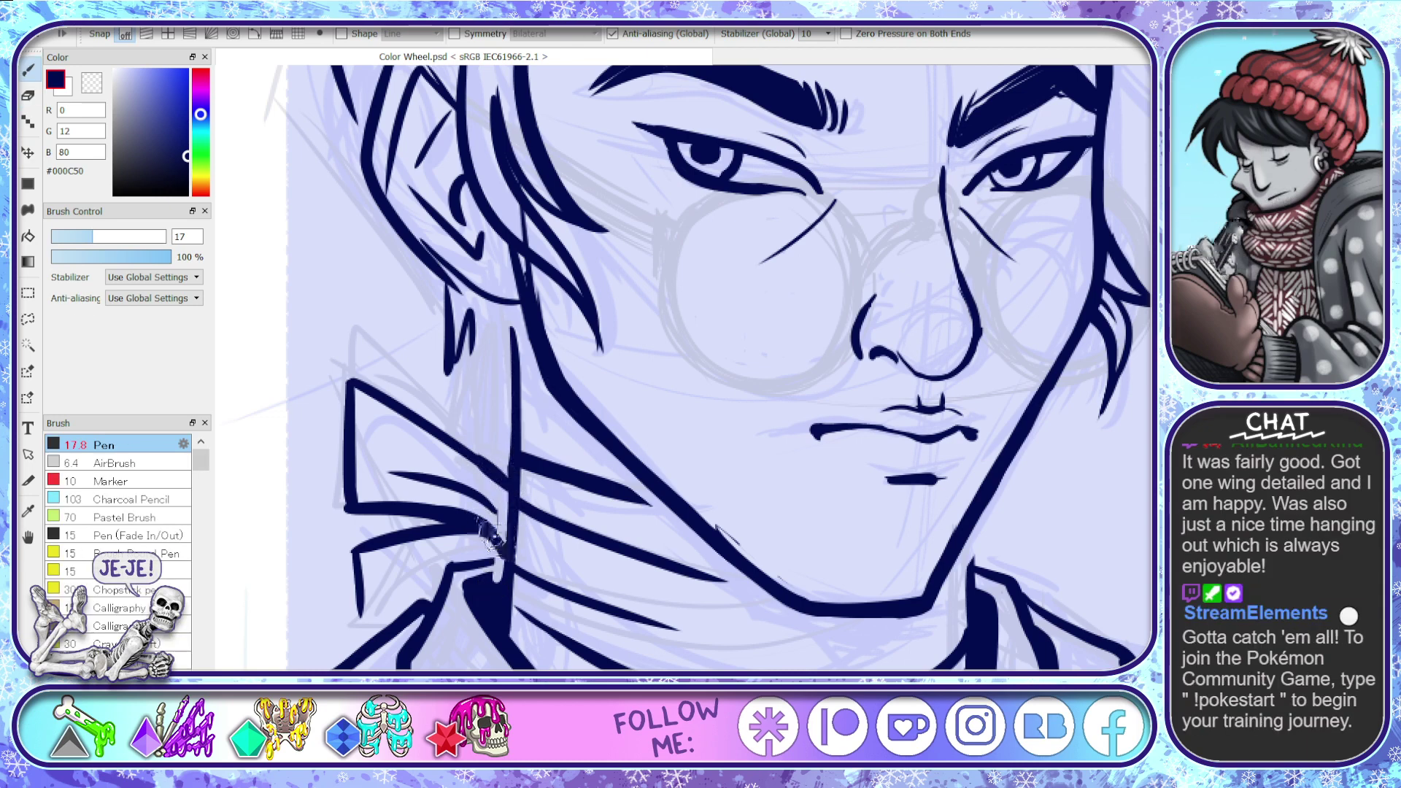
key(space)
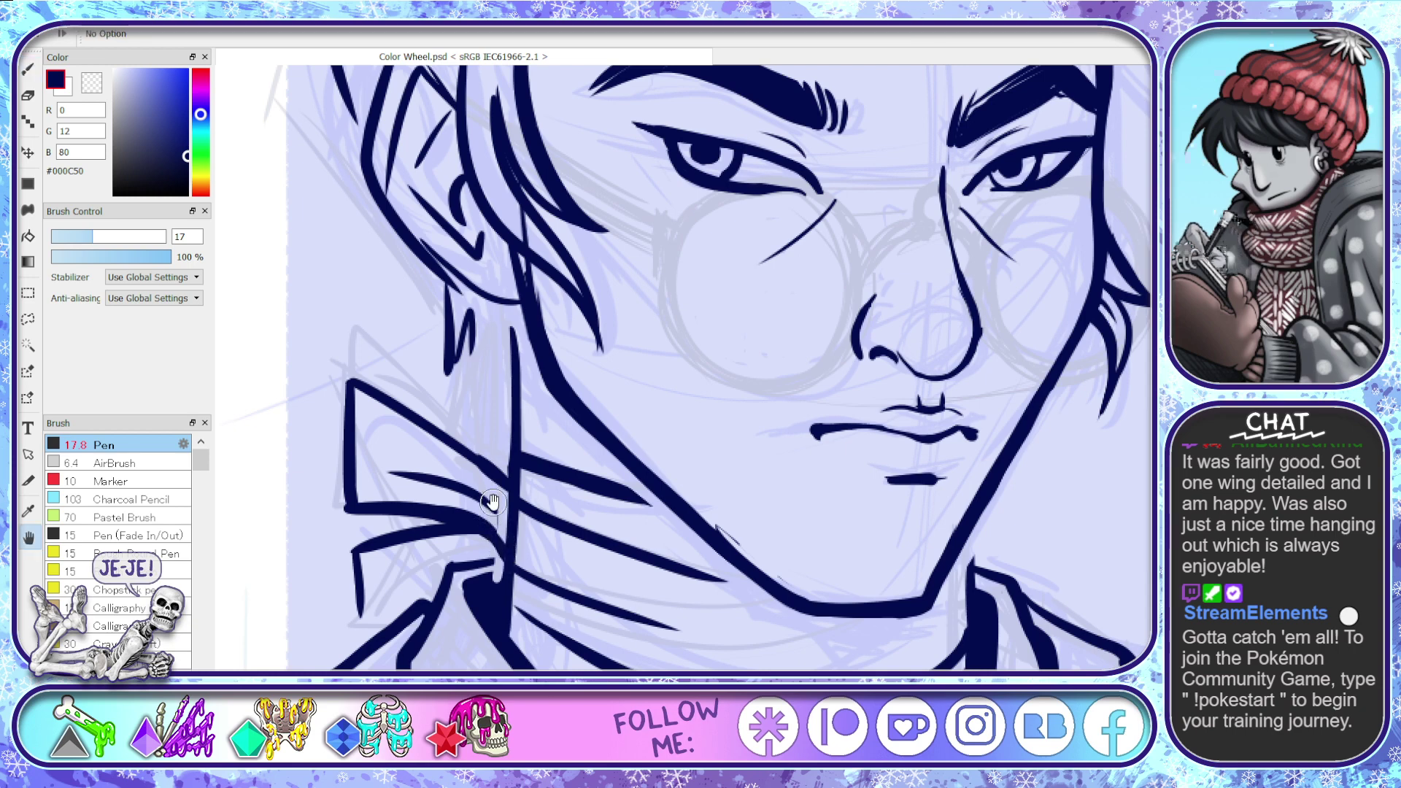
key(ctrl+z)
key(ctrl+z)
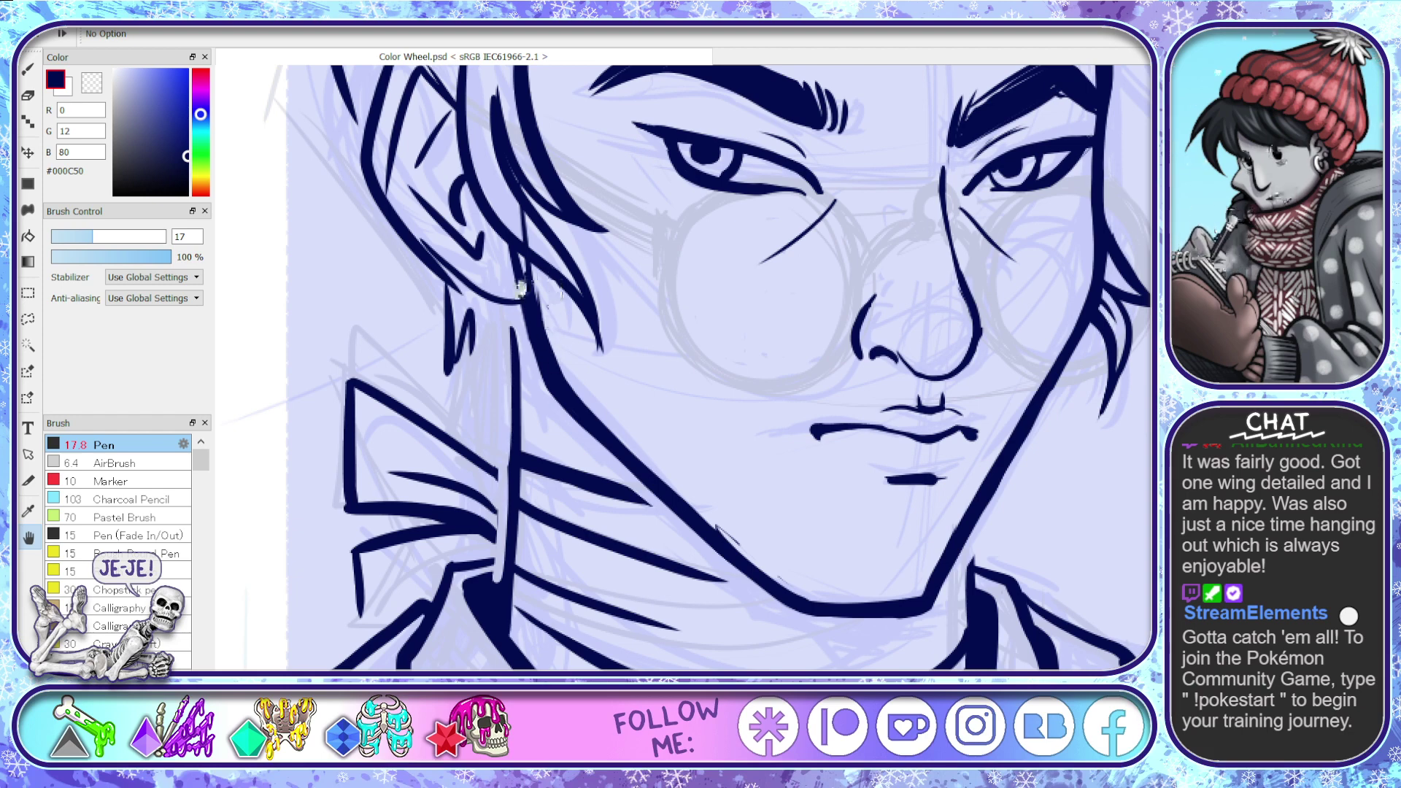
key(b)
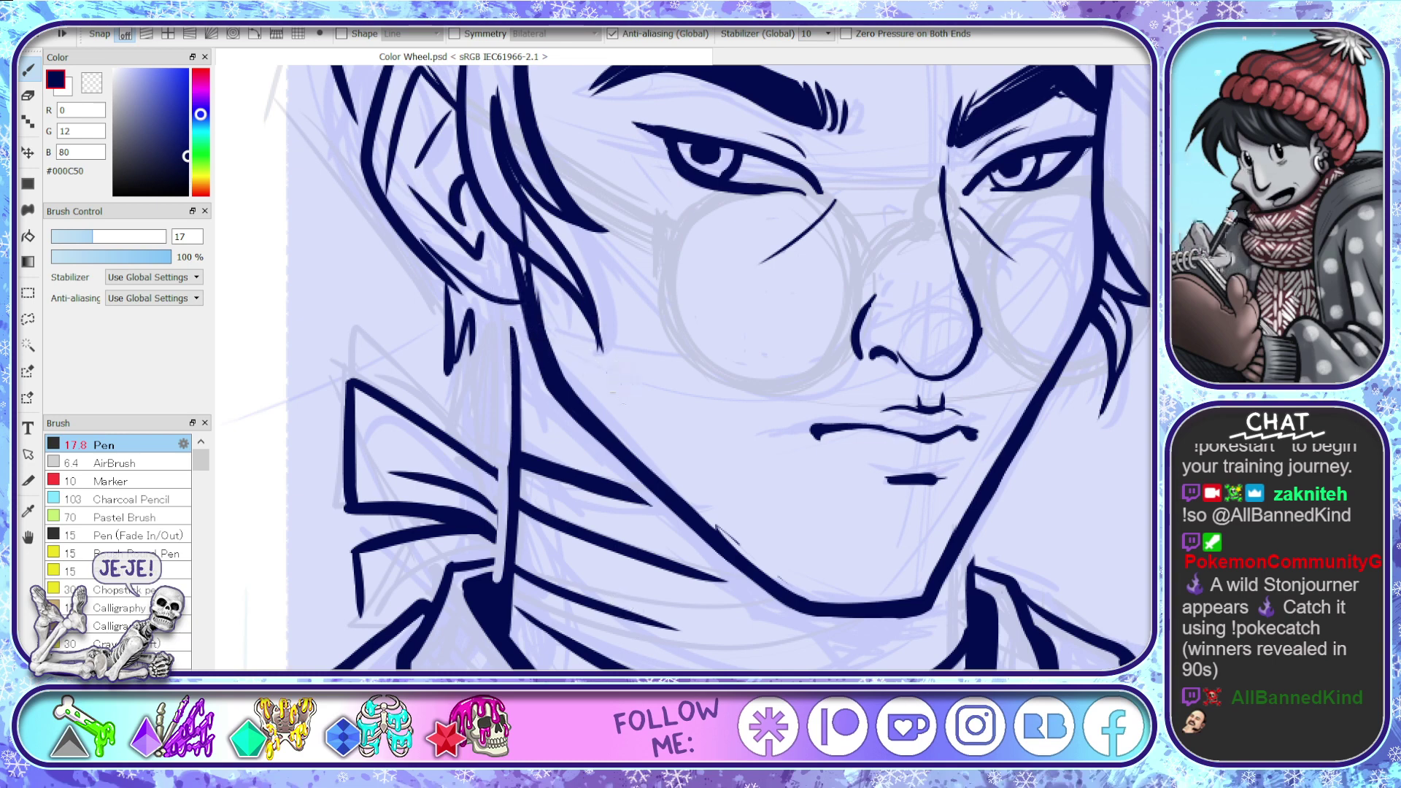
- Reduce the pen size to 13.8 and try a new curve along the lower edge of the earlobe
key(space)
drag(610, 406, 772, 562)
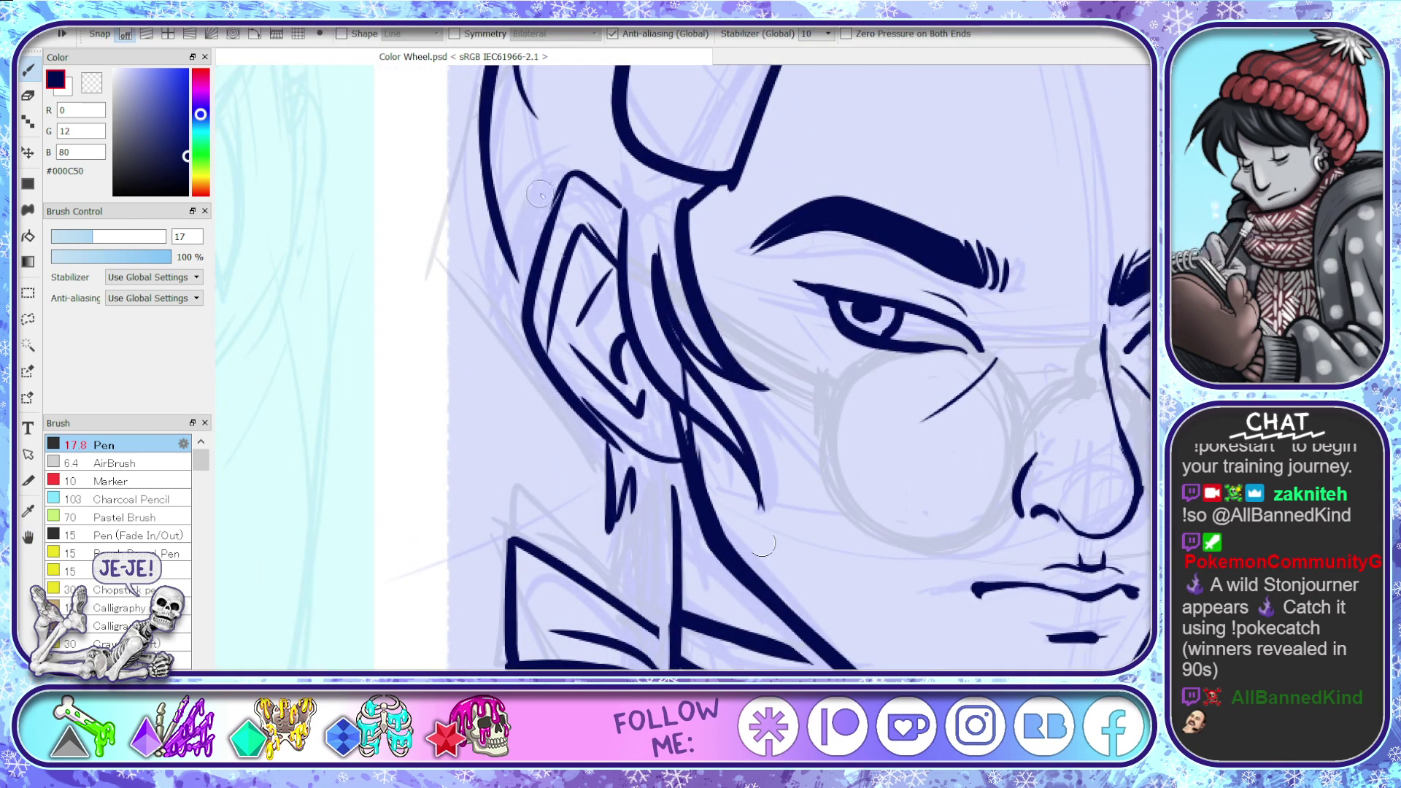
drag(86, 244, 82, 244)
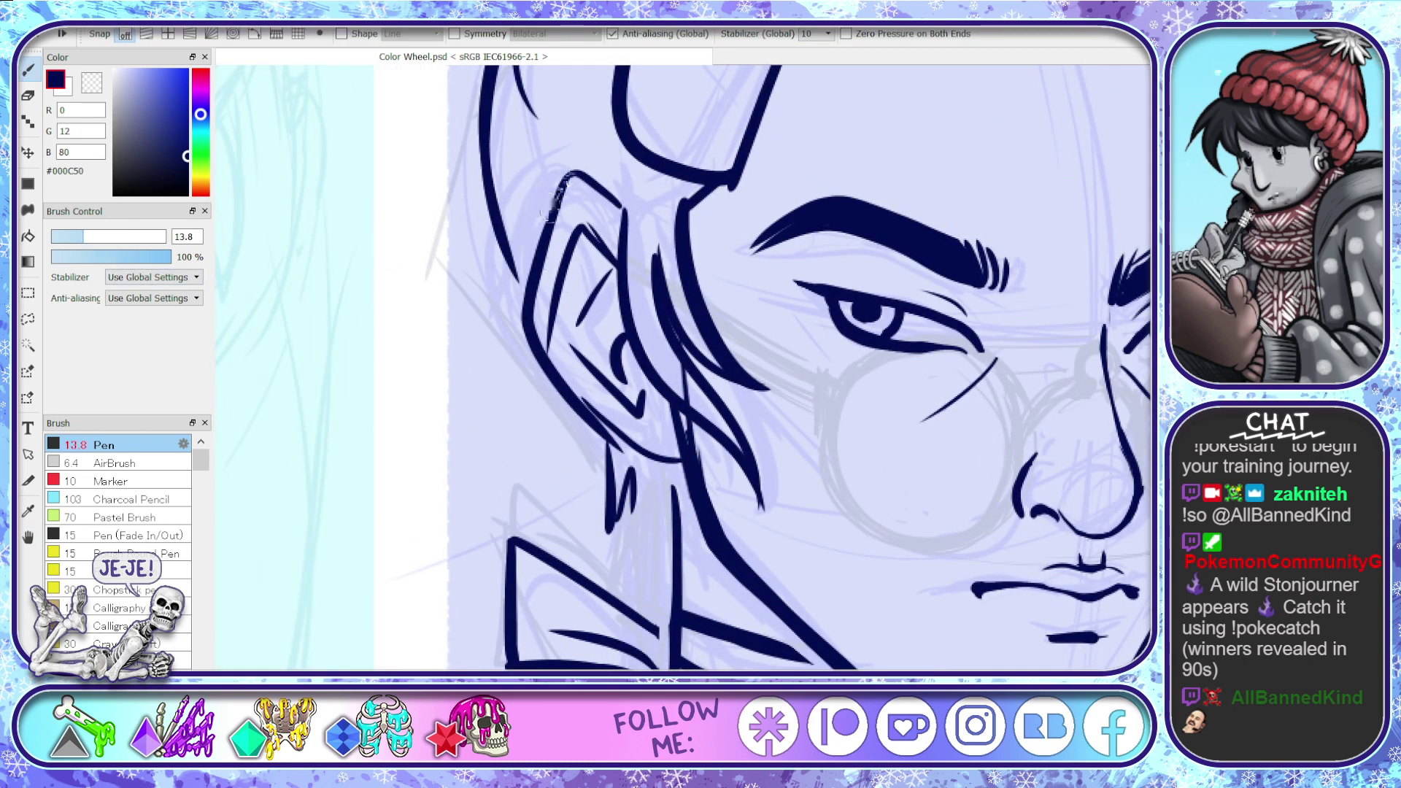
mouse_move(569, 393)
mouse_down()
mouse_move(647, 471)
mouse_move(678, 477)
mouse_up()
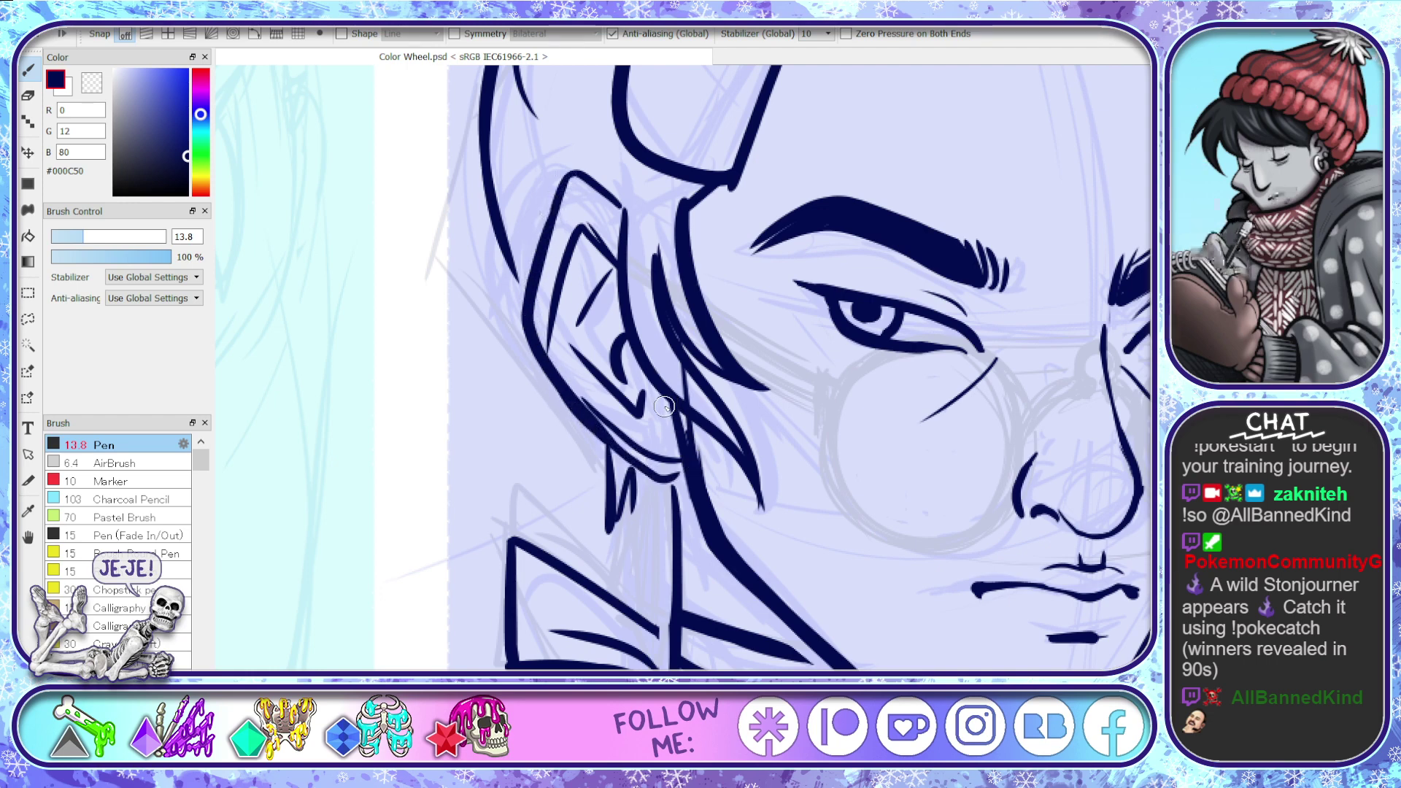
key(ctrl+z)
- Erase part of the lower ear outline and redraw the ear's outer edge as a smoother curve down to the jaw
key(space)
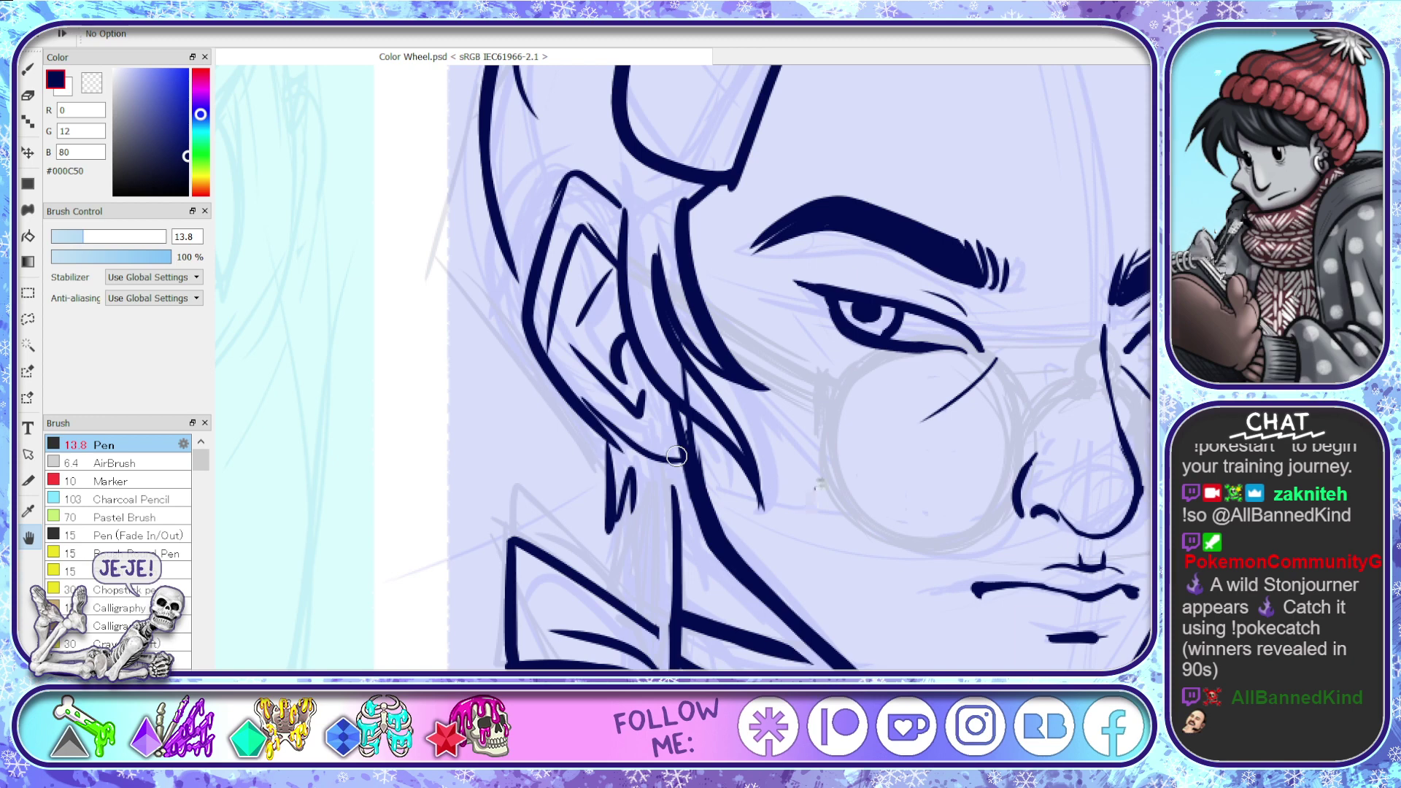
drag(852, 520, 721, 605)
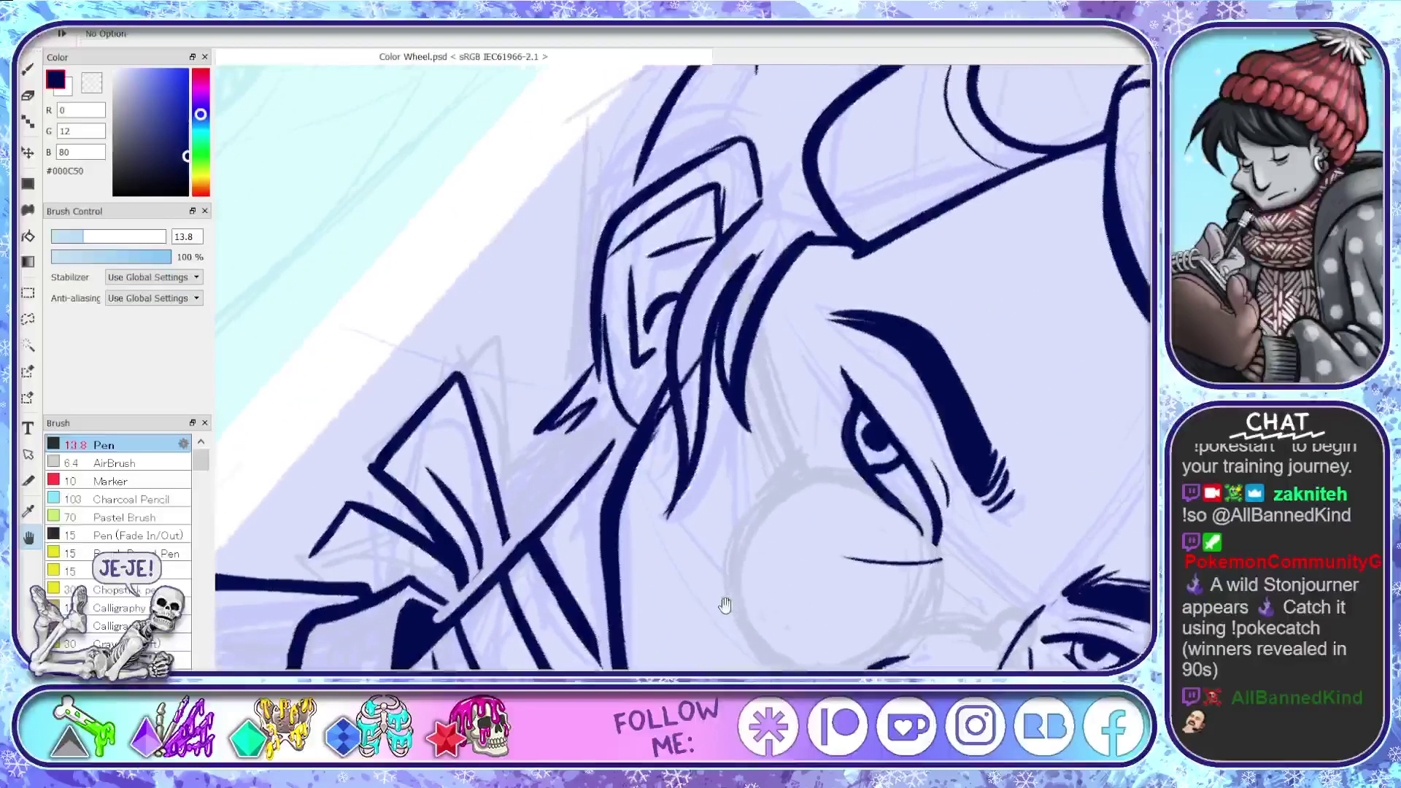
key(e)
mouse_move(632, 238)
mouse_down()
mouse_move(638, 212)
mouse_move(607, 298)
mouse_move(627, 228)
mouse_move(620, 329)
mouse_move(611, 292)
mouse_move(618, 398)
mouse_move(633, 378)
mouse_up()
key(b)
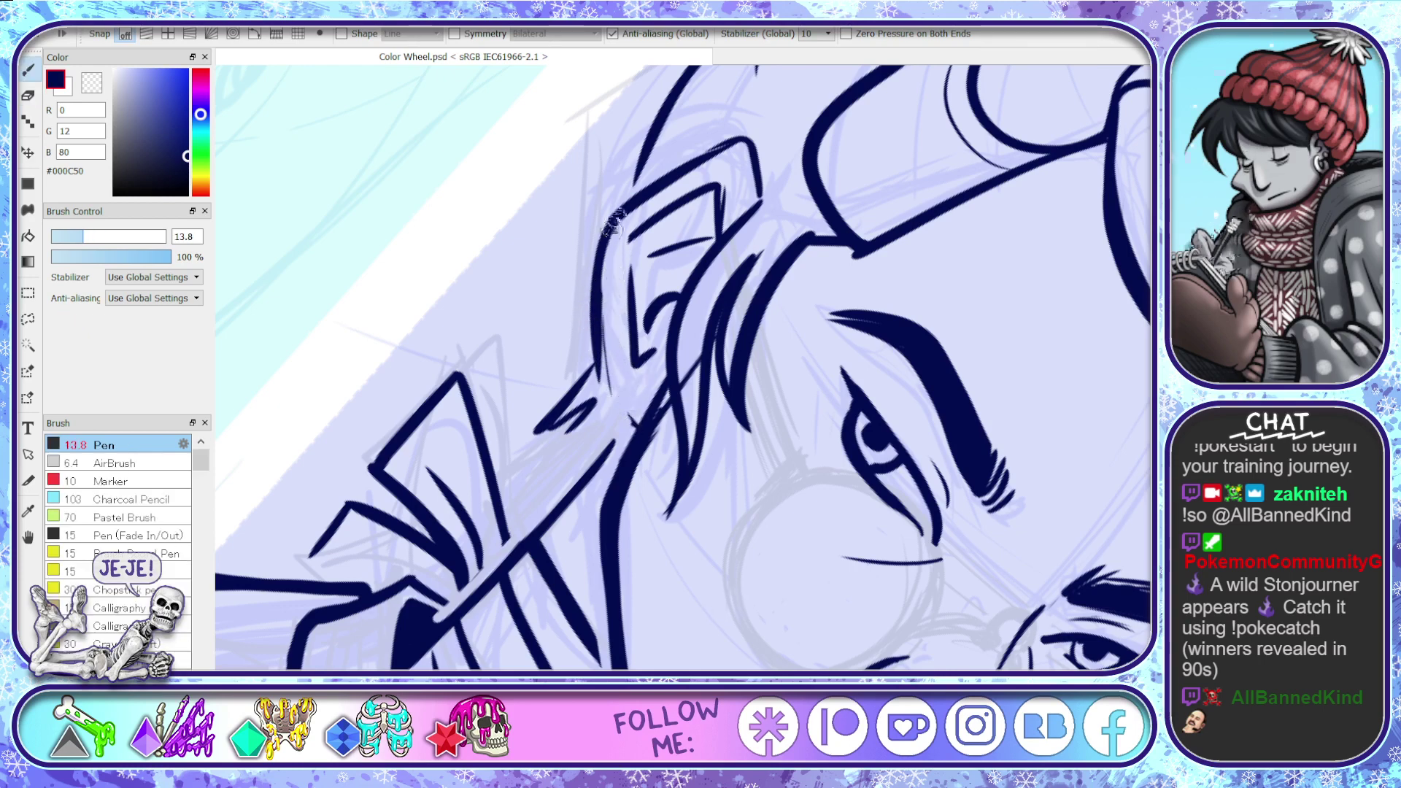
mouse_move(617, 212)
mouse_down()
mouse_move(606, 387)
mouse_move(632, 449)
mouse_up()
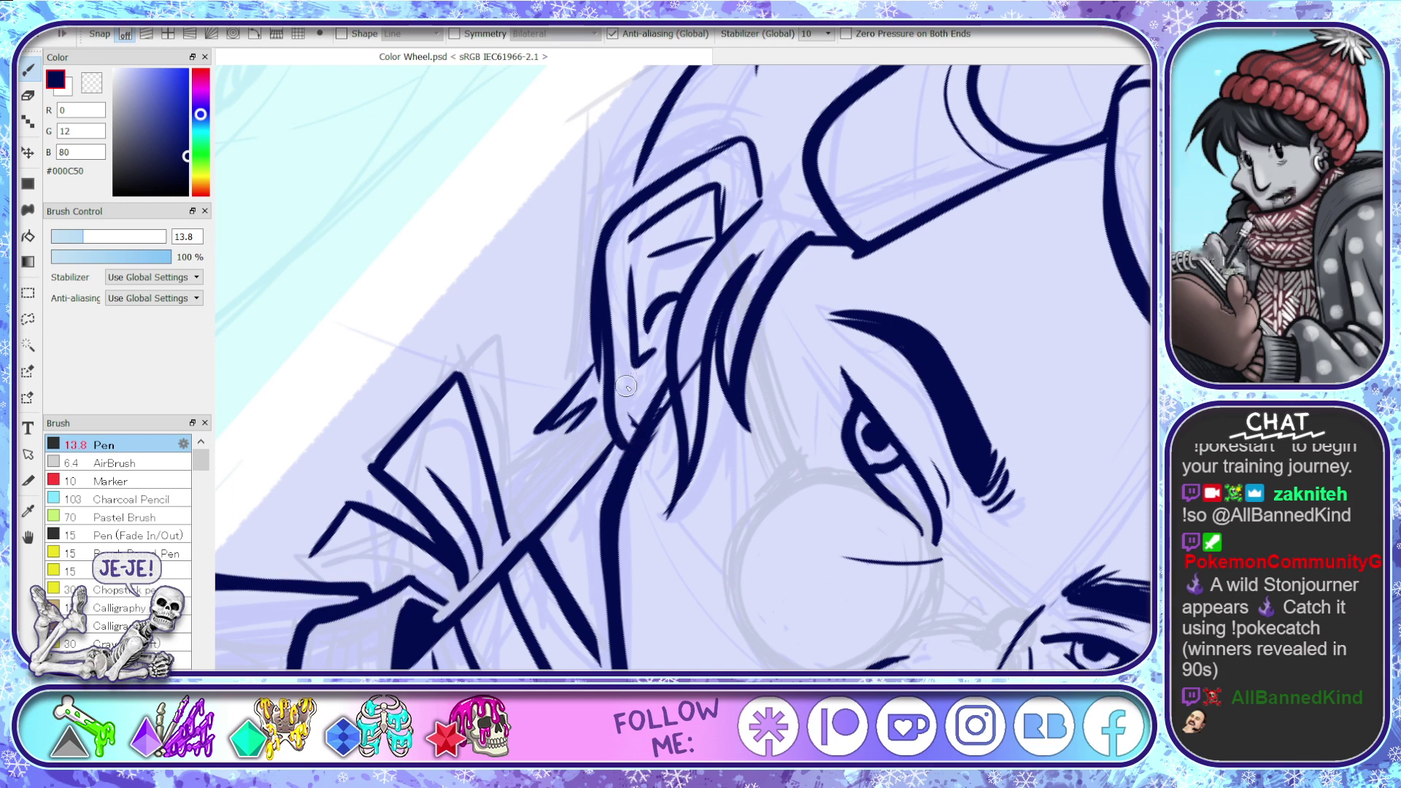
- Erase the old outer ear outline and the overlapping lines where the earlobe and inner ear meet the hair strand
key(e)
mouse_move(627, 385)
mouse_down()
mouse_move(642, 409)
mouse_move(679, 372)
mouse_move(682, 383)
mouse_move(701, 332)
mouse_move(694, 409)
mouse_move(690, 343)
mouse_move(752, 234)
mouse_move(712, 317)
mouse_move(788, 226)
mouse_move(690, 325)
mouse_move(668, 511)
mouse_move(707, 380)
mouse_move(693, 343)
mouse_move(628, 427)
mouse_move(657, 380)
mouse_move(668, 412)
mouse_move(668, 358)
mouse_move(654, 485)
mouse_move(654, 420)
mouse_move(632, 497)
mouse_move(650, 406)
mouse_move(633, 427)
mouse_up()
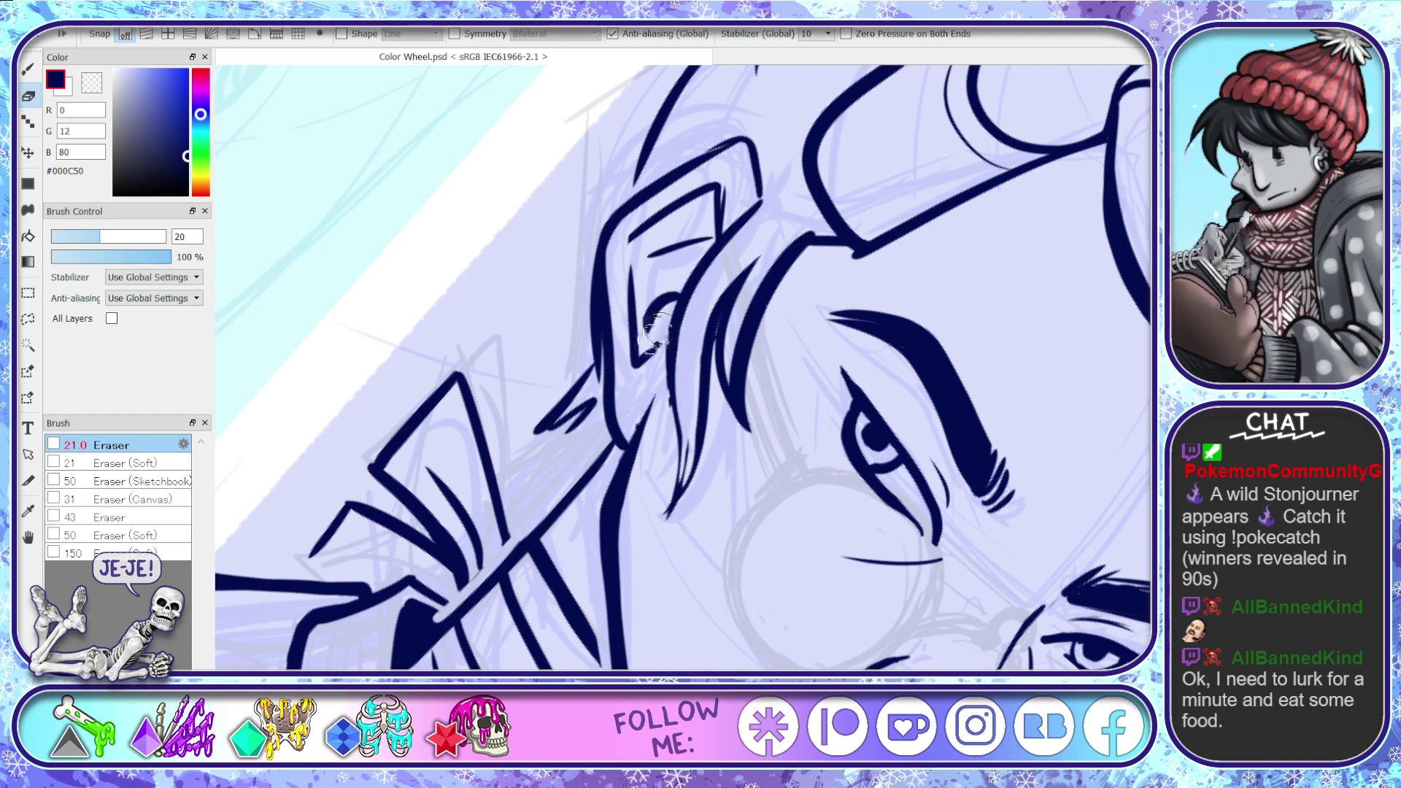
drag(657, 332, 673, 300)
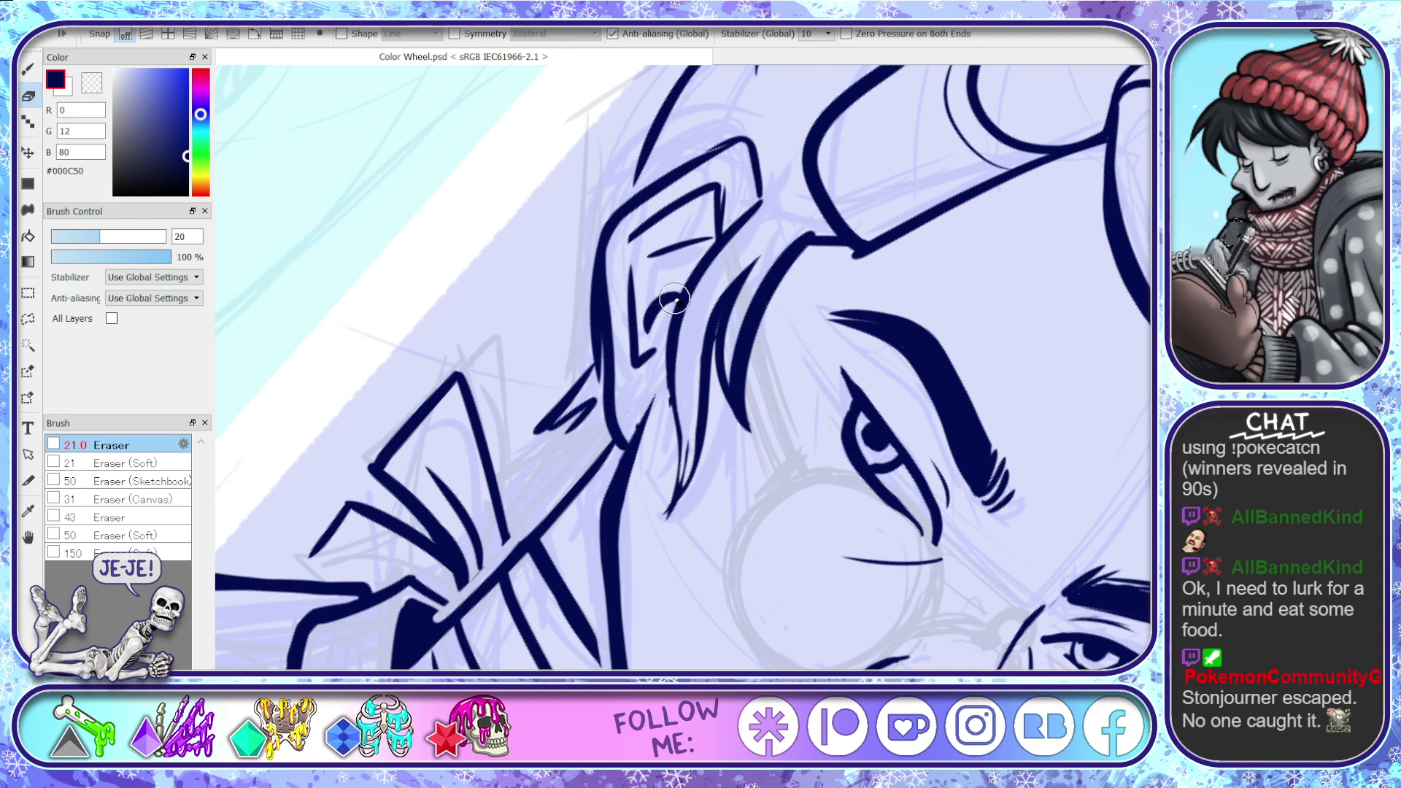
key(b)
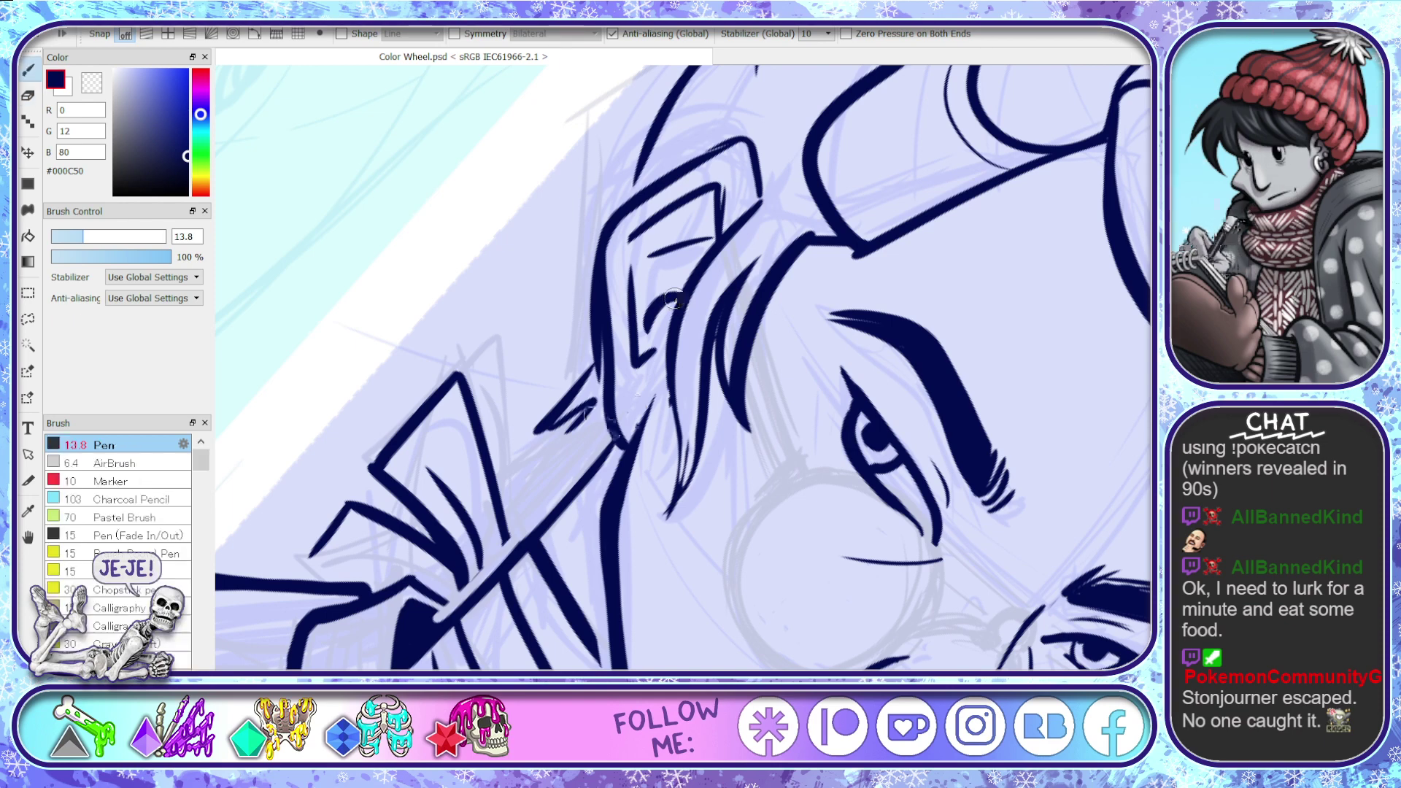
key(e)
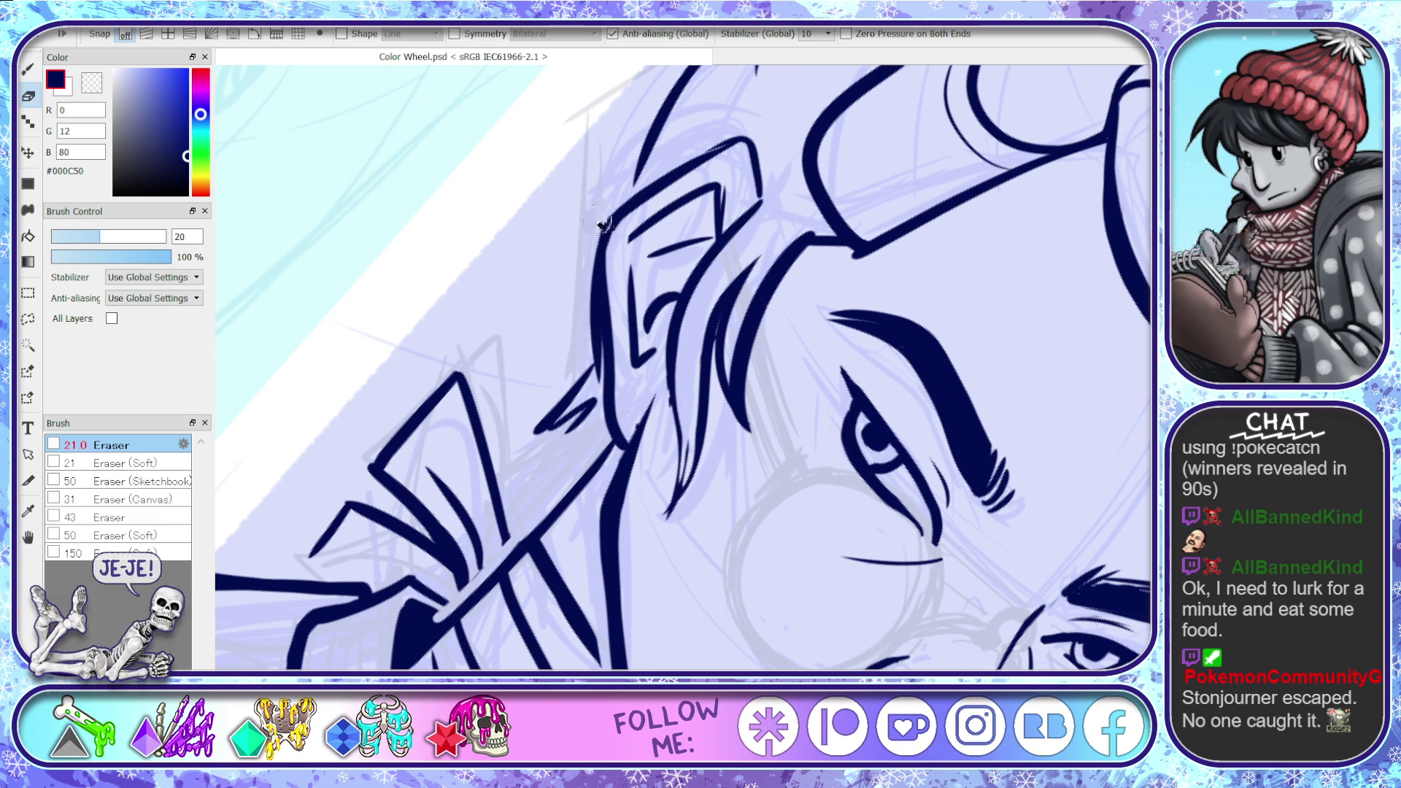
drag(590, 268, 598, 430)
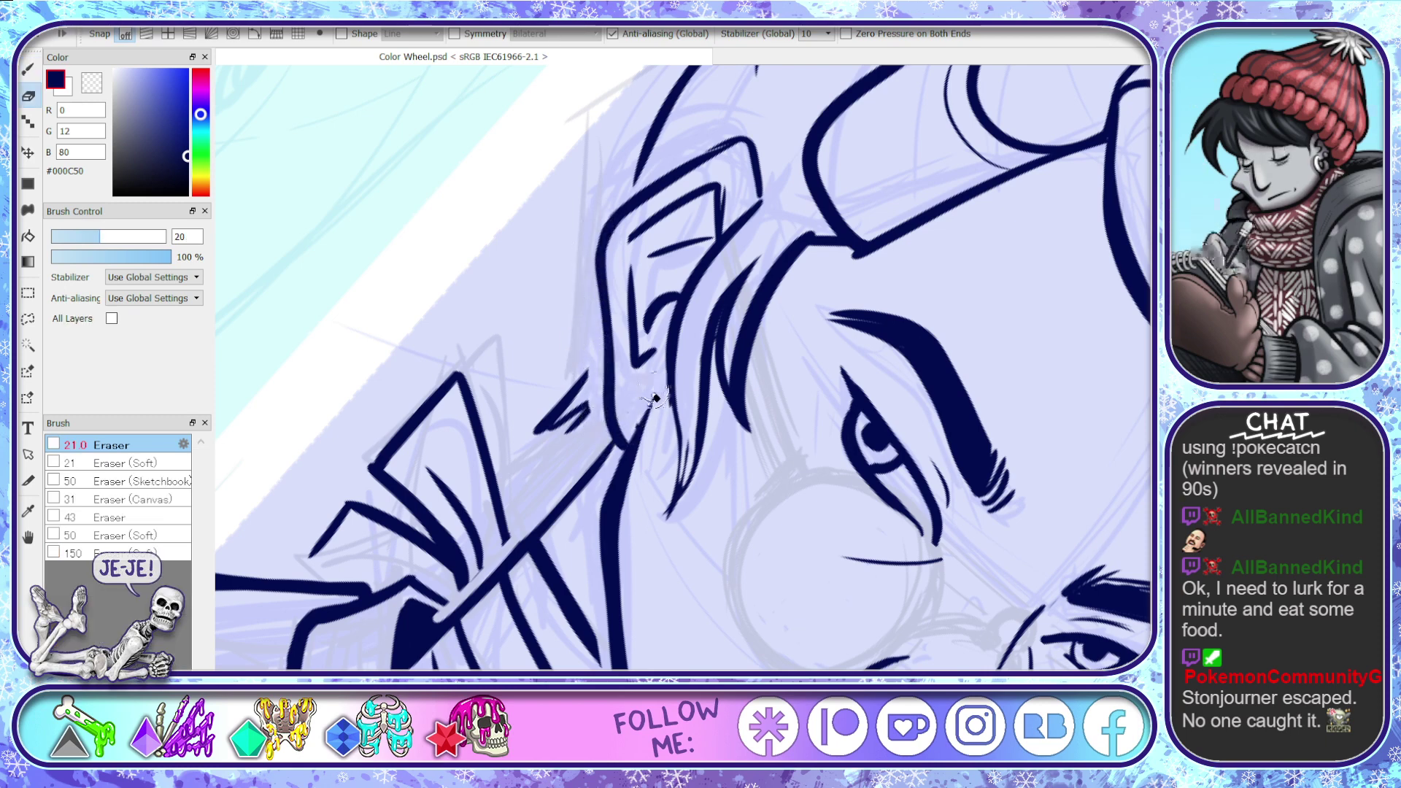
- Redraw the hair strand in front of the ear down to its tip and strengthen the upper inner ear fold
key(b)
mouse_move(666, 313)
mouse_down()
mouse_move(679, 462)
mouse_move(667, 524)
mouse_up()
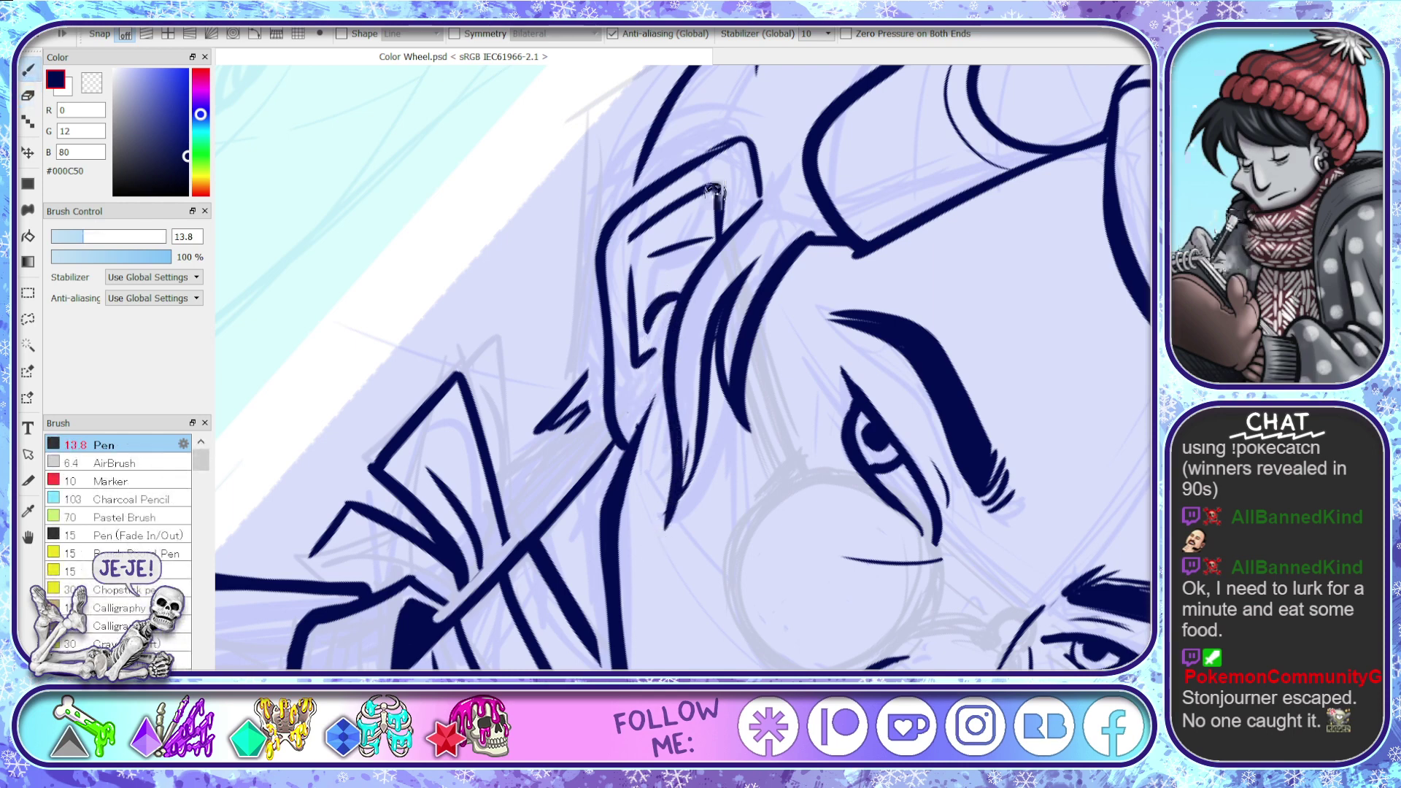
mouse_move(713, 248)
mouse_down()
mouse_move(716, 195)
mouse_move(688, 193)
mouse_up()
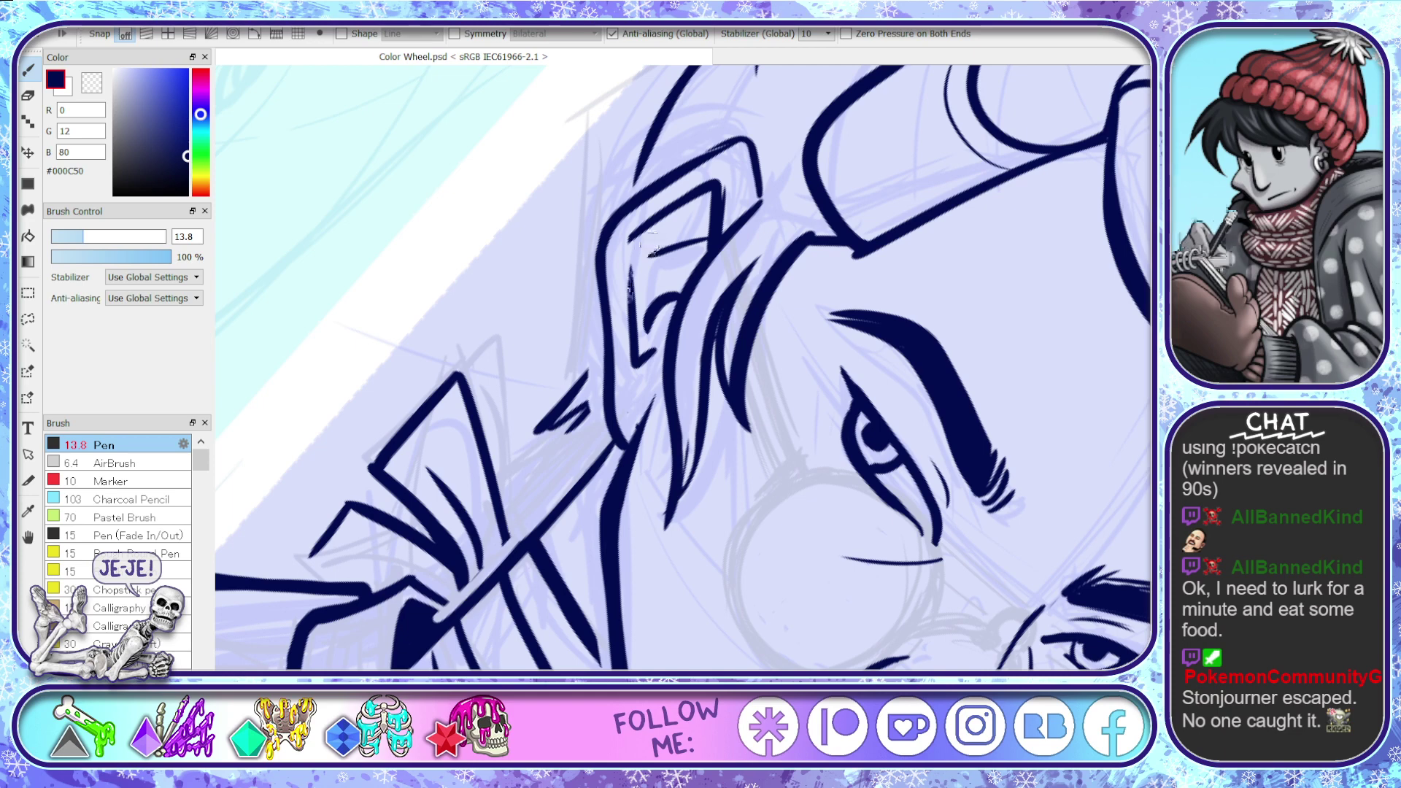
- Thicken the inner ear fold lines with the pen and trim their edges and the upper ear fold with the eraser
drag(660, 305, 642, 368)
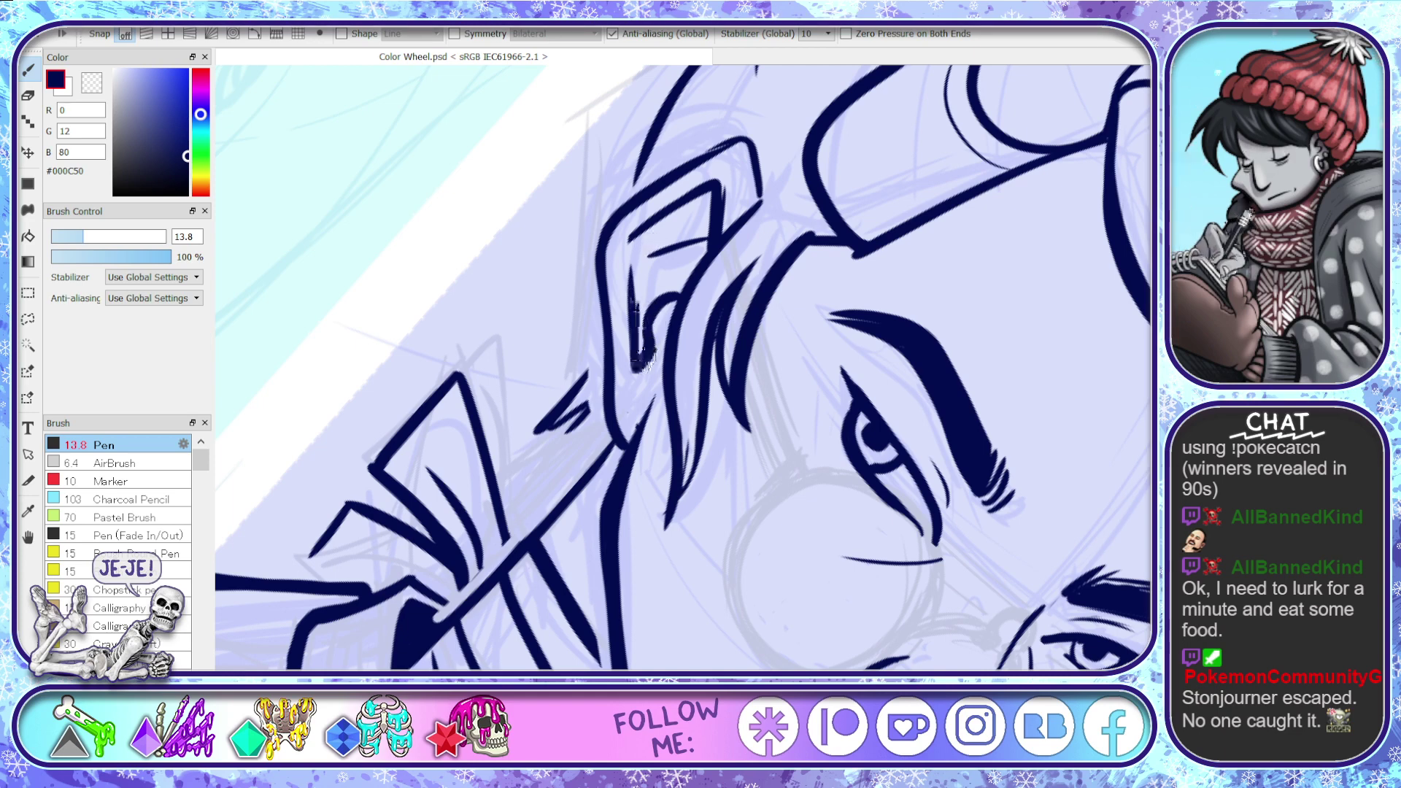
mouse_move(662, 296)
mouse_down()
mouse_move(641, 377)
mouse_move(632, 268)
mouse_up()
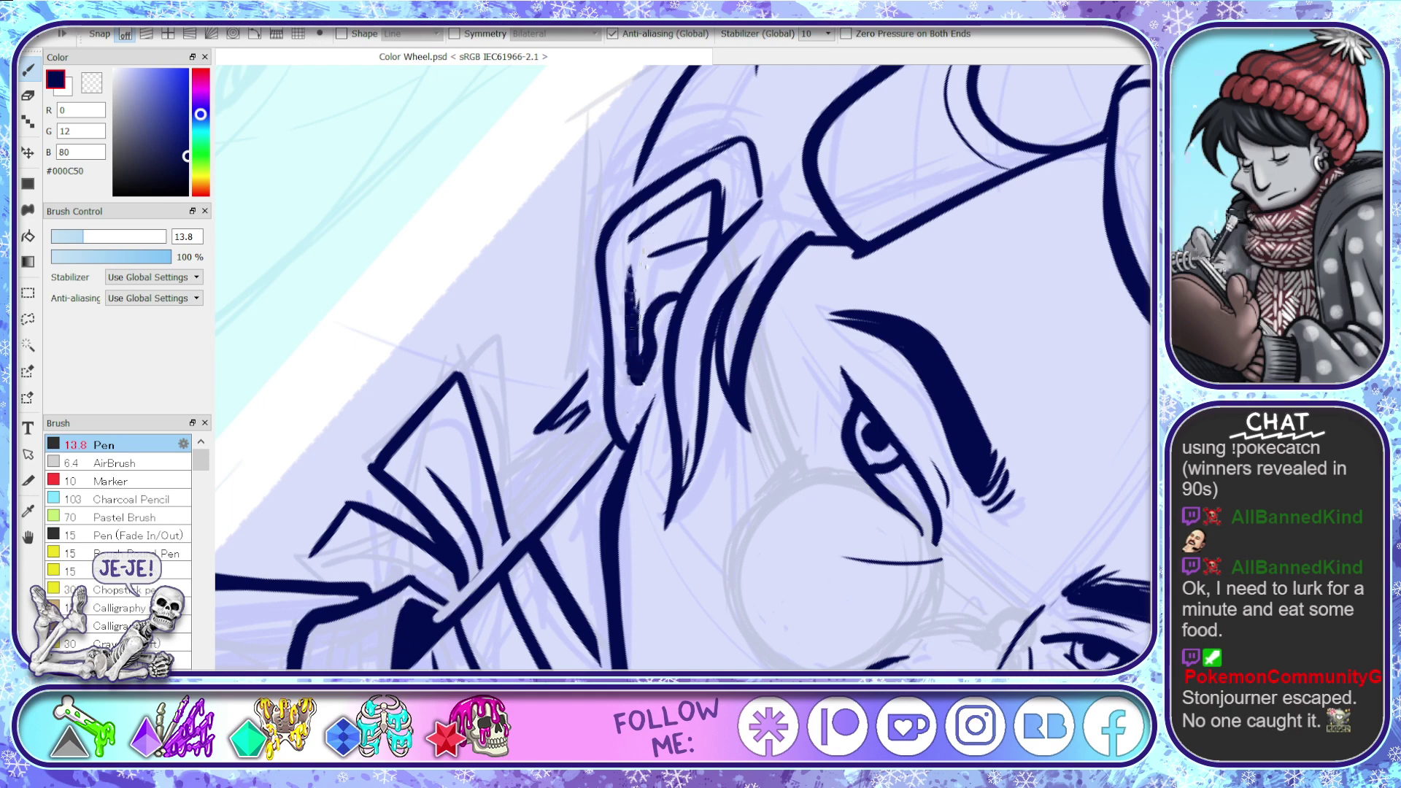
key(e)
mouse_move(634, 329)
mouse_down()
mouse_move(639, 363)
mouse_move(645, 268)
mouse_move(639, 343)
mouse_up()
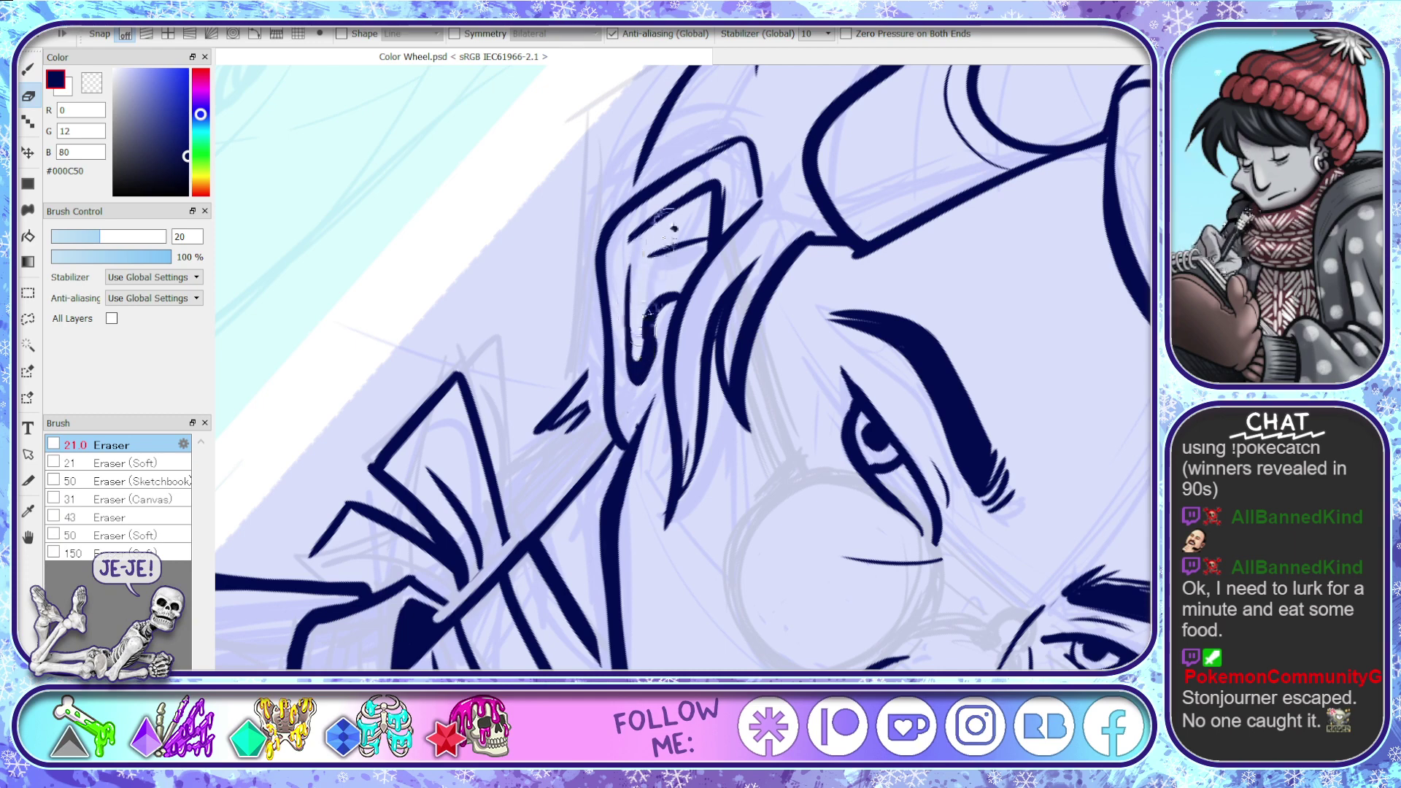
drag(730, 213, 728, 191)
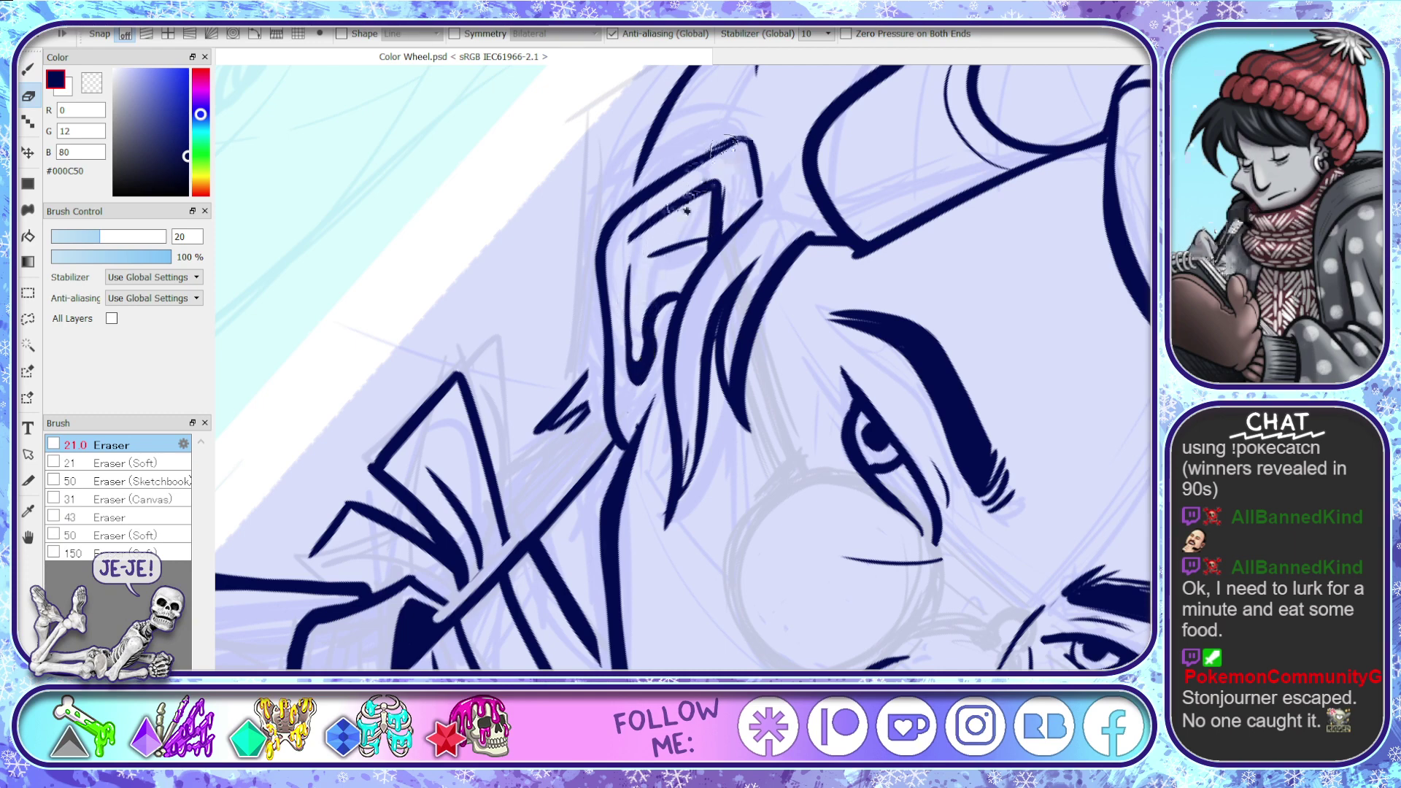
drag(634, 349, 638, 299)
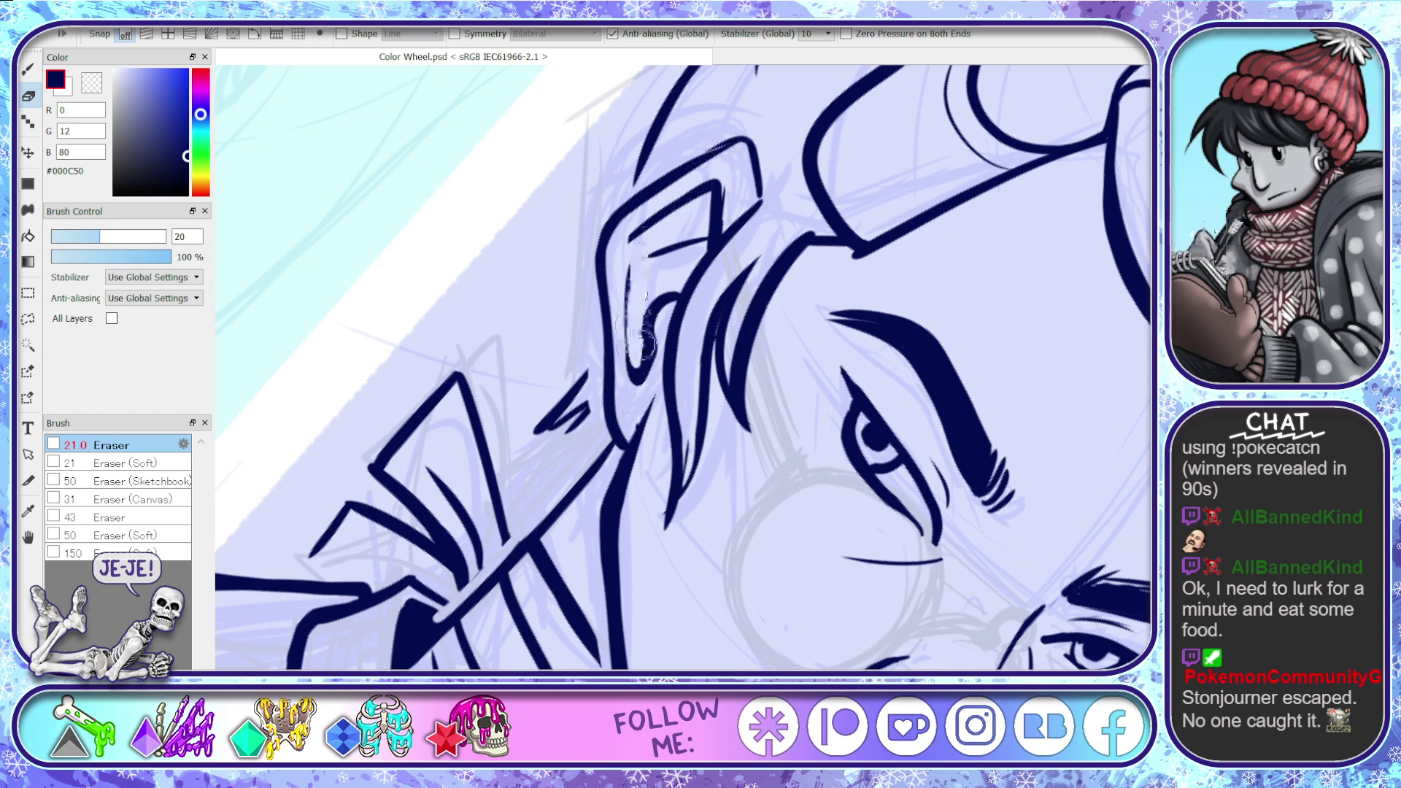
mouse_move(632, 436)
mouse_down()
mouse_move(619, 363)
mouse_move(619, 385)
mouse_up()
key(ctrl+z)
- Lasso the upper half of the ear and shift the selected lines slightly down
key(space)
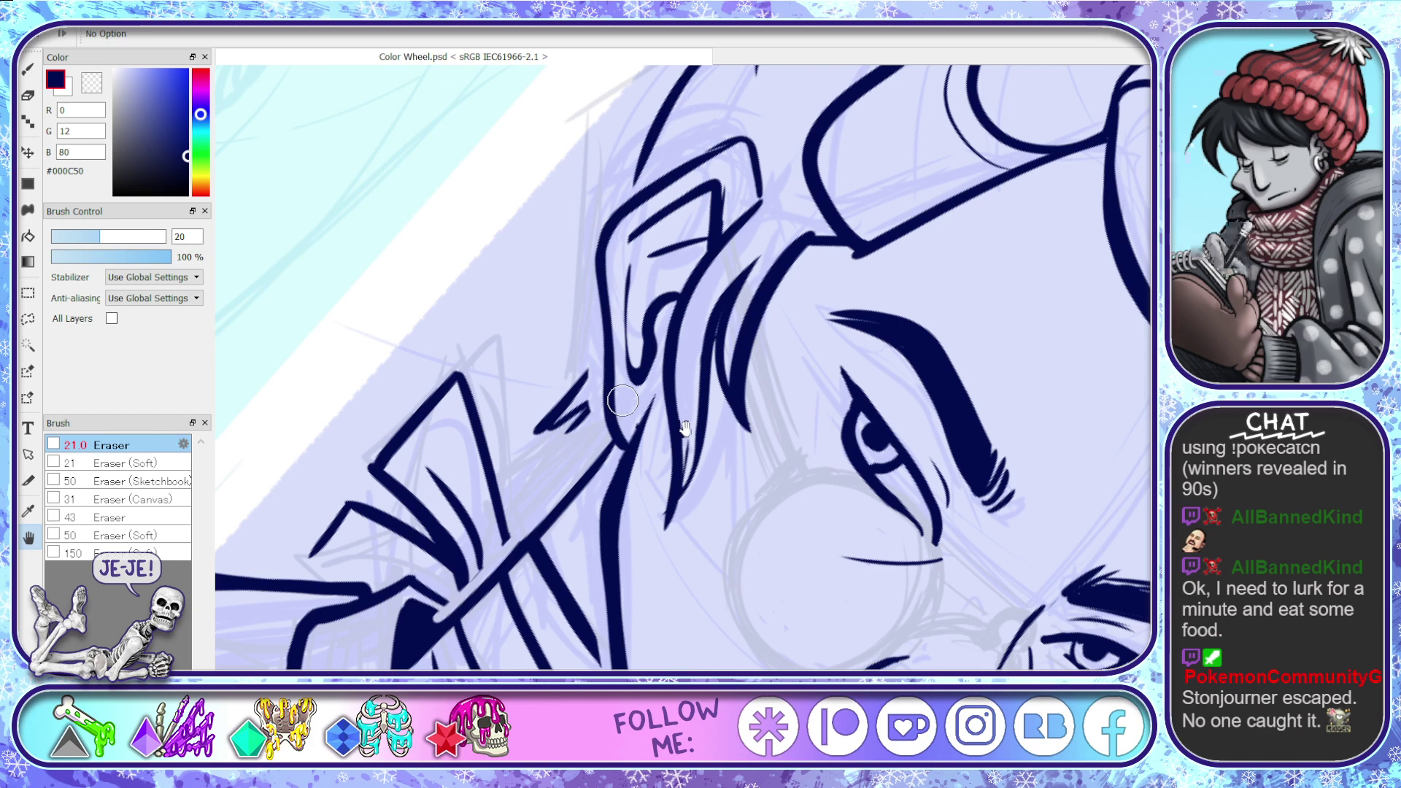
drag(685, 429, 804, 418)
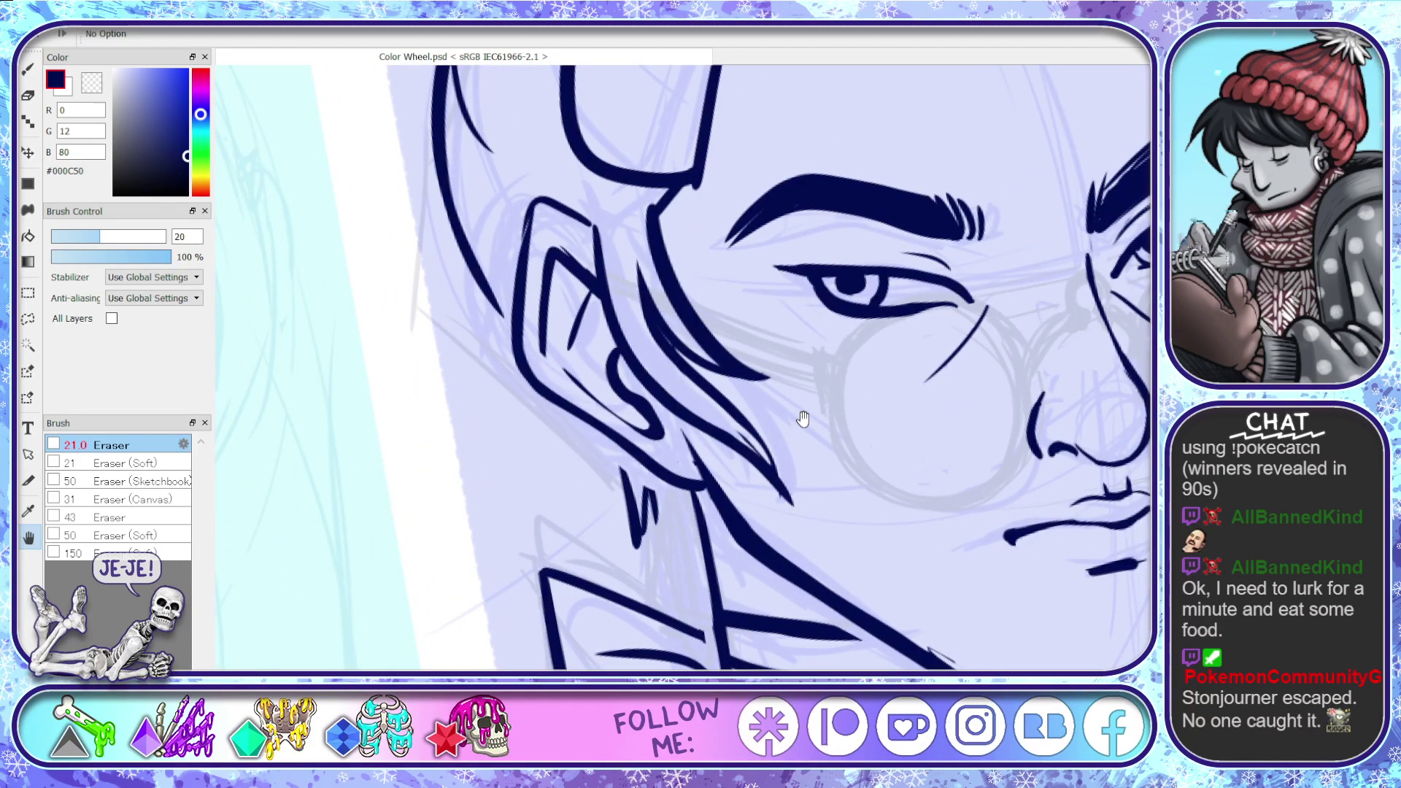
key(b)
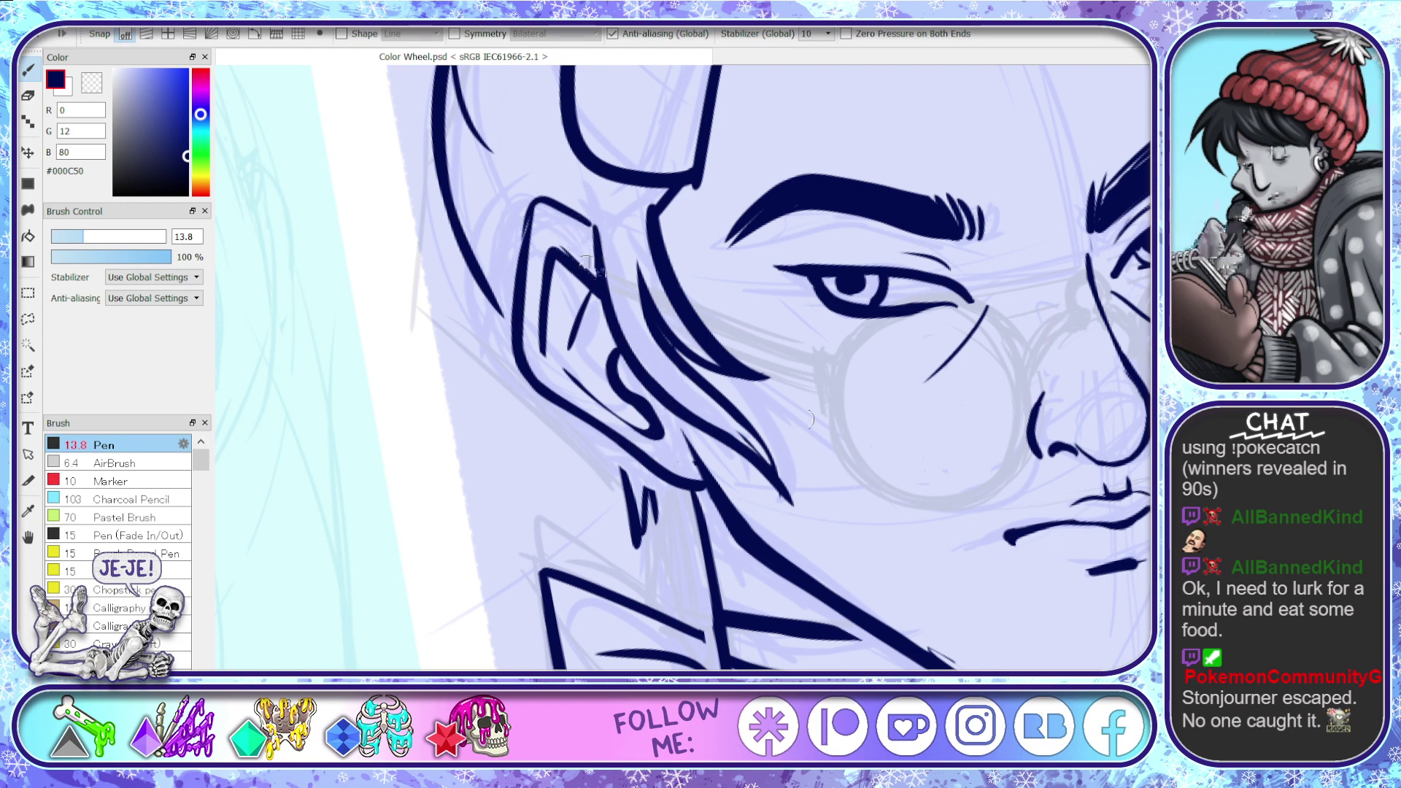
key(l)
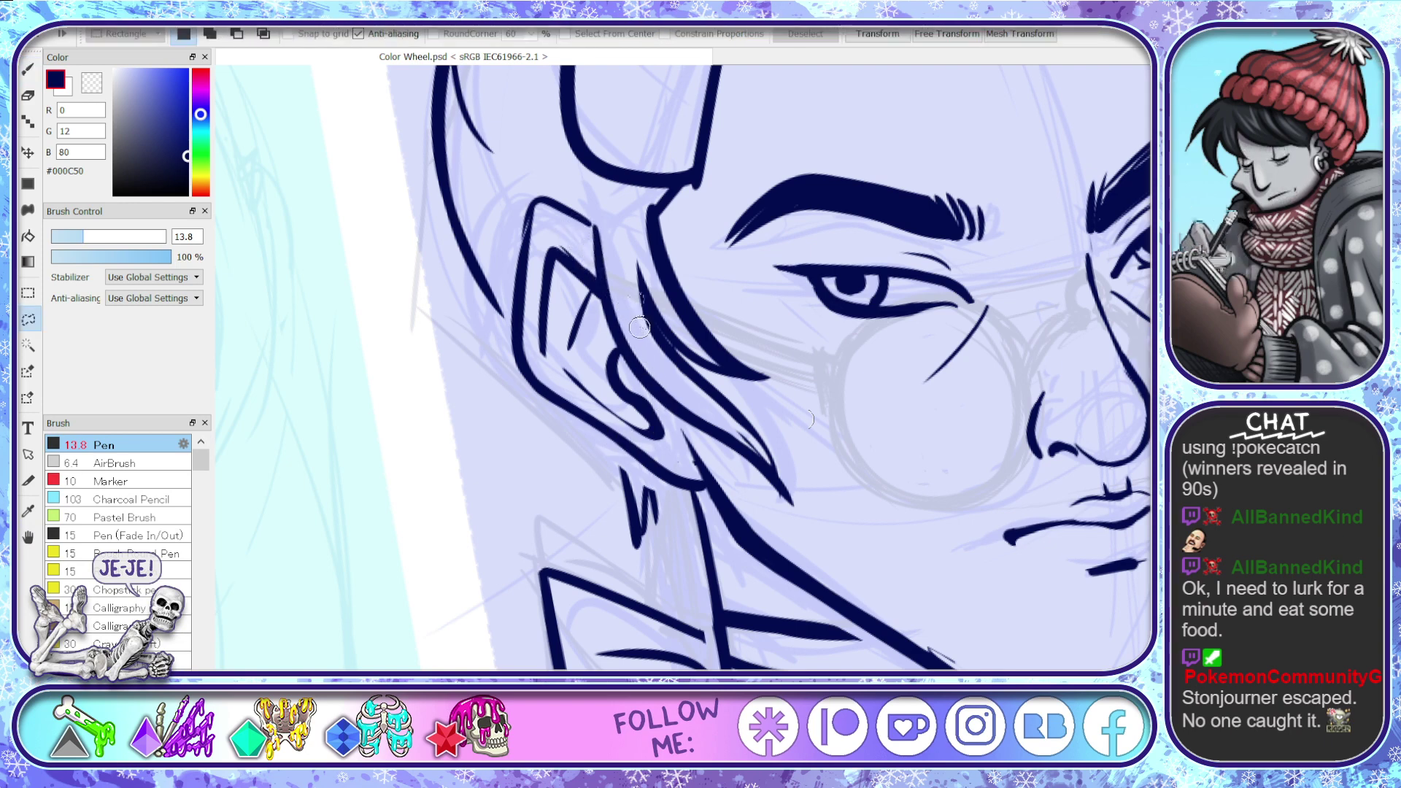
mouse_move(540, 180)
mouse_down()
mouse_move(509, 252)
mouse_move(501, 354)
mouse_move(555, 419)
mouse_up()
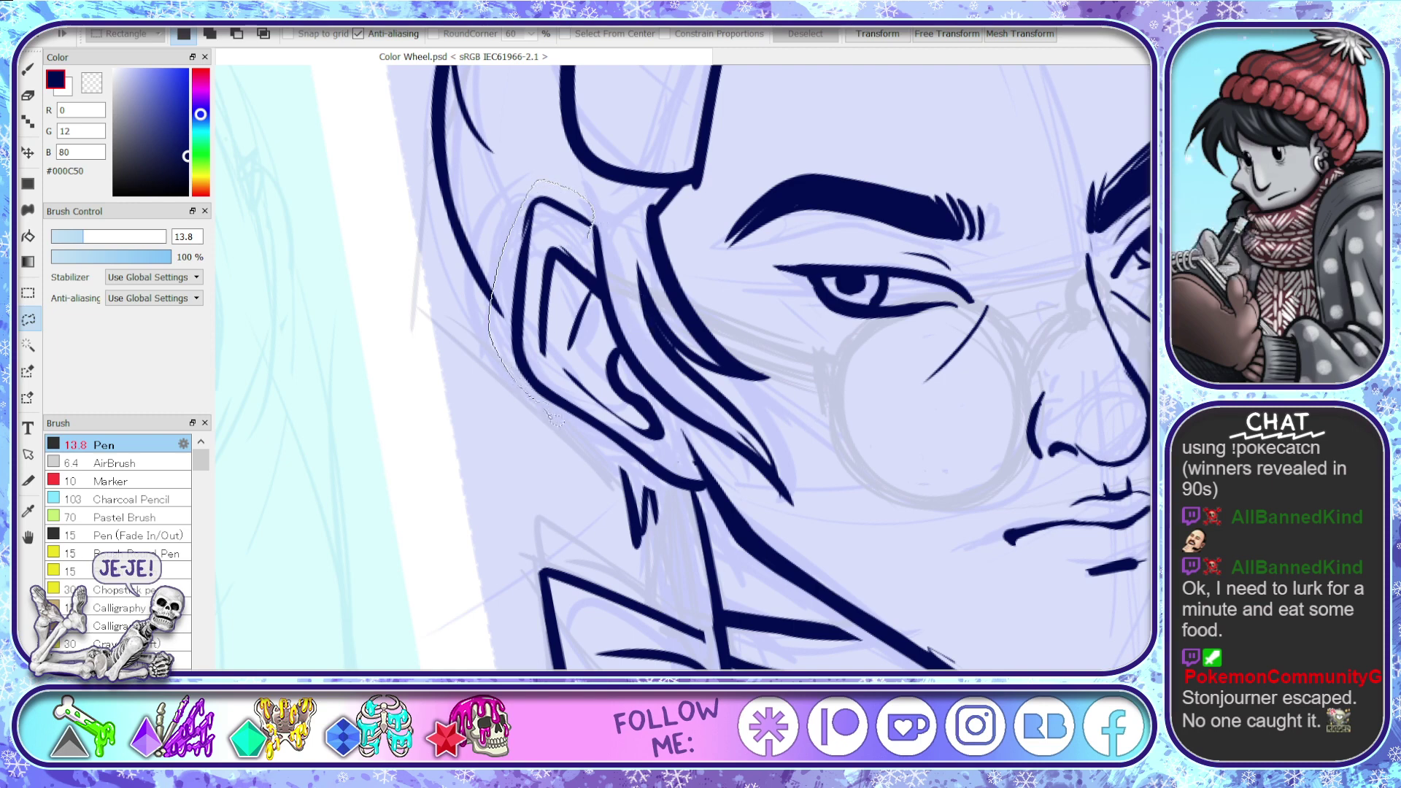
drag(606, 315, 595, 250)
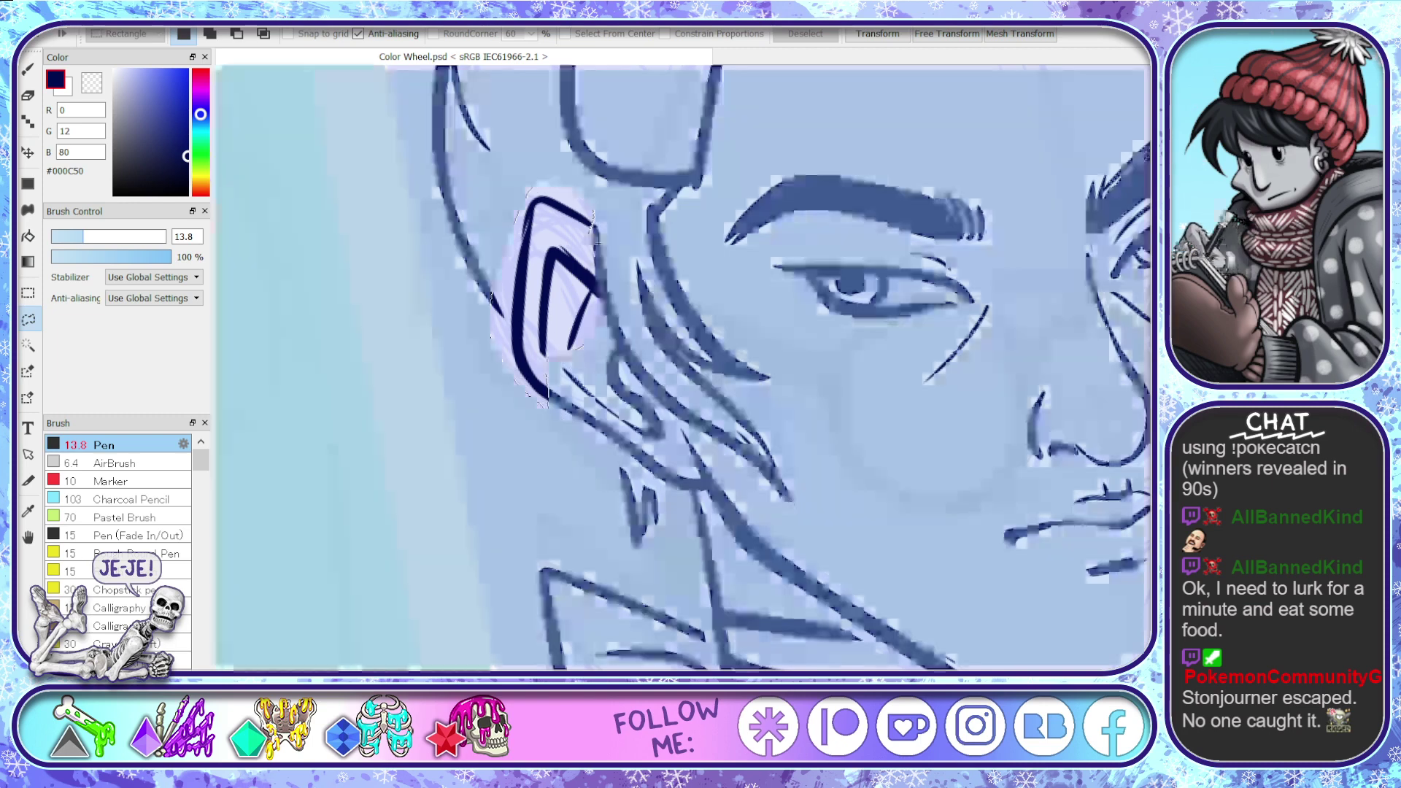
key(v)
drag(561, 297, 562, 307)
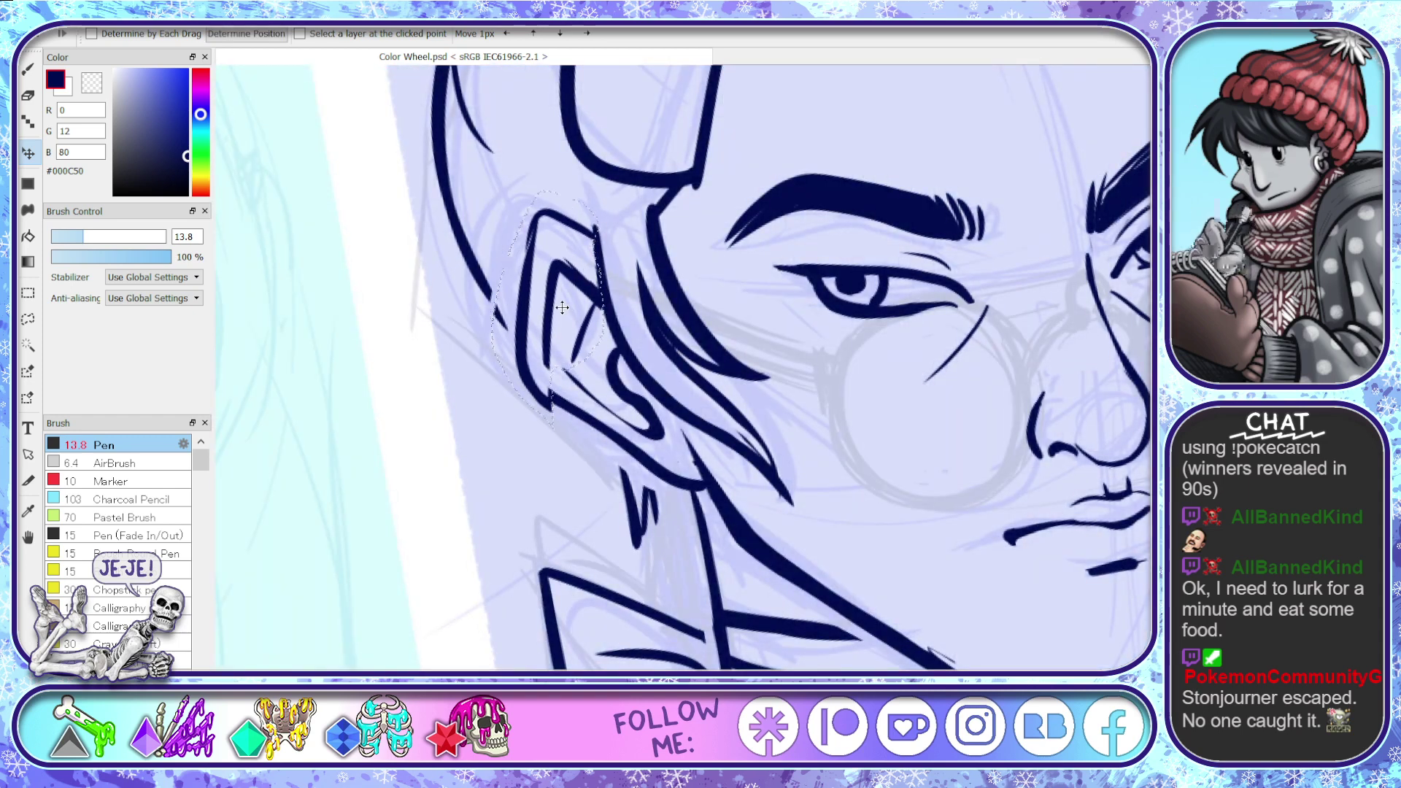
- Delete the selected upper ear lines and erase the remaining inner ear folds, keeping the lower outline and the hair strand
scroll(880, 419, down, 4)
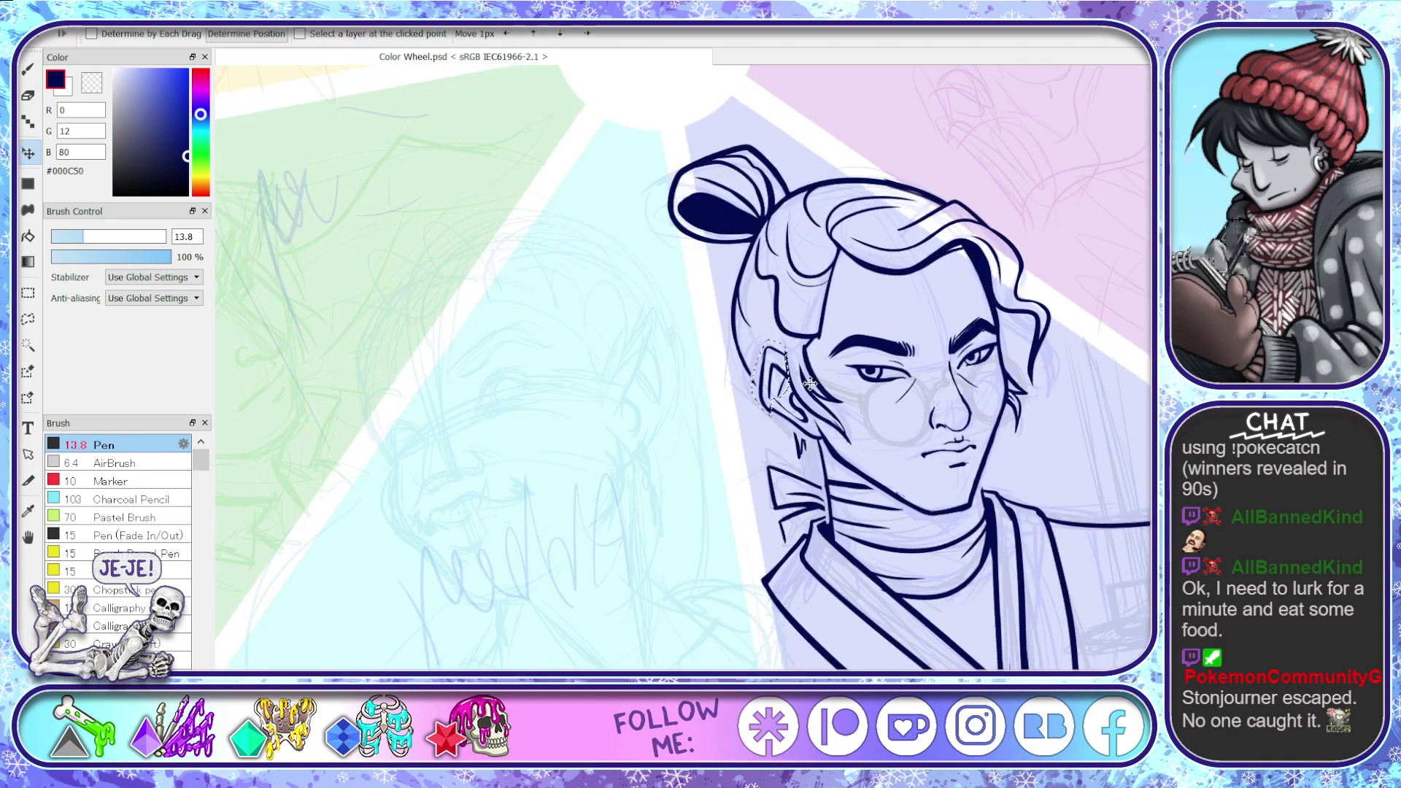
key(ctrl+t)
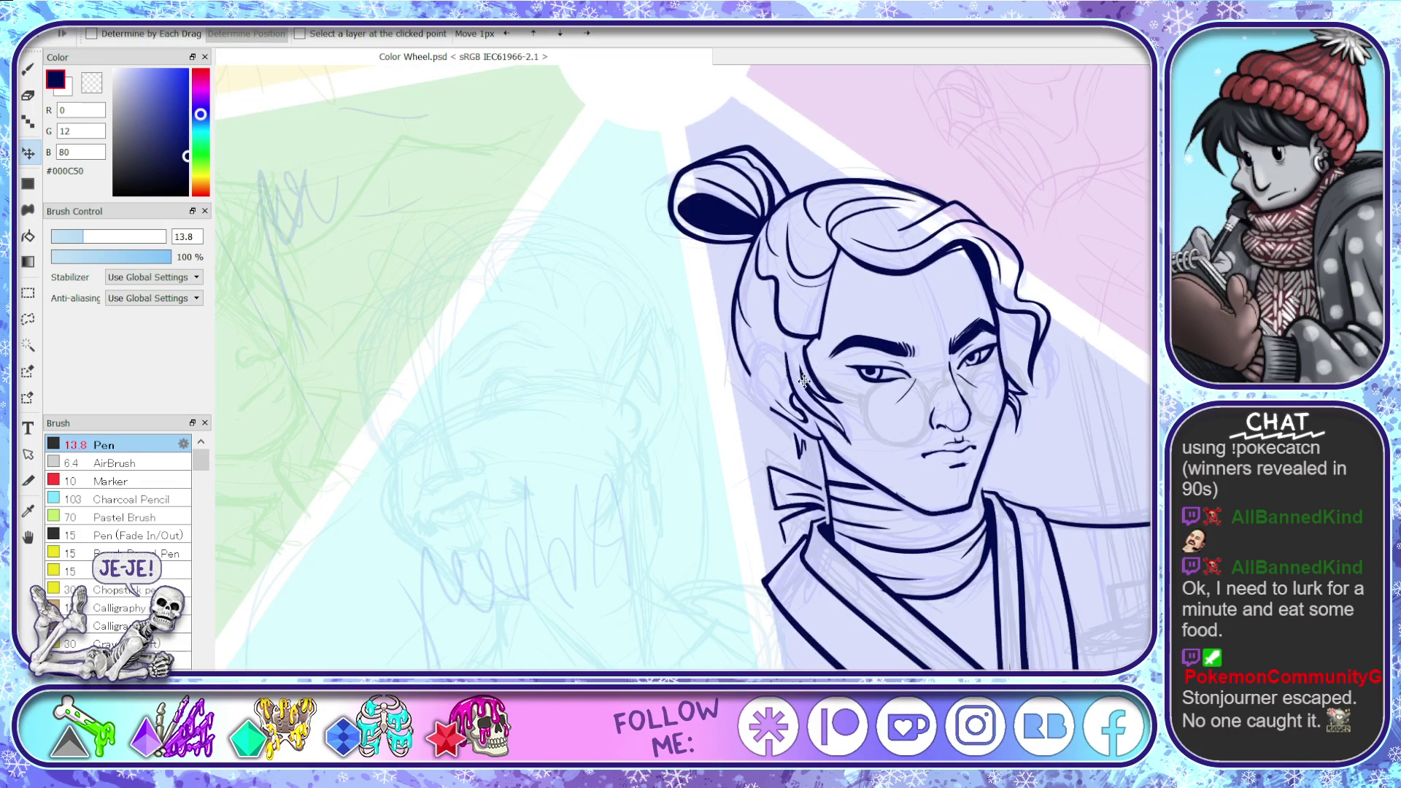
scroll(810, 383, up, 4)
scroll(819, 388, up, 2)
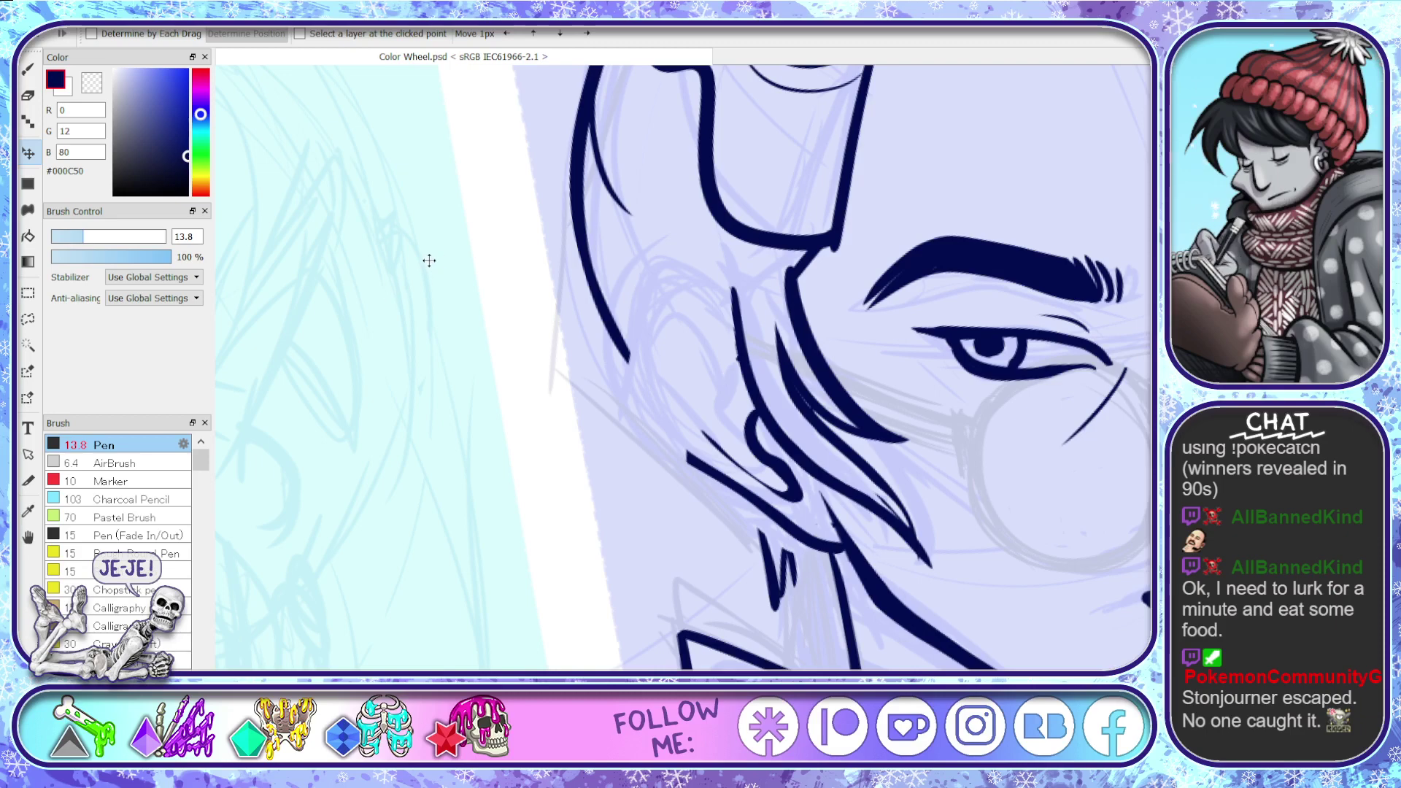
key(b)
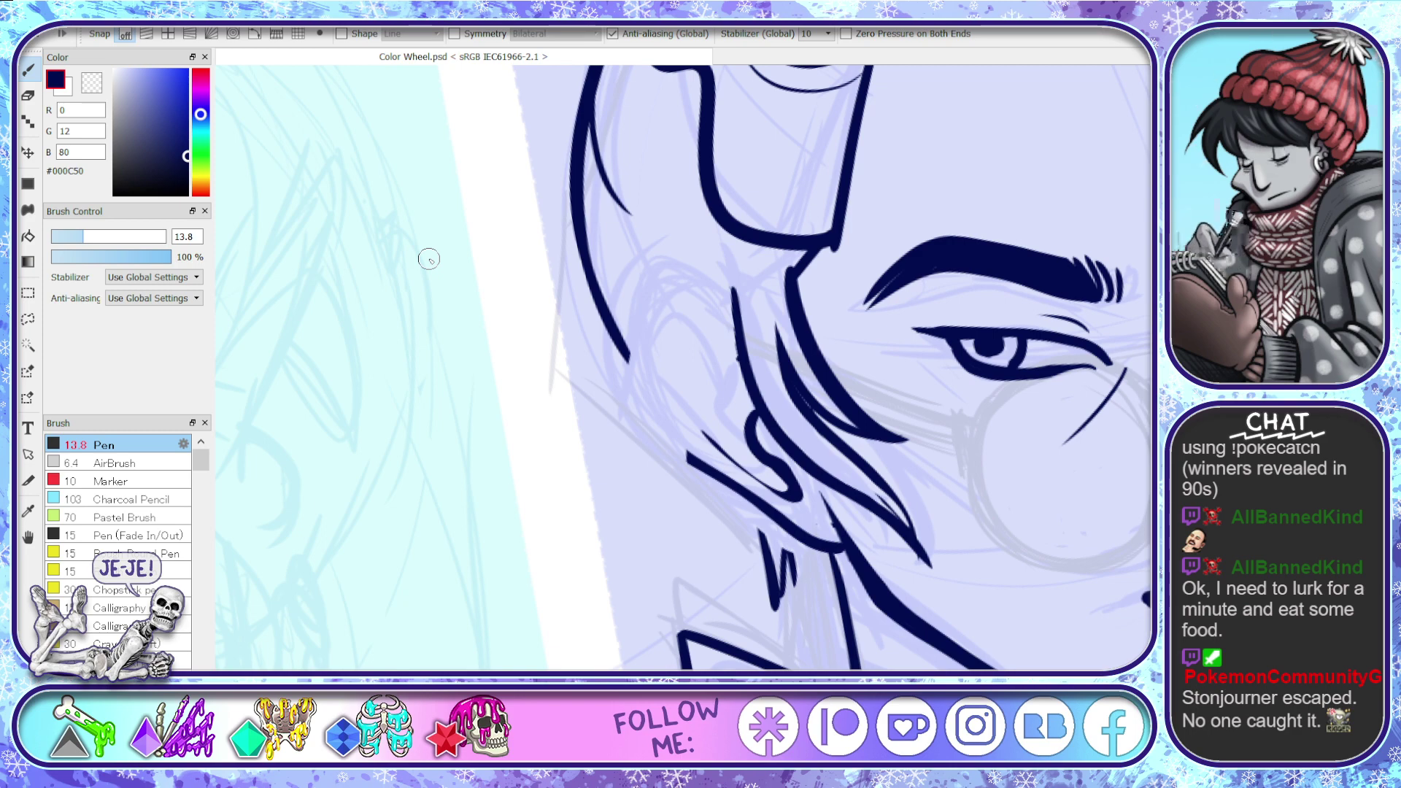
key(space)
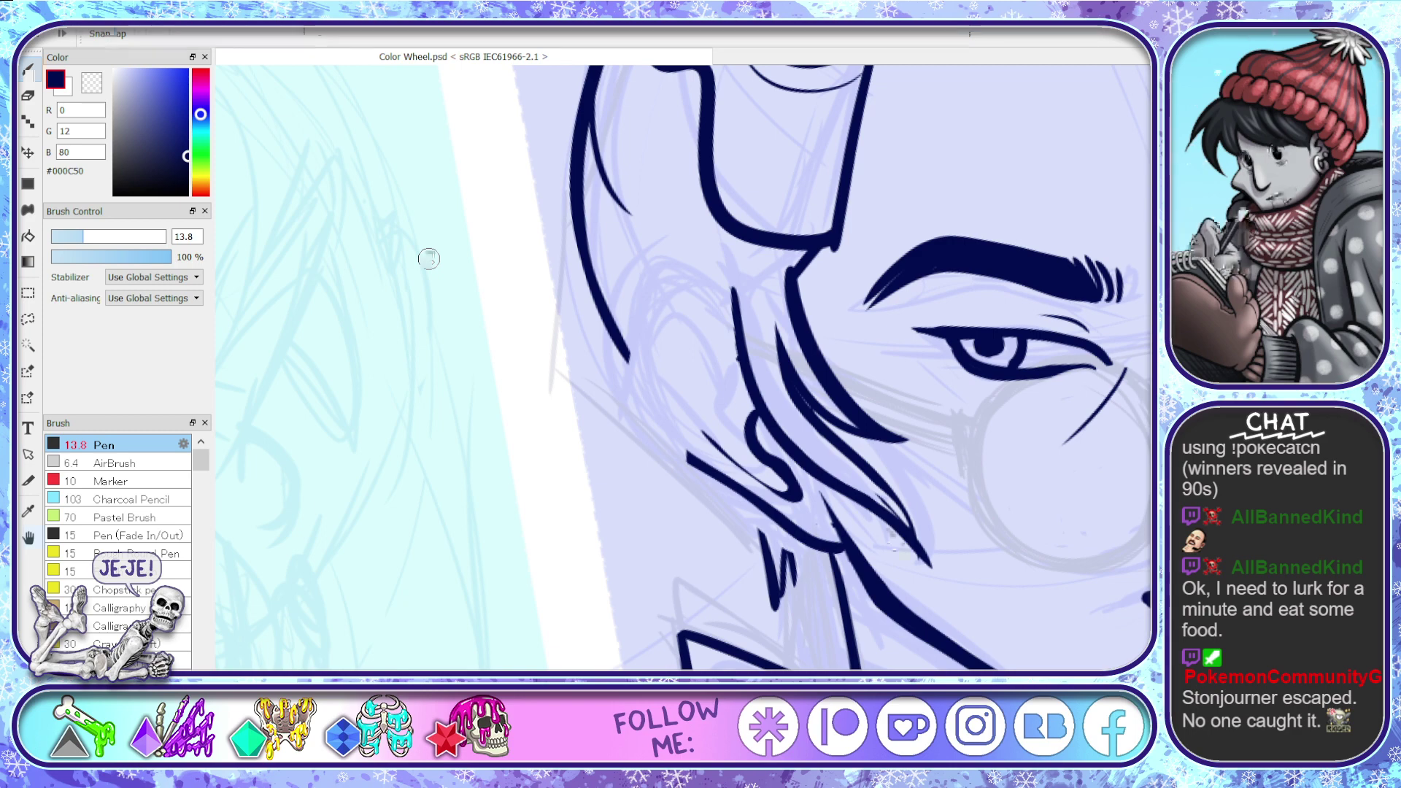
drag(859, 597, 596, 520)
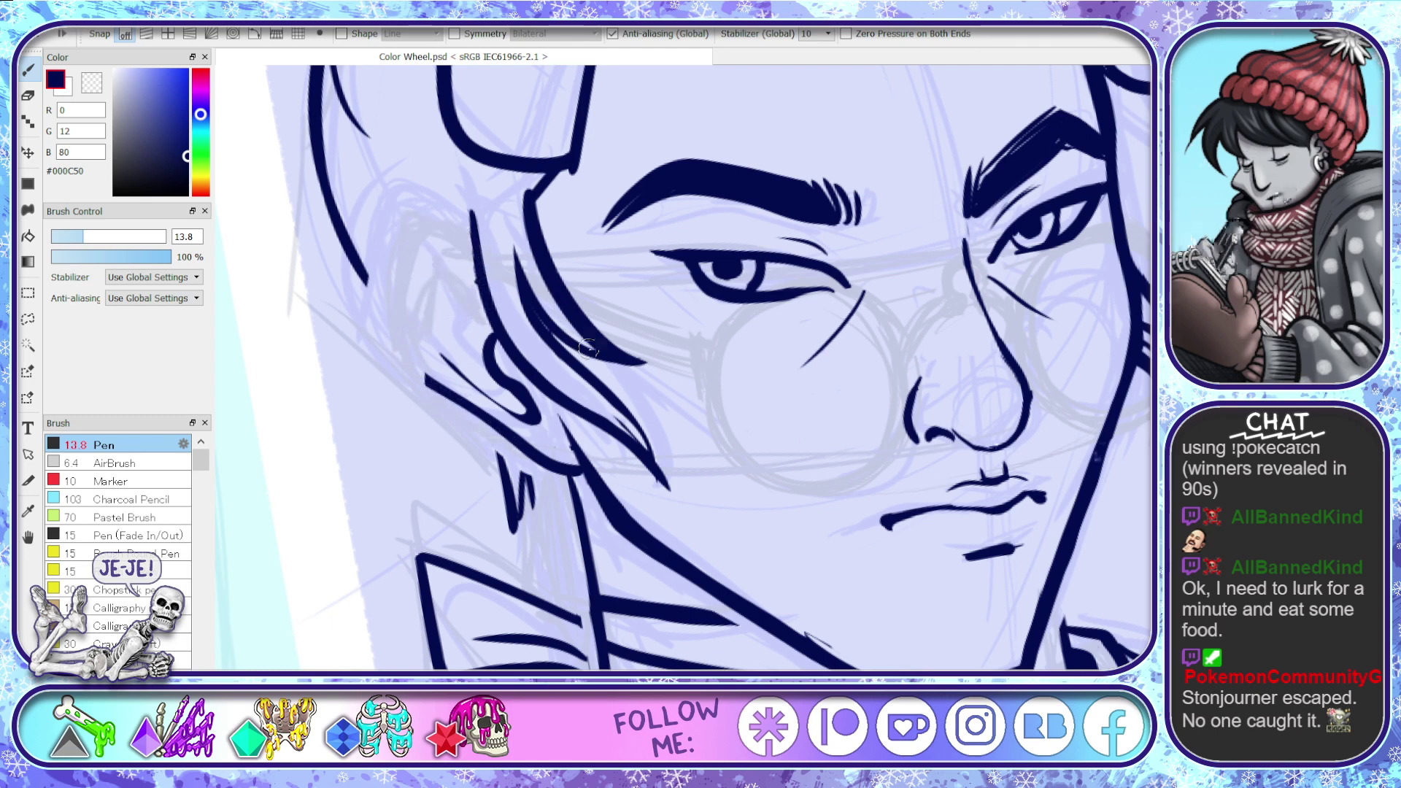
key(e)
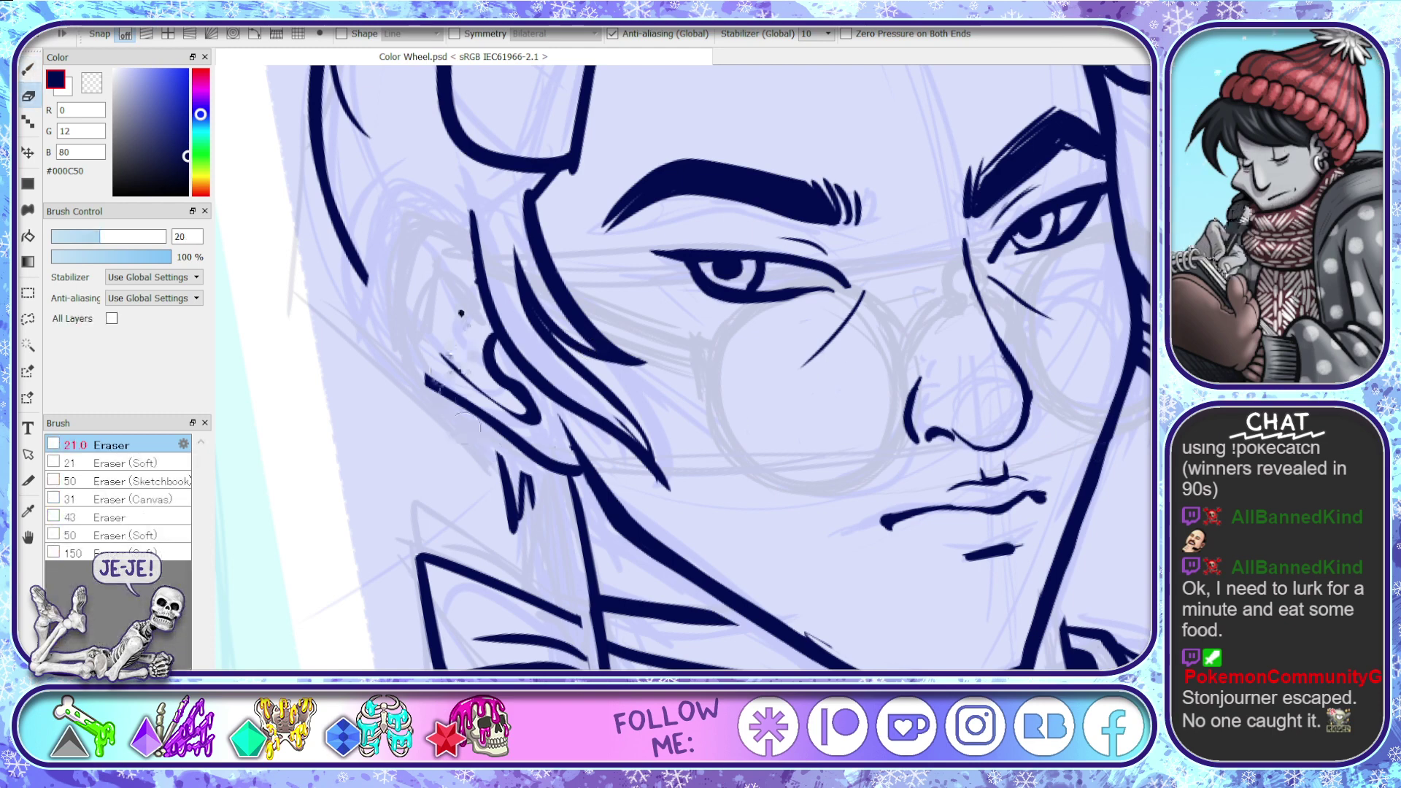
mouse_move(473, 330)
mouse_down()
mouse_move(488, 354)
mouse_move(491, 335)
mouse_move(500, 343)
mouse_move(467, 201)
mouse_move(514, 387)
mouse_move(458, 378)
mouse_move(540, 418)
mouse_up()
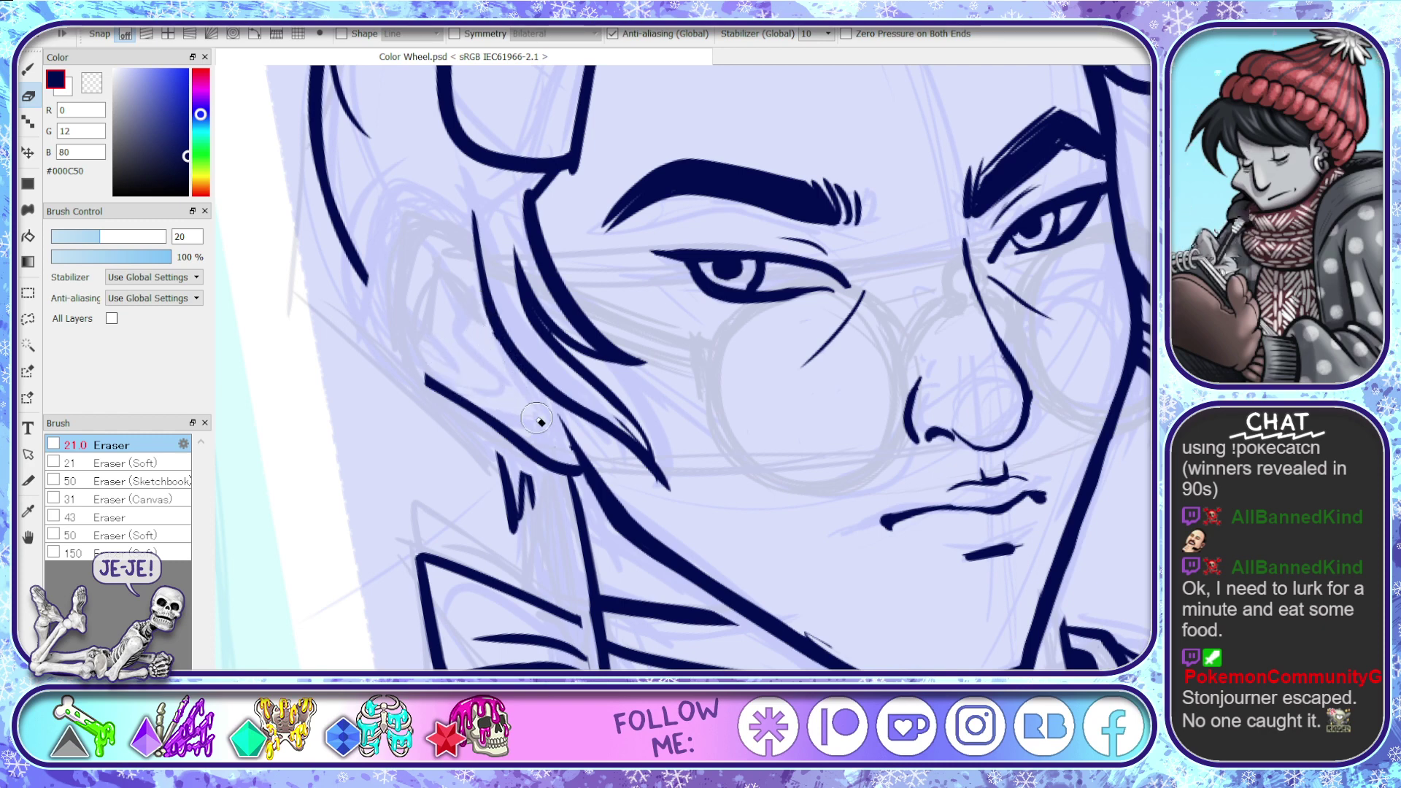
- Try a rounder outer ear outline from the hair strand down to the earlobe, and undo it
key(b)
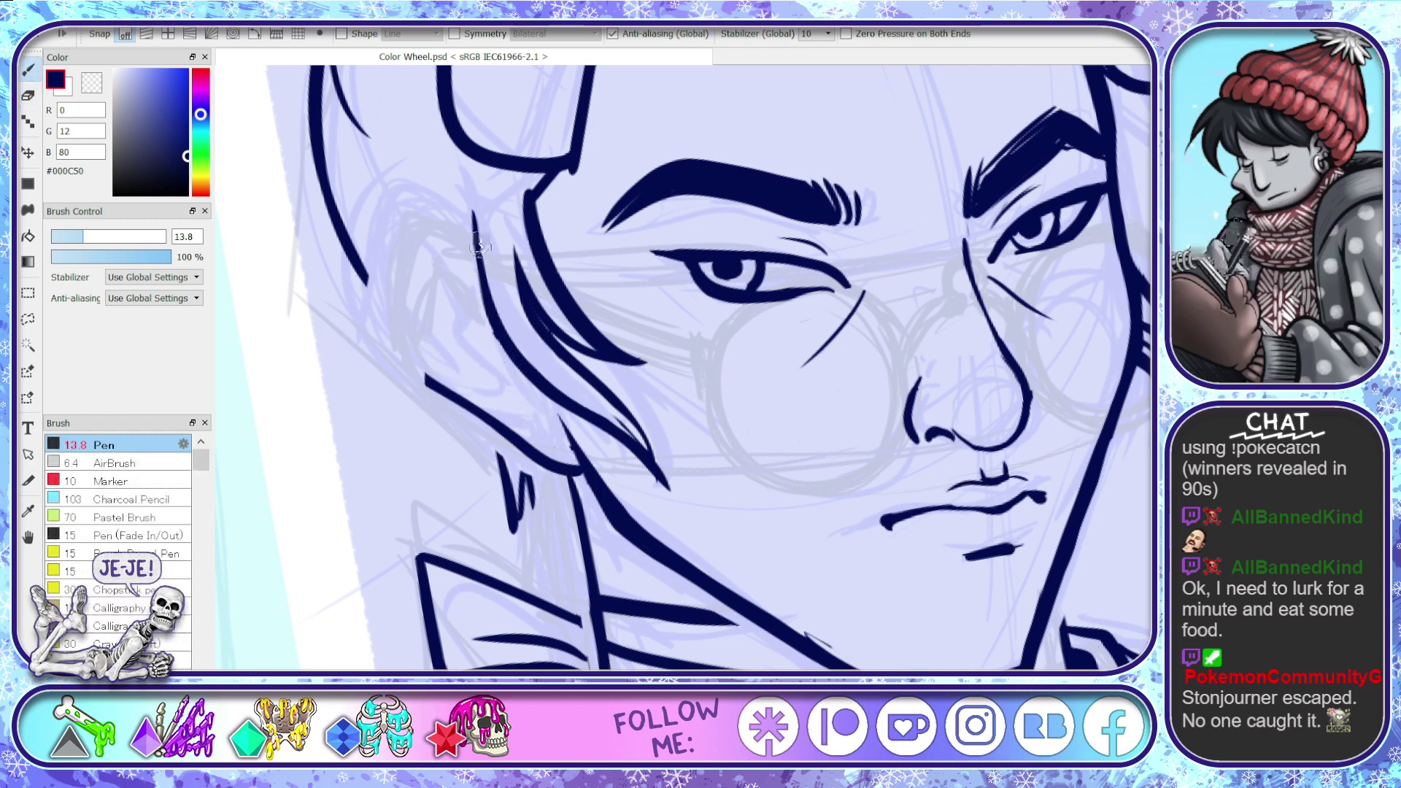
mouse_move(479, 248)
mouse_down()
mouse_move(457, 231)
mouse_move(394, 235)
mouse_move(389, 357)
mouse_move(511, 442)
mouse_up()
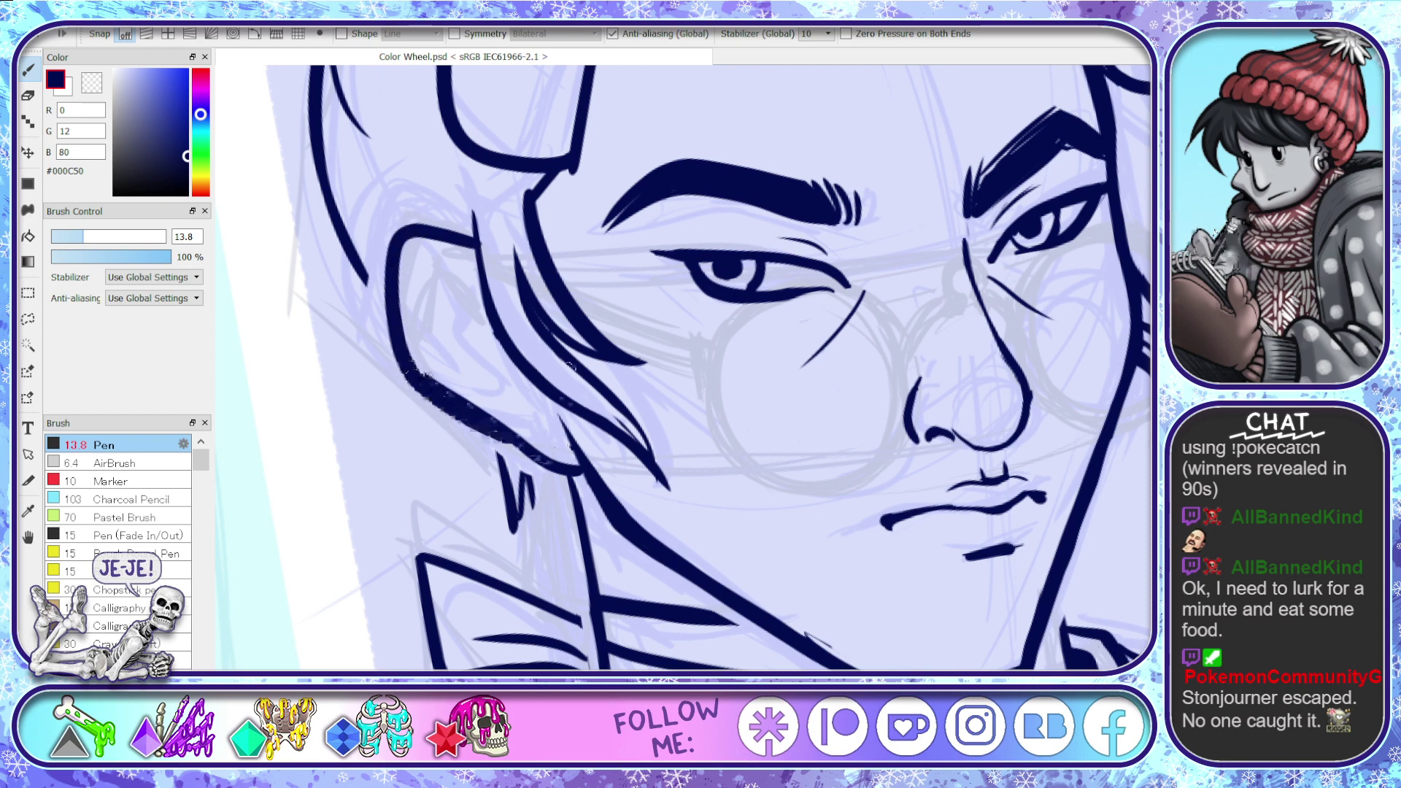
key(e)
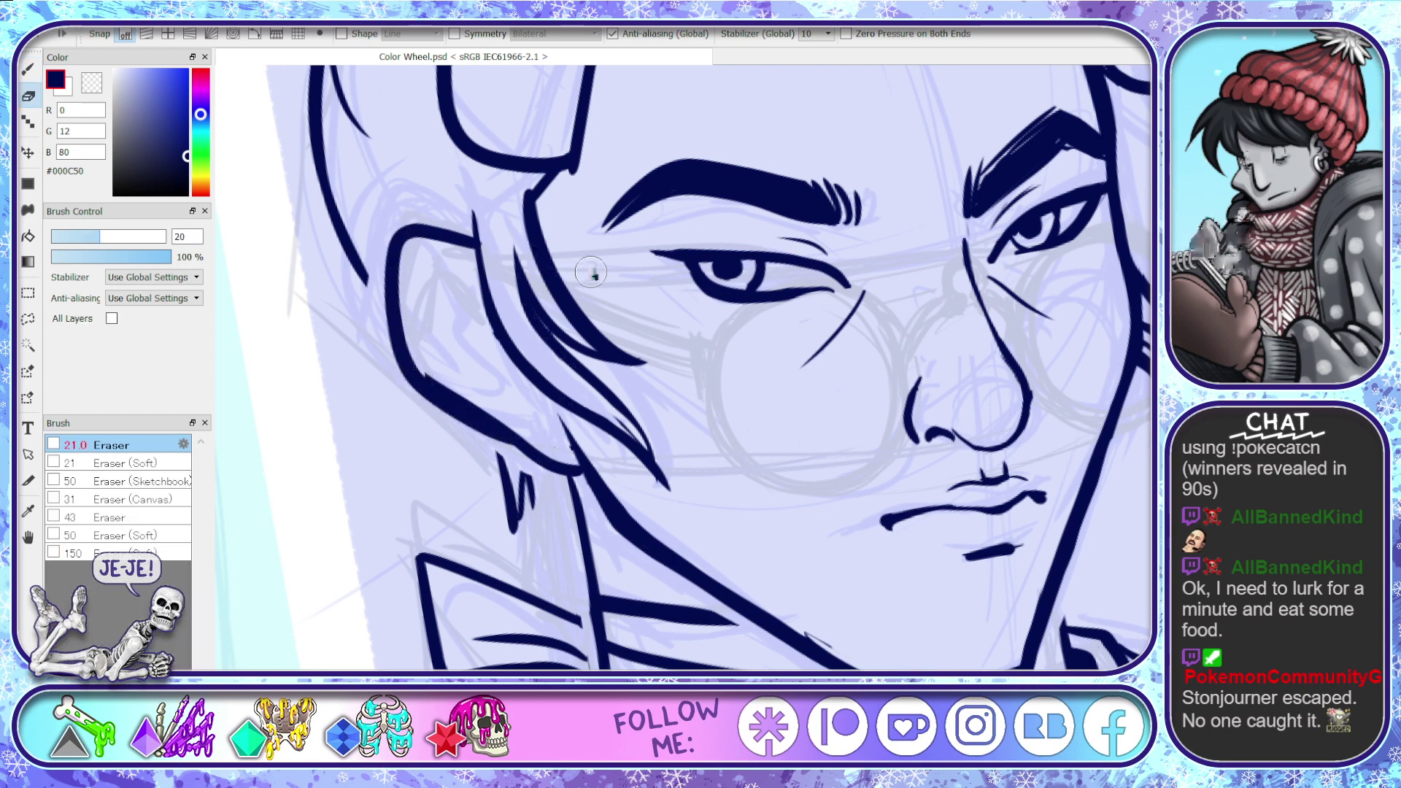
key(ctrl+z)
- Ink a rounded outer ear outline from the hair strand to the earlobe and draw the curved inner ear folds
key(space)
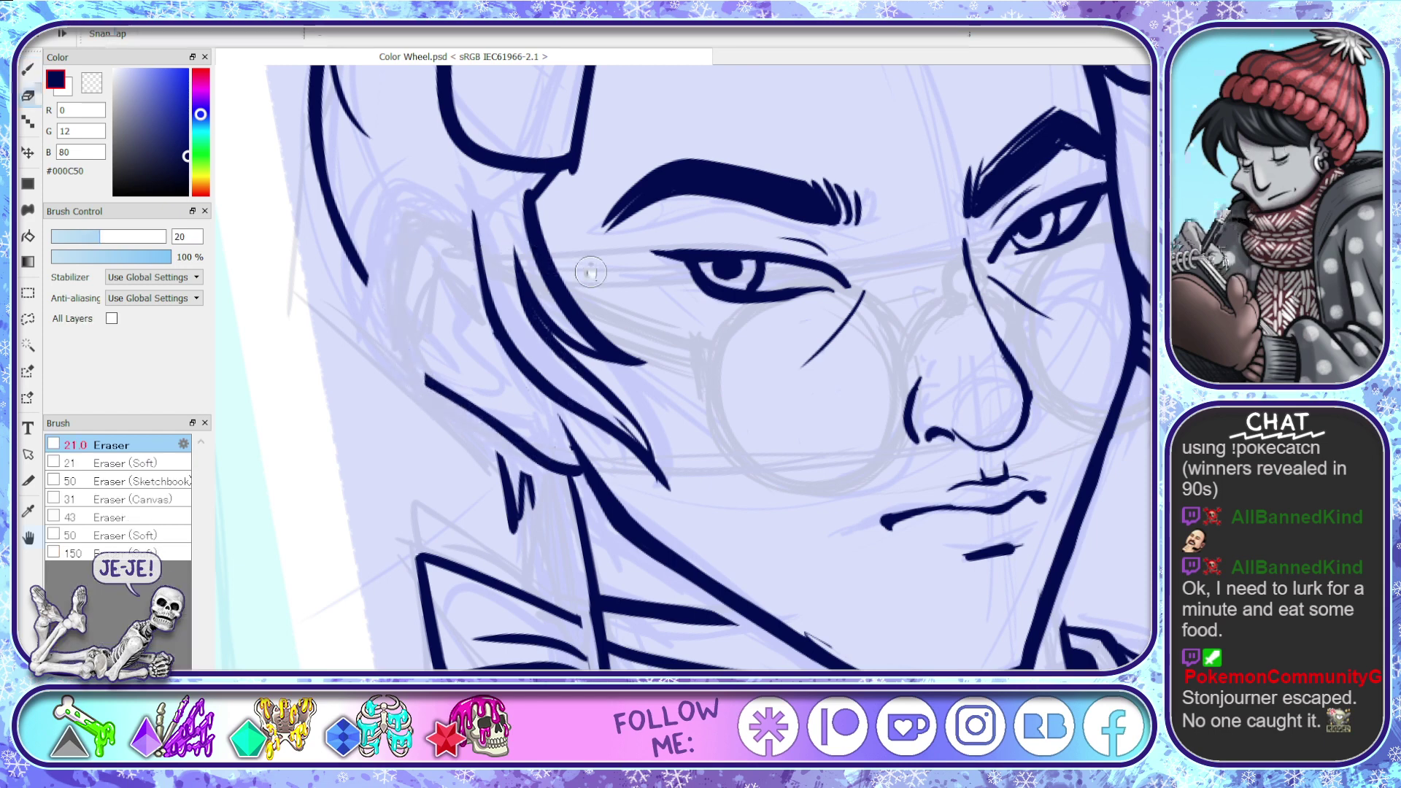
drag(1000, 522, 986, 568)
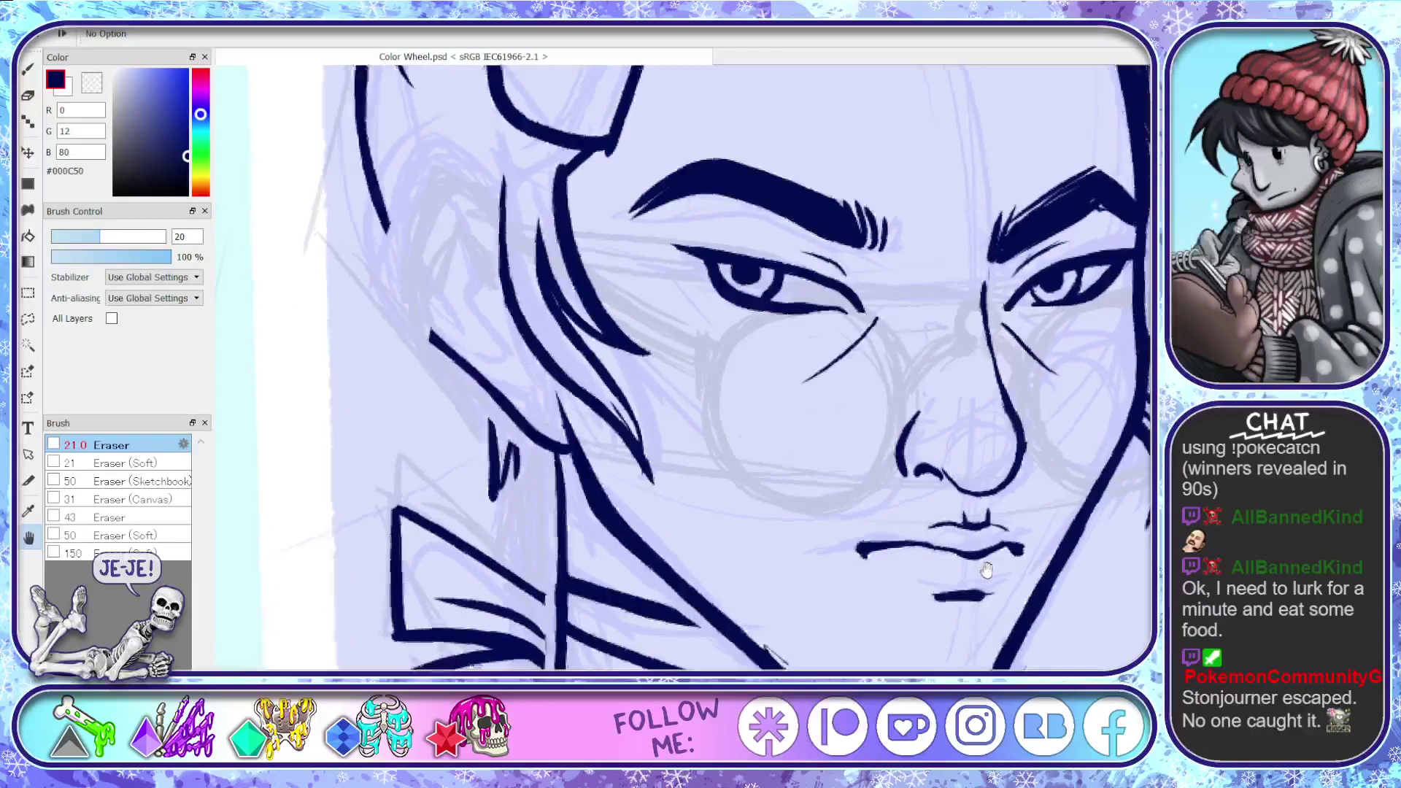
mouse_move(817, 485)
mouse_down()
mouse_move(838, 551)
mouse_move(839, 526)
mouse_up()
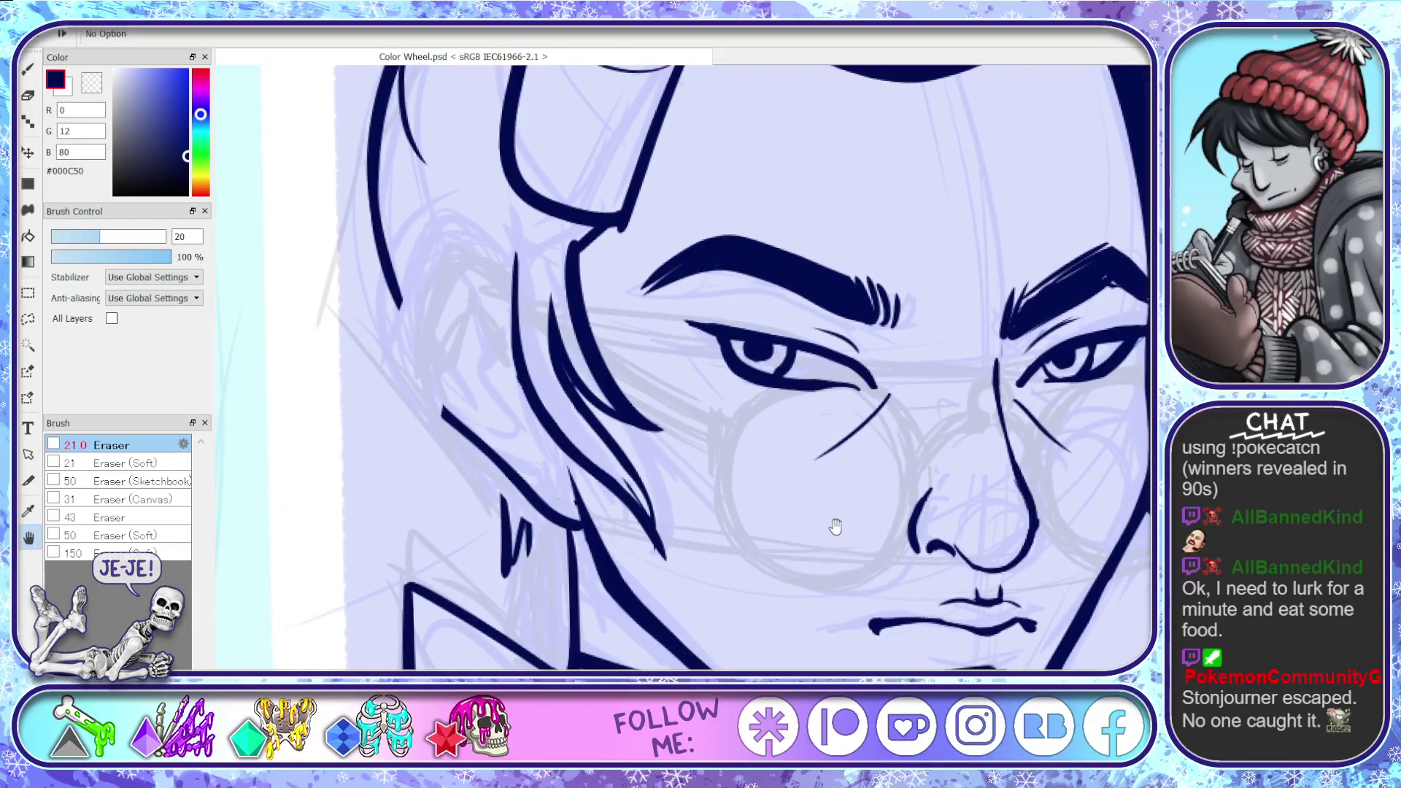
key(e)
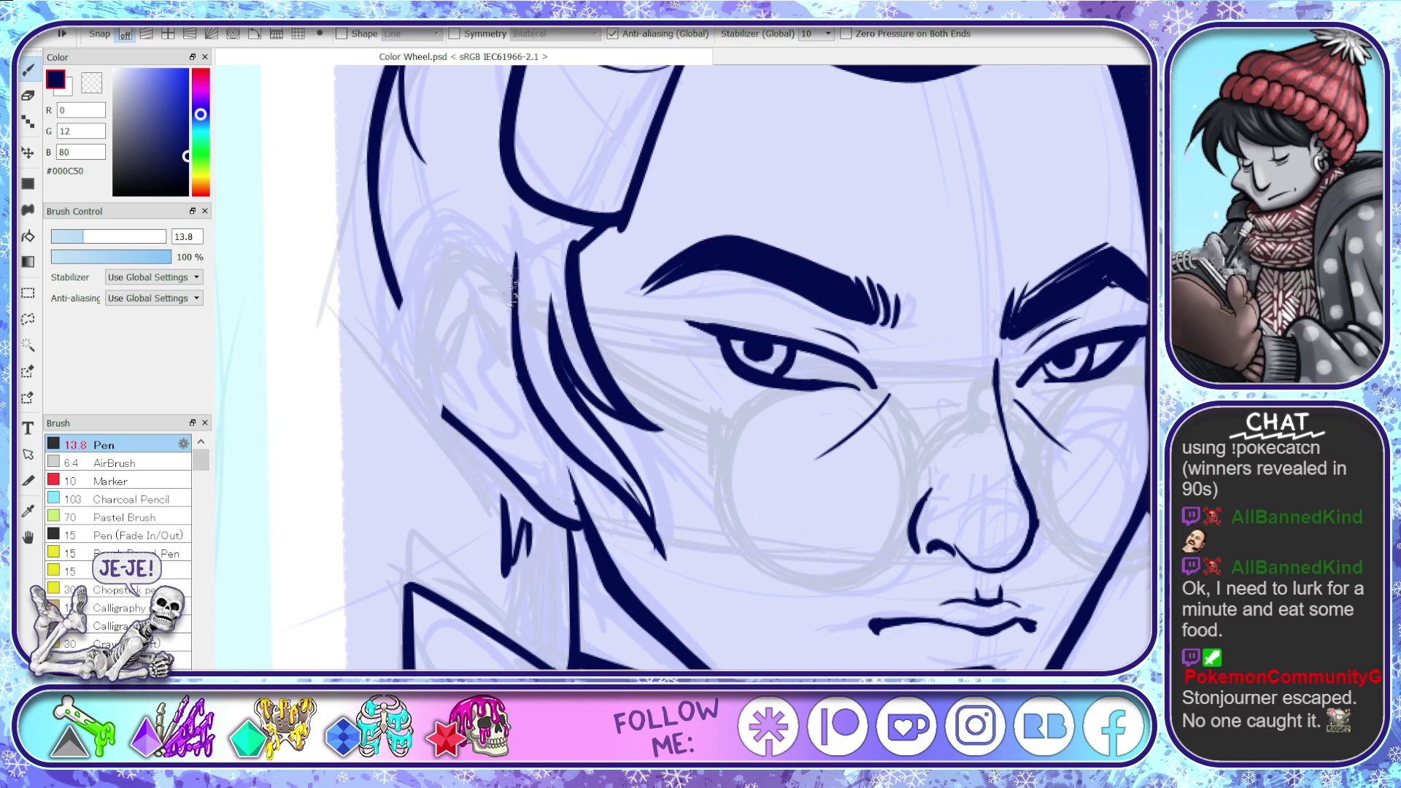
mouse_move(513, 287)
mouse_down()
mouse_move(459, 253)
mouse_move(435, 267)
mouse_move(429, 358)
mouse_move(436, 402)
mouse_move(541, 502)
mouse_up()
mouse_move(512, 335)
mouse_down()
mouse_move(510, 322)
mouse_move(449, 381)
mouse_move(527, 397)
mouse_move(519, 417)
mouse_move(544, 465)
mouse_up()
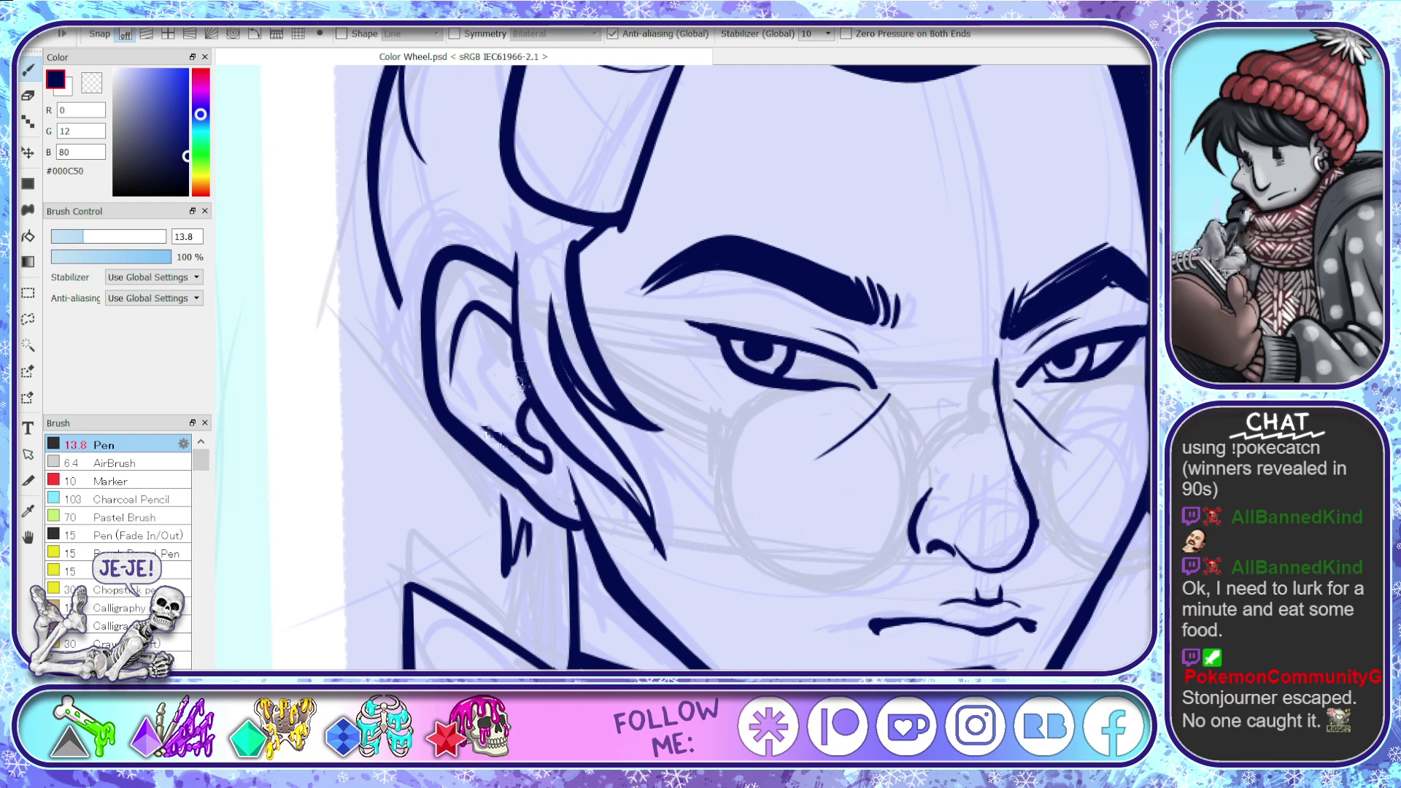
drag(483, 398, 502, 312)
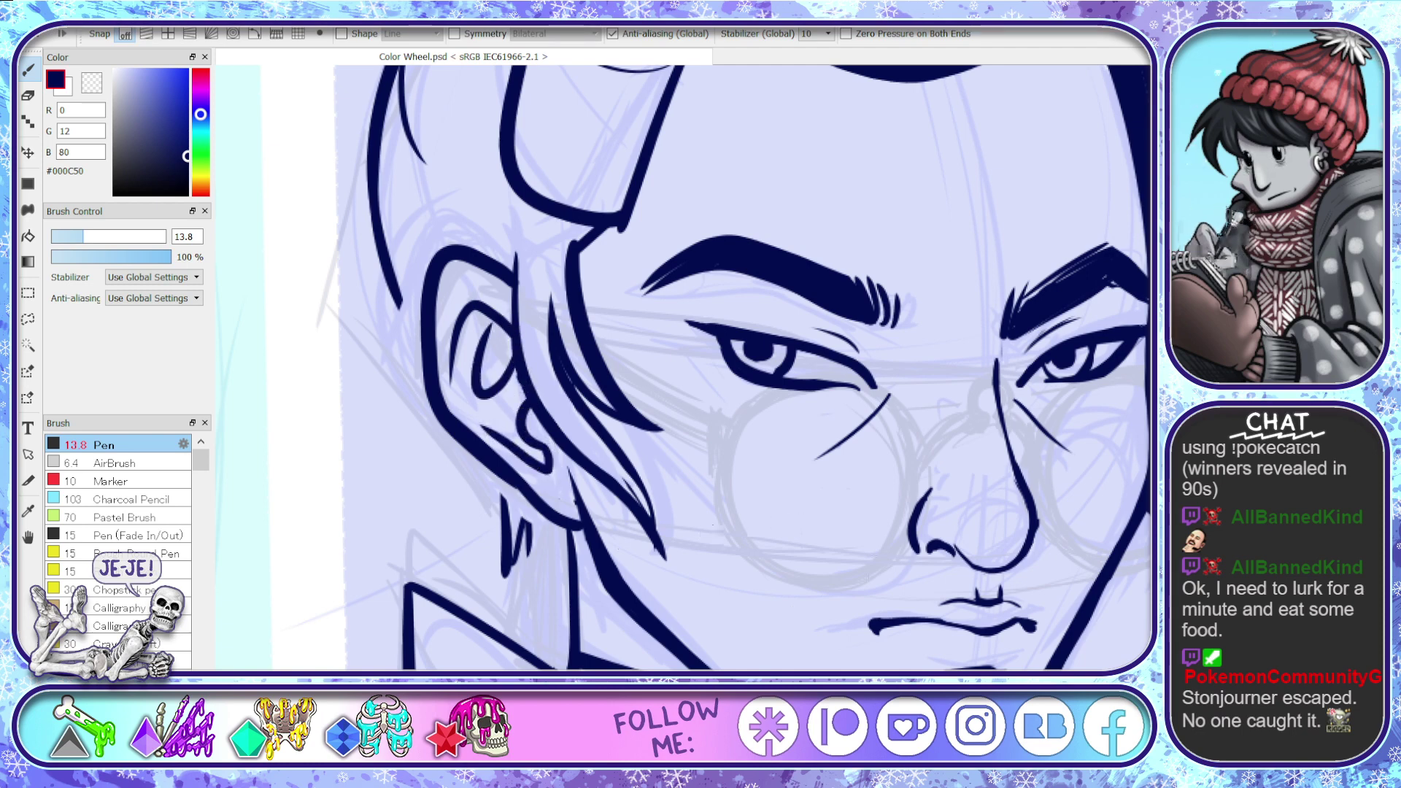
- Clean up the lower ear outline near the jaw and erase the short zigzag hair strokes behind the earlobe
key(e)
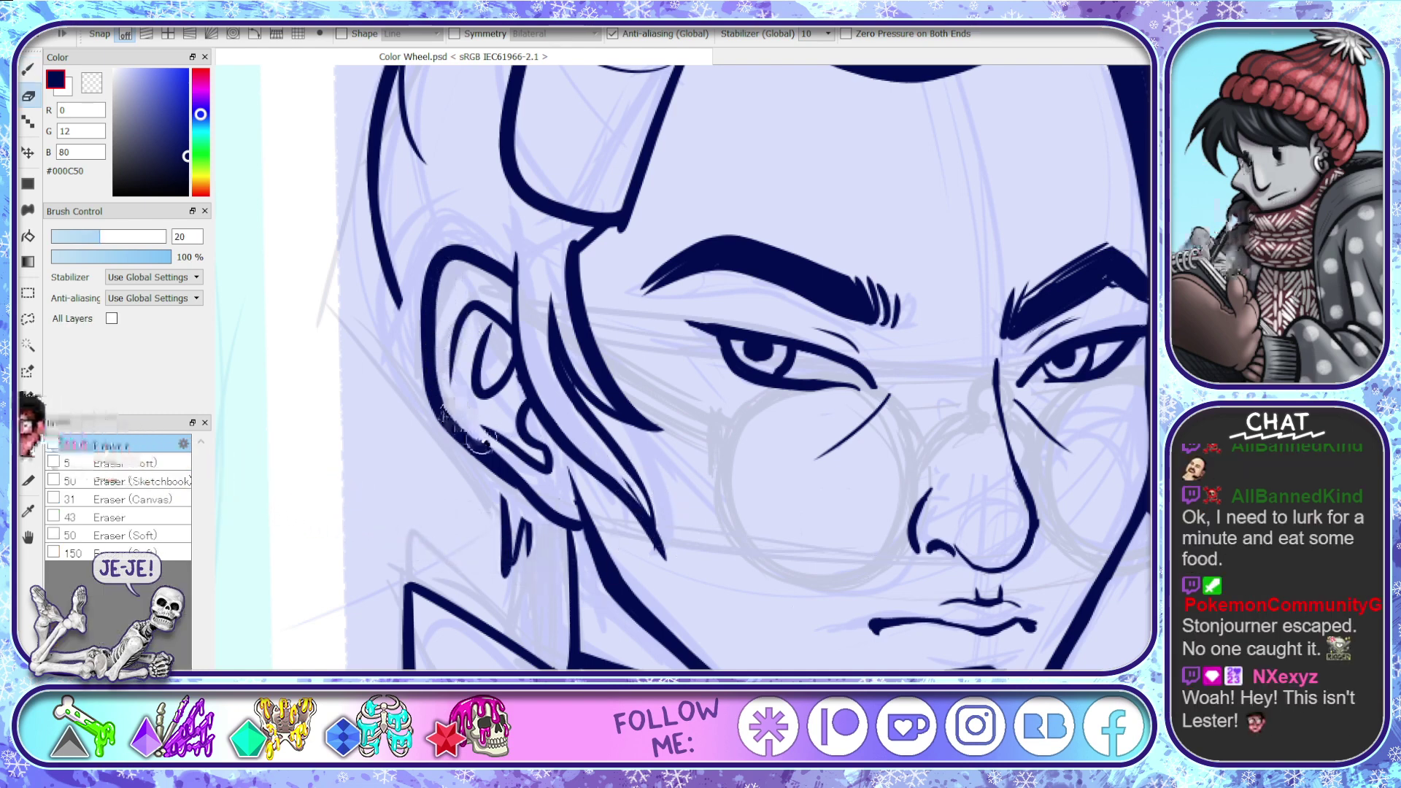
drag(587, 489, 572, 505)
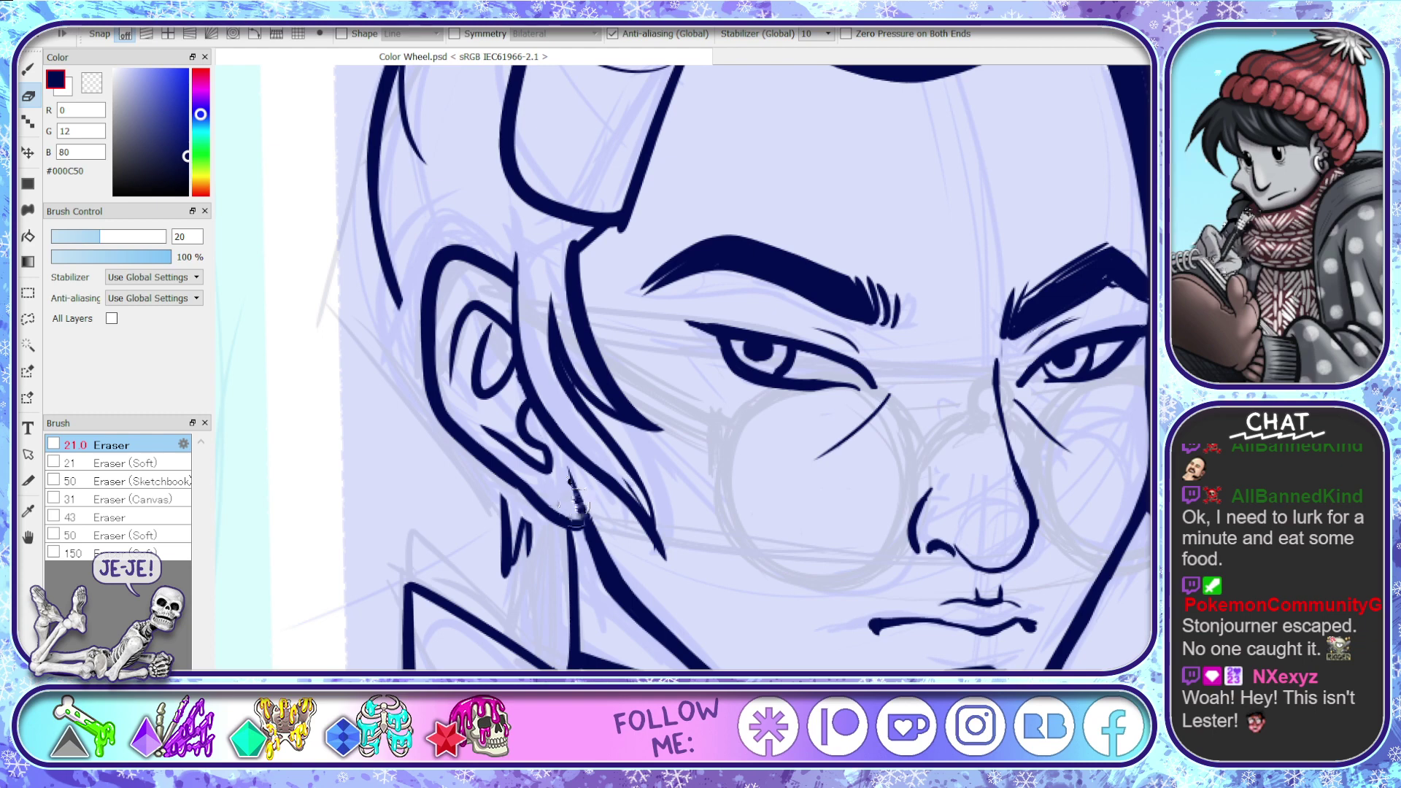
mouse_move(519, 547)
mouse_down()
mouse_move(500, 511)
mouse_move(509, 558)
mouse_up()
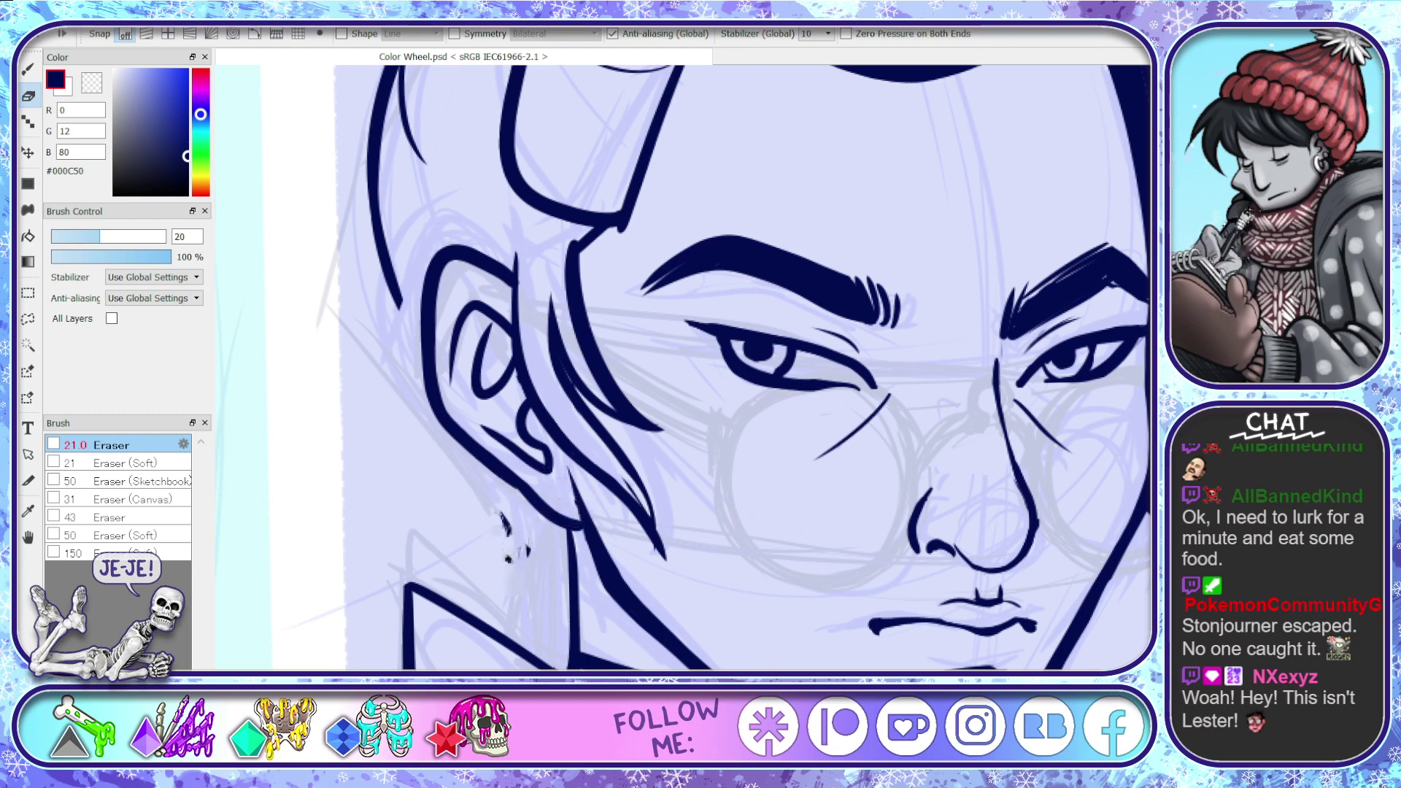
- Extend the contour at the back of the head down to the ear's outer edge and thicken it
key(b)
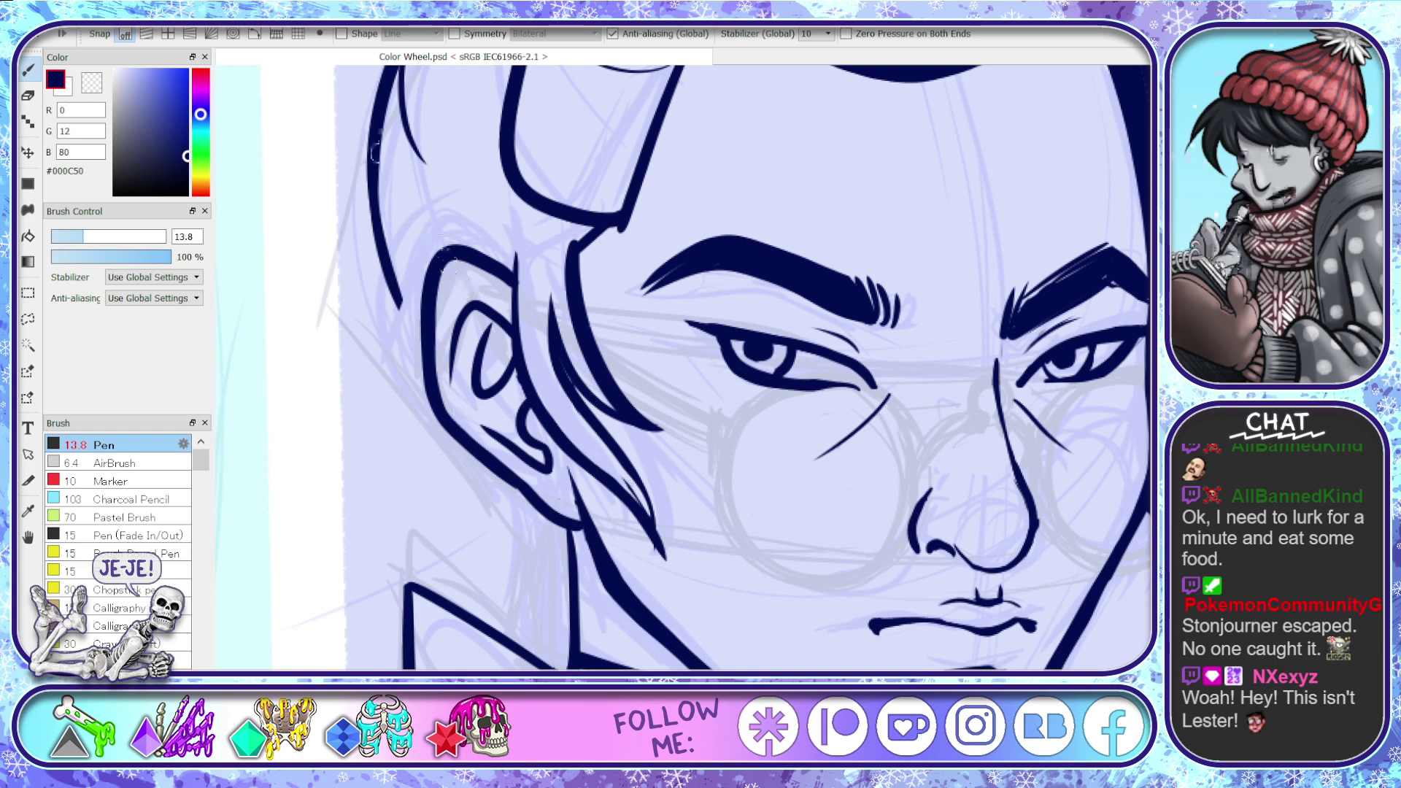
mouse_move(378, 117)
mouse_down()
mouse_move(383, 232)
mouse_move(423, 355)
mouse_up()
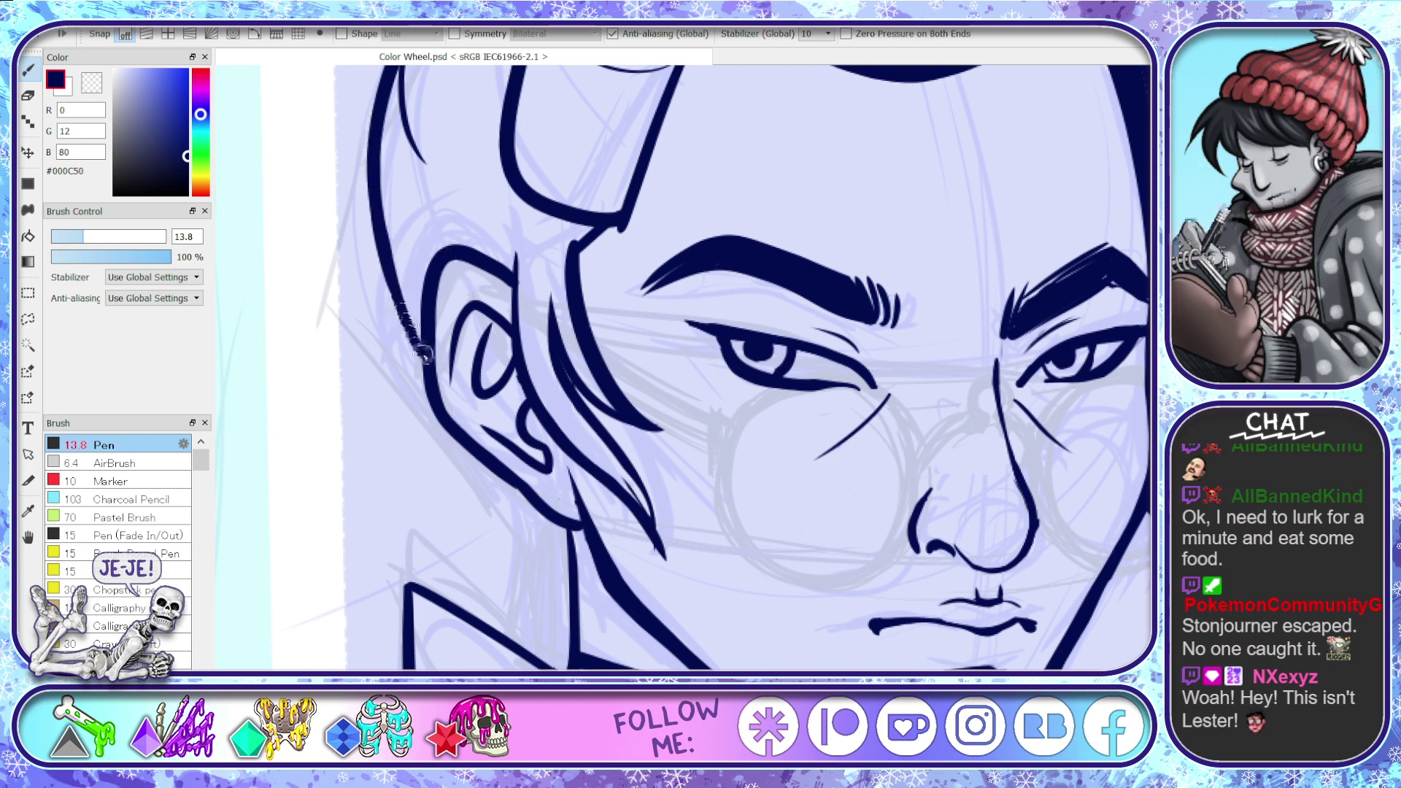
drag(375, 165, 427, 365)
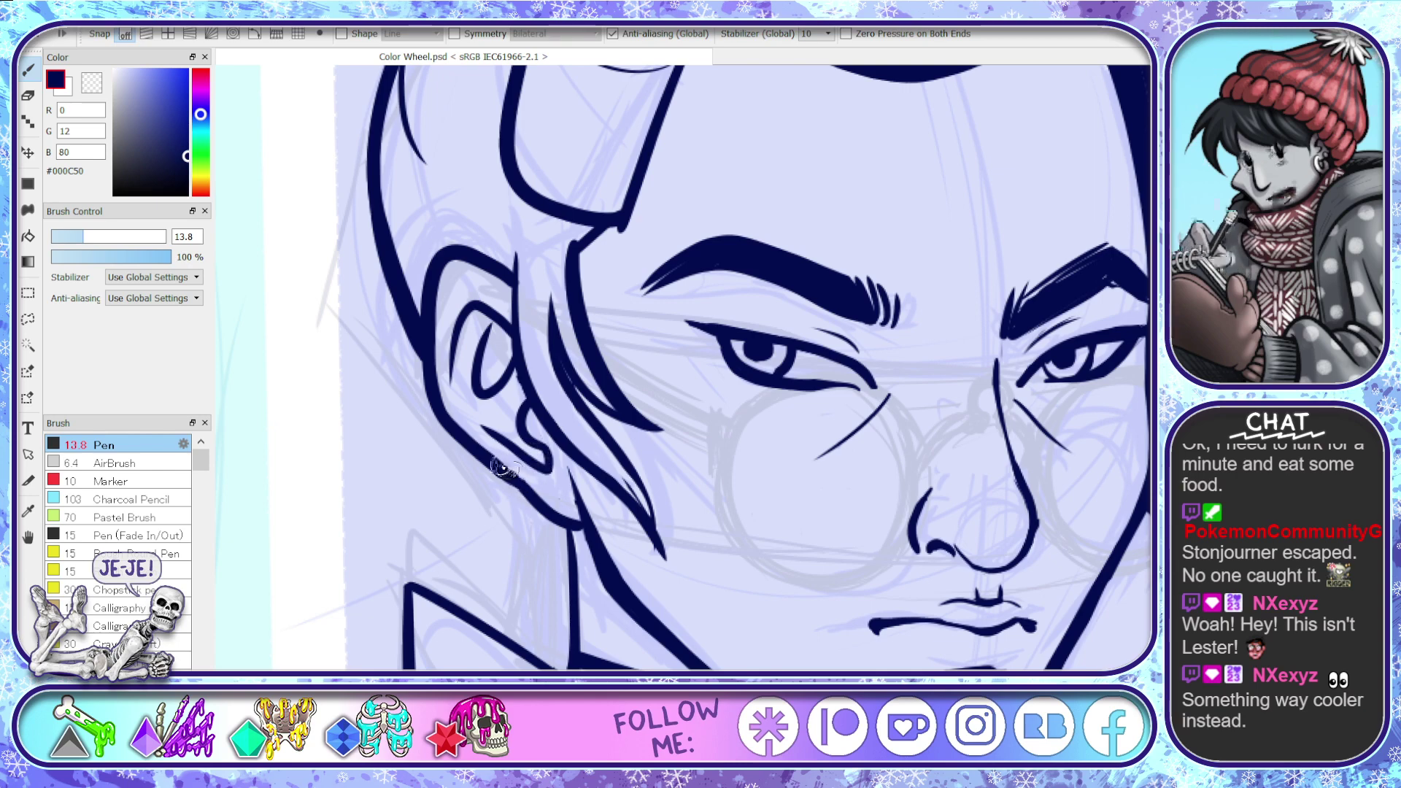
- Ink a curved hair strand hanging below the ear and try pointed wisps beside it, undoing those wisps
drag(584, 524, 539, 501)
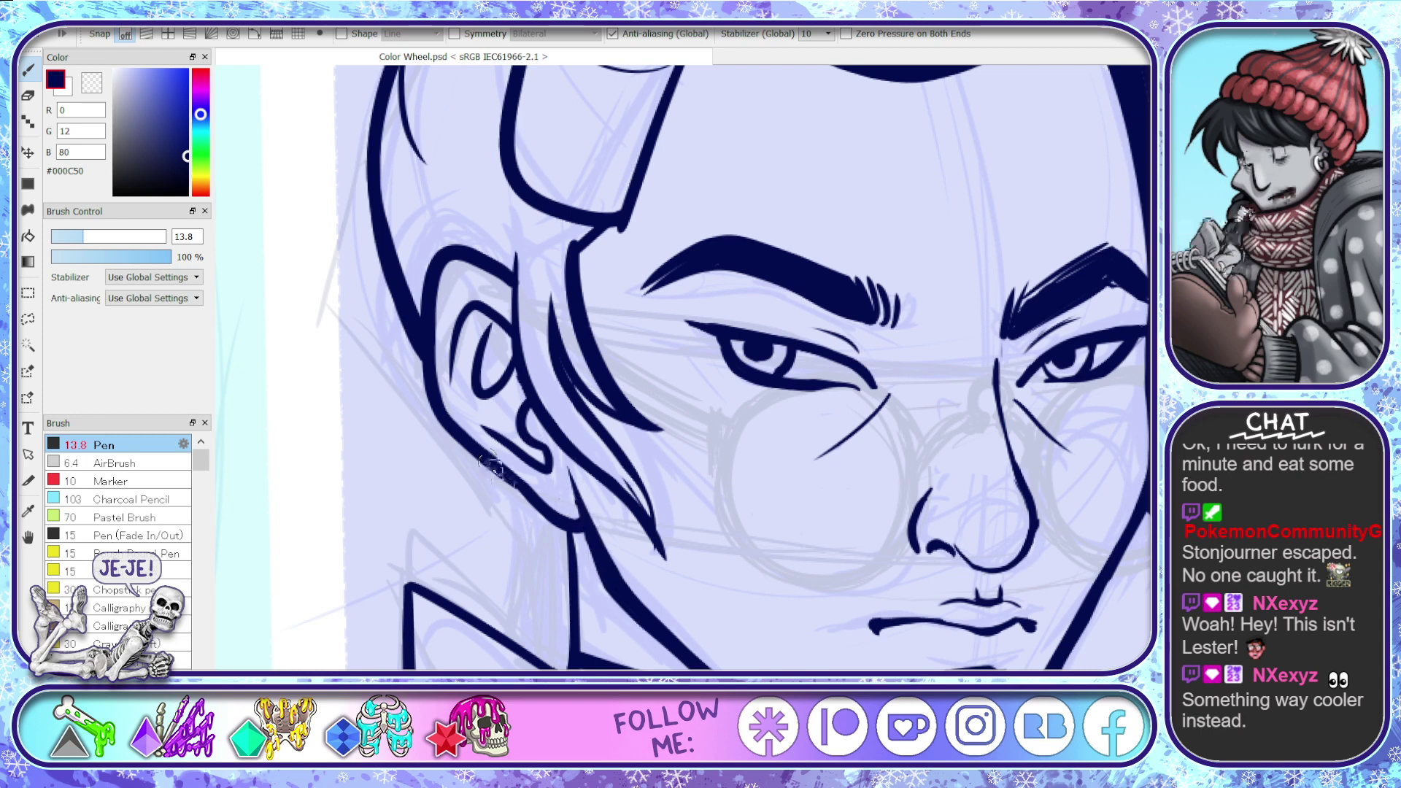
mouse_move(486, 459)
mouse_down()
mouse_move(499, 567)
mouse_move(528, 535)
mouse_move(551, 611)
mouse_up()
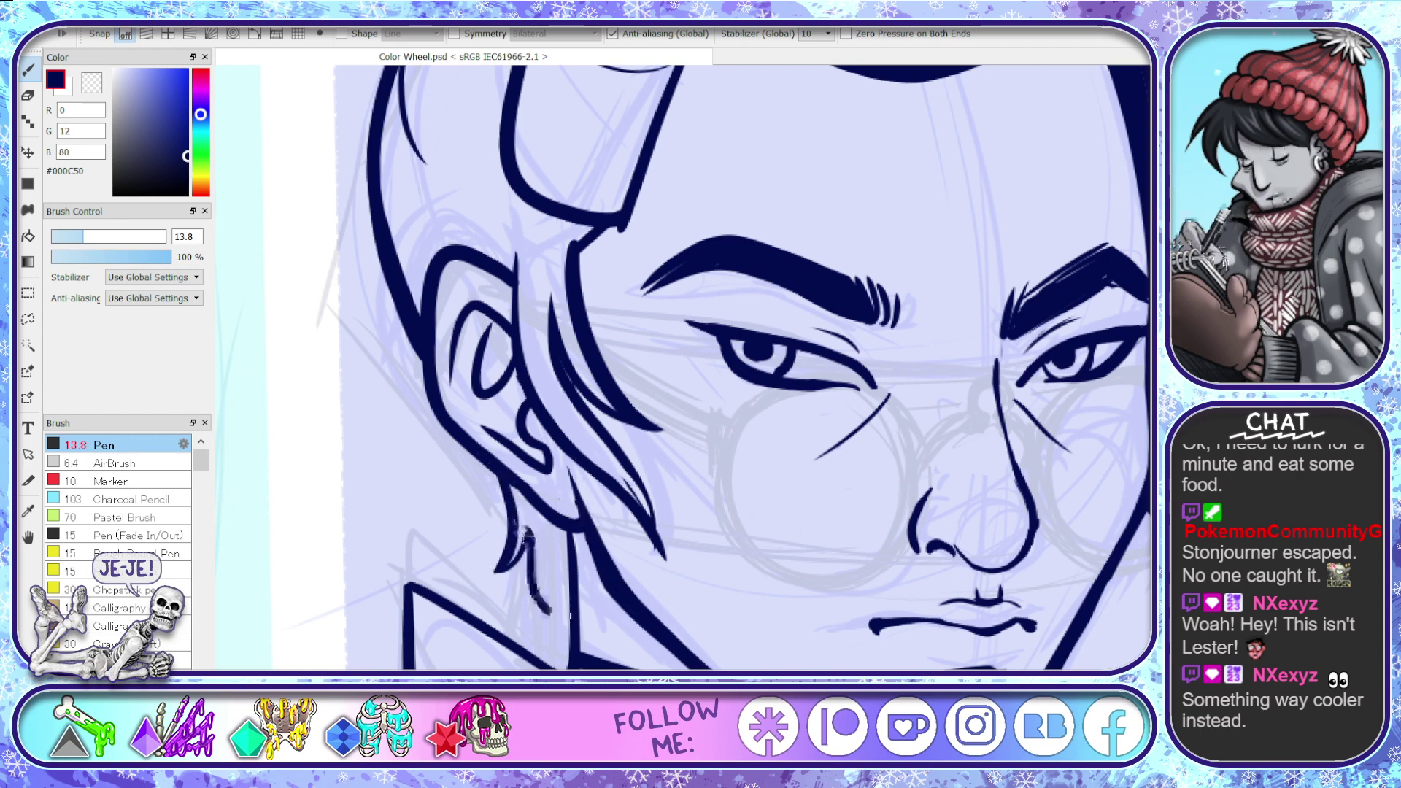
drag(572, 551, 555, 607)
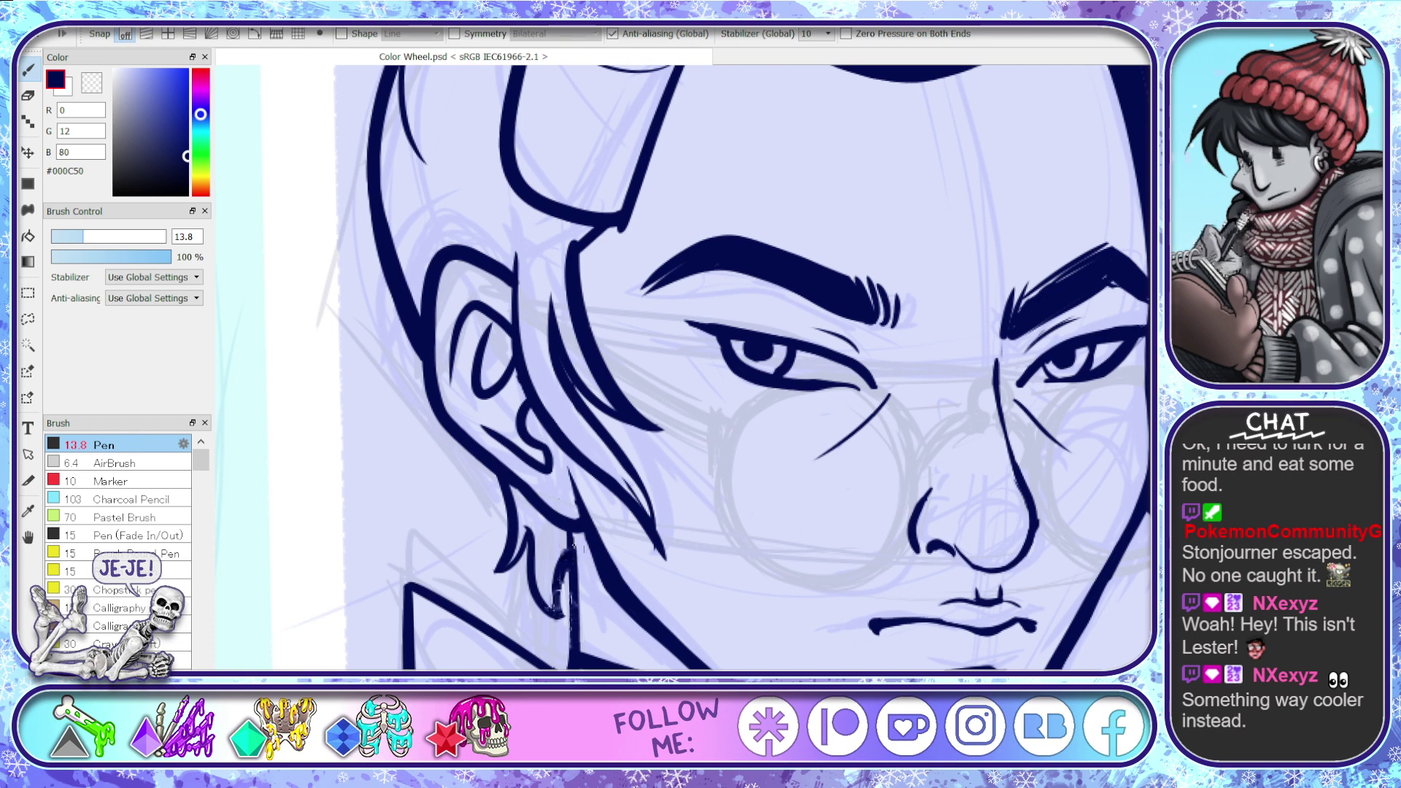
key(h)
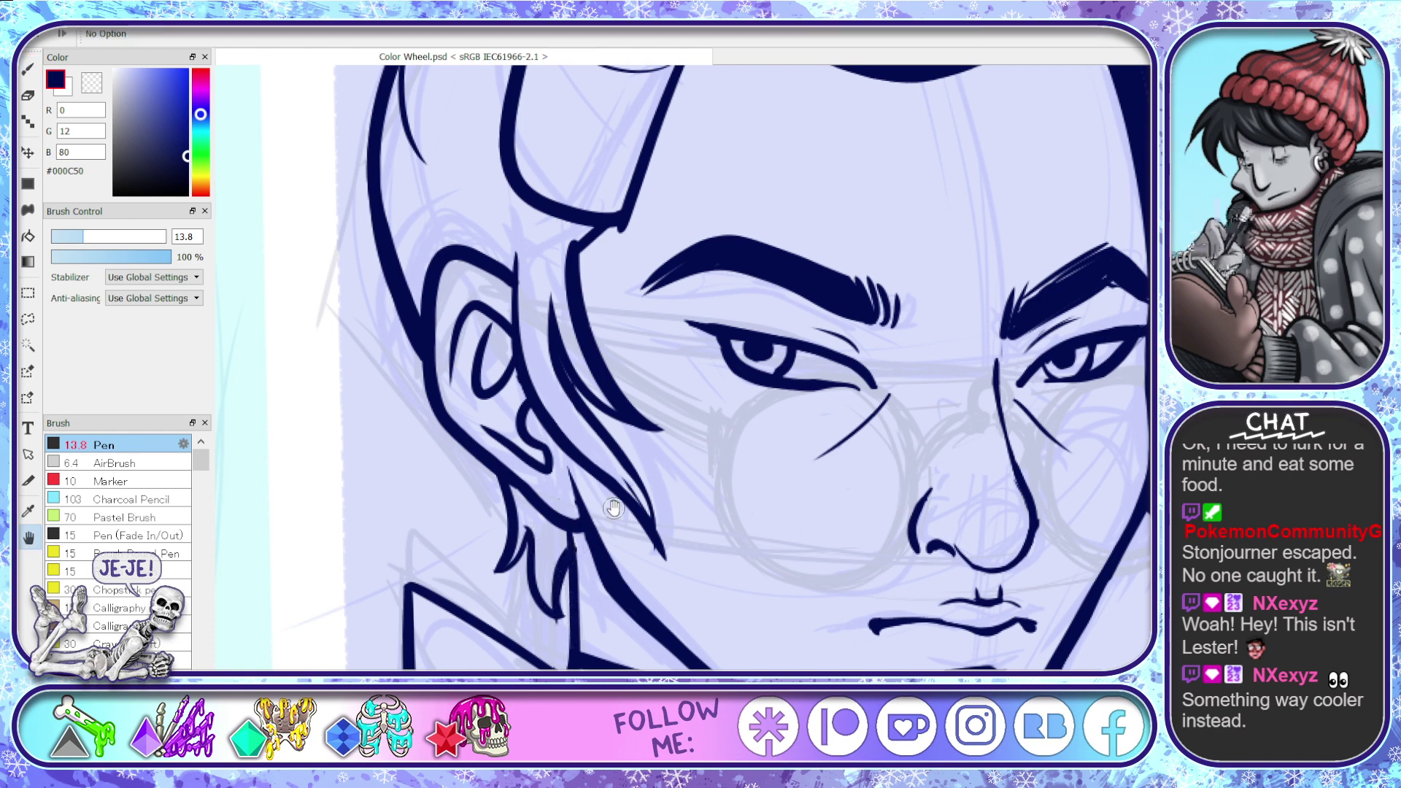
key(ctrl+z)
key(ctrl+z)
key(ctrl+z)
key(ctrl+z)
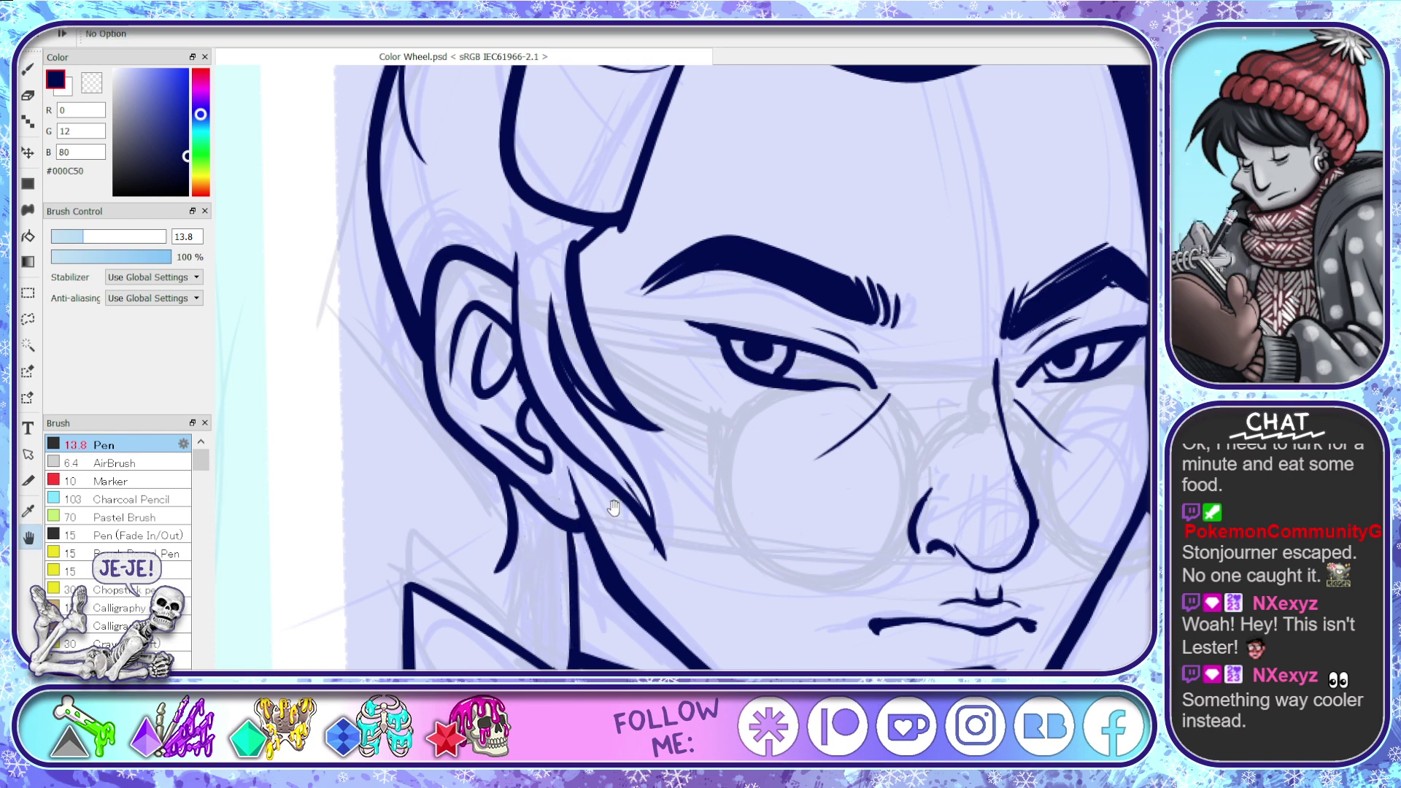
- Redraw the pointed hair wisps between the strand below the ear and the neck line, retrying the inner wisp once
key(b)
mouse_move(497, 572)
mouse_down()
mouse_move(537, 544)
mouse_move(564, 619)
mouse_up()
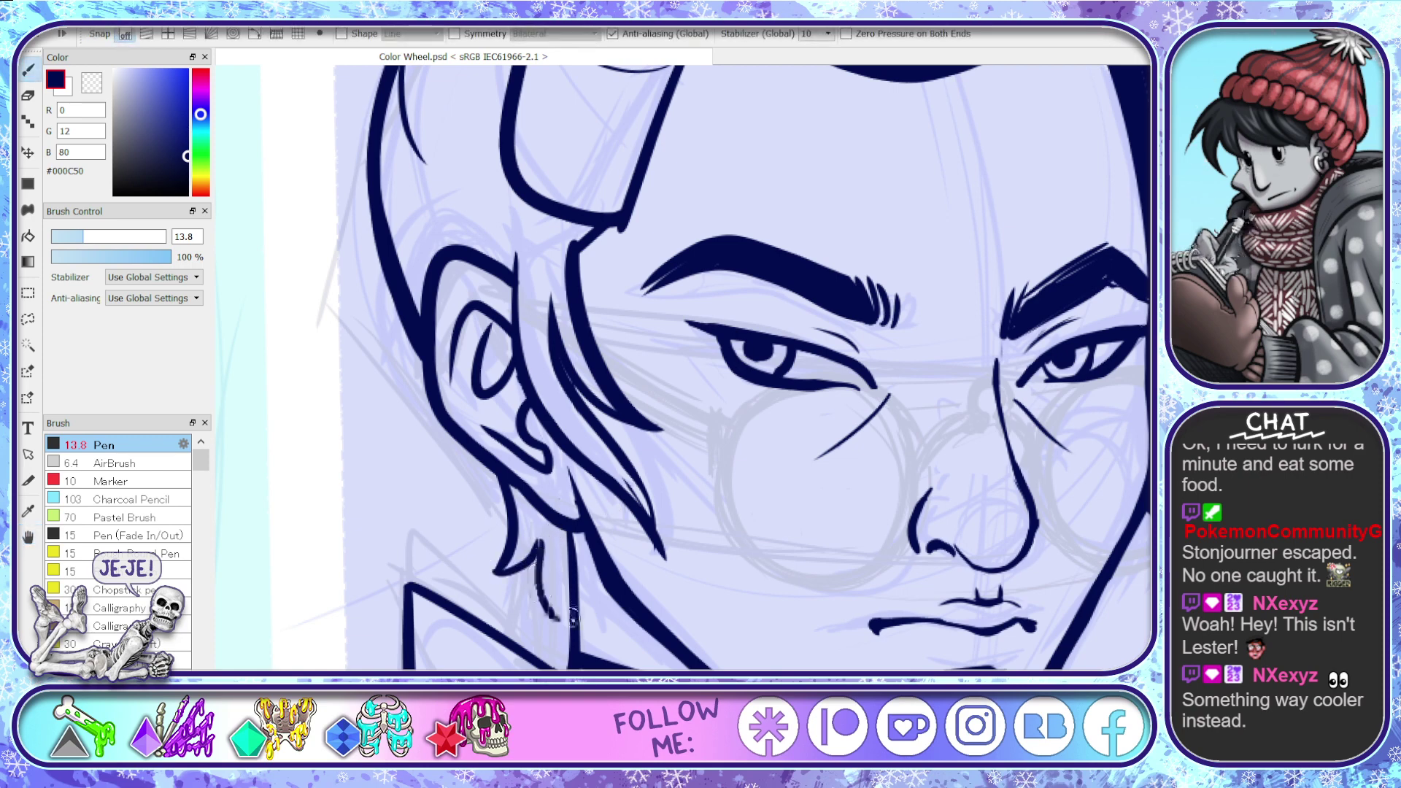
key(ctrl+z)
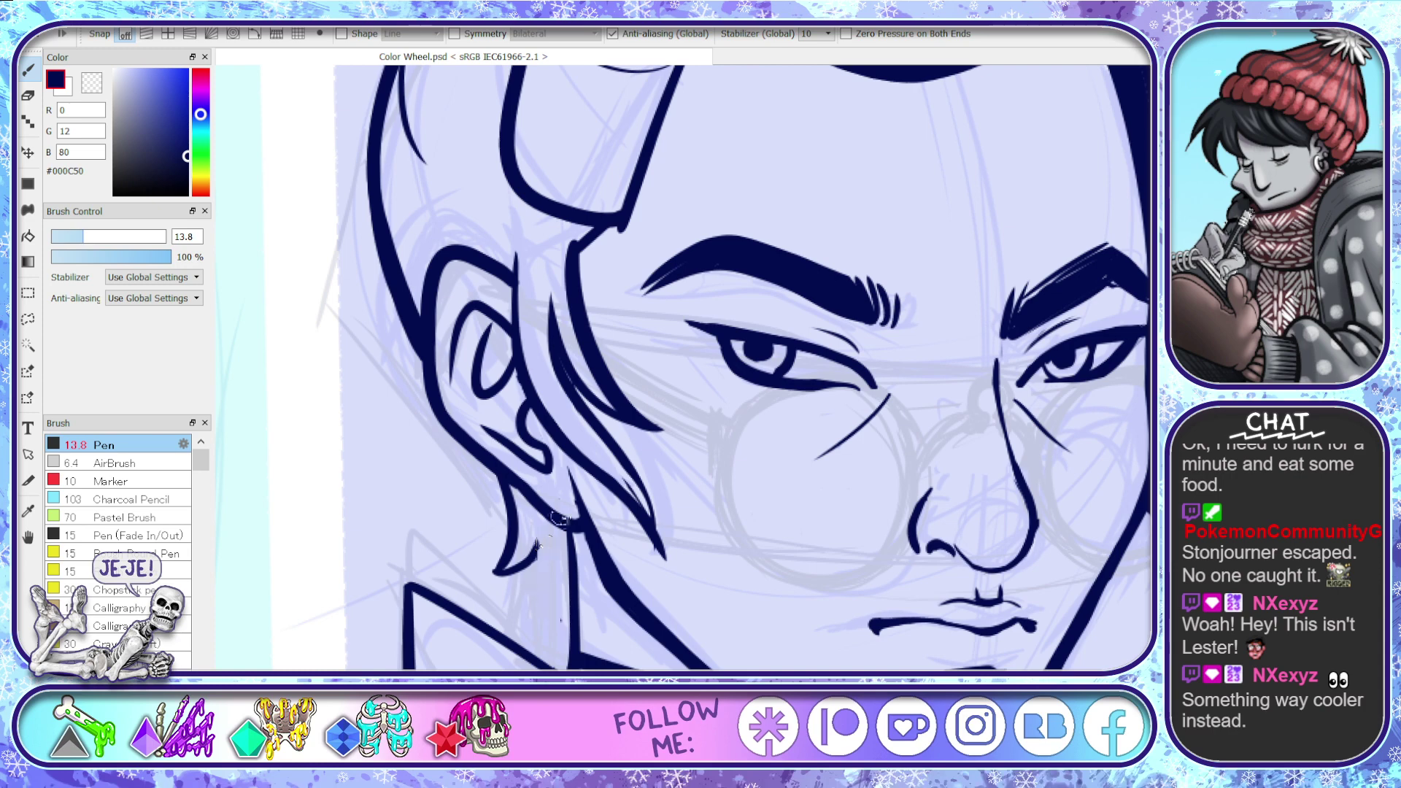
drag(539, 537, 568, 626)
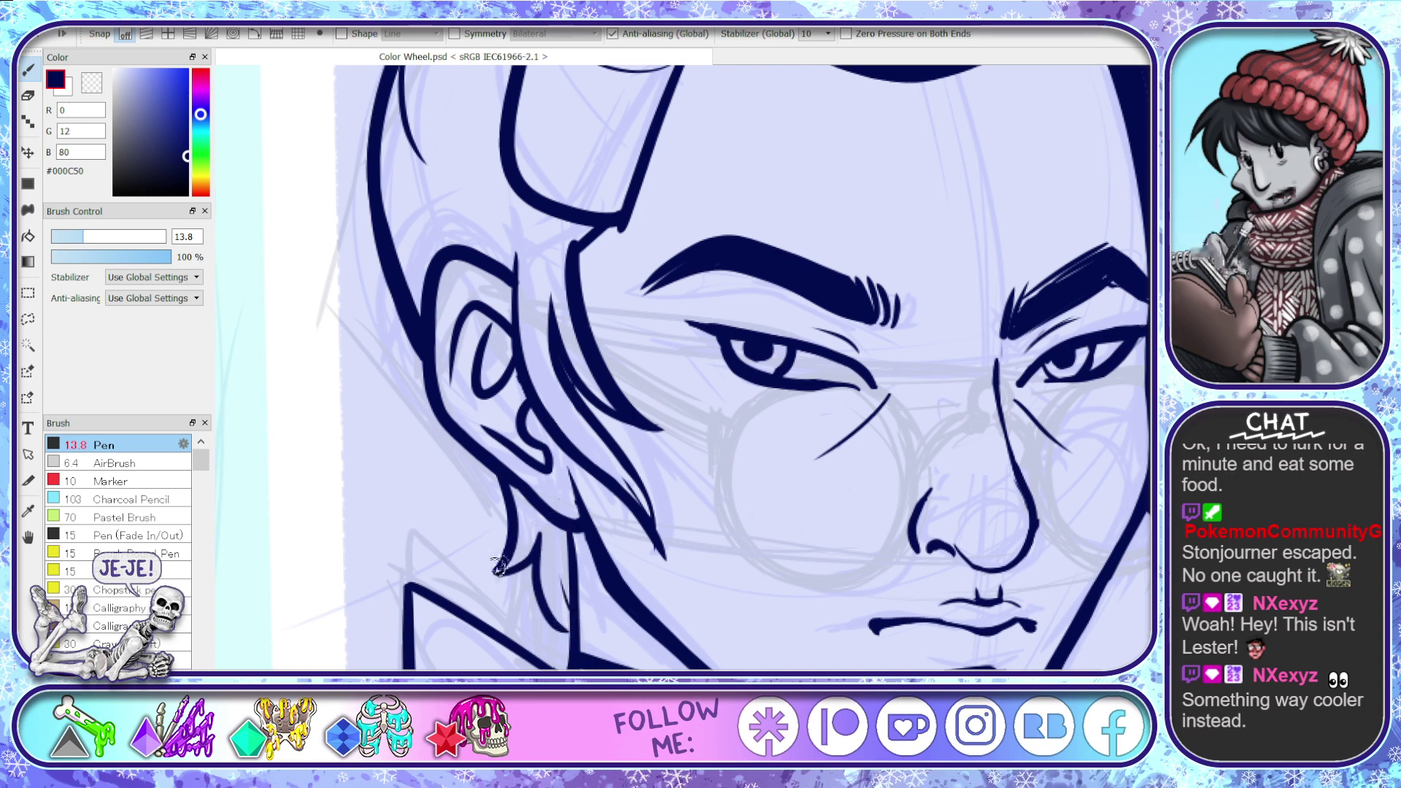
key(e)
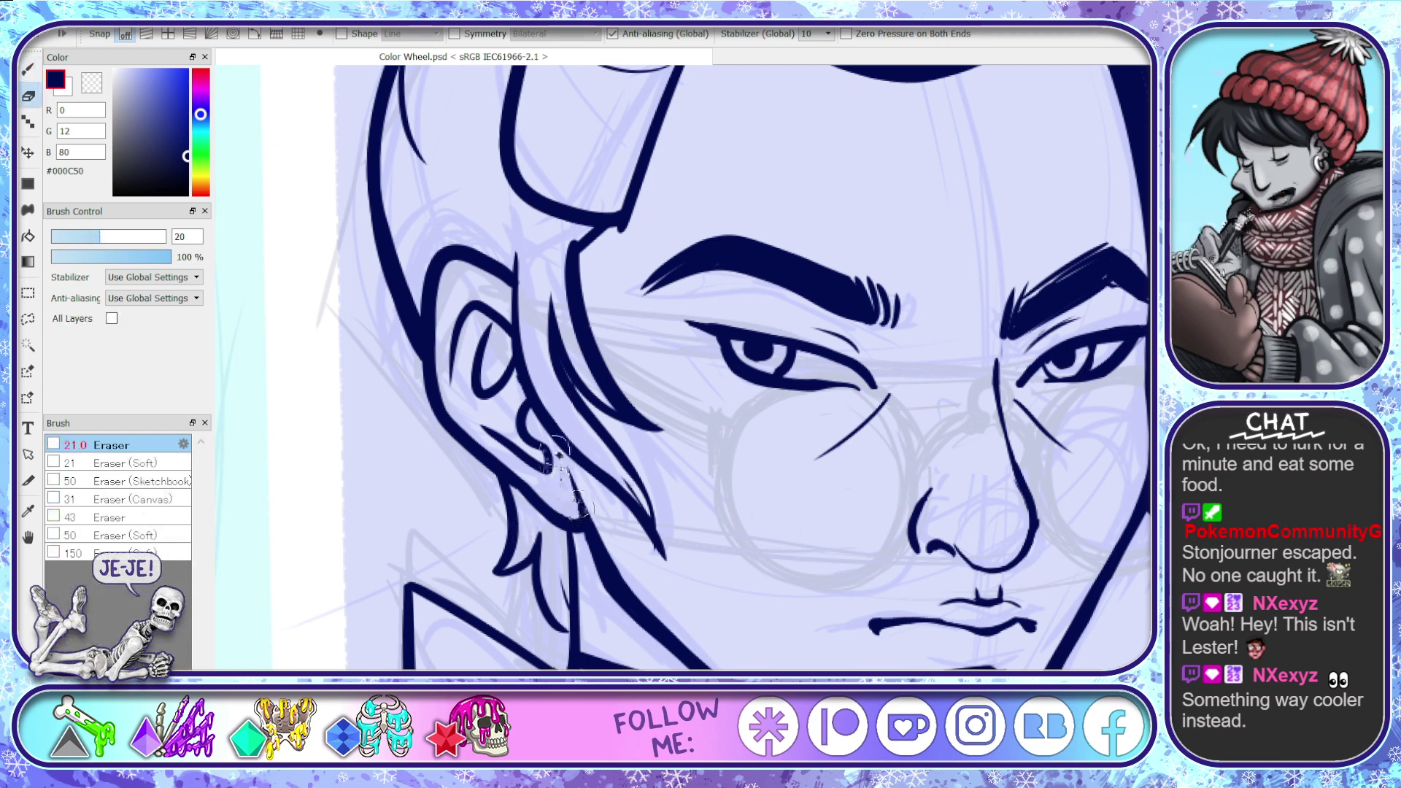
- Clean up the upper scarf tail behind the neck and replace its inner fold line with tapered folds converging at the neck
key(space)
mouse_move(605, 657)
mouse_down()
mouse_move(583, 471)
mouse_move(554, 497)
mouse_move(553, 480)
mouse_up()
key(b)
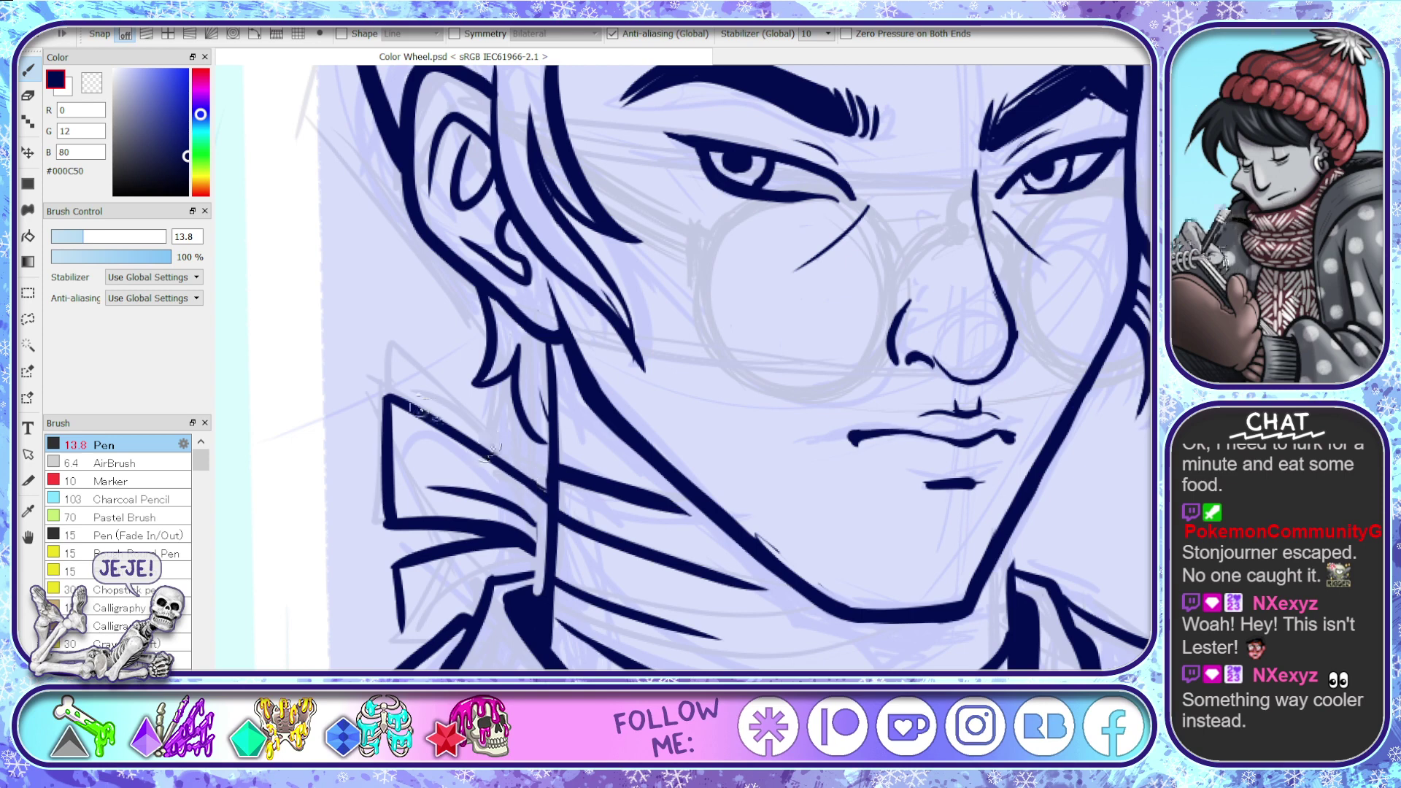
drag(390, 397, 531, 493)
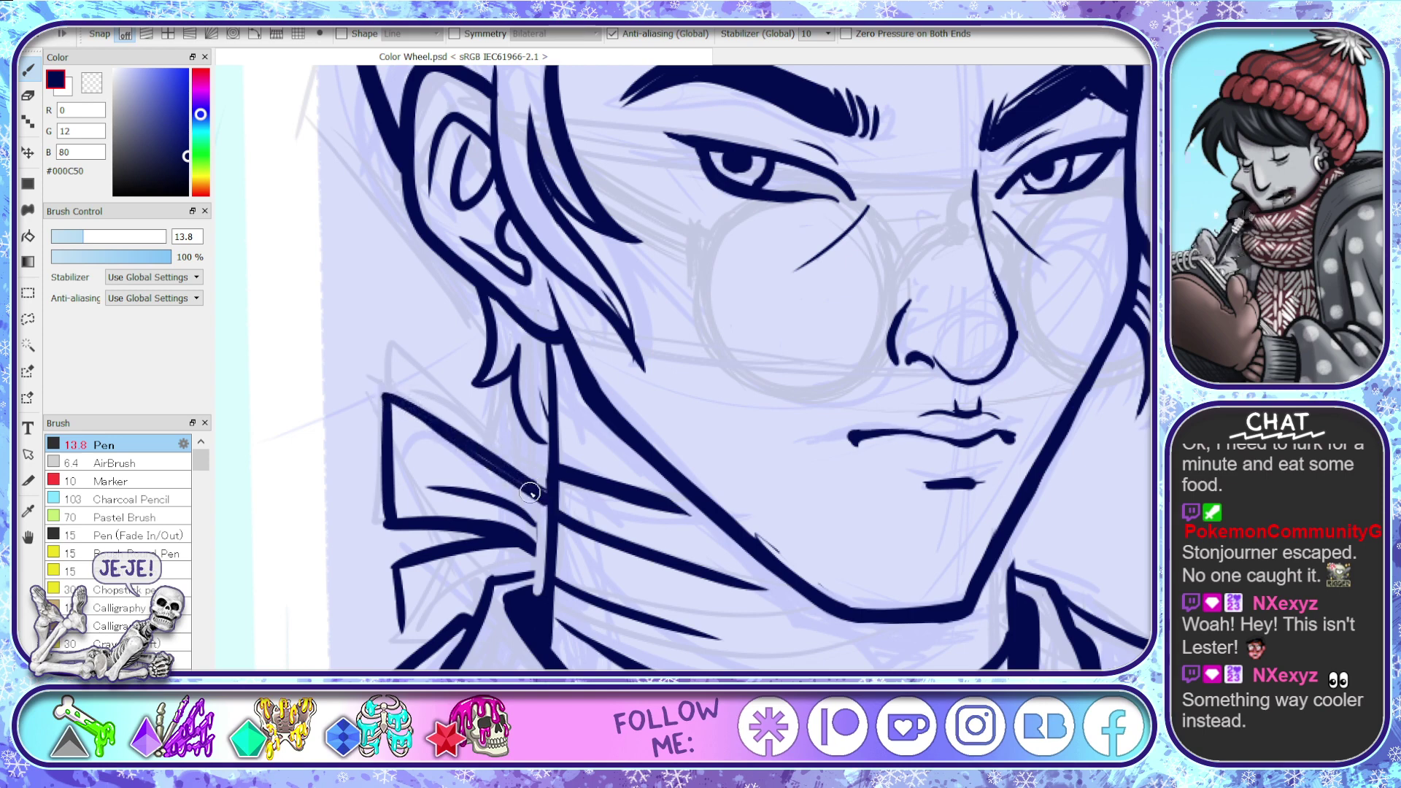
key(ctrl+z)
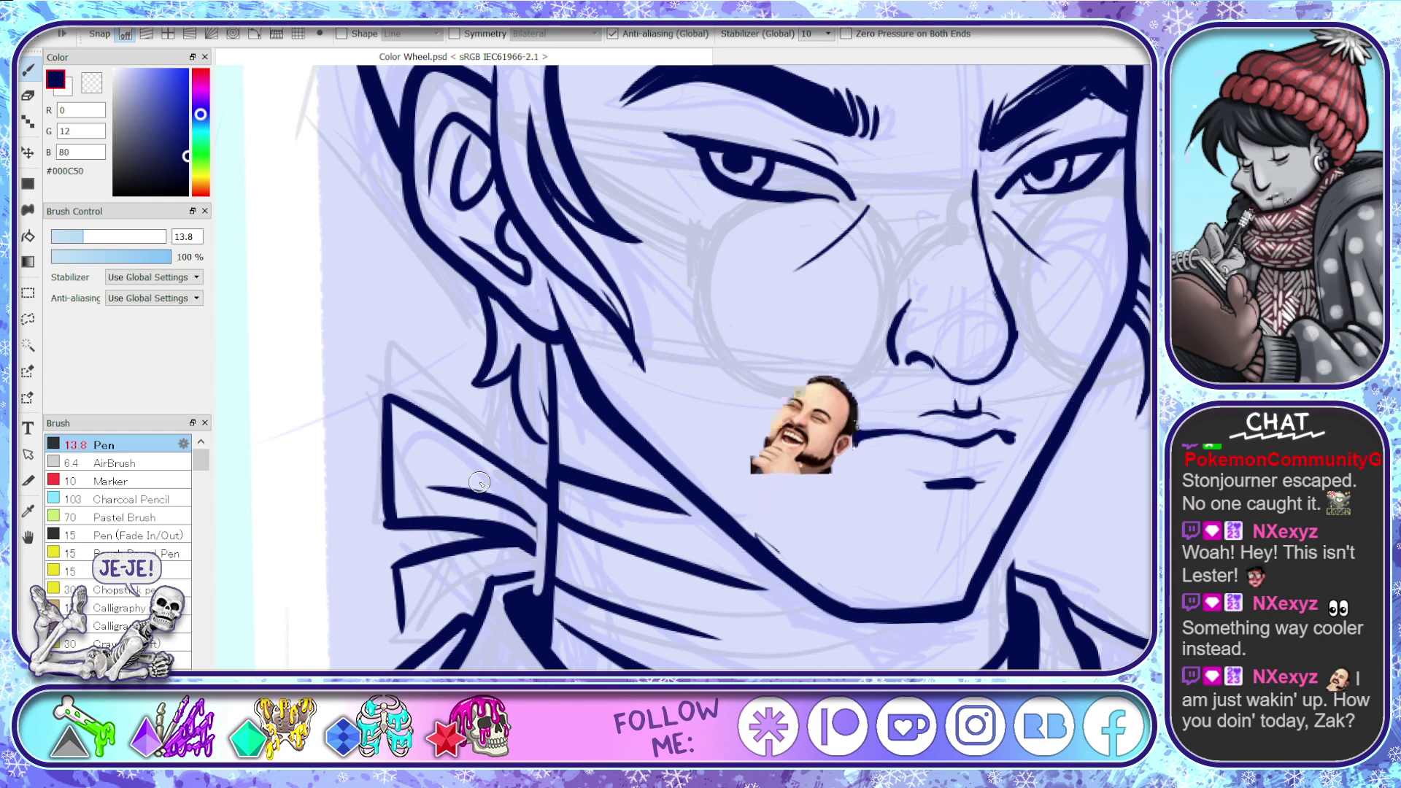
key(e)
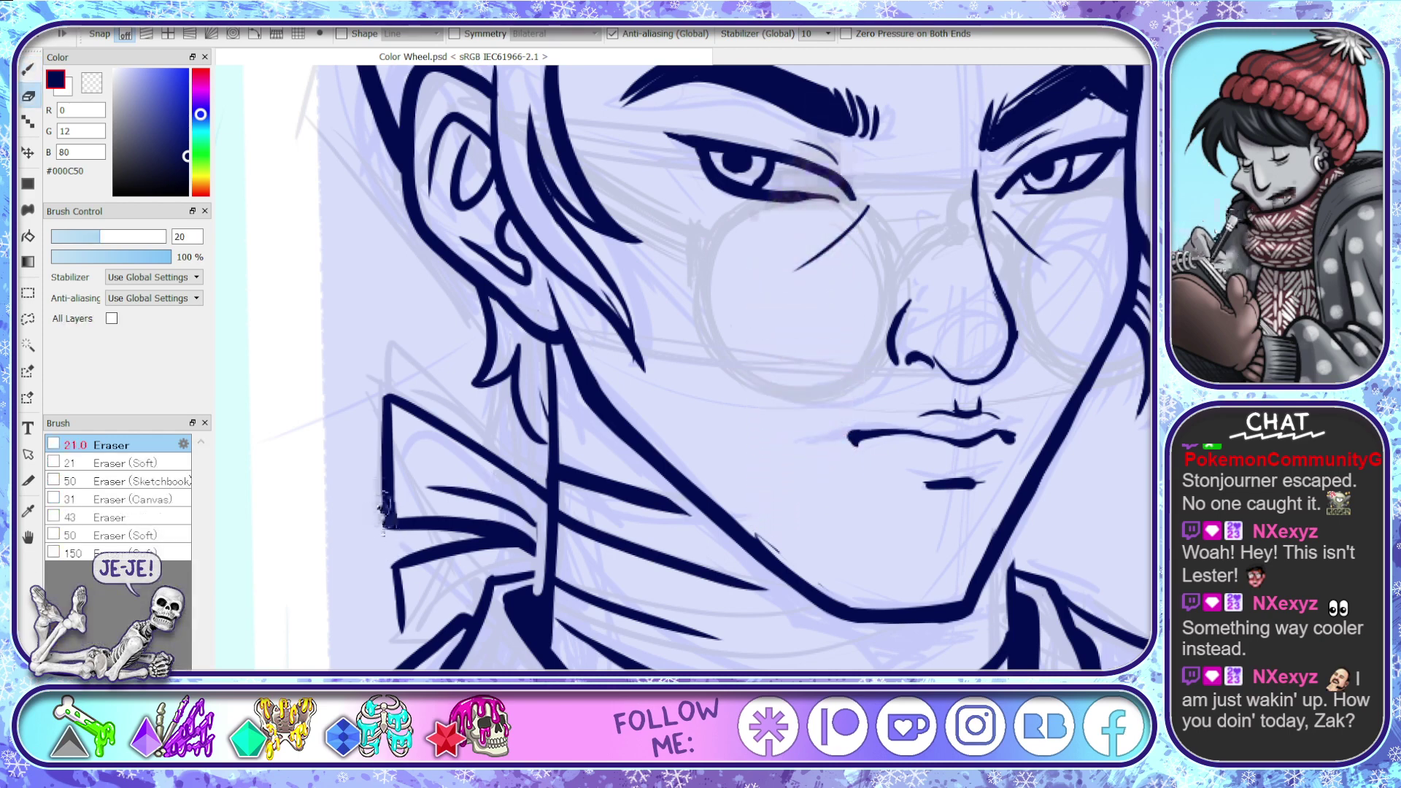
key(p)
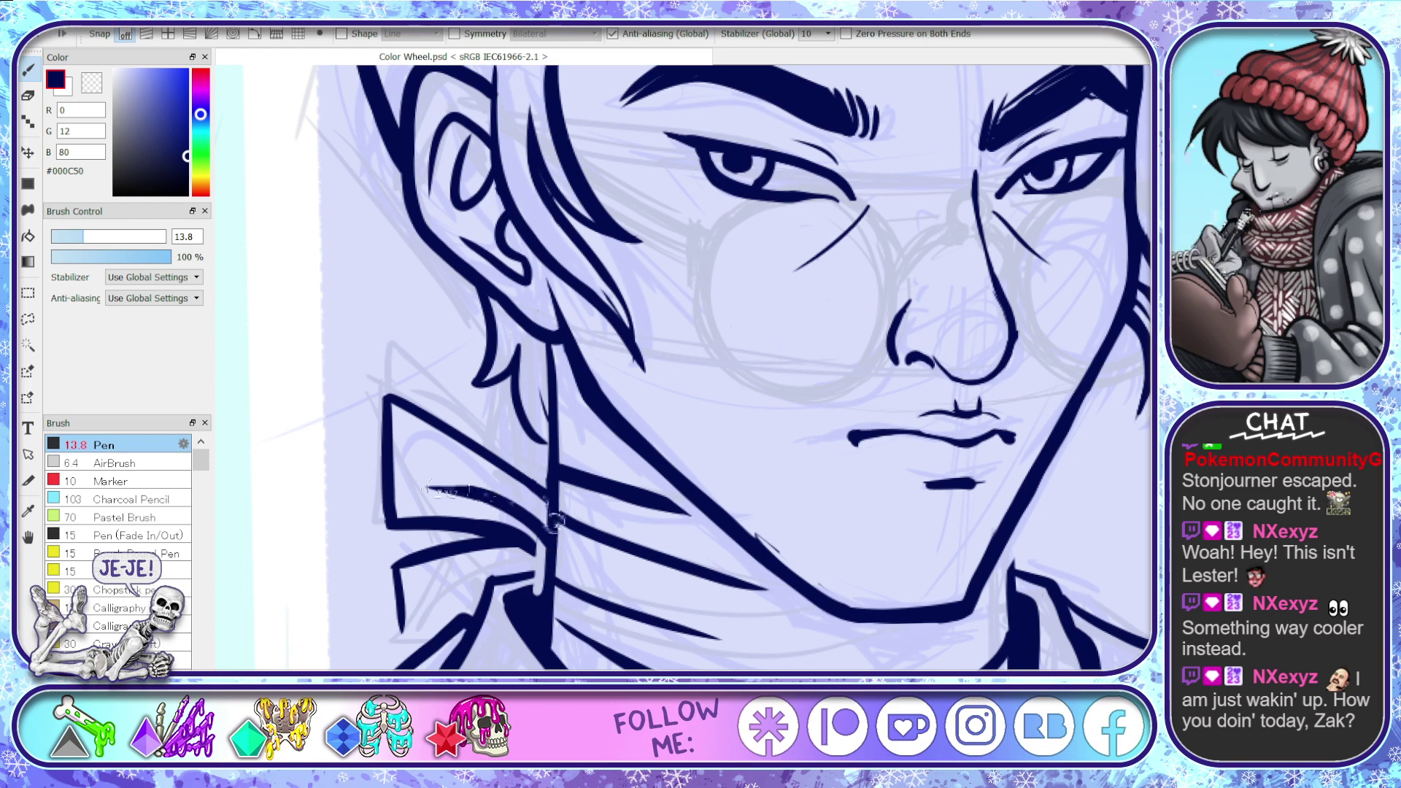
key(e)
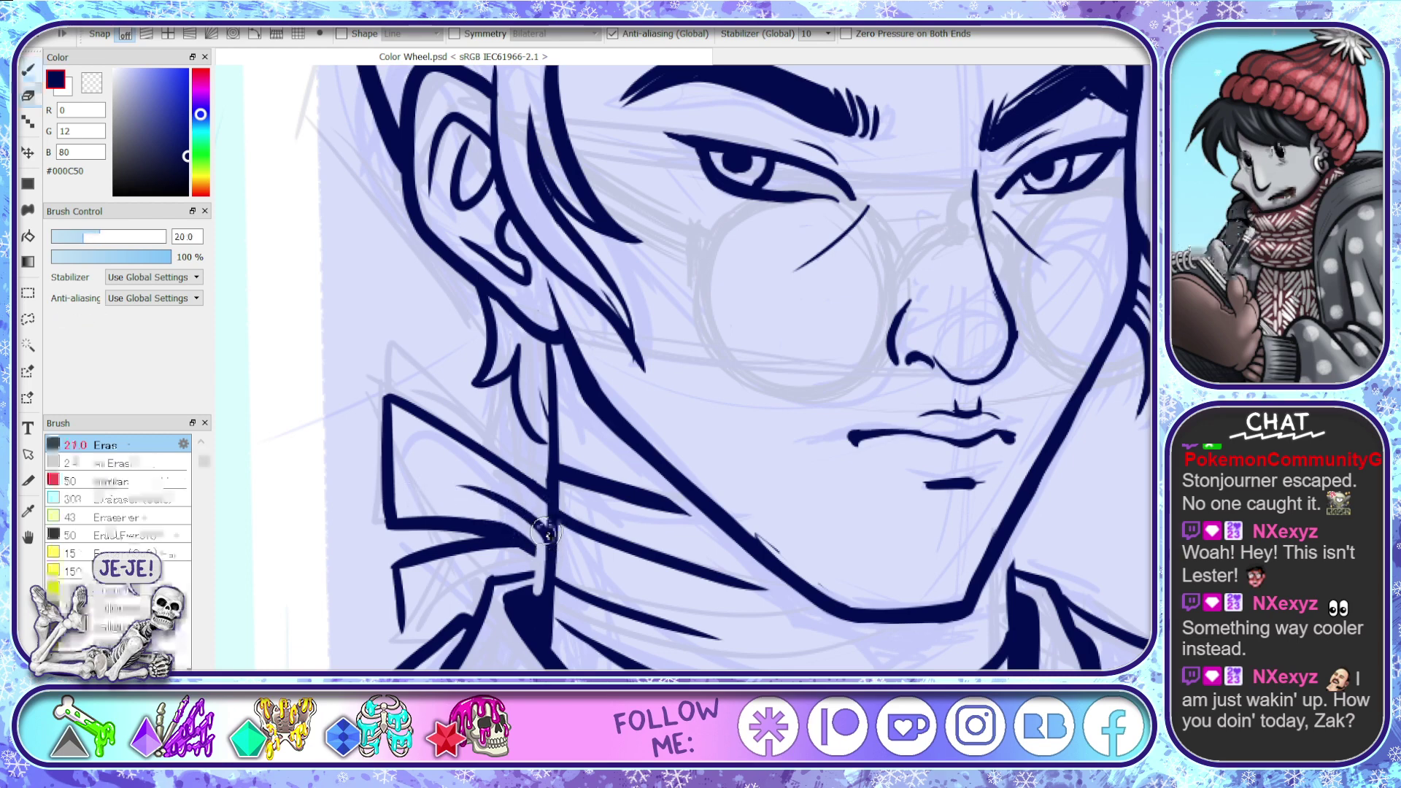
key(p)
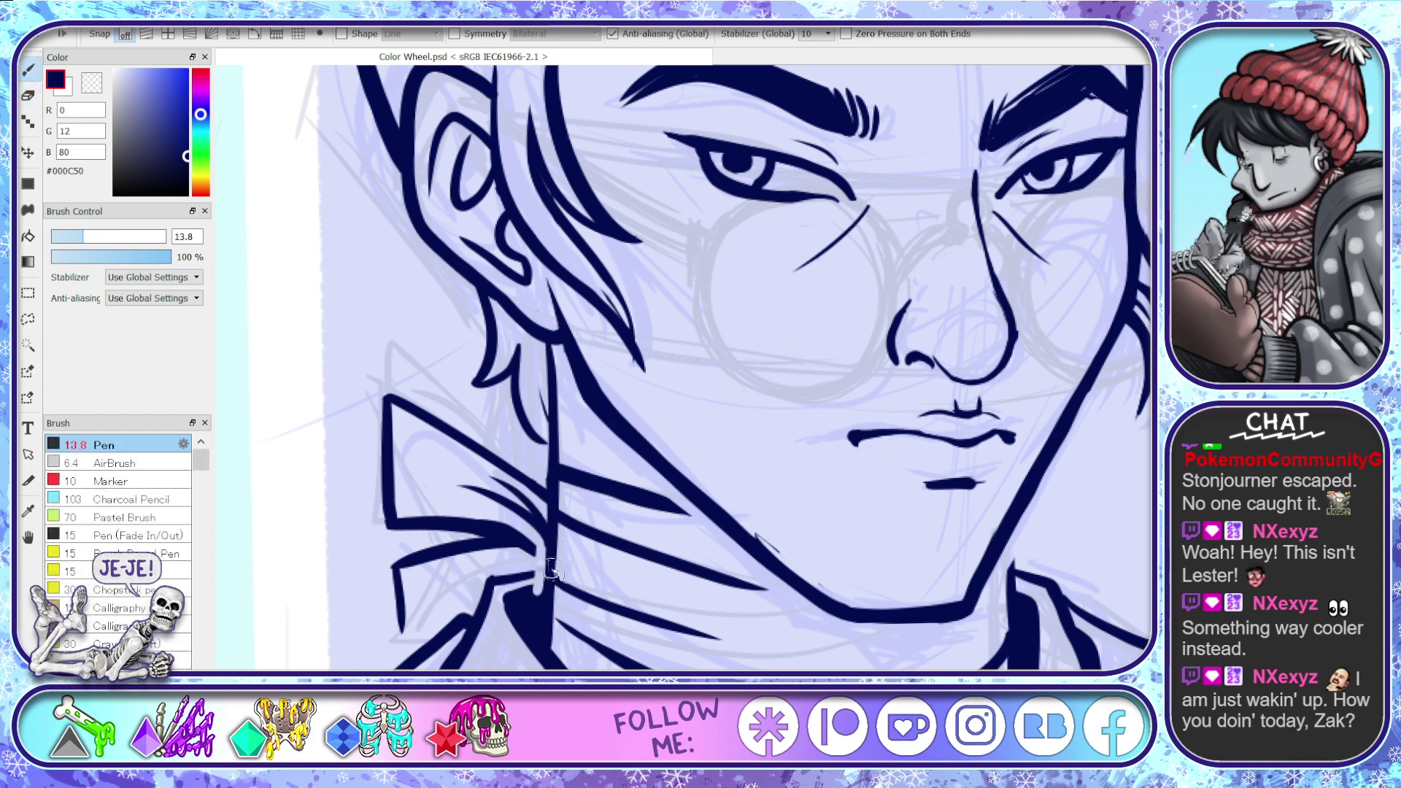
- Redraw the lower edge of the upper scarf tail from the knot to its outer corner and tidy the join at the neck
drag(547, 565, 483, 528)
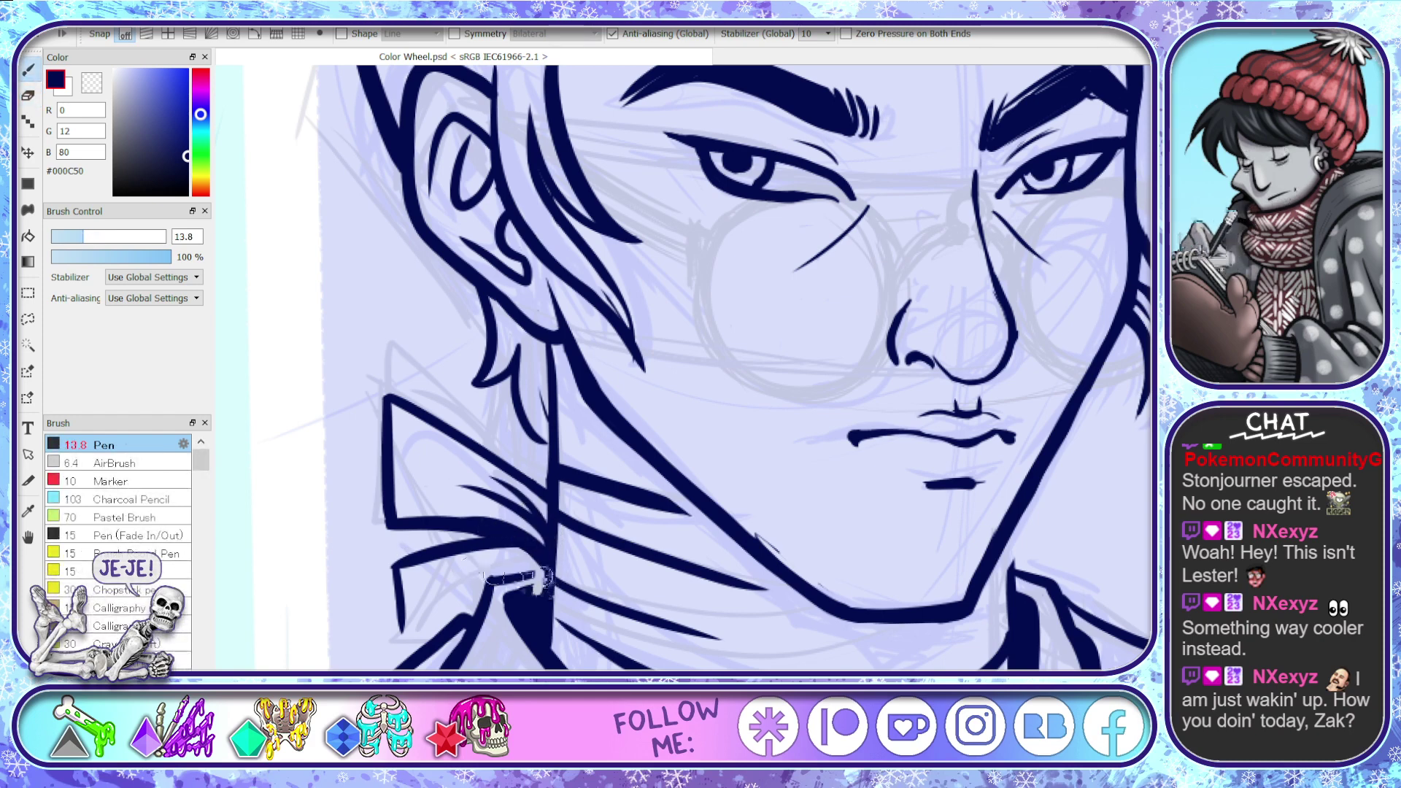
key(ctrl+z)
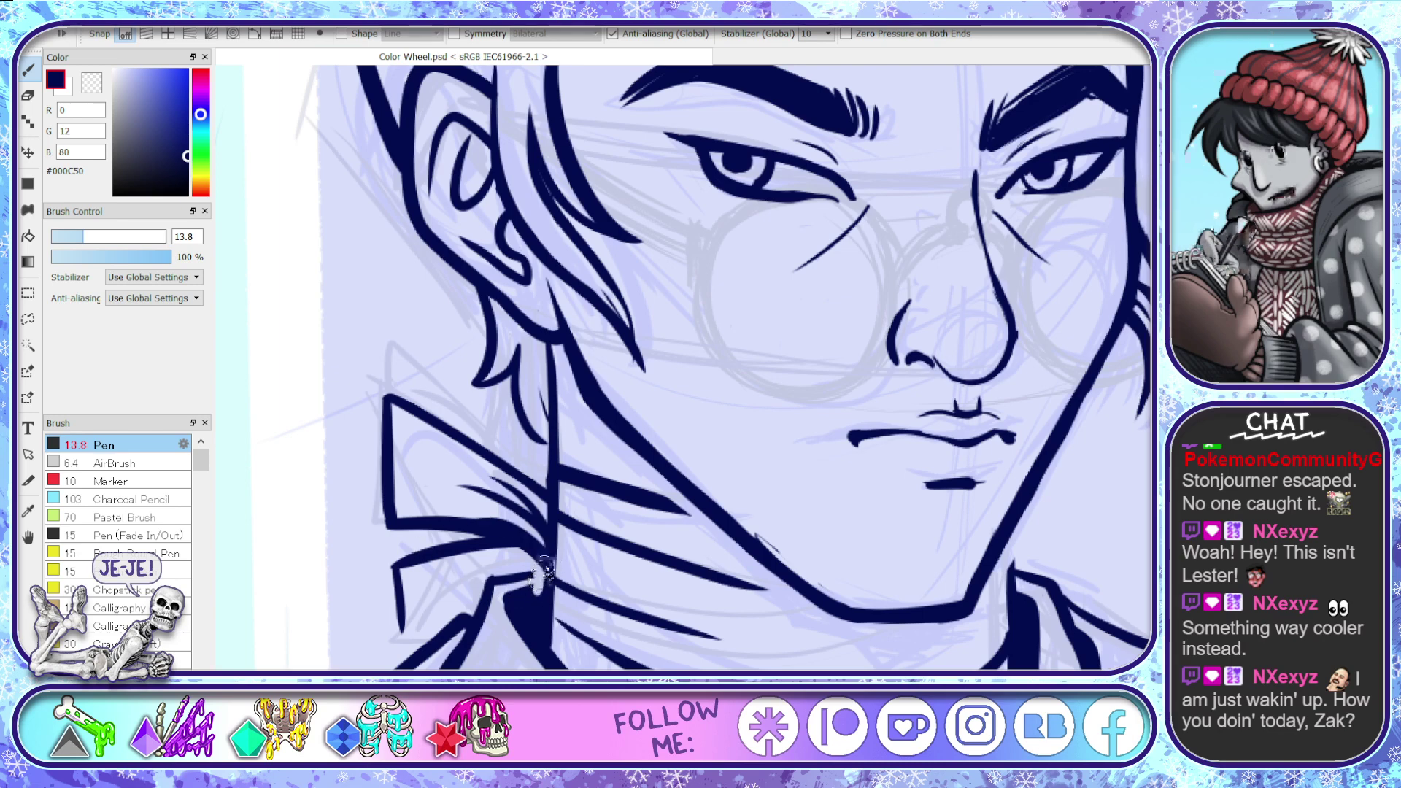
drag(547, 571, 442, 520)
key(e)
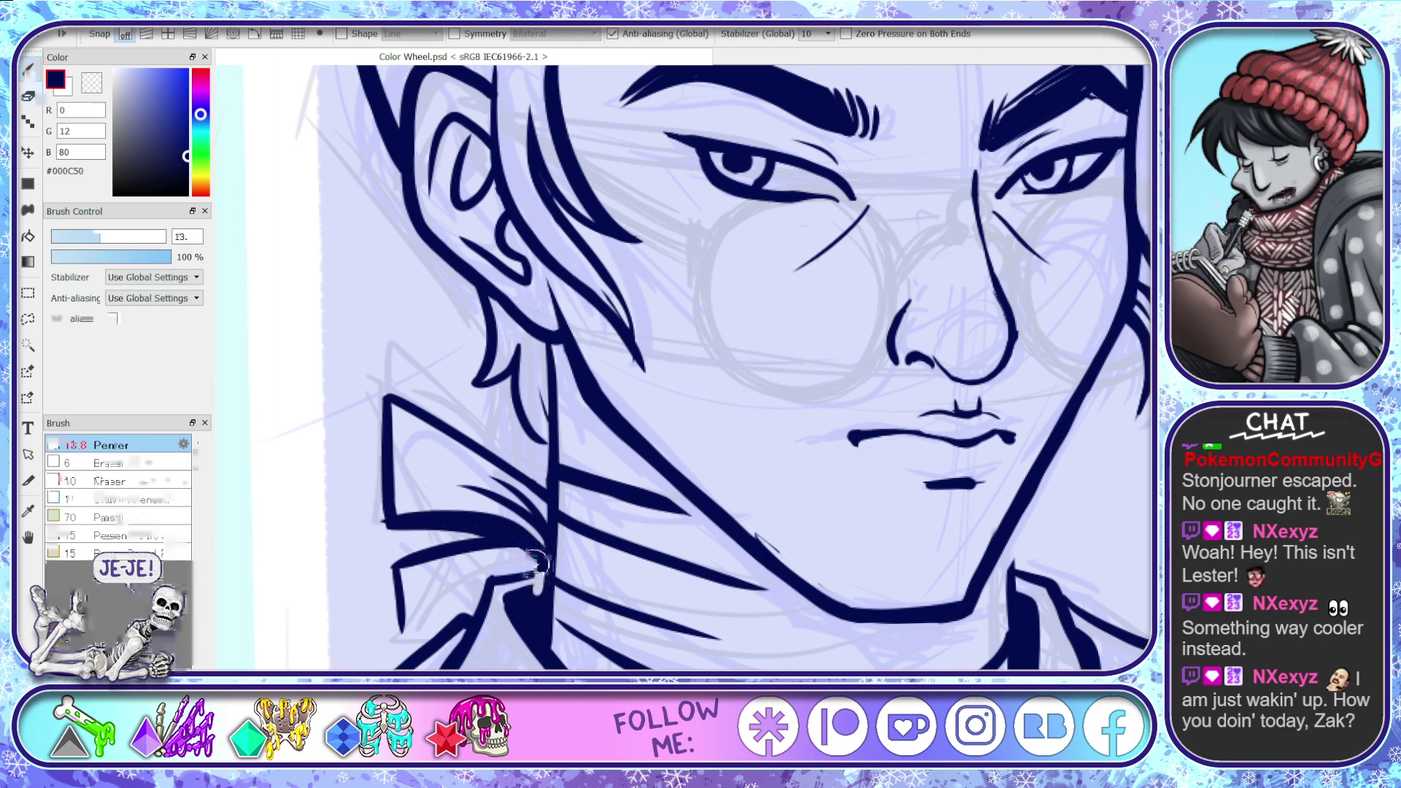
mouse_move(536, 573)
mouse_down()
mouse_move(445, 532)
mouse_move(366, 554)
mouse_up()
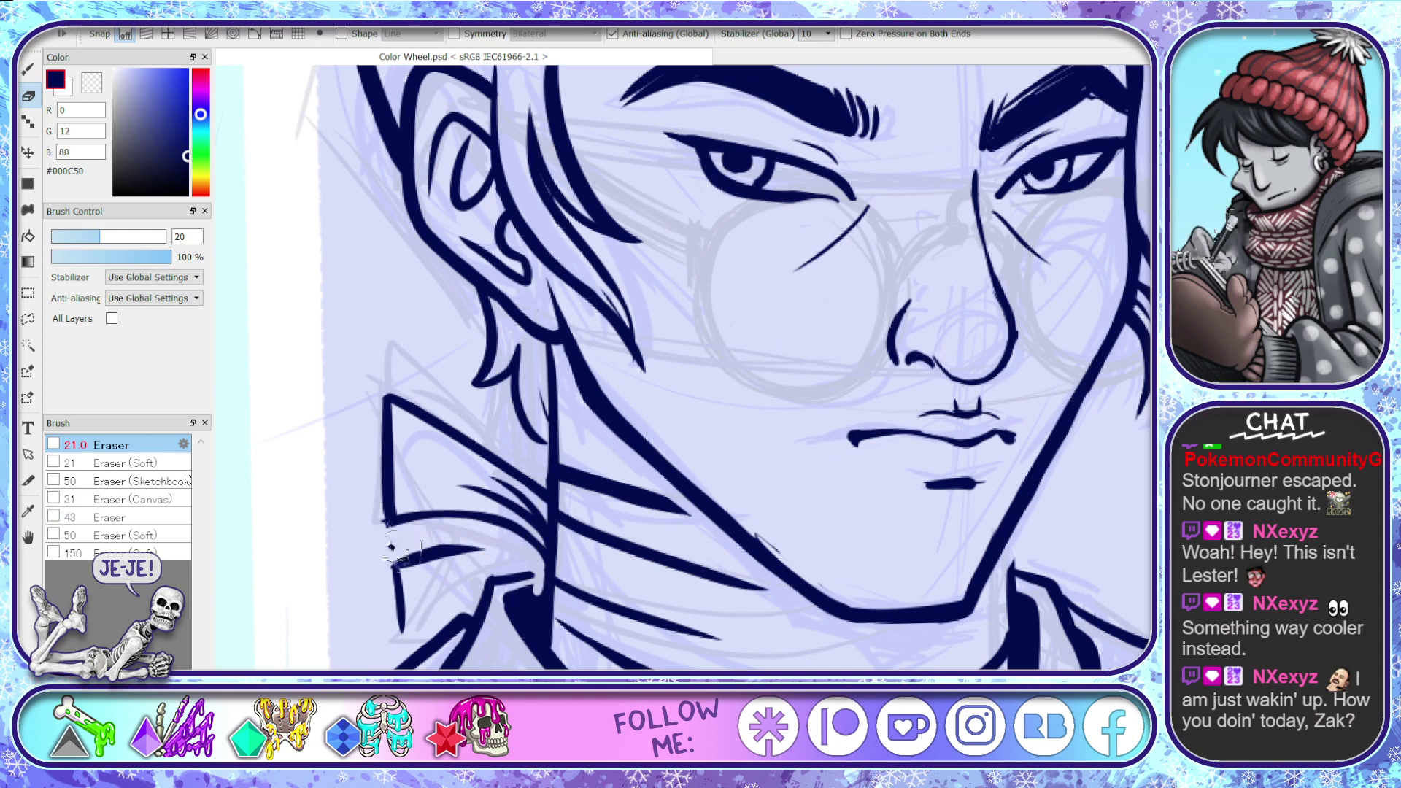
key(b)
mouse_move(551, 568)
mouse_down()
mouse_move(482, 519)
mouse_move(380, 520)
mouse_up()
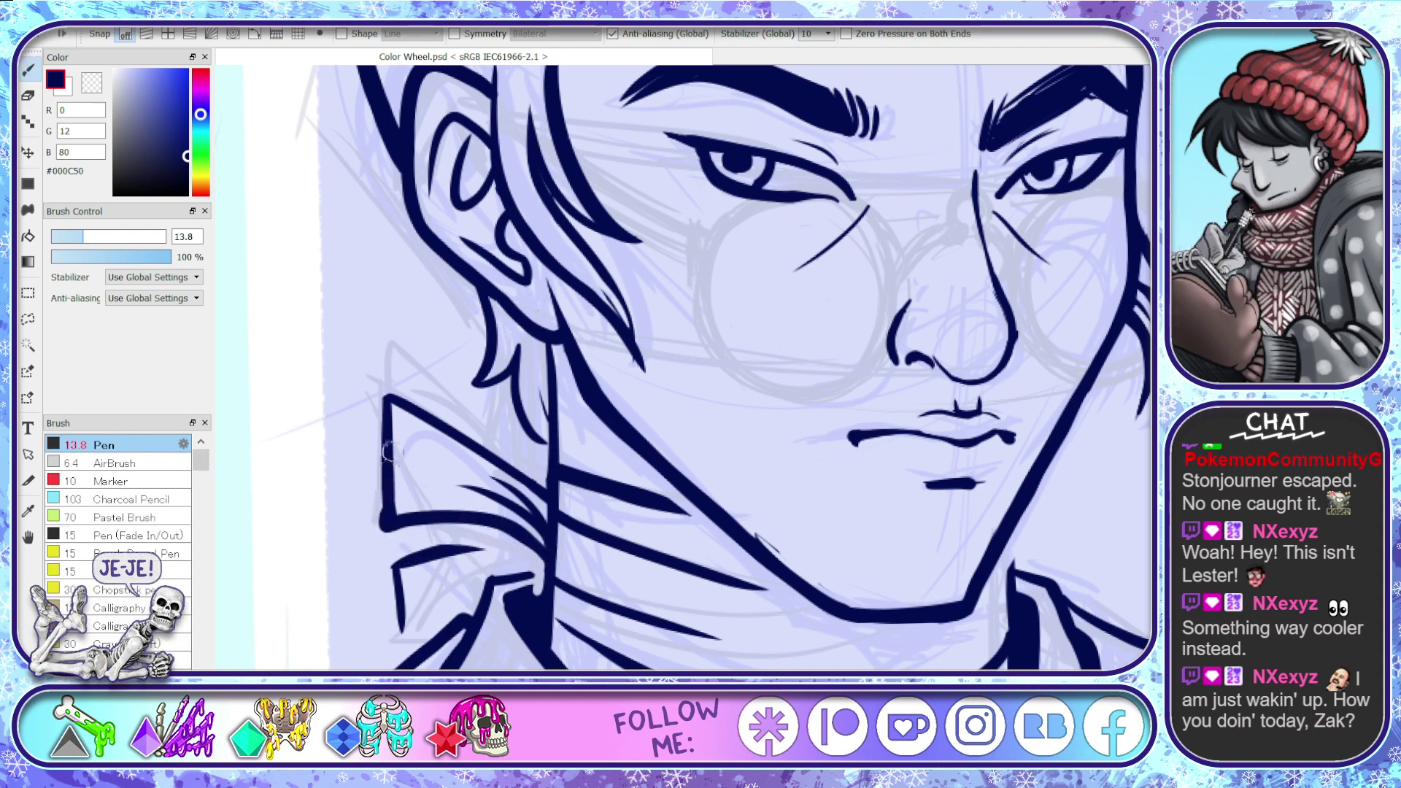
key(e)
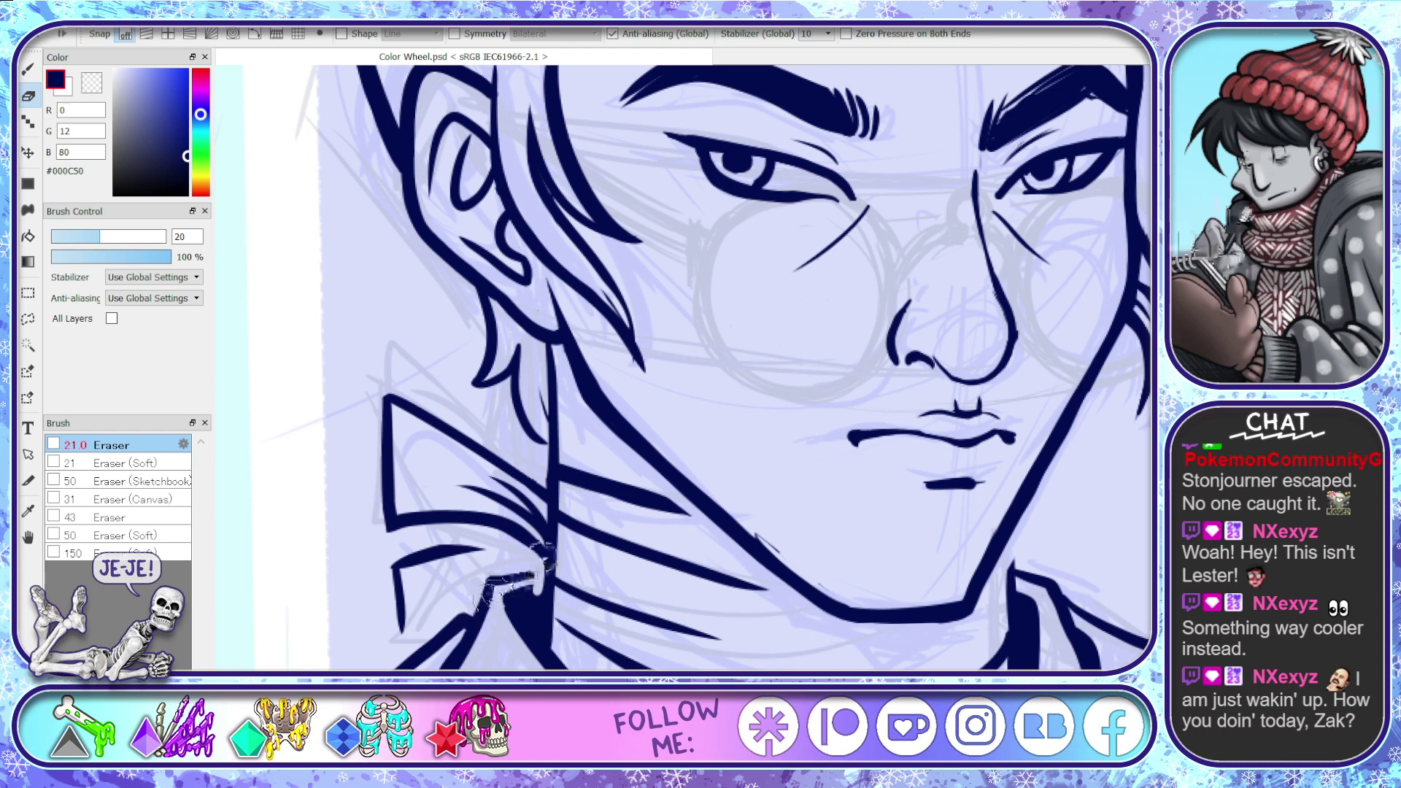
key(b)
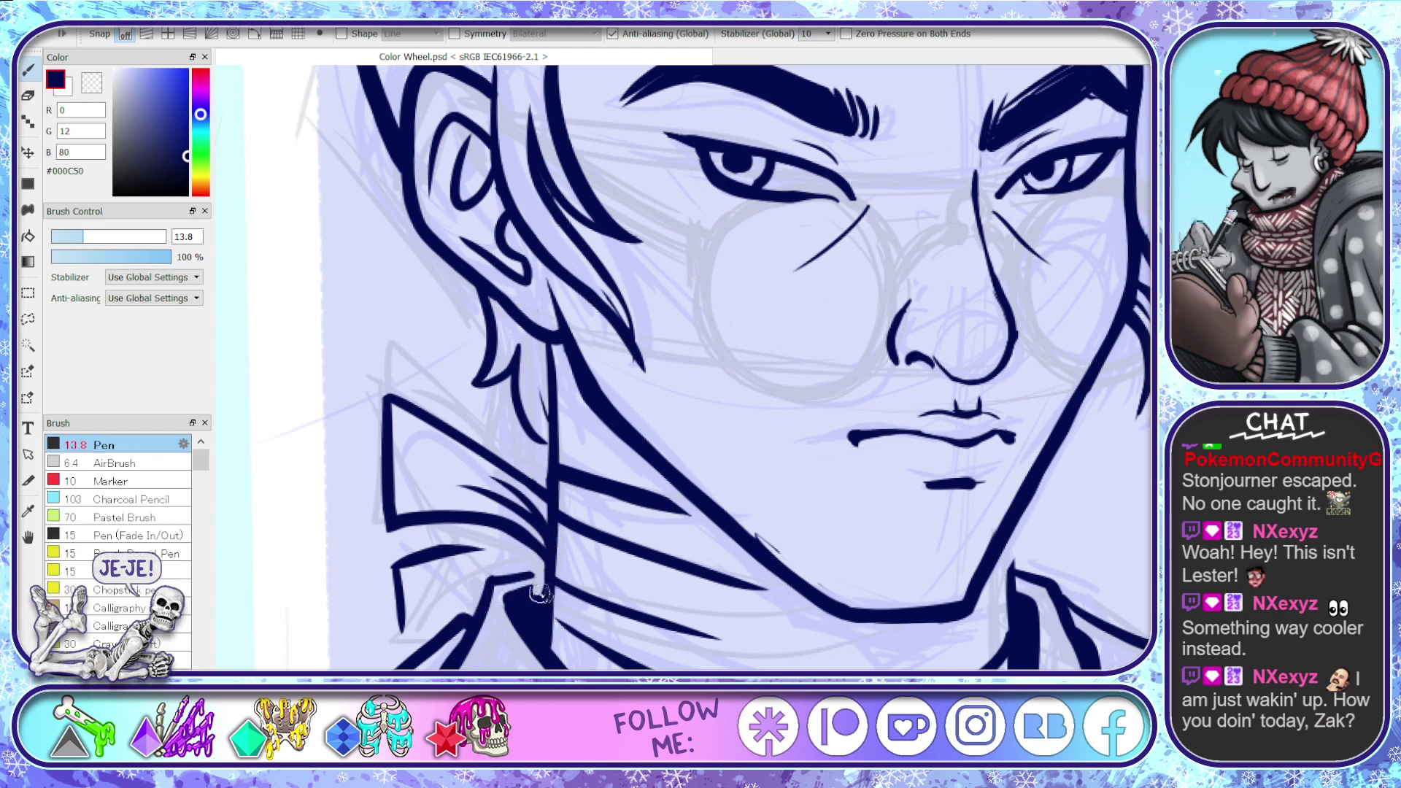
drag(521, 579, 547, 568)
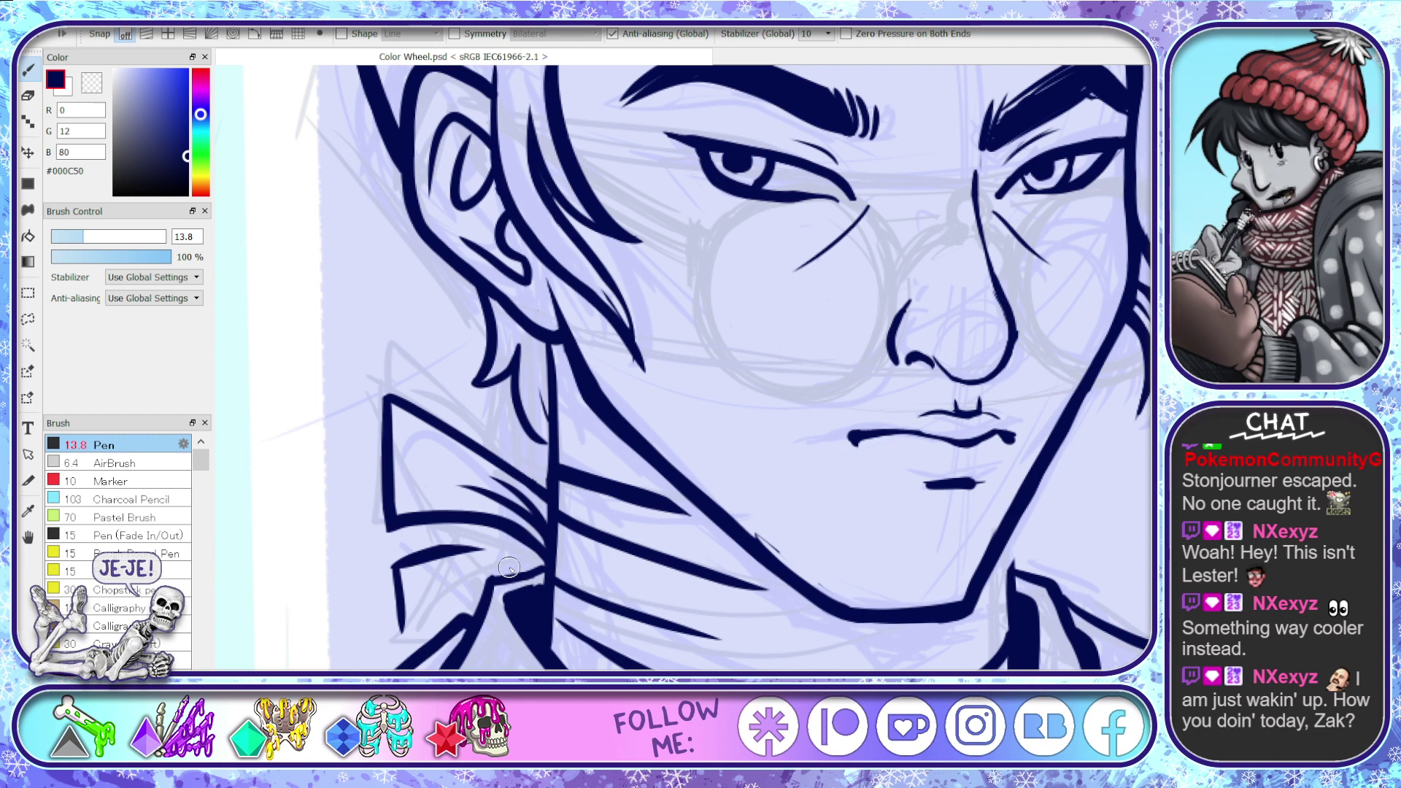
- Erase the old lower scarf tail and redraw it with a curved top edge, a slanted outer edge and inner folds
key(e)
mouse_move(484, 548)
mouse_down()
mouse_move(396, 579)
mouse_move(406, 564)
mouse_move(398, 633)
mouse_up()
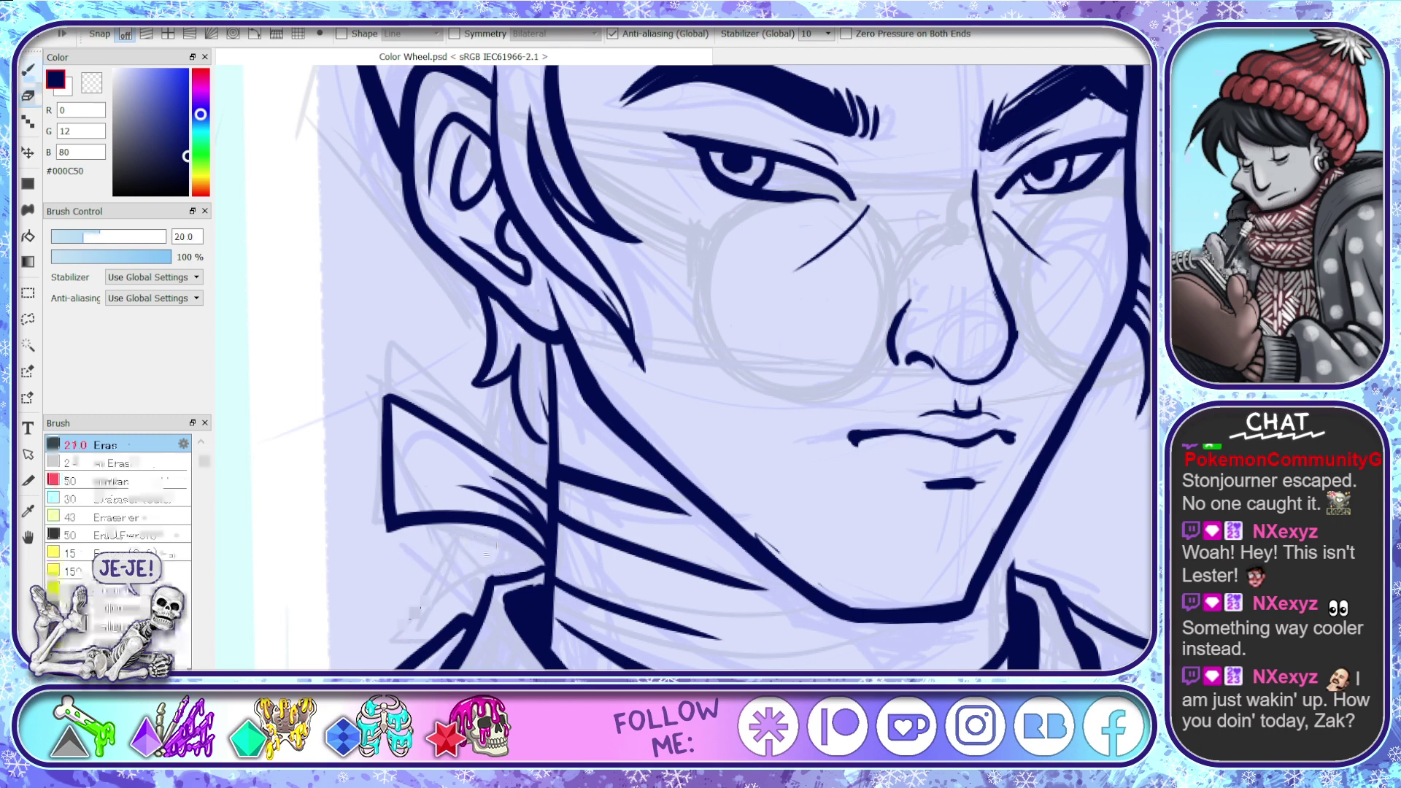
key(p)
mouse_move(540, 552)
mouse_down()
mouse_move(498, 535)
mouse_move(385, 571)
mouse_up()
key(ctrl+z)
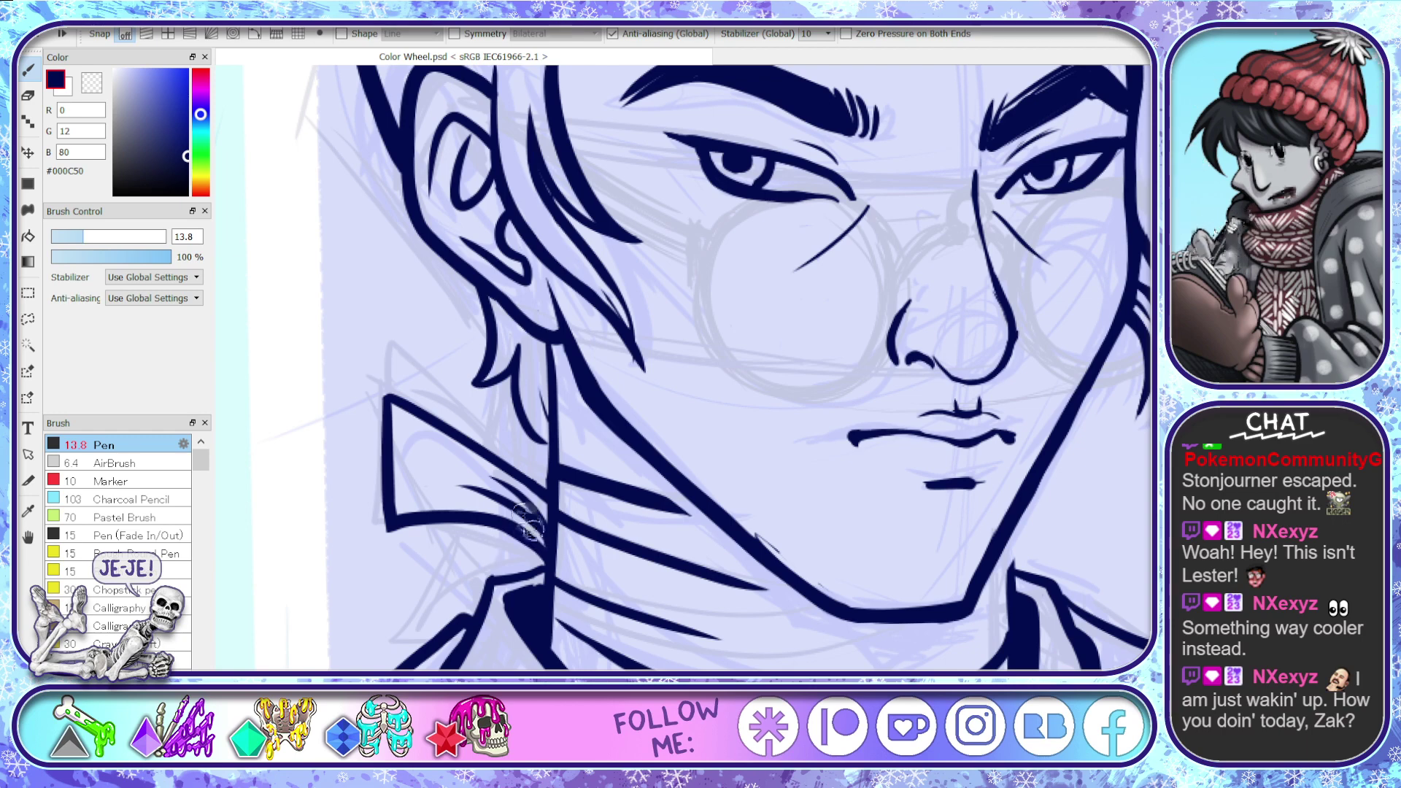
drag(519, 526, 410, 561)
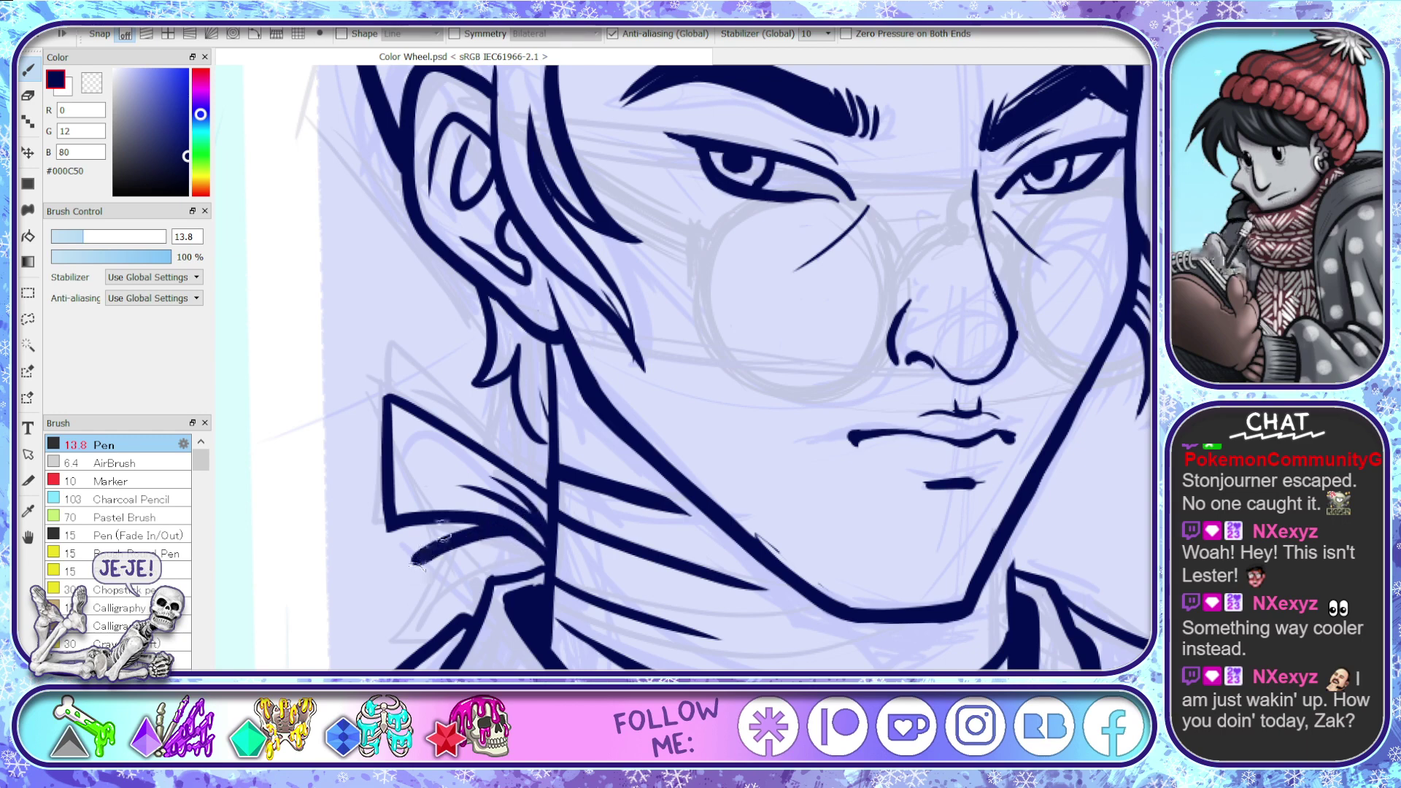
key(ctrl+z)
mouse_move(509, 530)
mouse_down()
mouse_move(402, 566)
mouse_move(427, 655)
mouse_up()
mouse_move(548, 555)
mouse_down()
mouse_move(500, 560)
mouse_move(463, 587)
mouse_up()
key(ctrl+z)
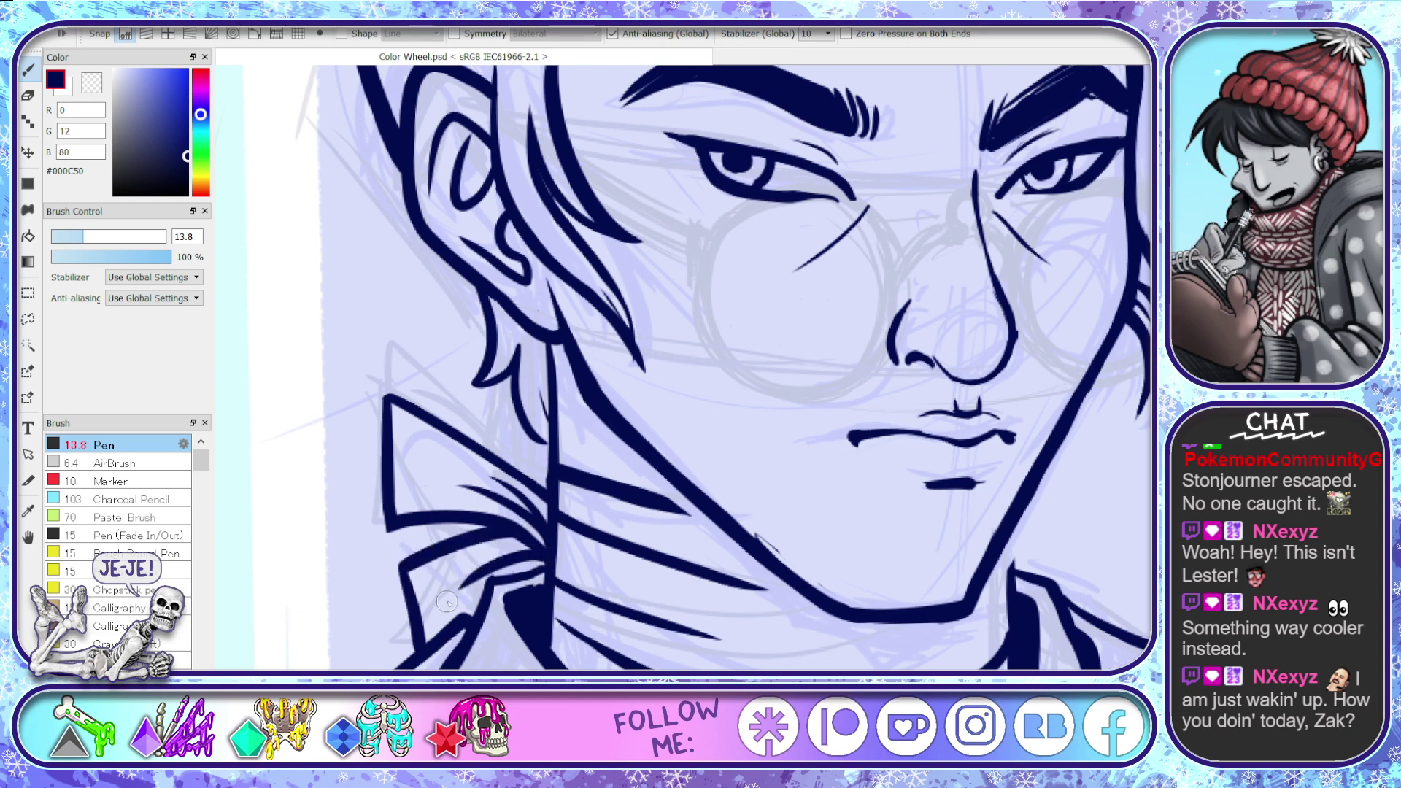
- Clean up the line ends and edges of the lower scarf tail around the knot and outer corner
key(e)
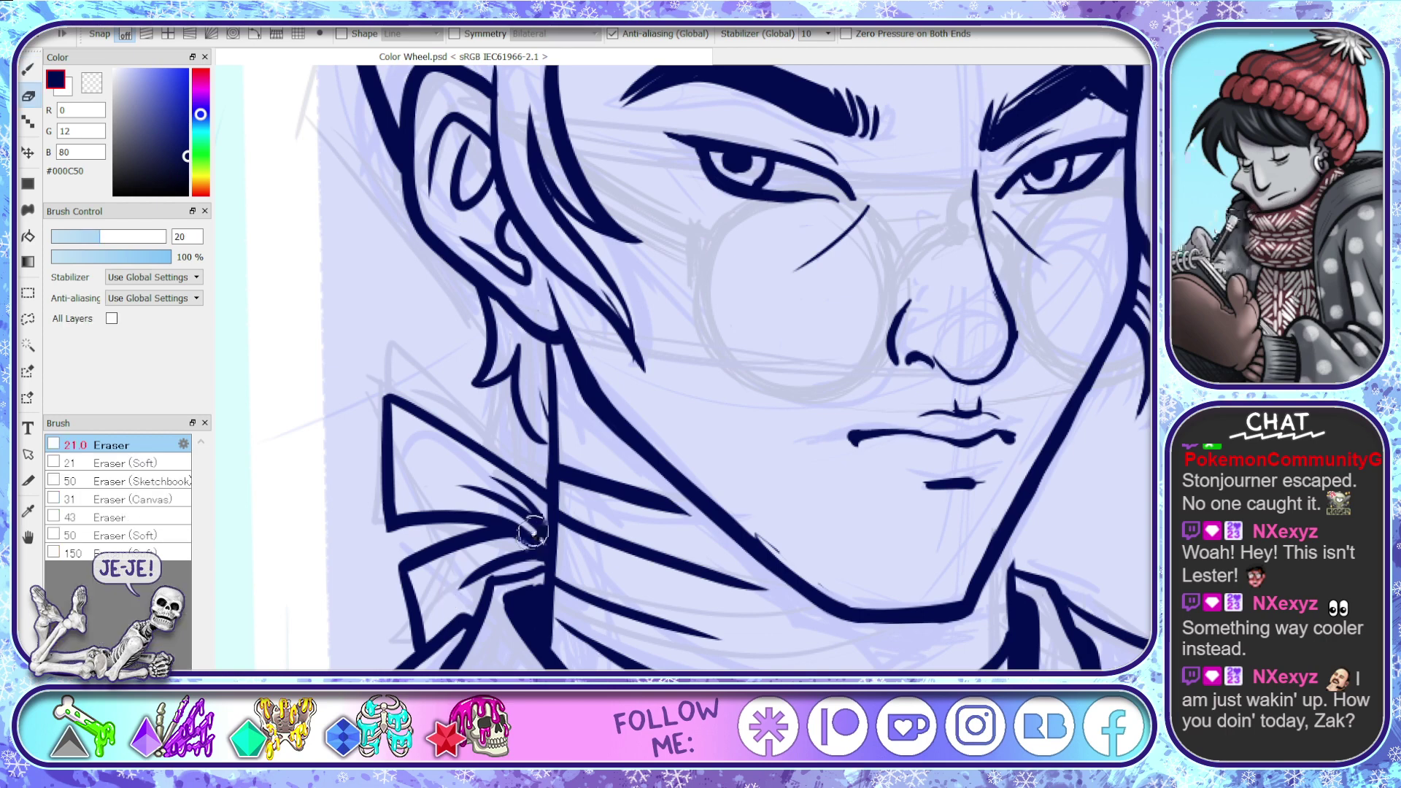
drag(546, 569, 541, 556)
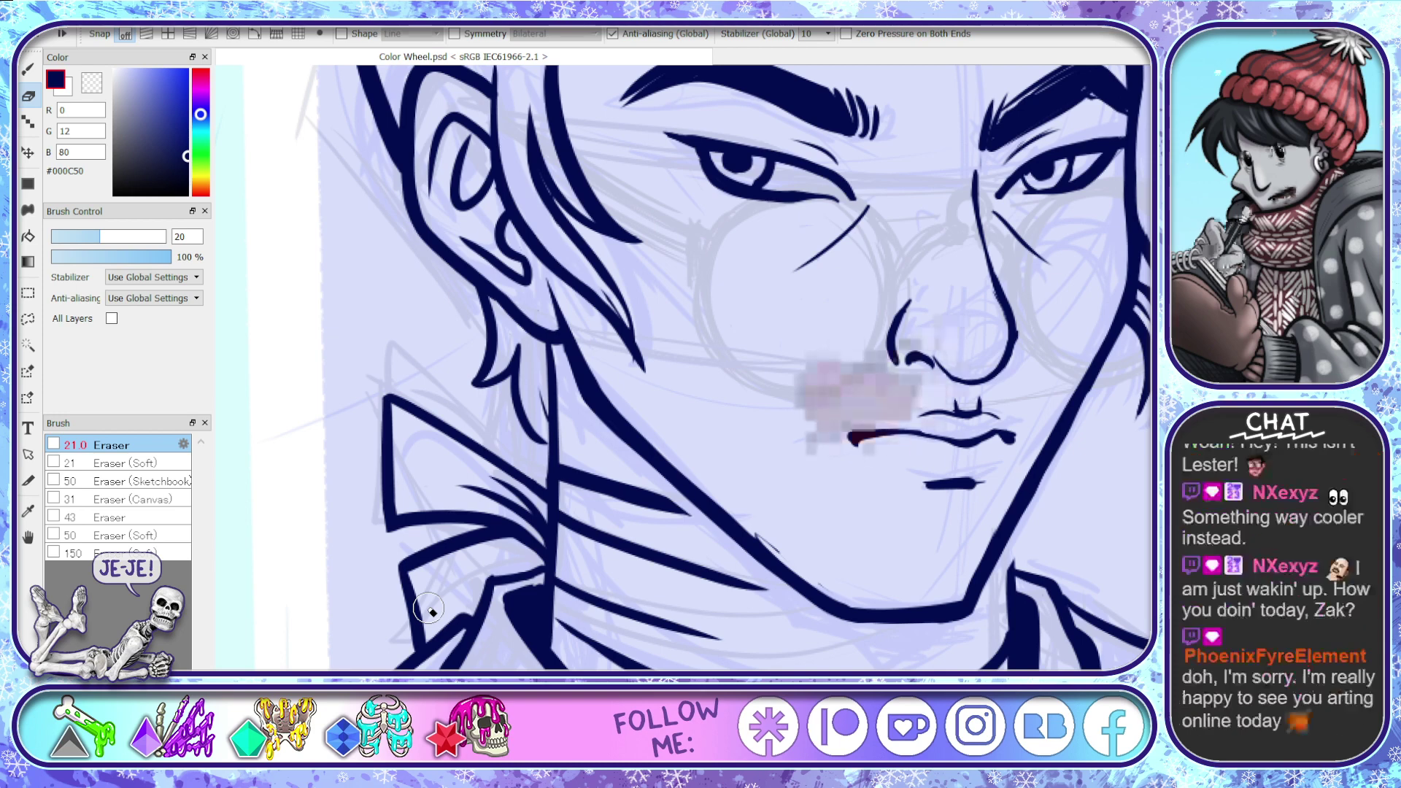
key(b)
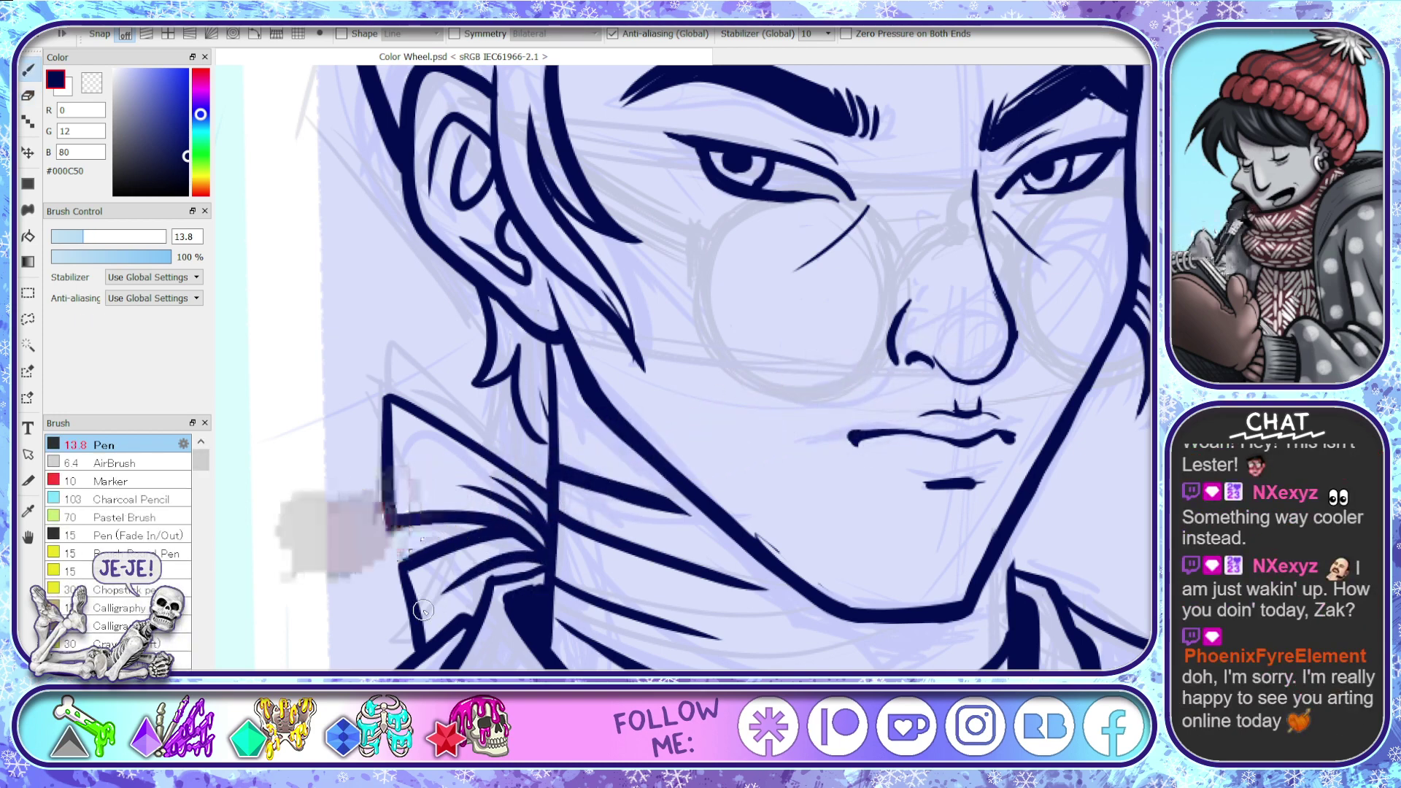
key(e)
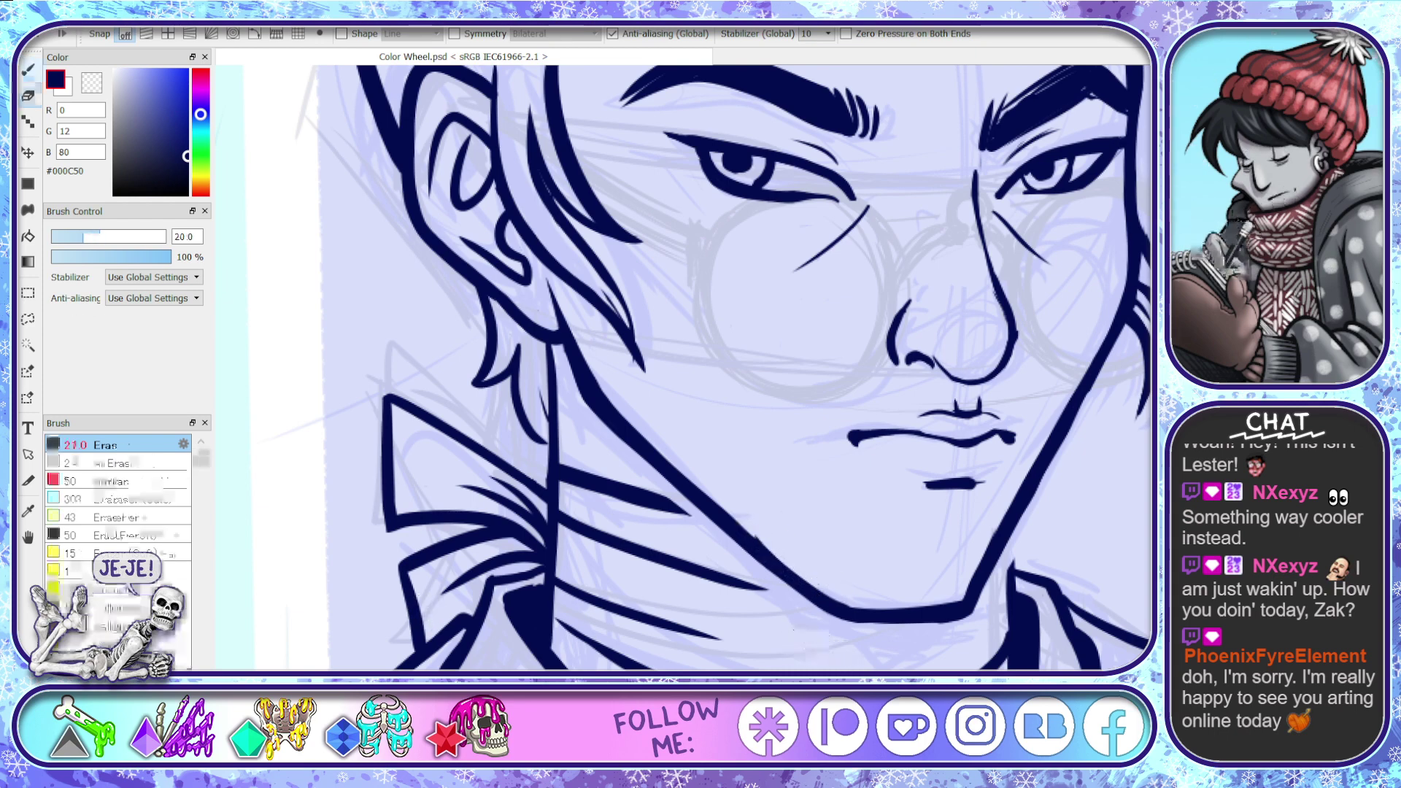
- Thicken the jaw contour where it runs down into the chin
key(b)
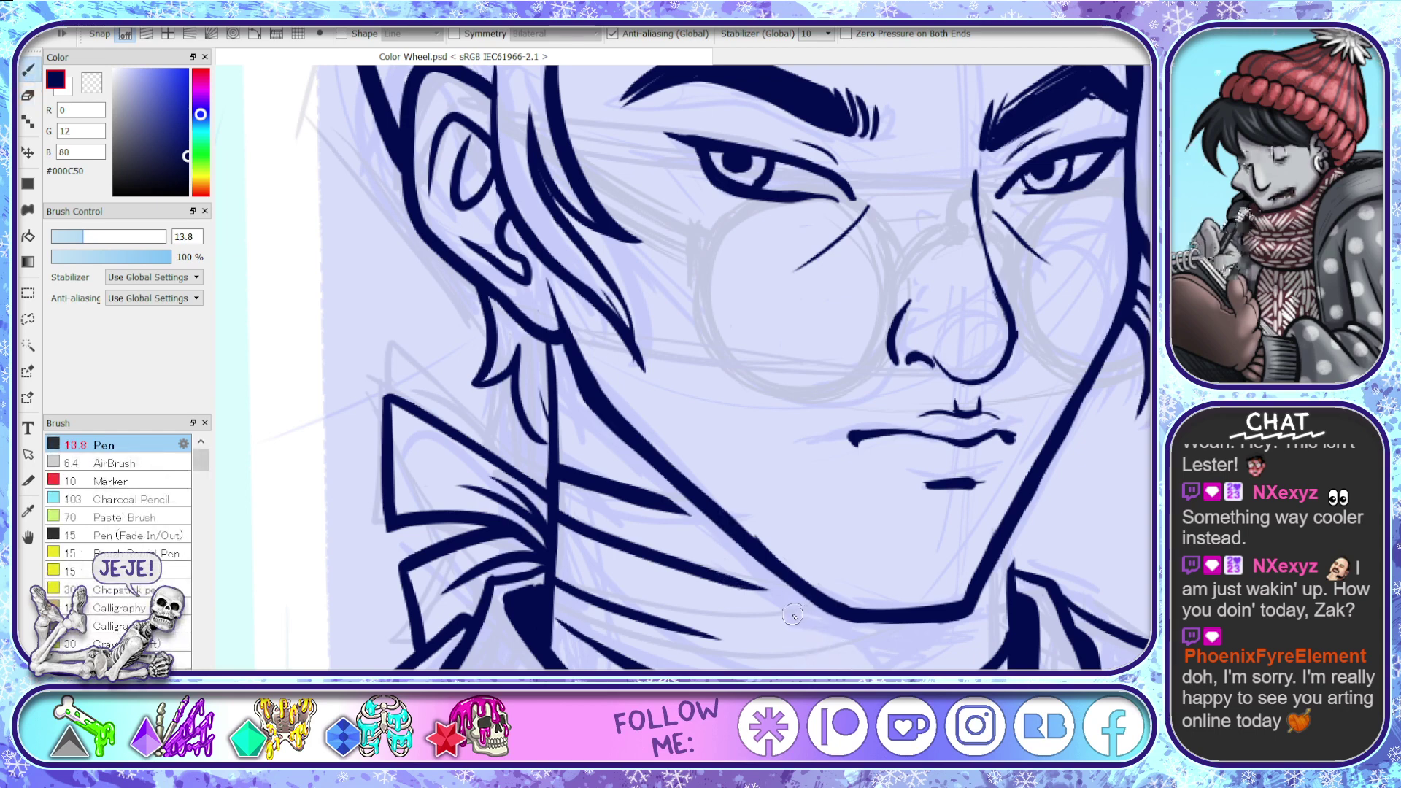
key(space)
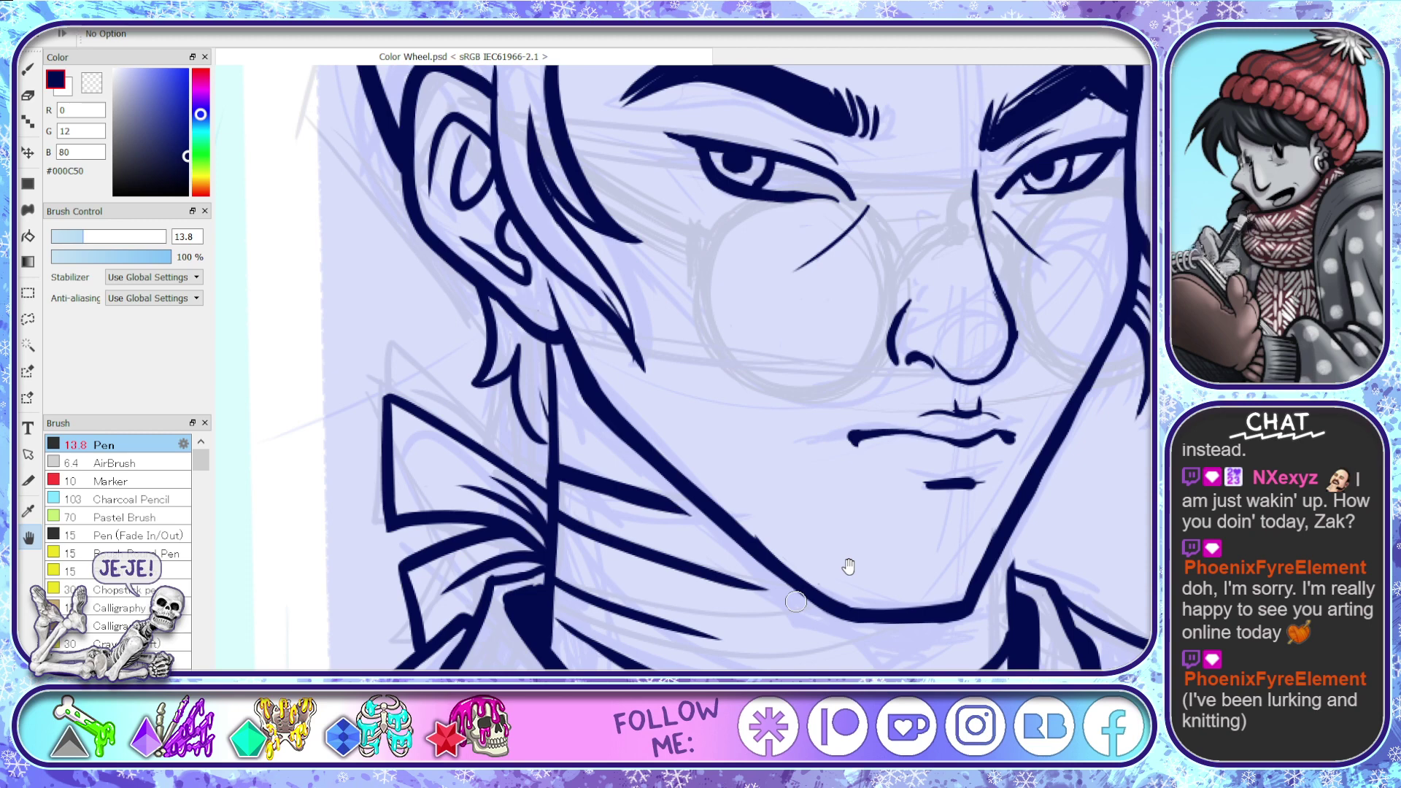
drag(848, 567, 775, 554)
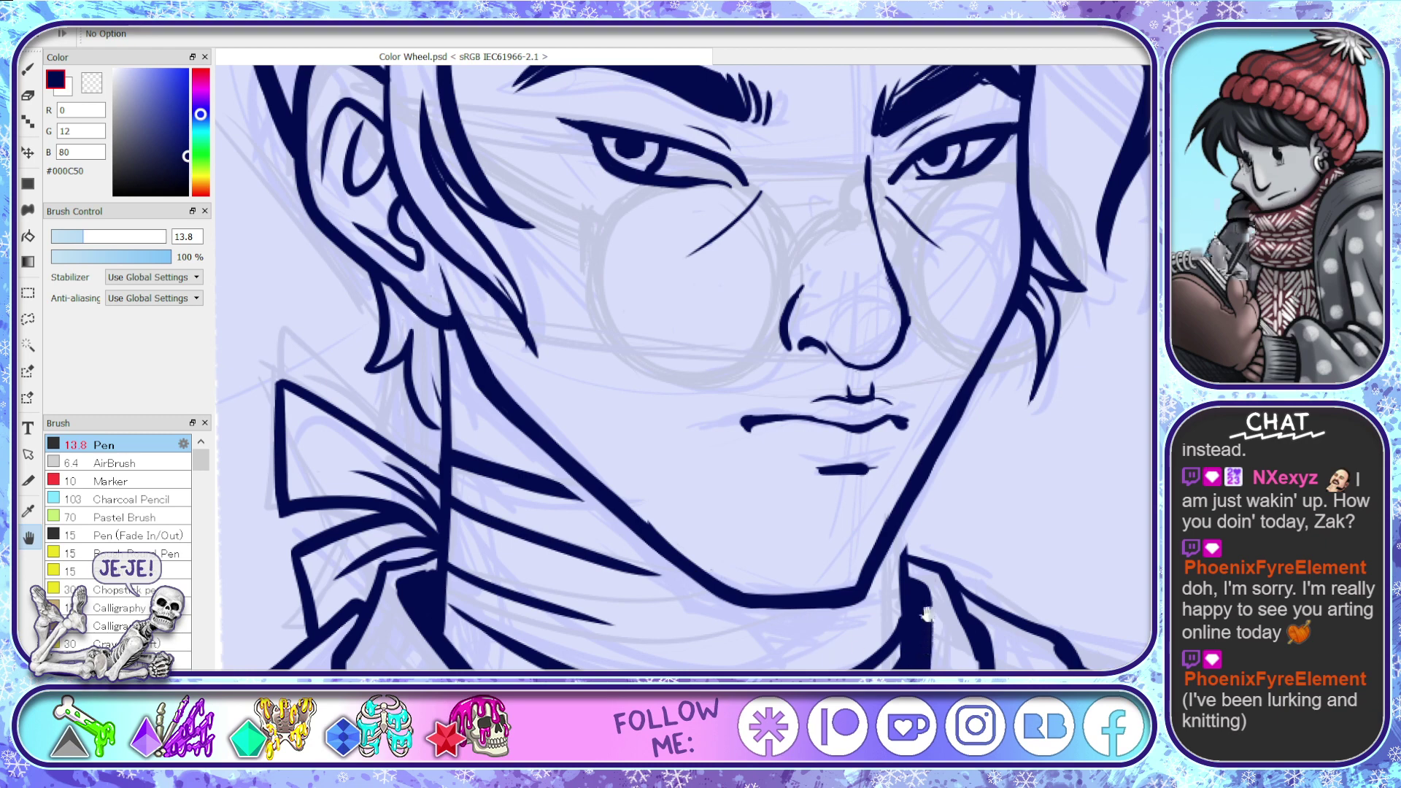
- Thicken the underside of the chin from its far corner to the start of the near jaw line
drag(927, 620, 947, 576)
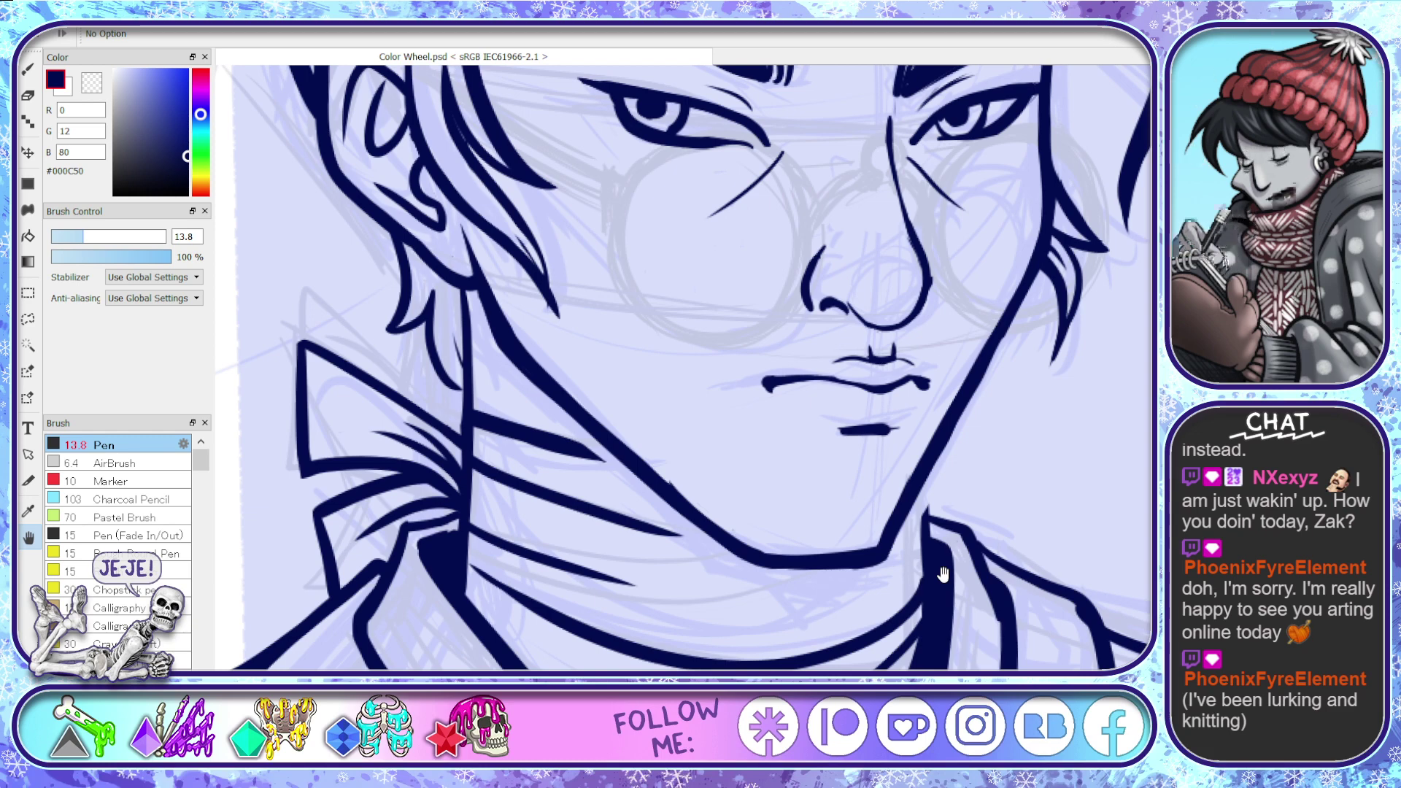
key(b)
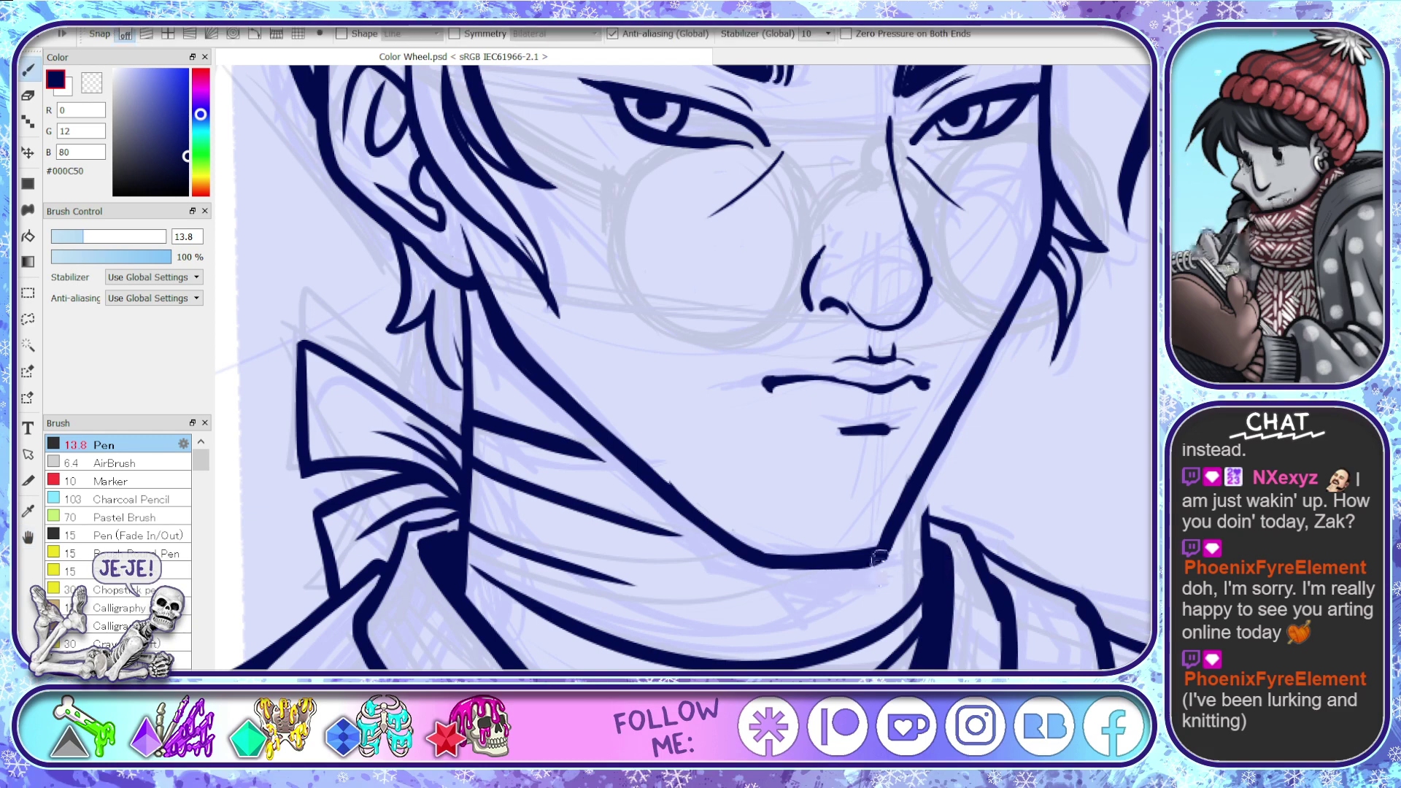
drag(865, 562, 745, 560)
mouse_move(881, 558)
mouse_down()
mouse_move(783, 568)
mouse_move(631, 459)
mouse_move(743, 567)
mouse_up()
key(ctrl+z)
key(ctrl+z)
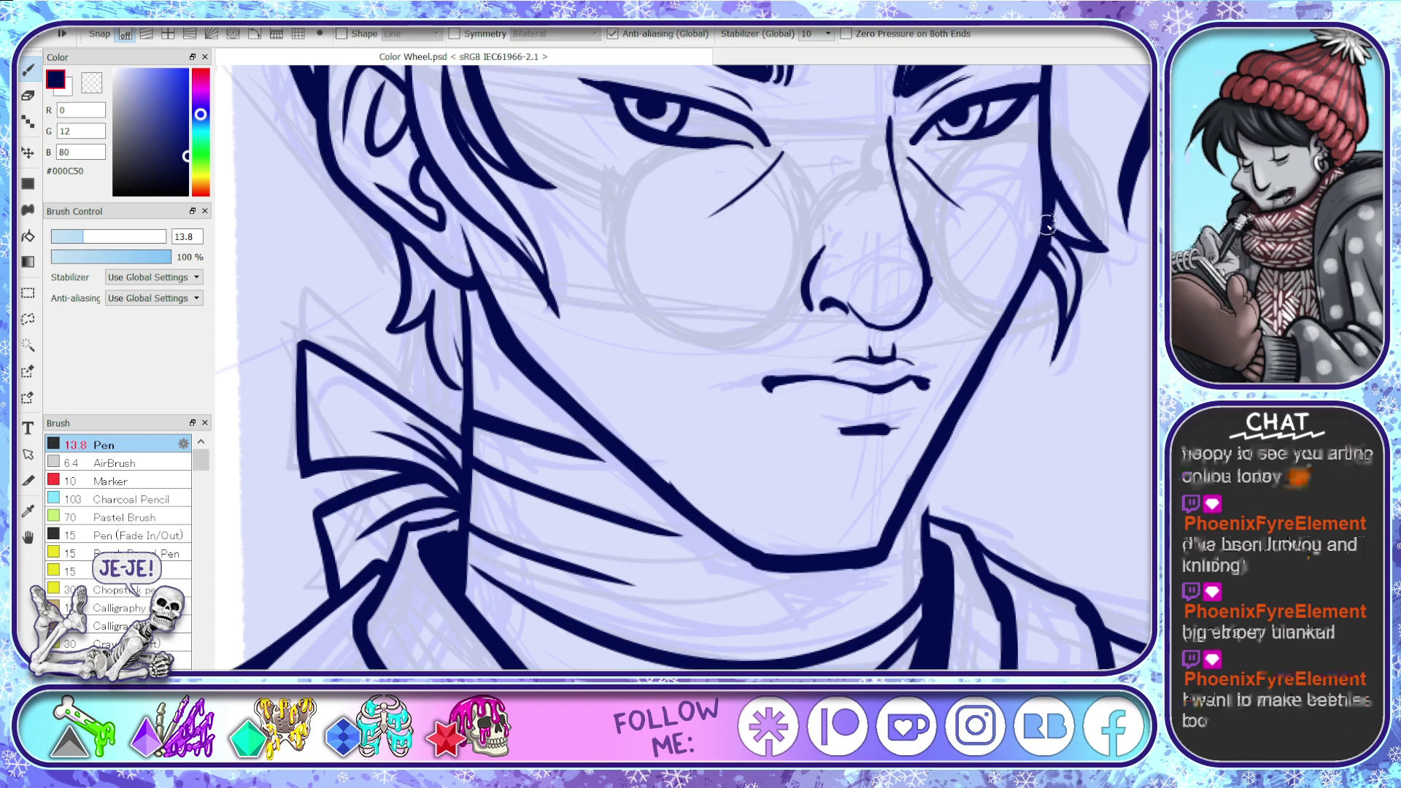
- Reinforce the far jaw line from the cheek hair to the chin and ink the neck edge from the jaw to the collar
drag(1042, 249, 862, 565)
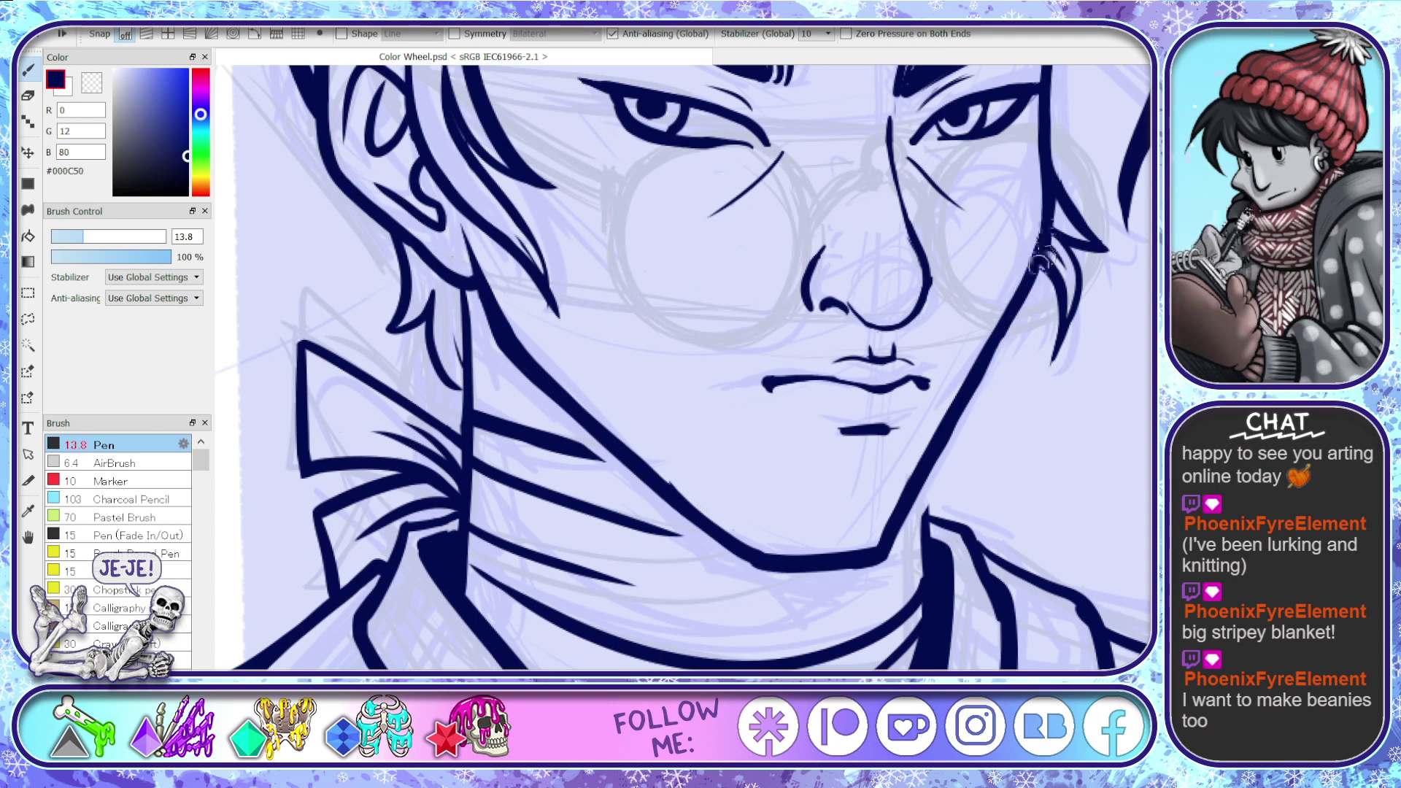
key(ctrl+z)
drag(1042, 260, 882, 560)
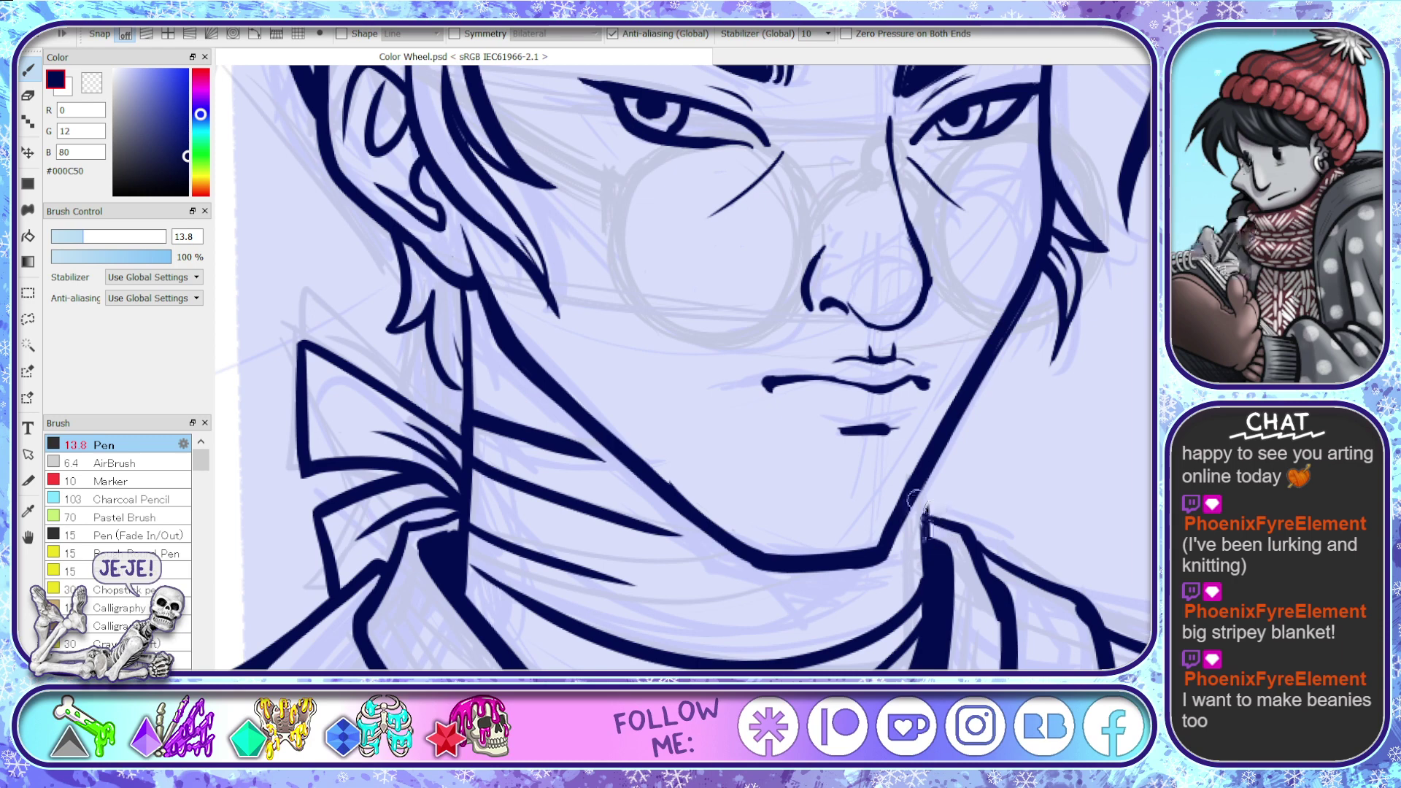
drag(926, 467, 925, 601)
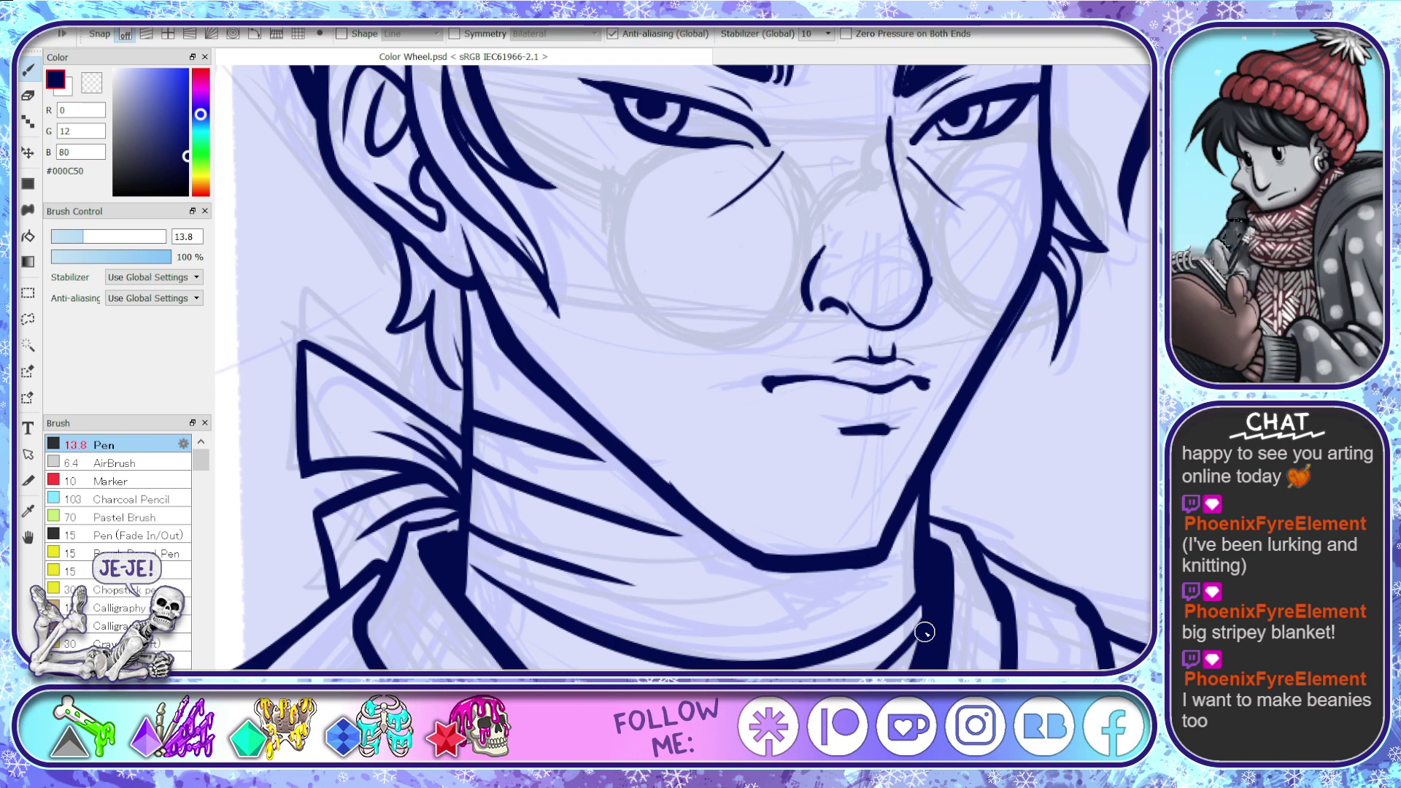
- Extend and thicken the two upper scarf folds until they meet the near jaw line
key(space)
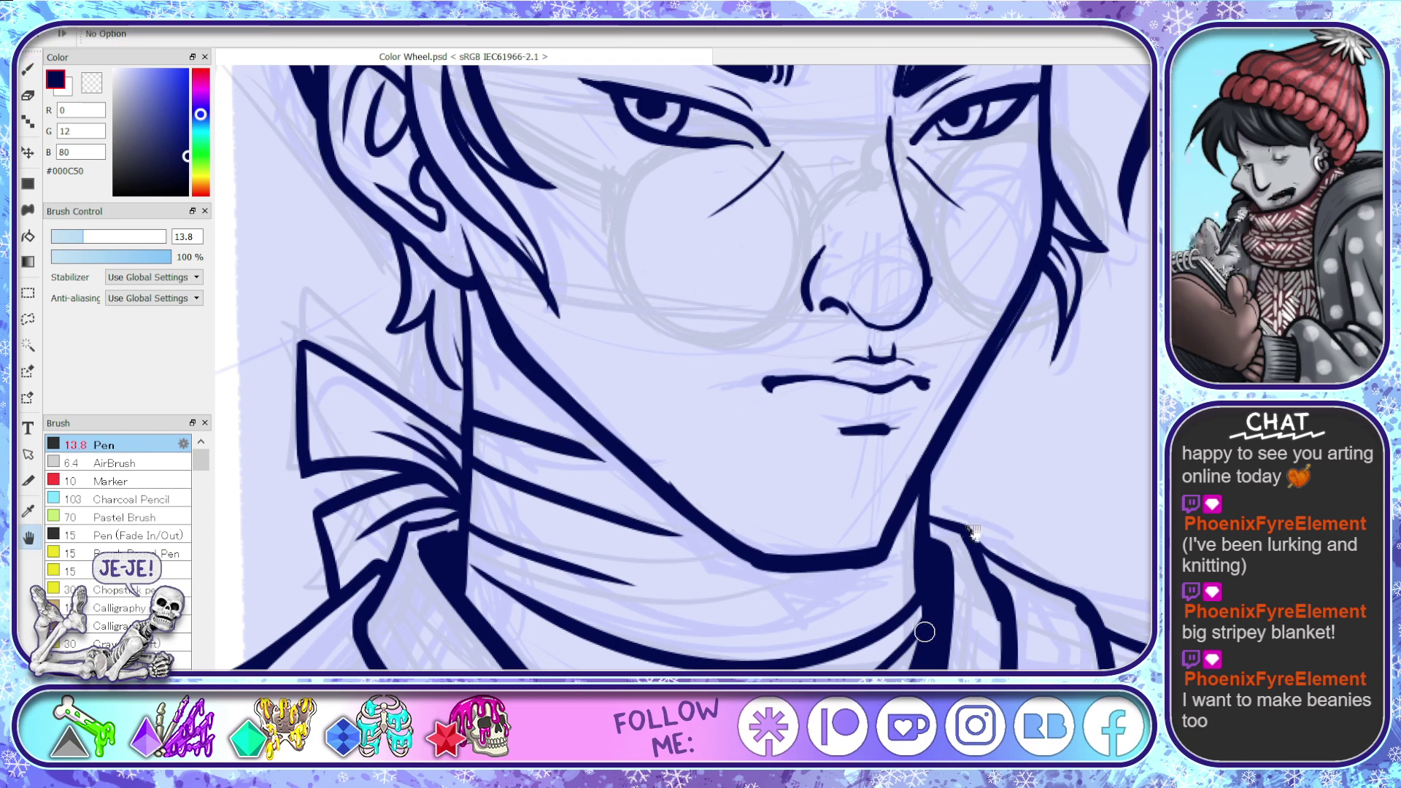
mouse_move(1029, 564)
mouse_down()
mouse_move(1011, 598)
mouse_move(642, 730)
mouse_move(692, 576)
mouse_up()
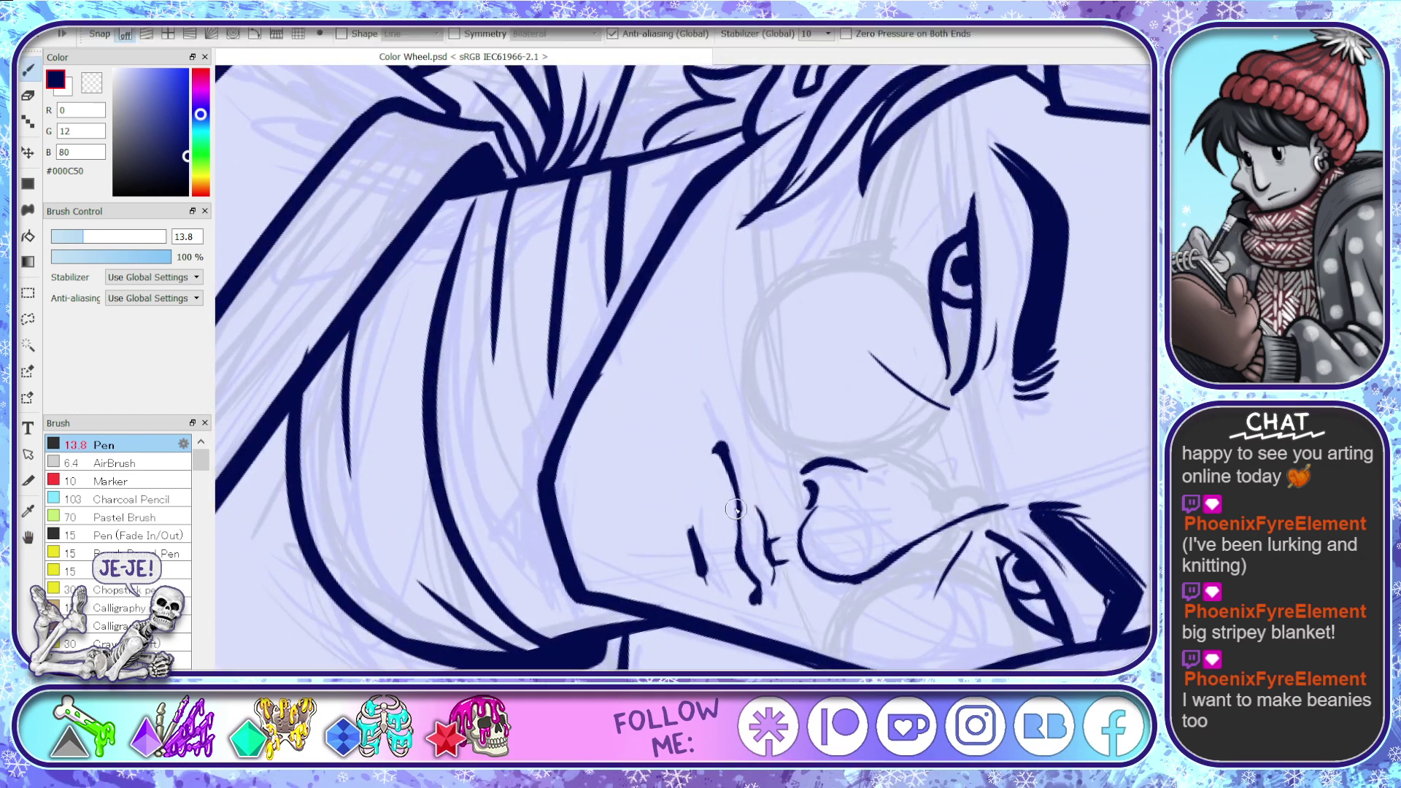
mouse_move(619, 172)
mouse_down()
mouse_move(611, 330)
mouse_move(613, 272)
mouse_move(609, 325)
mouse_up()
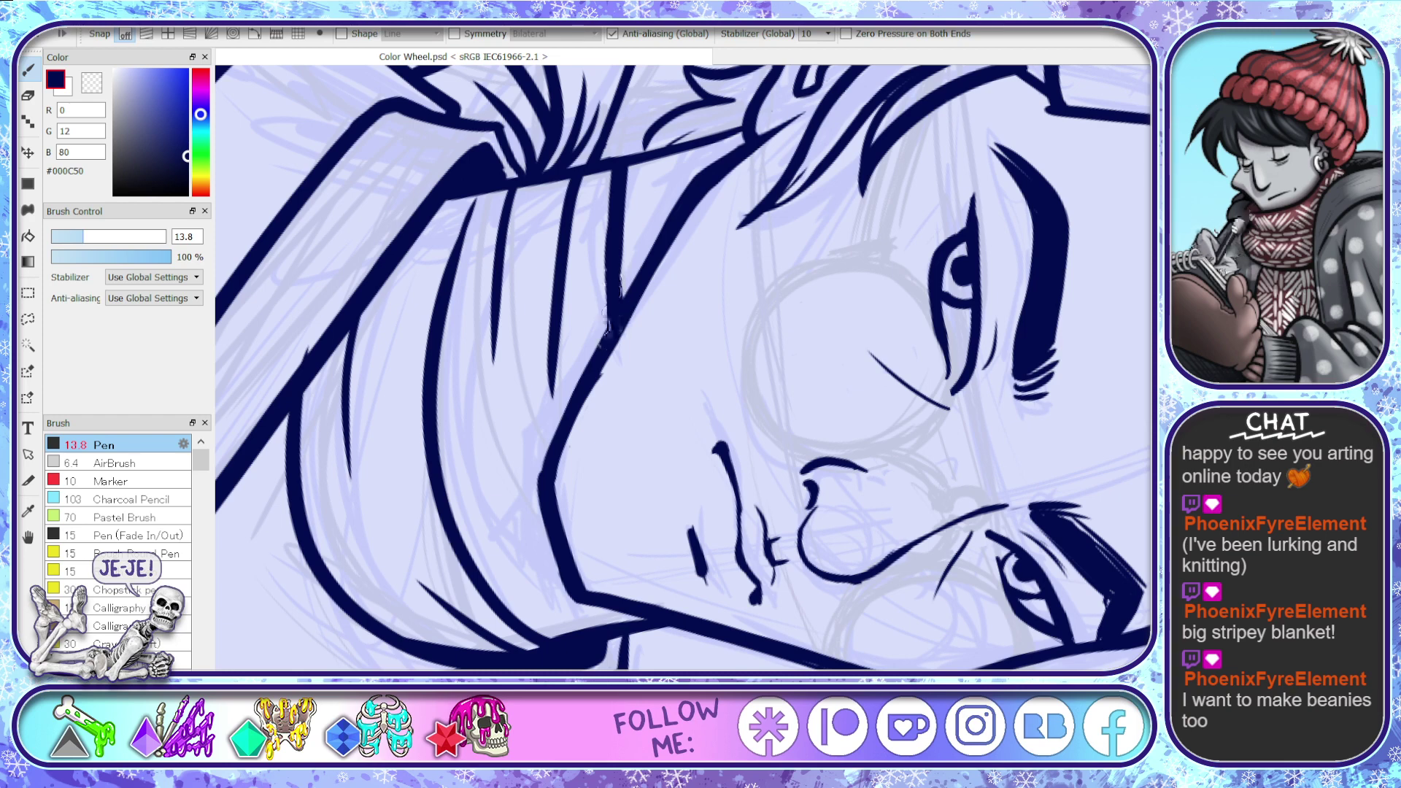
drag(557, 264, 551, 453)
drag(554, 353, 552, 440)
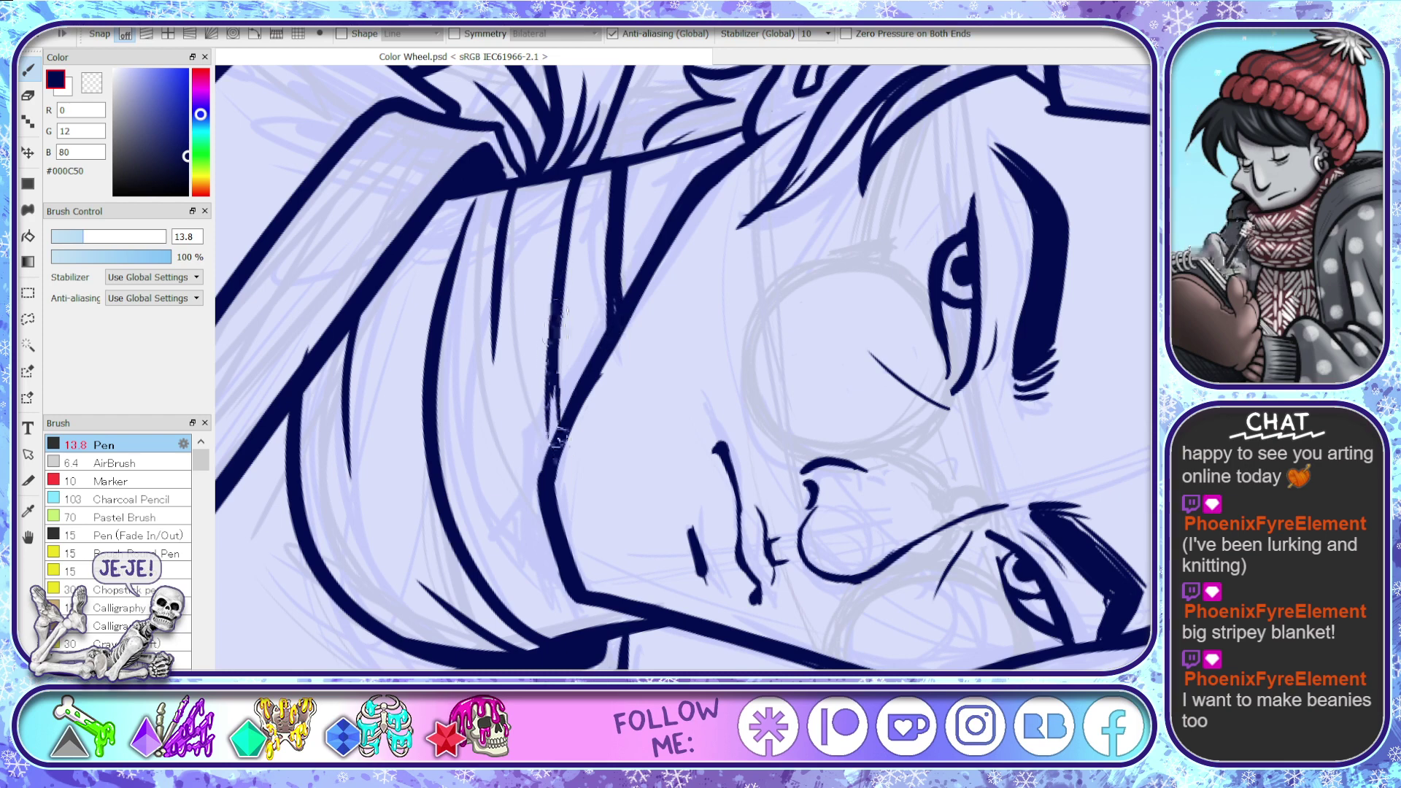
mouse_move(556, 328)
mouse_down()
mouse_move(549, 436)
mouse_move(552, 383)
mouse_move(551, 418)
mouse_up()
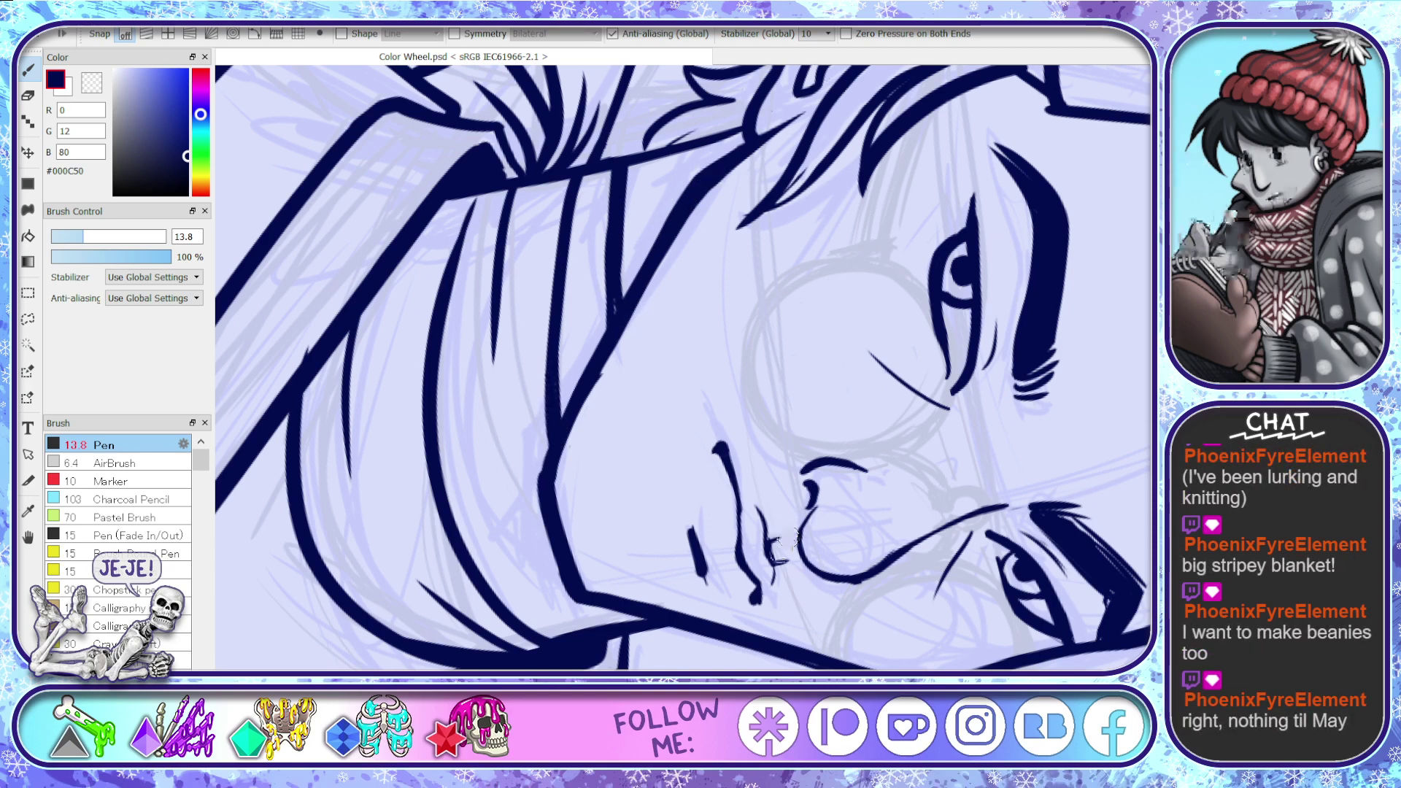
- Examine the character's line art from a distance and compare it with its horizontally mirrored view
key(space)
drag(699, 611, 849, 586)
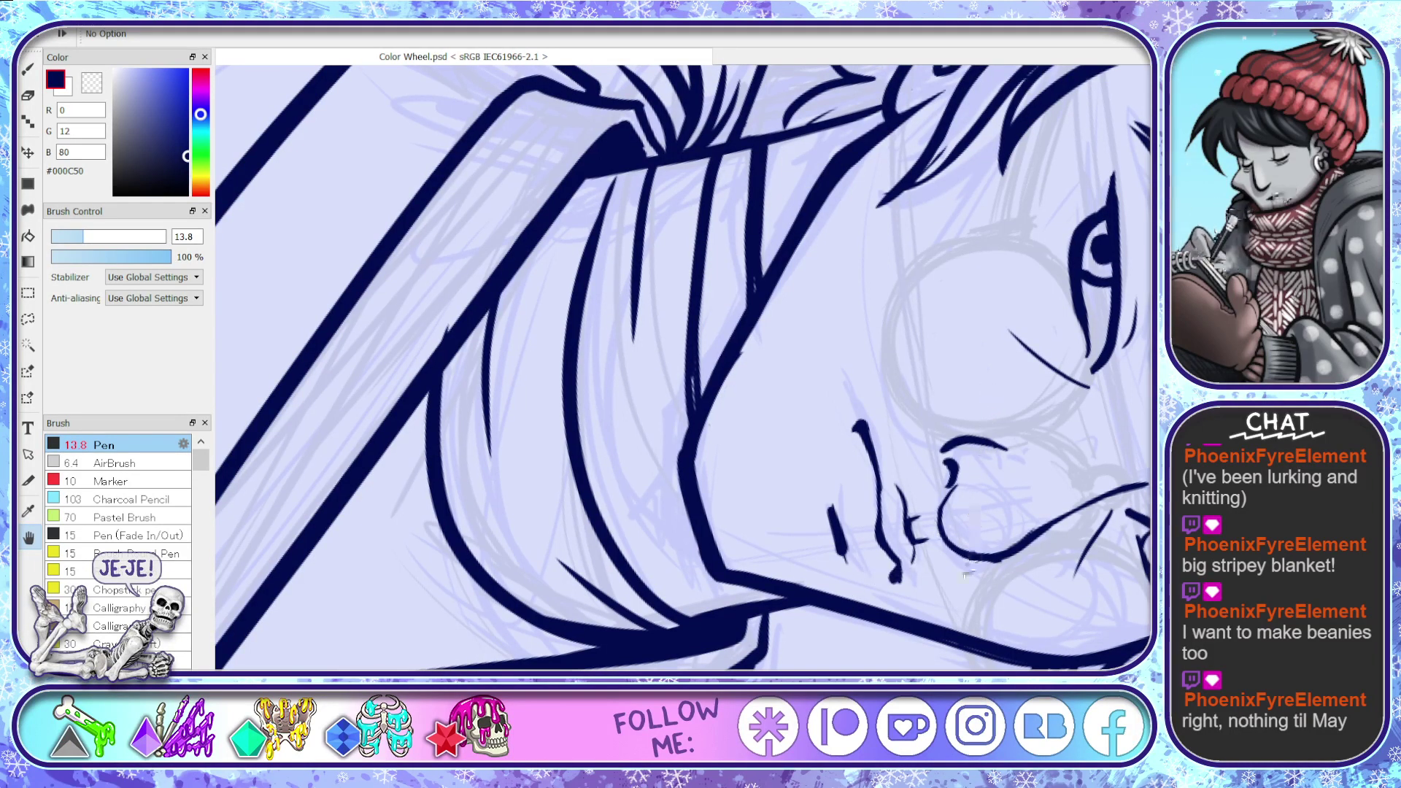
mouse_move(972, 559)
mouse_down()
mouse_move(1045, 461)
mouse_move(970, 134)
mouse_move(892, 100)
mouse_up()
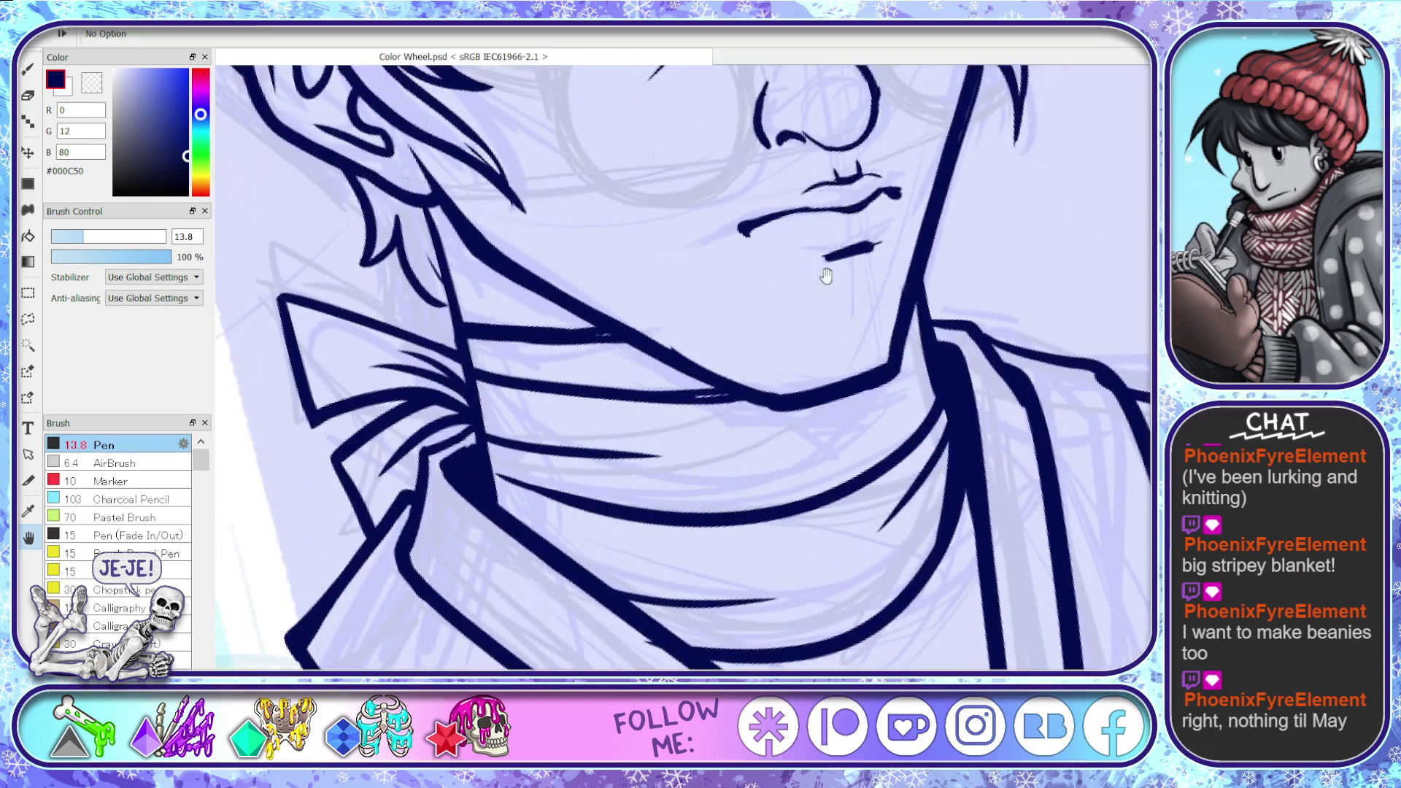
drag(790, 412, 752, 570)
key(b)
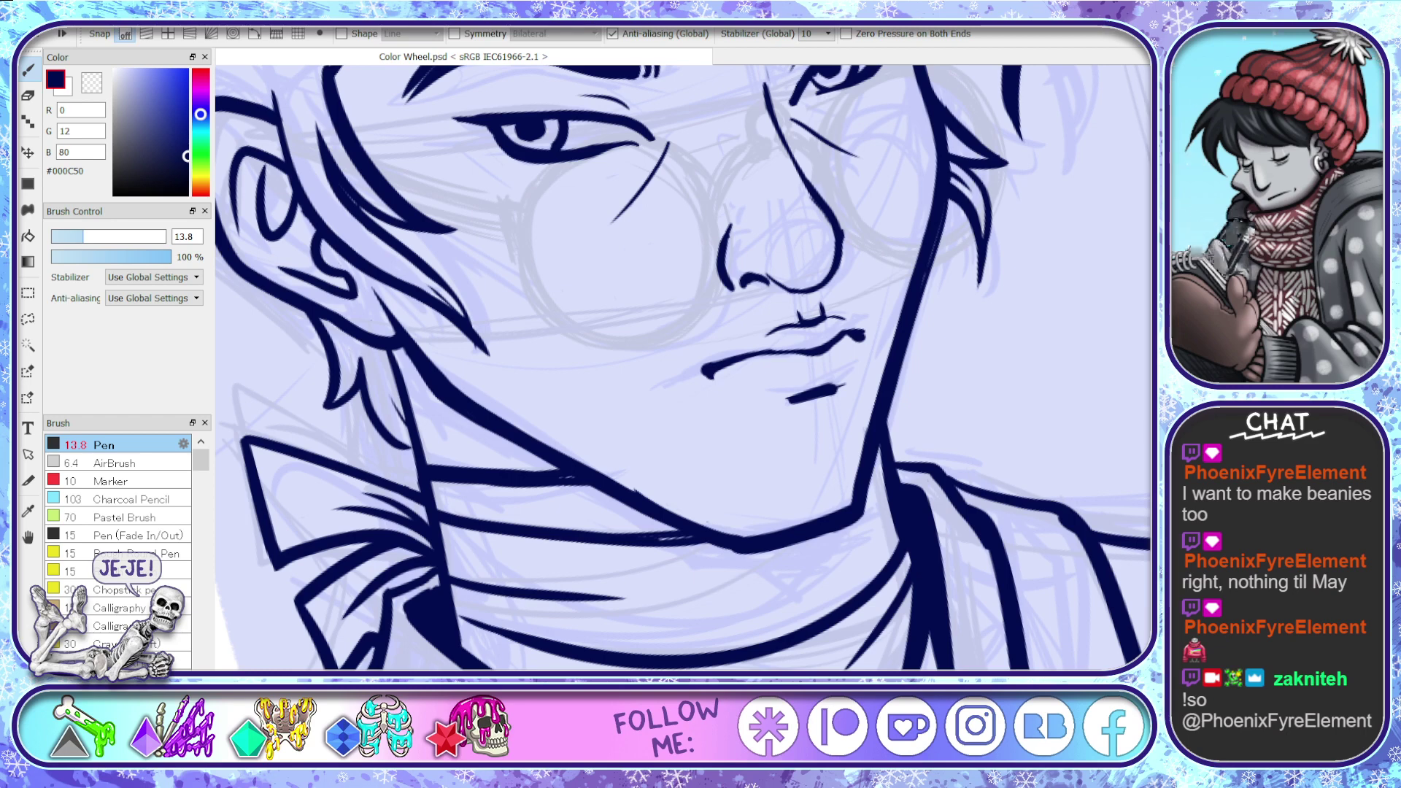
scroll(538, 217, down, 5)
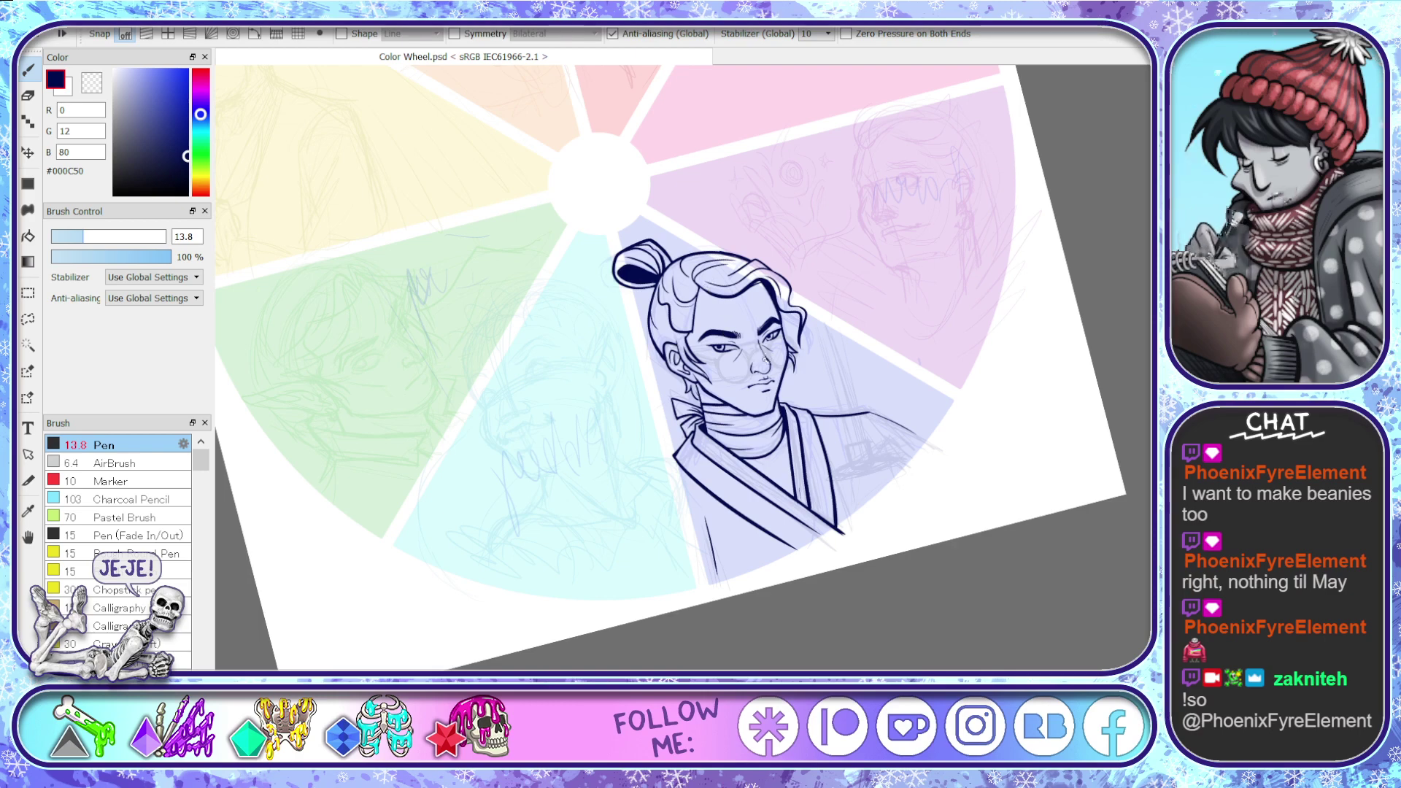
scroll(765, 360, up, 2)
key(Down)
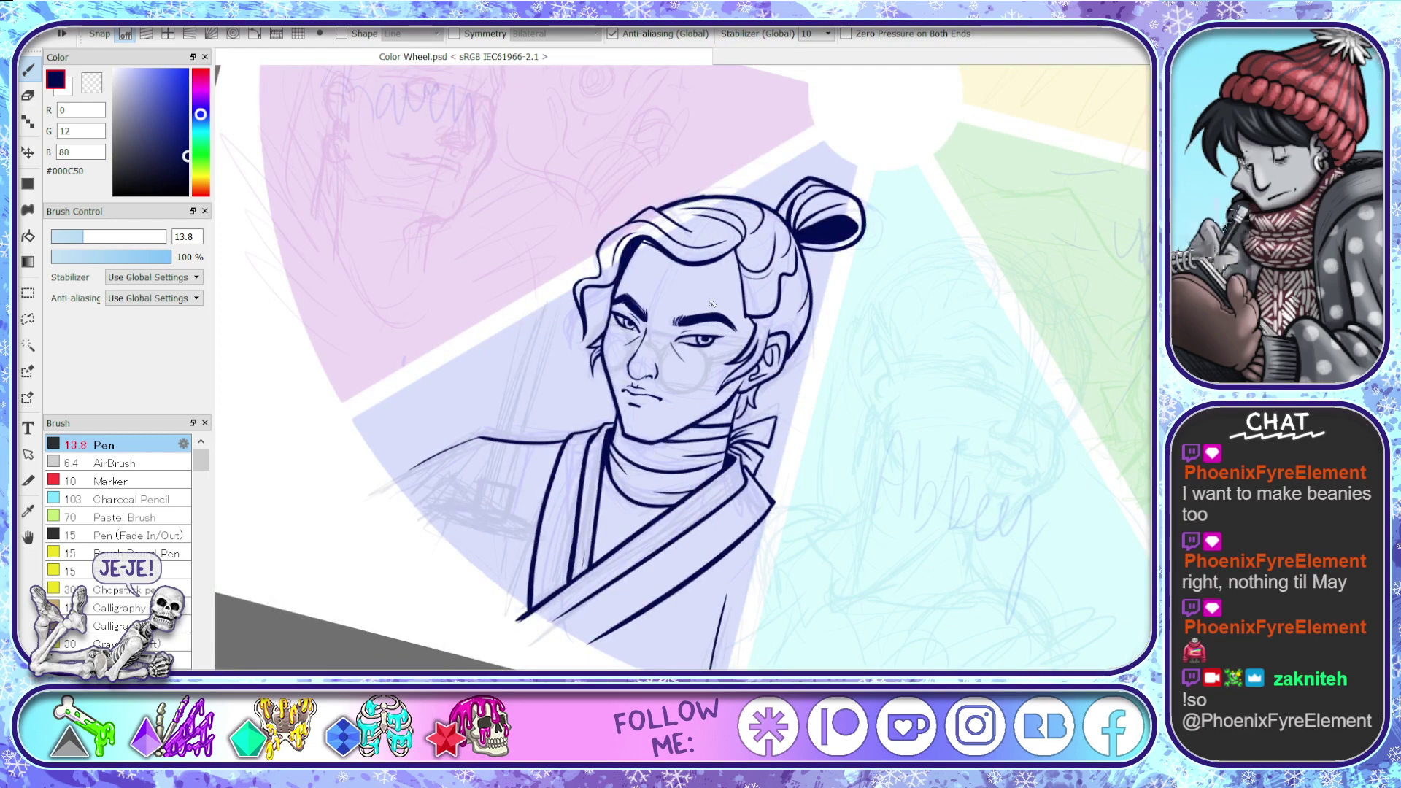
key(h)
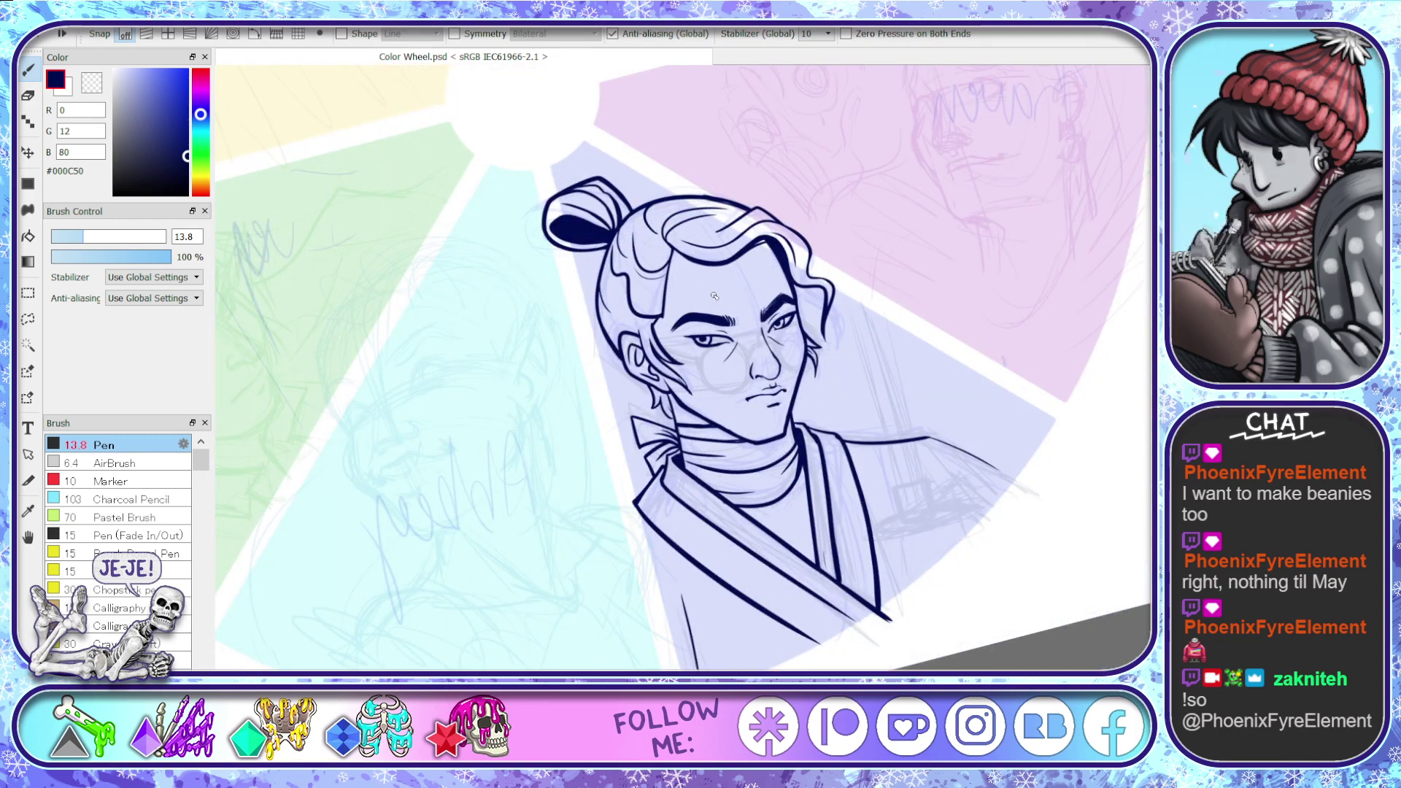
key(h)
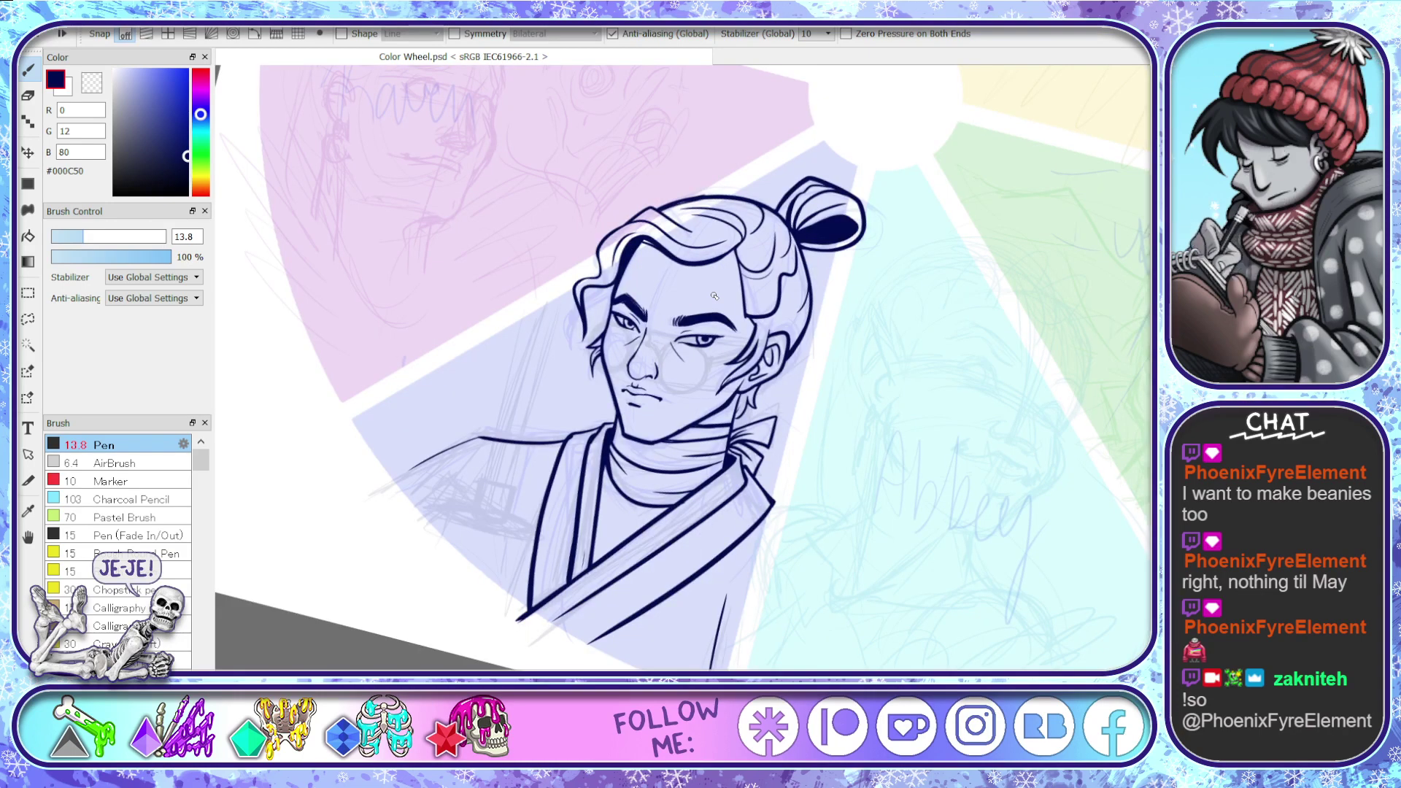
key(h)
scroll(746, 350, up, 3)
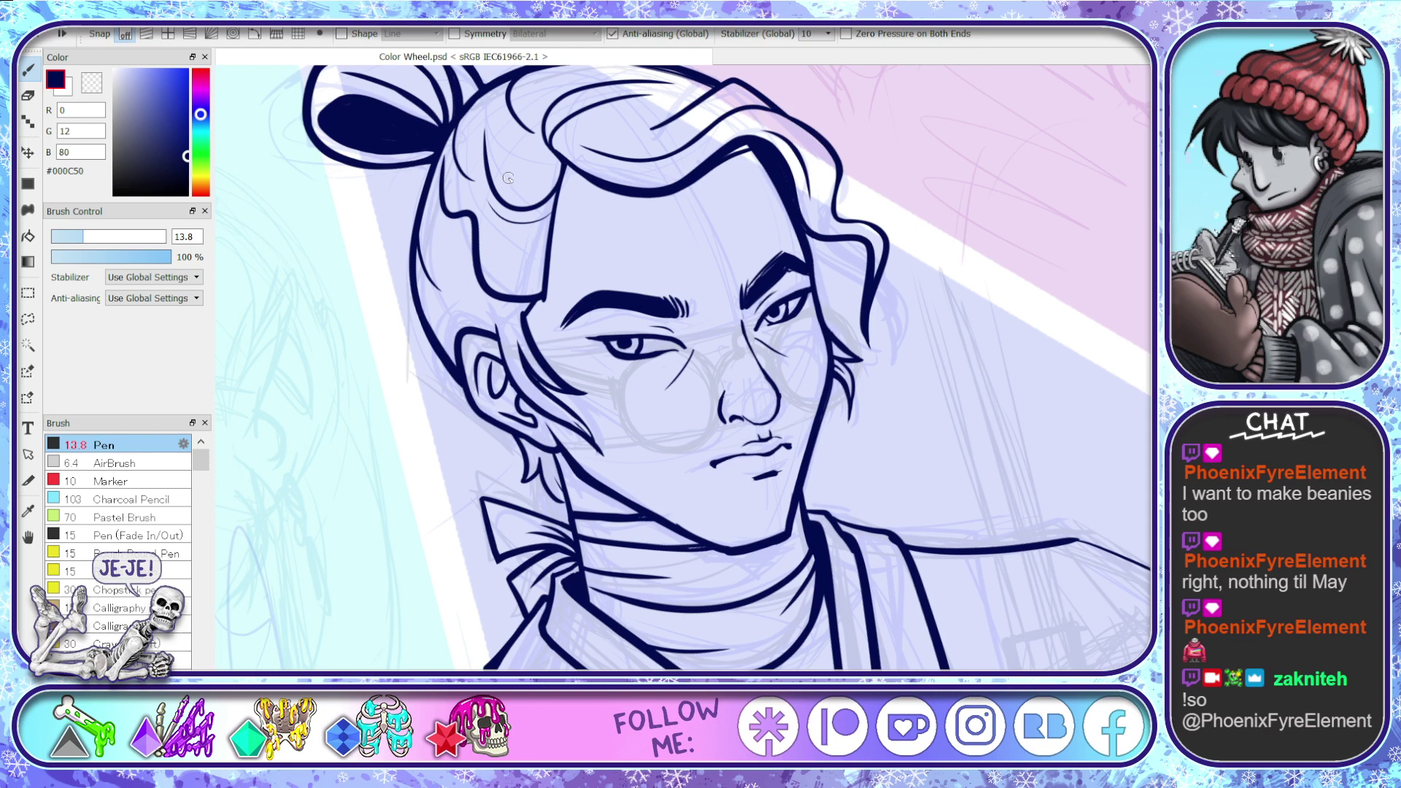
- Lasso the character's far eye, rotate it slightly clockwise, nudge it down a little, and clear the selection
key(v)
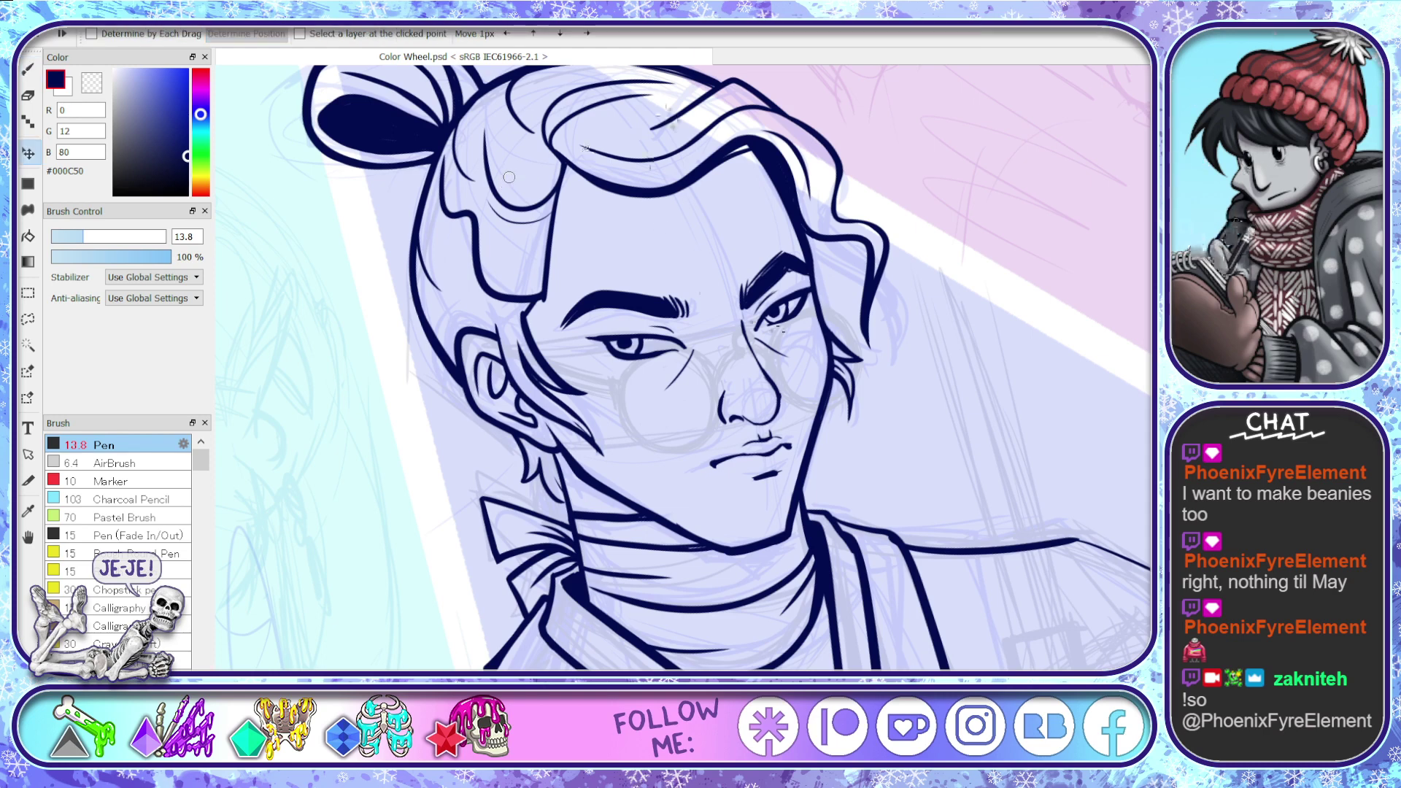
key(l)
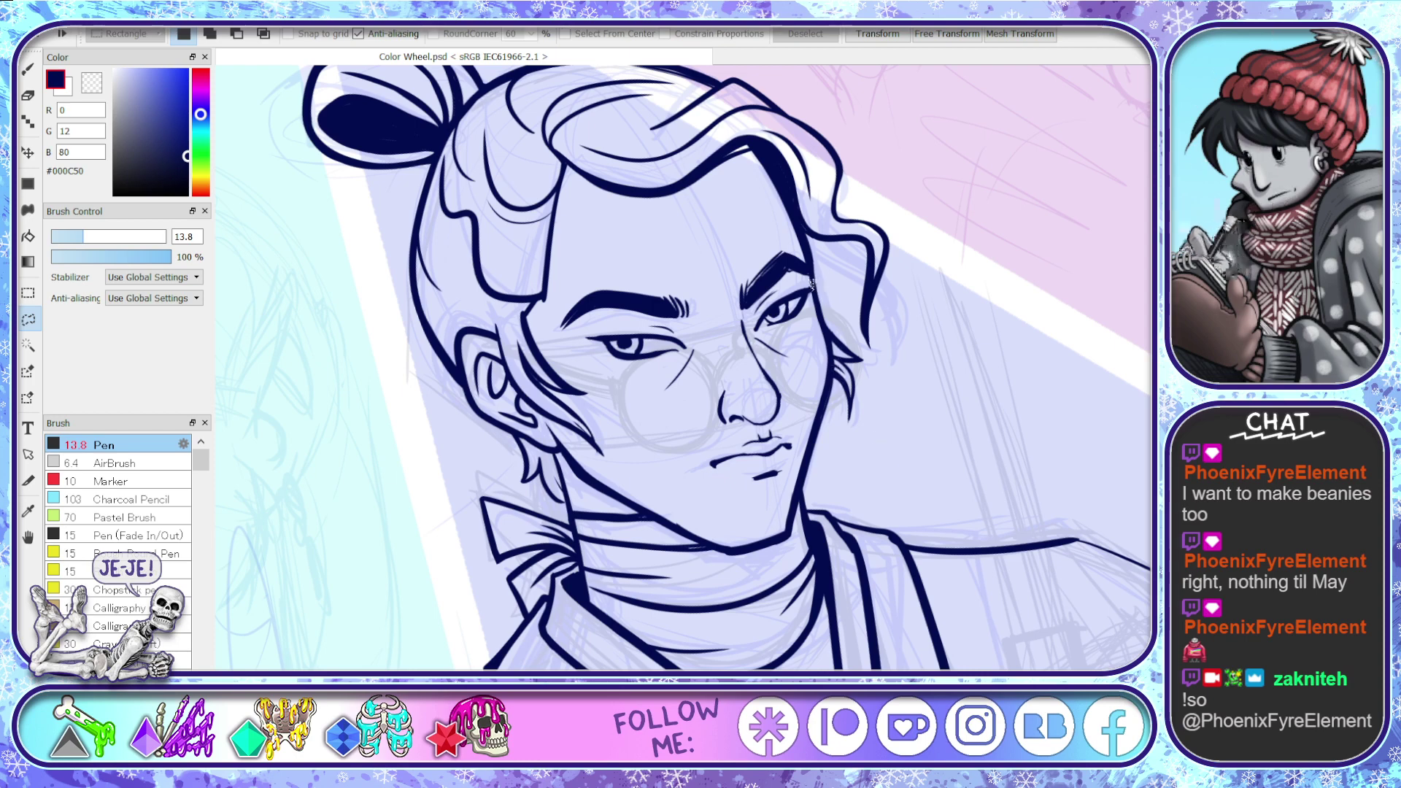
mouse_move(774, 338)
mouse_down()
mouse_move(753, 336)
mouse_move(761, 303)
mouse_move(809, 282)
mouse_up()
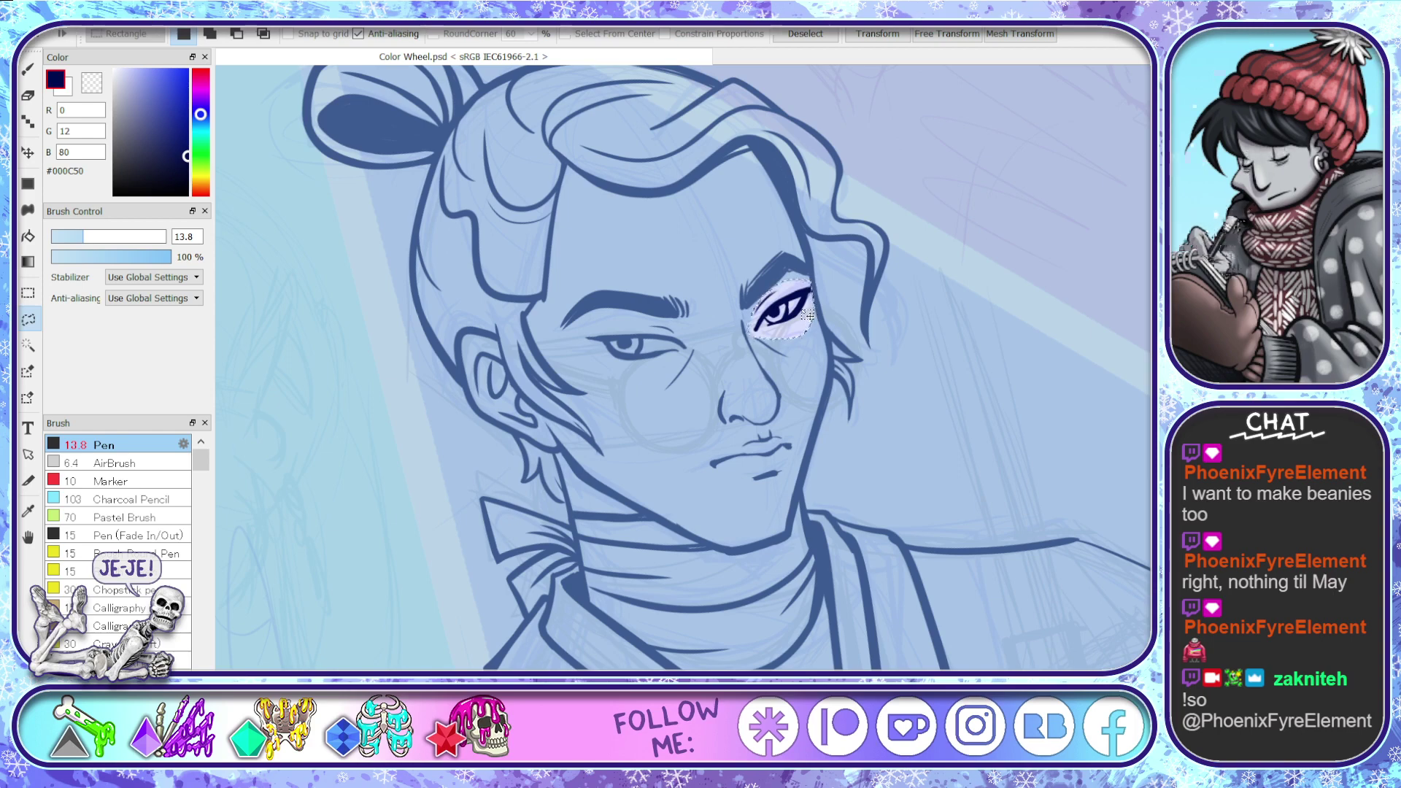
key(v)
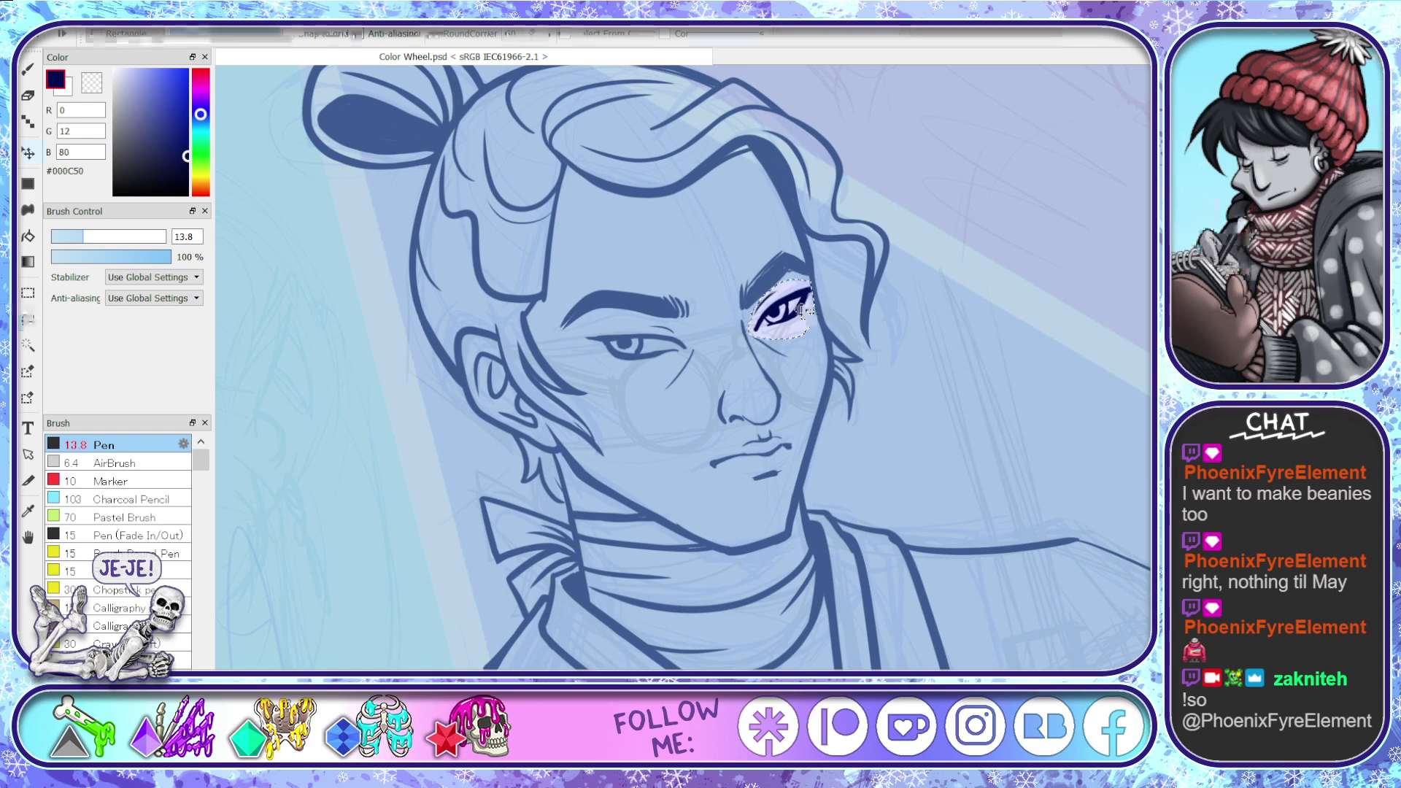
key(ctrl+d)
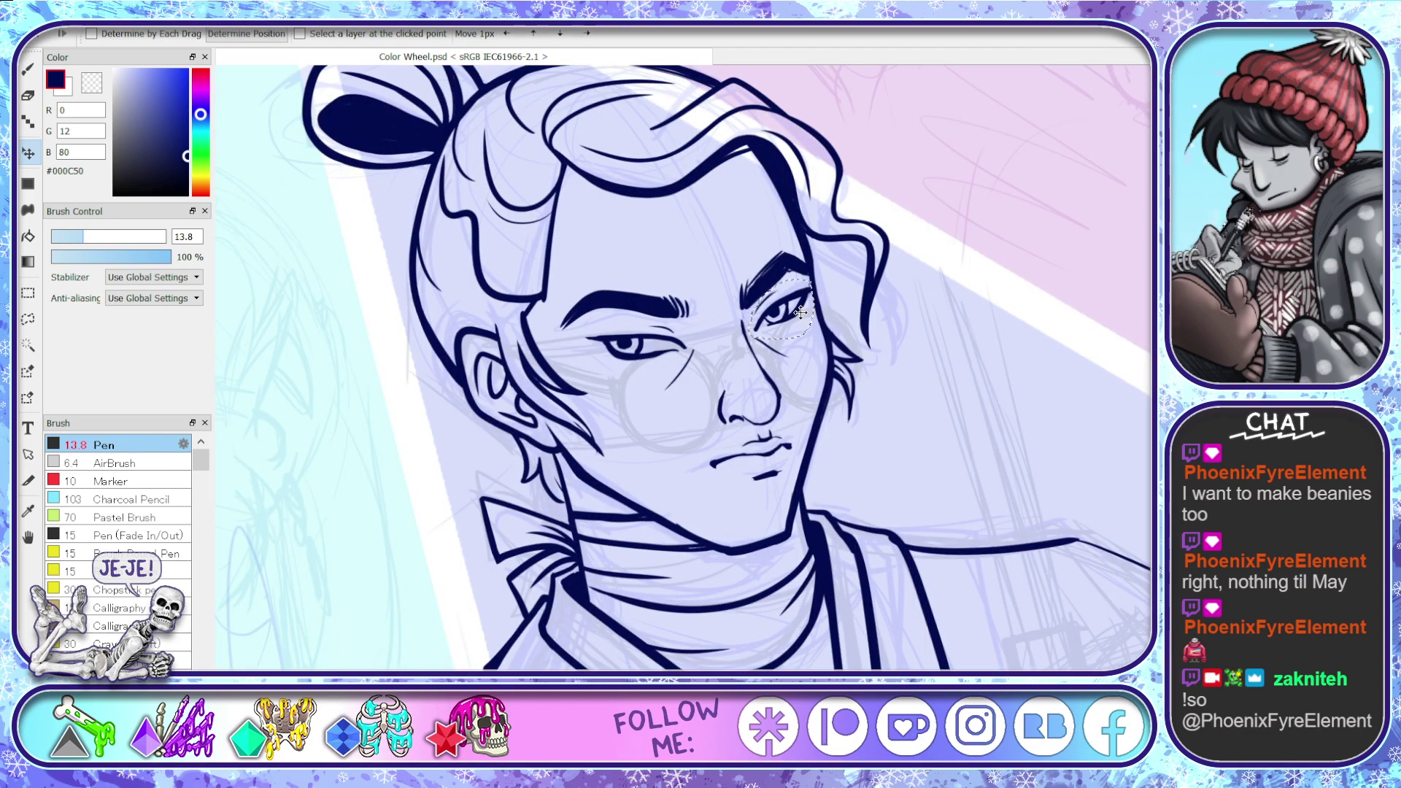
key(ctrl+t)
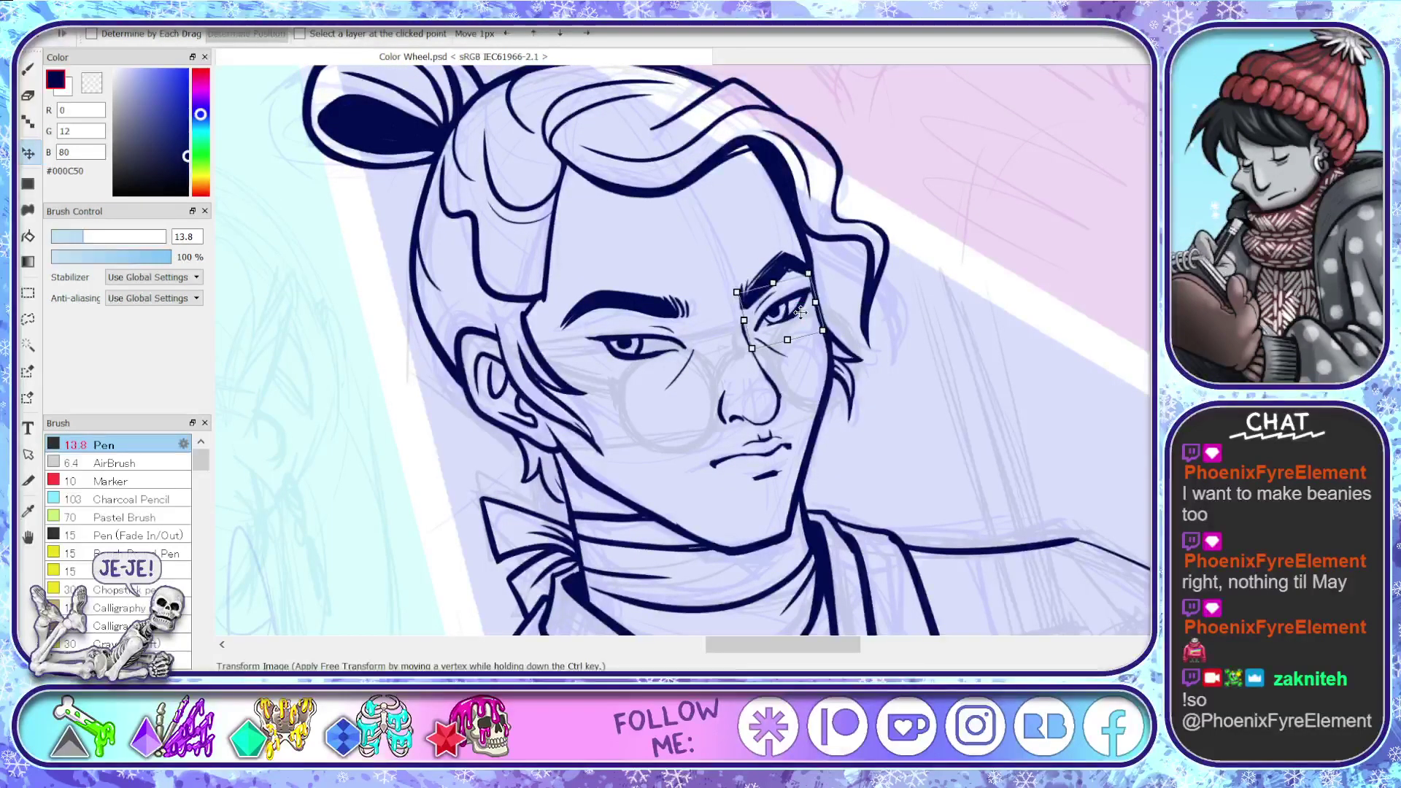
drag(867, 317, 877, 325)
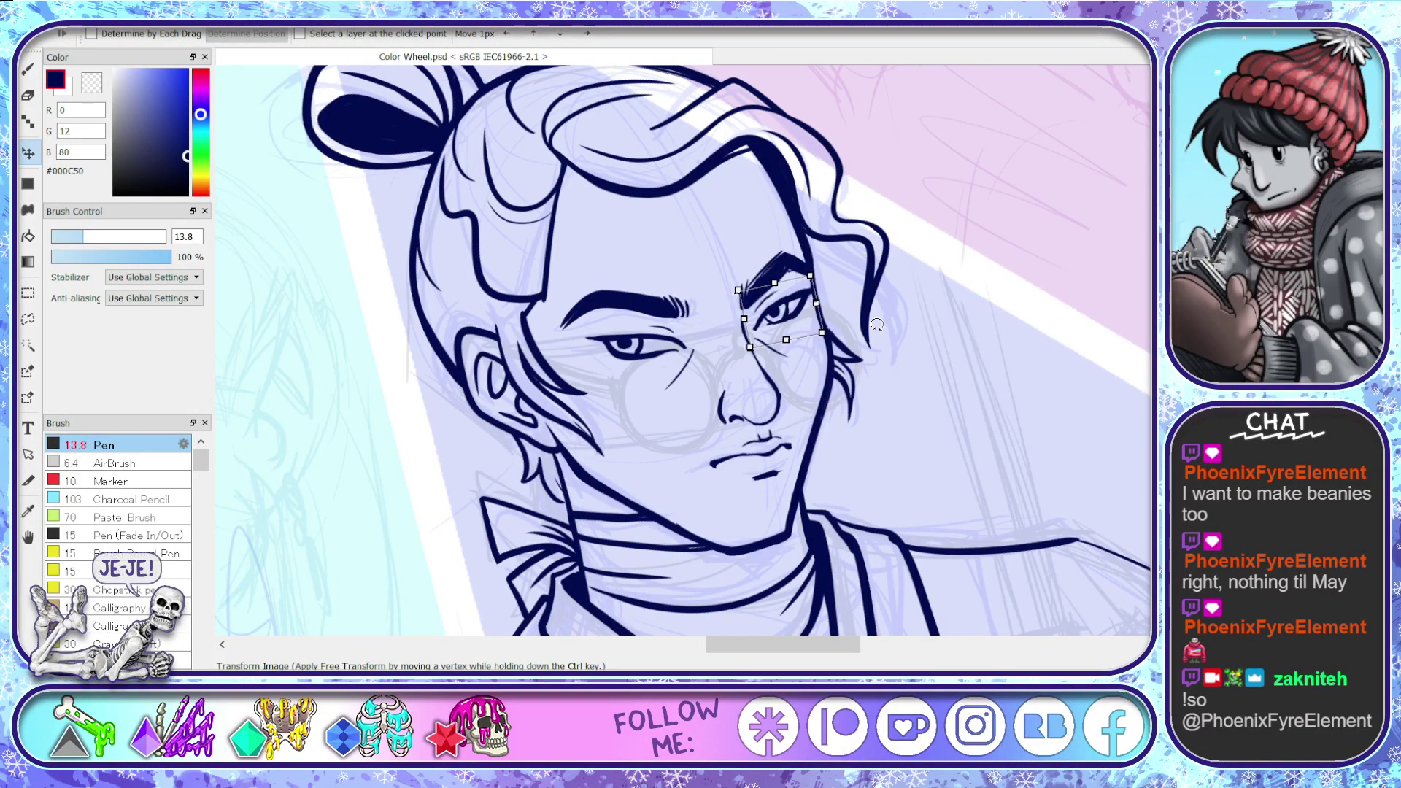
drag(795, 313, 795, 315)
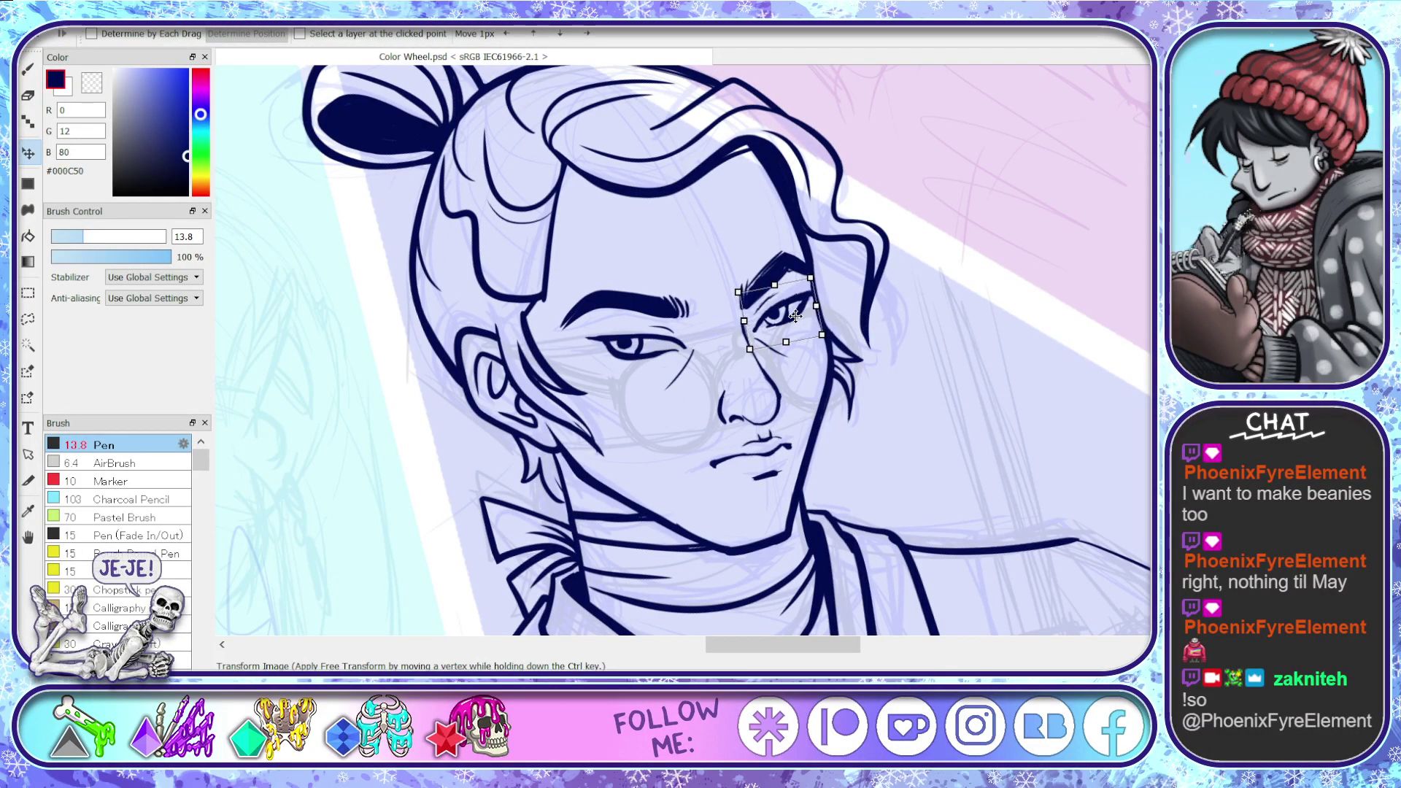
key(Return)
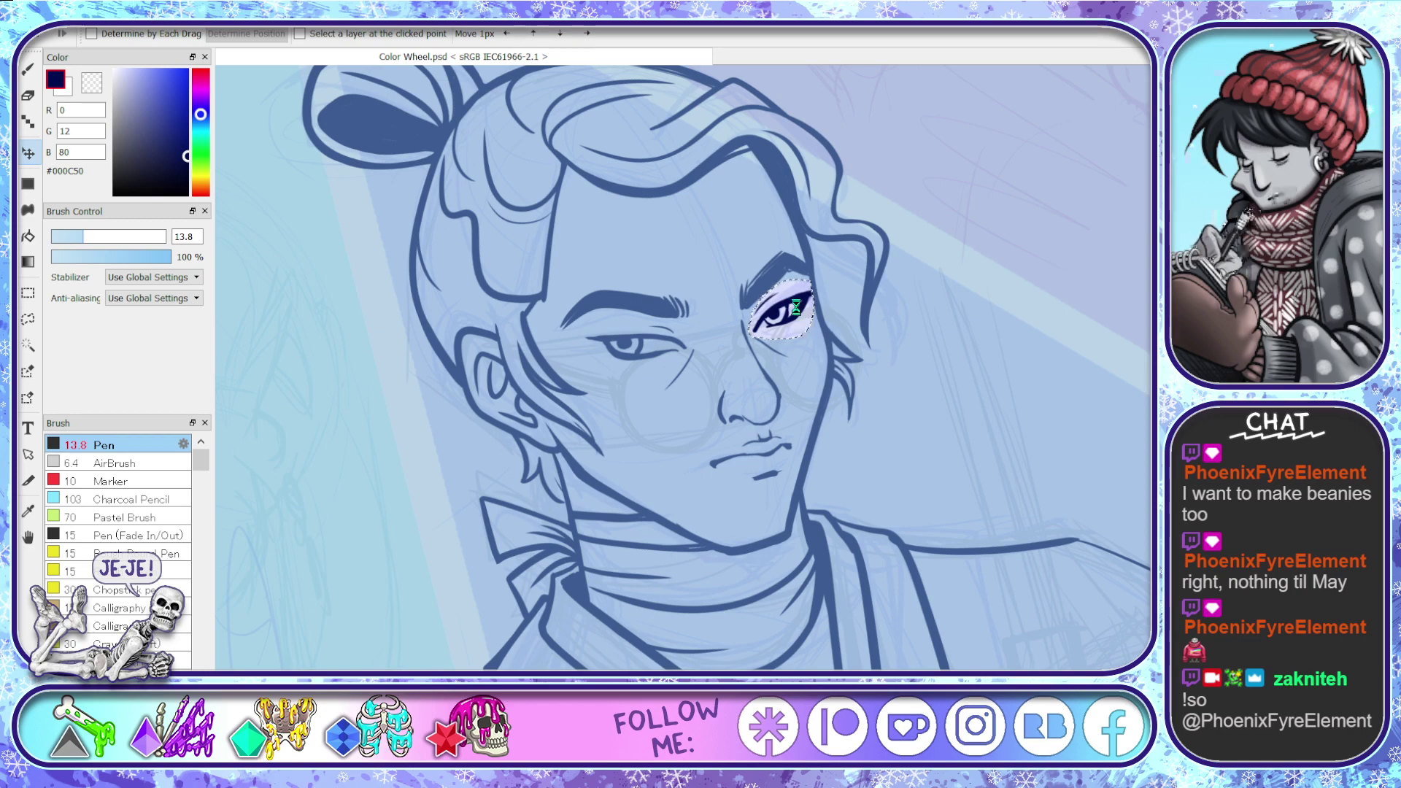
right_click(798, 312)
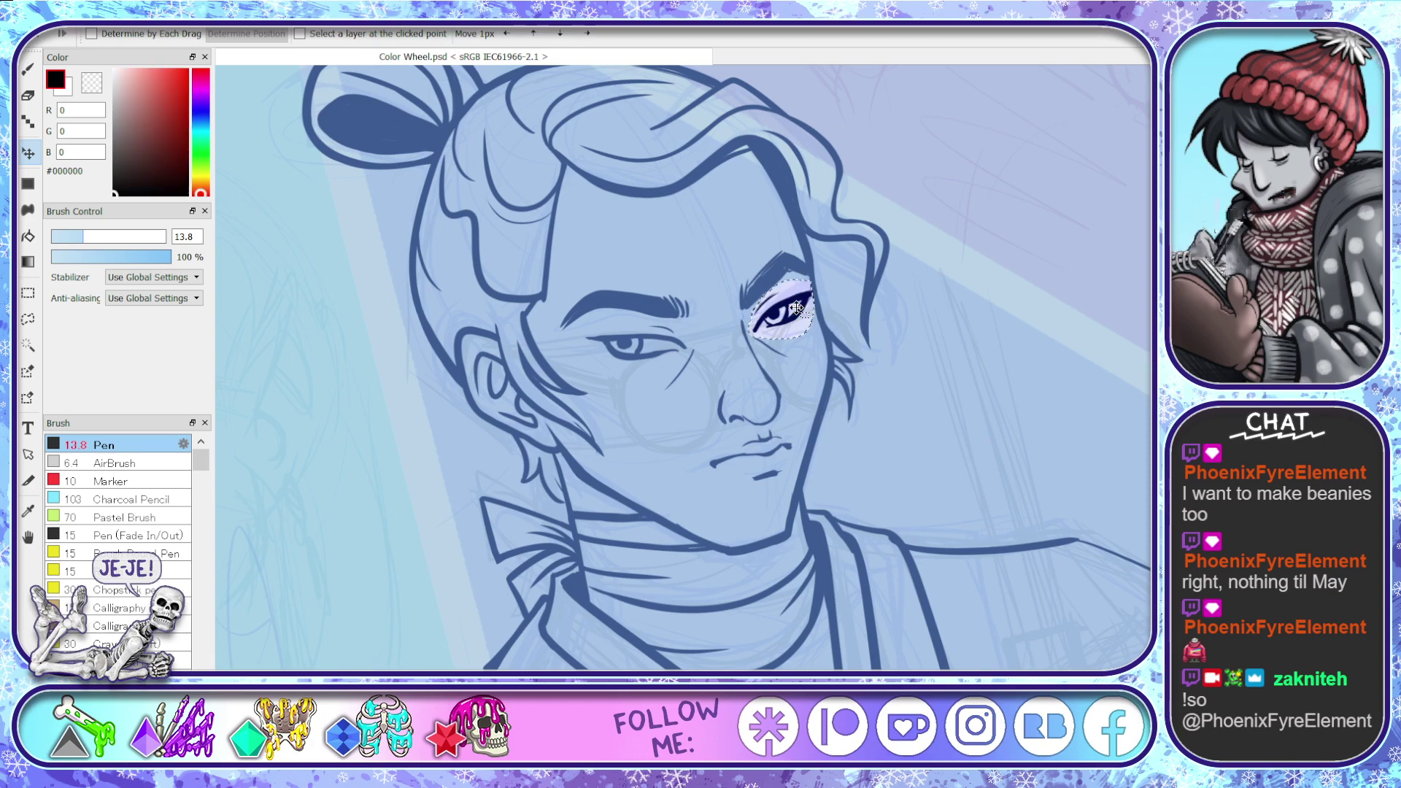
key(ctrl+d)
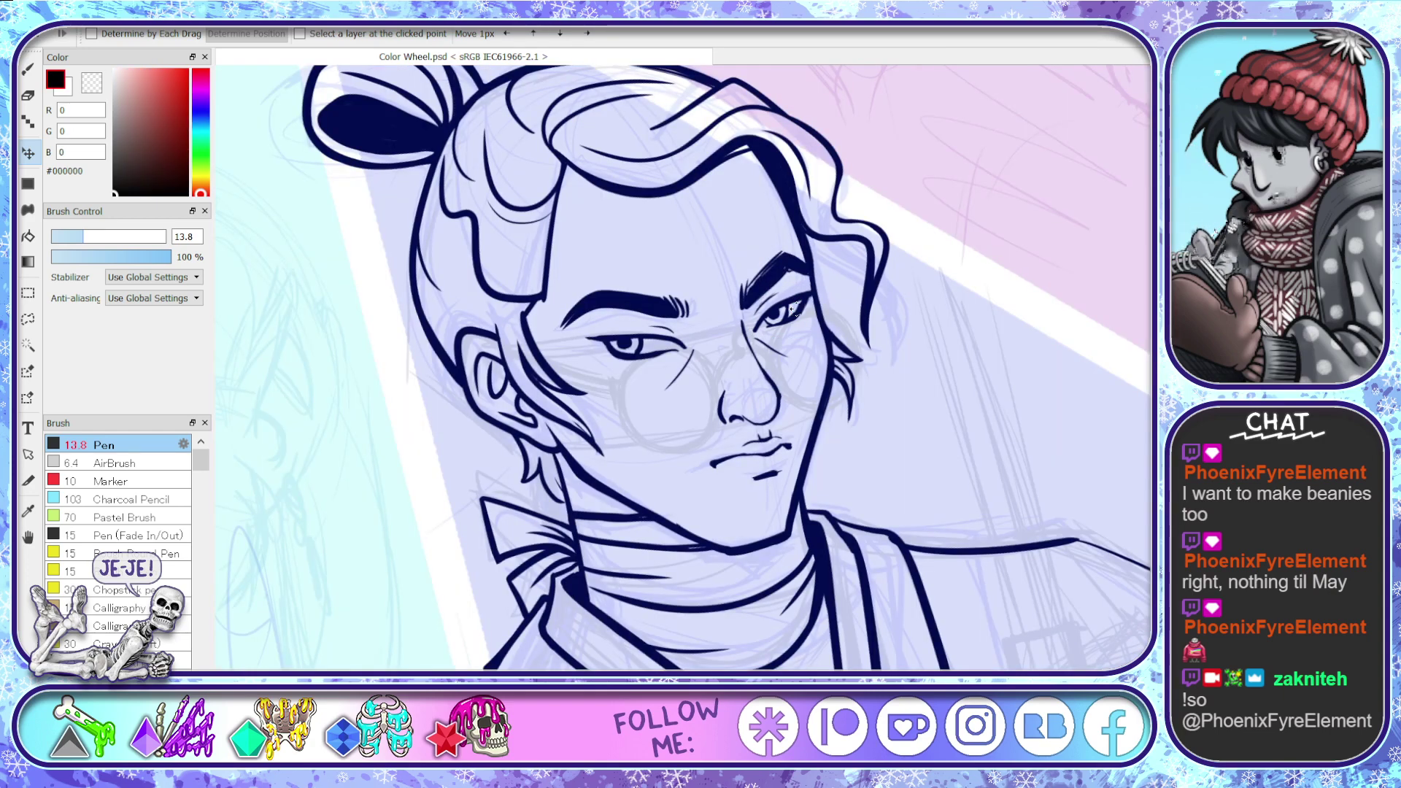
key(b)
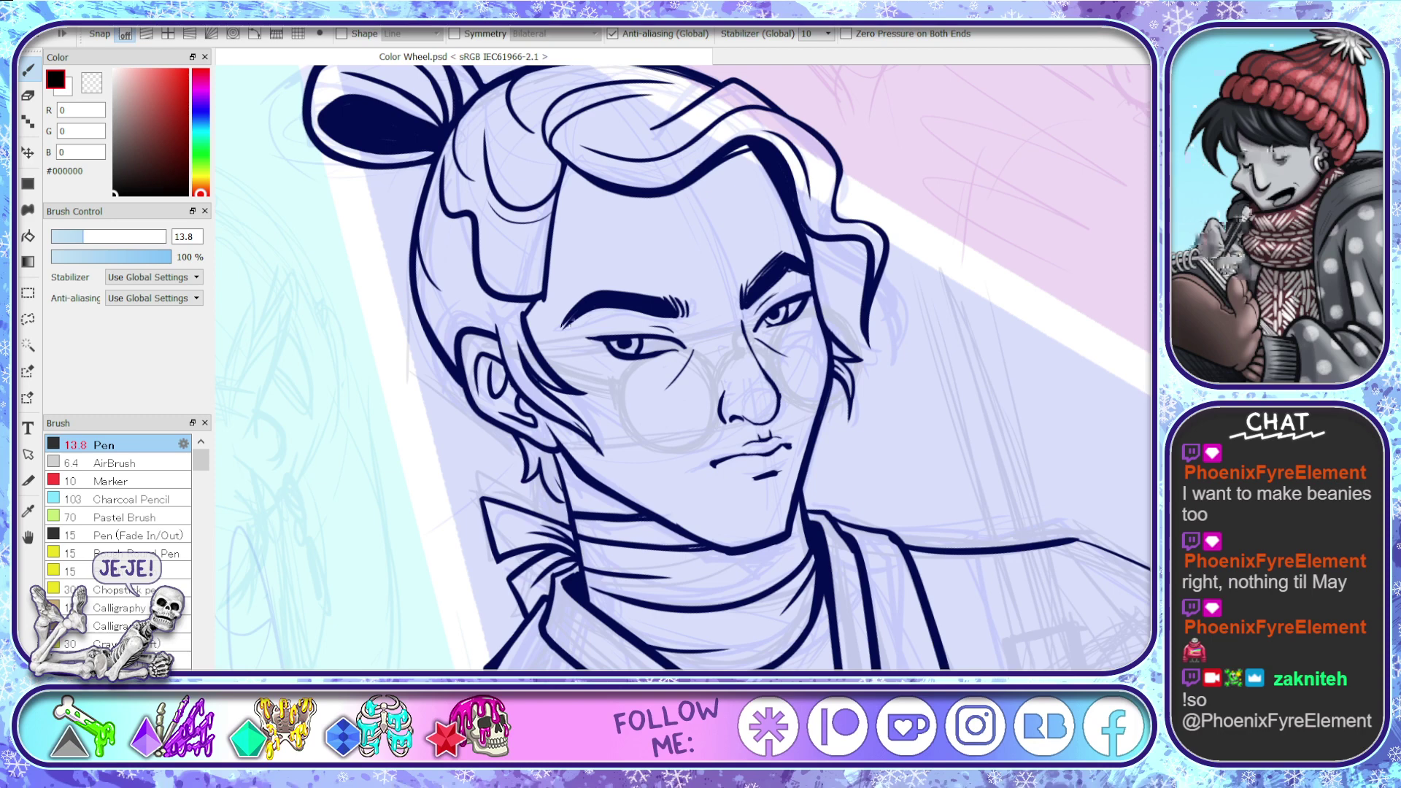
- Add a short black Pen stroke at the hairline above the temple and sample the eyebrow's navy #000C50 as the drawing colour
drag(541, 298, 532, 308)
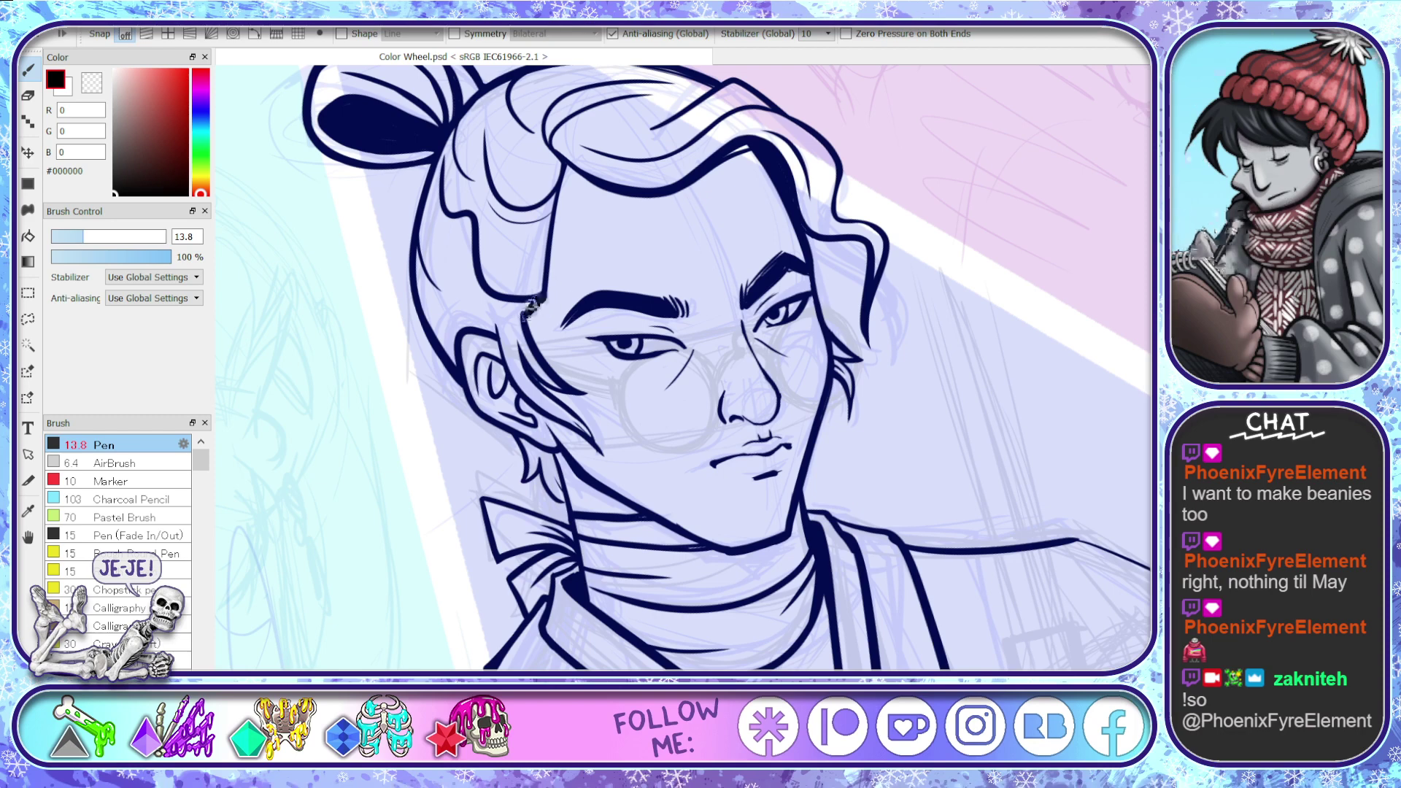
alt+click(611, 297)
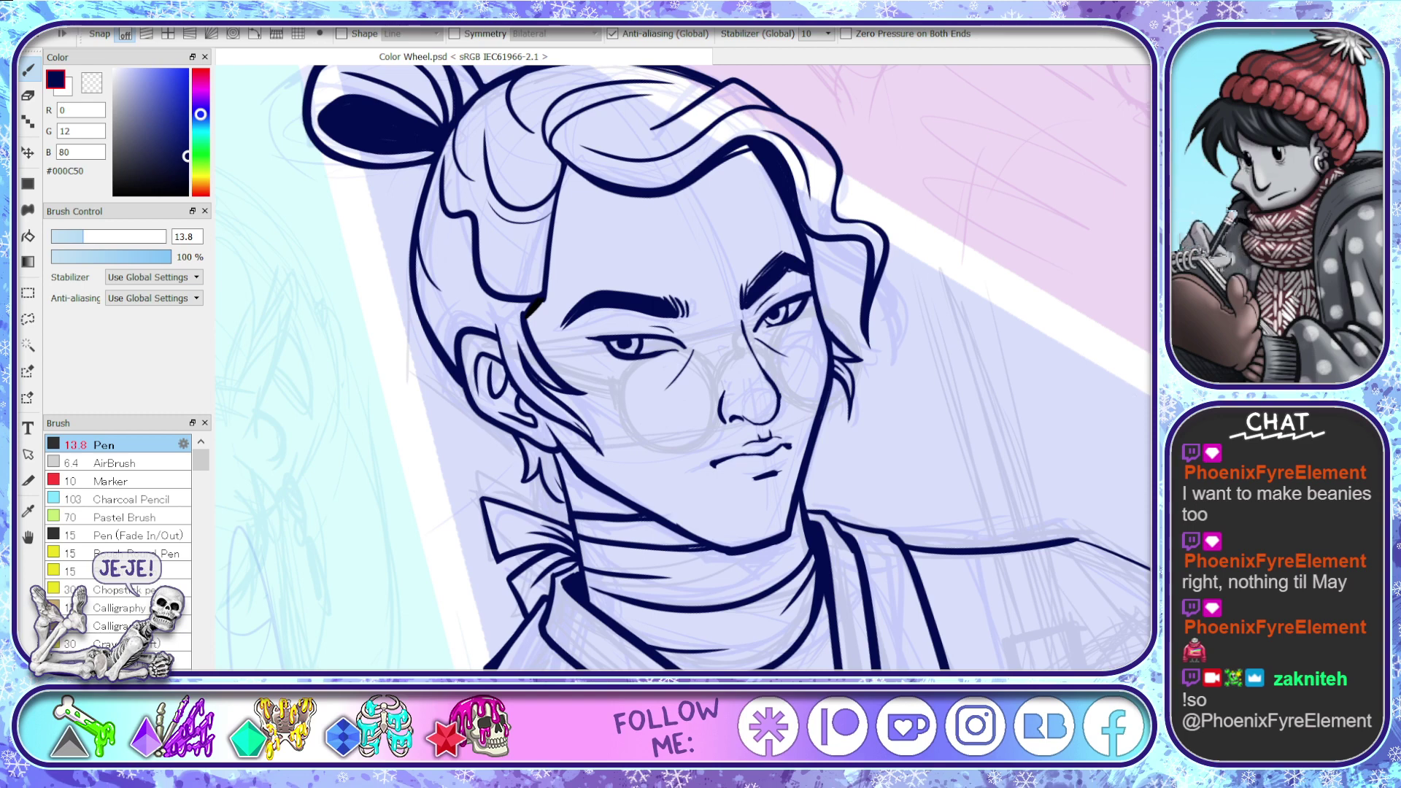
drag(686, 547, 682, 194)
scroll(683, 368, up, 6)
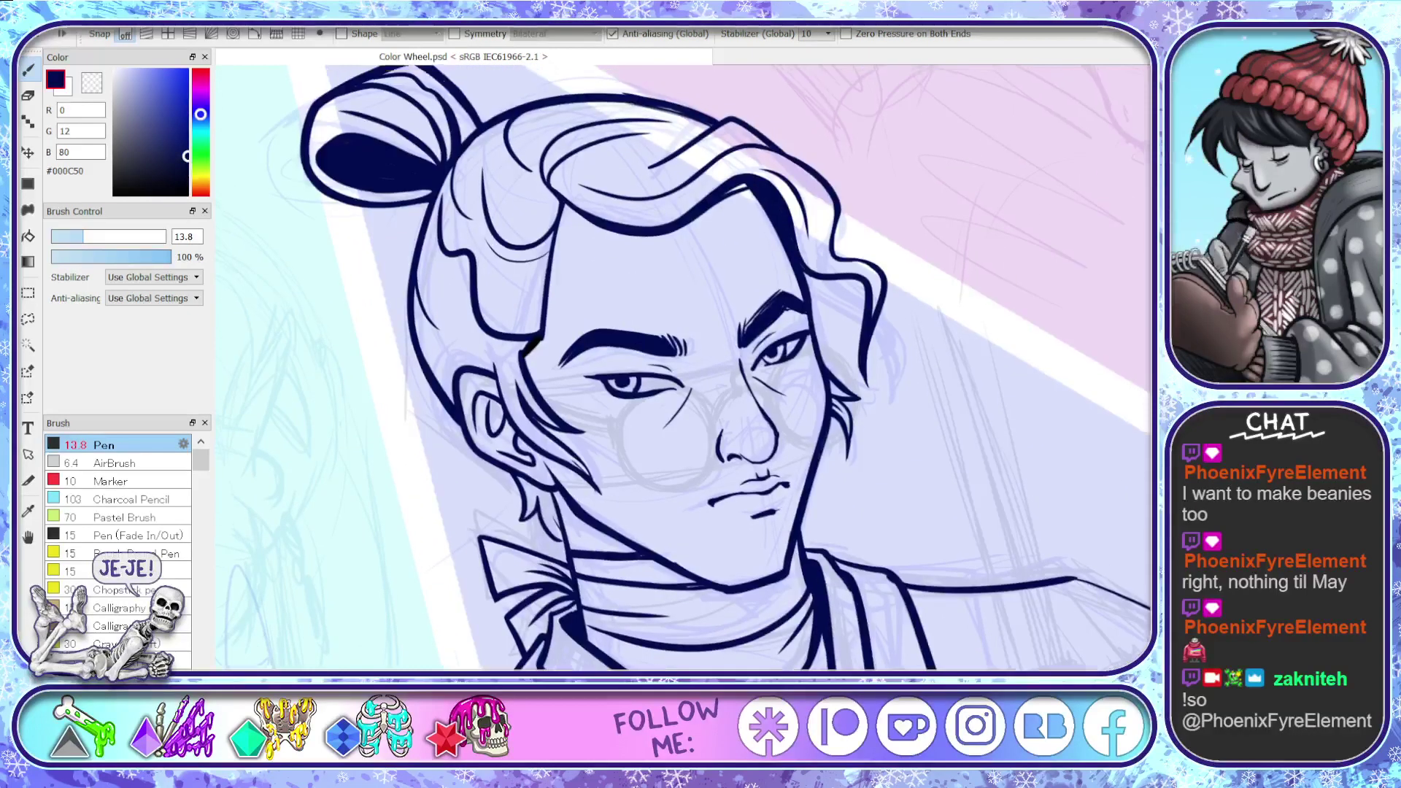
scroll(1026, 447, down, 4)
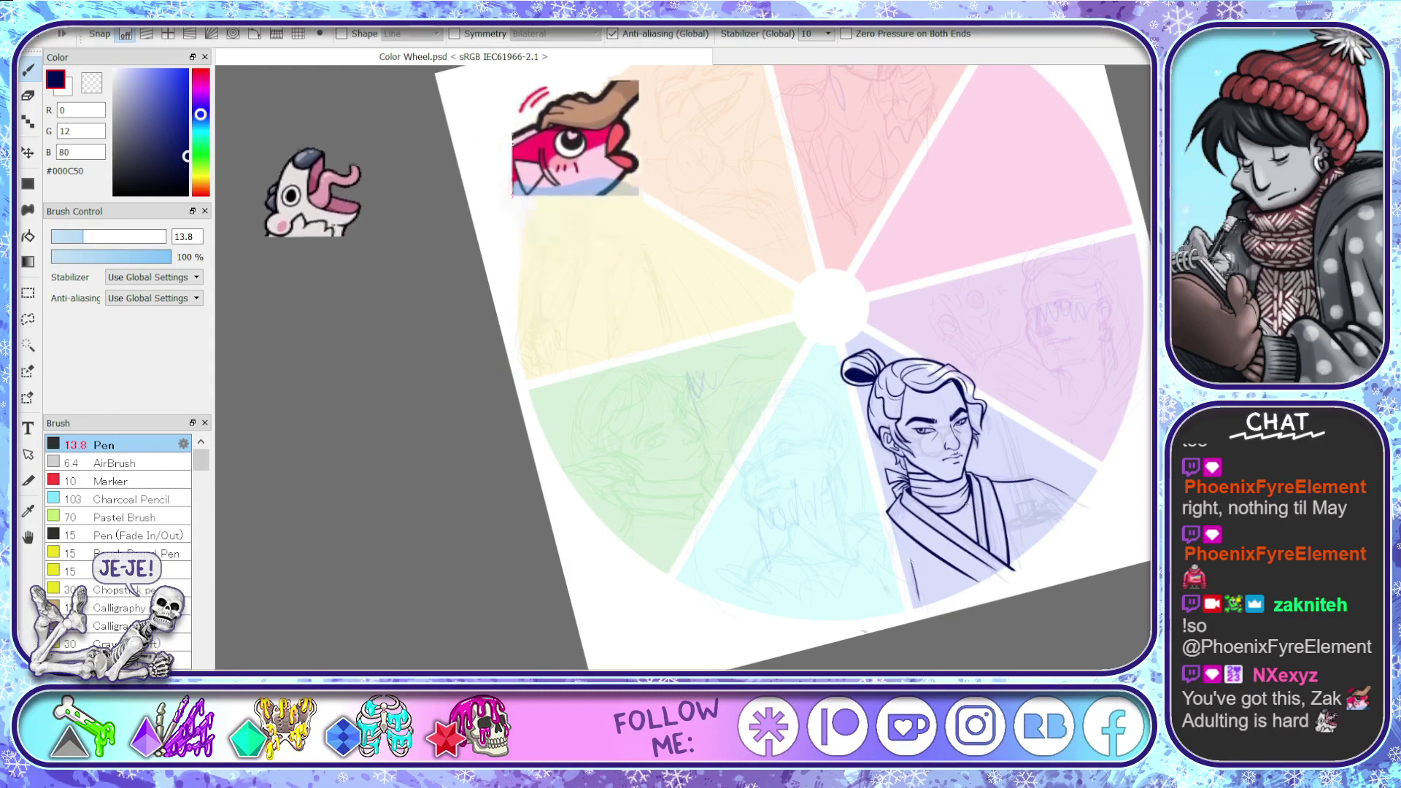
drag(785, 368, 618, 426)
- Set the Pen size to 46 and mix a dark navy #000A43 from the blue segment's sampled colour
key(v)
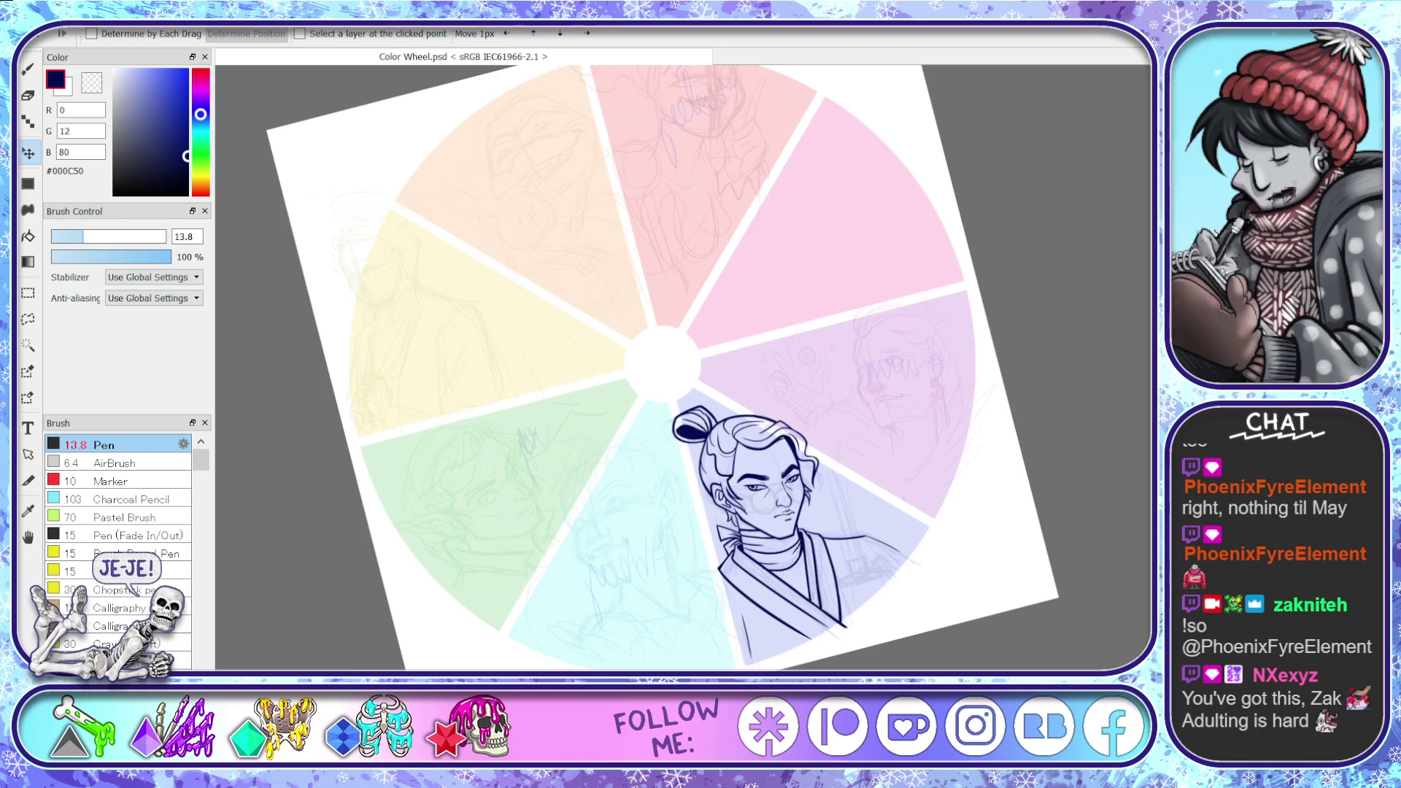
scroll(721, 566, up, 5)
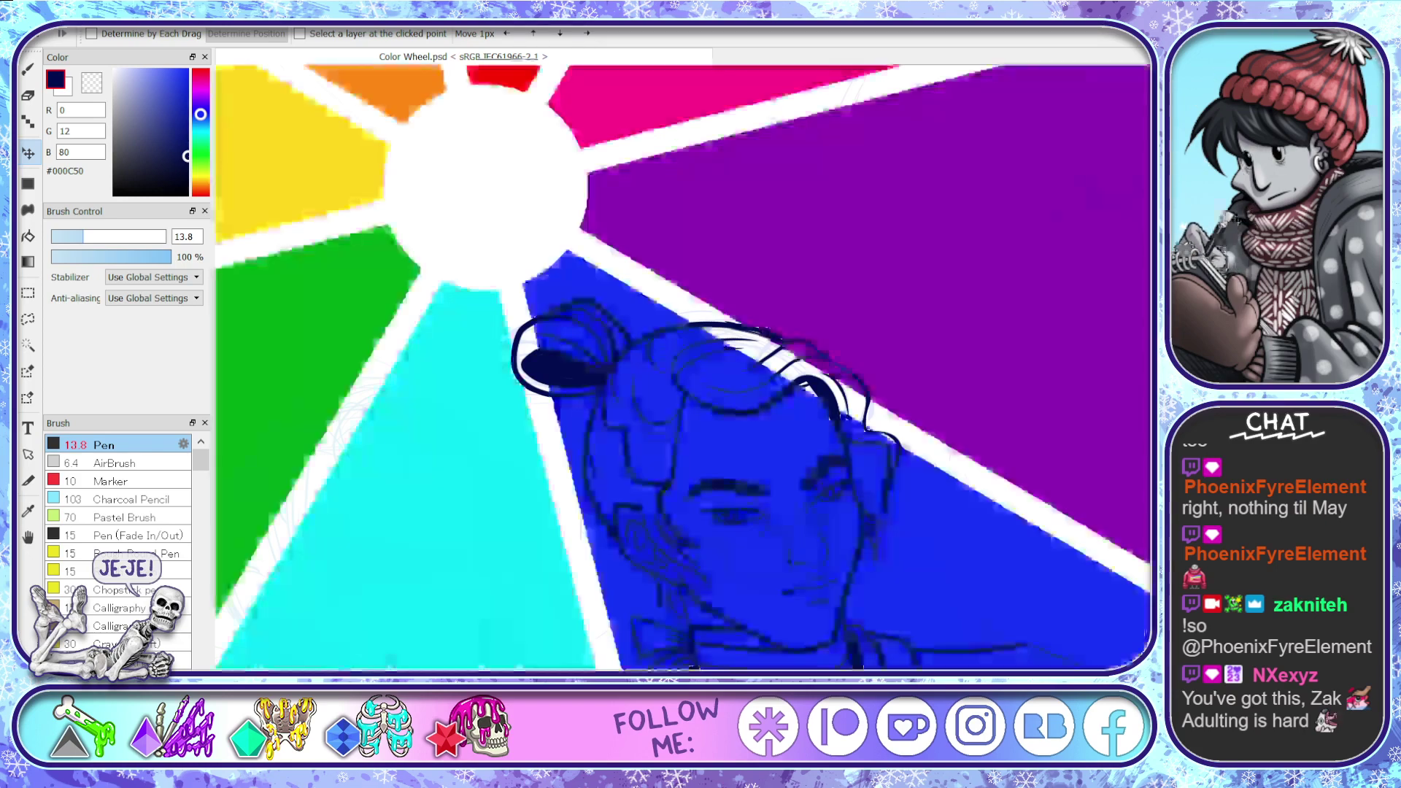
scroll(683, 367, right, 3)
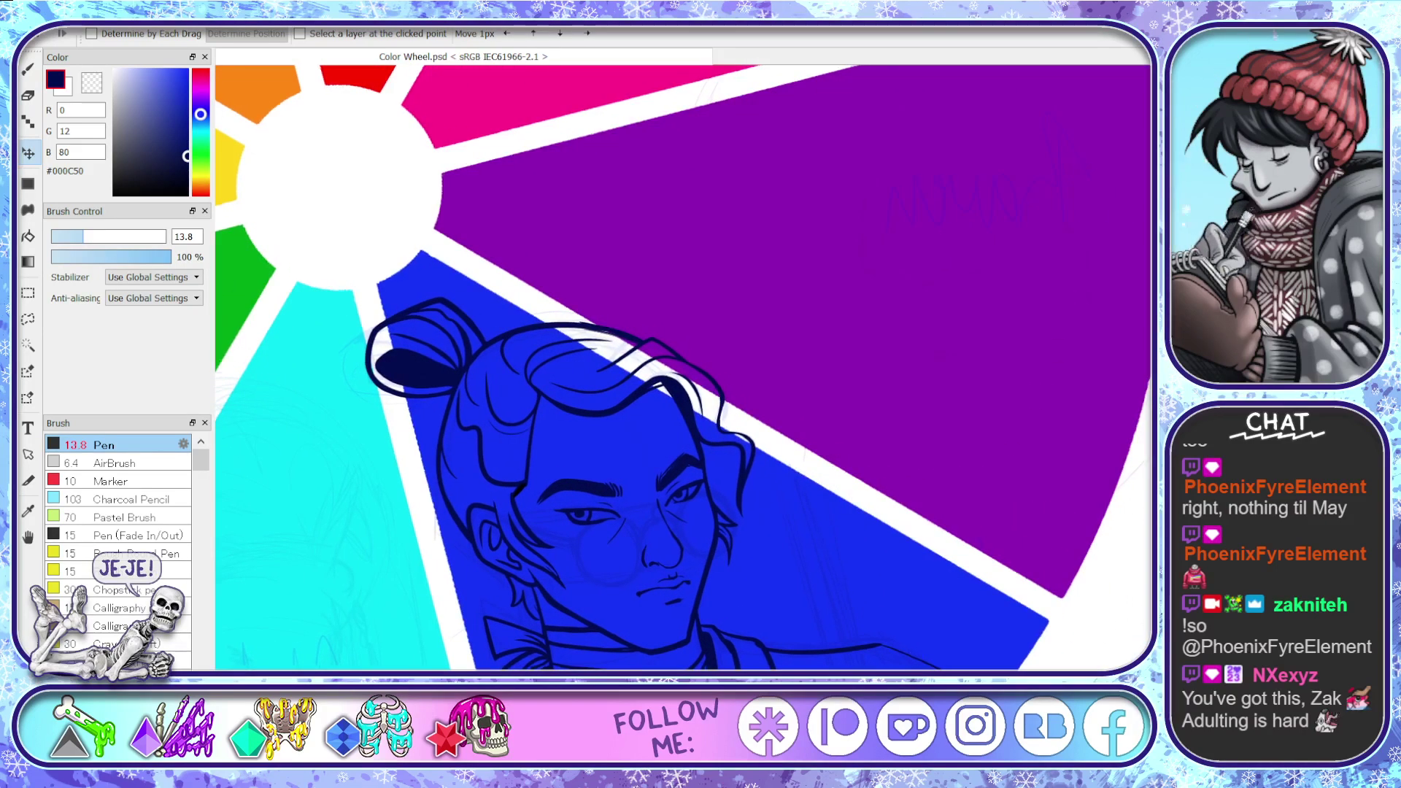
scroll(452, 248, down, 5)
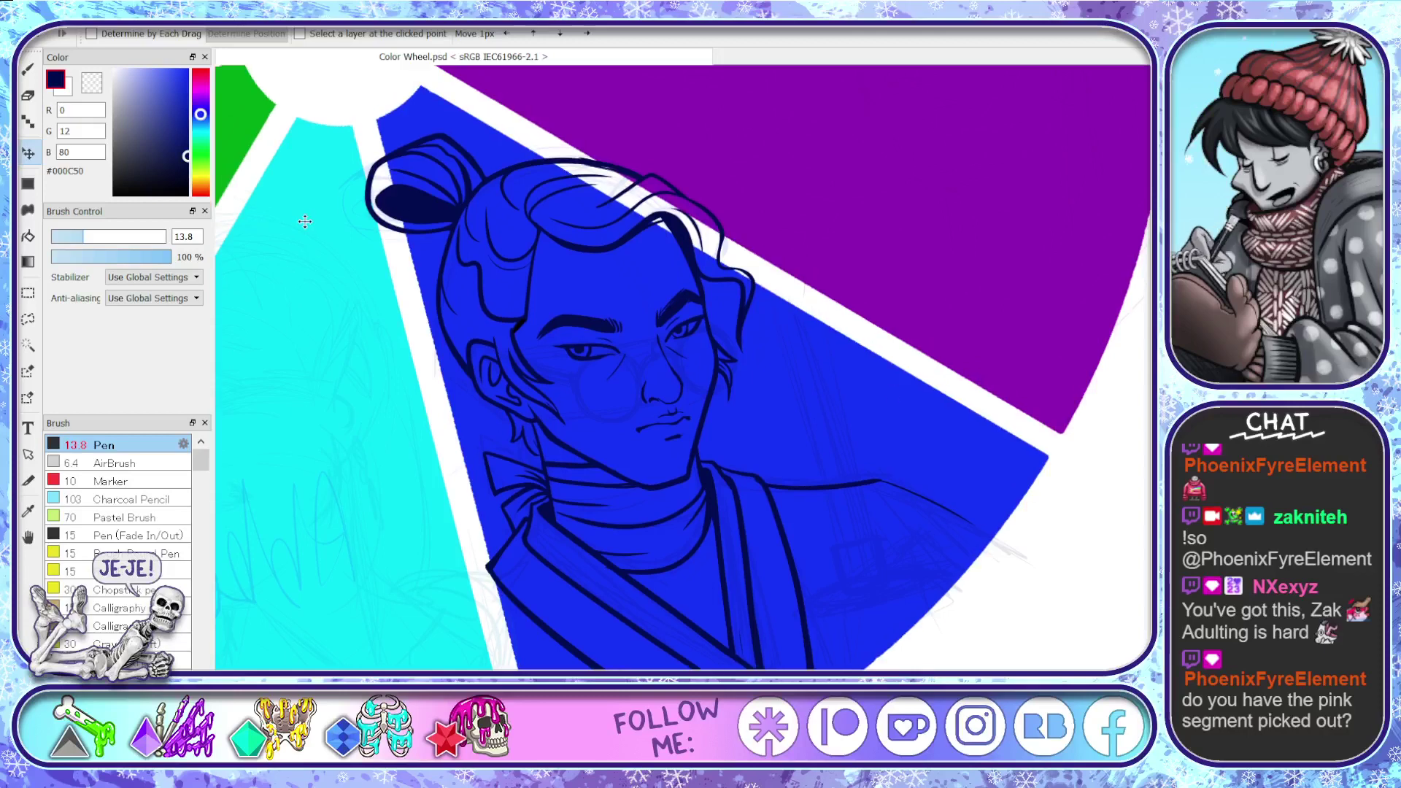
click(129, 107)
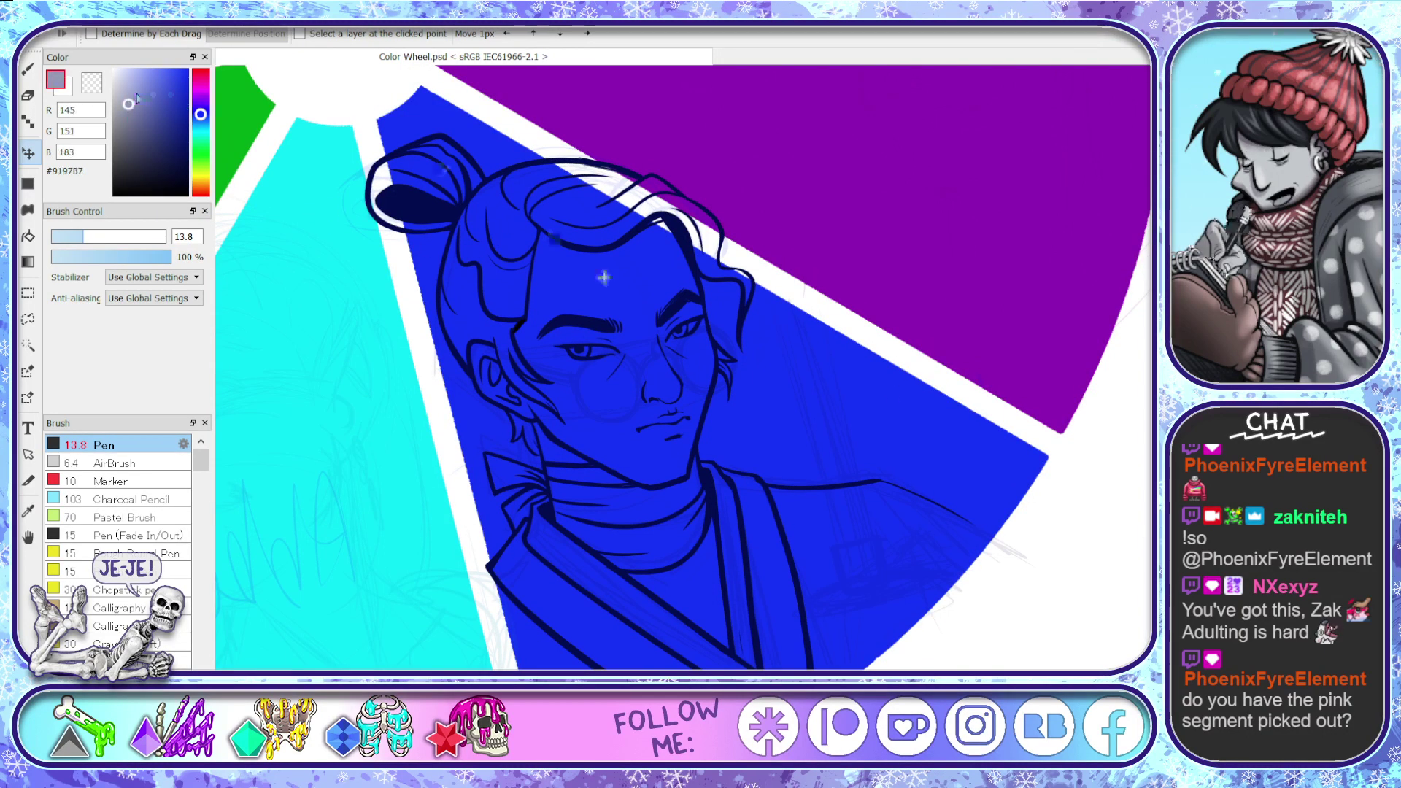
right_click(615, 340)
click(154, 87)
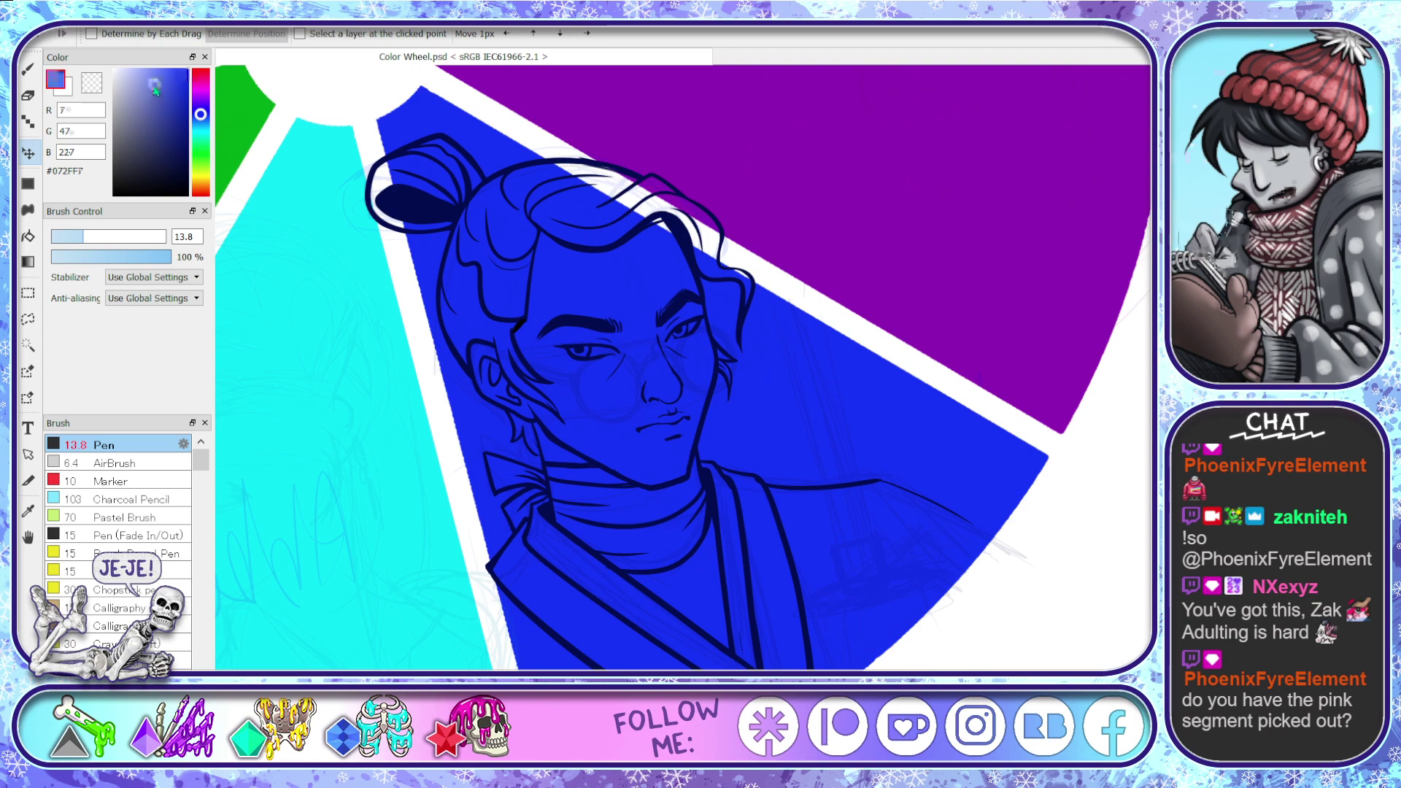
key(b)
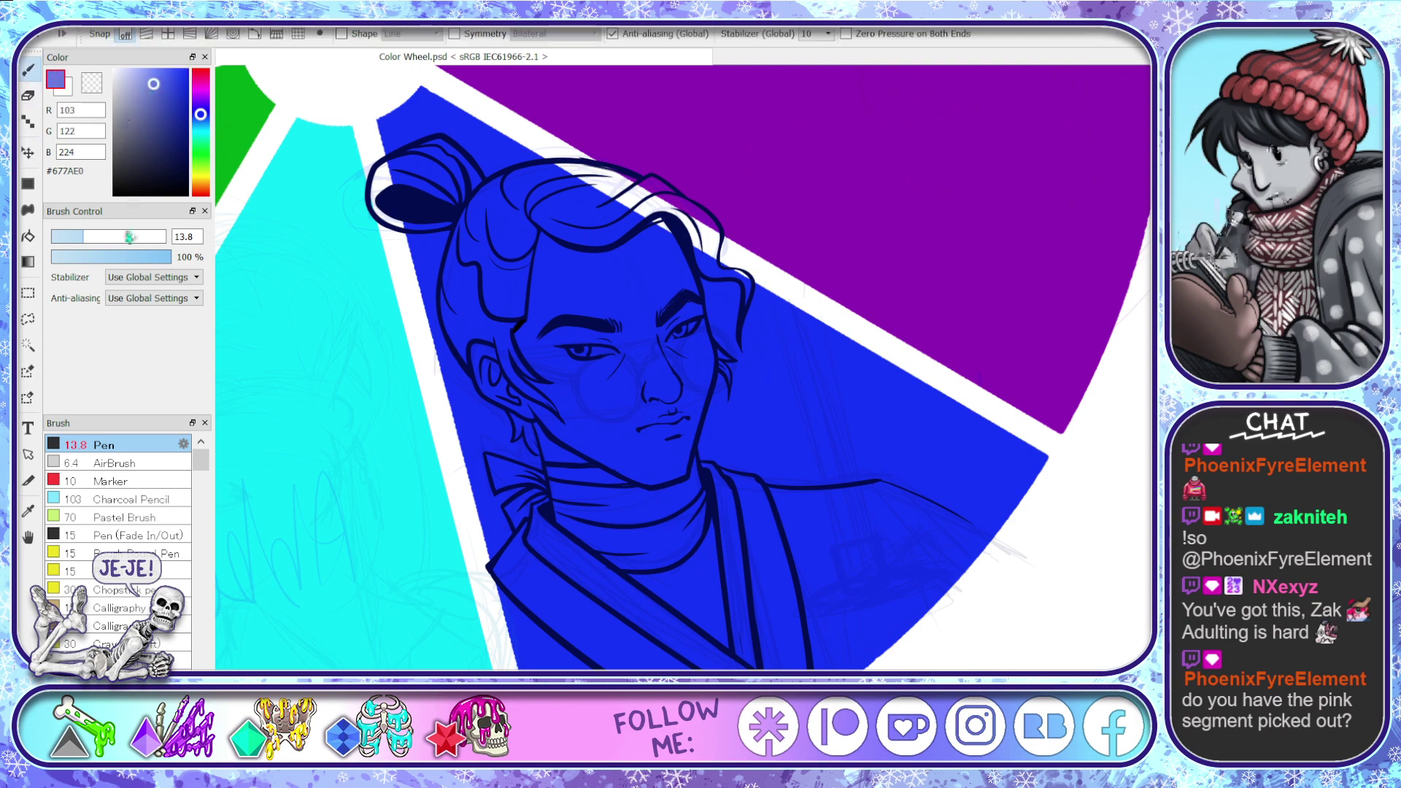
drag(131, 238, 112, 239)
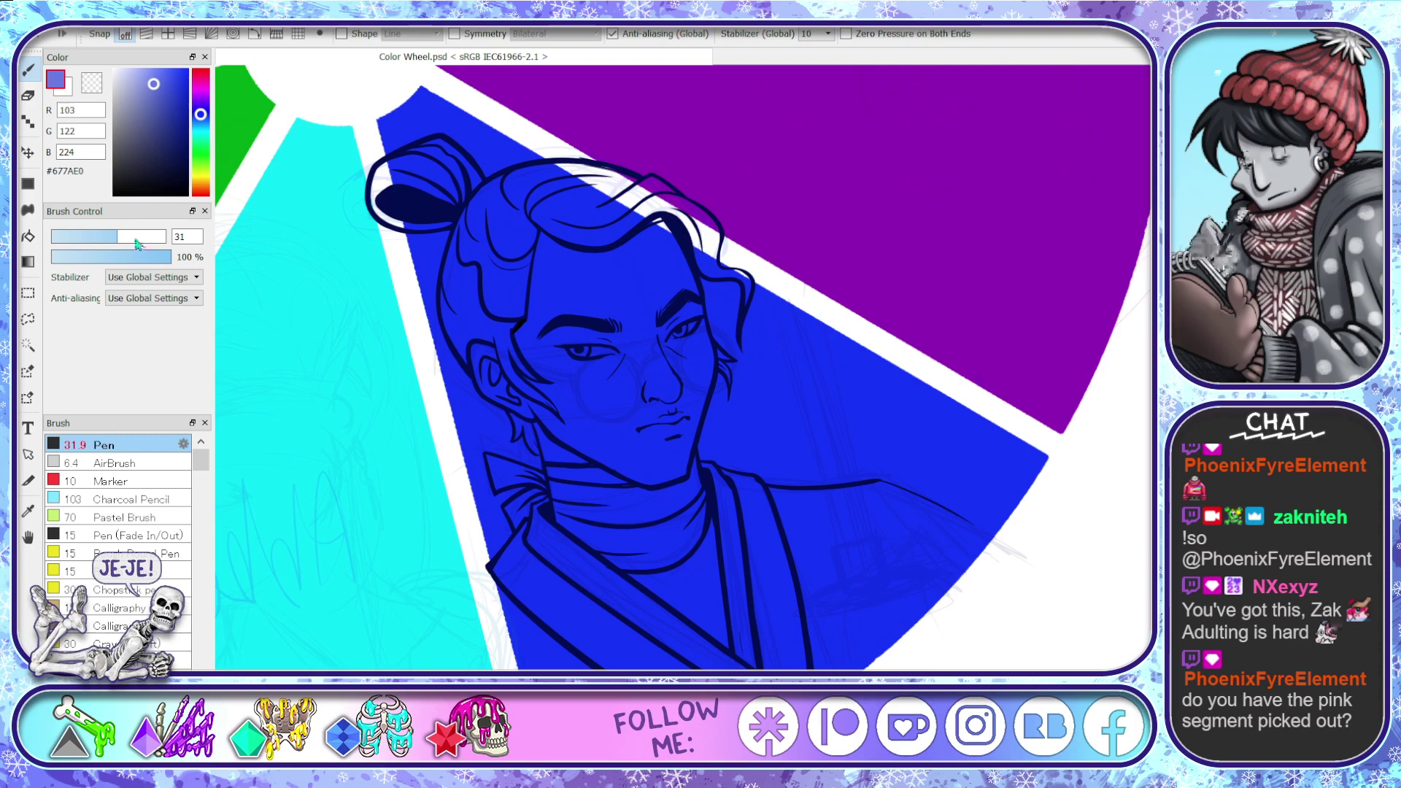
click(135, 237)
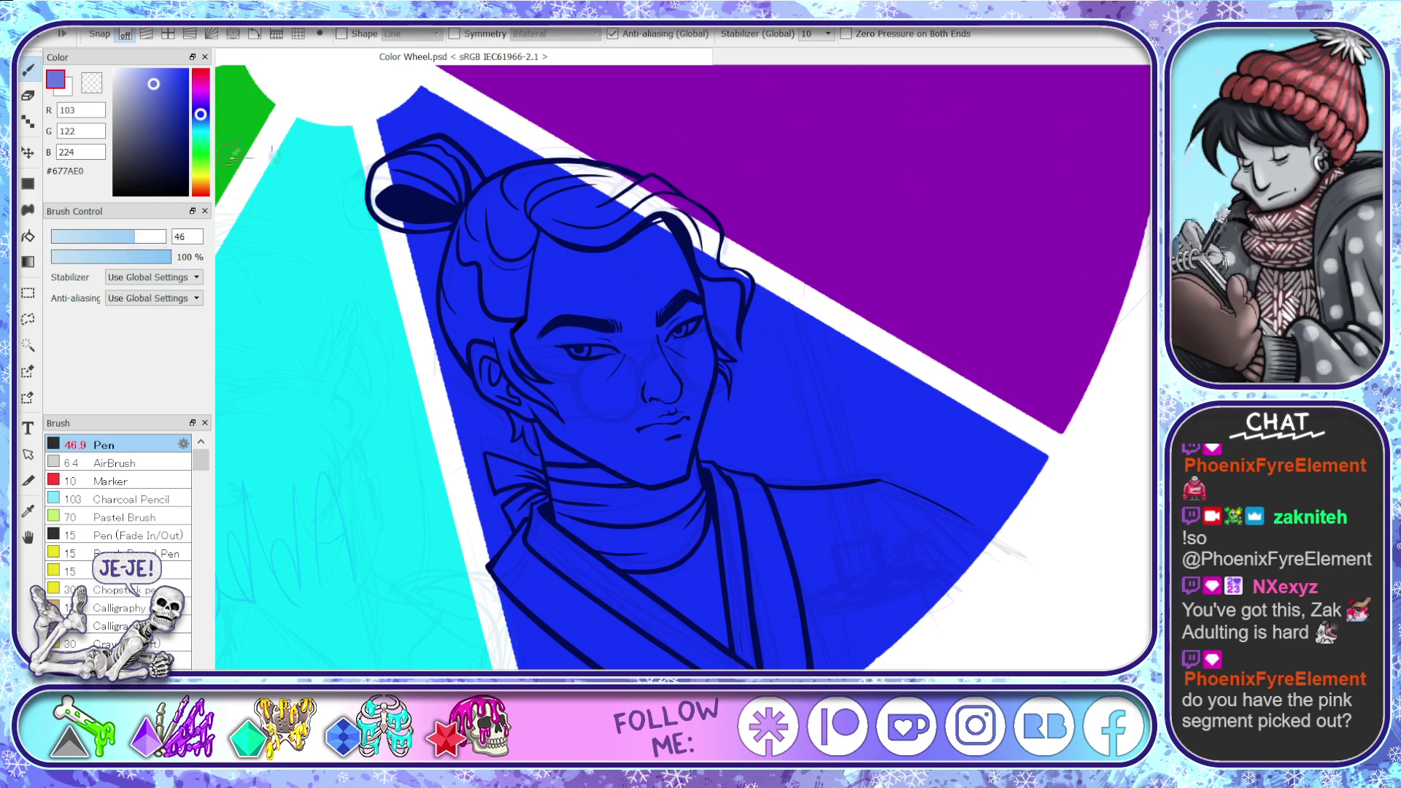
alt+click(603, 276)
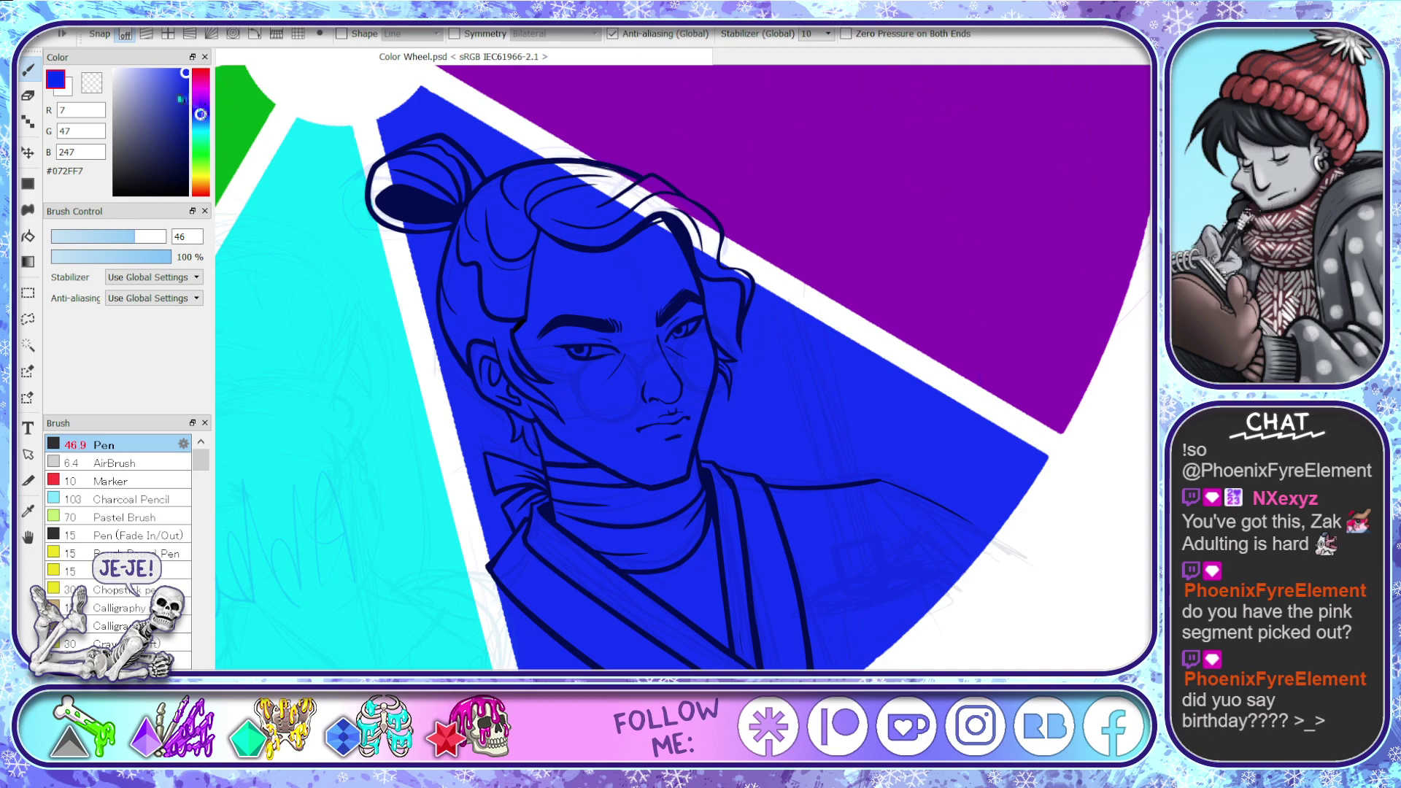
mouse_move(173, 103)
mouse_down()
mouse_move(188, 99)
mouse_move(211, 180)
mouse_move(200, 173)
mouse_up()
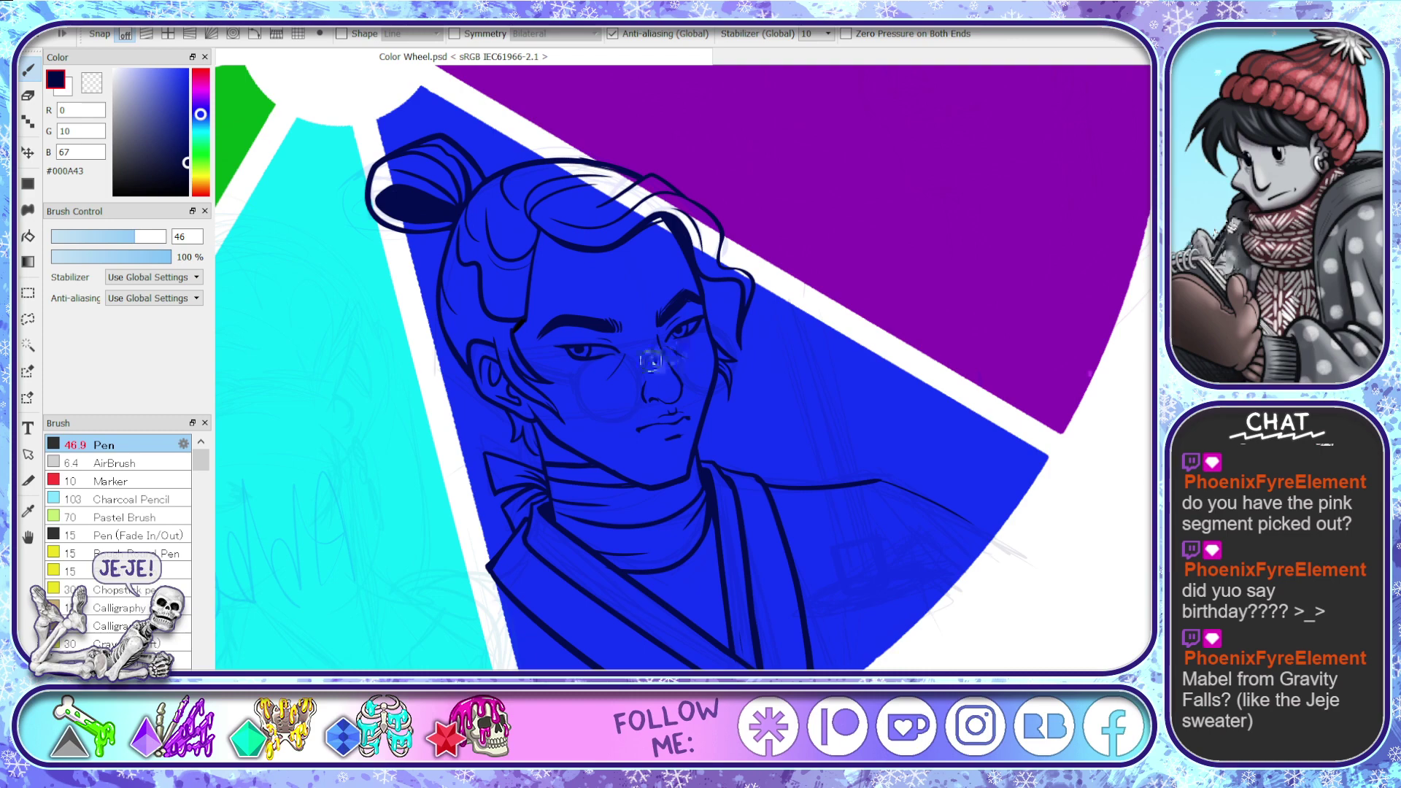
- Handwrite "Mabel" across the empty pink segment of the wheel in dark magenta #9B0063
scroll(649, 365, down, 3)
scroll(689, 342, down, 1)
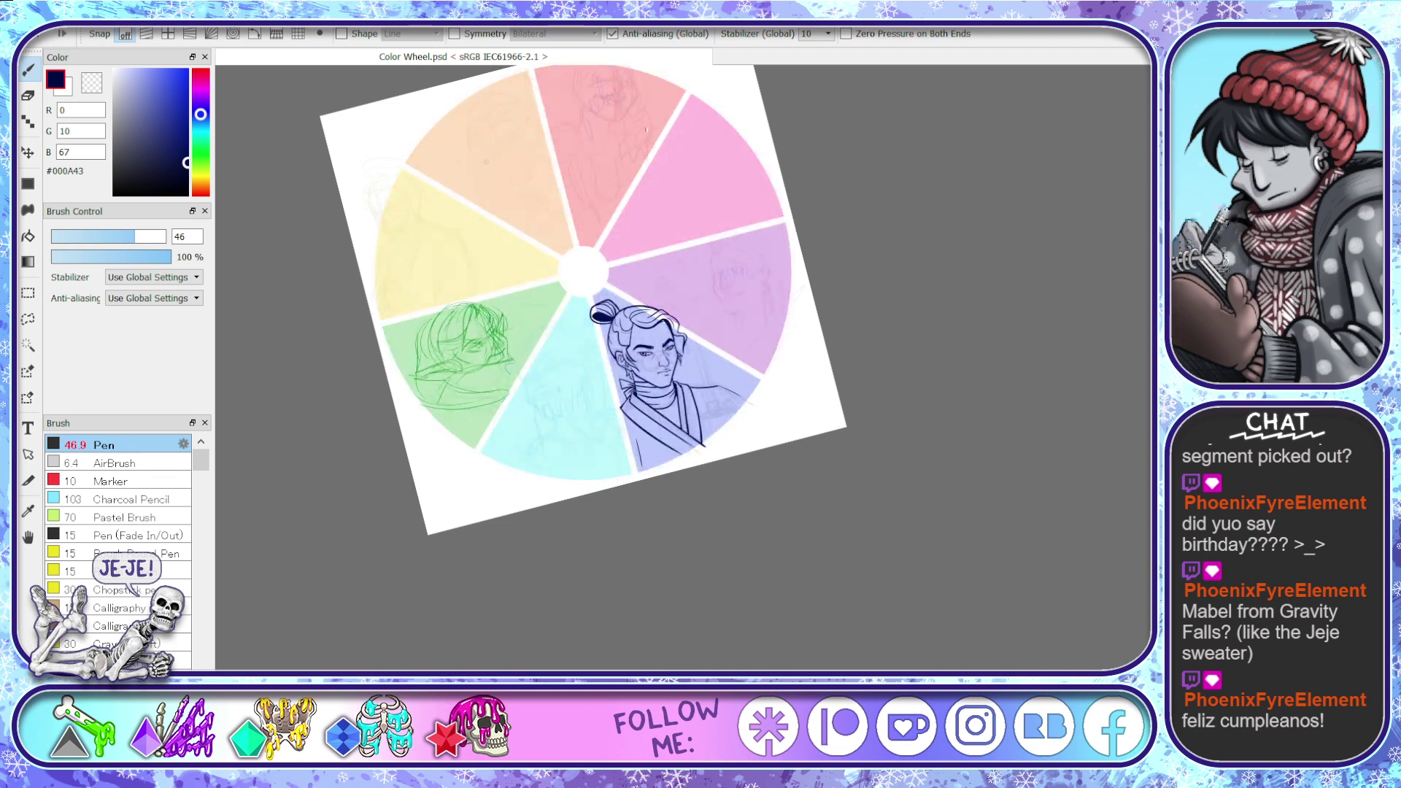
scroll(733, 152, up, 2)
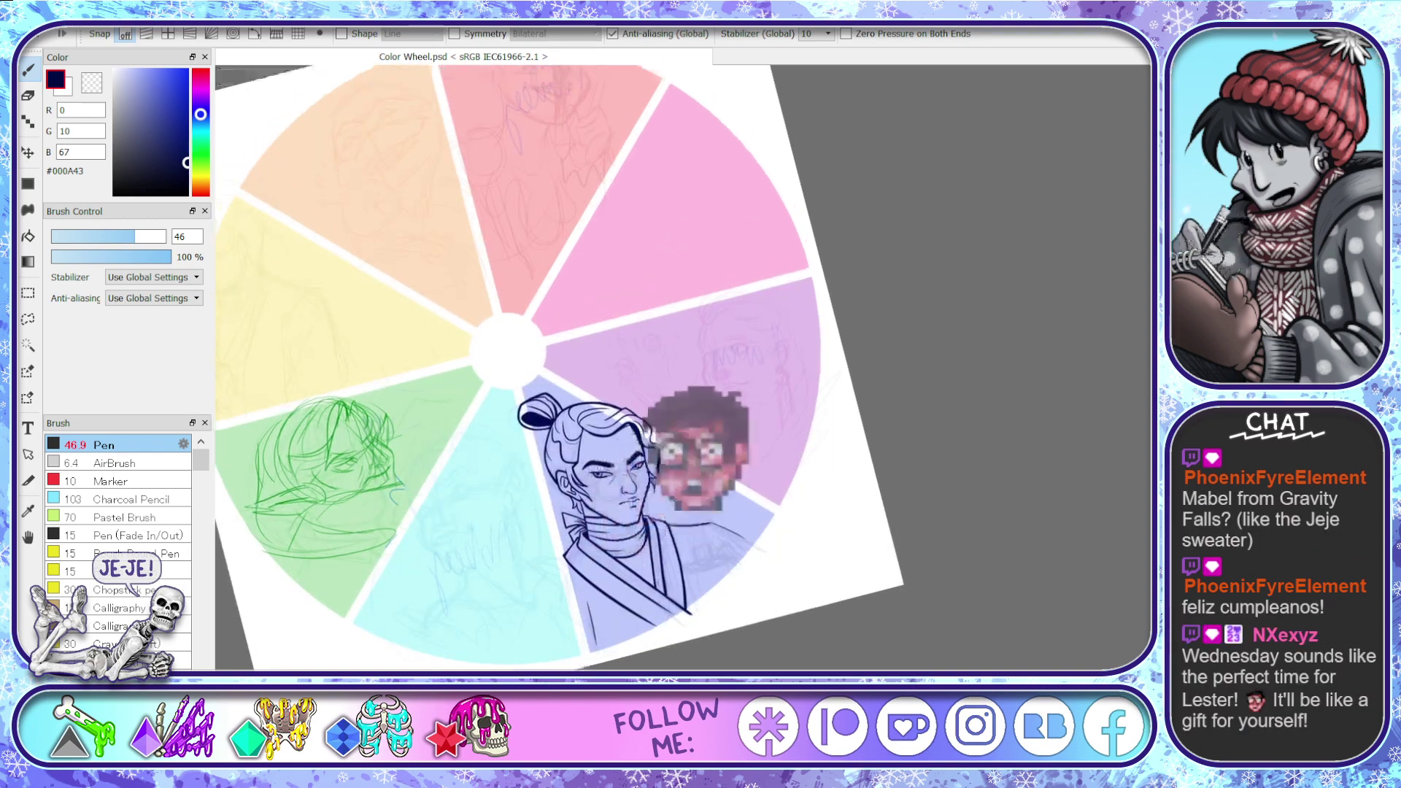
scroll(275, 178, up, 3)
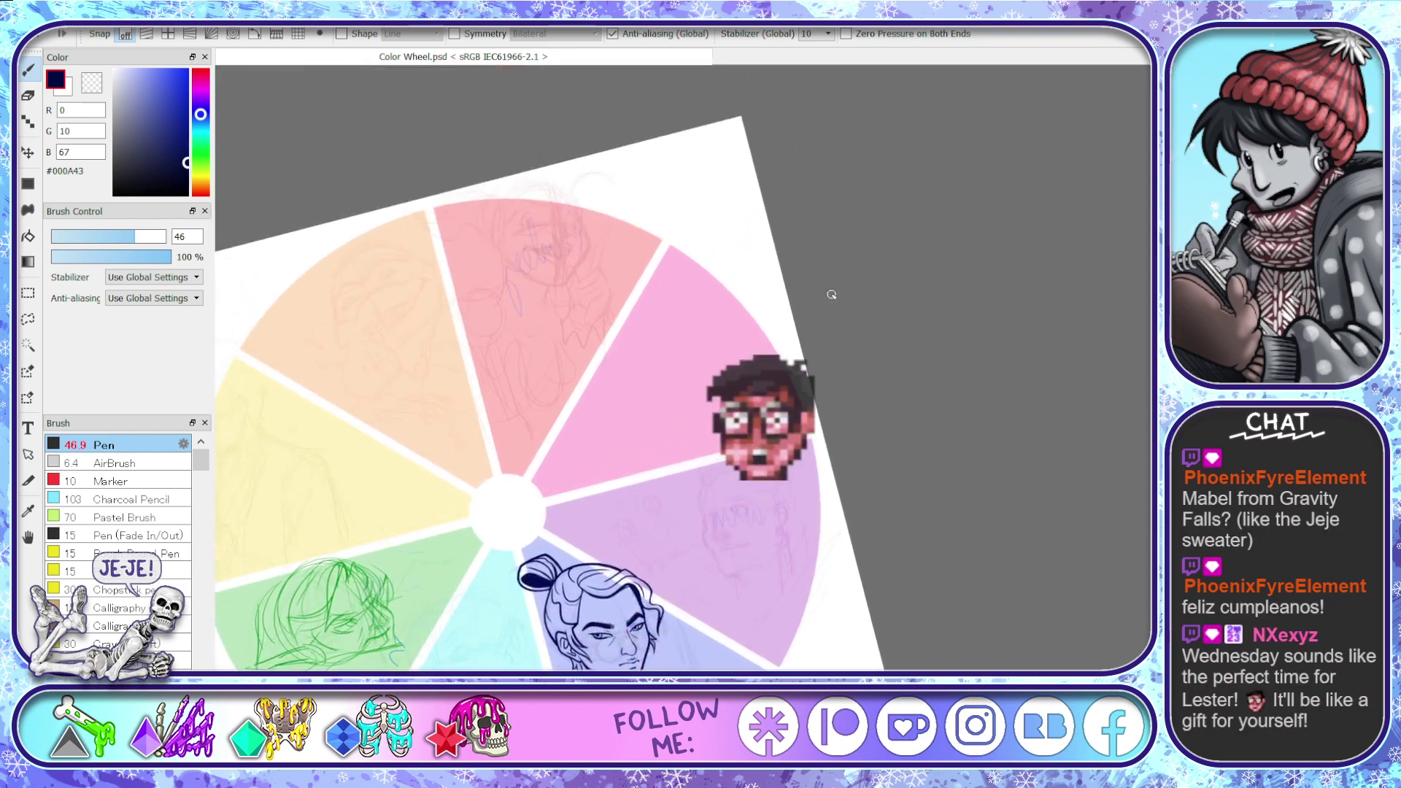
click(200, 81)
click(182, 115)
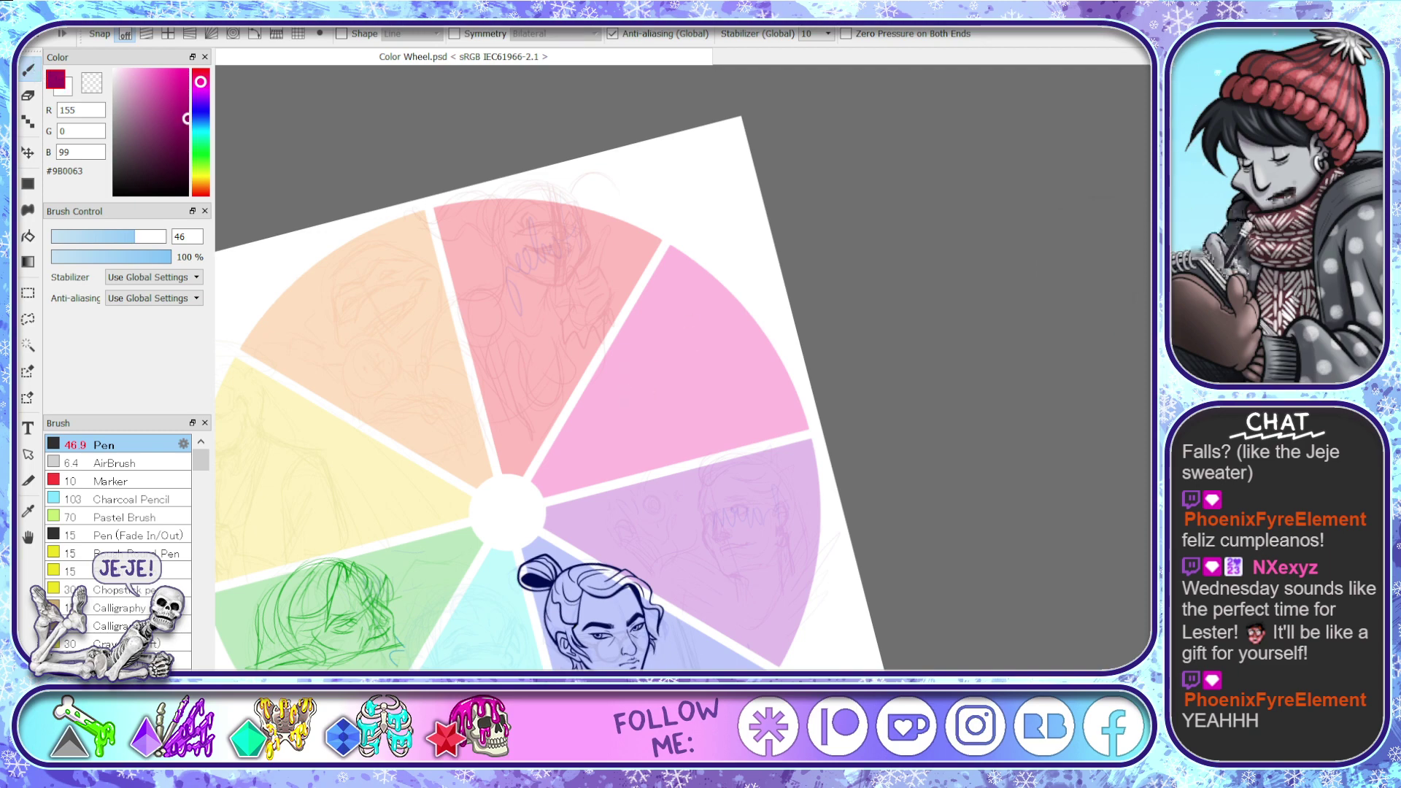
drag(693, 381, 792, 376)
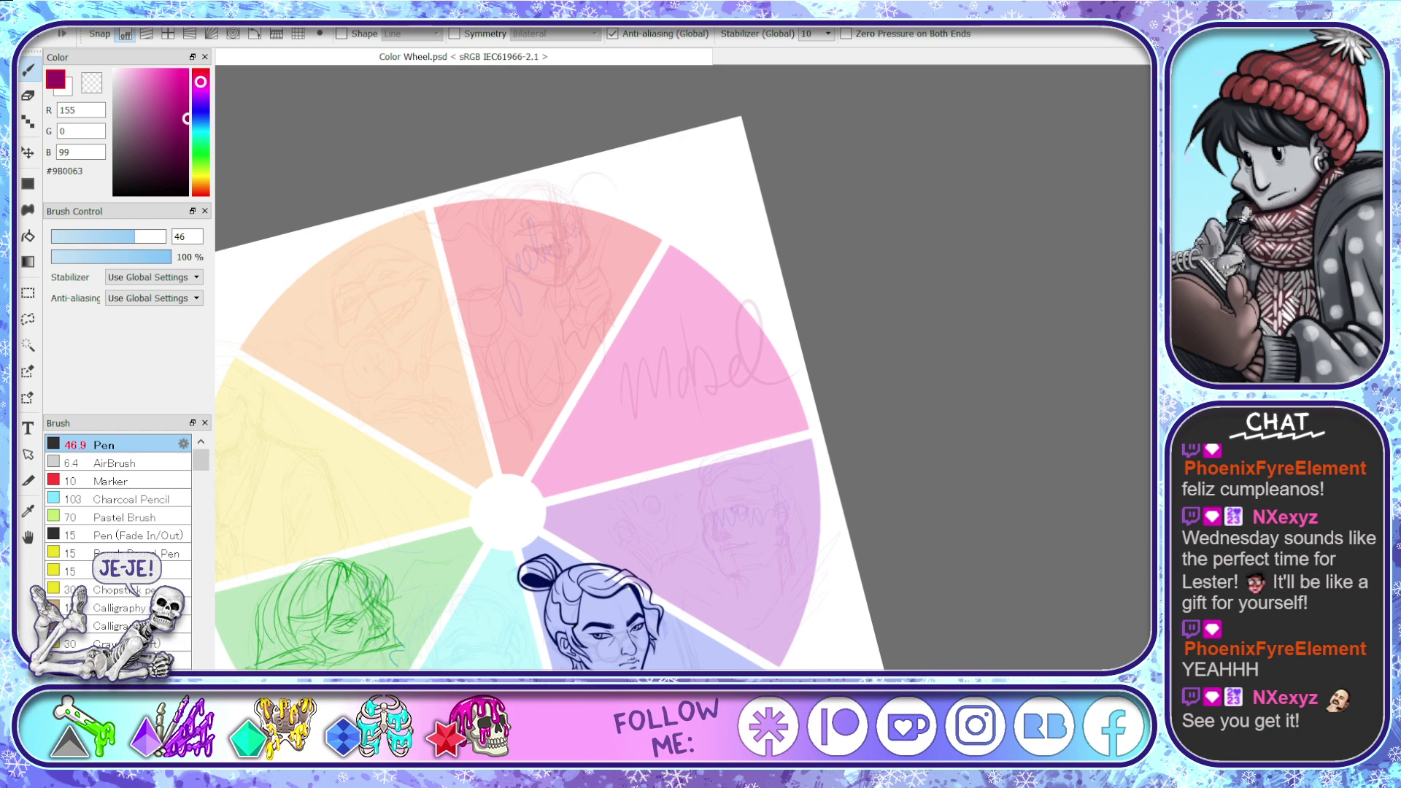
- Recolour the line art of the portrait in the blue segment to near-black navy #000525 with the Pen at size 899
scroll(682, 367, down, 3)
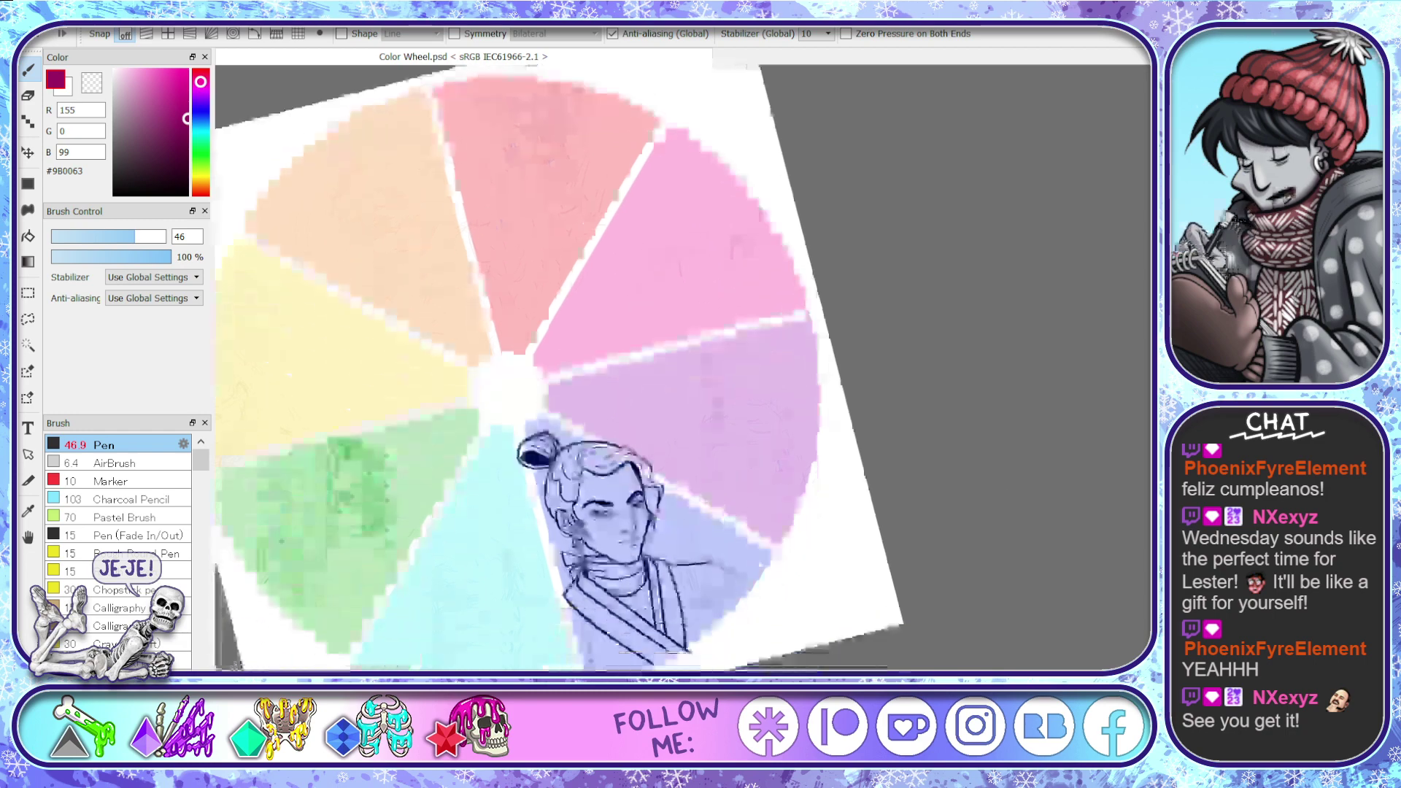
scroll(619, 520, up, 1)
scroll(618, 521, up, 2)
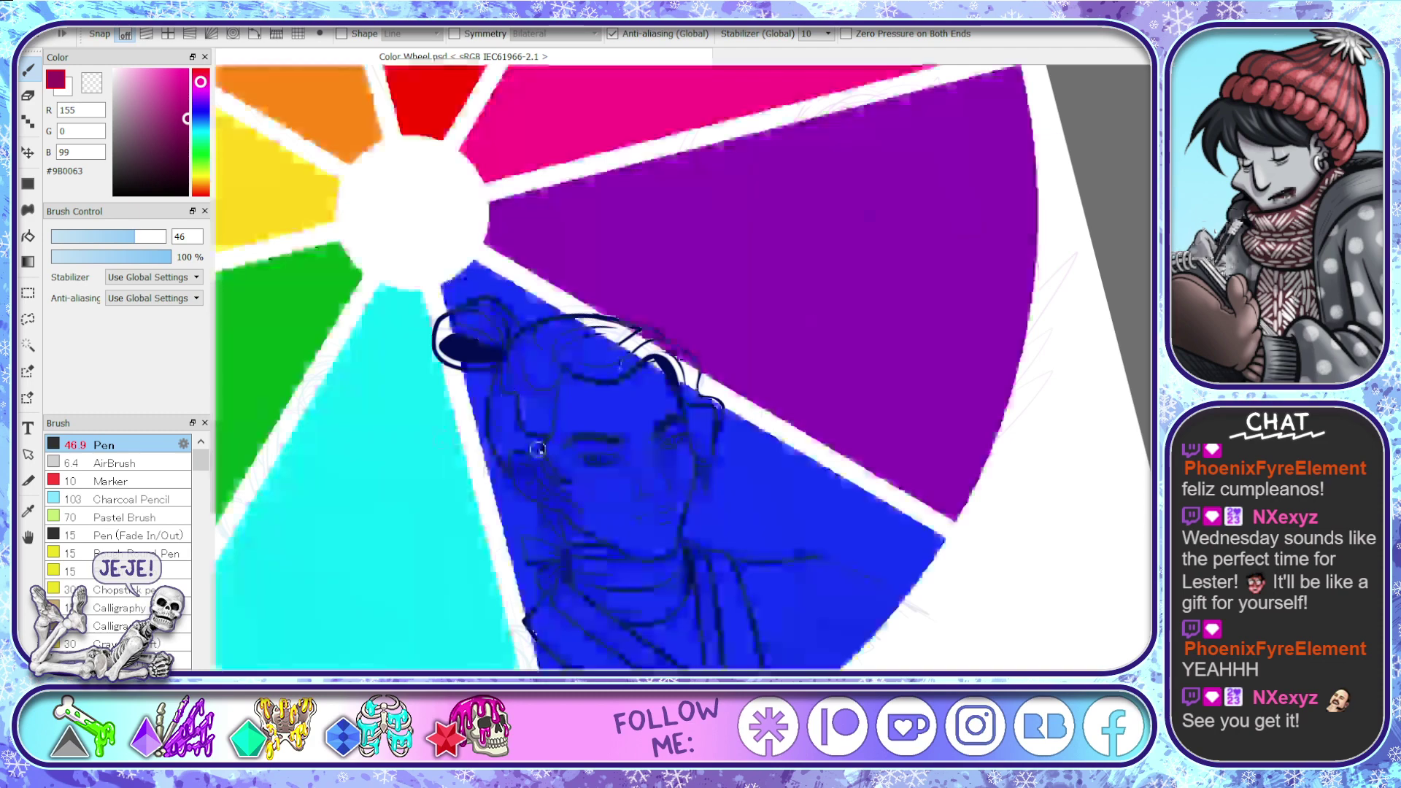
right_click(730, 491)
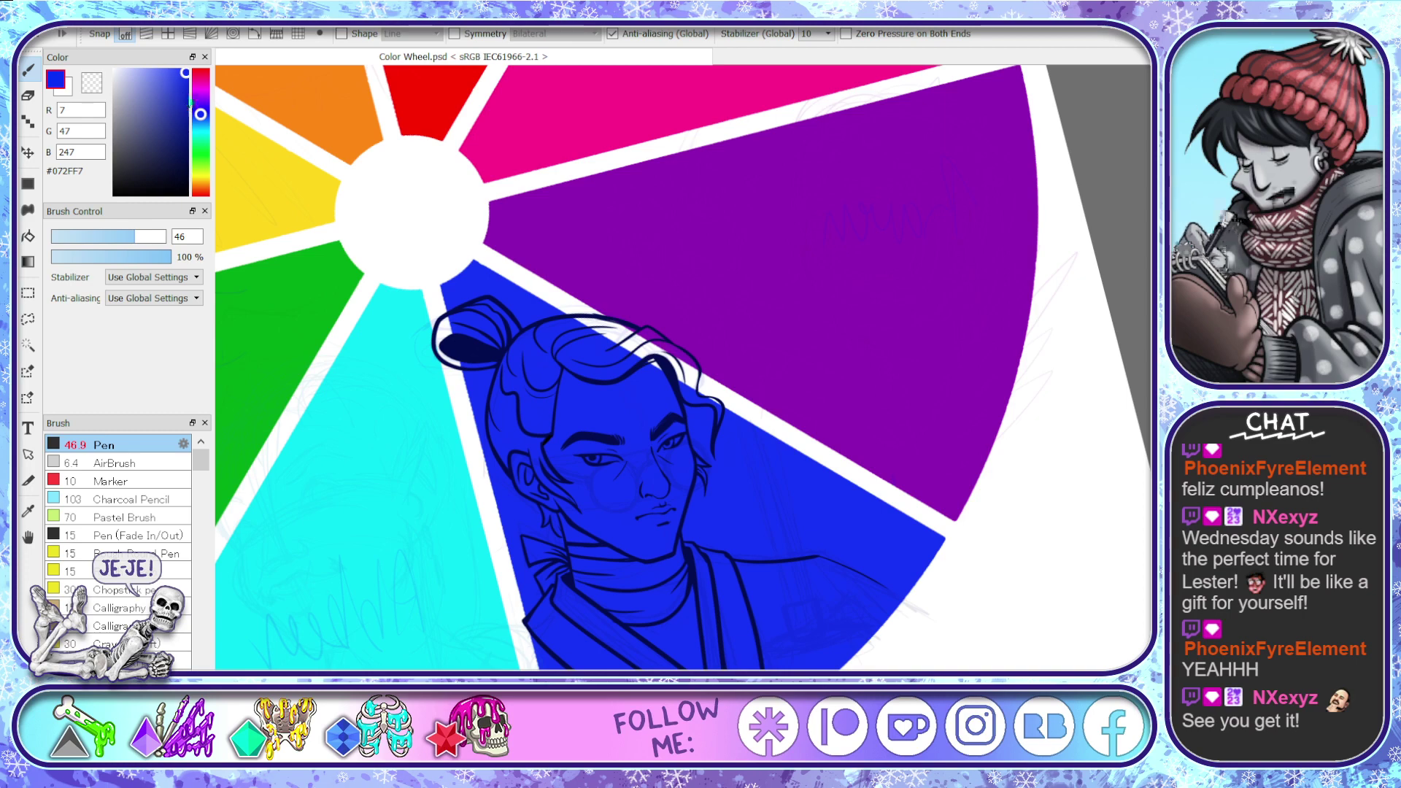
drag(181, 105, 191, 173)
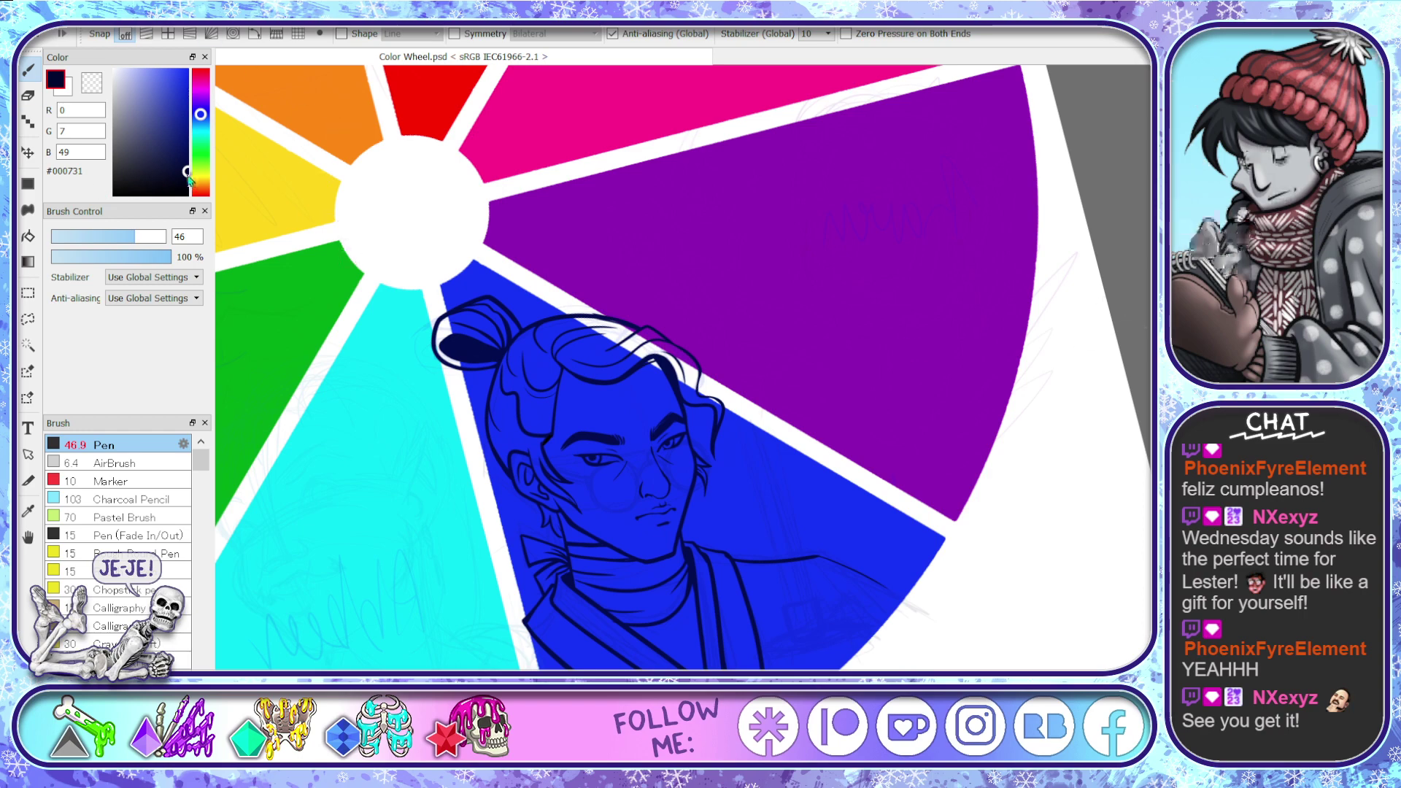
drag(152, 240, 257, 252)
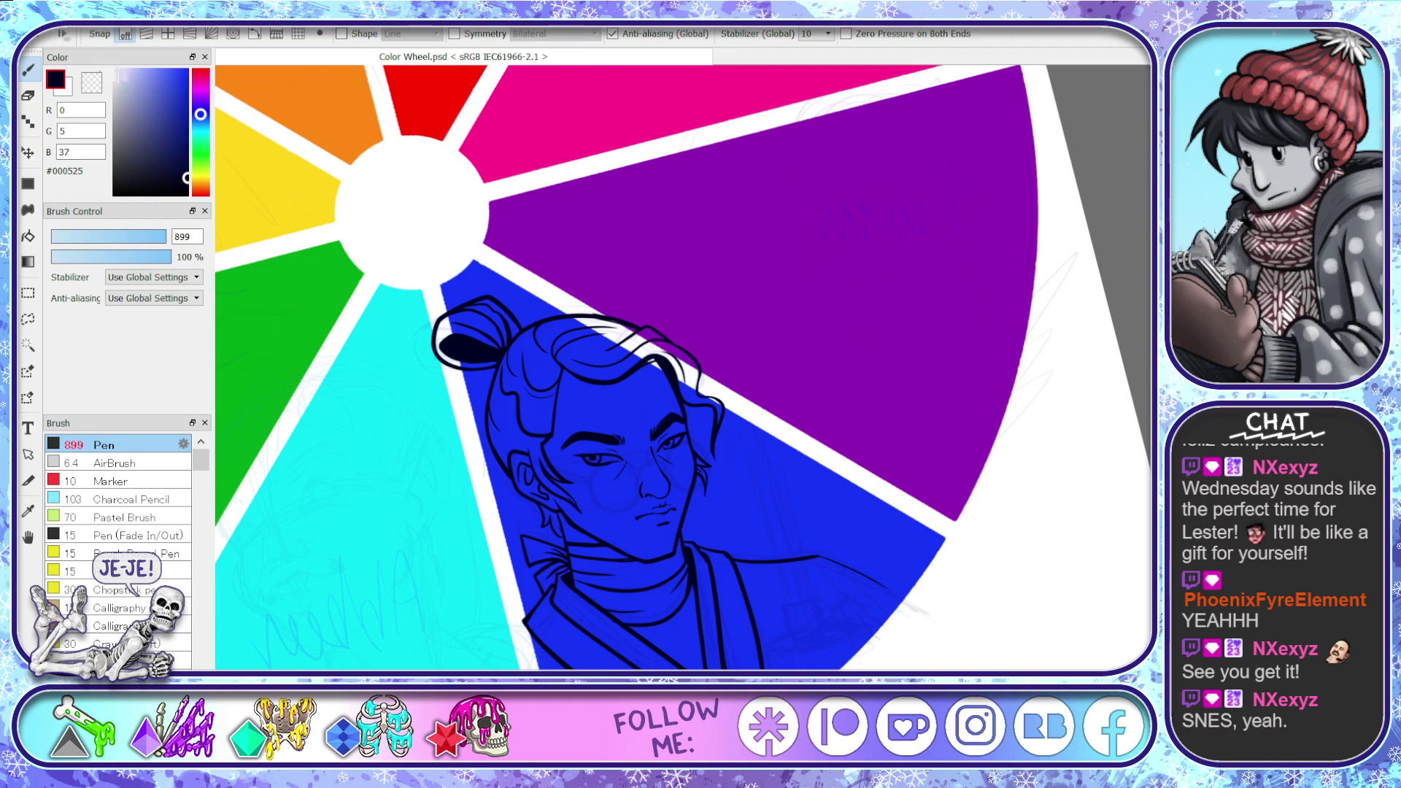
- Paint the hair bun and the hair at the back of the head in deep blue #001589 with the Pen at size 70
click(186, 116)
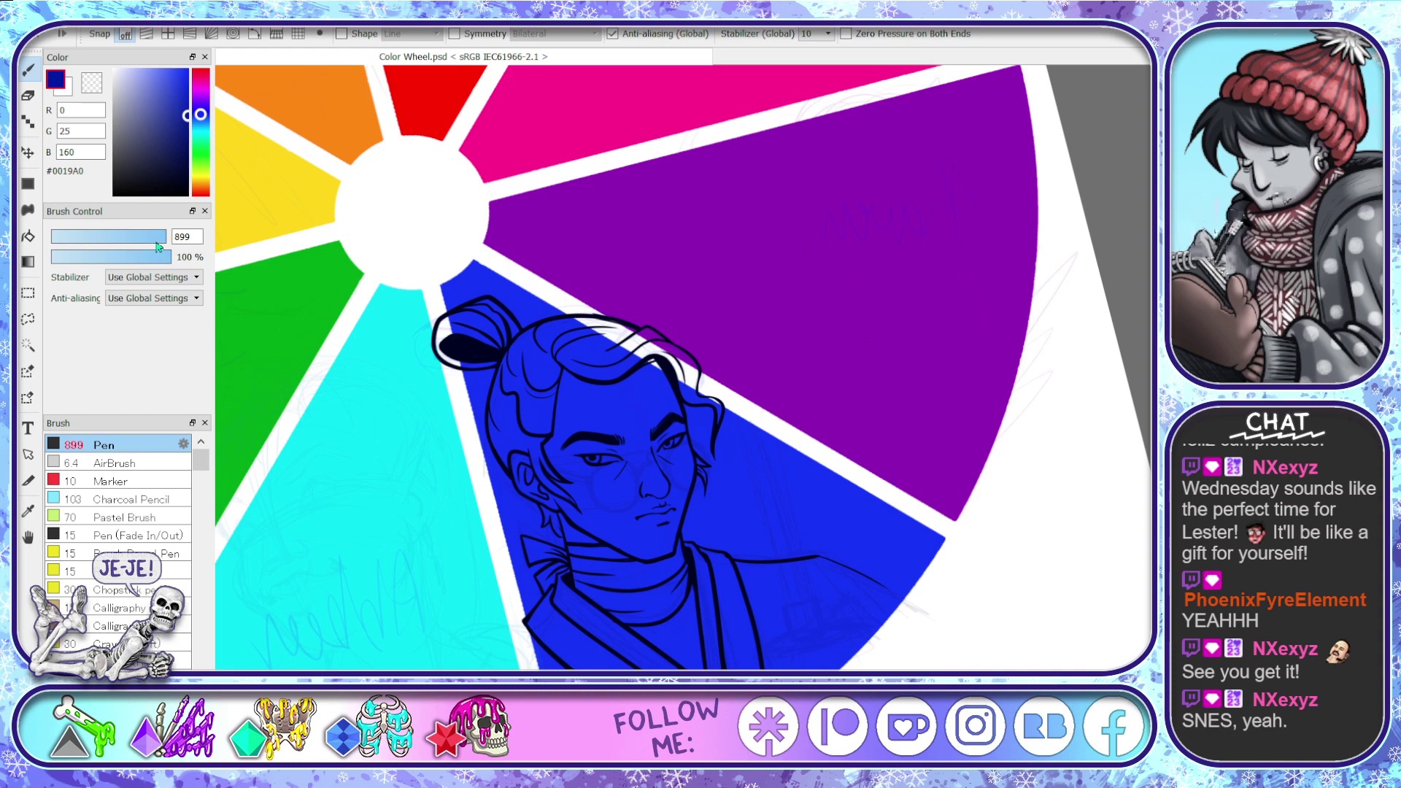
click(187, 126)
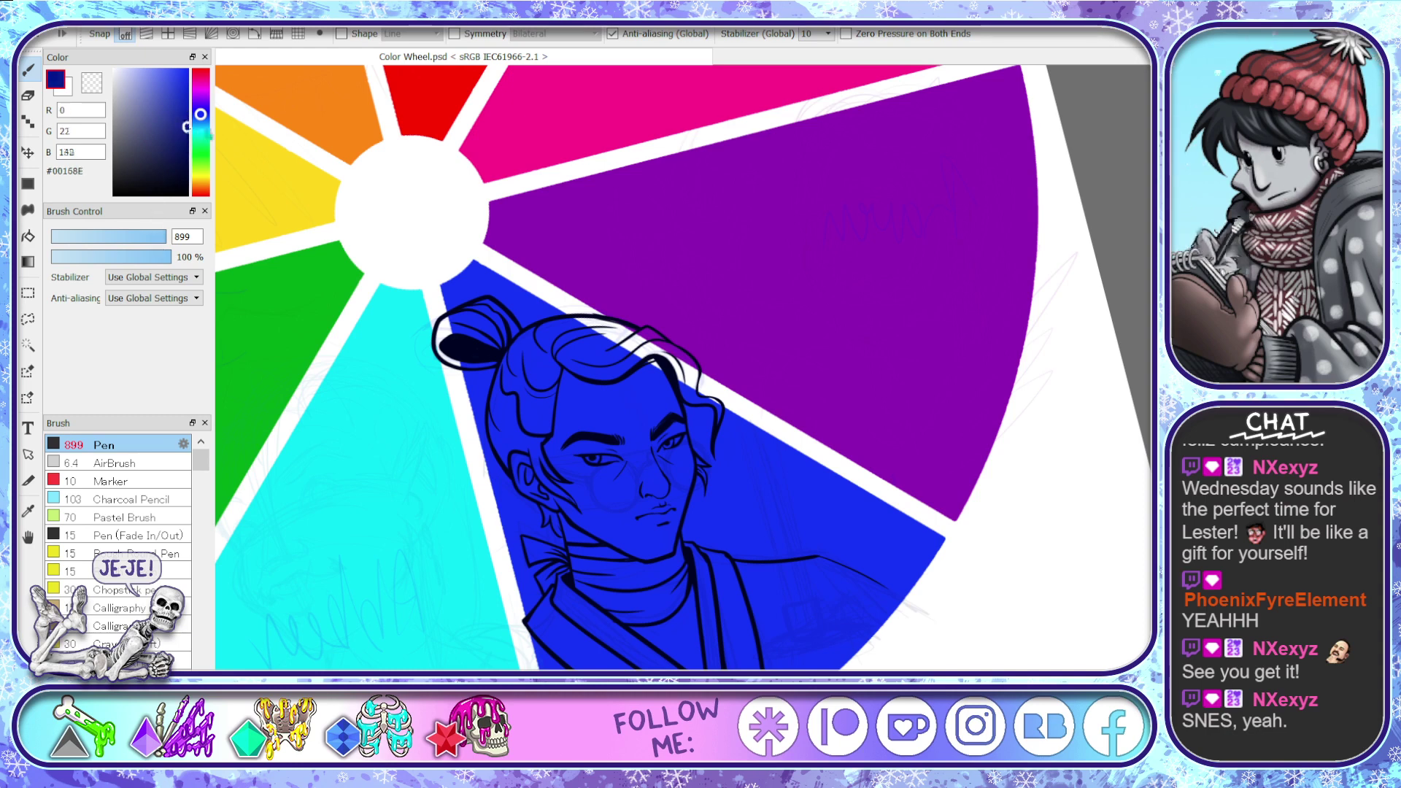
click(146, 241)
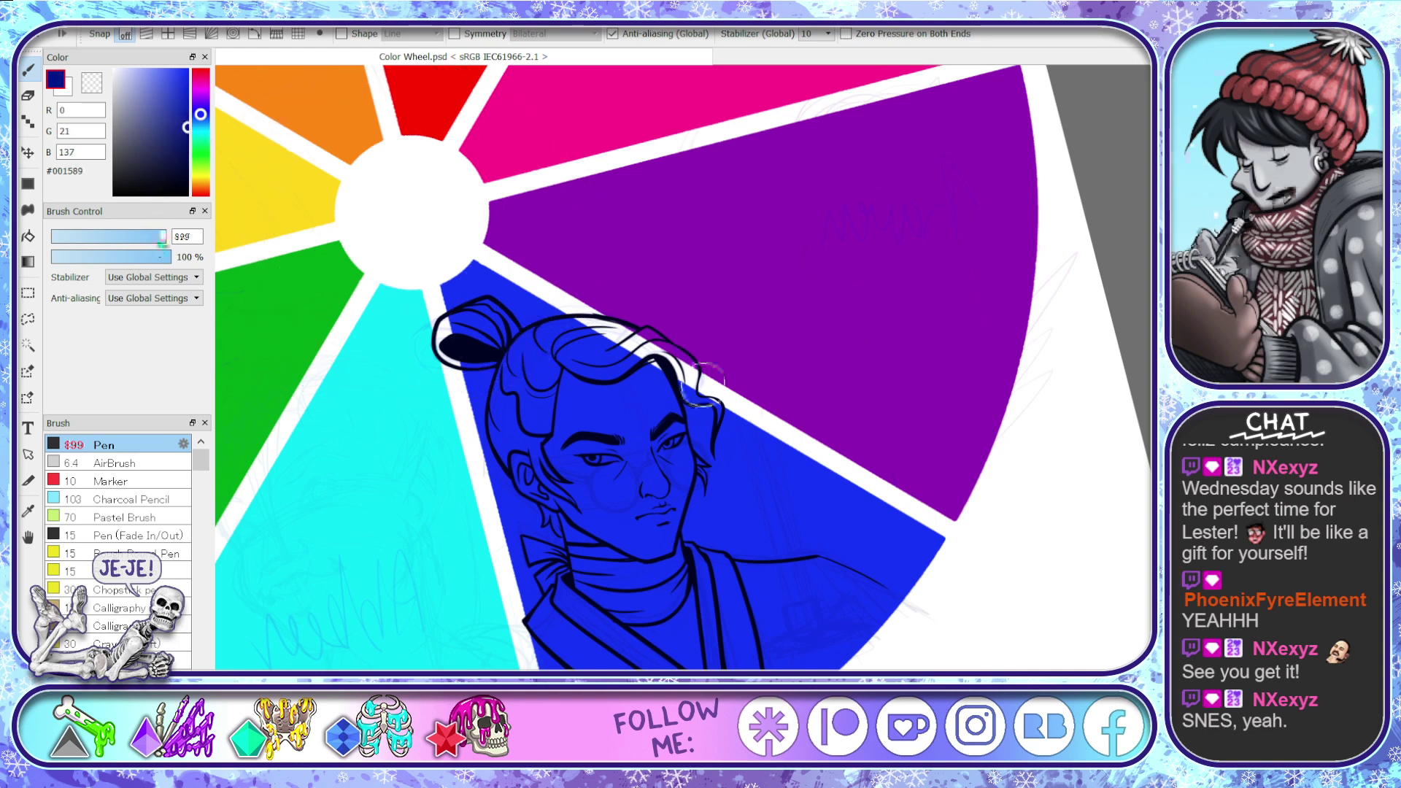
mouse_move(146, 241)
mouse_down()
mouse_move(130, 241)
mouse_move(144, 241)
mouse_up()
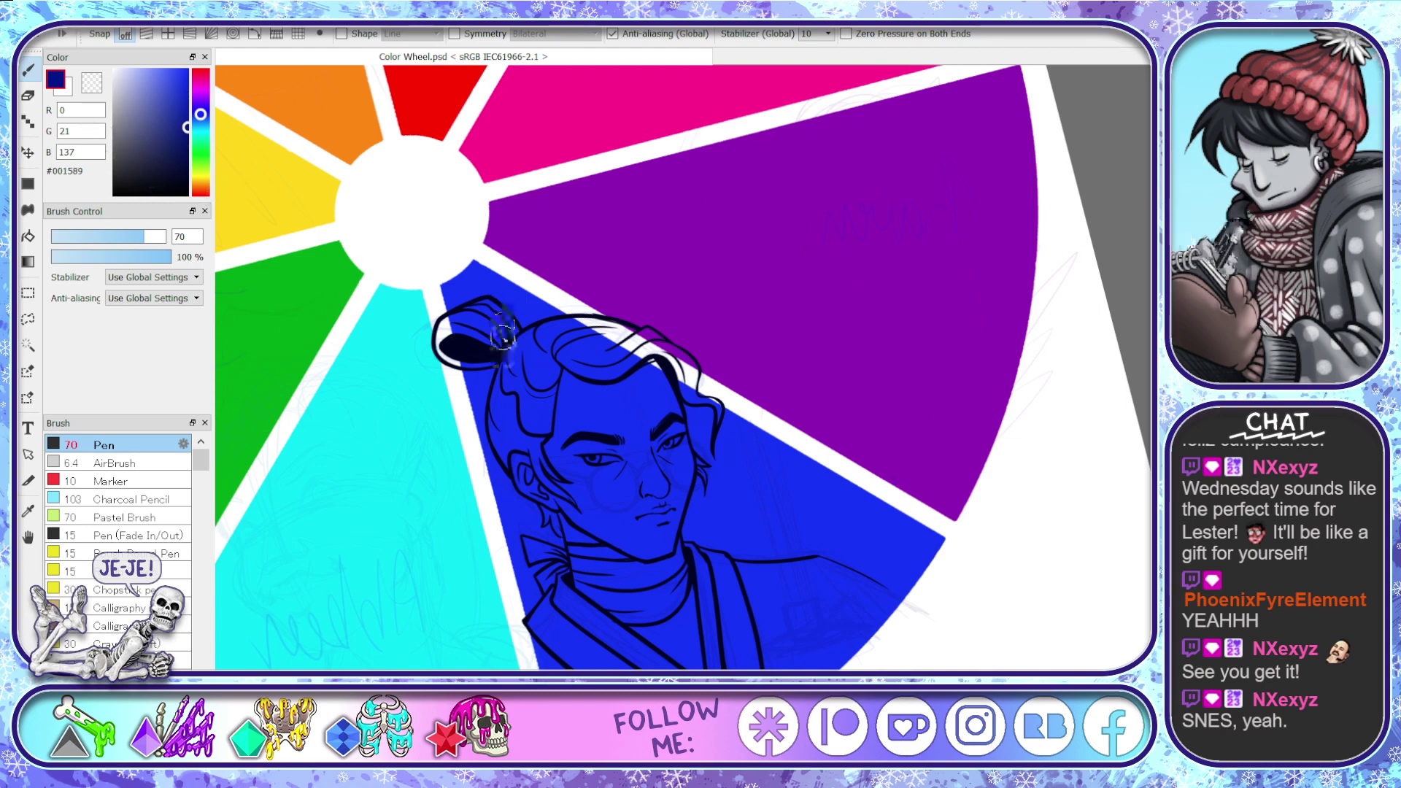
mouse_move(487, 326)
mouse_down()
mouse_move(511, 336)
mouse_move(518, 321)
mouse_move(525, 340)
mouse_move(488, 305)
mouse_move(461, 315)
mouse_move(442, 354)
mouse_move(491, 362)
mouse_move(482, 332)
mouse_move(458, 334)
mouse_move(472, 344)
mouse_up()
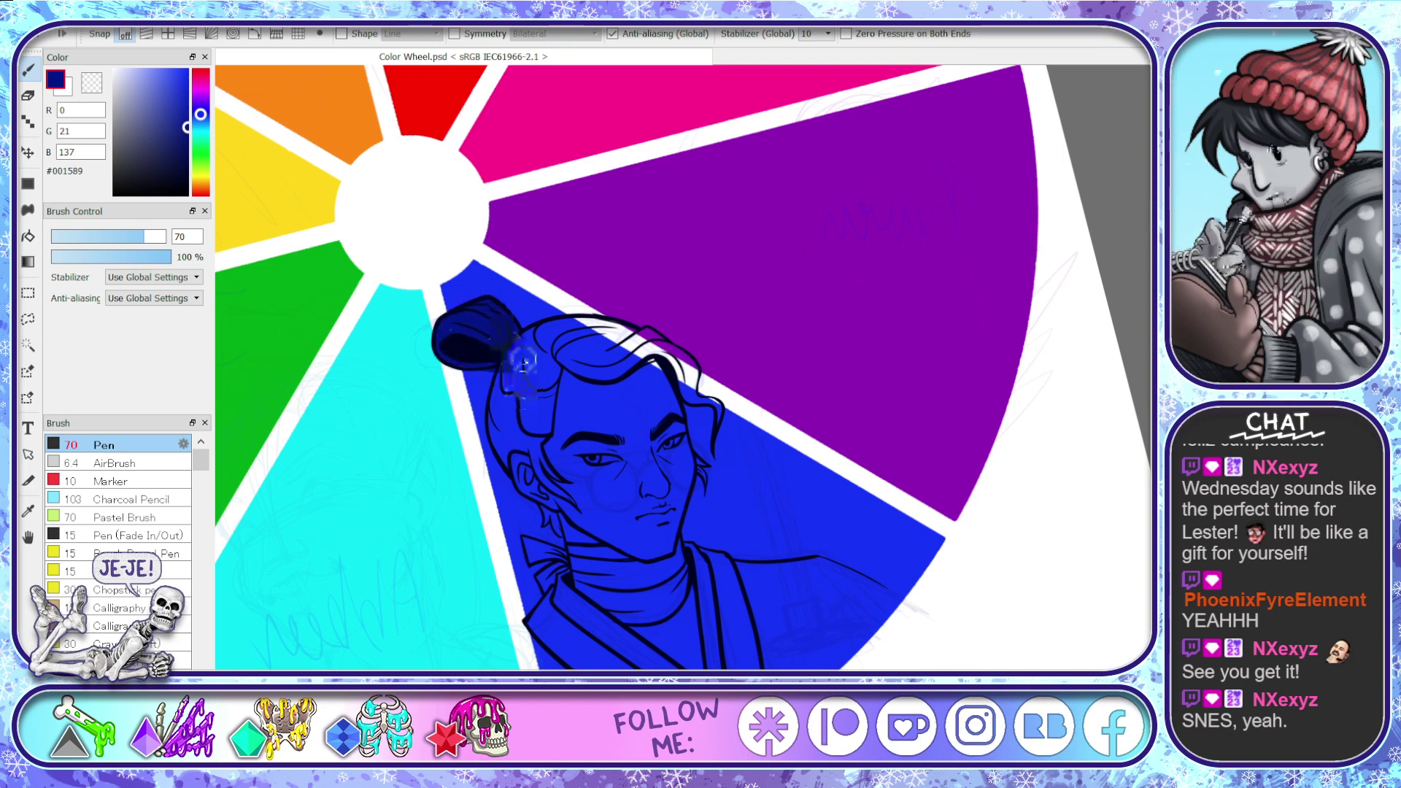
mouse_move(524, 358)
mouse_down()
mouse_move(515, 350)
mouse_move(502, 390)
mouse_move(527, 496)
mouse_up()
- Paint the hair at the back of the head and the ear in light periwinkle #8C9EFF
click(185, 77)
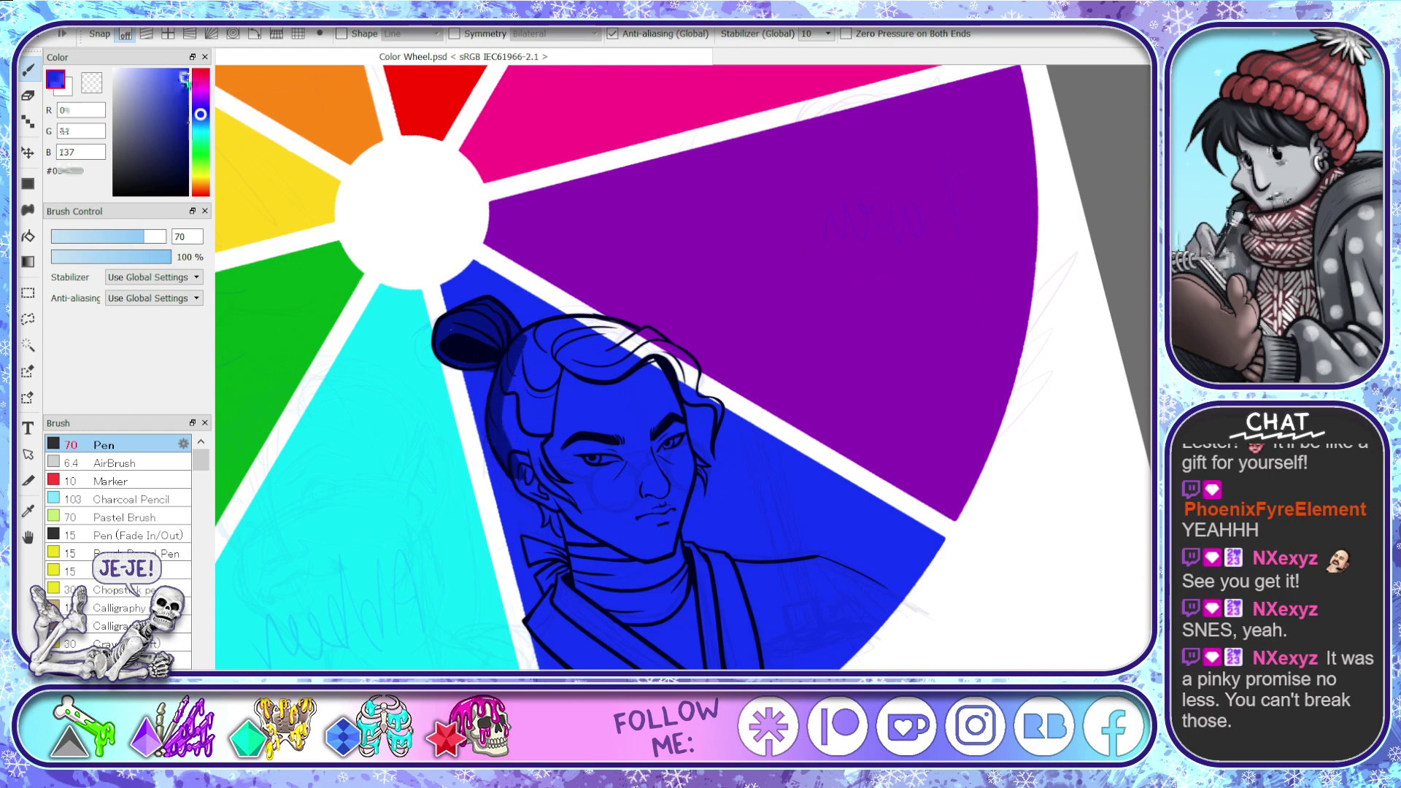
drag(185, 77, 149, 65)
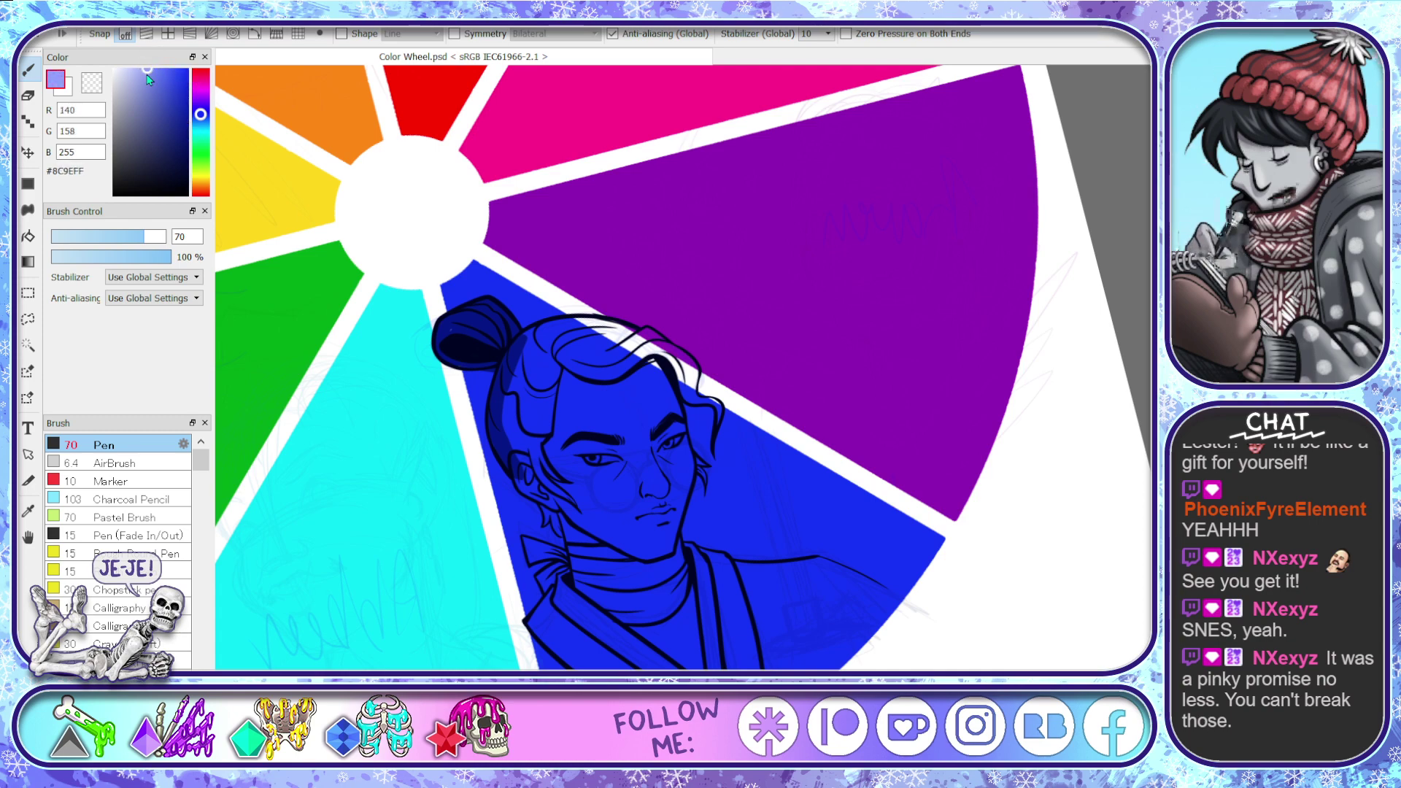
mouse_move(516, 379)
mouse_down()
mouse_move(512, 343)
mouse_move(492, 438)
mouse_move(513, 463)
mouse_move(510, 413)
mouse_move(492, 419)
mouse_move(555, 506)
mouse_move(551, 492)
mouse_move(548, 517)
mouse_up()
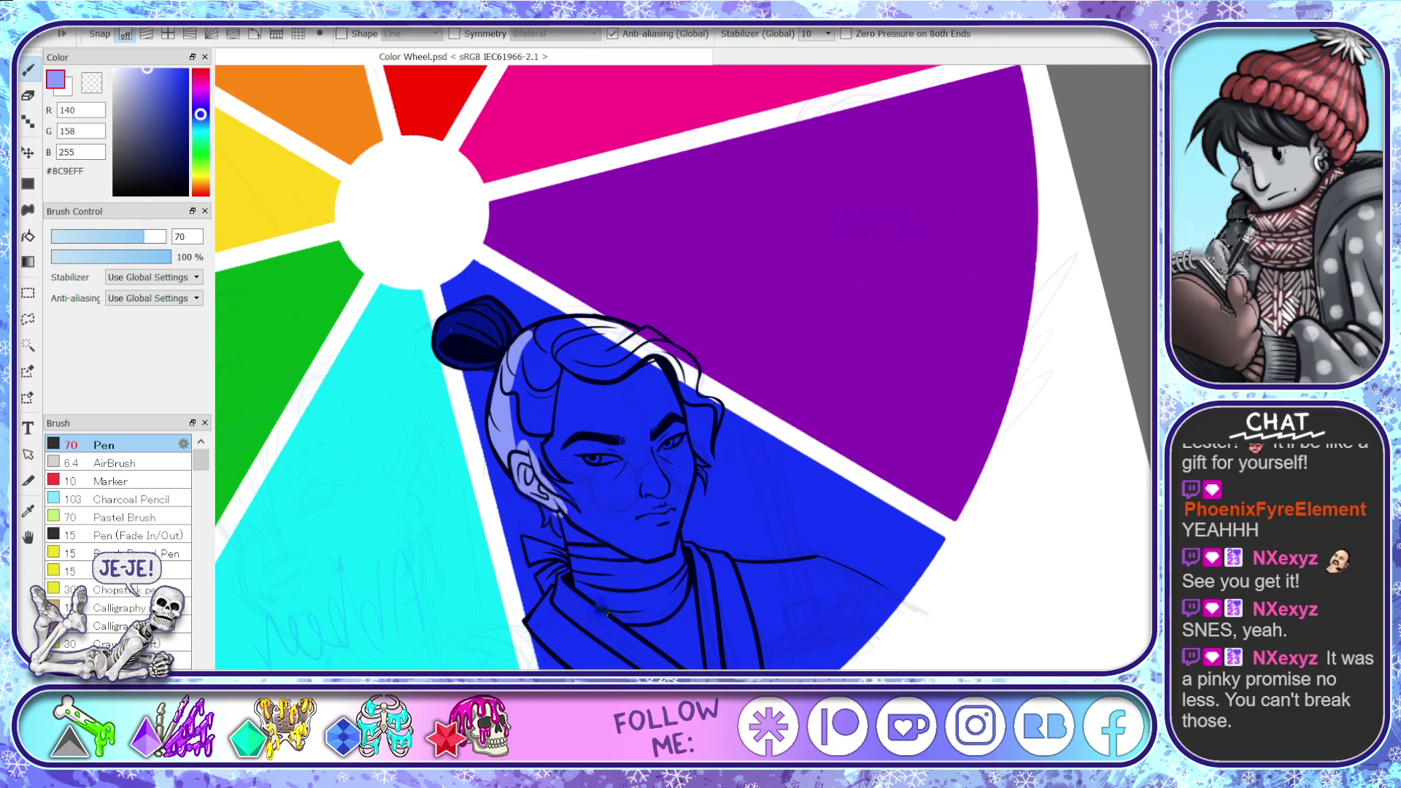
- Paint an edge down the far side of the face in brighter blue #4663FF with the Pen at size 36
scroll(667, 555, up, 3)
scroll(668, 555, down, 2)
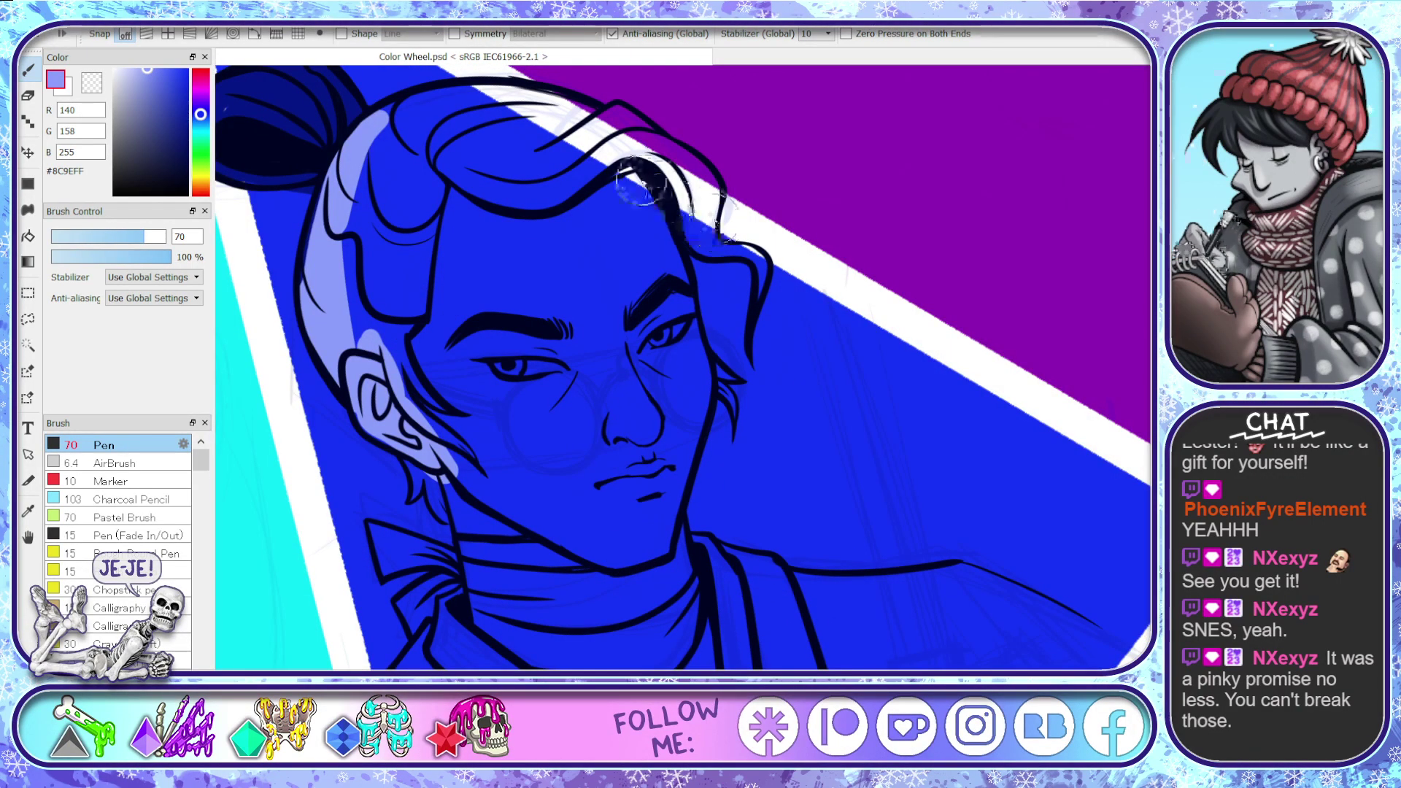
drag(150, 241, 126, 240)
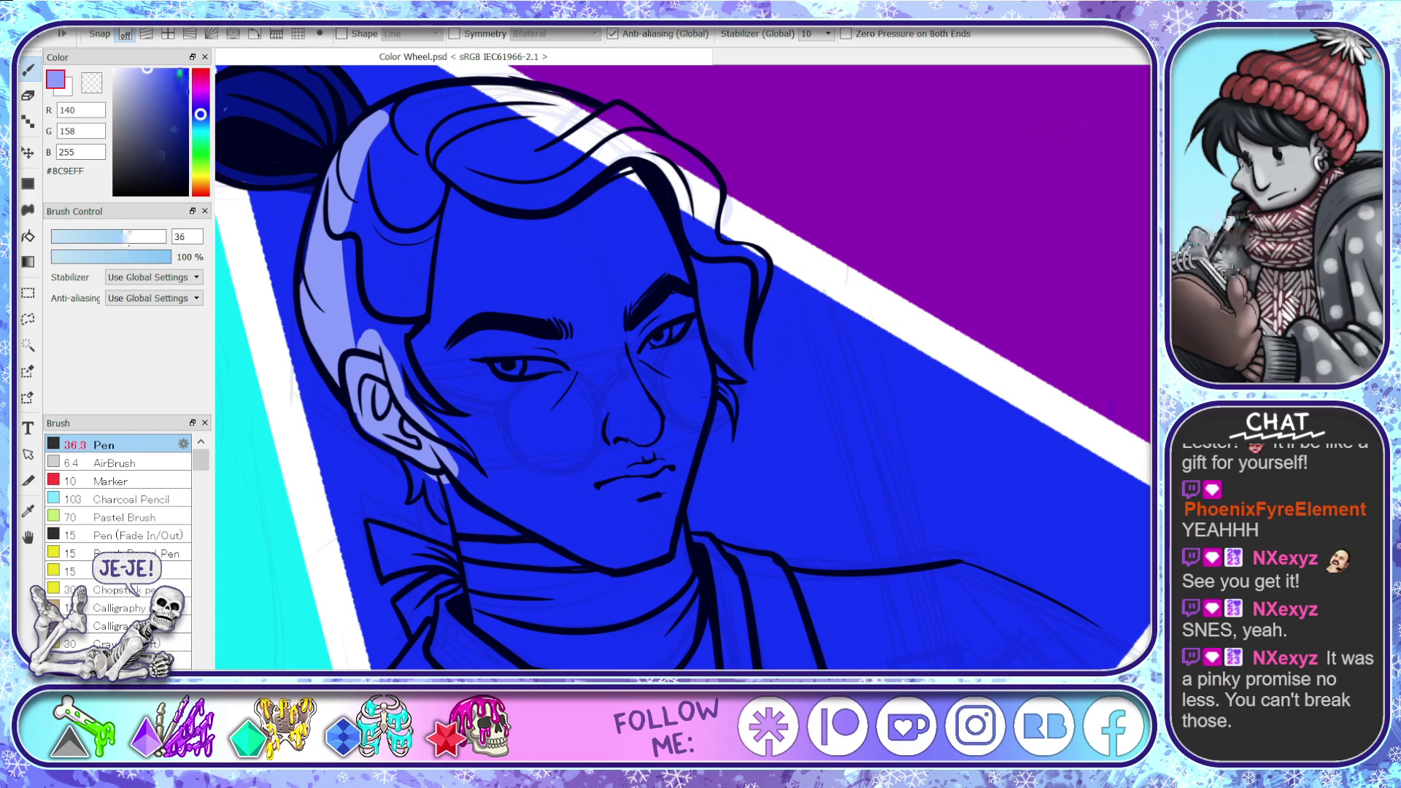
click(169, 70)
mouse_move(632, 168)
mouse_down()
mouse_move(706, 378)
mouse_move(657, 577)
mouse_up()
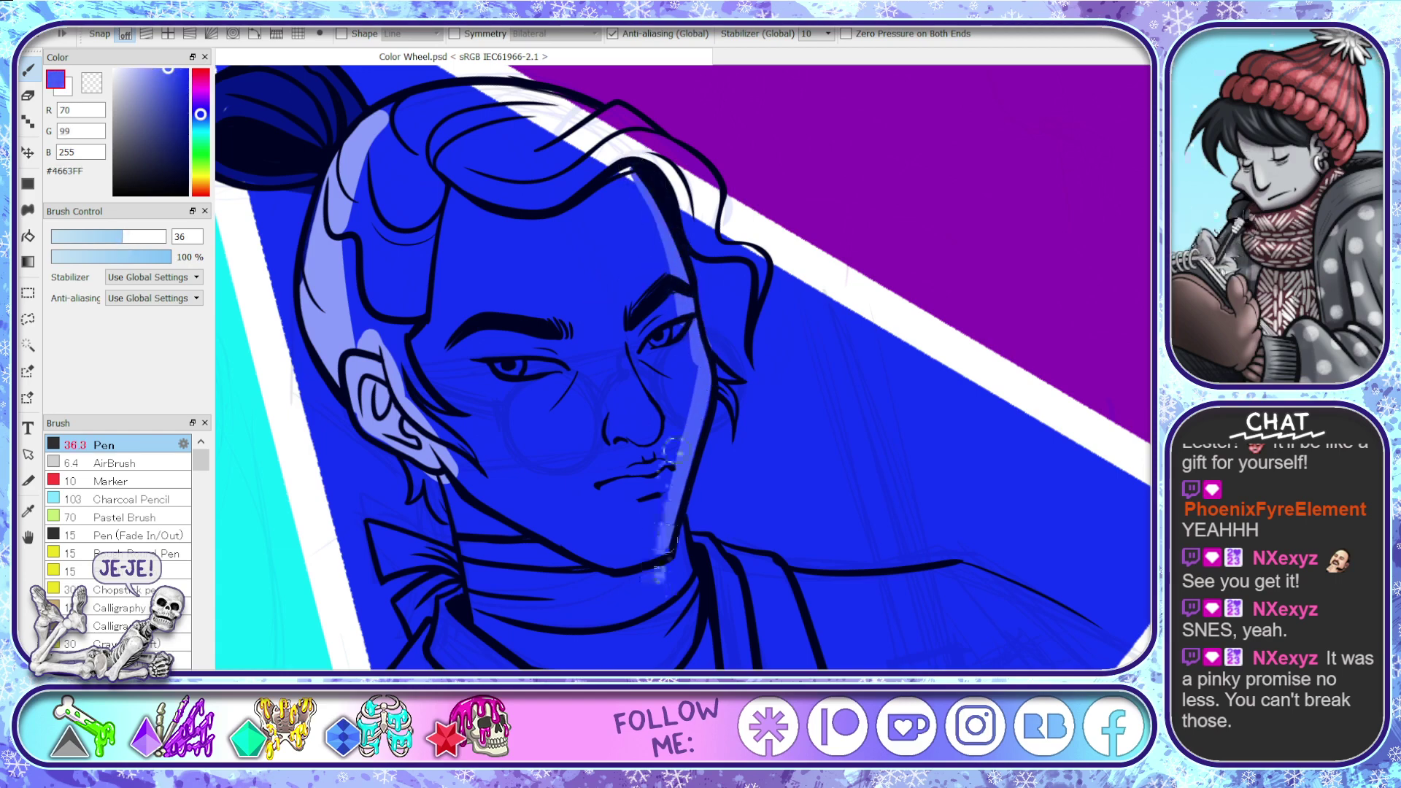
- Pick up periwinkle #8C9EFF from the hair and paint the hair tips below the ear, the nape and the scarf's bow
alt+click(337, 323)
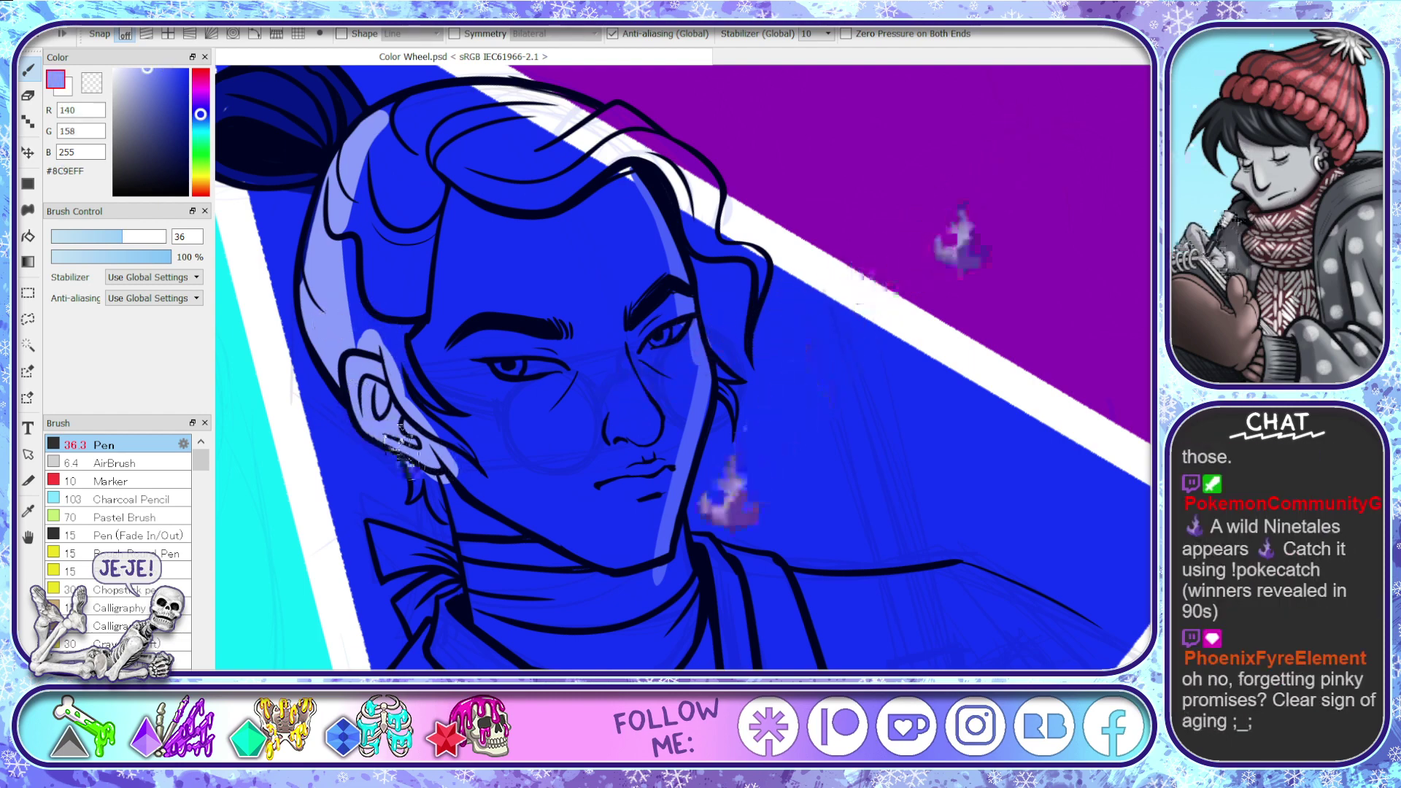
drag(409, 467, 410, 485)
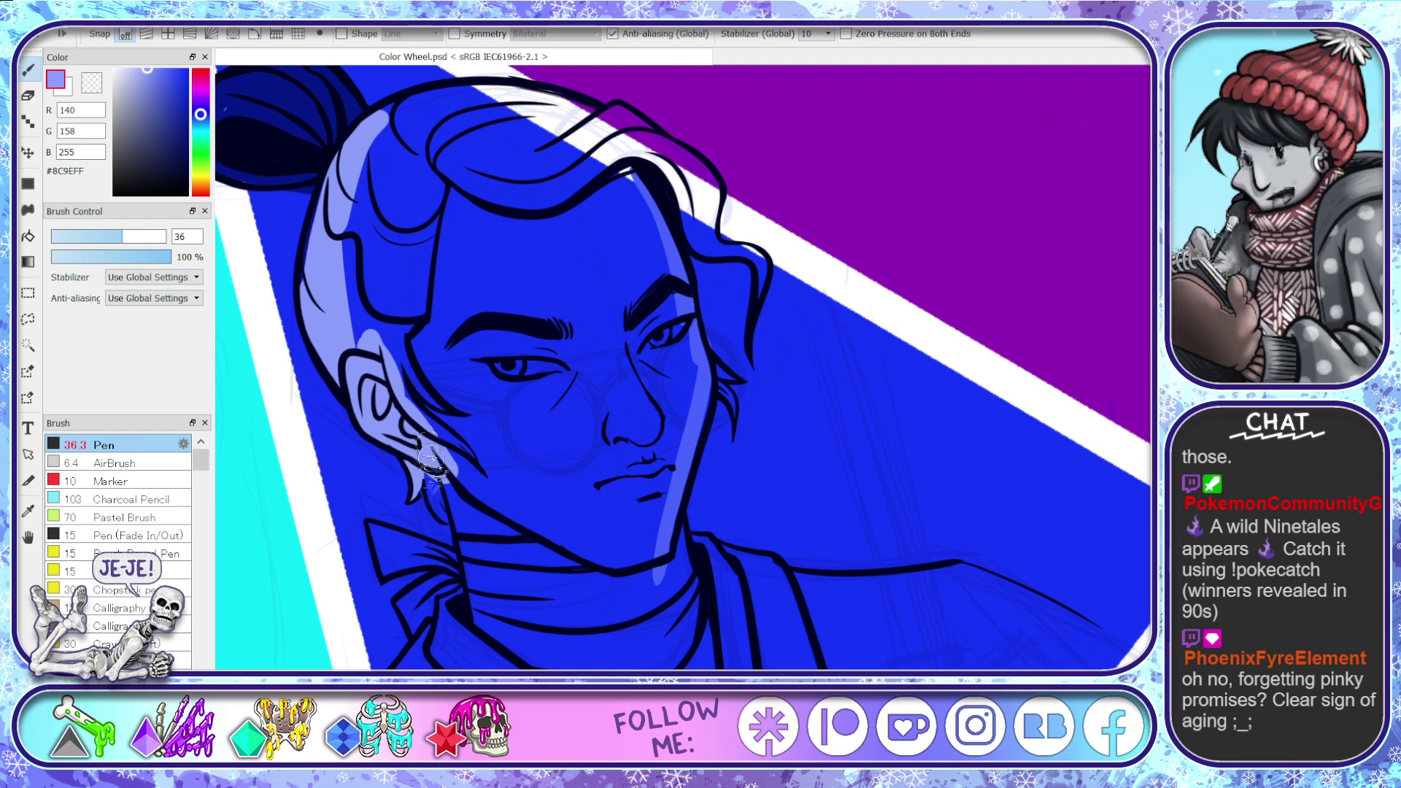
mouse_move(433, 478)
mouse_down()
mouse_move(475, 555)
mouse_move(474, 576)
mouse_move(458, 540)
mouse_move(469, 580)
mouse_up()
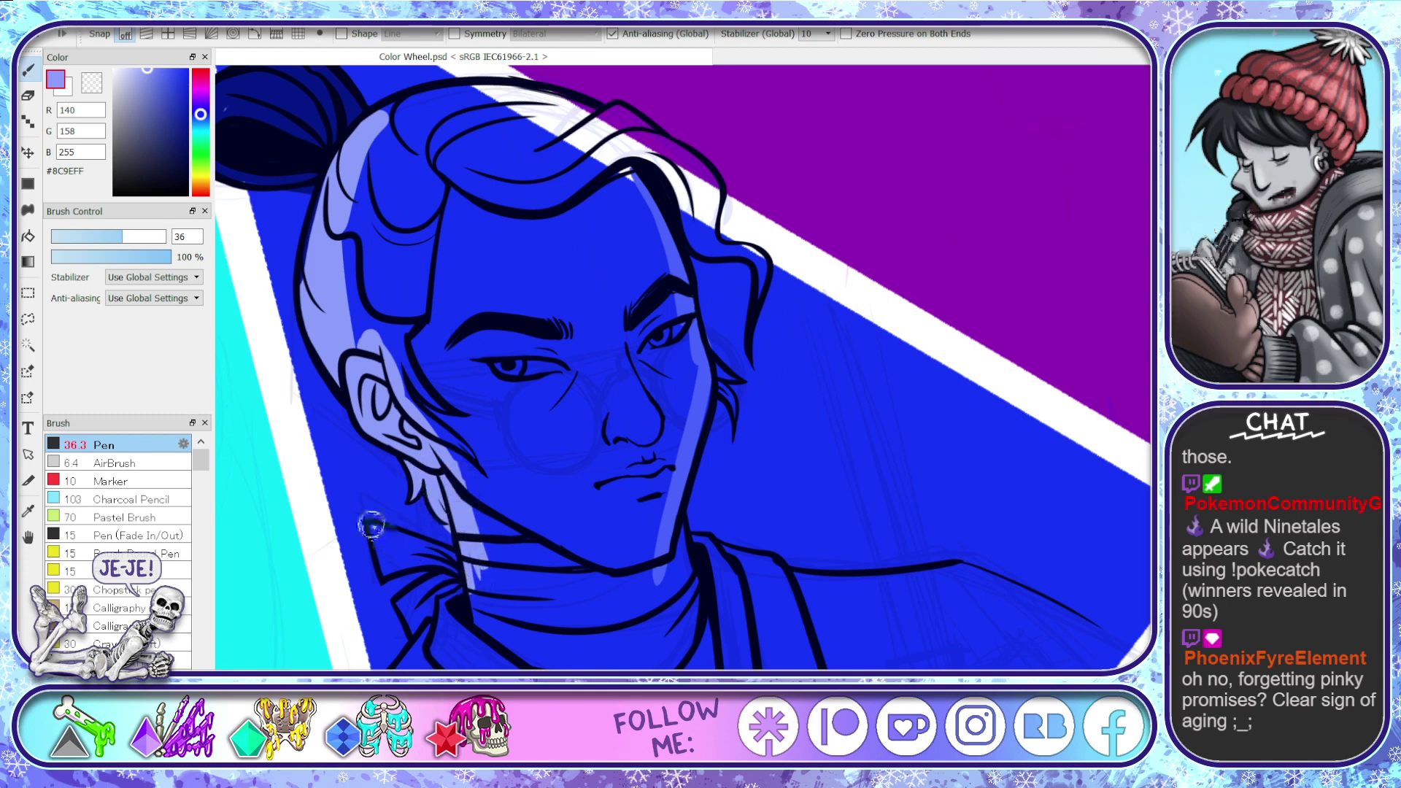
mouse_move(369, 525)
mouse_down()
mouse_move(387, 573)
mouse_move(438, 566)
mouse_move(442, 546)
mouse_move(460, 569)
mouse_move(390, 548)
mouse_move(431, 558)
mouse_move(369, 522)
mouse_move(435, 547)
mouse_move(445, 569)
mouse_move(379, 562)
mouse_move(449, 577)
mouse_move(402, 606)
mouse_move(408, 635)
mouse_move(478, 543)
mouse_up()
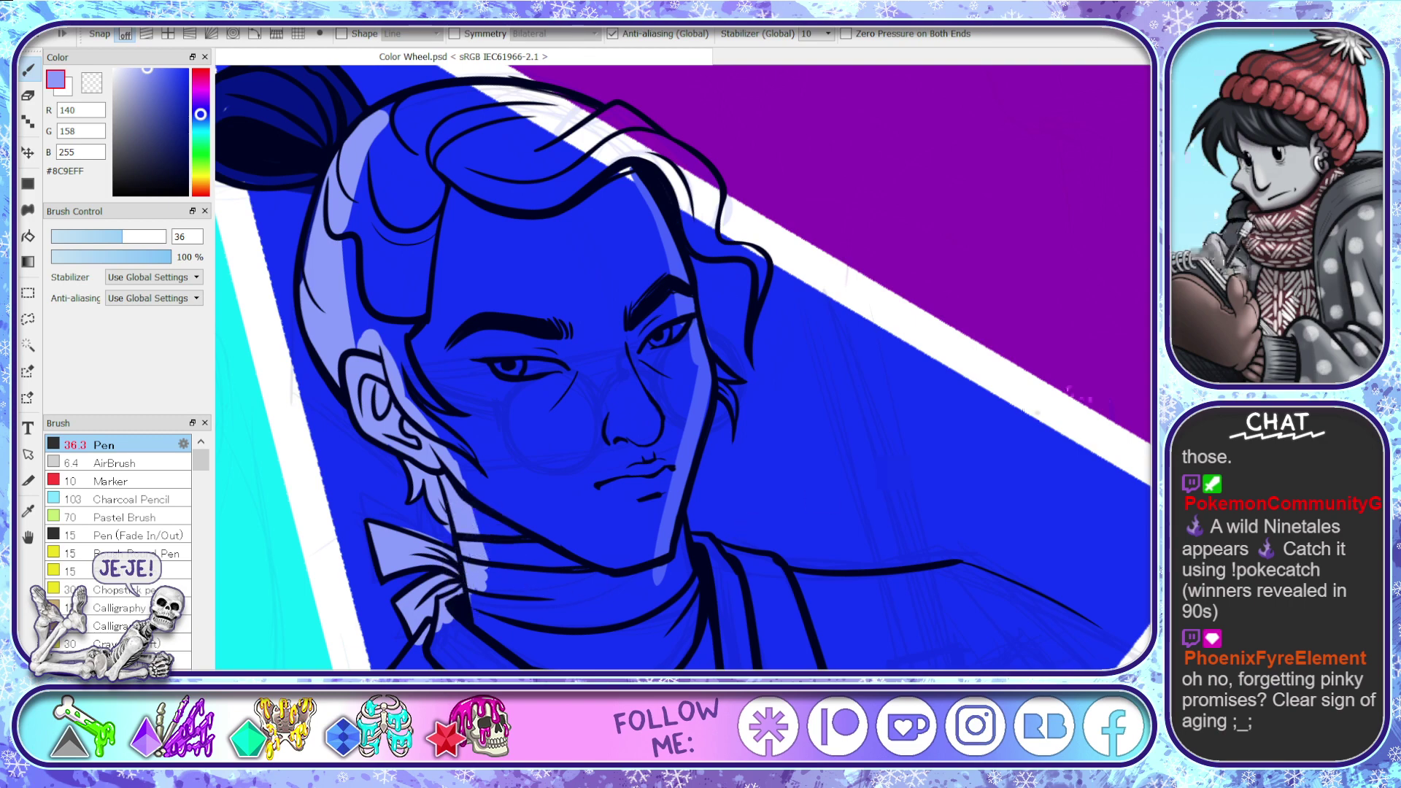
- Trace the inside edge of both shoulders and the blue segment's outer rim in periwinkle to close the body's outline
scroll(694, 550, down, 2)
scroll(1132, 423, down, 2)
mouse_move(432, 443)
mouse_down()
mouse_move(379, 509)
mouse_move(423, 666)
mouse_up()
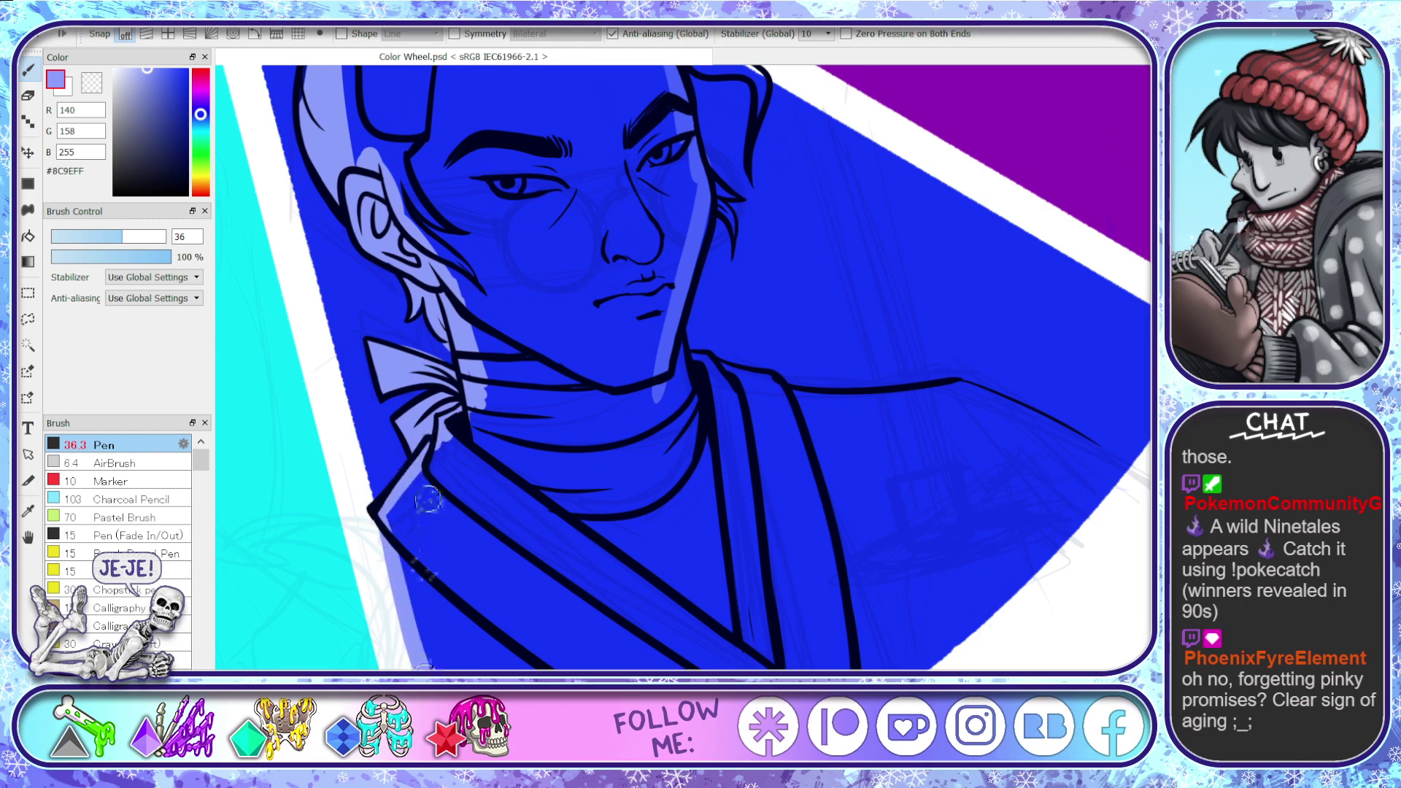
mouse_move(701, 363)
mouse_down()
mouse_move(795, 395)
mouse_move(967, 388)
mouse_move(1139, 482)
mouse_move(1069, 431)
mouse_up()
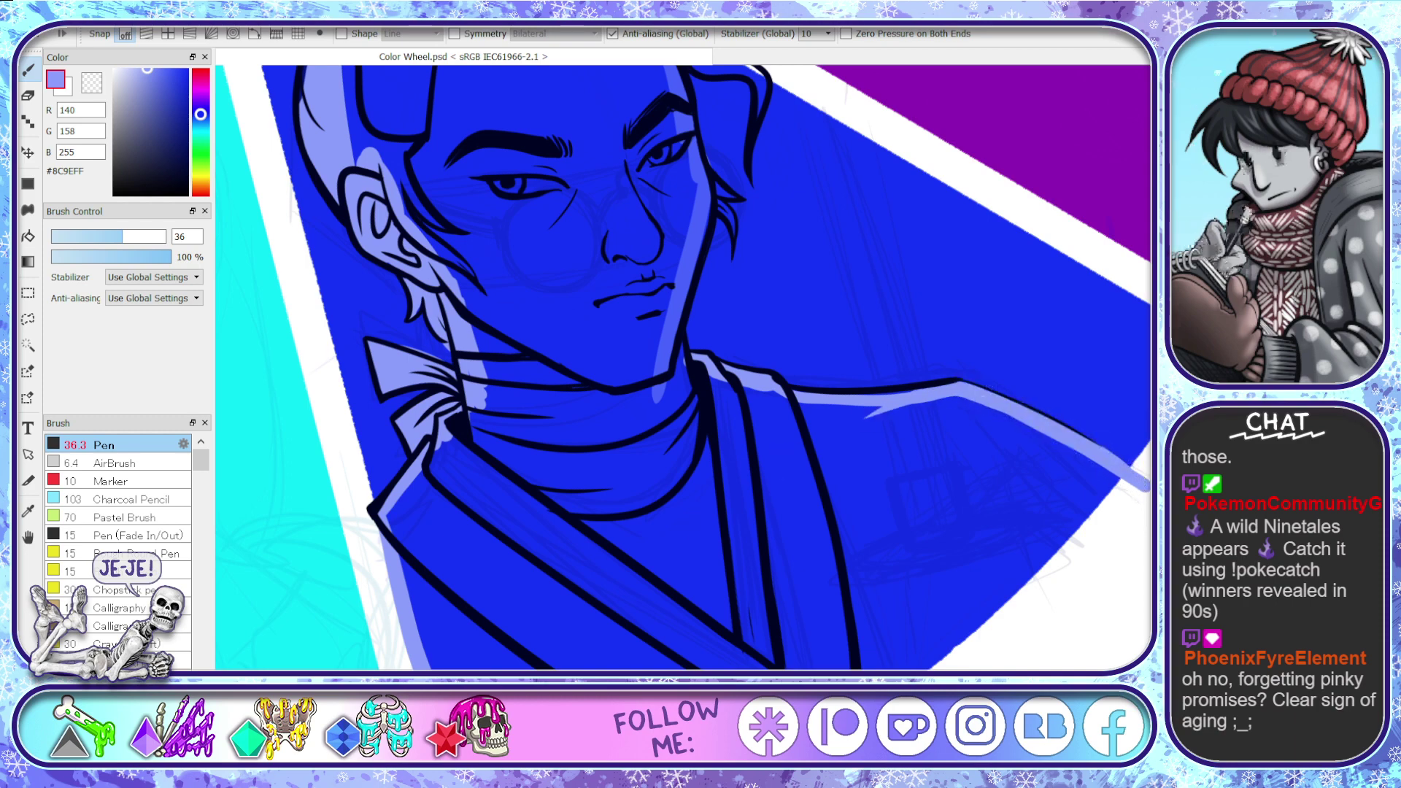
scroll(686, 365, down, 5)
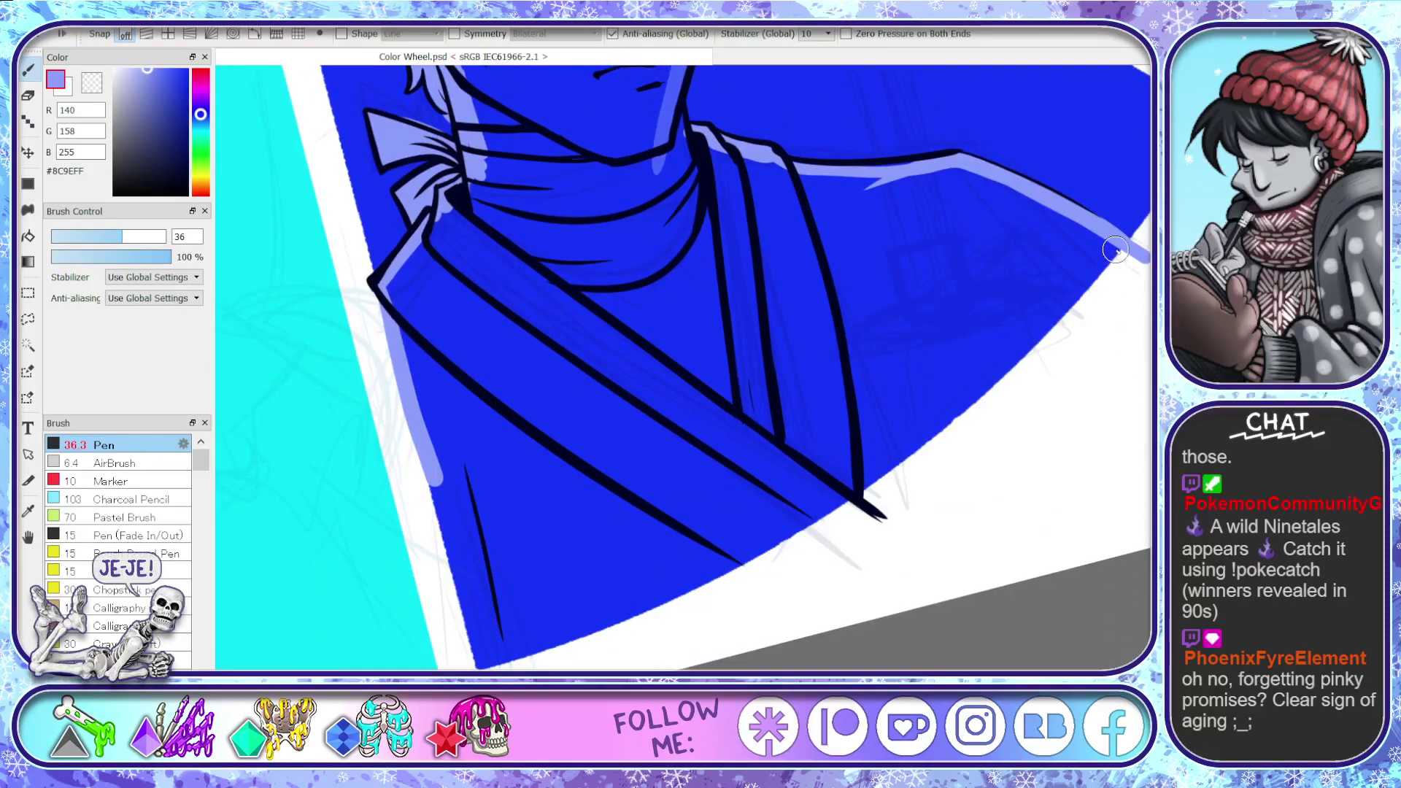
mouse_move(1115, 251)
mouse_down()
mouse_move(1015, 369)
mouse_move(679, 610)
mouse_move(485, 665)
mouse_move(414, 403)
mouse_up()
- Outline the far side of the face, the loose front strands and the top of the hair in periwinkle #8C9EFF
scroll(1102, 507, up, 12)
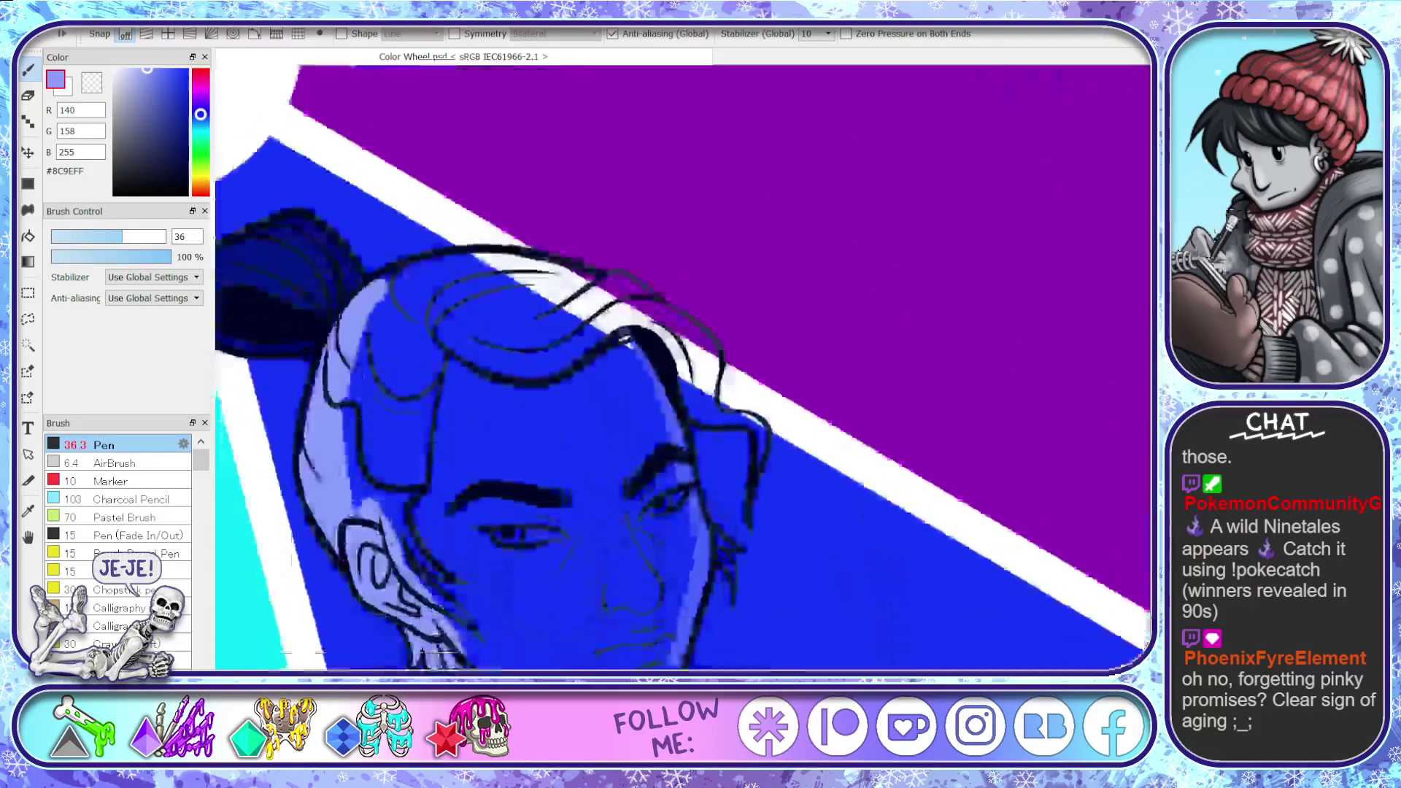
scroll(725, 327, up, 2)
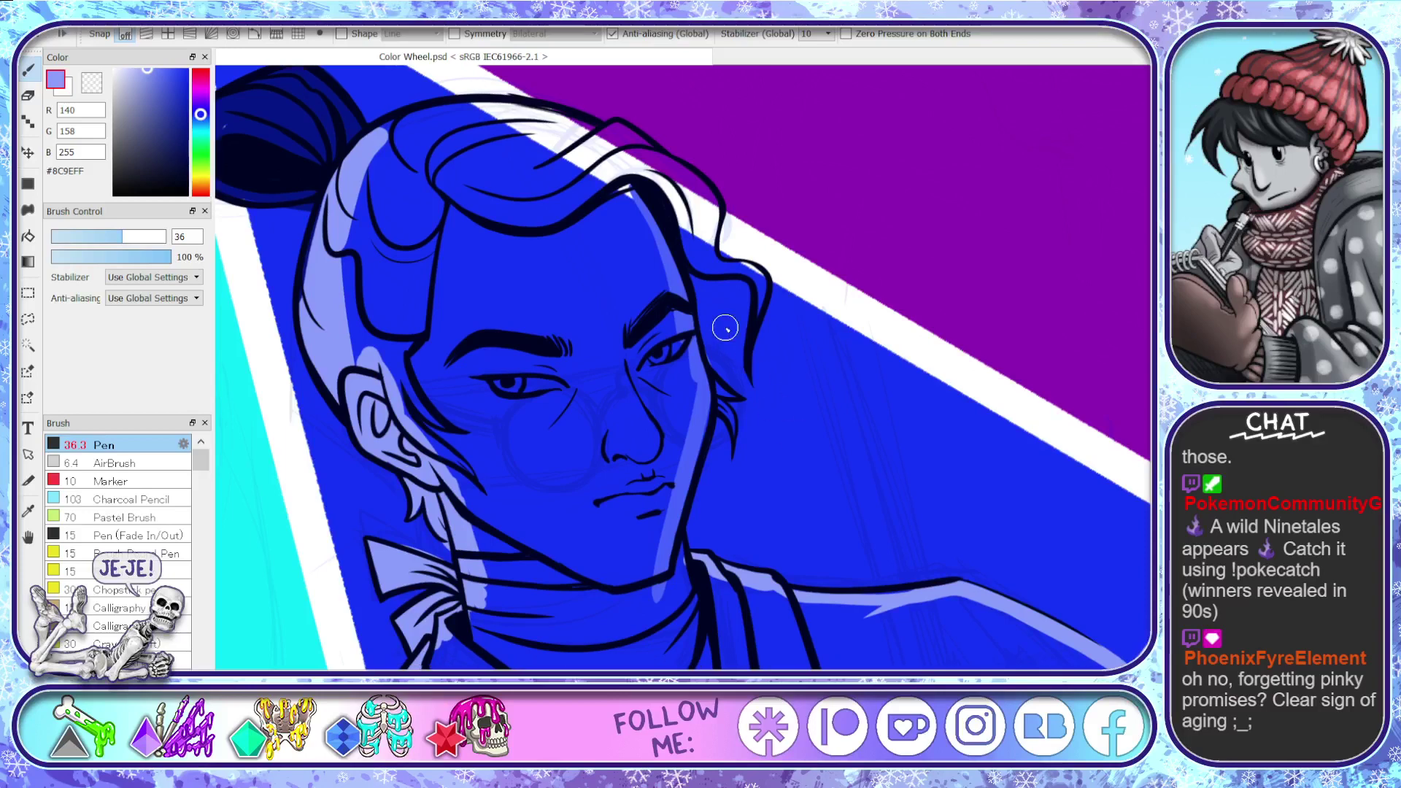
mouse_move(632, 190)
mouse_down()
mouse_move(685, 295)
mouse_move(708, 412)
mouse_move(672, 562)
mouse_move(682, 558)
mouse_up()
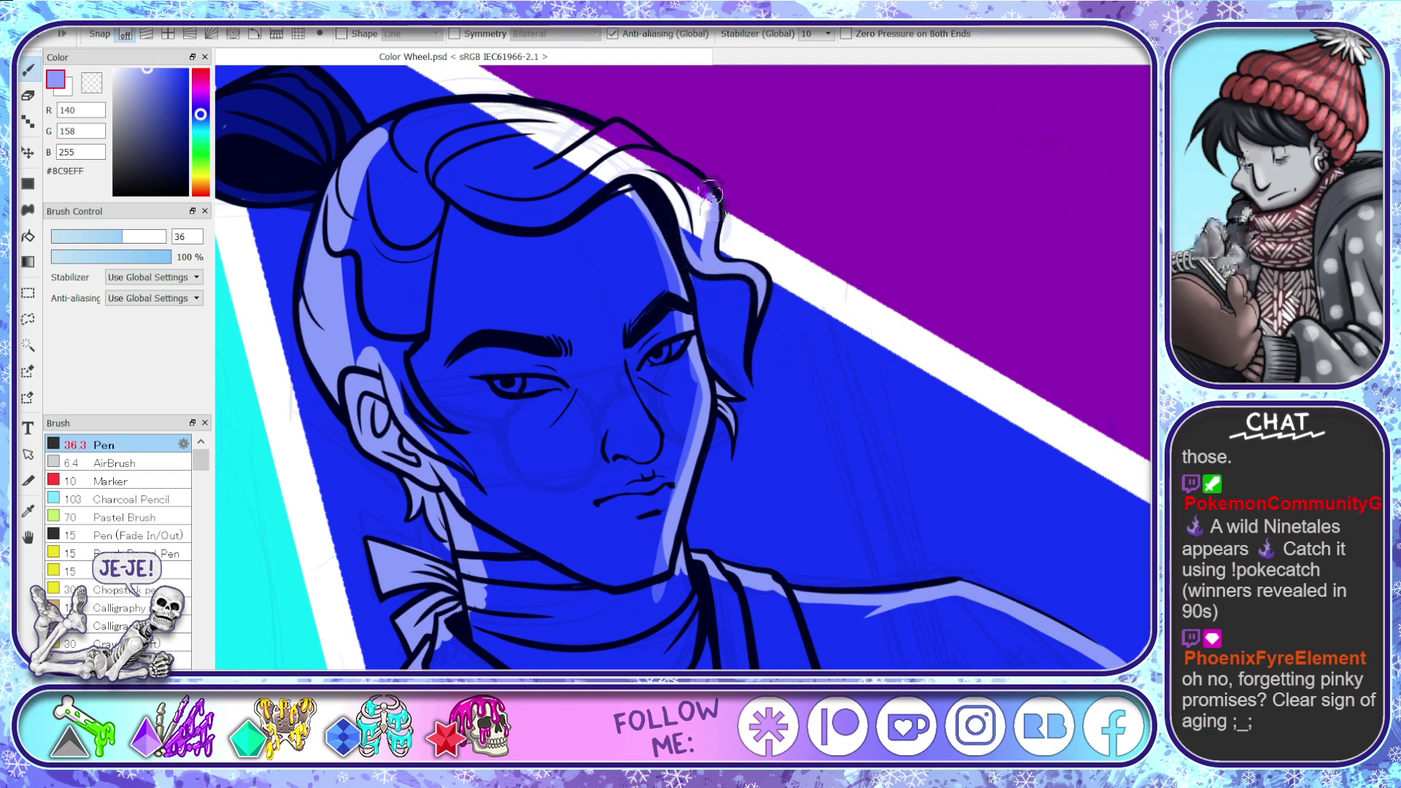
mouse_move(634, 162)
mouse_down()
mouse_move(705, 186)
mouse_move(716, 219)
mouse_up()
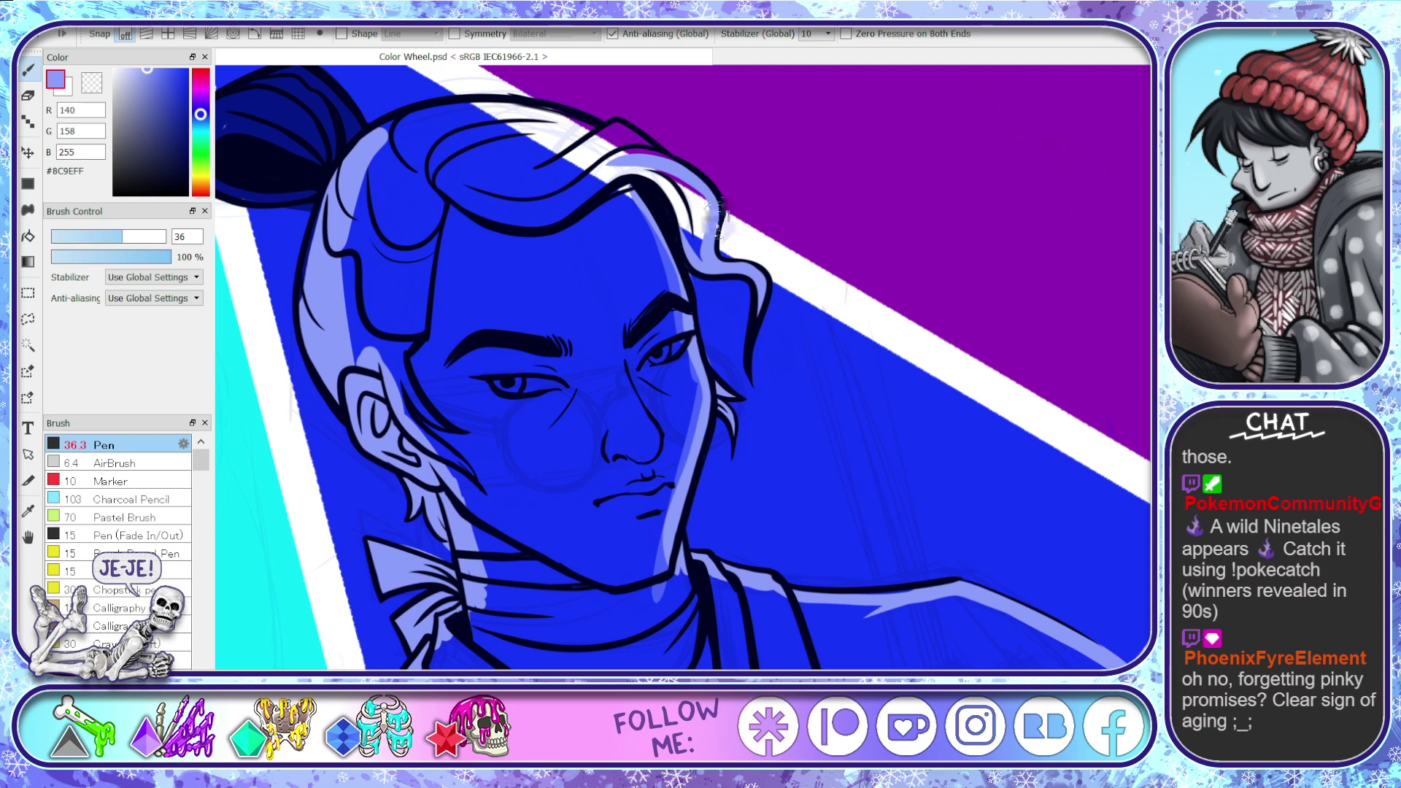
scroll(683, 364, up, 5)
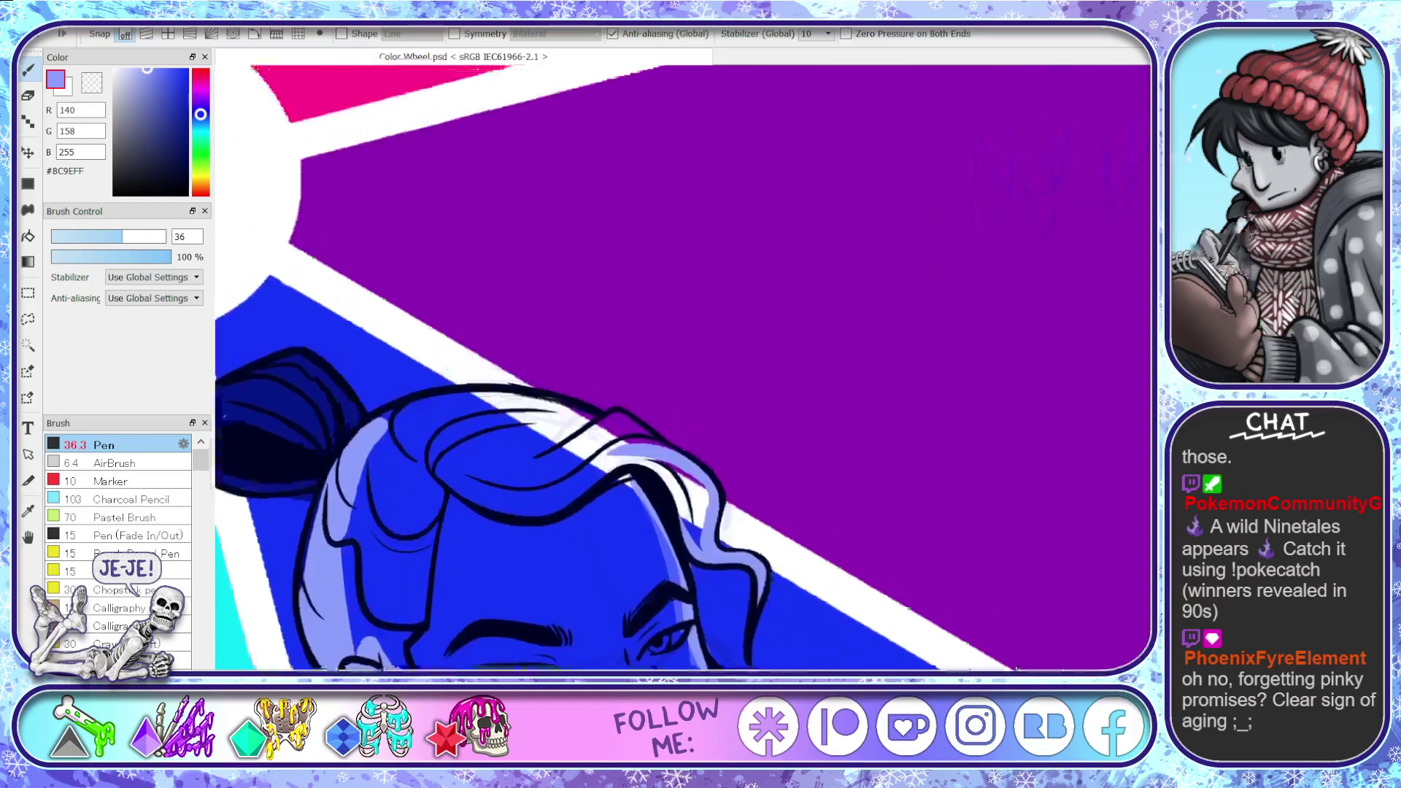
mouse_move(702, 483)
mouse_down()
mouse_move(610, 417)
mouse_move(547, 485)
mouse_up()
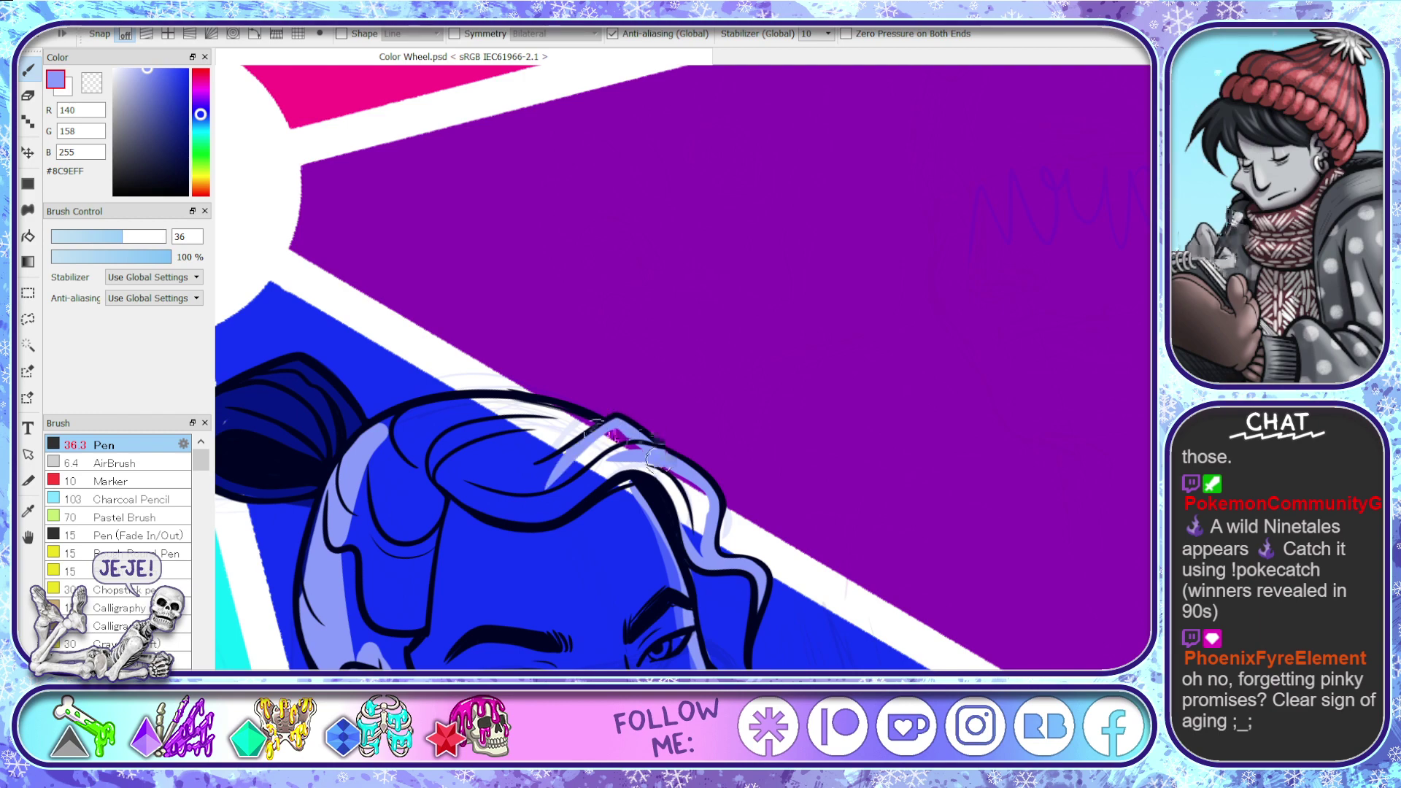
mouse_move(590, 427)
mouse_down()
mouse_move(505, 423)
mouse_move(580, 413)
mouse_move(589, 423)
mouse_move(461, 408)
mouse_move(373, 441)
mouse_move(430, 410)
mouse_up()
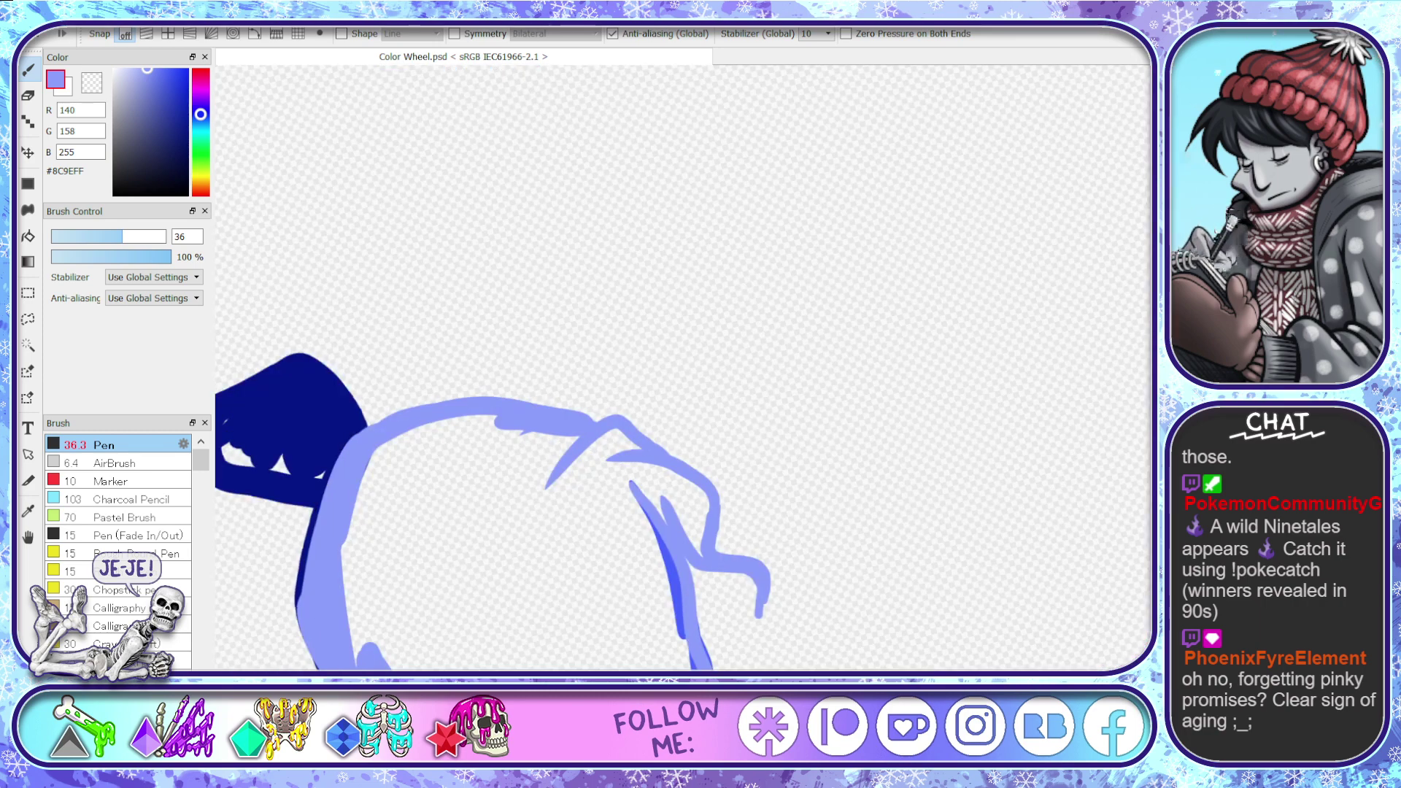
- Select the empty area inside the periwinkle outline with the Magic Wand, fill it with #8C9EFF and deselect
scroll(683, 366, down, 10)
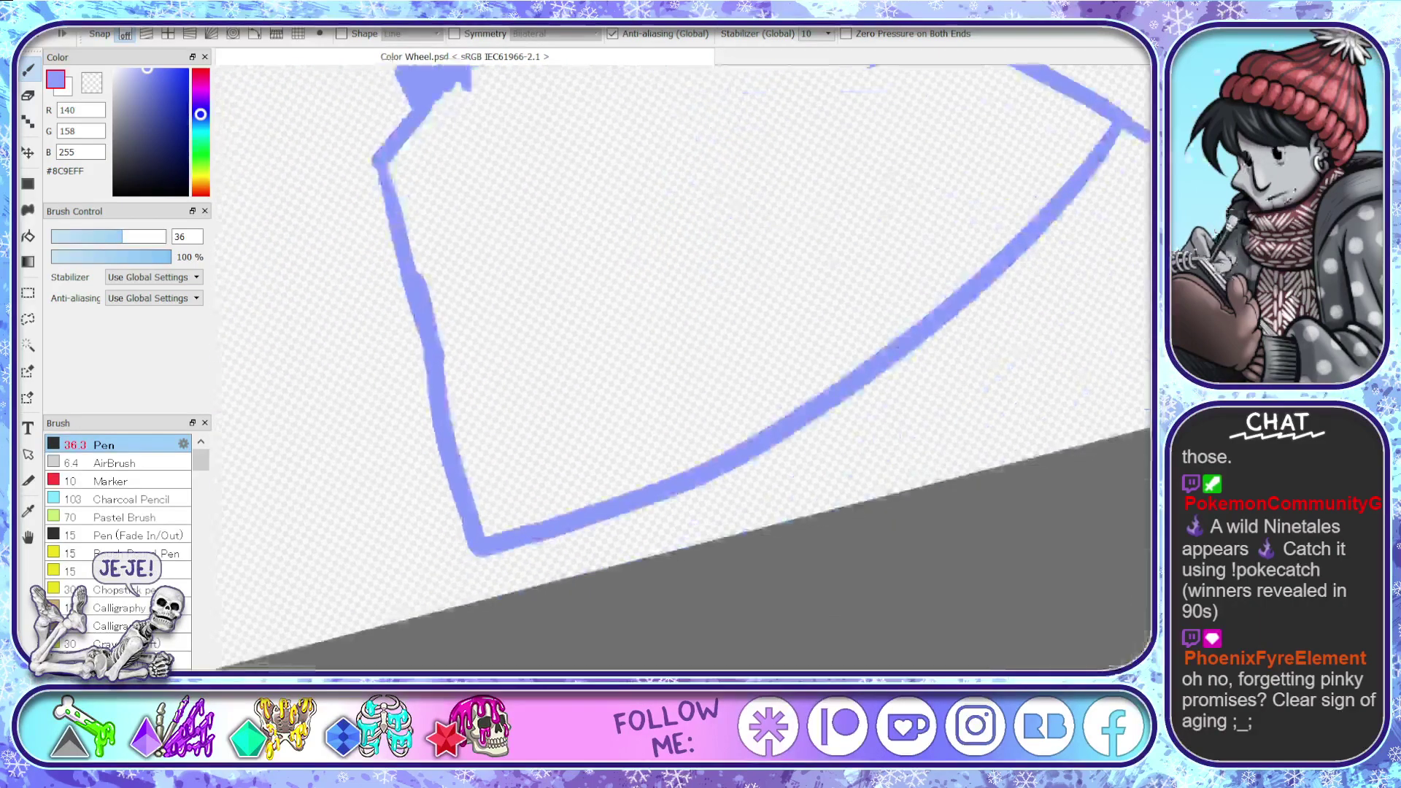
scroll(683, 366, up, 4)
scroll(683, 366, up, 4)
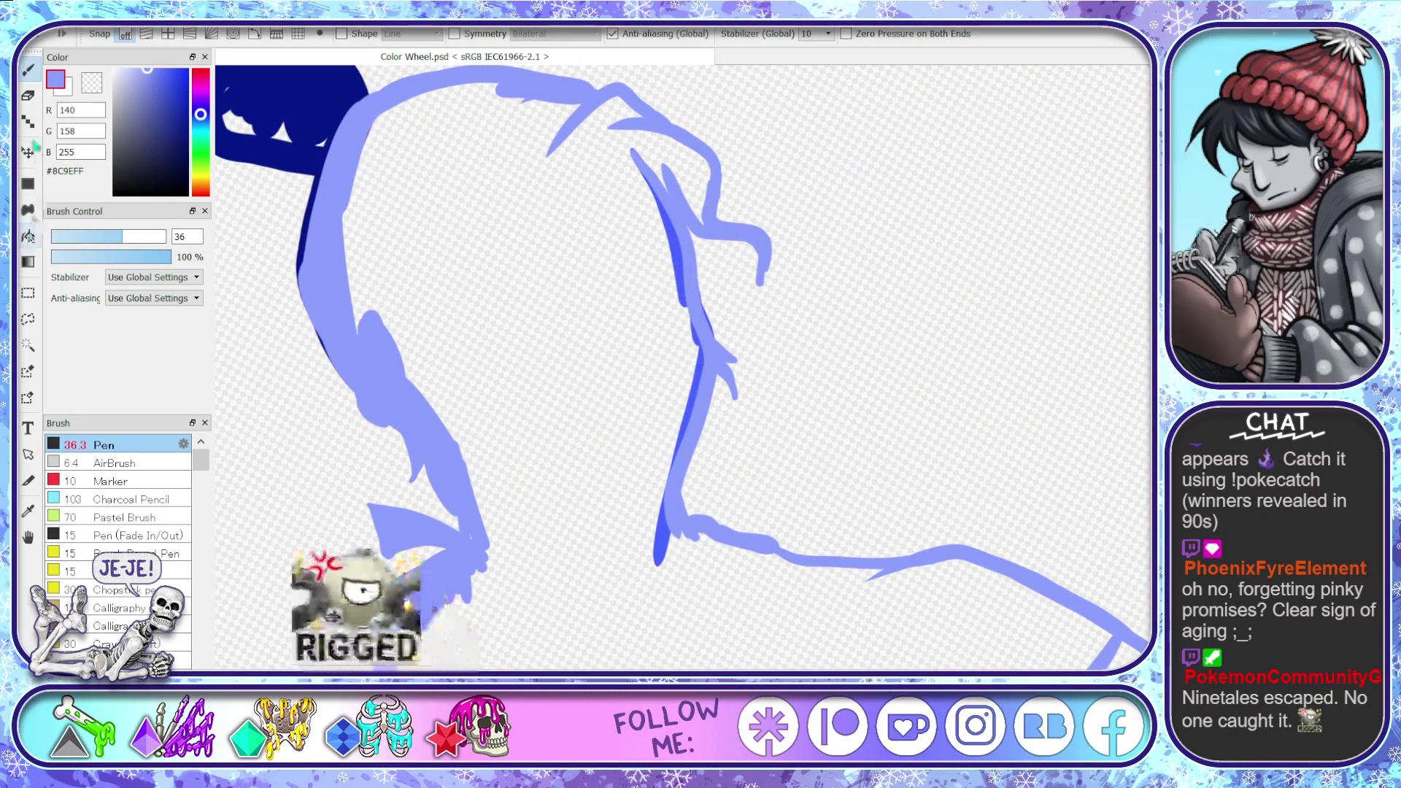
click(28, 345)
click(483, 374)
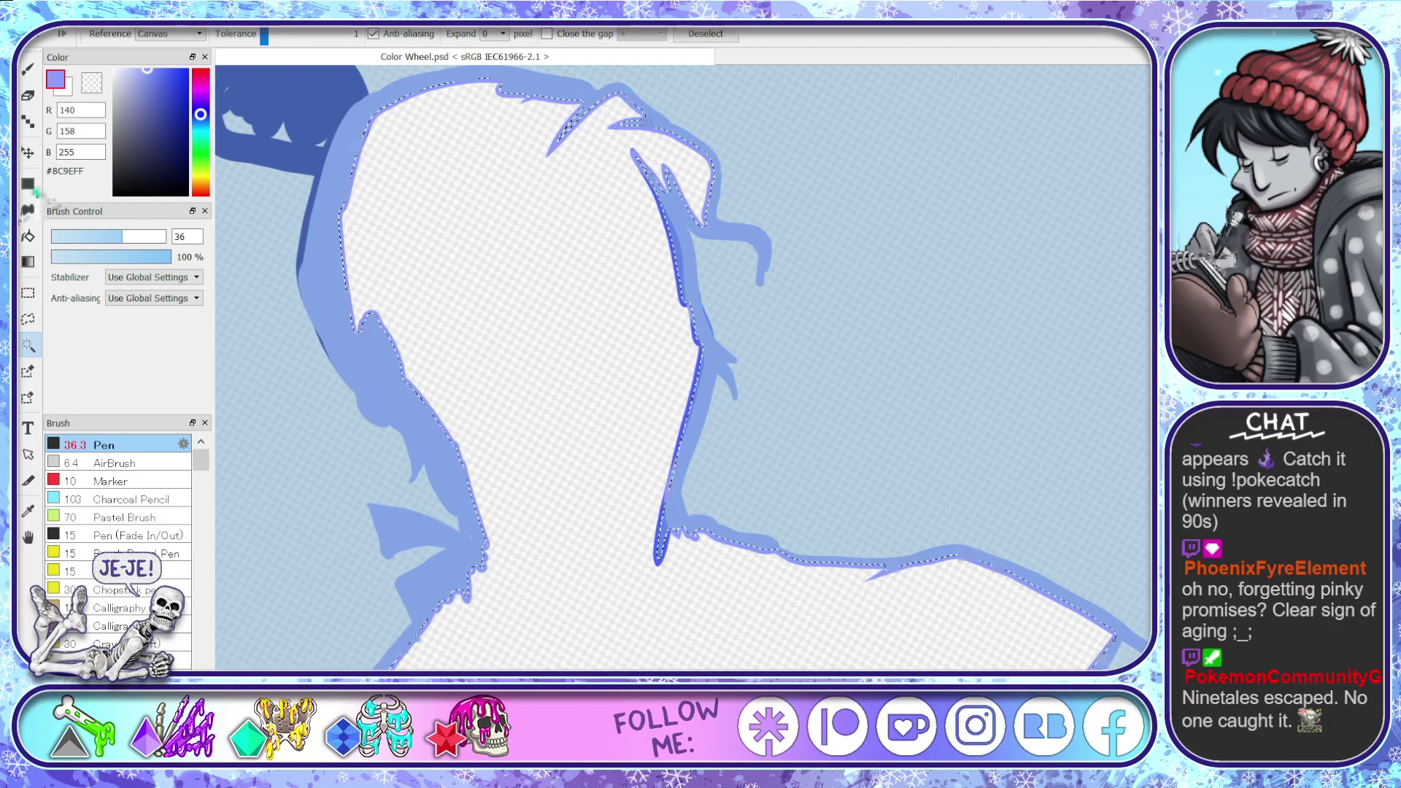
click(29, 185)
scroll(450, 380, down, 3)
drag(327, 253, 740, 631)
key(ctrl+d)
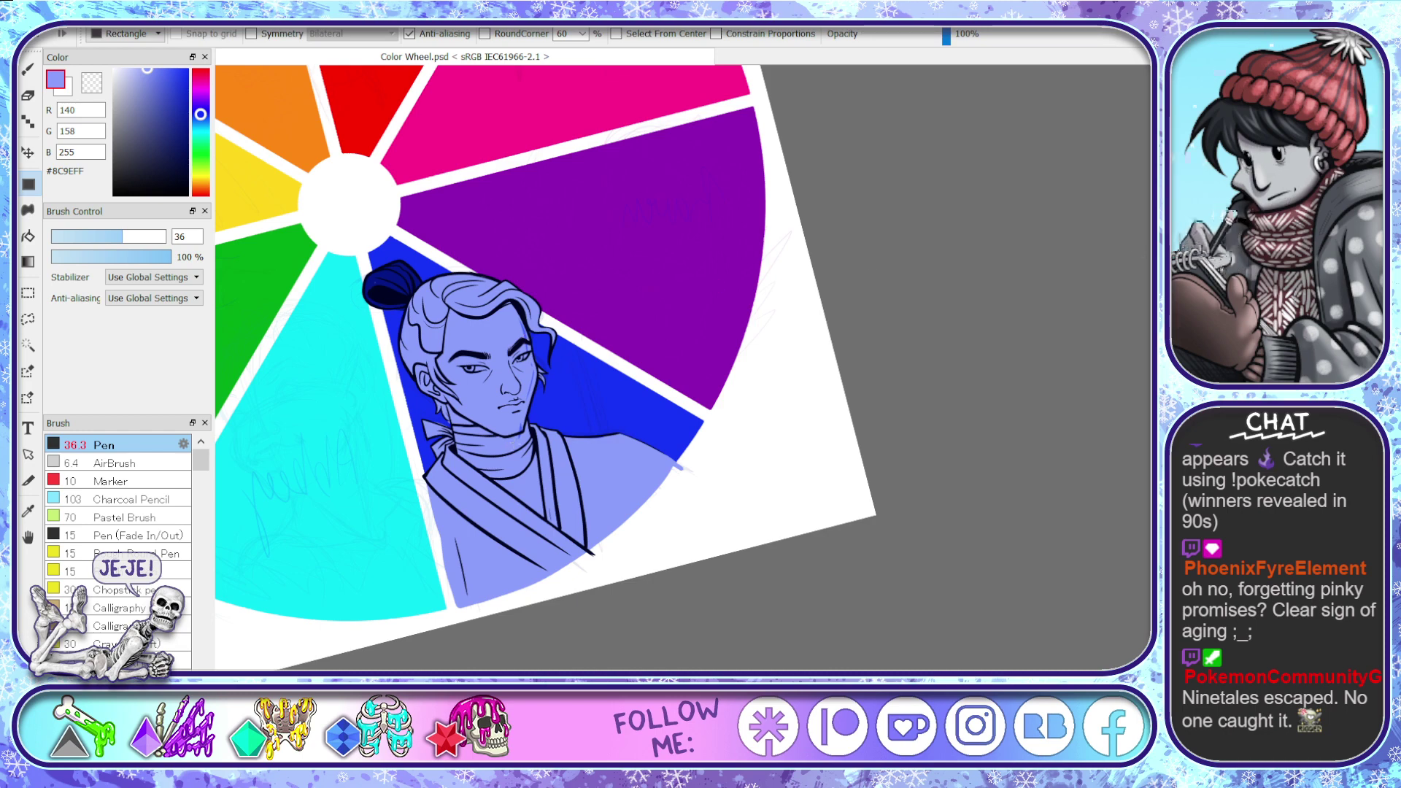
- Paint over the leftover brighter blue edge on the far side of the face and chin with periwinkle using the Pen
scroll(307, 445, up, 2)
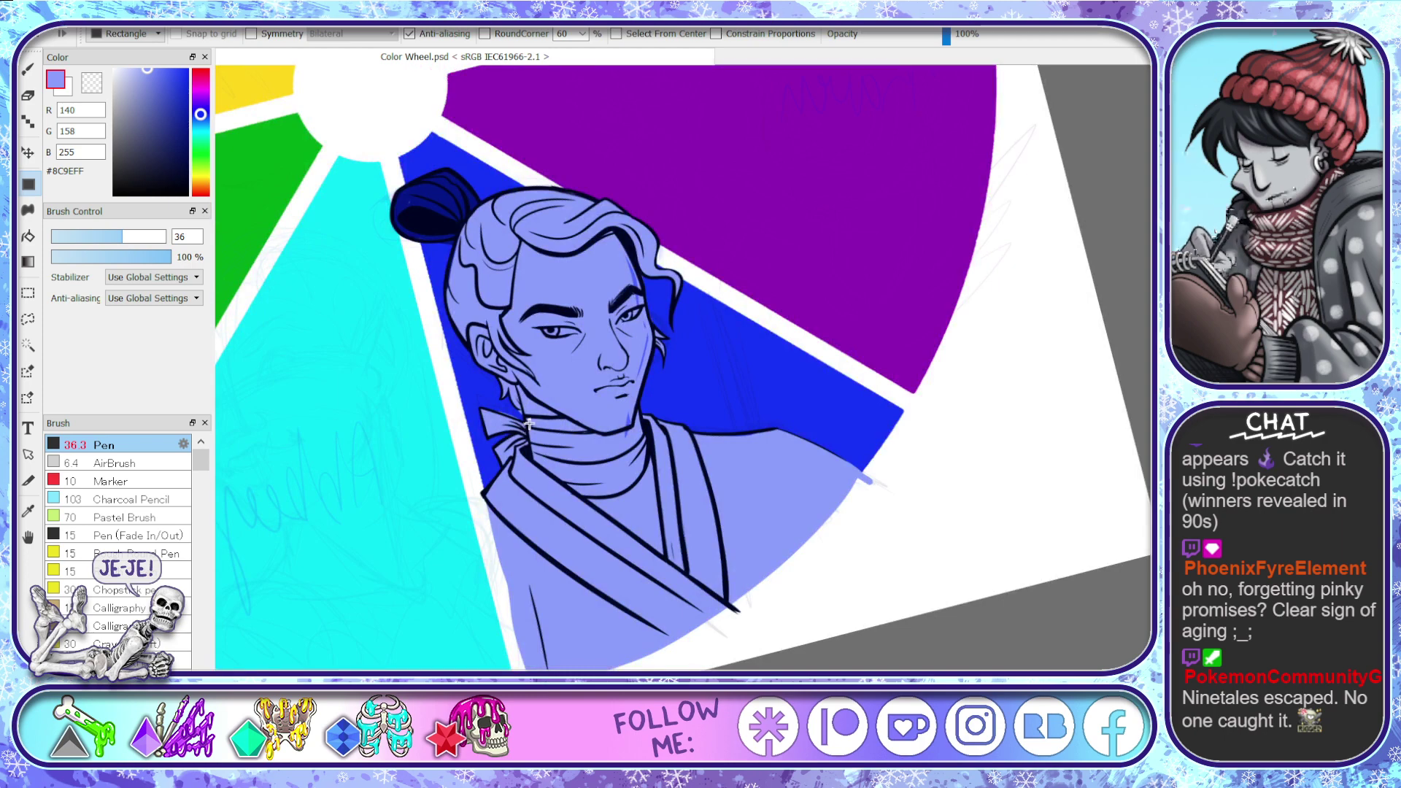
scroll(551, 390, up, 3)
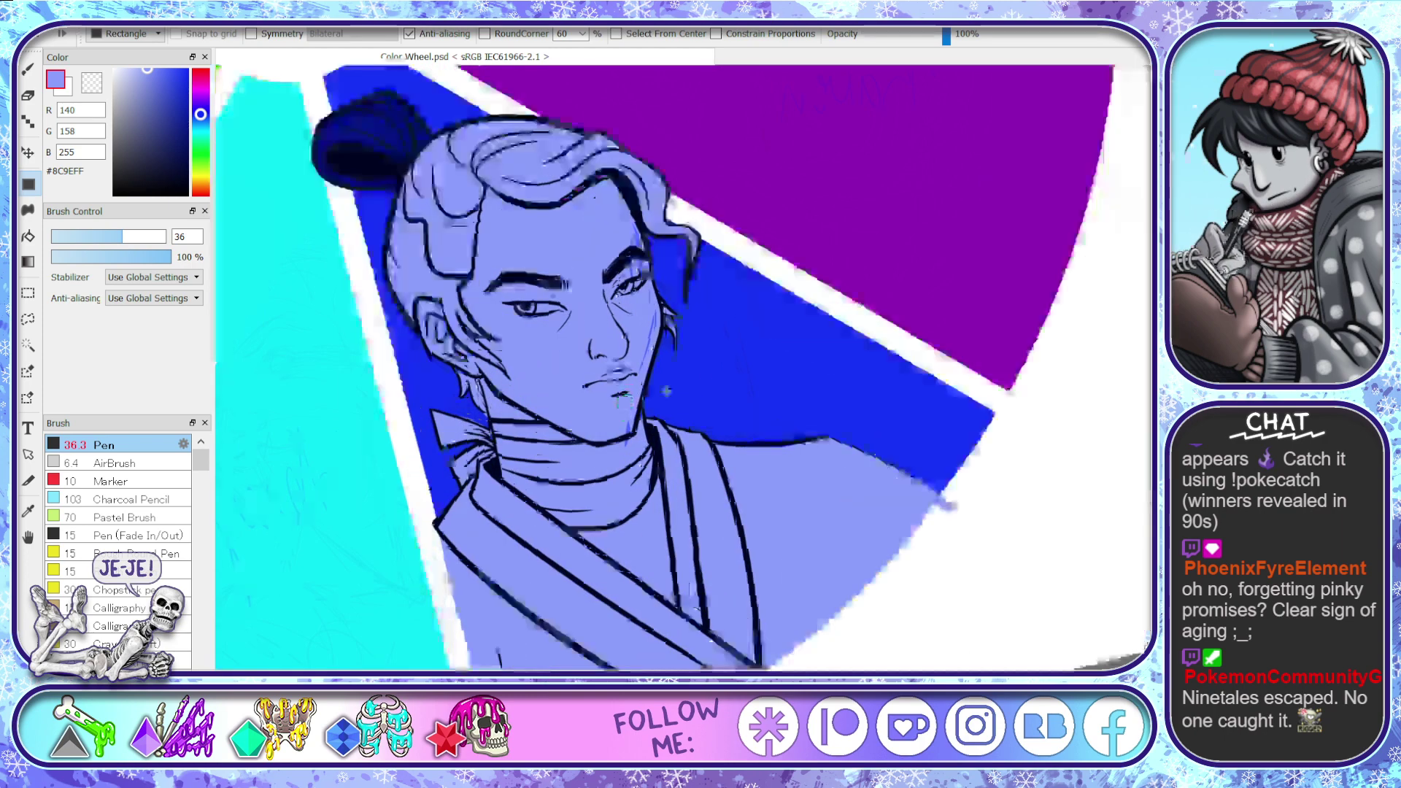
click(27, 69)
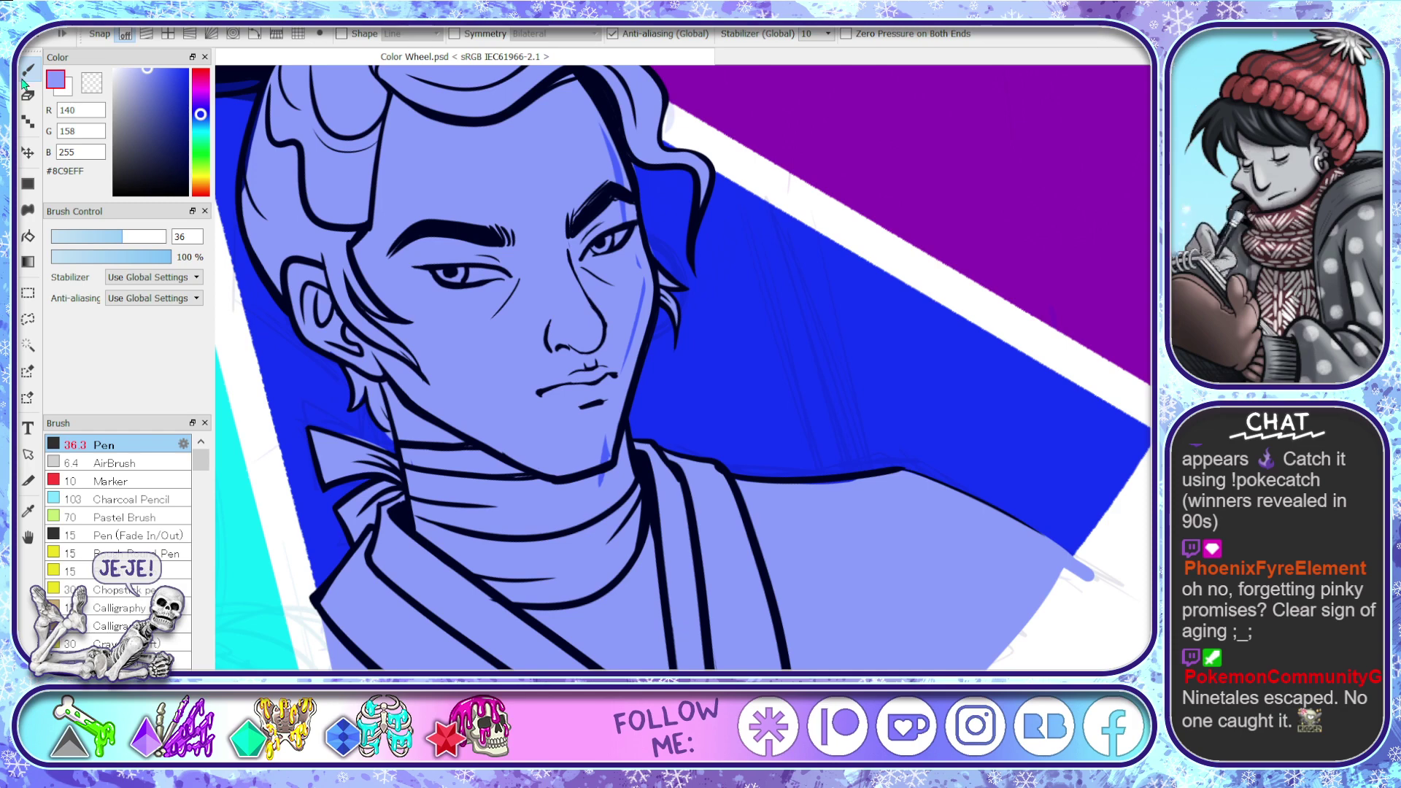
mouse_move(607, 151)
mouse_down()
mouse_move(639, 259)
mouse_move(609, 503)
mouse_up()
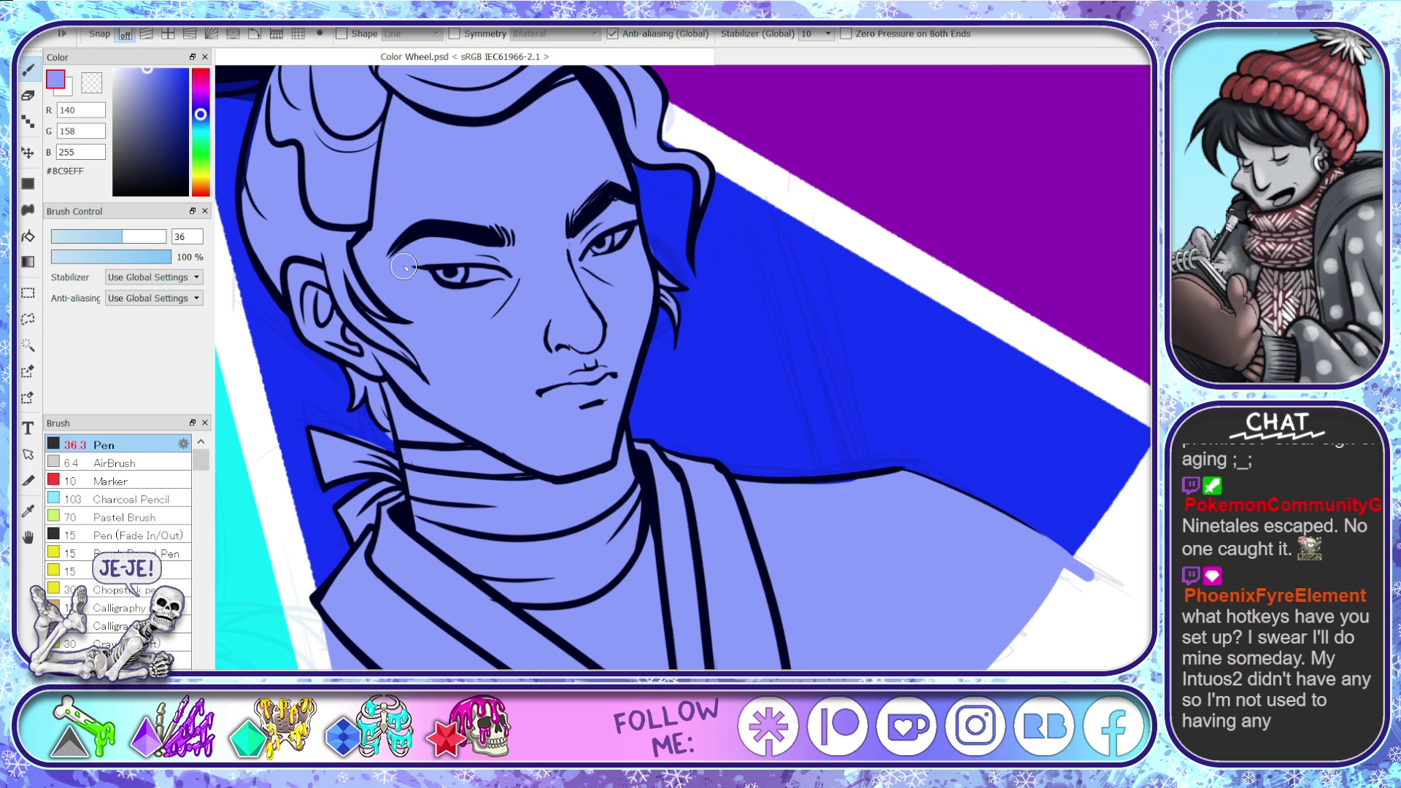
key(e)
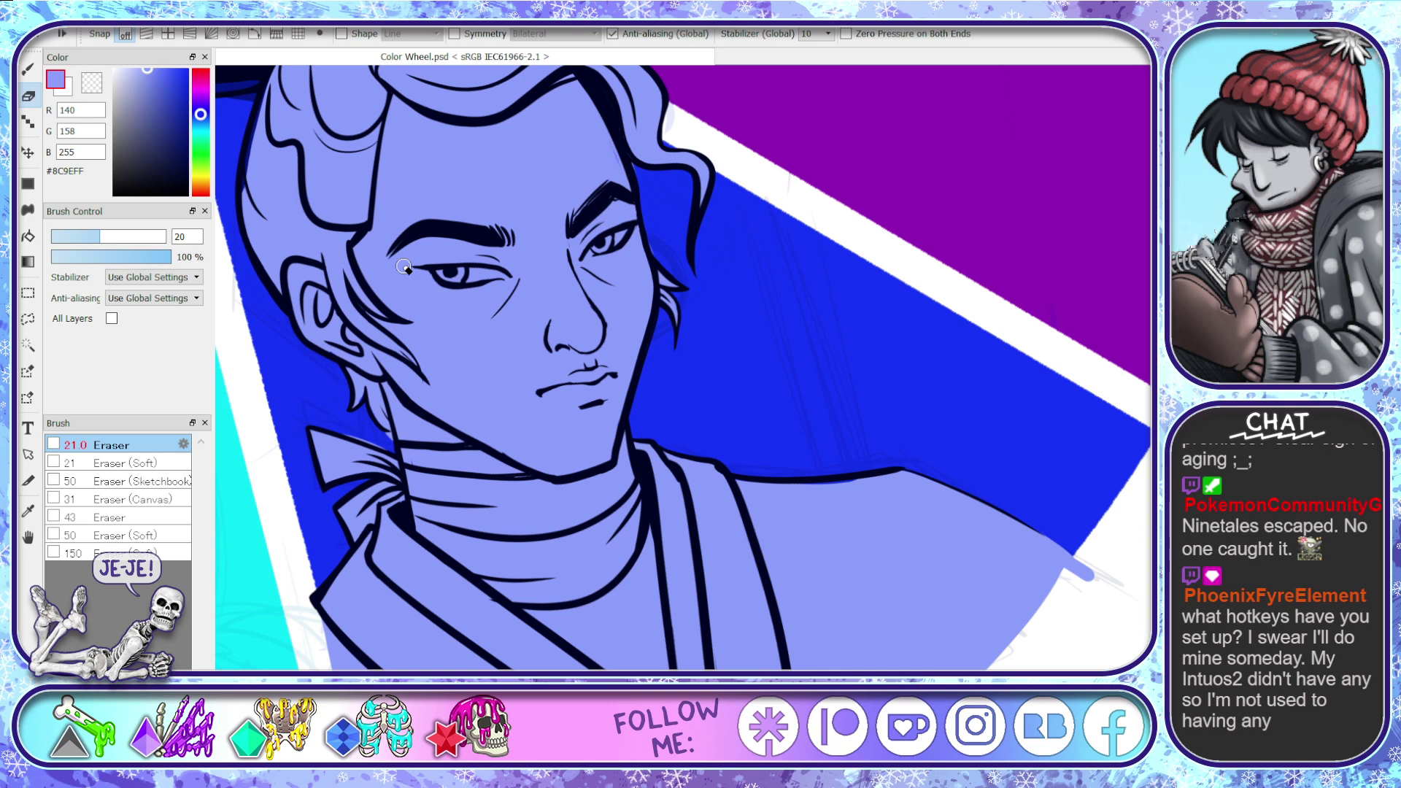
key(space)
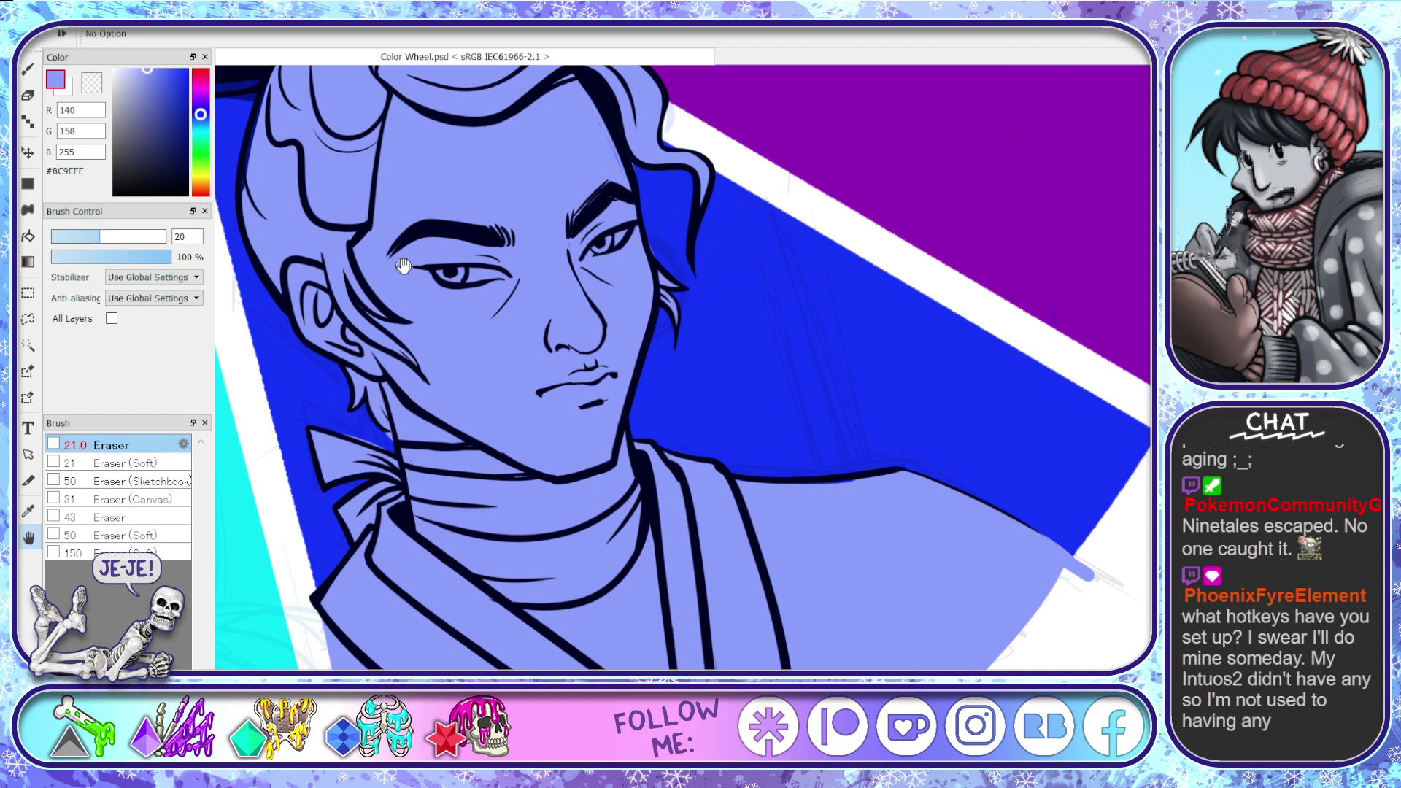
drag(747, 469, 714, 410)
key(ctrl)
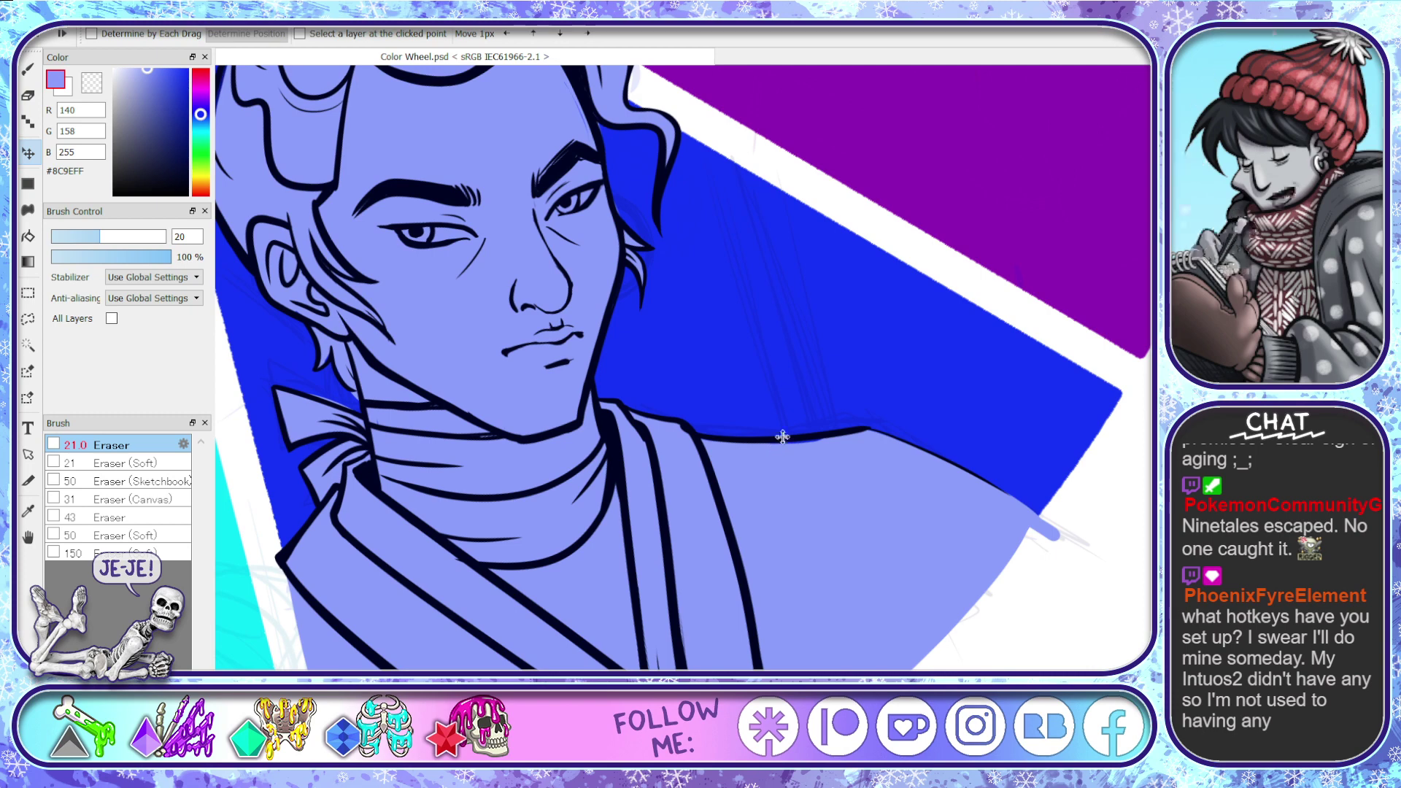
key(m)
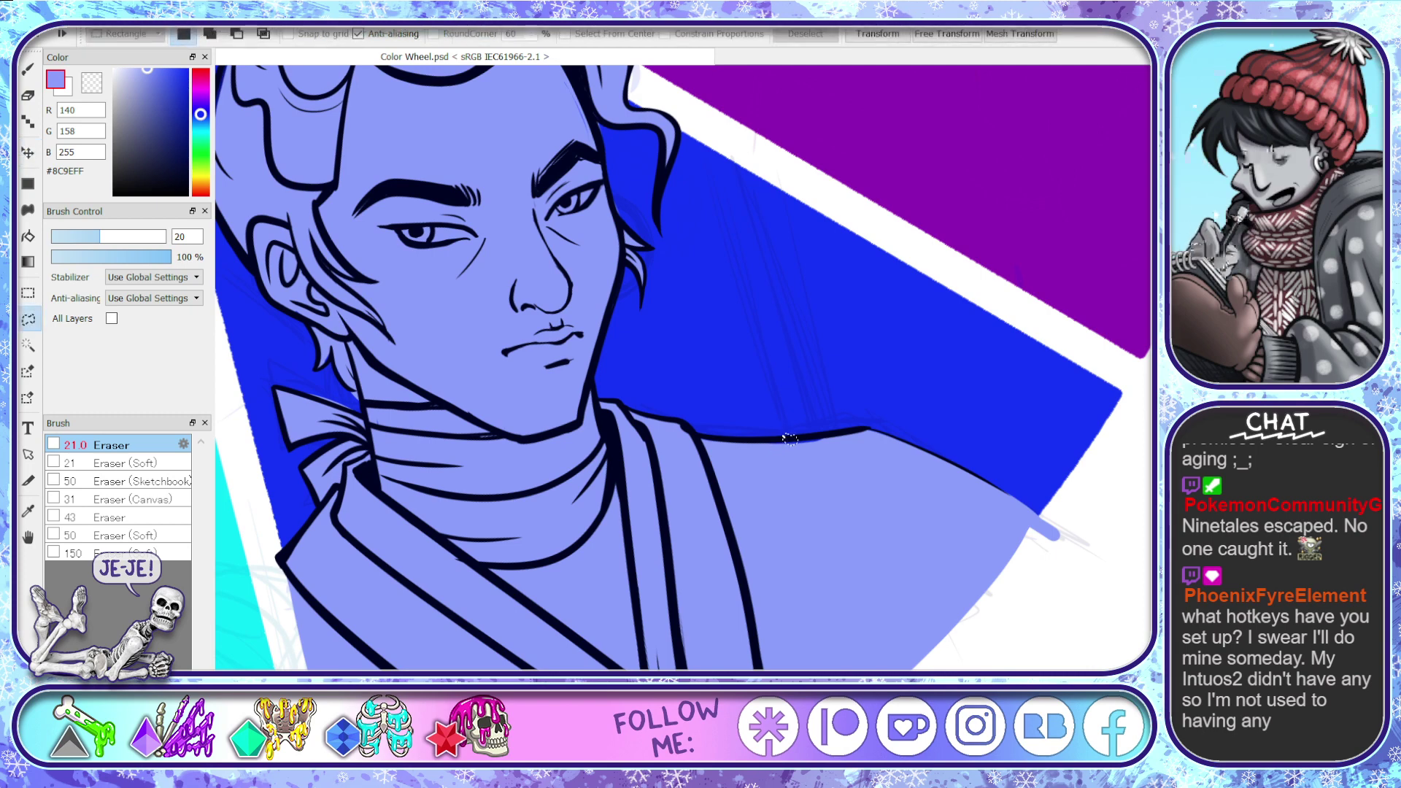
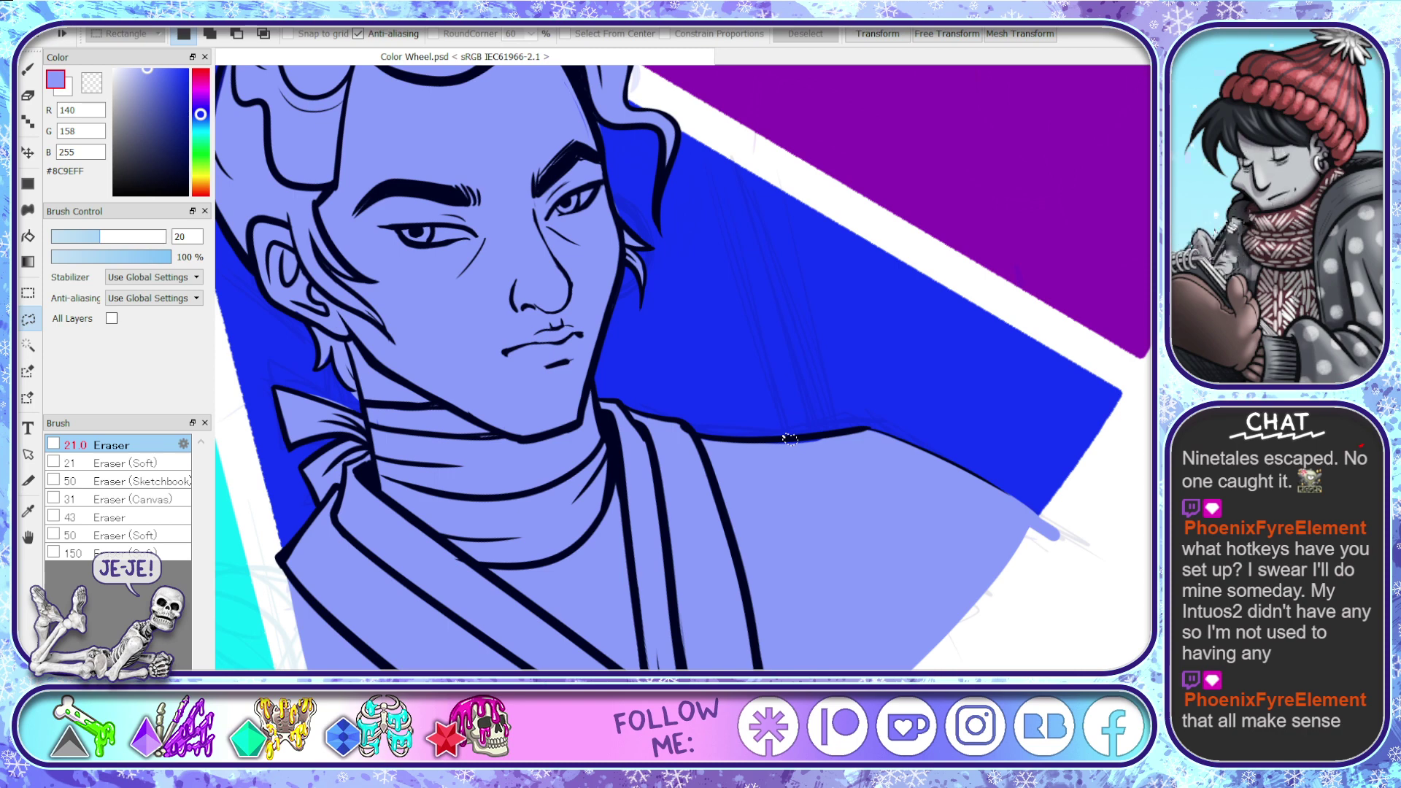
key(e)
key(b)
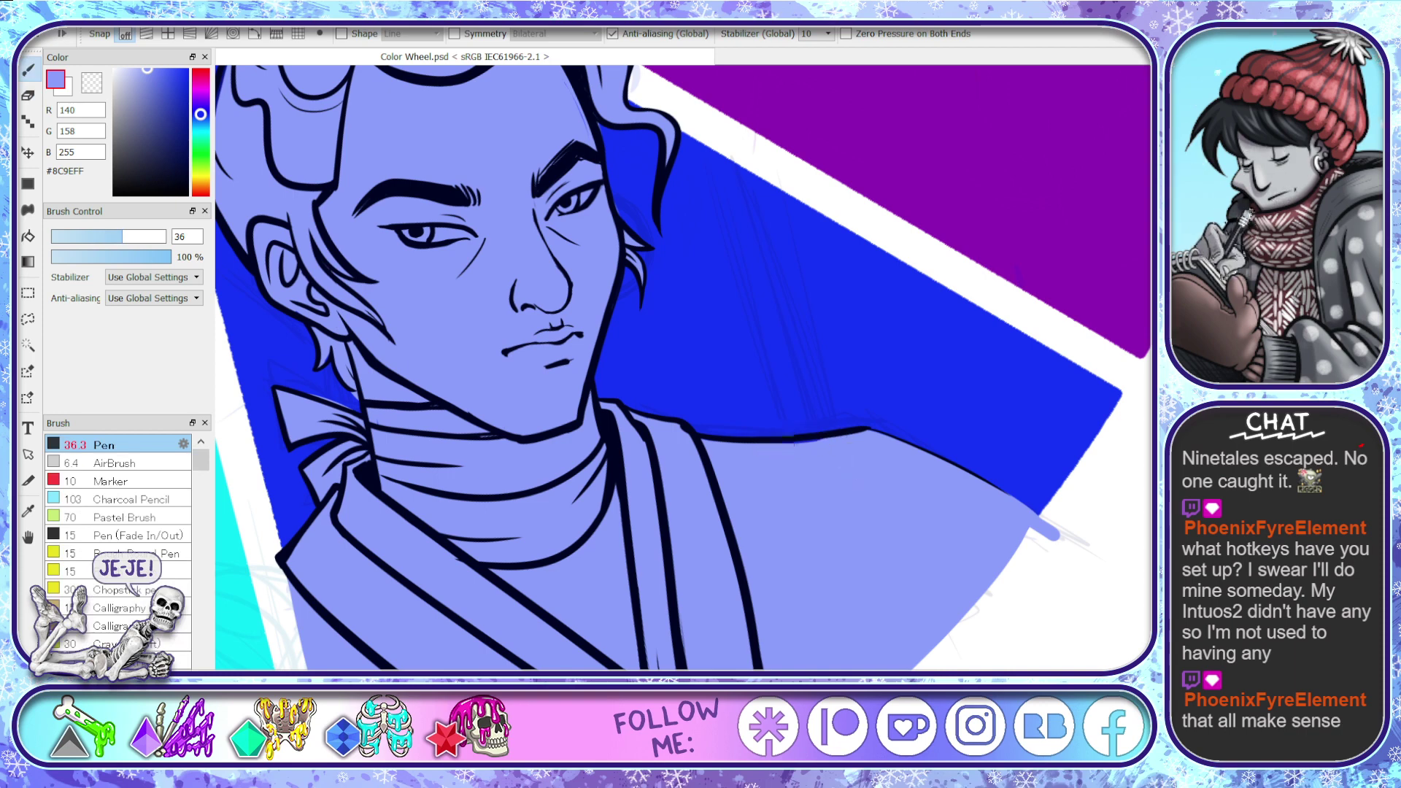
drag(835, 438, 775, 441)
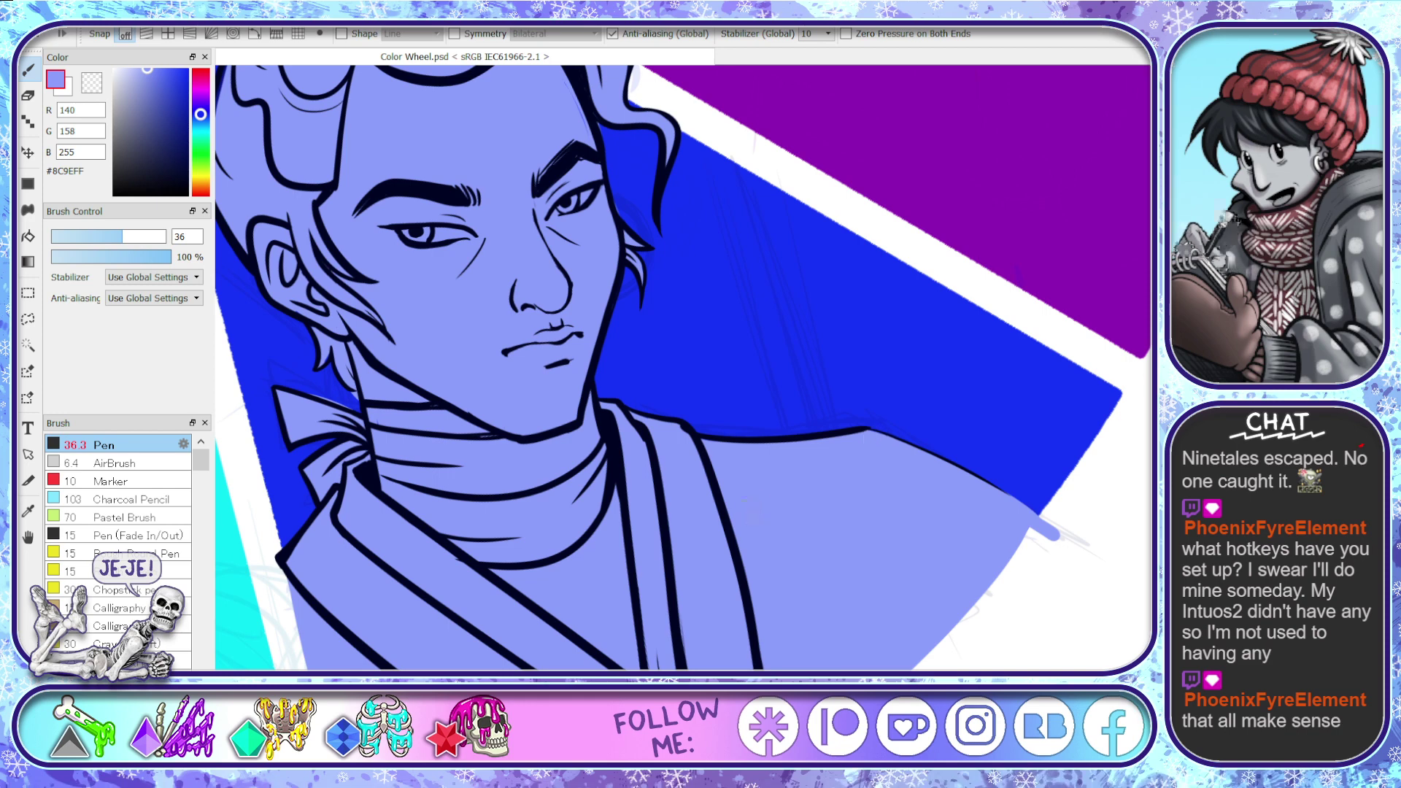
key(e)
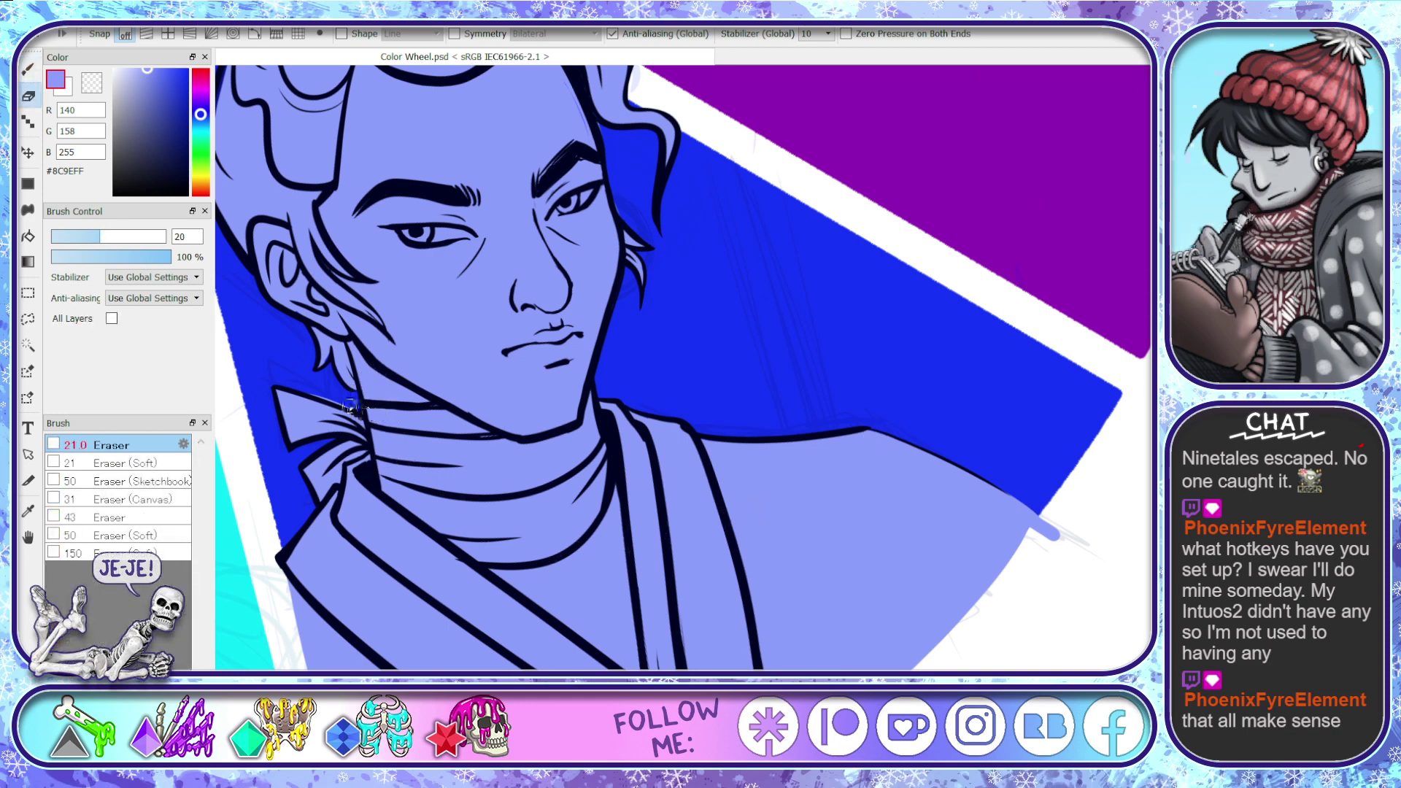
key(b)
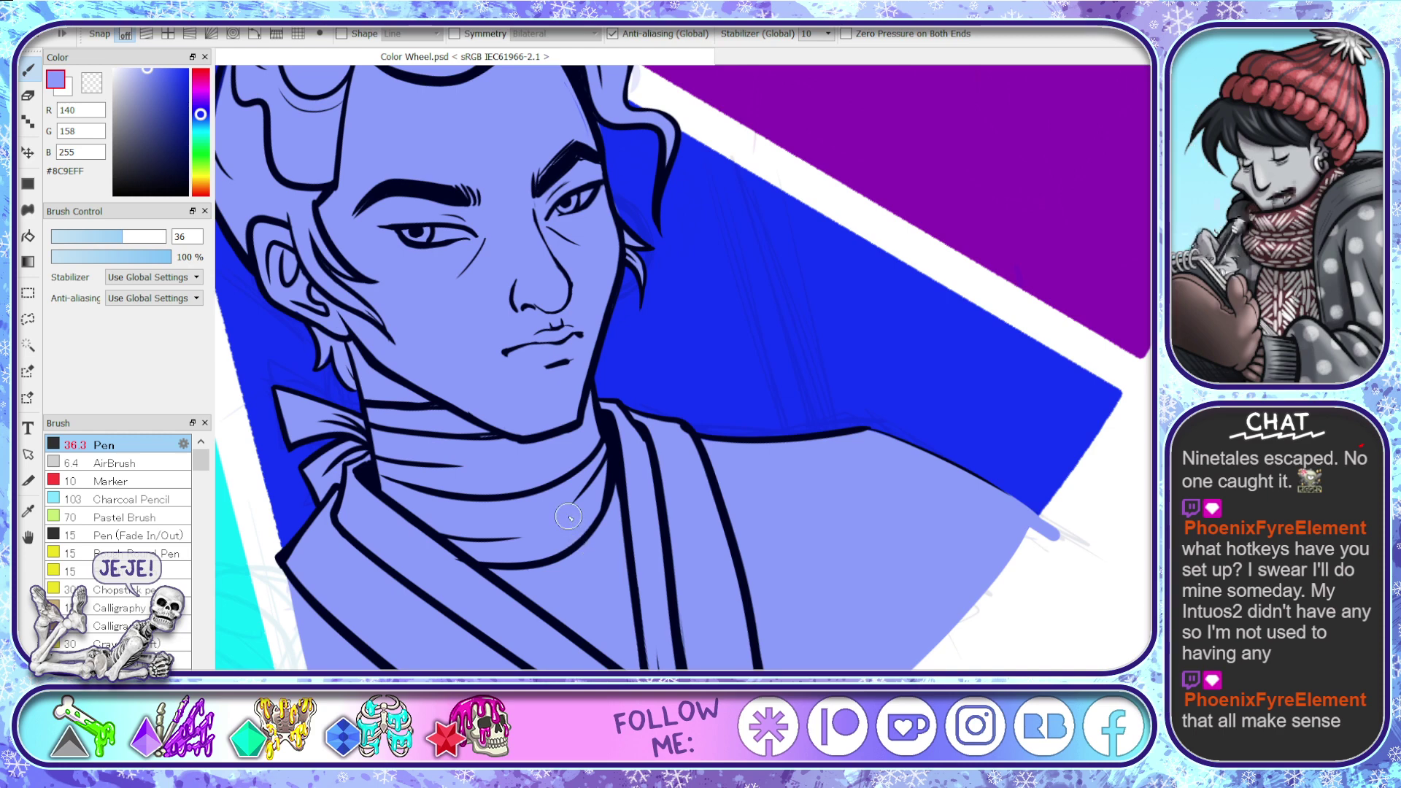
key(space)
drag(575, 516, 691, 604)
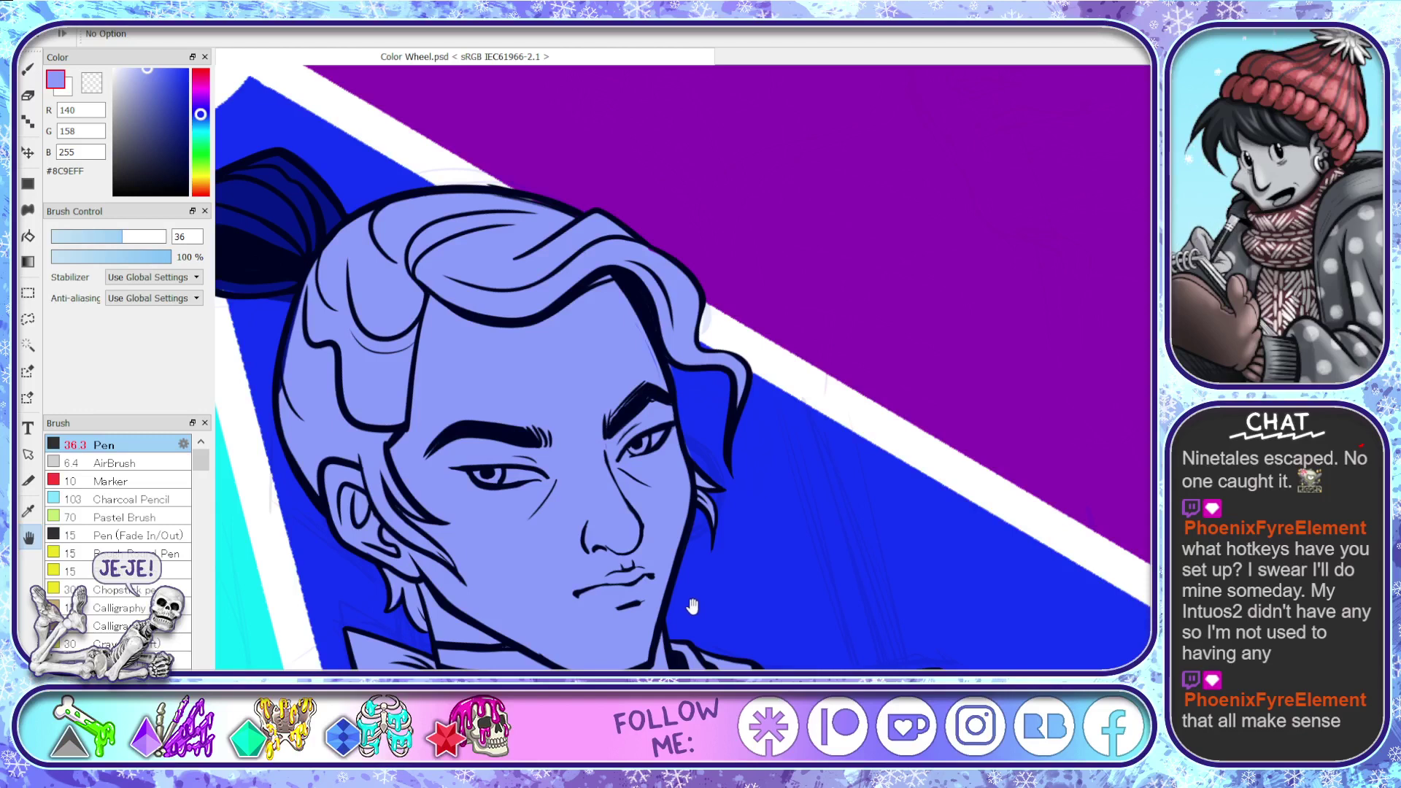
- Sample navy #001589 from the hair bun and paint it with the Pen along the back of the hair and the temple hairline
drag(545, 516, 638, 593)
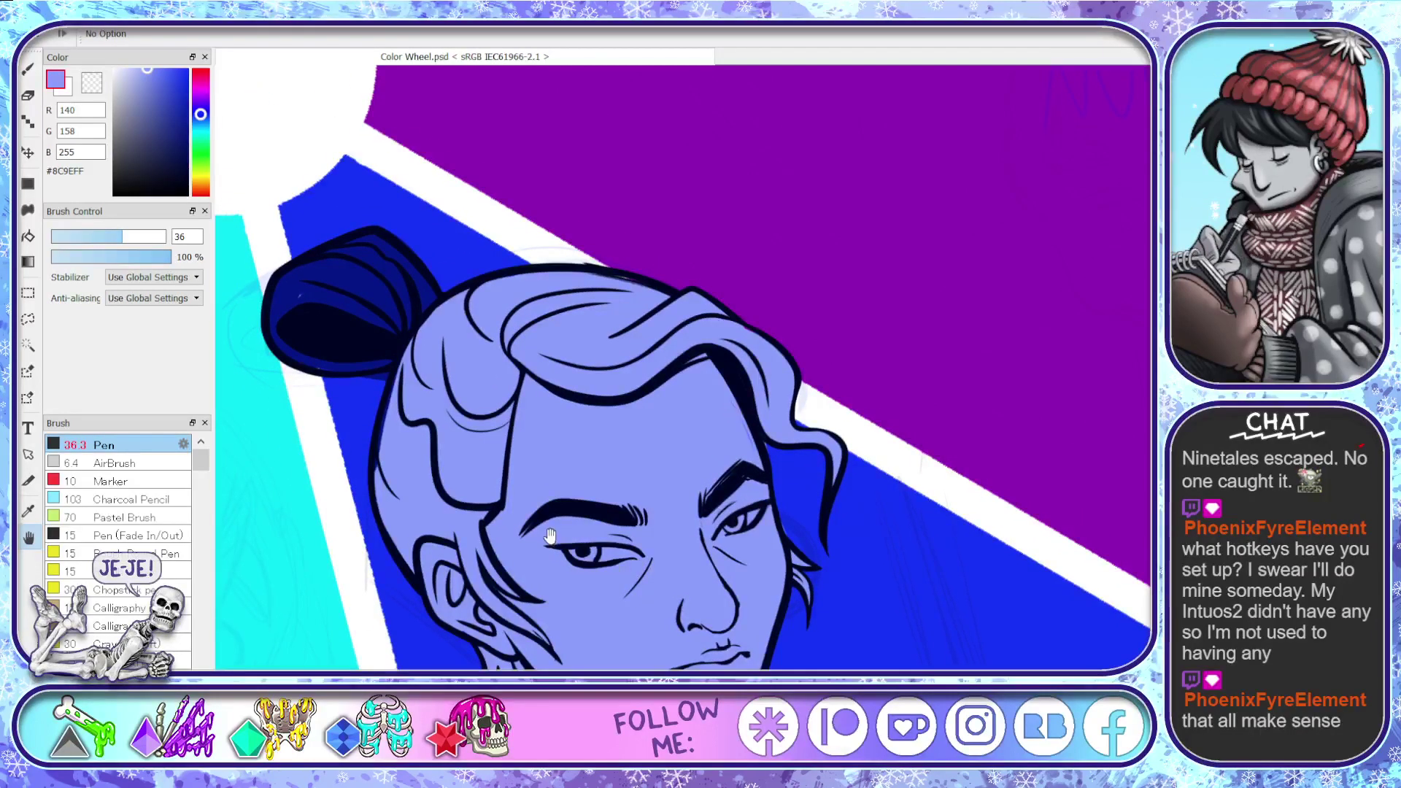
key(e)
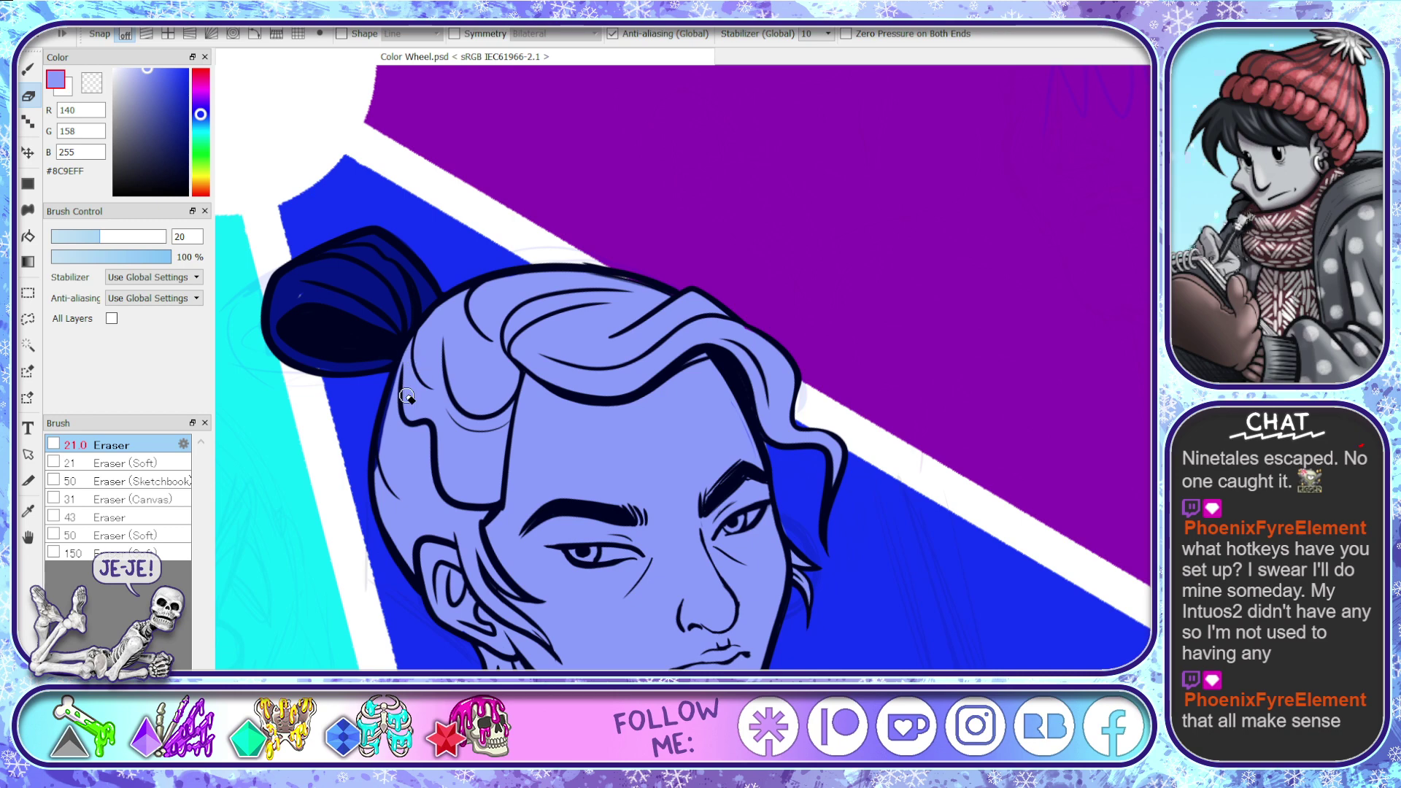
key(b)
alt+click(376, 288)
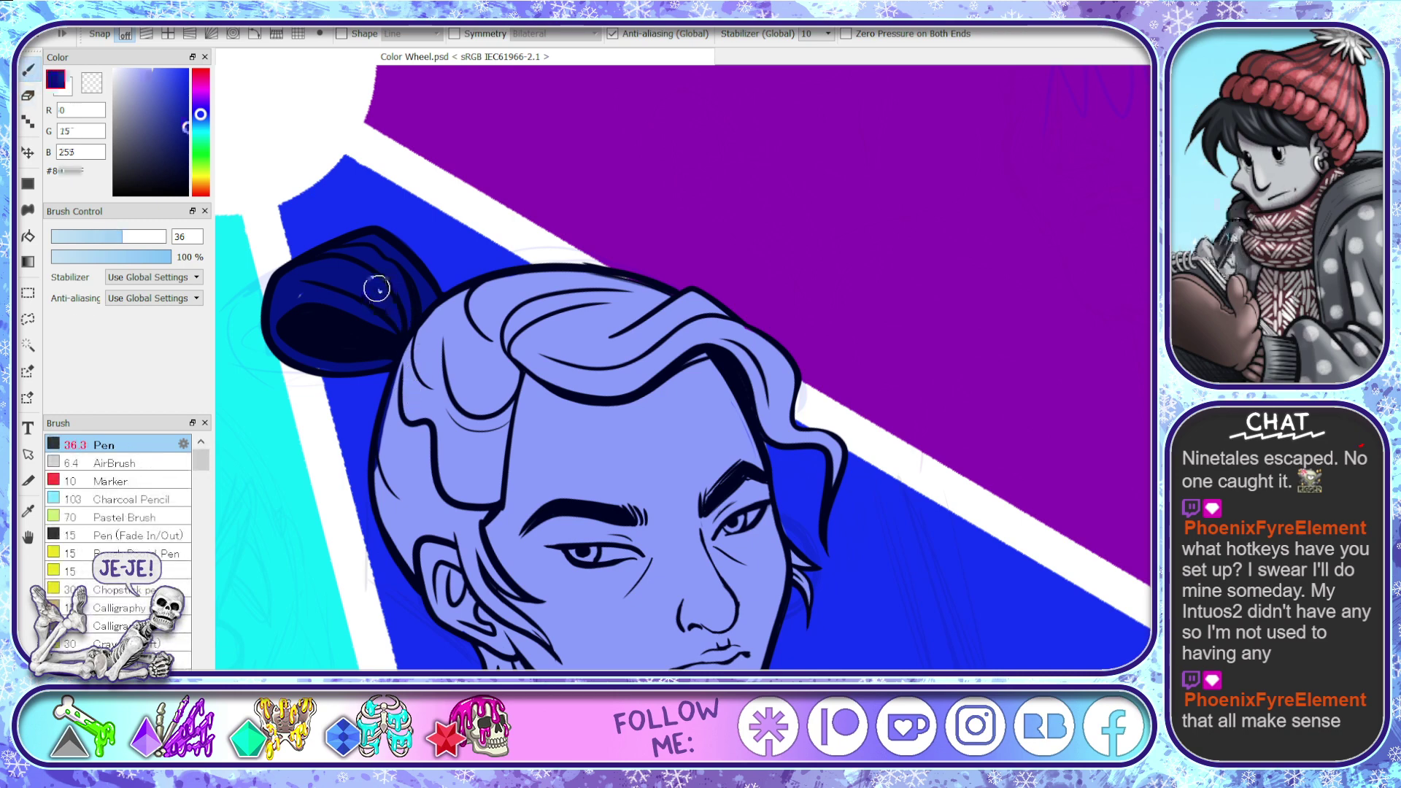
drag(307, 306, 316, 291)
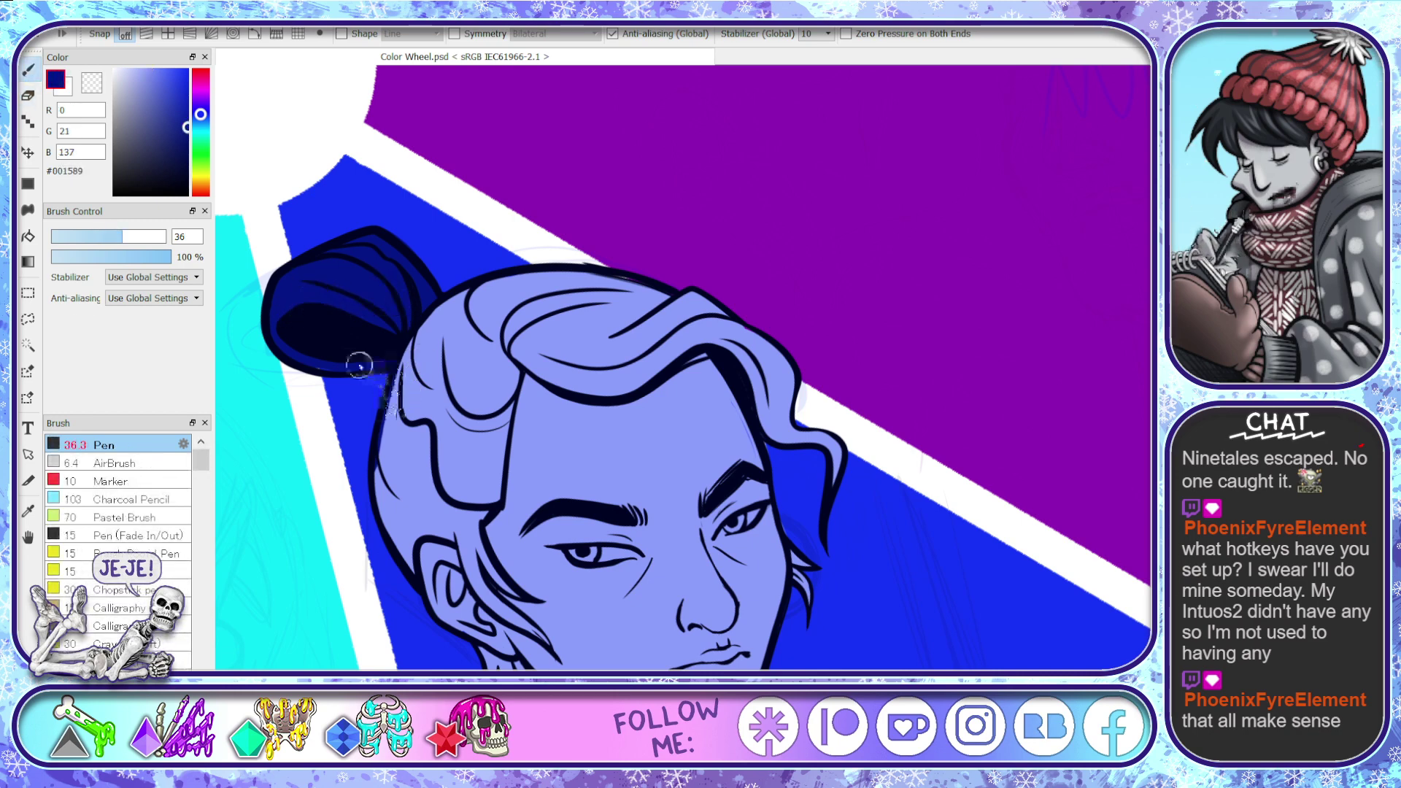
mouse_move(440, 316)
mouse_down()
mouse_move(408, 385)
mouse_move(397, 370)
mouse_move(399, 395)
mouse_up()
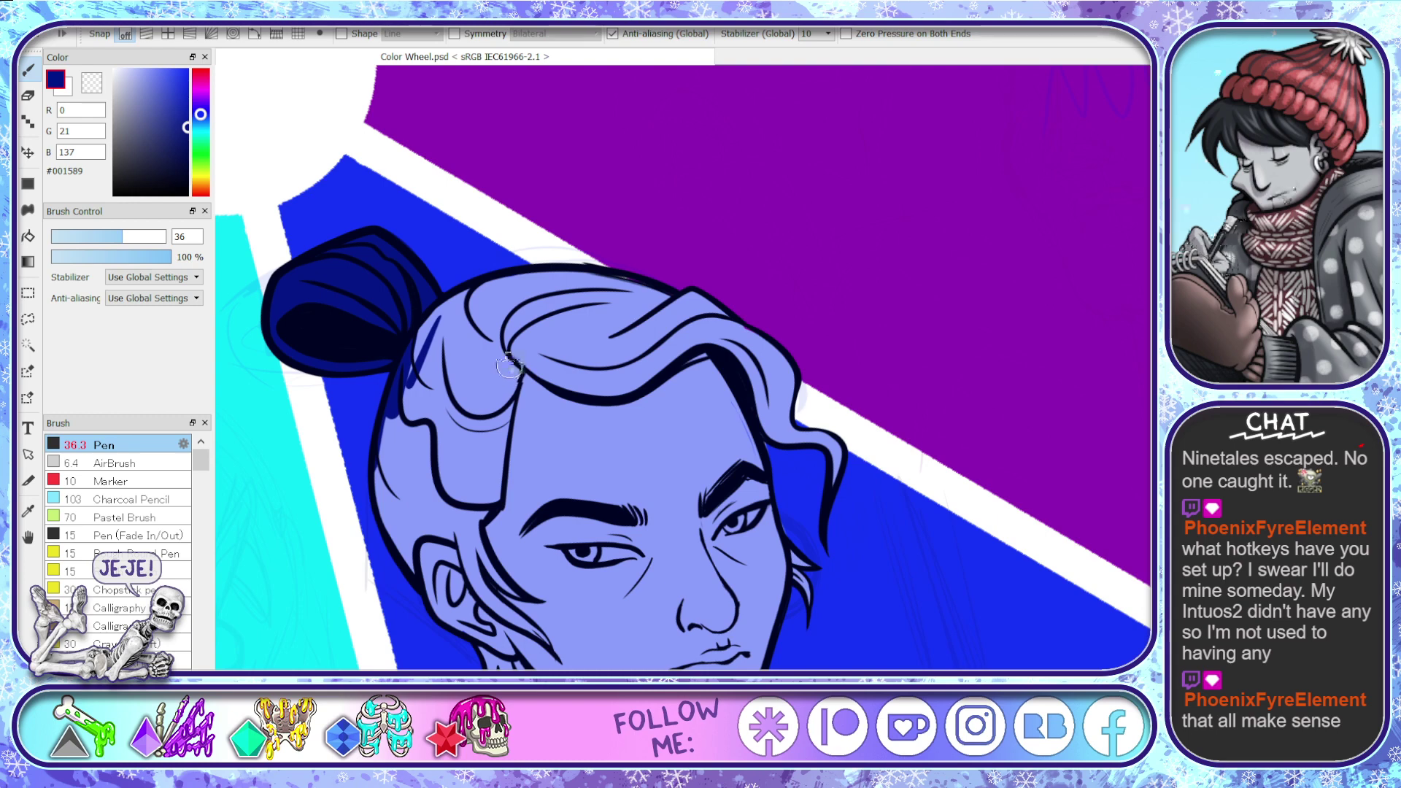
drag(516, 361, 479, 520)
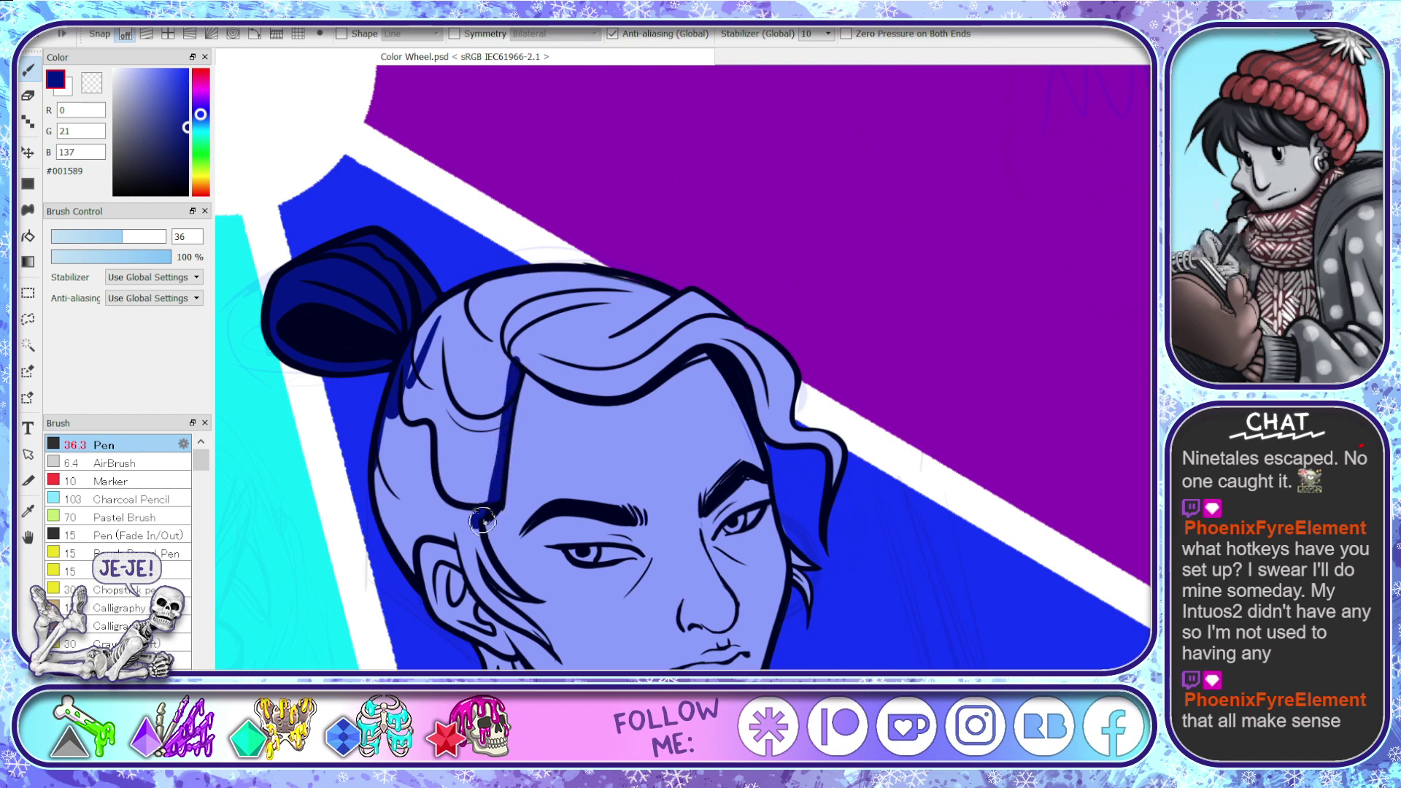
- Paint the loose lock in front of the ear and the hair around it navy #001589
drag(520, 594, 475, 517)
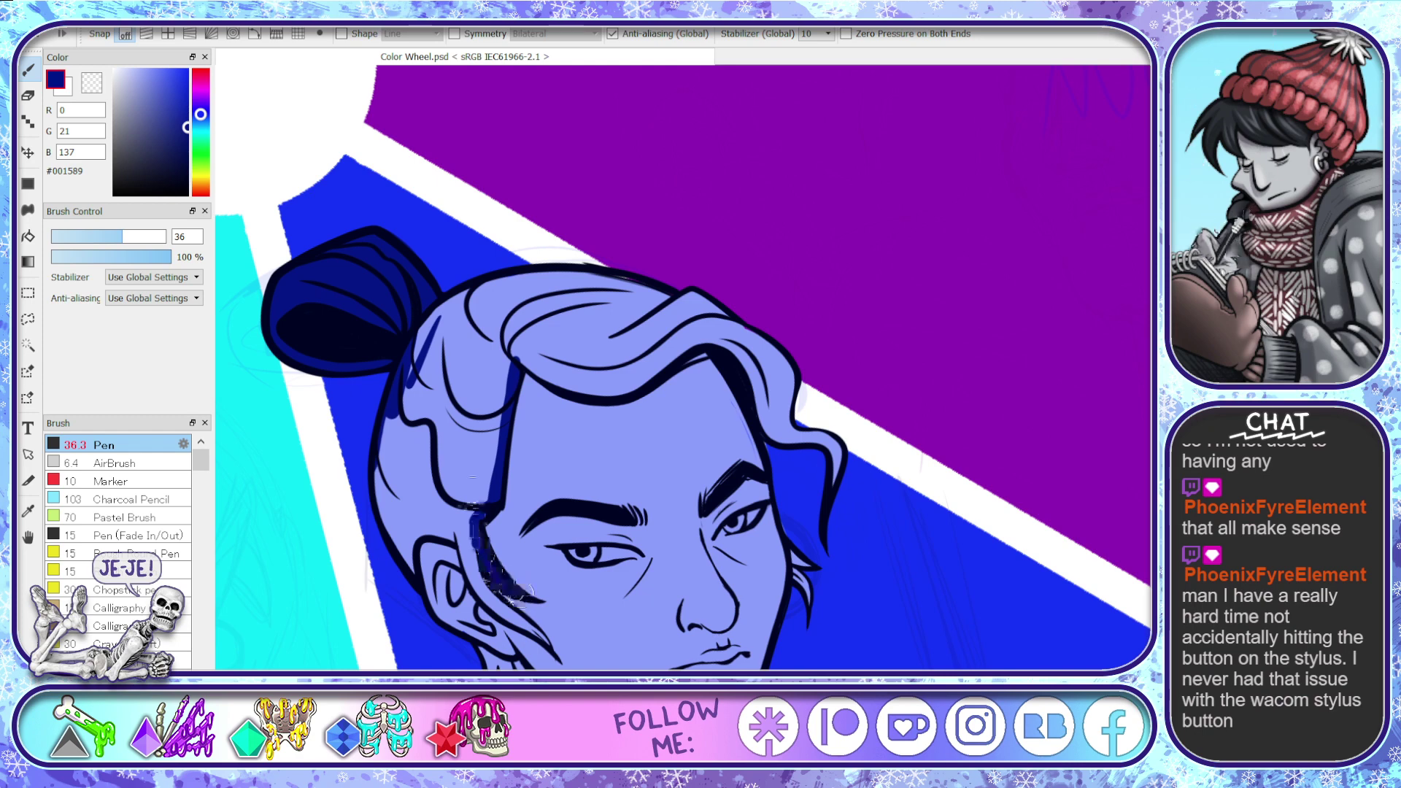
mouse_move(517, 590)
mouse_down()
mouse_move(474, 533)
mouse_move(488, 590)
mouse_move(544, 641)
mouse_move(467, 541)
mouse_move(543, 635)
mouse_up()
drag(476, 568, 449, 483)
drag(473, 564, 469, 473)
mouse_move(456, 540)
mouse_down()
mouse_move(412, 537)
mouse_move(409, 573)
mouse_up()
drag(493, 495, 517, 425)
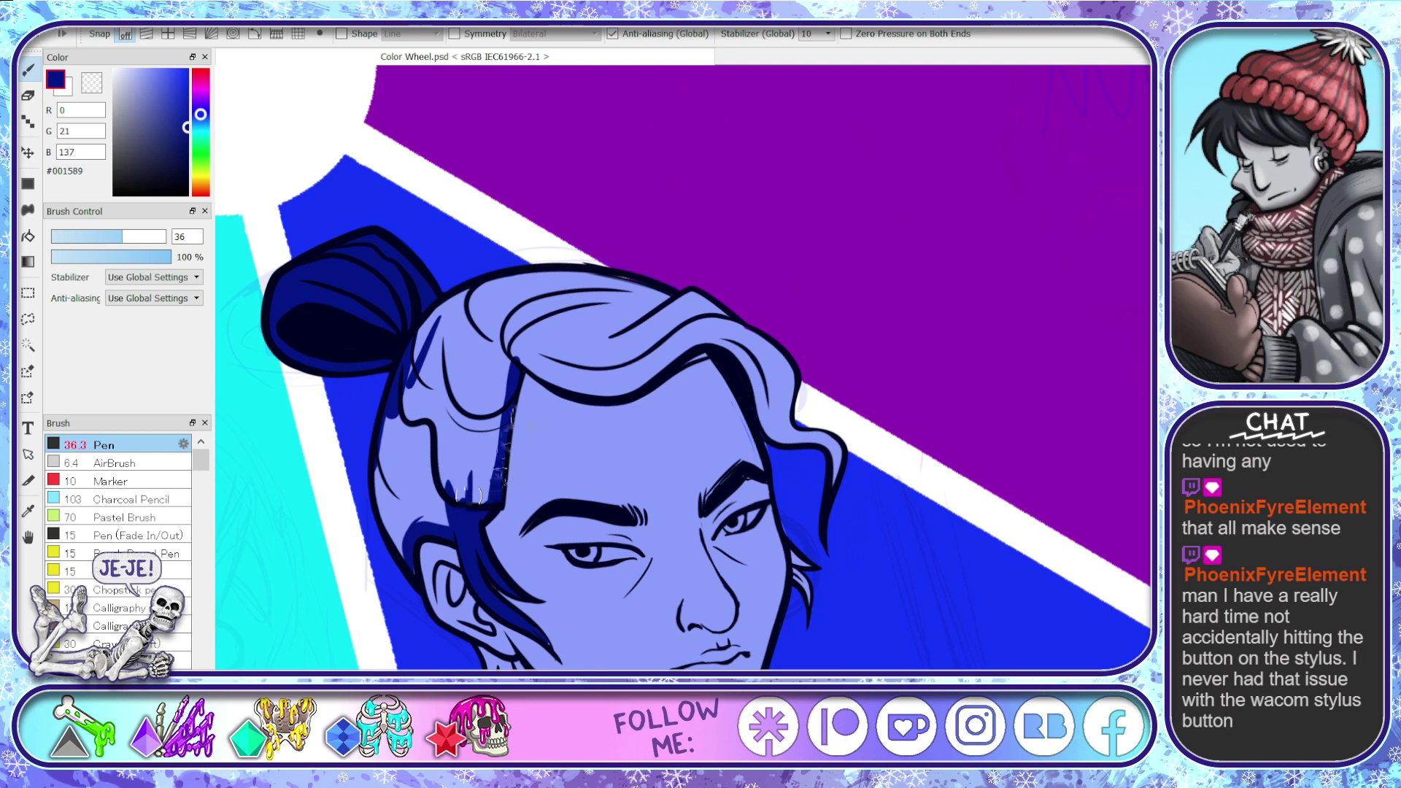
- Paint navy along the lower edge of the front sweep, the wavy strand beside the far temple and the hair at the nape
mouse_move(696, 352)
mouse_down()
mouse_move(647, 382)
mouse_move(600, 391)
mouse_move(551, 376)
mouse_move(516, 336)
mouse_up()
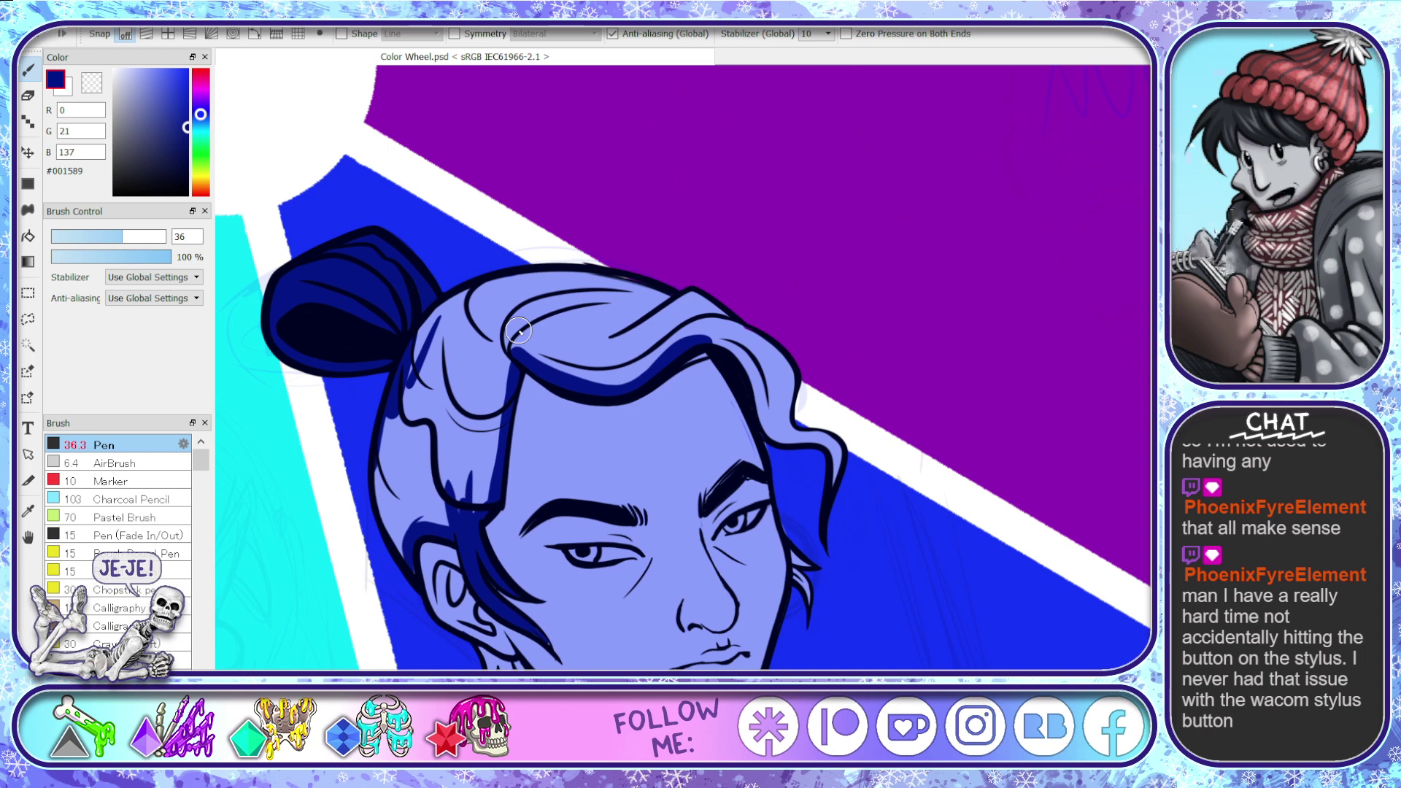
mouse_move(699, 338)
mouse_down()
mouse_move(739, 359)
mouse_move(772, 431)
mouse_move(831, 448)
mouse_move(839, 494)
mouse_move(802, 434)
mouse_up()
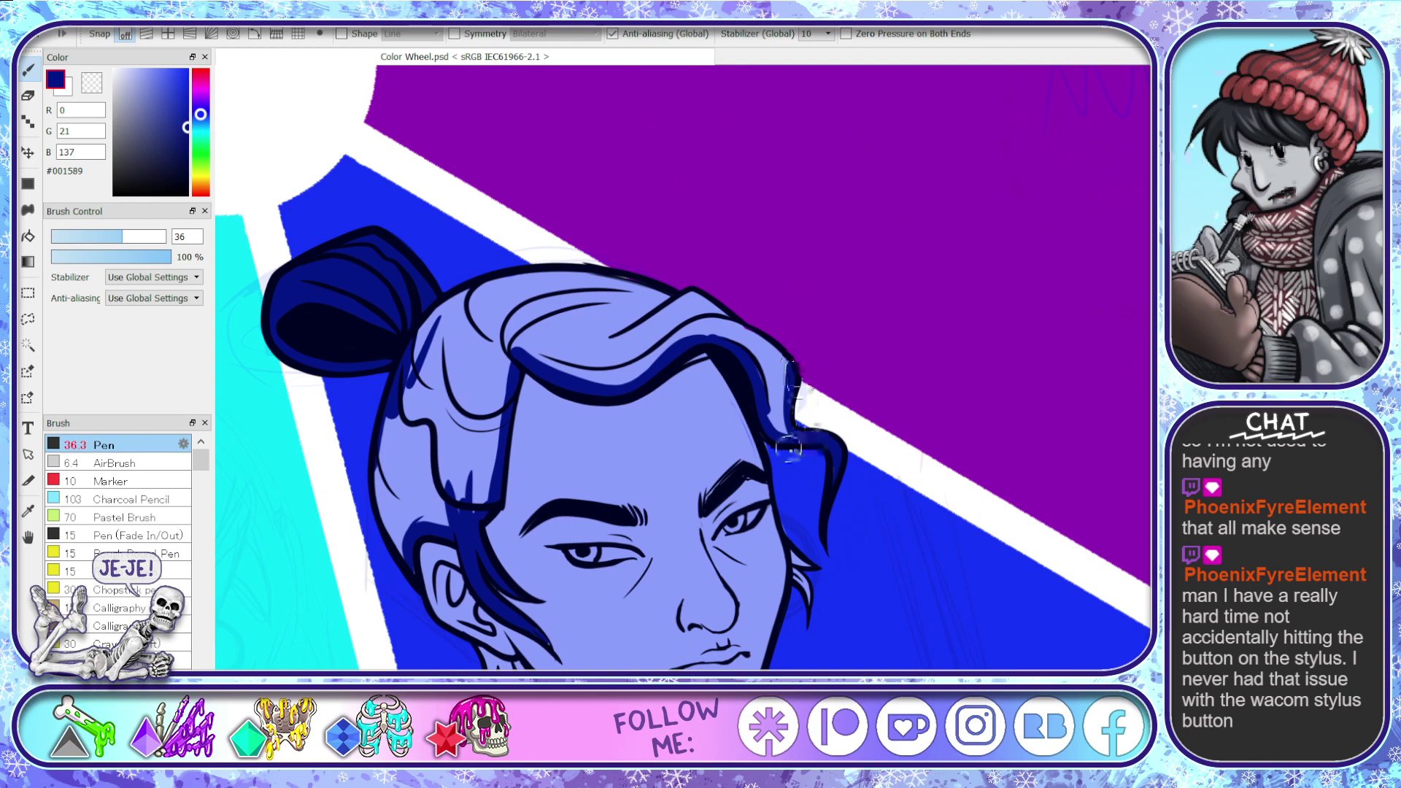
mouse_move(789, 444)
mouse_down()
mouse_move(783, 341)
mouse_move(759, 321)
mouse_move(792, 558)
mouse_move(809, 552)
mouse_move(794, 622)
mouse_move(811, 577)
mouse_move(801, 457)
mouse_up()
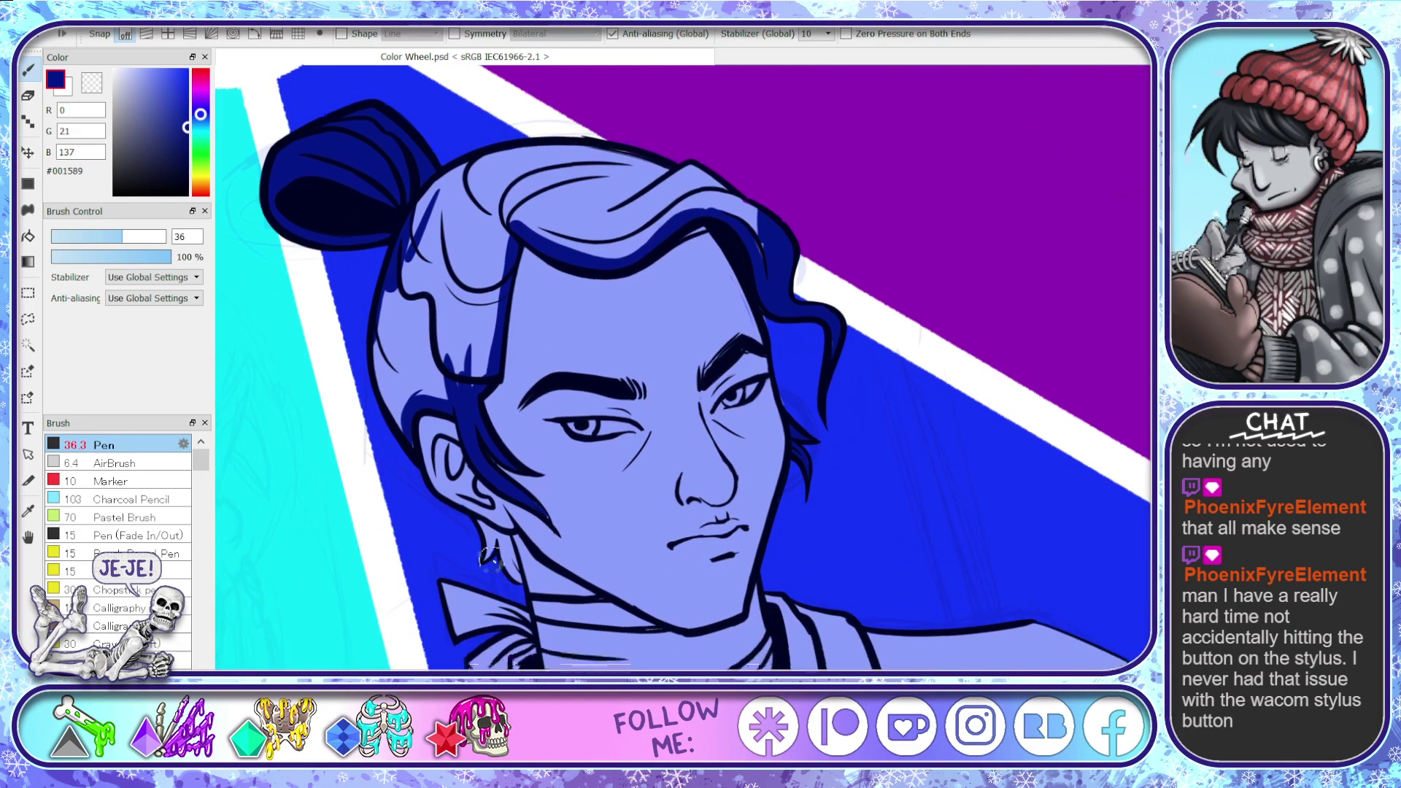
mouse_move(508, 543)
mouse_down()
mouse_move(494, 533)
mouse_move(520, 584)
mouse_move(501, 543)
mouse_move(482, 551)
mouse_move(504, 546)
mouse_up()
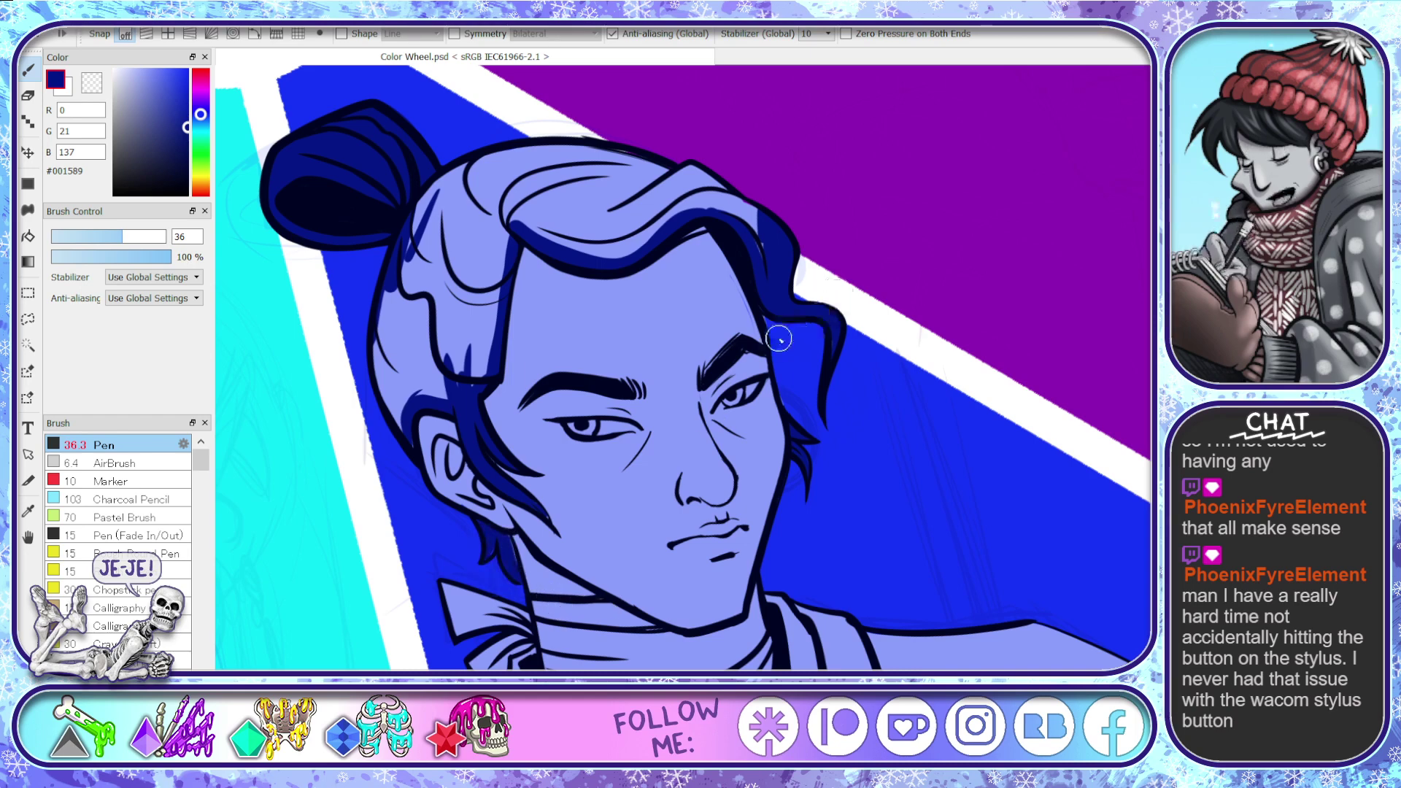
- Reduce the Pen size to about 21 and fill the rest of the hair on the head with navy #001589
drag(115, 236, 102, 236)
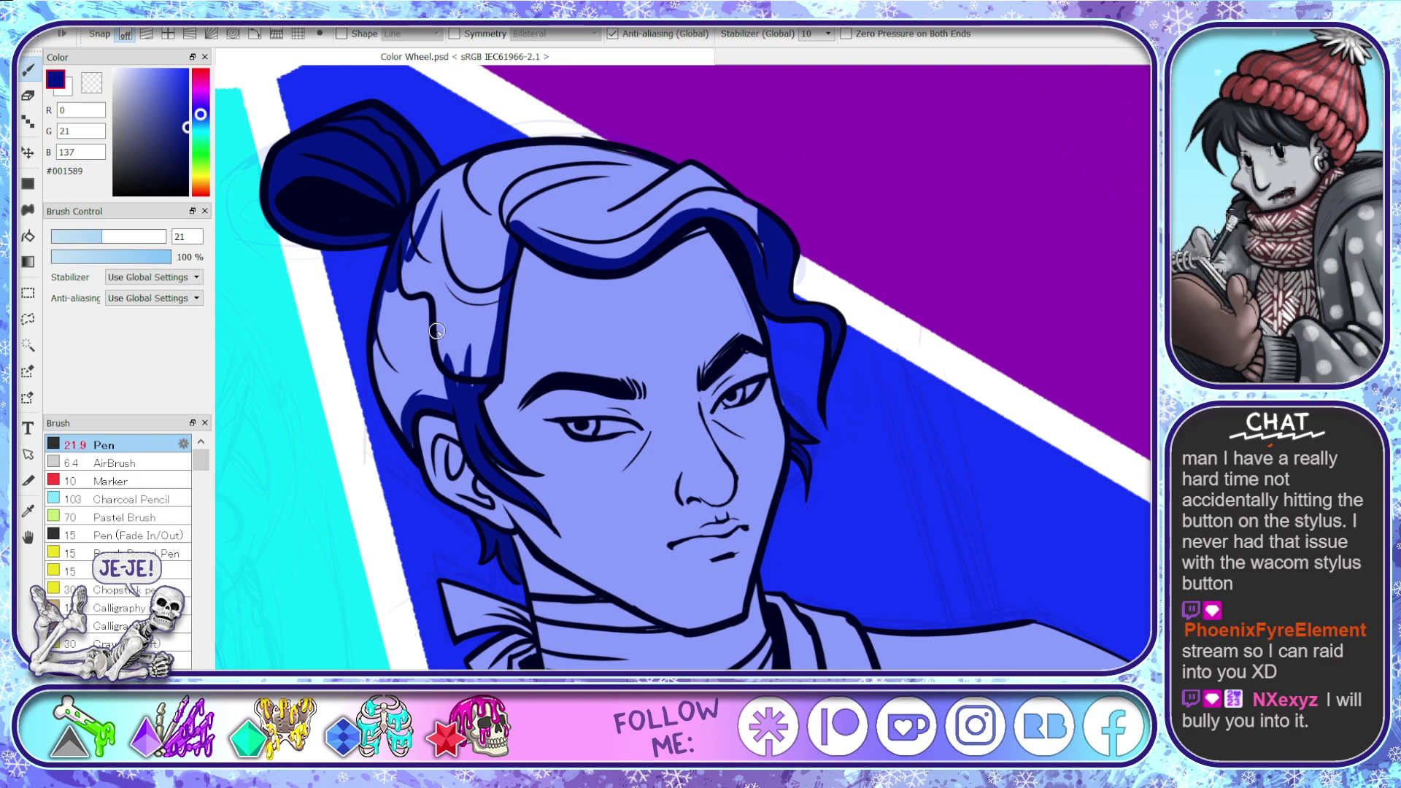
mouse_move(468, 387)
mouse_down()
mouse_move(489, 358)
mouse_move(450, 397)
mouse_move(410, 409)
mouse_move(397, 435)
mouse_up()
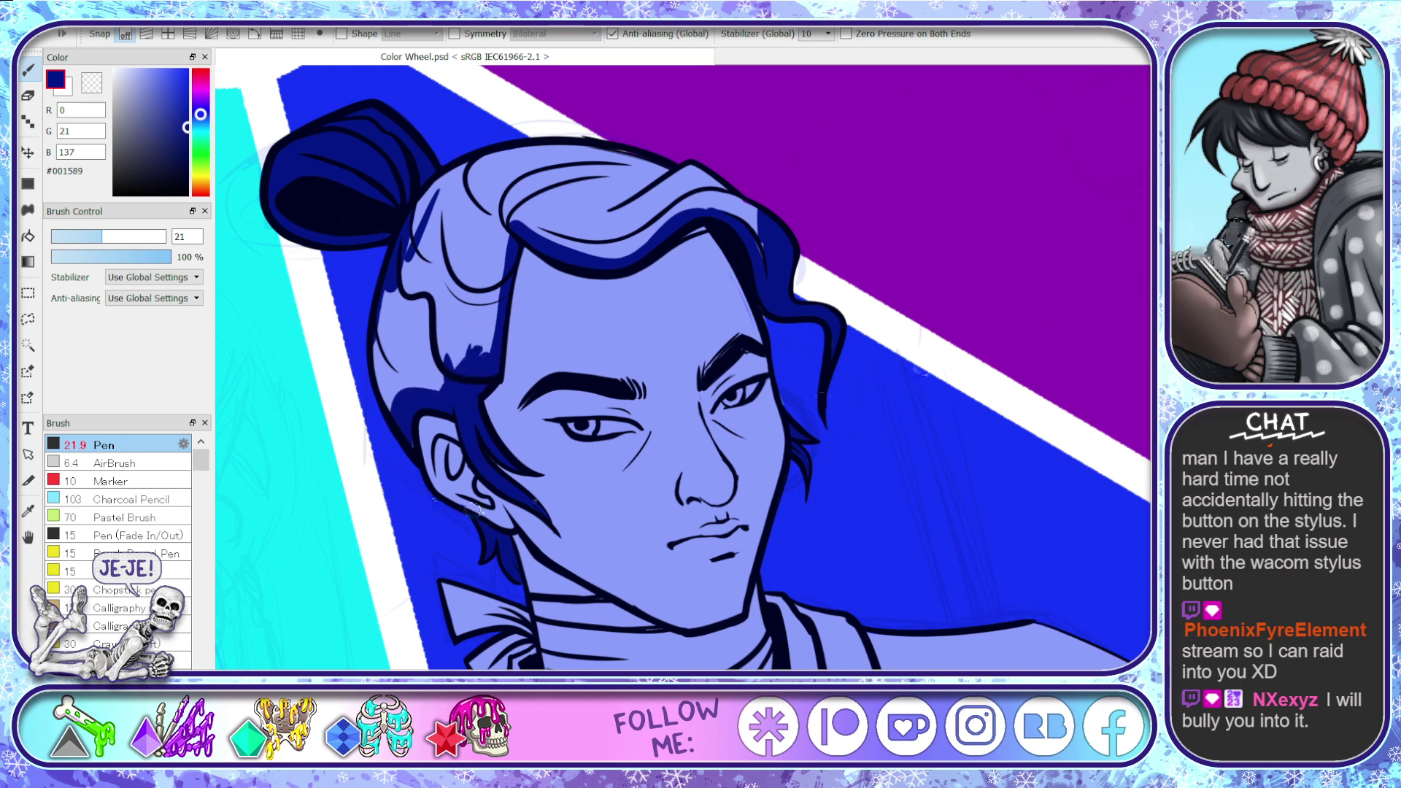
mouse_move(396, 252)
mouse_down()
mouse_move(386, 401)
mouse_move(397, 292)
mouse_move(400, 387)
mouse_move(413, 311)
mouse_move(449, 398)
mouse_move(457, 293)
mouse_move(482, 365)
mouse_move(511, 212)
mouse_move(470, 281)
mouse_move(510, 186)
mouse_move(416, 314)
mouse_move(396, 305)
mouse_move(484, 141)
mouse_move(438, 172)
mouse_move(391, 275)
mouse_move(522, 157)
mouse_up()
mouse_move(574, 102)
mouse_down()
mouse_move(455, 226)
mouse_move(475, 230)
mouse_move(548, 157)
mouse_move(485, 195)
mouse_move(518, 223)
mouse_move(541, 215)
mouse_move(642, 140)
mouse_move(583, 254)
mouse_move(715, 161)
mouse_move(659, 229)
mouse_move(608, 257)
mouse_move(563, 234)
mouse_move(689, 175)
mouse_move(716, 187)
mouse_move(710, 211)
mouse_move(690, 195)
mouse_move(709, 173)
mouse_move(742, 235)
mouse_move(762, 204)
mouse_move(705, 210)
mouse_move(730, 191)
mouse_up()
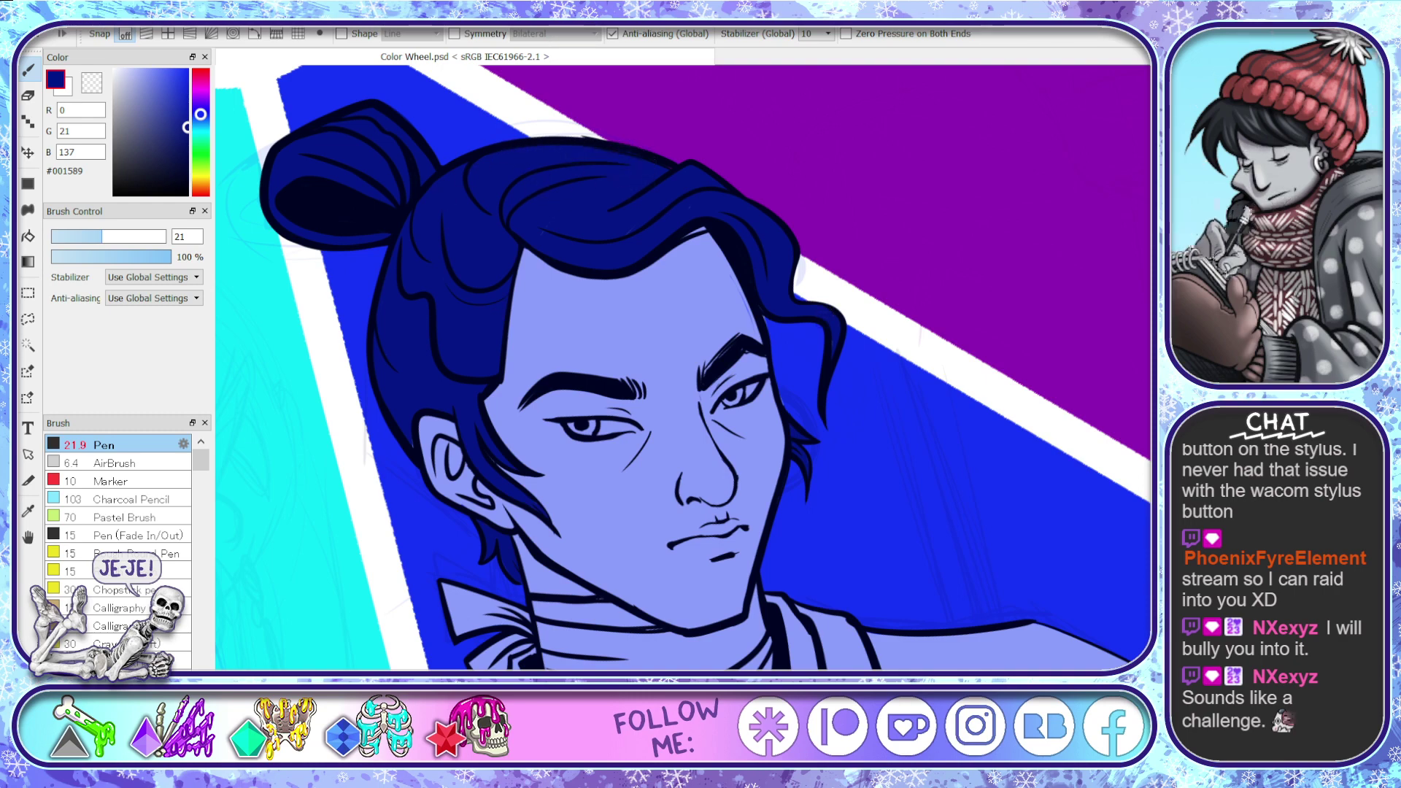
- Colour both irises light blue #96CDFF
scroll(446, 200, down, 5)
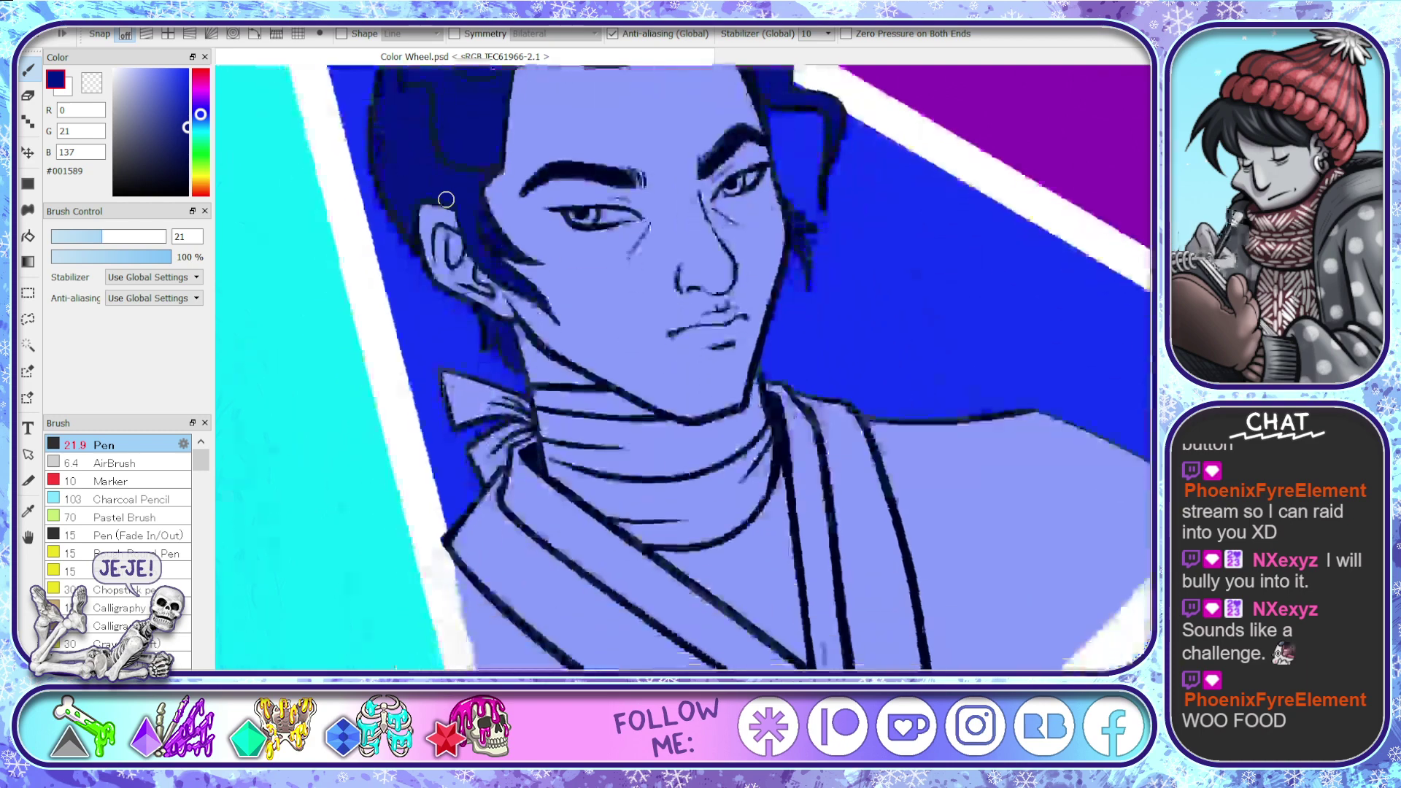
scroll(446, 199, down, 1)
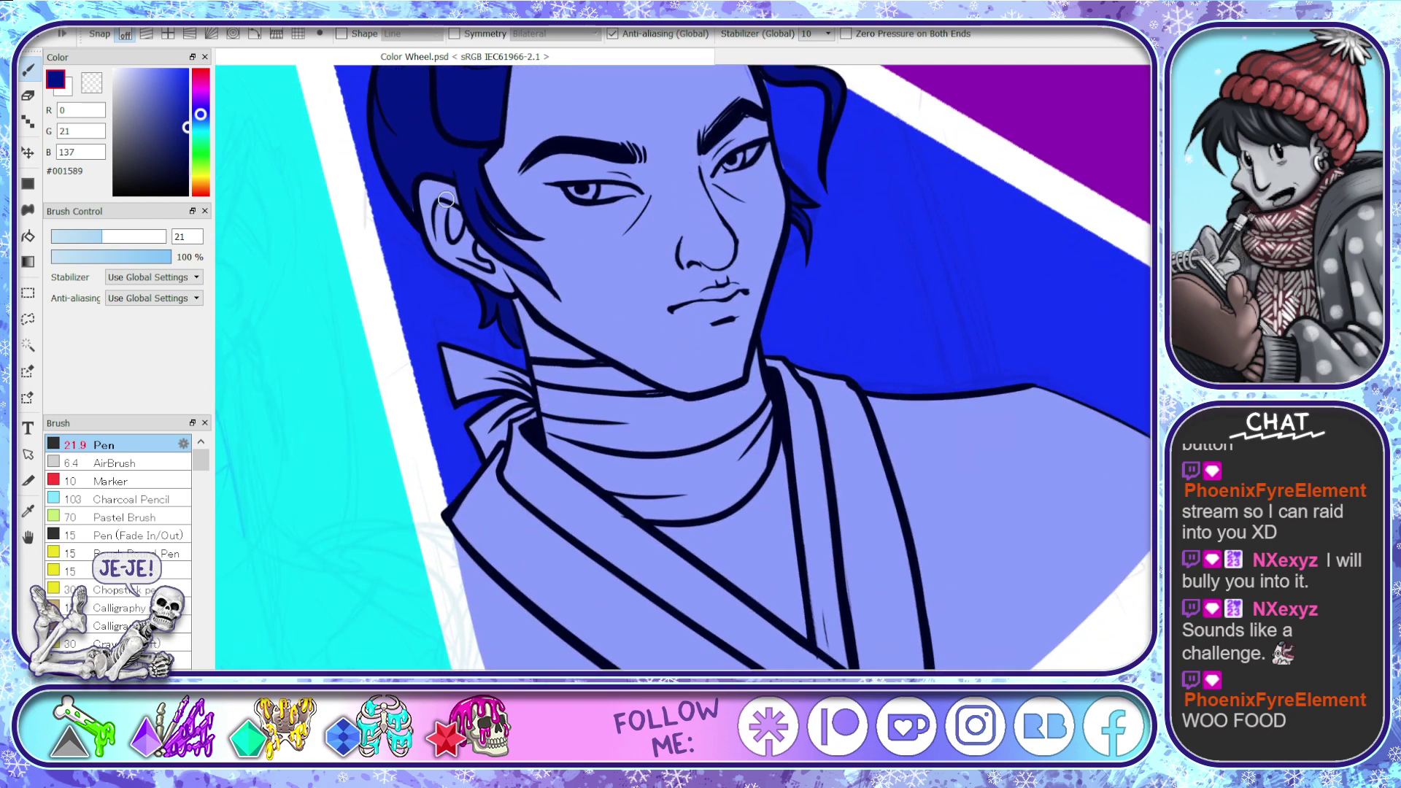
click(145, 69)
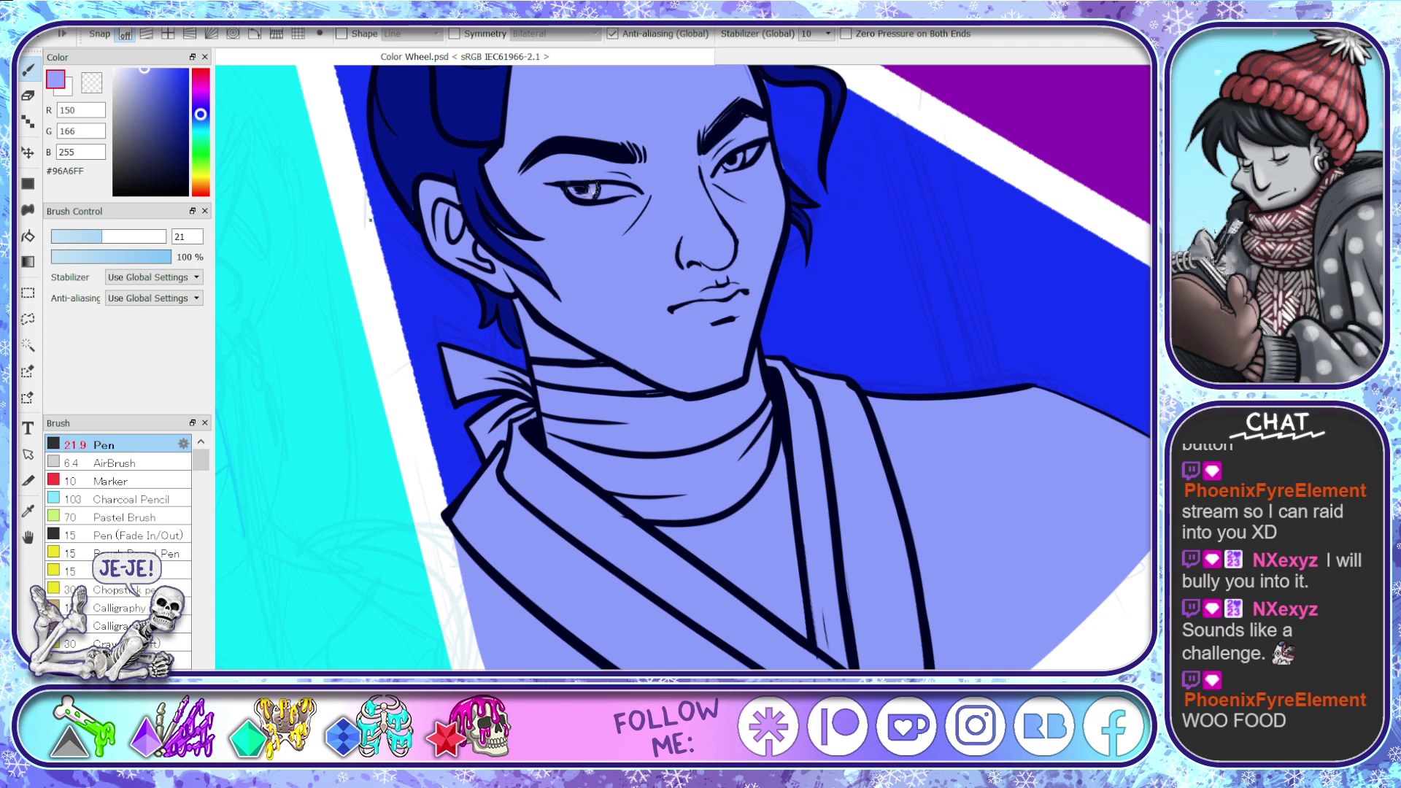
click(202, 123)
drag(593, 191, 573, 187)
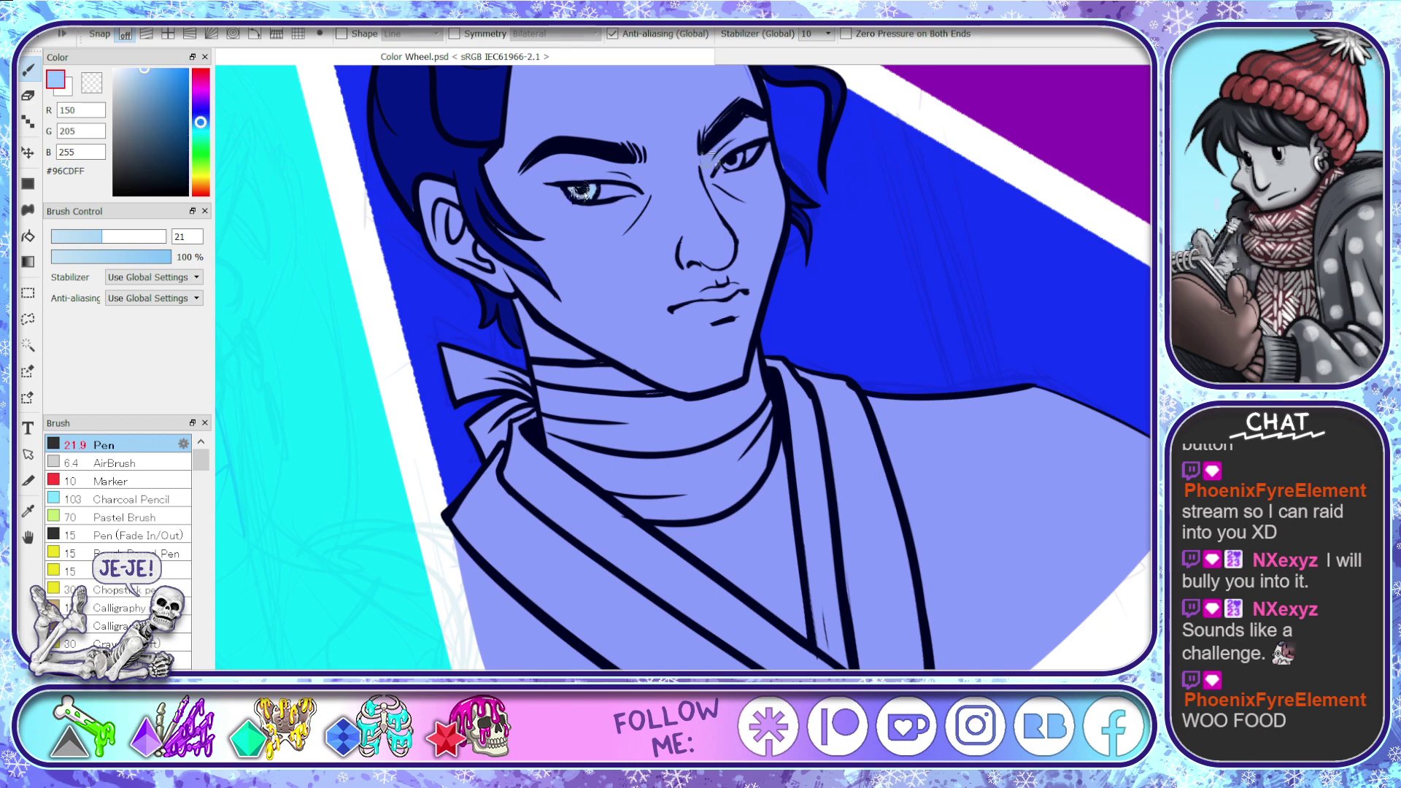
drag(732, 161, 737, 157)
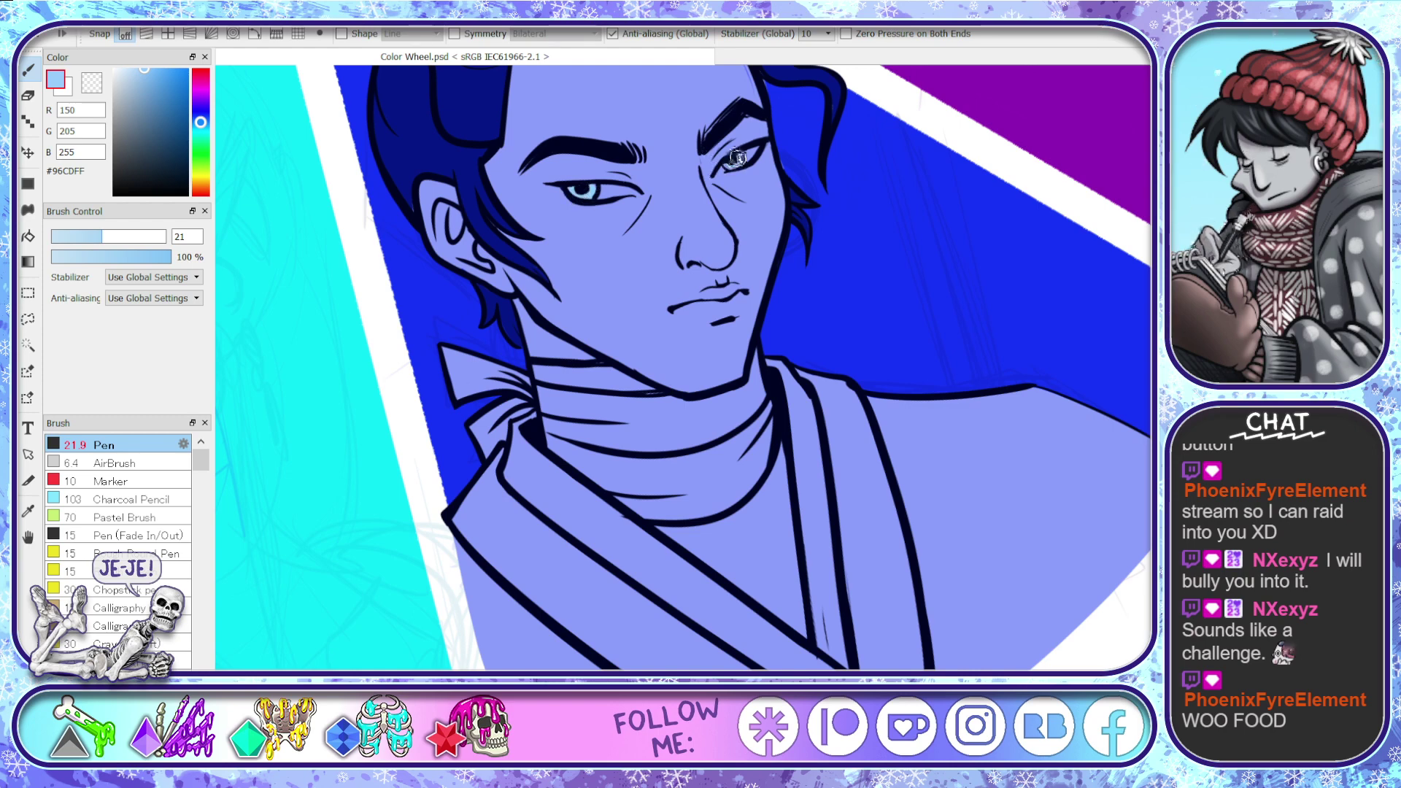
click(122, 68)
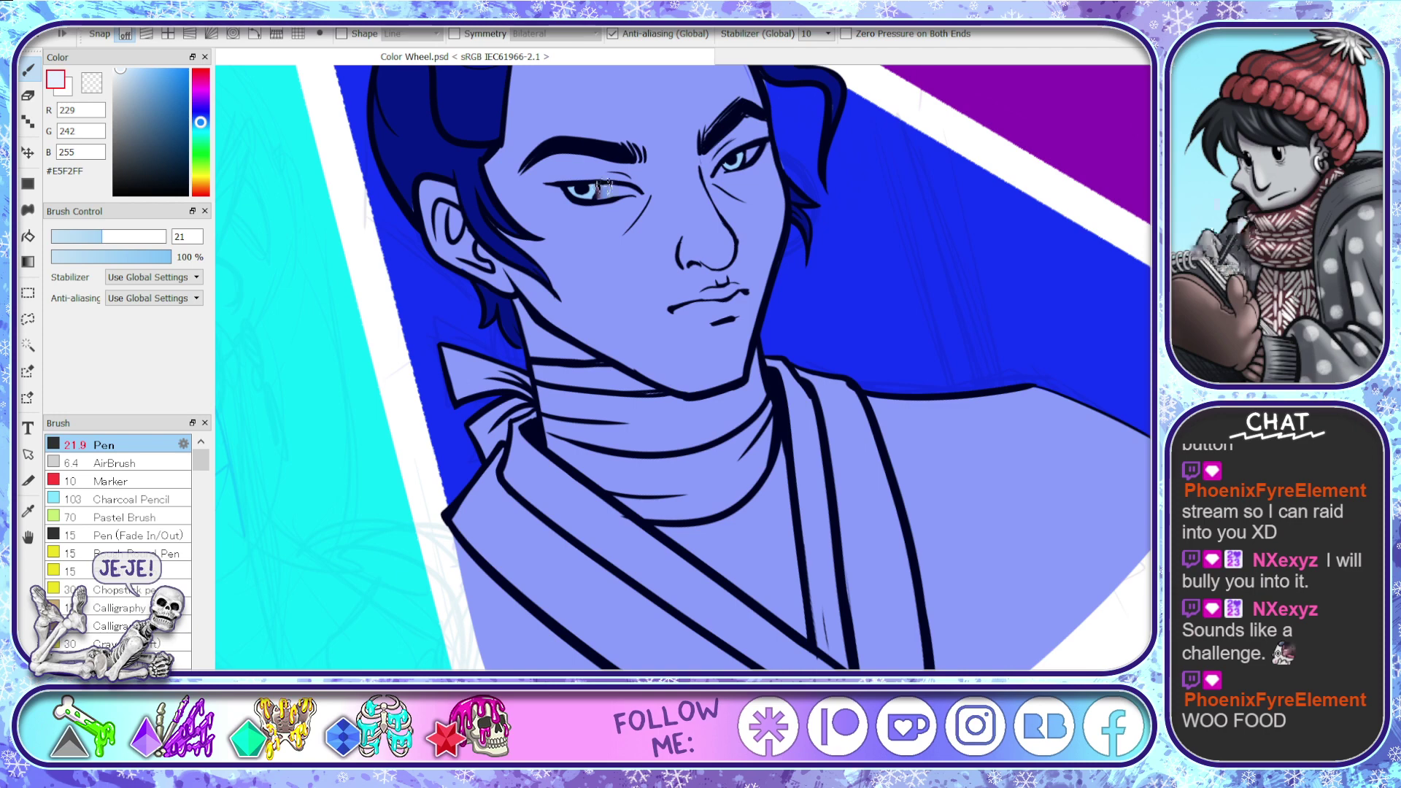
mouse_move(597, 191)
mouse_down()
mouse_move(619, 187)
mouse_move(607, 195)
mouse_up()
key(ctrl+z)
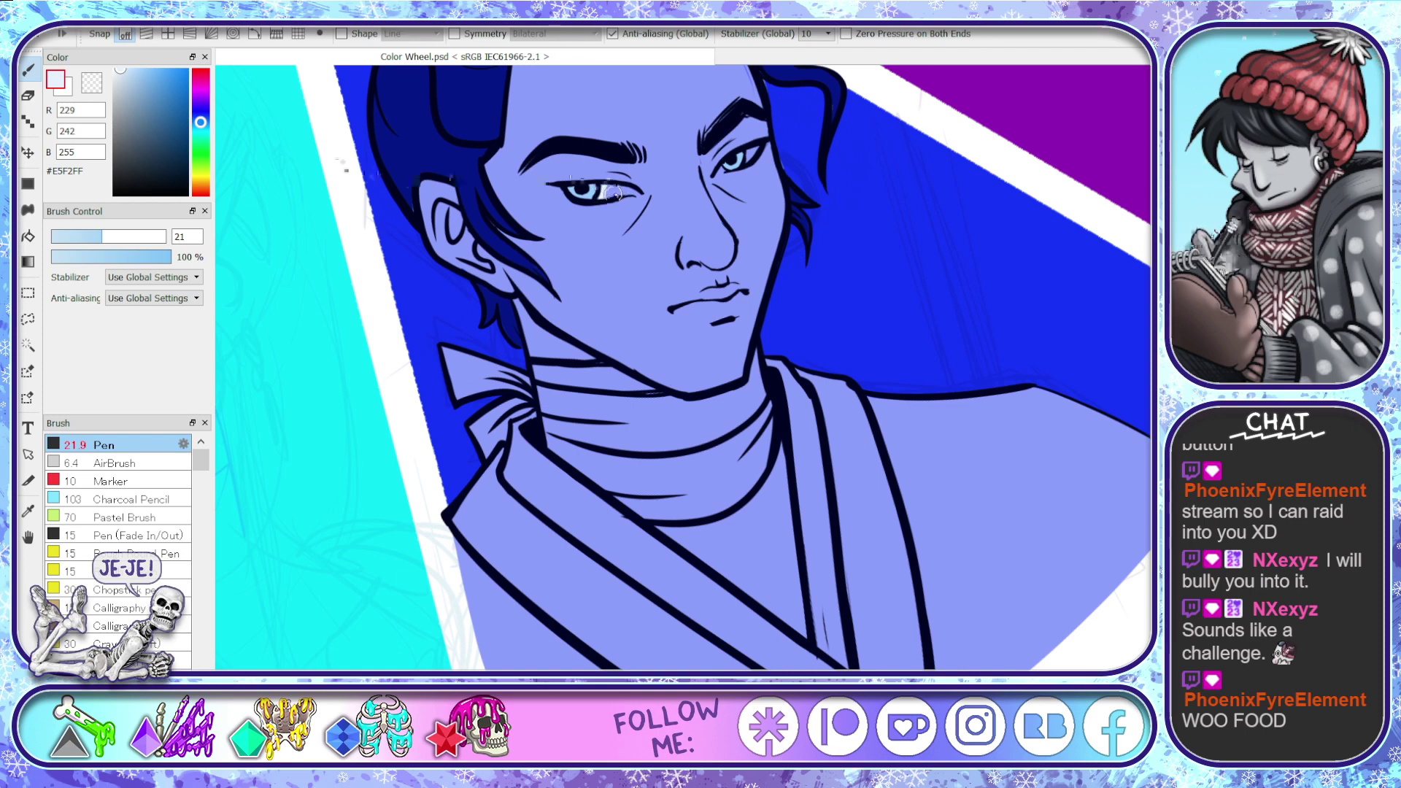
- Paint the whites of both eyes pale blue #CDE7FF
click(125, 73)
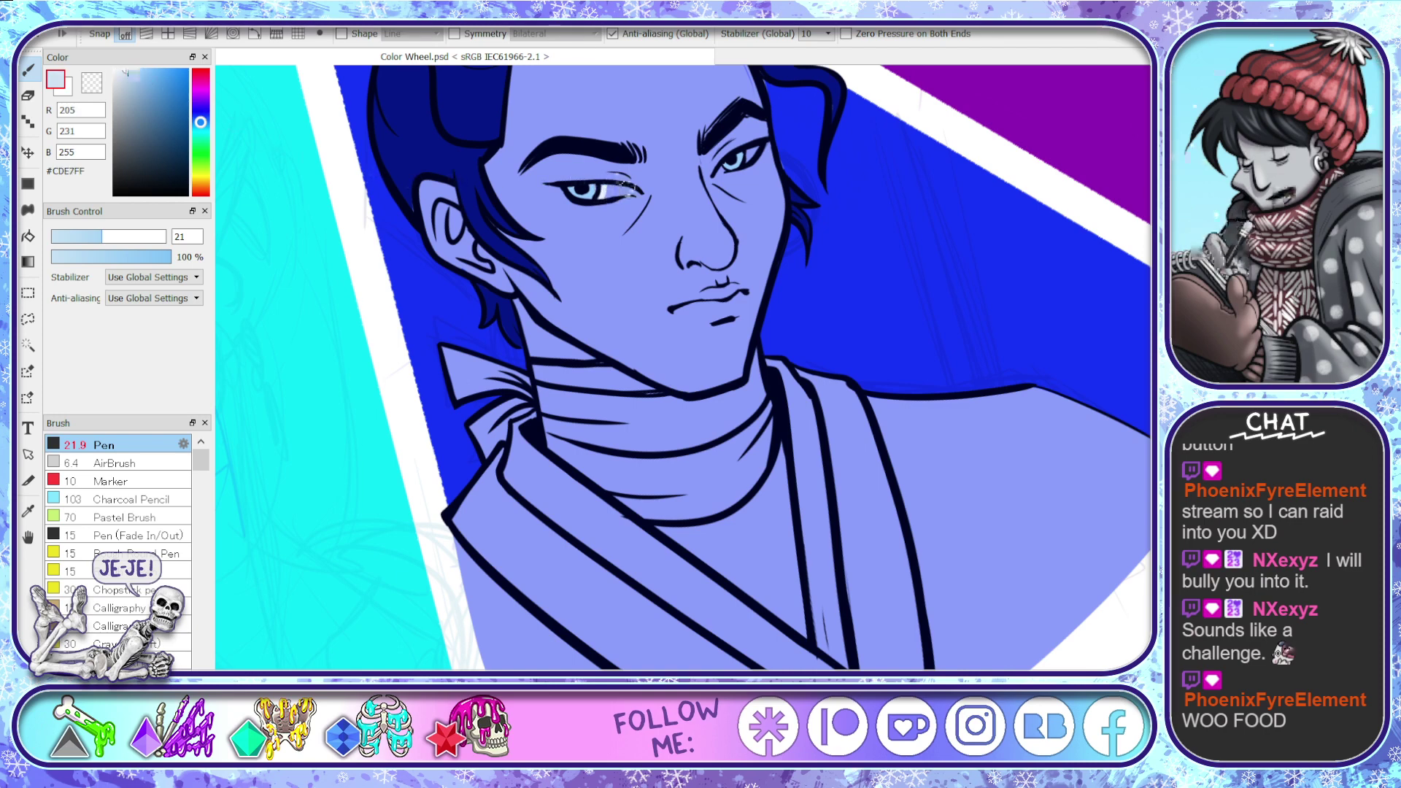
mouse_move(600, 193)
mouse_down()
mouse_move(633, 191)
mouse_move(614, 190)
mouse_up()
drag(756, 146, 743, 156)
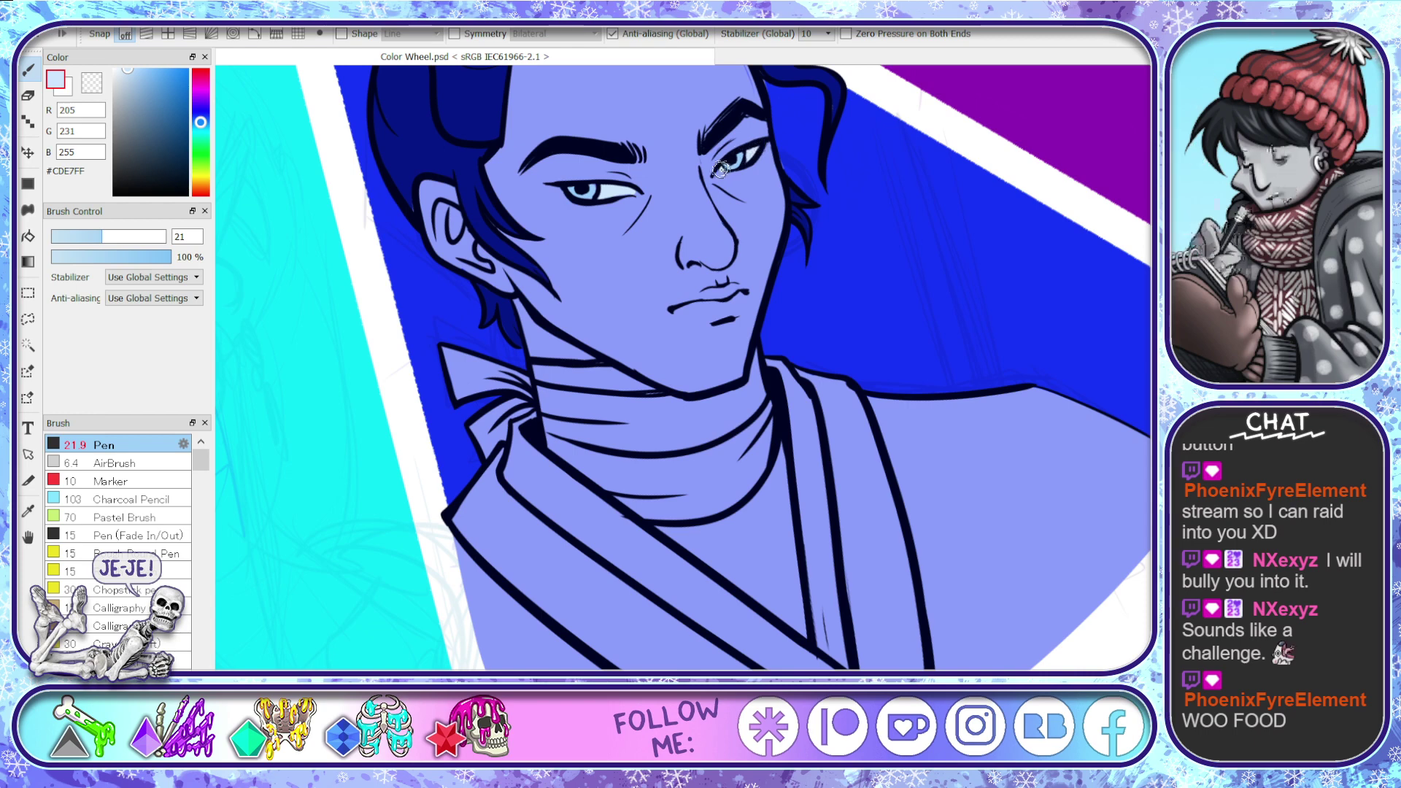
drag(746, 148, 757, 146)
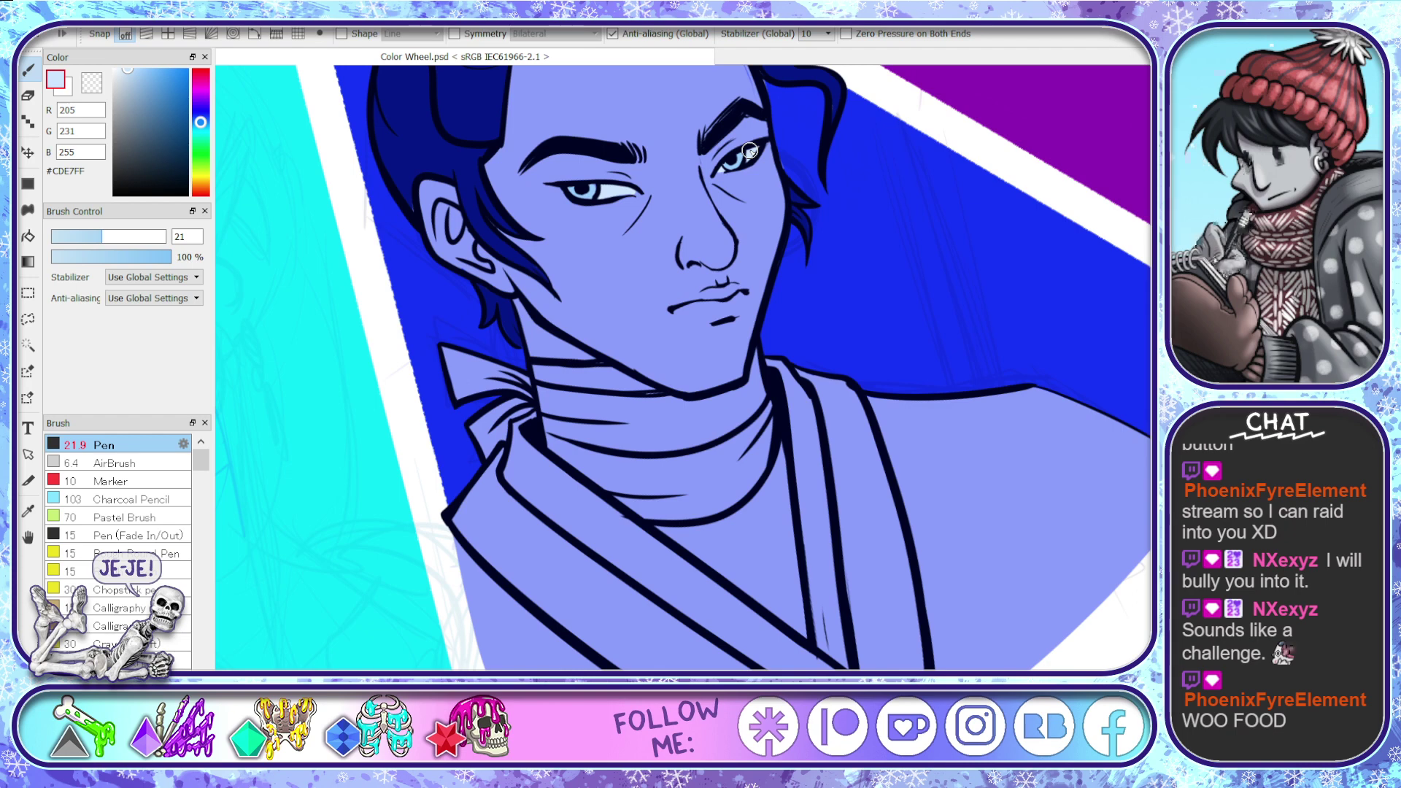
- Try tinting the upper lip with muted darker blues mixed from the skin colour, including #818ED6, #8693DE and #5E6DBA
alt+click(624, 280)
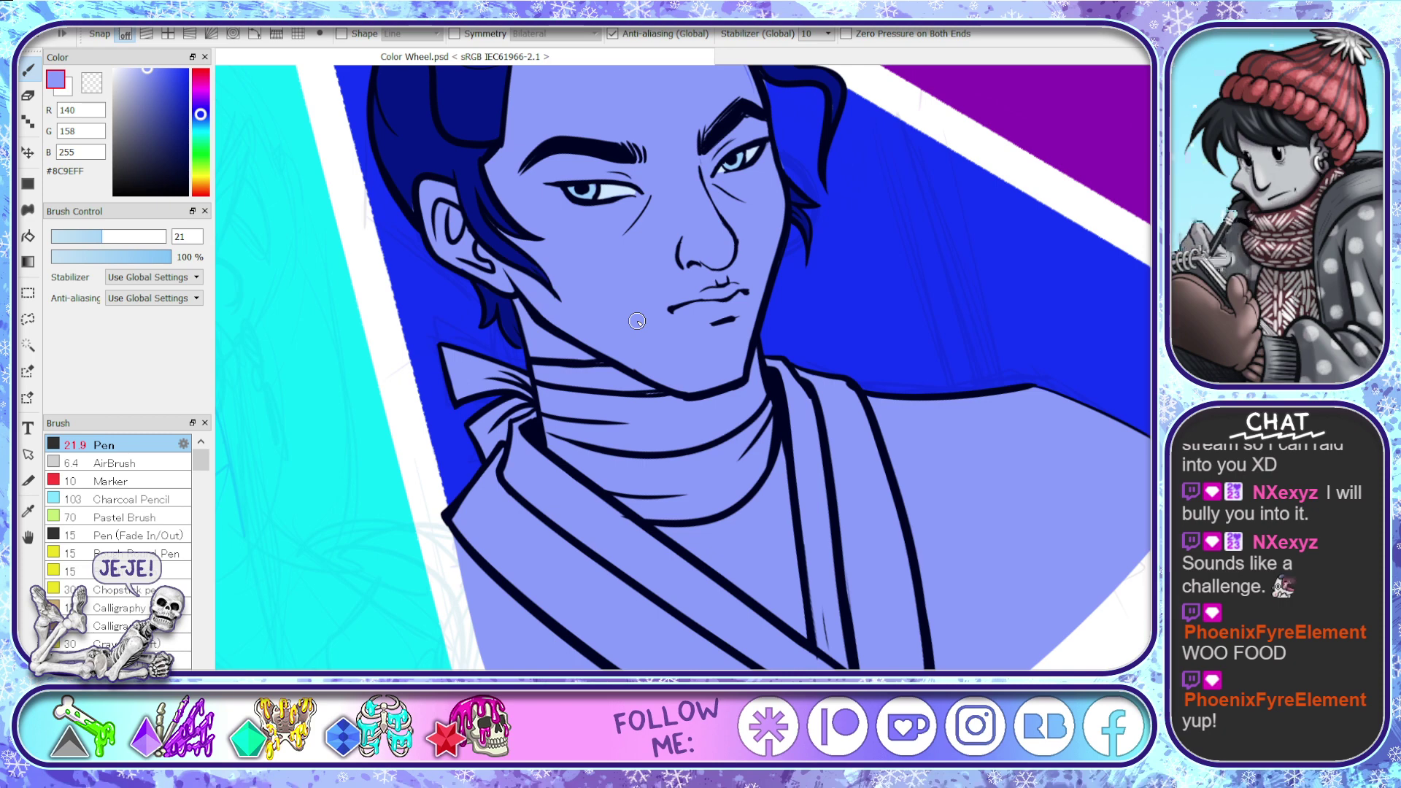
click(149, 81)
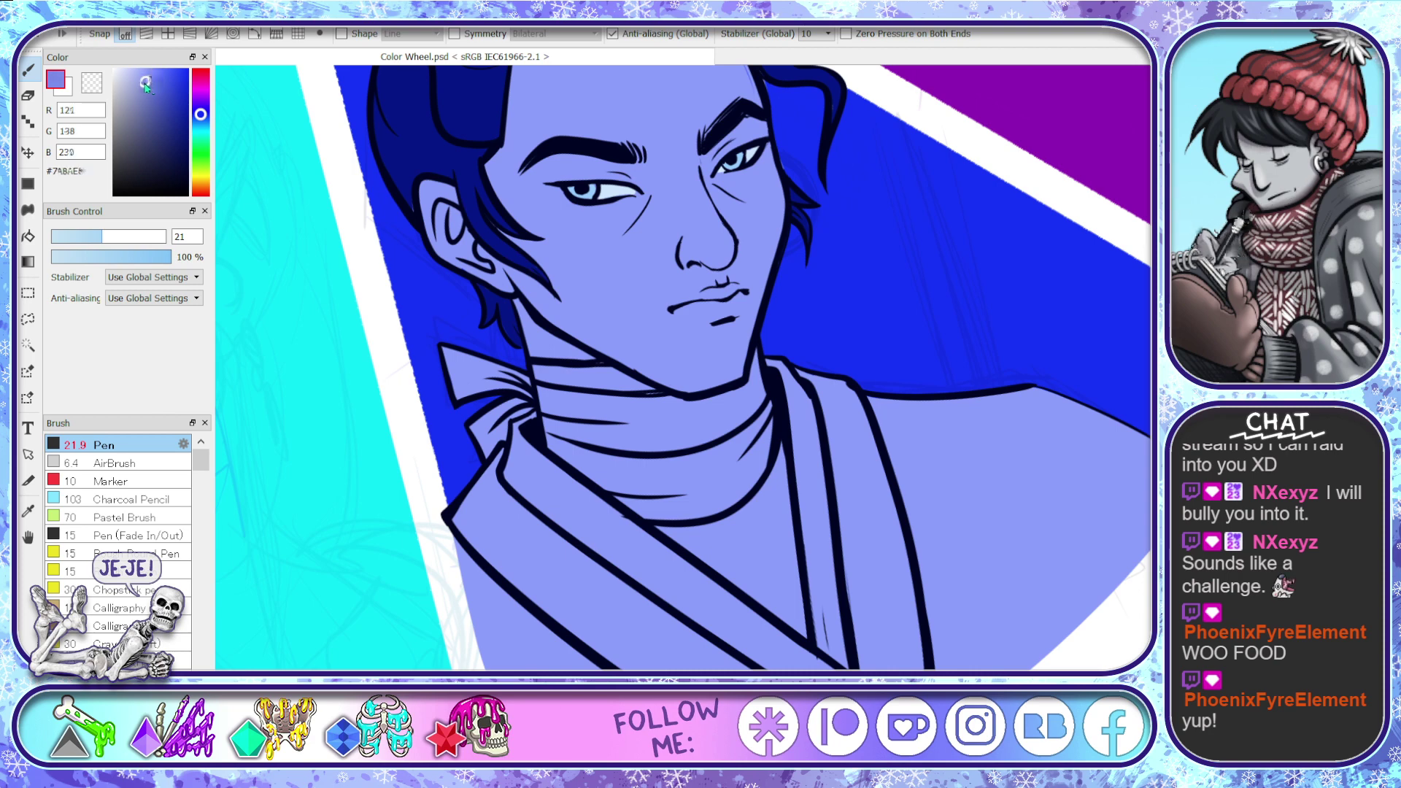
drag(141, 87, 144, 90)
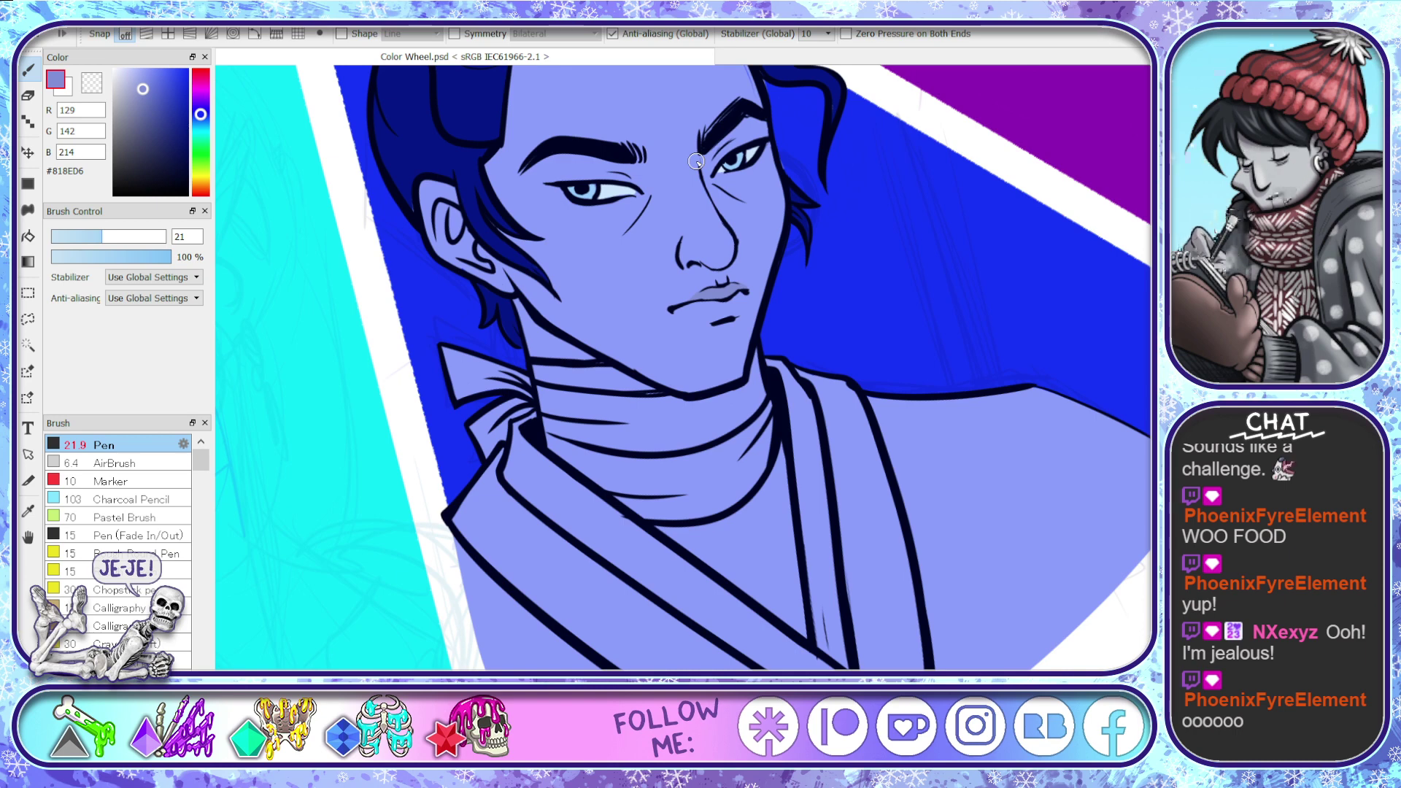
alt+click(669, 273)
click(144, 87)
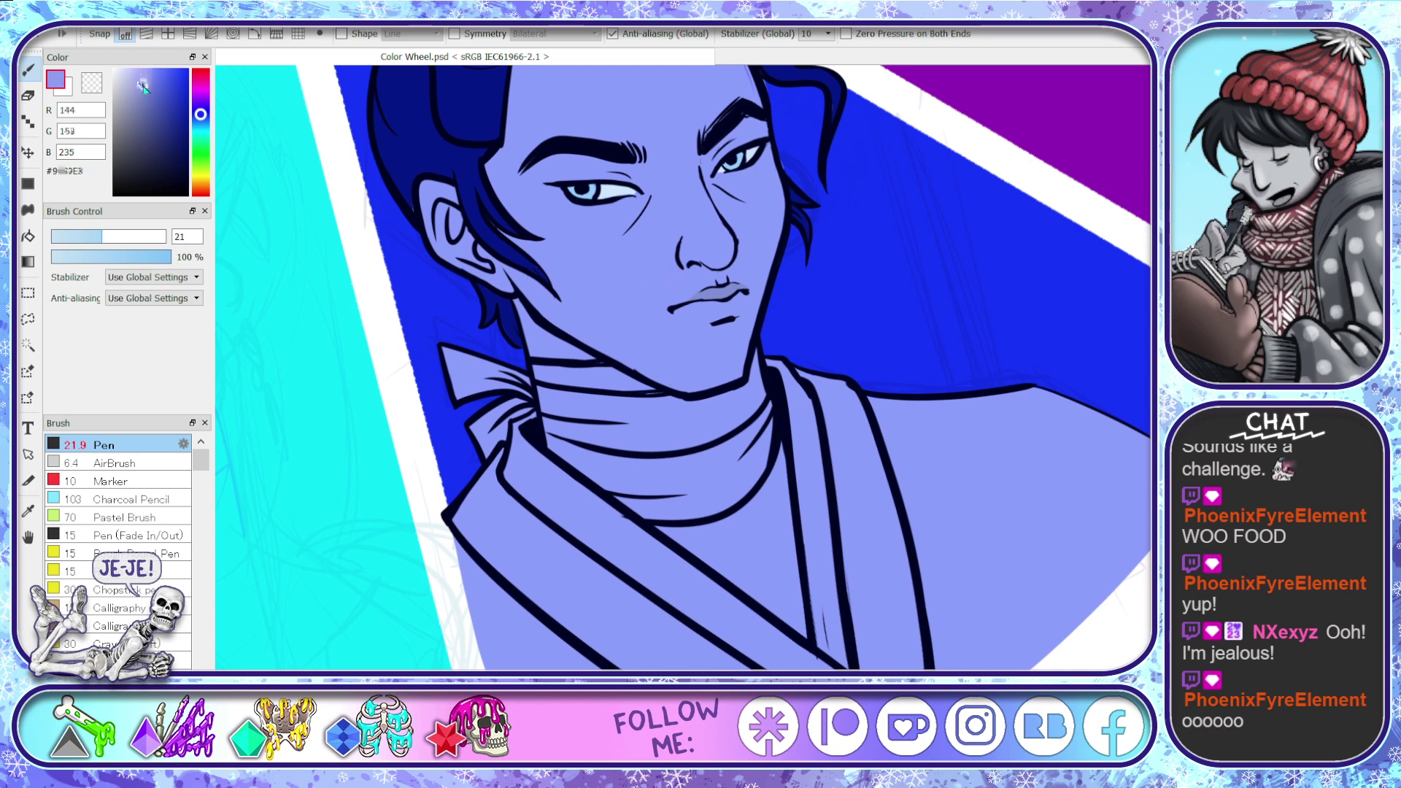
alt+click(774, 302)
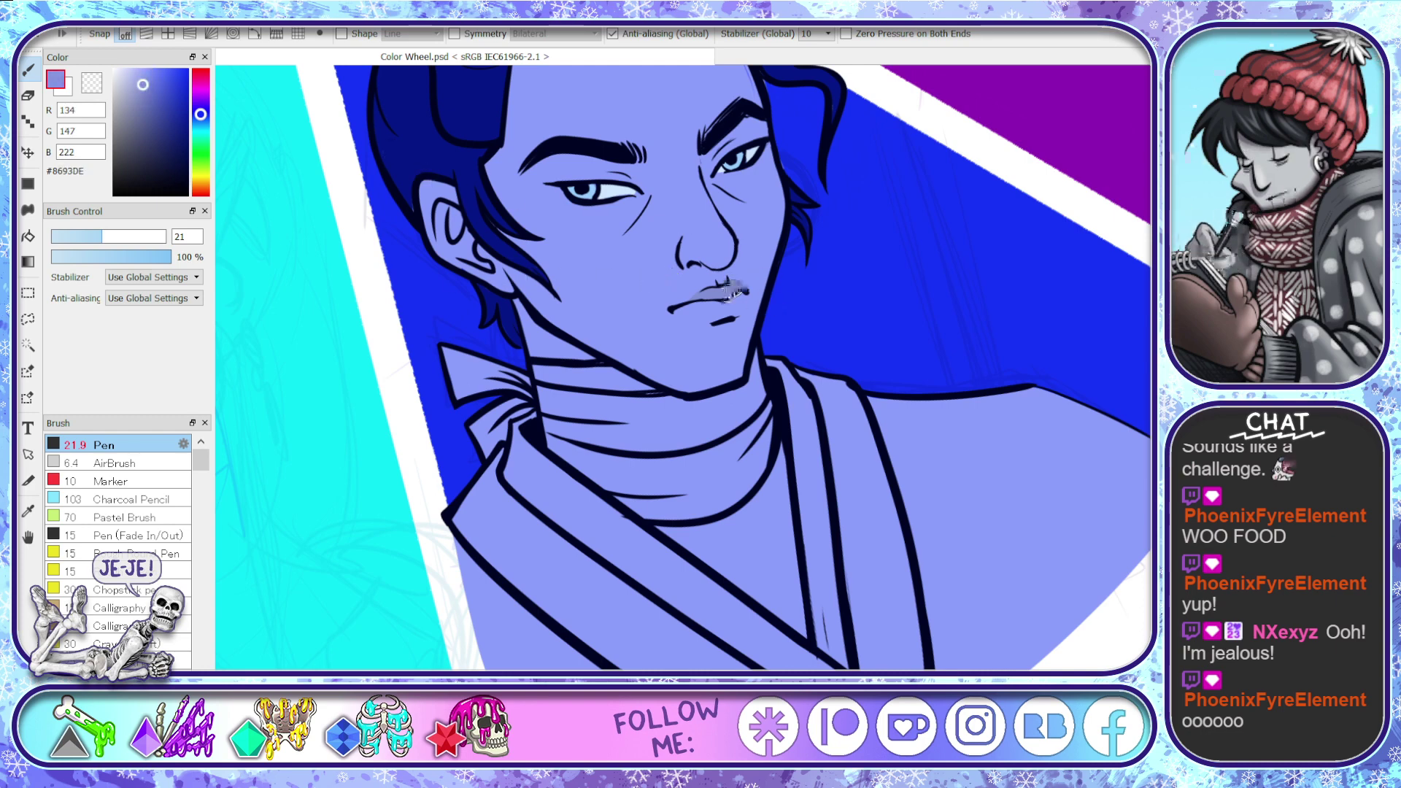
drag(738, 287, 698, 301)
click(151, 104)
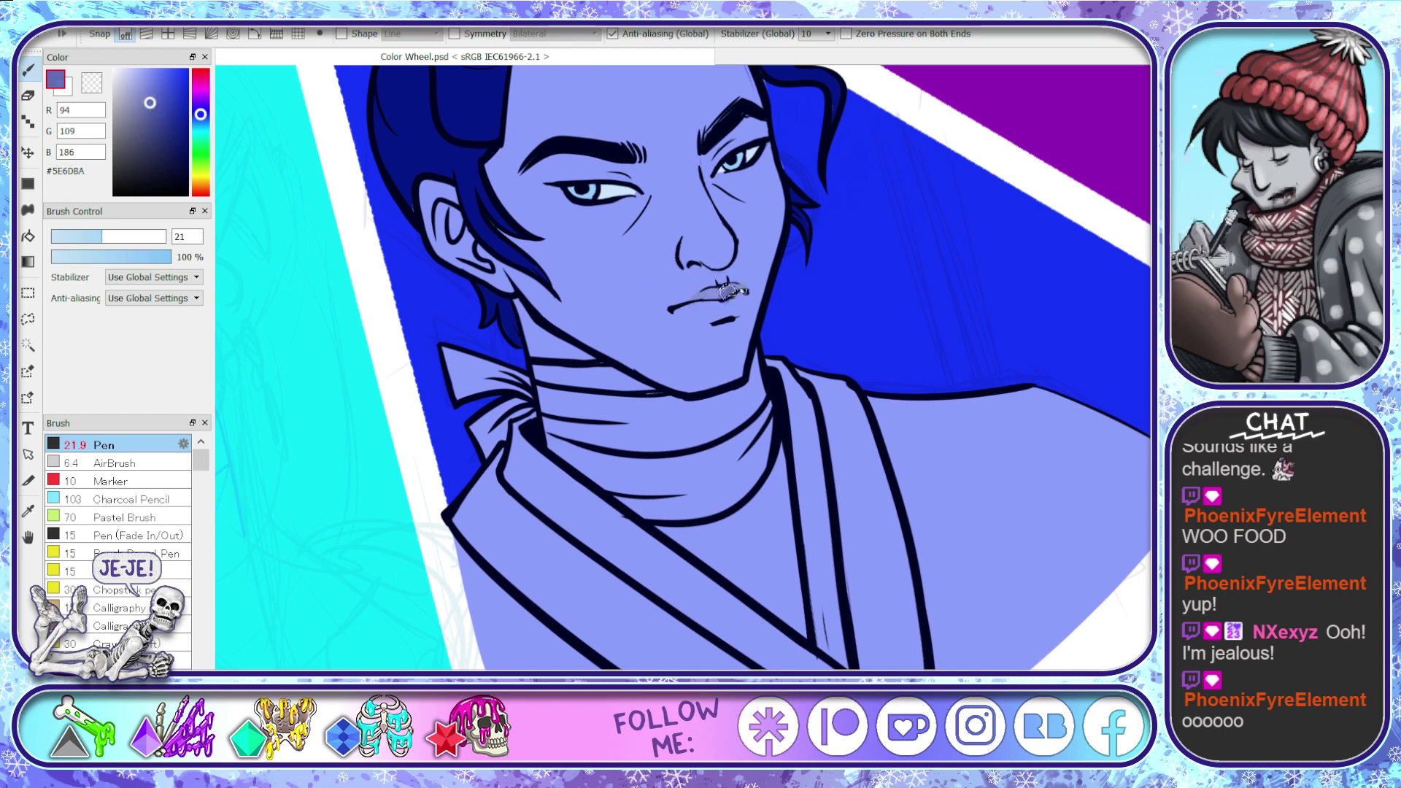
mouse_move(727, 292)
mouse_down()
mouse_move(727, 297)
mouse_move(667, 309)
mouse_up()
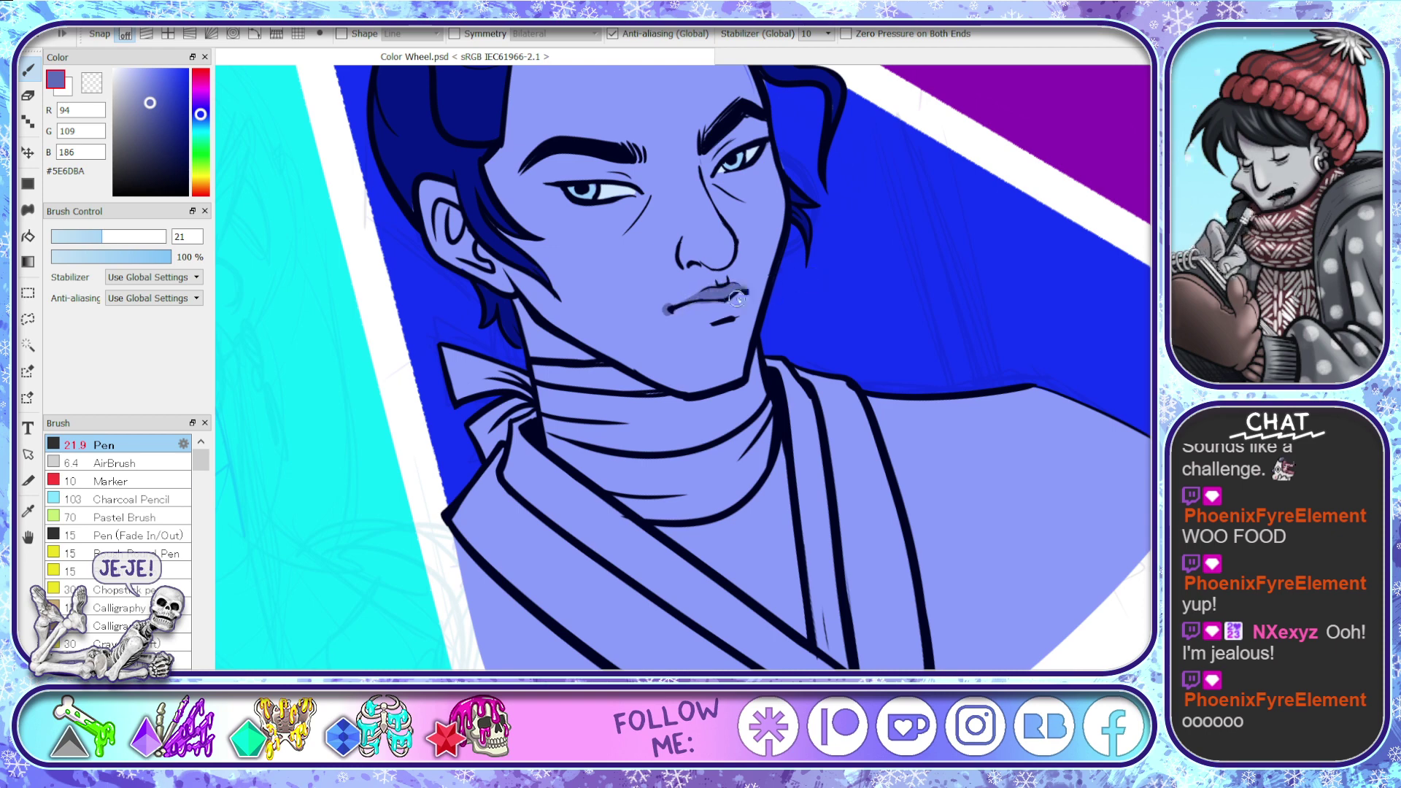
- Paint over the lip tint with the skin's periwinkle #8C9EFF
alt+click(703, 347)
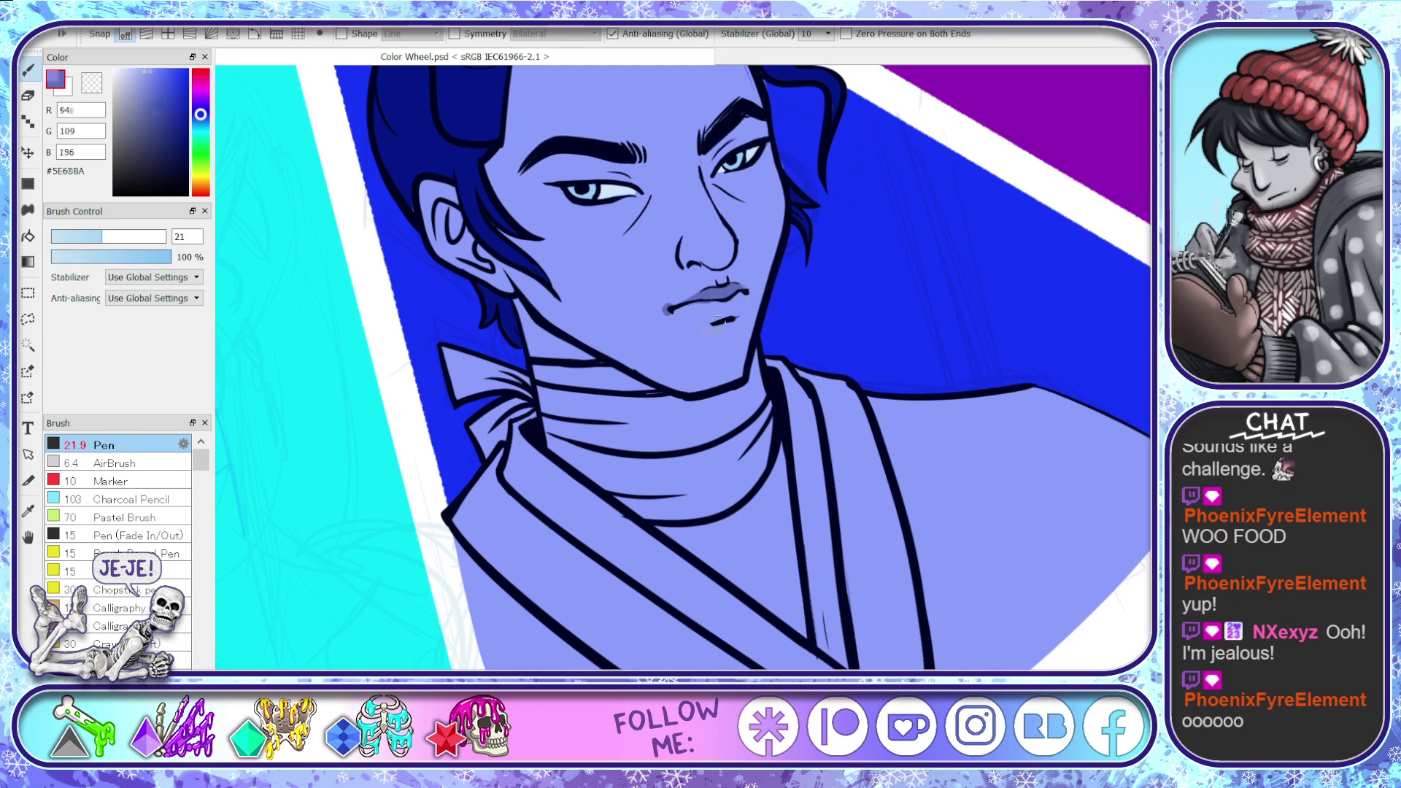
drag(741, 289, 650, 320)
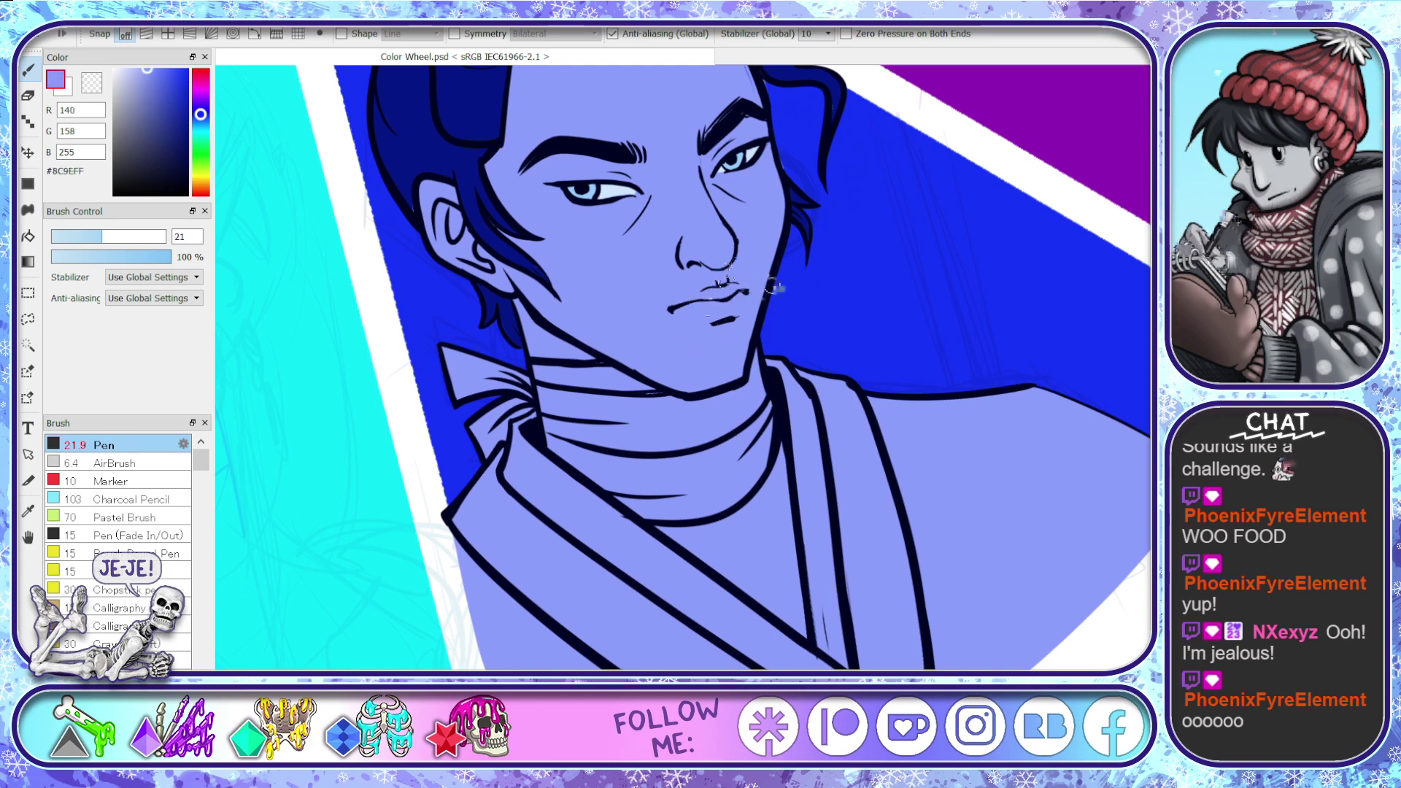
scroll(774, 286, up, 5)
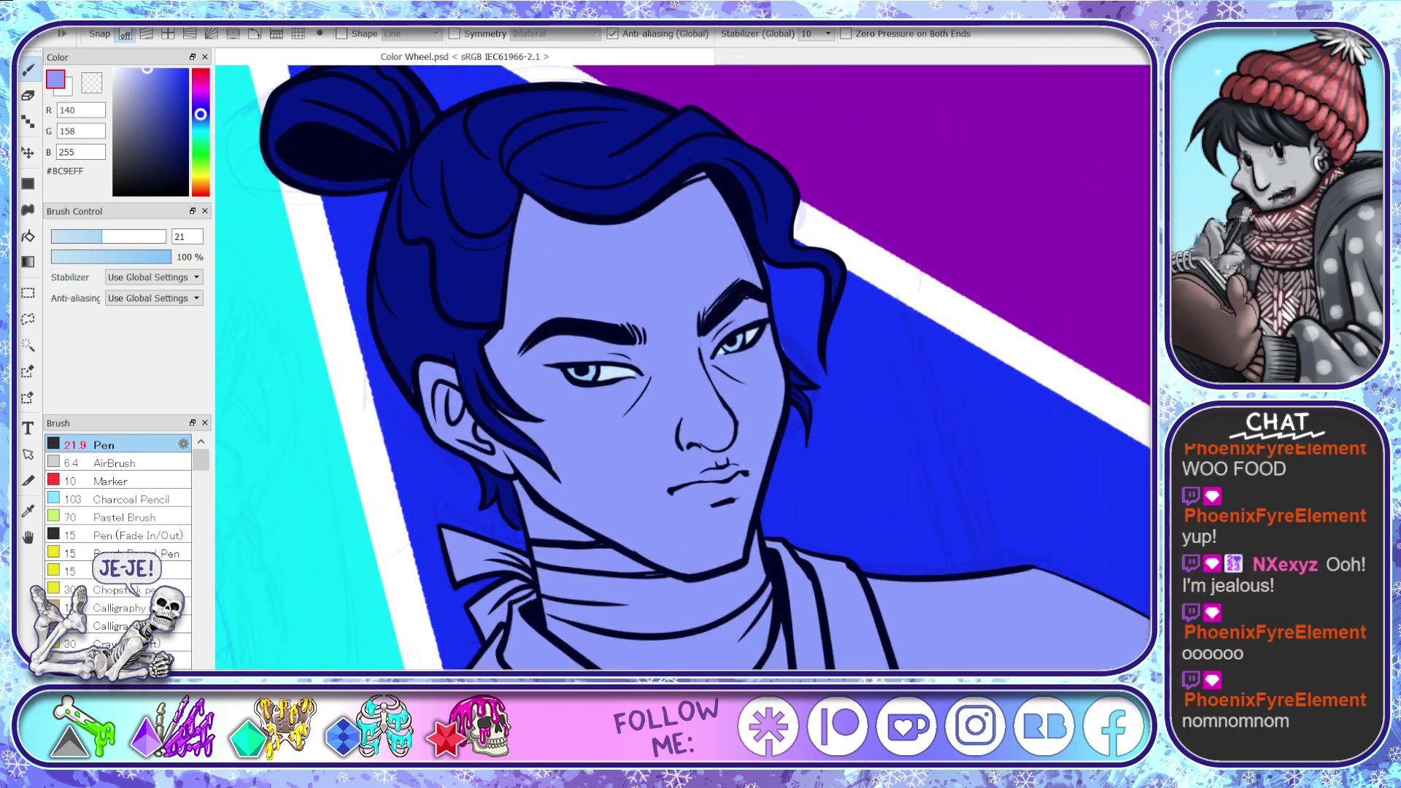
- Paint the wrapped scarf around the neck pale grey-blue #C7CDED, covering all folds up to the jawline
scroll(449, 409, down, 6)
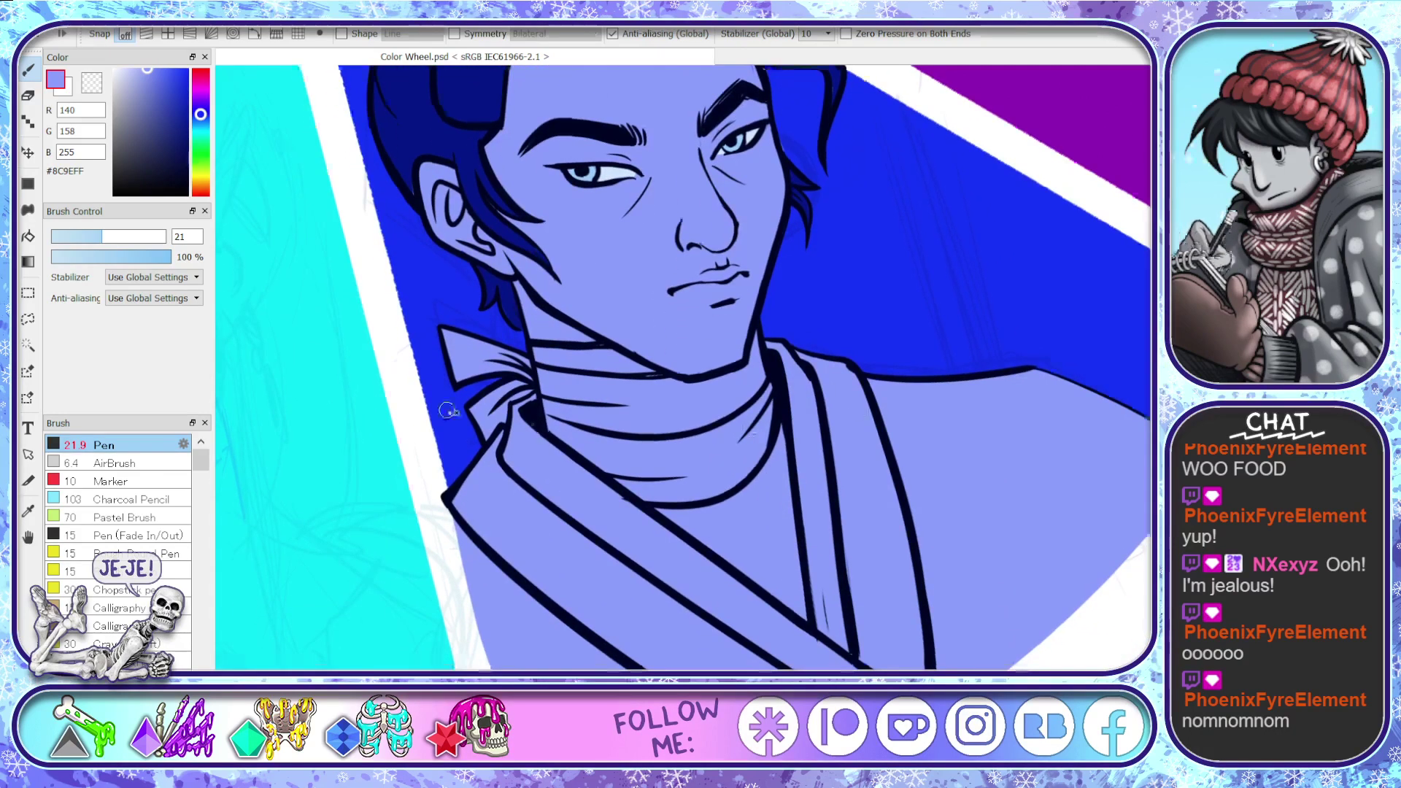
click(127, 68)
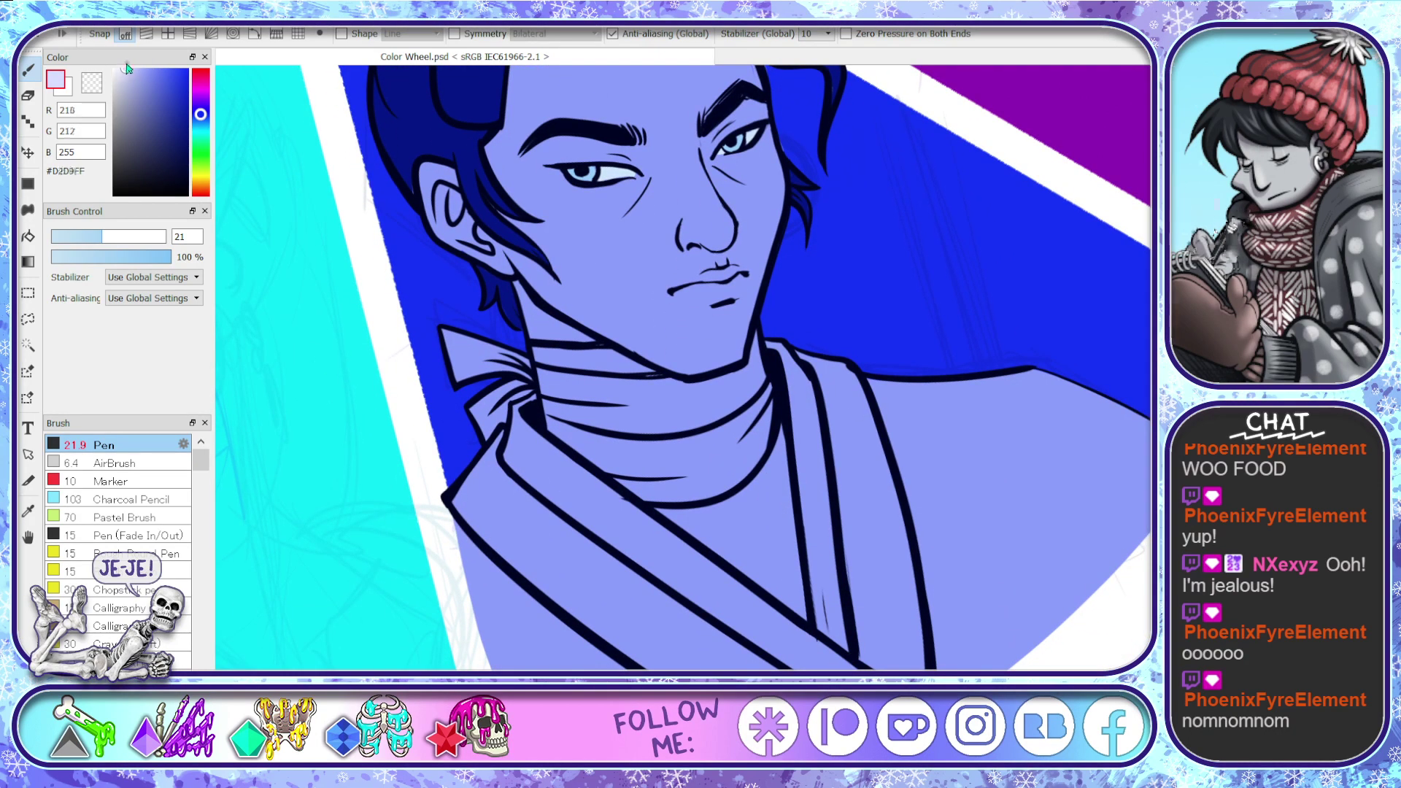
drag(752, 337, 770, 405)
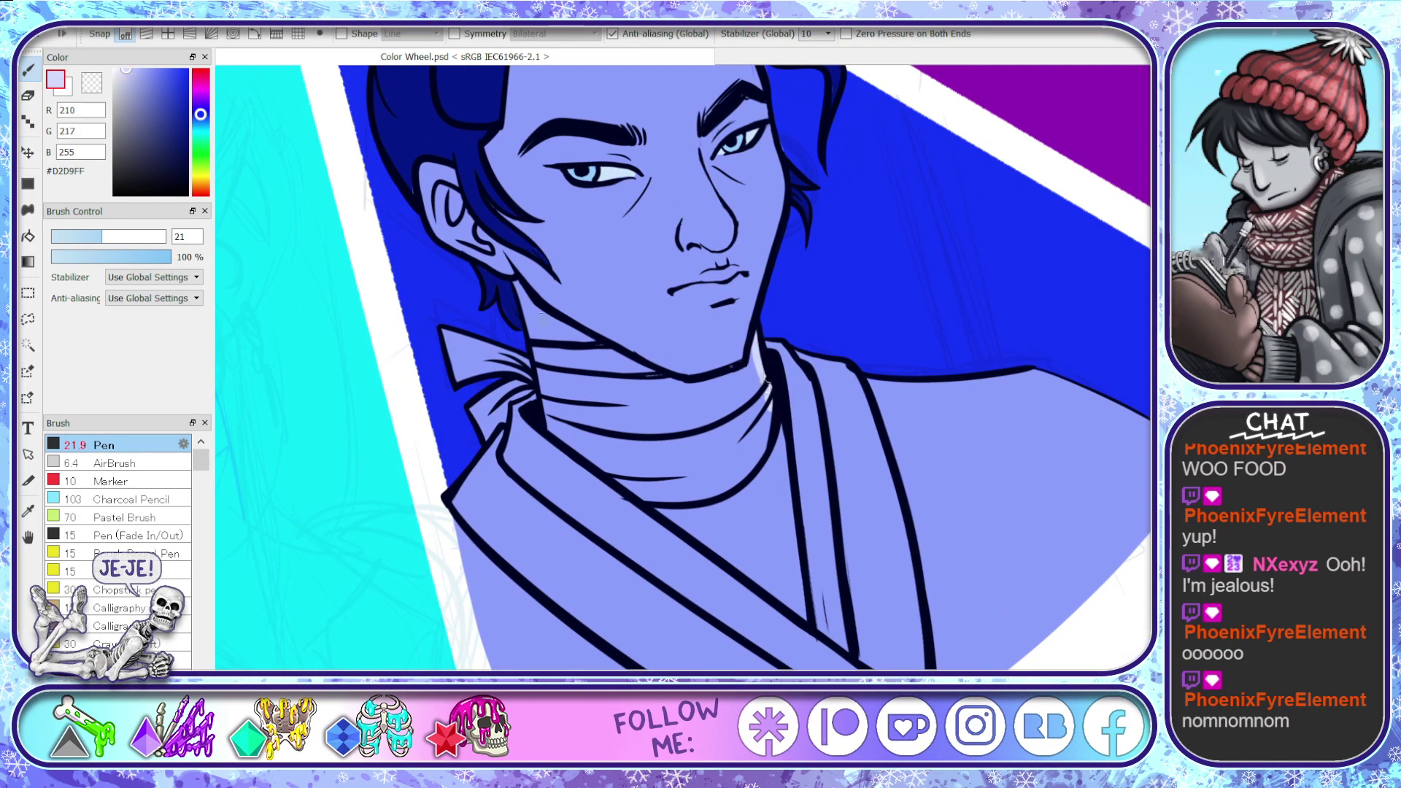
drag(139, 84, 125, 77)
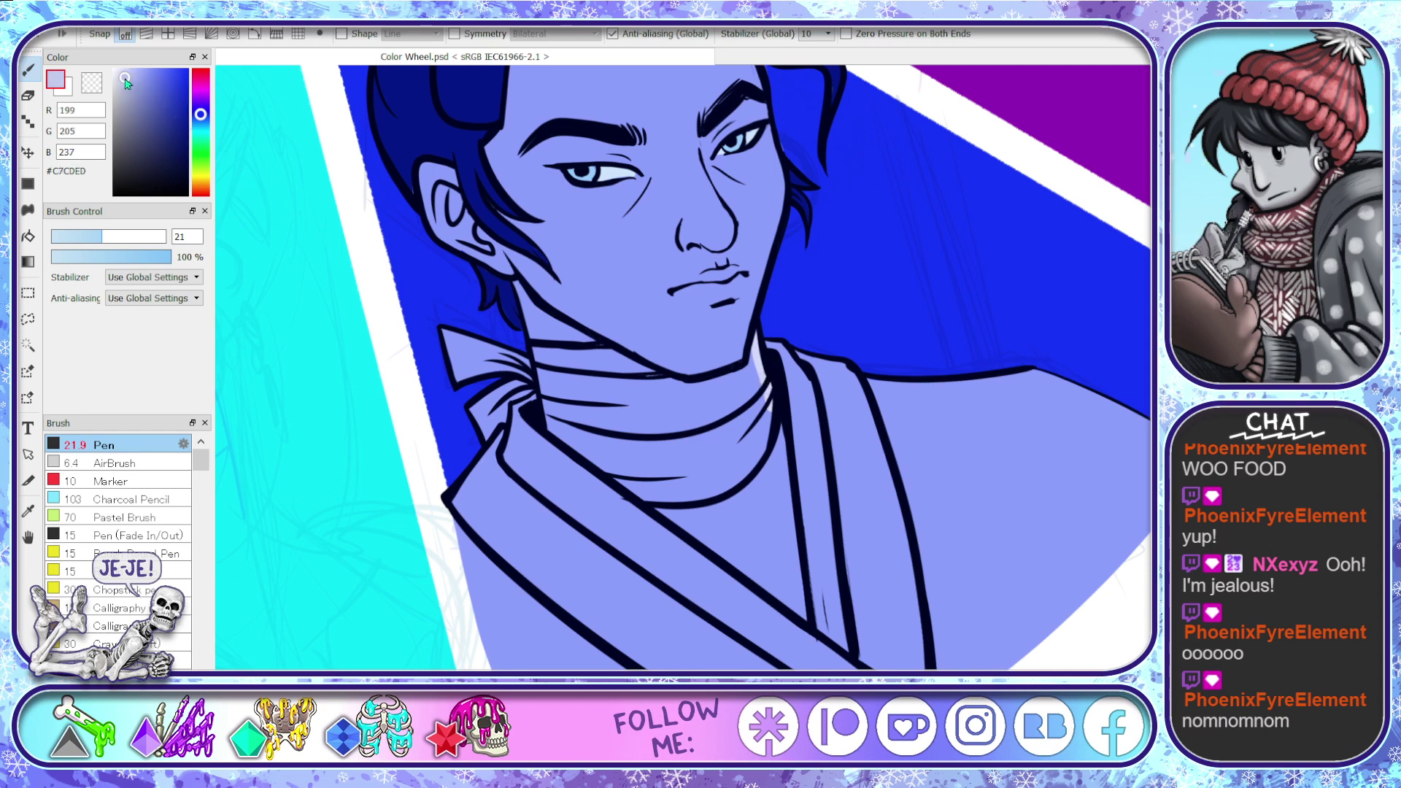
mouse_move(754, 335)
mouse_down()
mouse_move(769, 438)
mouse_move(777, 402)
mouse_move(741, 470)
mouse_move(692, 497)
mouse_move(618, 481)
mouse_move(534, 355)
mouse_move(563, 440)
mouse_move(597, 438)
mouse_move(541, 351)
mouse_move(615, 349)
mouse_move(676, 384)
mouse_move(741, 370)
mouse_up()
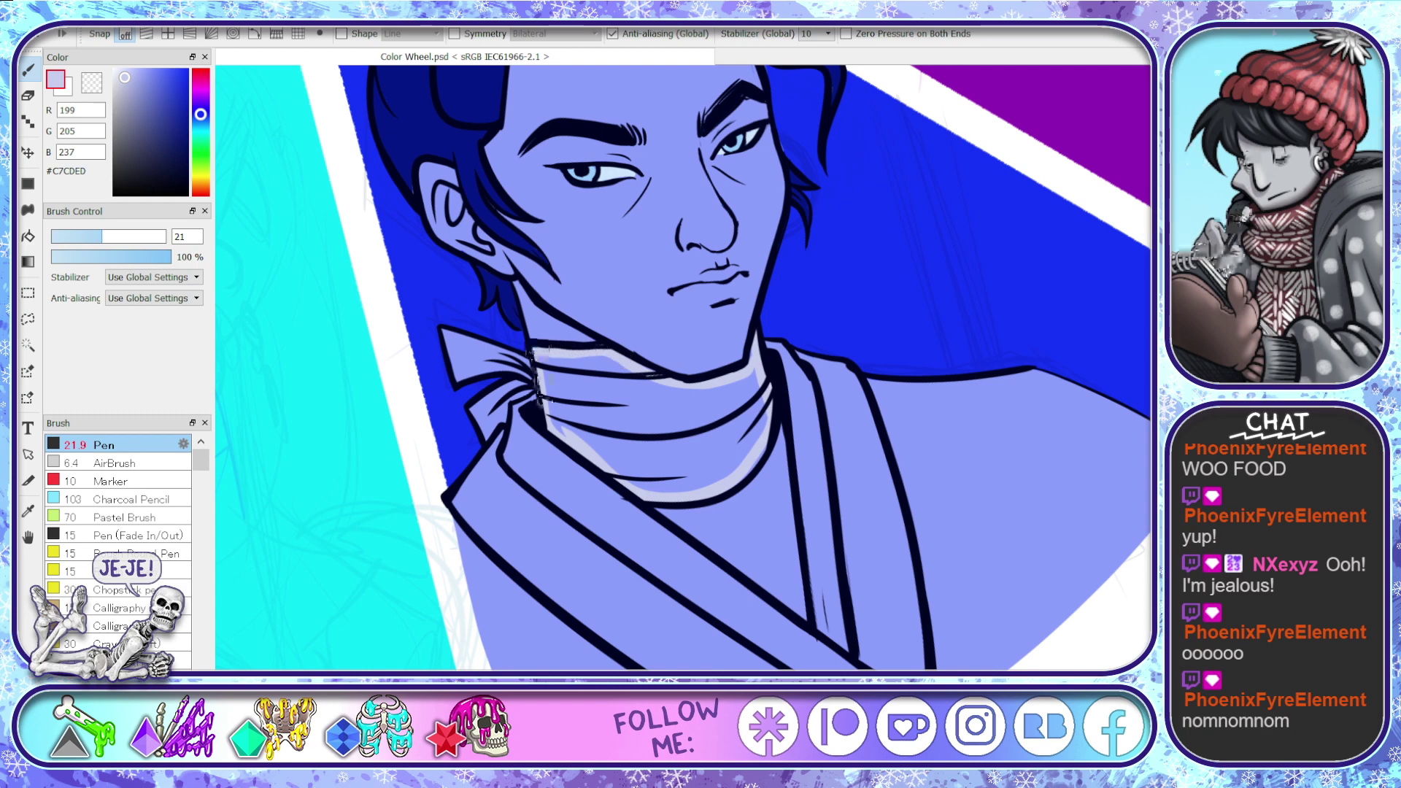
mouse_move(541, 372)
mouse_down()
mouse_move(549, 365)
mouse_move(560, 430)
mouse_move(560, 379)
mouse_move(573, 425)
mouse_move(555, 361)
mouse_move(580, 431)
mouse_move(588, 386)
mouse_move(613, 478)
mouse_move(648, 468)
mouse_move(668, 496)
mouse_move(724, 449)
mouse_move(737, 471)
mouse_move(756, 380)
mouse_move(755, 420)
mouse_move(774, 401)
mouse_move(712, 441)
mouse_move(760, 365)
mouse_move(712, 453)
mouse_move(713, 396)
mouse_move(682, 427)
mouse_move(663, 405)
mouse_up()
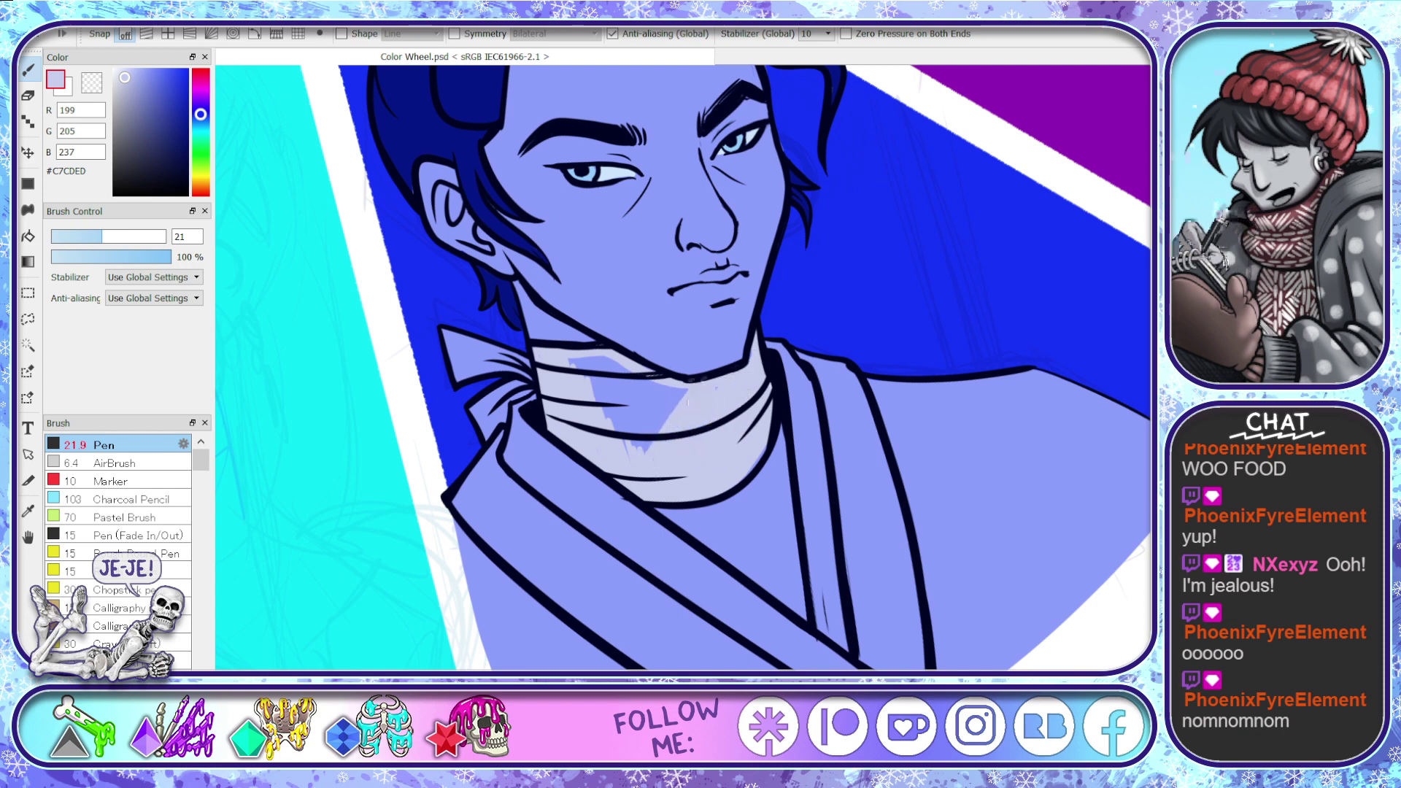
mouse_move(639, 456)
mouse_down()
mouse_move(664, 413)
mouse_move(635, 456)
mouse_move(660, 376)
mouse_move(606, 431)
mouse_move(613, 387)
mouse_move(564, 361)
mouse_move(617, 359)
mouse_move(700, 389)
mouse_move(613, 368)
mouse_move(683, 387)
mouse_move(743, 376)
mouse_move(679, 390)
mouse_move(641, 368)
mouse_move(661, 374)
mouse_up()
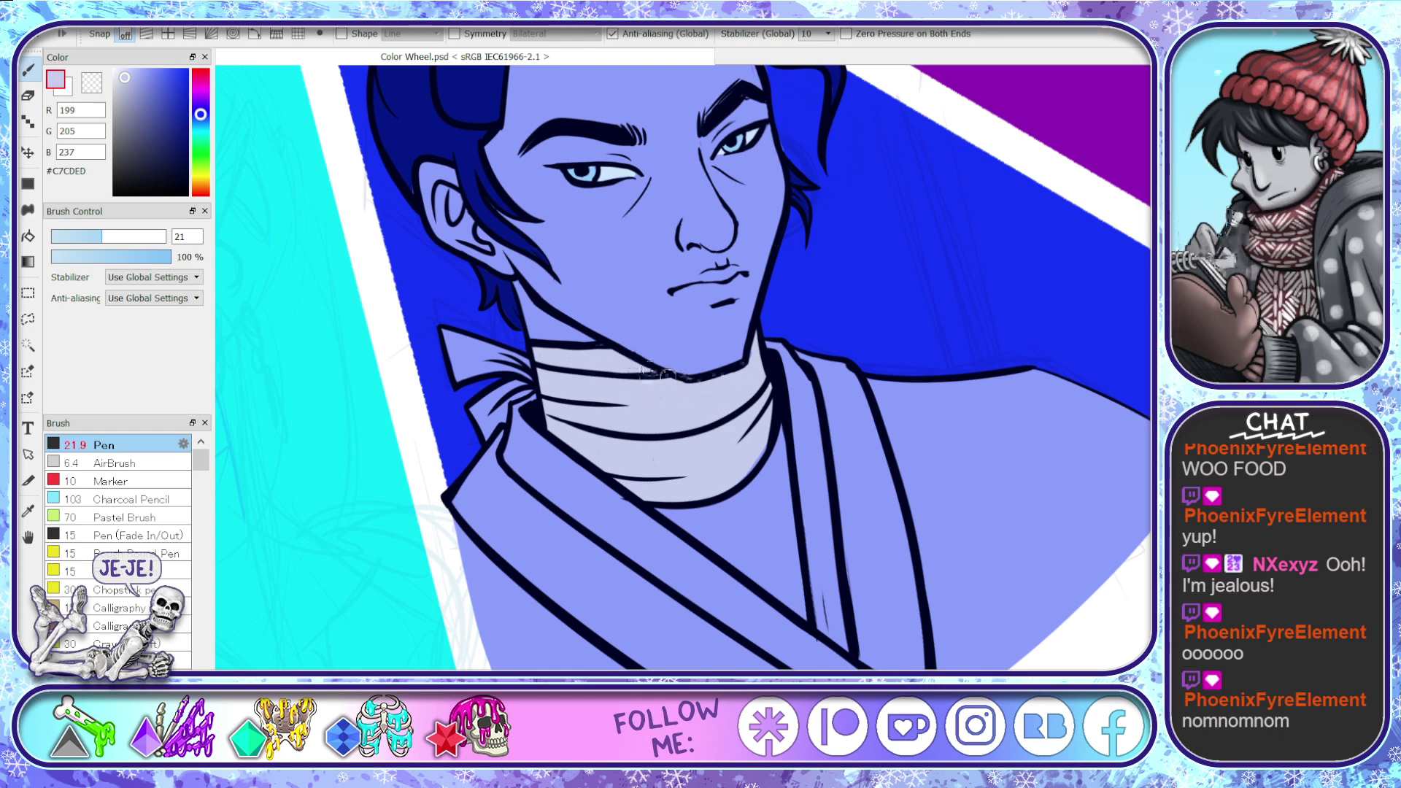
drag(773, 413, 753, 474)
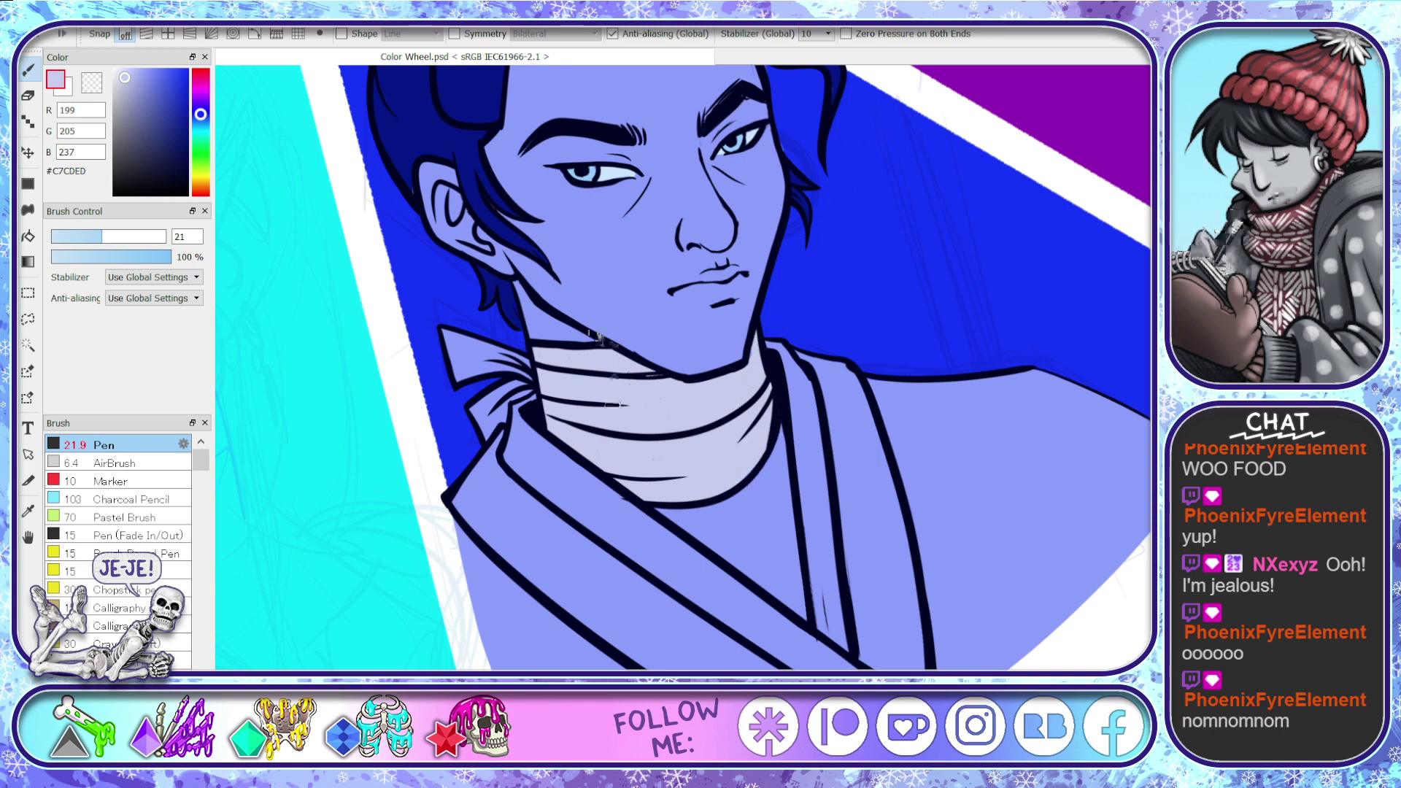
- Colour the scarf's knot and loose tails behind the neck in the same pale grey-blue #C7CDED
mouse_move(504, 411)
mouse_down()
mouse_move(523, 382)
mouse_move(486, 423)
mouse_move(508, 381)
mouse_move(490, 429)
mouse_move(487, 414)
mouse_move(503, 407)
mouse_move(488, 440)
mouse_move(541, 383)
mouse_up()
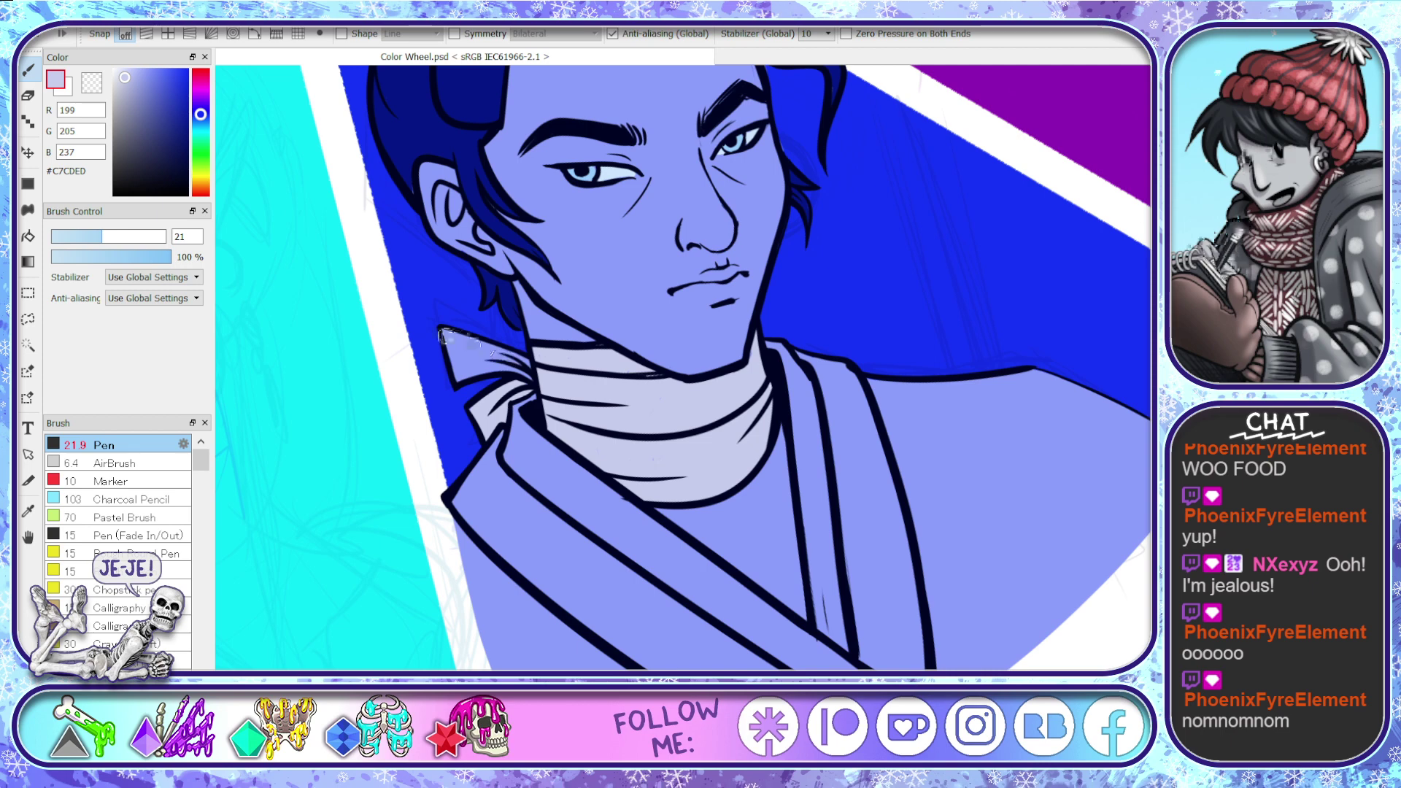
mouse_move(448, 335)
mouse_down()
mouse_move(458, 382)
mouse_move(531, 377)
mouse_move(516, 352)
mouse_move(453, 338)
mouse_move(474, 355)
mouse_move(445, 332)
mouse_move(499, 338)
mouse_move(511, 369)
mouse_up()
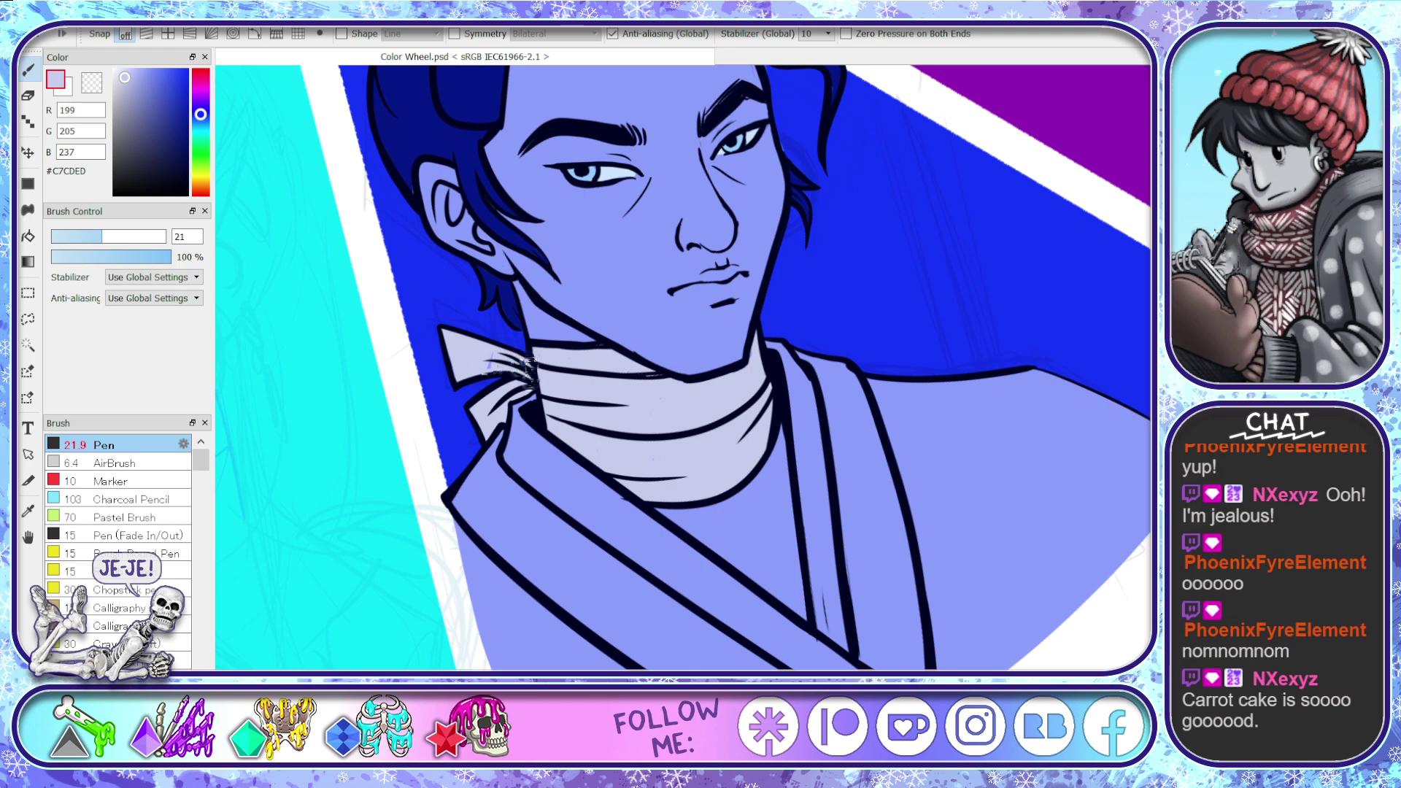
key(ctrl+z)
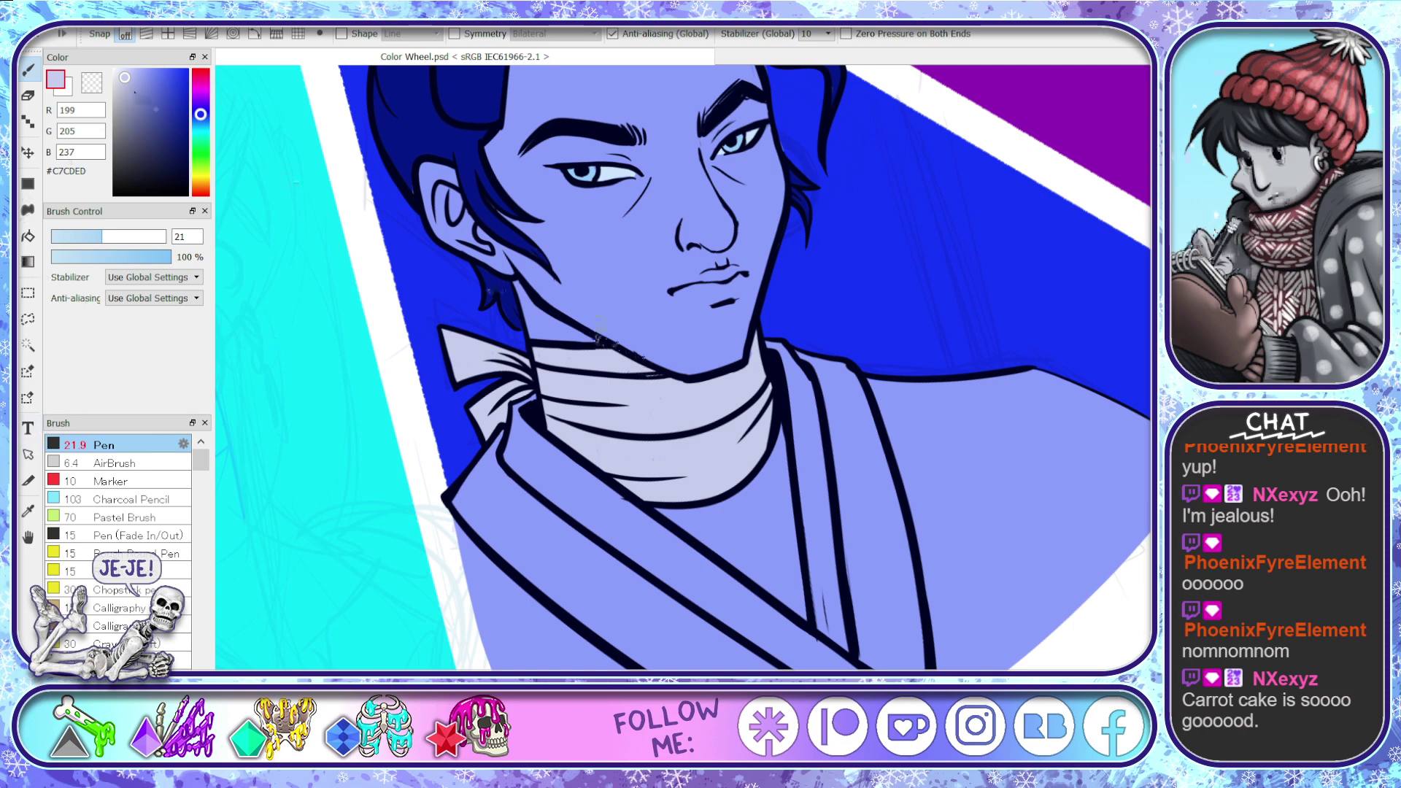
- Mix light periwinkle #BCC6FF for the collar trim and put a first stroke on the long inner collar band
click(147, 69)
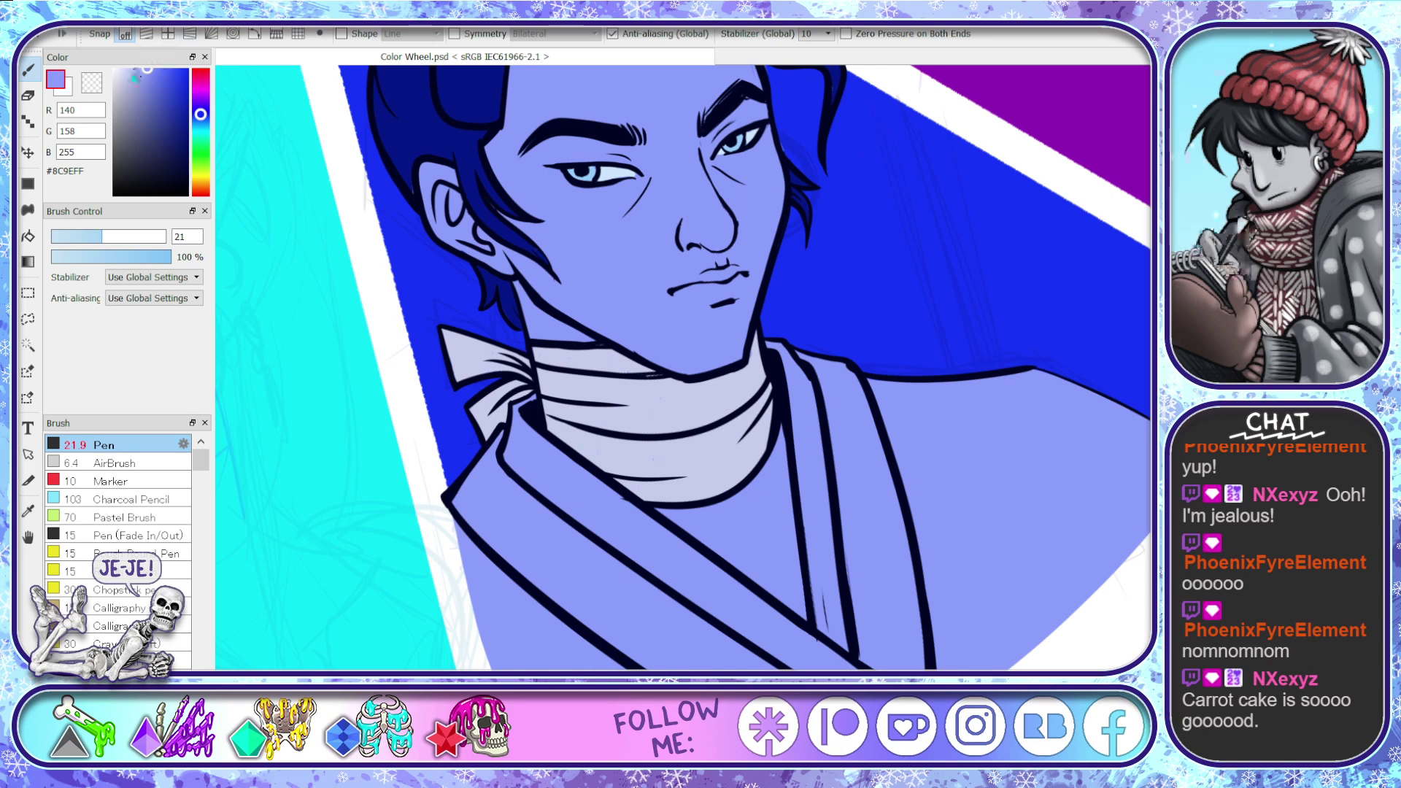
drag(134, 76, 137, 71)
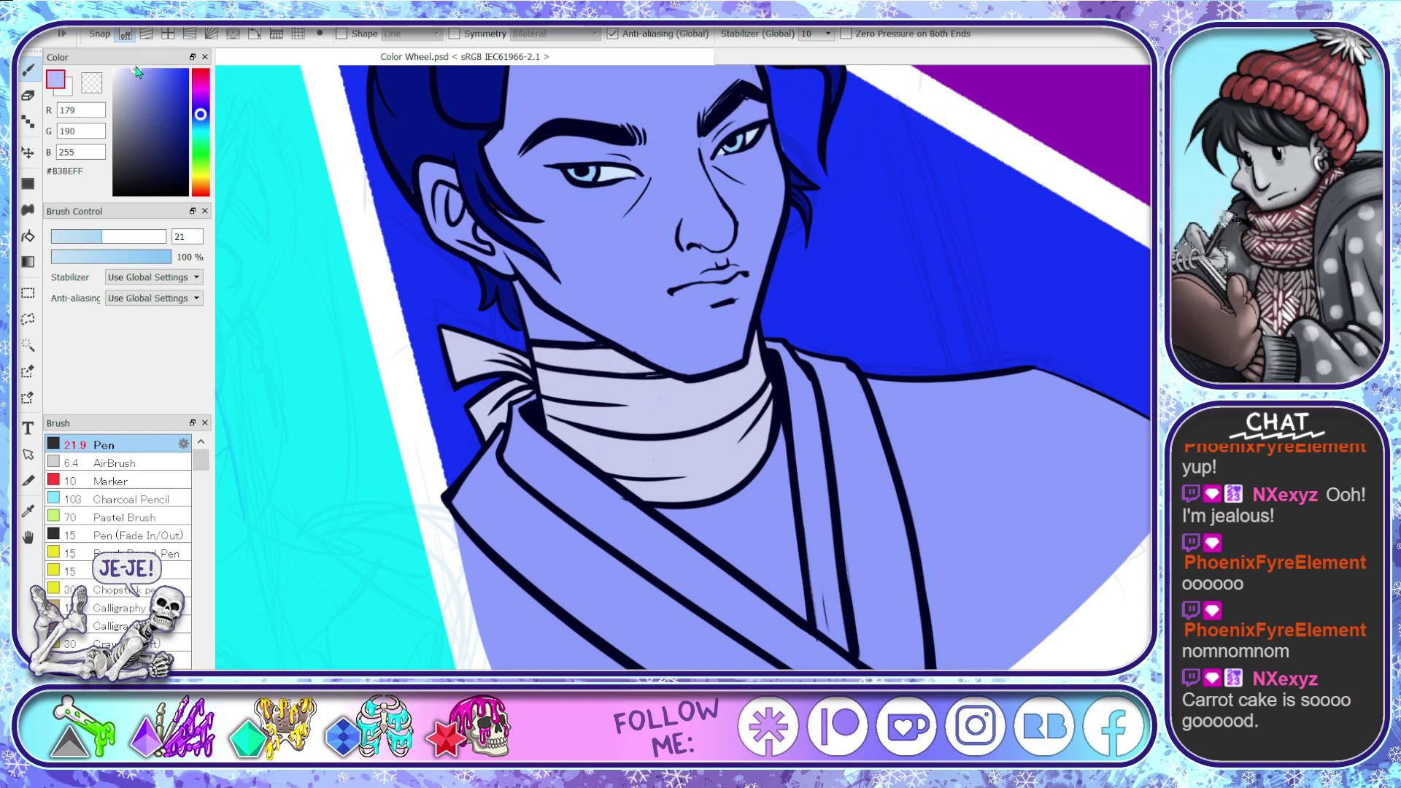
click(163, 78)
alt+click(621, 305)
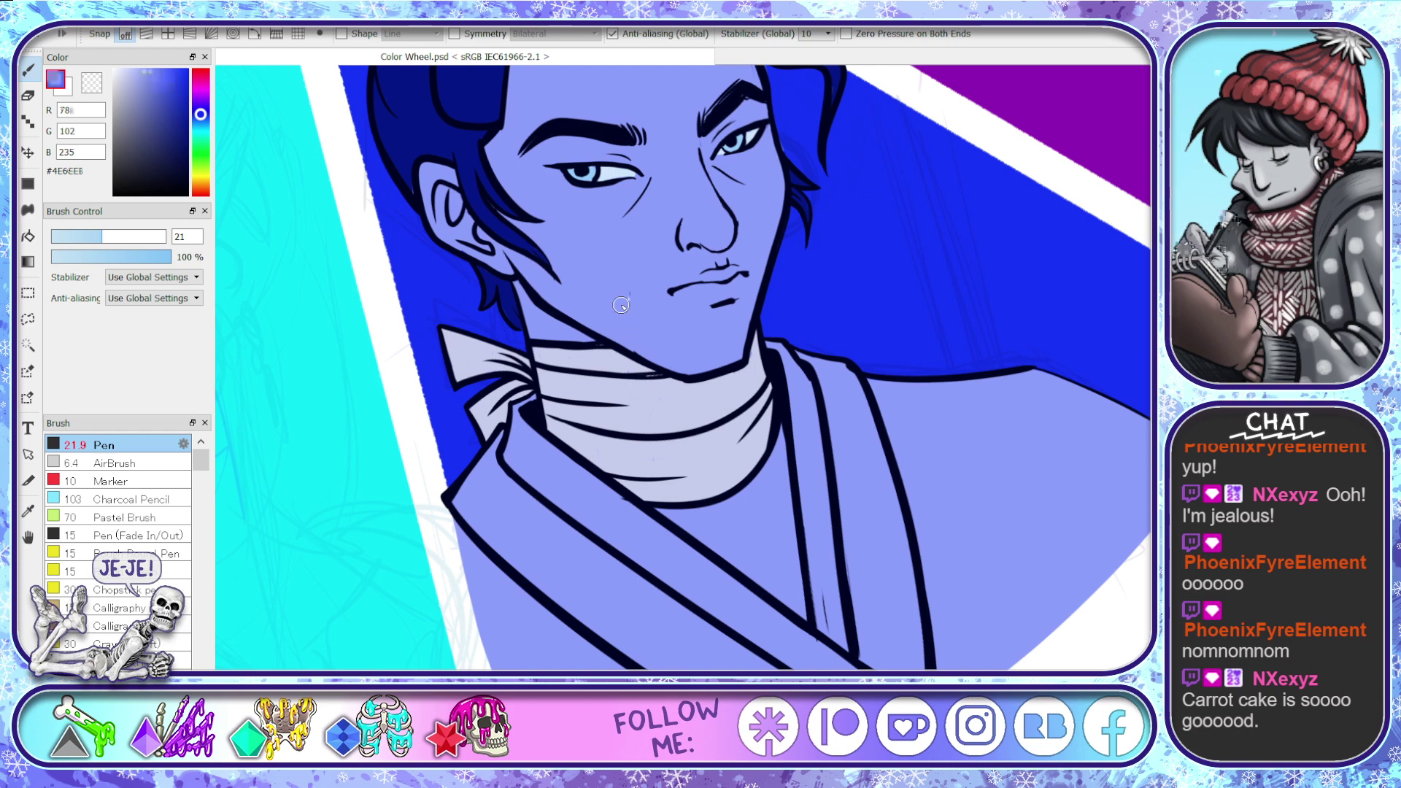
drag(153, 76, 132, 64)
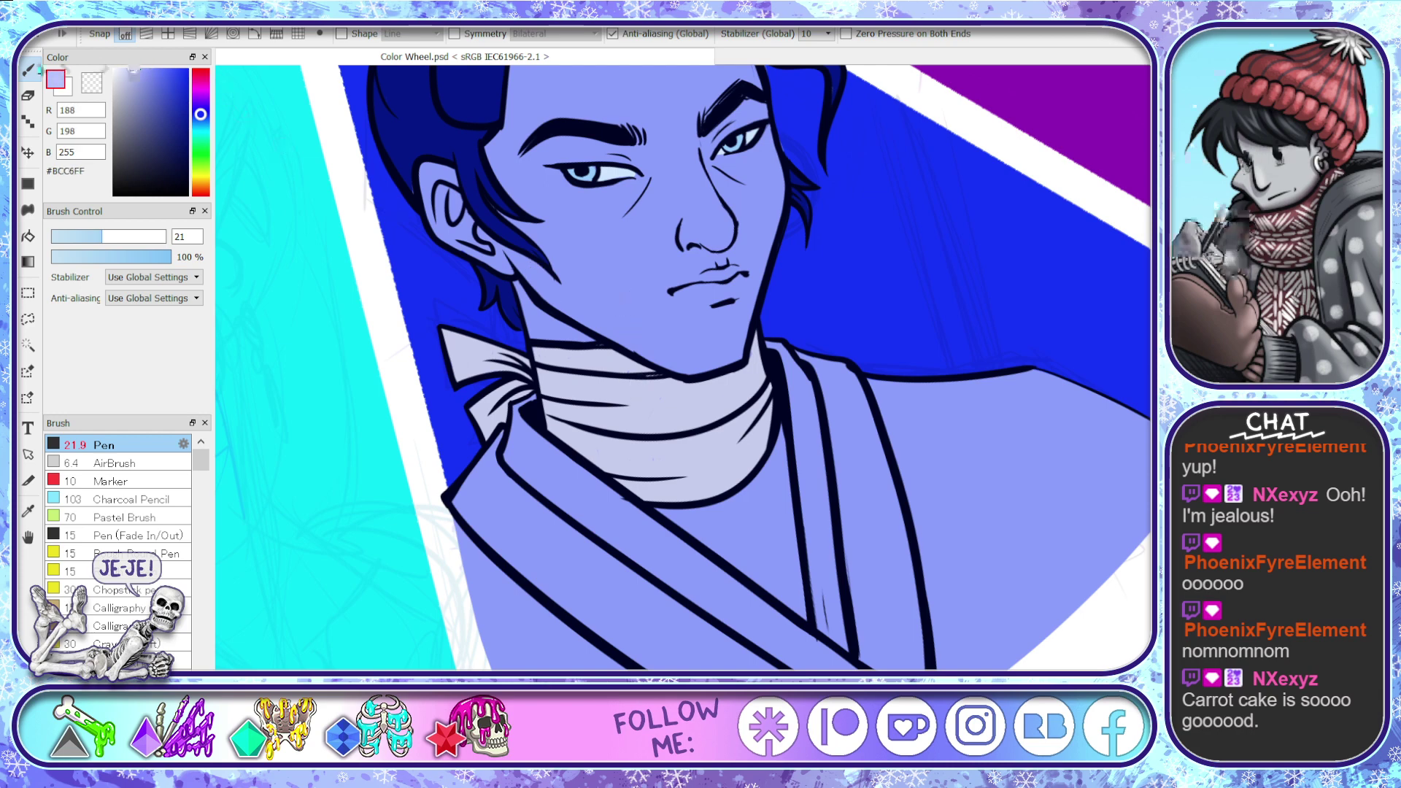
drag(641, 519, 700, 588)
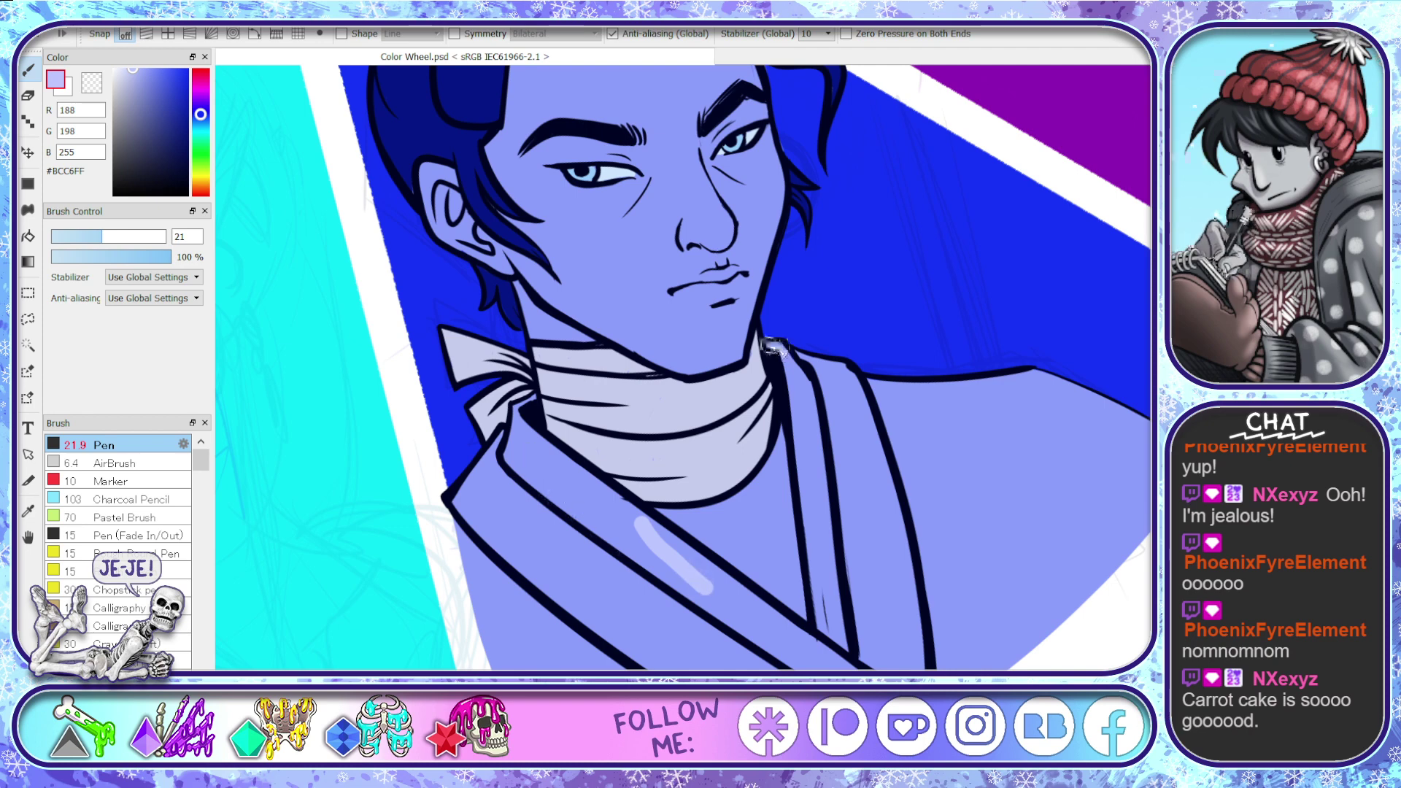
- Paint the shorter inner collar band below the chin in #BCC6FF, enlarging the brush to 36
drag(803, 381, 841, 644)
mouse_move(775, 355)
mouse_down()
mouse_move(836, 648)
mouse_move(793, 359)
mouse_move(823, 619)
mouse_move(819, 595)
mouse_up()
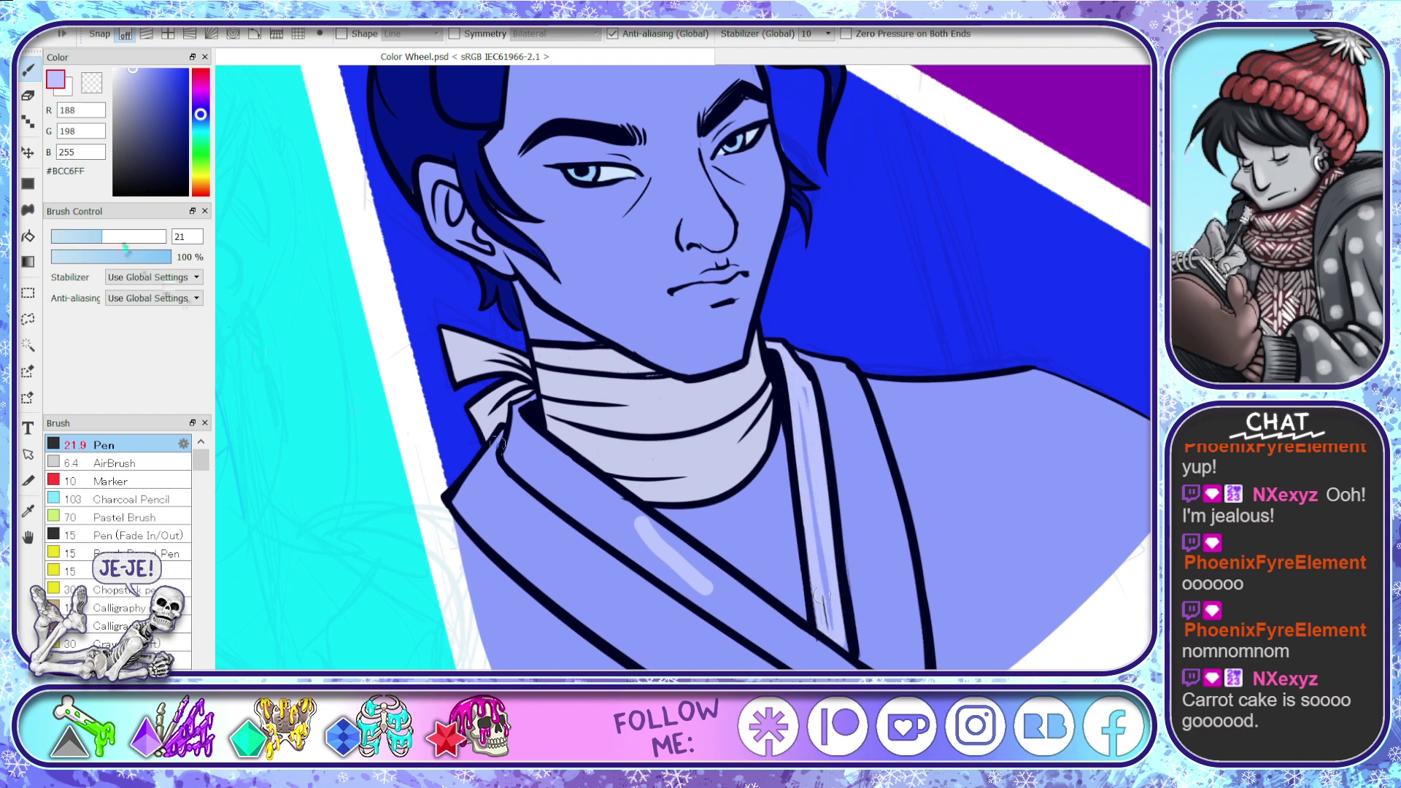
click(122, 237)
mouse_move(799, 386)
mouse_down()
mouse_move(832, 634)
mouse_move(847, 650)
mouse_move(825, 632)
mouse_move(793, 391)
mouse_move(773, 345)
mouse_move(848, 632)
mouse_up()
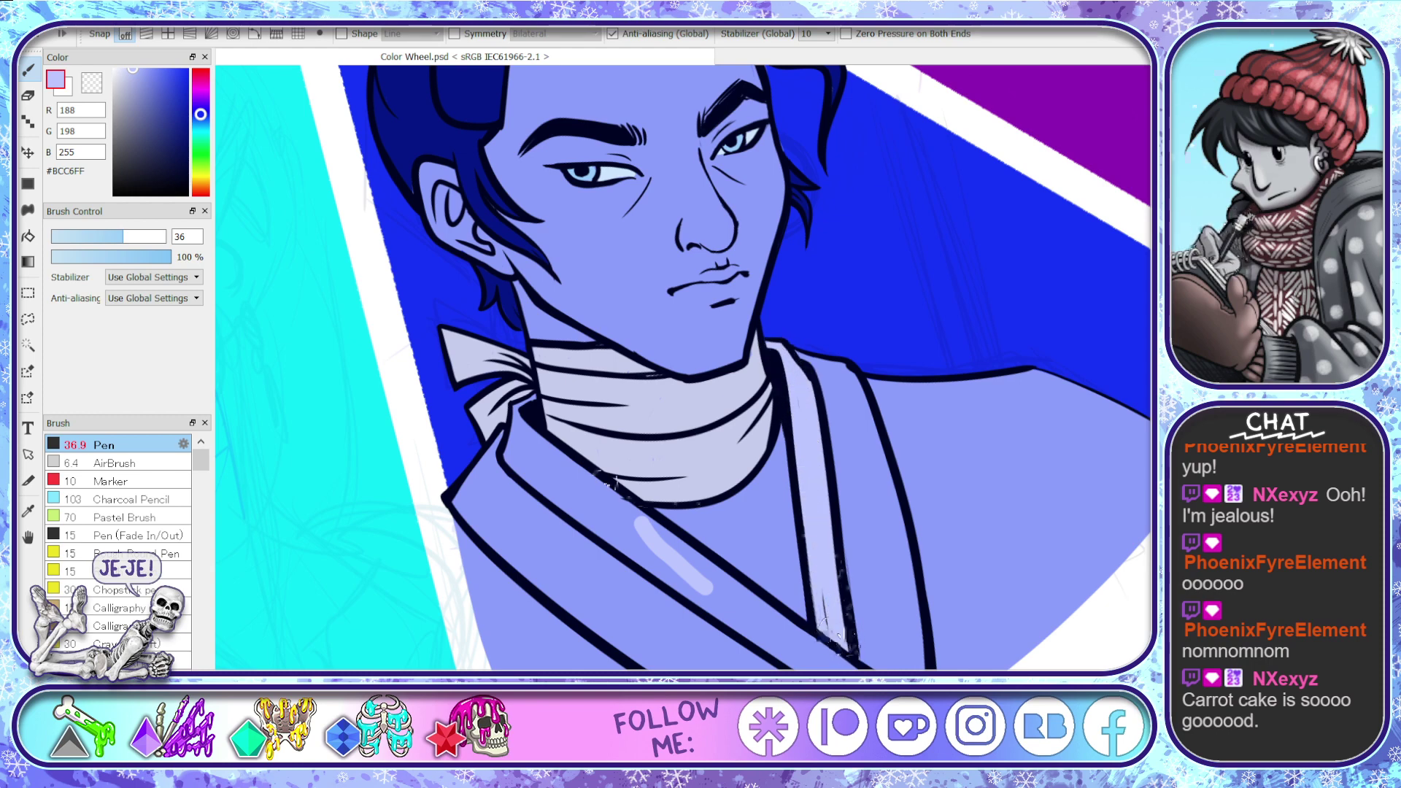
key(ctrl+z)
- Paint the long inner collar band crossing the chest in #BCC6FF, from beside the scarf knot down to the robe's lower edge
drag(527, 395, 511, 467)
key(space)
drag(748, 525, 730, 458)
key(Right)
key(Right)
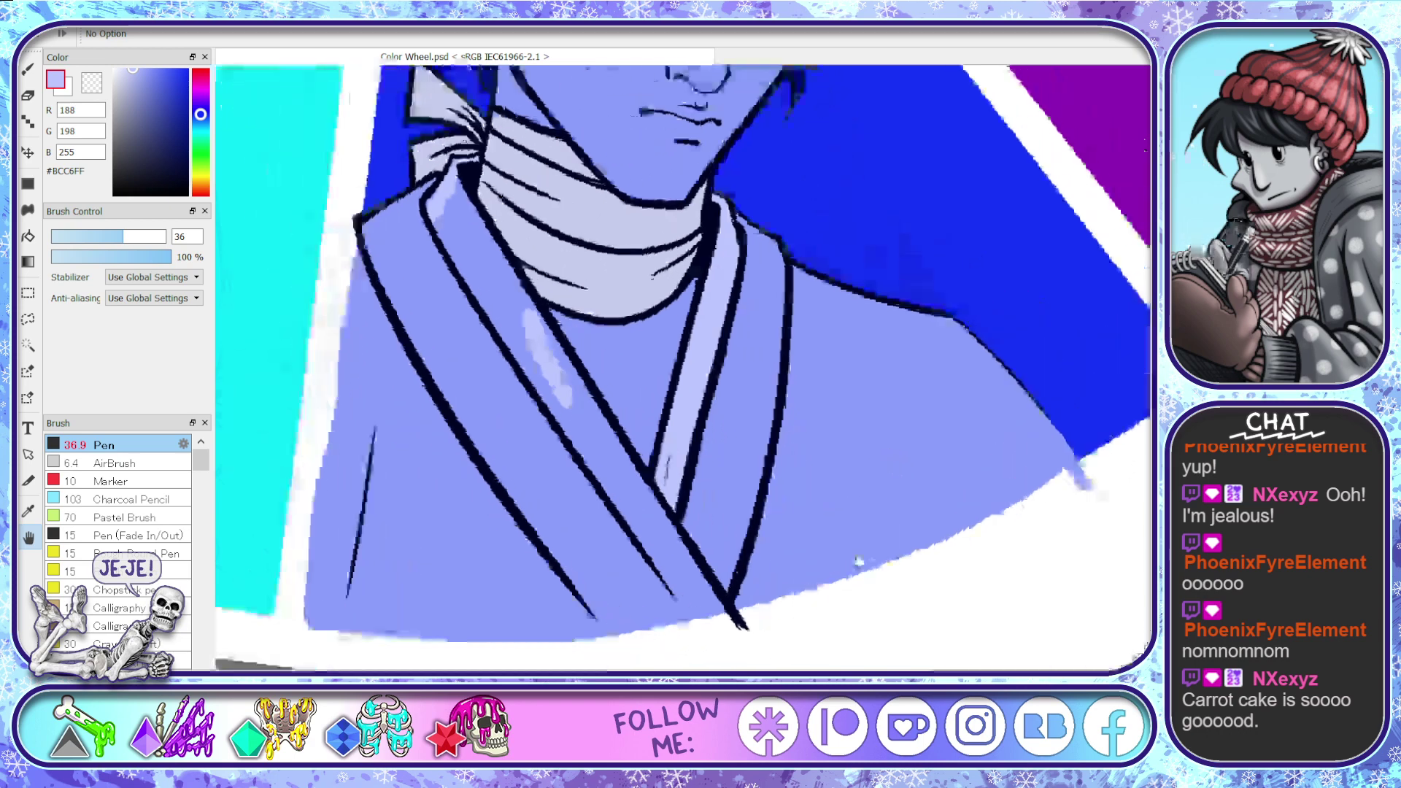
drag(790, 609, 795, 675)
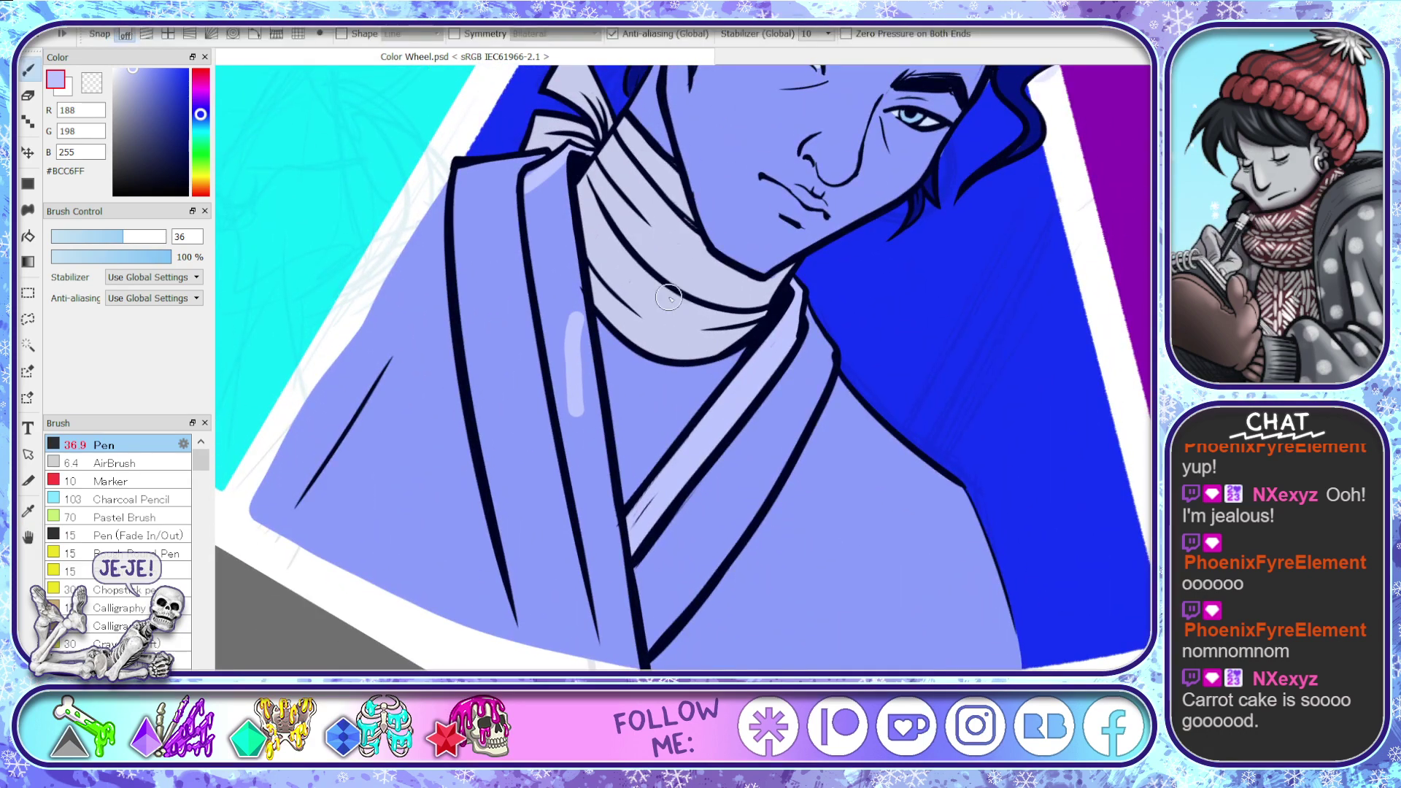
mouse_move(564, 170)
mouse_down()
mouse_move(579, 408)
mouse_move(624, 589)
mouse_move(537, 282)
mouse_move(547, 373)
mouse_move(615, 632)
mouse_up()
drag(546, 161, 554, 396)
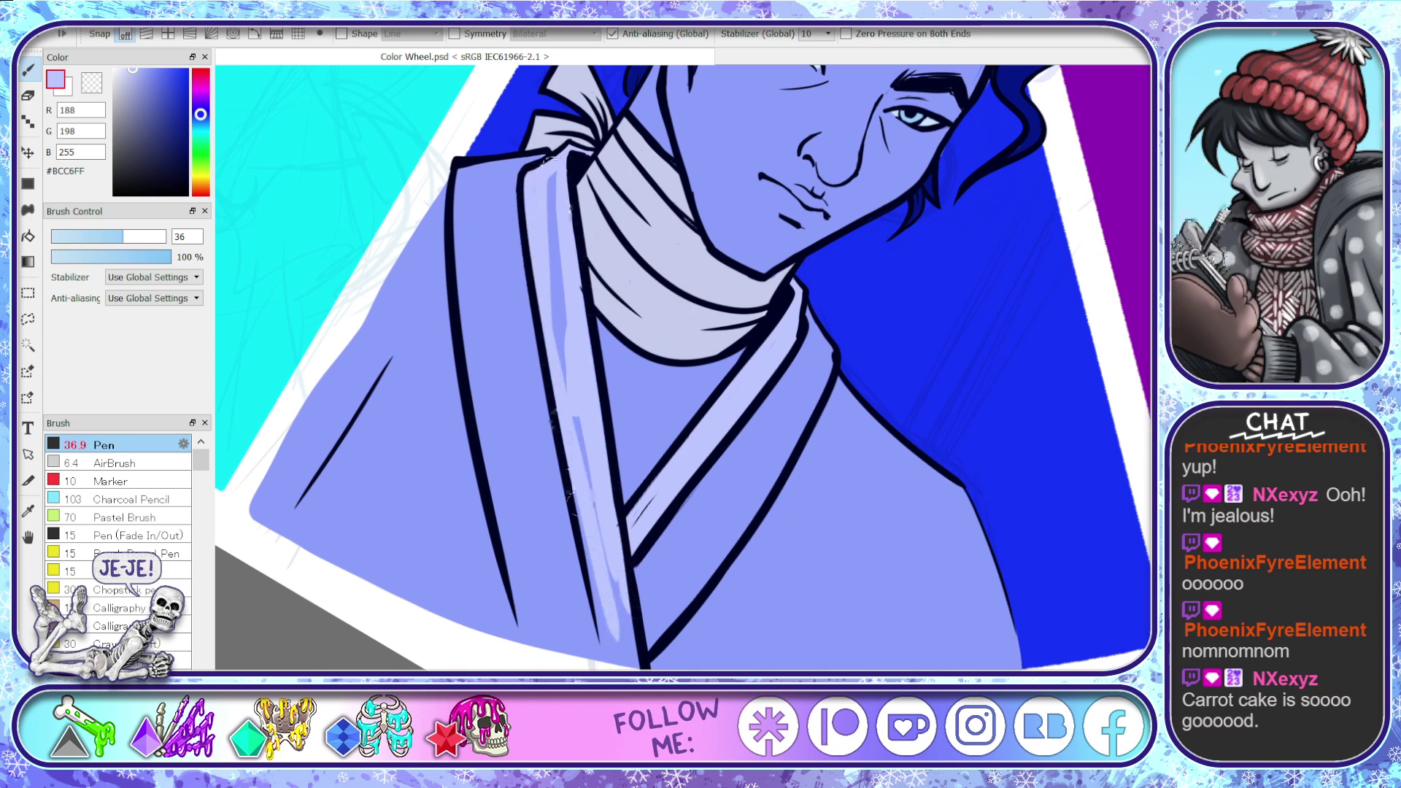
mouse_move(555, 173)
mouse_down()
mouse_move(565, 392)
mouse_move(555, 210)
mouse_move(605, 565)
mouse_move(616, 529)
mouse_up()
drag(582, 474, 612, 646)
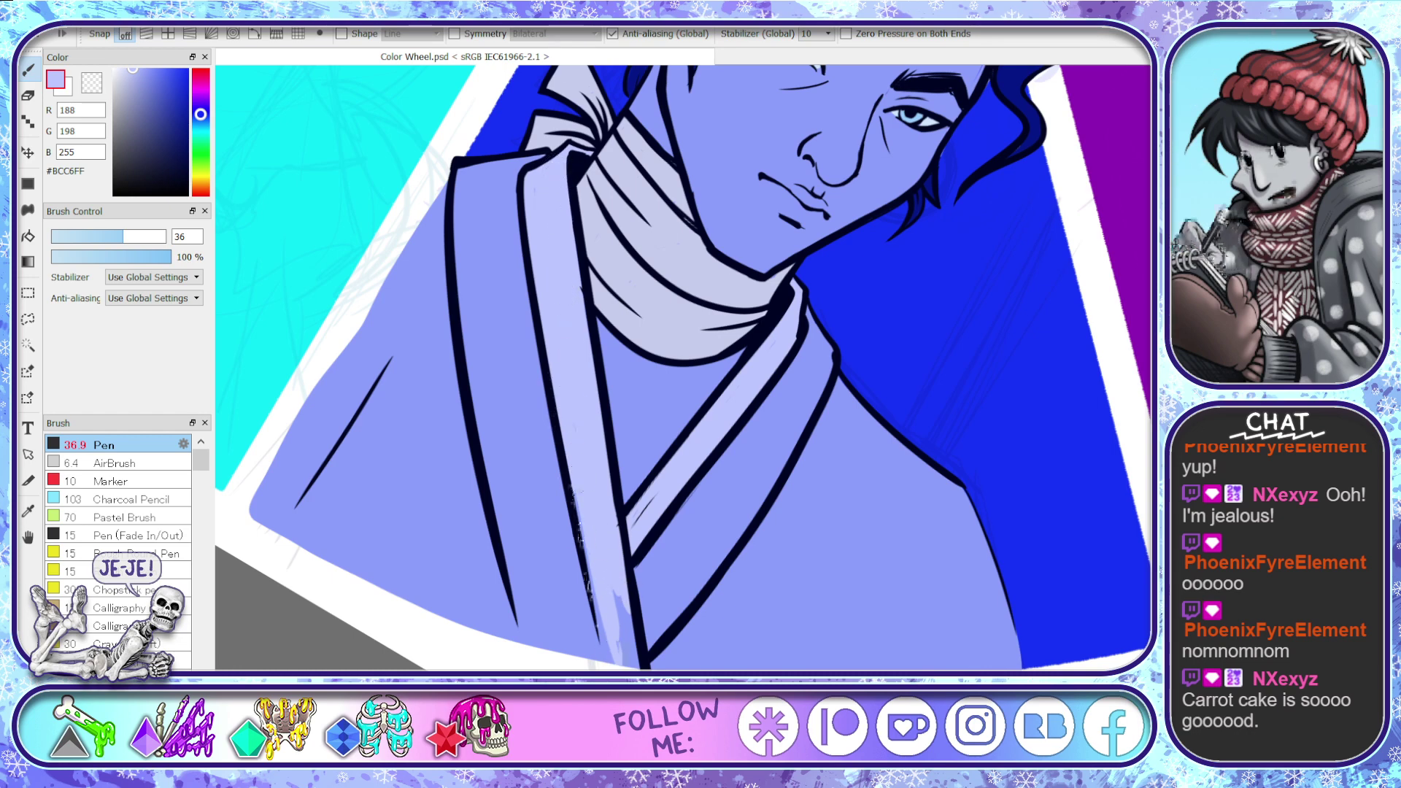
mouse_move(588, 522)
mouse_down()
mouse_move(606, 646)
mouse_move(607, 548)
mouse_move(629, 641)
mouse_move(621, 574)
mouse_up()
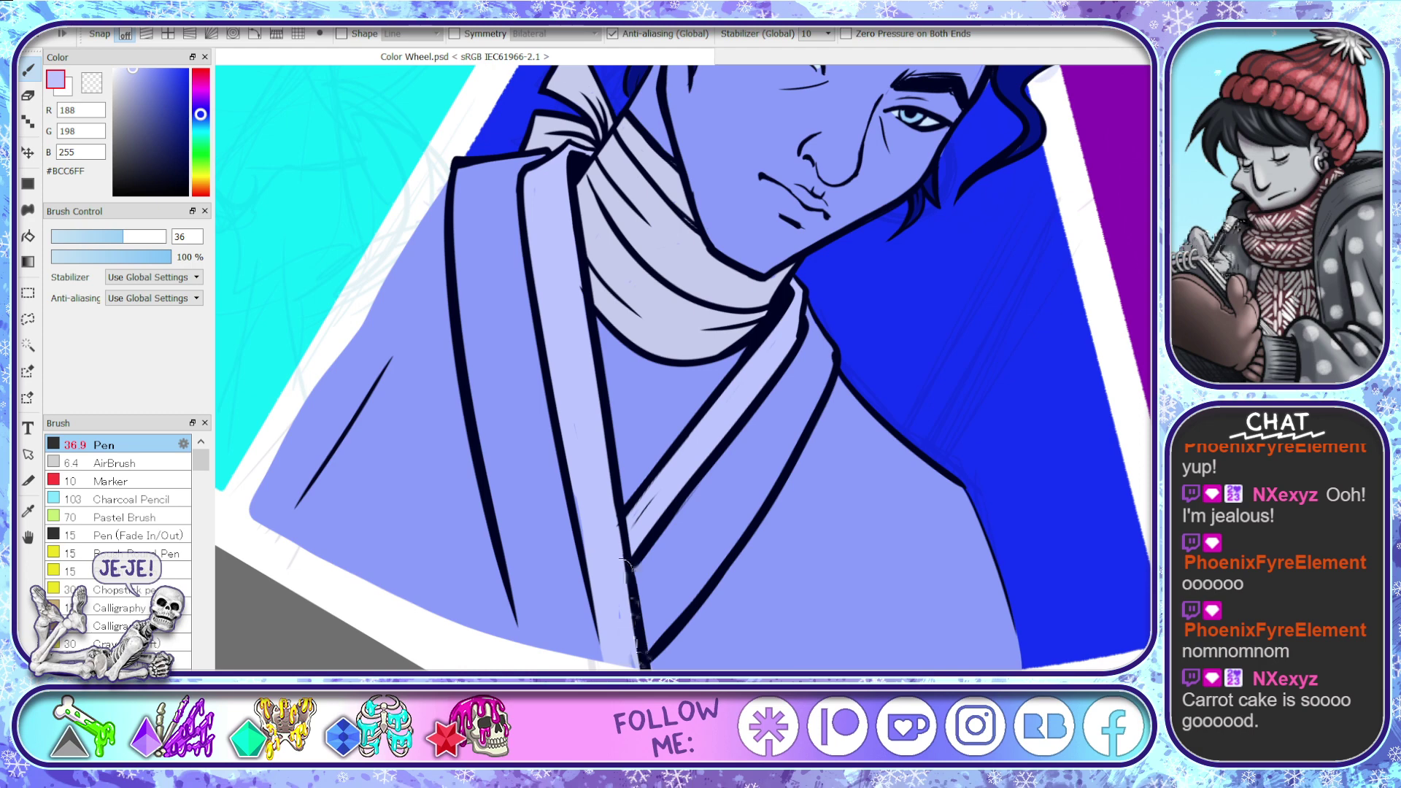
drag(570, 419, 600, 660)
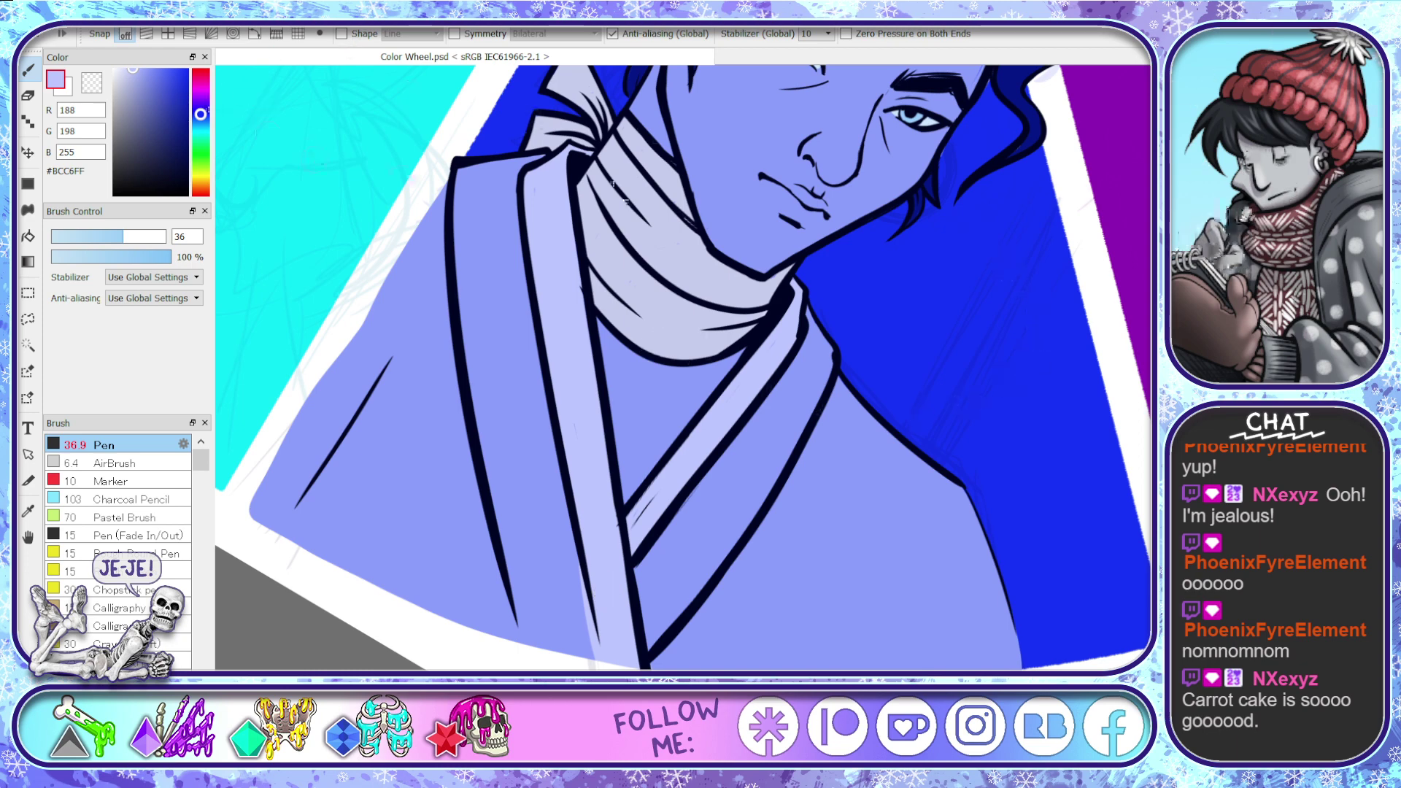
- Border the robe along the shorter collar band and below the crossing with medium blue #556FFF
alt+click(962, 336)
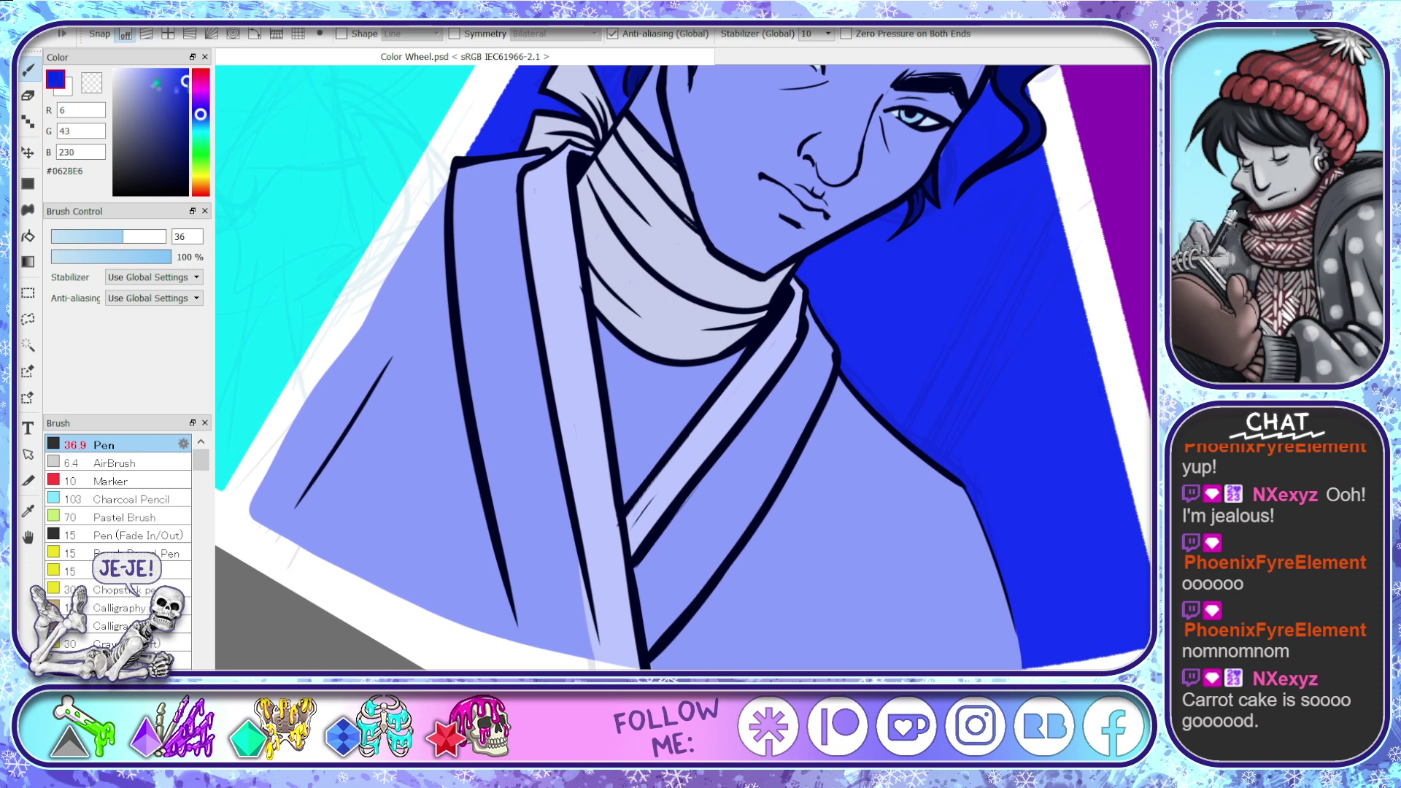
drag(157, 80, 164, 69)
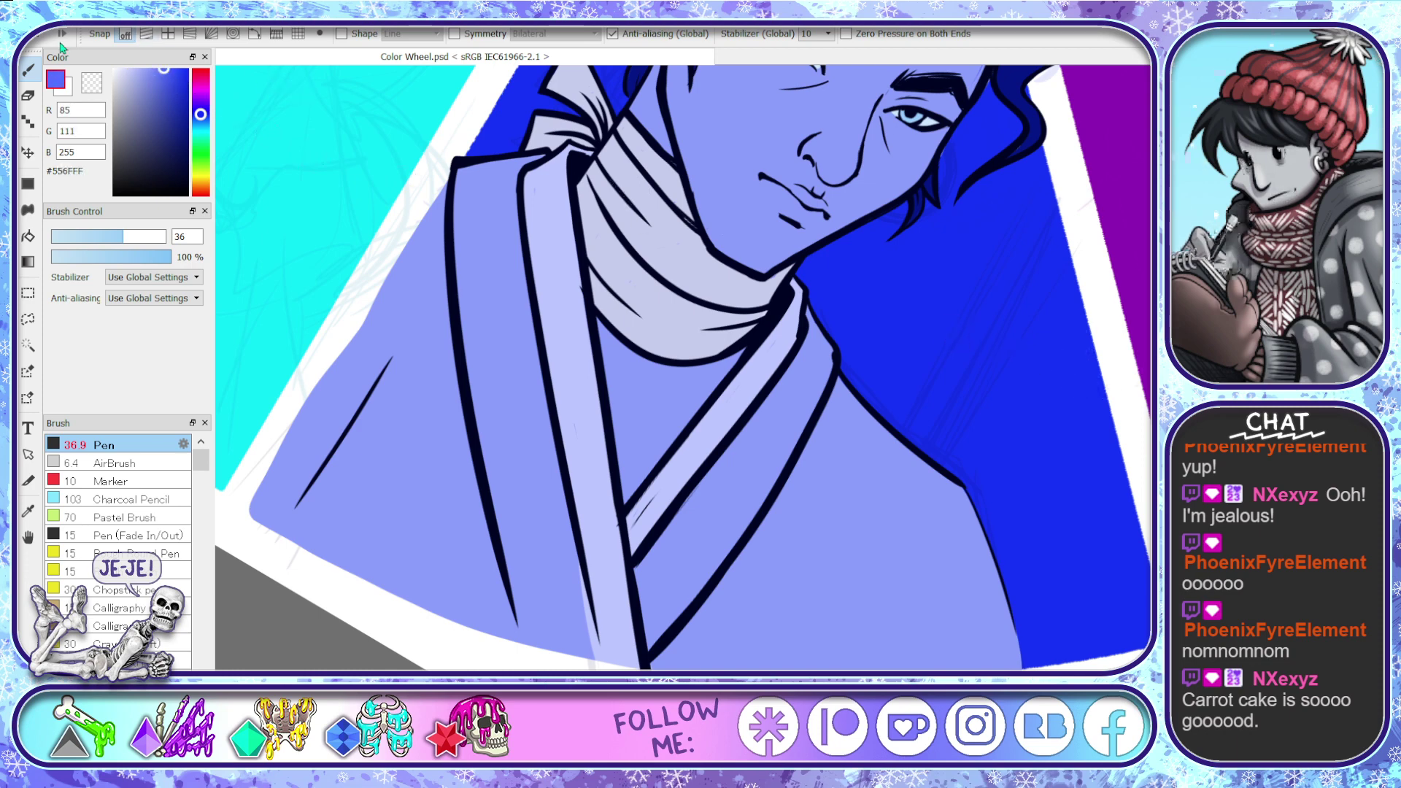
mouse_move(809, 353)
mouse_down()
mouse_move(808, 315)
mouse_move(759, 428)
mouse_move(639, 562)
mouse_move(645, 610)
mouse_up()
drag(818, 326, 812, 317)
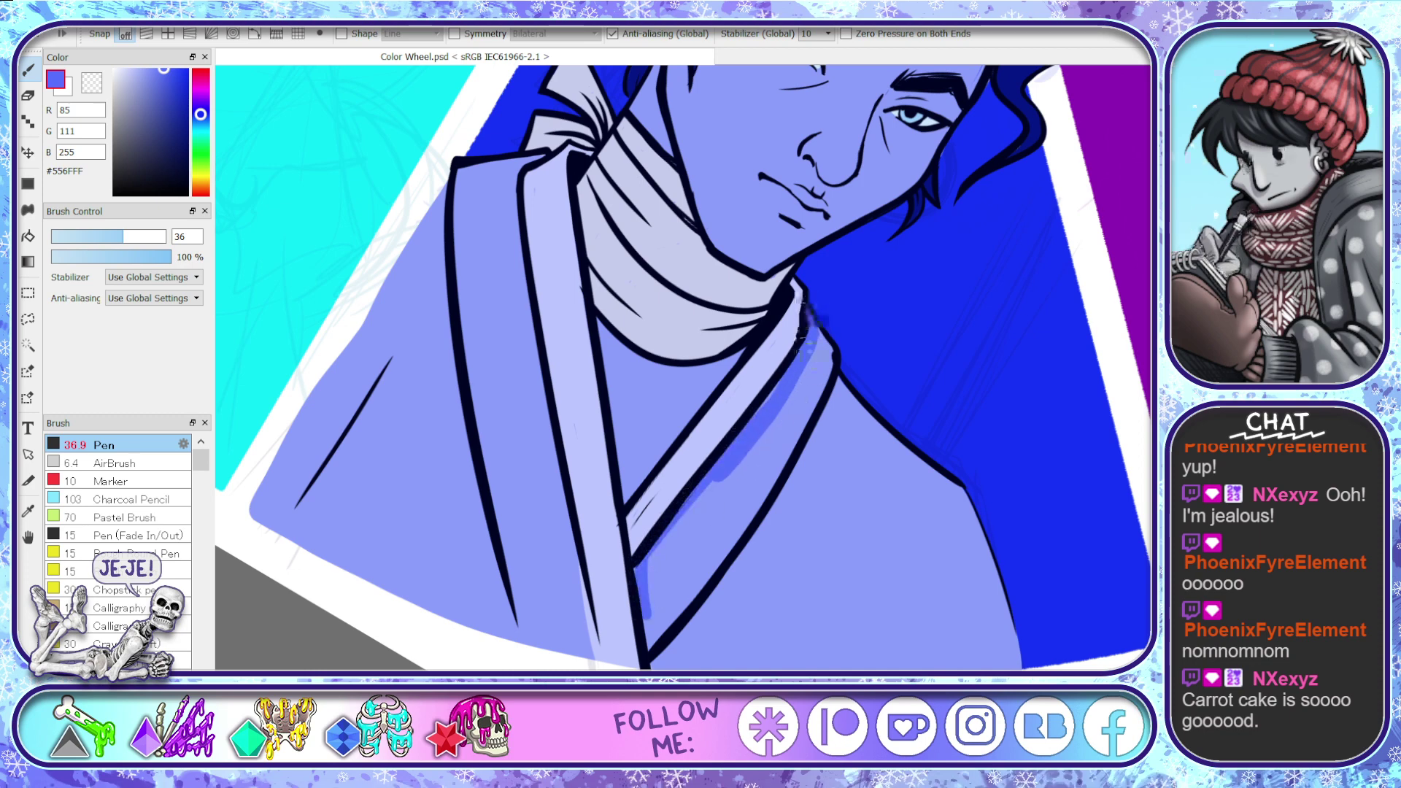
mouse_move(722, 457)
mouse_down()
mouse_move(674, 509)
mouse_move(634, 567)
mouse_move(652, 661)
mouse_up()
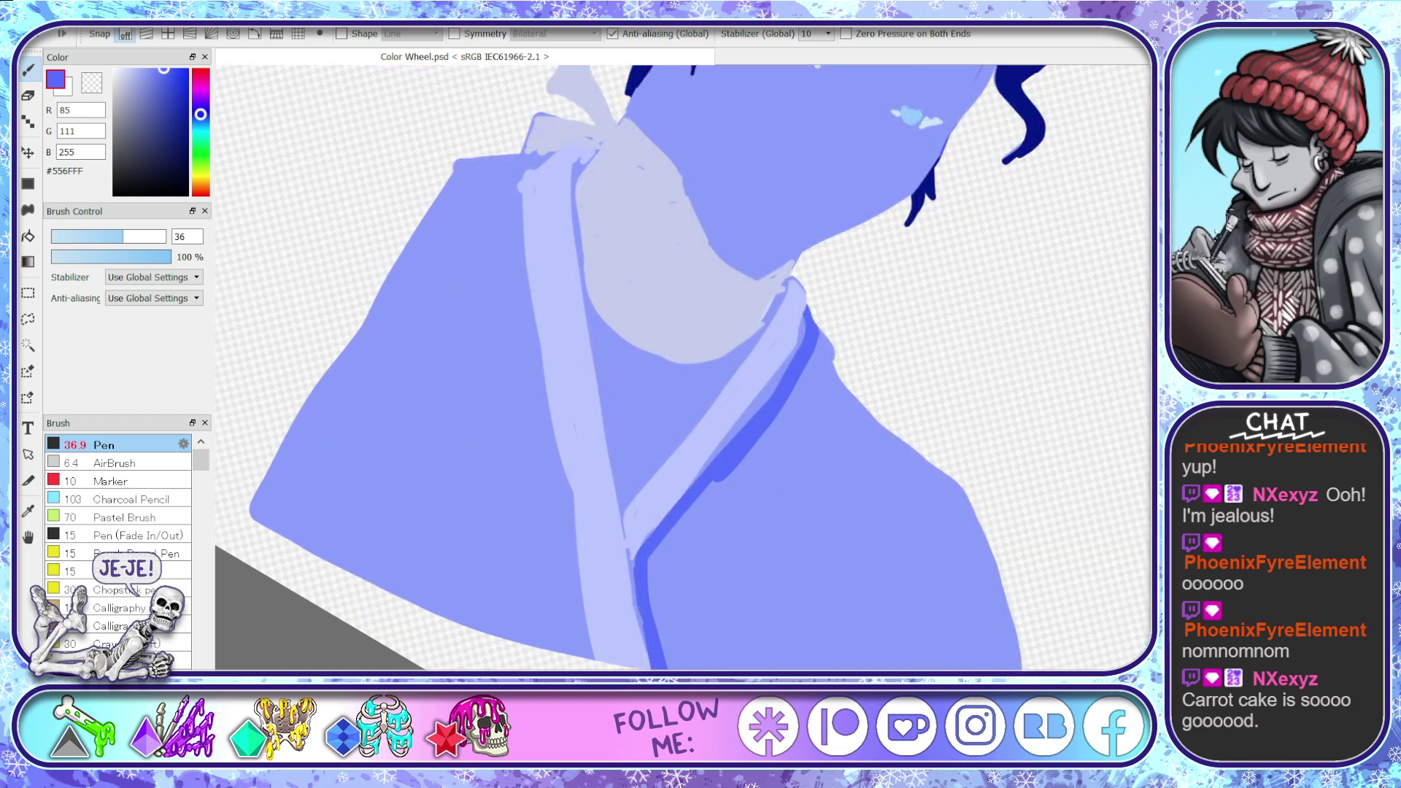
- Fill both halves of the robe with medium blue #556FFF
key(g)
click(829, 532)
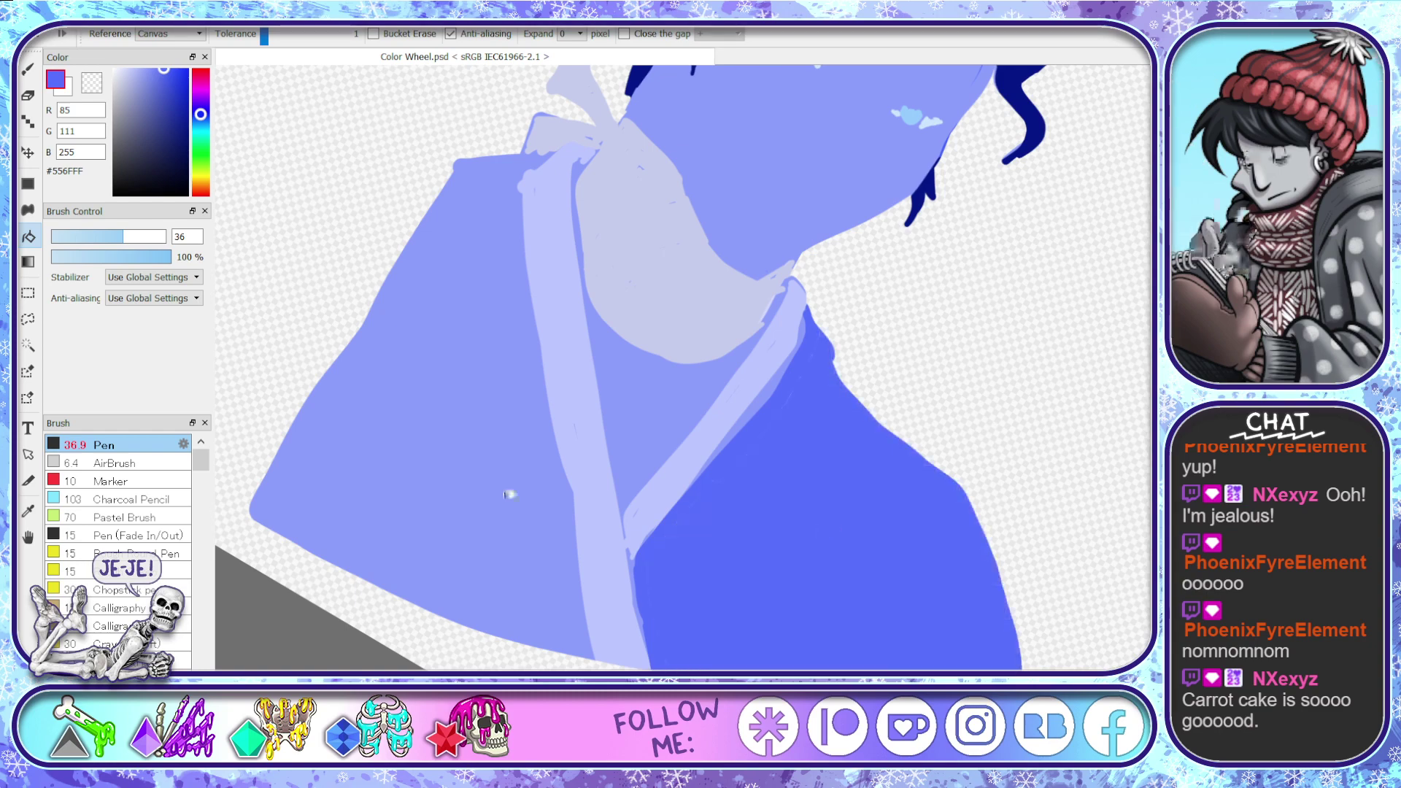
click(509, 535)
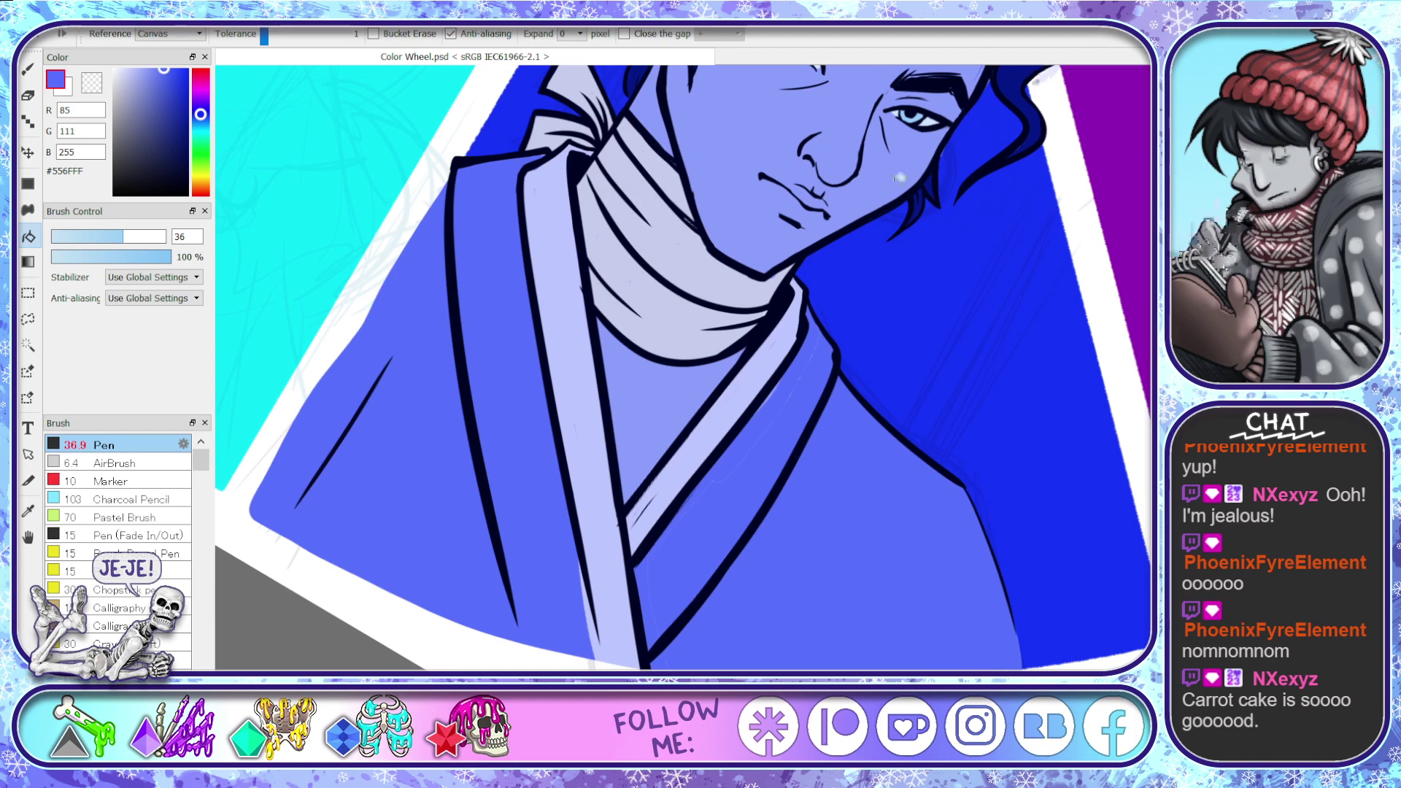
- Examine the coloured portrait against the whole wheel, comparing it with and without the last change and in a mirrored view
scroll(850, 399, down, 4)
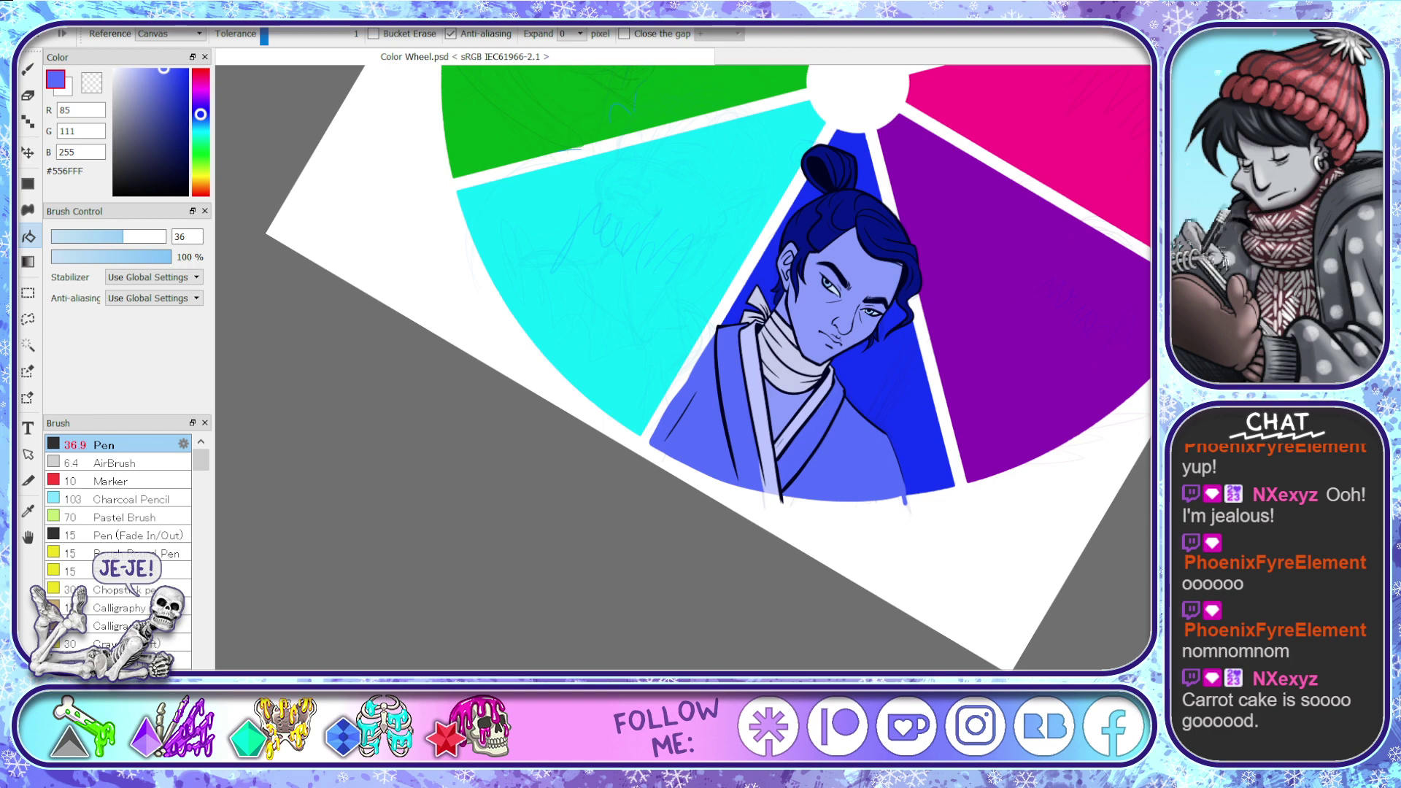
scroll(708, 365, up, 5)
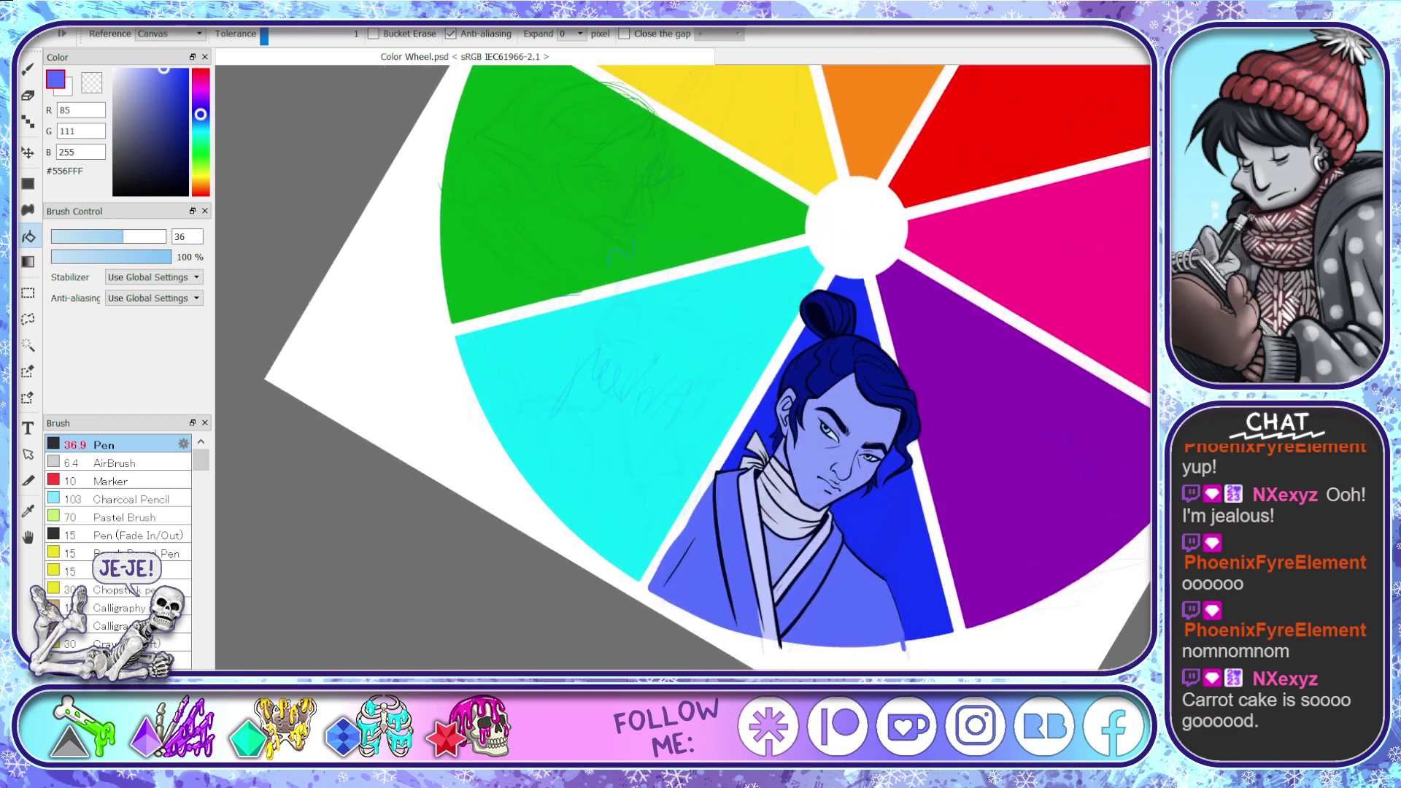
key(ctrl+z)
key(ctrl+y)
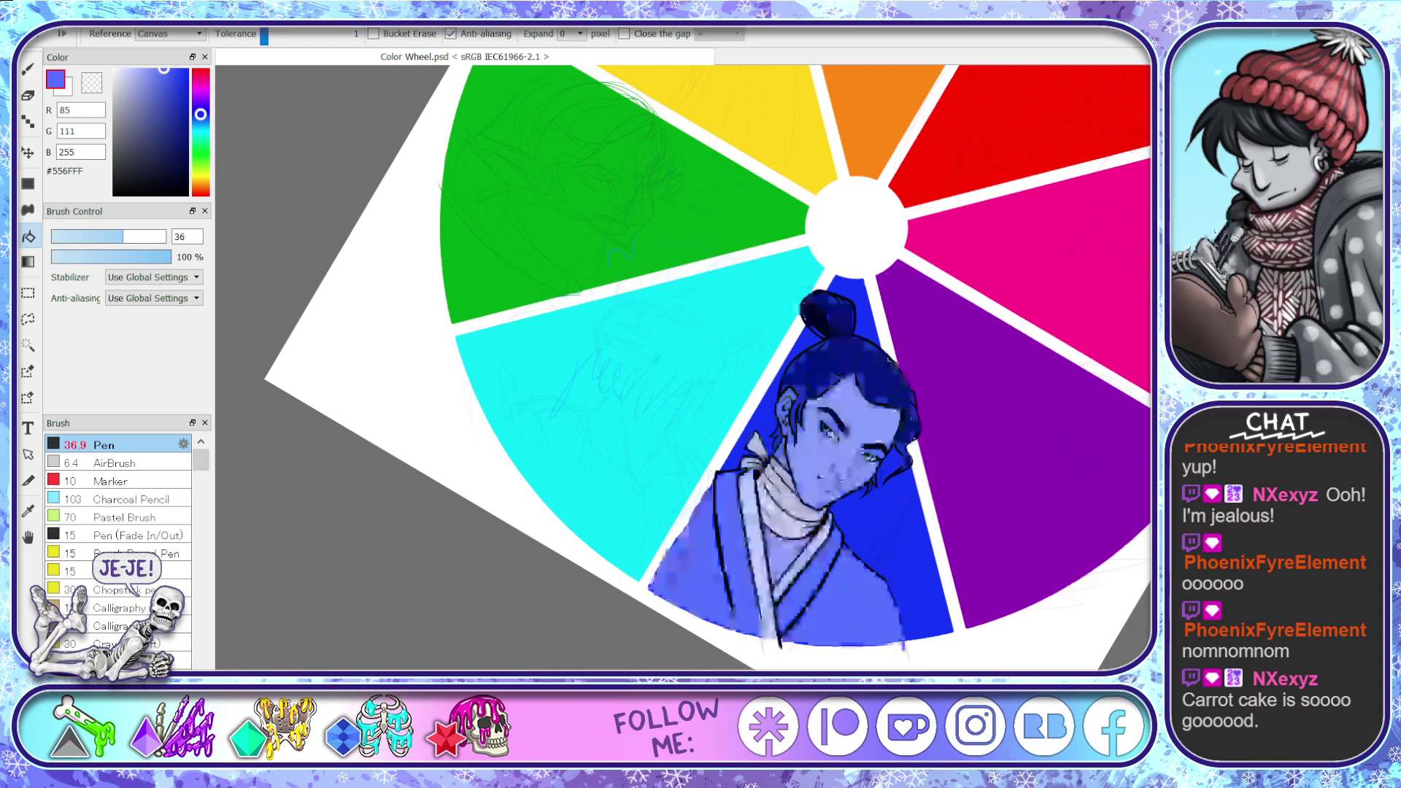
key(ctrl+y)
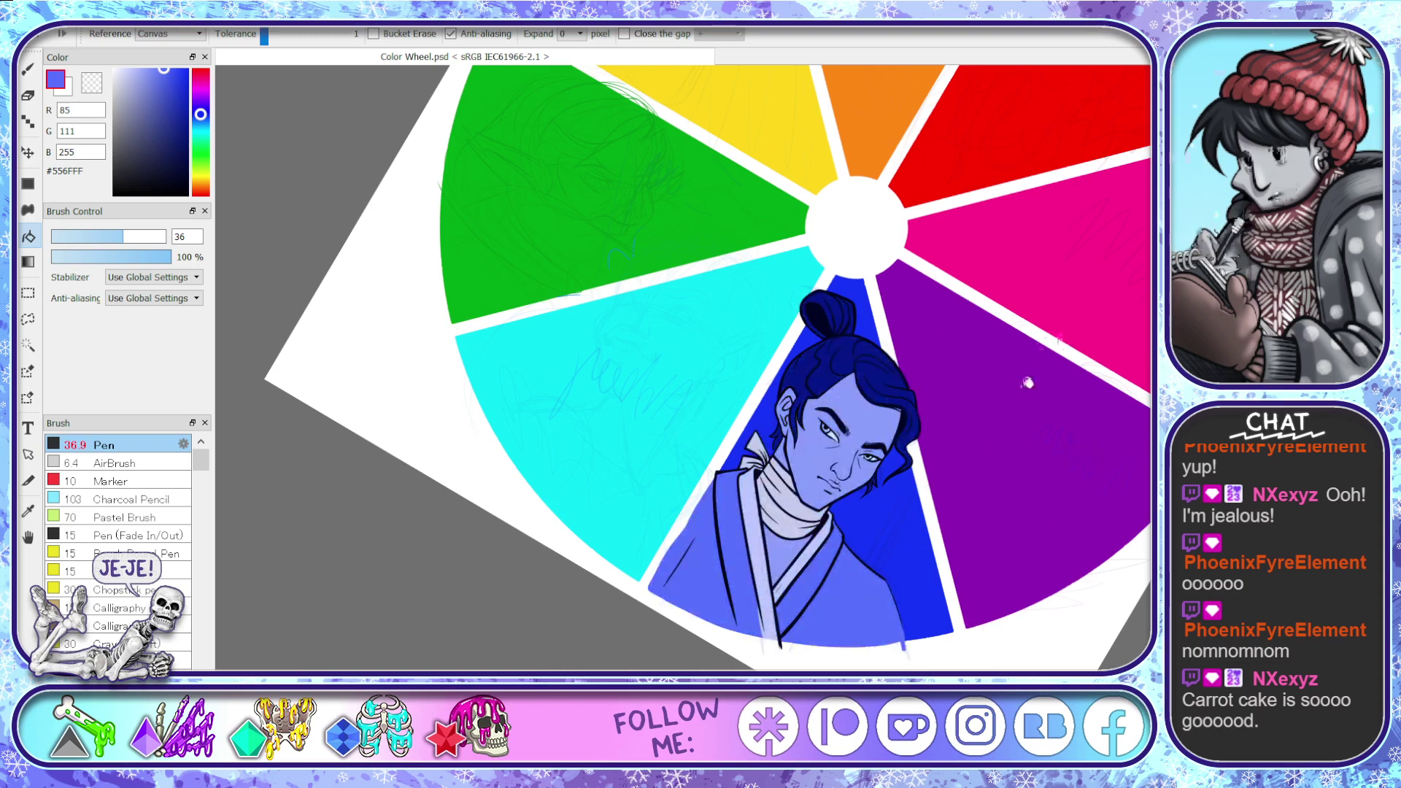
key(space)
drag(1063, 462, 1066, 304)
key(h)
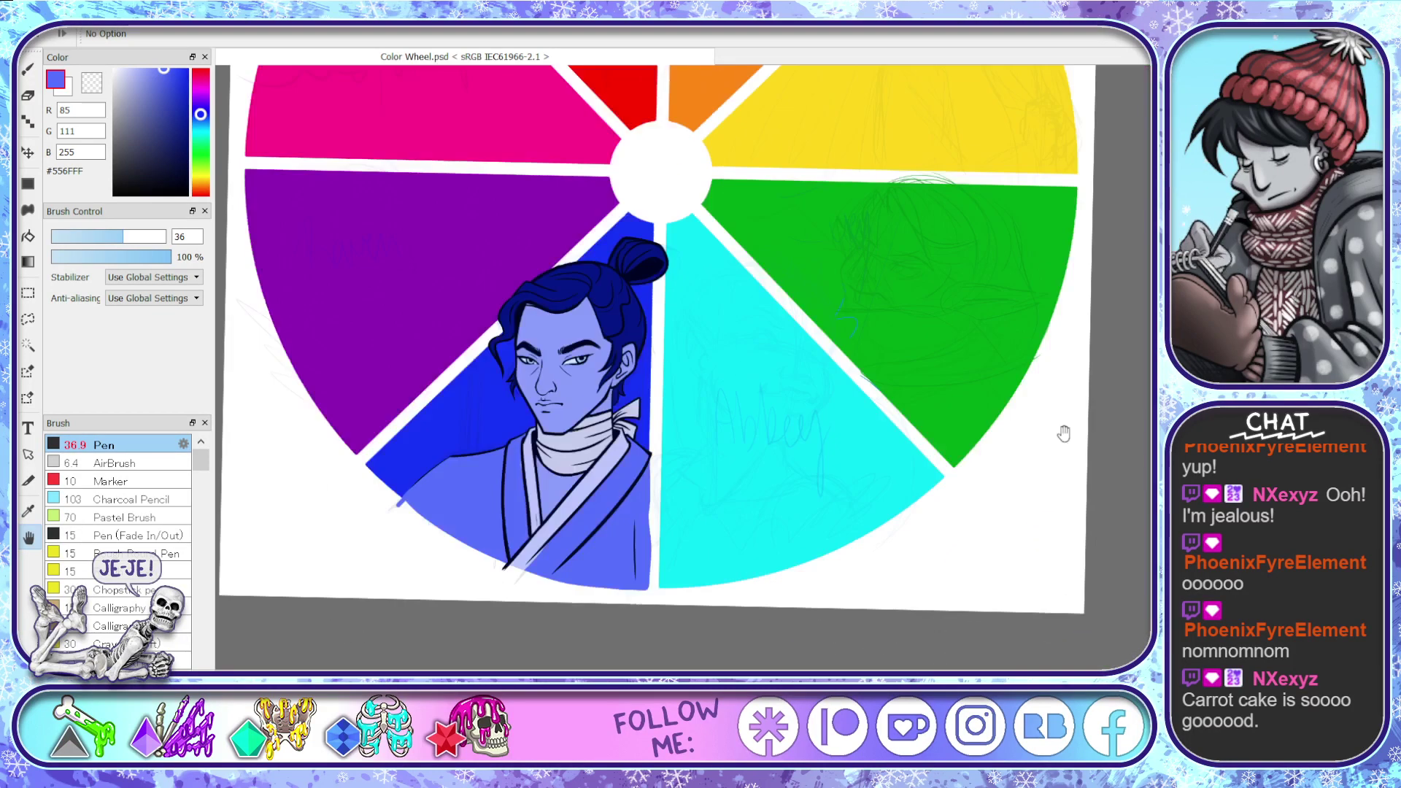
- Set the Pen to size 13.5 with the dark navy line colour #000525 sampled from the shoulder outline
scroll(575, 471, up, 2)
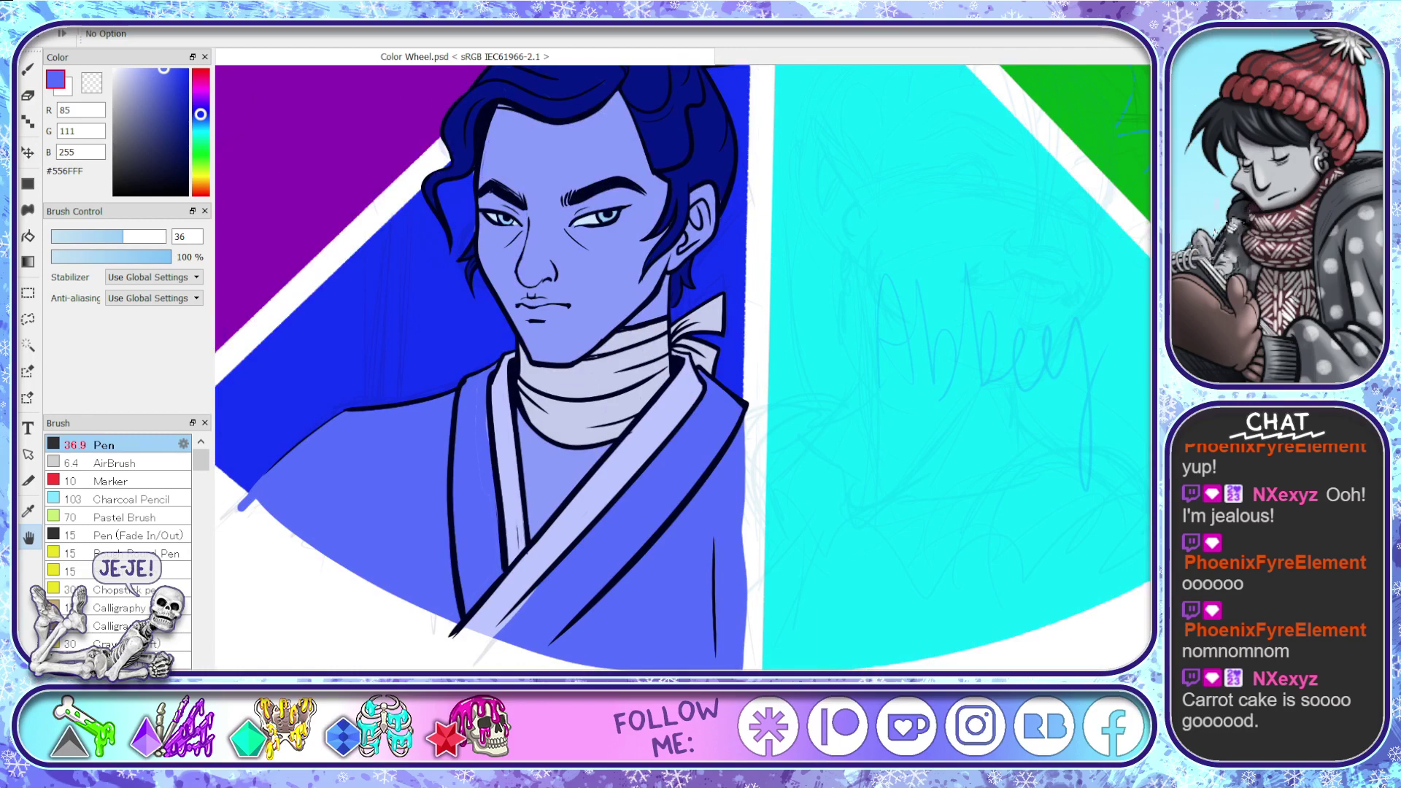
scroll(431, 416, up, 2)
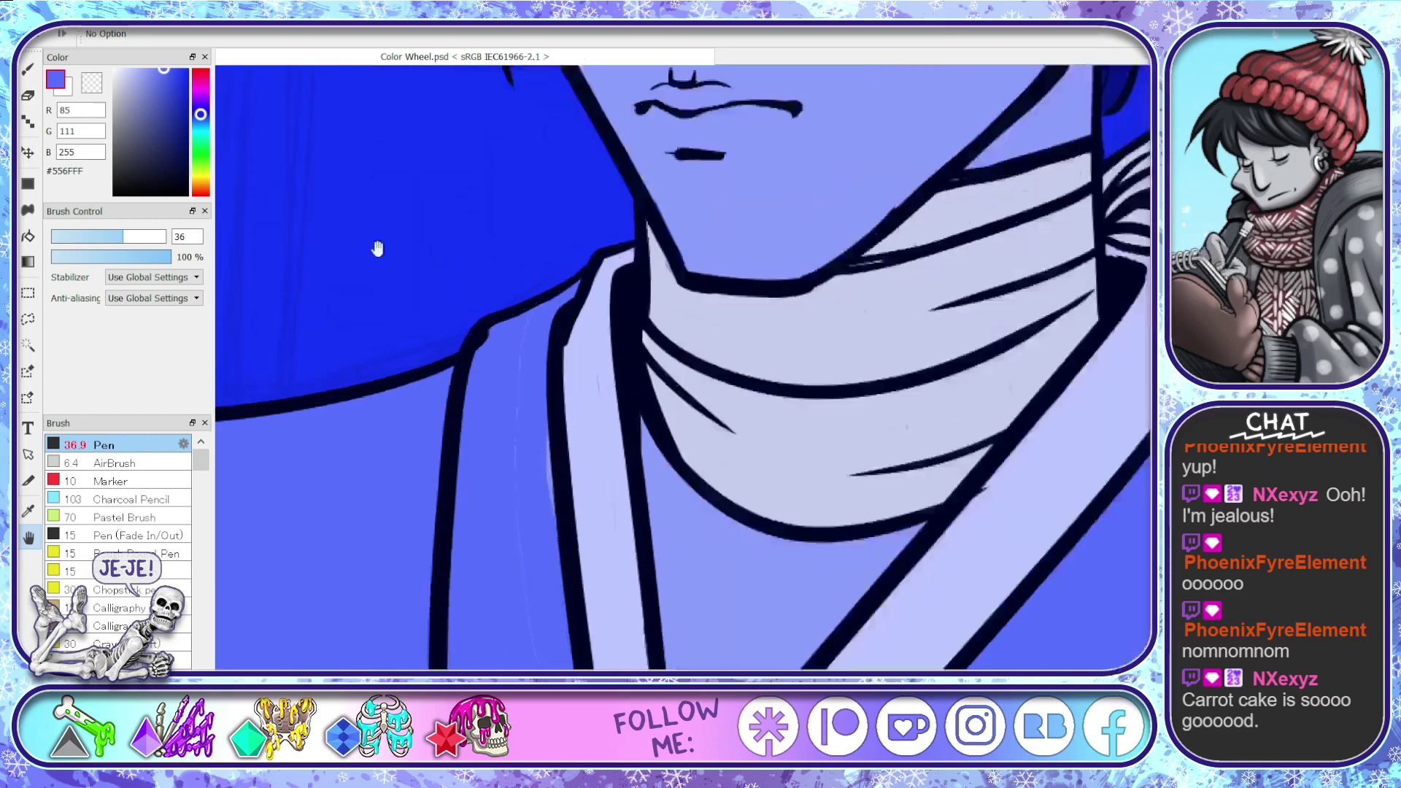
click(27, 71)
alt+click(467, 338)
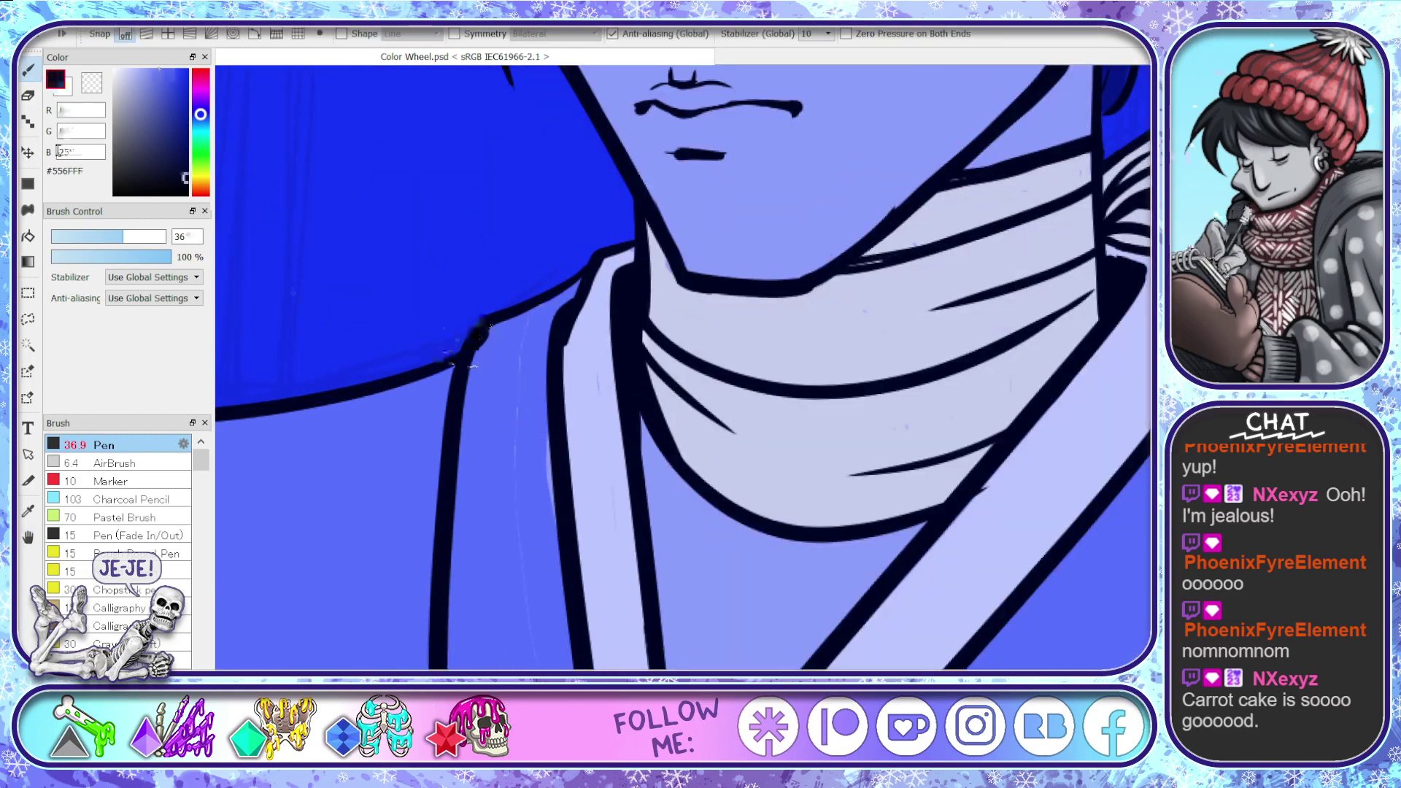
drag(112, 244, 82, 244)
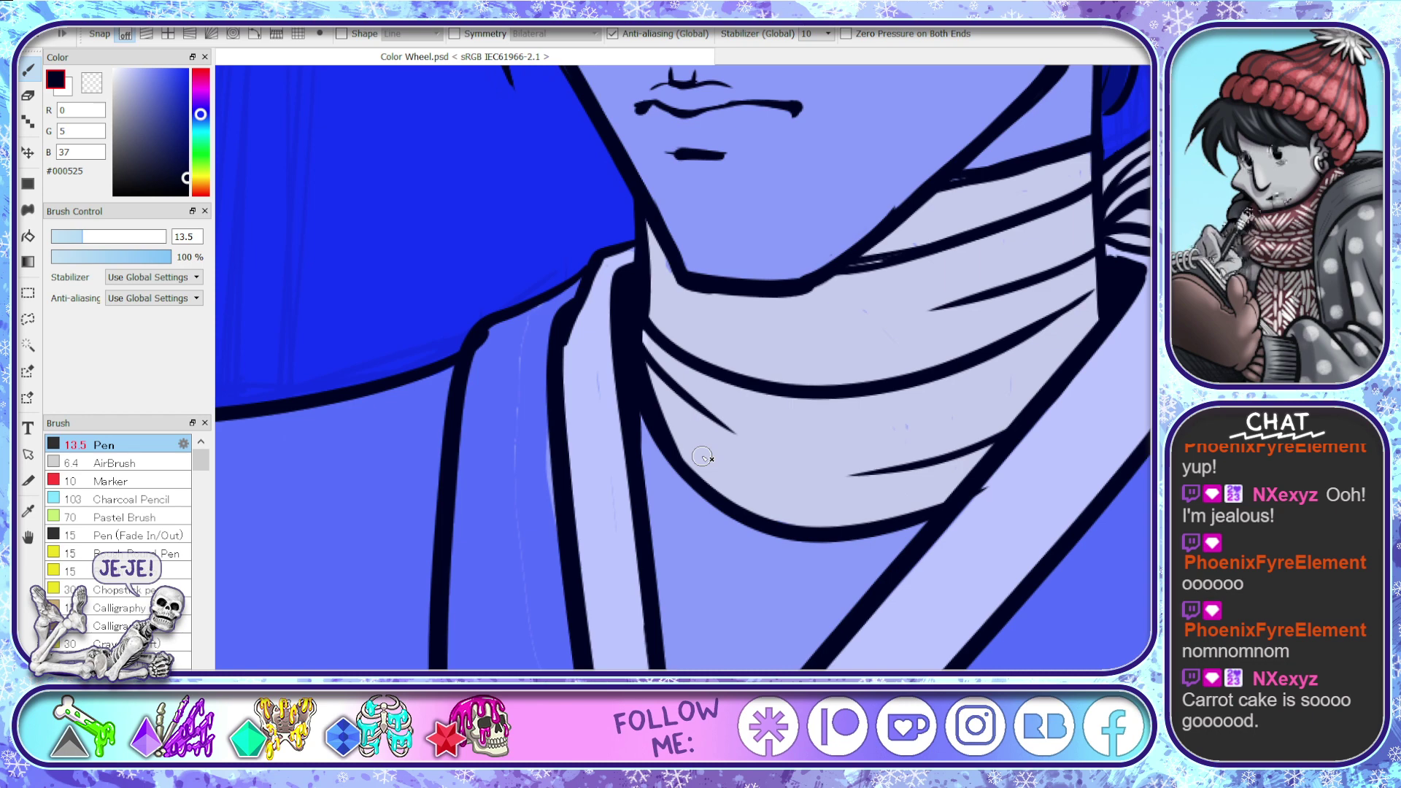
key(space)
drag(845, 608, 760, 510)
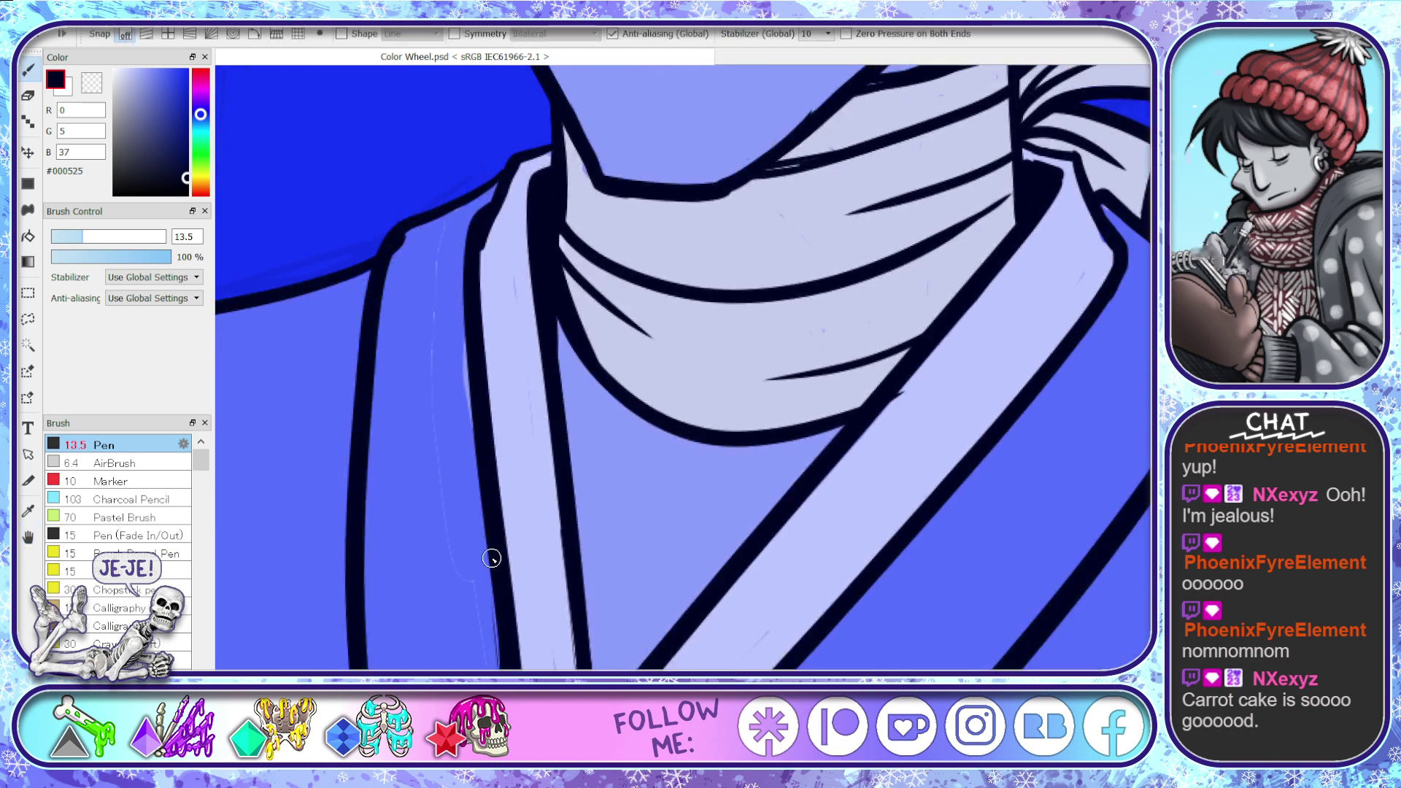
- Clean up the upper edges of the robe's lapel and collar band near the shoulder with a size 10.1 eraser
alt+click(416, 579)
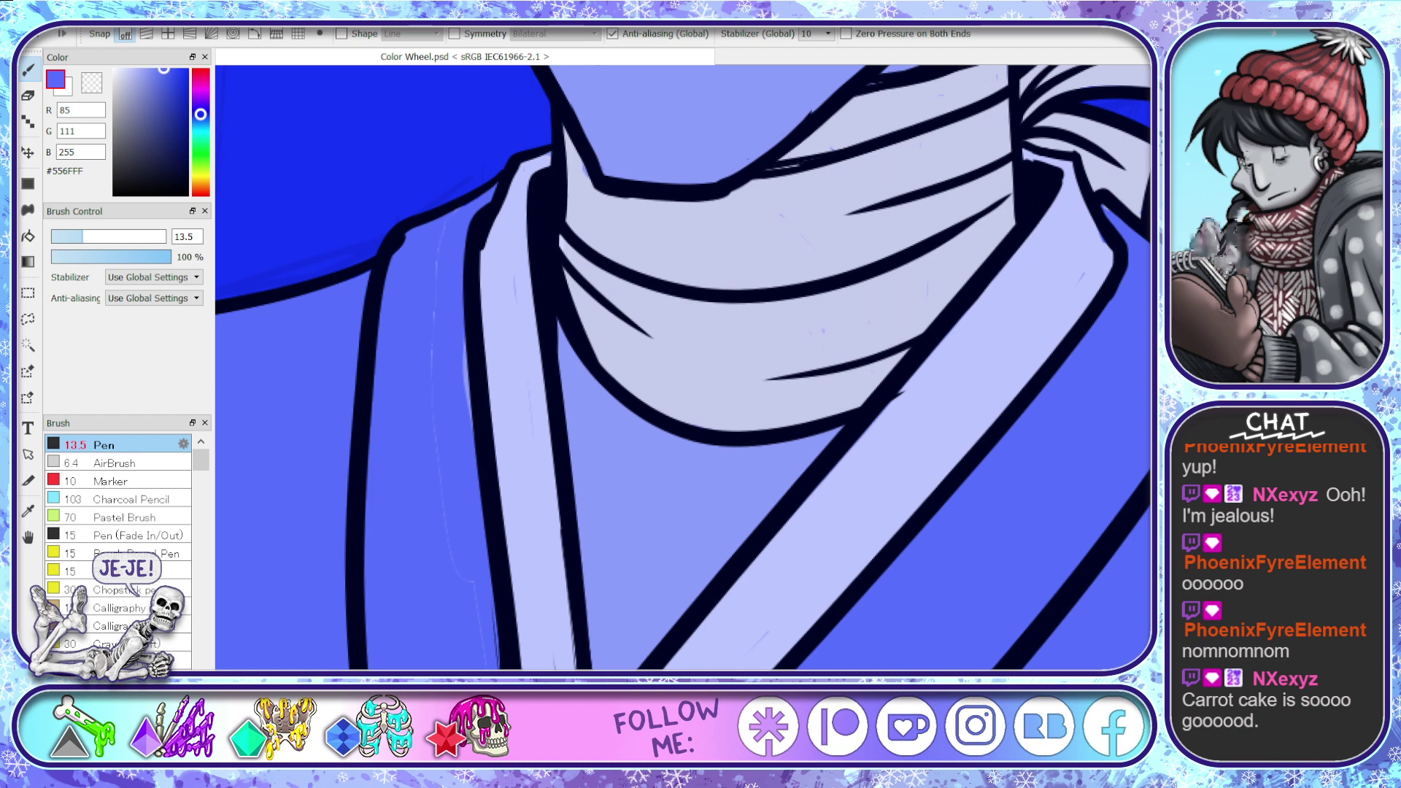
click(28, 95)
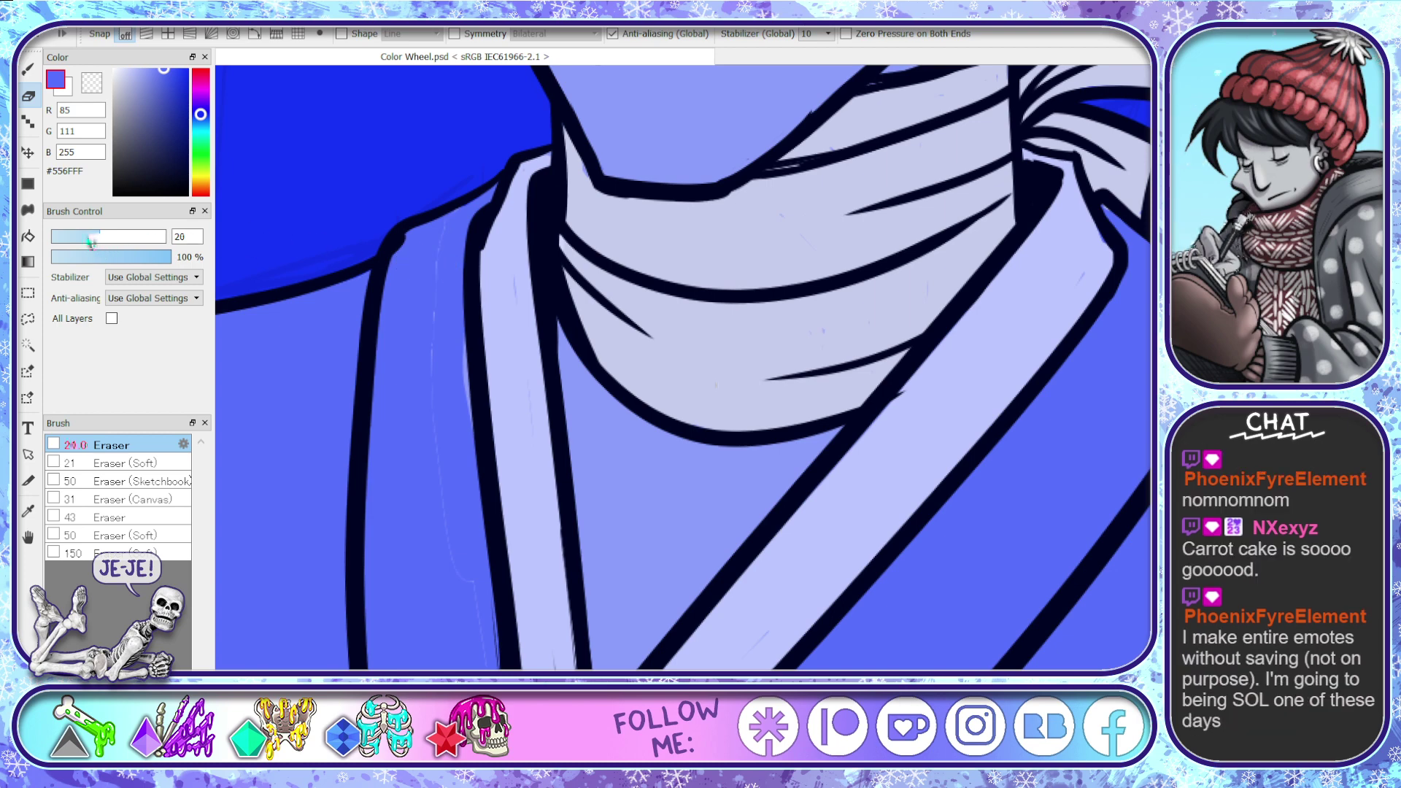
drag(90, 243, 73, 238)
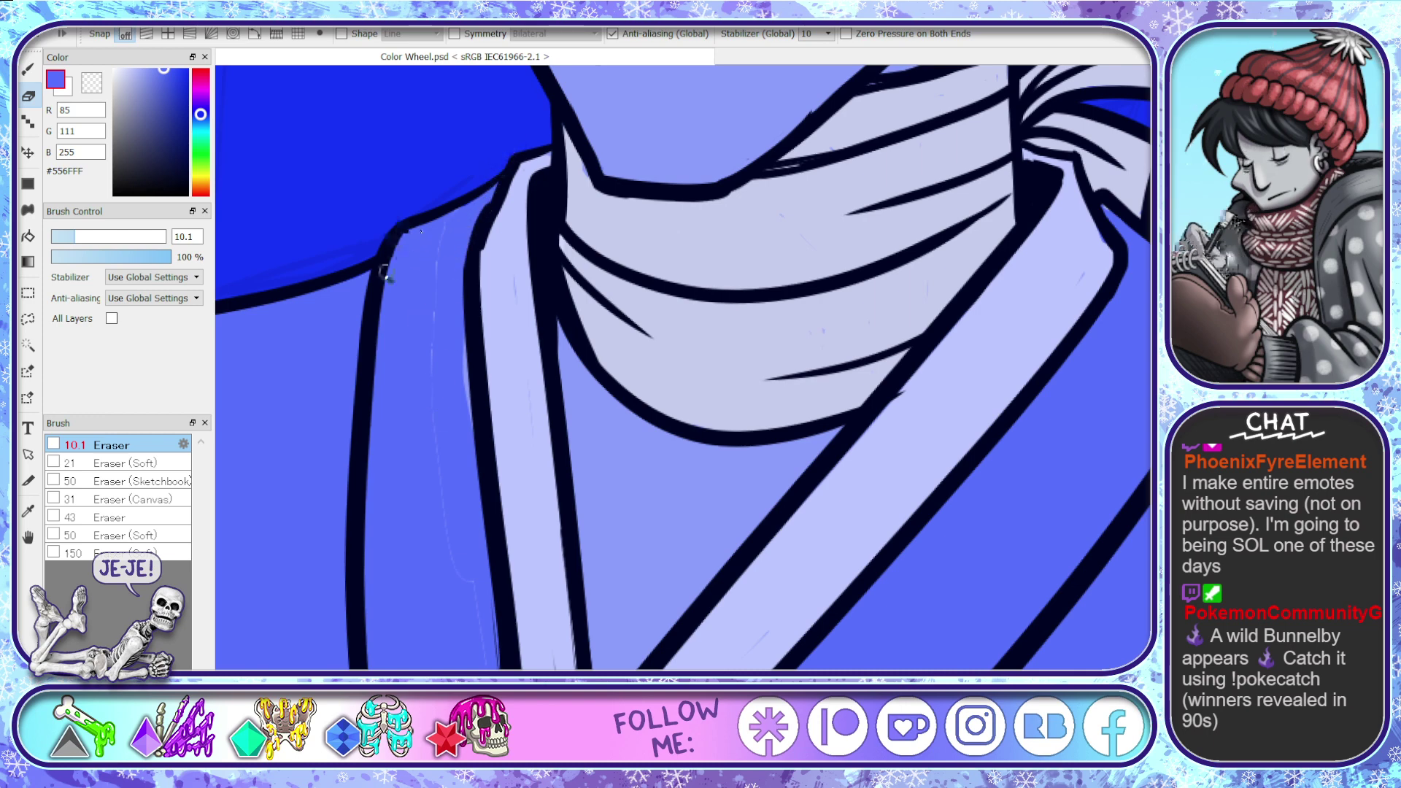
drag(385, 271, 371, 402)
key(space)
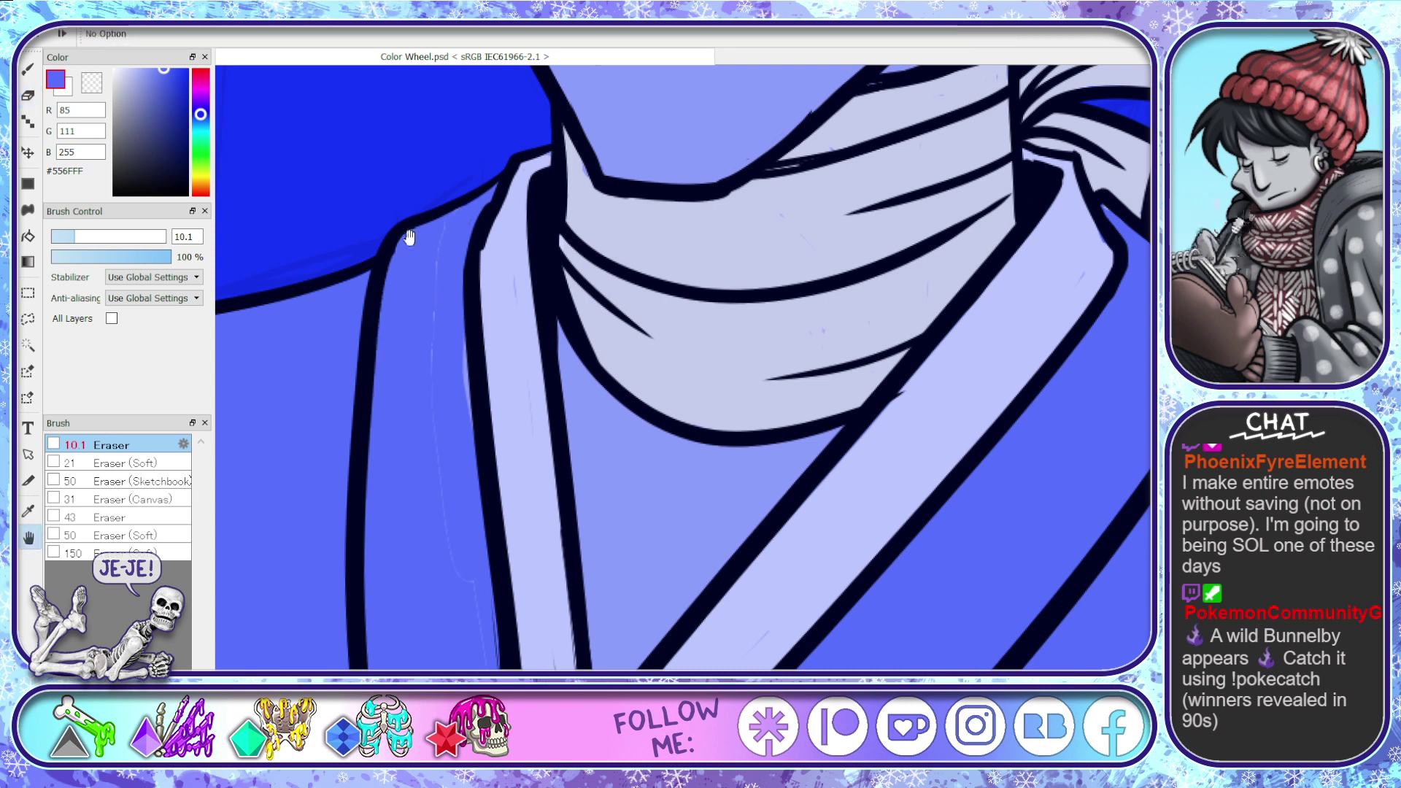
key(b)
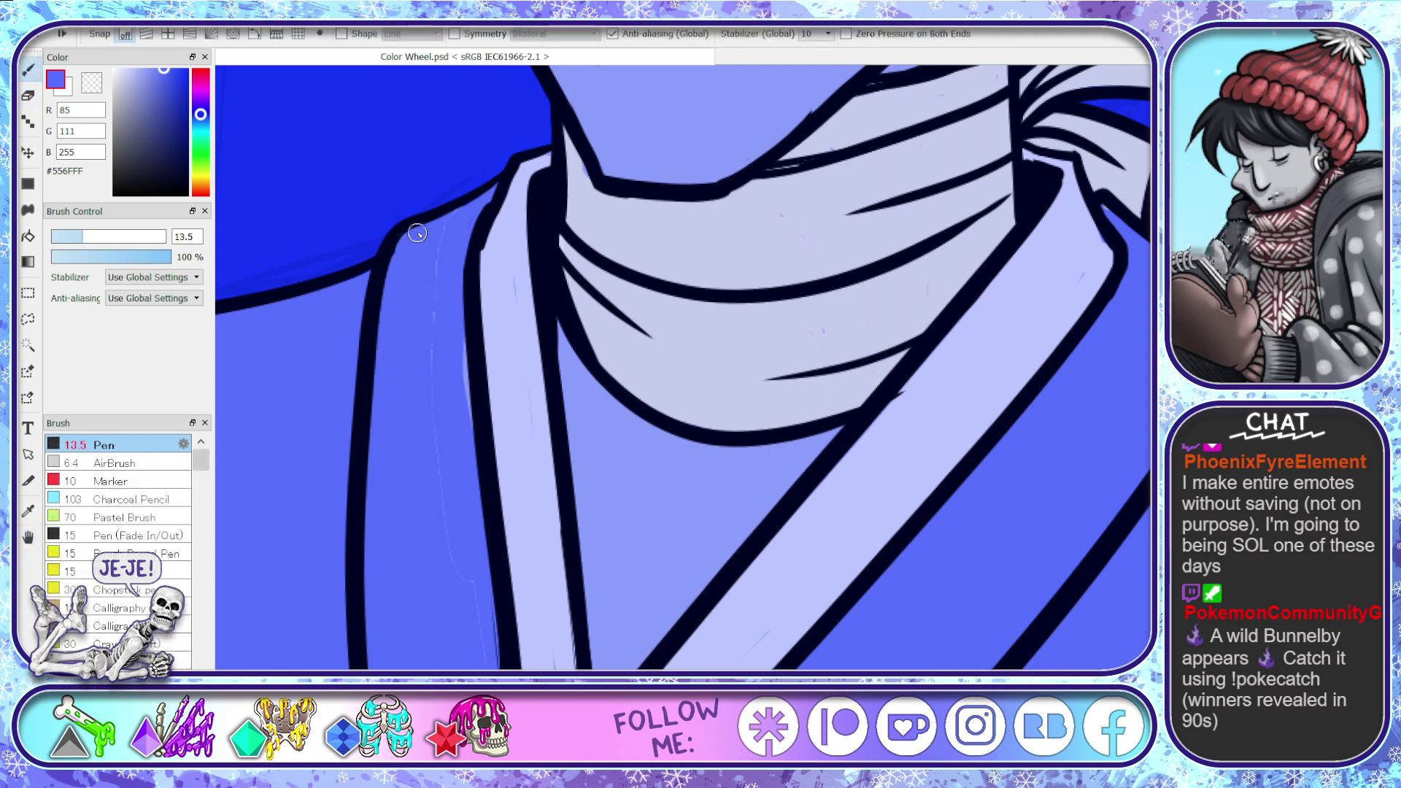
key(e)
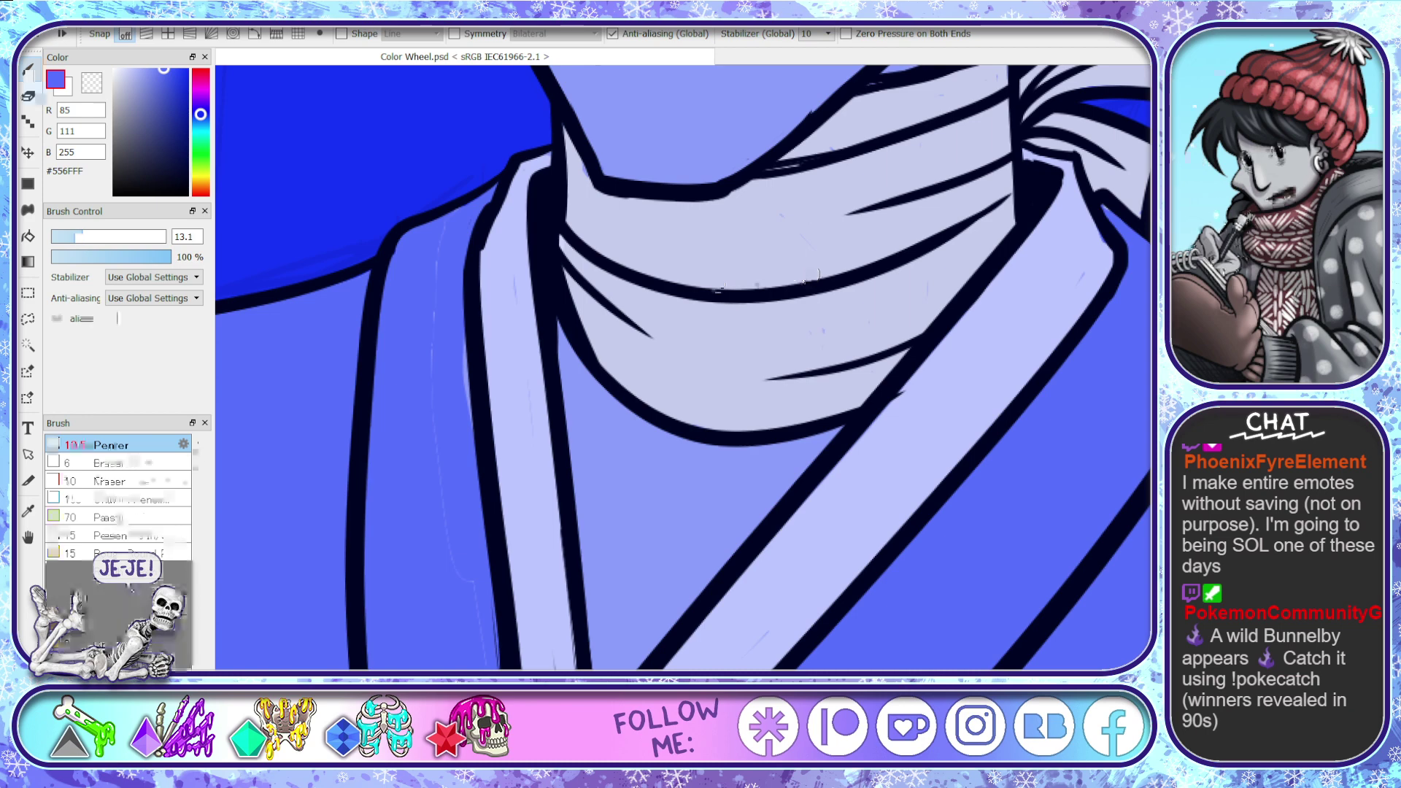
drag(513, 184, 473, 261)
key(p)
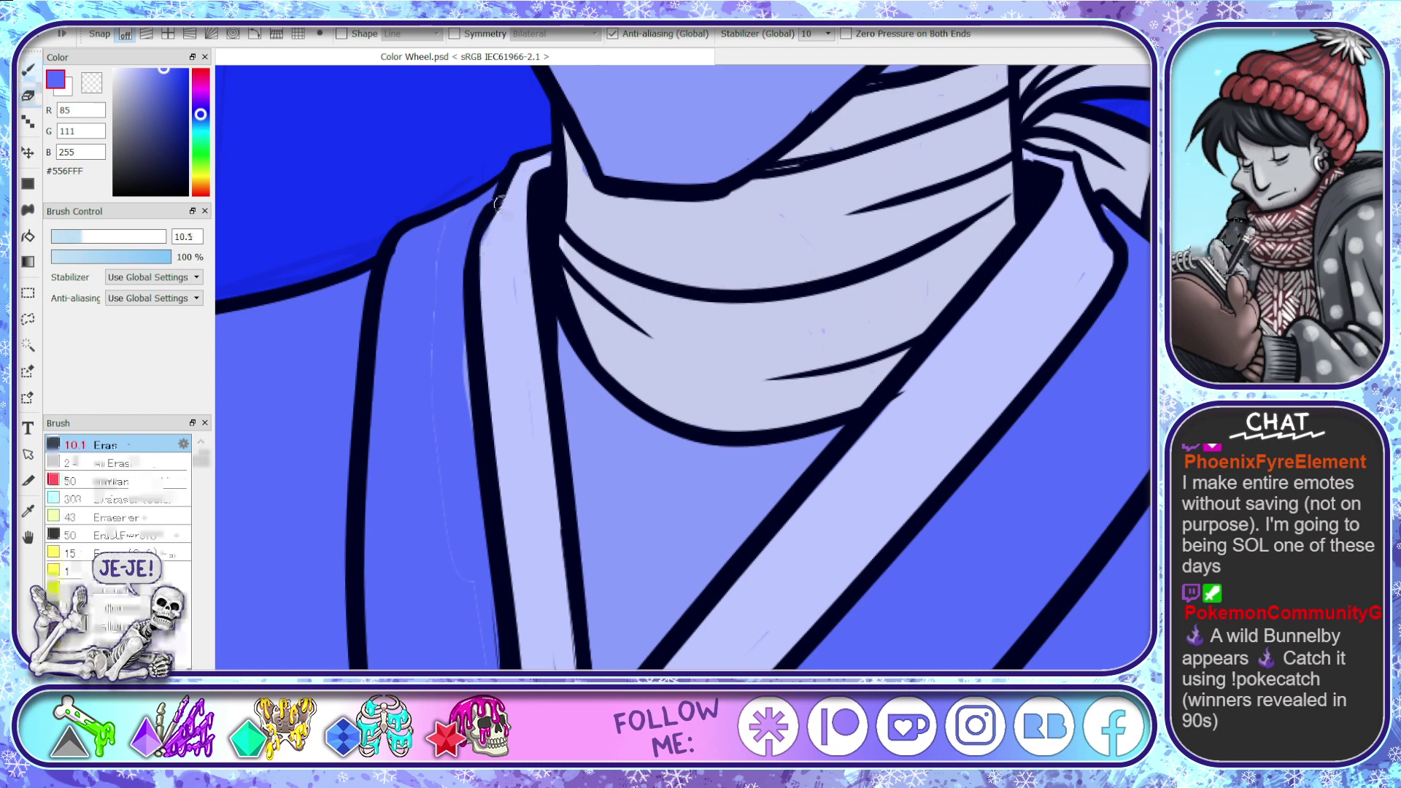
drag(489, 209, 494, 195)
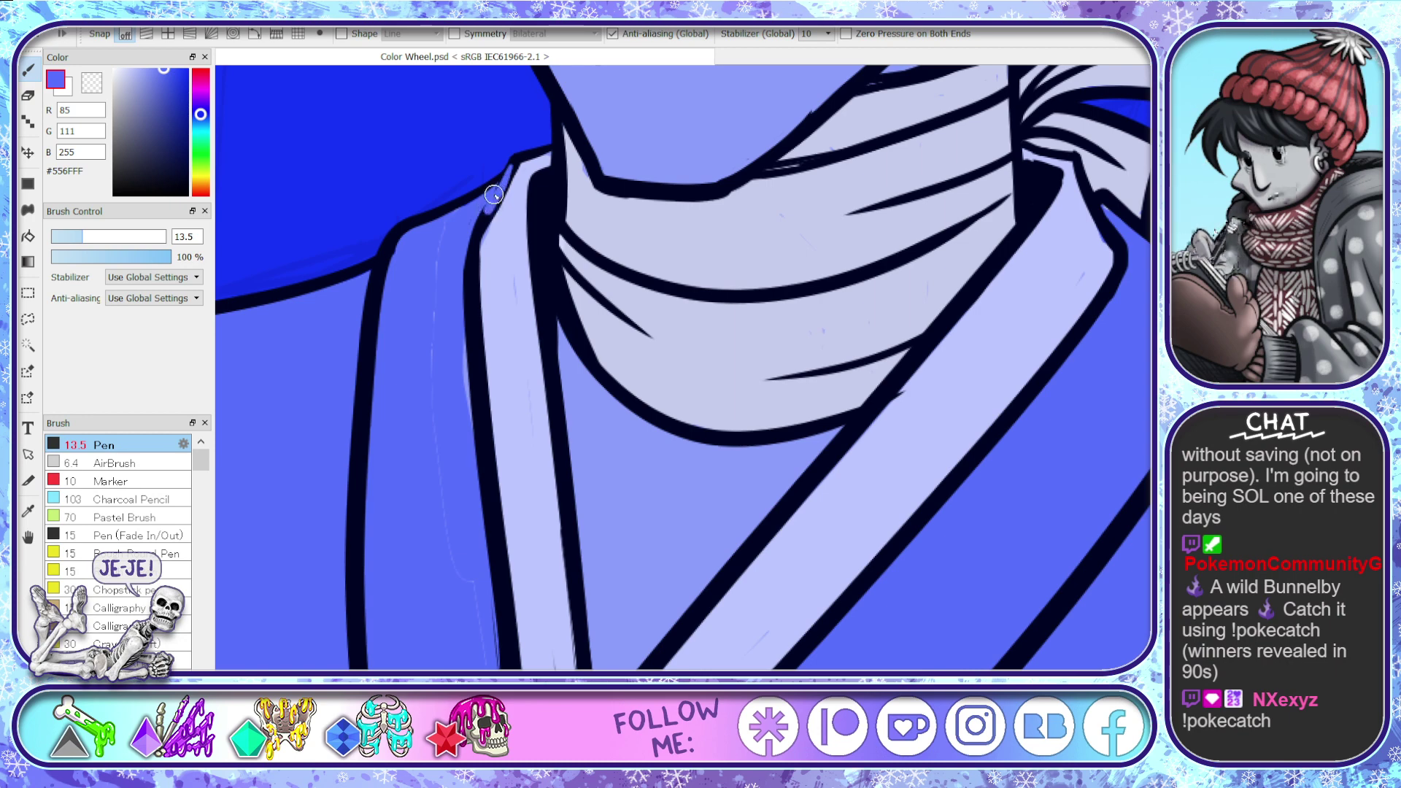
key(ctrl+z)
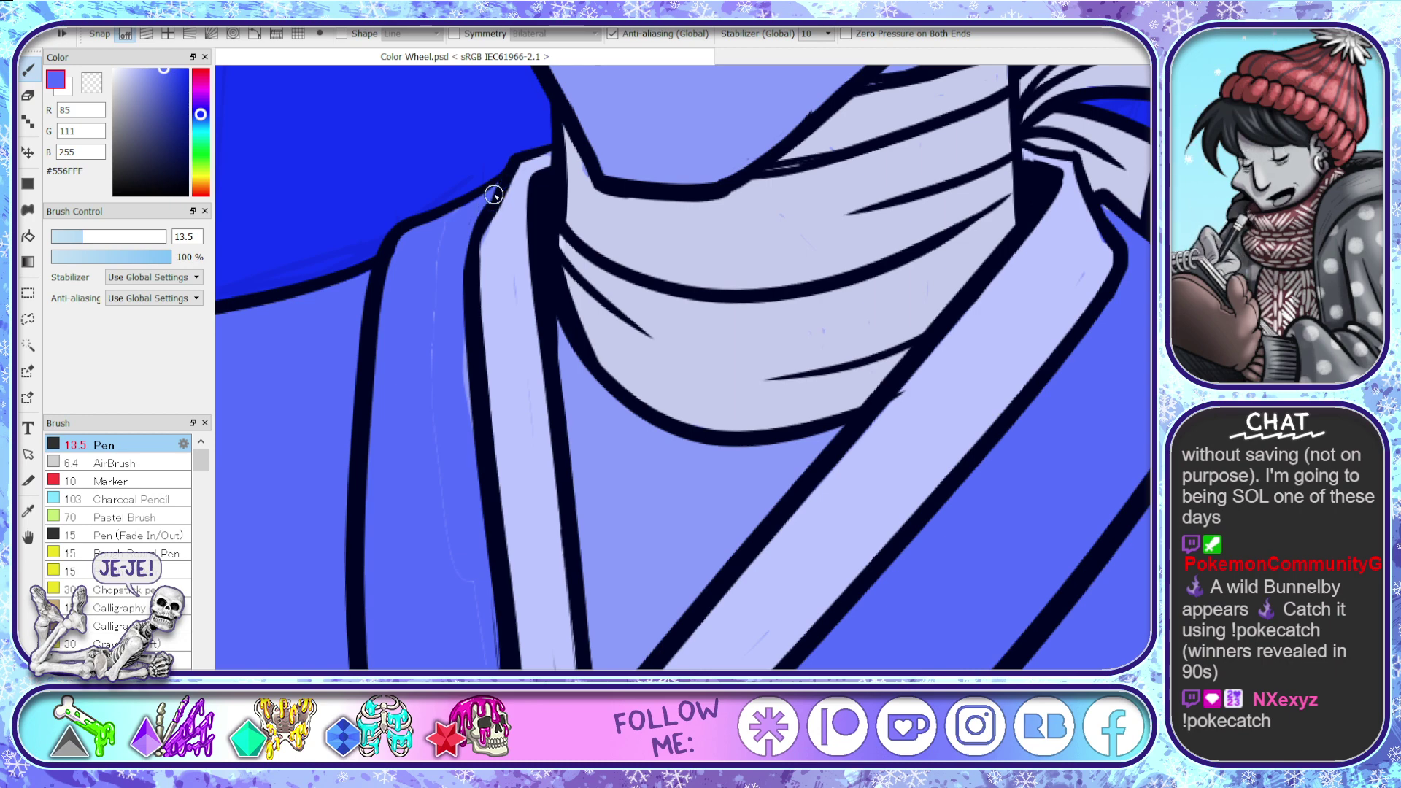
- Redraw the collar band's outer edge at the shoulder and the upper part of the robe's outer lapel line in dark navy #000525
alt+click(539, 190)
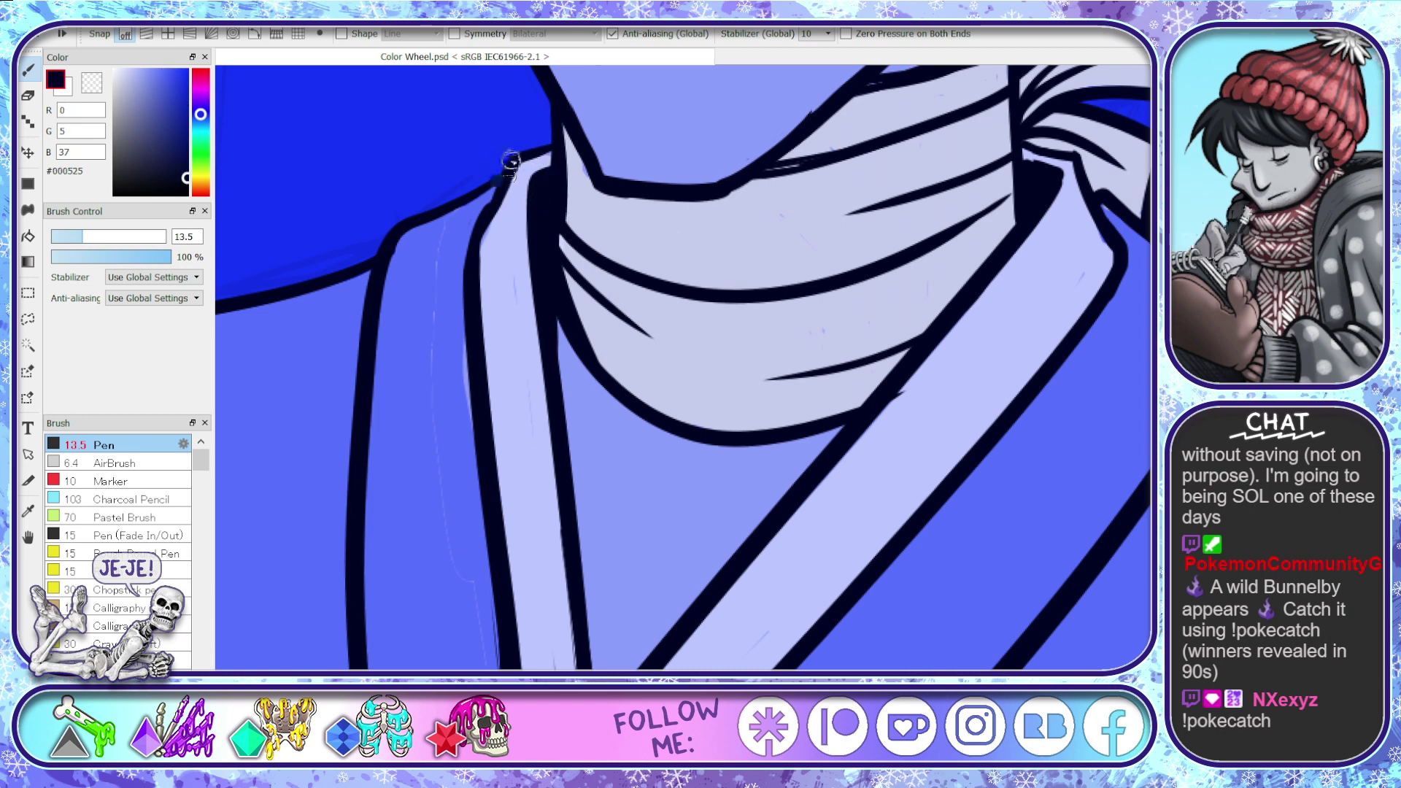
drag(511, 160, 474, 241)
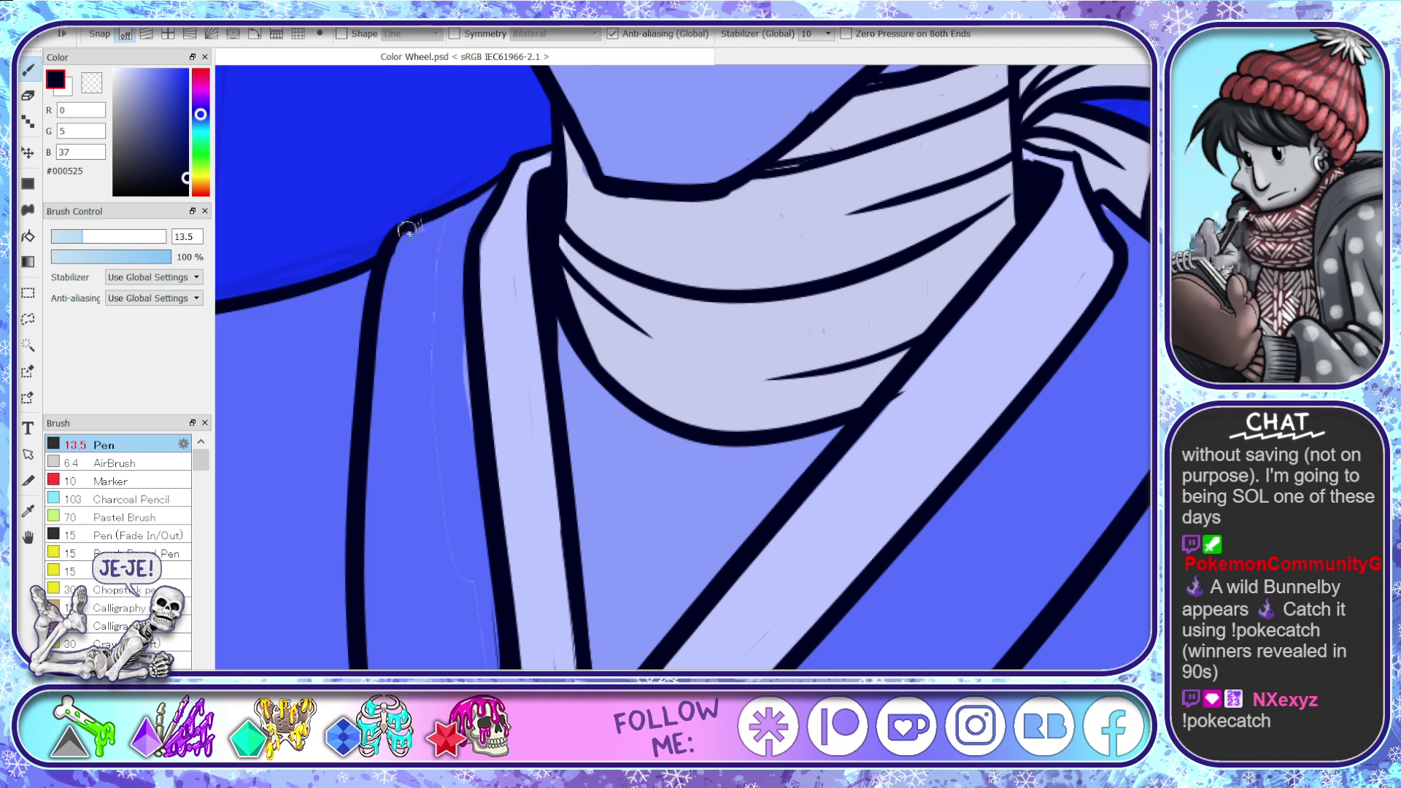
mouse_move(509, 169)
mouse_down()
mouse_move(402, 230)
mouse_move(418, 232)
mouse_move(394, 251)
mouse_move(354, 438)
mouse_up()
drag(402, 252, 353, 463)
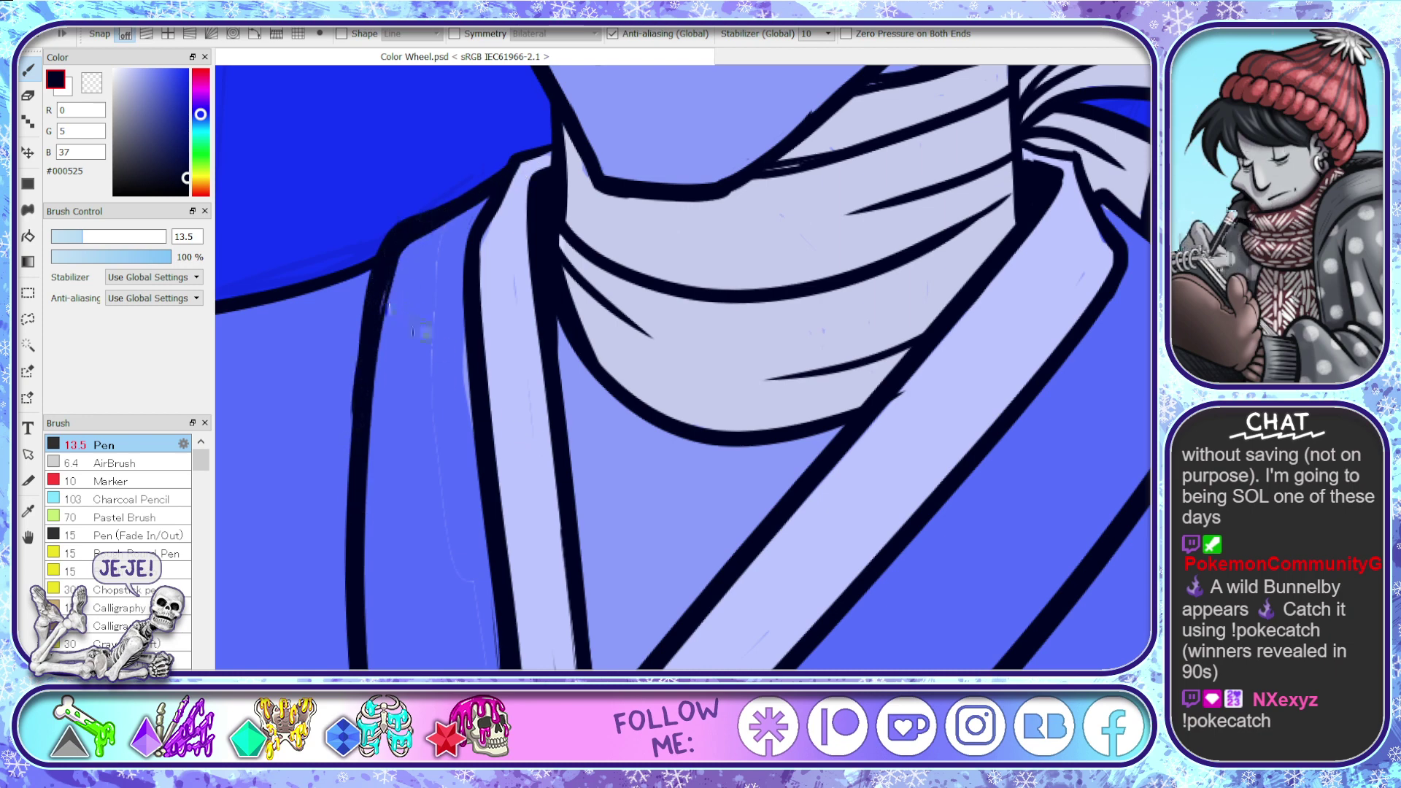
key(ctrl+z)
mouse_move(397, 249)
mouse_down()
mouse_move(359, 413)
mouse_move(383, 294)
mouse_move(352, 535)
mouse_up()
drag(379, 300, 370, 364)
- Thicken the robe's outer lapel line down the chest with overlapping size 13.5 strokes in dark navy #000525
key(space)
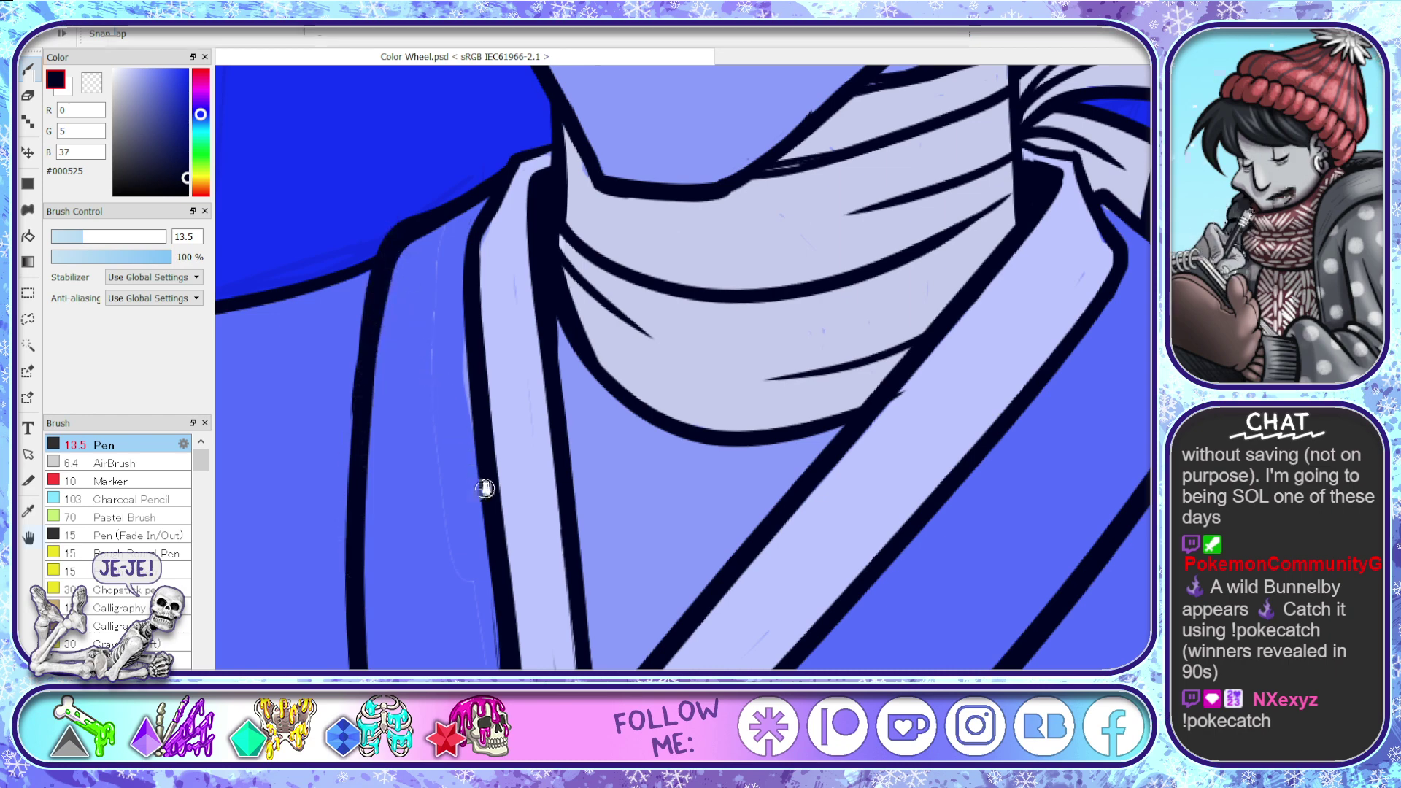
drag(486, 489, 759, 397)
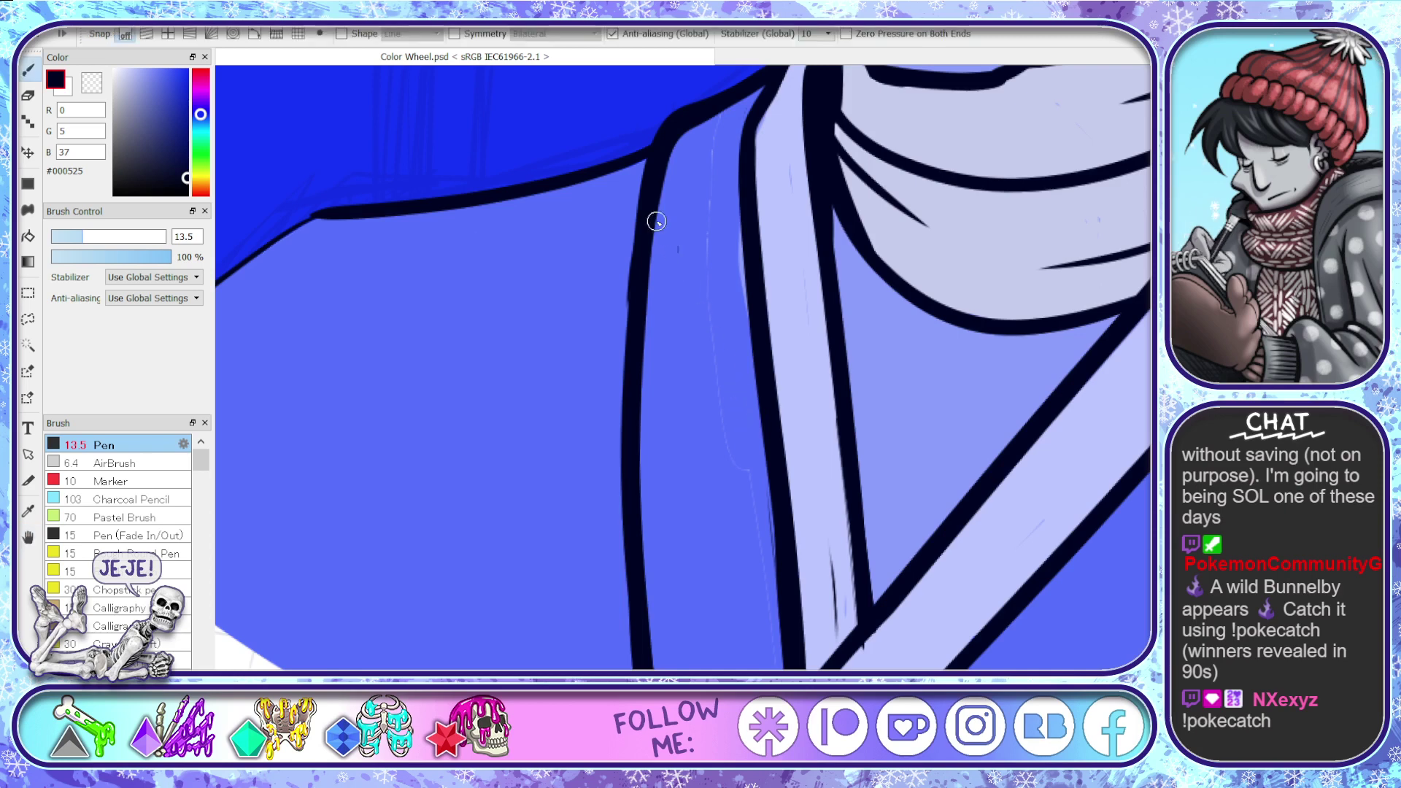
mouse_move(641, 204)
mouse_down()
mouse_move(618, 413)
mouse_move(626, 665)
mouse_up()
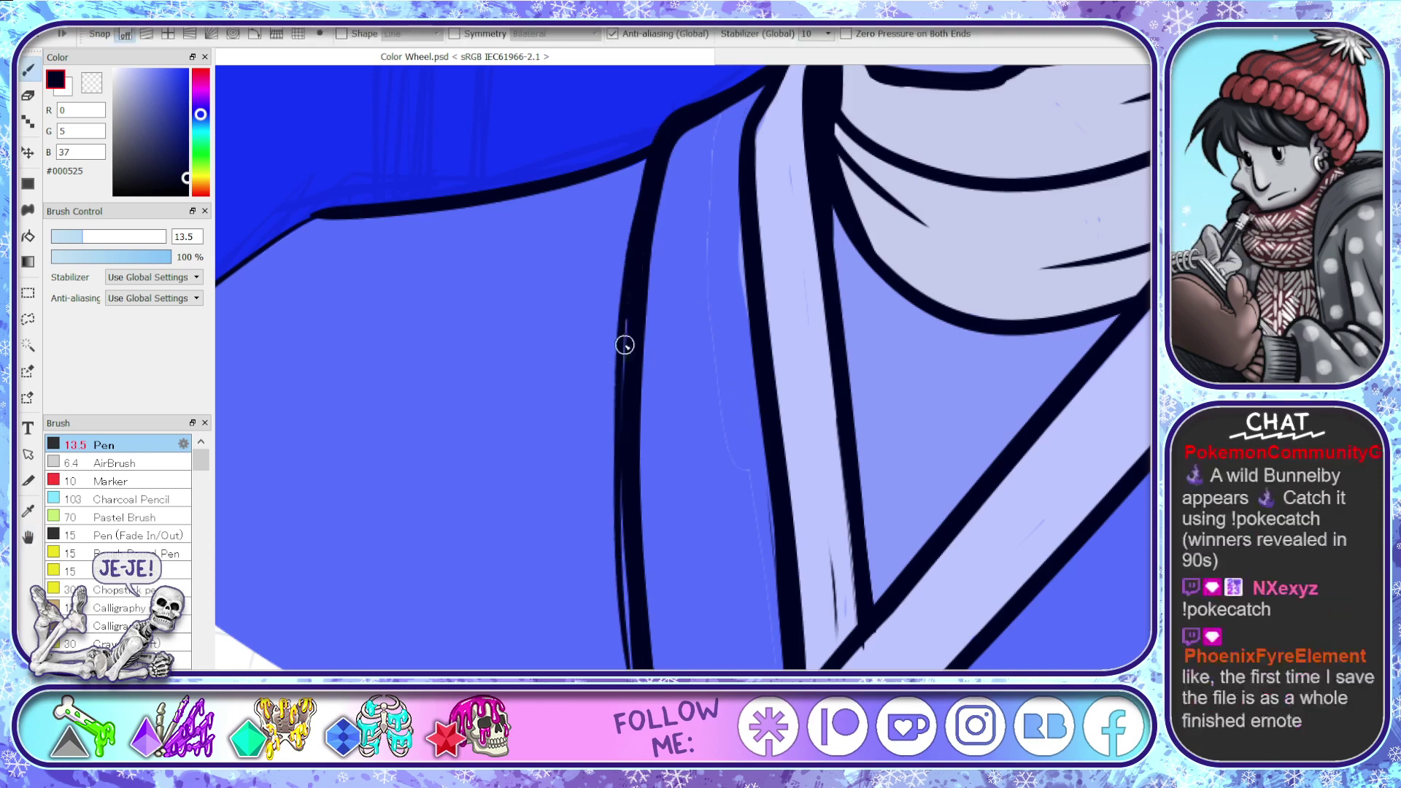
drag(625, 330, 628, 661)
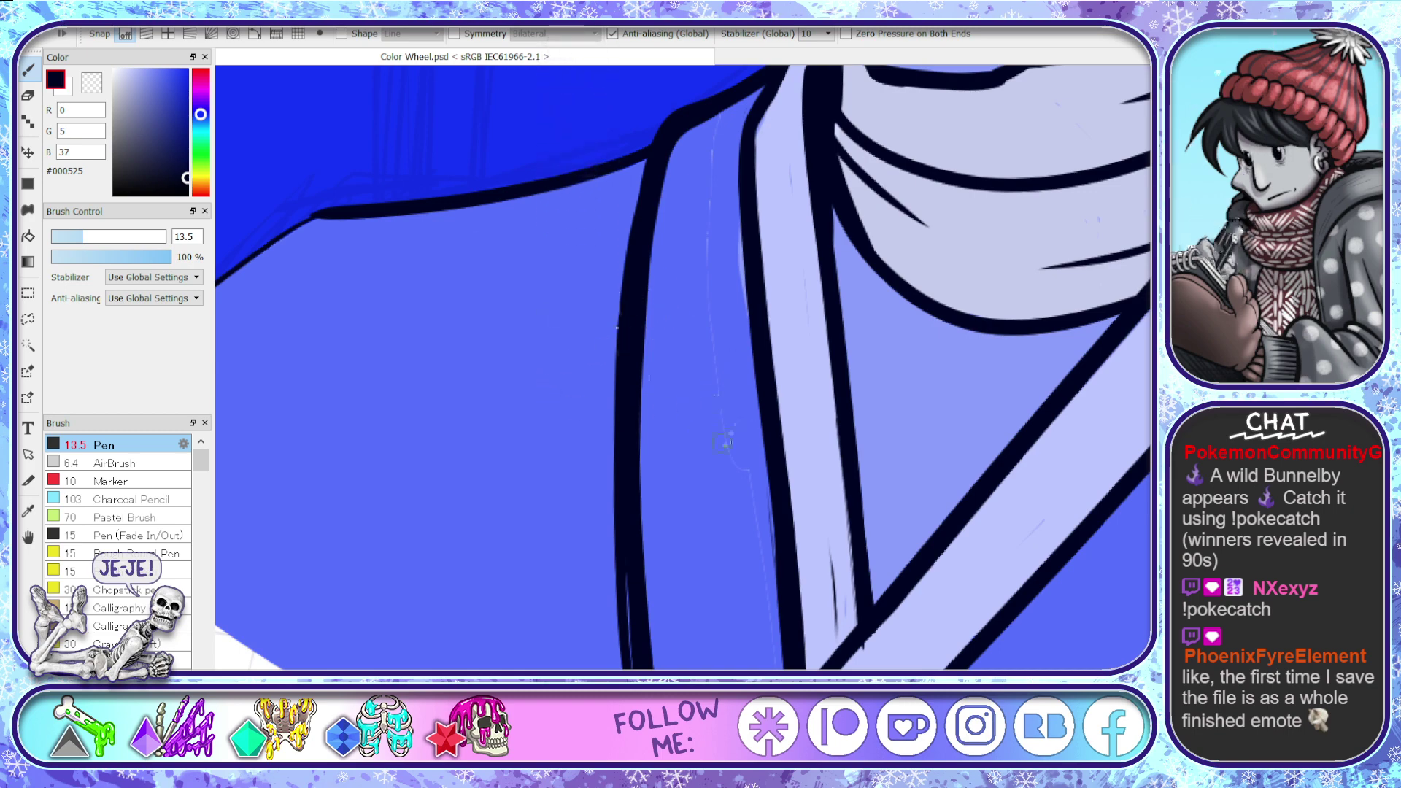
scroll(721, 443, down, 2)
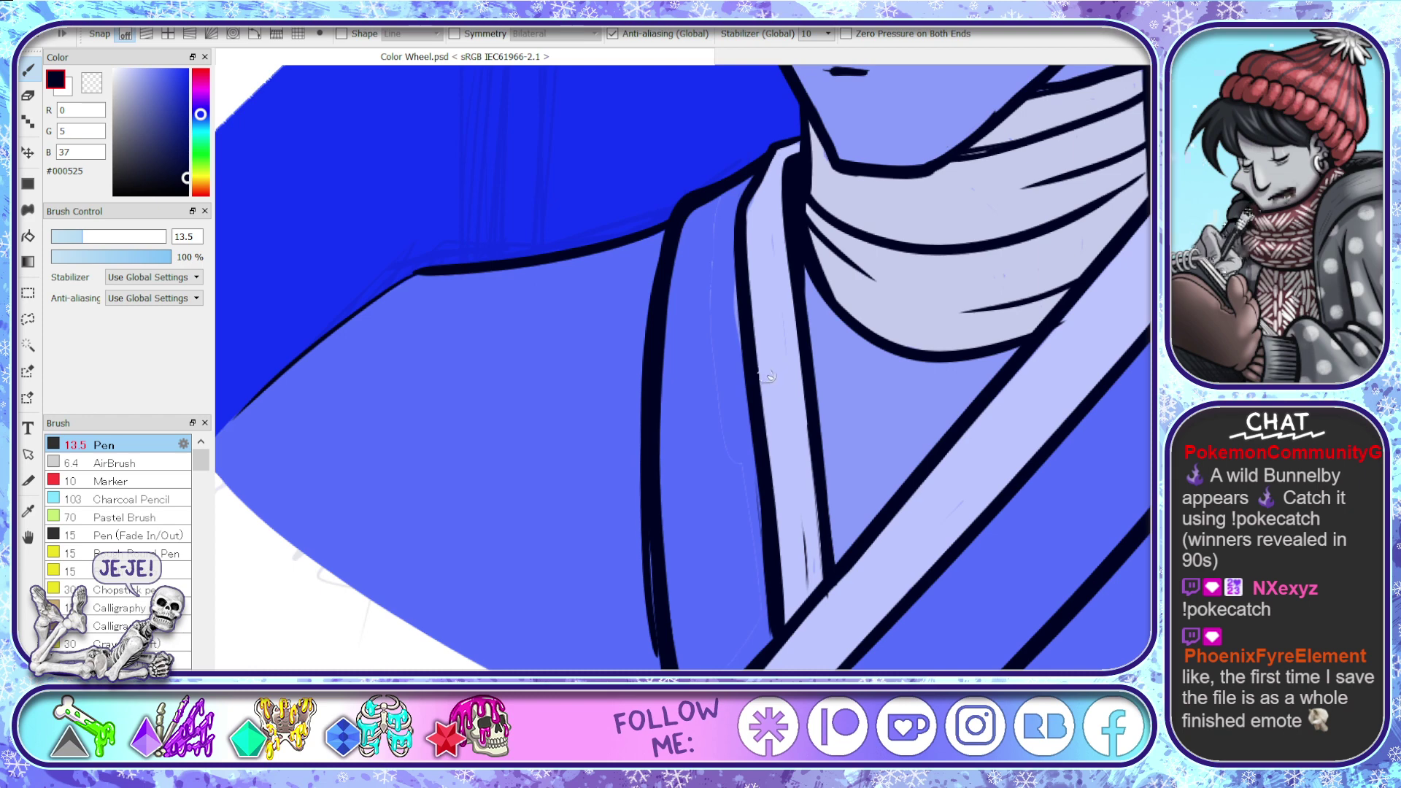
scroll(806, 343, down, 3)
scroll(819, 301, up, 3)
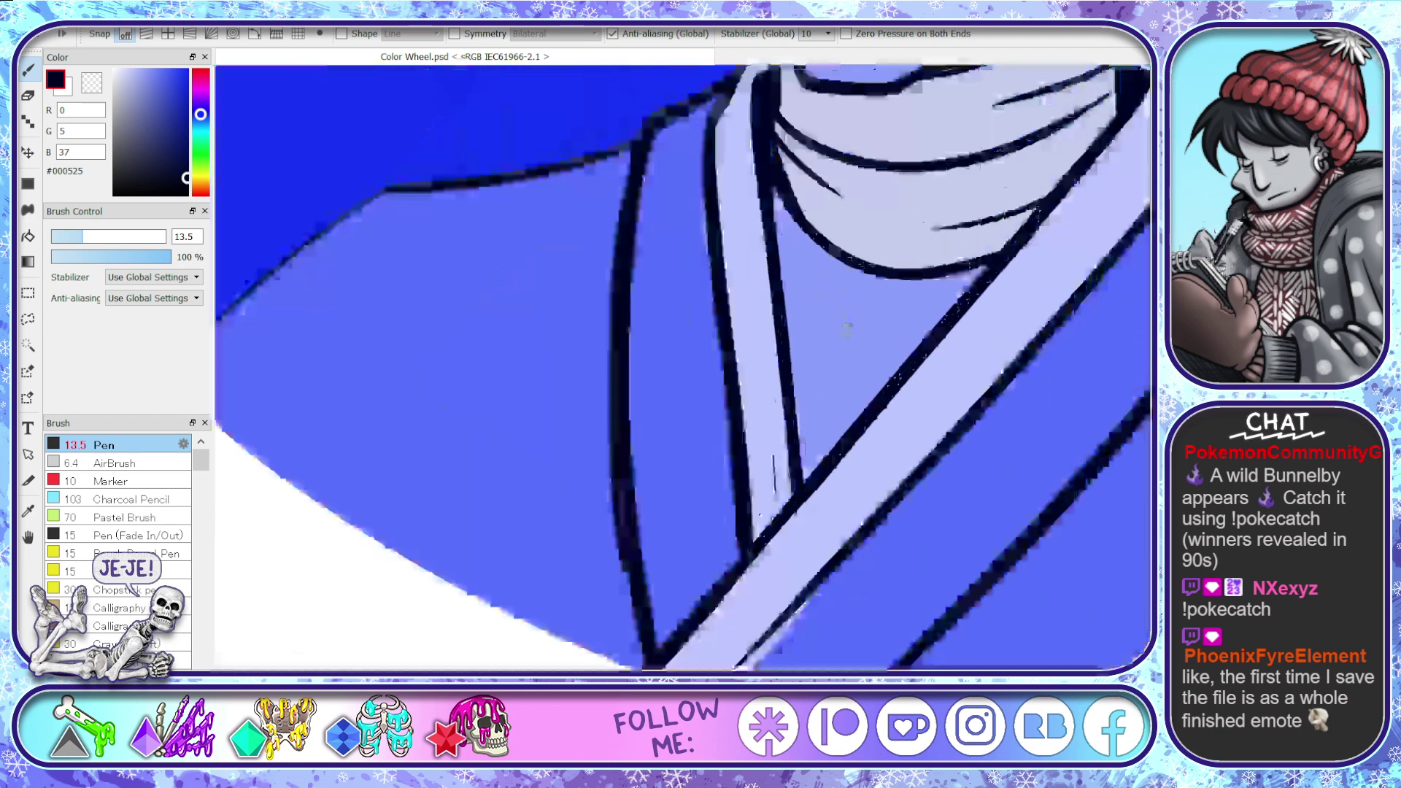
- Refill both halves of the robe with a more saturated blue, trying #4B67FF and settling on #3857FF
scroll(839, 328, down, 4)
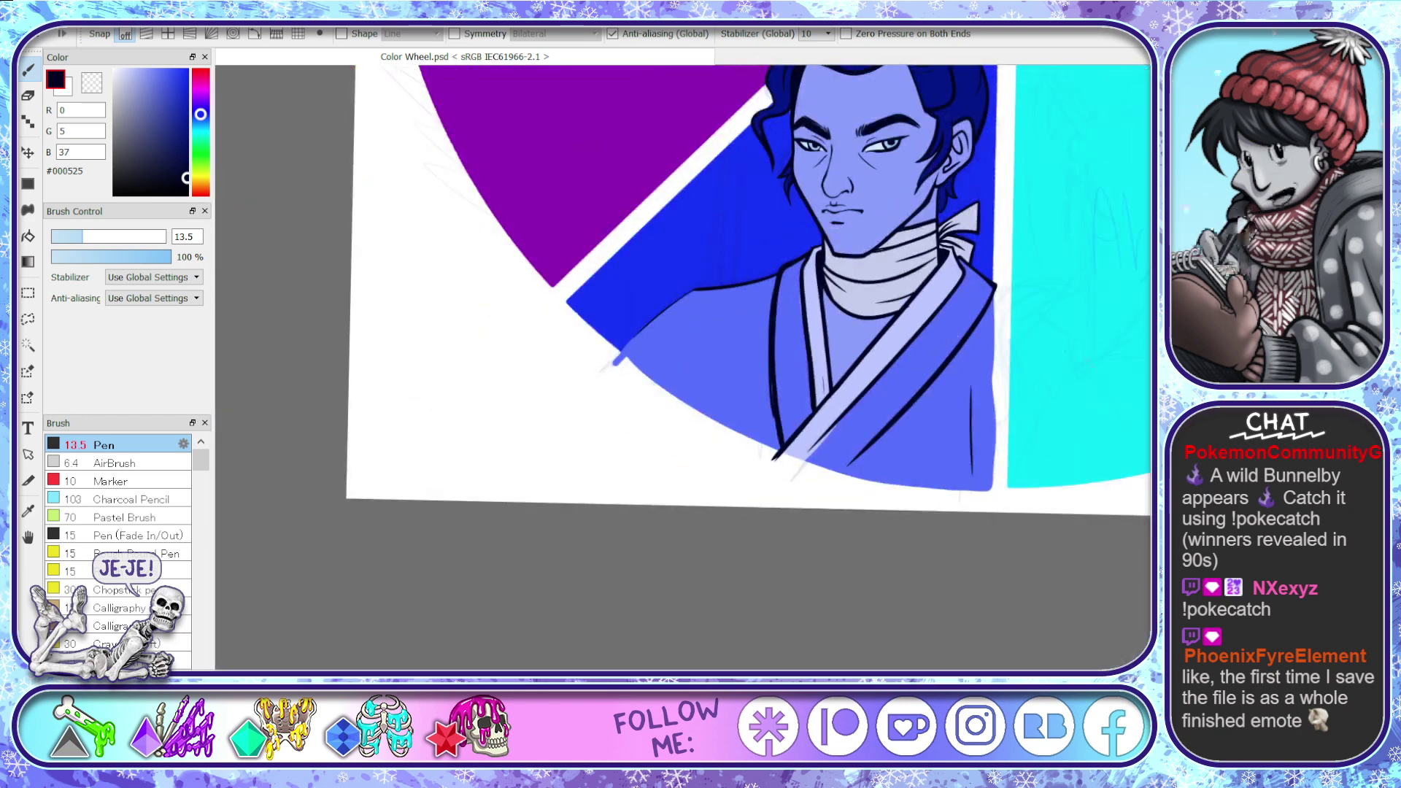
drag(870, 341, 870, 515)
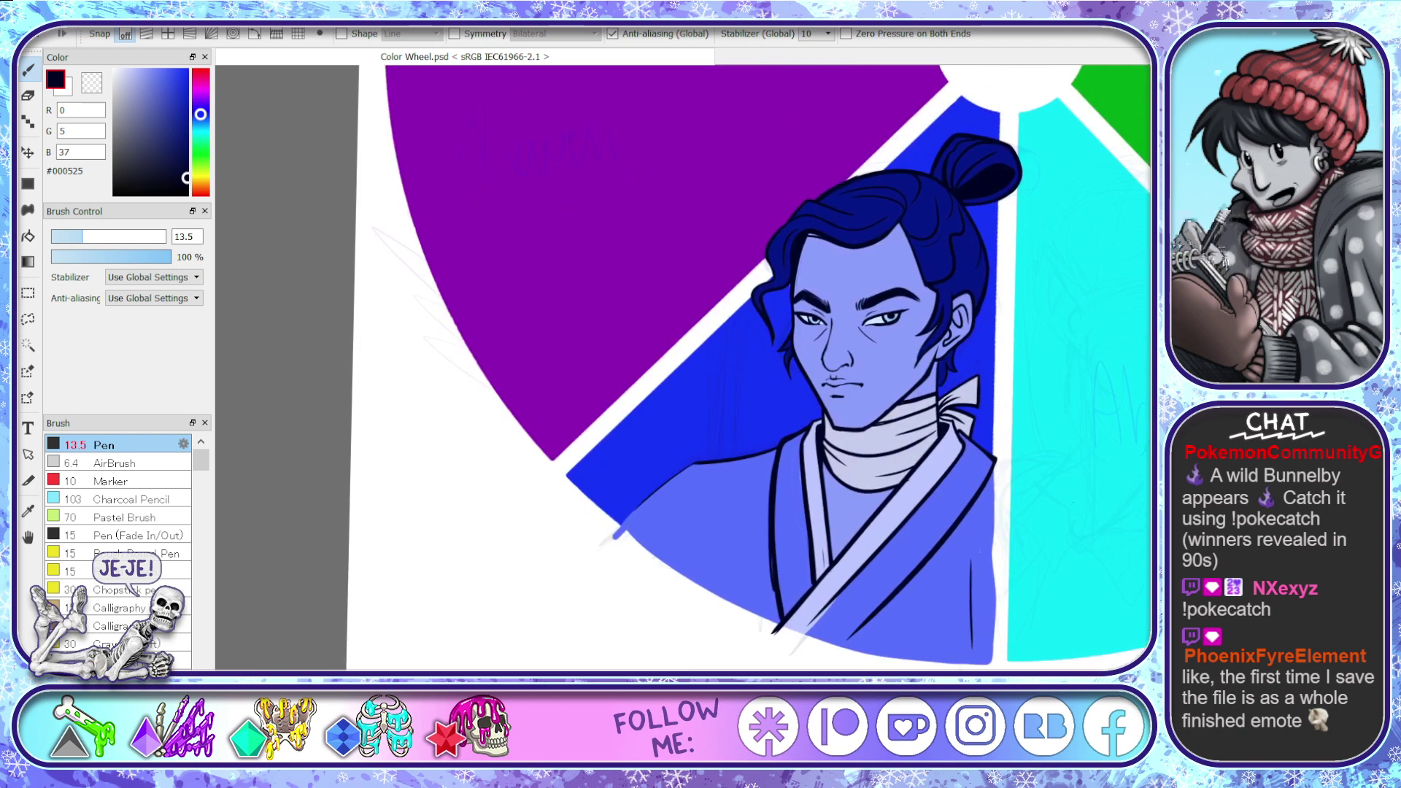
scroll(683, 368, right, 4)
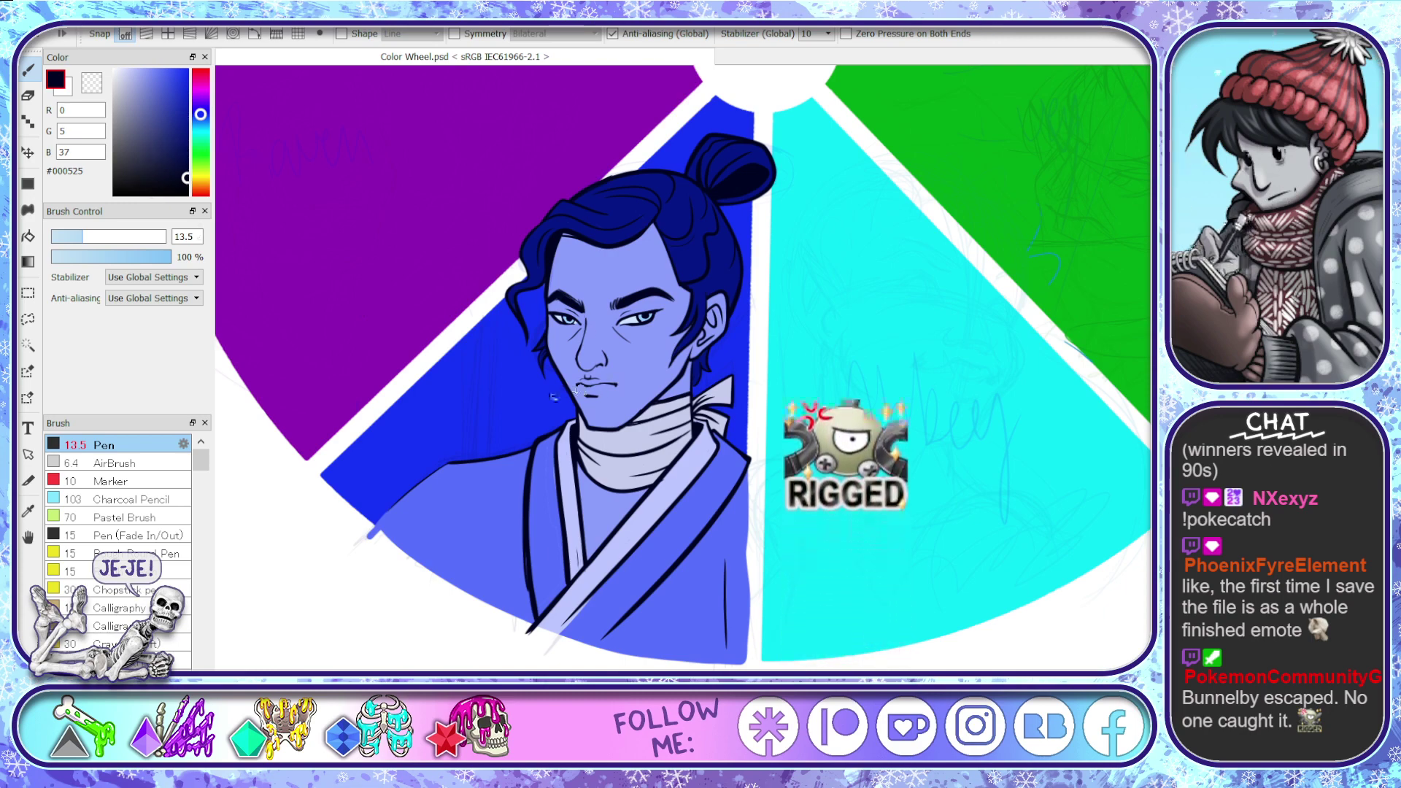
alt+click(497, 505)
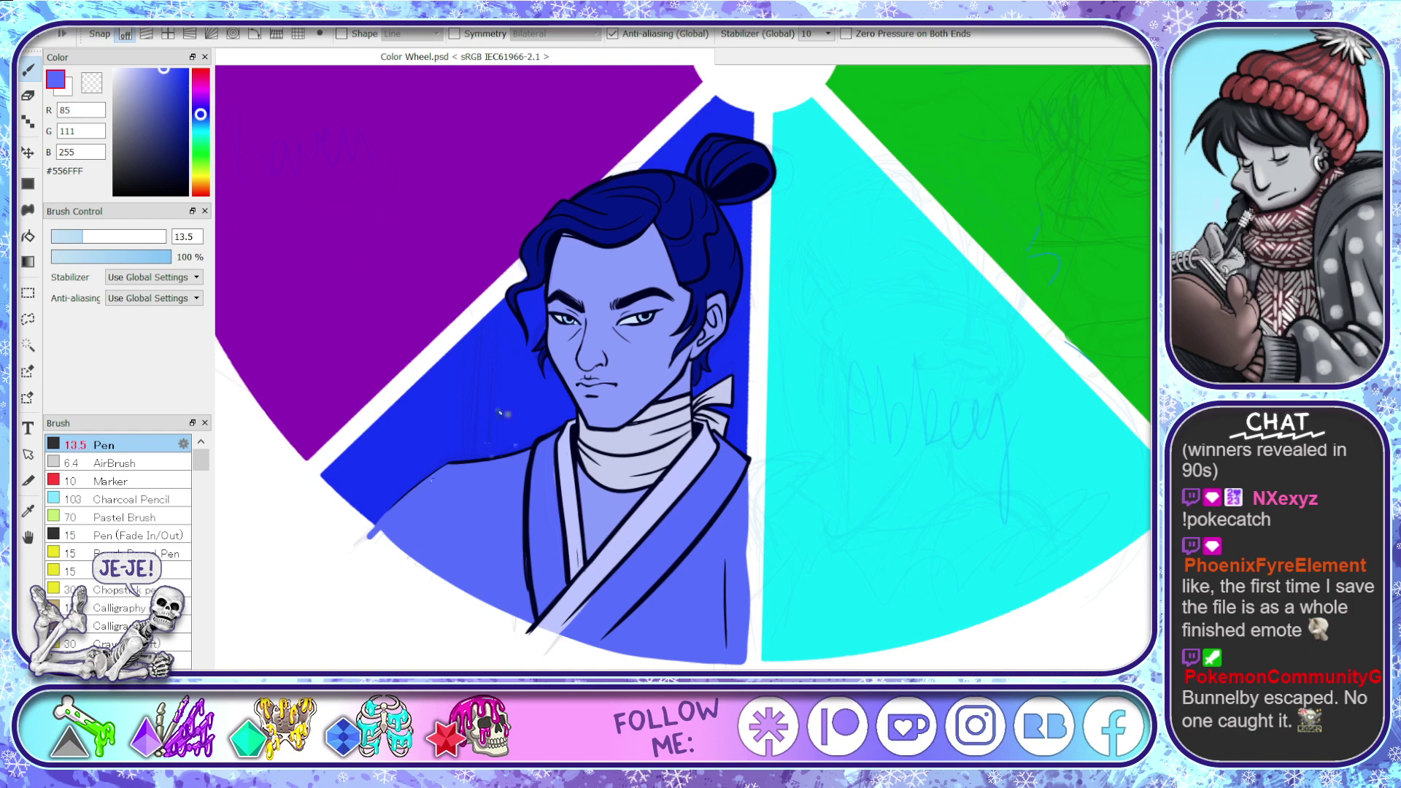
alt+click(526, 418)
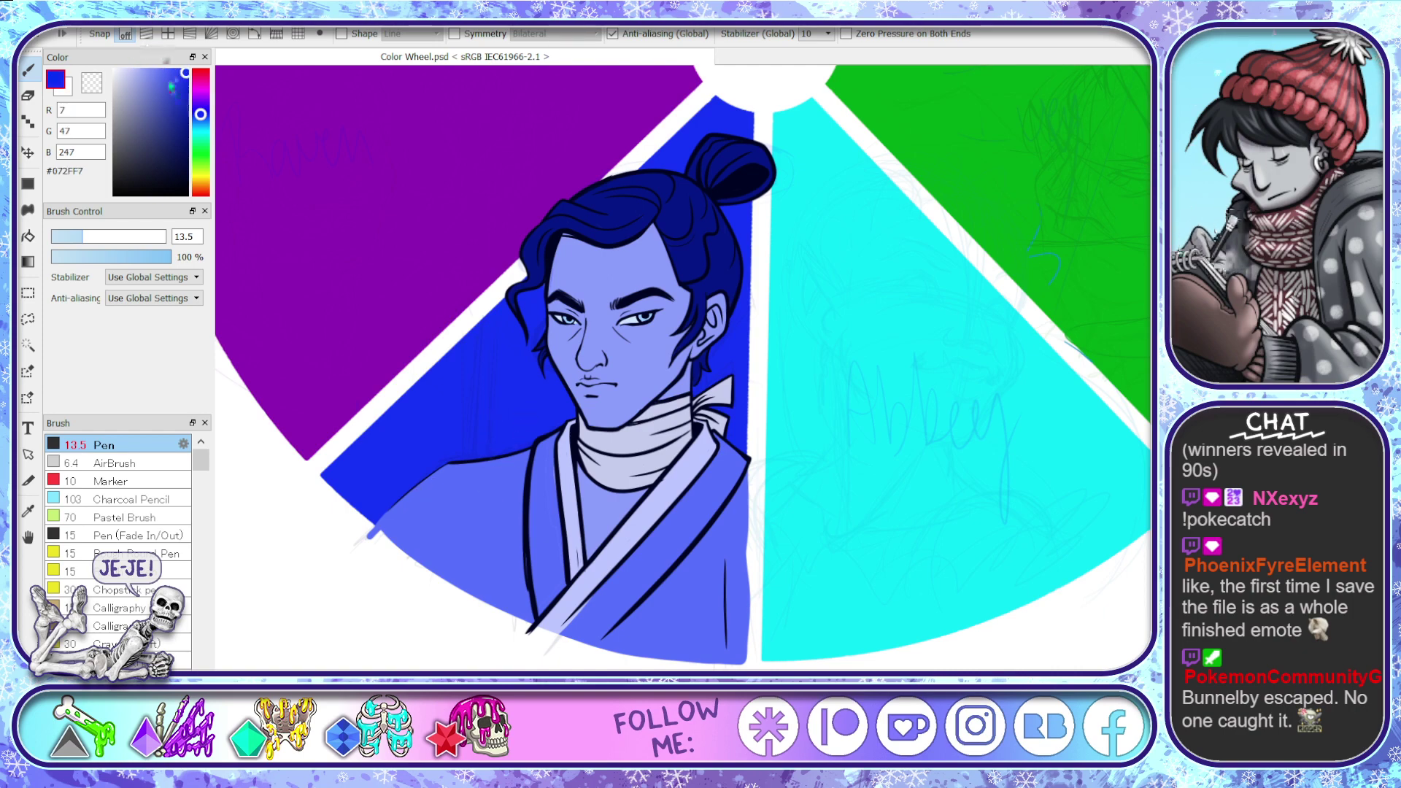
drag(173, 78, 167, 69)
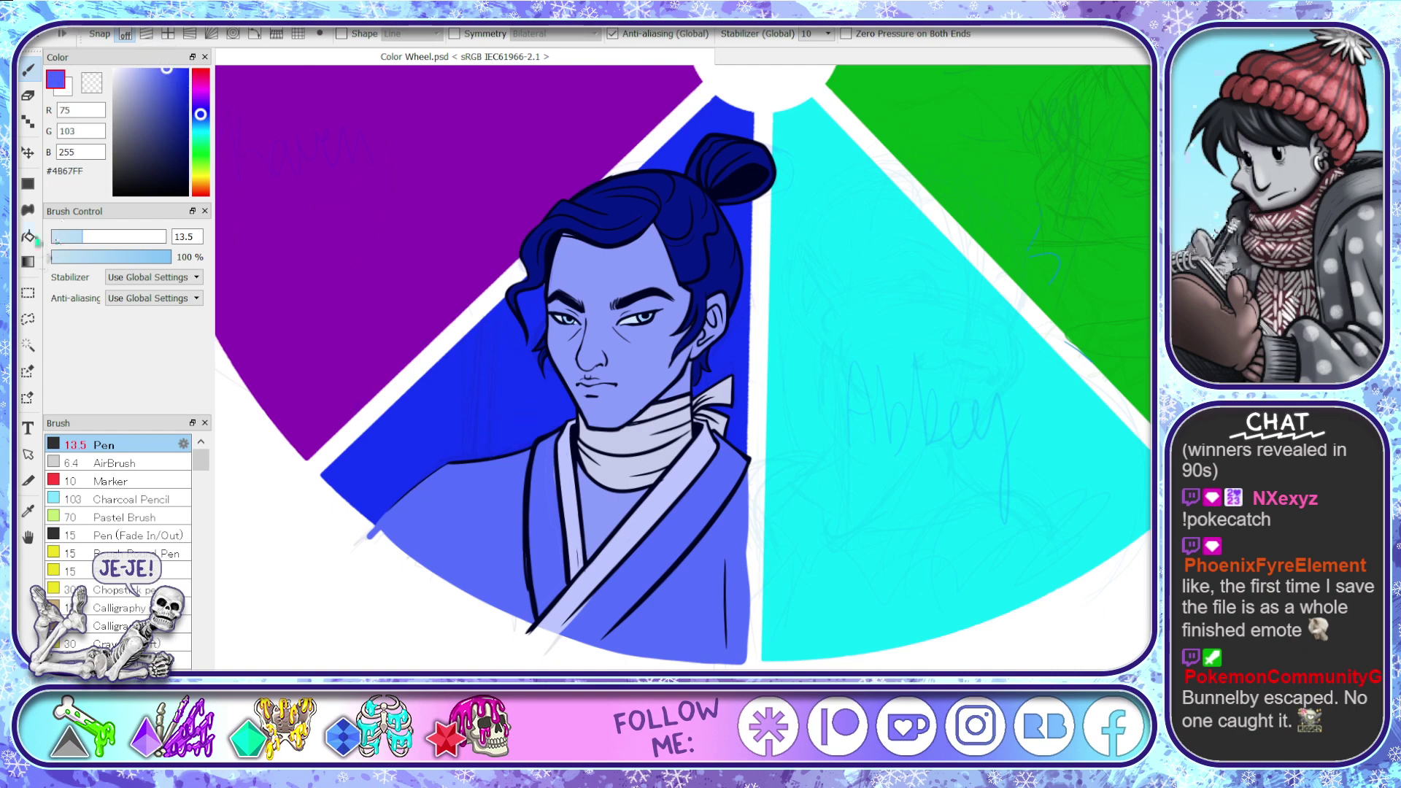
click(29, 236)
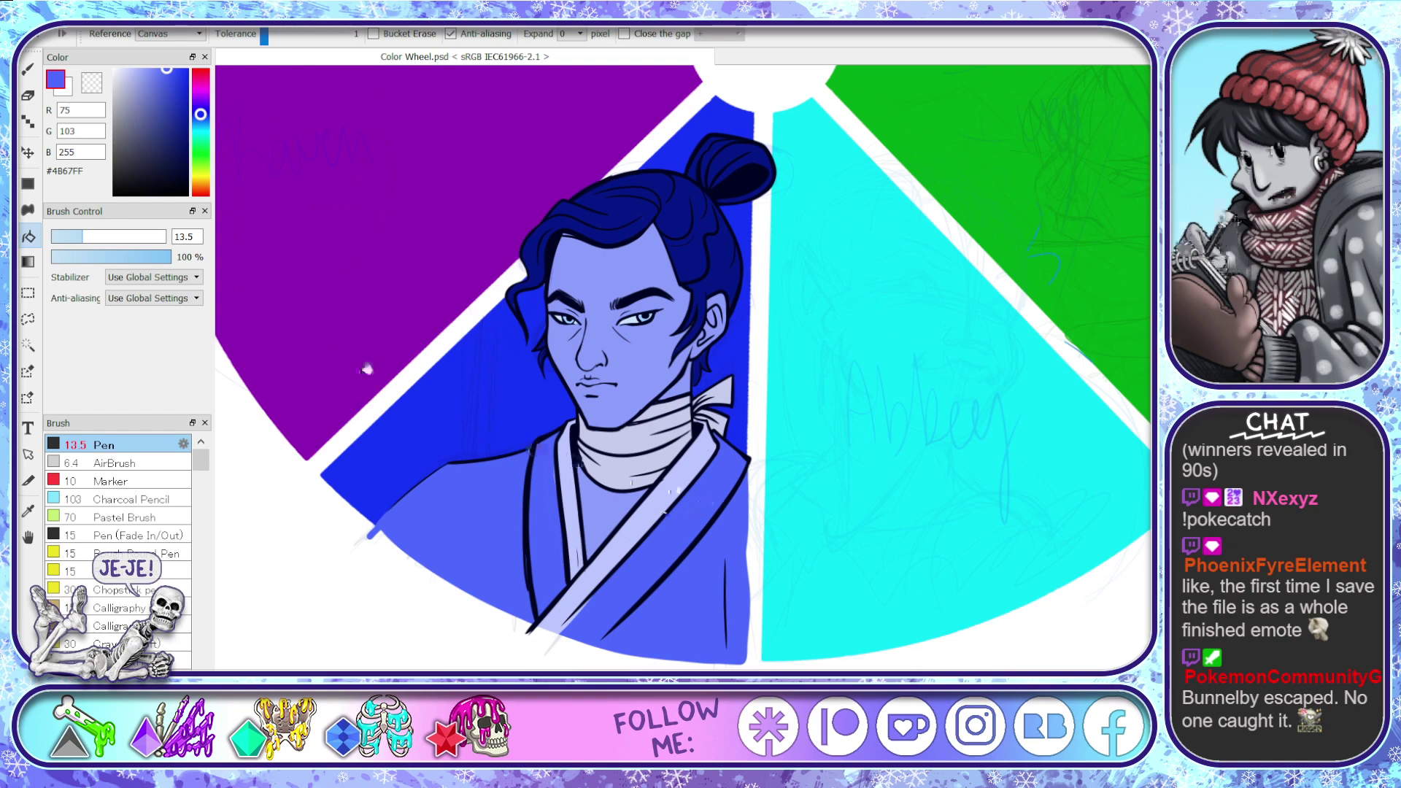
drag(167, 73, 173, 72)
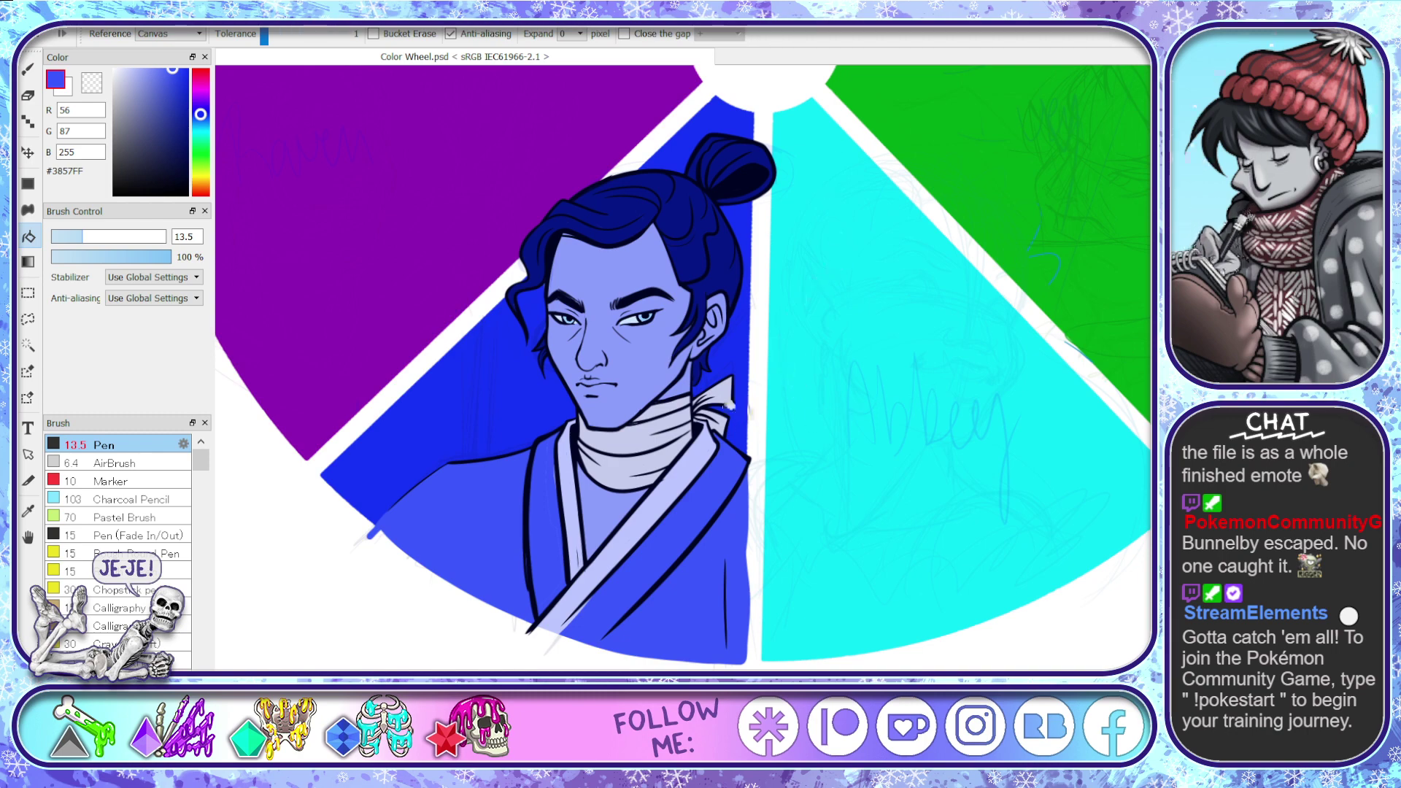
- Set the fill colour to light blue #8A9CFF and compare the portrait's flat colours alone with the full artwork
alt+click(646, 368)
alt+click(546, 398)
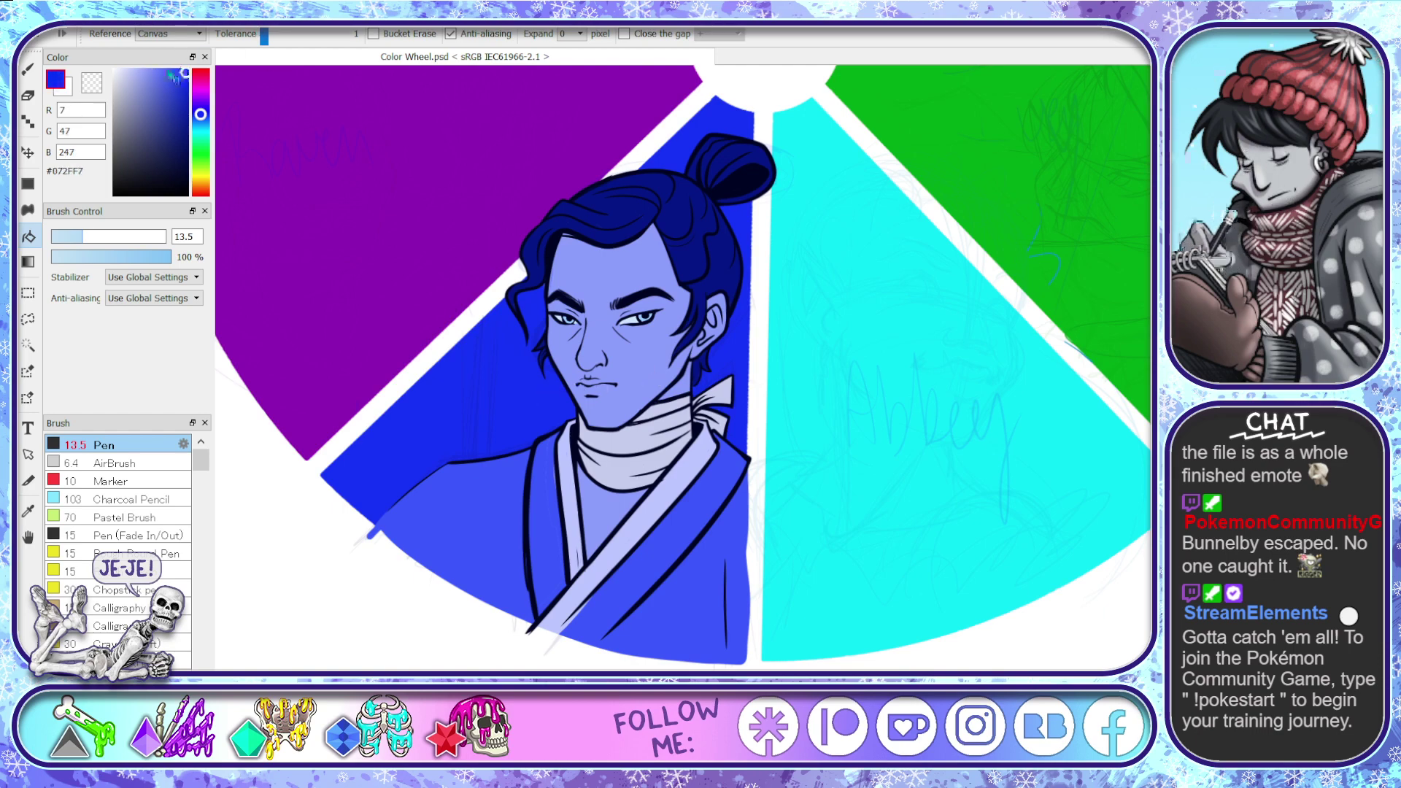
click(148, 68)
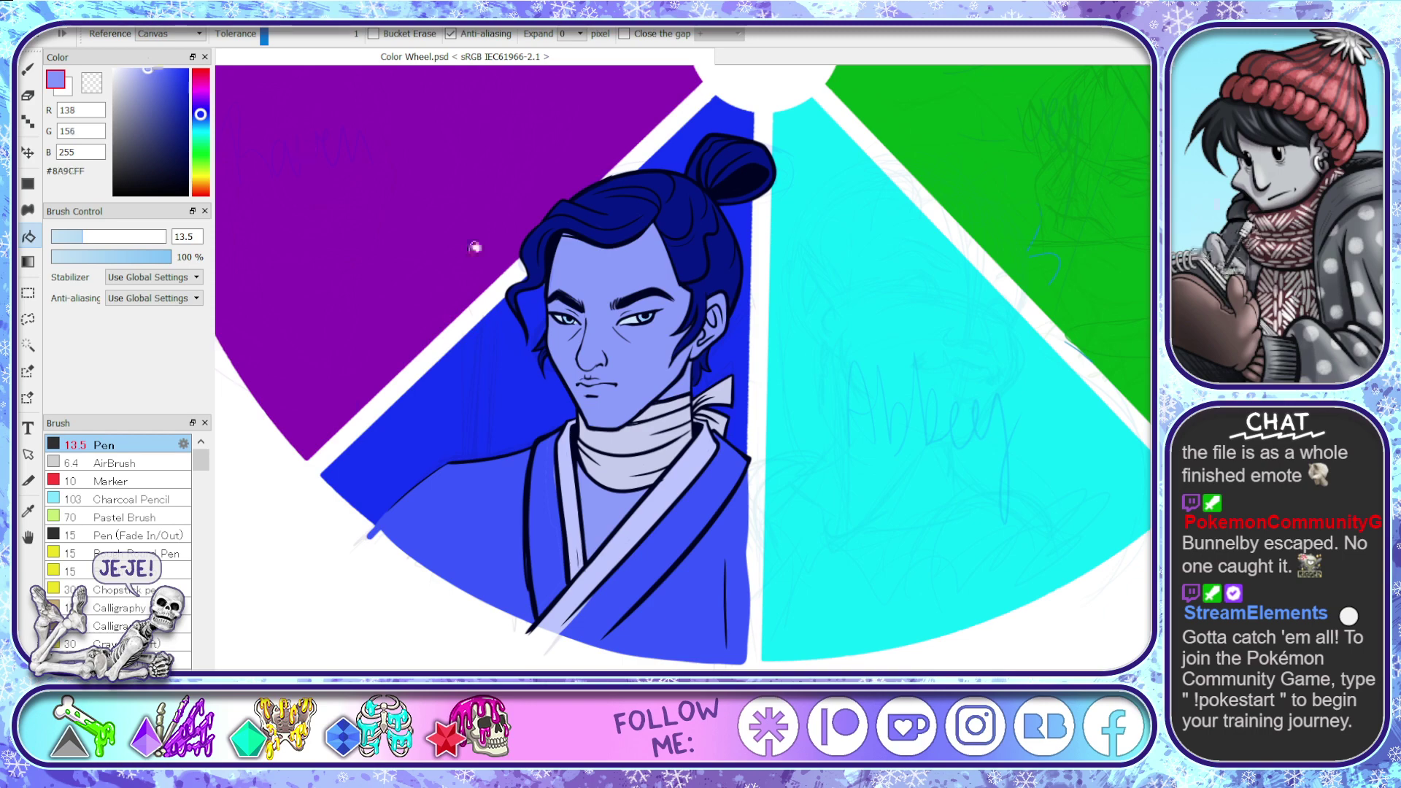
key(h)
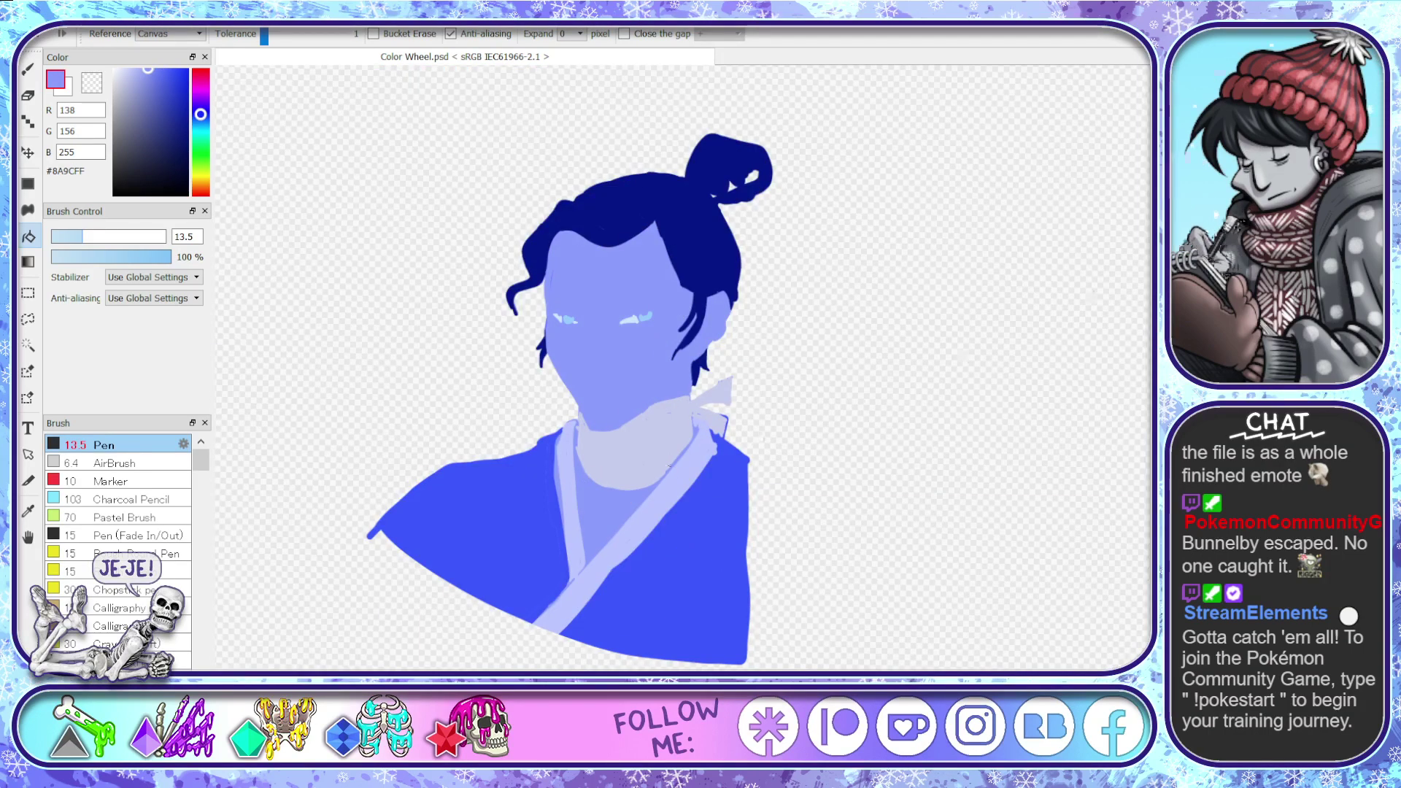
key(h)
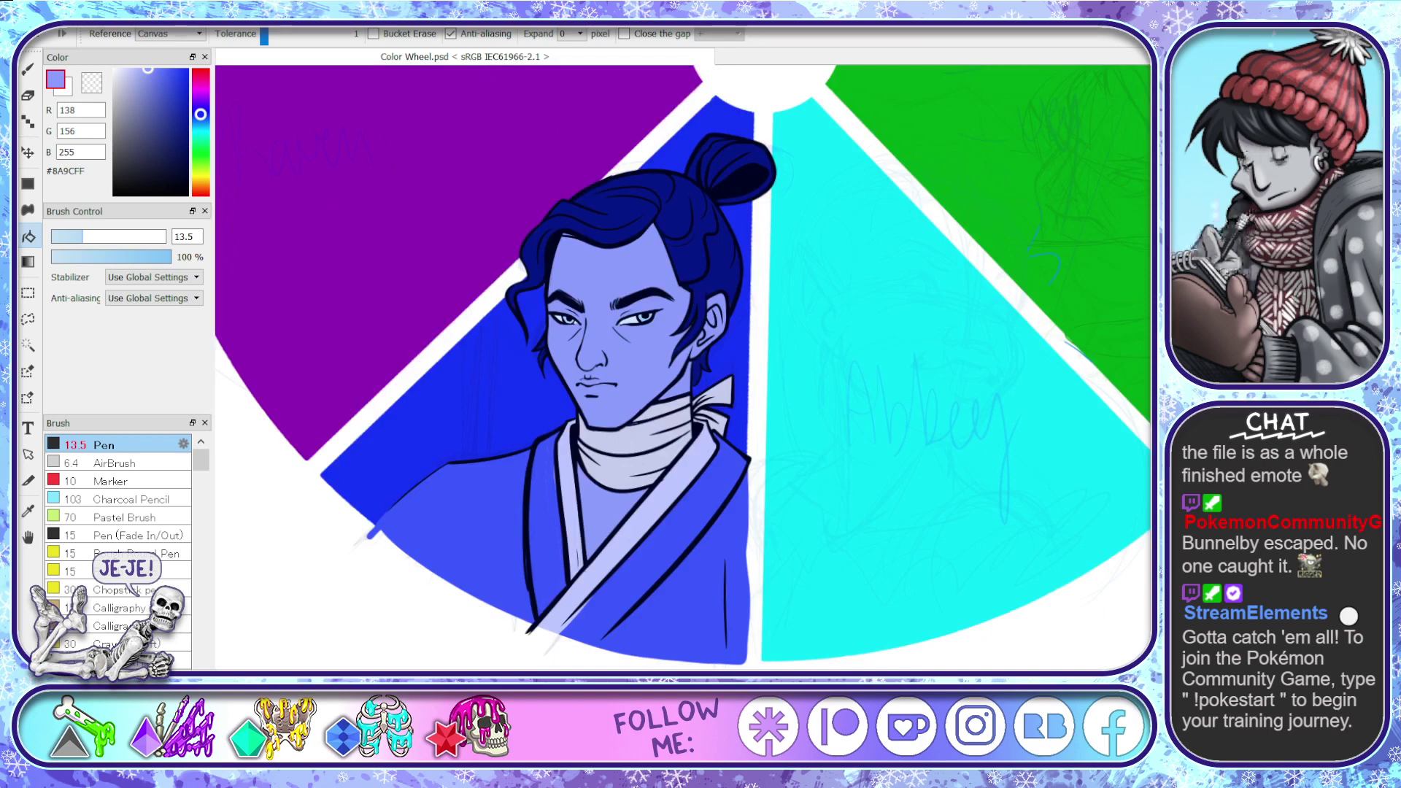
- Refill the hair with a darker navy, #000F60, and check it with the full artwork shown
right_click(685, 253)
click(186, 148)
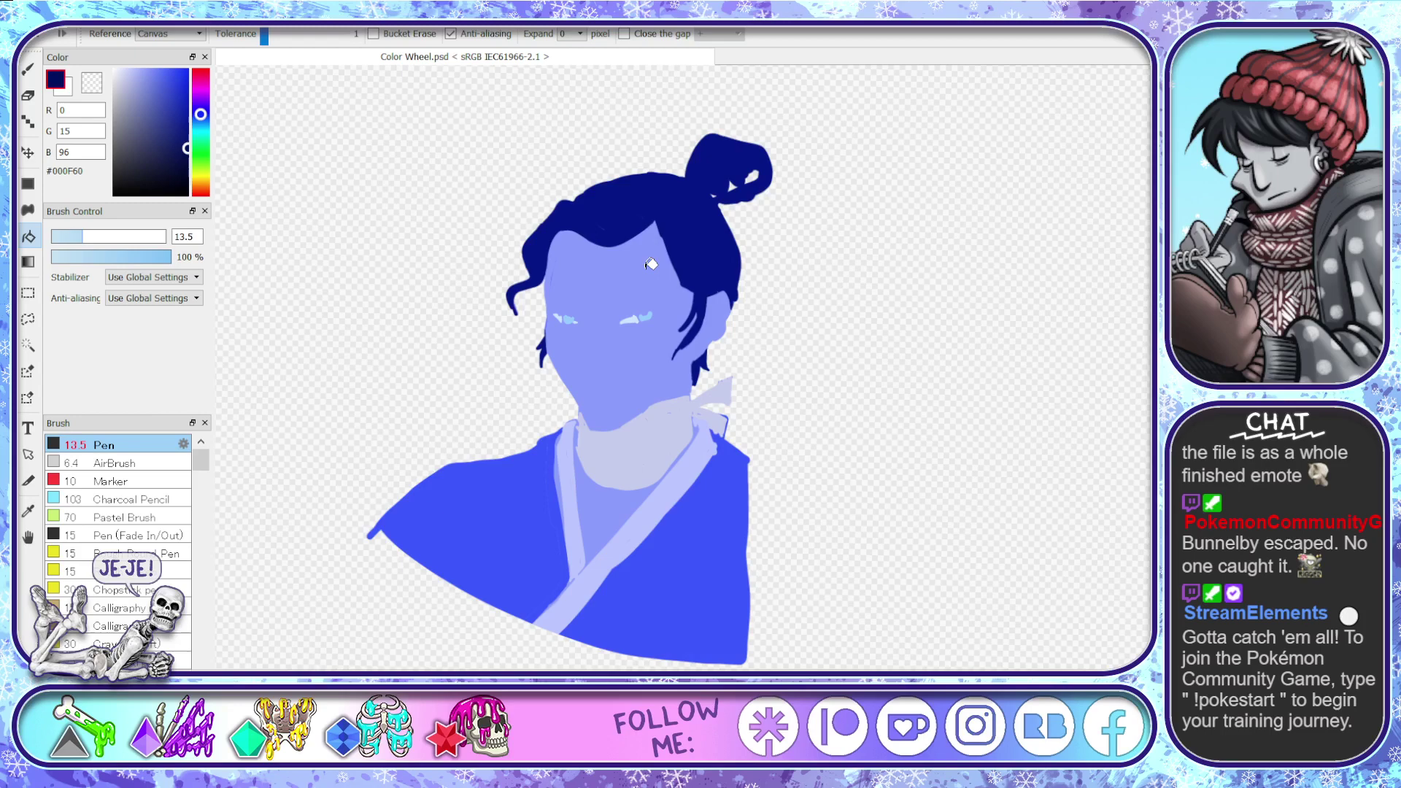
click(697, 229)
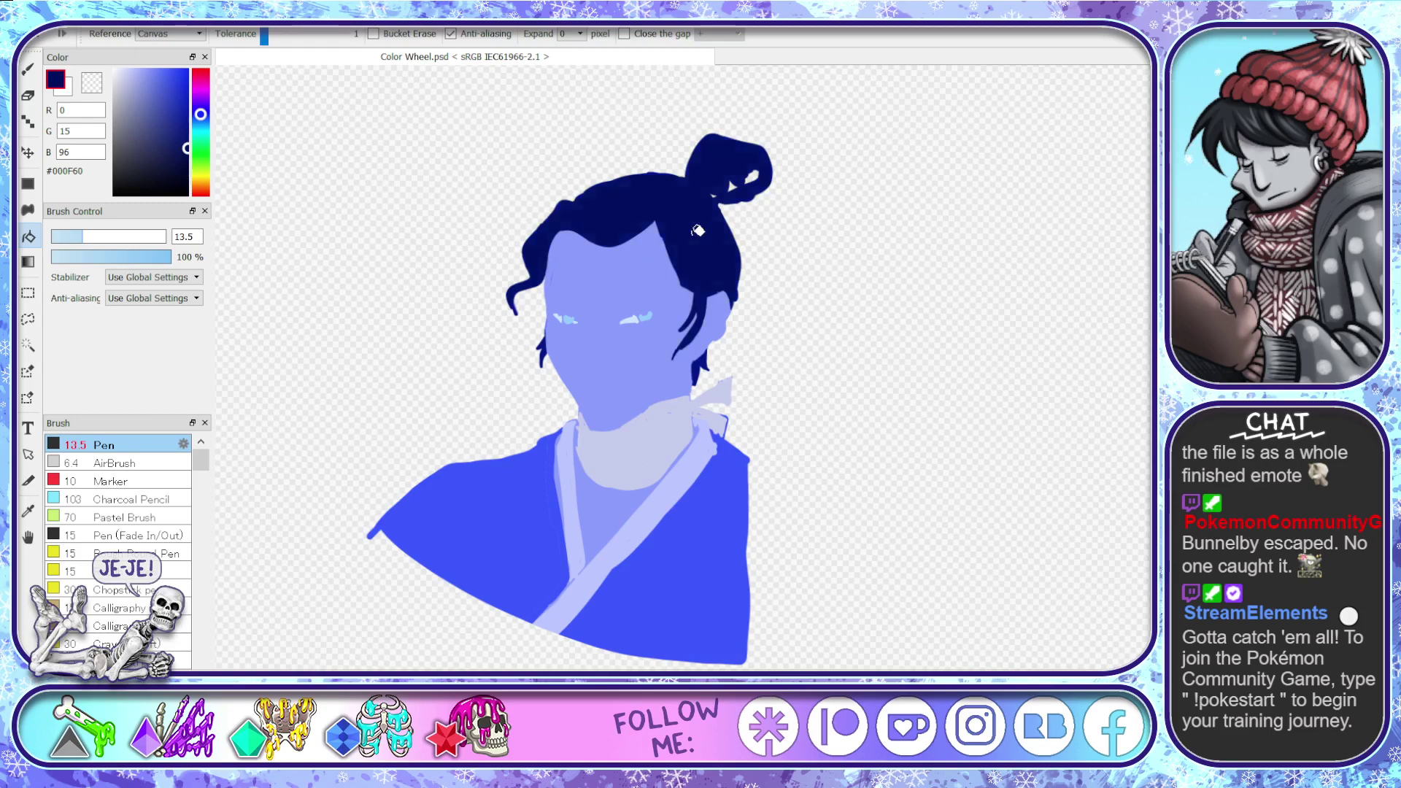
click(1144, 241)
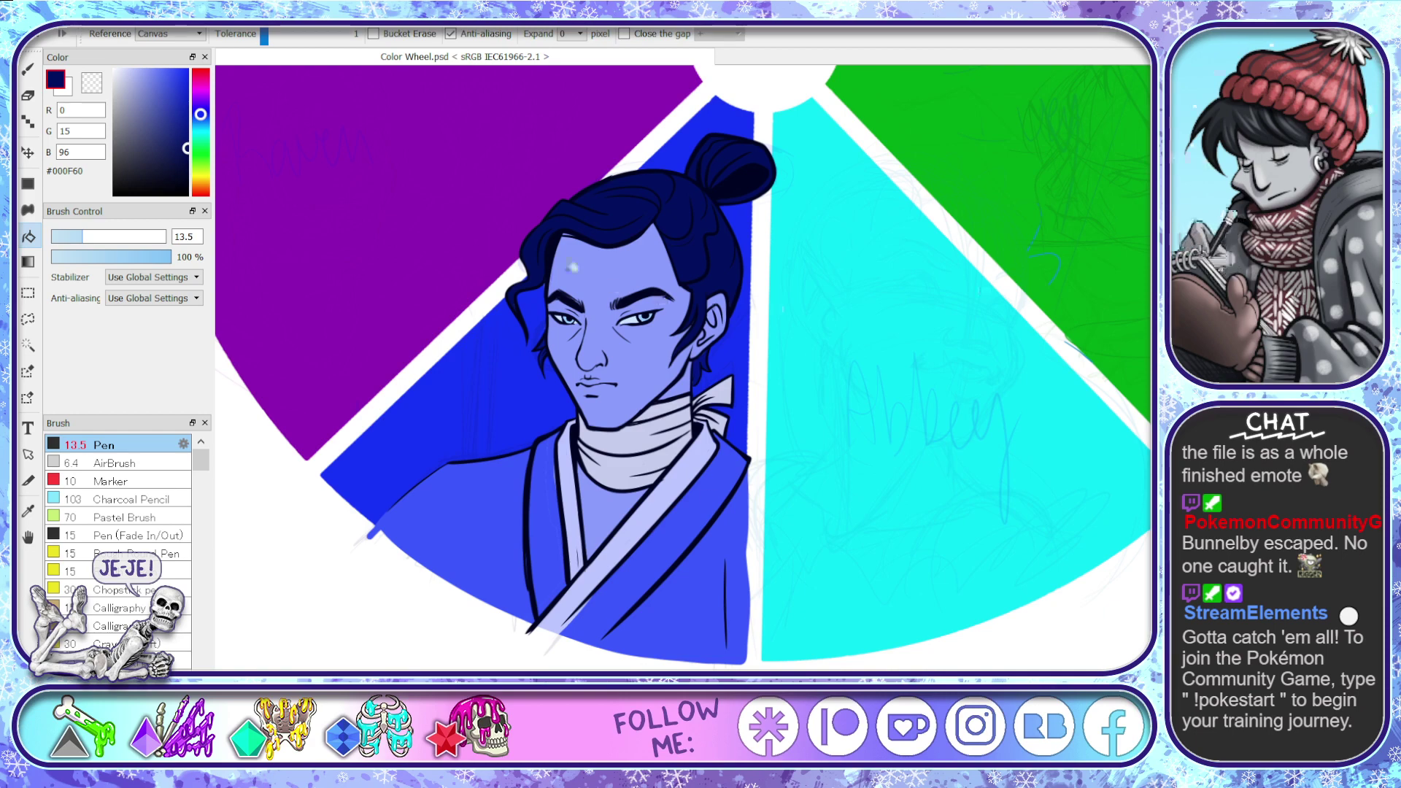
- Thicken the robe's shoulder outline from the collar down to the wheel's rim with size 18 pen strokes in dark navy #000525
key(p)
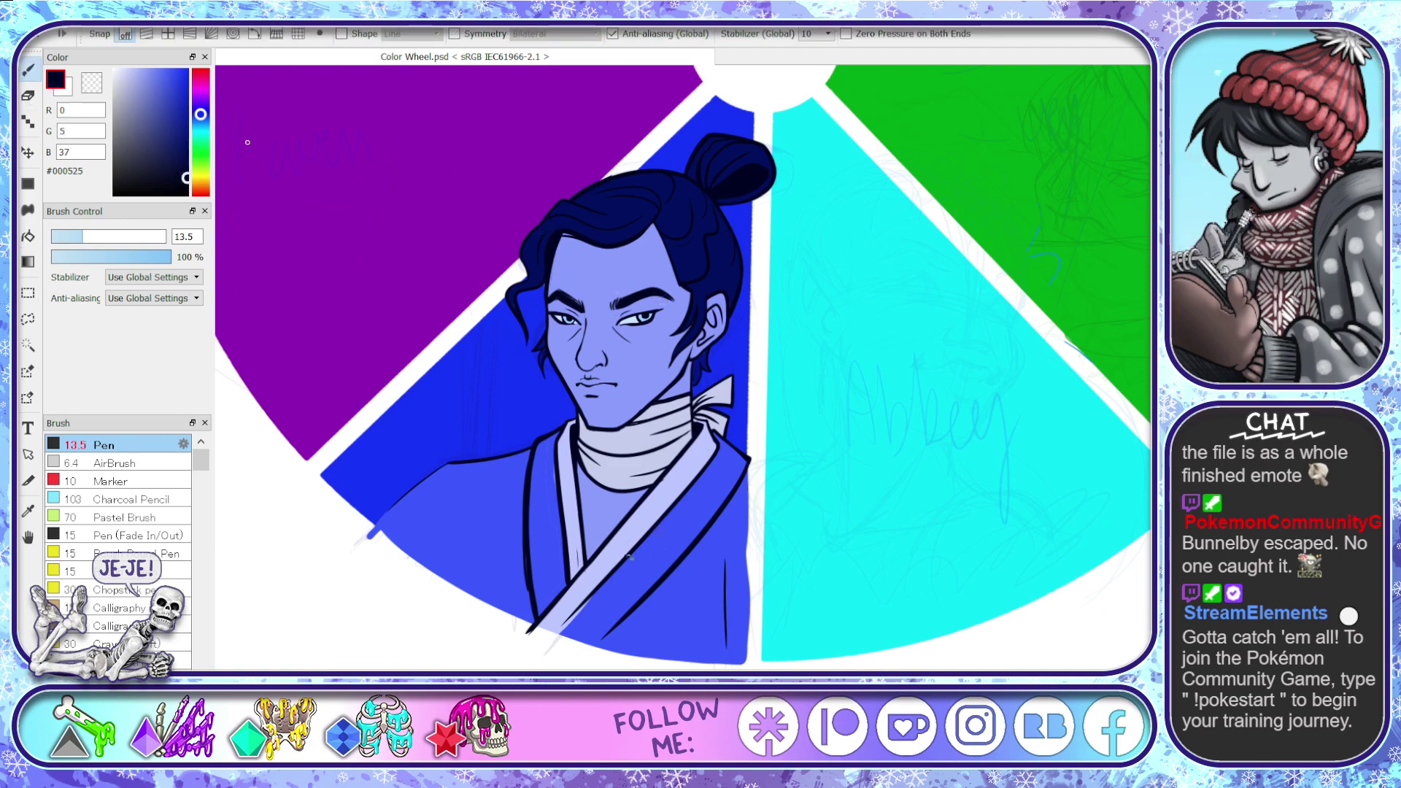
scroll(582, 535, up, 3)
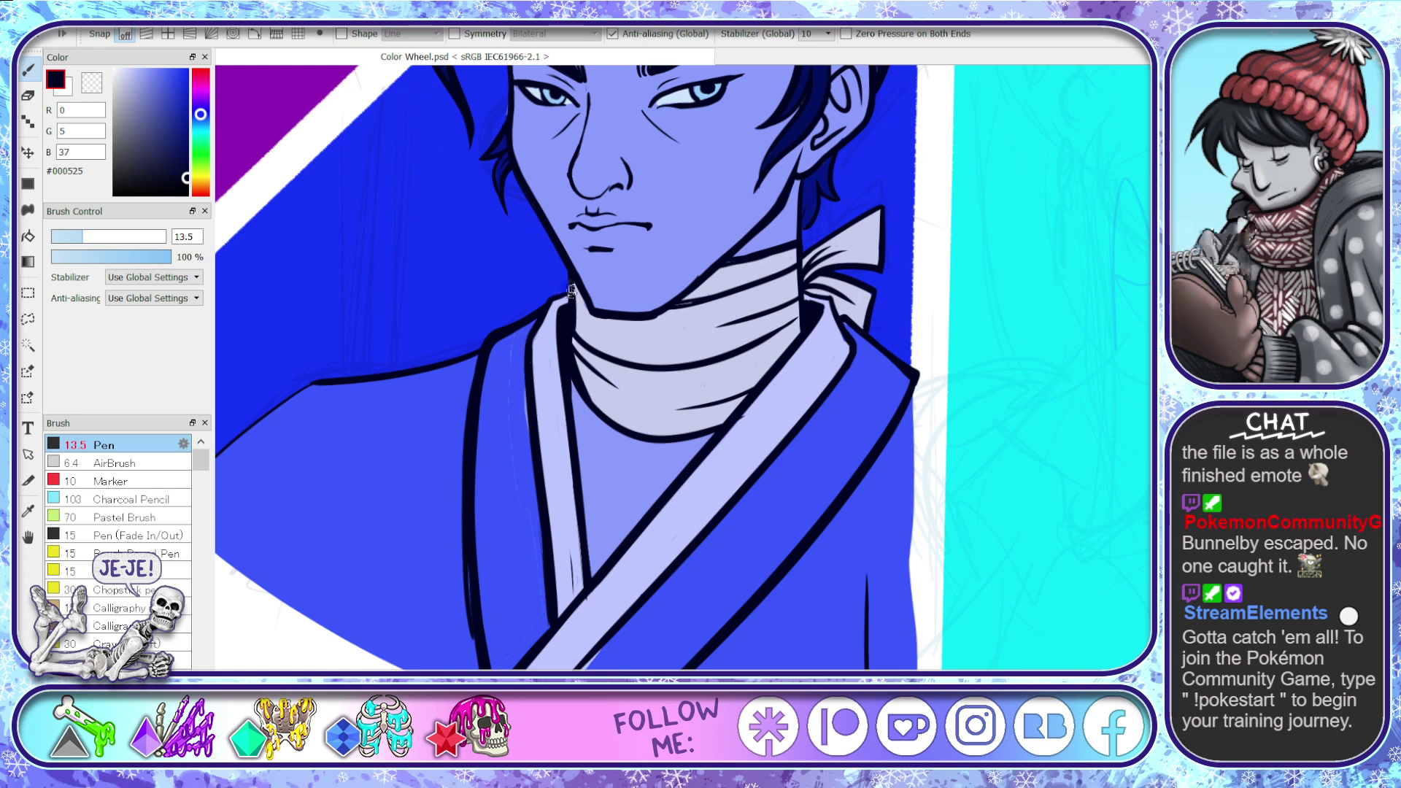
drag(97, 237, 107, 237)
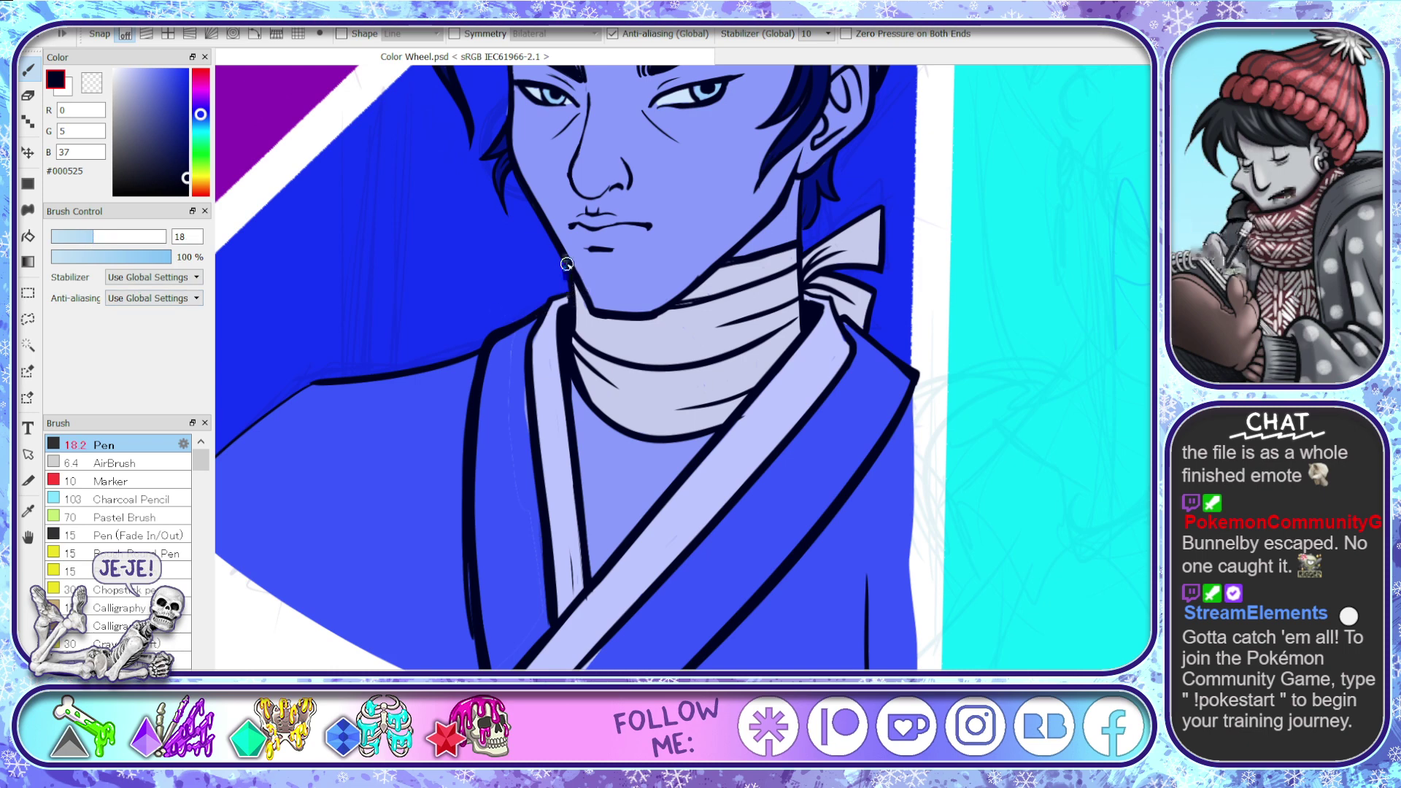
mouse_move(567, 264)
mouse_down()
mouse_move(573, 296)
mouse_move(560, 305)
mouse_up()
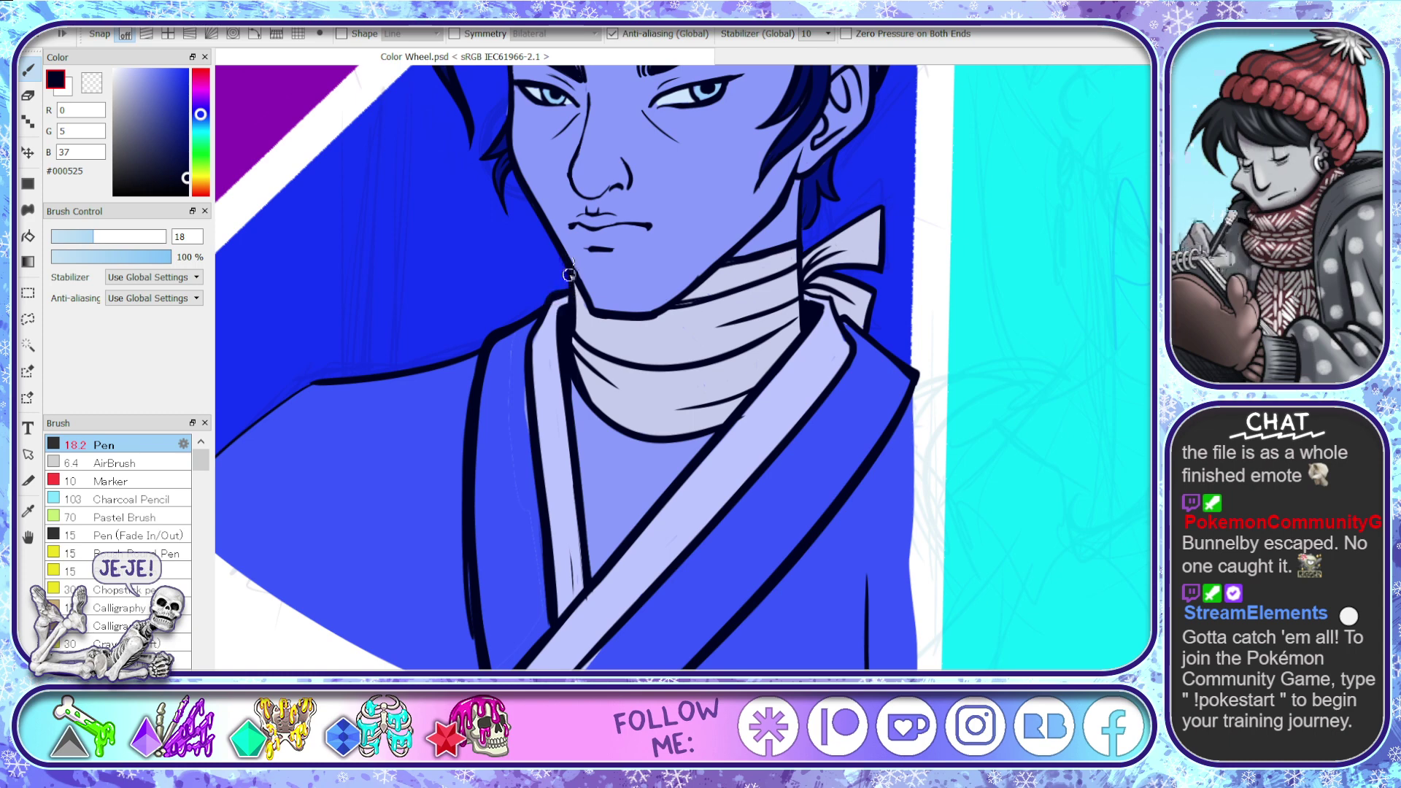
key(space)
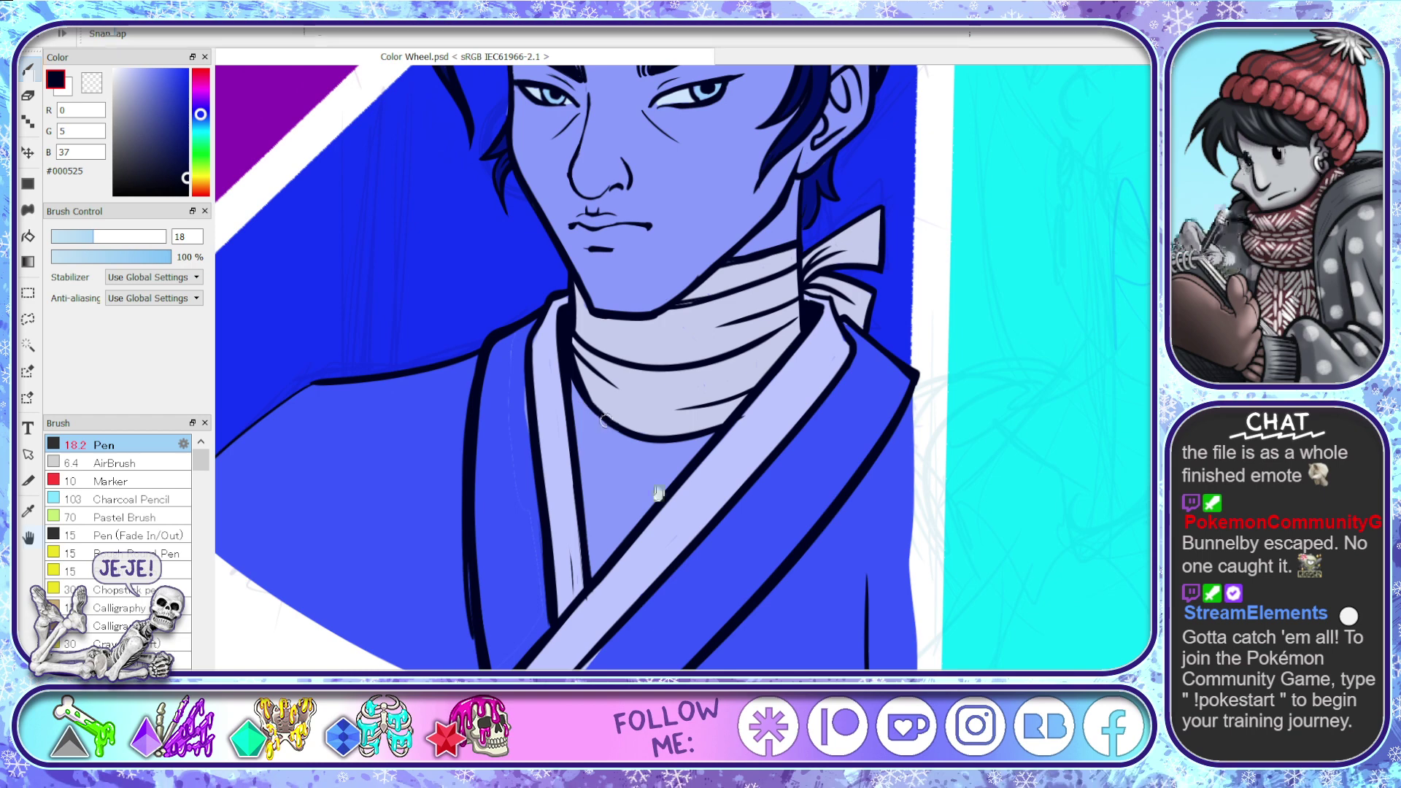
mouse_move(642, 533)
mouse_down()
mouse_move(812, 541)
mouse_move(835, 588)
mouse_move(792, 418)
mouse_up()
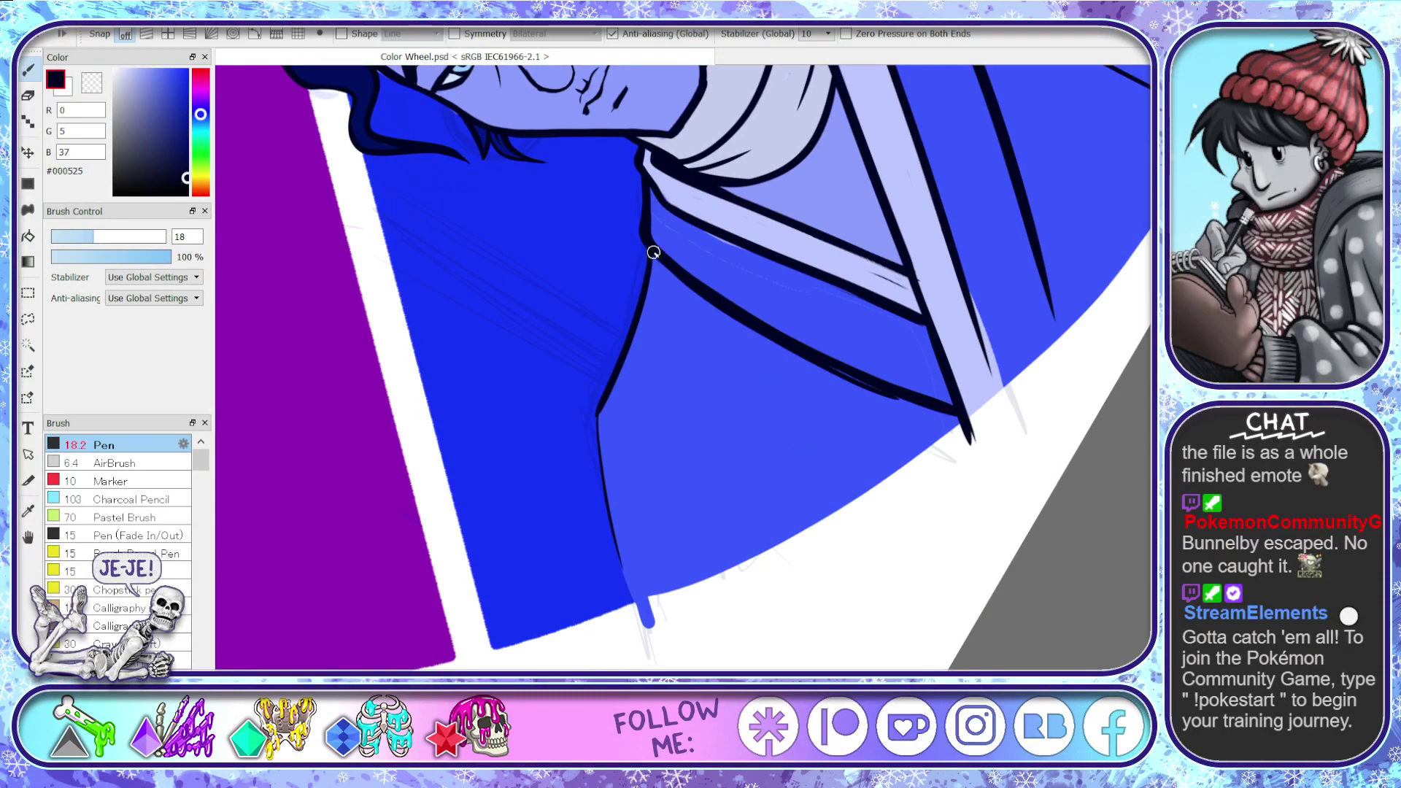
mouse_move(647, 251)
mouse_down()
mouse_move(598, 420)
mouse_move(606, 516)
mouse_move(653, 640)
mouse_up()
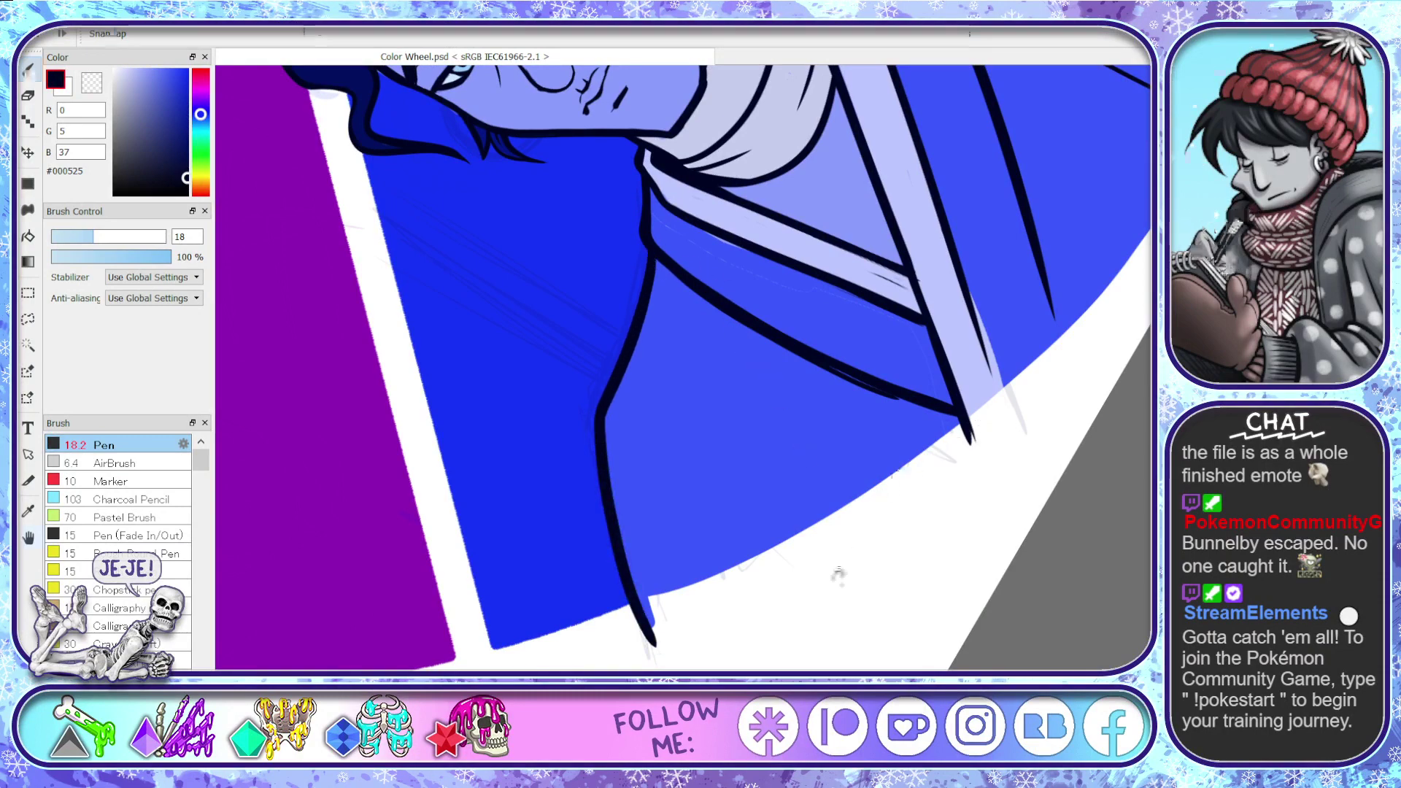
- Try thickening the outer lapel line below the shoulder with the size 18 pen and trimming its edge with a size 16 eraser
drag(895, 597, 876, 270)
key(b)
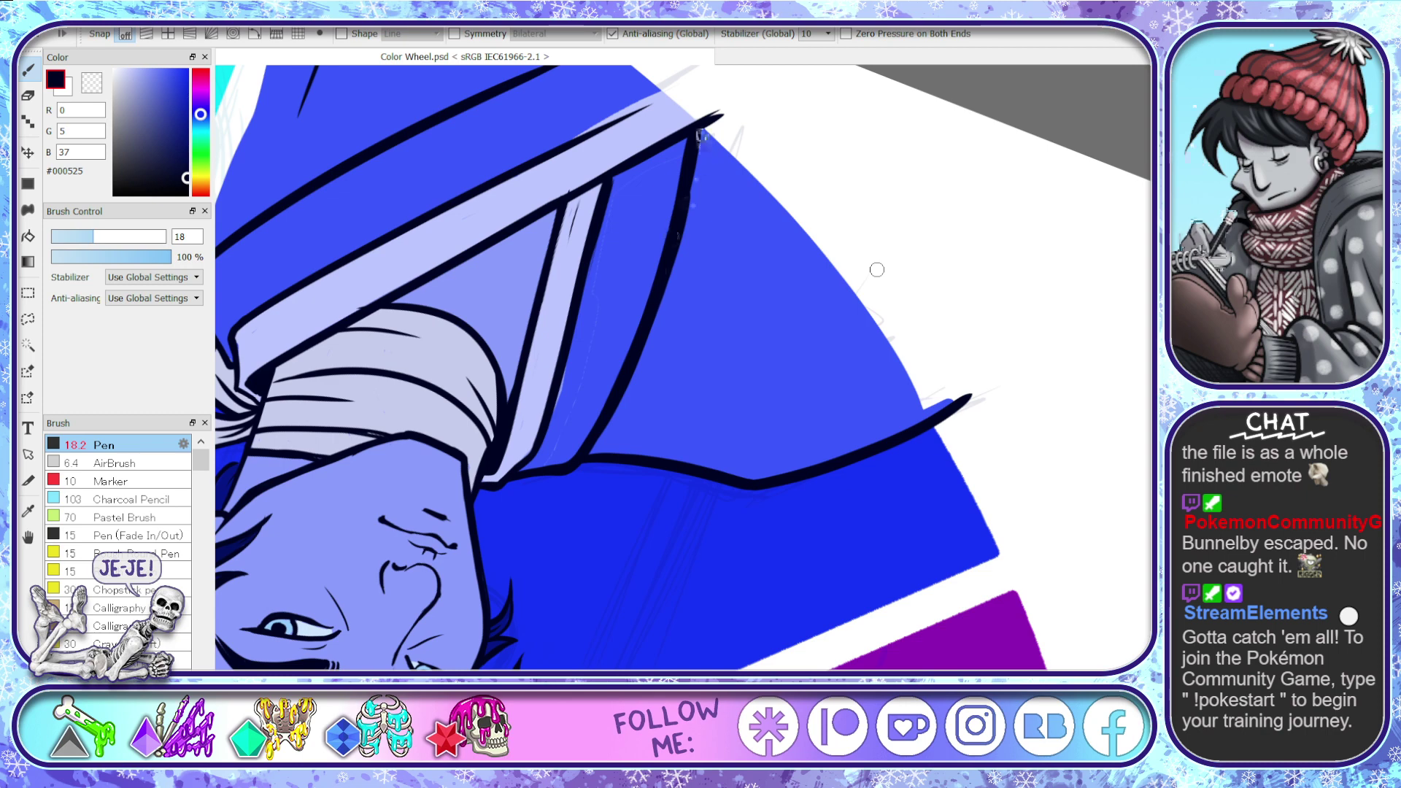
mouse_move(702, 125)
mouse_down()
mouse_move(652, 328)
mouse_move(612, 396)
mouse_up()
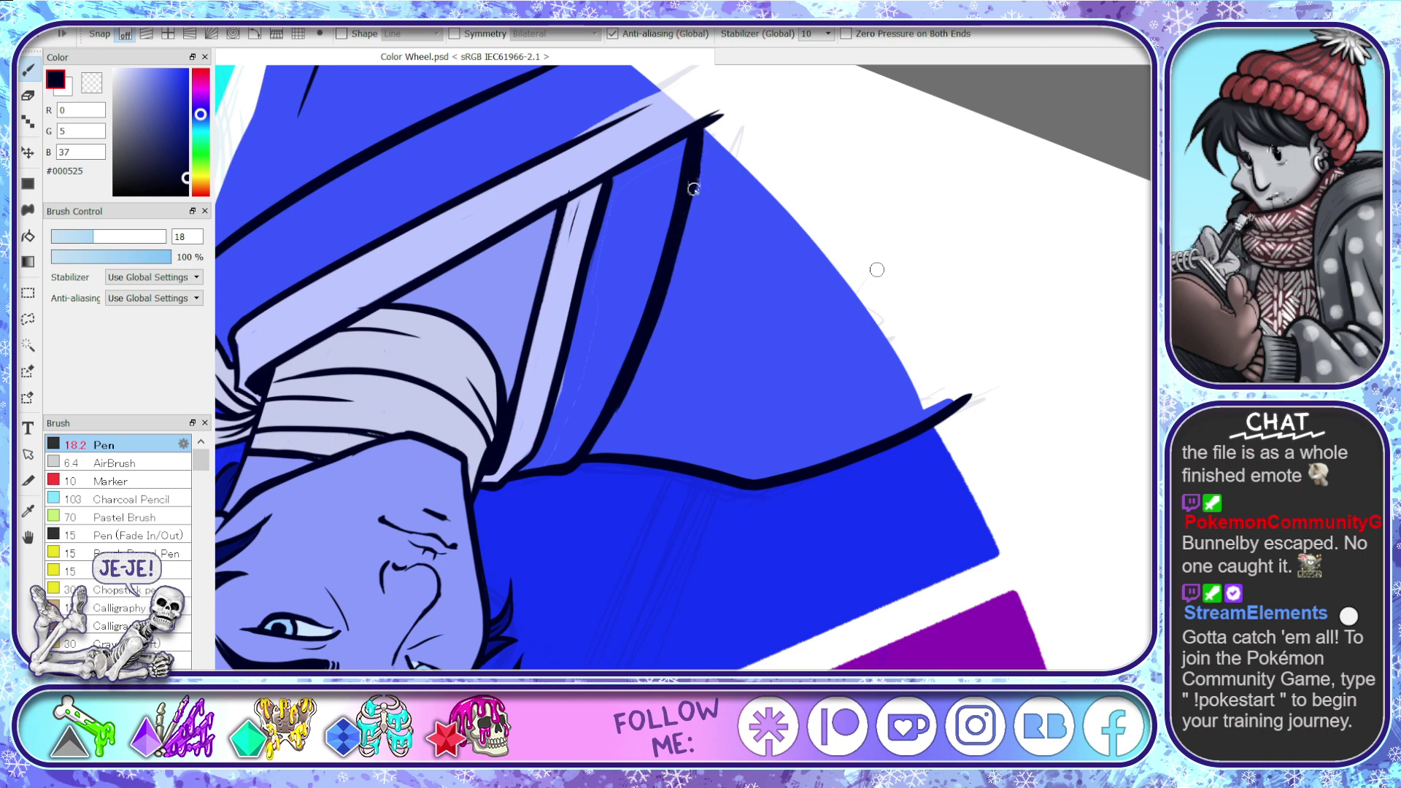
key(e)
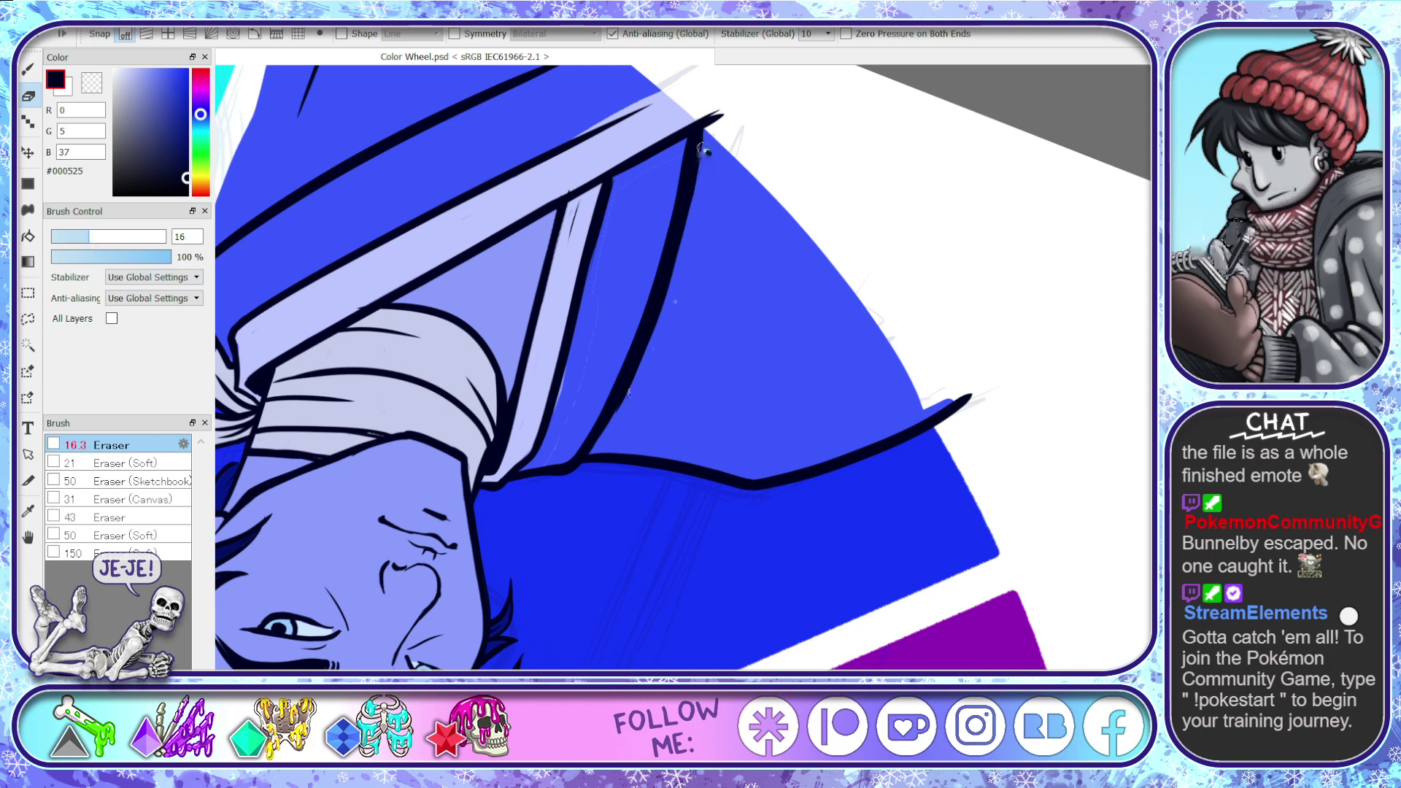
drag(705, 130, 649, 387)
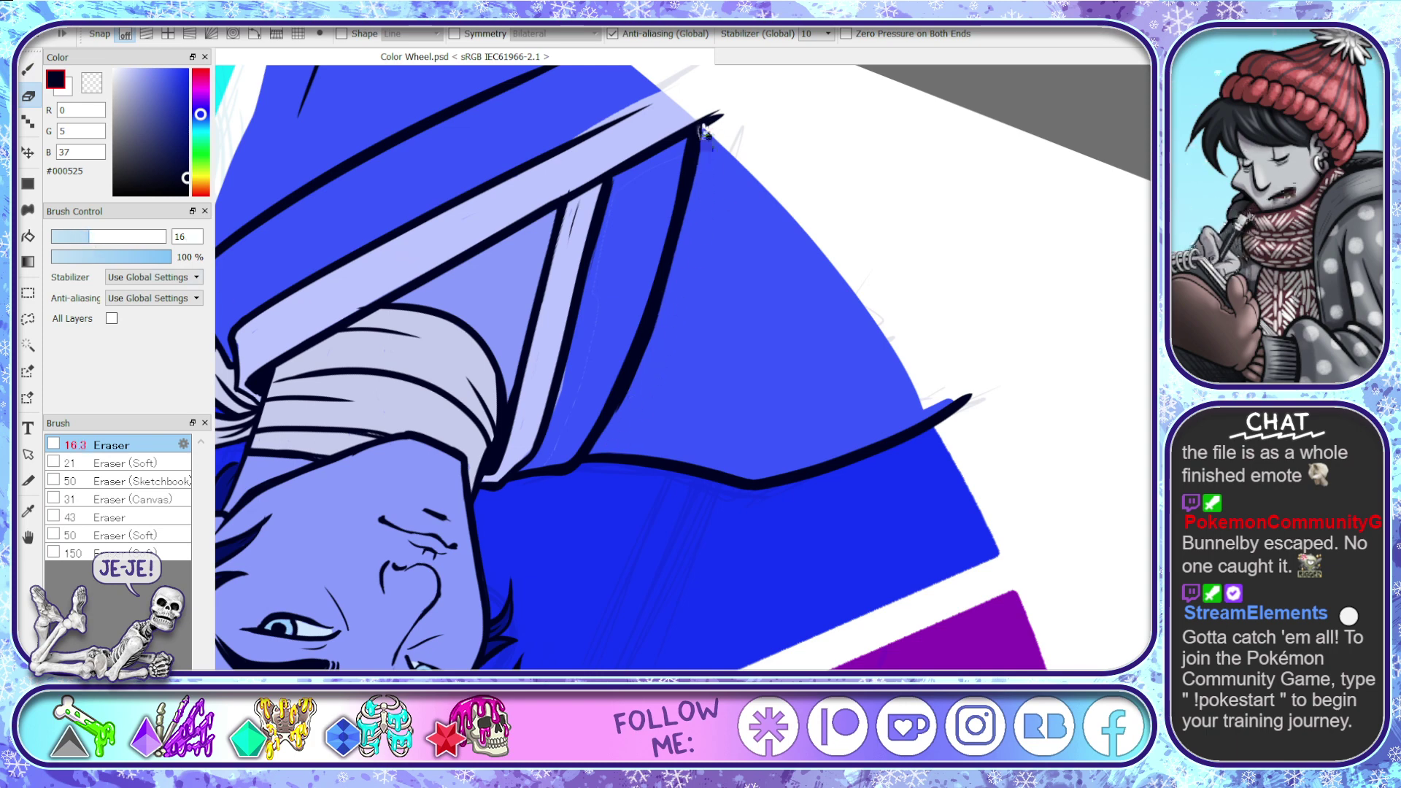
- Erase the outer lapel line below the shoulder with a size 31 eraser and redraw it as one size 18 stroke in #000525
drag(102, 241, 120, 237)
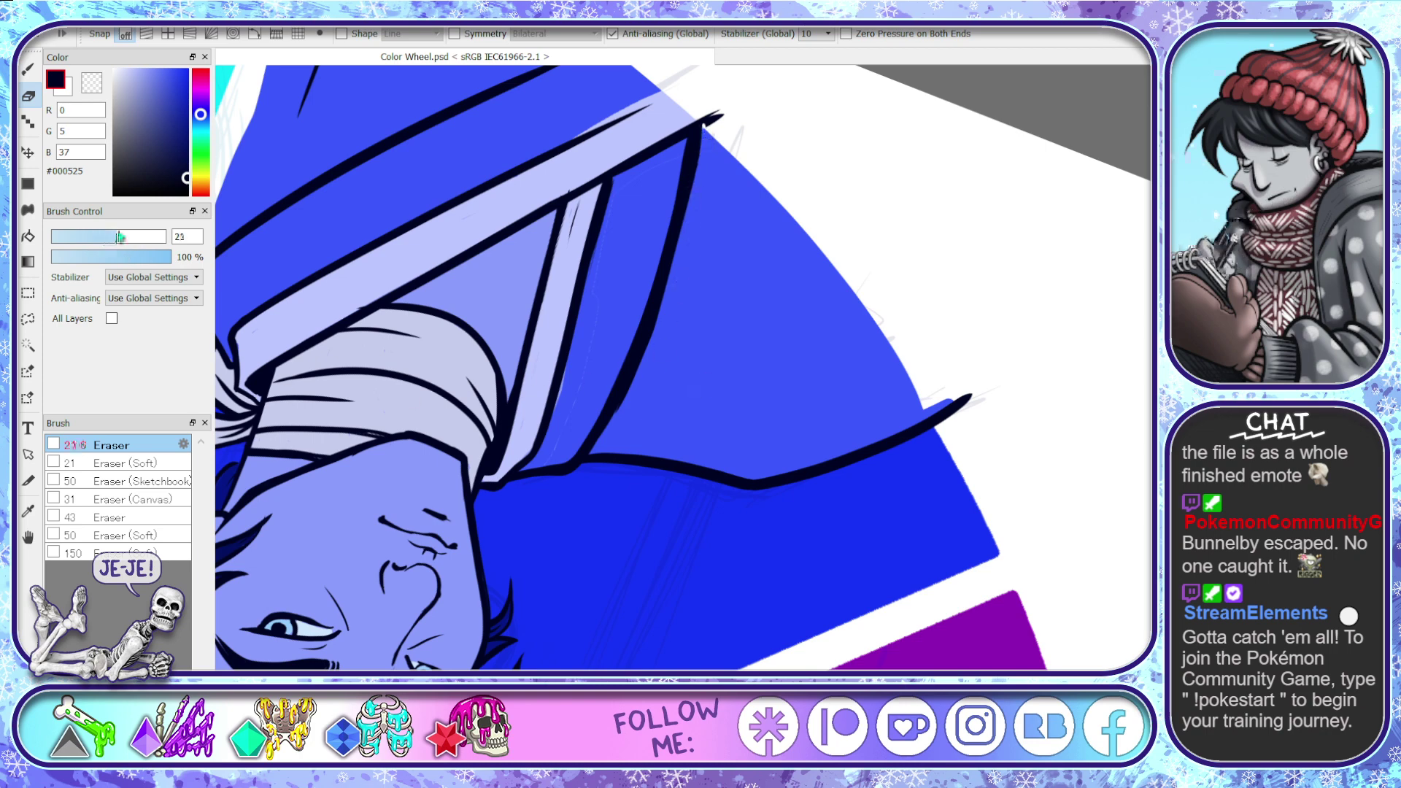
mouse_move(712, 150)
mouse_down()
mouse_move(689, 141)
mouse_move(721, 125)
mouse_move(695, 138)
mouse_move(657, 275)
mouse_move(595, 416)
mouse_move(663, 282)
mouse_move(704, 141)
mouse_up()
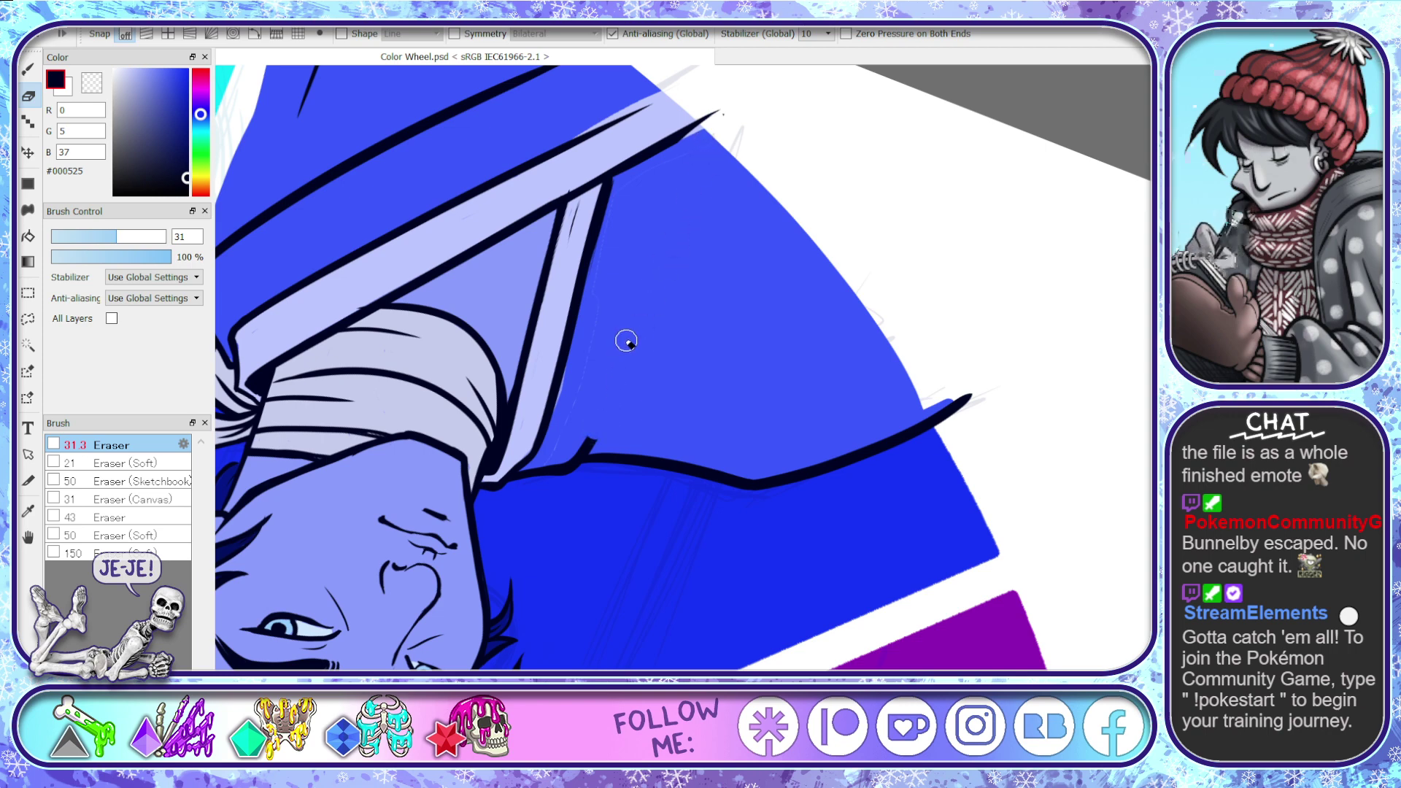
key(space)
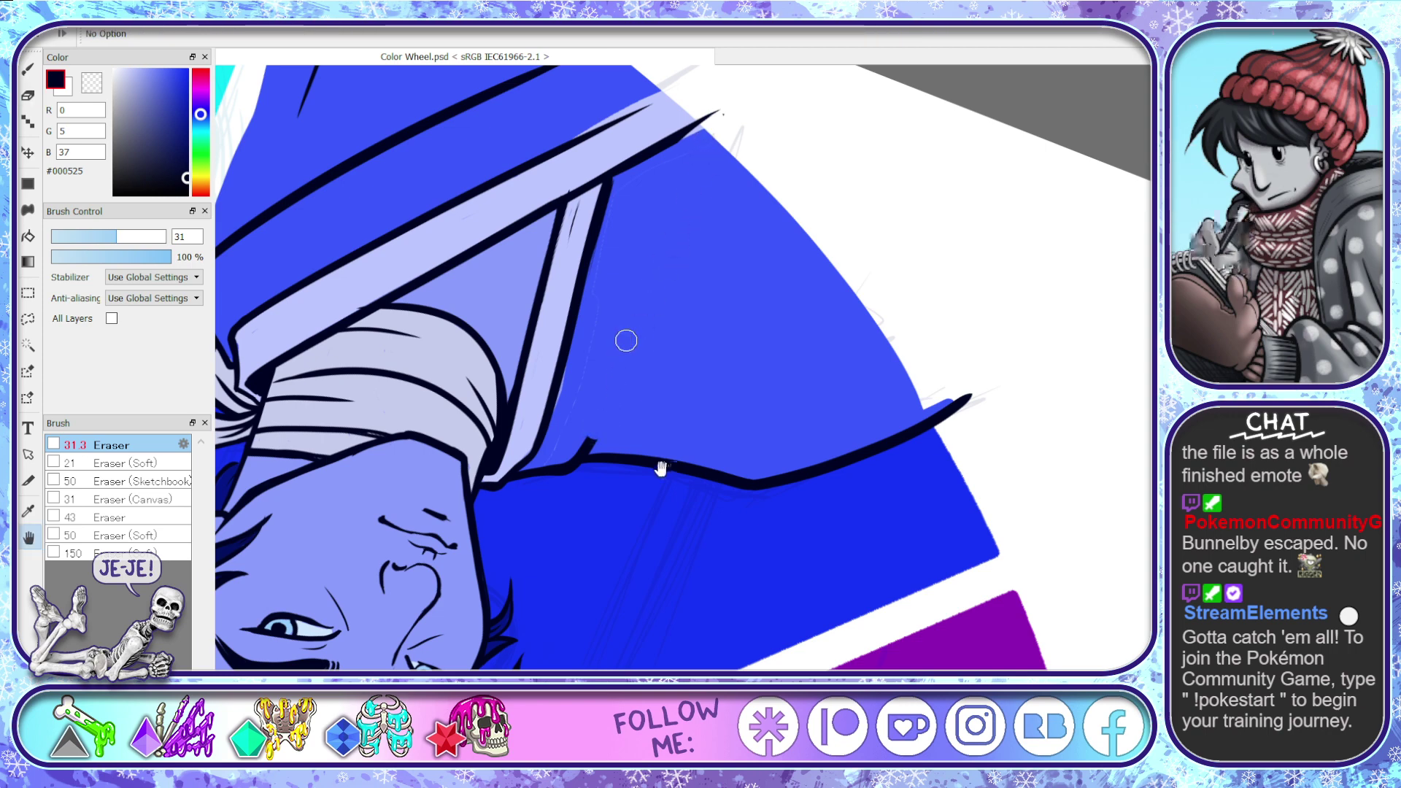
mouse_move(667, 516)
mouse_down()
mouse_move(422, 357)
mouse_move(683, 194)
mouse_move(689, 208)
mouse_move(353, 146)
mouse_up()
key(b)
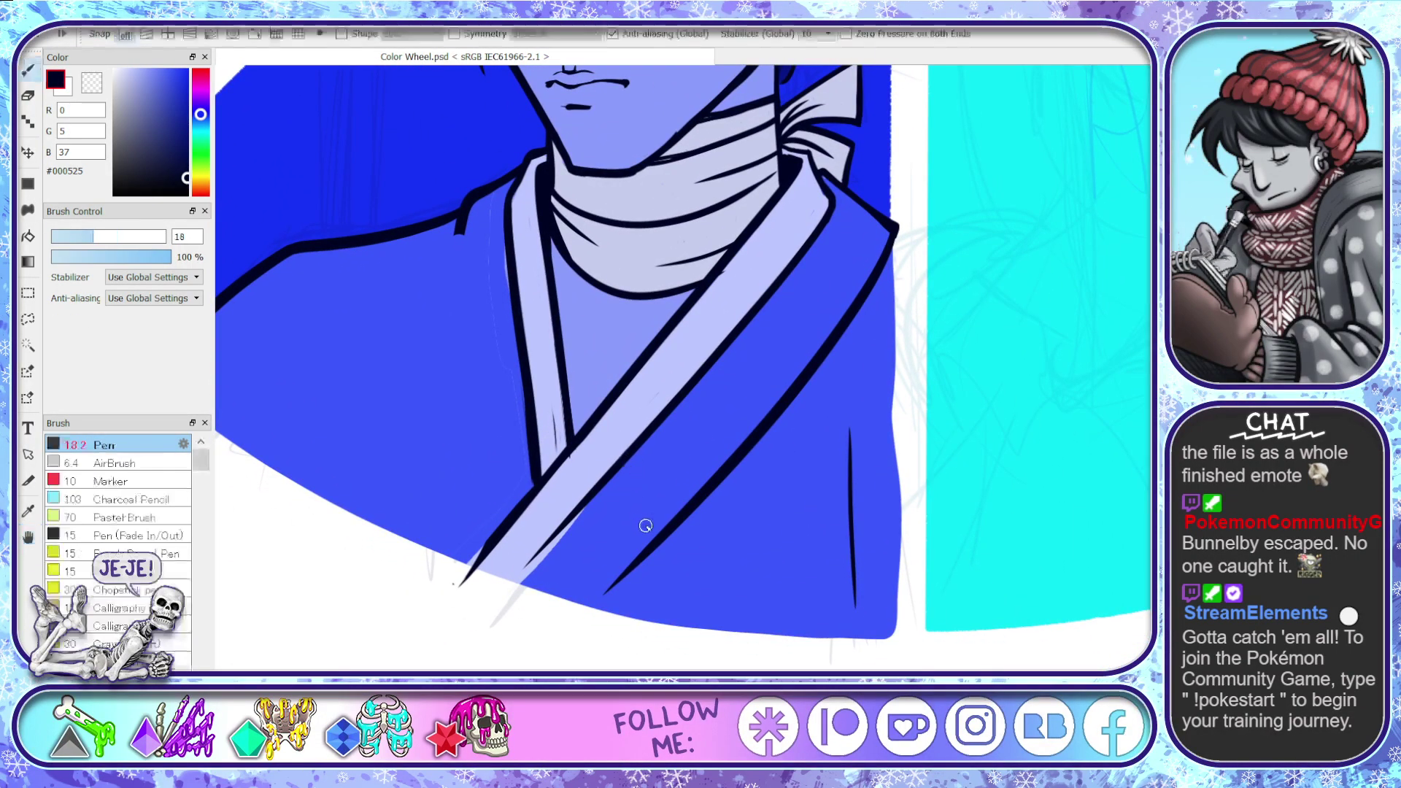
mouse_move(471, 192)
mouse_down()
mouse_move(461, 260)
mouse_move(483, 542)
mouse_move(477, 528)
mouse_up()
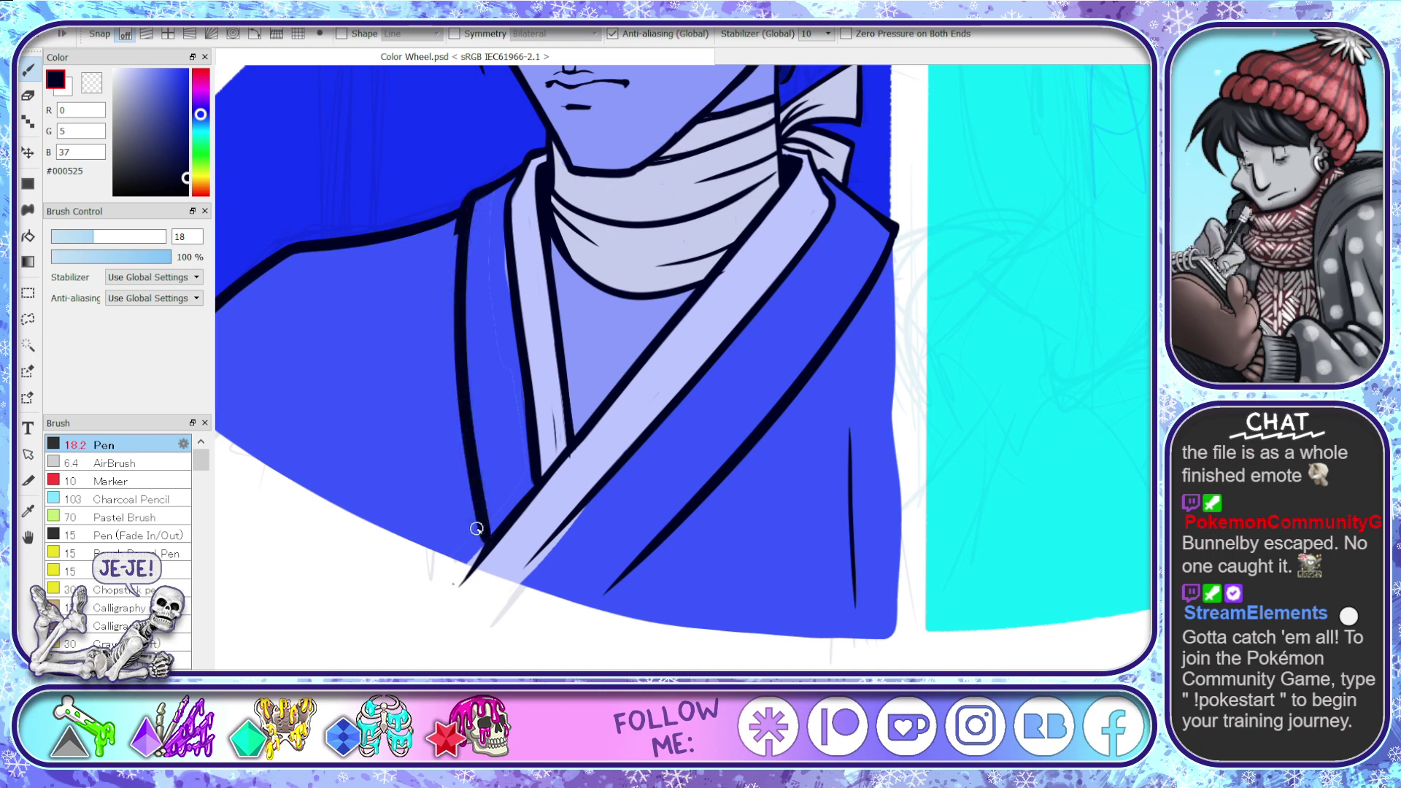
key(ctrl+z)
mouse_move(470, 193)
mouse_down()
mouse_move(459, 265)
mouse_move(494, 539)
mouse_up()
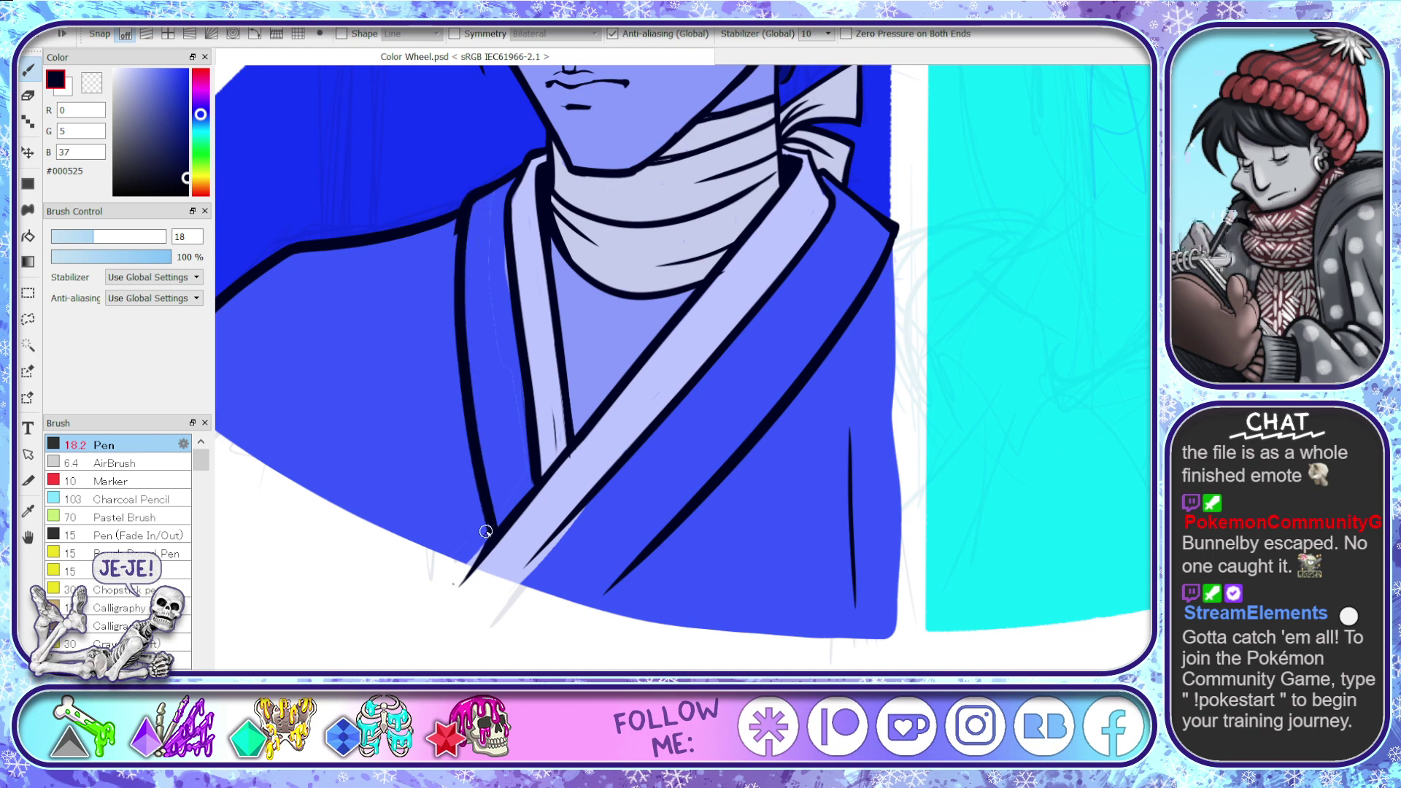
mouse_move(470, 195)
mouse_down()
mouse_move(460, 227)
mouse_move(474, 540)
mouse_up()
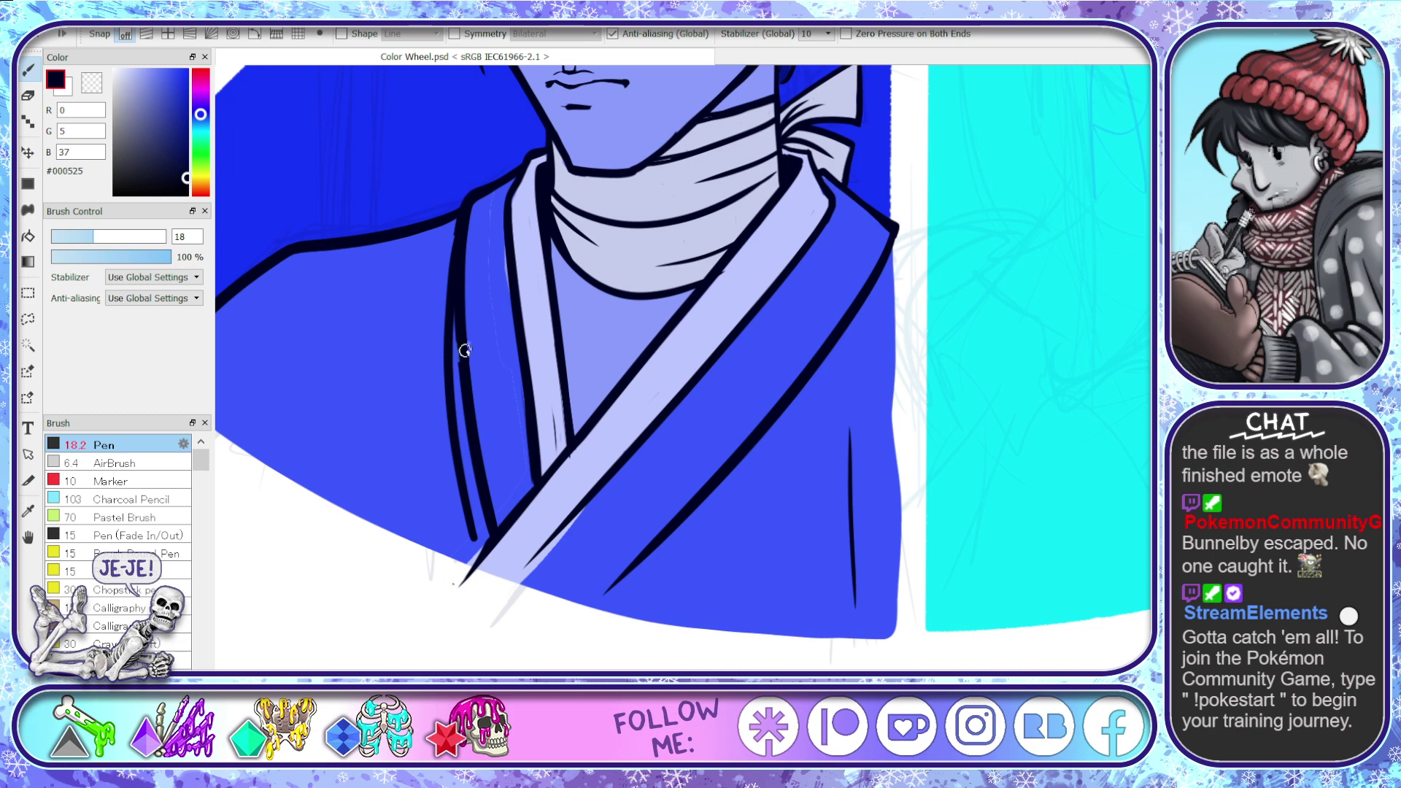
key(space)
key(ctrl+z)
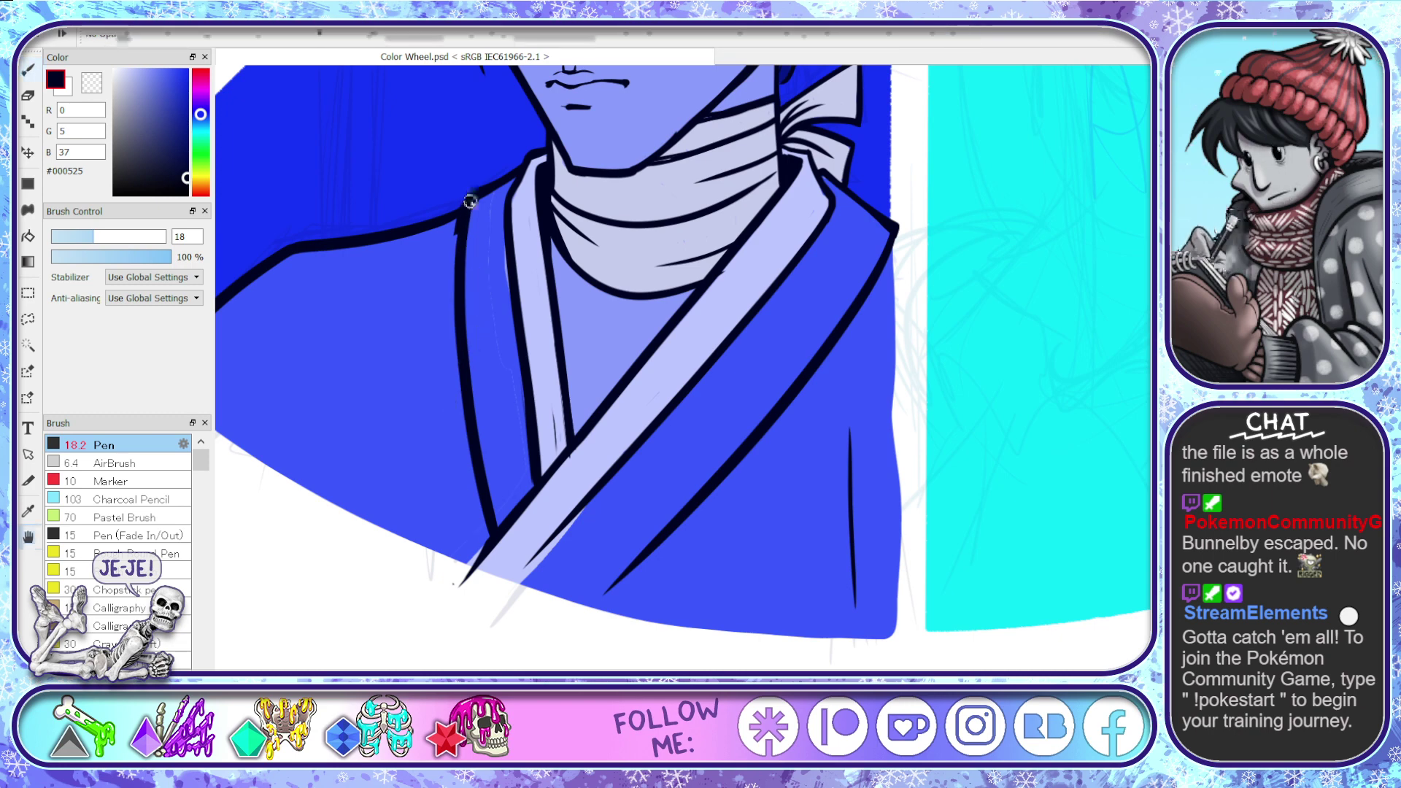
- Thicken the upper part of the redrawn lapel line with overlapping size 18 strokes from the shoulder down the chest
drag(468, 197, 455, 312)
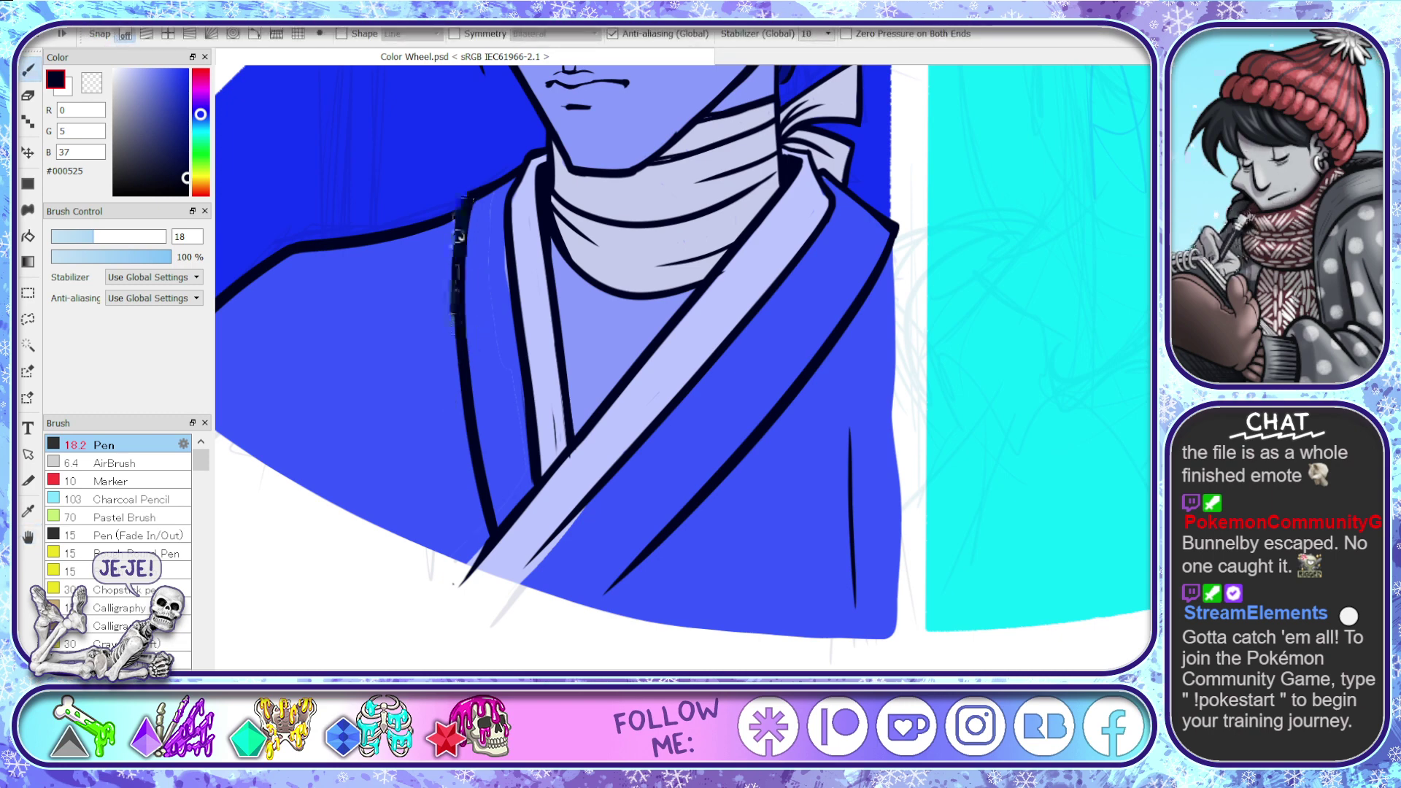
drag(458, 237, 452, 326)
mouse_move(470, 190)
mouse_down()
mouse_move(451, 316)
mouse_move(483, 538)
mouse_up()
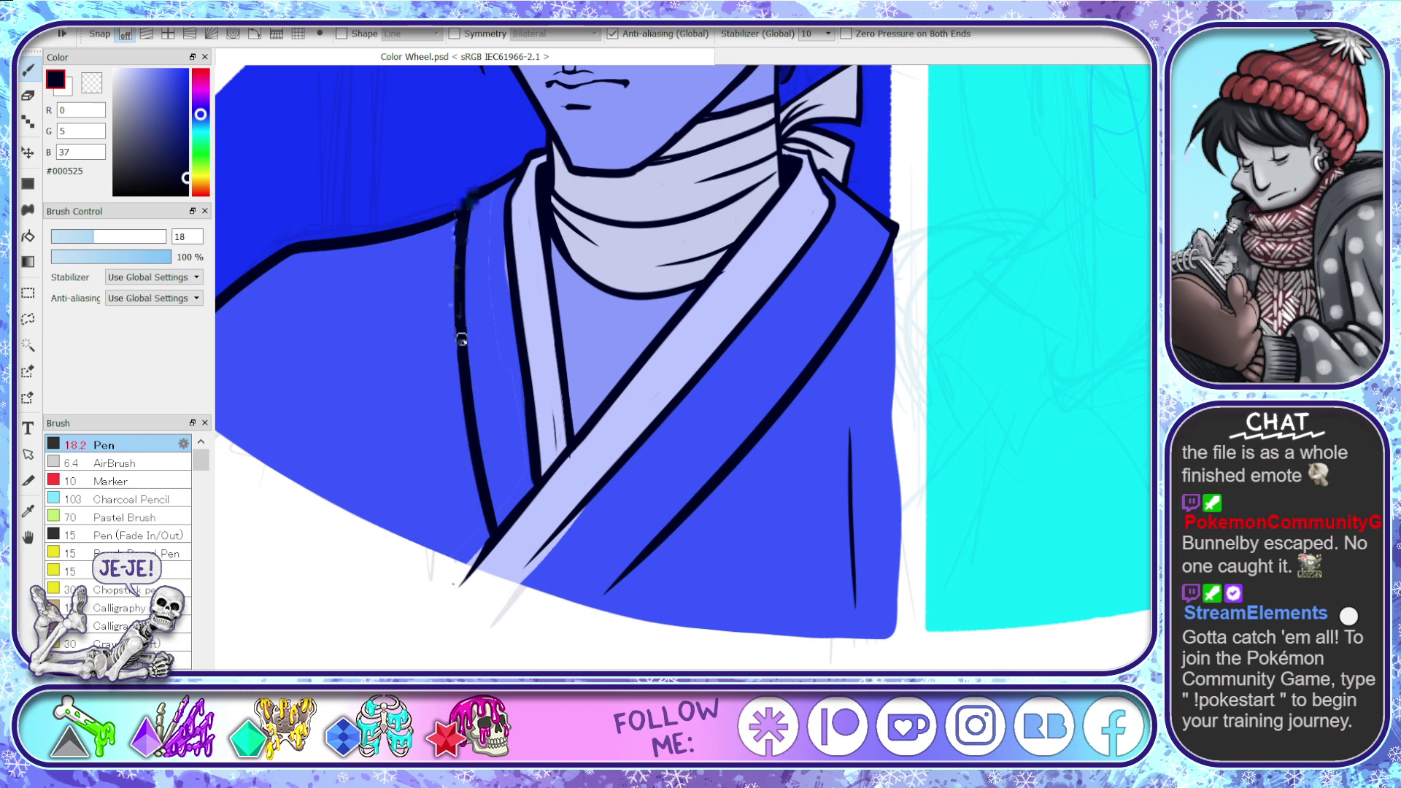
drag(451, 369, 458, 231)
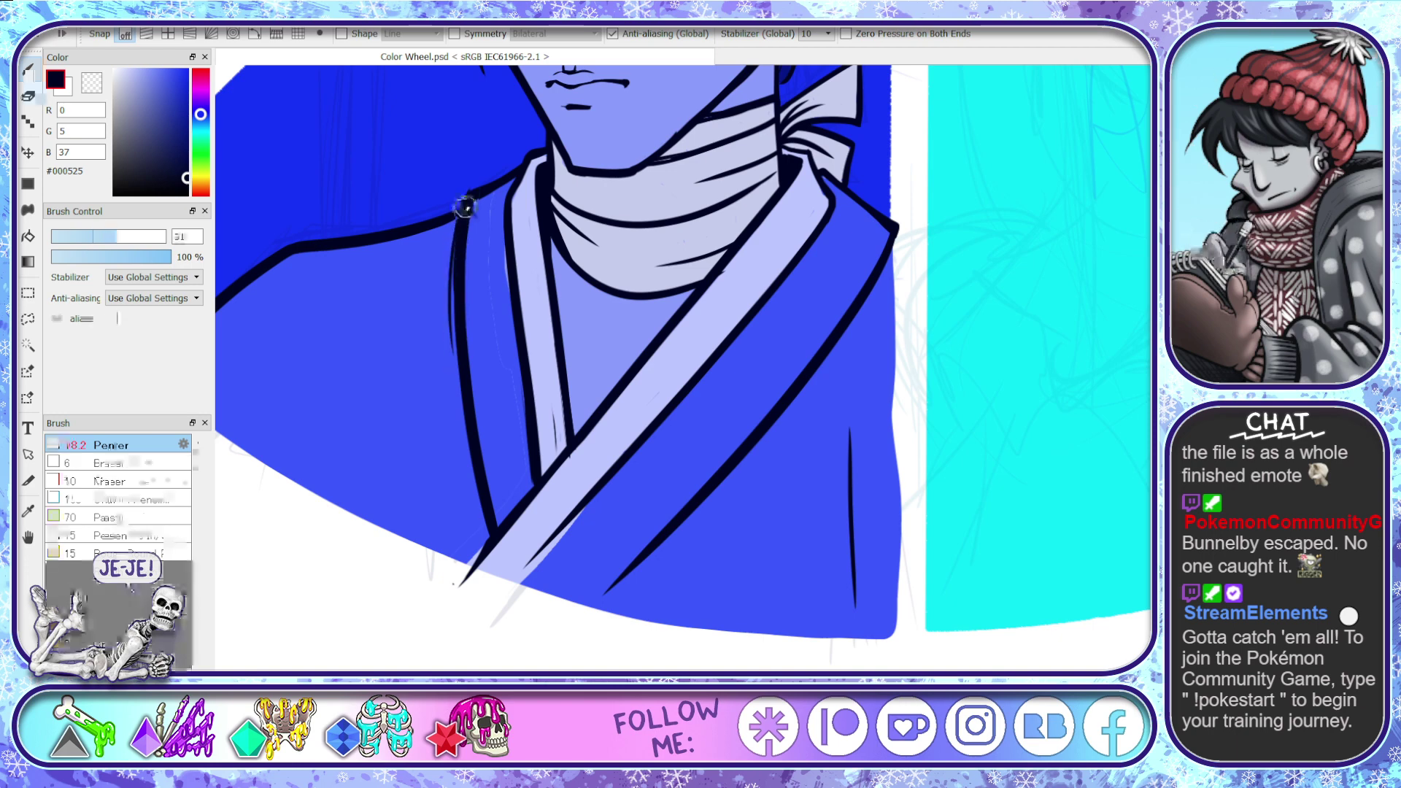
key(e)
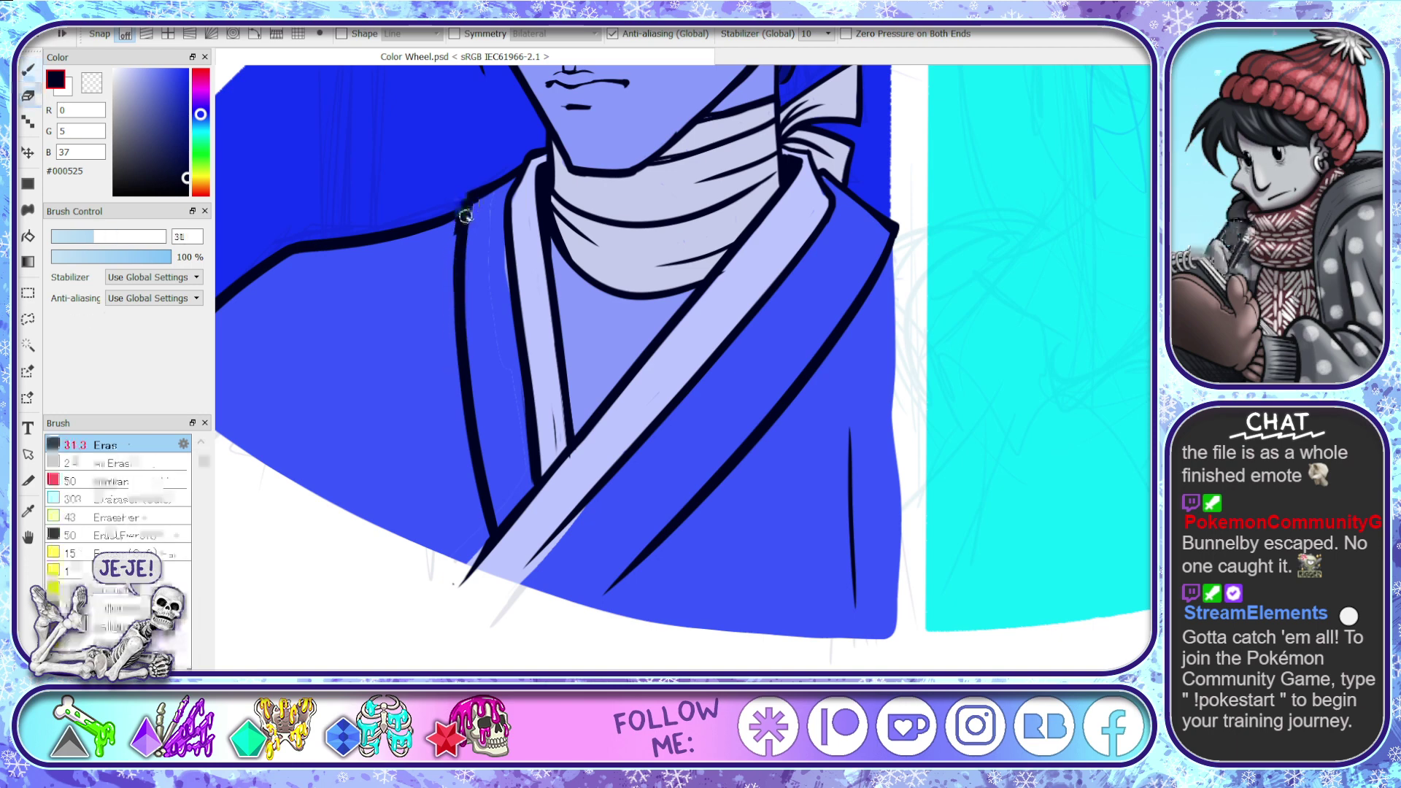
key(b)
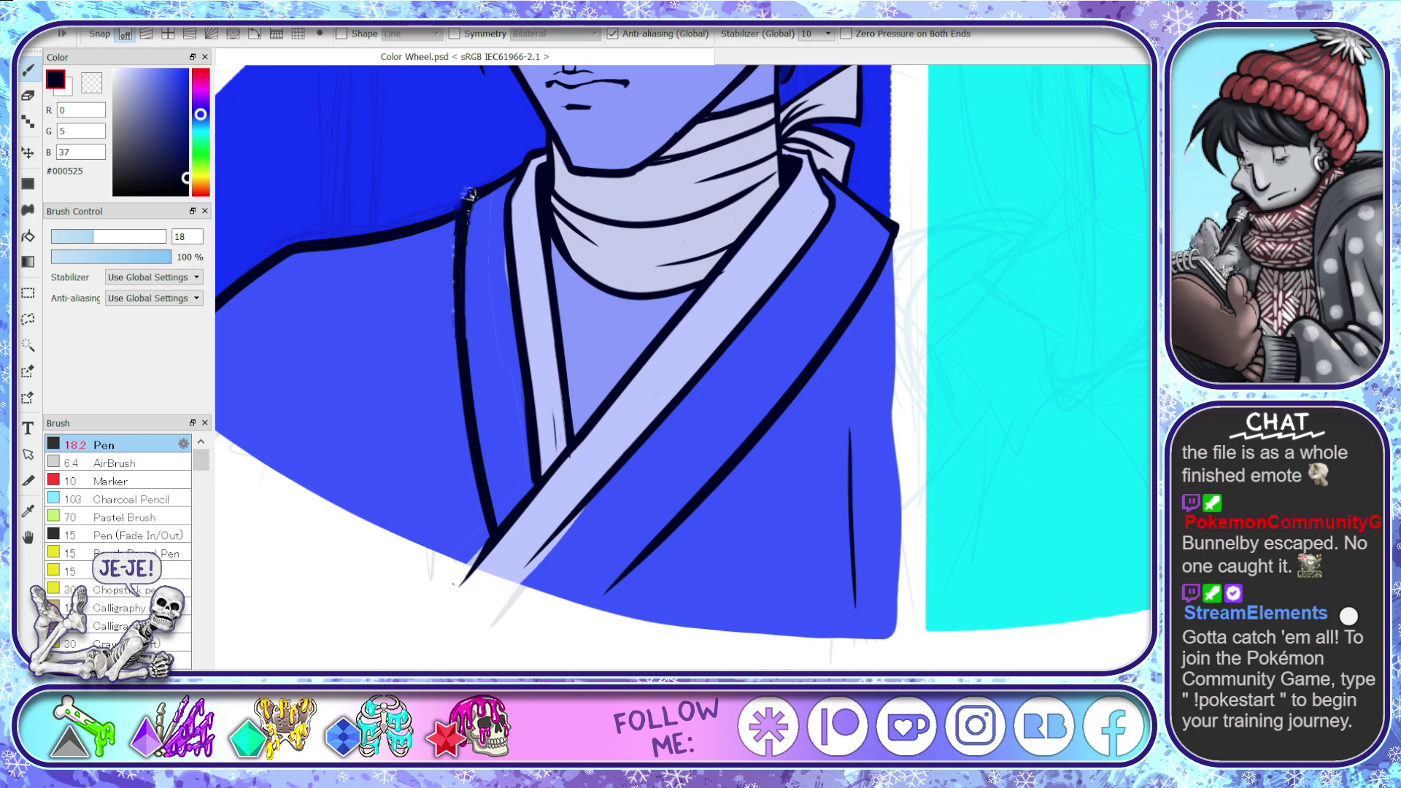
drag(452, 319, 458, 235)
key(ctrl+z)
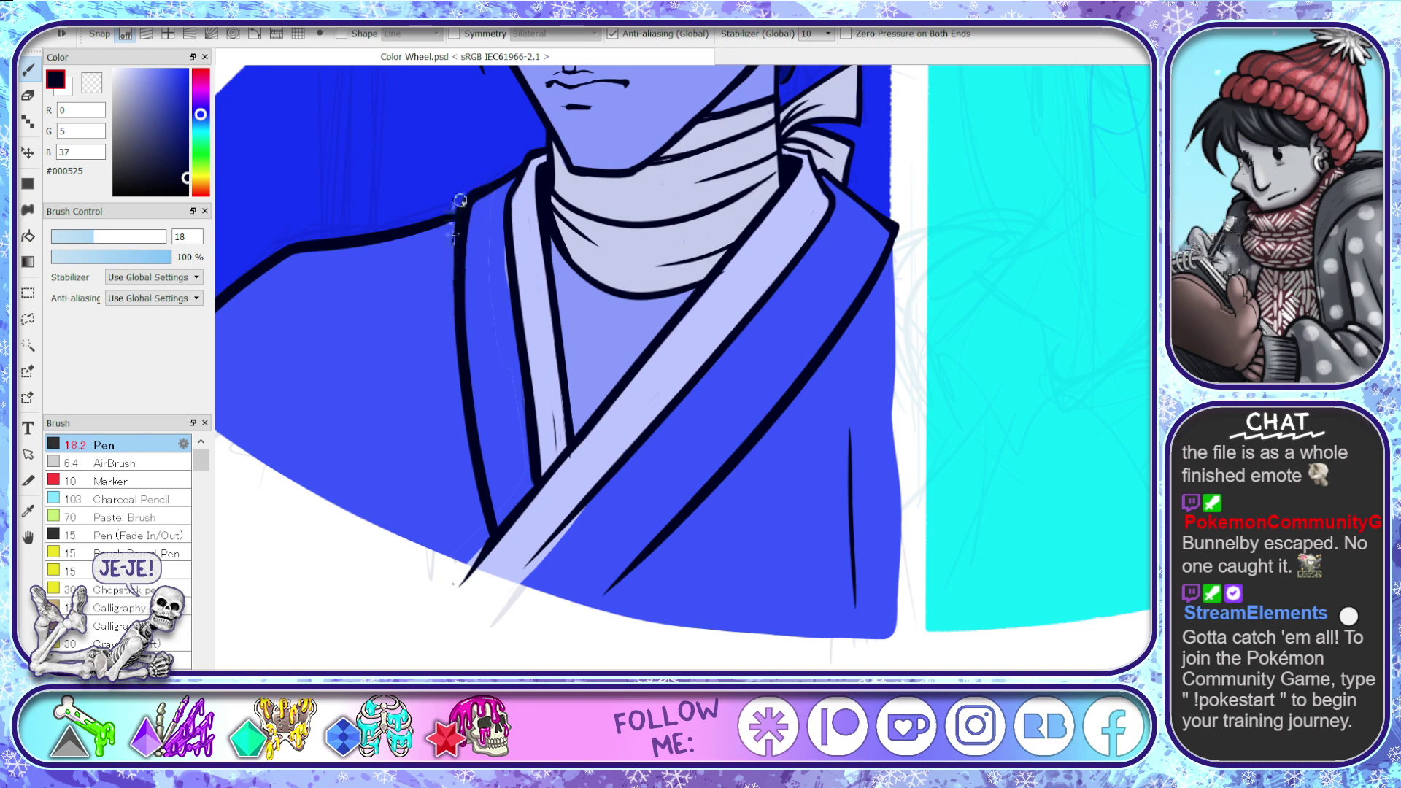
drag(458, 222, 459, 341)
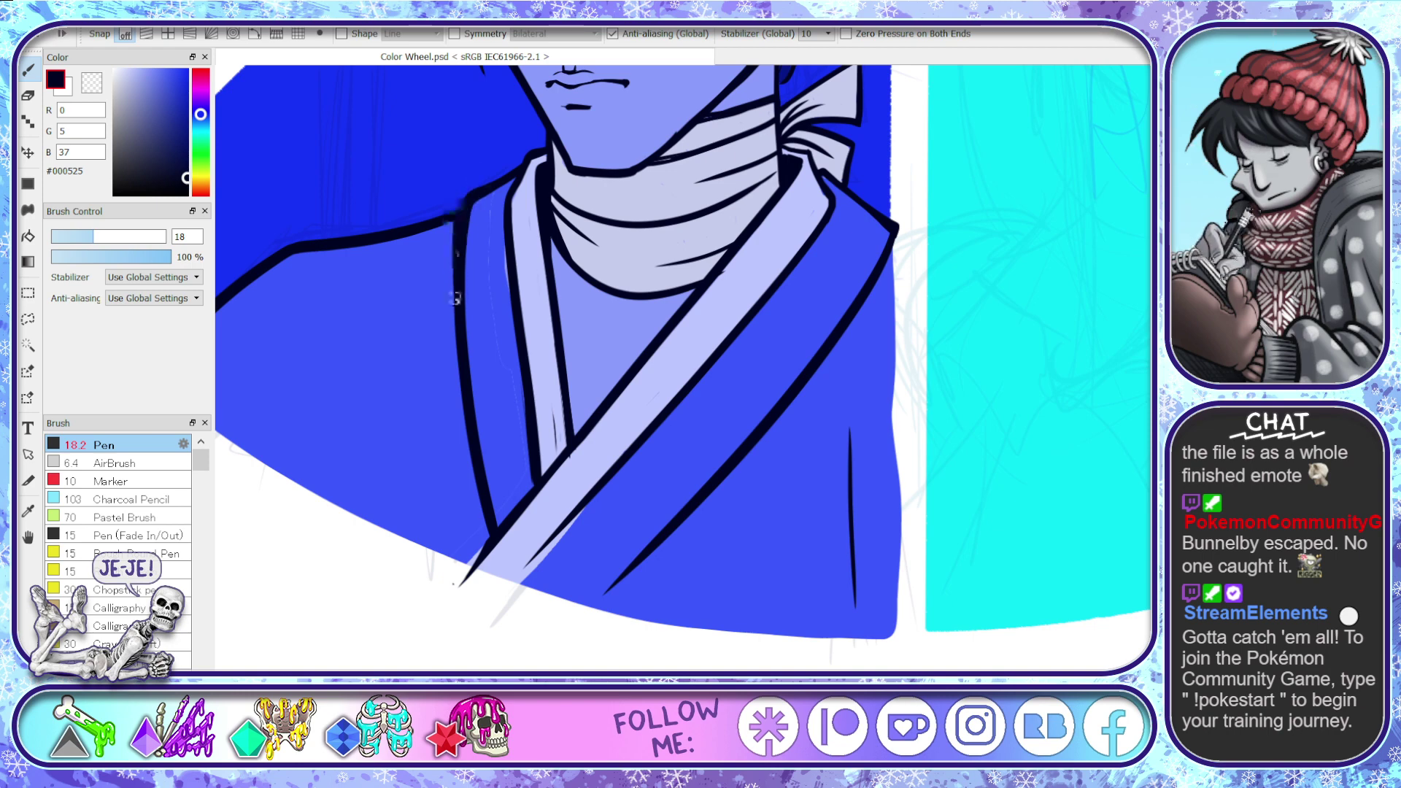
drag(453, 212, 476, 452)
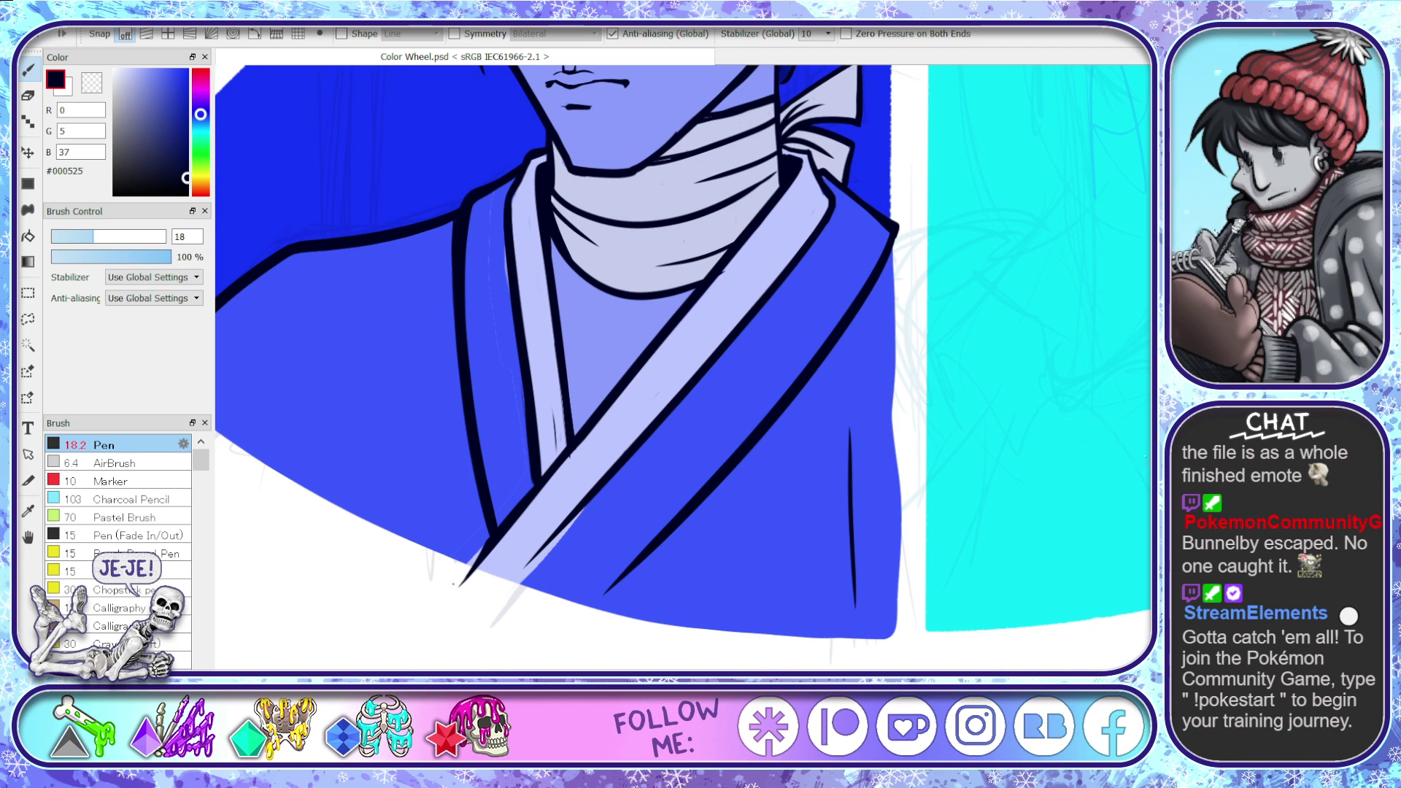
- Examine the portrait's linework across the face, scarf and robe, and inspect the scarf knot and collar up close
scroll(1110, 423, up, 5)
scroll(679, 369, up, 2)
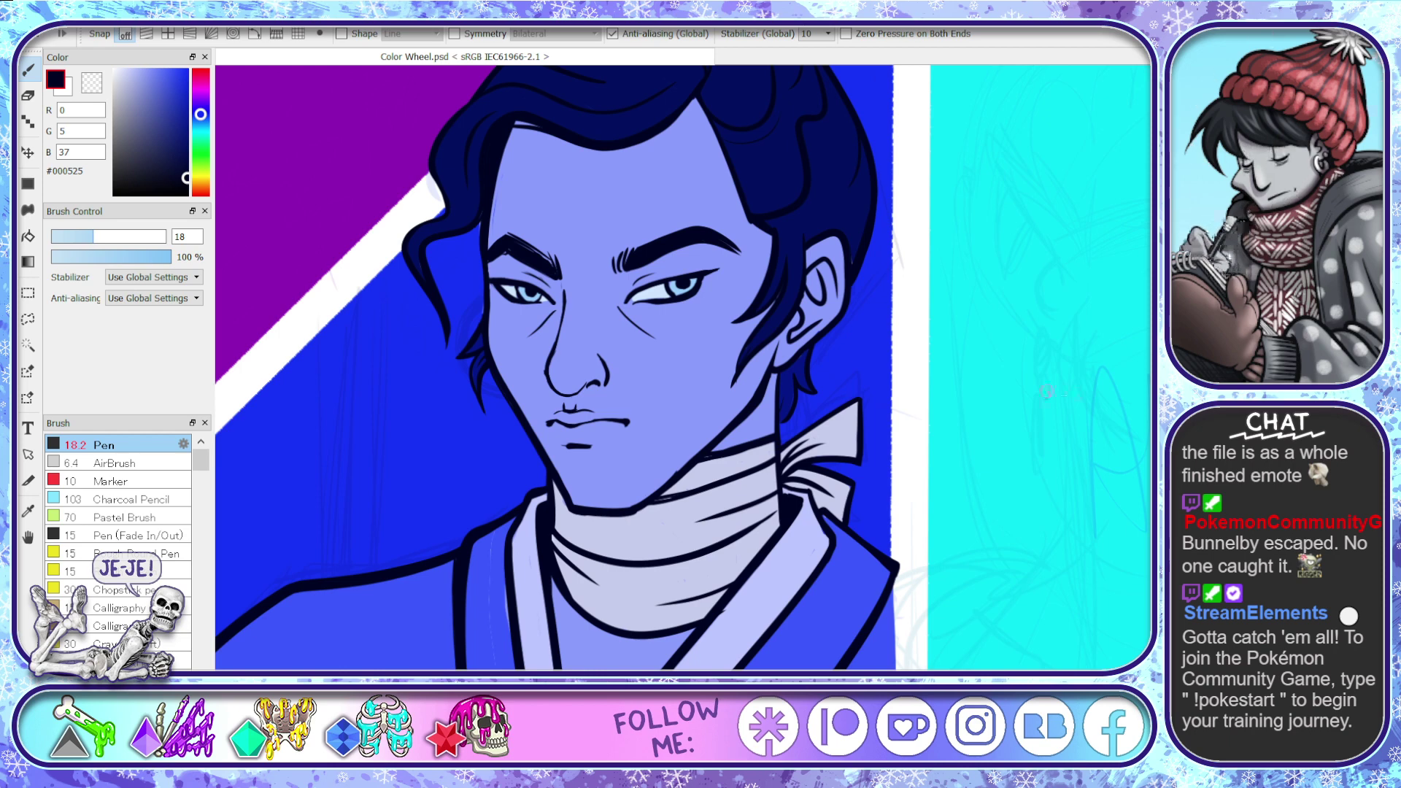
scroll(683, 367, down, 4)
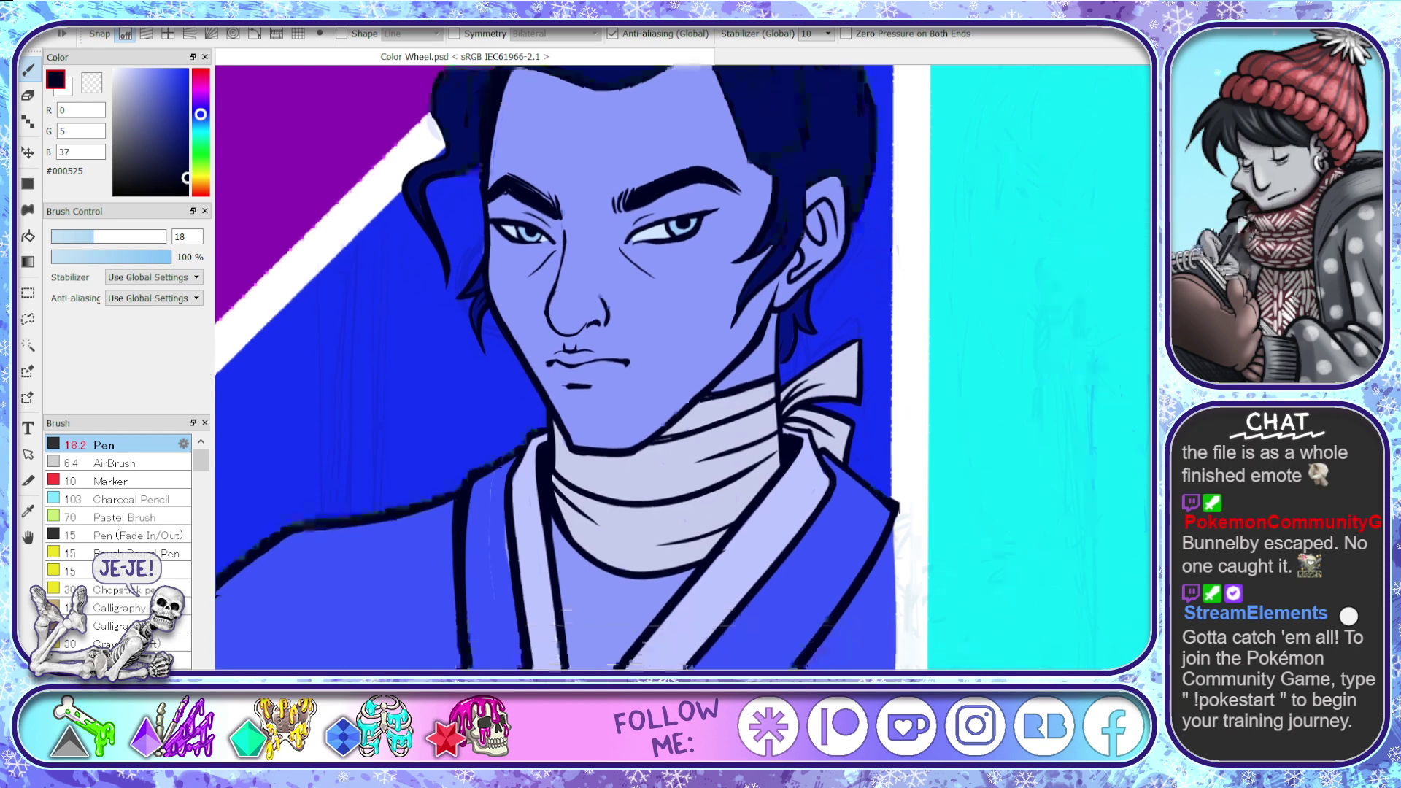
scroll(683, 367, up, 1)
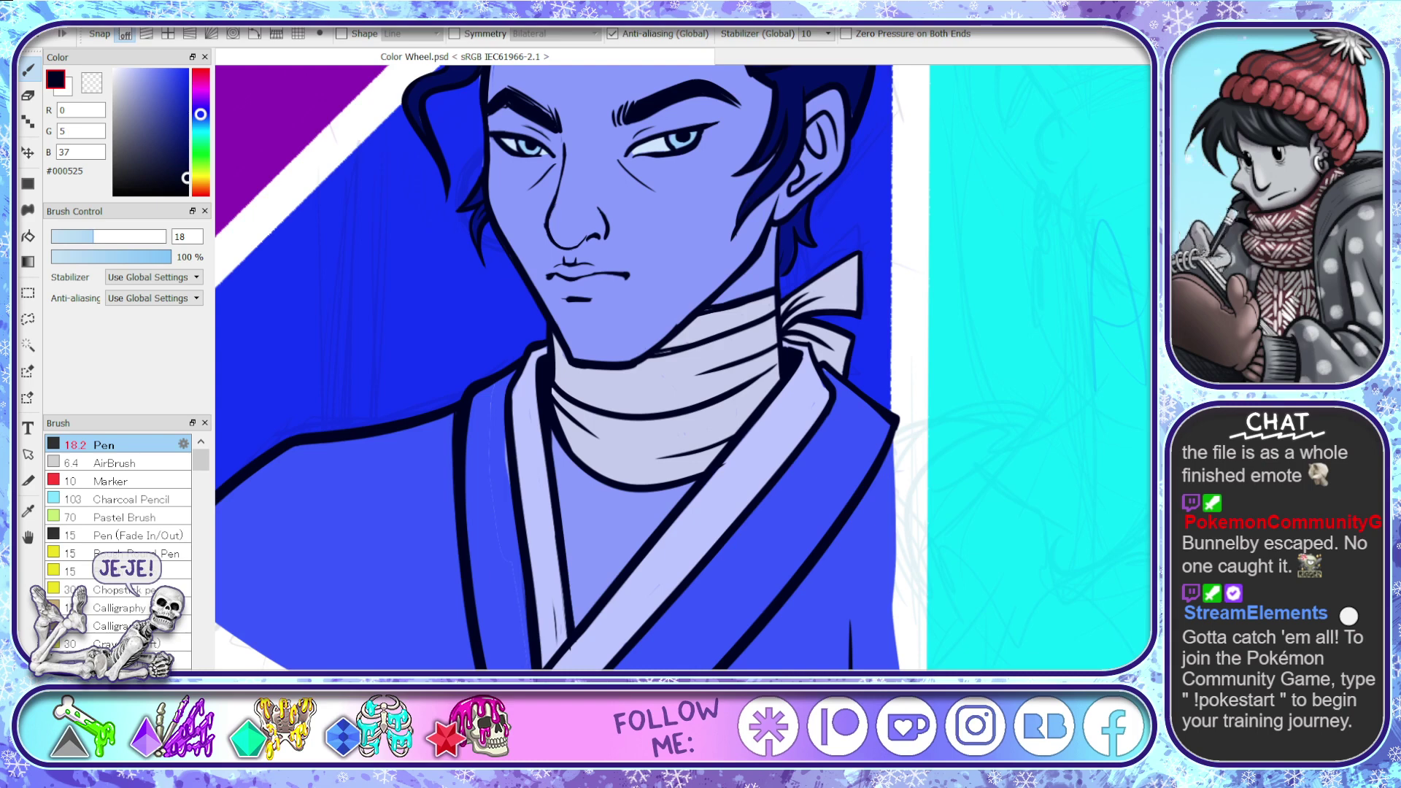
scroll(683, 368, up, 1)
key(space)
drag(922, 578, 774, 594)
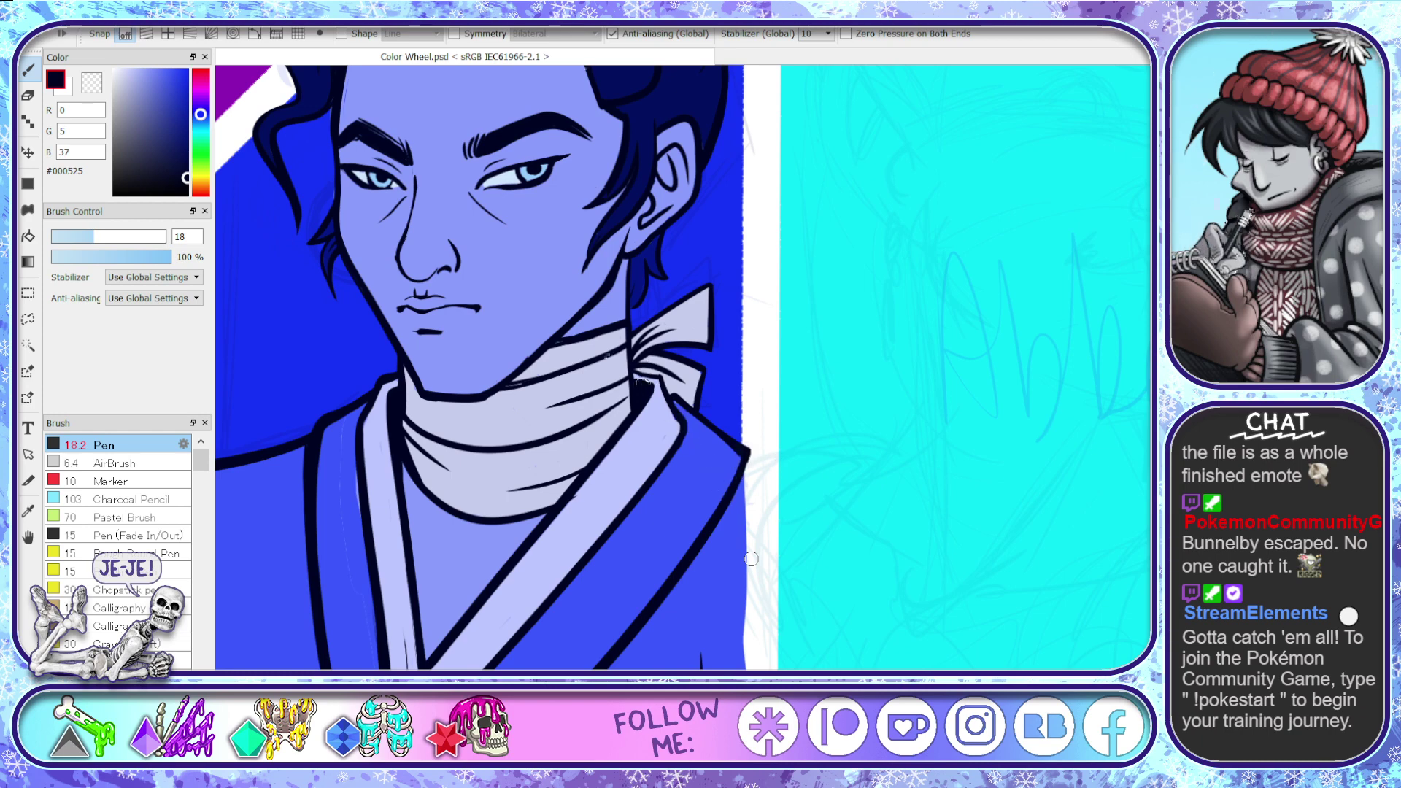
scroll(641, 394, up, 3)
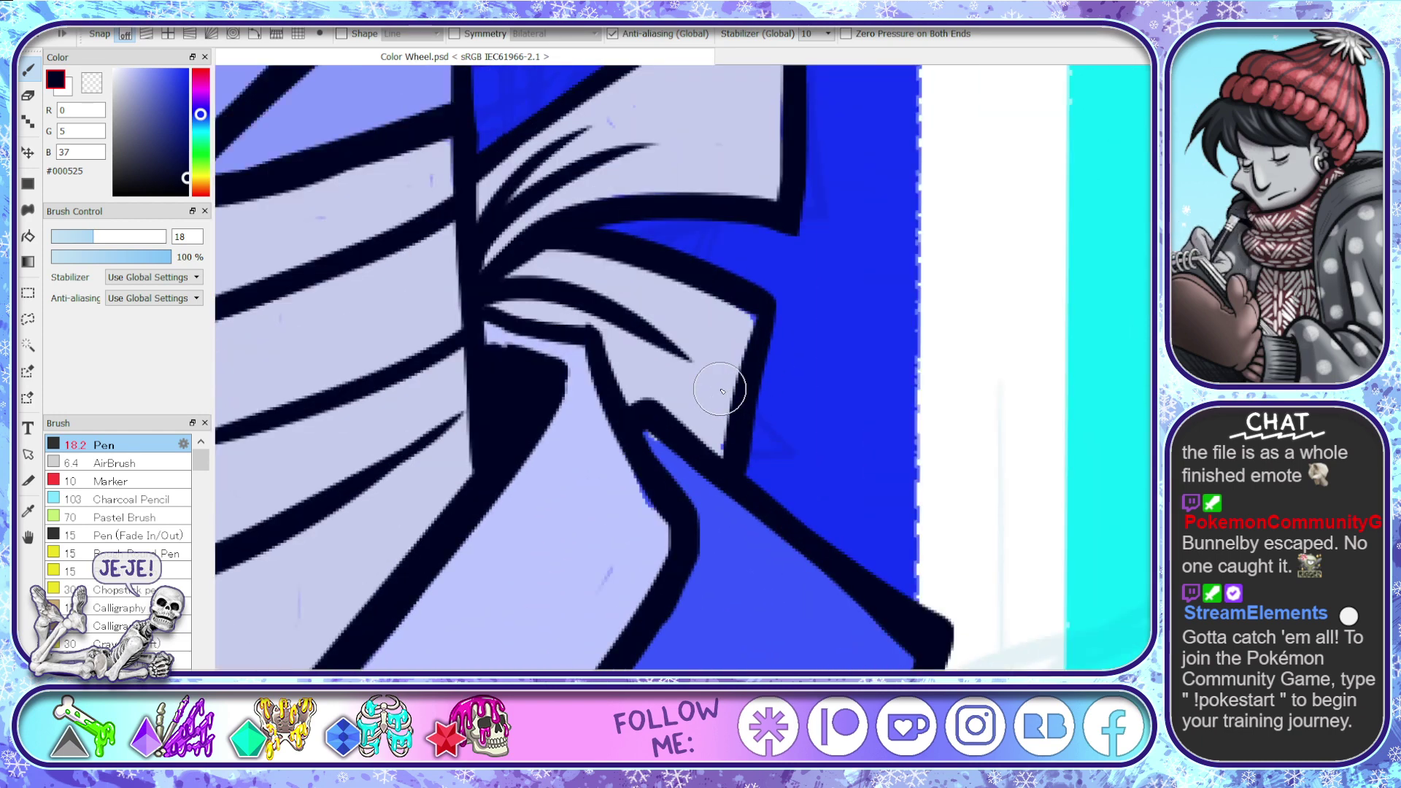
- Thicken the robe's outer lapel line below the scarf knot with a size 8.5 pen in #000525
click(71, 237)
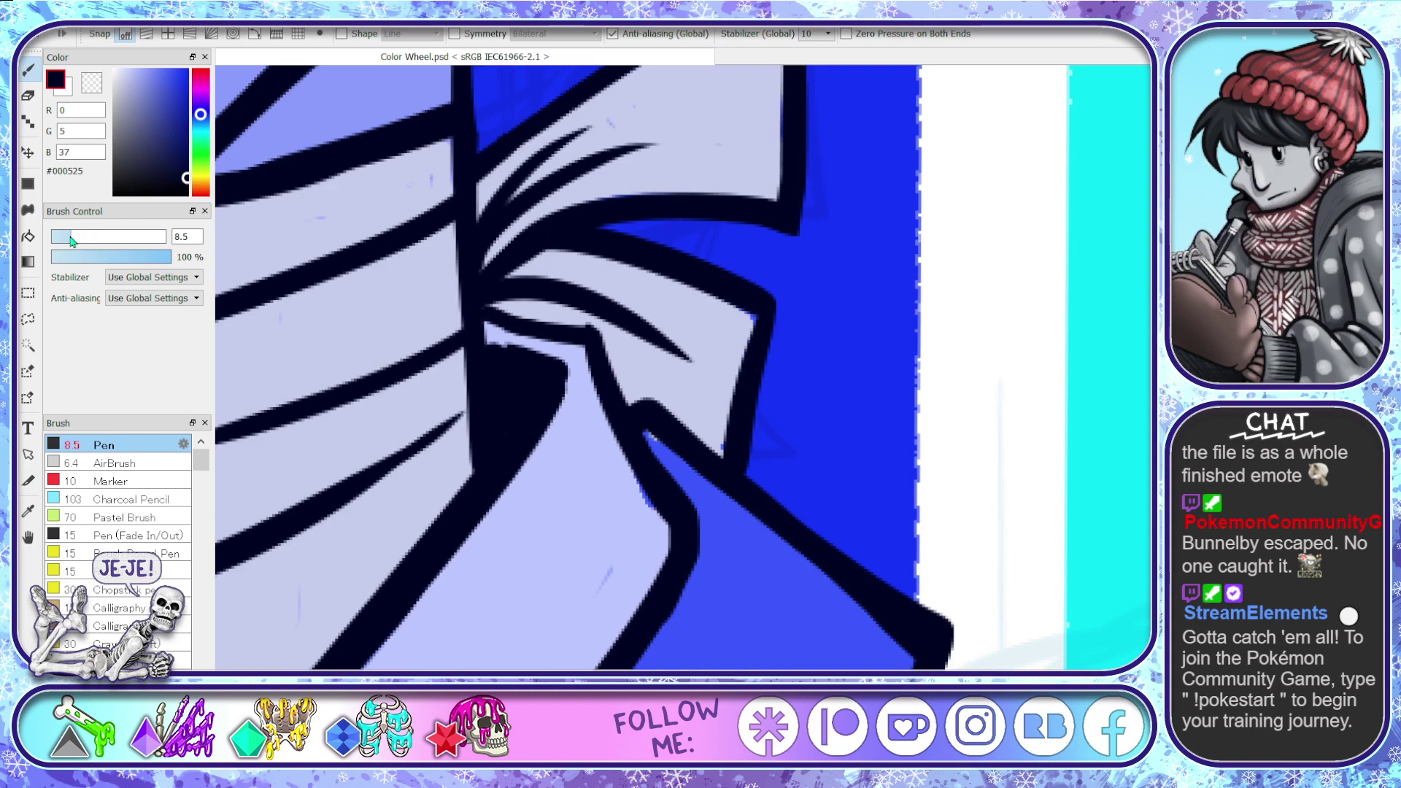
key(space)
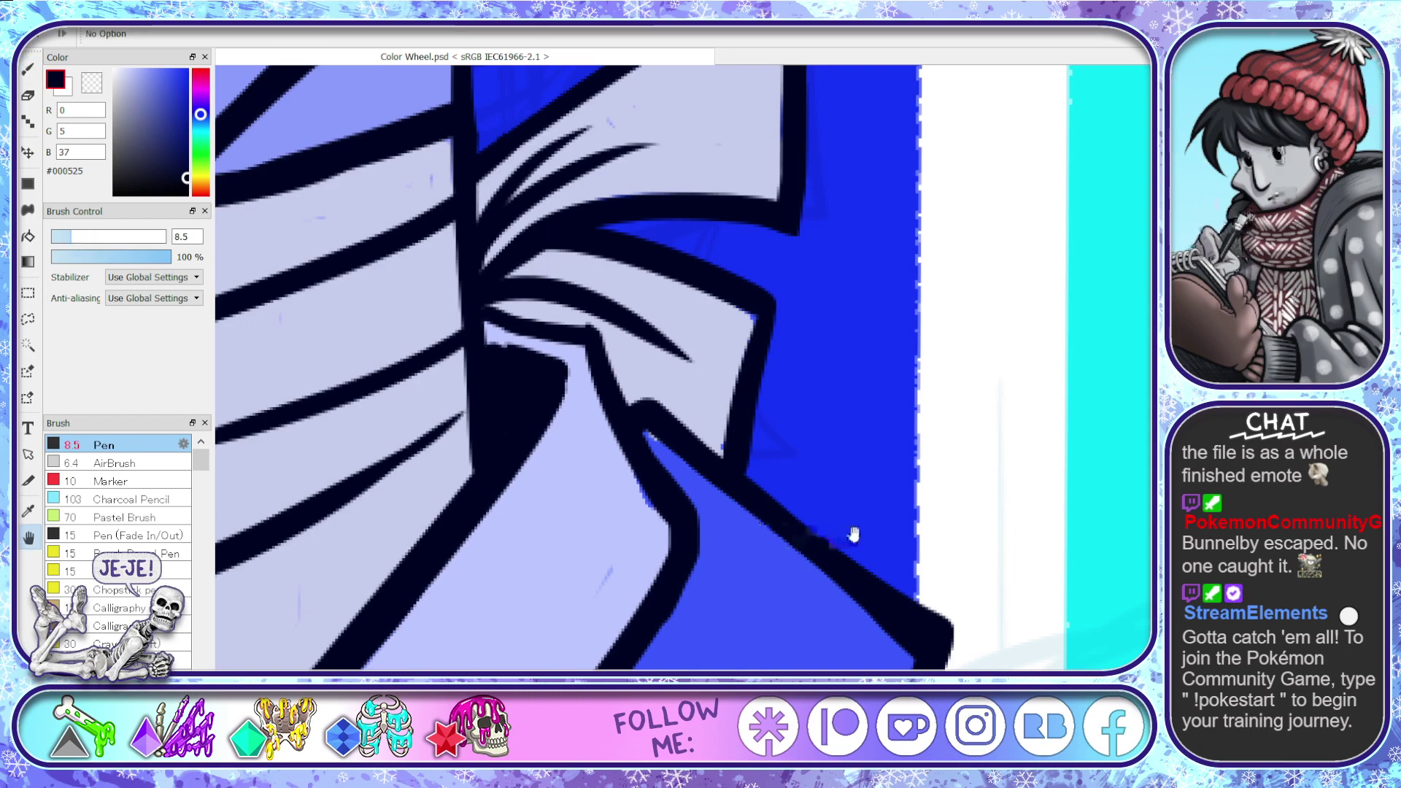
drag(854, 532, 620, 628)
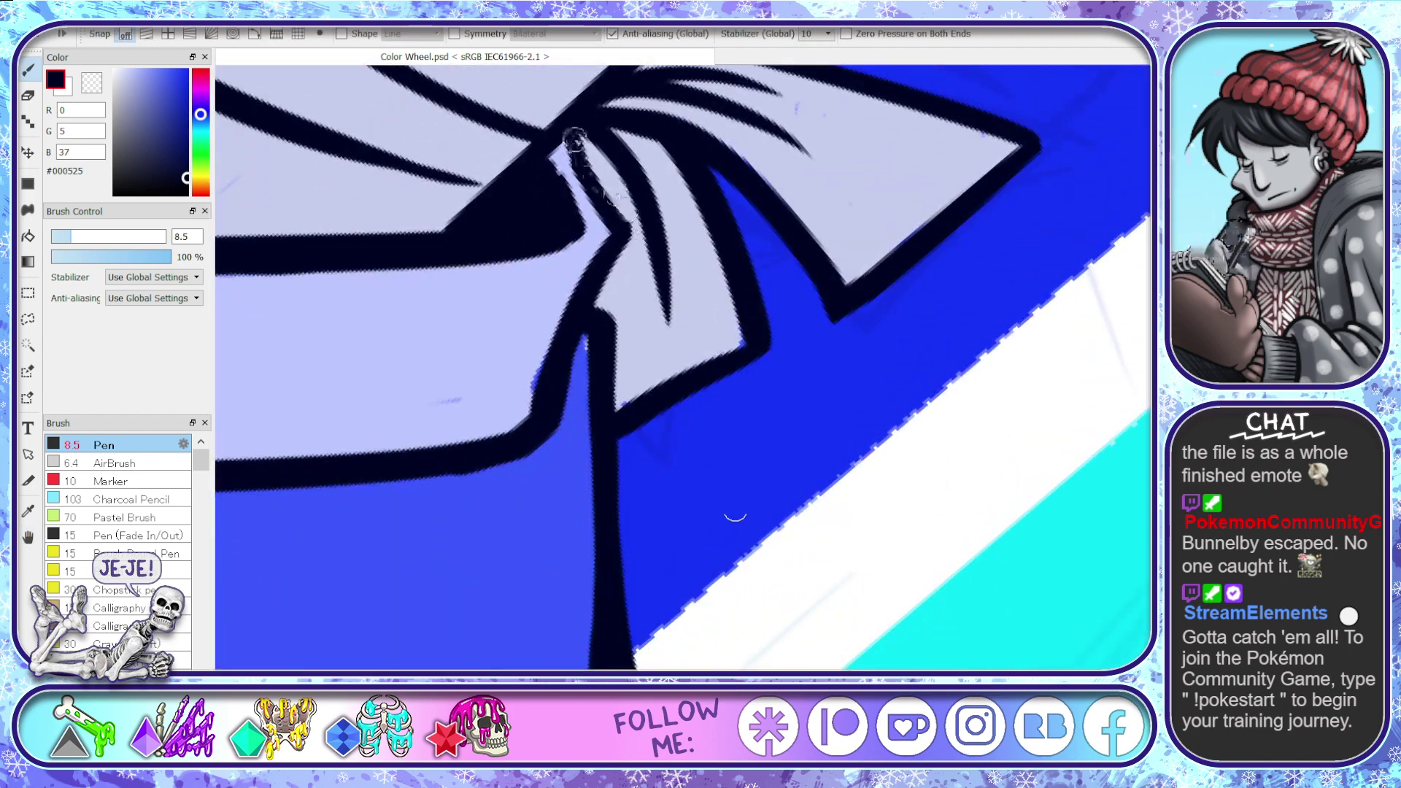
mouse_move(566, 138)
mouse_down()
mouse_move(630, 230)
mouse_move(558, 400)
mouse_move(620, 420)
mouse_move(632, 668)
mouse_up()
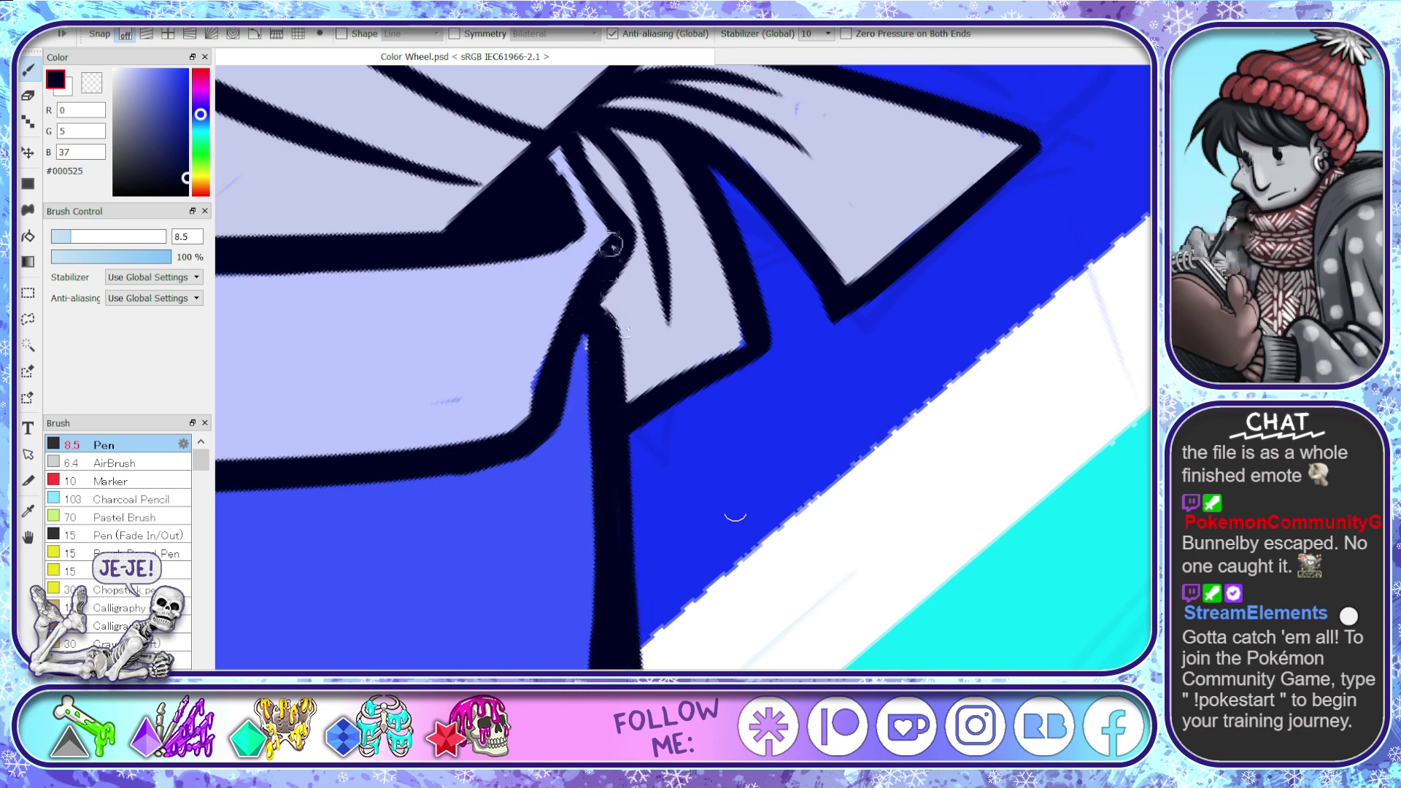
key(ctrl+z)
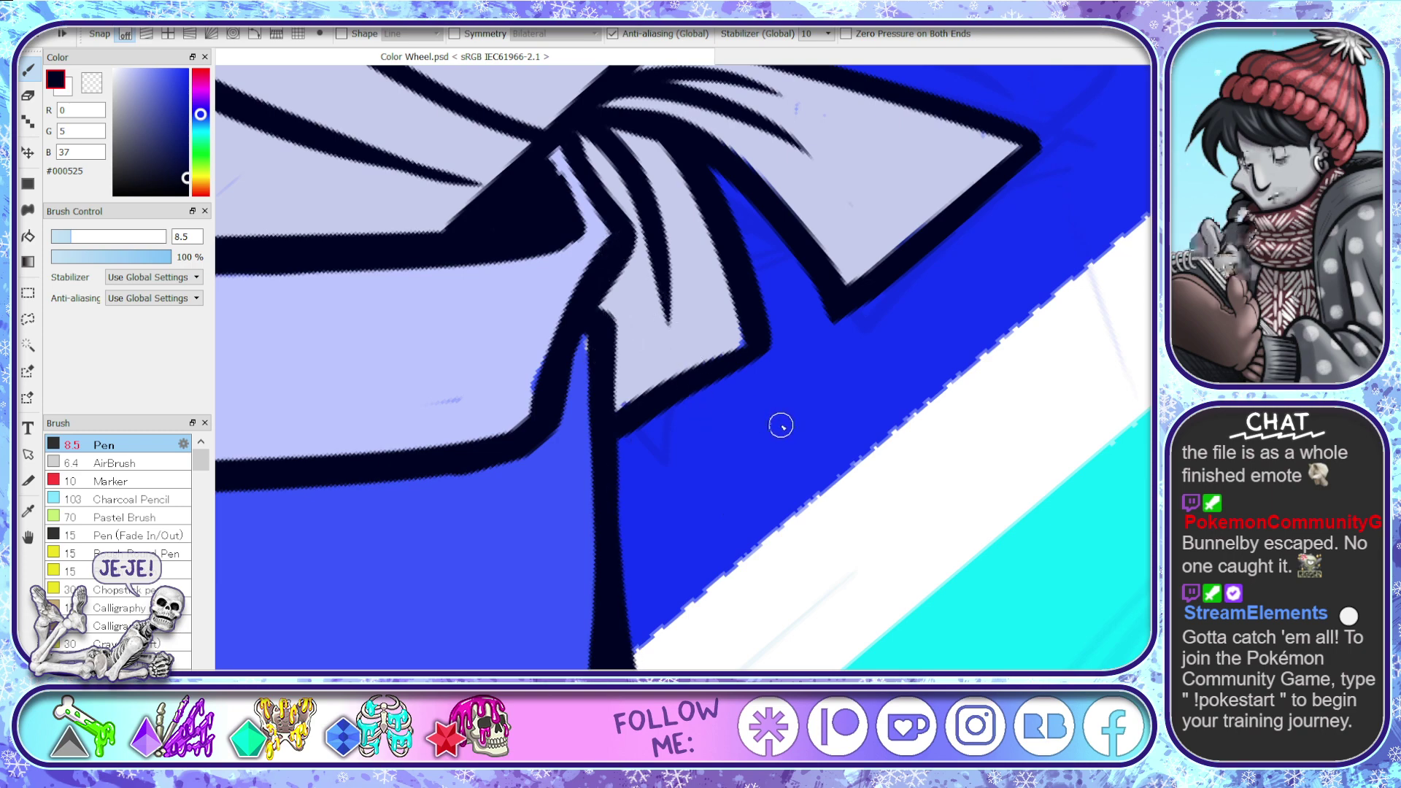
key(ctrl+y)
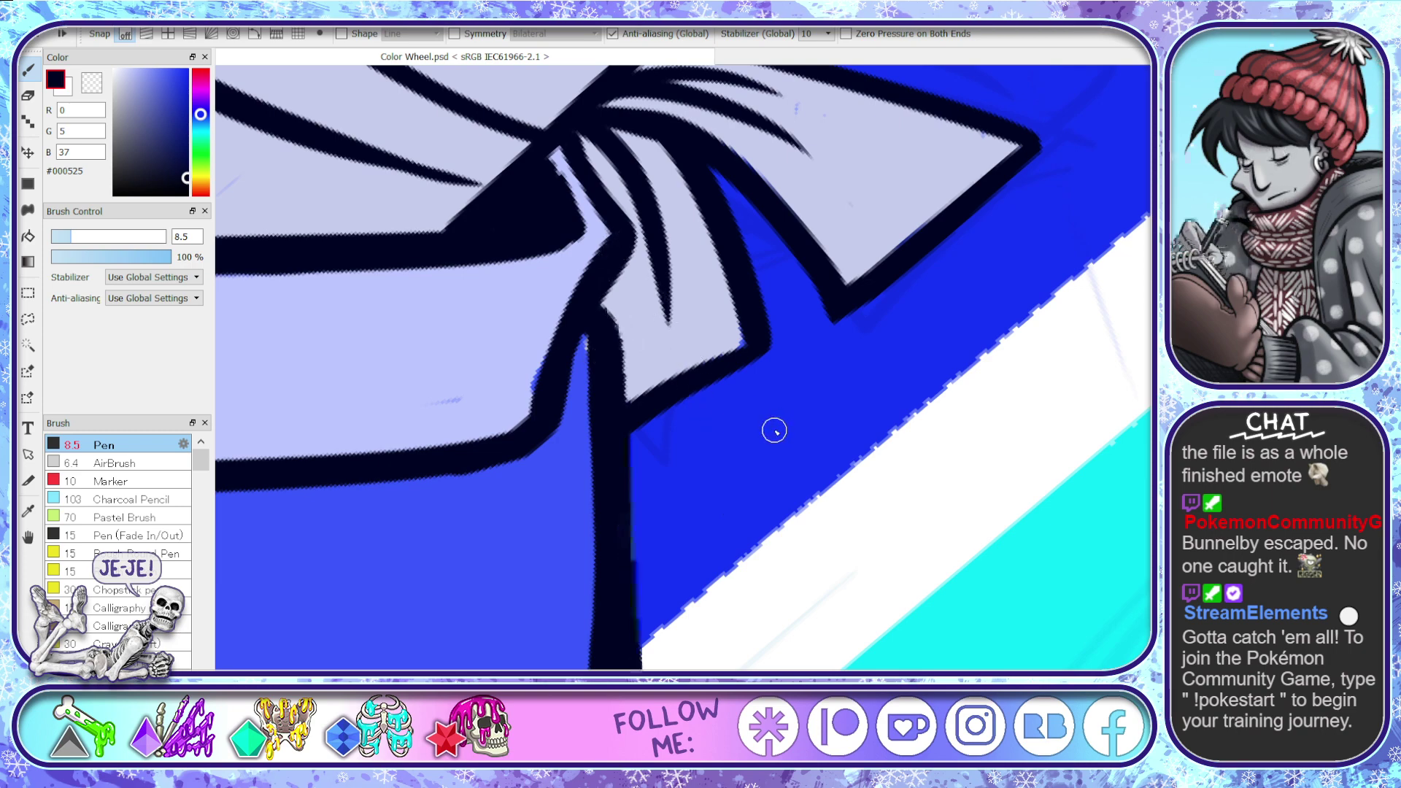
- Thicken the lower edges of the hair tuft behind the neck with size 8.5 strokes in #000525
key(space)
mouse_move(745, 375)
mouse_down()
mouse_move(730, 630)
mouse_move(682, 600)
mouse_move(673, 566)
mouse_up()
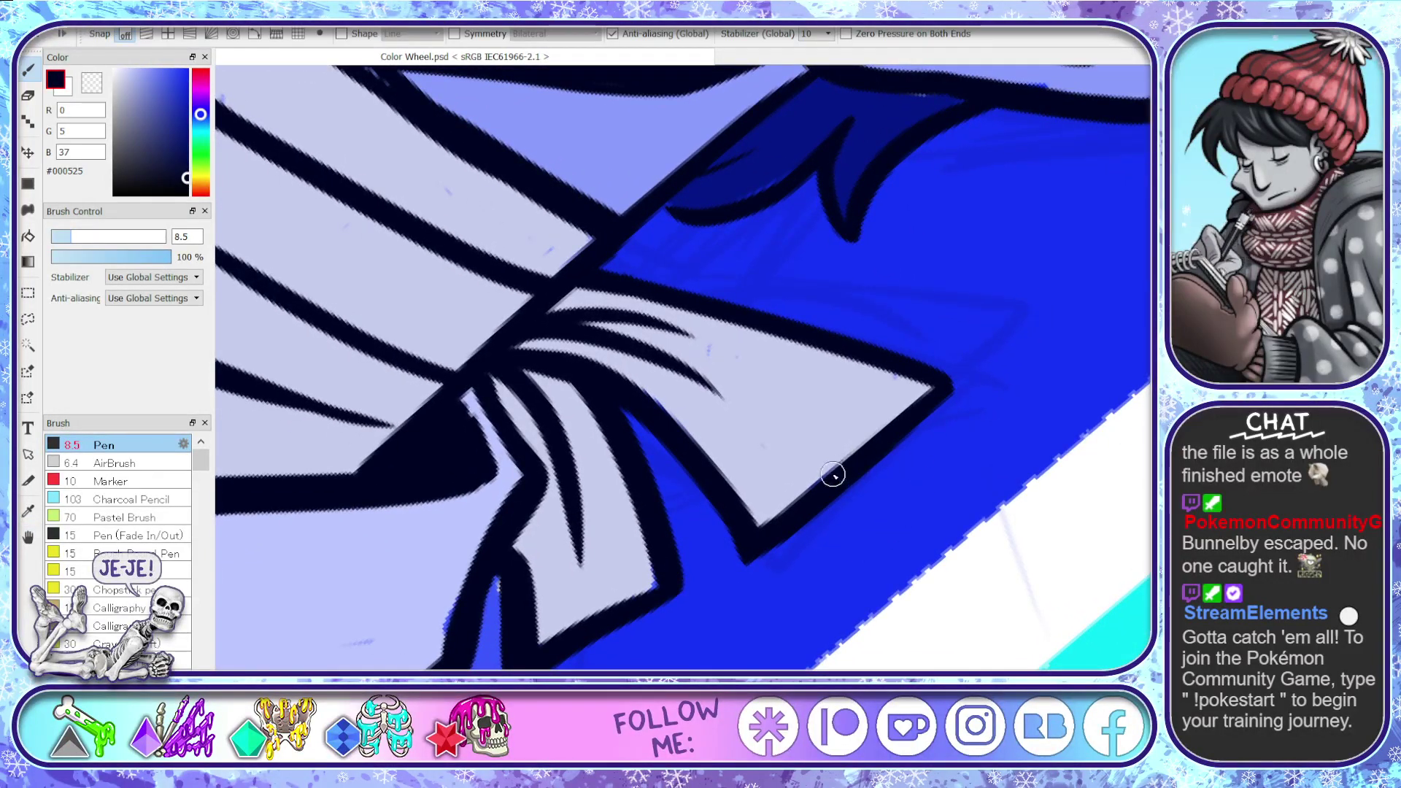
key(space)
drag(723, 365, 781, 536)
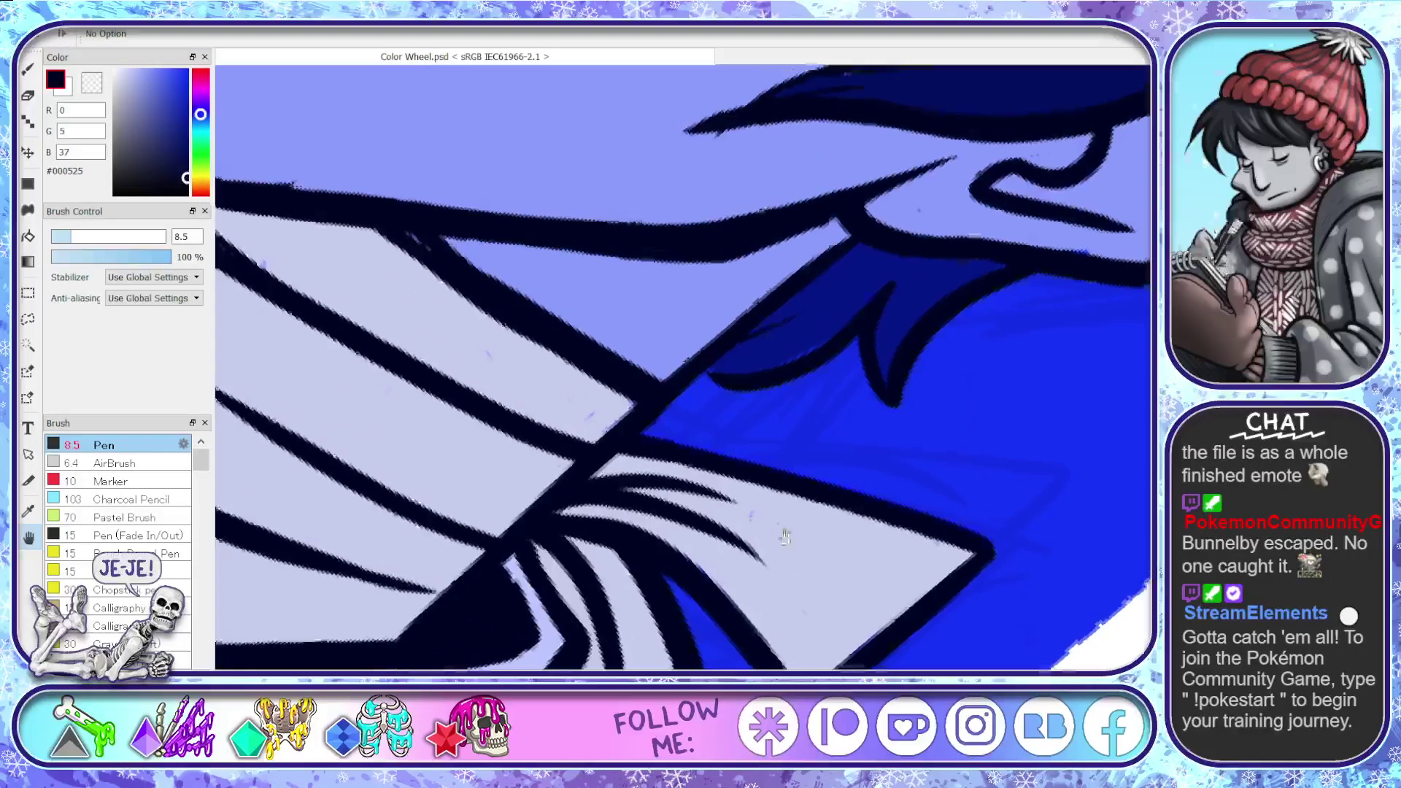
drag(851, 572, 883, 313)
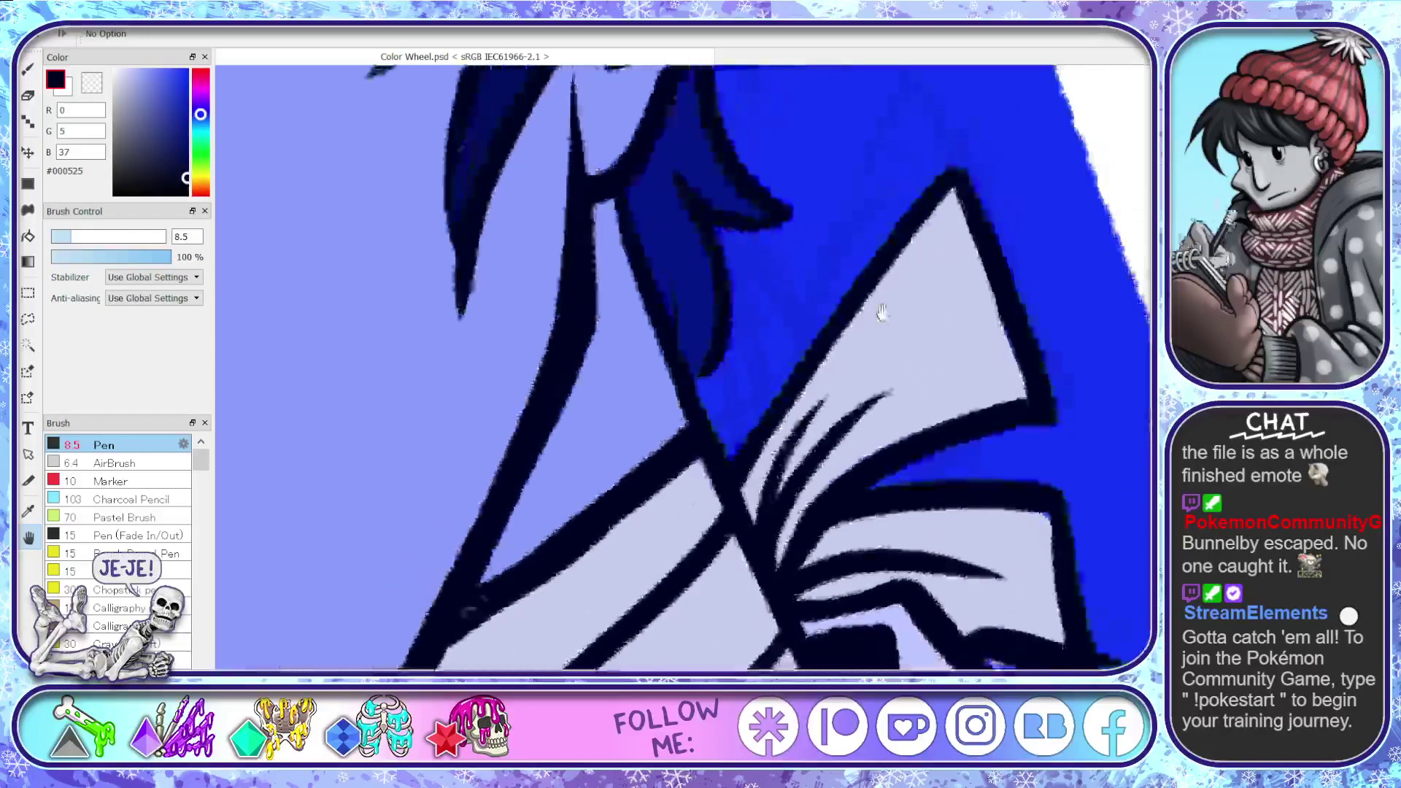
mouse_move(709, 224)
mouse_down()
mouse_move(726, 336)
mouse_move(697, 390)
mouse_up()
mouse_move(715, 227)
mouse_down()
mouse_move(729, 308)
mouse_move(700, 407)
mouse_up()
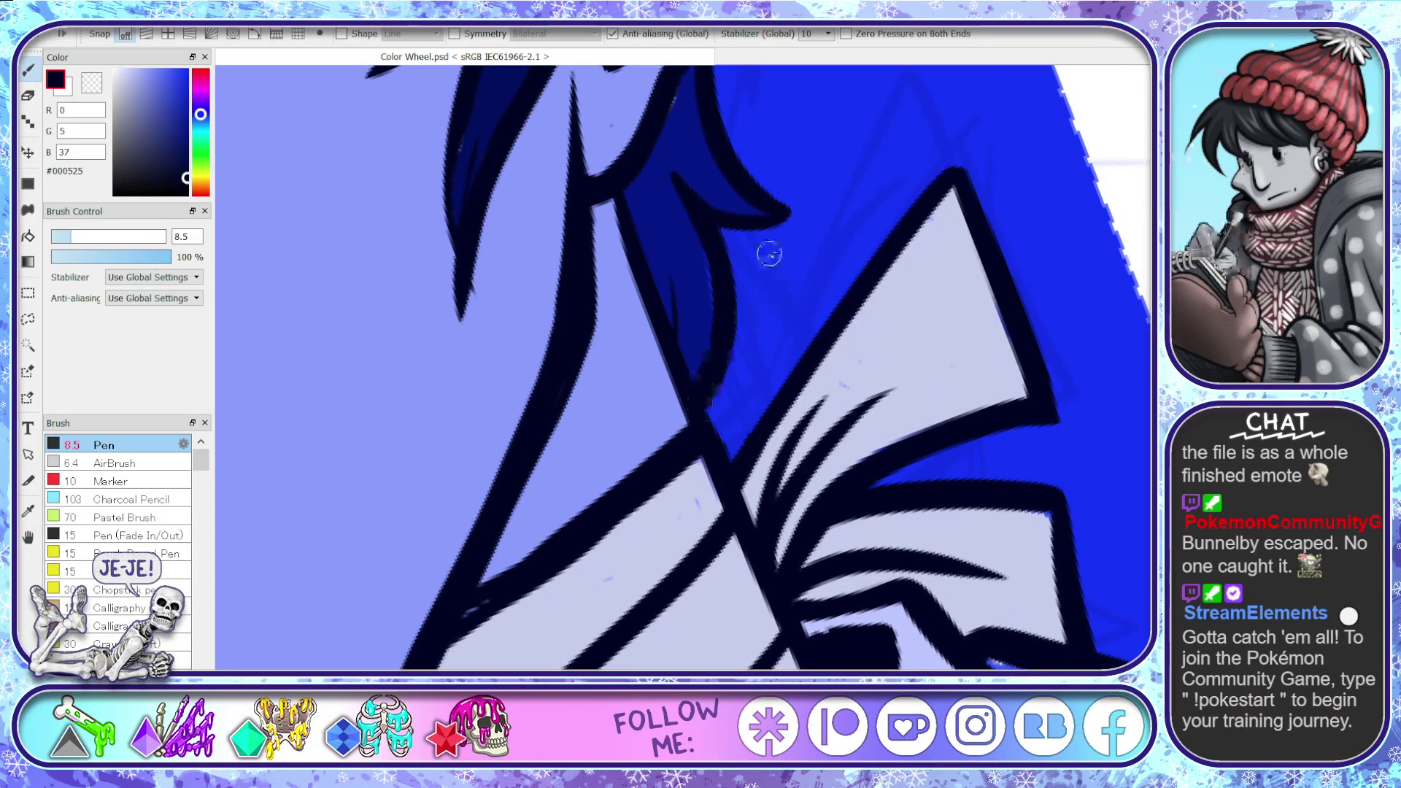
drag(710, 223, 781, 230)
- Thicken the hair tuft's outer outline from below the ear down to its pointed tip
key(space)
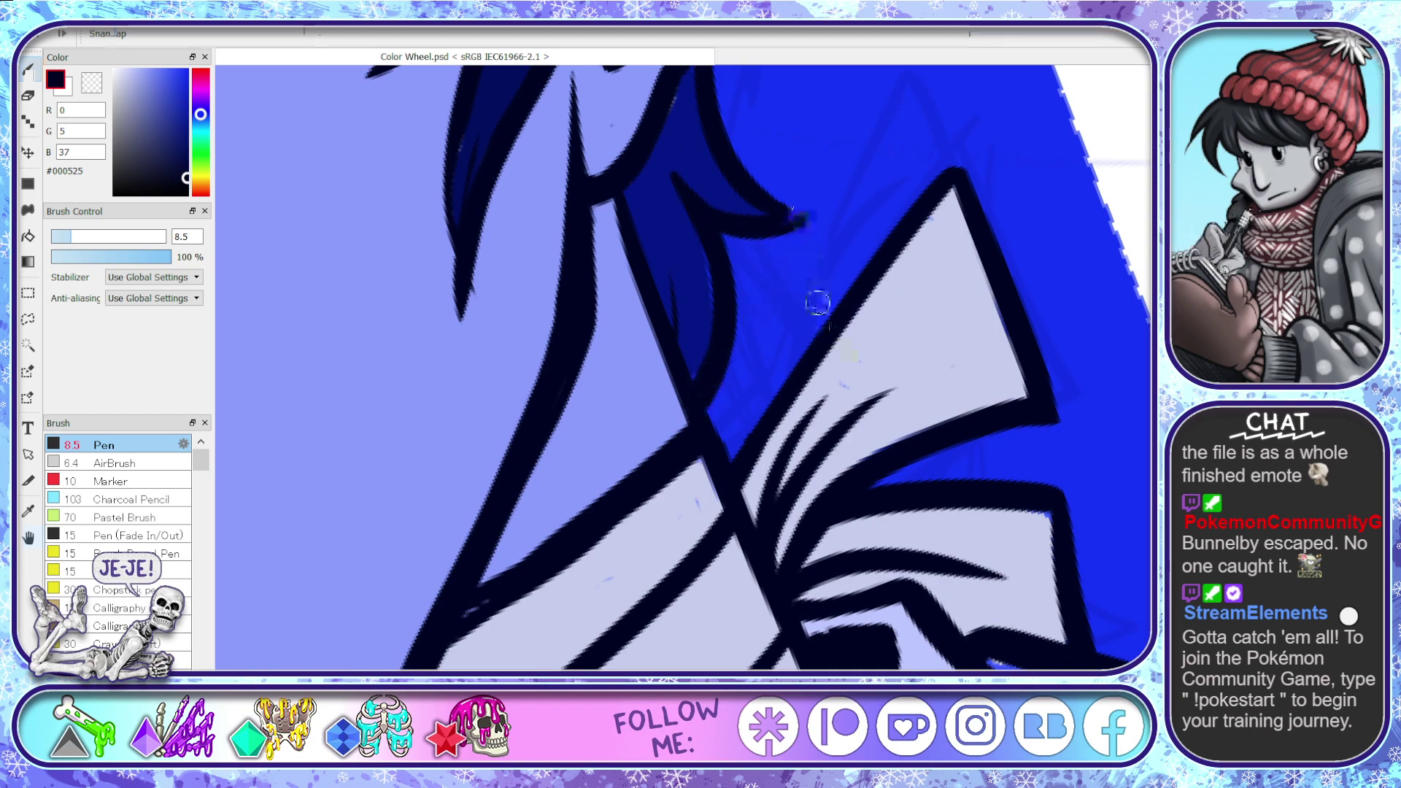
drag(817, 300, 640, 621)
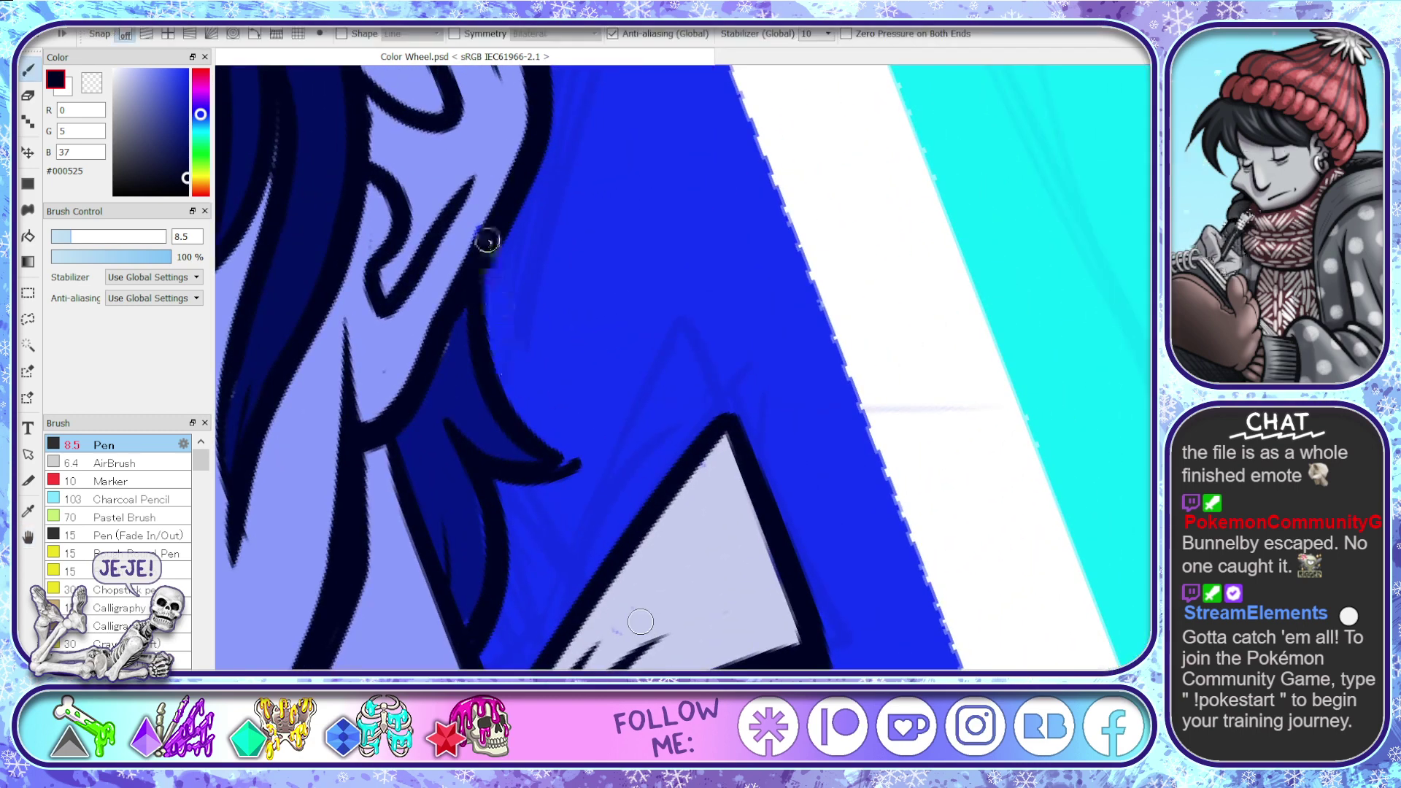
mouse_move(484, 241)
mouse_down()
mouse_move(503, 382)
mouse_move(541, 444)
mouse_move(570, 459)
mouse_up()
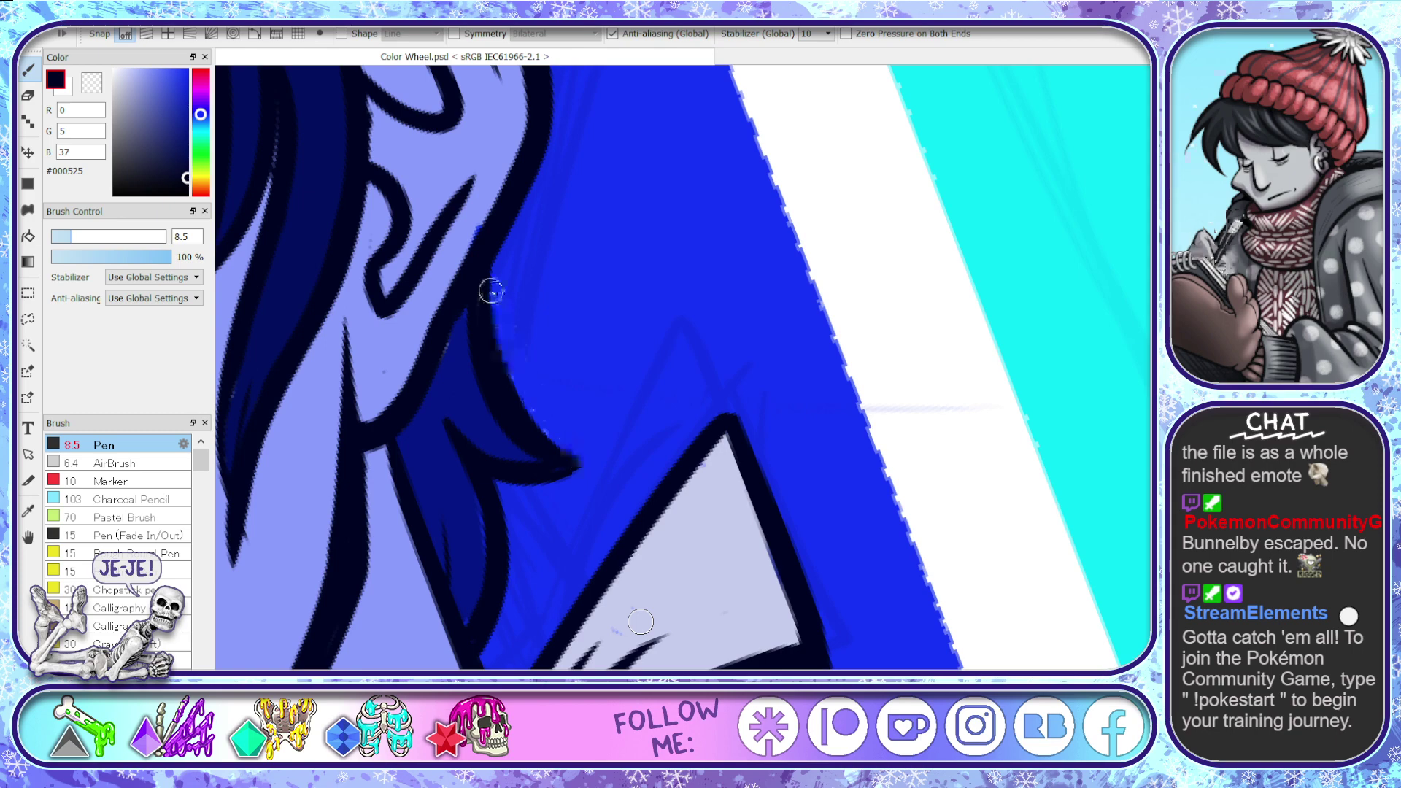
mouse_move(486, 268)
mouse_down()
mouse_move(506, 379)
mouse_move(575, 459)
mouse_up()
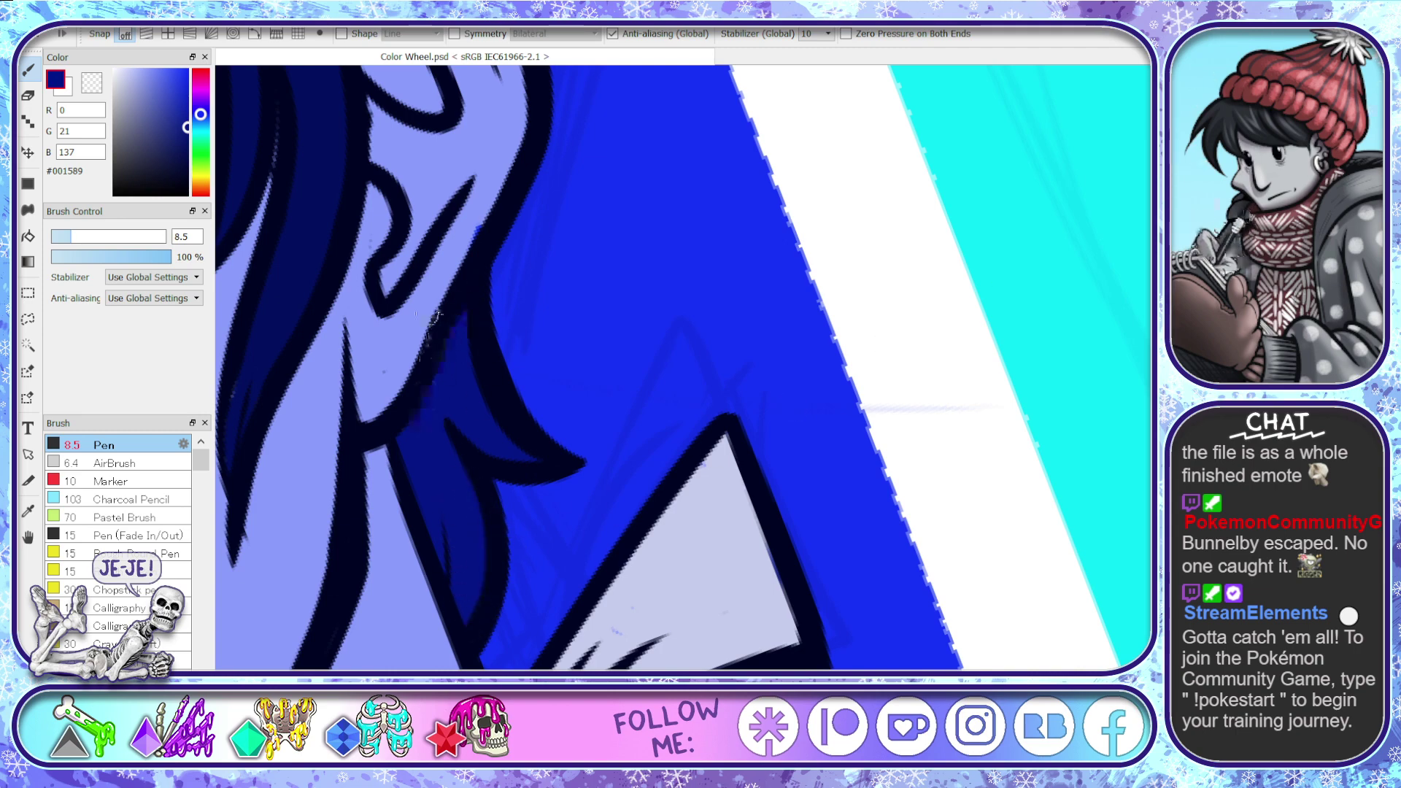
- Paint over stray marks on the scarf tail with its fill #C7CDED and beside the knot with the robe fill #BCC6FF
alt+click(402, 353)
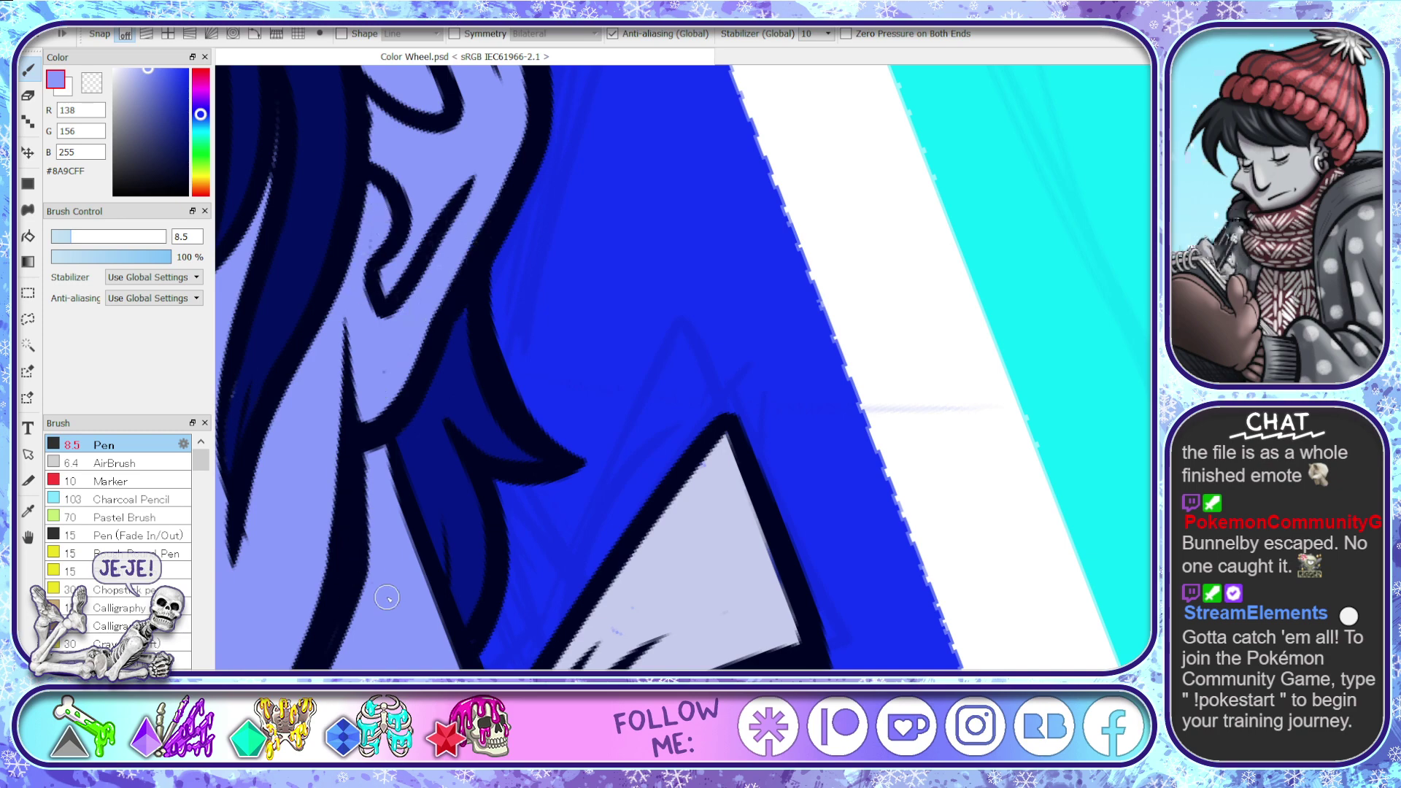
key(space)
mouse_move(386, 597)
mouse_down()
mouse_move(682, 522)
mouse_move(786, 443)
mouse_up()
alt+click(838, 294)
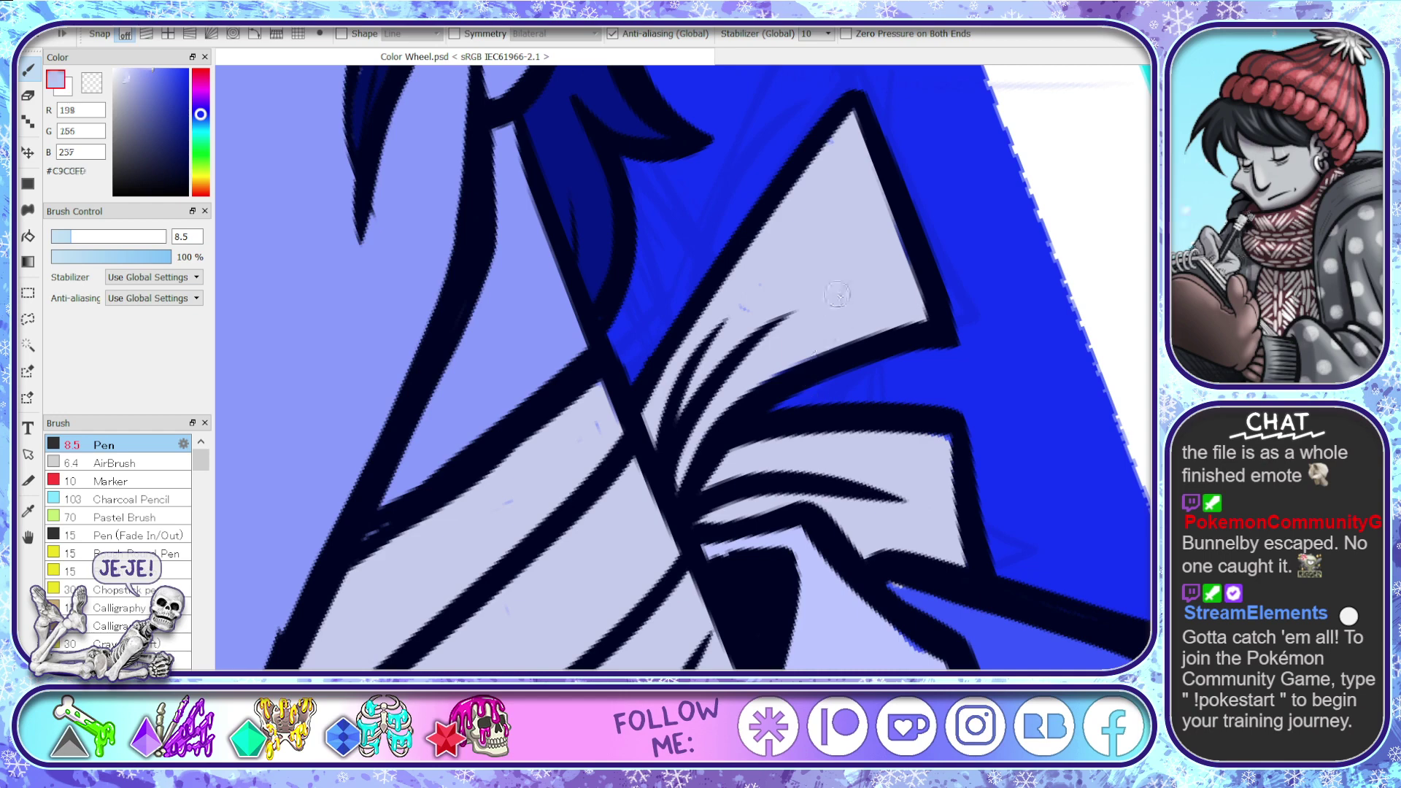
drag(752, 327, 746, 297)
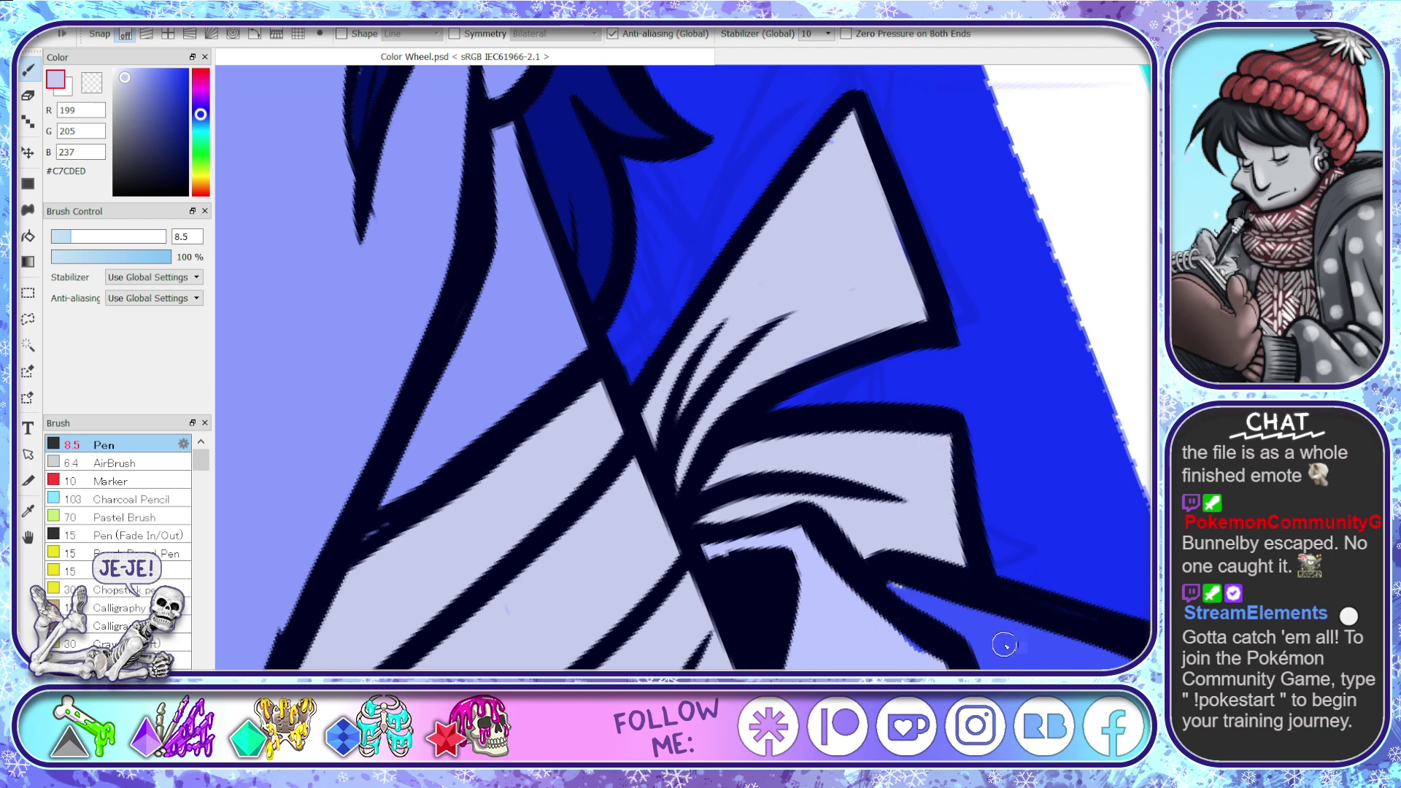
alt+click(935, 601)
alt+click(925, 648)
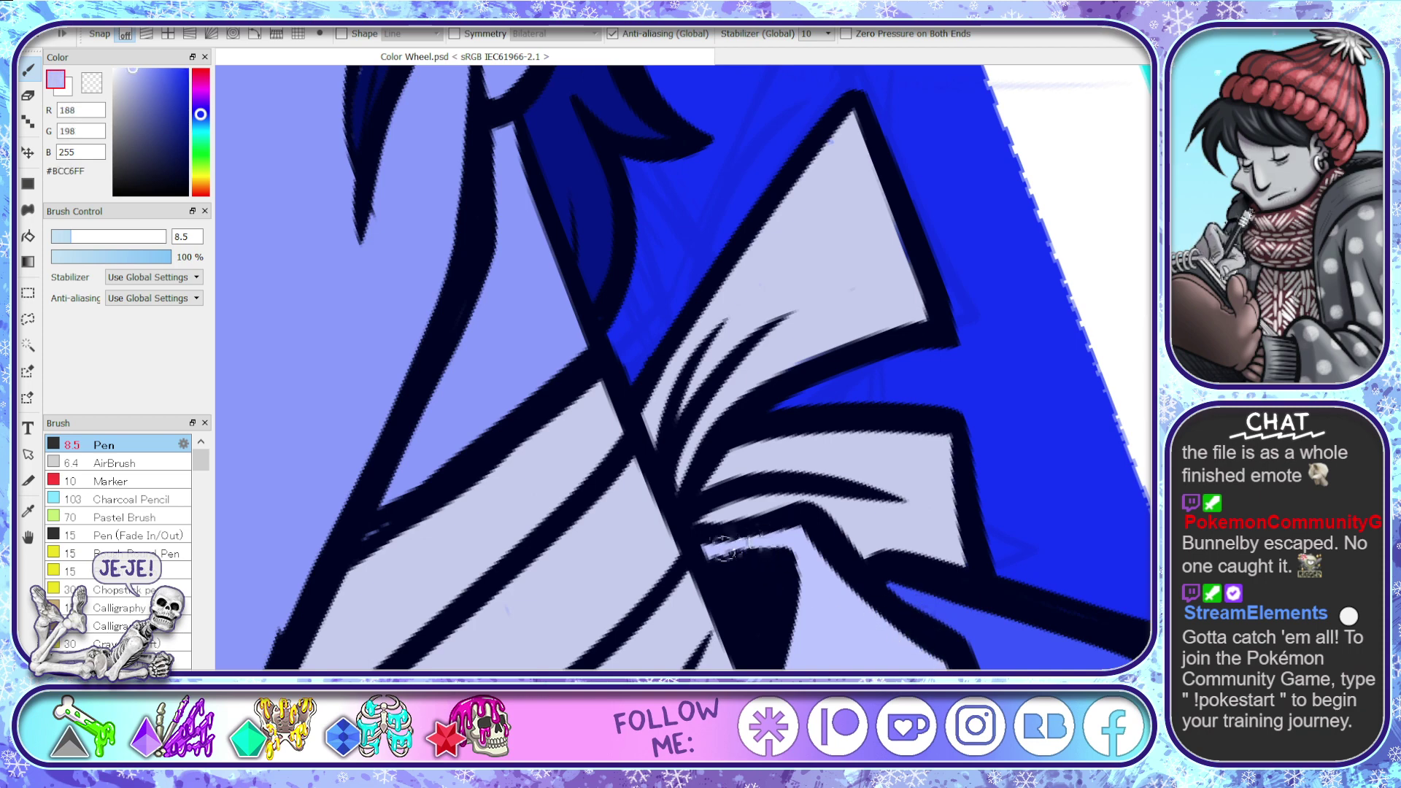
- Clean up the hair fill along the line above the ear with the sampled #000F60
key(space)
drag(748, 481, 766, 654)
drag(703, 354, 694, 518)
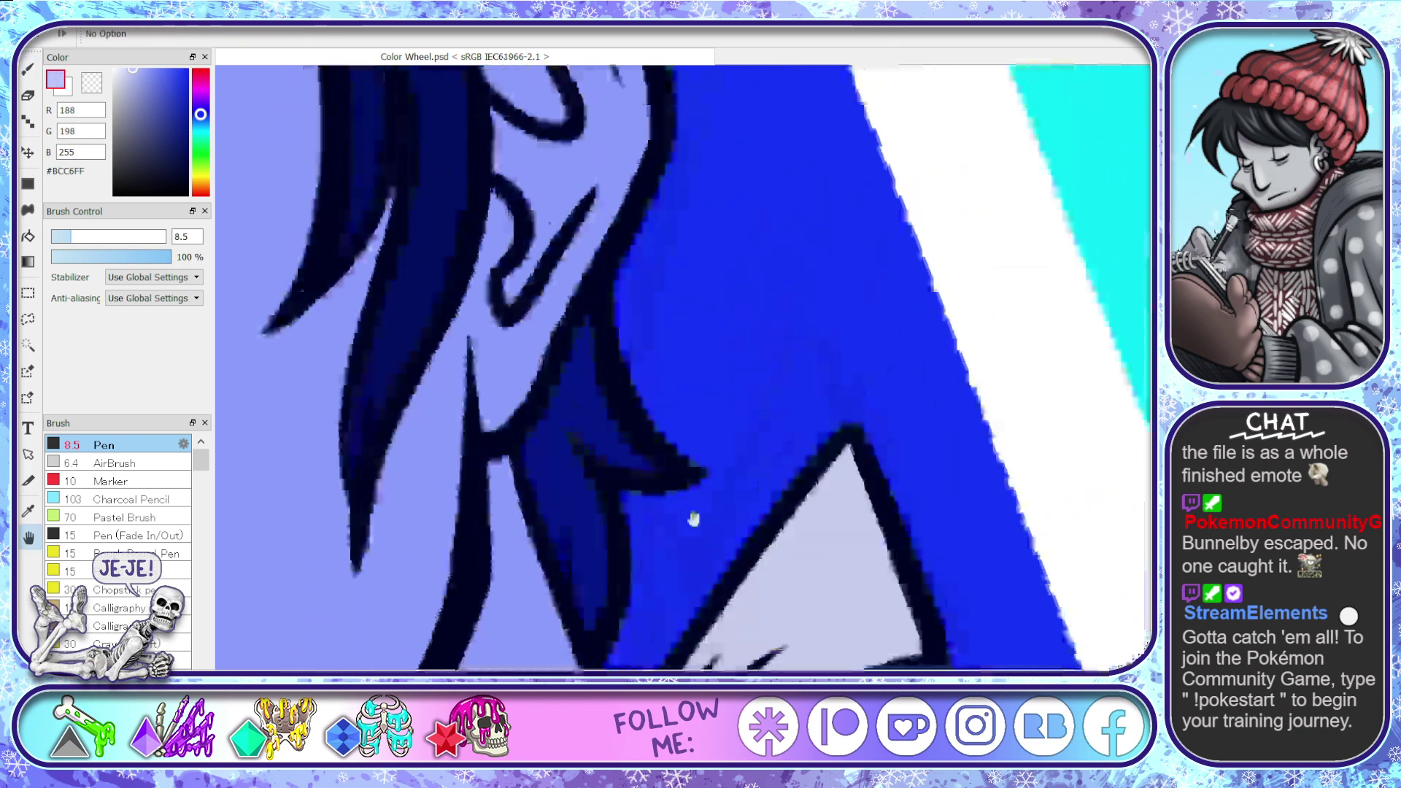
drag(734, 405, 710, 662)
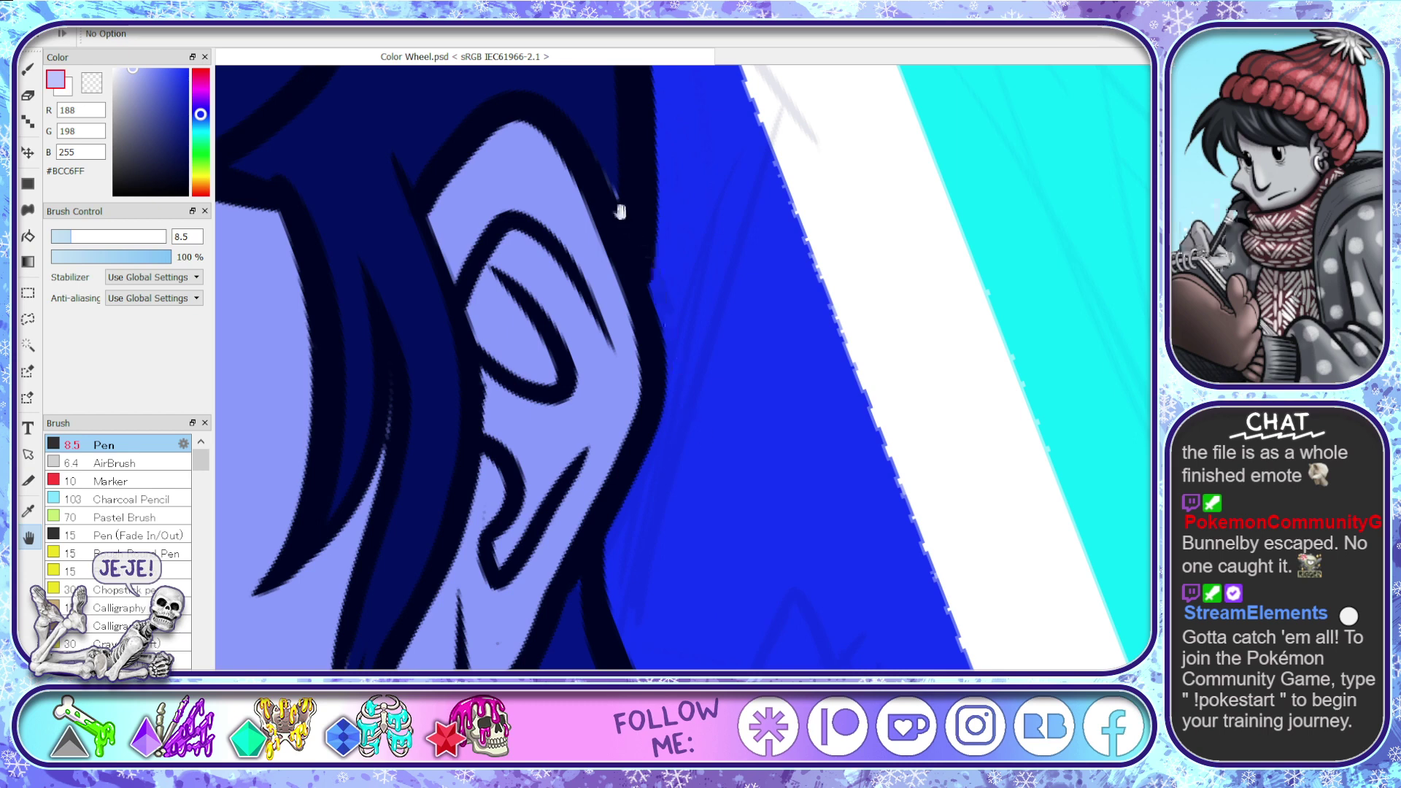
alt+click(605, 125)
drag(603, 131, 641, 397)
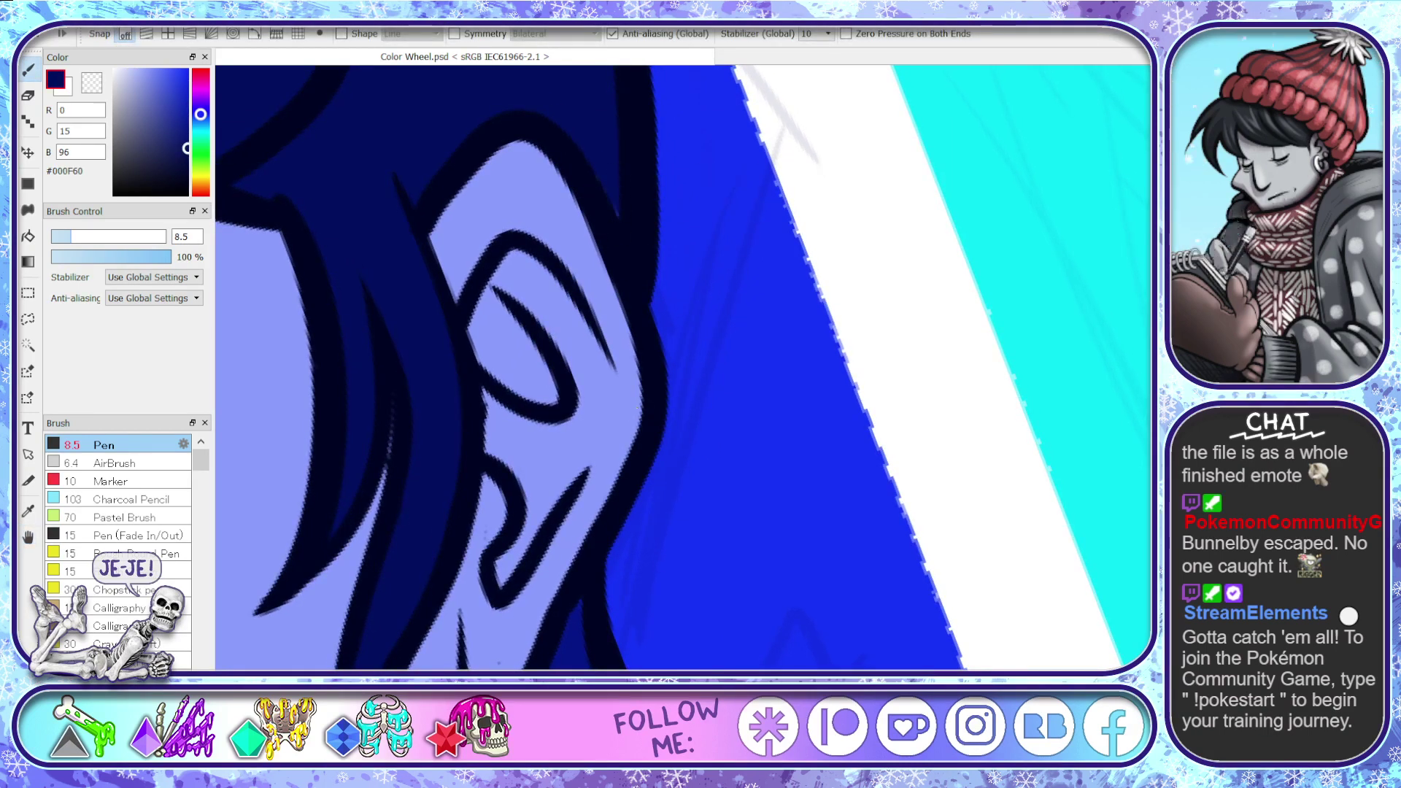
- Thicken and smooth the ear's outer outline with overlapping size 8.5 strokes in #000525
alt+click(648, 335)
mouse_move(635, 292)
mouse_down()
mouse_move(667, 432)
mouse_move(601, 582)
mouse_up()
drag(666, 394, 664, 432)
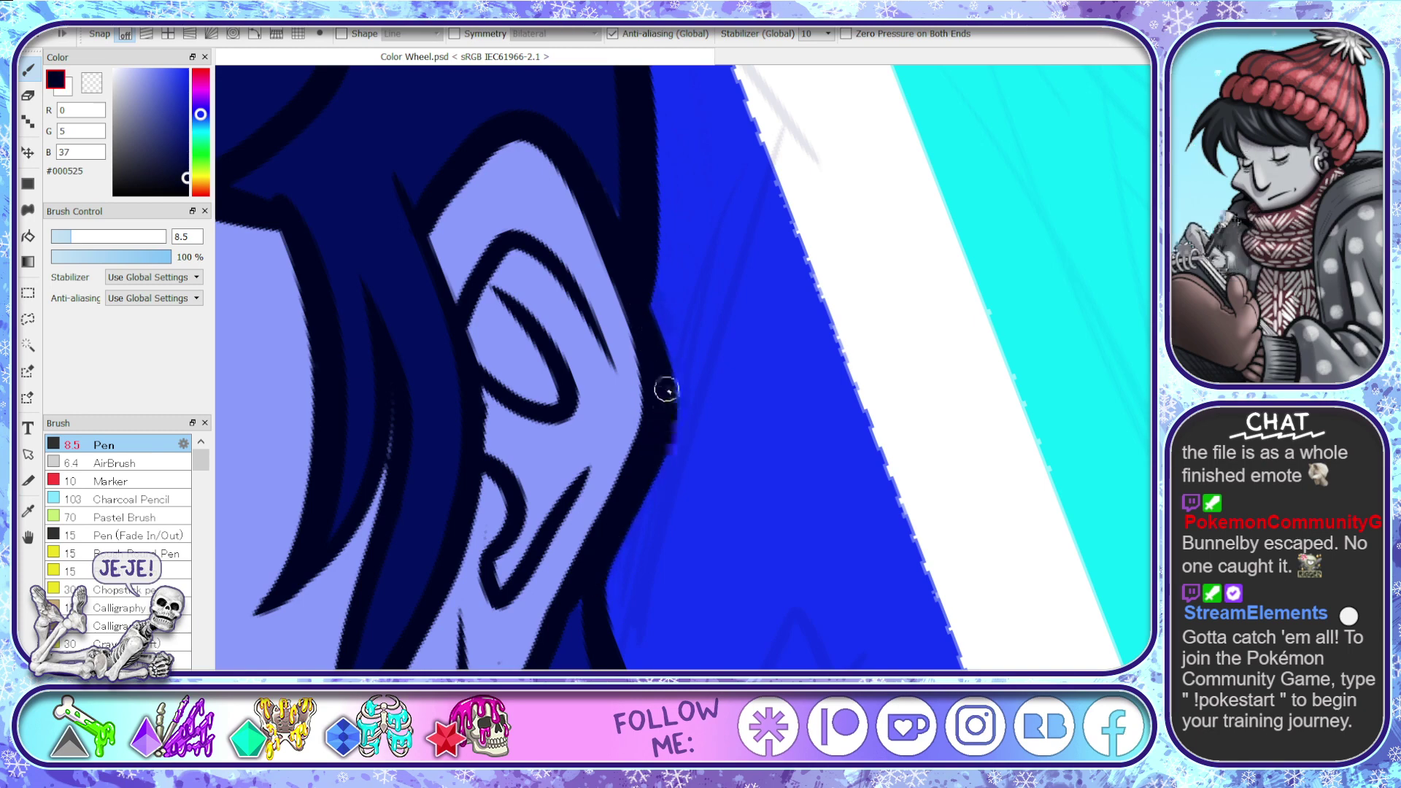
mouse_move(639, 274)
mouse_down()
mouse_move(667, 354)
mouse_move(669, 417)
mouse_up()
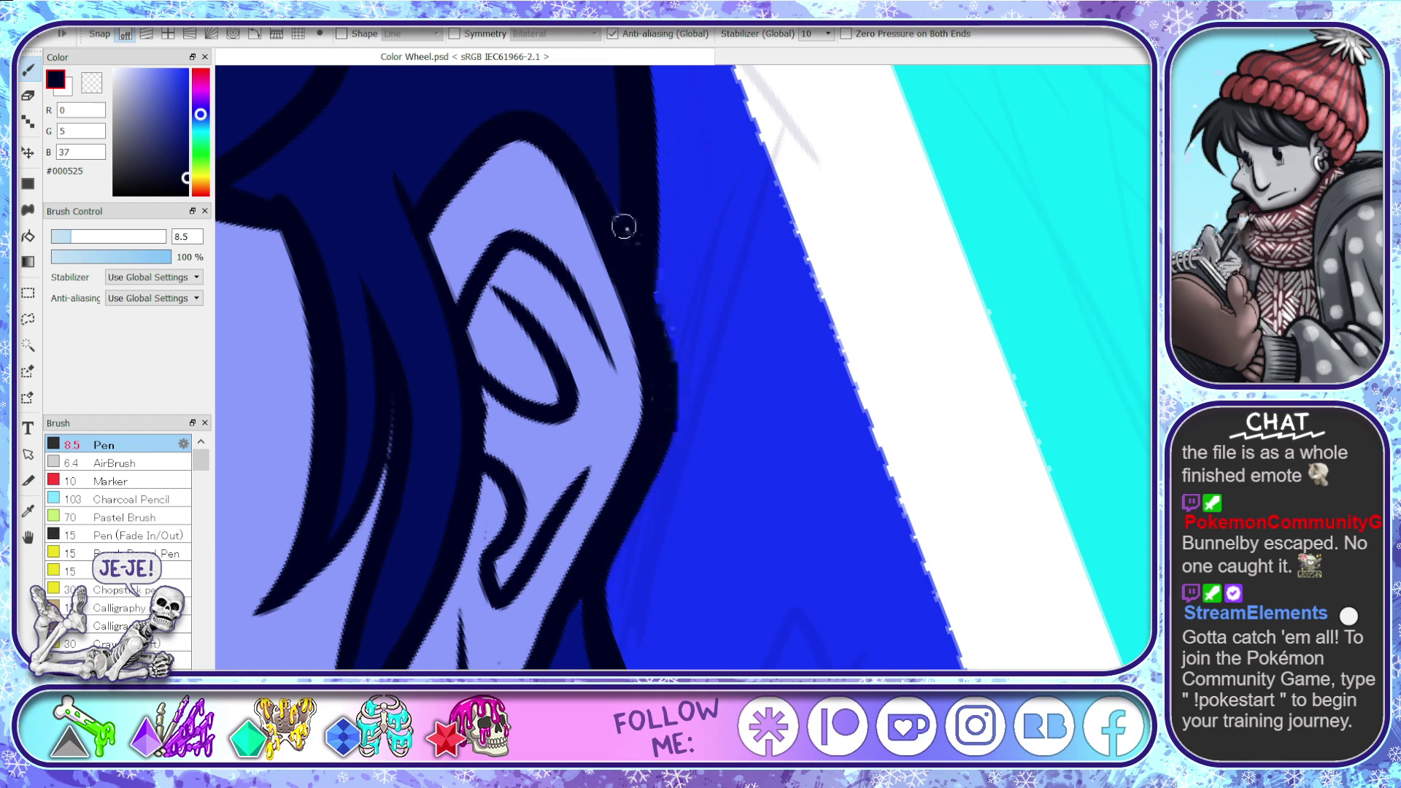
mouse_move(562, 132)
mouse_down()
mouse_move(664, 319)
mouse_move(673, 405)
mouse_up()
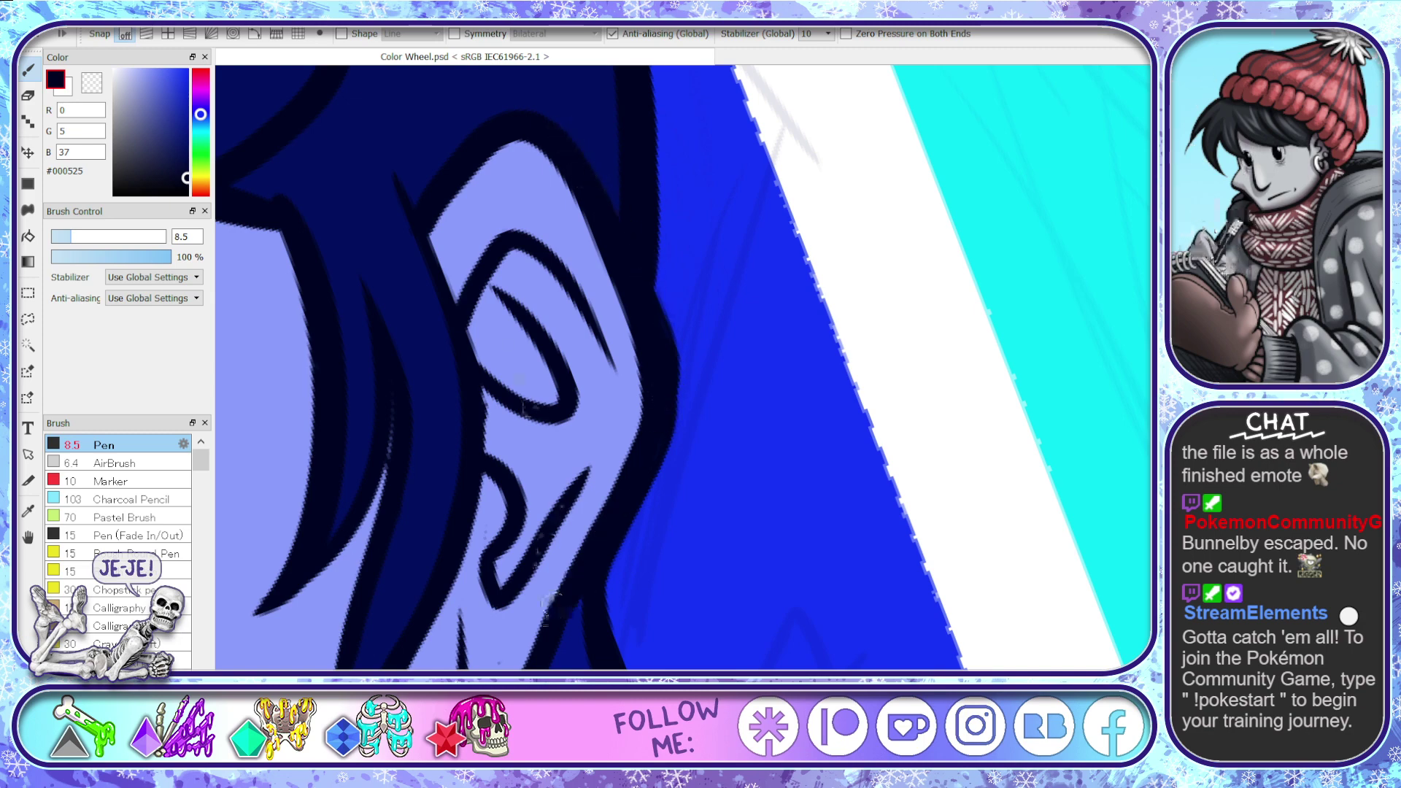
- Extend the hair strand line in front of the ear upward into the hair in #000525
drag(473, 355, 386, 125)
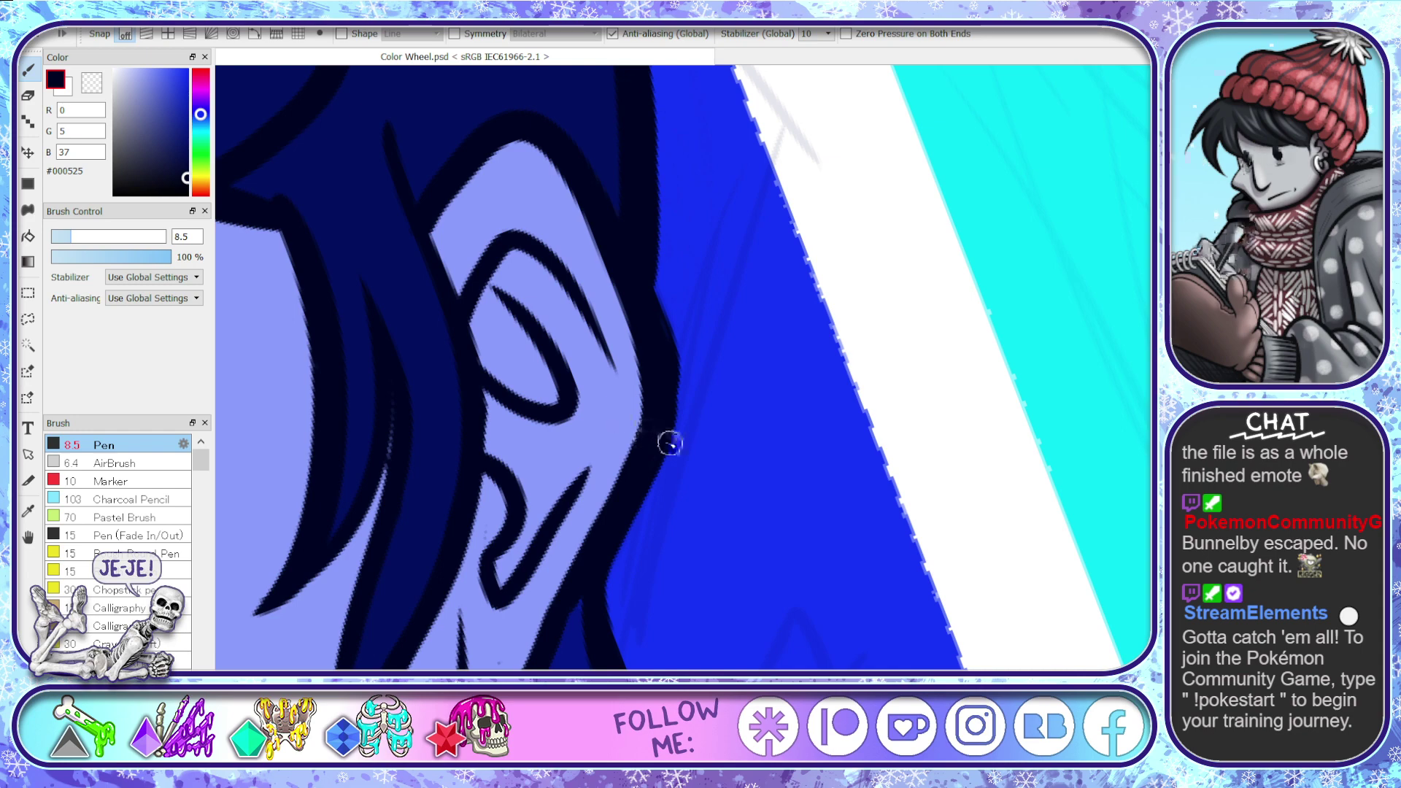
key(e)
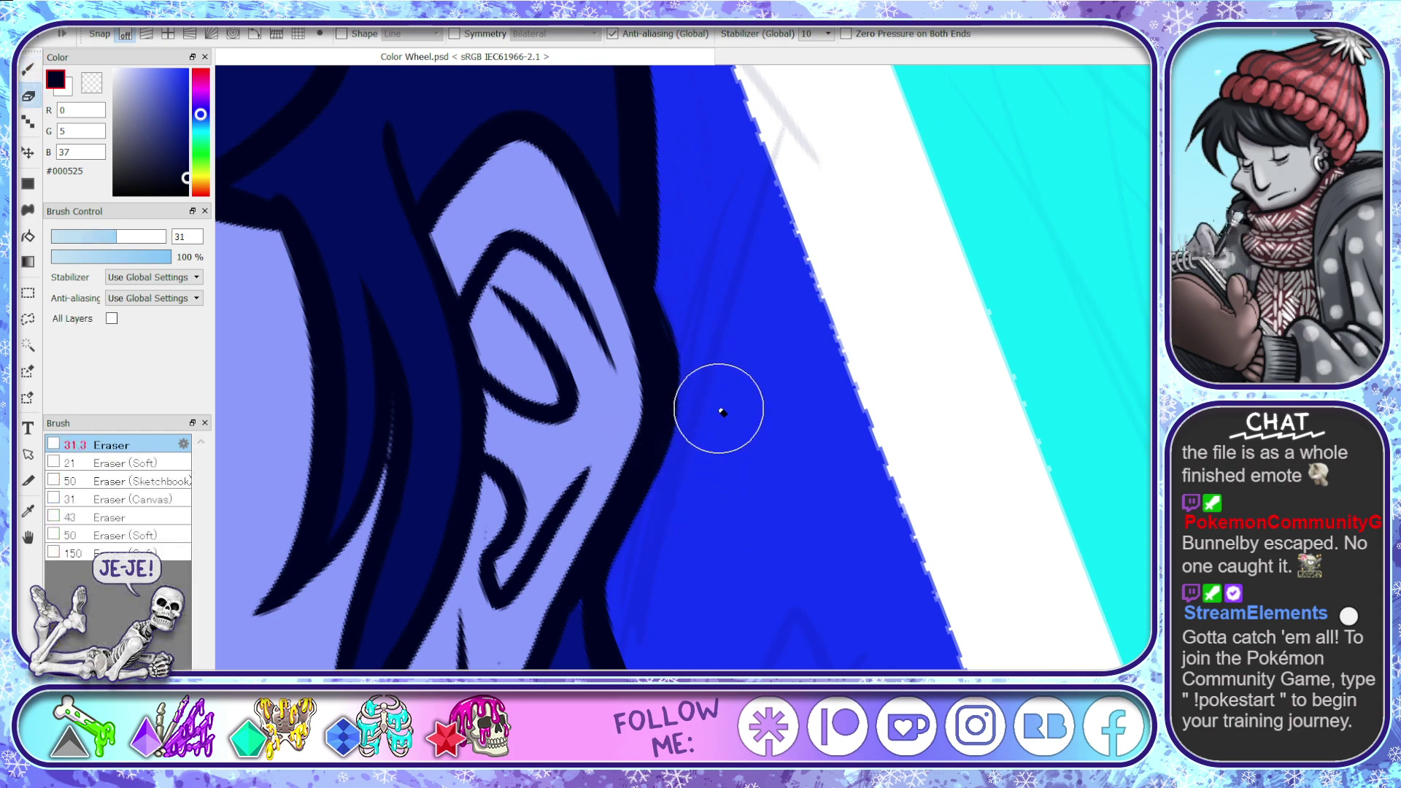
key(b)
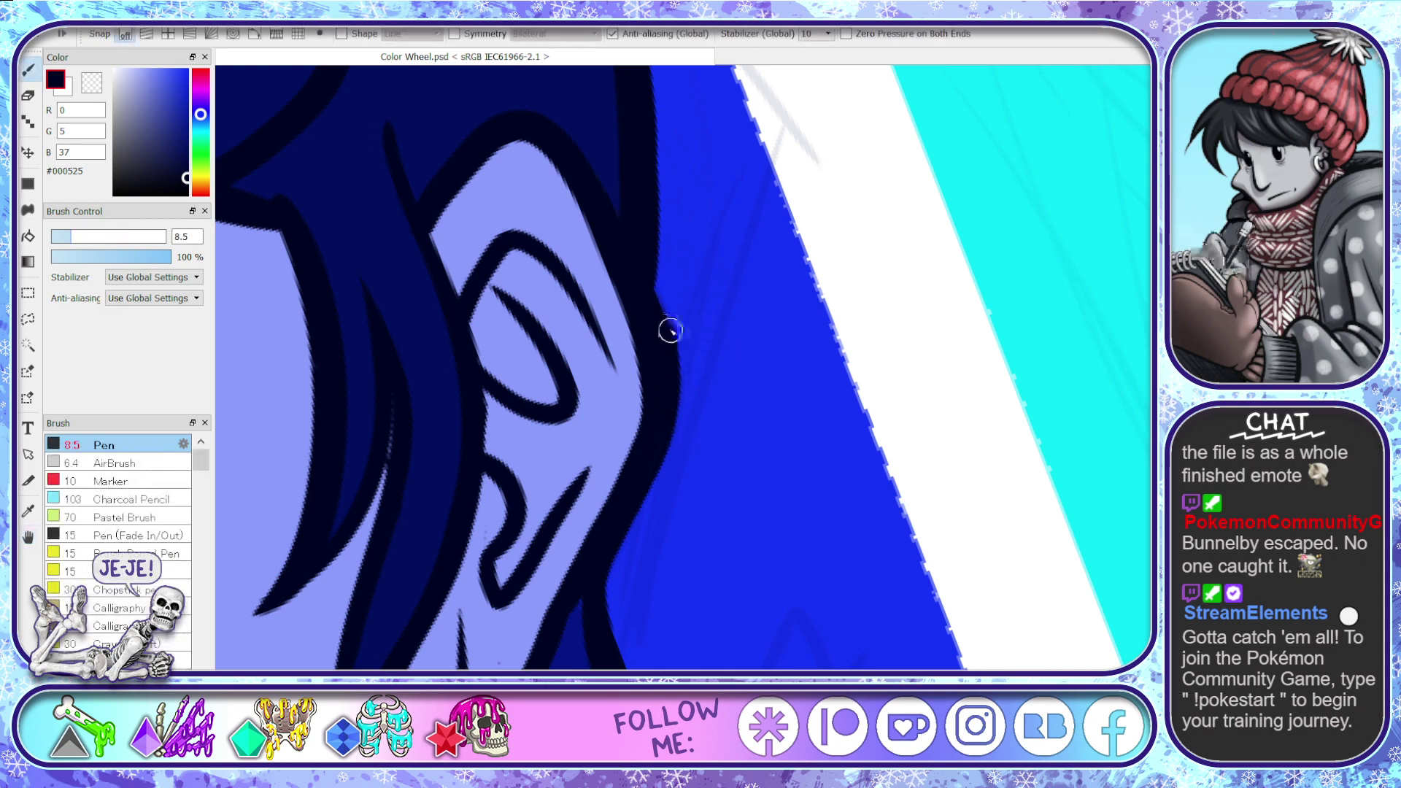
- Thicken the outer hair outline along the back of the head above the ear in #000525
key(space)
drag(672, 340, 666, 481)
drag(699, 402, 756, 553)
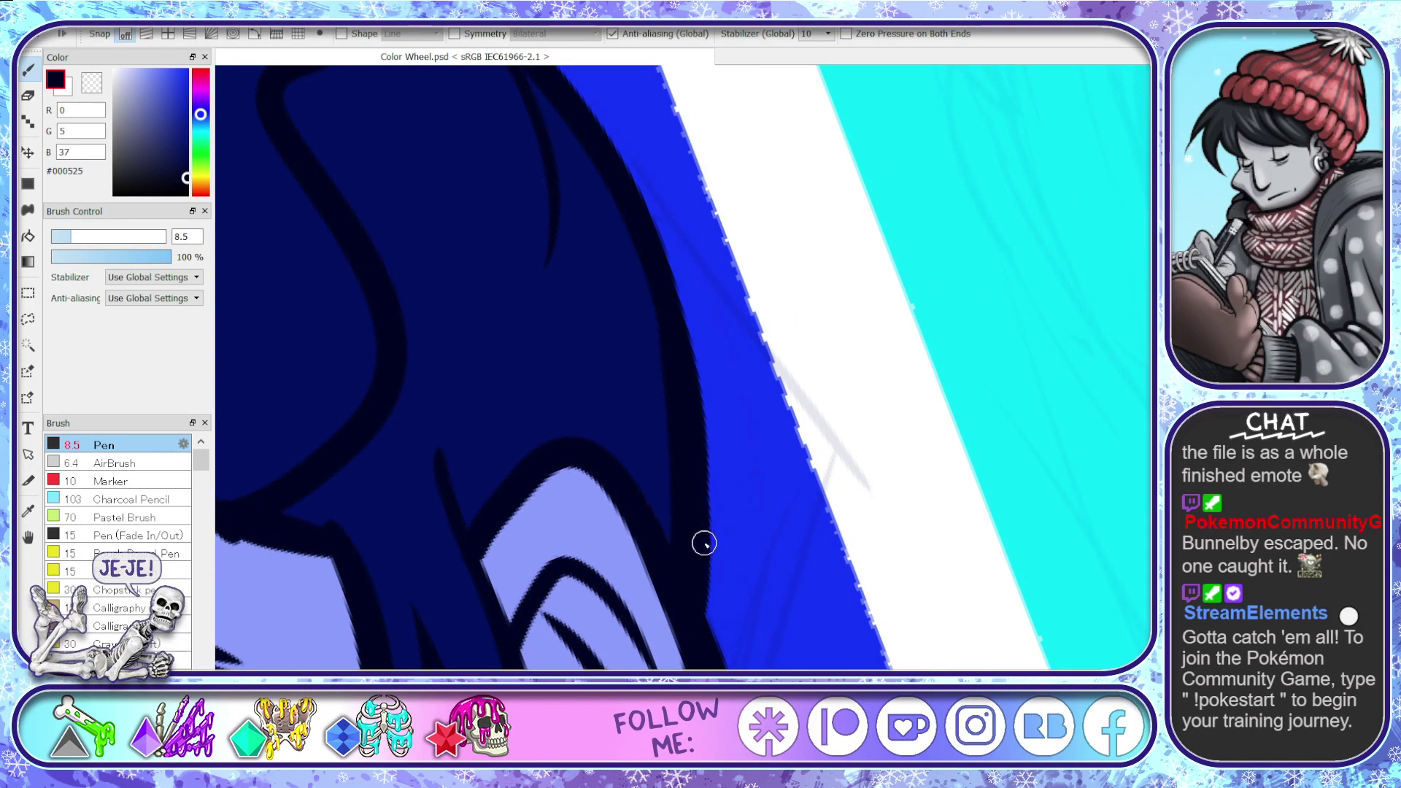
key(space)
drag(648, 386, 686, 528)
drag(758, 473, 698, 538)
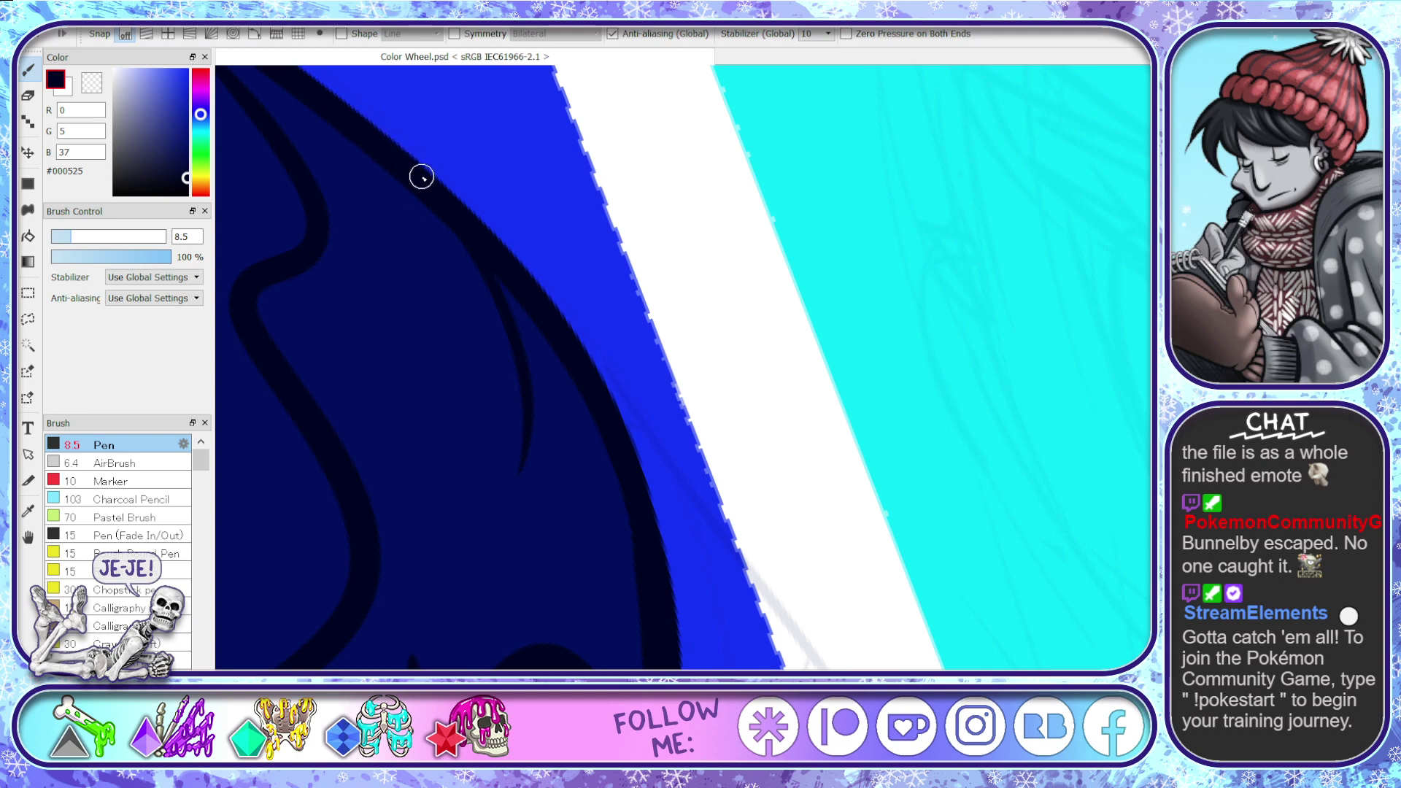
mouse_move(508, 264)
mouse_down()
mouse_move(610, 403)
mouse_move(659, 576)
mouse_up()
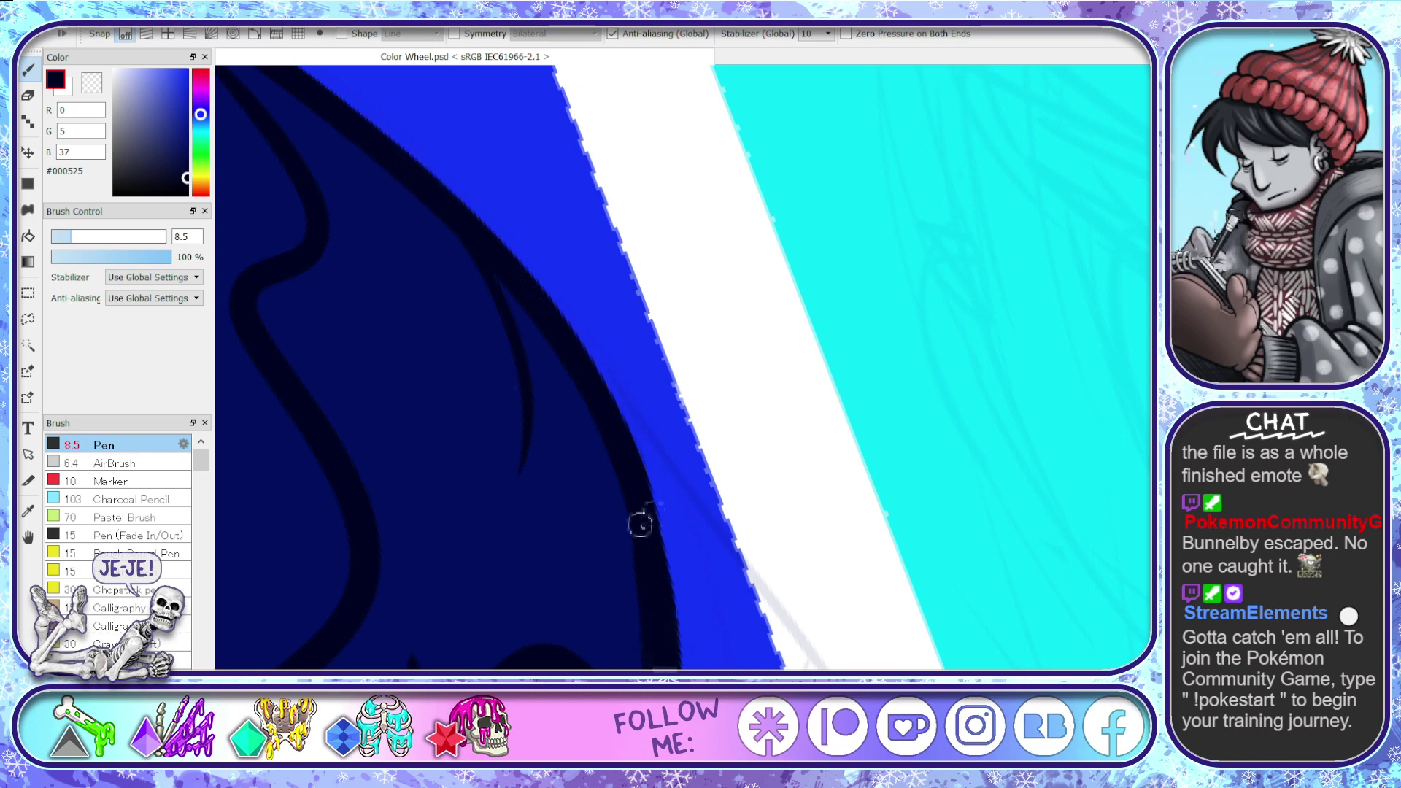
- Thicken the hair bun's outer outline along its lower curve down to where it meets the head
key(space)
scroll(484, 447, up, 3)
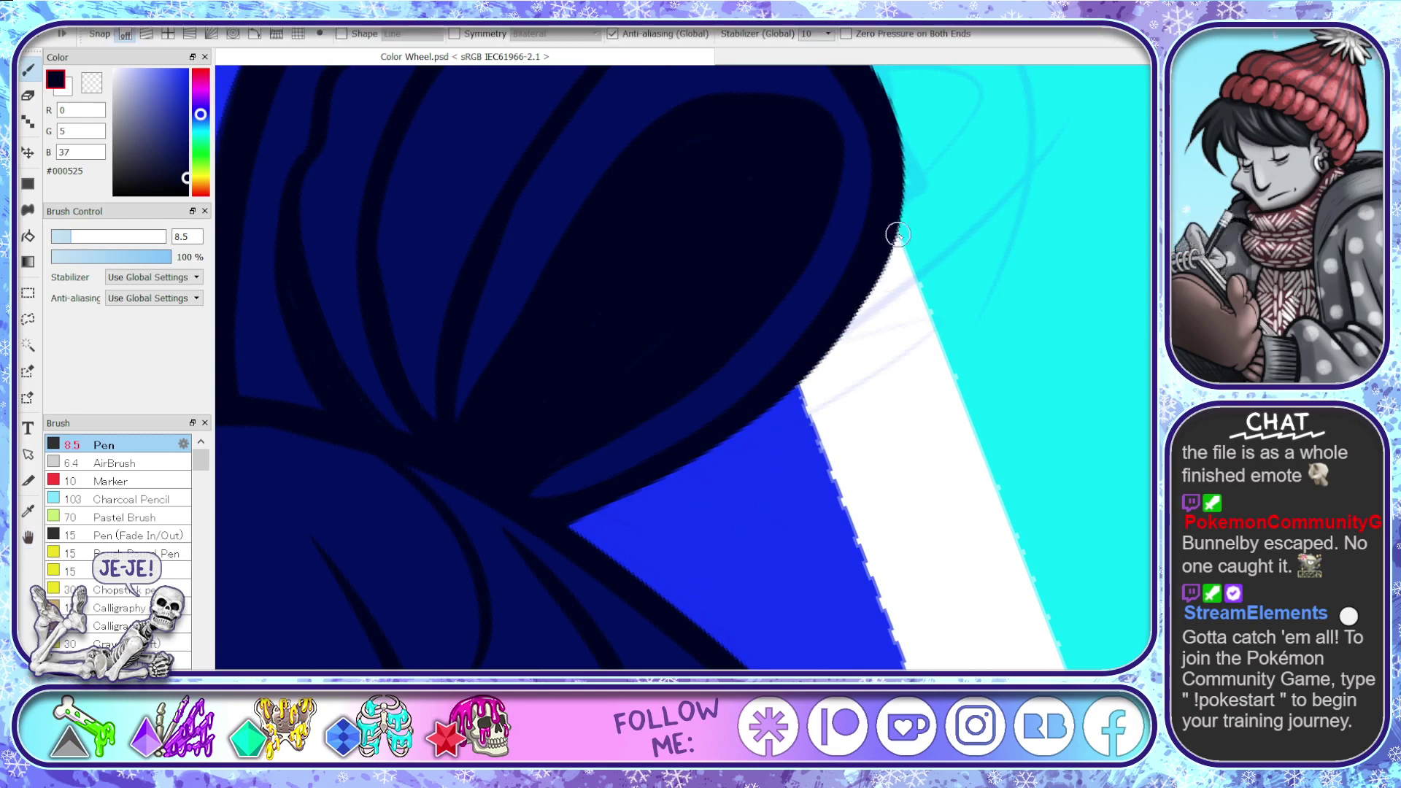
mouse_move(895, 186)
mouse_down()
mouse_move(877, 278)
mouse_move(781, 402)
mouse_move(665, 486)
mouse_move(559, 520)
mouse_move(648, 484)
mouse_up()
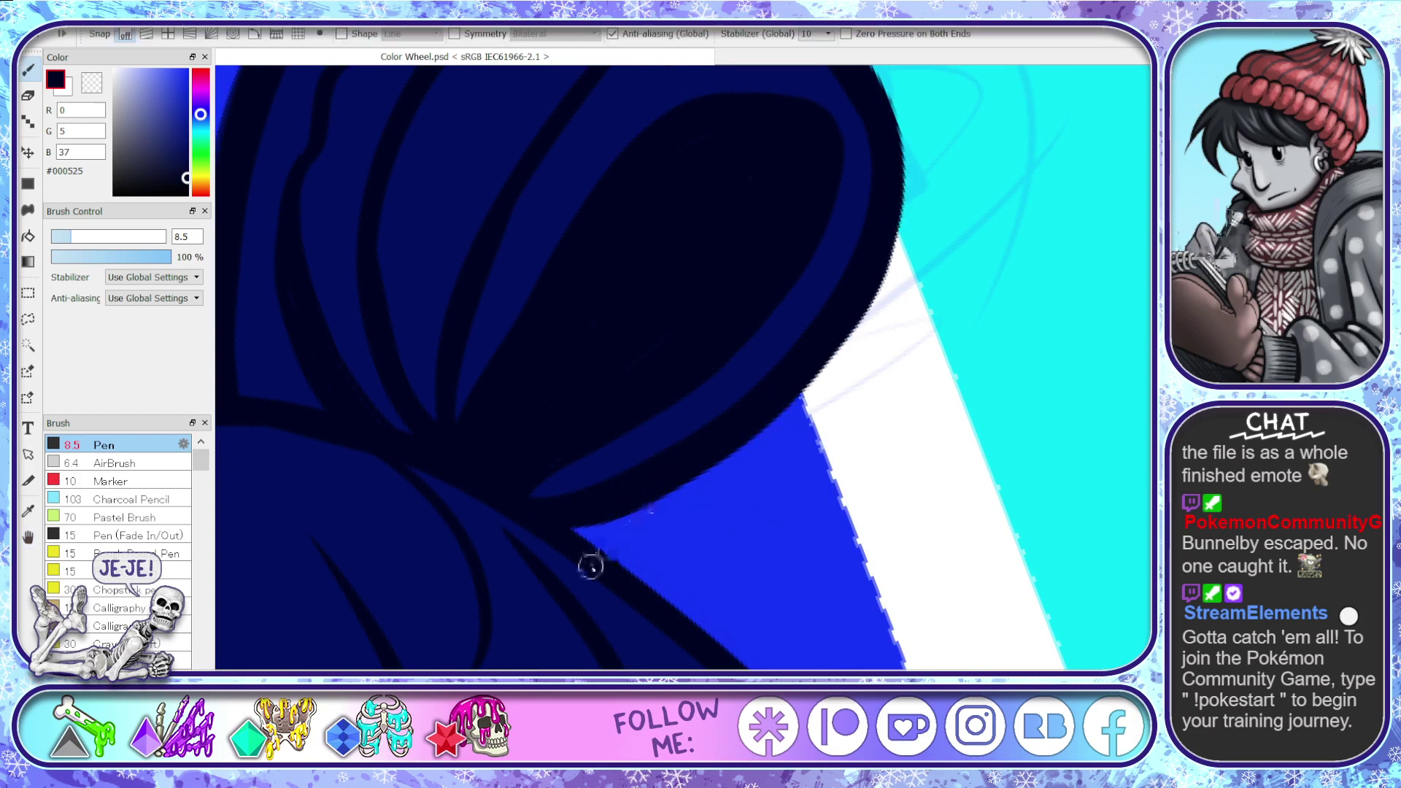
- Thicken the upper strand line in the fringe beside the purple segment and extend its tip in an upward curve
key(space)
drag(585, 566, 639, 600)
drag(507, 583, 672, 602)
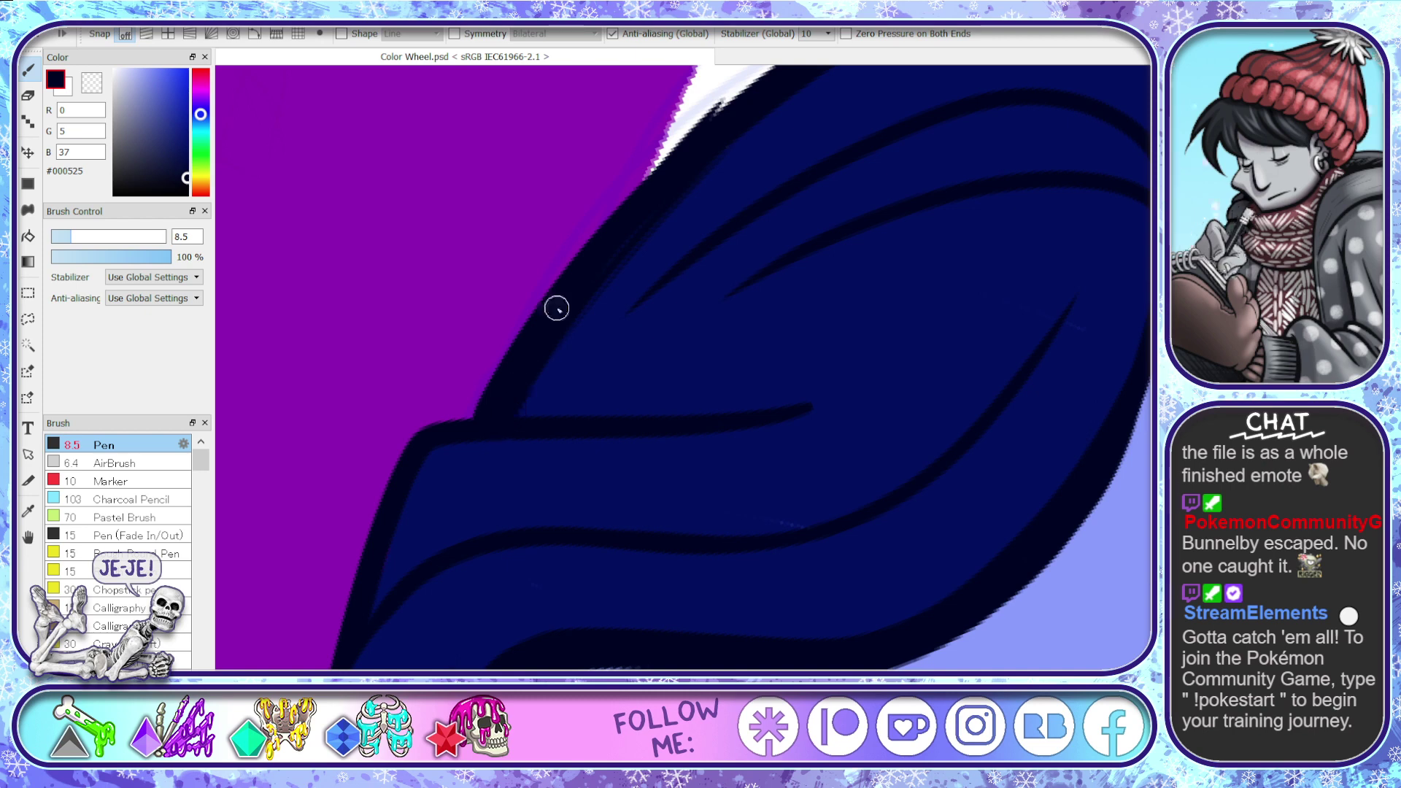
mouse_move(497, 438)
mouse_down()
mouse_move(516, 411)
mouse_move(681, 423)
mouse_up()
drag(835, 388, 864, 384)
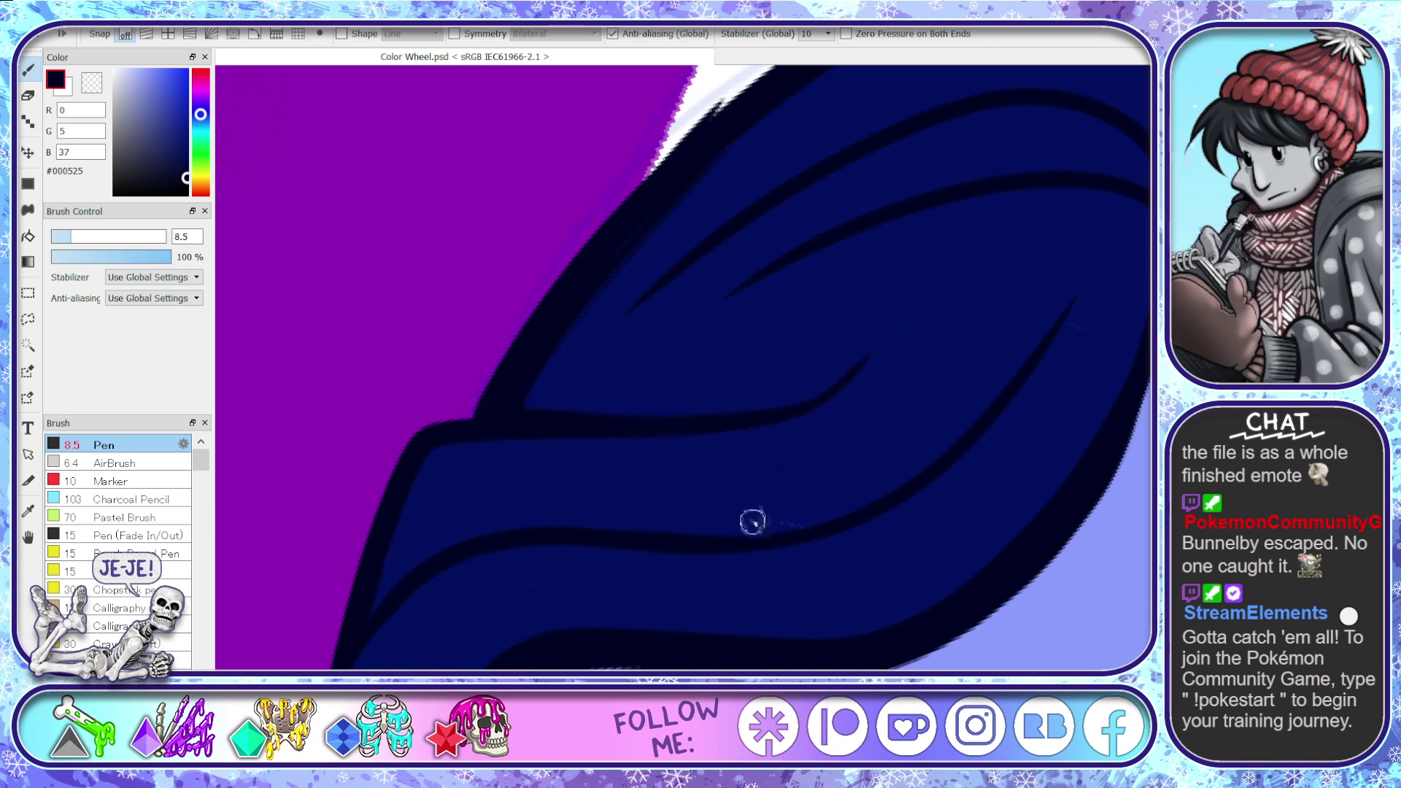
- Taper the lower fringe strand's tip with #000F60 and tidy the hair outline's edge against the forehead
key(space)
drag(821, 660, 751, 548)
drag(849, 485, 685, 621)
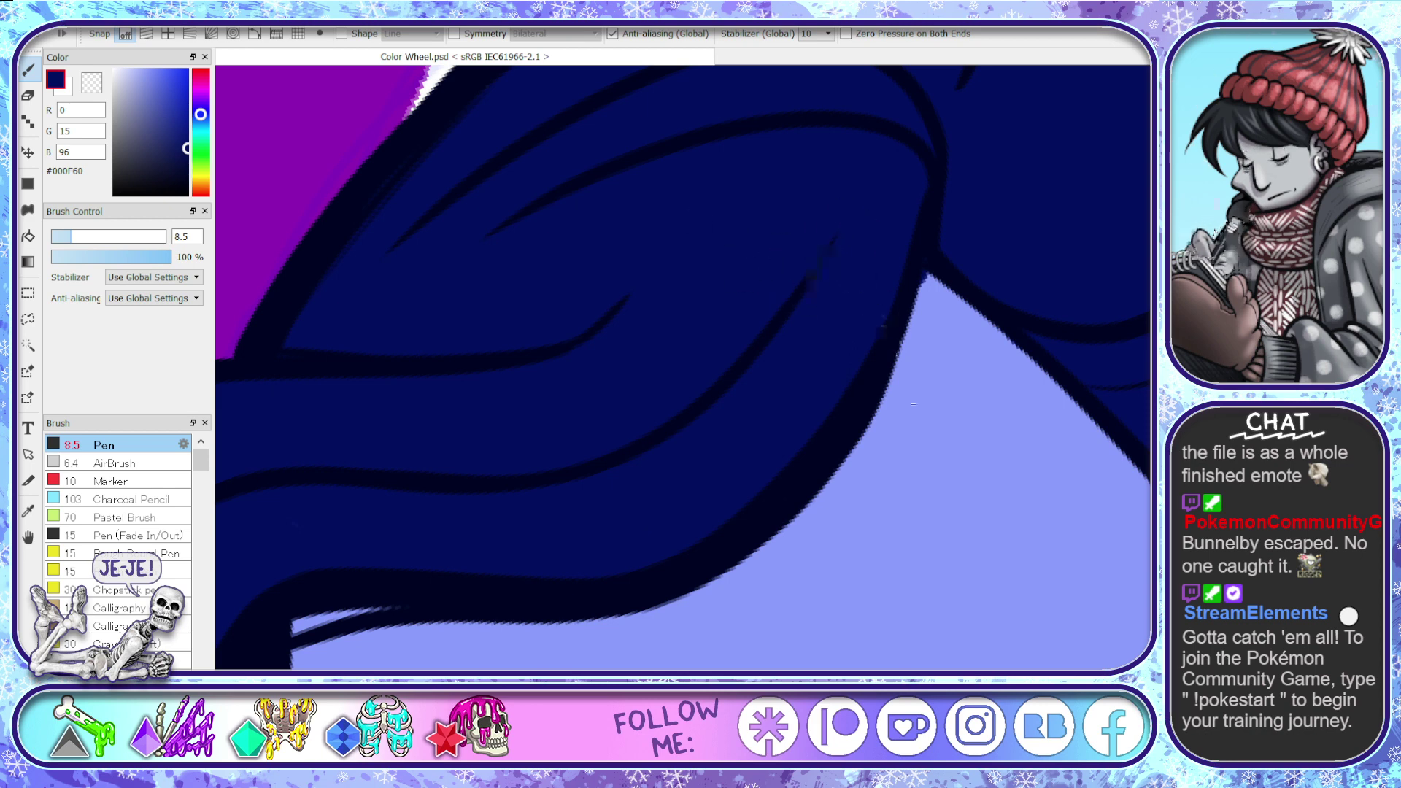
mouse_move(922, 276)
mouse_down()
mouse_move(946, 305)
mouse_move(926, 266)
mouse_move(861, 438)
mouse_up()
- Paint over the stray blue sketch line on the forehead beside the hair outline with skin colour #8A9CFF
alt+click(932, 304)
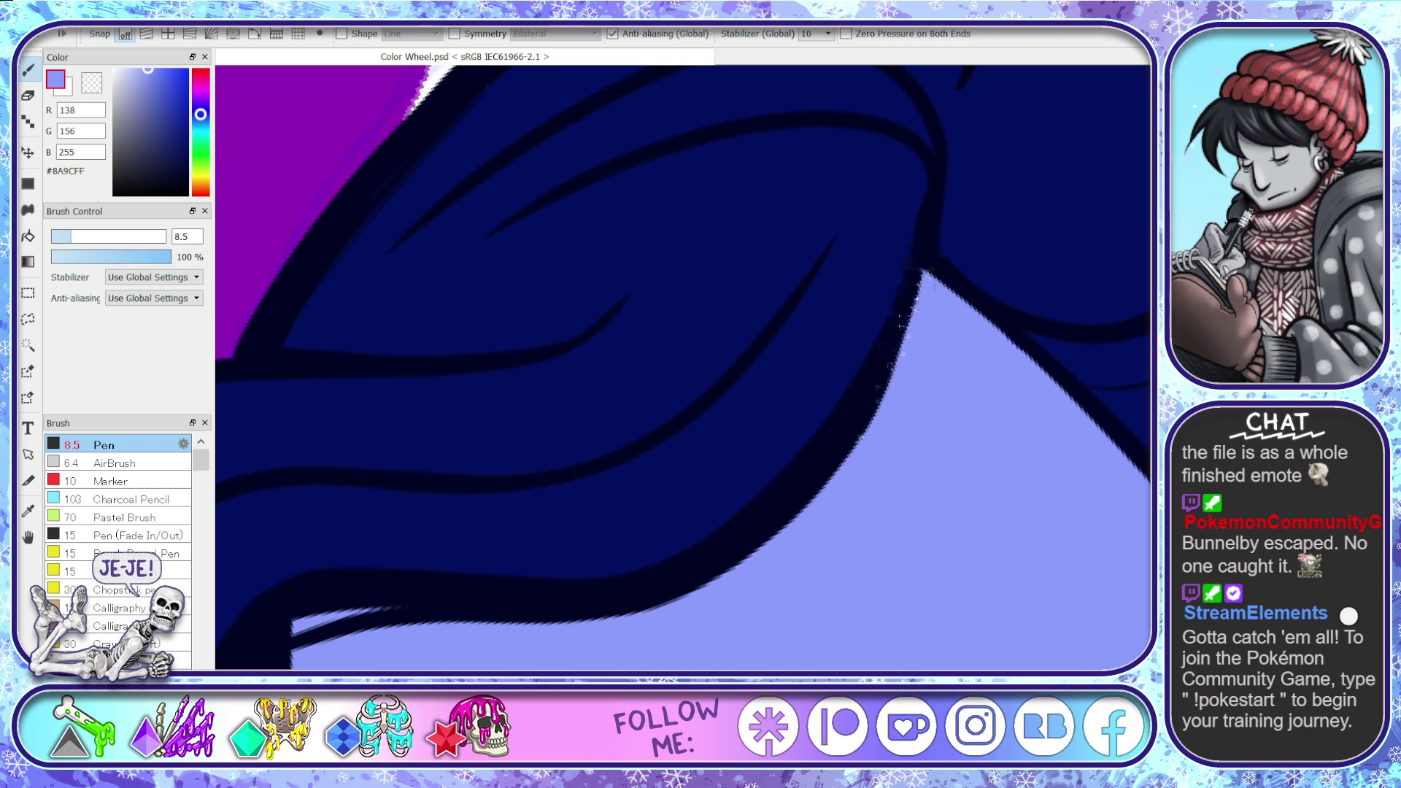
key(space)
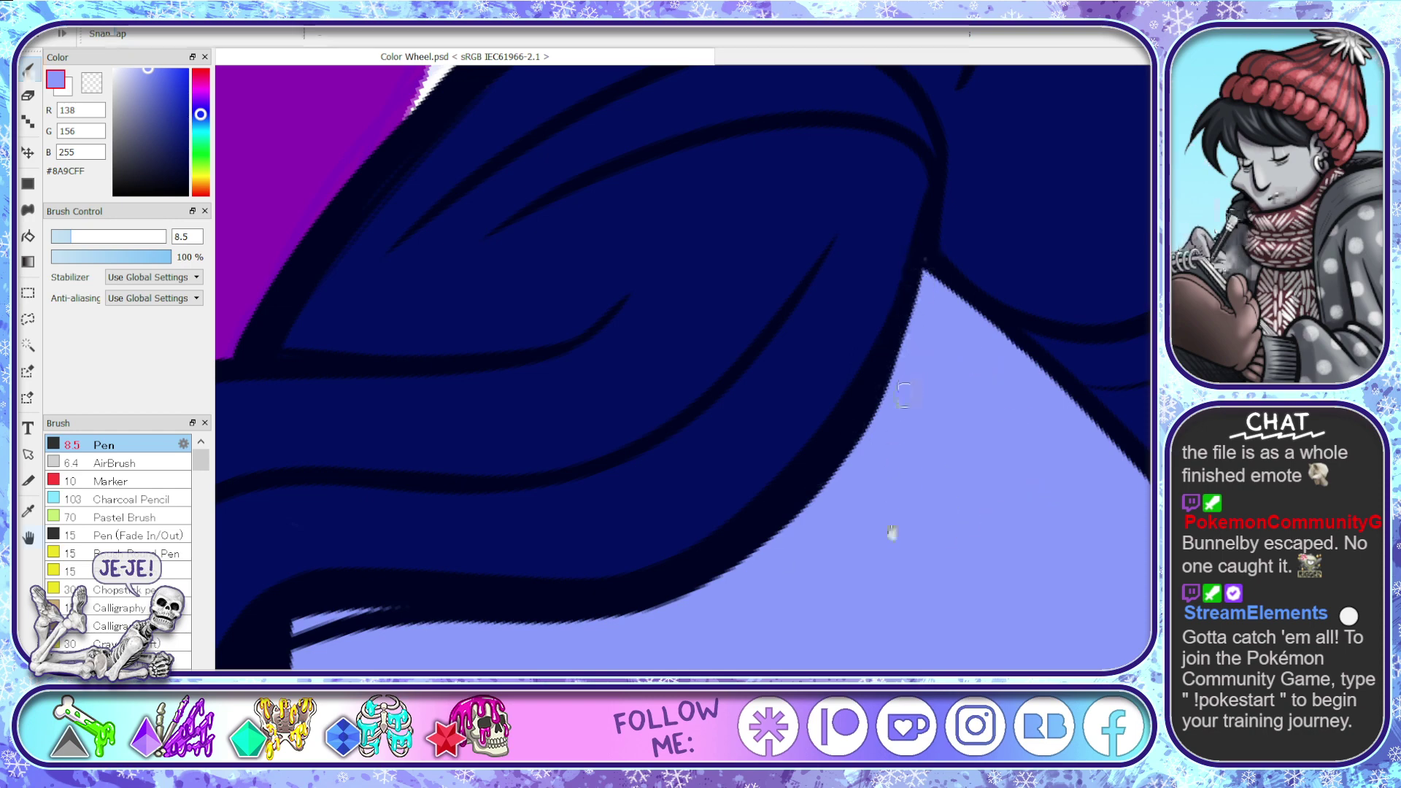
mouse_move(891, 532)
mouse_down()
mouse_move(776, 431)
mouse_move(538, 557)
mouse_move(879, 328)
mouse_up()
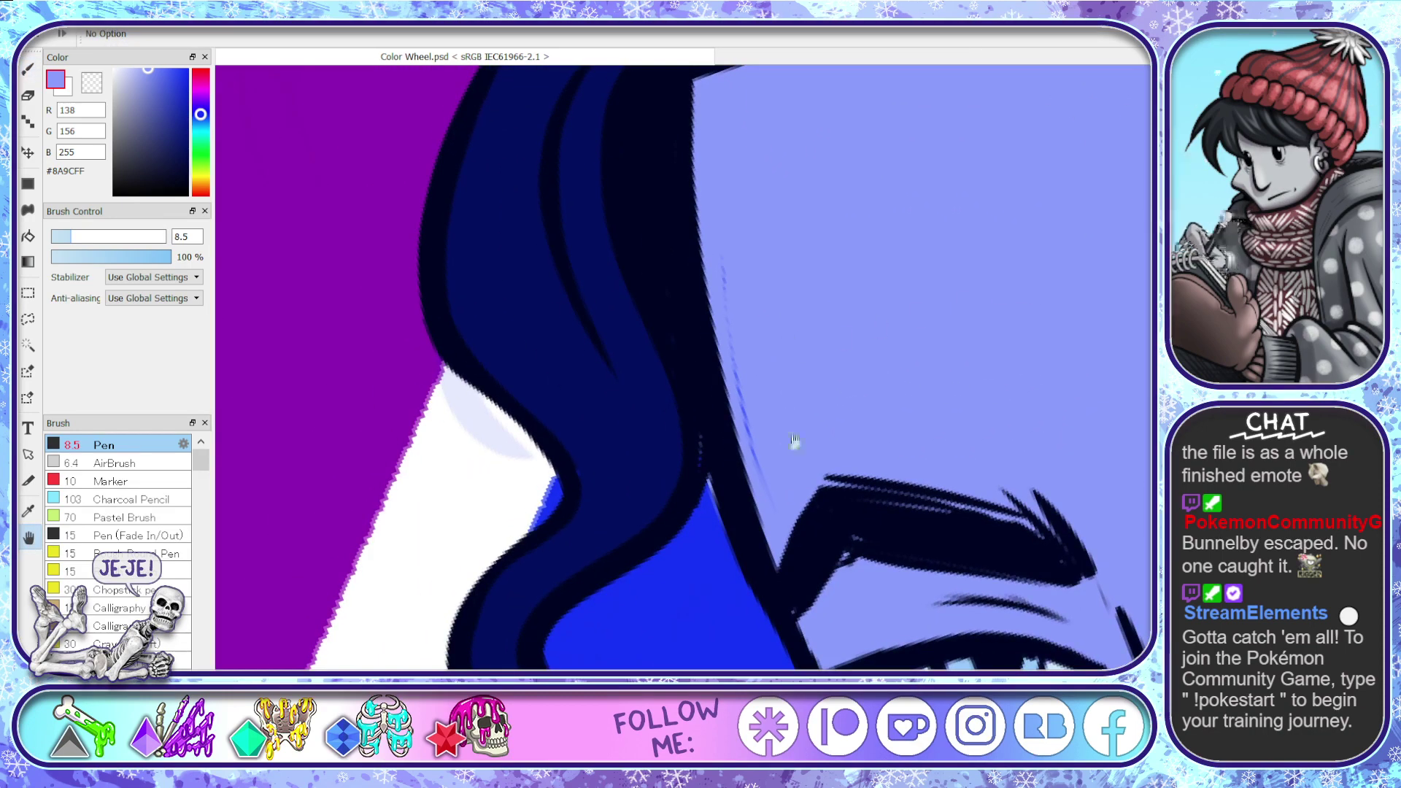
drag(810, 458, 788, 442)
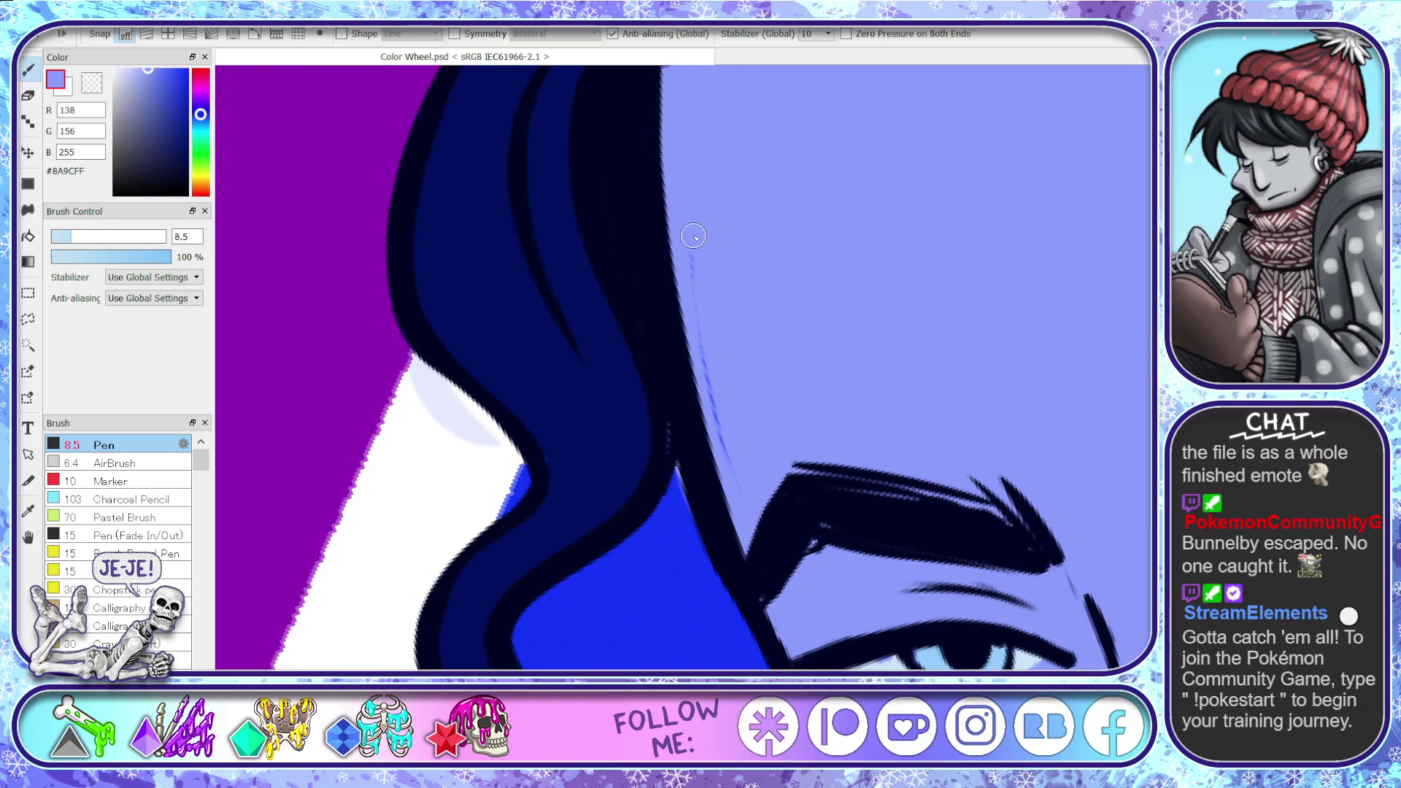
drag(689, 255, 732, 496)
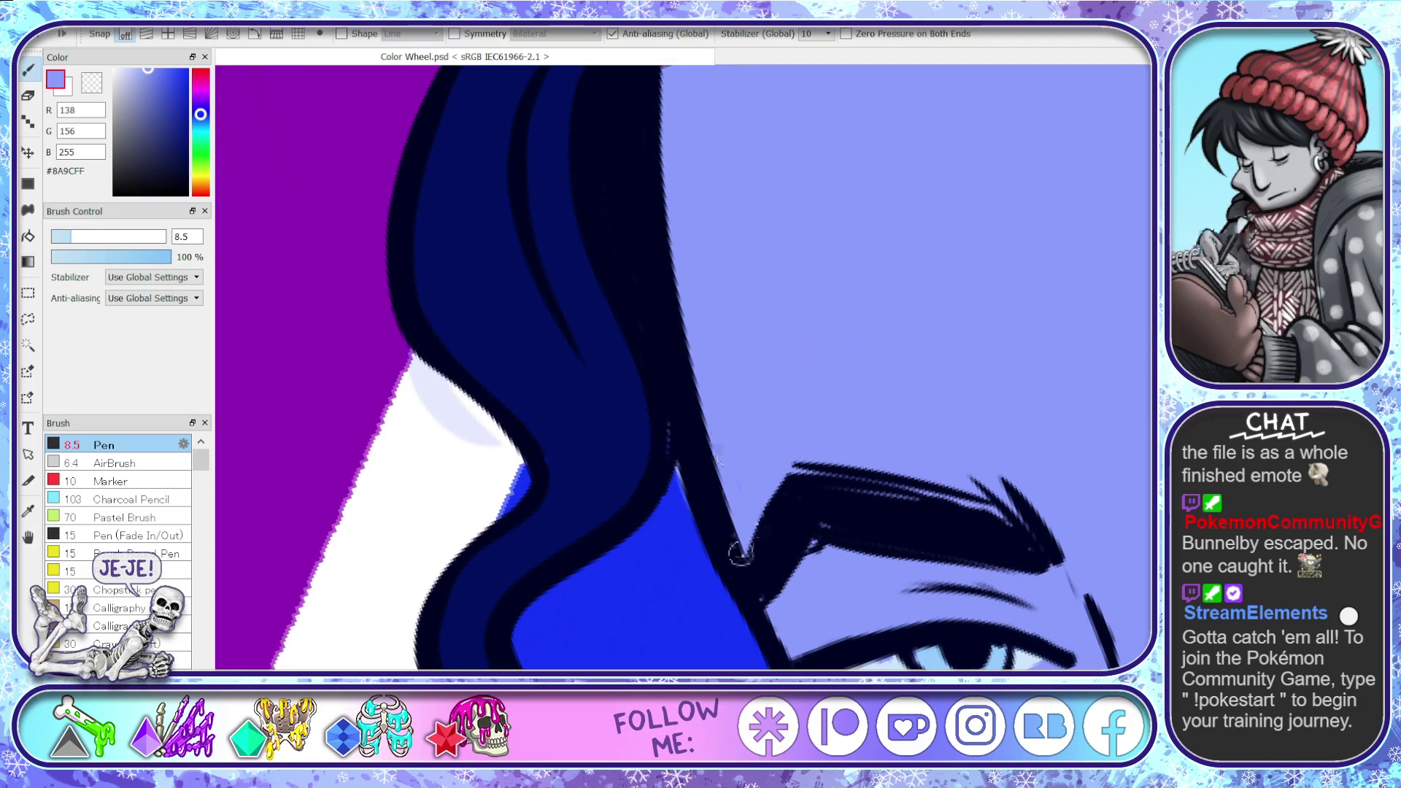
- Touch up the fill inside the small hair tufts beside the cheek in #001589
alt+click(569, 492)
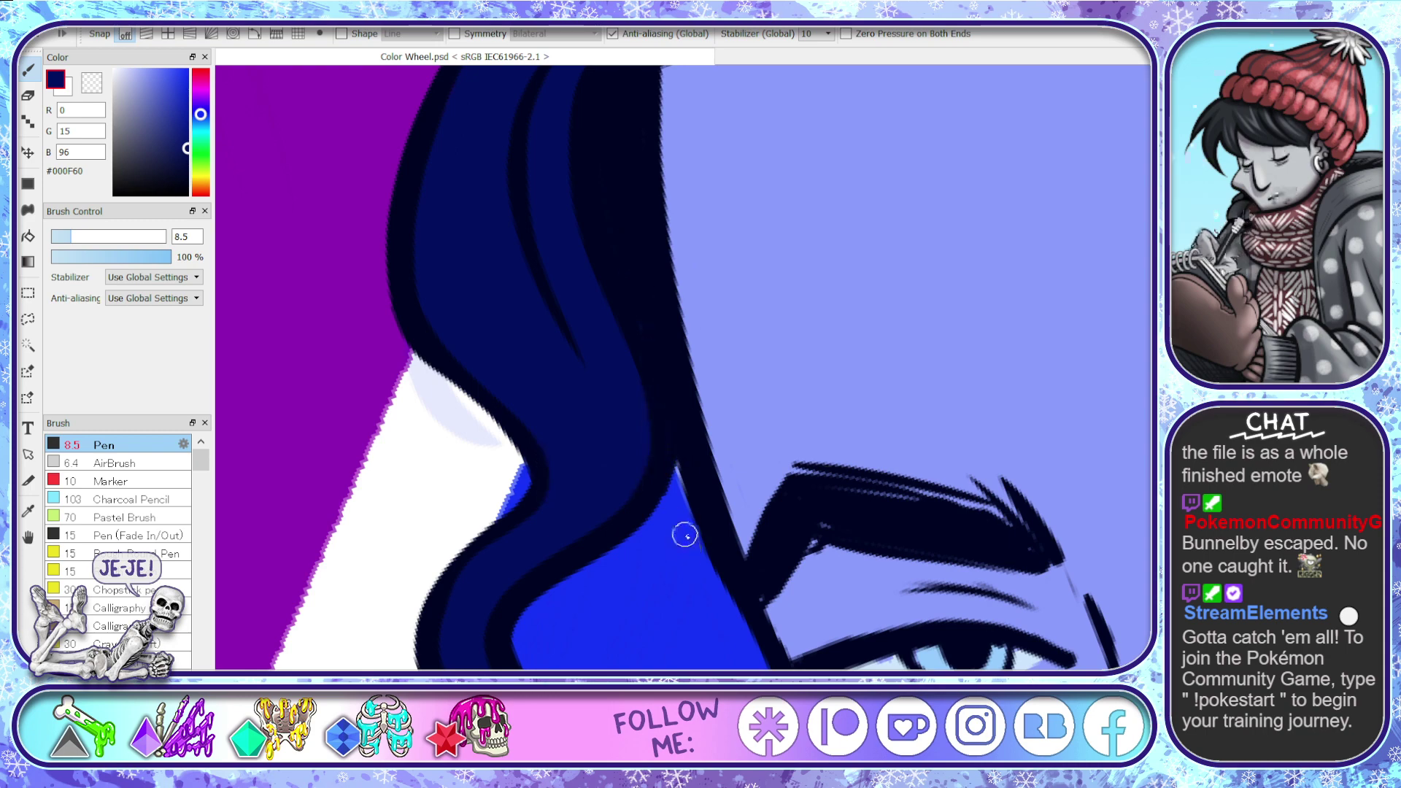
key(e)
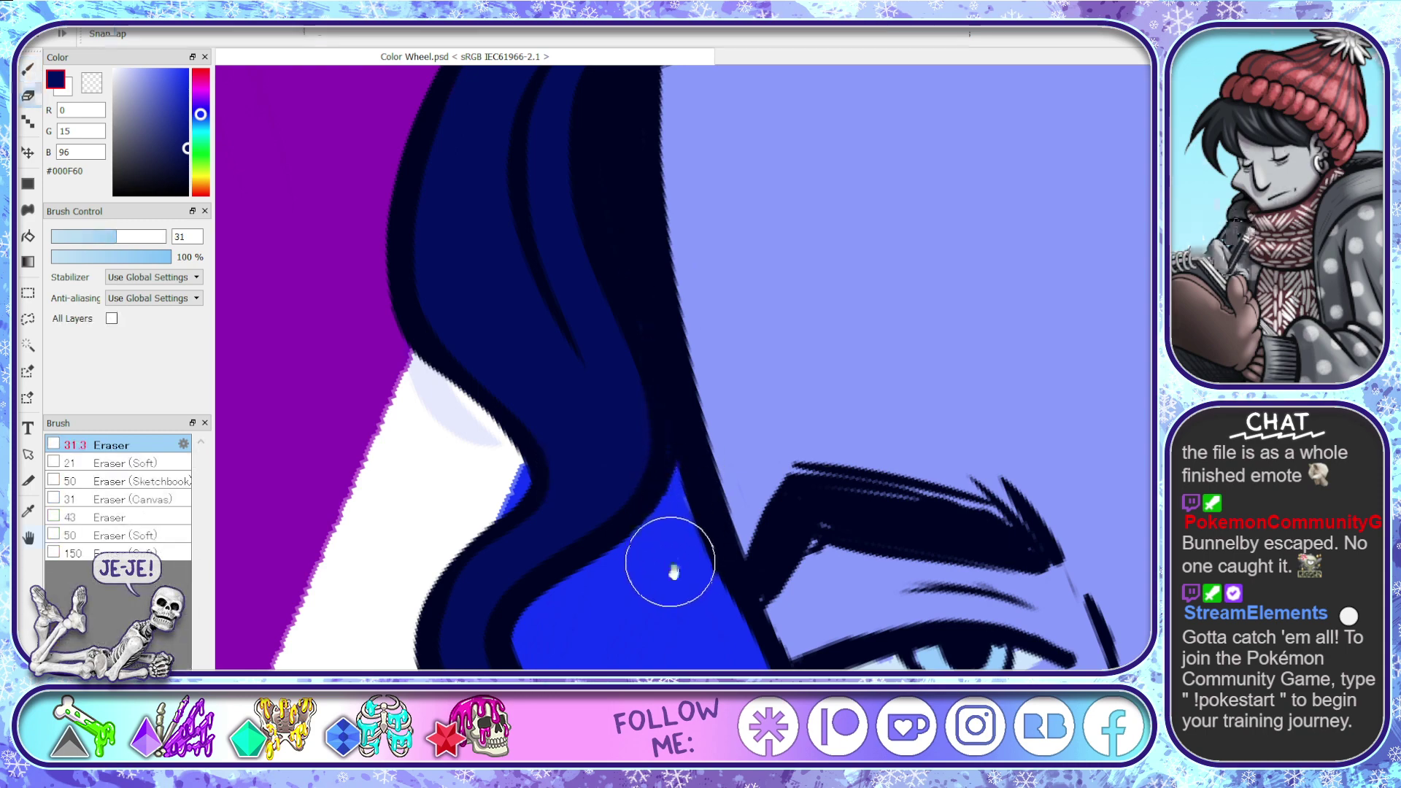
drag(681, 657, 641, 460)
drag(743, 562, 654, 440)
drag(776, 619, 654, 532)
drag(742, 547, 792, 585)
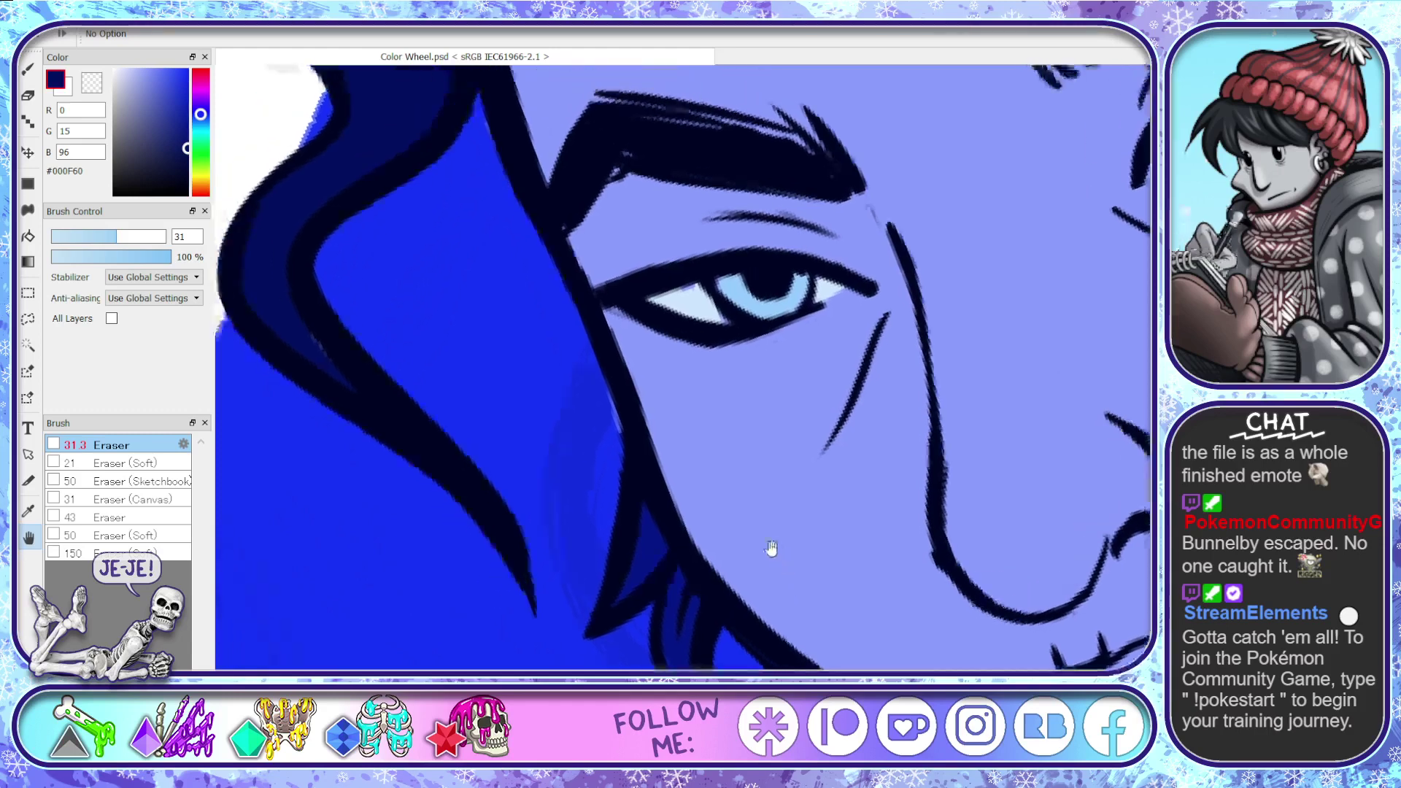
drag(599, 386, 616, 419)
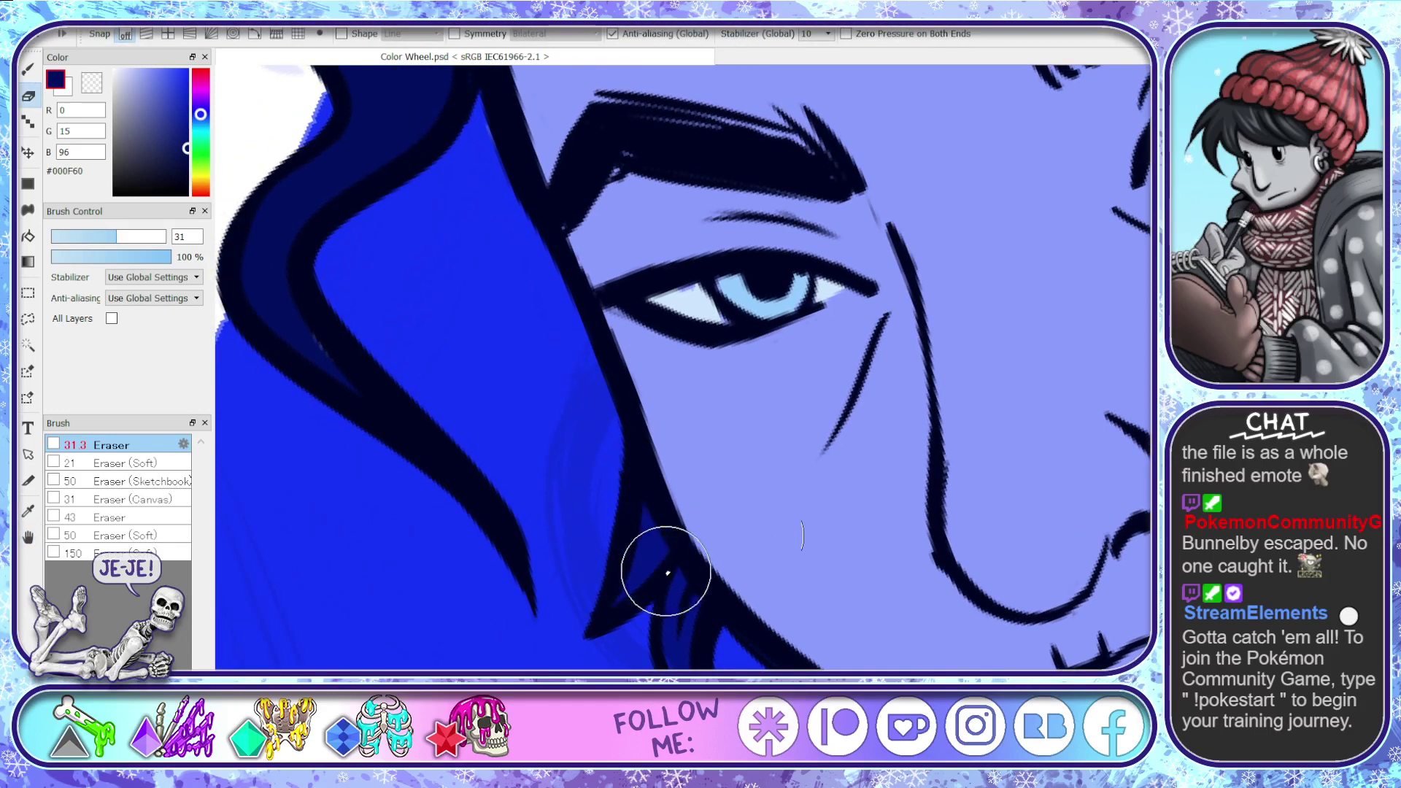
key(space)
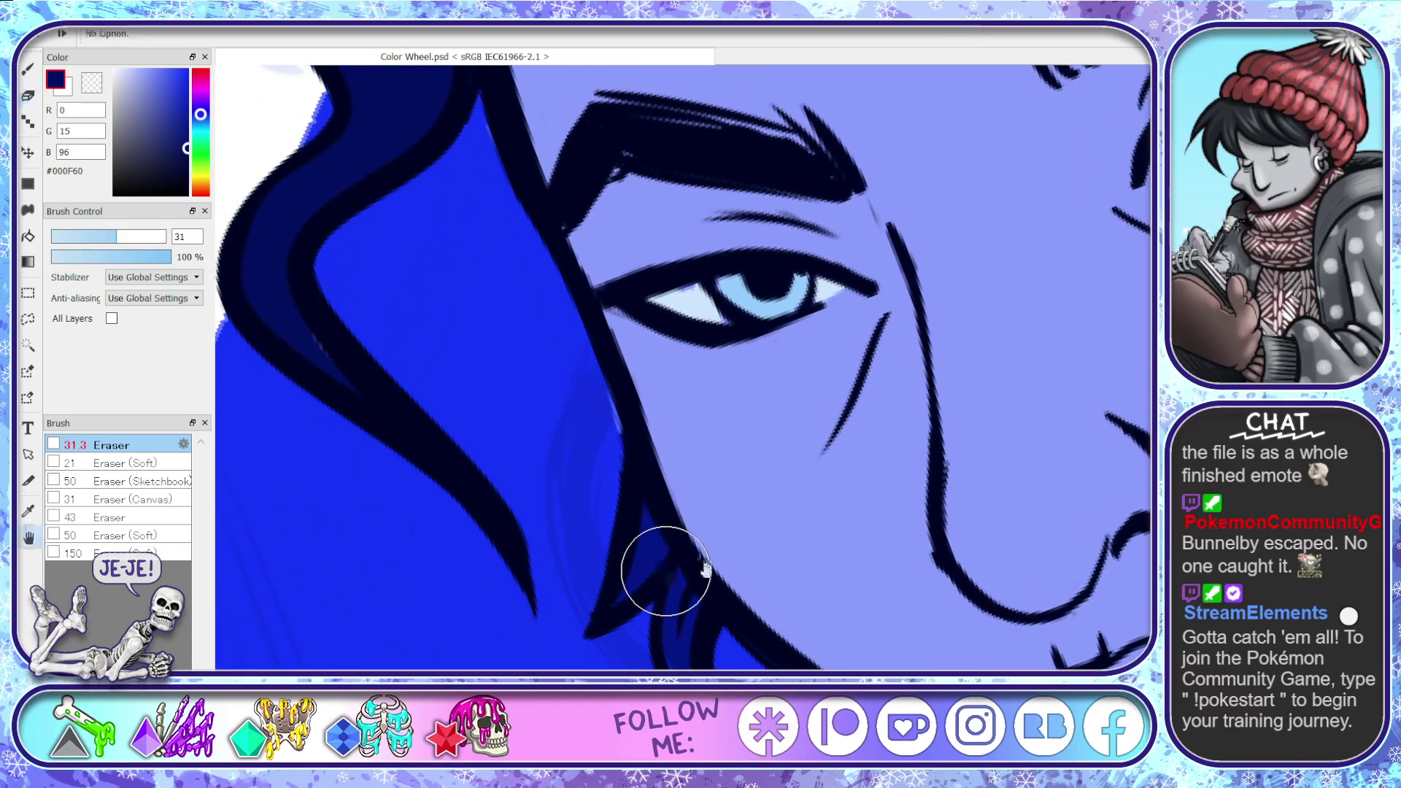
mouse_move(667, 572)
mouse_down()
mouse_move(716, 537)
mouse_move(669, 494)
mouse_move(670, 522)
mouse_up()
key(b)
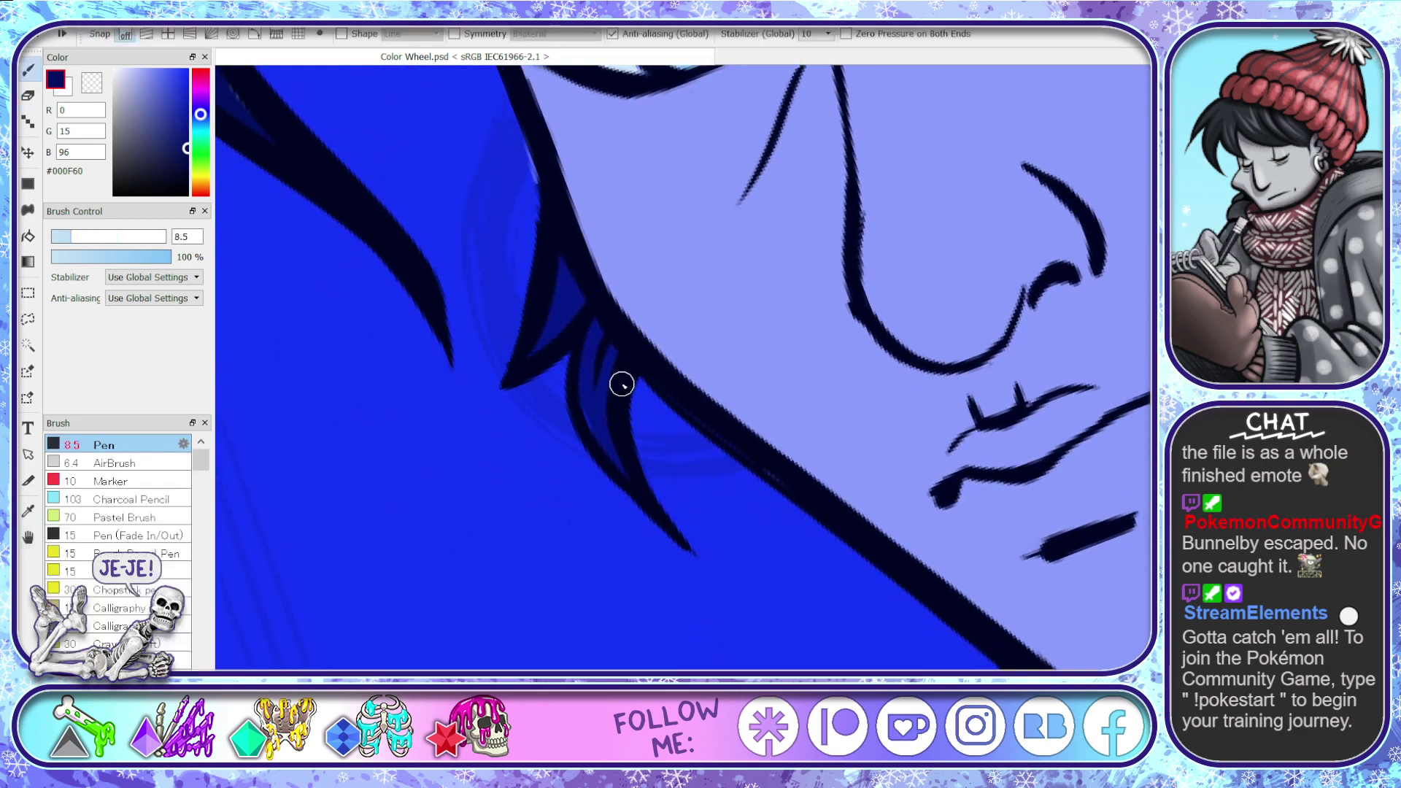
right_click(595, 402)
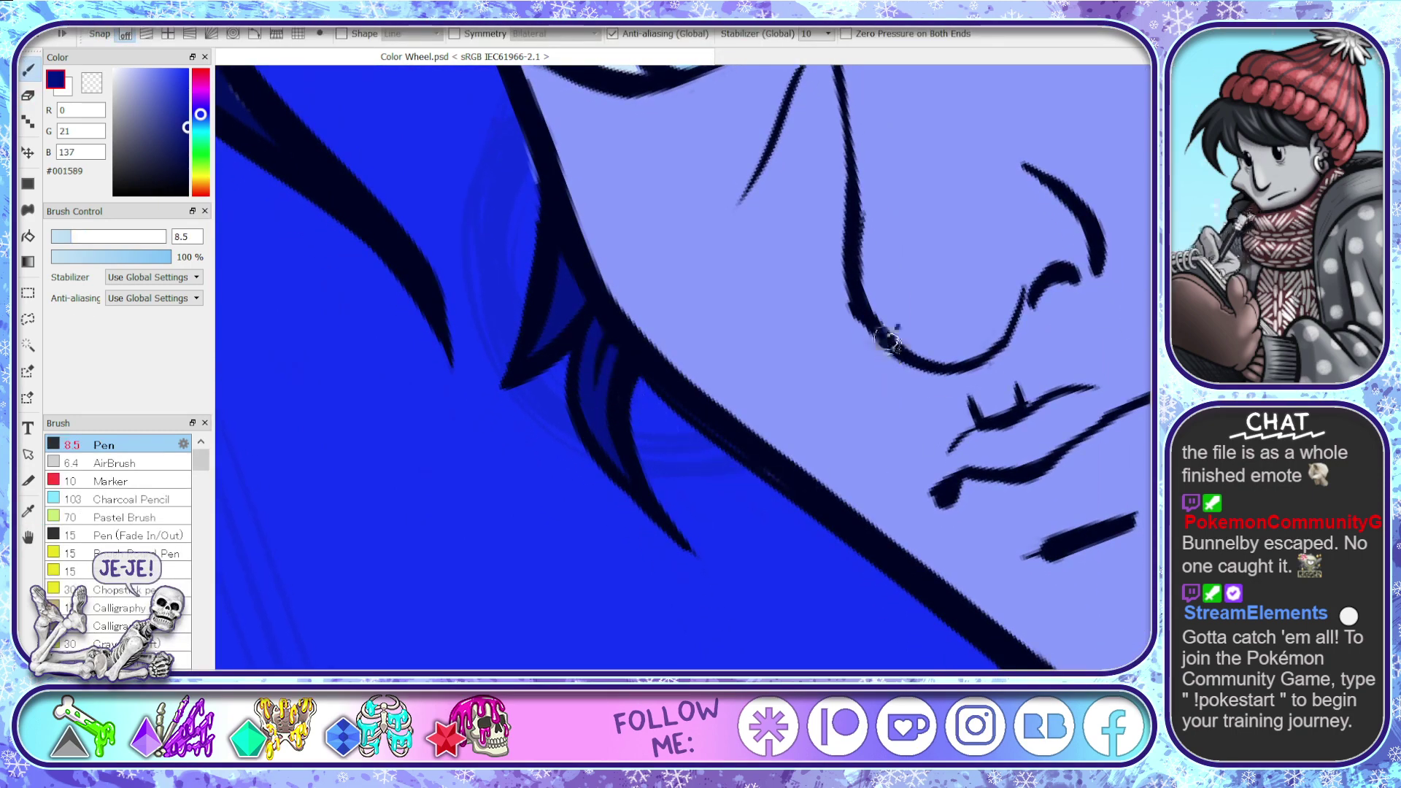
- Thicken the outlines of the hair tufts beside the cheek in #000525 and reshape their pointed tips
right_click(878, 335)
mouse_move(534, 153)
mouse_down()
mouse_move(531, 299)
mouse_move(475, 416)
mouse_up()
drag(584, 331, 479, 413)
mouse_move(566, 363)
mouse_down()
mouse_move(606, 469)
mouse_move(690, 548)
mouse_up()
mouse_move(635, 385)
mouse_down()
mouse_move(639, 452)
mouse_move(693, 559)
mouse_up()
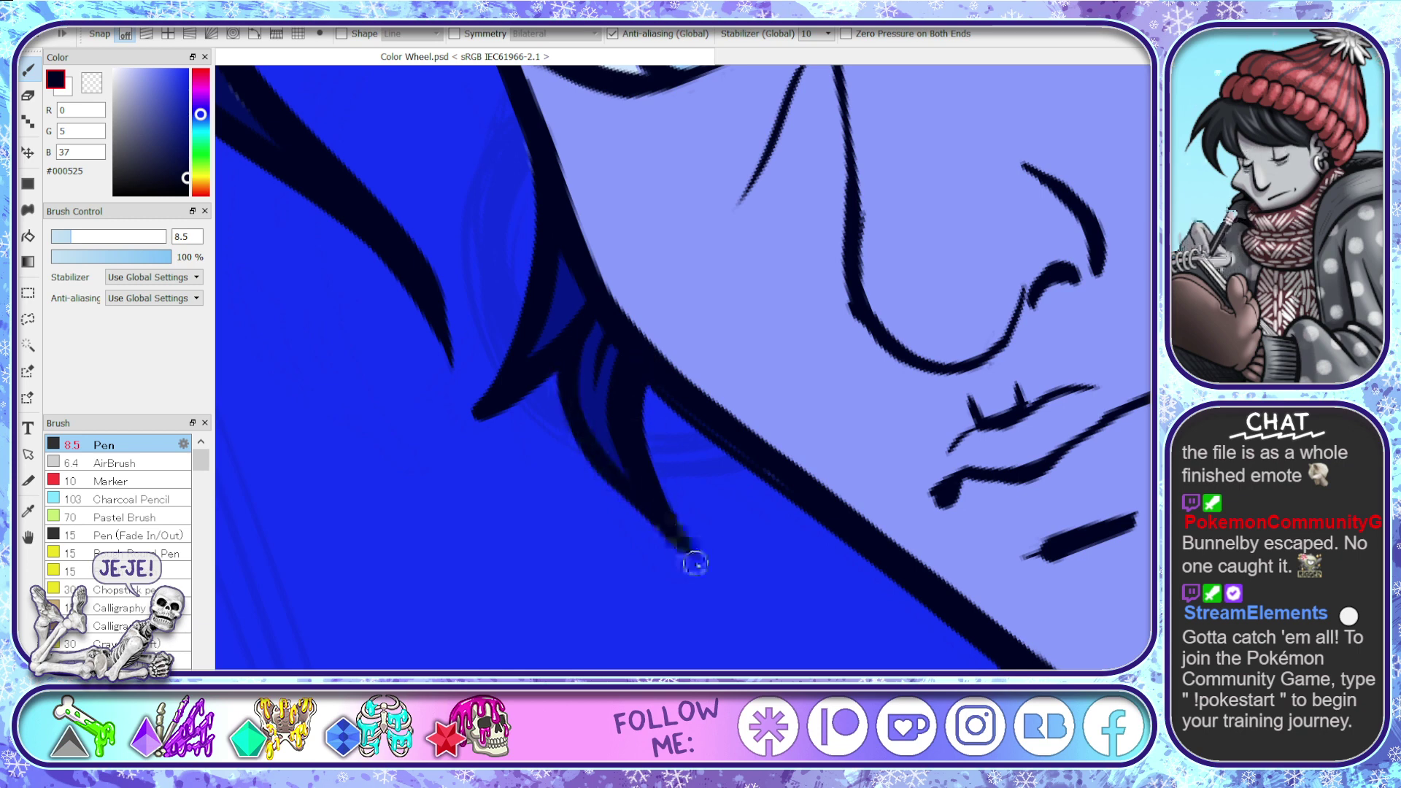
- Clean up the outlines and stray marks where the jaw meets the collar and neck
mouse_move(774, 480)
mouse_down()
mouse_move(960, 663)
mouse_move(763, 391)
mouse_up()
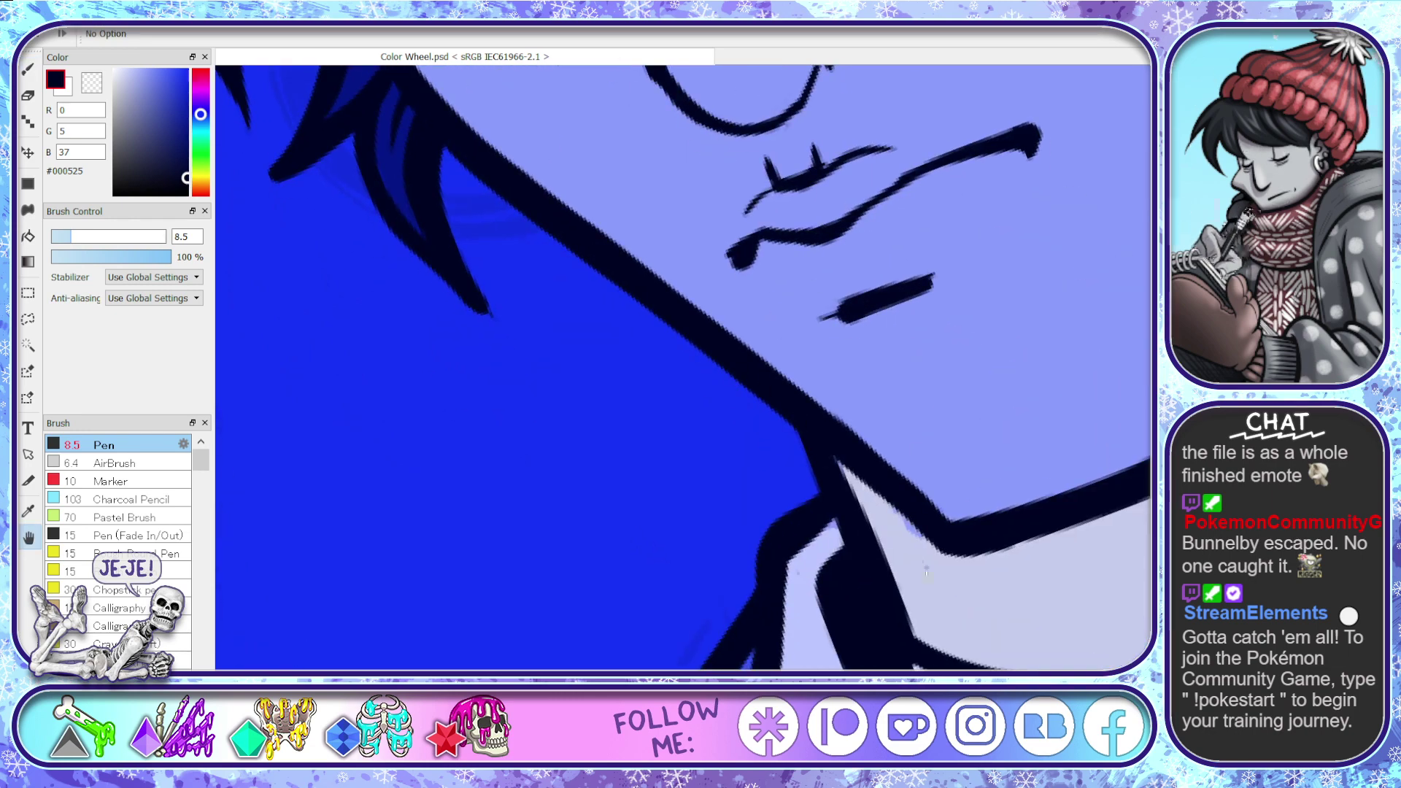
key(b)
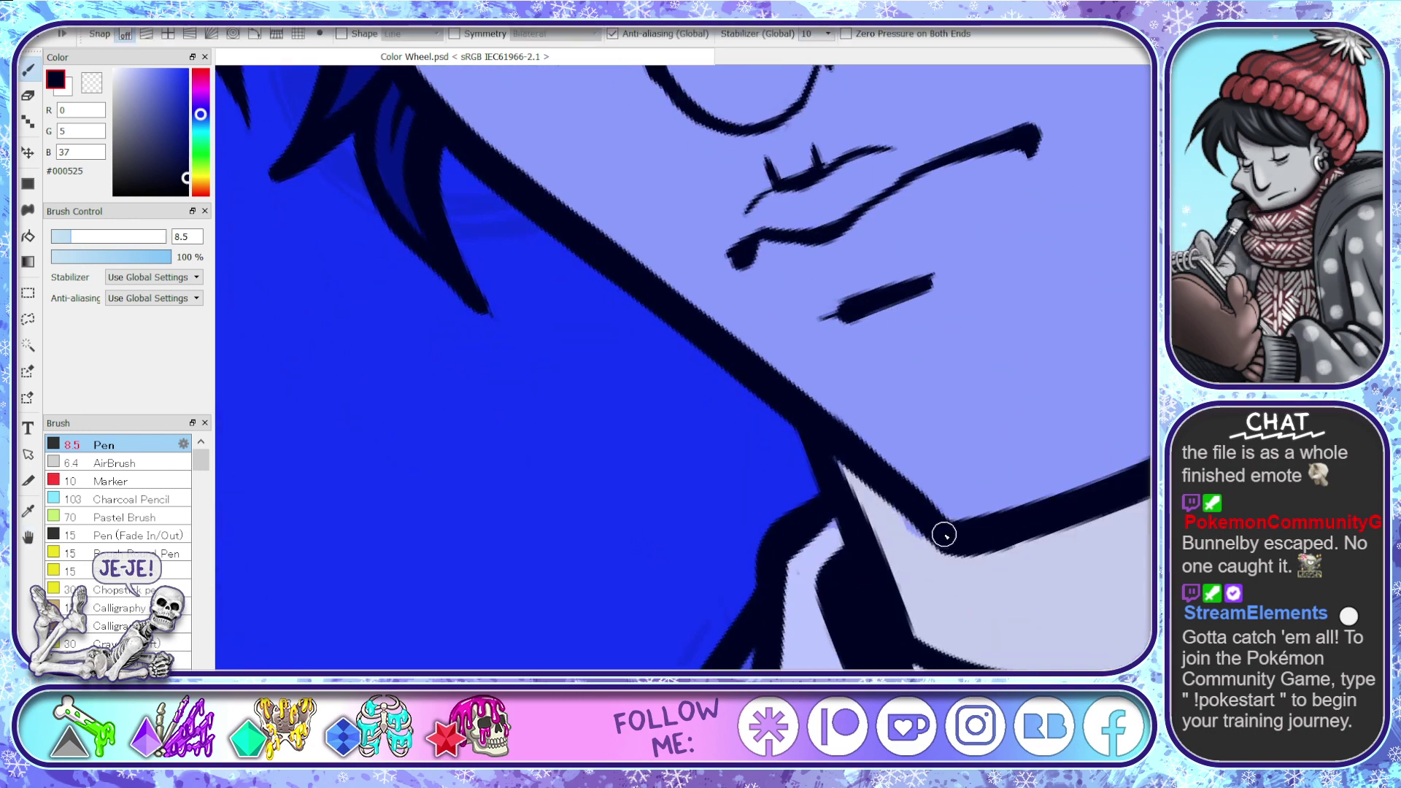
mouse_move(820, 500)
mouse_down()
mouse_move(819, 487)
mouse_move(810, 499)
mouse_up()
- Paint over stray marks on the neck scarf below the jaw with #C7CDED at brush size 37
right_click(1051, 541)
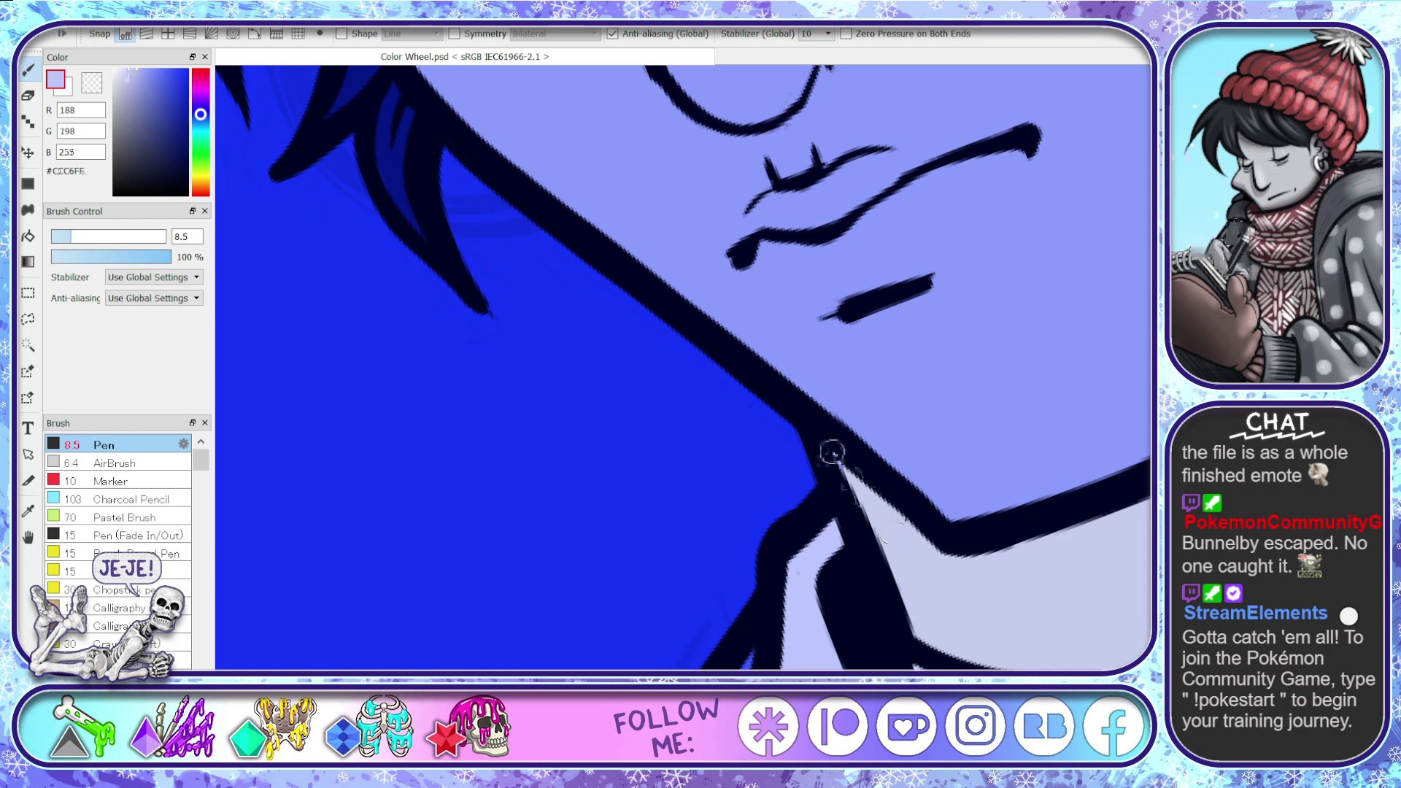
key(space)
drag(986, 541, 748, 581)
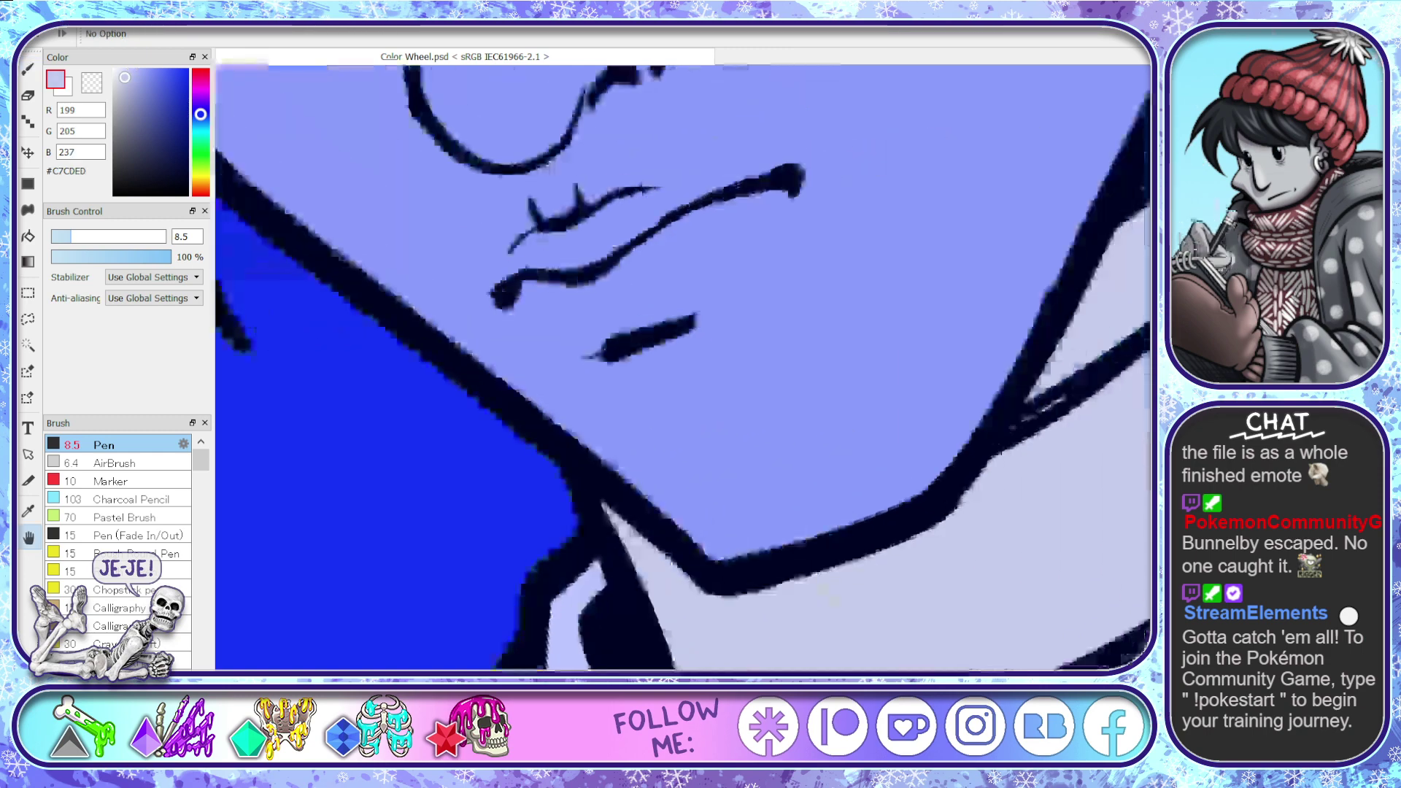
drag(1086, 532, 735, 554)
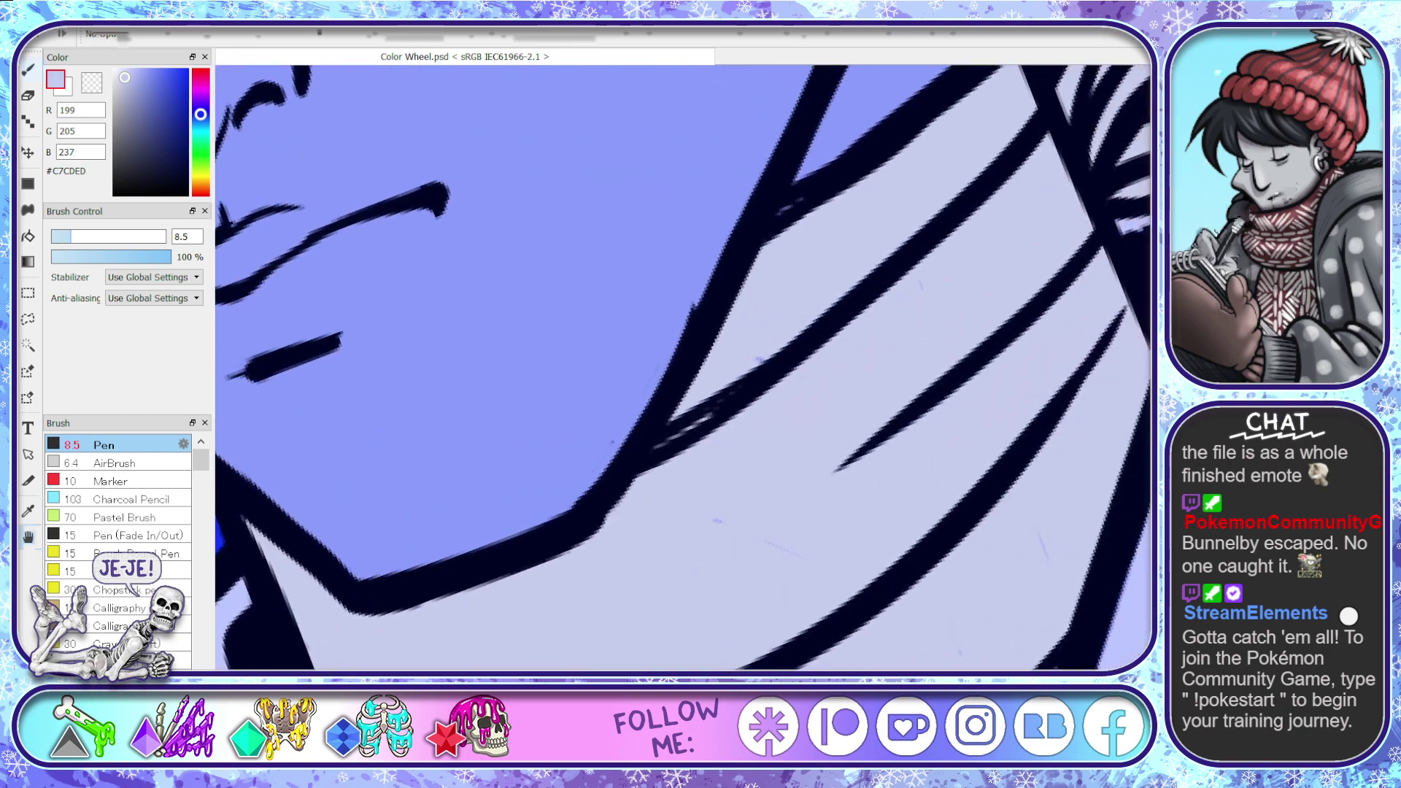
click(125, 237)
mouse_move(606, 516)
mouse_down()
mouse_move(708, 456)
mouse_move(679, 590)
mouse_move(832, 610)
mouse_move(1064, 338)
mouse_up()
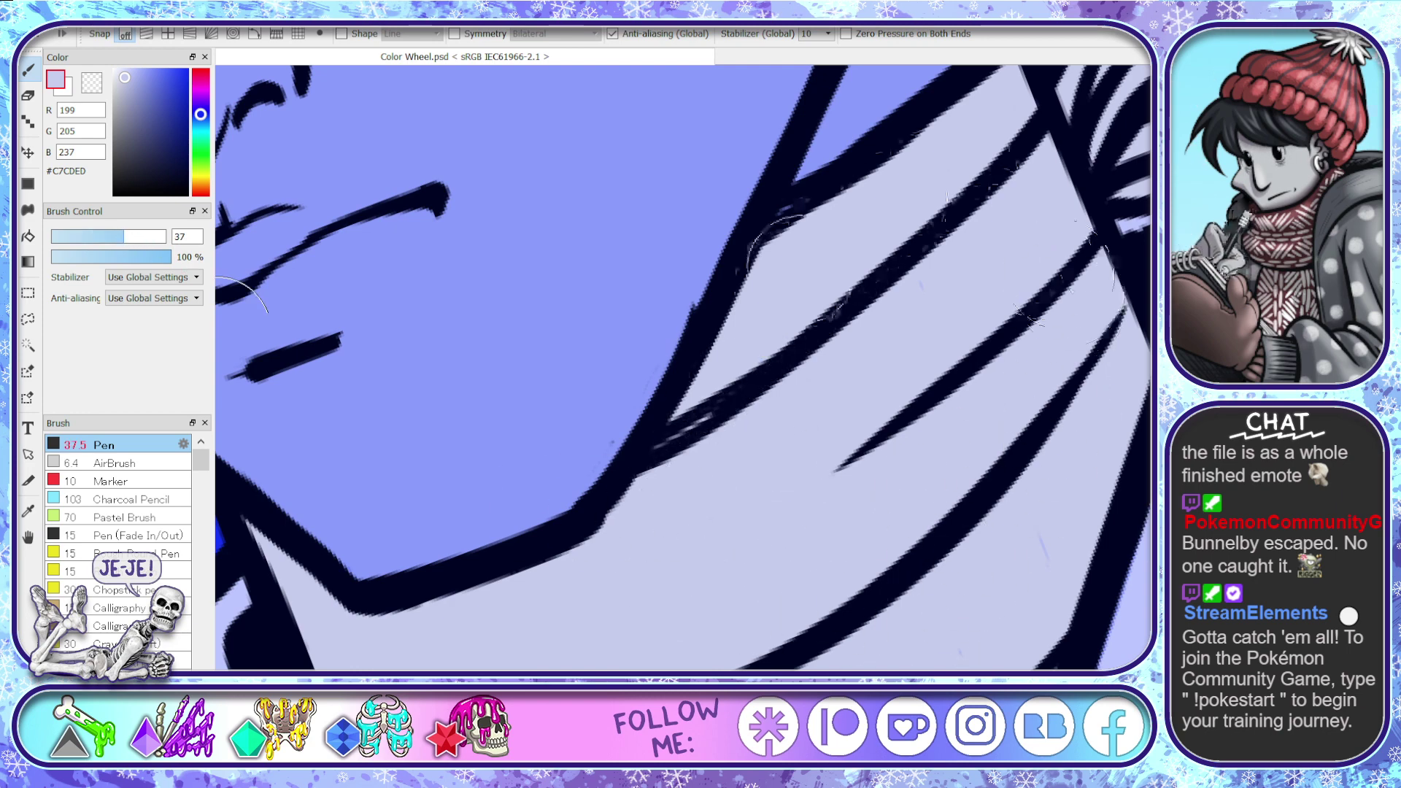
mouse_move(803, 268)
mouse_down()
mouse_move(752, 305)
mouse_move(653, 600)
mouse_up()
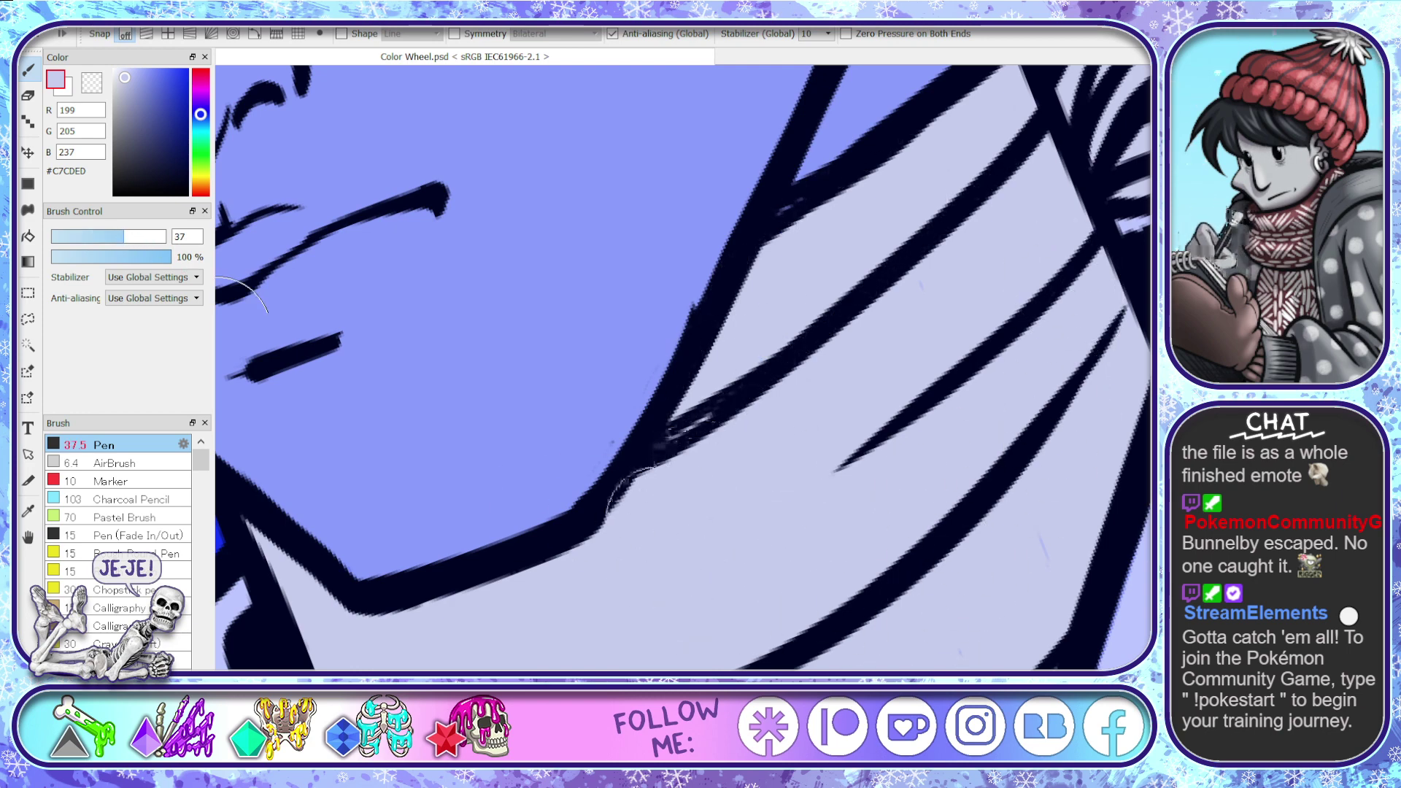
scroll(680, 520, down, 5)
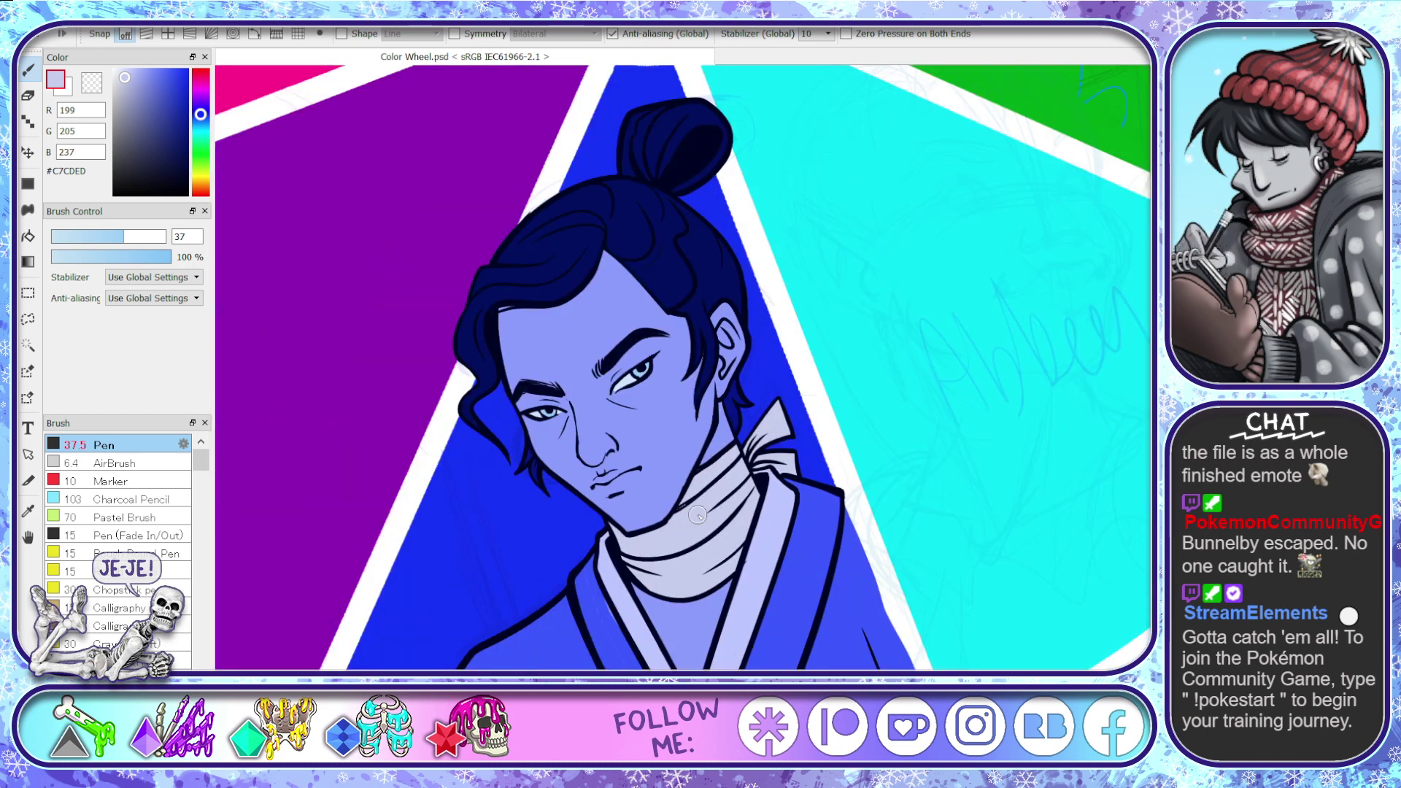
- Cover the stray marks on the light inner collar strip below the scarf with #BCC6FF
scroll(679, 584, down, 1)
scroll(651, 594, up, 8)
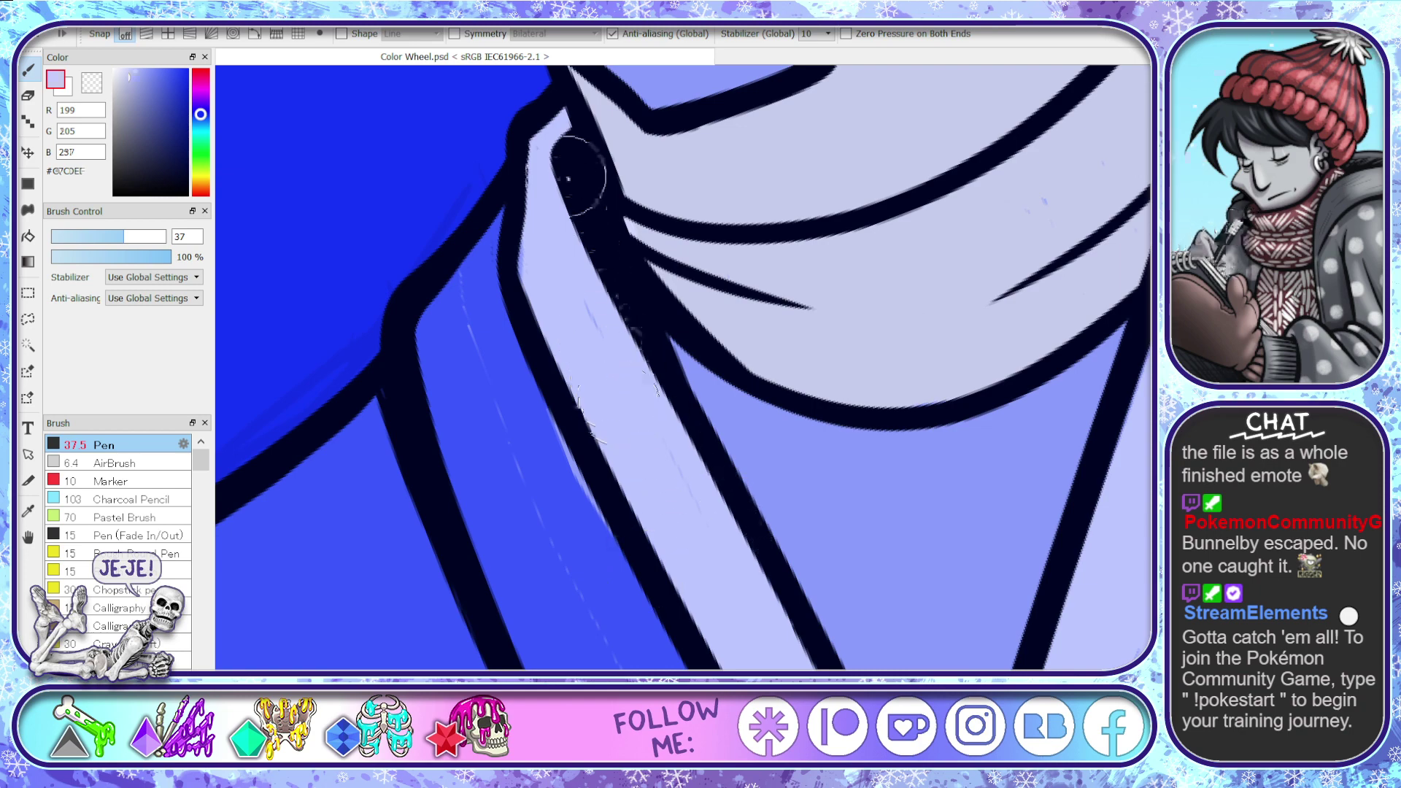
right_click(549, 139)
mouse_move(518, 247)
mouse_down()
mouse_move(658, 500)
mouse_move(655, 425)
mouse_move(730, 634)
mouse_move(723, 105)
mouse_move(723, 323)
mouse_up()
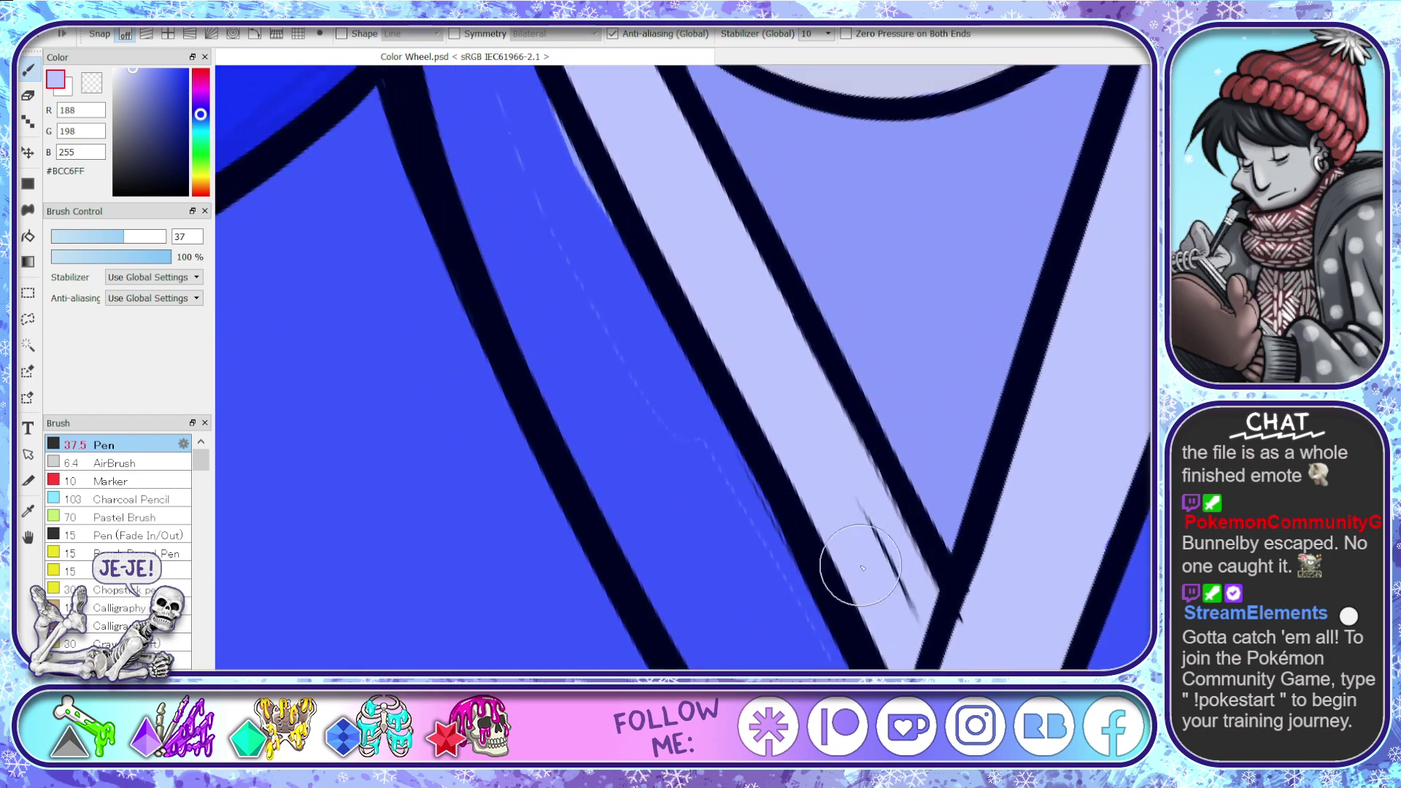
- Paint over the dashed stray line and pale edge marks on the robe beside the collar with #3857FF
mouse_move(496, 108)
mouse_down()
mouse_move(539, 211)
mouse_move(519, 169)
mouse_move(560, 169)
mouse_move(556, 114)
mouse_up()
right_click(544, 334)
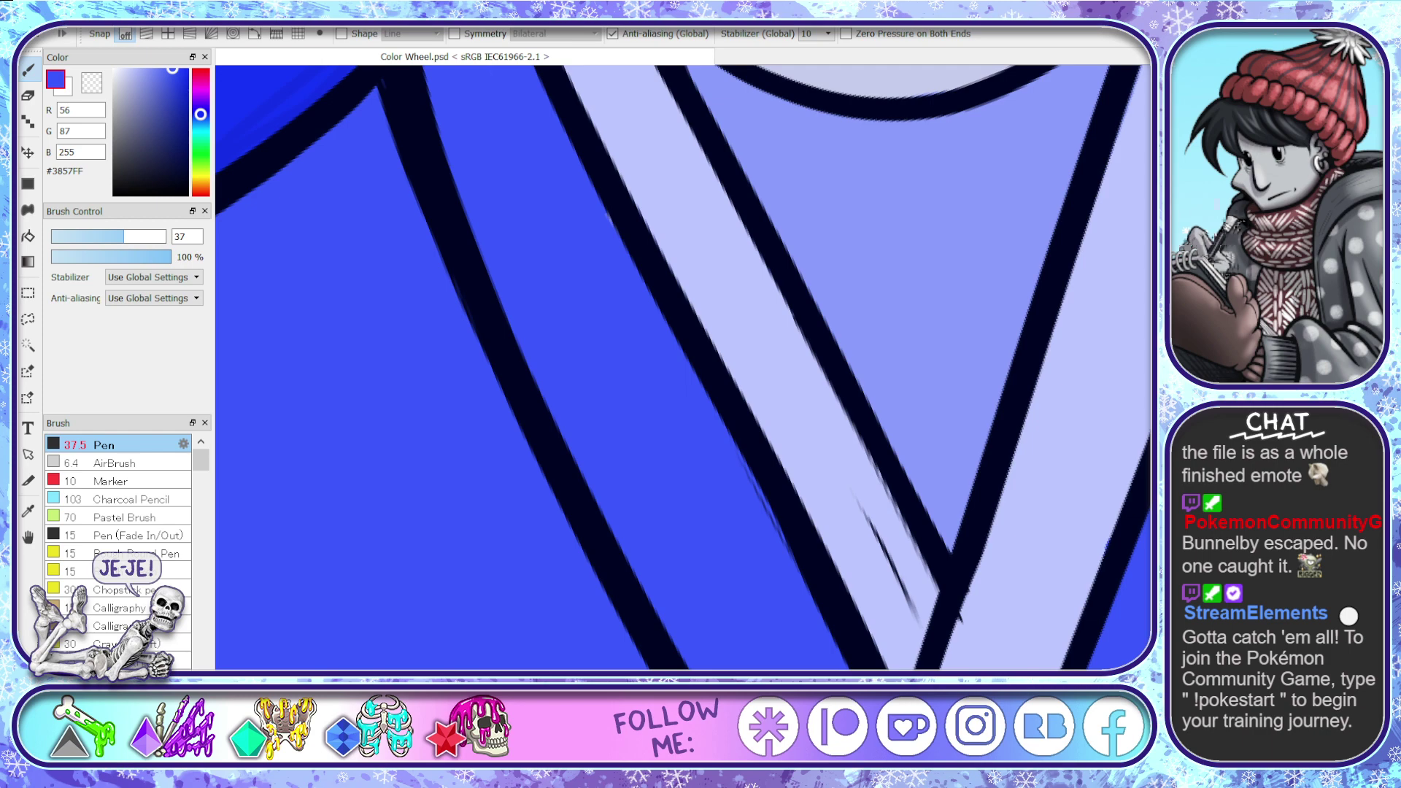
scroll(635, 369, down, 3)
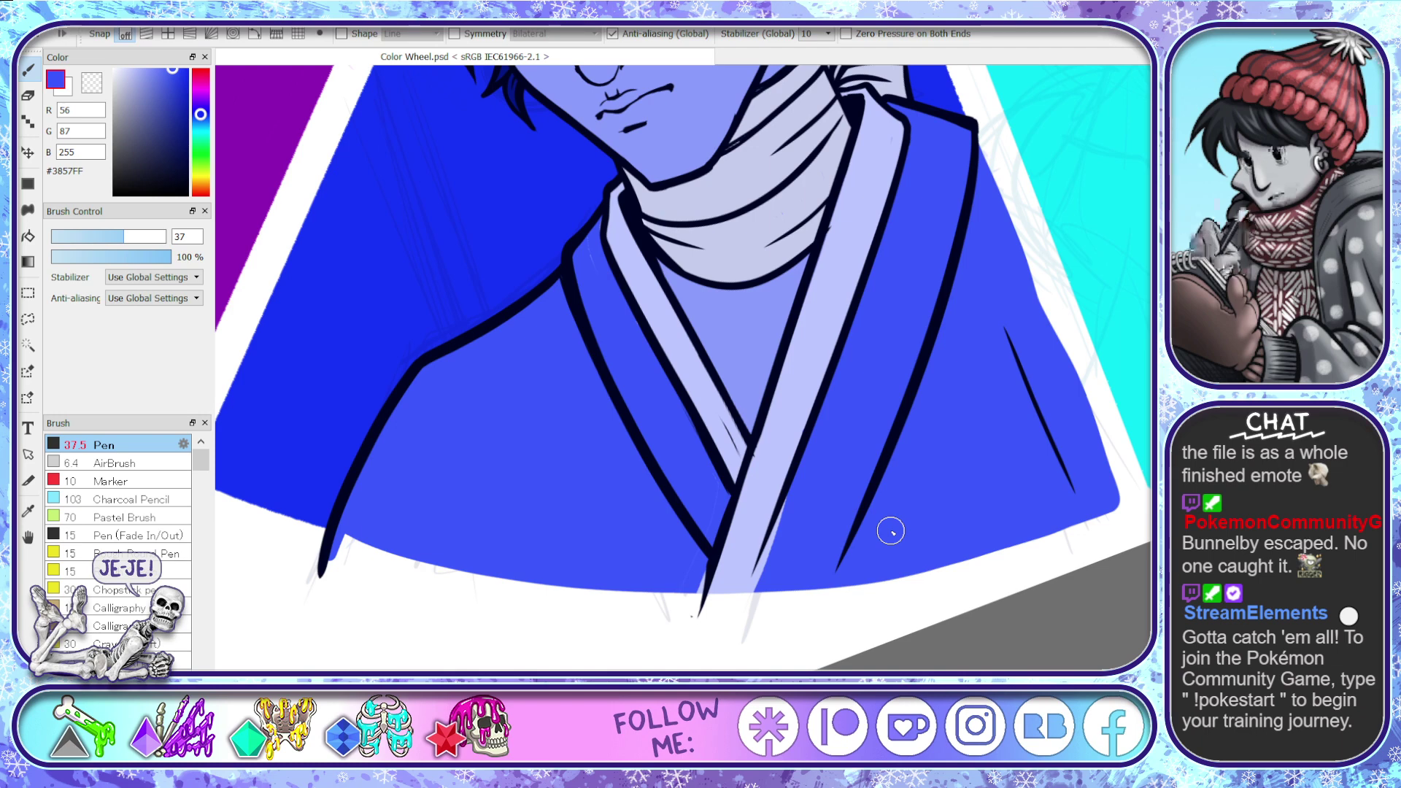
mouse_move(807, 481)
mouse_down()
mouse_move(744, 598)
mouse_move(761, 605)
mouse_up()
- Try airbrushing a shadow along the jaw below the ear in #072FF7 at size 64, and undo it
scroll(761, 604, down, 5)
scroll(760, 604, up, 5)
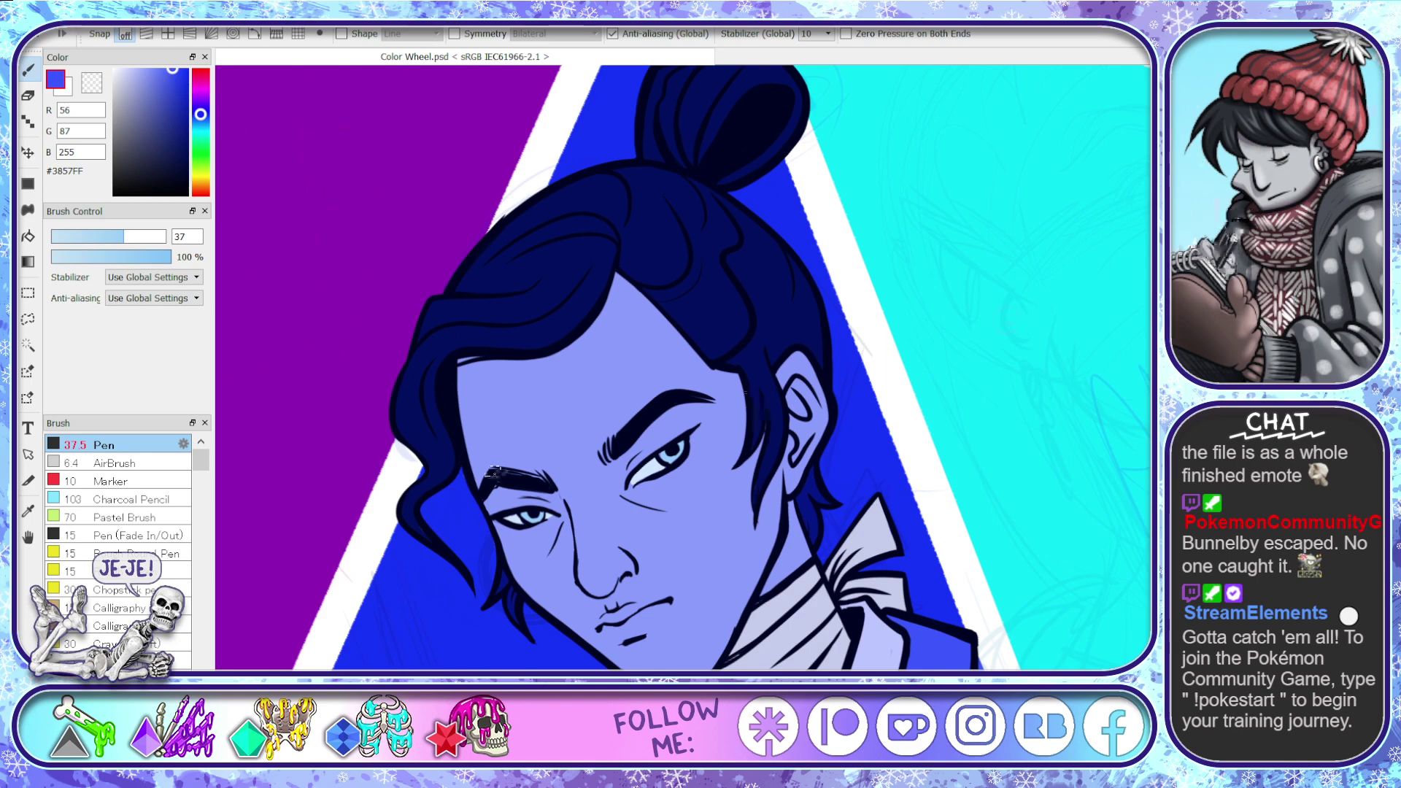
alt+click(772, 194)
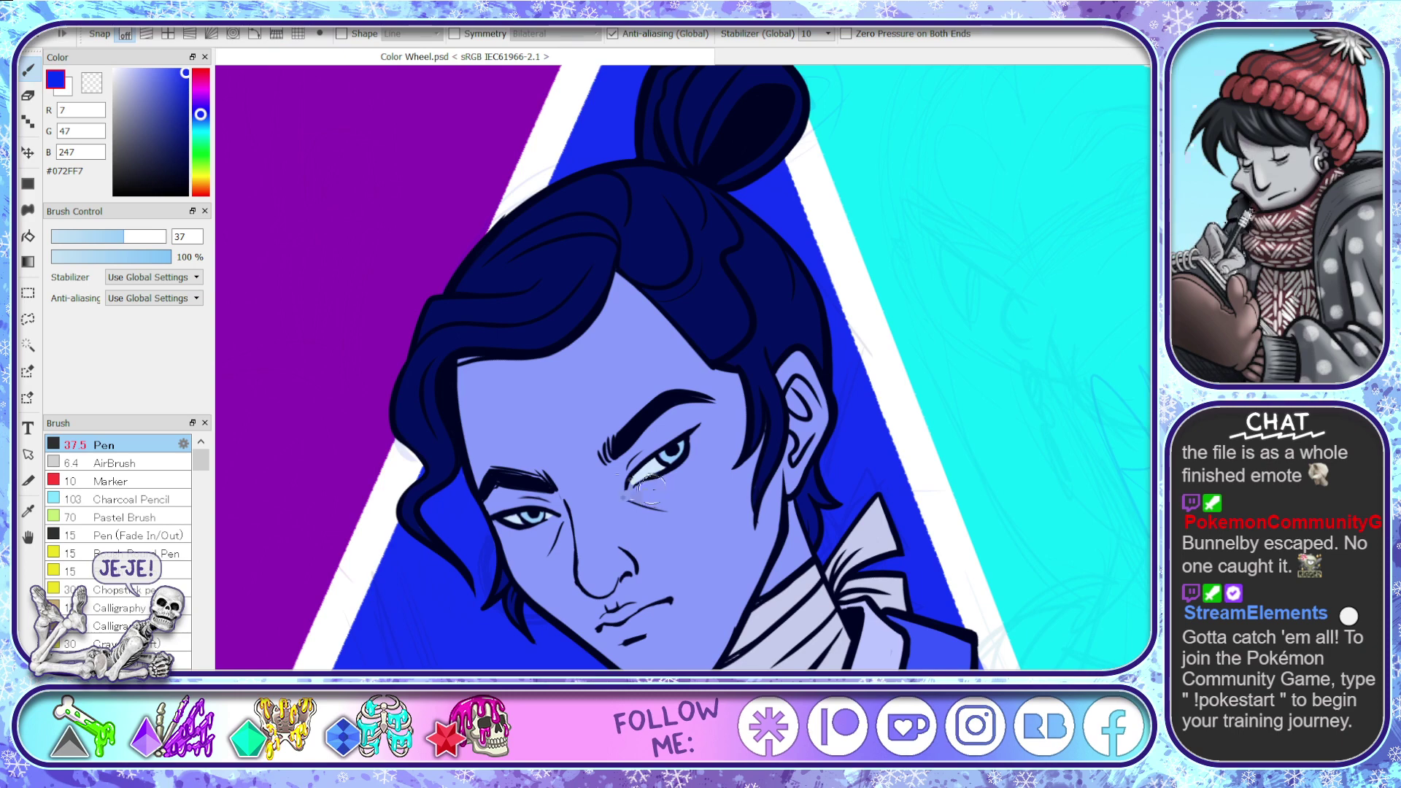
click(175, 465)
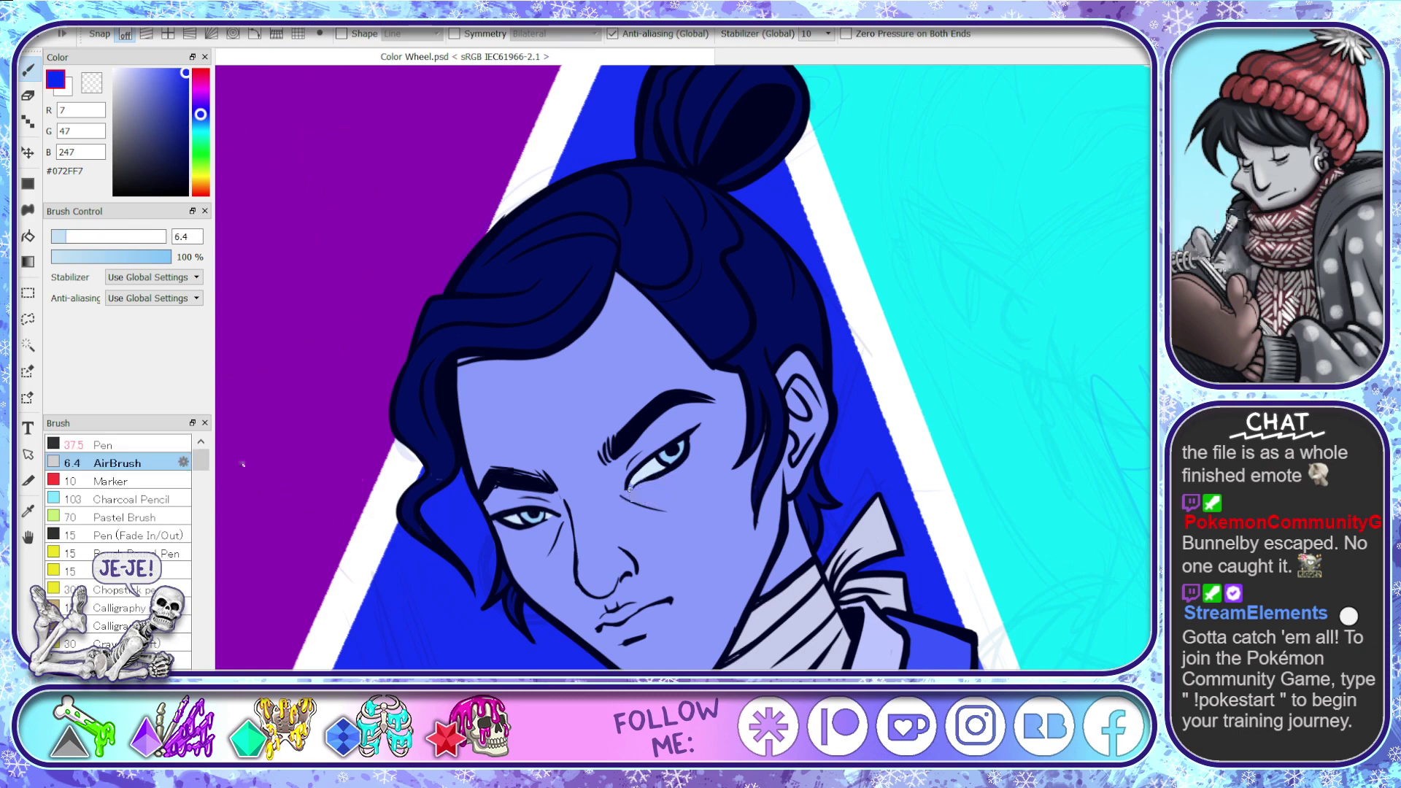
drag(125, 246, 145, 245)
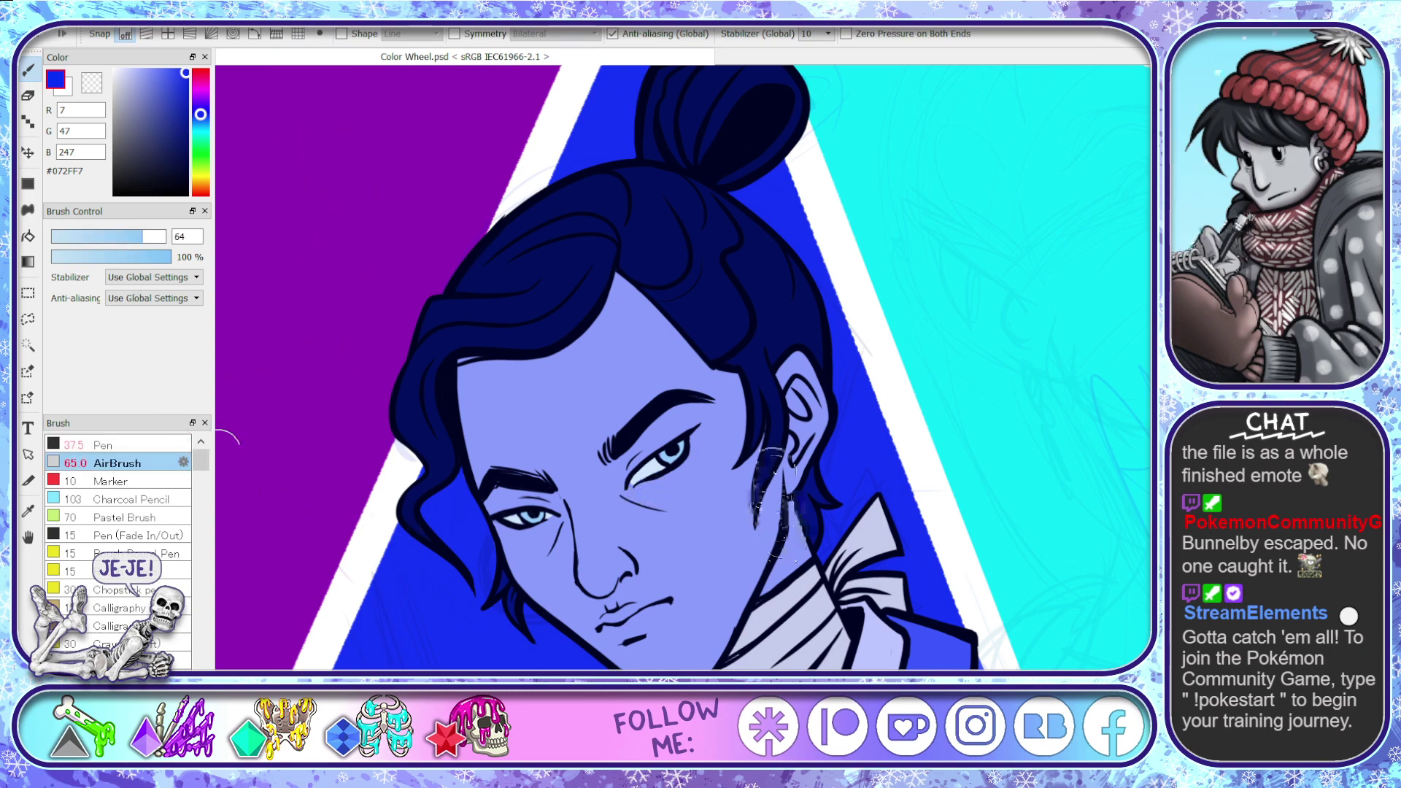
mouse_move(763, 478)
mouse_down()
mouse_move(758, 580)
mouse_move(694, 665)
mouse_up()
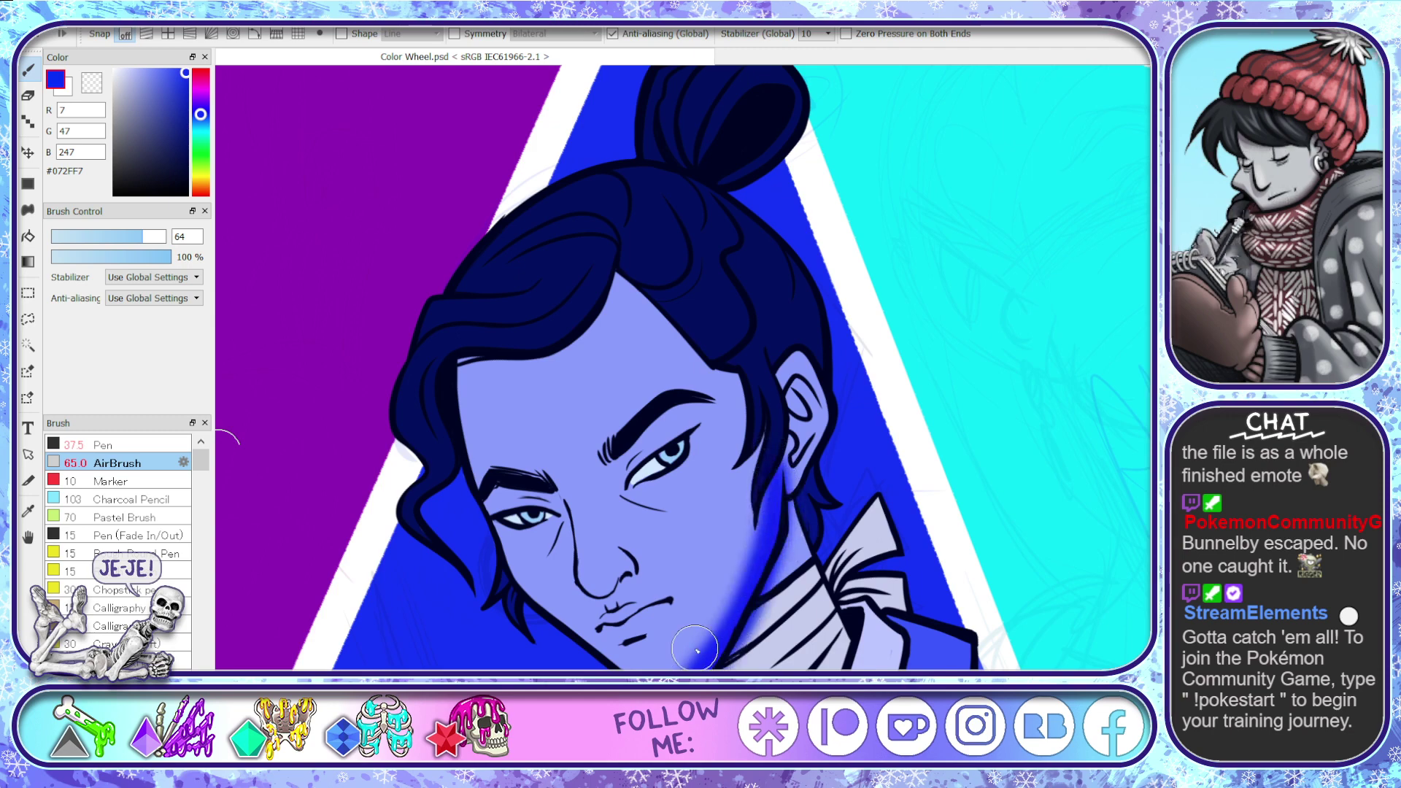
key(ctrl+z)
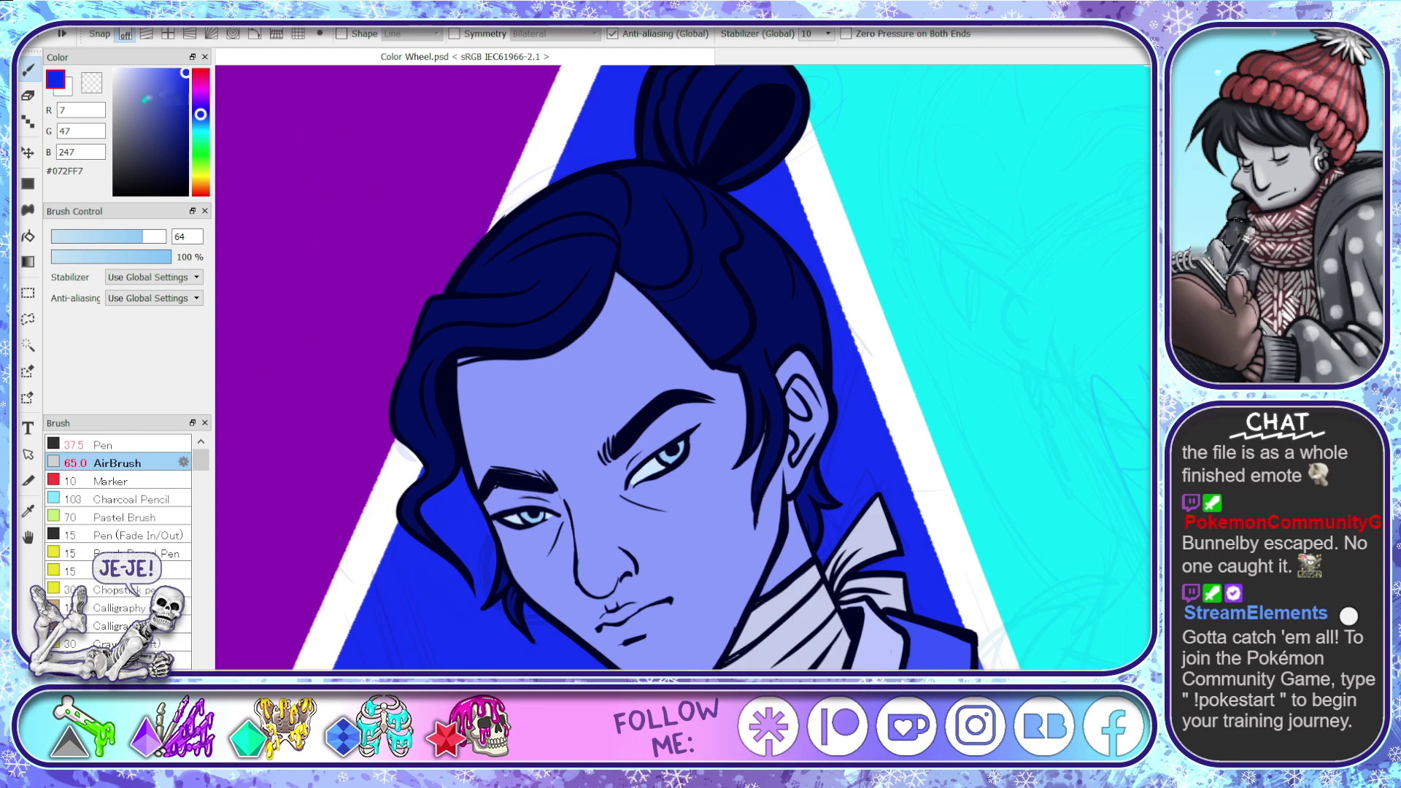
- Try a muted #8791CA airbrush shadow along the jaw below the ear, and undo the strokes
click(138, 96)
mouse_move(763, 468)
mouse_down()
mouse_move(785, 488)
mouse_move(776, 455)
mouse_move(769, 542)
mouse_move(691, 669)
mouse_move(769, 524)
mouse_up()
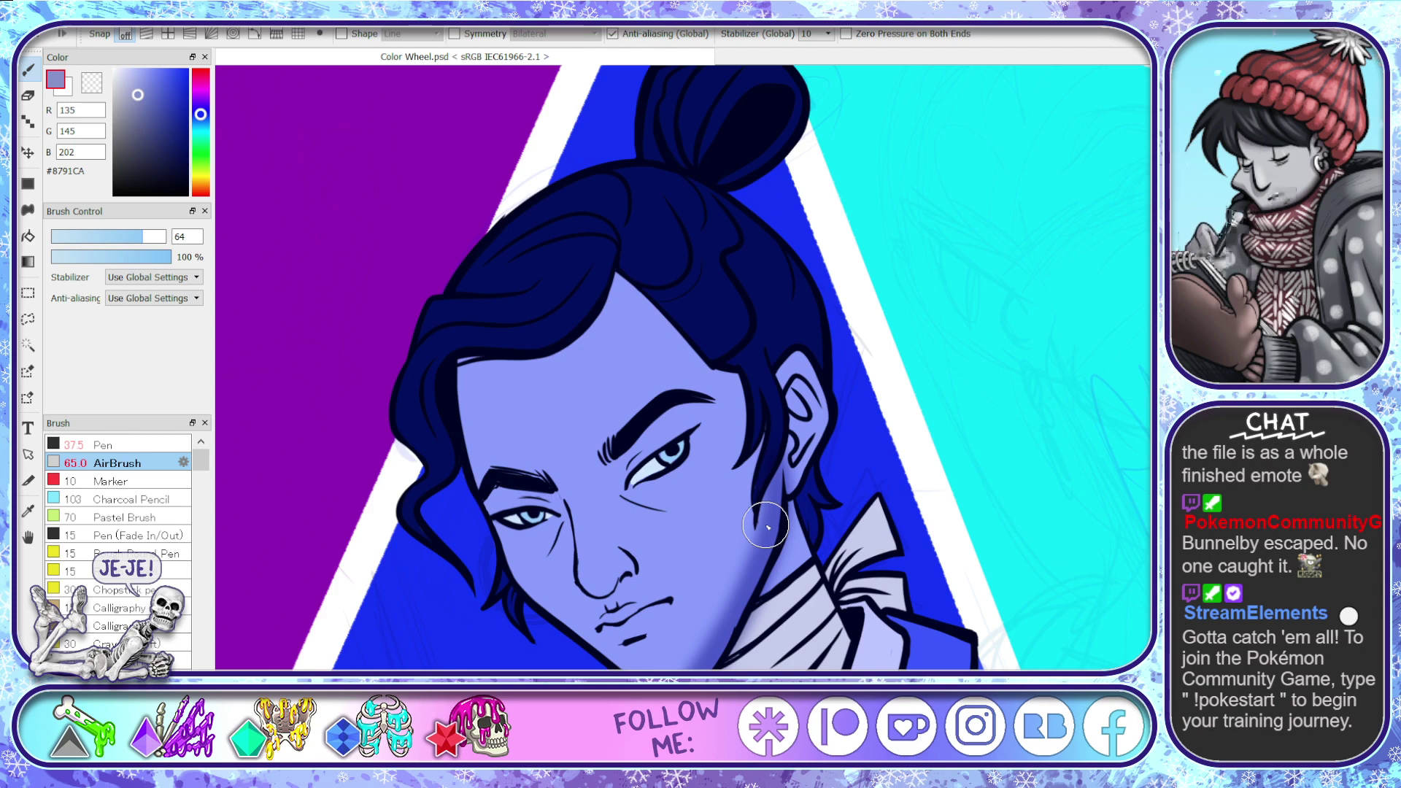
key(ctrl+z)
key(ctrl+z)
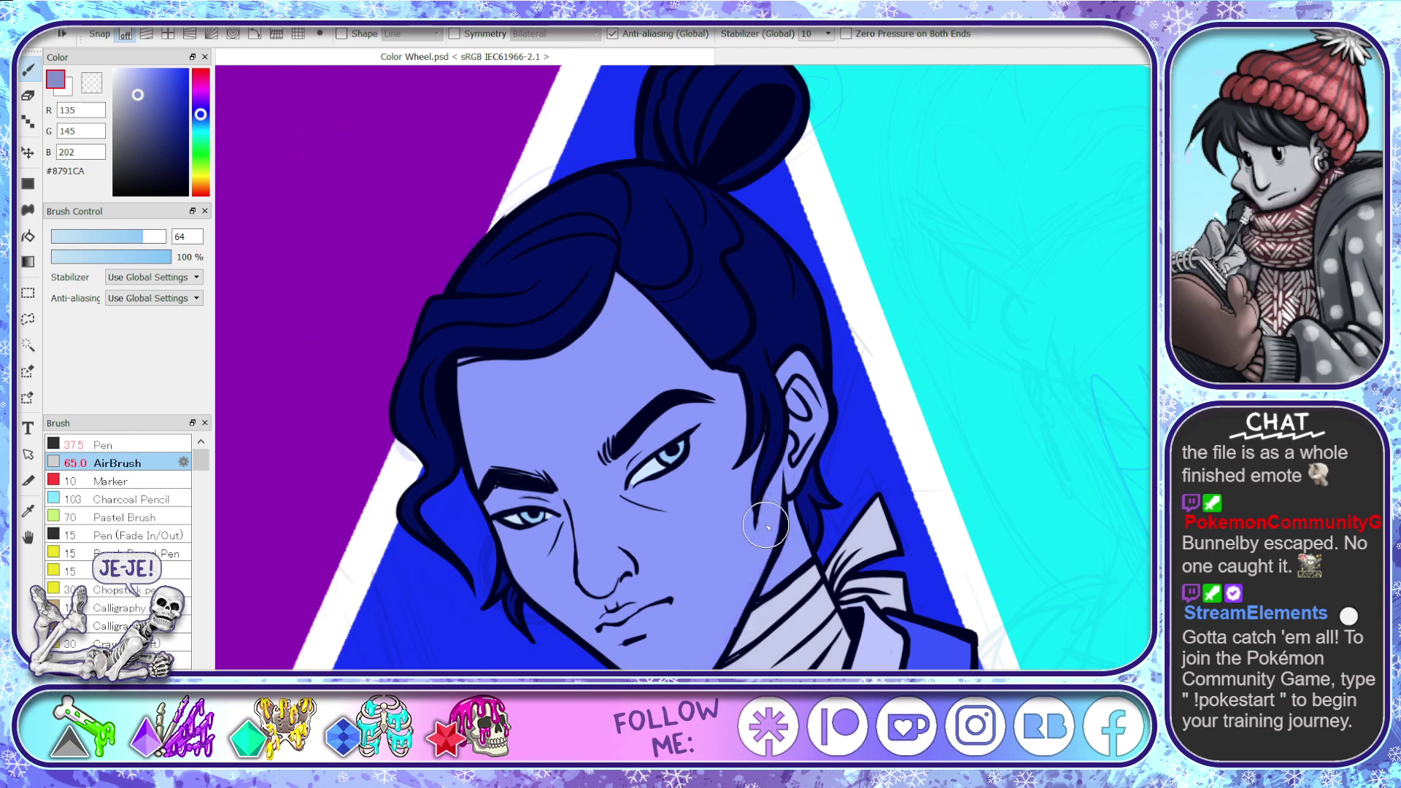
mouse_move(758, 480)
mouse_down()
mouse_move(766, 438)
mouse_move(795, 422)
mouse_move(896, 480)
mouse_up()
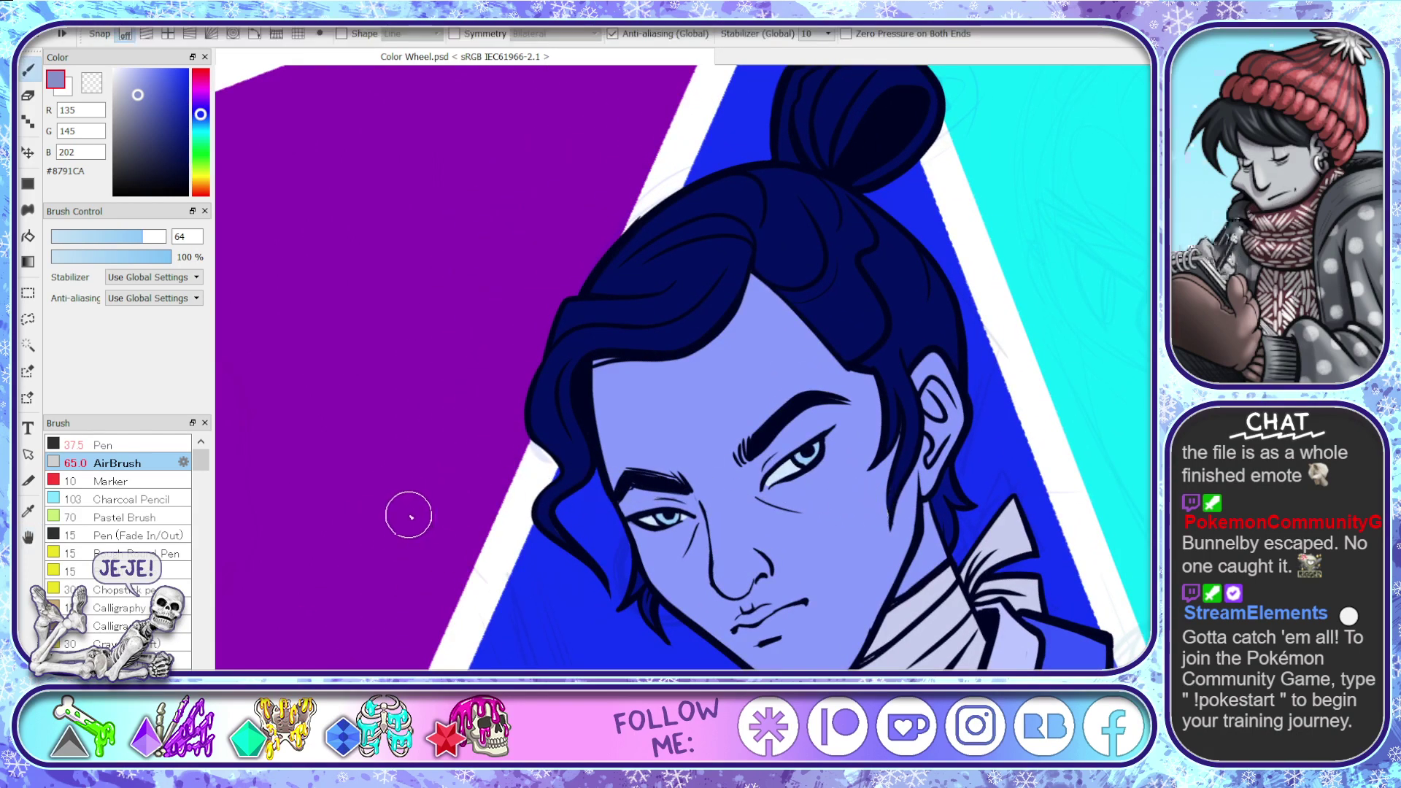
- Airbrush soft #9FA3BA shadows at size 64 around the eye socket beneath the brow, the nose and the ear
drag(129, 107, 92, 105)
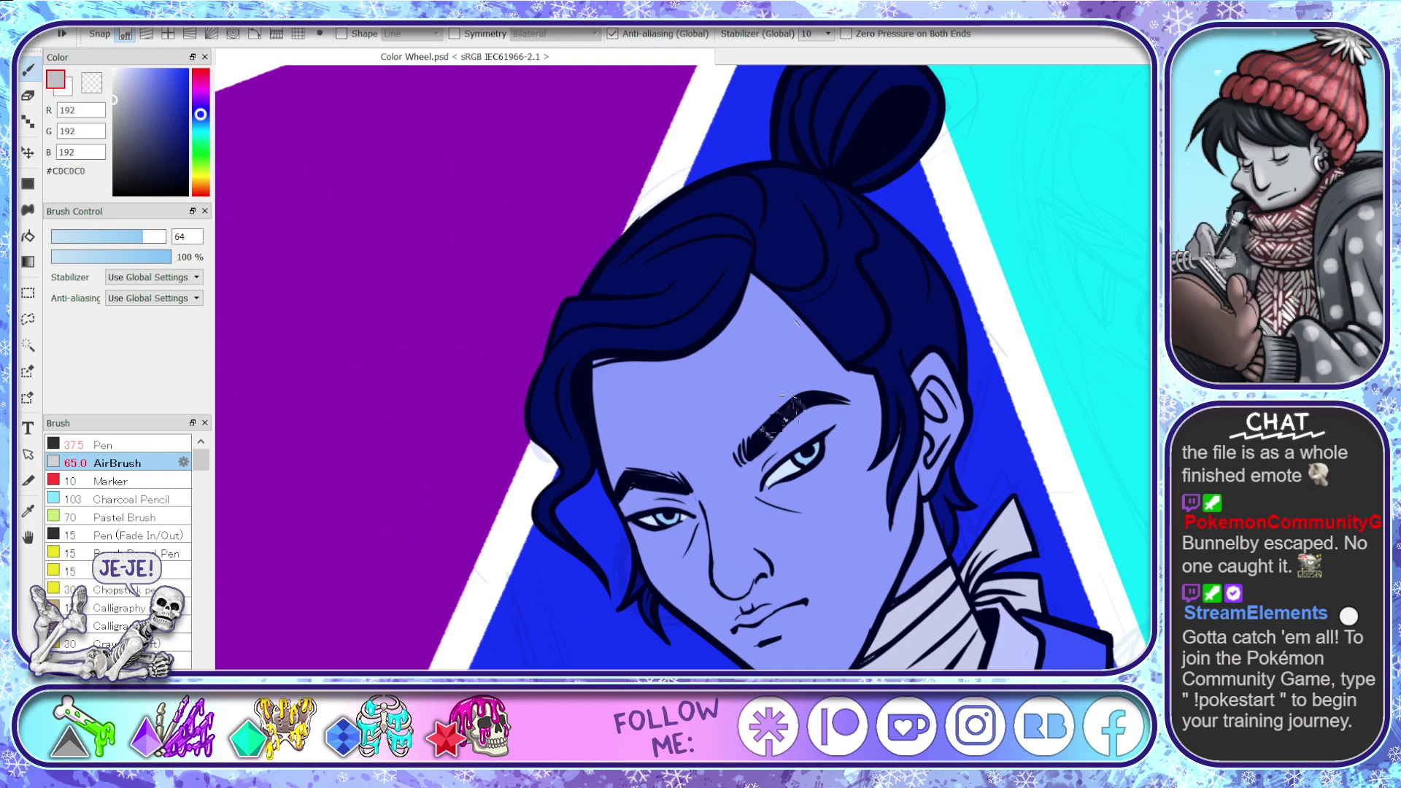
mouse_move(761, 459)
mouse_down()
mouse_move(756, 487)
mouse_move(840, 398)
mouse_up()
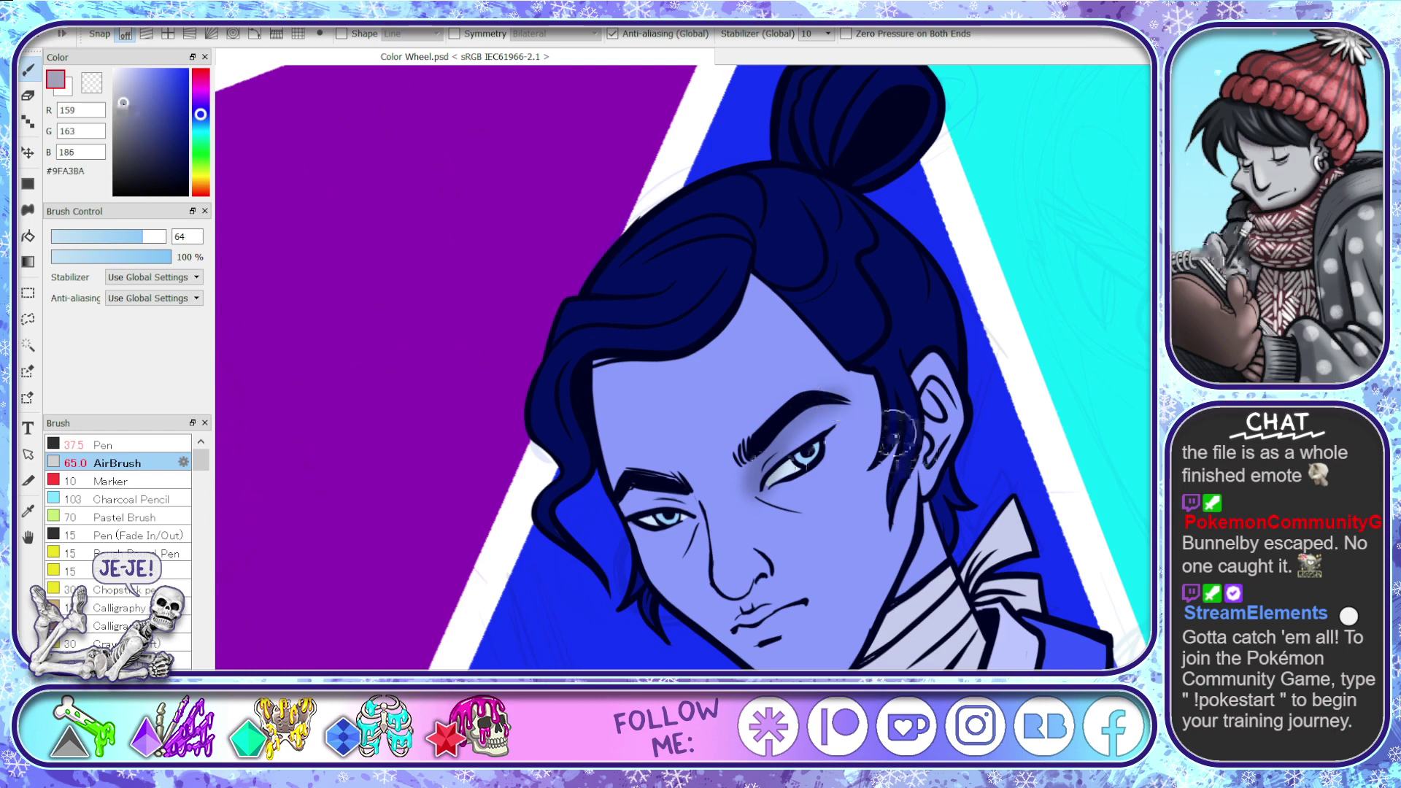
mouse_move(819, 411)
mouse_down()
mouse_move(754, 457)
mouse_move(766, 453)
mouse_up()
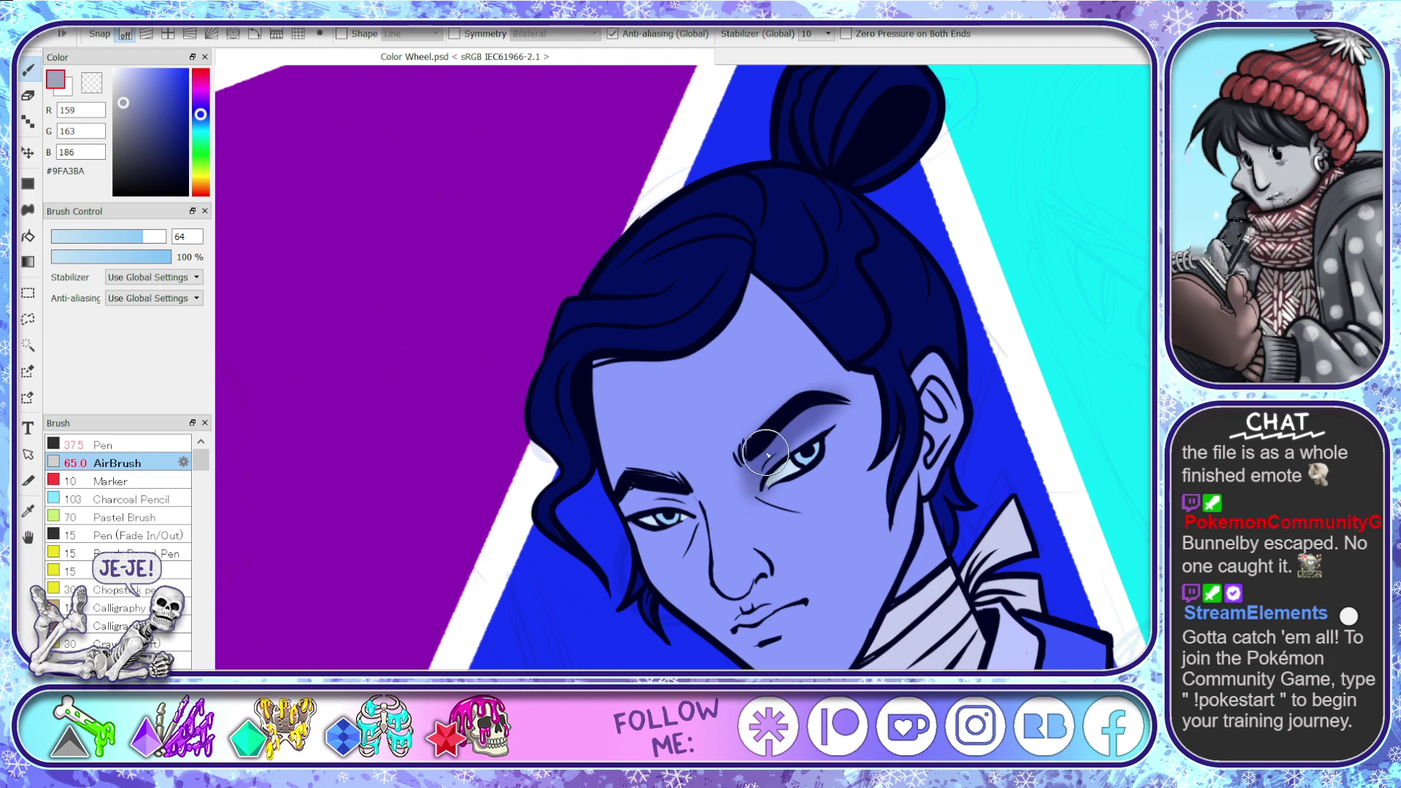
drag(802, 410, 783, 438)
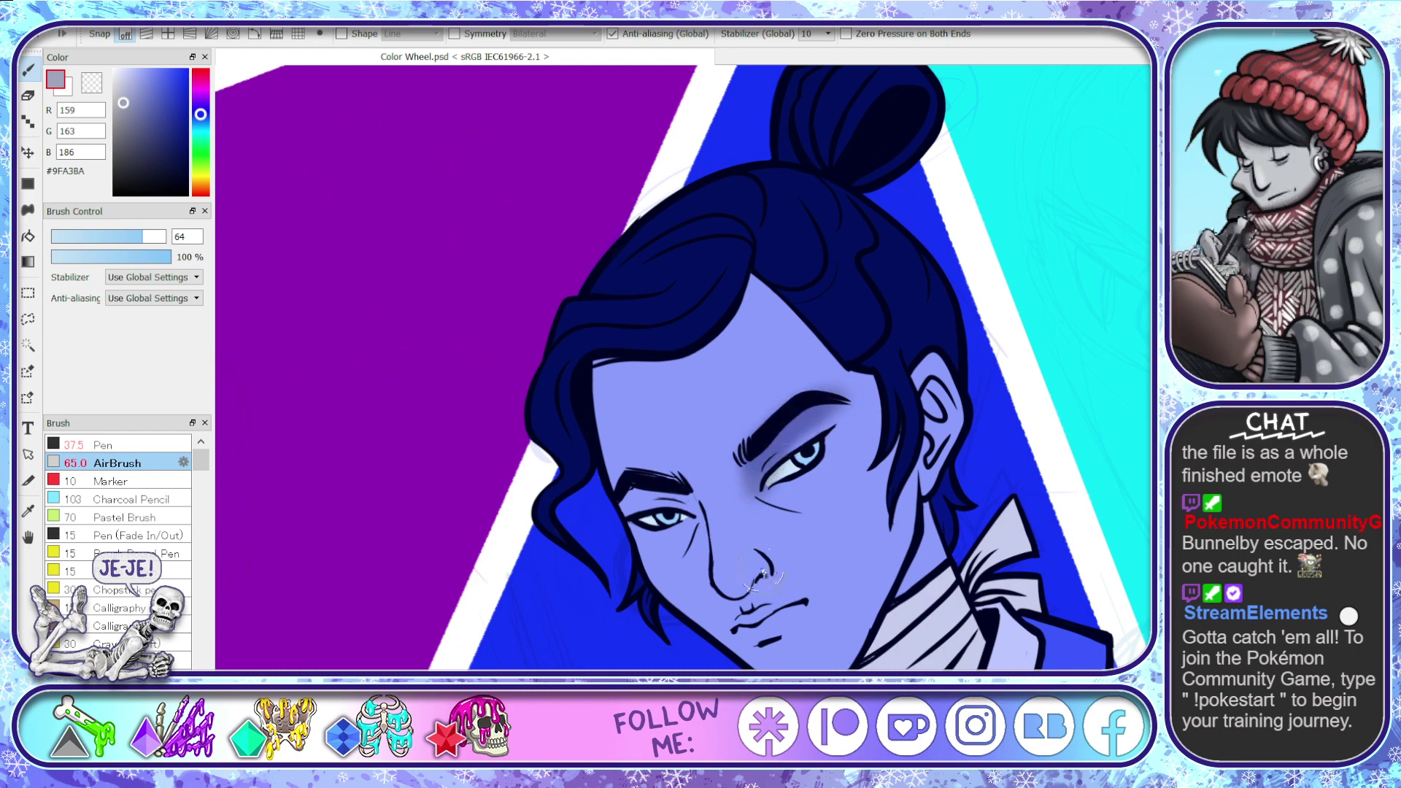
mouse_move(760, 565)
mouse_down()
mouse_move(737, 580)
mouse_move(742, 596)
mouse_up()
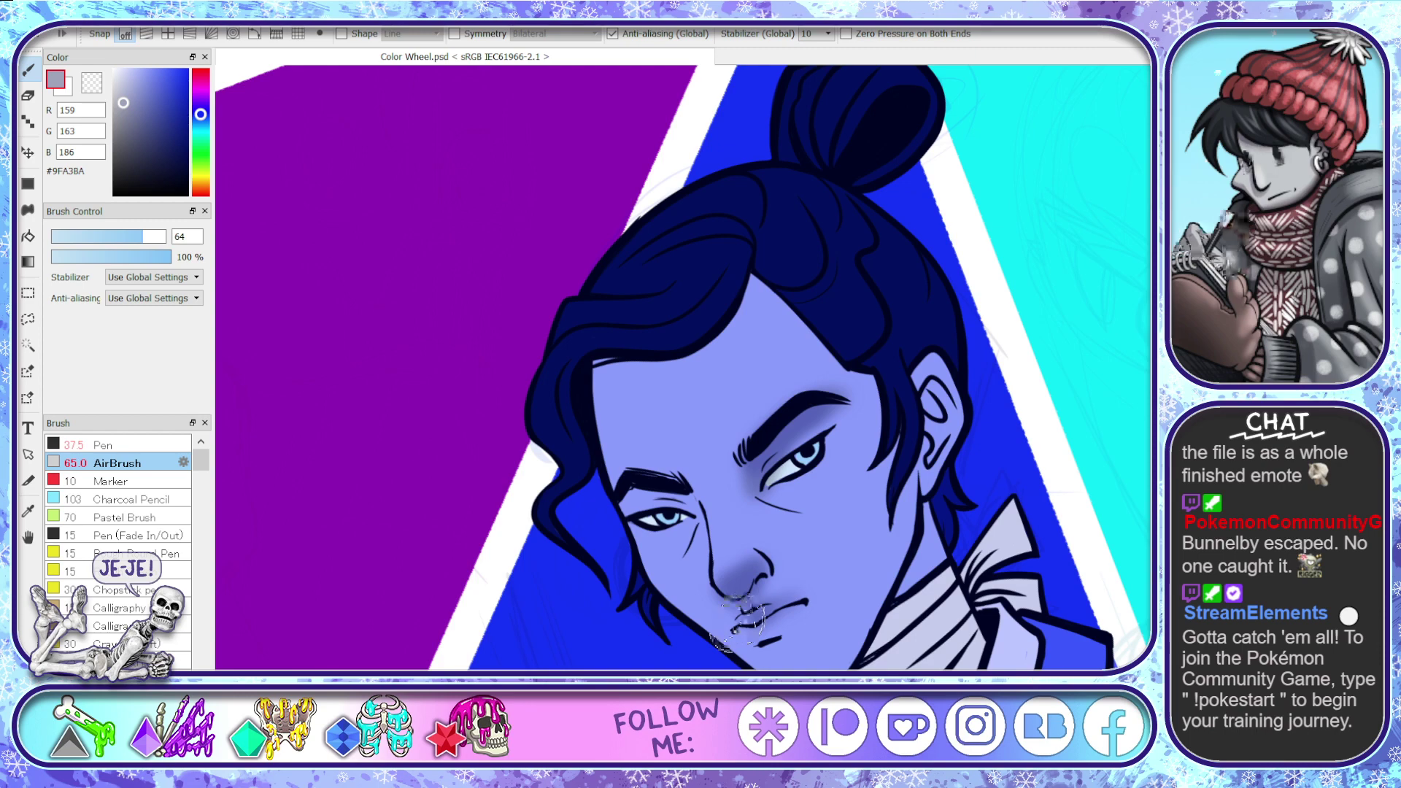
mouse_move(941, 365)
mouse_down()
mouse_move(949, 383)
mouse_move(916, 445)
mouse_move(924, 531)
mouse_up()
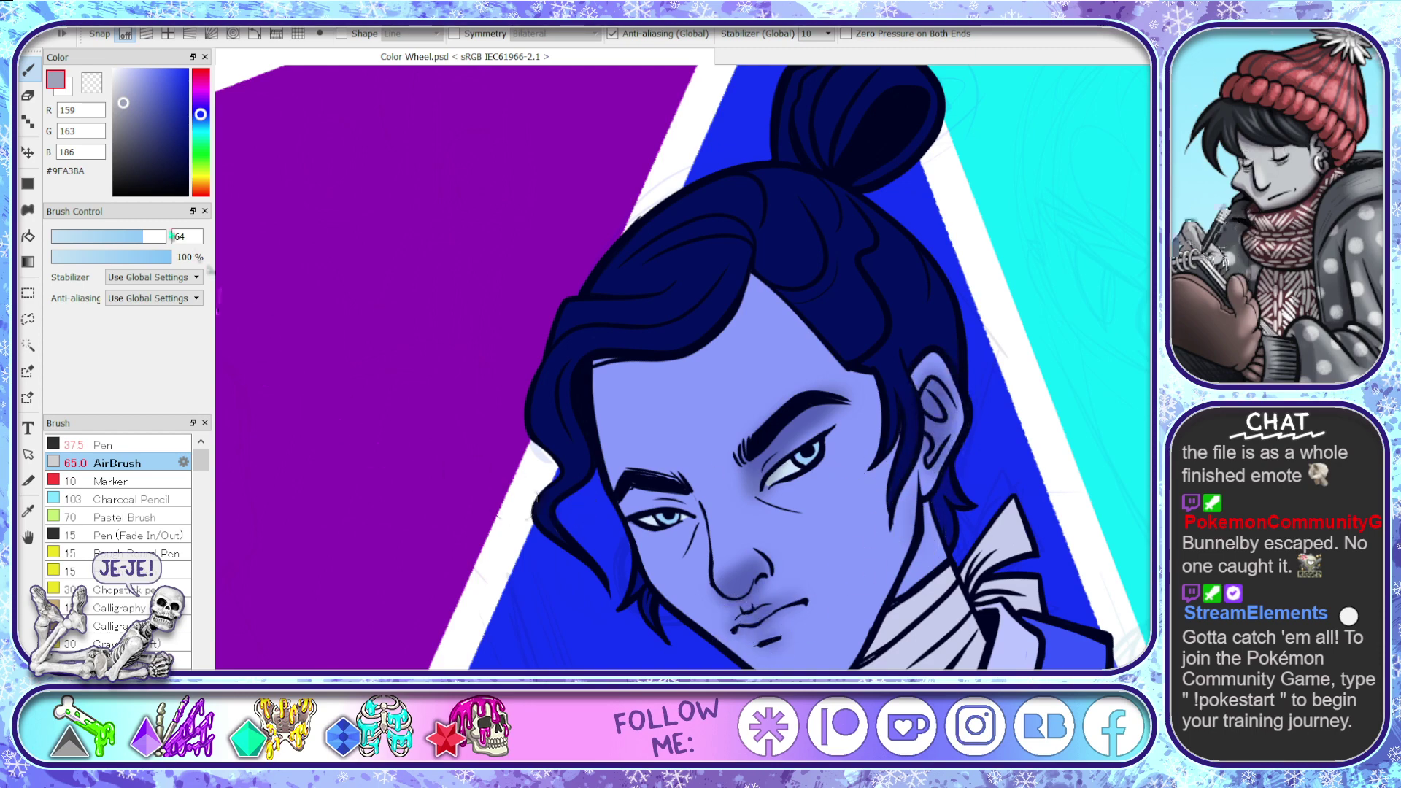
- Enlarge the airbrush to 117 and softly shade the far side of the face and forehead beside the hair
mouse_move(635, 511)
mouse_down()
mouse_move(686, 503)
mouse_move(620, 504)
mouse_move(664, 504)
mouse_up()
mouse_move(787, 457)
mouse_down()
mouse_move(763, 500)
mouse_move(758, 458)
mouse_move(689, 500)
mouse_move(711, 576)
mouse_up()
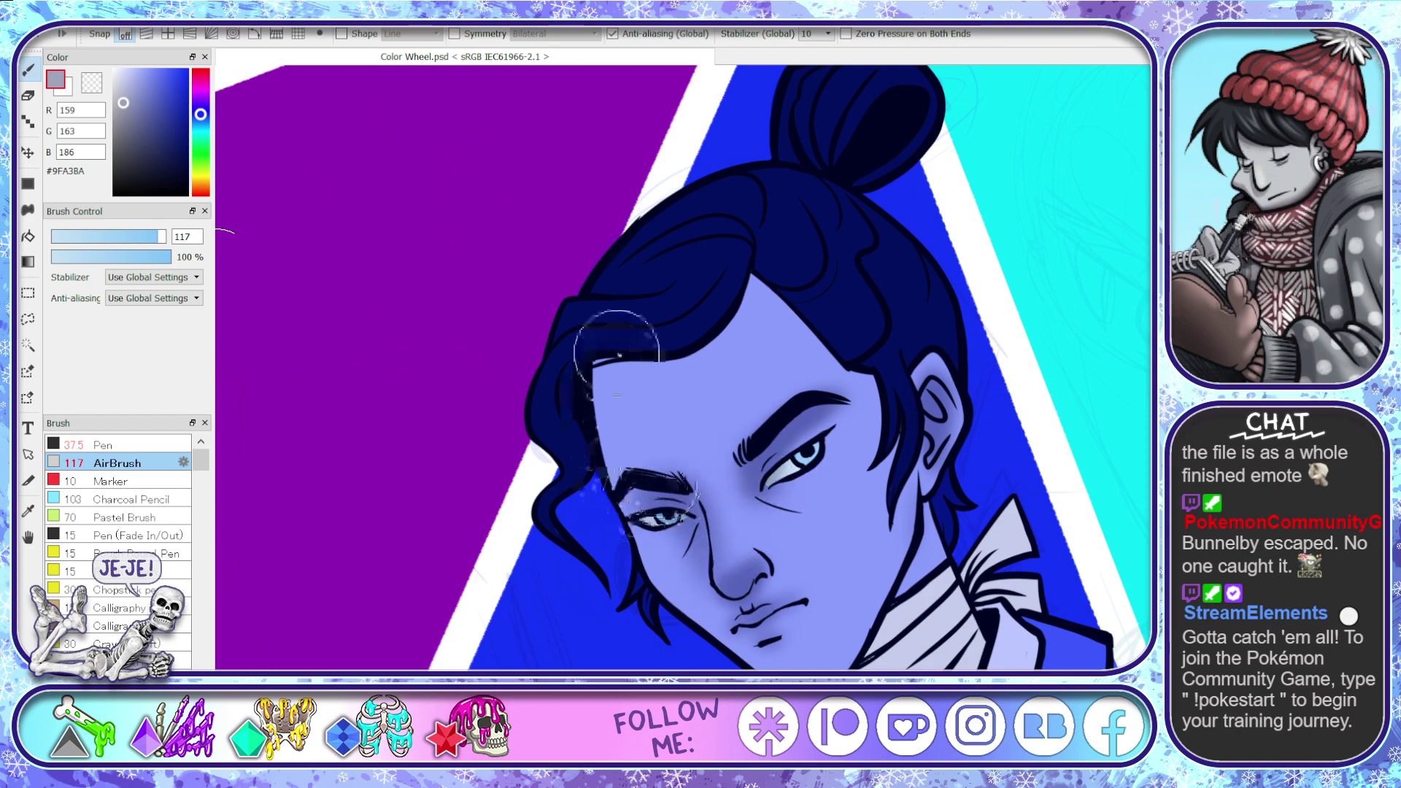
mouse_move(617, 343)
mouse_down()
mouse_move(623, 435)
mouse_move(597, 405)
mouse_move(595, 350)
mouse_move(756, 281)
mouse_move(611, 407)
mouse_move(639, 555)
mouse_move(649, 527)
mouse_up()
- Airbrush a broad soft shadow along the jaw and onto the neck scarf beneath the chin at size 117
scroll(759, 413, down, 5)
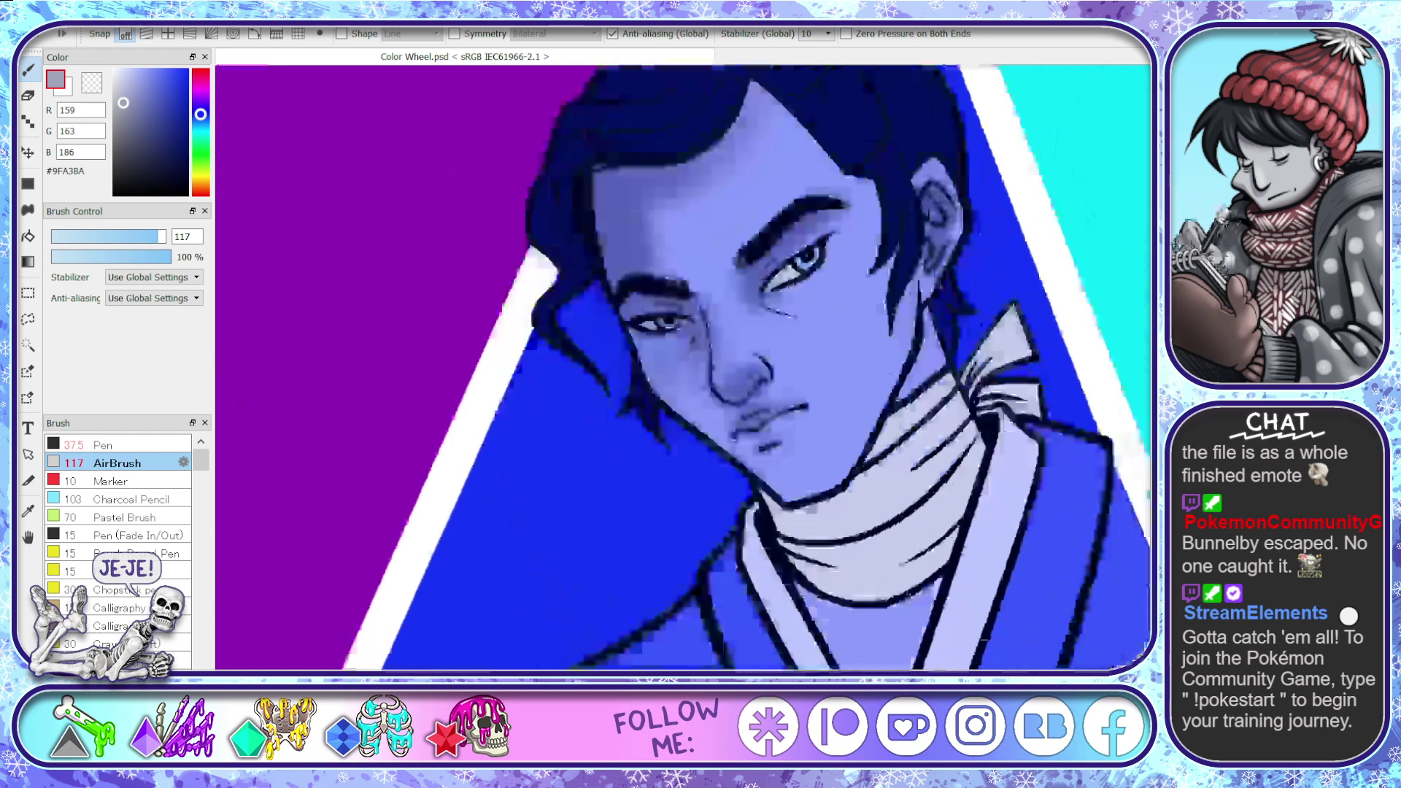
mouse_move(717, 376)
mouse_down()
mouse_move(677, 371)
mouse_move(681, 396)
mouse_move(669, 386)
mouse_move(723, 387)
mouse_move(774, 438)
mouse_move(730, 453)
mouse_move(781, 471)
mouse_move(748, 469)
mouse_move(767, 438)
mouse_up()
mouse_move(941, 285)
mouse_down()
mouse_move(923, 394)
mouse_move(869, 511)
mouse_move(774, 489)
mouse_move(864, 477)
mouse_move(810, 484)
mouse_up()
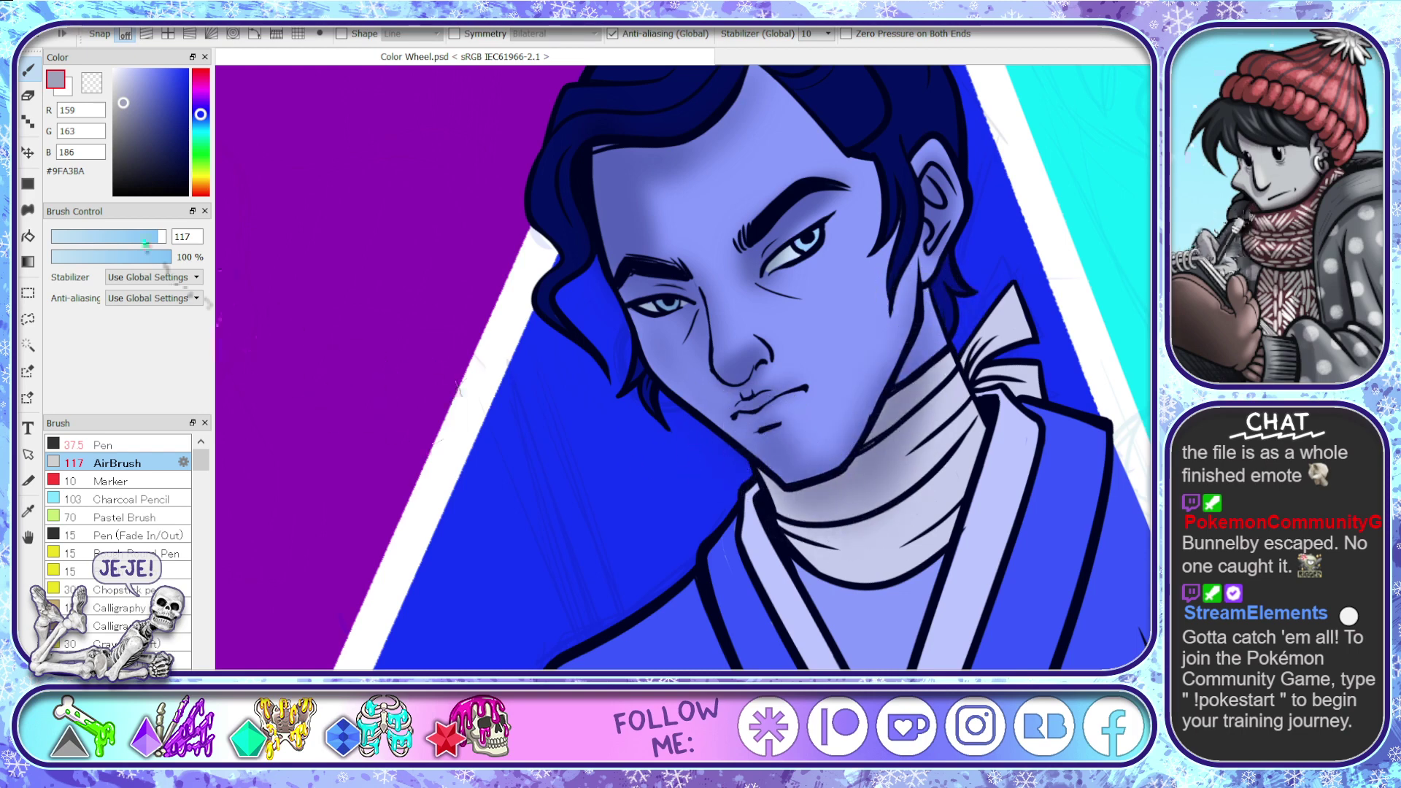
- Reduce the airbrush to 48 and deepen the shading on the neck, upper chest and scarf knot
click(139, 237)
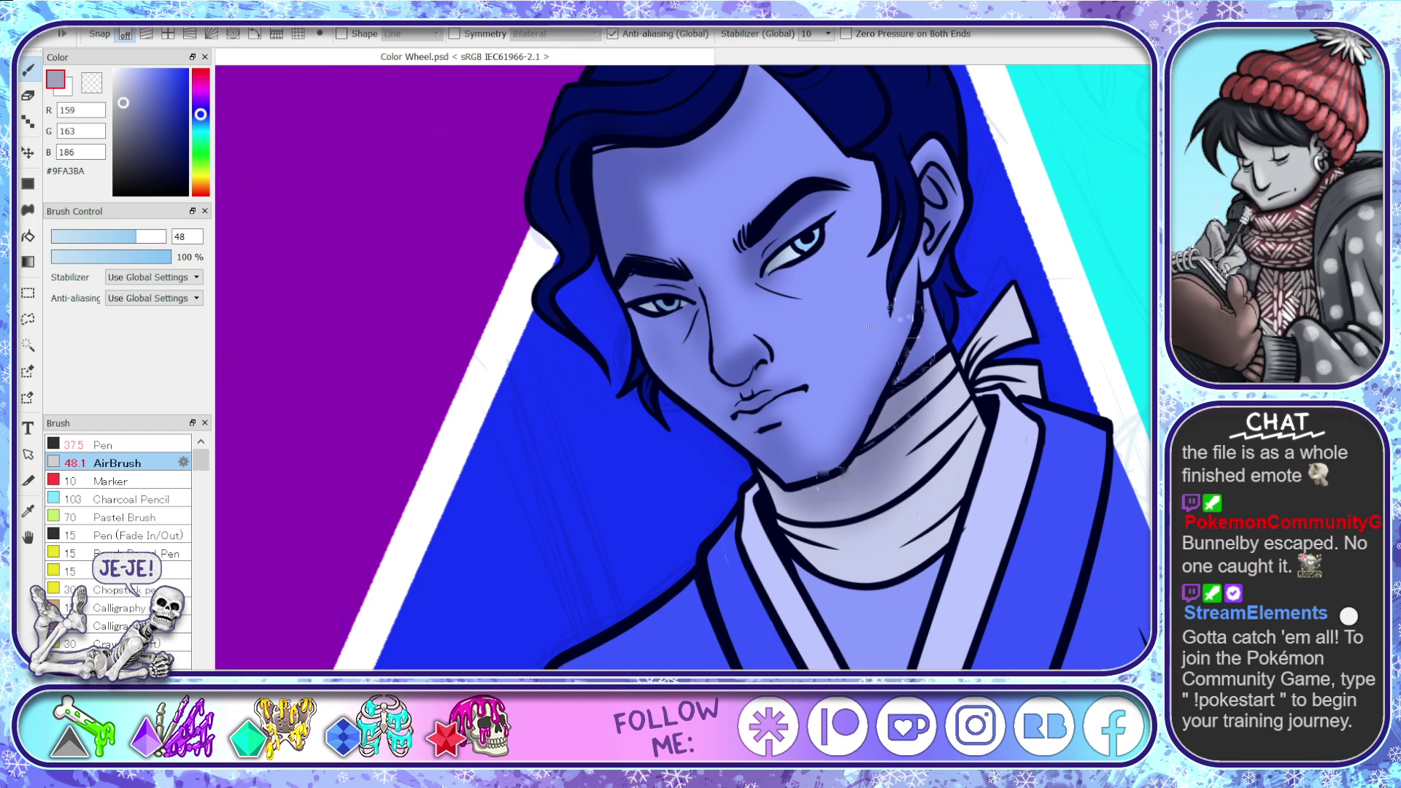
drag(907, 278, 929, 357)
mouse_move(872, 500)
mouse_down()
mouse_move(811, 507)
mouse_move(761, 478)
mouse_move(854, 496)
mouse_up()
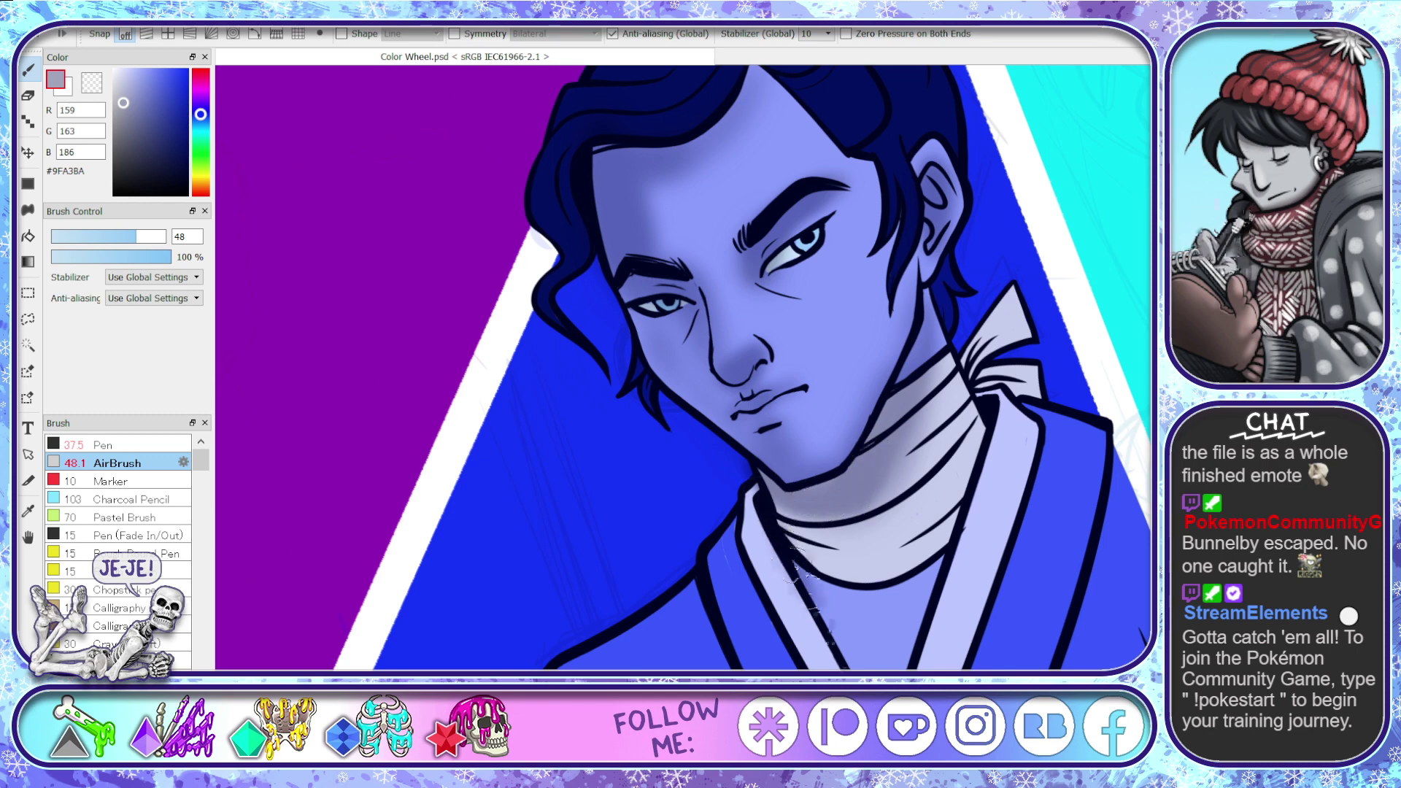
mouse_move(902, 619)
mouse_down()
mouse_move(942, 592)
mouse_move(875, 641)
mouse_move(921, 606)
mouse_up()
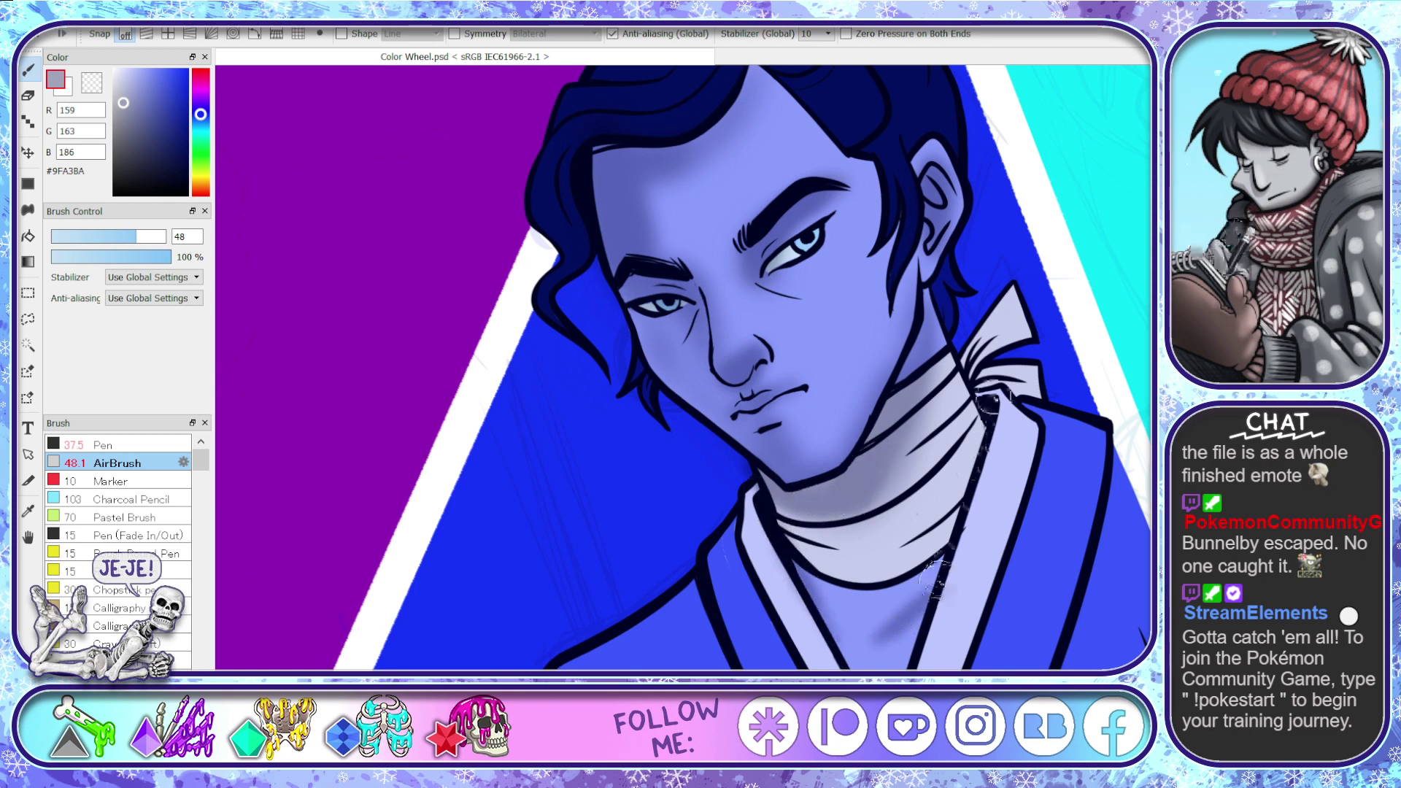
mouse_move(974, 328)
mouse_down()
mouse_move(986, 379)
mouse_move(1022, 387)
mouse_up()
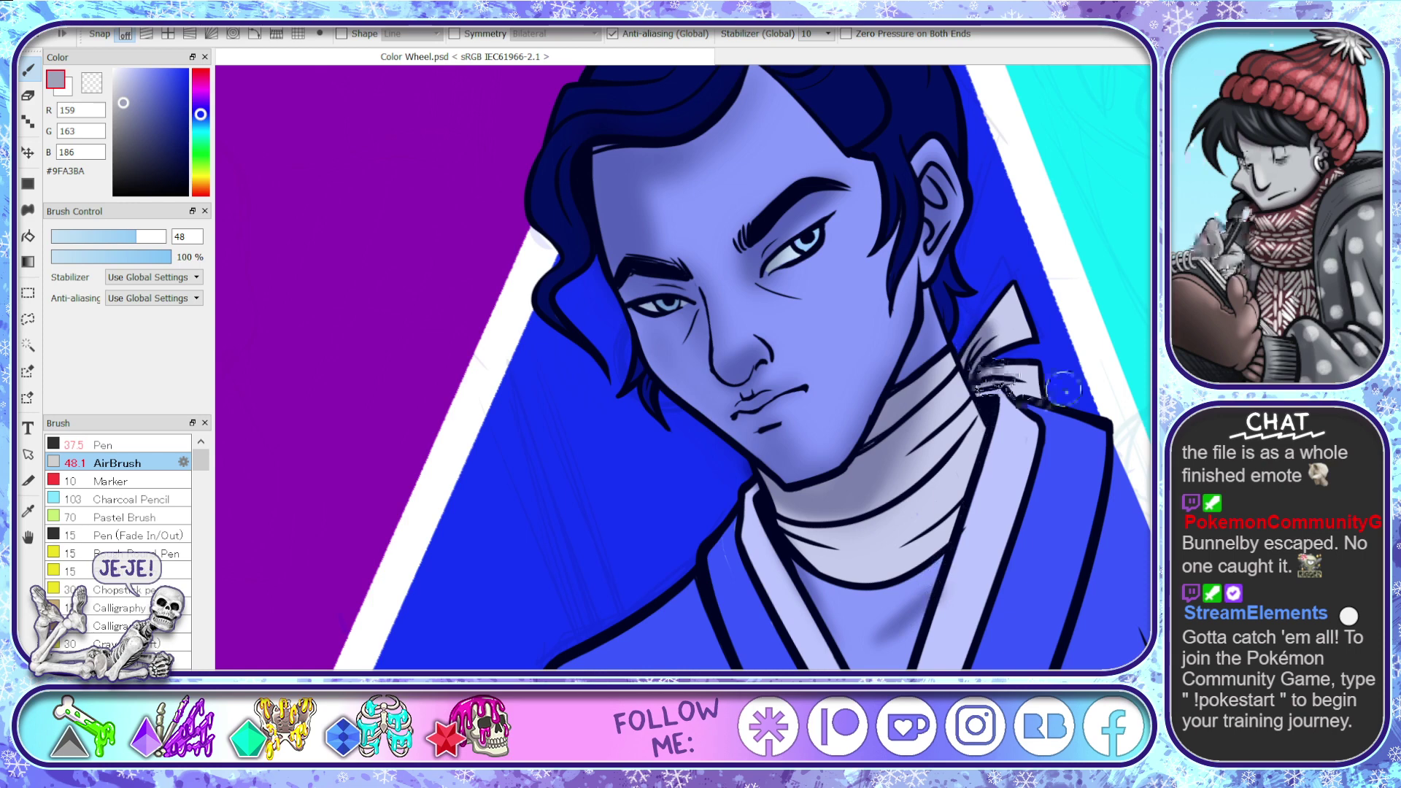
- Airbrush a wide #9FA3BA shadow across the lower robe along the segment's outer edge at size 386
scroll(817, 529, down, 3)
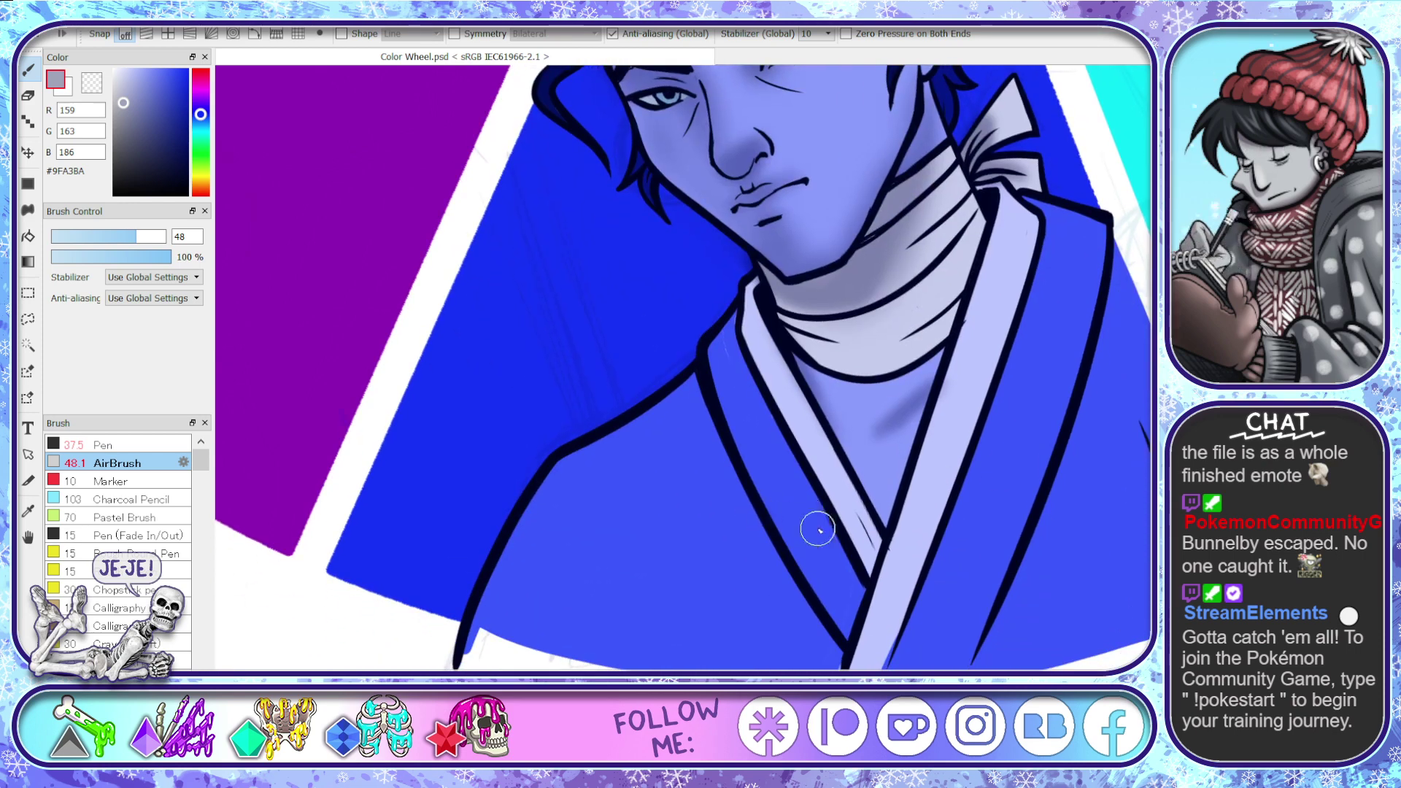
scroll(1005, 366, down, 1)
drag(873, 430, 860, 428)
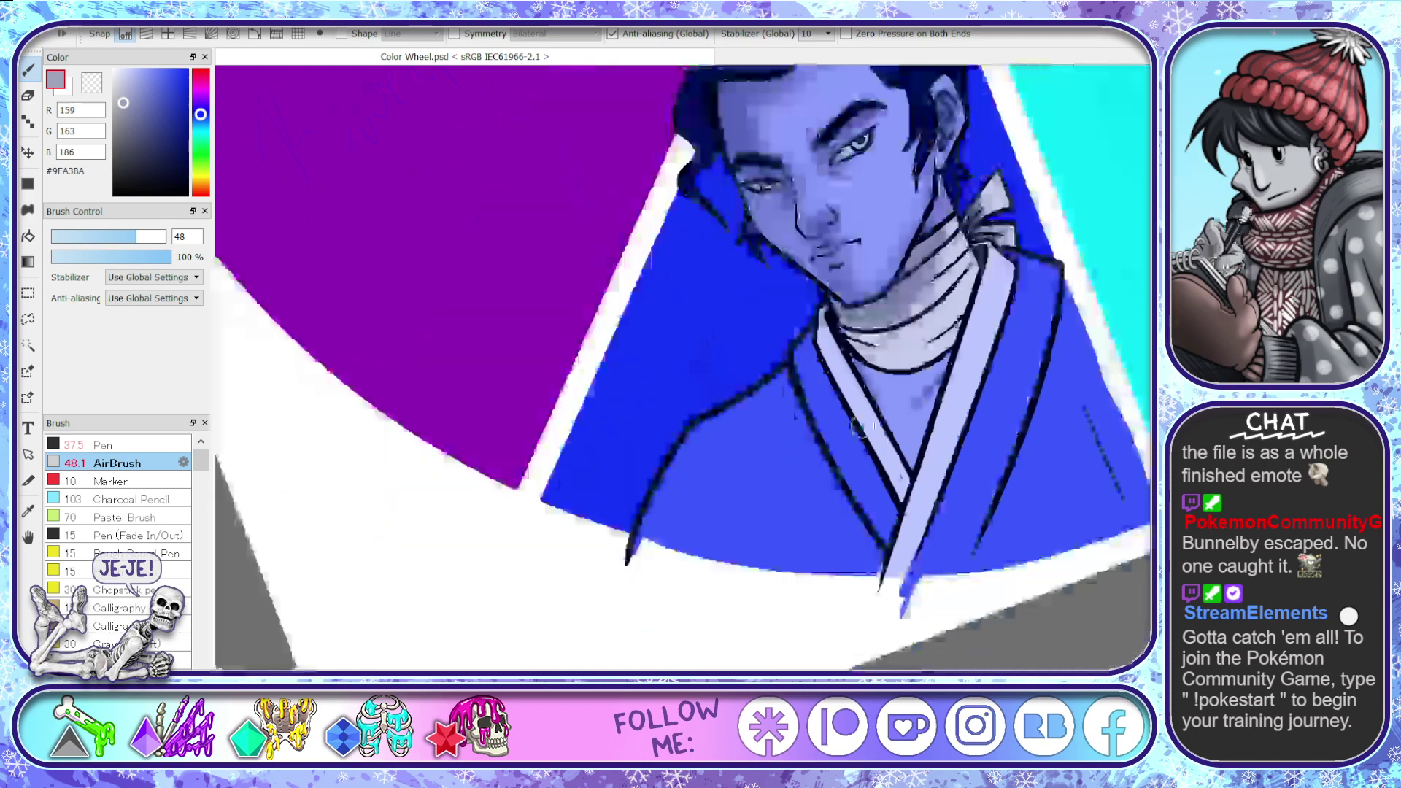
drag(133, 237, 204, 260)
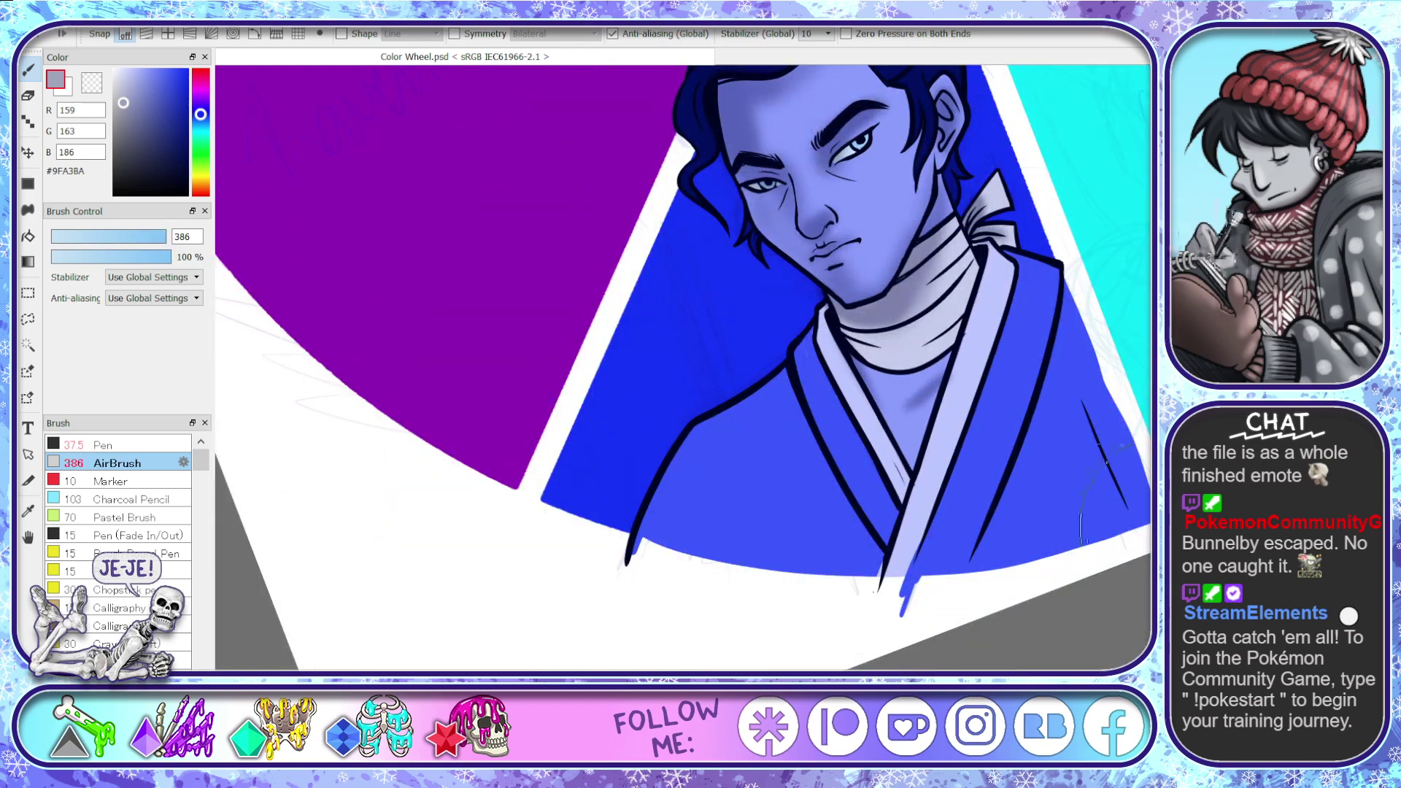
mouse_move(1139, 522)
mouse_down()
mouse_move(1110, 542)
mouse_move(961, 557)
mouse_move(669, 541)
mouse_move(922, 538)
mouse_move(1112, 486)
mouse_move(1135, 452)
mouse_move(1076, 451)
mouse_move(1072, 433)
mouse_move(841, 588)
mouse_up()
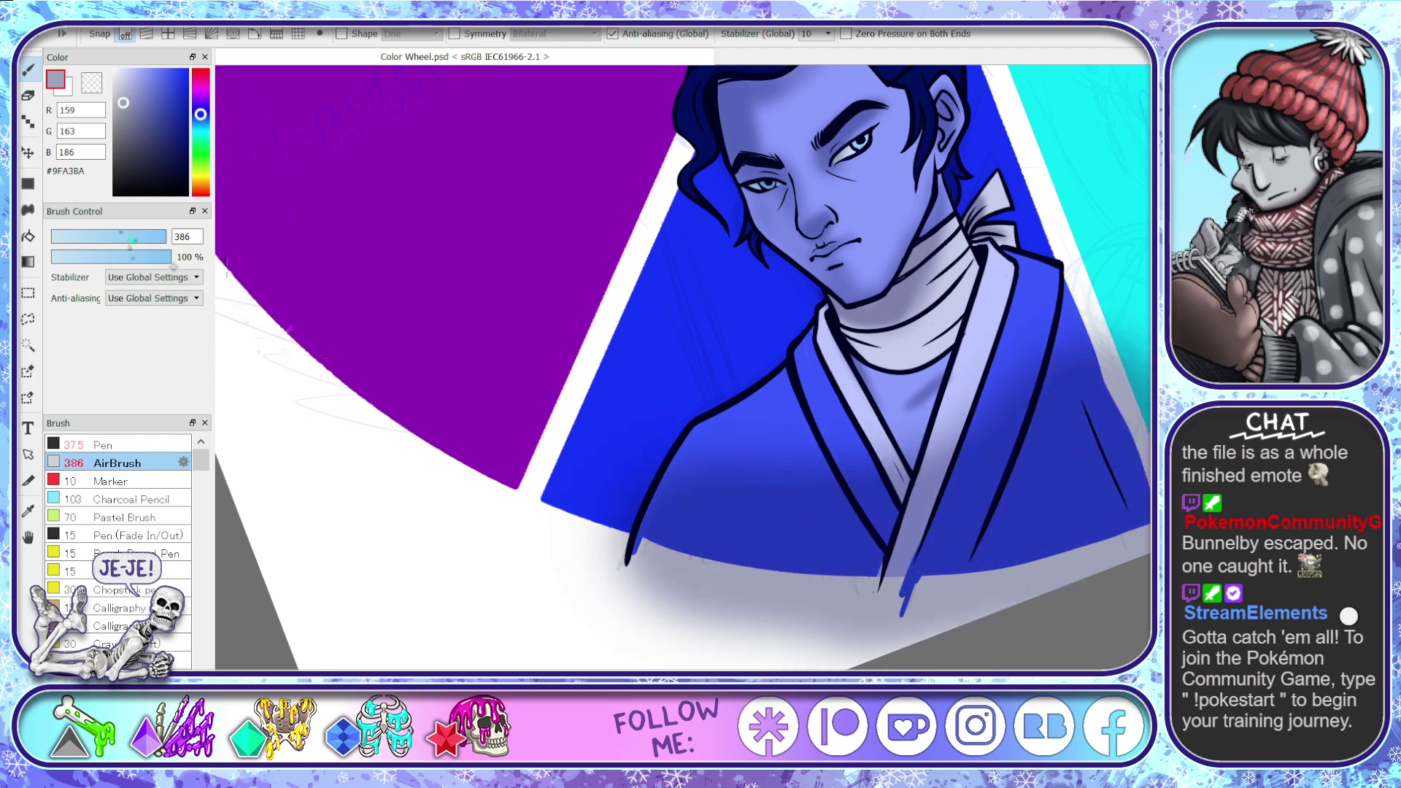
- Switch to the Pen brush at size 37 and paint a harder #9FA3BA shadow at the near eye's inner corner
click(153, 247)
click(135, 445)
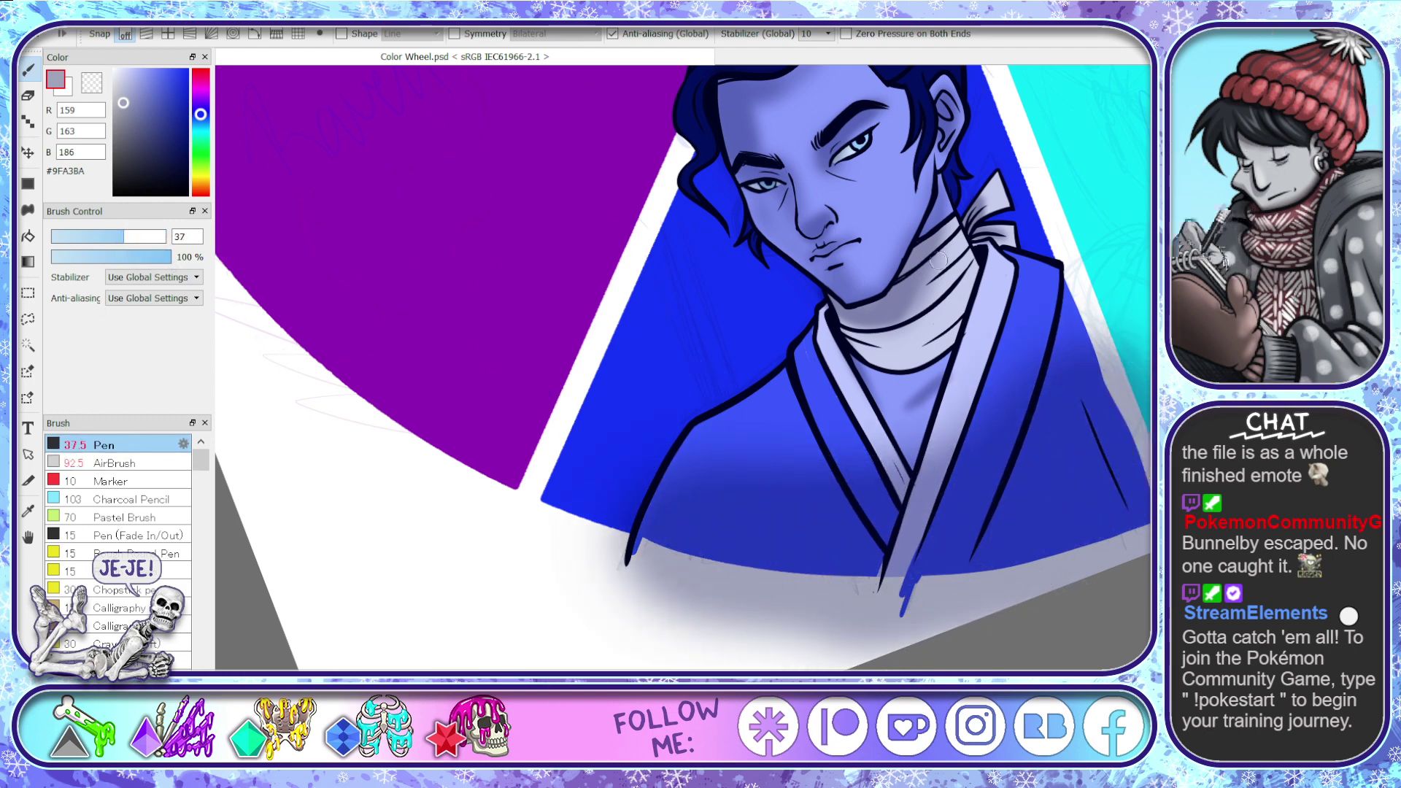
scroll(875, 108, up, 2)
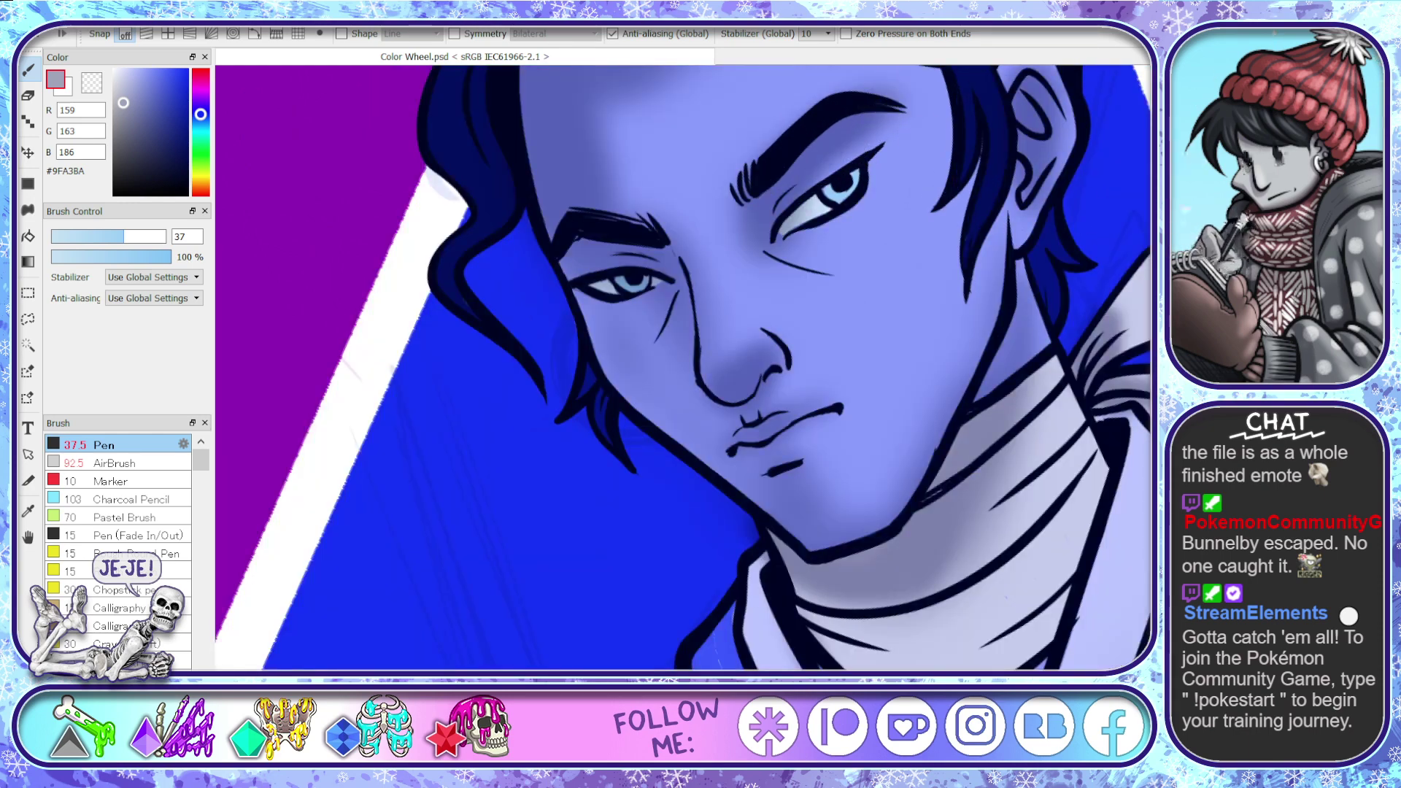
scroll(875, 108, up, 2)
scroll(683, 366, up, 2)
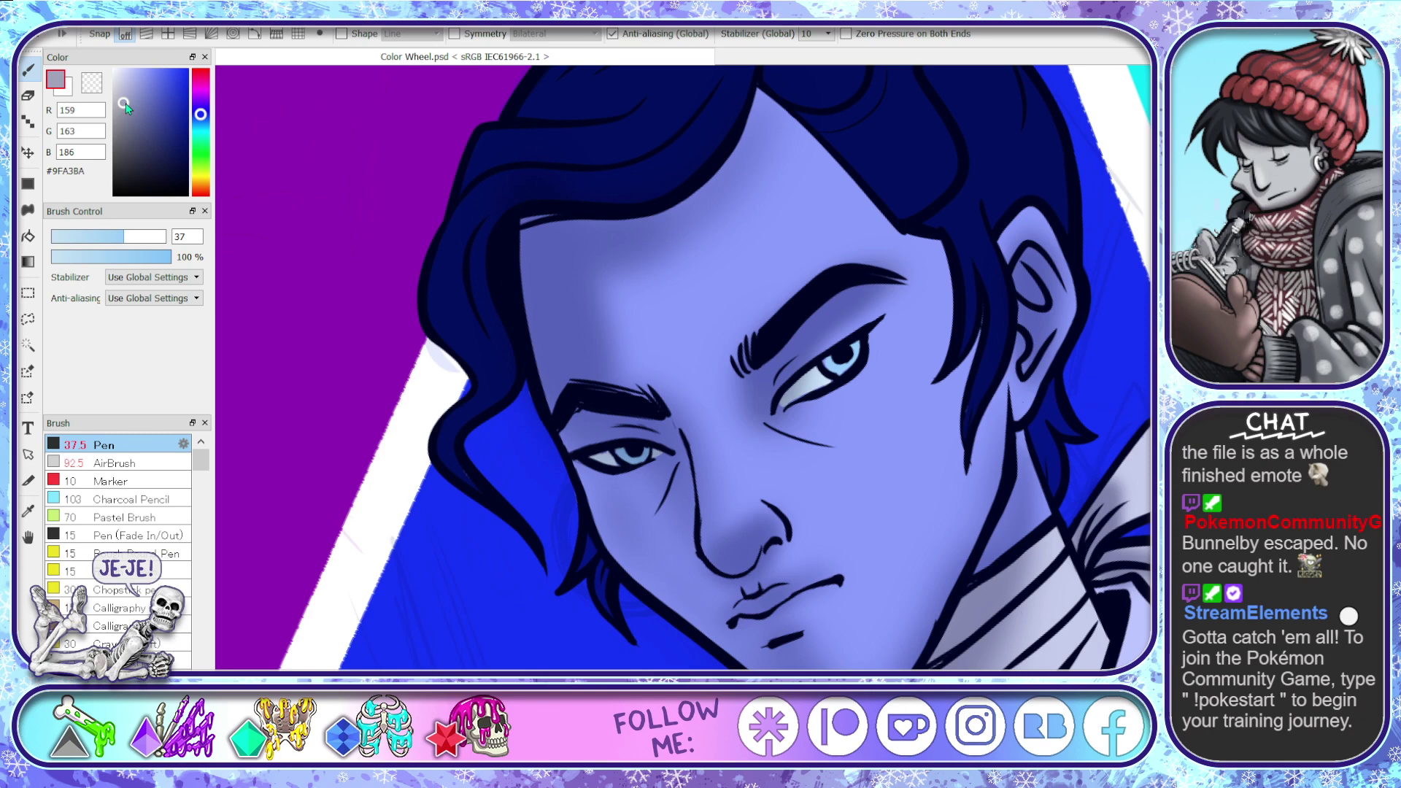
mouse_move(793, 366)
mouse_down()
mouse_move(756, 360)
mouse_move(756, 405)
mouse_move(795, 334)
mouse_move(767, 399)
mouse_move(862, 301)
mouse_move(799, 343)
mouse_move(871, 292)
mouse_move(775, 381)
mouse_move(768, 416)
mouse_up()
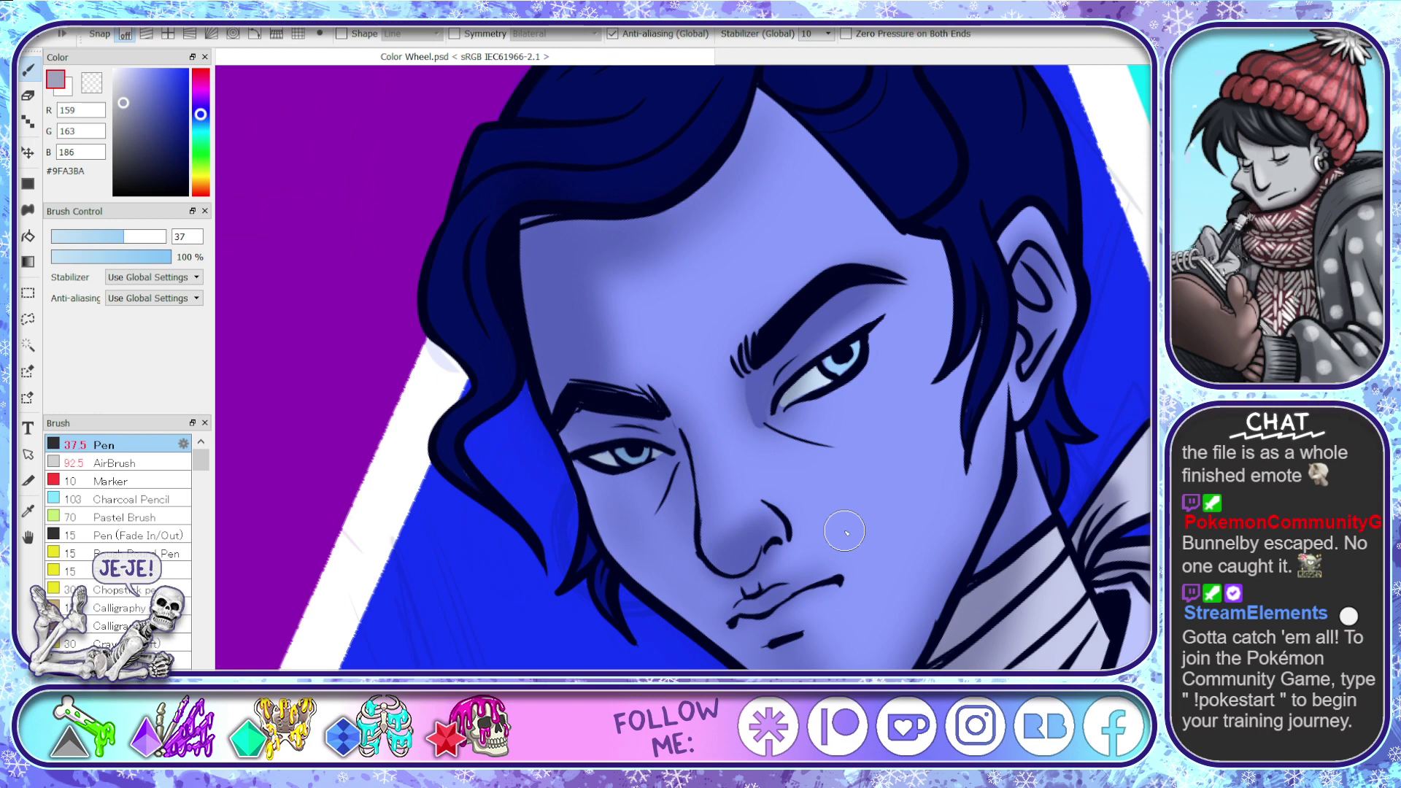
- Paint hard-edged Pen shadows down the far side of the forehead and beneath the fringe at size 37
key(space)
drag(911, 538, 847, 600)
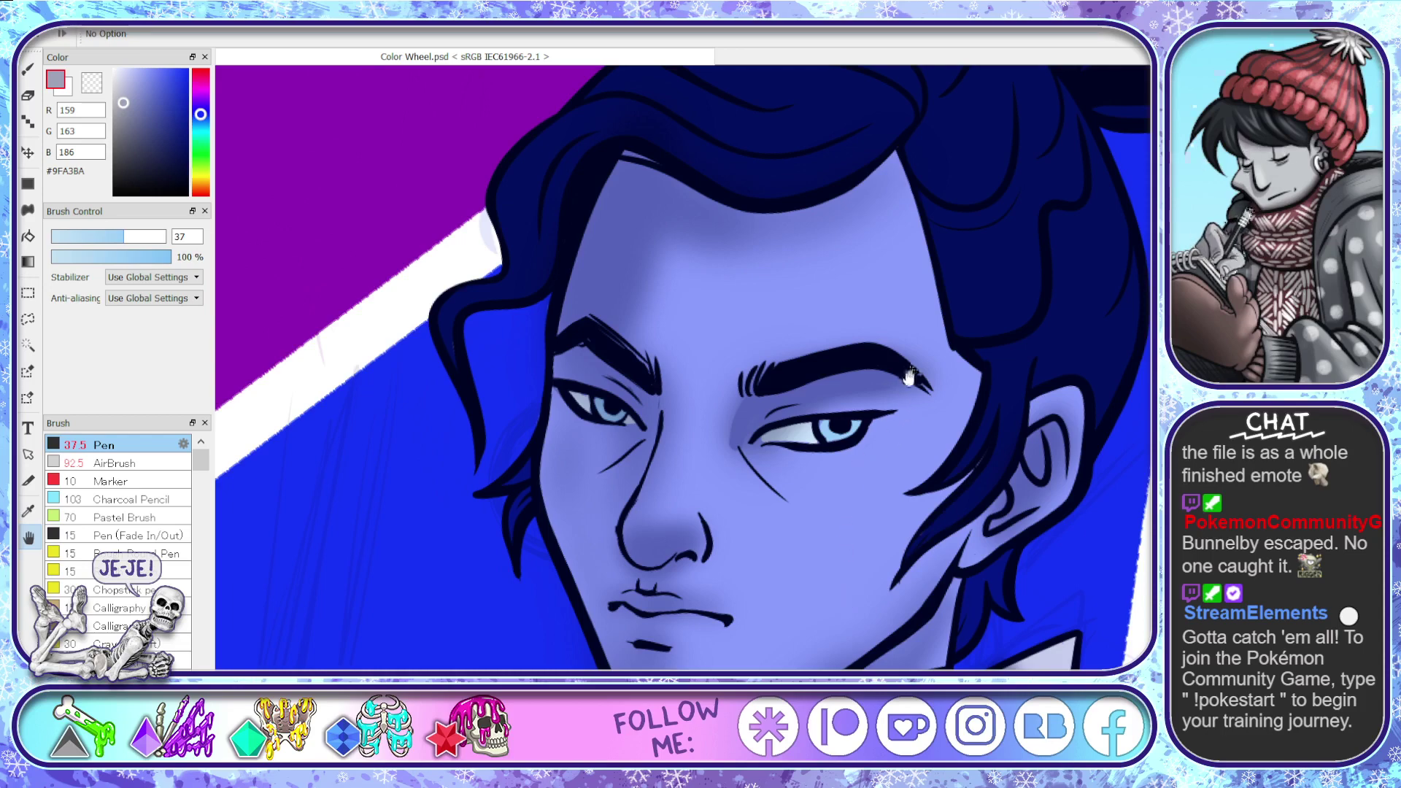
key(b)
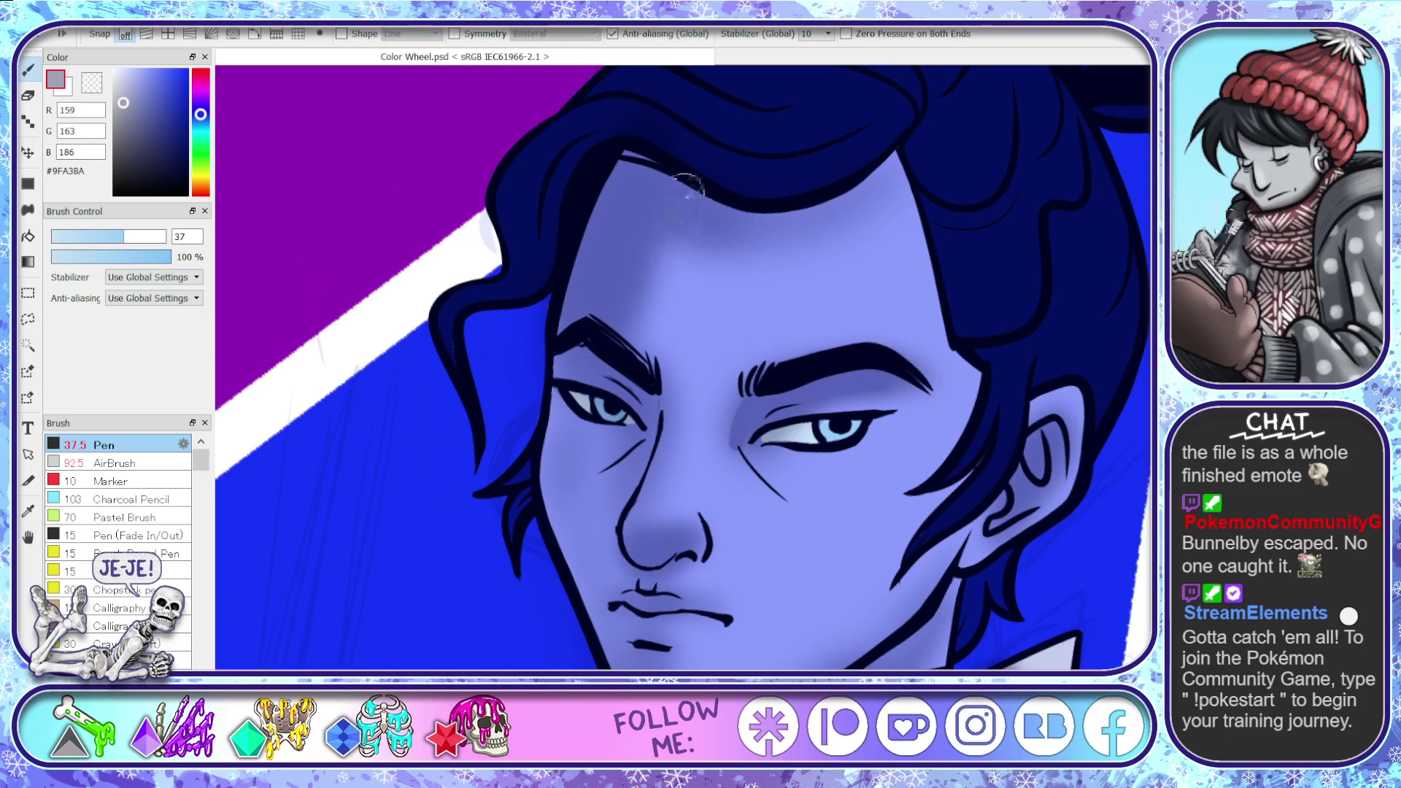
drag(688, 187, 638, 363)
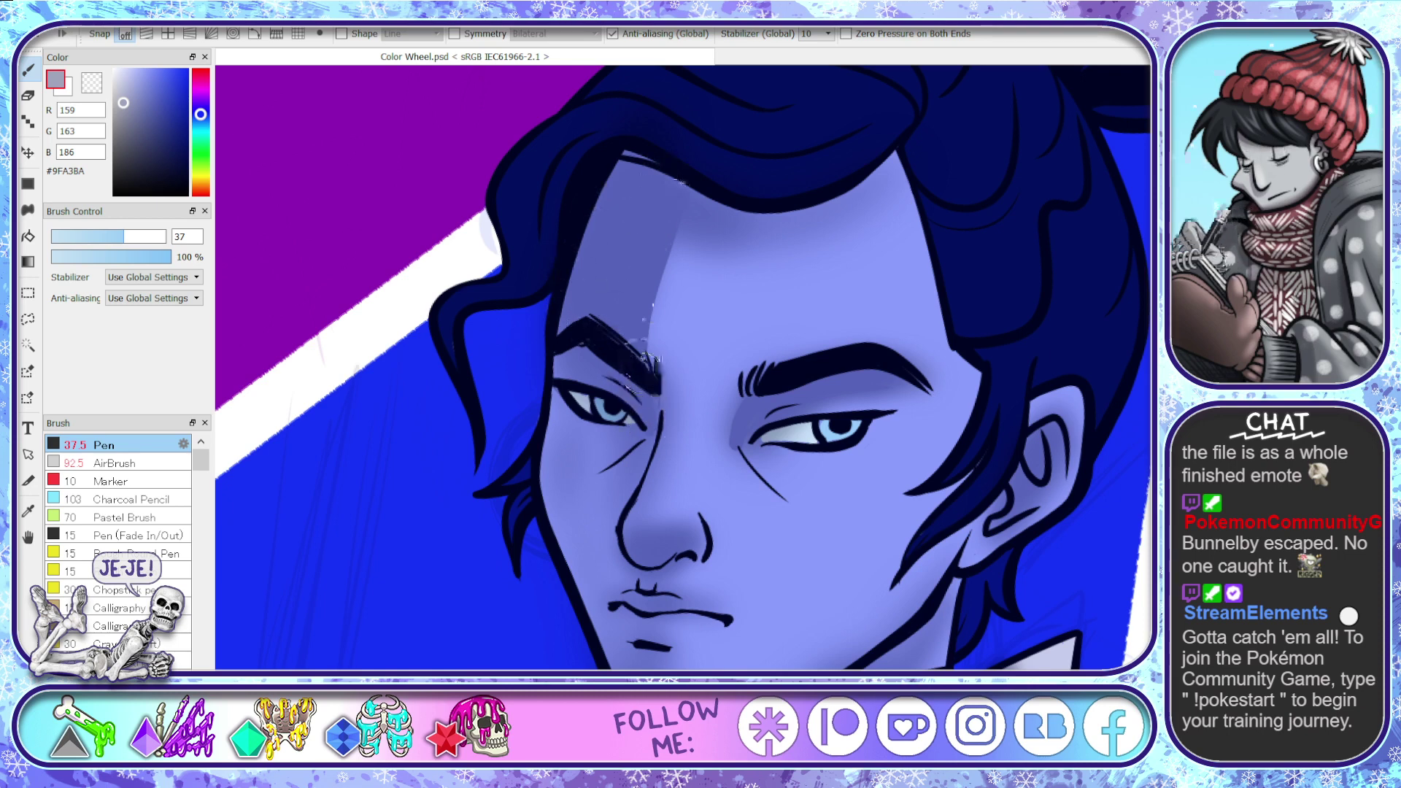
key(ctrl+z)
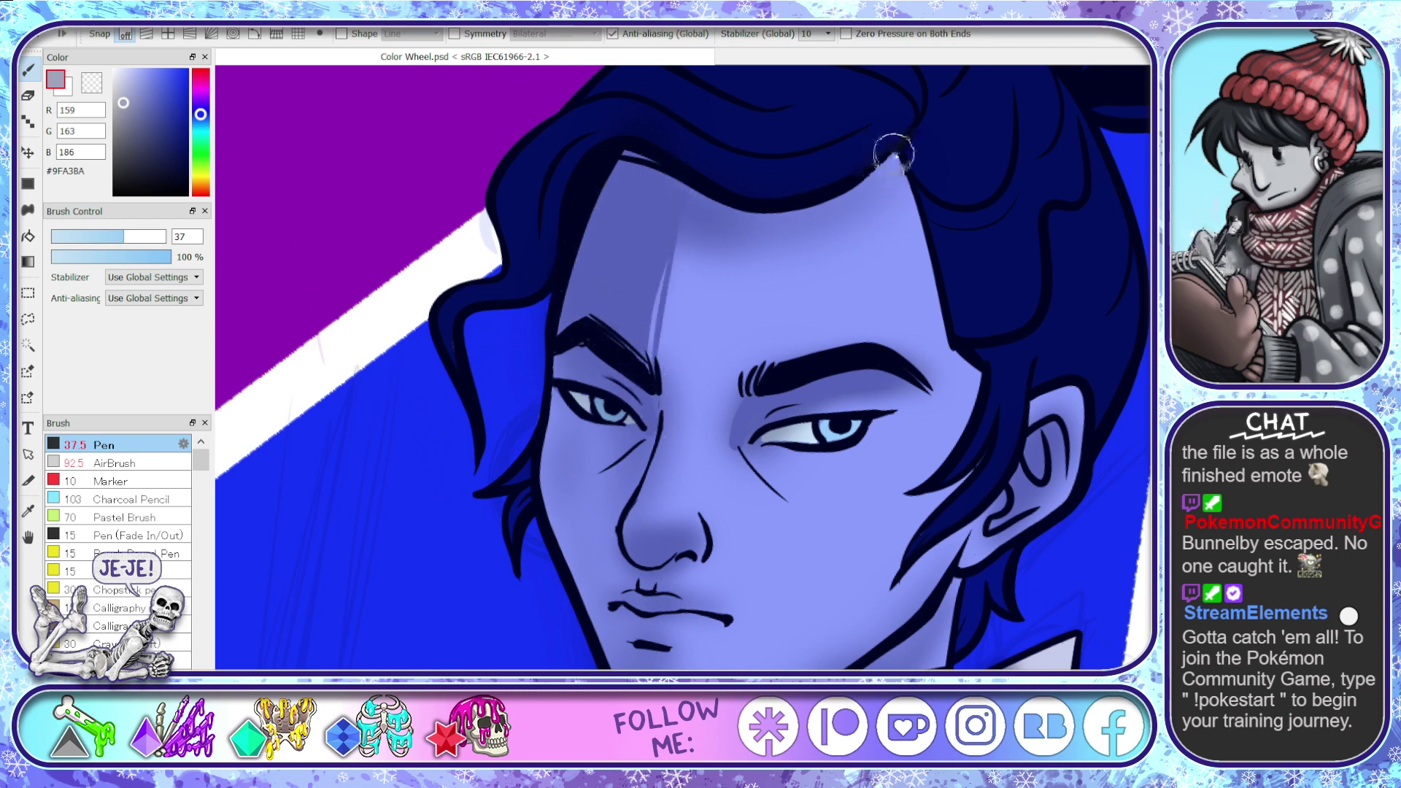
mouse_move(887, 150)
mouse_down()
mouse_move(780, 232)
mouse_move(663, 225)
mouse_up()
drag(879, 169, 754, 213)
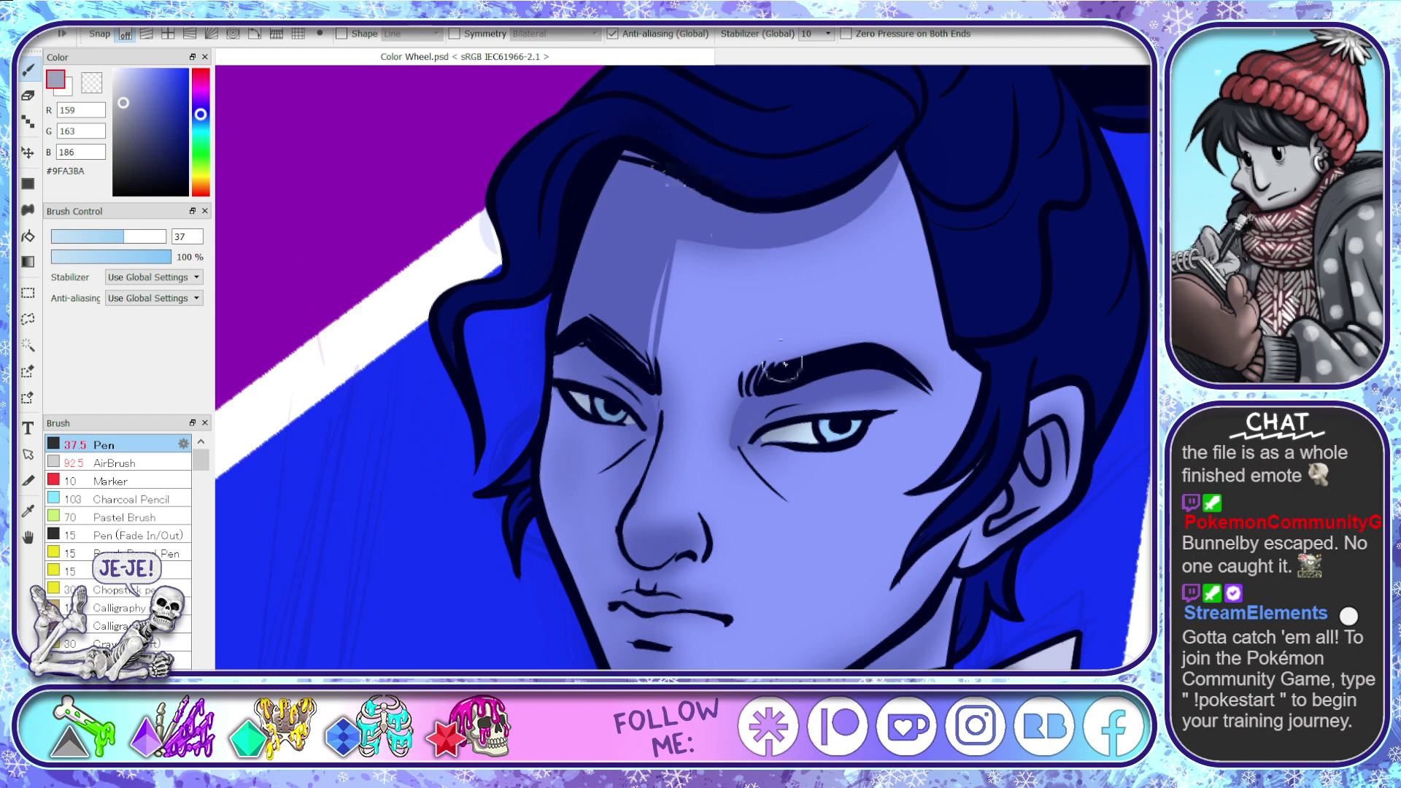
- Shade the hair on the crown, bun and back of the head with the AirBrush at size 92
scroll(949, 402, up, 5)
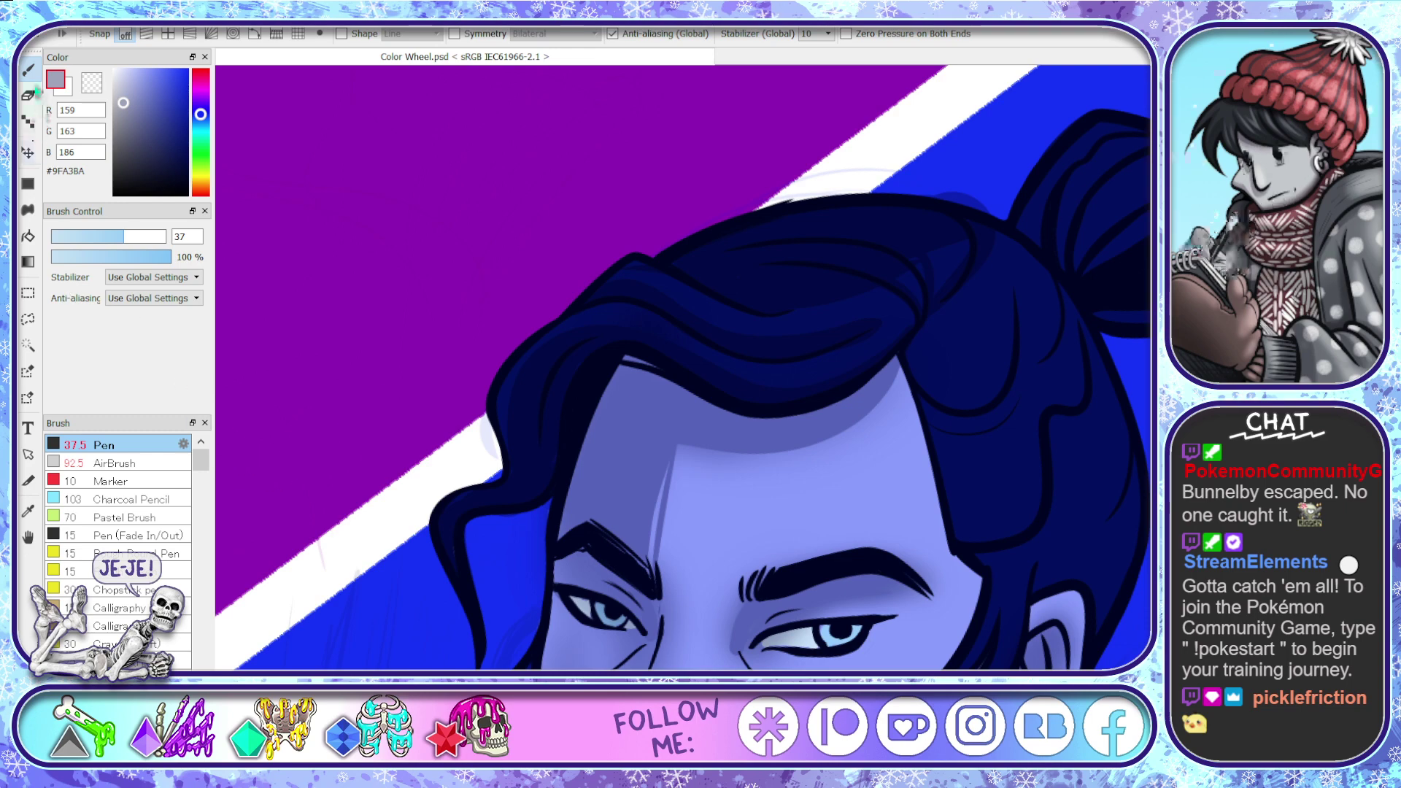
click(144, 479)
click(184, 465)
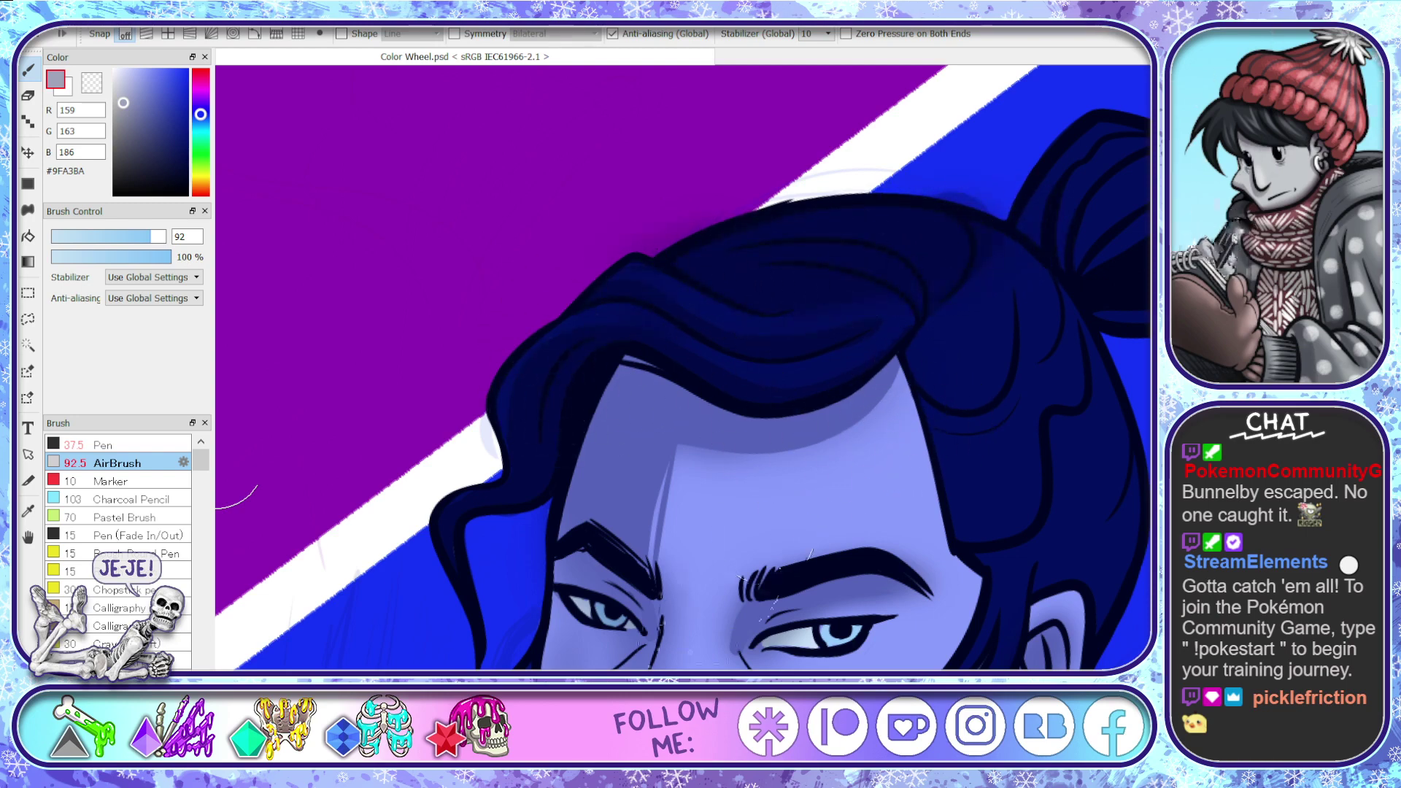
drag(679, 673, 814, 673)
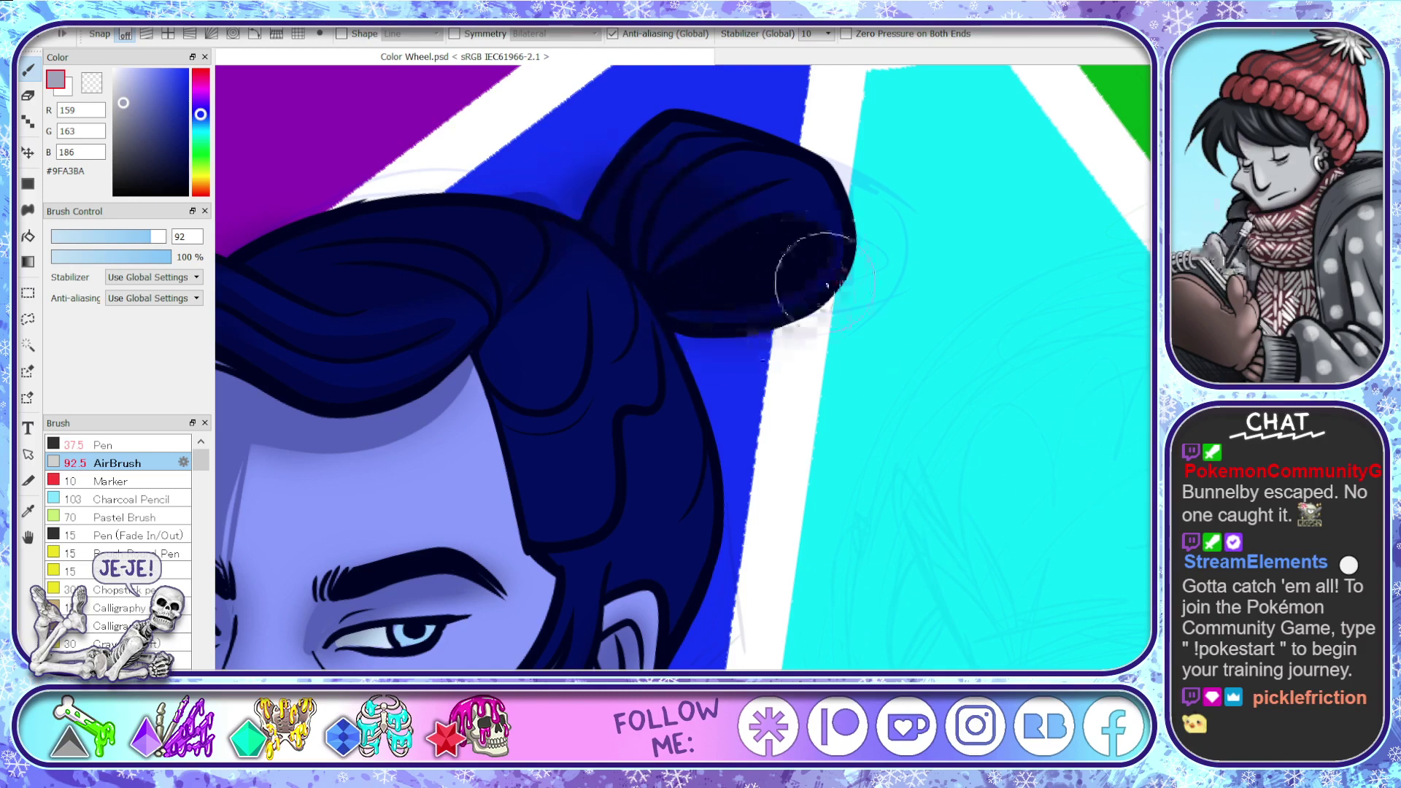
scroll(683, 365, down, 3)
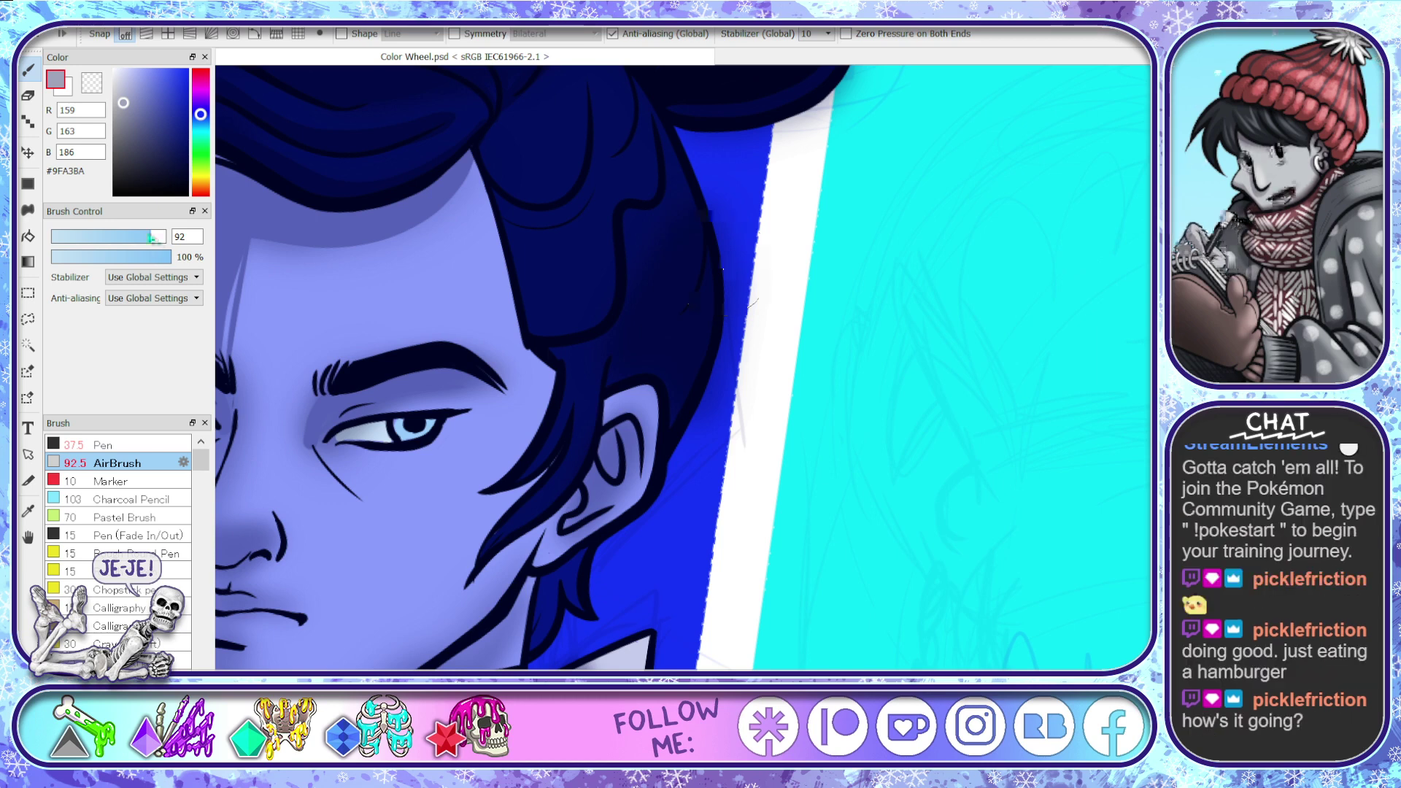
- Reduce the airbrush to 46 and shade the hair in front of the ear
drag(149, 236, 135, 236)
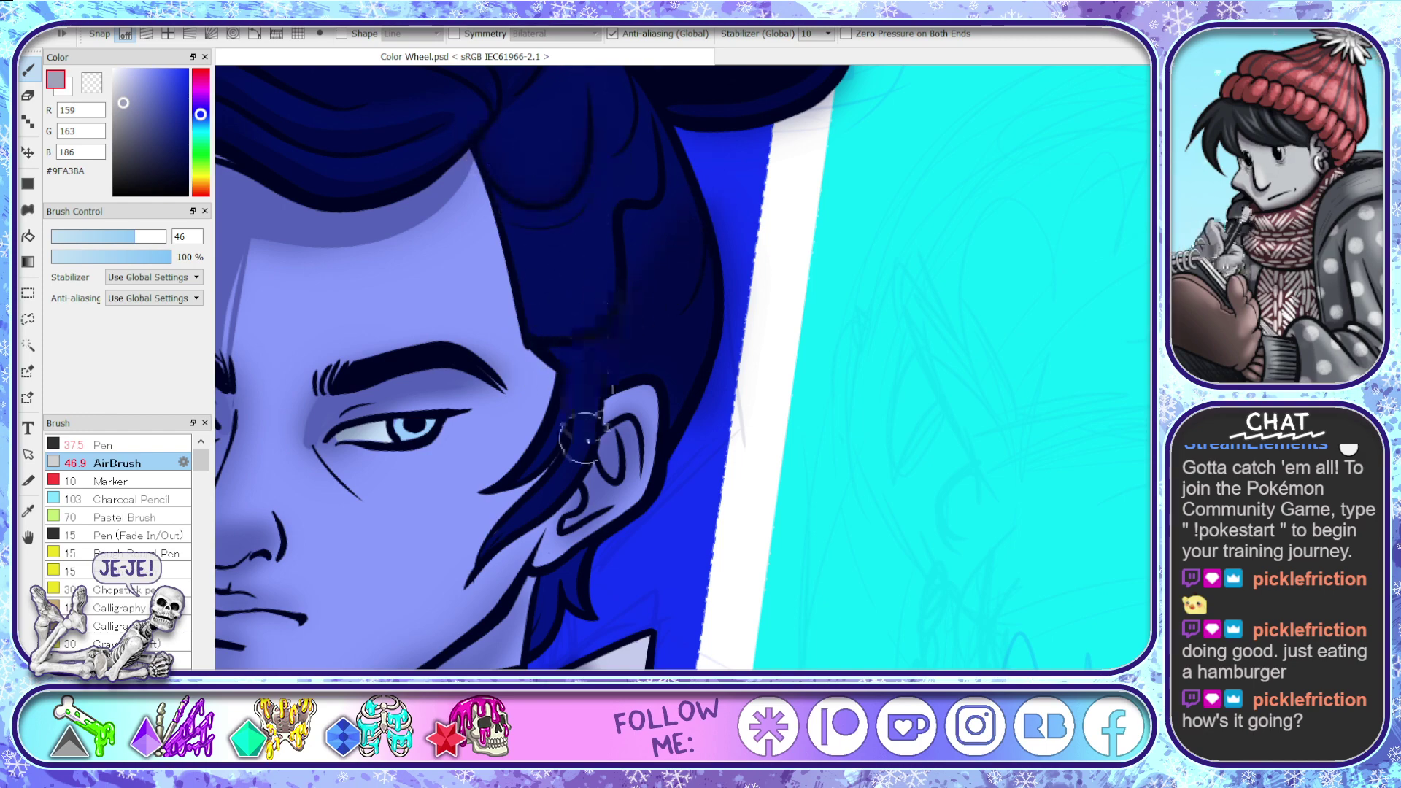
scroll(578, 445, down, 5)
scroll(263, 301, up, 1)
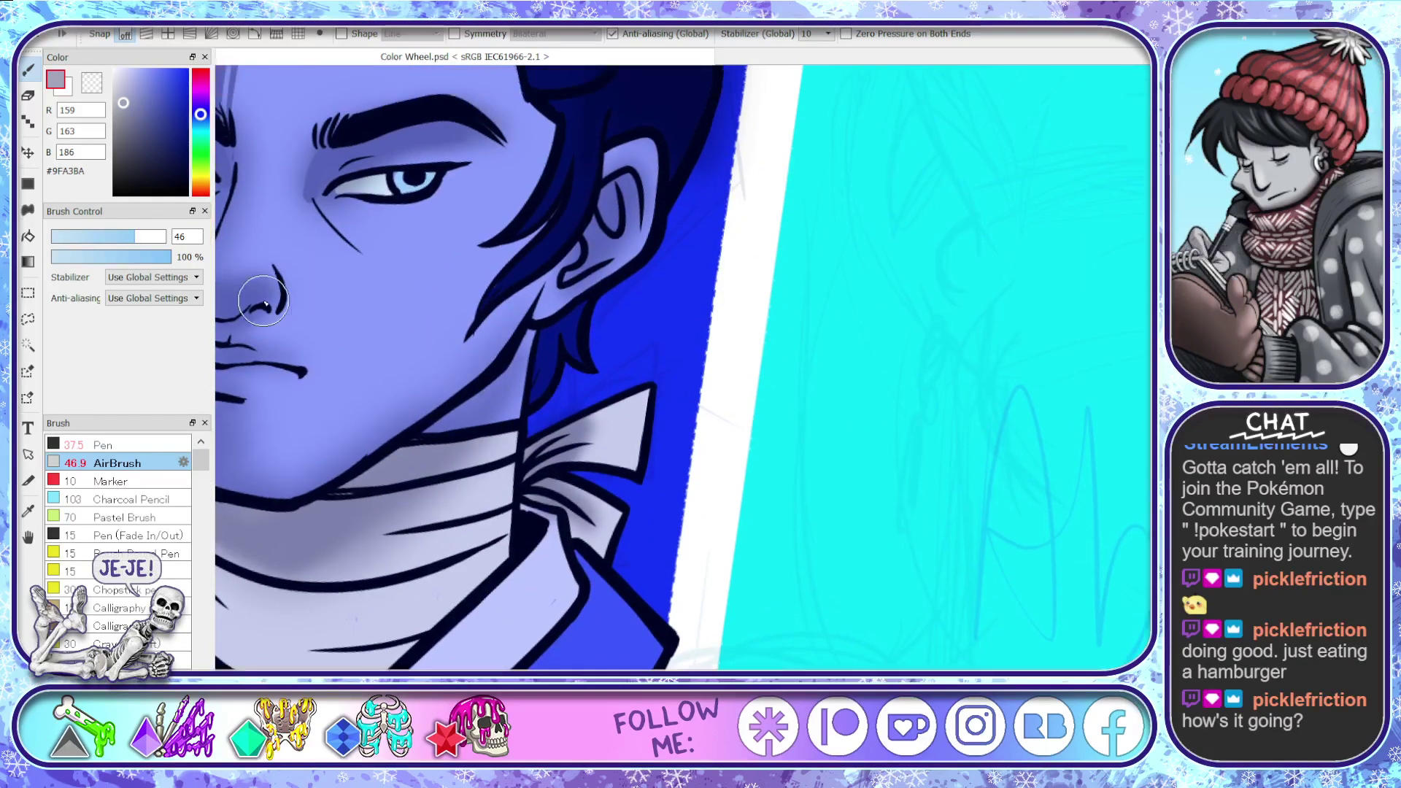
- Paint hard-edged Pen shadows at size 37 on the hair behind the ear and the neck and scarf below the jaw
click(139, 446)
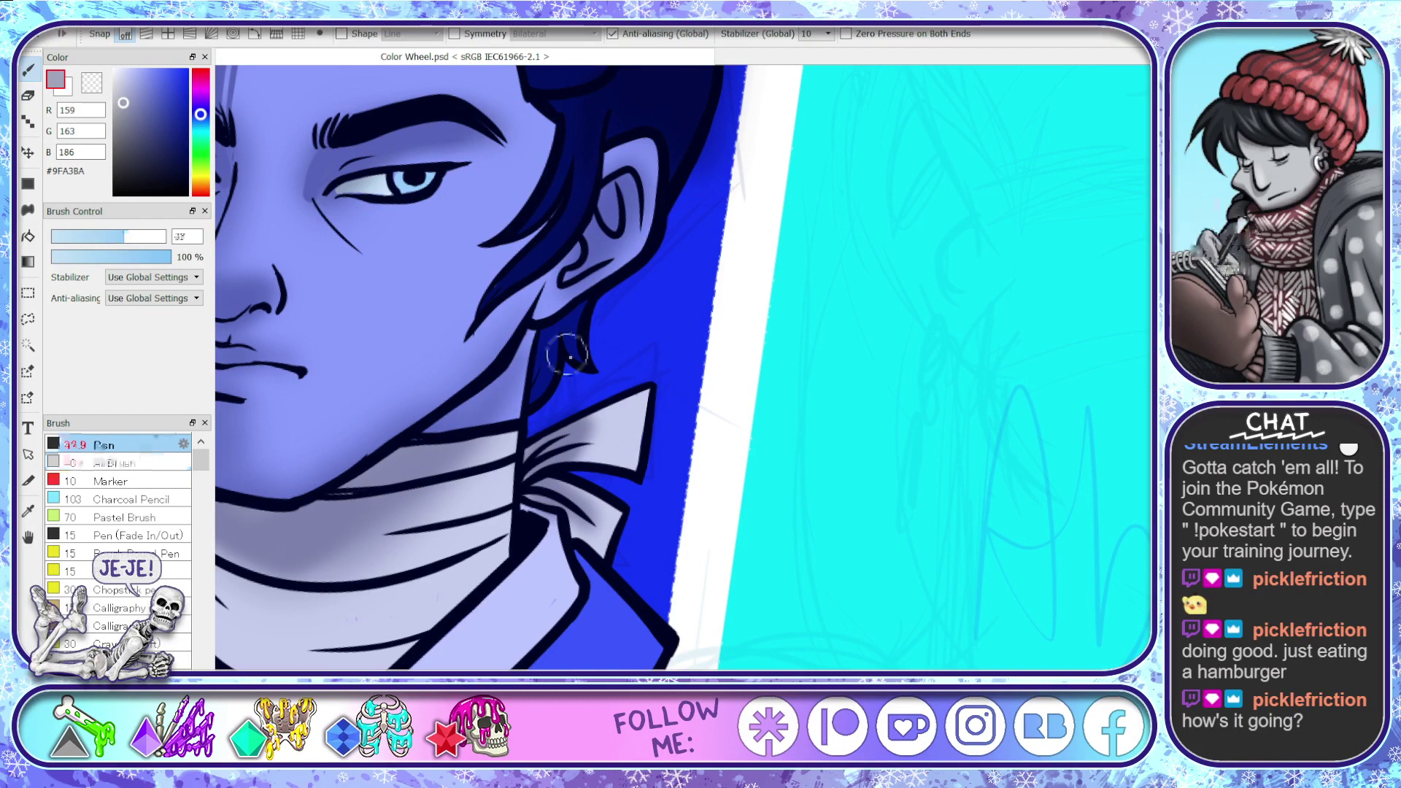
drag(608, 303, 552, 333)
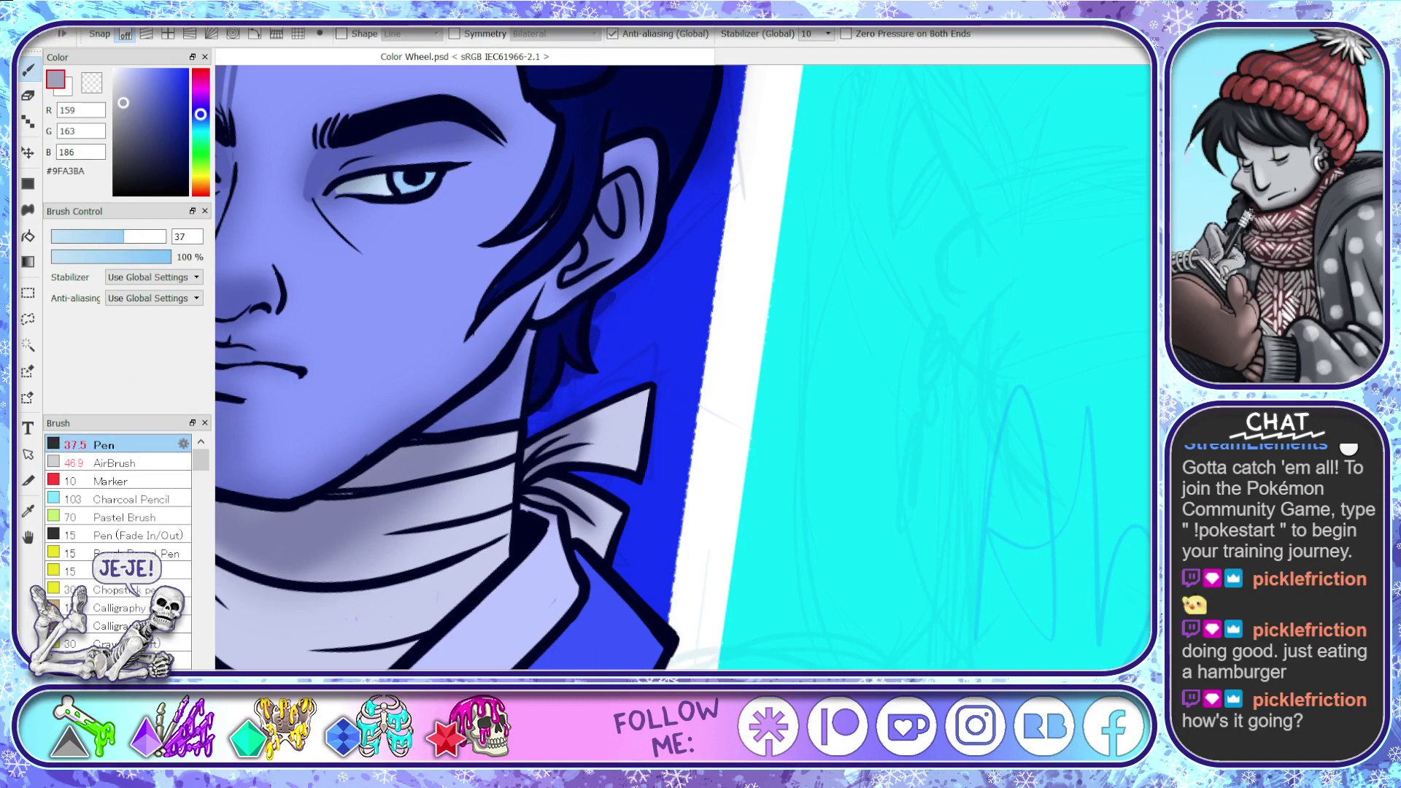
mouse_move(518, 365)
mouse_down()
mouse_move(823, 355)
mouse_move(577, 588)
mouse_move(499, 486)
mouse_up()
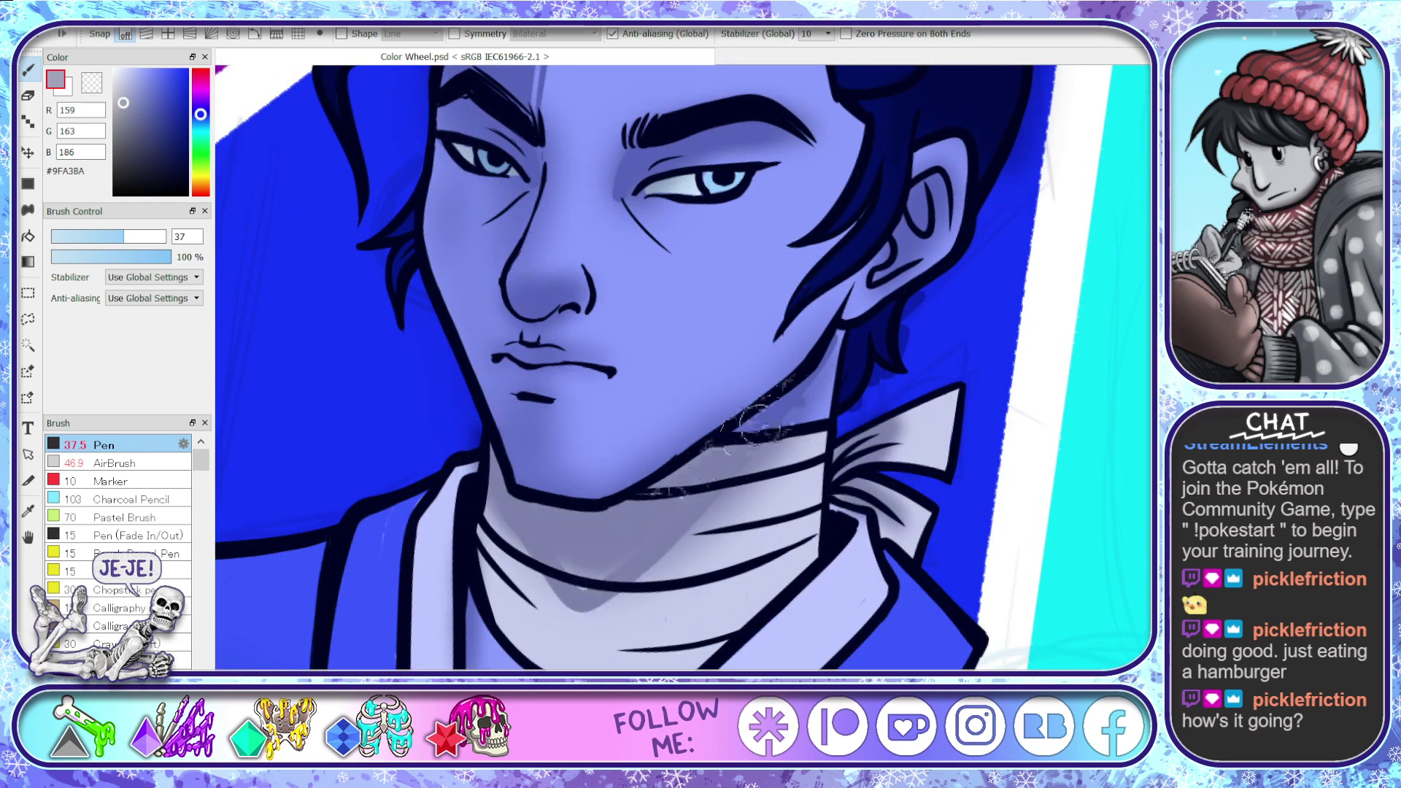
- Paint hard-edged Pen shadows at size 37 on the scarf's wrapped folds and its knot and tails behind the neck
mouse_move(810, 384)
mouse_down()
mouse_move(832, 343)
mouse_move(662, 549)
mouse_move(512, 518)
mouse_up()
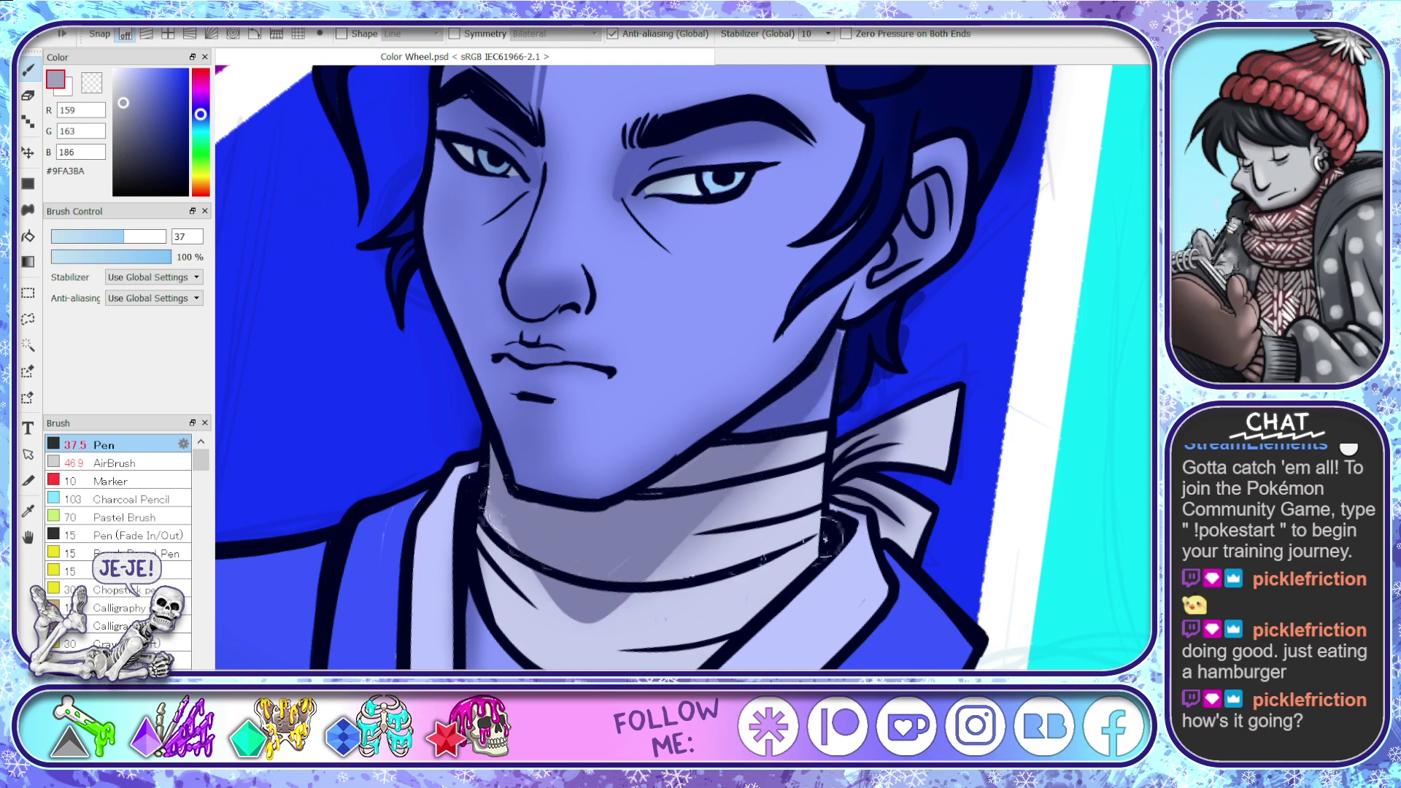
mouse_move(713, 473)
mouse_down()
mouse_move(660, 529)
mouse_move(768, 520)
mouse_up()
mouse_move(865, 469)
mouse_down()
mouse_move(928, 476)
mouse_move(884, 512)
mouse_move(909, 494)
mouse_move(841, 493)
mouse_up()
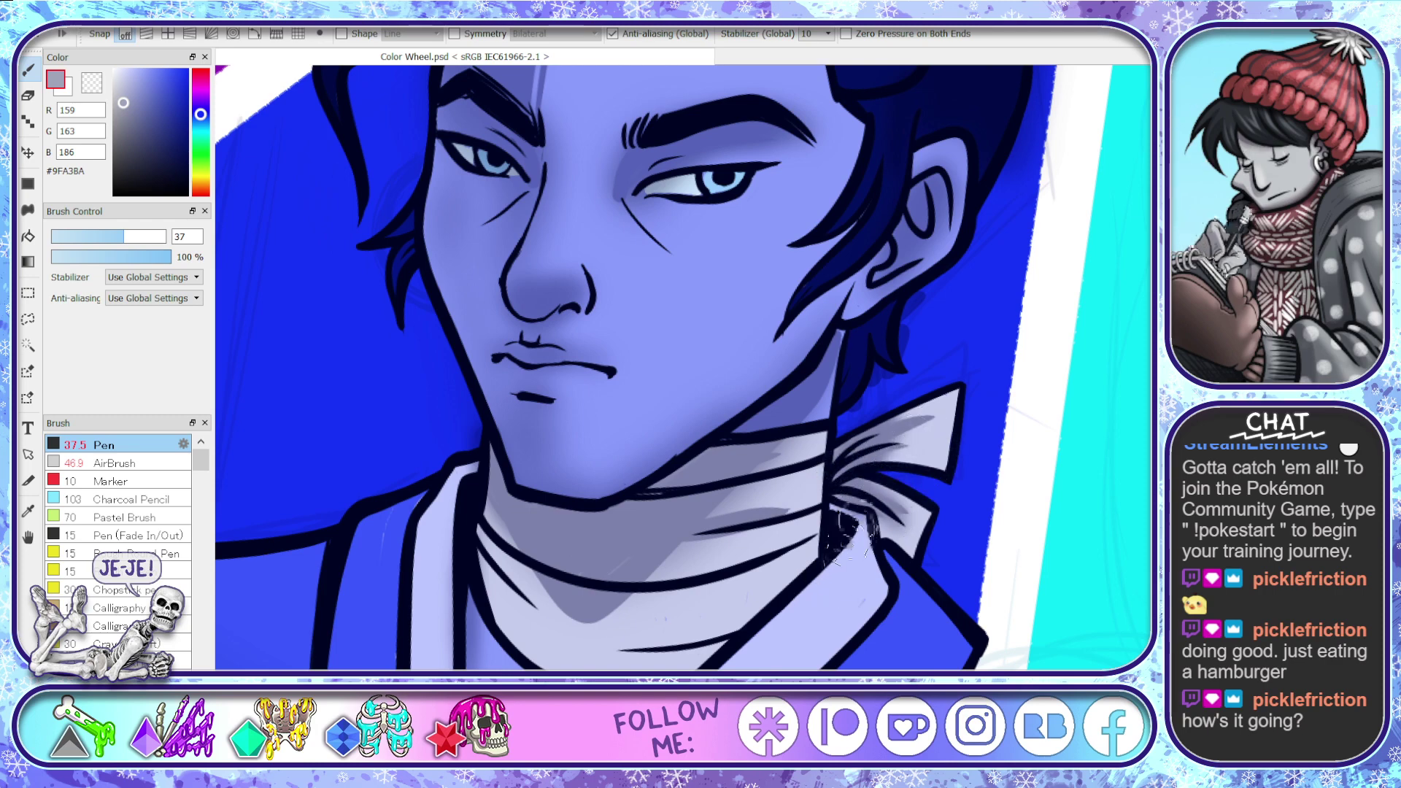
key(ctrl+z)
key(ctrl+z)
key(ctrl+z)
drag(606, 584, 839, 520)
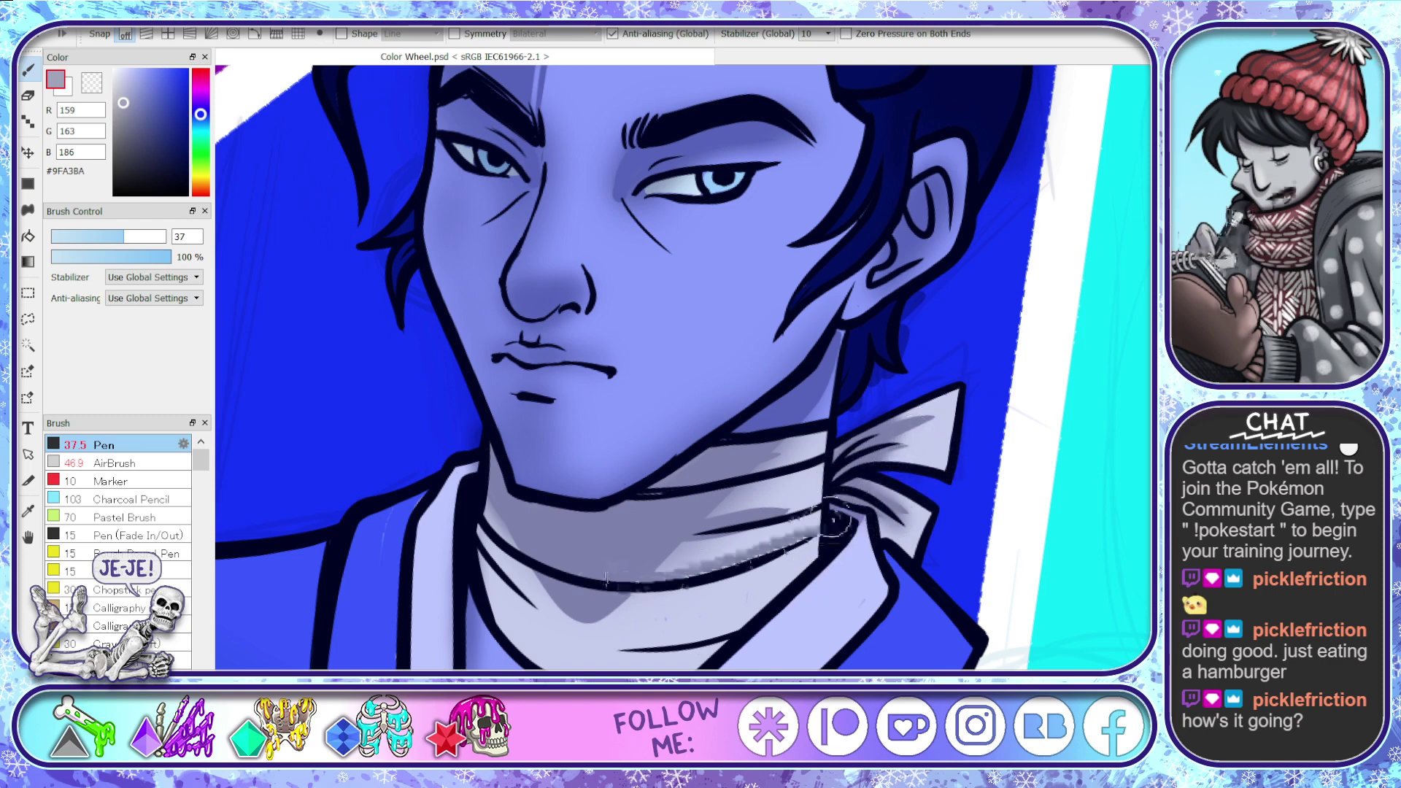
key(ctrl+z)
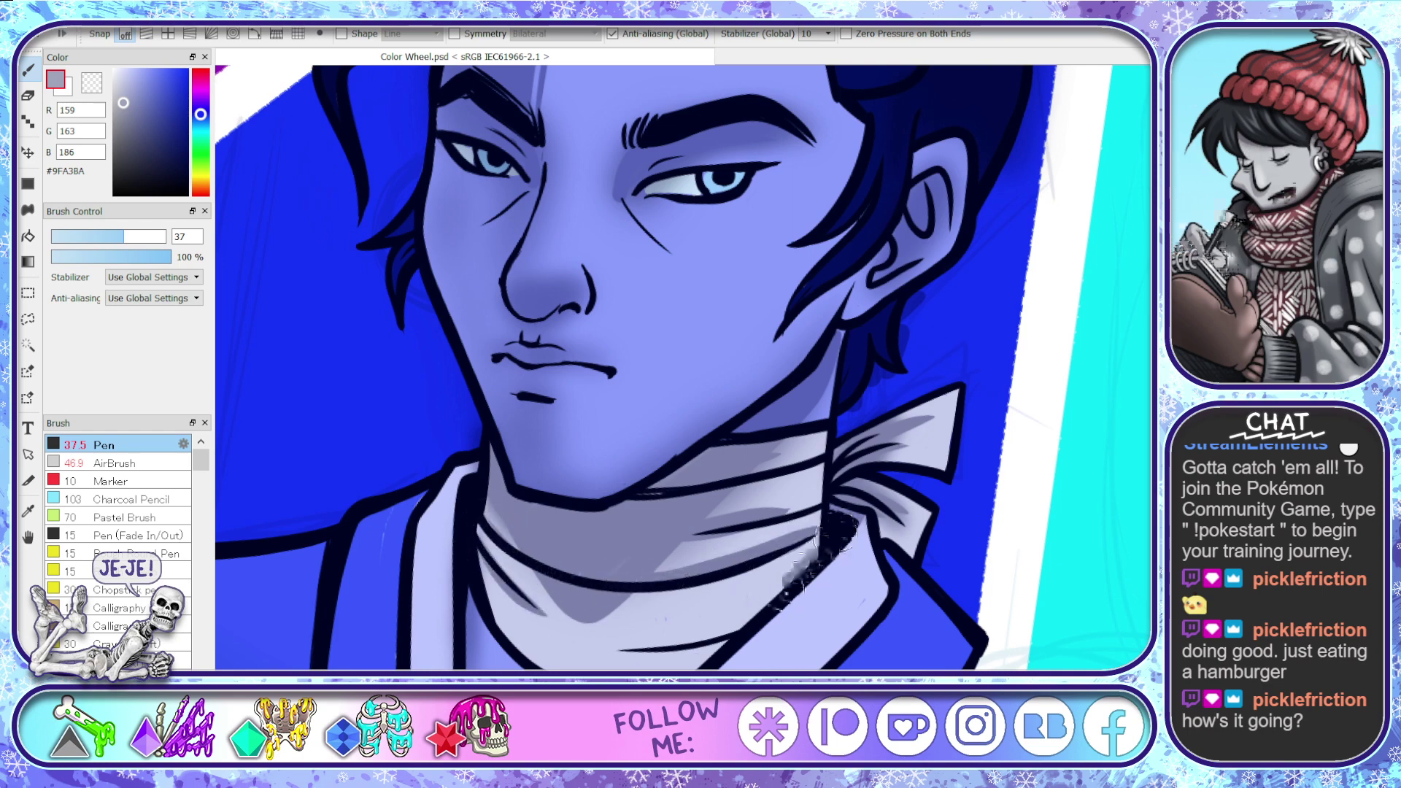
- Paint a hard-edged Pen shadow across the lower scarf and chest along the inner edge of the overlapping collar
scroll(683, 368, down, 5)
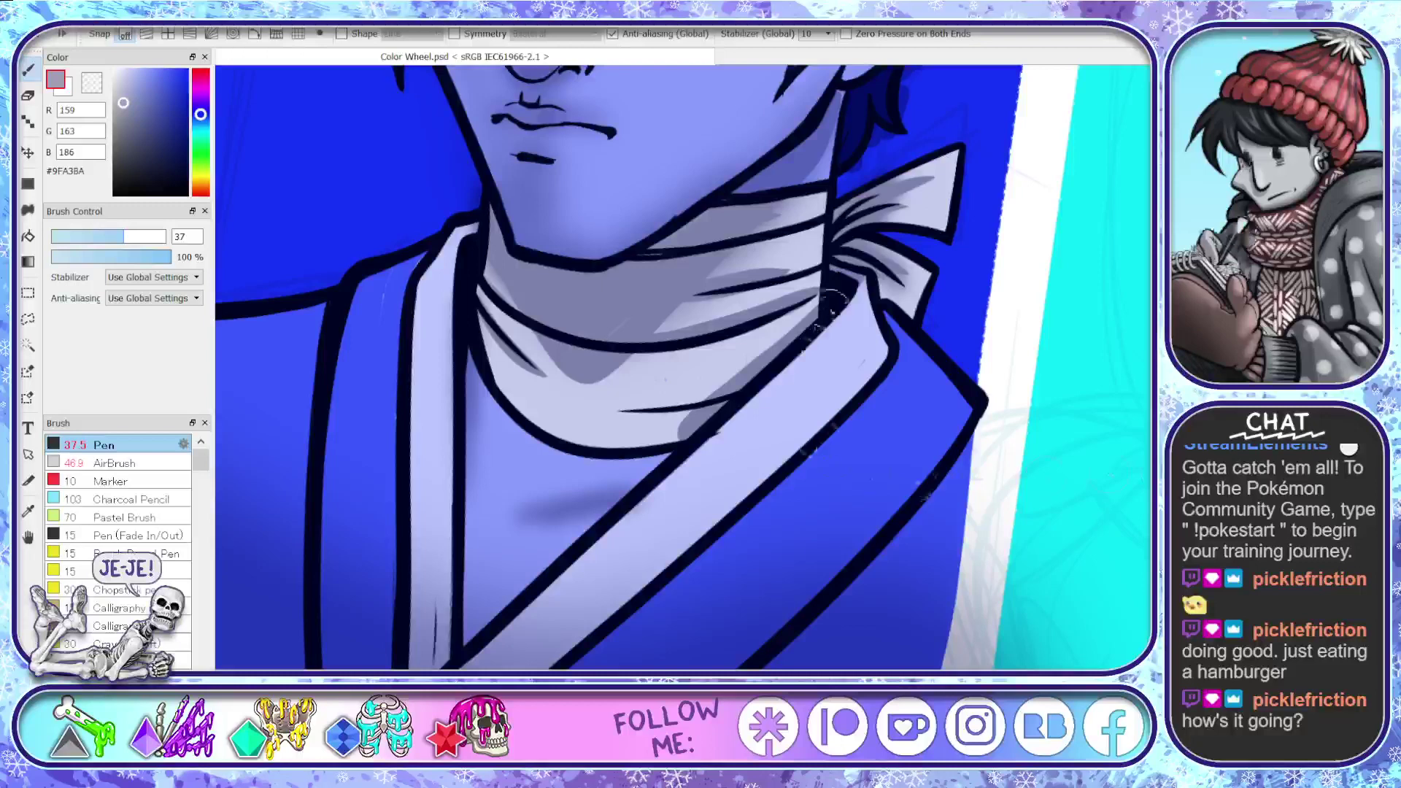
mouse_move(832, 296)
mouse_down()
mouse_move(626, 470)
mouse_move(460, 657)
mouse_up()
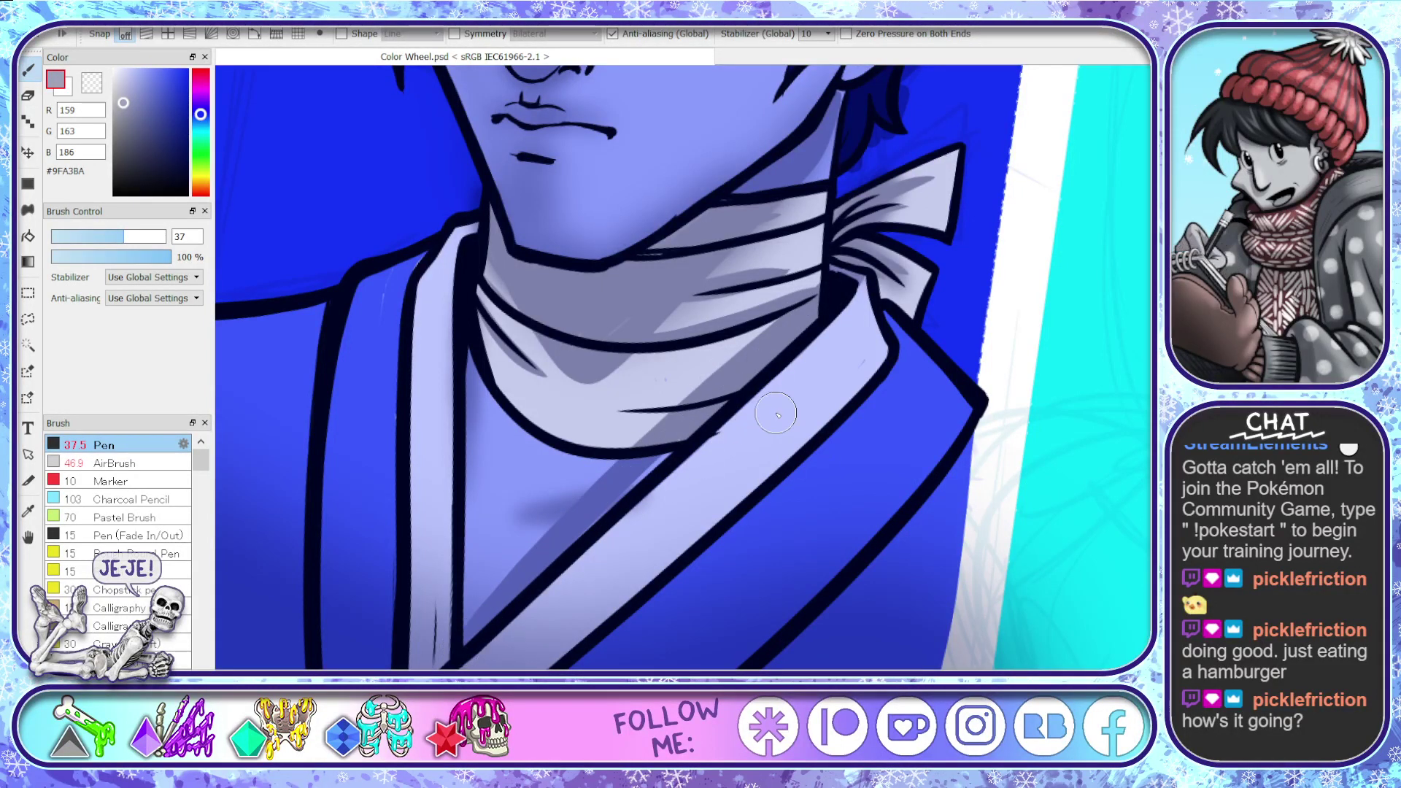
key(ctrl+z)
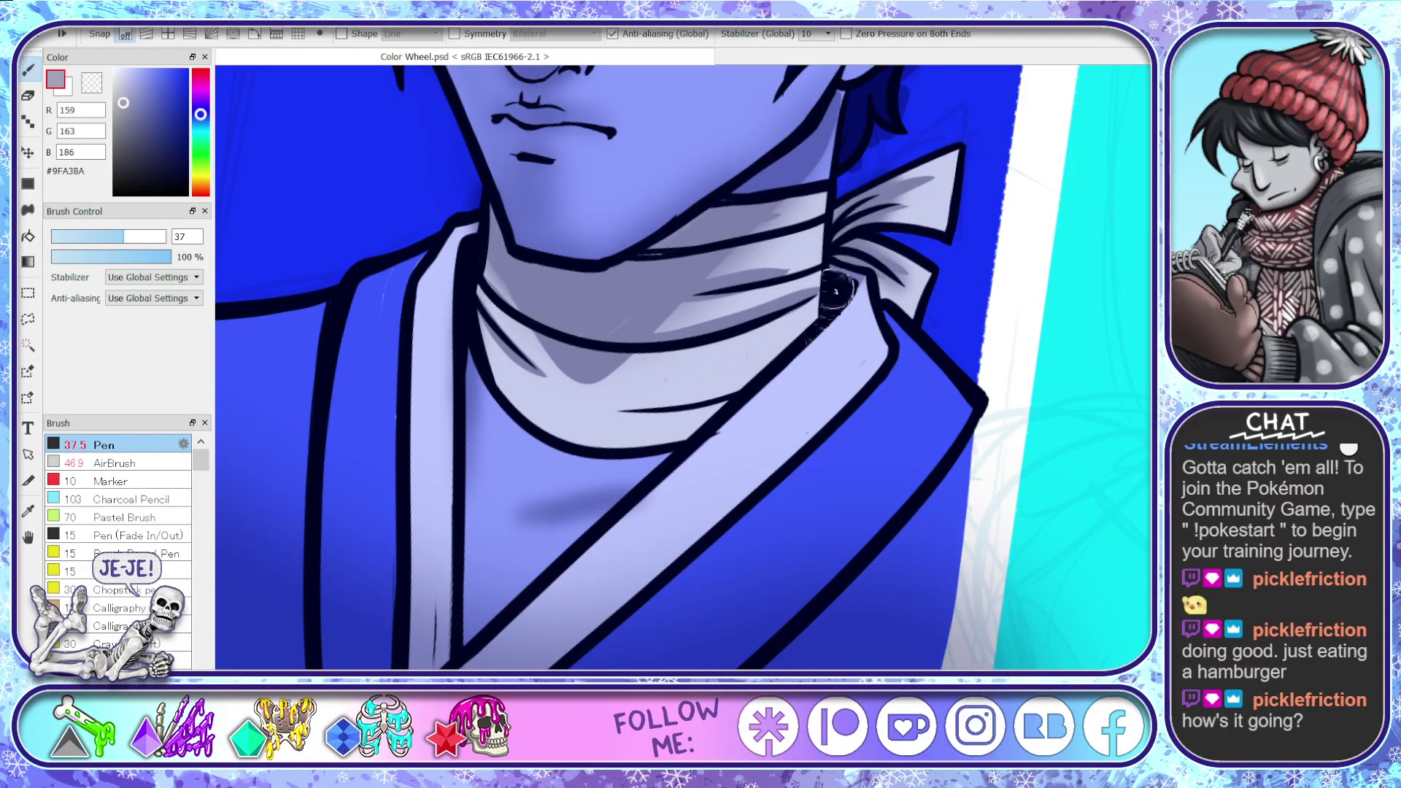
mouse_move(840, 281)
mouse_down()
mouse_move(770, 368)
mouse_move(432, 677)
mouse_up()
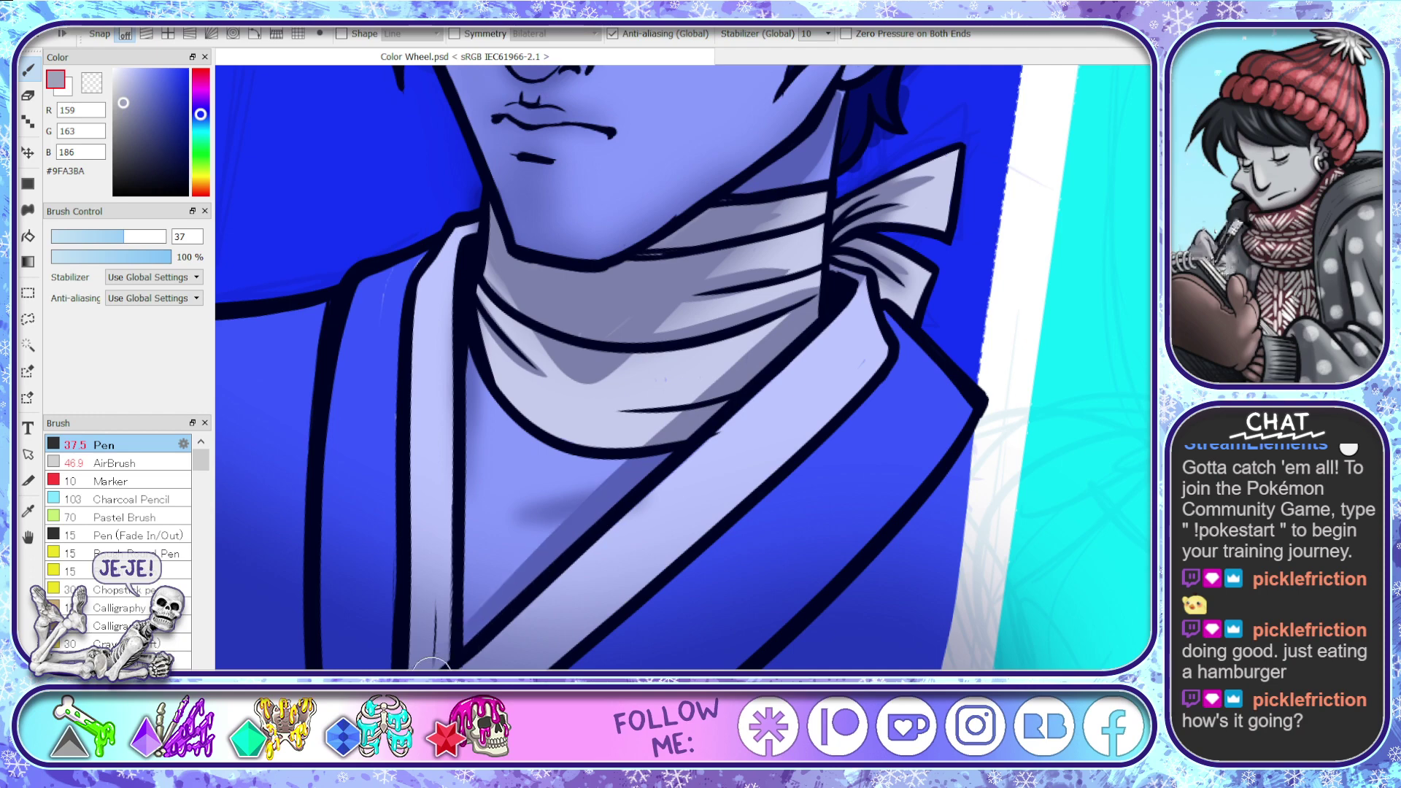
- Straighten the rotated canvas and review the portrait within the whole colour wheel
scroll(636, 440, down, 6)
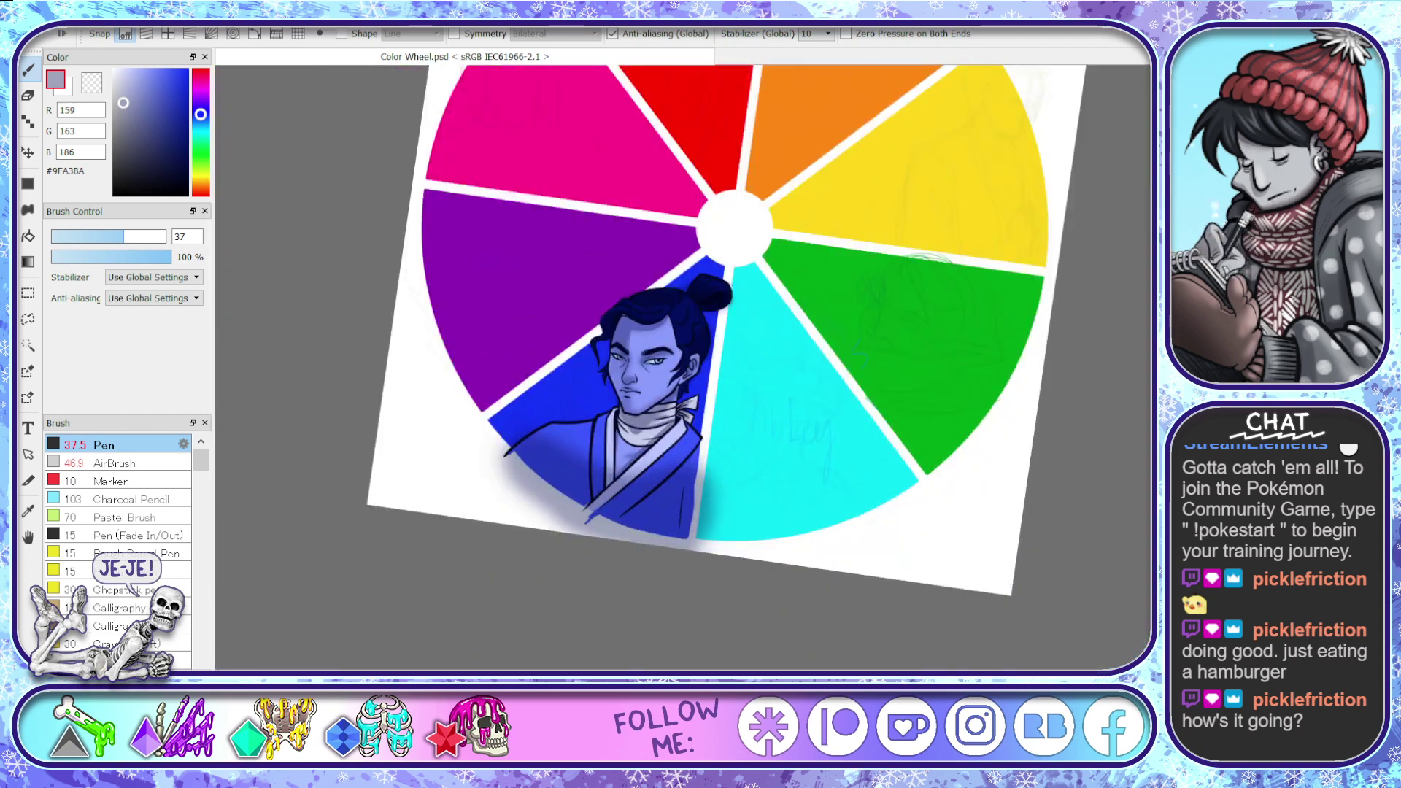
drag(636, 441, 637, 590)
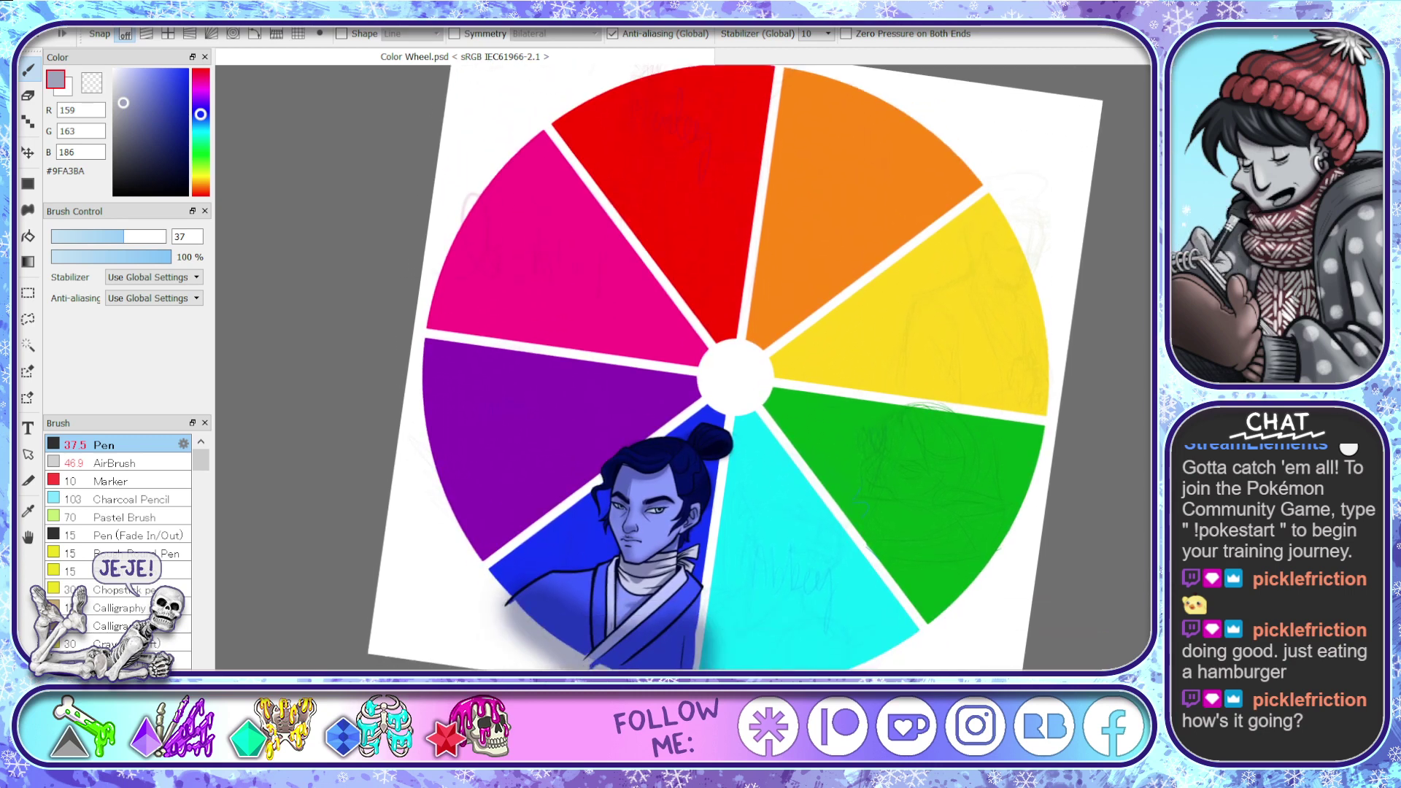
key(Up)
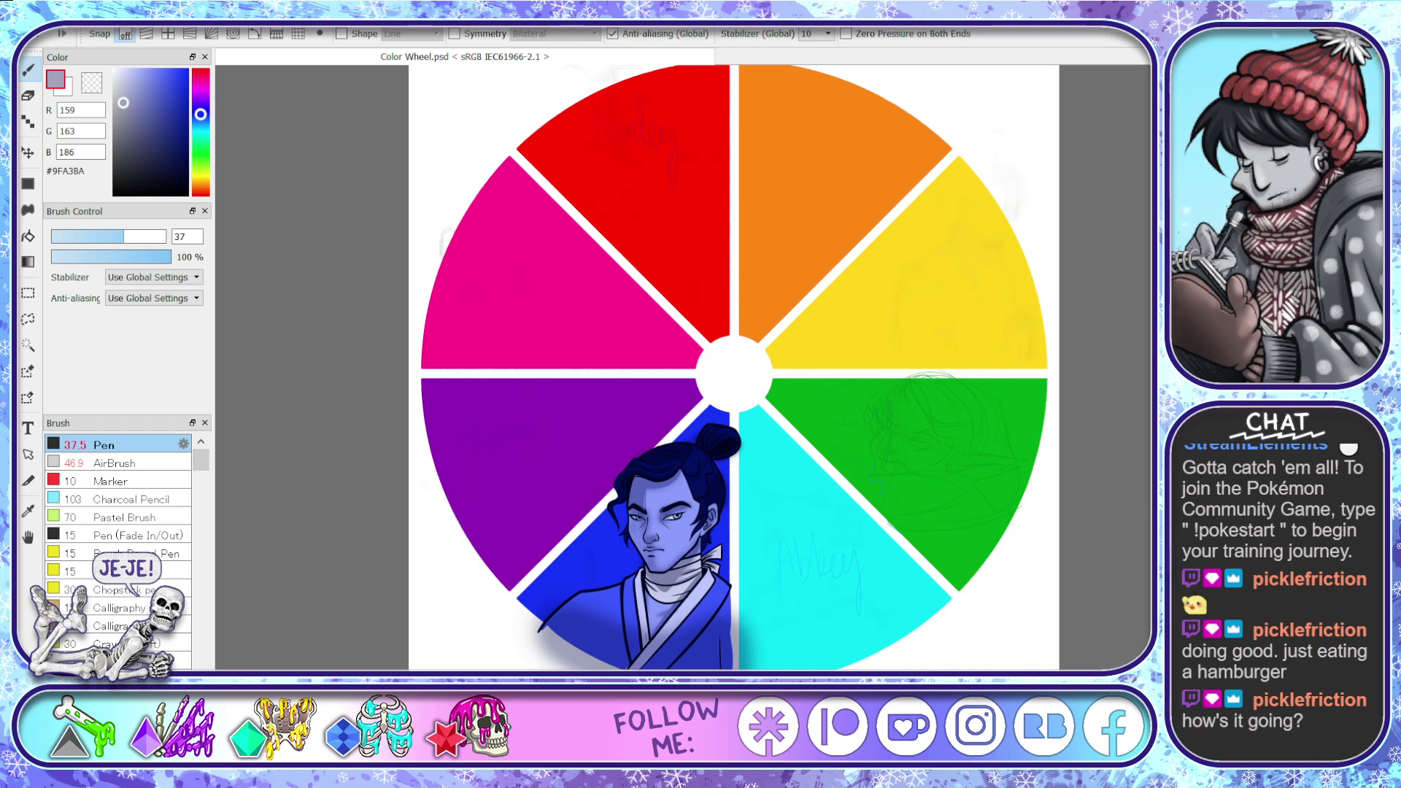
key(ctrl+z)
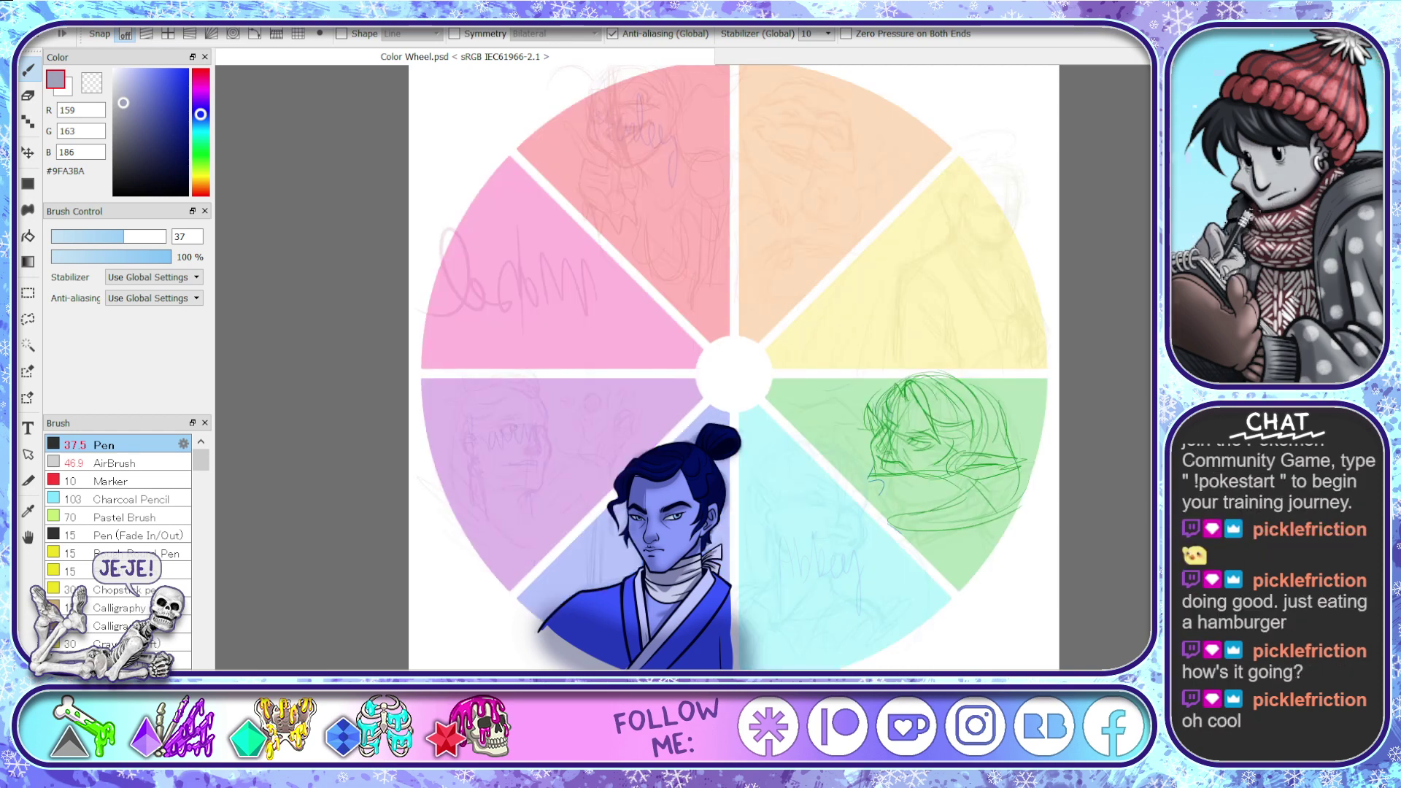
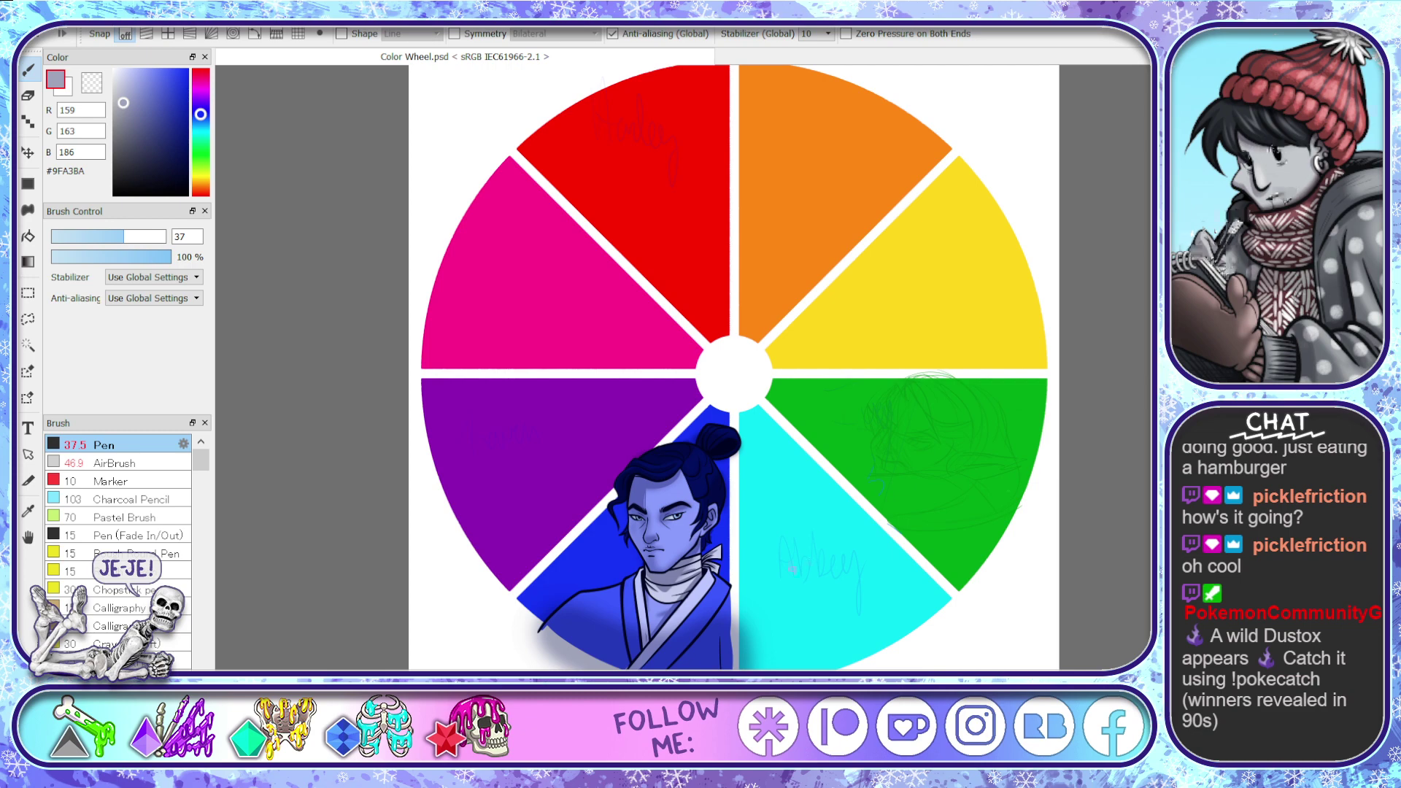
- Round out the forehead shadow between the fringe and the far eyebrow with the AirBrush at size 46
scroll(617, 589, up, 5)
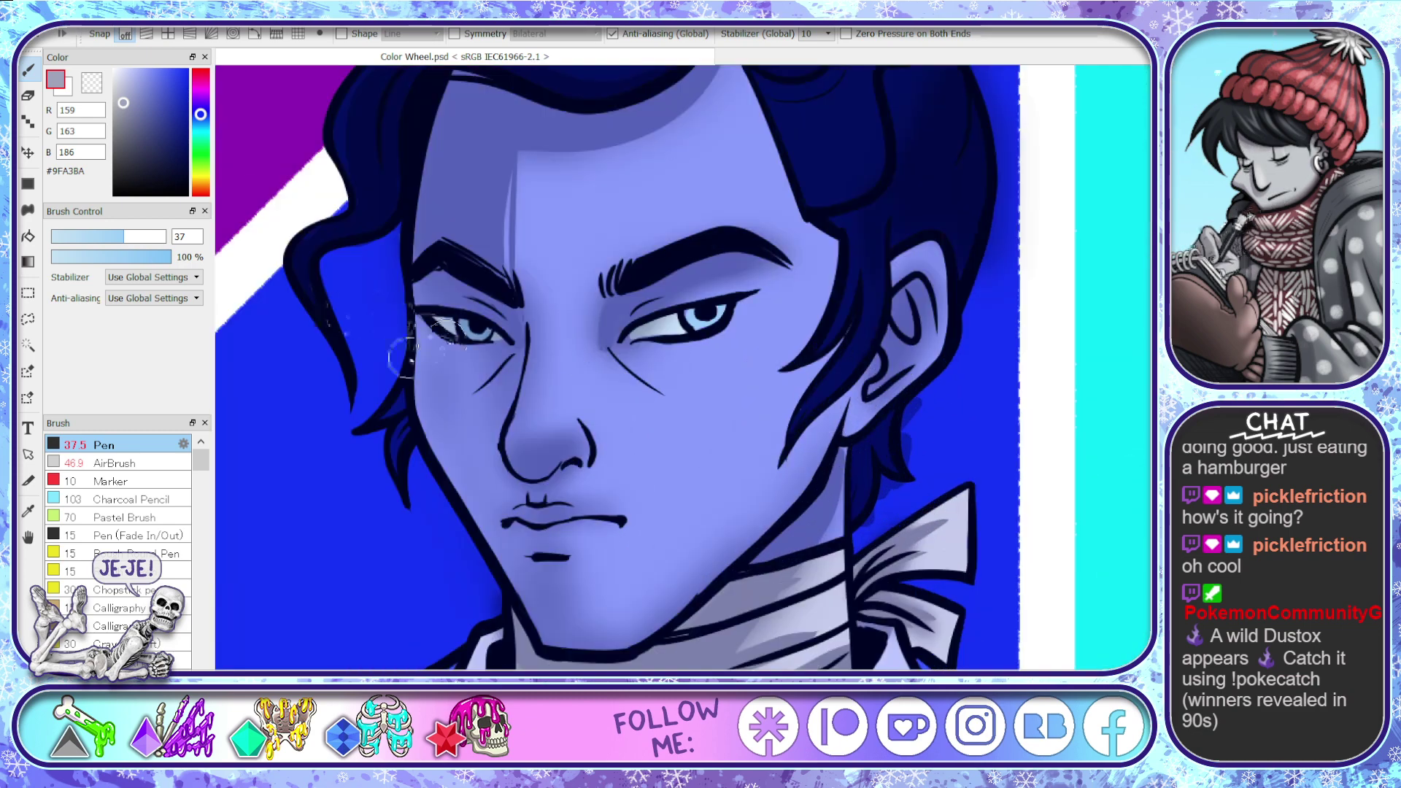
click(119, 464)
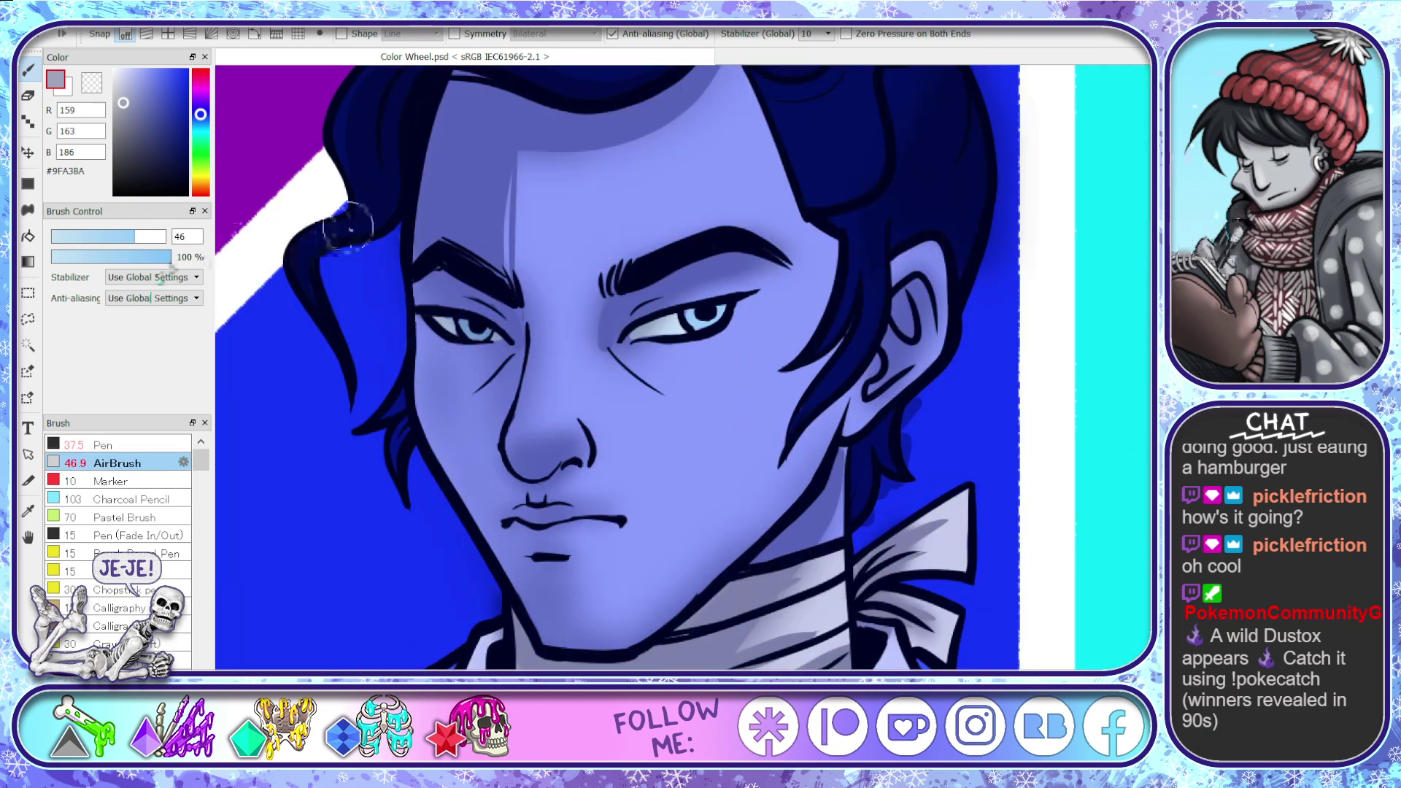
drag(673, 137, 675, 84)
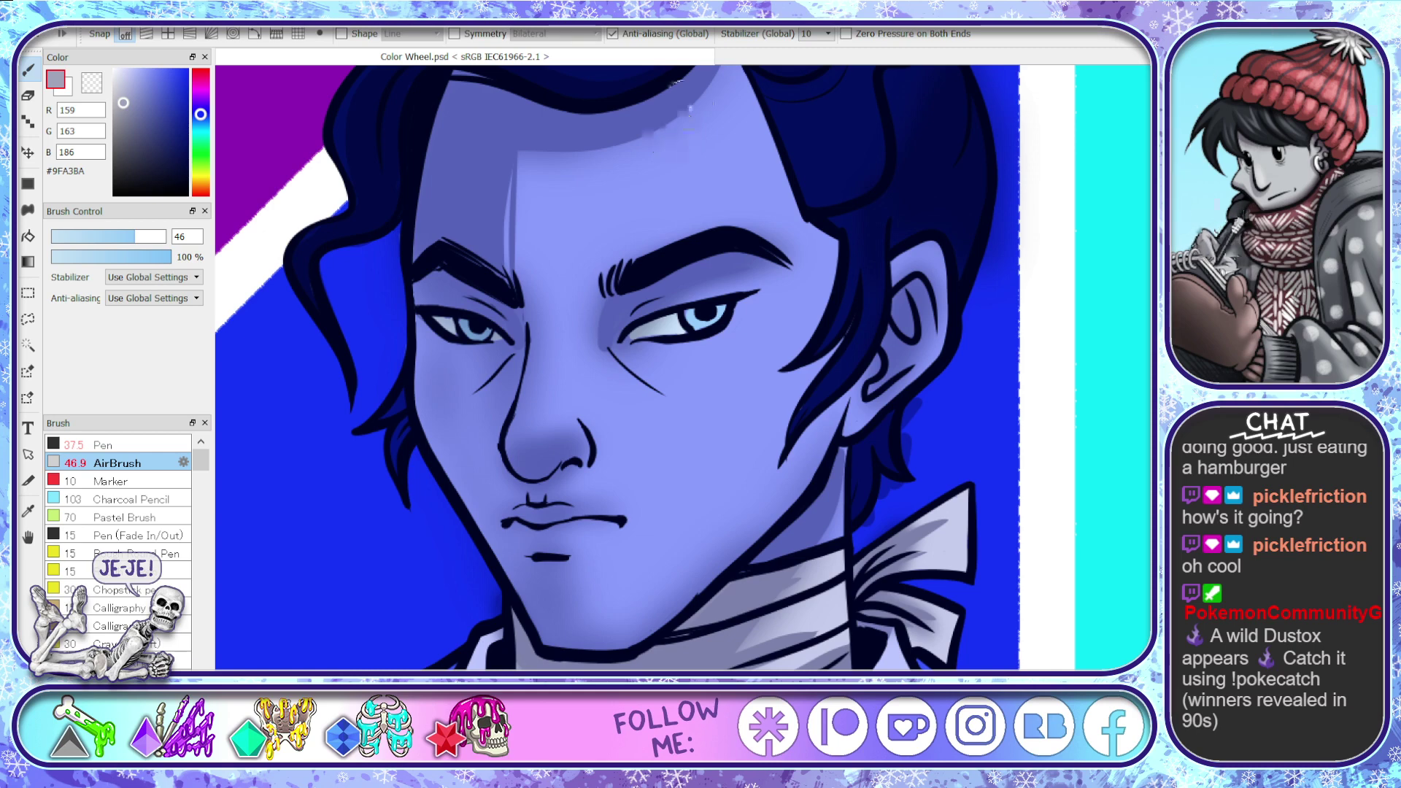
mouse_move(581, 144)
mouse_down()
mouse_move(517, 173)
mouse_move(504, 232)
mouse_up()
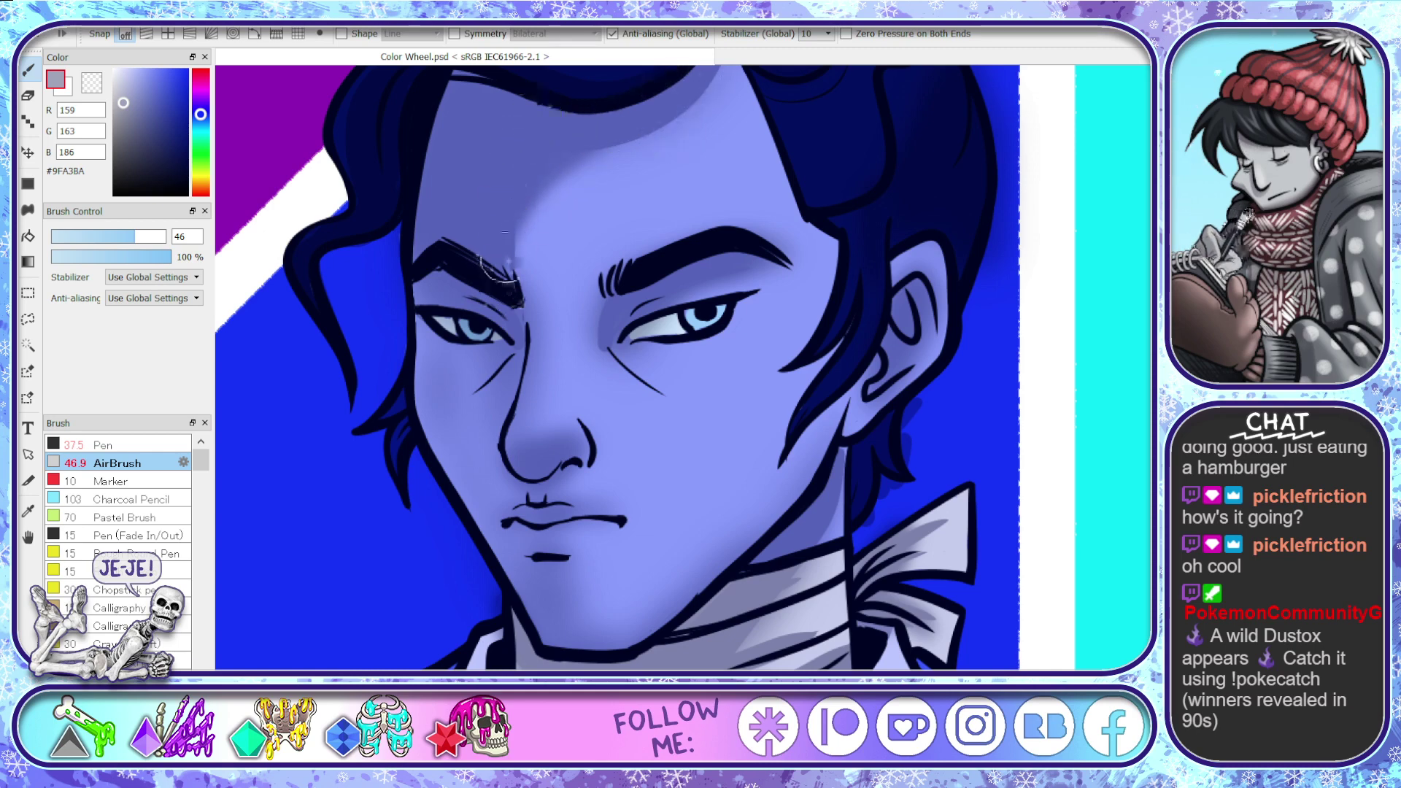
scroll(617, 365, up, 4)
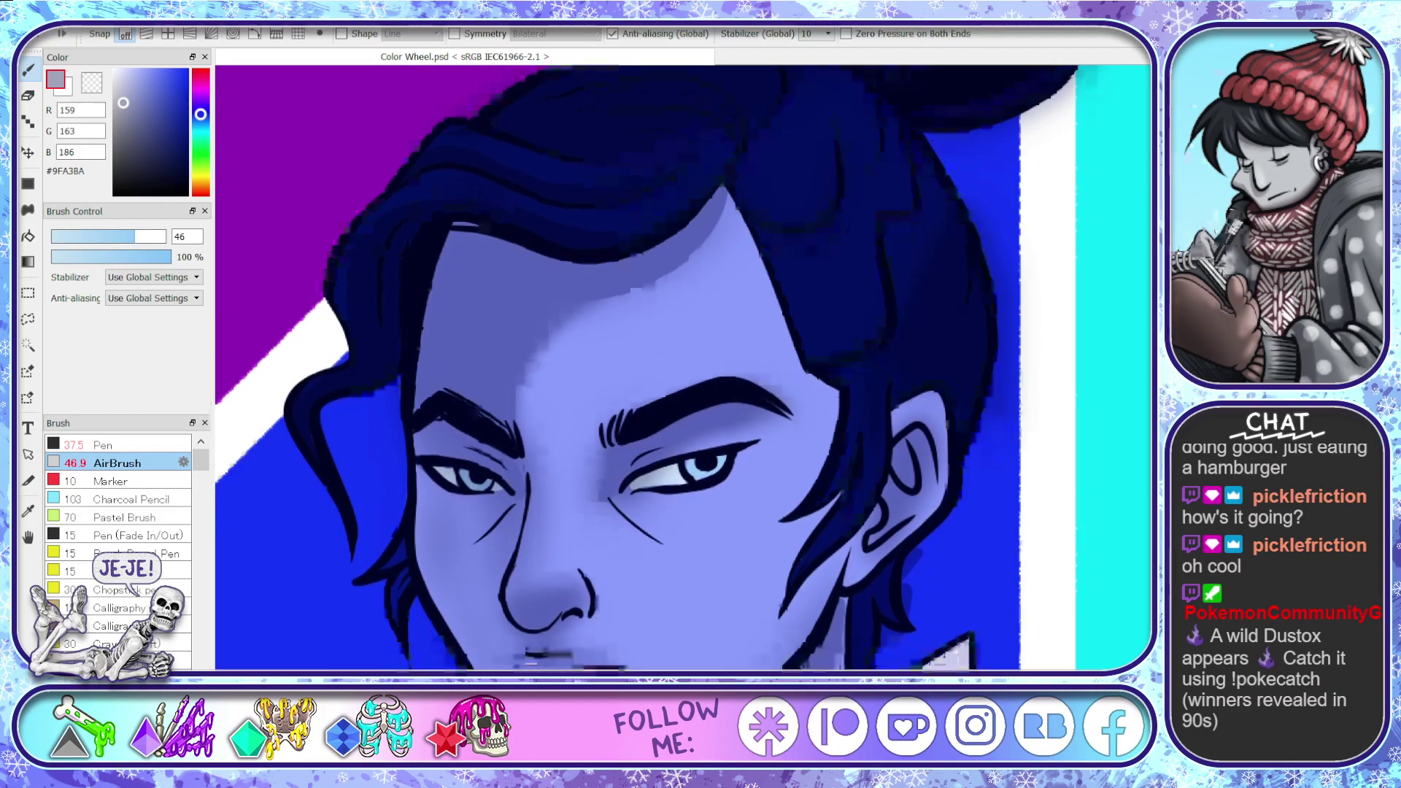
drag(145, 239, 162, 238)
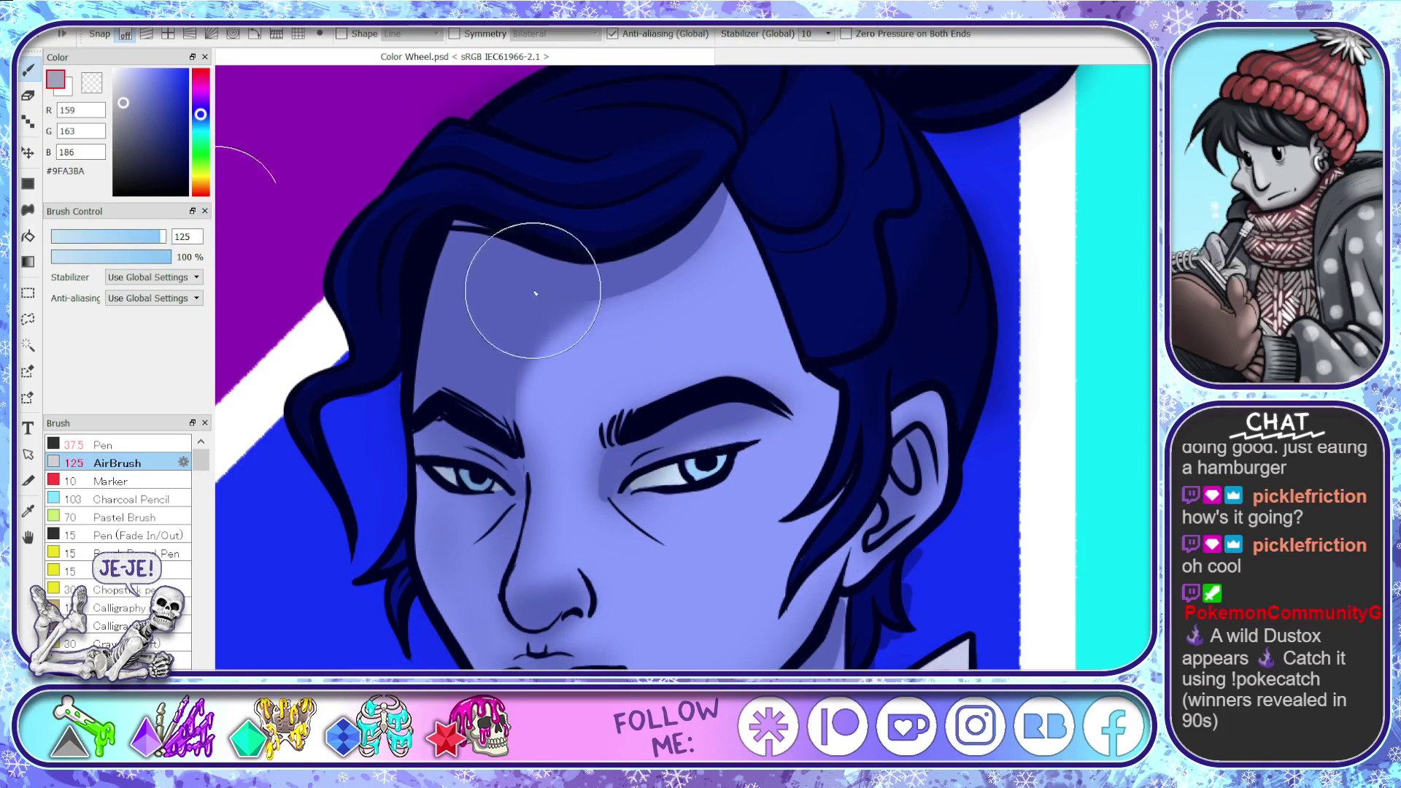
- Fade the forehead shadow with the Eraser (Soft) at size 130, and lighten the shading around the nose at size 46
key(e)
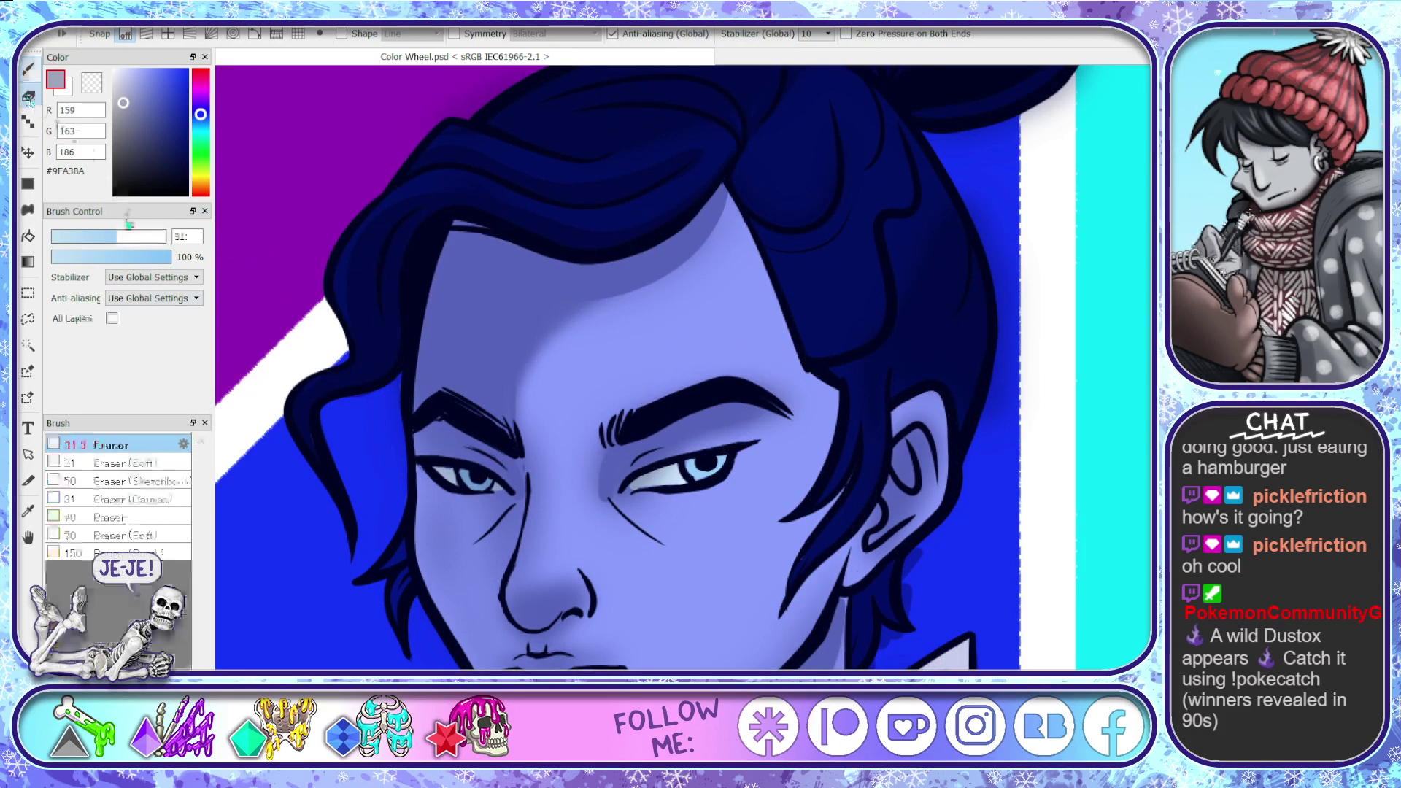
click(140, 463)
drag(110, 237, 150, 240)
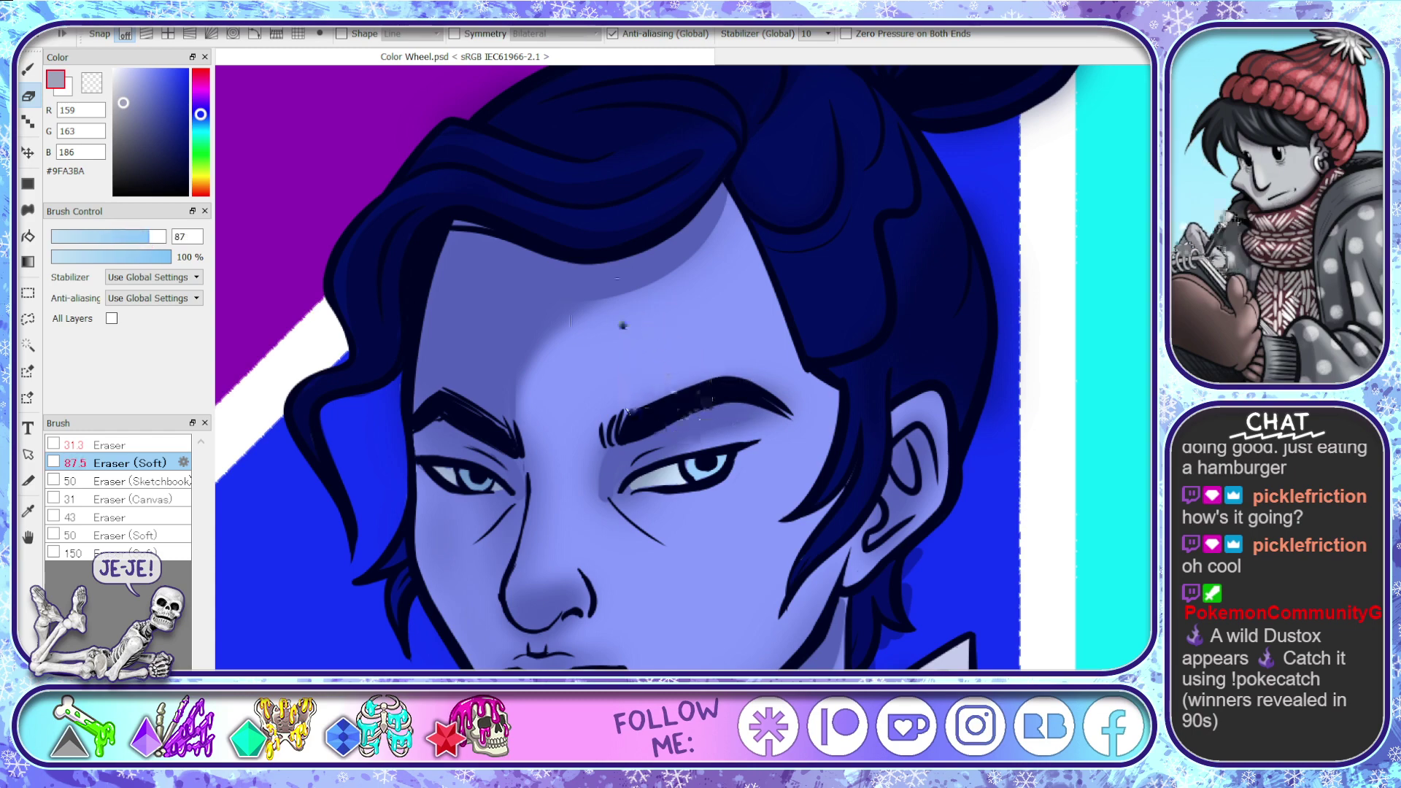
drag(151, 238, 162, 238)
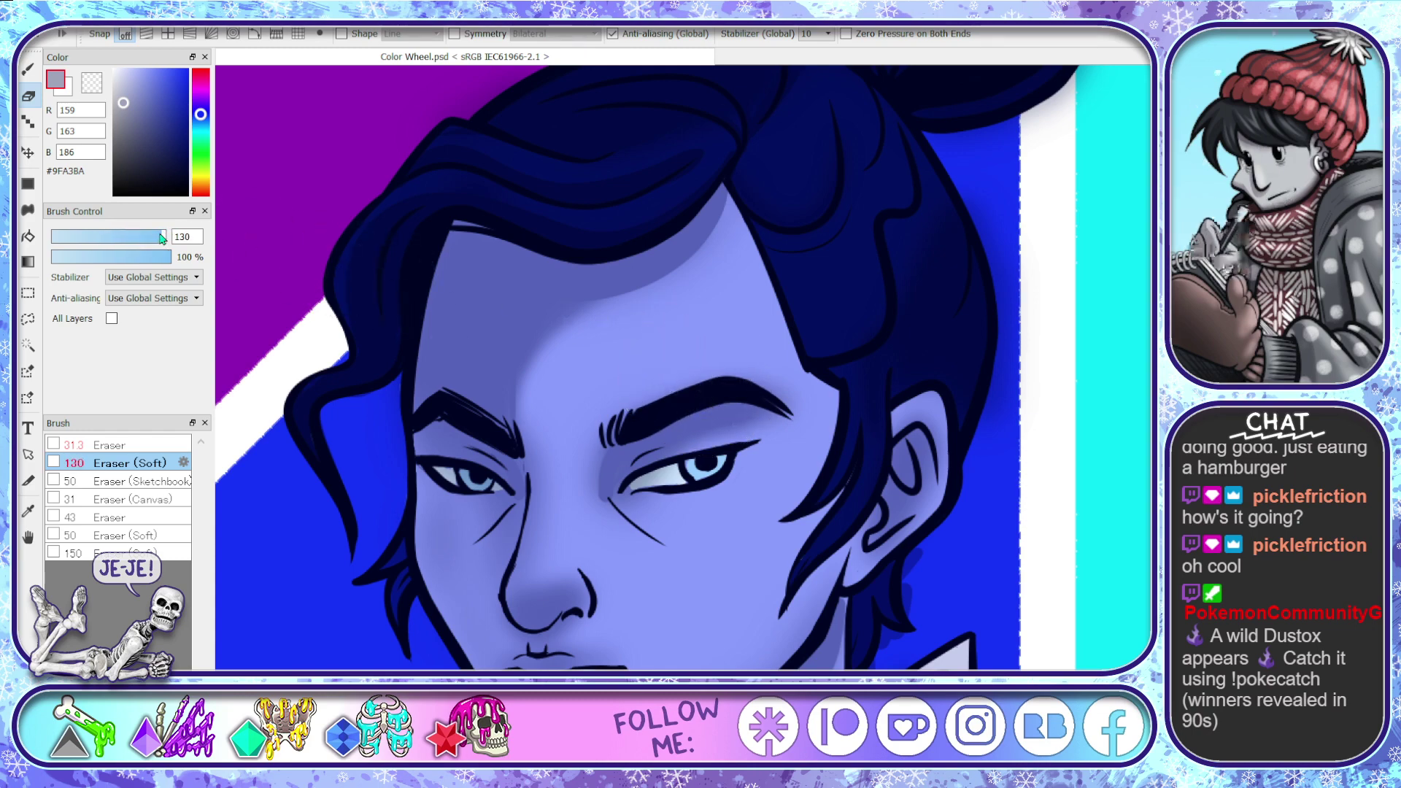
mouse_move(688, 349)
mouse_down()
mouse_move(735, 265)
mouse_move(650, 318)
mouse_move(566, 325)
mouse_move(550, 388)
mouse_up()
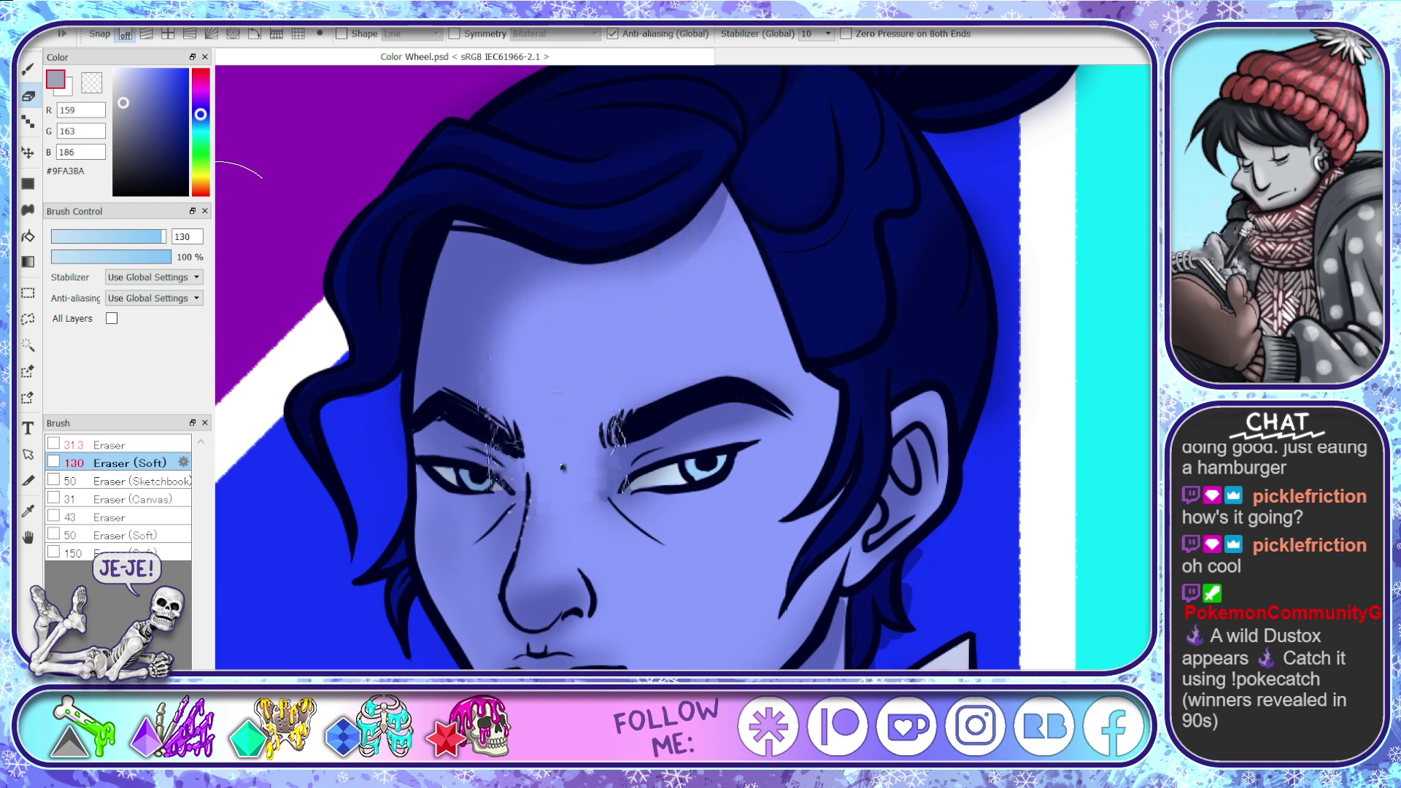
drag(151, 240, 135, 239)
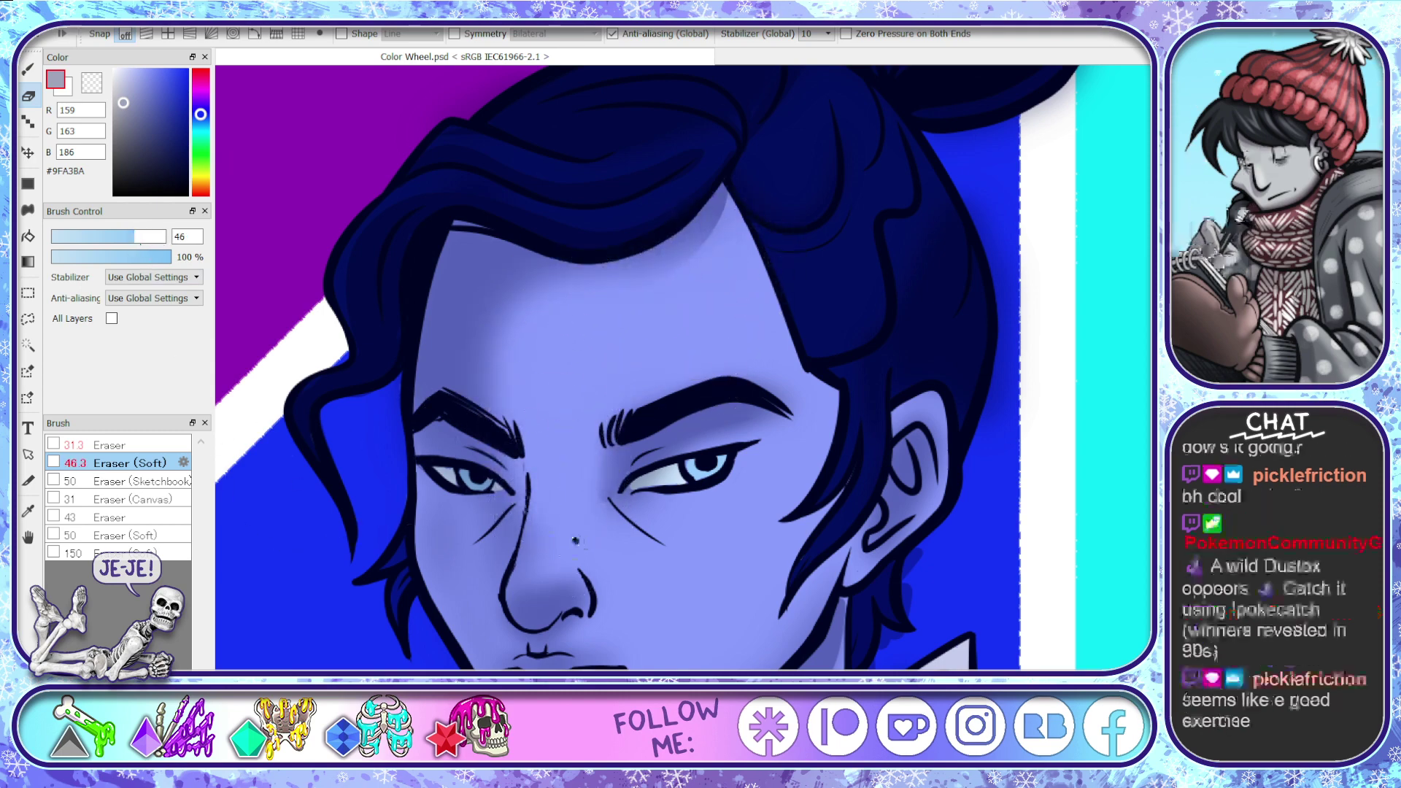
drag(544, 552, 584, 591)
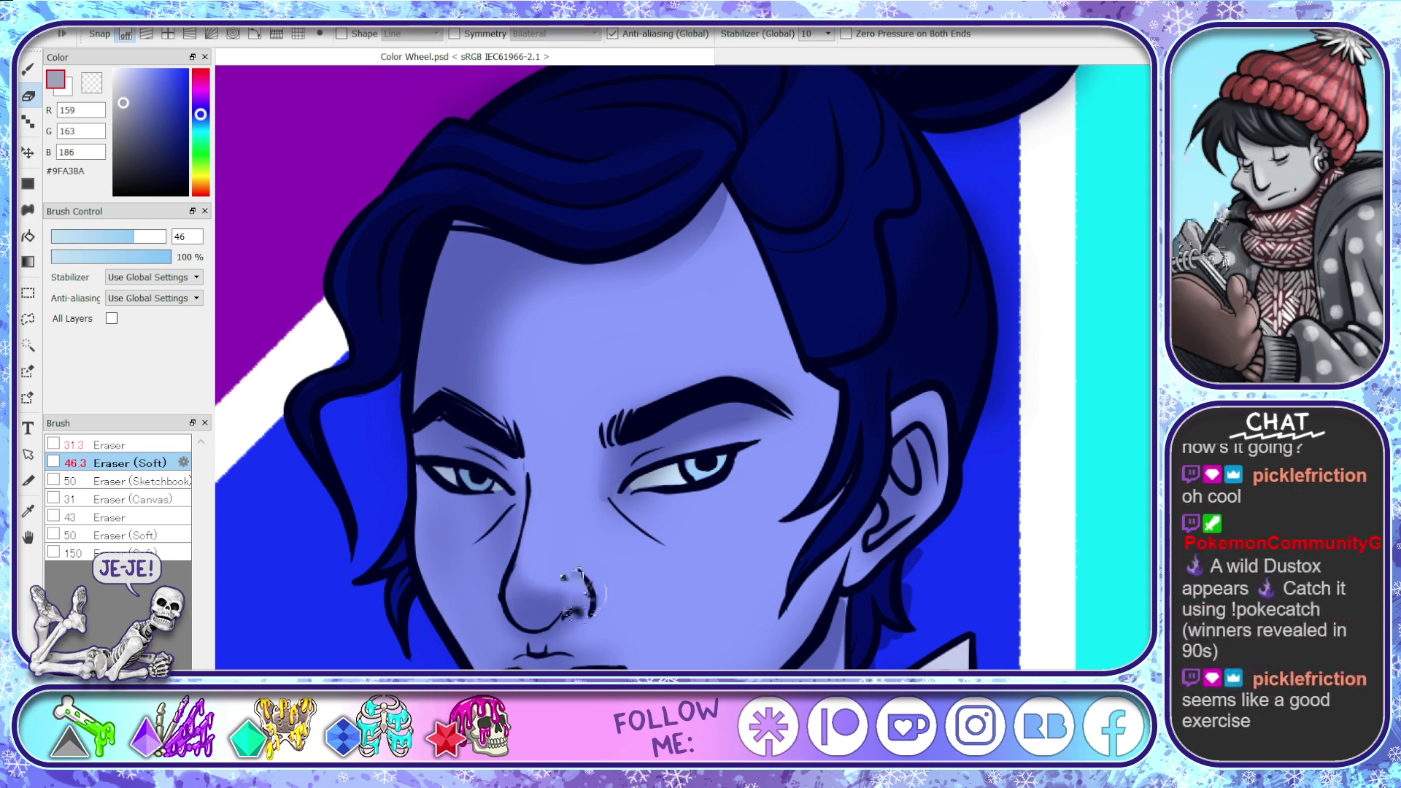
- Add soft AirBrush shadows around the far eye at sizes 62 and 28, and beside the near eye at size 28
click(29, 73)
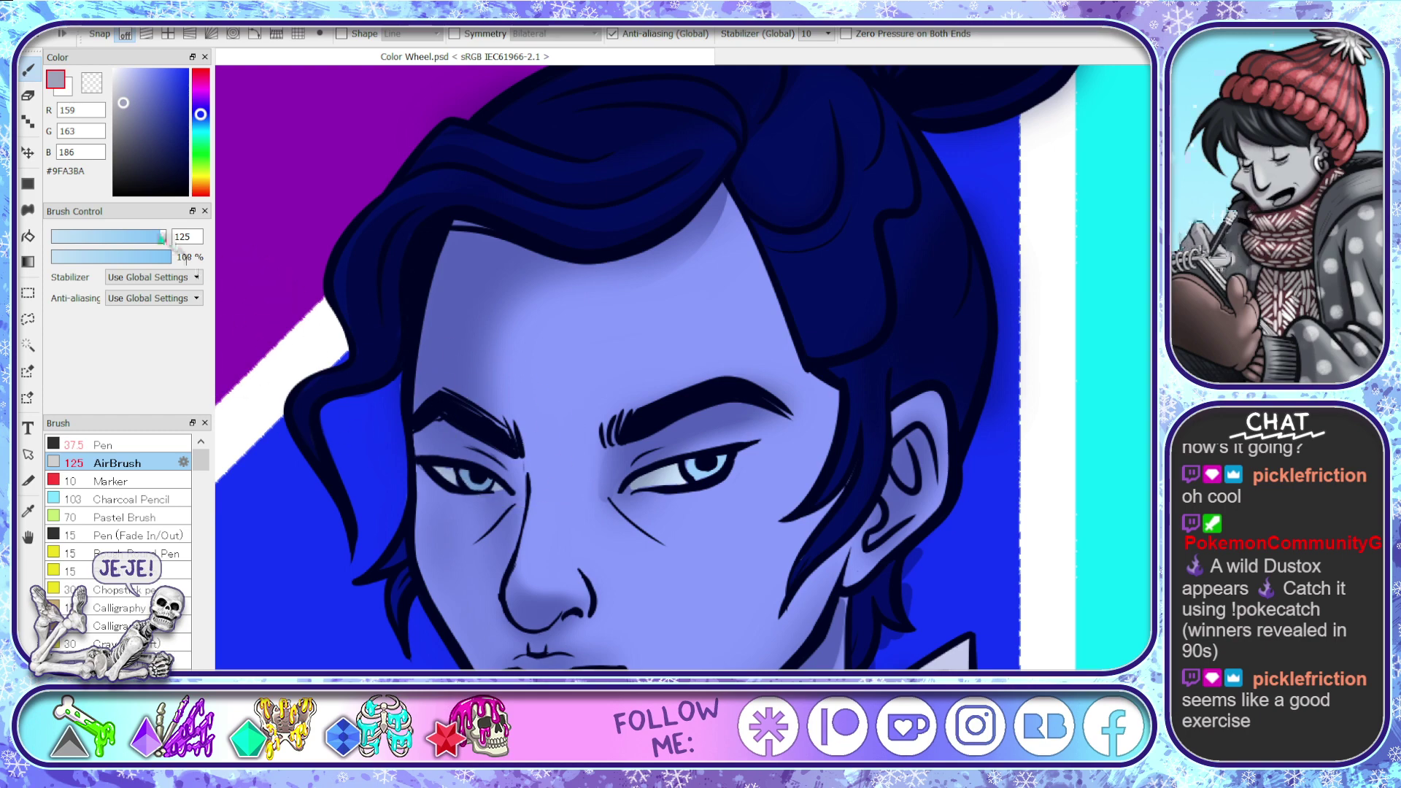
drag(162, 238, 144, 245)
drag(491, 427, 511, 479)
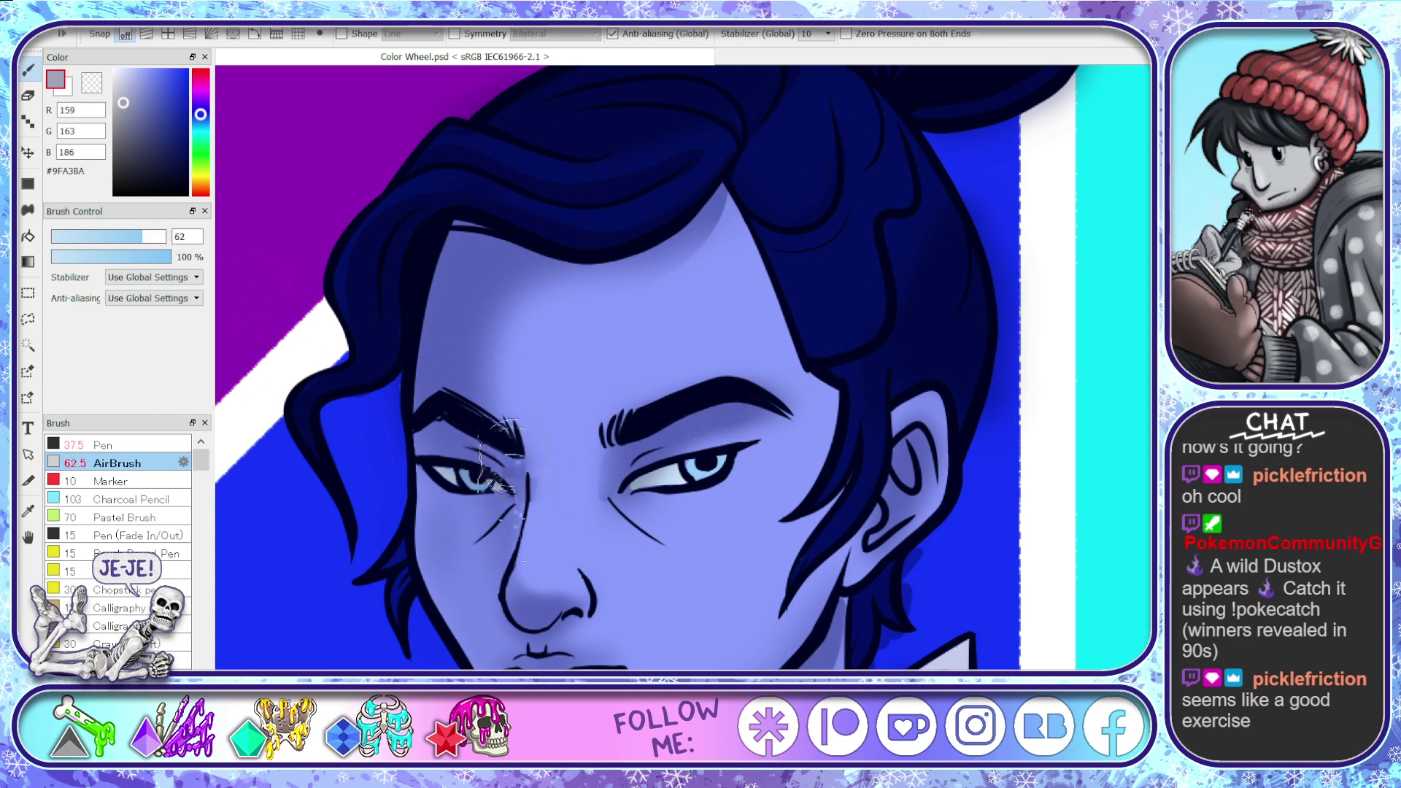
drag(141, 236, 111, 236)
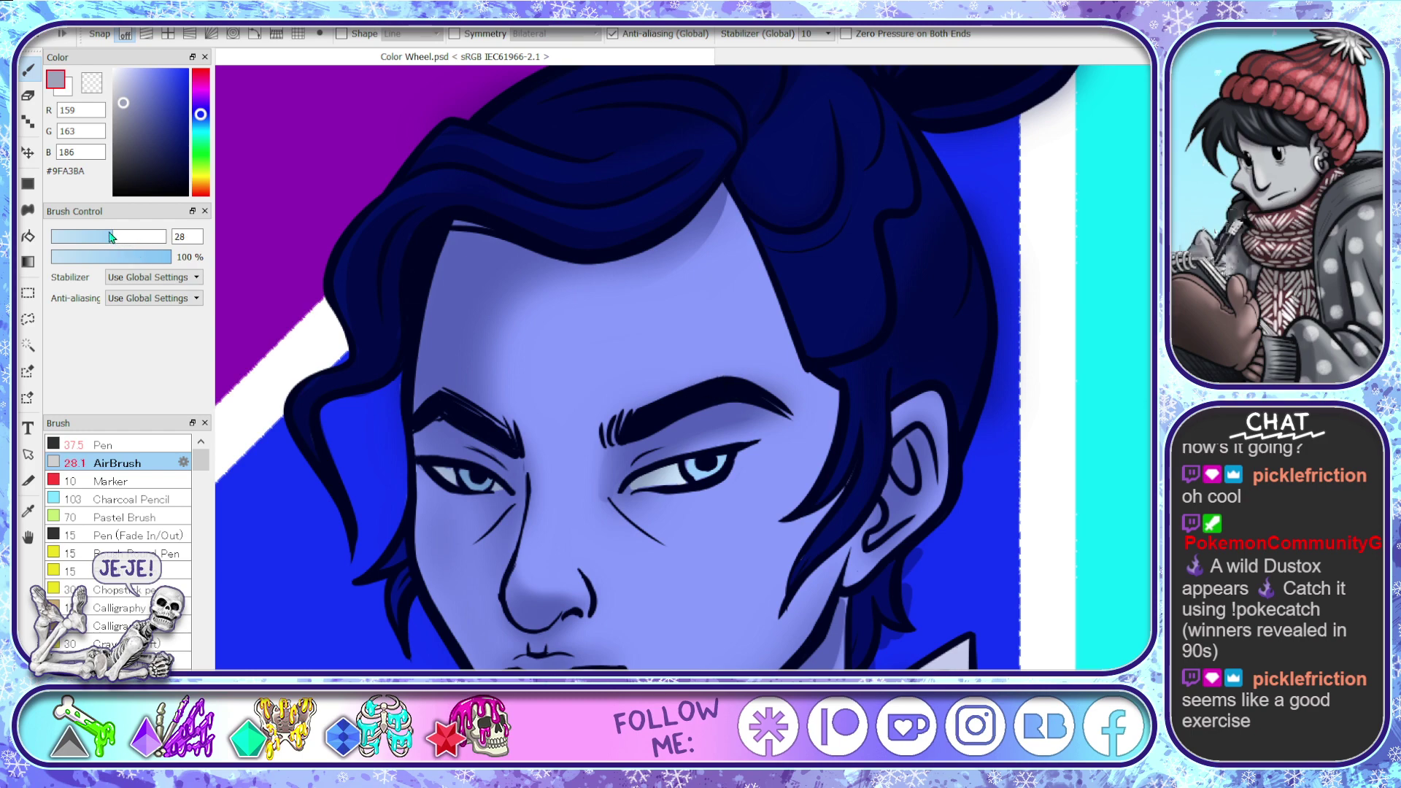
drag(519, 519, 516, 517)
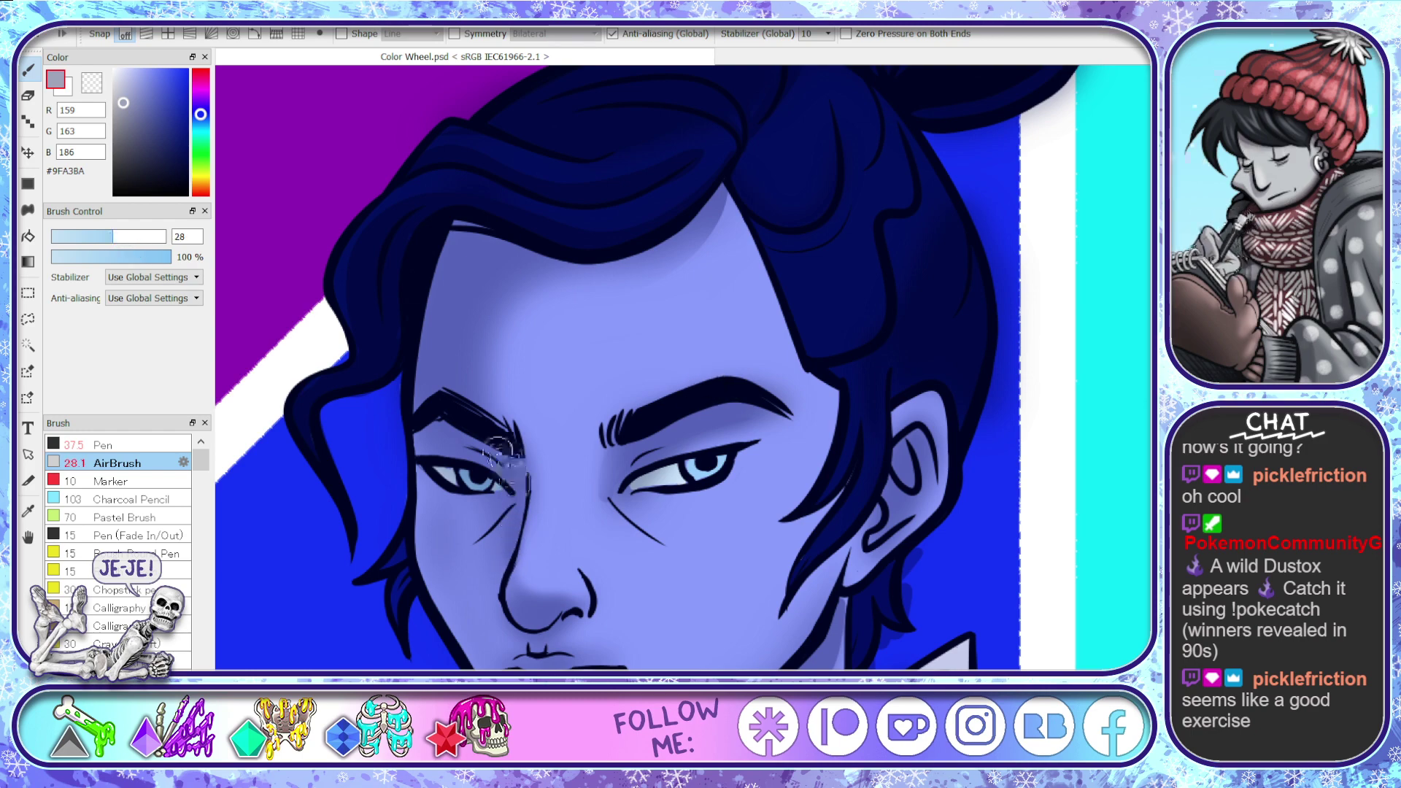
mouse_move(445, 431)
mouse_down()
mouse_move(422, 441)
mouse_move(451, 495)
mouse_up()
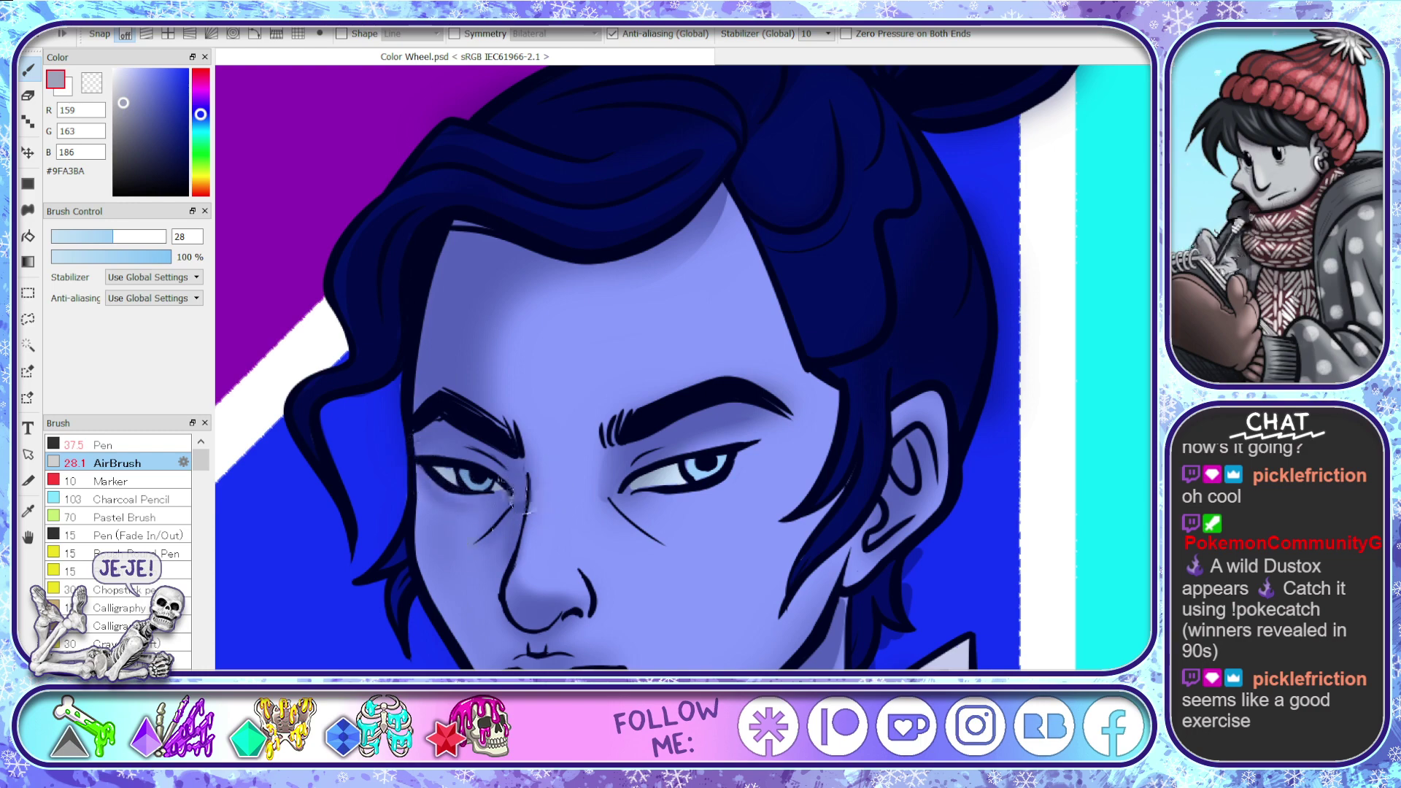
drag(611, 459, 611, 460)
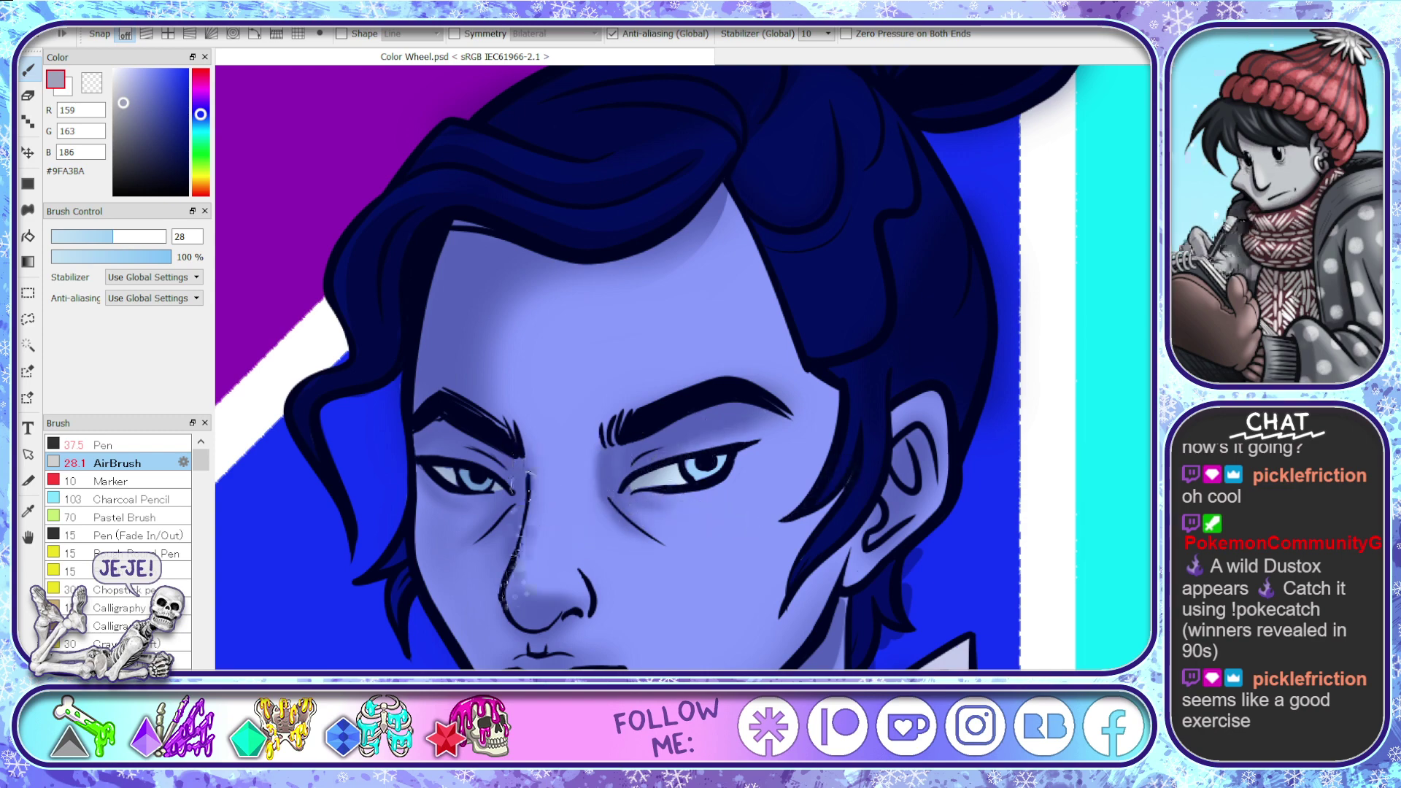
- Airbrush soft shadows at size 28 around the underside of the nose and along the mouth
drag(530, 608, 578, 608)
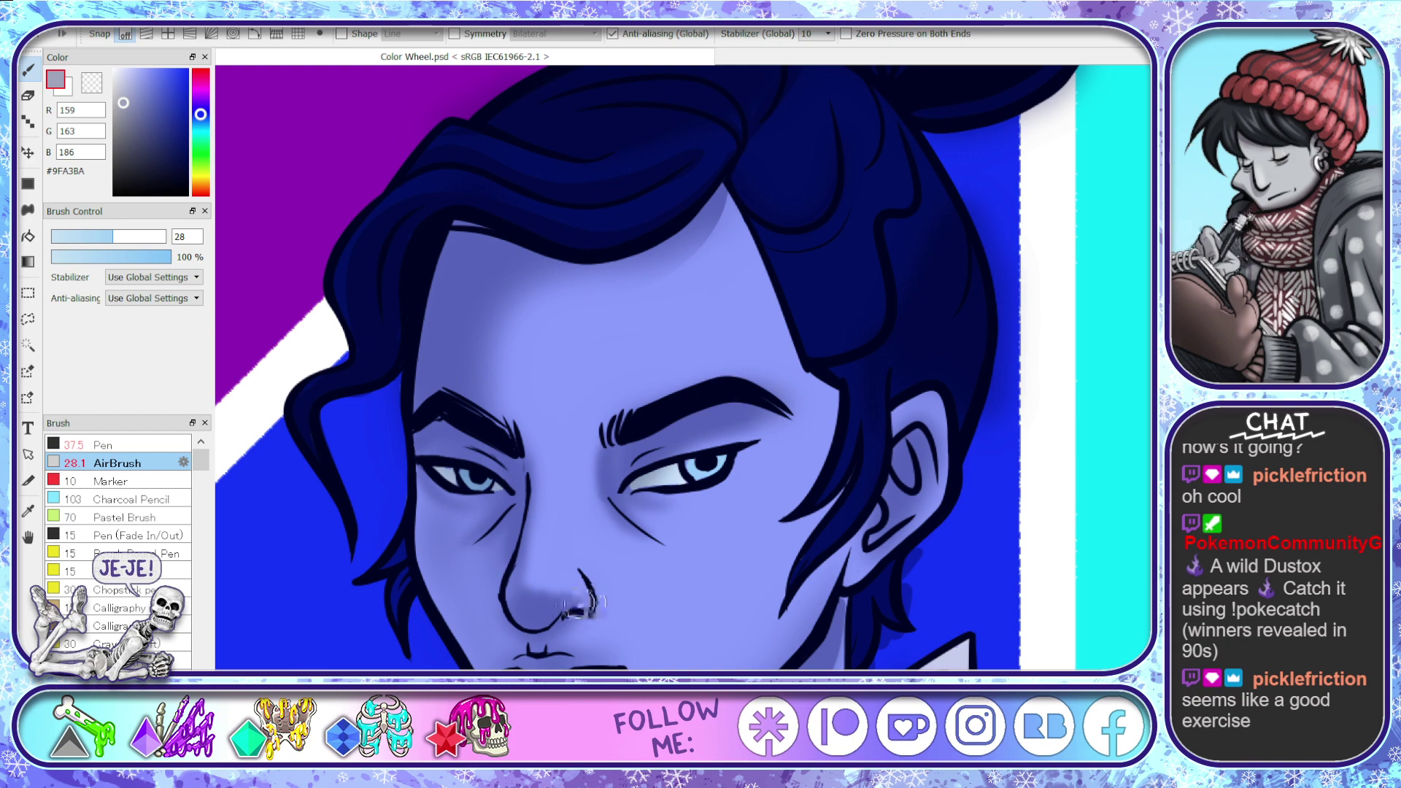
key(ctrl+z)
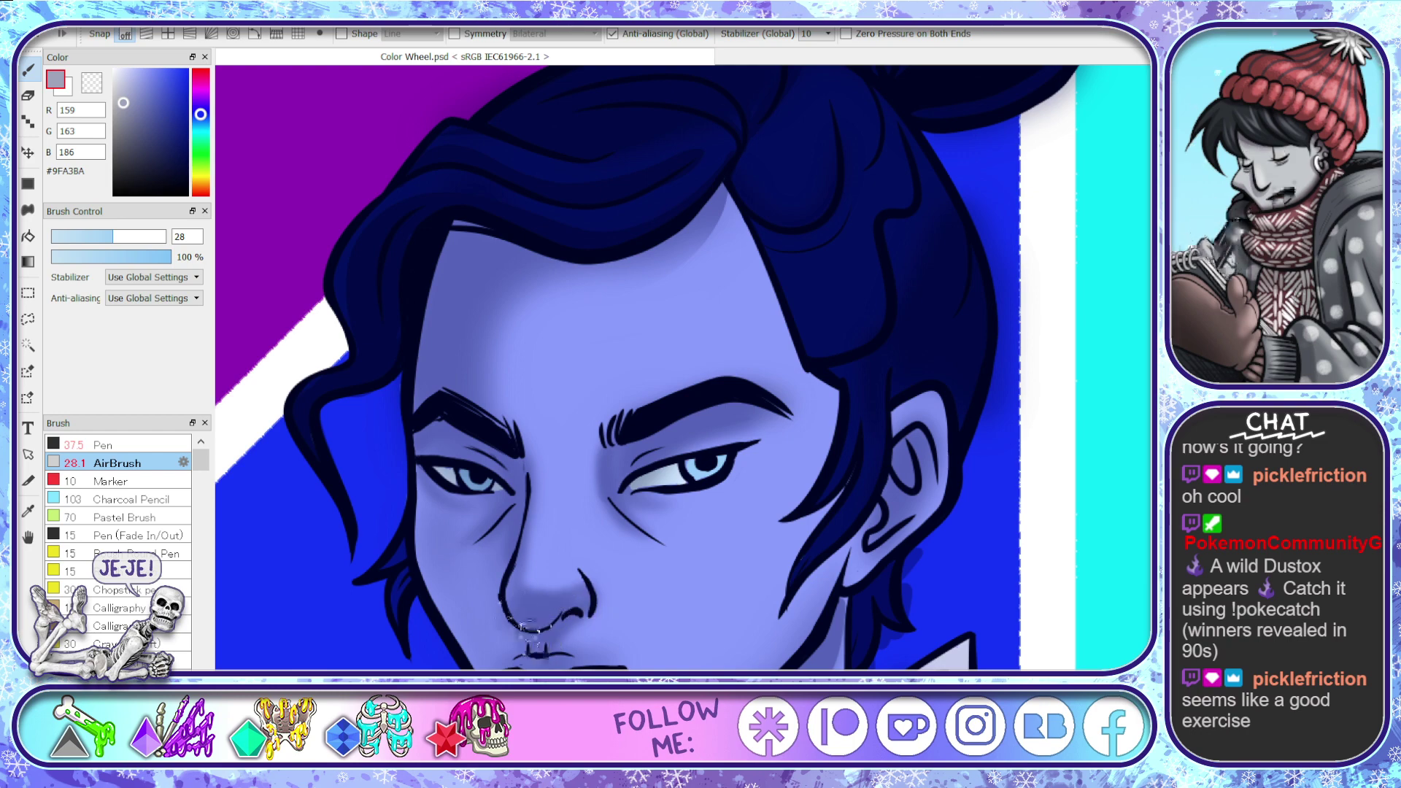
scroll(538, 457, down, 5)
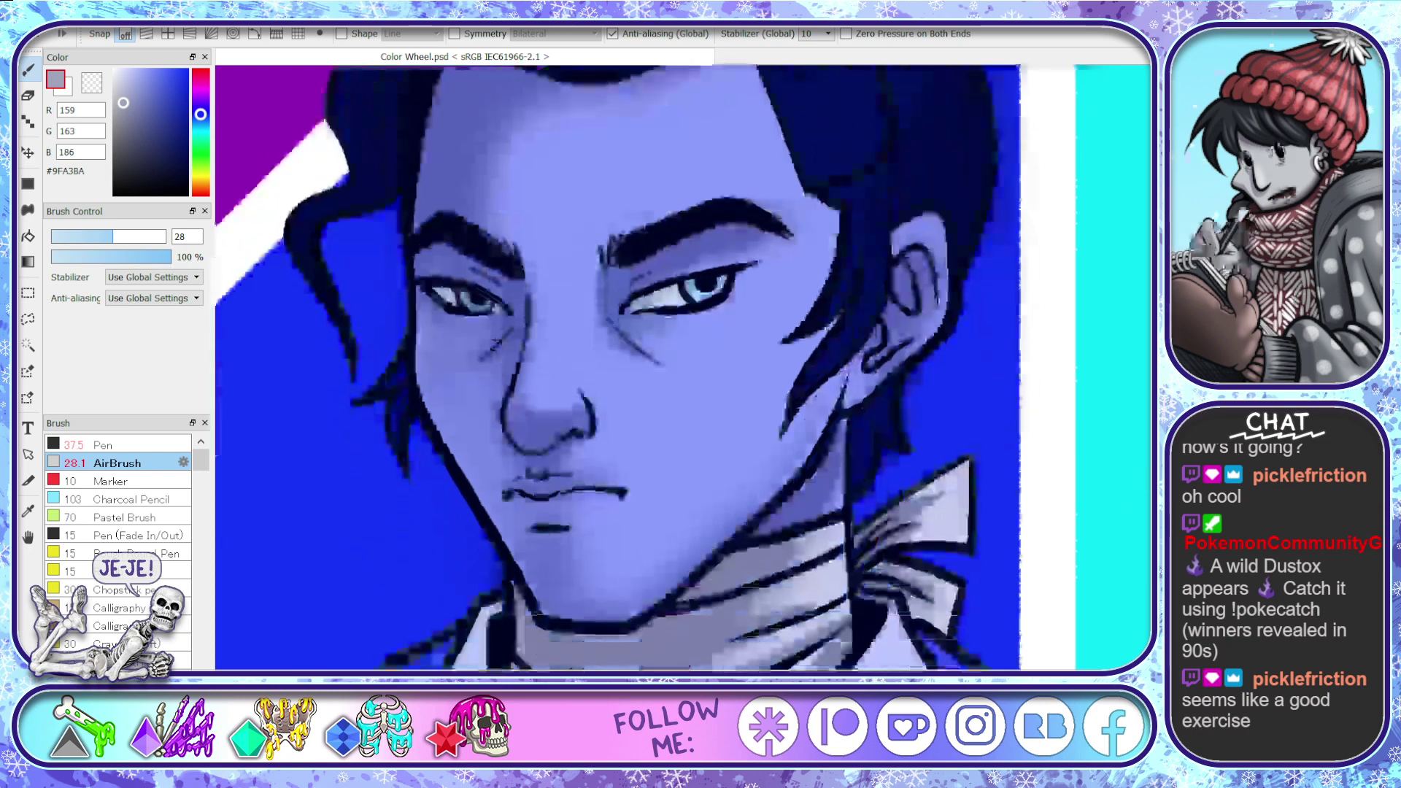
drag(538, 457, 625, 451)
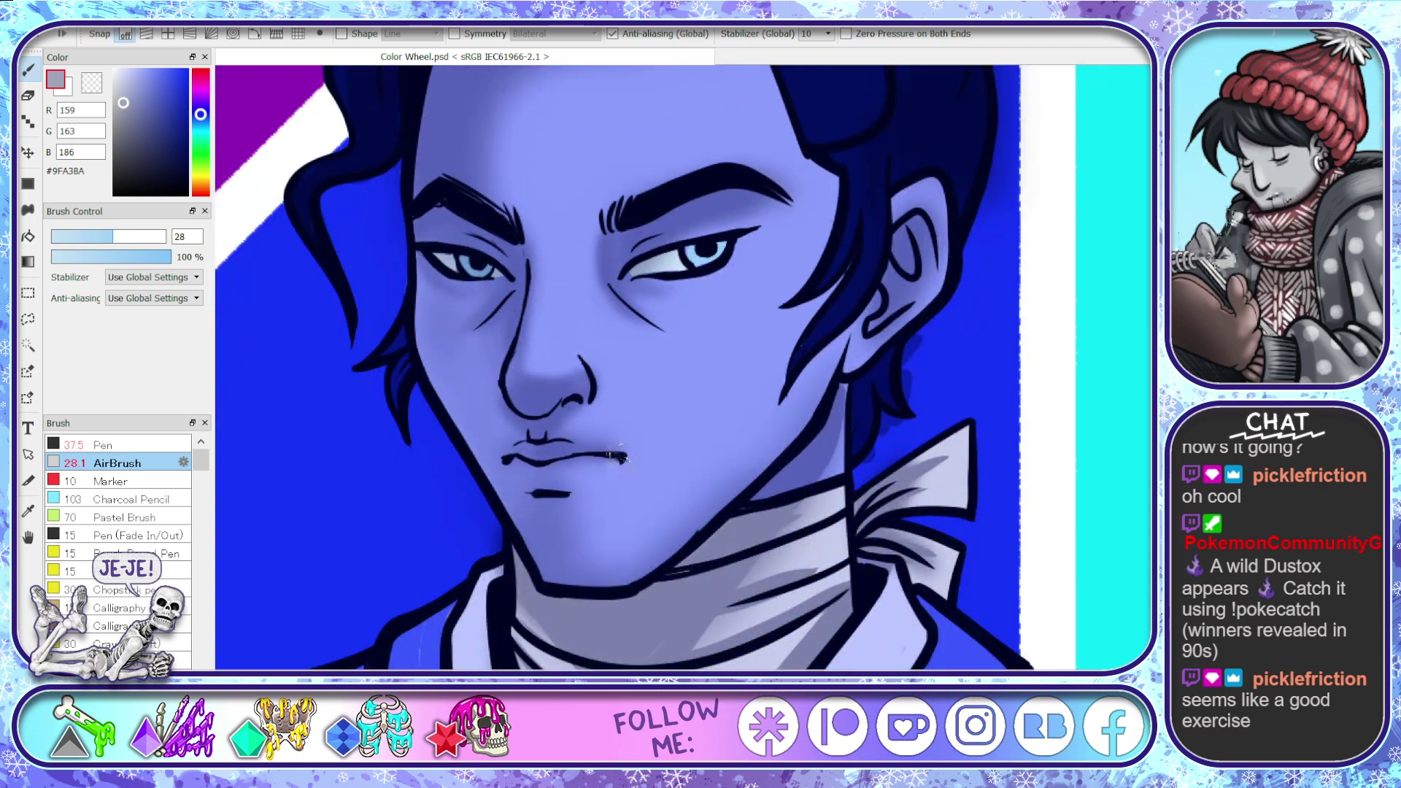
- Airbrush shading around the mouth and jaw, and soften its edge on the chin with Eraser (Soft)
mouse_move(567, 452)
mouse_down()
mouse_move(506, 453)
mouse_move(543, 451)
mouse_up()
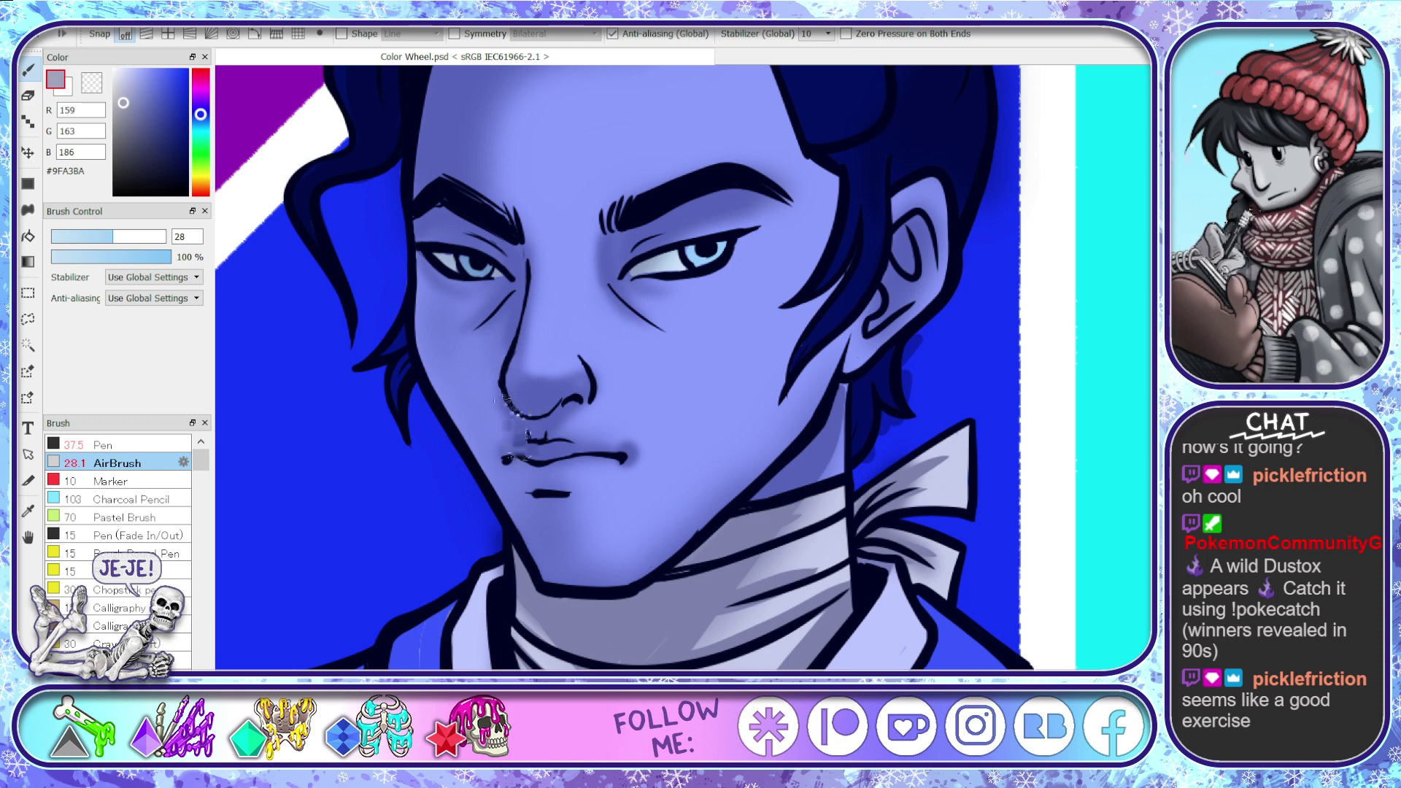
drag(541, 485, 533, 455)
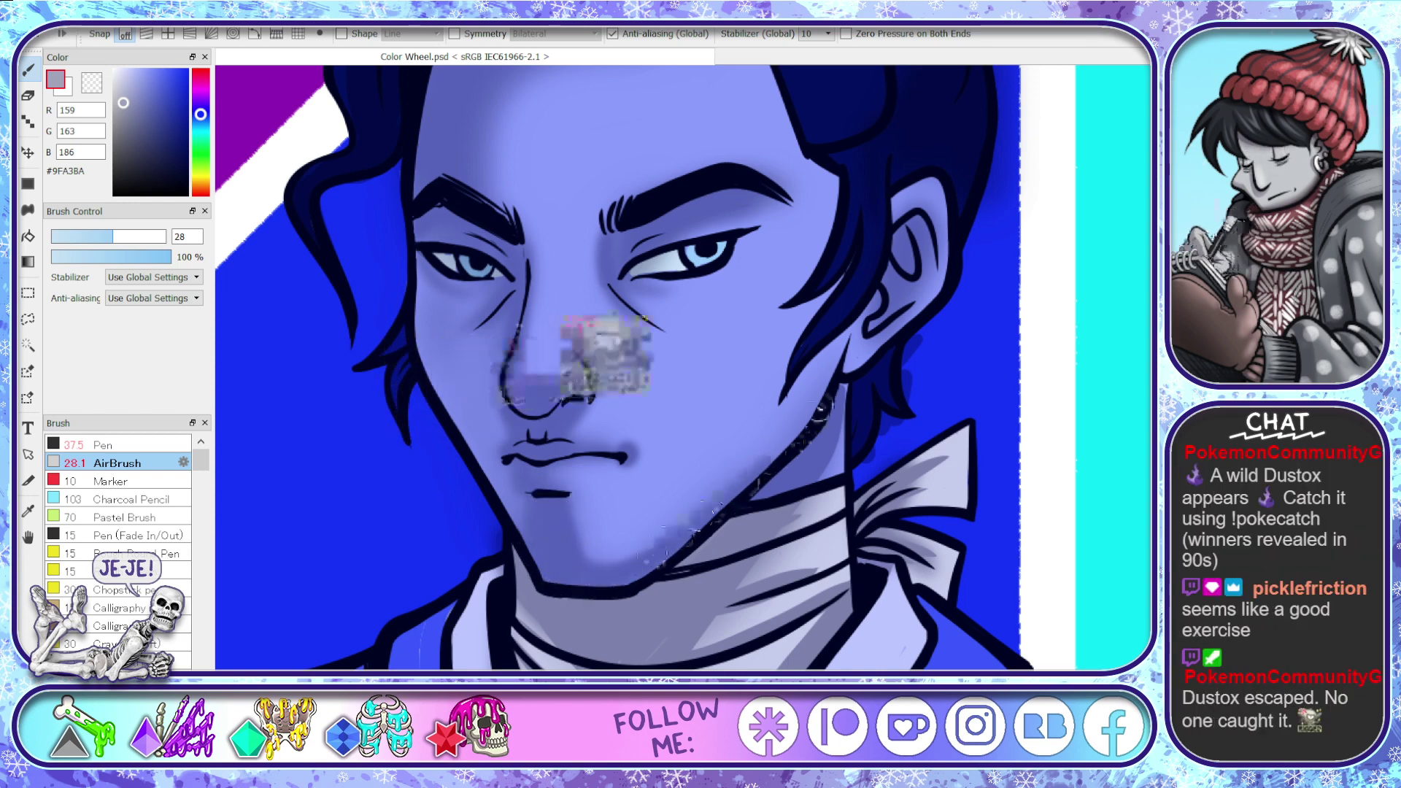
click(27, 95)
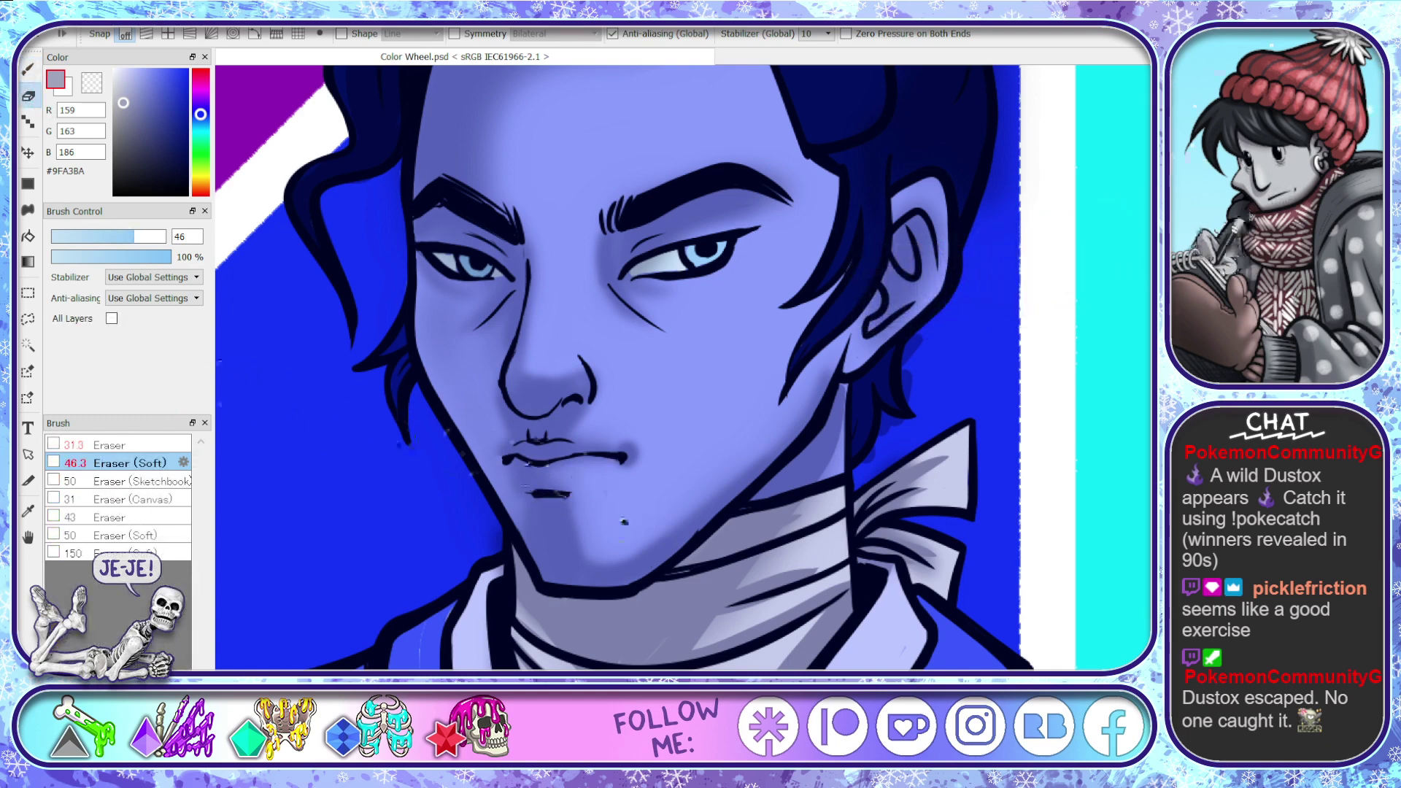
mouse_move(602, 517)
mouse_down()
mouse_move(581, 548)
mouse_move(633, 551)
mouse_move(786, 385)
mouse_move(813, 396)
mouse_move(819, 365)
mouse_move(771, 434)
mouse_move(673, 524)
mouse_move(595, 555)
mouse_move(574, 474)
mouse_up()
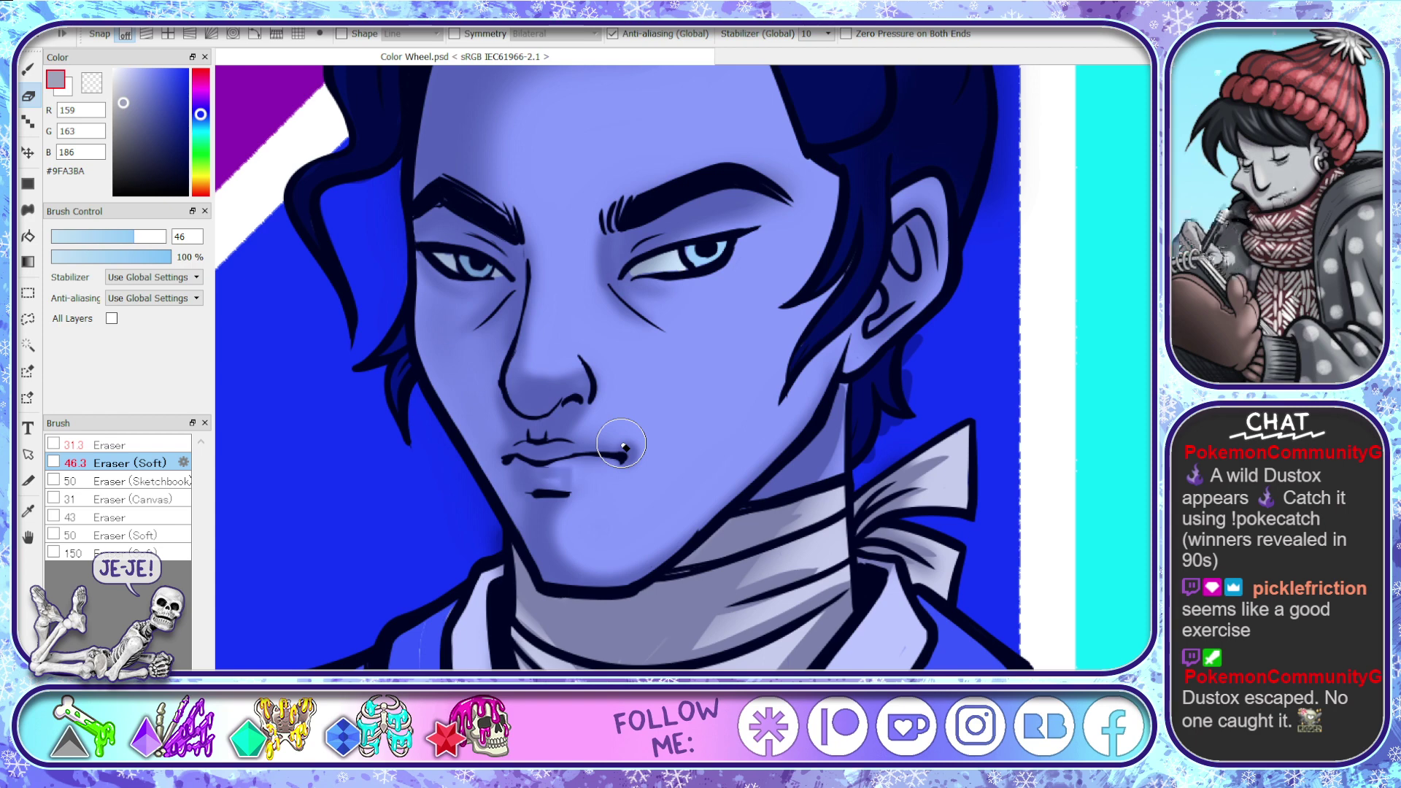
- Lighten the area just below the lower lip with Eraser (Soft), first at size 8.2 and again at 29.4
click(102, 238)
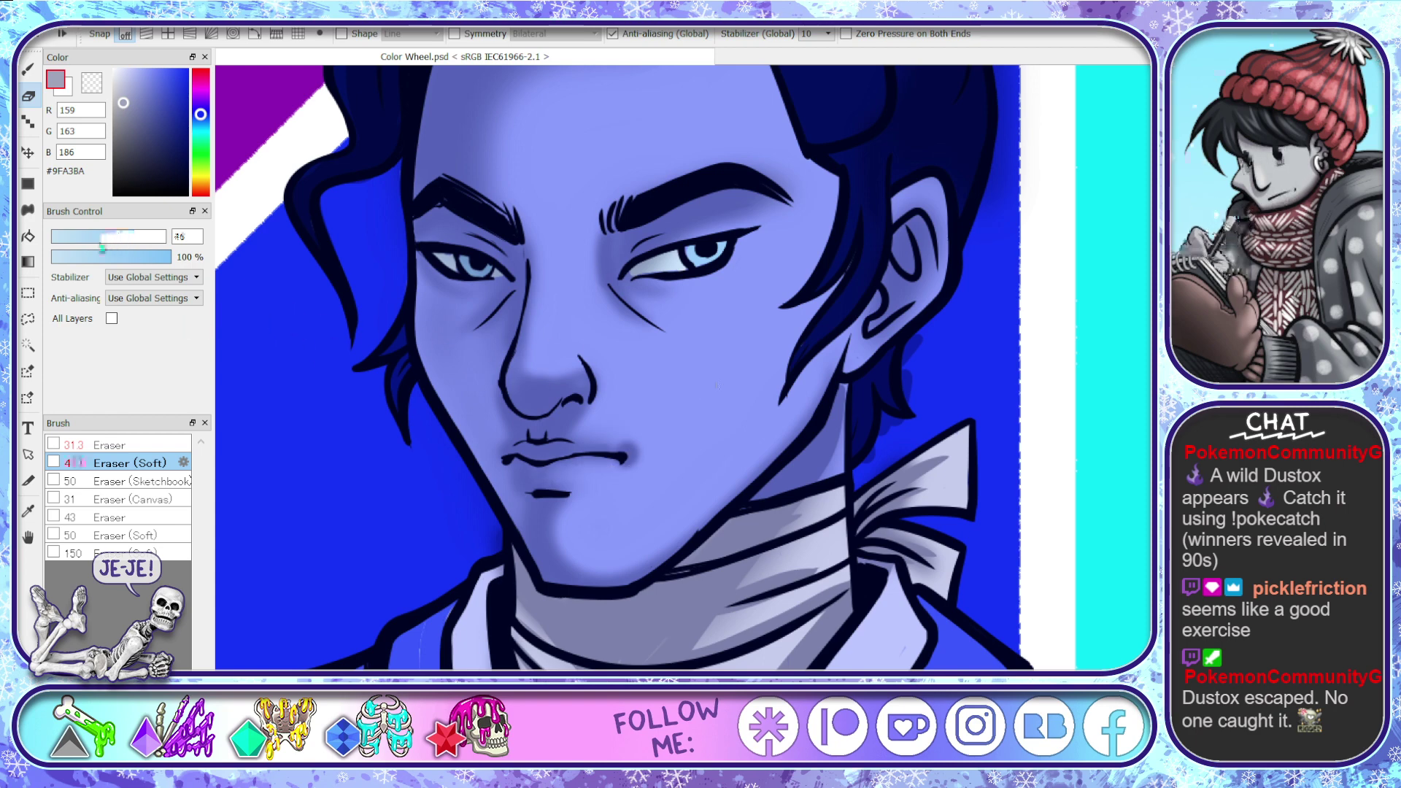
drag(84, 248, 70, 247)
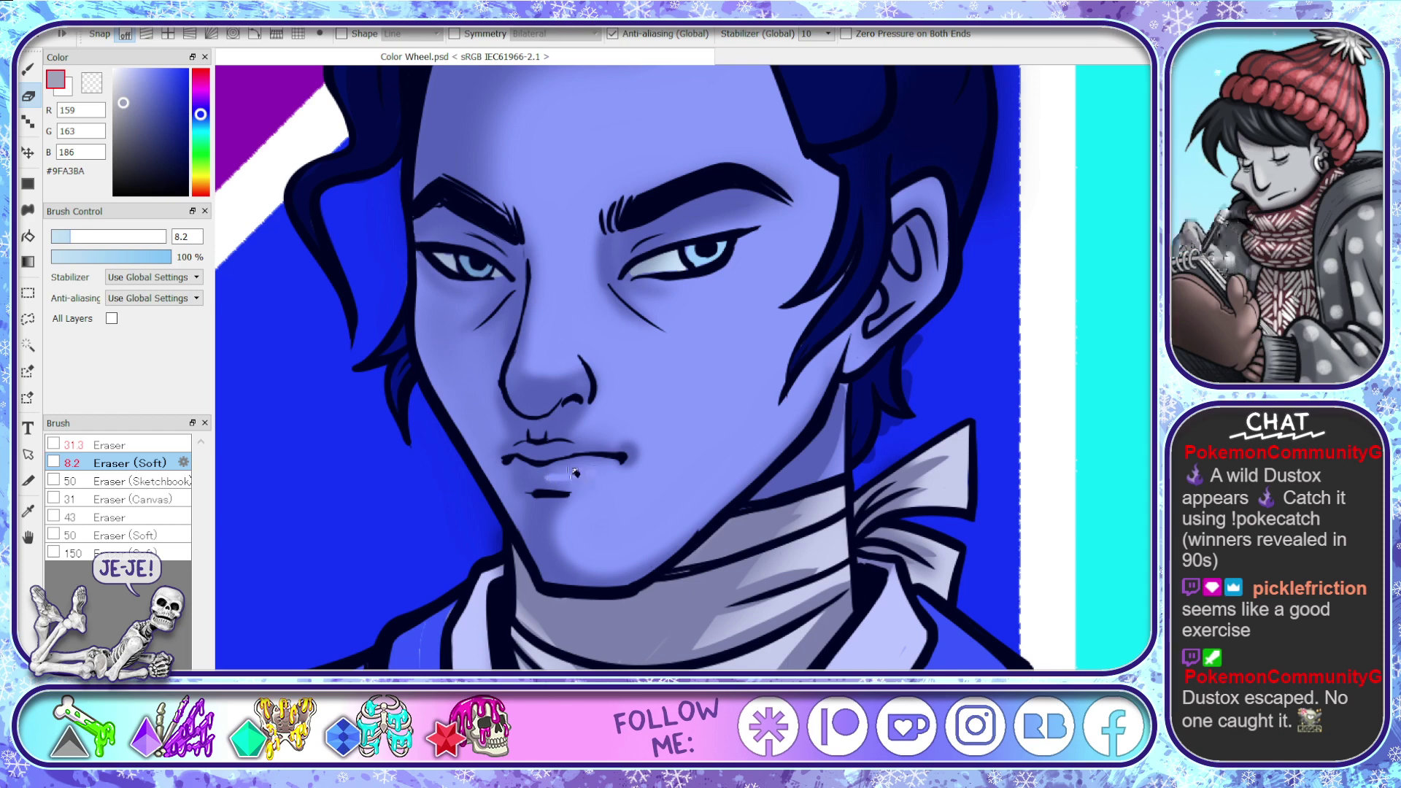
drag(548, 475, 544, 480)
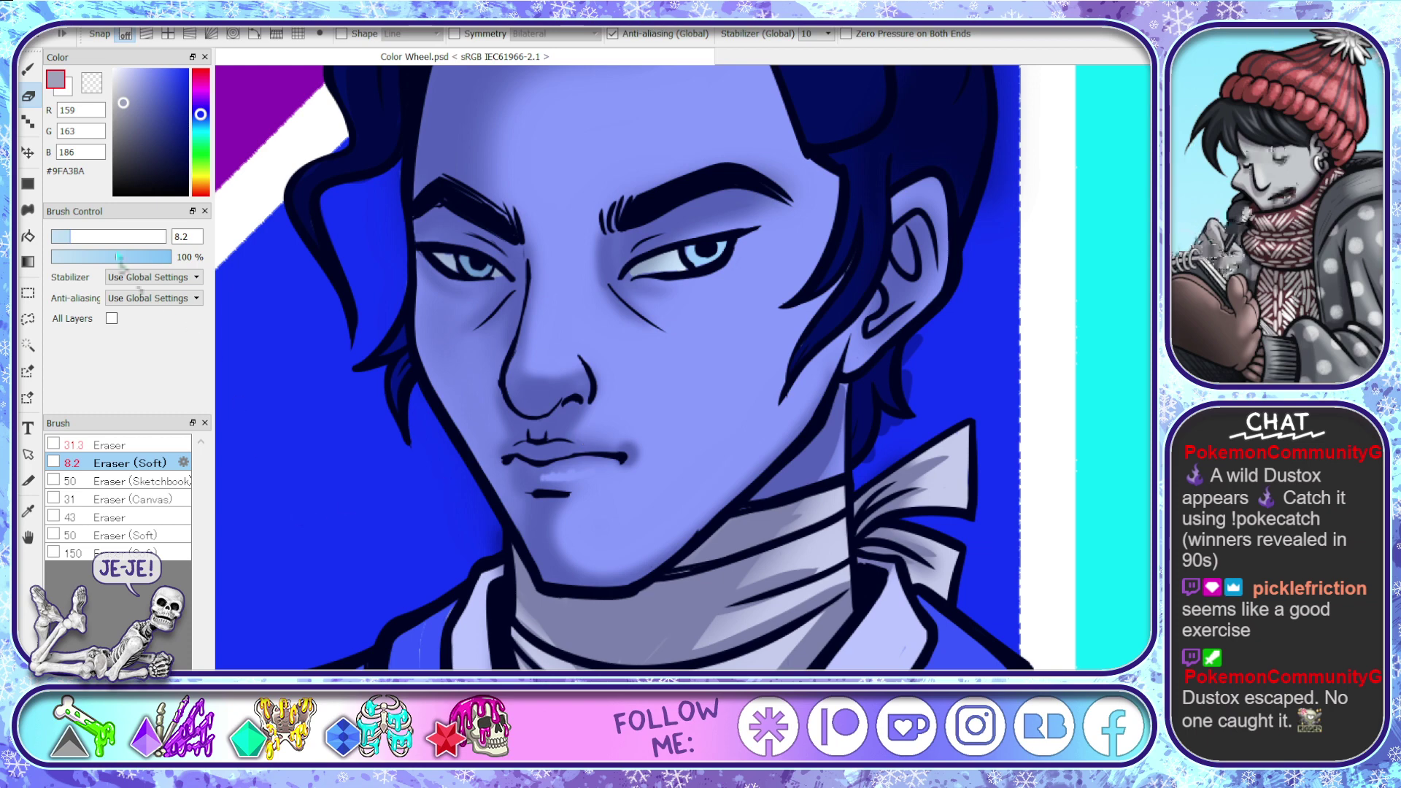
drag(71, 237, 114, 237)
mouse_move(591, 467)
mouse_down()
mouse_move(546, 477)
mouse_move(566, 471)
mouse_up()
- Paint a hard-edged shadow down the shaded cheek beside the nose, using the Pen at size 30 in #9FA3BA
key(b)
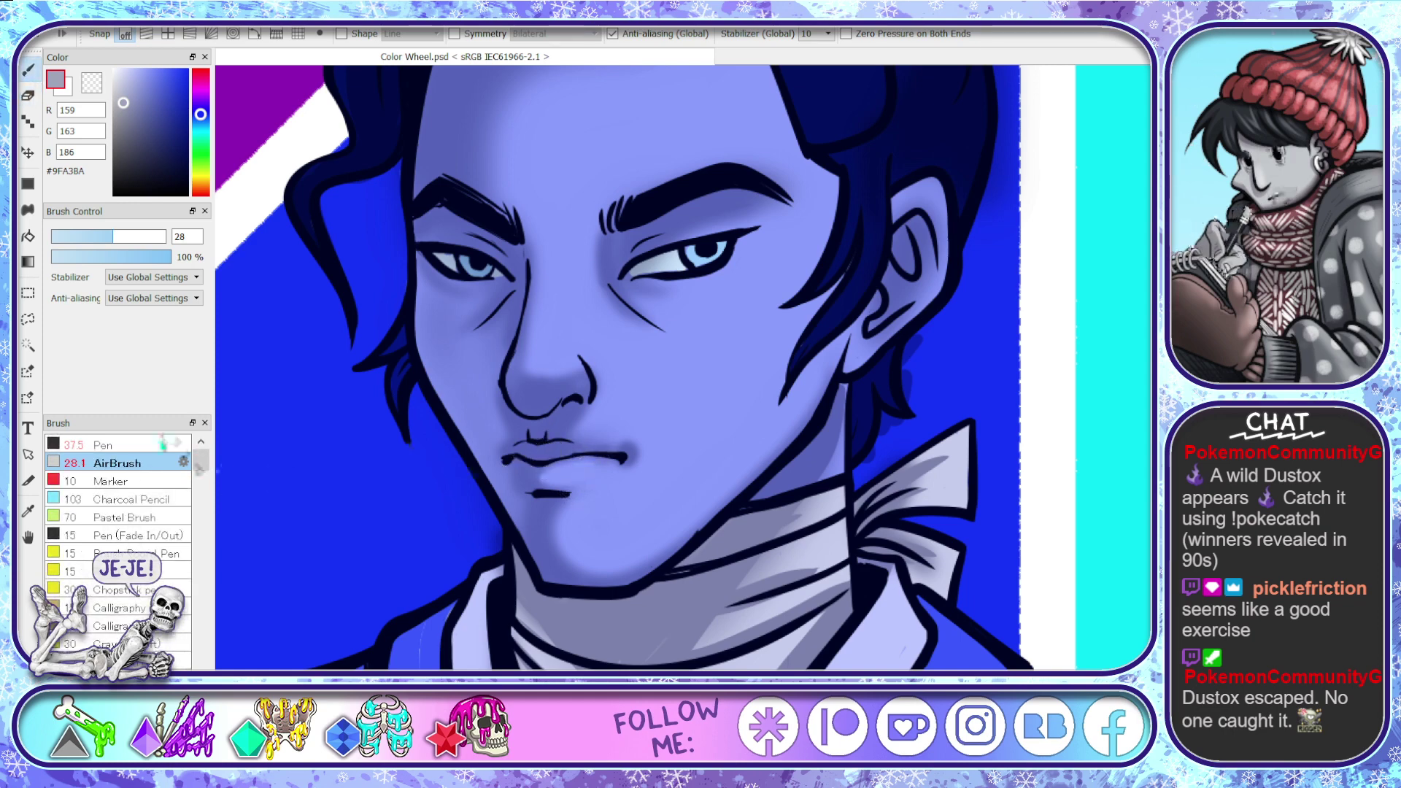
click(110, 444)
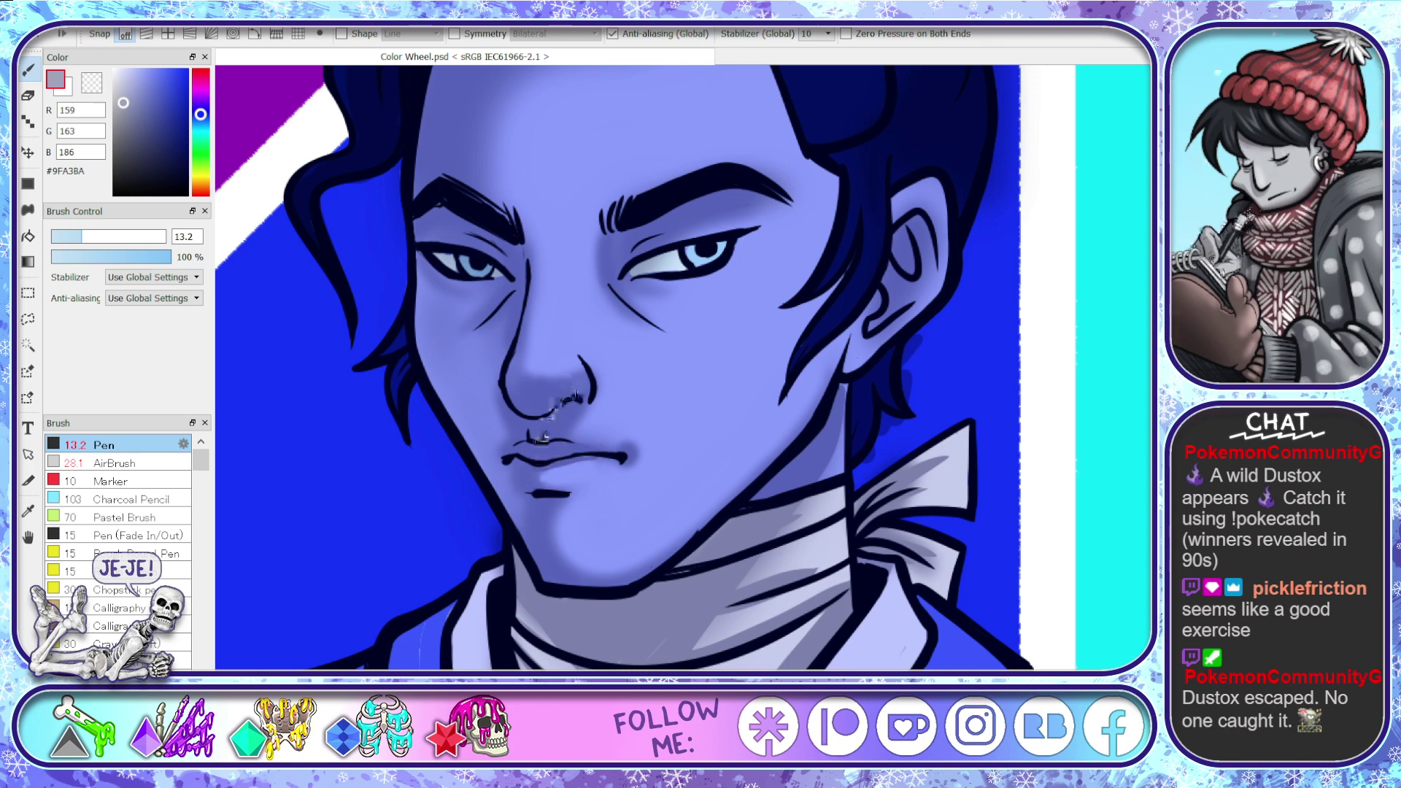
click(114, 237)
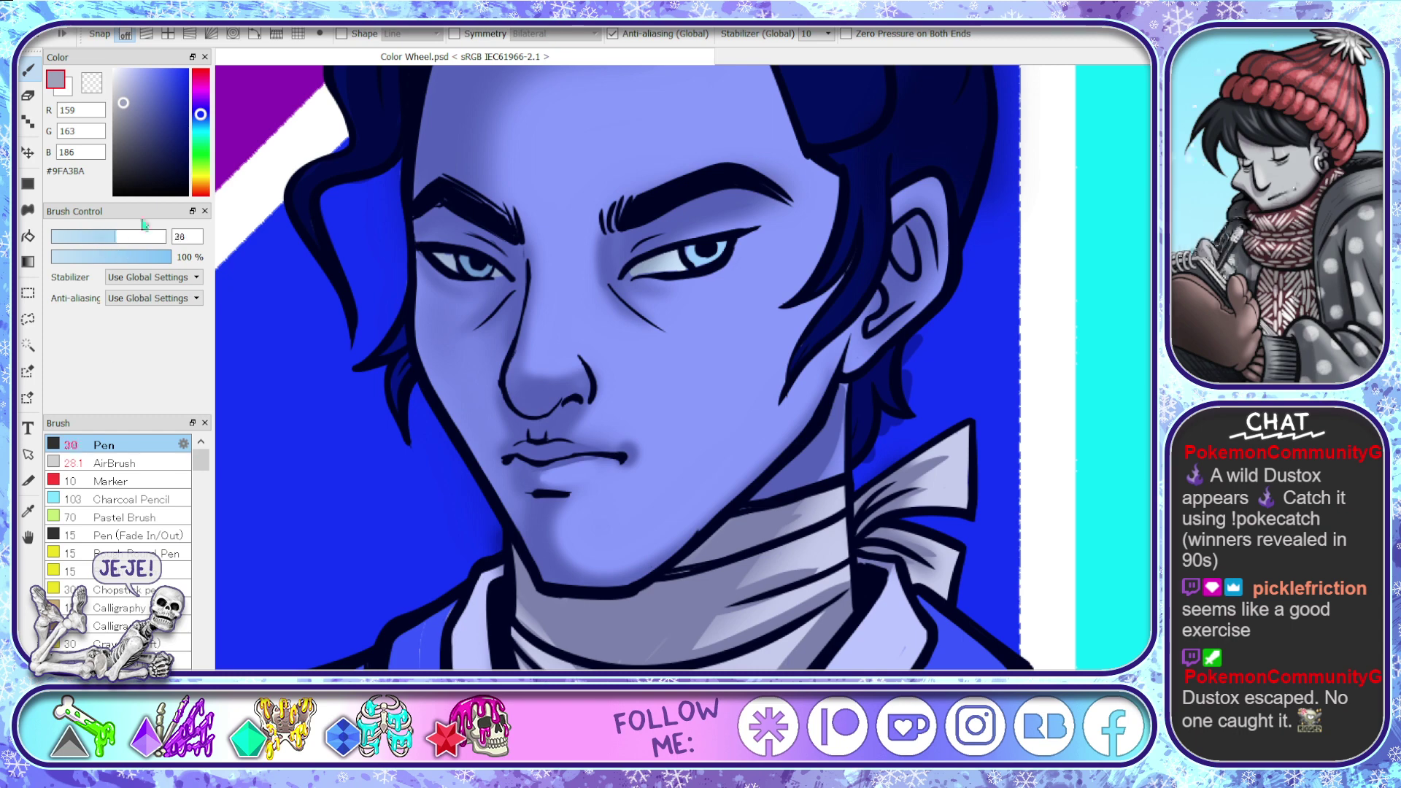
mouse_move(428, 269)
mouse_down()
mouse_move(428, 333)
mouse_move(446, 417)
mouse_move(527, 552)
mouse_up()
mouse_move(425, 243)
mouse_down()
mouse_move(422, 319)
mouse_move(465, 223)
mouse_move(499, 264)
mouse_move(423, 244)
mouse_move(468, 228)
mouse_up()
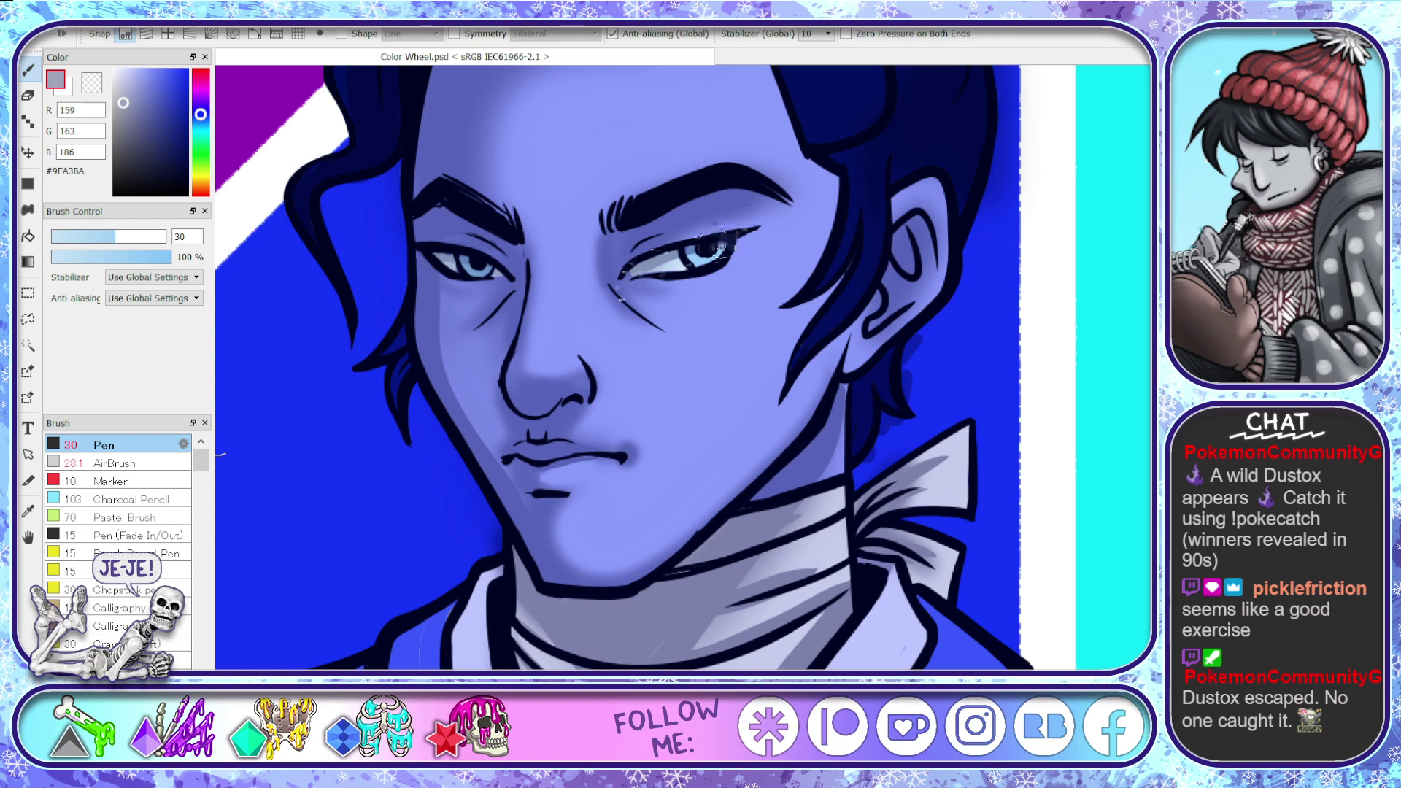
drag(575, 354, 590, 403)
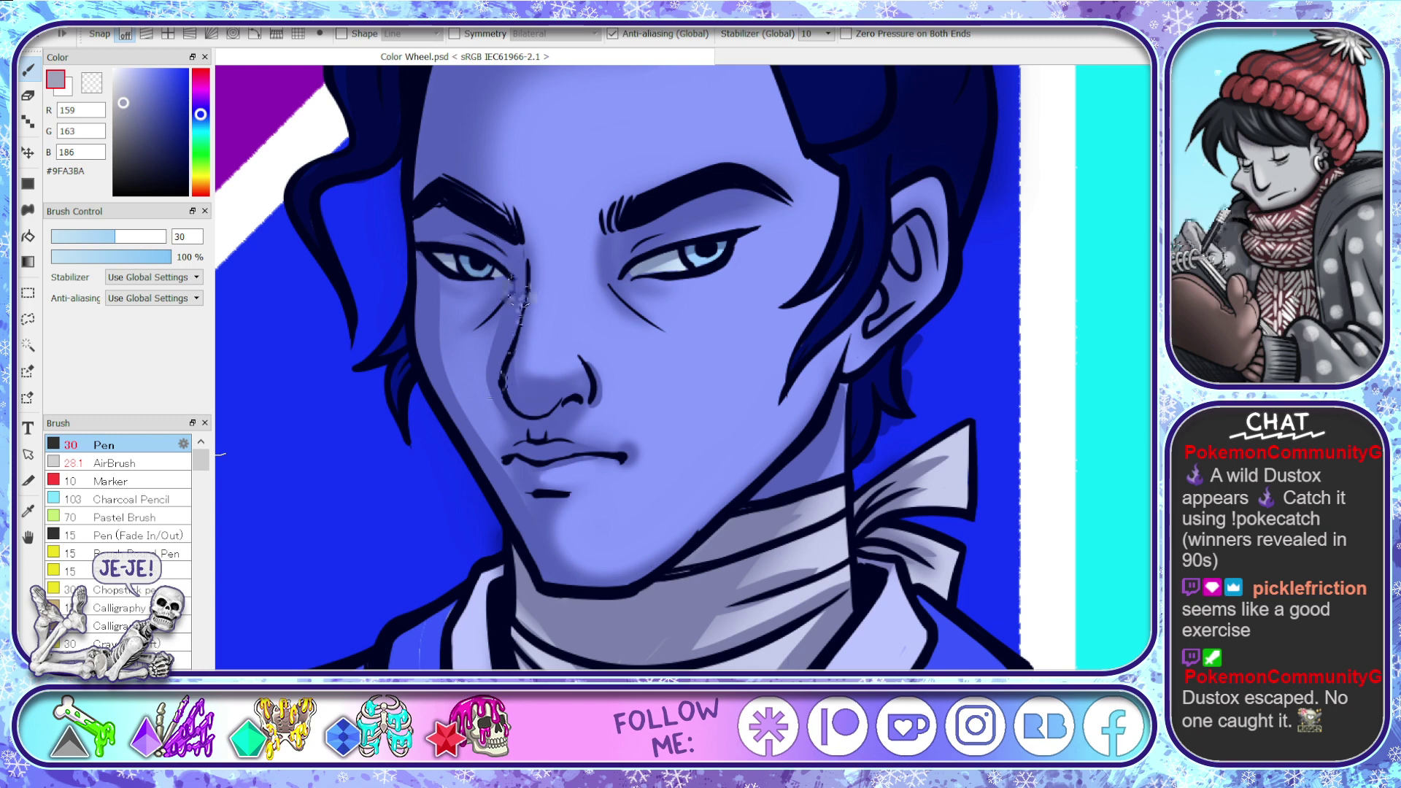
mouse_move(498, 372)
mouse_down()
mouse_move(487, 438)
mouse_move(510, 439)
mouse_up()
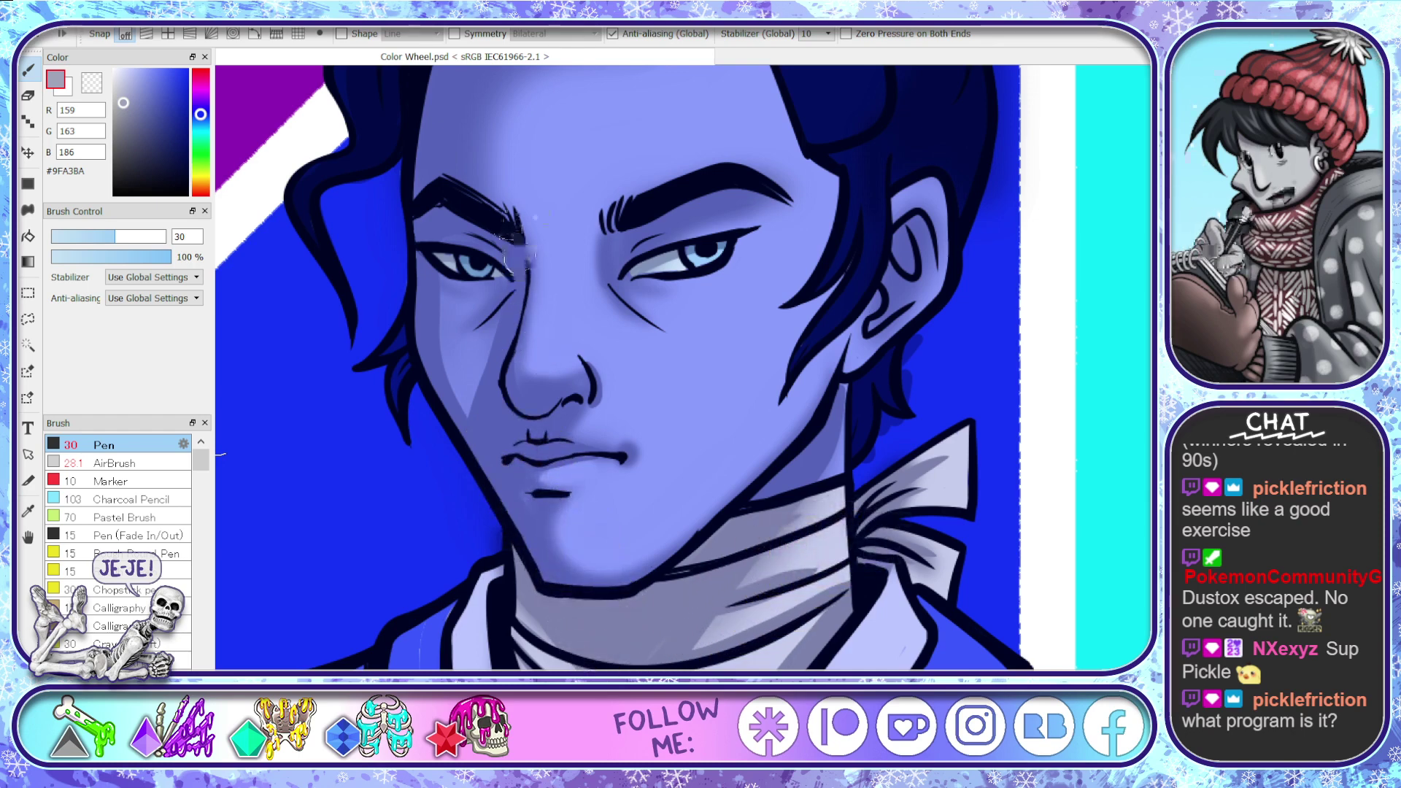
- Blend the cheek shadow with the AirBrush at size 100, and shade the side of the nose at size 40.6
click(146, 464)
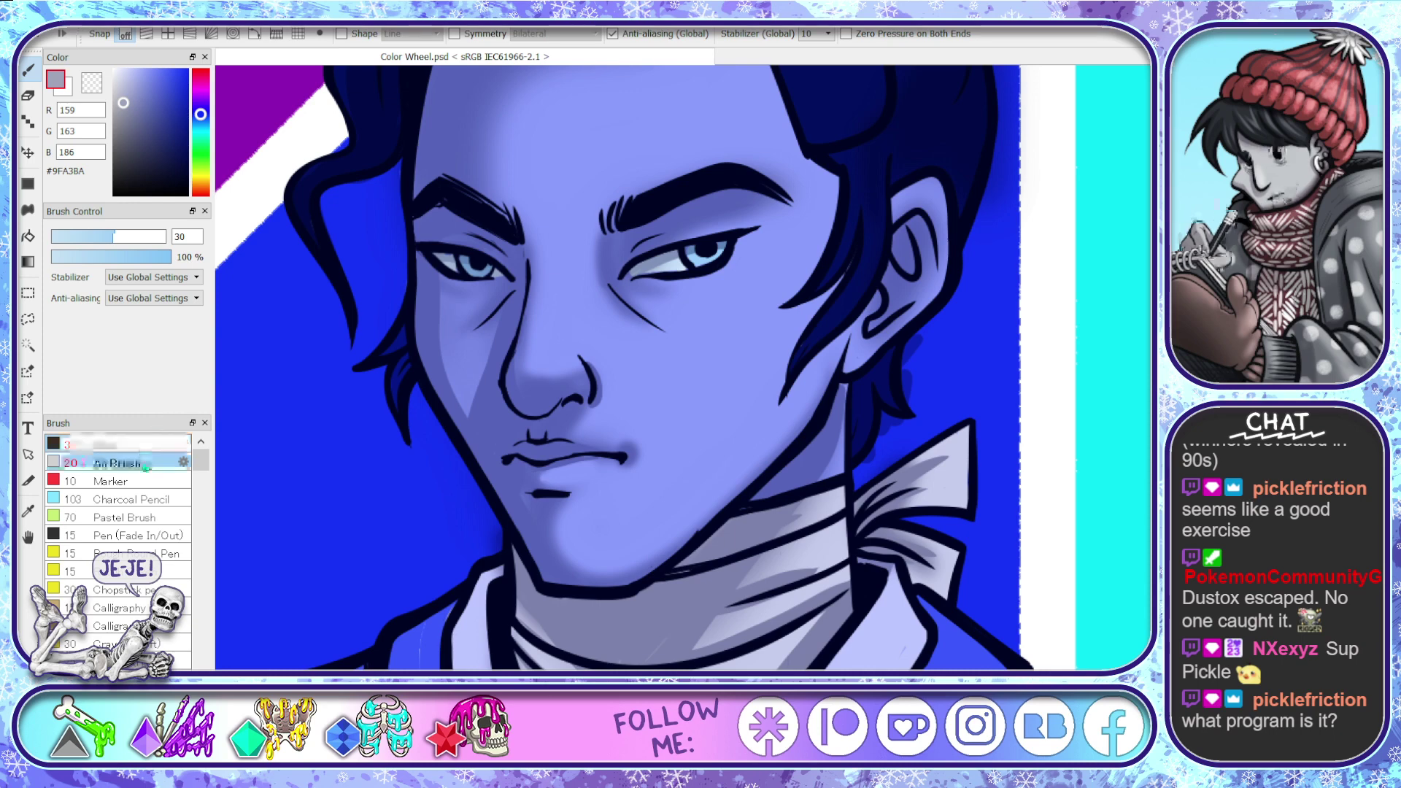
drag(116, 237, 153, 241)
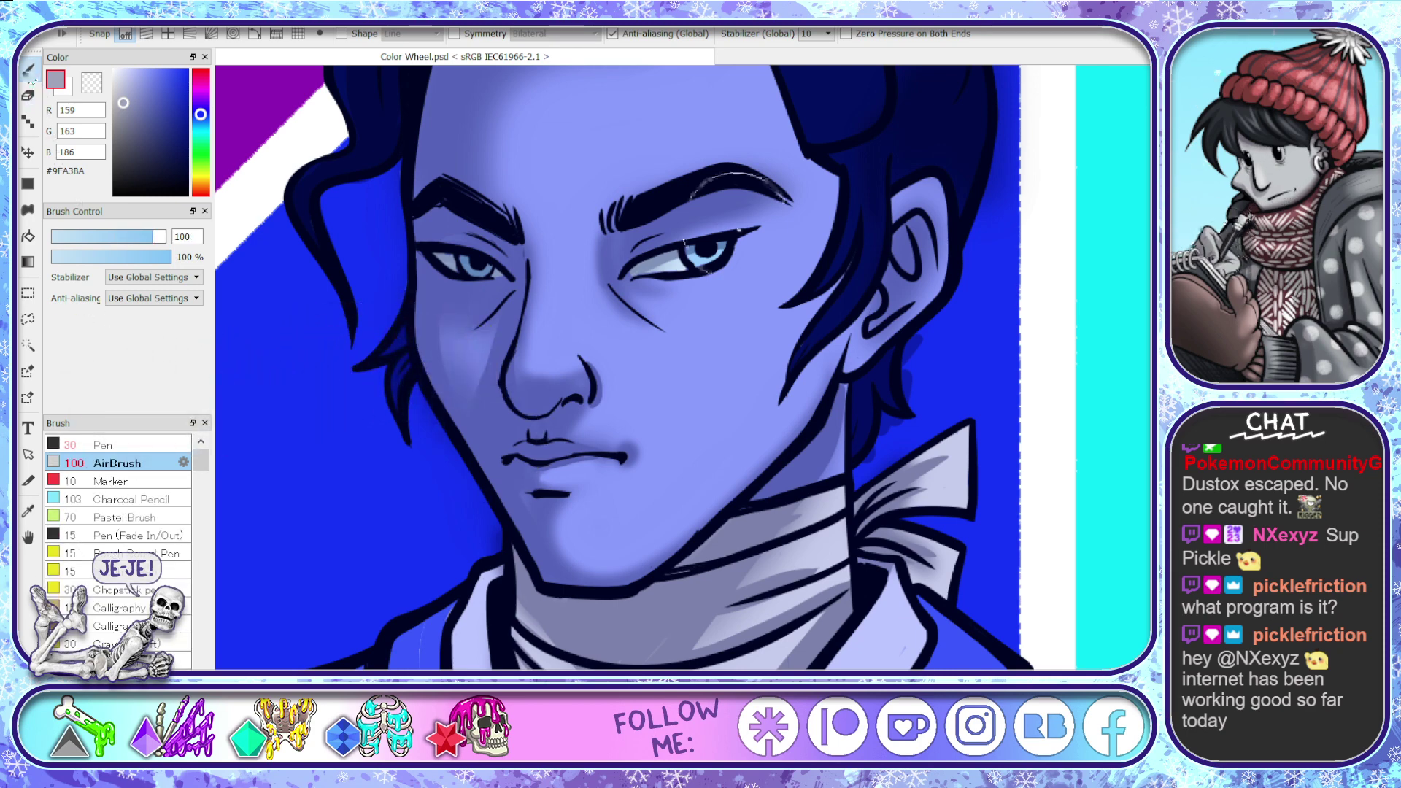
drag(159, 236, 135, 239)
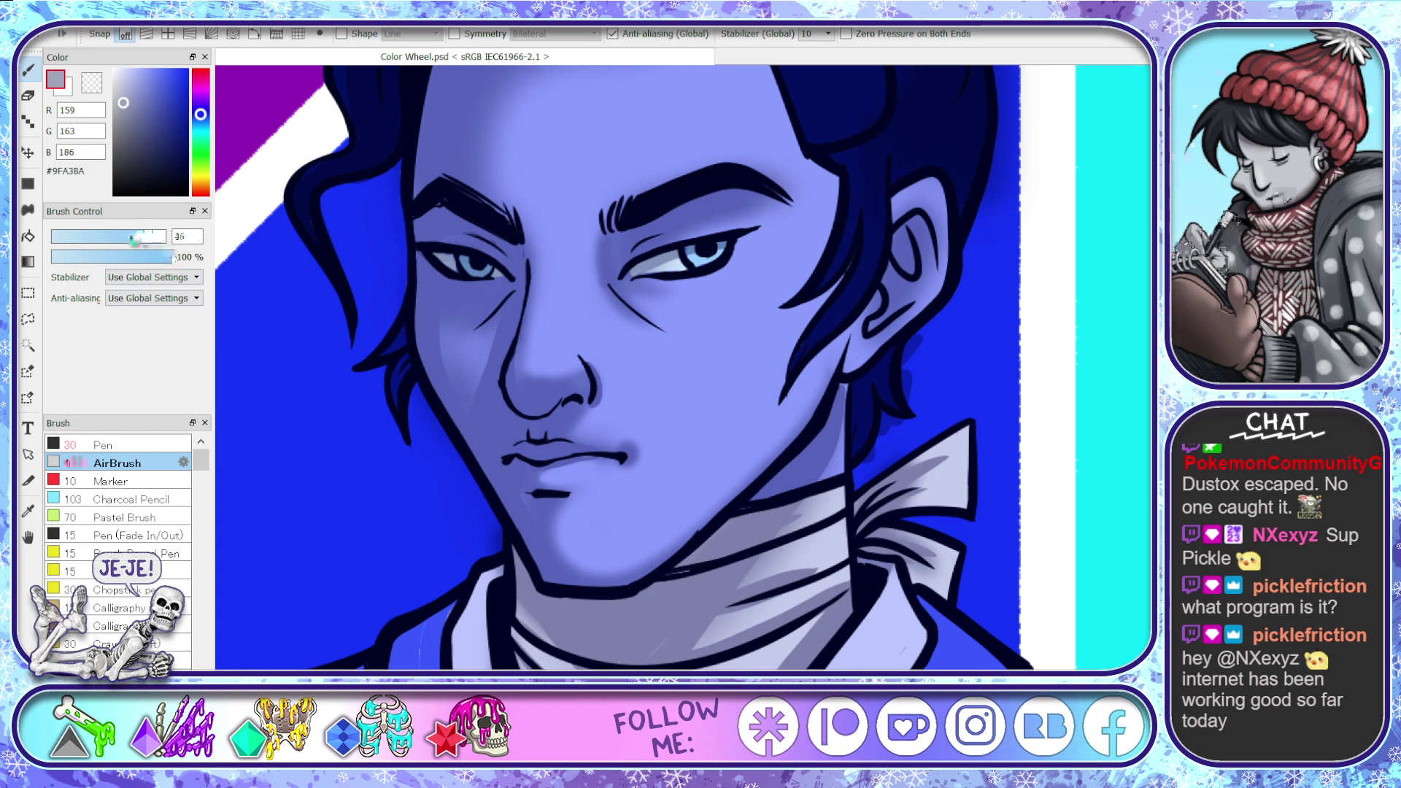
drag(550, 279, 533, 340)
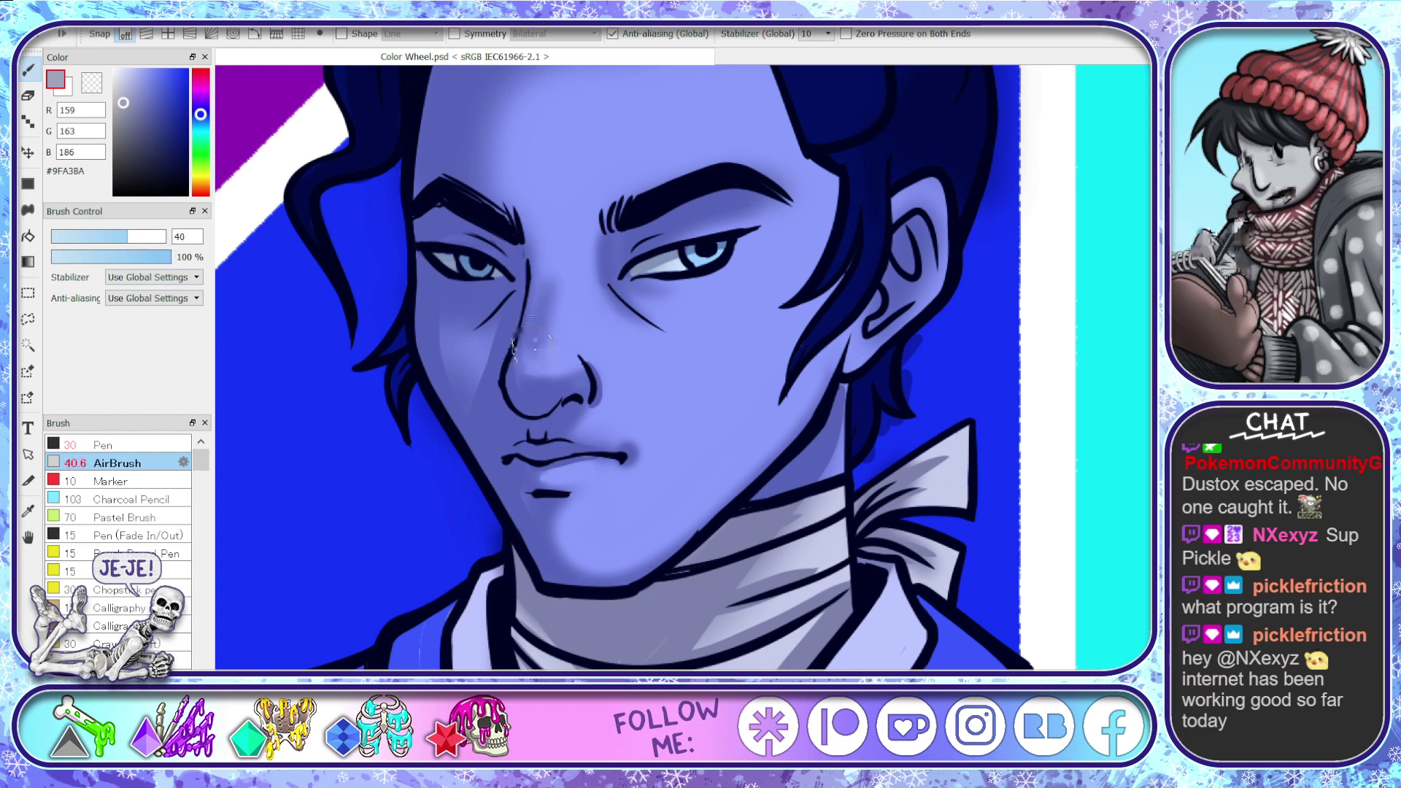
mouse_move(542, 274)
mouse_down()
mouse_move(532, 370)
mouse_move(576, 390)
mouse_up()
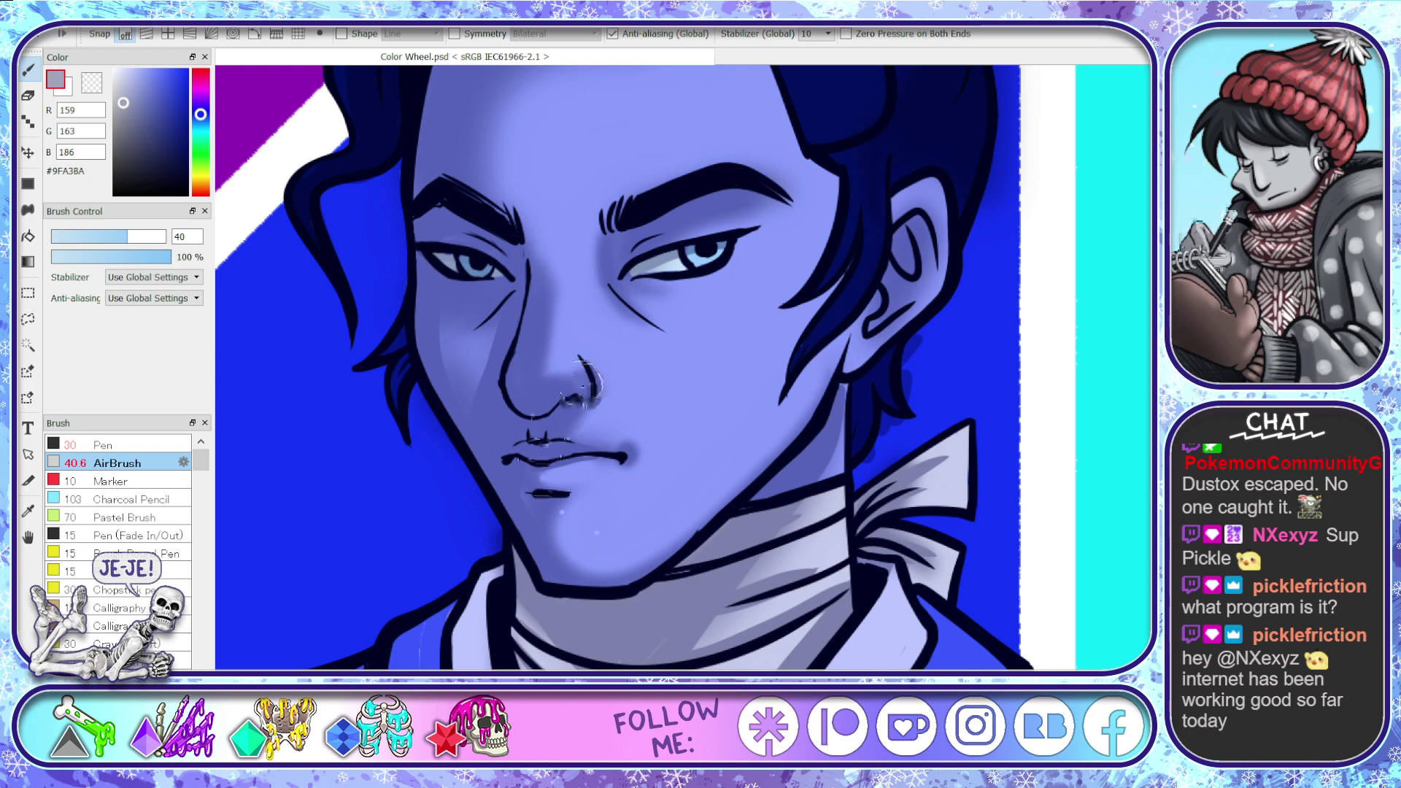
- Clean up the shading around the nostril, philtrum, mouth and chin with Eraser (Soft) at sizes 29.4, 14.4, 36.3 and 15.7
key(e)
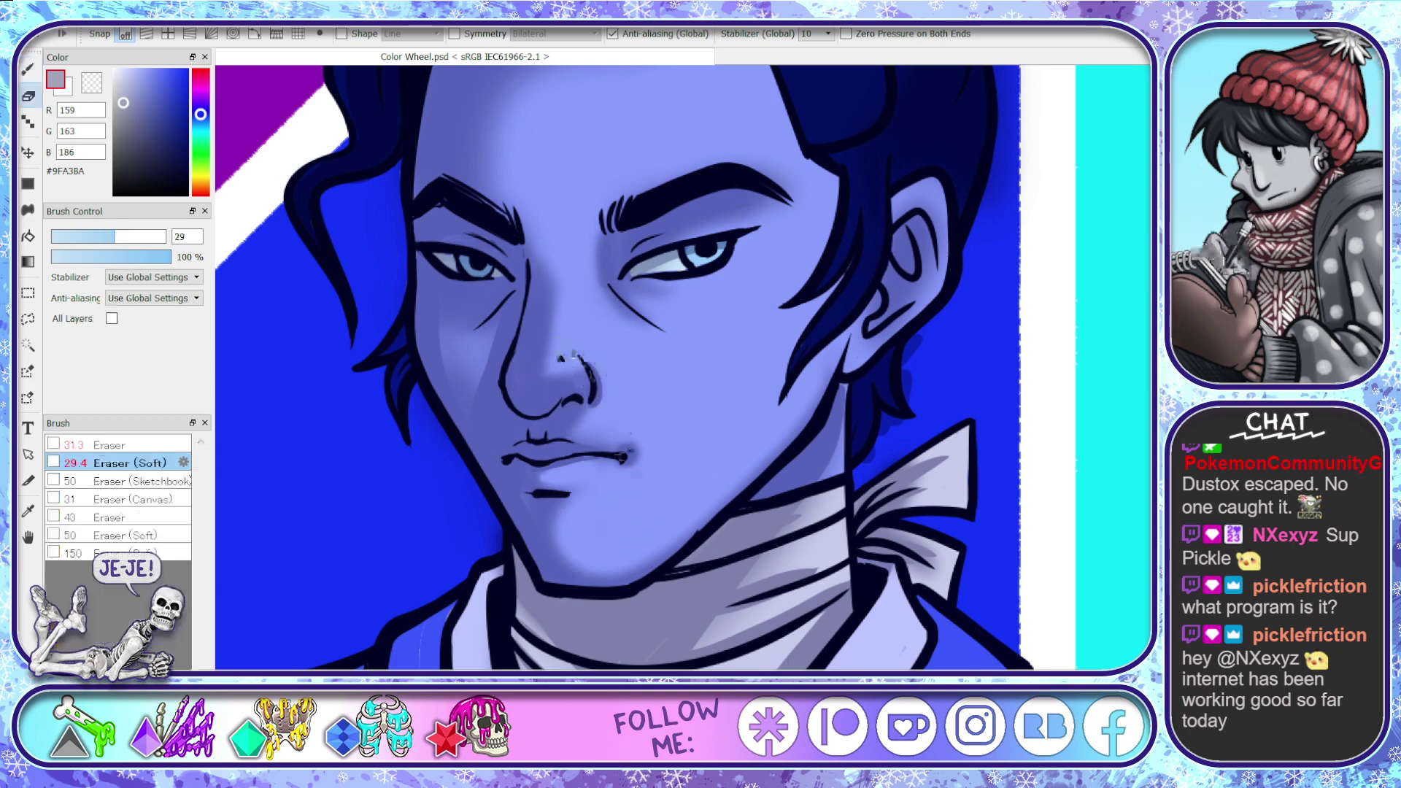
drag(576, 356, 602, 354)
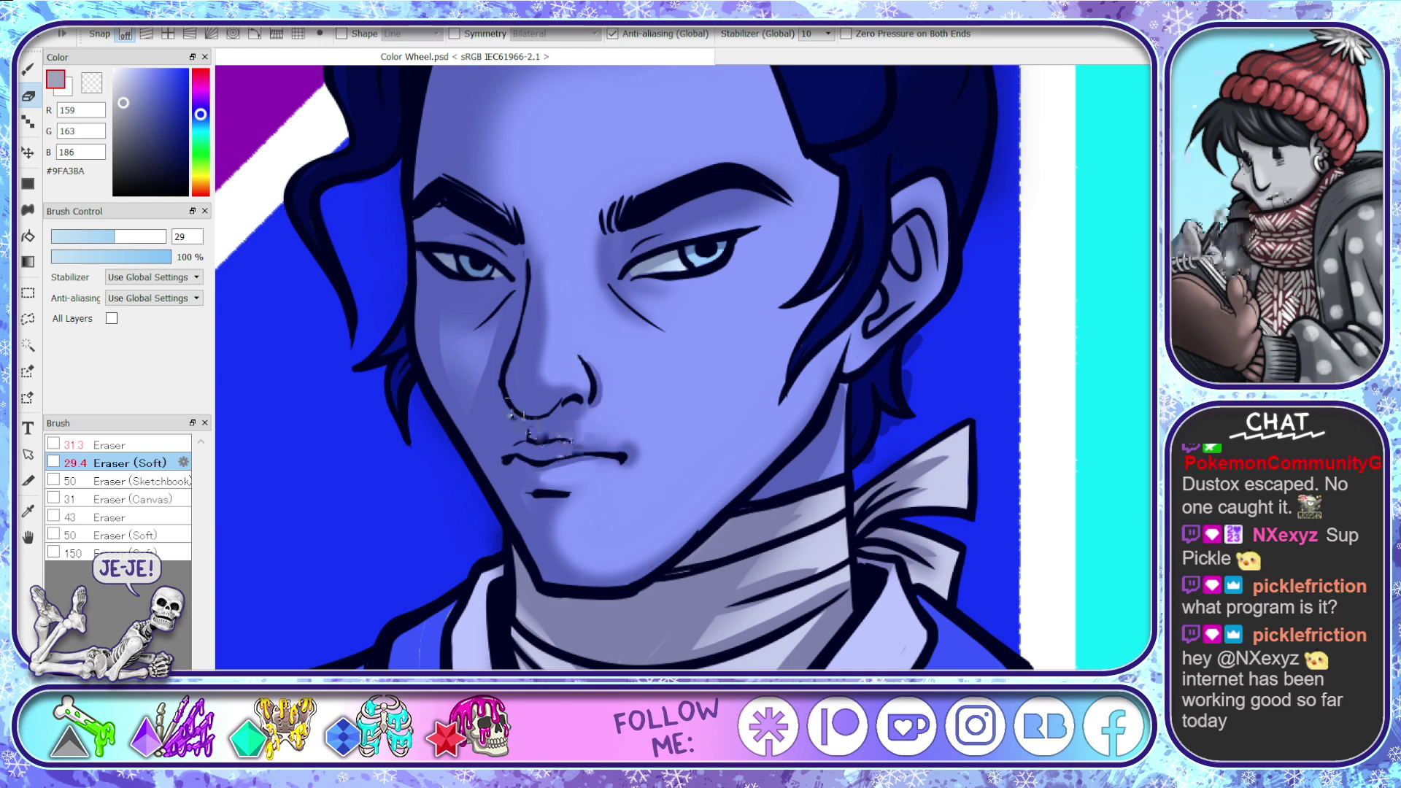
click(85, 238)
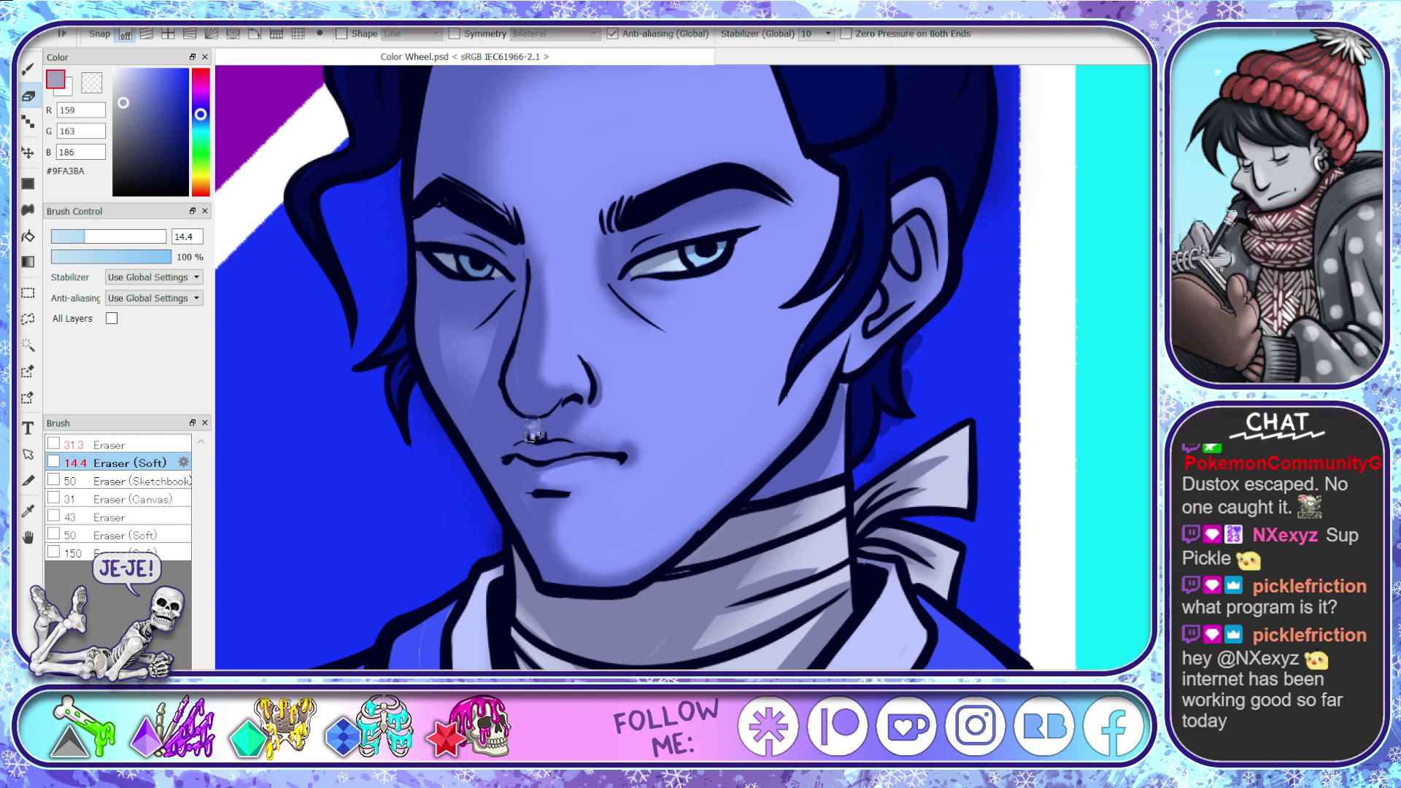
drag(611, 459, 617, 460)
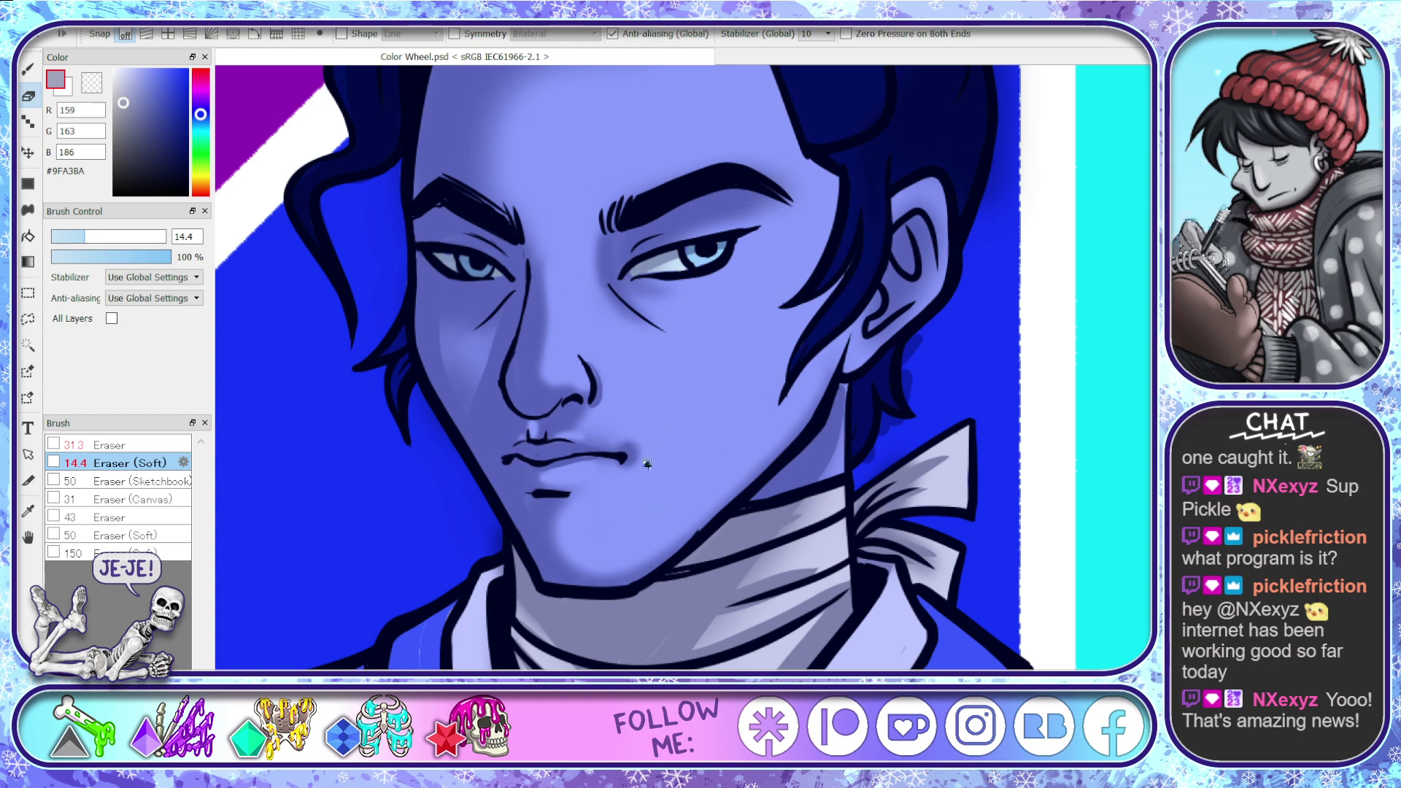
drag(86, 237, 122, 237)
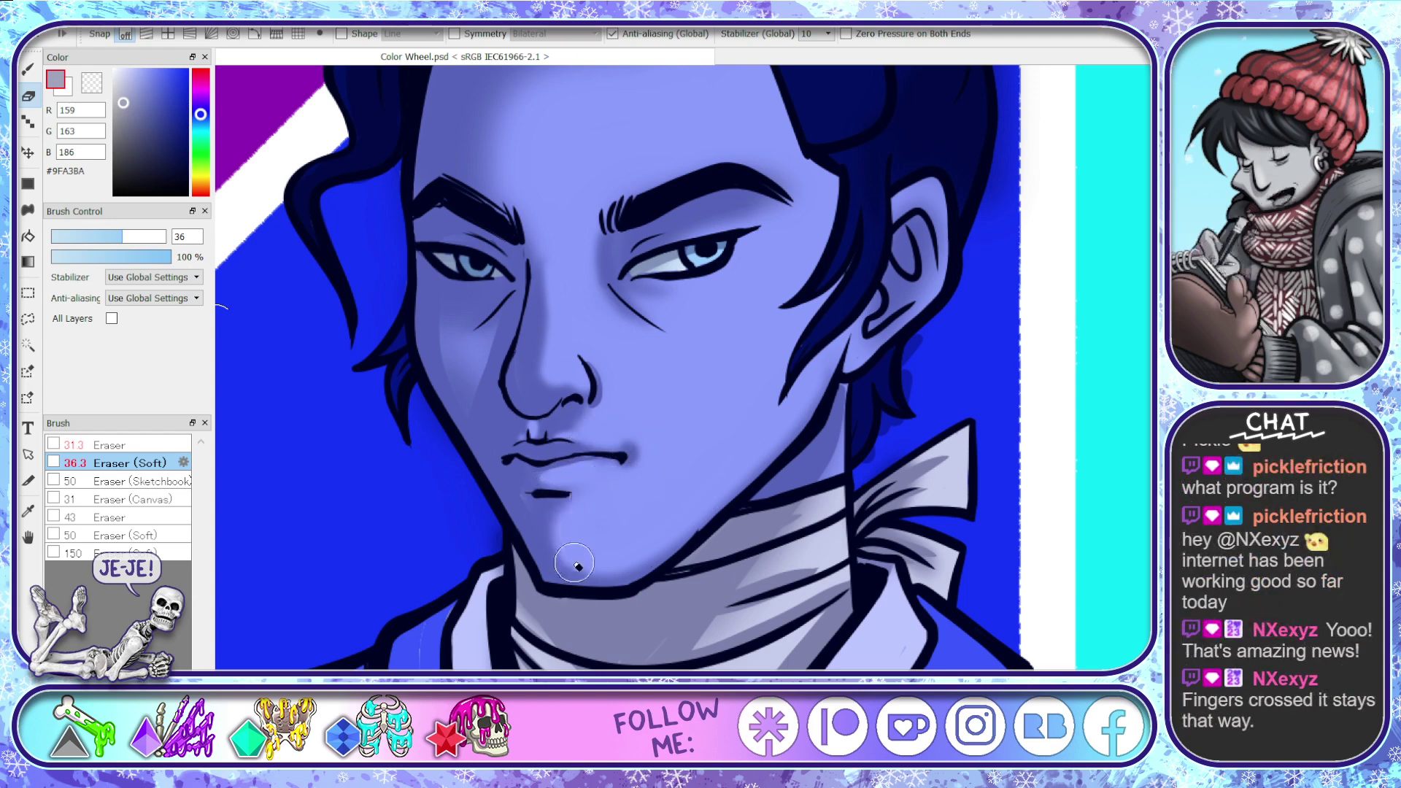
click(104, 237)
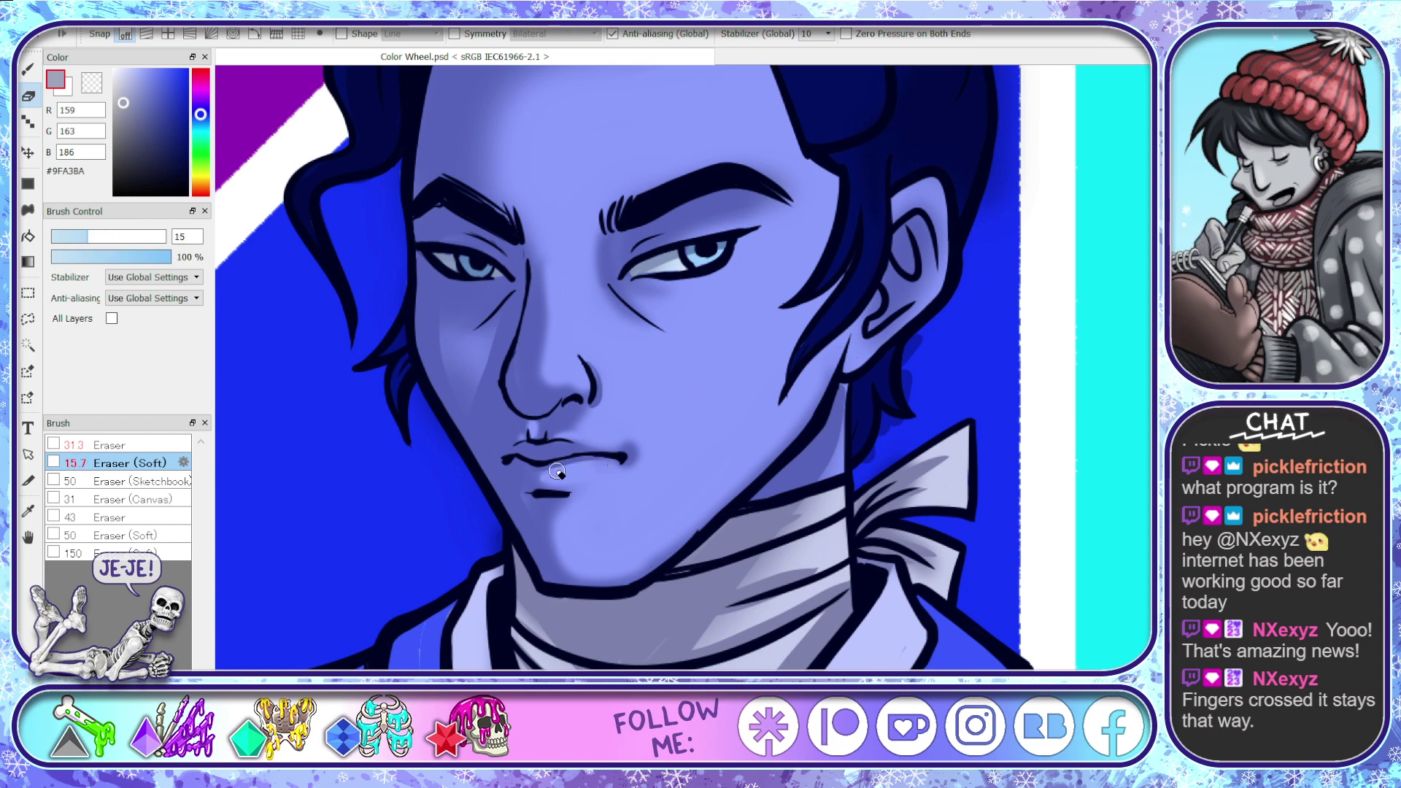
- Airbrush shadows inside the ear with the AirBrush at size 16, undoing the misplaced strokes
click(28, 70)
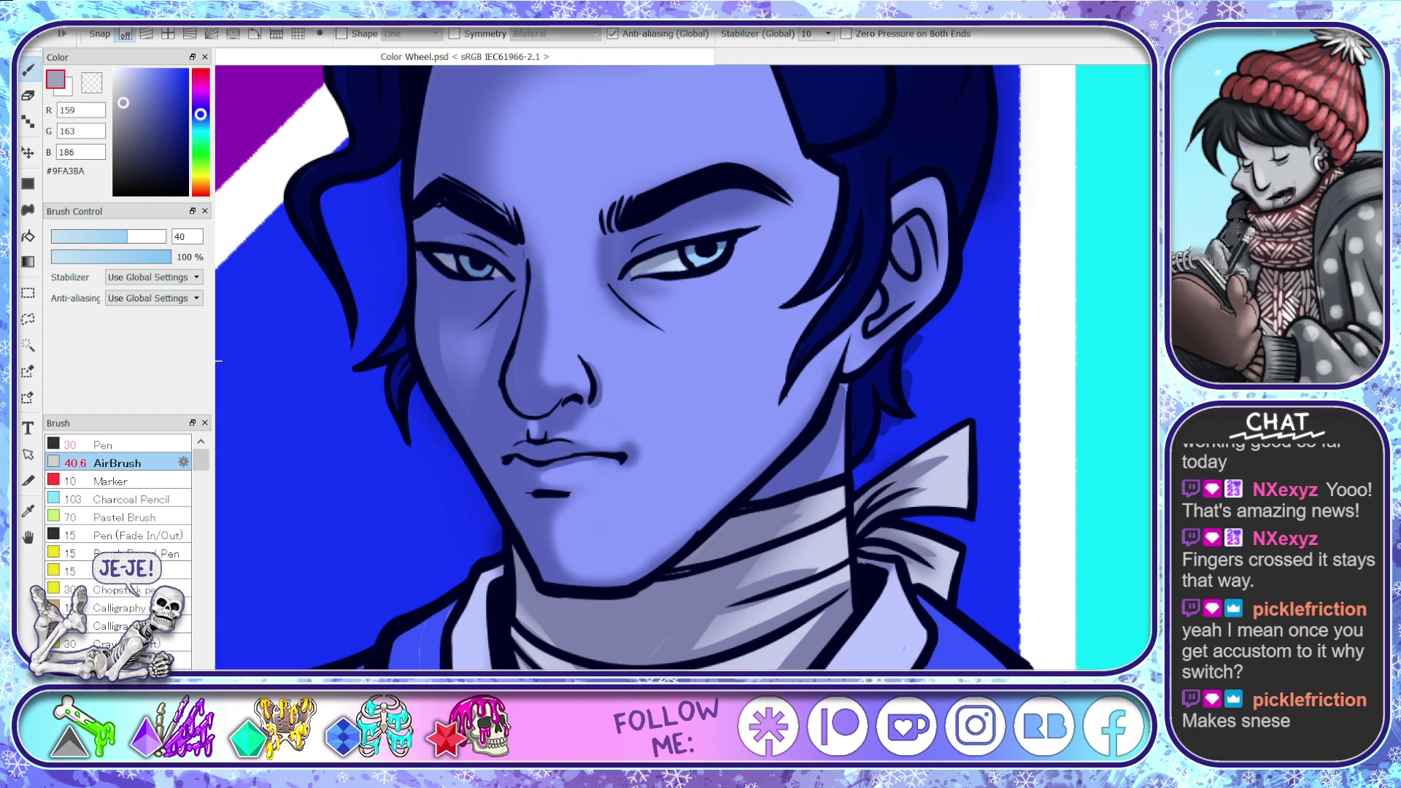
scroll(626, 401, up, 3)
drag(626, 401, 633, 343)
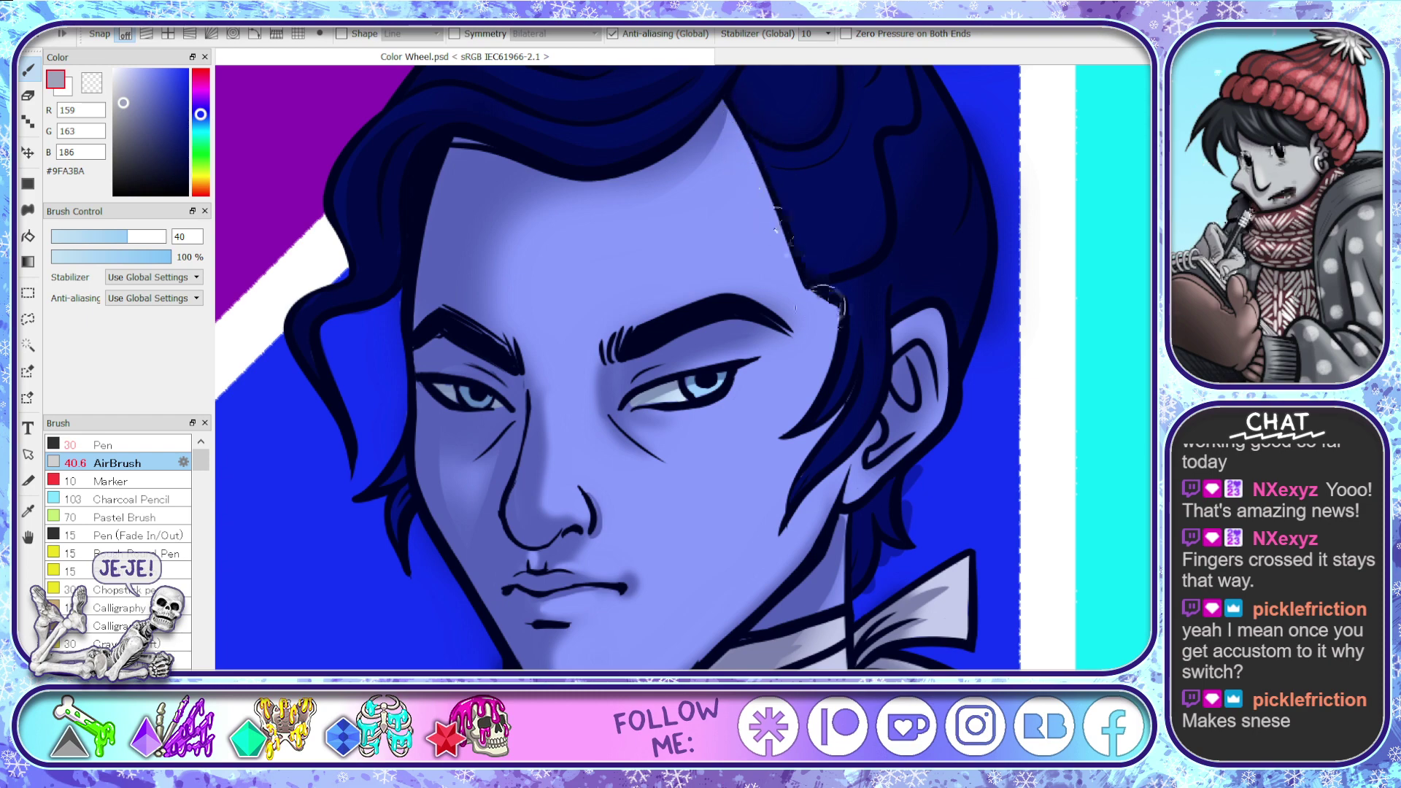
key(bracketleft)
key(bracketleft)
key(bracketleft)
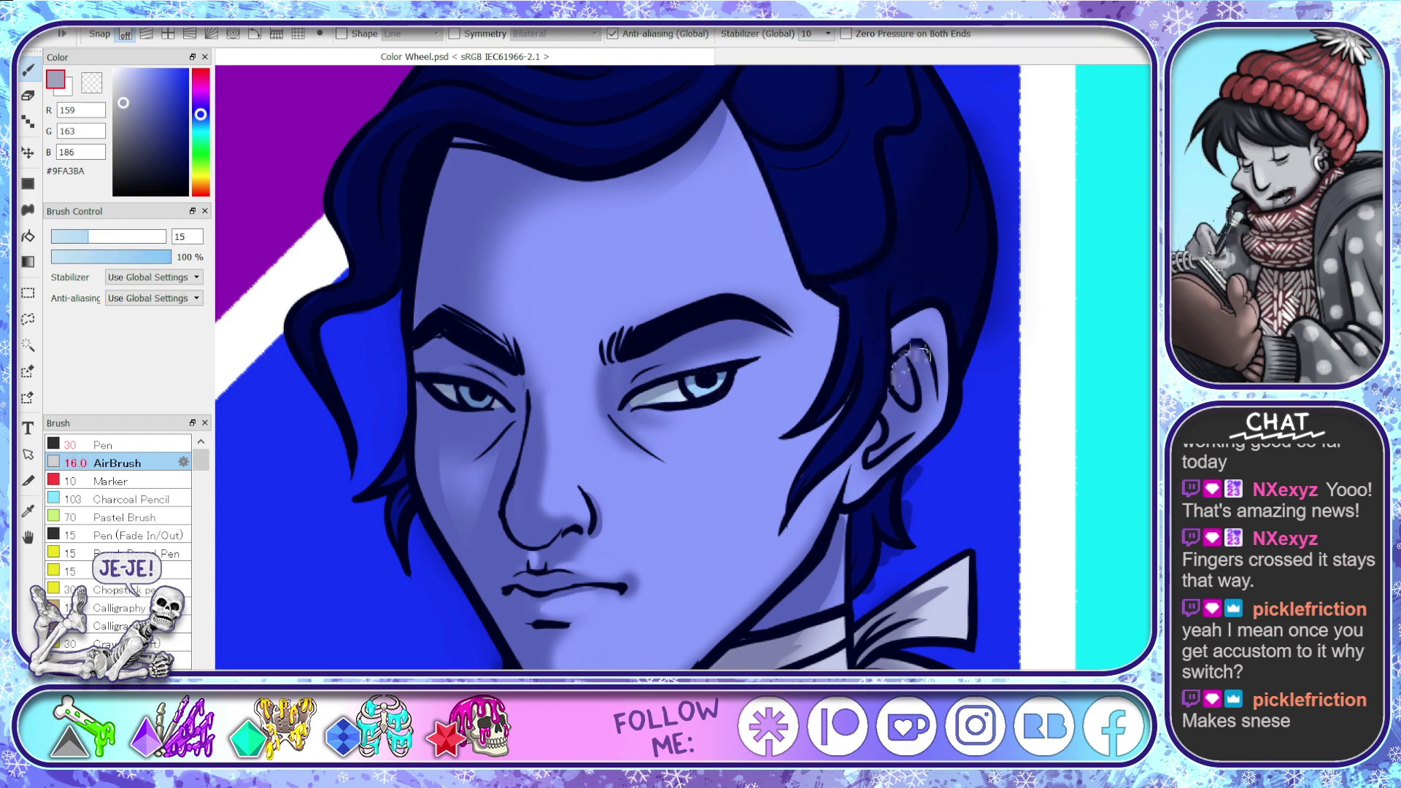
mouse_move(923, 355)
mouse_down()
mouse_move(936, 396)
mouse_move(890, 451)
mouse_up()
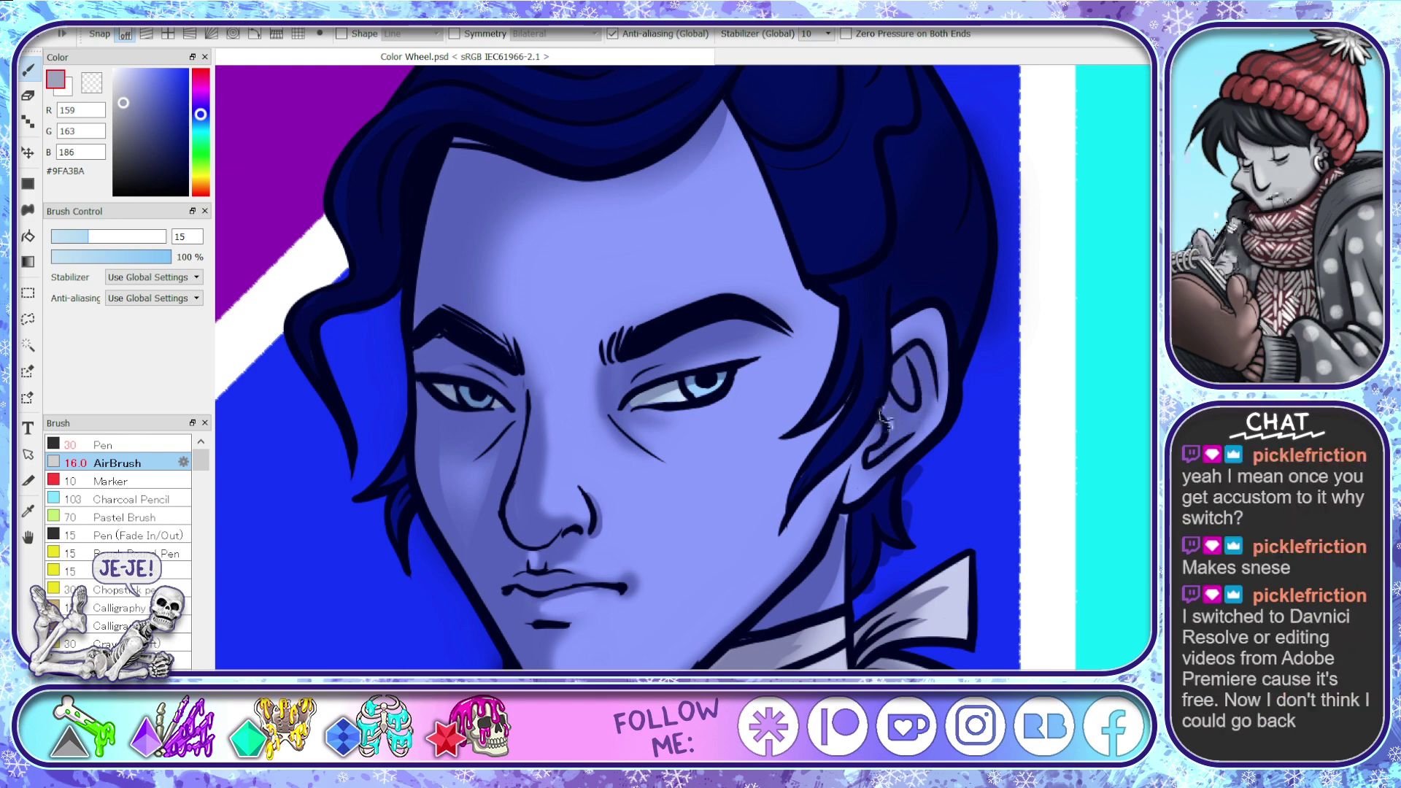
drag(887, 404, 905, 436)
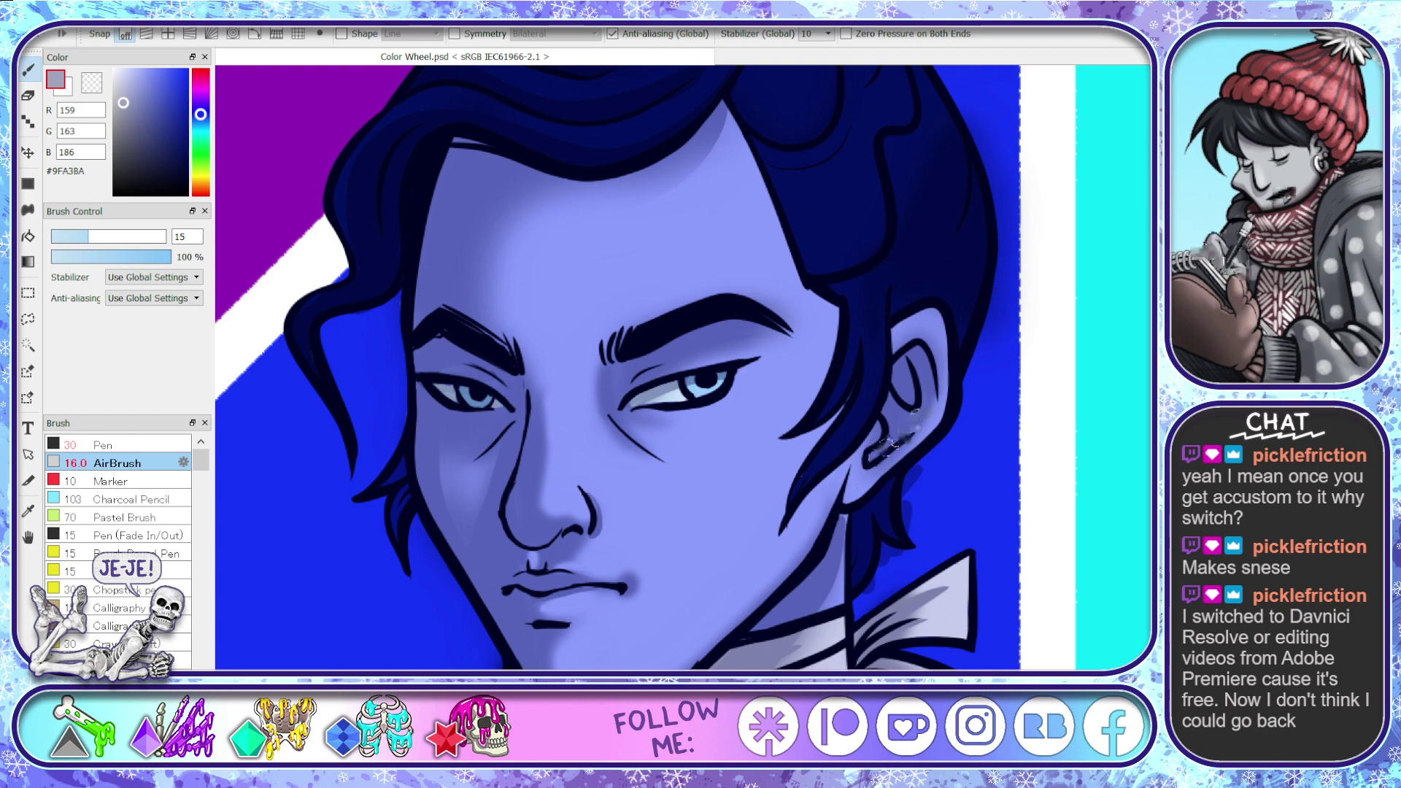
key(ctrl+z)
drag(894, 360, 898, 349)
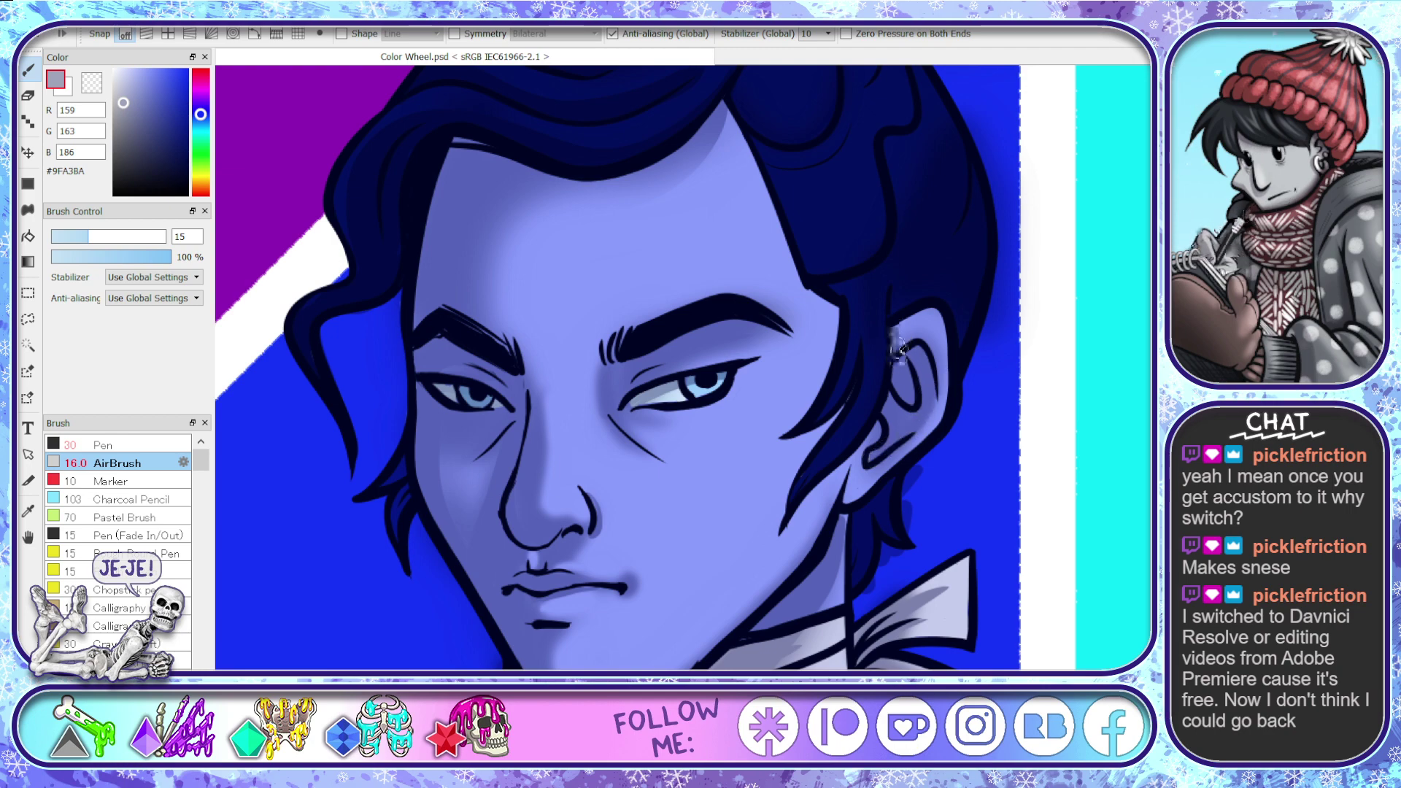
key(ctrl+z)
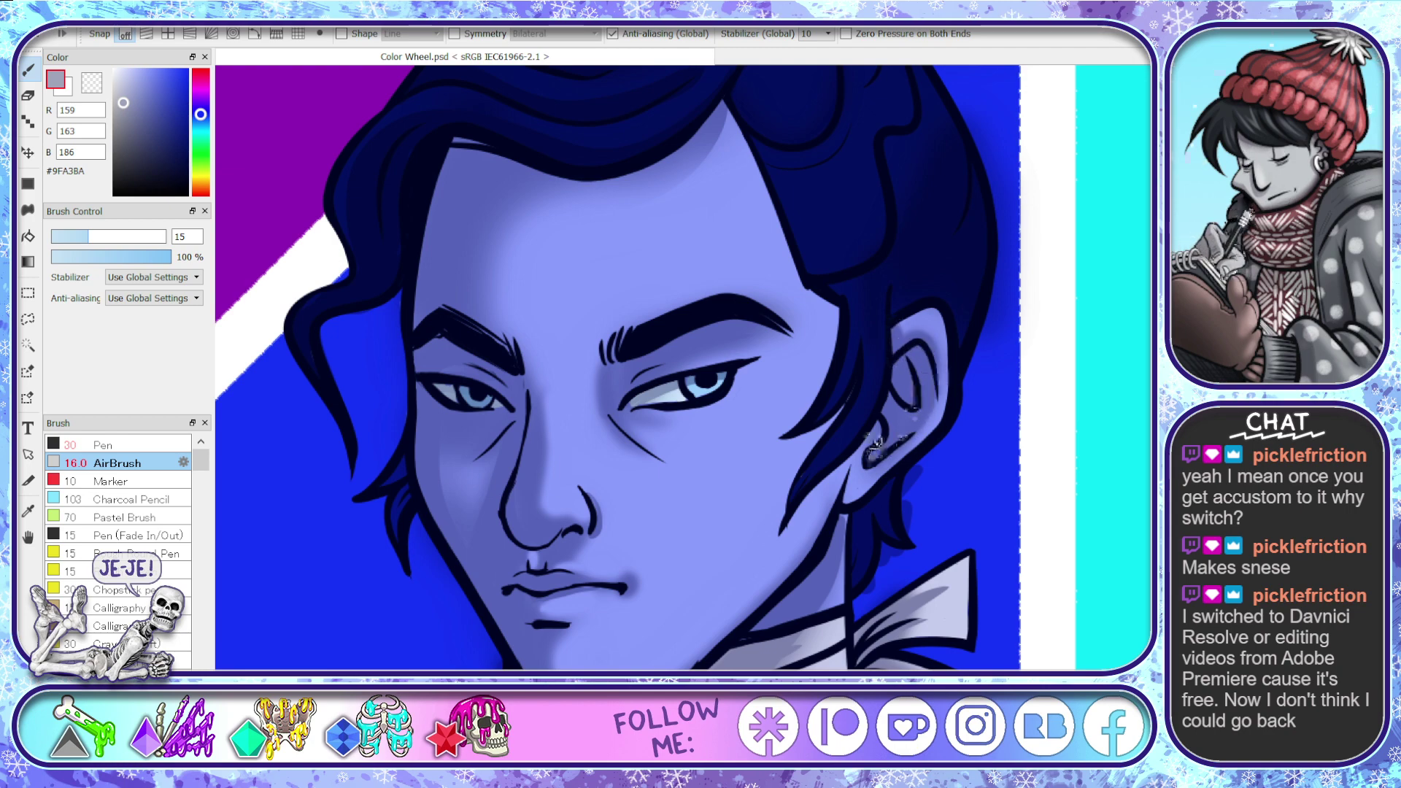
- Airbrush a soft shadow on the face along the sideburn at size 16, and trim its edge with Eraser (Soft) at size 21.3
drag(852, 459, 845, 509)
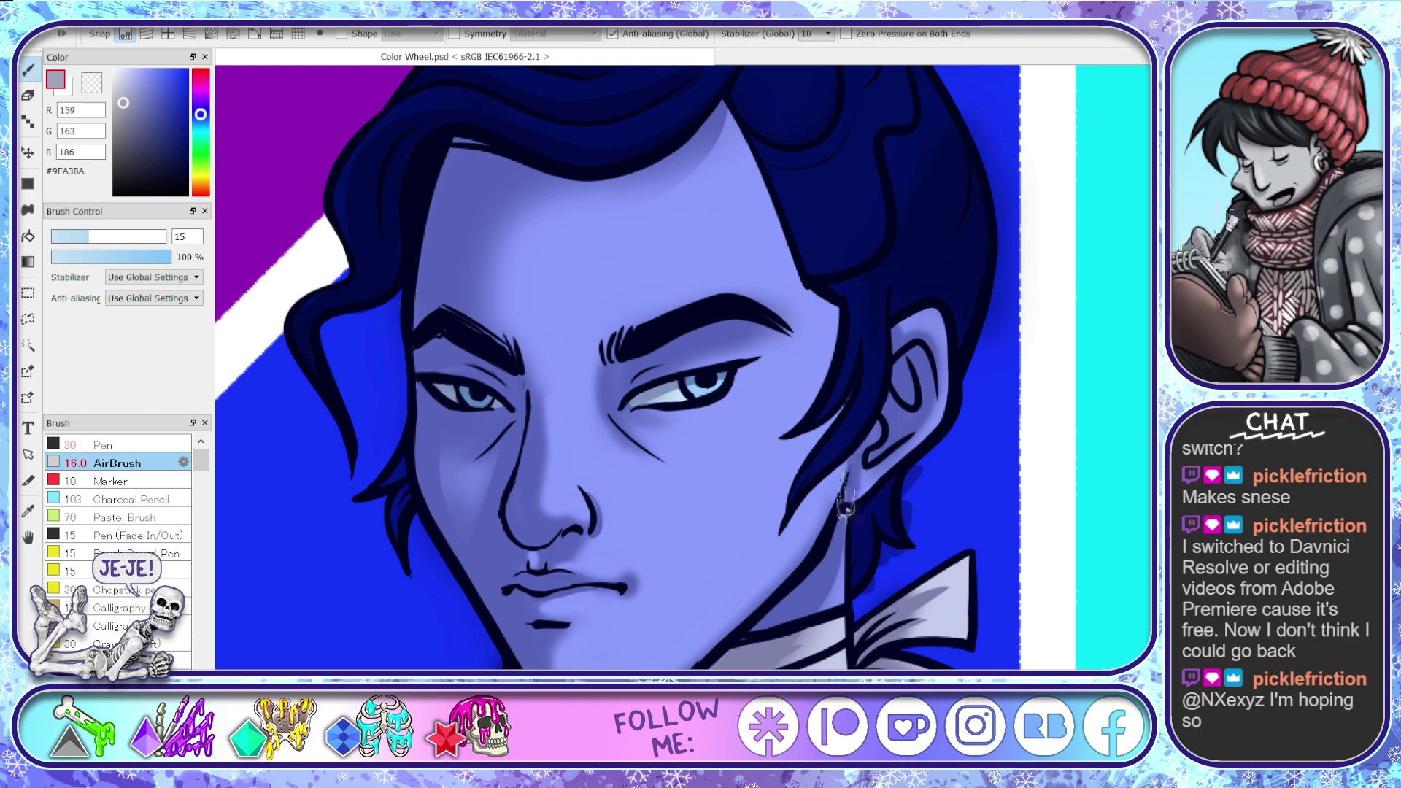
key(ctrl+z)
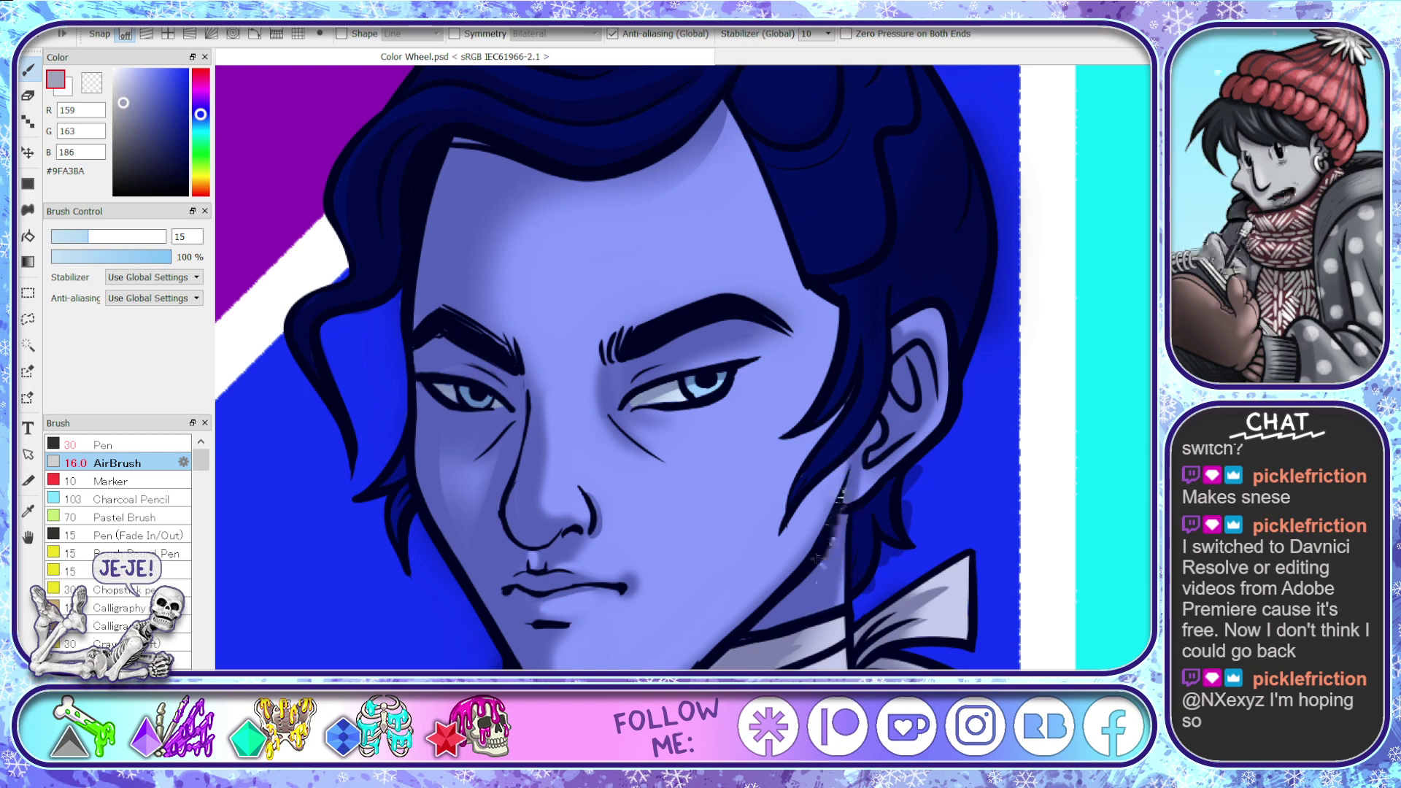
mouse_move(862, 360)
mouse_down()
mouse_move(792, 467)
mouse_move(835, 392)
mouse_up()
mouse_move(830, 295)
mouse_down()
mouse_move(826, 347)
mouse_move(775, 416)
mouse_move(833, 350)
mouse_move(807, 395)
mouse_move(797, 401)
mouse_move(830, 332)
mouse_up()
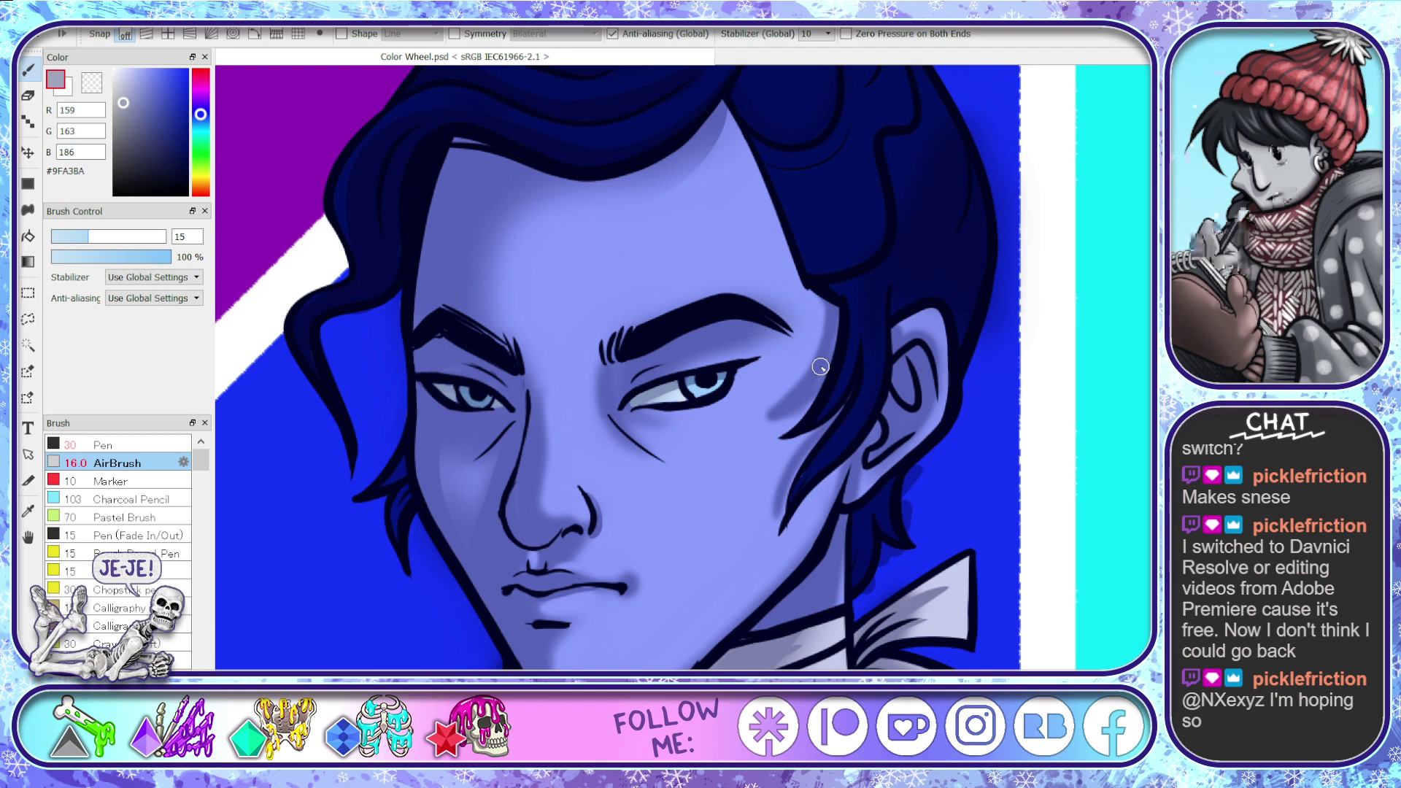
key(e)
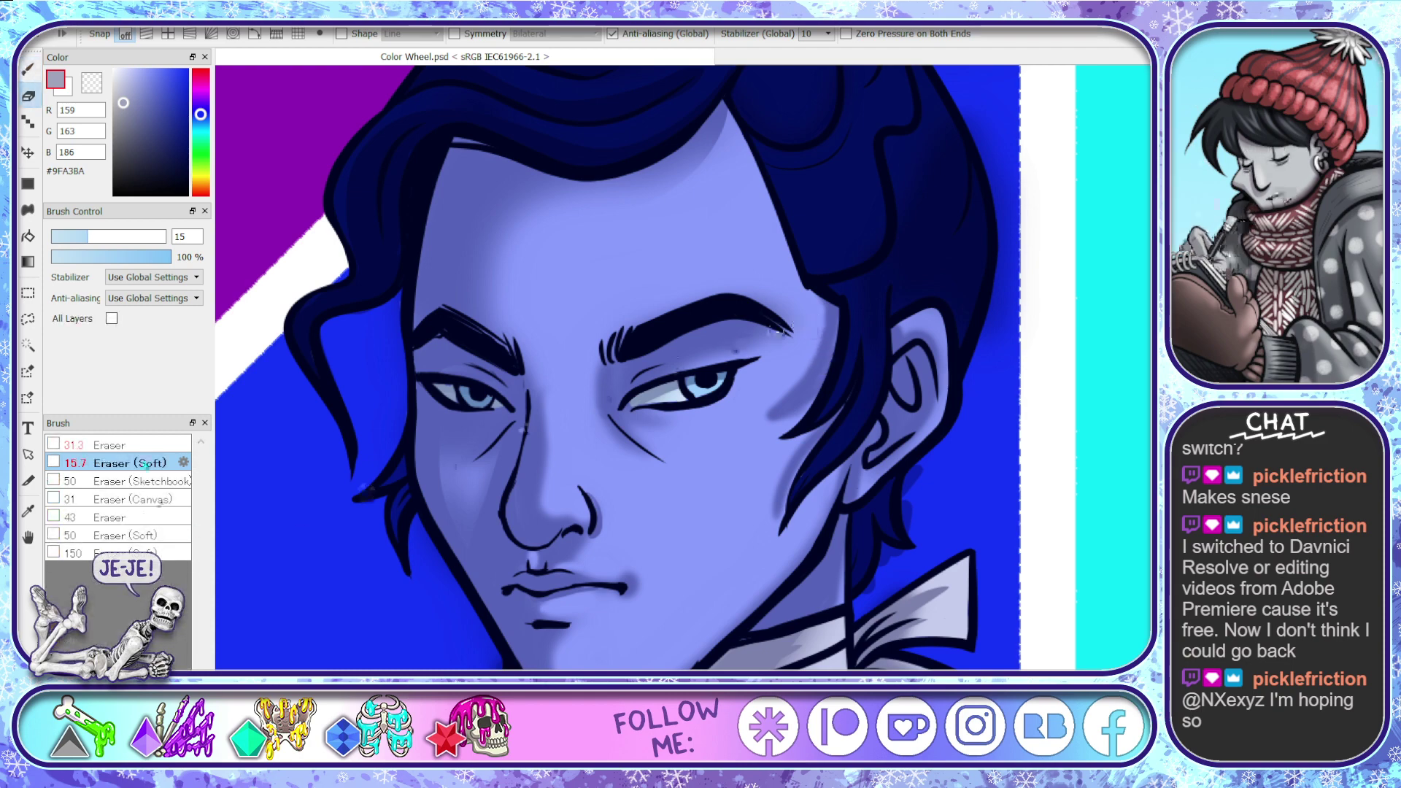
mouse_move(817, 329)
mouse_down()
mouse_move(799, 387)
mouse_move(767, 419)
mouse_move(800, 367)
mouse_move(784, 541)
mouse_up()
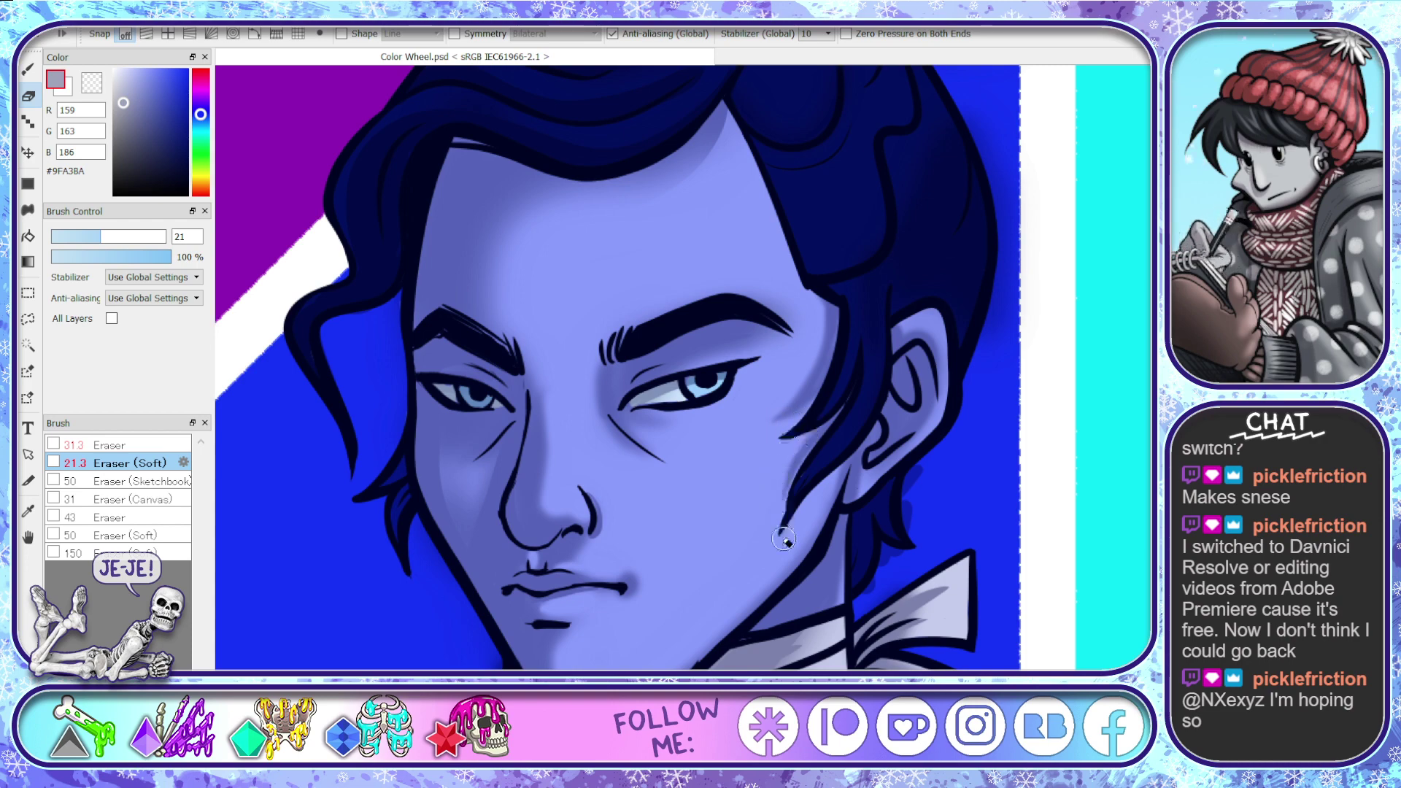
- Airbrush shadows into the hair above the ear and along the side of the head at size 16, refining them with Eraser (Soft) at 21.3
key(b)
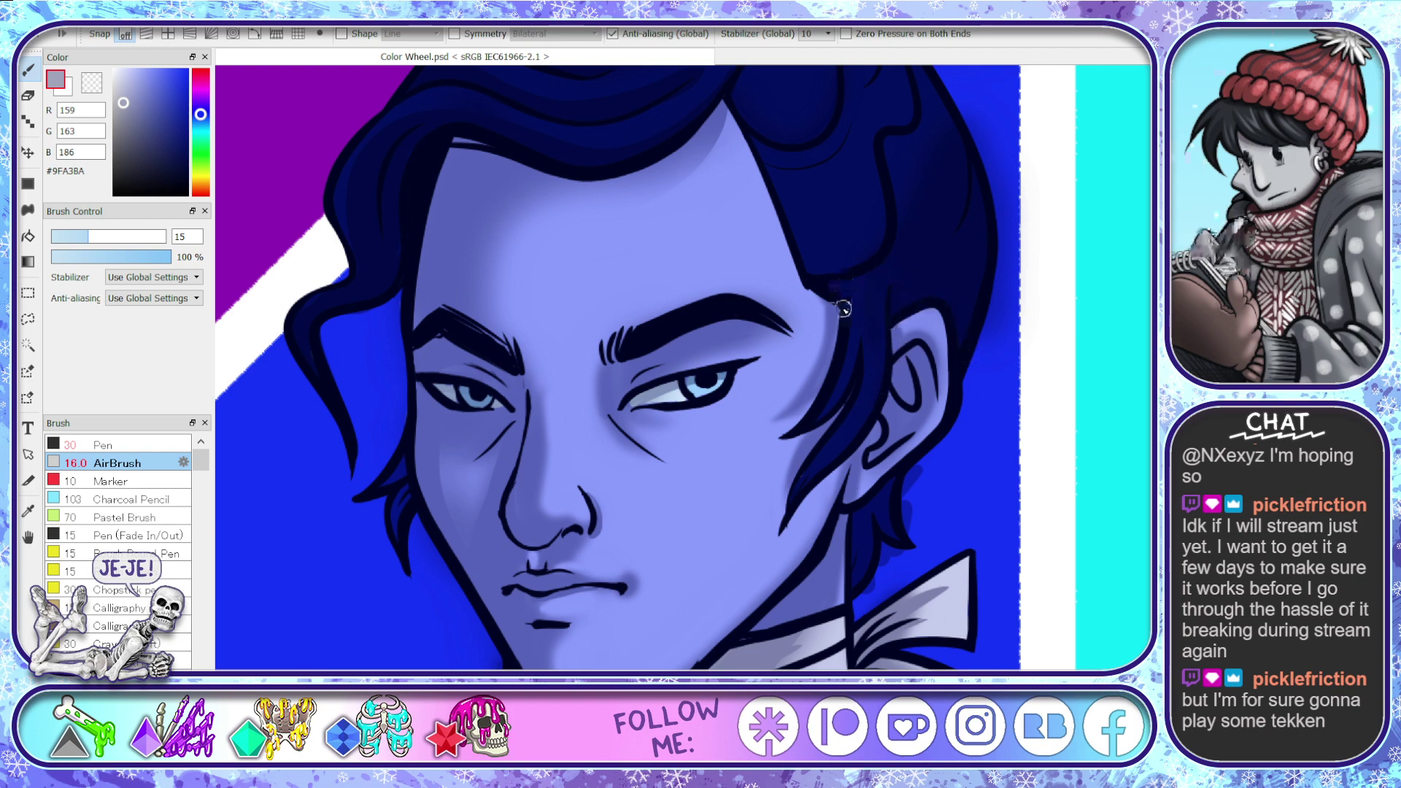
scroll(912, 365, up, 5)
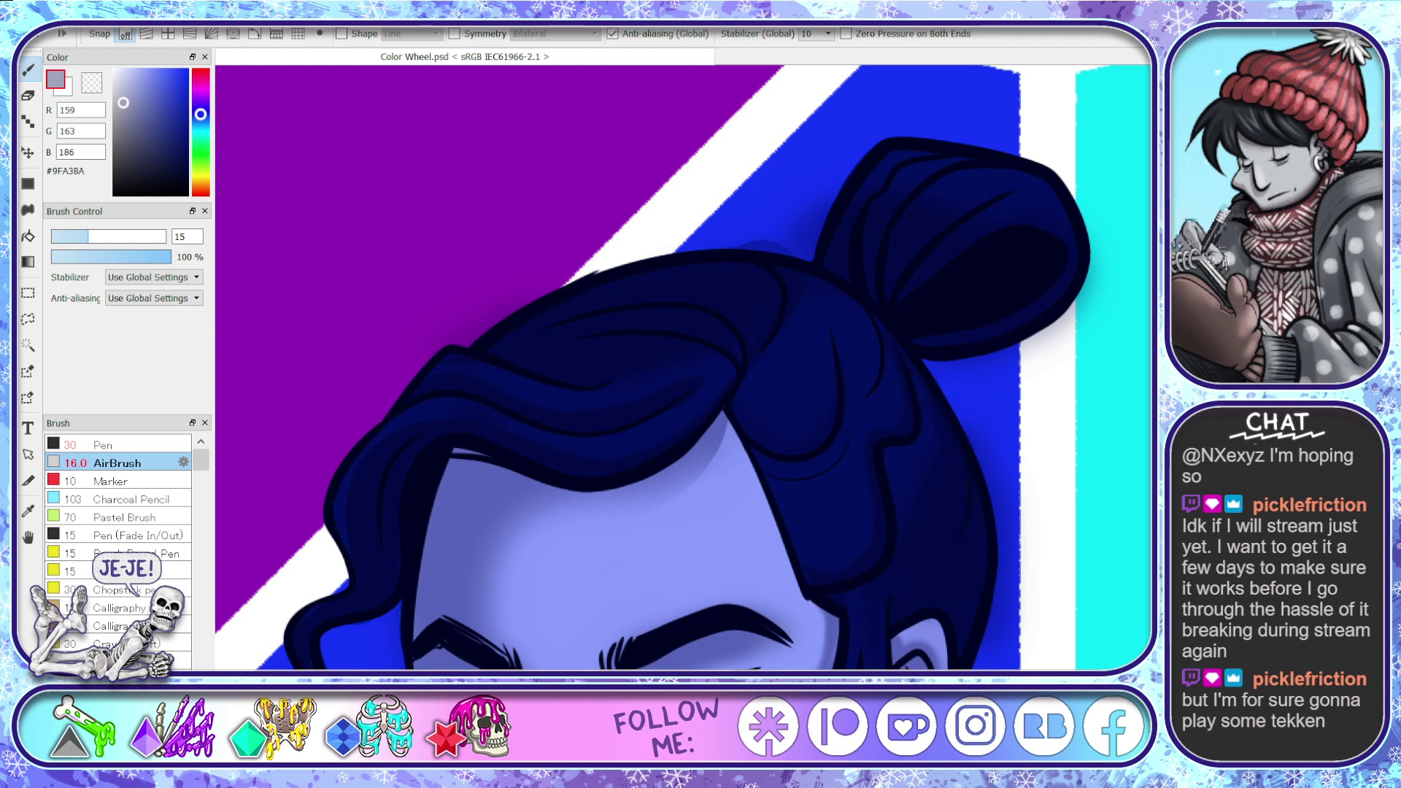
scroll(854, 379, down, 3)
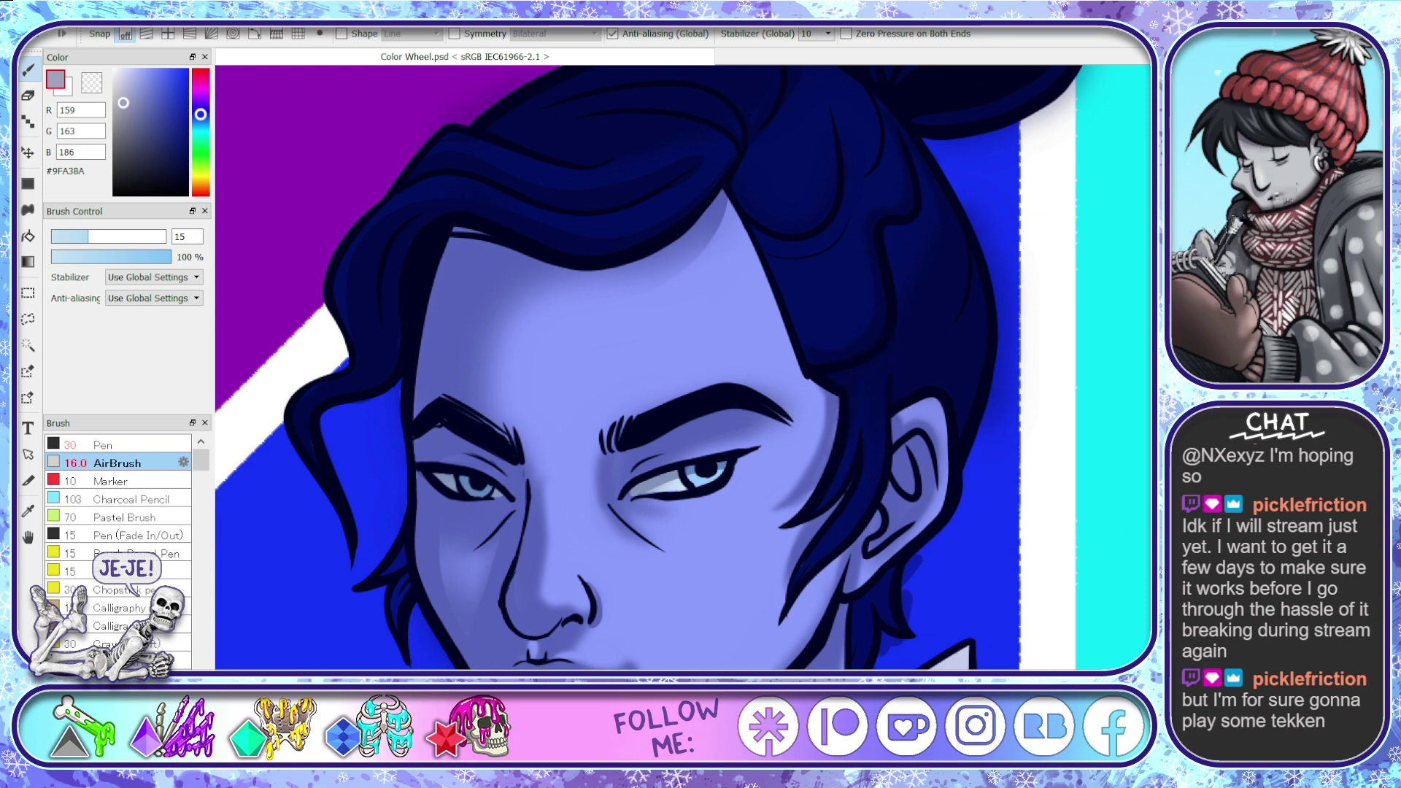
scroll(659, 367, up, 5)
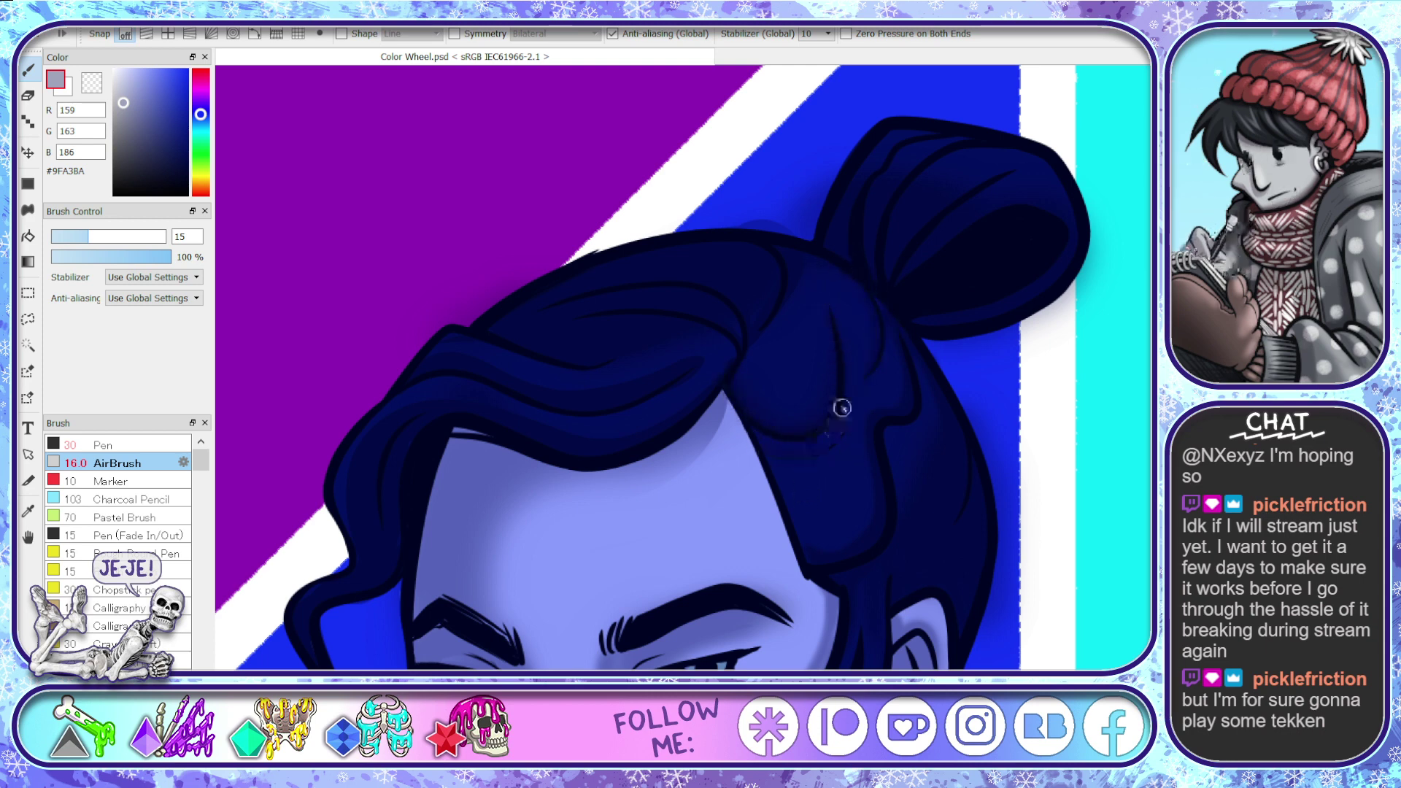
click(28, 95)
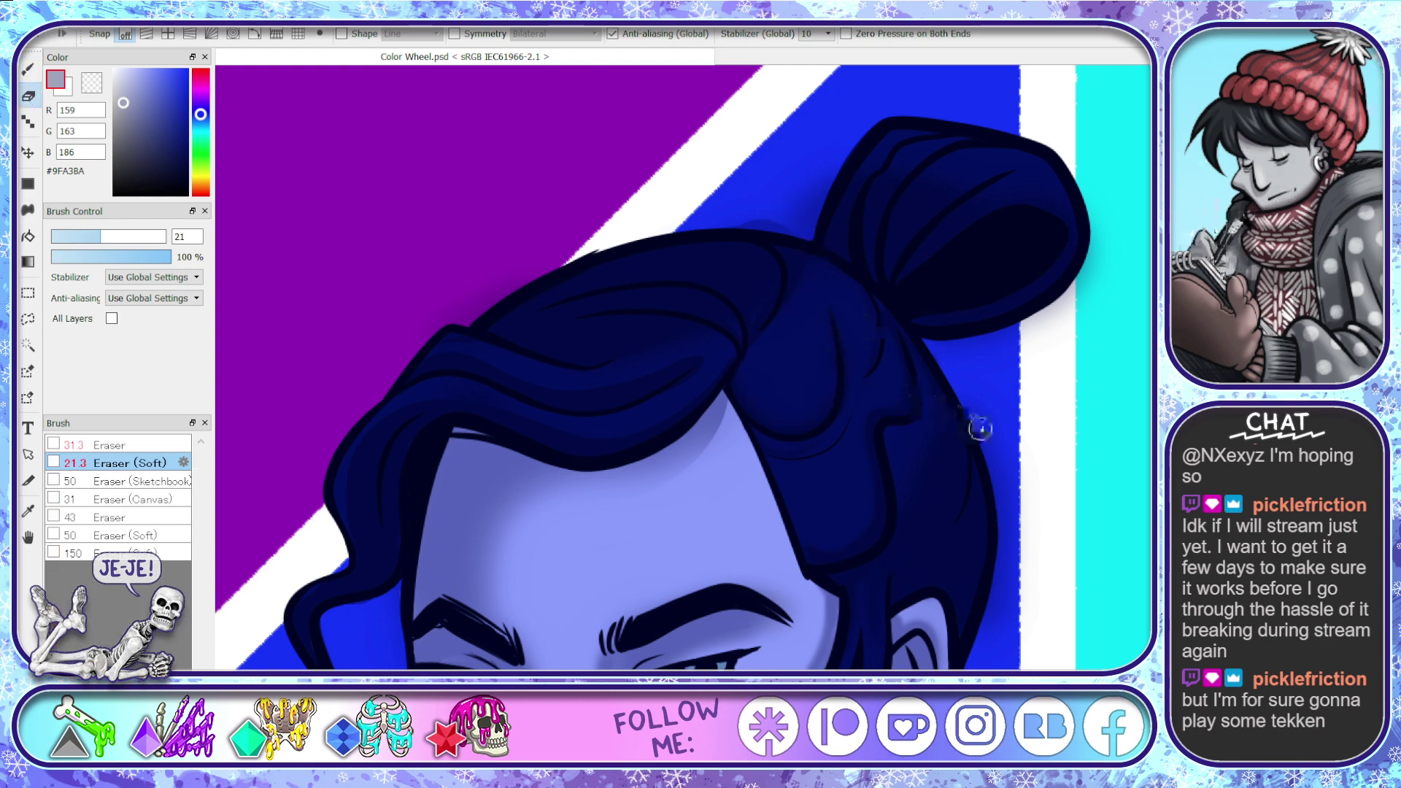
scroll(1079, 397, up, 3)
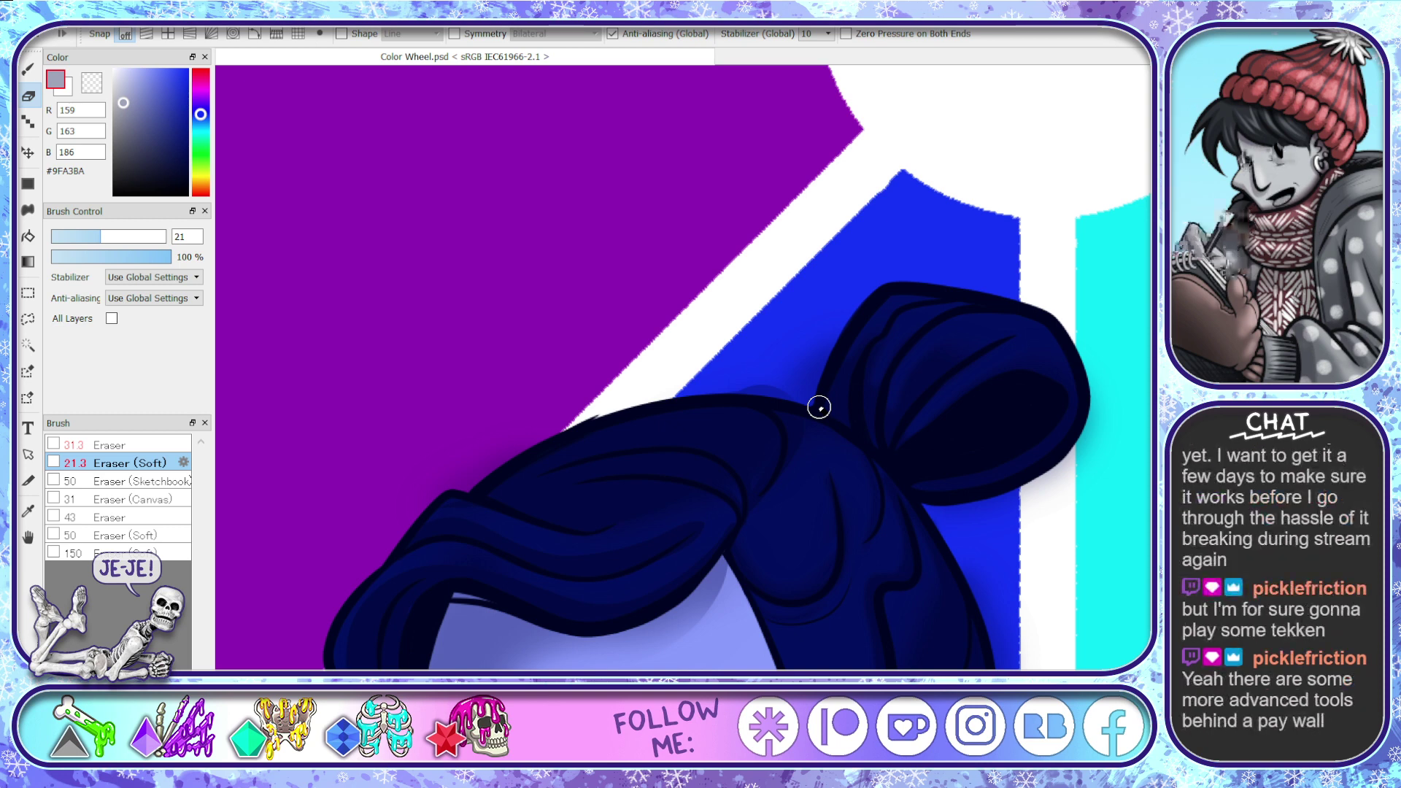
- Shade the hair bun with the AirBrush at sizes 16 and 43.8
click(28, 72)
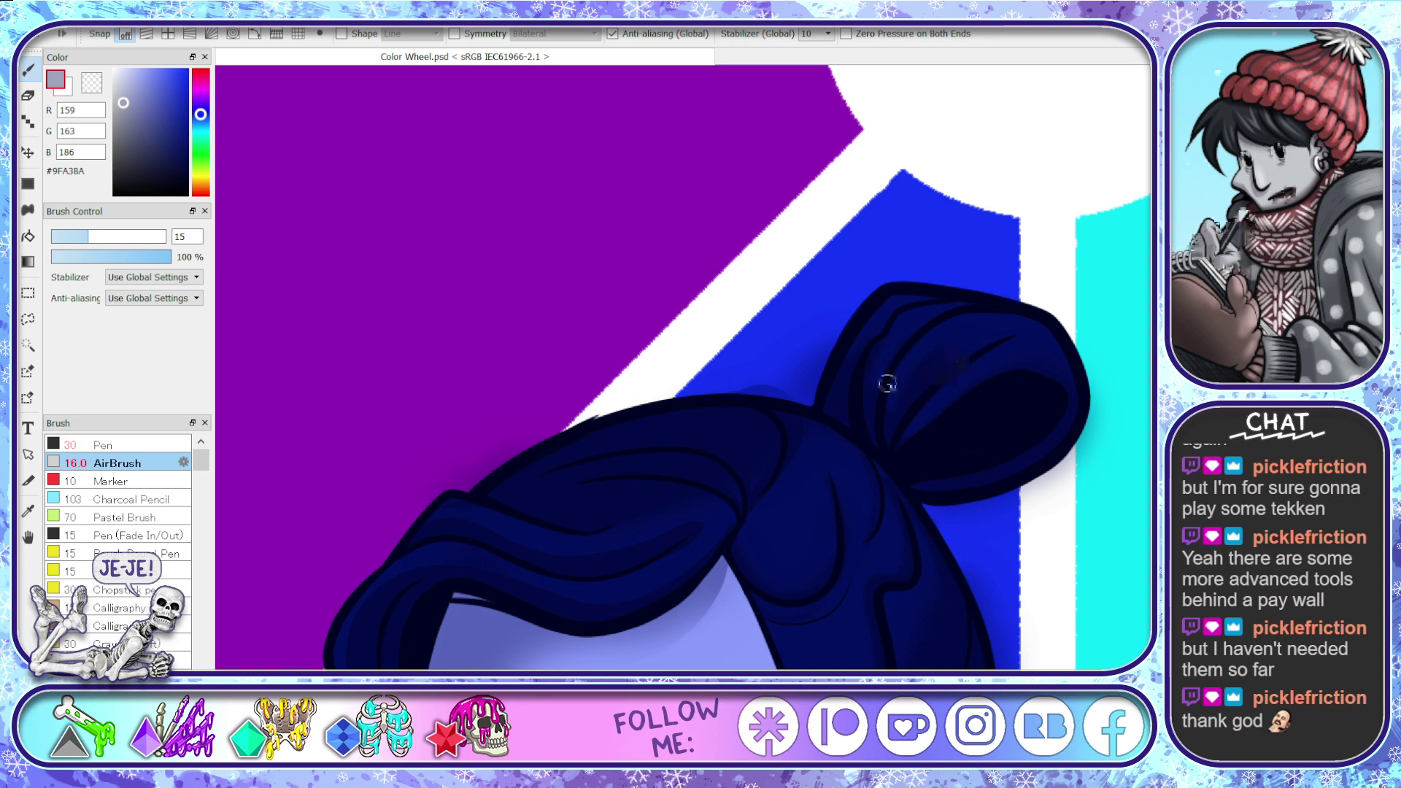
drag(104, 232, 130, 236)
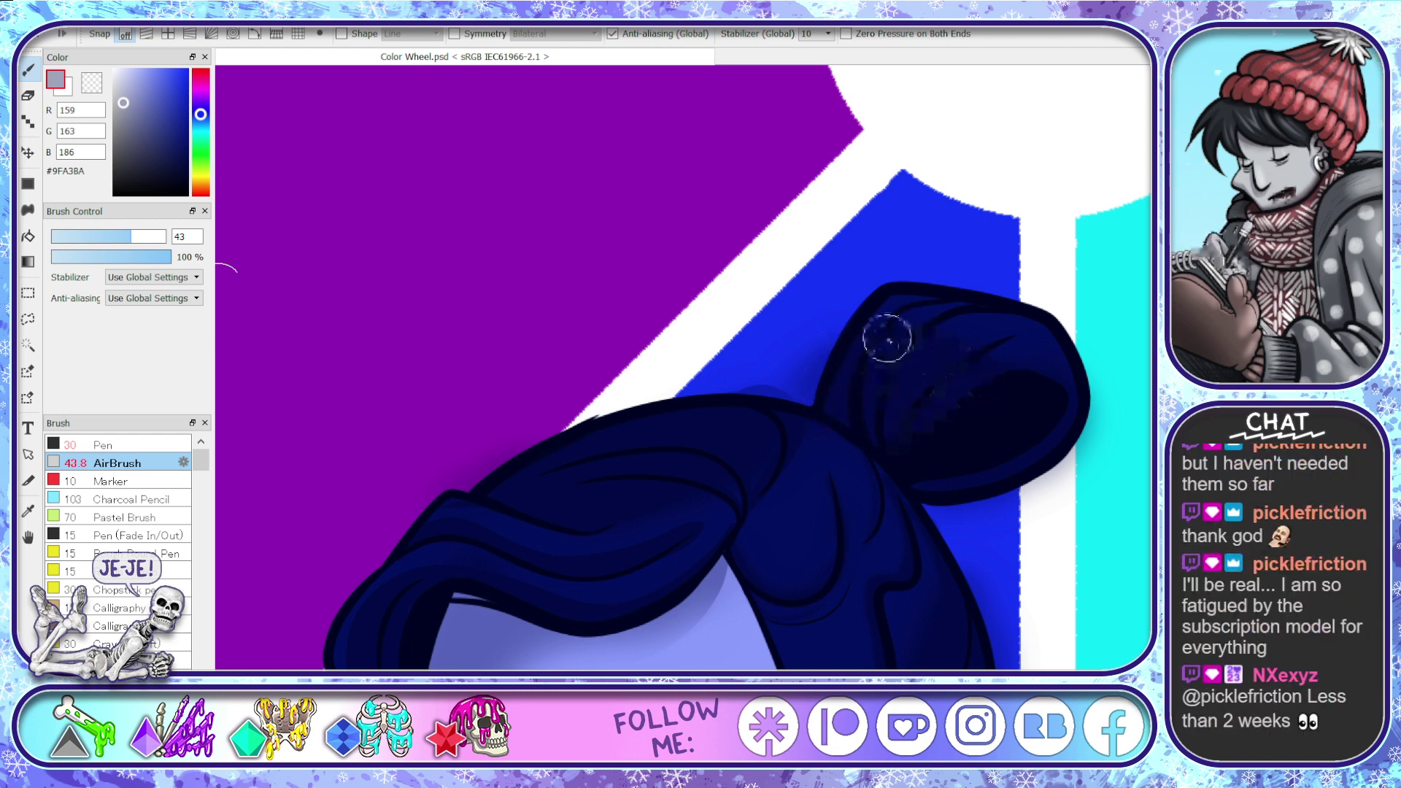
mouse_move(1005, 457)
mouse_down()
mouse_move(929, 485)
mouse_move(1073, 374)
mouse_move(1066, 425)
mouse_move(1041, 379)
mouse_move(898, 303)
mouse_move(997, 336)
mouse_up()
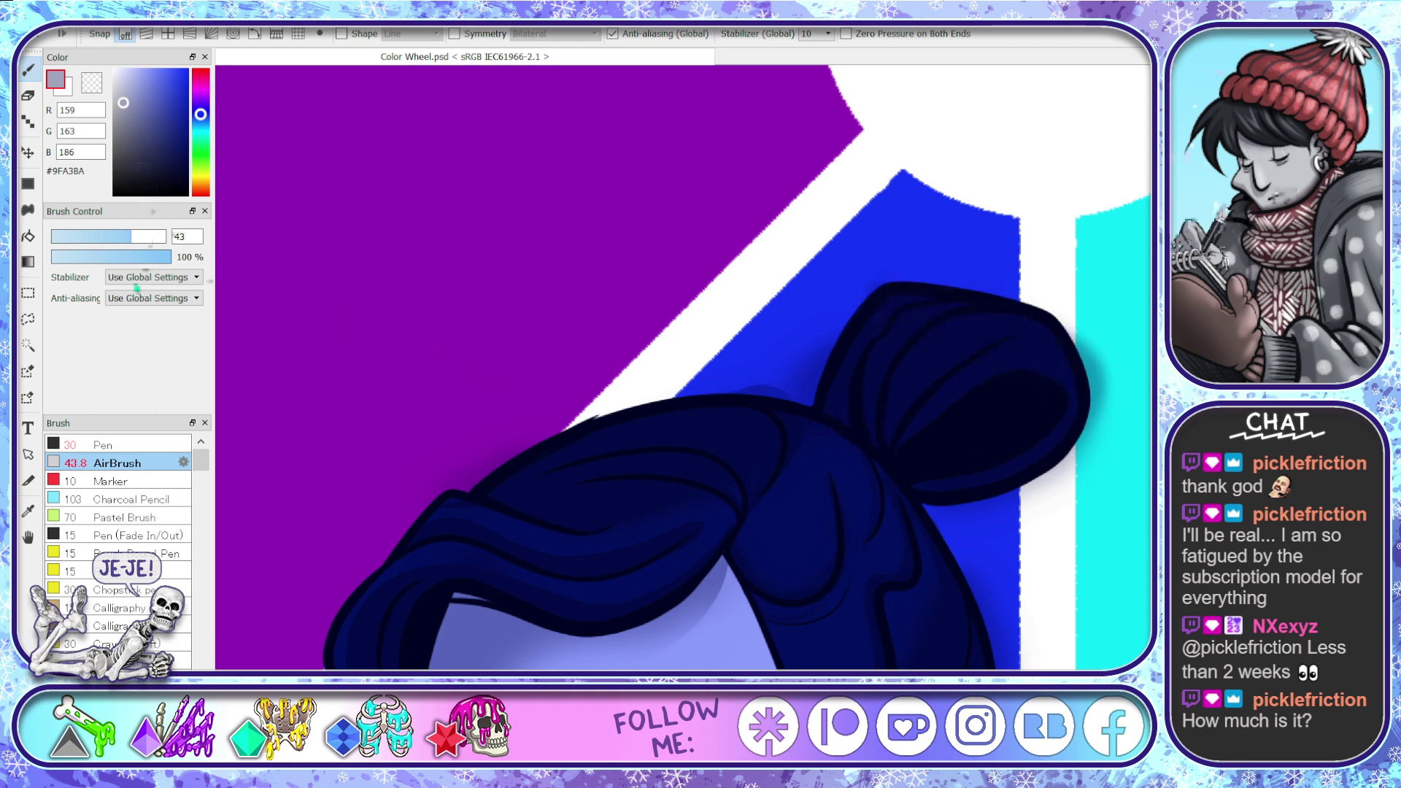
- Paint hard-edged shadows into the hair between the hairline and the ear, using the Pen at size 30
click(128, 443)
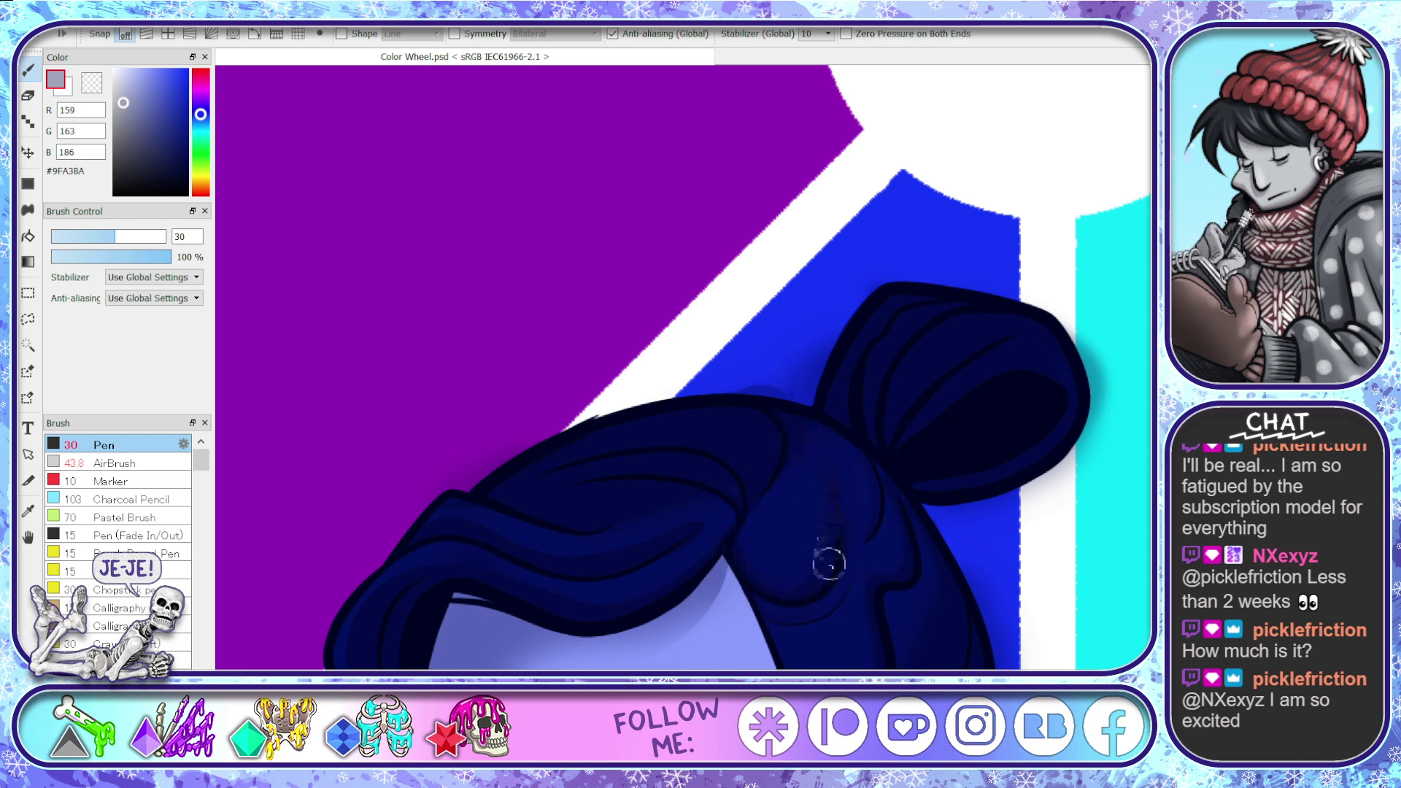
key(space)
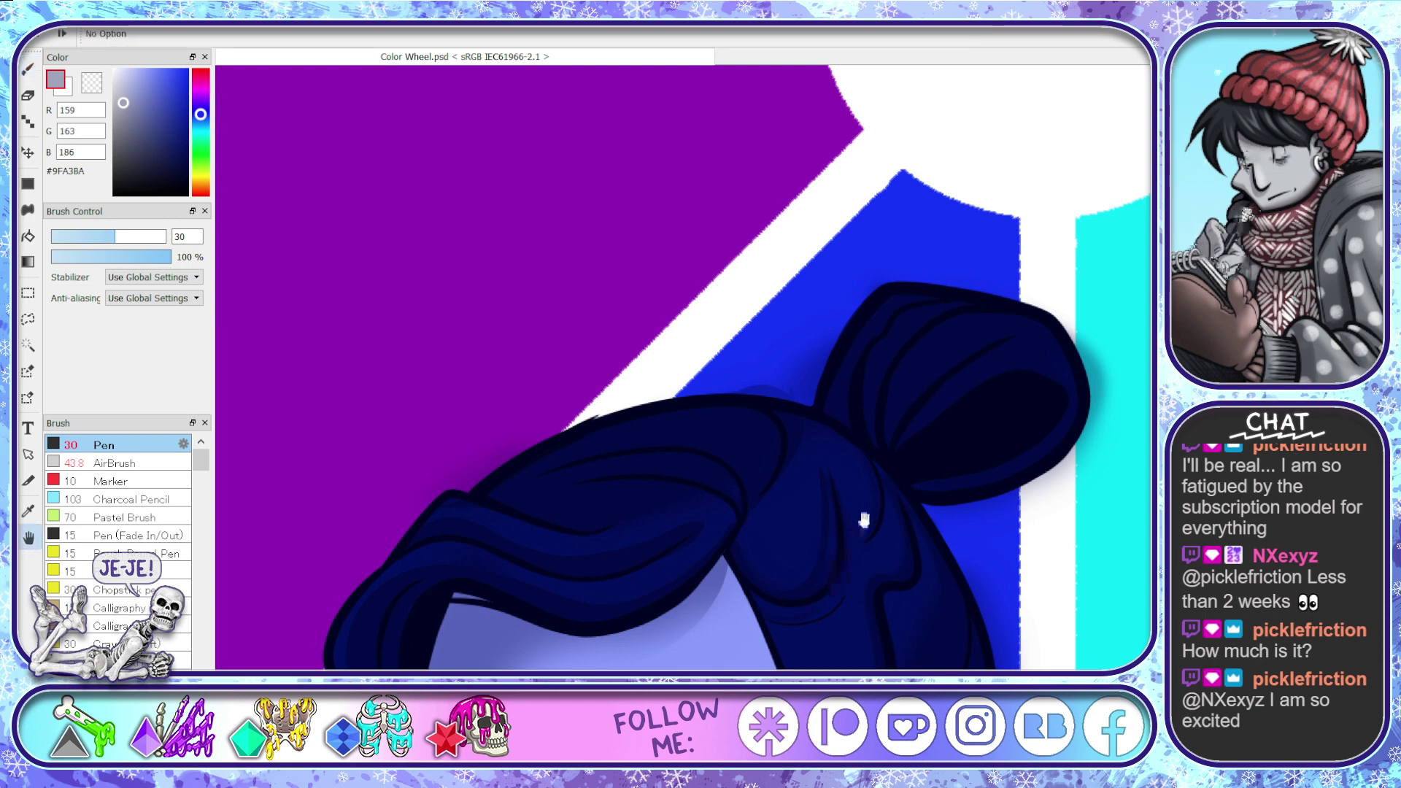
scroll(683, 366, down, 4)
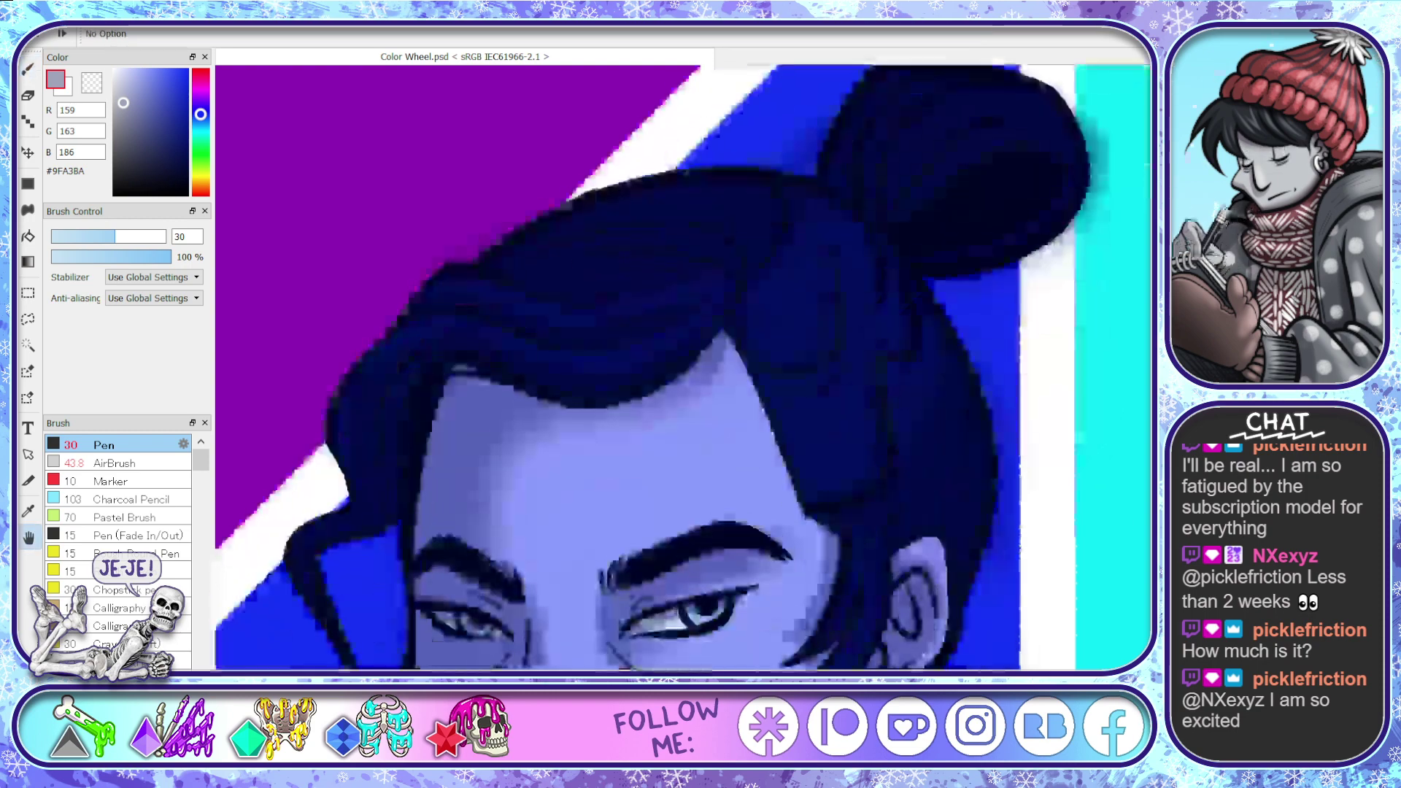
key(e)
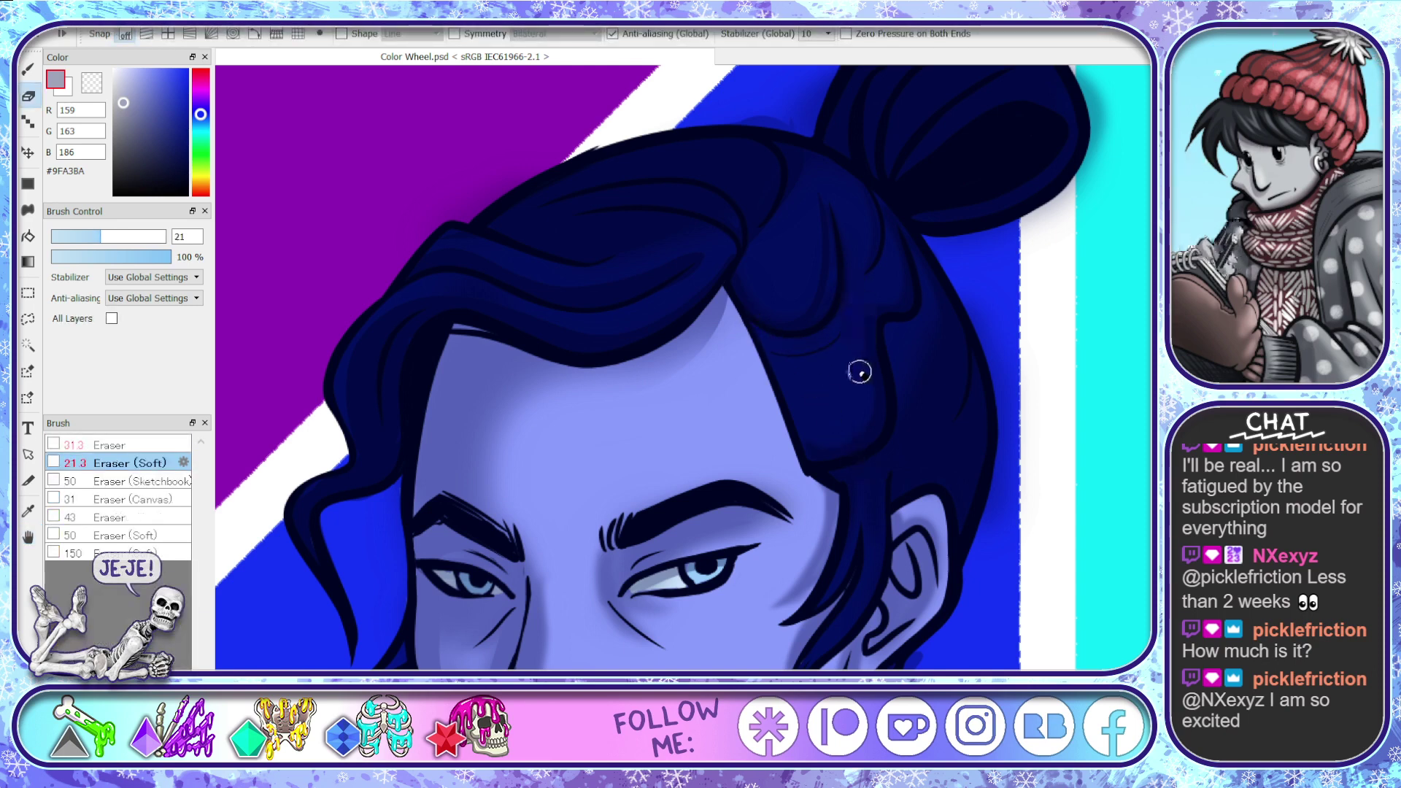
key(b)
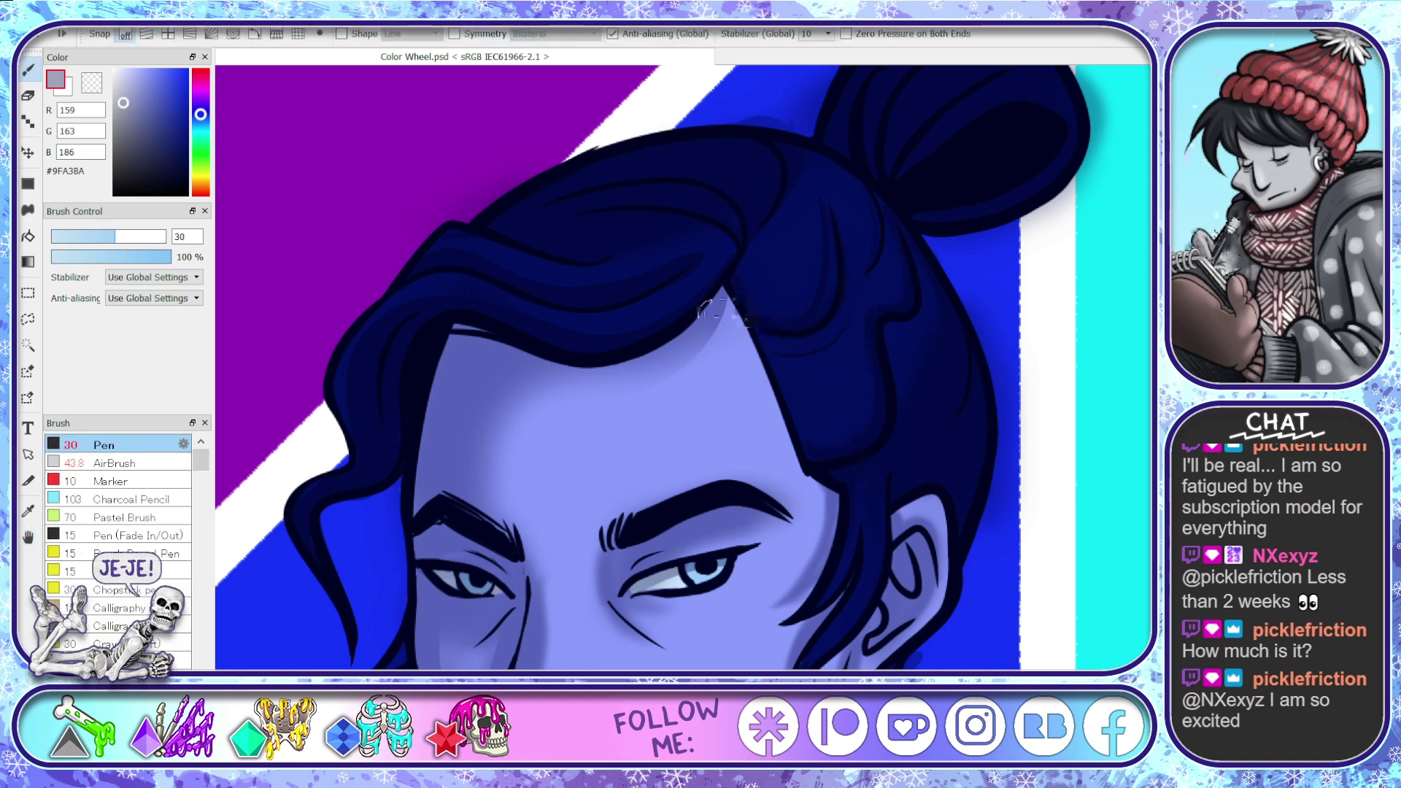
mouse_move(780, 319)
mouse_down()
mouse_move(813, 372)
mouse_move(816, 416)
mouse_move(761, 331)
mouse_move(788, 401)
mouse_move(870, 362)
mouse_up()
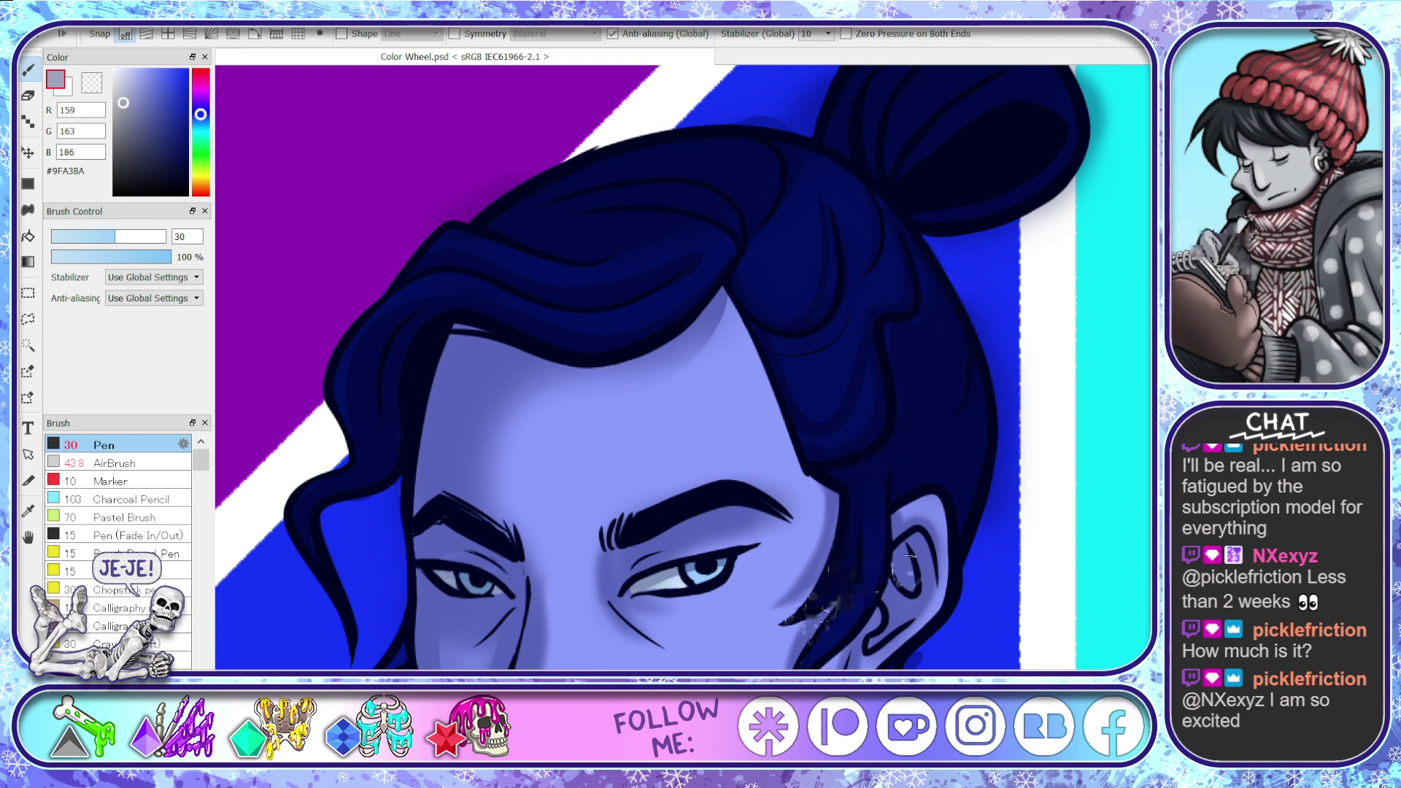
- Soften the shading around the unshaded eye and brow tip with Eraser (Soft) at size 40.6, undoing the stroke beside the nostril
scroll(802, 615, down, 3)
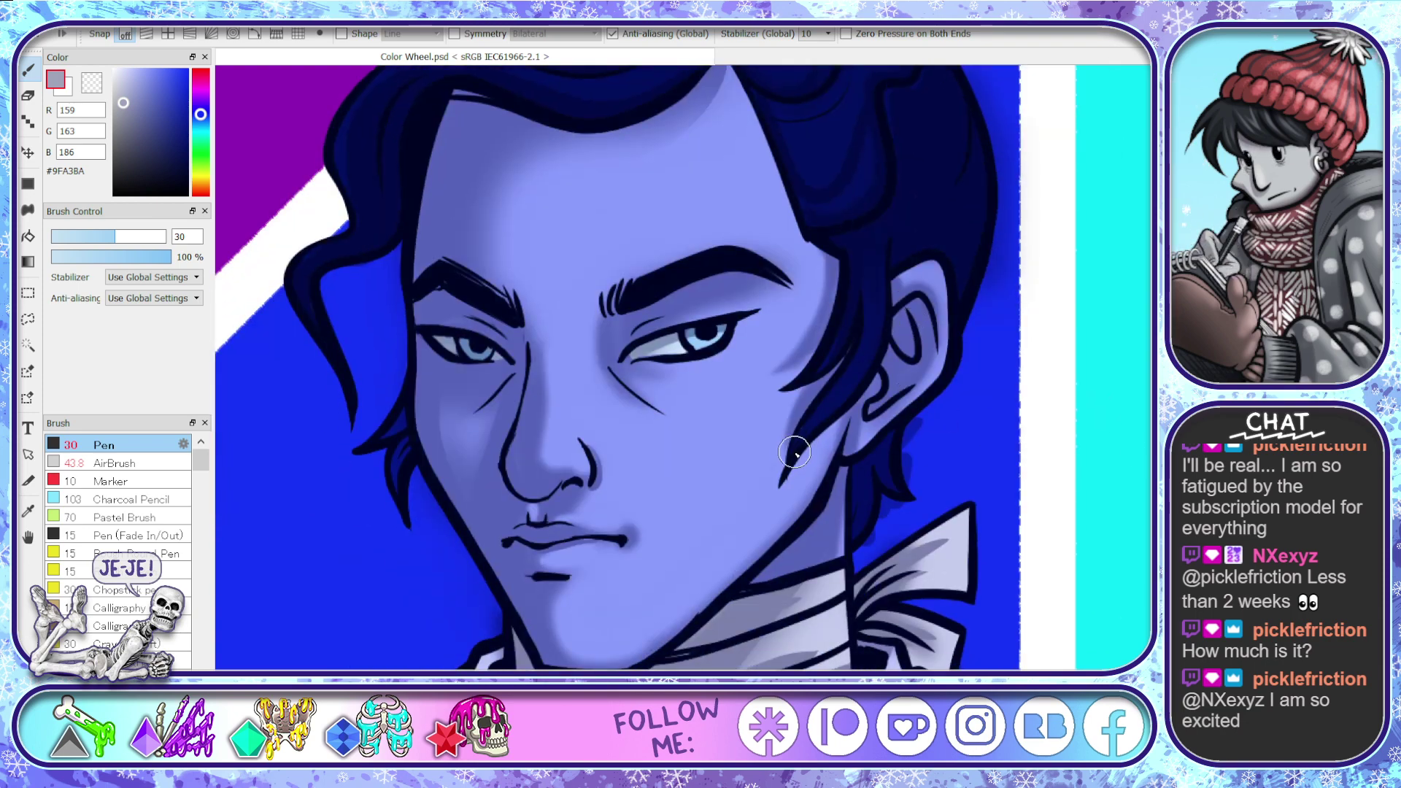
key(e)
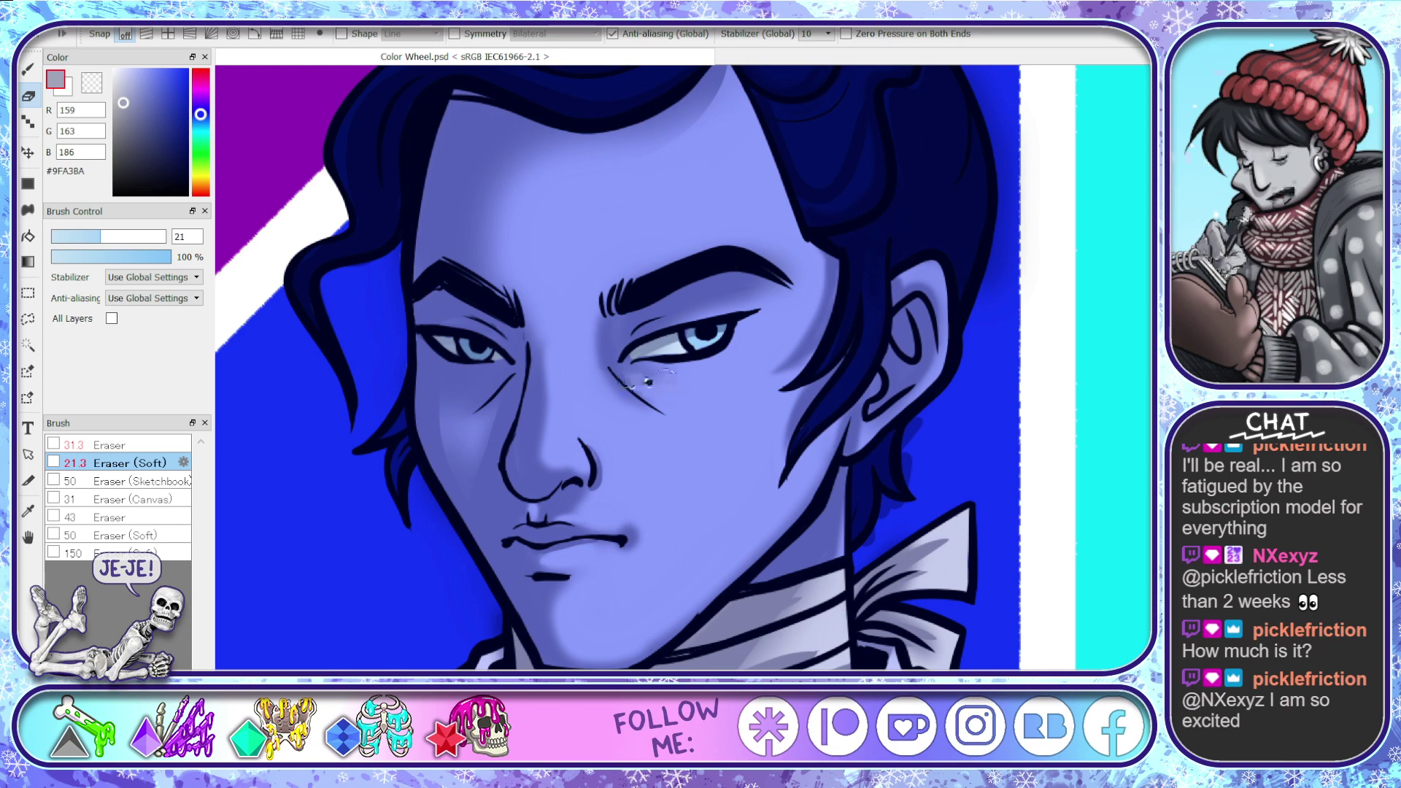
click(127, 236)
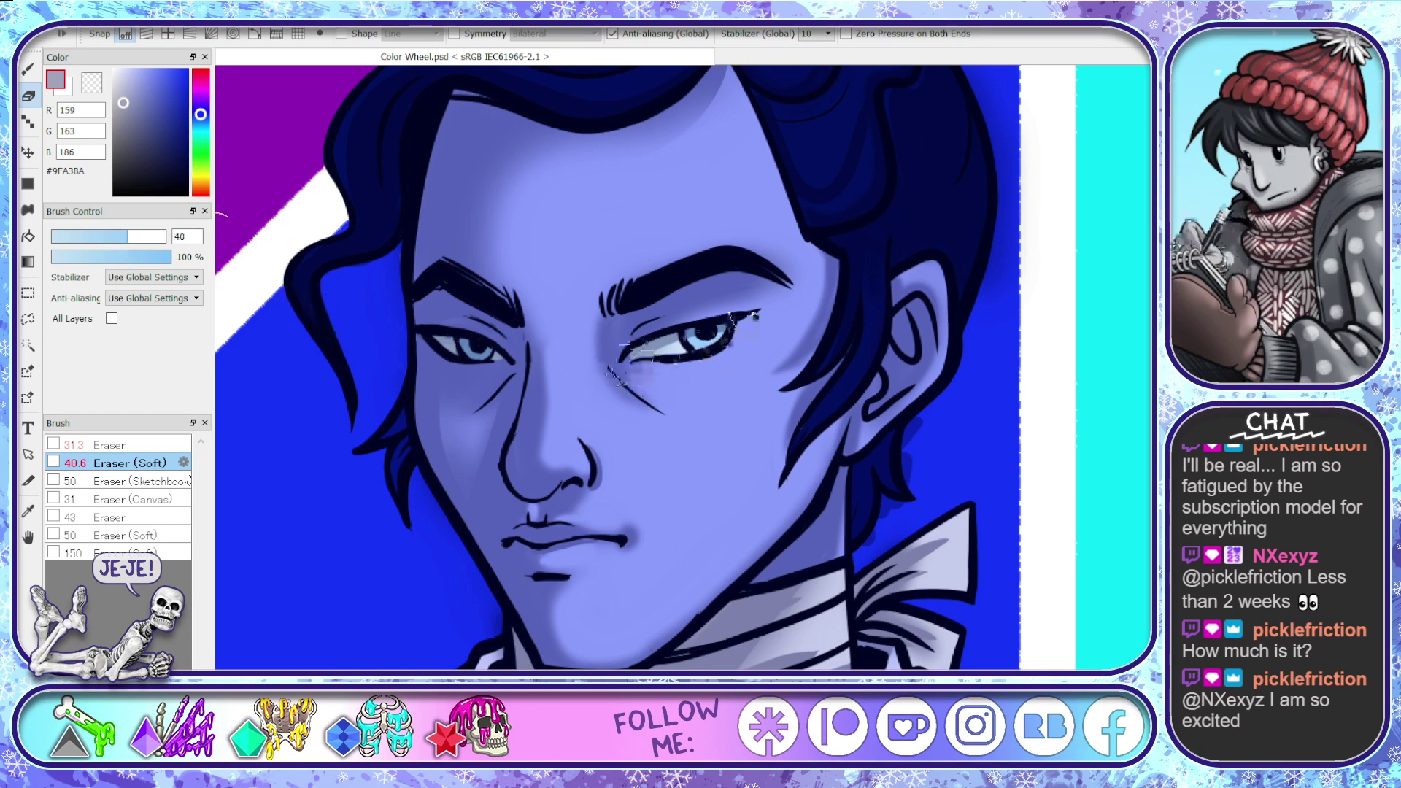
mouse_move(750, 315)
mouse_down()
mouse_move(704, 330)
mouse_move(712, 303)
mouse_move(773, 292)
mouse_up()
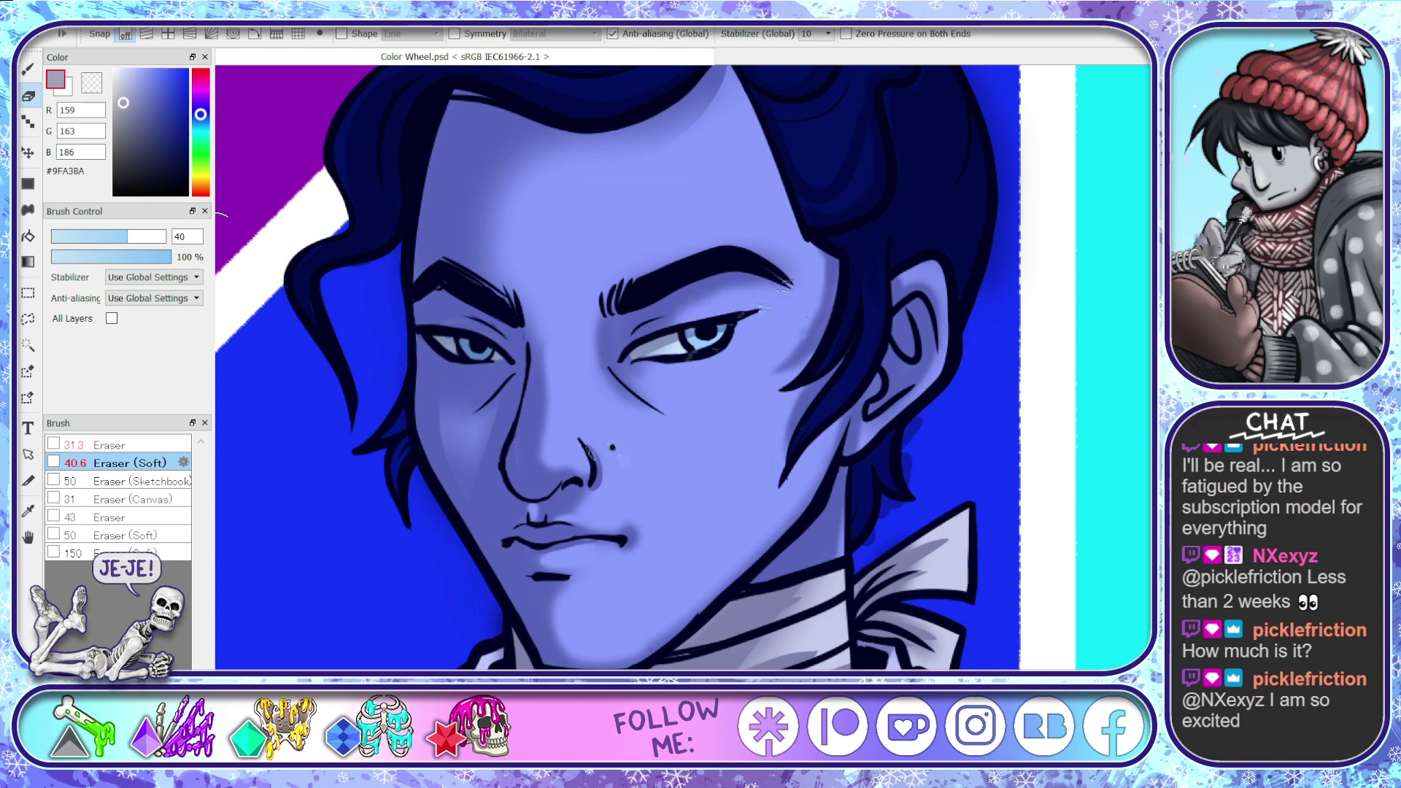
drag(590, 452, 616, 467)
key(ctrl+z)
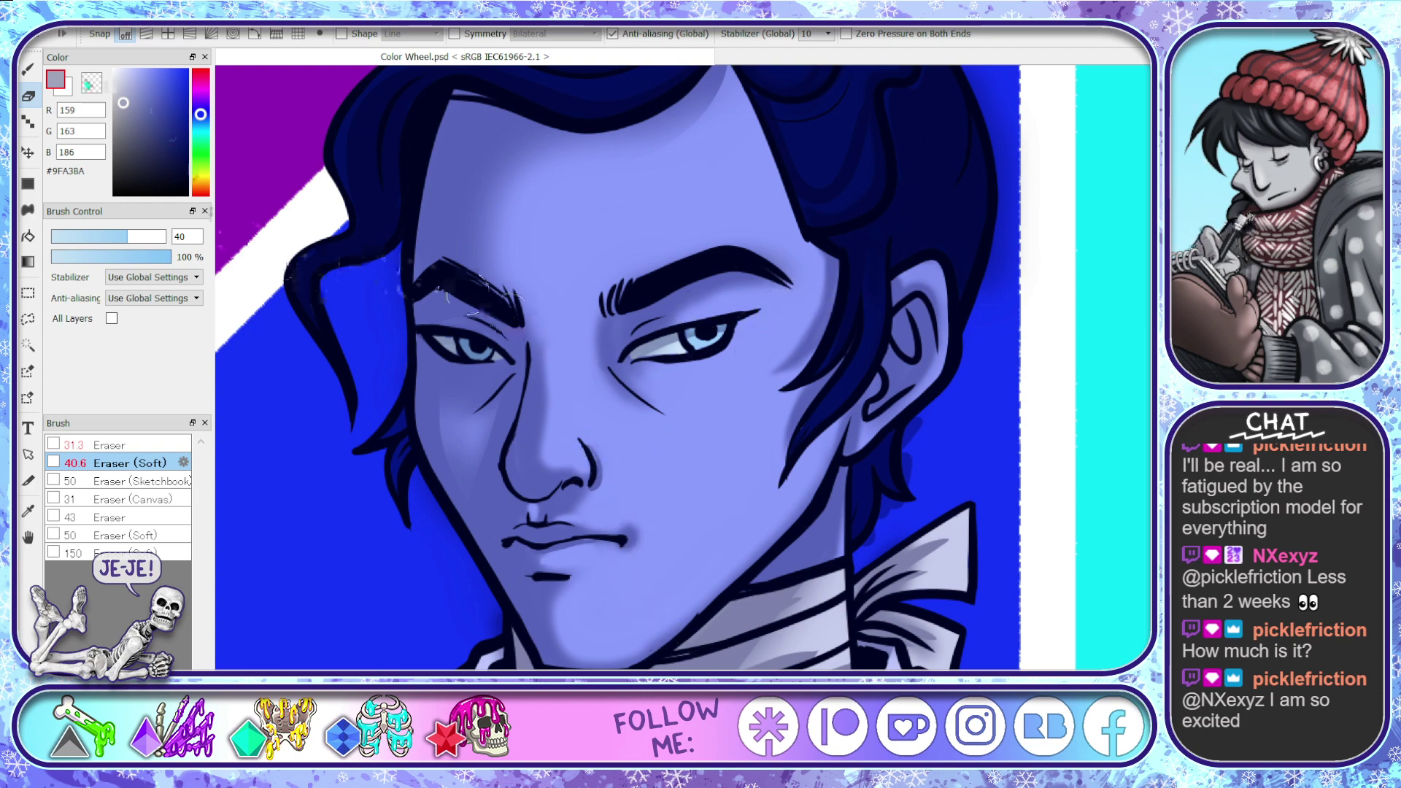
- Rework the shadow across the neck wrap with the Pen at size 30, and soften it with Eraser (Soft) at size 122
scroll(1016, 409, down, 5)
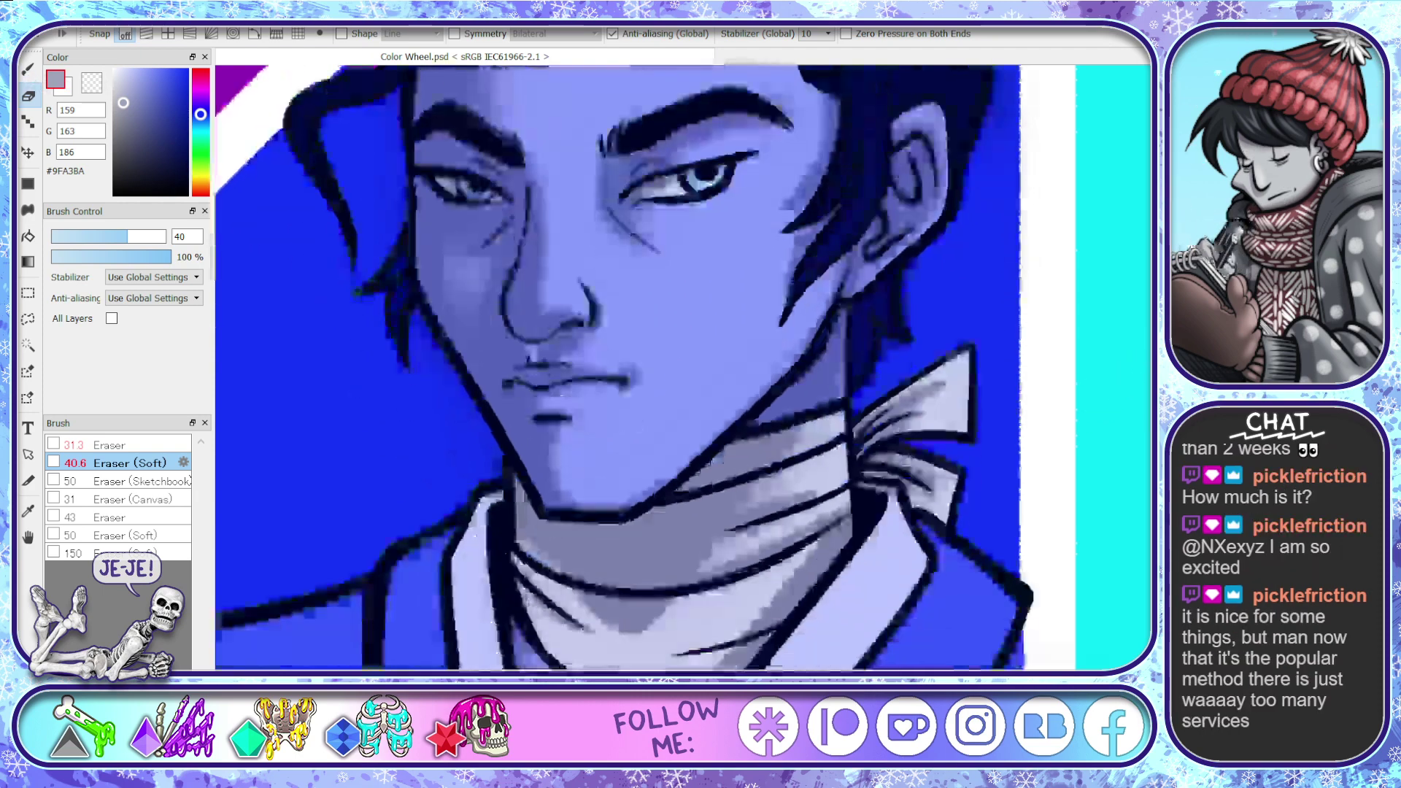
scroll(682, 367, down, 1)
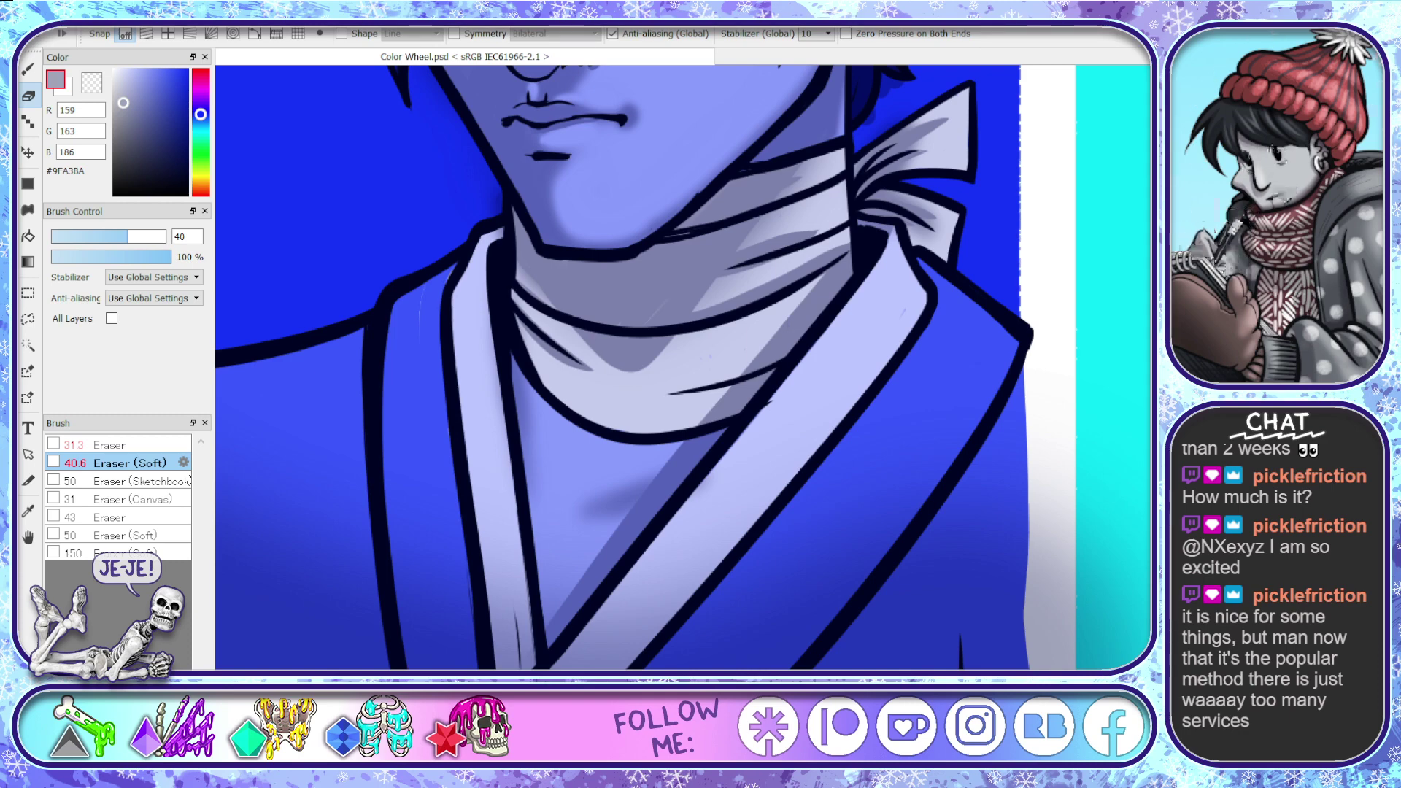
drag(641, 367, 646, 314)
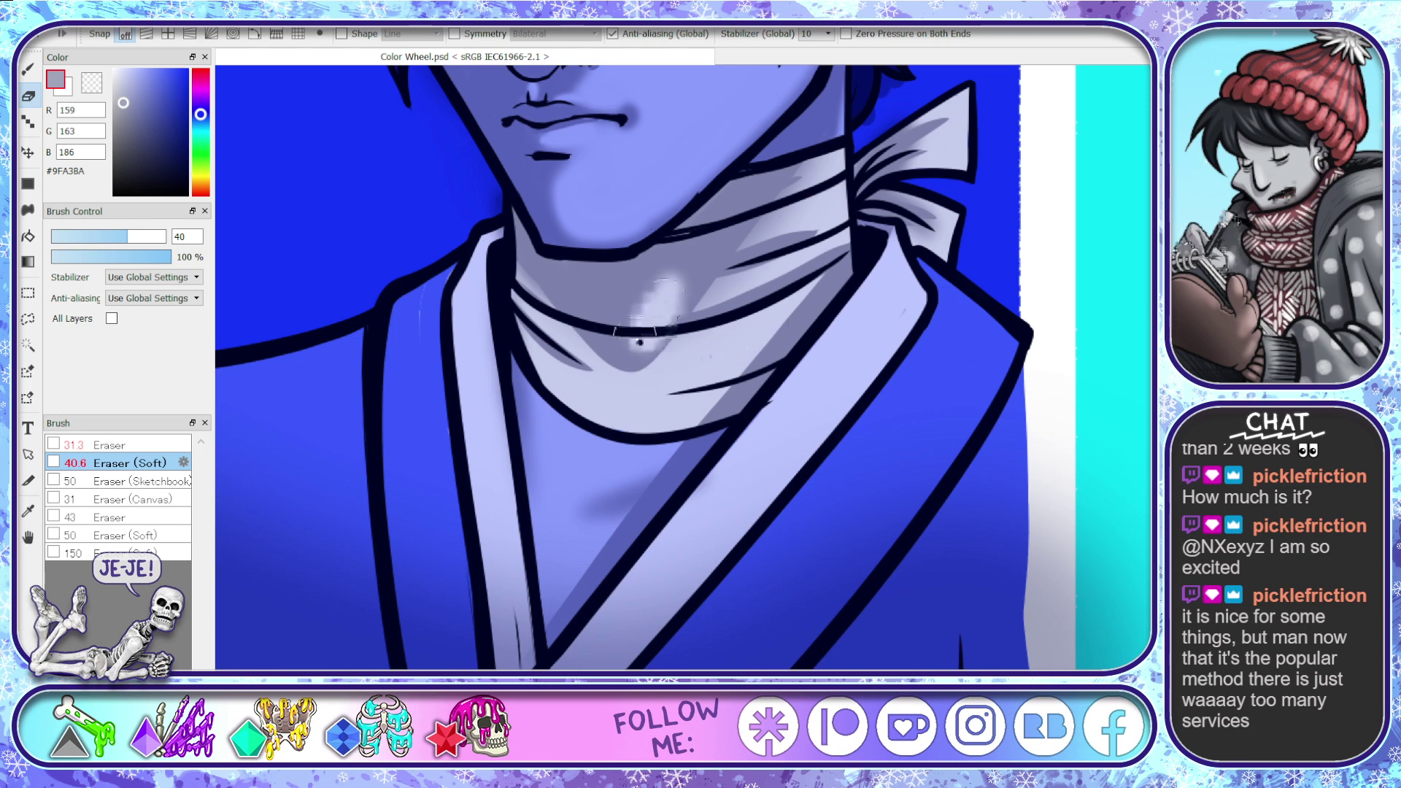
key(b)
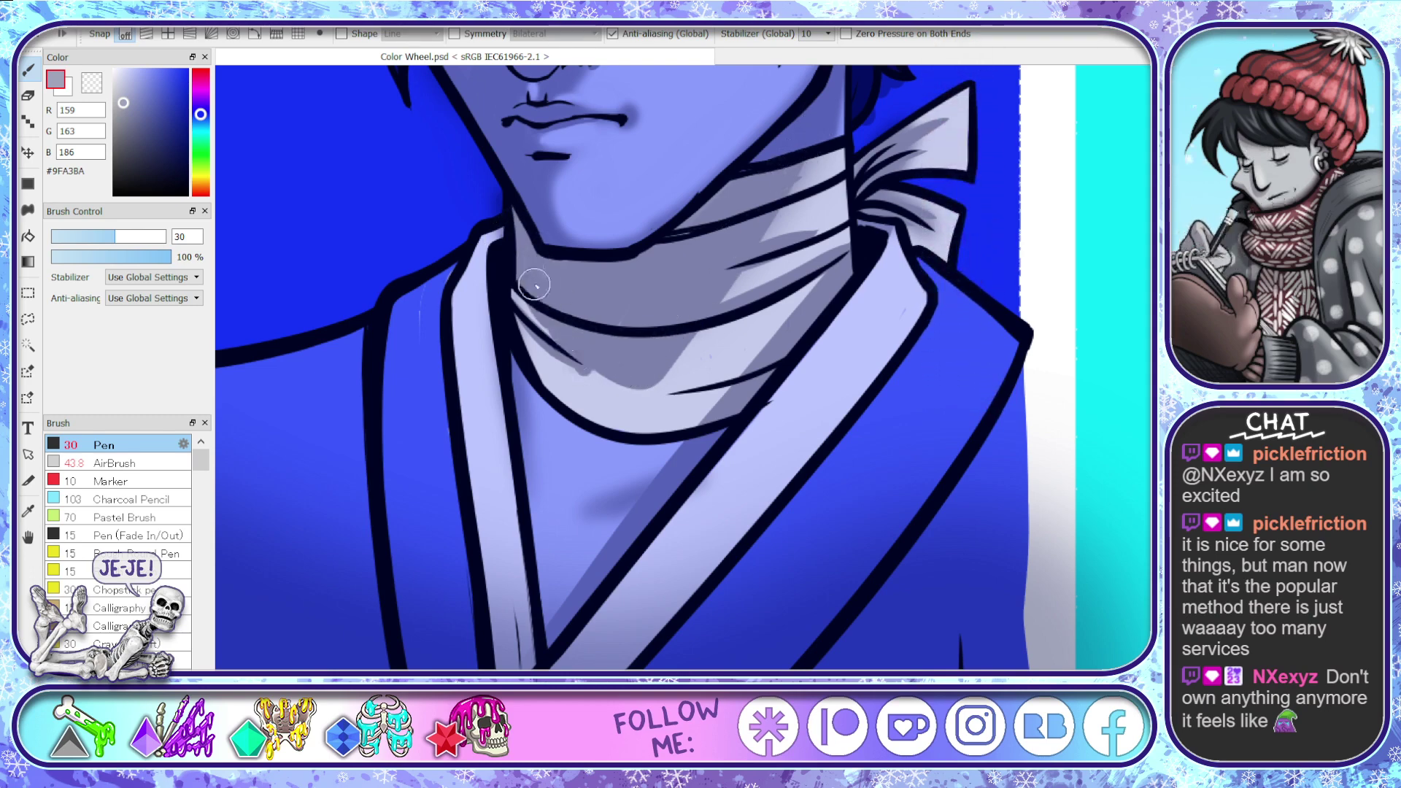
key(e)
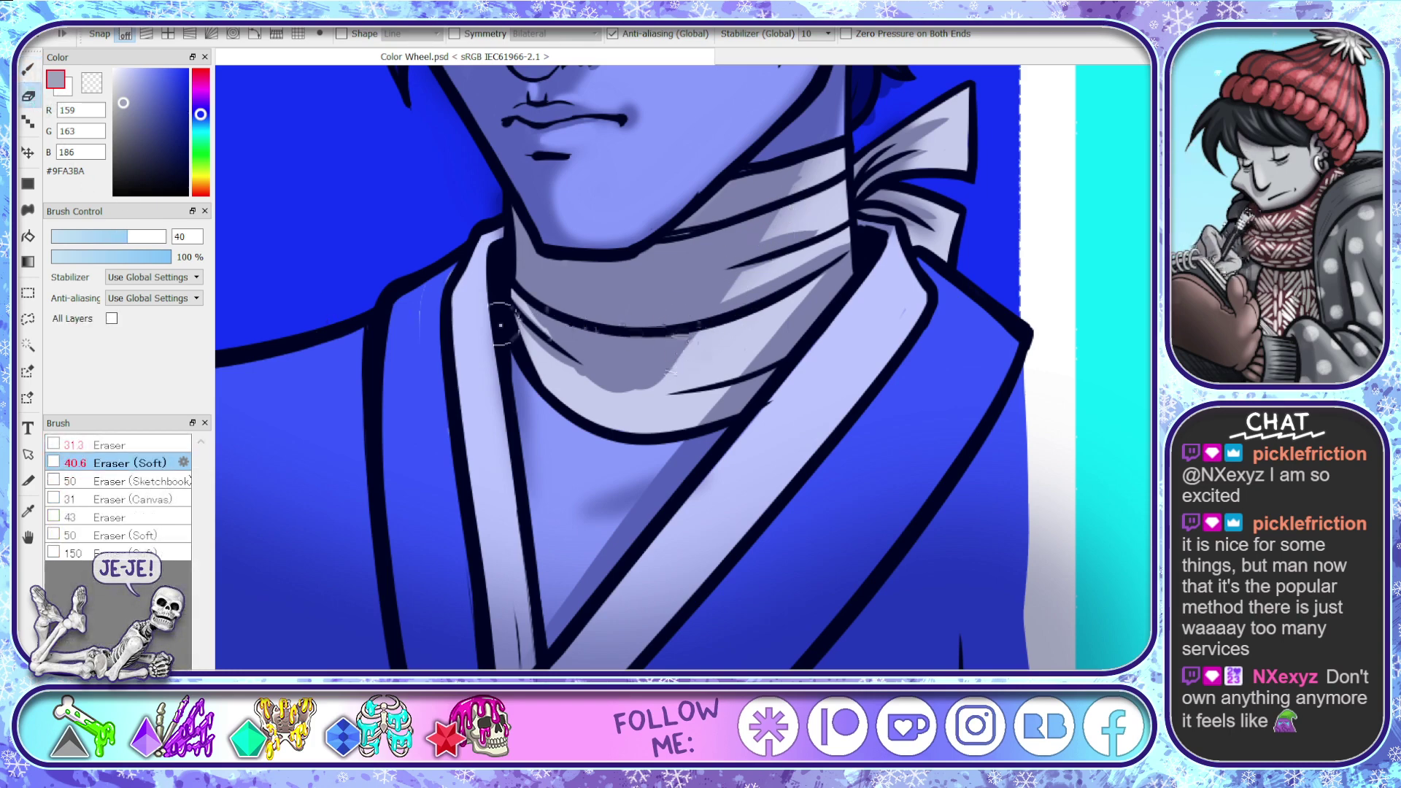
drag(135, 237, 160, 236)
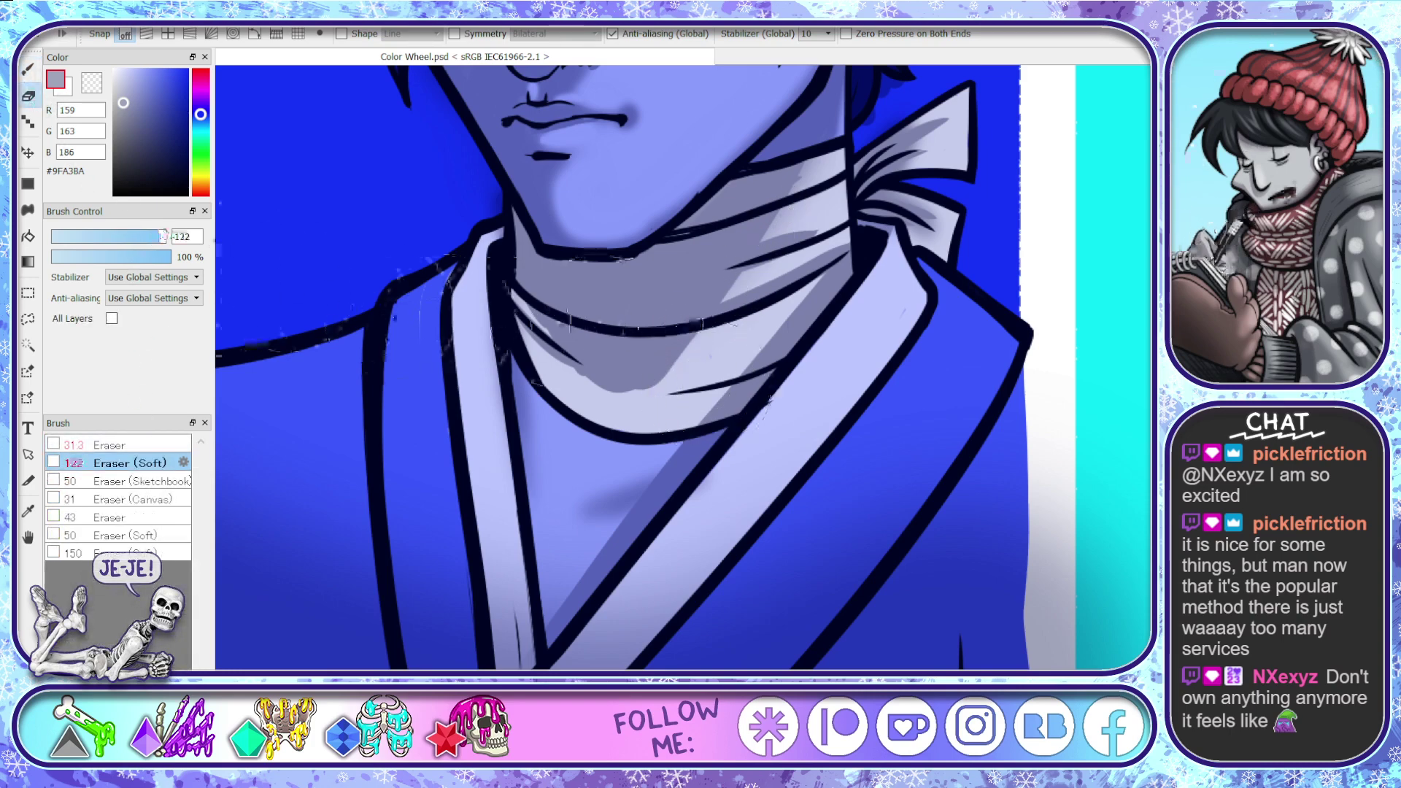
mouse_move(765, 394)
mouse_down()
mouse_move(775, 291)
mouse_move(698, 375)
mouse_move(576, 400)
mouse_up()
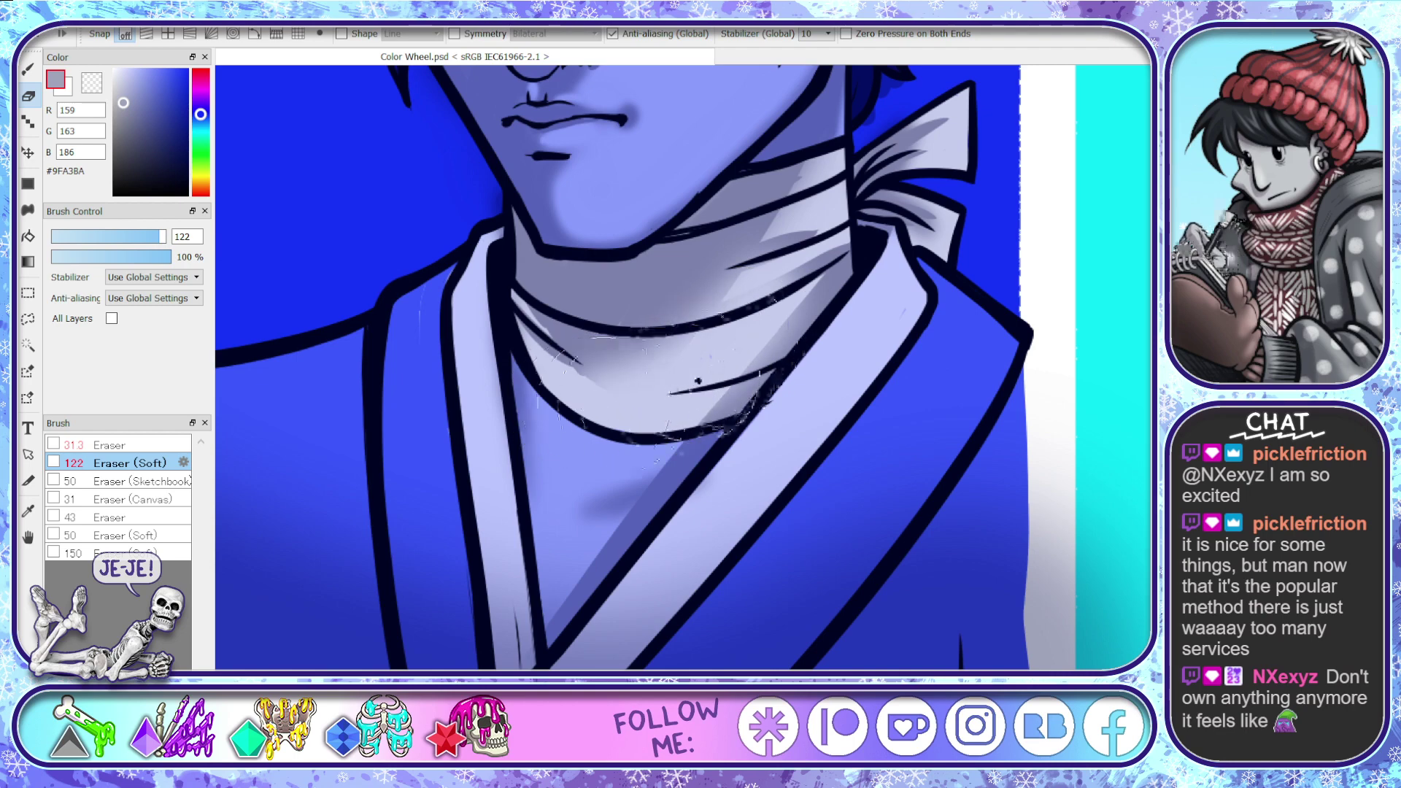
- Paint the neck wrap's shadow onto the chest with the Pen at size 30, and a broad shoulder and collar shadow at size 140
click(28, 69)
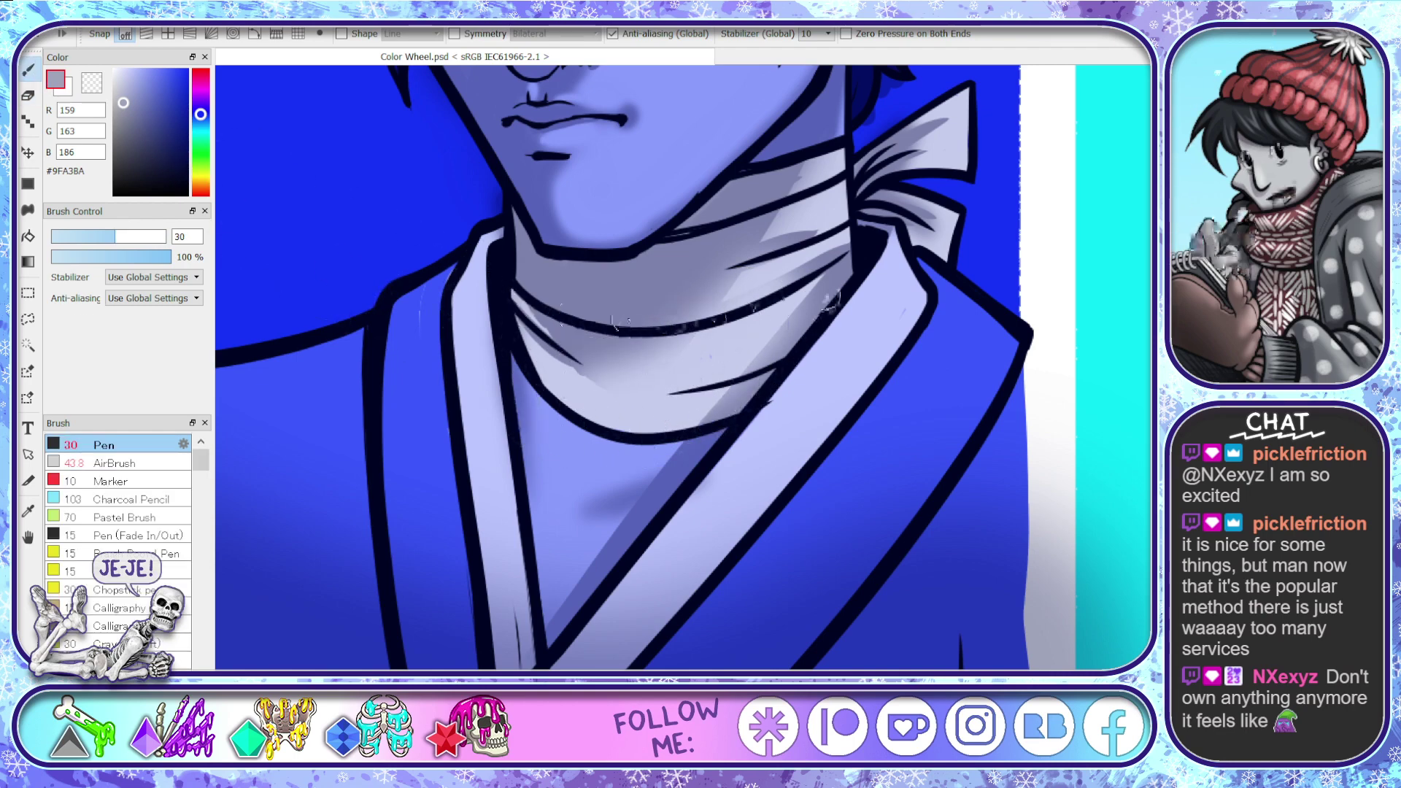
mouse_move(513, 356)
mouse_down()
mouse_move(594, 443)
mouse_move(719, 434)
mouse_up()
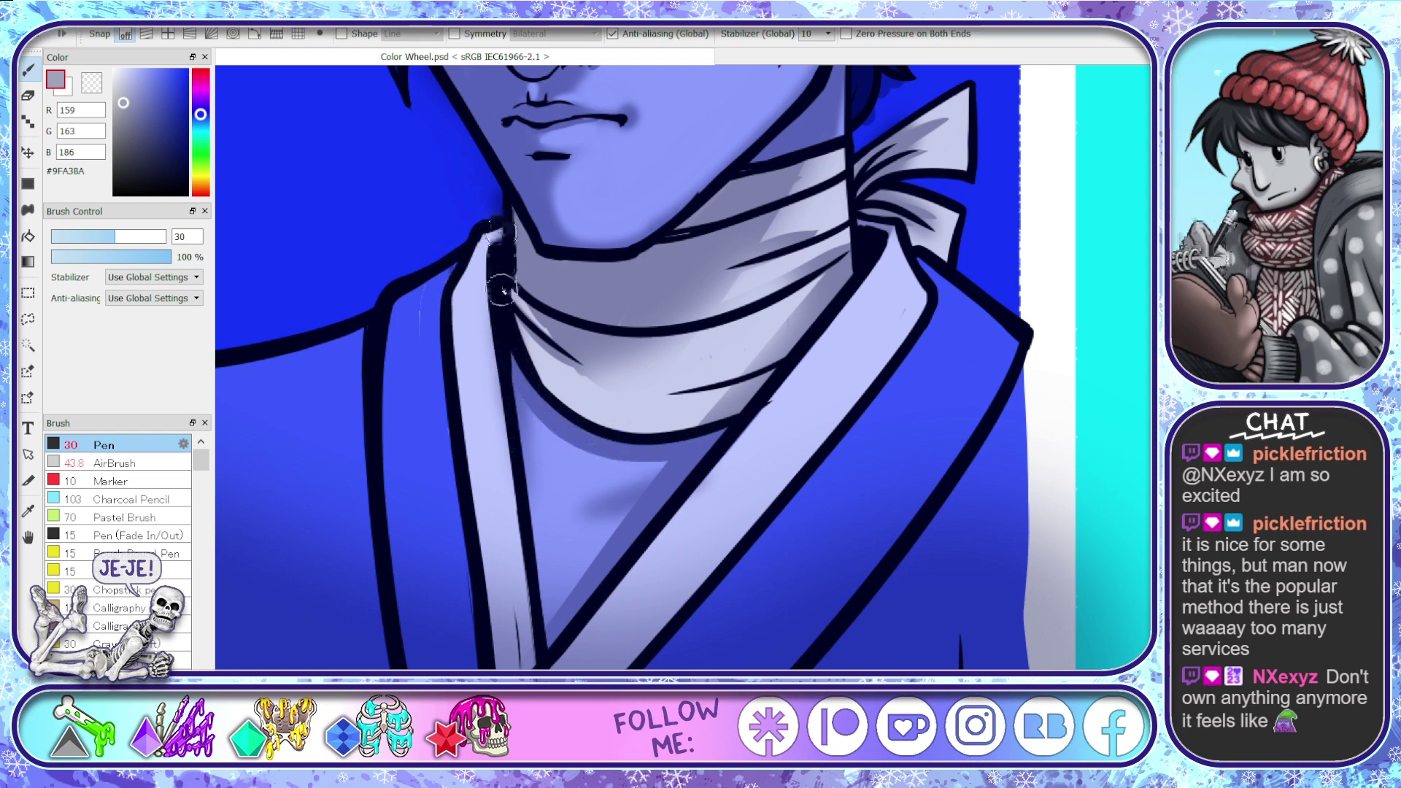
mouse_move(528, 363)
mouse_down()
mouse_move(251, 369)
mouse_move(497, 354)
mouse_up()
mouse_move(478, 293)
mouse_down()
mouse_move(479, 245)
mouse_move(314, 310)
mouse_move(266, 312)
mouse_move(306, 322)
mouse_up()
click(164, 236)
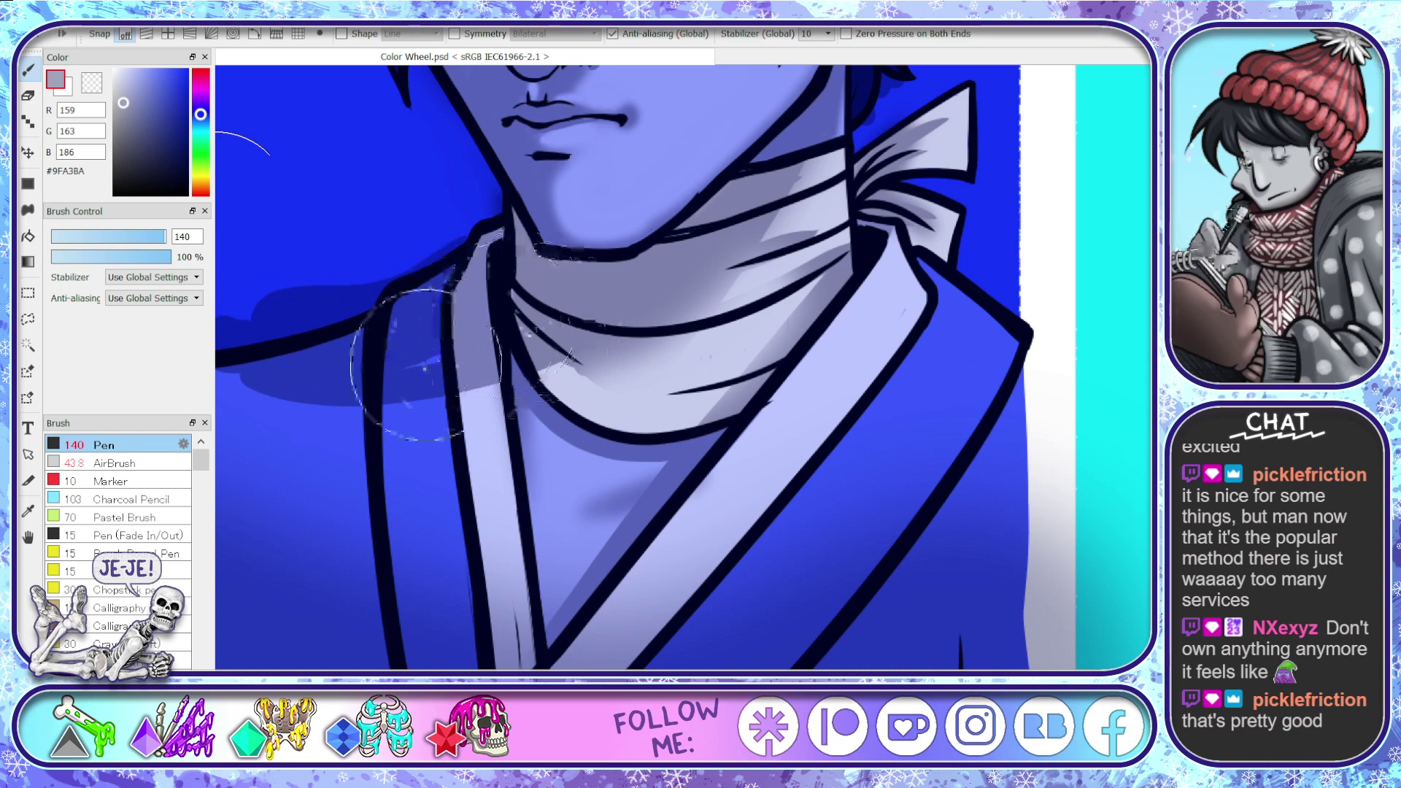
- Paint a hard-edged shadow along the outer edge of the long diagonal collar band with the Pen at size 46
click(133, 237)
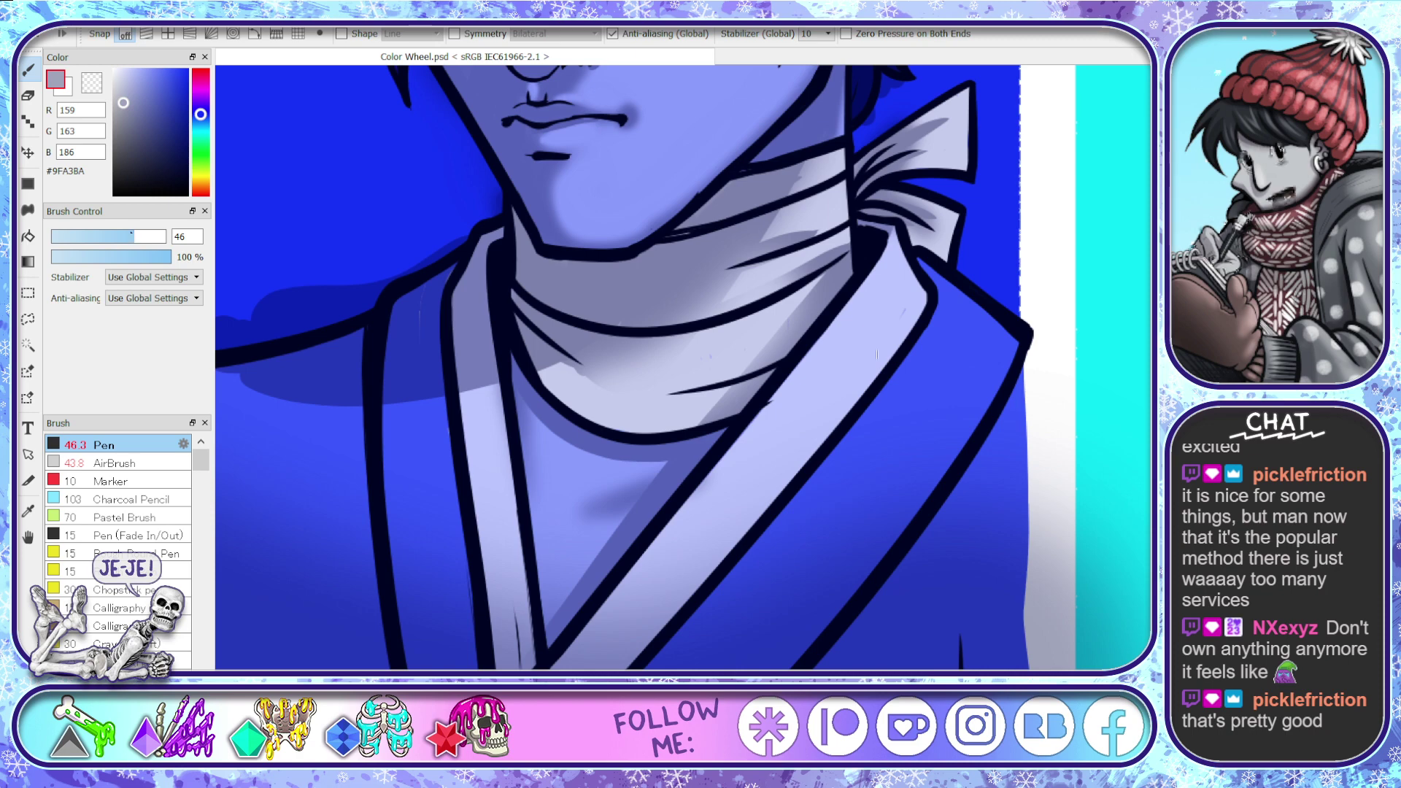
scroll(1081, 438, down, 5)
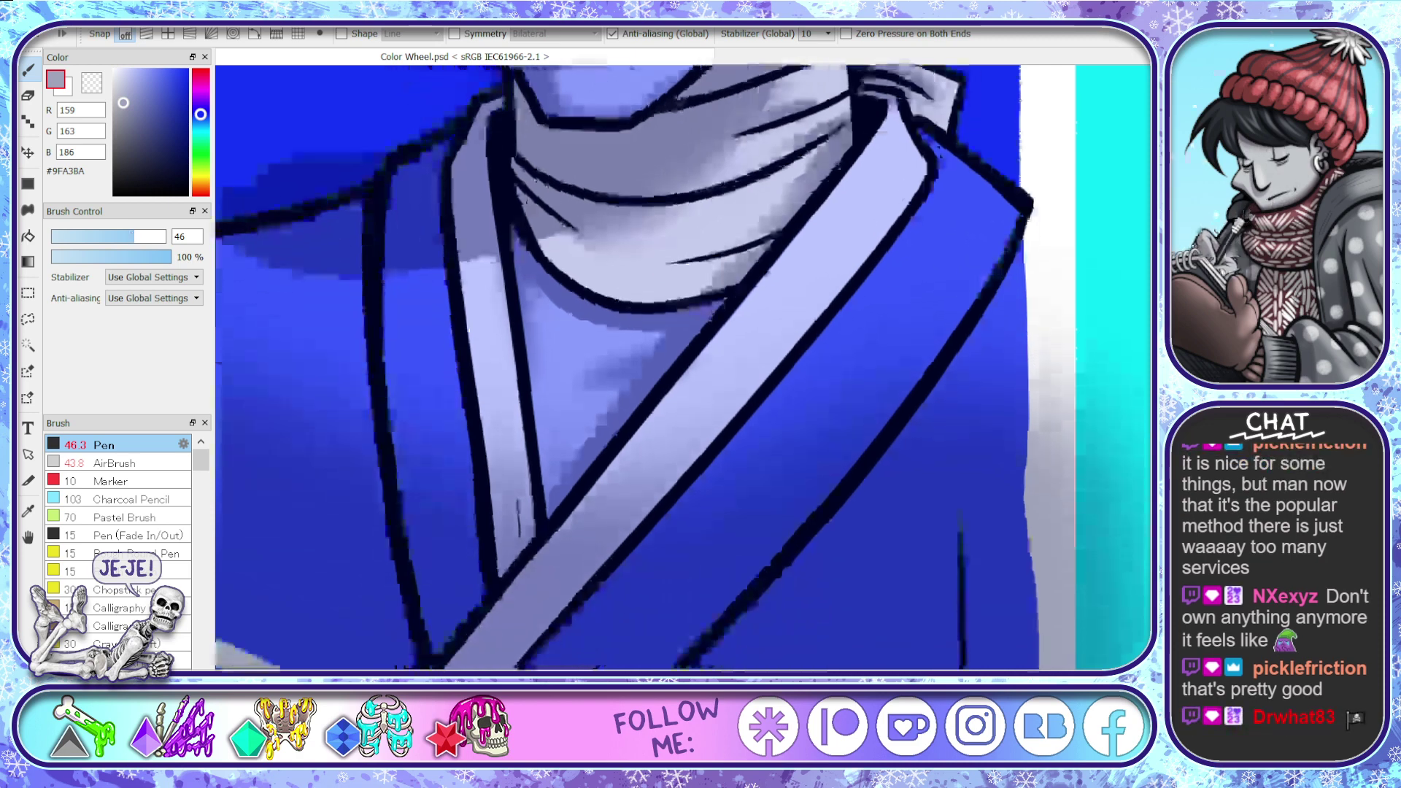
mouse_move(921, 110)
mouse_down()
mouse_move(912, 153)
mouse_move(501, 597)
mouse_up()
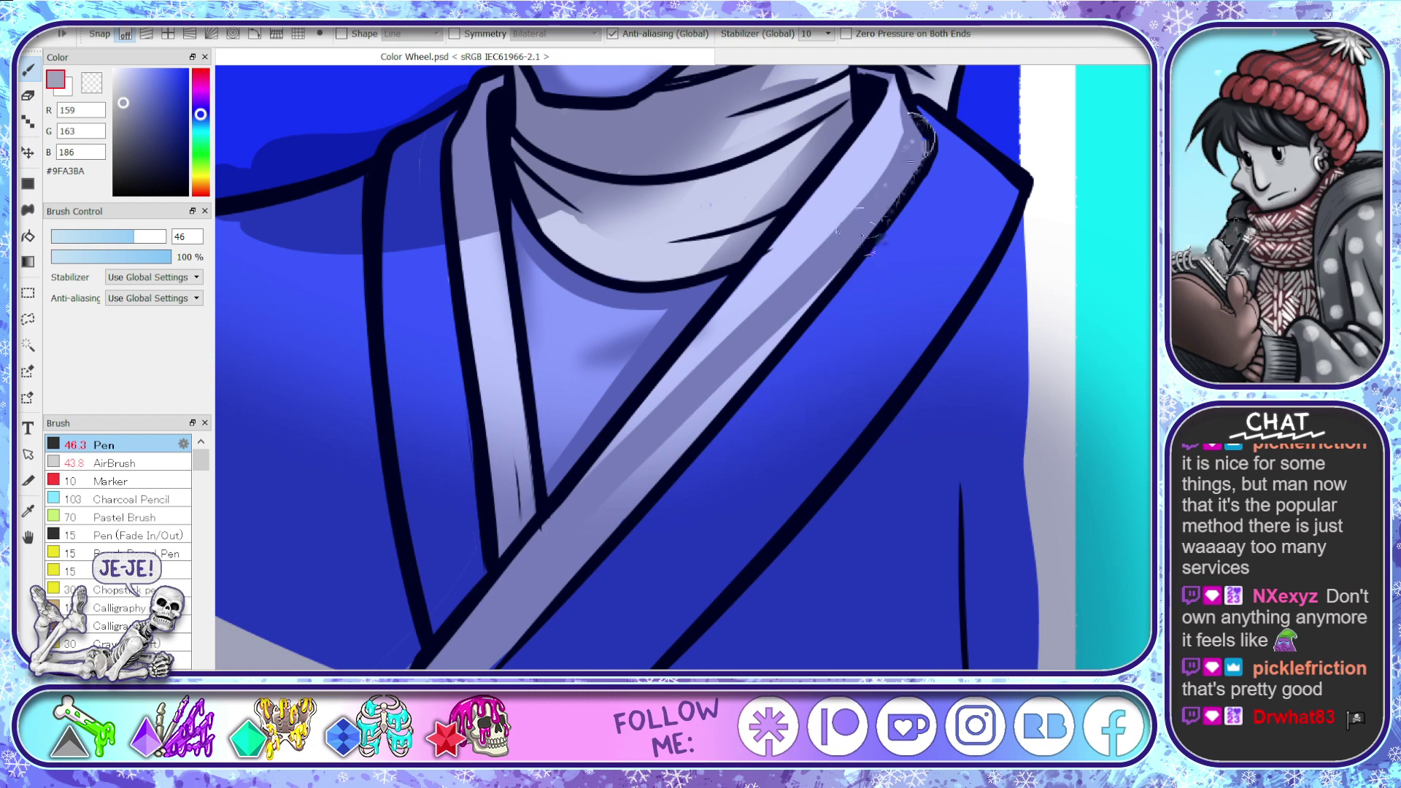
drag(913, 146, 650, 478)
drag(773, 329, 654, 460)
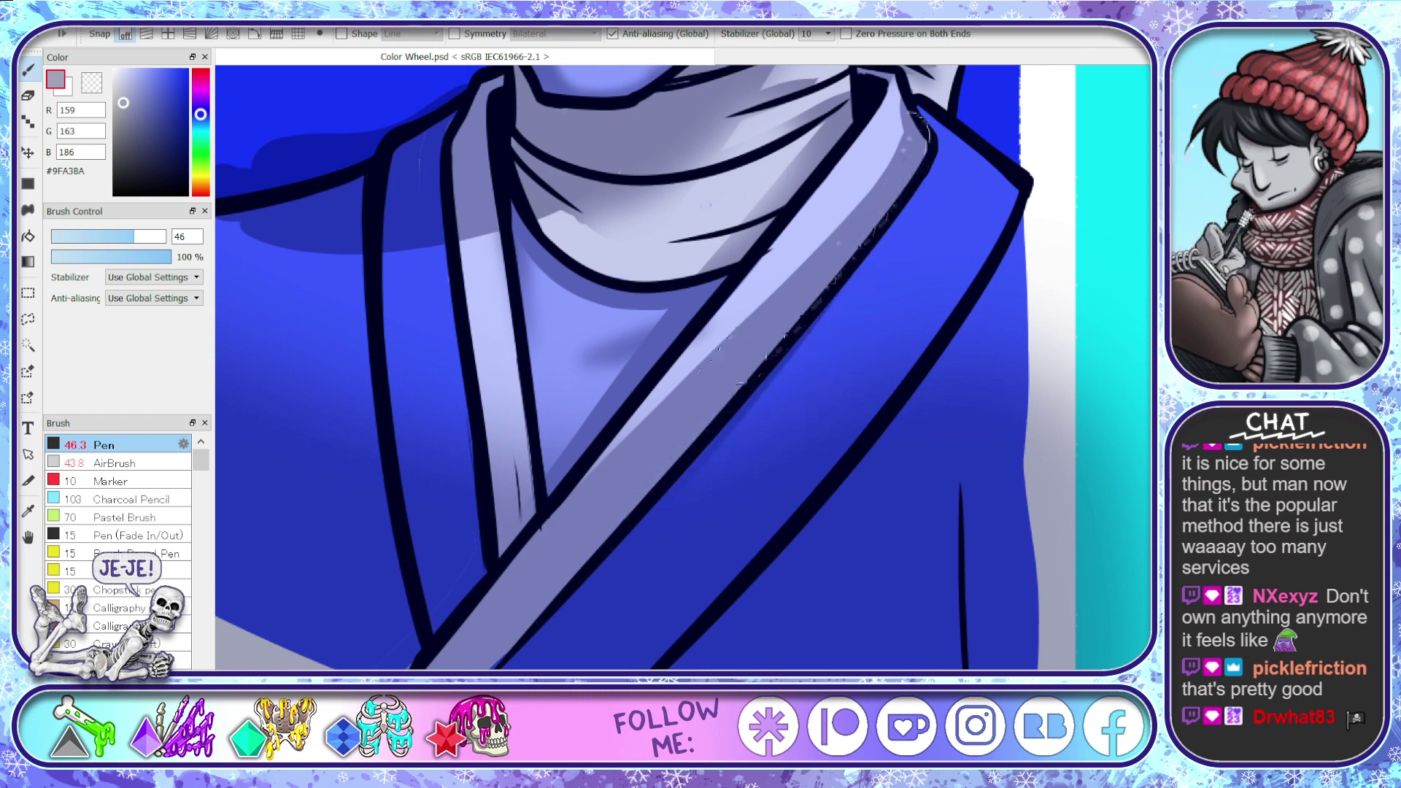
- Shade the robe directly beneath the diagonal collar band, following its edge down to the darker chest area
mouse_move(914, 106)
mouse_down()
mouse_move(835, 335)
mouse_move(727, 460)
mouse_up()
mouse_move(919, 190)
mouse_down()
mouse_move(891, 270)
mouse_move(765, 425)
mouse_up()
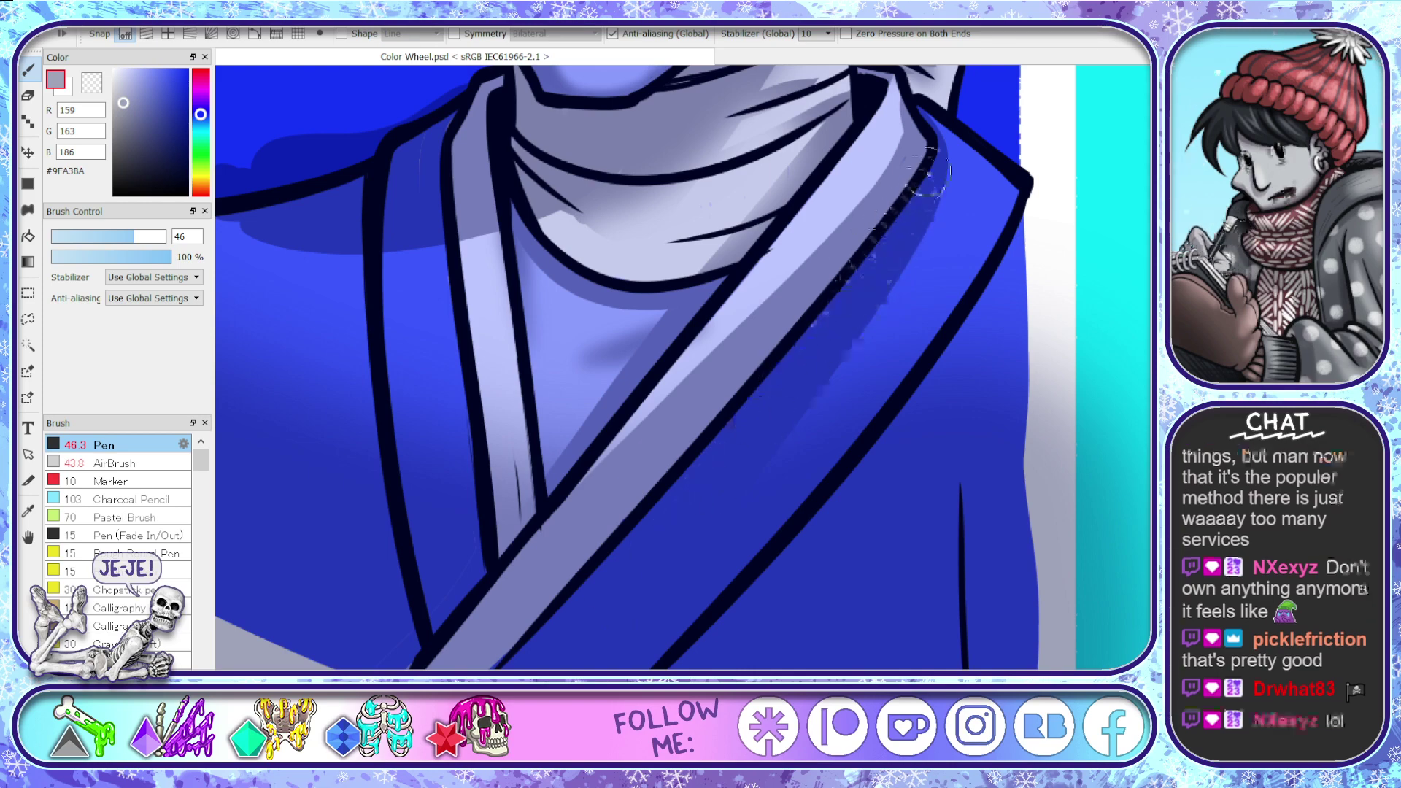
drag(931, 182, 711, 579)
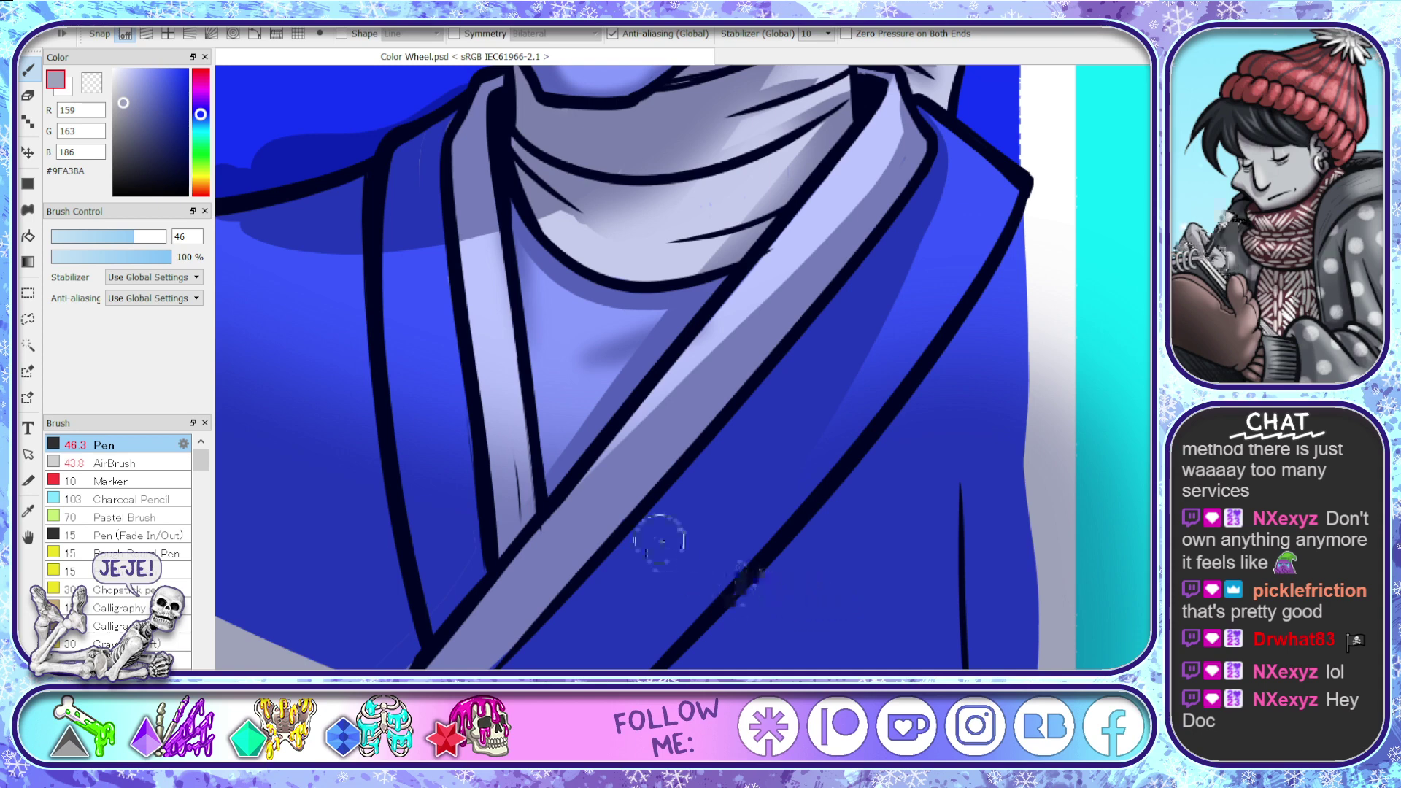
- Extend the shadow down the narrow collar strip on the opposite side of the chest with the Pen at size 46
key(space)
drag(628, 452, 938, 495)
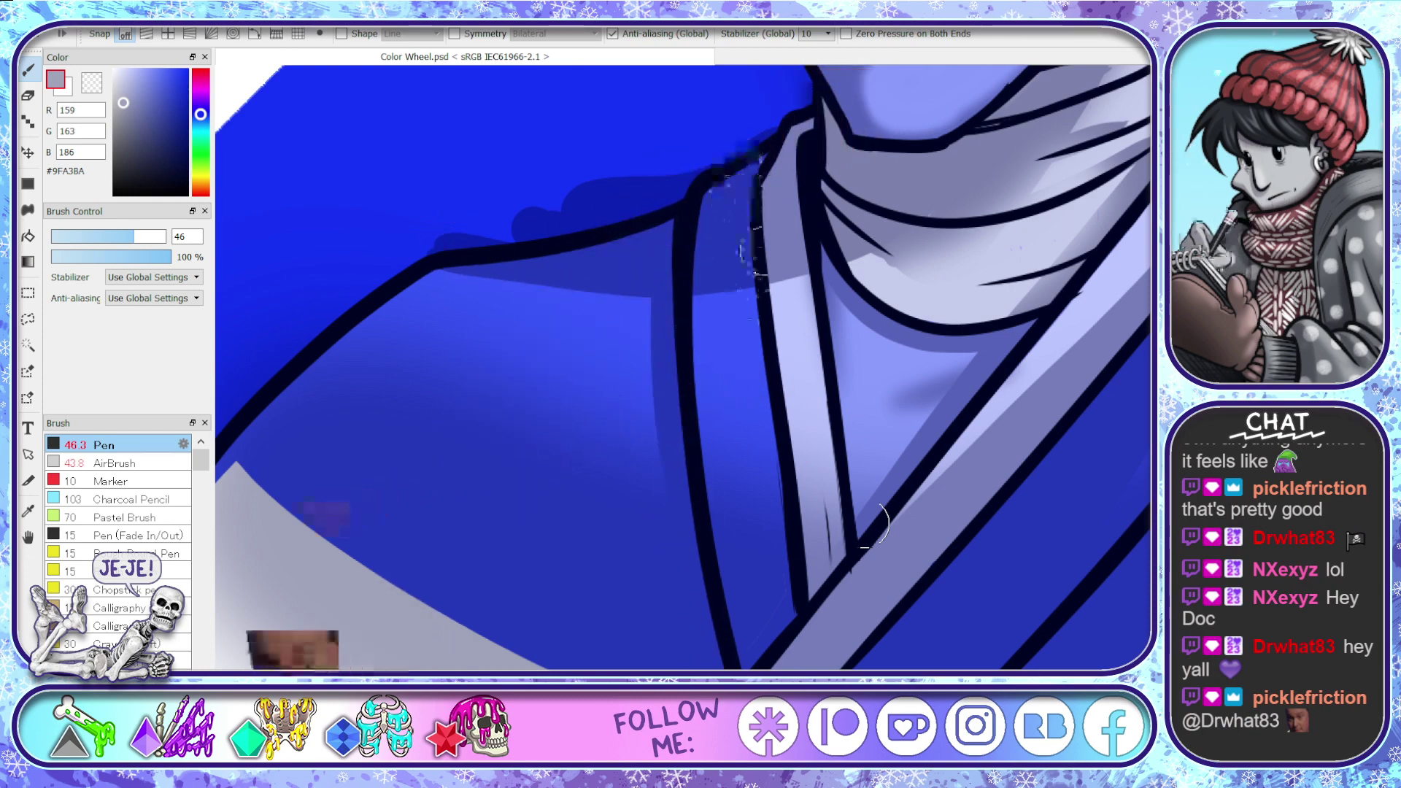
mouse_move(776, 202)
mouse_down()
mouse_move(820, 538)
mouse_move(808, 570)
mouse_up()
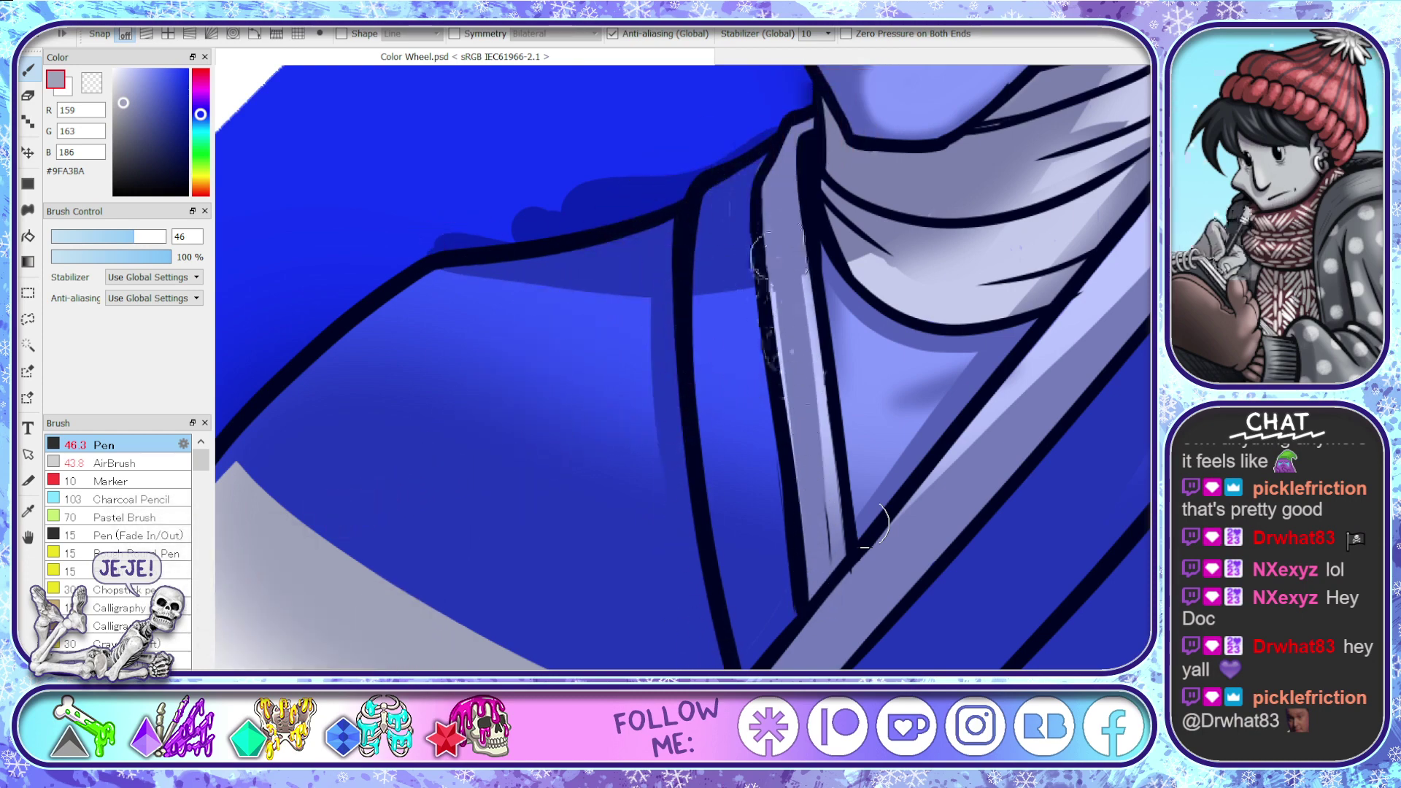
drag(781, 337, 795, 546)
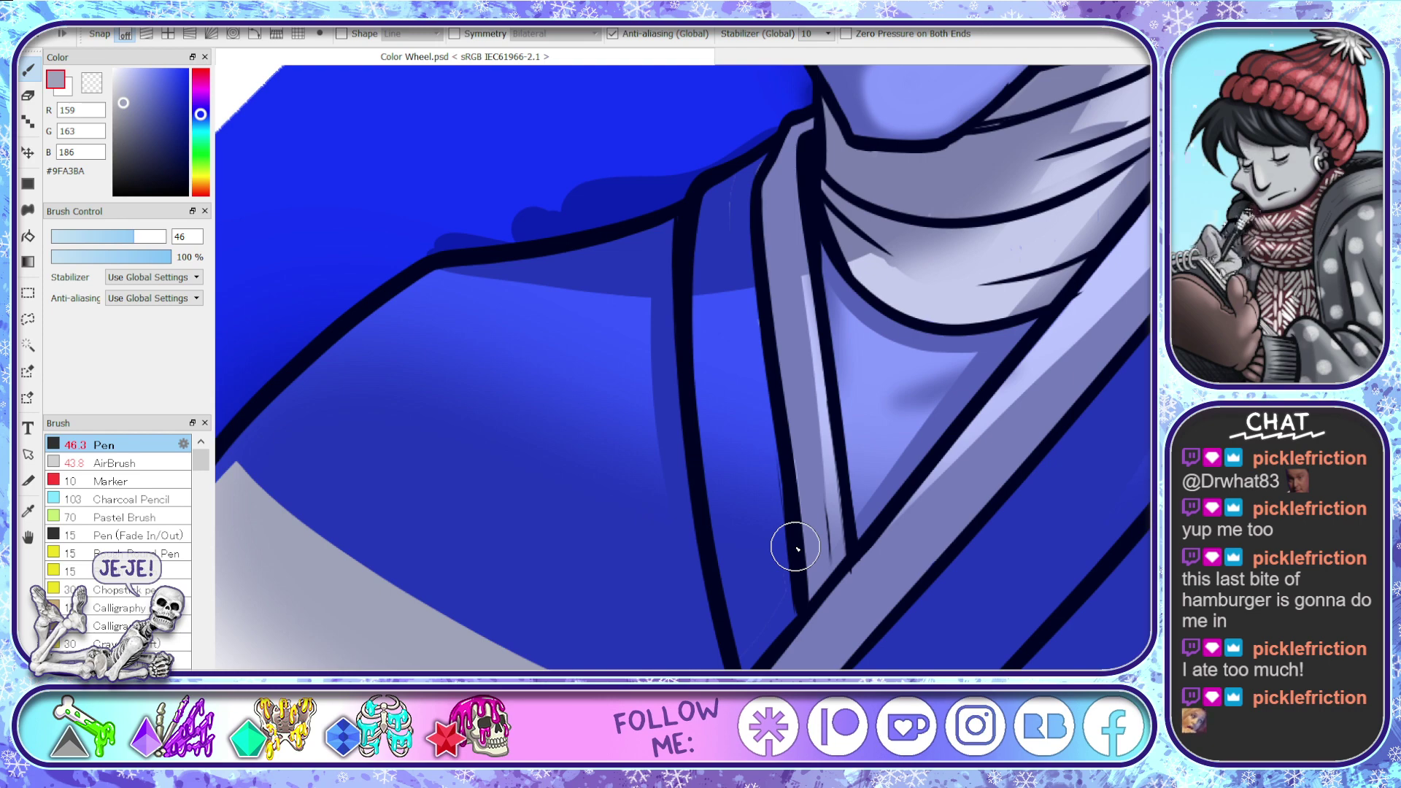
- Paint a white stroke into the lapel shadow near the shoulder, and cover it with the sampled shadow colour
key(x)
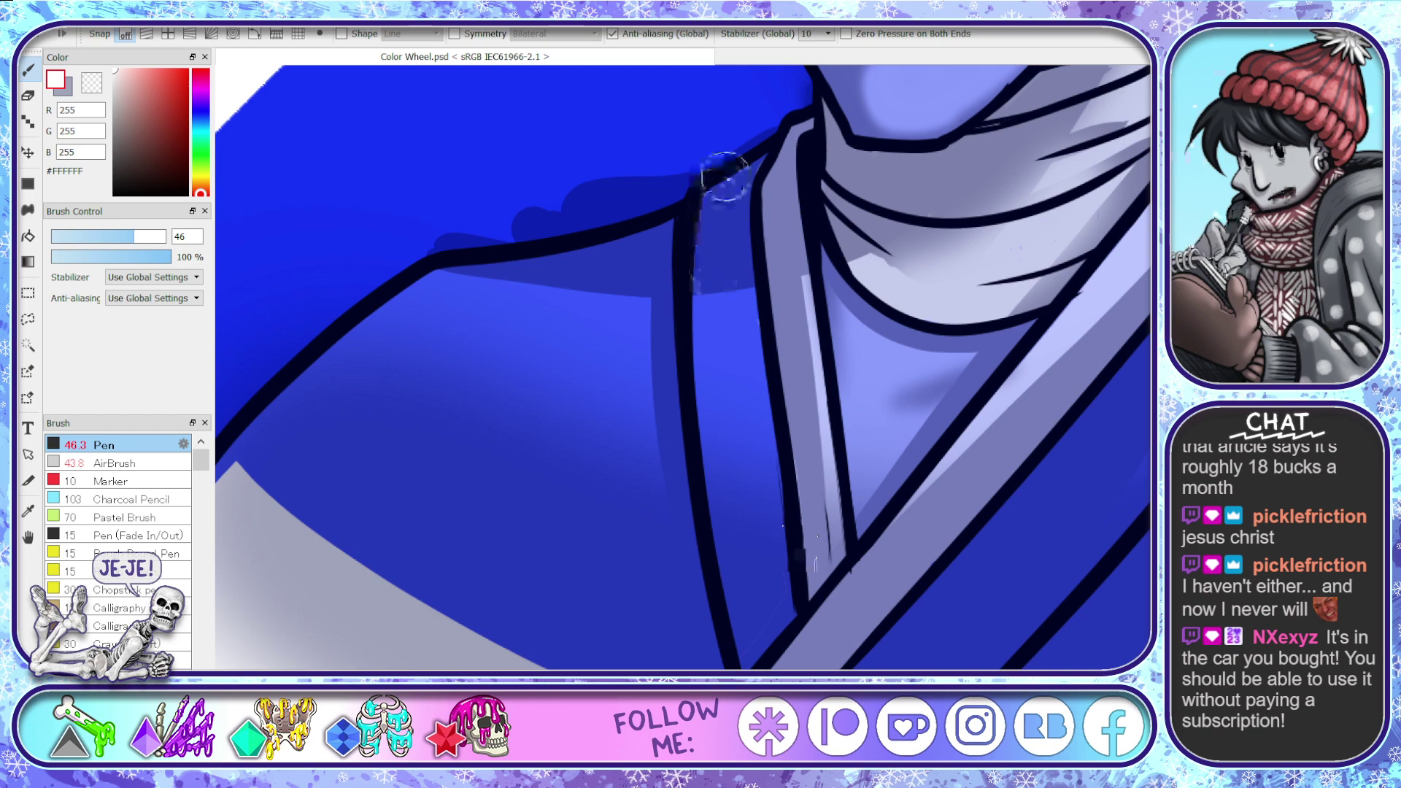
drag(720, 234, 734, 183)
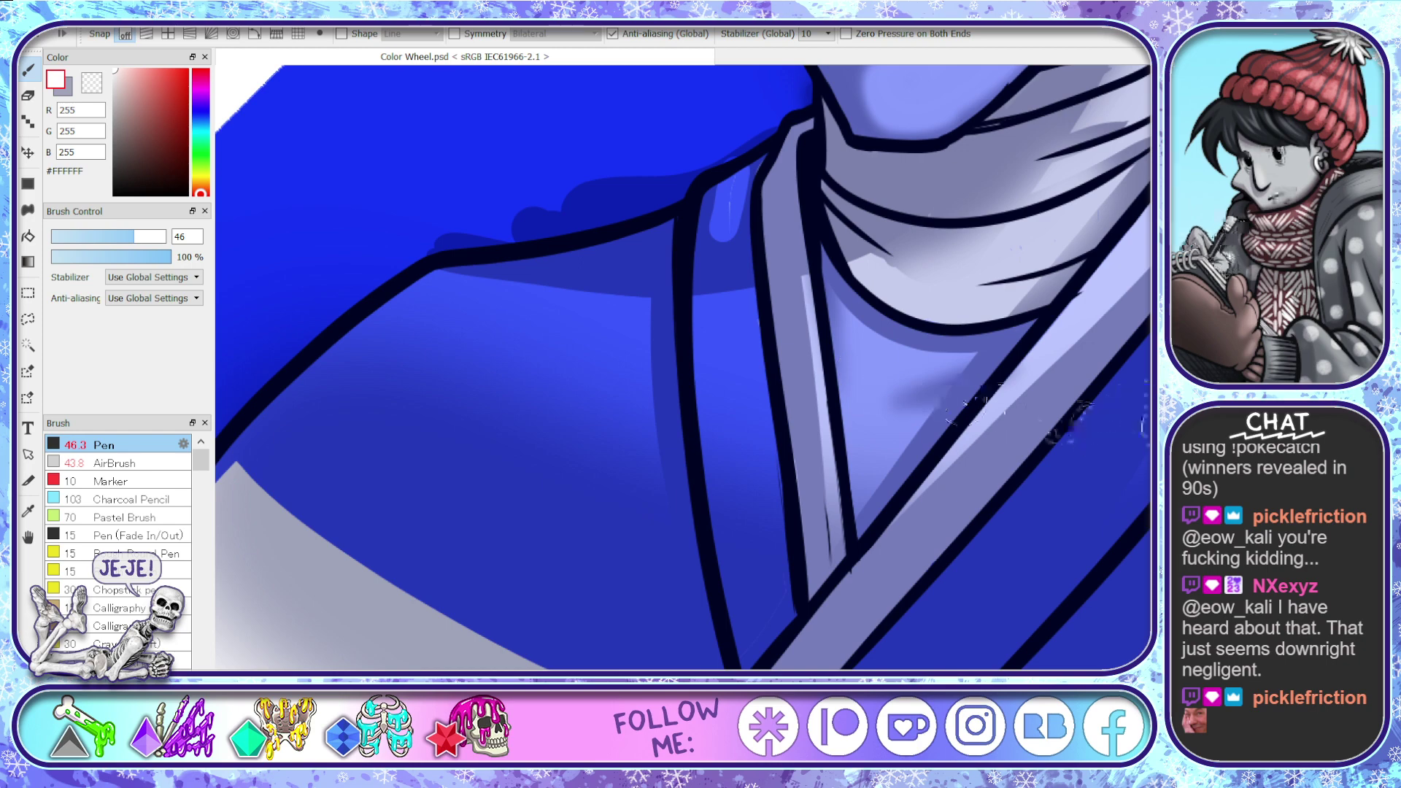
scroll(1079, 409, up, 4)
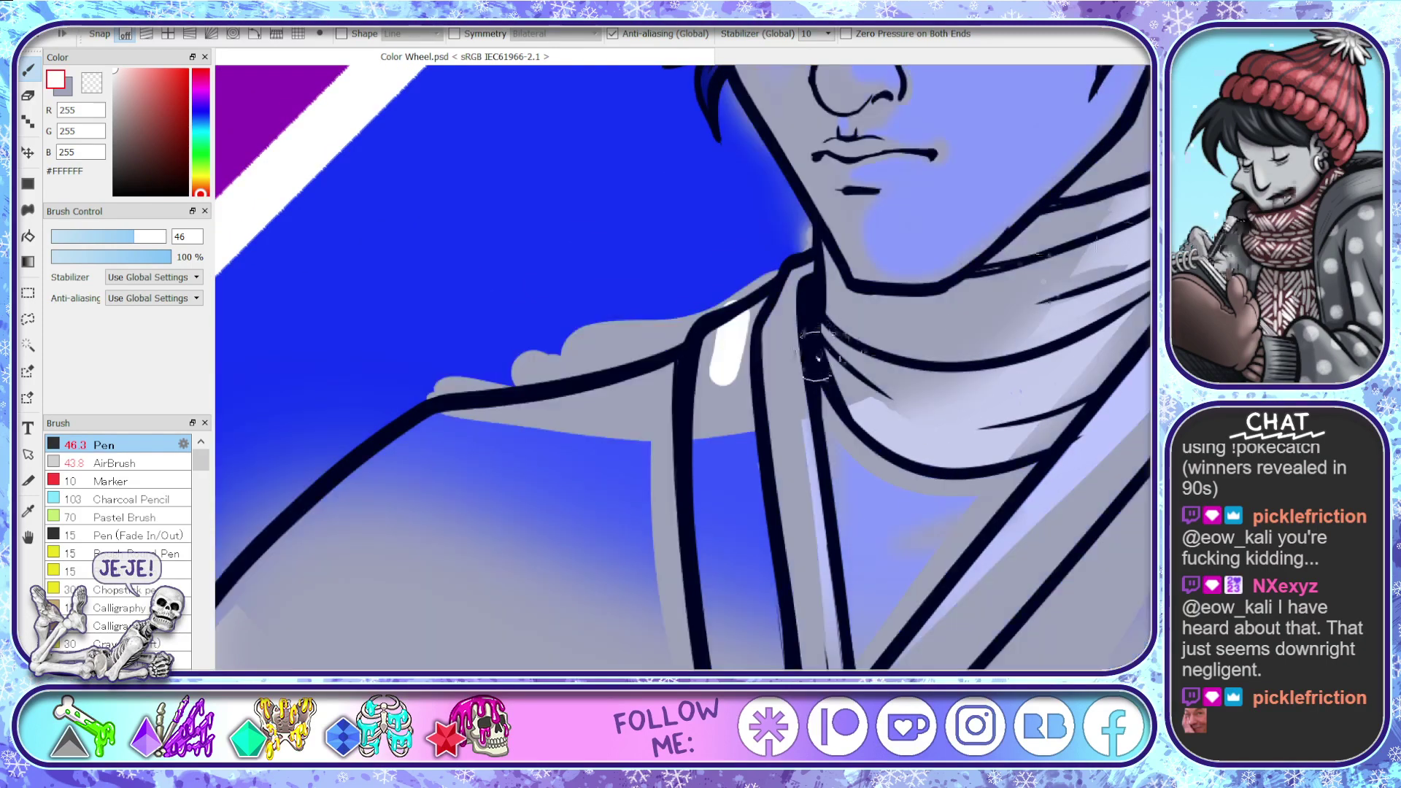
right_click(740, 390)
mouse_move(740, 389)
mouse_down()
mouse_move(718, 329)
mouse_move(755, 343)
mouse_up()
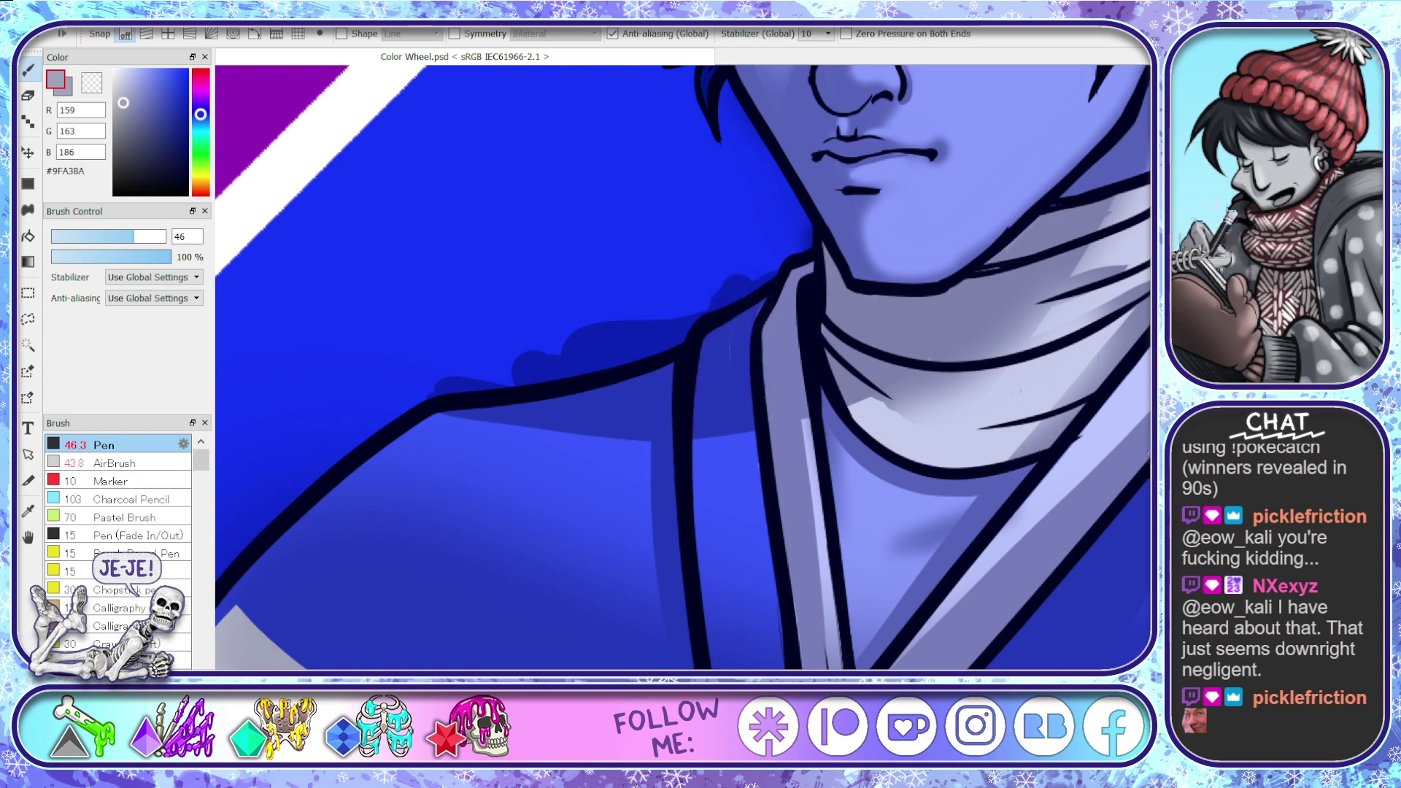
- Paint hard-edged shadows over the outer shoulder and sleeve and along the robe's lapel panel with the Pen at size 46
scroll(683, 367, down, 3)
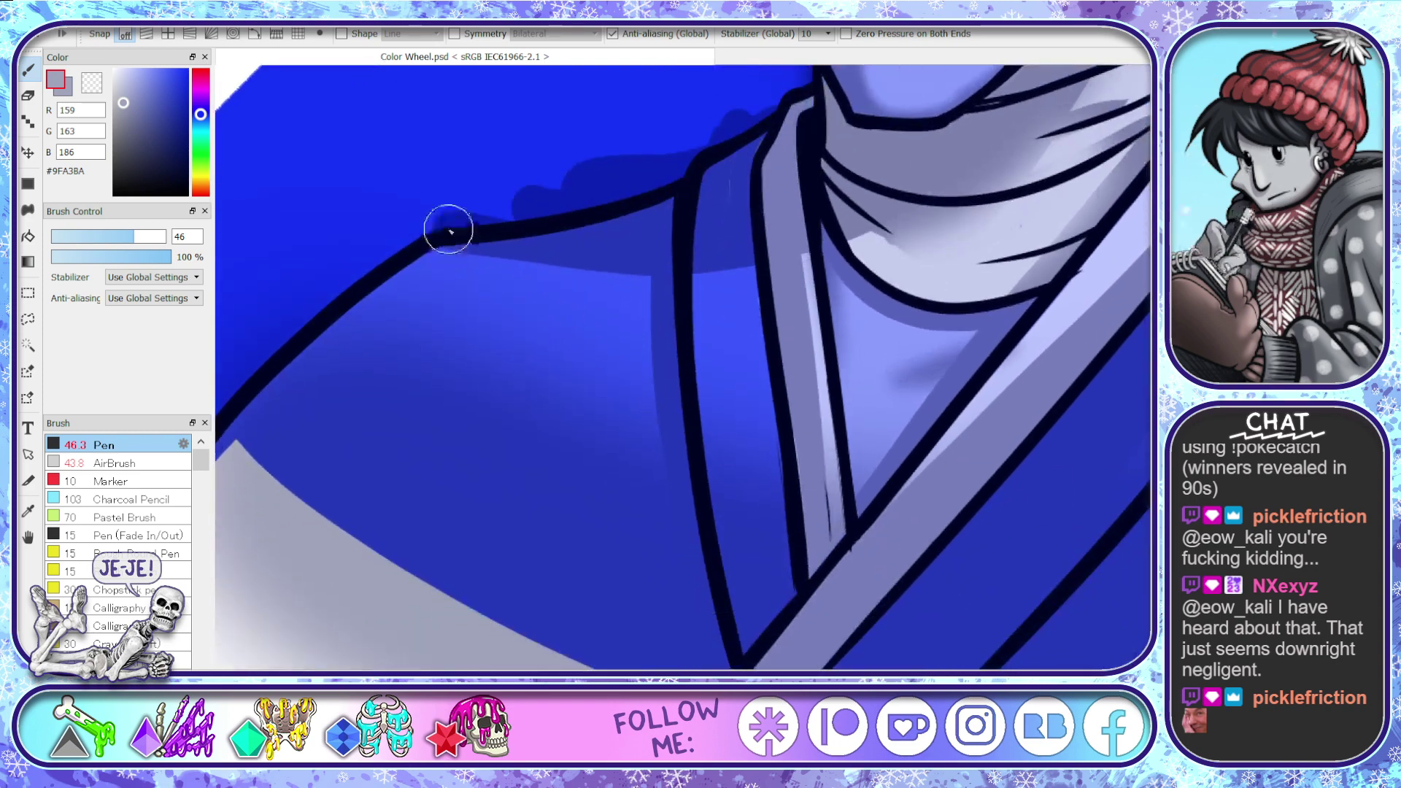
drag(449, 232, 387, 380)
drag(443, 233, 394, 351)
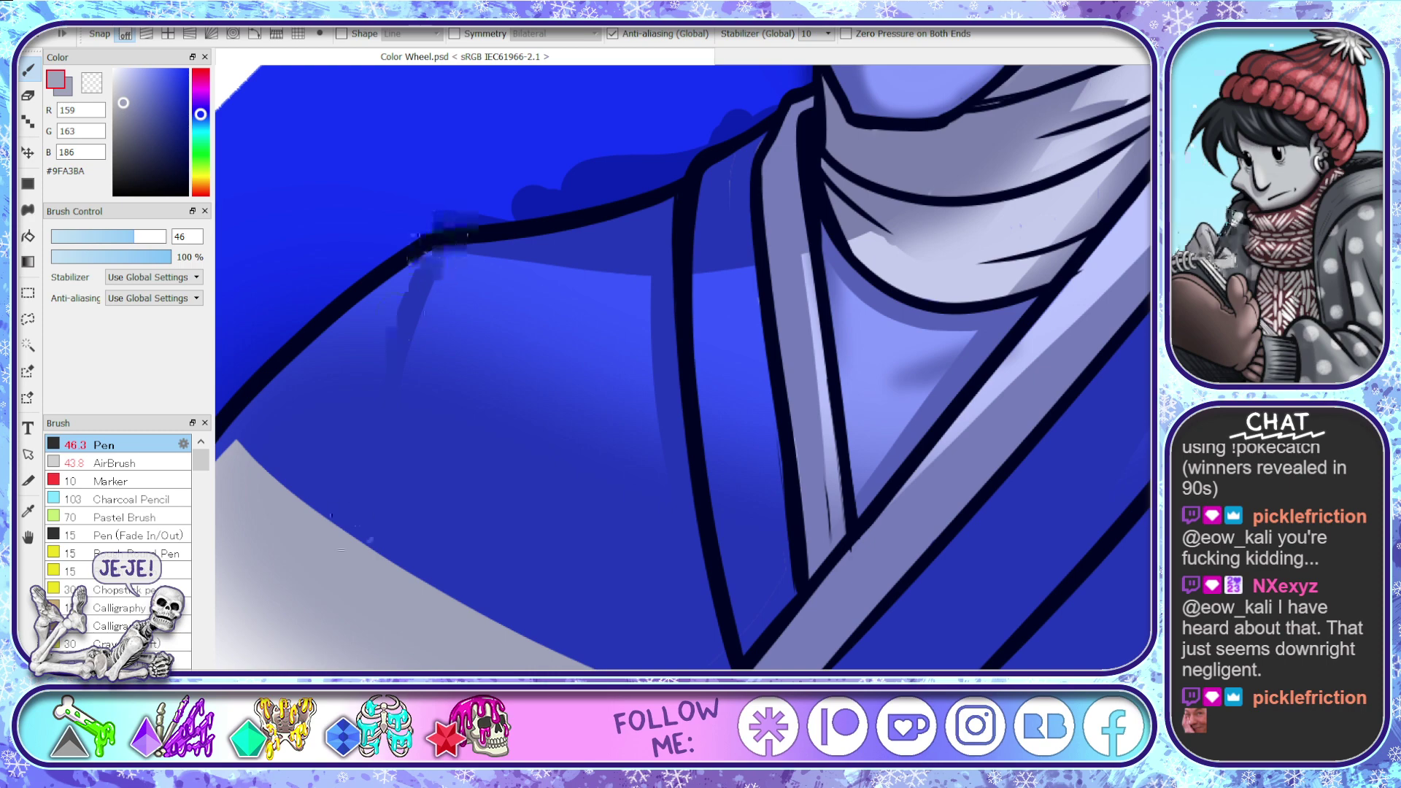
mouse_move(427, 292)
mouse_down()
mouse_move(438, 238)
mouse_move(406, 275)
mouse_move(453, 222)
mouse_move(269, 438)
mouse_move(251, 428)
mouse_up()
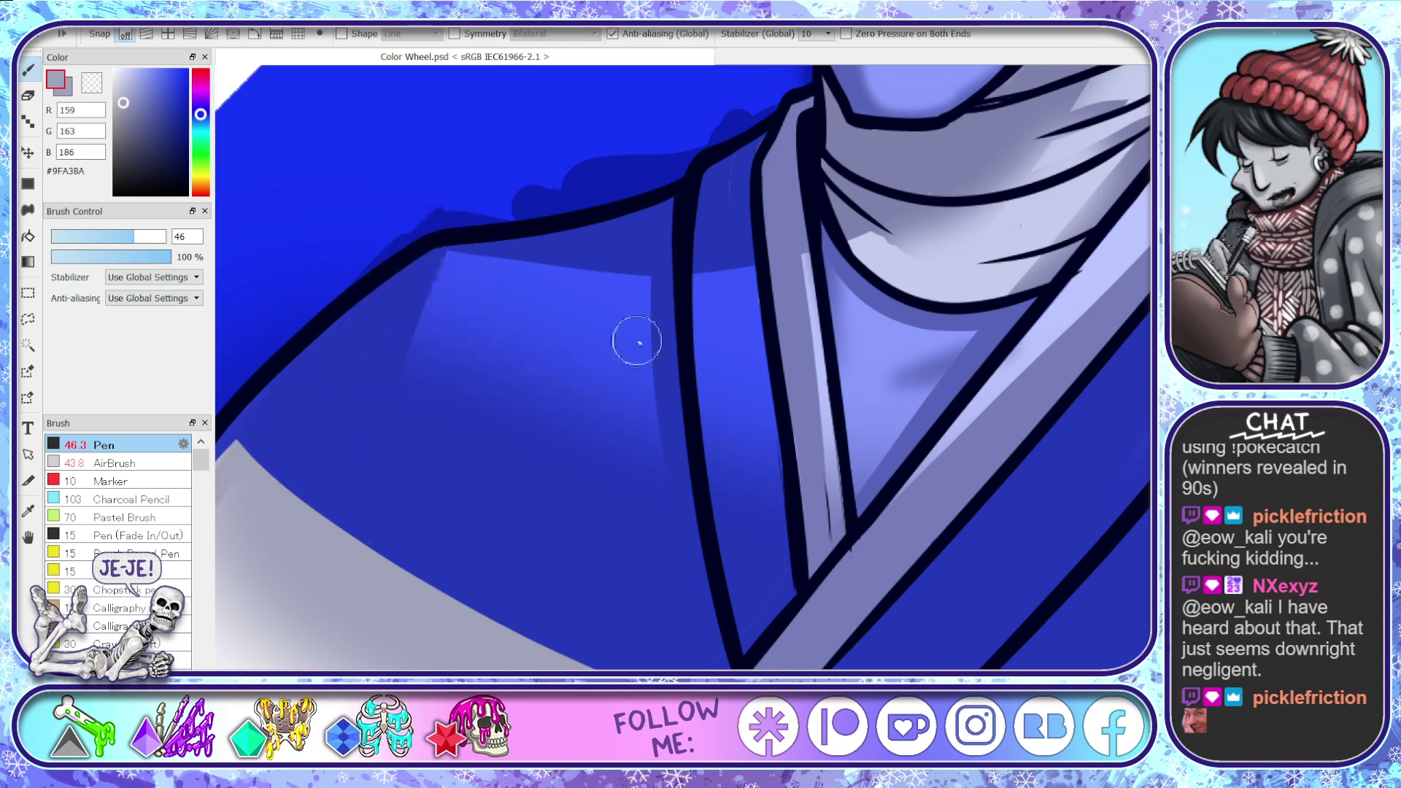
drag(704, 269, 738, 566)
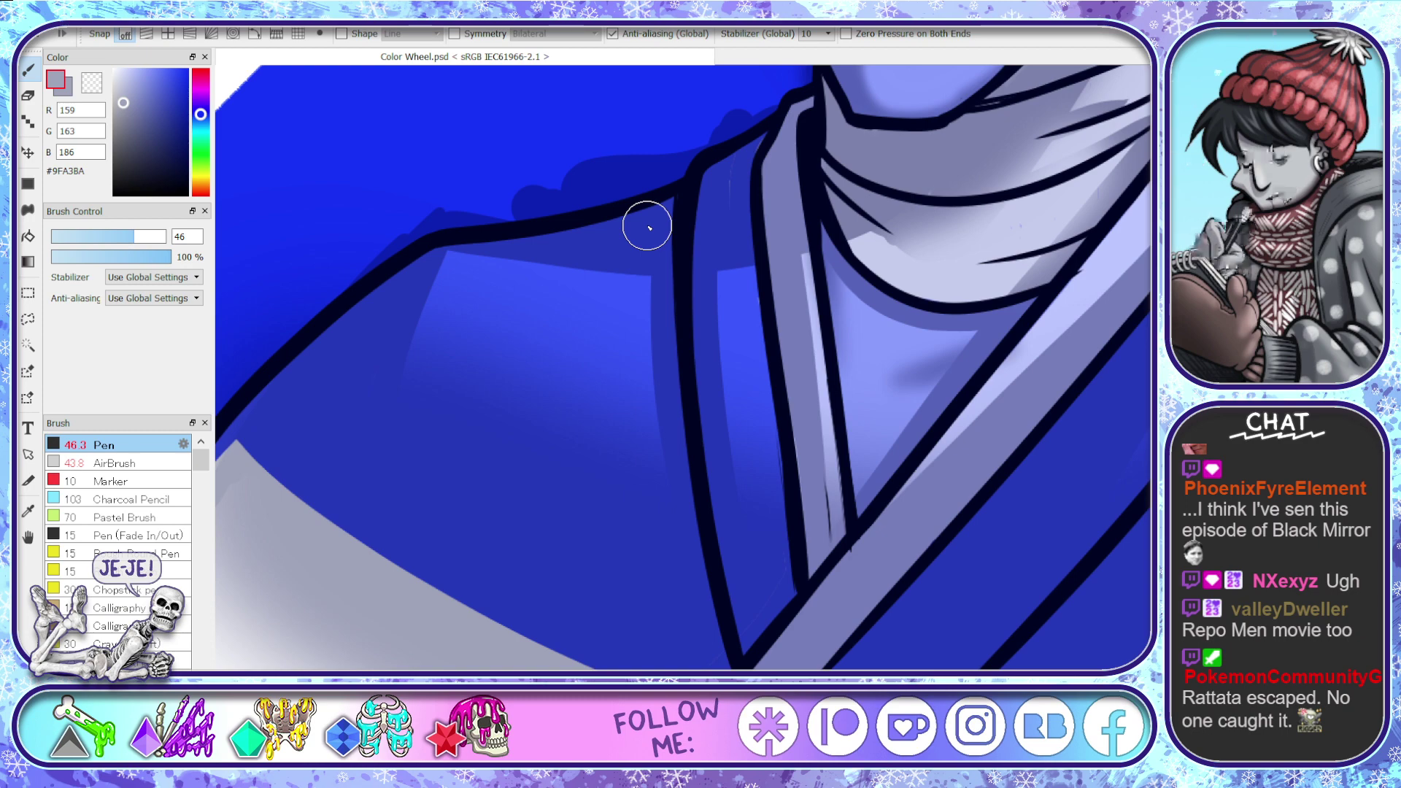
- Paint a hard-edged shadow down the shaded side of the forehead and beside the hair at the cheek with the Pen at size 46
key(e)
key(space)
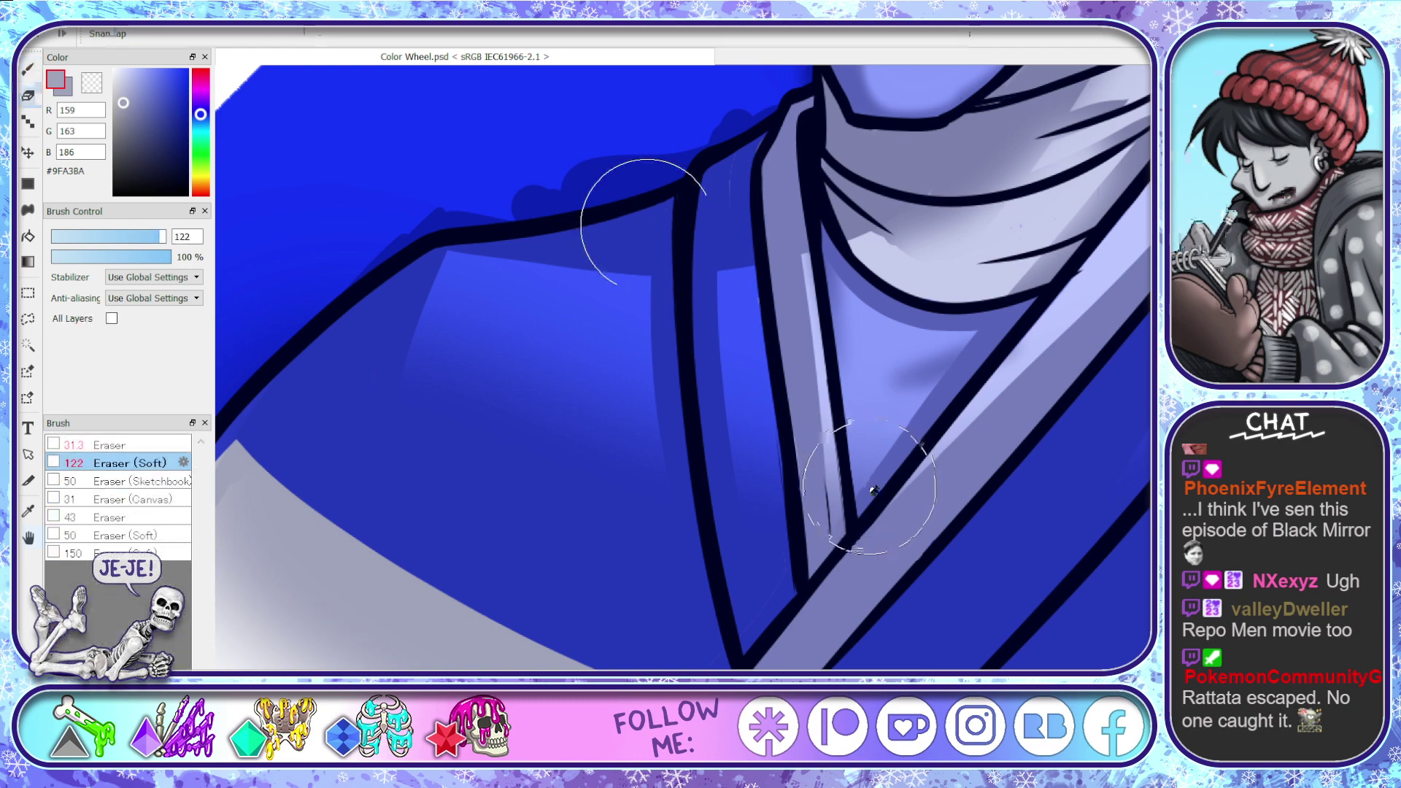
drag(900, 438, 804, 597)
drag(900, 379, 781, 598)
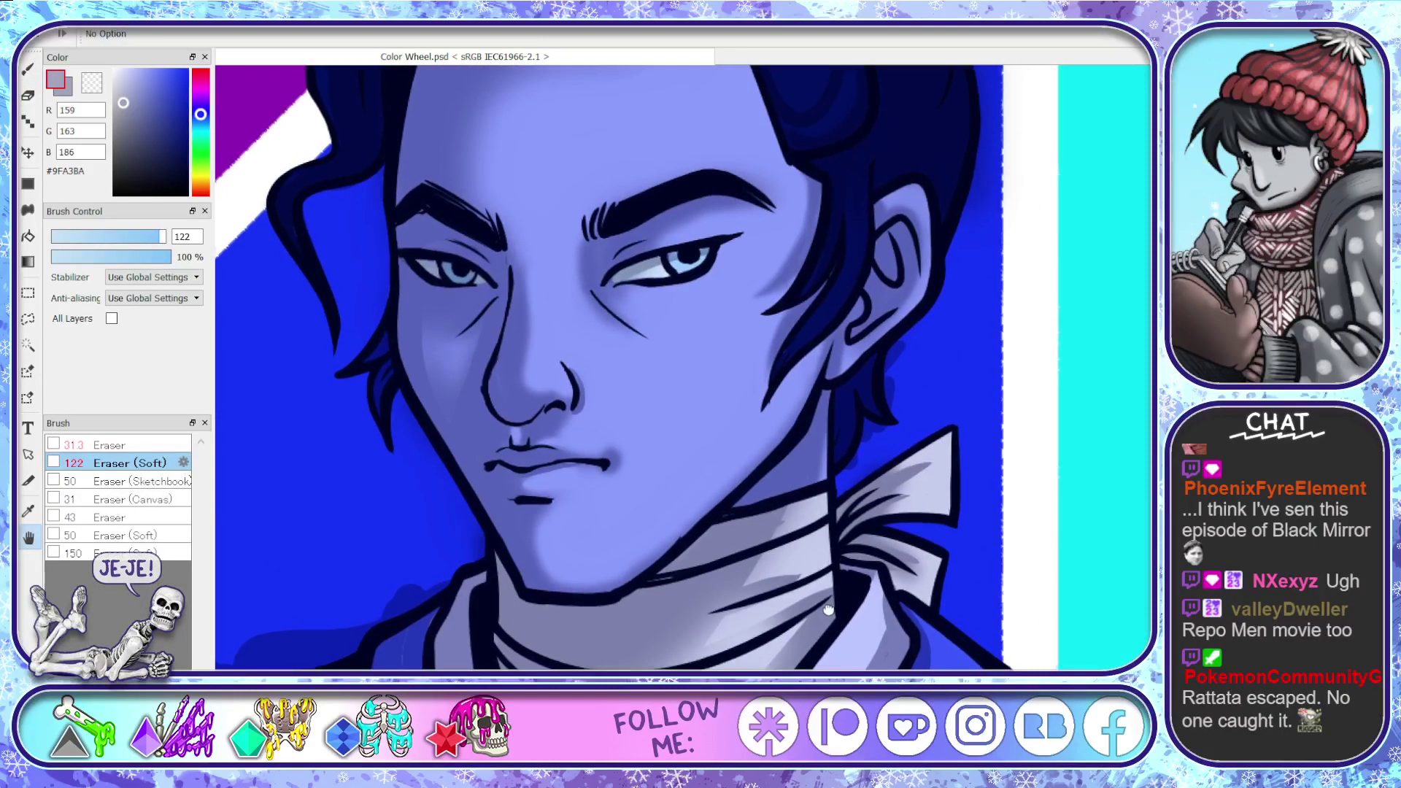
drag(819, 423, 840, 647)
key(b)
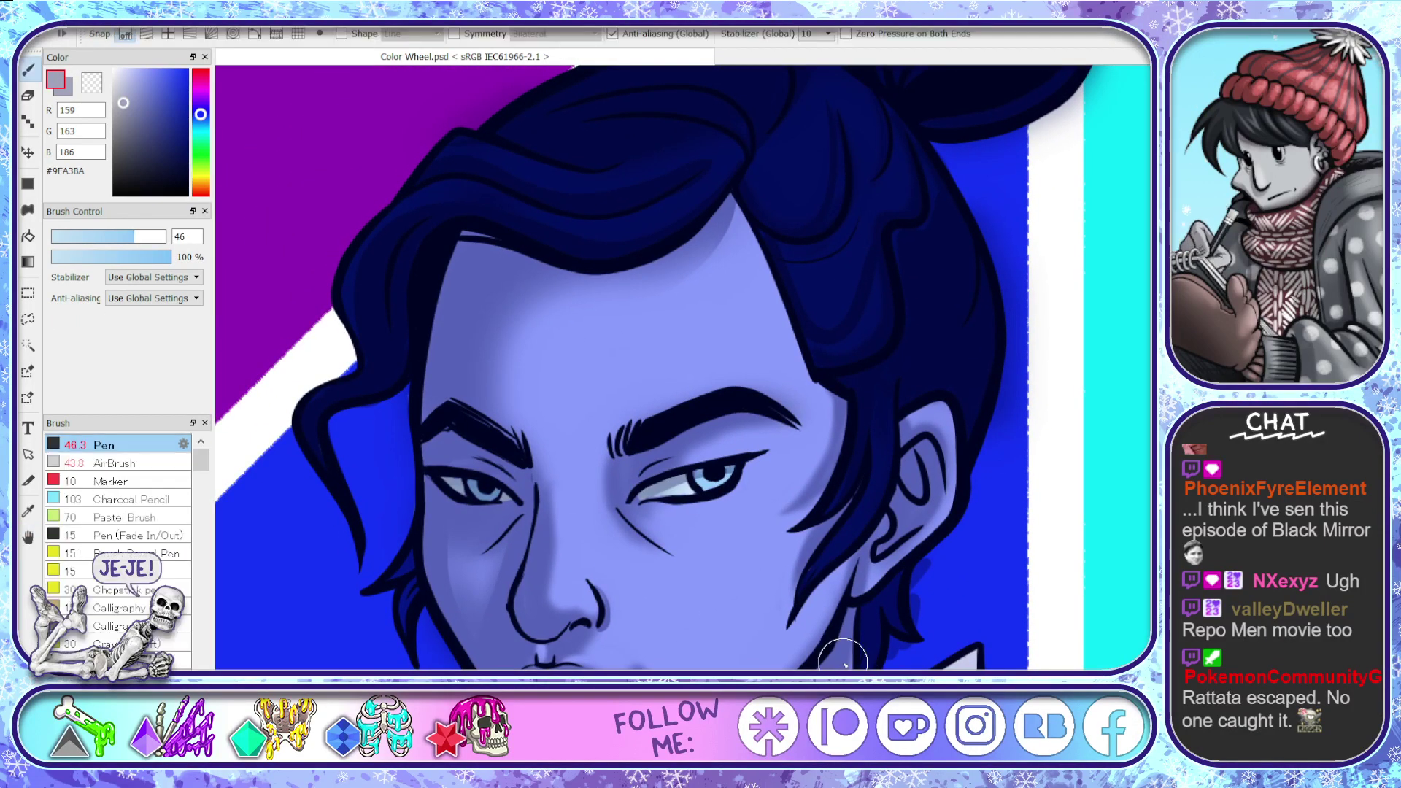
drag(524, 278, 516, 276)
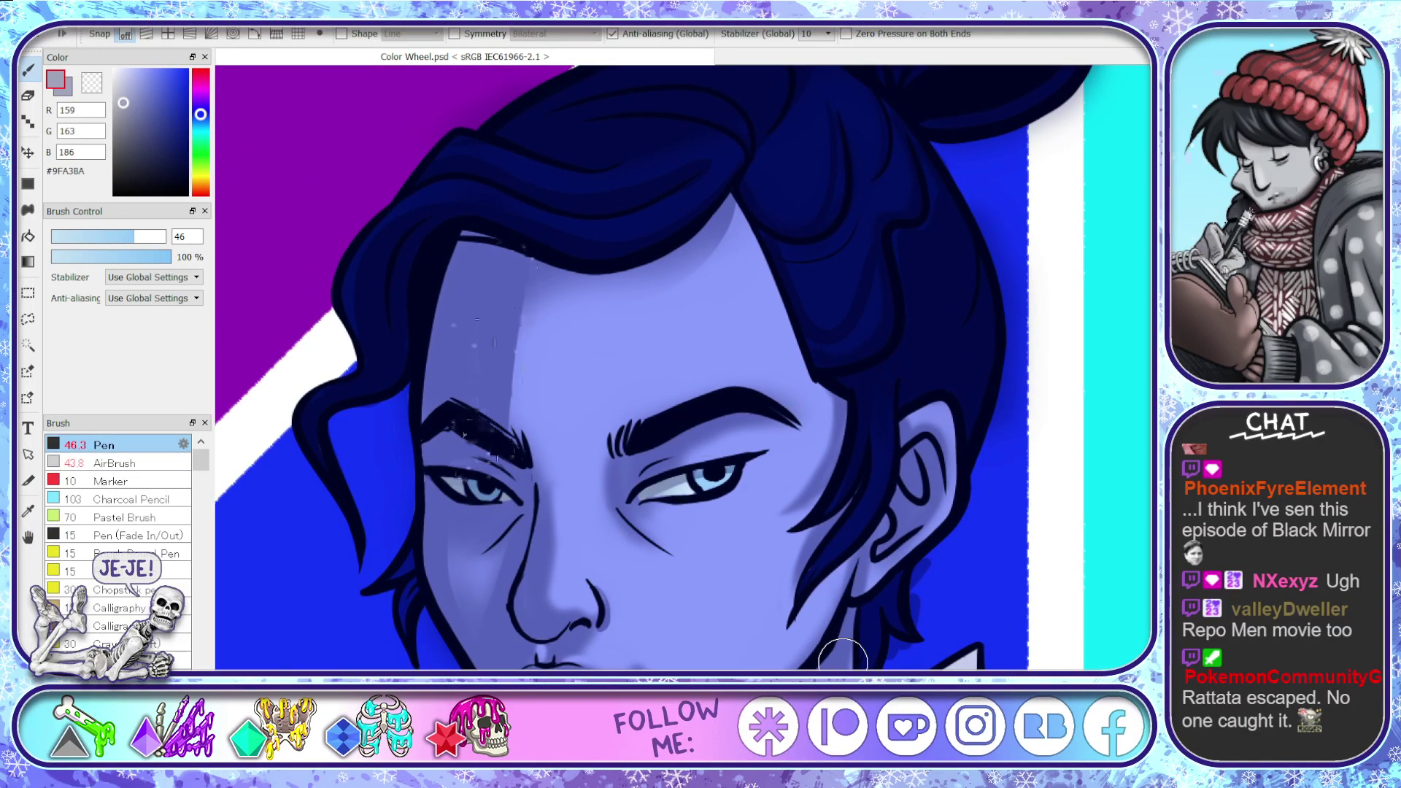
mouse_move(444, 582)
mouse_down()
mouse_move(441, 649)
mouse_move(398, 528)
mouse_move(403, 687)
mouse_up()
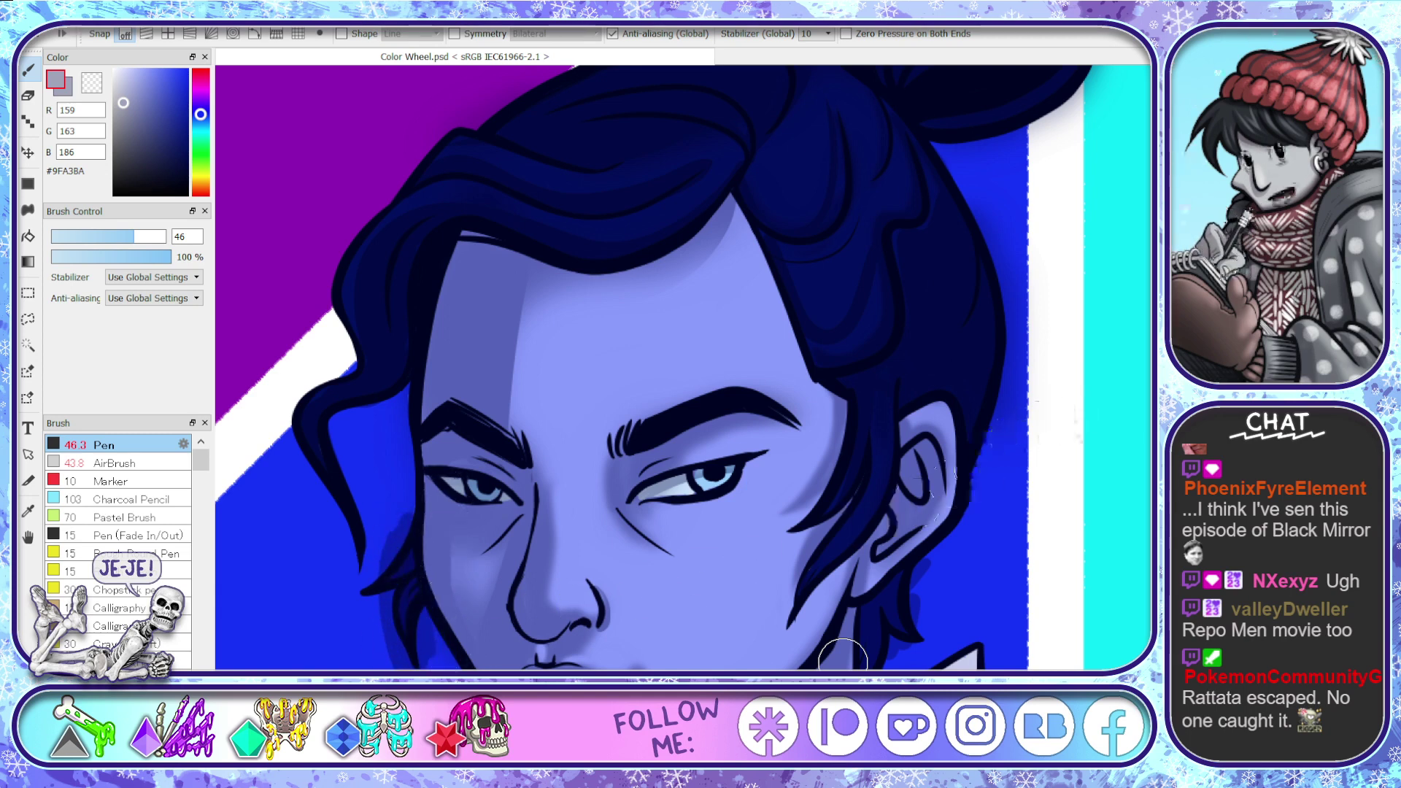
- Erase the crease lines beneath both eyes with Eraser (Soft) at size 67.5
scroll(876, 584, down, 3)
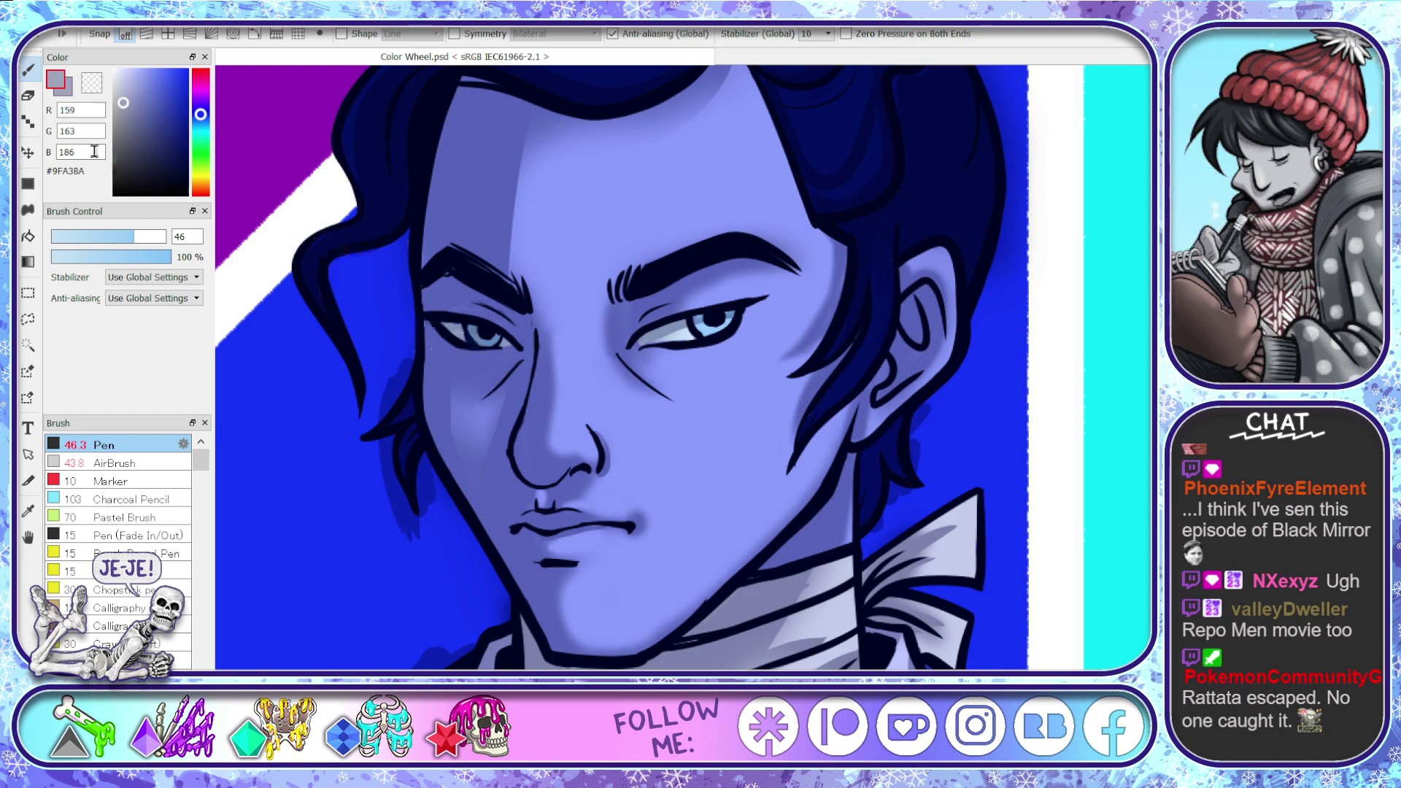
key(e)
drag(159, 237, 144, 236)
drag(514, 358, 497, 387)
drag(626, 354, 683, 414)
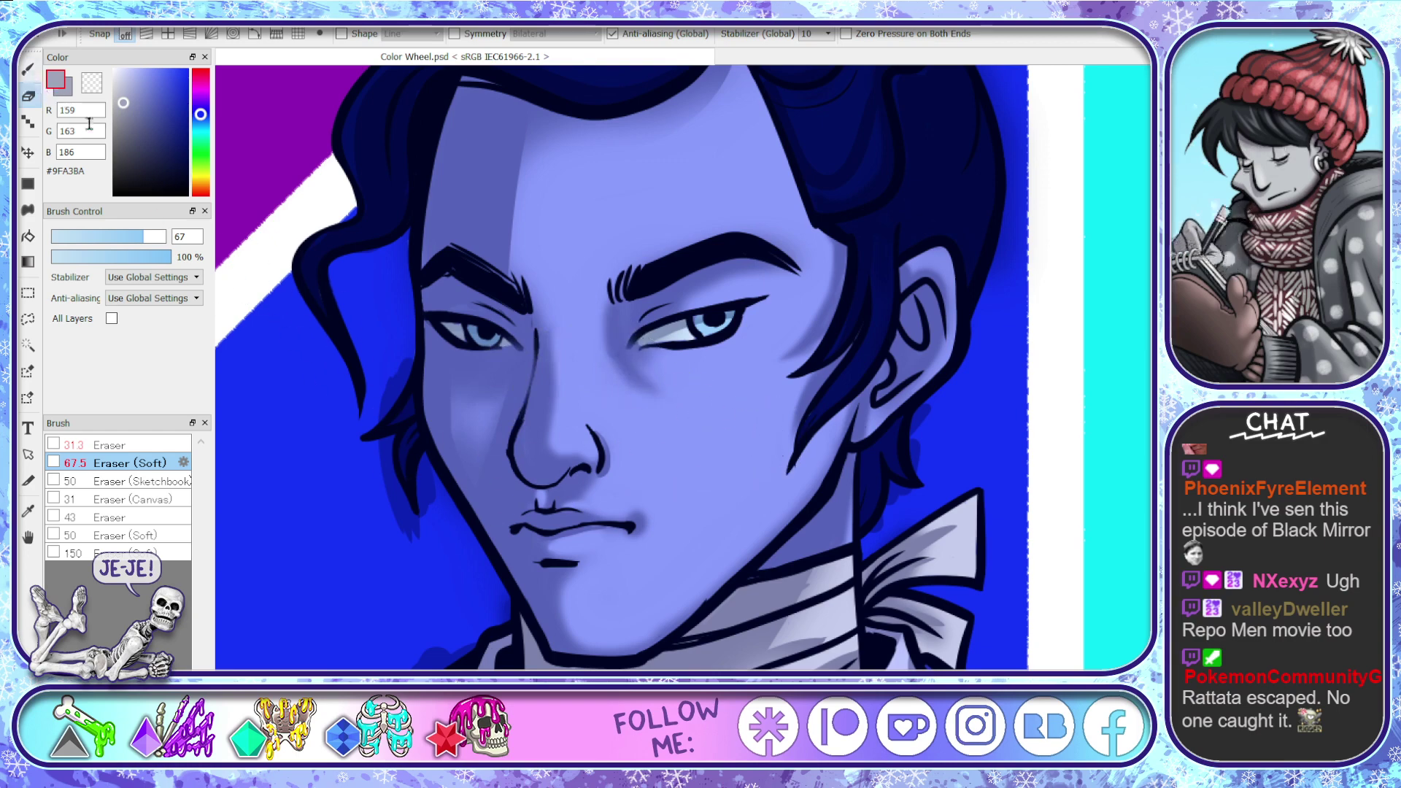
- Redraw finer under-eye creases with the Pen at size 10.4 in the sampled dark blue #000525, and undo the last stroke
alt+click(407, 191)
key(b)
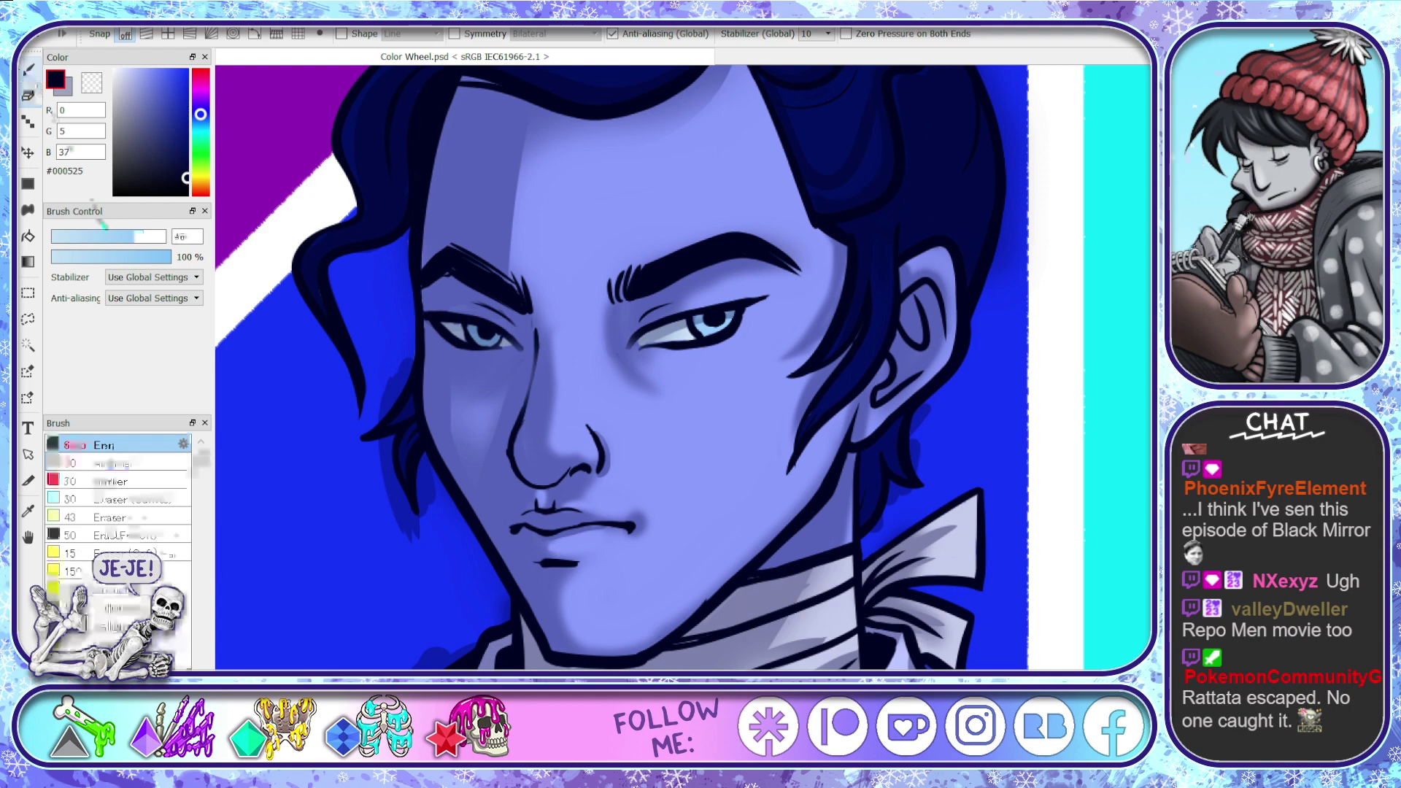
drag(532, 355, 501, 379)
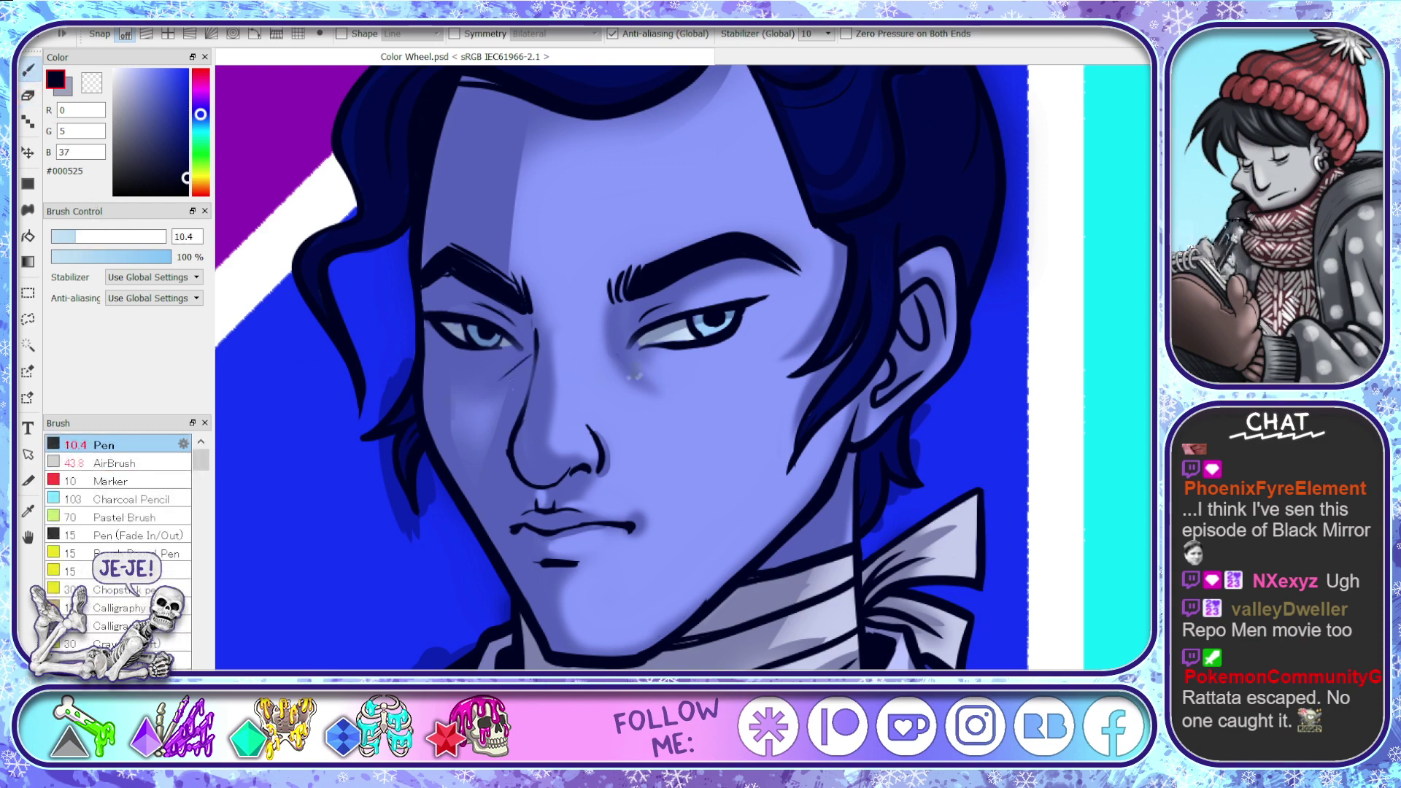
drag(627, 362, 679, 398)
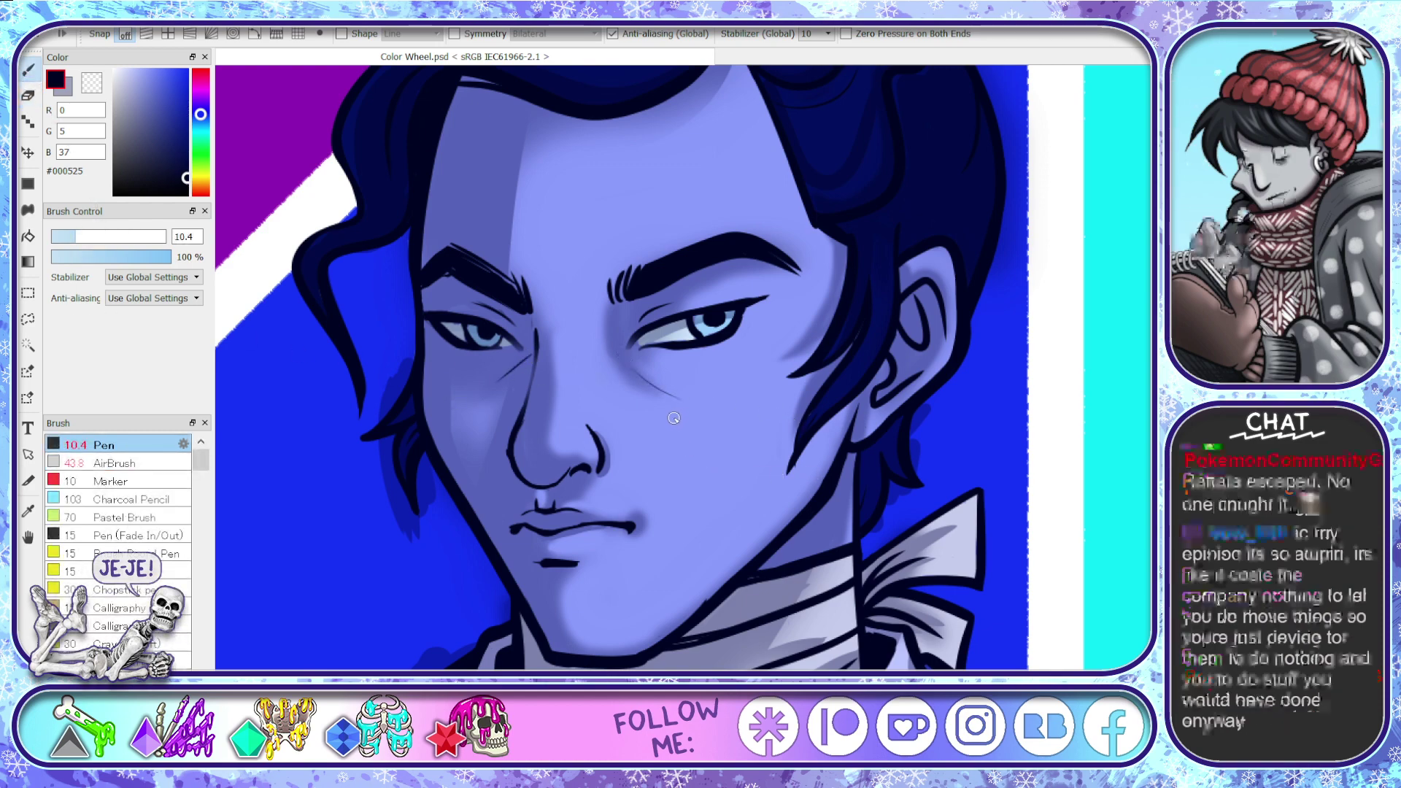
key(space)
key(ctrl+z)
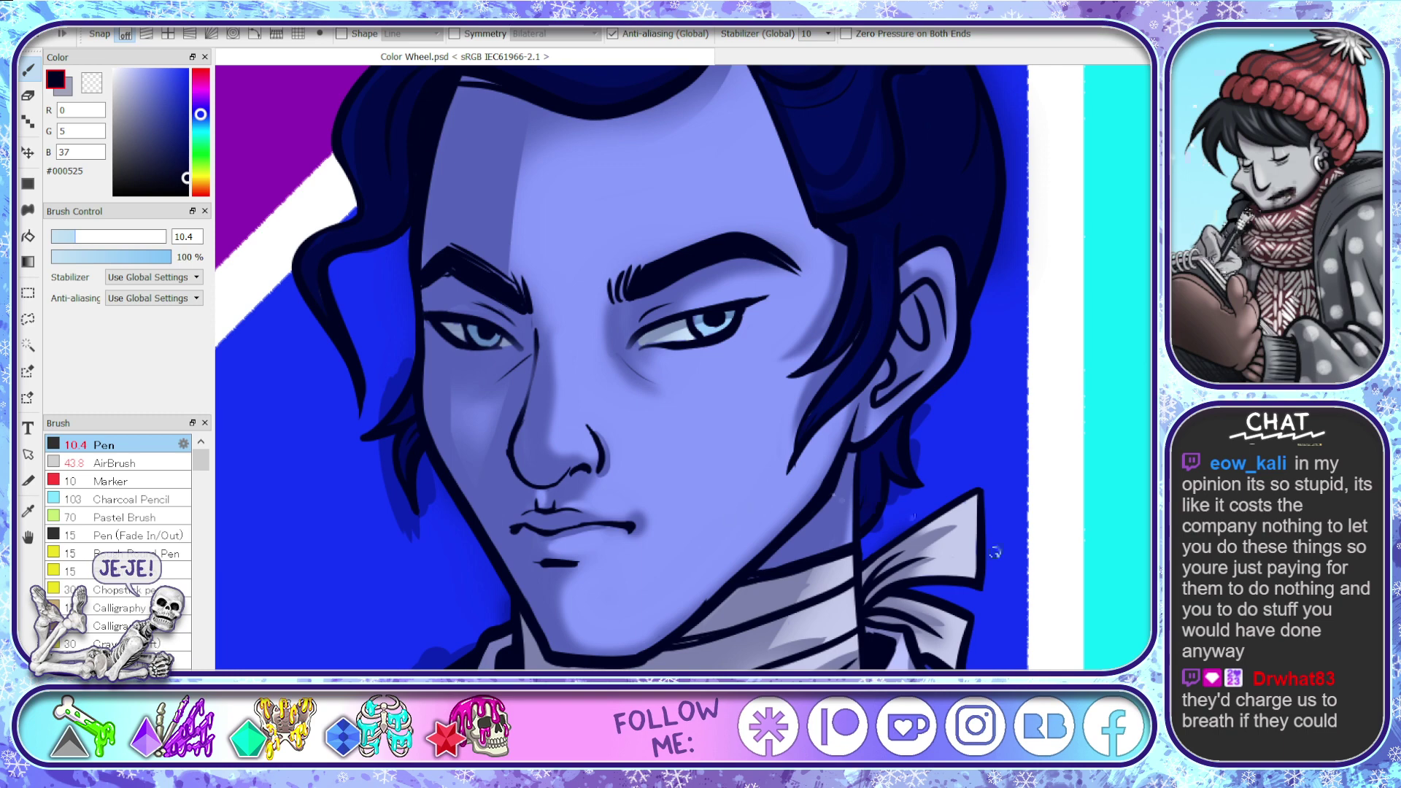
- Try a dark stroke at the inner corner of the eye on the lit side with the Pen at size 19, and undo it
scroll(650, 379, up, 5)
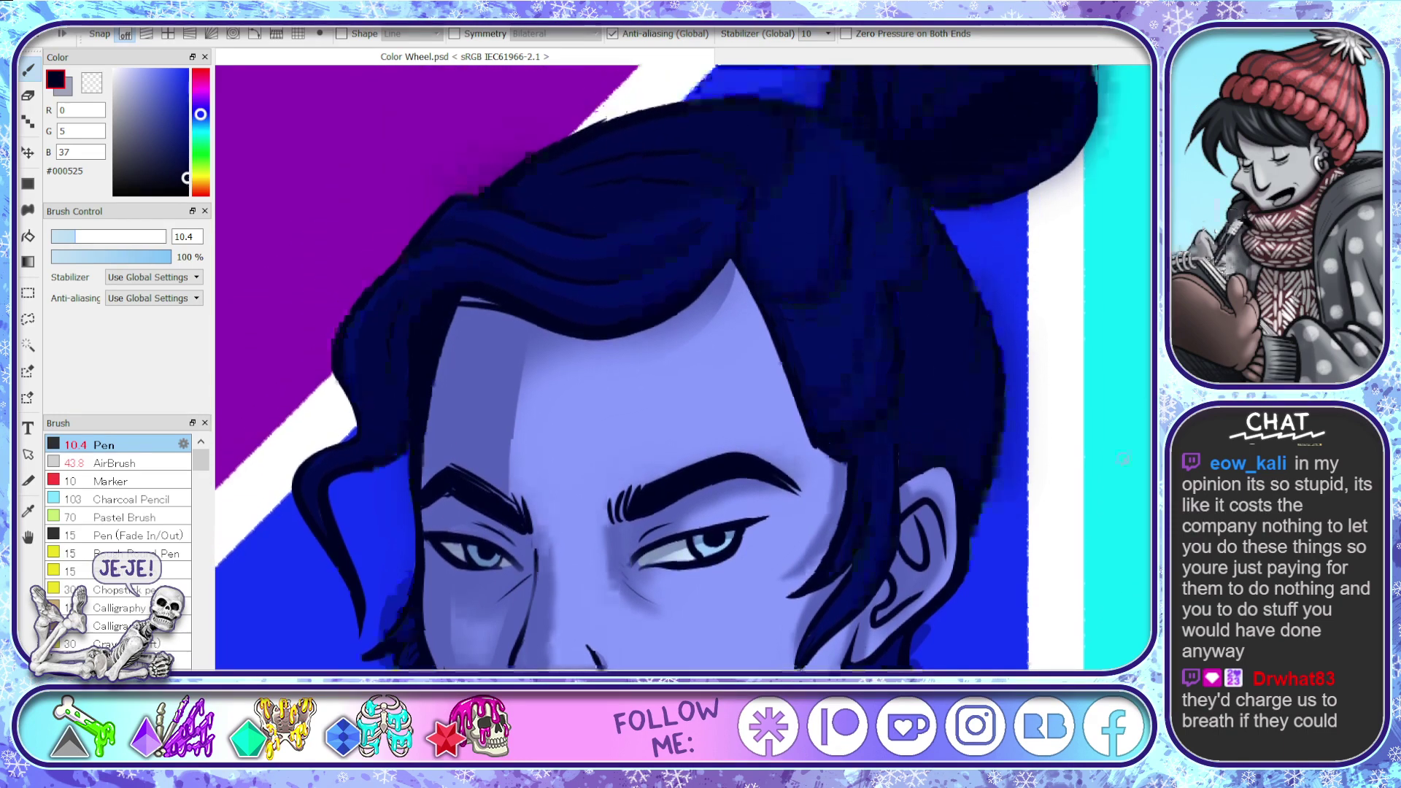
click(95, 237)
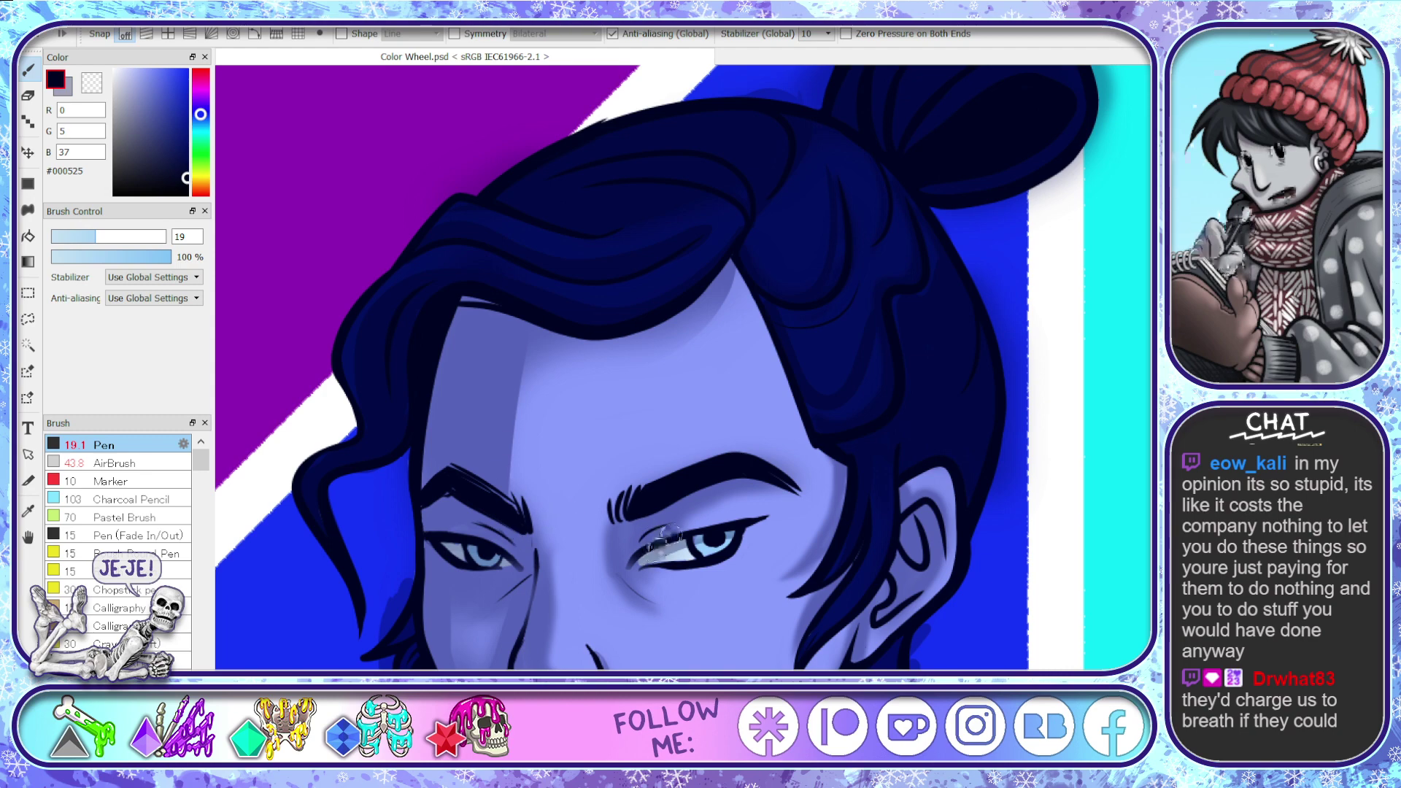
drag(673, 535, 643, 558)
key(ctrl+z)
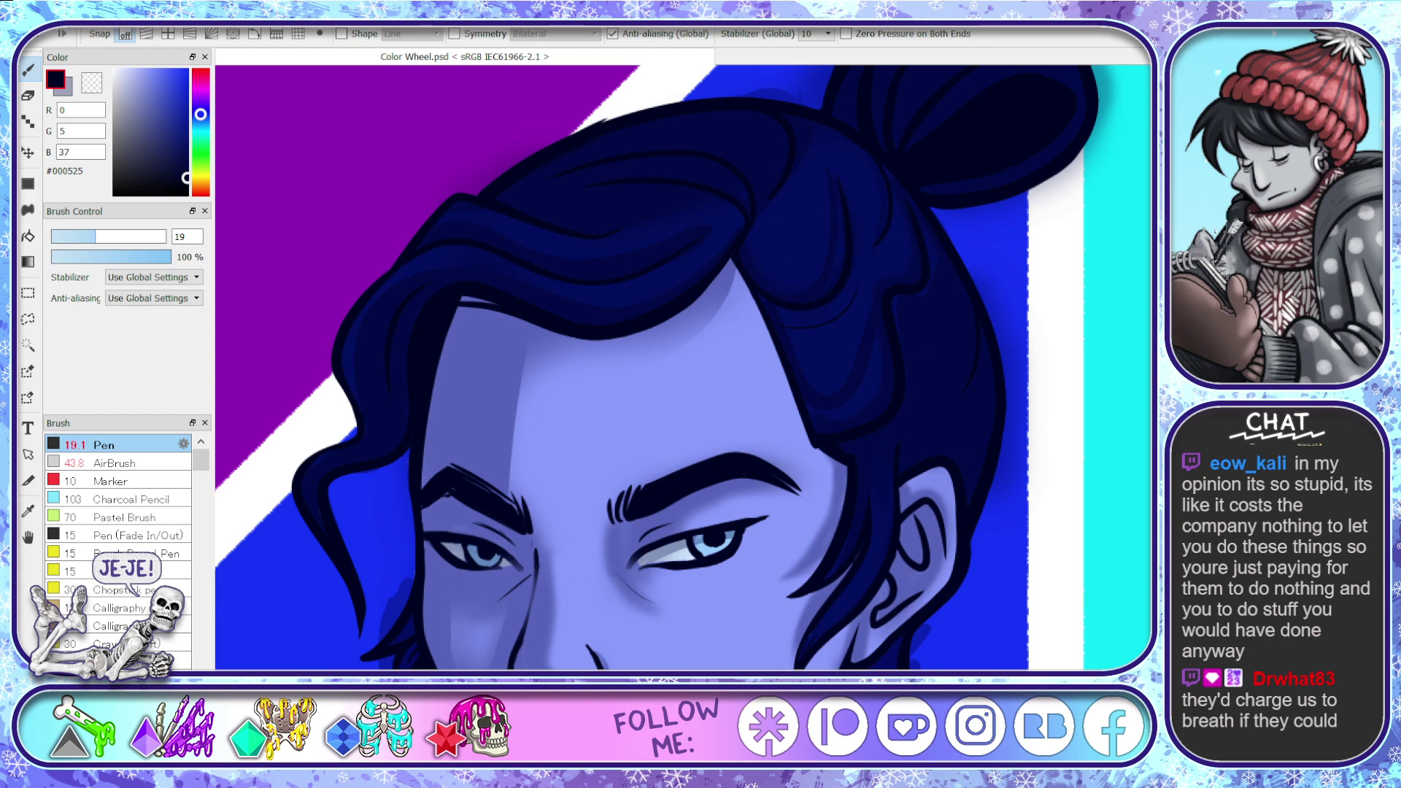
key(ctrl+z)
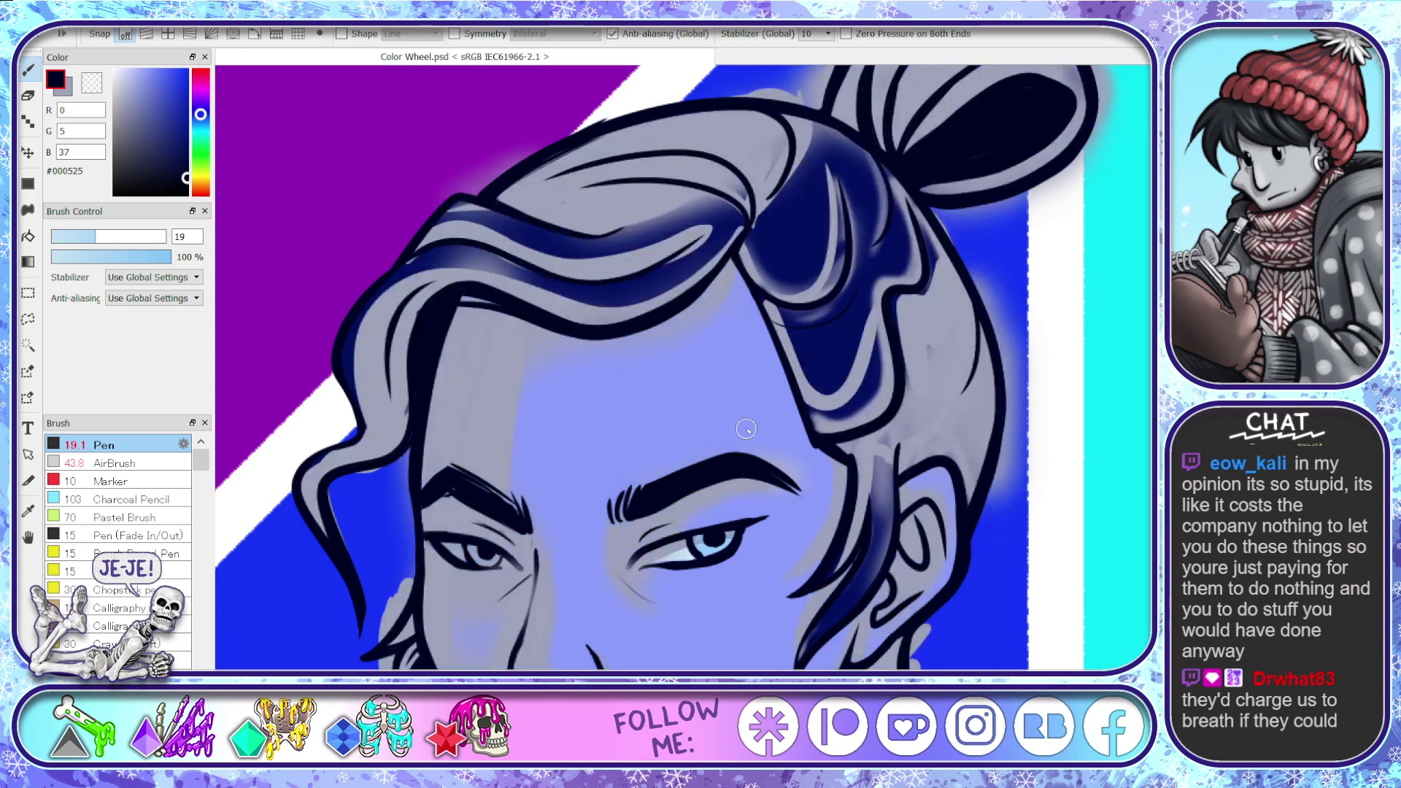
- Sample the grey shadow tone, darken it to #727793, and paint hard-edged shadows on the lips and beneath the lower lip with the Pen at size 19
alt+click(487, 400)
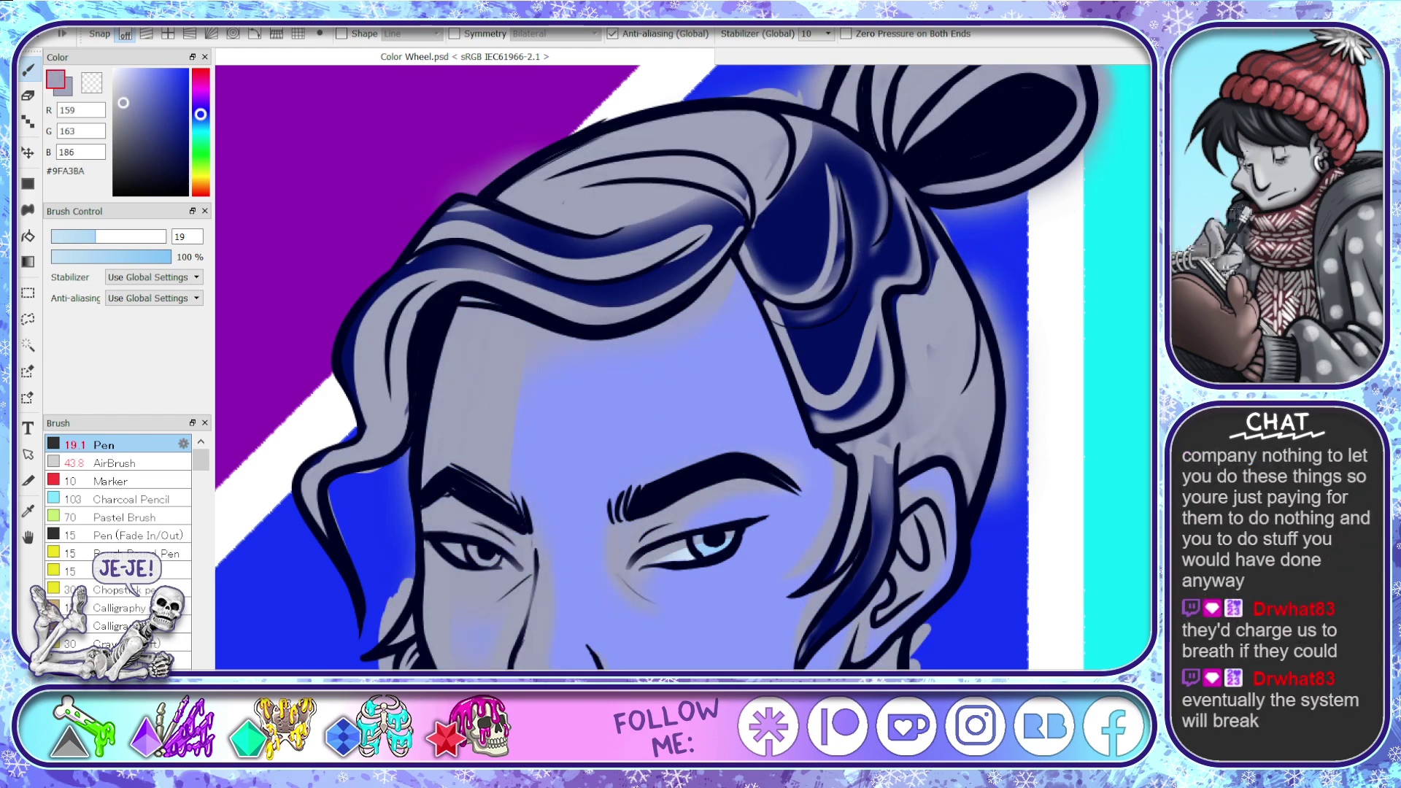
key(ctrl+y)
key(ctrl+y)
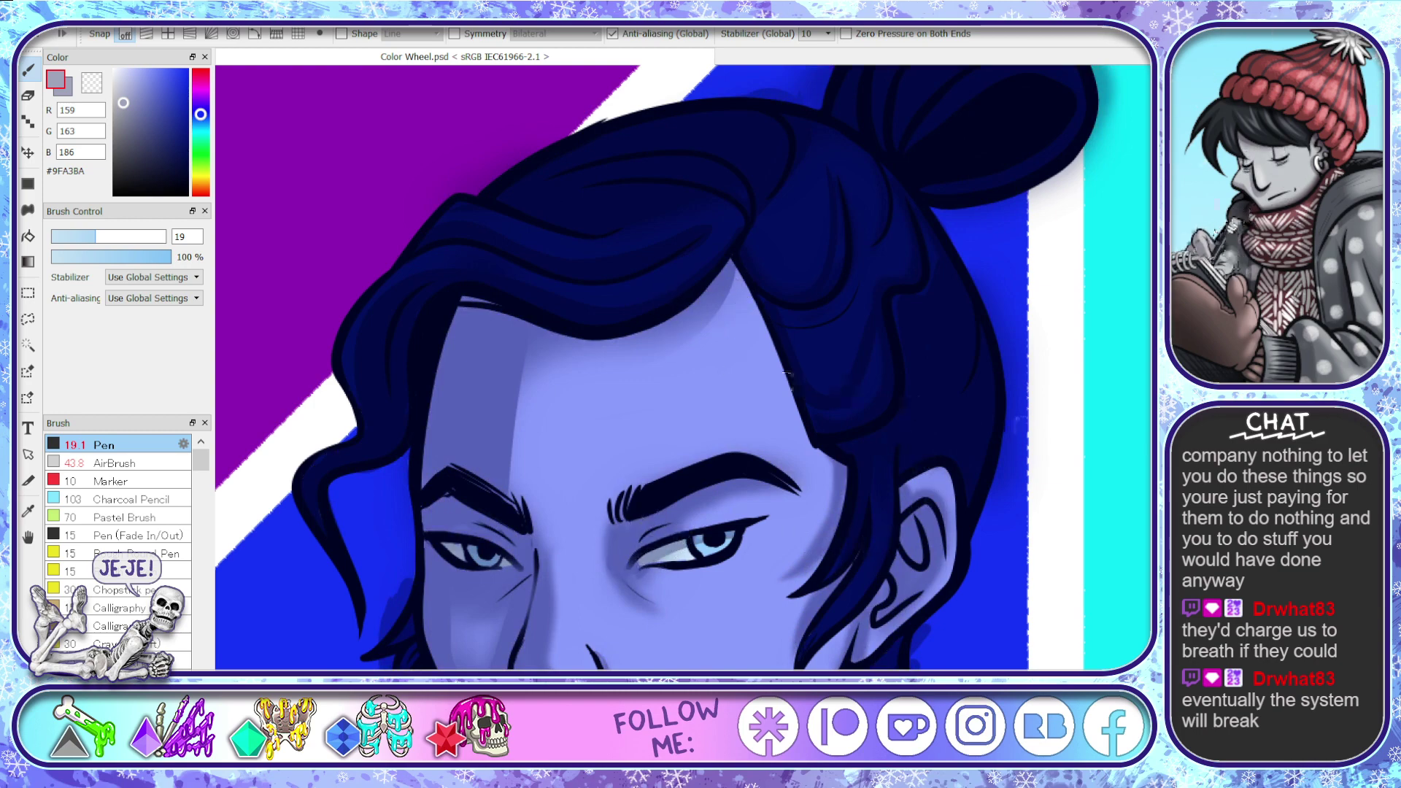
scroll(665, 327, down, 5)
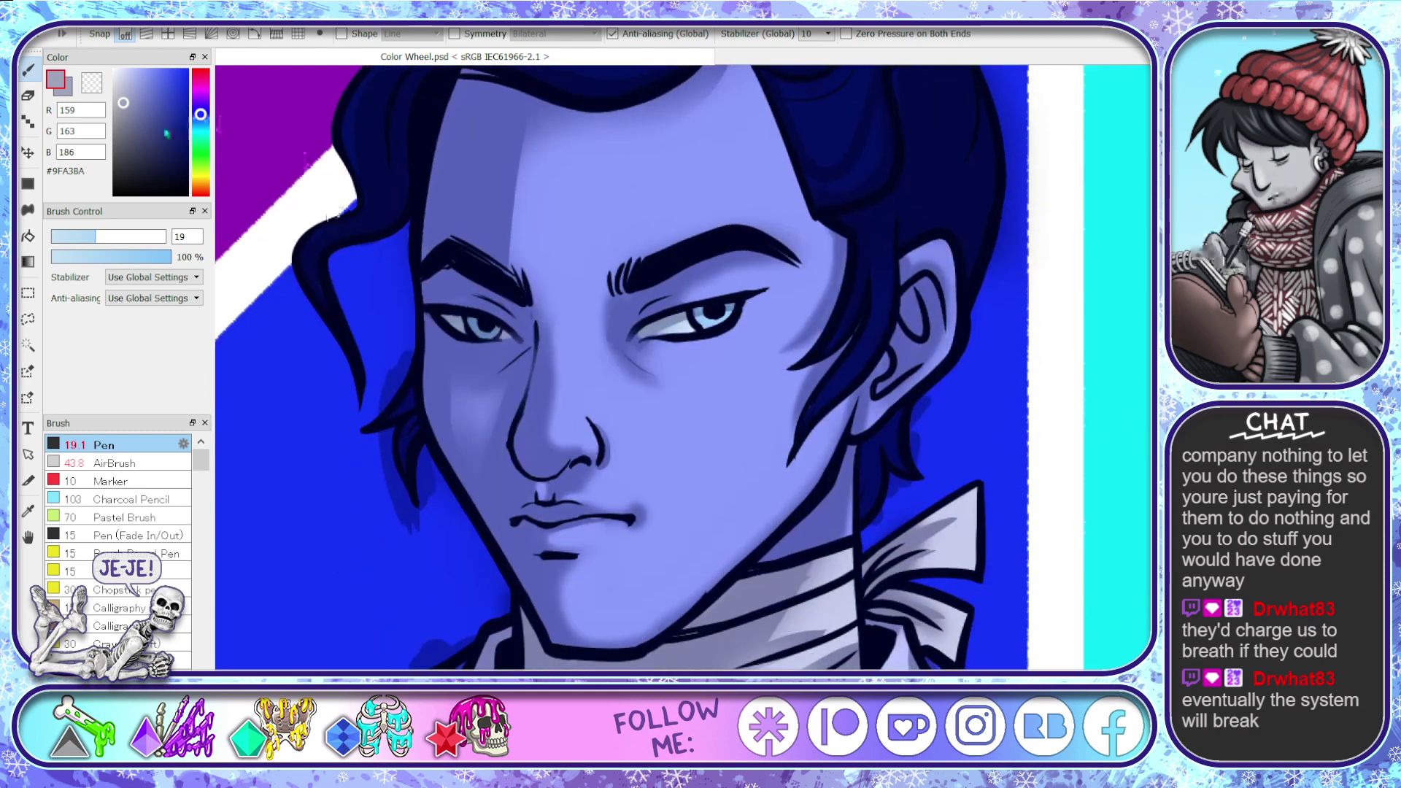
click(121, 115)
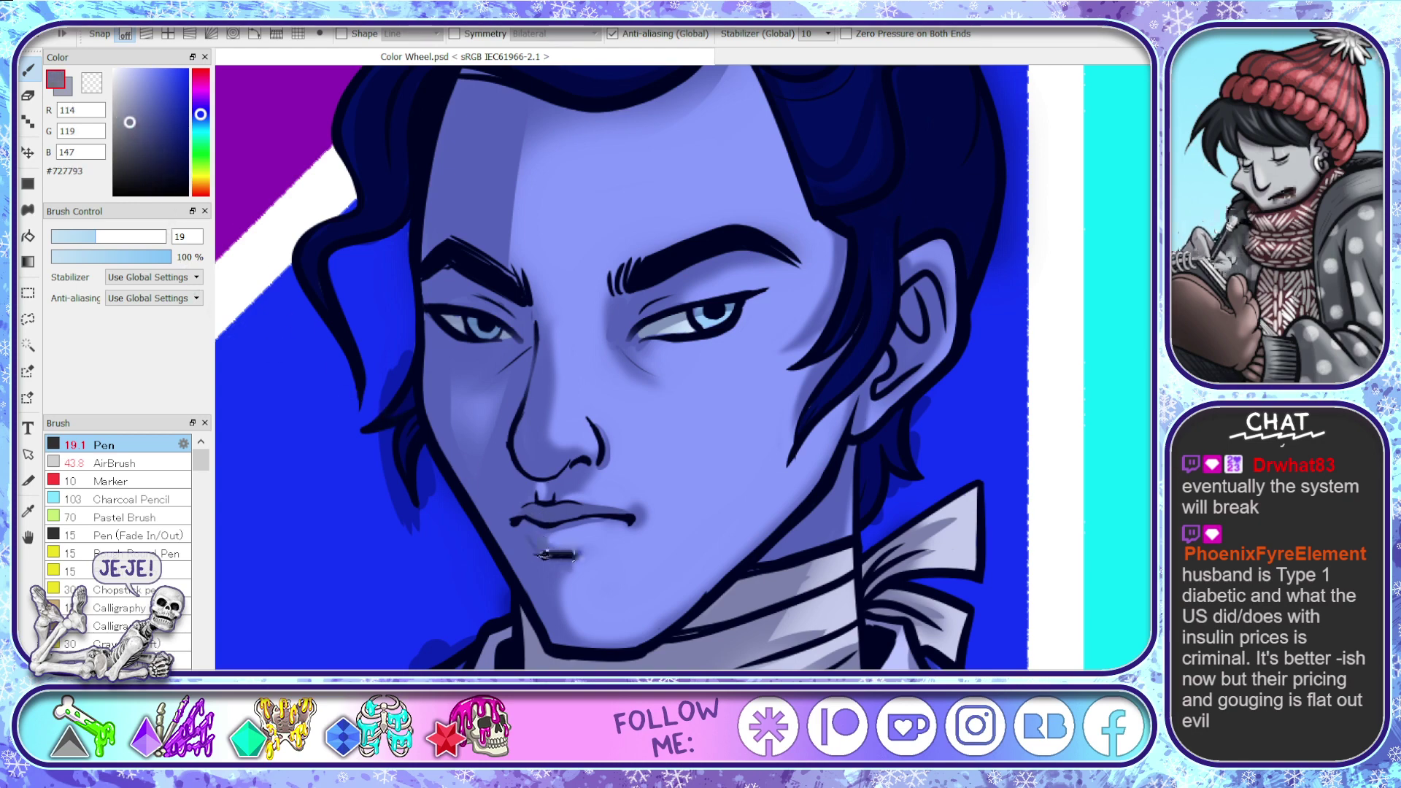
drag(527, 540, 553, 566)
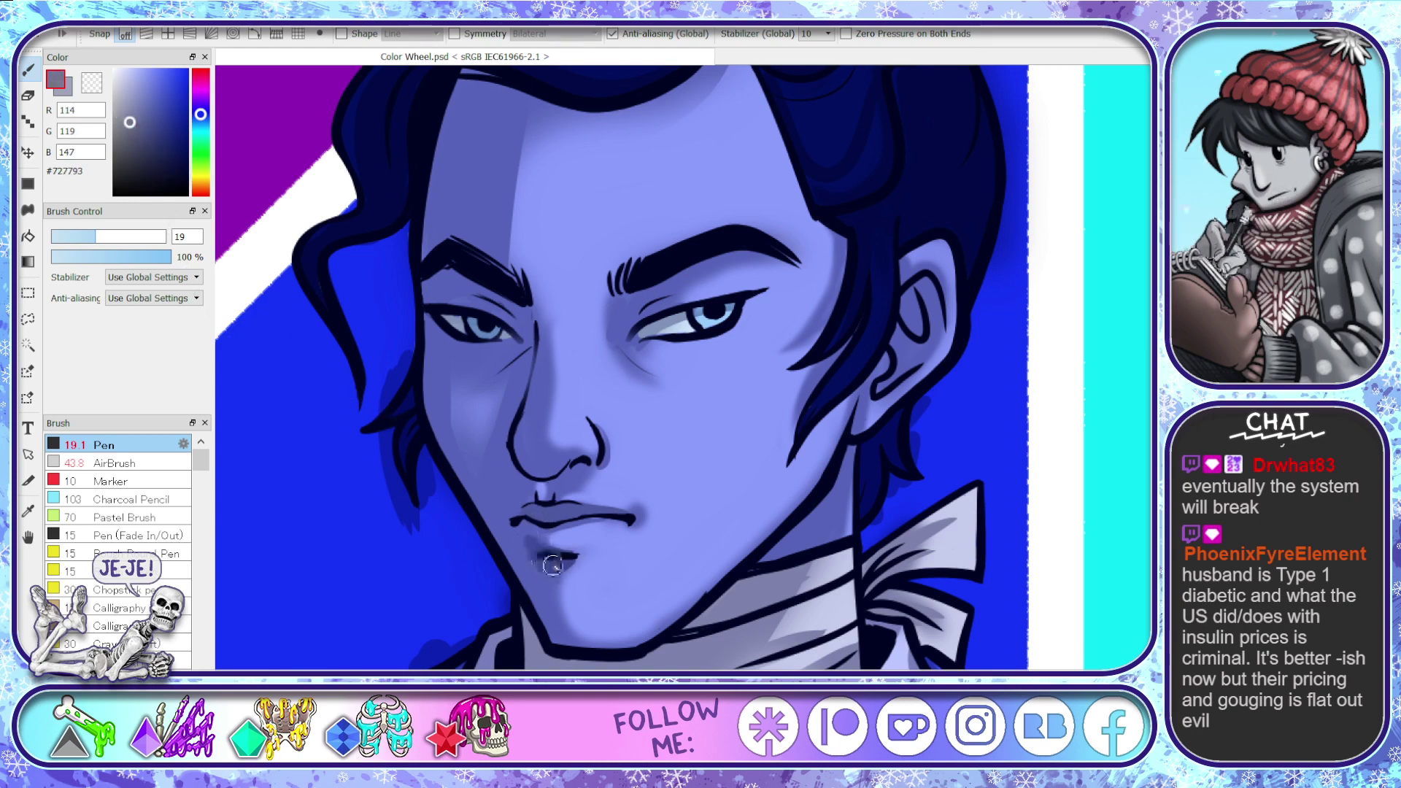
drag(552, 517, 634, 517)
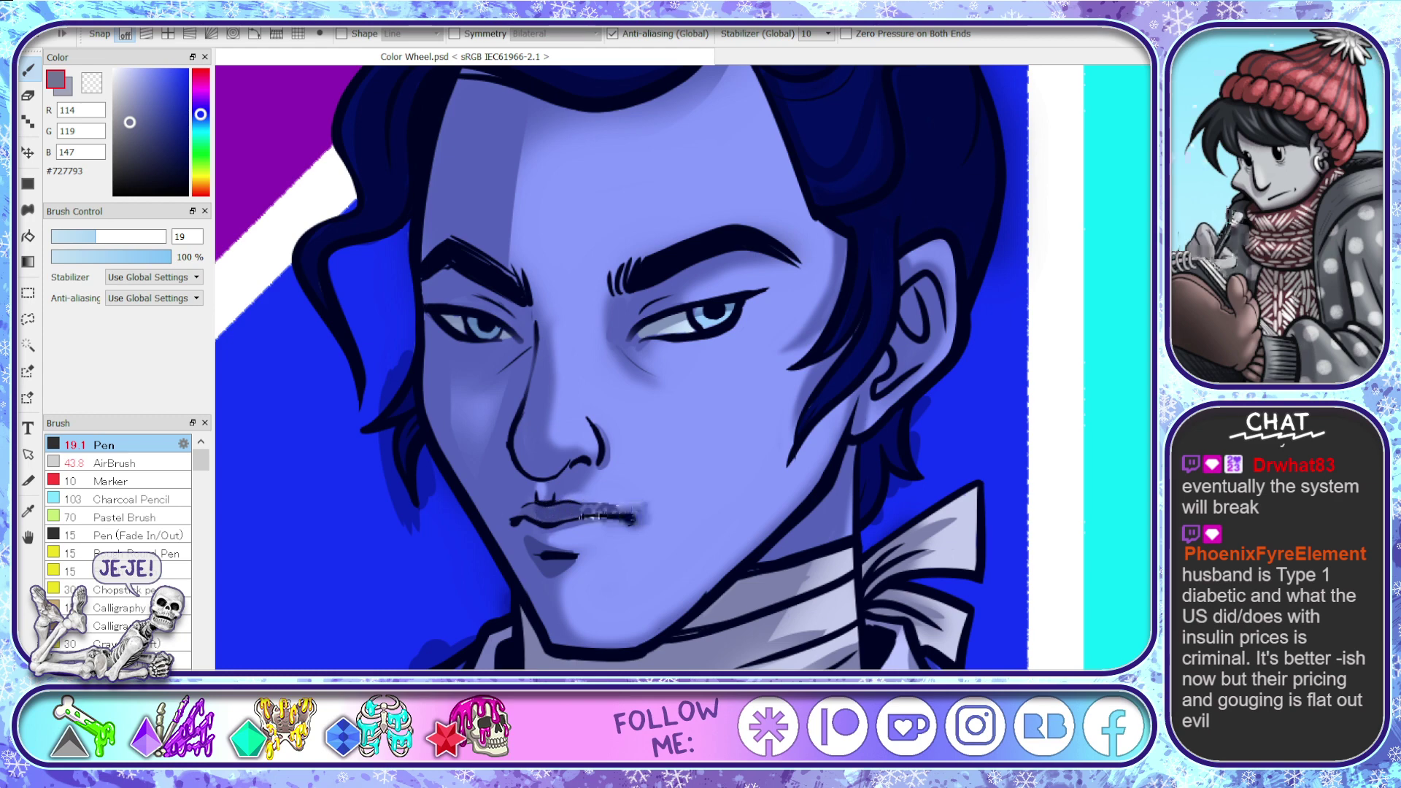
mouse_move(547, 511)
mouse_down()
mouse_move(626, 513)
mouse_move(536, 505)
mouse_move(576, 515)
mouse_up()
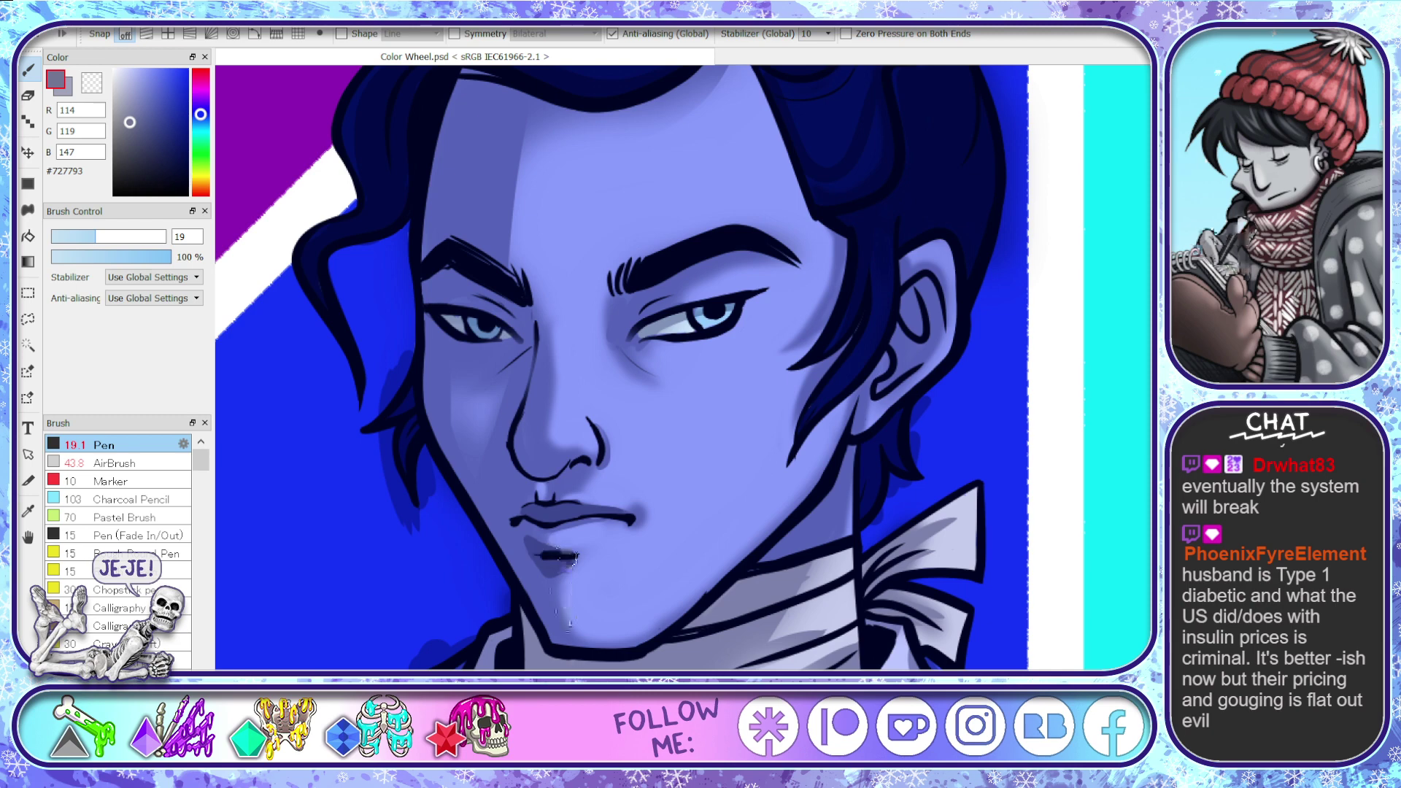
- Deepen the shadows at the lit eye's inner corner and along the nose, undoing the stroke above the upper lip
drag(646, 301, 636, 323)
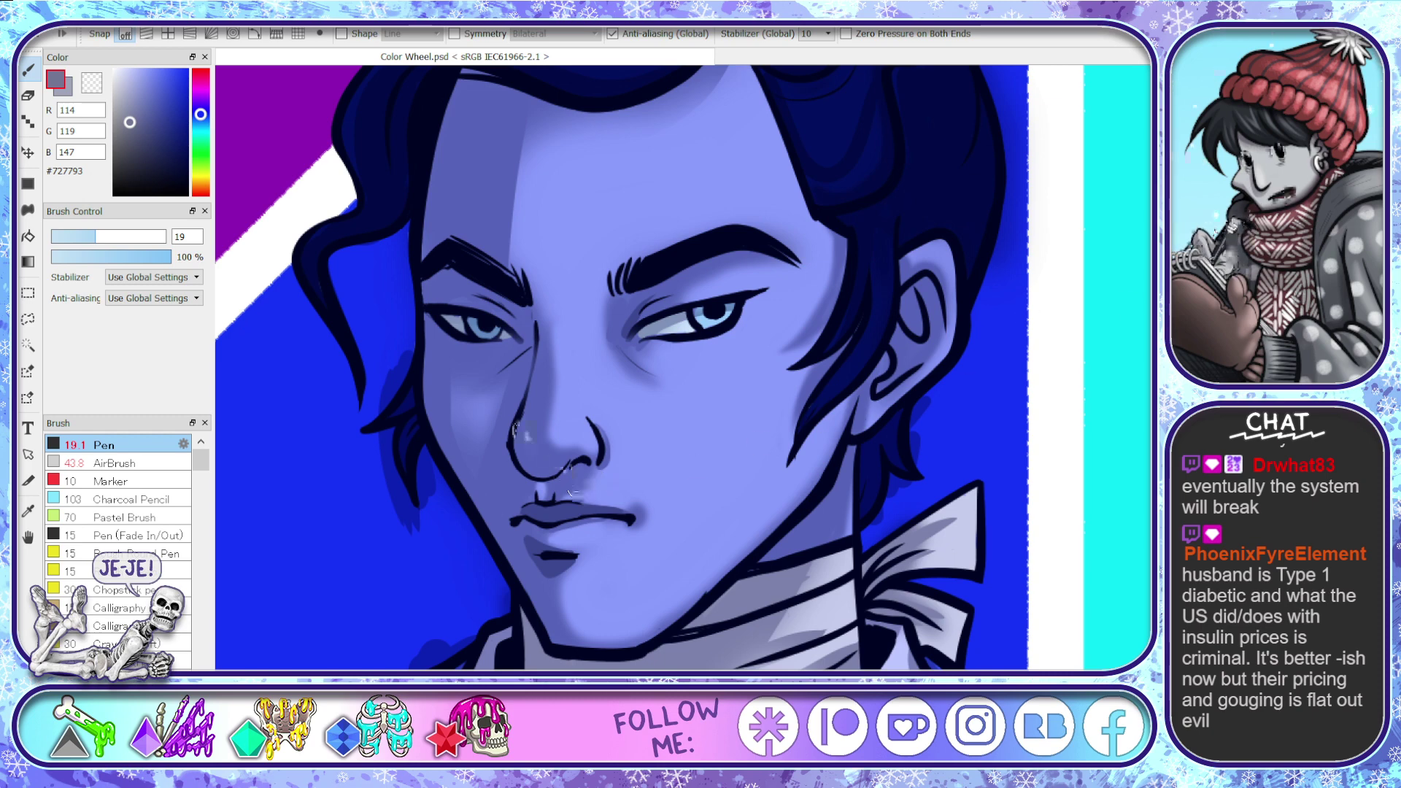
mouse_move(571, 493)
mouse_down()
mouse_move(540, 473)
mouse_move(592, 460)
mouse_move(508, 456)
mouse_move(592, 460)
mouse_move(513, 464)
mouse_move(515, 418)
mouse_move(505, 436)
mouse_move(526, 478)
mouse_move(553, 468)
mouse_move(547, 496)
mouse_up()
key(ctrl+z)
drag(516, 425, 529, 340)
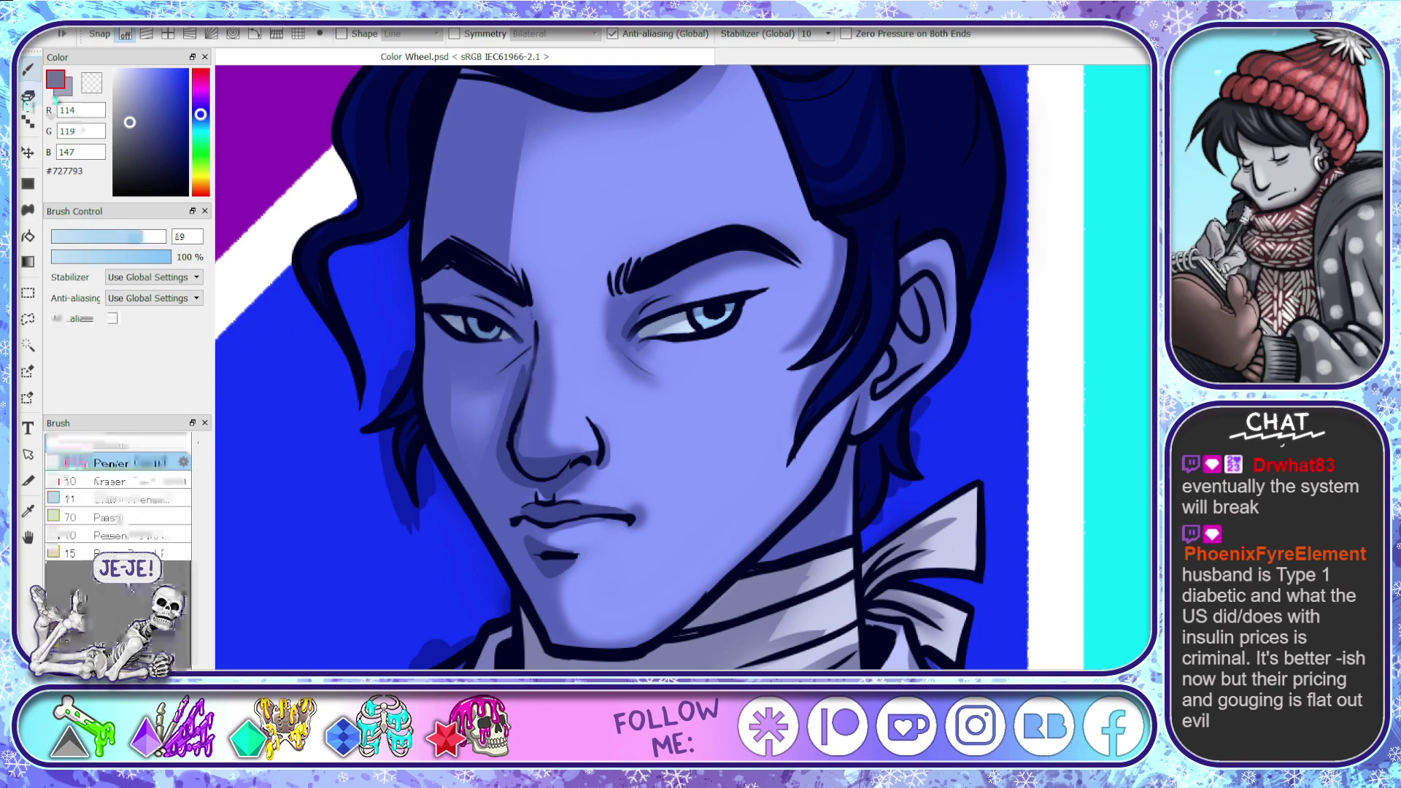
- Softly shade the nose side, the area beneath the lit eye, and the shaded forehead with the AirBrush at size 43.8
click(136, 238)
click(117, 463)
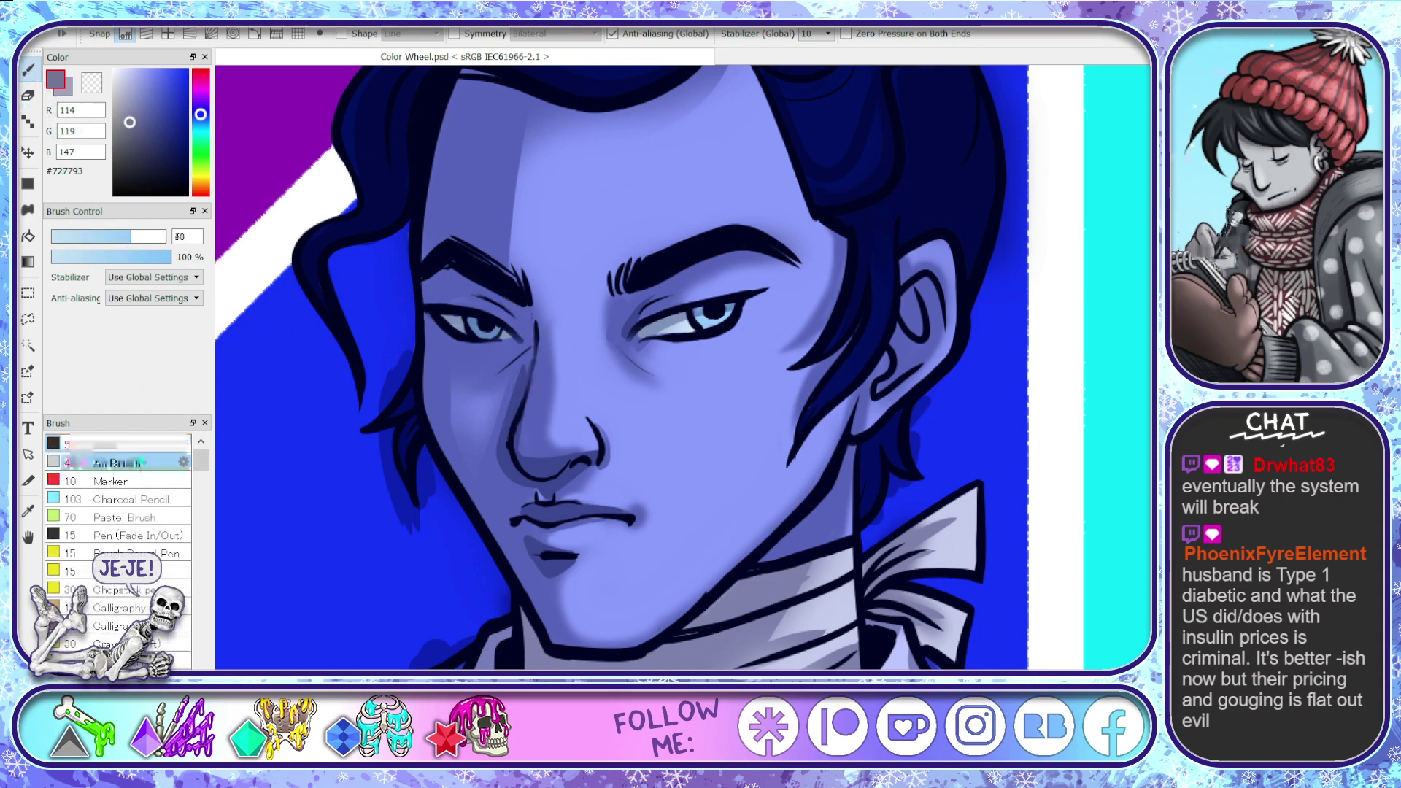
mouse_move(512, 346)
mouse_down()
mouse_move(461, 273)
mouse_move(512, 330)
mouse_move(512, 426)
mouse_move(532, 304)
mouse_move(547, 315)
mouse_move(538, 385)
mouse_move(599, 424)
mouse_move(645, 317)
mouse_move(624, 328)
mouse_move(627, 347)
mouse_move(678, 420)
mouse_up()
mouse_move(490, 82)
mouse_down()
mouse_move(454, 217)
mouse_move(492, 95)
mouse_move(470, 292)
mouse_up()
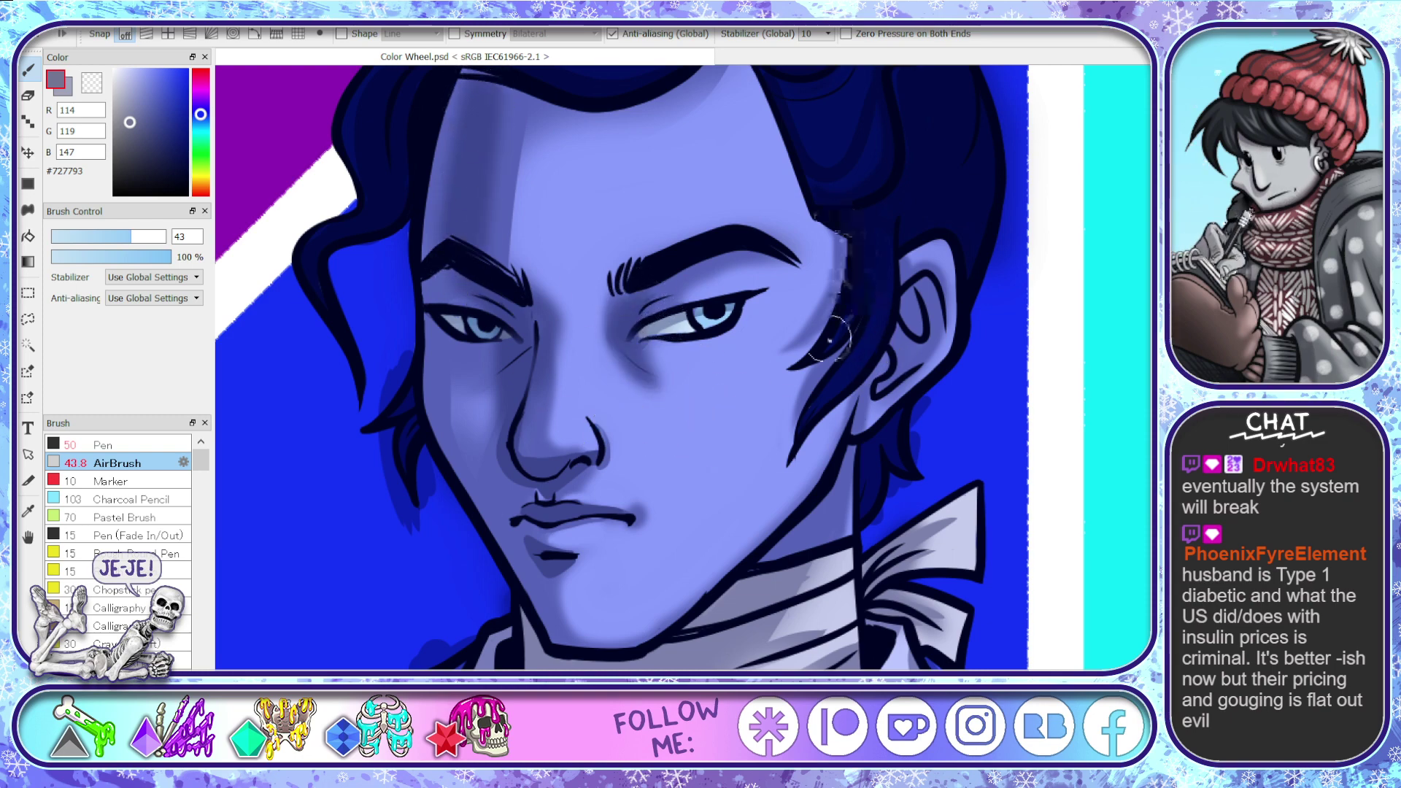
- Paint hard-edged shadows inside the ear, around the earlobe and beneath it with the Pen at size 20.6
click(162, 444)
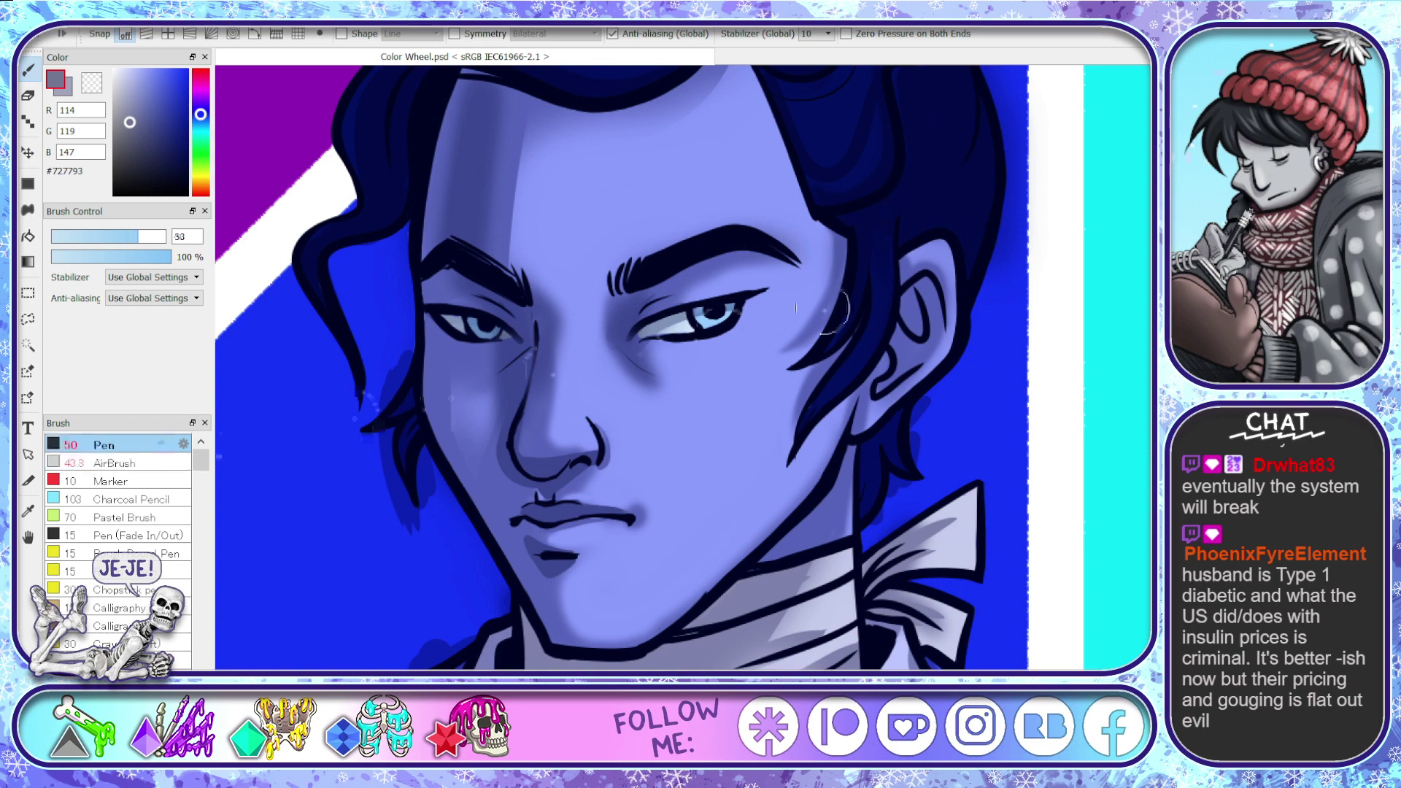
drag(138, 237, 119, 239)
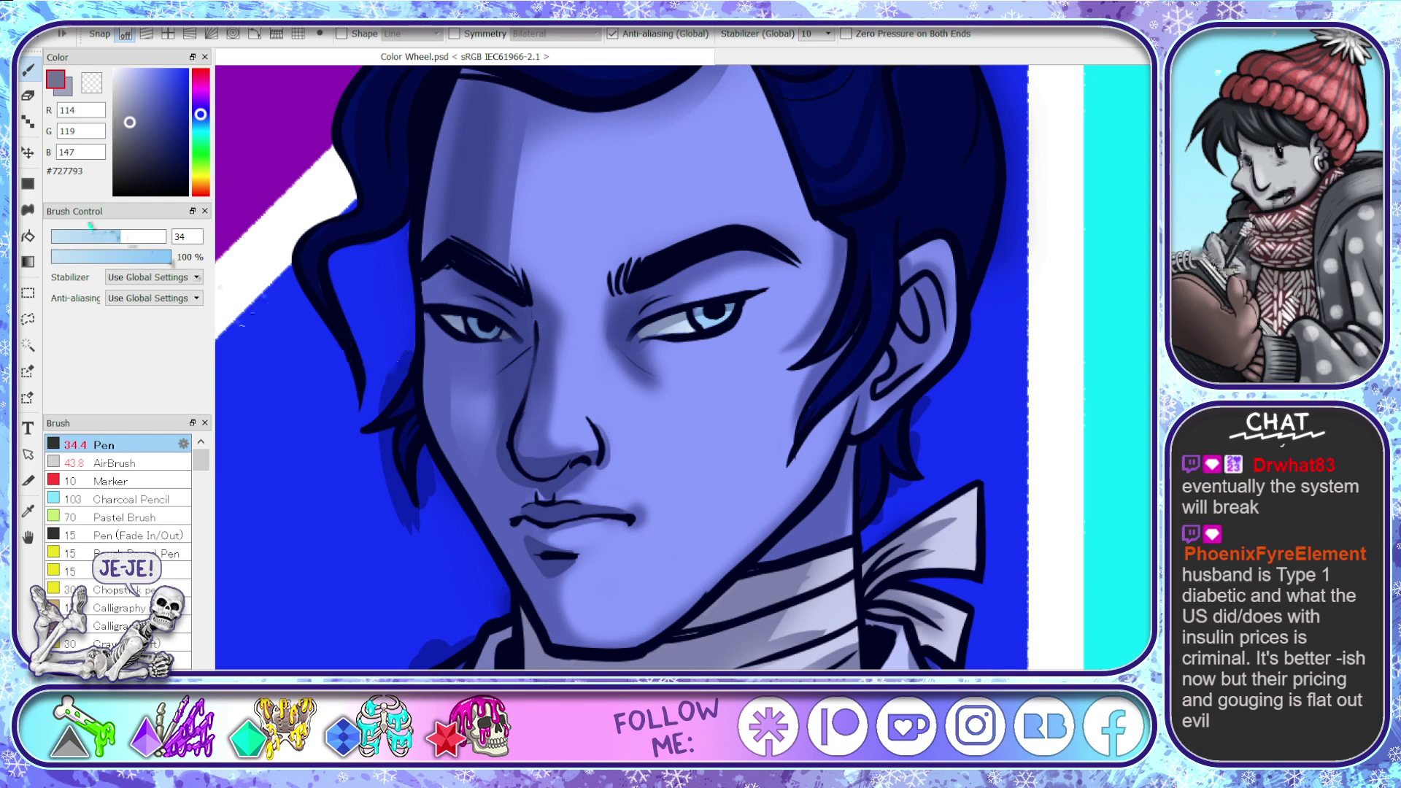
click(98, 236)
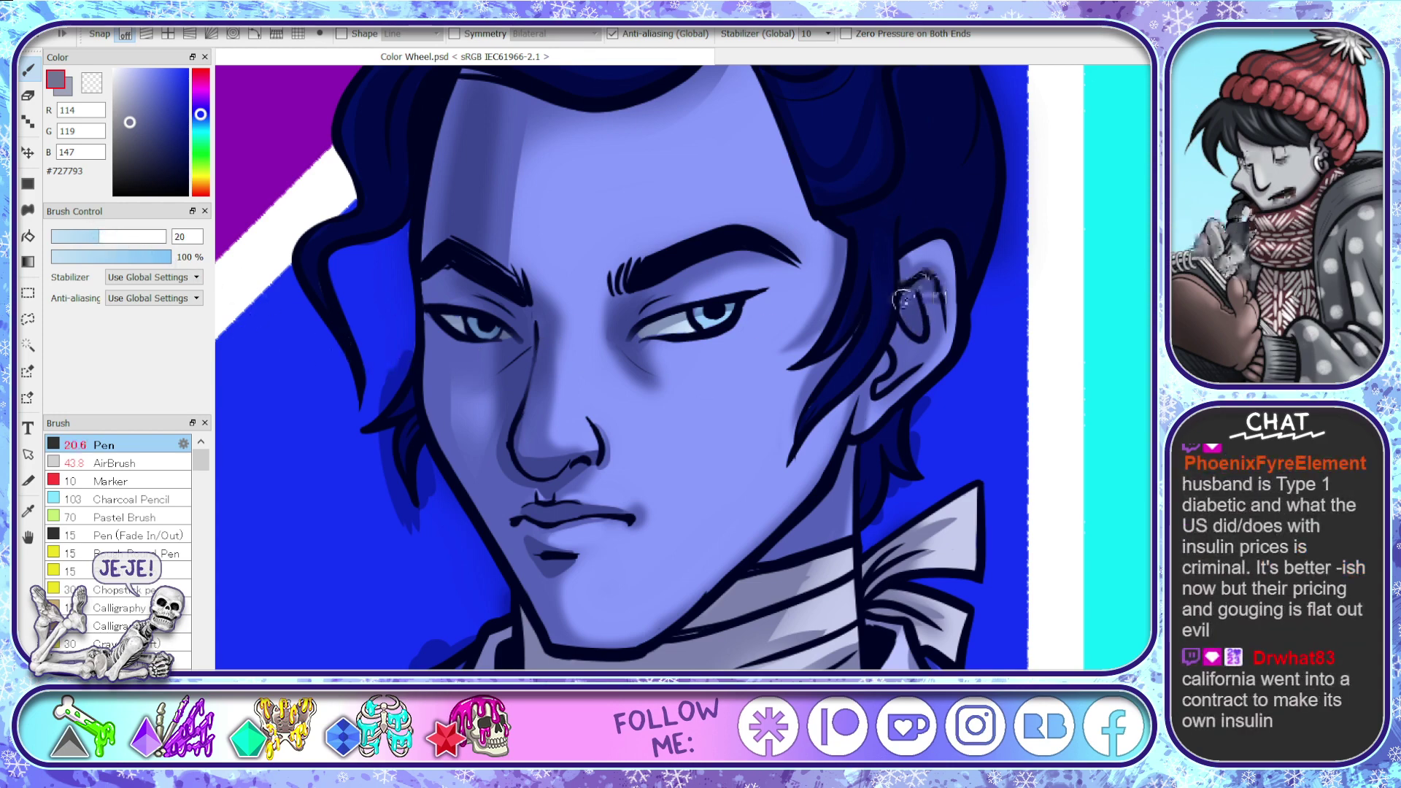
mouse_move(907, 296)
mouse_down()
mouse_move(886, 380)
mouse_move(894, 327)
mouse_move(902, 369)
mouse_move(875, 376)
mouse_move(864, 404)
mouse_move(864, 388)
mouse_move(856, 430)
mouse_move(881, 417)
mouse_move(861, 428)
mouse_move(877, 416)
mouse_move(860, 426)
mouse_move(882, 409)
mouse_up()
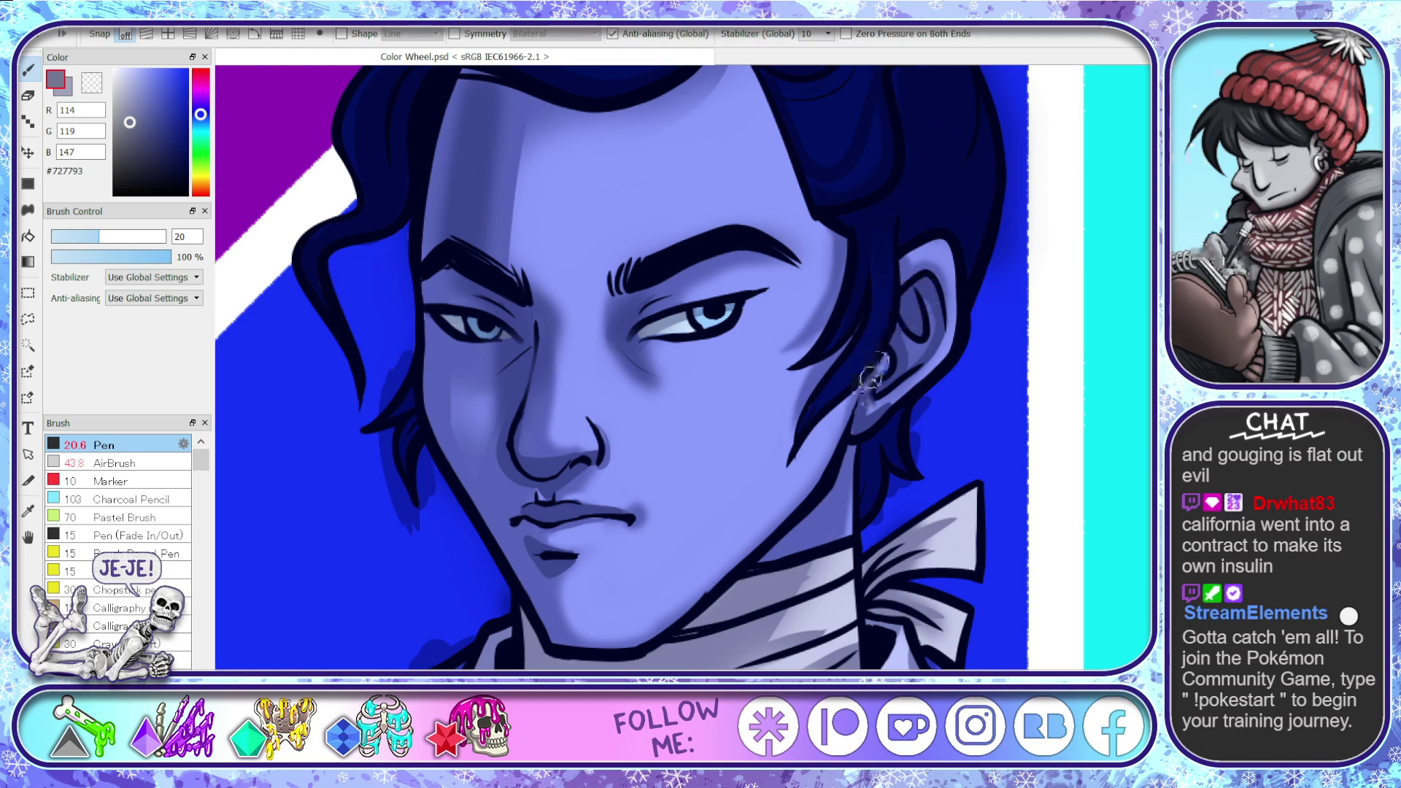
mouse_move(882, 413)
mouse_down()
mouse_move(904, 399)
mouse_move(869, 408)
mouse_move(876, 424)
mouse_move(884, 376)
mouse_up()
mouse_move(873, 449)
mouse_down()
mouse_move(865, 513)
mouse_move(866, 451)
mouse_move(895, 415)
mouse_move(899, 478)
mouse_up()
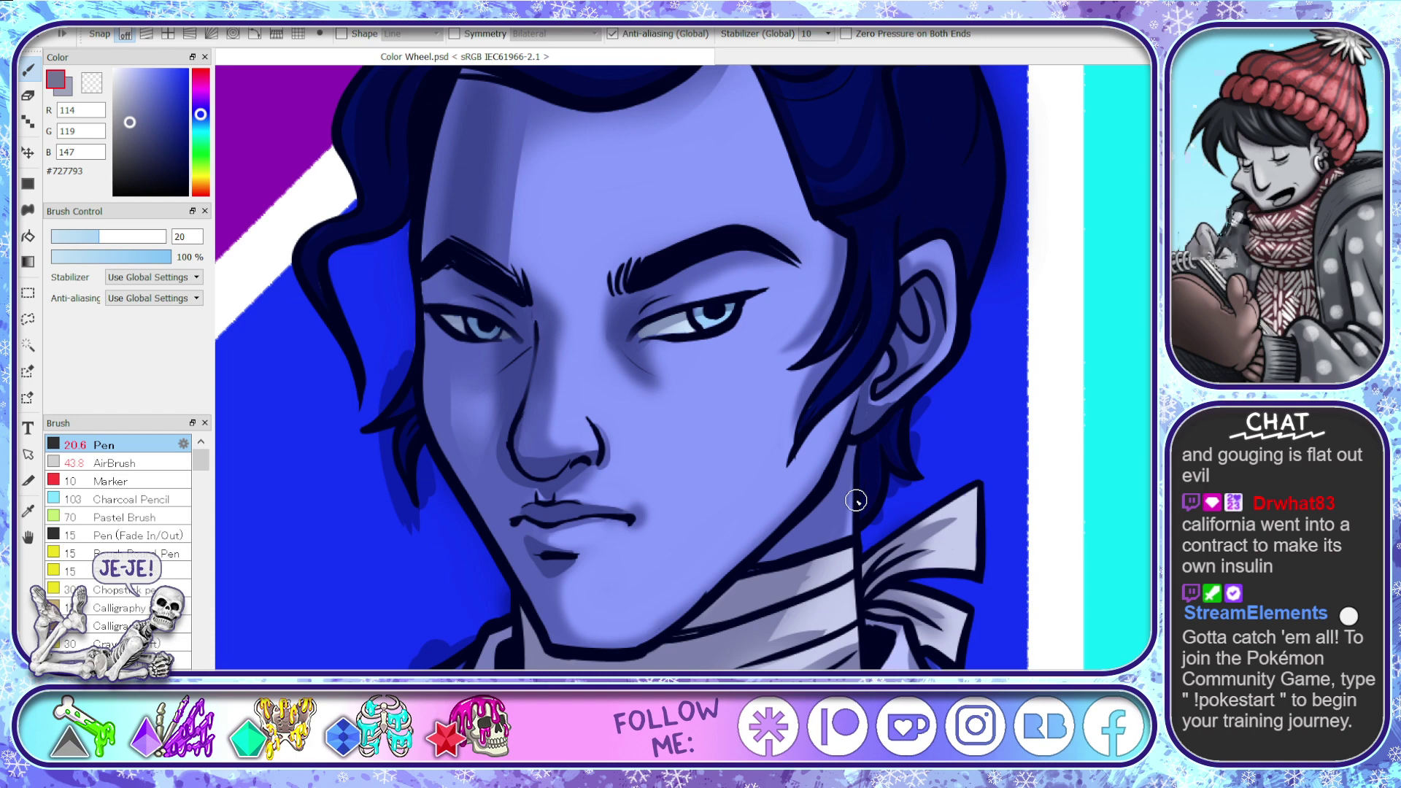
- Softly shade the area between the nose and upper lip with the AirBrush, reducing its size to 26.9
click(138, 464)
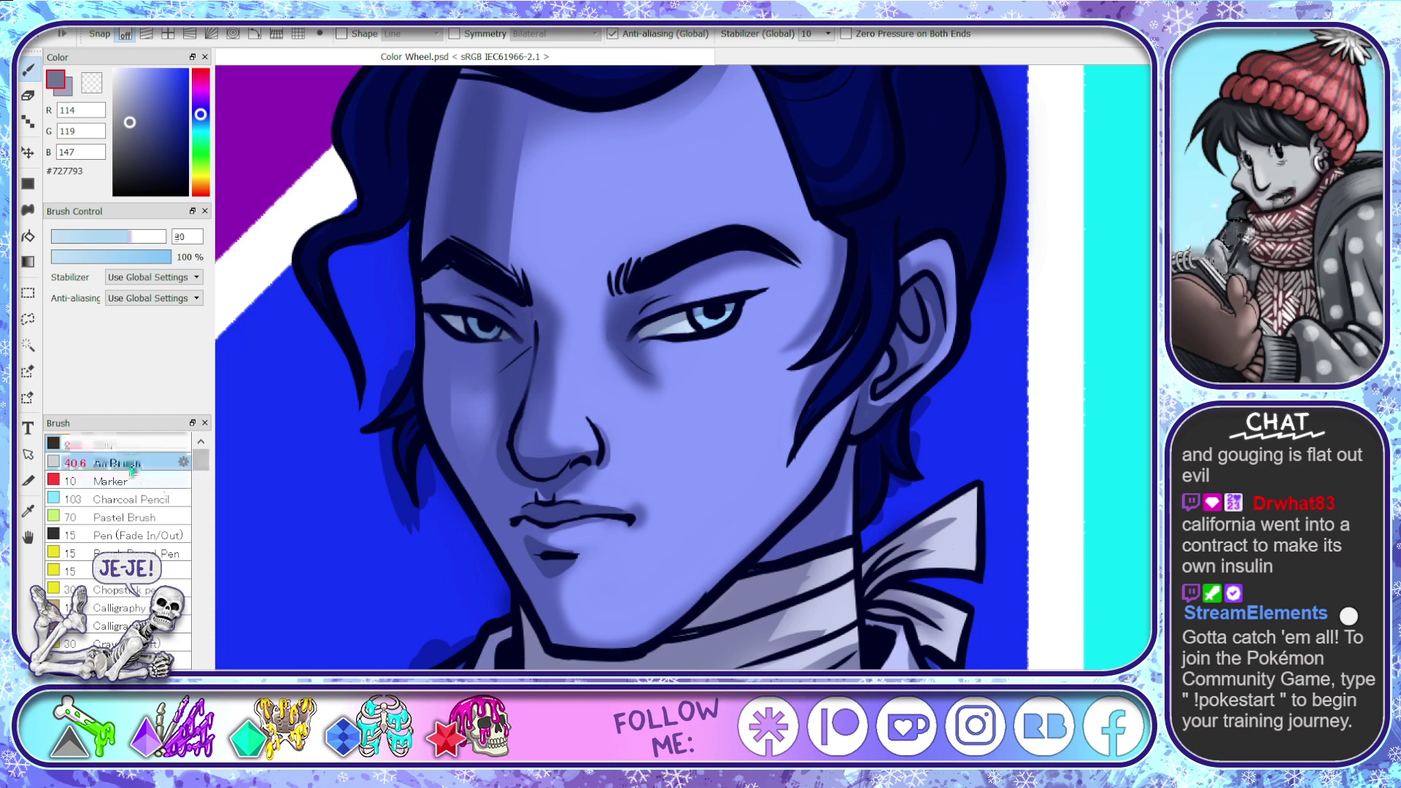
mouse_move(548, 483)
mouse_down()
mouse_move(598, 449)
mouse_move(555, 467)
mouse_move(524, 456)
mouse_move(536, 489)
mouse_move(501, 413)
mouse_move(546, 502)
mouse_move(509, 442)
mouse_move(548, 475)
mouse_move(578, 468)
mouse_move(544, 495)
mouse_move(522, 488)
mouse_up()
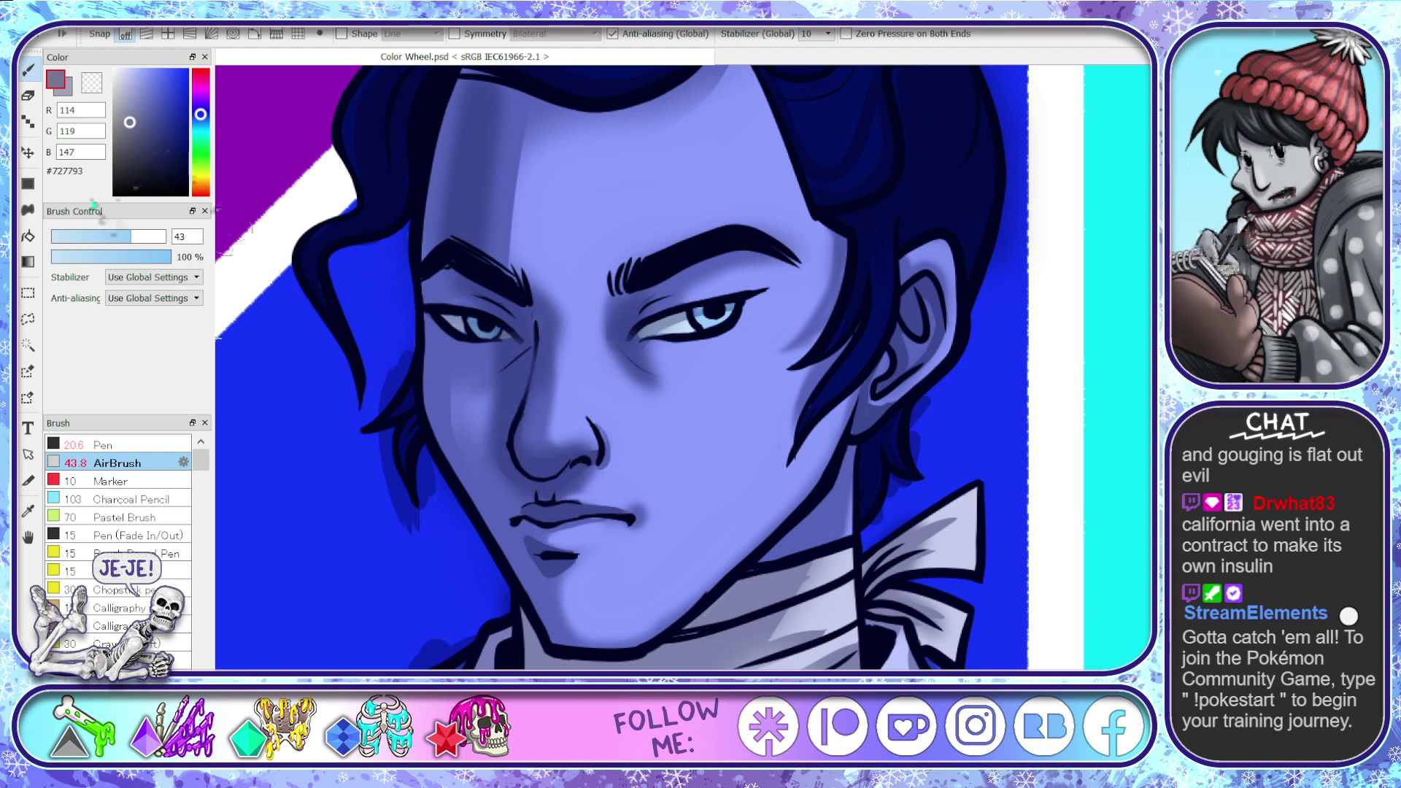
drag(132, 236, 111, 237)
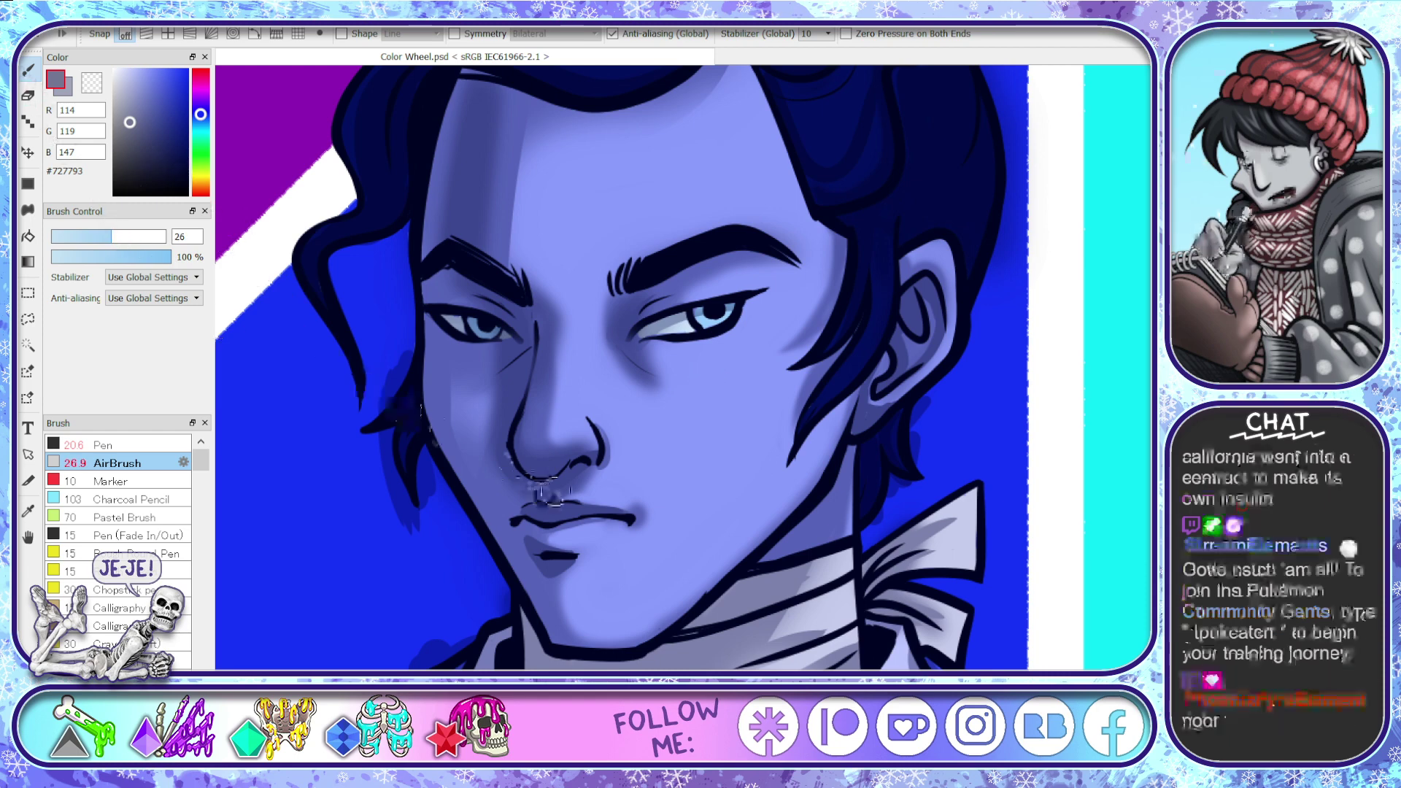
mouse_move(582, 481)
mouse_down()
mouse_move(564, 494)
mouse_move(524, 482)
mouse_up()
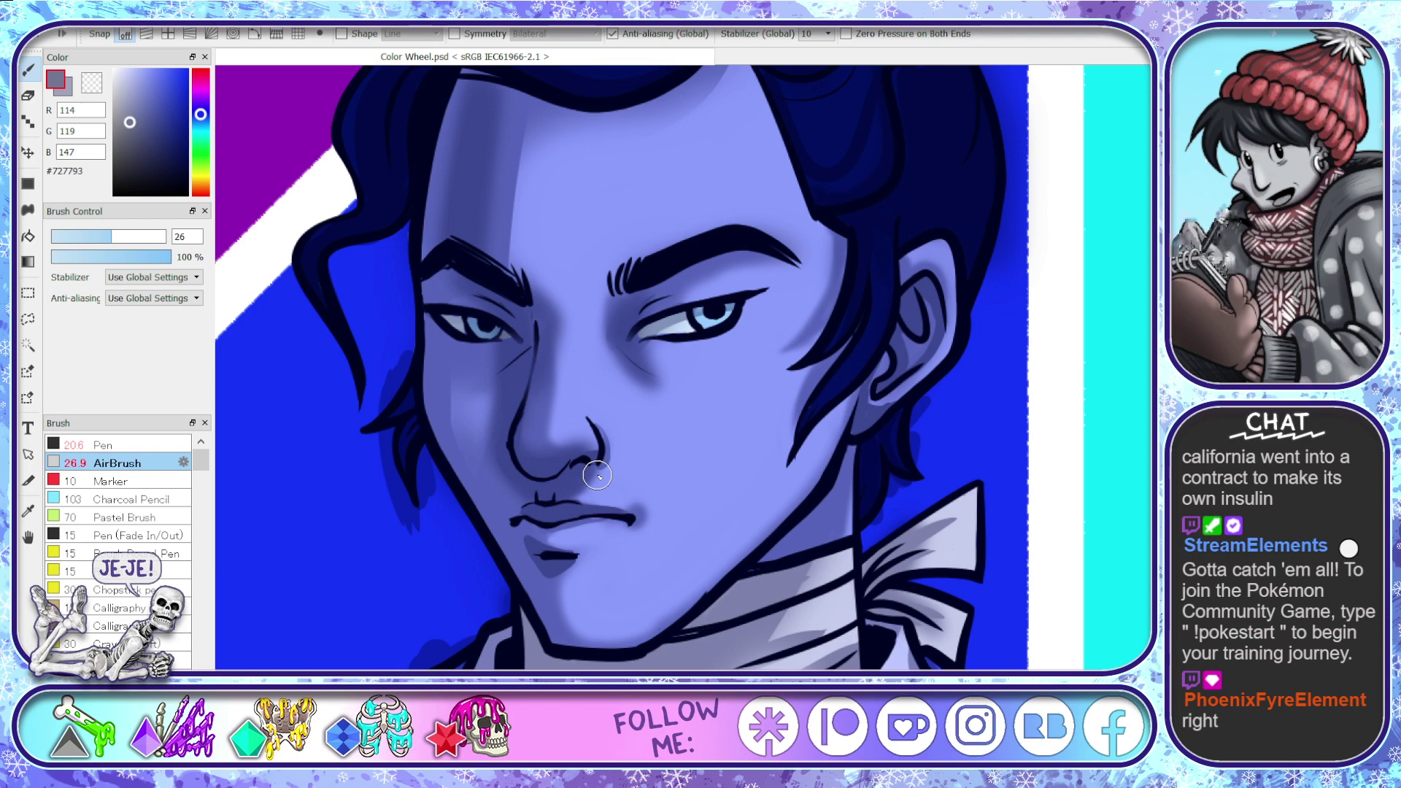
drag(522, 492, 522, 514)
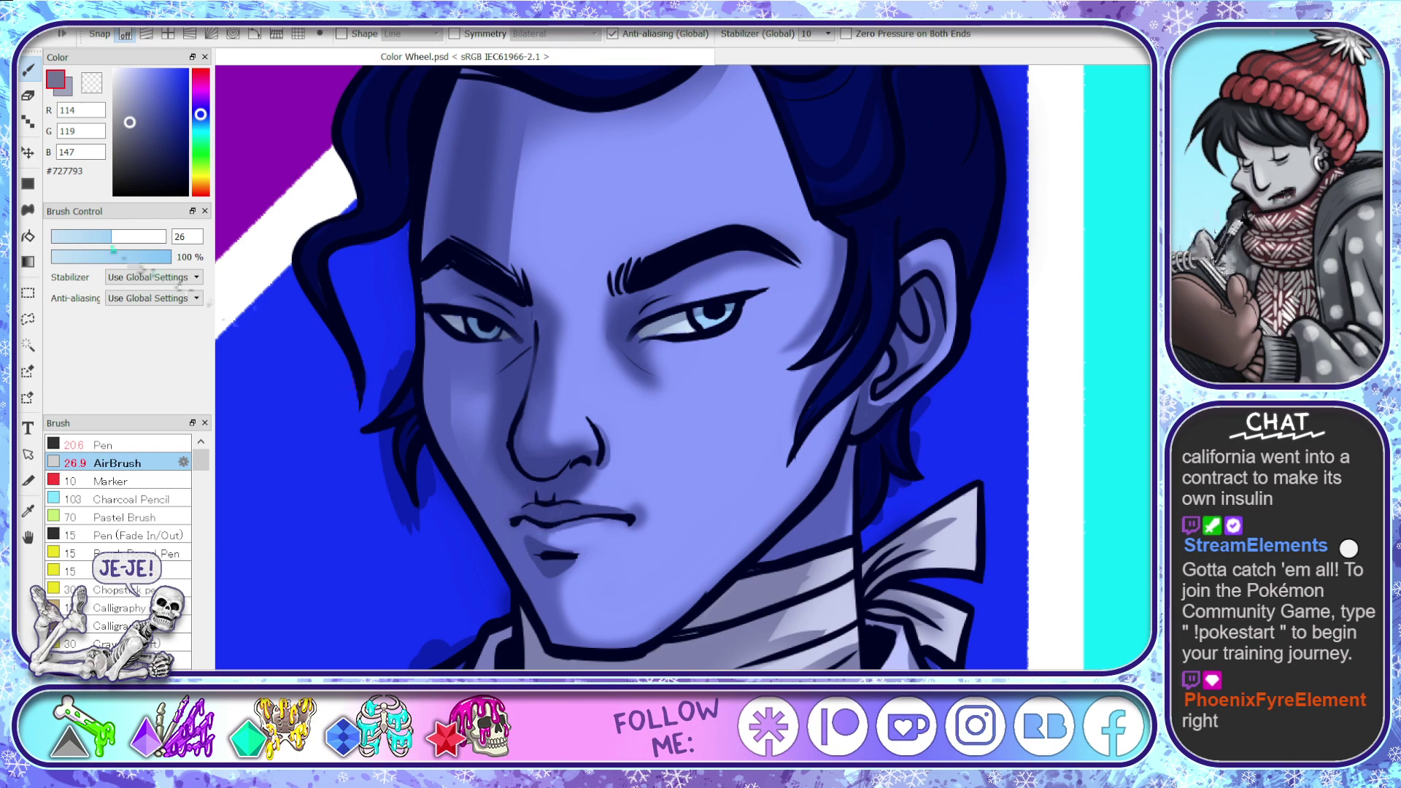
- Soften the shadows along the mouth corner and lower lip with the AirBrush at size 12.9
click(81, 237)
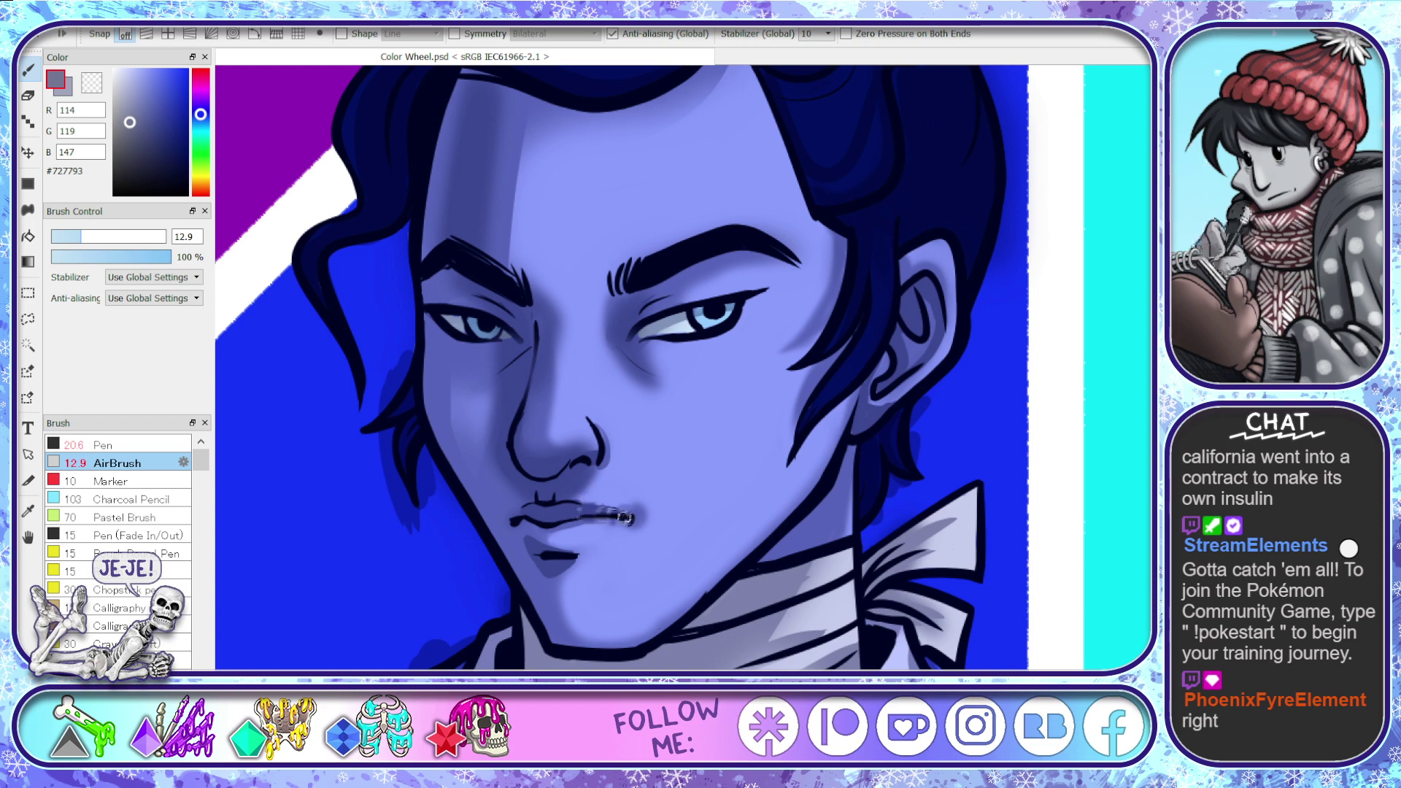
drag(626, 519, 636, 519)
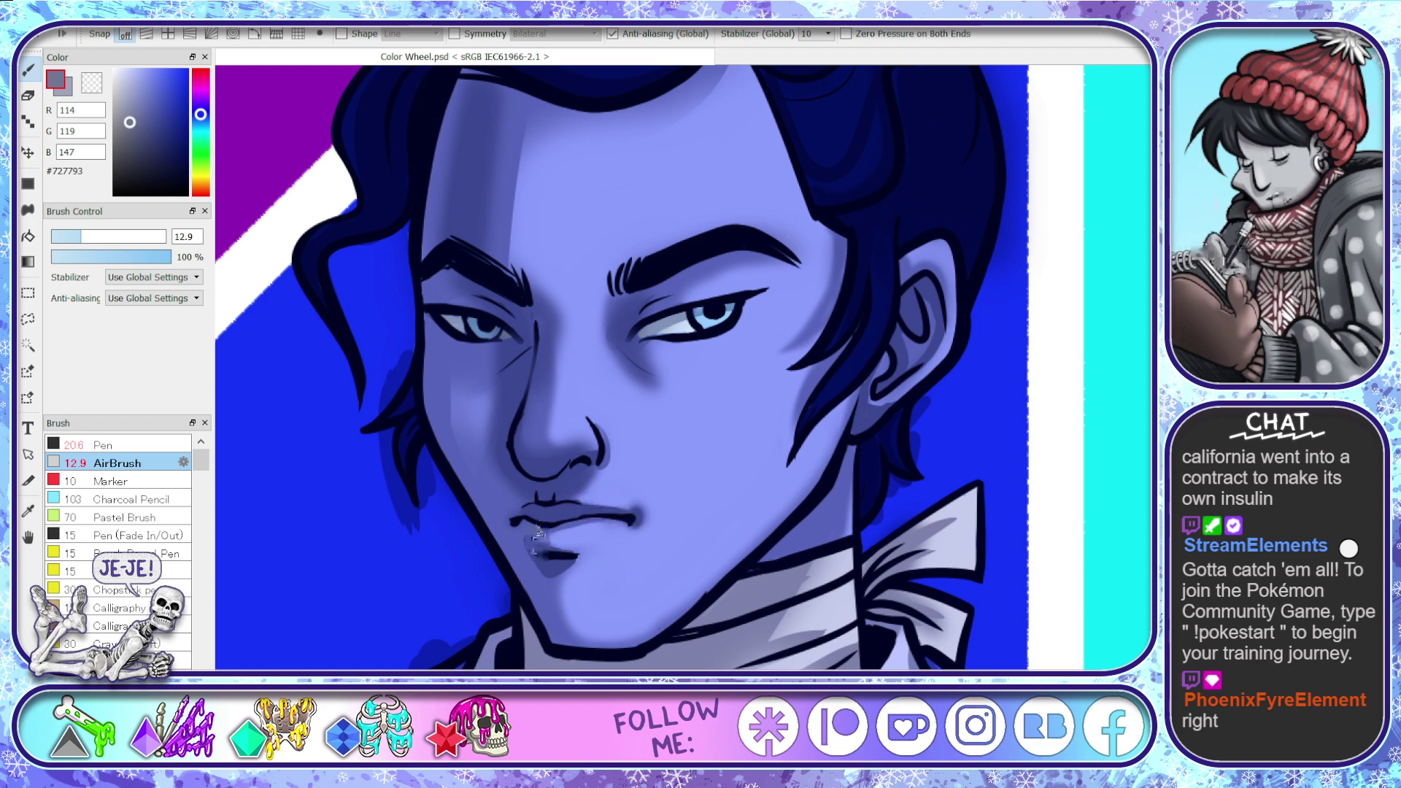
drag(539, 534, 525, 531)
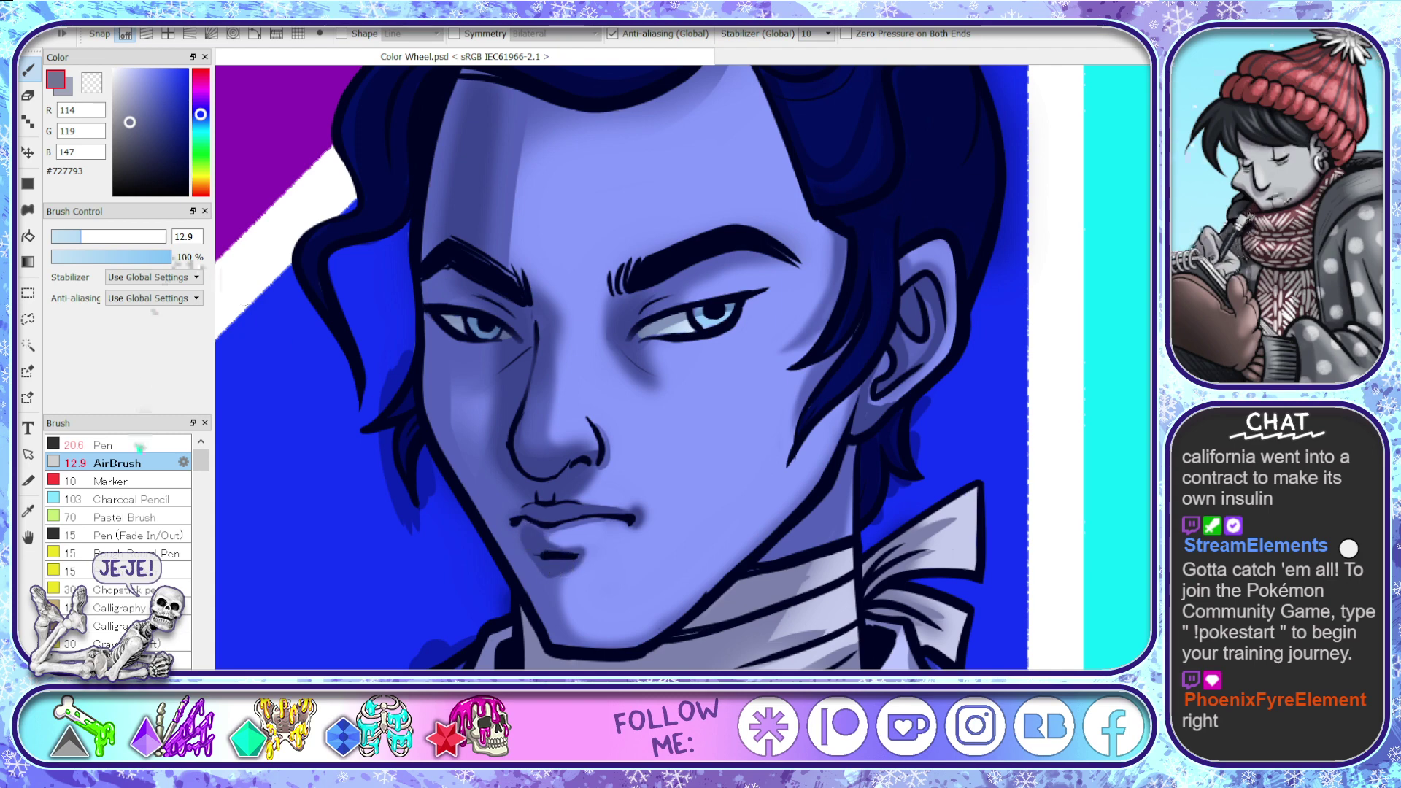
- Softly shade the shaded side of the chin, jaw and cheek, and beneath the eye with the AirBrush at size 25
click(109, 237)
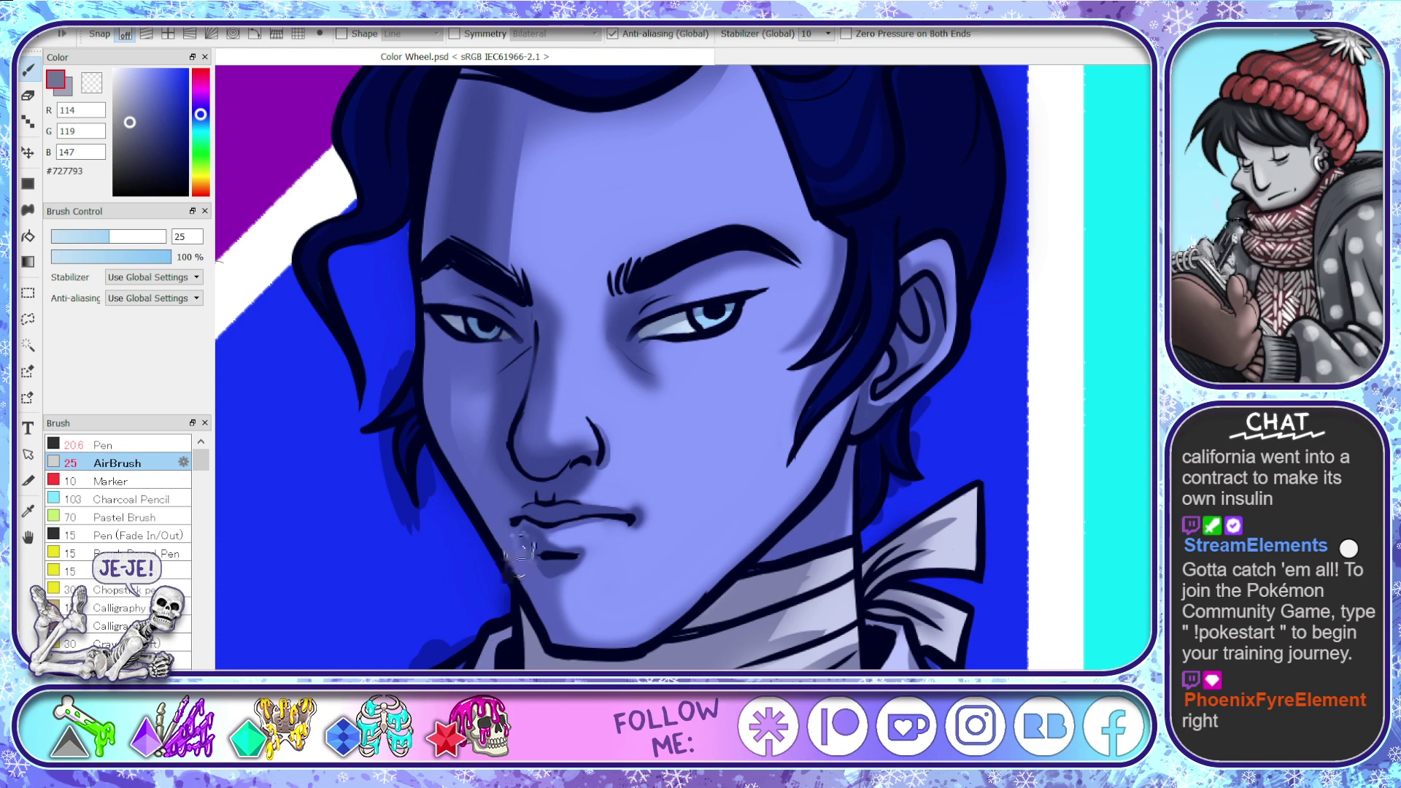
mouse_move(548, 564)
mouse_down()
mouse_move(547, 576)
mouse_move(541, 557)
mouse_move(526, 566)
mouse_move(564, 646)
mouse_up()
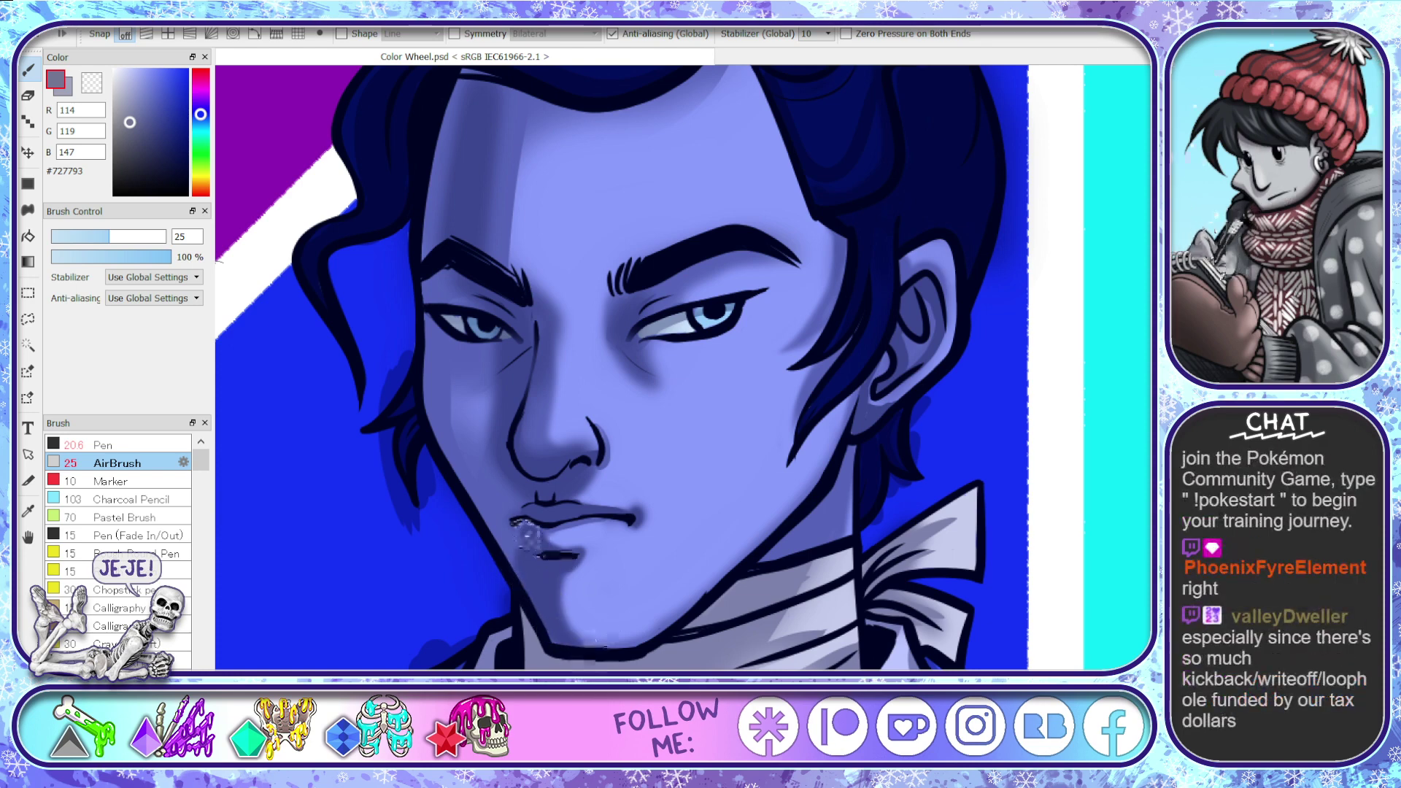
drag(529, 536, 522, 505)
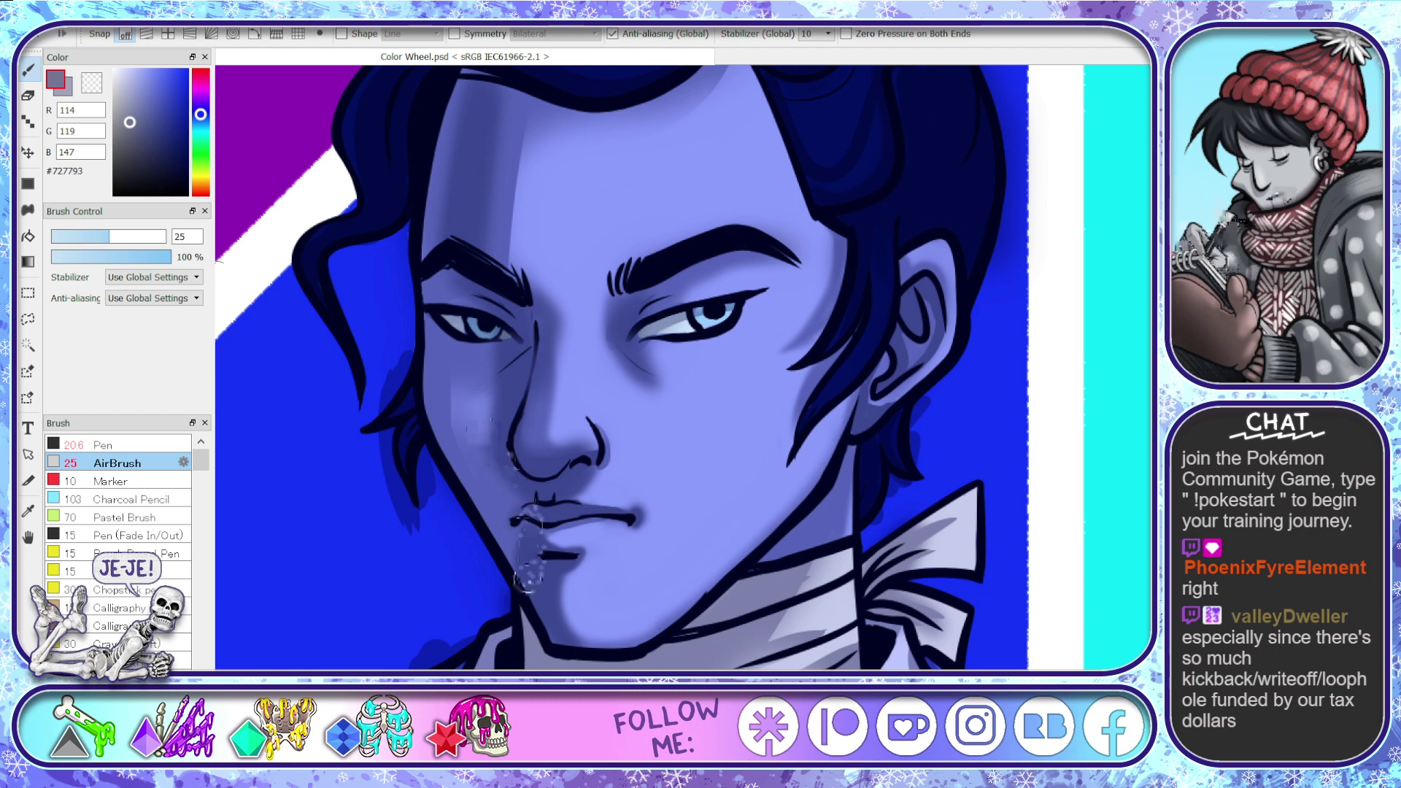
drag(526, 576, 461, 456)
mouse_move(436, 369)
mouse_down()
mouse_move(431, 318)
mouse_move(443, 434)
mouse_move(529, 594)
mouse_move(517, 489)
mouse_move(487, 497)
mouse_move(467, 482)
mouse_up()
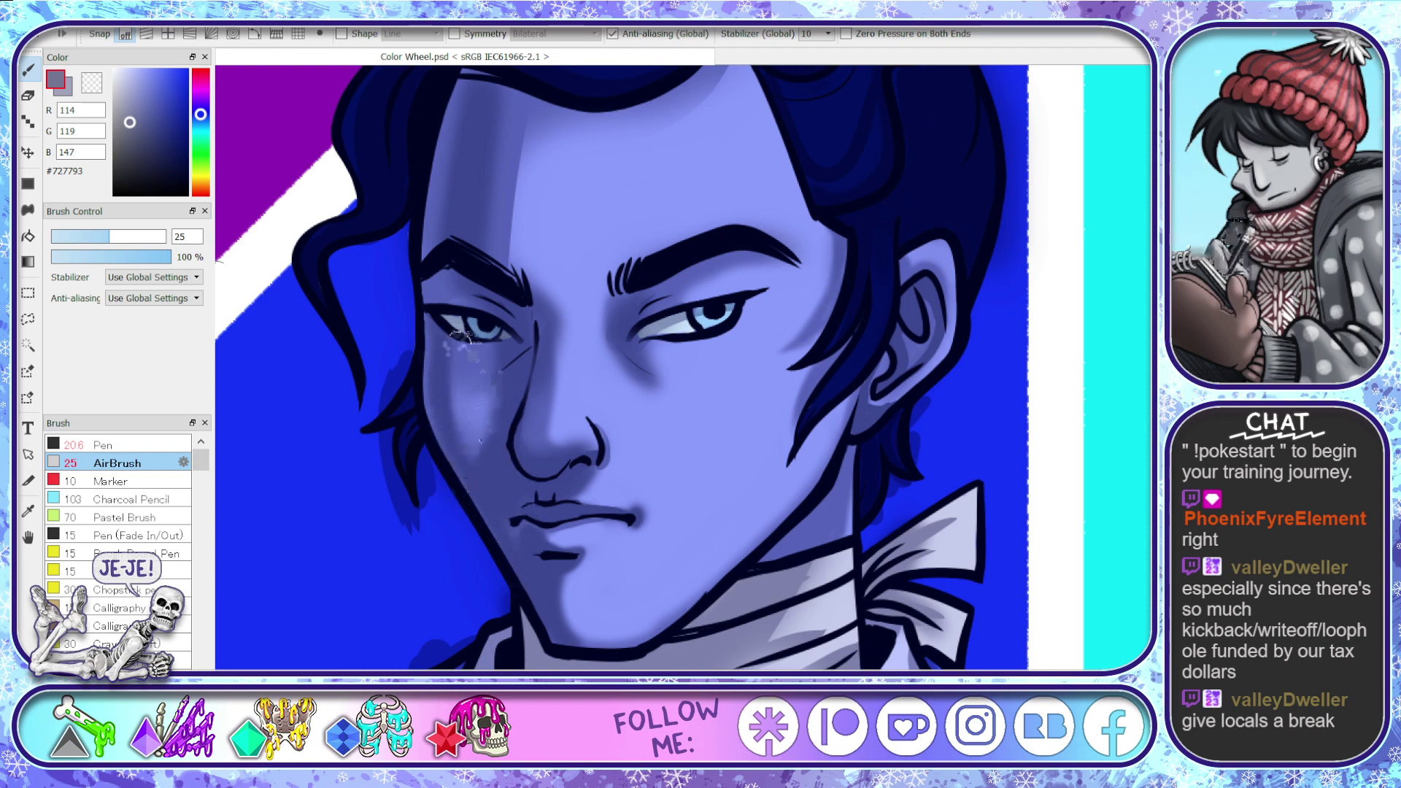
mouse_move(463, 337)
mouse_down()
mouse_move(503, 363)
mouse_move(438, 341)
mouse_move(470, 366)
mouse_move(502, 362)
mouse_up()
- Deepen the soft shadows around the shaded eye, down the shaded forehead and at the lit eye's inner corner with the AirBrush at size 46.9
click(118, 237)
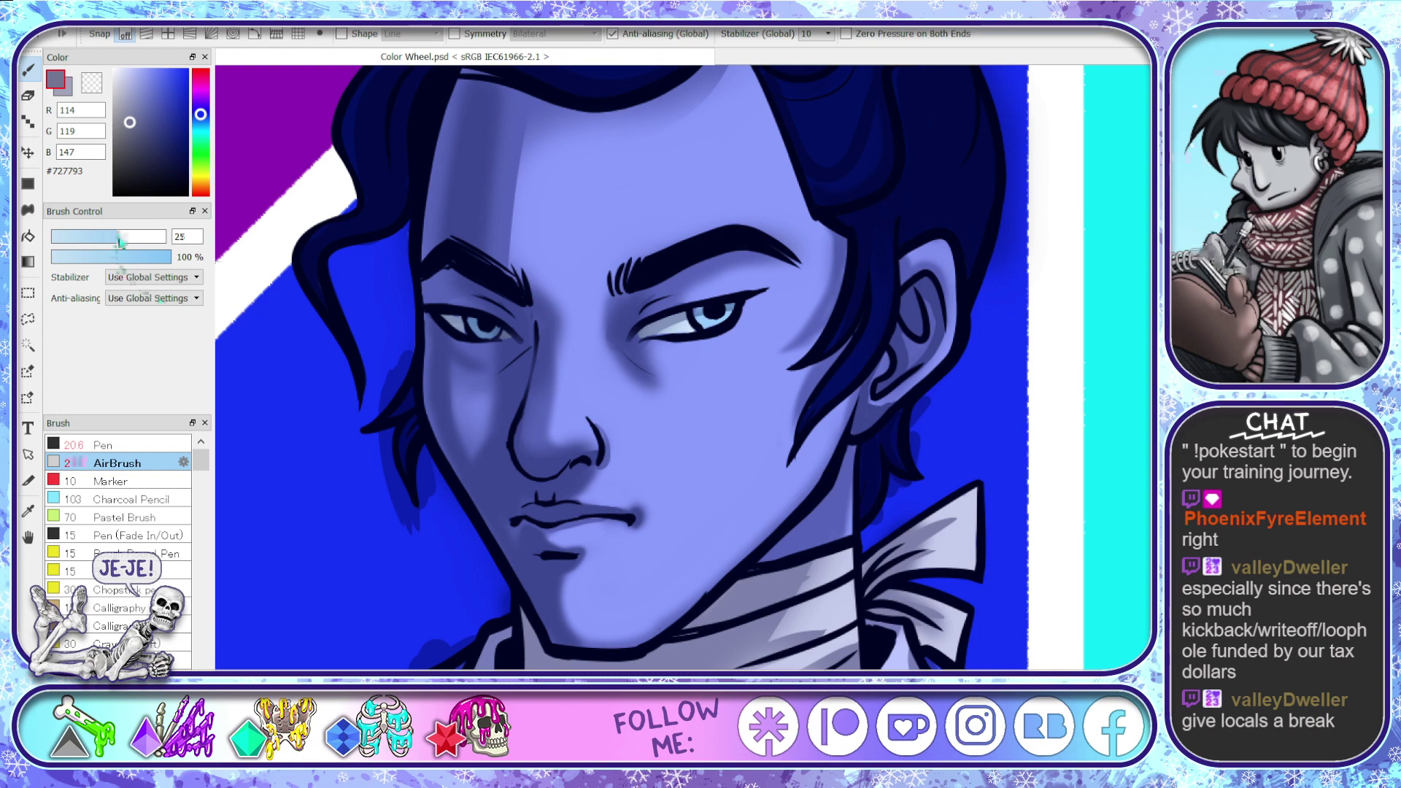
drag(119, 239, 134, 237)
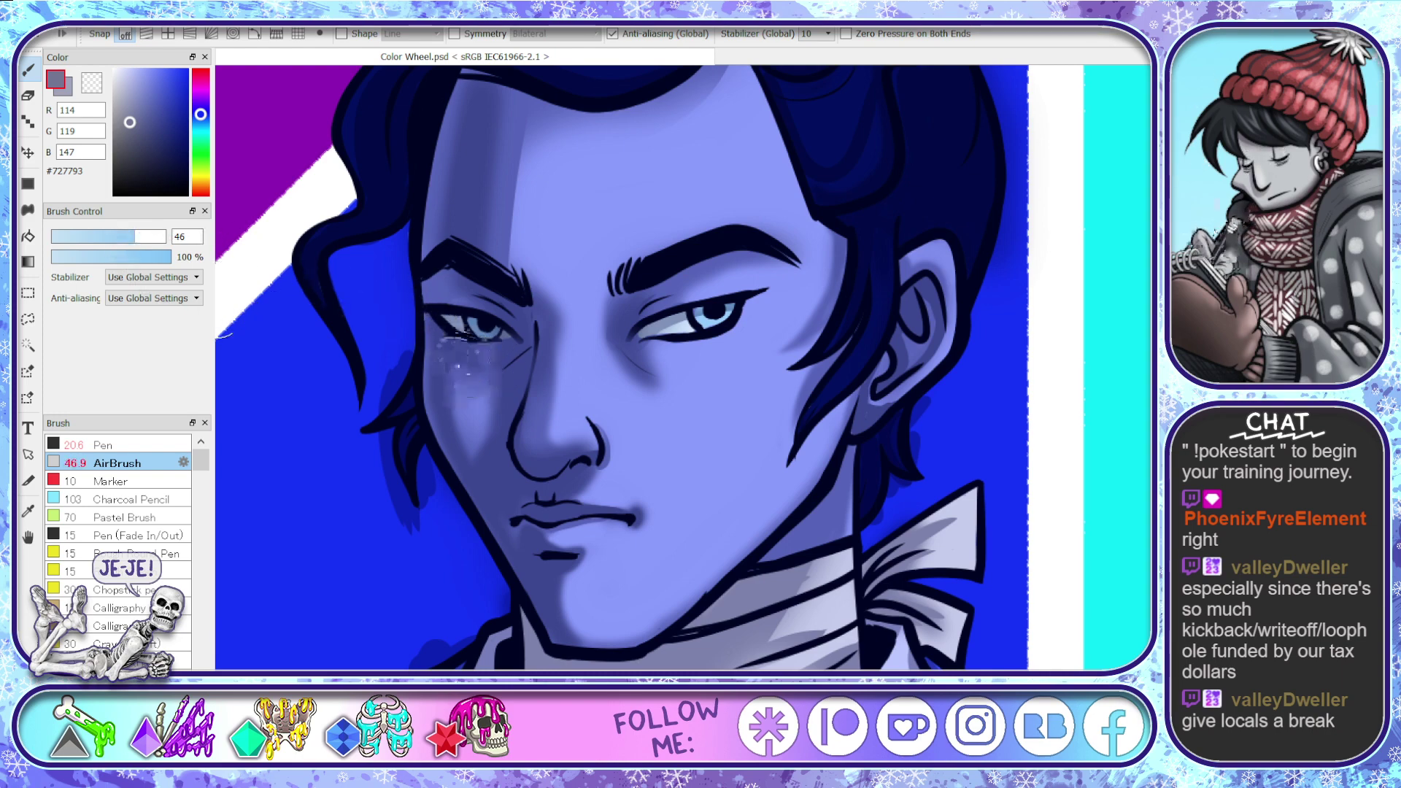
mouse_move(443, 270)
mouse_down()
mouse_move(463, 281)
mouse_move(438, 275)
mouse_up()
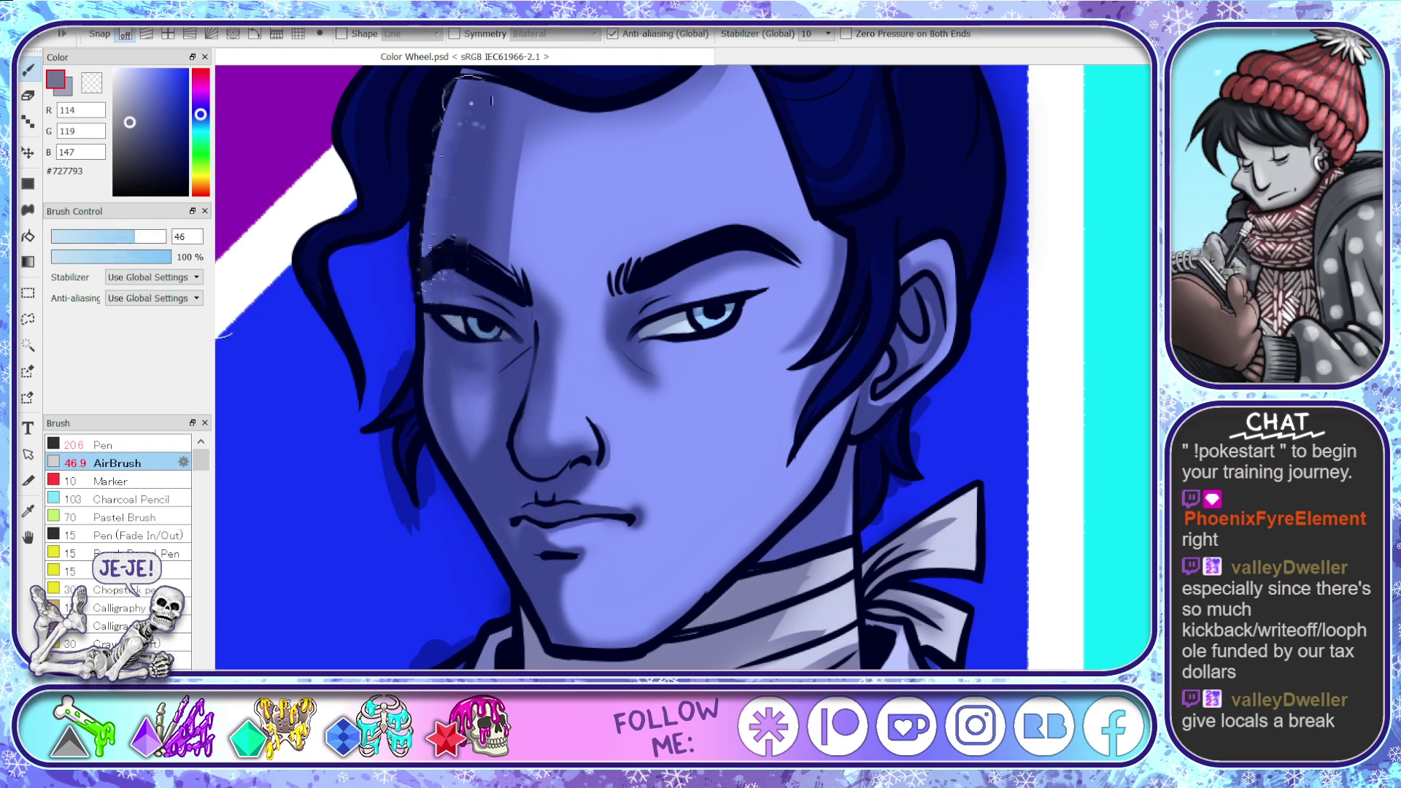
mouse_move(471, 101)
mouse_down()
mouse_move(449, 239)
mouse_move(515, 89)
mouse_move(470, 241)
mouse_move(526, 73)
mouse_move(475, 243)
mouse_up()
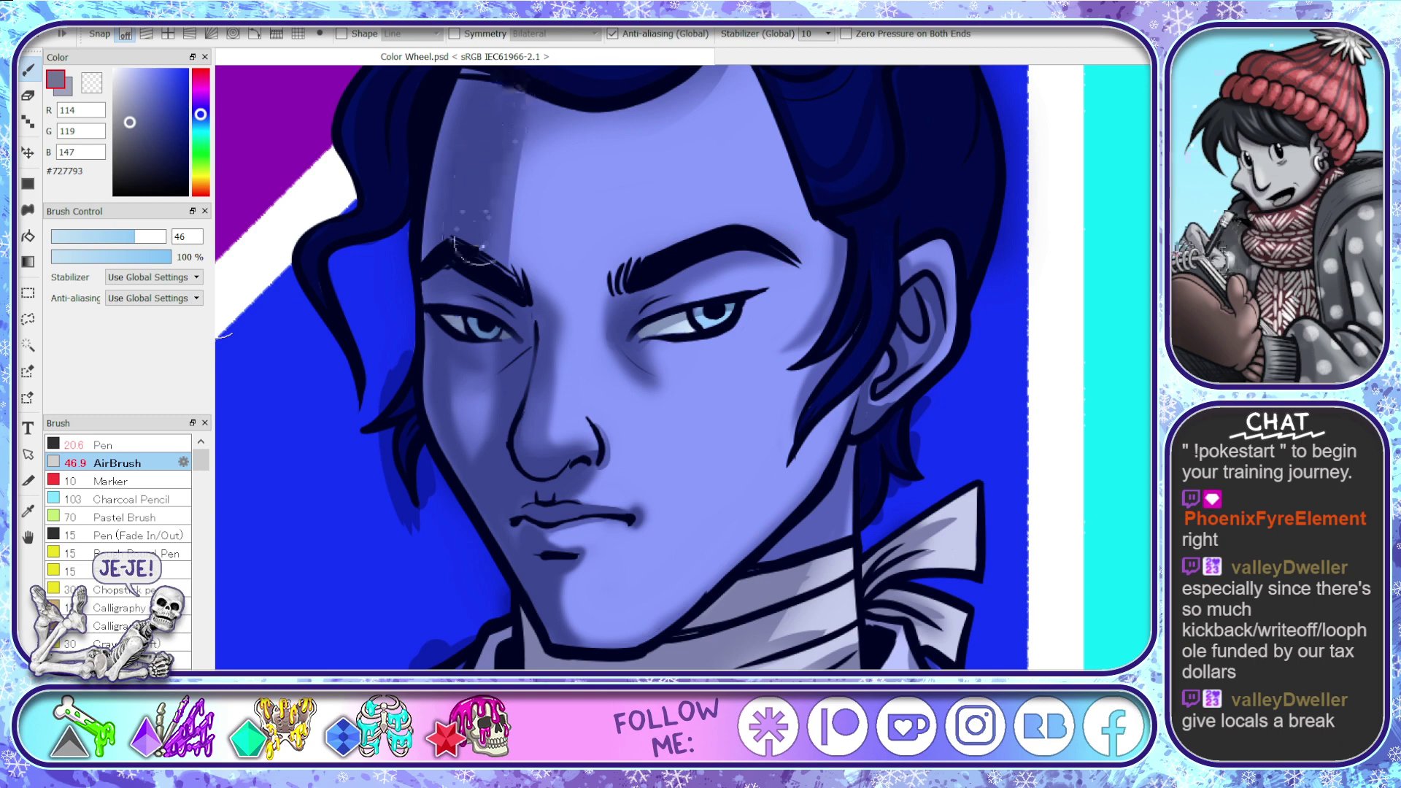
mouse_move(627, 298)
mouse_down()
mouse_move(622, 314)
mouse_move(633, 306)
mouse_up()
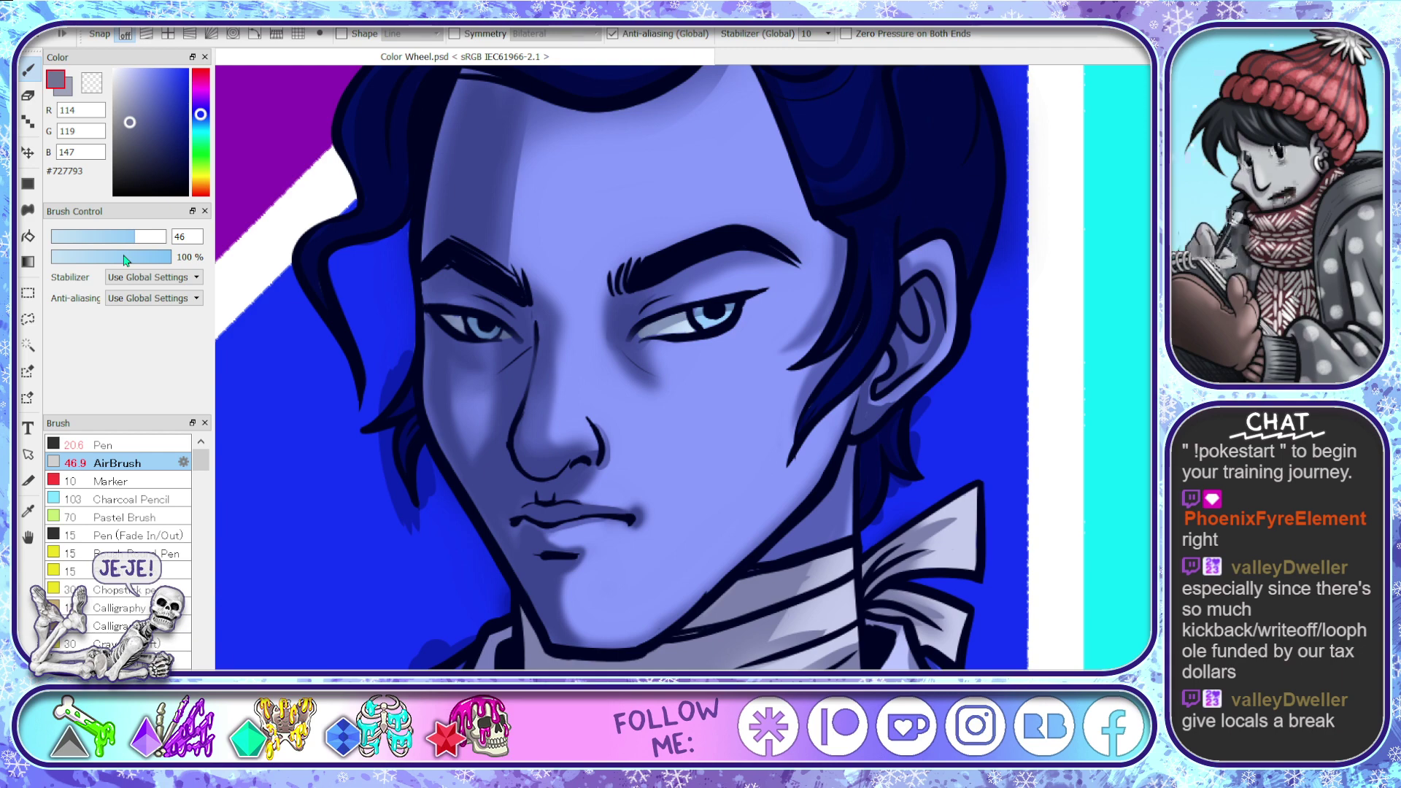
- Reinforce the hard-edged shadow at the mouth corner and beneath the lower lip with the Pen at size 20.6
click(133, 446)
scroll(554, 410, down, 3)
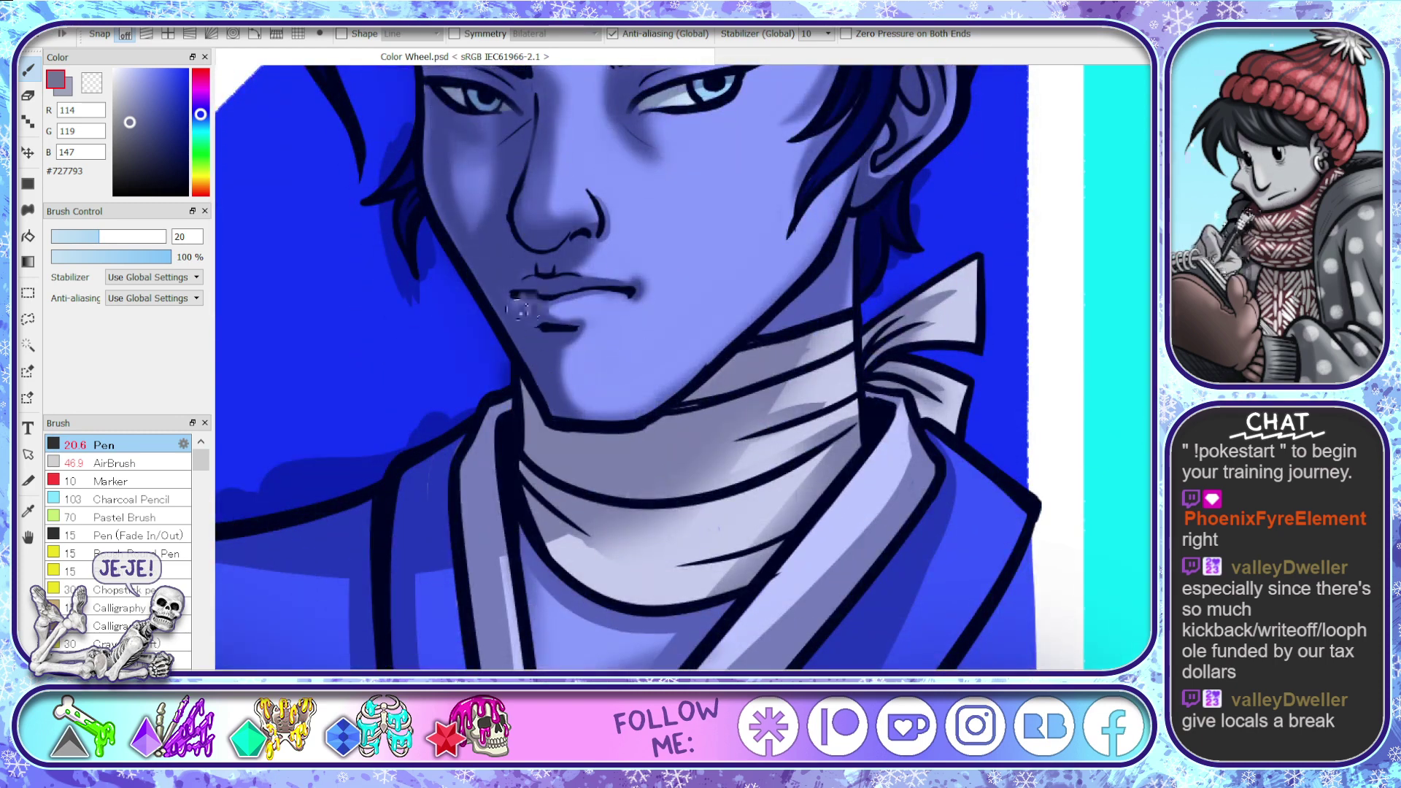
drag(546, 320, 568, 323)
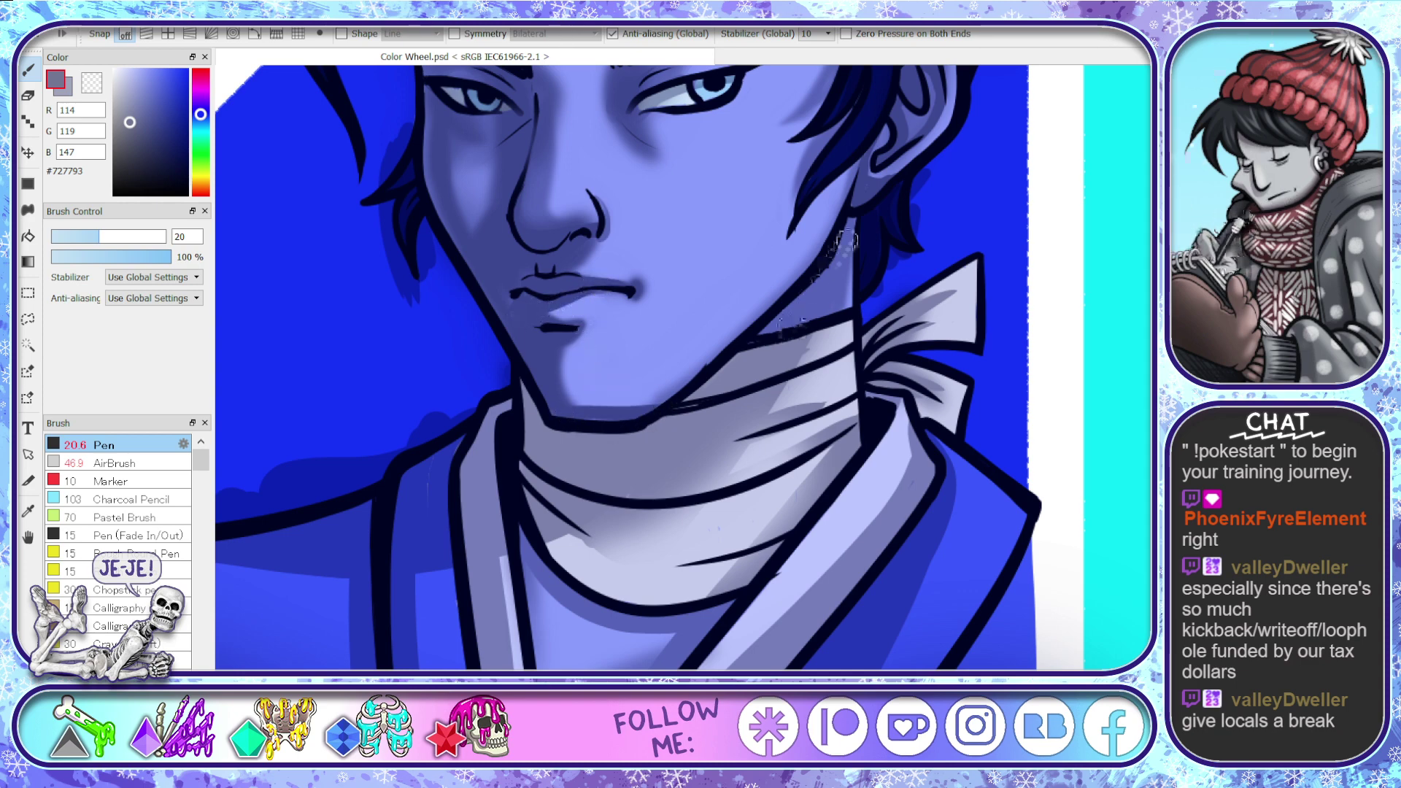
- Deepen the hard-edged shadows on the neck and upper neck wrap beneath the jaw with the Pen at size 20.6
drag(856, 213, 657, 504)
mouse_move(518, 376)
mouse_down()
mouse_move(566, 470)
mouse_move(789, 303)
mouse_up()
mouse_move(742, 359)
mouse_down()
mouse_move(610, 429)
mouse_move(566, 470)
mouse_move(767, 354)
mouse_move(679, 425)
mouse_move(592, 443)
mouse_up()
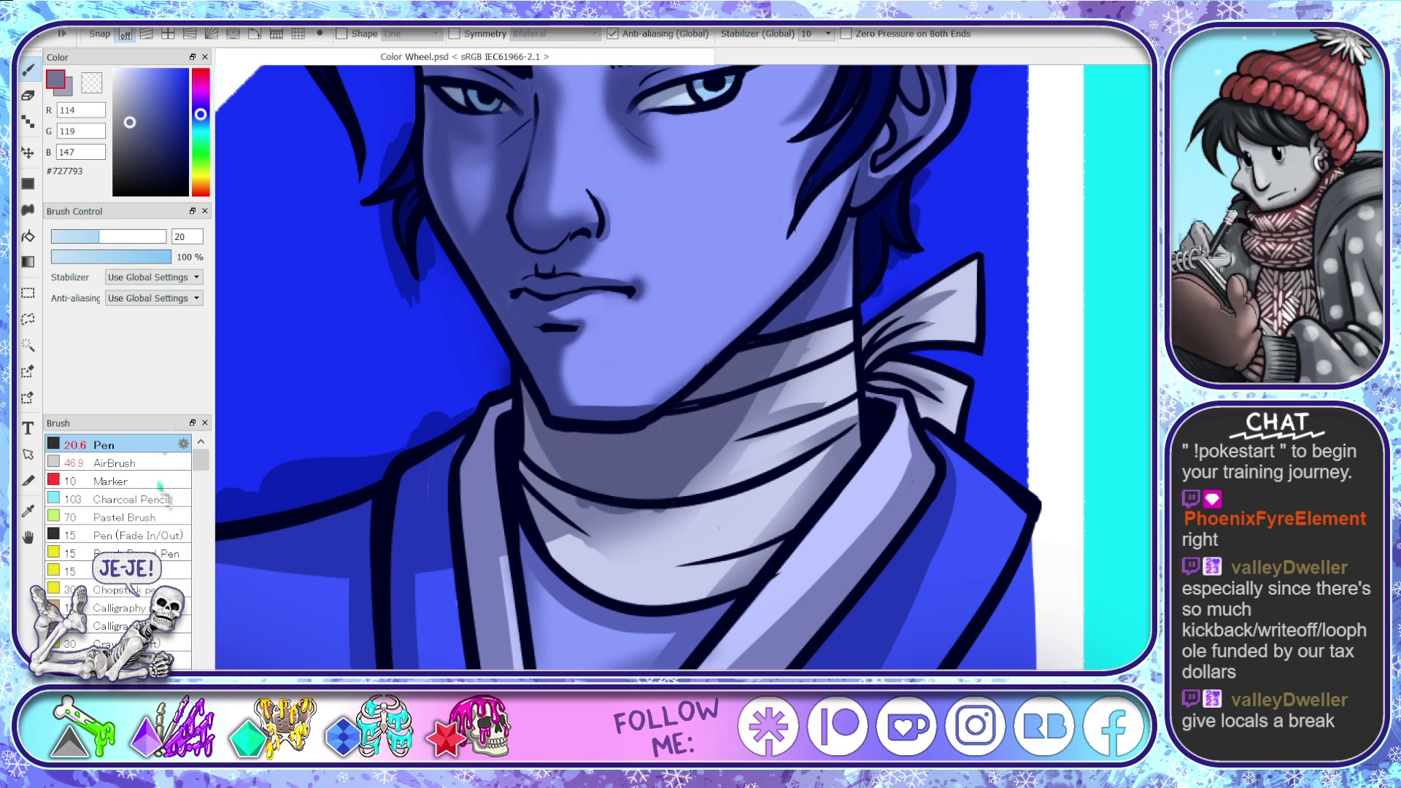
- Softly shade the neck wrap, its knot and the temple beneath the side hair with the AirBrush at size 46.9
click(117, 463)
mouse_move(730, 628)
mouse_down()
mouse_move(872, 412)
mouse_move(860, 445)
mouse_up()
mouse_move(865, 329)
mouse_down()
mouse_move(876, 403)
mouse_move(885, 322)
mouse_up()
mouse_move(770, 394)
mouse_down()
mouse_move(656, 518)
mouse_move(672, 475)
mouse_move(526, 407)
mouse_move(548, 504)
mouse_move(576, 520)
mouse_move(516, 469)
mouse_move(522, 500)
mouse_move(409, 522)
mouse_move(413, 427)
mouse_move(503, 484)
mouse_move(488, 351)
mouse_move(524, 507)
mouse_move(538, 329)
mouse_move(641, 453)
mouse_move(603, 428)
mouse_move(674, 433)
mouse_up()
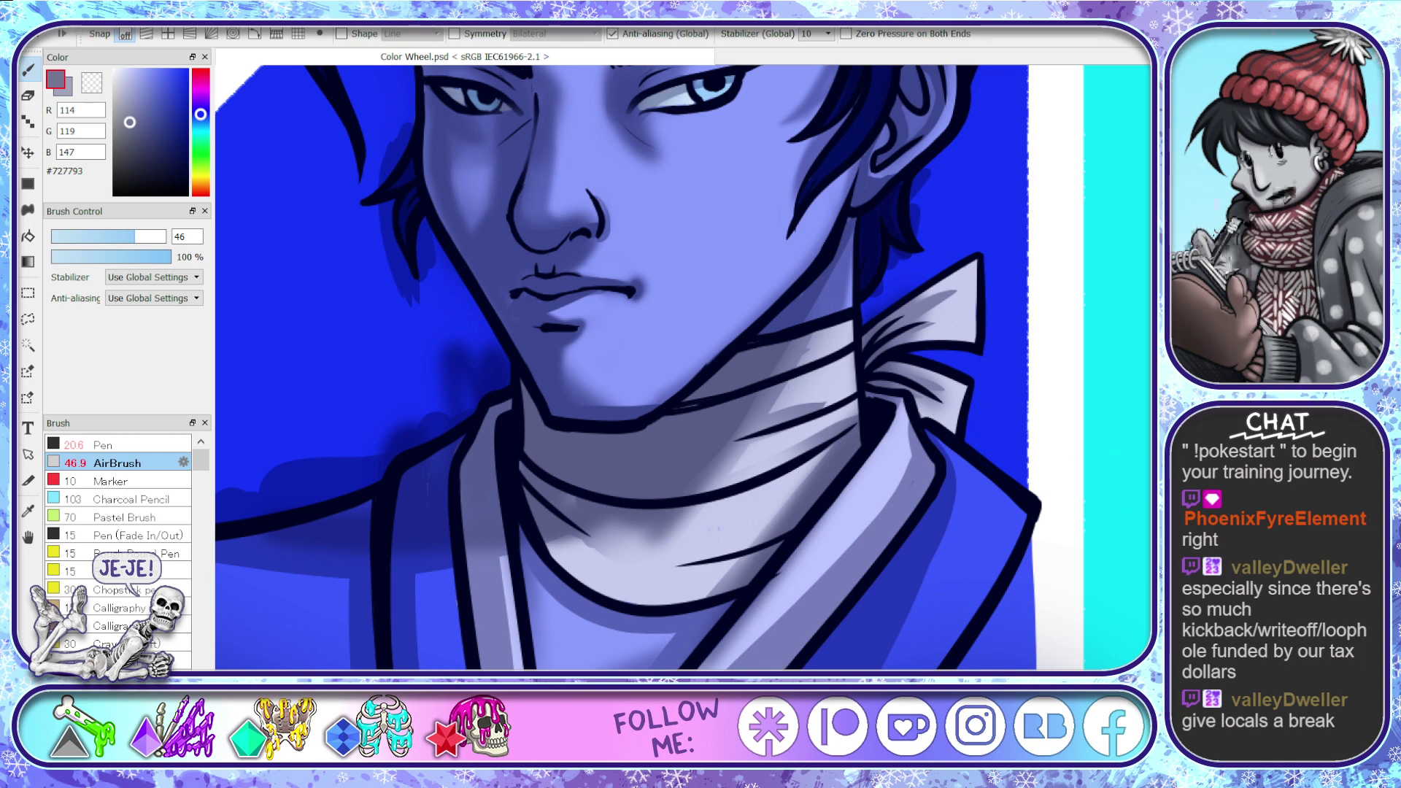
scroll(675, 433, up, 5)
scroll(1038, 451, up, 1)
drag(835, 288, 828, 359)
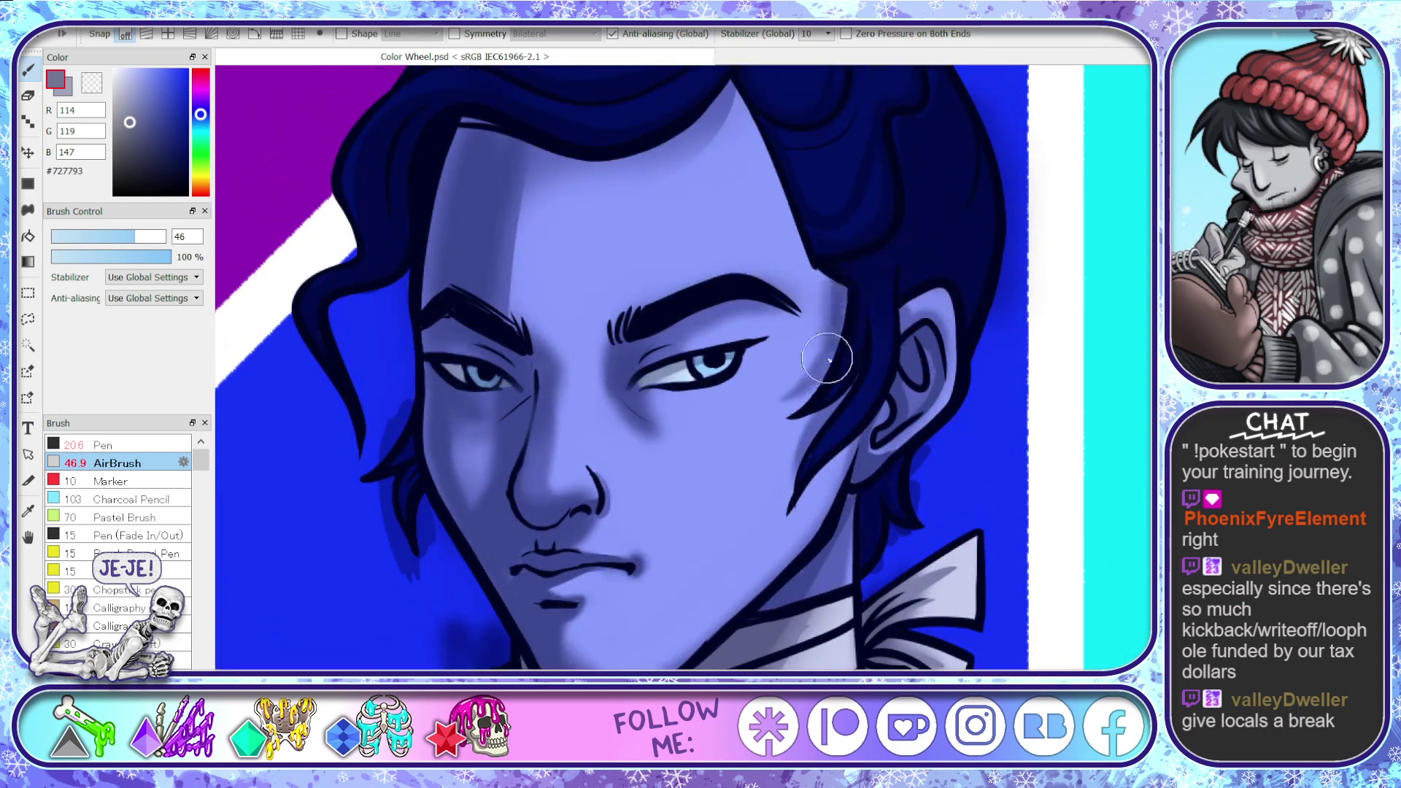
- Try adding hard-edged shadows inside the ear and beneath the earlobe with the Pen at size 20.6
click(179, 445)
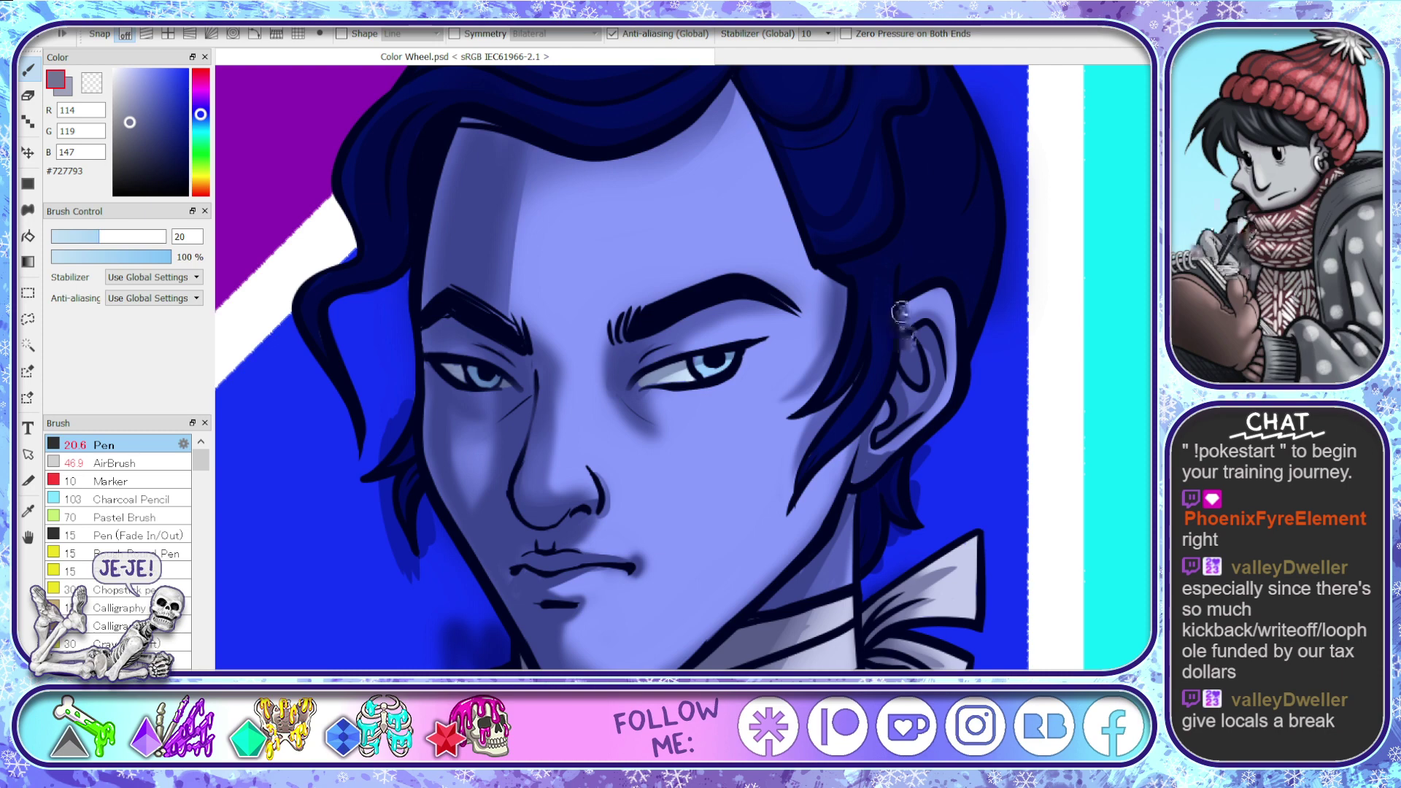
drag(925, 331, 936, 338)
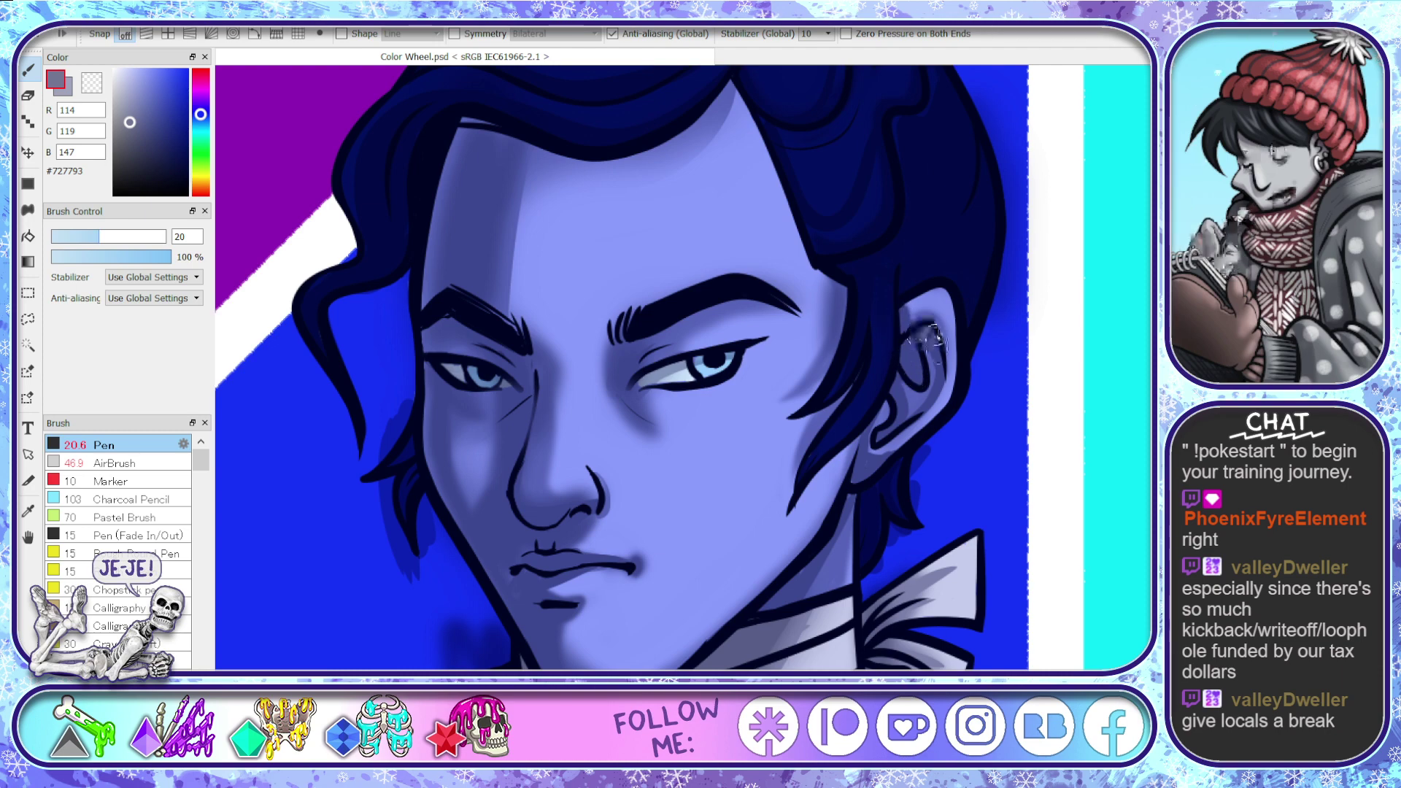
key(ctrl+z)
drag(862, 438, 865, 461)
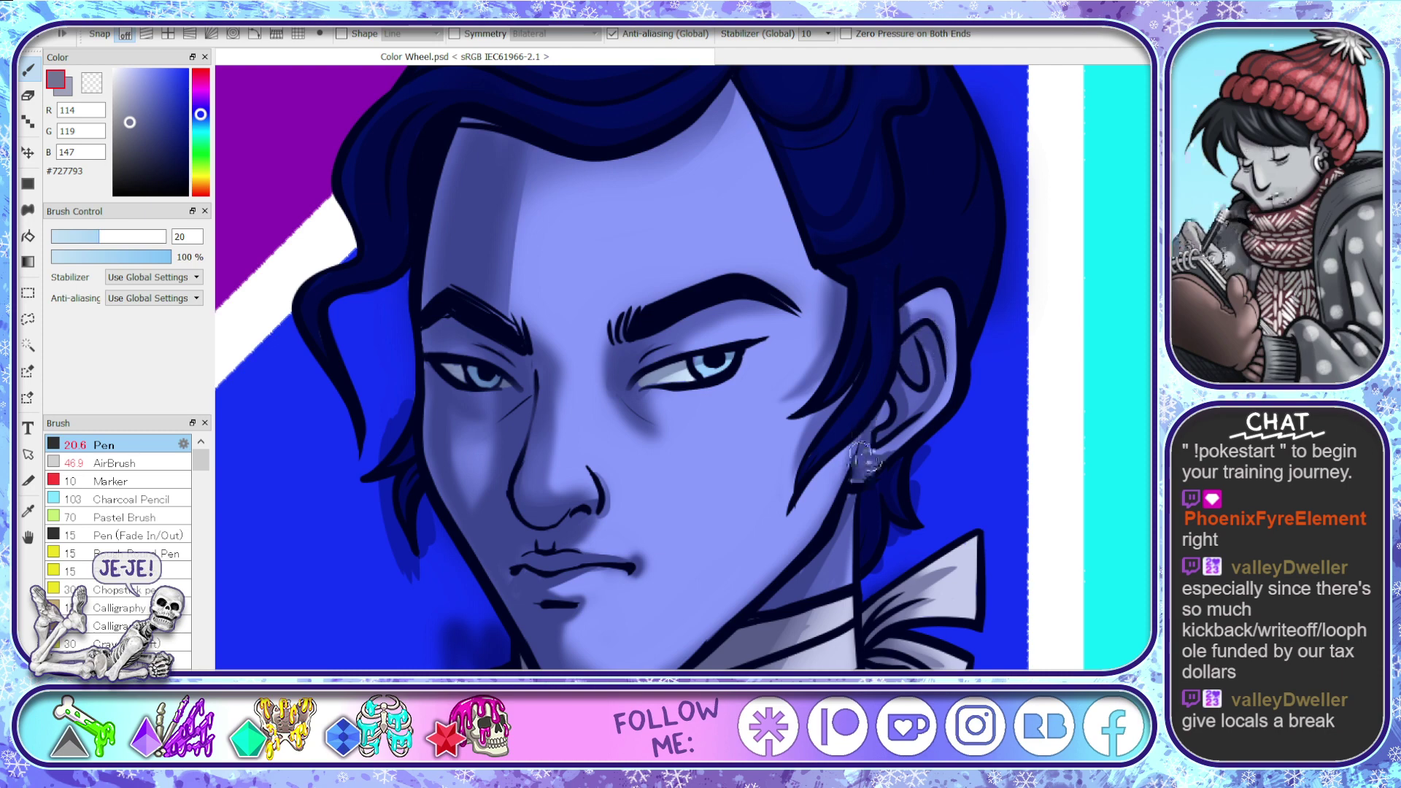
key(ctrl+z)
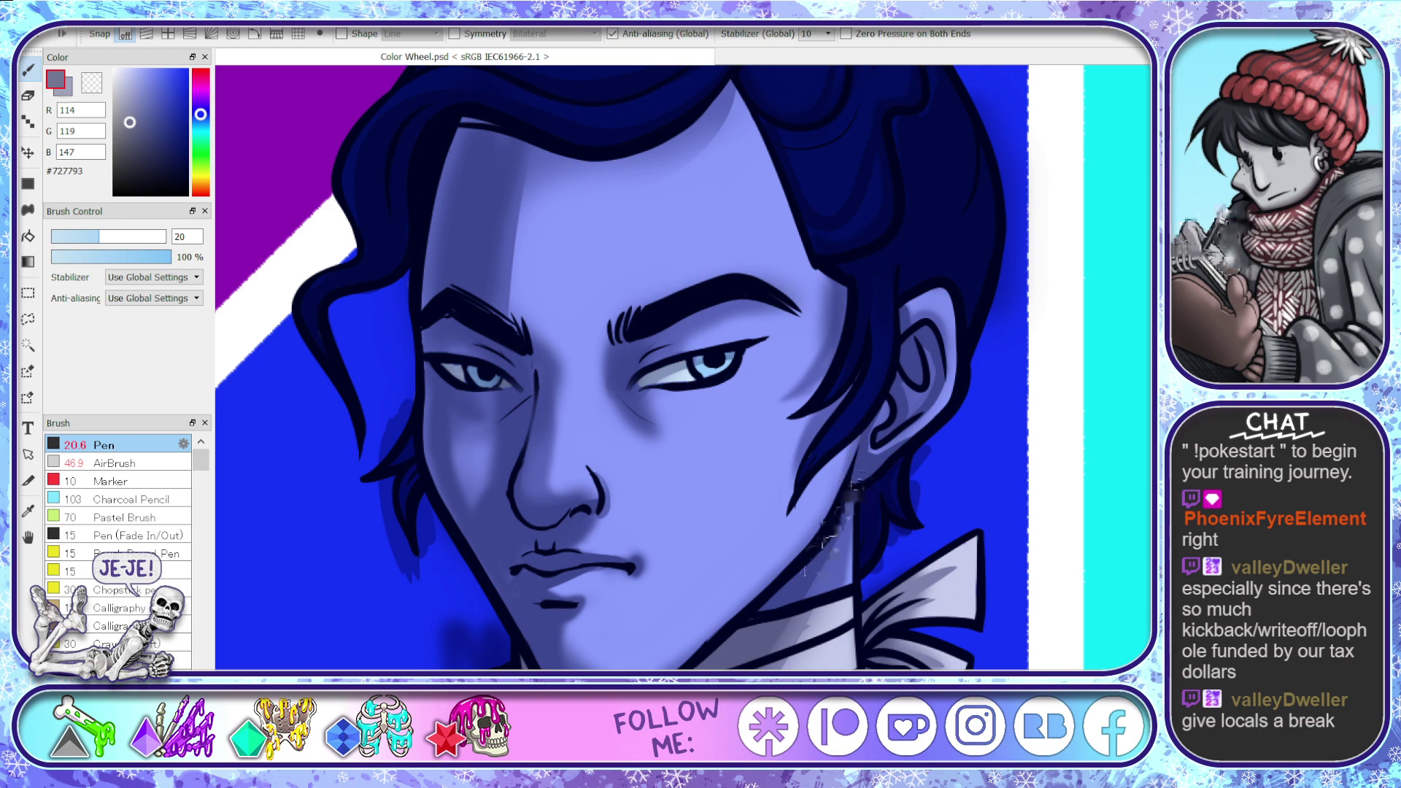
- Softly darken the crown of the hair and the area beneath the bun with the AirBrush at size 46.9
scroll(803, 350, up, 4)
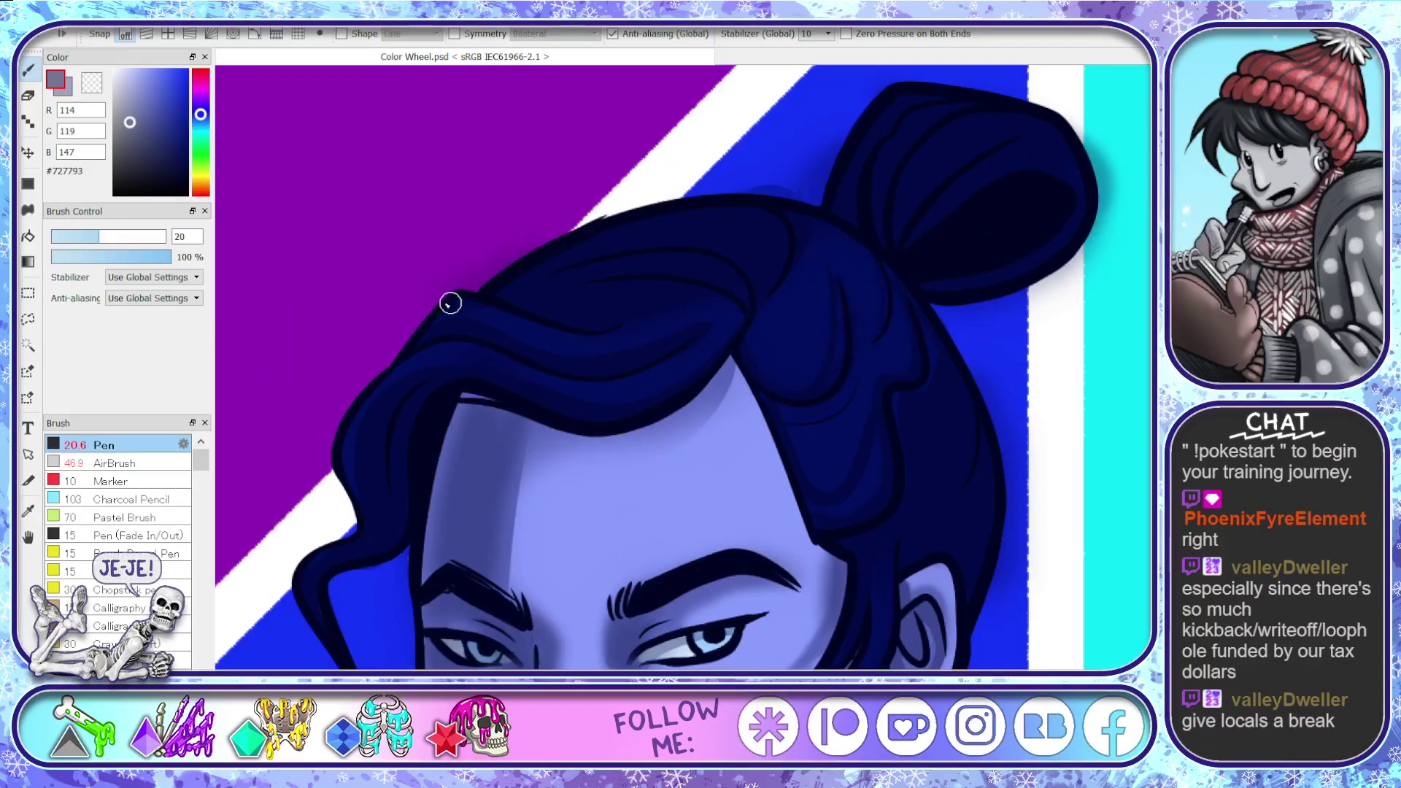
click(129, 466)
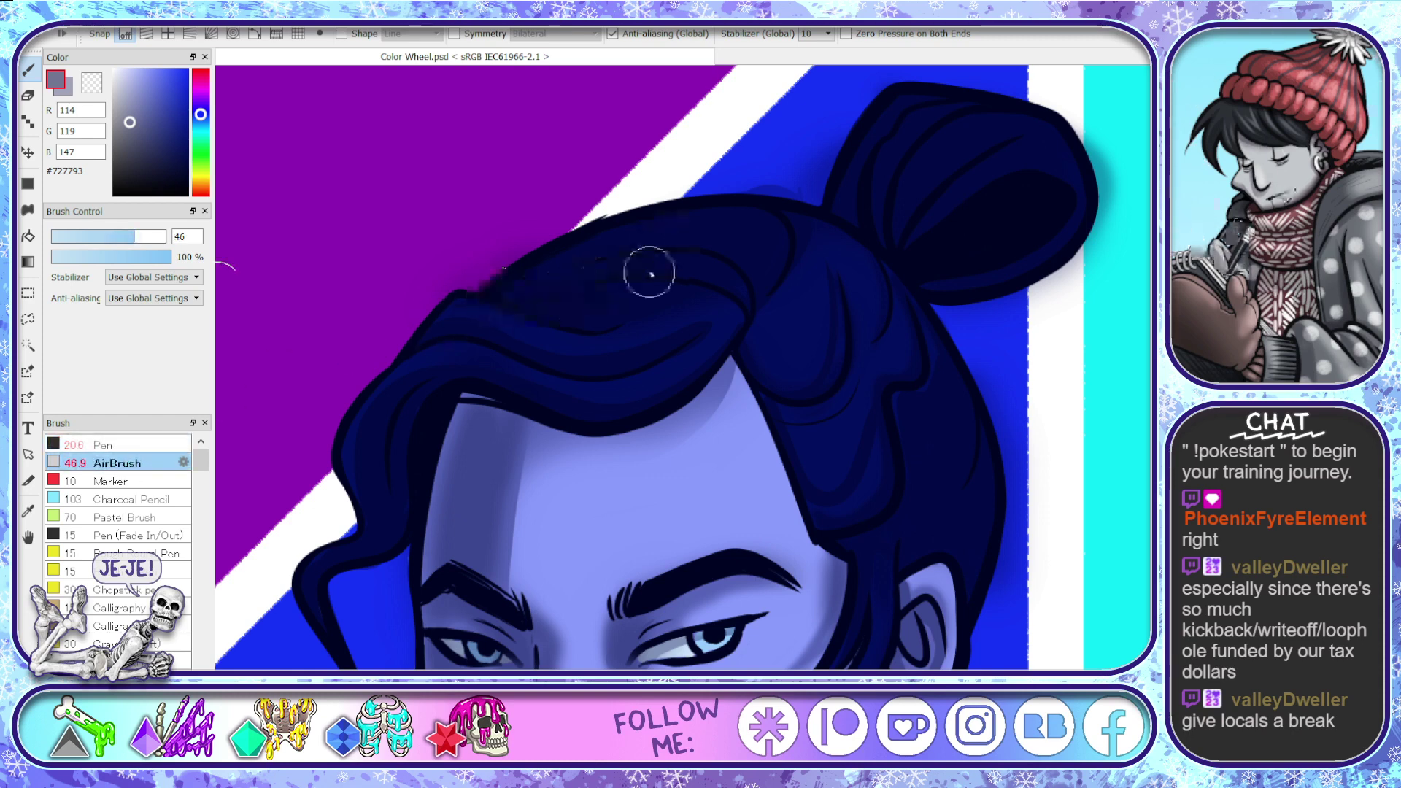
mouse_move(614, 300)
mouse_down()
mouse_move(709, 184)
mouse_move(570, 273)
mouse_move(692, 208)
mouse_move(583, 304)
mouse_move(616, 309)
mouse_move(697, 247)
mouse_move(574, 307)
mouse_move(781, 166)
mouse_up()
mouse_move(930, 238)
mouse_down()
mouse_move(886, 144)
mouse_move(912, 175)
mouse_move(848, 198)
mouse_move(974, 222)
mouse_move(897, 218)
mouse_move(813, 183)
mouse_move(908, 221)
mouse_move(1010, 203)
mouse_move(889, 138)
mouse_move(992, 243)
mouse_move(958, 300)
mouse_move(928, 262)
mouse_move(1014, 359)
mouse_up()
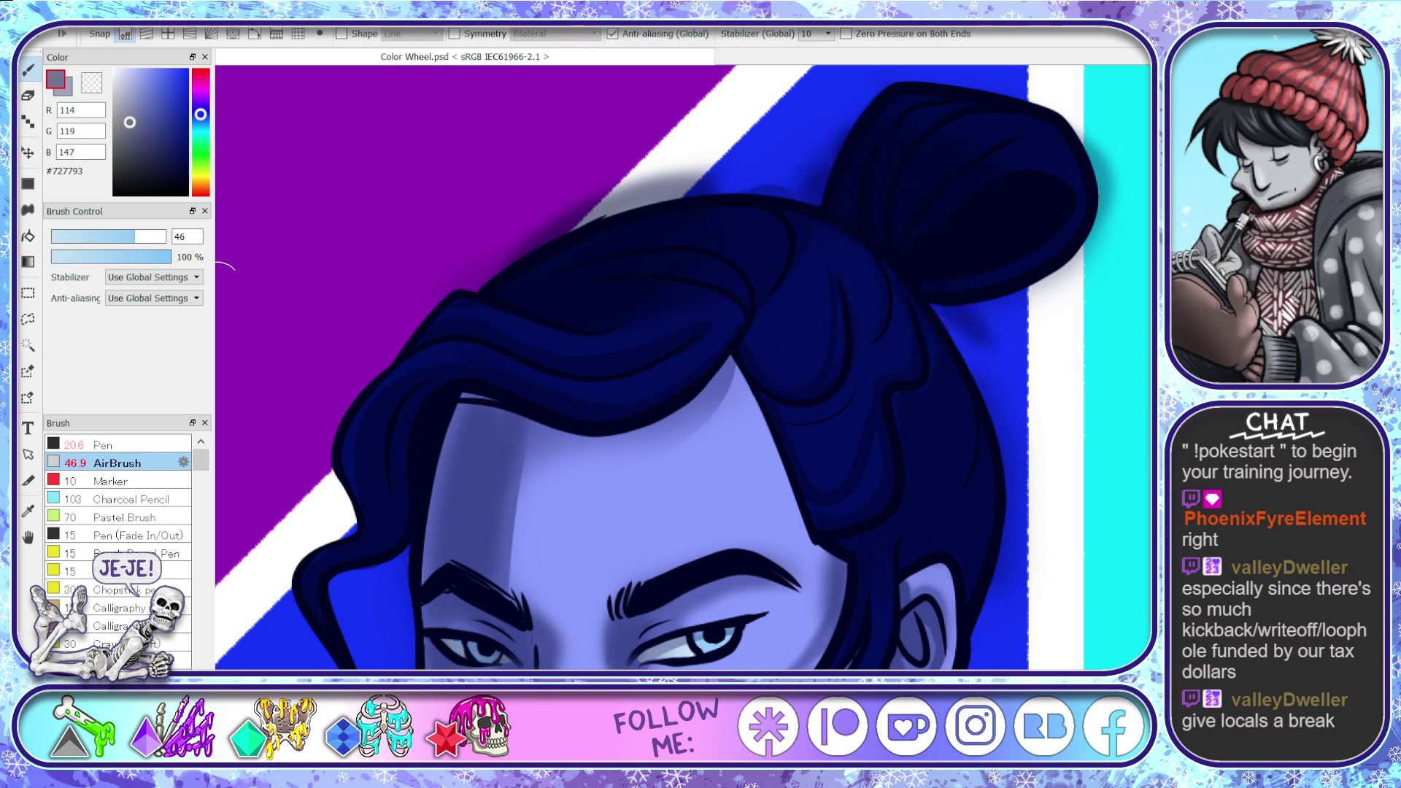
- Softly shade the back of the hair above the ear and the loose locks beside the shaded side of the face
scroll(1022, 467, down, 3)
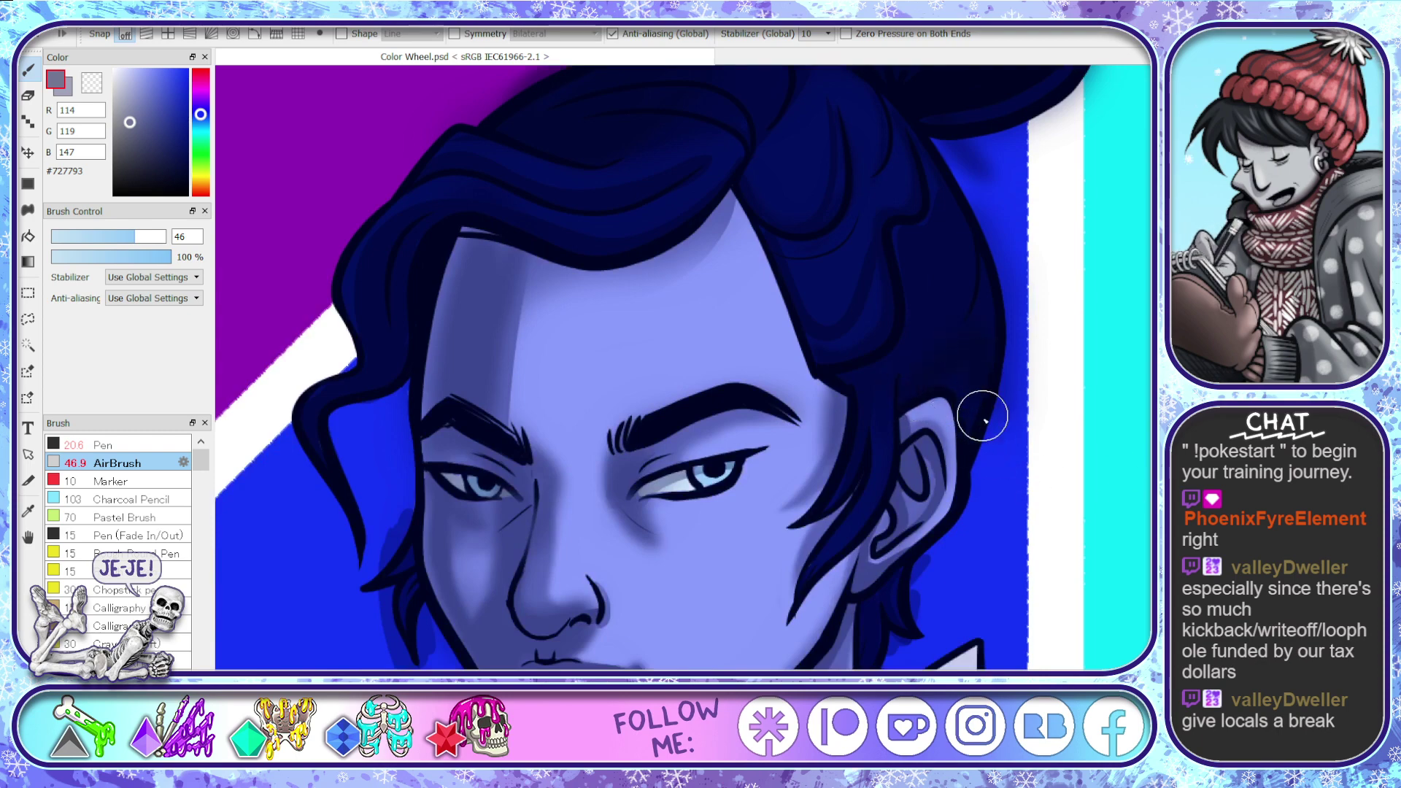
mouse_move(959, 367)
mouse_down()
mouse_move(1011, 337)
mouse_move(1032, 250)
mouse_up()
mouse_move(438, 297)
mouse_down()
mouse_move(405, 271)
mouse_move(401, 371)
mouse_move(335, 407)
mouse_move(394, 508)
mouse_up()
mouse_move(437, 580)
mouse_down()
mouse_move(421, 642)
mouse_move(379, 566)
mouse_up()
- Softly shade along the overlapping collar, and darken the robe's lower sleeve area with the AirBrush enlarged to size 303
scroll(572, 608, down, 10)
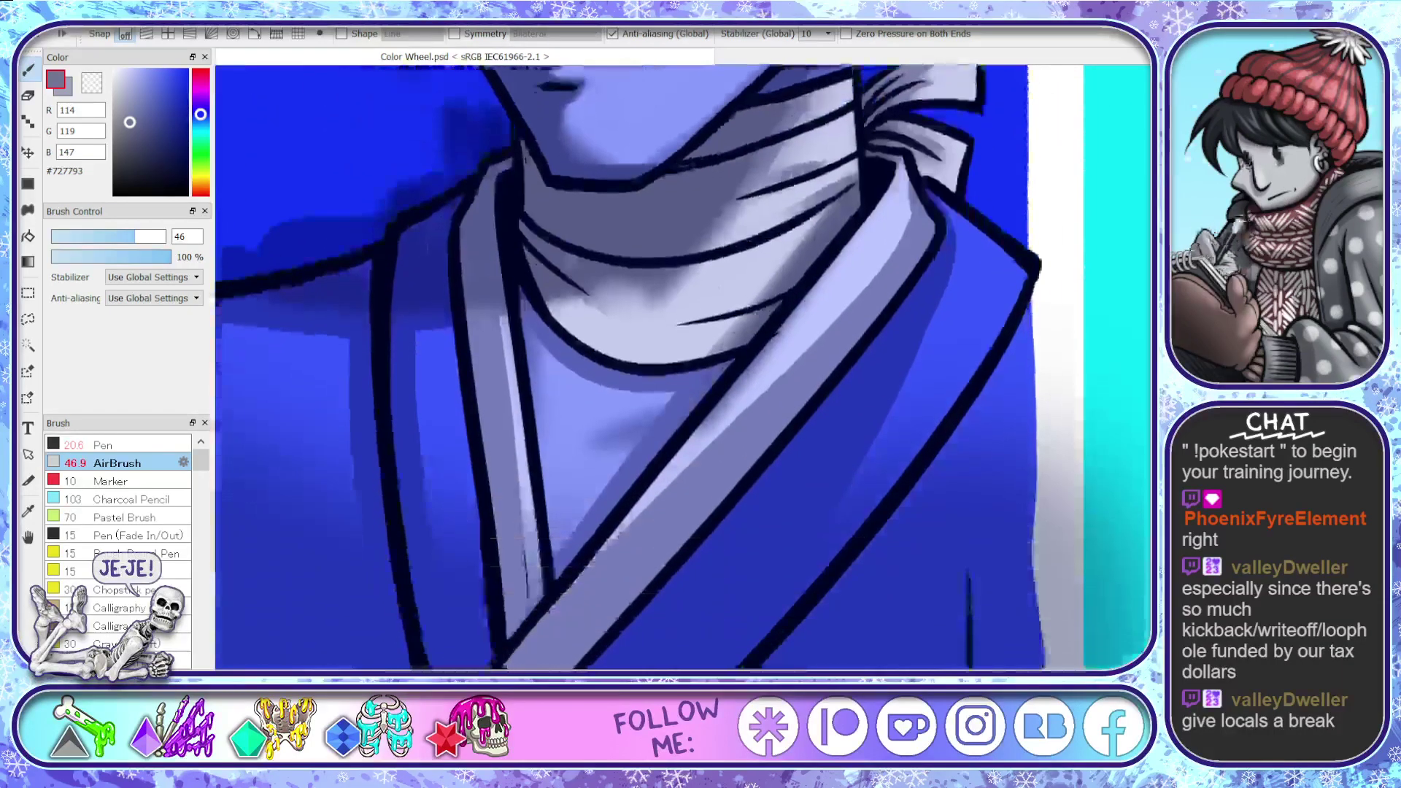
drag(745, 344, 516, 635)
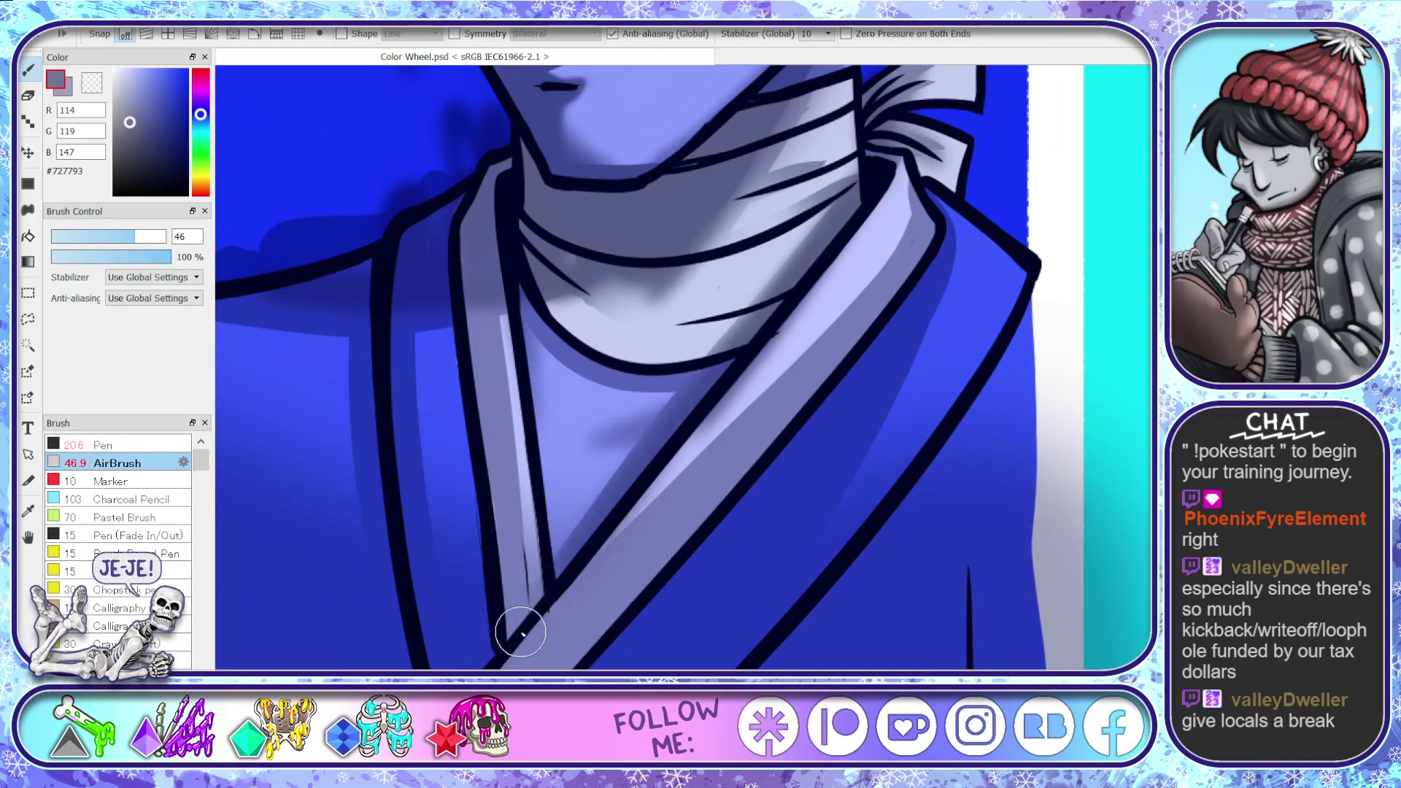
scroll(1019, 475, down, 5)
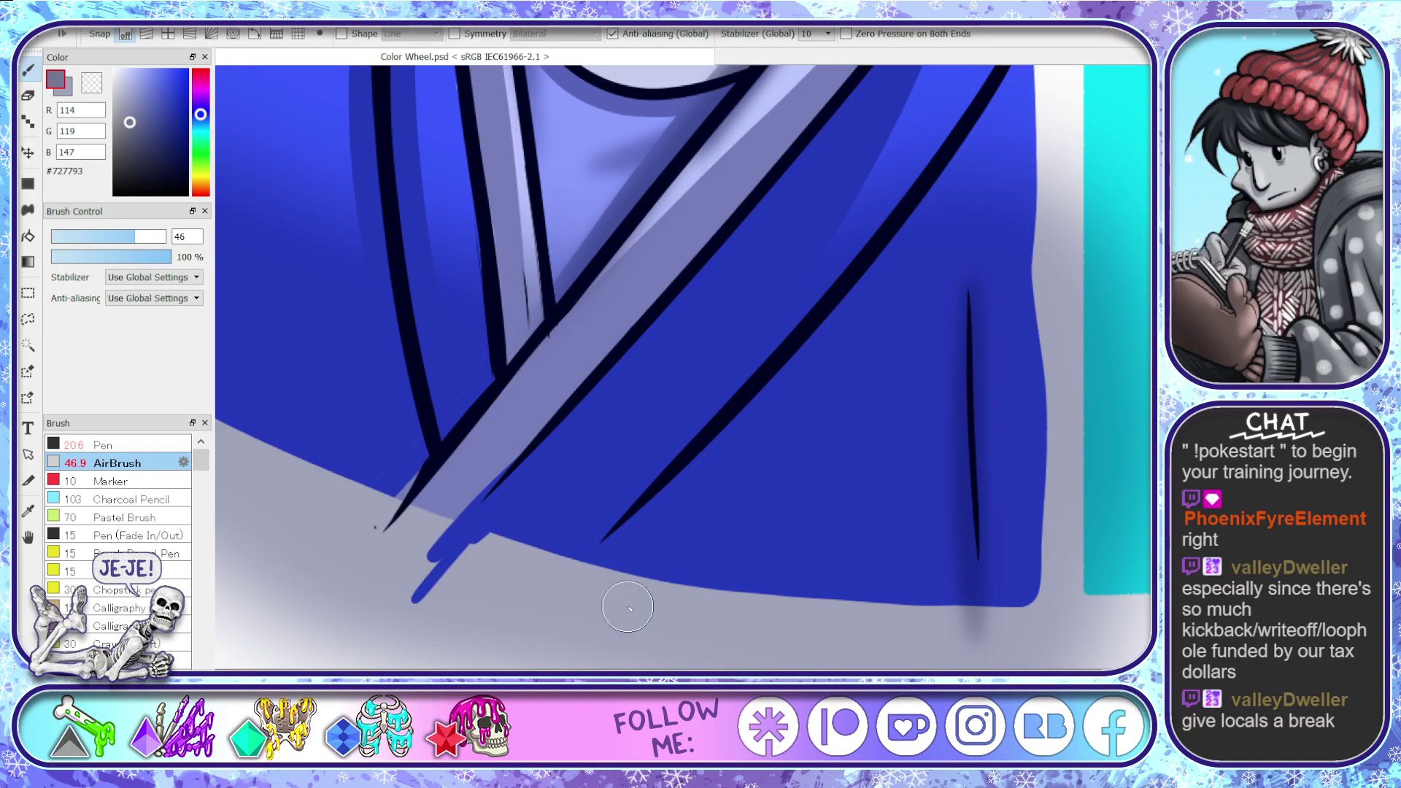
scroll(775, 274, down, 3)
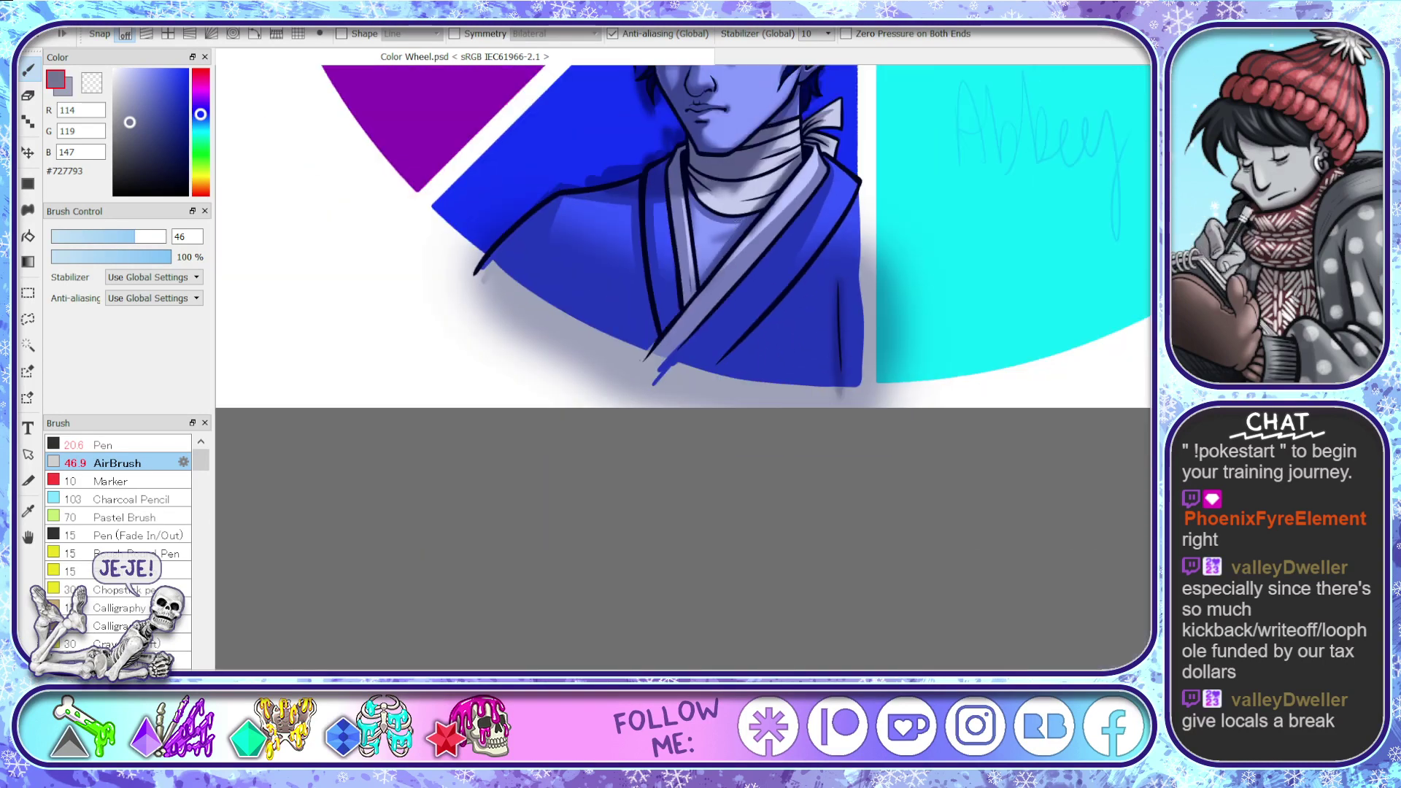
scroll(683, 233, up, 4)
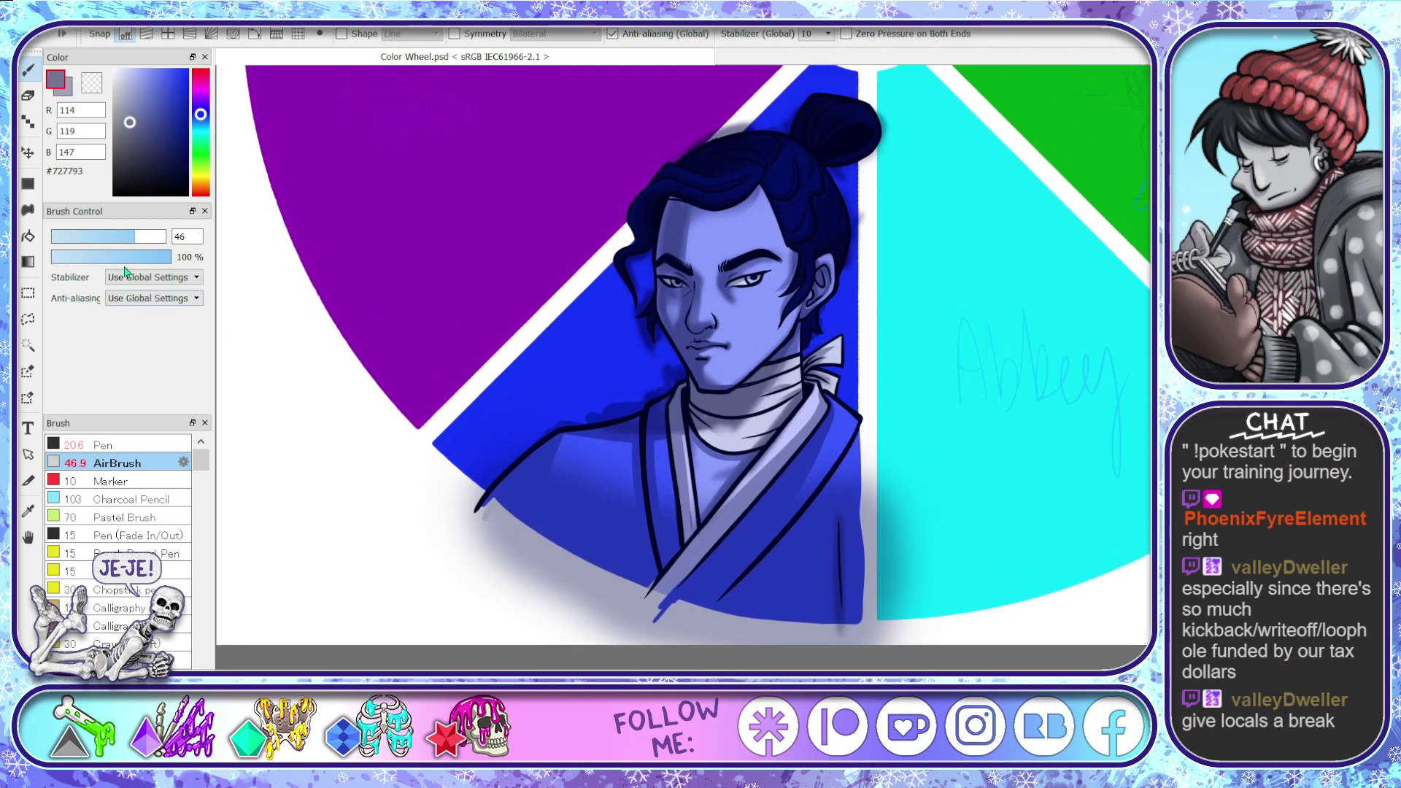
drag(150, 246, 191, 243)
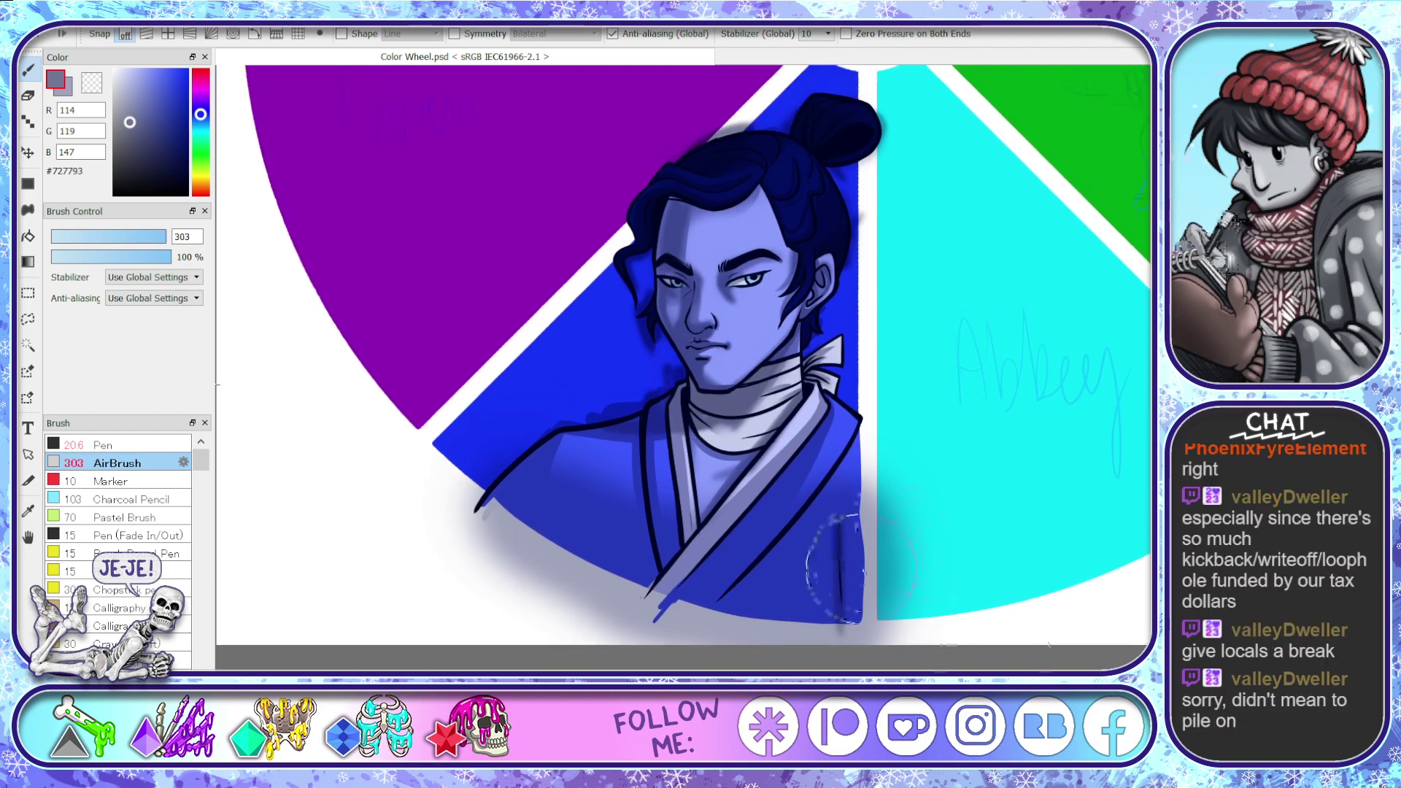
mouse_move(862, 571)
mouse_down()
mouse_move(801, 557)
mouse_move(808, 540)
mouse_move(820, 563)
mouse_move(832, 544)
mouse_move(878, 539)
mouse_move(569, 567)
mouse_move(786, 600)
mouse_move(555, 503)
mouse_move(792, 572)
mouse_move(876, 530)
mouse_up()
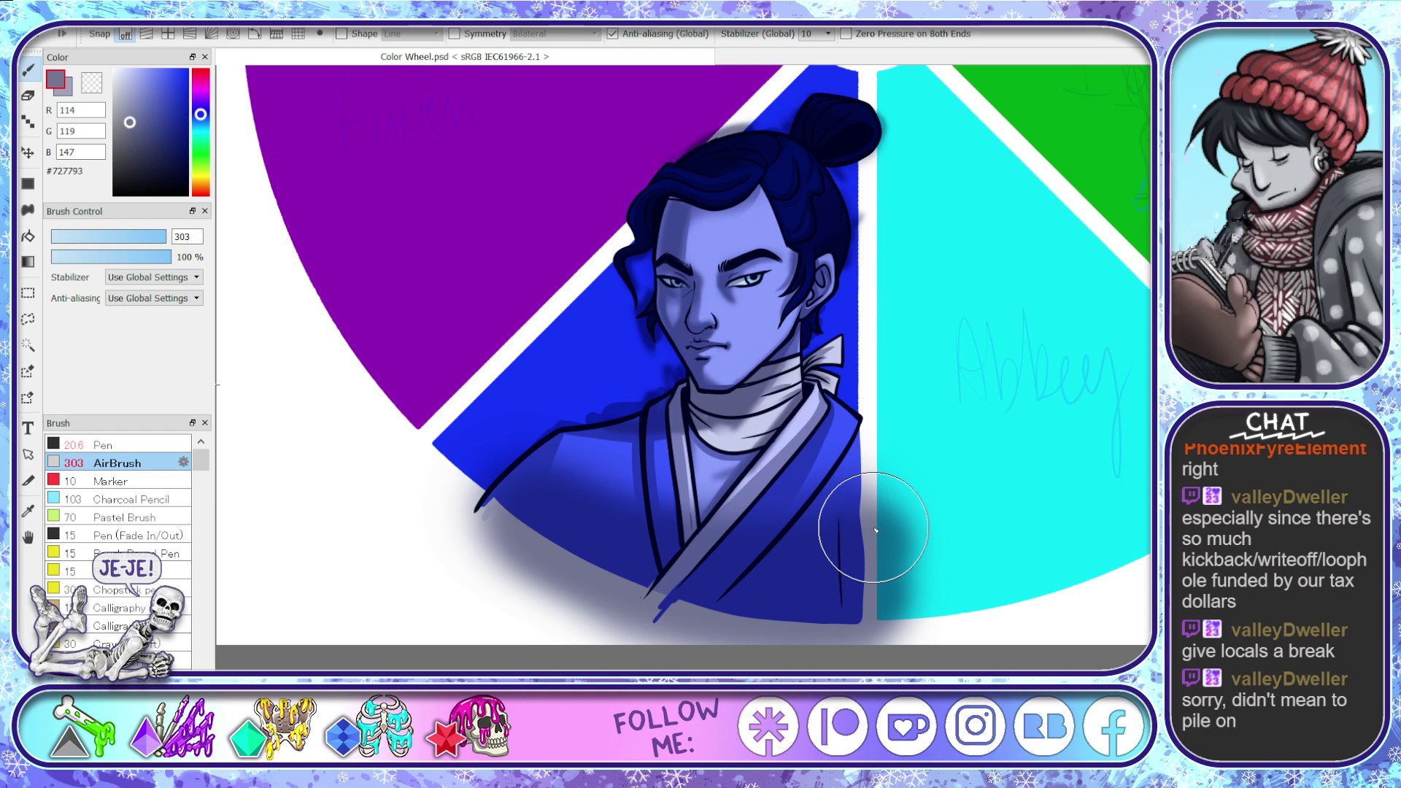
- Lighten the shadow over the lit eye with the soft Eraser at size 135 and 45% opacity
scroll(689, 387, up, 4)
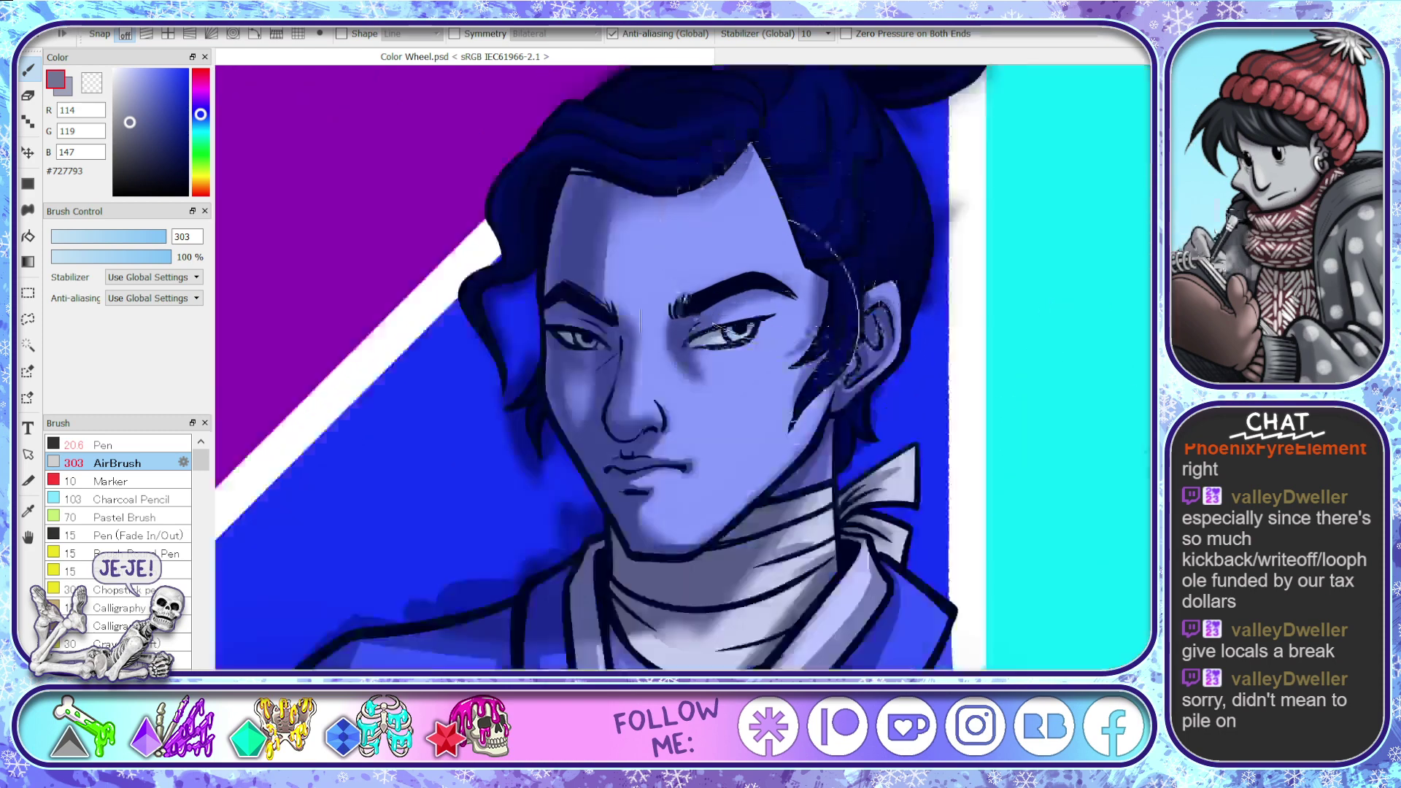
click(28, 95)
drag(145, 237, 165, 237)
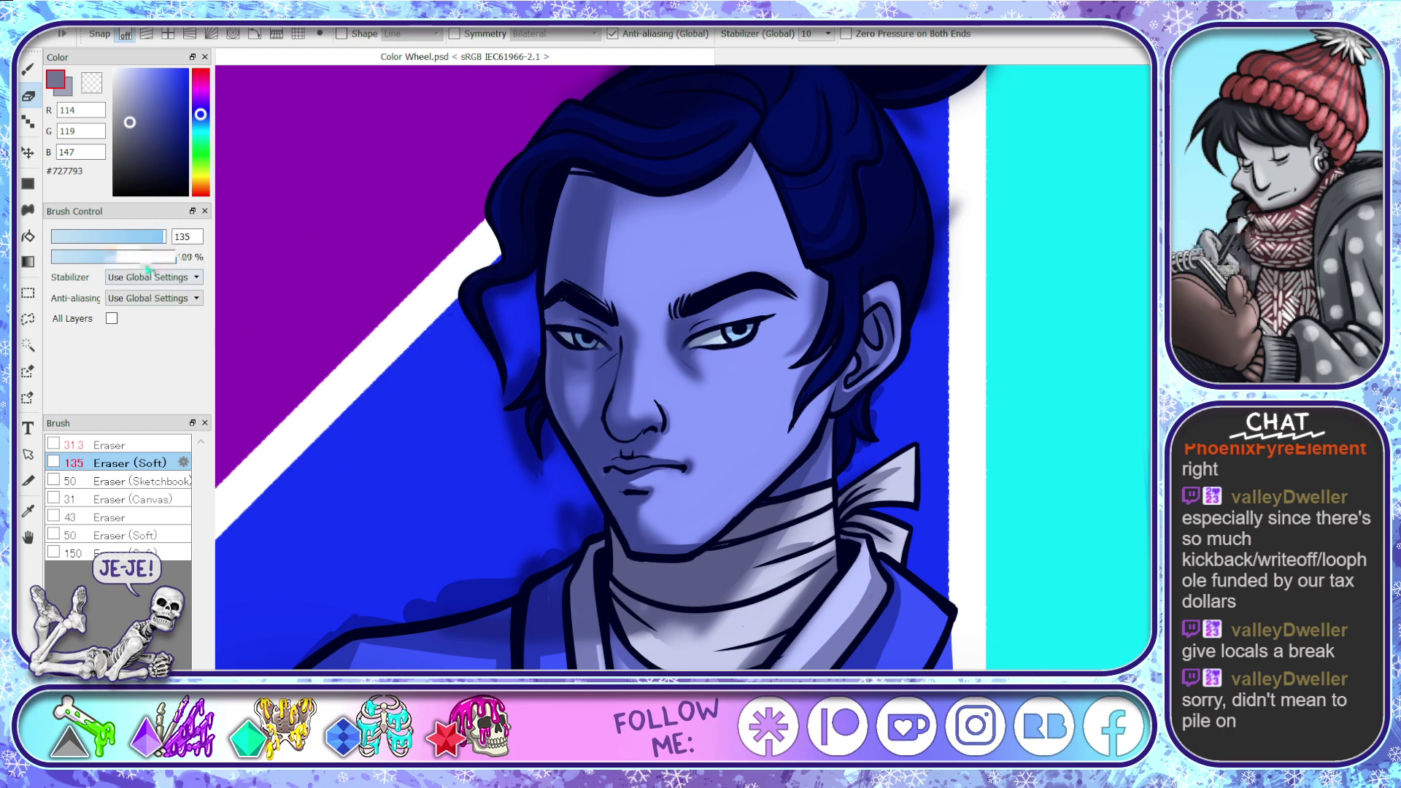
drag(736, 332, 722, 372)
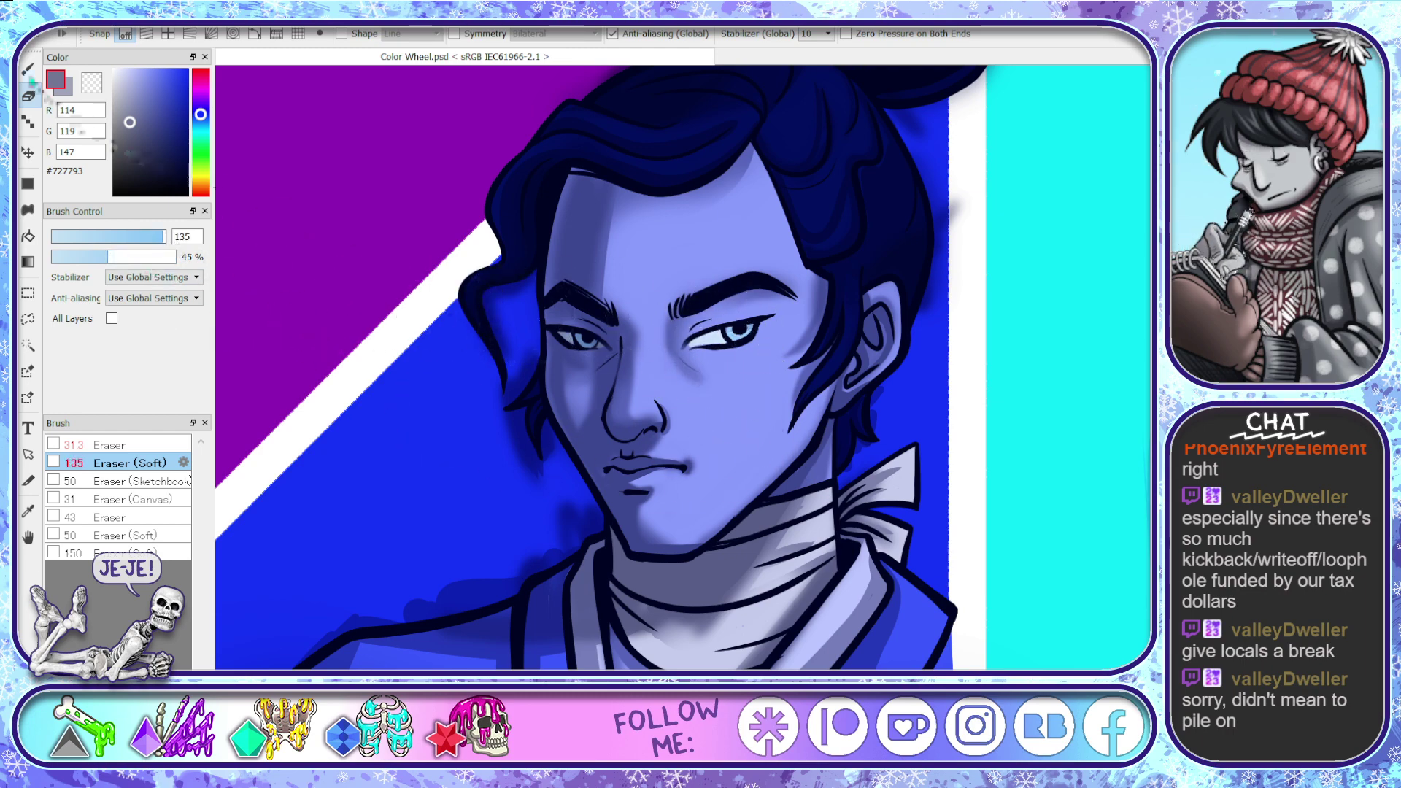
- Reshade the upper part of the lit eye beneath the lid with the AirBrush at size 22.8 and 56% opacity
click(28, 70)
drag(163, 238, 100, 250)
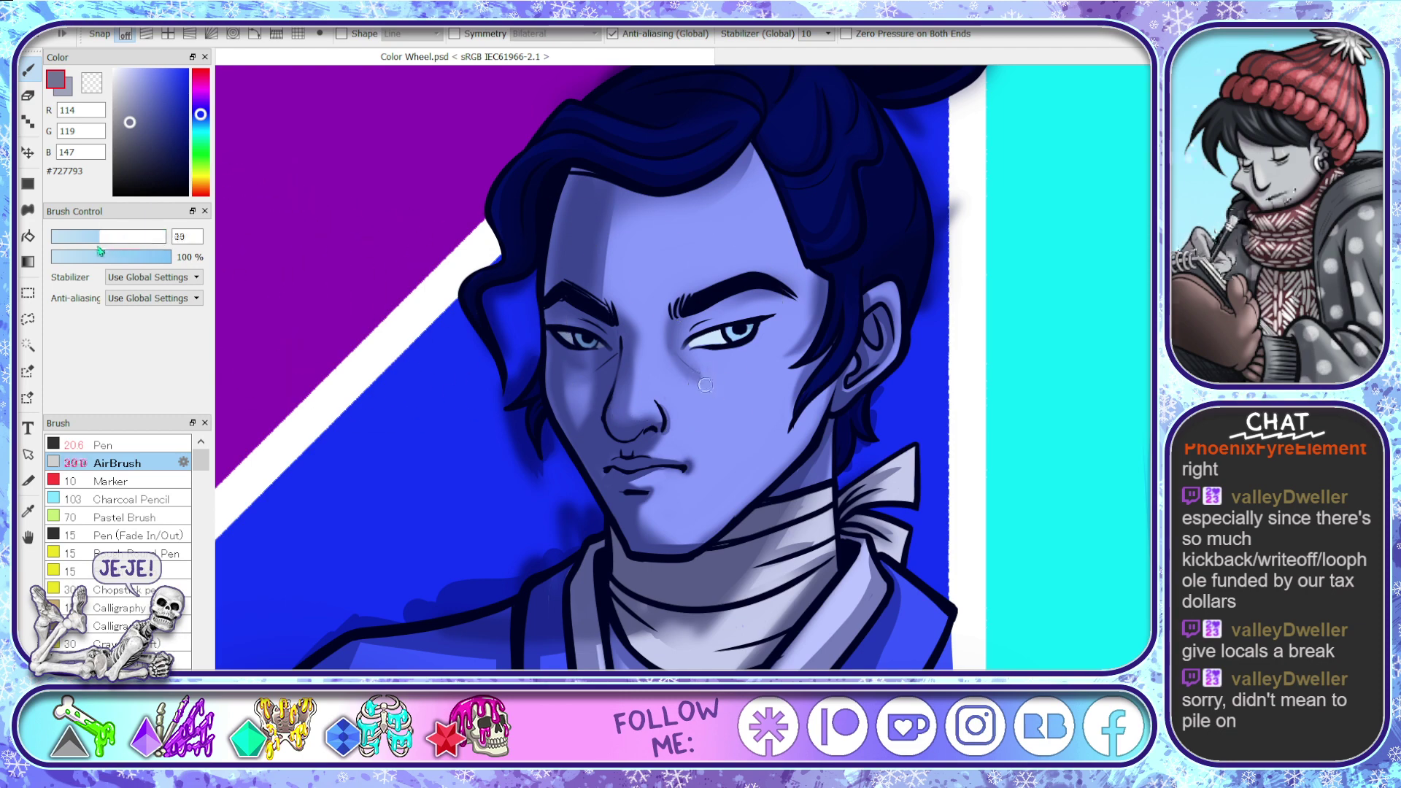
click(121, 257)
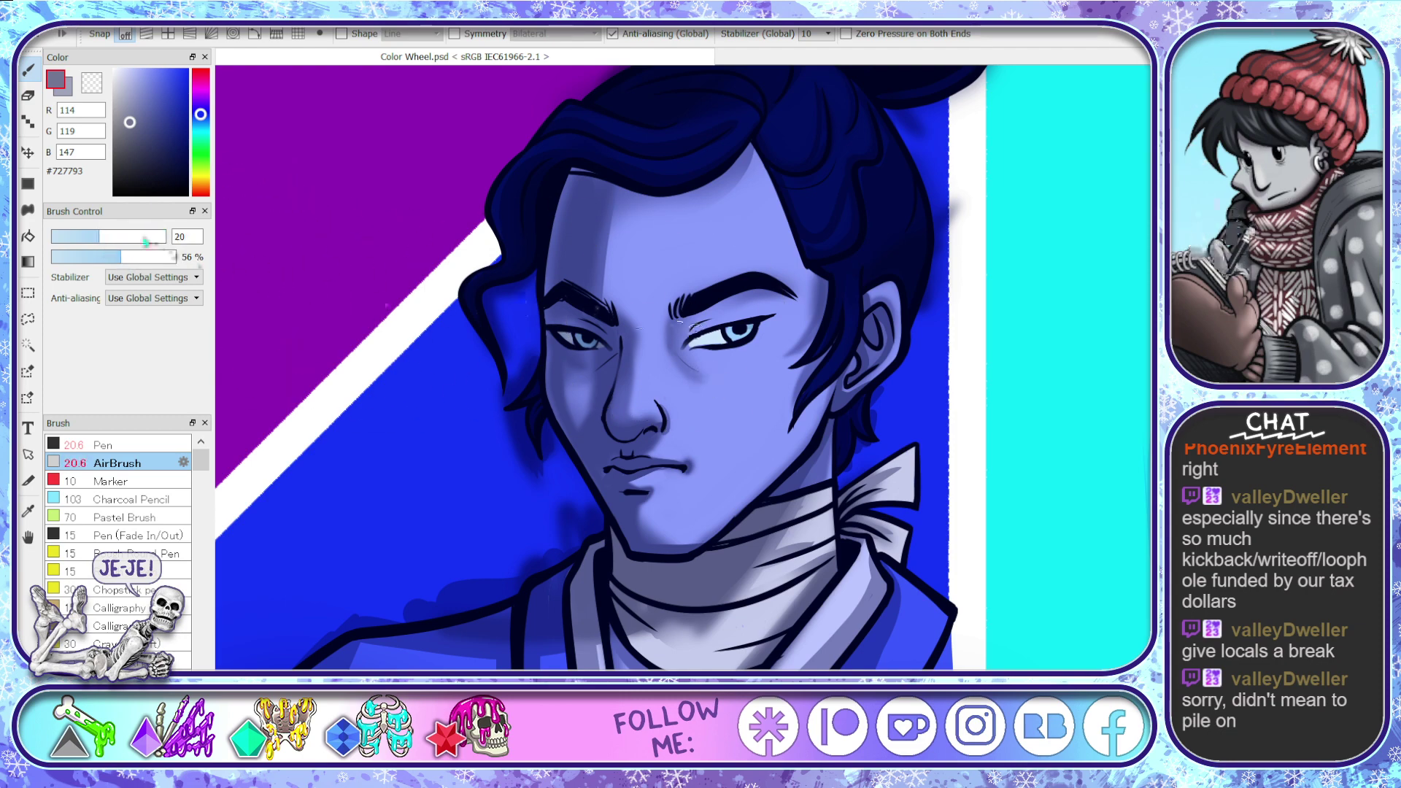
click(141, 237)
mouse_move(673, 312)
mouse_down()
mouse_move(689, 329)
mouse_move(726, 300)
mouse_move(693, 321)
mouse_move(686, 367)
mouse_move(700, 337)
mouse_move(746, 327)
mouse_move(696, 341)
mouse_up()
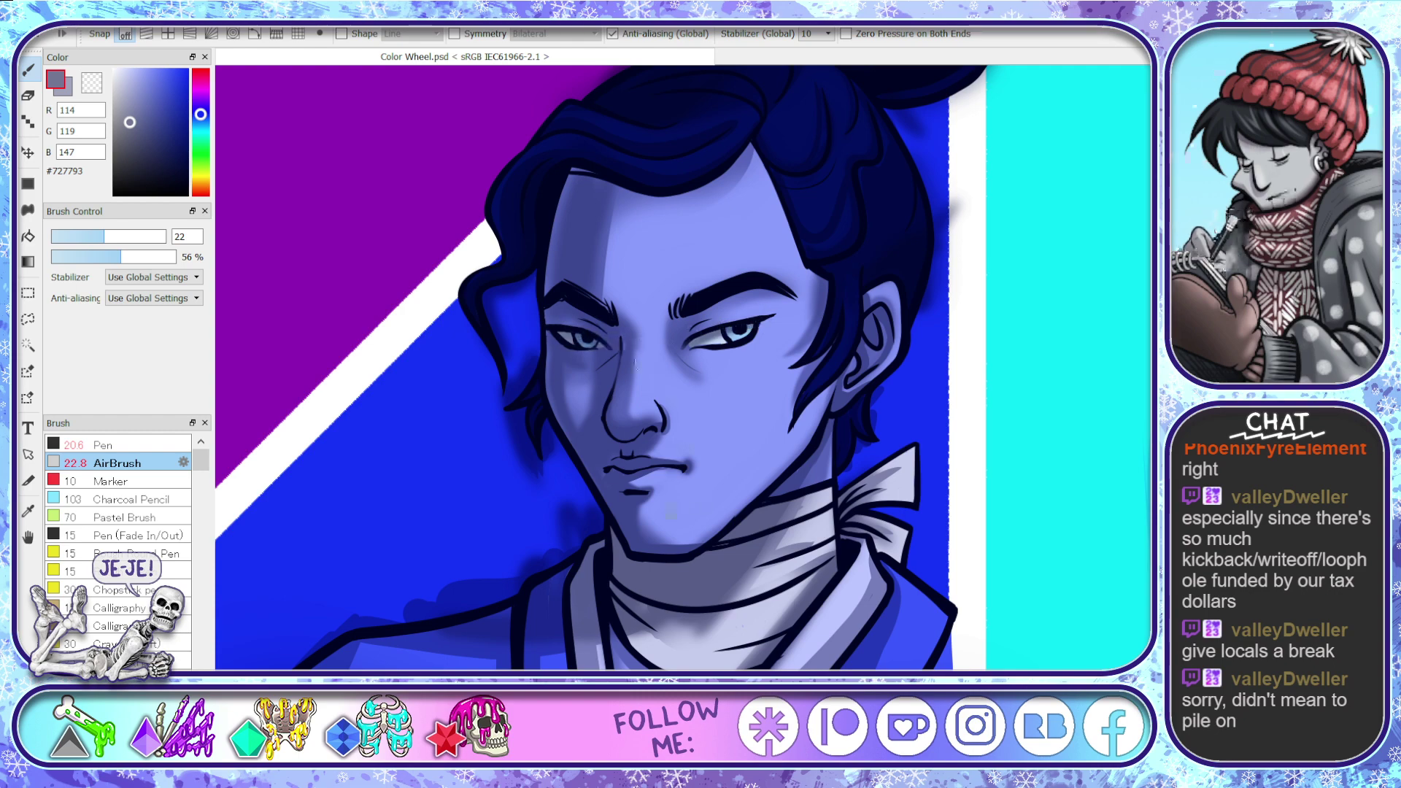
- Try lightening the shadows between the shaded cheek and the nose with the soft Eraser at size 48.1 and 45% opacity
key(e)
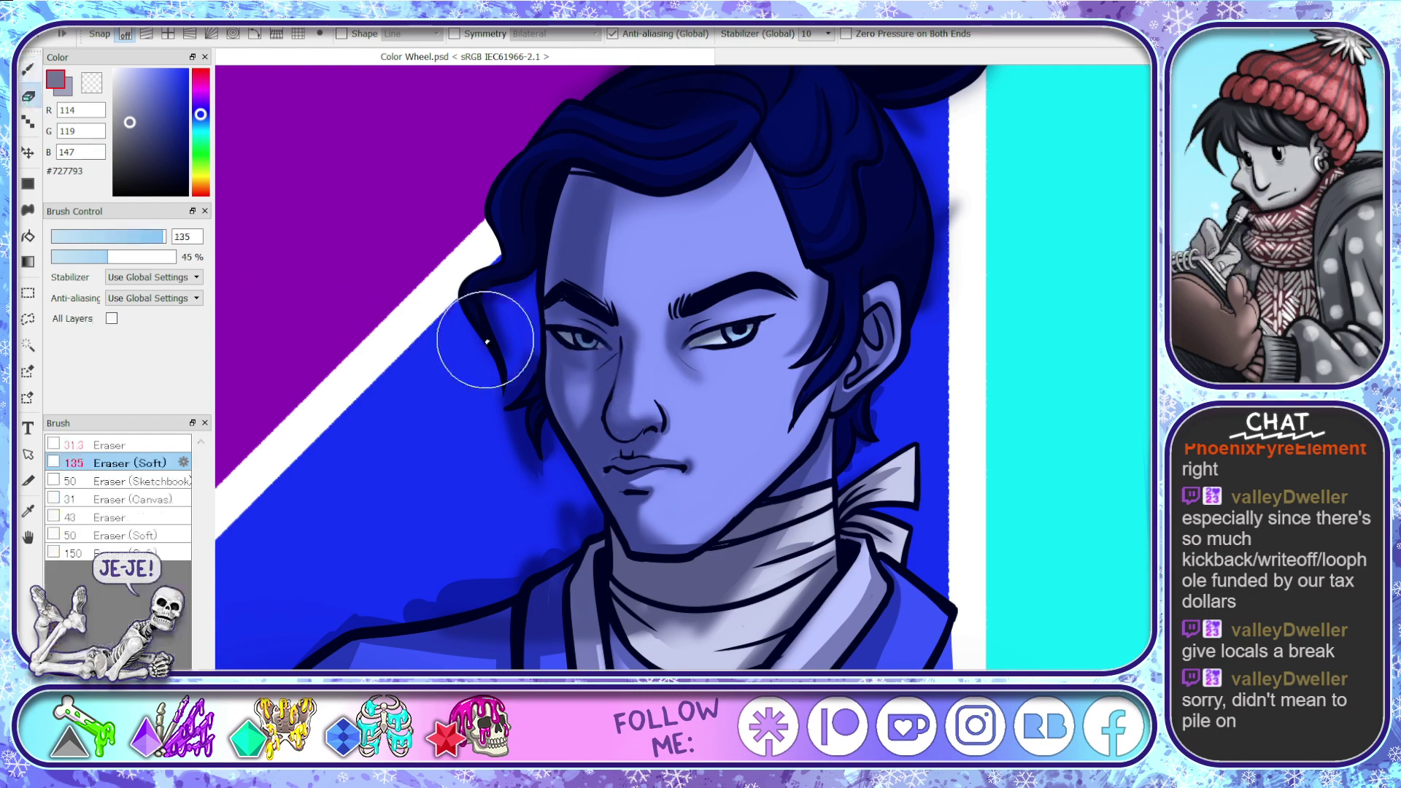
drag(144, 235, 136, 237)
mouse_move(536, 358)
mouse_down()
mouse_move(650, 373)
mouse_move(646, 413)
mouse_up()
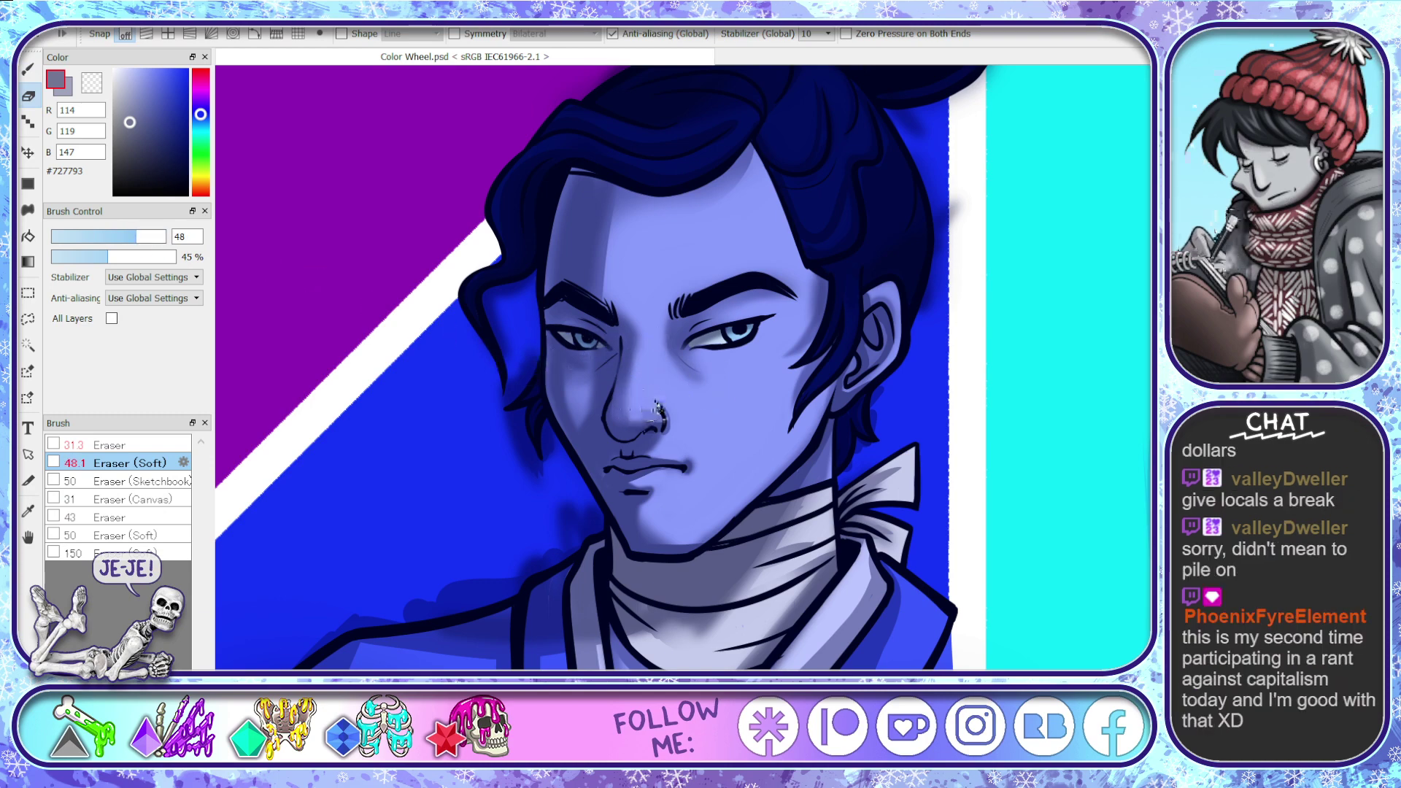
key(ctrl+z)
key(ctrl+z)
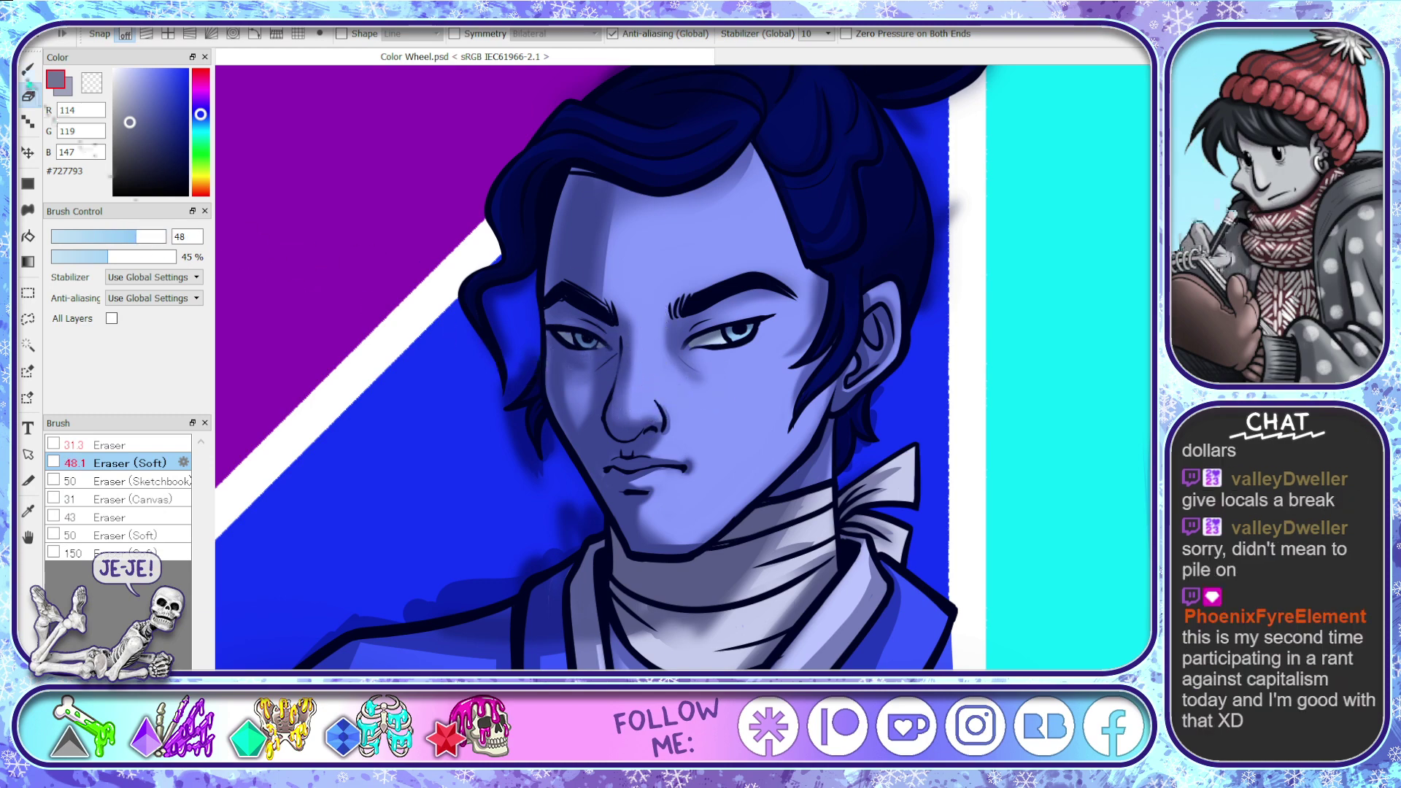
- Set up the Pen for highlights with the pale blue color #ECEEFF at size 22.8
key(b)
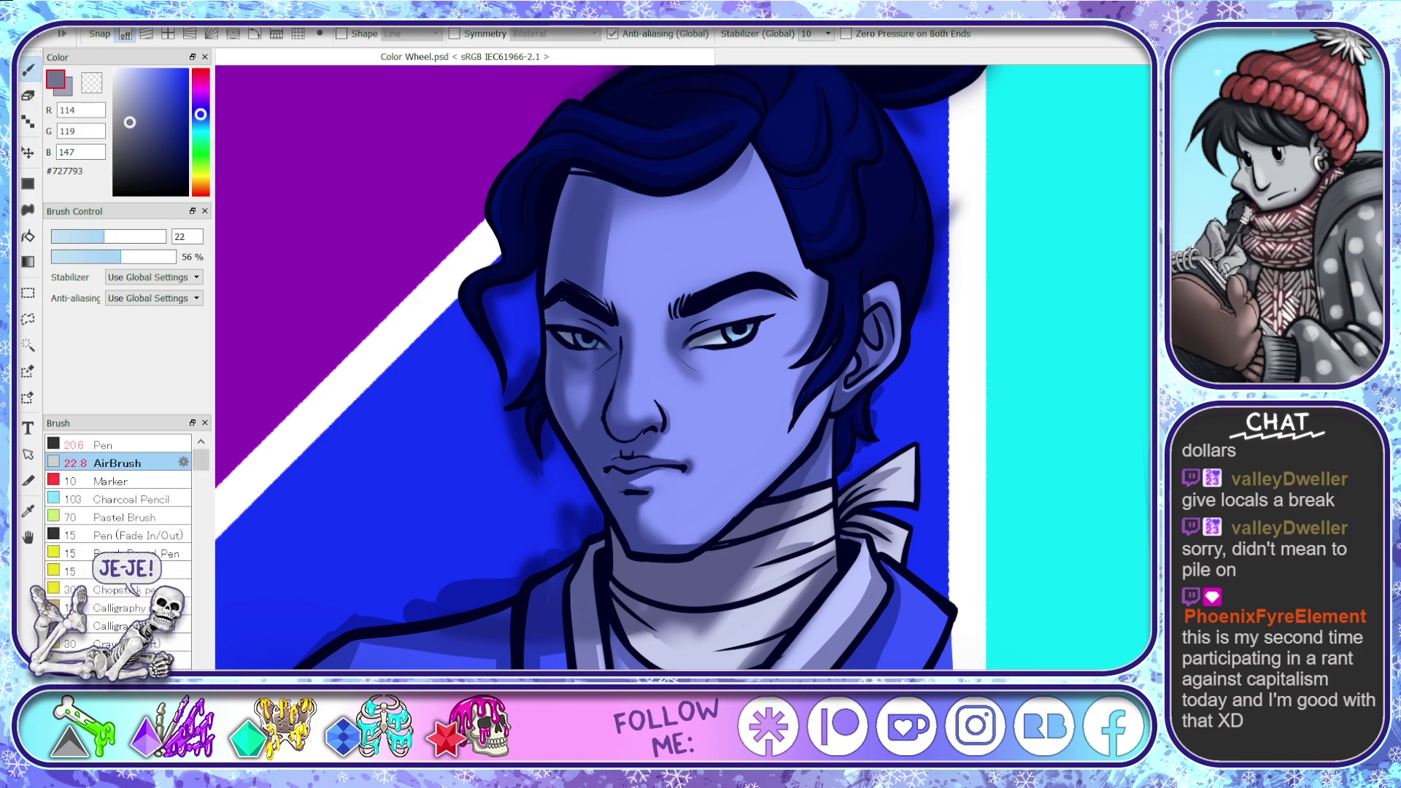
scroll(745, 497, down, 4)
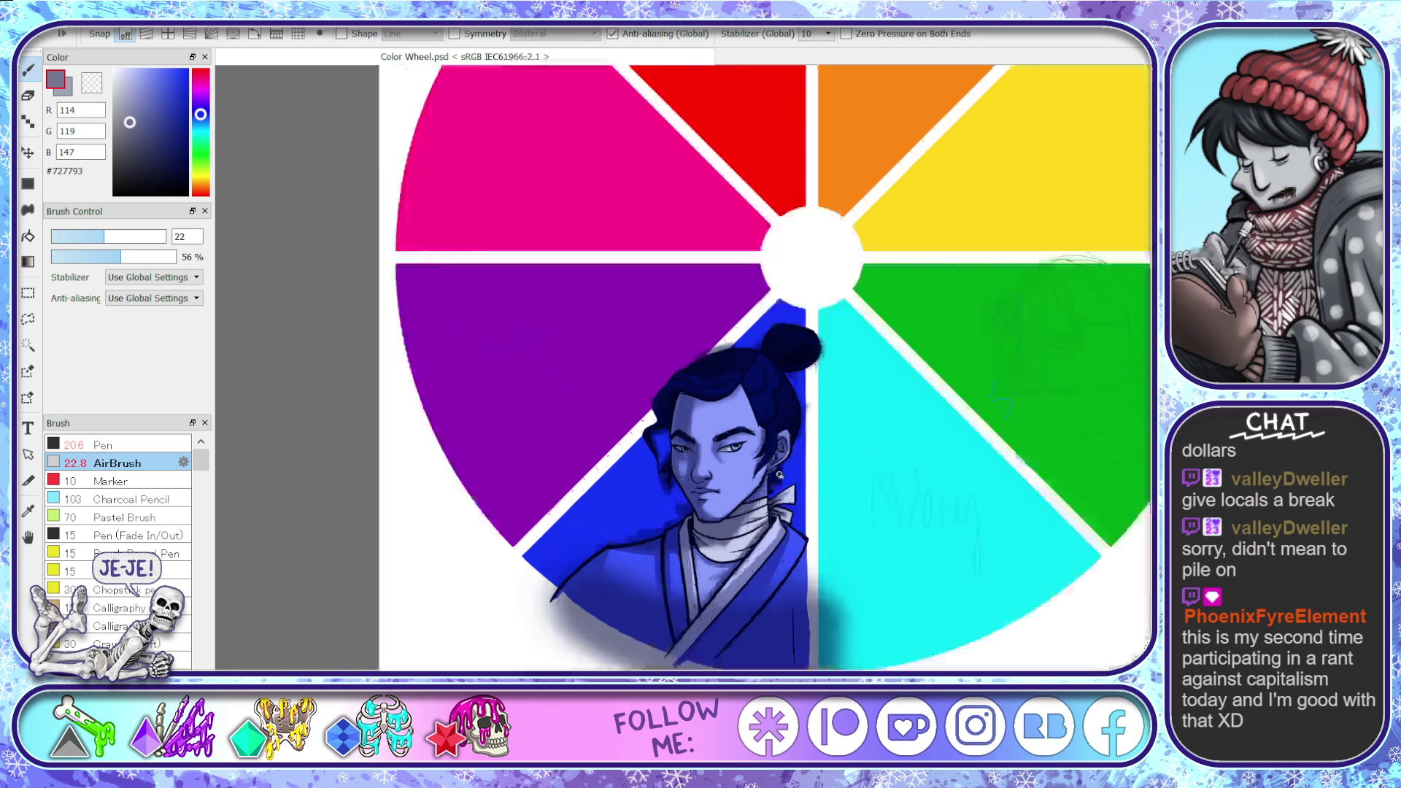
scroll(774, 478, up, 3)
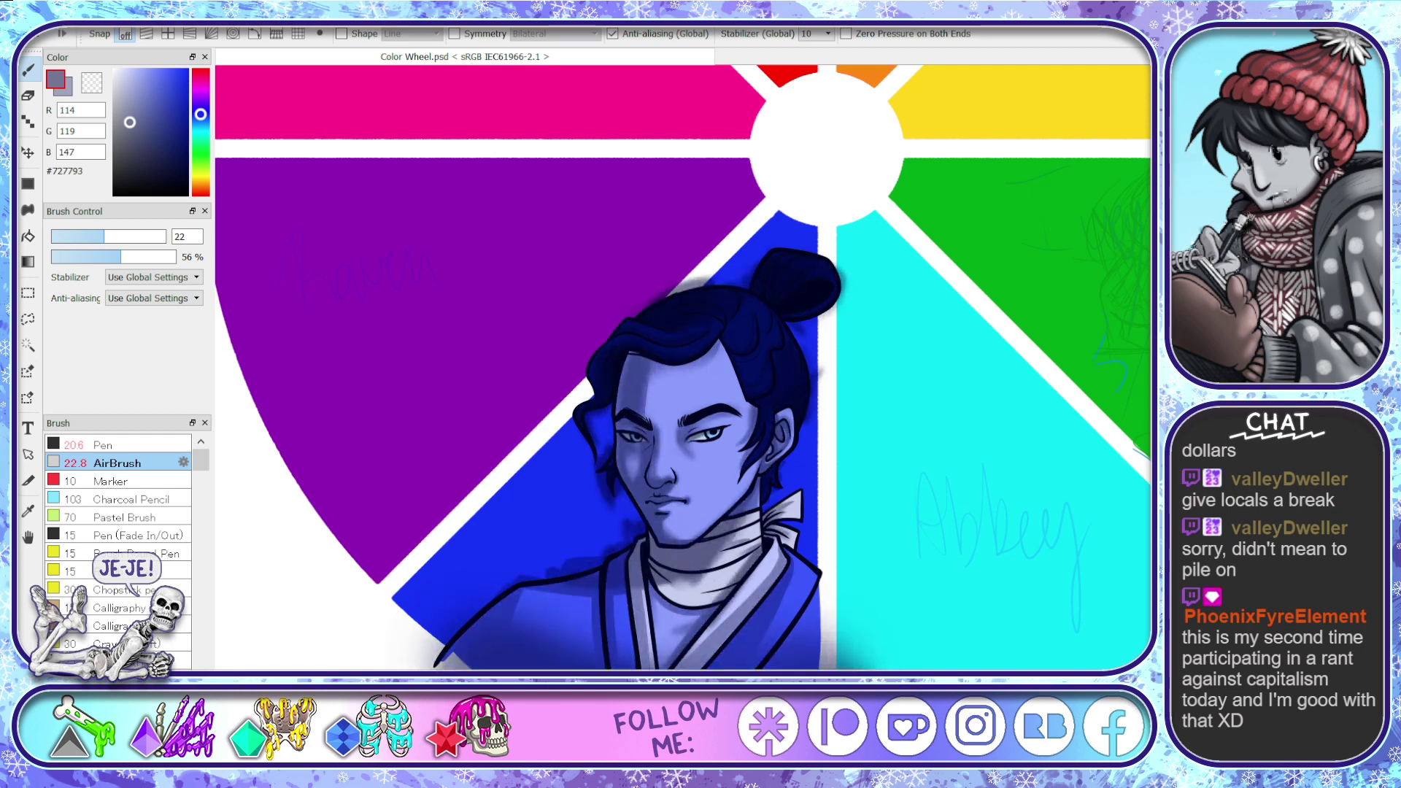
click(121, 72)
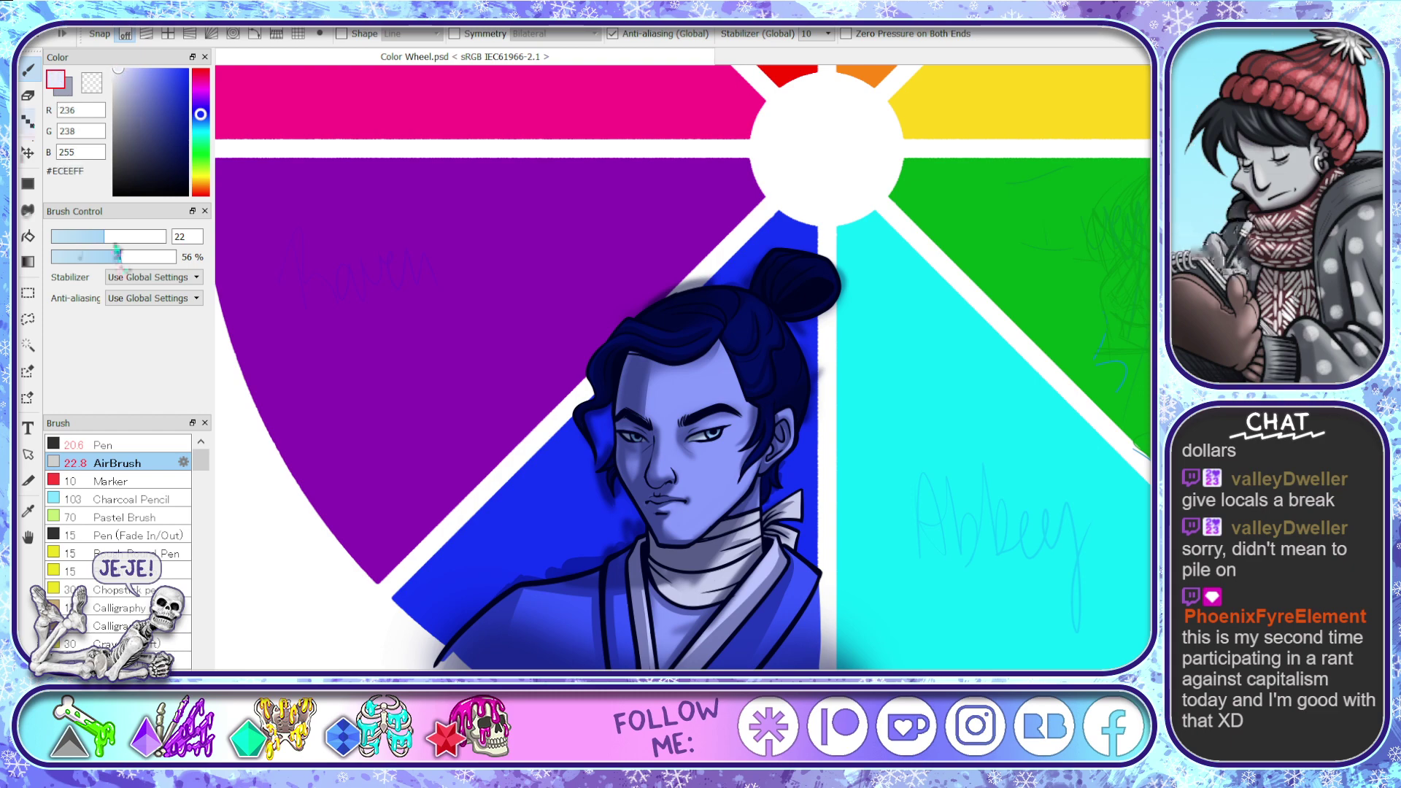
click(132, 444)
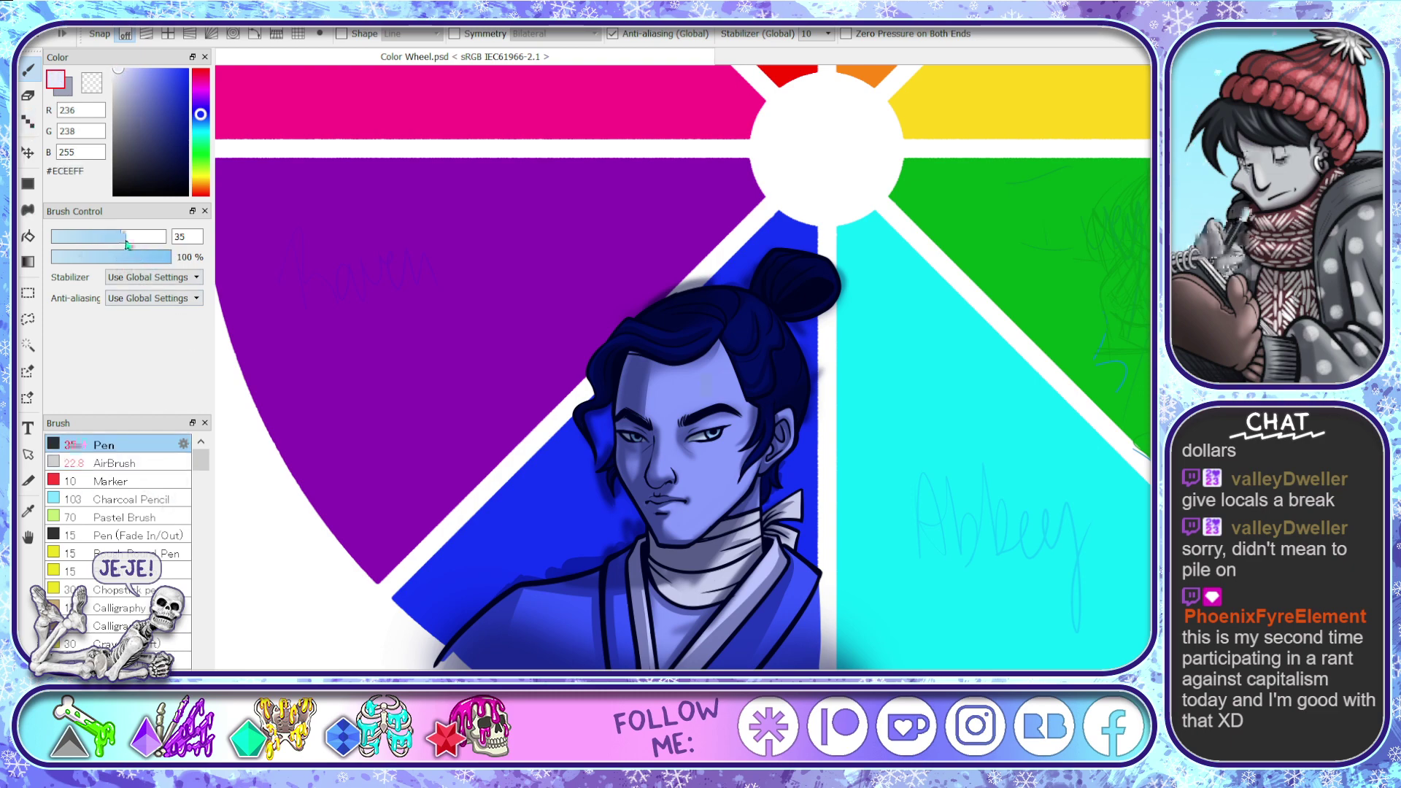
drag(139, 241, 103, 241)
- Try a curved pale highlight stroke across the hair bun with the Pen
scroll(806, 379, up, 5)
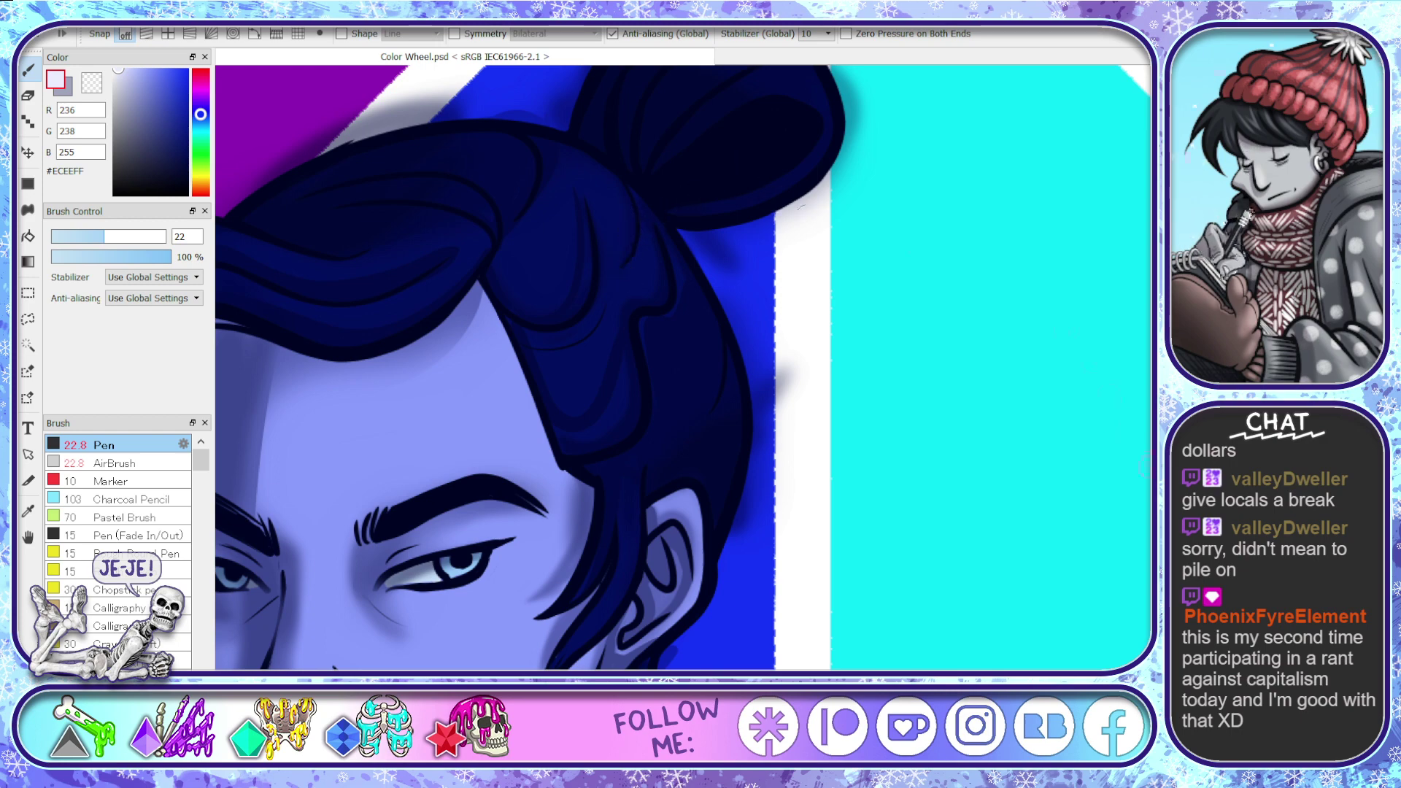
scroll(909, 357, up, 3)
drag(799, 312, 705, 343)
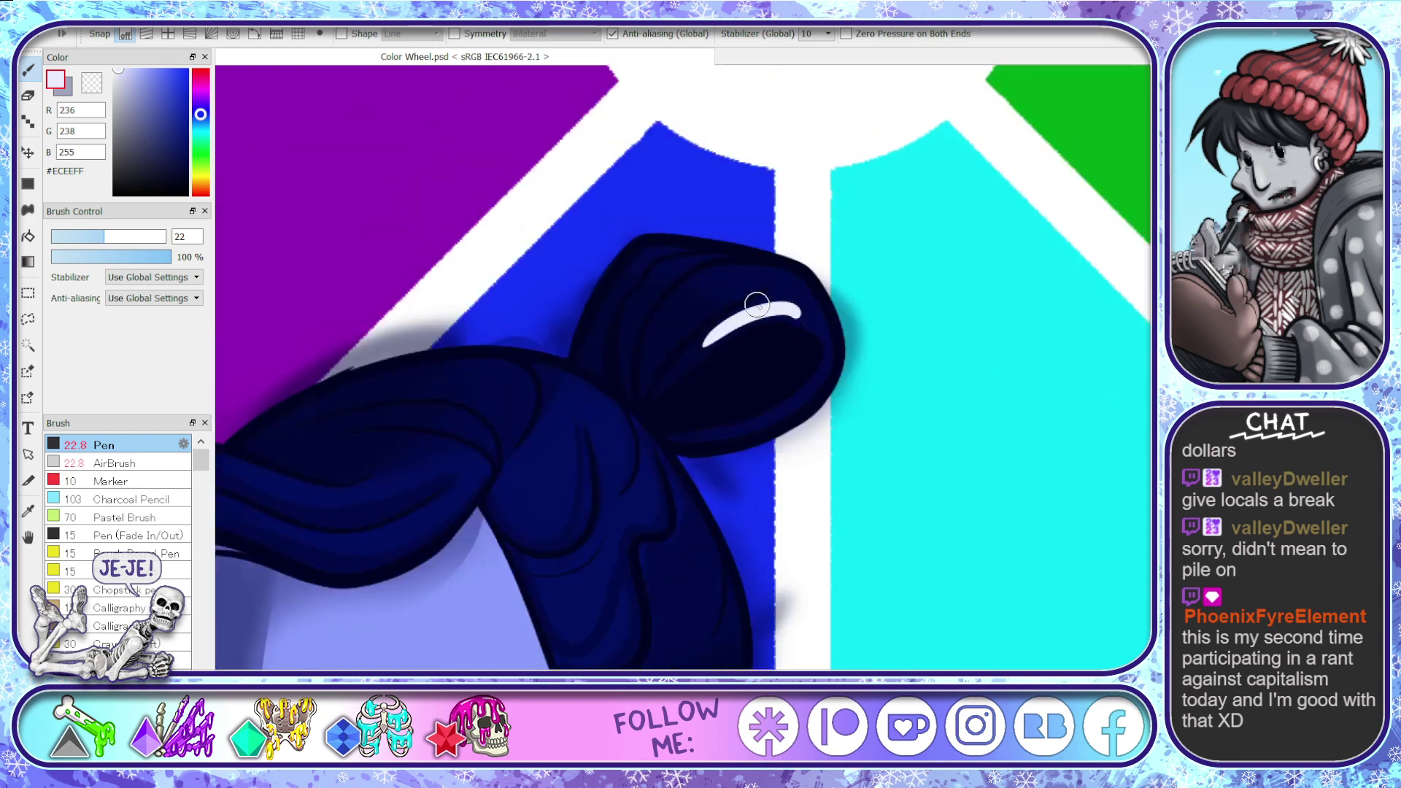
key(ctrl+z)
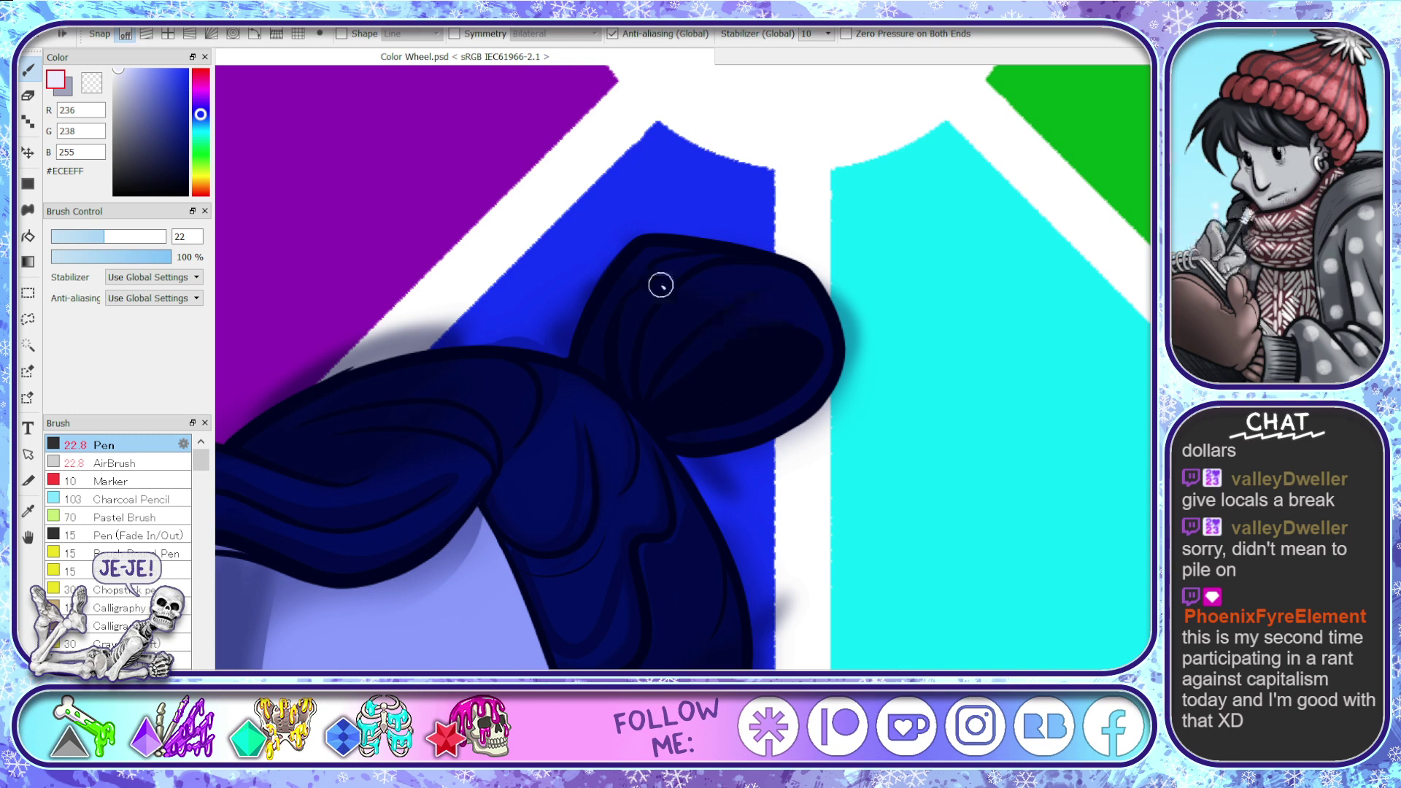
- Try a curved Pen highlight in #2C3BAD across the hair bun
alt+click(740, 287)
click(169, 110)
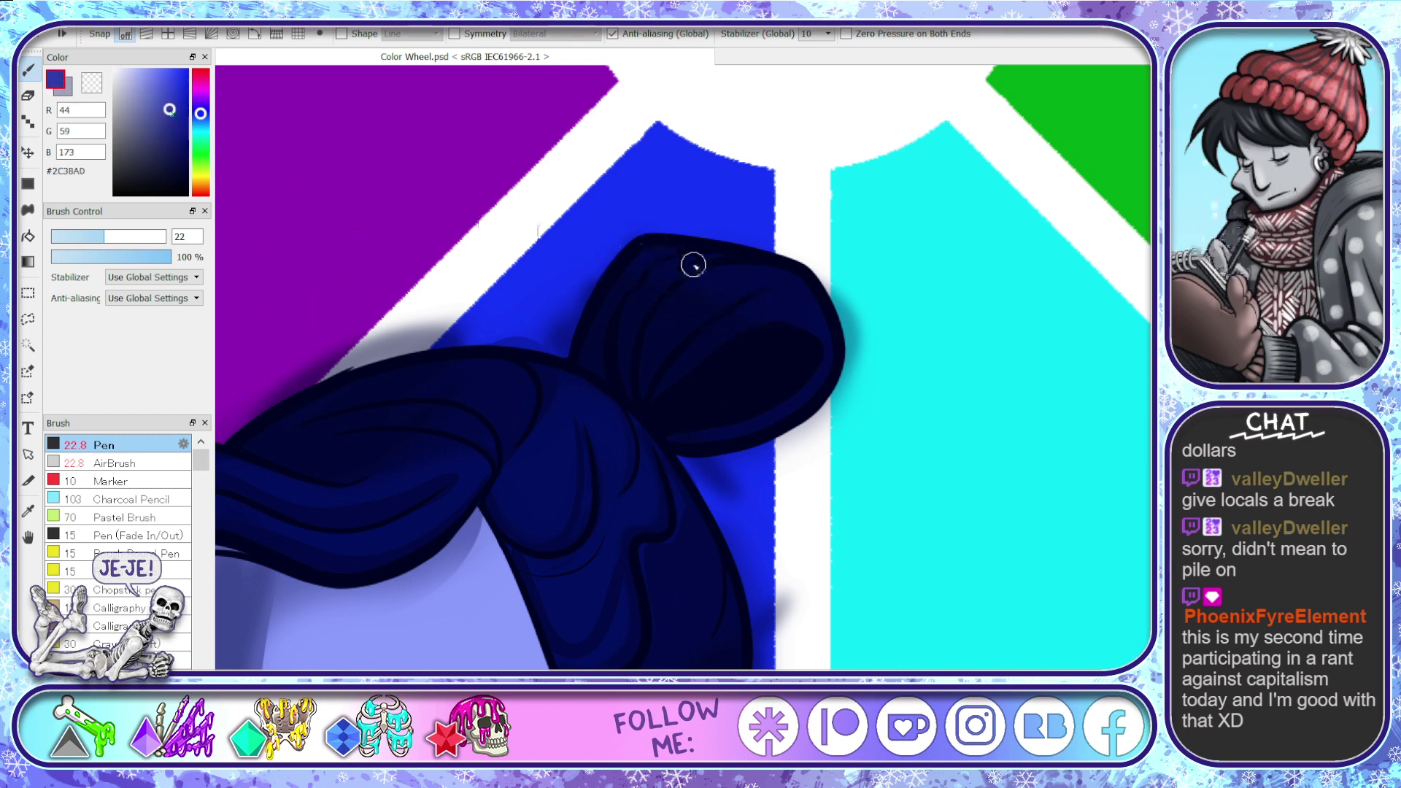
drag(799, 308, 722, 337)
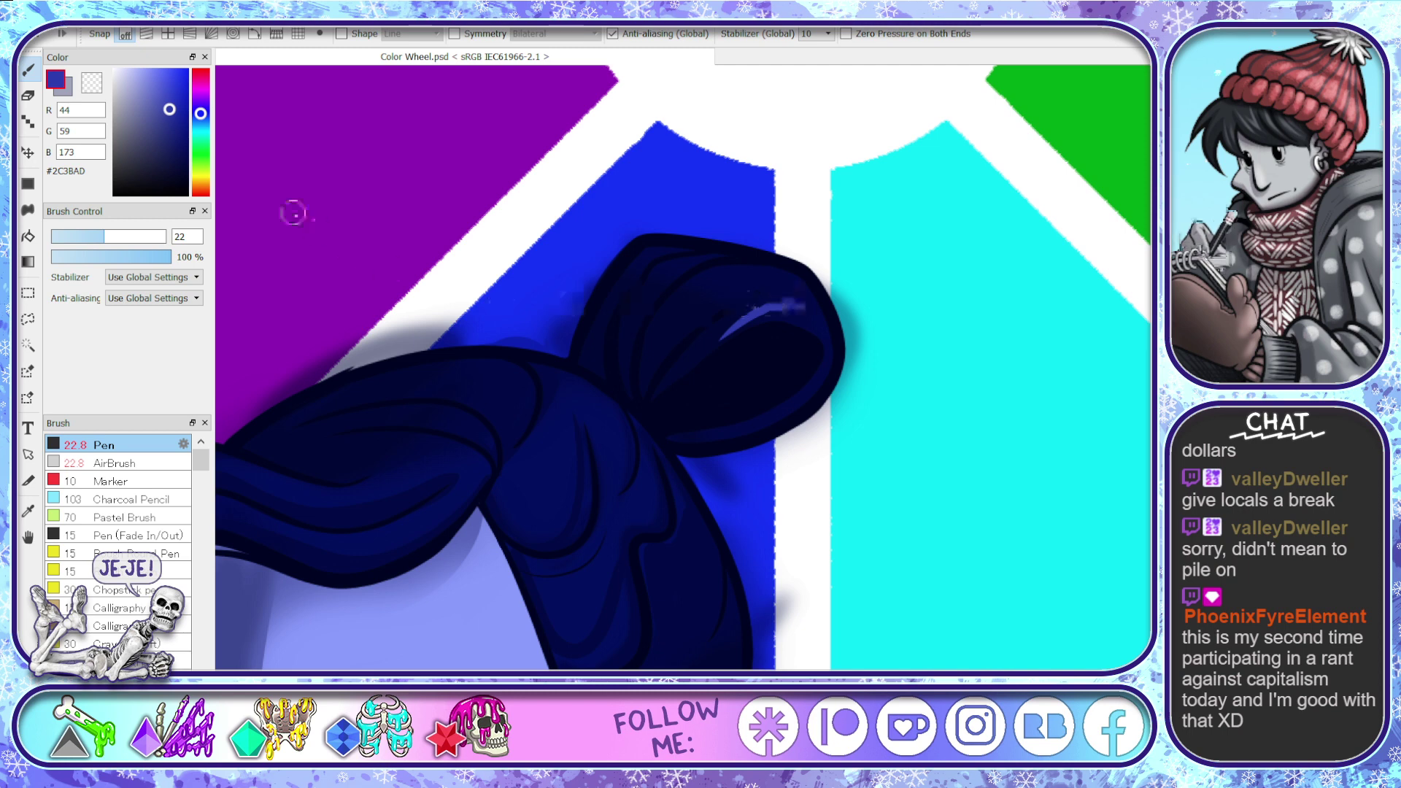
- Replace the bun stroke with jagged Pen highlights in the deeper blue #00139F along the bun's upper part and outer edge
alt+click(566, 221)
key(ctrl+z)
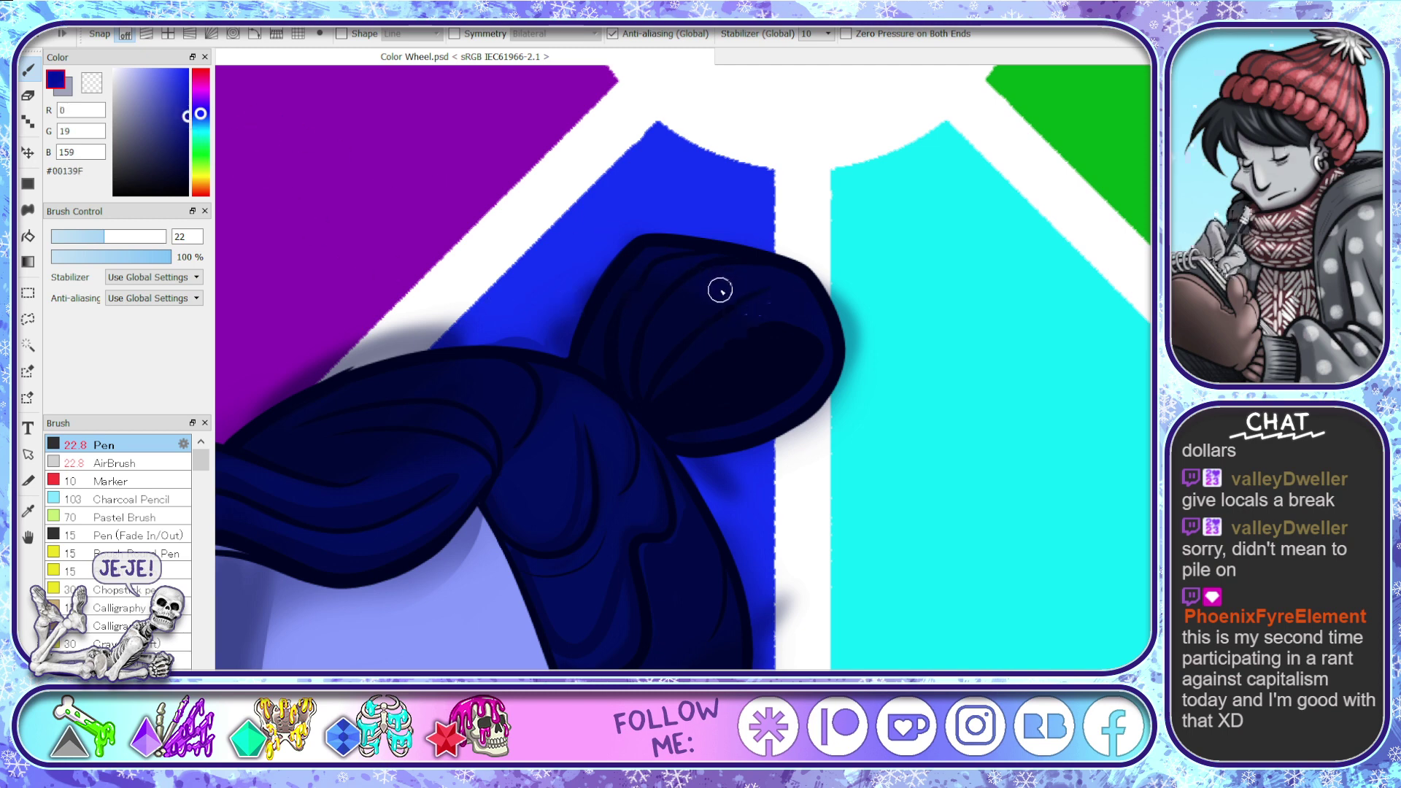
drag(796, 309, 710, 340)
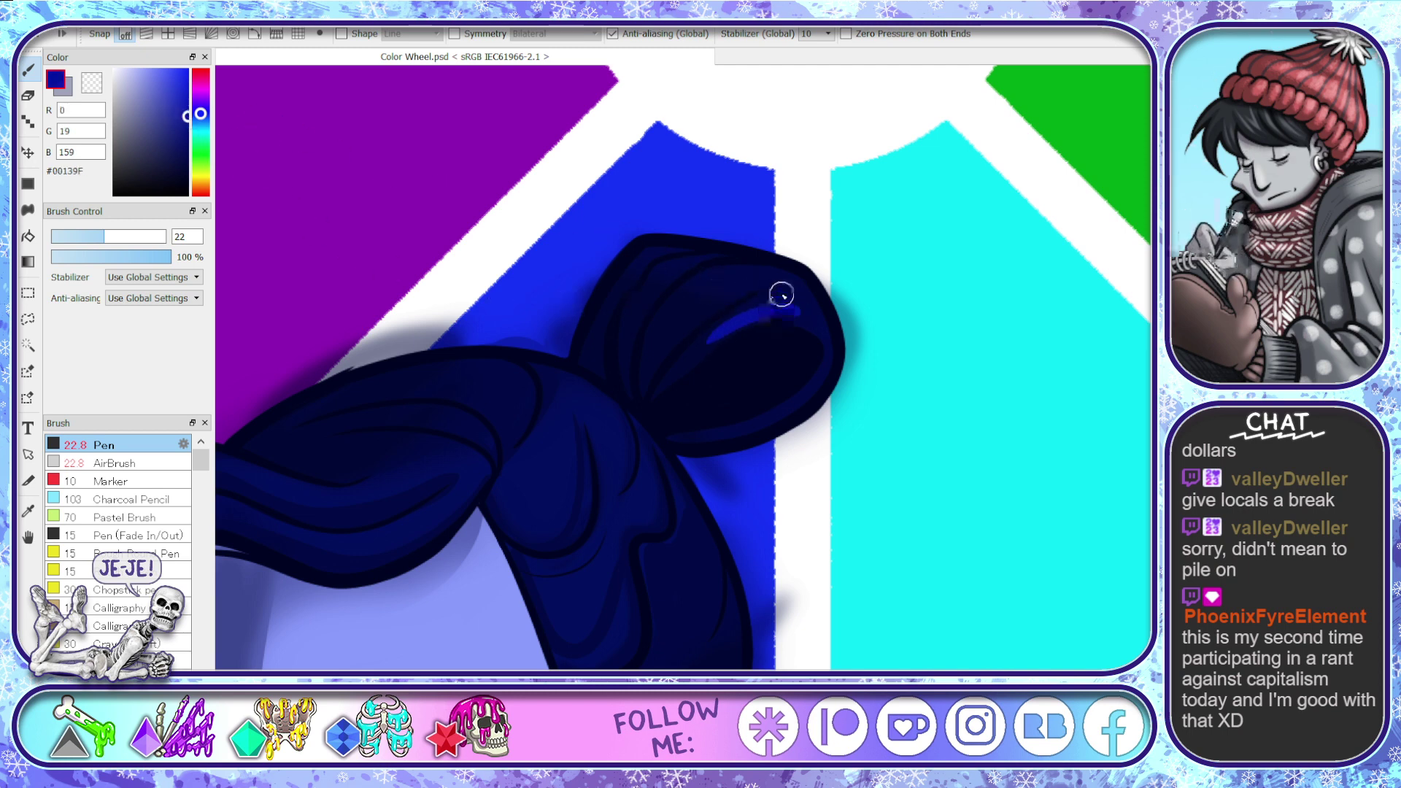
key(ctrl+z)
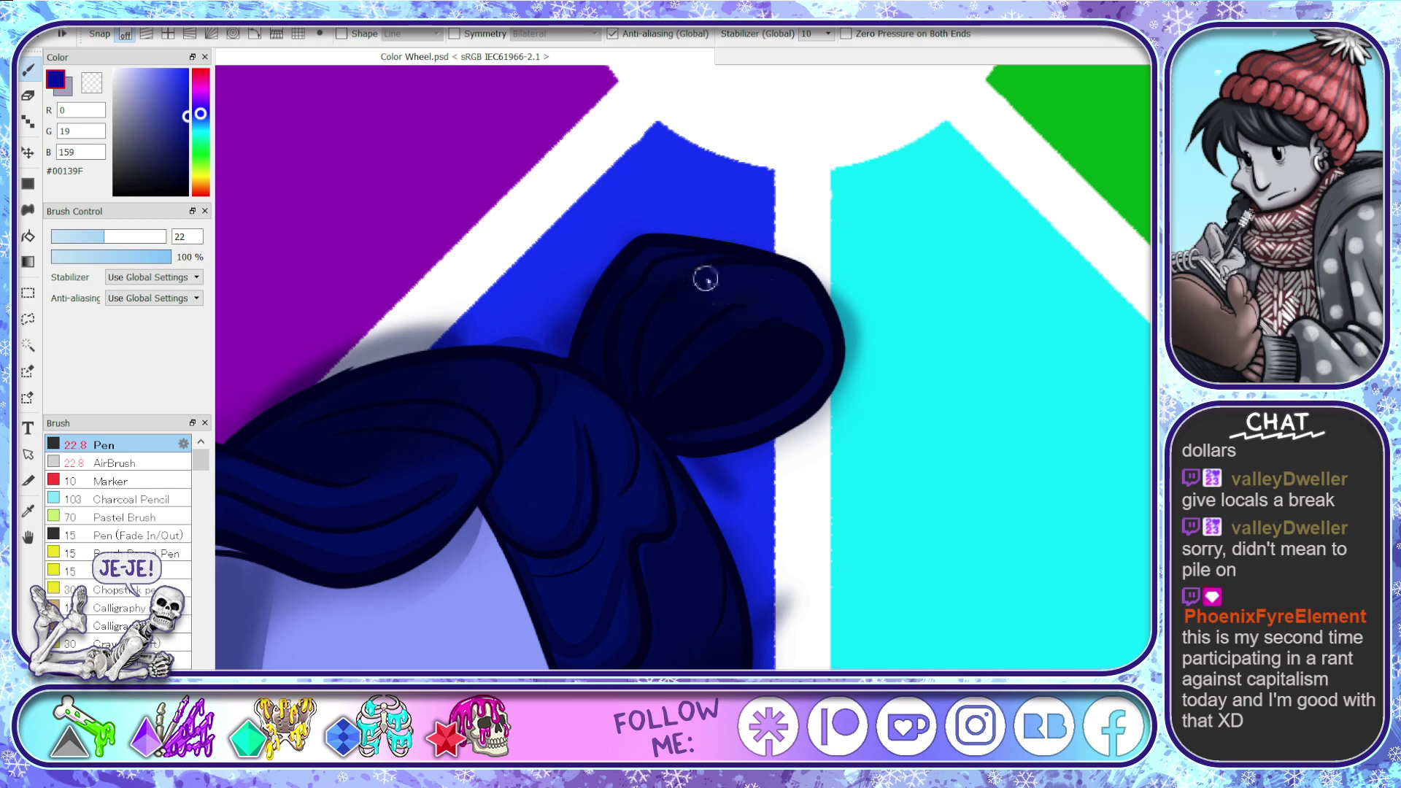
drag(762, 276, 764, 282)
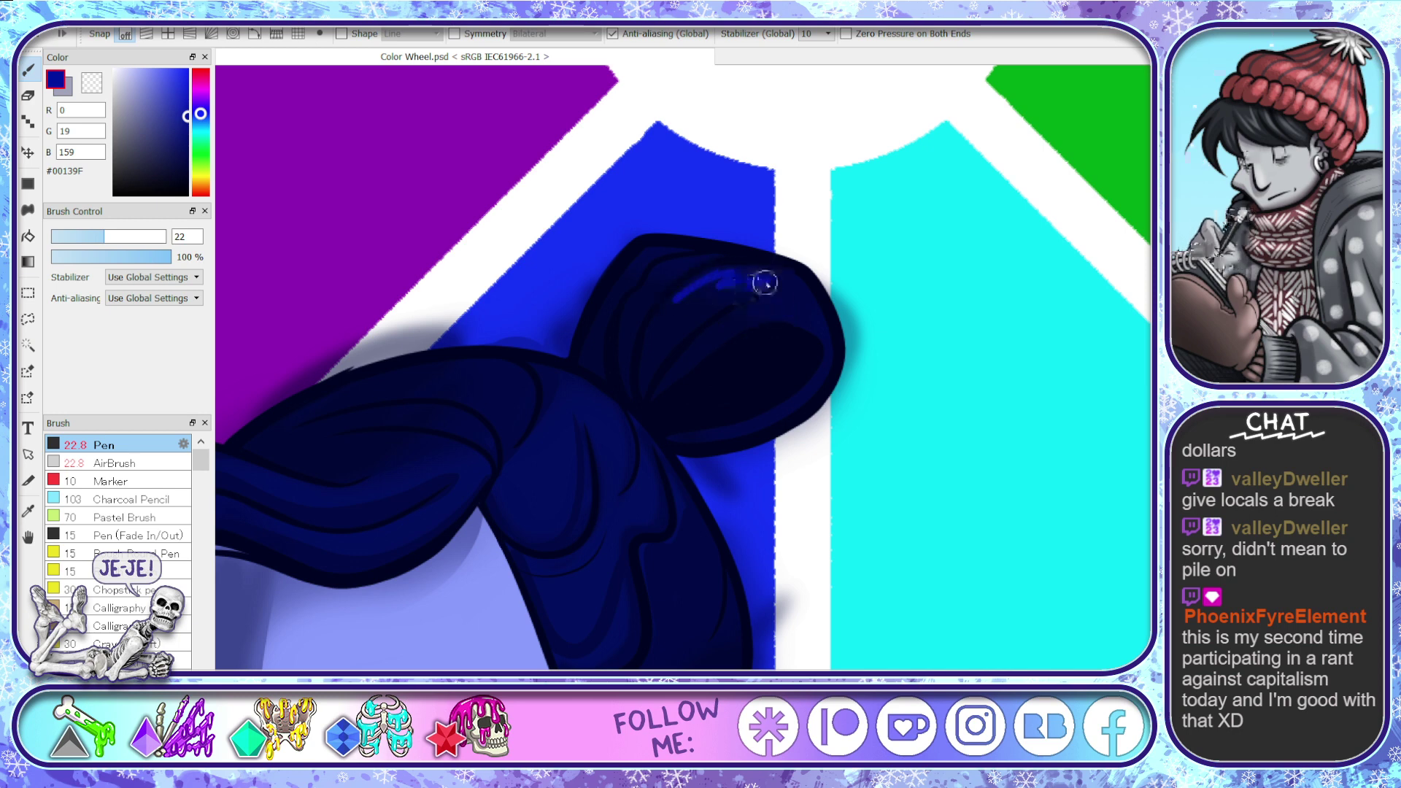
drag(712, 328, 804, 294)
drag(687, 262, 616, 293)
drag(820, 364, 832, 383)
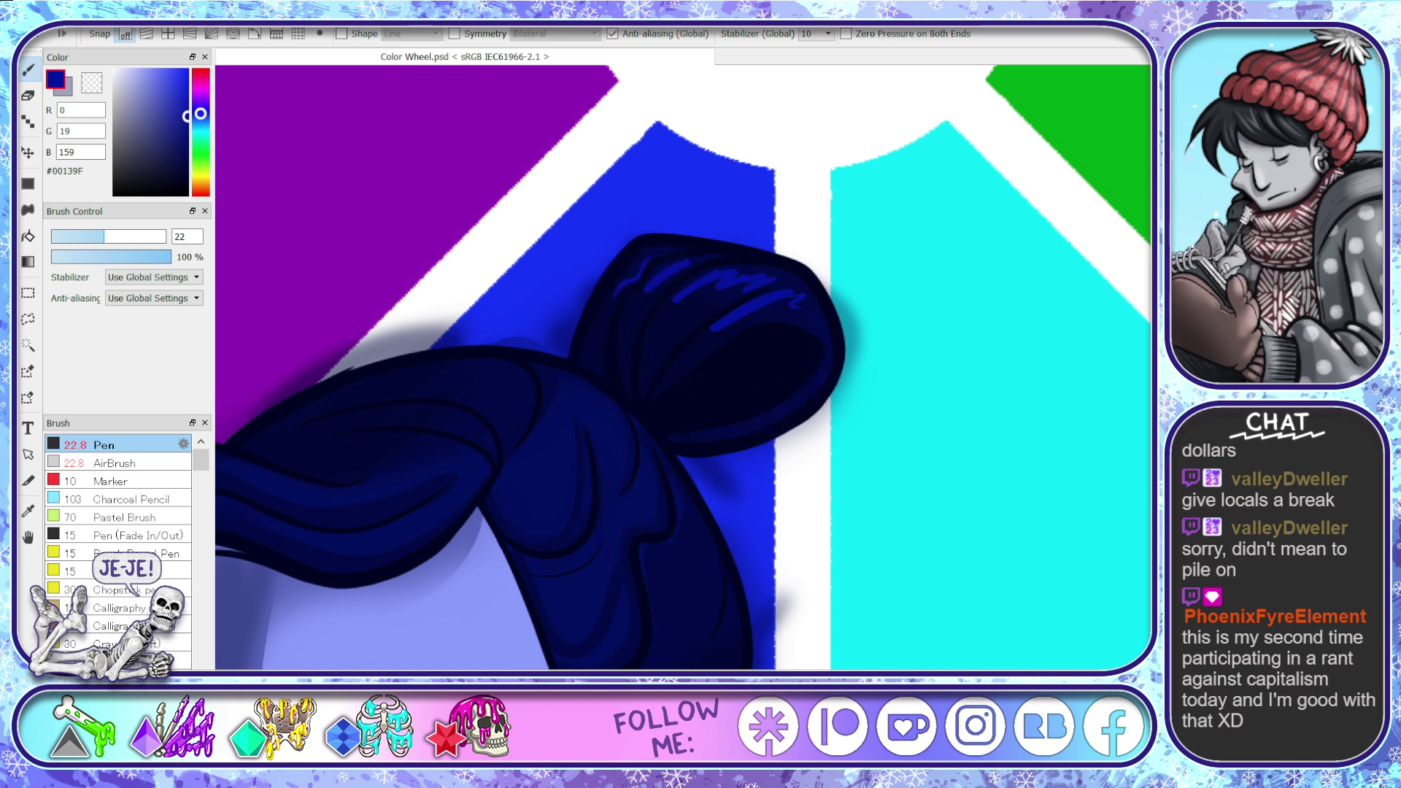
- Draw two curved #00139F highlights along the hair locks swept over the forehead
scroll(684, 369, down, 3)
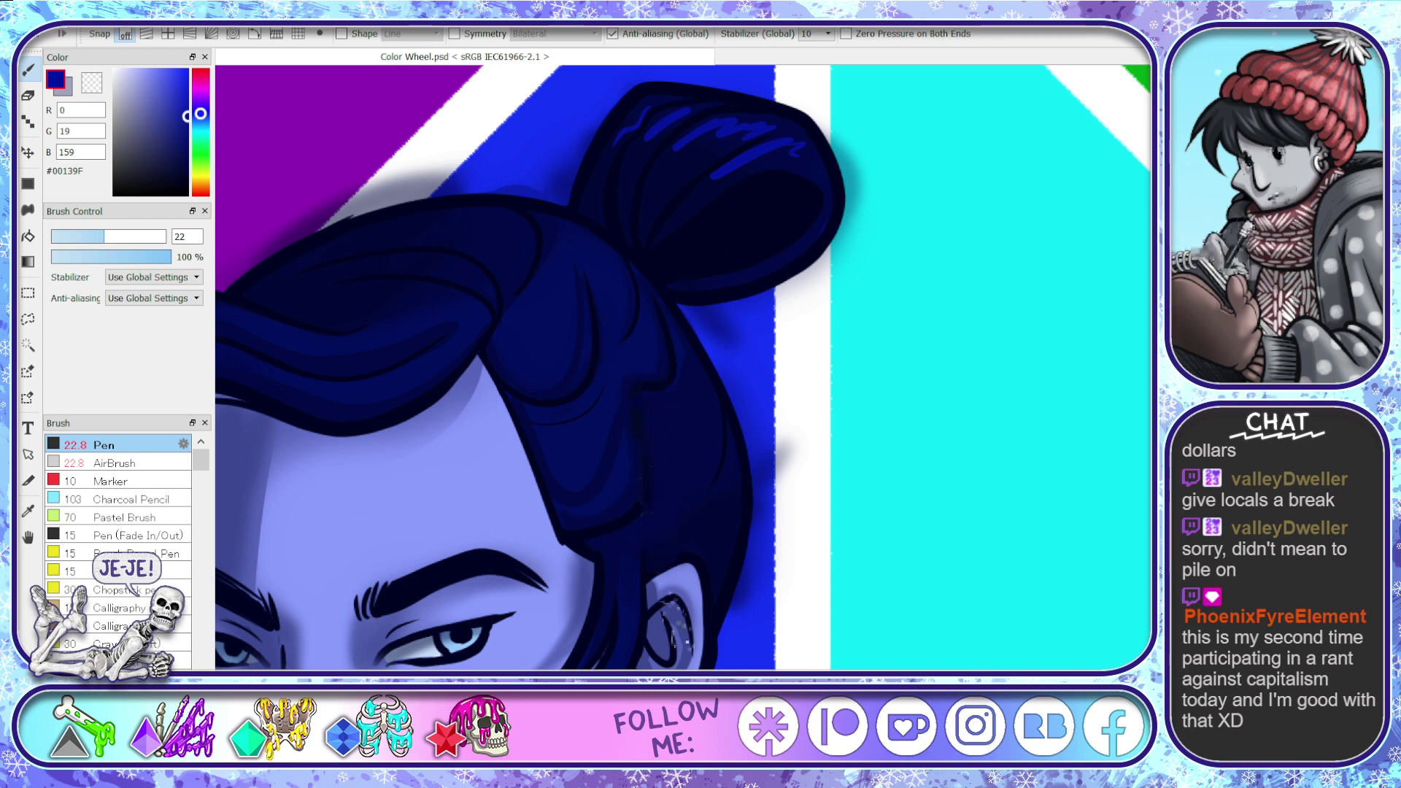
scroll(682, 367, left, 3)
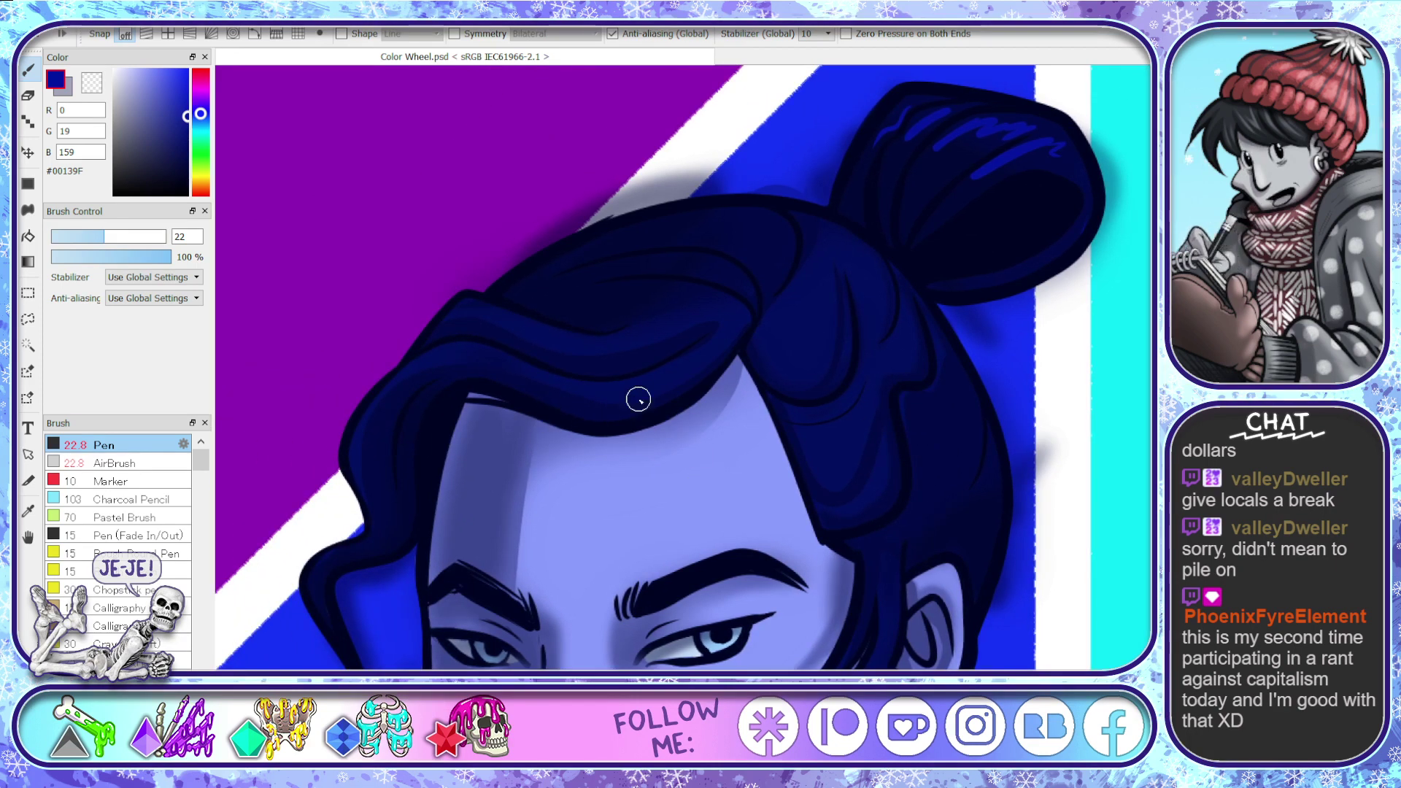
mouse_move(692, 363)
mouse_down()
mouse_move(585, 389)
mouse_move(413, 379)
mouse_up()
key(ctrl+z)
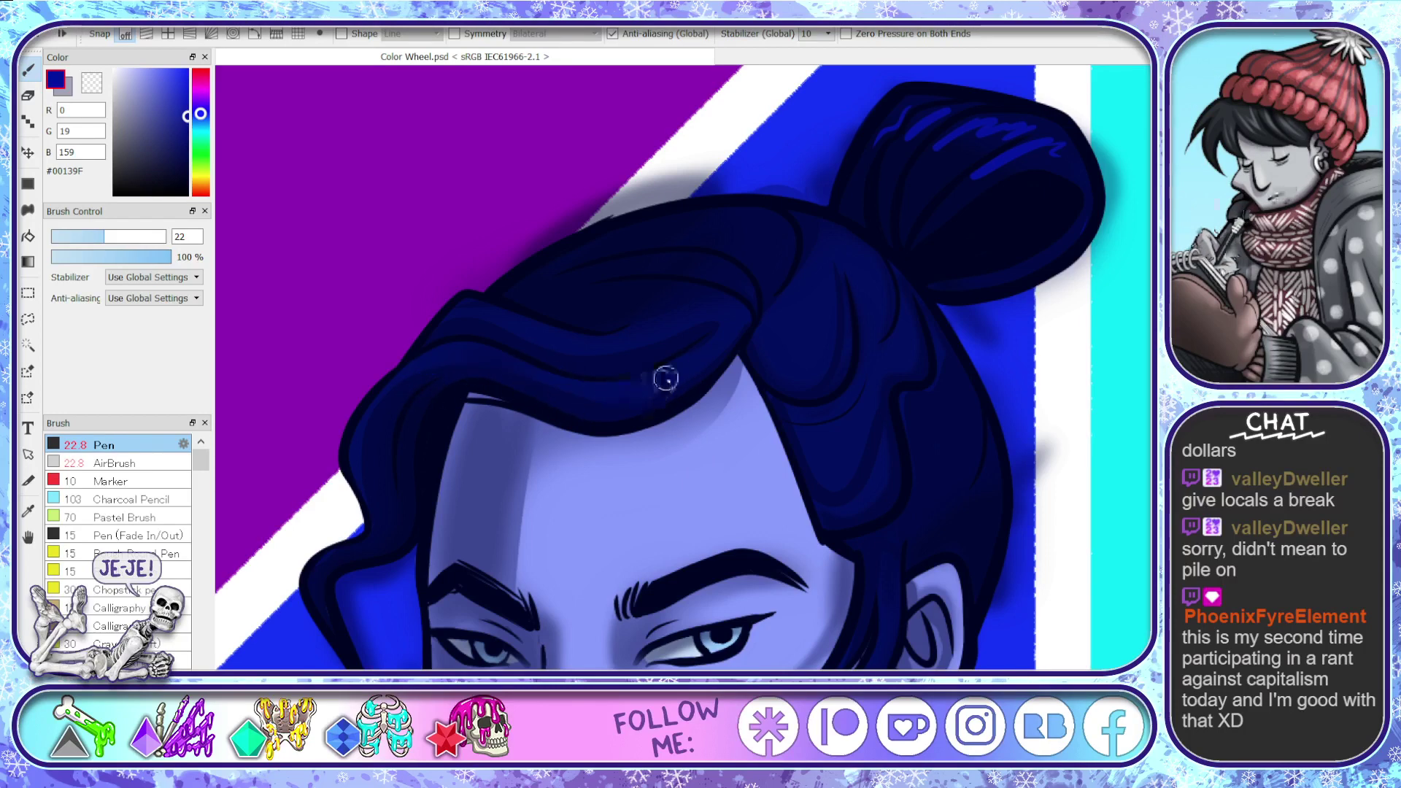
mouse_move(667, 379)
mouse_down()
mouse_move(599, 404)
mouse_move(417, 379)
mouse_up()
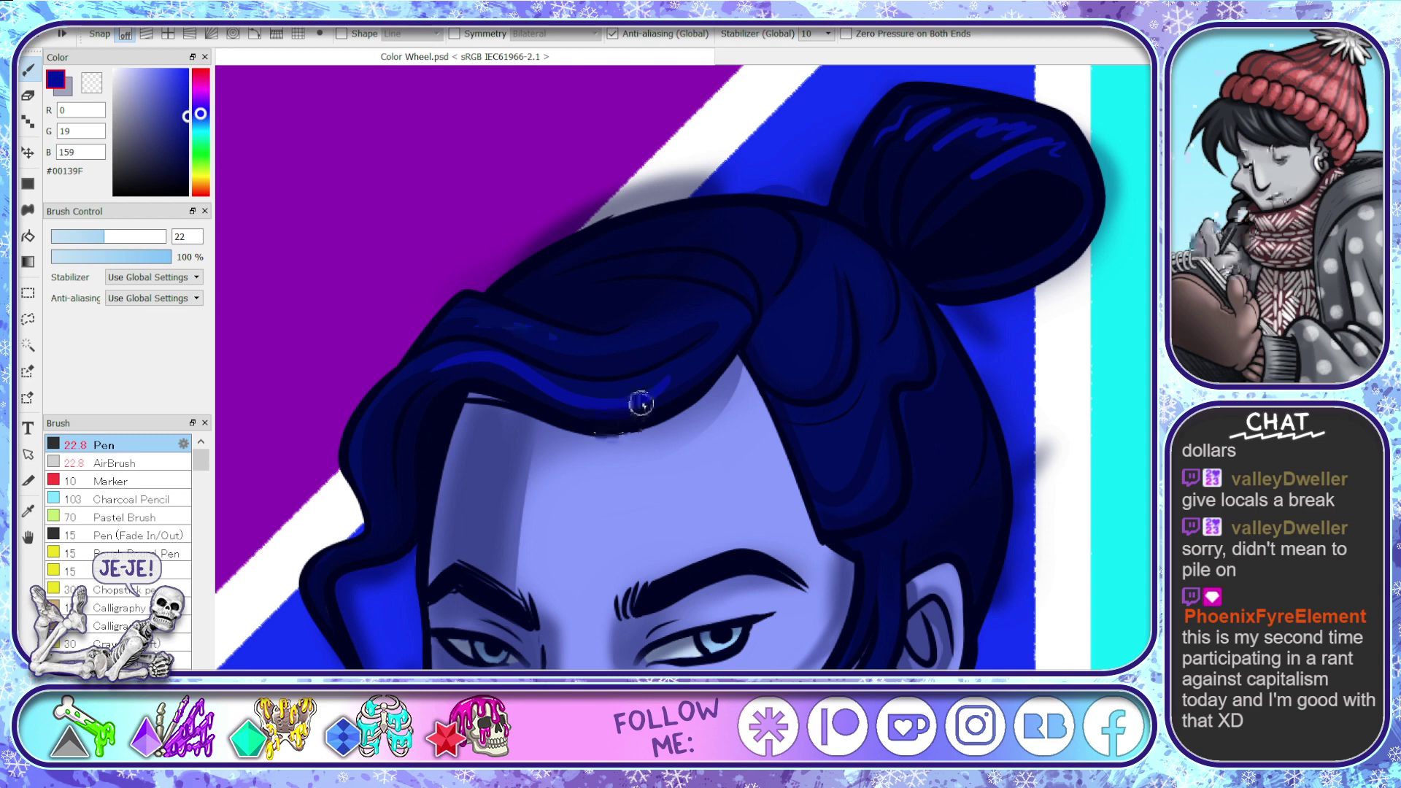
key(ctrl+z)
key(ctrl+z)
drag(667, 379, 435, 356)
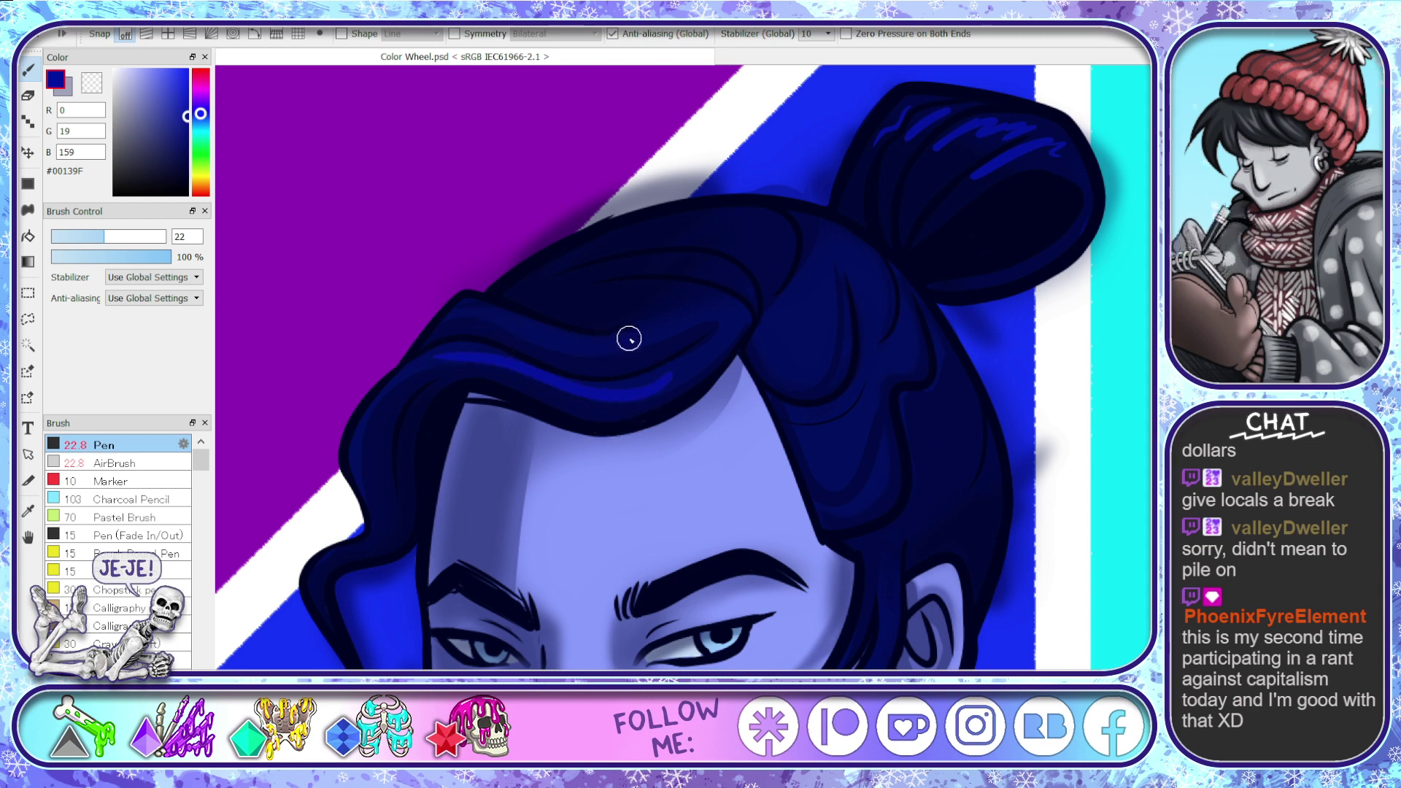
drag(631, 339, 495, 320)
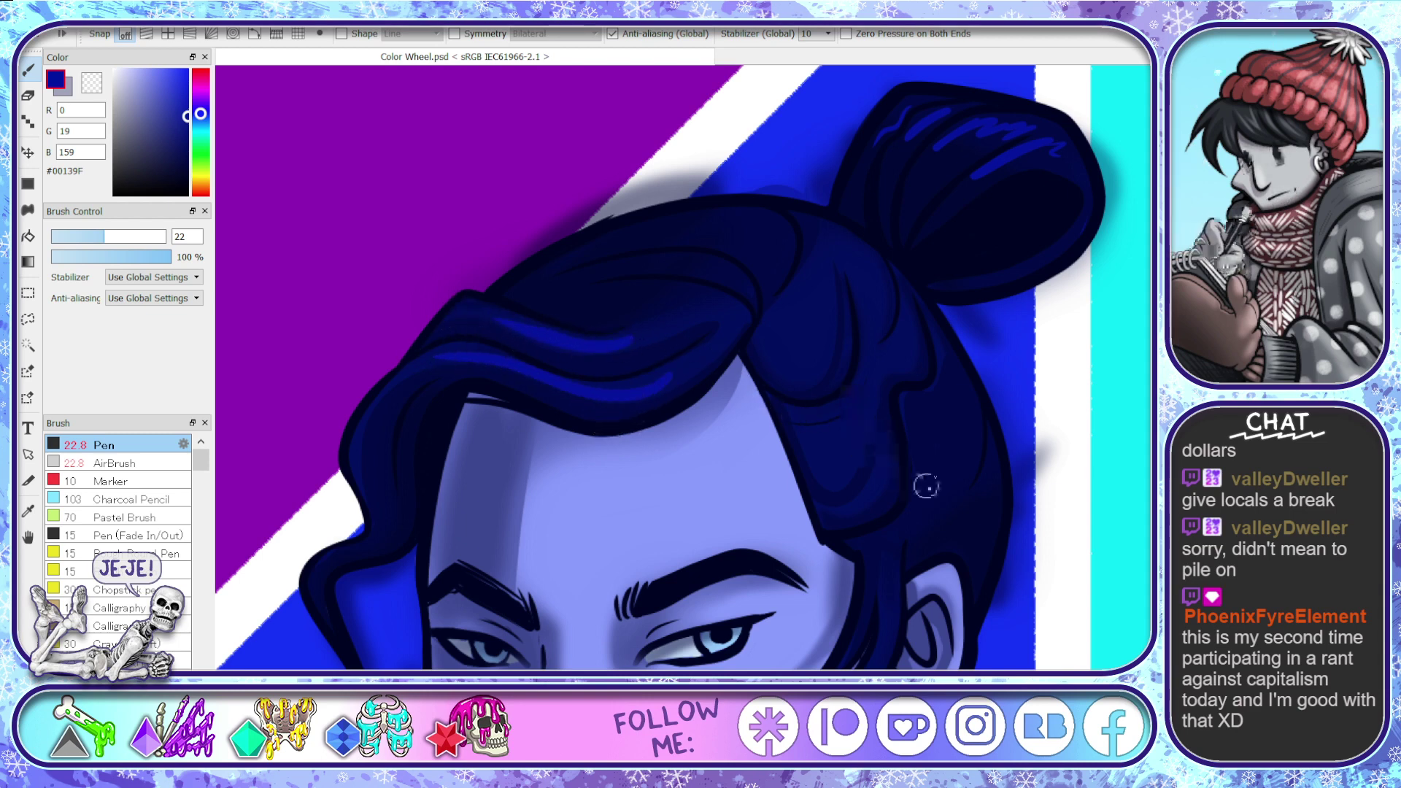
- Paint #00139F highlights on the strand in front of the ear and on the wavy lock at the opposite side of the face
scroll(885, 438, down, 3)
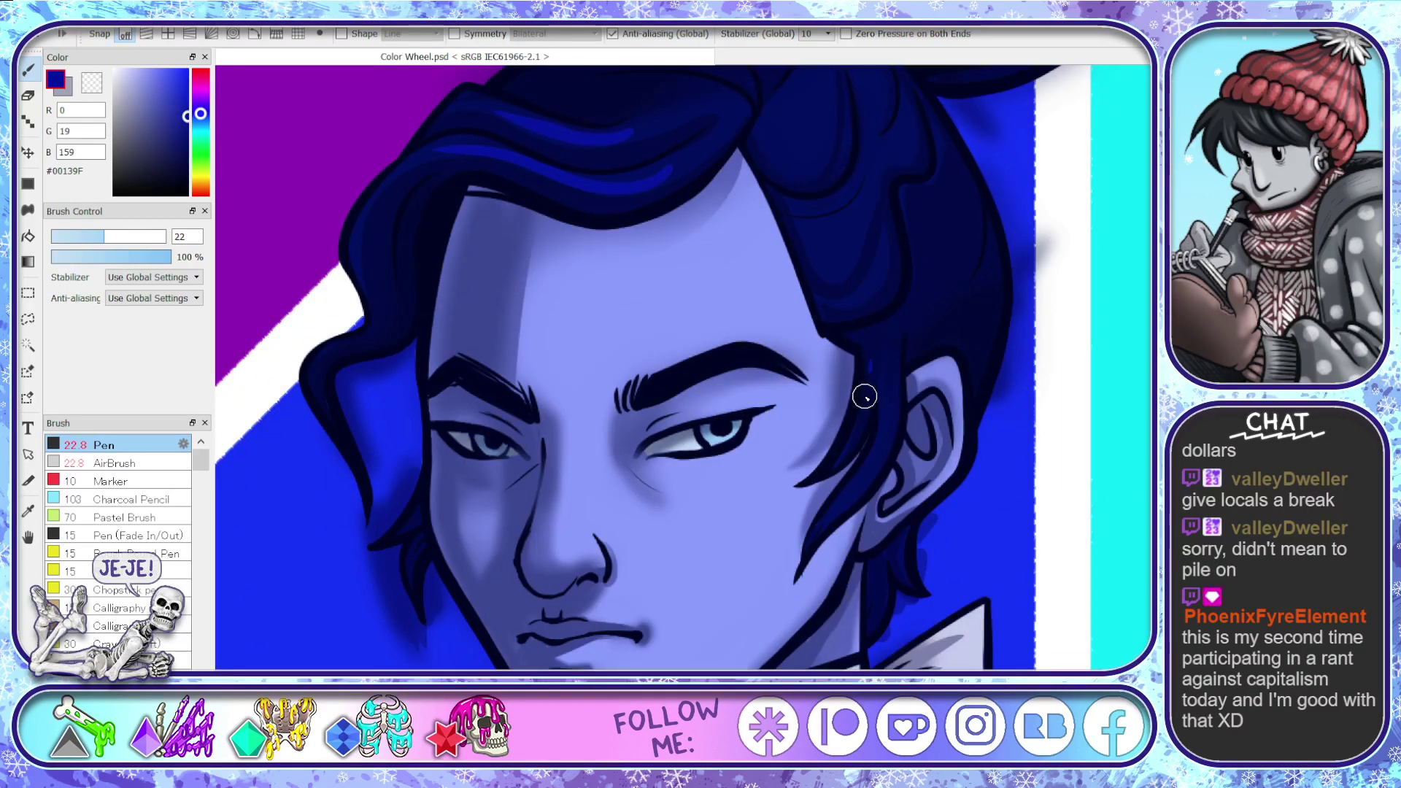
drag(886, 419, 870, 511)
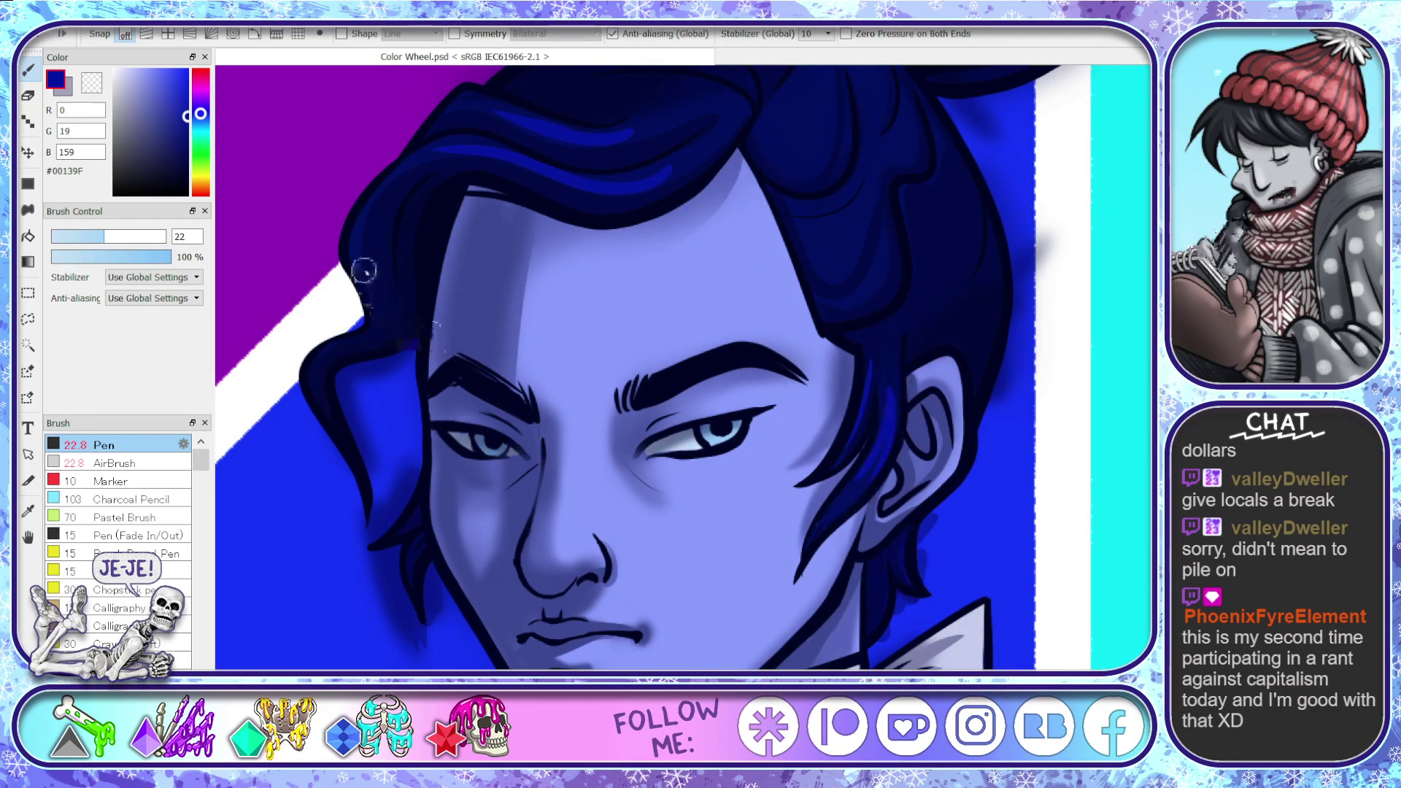
mouse_move(359, 249)
mouse_down()
mouse_move(374, 331)
mouse_move(346, 354)
mouse_up()
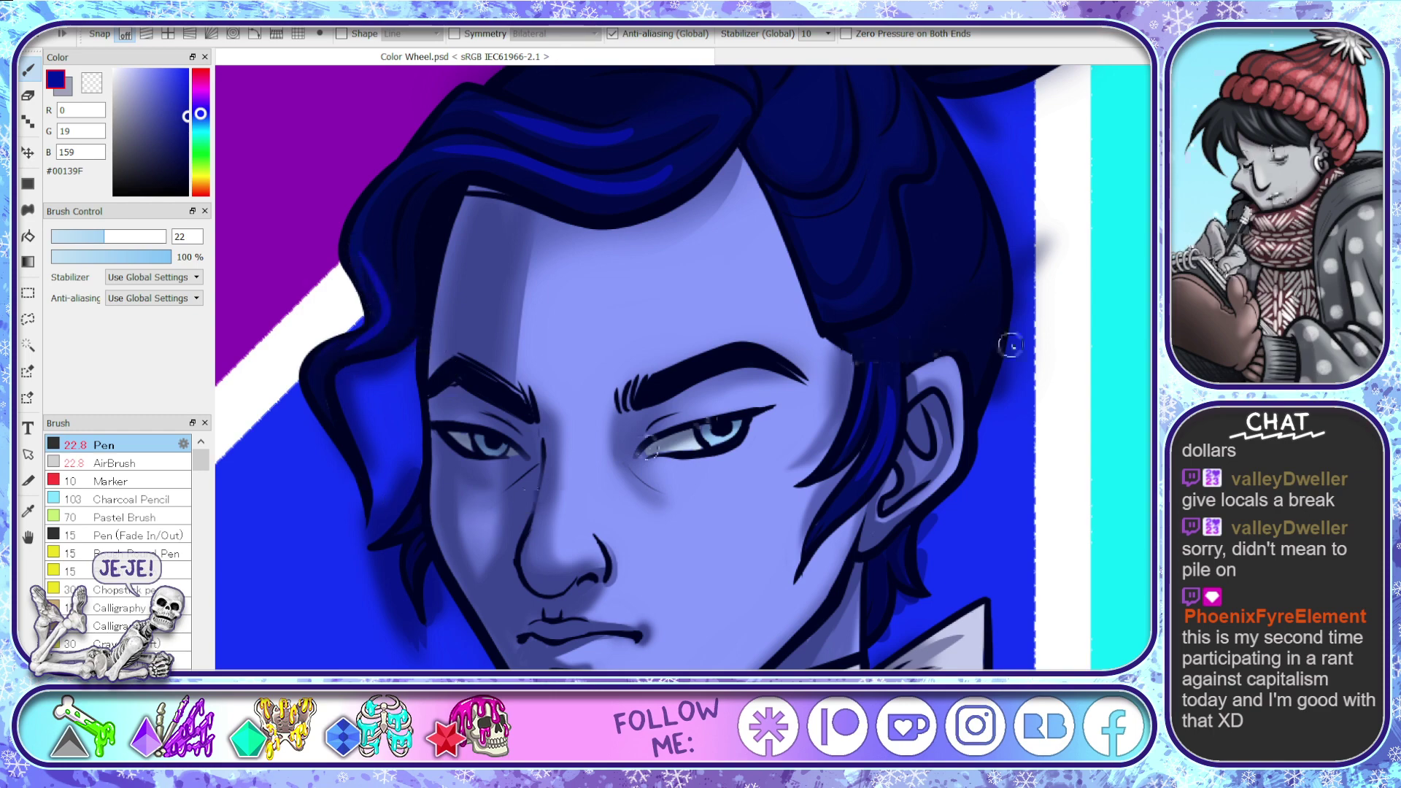
- Add short #00139F highlight strokes to the hair at the back of the head above the ear
scroll(905, 263, up, 2)
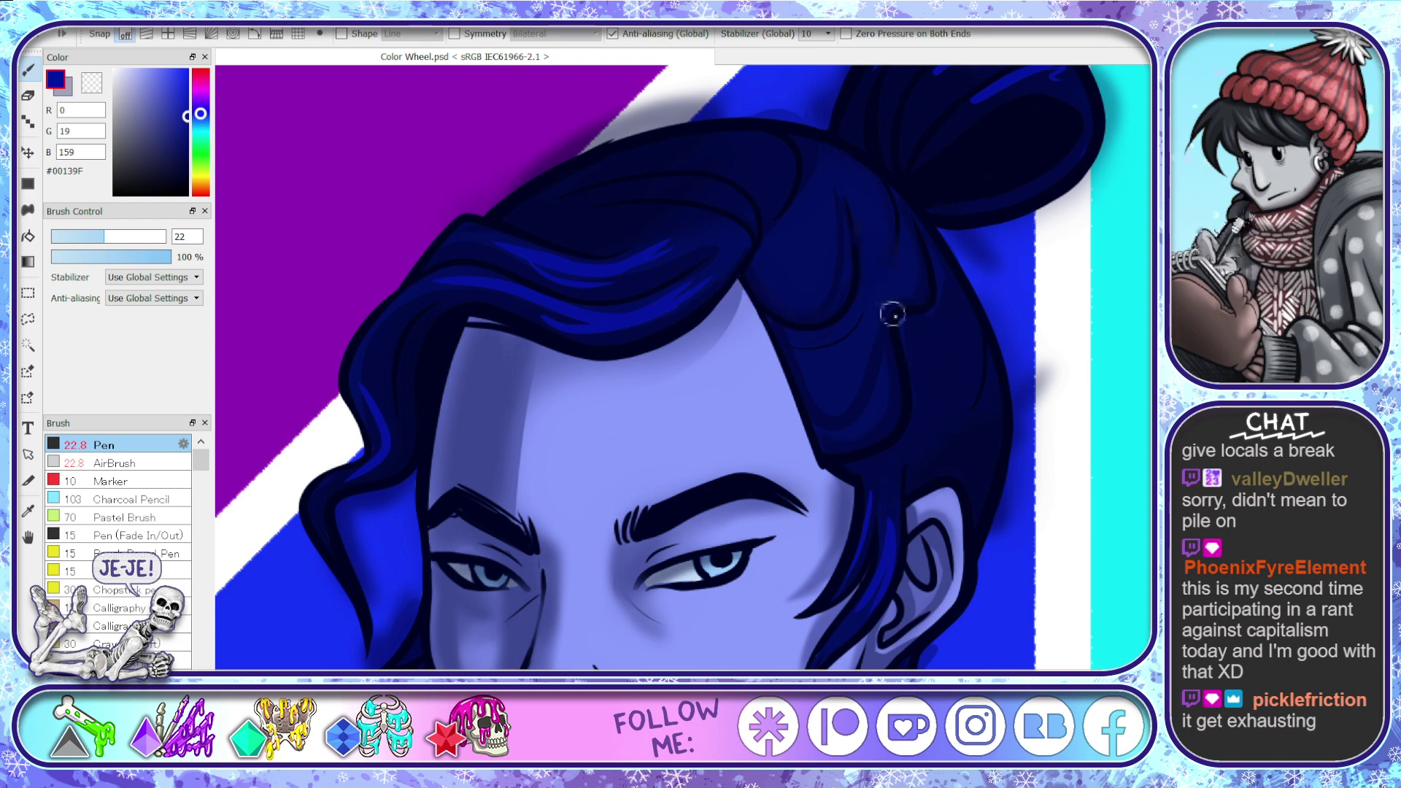
drag(956, 306, 921, 344)
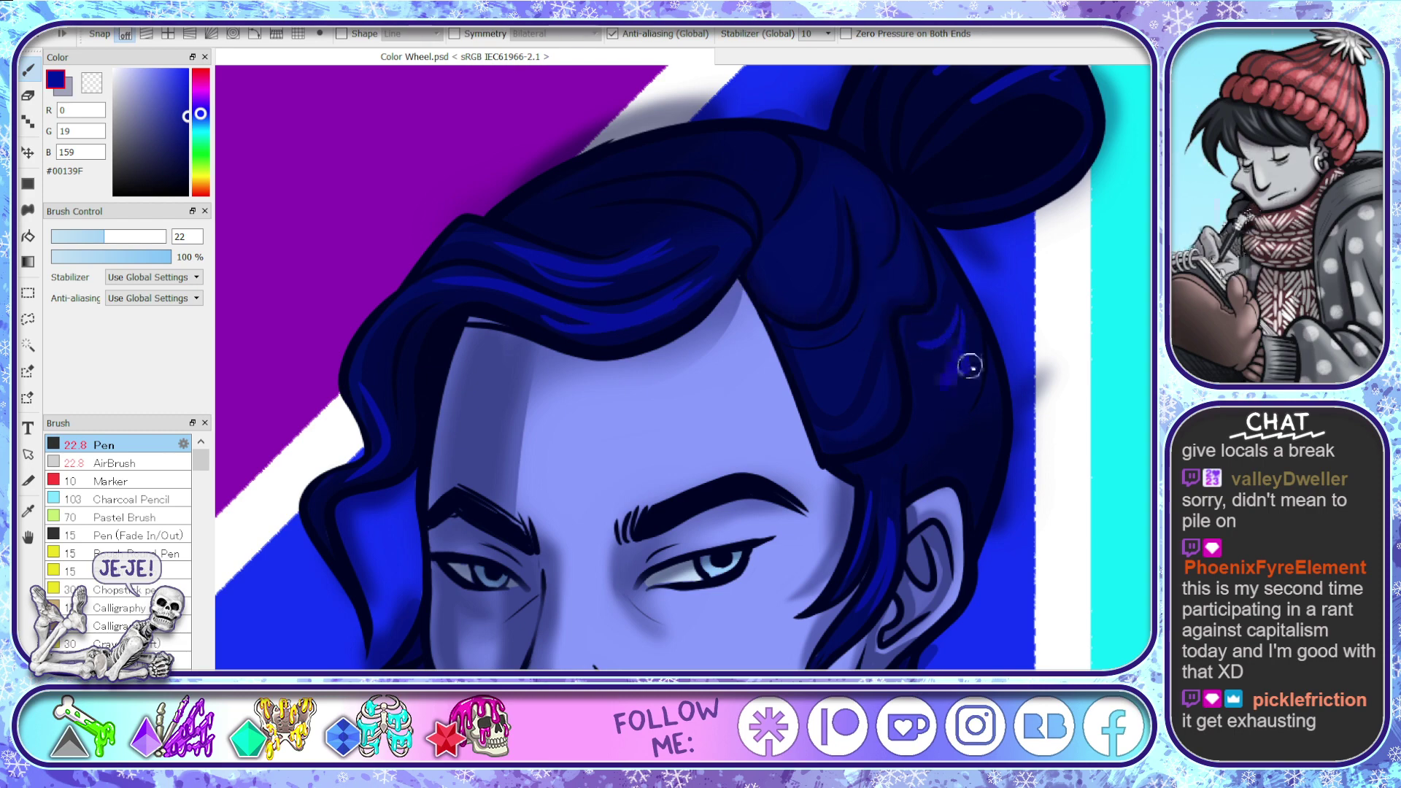
drag(986, 391, 969, 456)
- Set the Pen color to white #FFFFFF and place a small catchlight on the iris of the lit eye
scroll(1051, 482, down, 5)
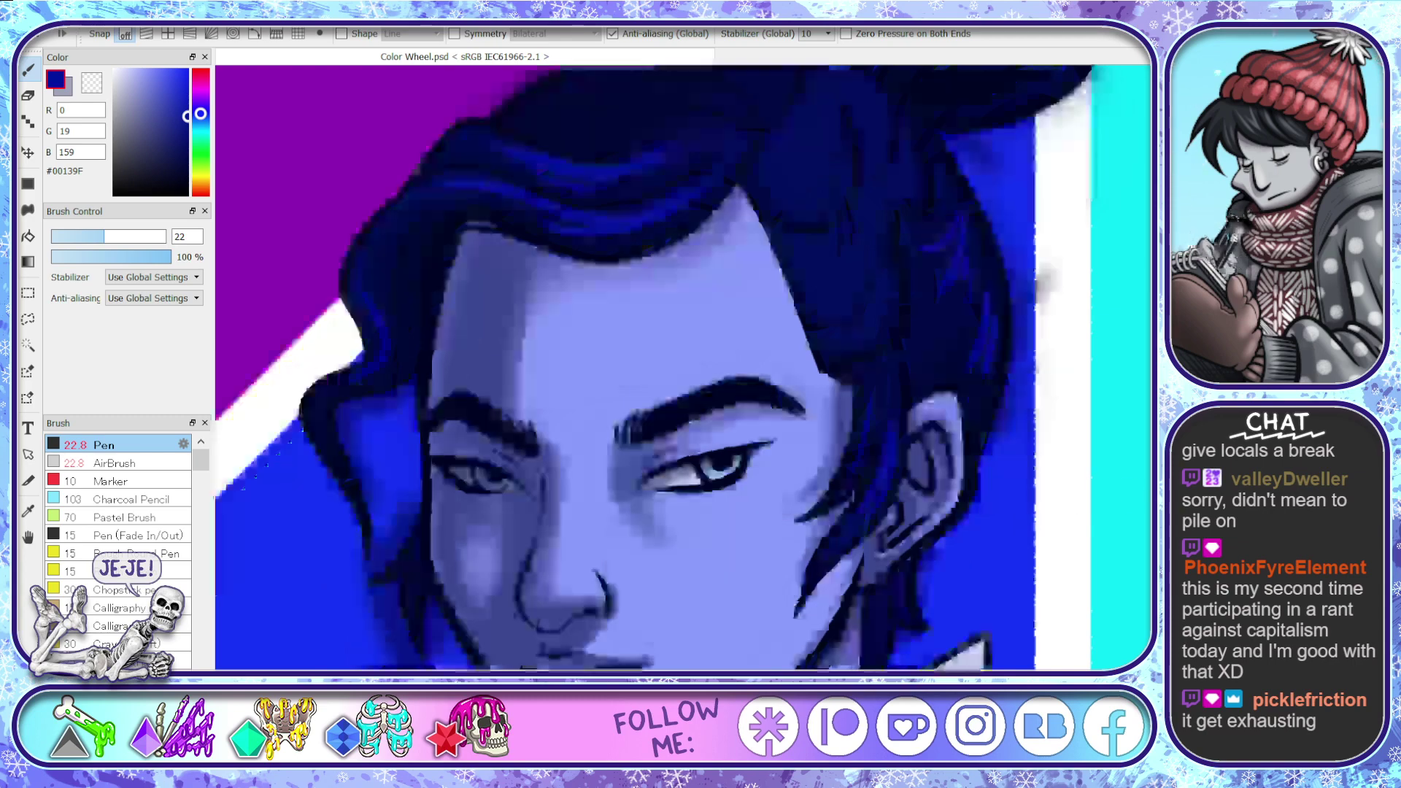
scroll(1052, 482, up, 2)
scroll(475, 391, up, 1)
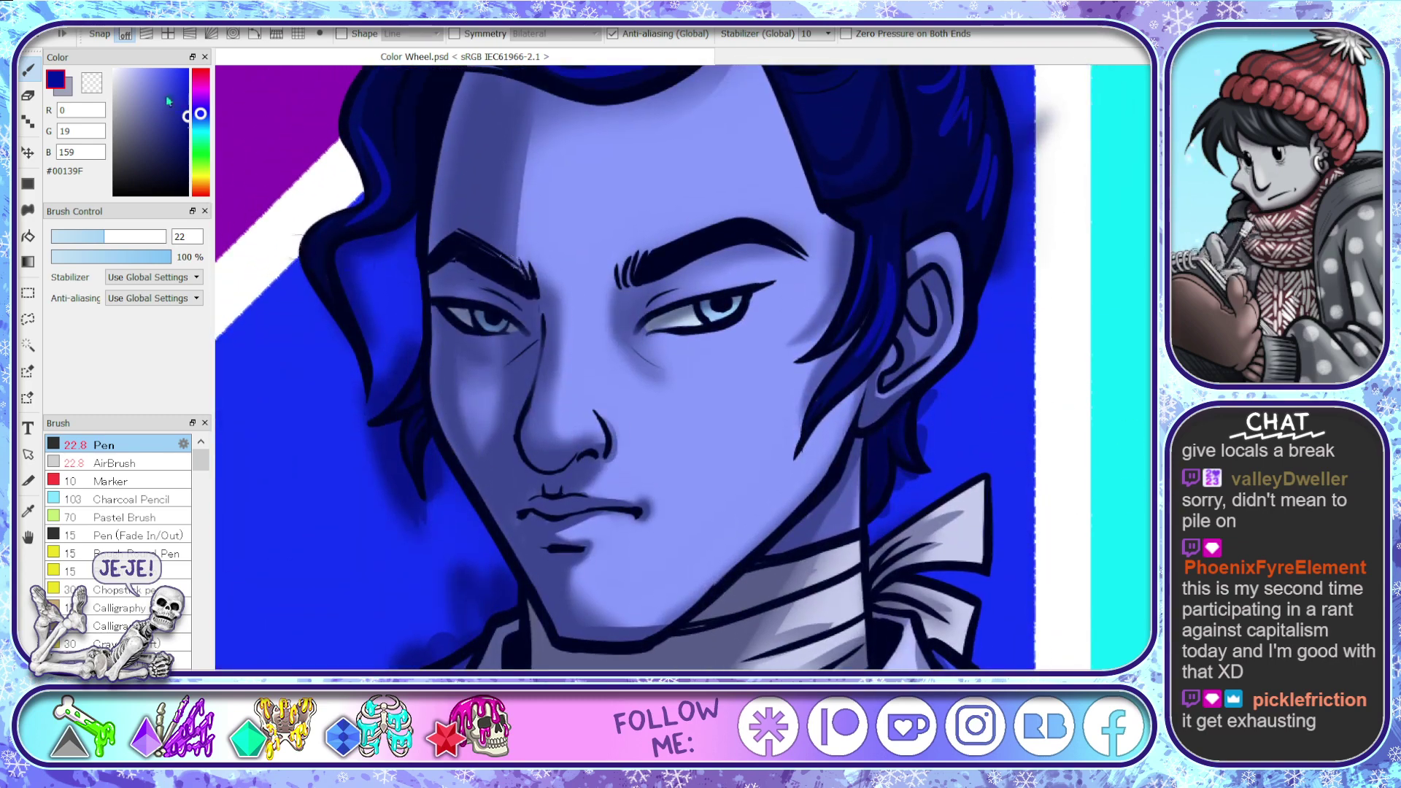
click(114, 70)
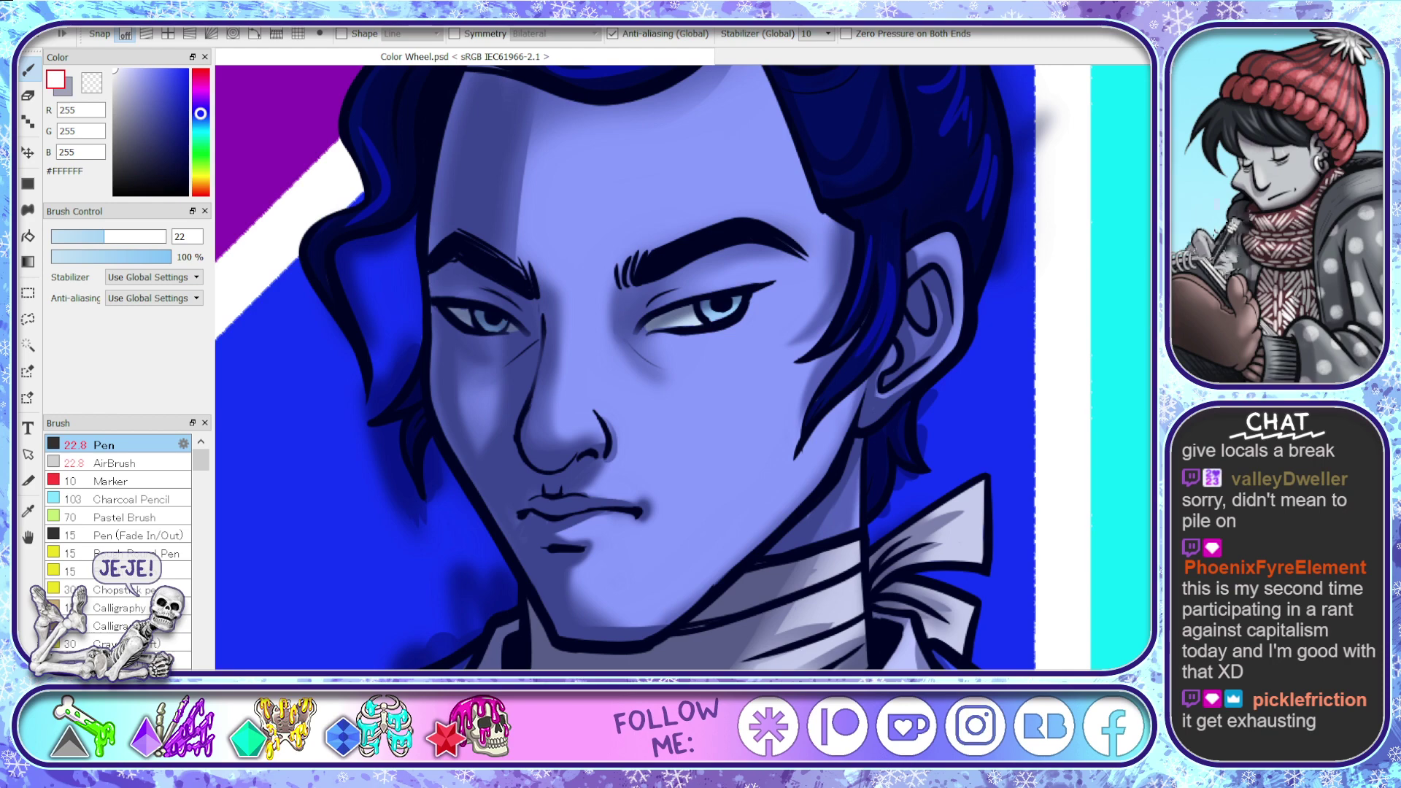
click(712, 308)
drag(711, 308, 716, 309)
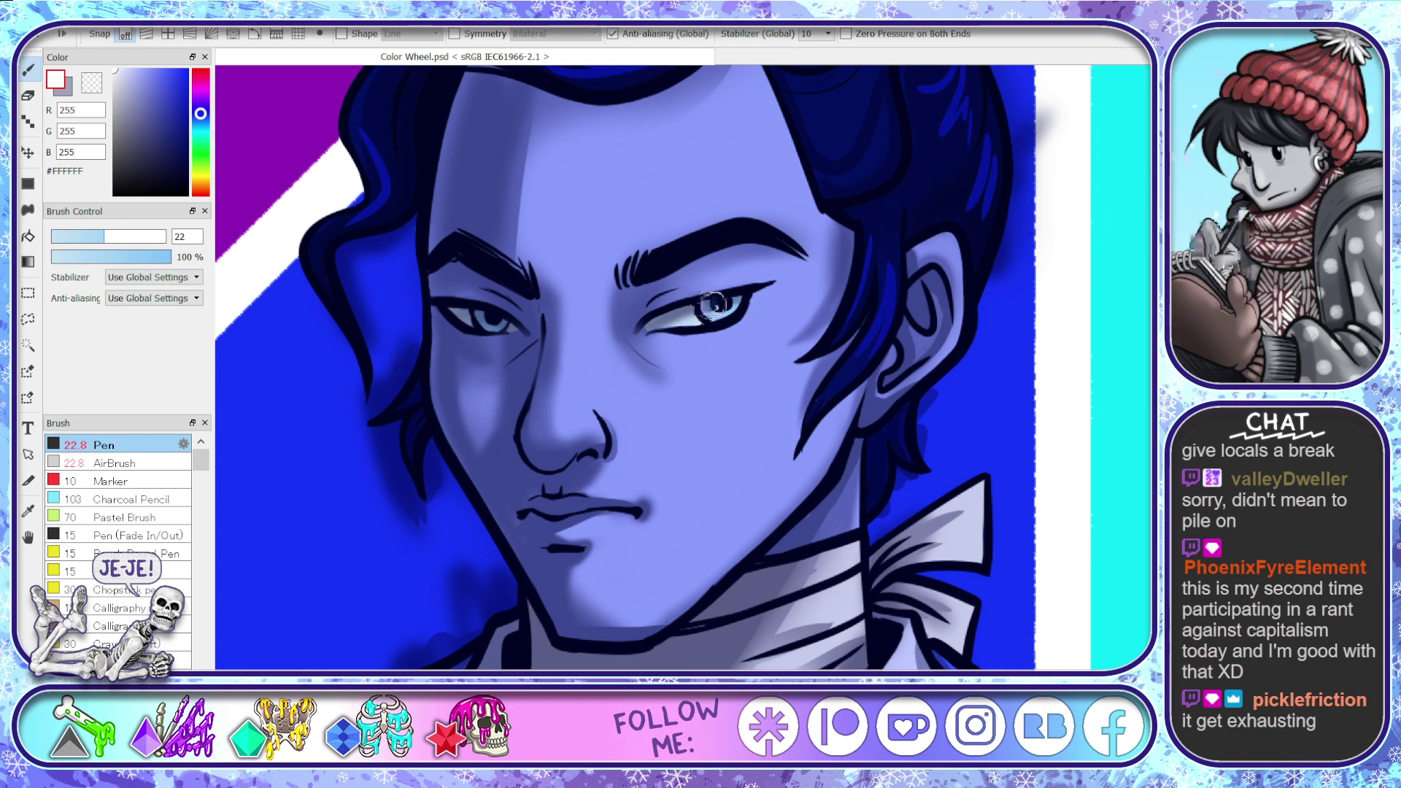
drag(713, 306, 642, 325)
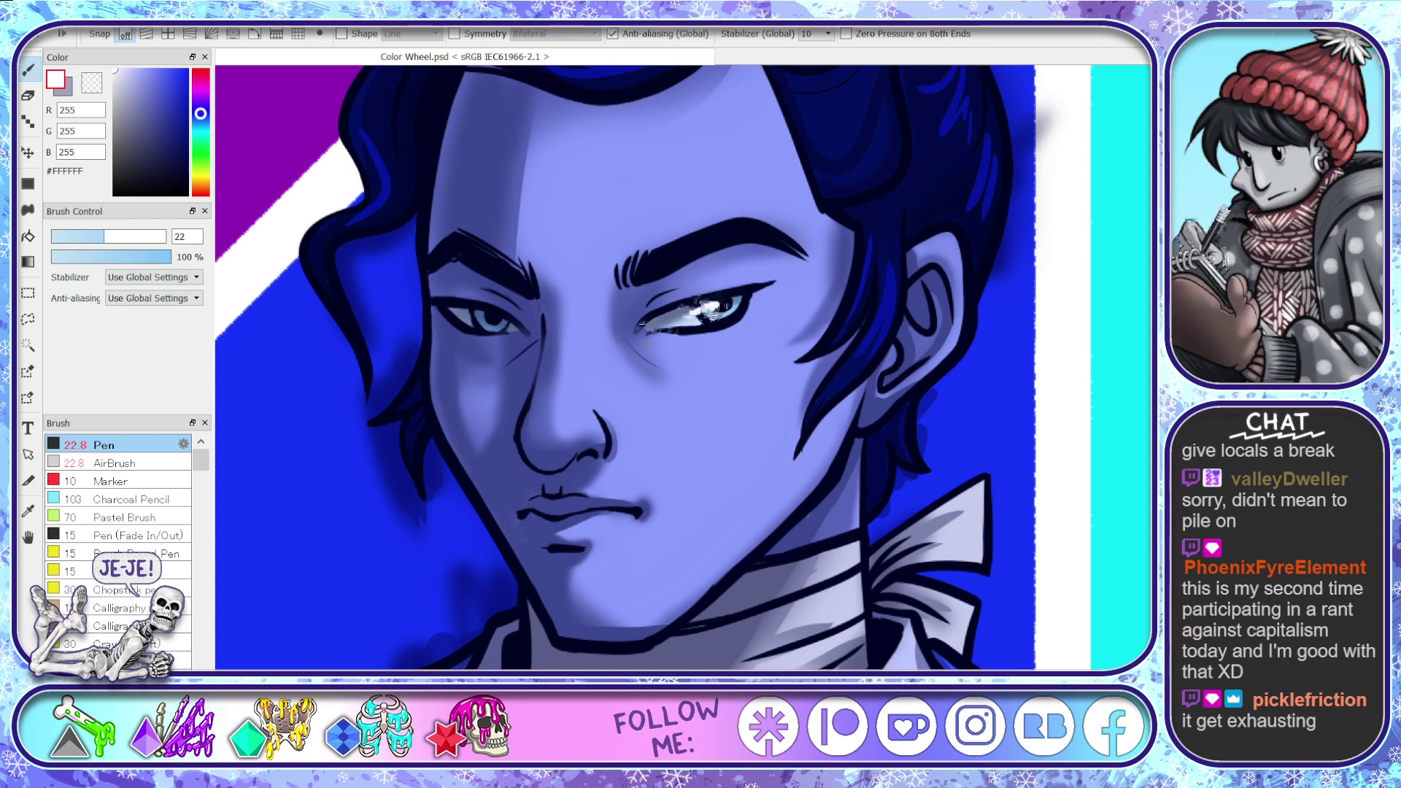
key(ctrl+z)
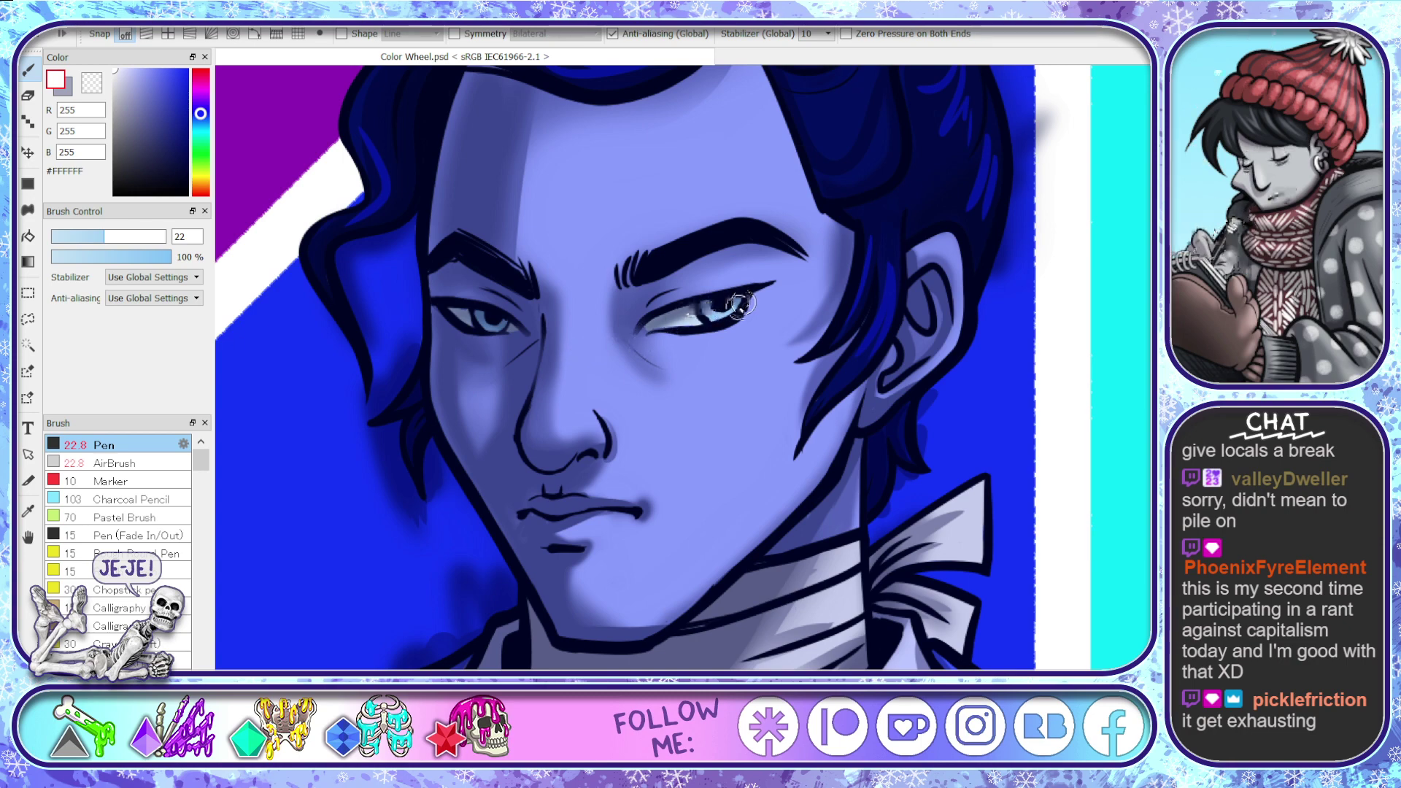
click(731, 301)
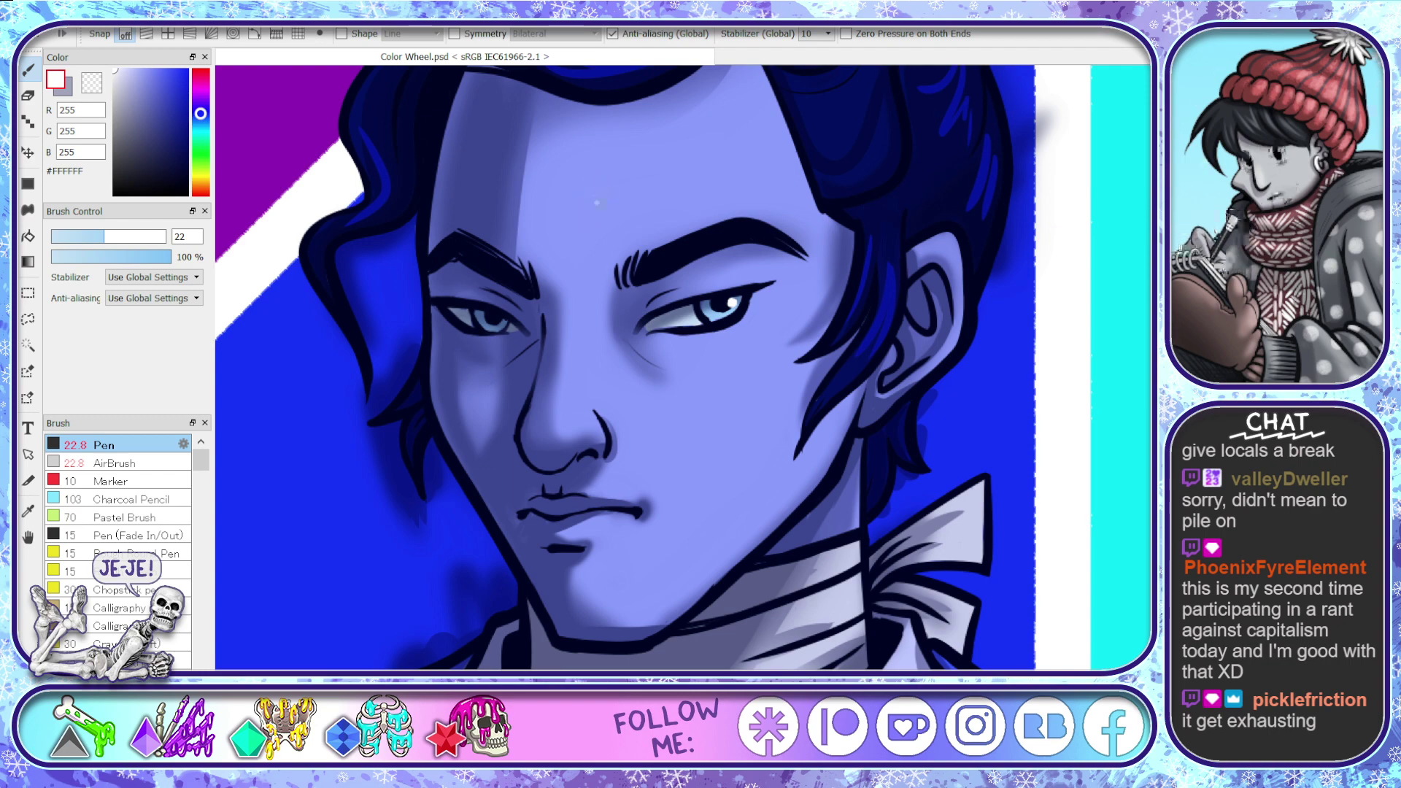
- Paint pale blue #C6CEFF Pen highlights on the nose, the upper lid of the lit eye, above the upper lip and on the lower lip
alt+click(597, 188)
click(132, 75)
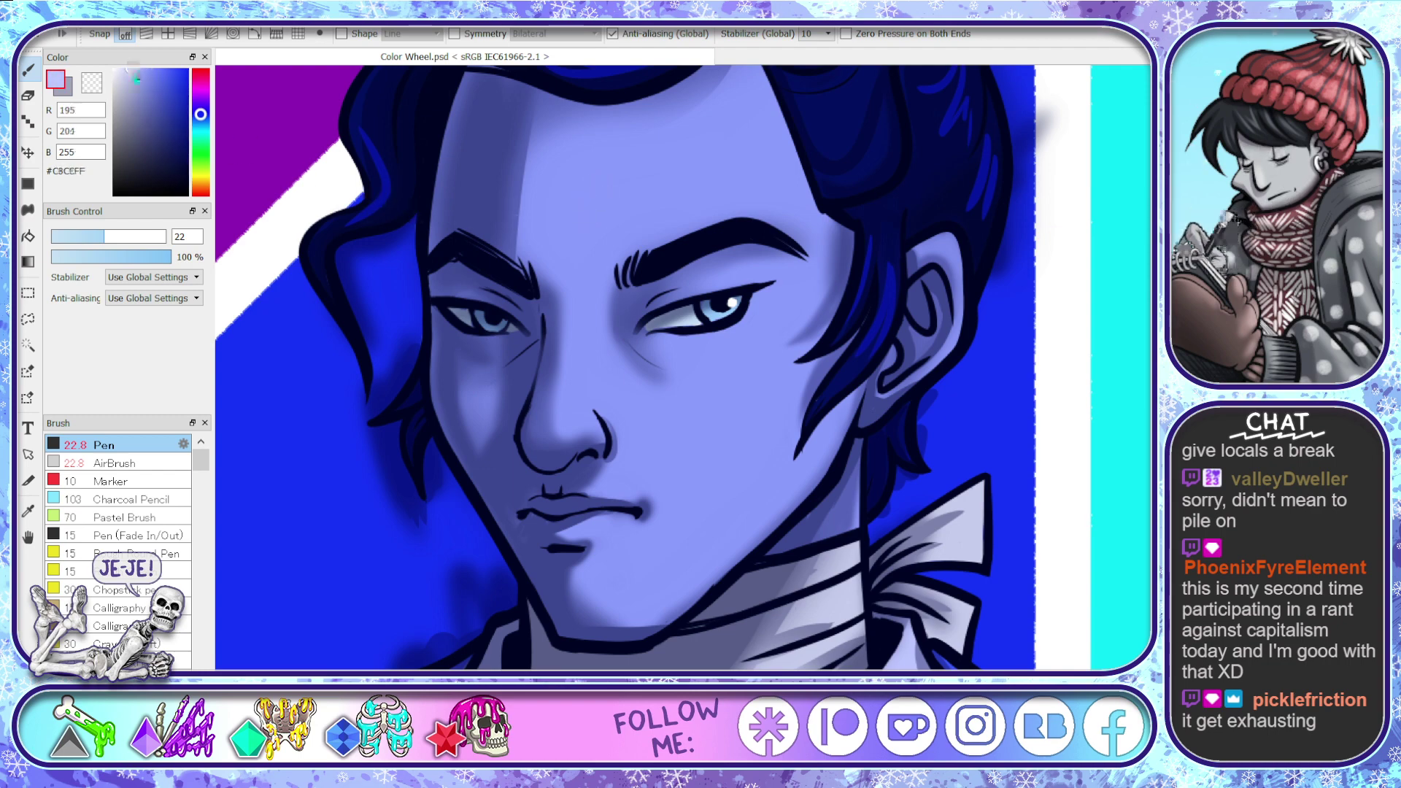
click(569, 423)
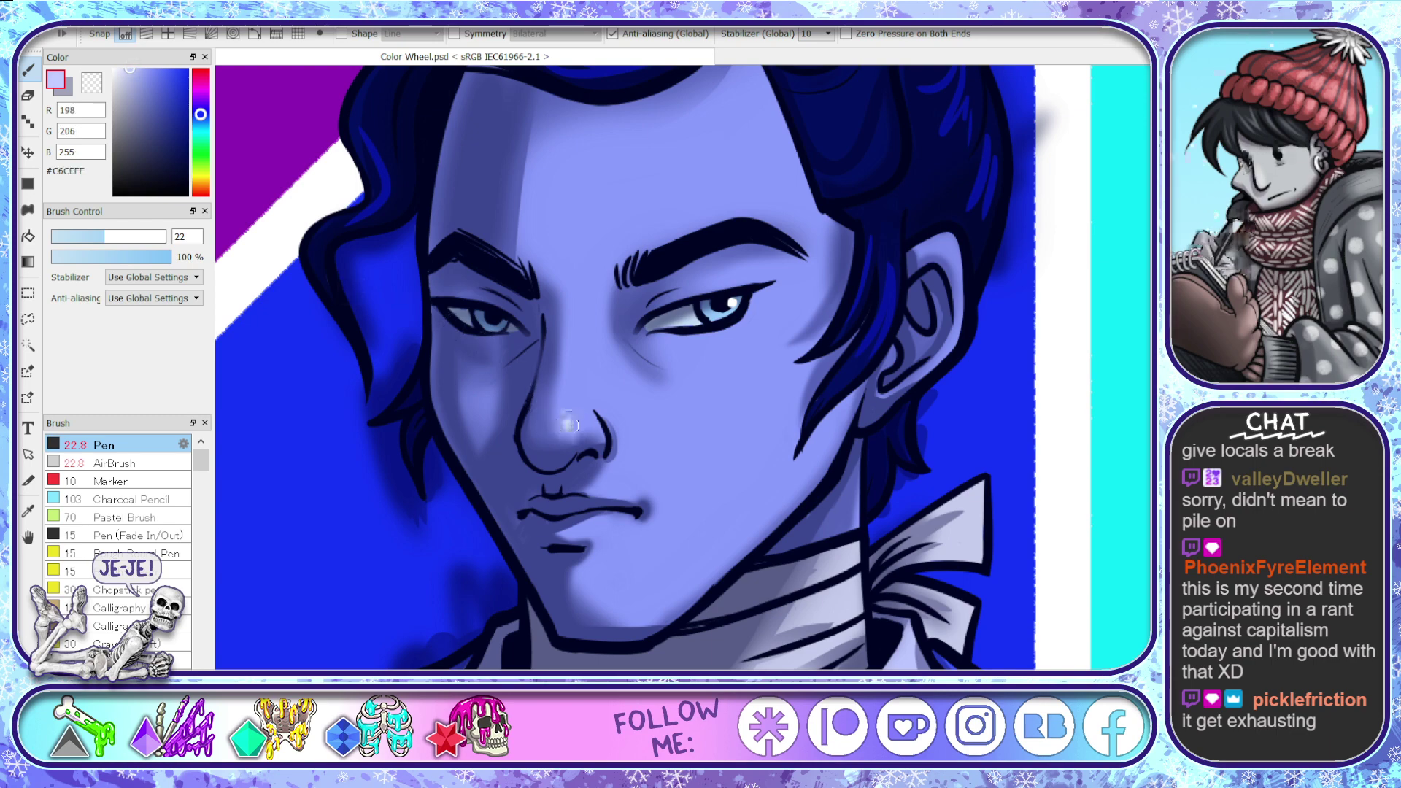
key(ctrl+z)
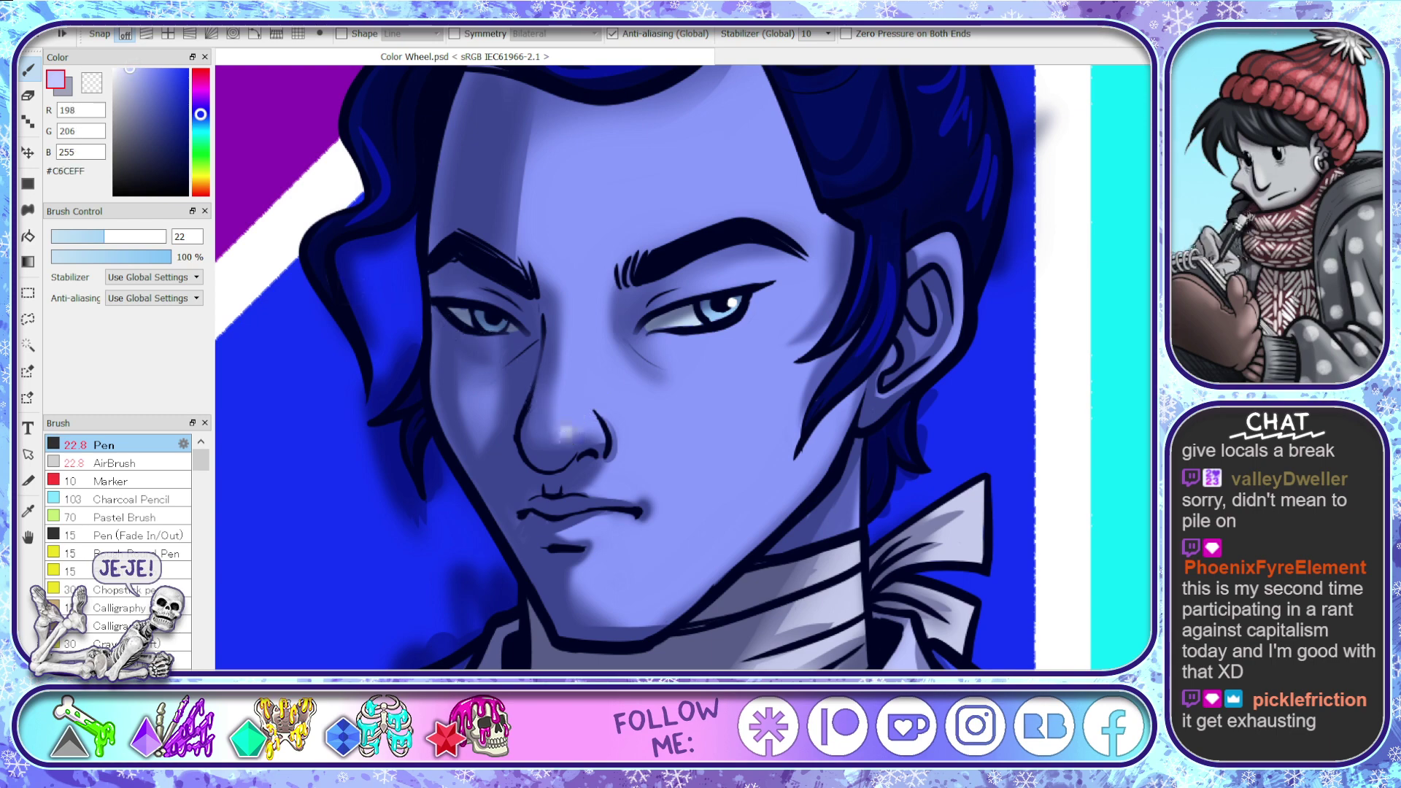
key(ctrl+z)
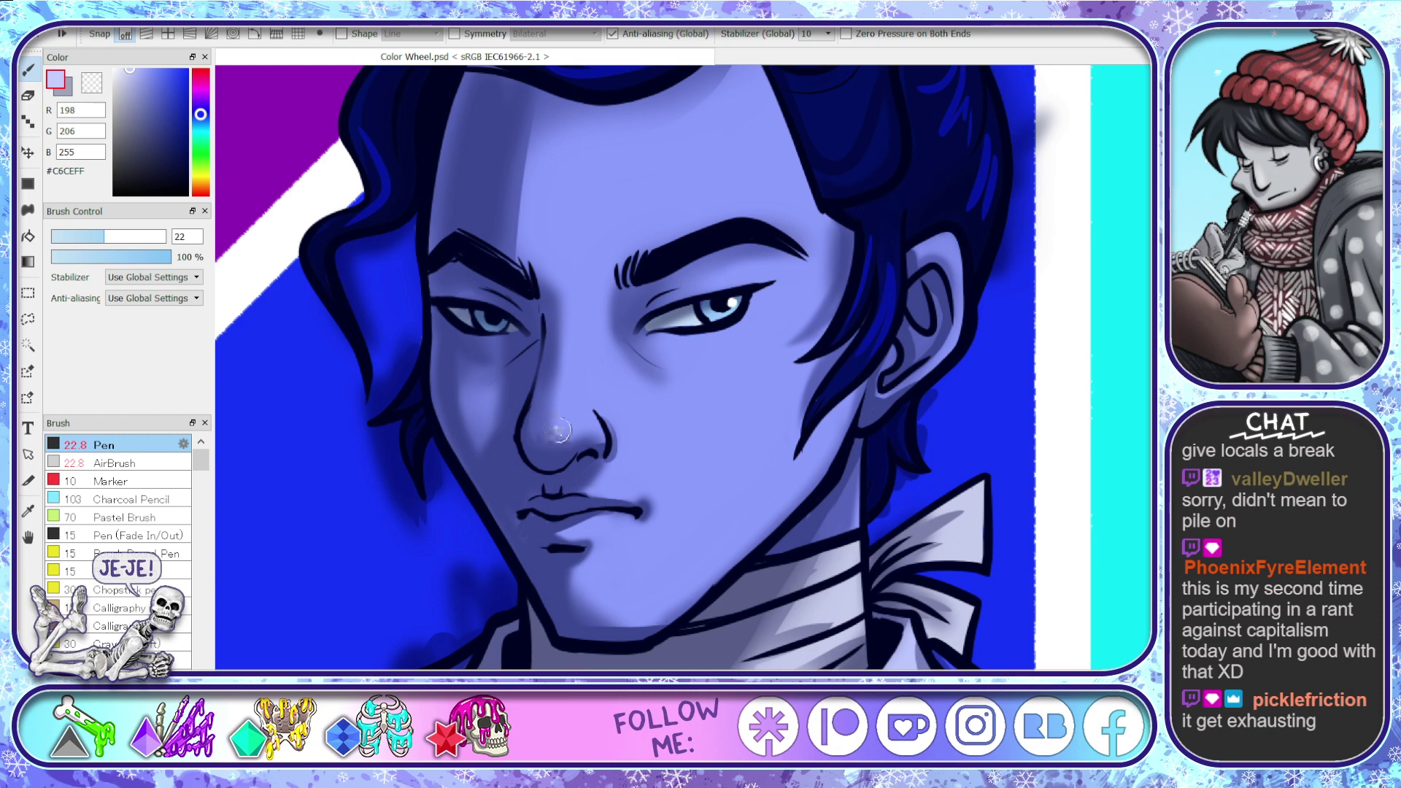
drag(559, 430, 562, 399)
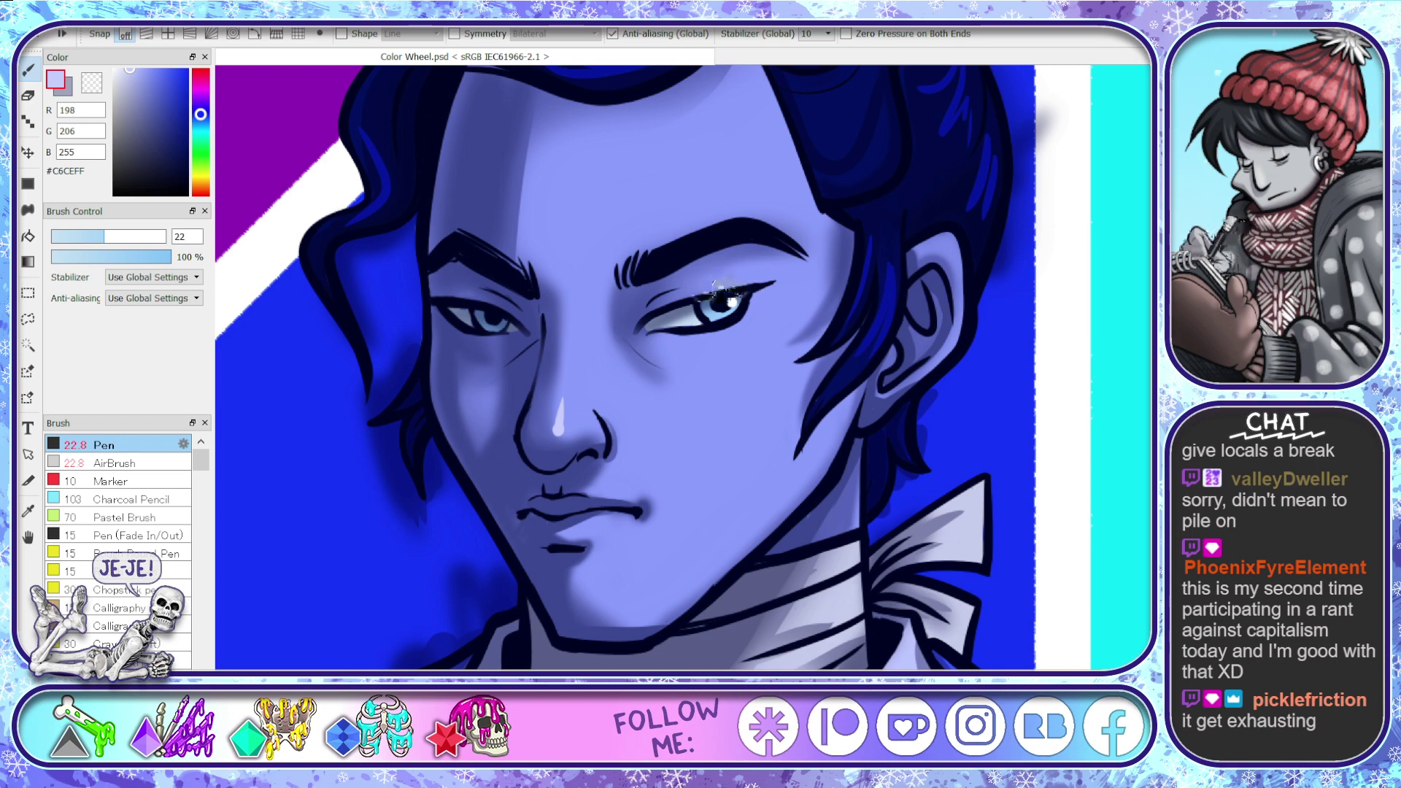
drag(723, 291, 724, 278)
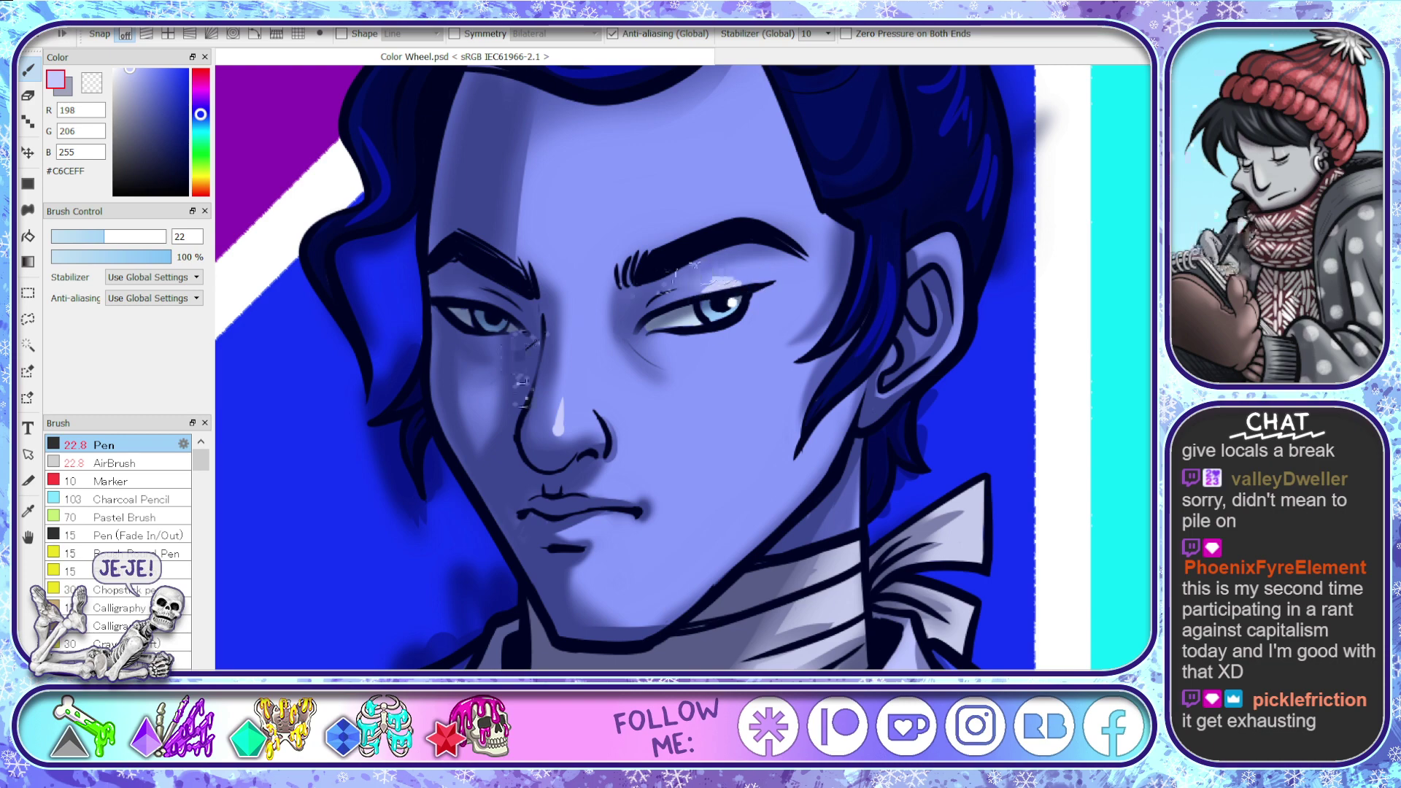
mouse_move(540, 482)
mouse_down()
mouse_move(570, 533)
mouse_move(584, 524)
mouse_up()
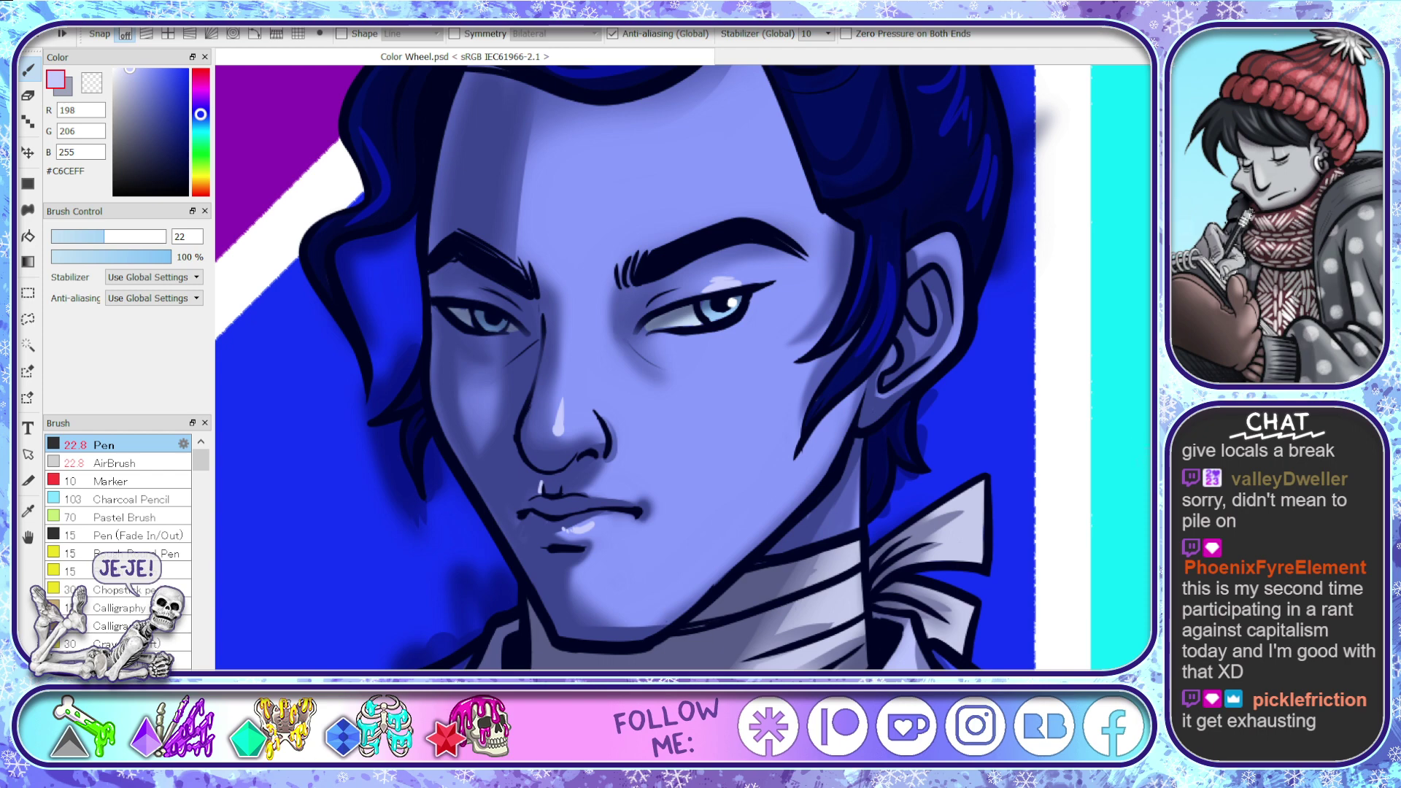
- Try a soft #C6CEFF AirBrush highlight at size 72 on the lit cheek and beside the nose
scroll(679, 589, down, 5)
scroll(624, 367, down, 2)
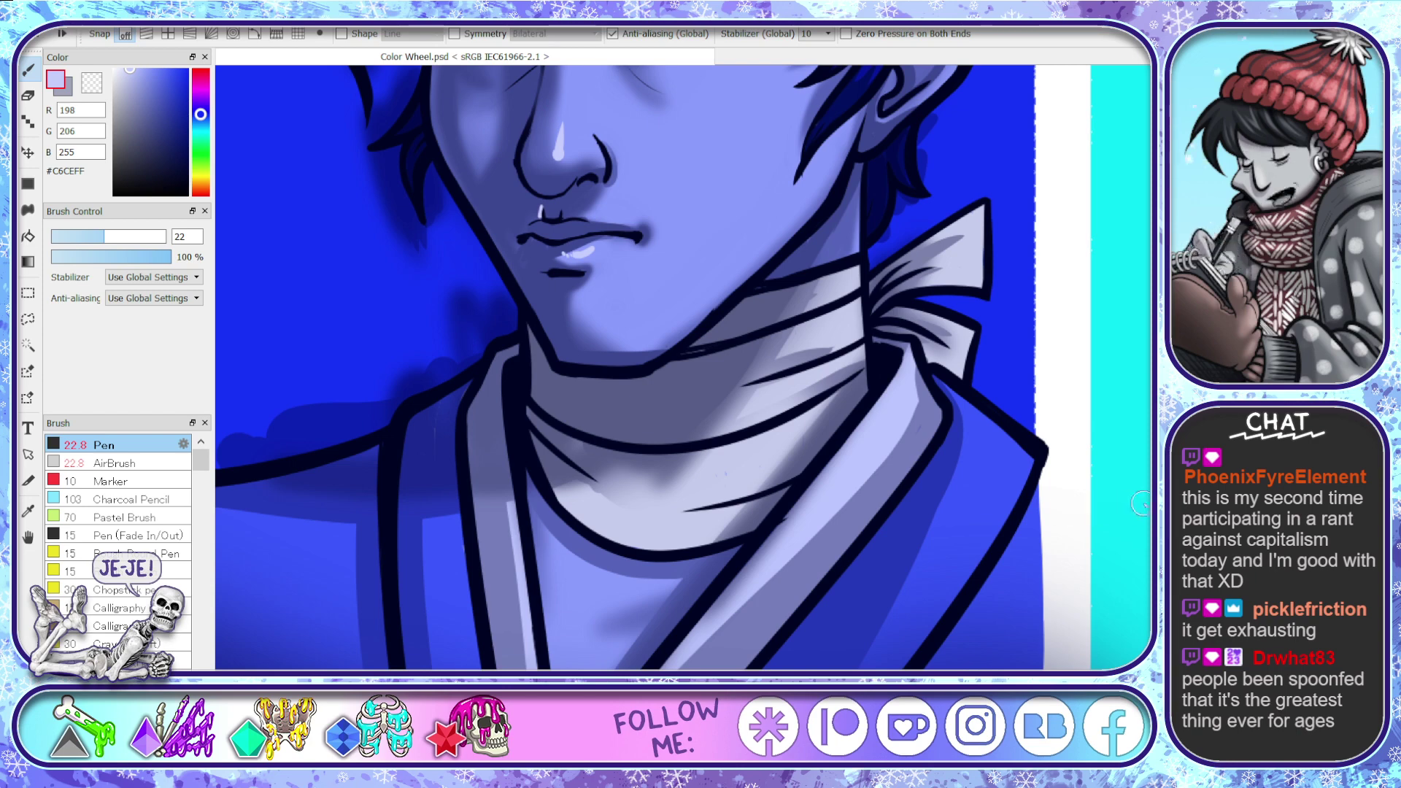
scroll(625, 365, up, 5)
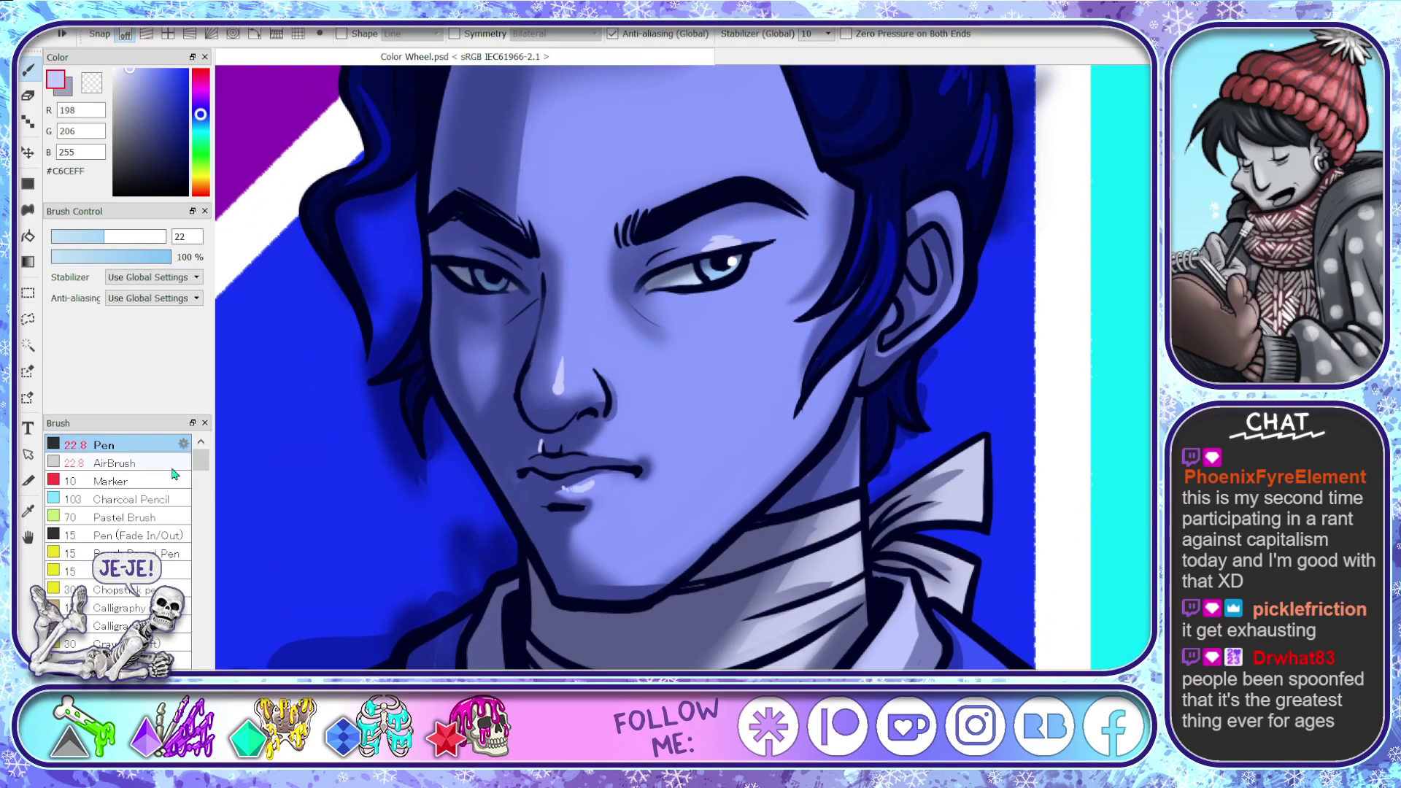
click(157, 463)
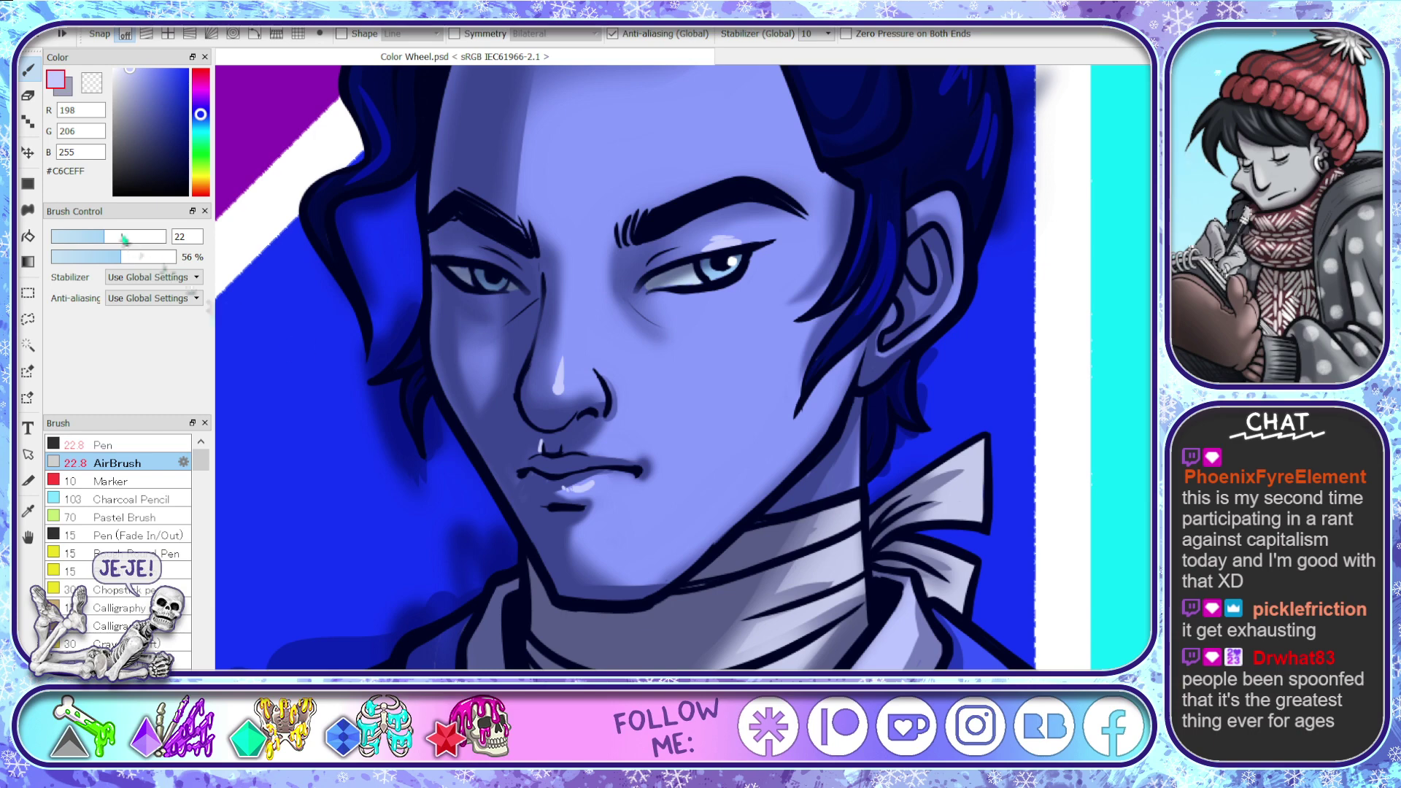
drag(145, 238, 146, 237)
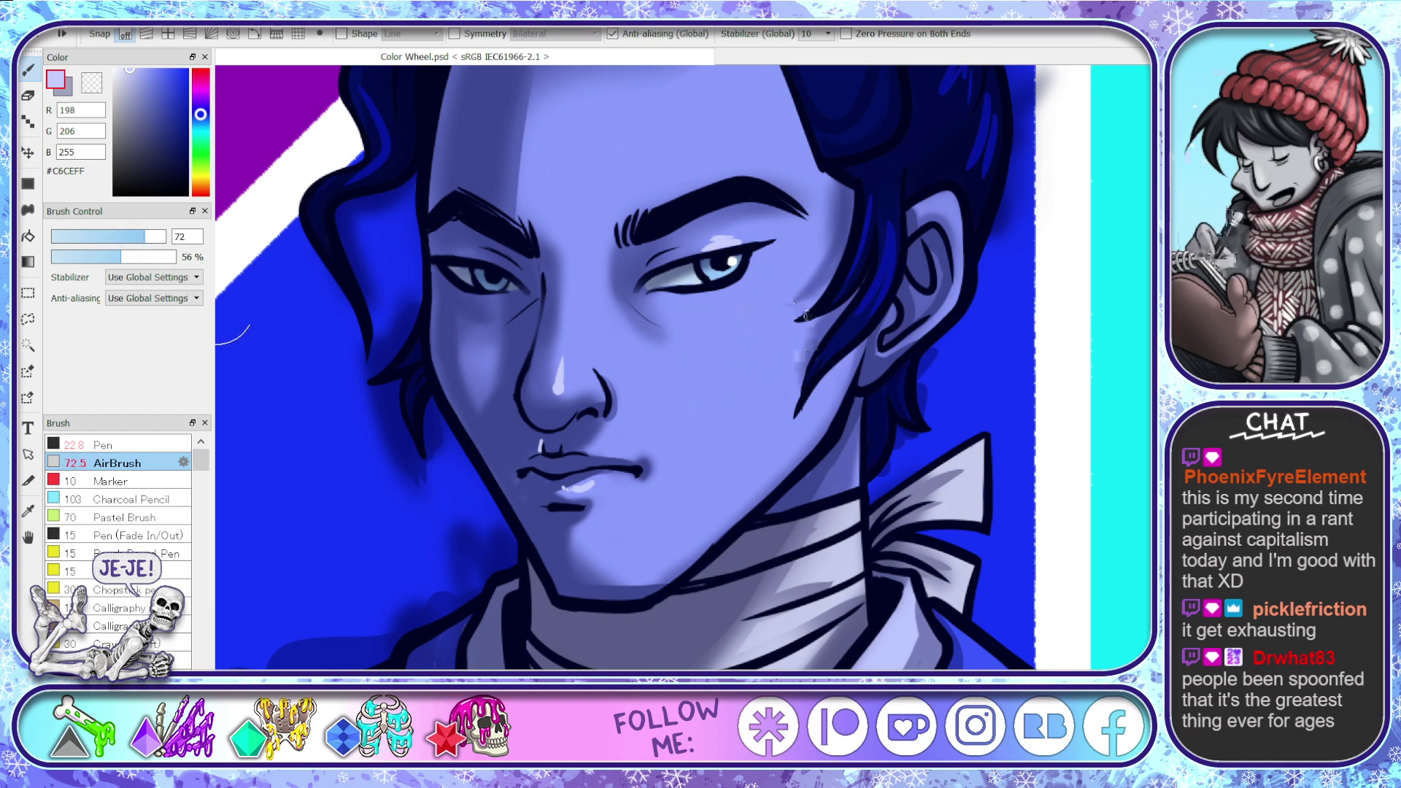
mouse_move(756, 315)
mouse_down()
mouse_move(774, 332)
mouse_move(719, 343)
mouse_up()
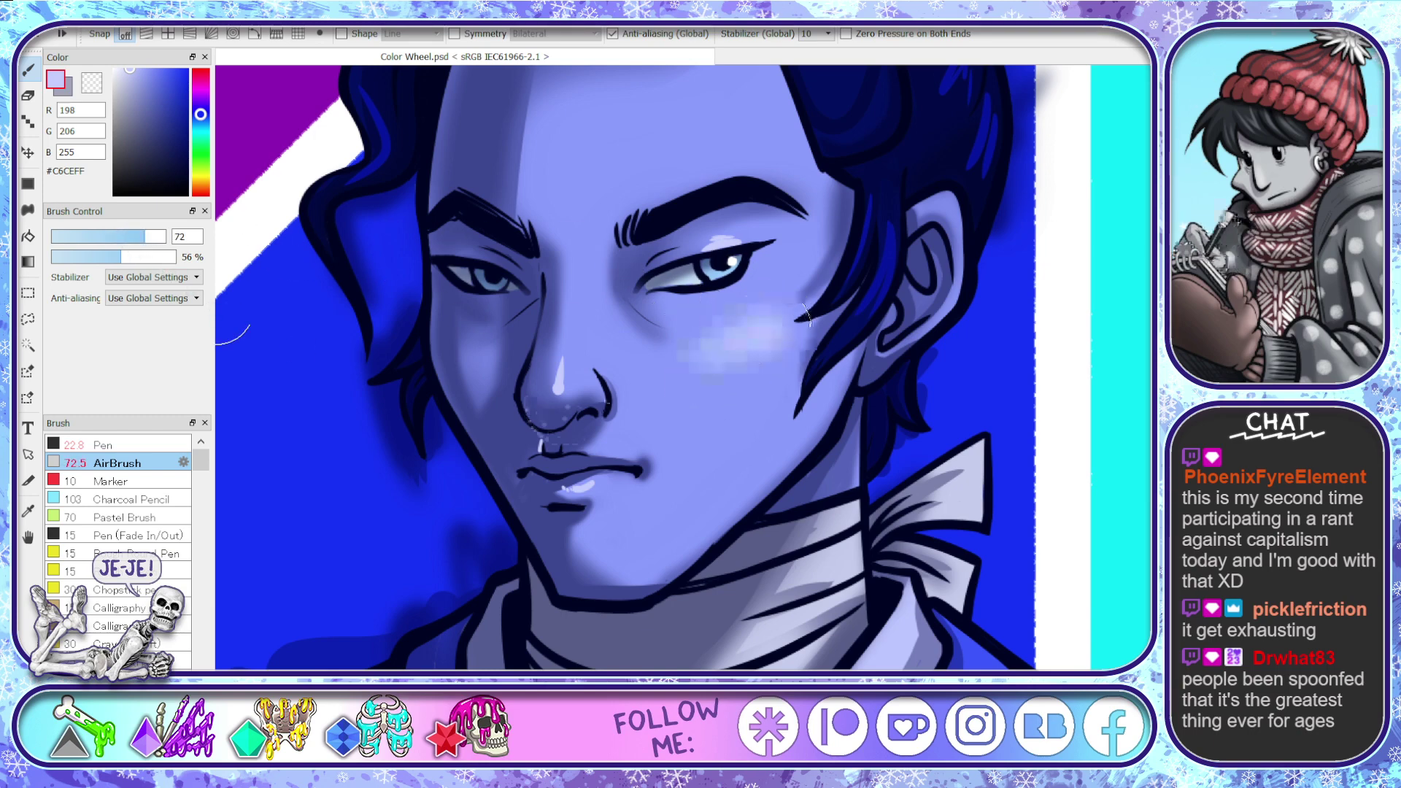
mouse_move(616, 335)
mouse_down()
mouse_move(540, 380)
mouse_move(552, 323)
mouse_up()
- Set the AirBrush size to 41 and add soft #C6CEFF glows to the nose and the upper lid of the lit eye
drag(144, 237, 128, 237)
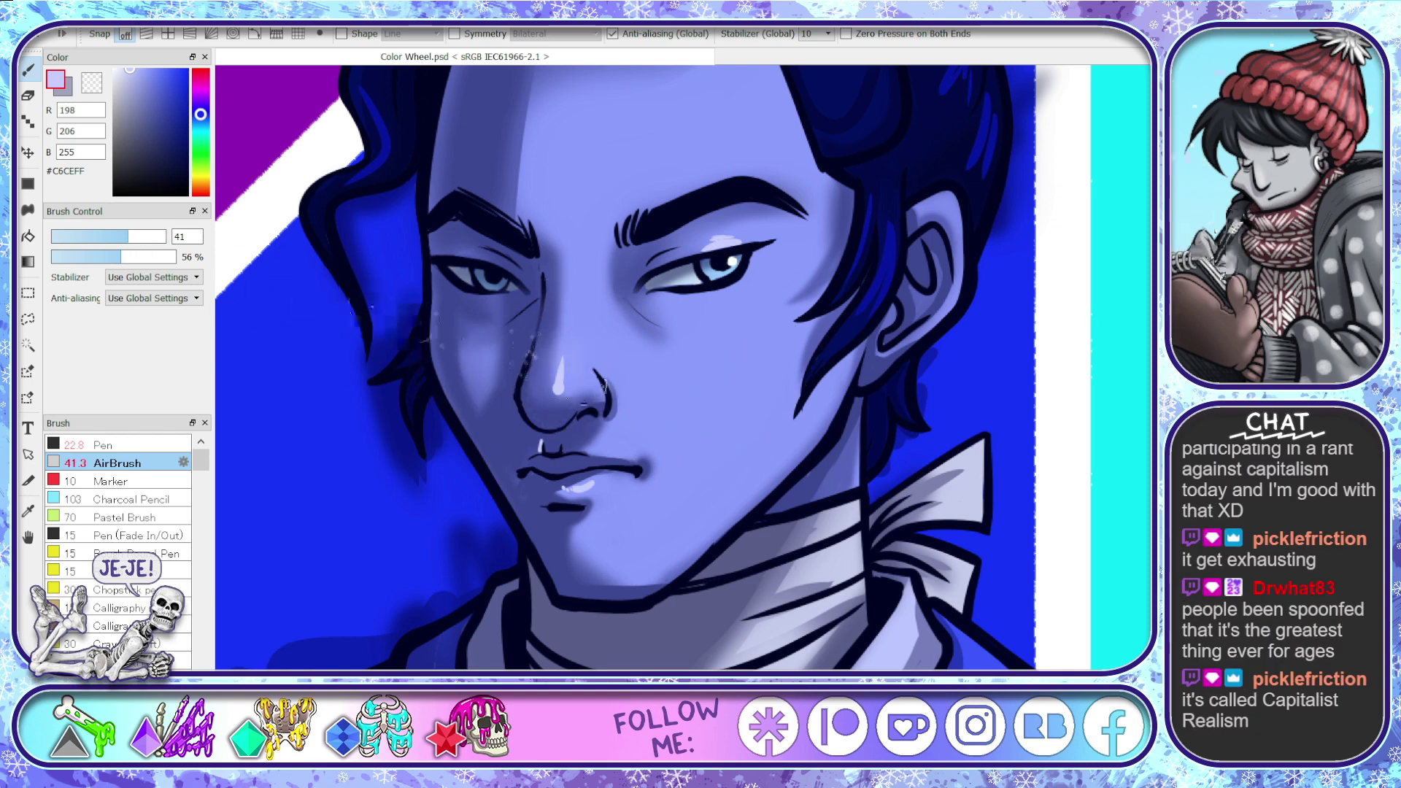
drag(574, 383, 559, 387)
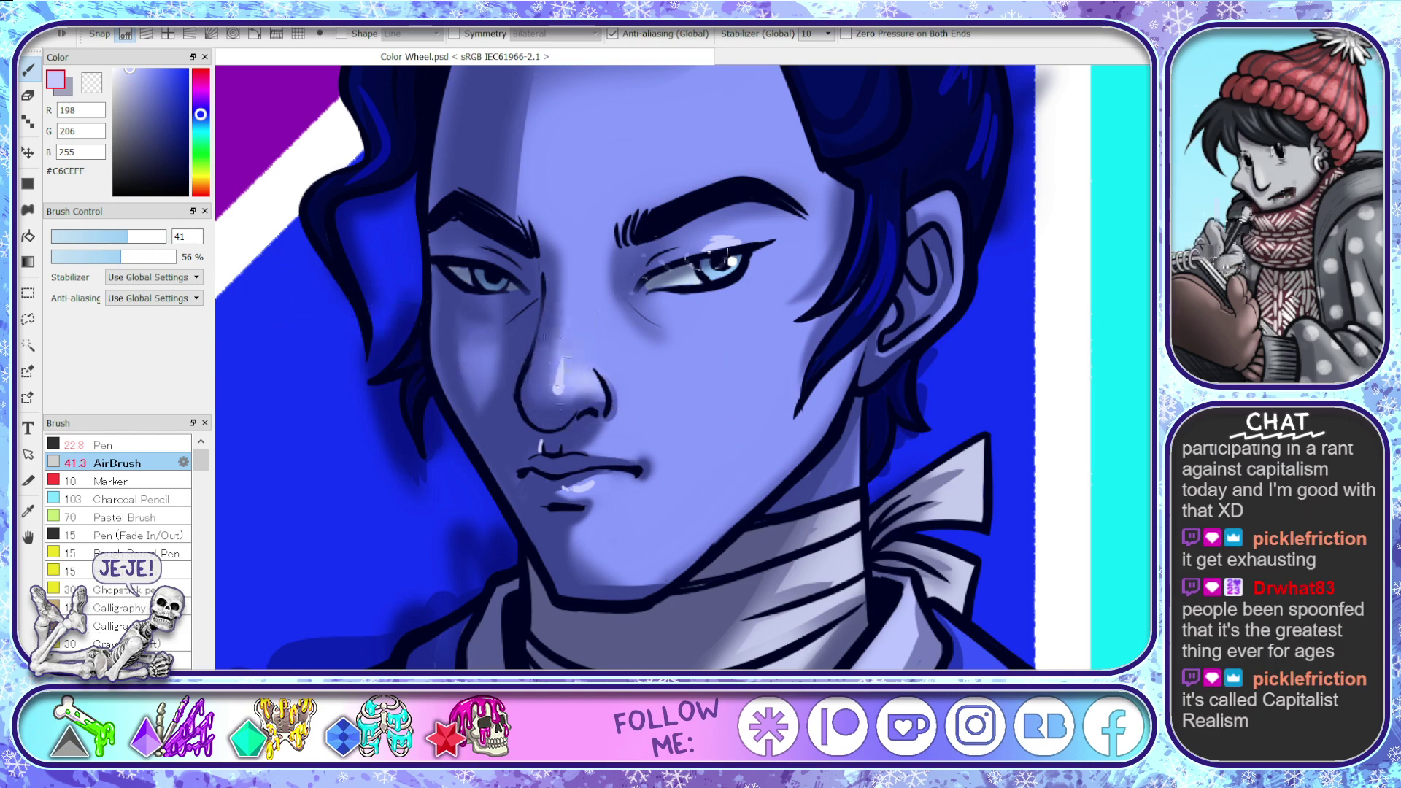
mouse_move(726, 245)
mouse_down()
mouse_move(713, 248)
mouse_move(737, 235)
mouse_move(697, 245)
mouse_move(714, 232)
mouse_up()
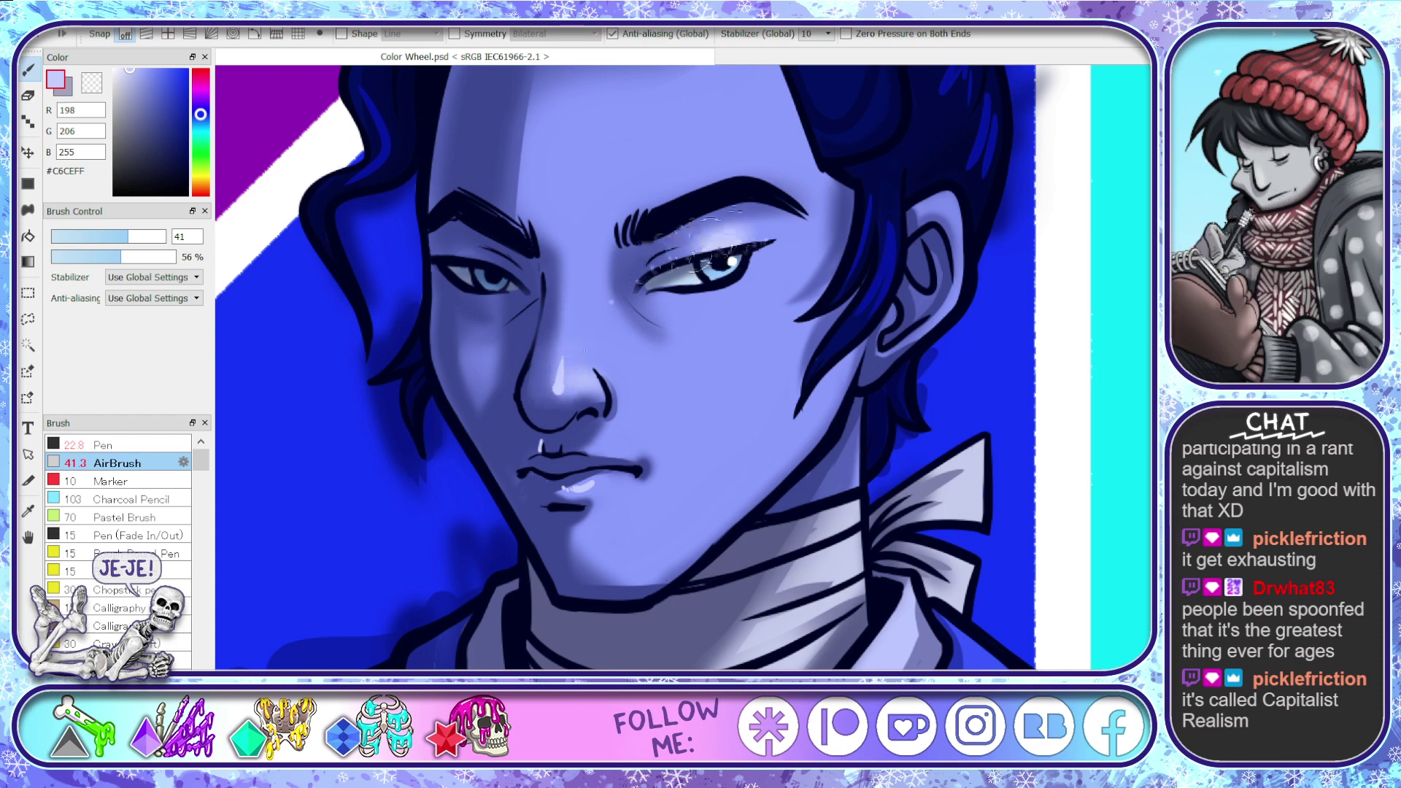
drag(567, 384, 571, 274)
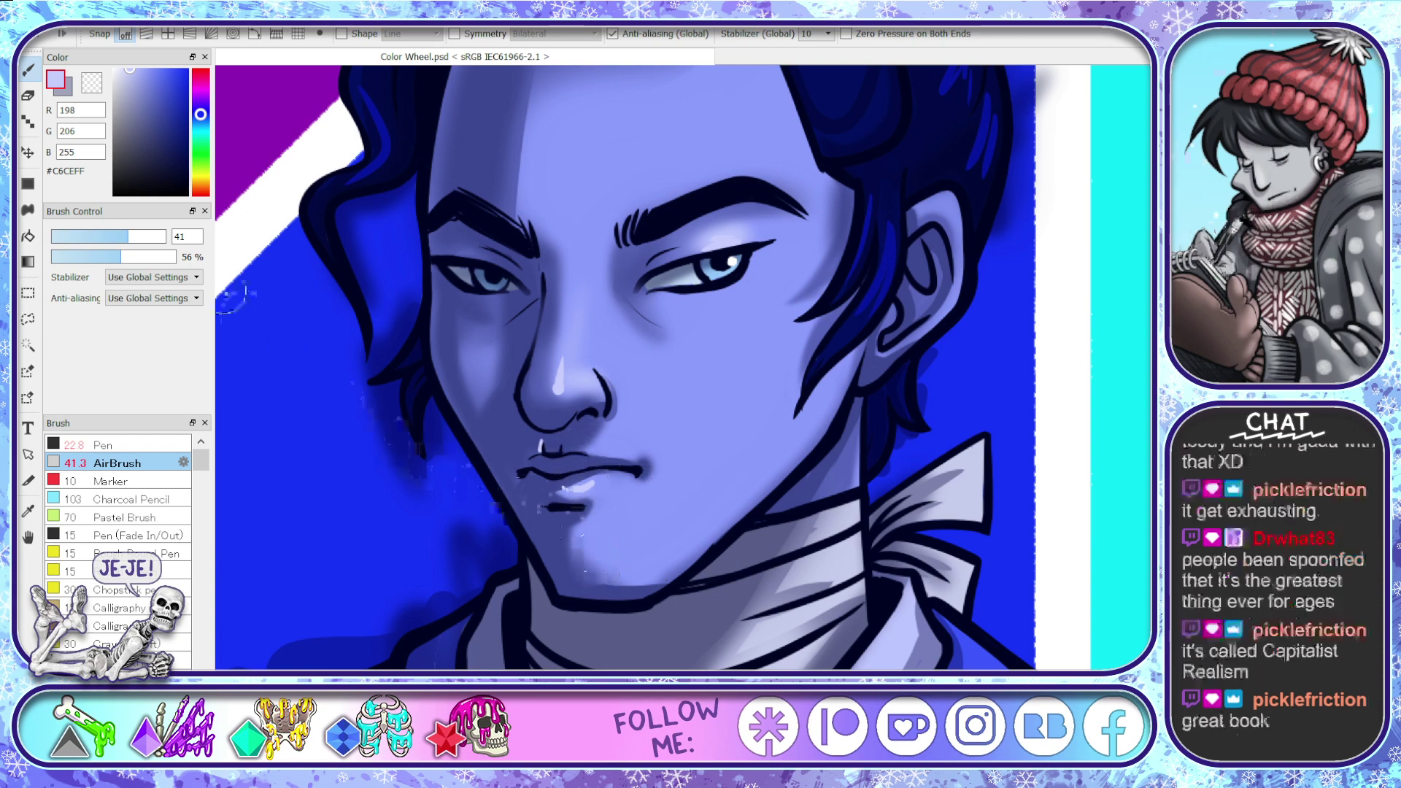
- Set the AirBrush size to 90 and add soft #C6CEFF highlights to the chin, forehead and lit cheek
drag(143, 237, 149, 237)
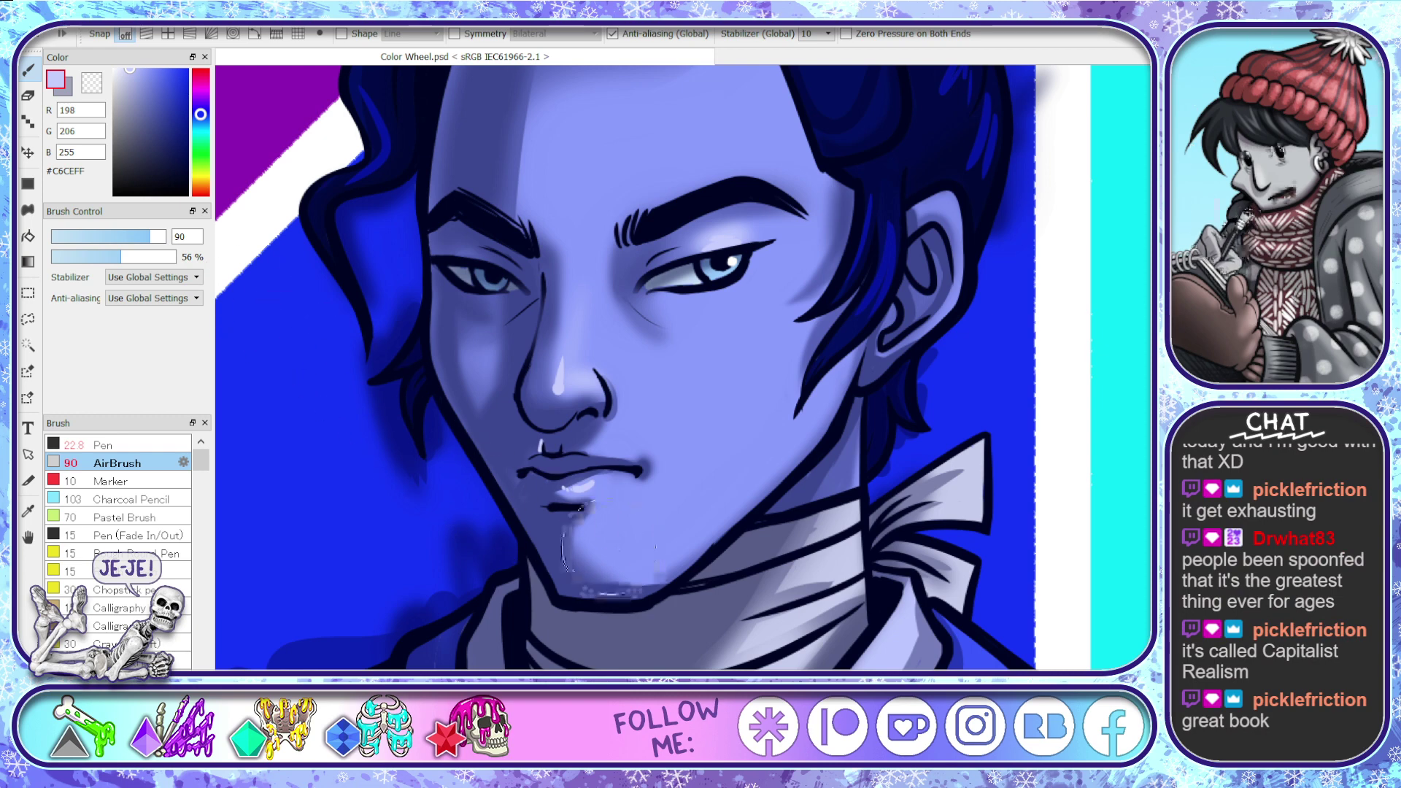
drag(611, 545, 603, 543)
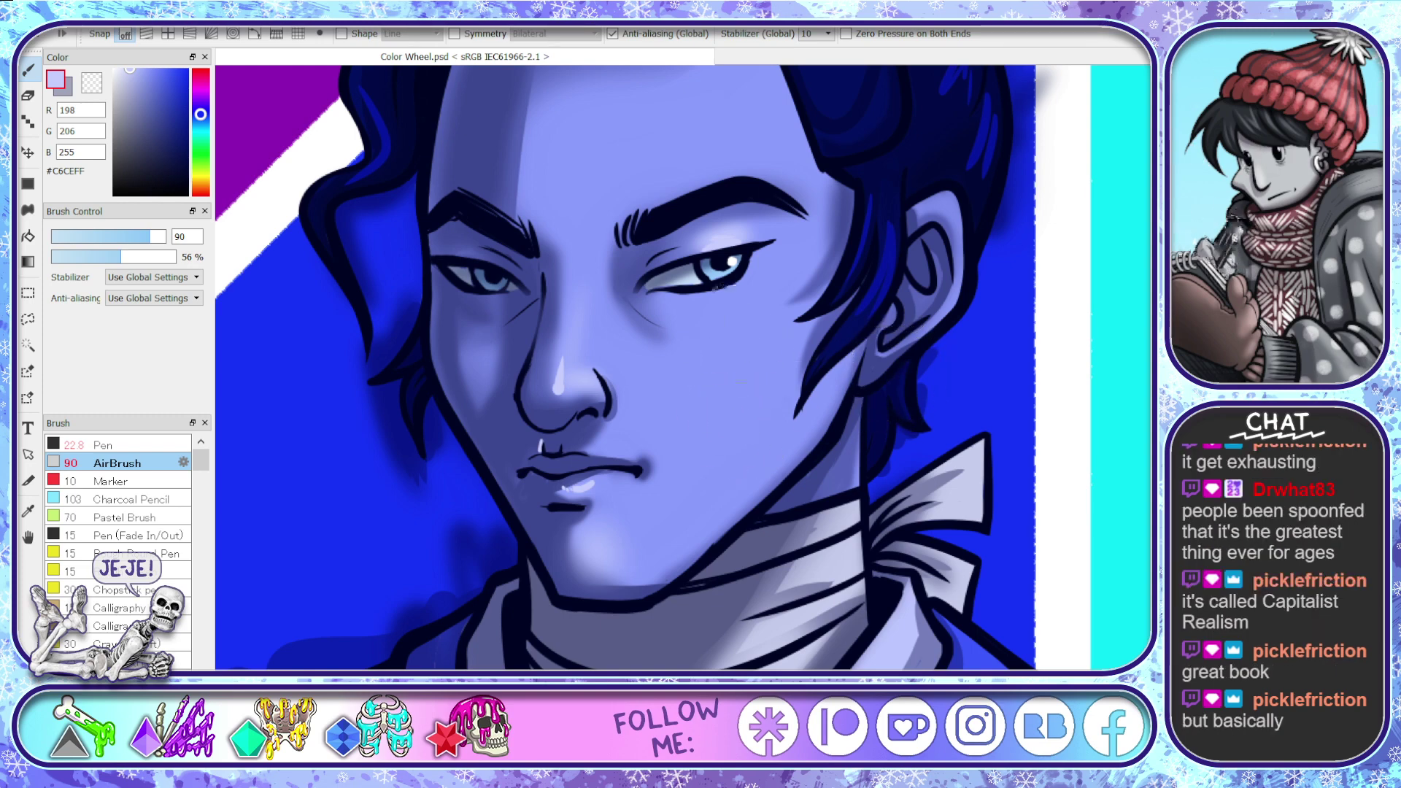
scroll(810, 281, up, 4)
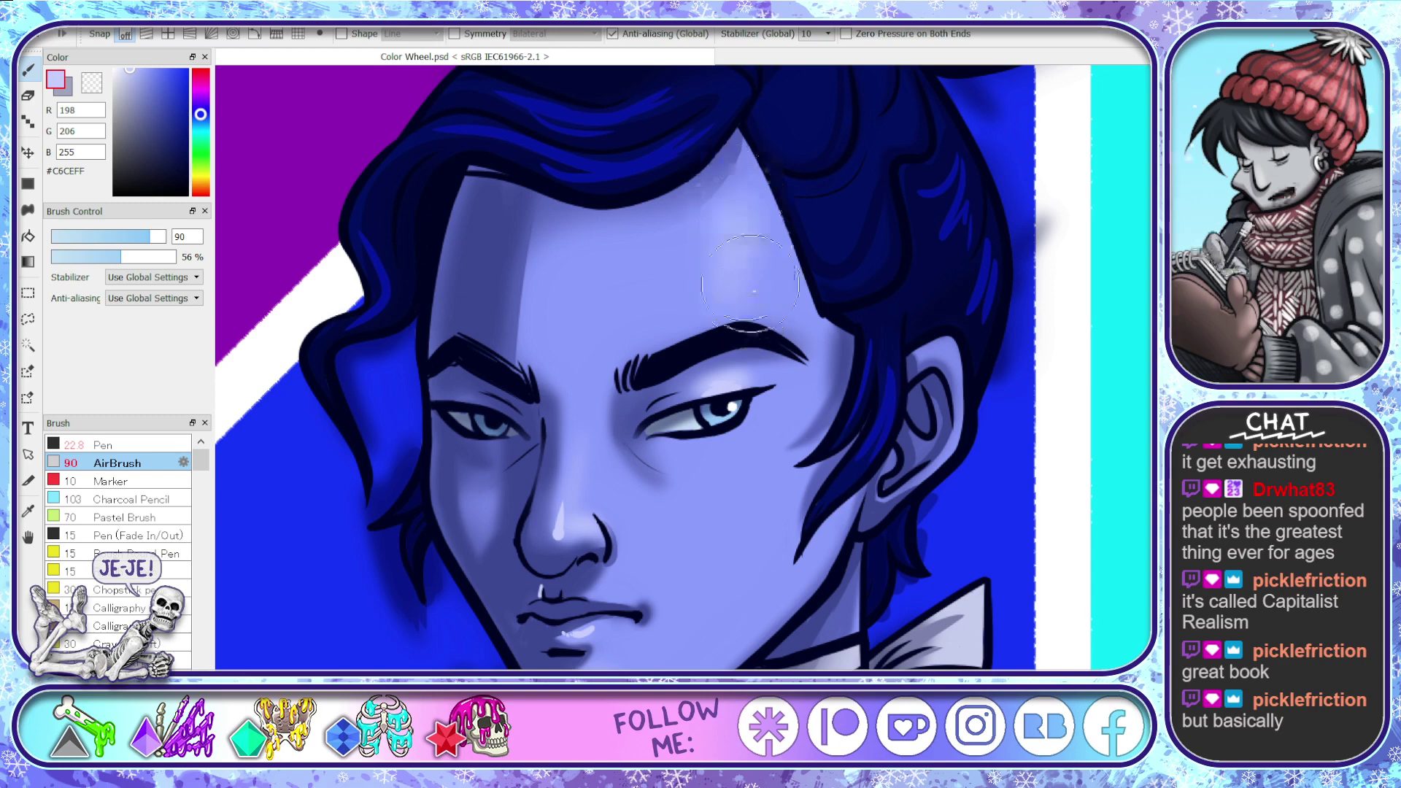
drag(794, 410, 772, 501)
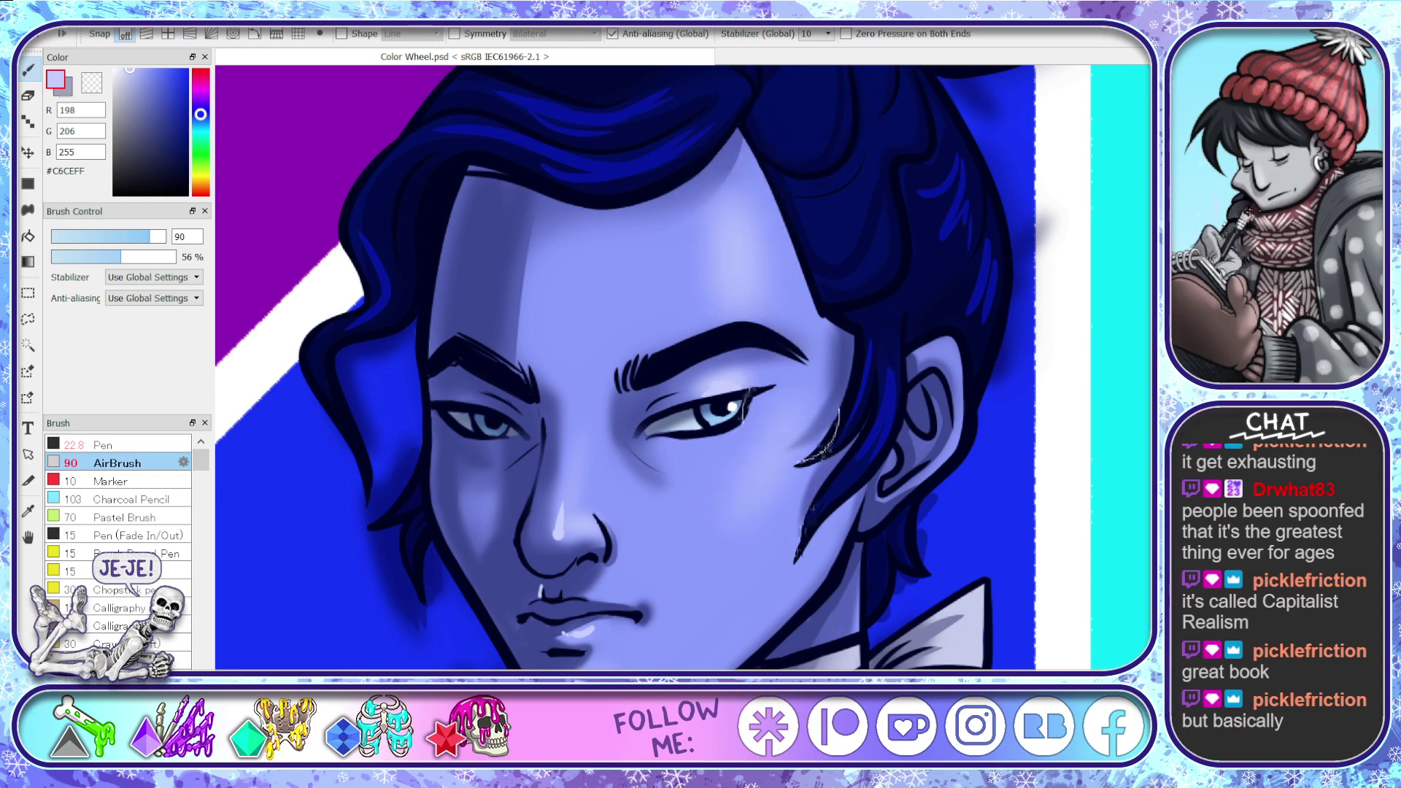
drag(792, 436, 749, 478)
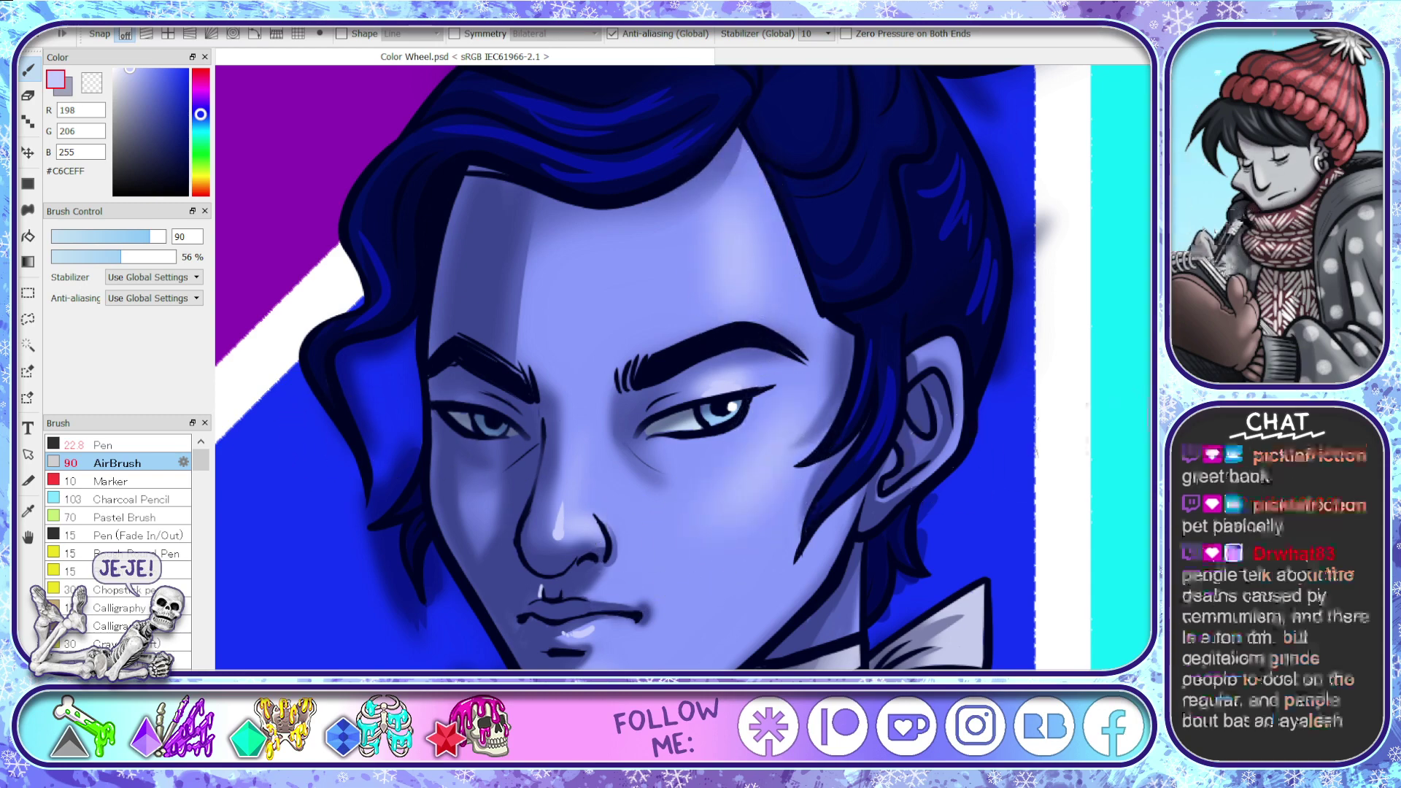
- Set the color to white #FFFFFF, add a Pen glint to the upper neck wrap and airbrush the bow ends at size 20
scroll(876, 463, down, 10)
scroll(282, 212, down, 4)
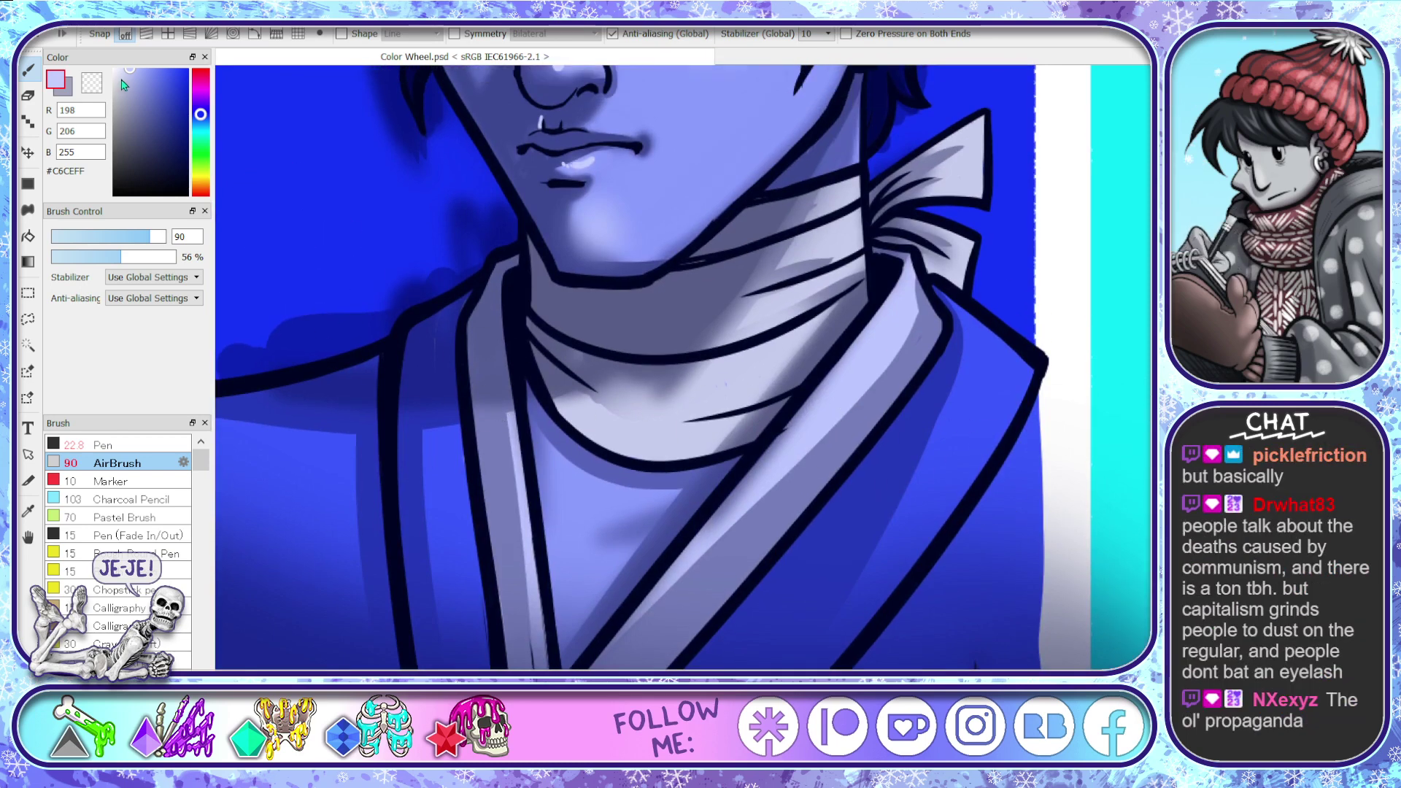
click(114, 70)
drag(113, 238, 97, 238)
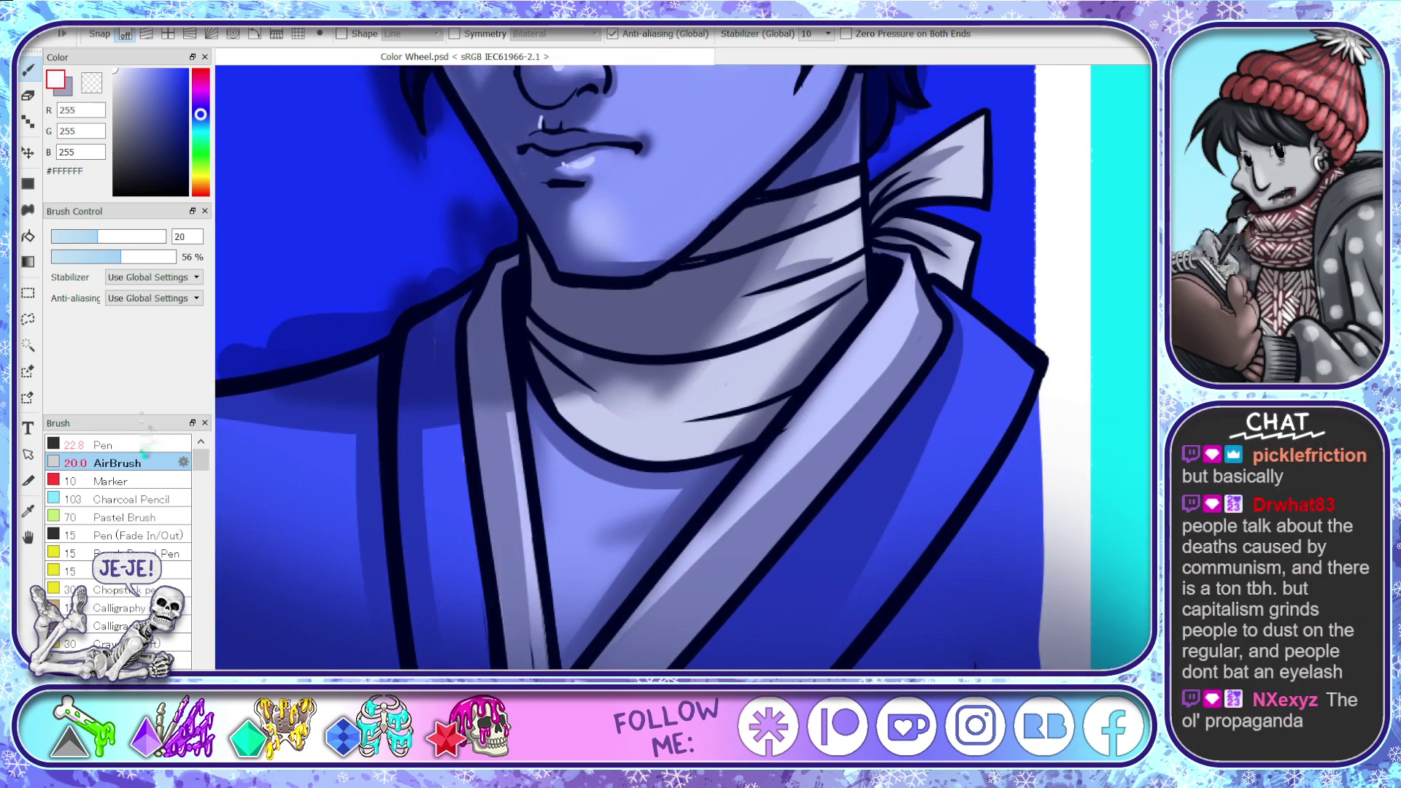
click(131, 445)
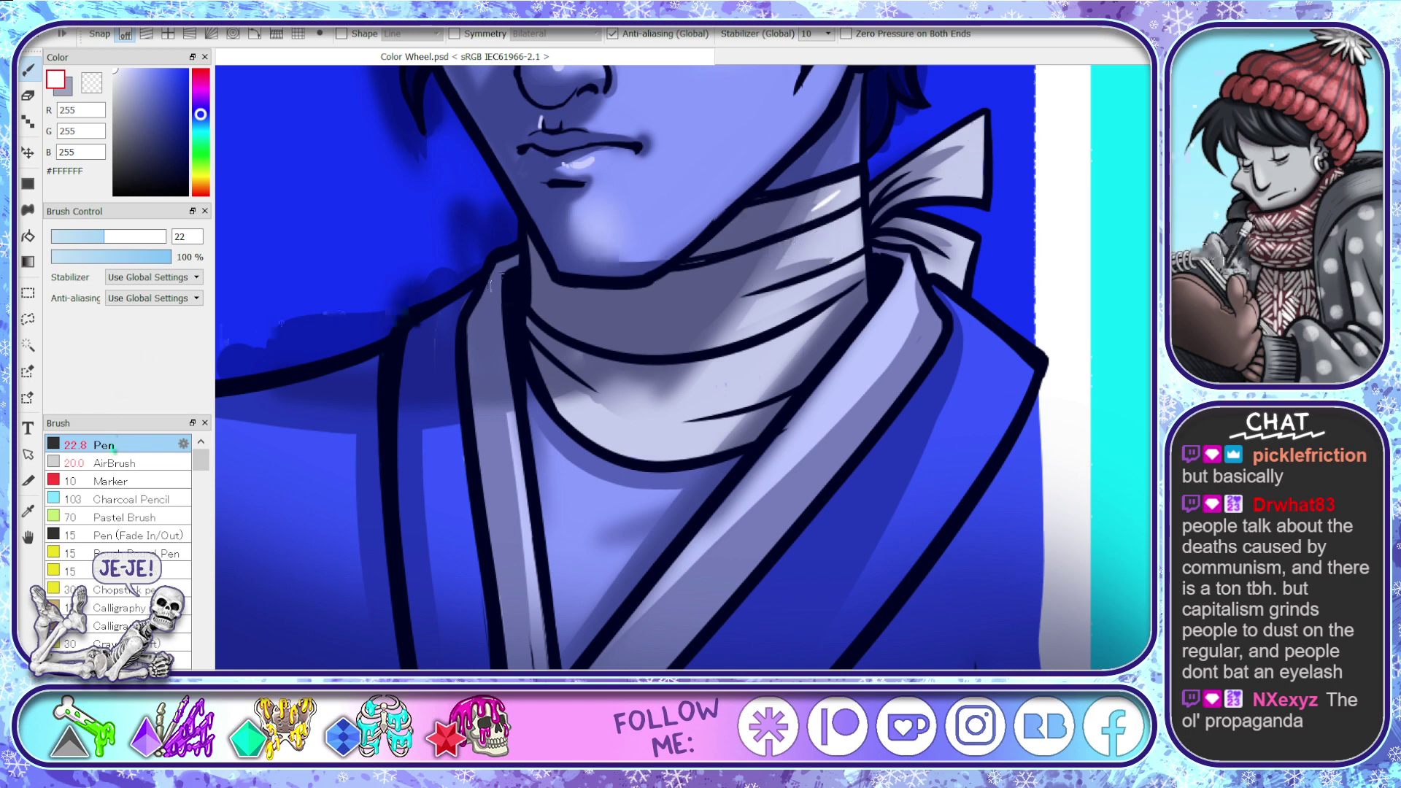
click(124, 463)
mouse_move(975, 183)
mouse_down()
mouse_move(979, 117)
mouse_move(981, 193)
mouse_up()
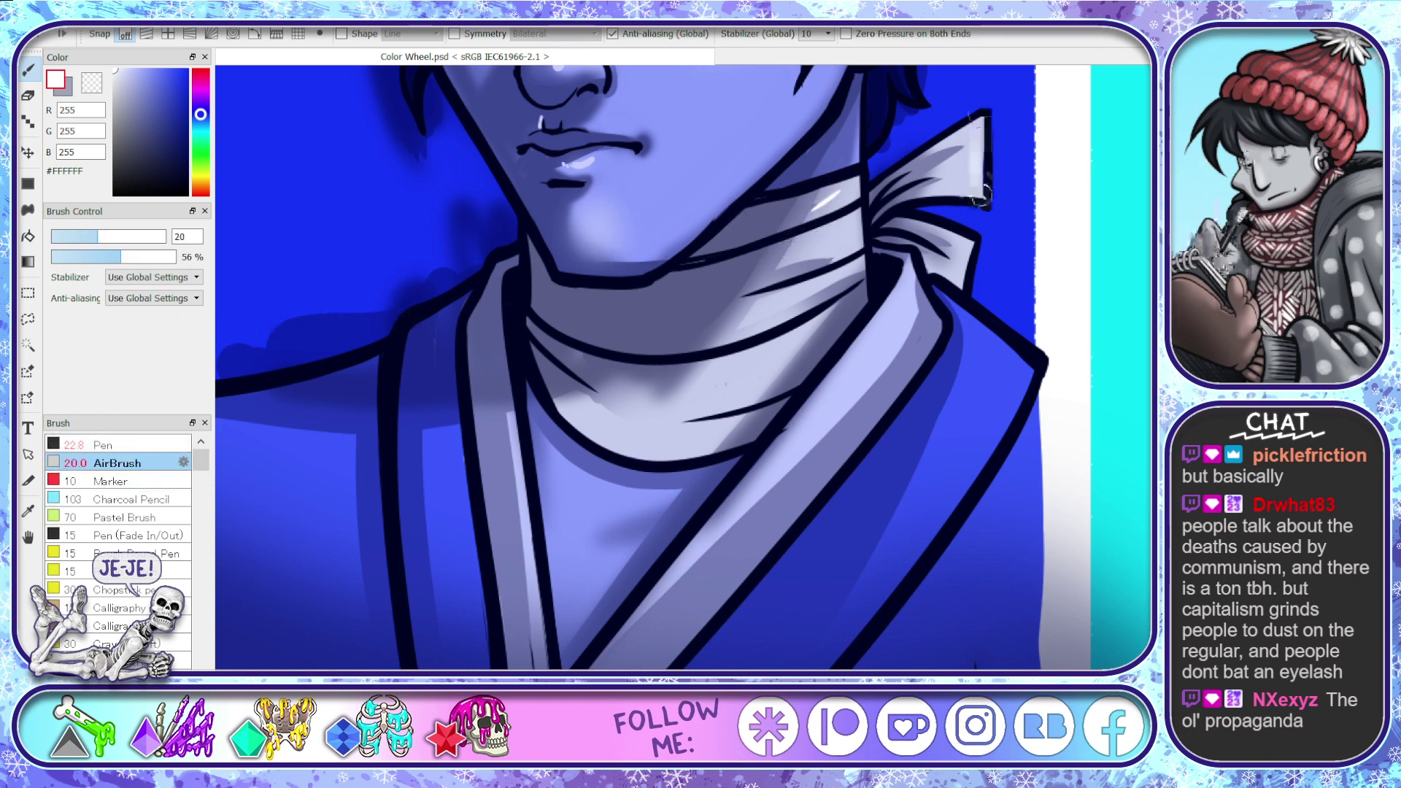
drag(969, 269, 974, 243)
- Try white size 20 AirBrush highlights along the neck wrap and the lit collar, and undo those strokes
mouse_move(837, 235)
mouse_down()
mouse_move(787, 254)
mouse_move(765, 326)
mouse_move(732, 369)
mouse_up()
drag(922, 294, 704, 554)
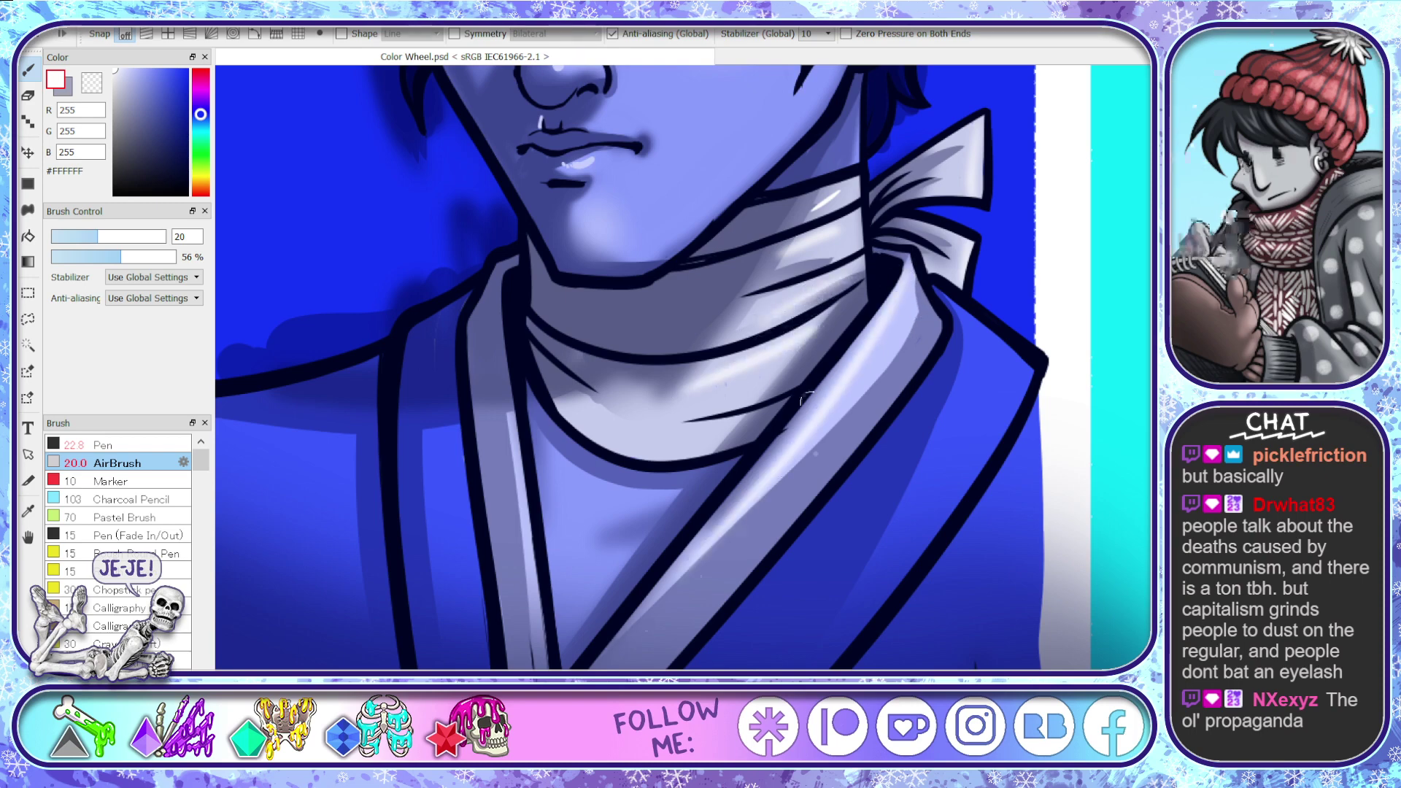
key(ctrl+z)
key(ctrl+z)
key(ctrl+z)
key(ctrl+z)
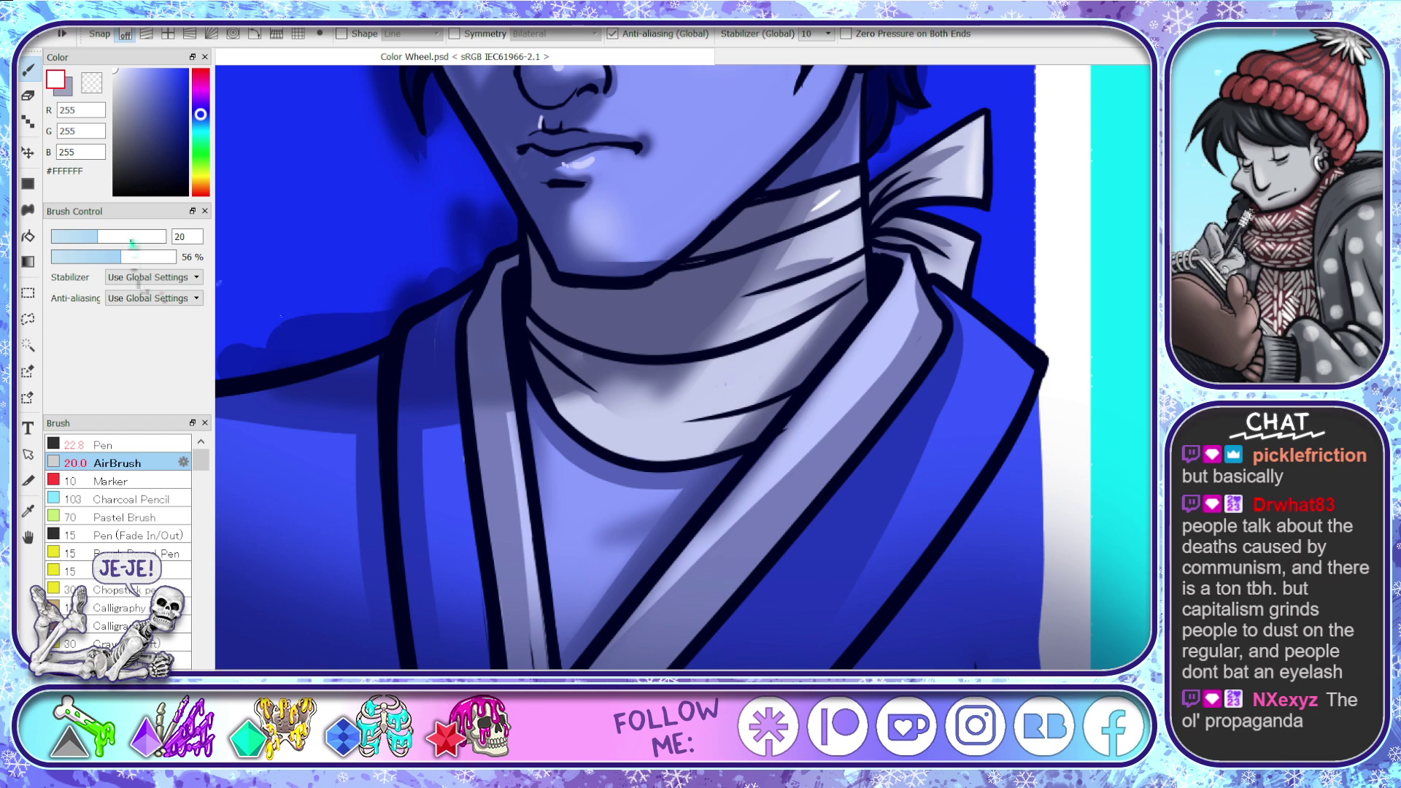
- Airbrush soft white highlights at size 85 on the neck wrap, the lit collar and the outer edge of the robe's lapel
click(148, 237)
drag(832, 237, 812, 219)
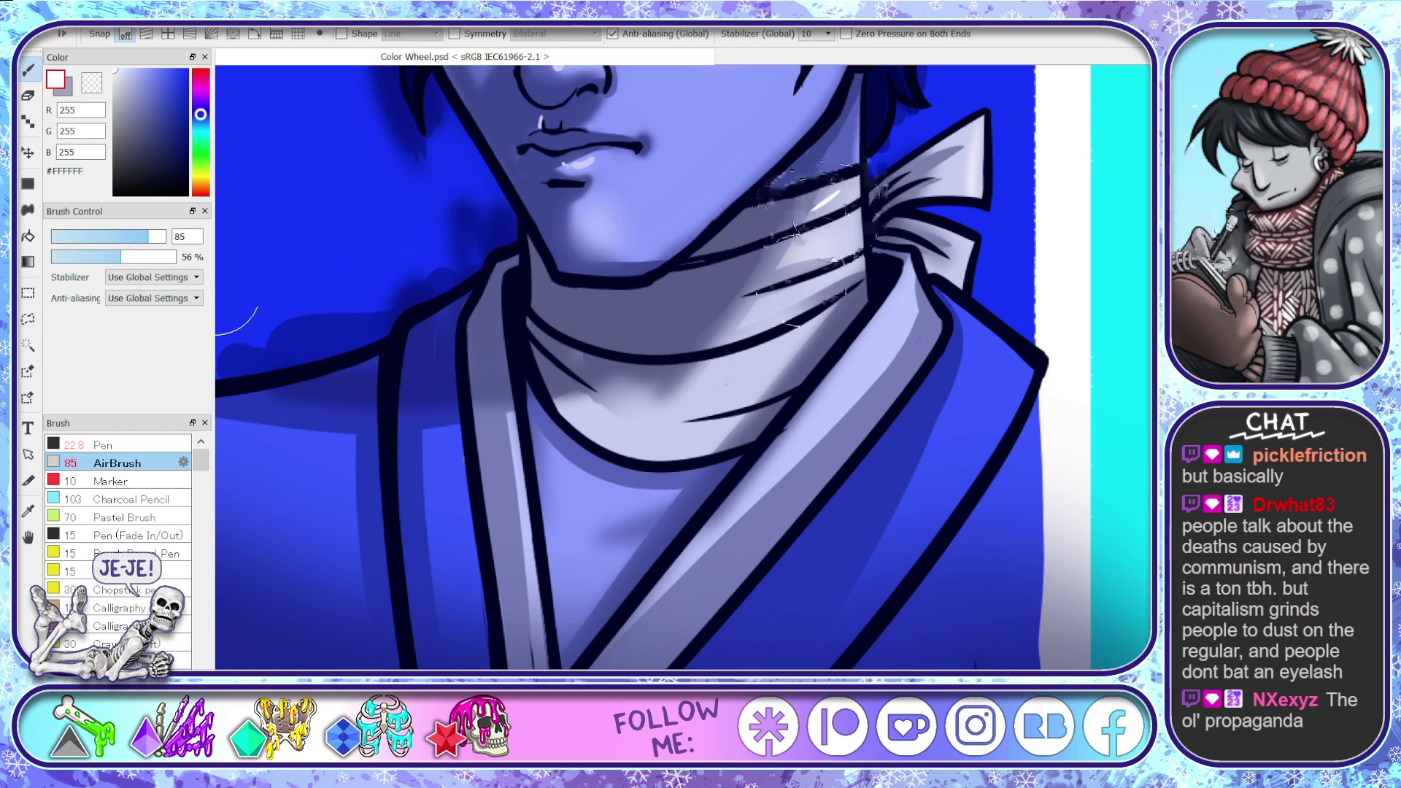
mouse_move(803, 281)
mouse_down()
mouse_move(814, 345)
mouse_move(781, 365)
mouse_up()
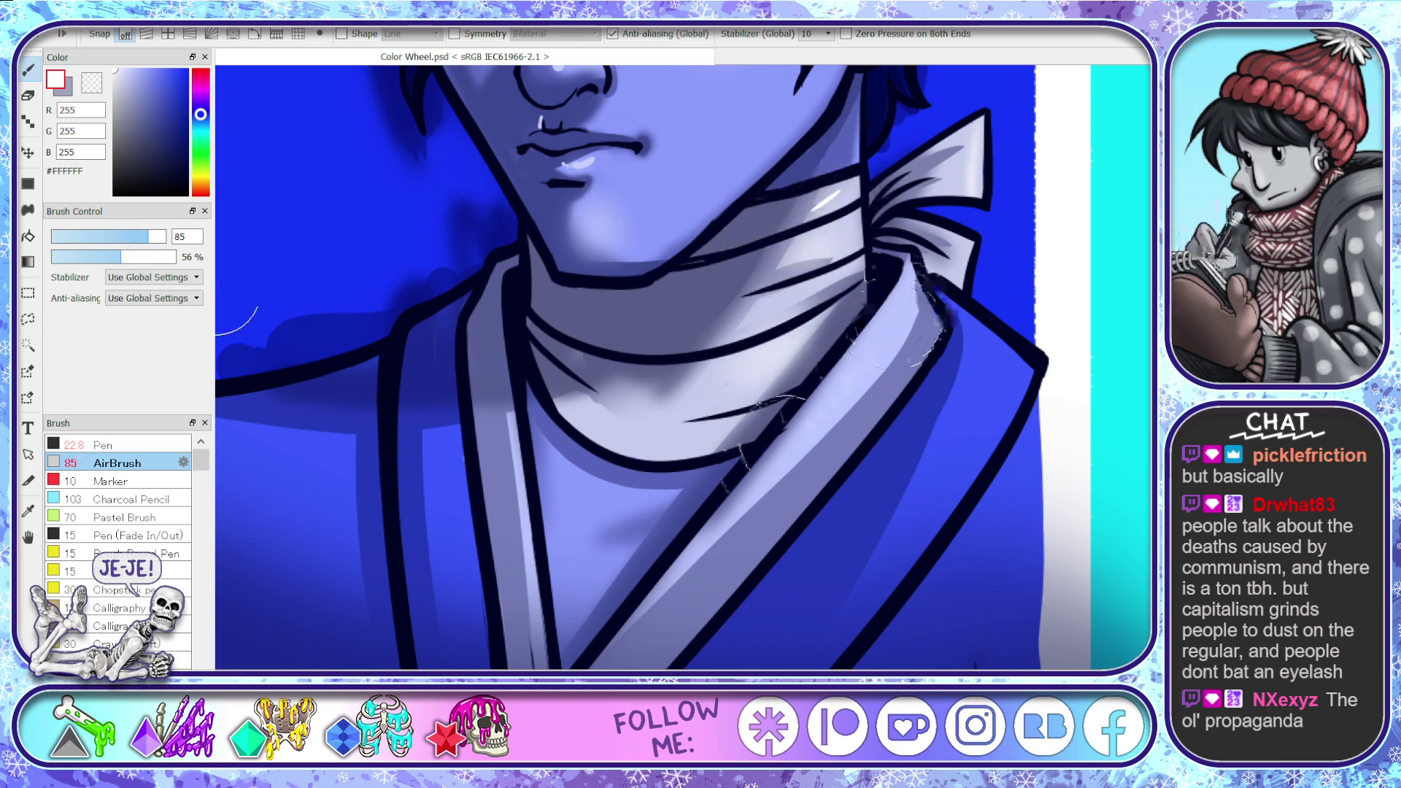
key(ctrl+z)
key(ctrl+z)
key(ctrl+z)
mouse_move(995, 391)
mouse_down()
mouse_move(968, 474)
mouse_move(993, 384)
mouse_move(916, 544)
mouse_up()
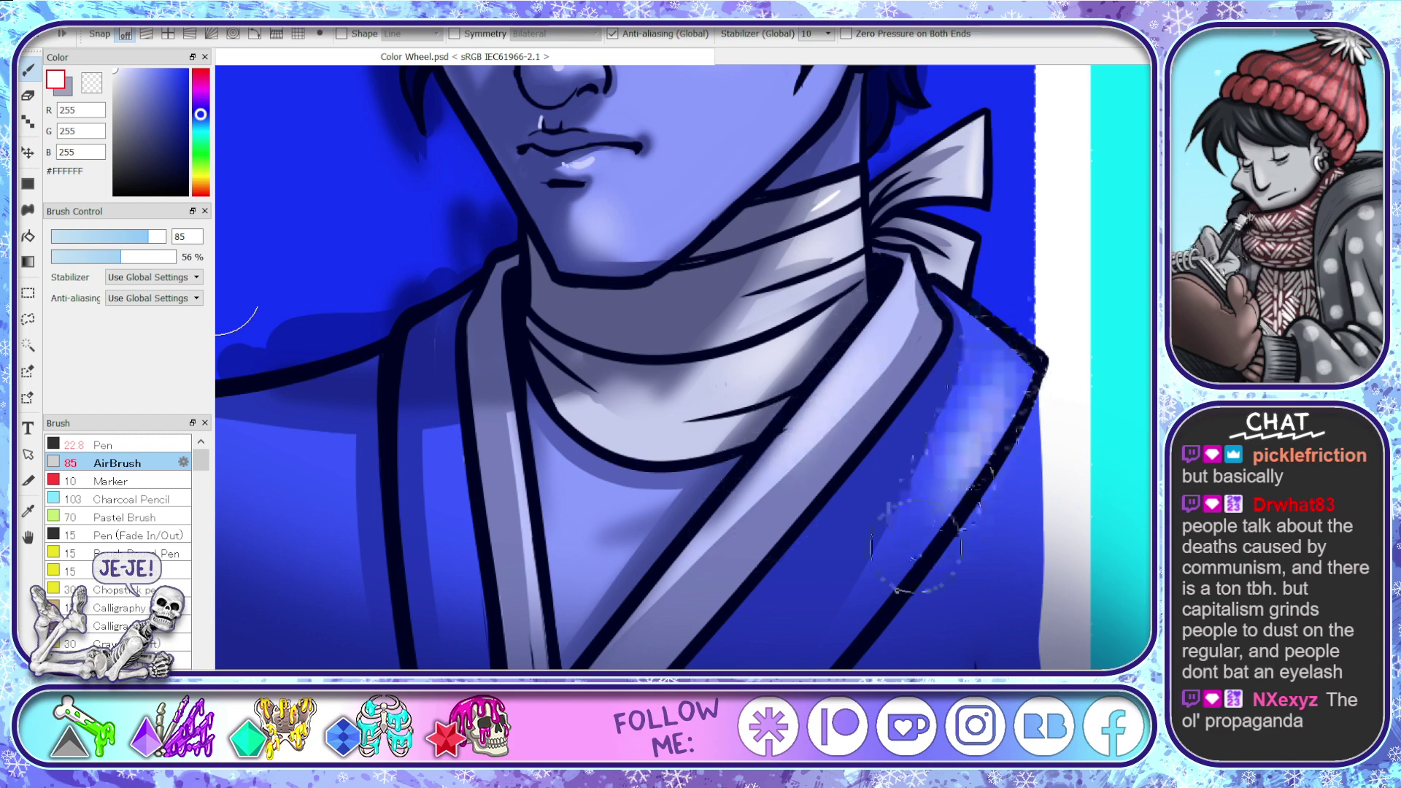
- Set the Pen color to #E9EBF5 and paint highlight strokes along the folds of the neck wrap and on the bow
click(155, 445)
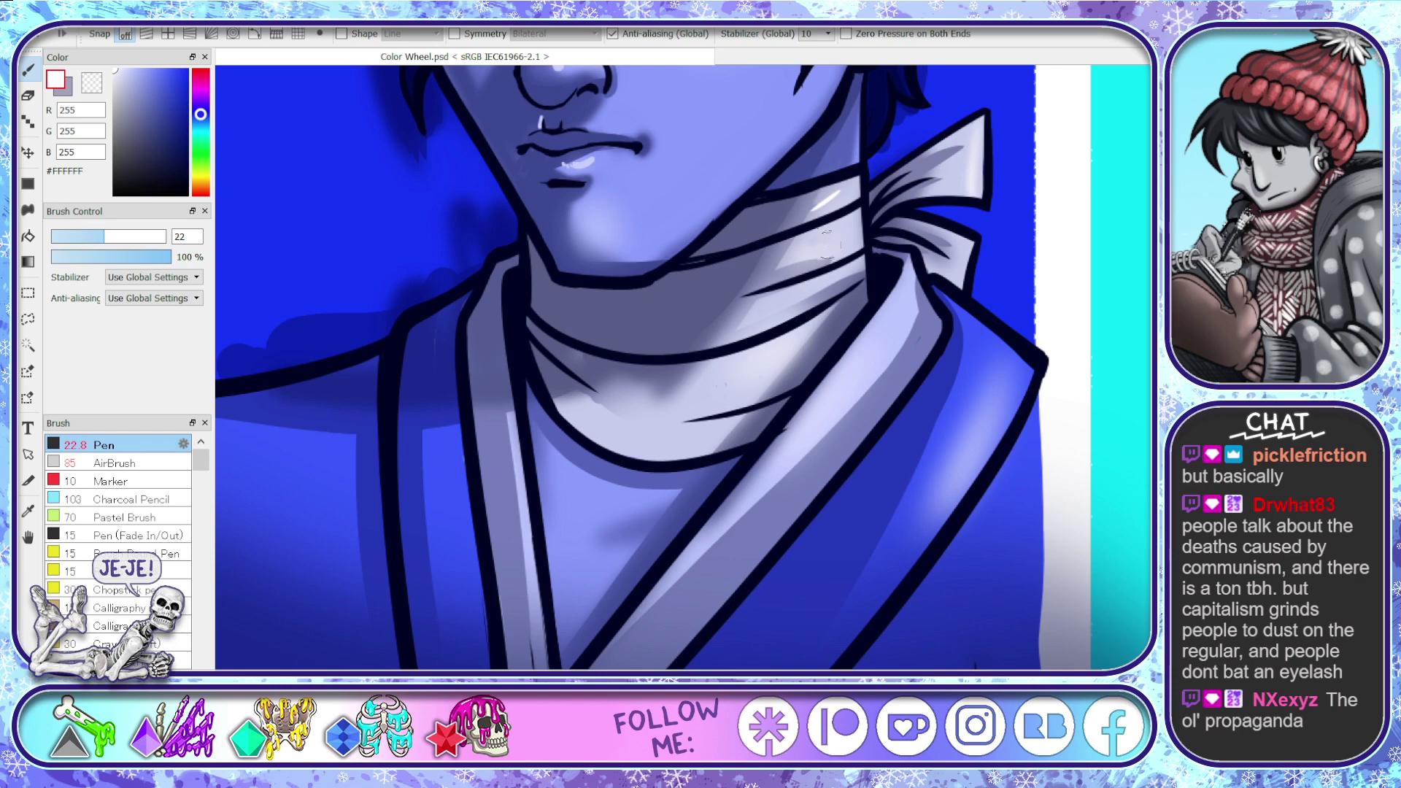
alt+click(713, 241)
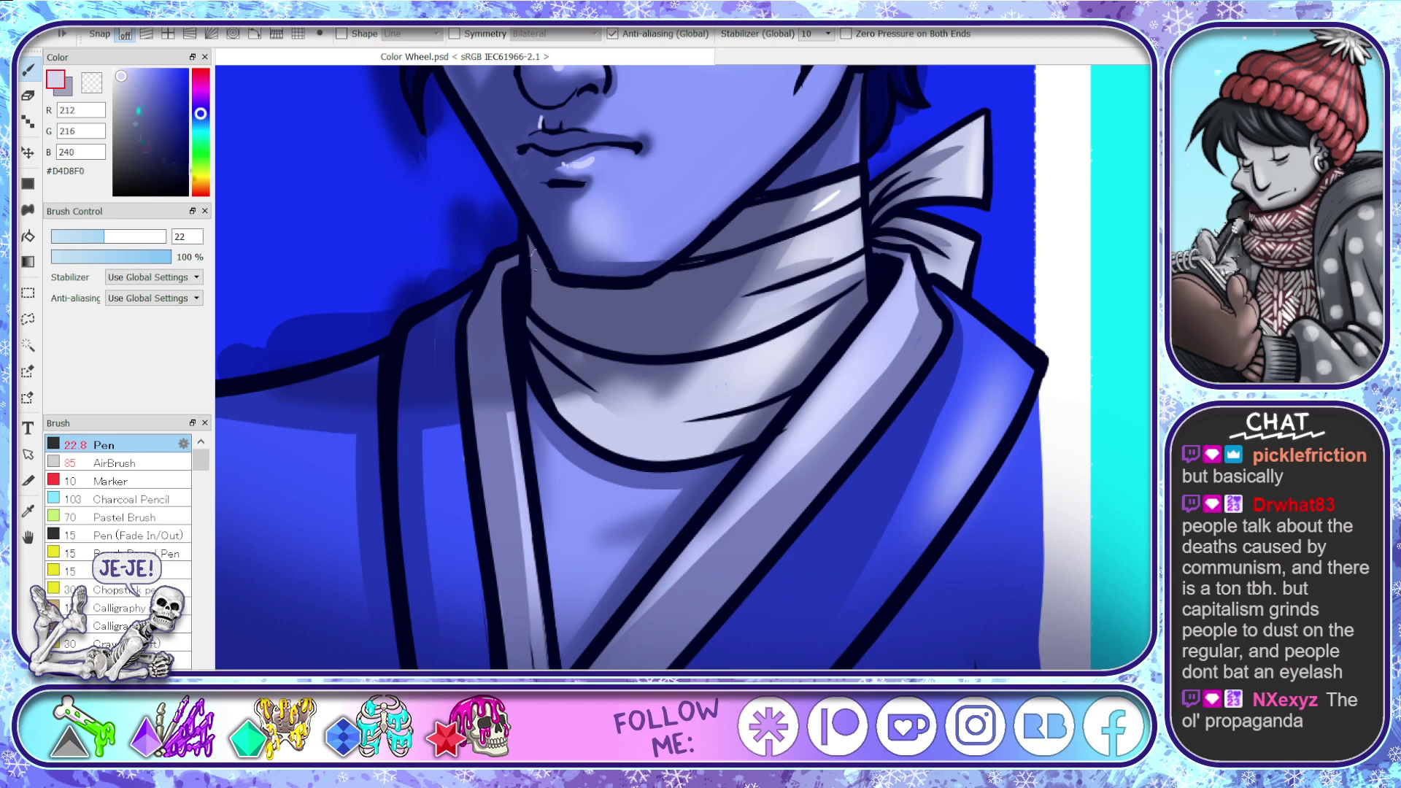
click(125, 69)
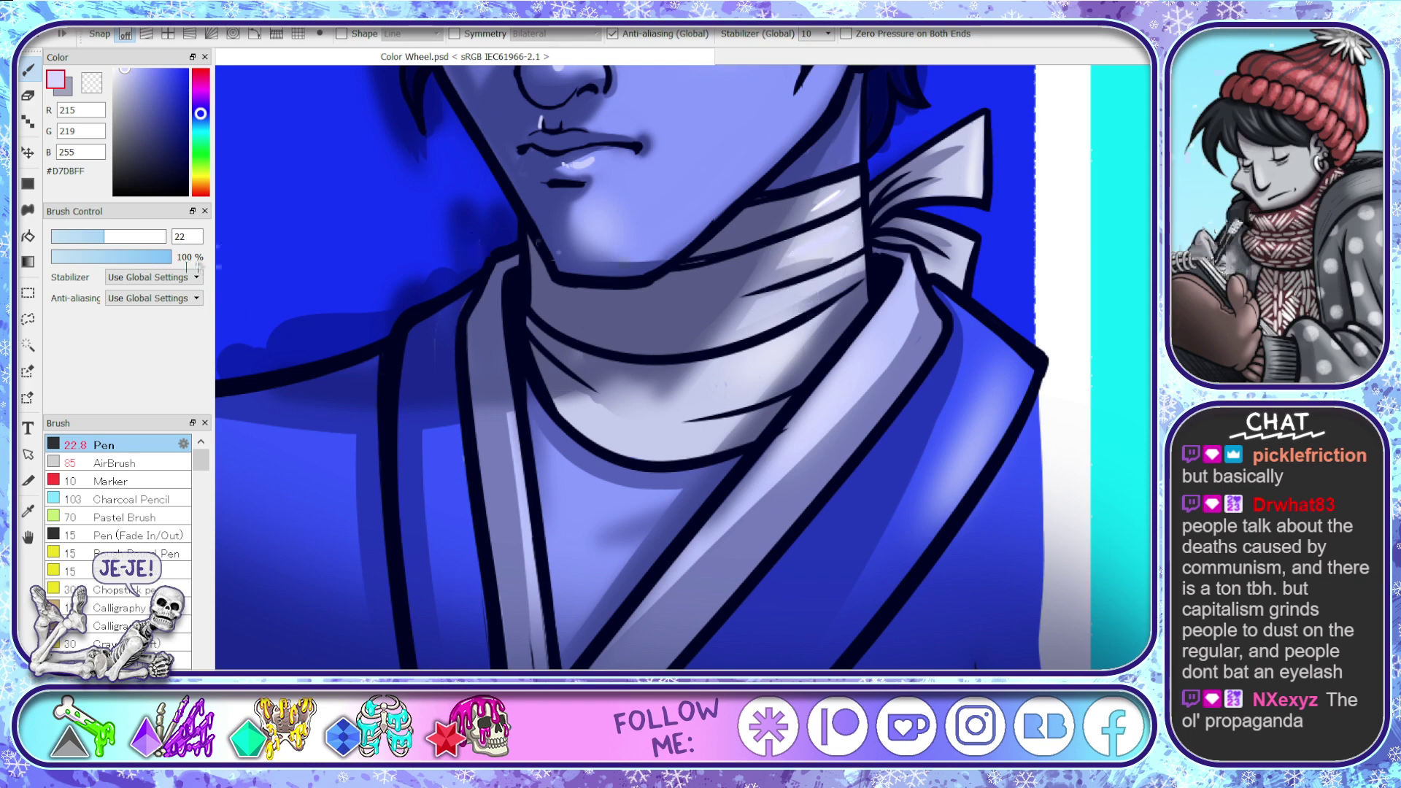
click(117, 73)
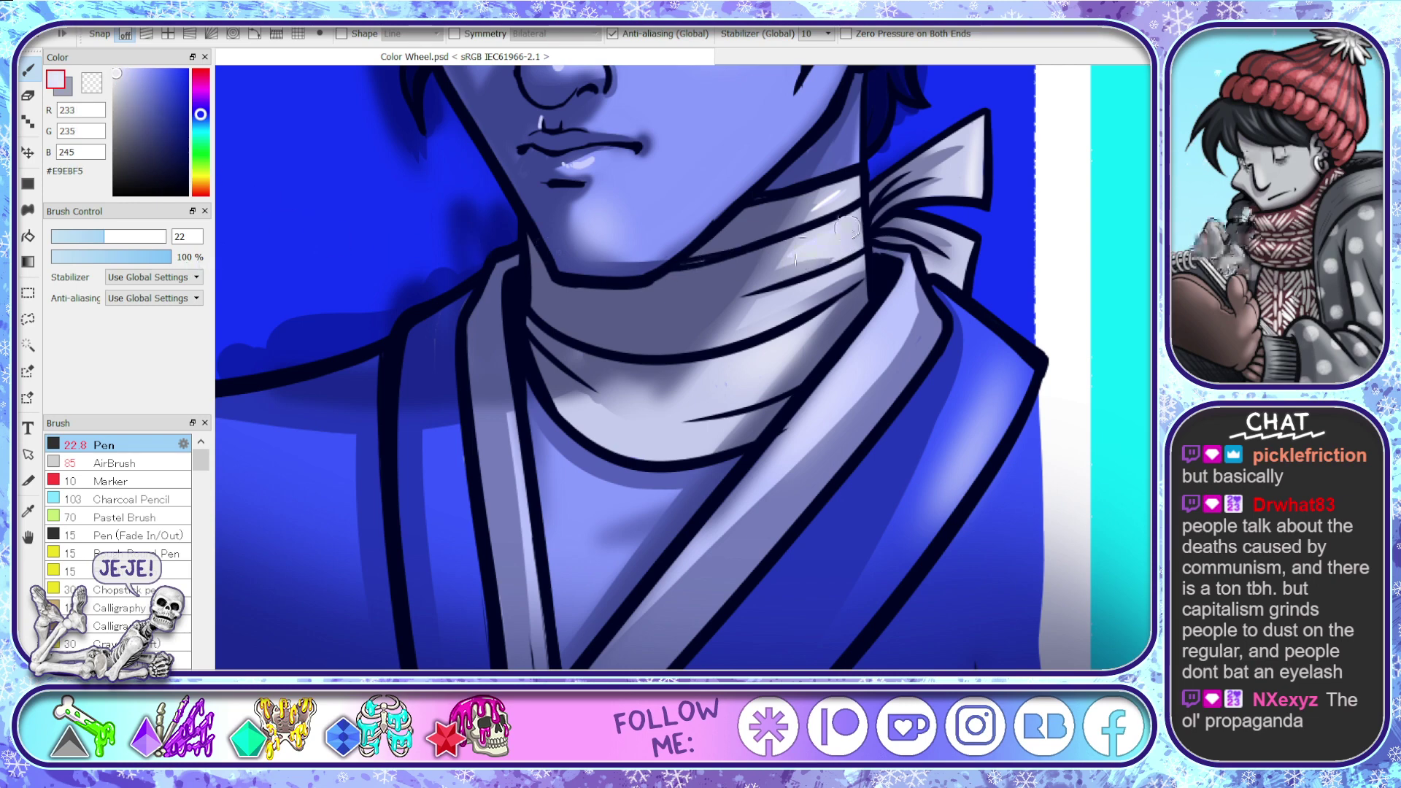
drag(858, 263, 739, 322)
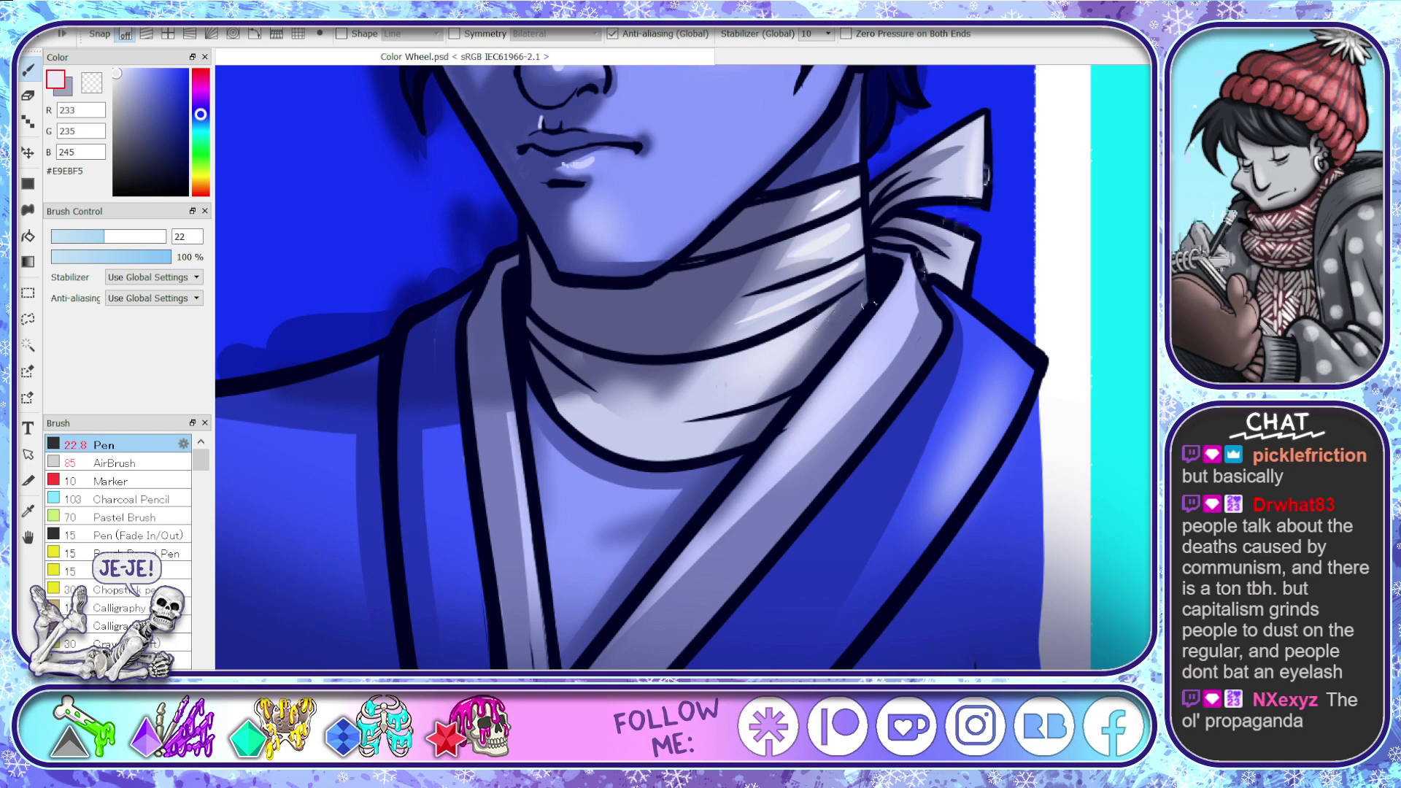
drag(987, 125, 940, 169)
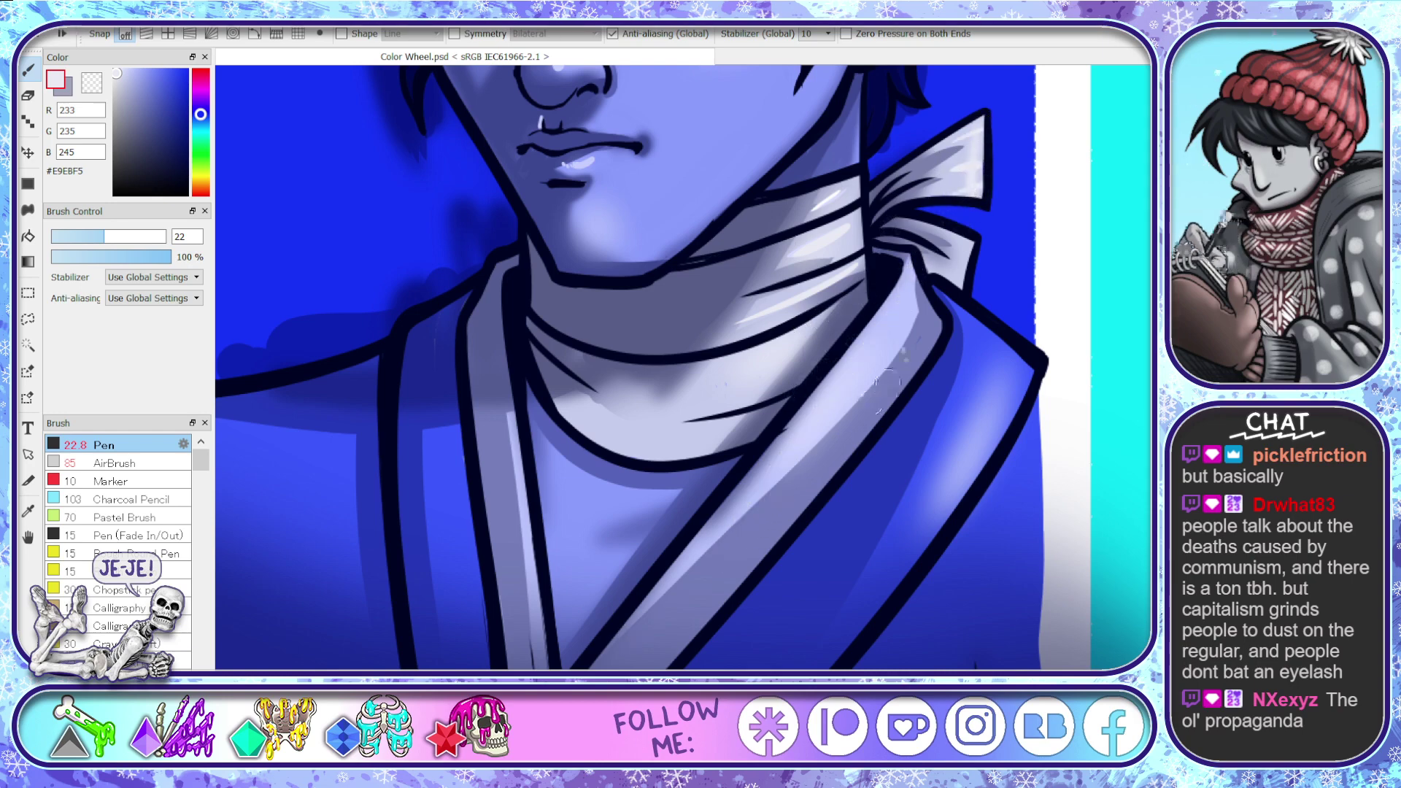
- Set the Pen color to #E7EAFF and paint highlight strokes down the length of the lit collar
click(132, 70)
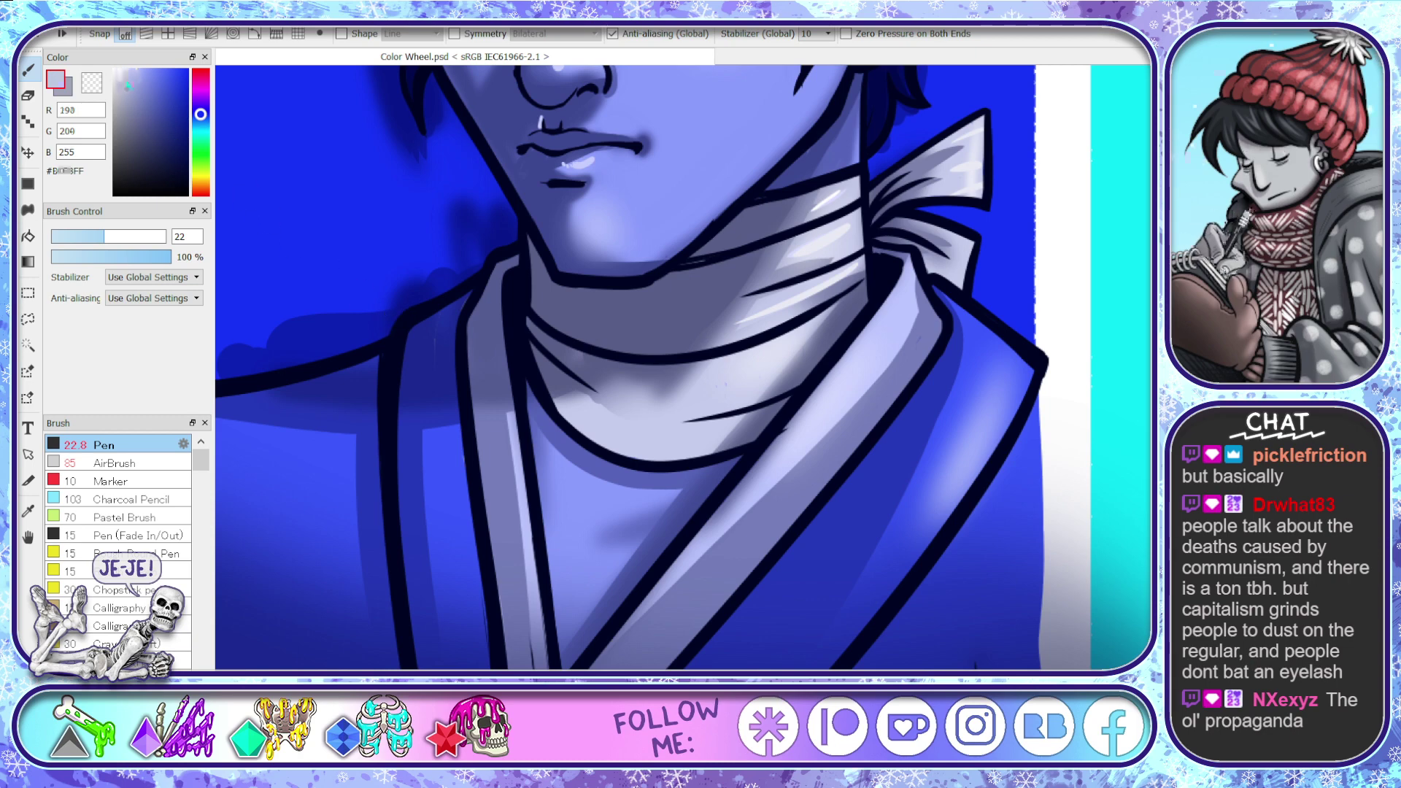
click(120, 70)
drag(902, 281, 719, 522)
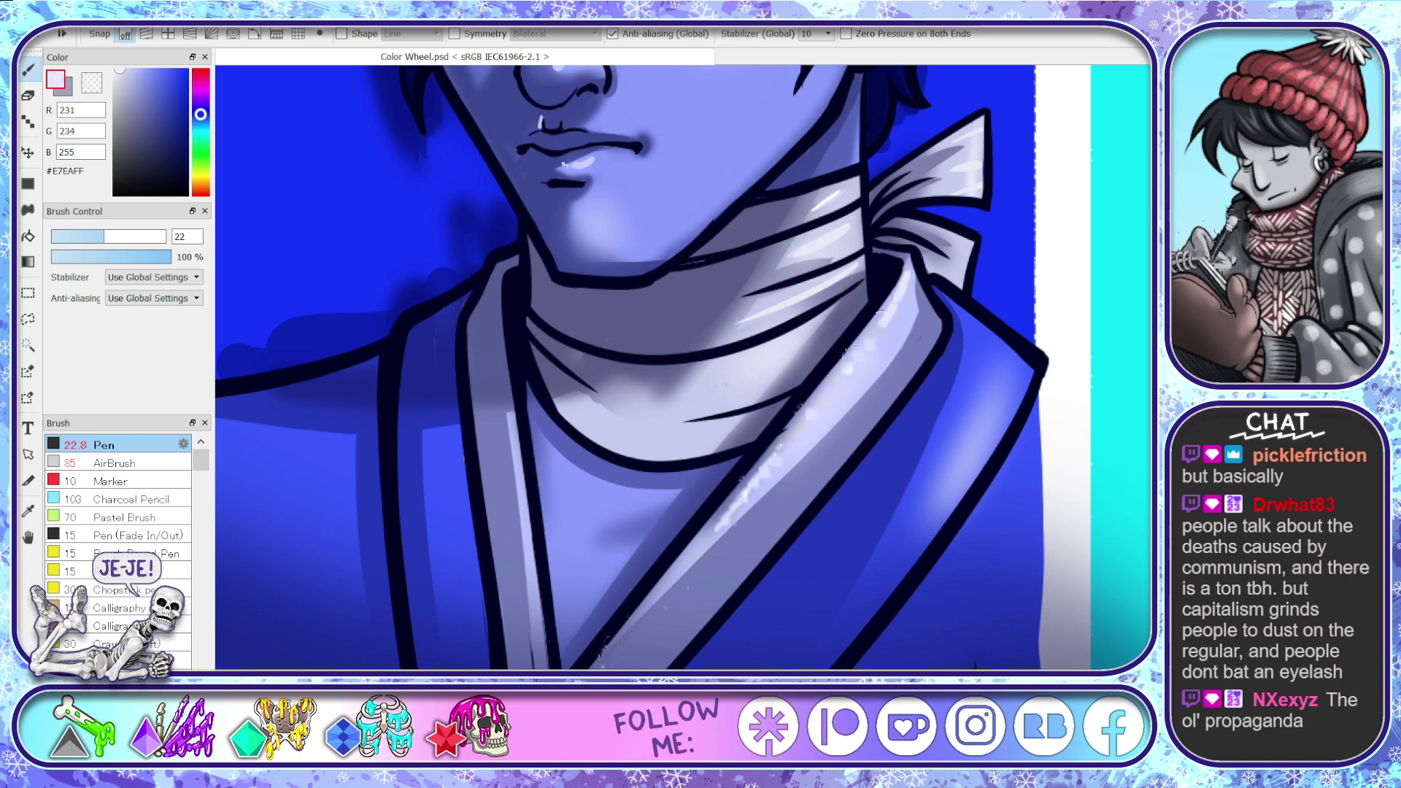
drag(880, 321, 679, 580)
- Fade the pale highlights on the nose and above the upper lip with the Eraser (Soft) at size 48 and 45% opacity
drag(900, 460, 900, 104)
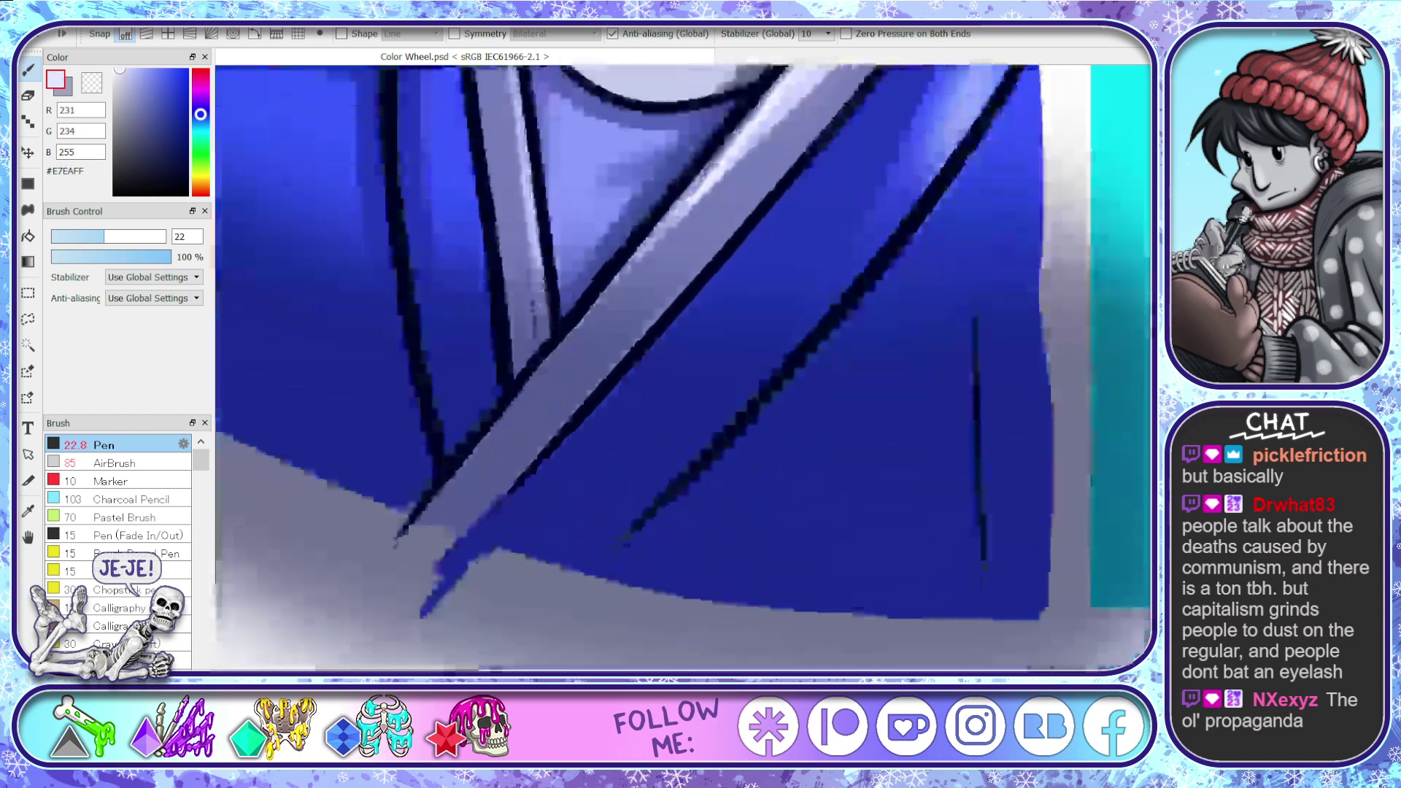
drag(582, 109, 582, 631)
drag(582, 355, 582, 523)
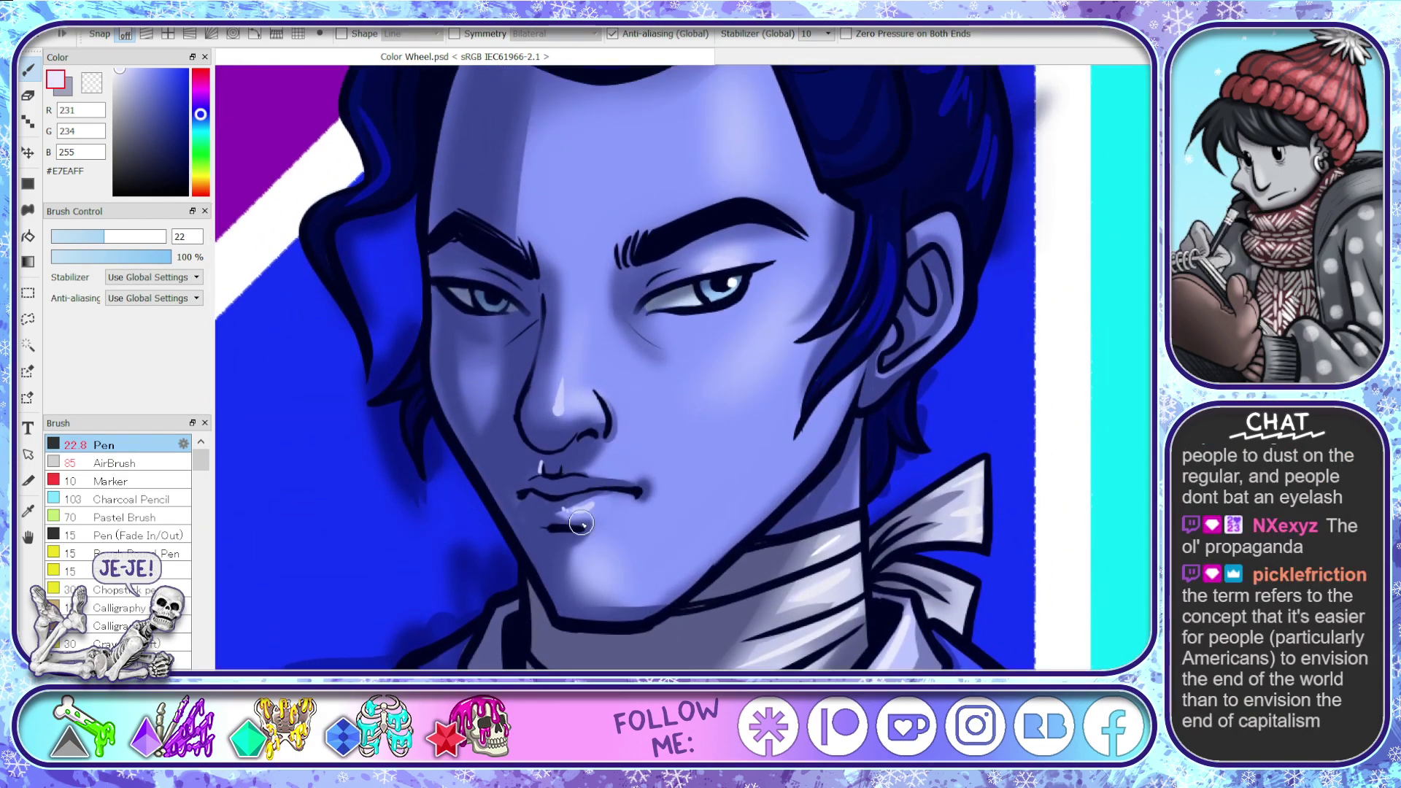
key(e)
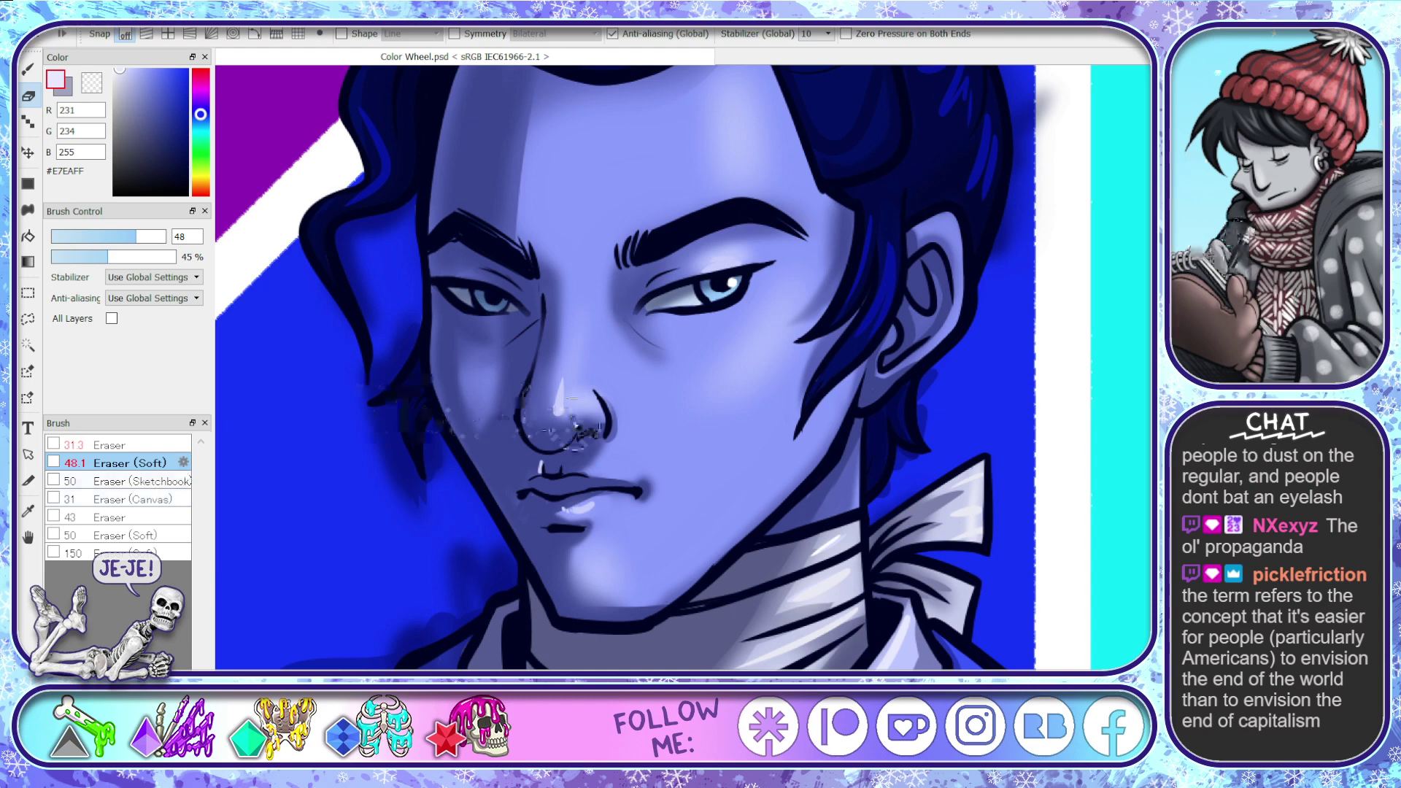
drag(574, 425, 556, 378)
drag(551, 462, 557, 450)
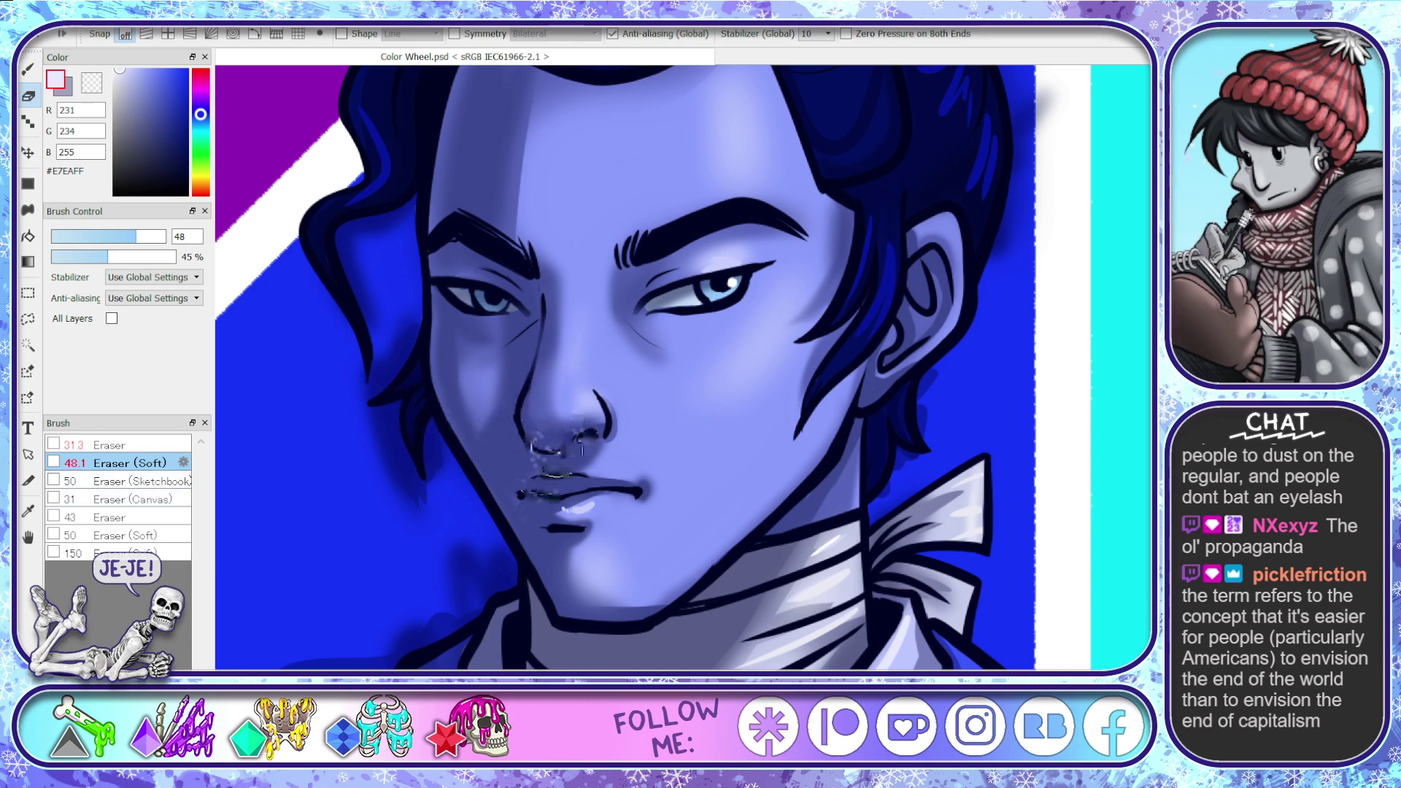
- Undo the last soft fading and highlight changes around the nose and upper lip
key(ctrl+z)
key(ctrl+z)
key(ctrl+z)
- Sample pale blue #C2CAFE from the highlight above the lit eye and try a Pen stroke on the nostril
key(p)
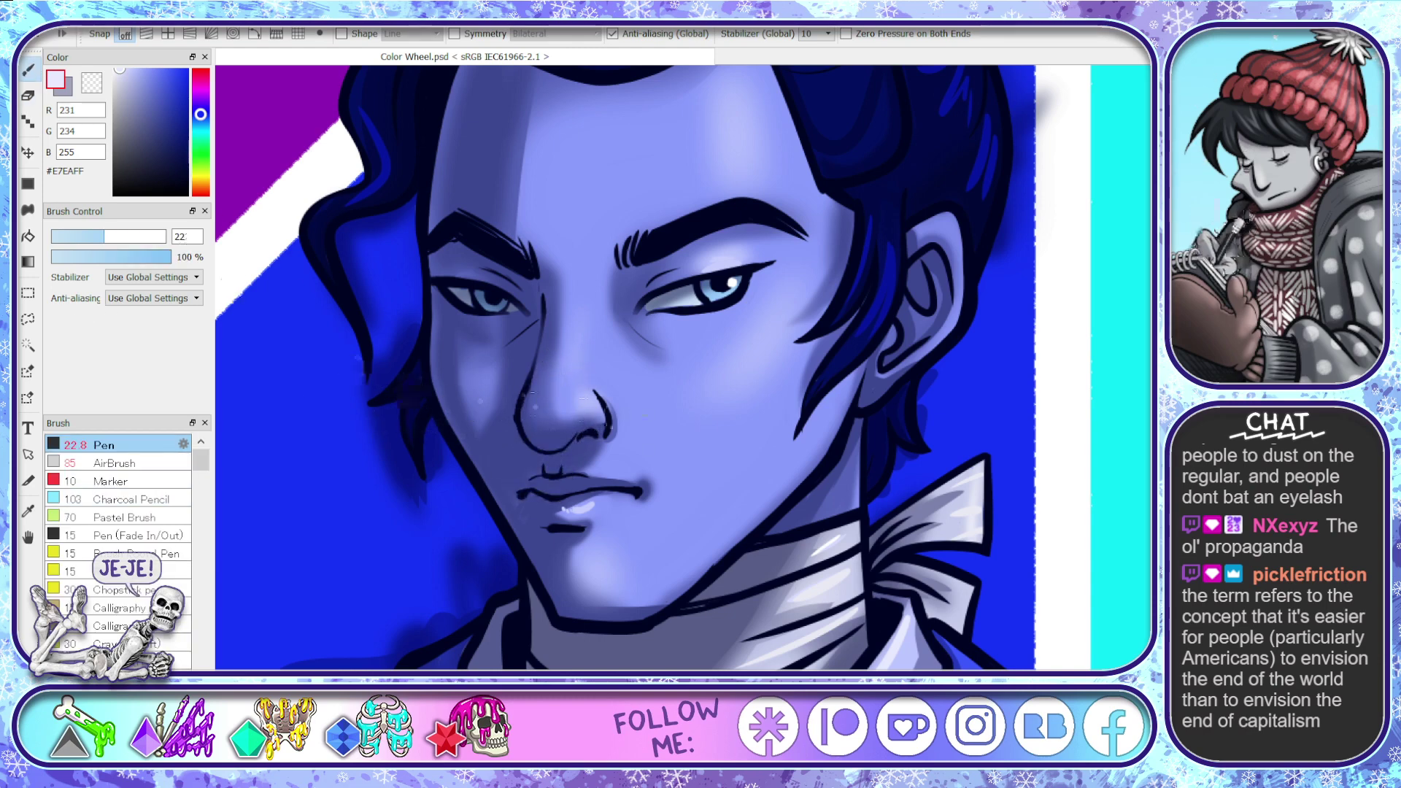
alt+click(736, 251)
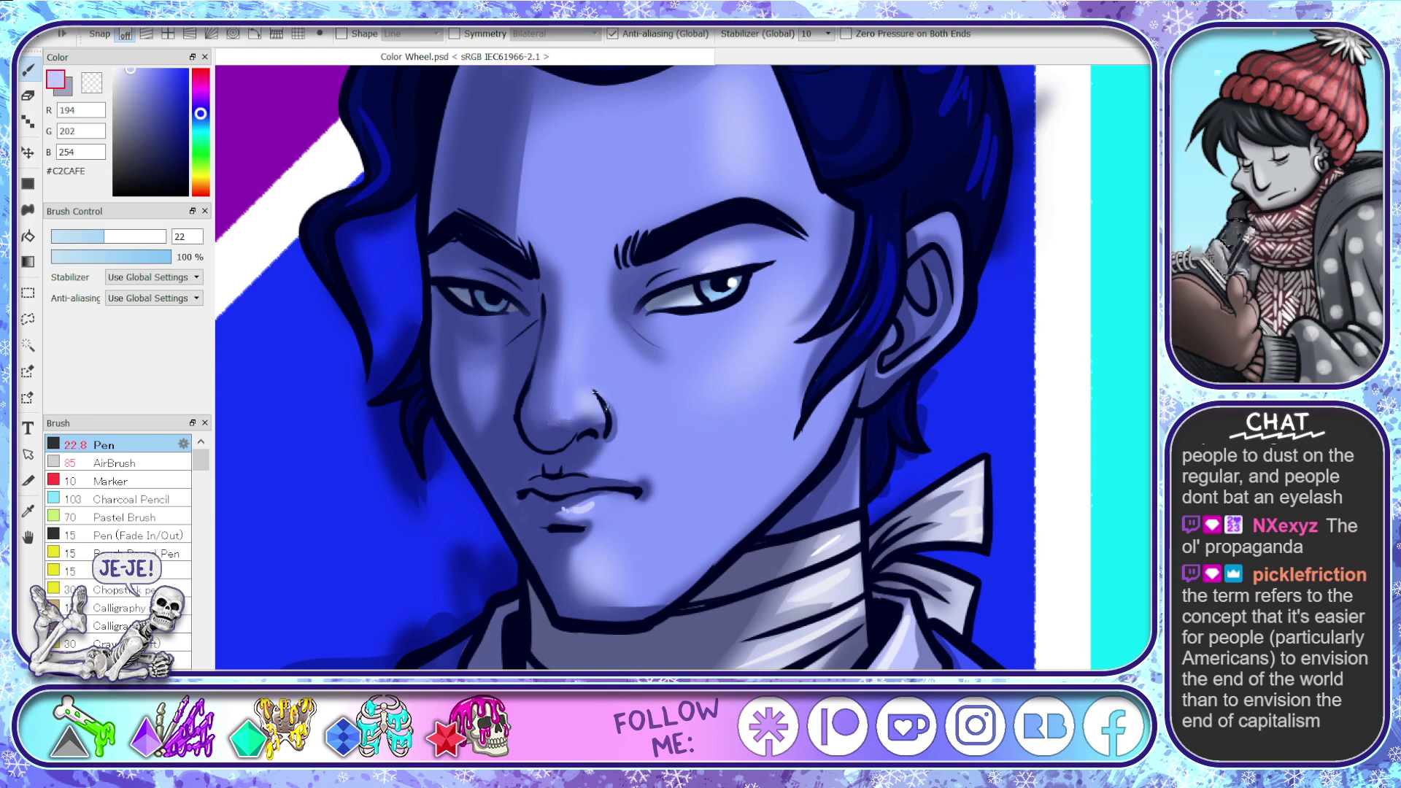
drag(588, 409, 606, 449)
key(ctrl+z)
- Airbrush soft #C2CAFE highlights at size 47 and 32% opacity down the nose and around the upper lip
key(e)
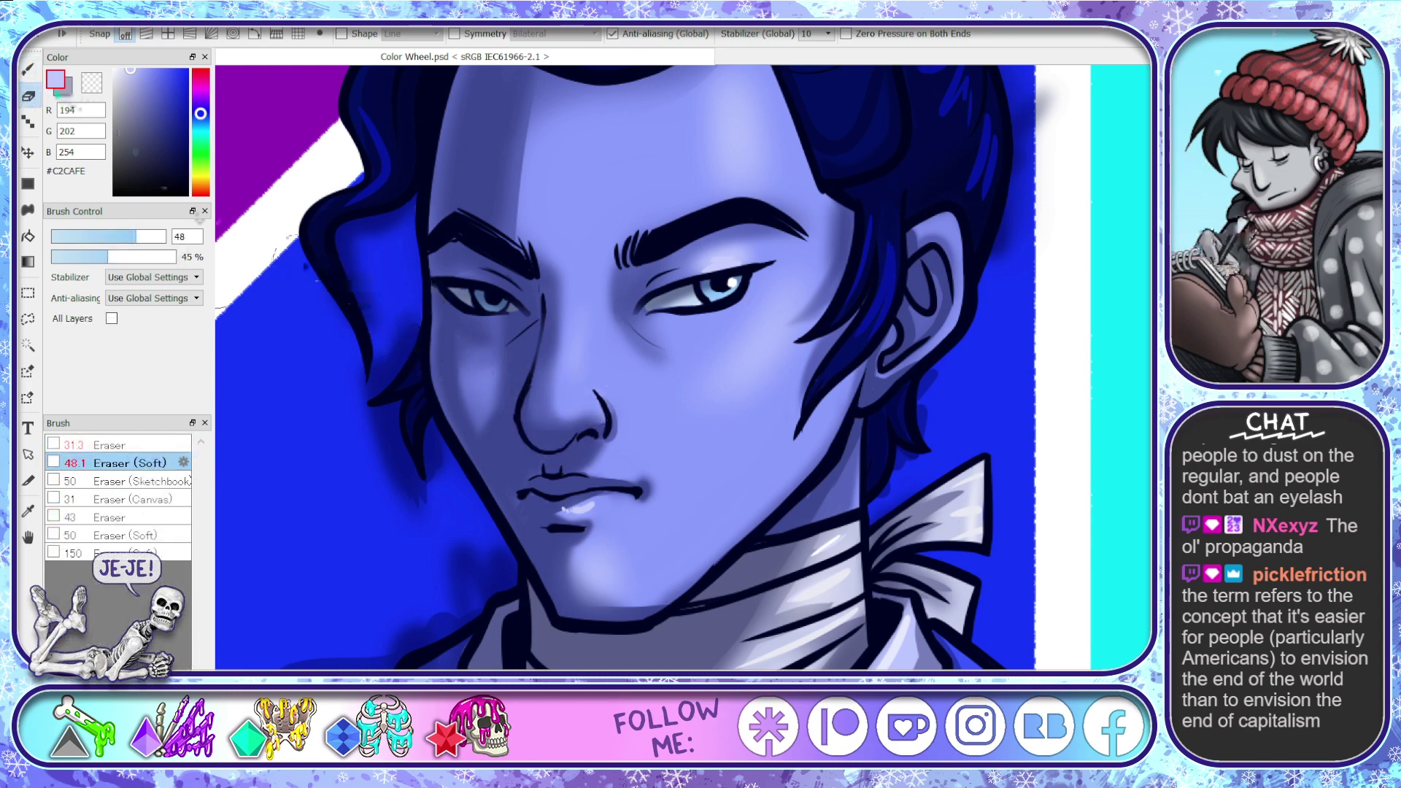
key(n)
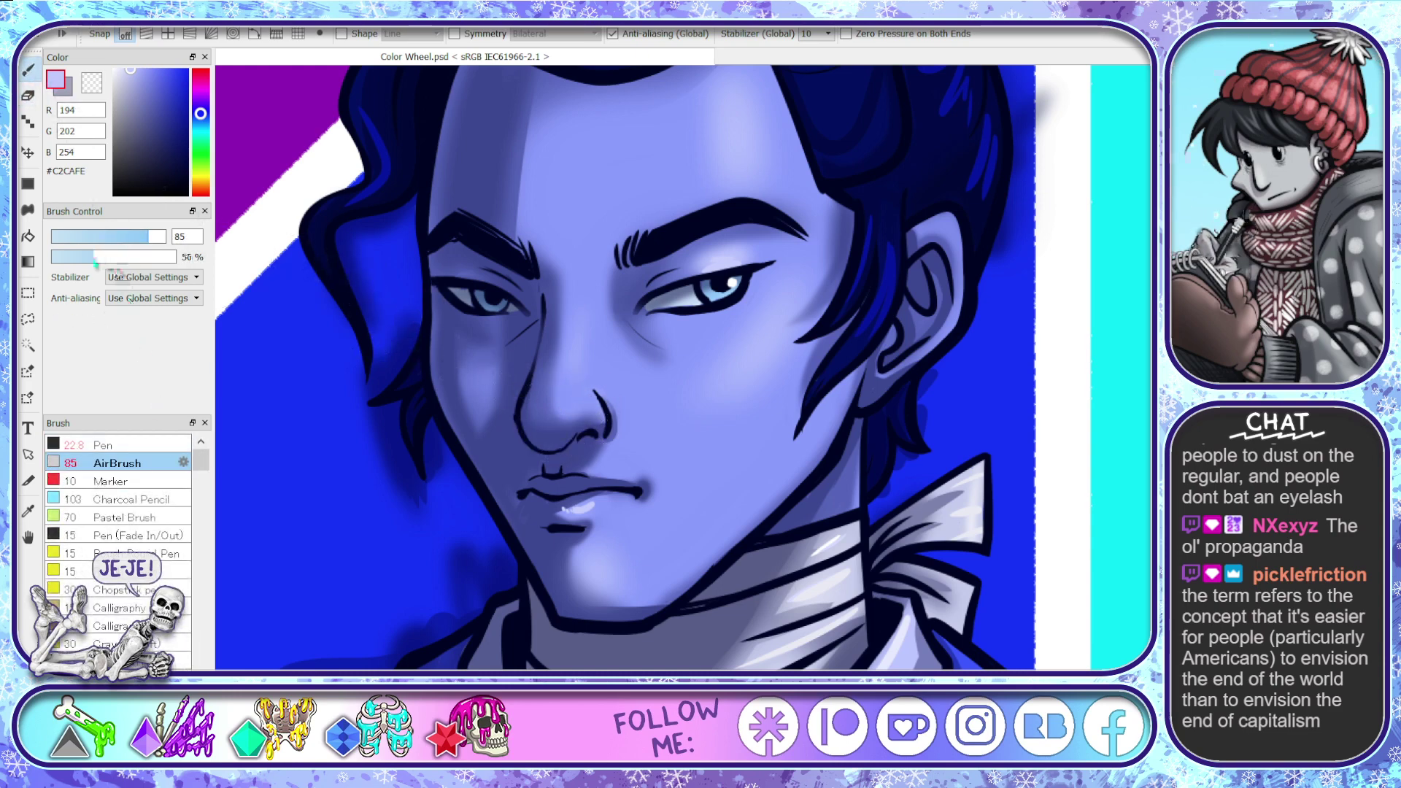
key(ctrl+z)
click(136, 237)
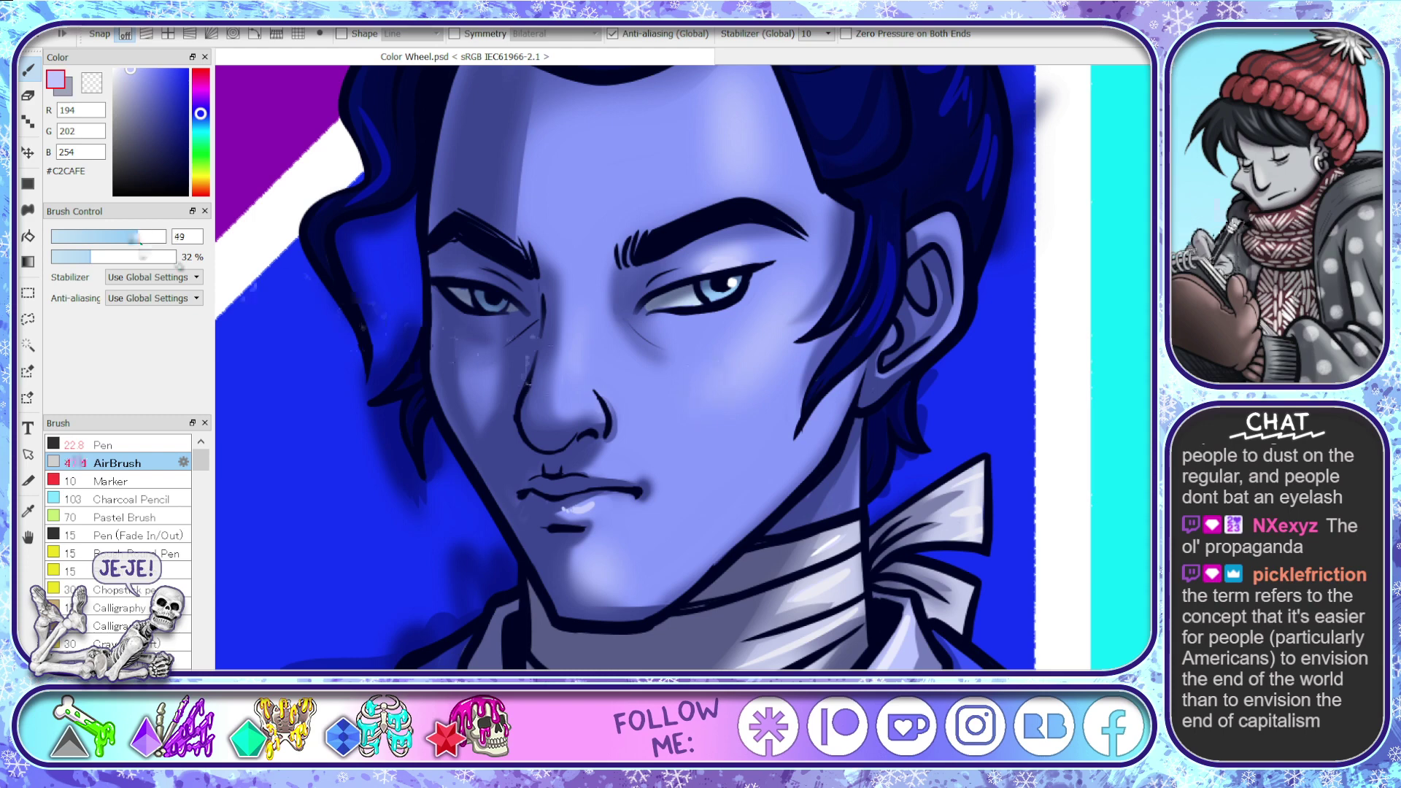
drag(598, 413, 588, 407)
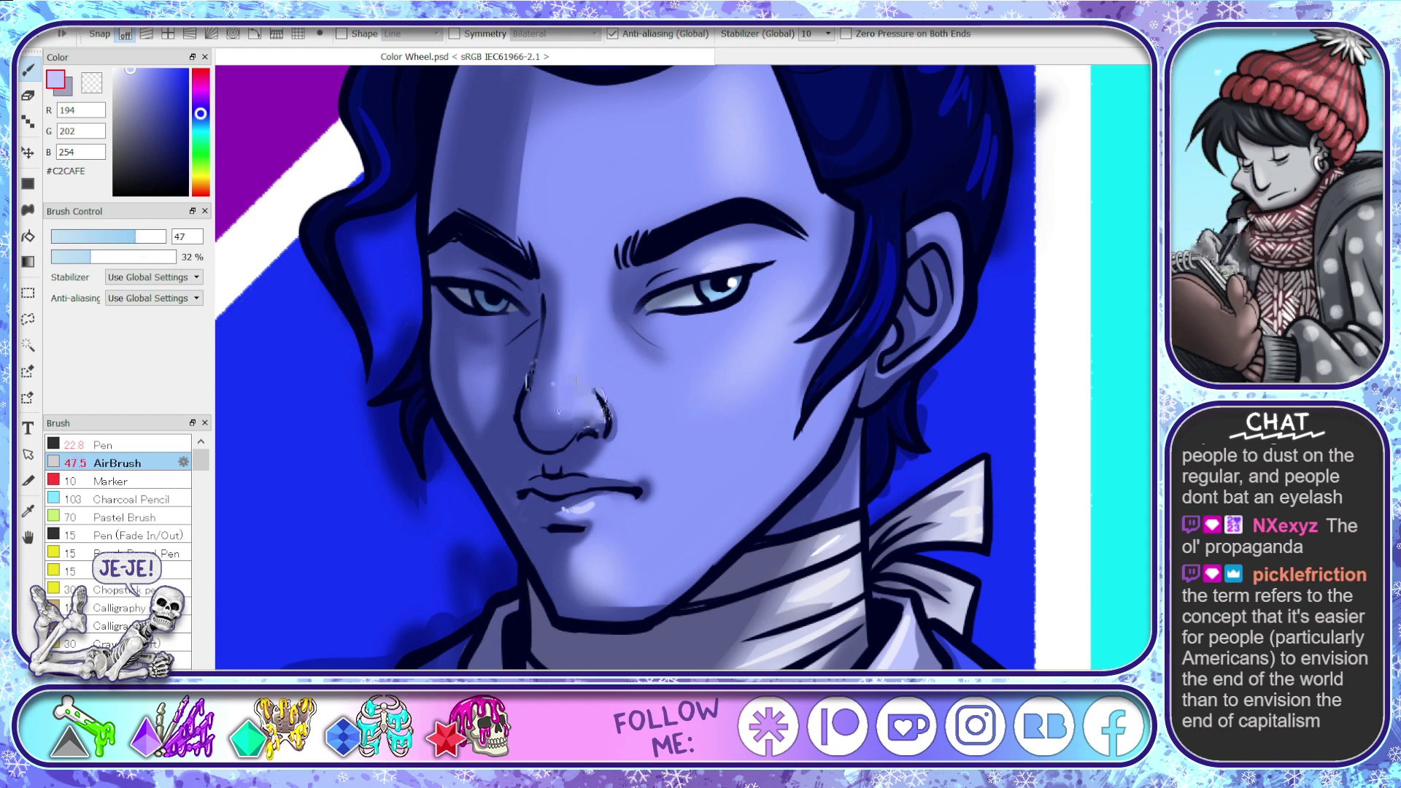
mouse_move(574, 343)
mouse_down()
mouse_move(568, 375)
mouse_move(593, 414)
mouse_move(587, 402)
mouse_up()
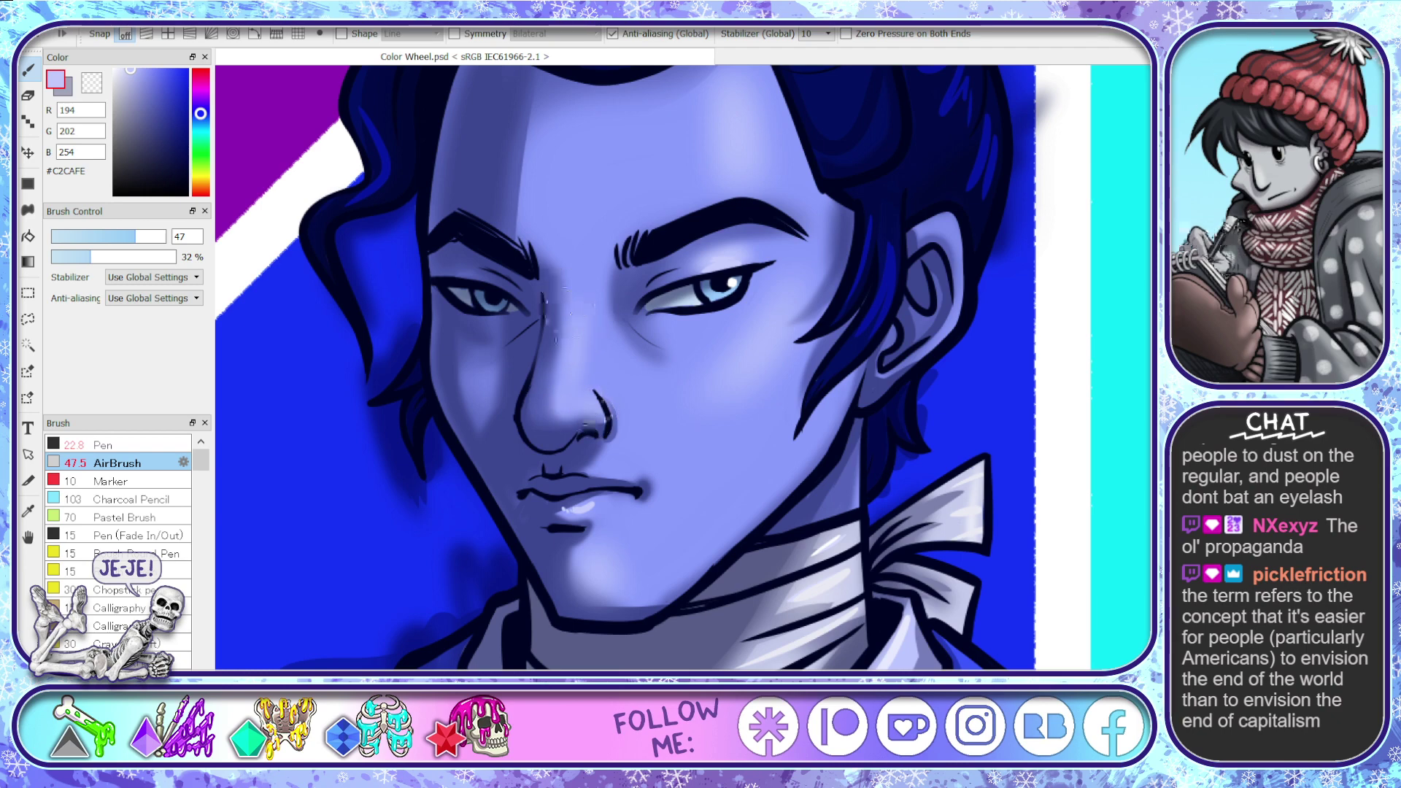
mouse_move(587, 300)
mouse_down()
mouse_move(608, 434)
mouse_move(657, 488)
mouse_move(637, 490)
mouse_move(624, 528)
mouse_move(569, 514)
mouse_up()
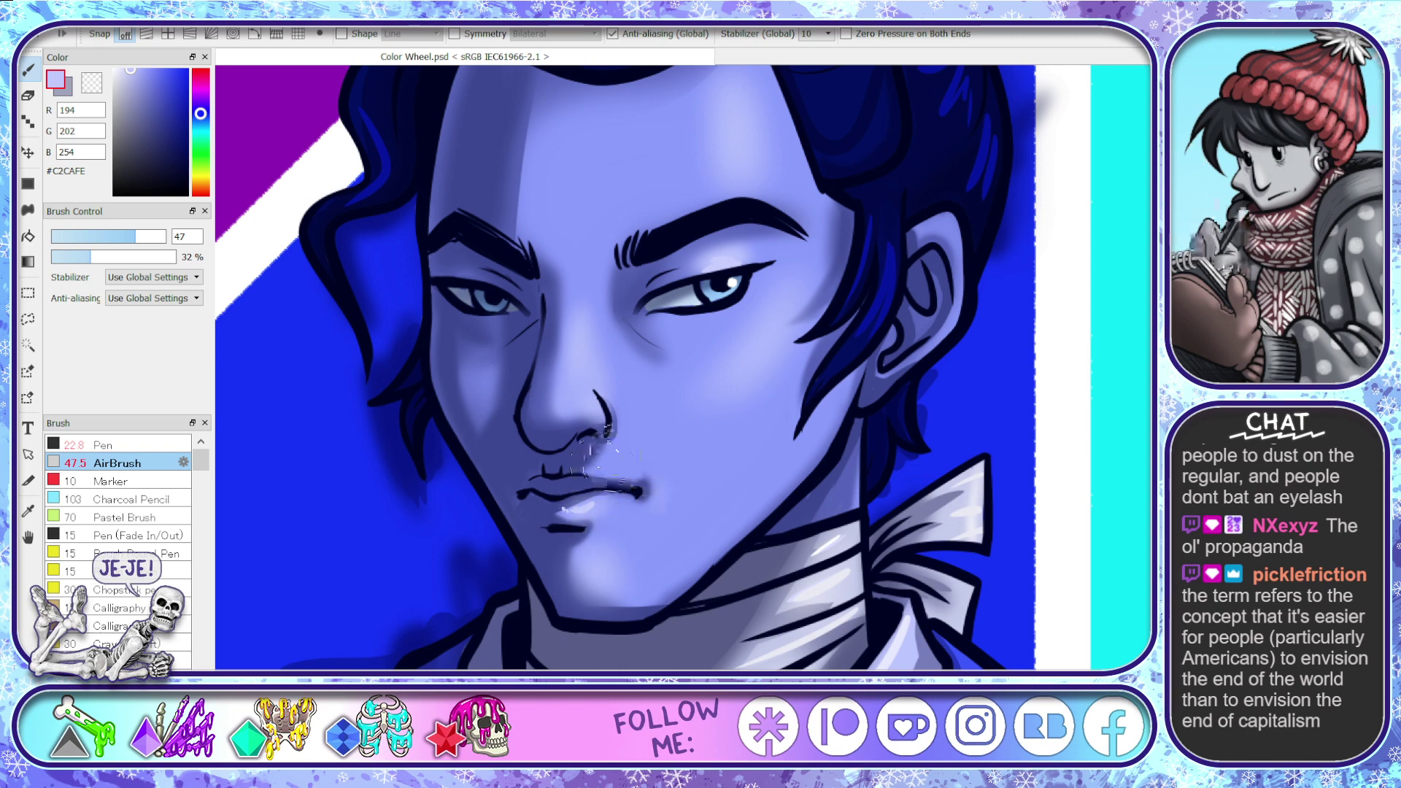
drag(632, 409, 595, 372)
- Enlarge the AirBrush to size 112 and add broad soft highlights on the lit cheek and the forehead
drag(136, 236, 160, 236)
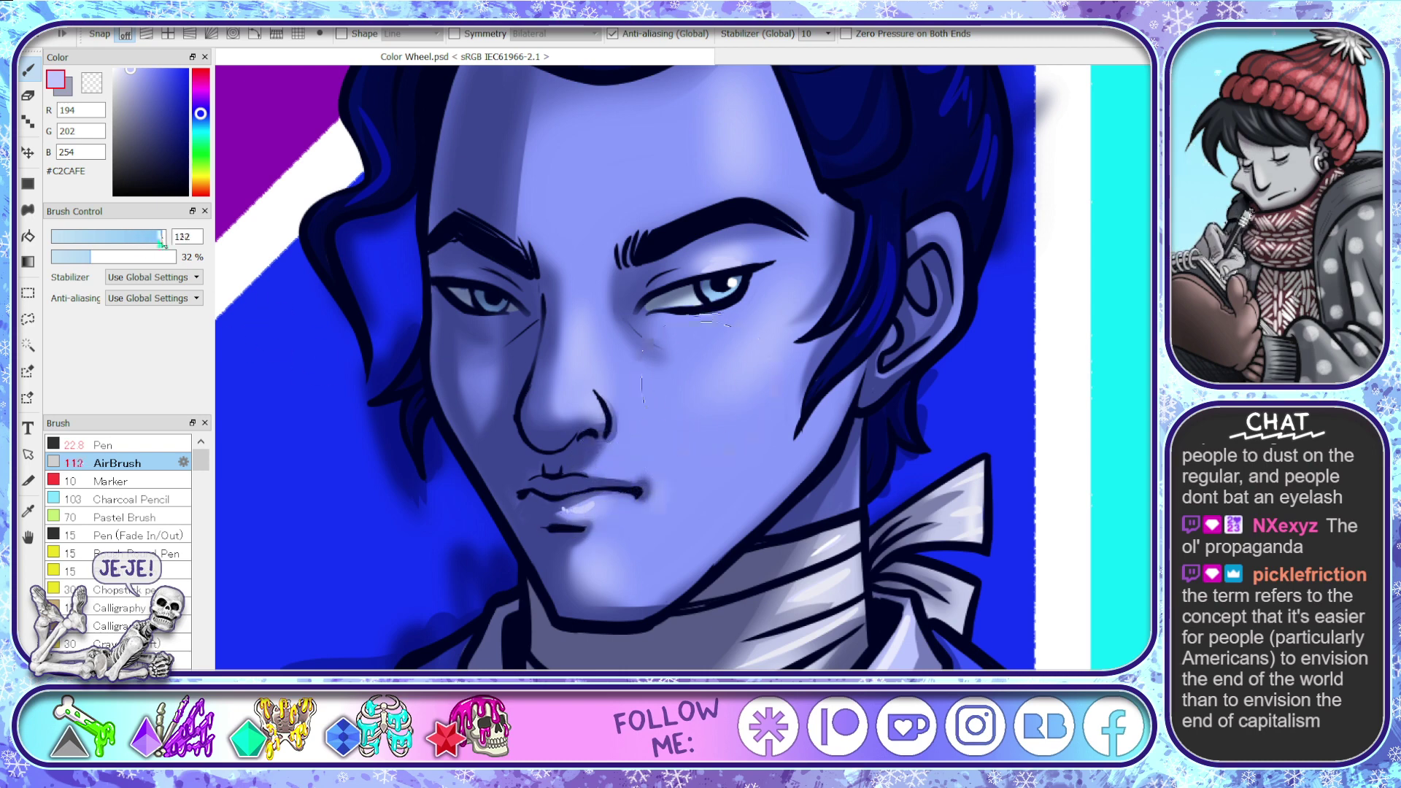
mouse_move(697, 329)
mouse_down()
mouse_move(745, 319)
mouse_move(672, 382)
mouse_move(752, 369)
mouse_move(752, 403)
mouse_up()
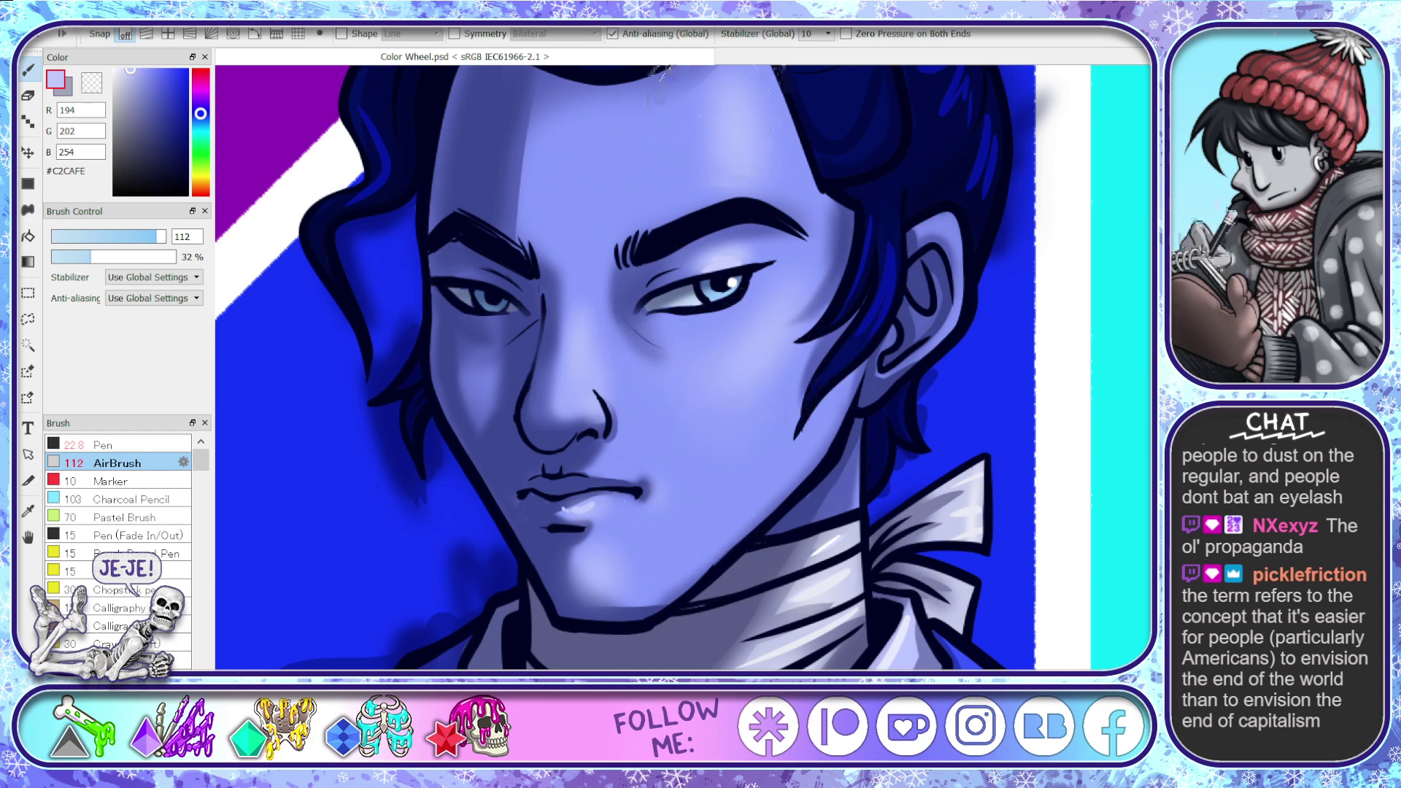
mouse_move(723, 96)
mouse_down()
mouse_move(675, 206)
mouse_move(732, 115)
mouse_up()
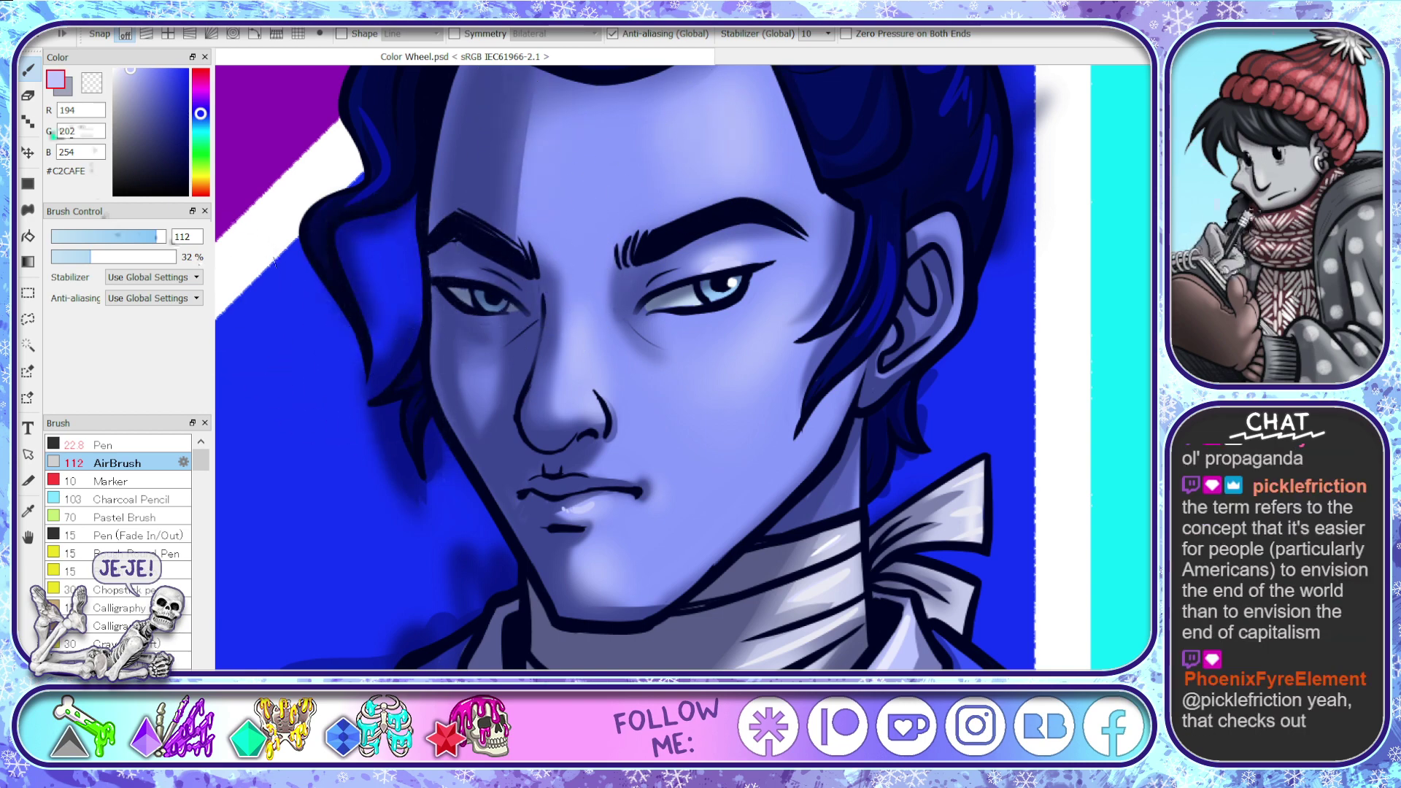
- Soften the shadow edge on the forehead with the Eraser (Soft) at size 127 and 45% opacity
key(e)
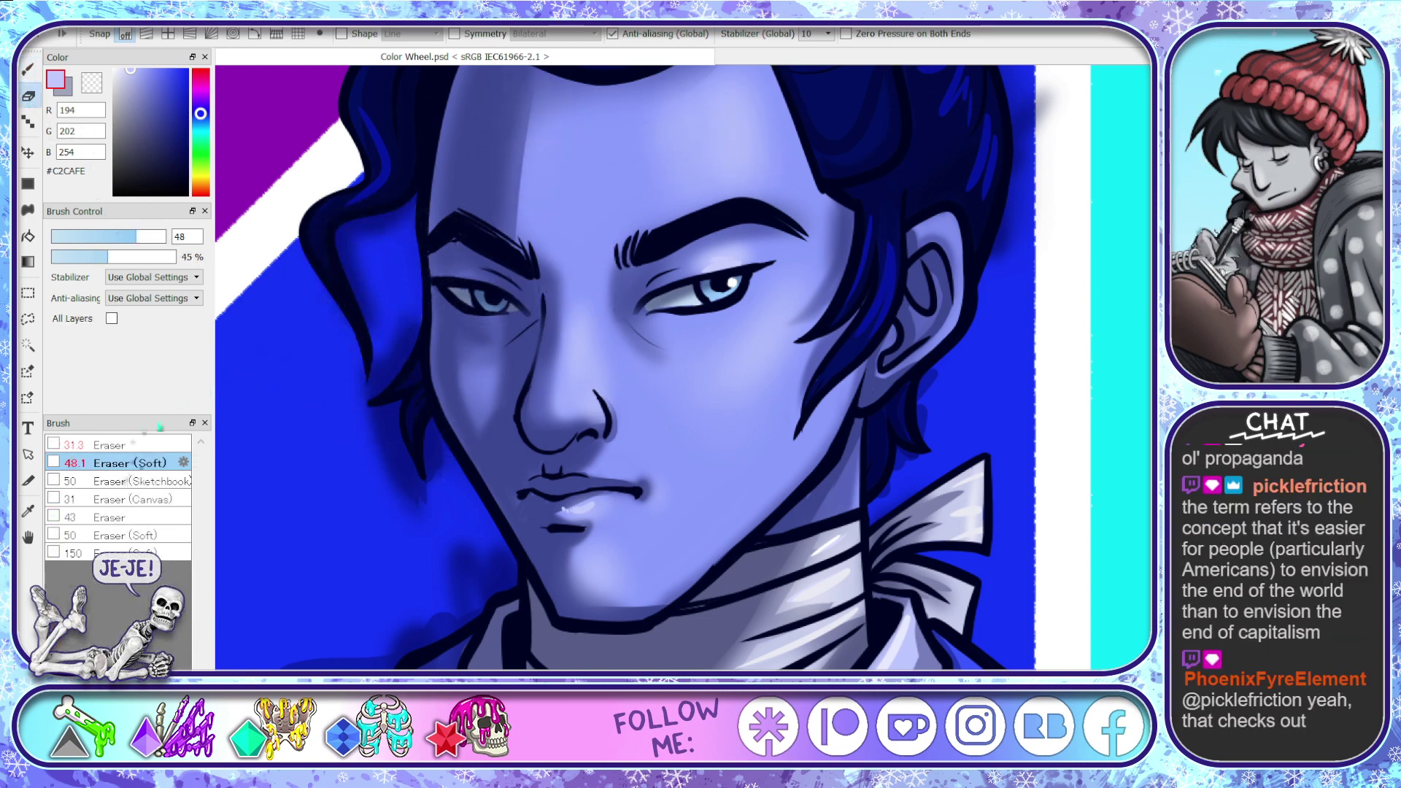
drag(129, 236, 162, 236)
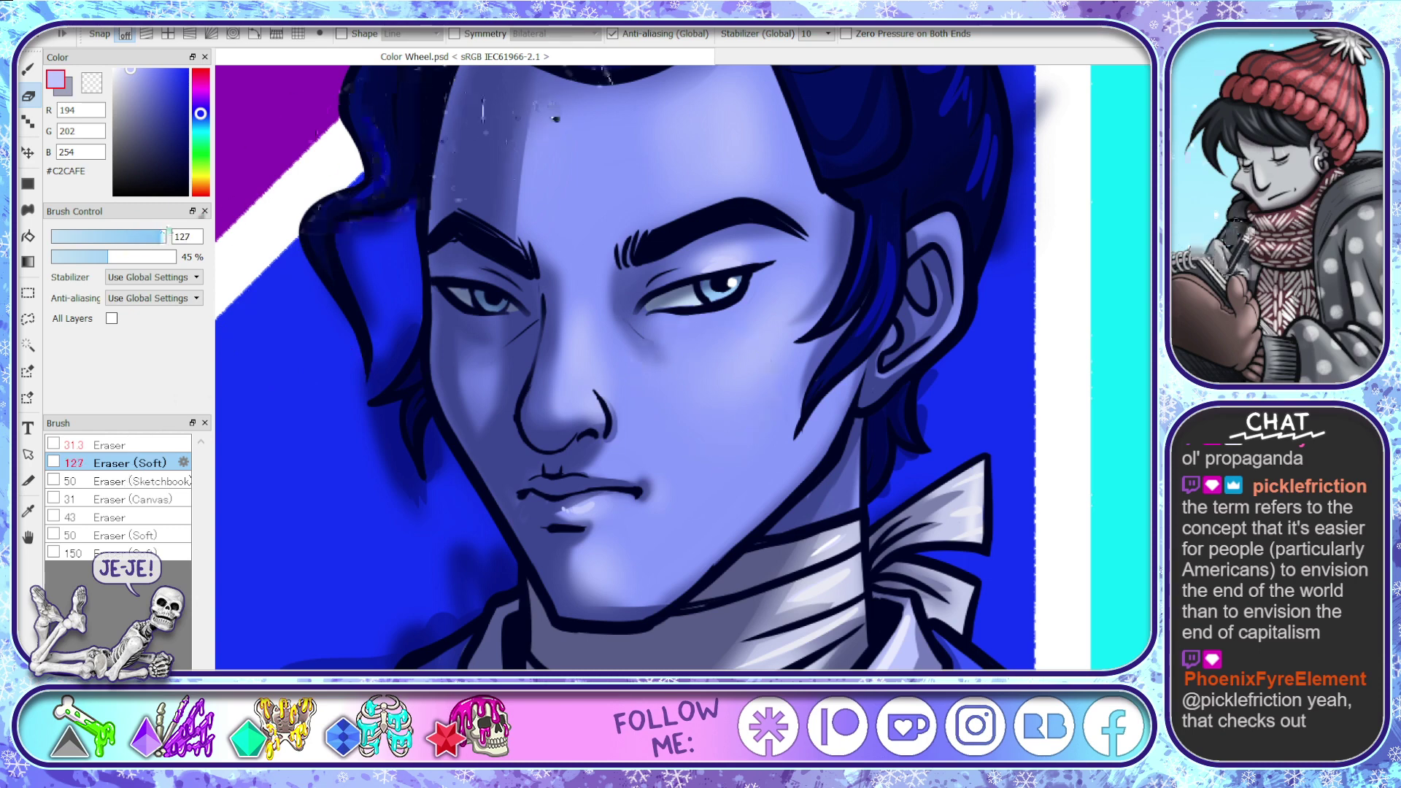
mouse_move(547, 116)
mouse_down()
mouse_move(526, 135)
mouse_move(537, 194)
mouse_move(471, 249)
mouse_up()
- Paint a small #C2CAFE highlight on the nostril with the Pen at size 22
key(b)
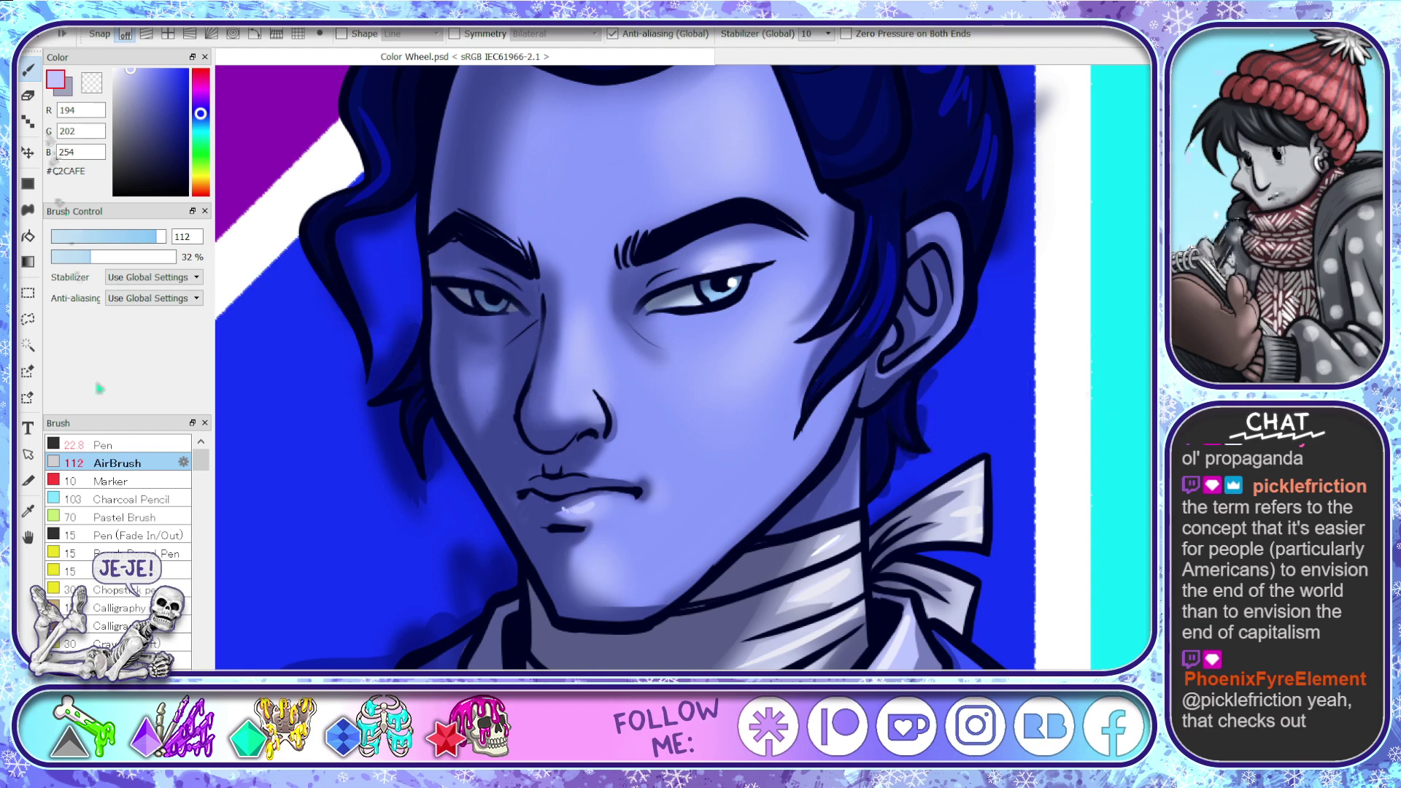
click(119, 446)
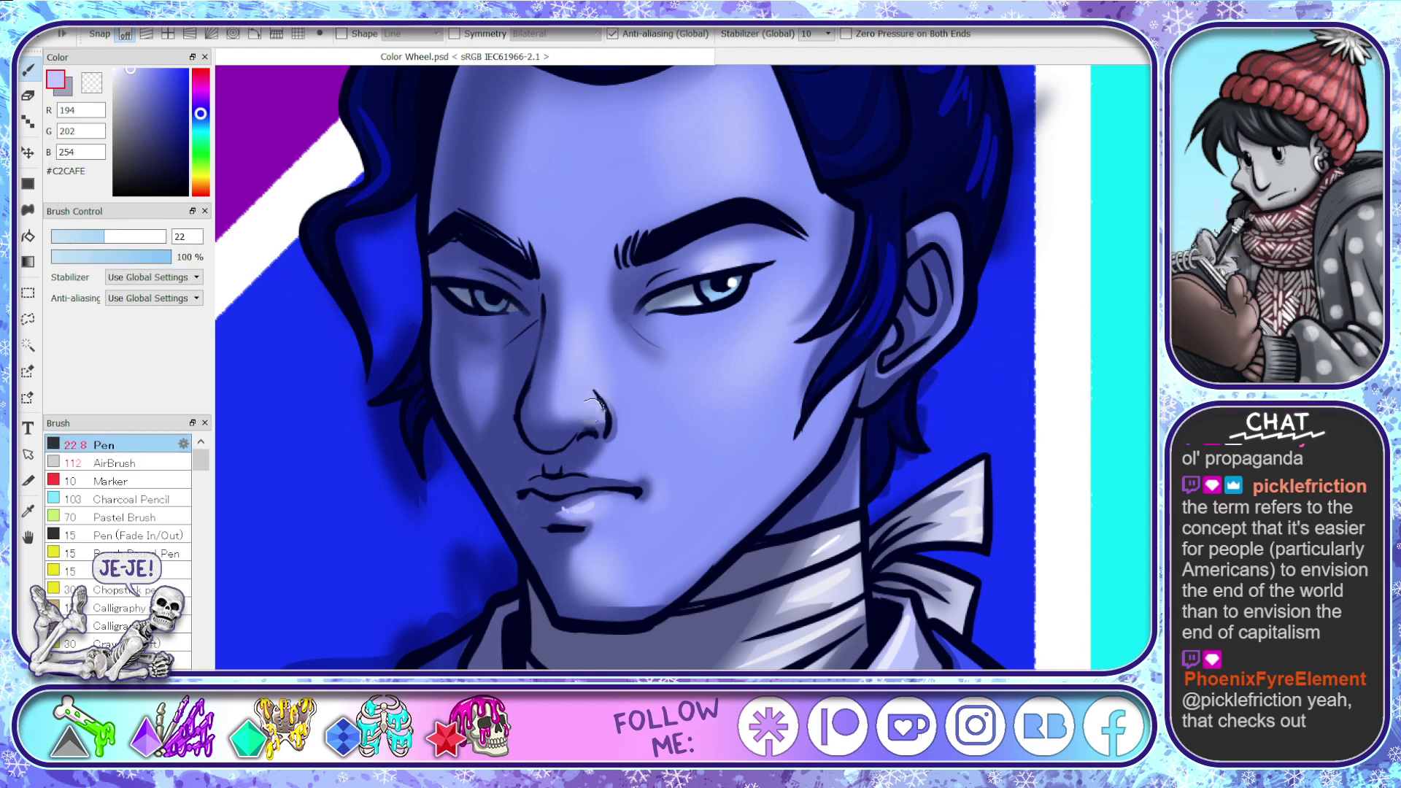
drag(583, 408, 597, 420)
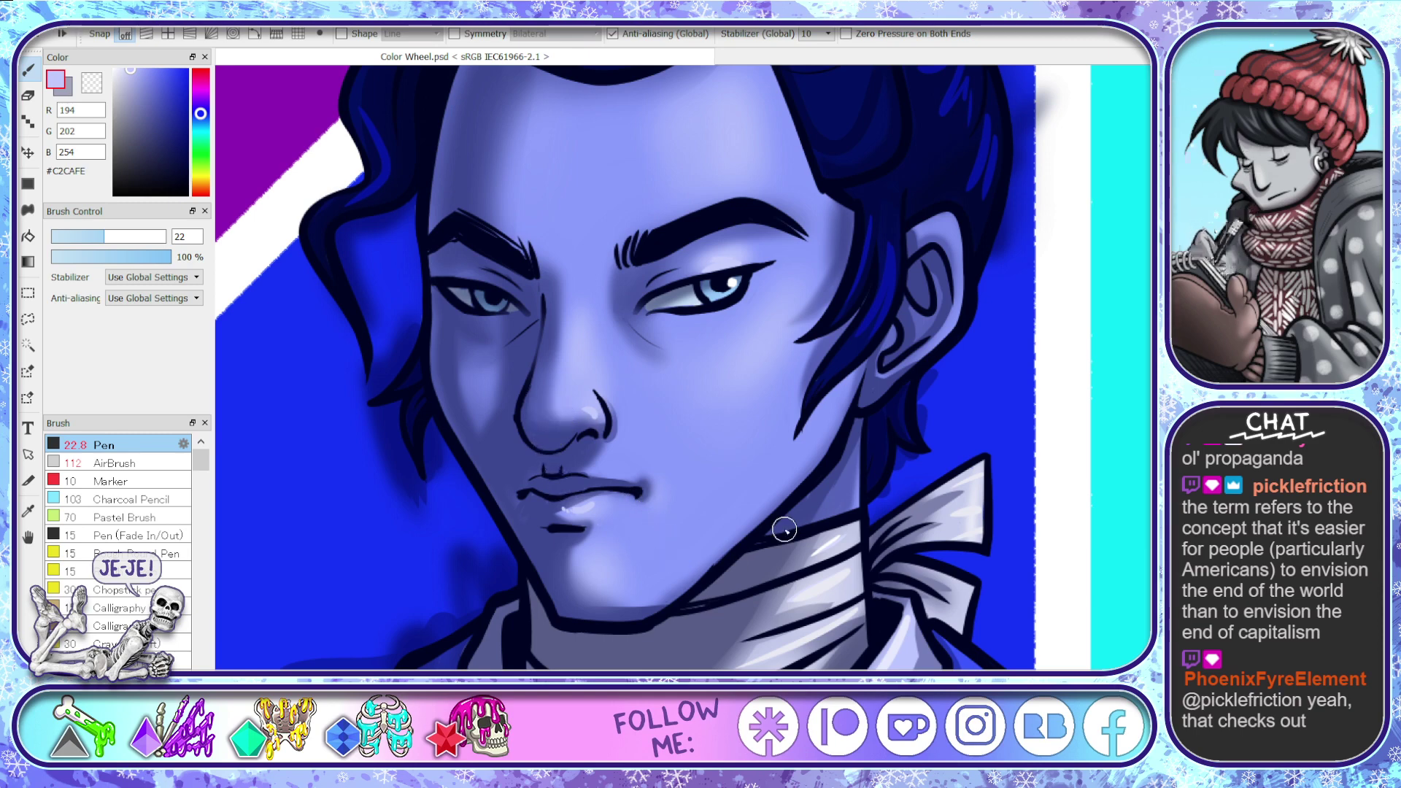
- Select the area around the portrait's silhouette with the Magic Wand, clear the shading spilling outside it, and deselect
scroll(682, 607, down, 5)
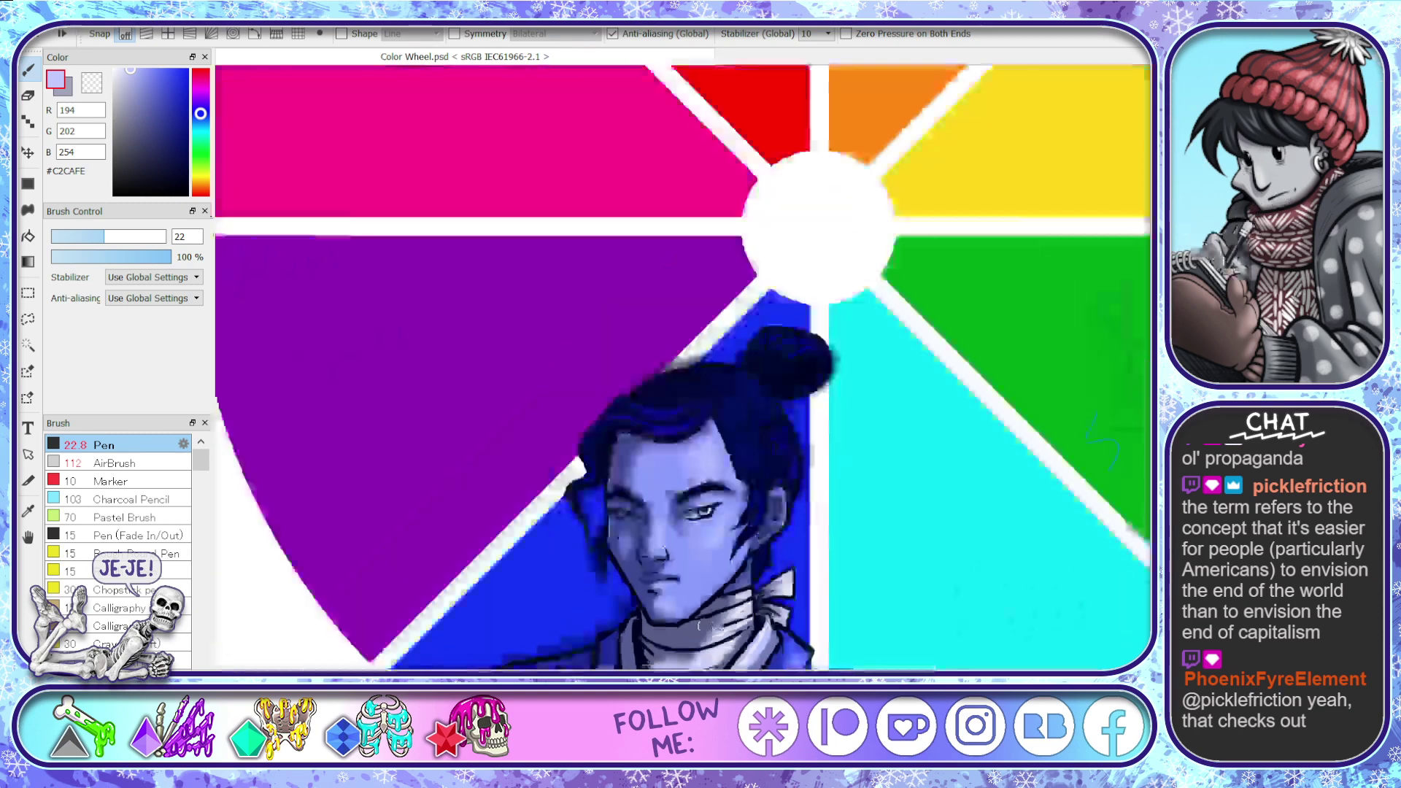
scroll(701, 625, down, 2)
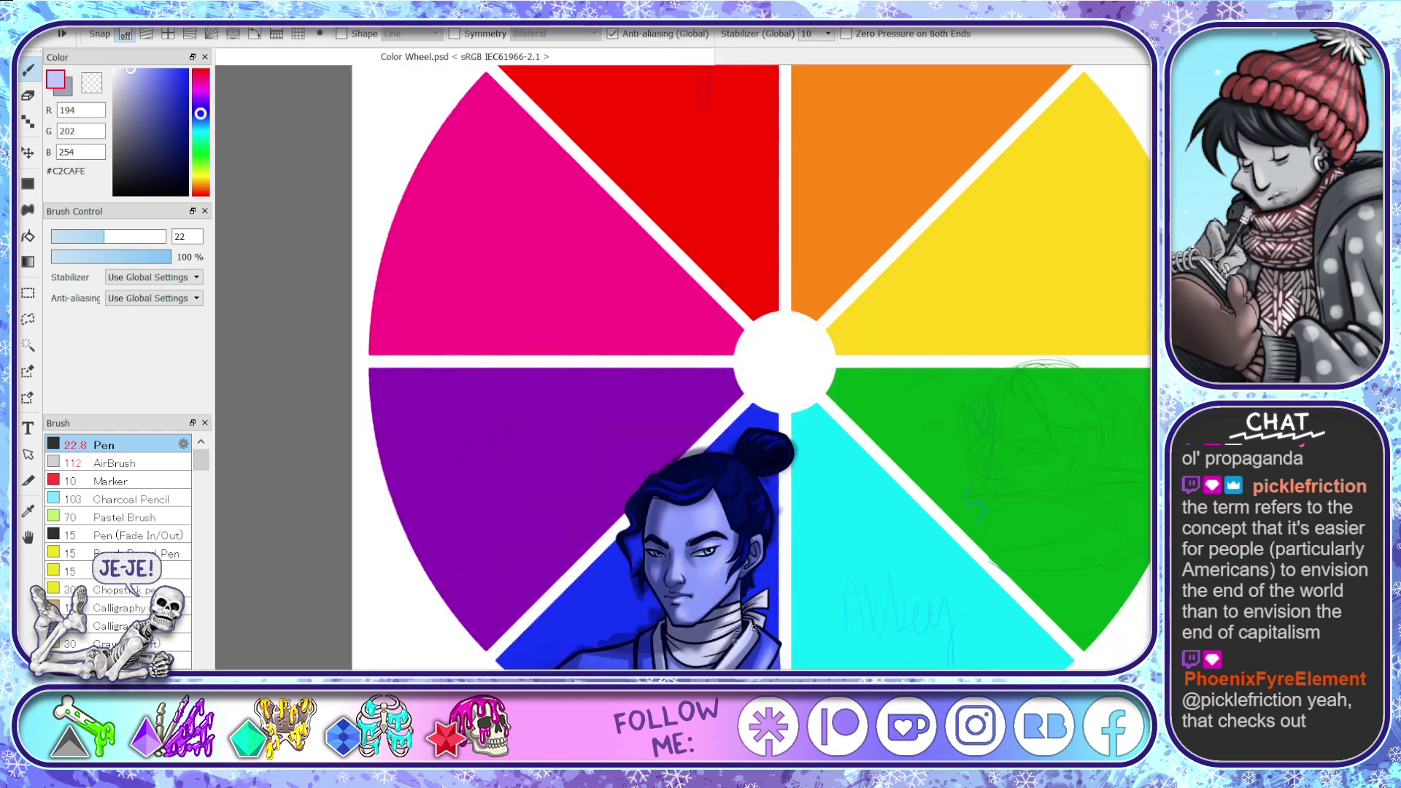
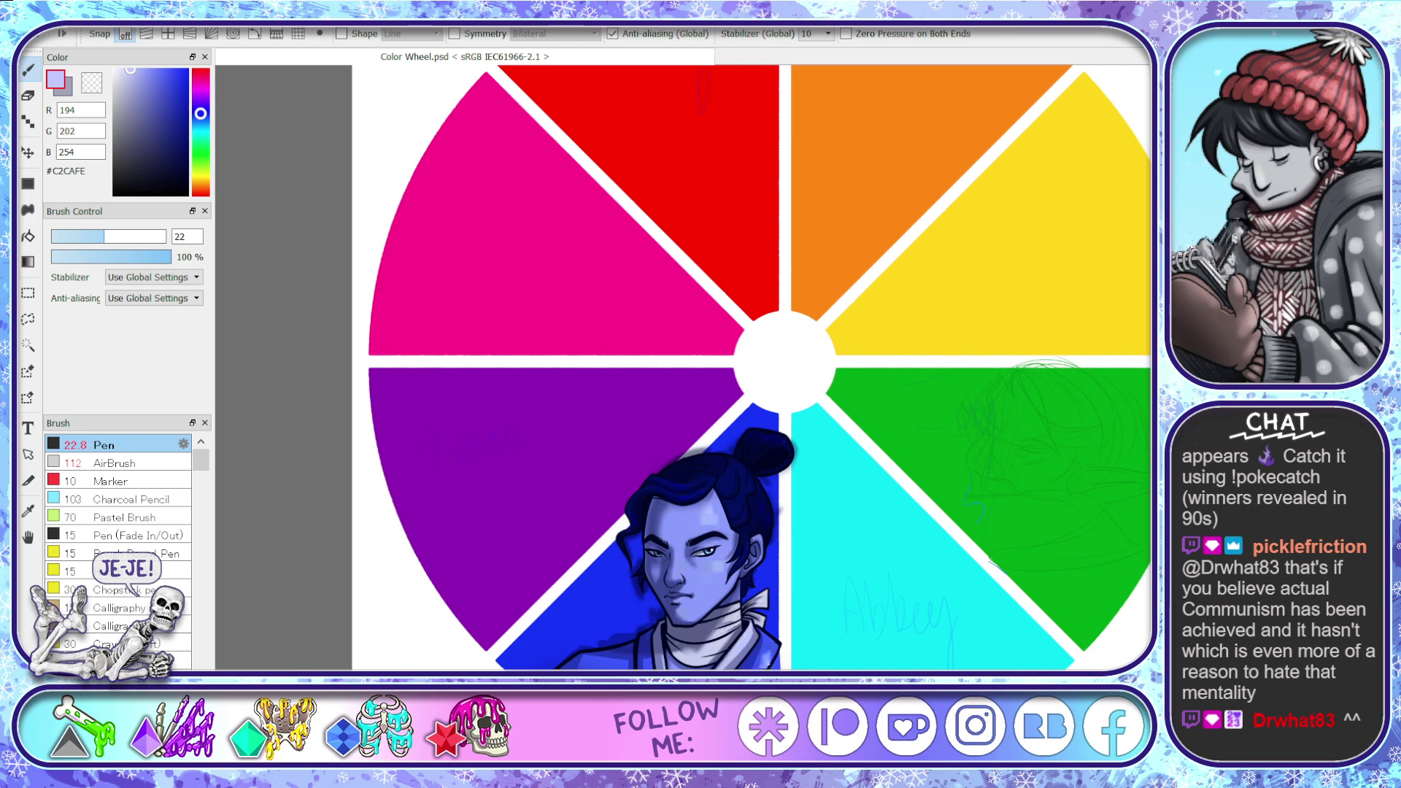
scroll(752, 365, down, 5)
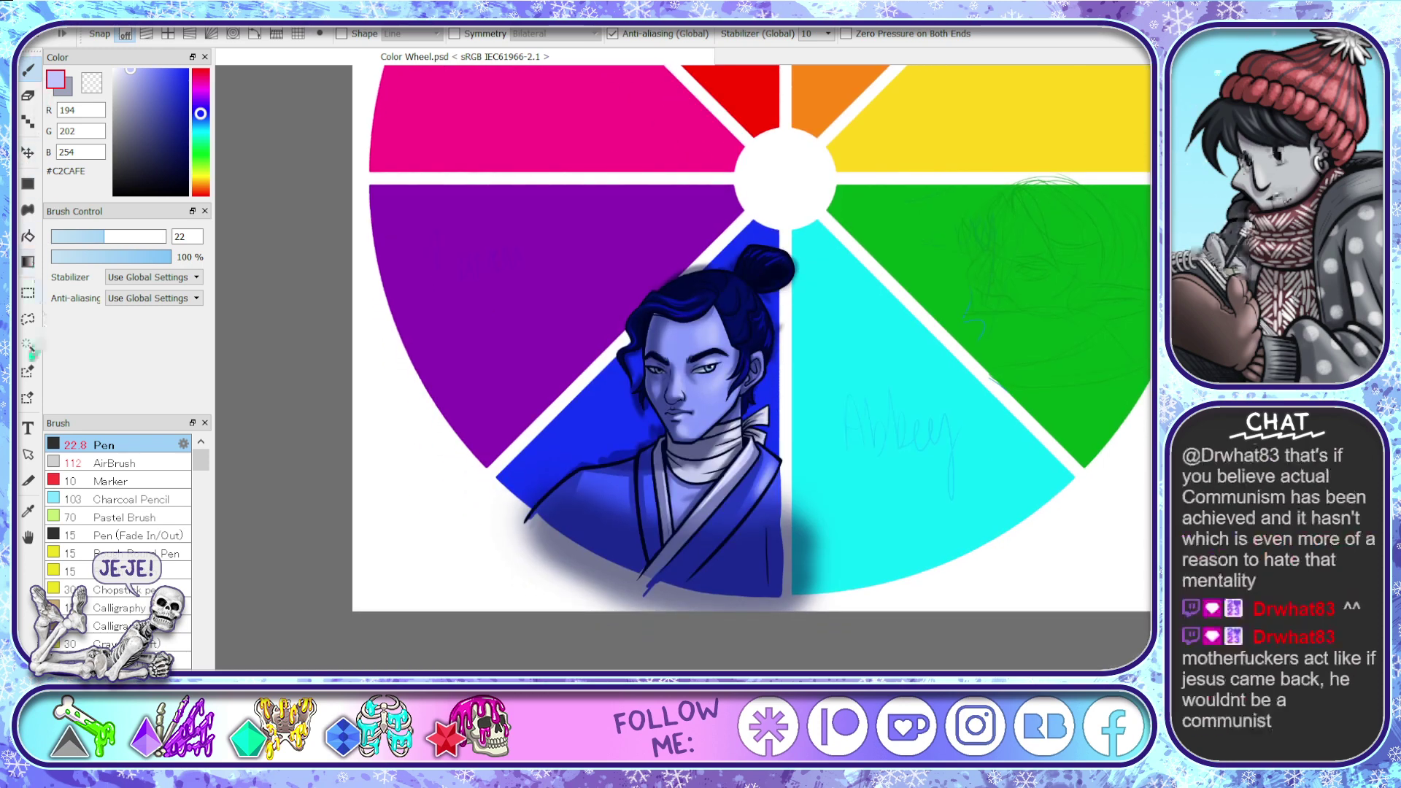
click(28, 344)
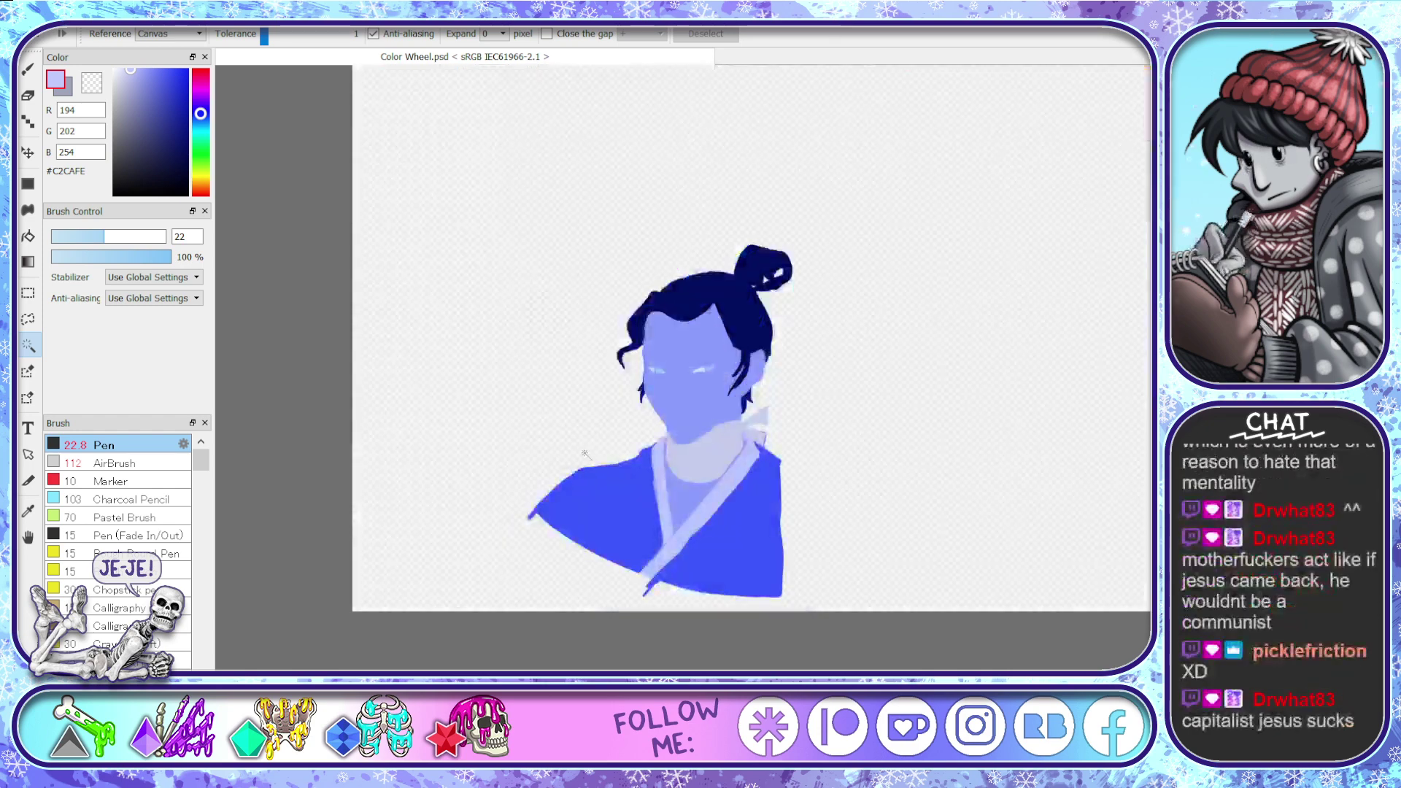
click(572, 441)
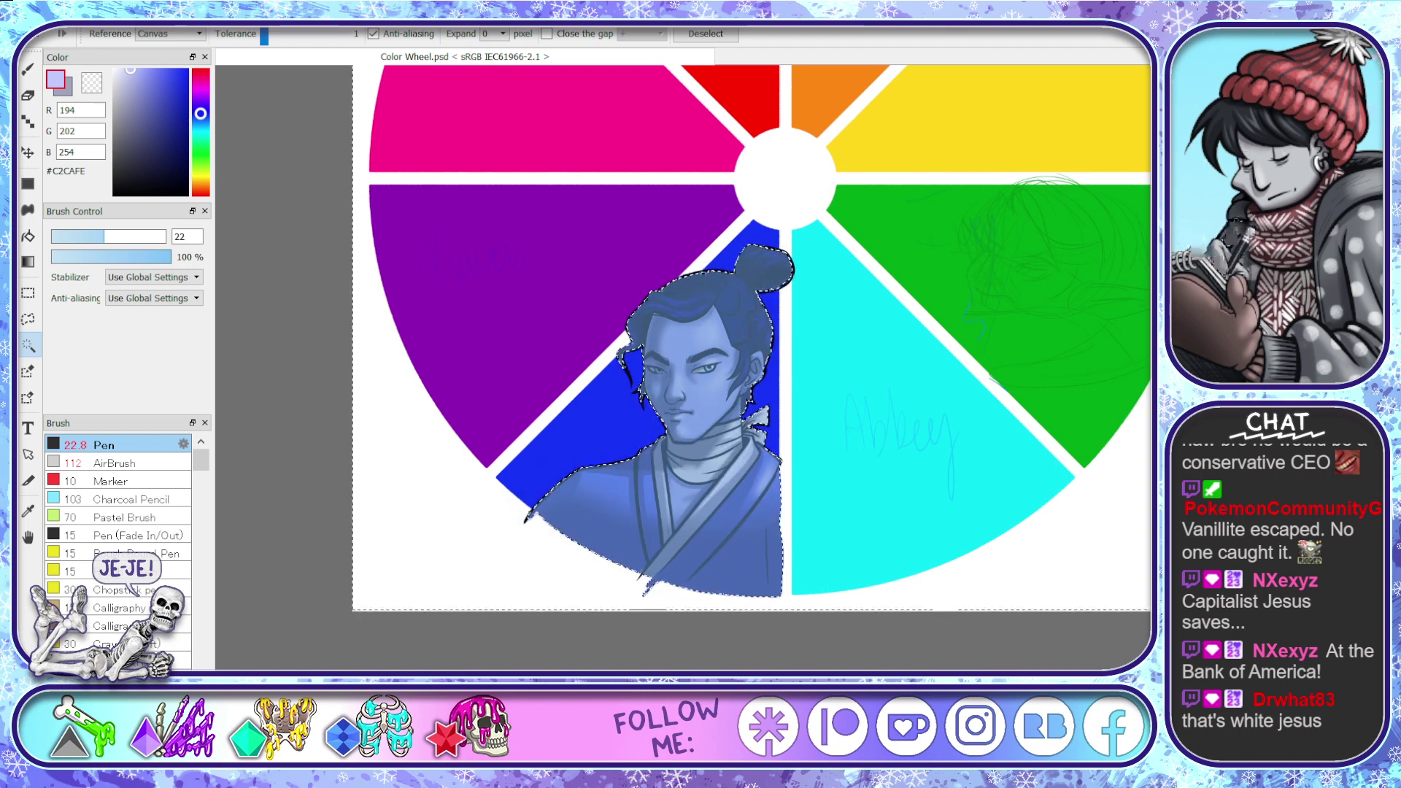
key(ctrl+d)
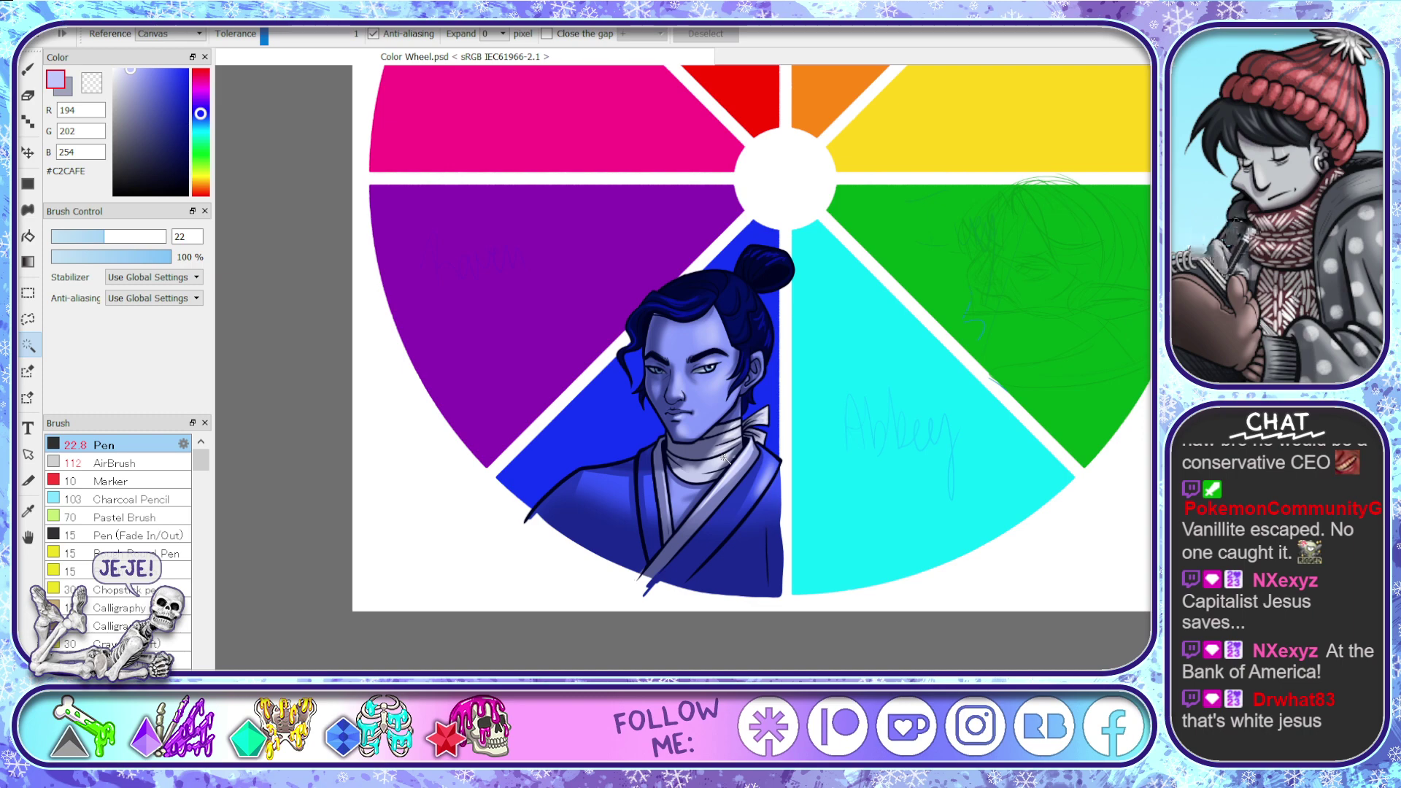
- Hide the finished blue portrait, show the rough character sketches over a faded color wheel, and frame the cyan wedge's sketch
drag(725, 458, 725, 549)
scroll(722, 459, up, 2)
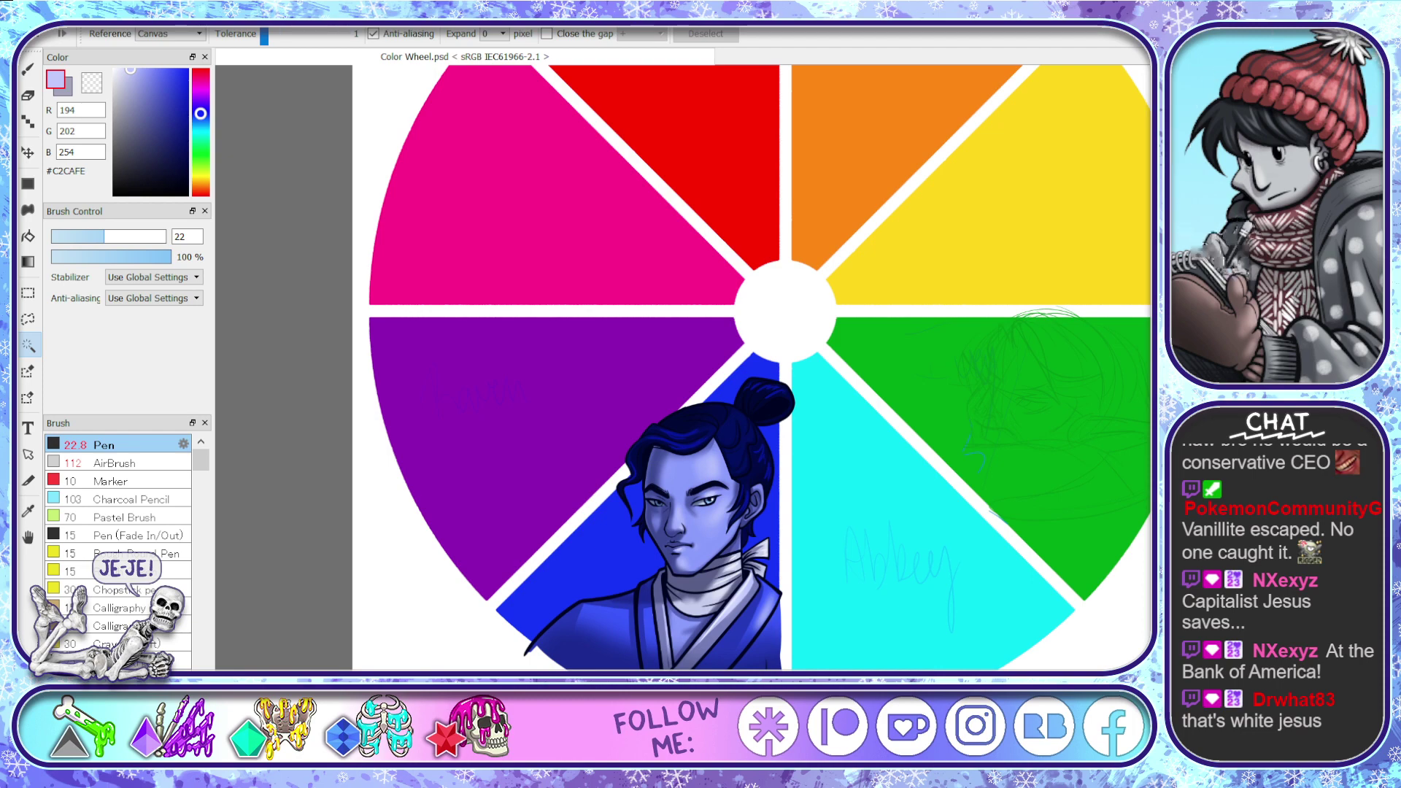
key(ctrl+z)
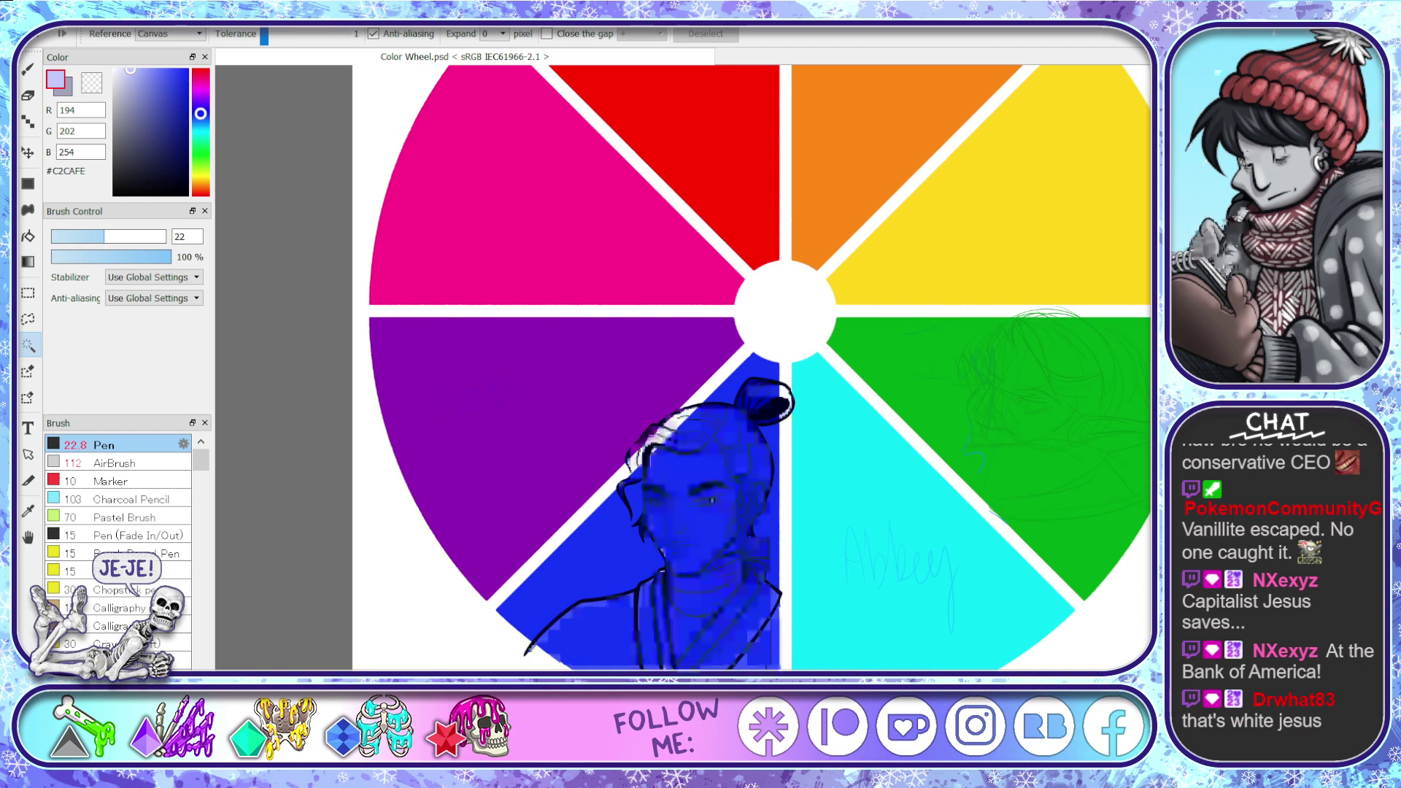
key(ctrl+y)
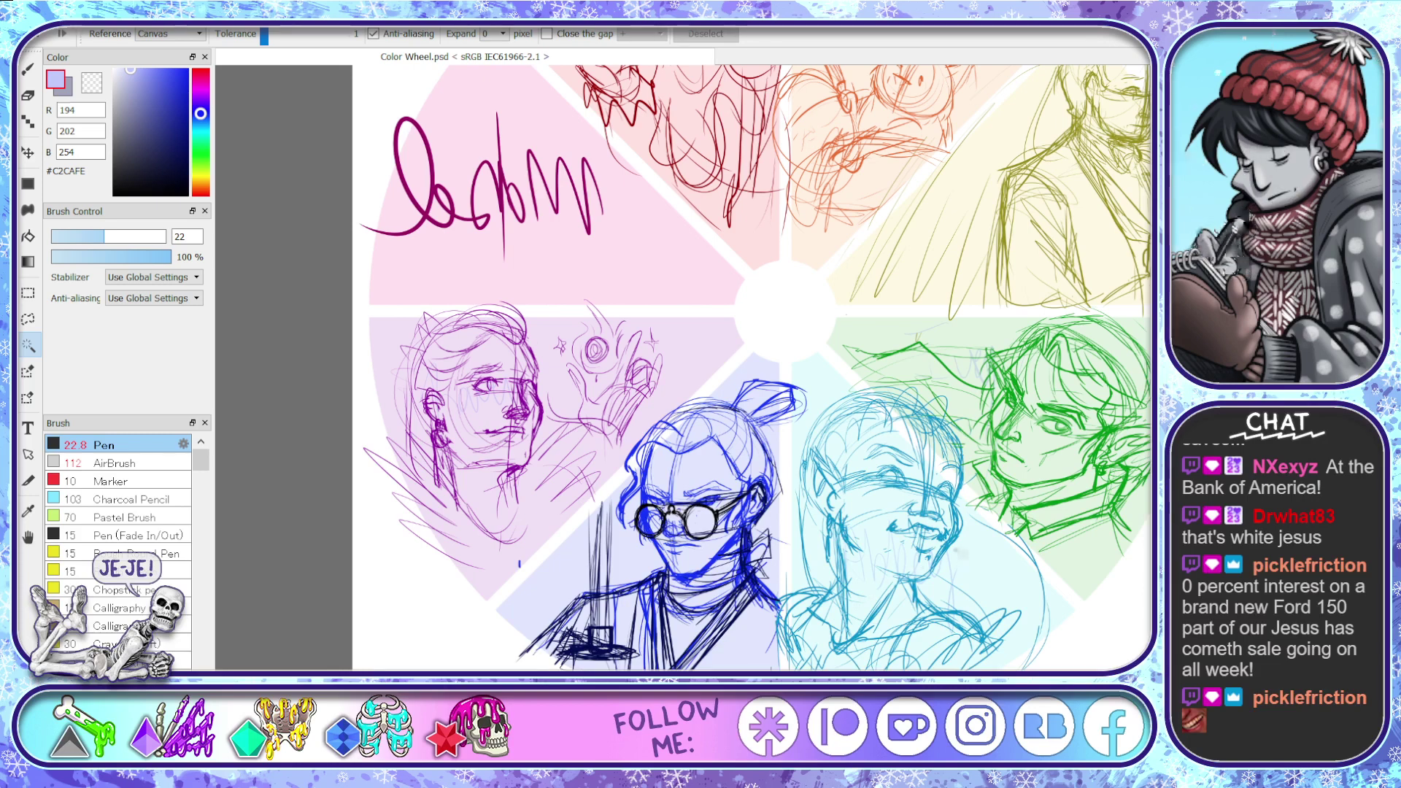
scroll(963, 559, up, 2)
scroll(967, 551, up, 1)
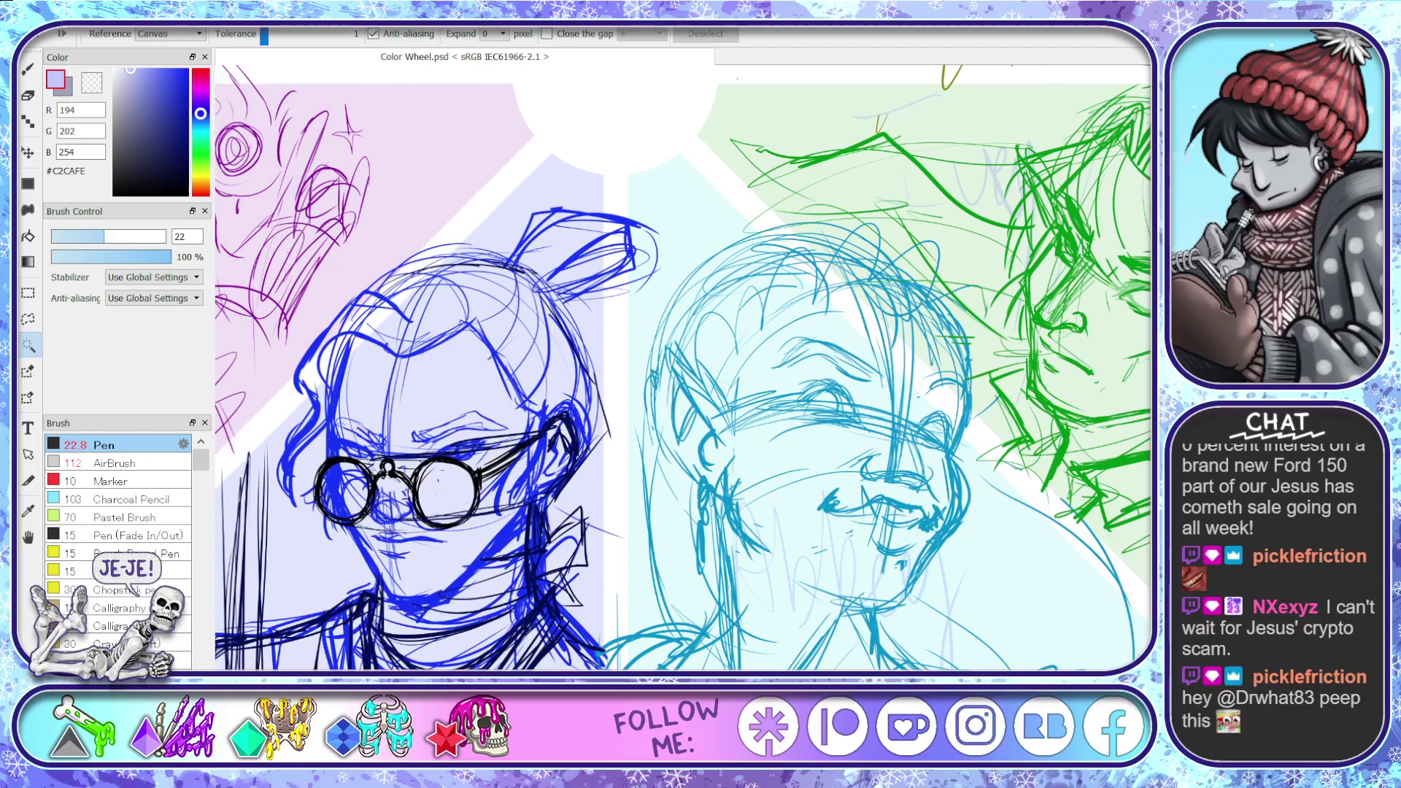
scroll(684, 366, right, 3)
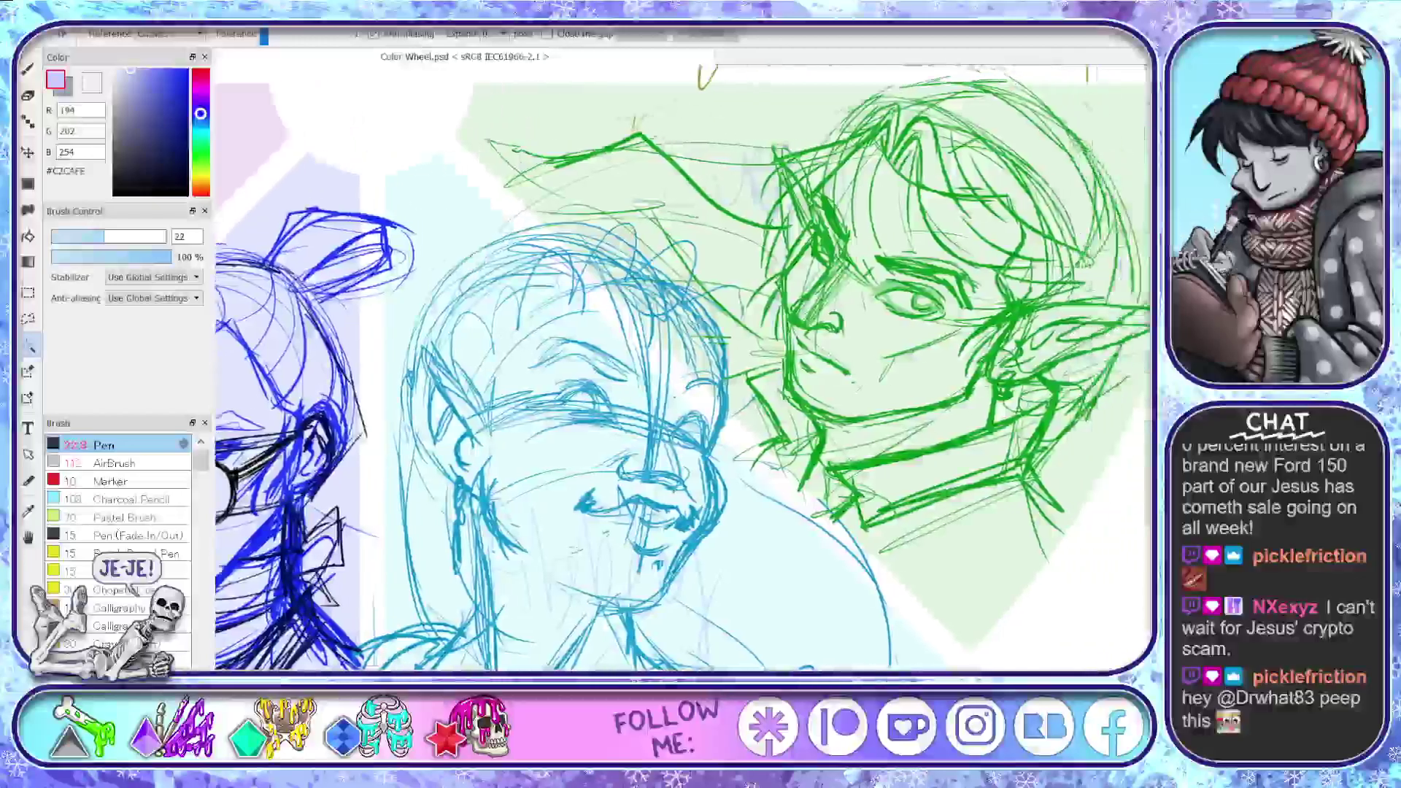
scroll(841, 667, left, 1)
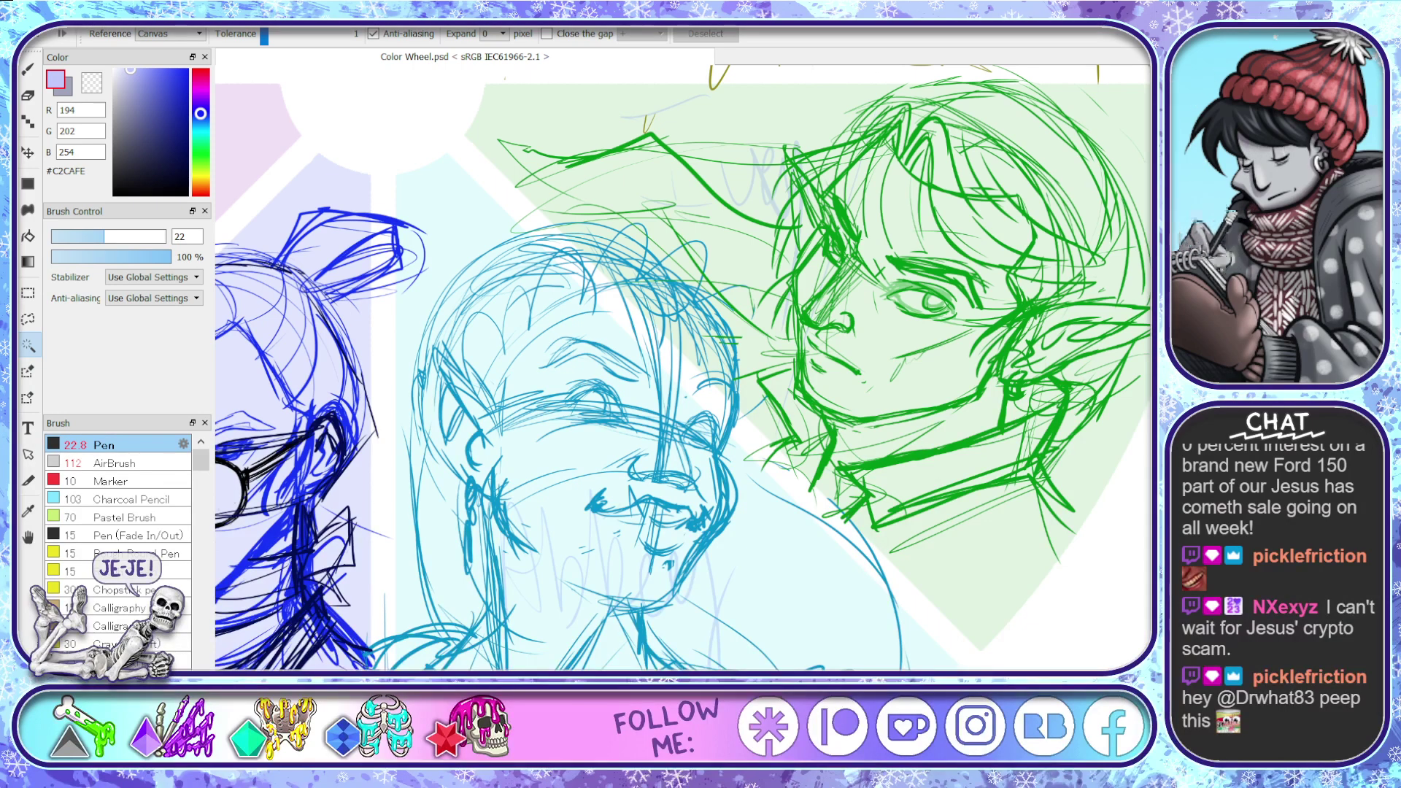
- Sample the cyan wedge's color, darken it to #005B62 for the Pen, and hide the color wheel background
key(p)
click(187, 89)
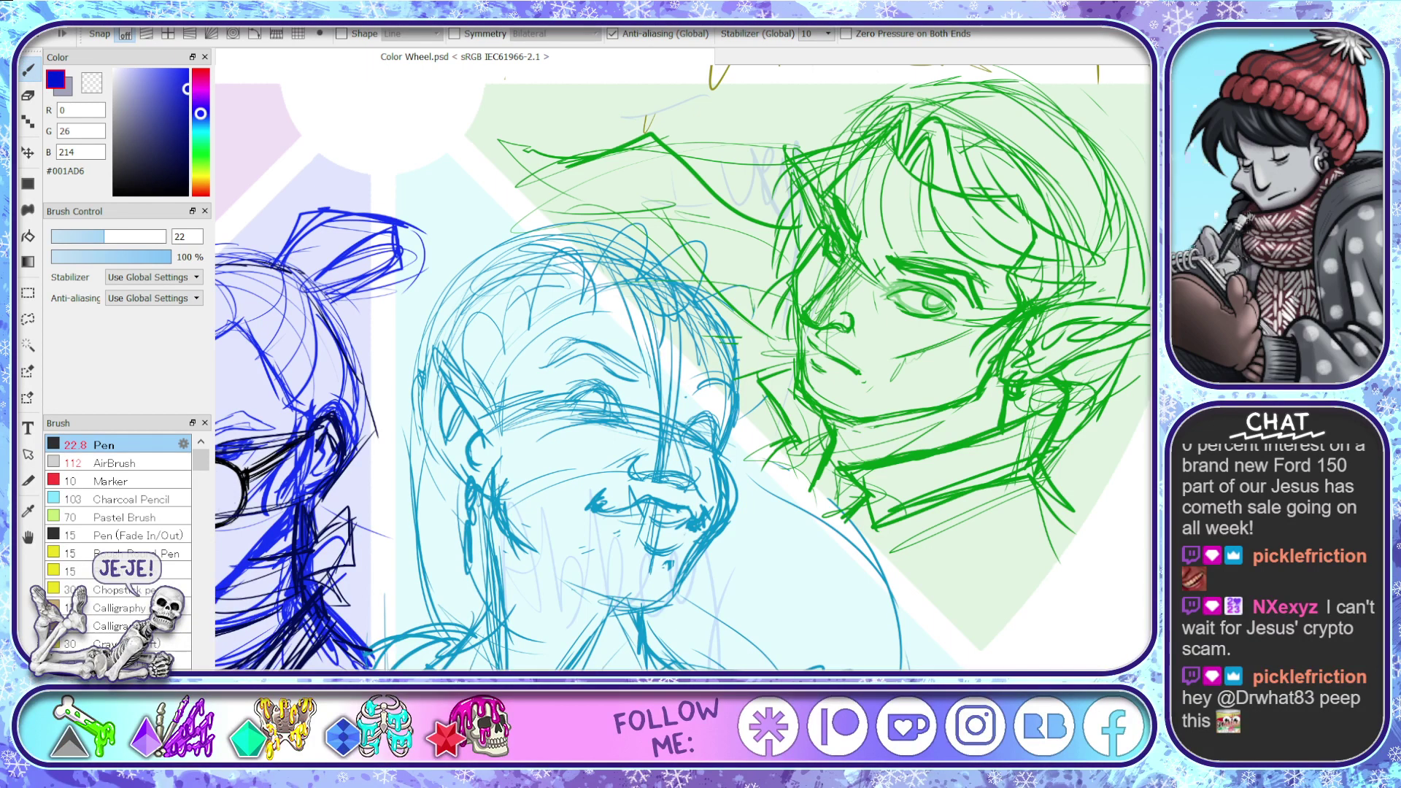
key(ctrl+z)
right_click(798, 592)
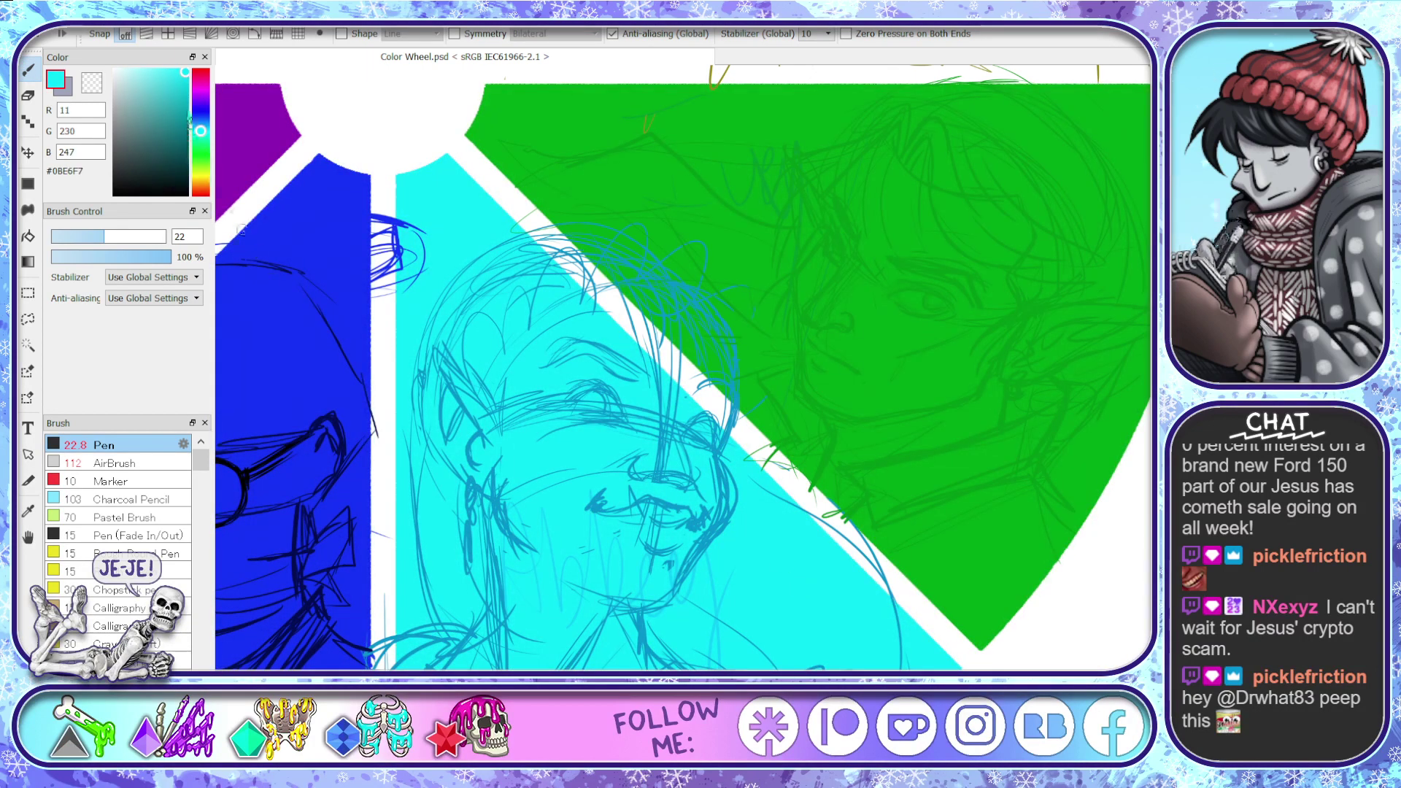
click(187, 91)
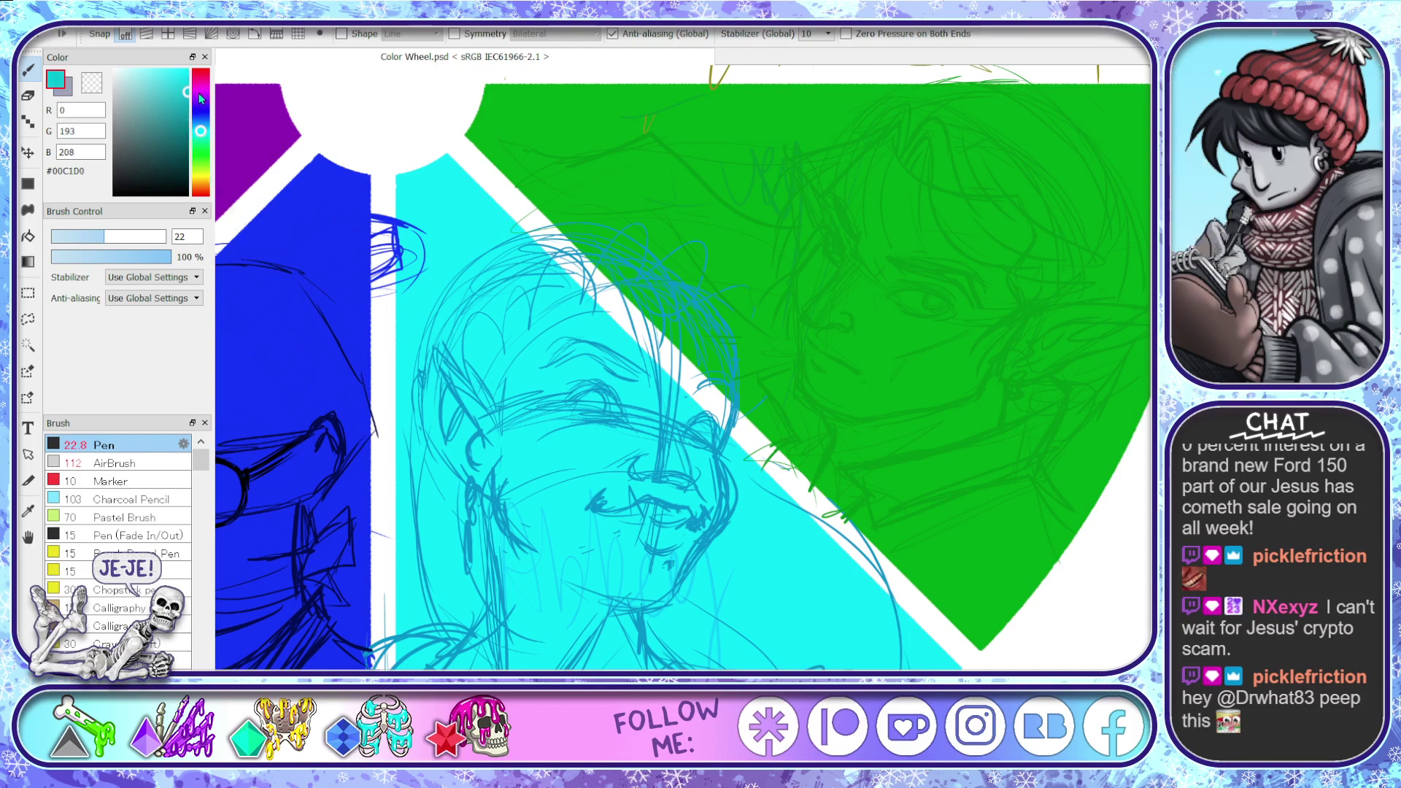
drag(200, 94, 208, 90)
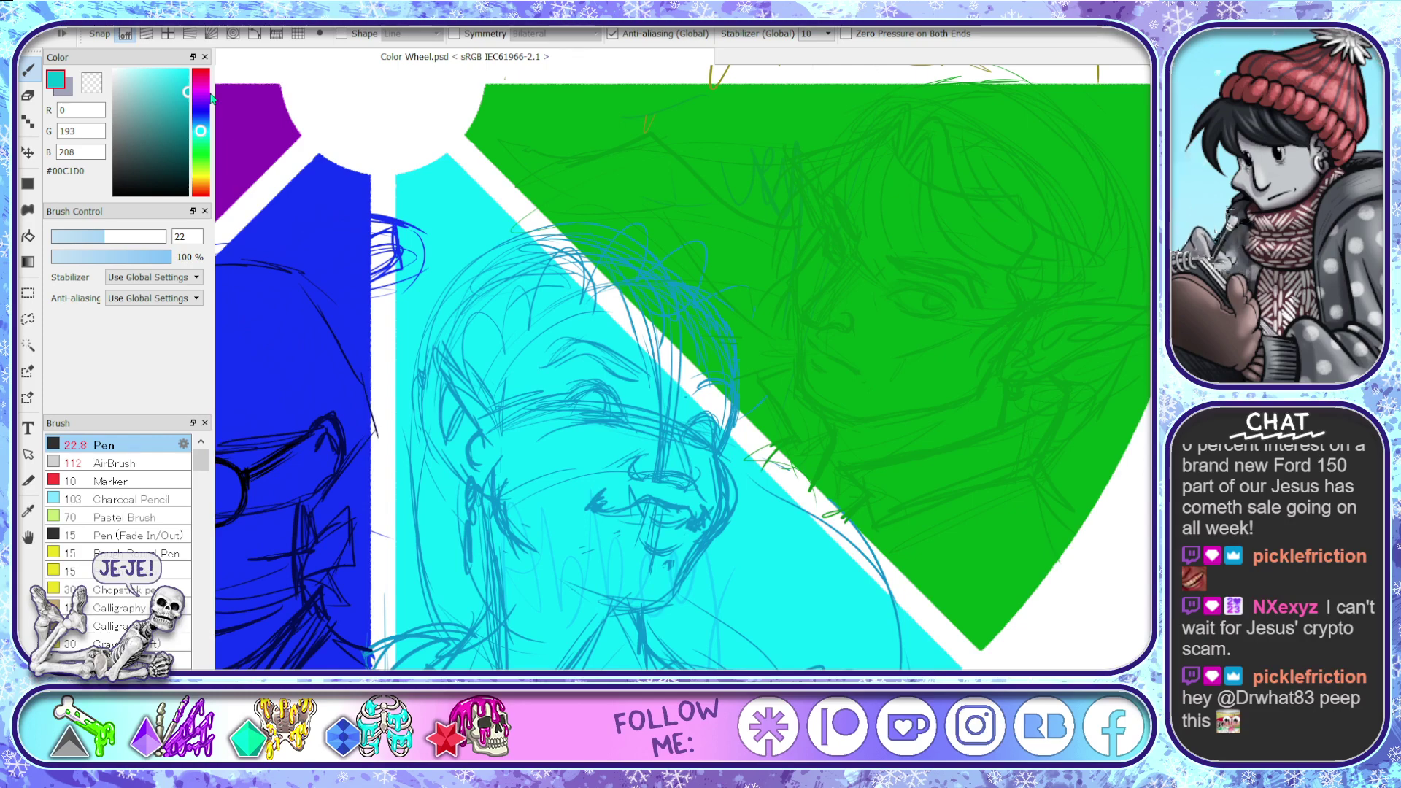
click(186, 162)
drag(232, 170, 243, 147)
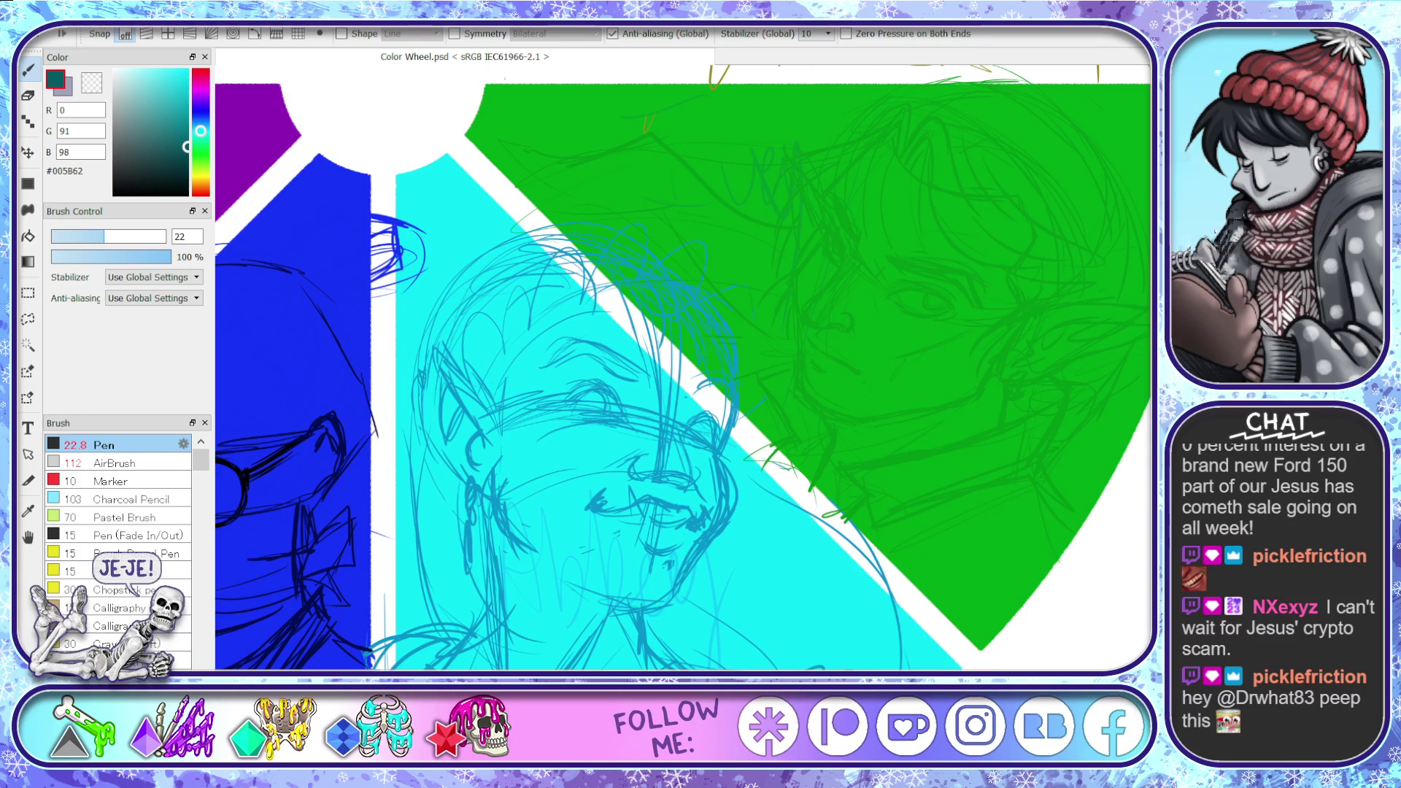
key(Delete)
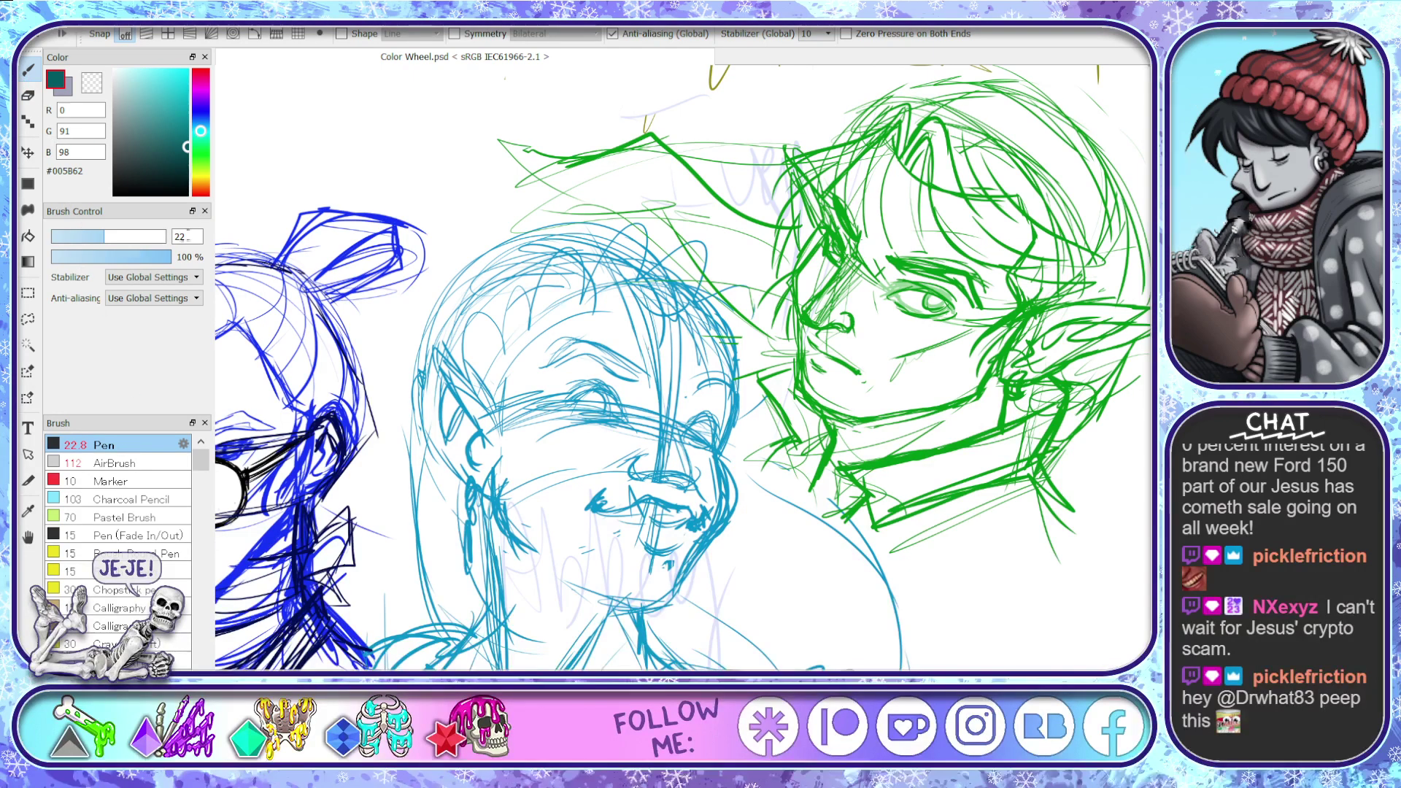
- Set the Pen size to 19 for inking the cyan character's face
key(bracketright)
key(bracketright)
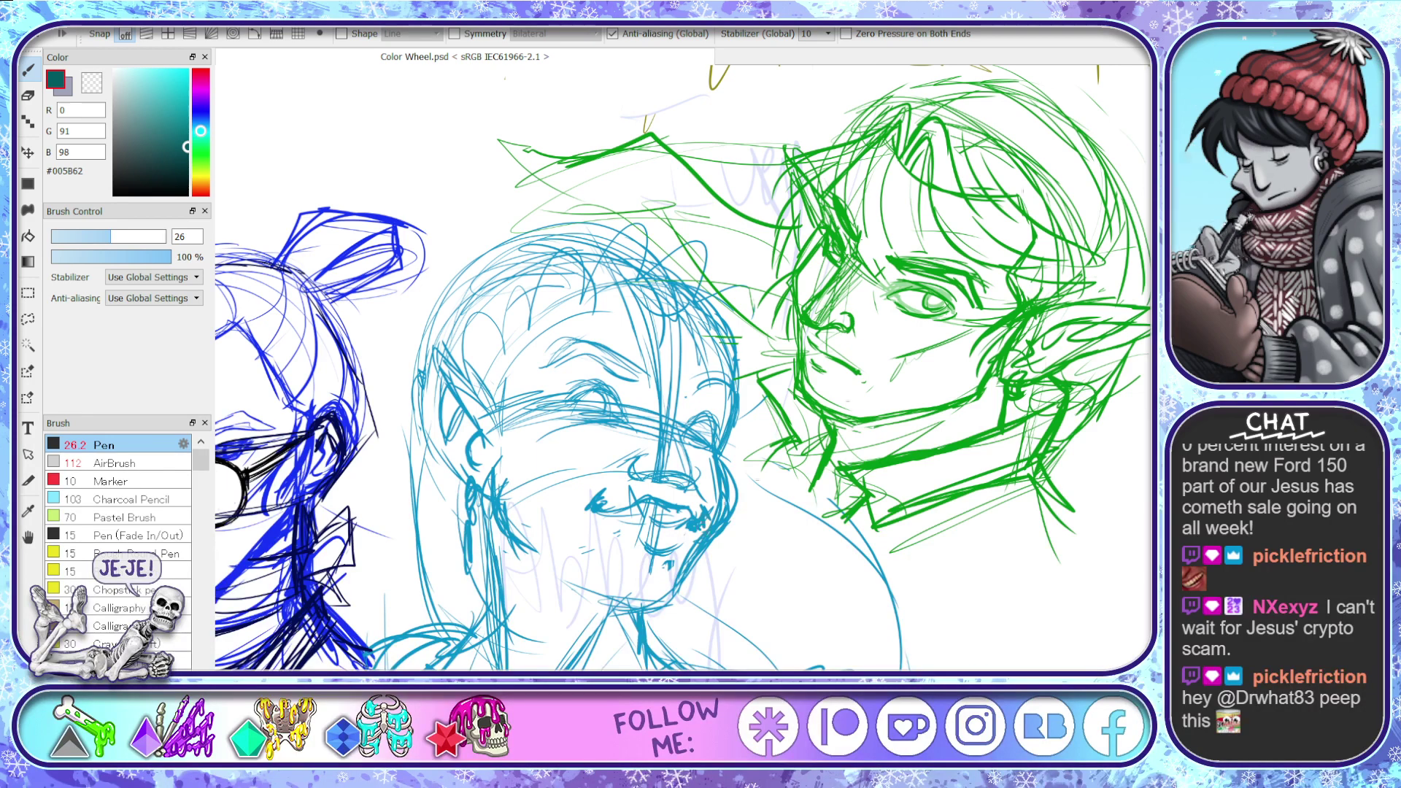
scroll(689, 544, up, 2)
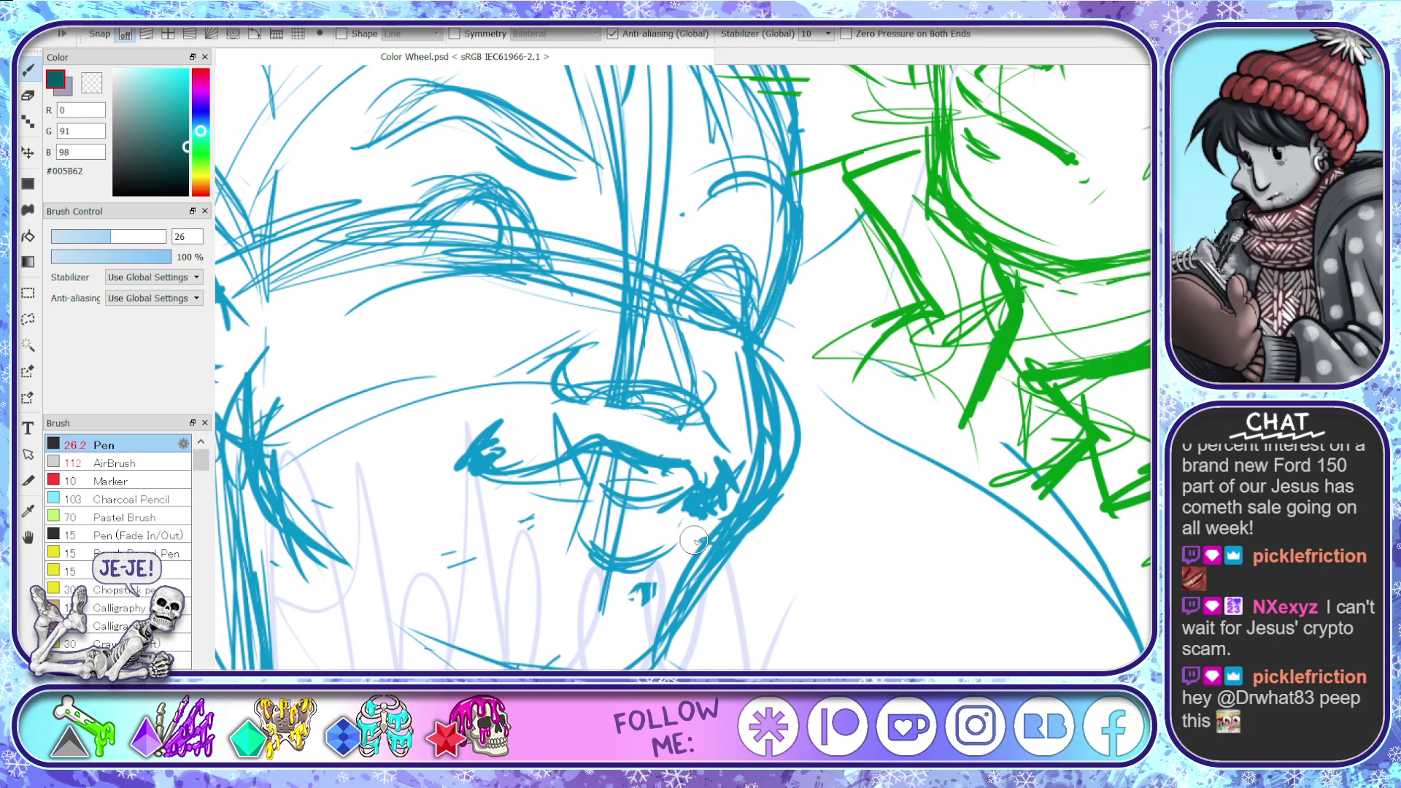
key(space)
drag(673, 377, 772, 456)
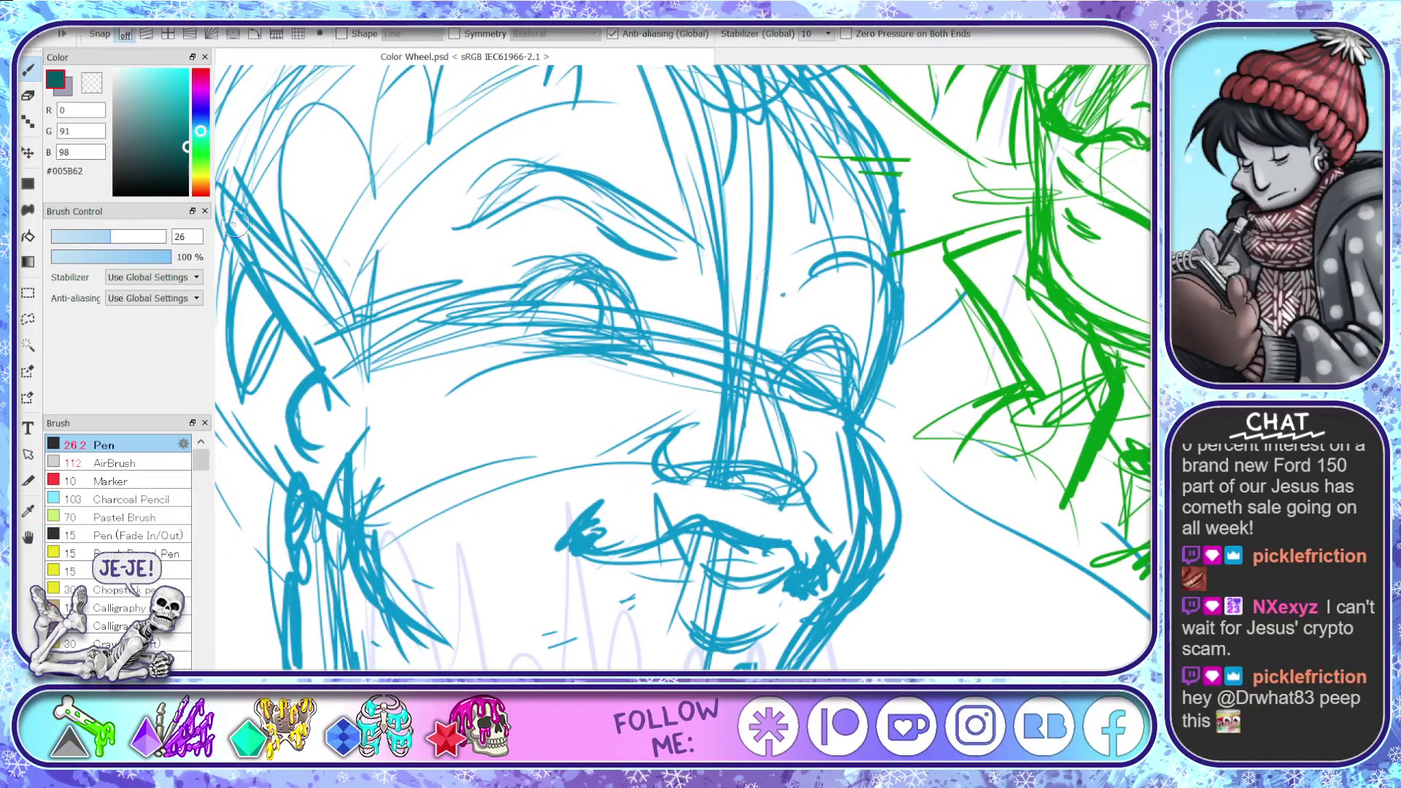
click(95, 236)
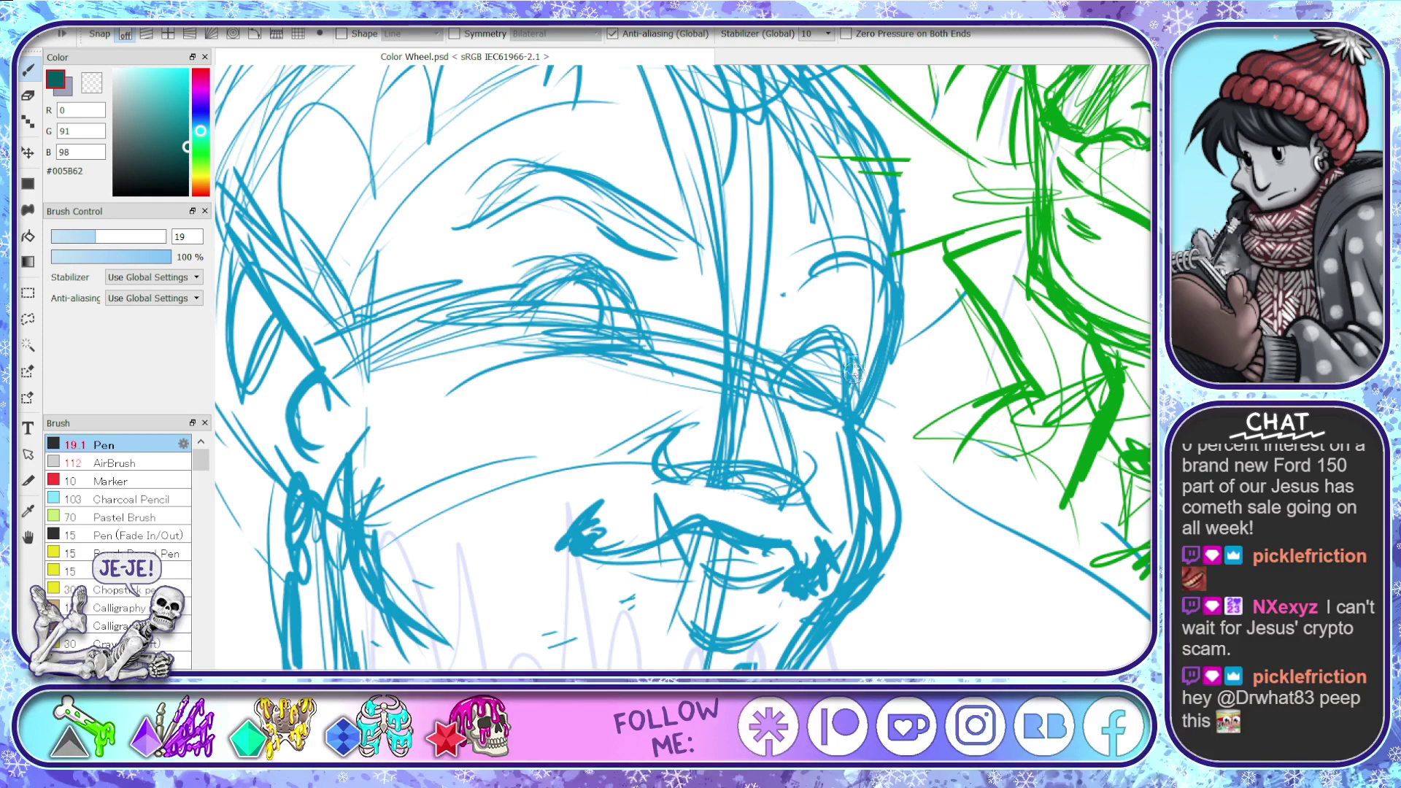
drag(812, 345, 783, 391)
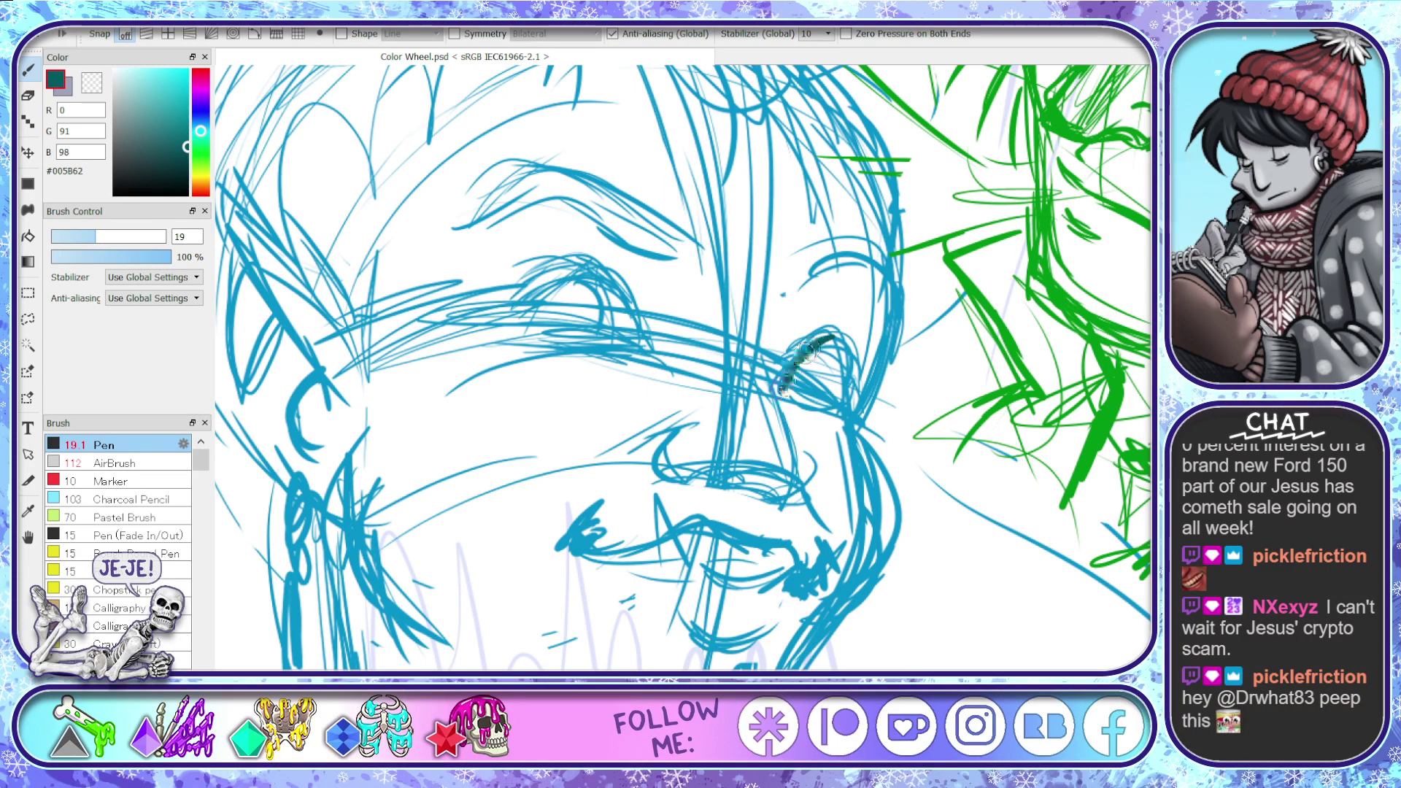
drag(828, 339, 865, 420)
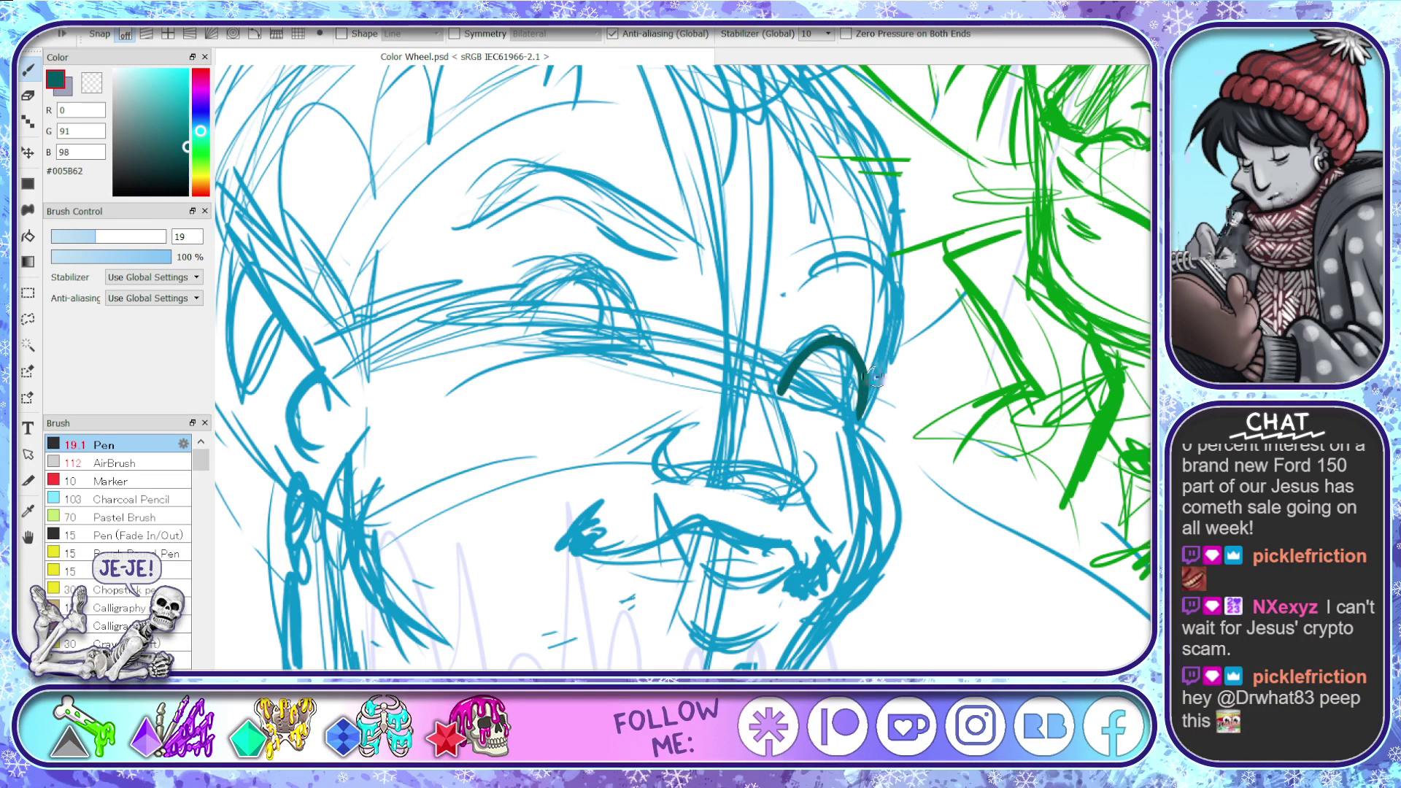
key(space)
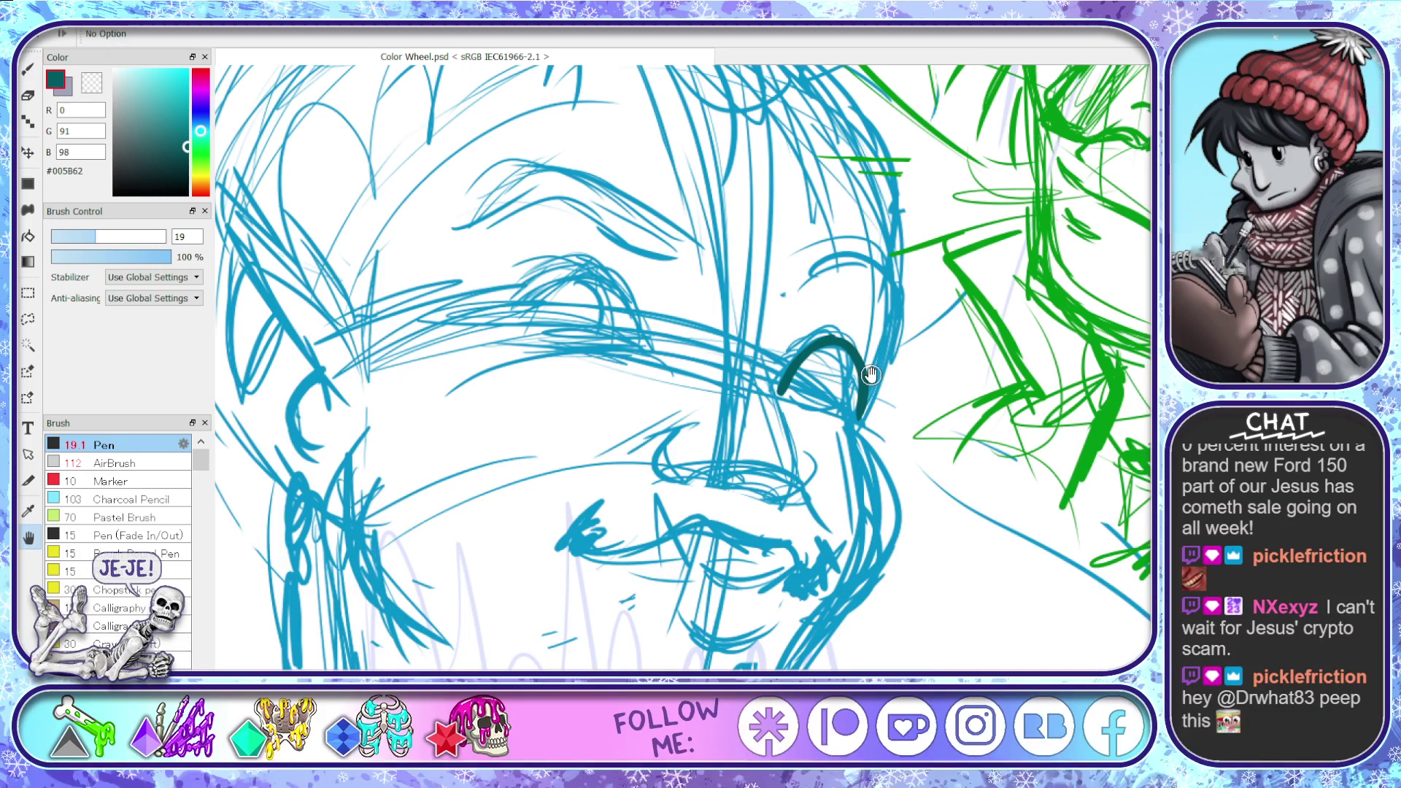
key(ctrl+z)
key(ctrl+z)
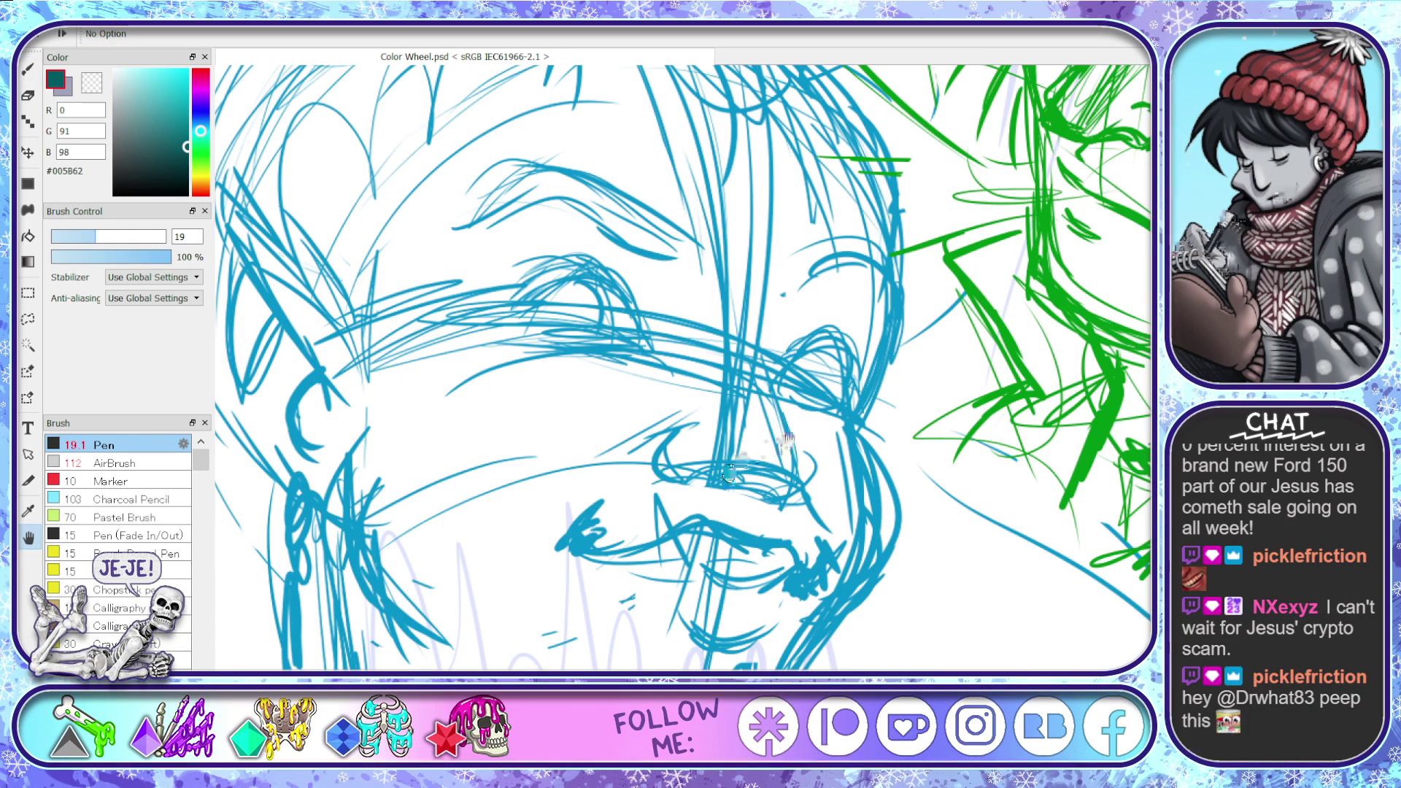
- Ink the nose's wings and nostril curves over the cyan sketch in #005B62
mouse_move(694, 484)
mouse_down()
mouse_move(675, 420)
mouse_move(702, 412)
mouse_up()
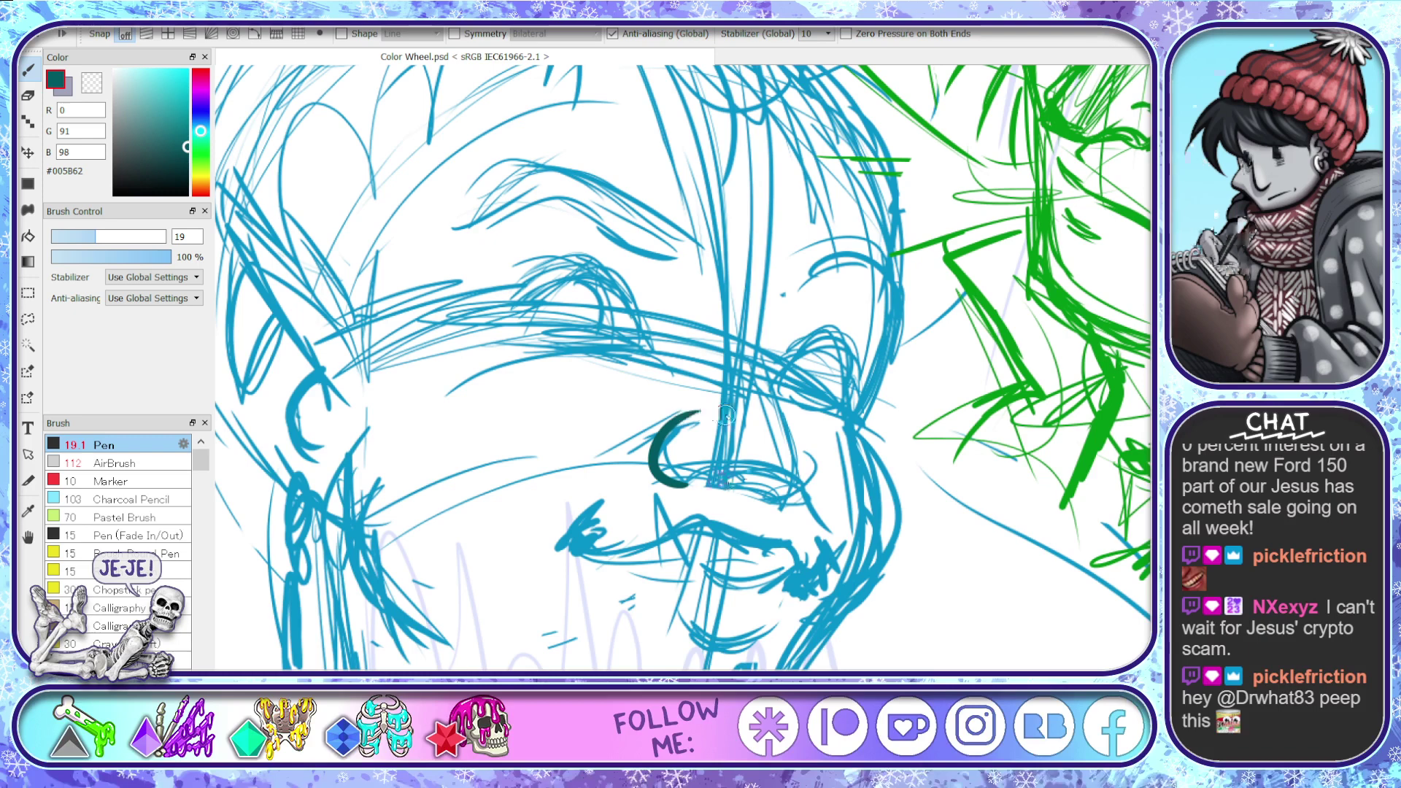
mouse_move(712, 484)
mouse_down()
mouse_move(733, 473)
mouse_move(768, 500)
mouse_move(801, 440)
mouse_up()
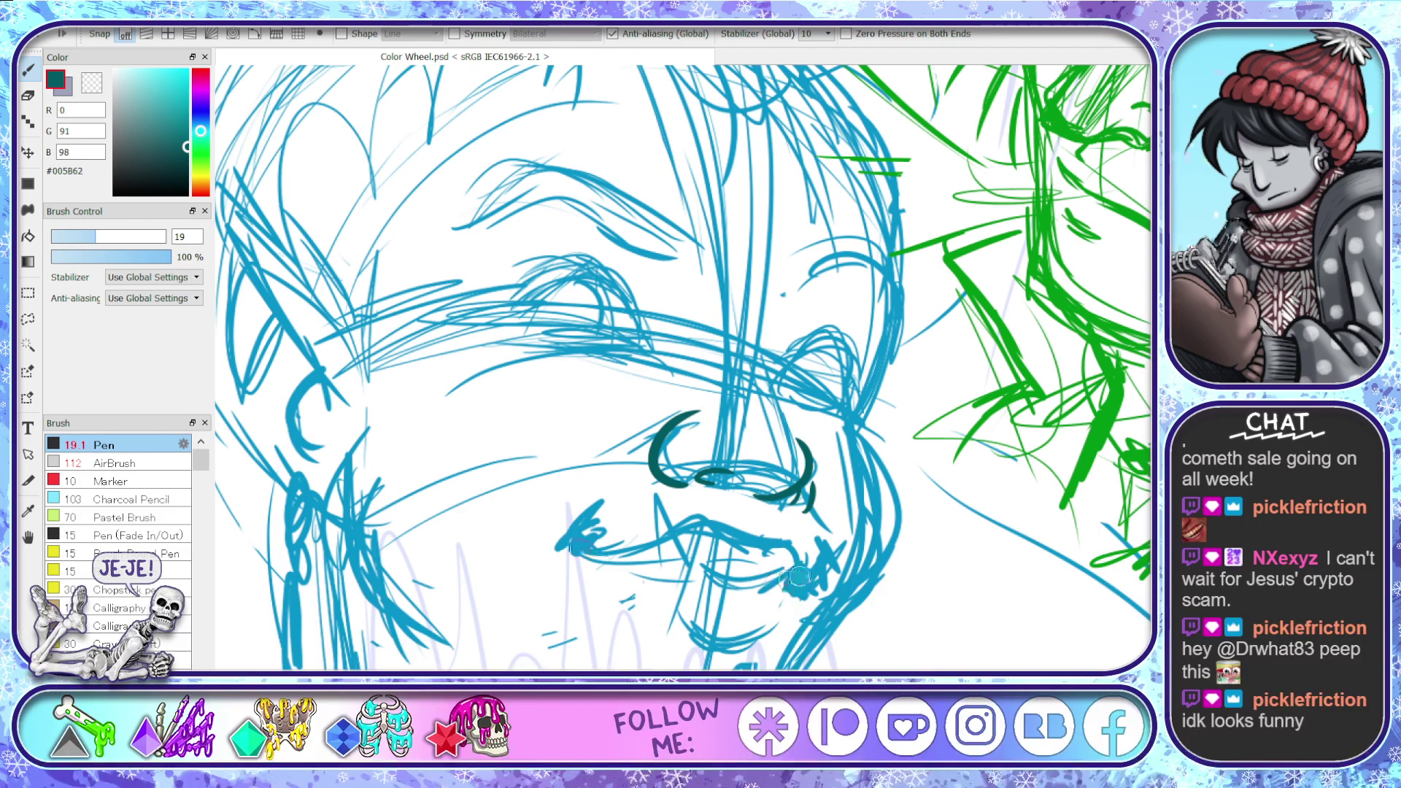
- Ink the smiling mouth with its darkened corners and two pointed tusks, plus the shadow under the lower lip
mouse_move(576, 540)
mouse_down()
mouse_move(613, 566)
mouse_move(783, 586)
mouse_move(839, 595)
mouse_up()
mouse_move(738, 539)
mouse_down()
mouse_move(792, 567)
mouse_move(704, 522)
mouse_move(584, 544)
mouse_up()
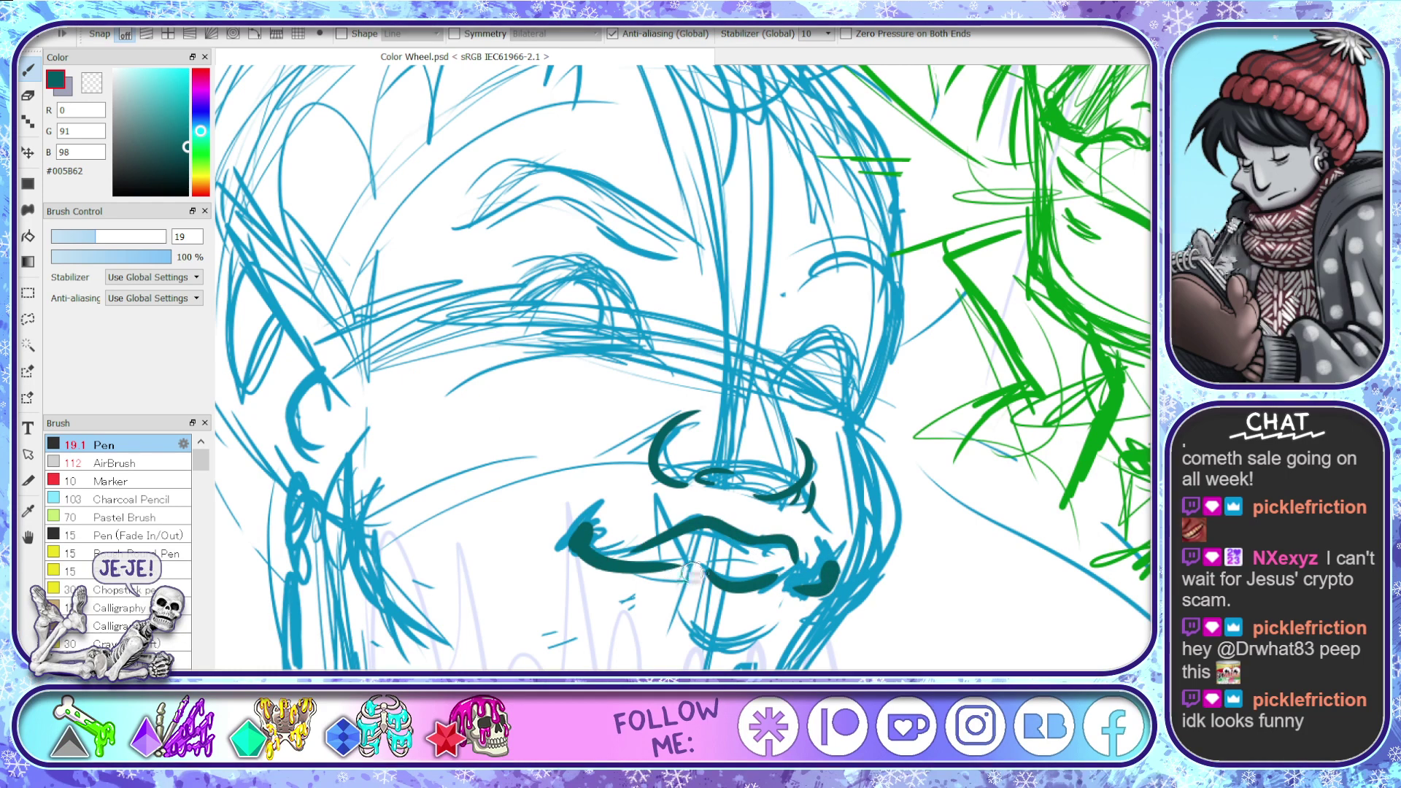
drag(693, 573, 661, 505)
key(ctrl+z)
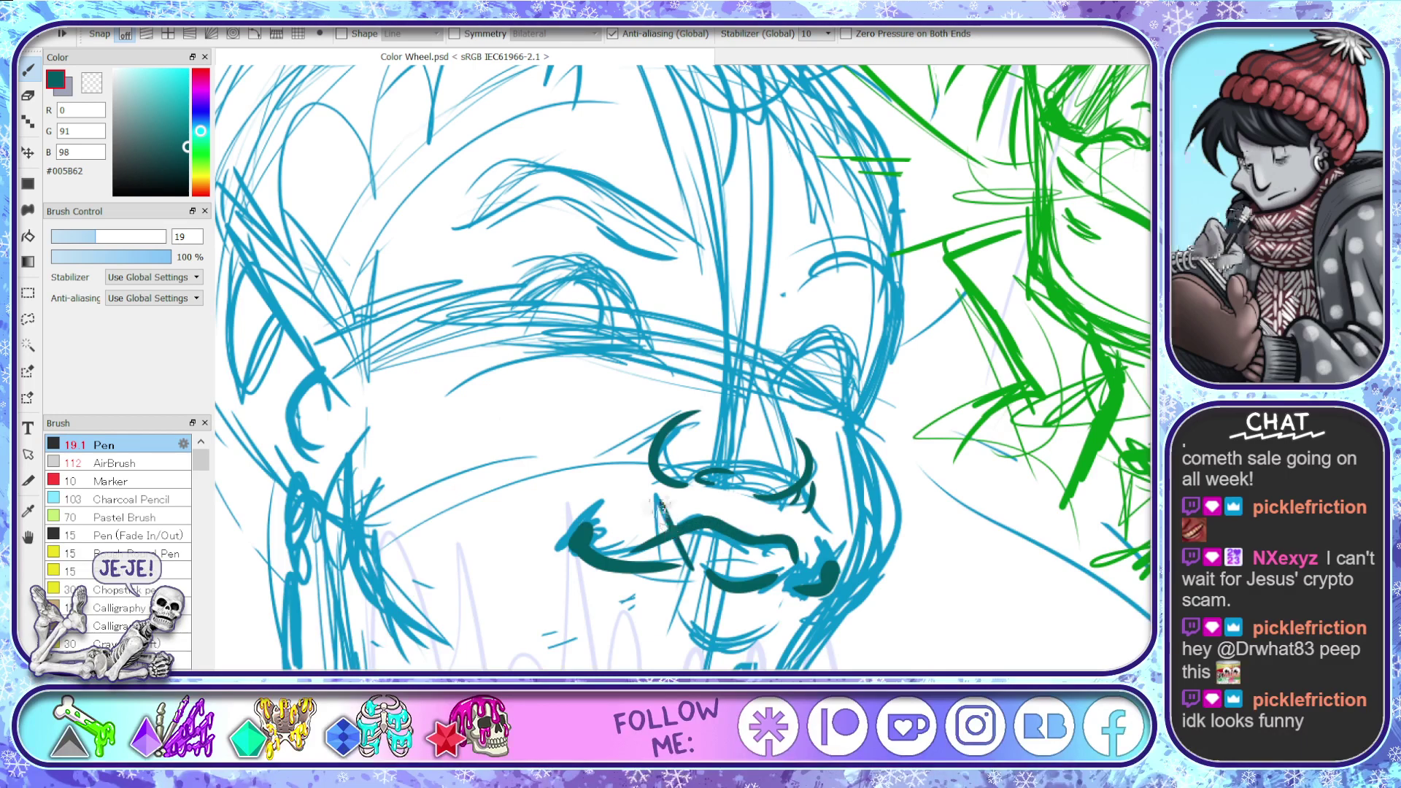
drag(651, 553, 683, 576)
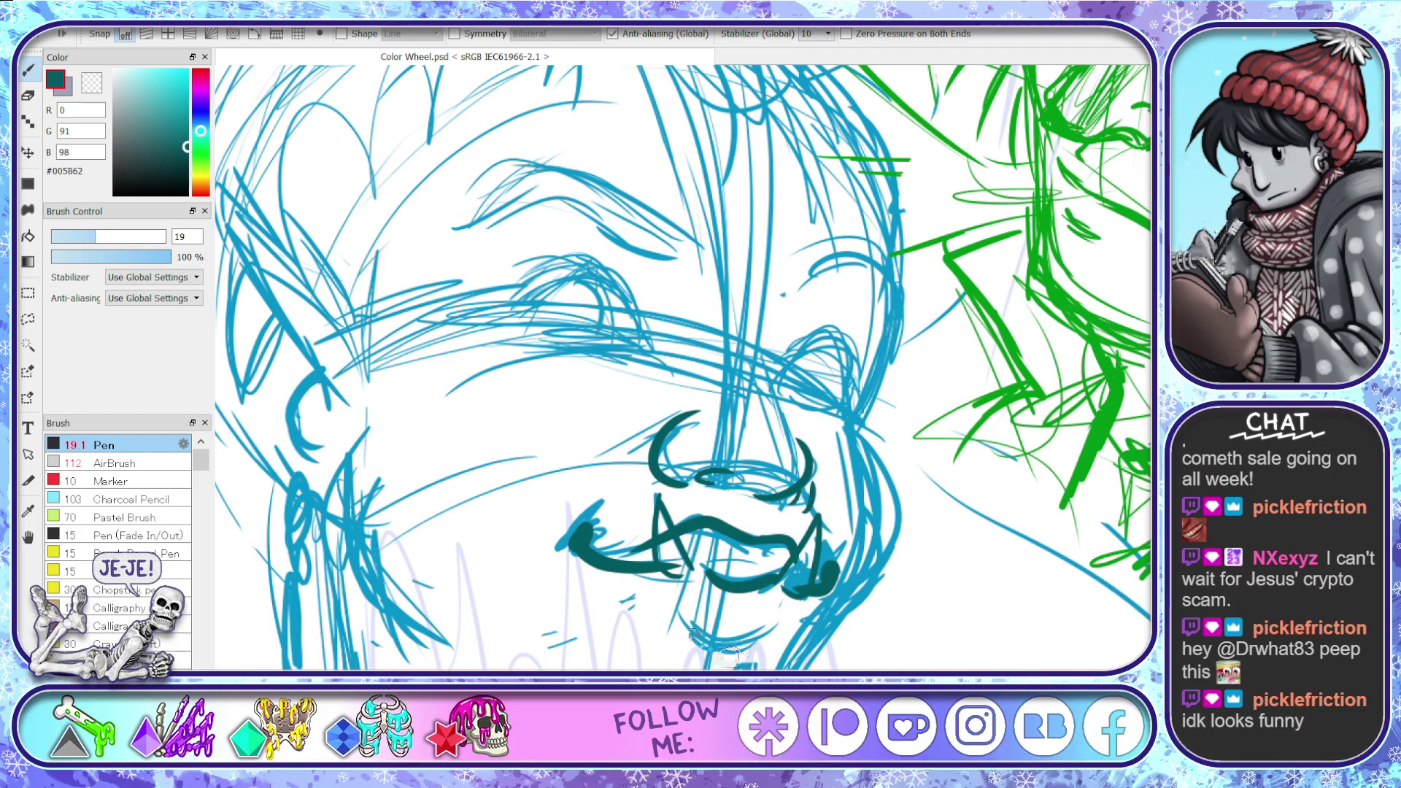
drag(684, 629, 766, 633)
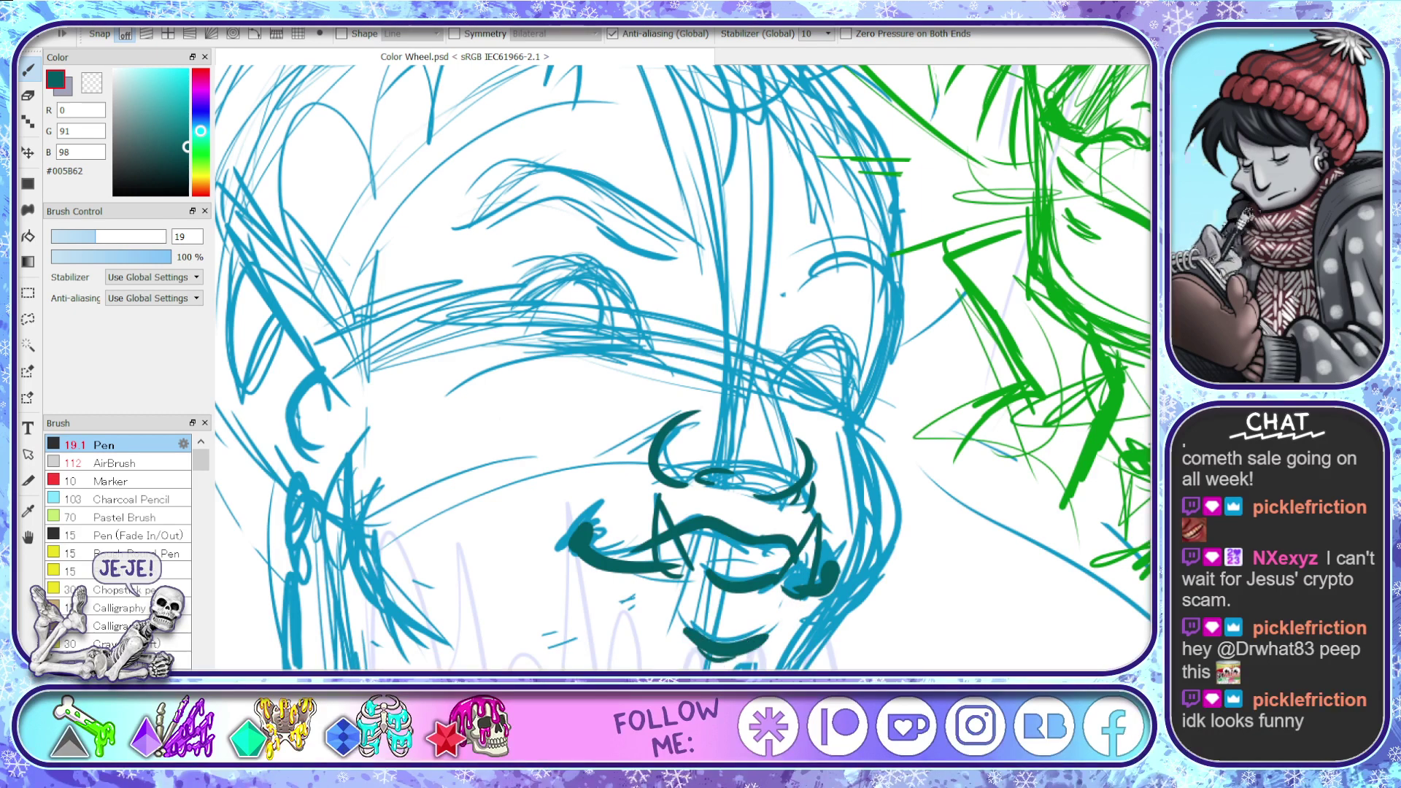
- Ink the nose's far side from its wing up to the inner corner of the far eye
scroll(683, 366, up, 3)
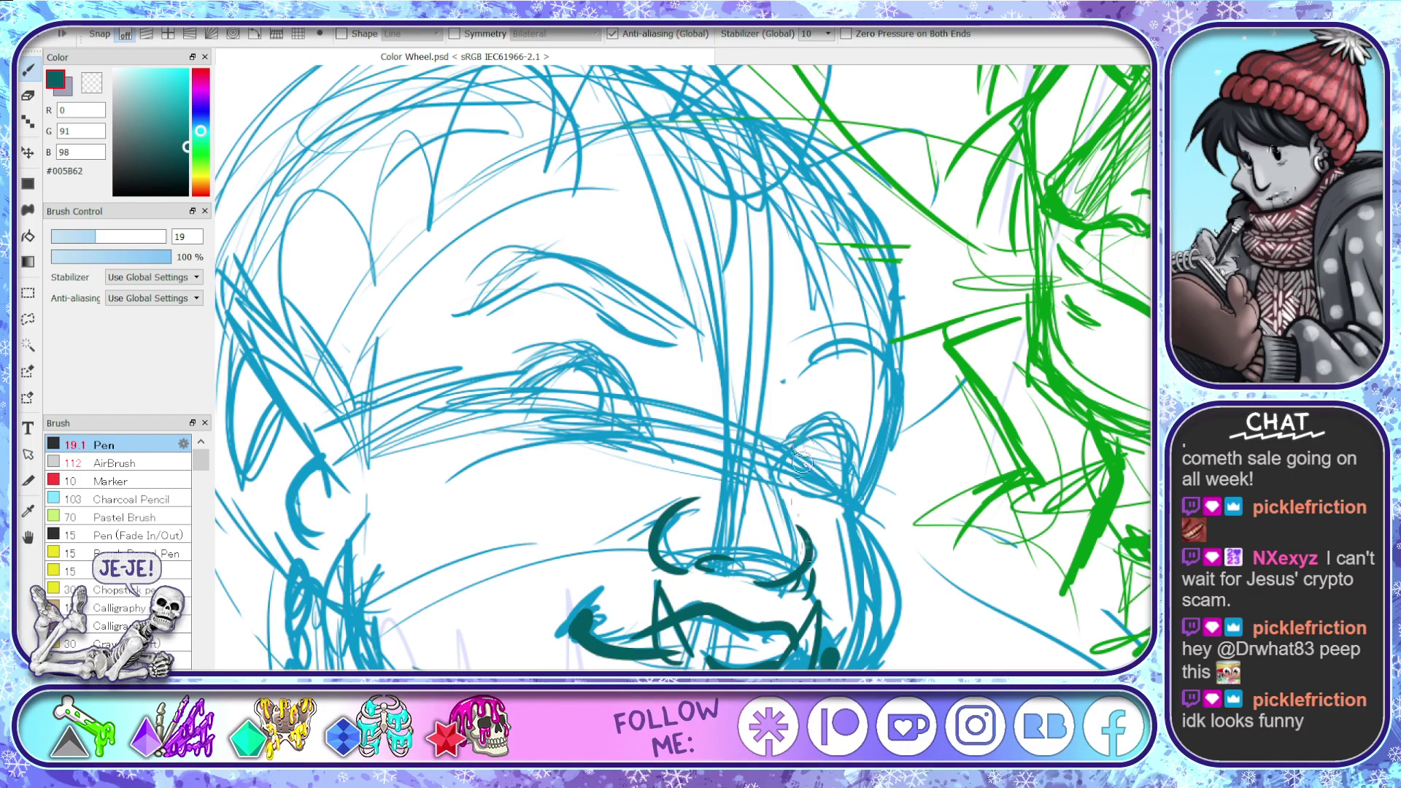
mouse_move(807, 556)
mouse_down()
mouse_move(776, 474)
mouse_move(787, 394)
mouse_up()
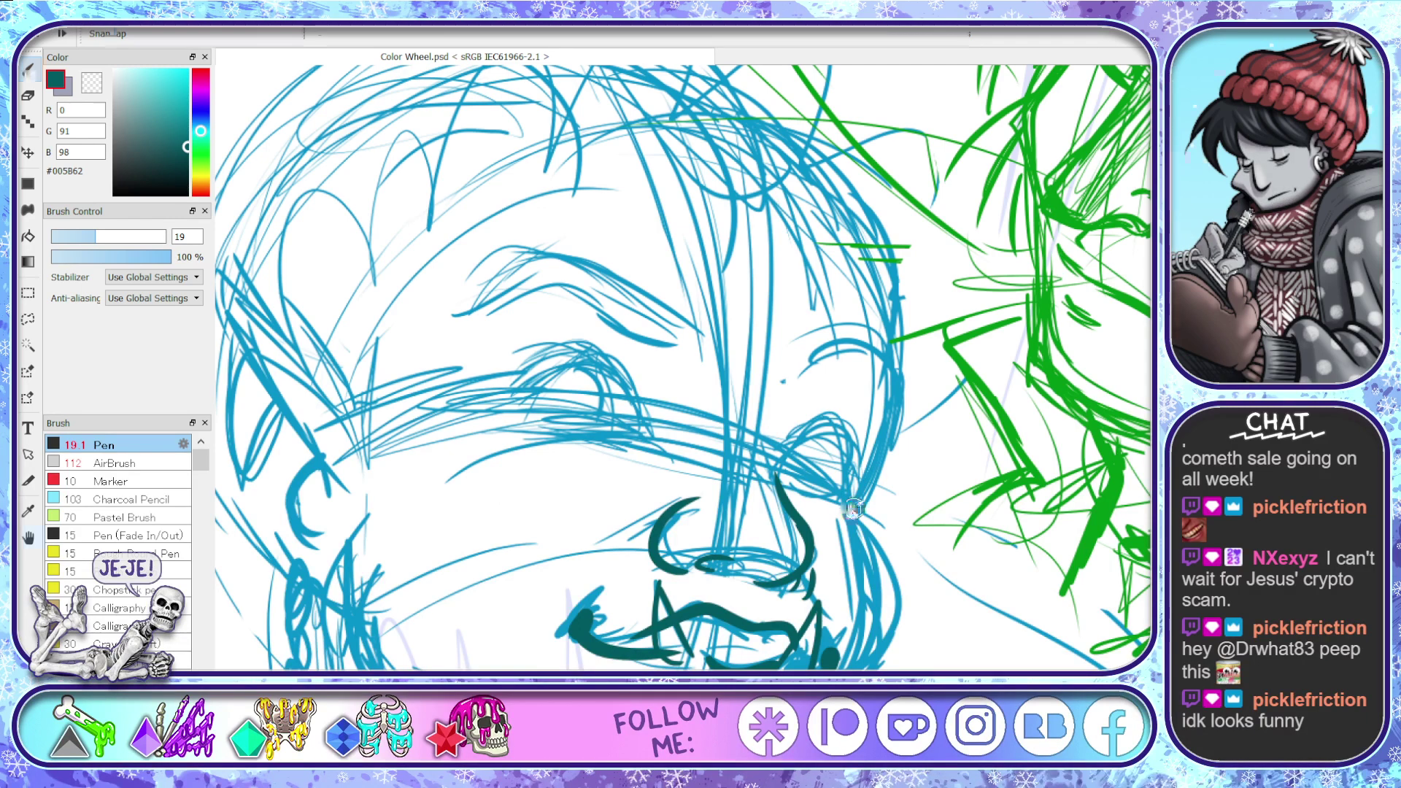
drag(747, 531, 886, 574)
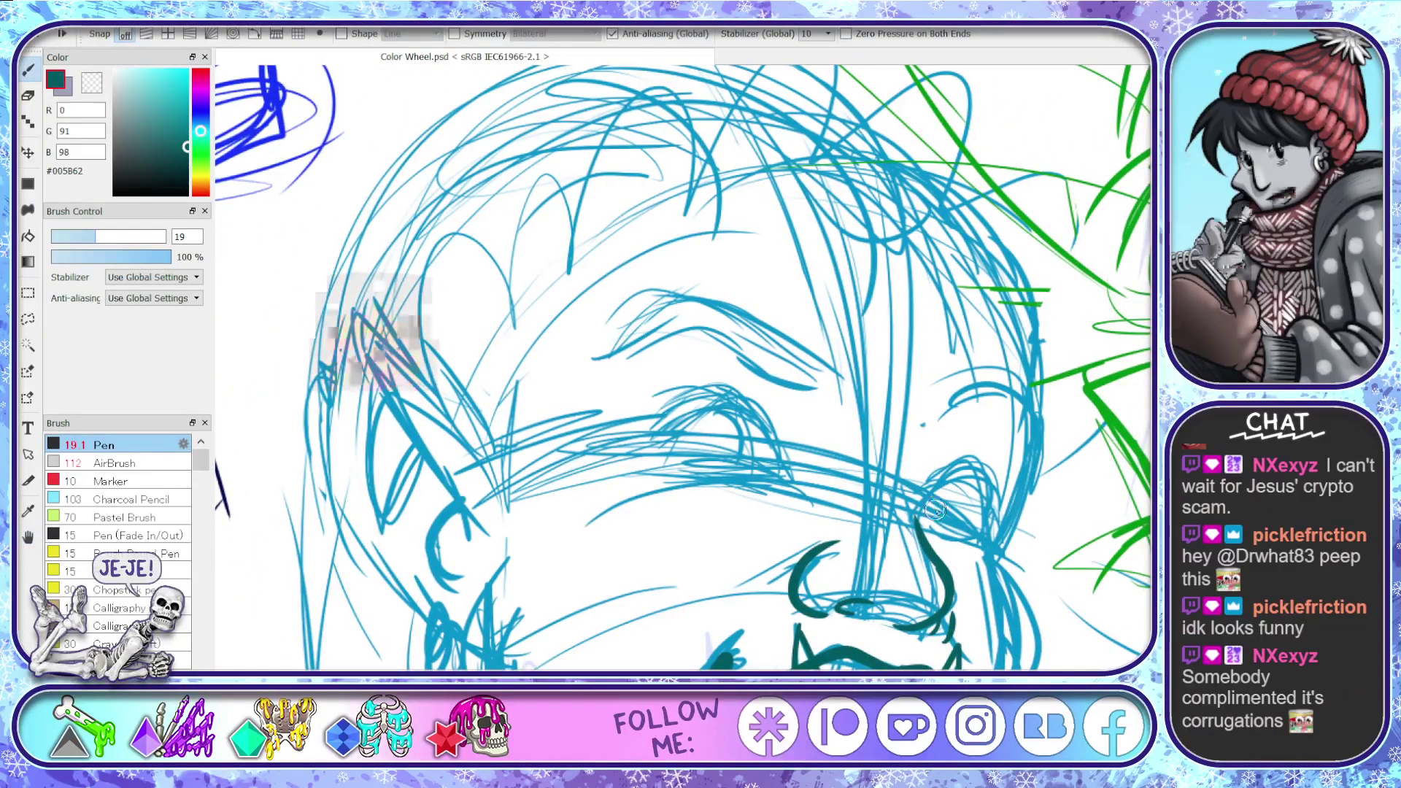
- Try to ink the far eye's upper lid arc, lower lid line, and crease in #005B62
mouse_move(921, 511)
mouse_down()
mouse_move(1001, 527)
mouse_move(971, 544)
mouse_move(1000, 529)
mouse_up()
key(ctrl+z)
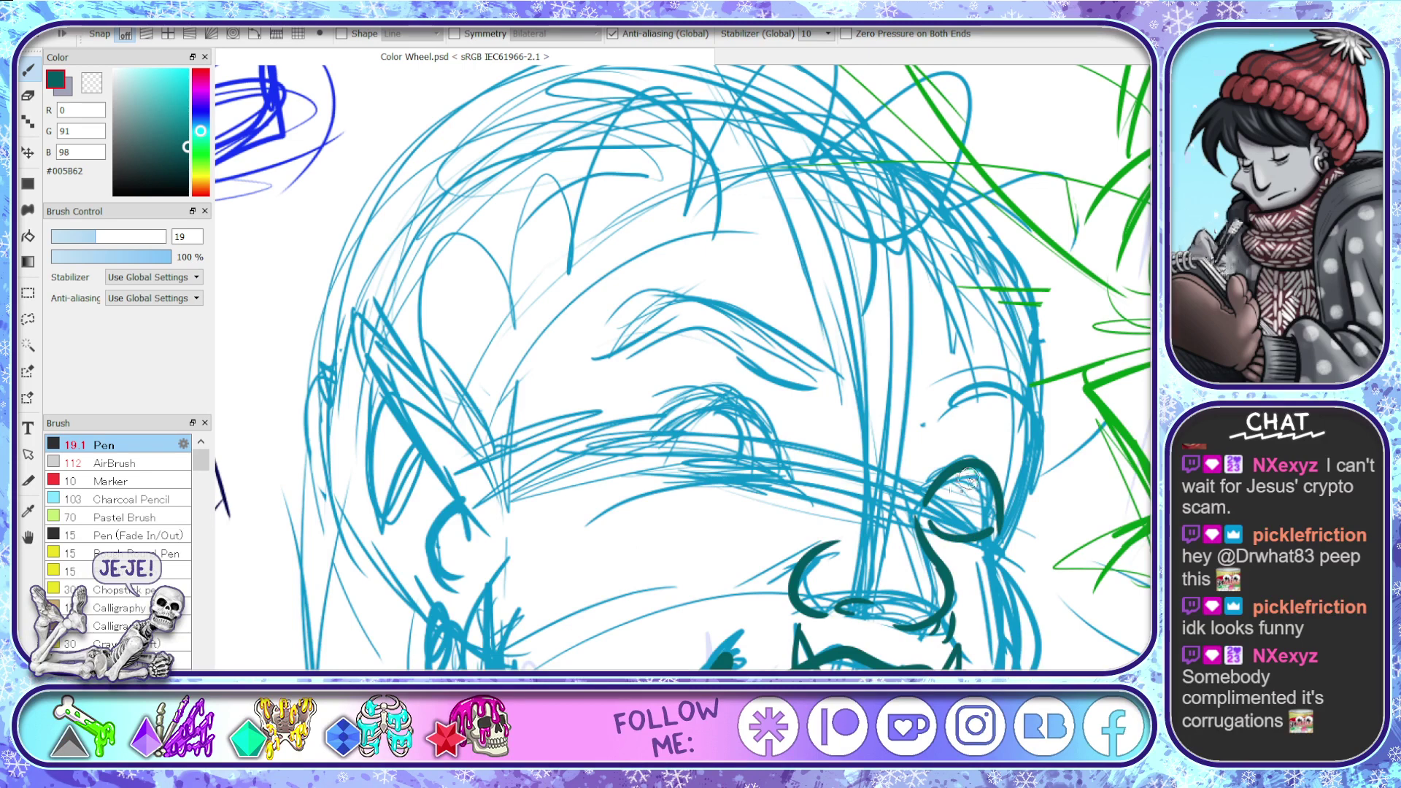
mouse_move(927, 497)
mouse_down()
mouse_move(961, 471)
mouse_move(997, 491)
mouse_up()
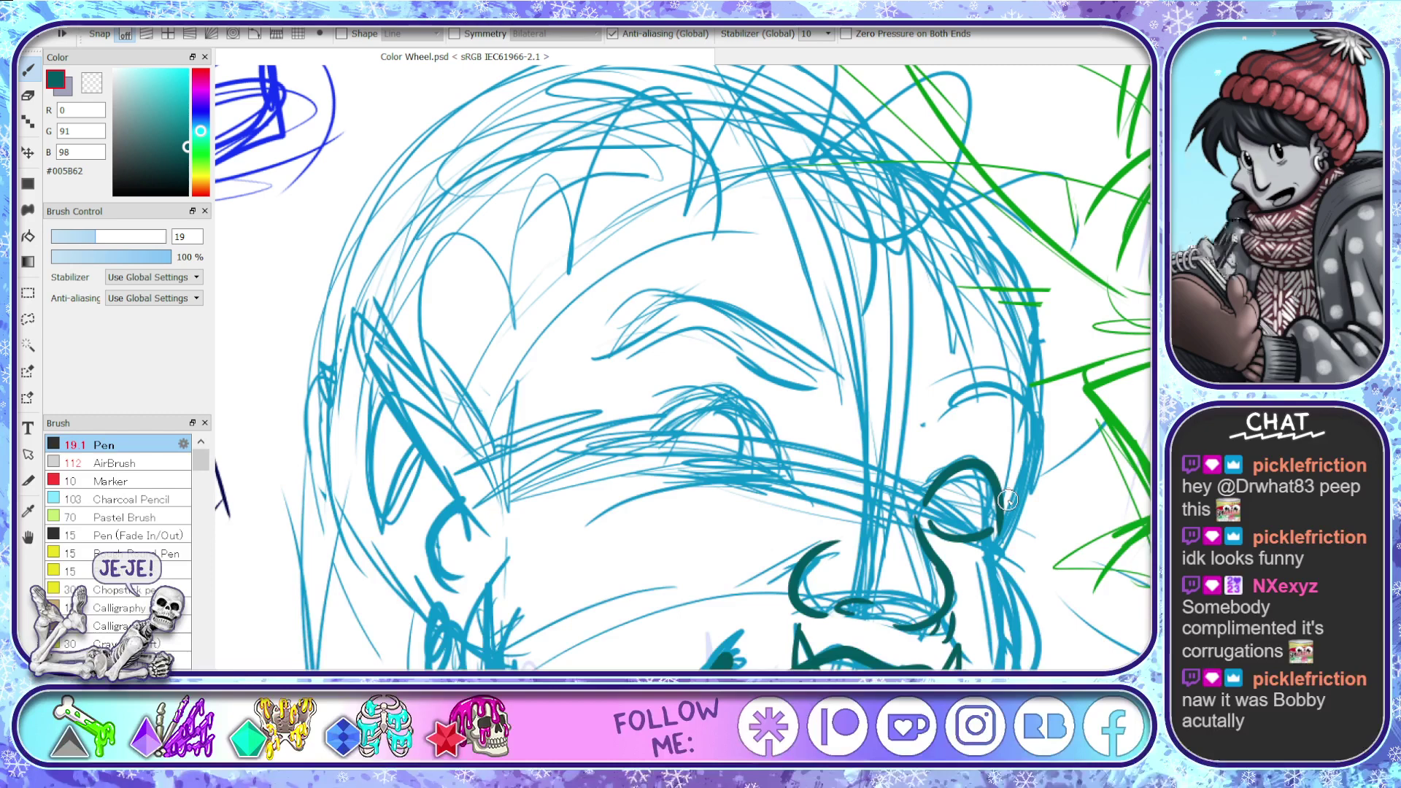
drag(939, 467, 997, 539)
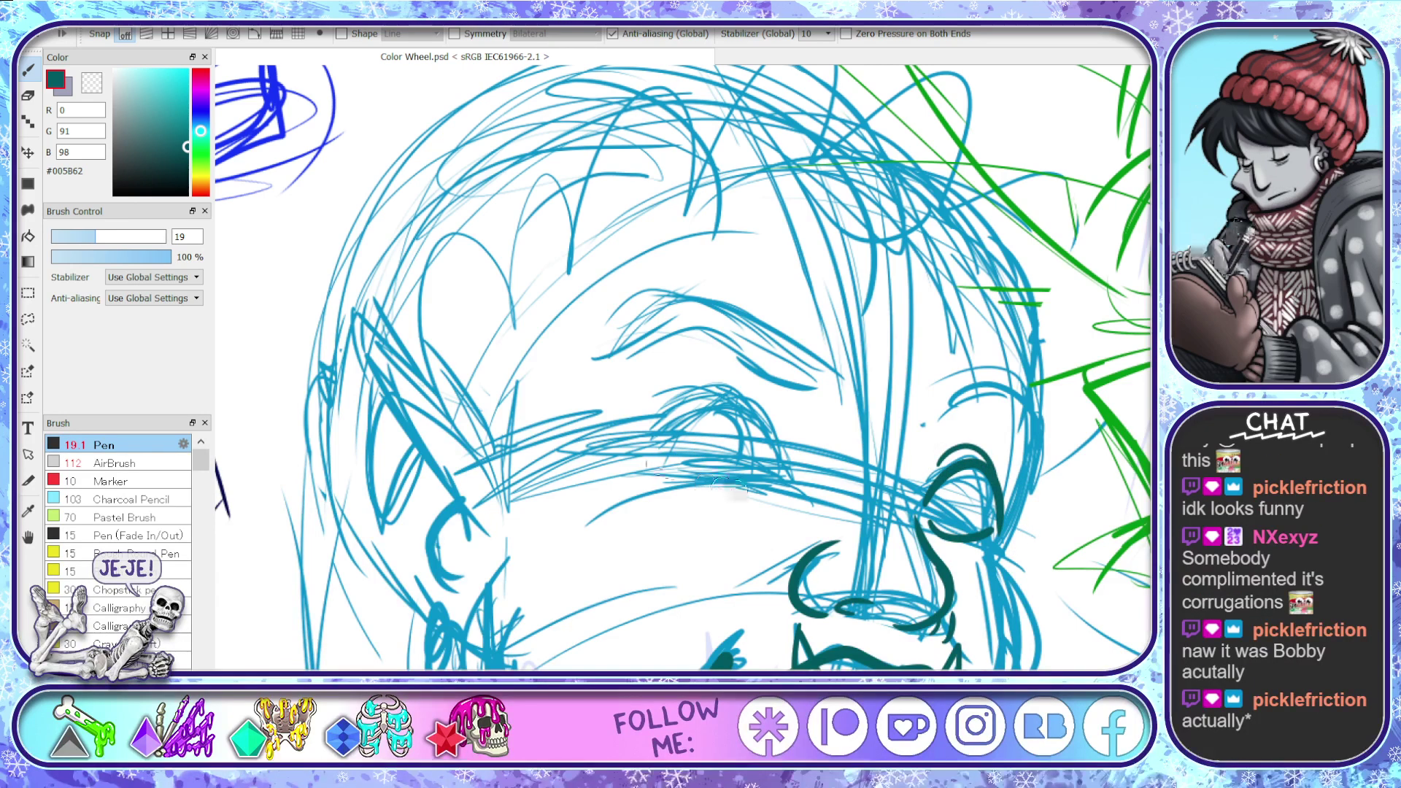
- Try to ink the near eye's arched upper lid and short lower lid line along the sketch, redoing strokes that miss
mouse_move(655, 454)
mouse_down()
mouse_move(701, 414)
mouse_move(769, 440)
mouse_move(791, 483)
mouse_move(673, 429)
mouse_move(733, 399)
mouse_move(789, 457)
mouse_up()
key(ctrl+z)
key(ctrl+z)
key(ctrl+z)
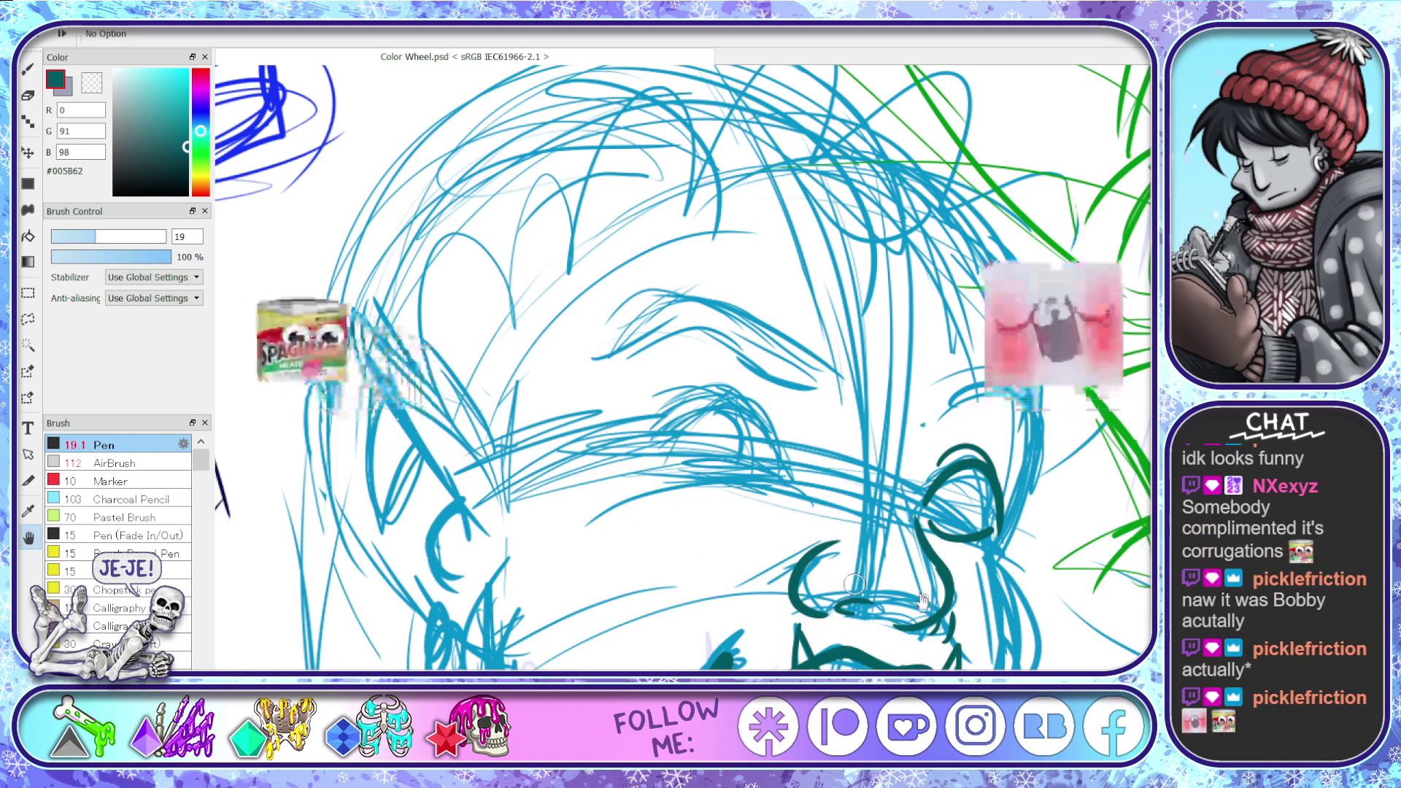
drag(931, 612, 999, 516)
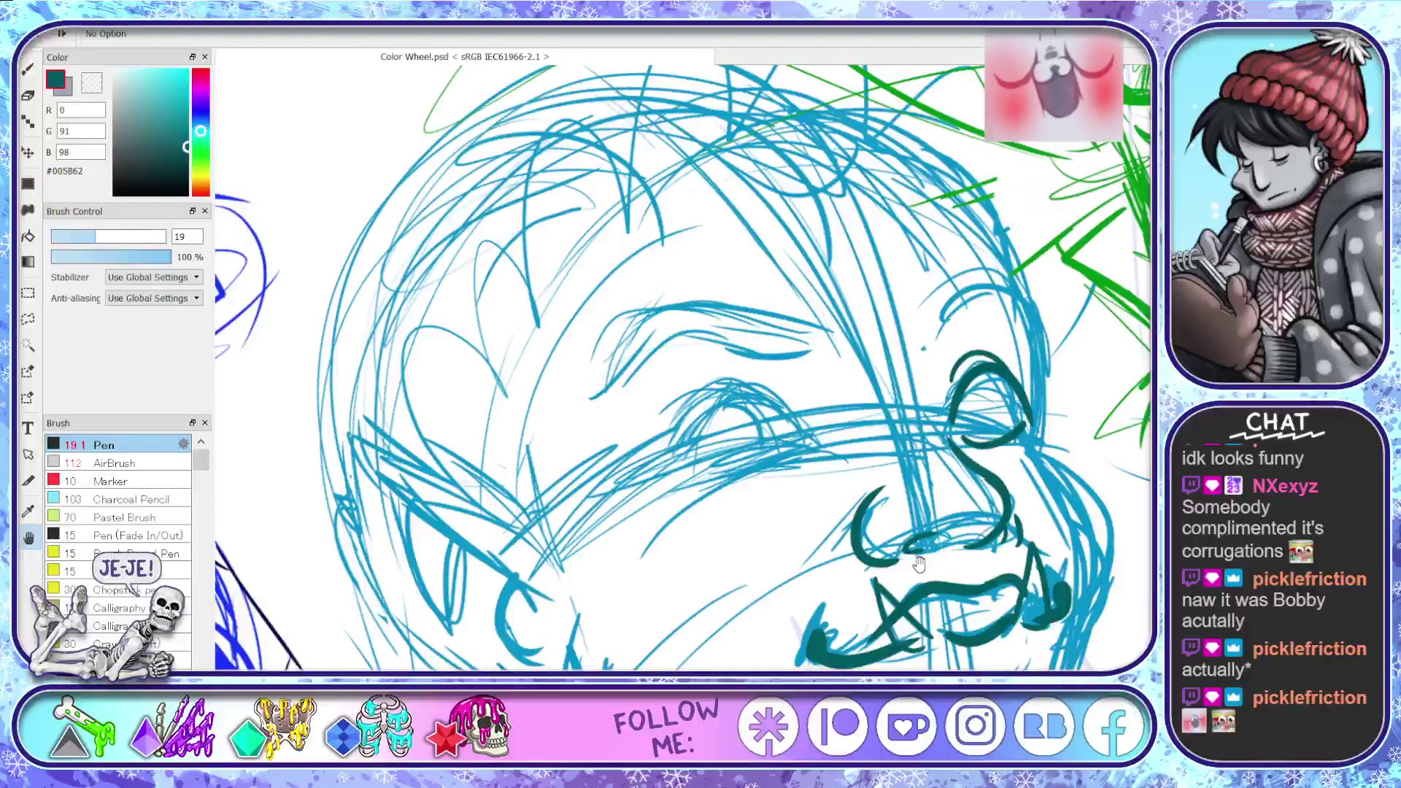
mouse_move(810, 438)
mouse_down()
mouse_move(725, 392)
mouse_move(673, 459)
mouse_up()
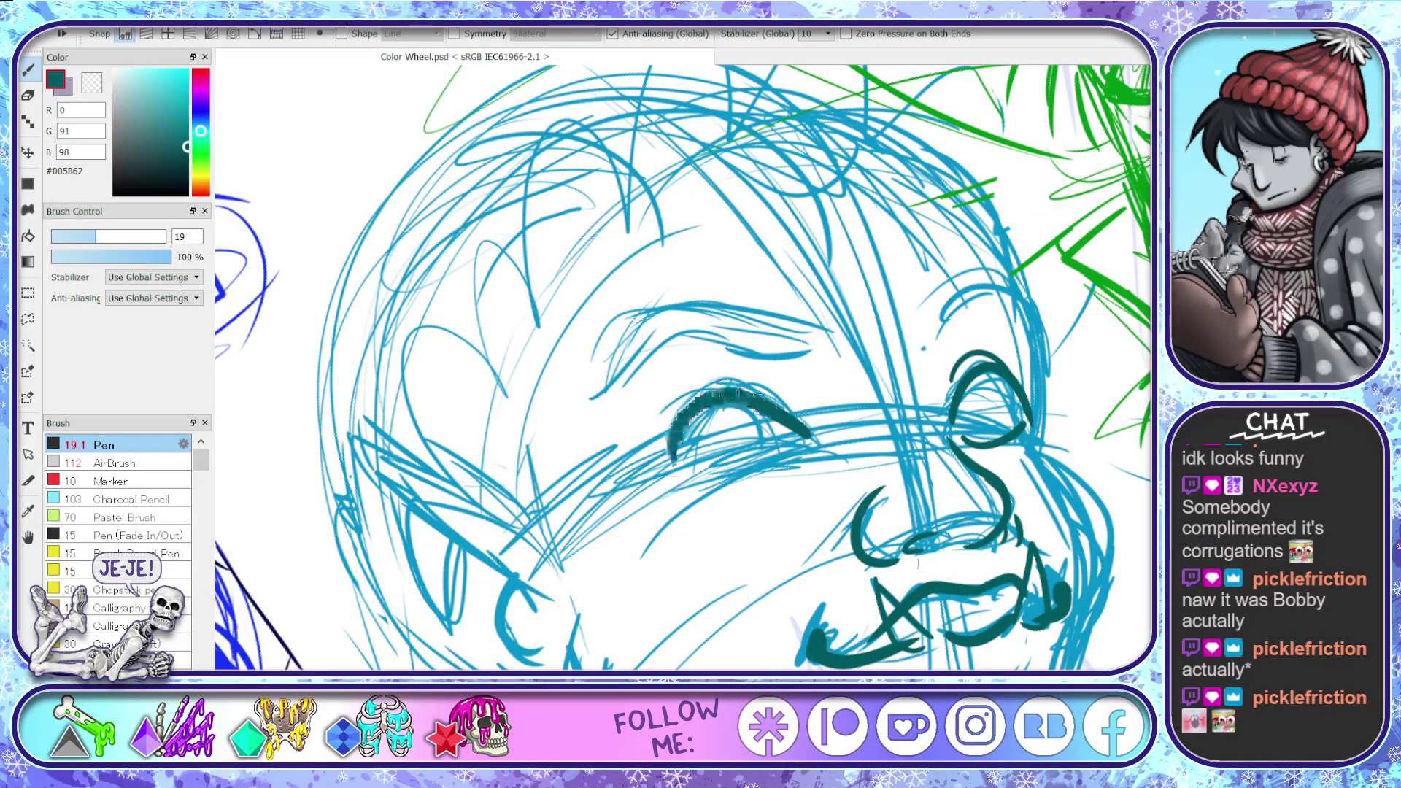
key(ctrl+z)
mouse_move(810, 438)
mouse_down()
mouse_move(724, 399)
mouse_move(684, 462)
mouse_up()
key(ctrl+z)
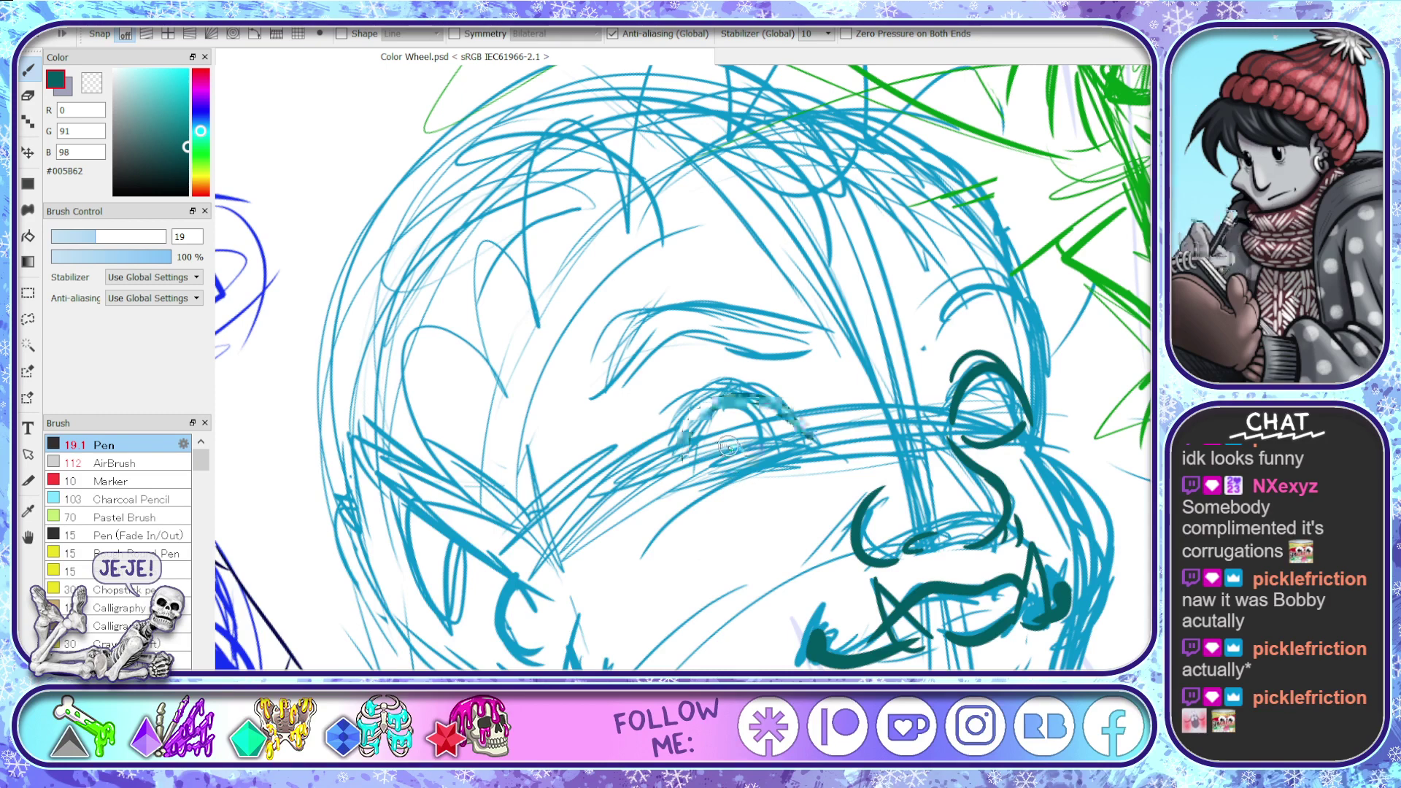
mouse_move(810, 438)
mouse_down()
mouse_move(760, 403)
mouse_move(713, 401)
mouse_move(680, 459)
mouse_up()
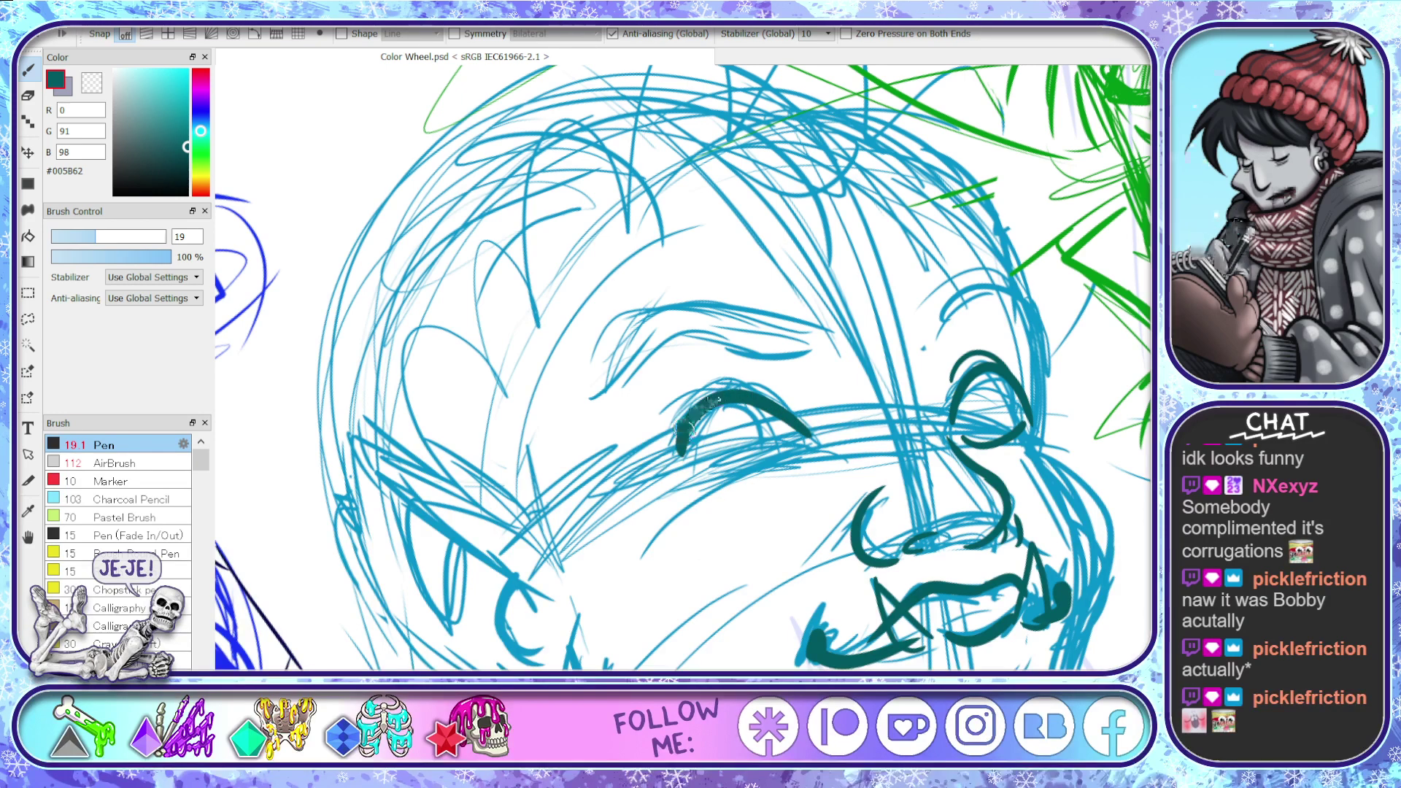
drag(694, 419, 681, 462)
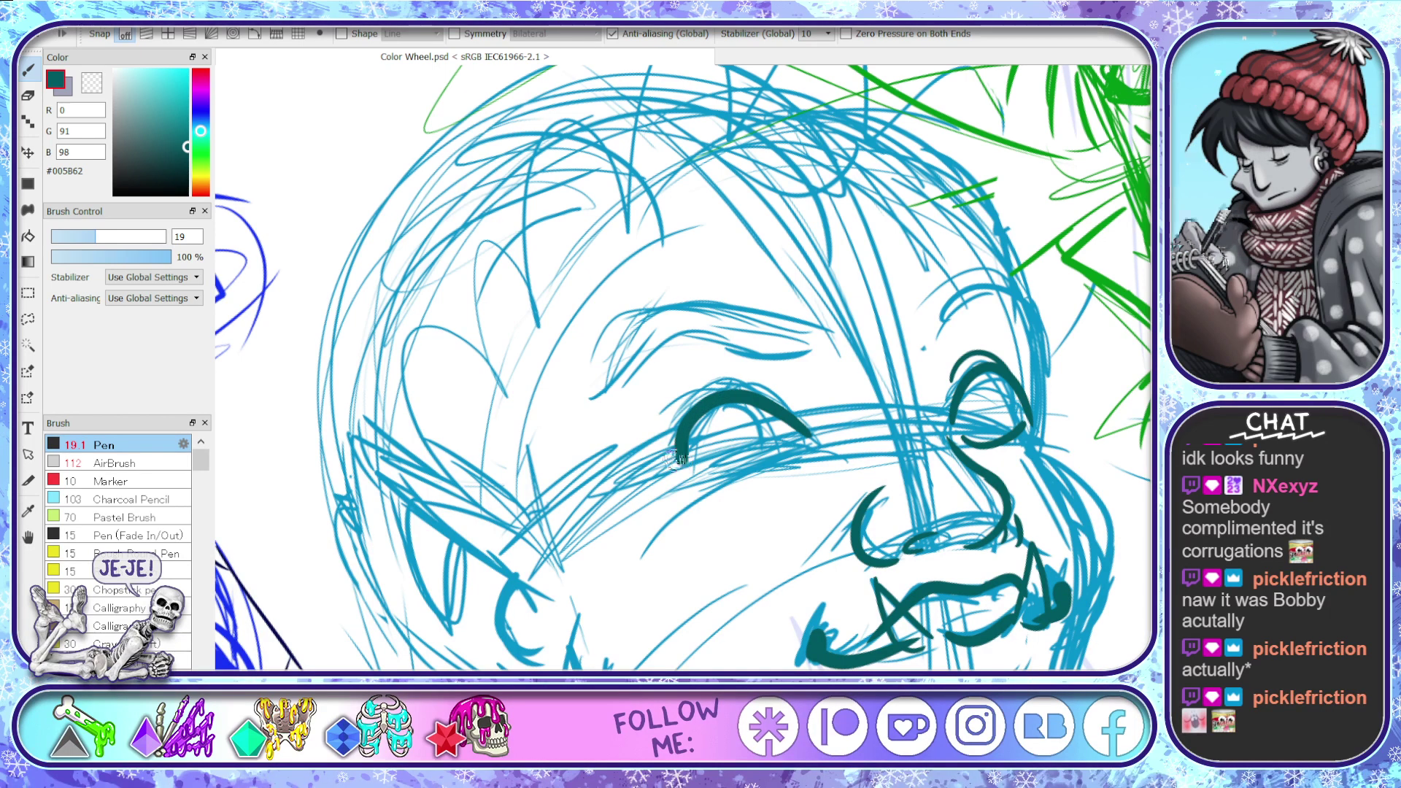
drag(650, 476, 733, 457)
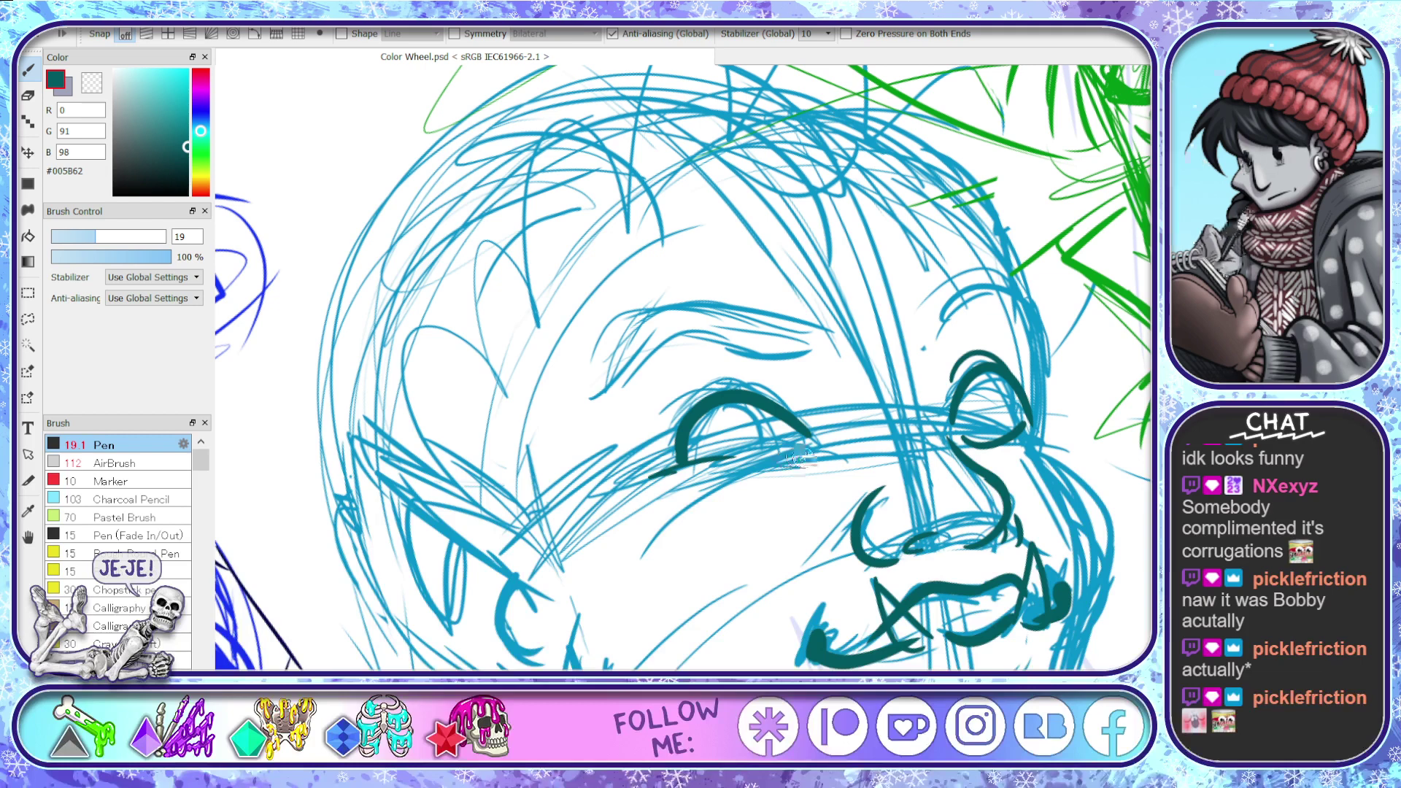
- Try a lower lid stroke on the far eye, then undo the inked lines of both eyes
drag(1035, 441, 965, 444)
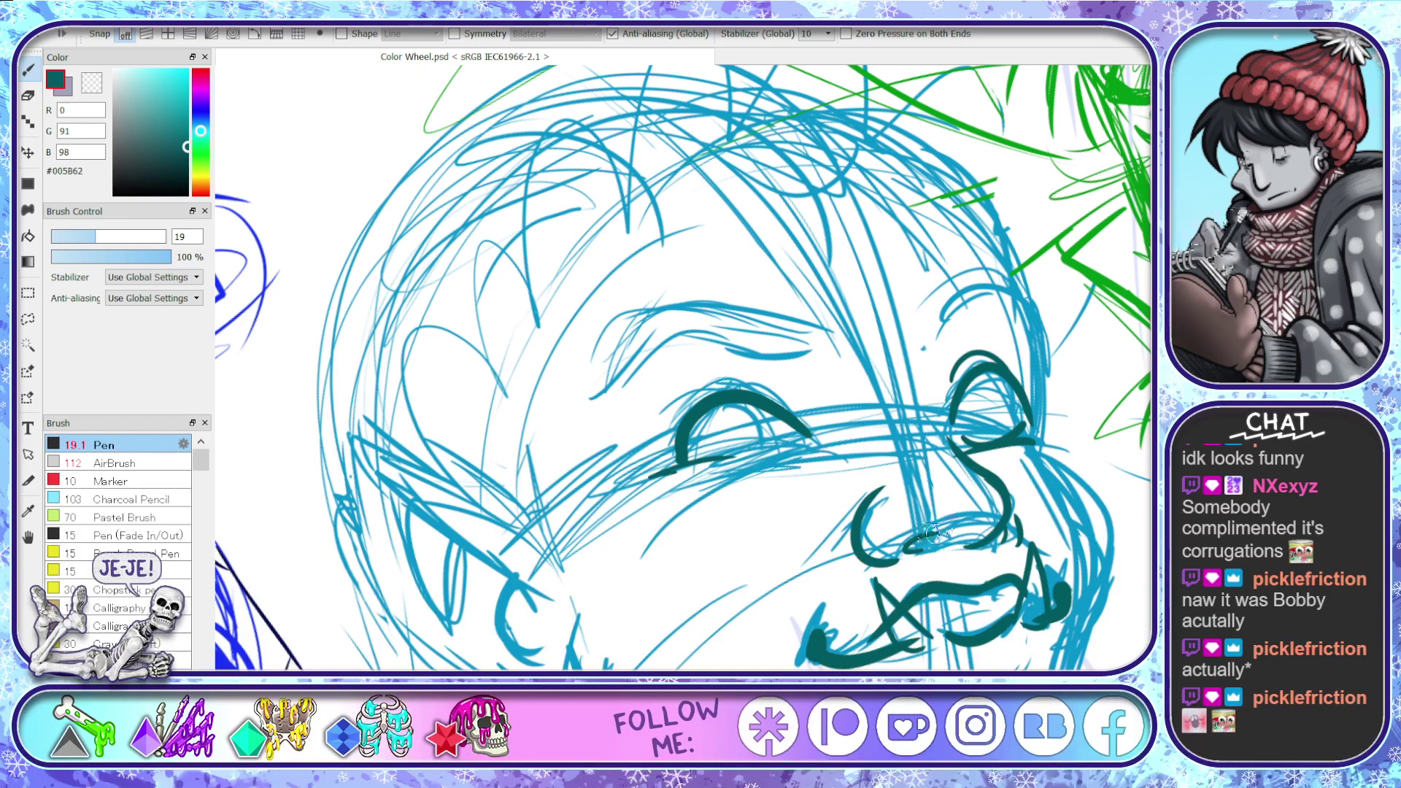
key(ctrl+z)
key(ctrl+z)
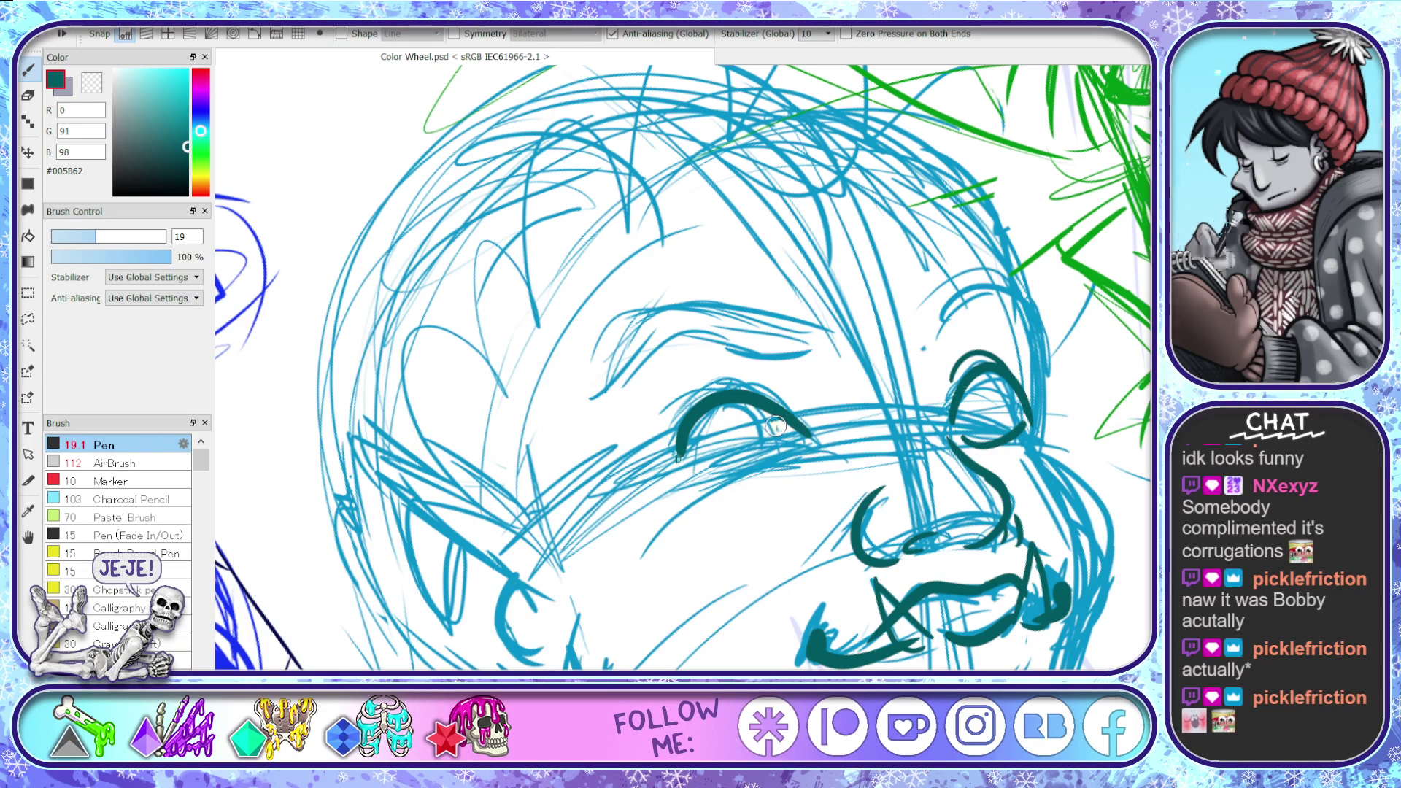
key(ctrl+z)
key(ctrl+z)
key(ctrl+z)
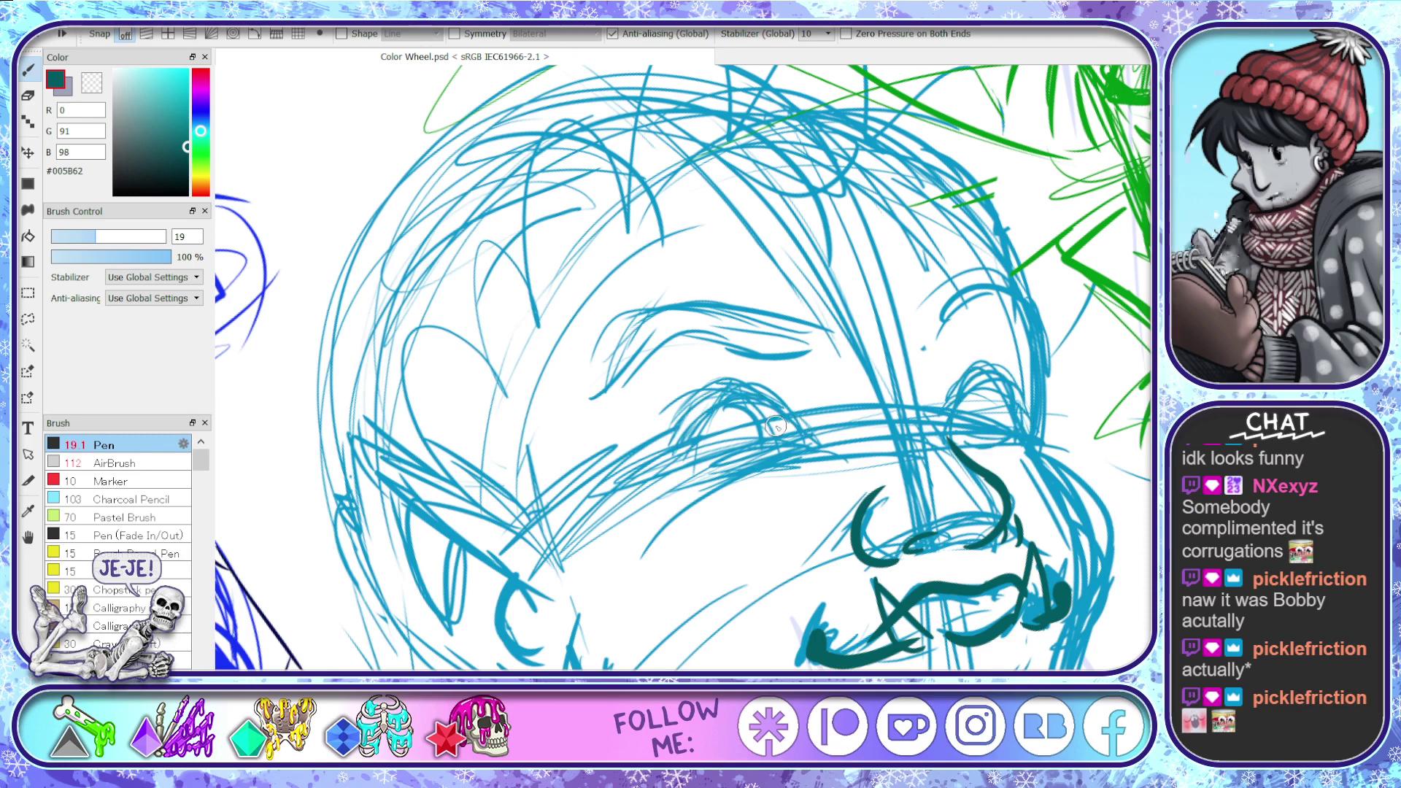
- Sample the sketch's blue #1C9ECF and resketch both eyes with clearer lid arcs and lower lids
alt+click(956, 460)
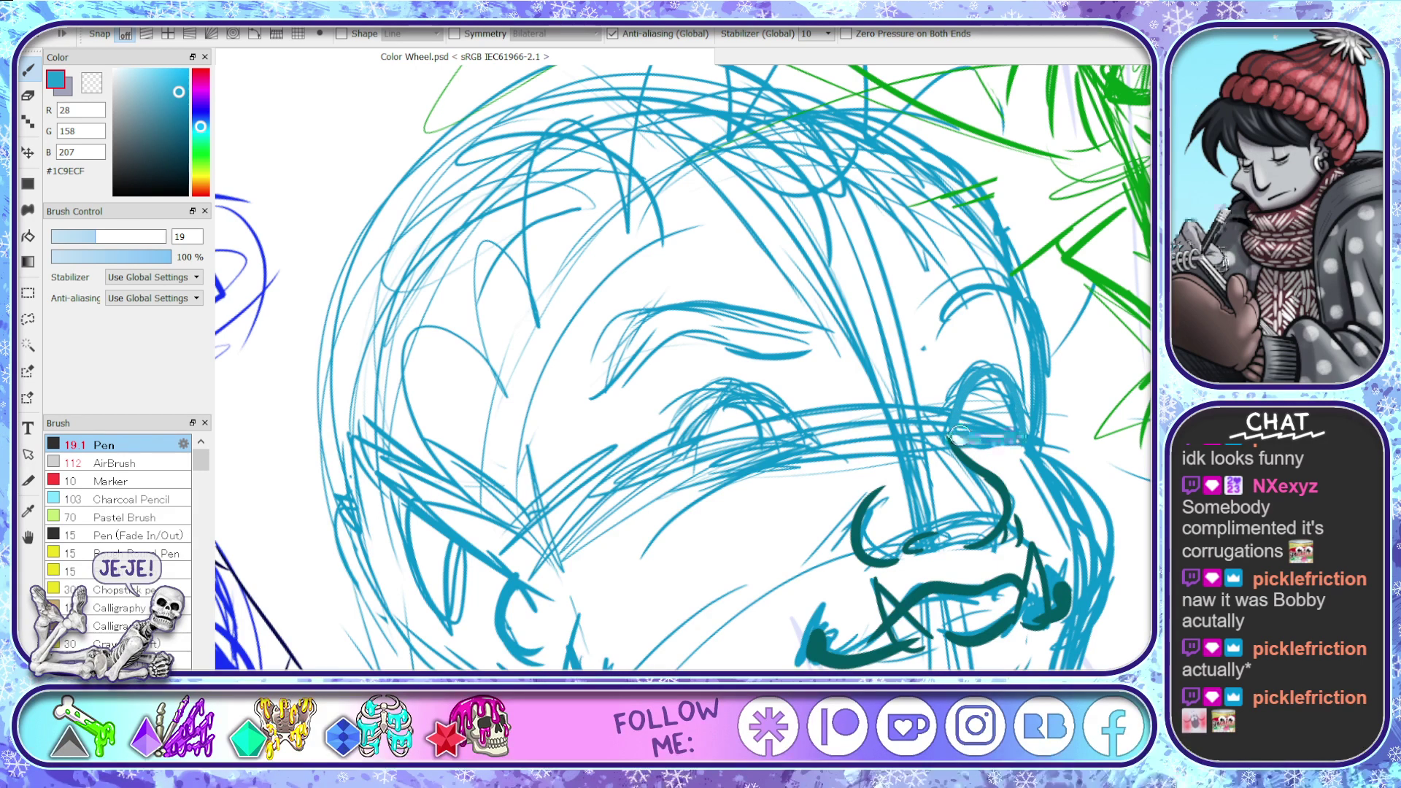
drag(960, 436, 1011, 441)
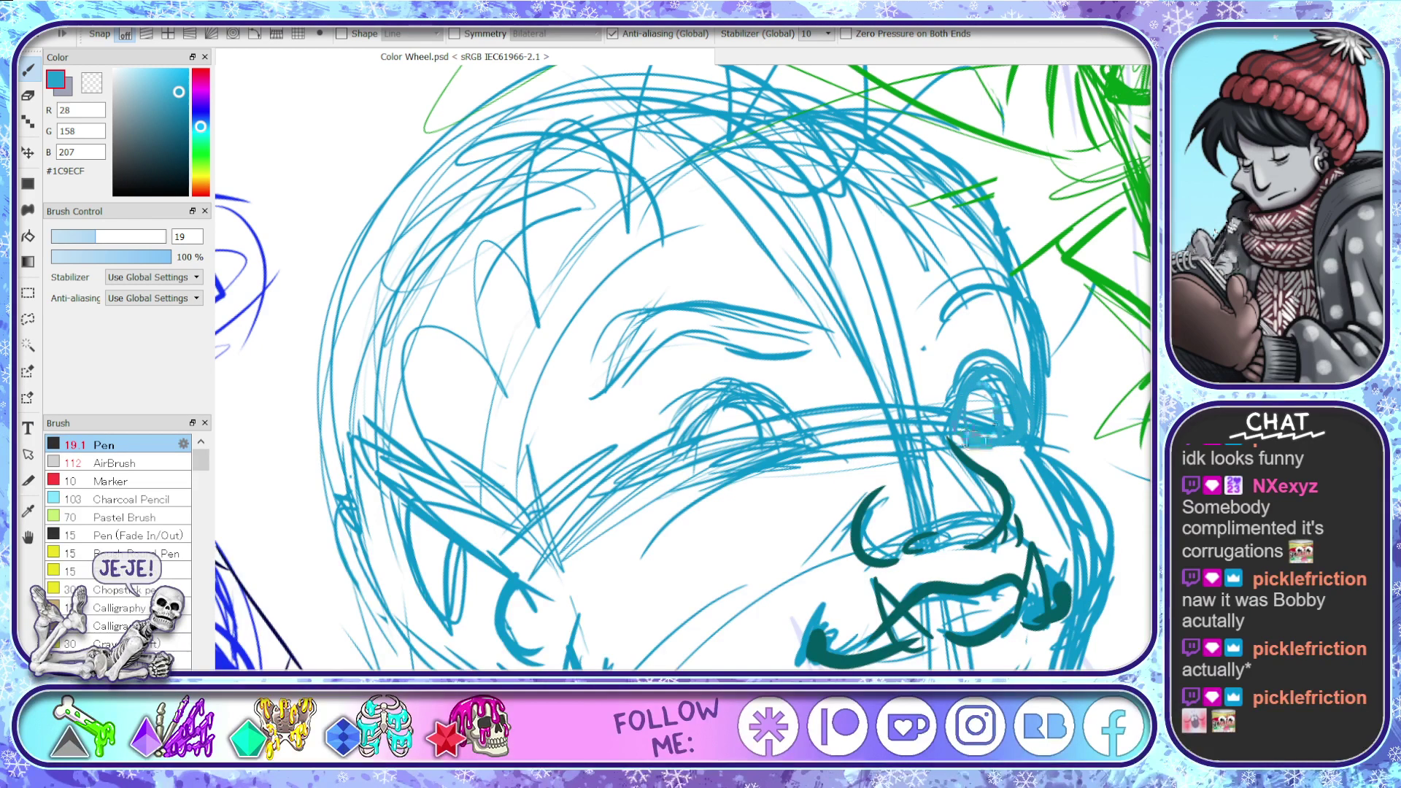
mouse_move(806, 449)
mouse_down()
mouse_move(773, 409)
mouse_move(672, 438)
mouse_move(705, 405)
mouse_move(668, 471)
mouse_up()
mouse_move(811, 434)
mouse_down()
mouse_move(664, 463)
mouse_move(755, 471)
mouse_move(782, 461)
mouse_move(667, 455)
mouse_move(675, 479)
mouse_move(641, 502)
mouse_up()
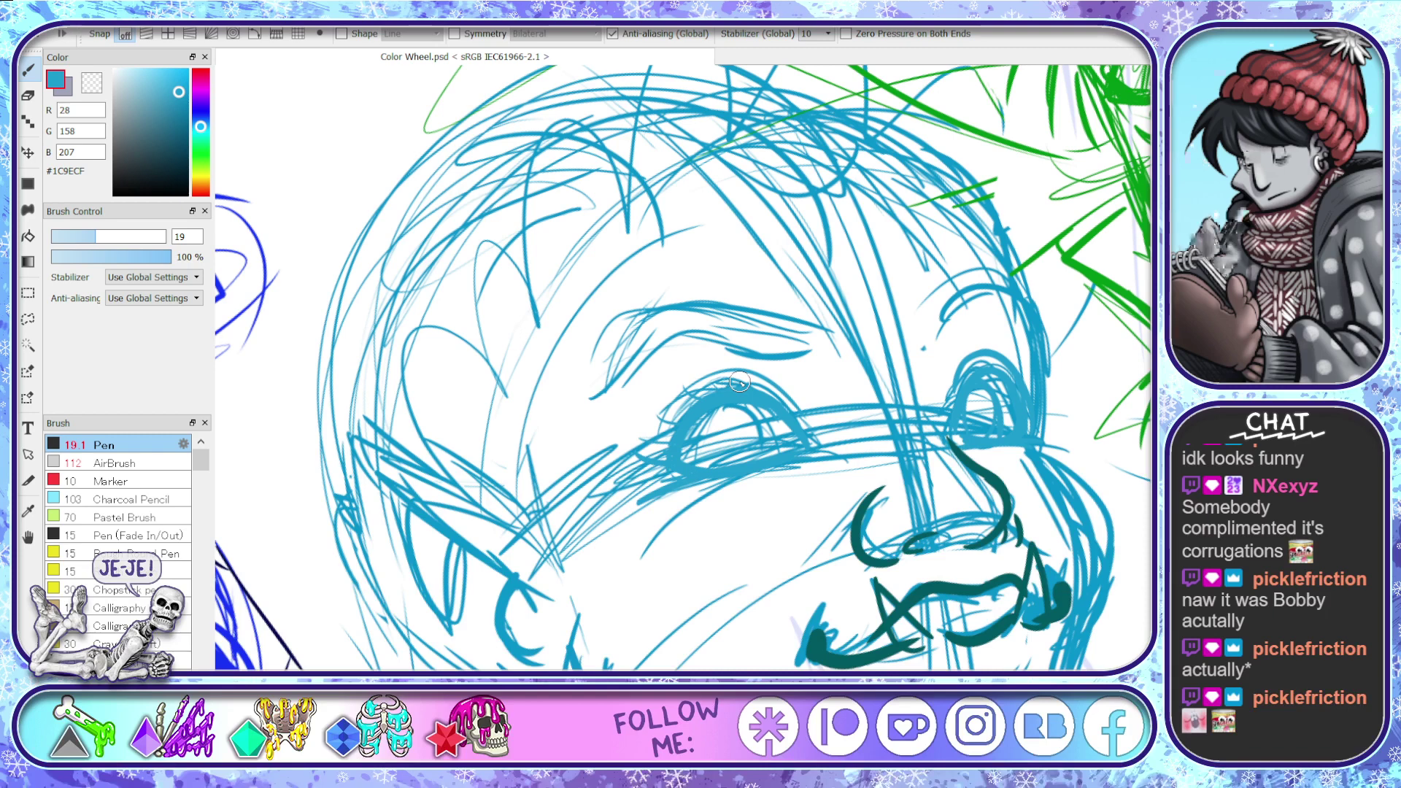
- Set the pen color to #005575 and ink the far eye's arched upper lid and lower lid line
click(185, 116)
drag(184, 116, 186, 137)
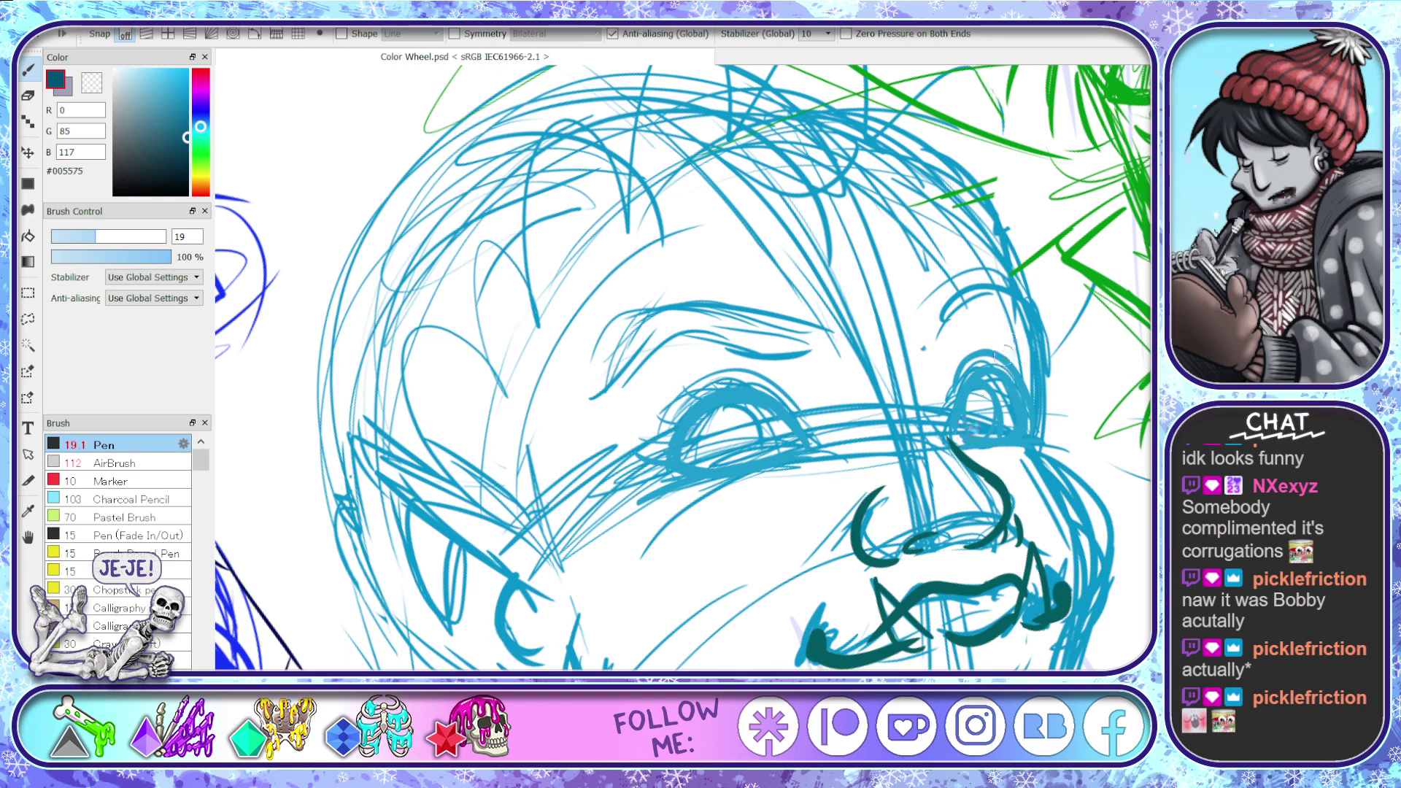
drag(950, 436, 961, 390)
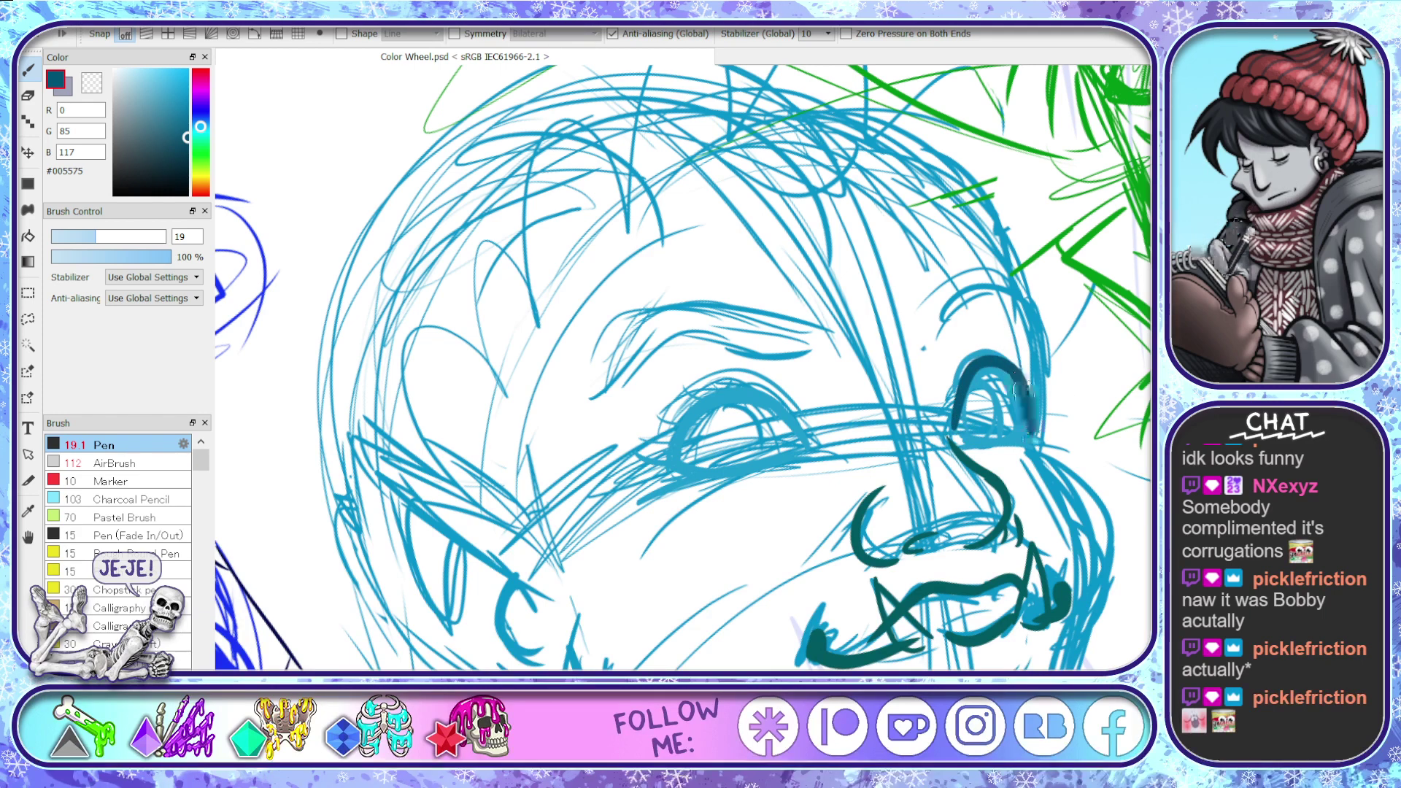
key(ctrl+z)
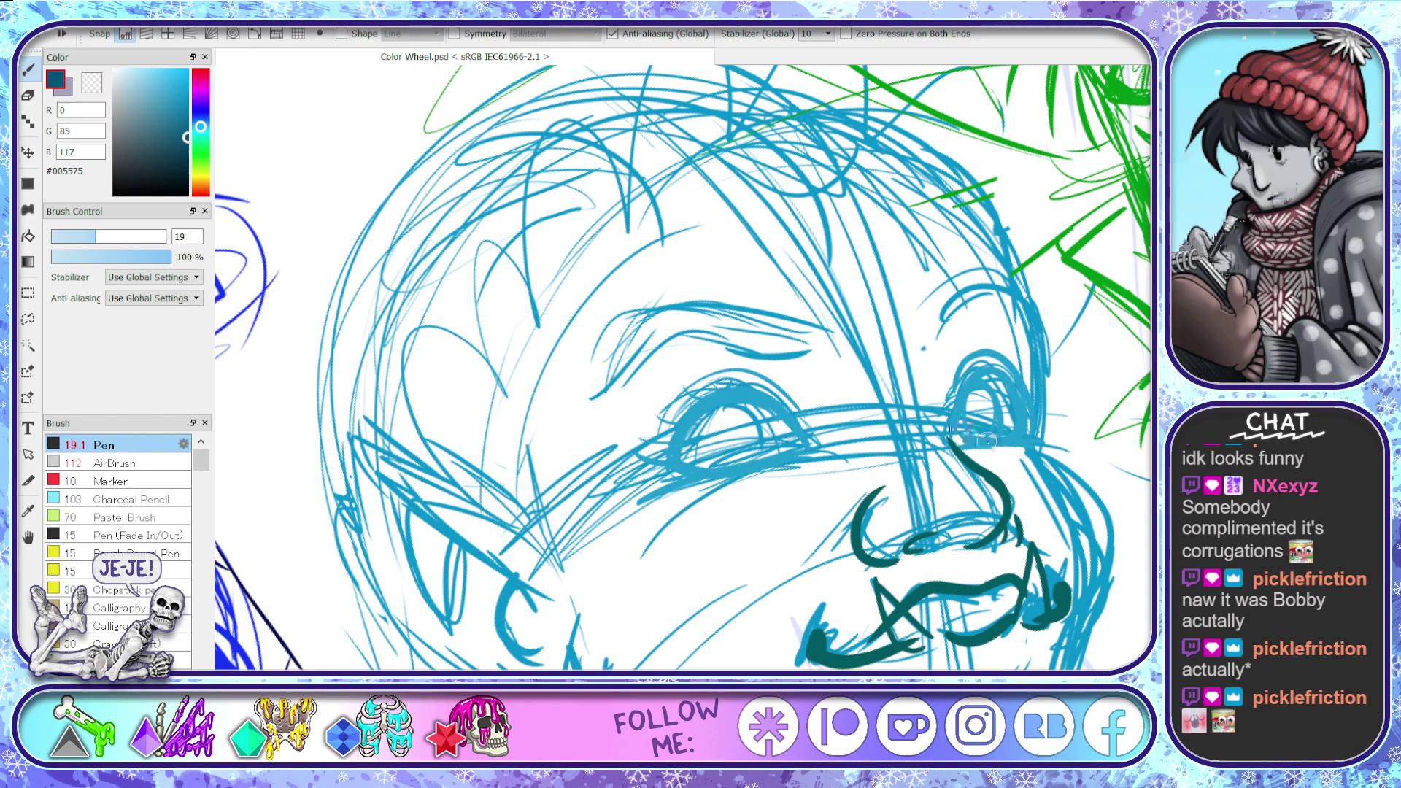
mouse_move(951, 432)
mouse_down()
mouse_move(987, 359)
mouse_move(1033, 435)
mouse_up()
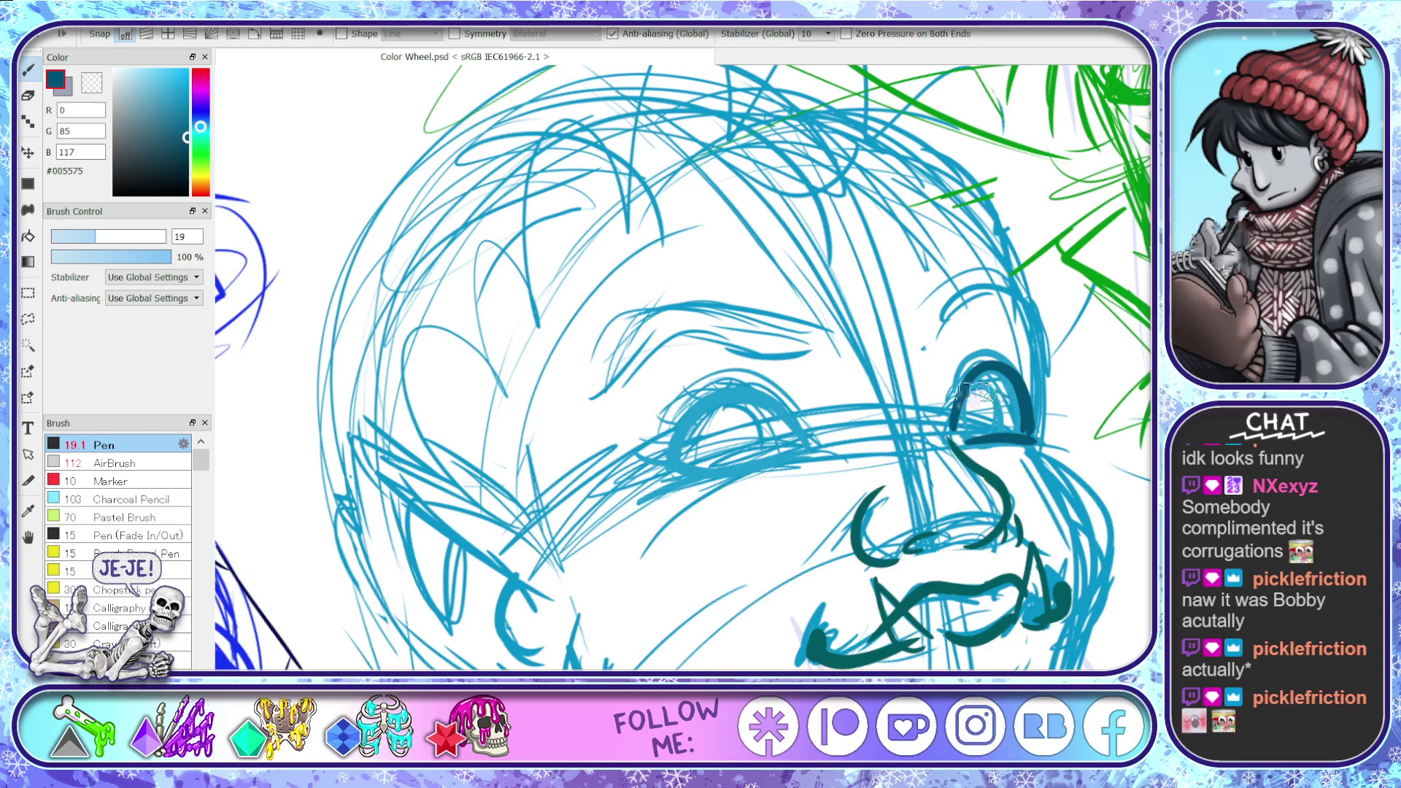
drag(982, 380, 1002, 436)
key(space)
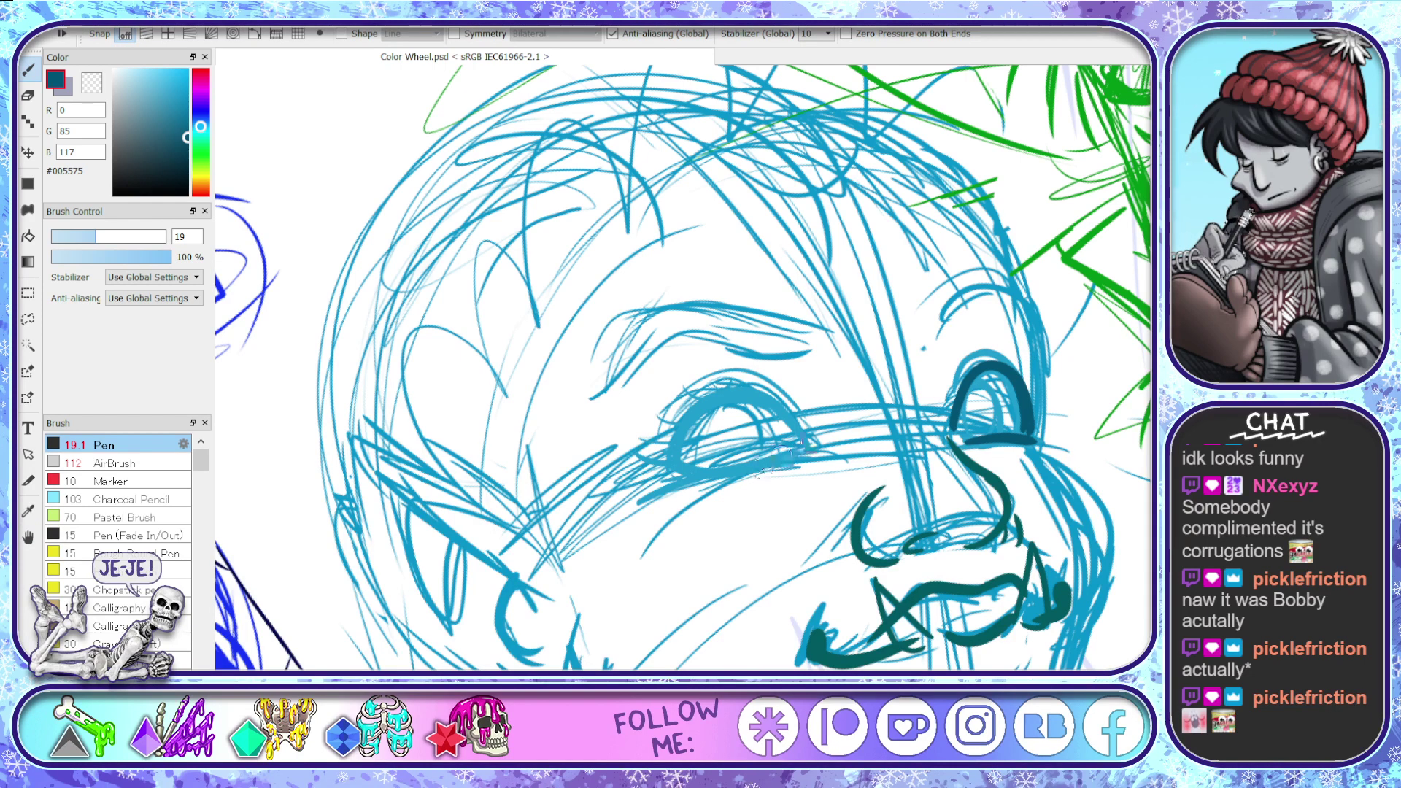
- Ink the near eye's upper lid, lower lid line, and the crease arc above it, redoing the crease once
mouse_move(812, 442)
mouse_down()
mouse_move(704, 398)
mouse_move(672, 458)
mouse_move(712, 475)
mouse_move(646, 495)
mouse_move(788, 470)
mouse_up()
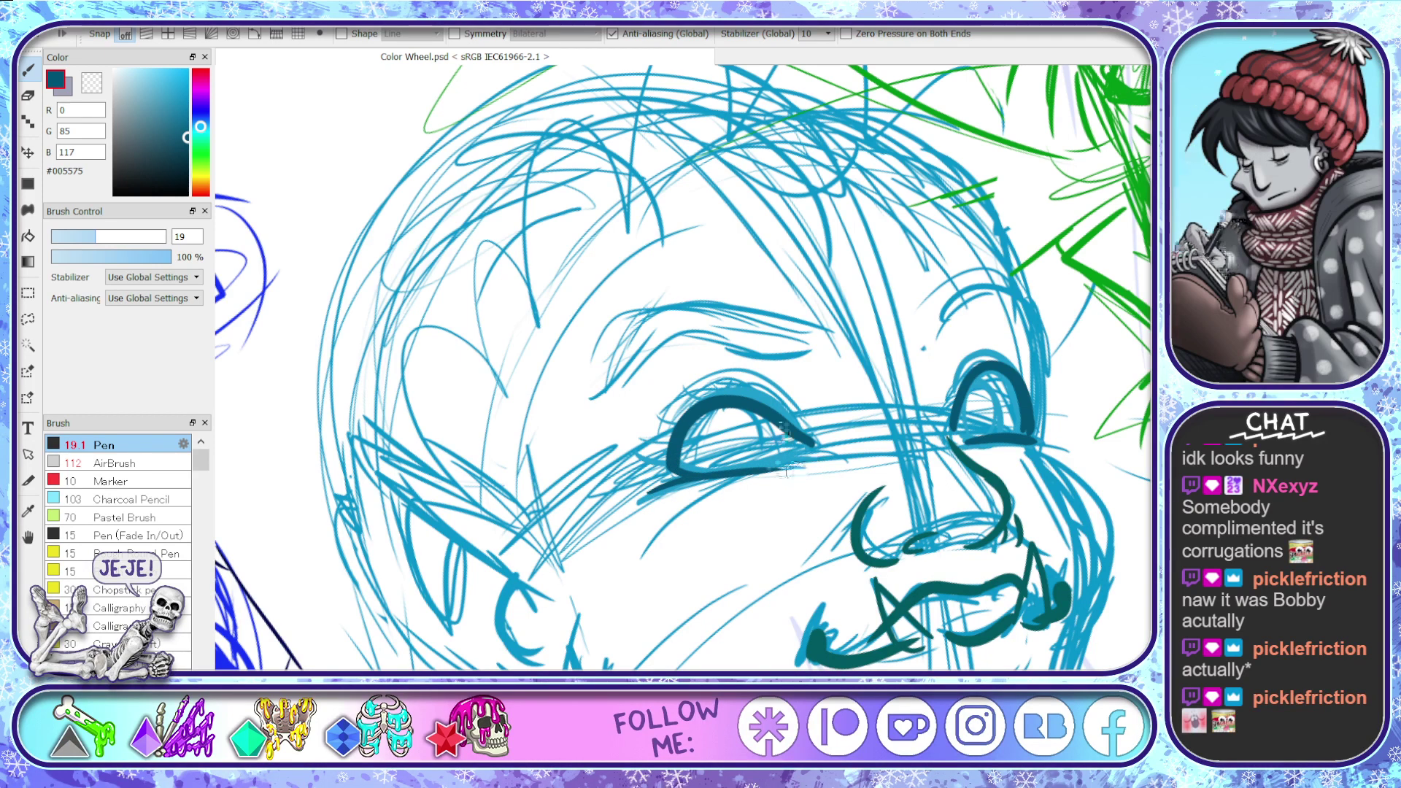
drag(789, 408, 669, 419)
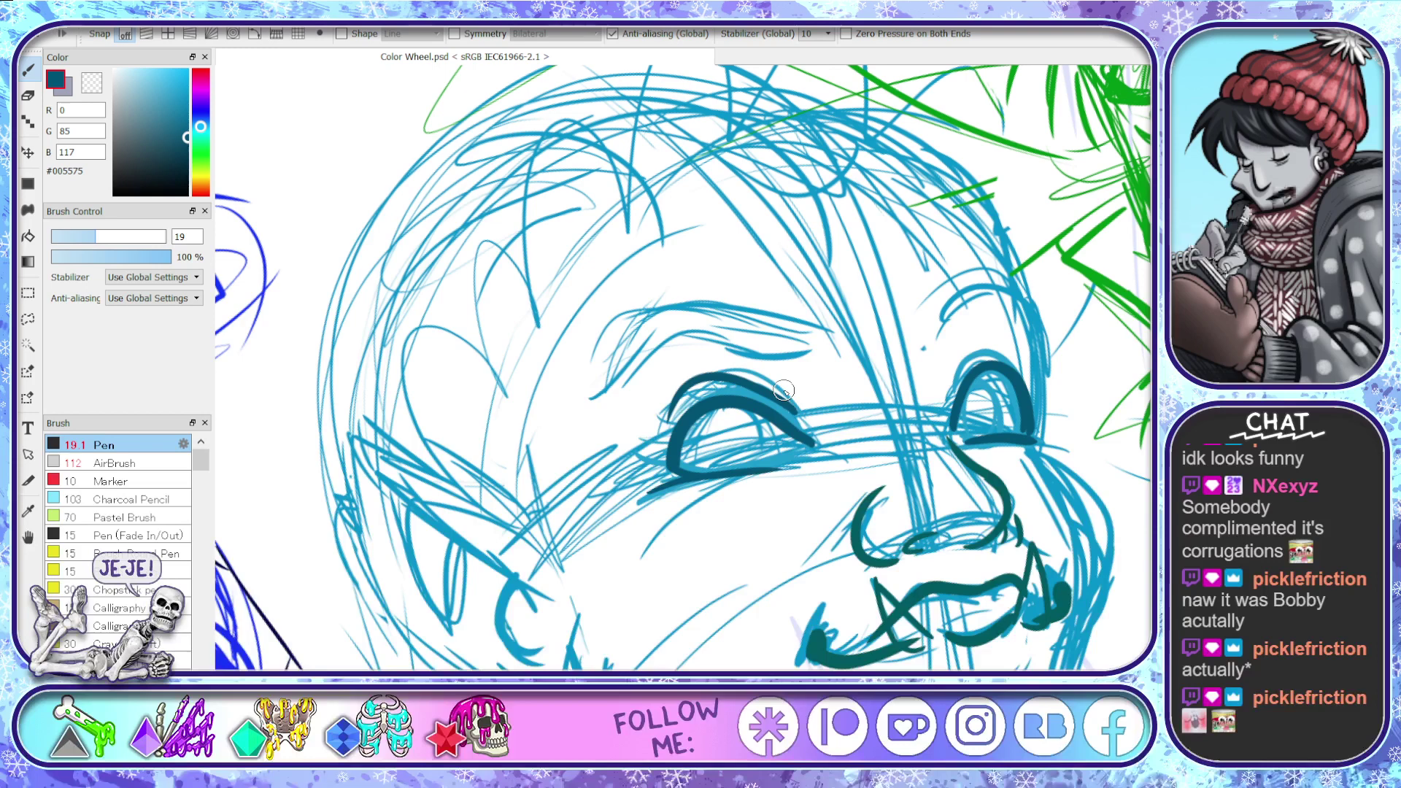
key(ctrl+z)
mouse_move(794, 403)
mouse_down()
mouse_move(748, 381)
mouse_move(670, 422)
mouse_up()
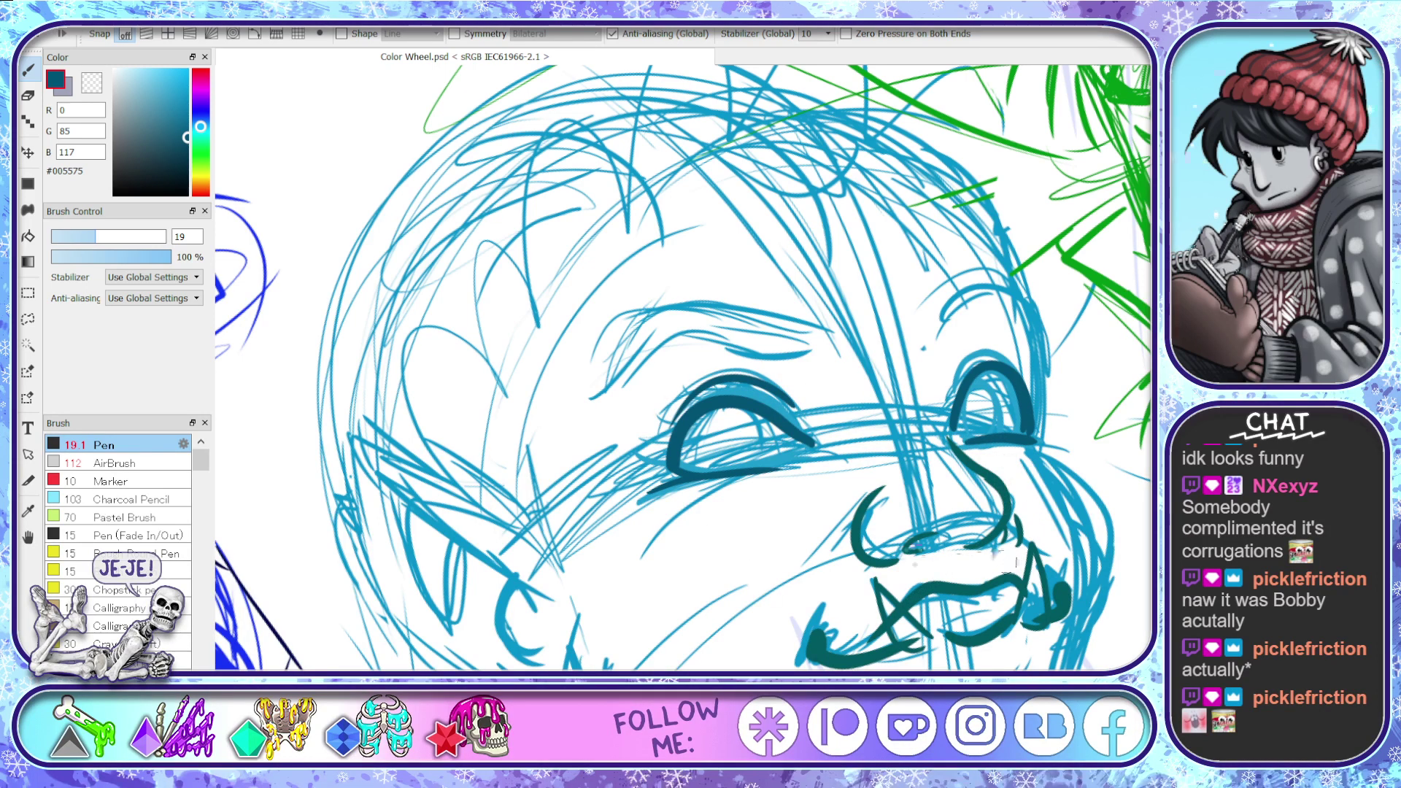
- Try inking the nostril, and erase it with the old nose wing and underside lines using the Eraser at size 36
mouse_move(907, 549)
mouse_down()
mouse_move(928, 537)
mouse_move(943, 550)
mouse_up()
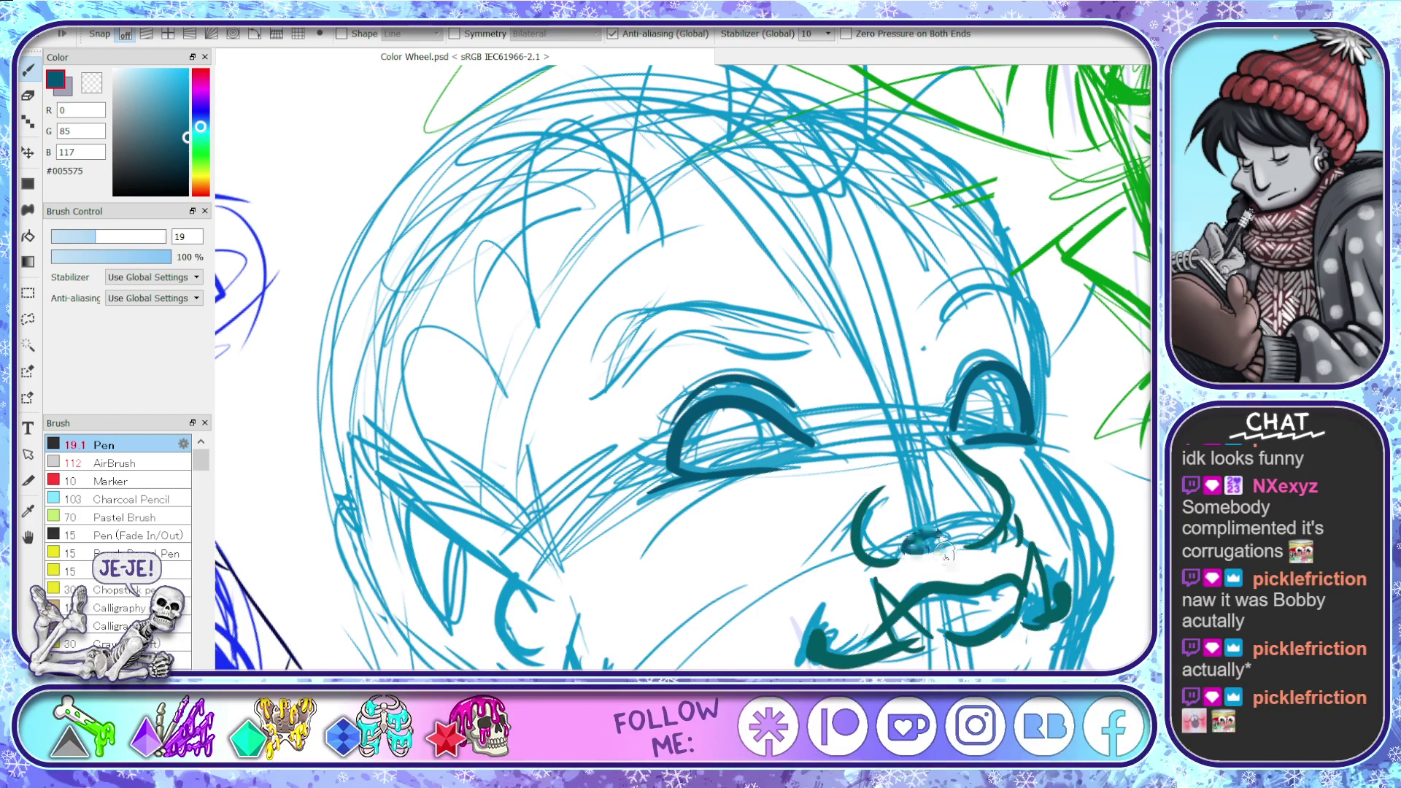
key(e)
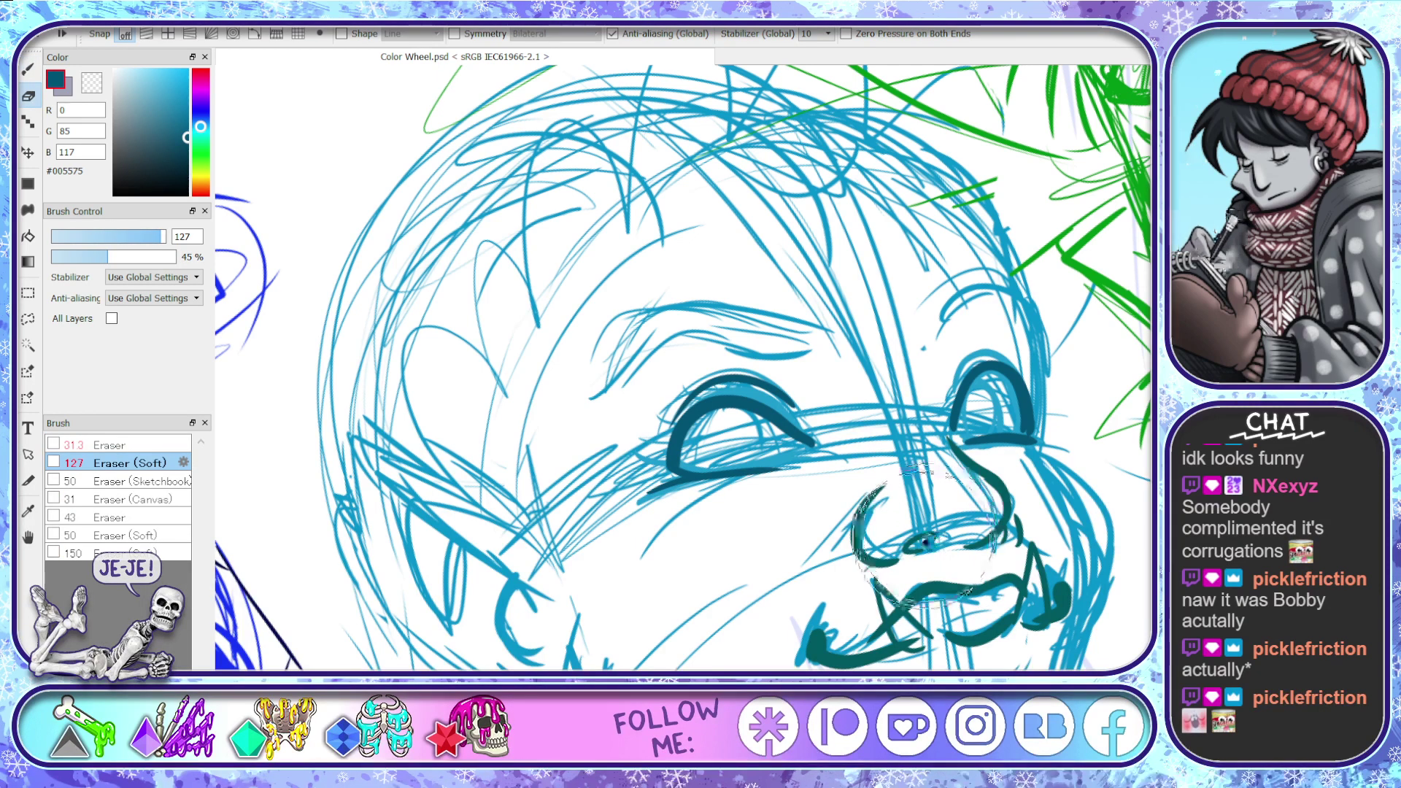
click(927, 540)
mouse_move(109, 257)
mouse_down()
mouse_move(209, 261)
mouse_move(81, 244)
mouse_up()
click(110, 444)
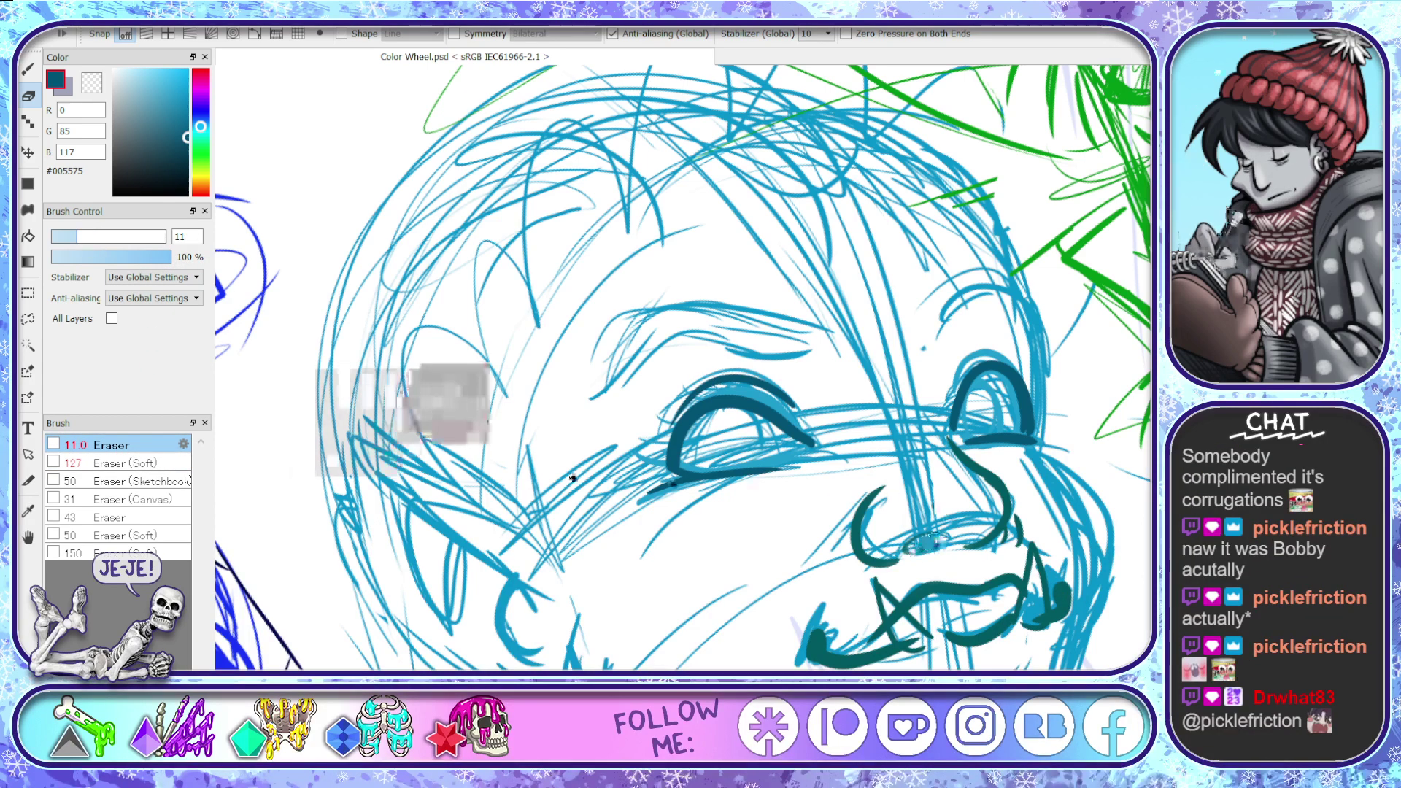
click(107, 240)
drag(107, 240, 123, 238)
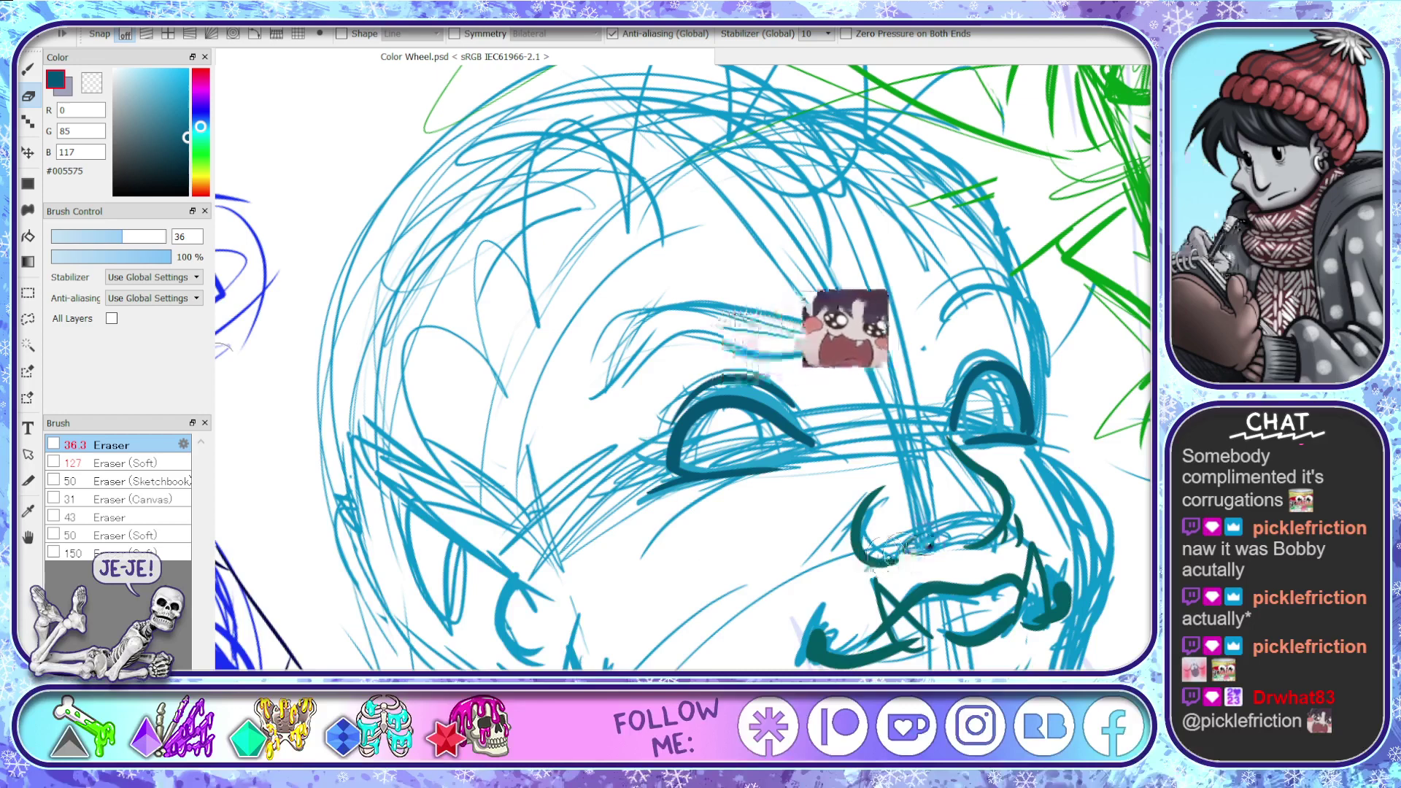
mouse_move(925, 556)
mouse_down()
mouse_move(896, 564)
mouse_move(862, 511)
mouse_move(854, 540)
mouse_up()
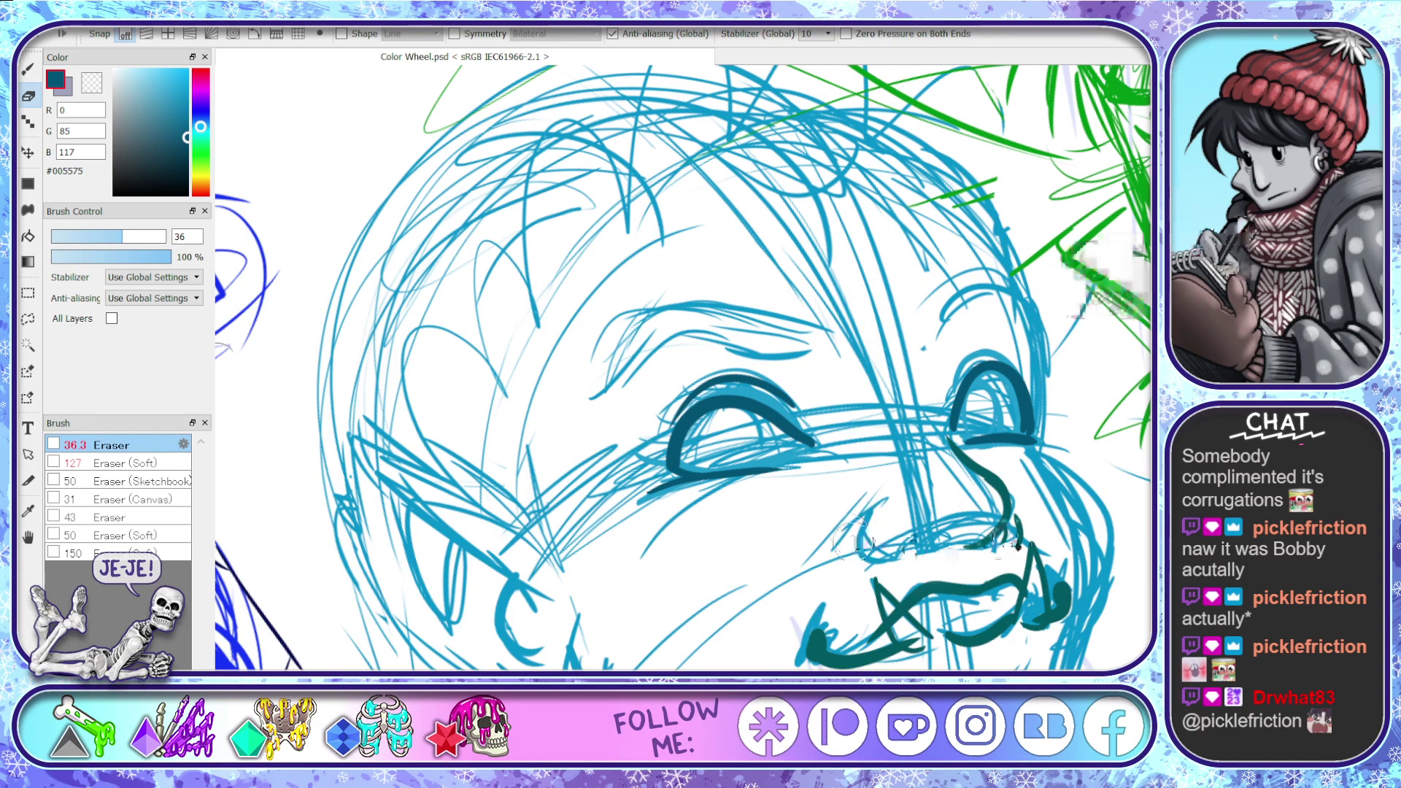
- Re-ink the nose's profile, nostril, and wing with the size 19 Pen, mirroring the canvas, and try a near eyebrow stroke
key(b)
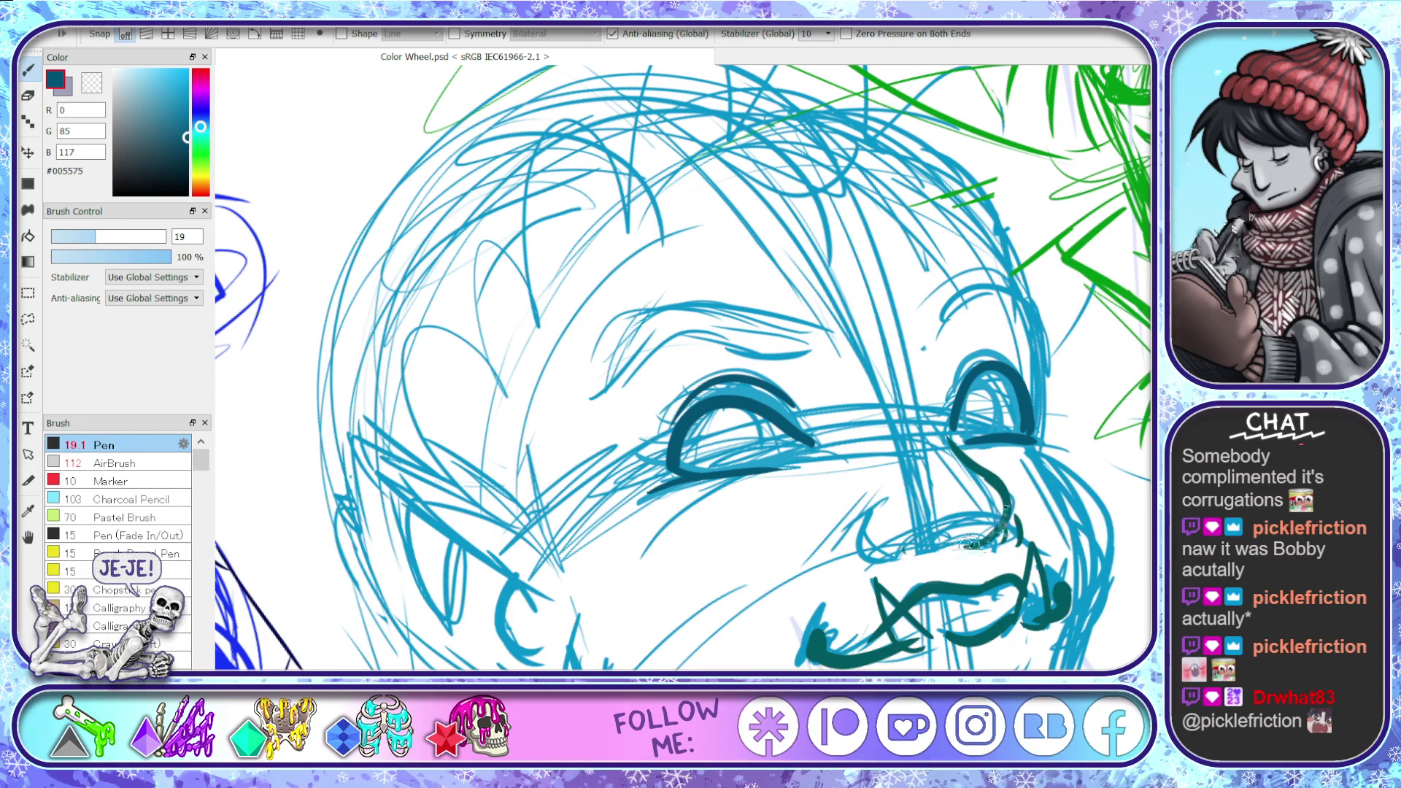
mouse_move(996, 478)
mouse_down()
mouse_move(1013, 512)
mouse_move(992, 537)
mouse_move(902, 546)
mouse_move(930, 540)
mouse_up()
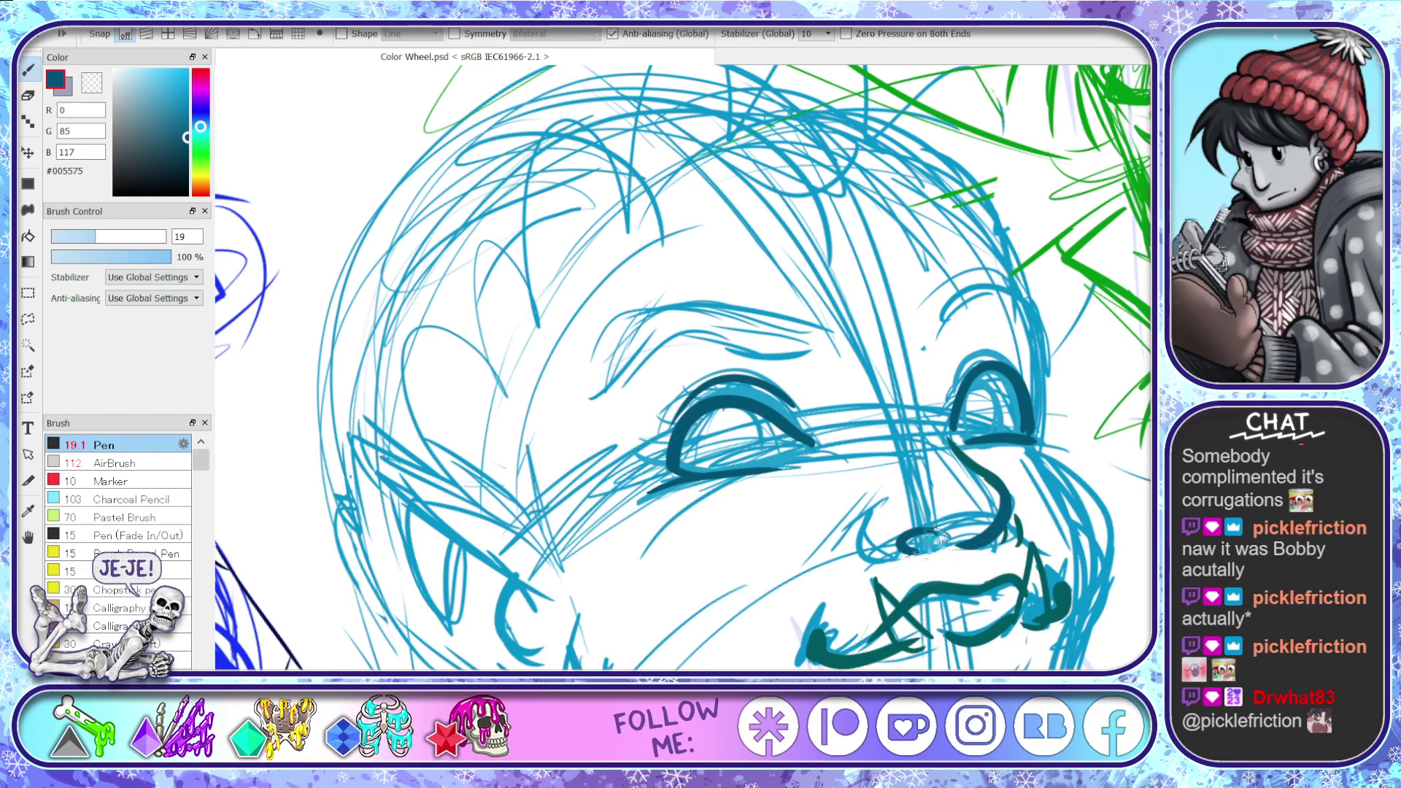
key(ctrl+z)
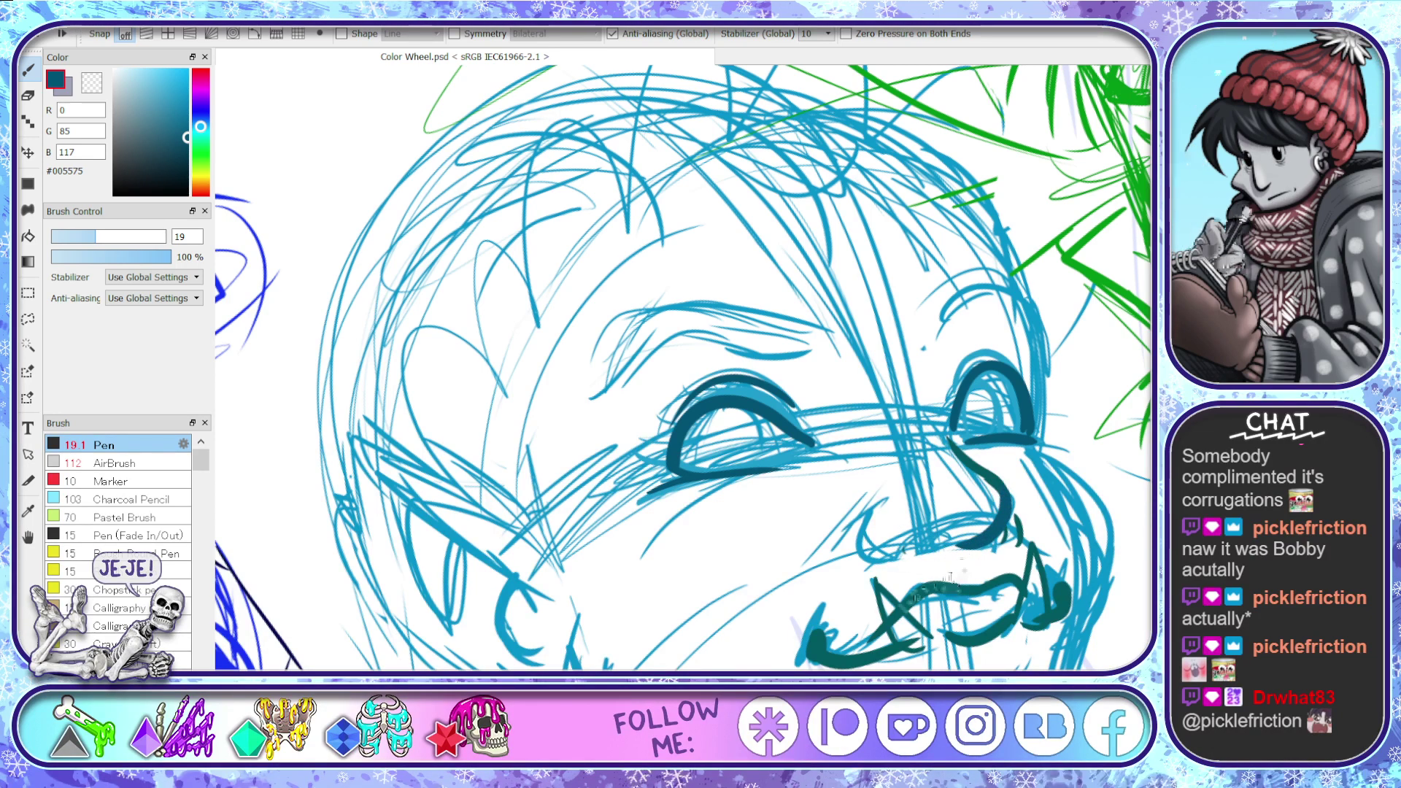
key(h)
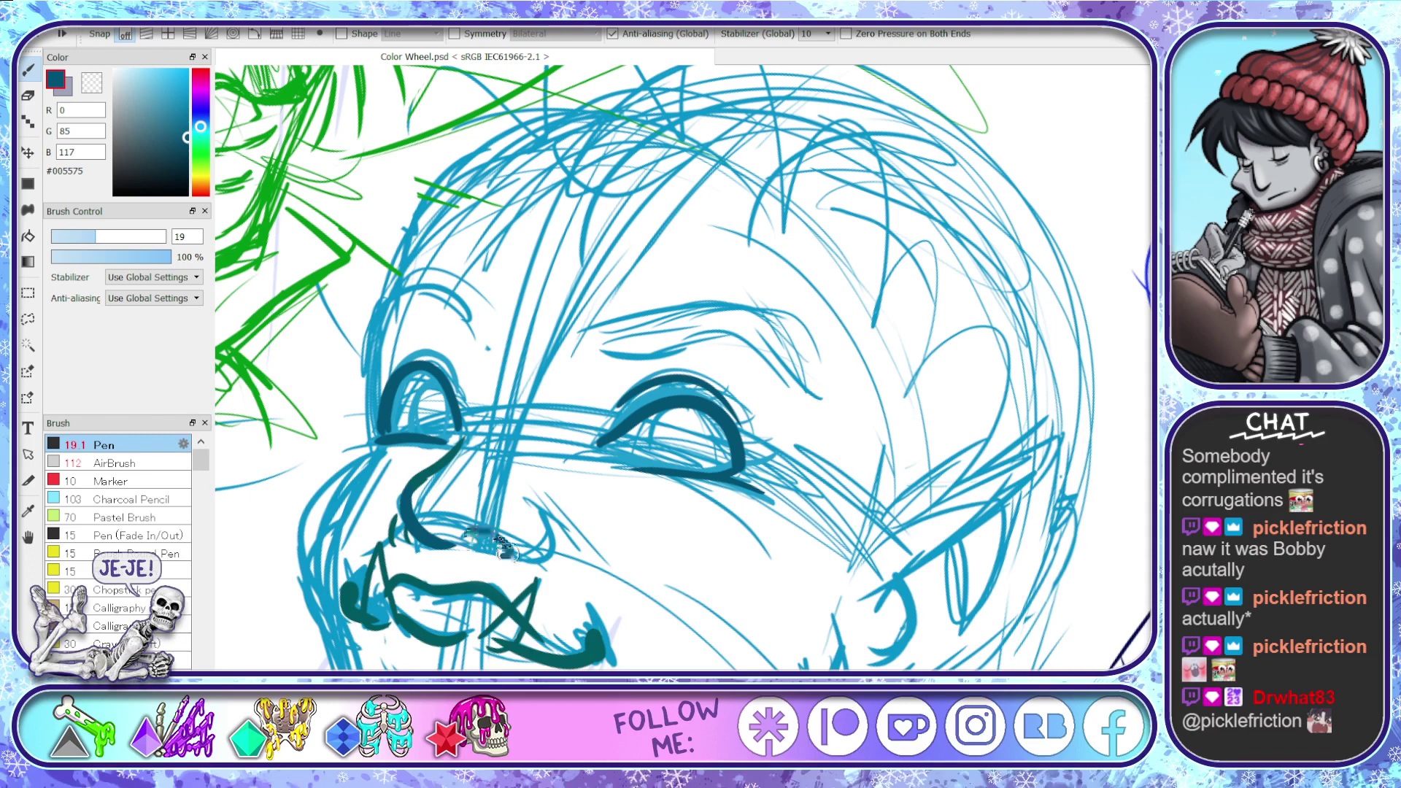
mouse_move(467, 533)
mouse_down()
mouse_move(515, 561)
mouse_move(549, 515)
mouse_move(522, 505)
mouse_up()
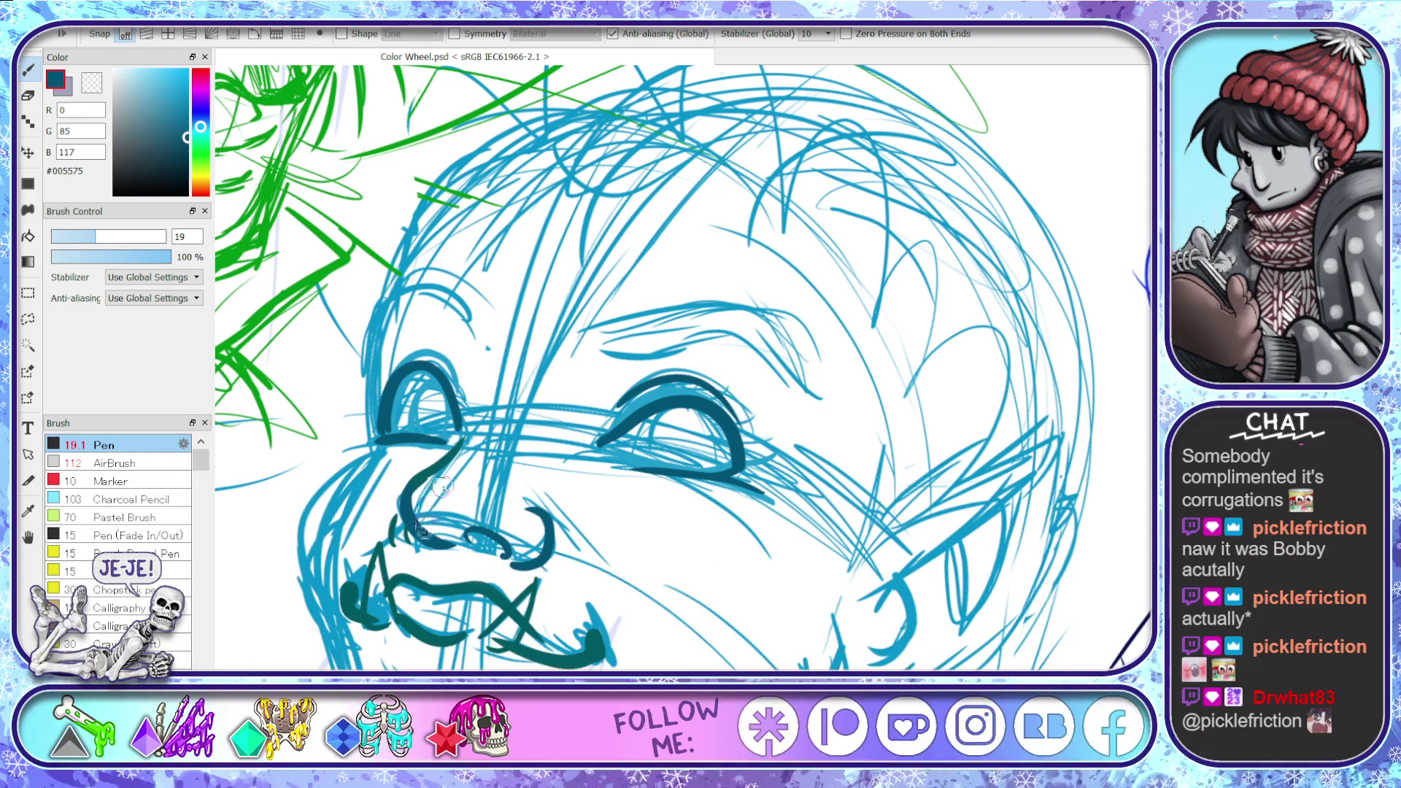
drag(434, 541, 464, 434)
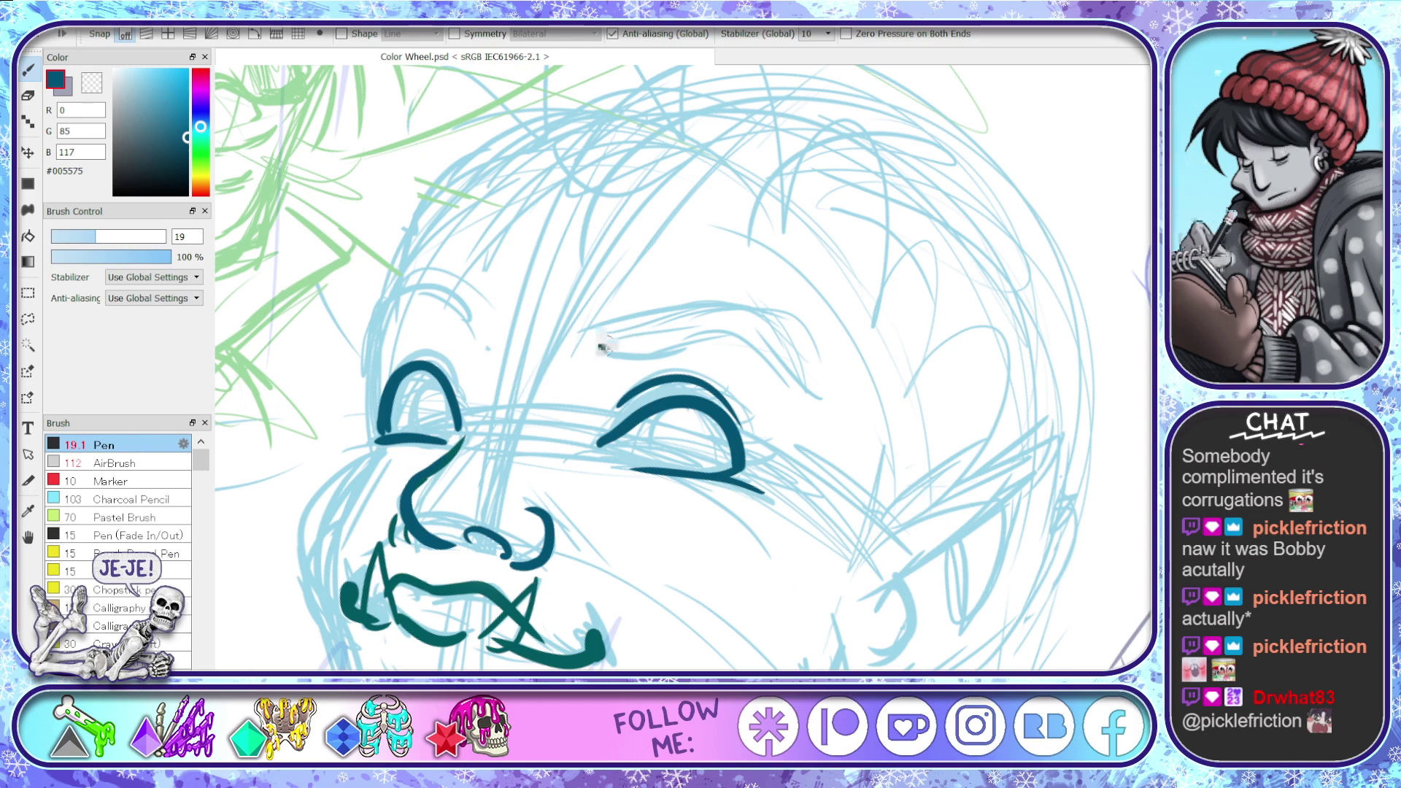
mouse_move(604, 348)
mouse_down()
mouse_move(715, 349)
mouse_move(809, 412)
mouse_up()
key(ctrl+z)
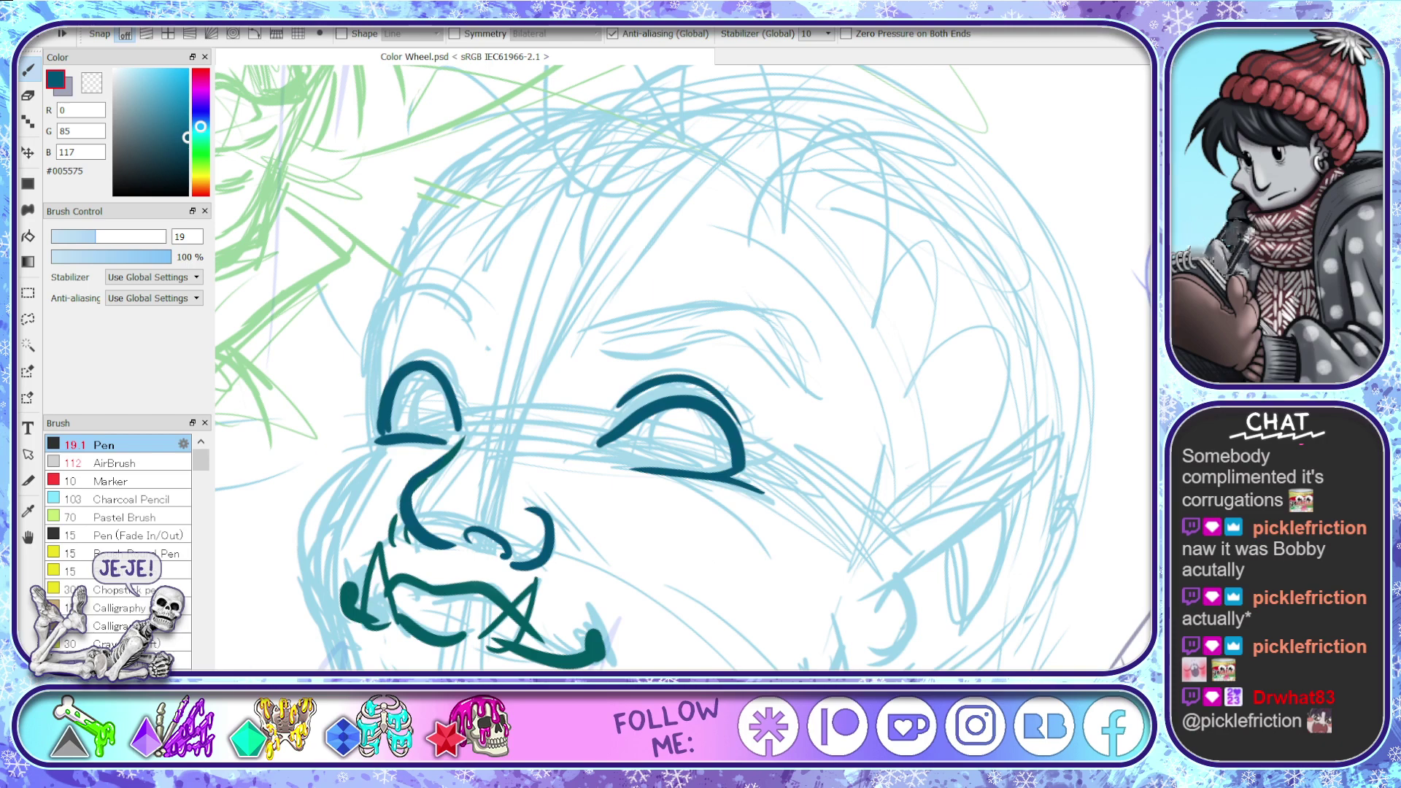
- Erase the mouth line crossing inside the near tusk with the Eraser at size 8.2
scroll(595, 579, down, 5)
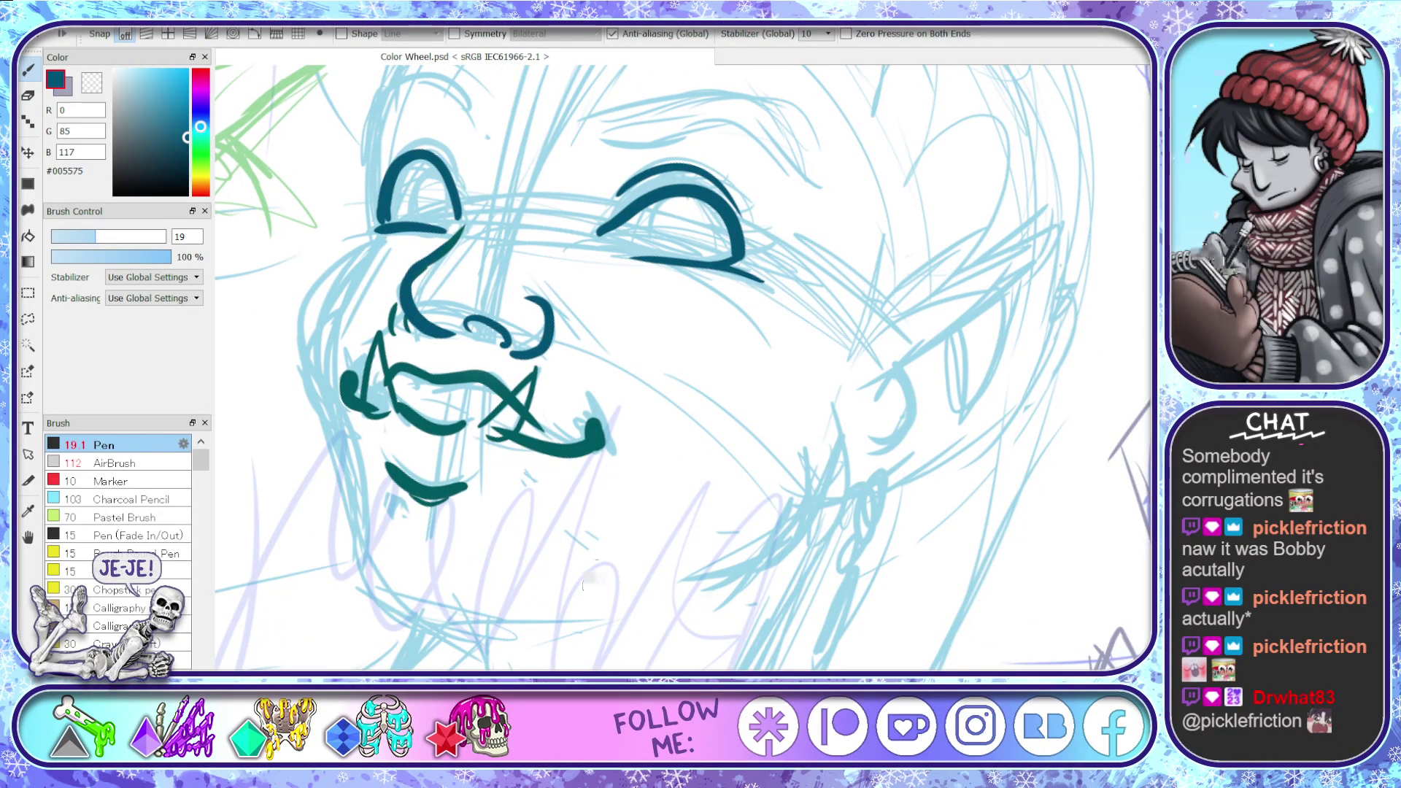
key(e)
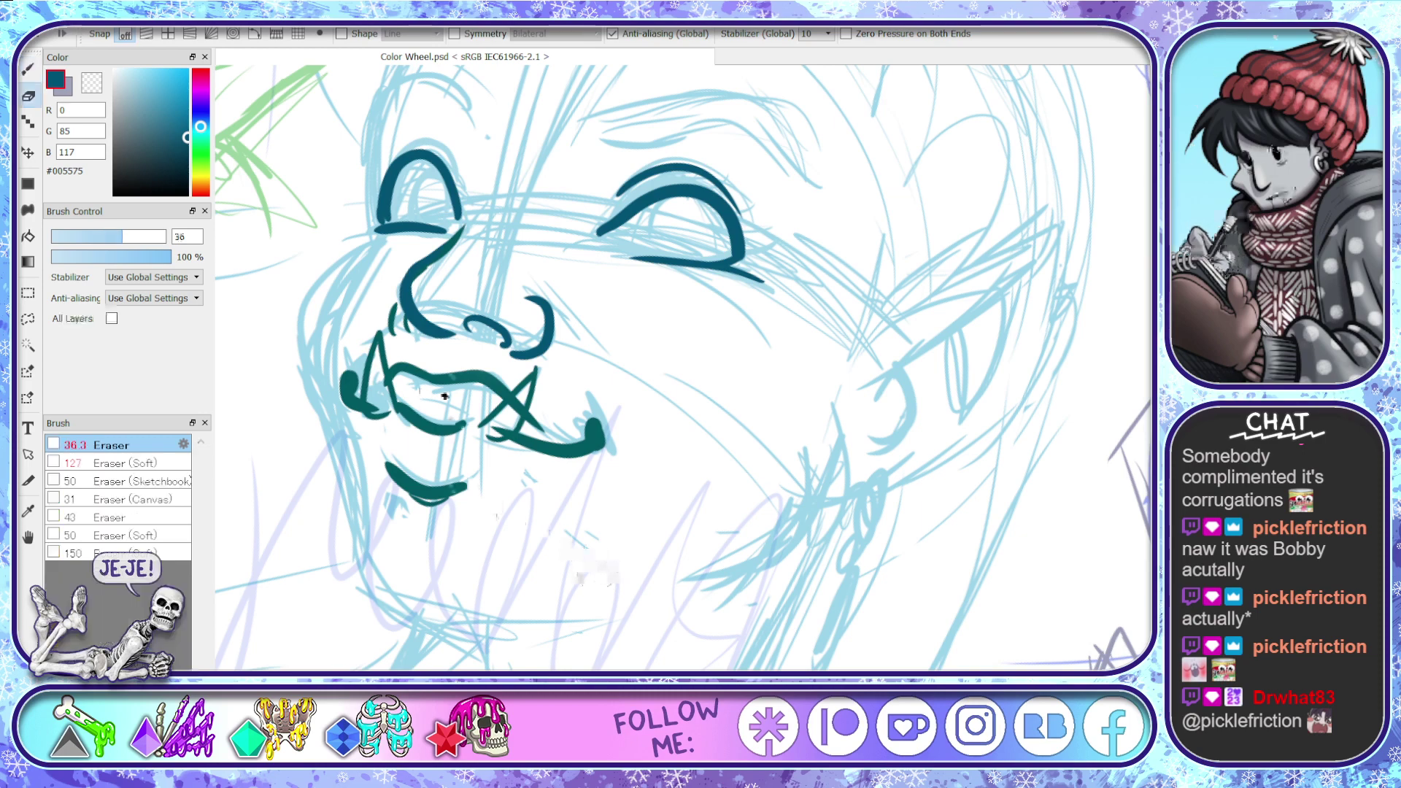
drag(122, 237, 72, 238)
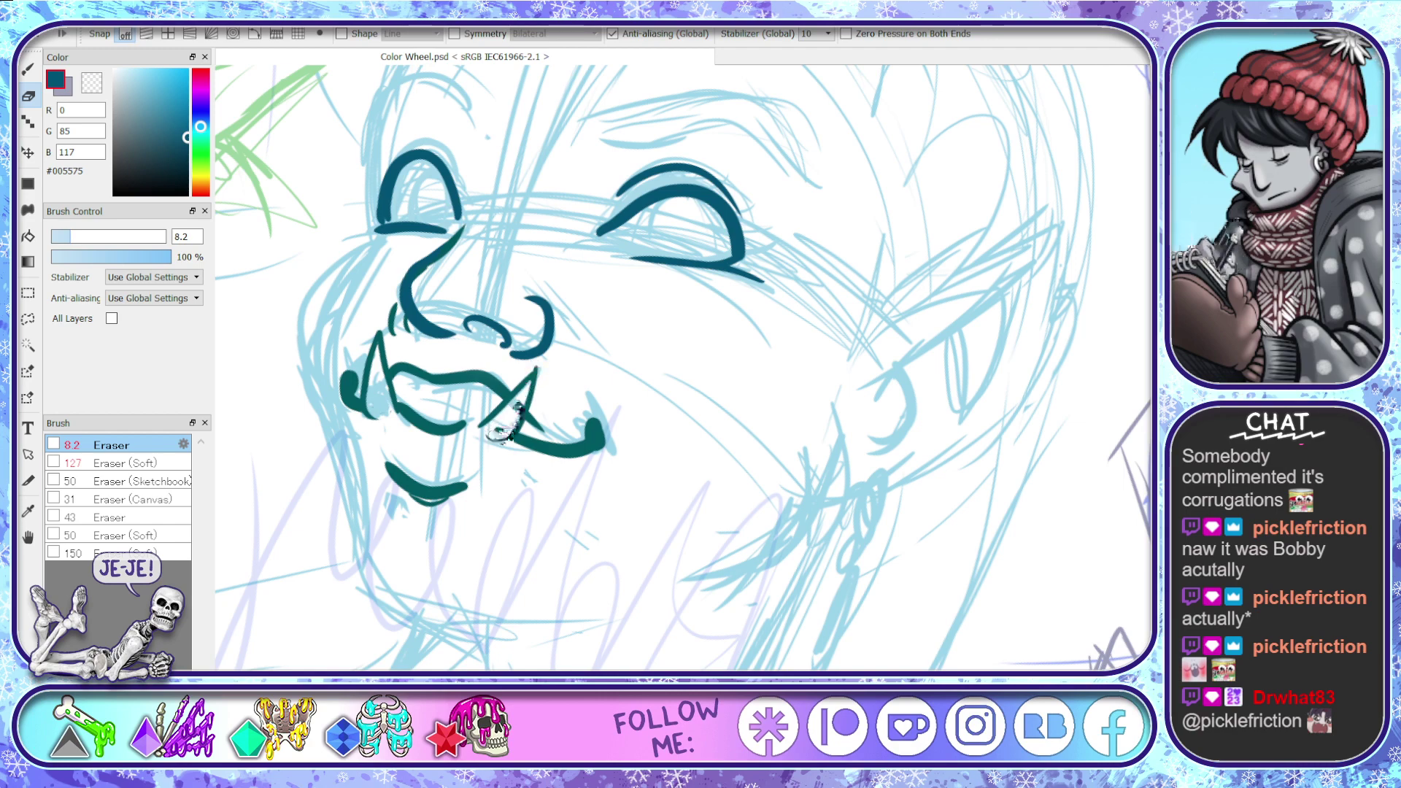
drag(511, 427, 511, 425)
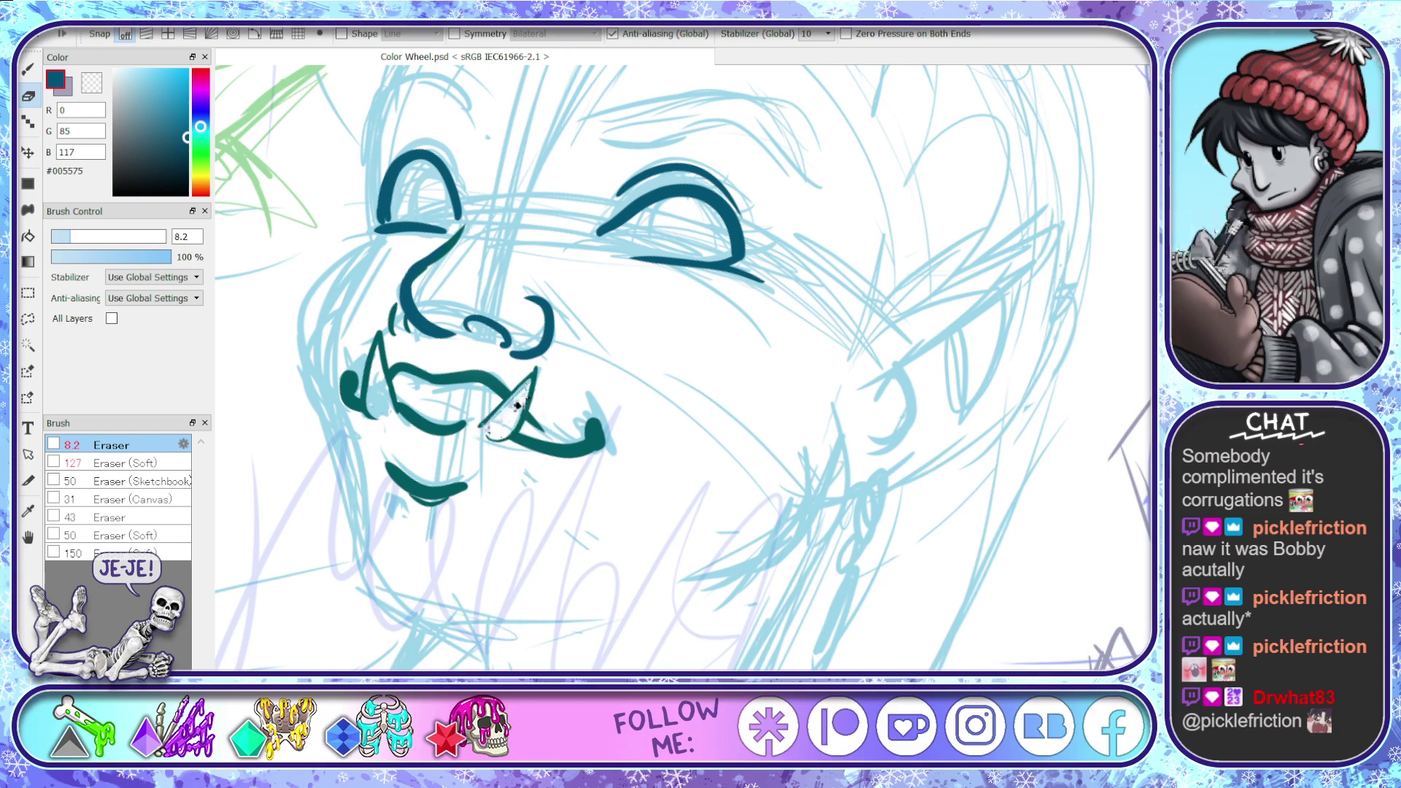
- Re-ink the near tusk's rounded base, the lower lip curve, and the far tusk, erasing the overlap between lip and tusk
key(b)
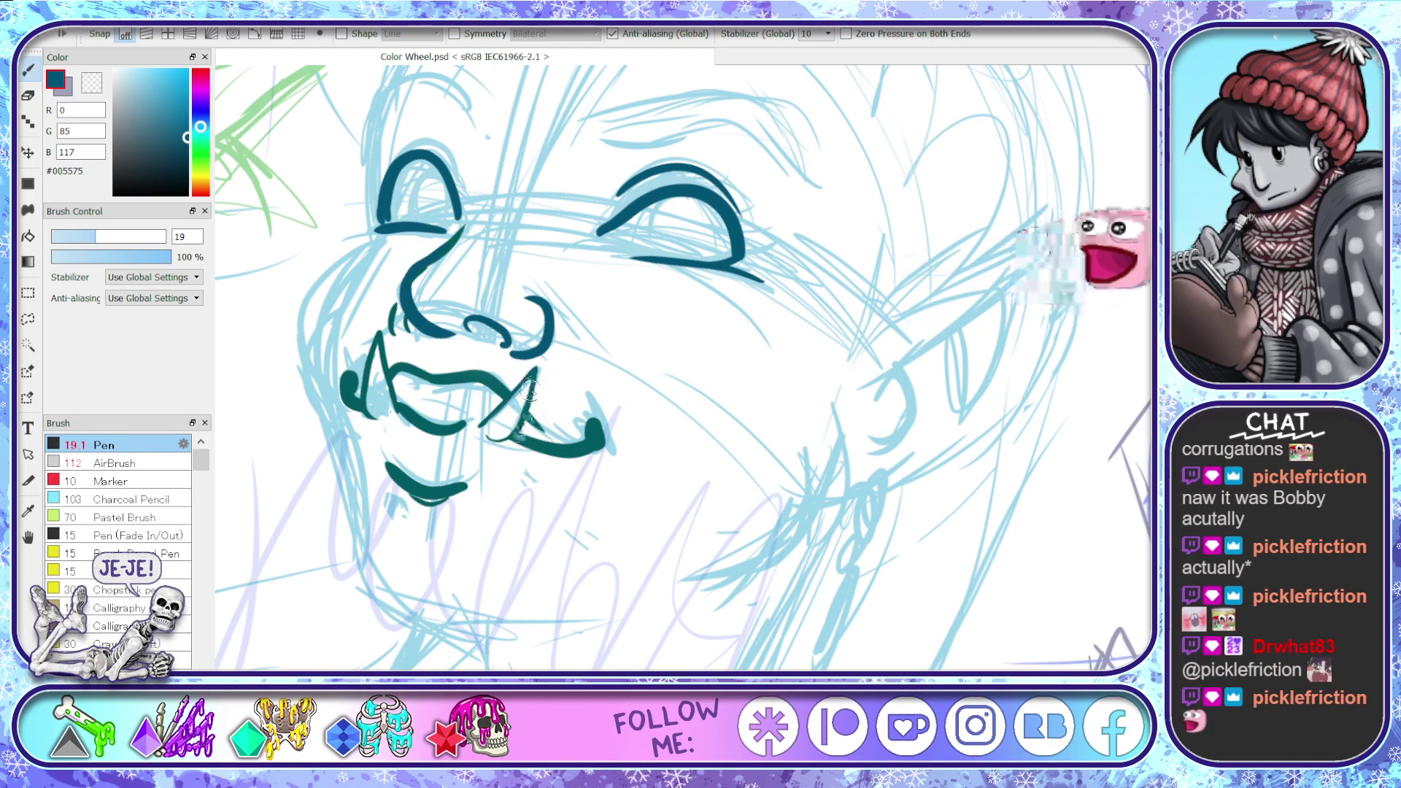
drag(519, 435, 484, 442)
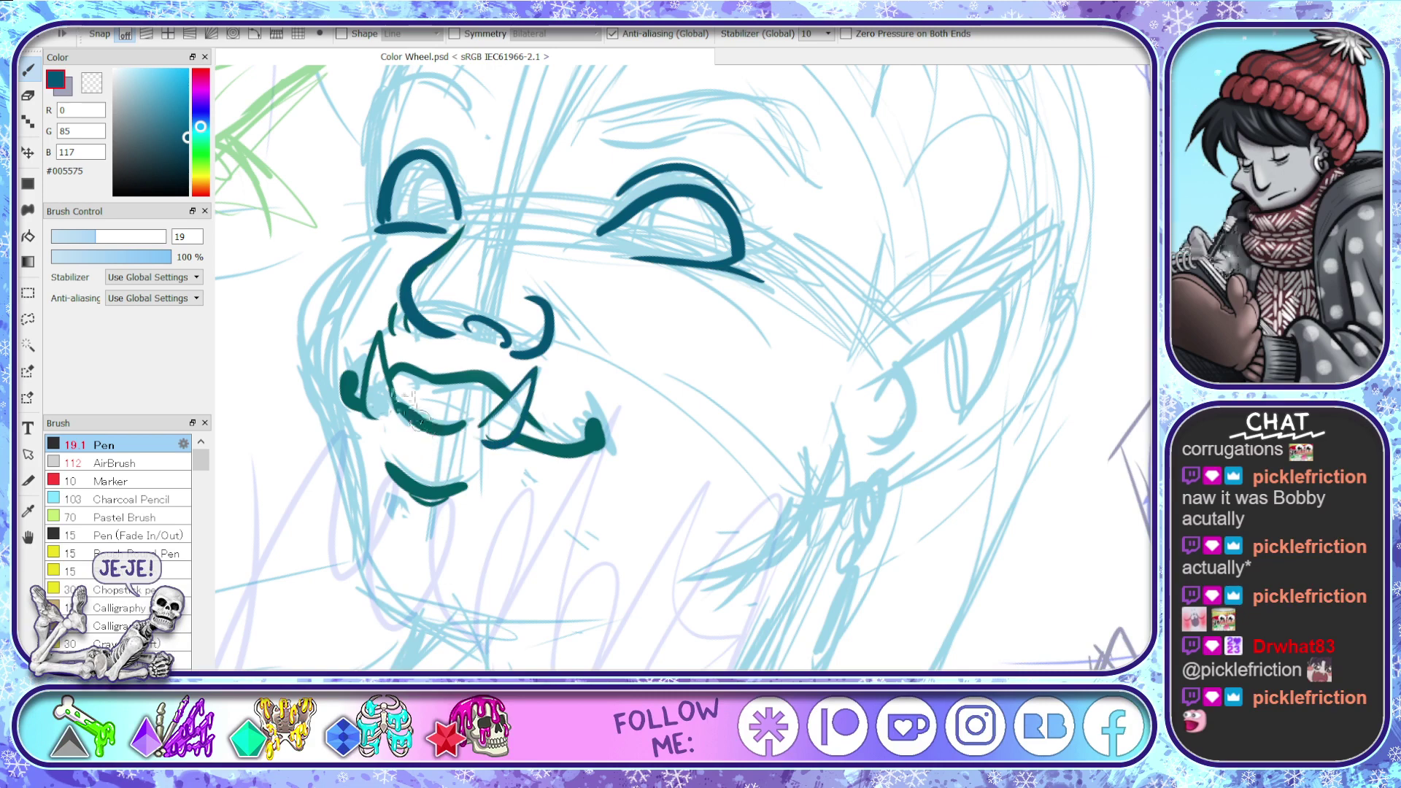
mouse_move(395, 372)
mouse_down()
mouse_move(413, 413)
mouse_move(462, 431)
mouse_move(430, 426)
mouse_move(473, 426)
mouse_up()
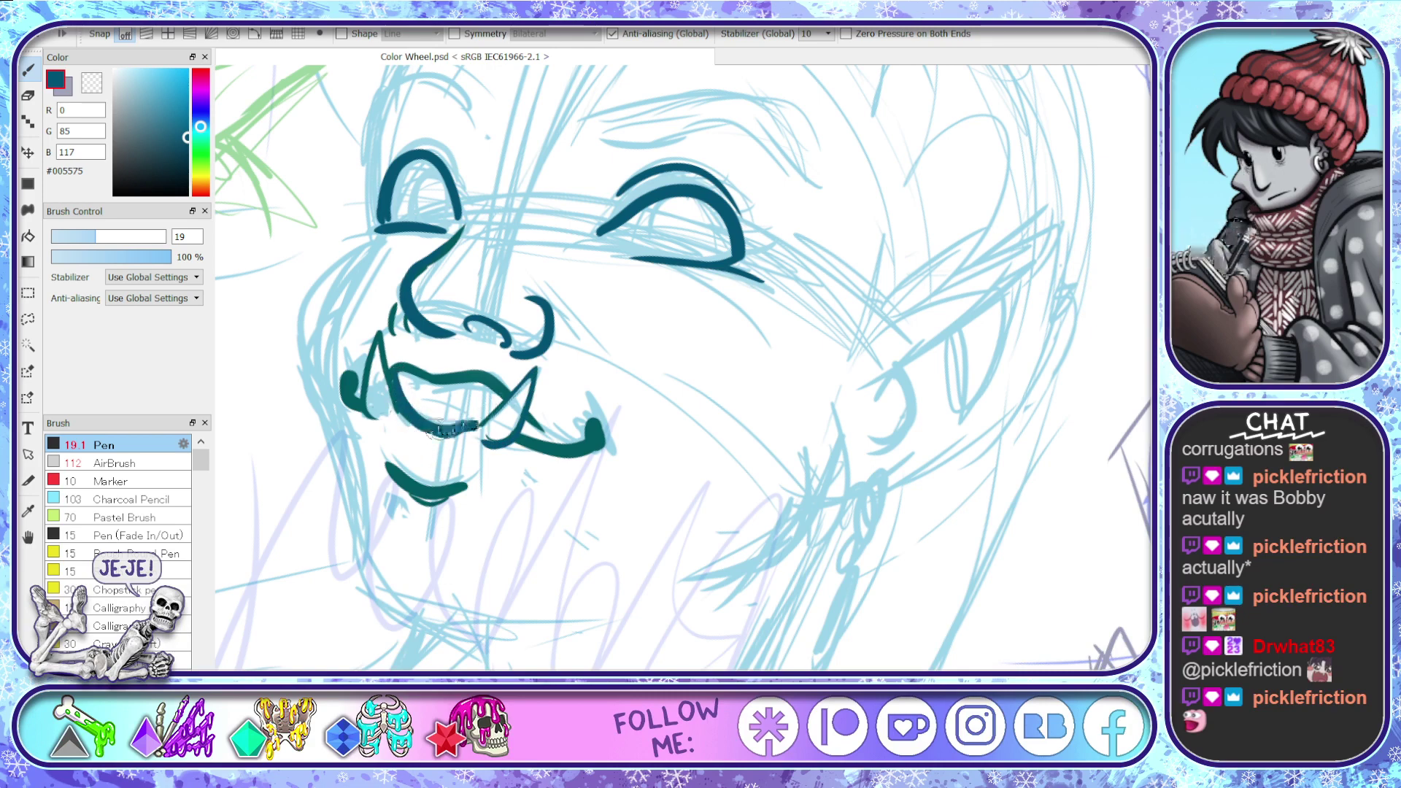
key(e)
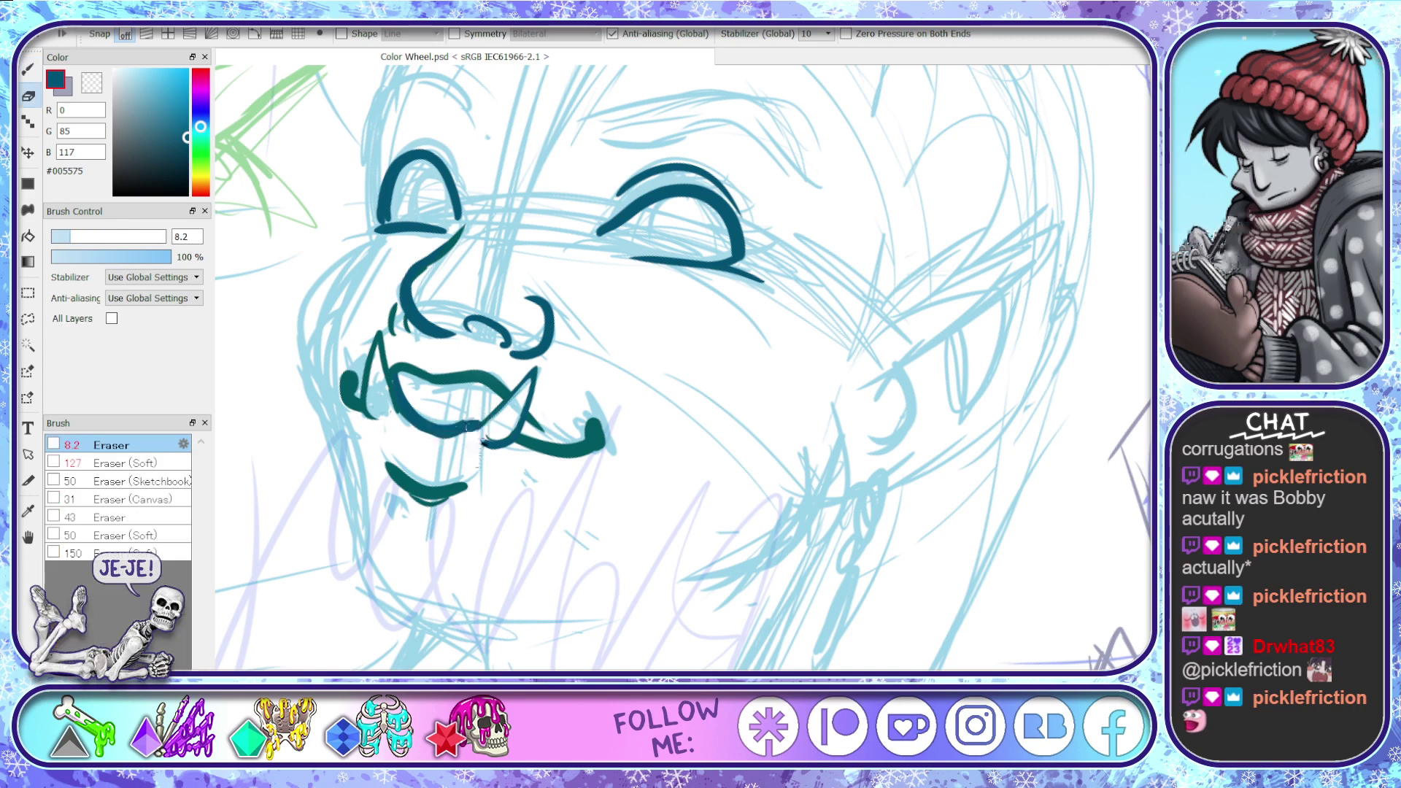
mouse_move(475, 433)
mouse_down()
mouse_move(413, 442)
mouse_move(453, 433)
mouse_move(400, 375)
mouse_move(423, 422)
mouse_move(489, 415)
mouse_move(581, 457)
mouse_move(540, 445)
mouse_move(579, 446)
mouse_move(550, 446)
mouse_move(526, 420)
mouse_move(488, 421)
mouse_up()
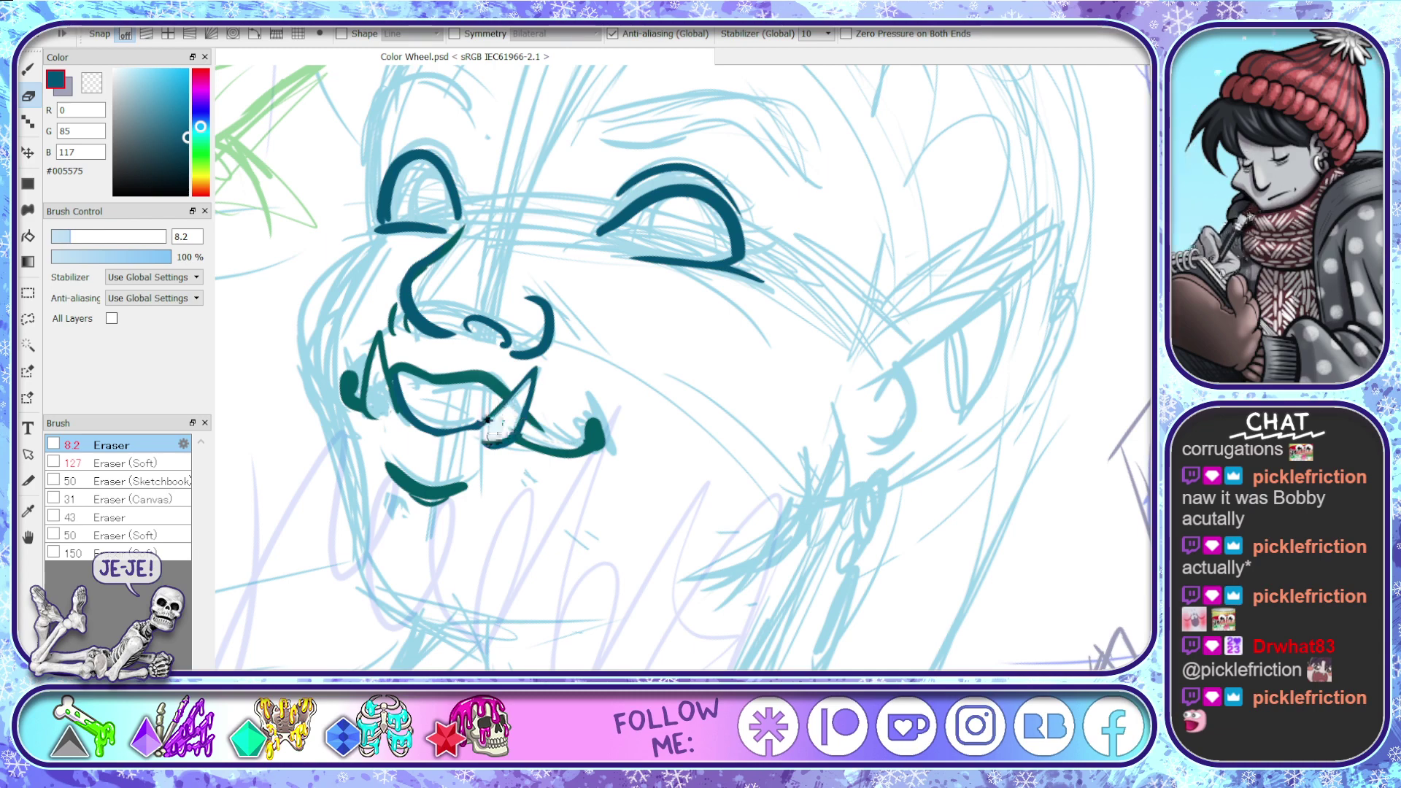
key(b)
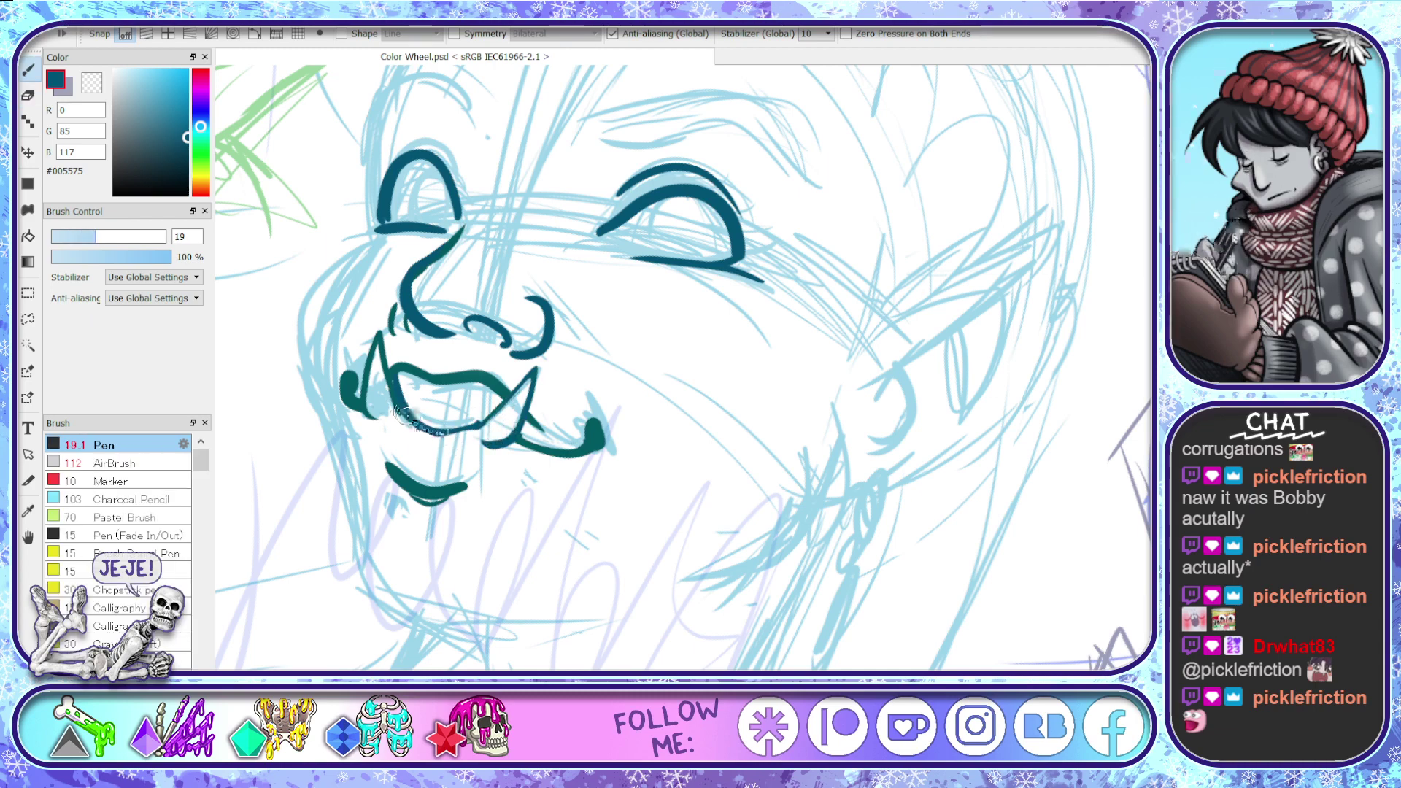
mouse_move(403, 415)
mouse_down()
mouse_move(478, 432)
mouse_move(504, 394)
mouse_up()
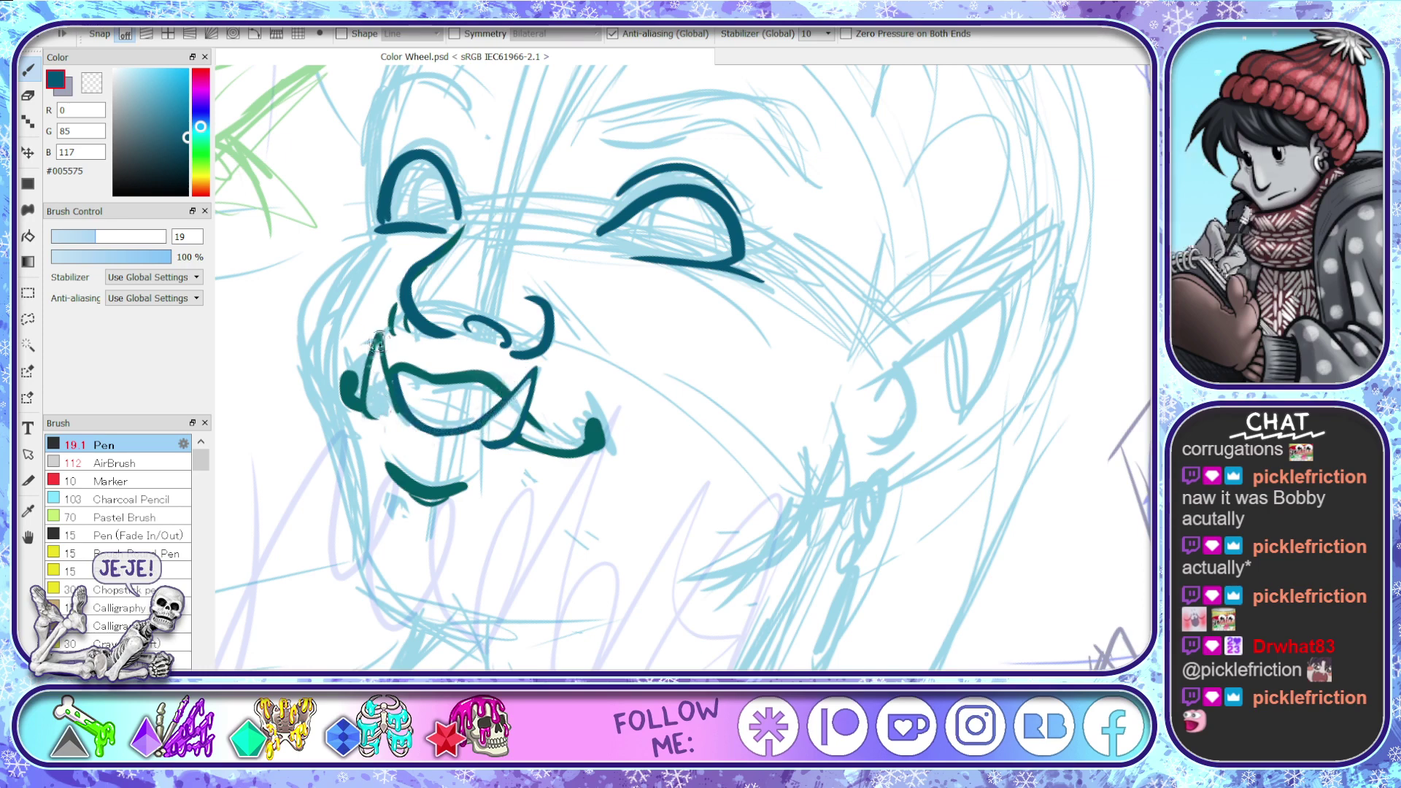
drag(378, 337, 365, 408)
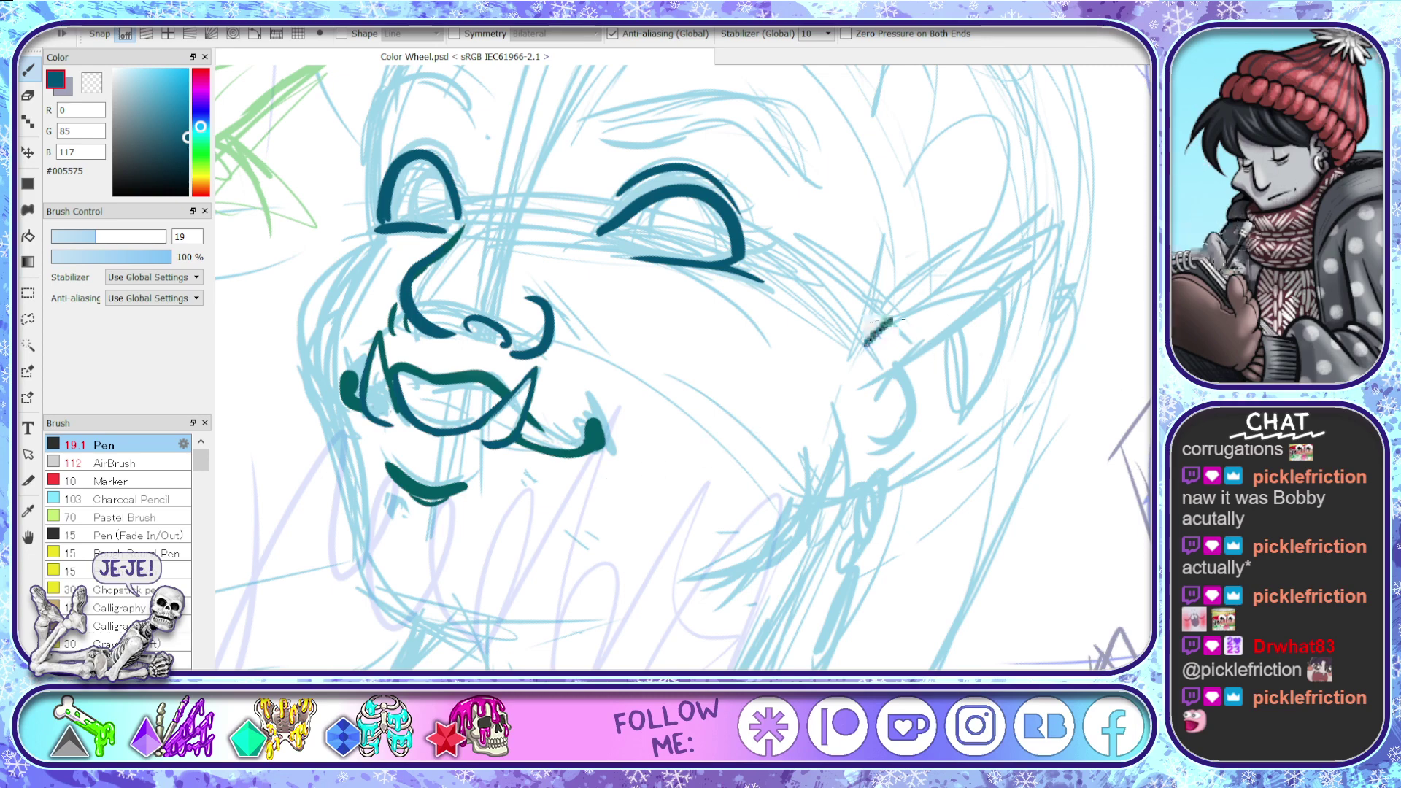
- Ink the pointed ear's upper edge, inner fold, lower curve, and jagged back edge along the sketch
mouse_move(867, 343)
mouse_down()
mouse_move(1066, 228)
mouse_move(1060, 260)
mouse_move(889, 392)
mouse_move(883, 446)
mouse_up()
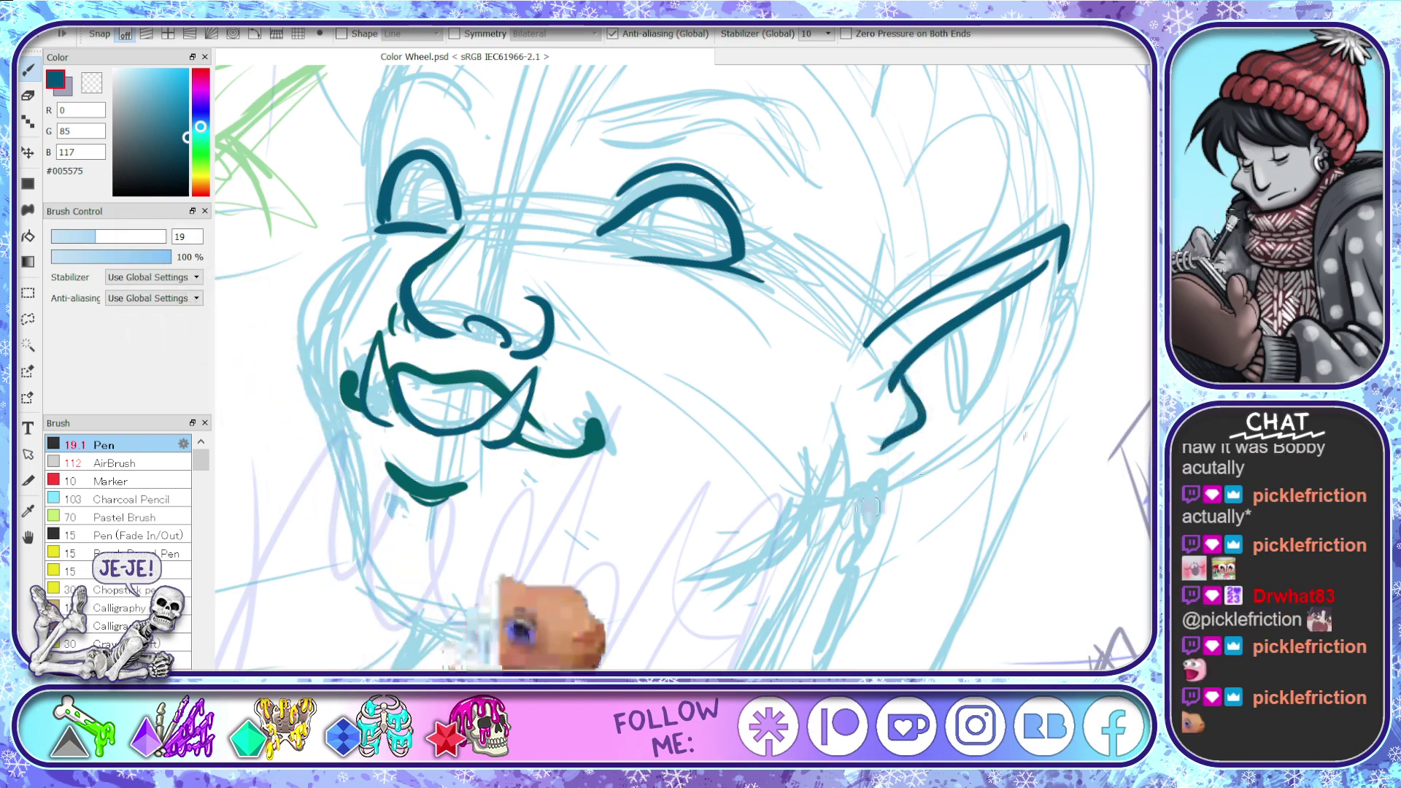
mouse_move(824, 499)
mouse_down()
mouse_move(918, 488)
mouse_move(1029, 412)
mouse_up()
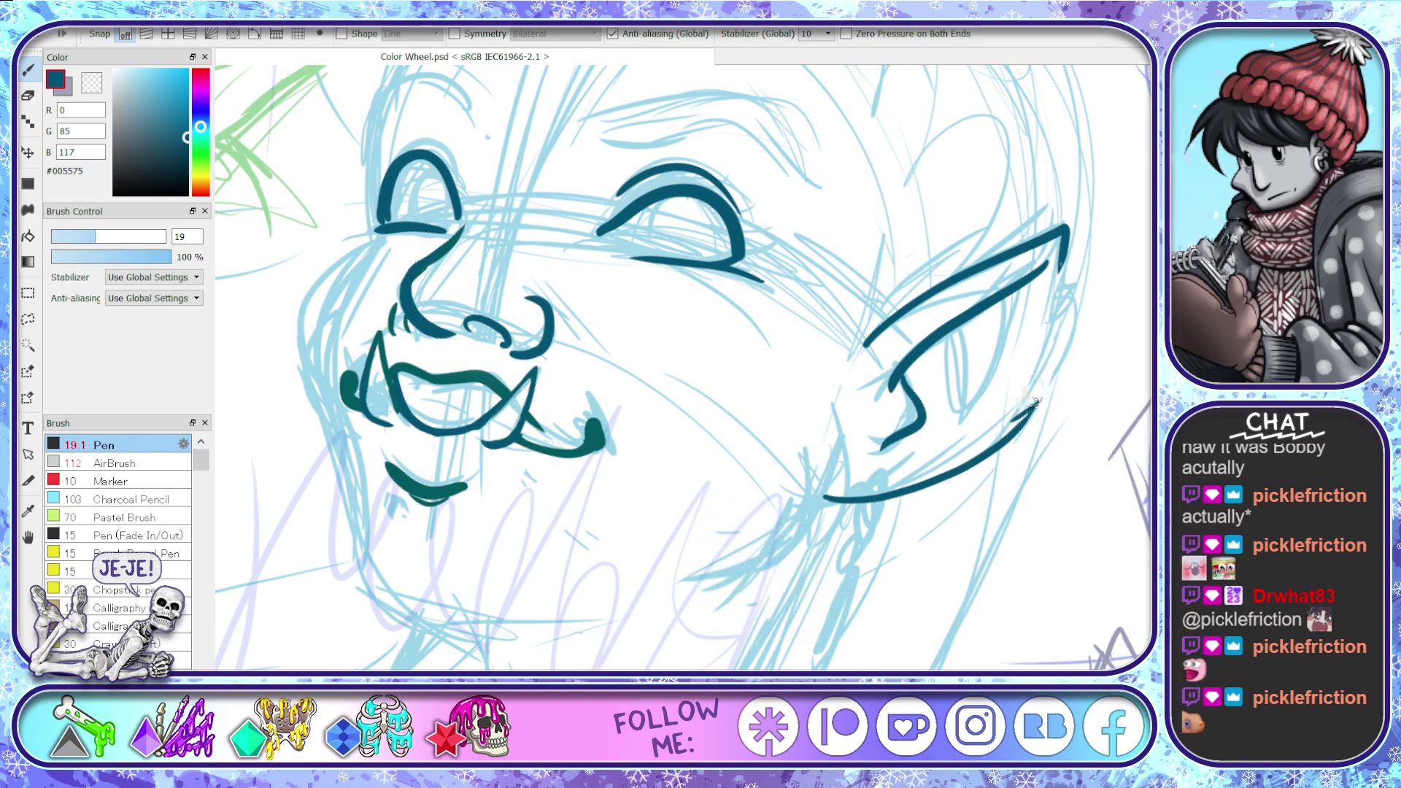
mouse_move(1064, 262)
mouse_down()
mouse_move(1043, 330)
mouse_move(1060, 312)
mouse_move(1027, 374)
mouse_up()
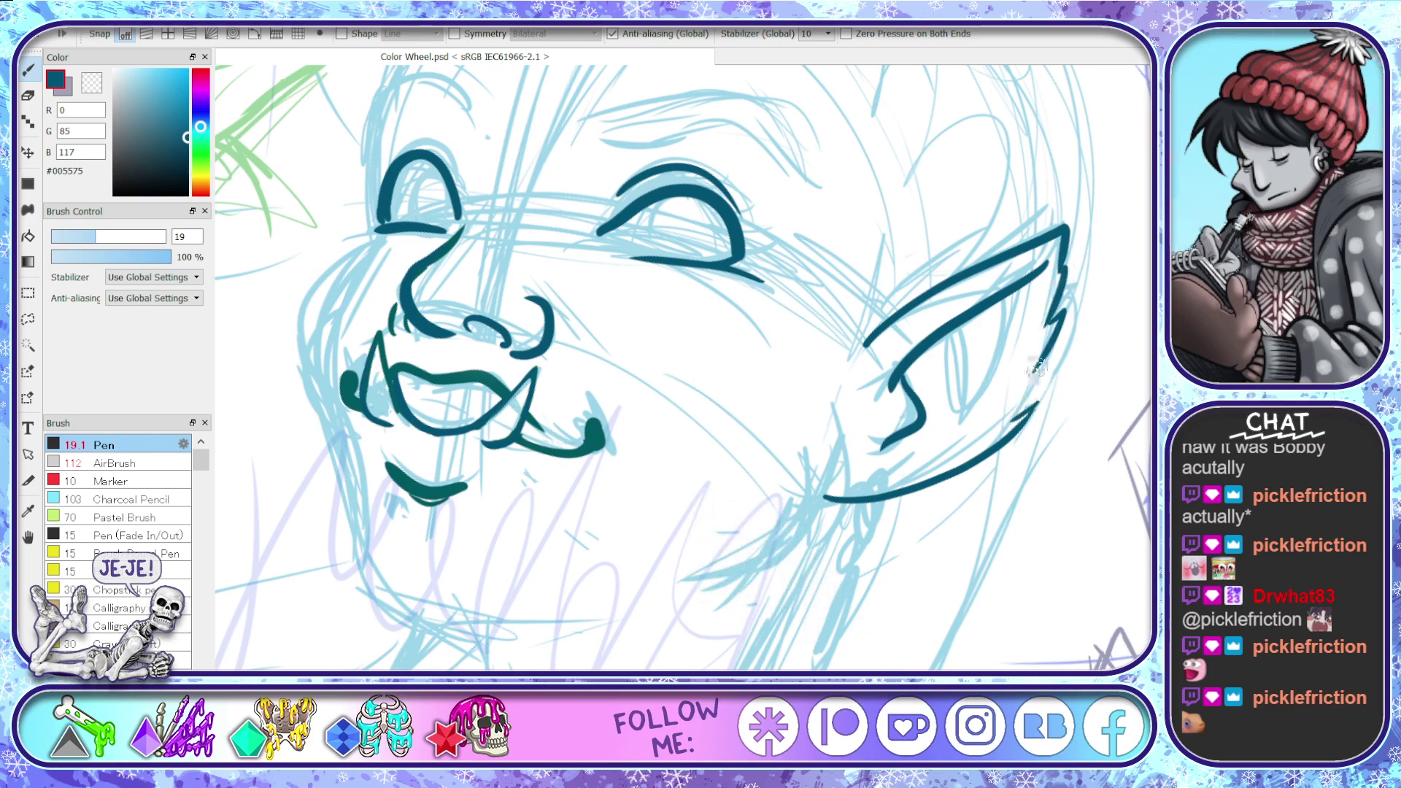
- Ink the inner folds of the pointed ear with the size 19 Pen, redoing the U-shaped curve and adding short lines beside it
mouse_move(935, 349)
mouse_down()
mouse_move(982, 401)
mouse_move(994, 321)
mouse_up()
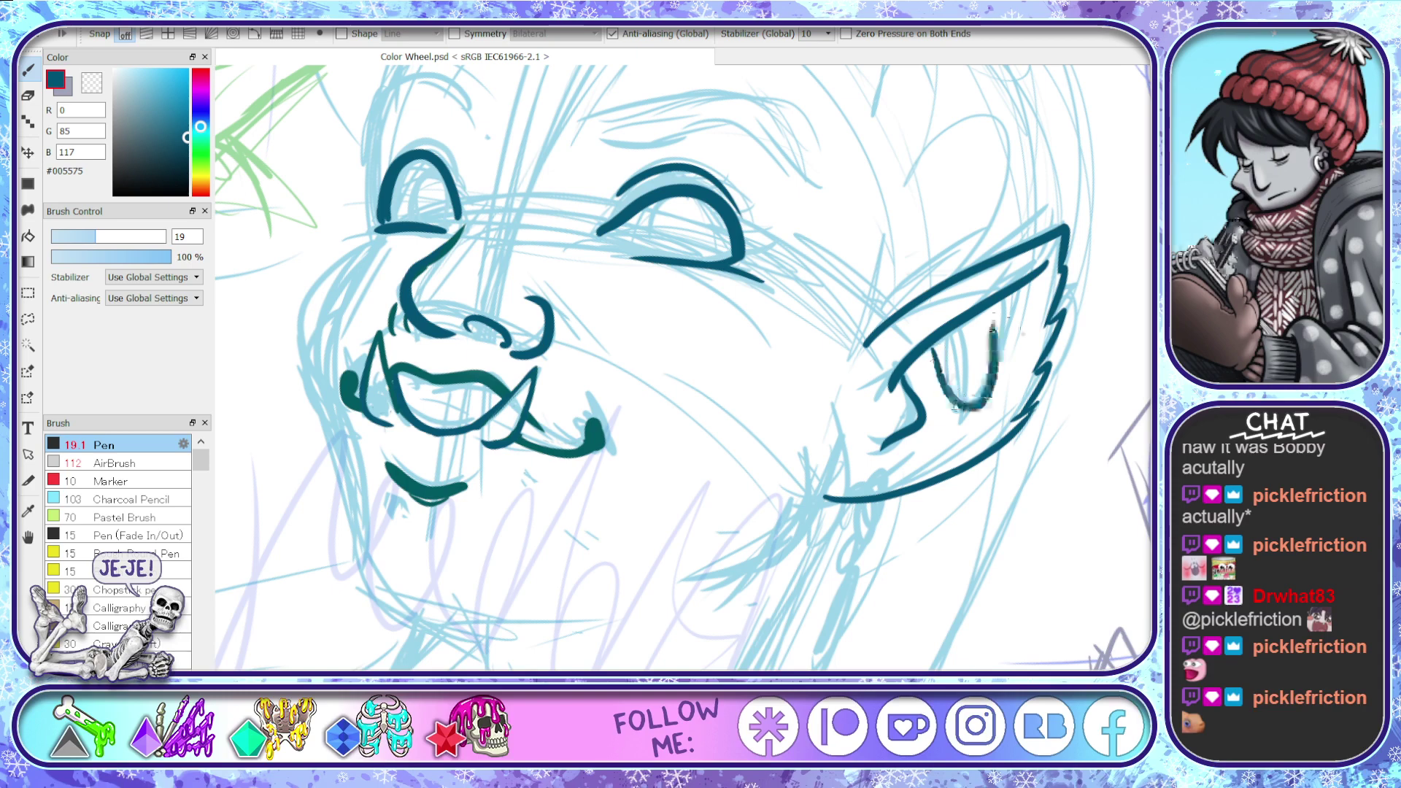
key(ctrl+z)
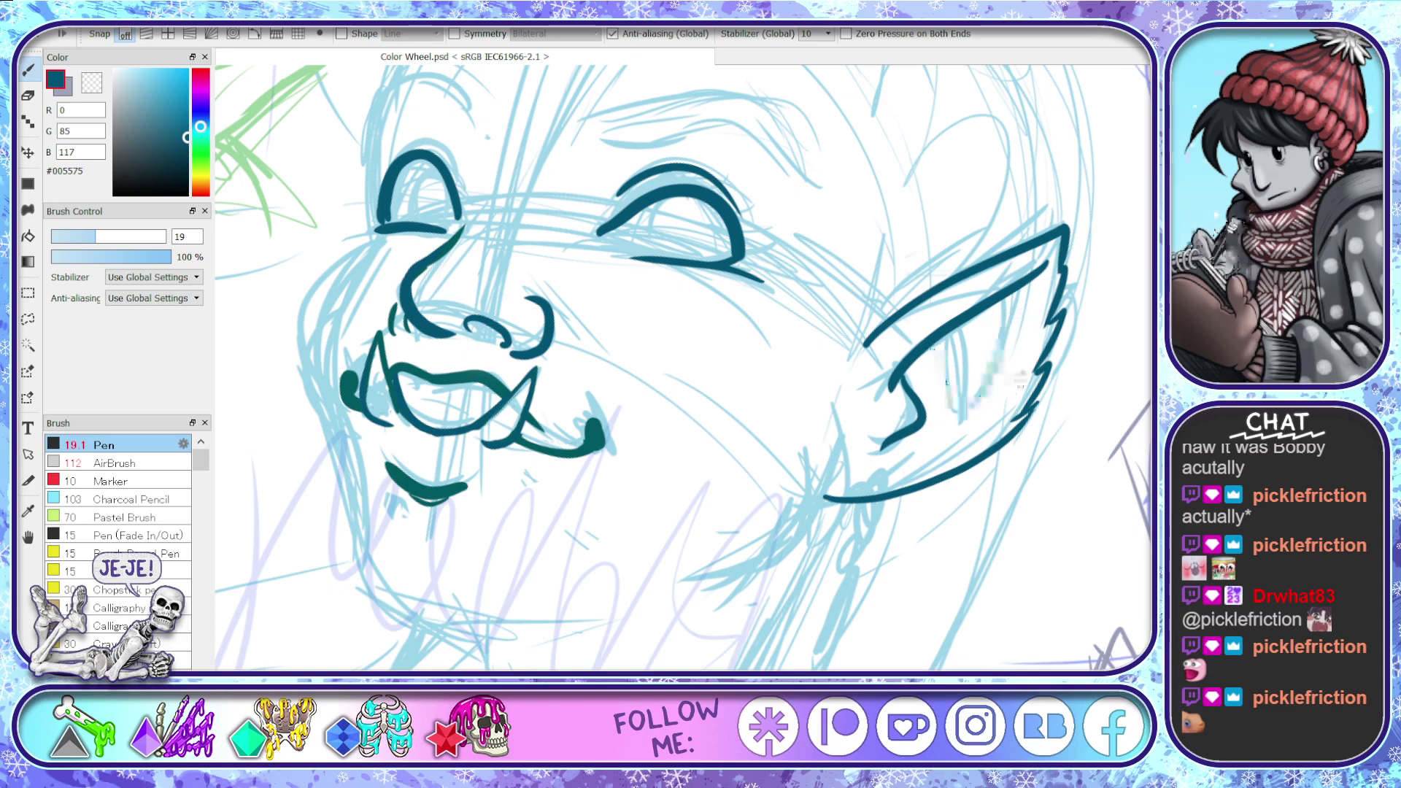
mouse_move(952, 332)
mouse_down()
mouse_move(989, 379)
mouse_move(1005, 297)
mouse_move(1034, 337)
mouse_up()
drag(926, 352, 948, 430)
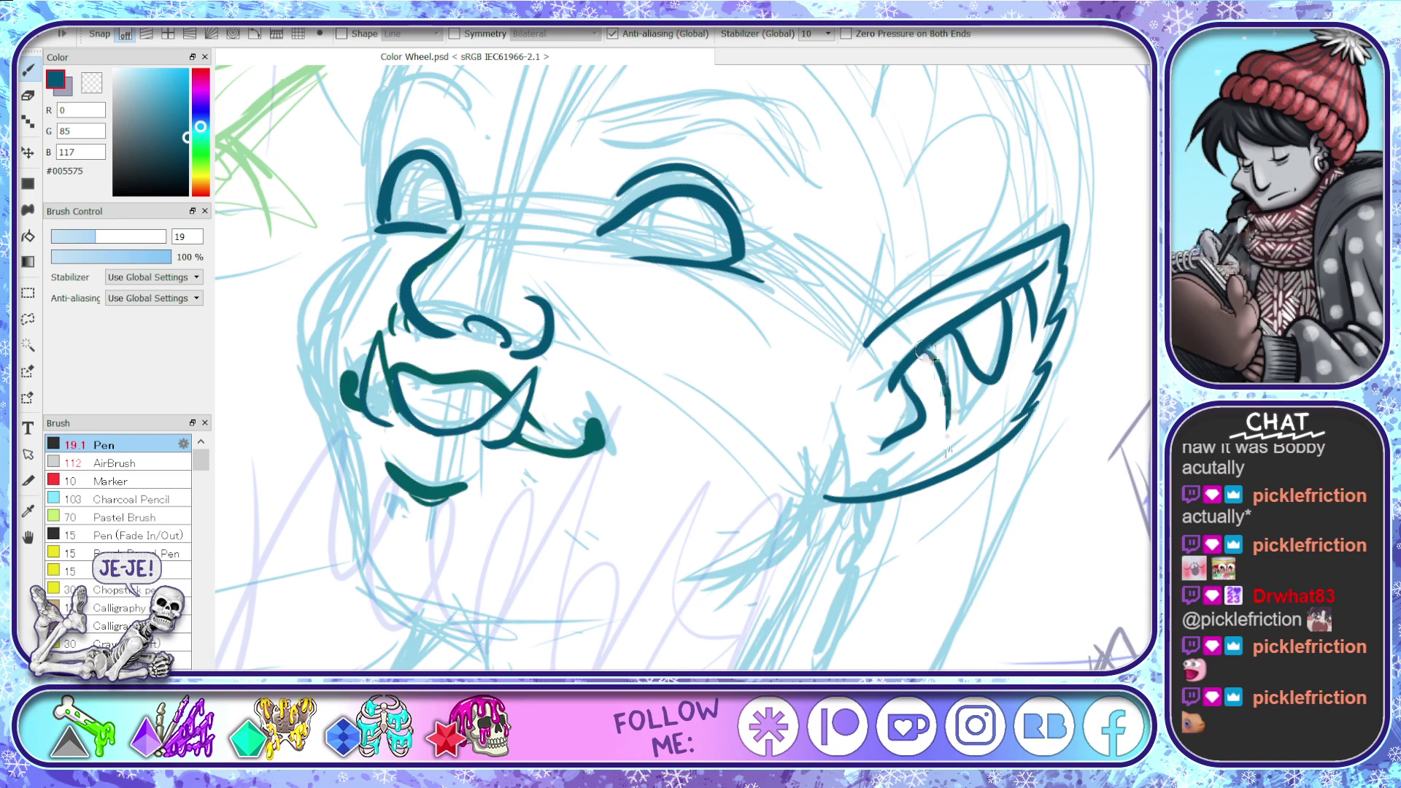
drag(902, 385, 931, 340)
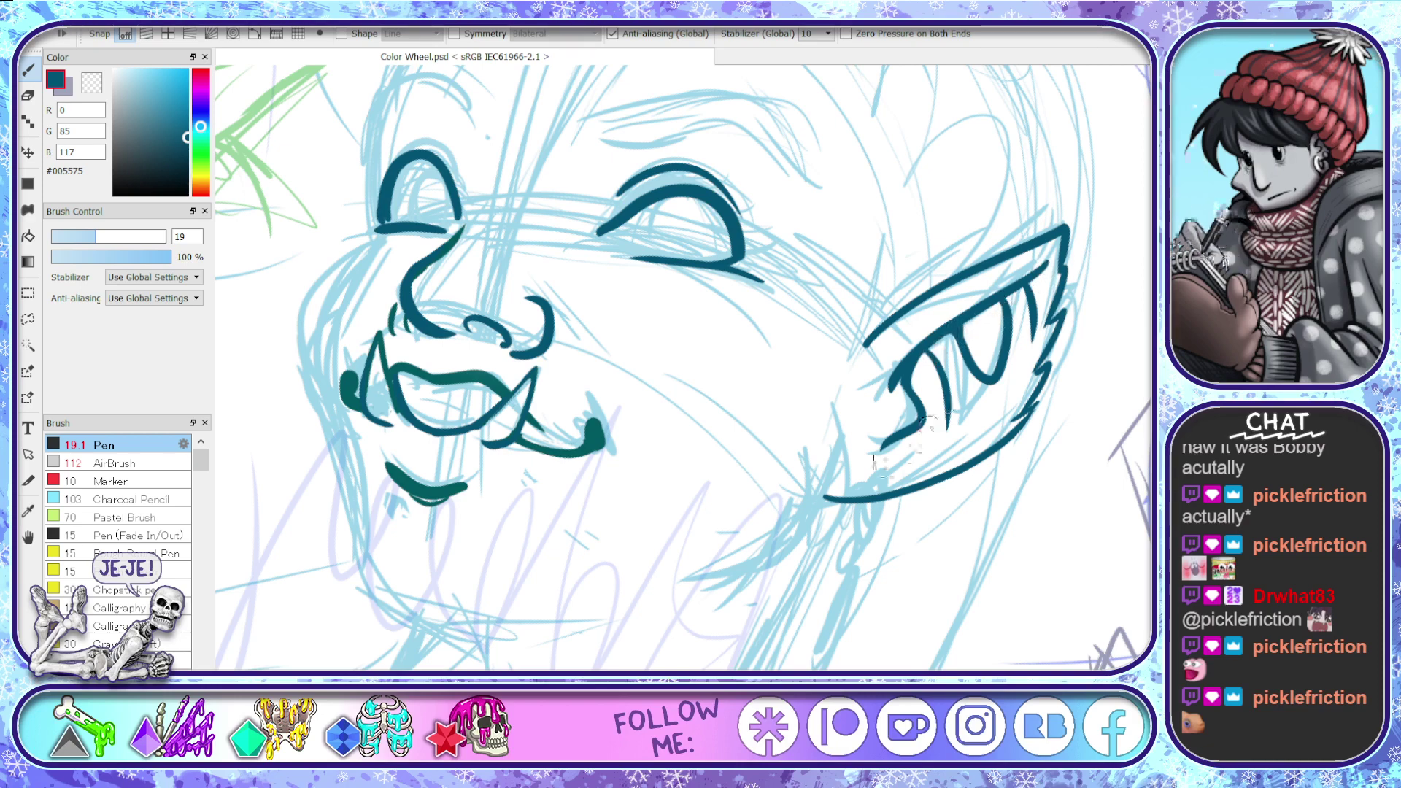
- Ink the short jaw line running down from the base of the pointed ear over the sketch
key(space)
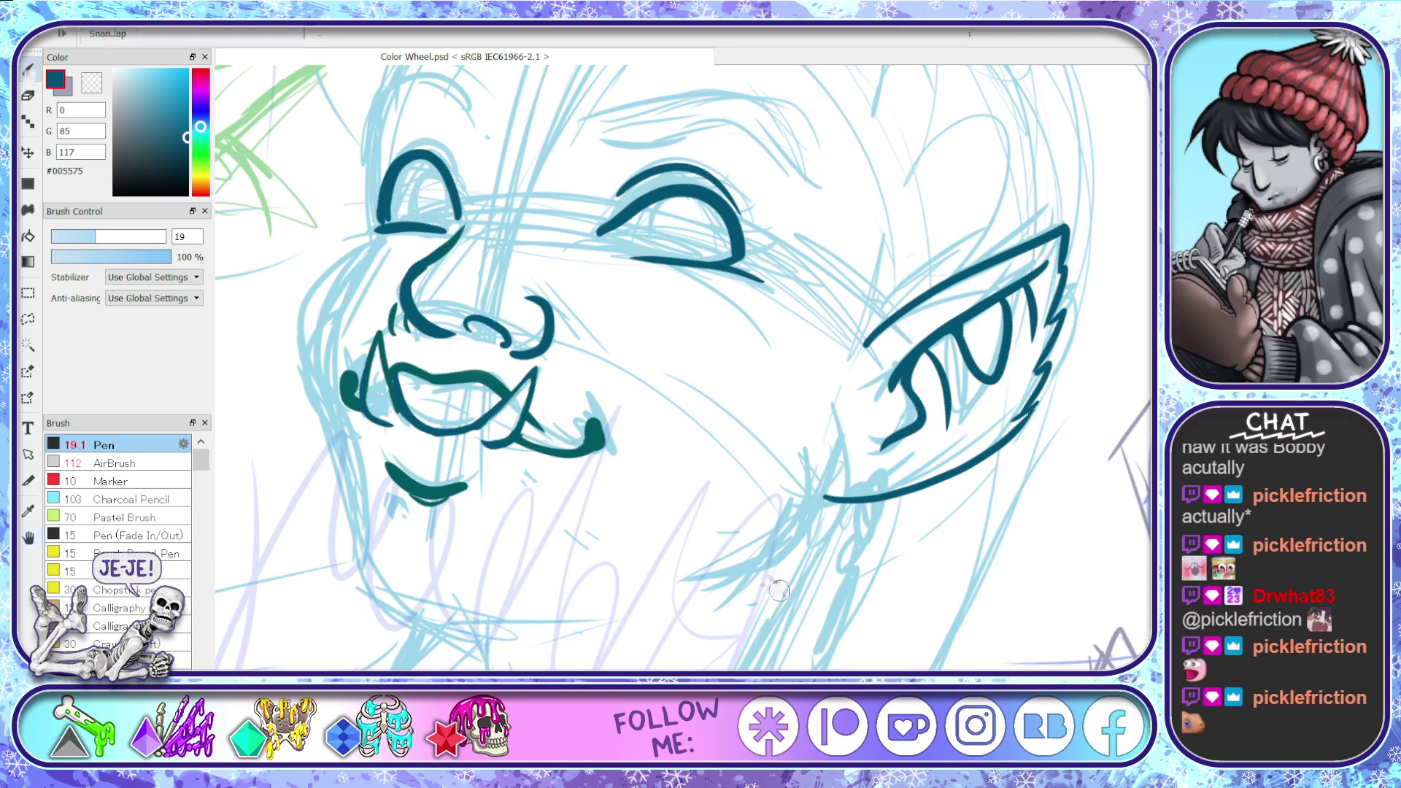
drag(748, 556, 880, 586)
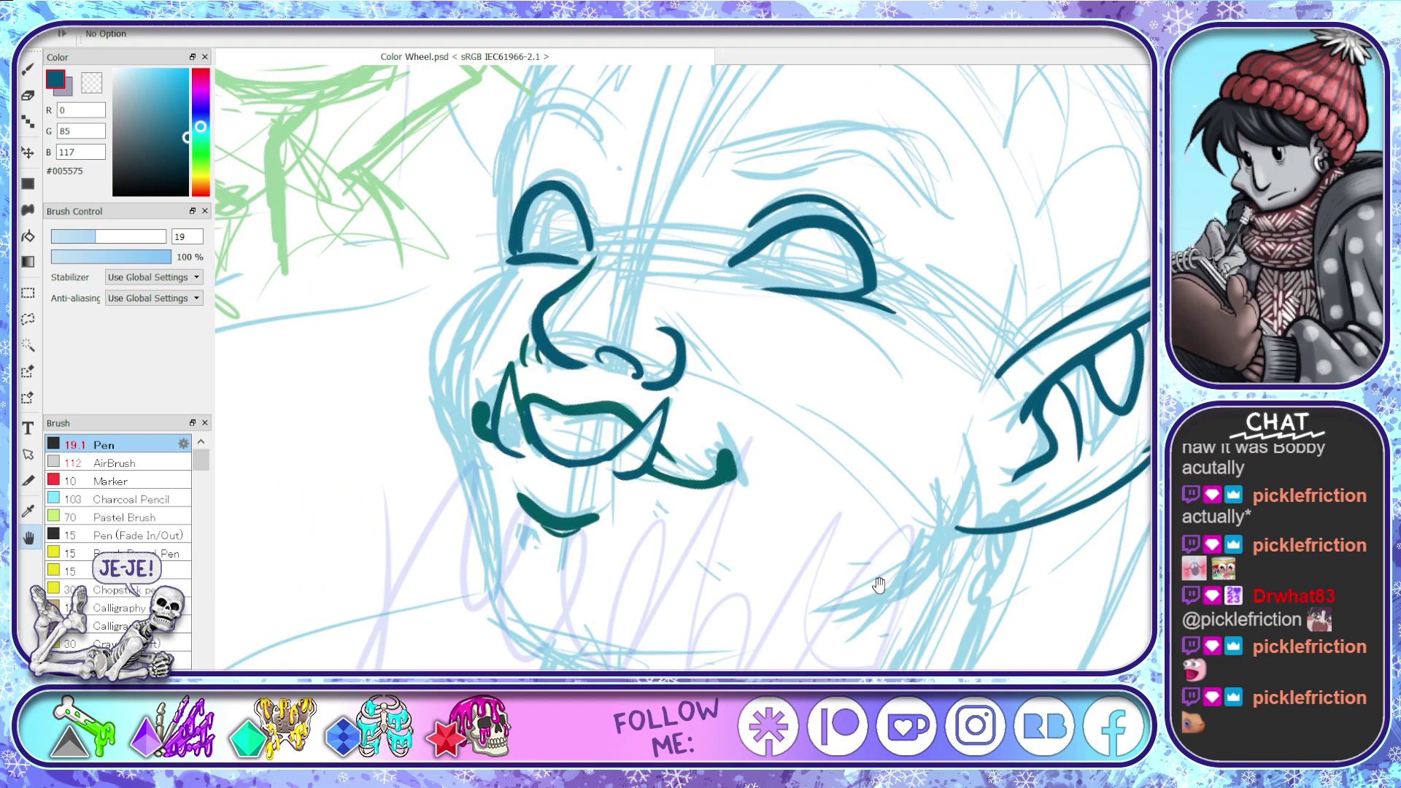
key(space)
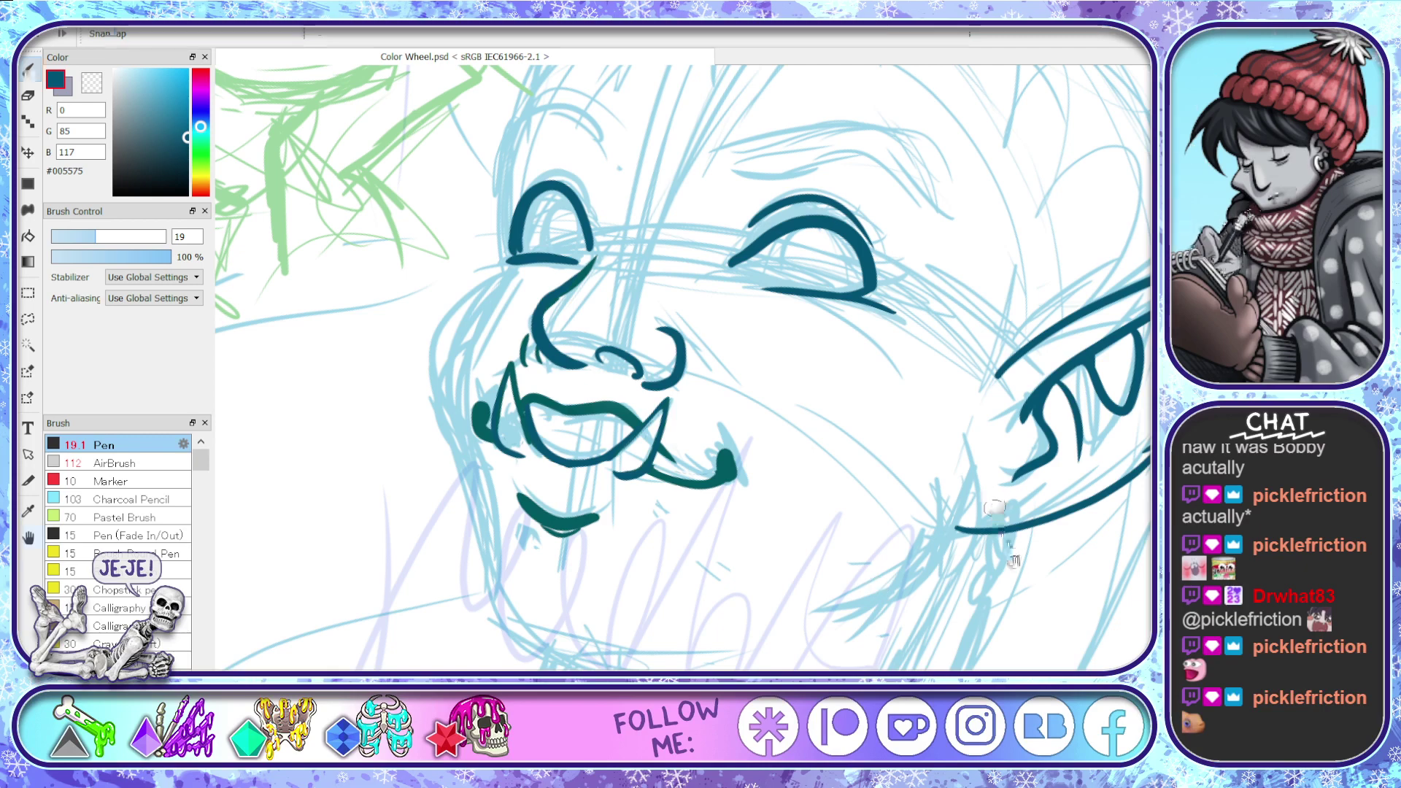
mouse_move(1014, 564)
mouse_down()
mouse_move(1047, 536)
mouse_move(1034, 409)
mouse_move(989, 396)
mouse_move(967, 511)
mouse_up()
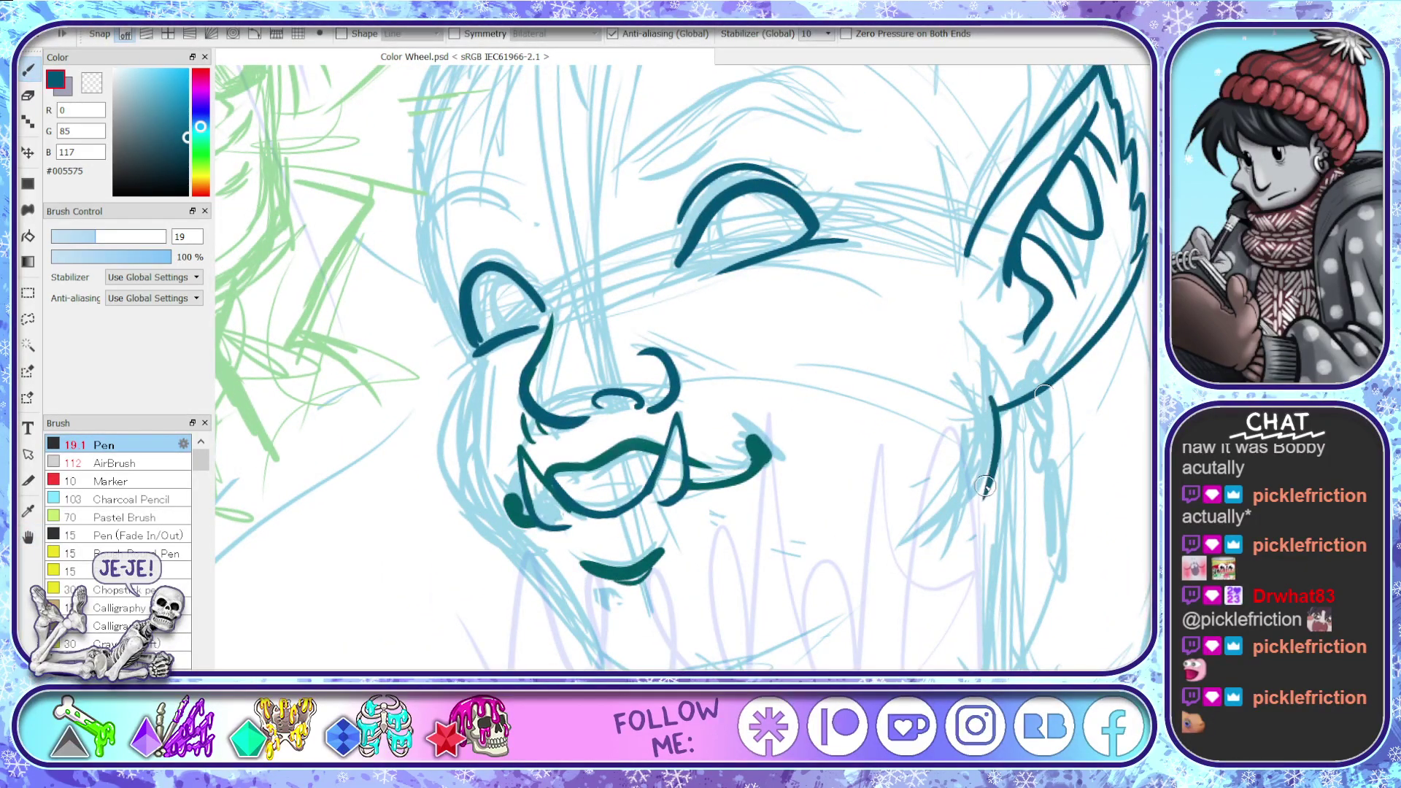
- Ink the jagged sideburn hairs below the pointed ear with the dark teal pen and try the far cheek's contour
drag(985, 445, 960, 503)
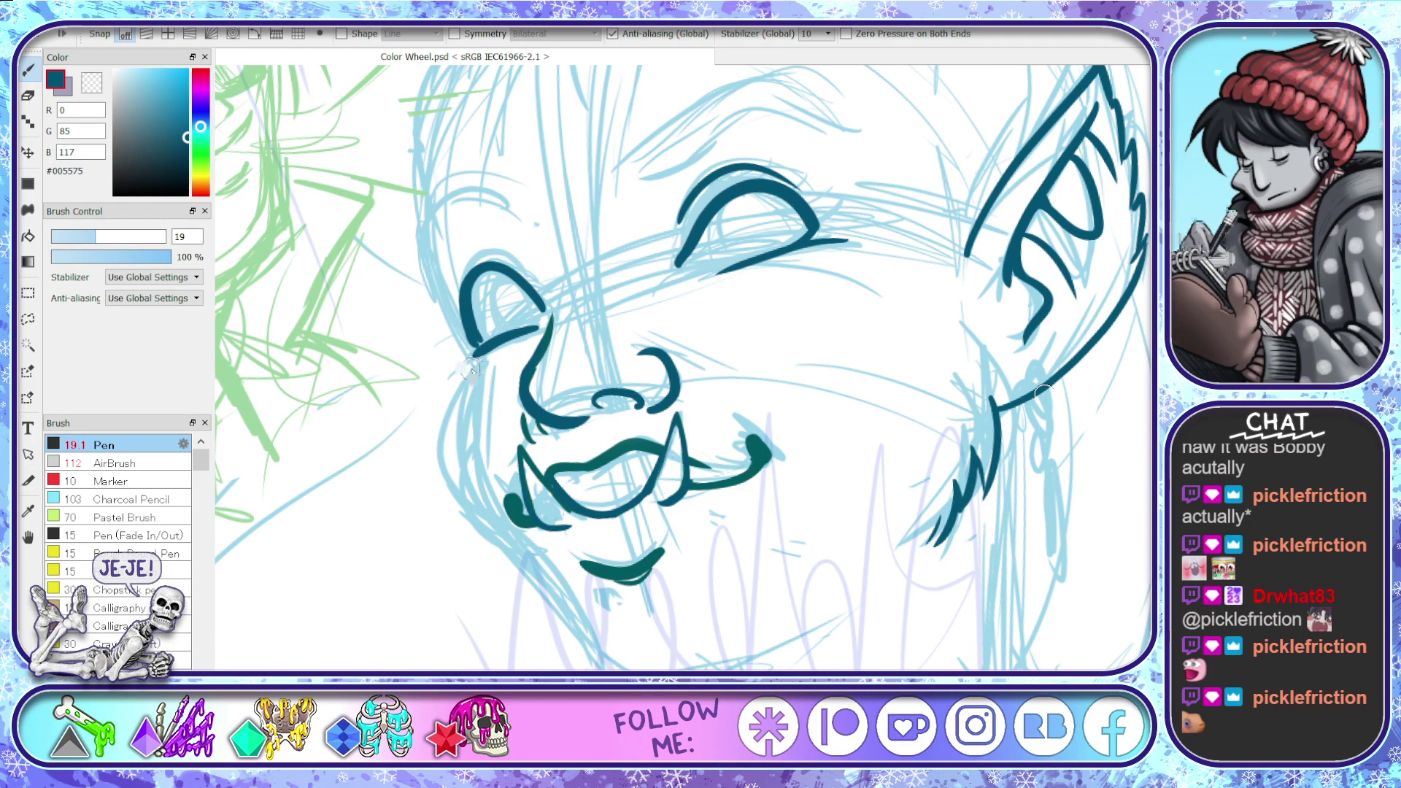
mouse_move(478, 362)
mouse_down()
mouse_move(441, 507)
mouse_move(467, 536)
mouse_up()
key(space)
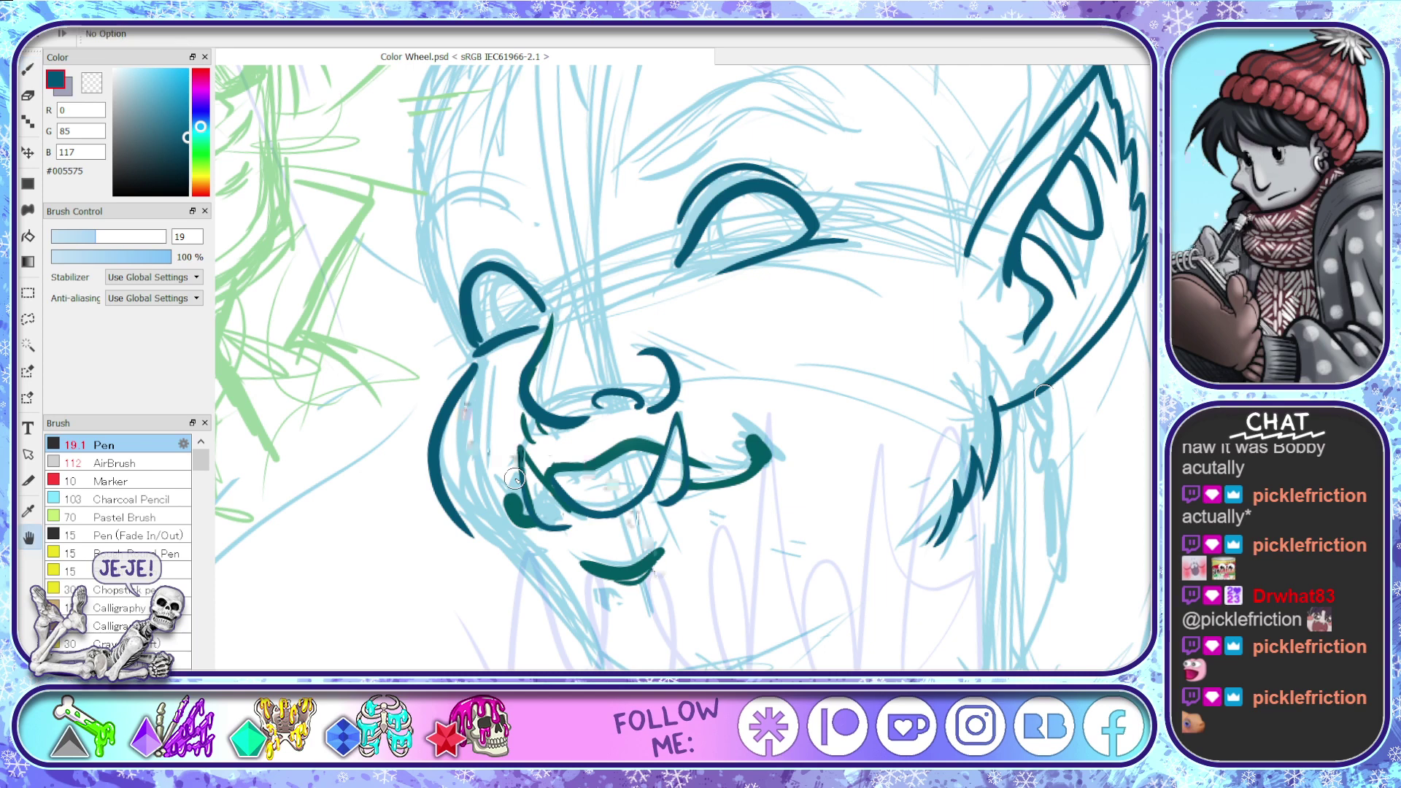
drag(592, 452, 586, 343)
drag(917, 447, 935, 494)
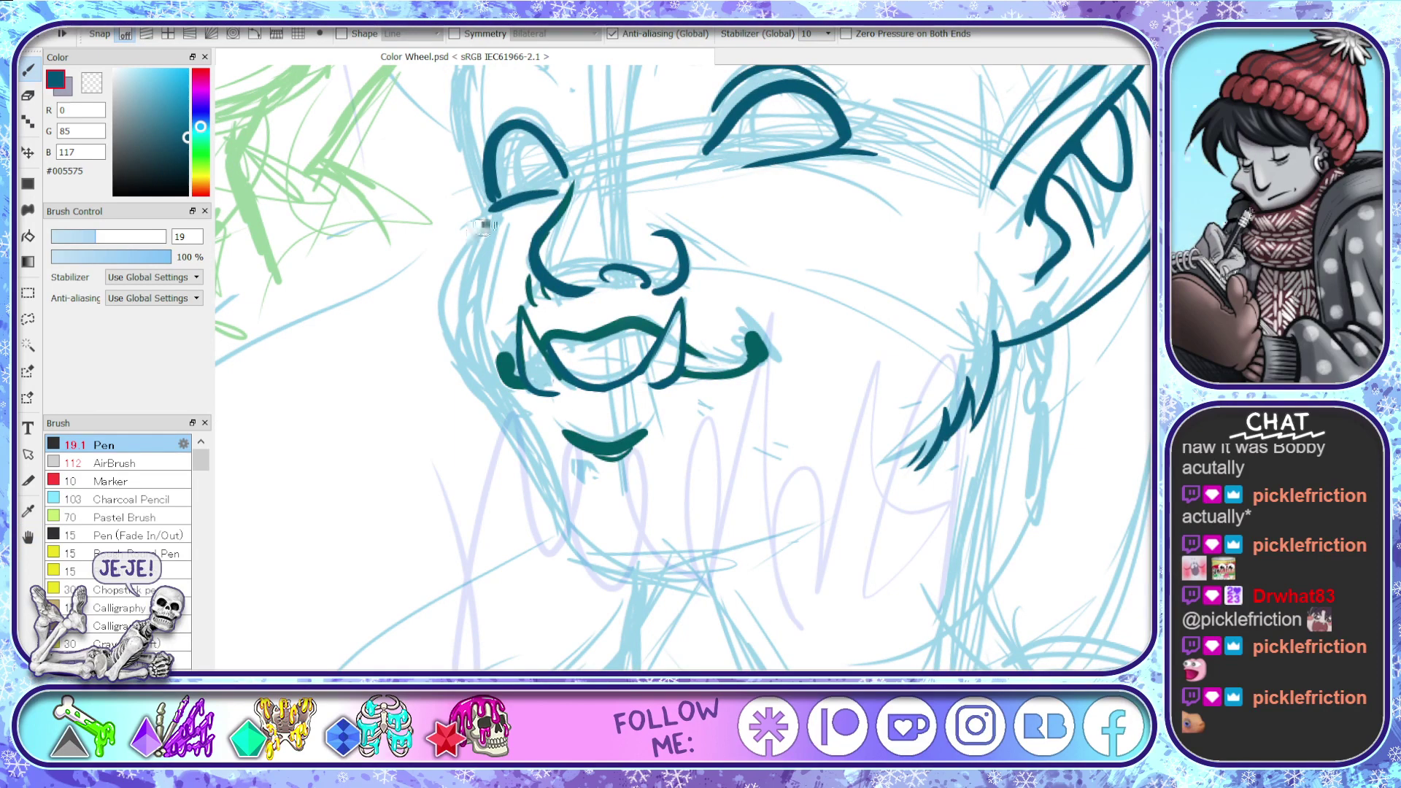
- Ink the face contour from below the far eye around the cheek, down the jaw and along the chin
mouse_move(488, 221)
mouse_down()
mouse_move(454, 263)
mouse_move(474, 390)
mouse_up()
key(ctrl+z)
mouse_move(459, 343)
mouse_down()
mouse_move(621, 584)
mouse_move(697, 586)
mouse_up()
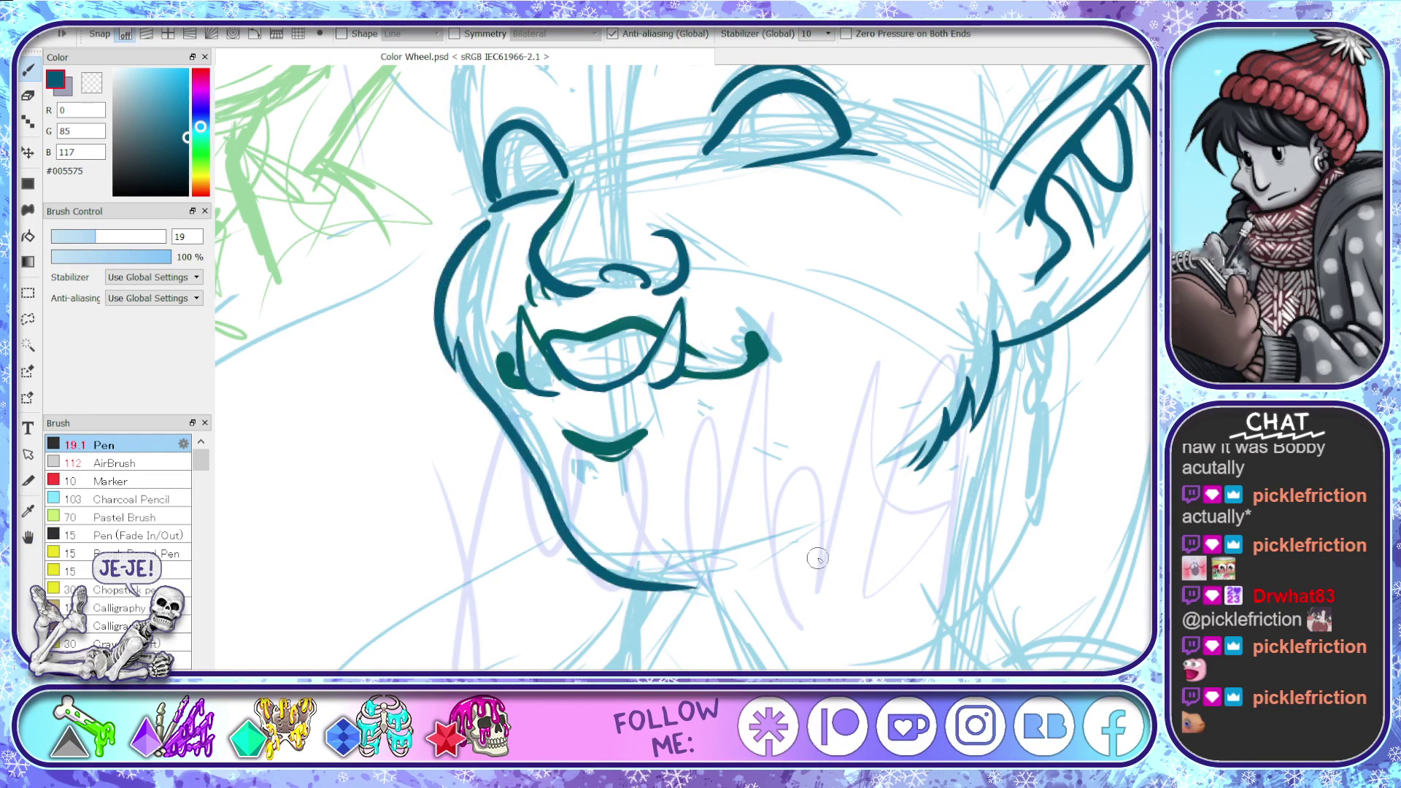
mouse_move(573, 549)
mouse_down()
mouse_move(694, 586)
mouse_move(741, 570)
mouse_up()
drag(562, 526, 587, 562)
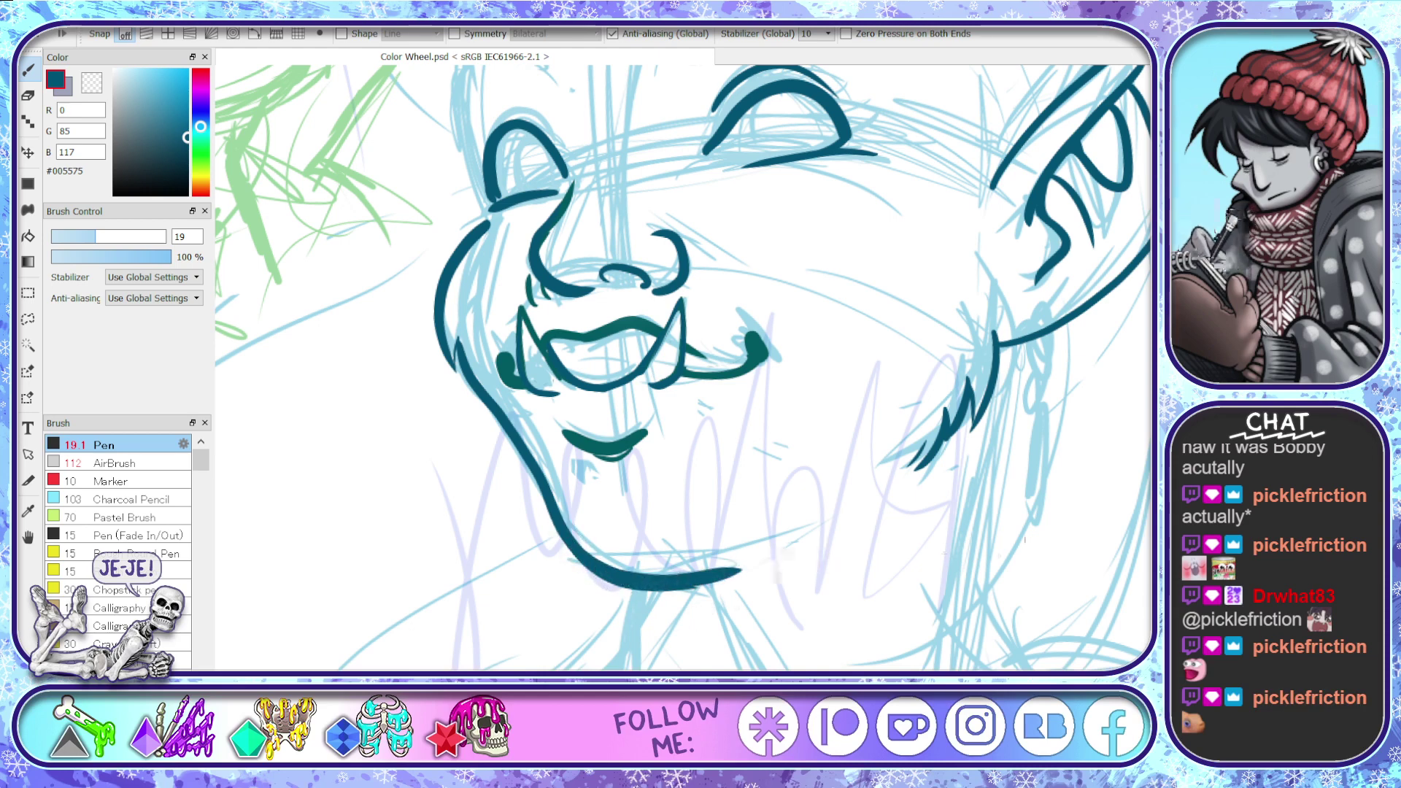
- Ink spiky lashes along the near eye's upper lid, longest at the outer corner
scroll(683, 368, up, 3)
scroll(732, 435, up, 1)
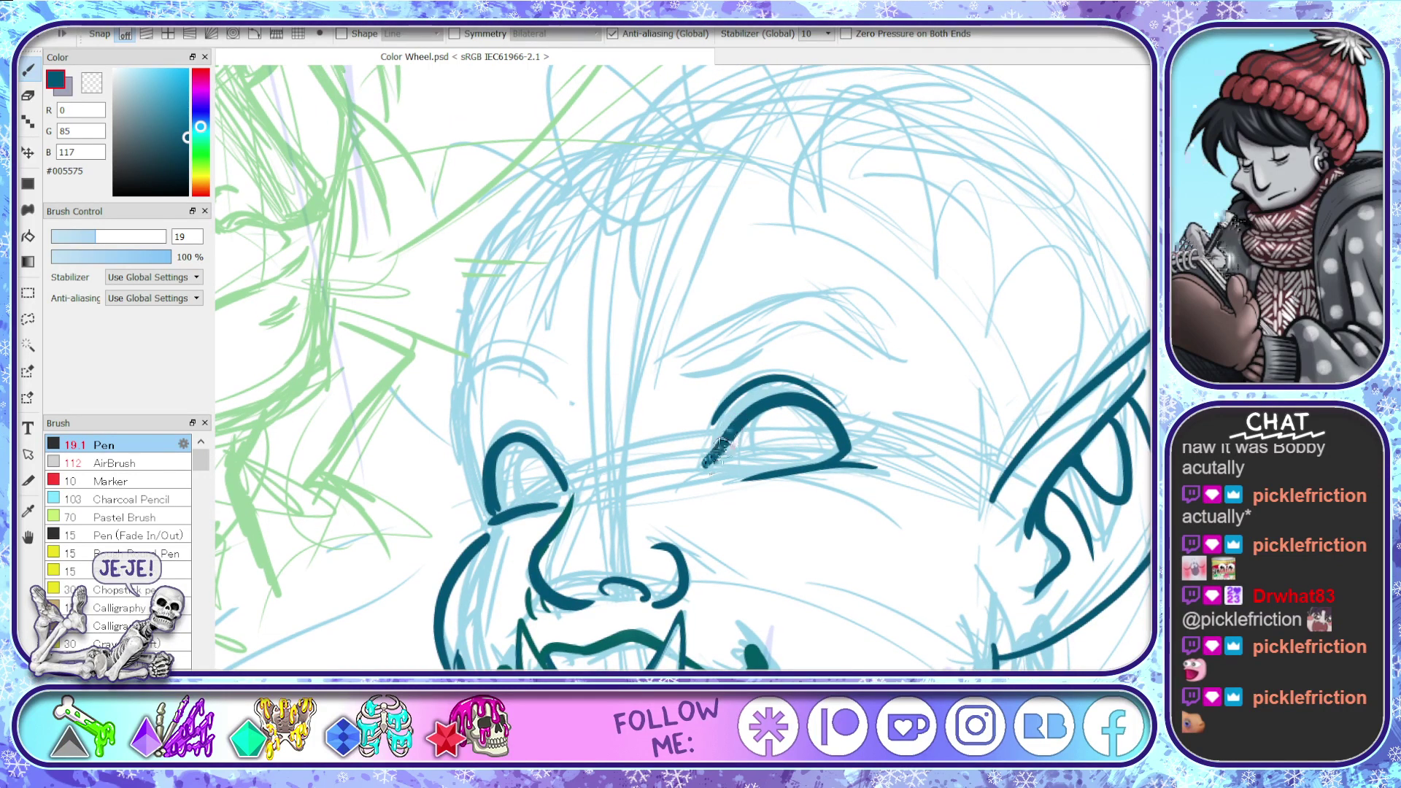
drag(734, 430, 708, 476)
mouse_move(809, 403)
mouse_down()
mouse_move(881, 393)
mouse_move(834, 409)
mouse_move(837, 420)
mouse_move(902, 415)
mouse_up()
drag(840, 448, 914, 432)
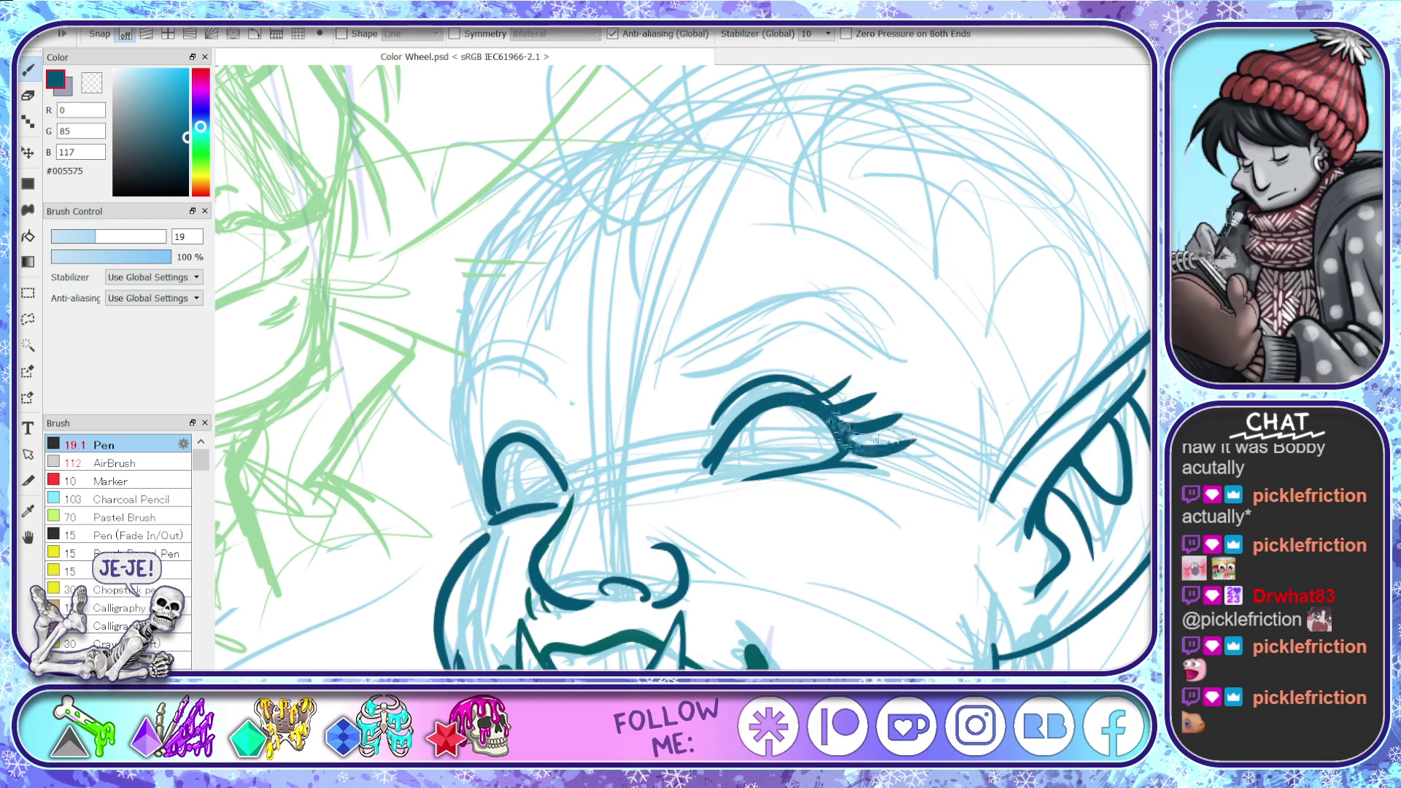
mouse_move(782, 399)
mouse_down()
mouse_move(812, 371)
mouse_move(822, 379)
mouse_move(805, 377)
mouse_up()
drag(775, 393, 786, 370)
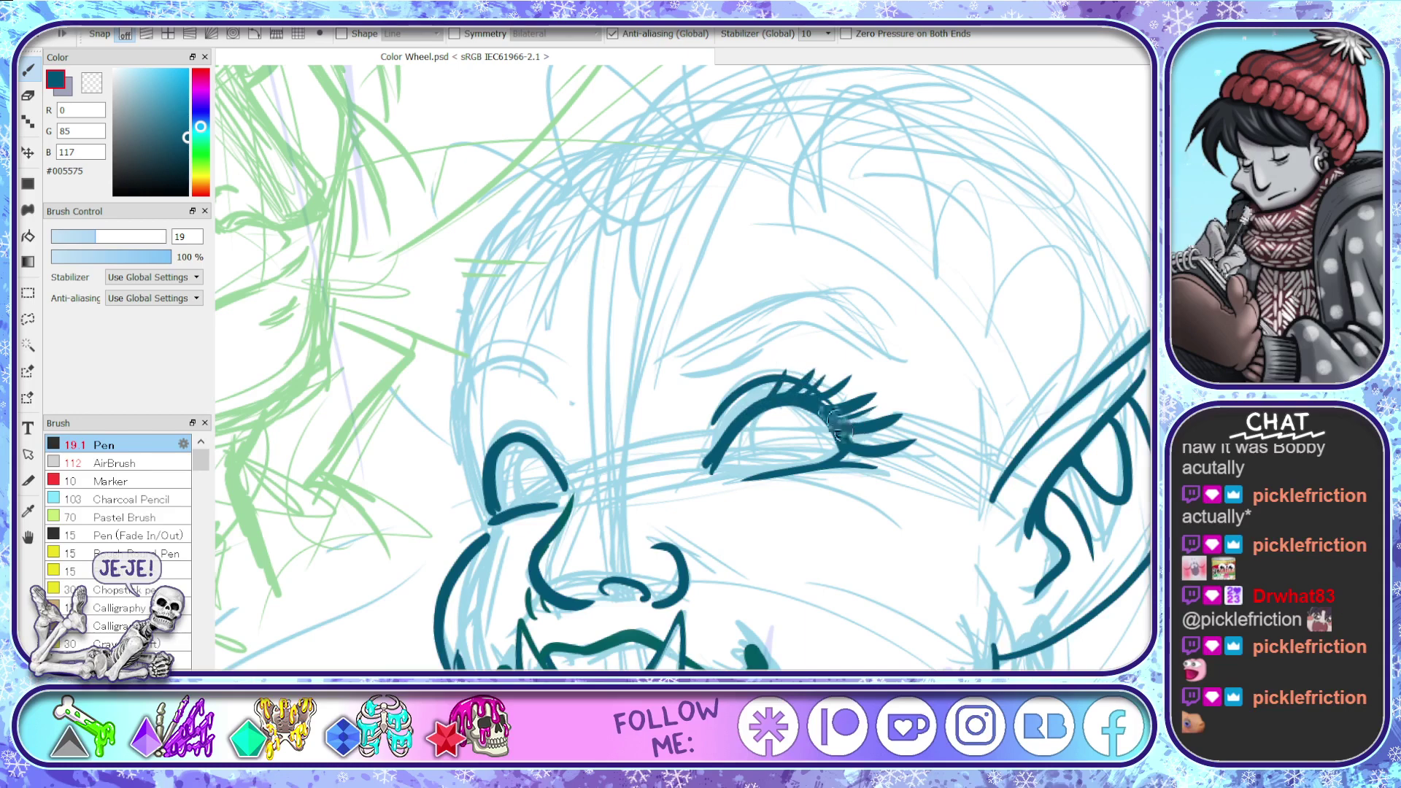
mouse_move(835, 425)
mouse_down()
mouse_move(904, 413)
mouse_move(902, 430)
mouse_up()
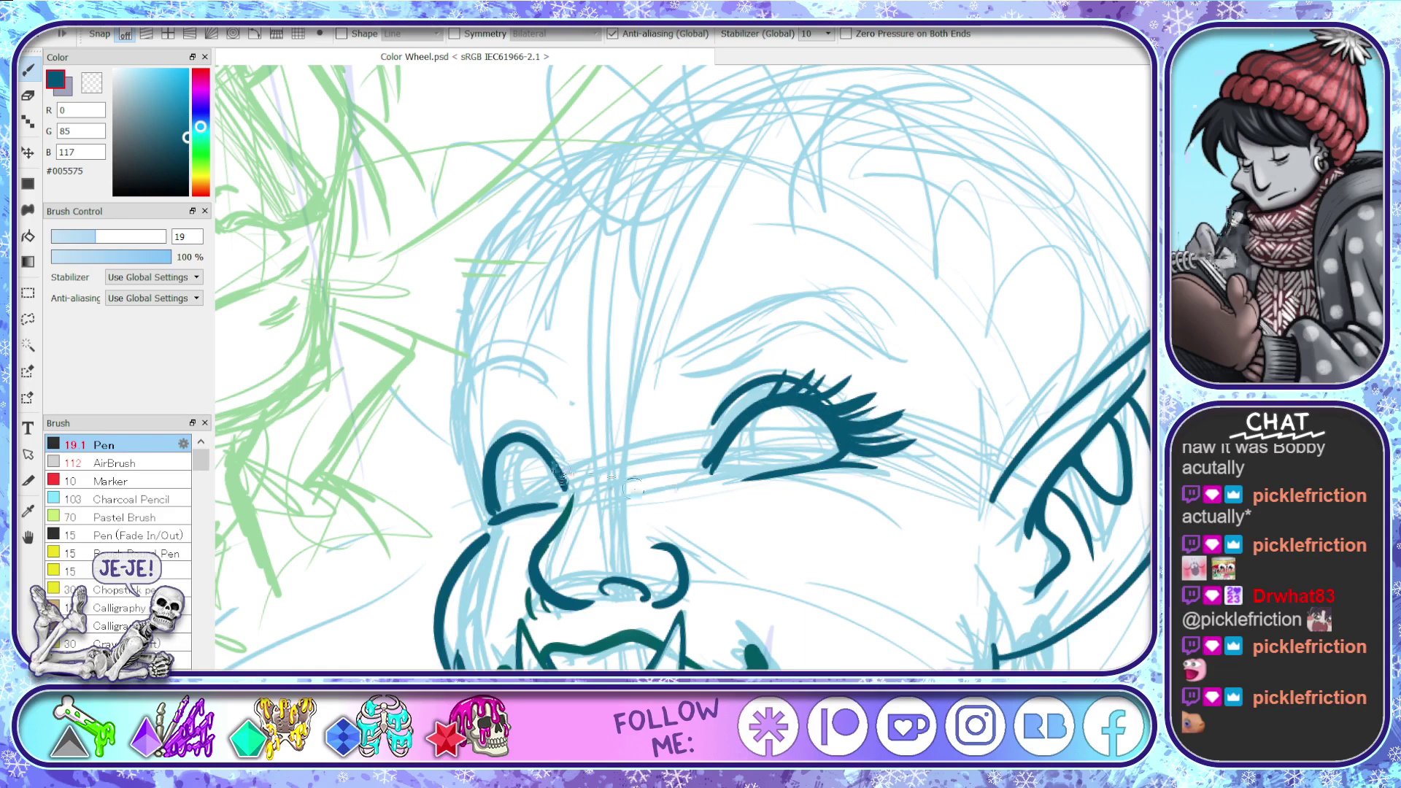
- Ink spiky lashes around the far eye and thicken the lashes at the near eye's outer corner
mouse_move(562, 482)
mouse_down()
mouse_move(511, 434)
mouse_move(478, 423)
mouse_move(457, 440)
mouse_up()
mouse_move(497, 473)
mouse_down()
mouse_move(439, 476)
mouse_move(451, 524)
mouse_up()
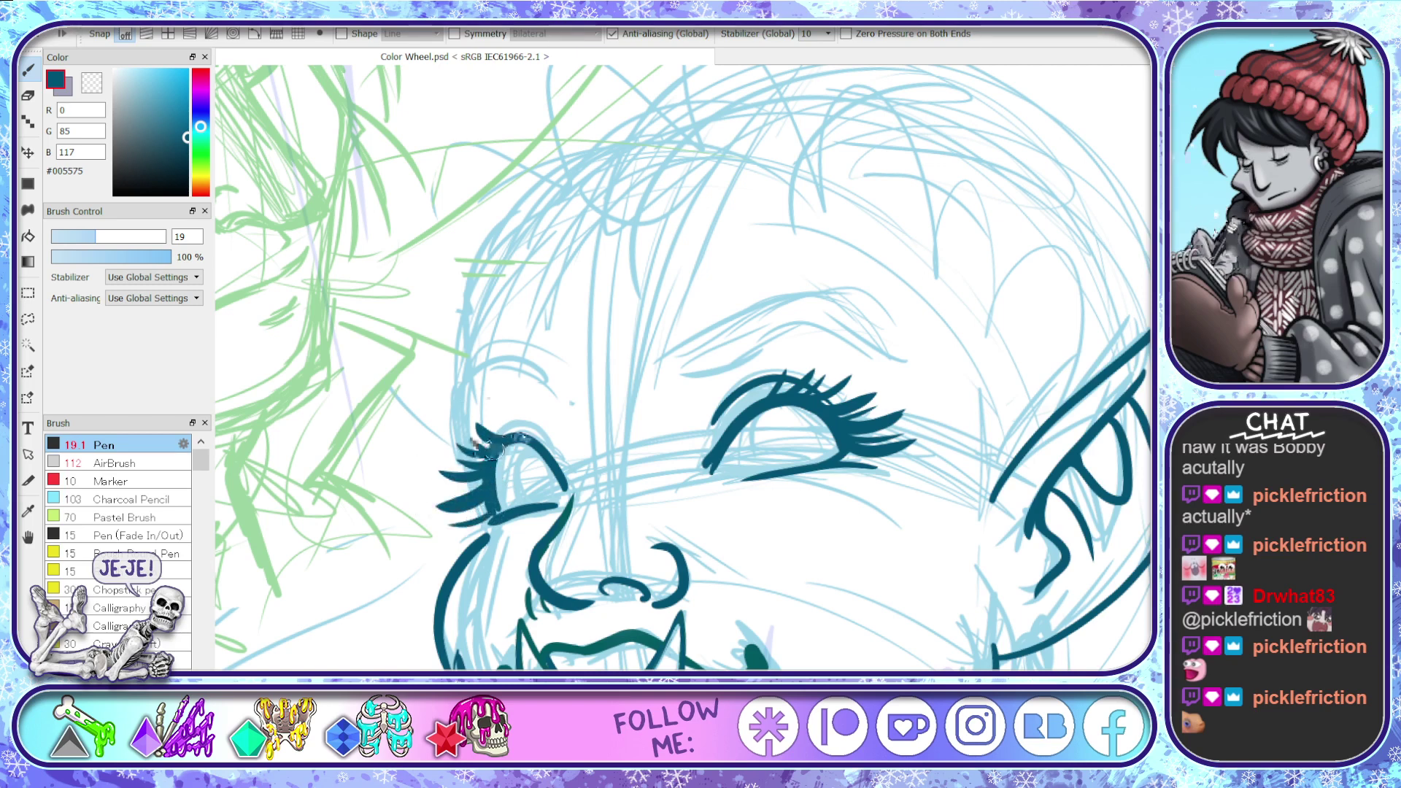
mouse_move(505, 447)
mouse_down()
mouse_move(471, 435)
mouse_move(485, 416)
mouse_move(562, 486)
mouse_up()
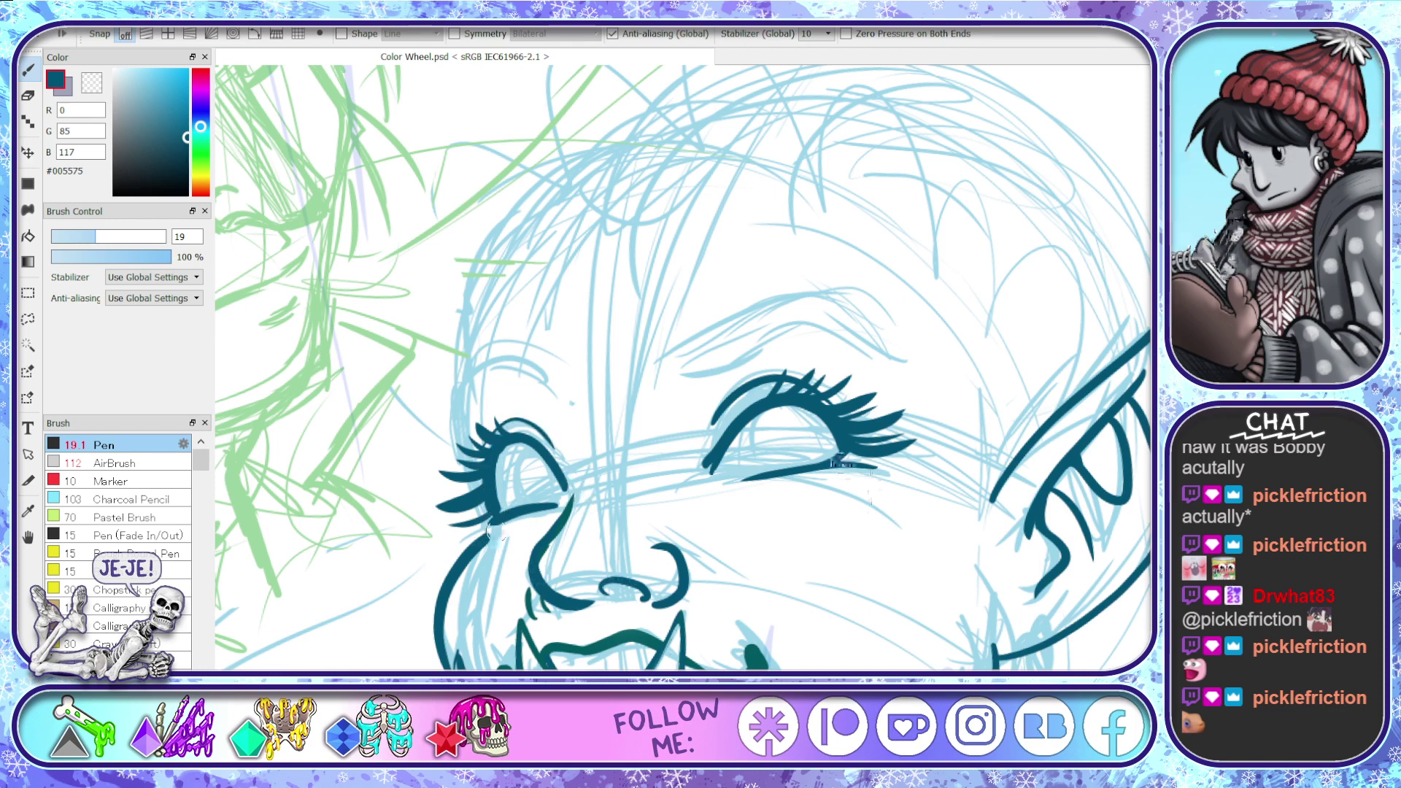
drag(840, 463, 887, 473)
drag(858, 456, 905, 449)
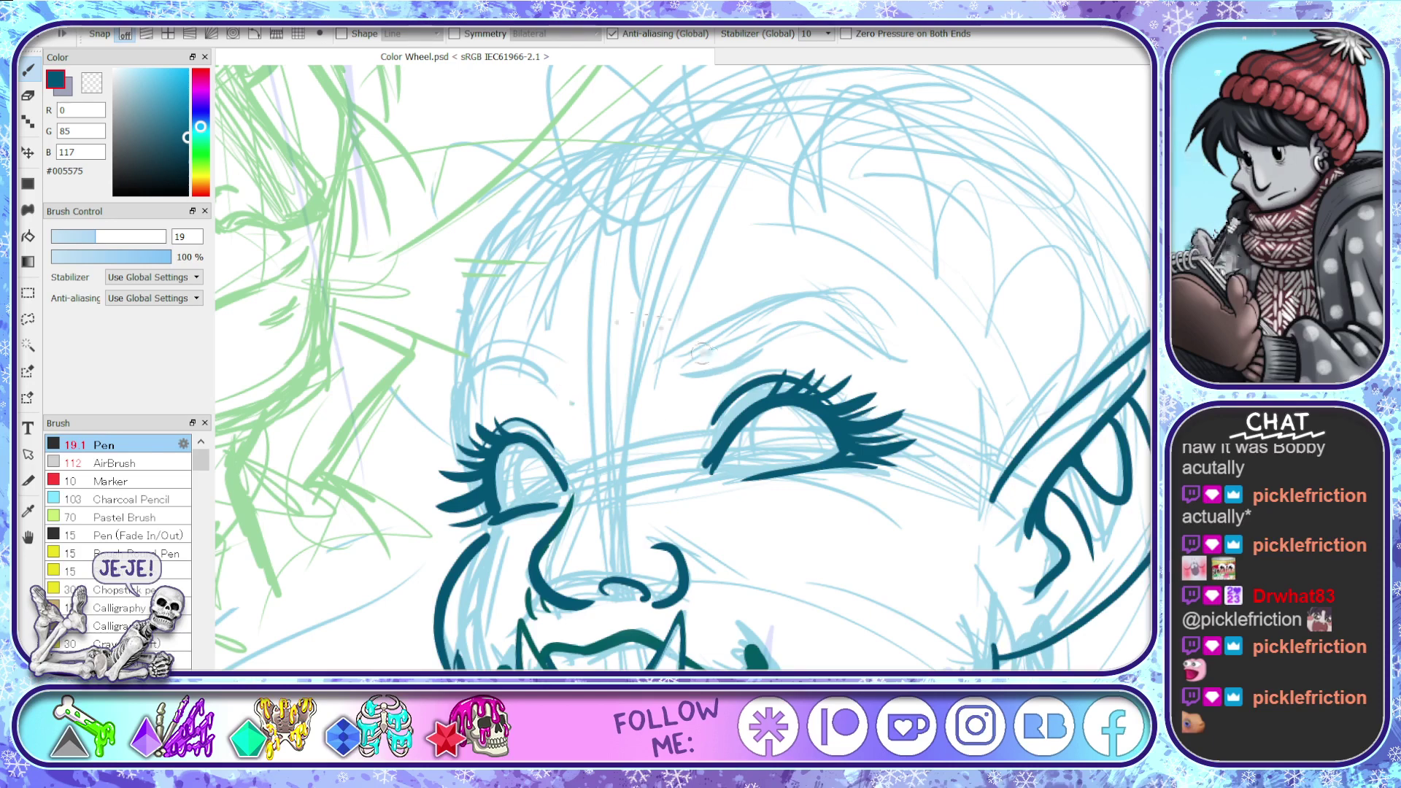
- Ink the forehead edge above the far eye, both sides of the neck and the sloping line behind it
drag(463, 431, 515, 245)
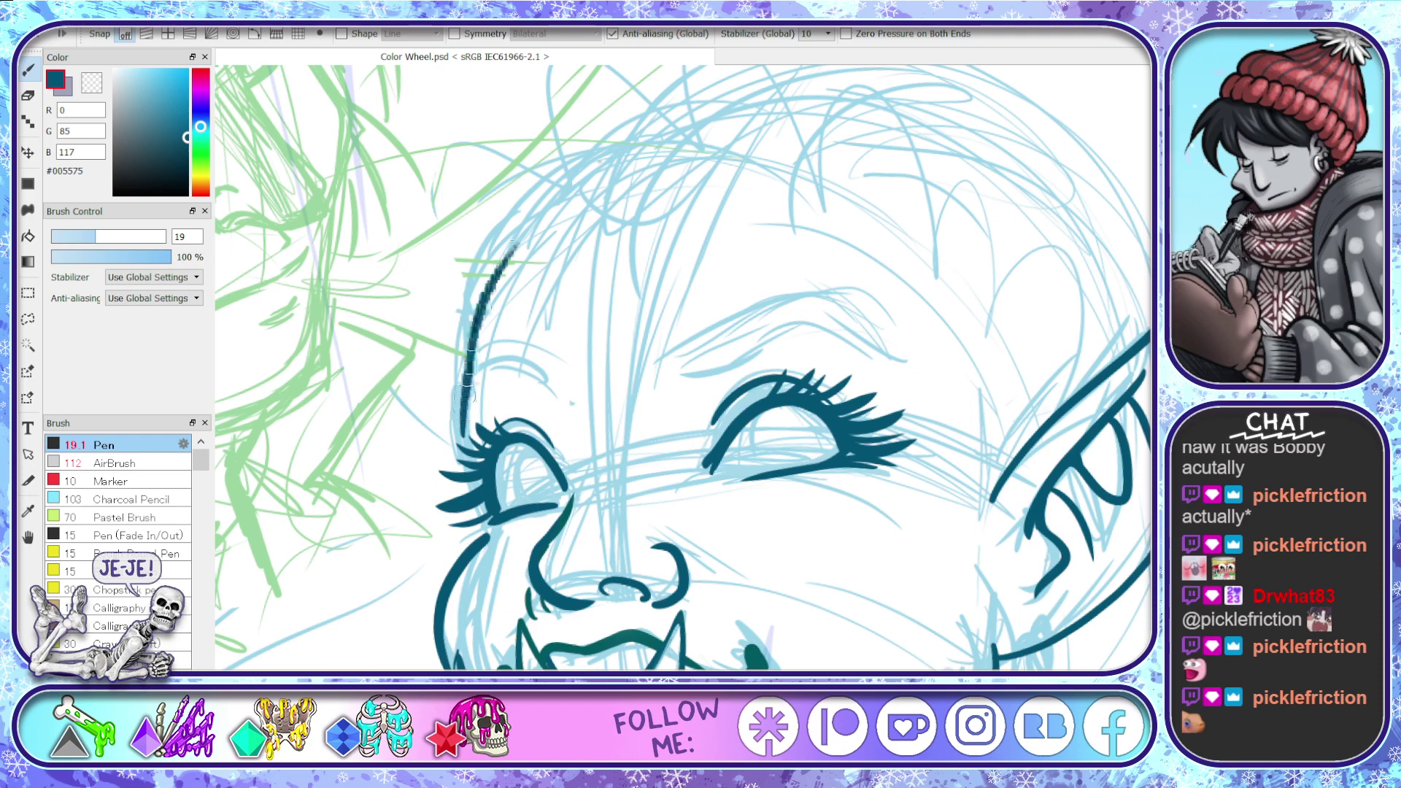
scroll(662, 441, down, 6)
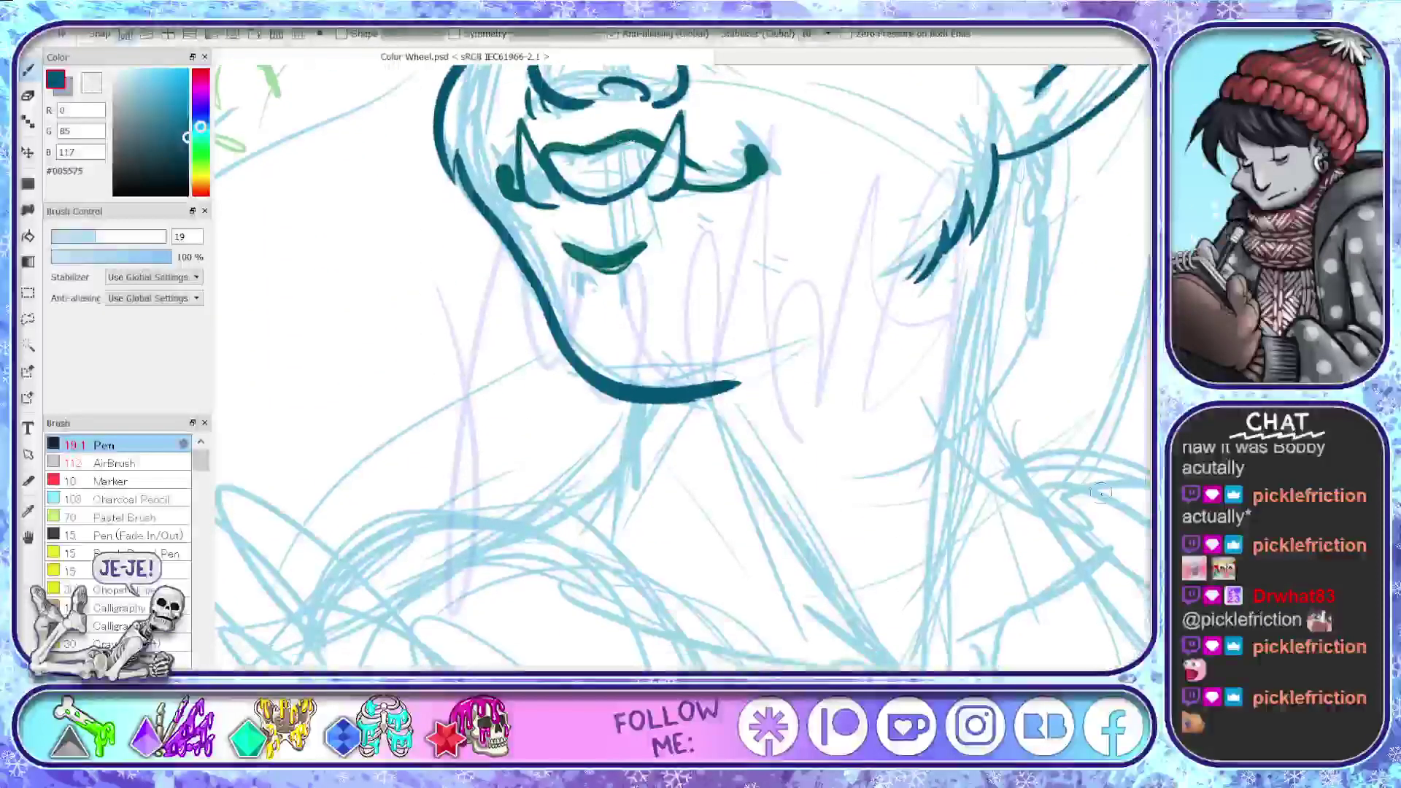
drag(990, 235, 946, 650)
drag(978, 369, 1091, 555)
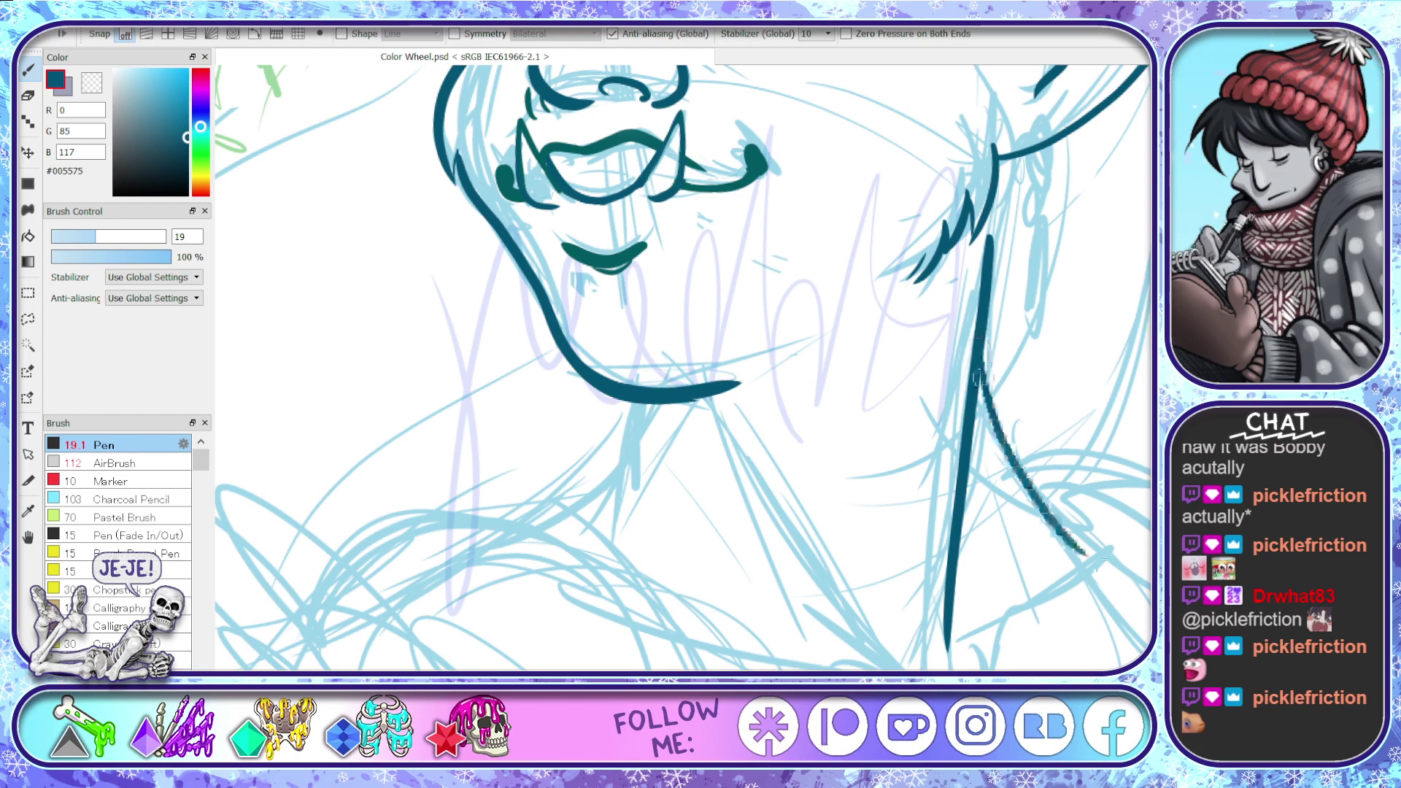
mouse_move(641, 403)
mouse_down()
mouse_move(638, 440)
mouse_move(573, 517)
mouse_move(532, 522)
mouse_up()
- Ink the collarbone line across the base of the neck and the short line rising to the near shoulder
scroll(642, 405, down, 5)
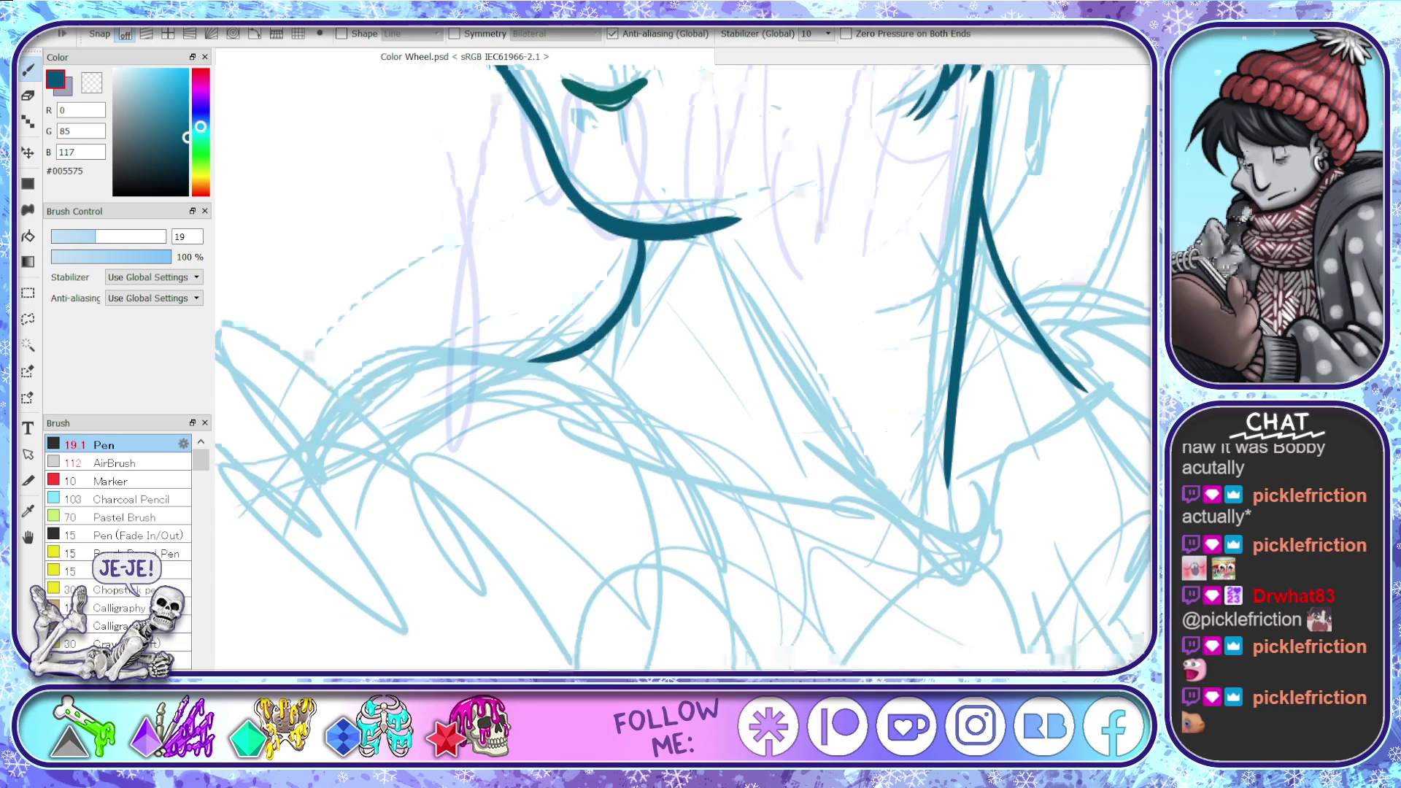
mouse_move(985, 533)
mouse_down()
mouse_move(941, 565)
mouse_move(782, 511)
mouse_move(602, 483)
mouse_up()
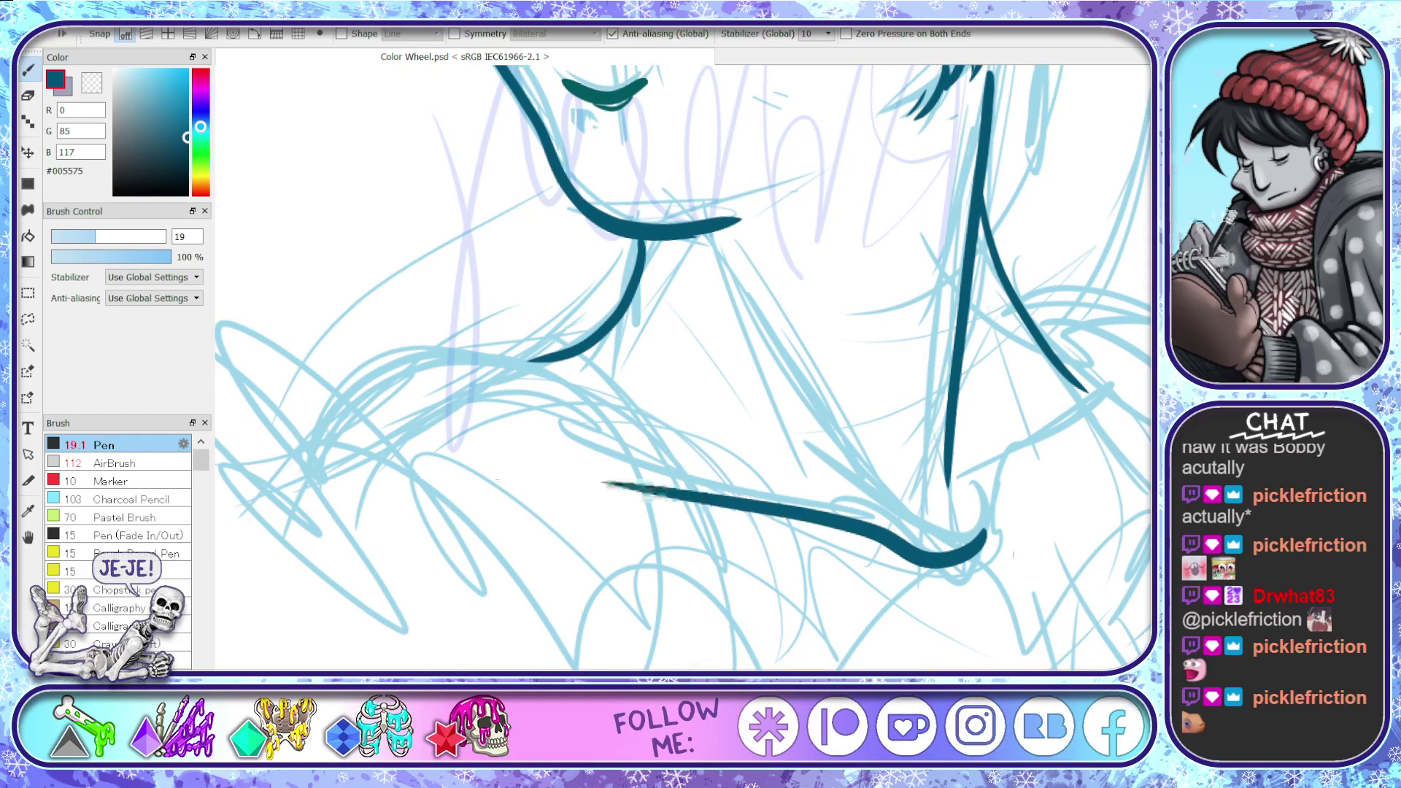
mouse_move(996, 503)
mouse_down()
mouse_move(1036, 435)
mouse_move(1091, 391)
mouse_up()
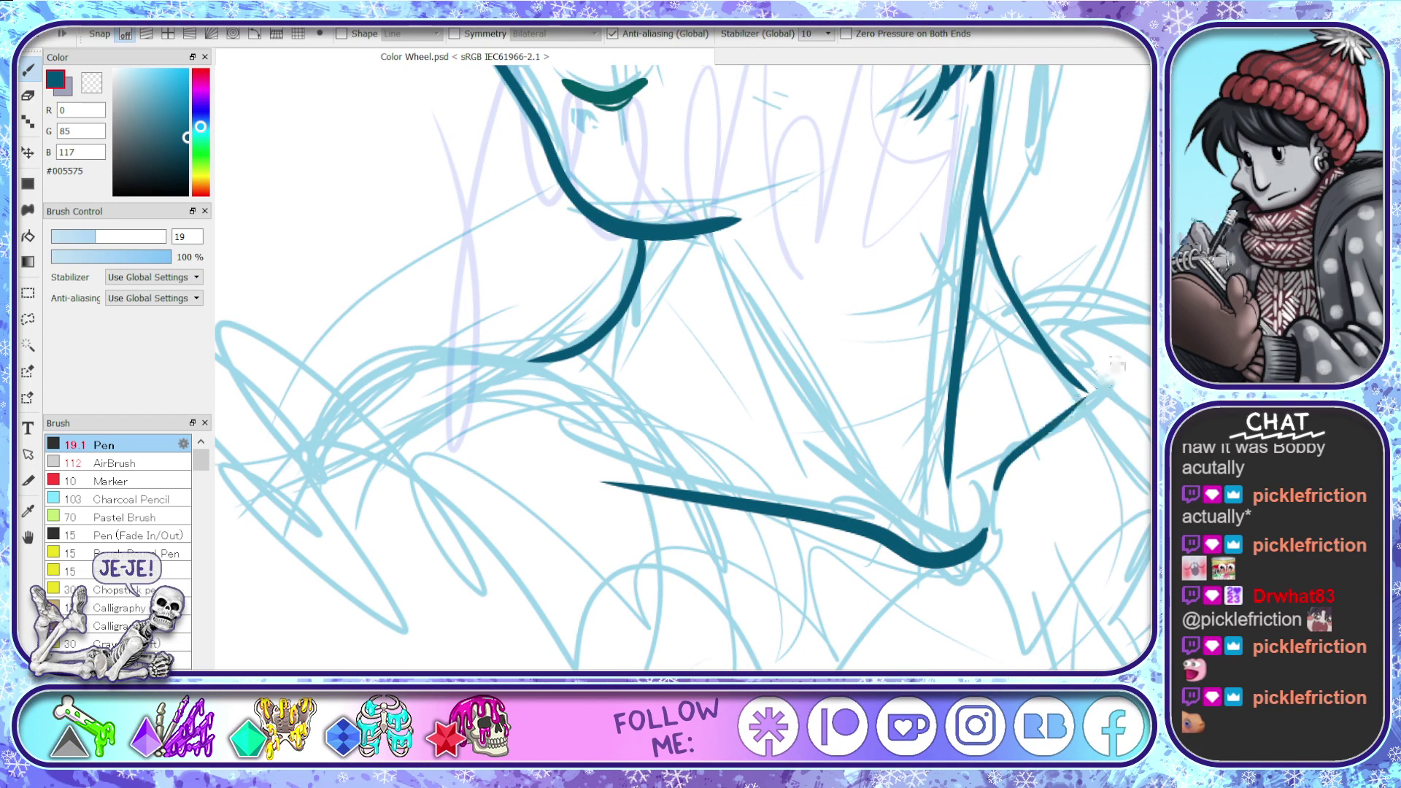
scroll(1099, 385, up, 20)
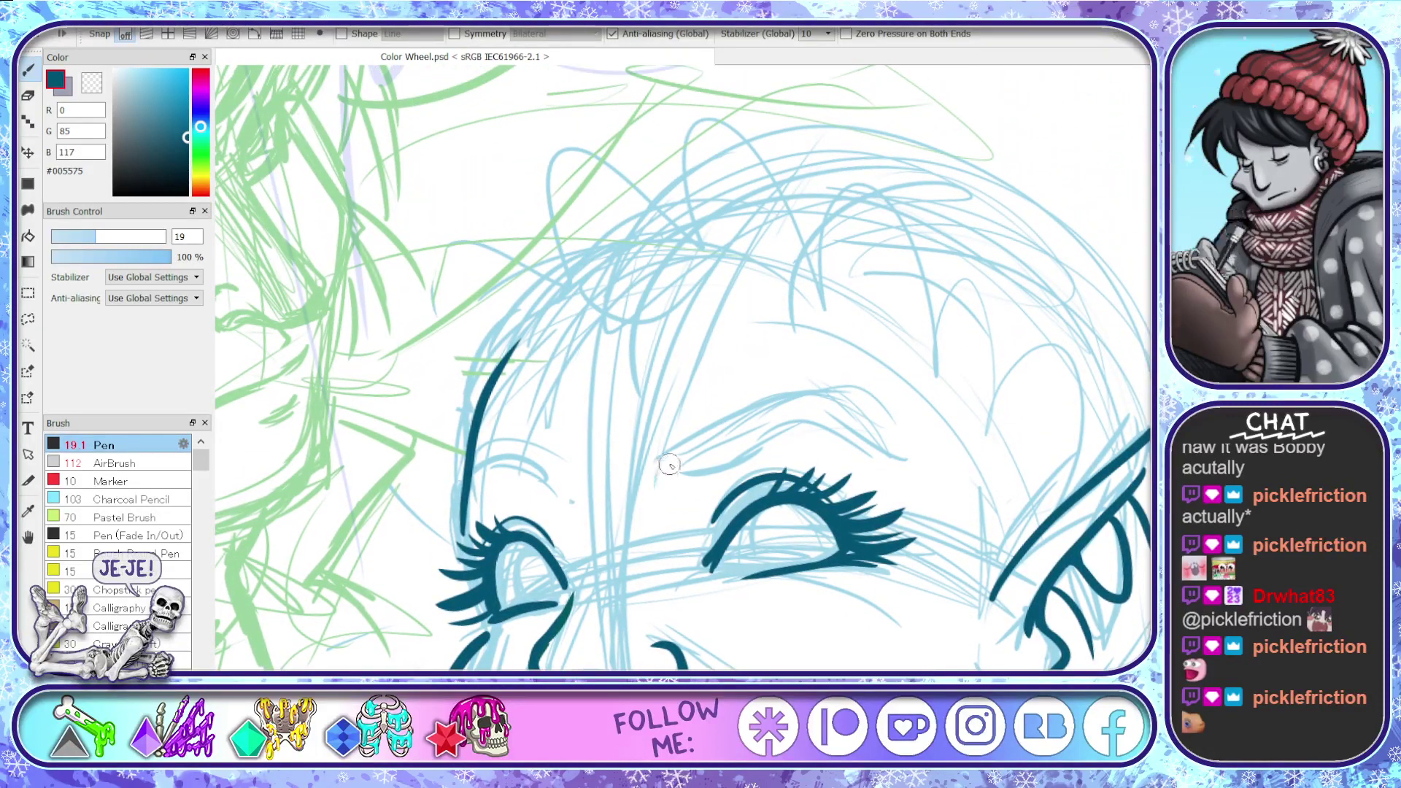
mouse_move(670, 465)
mouse_down()
mouse_move(813, 427)
mouse_move(887, 453)
mouse_up()
mouse_move(670, 440)
mouse_down()
mouse_move(784, 400)
mouse_move(887, 434)
mouse_move(912, 461)
mouse_up()
key(space)
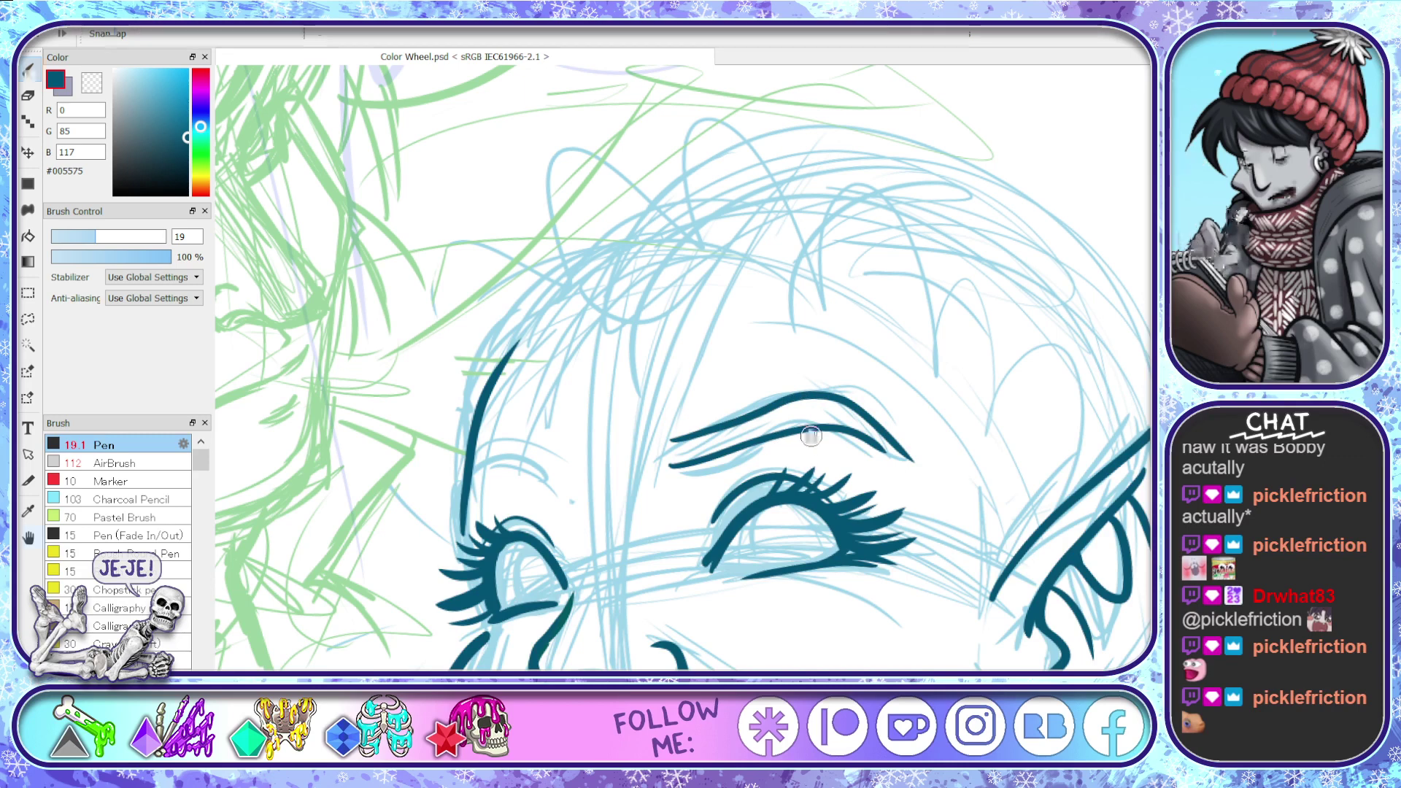
key(ctrl+z)
key(ctrl+z)
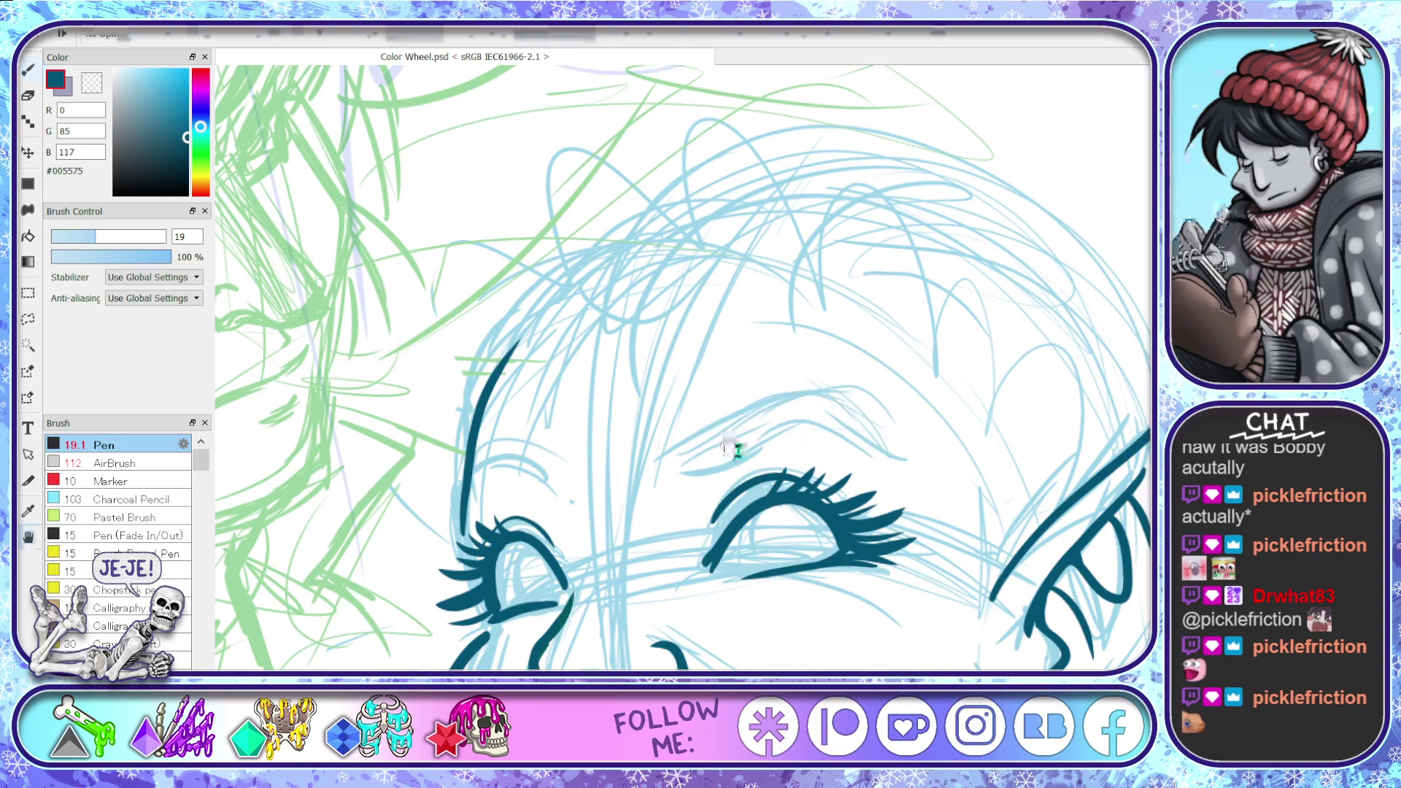
- Ink the arched outline of the near eyebrow, closing its inner end with a short pointed stroke
mouse_move(664, 476)
mouse_down()
mouse_move(732, 449)
mouse_move(887, 444)
mouse_move(909, 461)
mouse_up()
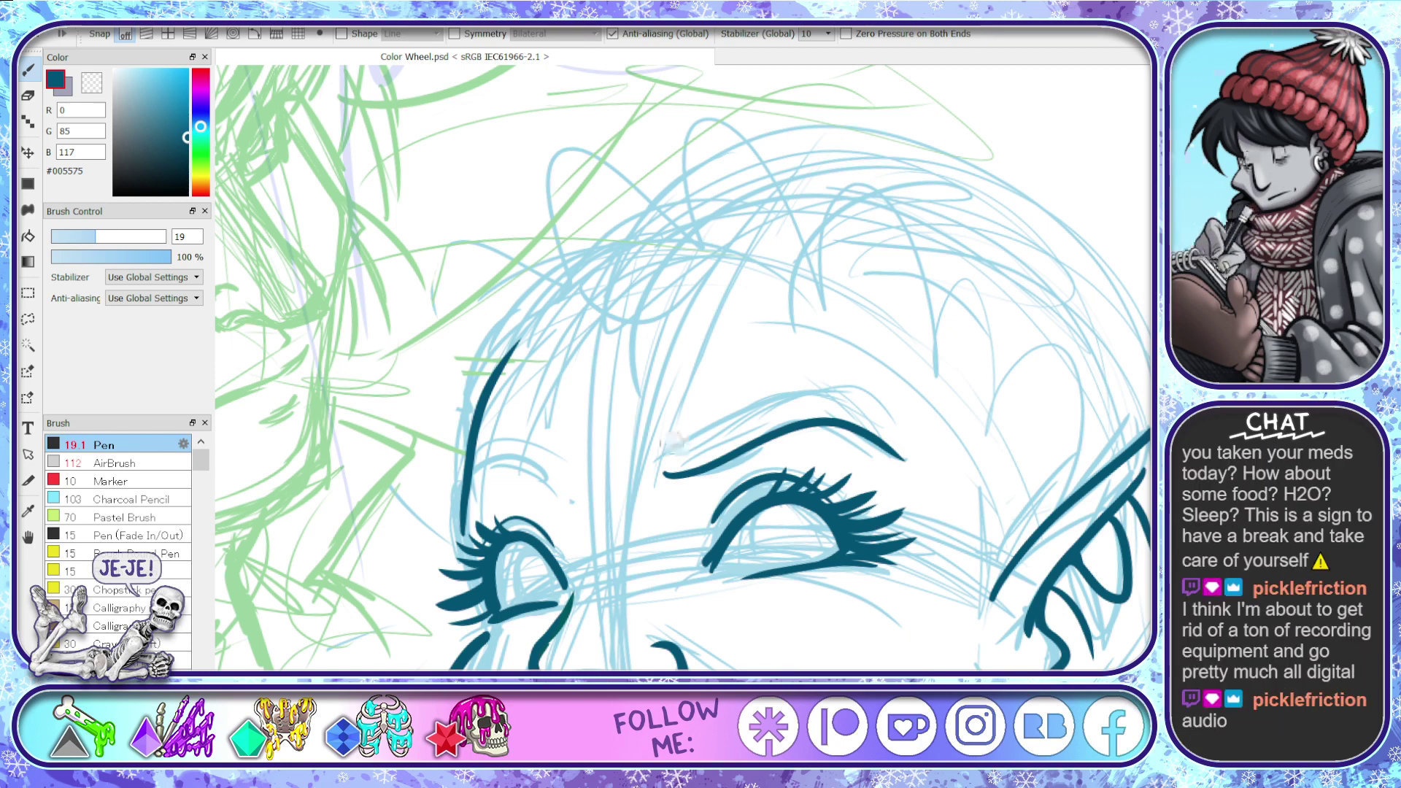
mouse_move(659, 447)
mouse_down()
mouse_move(855, 397)
mouse_move(890, 445)
mouse_up()
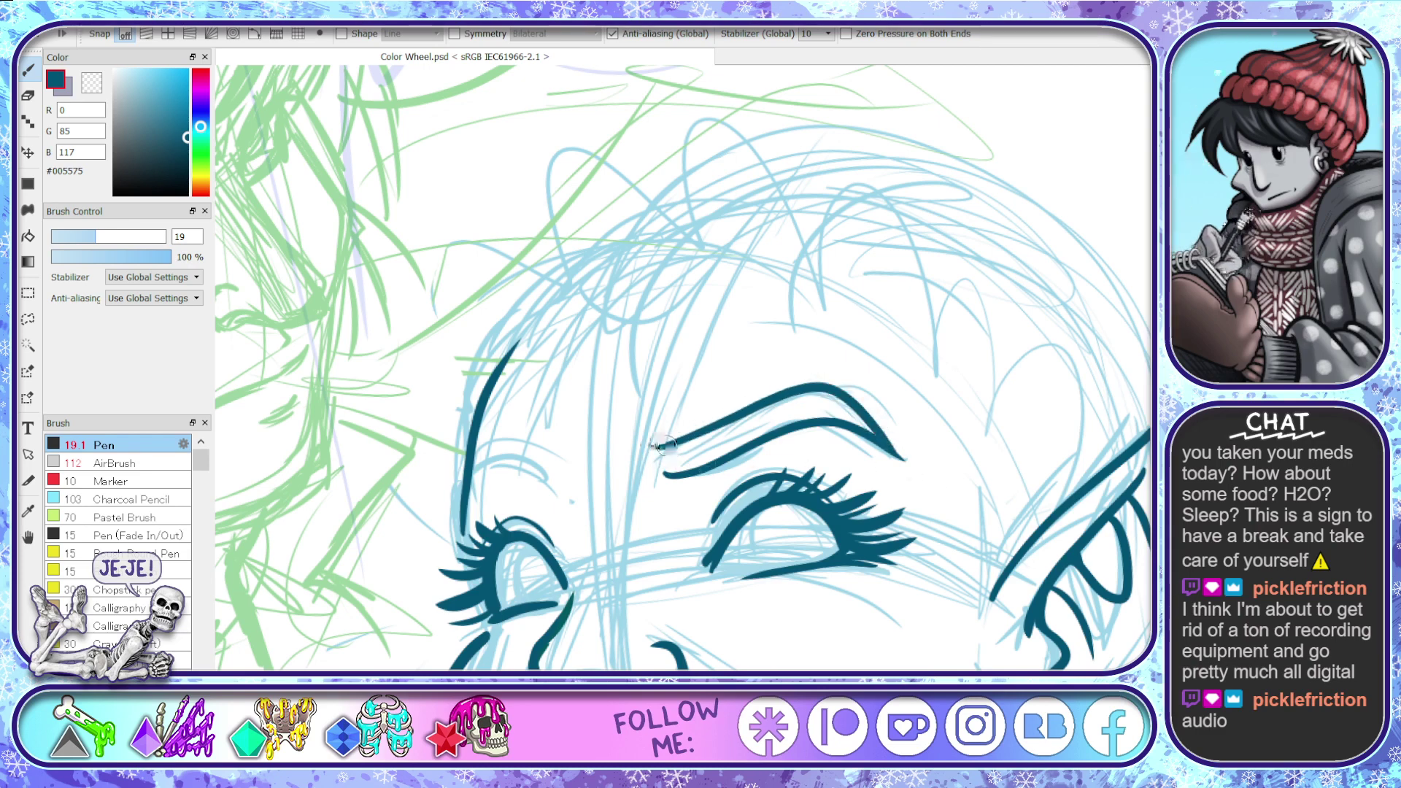
mouse_move(652, 447)
mouse_down()
mouse_move(665, 471)
mouse_move(693, 471)
mouse_up()
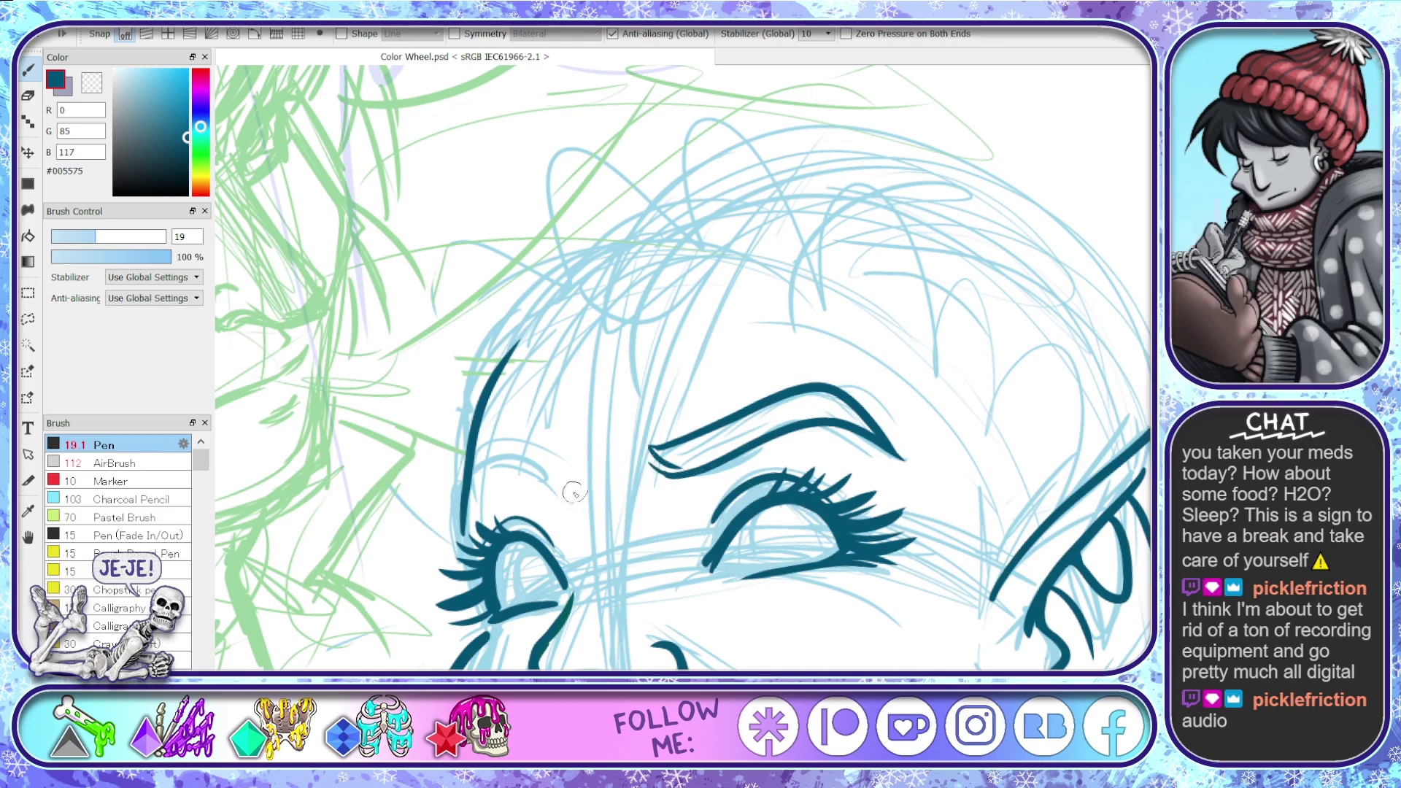
mouse_move(575, 492)
mouse_down()
mouse_move(499, 471)
mouse_move(487, 438)
mouse_move(565, 451)
mouse_up()
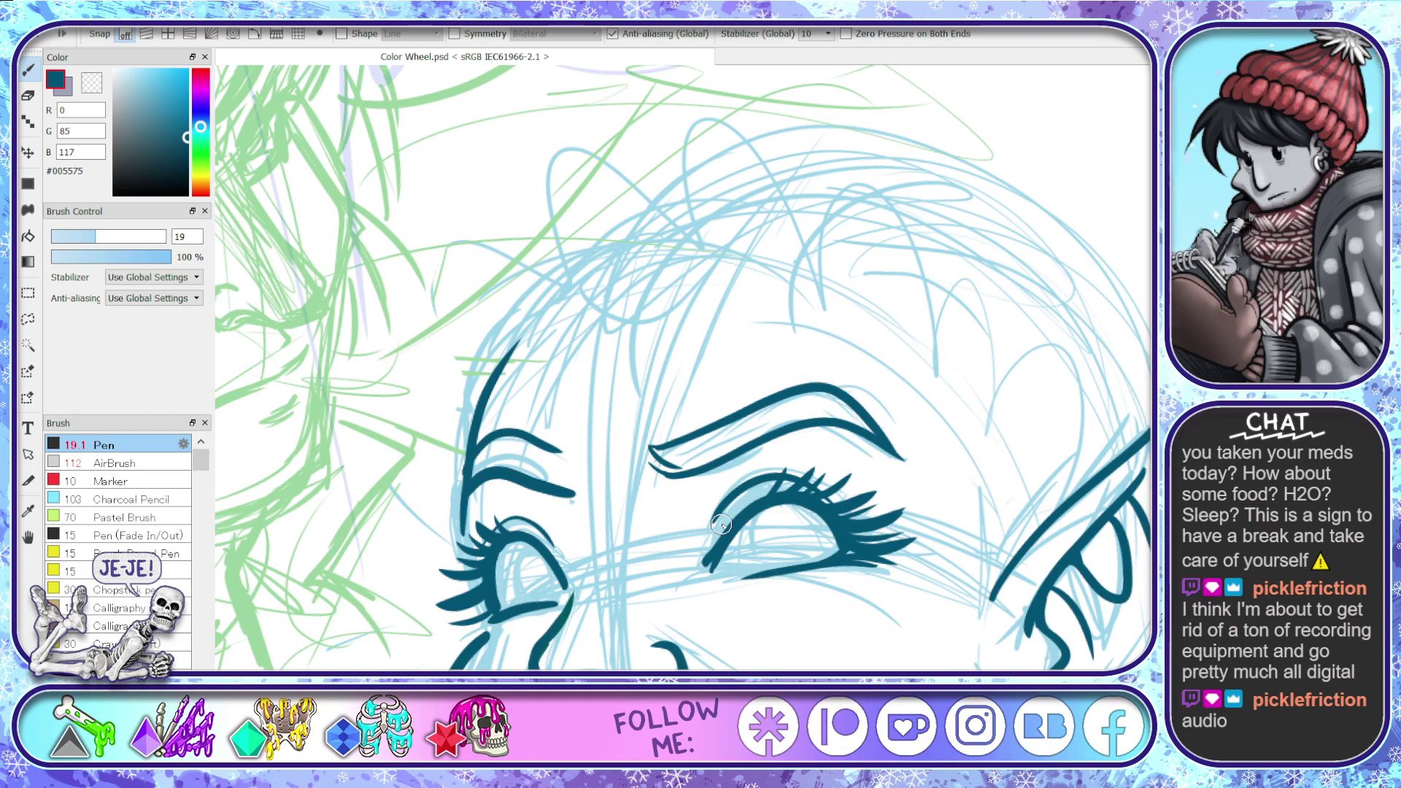
key(ctrl+z)
key(ctrl+z)
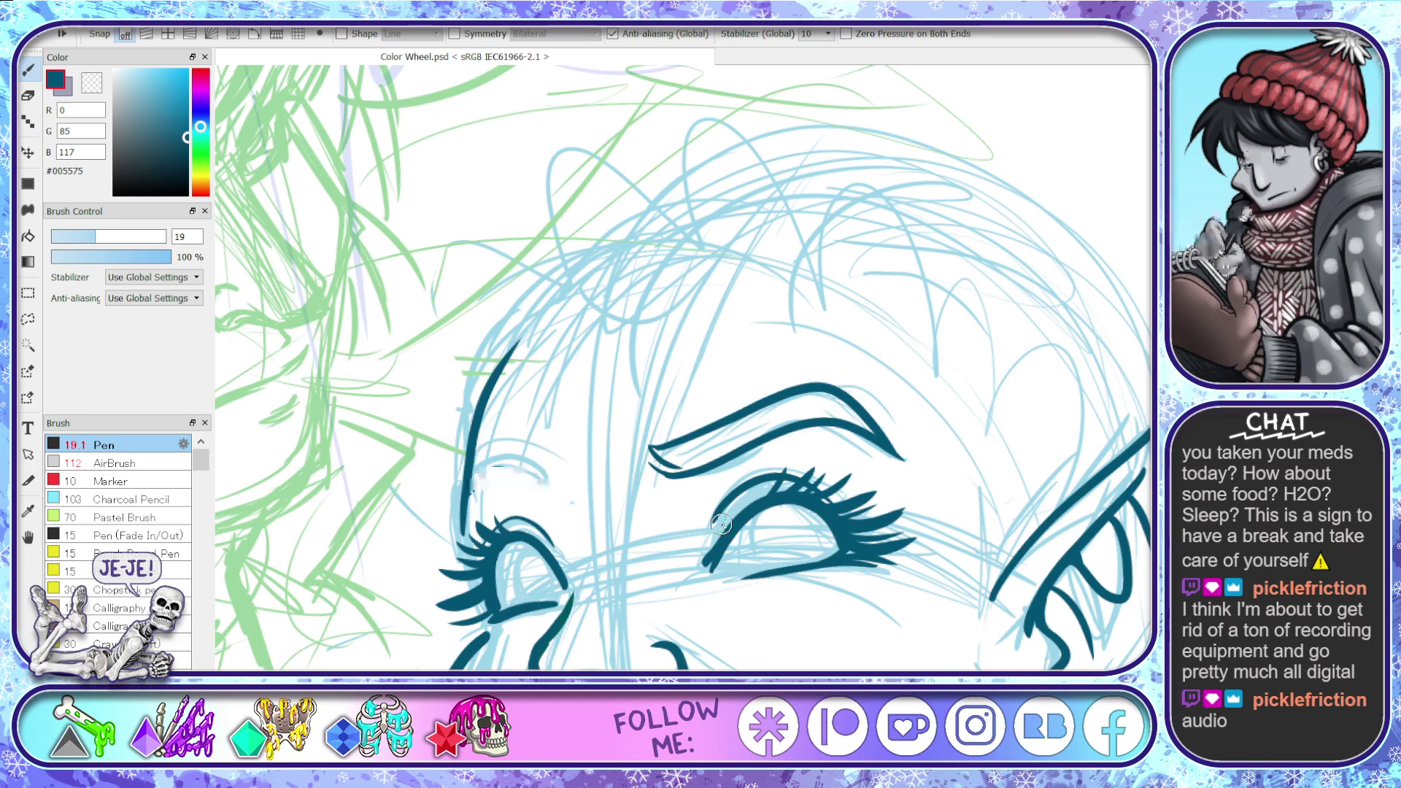
- Ink the far eyebrow as two short arcs meeting the forehead edge and reinforce the line along the nose bridge
mouse_move(469, 511)
mouse_down()
mouse_move(480, 484)
mouse_move(532, 483)
mouse_move(568, 503)
mouse_move(545, 458)
mouse_up()
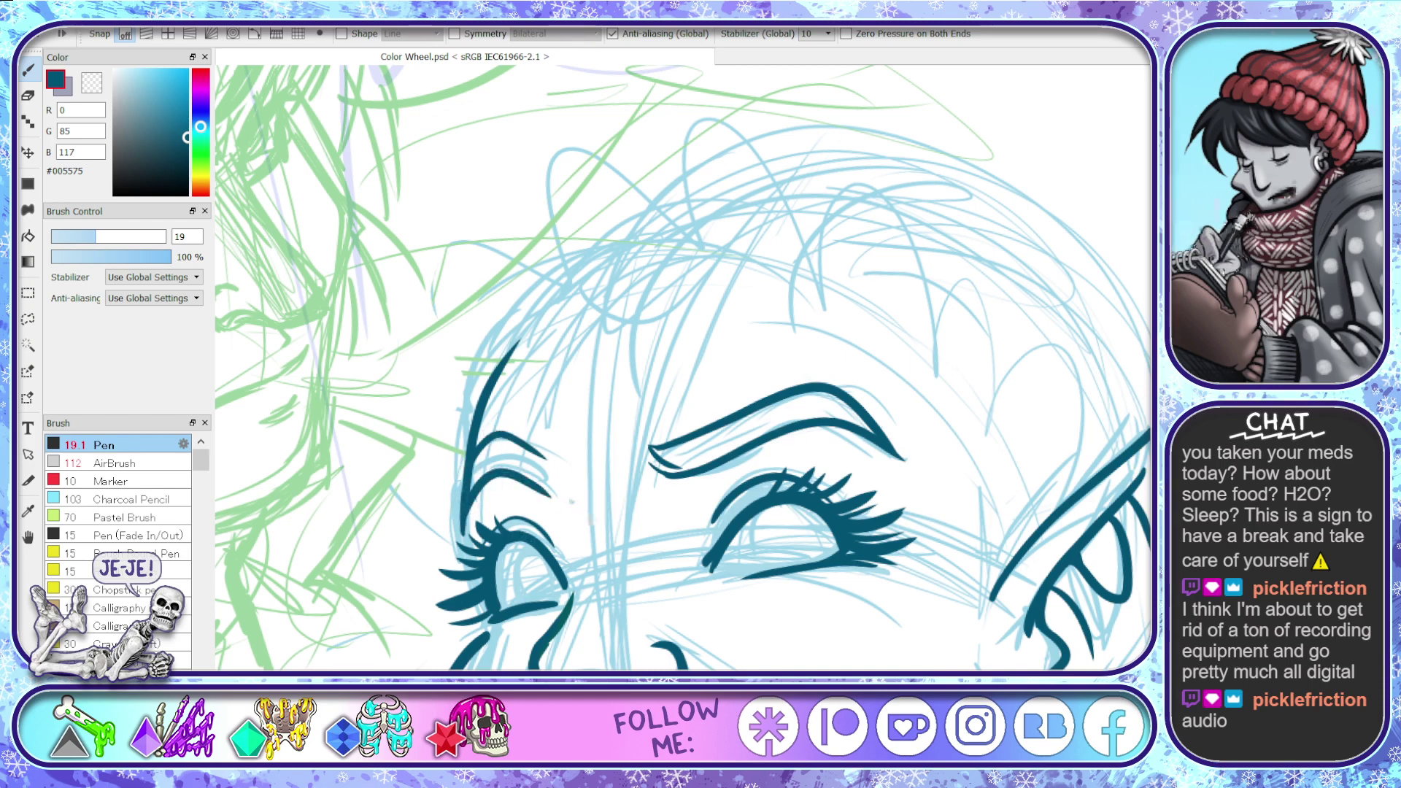
scroll(683, 368, up, 2)
scroll(683, 368, down, 8)
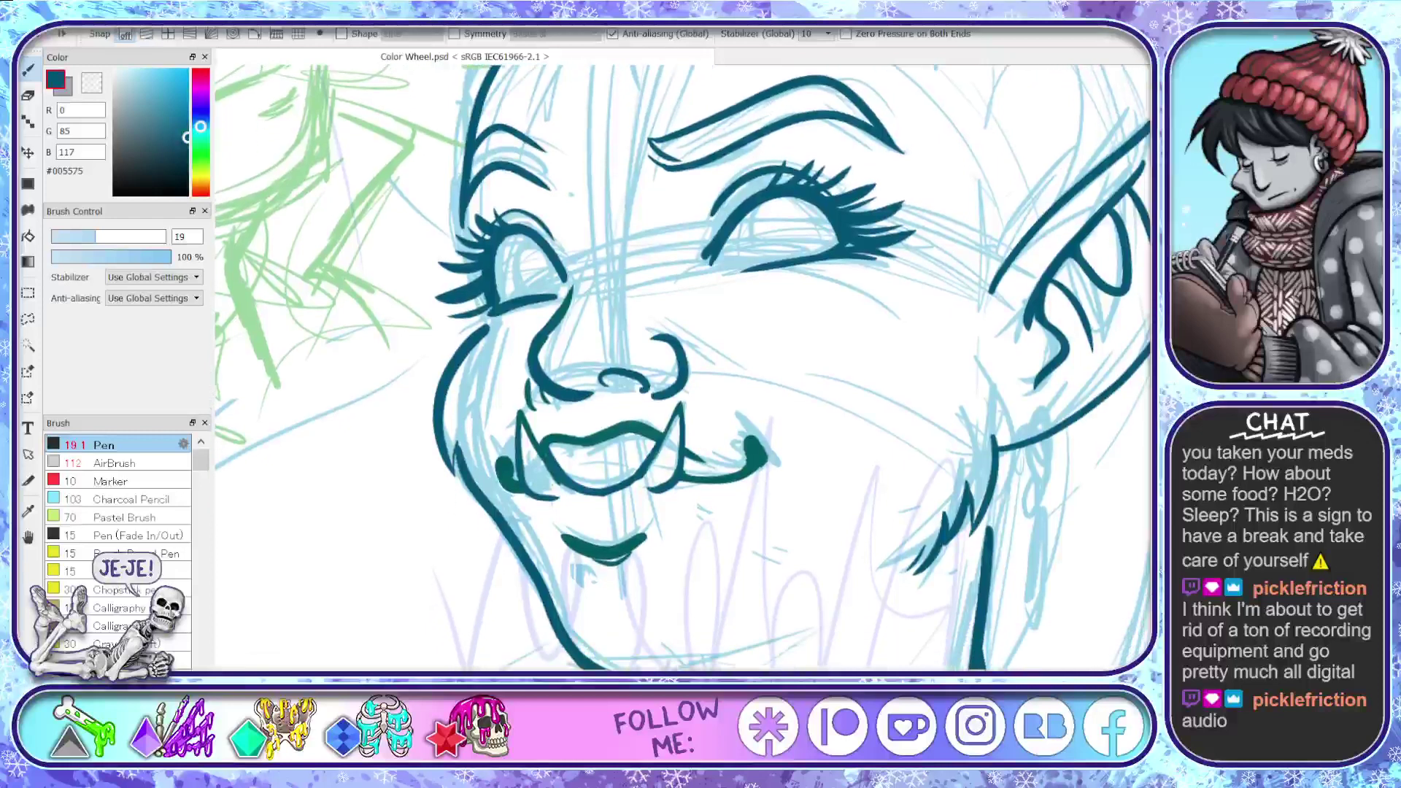
scroll(543, 376, up, 1)
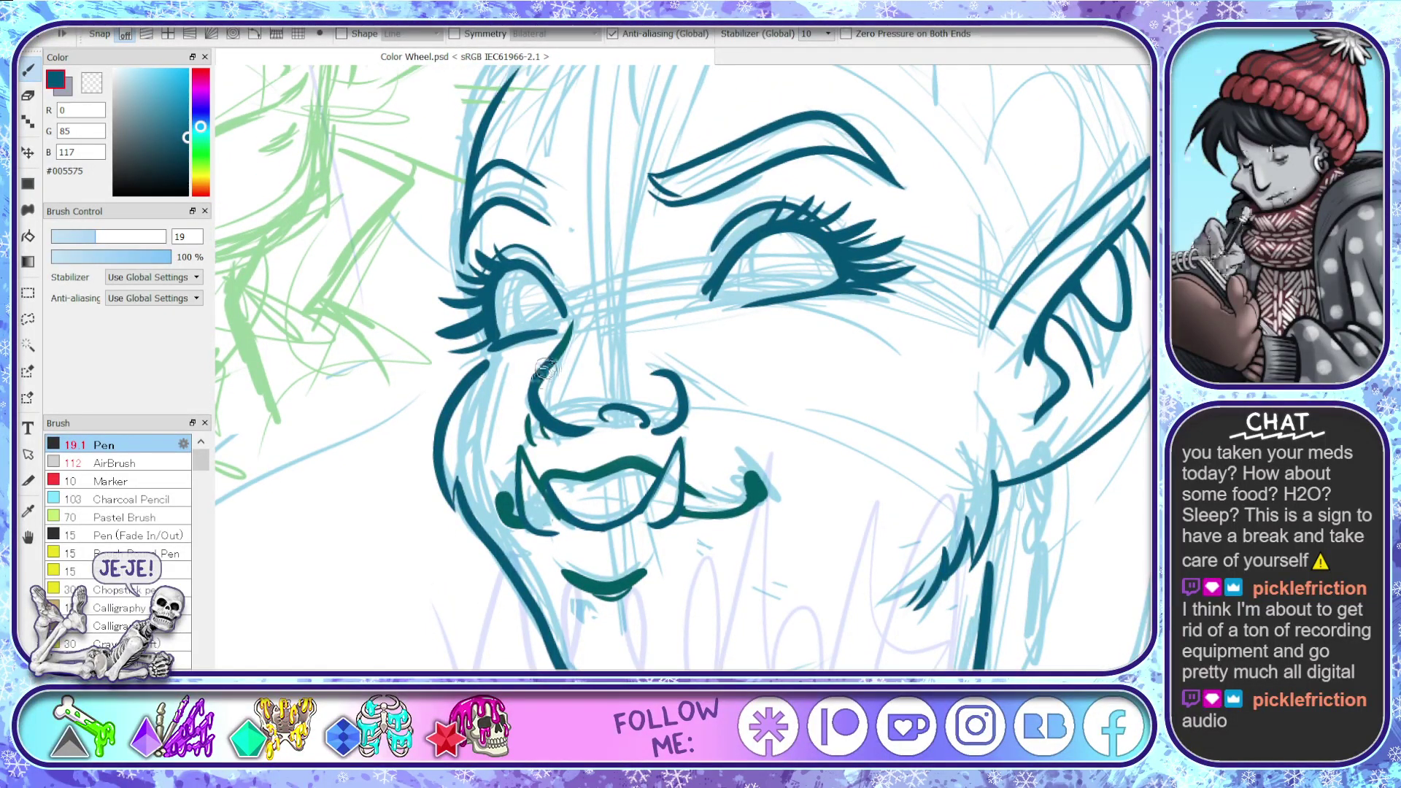
drag(532, 400, 541, 369)
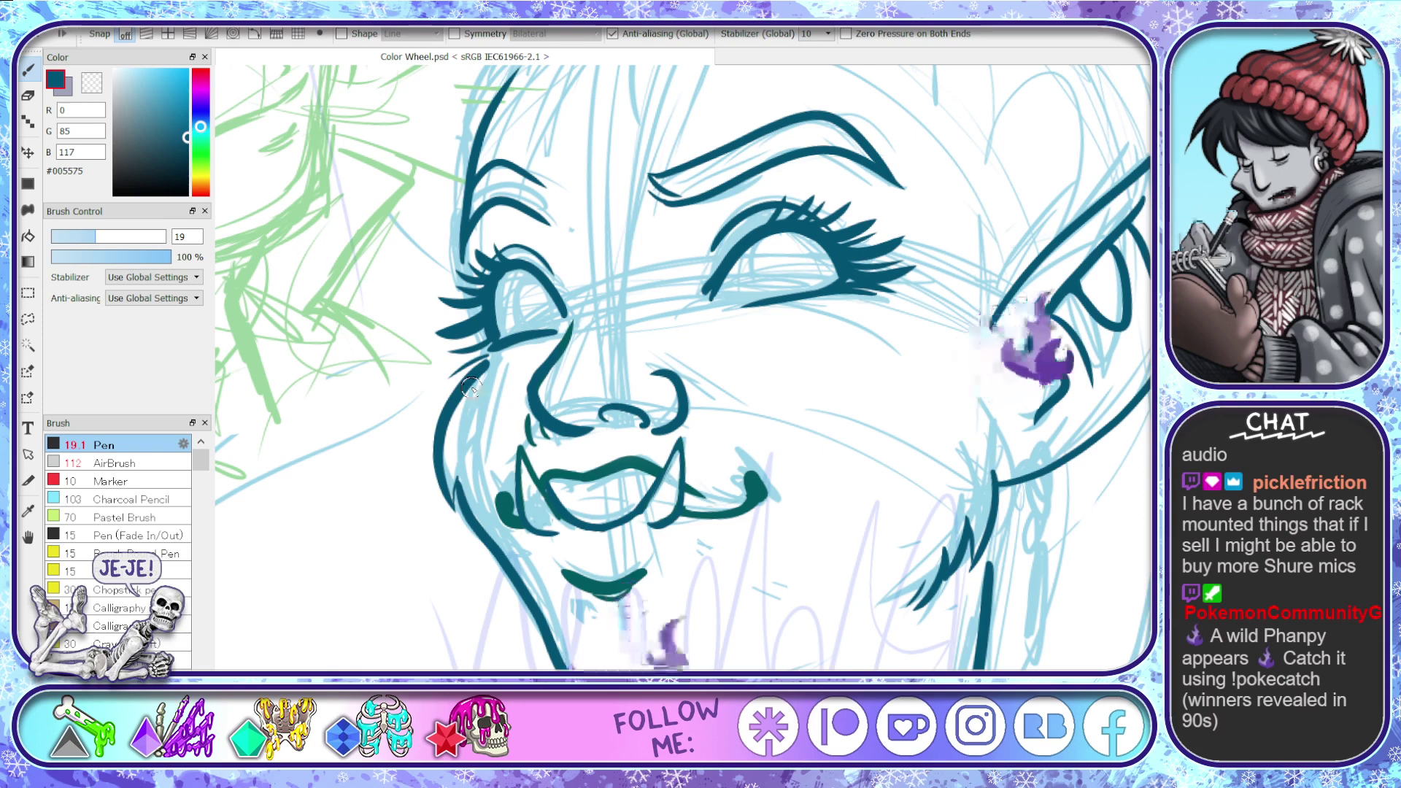
- Lasso the chin line and front neck curve, shift them slightly upward on the sketch and clear the selection
scroll(471, 387, down, 3)
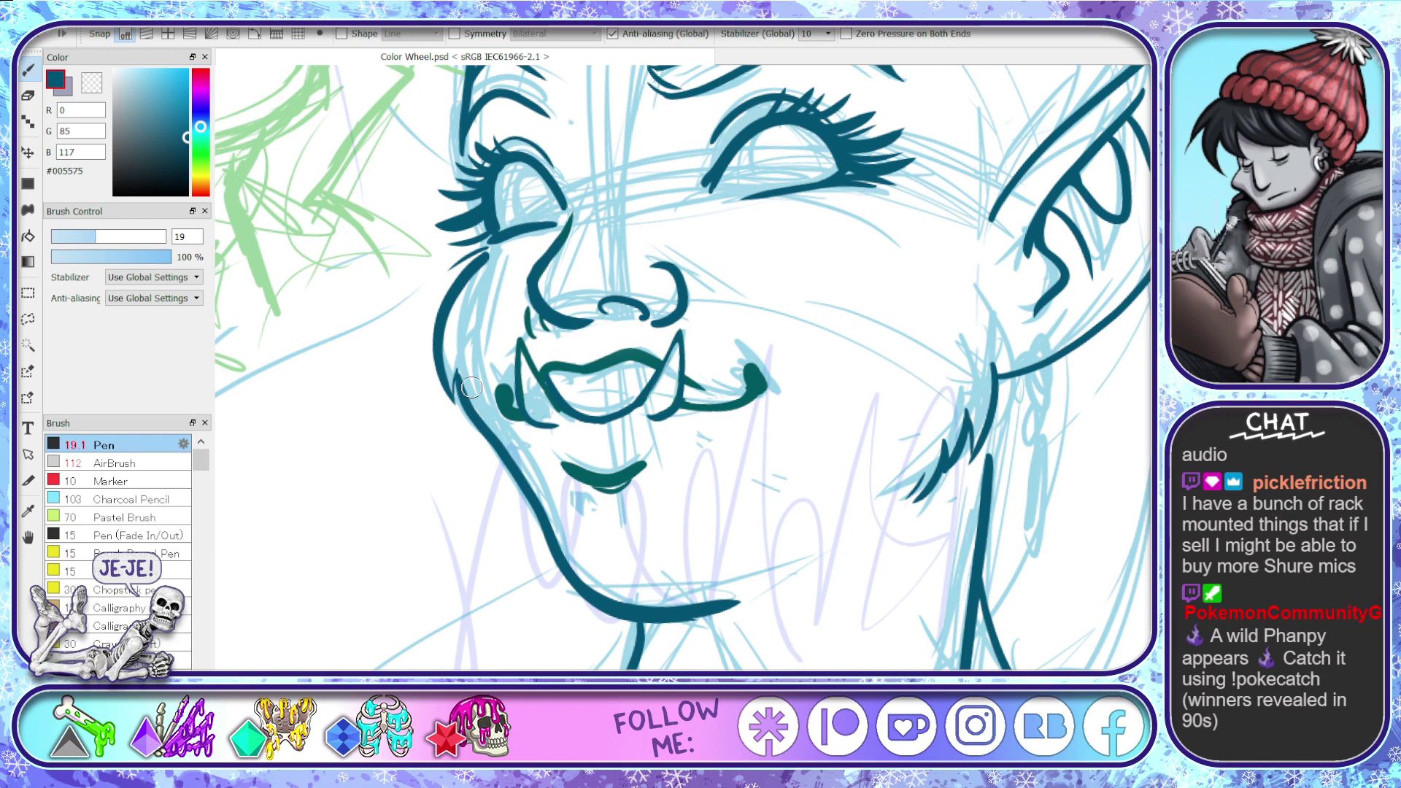
scroll(471, 387, up, 10)
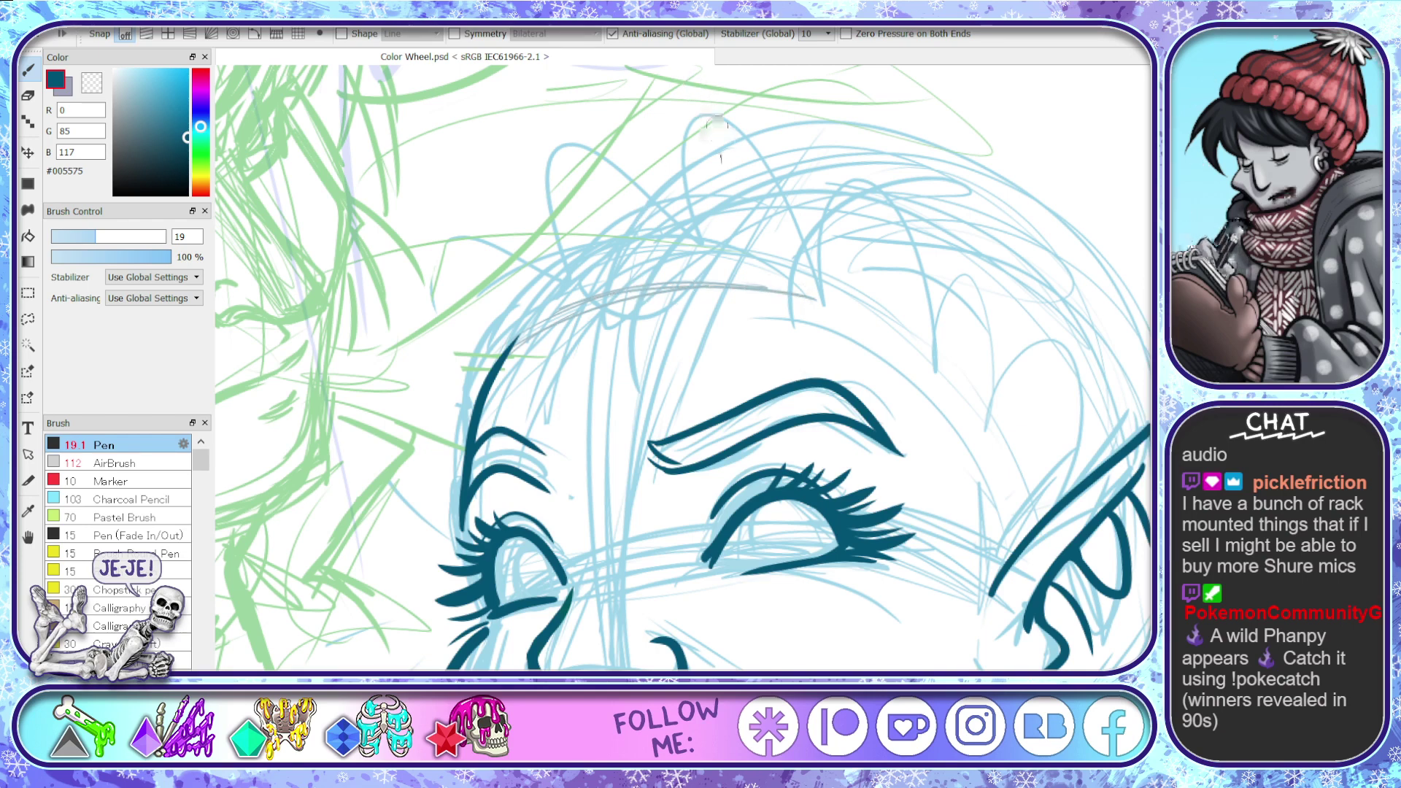
scroll(739, 167, down, 3)
scroll(767, 328, up, 1)
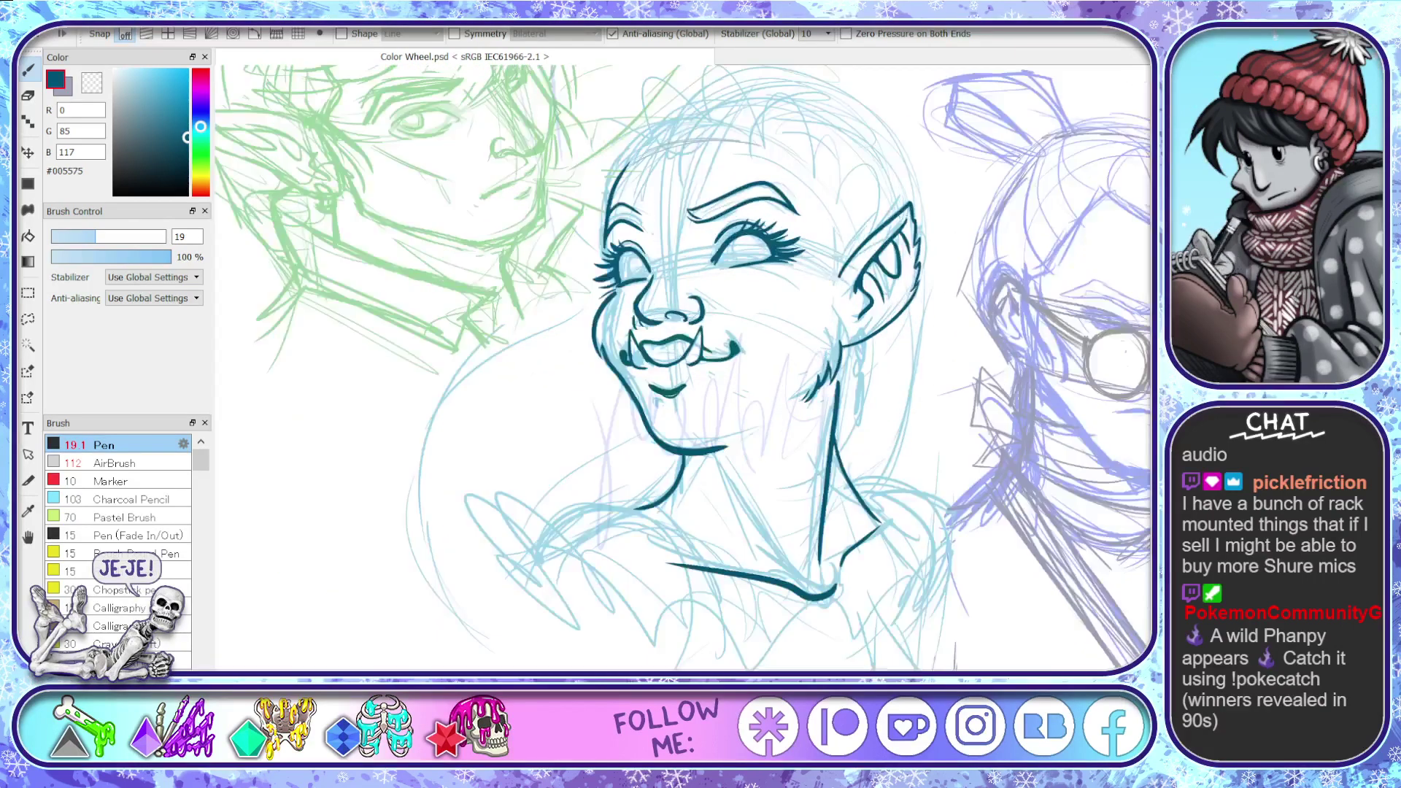
scroll(683, 368, up, 3)
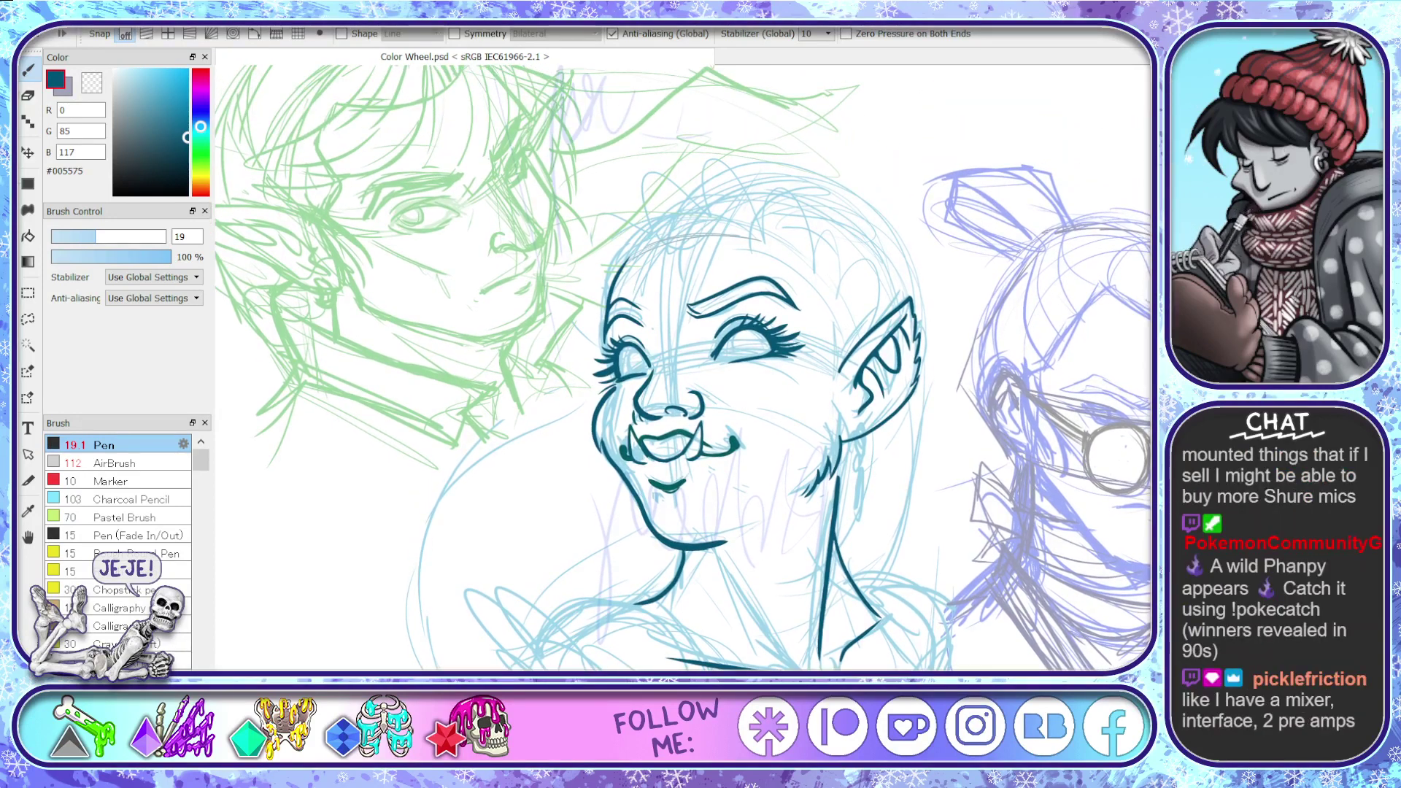
key(l)
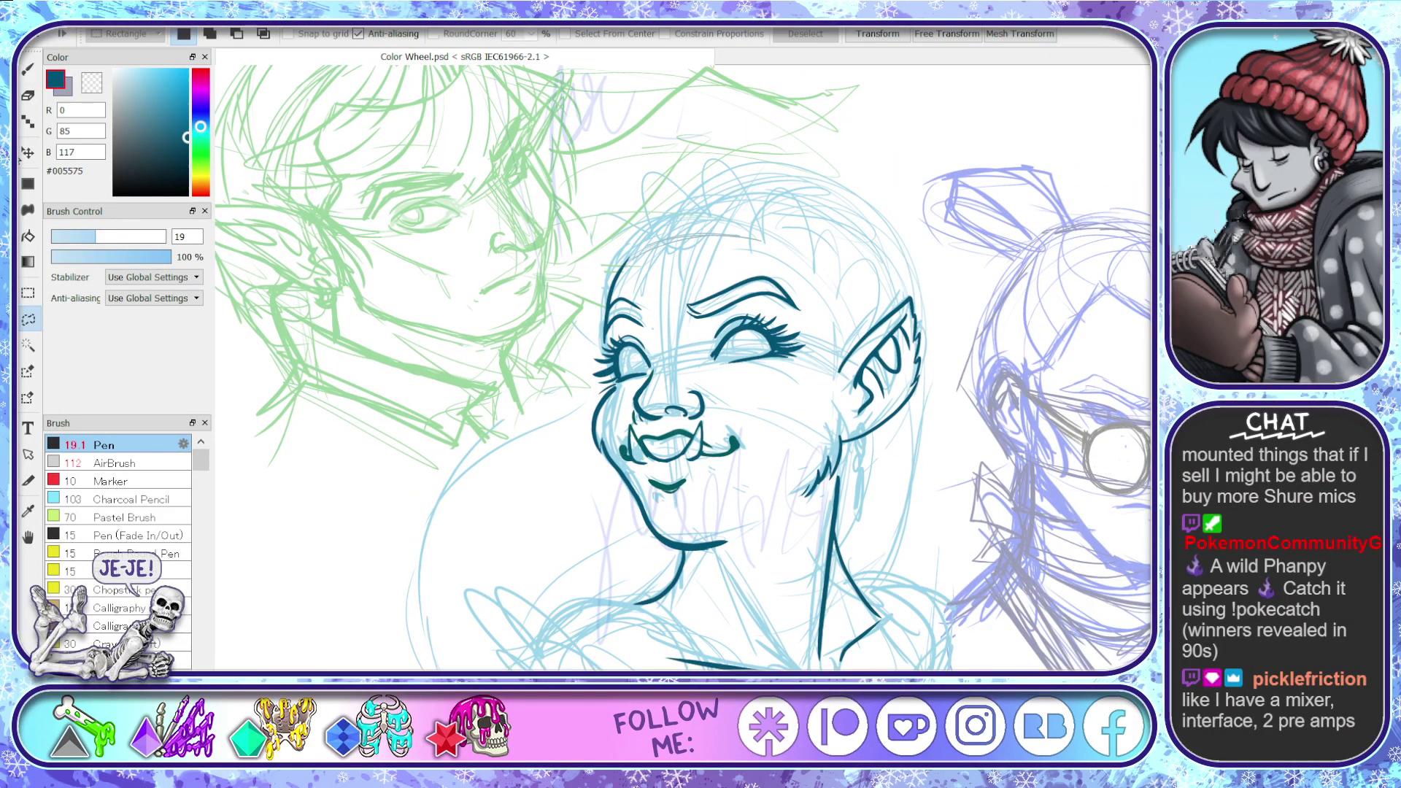
key(v)
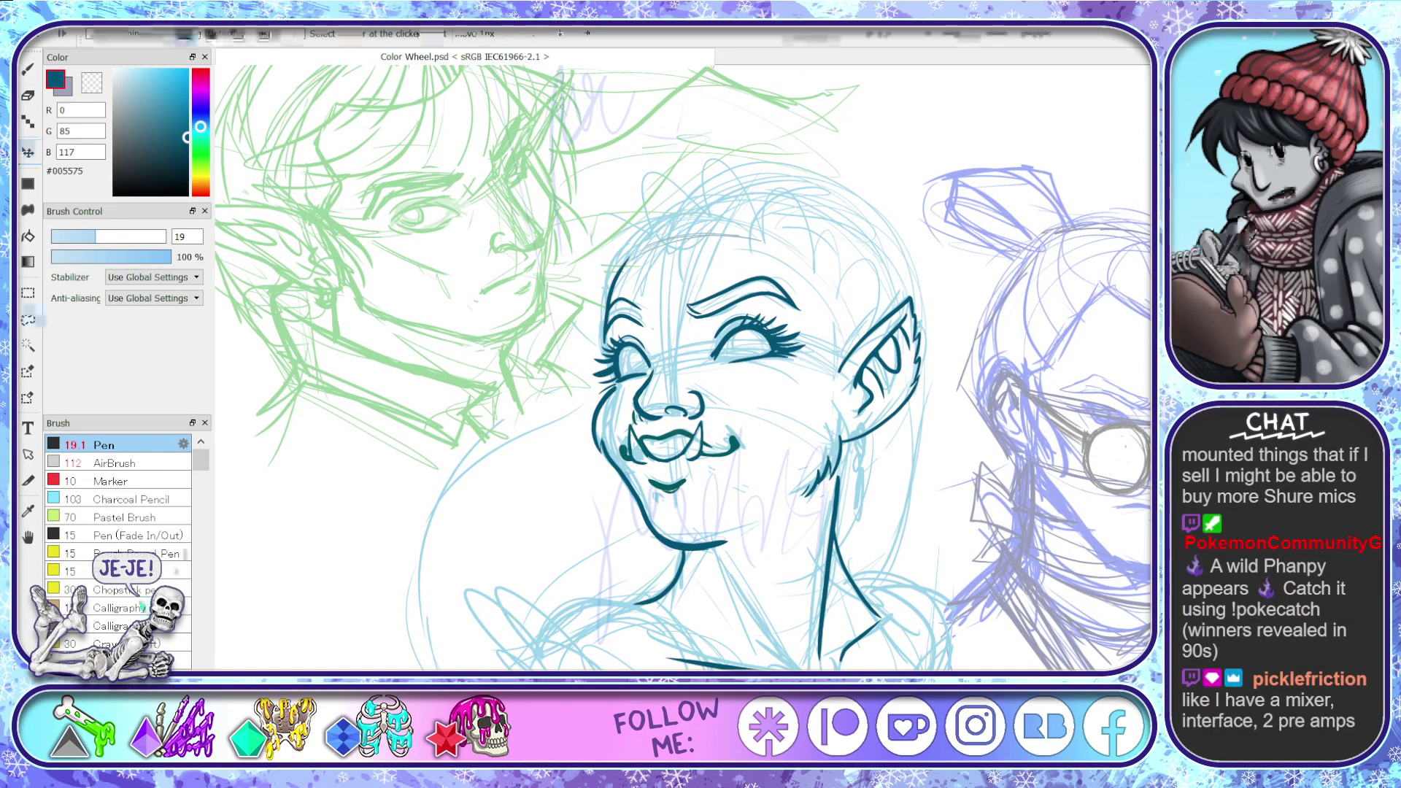
key(l)
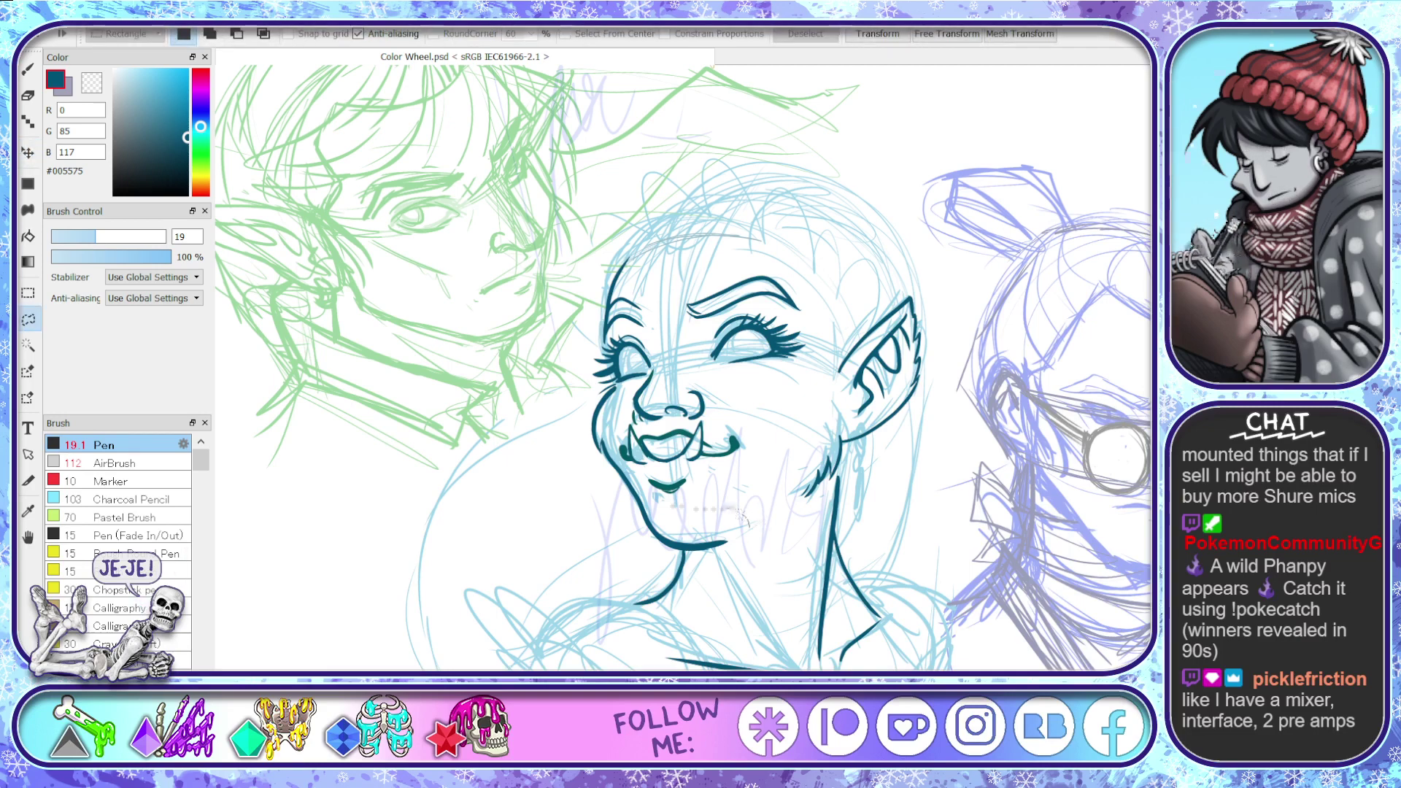
mouse_move(572, 617)
mouse_down()
mouse_move(690, 635)
mouse_move(757, 526)
mouse_up()
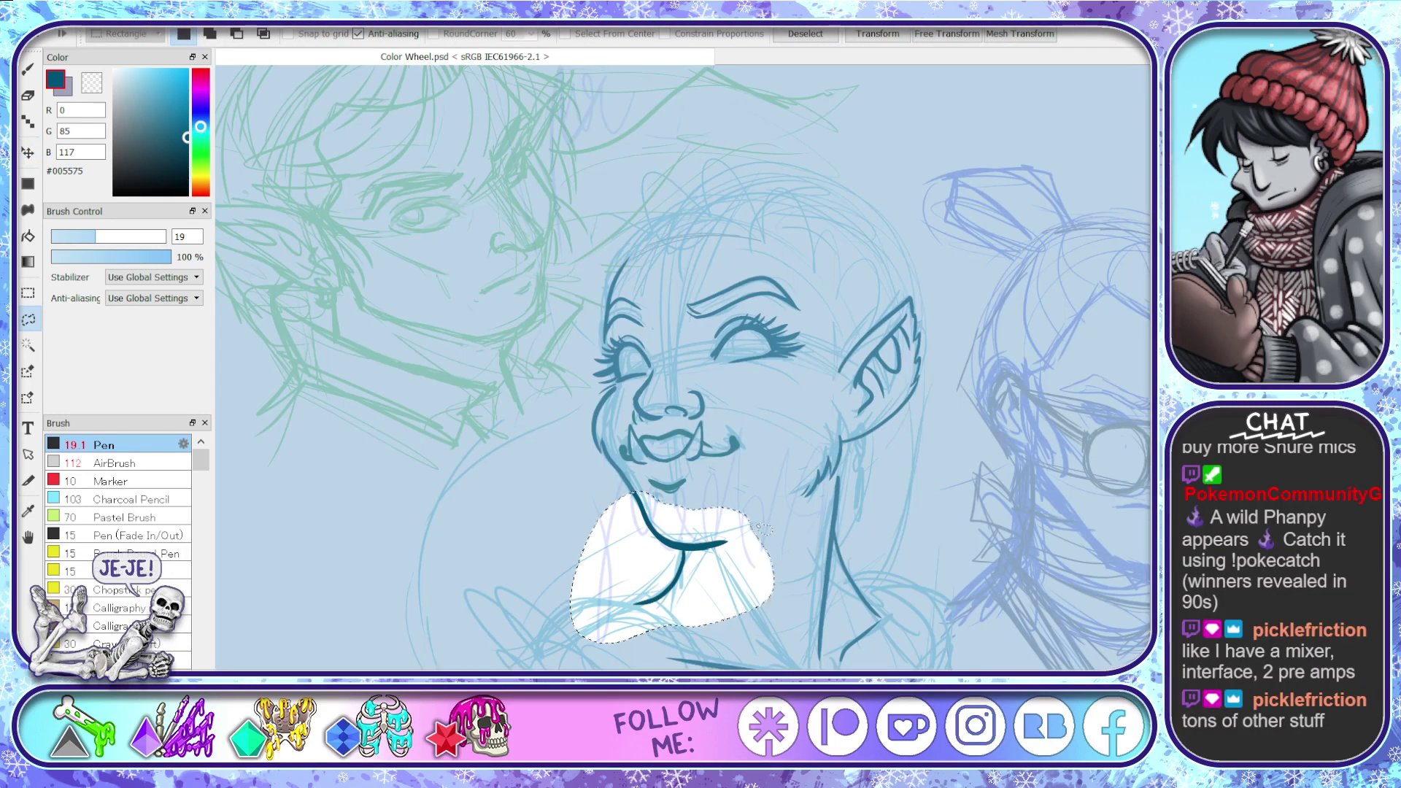
key(v)
drag(734, 596, 734, 584)
key(ctrl+z)
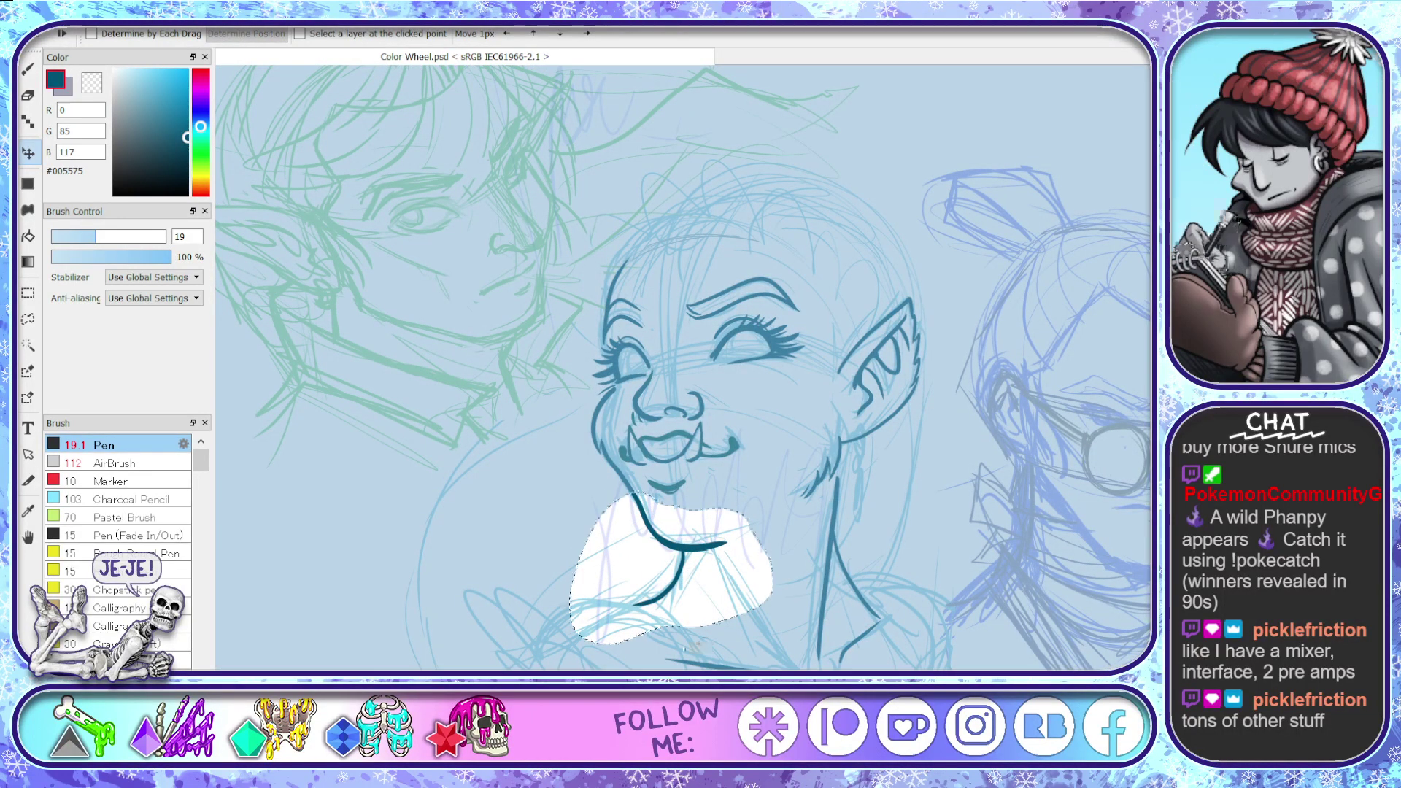
key(ctrl+d)
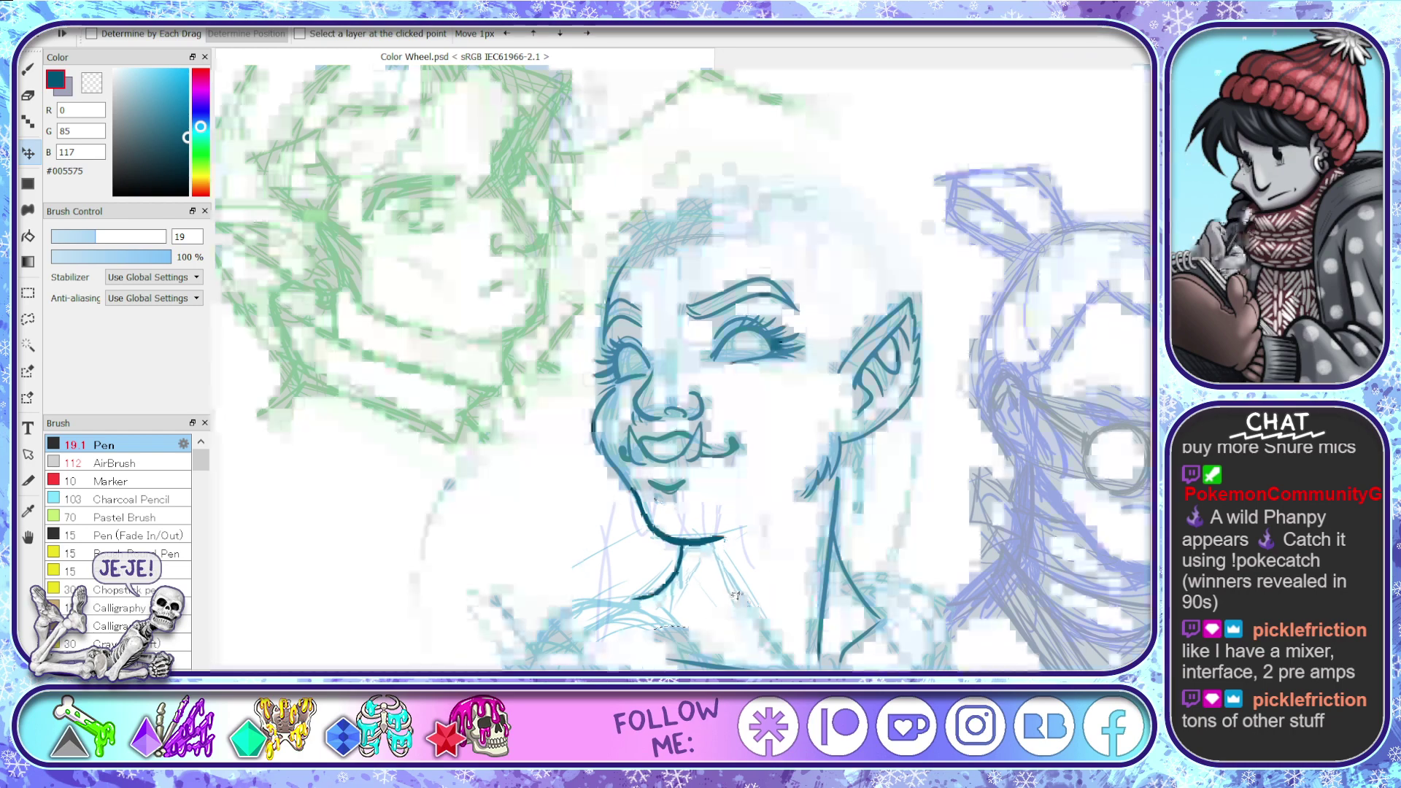
key(ctrl+z)
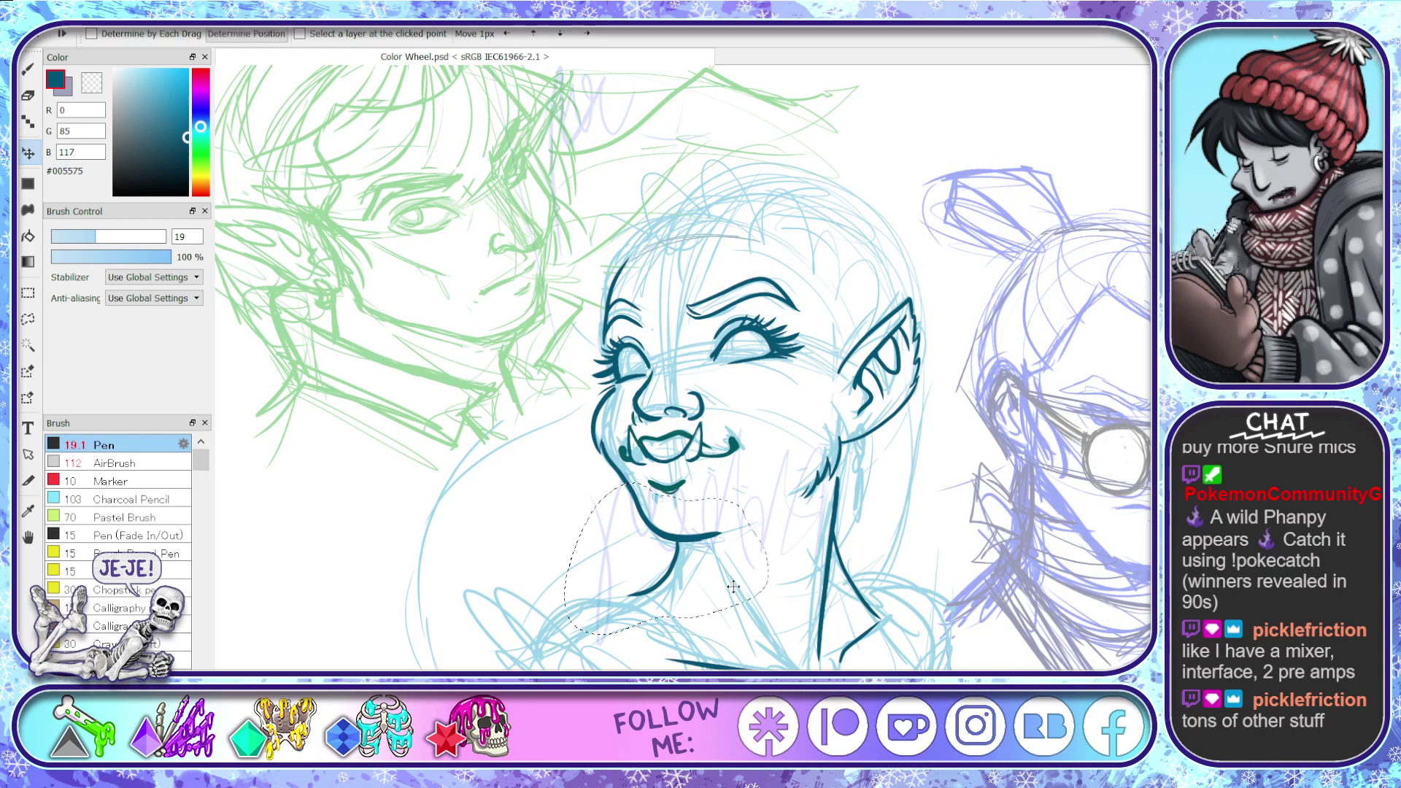
key(Delete)
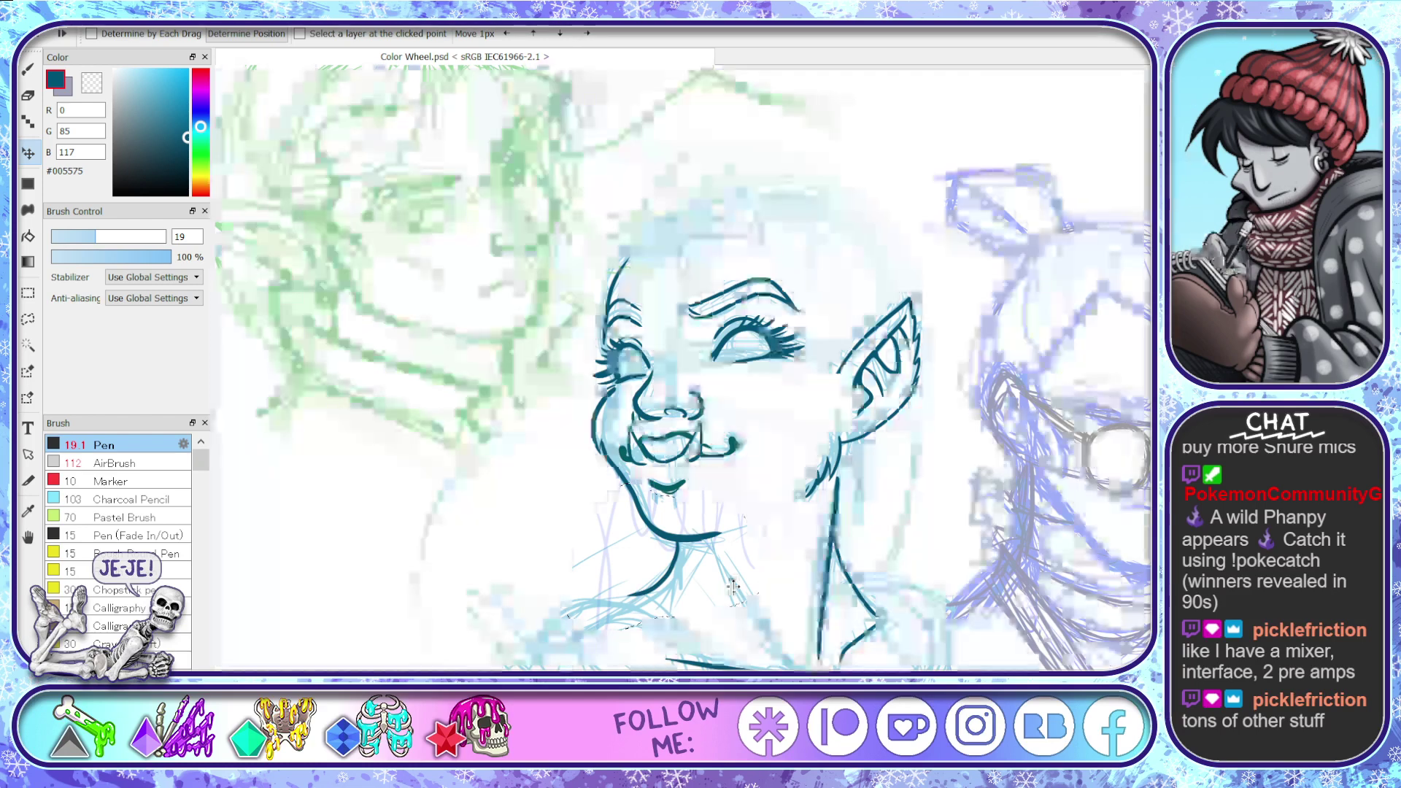
key(ctrl+d)
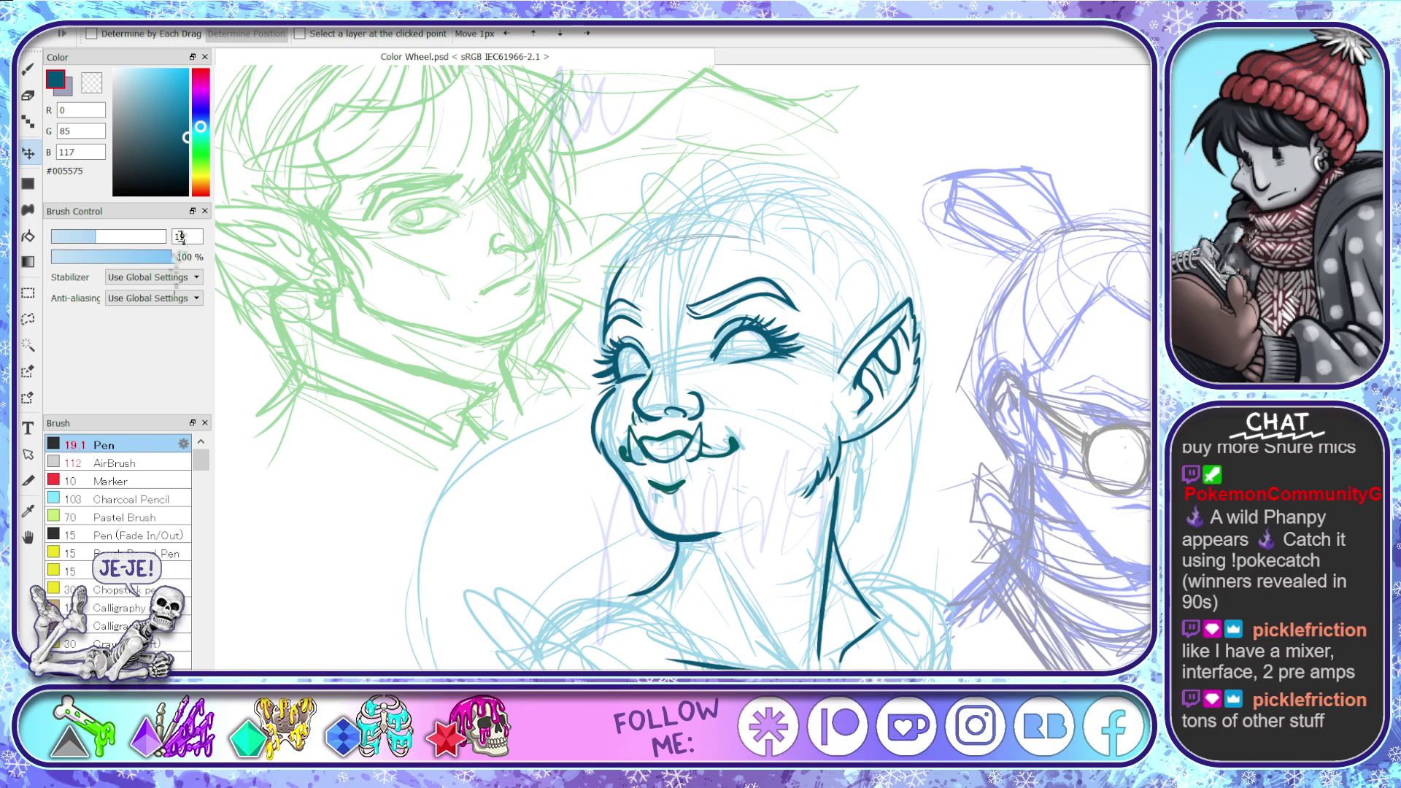
- Rough in grey guide strokes for the braided band along the hairline and the short spiky hair over the crown
key(b)
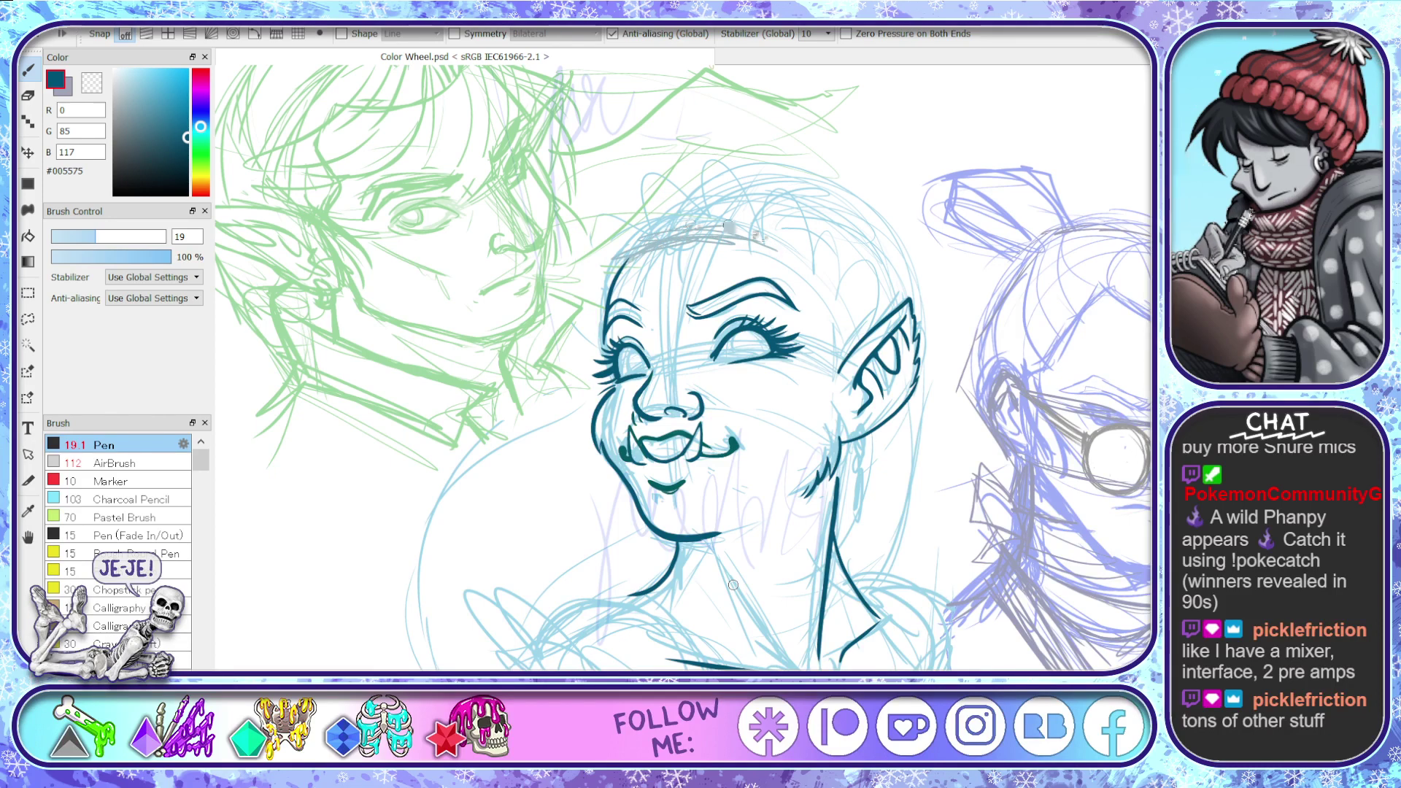
mouse_move(787, 251)
mouse_down()
mouse_move(748, 228)
mouse_move(780, 252)
mouse_up()
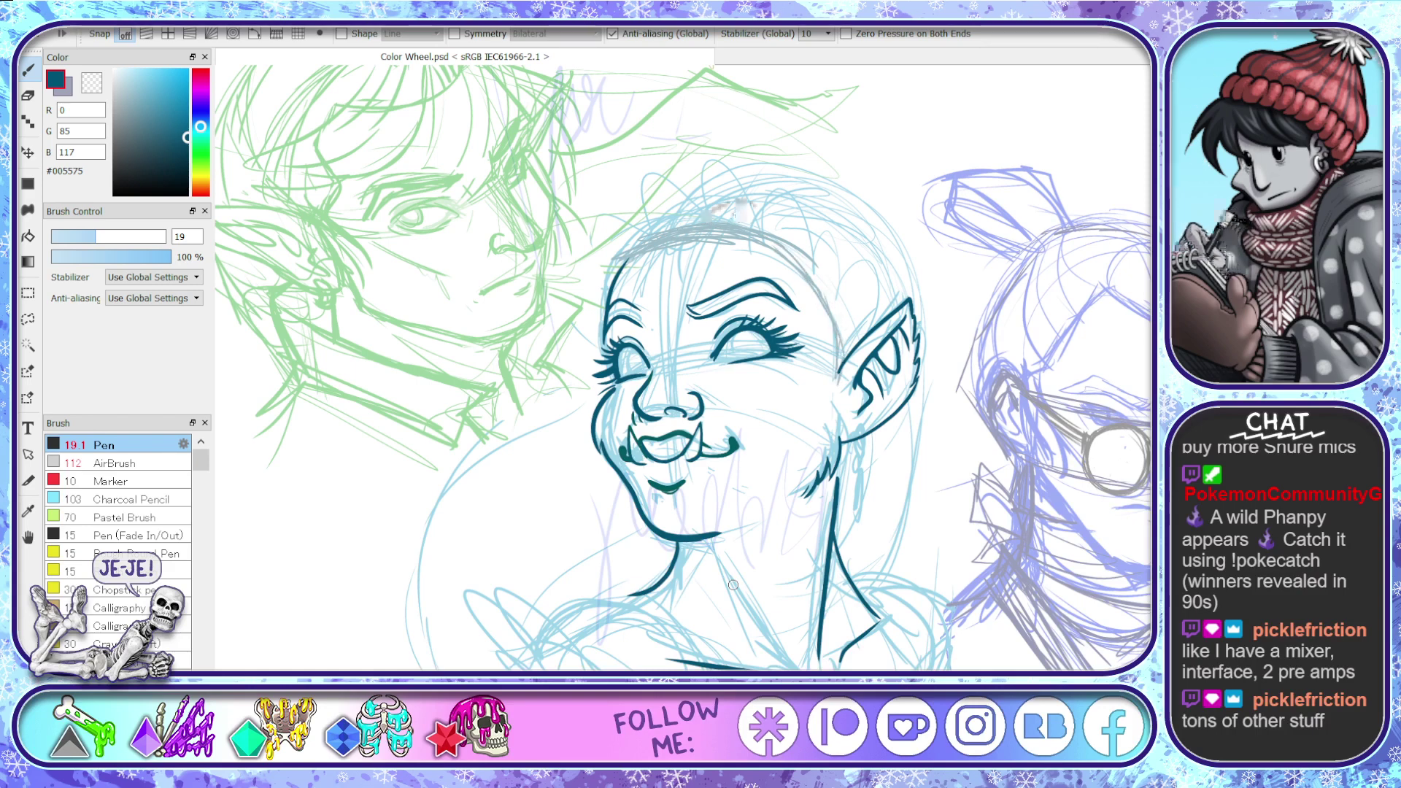
mouse_move(736, 213)
mouse_down()
mouse_move(681, 209)
mouse_move(648, 239)
mouse_up()
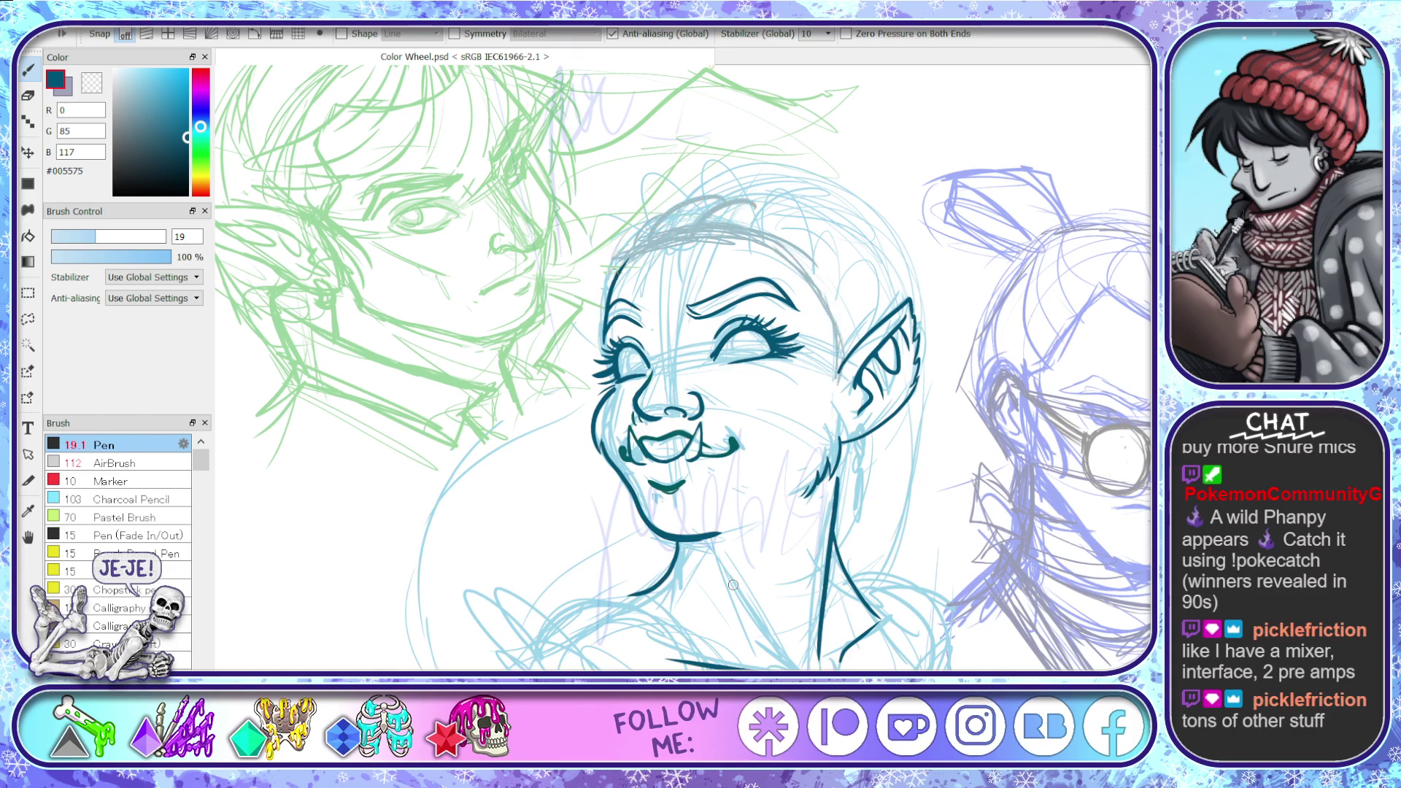
mouse_move(756, 205)
mouse_down()
mouse_move(747, 225)
mouse_move(775, 239)
mouse_up()
mouse_move(800, 219)
mouse_down()
mouse_move(796, 248)
mouse_move(813, 270)
mouse_up()
drag(839, 252, 841, 325)
drag(867, 305, 850, 343)
drag(839, 277, 792, 235)
mouse_move(850, 307)
mouse_down()
mouse_move(874, 334)
mouse_move(788, 219)
mouse_up()
drag(756, 218, 638, 227)
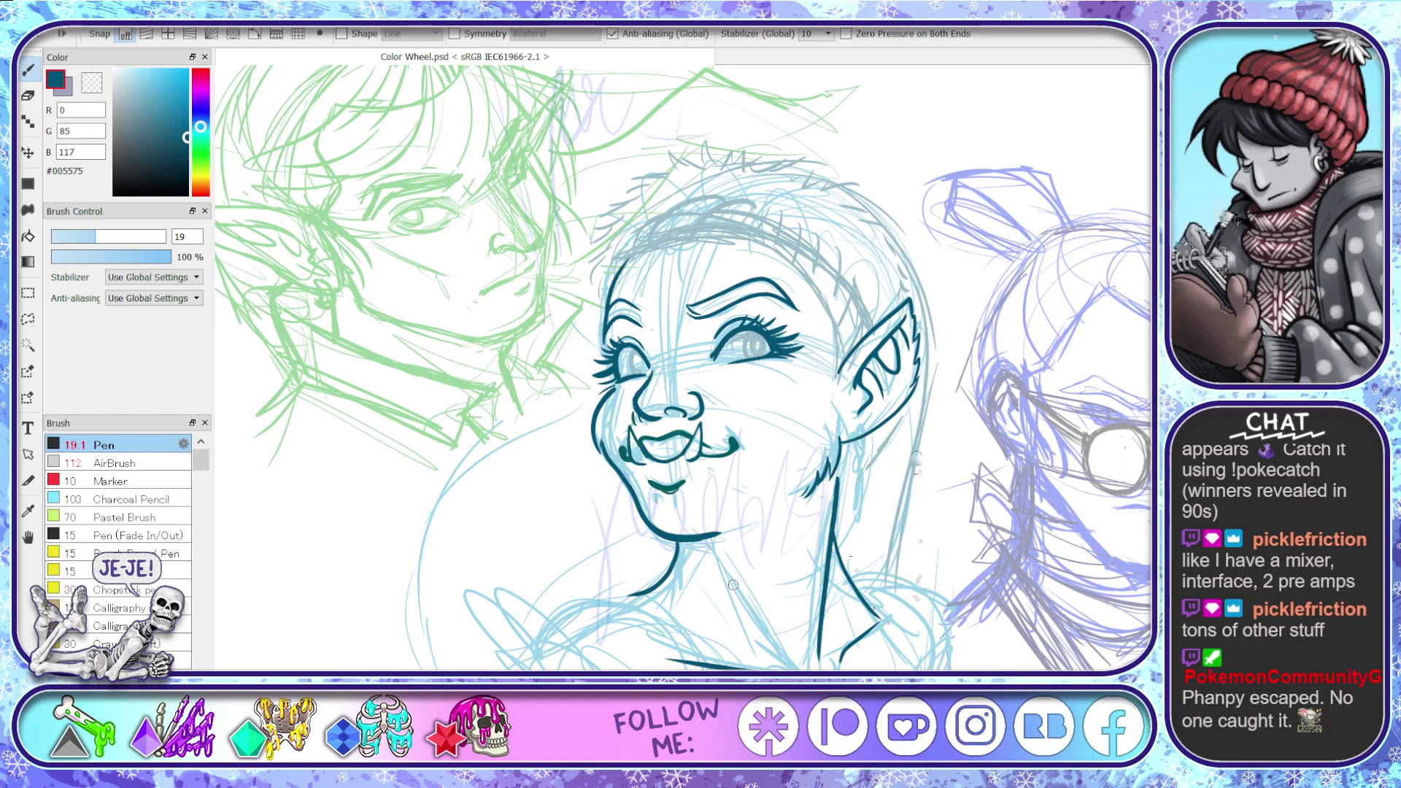
- Sketch long loose hair strands in grey behind the near ear and sweeping out past the far cheek
drag(934, 489, 922, 562)
drag(920, 397, 880, 626)
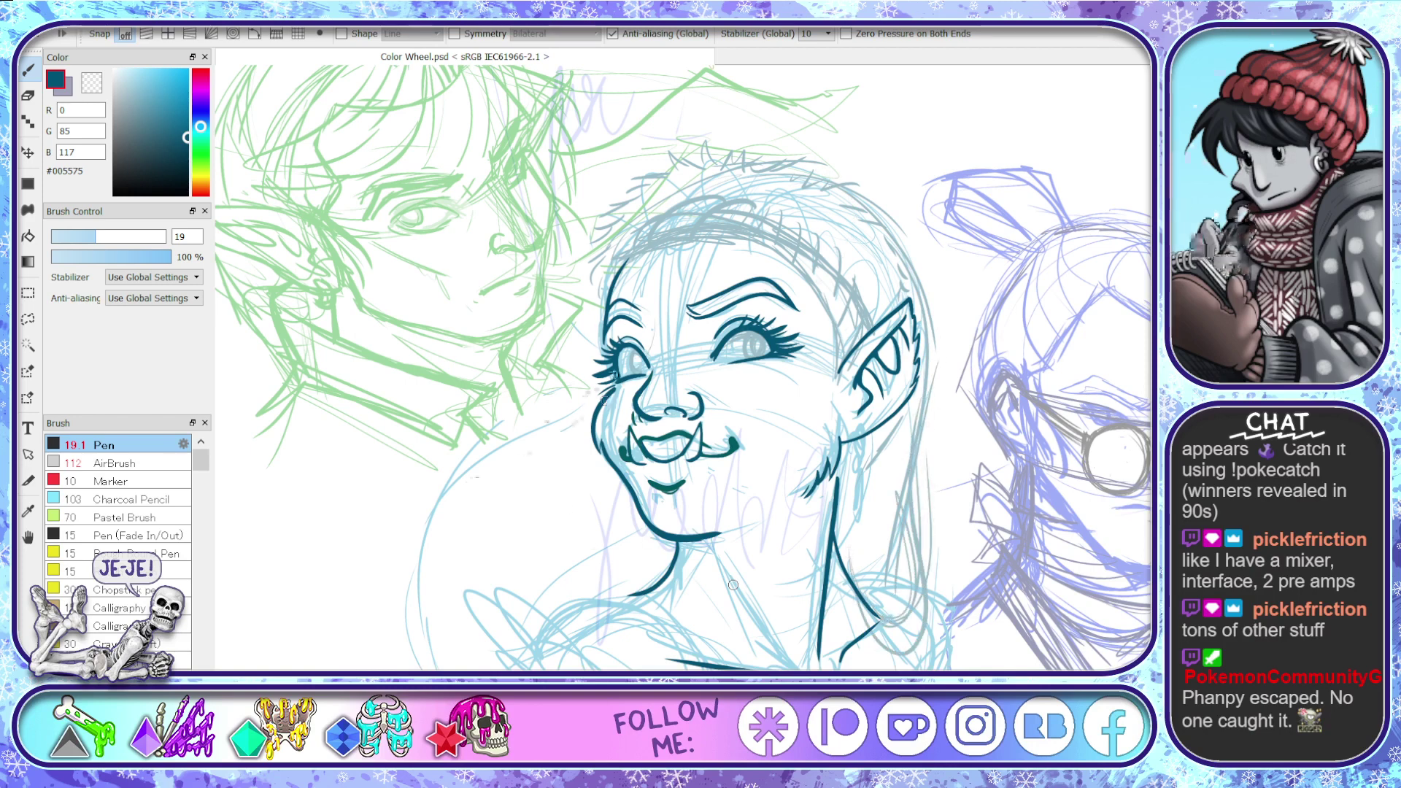
mouse_move(594, 391)
mouse_down()
mouse_move(422, 646)
mouse_move(562, 419)
mouse_move(451, 587)
mouse_move(478, 664)
mouse_up()
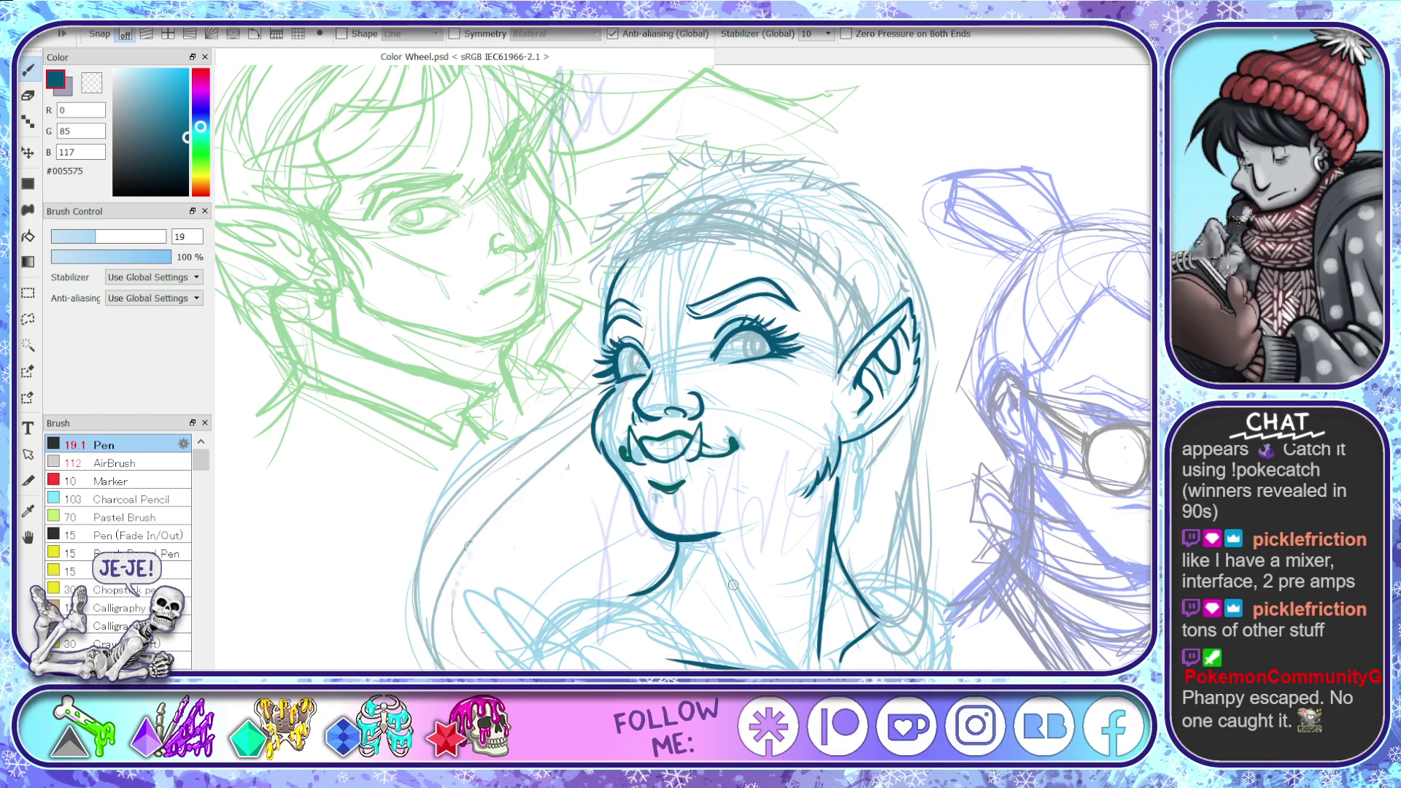
- Sketch the curved far shoulder and a zigzag fur collar in grey around the shoulders and collarbone
scroll(734, 584, down, 5)
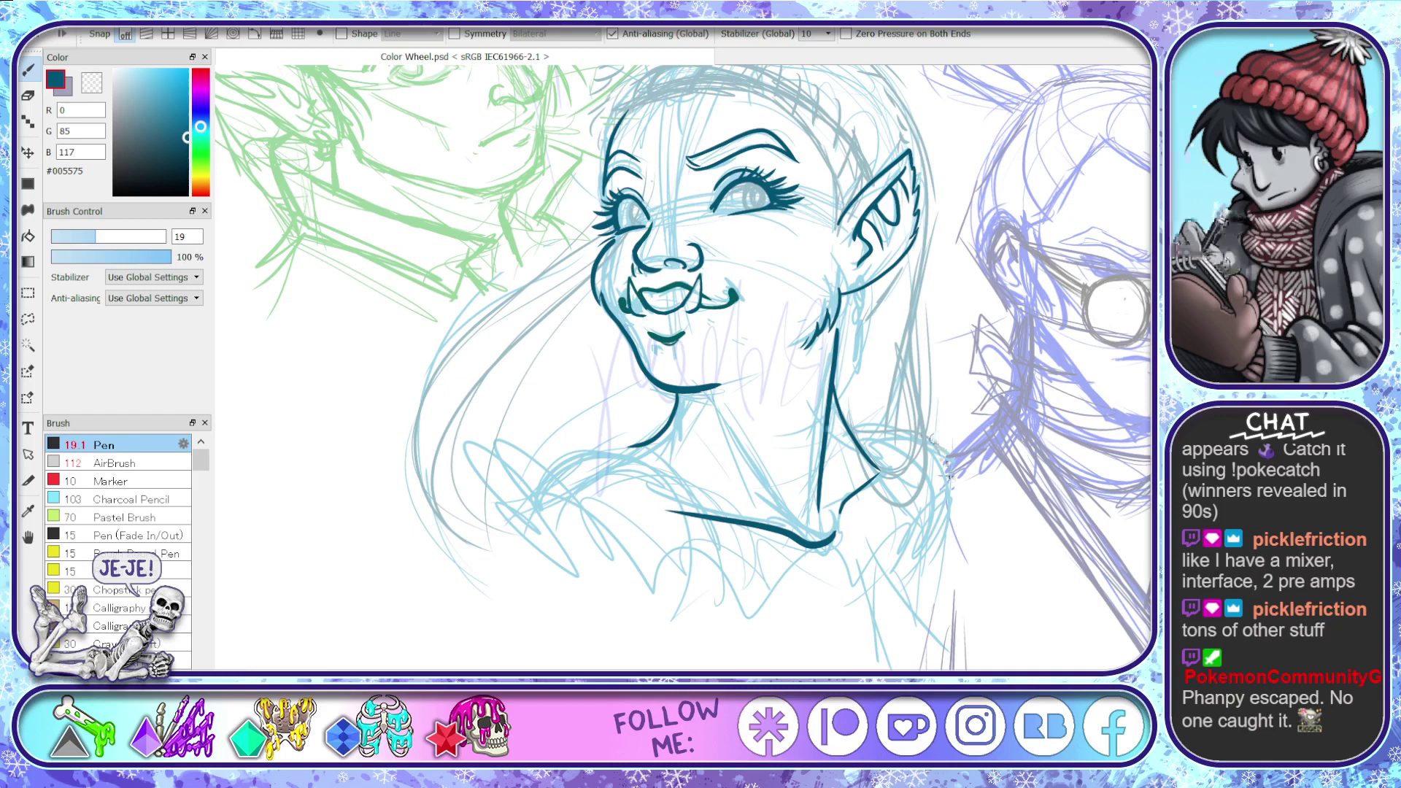
drag(659, 440, 511, 526)
drag(627, 457, 514, 511)
drag(591, 446, 540, 467)
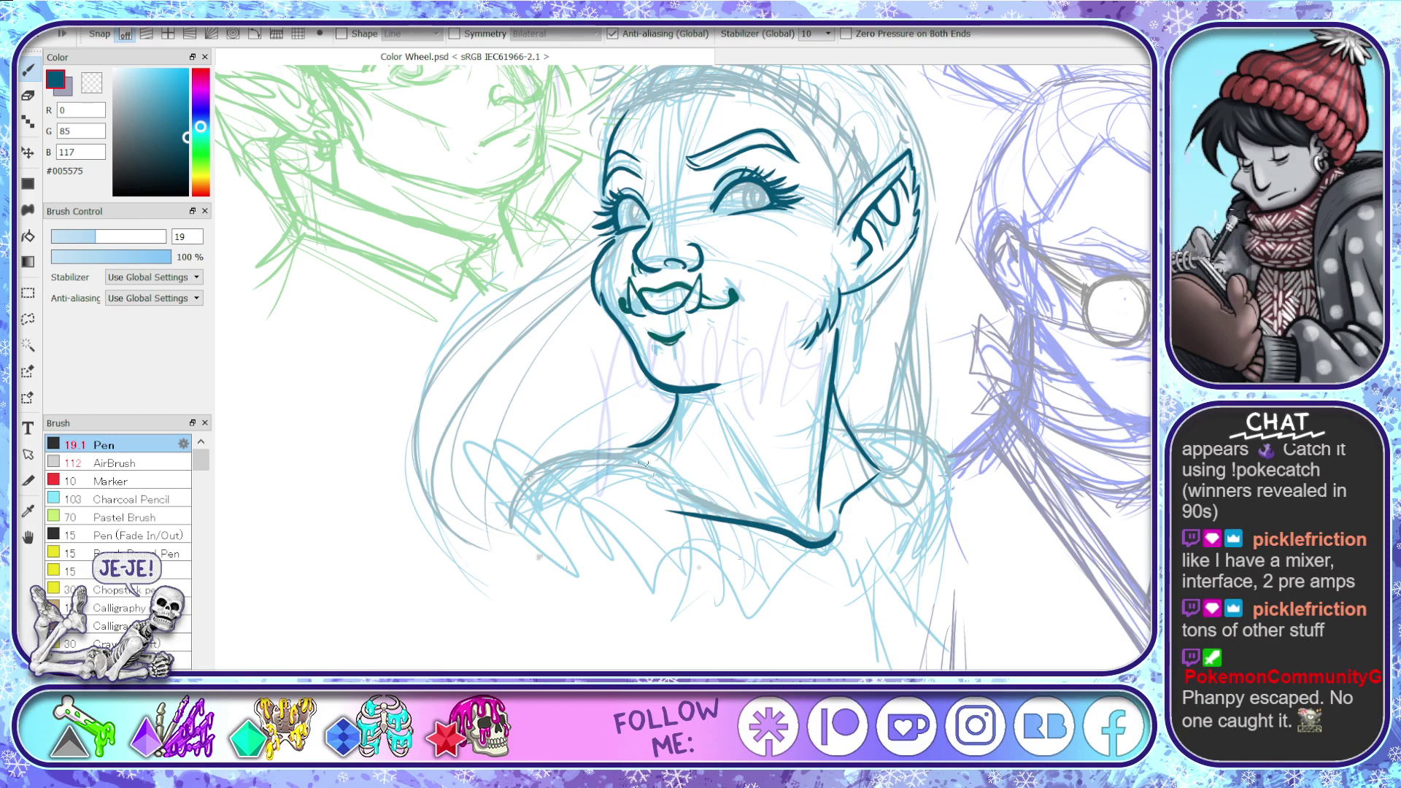
mouse_move(931, 511)
mouse_down()
mouse_move(864, 580)
mouse_move(832, 555)
mouse_move(702, 549)
mouse_move(664, 529)
mouse_up()
mouse_move(816, 542)
mouse_down()
mouse_move(634, 553)
mouse_move(473, 451)
mouse_move(496, 475)
mouse_up()
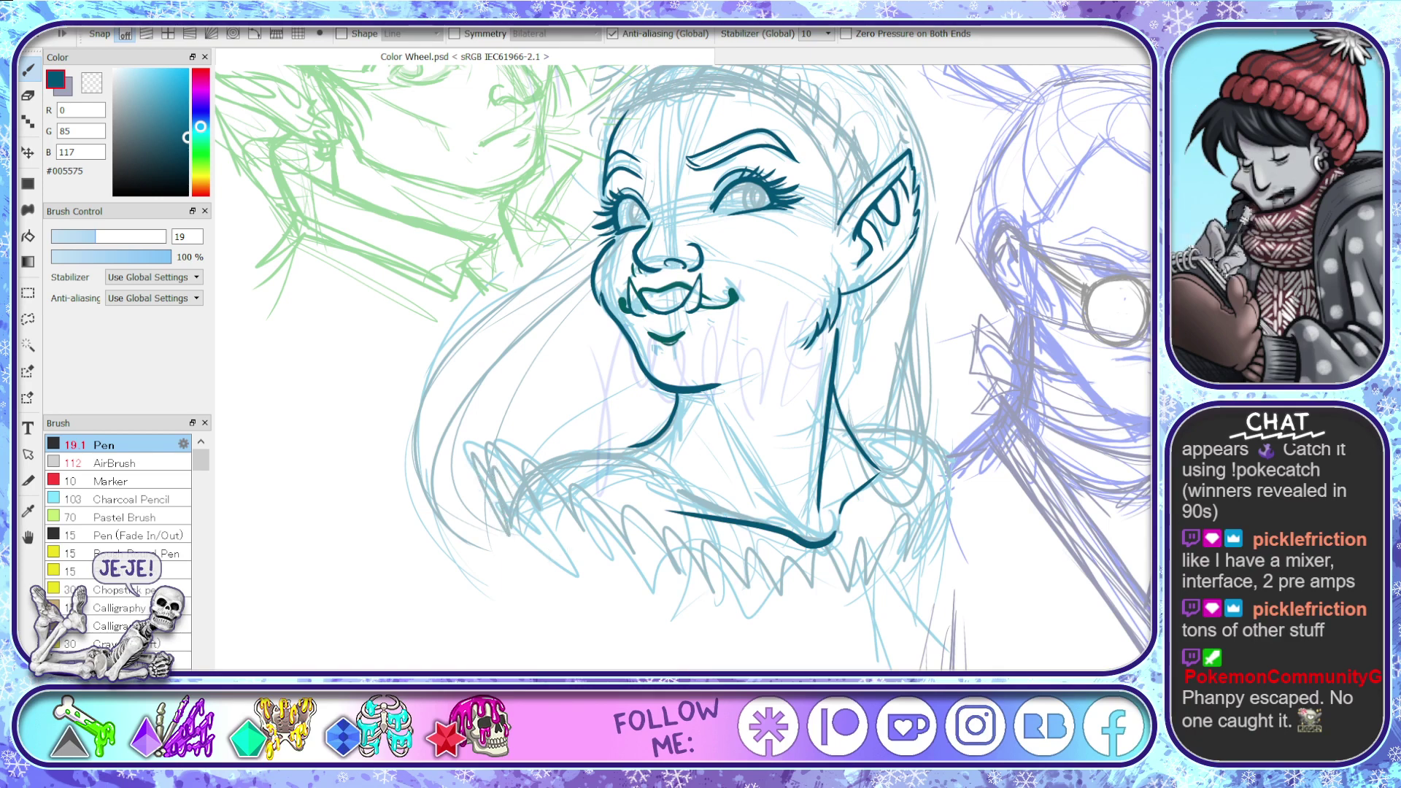
- Ink the curved twisted strands of the braid from the middle of the hairline down to the far temple
scroll(642, 415, up, 3)
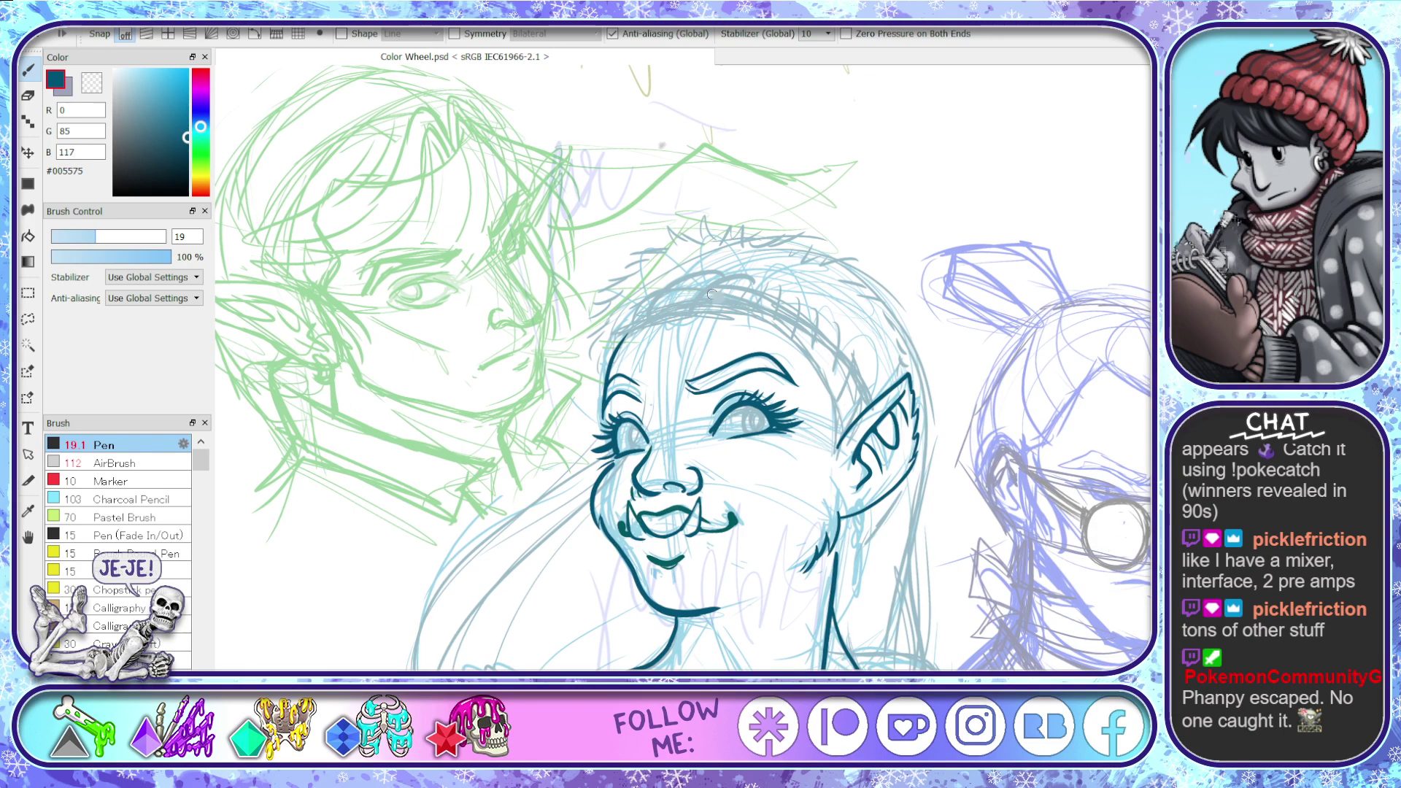
scroll(712, 293, up, 2)
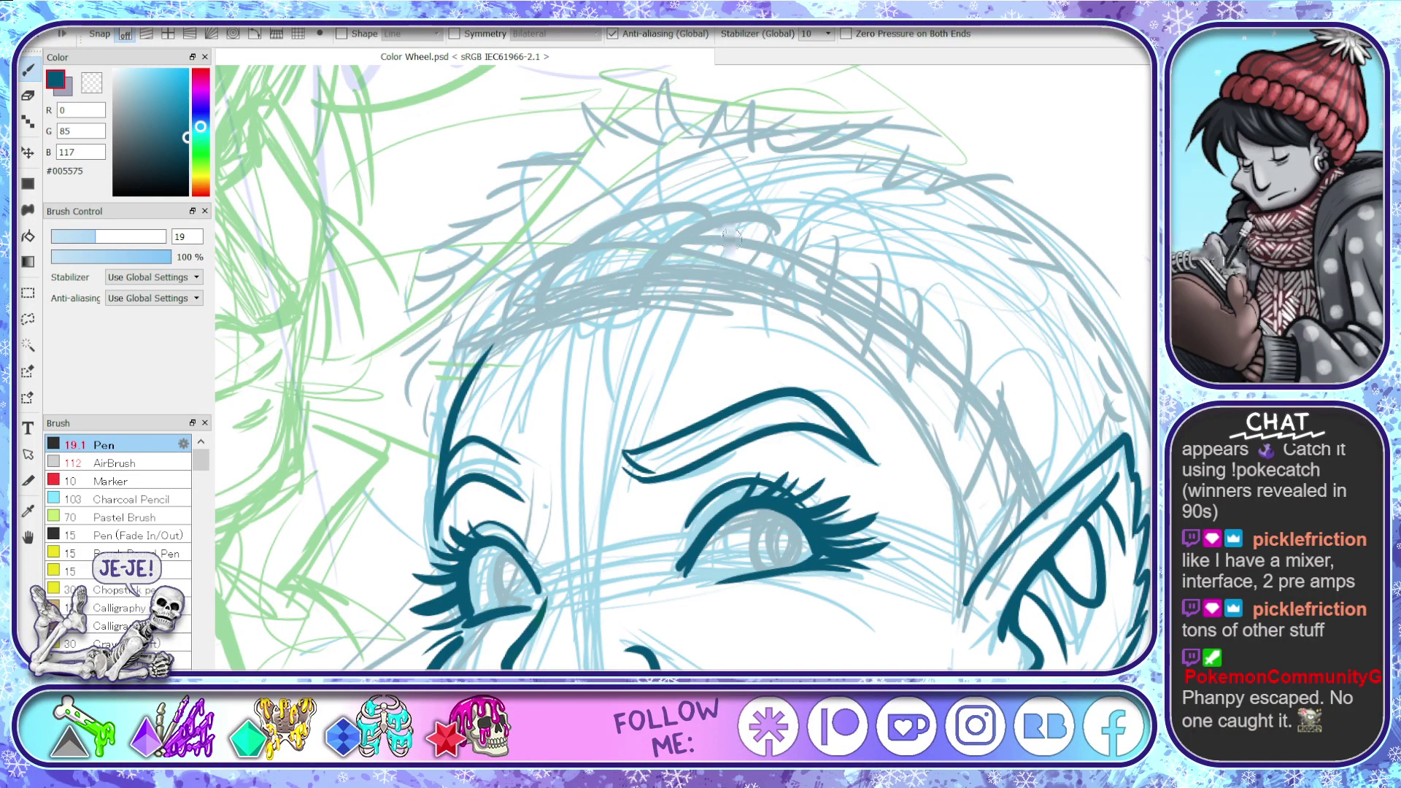
mouse_move(746, 229)
mouse_down()
mouse_move(634, 270)
mouse_move(615, 306)
mouse_up()
mouse_move(701, 219)
mouse_down()
mouse_move(572, 277)
mouse_move(557, 329)
mouse_up()
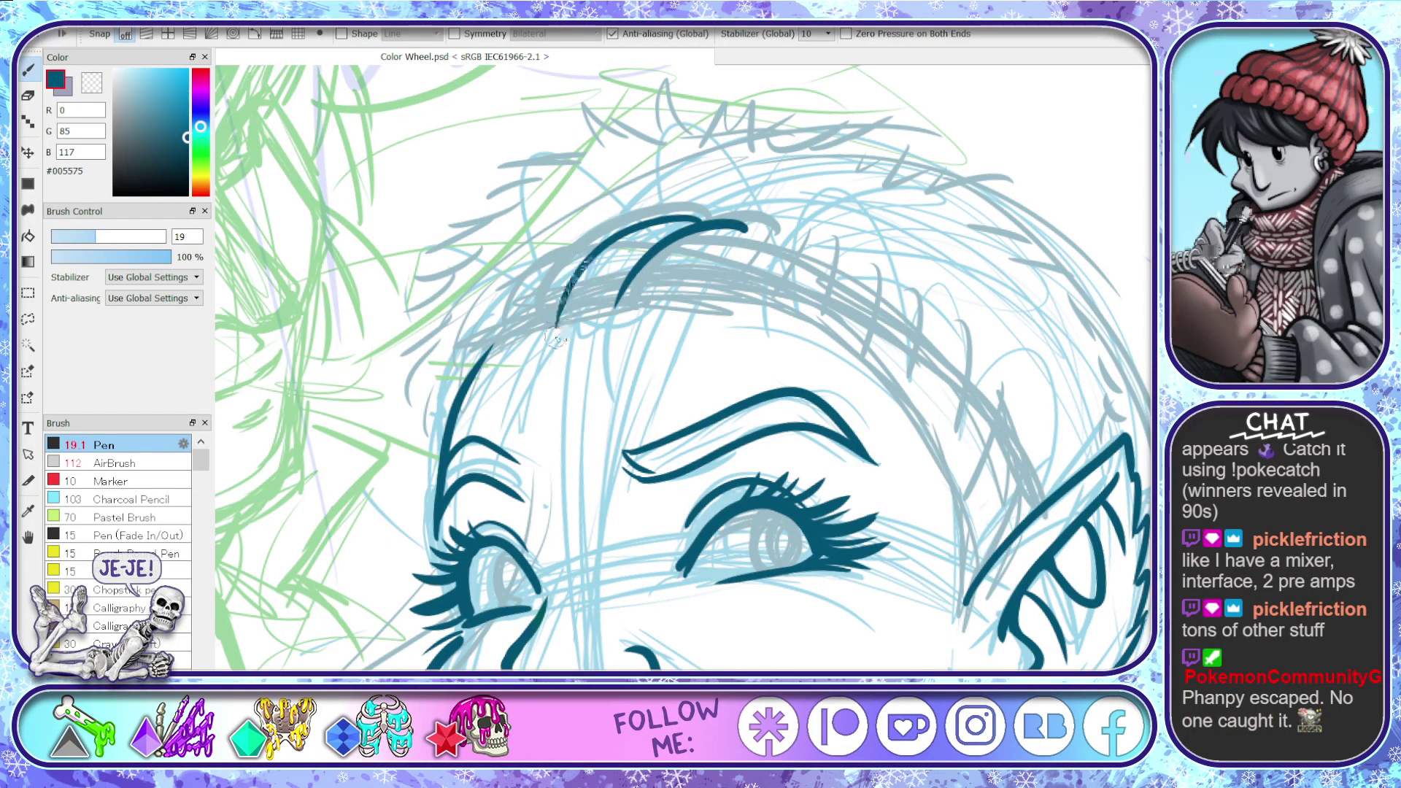
drag(597, 237, 511, 352)
drag(470, 357, 444, 418)
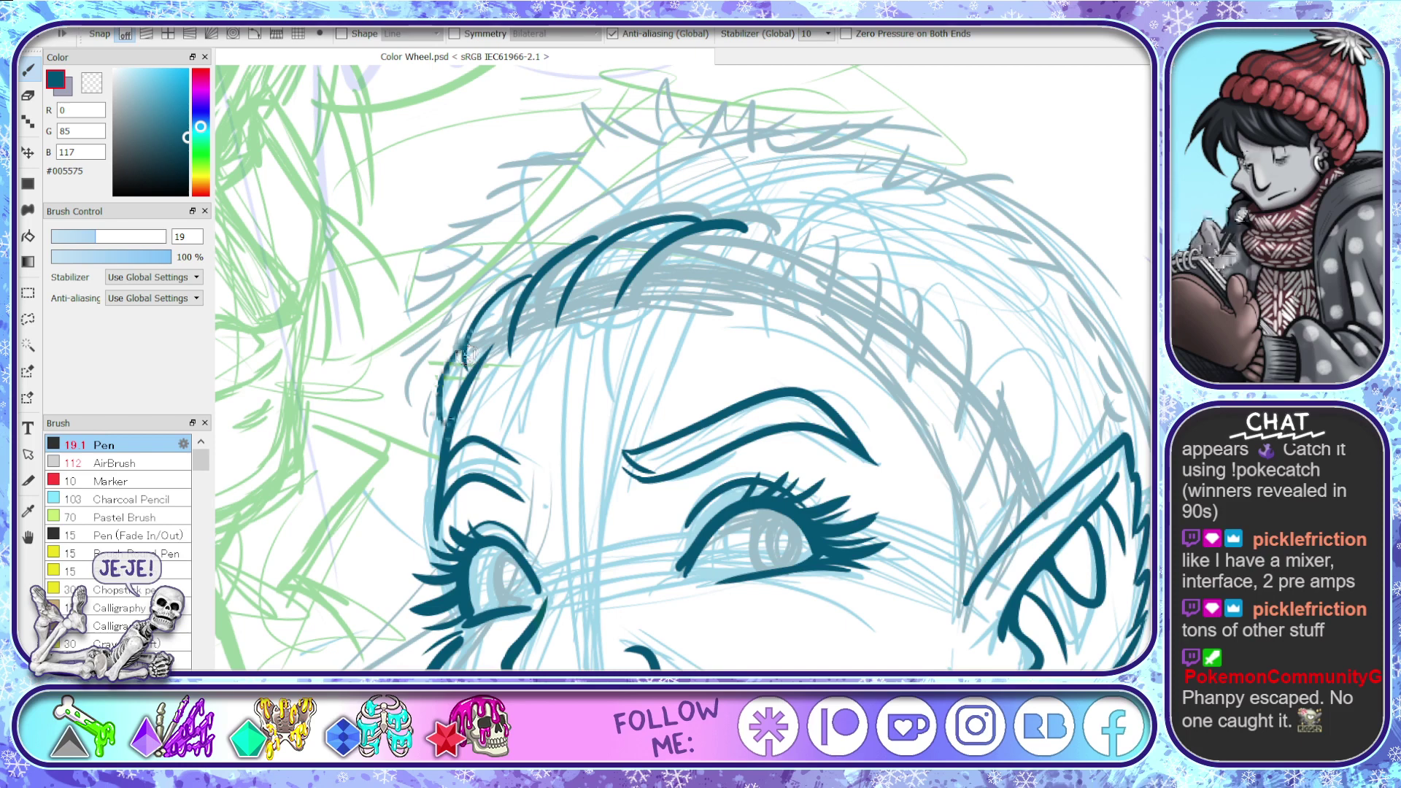
drag(663, 312, 773, 252)
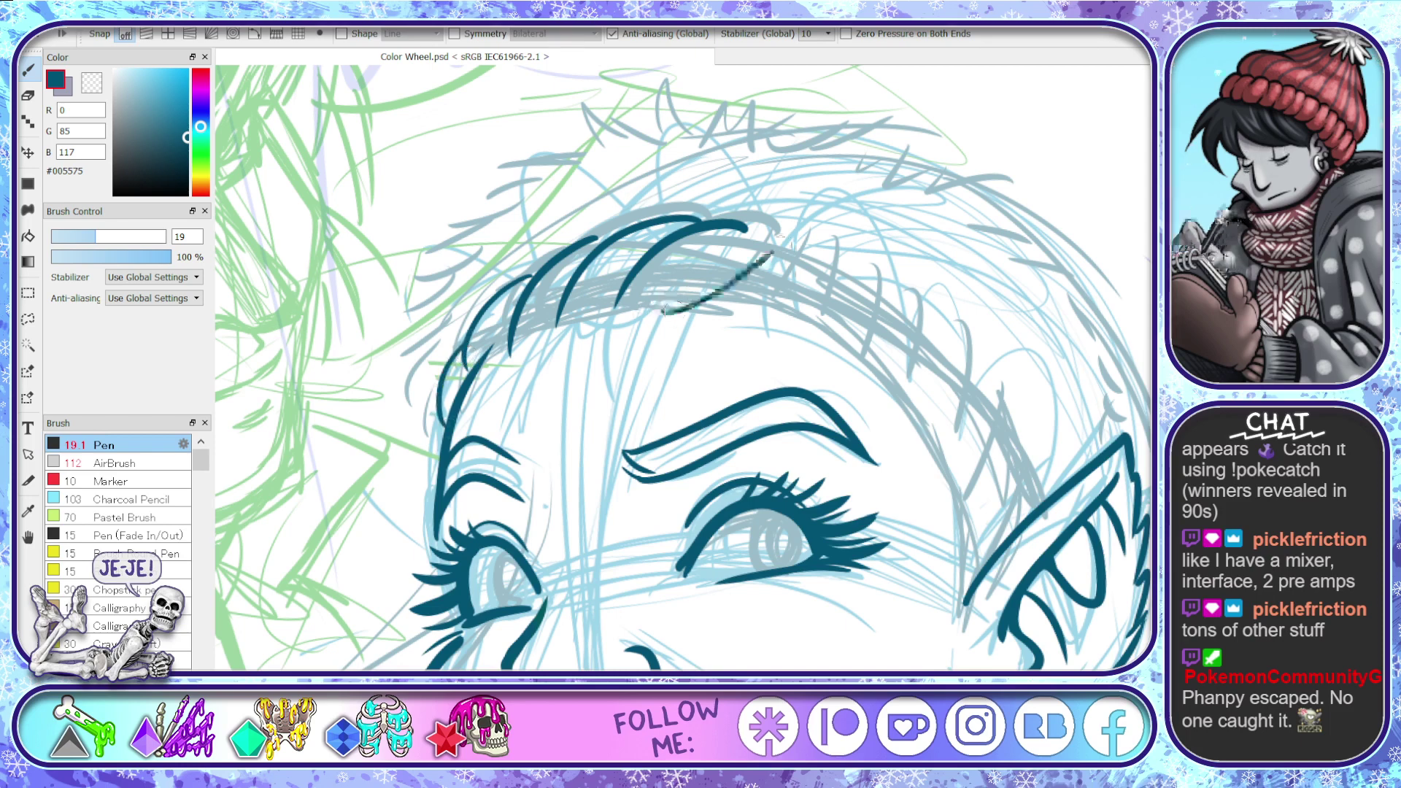
drag(719, 315, 876, 305)
mouse_move(770, 333)
mouse_down()
mouse_move(908, 357)
mouse_move(945, 378)
mouse_up()
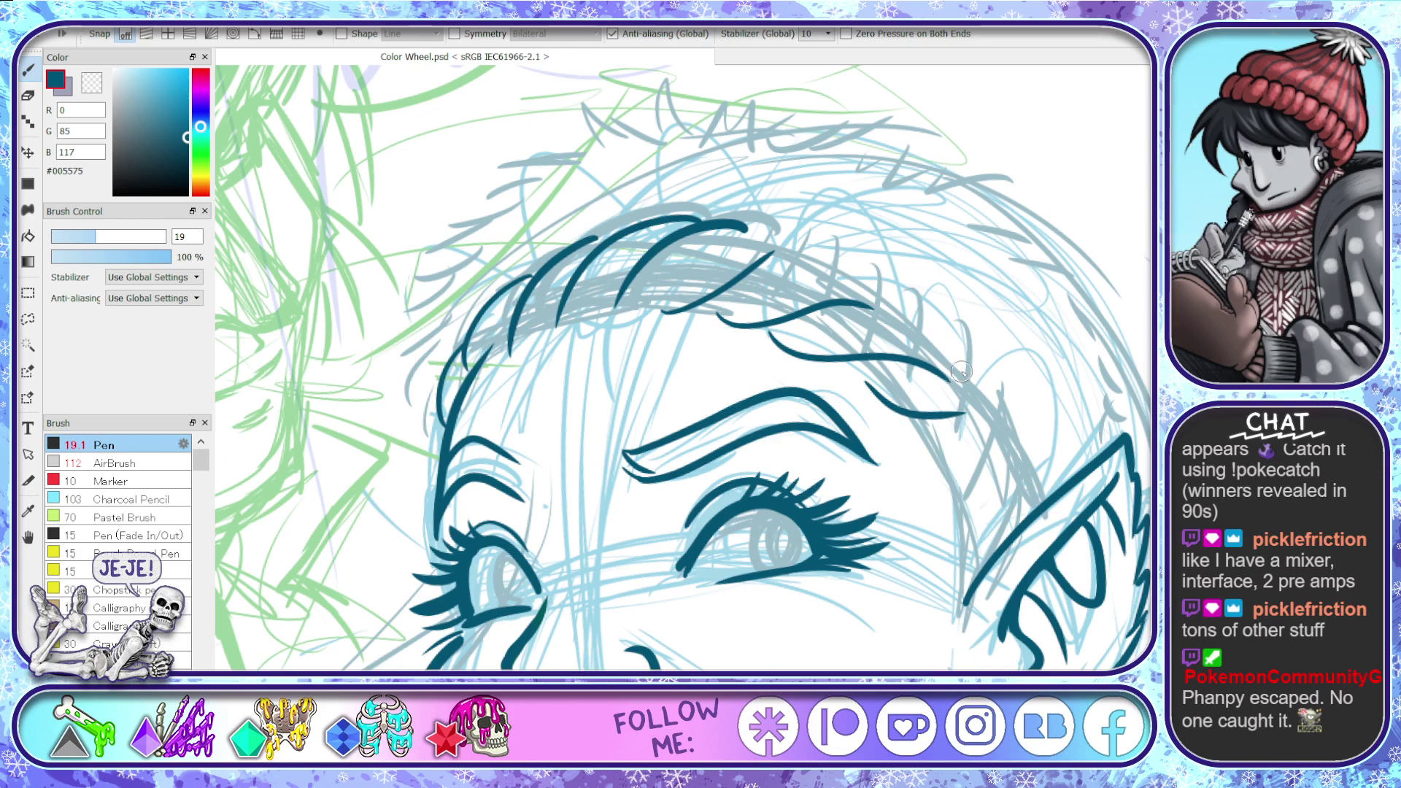
key(ctrl+z)
key(ctrl+z)
- Ink the rest of the braid down to the near ear, including its upper edge and the lock in front of the ear
drag(730, 305, 913, 316)
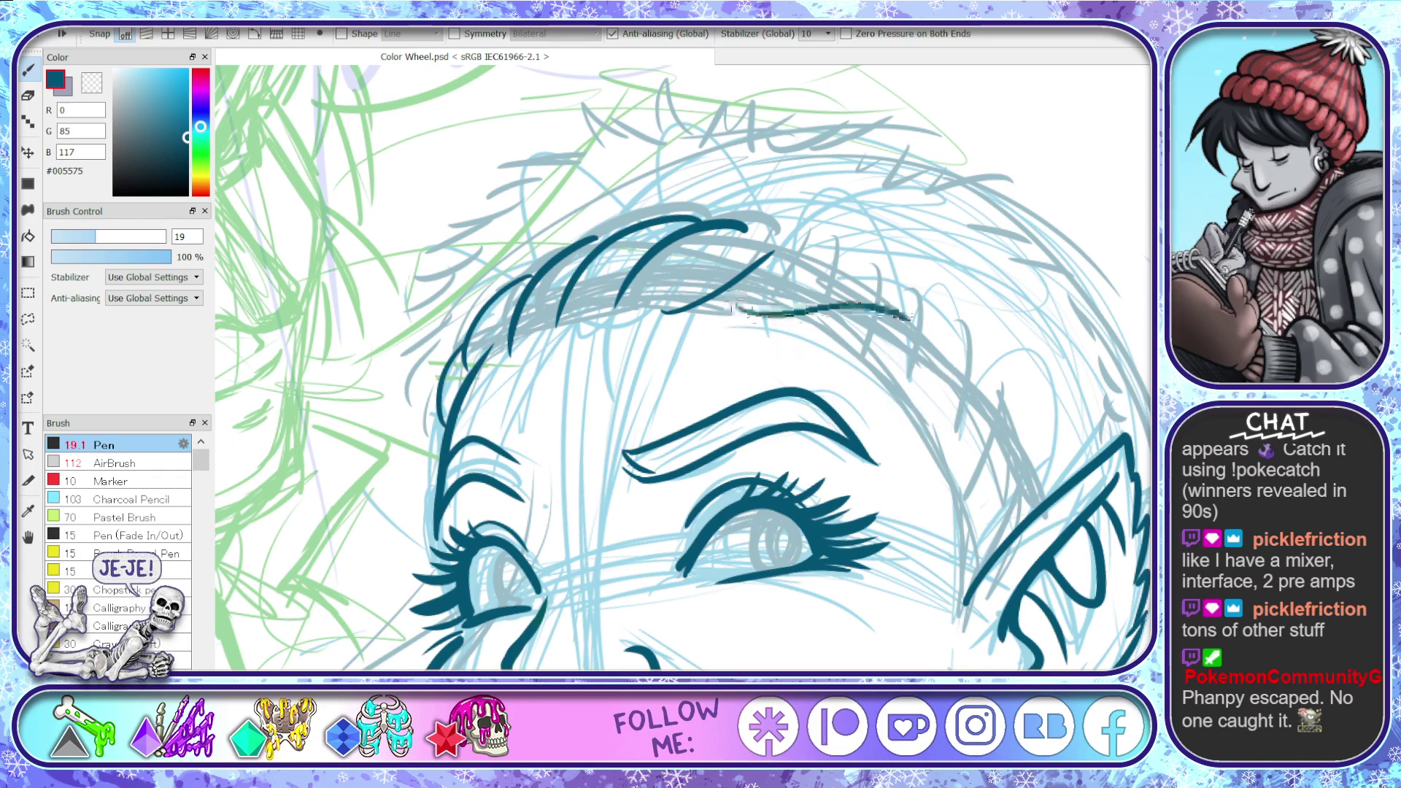
drag(814, 332, 963, 357)
drag(897, 395, 989, 417)
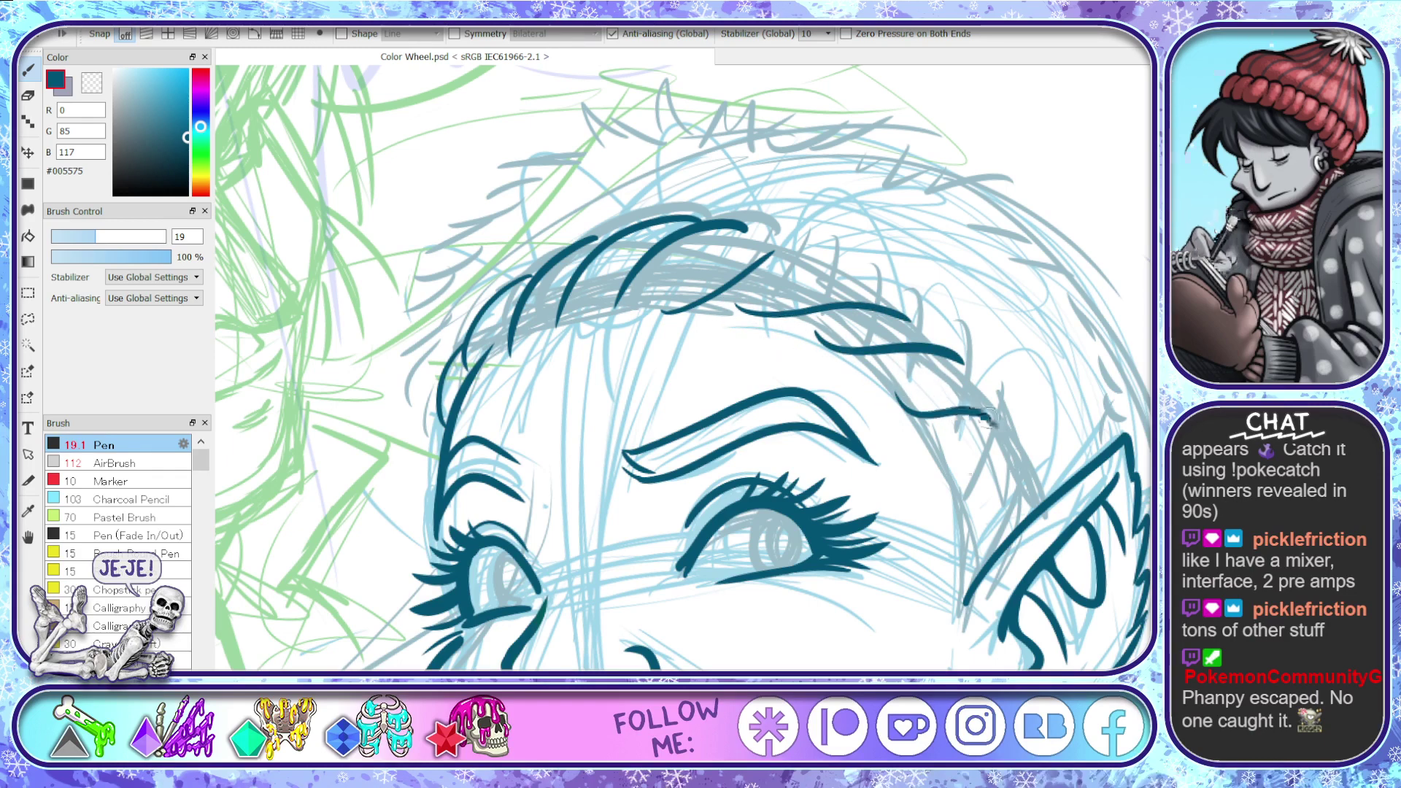
drag(941, 461, 1026, 475)
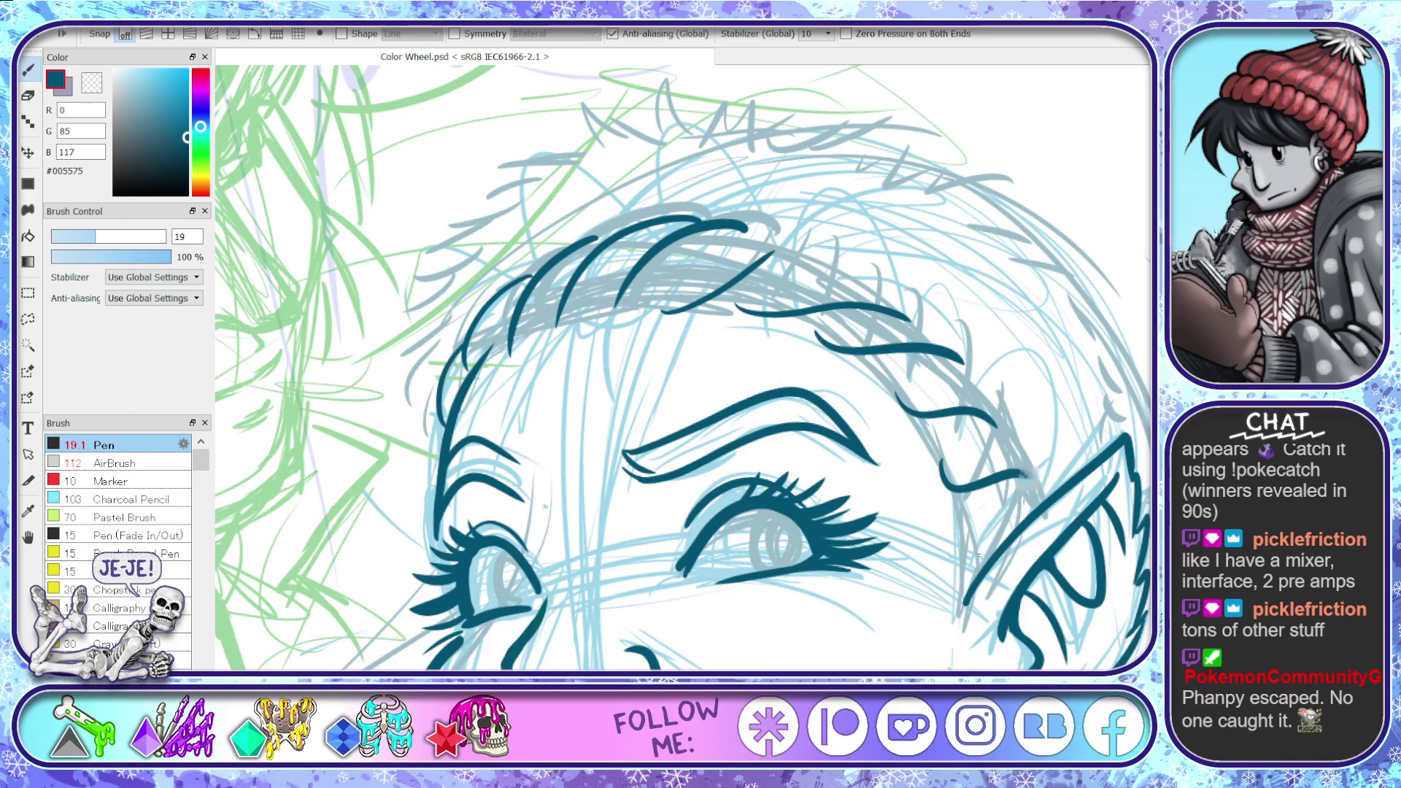
mouse_move(974, 552)
mouse_down()
mouse_move(1029, 497)
mouse_move(942, 648)
mouse_up()
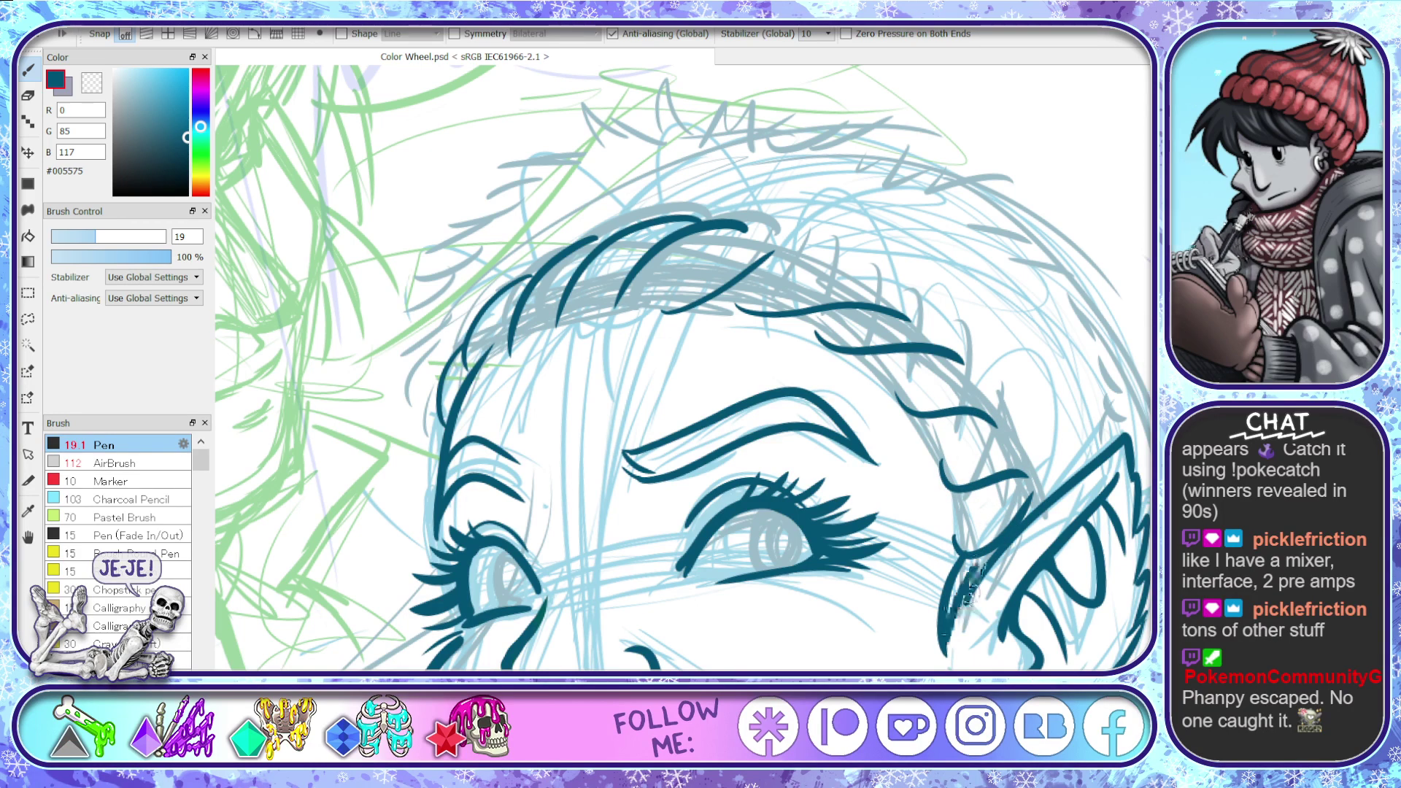
mouse_move(779, 247)
mouse_down()
mouse_move(885, 287)
mouse_move(1019, 449)
mouse_move(1040, 504)
mouse_up()
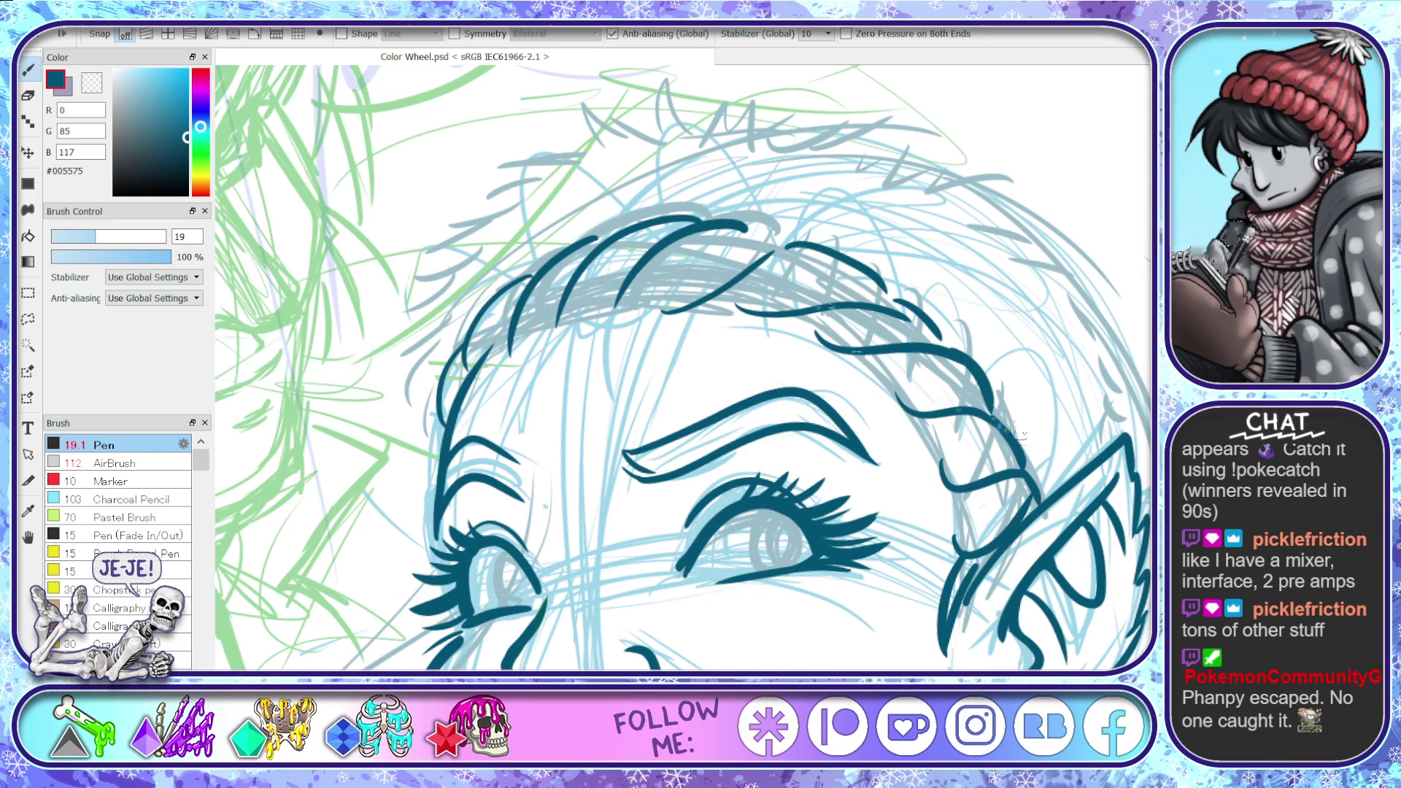
- Ink the short spiky hair outline from the top of the head down to the far temple
scroll(1018, 434, up, 5)
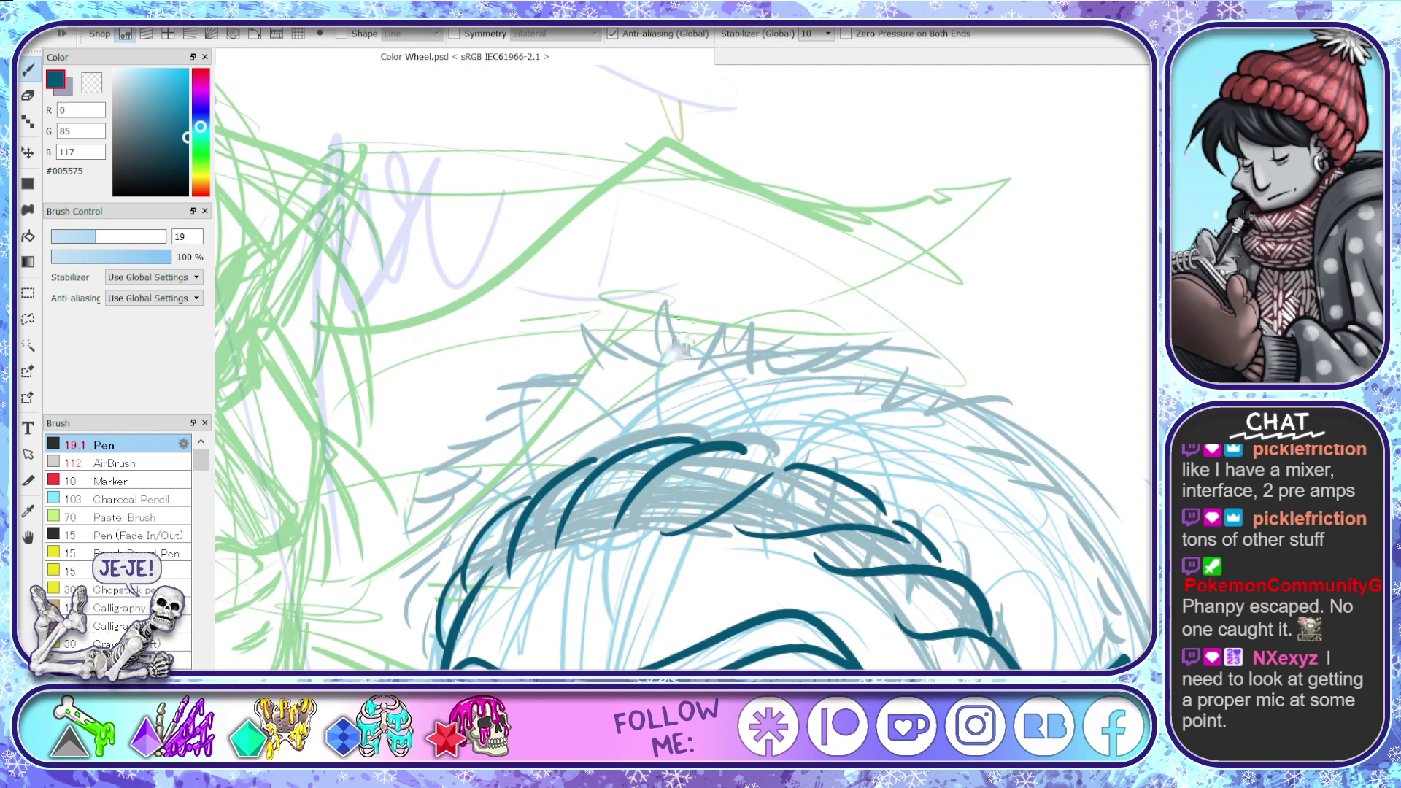
mouse_move(701, 355)
mouse_down()
mouse_move(662, 298)
mouse_move(656, 350)
mouse_move(637, 327)
mouse_move(641, 360)
mouse_move(607, 328)
mouse_move(551, 354)
mouse_move(584, 365)
mouse_move(532, 378)
mouse_move(526, 397)
mouse_move(496, 394)
mouse_move(470, 451)
mouse_move(496, 447)
mouse_move(432, 483)
mouse_move(438, 515)
mouse_move(405, 544)
mouse_move(420, 598)
mouse_up()
mouse_move(445, 522)
mouse_down()
mouse_move(413, 577)
mouse_move(409, 643)
mouse_move(394, 632)
mouse_move(409, 665)
mouse_up()
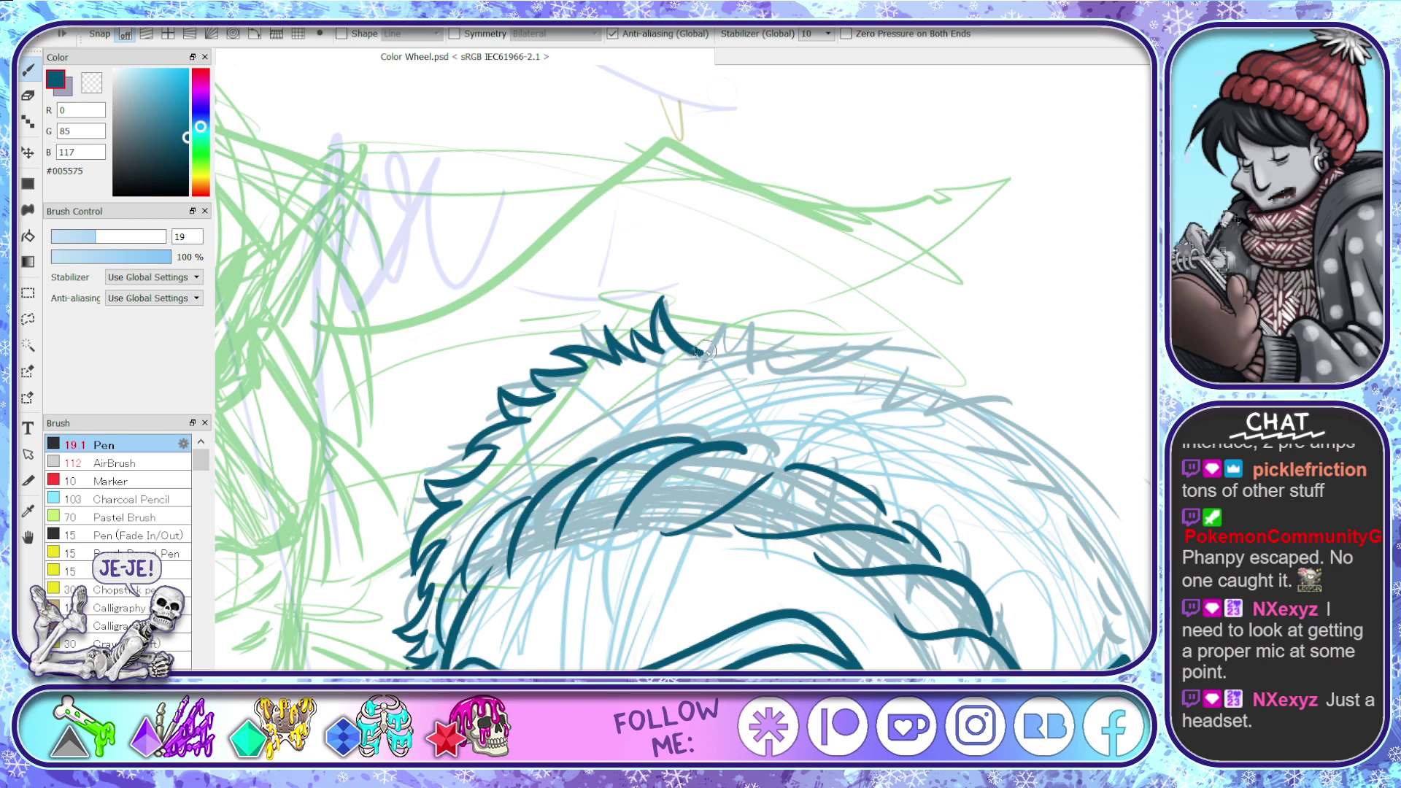
mouse_move(690, 357)
mouse_down()
mouse_move(704, 310)
mouse_move(714, 346)
mouse_move(728, 316)
mouse_move(729, 330)
mouse_move(754, 311)
mouse_move(766, 348)
mouse_move(781, 312)
mouse_up()
mouse_move(781, 312)
mouse_down()
mouse_move(792, 348)
mouse_move(818, 334)
mouse_up()
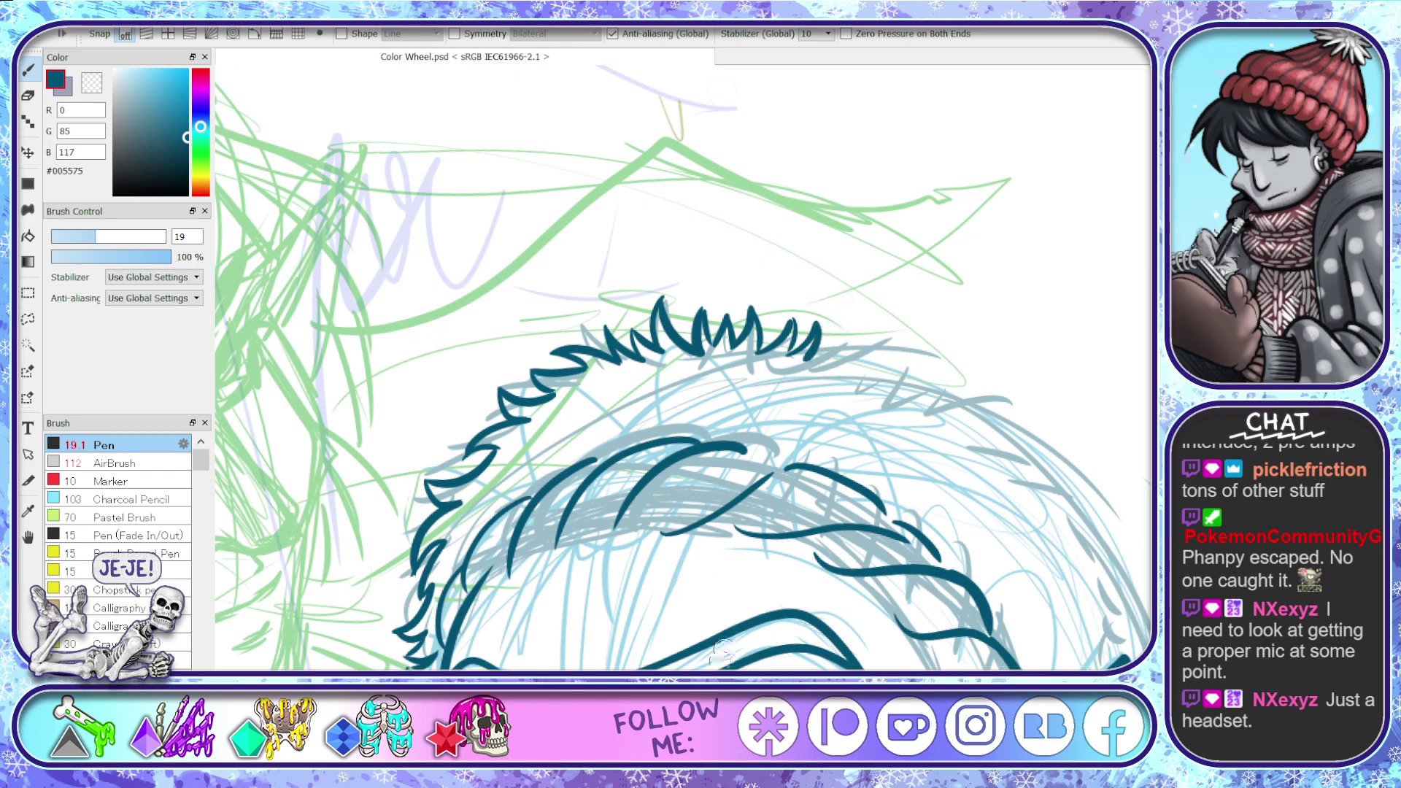
drag(722, 646, 526, 650)
mouse_move(700, 358)
mouse_down()
mouse_move(622, 358)
mouse_move(590, 325)
mouse_move(625, 318)
mouse_move(730, 374)
mouse_up()
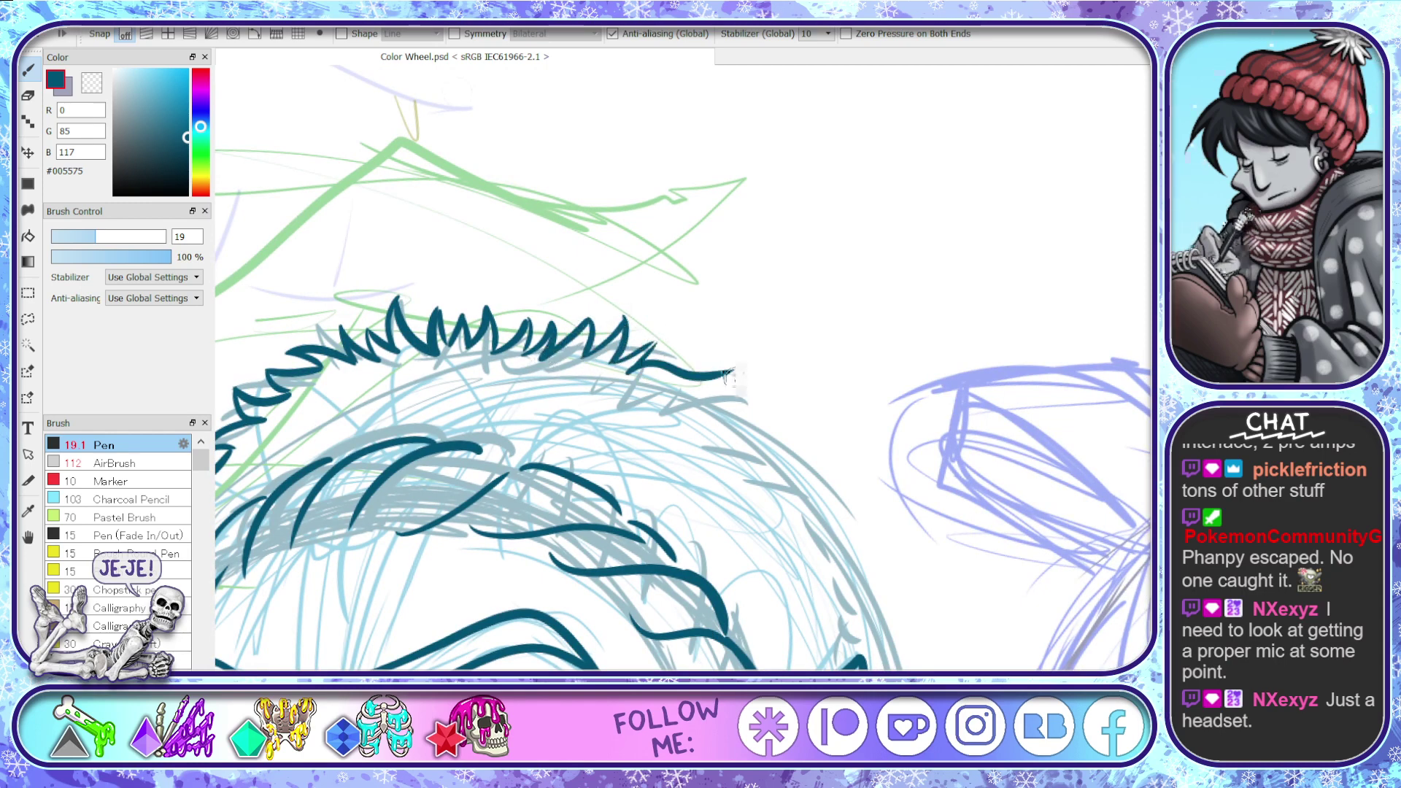
key(ctrl+z)
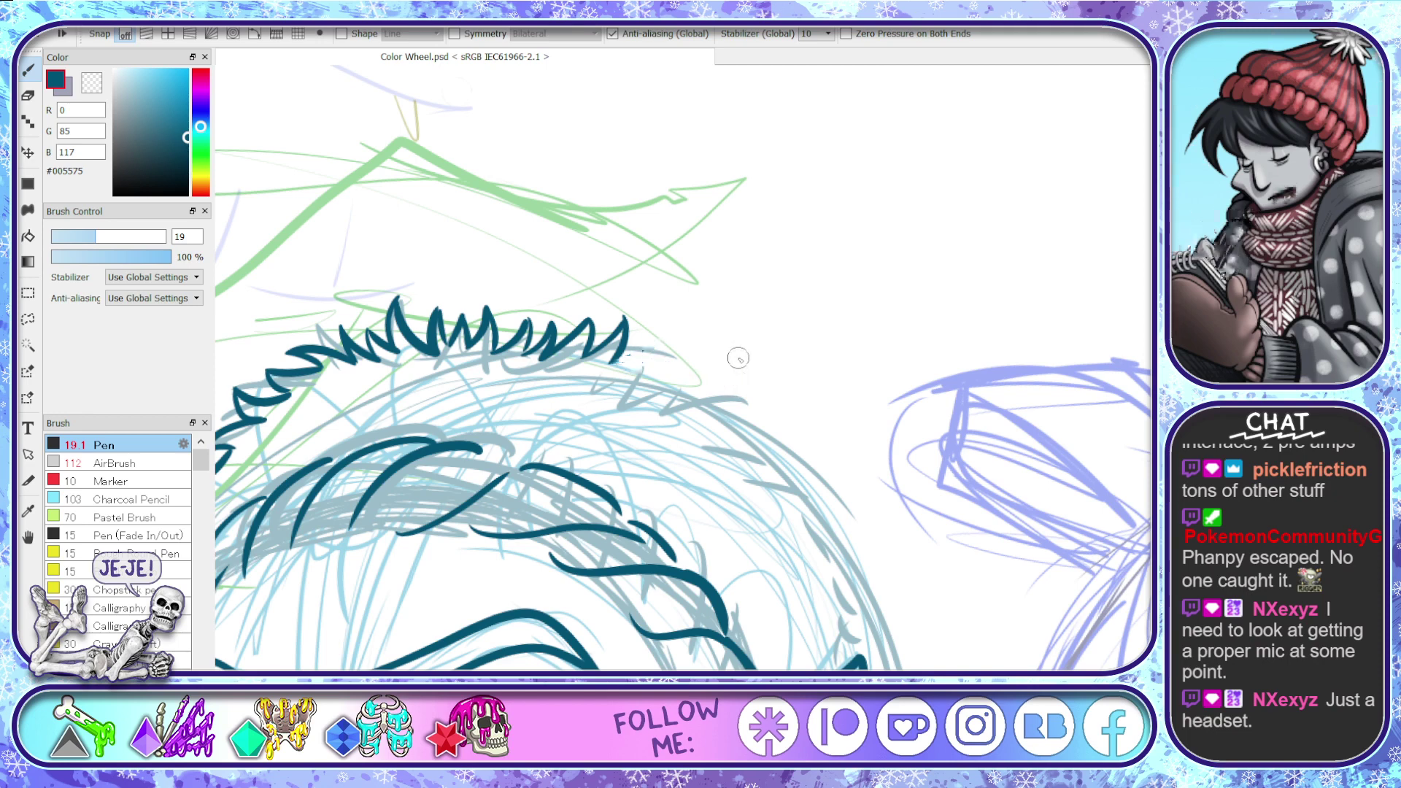
key(ctrl+z)
key(ctrl+z)
key(ctrl+z)
key(ctrl+z)
key(ctrl+z)
key(ctrl+z)
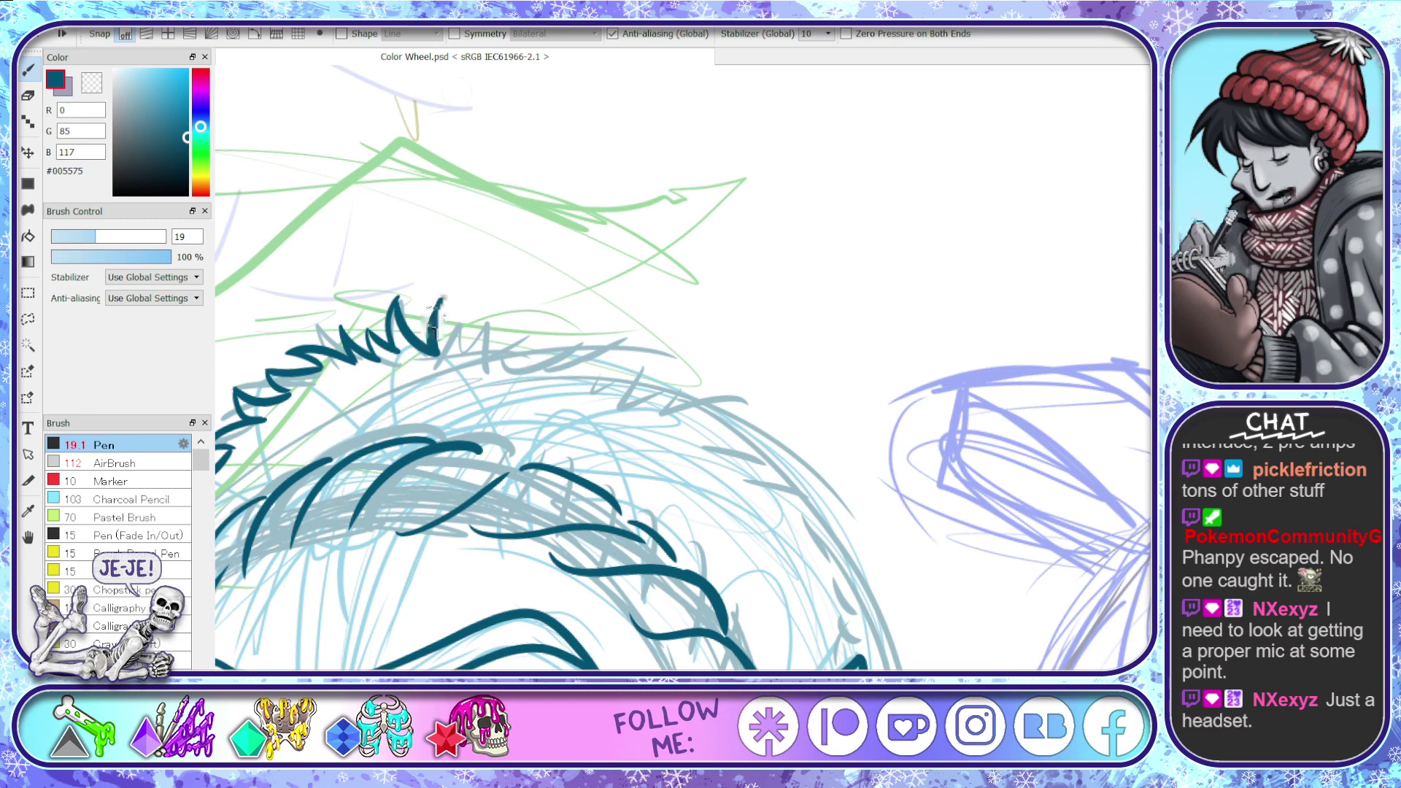
- Ink the spiky hair outline from the top of the head down to the near ear, redrawing the long spike past the crown
mouse_move(434, 332)
mouse_down()
mouse_move(442, 301)
mouse_move(467, 310)
mouse_move(468, 343)
mouse_move(485, 296)
mouse_move(509, 349)
mouse_move(533, 322)
mouse_move(576, 314)
mouse_move(577, 356)
mouse_move(605, 362)
mouse_move(615, 335)
mouse_move(693, 344)
mouse_up()
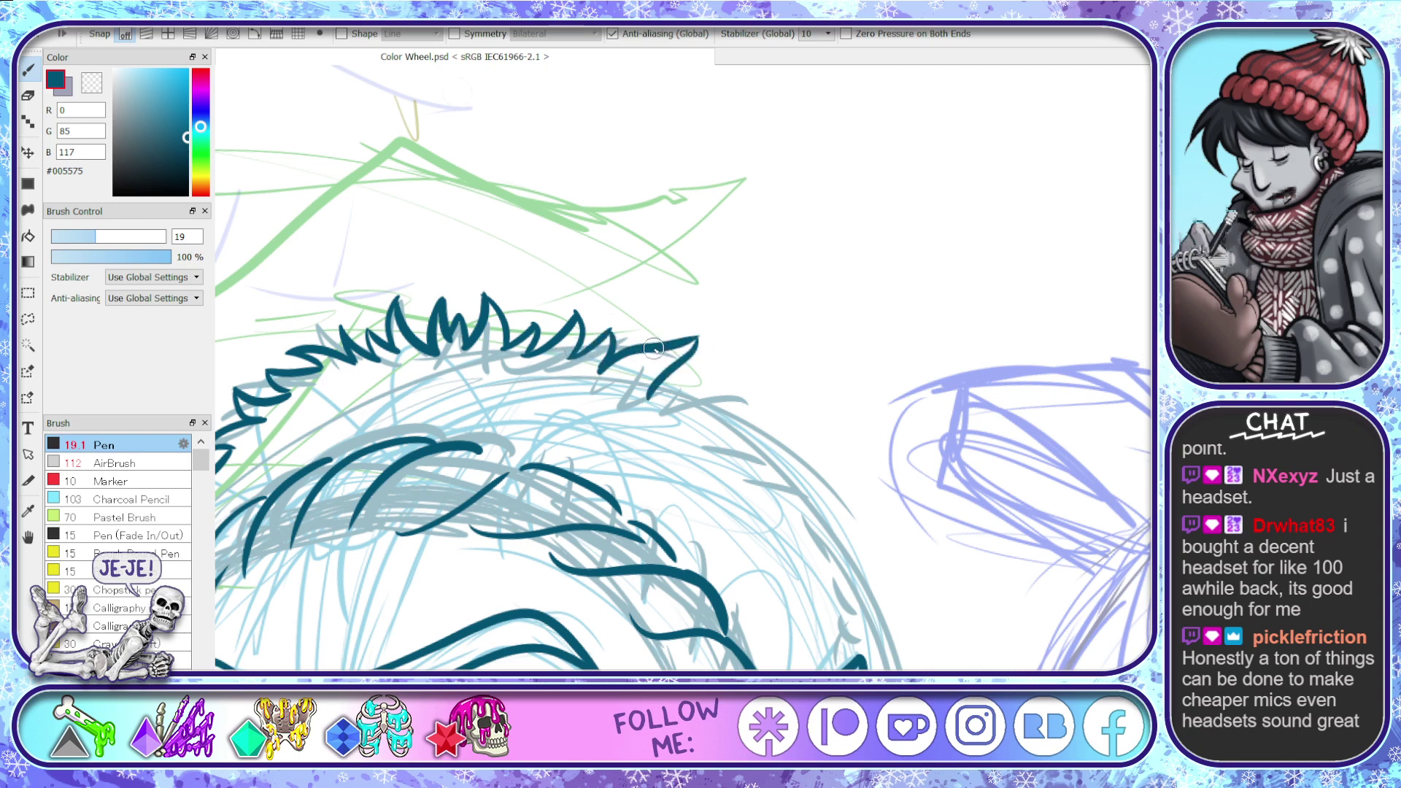
key(ctrl+z)
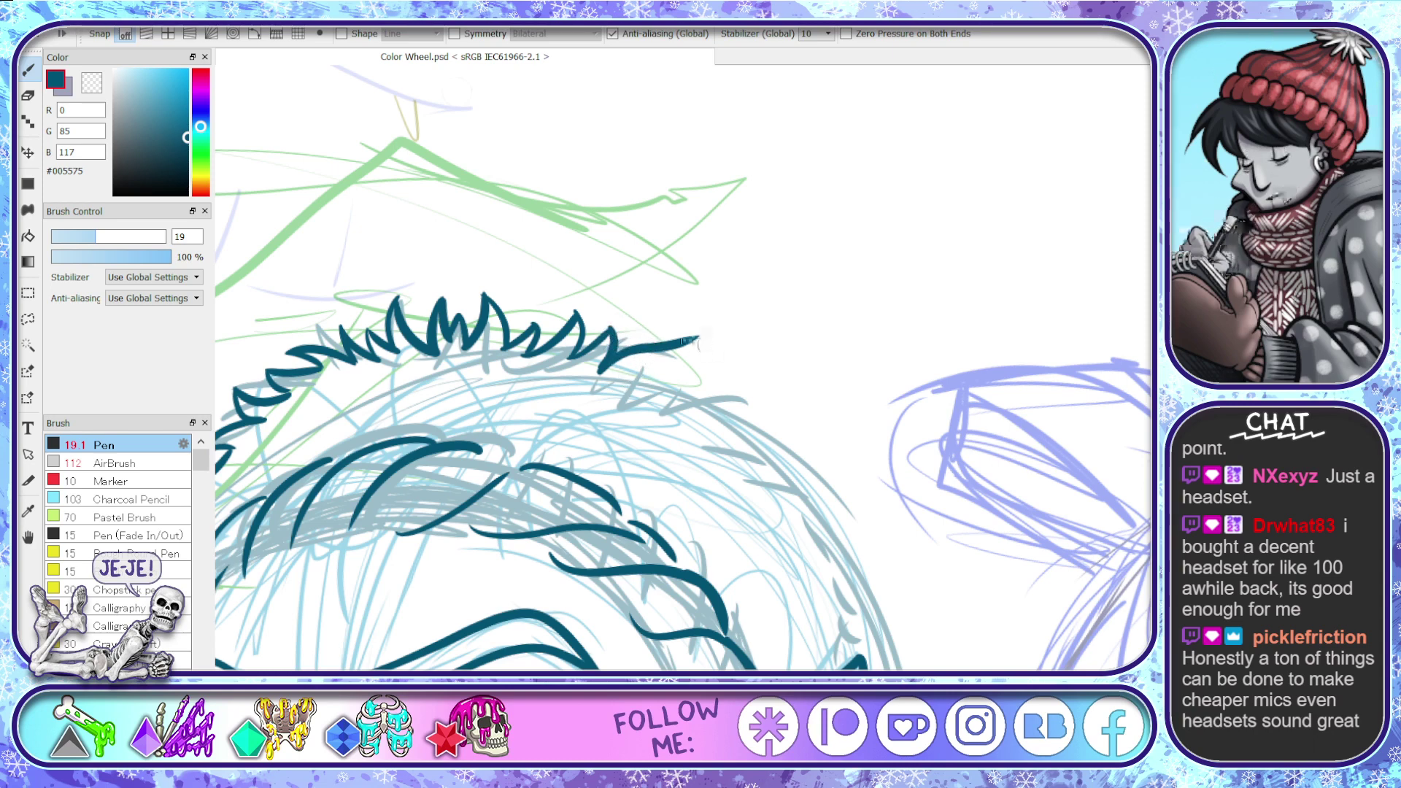
mouse_move(697, 340)
mouse_down()
mouse_move(658, 392)
mouse_move(715, 359)
mouse_move(699, 398)
mouse_move(750, 367)
mouse_move(743, 407)
mouse_move(767, 389)
mouse_up()
mouse_move(767, 389)
mouse_down()
mouse_move(789, 419)
mouse_move(767, 422)
mouse_move(830, 448)
mouse_up()
mouse_move(758, 417)
mouse_down()
mouse_move(829, 446)
mouse_move(817, 512)
mouse_move(871, 584)
mouse_up()
mouse_move(832, 485)
mouse_down()
mouse_move(887, 613)
mouse_move(883, 668)
mouse_up()
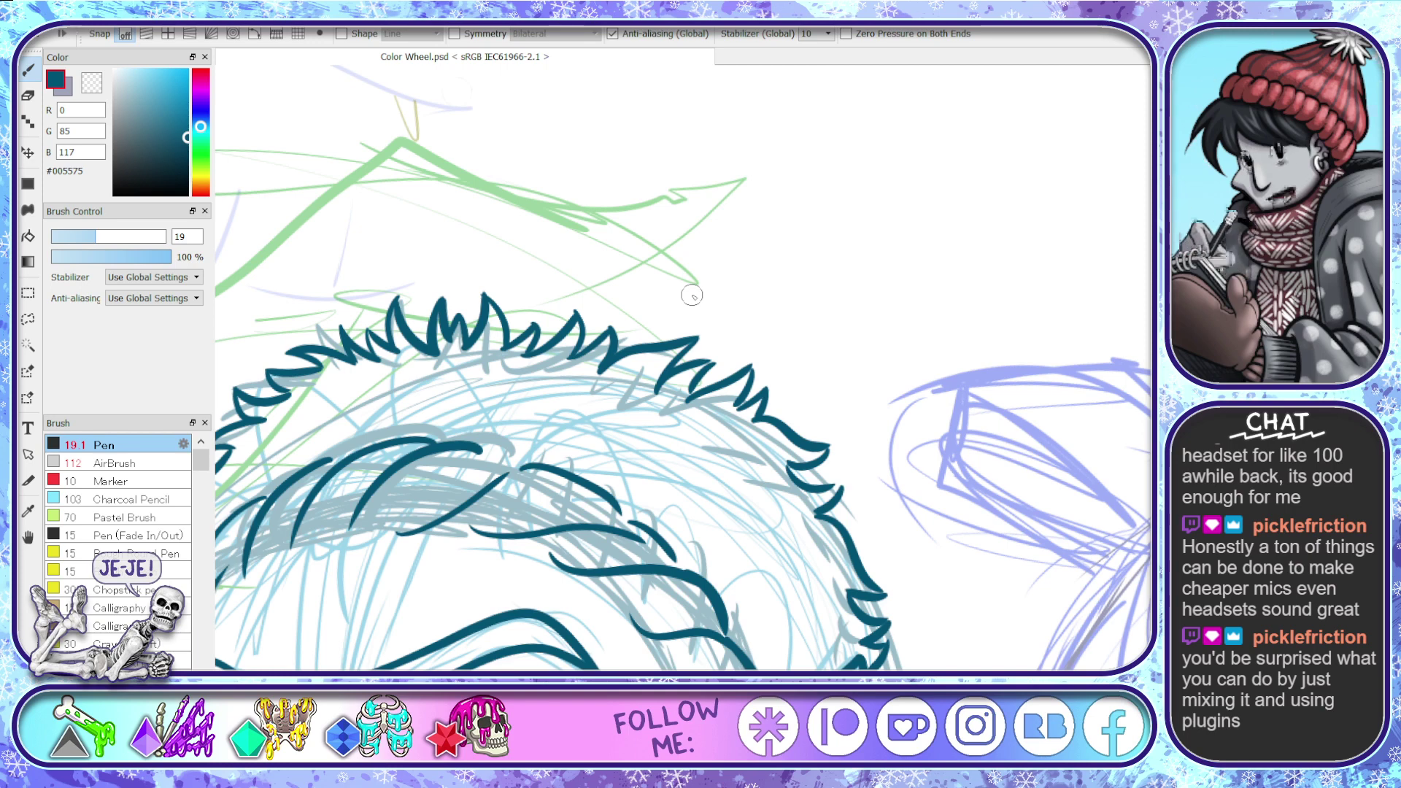
- Reduce the pen size to 8.8 and sharpen the tips and valleys of the hair spikes past the crown
drag(92, 236, 81, 243)
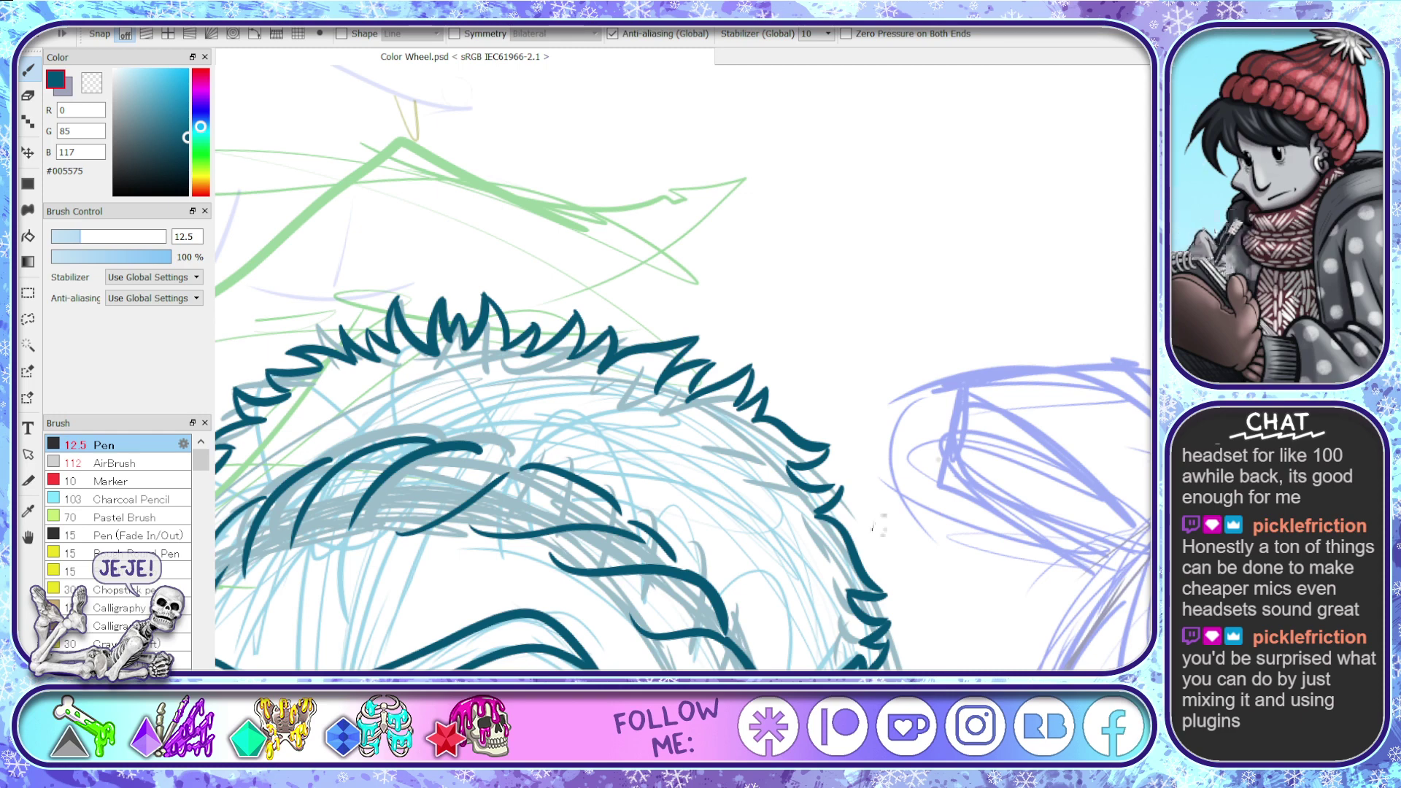
scroll(645, 369, up, 2)
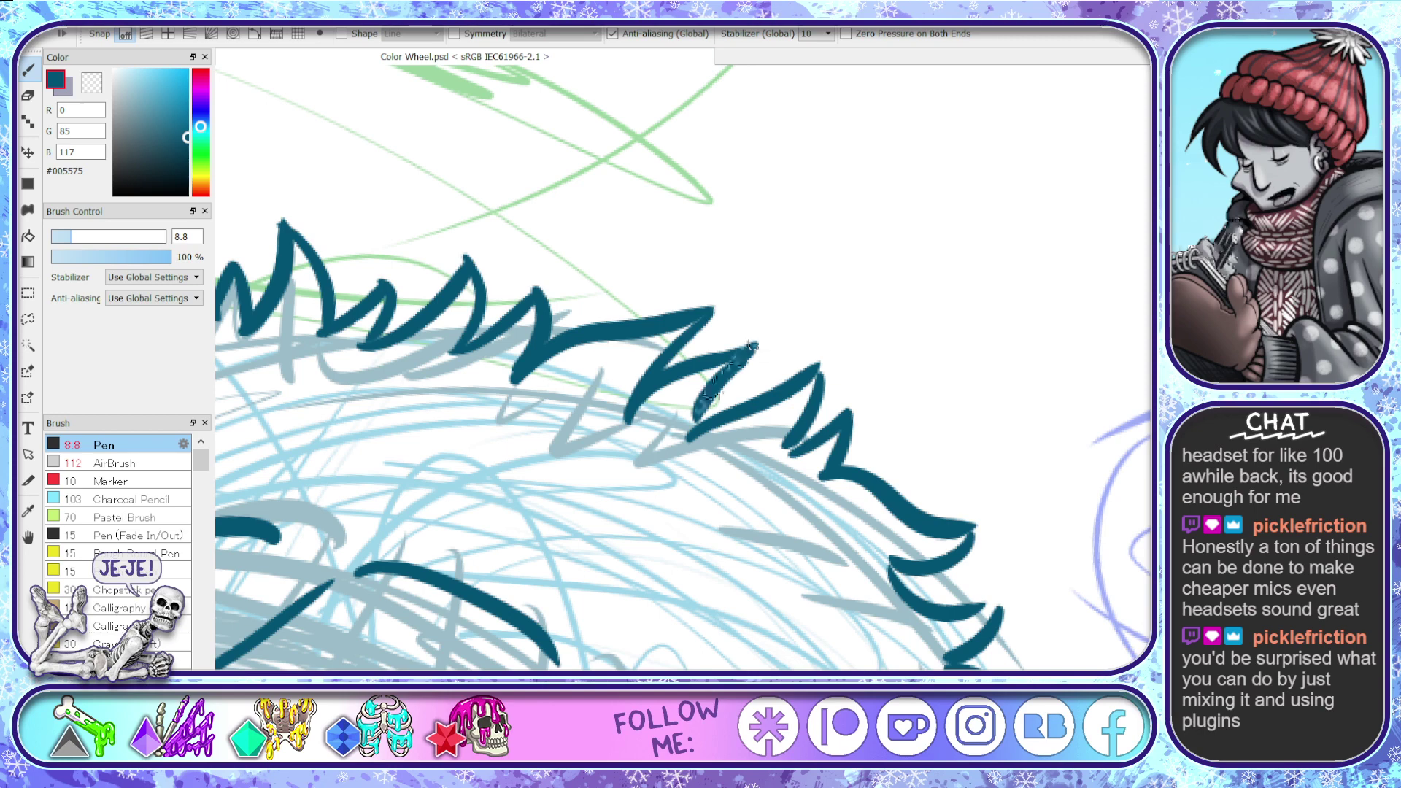
mouse_move(752, 346)
mouse_down()
mouse_move(701, 406)
mouse_move(825, 356)
mouse_up()
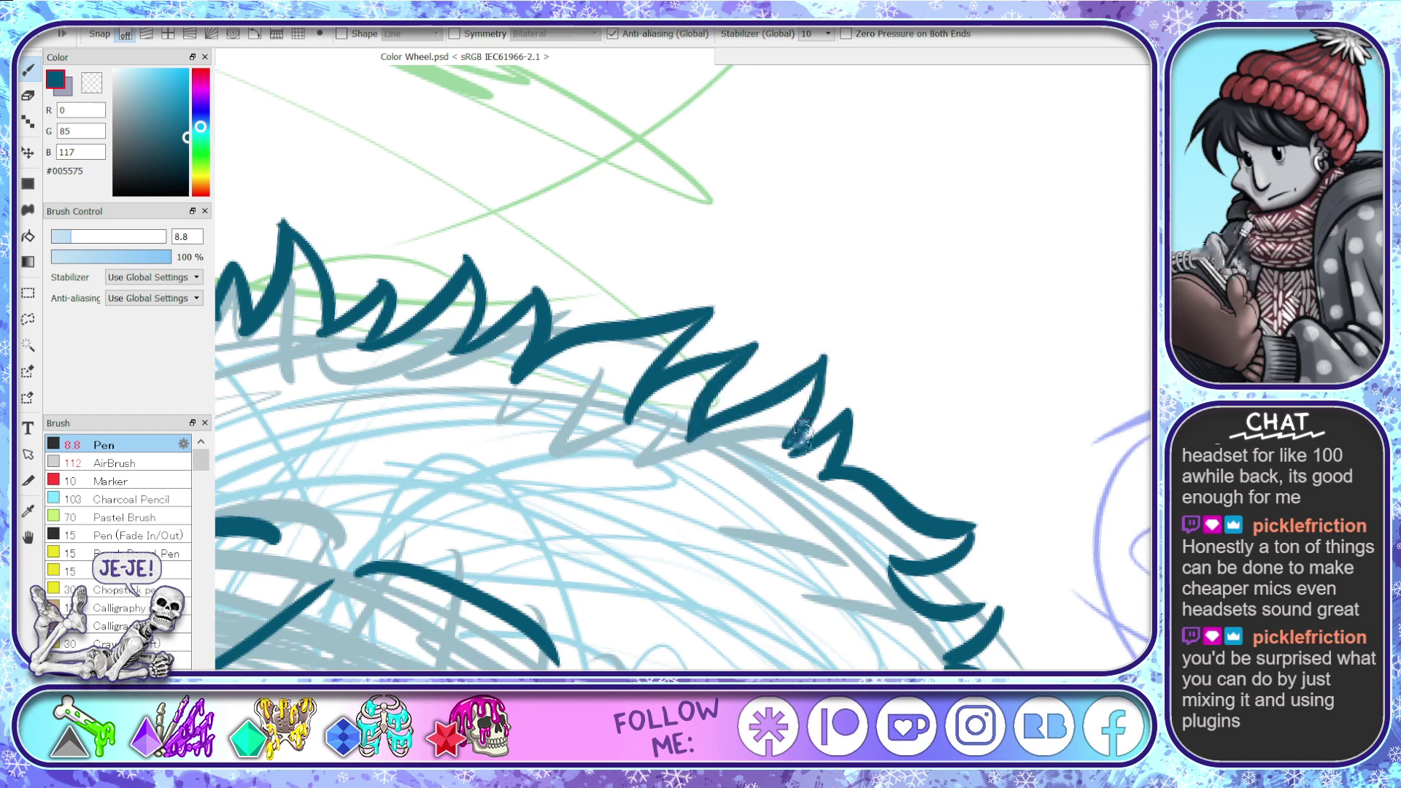
drag(798, 438, 843, 431)
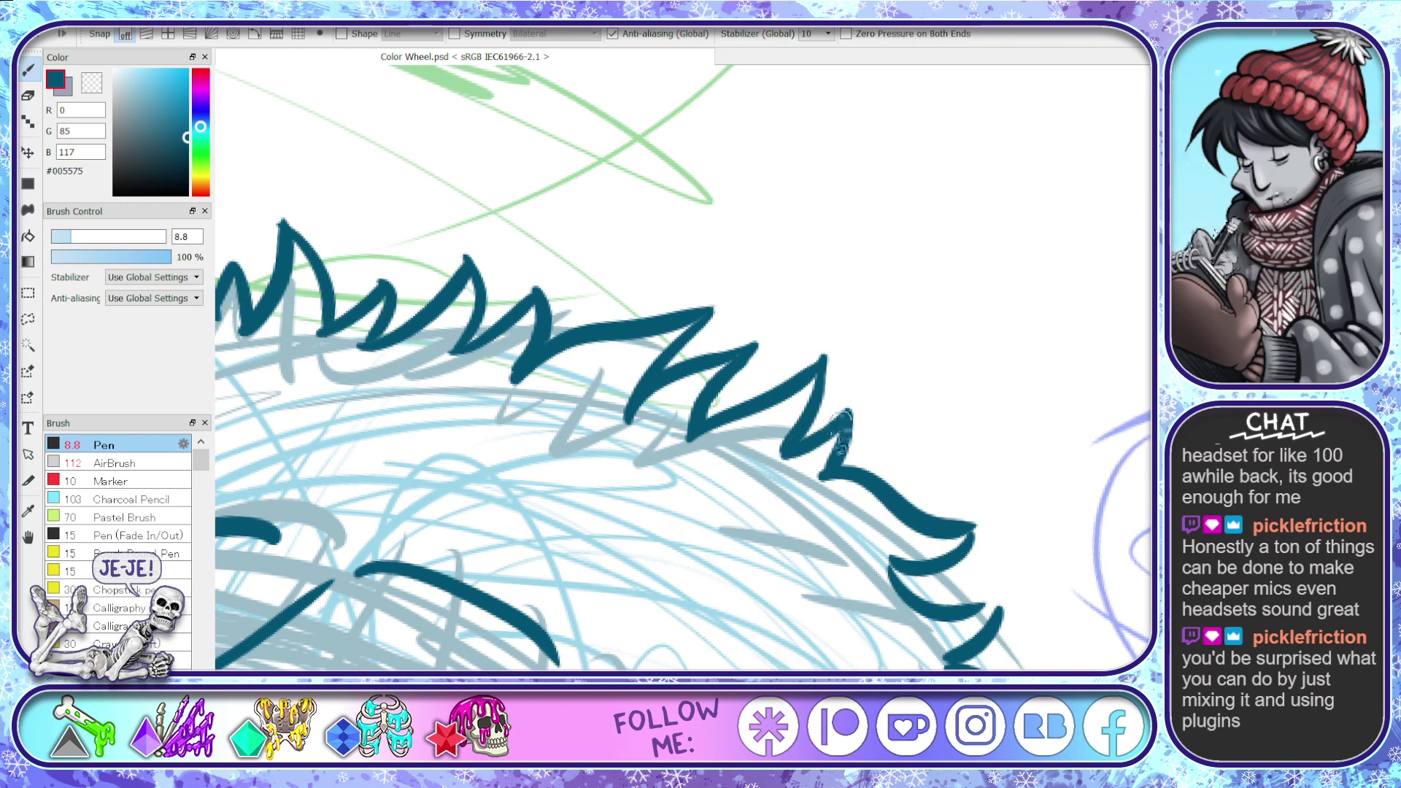
- Erase the blunt, overshooting line ends in the valleys between the hair spikes with the 8.2 eraser
click(28, 96)
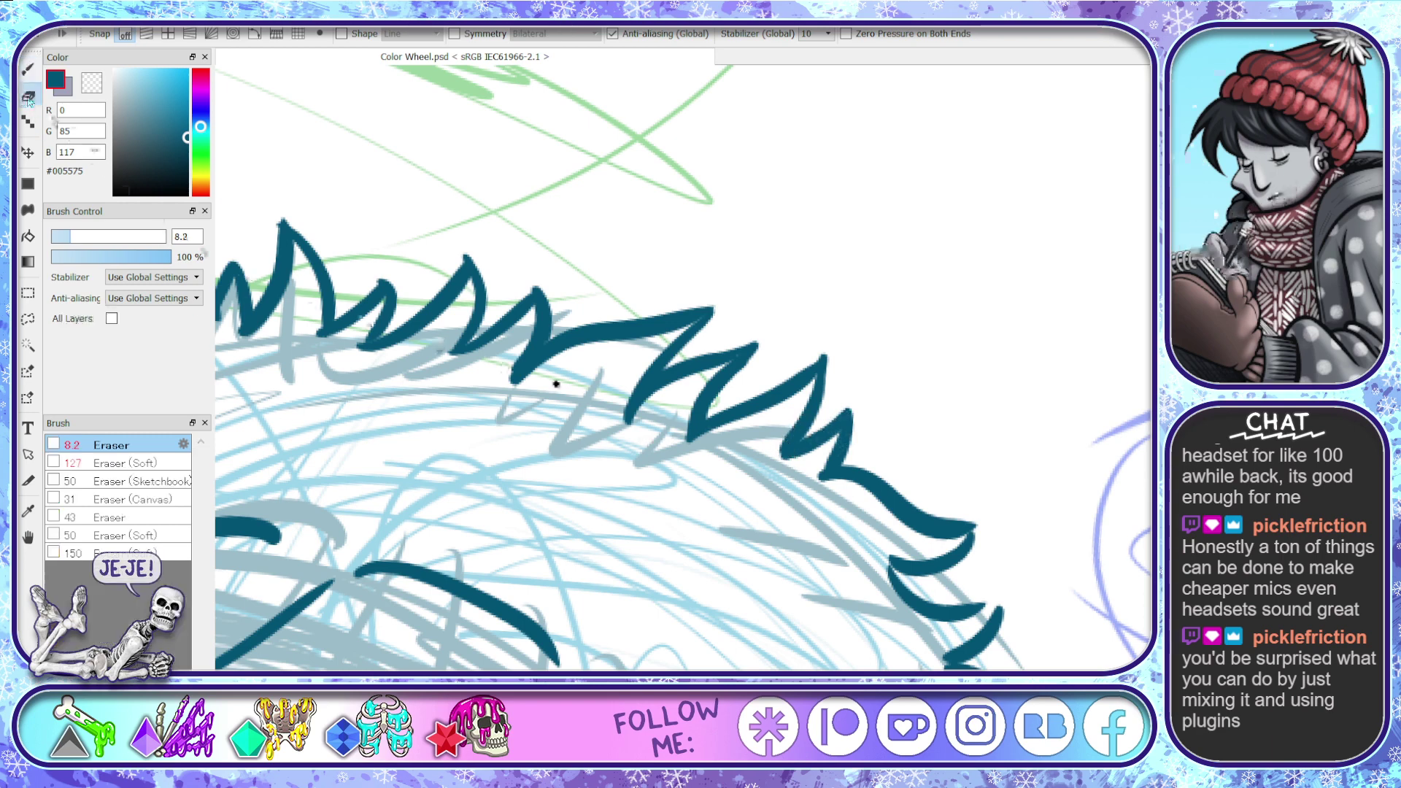
mouse_move(827, 449)
mouse_down()
mouse_move(839, 485)
mouse_move(825, 481)
mouse_up()
drag(678, 396, 645, 434)
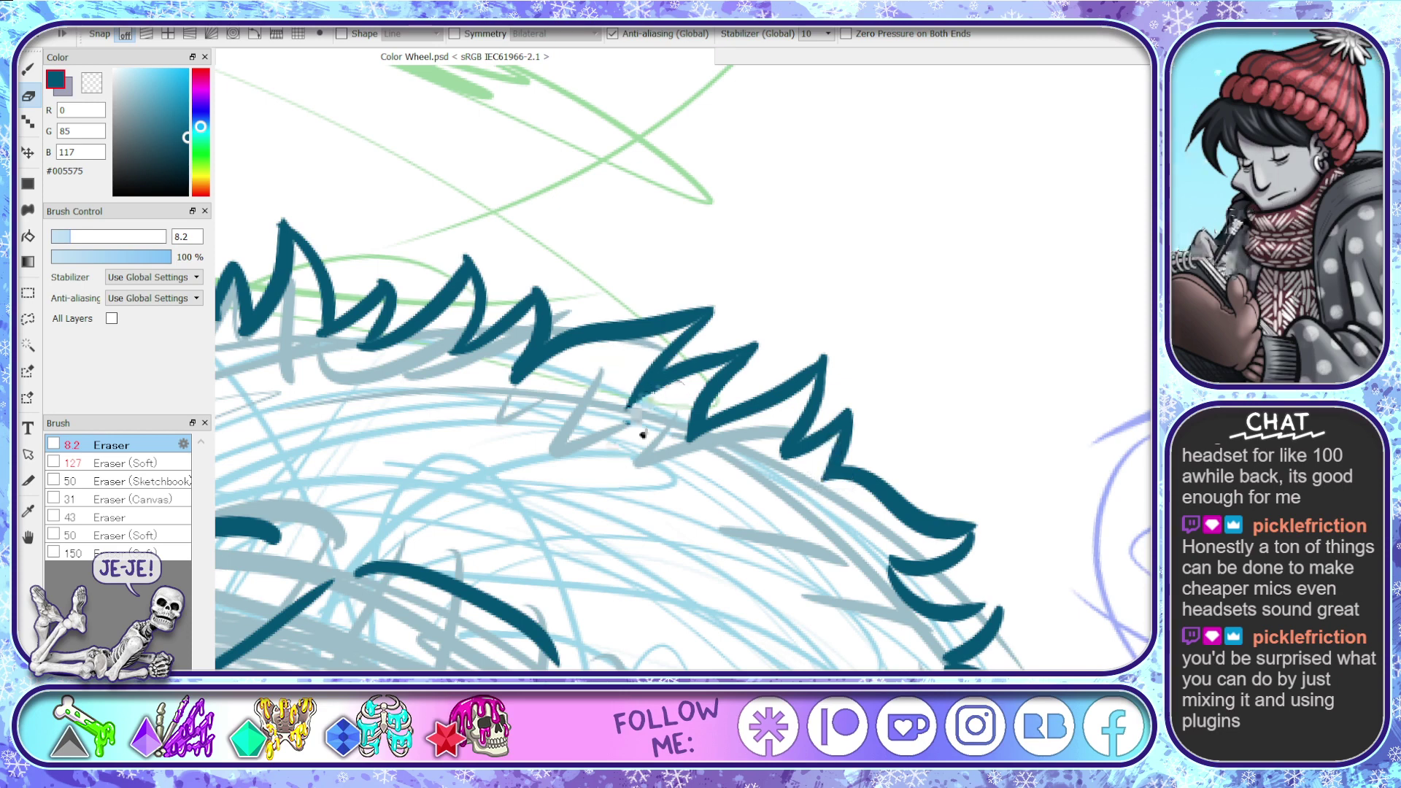
mouse_move(539, 349)
mouse_down()
mouse_move(571, 365)
mouse_move(507, 381)
mouse_up()
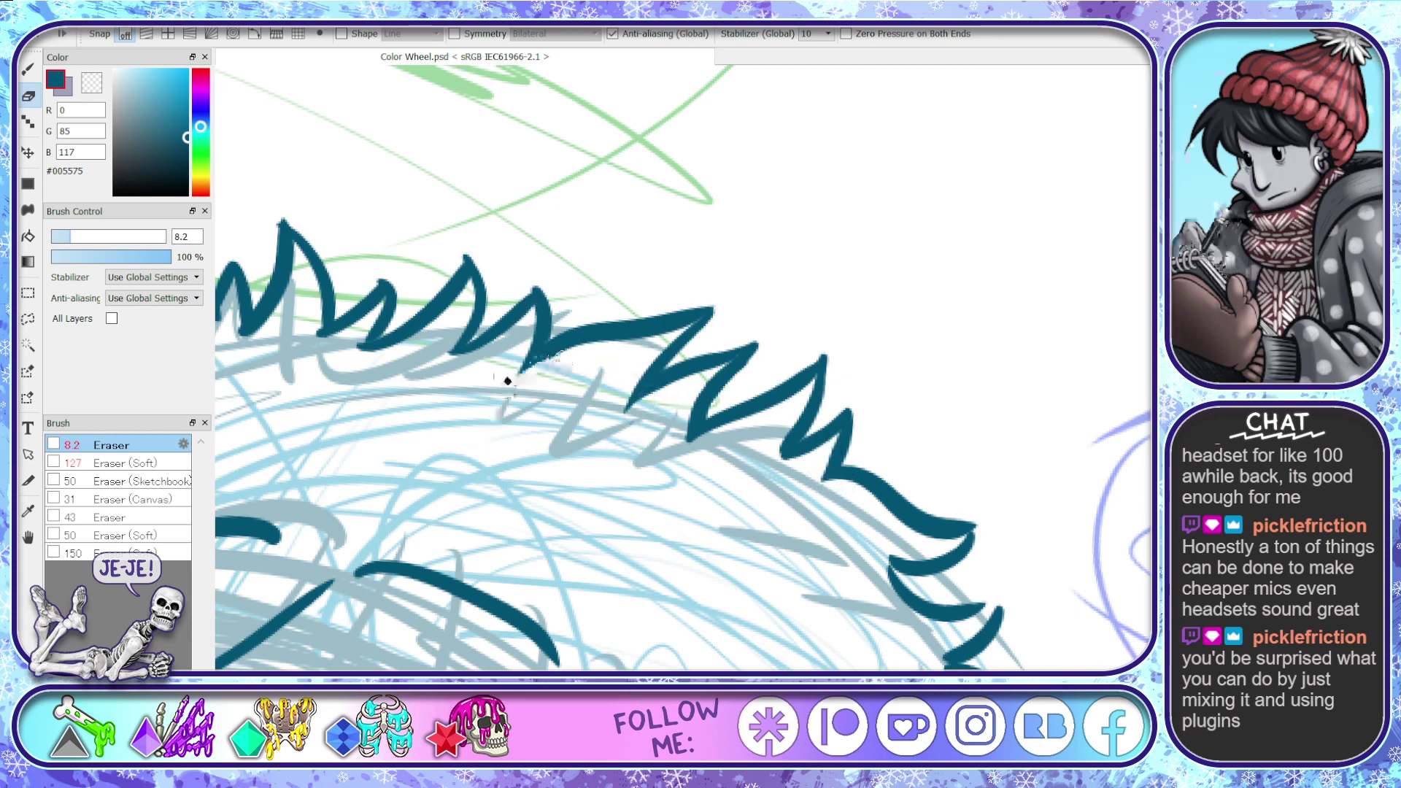
drag(378, 336, 385, 310)
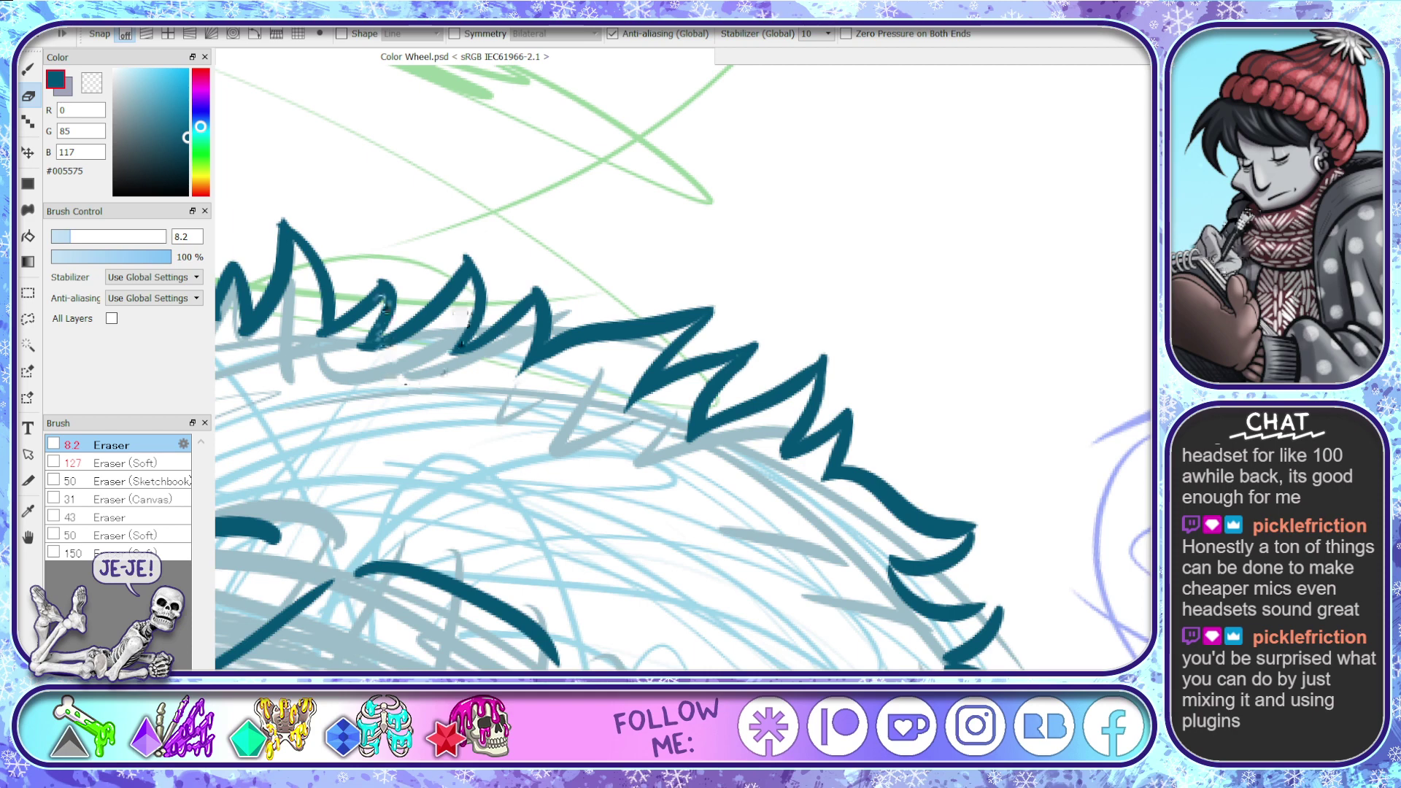
- Refine the tips and inner corners of the hair spikes with the 8.8 pen, from the crown down the near side of the head
key(b)
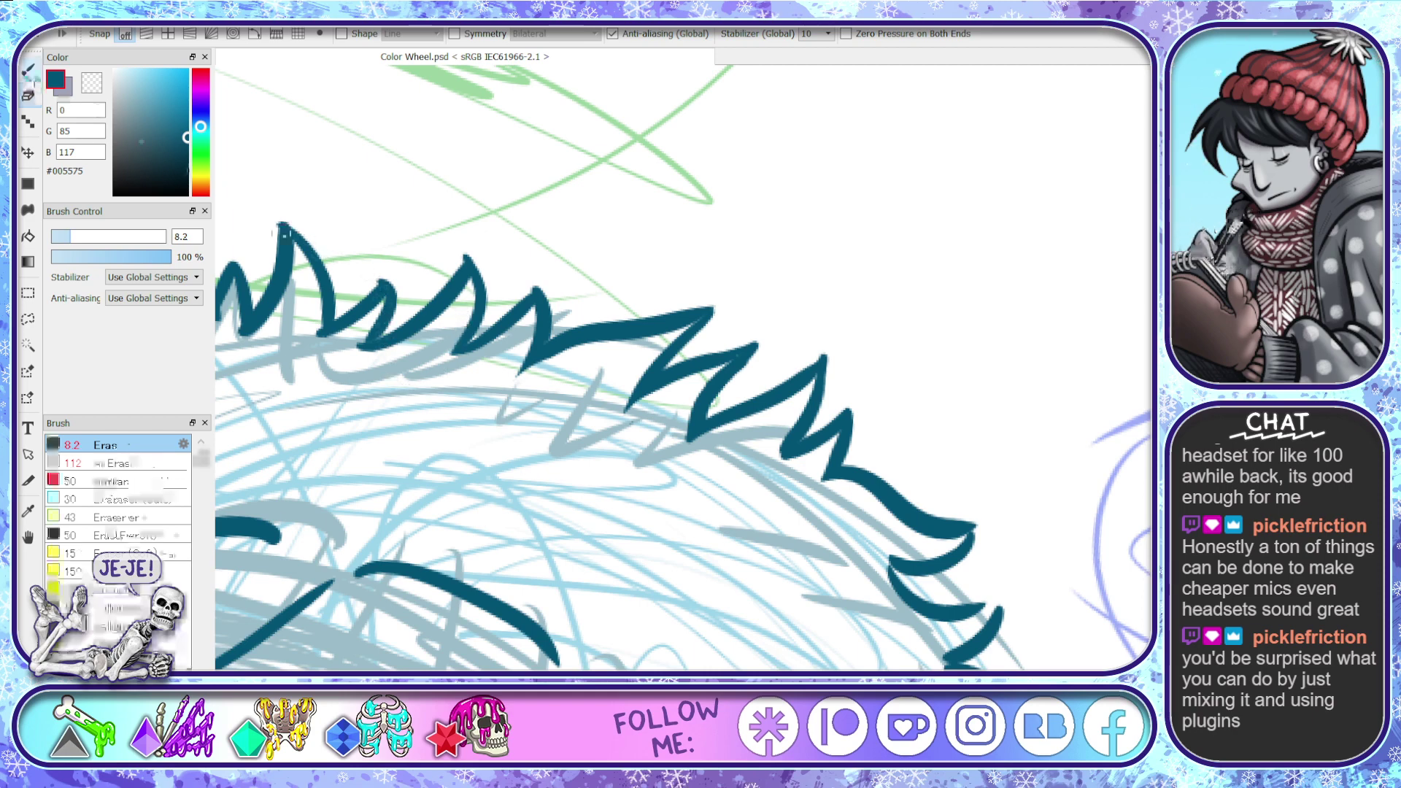
drag(388, 291, 379, 343)
mouse_move(949, 523)
mouse_down()
mouse_move(966, 546)
mouse_move(972, 529)
mouse_move(895, 558)
mouse_up()
mouse_move(950, 610)
mouse_down()
mouse_move(1004, 590)
mouse_move(979, 640)
mouse_up()
scroll(1094, 504, down, 5)
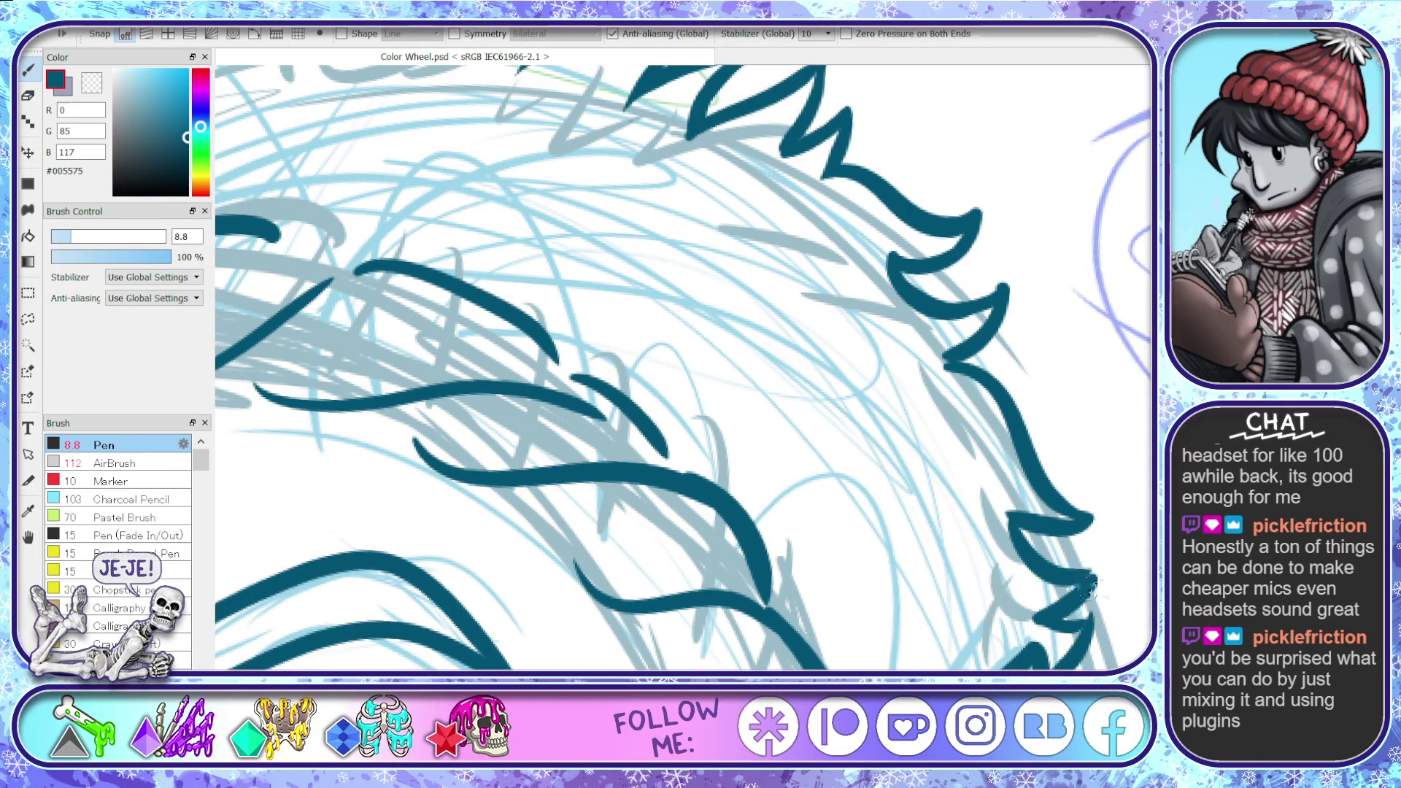
scroll(1086, 517, up, 7)
scroll(1137, 462, up, 5)
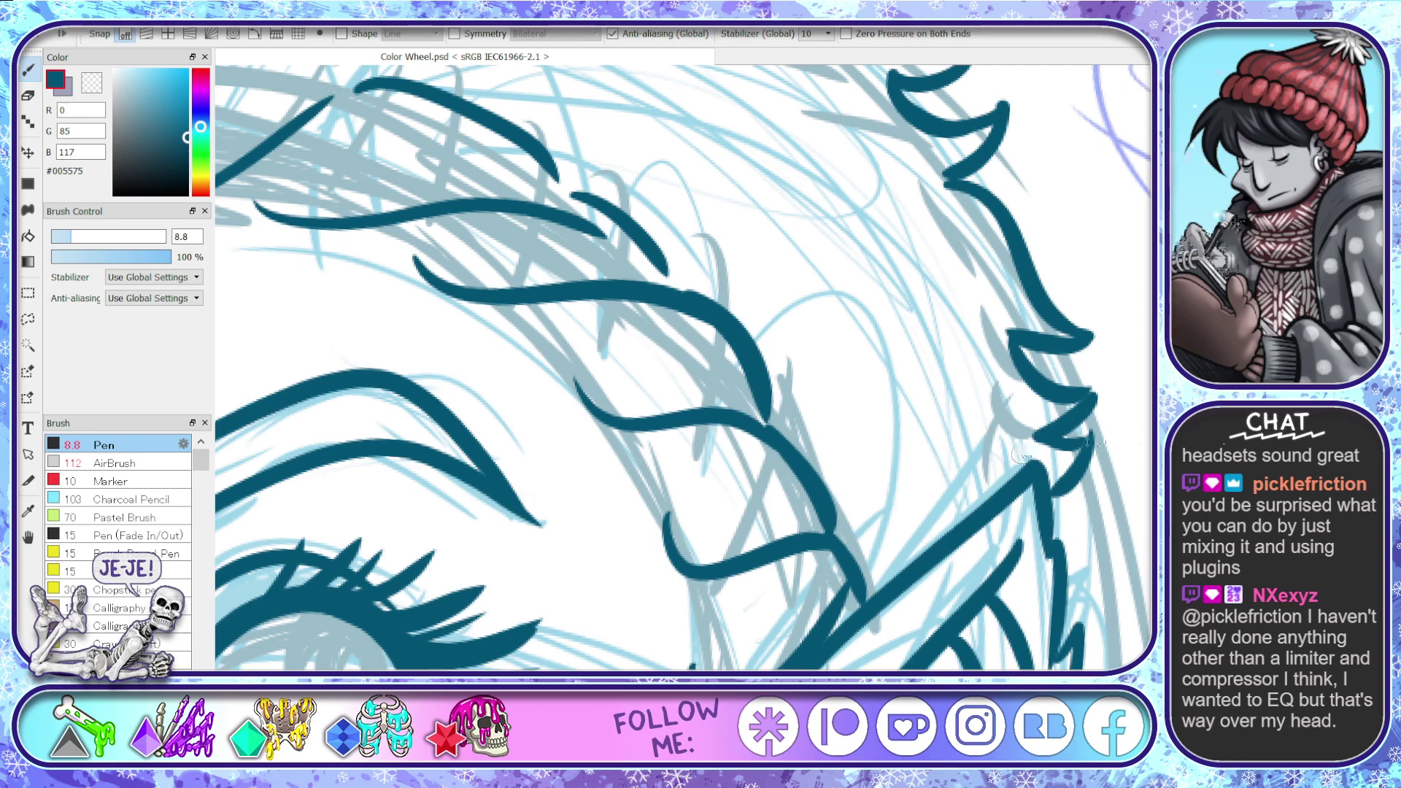
scroll(880, 493, up, 3)
- Join the upper edges of the braid's twists on the near side and above the middle of the hairline, extending strand lines into the braid
scroll(671, 368, down, 1)
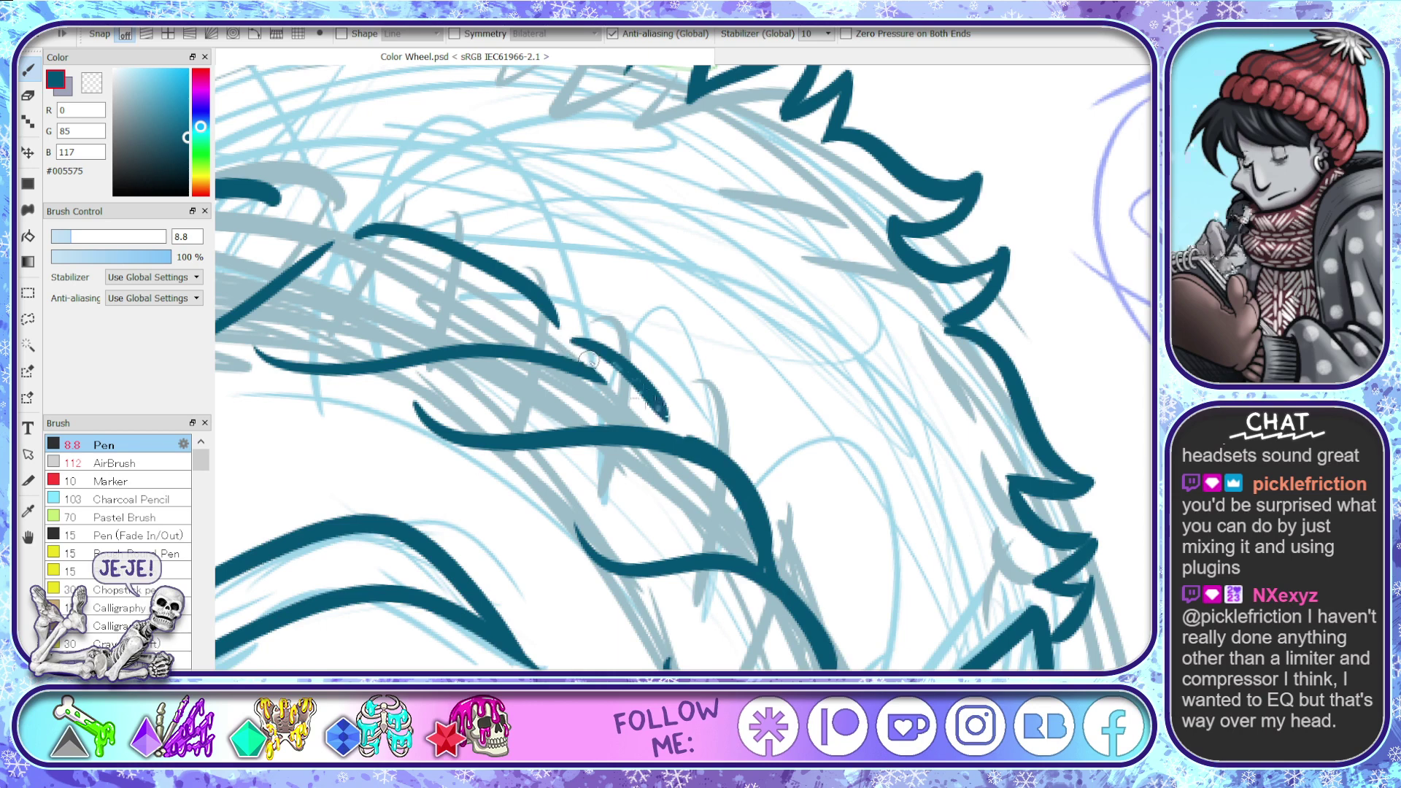
mouse_move(691, 443)
mouse_down()
mouse_move(593, 347)
mouse_move(542, 326)
mouse_move(554, 329)
mouse_move(546, 305)
mouse_move(474, 257)
mouse_up()
drag(555, 325, 332, 259)
drag(465, 351, 857, 351)
drag(957, 328, 805, 321)
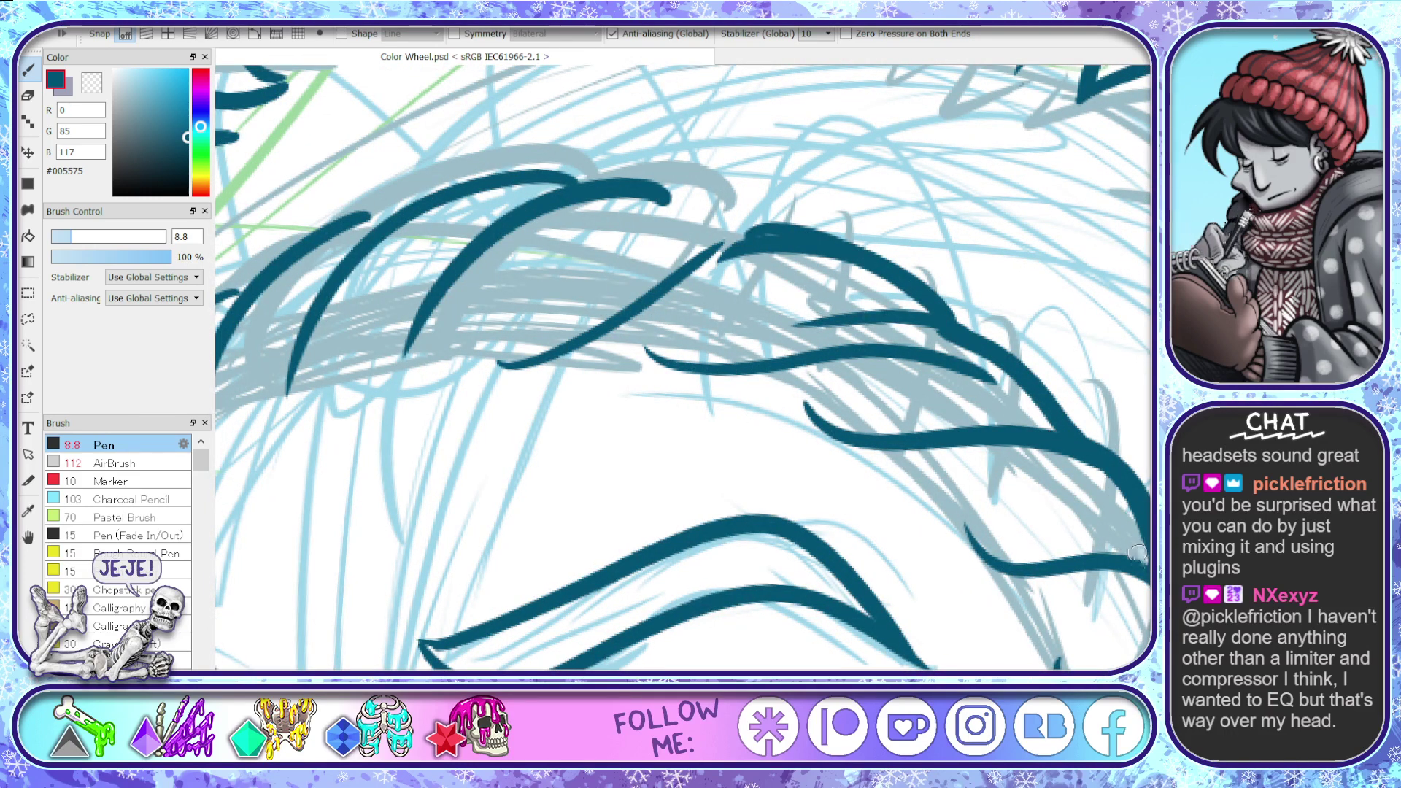
mouse_move(743, 206)
mouse_down()
mouse_move(785, 223)
mouse_move(575, 256)
mouse_up()
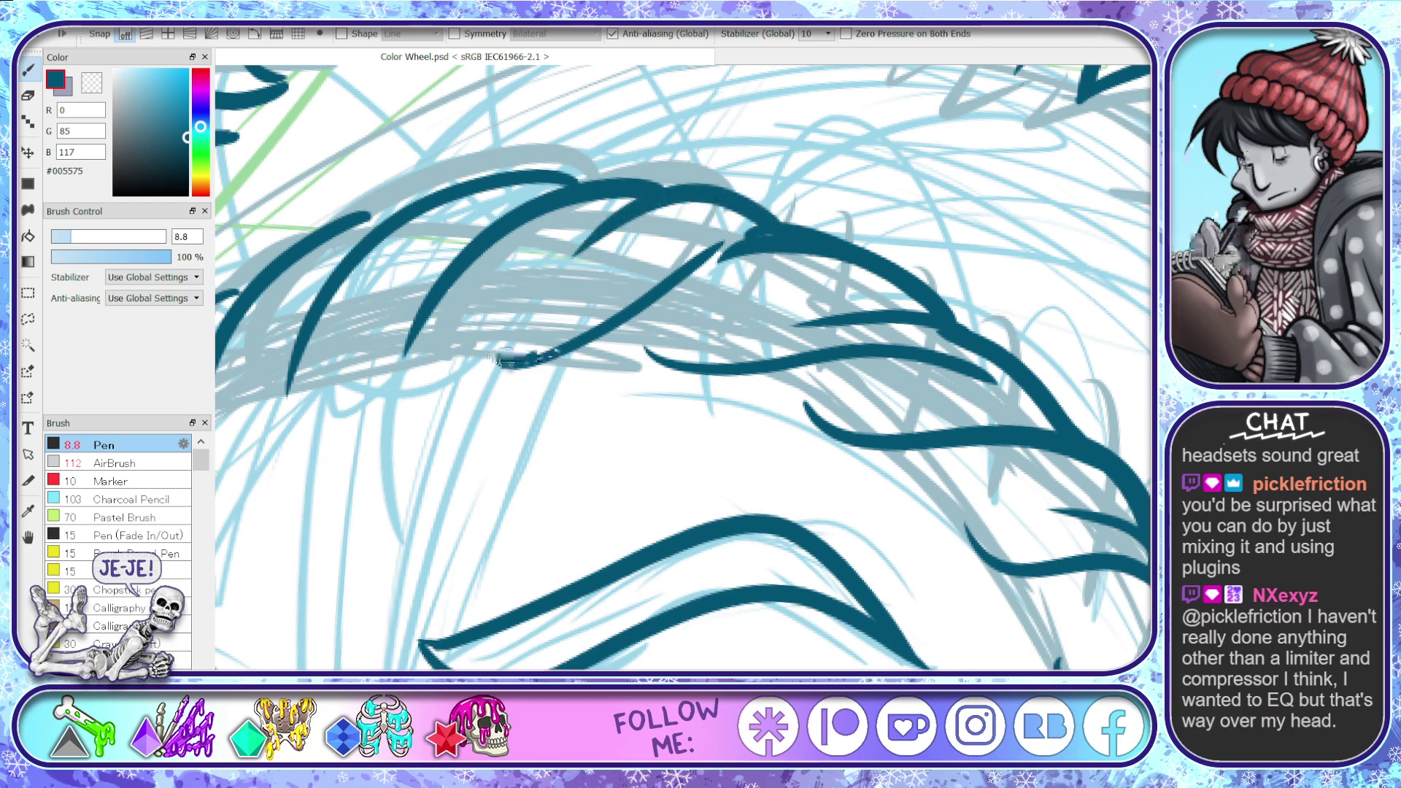
- Thicken and connect the crossing strand at the middle of the braid, and add short curved strand lines on both sides of it
mouse_move(504, 359)
mouse_down()
mouse_move(709, 251)
mouse_move(766, 238)
mouse_up()
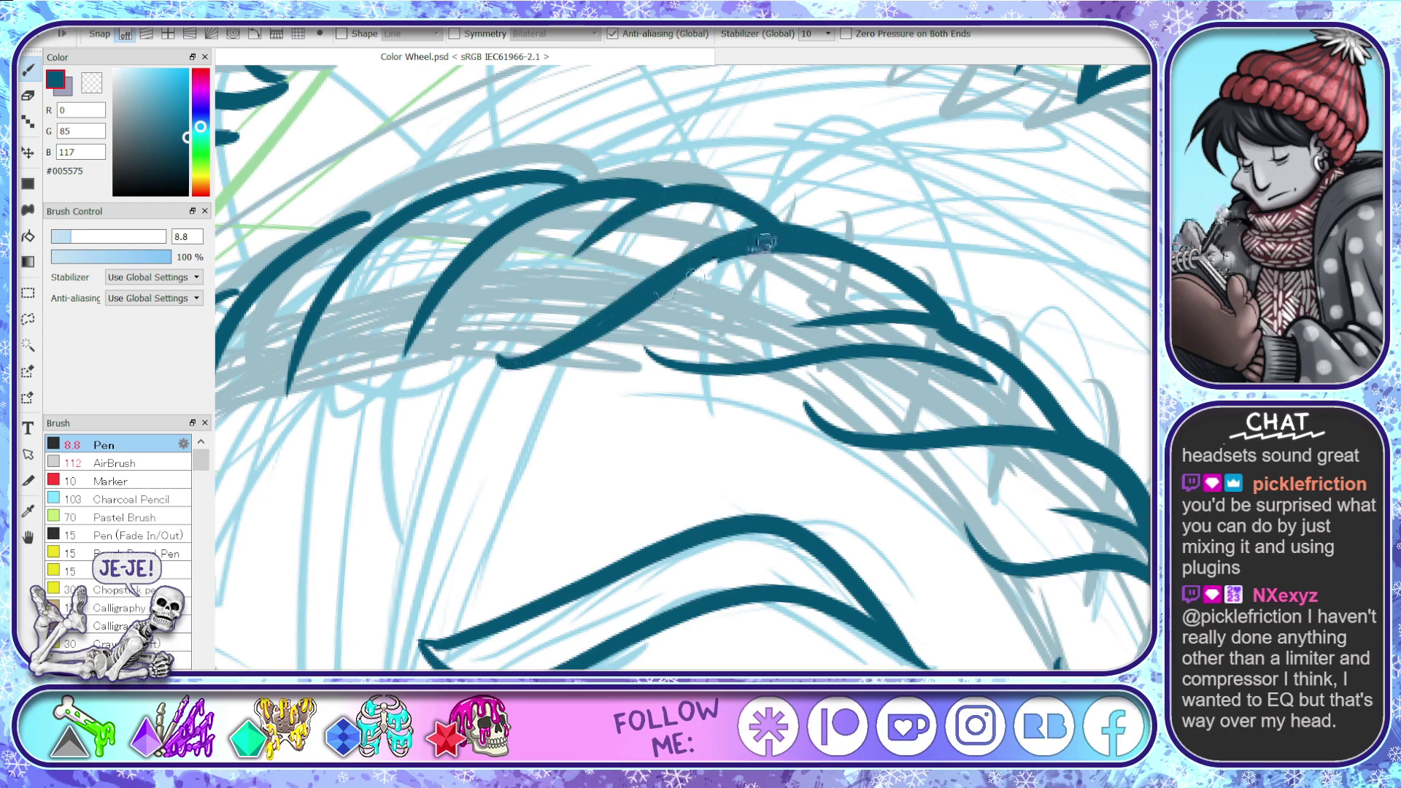
drag(670, 318, 756, 244)
drag(482, 359, 530, 254)
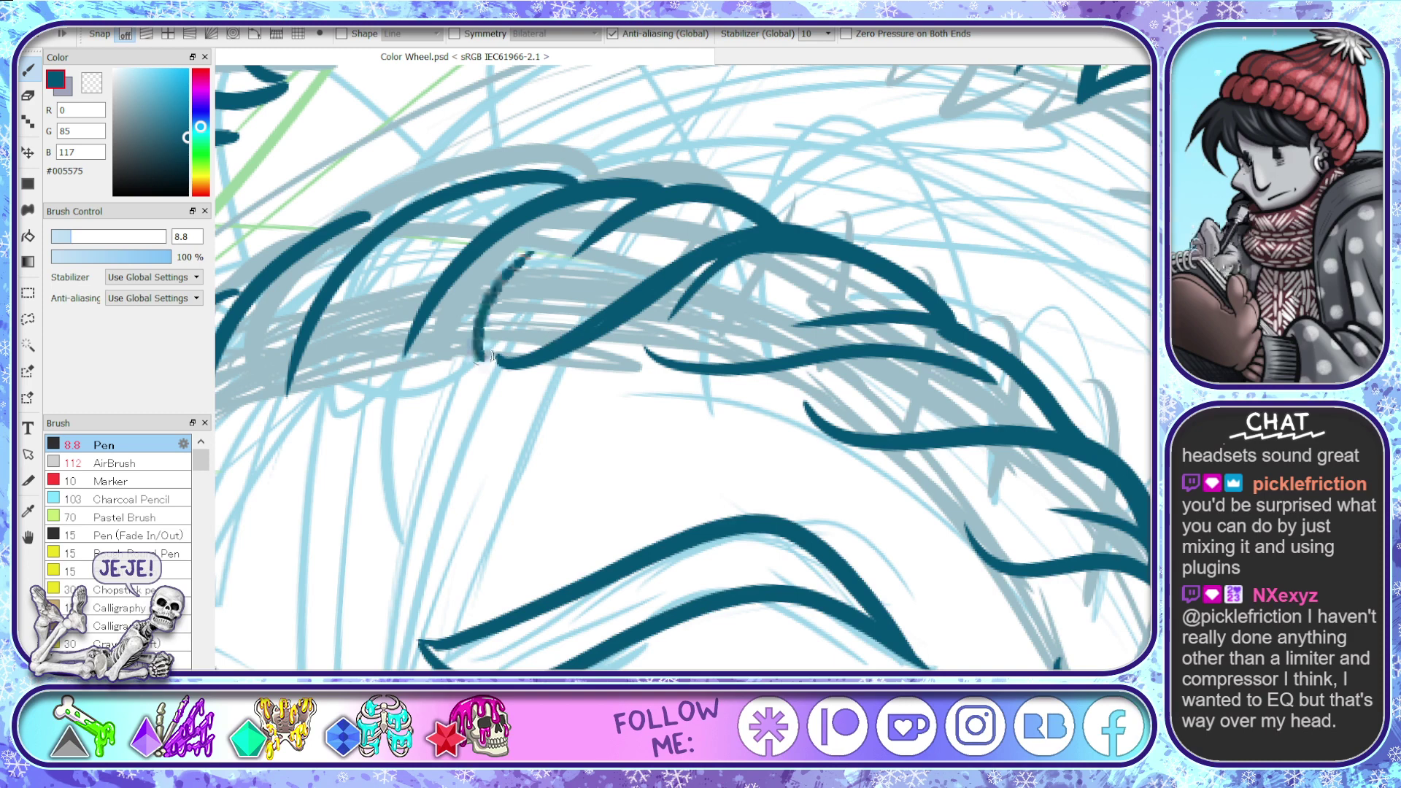
drag(566, 186, 432, 291)
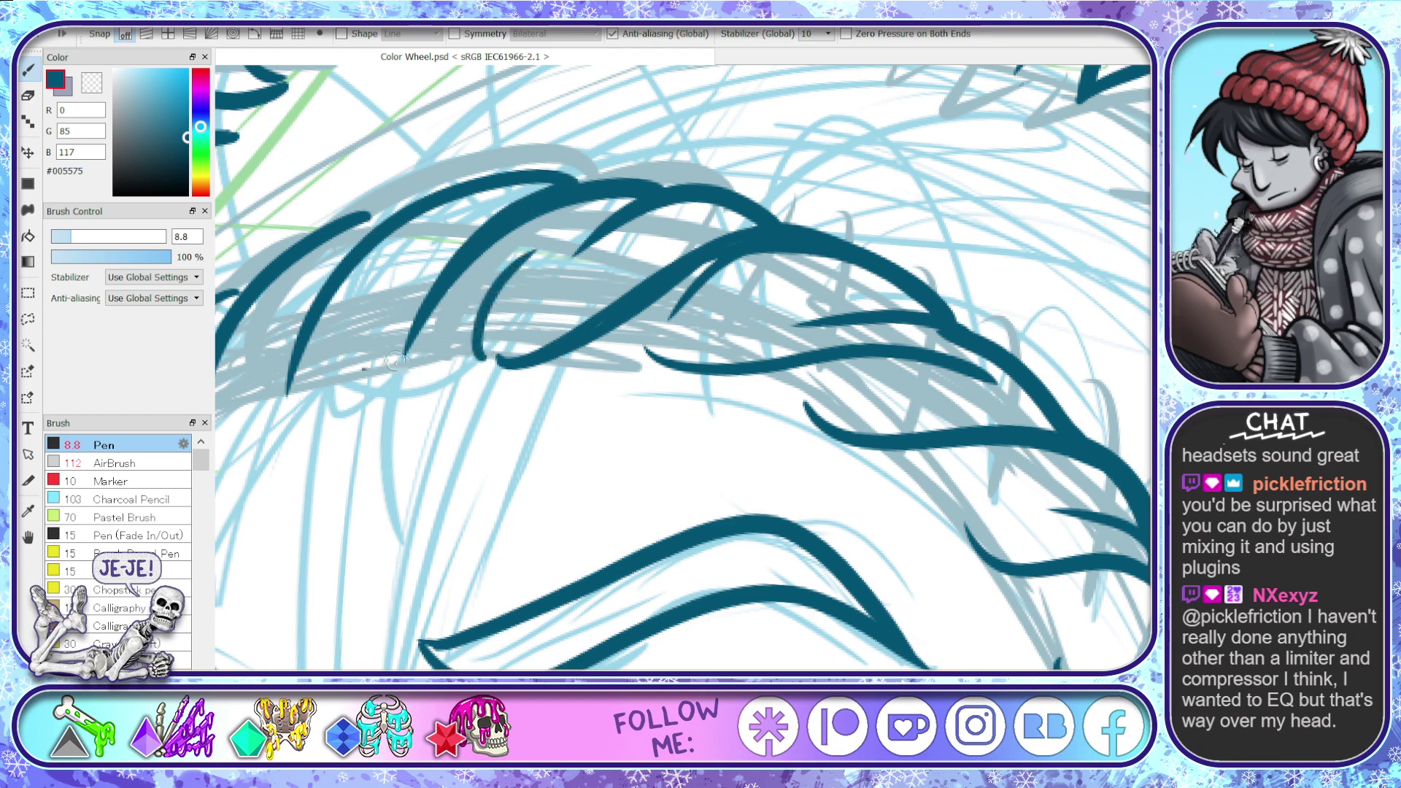
- Close the gaps between the twists along the braid's upper edge toward the far temple
mouse_move(400, 247)
mouse_down()
mouse_move(363, 369)
mouse_move(673, 360)
mouse_up()
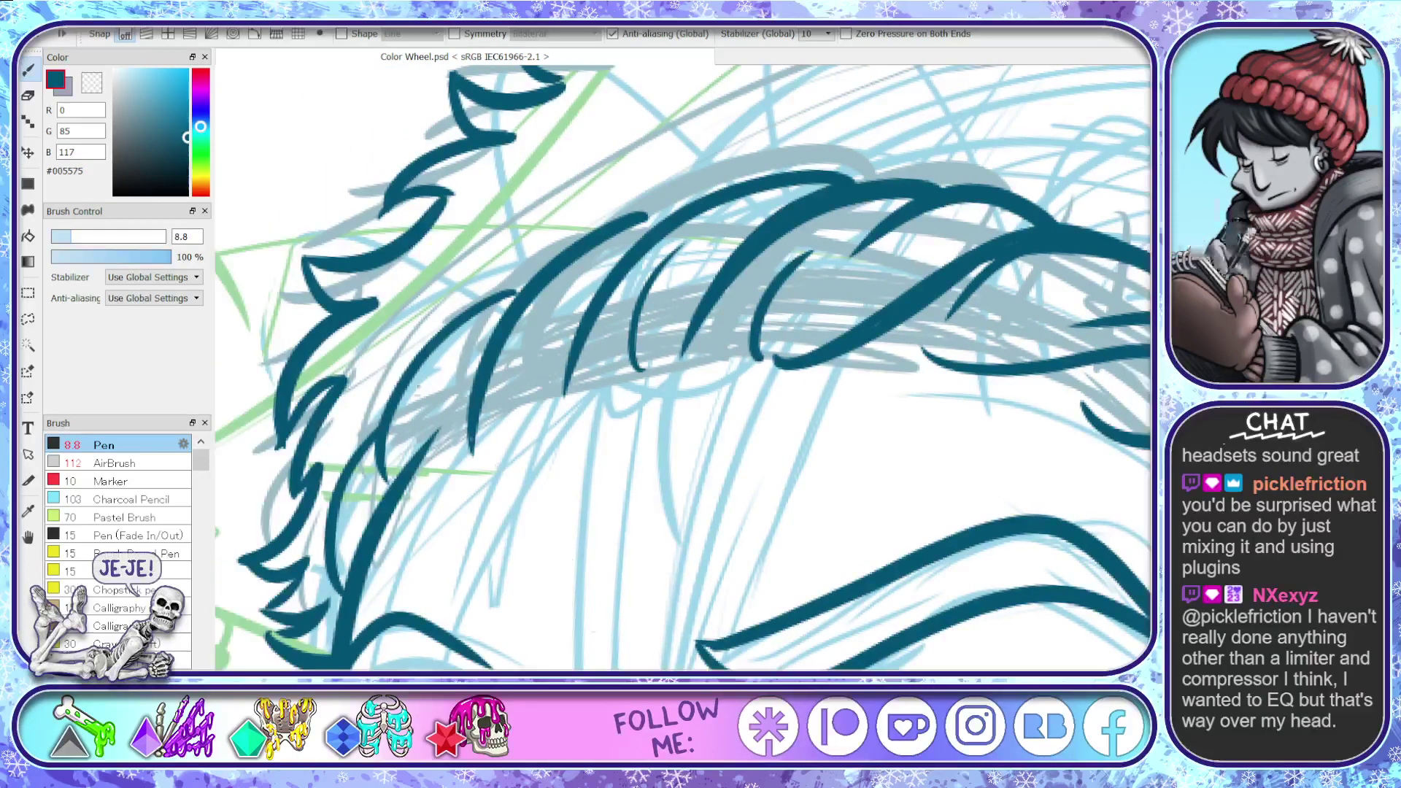
key(ctrl+z)
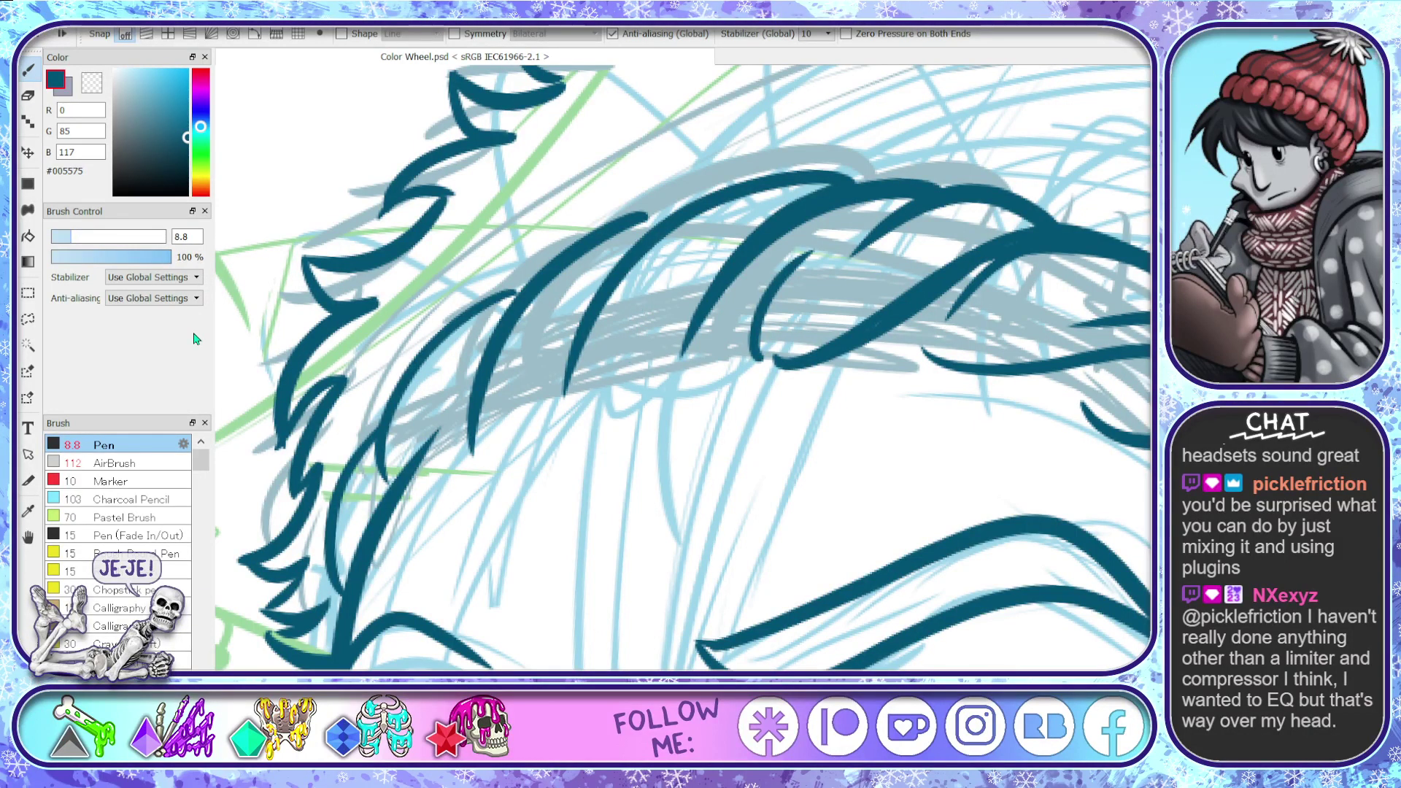
drag(626, 219, 690, 205)
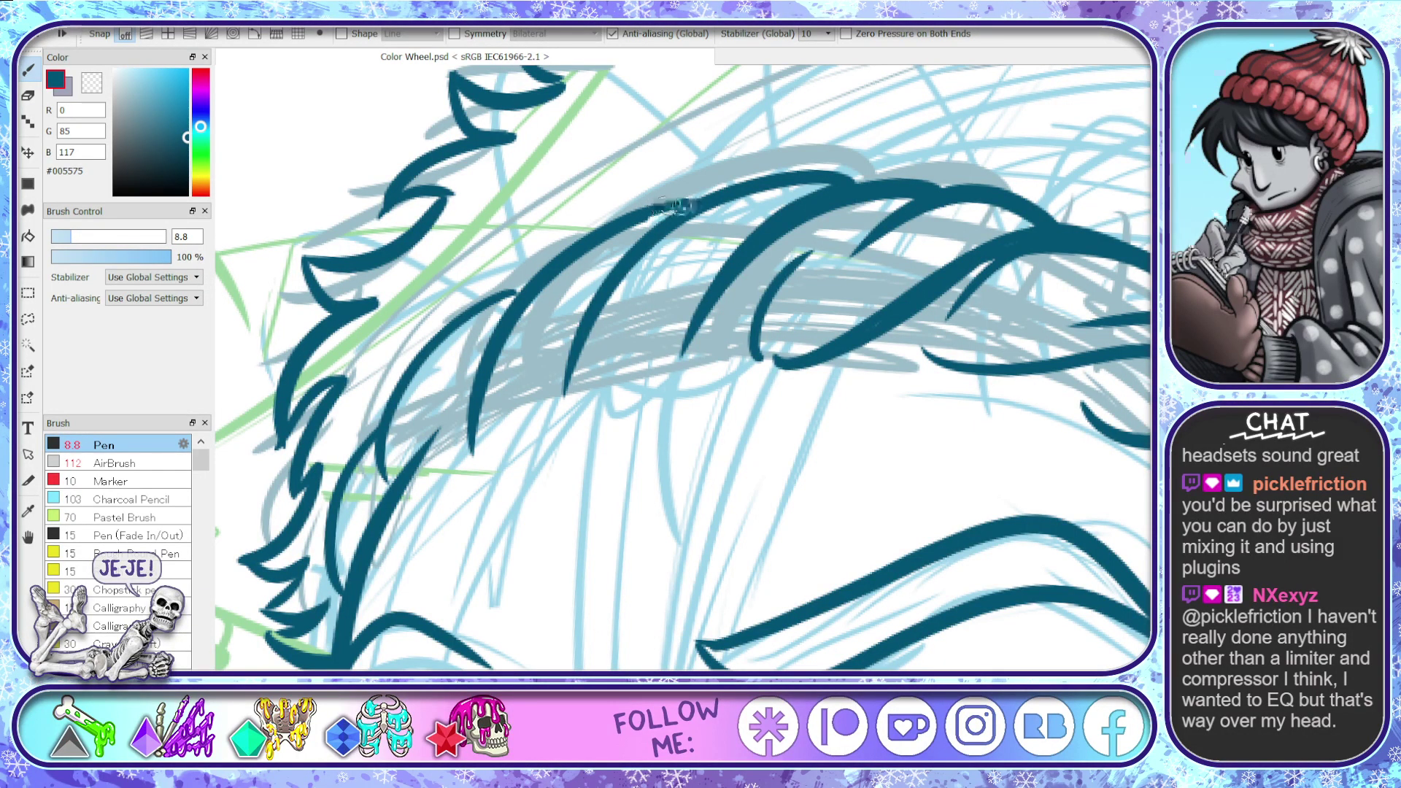
drag(531, 289, 473, 449)
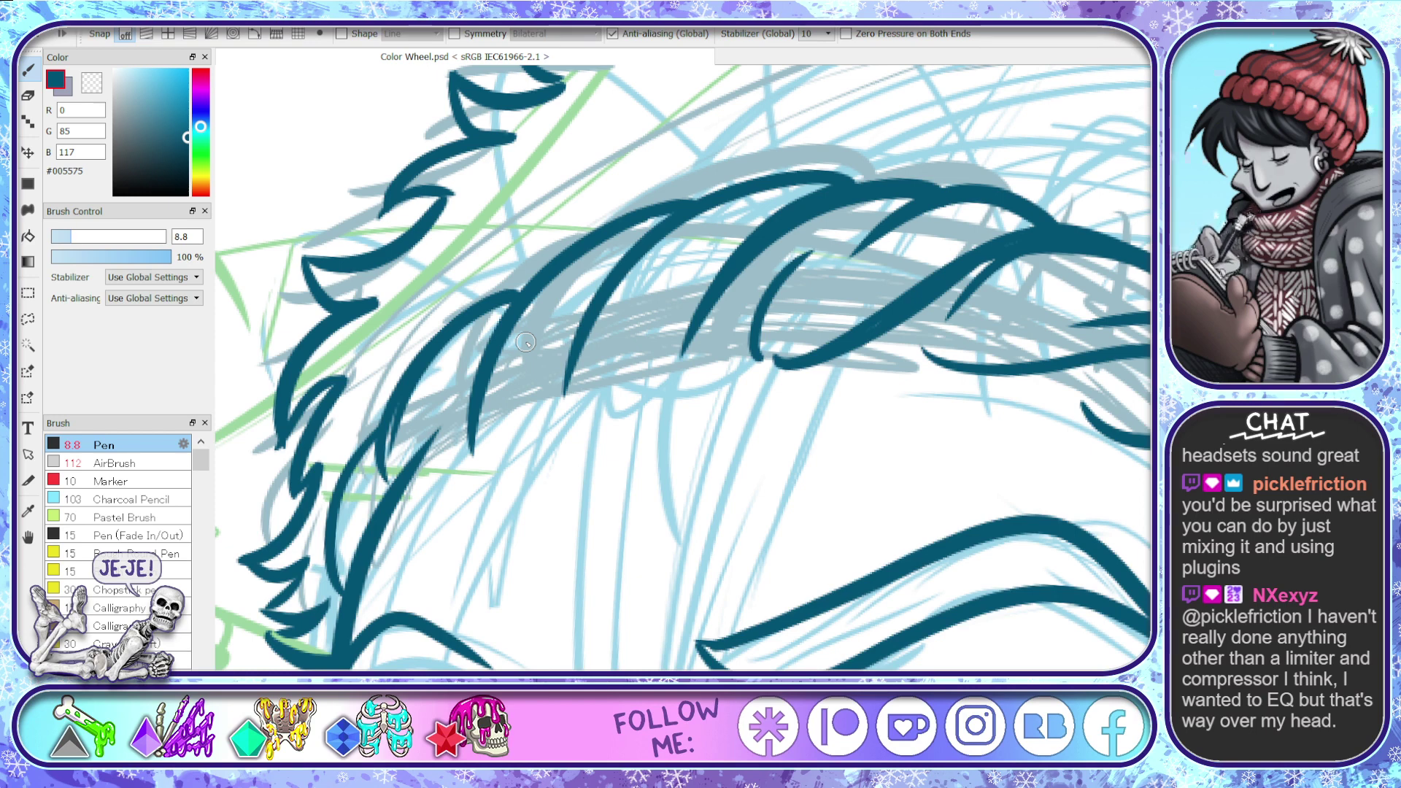
- Add short curved inner strand lines along the lower edge of the braid between the middle of the hairline and the far temple
drag(664, 267, 632, 361)
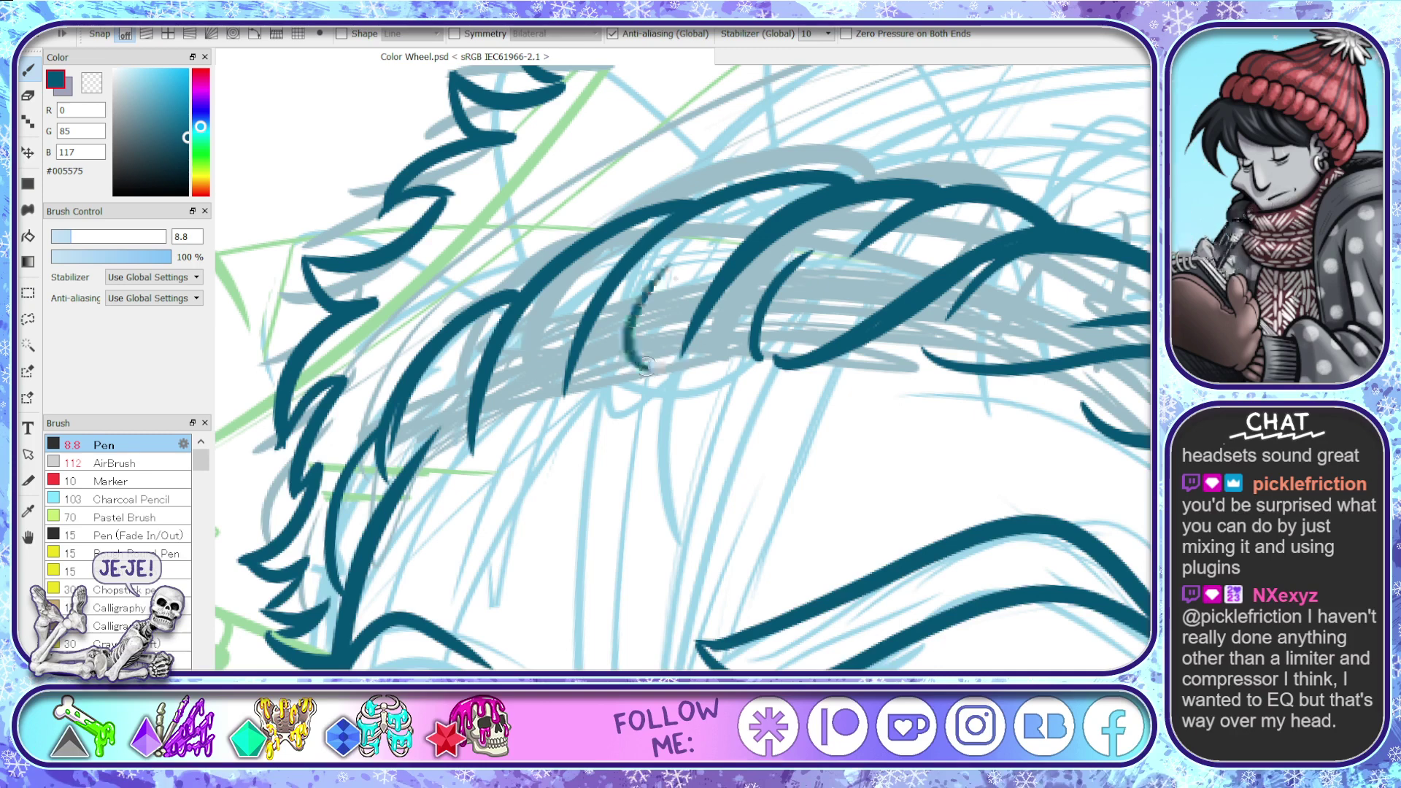
drag(661, 269, 646, 369)
drag(559, 298, 532, 398)
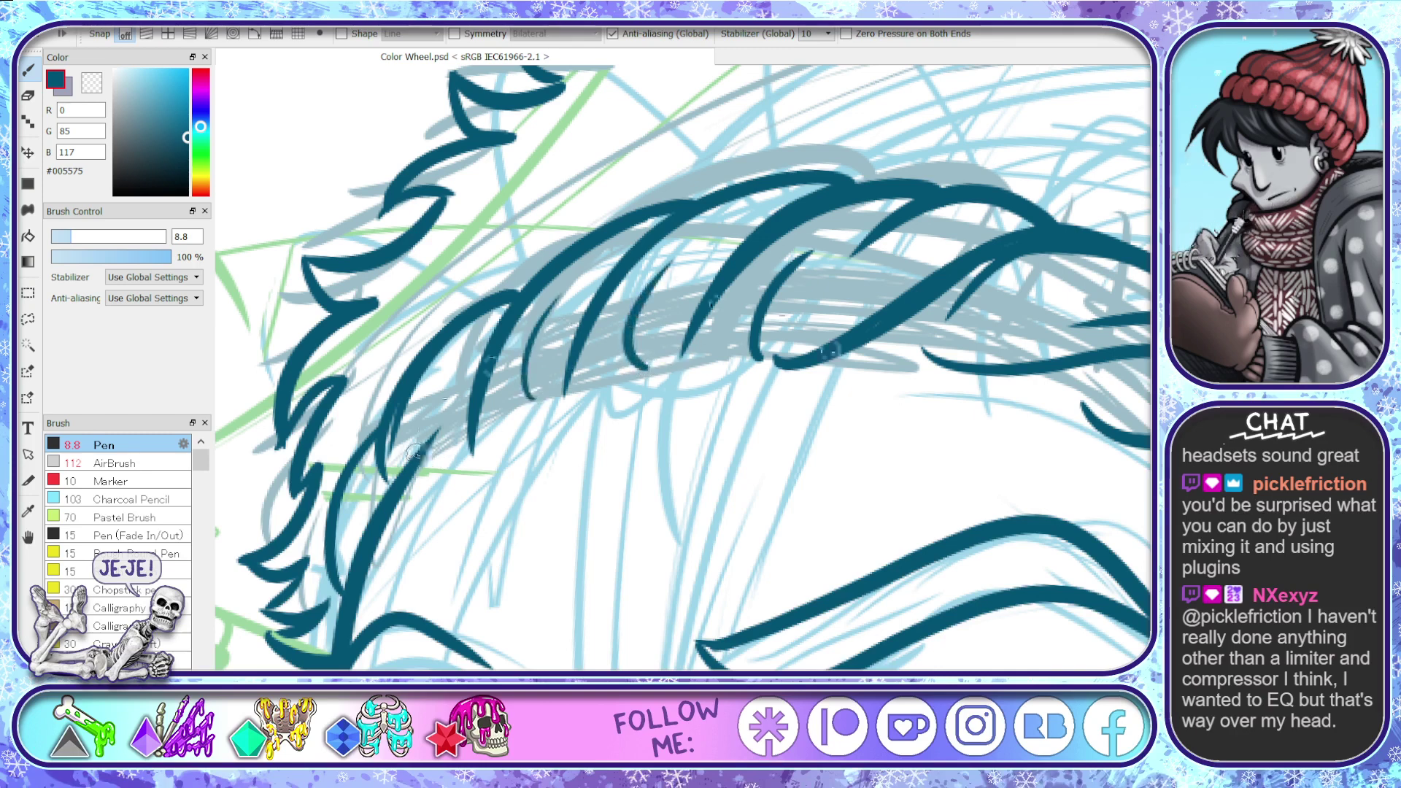
drag(782, 361, 819, 292)
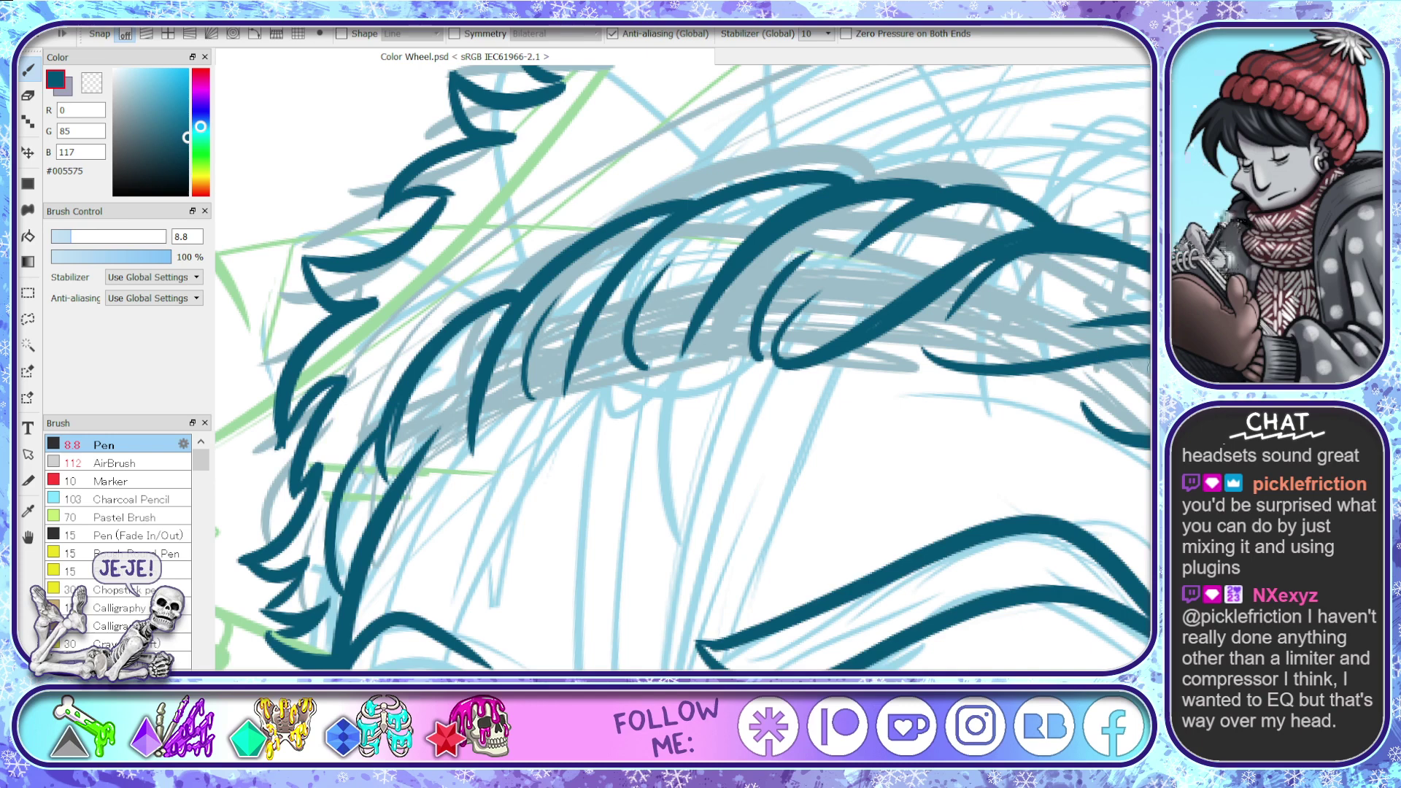
scroll(1000, 356, down, 12)
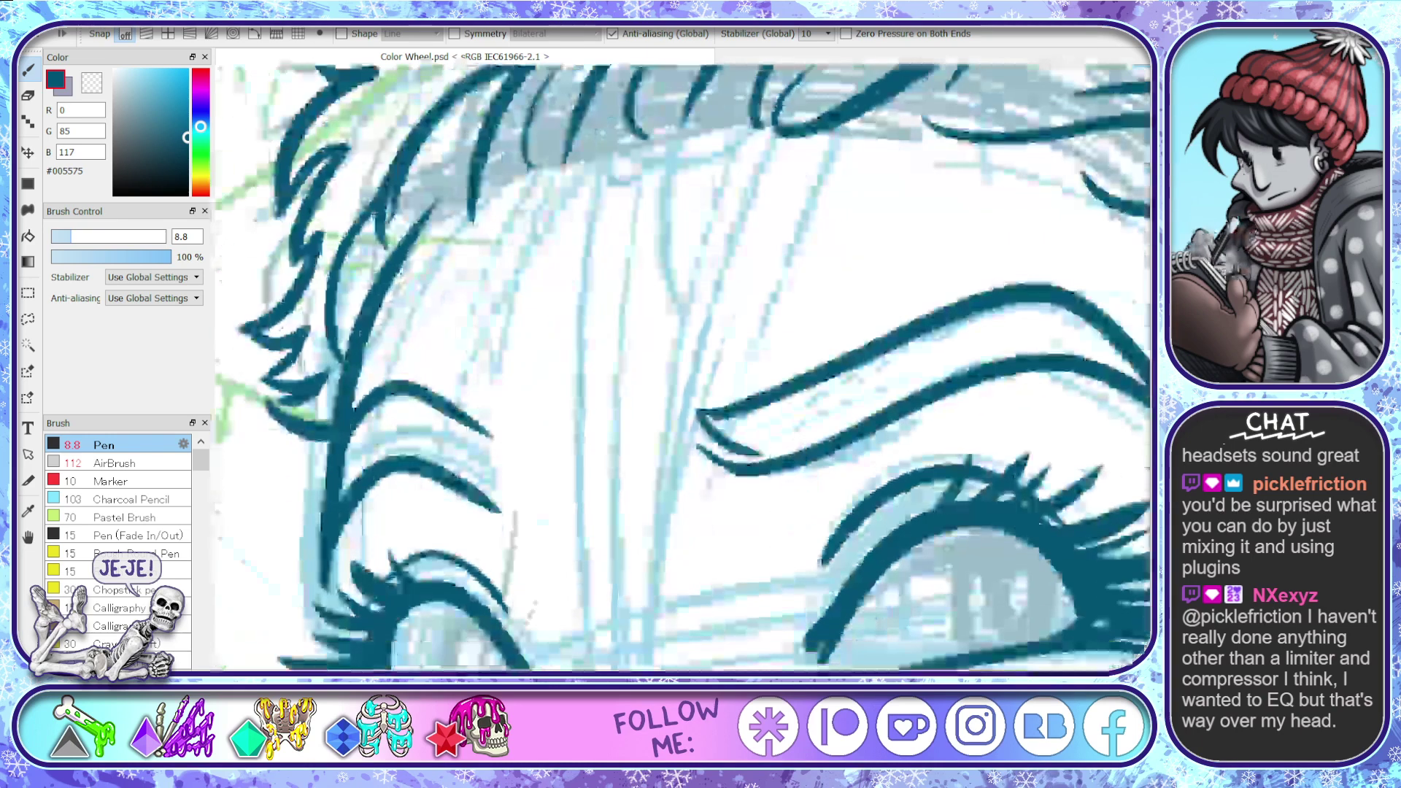
scroll(683, 368, down, 5)
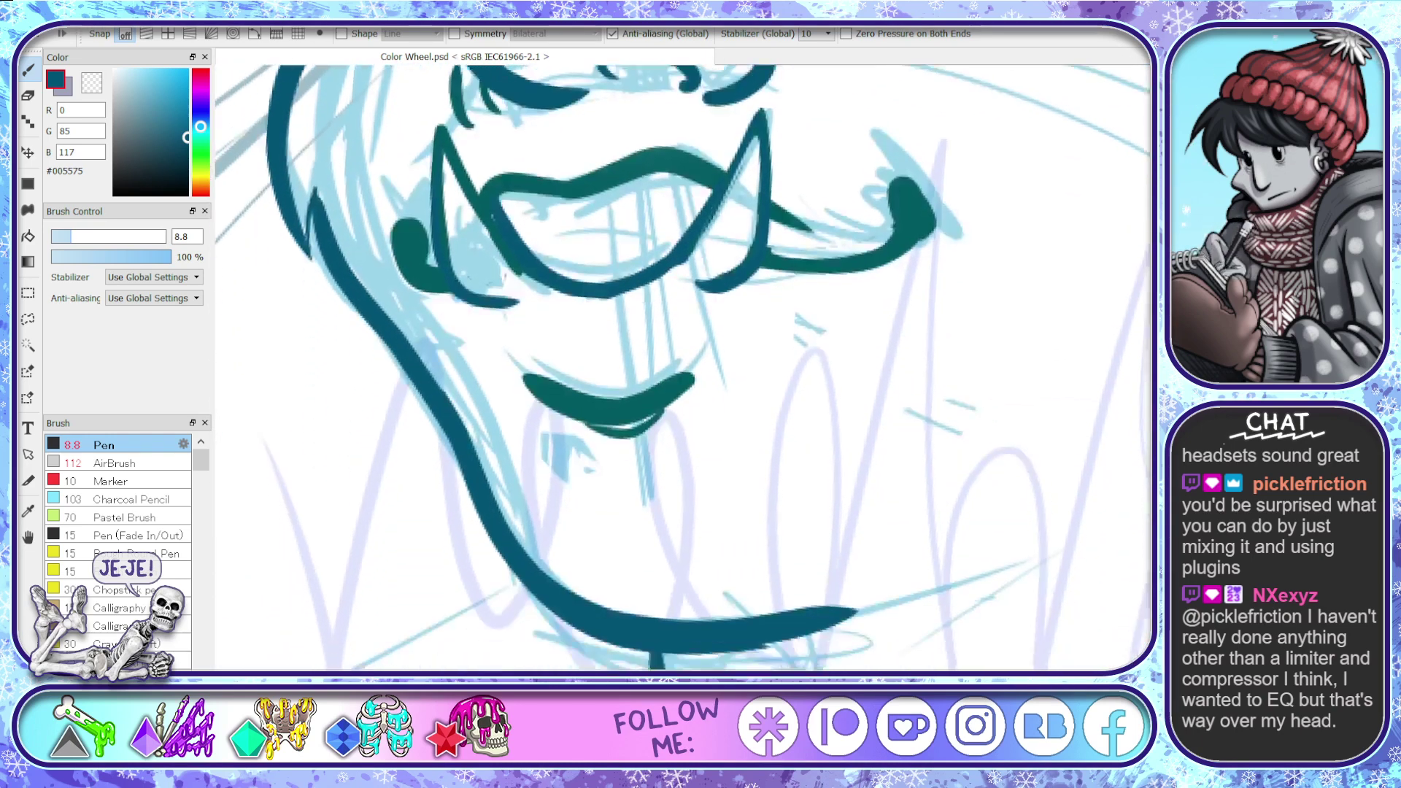
scroll(683, 368, right, 16)
scroll(683, 368, left, 6)
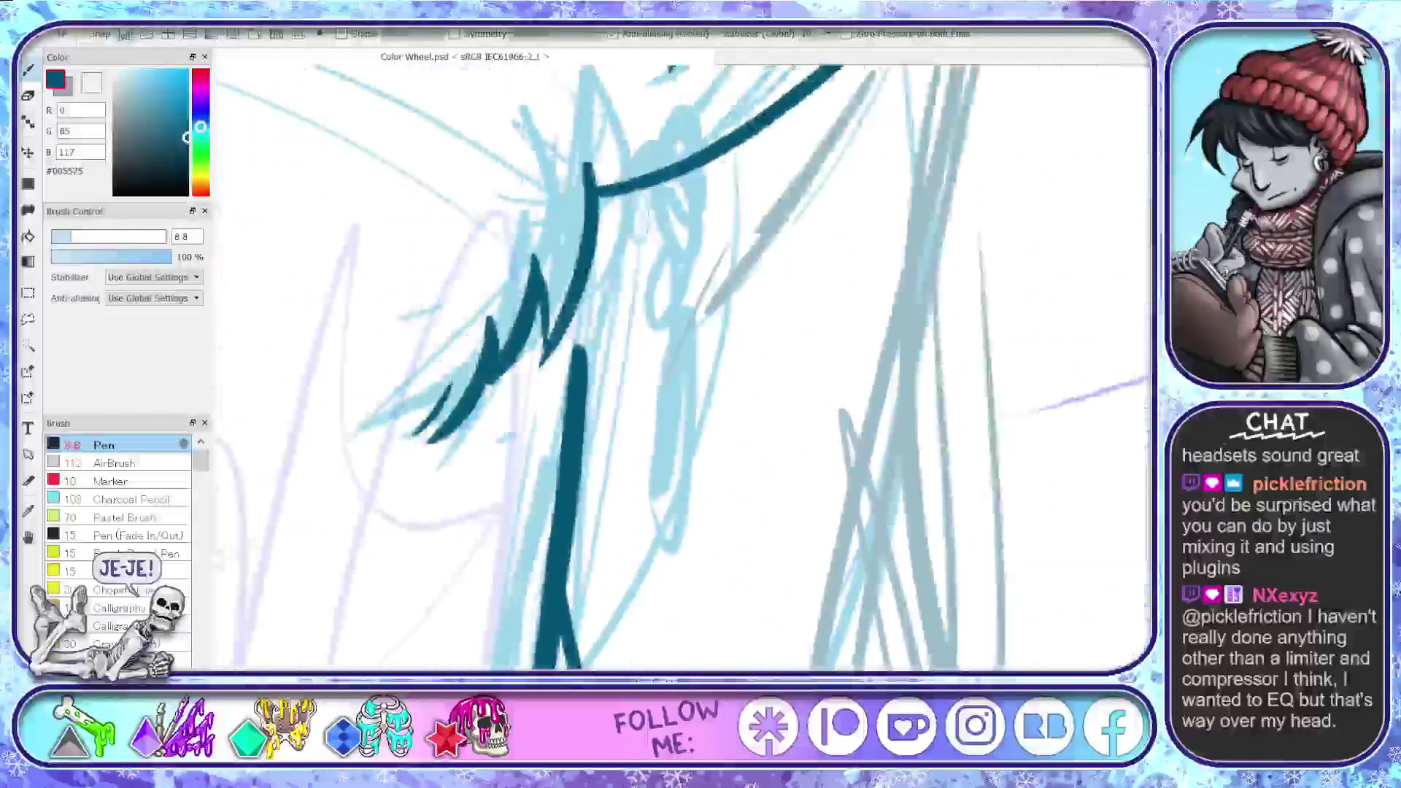
scroll(683, 368, up, 10)
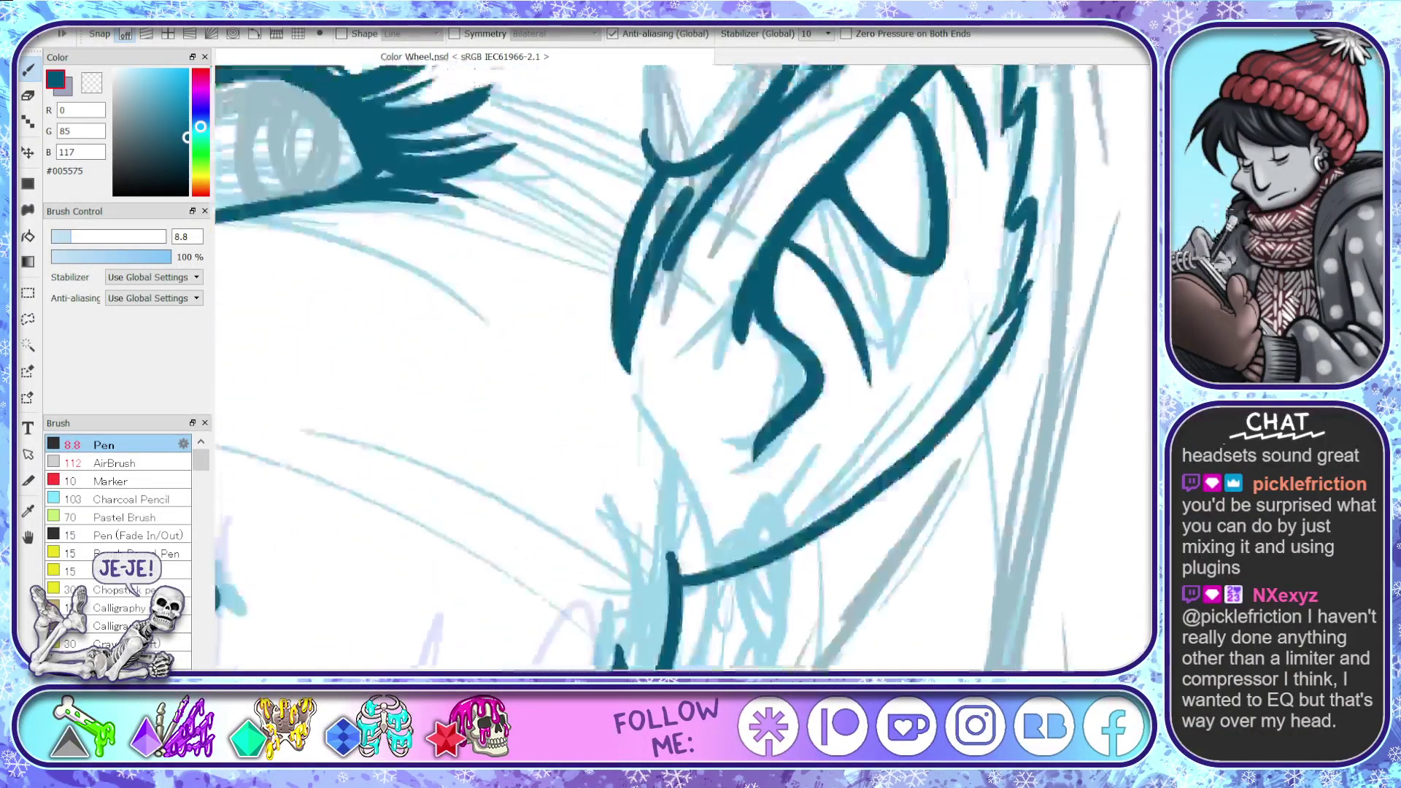
- Ink a round stud on the near earlobe with a chain of three small oval links hanging beneath it
scroll(683, 368, down, 7)
scroll(683, 368, up, 1)
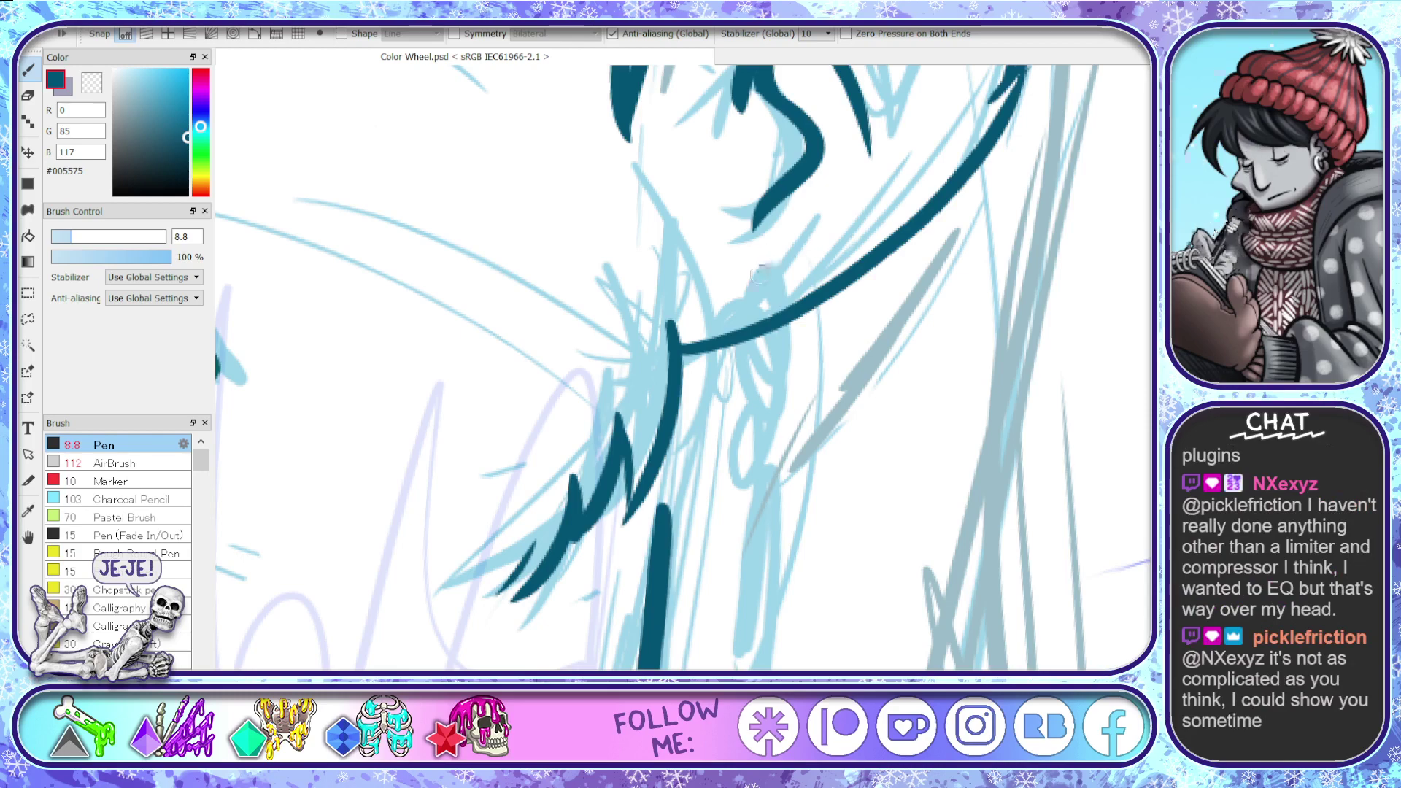
mouse_move(765, 257)
mouse_down()
mouse_move(731, 270)
mouse_move(781, 286)
mouse_move(759, 240)
mouse_move(761, 300)
mouse_up()
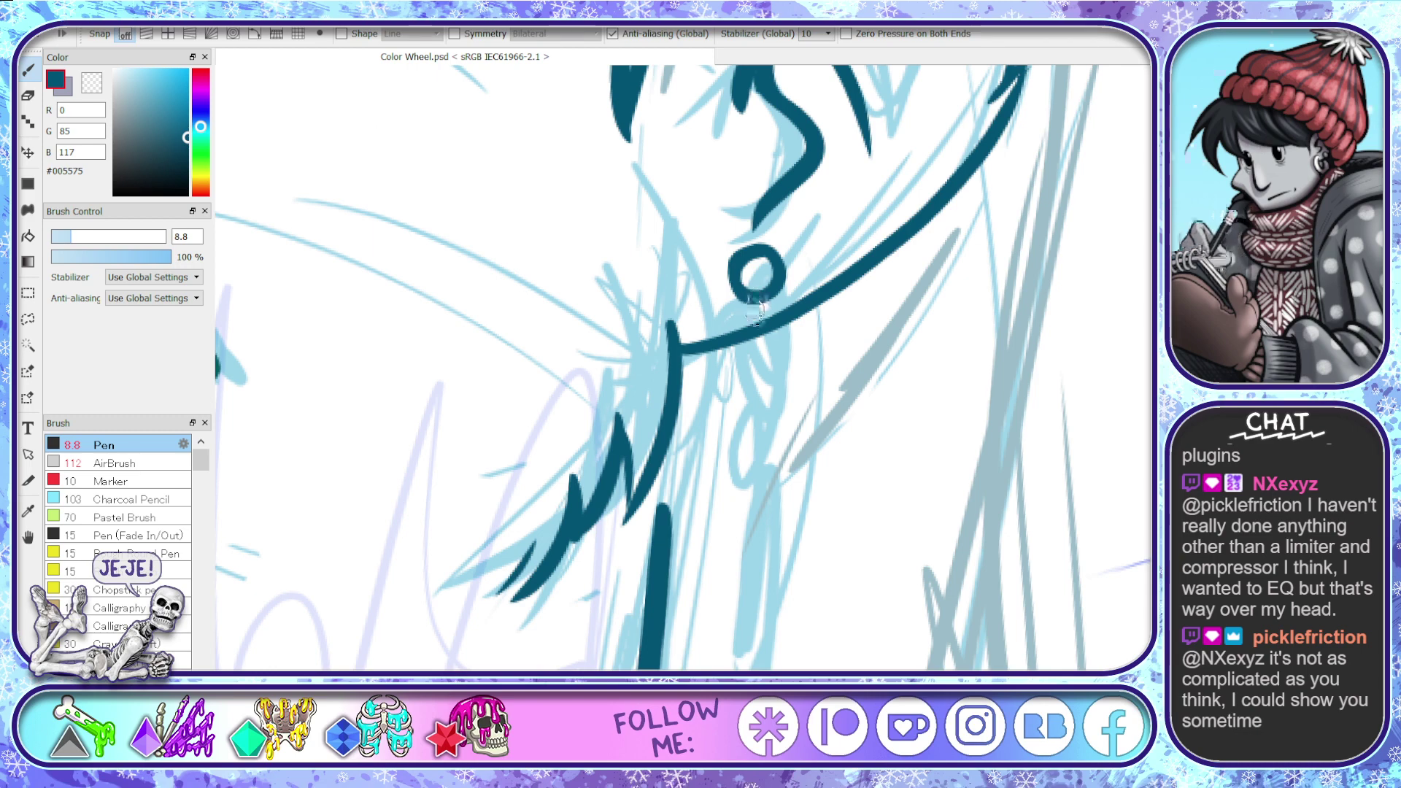
drag(752, 302, 759, 400)
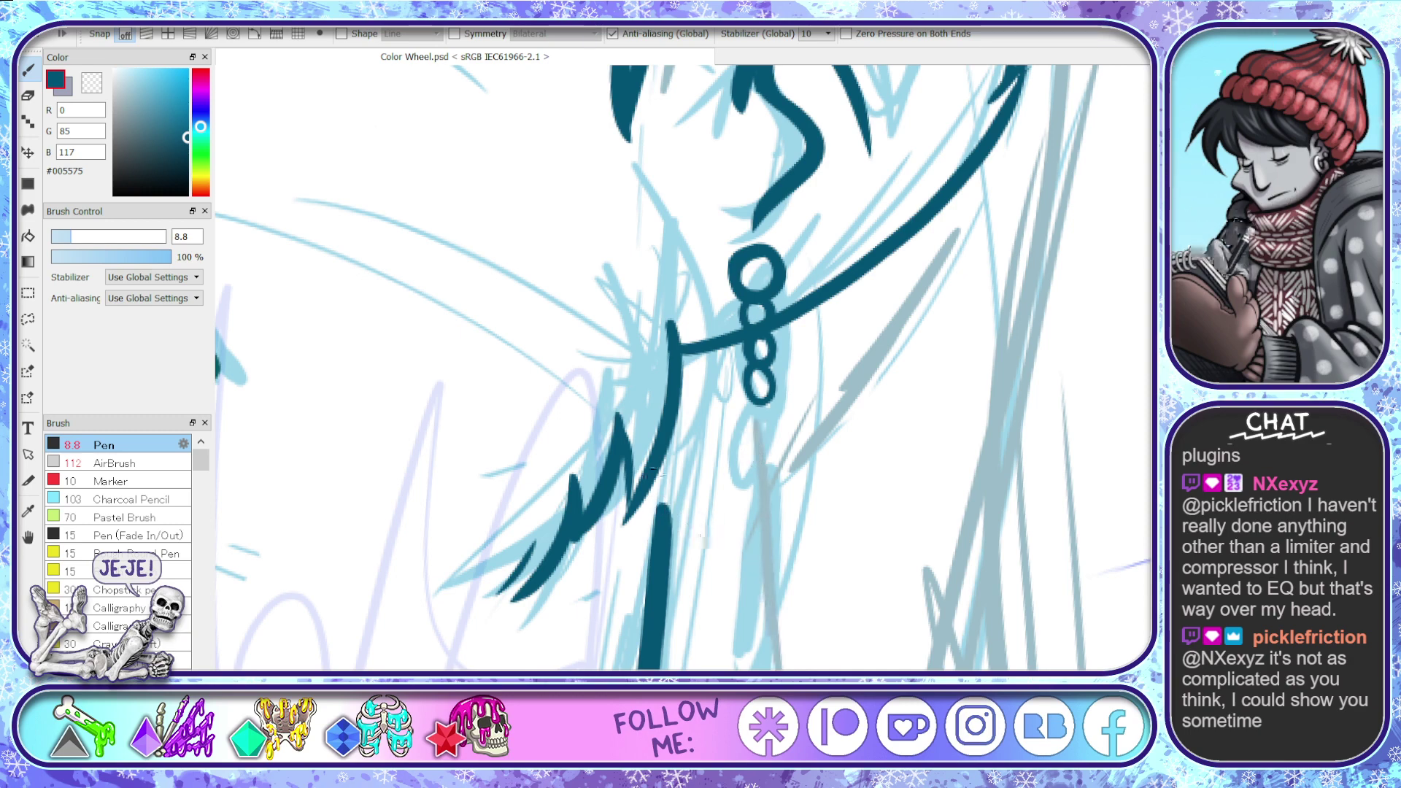
- Sketch a large six-armed snowflake pendant in grey below the earring chain, with curved webbing between its arms
drag(646, 491, 840, 635)
mouse_move(858, 485)
mouse_down()
mouse_move(664, 629)
mouse_move(863, 465)
mouse_move(719, 587)
mouse_up()
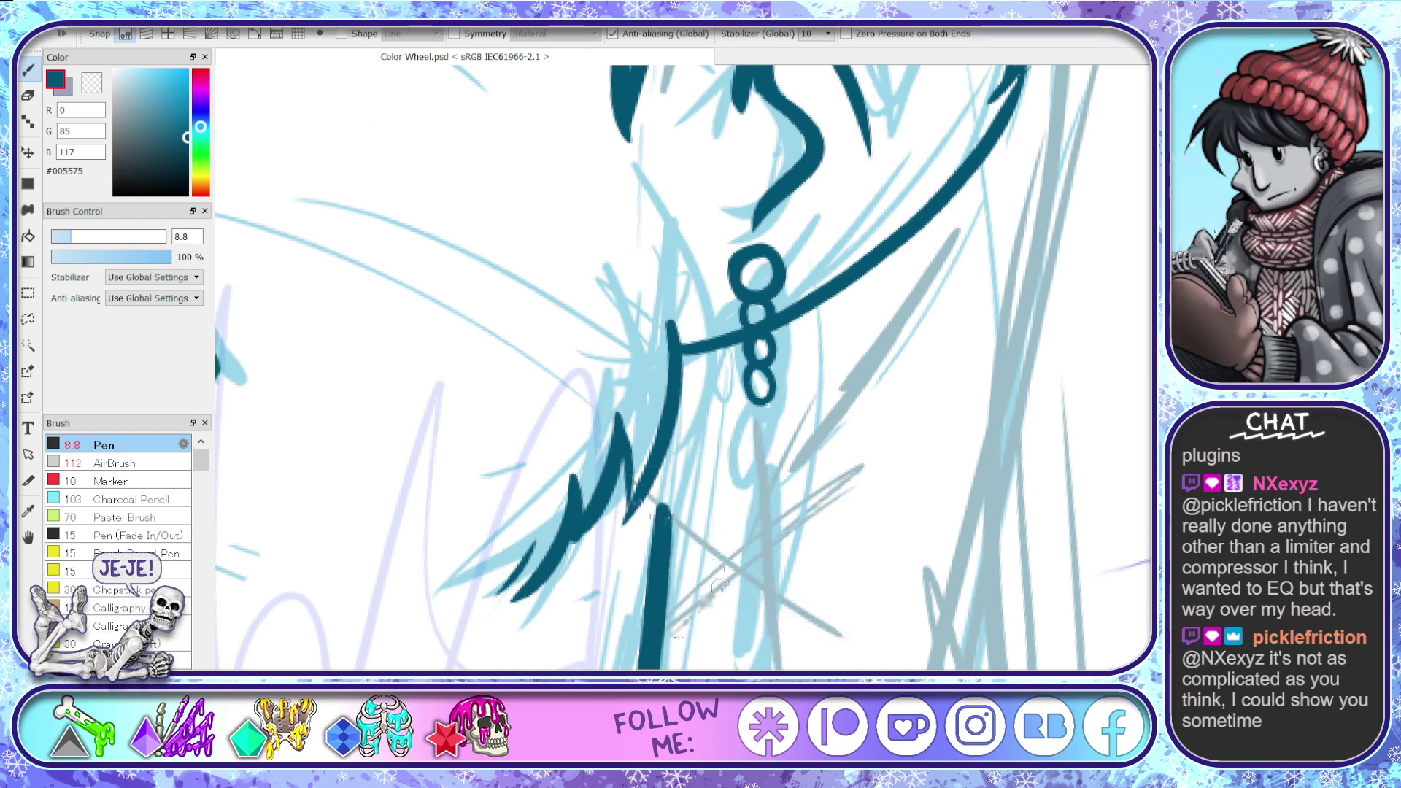
drag(661, 515, 868, 644)
drag(751, 442, 752, 660)
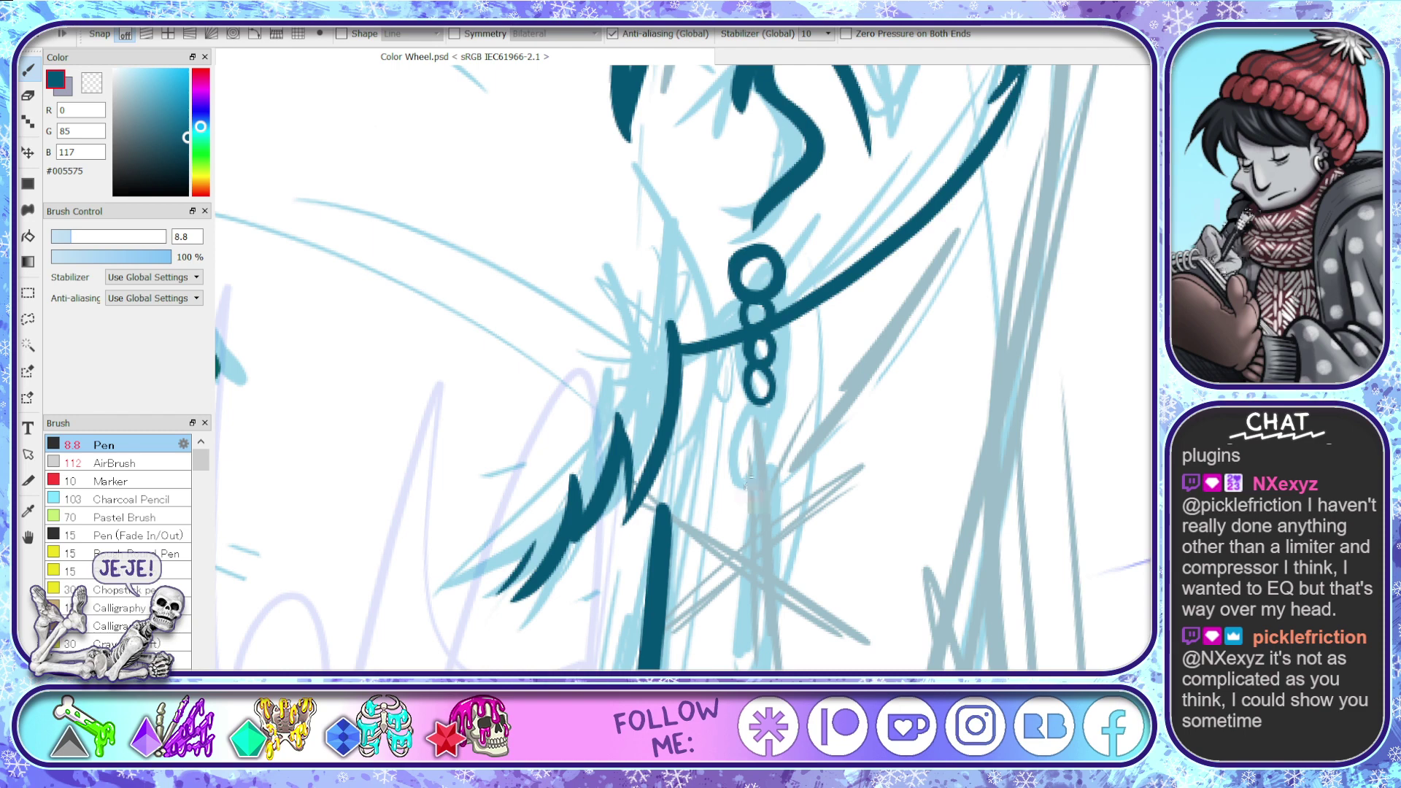
mouse_move(751, 484)
mouse_down()
mouse_move(838, 493)
mouse_move(817, 507)
mouse_move(845, 577)
mouse_move(775, 651)
mouse_up()
drag(722, 609, 780, 643)
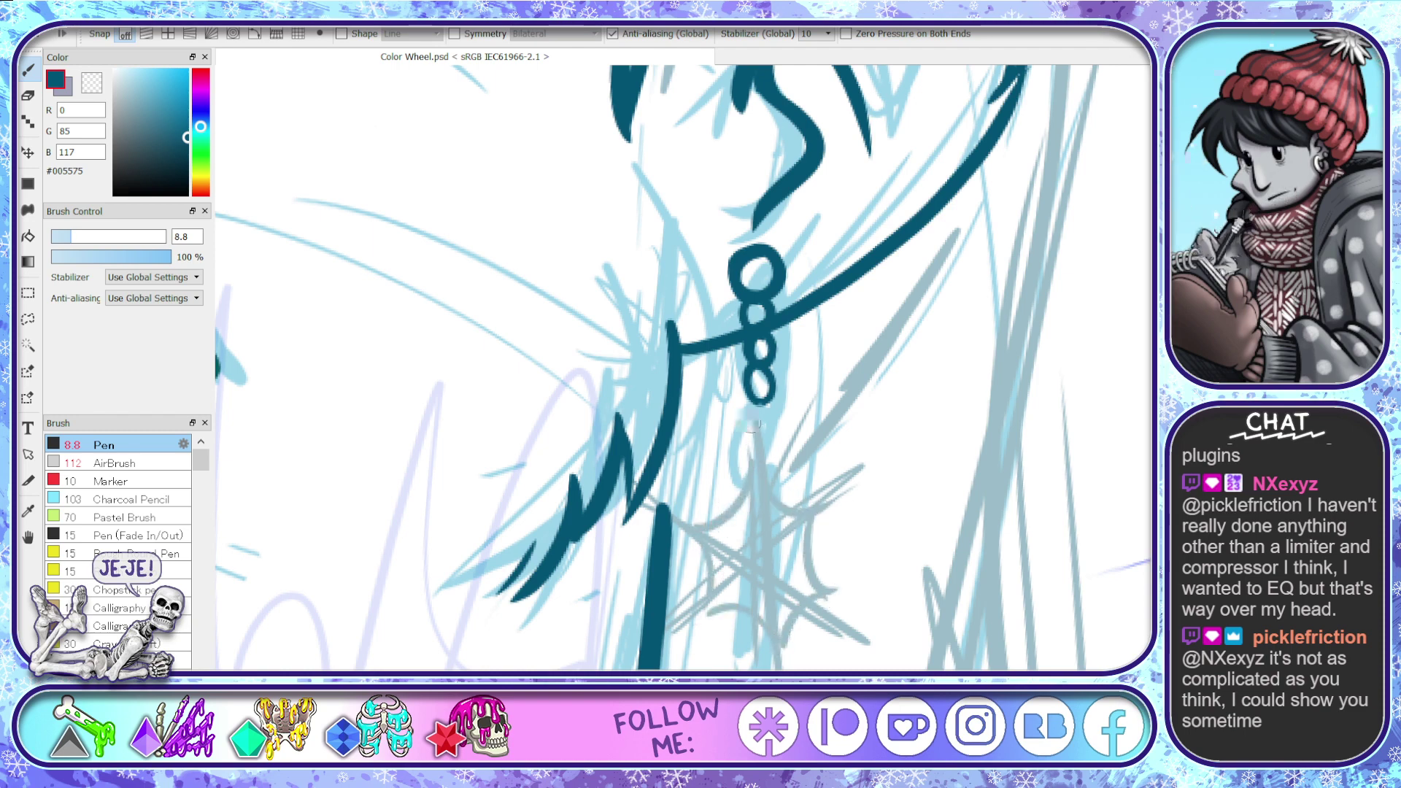
- Sketch arrow-shaped tips and smaller side branches on the arms of the grey snowflake pendant
mouse_move(753, 425)
mouse_down()
mouse_move(795, 430)
mouse_move(850, 466)
mouse_move(824, 447)
mouse_move(856, 510)
mouse_up()
mouse_move(857, 593)
mouse_down()
mouse_move(863, 632)
mouse_move(832, 656)
mouse_up()
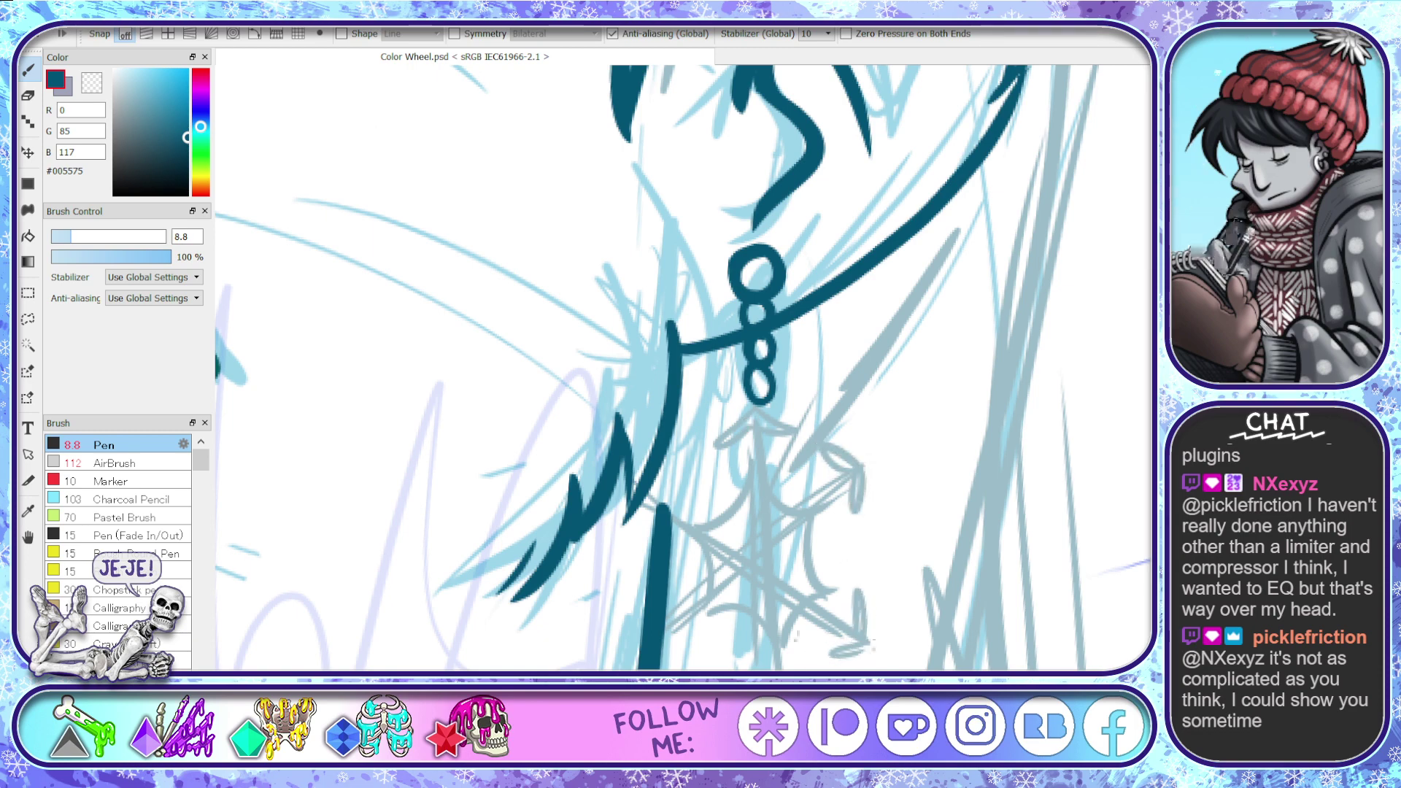
mouse_move(646, 541)
mouse_down()
mouse_move(637, 500)
mouse_move(684, 493)
mouse_up()
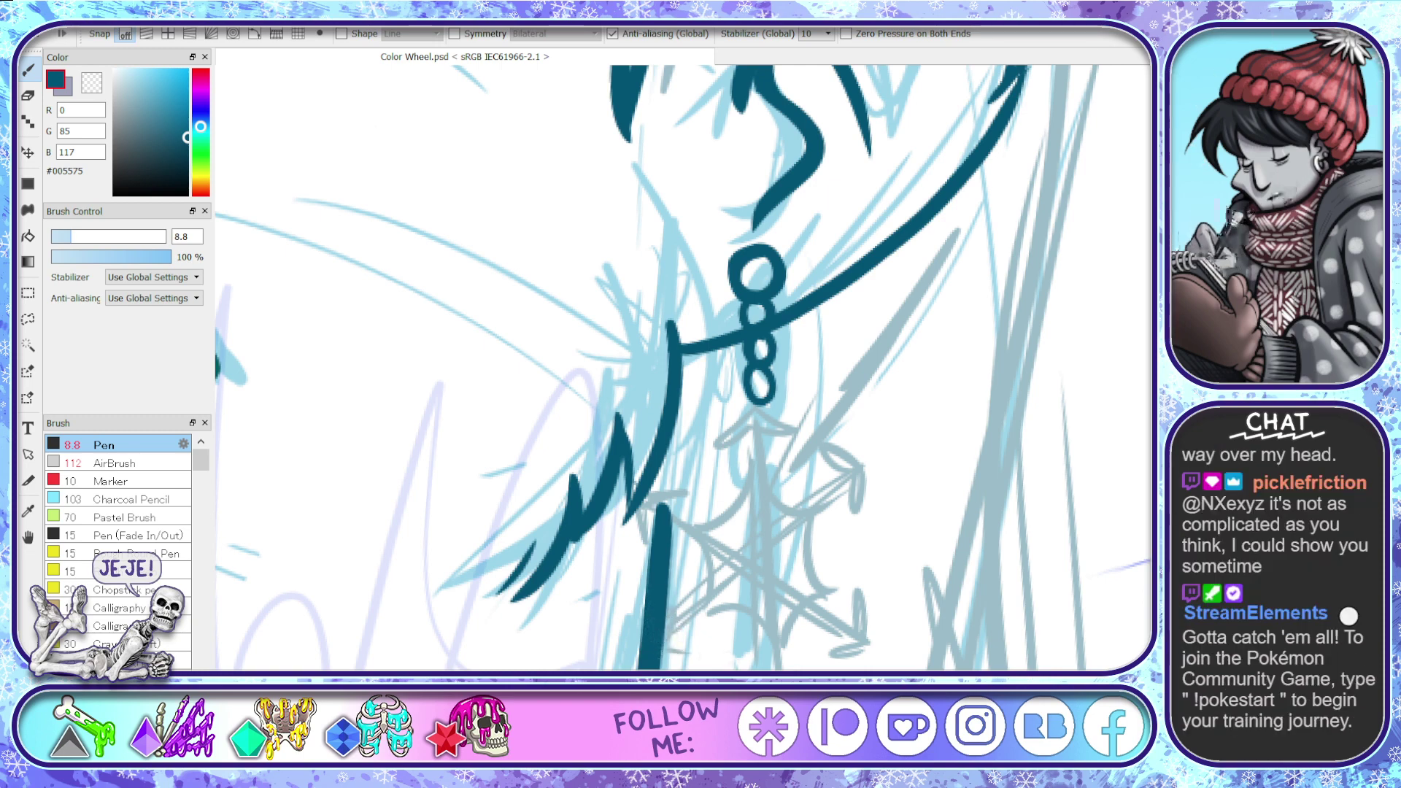
mouse_move(811, 476)
mouse_down()
mouse_move(833, 490)
mouse_move(830, 523)
mouse_up()
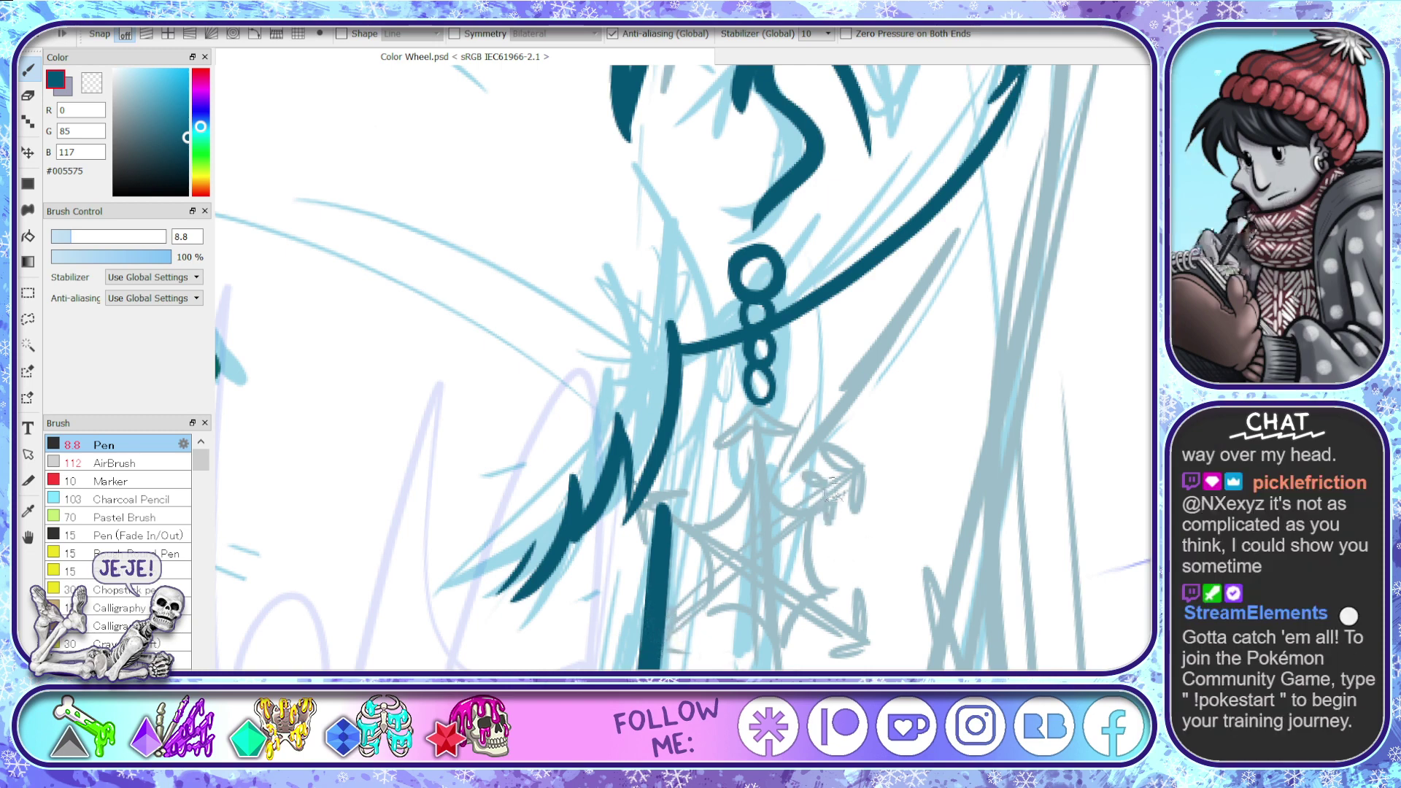
mouse_move(839, 583)
mouse_down()
mouse_move(829, 626)
mouse_move(768, 651)
mouse_move(697, 617)
mouse_up()
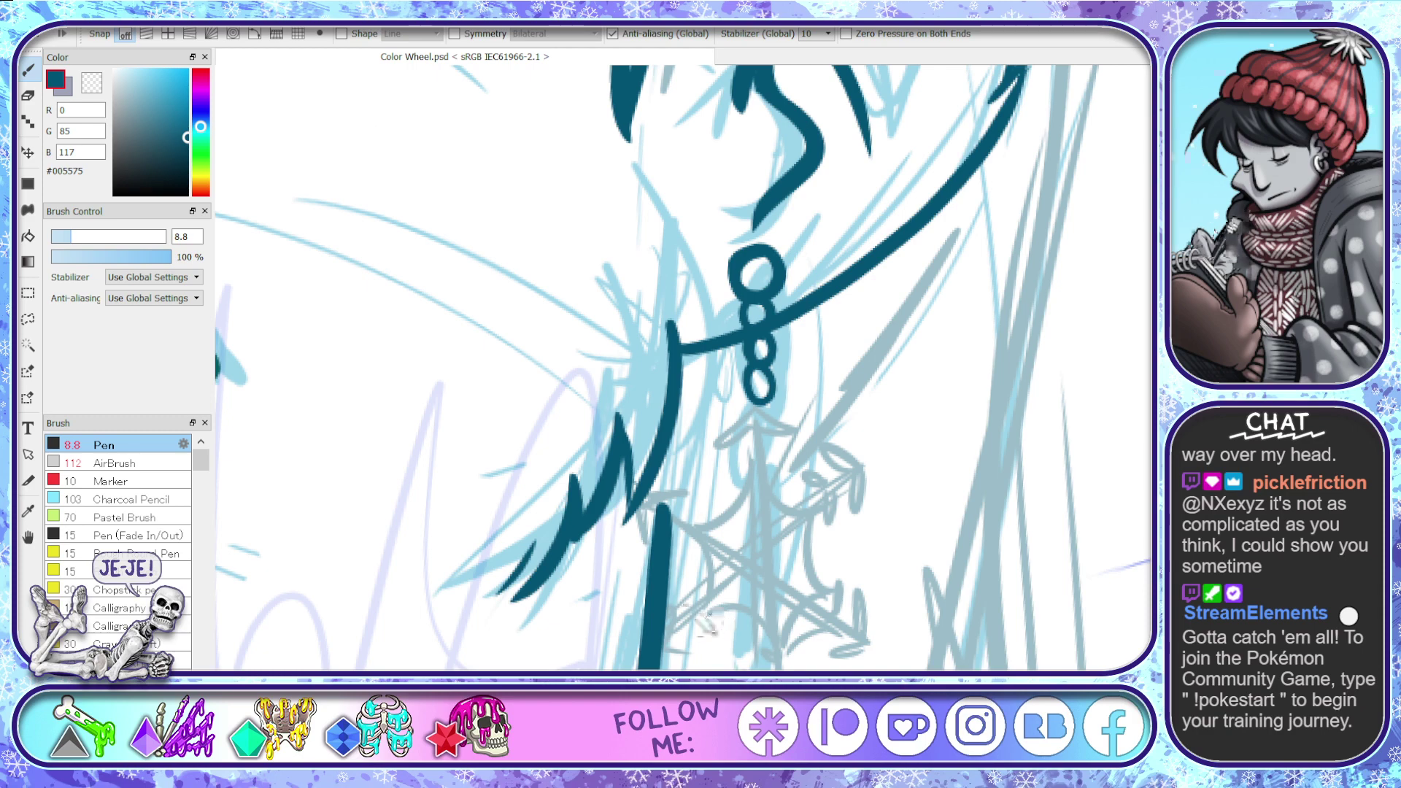
drag(695, 499, 673, 538)
drag(743, 454, 765, 429)
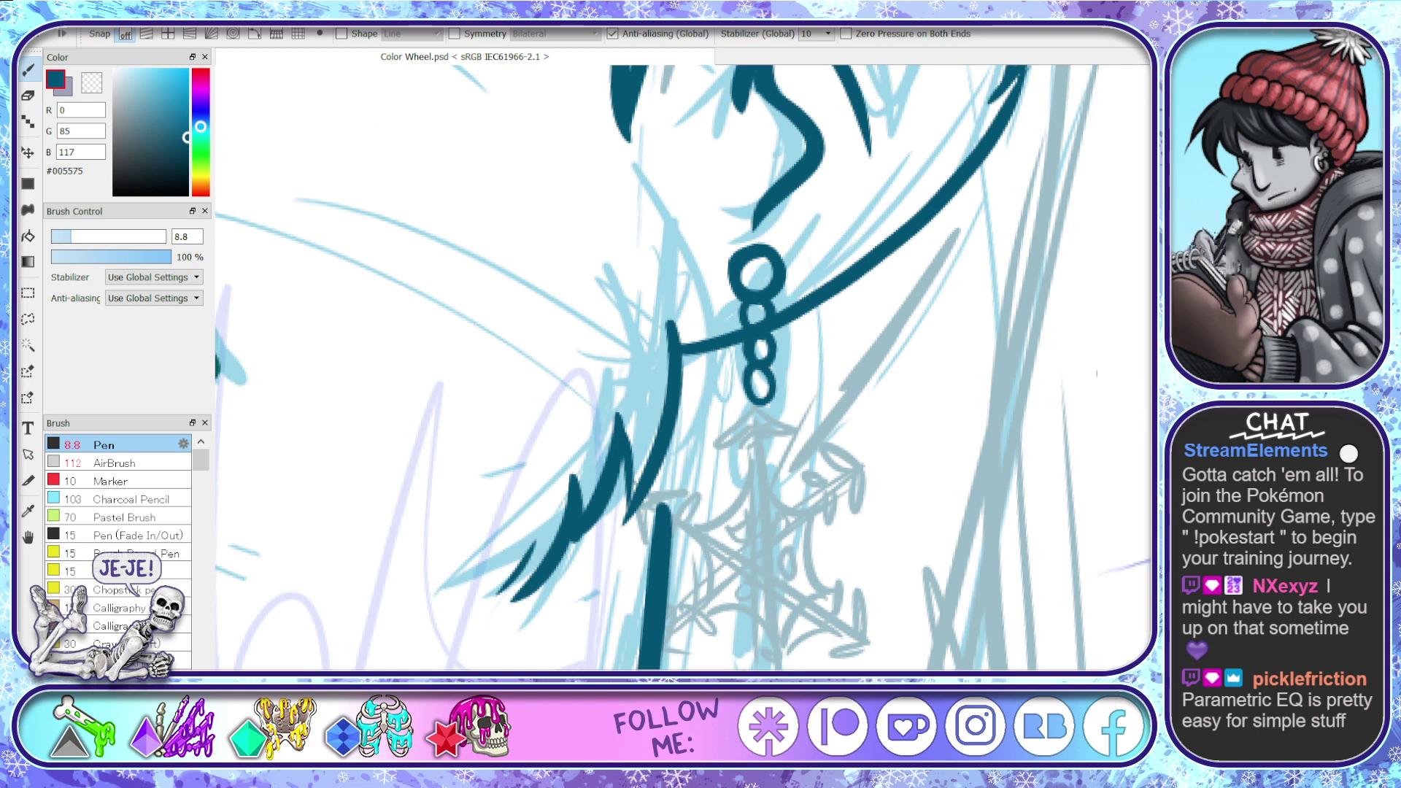
key(ctrl+z)
key(ctrl+y)
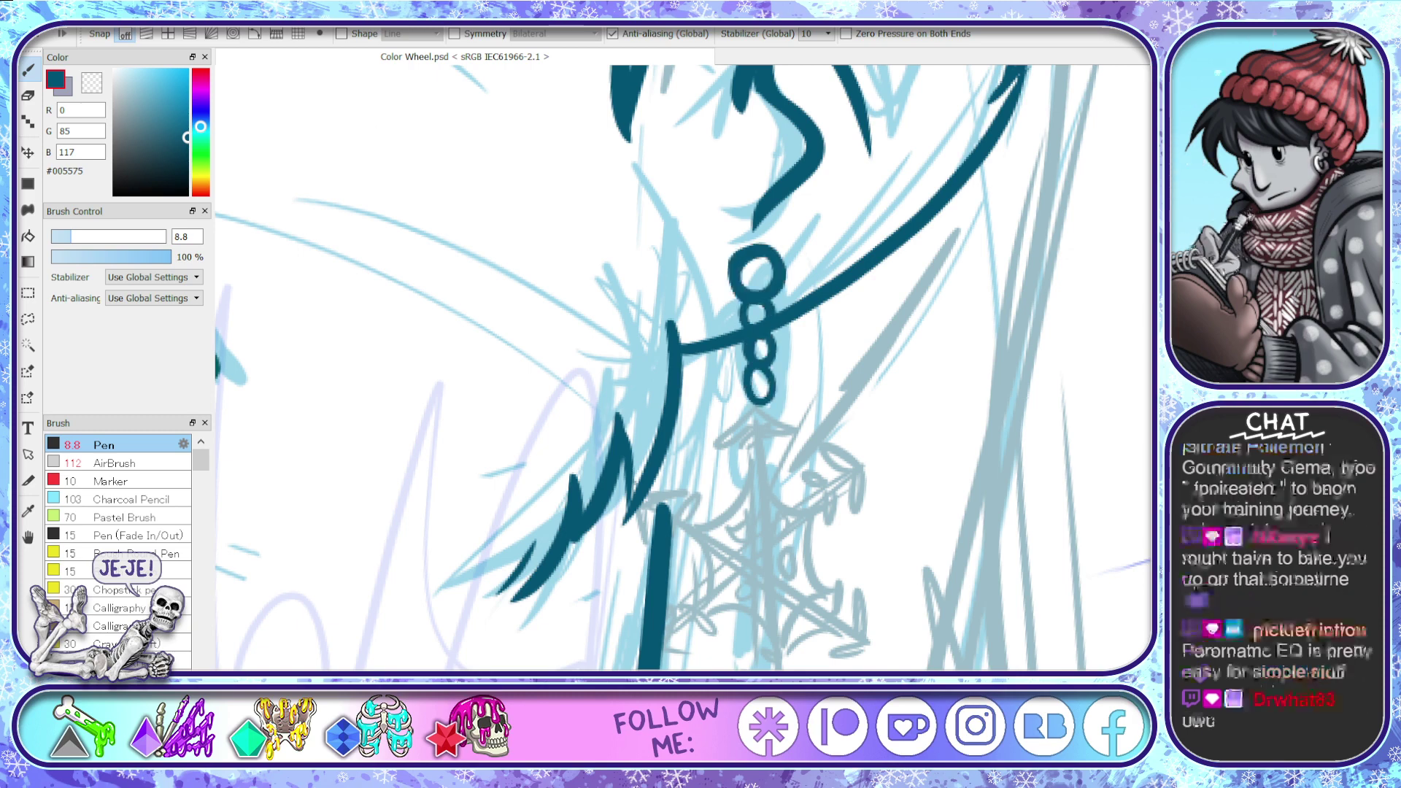
- Try moving the inked earring stud and chain slightly down and toward the face
click(28, 152)
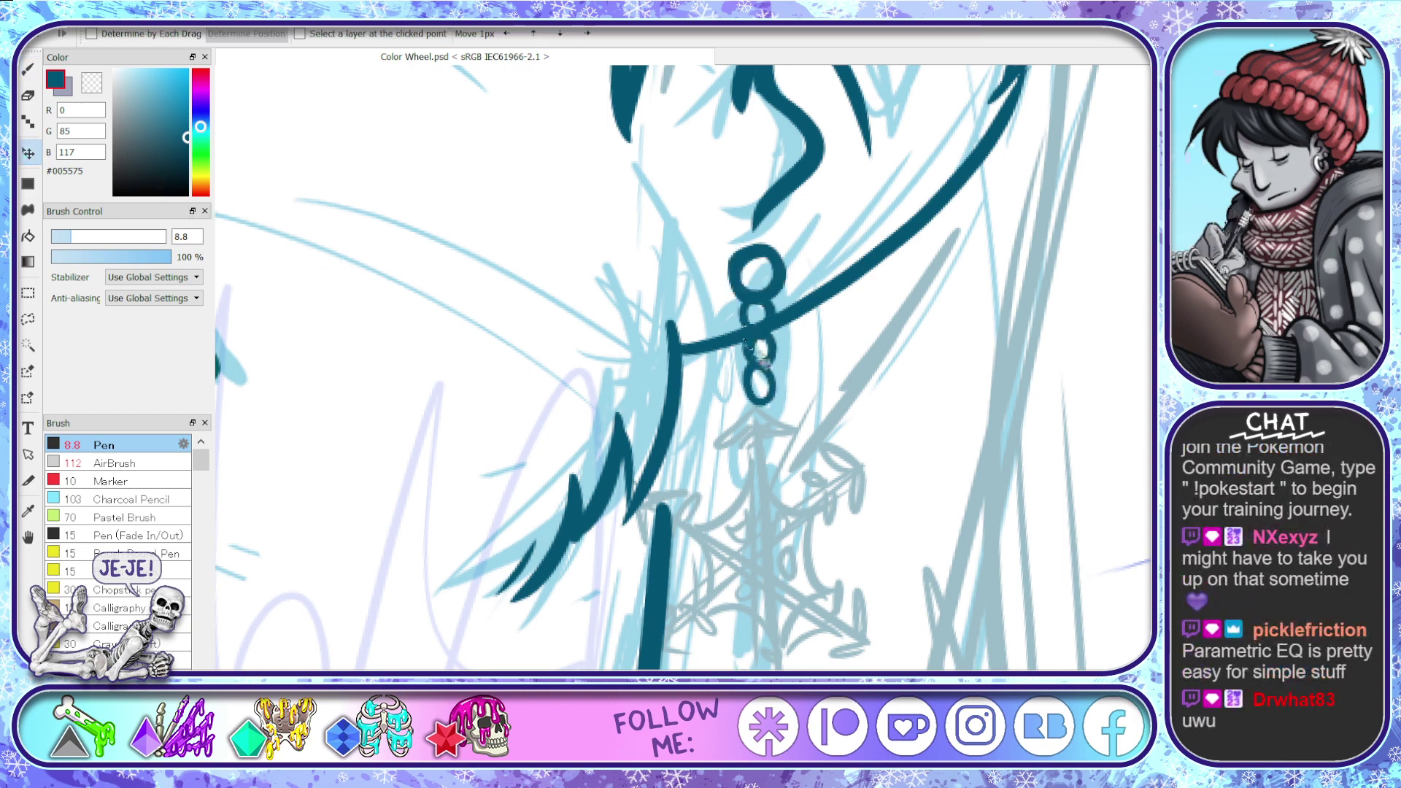
drag(764, 364, 746, 372)
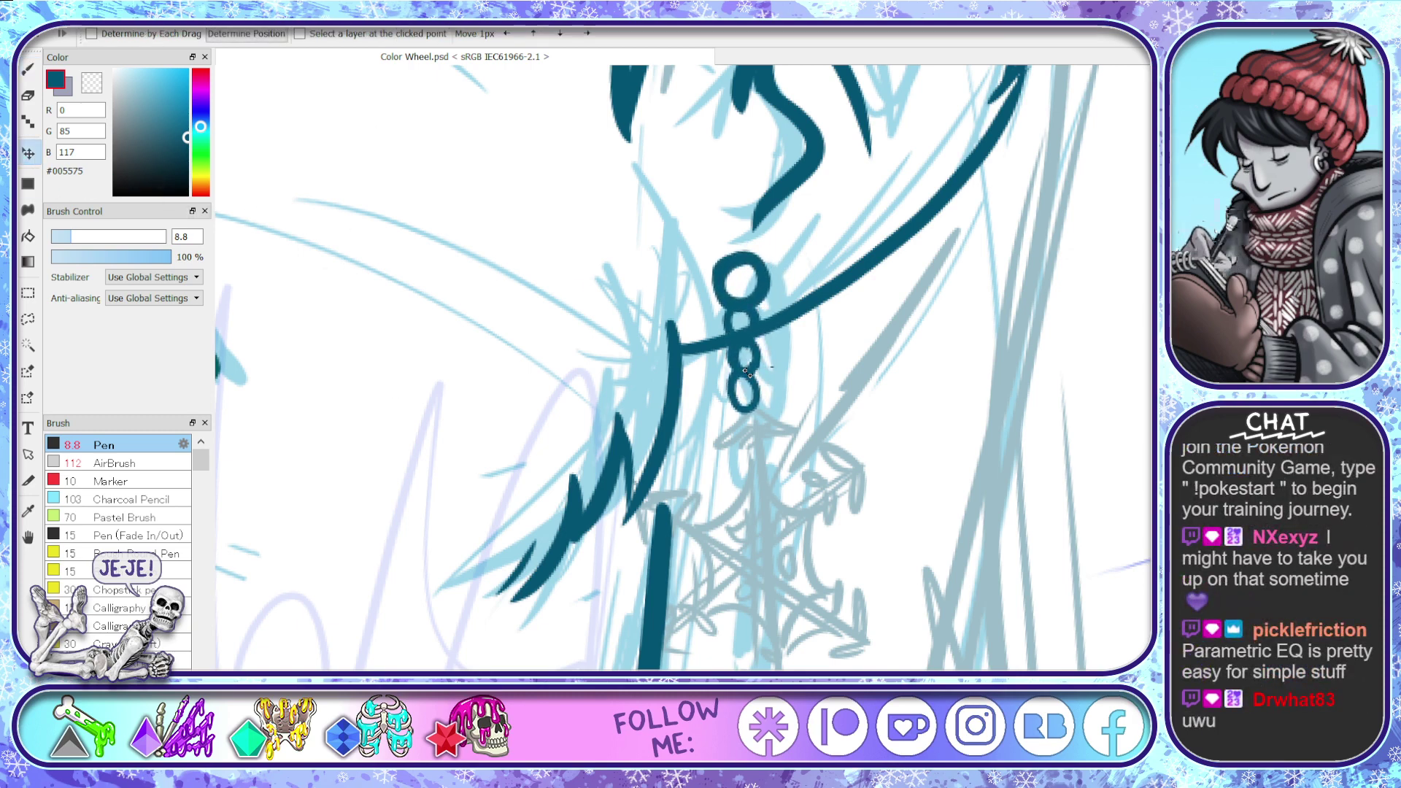
key(b)
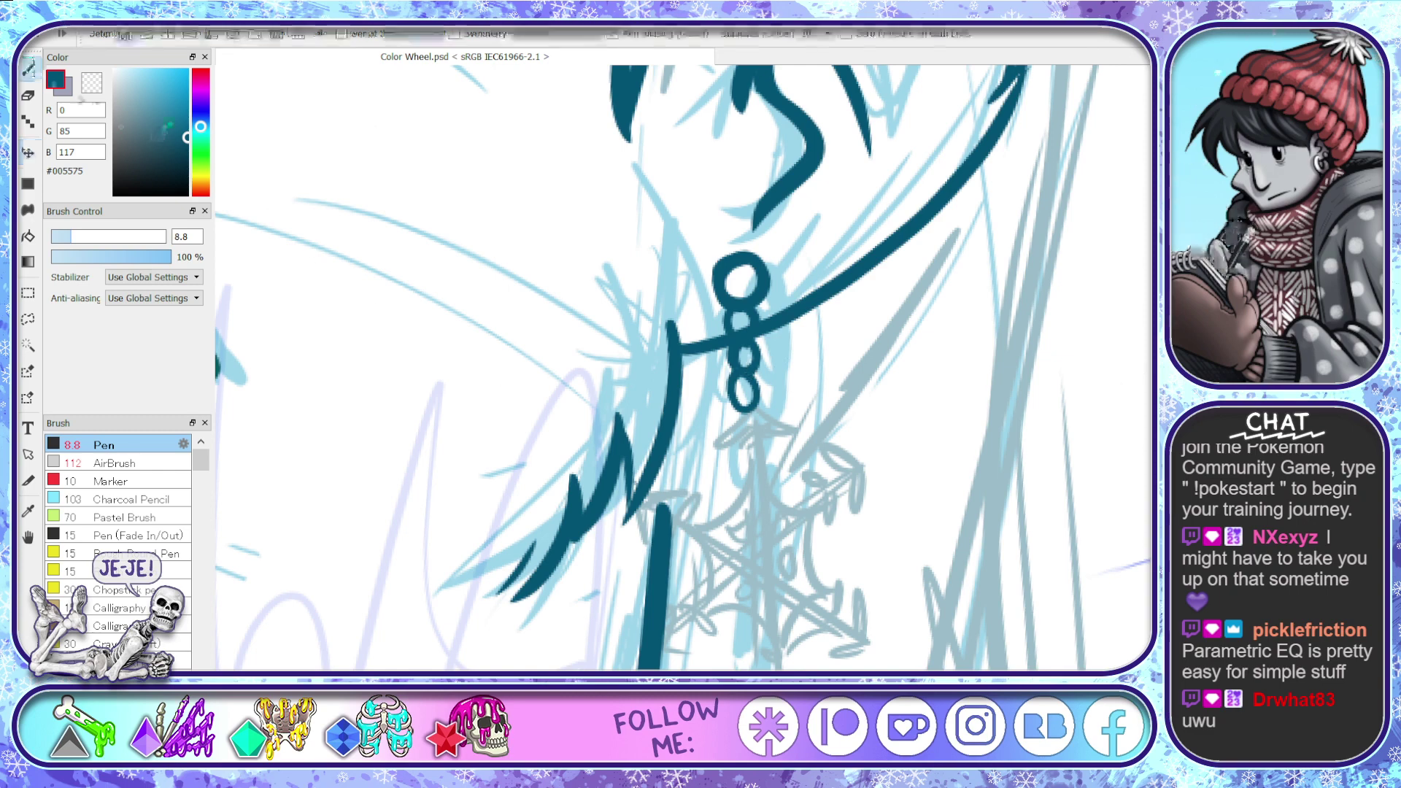
- Set the drawing colour to bright blue #00A8E7
drag(177, 114, 186, 79)
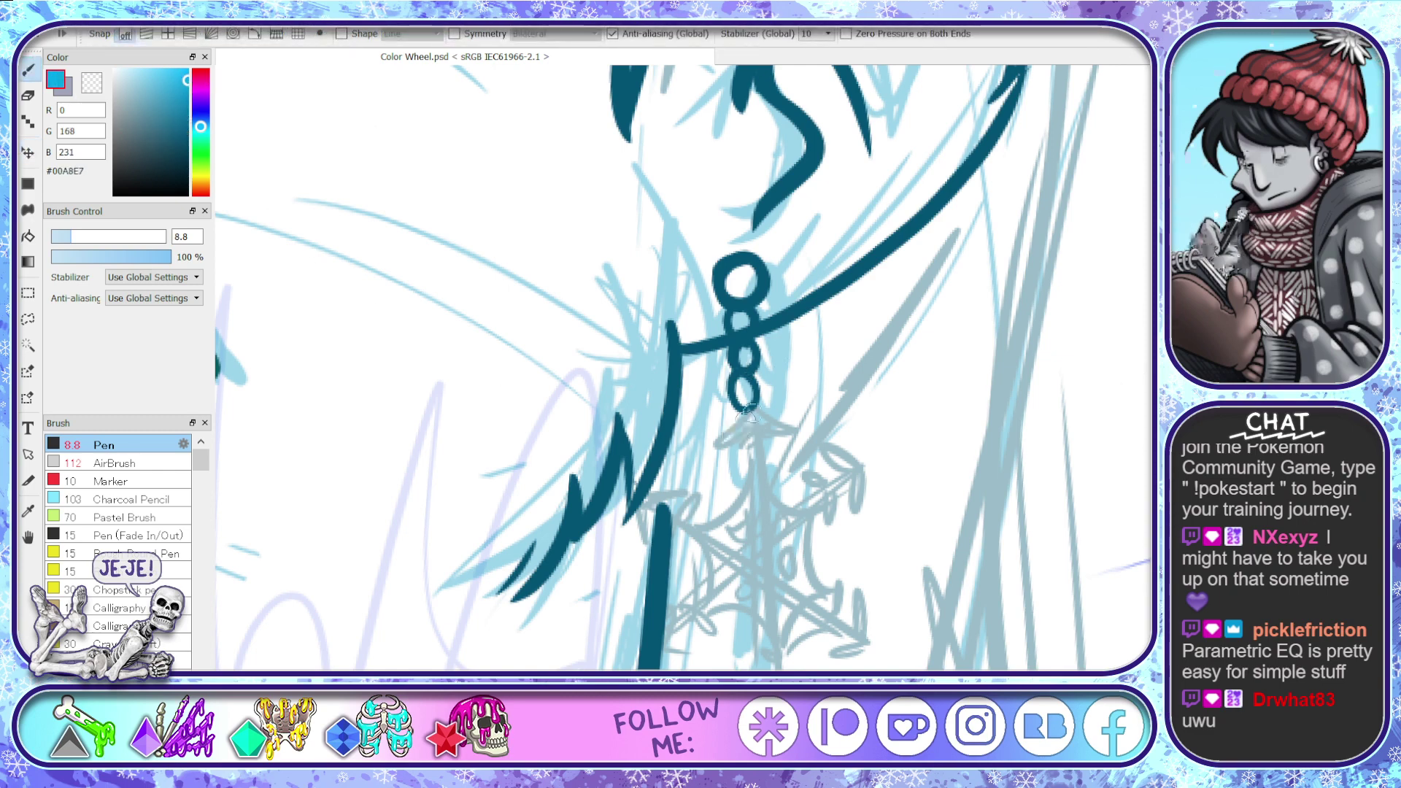
- Try outlining the snowflake's top tip freehand, and undo back to before the chain was moved
mouse_move(739, 422)
mouse_down()
mouse_move(703, 456)
mouse_move(751, 441)
mouse_move(800, 454)
mouse_move(741, 473)
mouse_up()
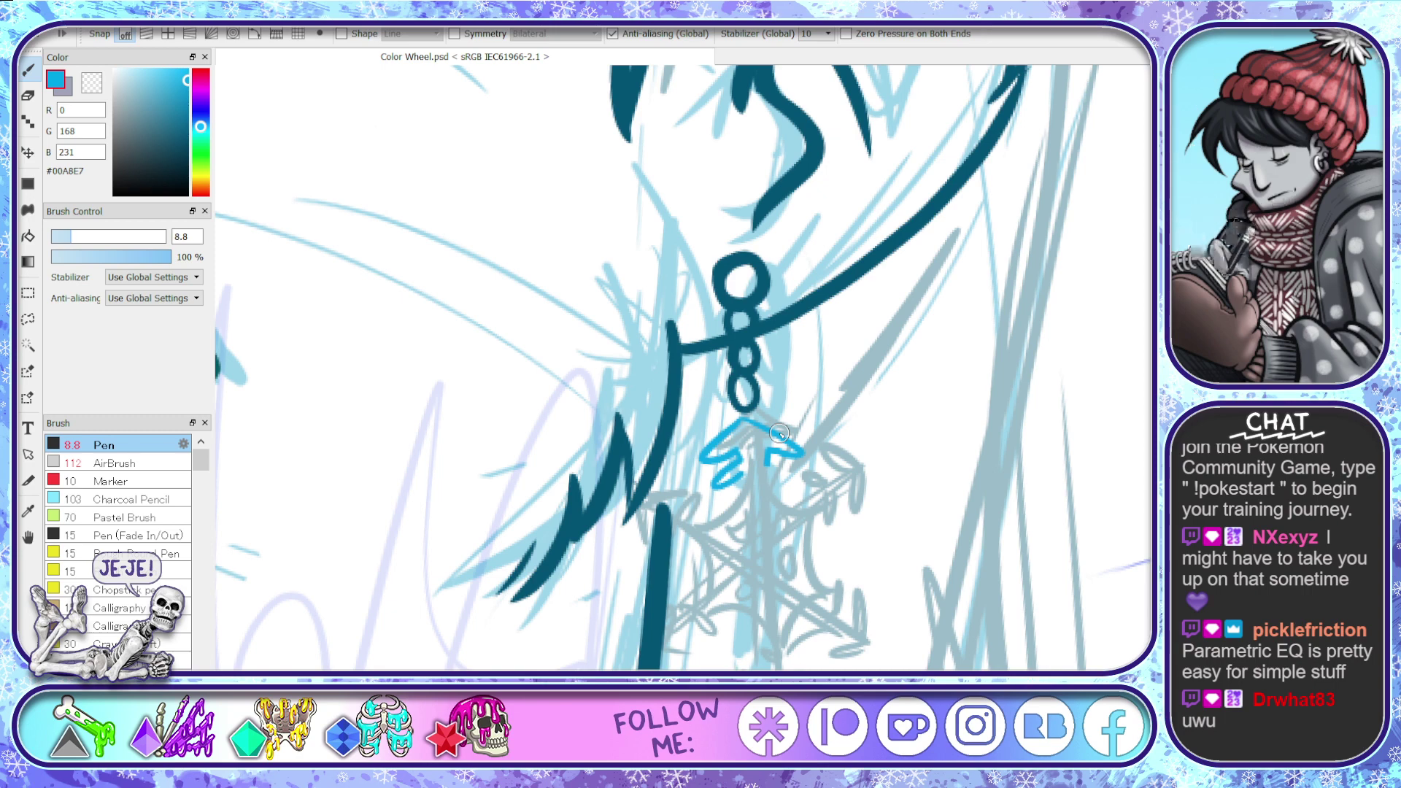
key(ctrl+z)
key(ctrl+z)
key(ctrl+z)
key(ctrl+z)
key(ctrl+z)
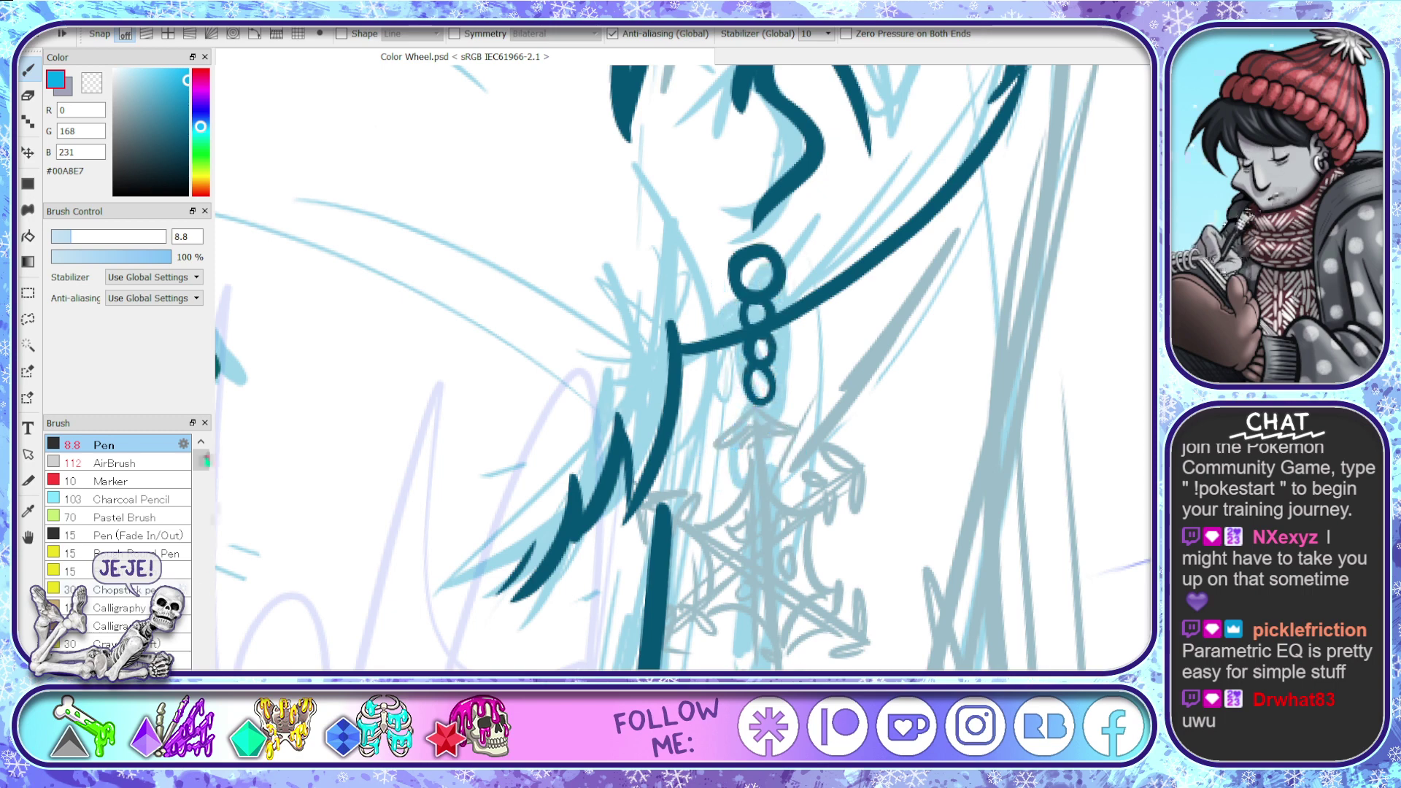
- Draw the six straight arms of the snowflake pendant with the Edge Pen at size 15, following the grey sketch
drag(206, 461, 204, 502)
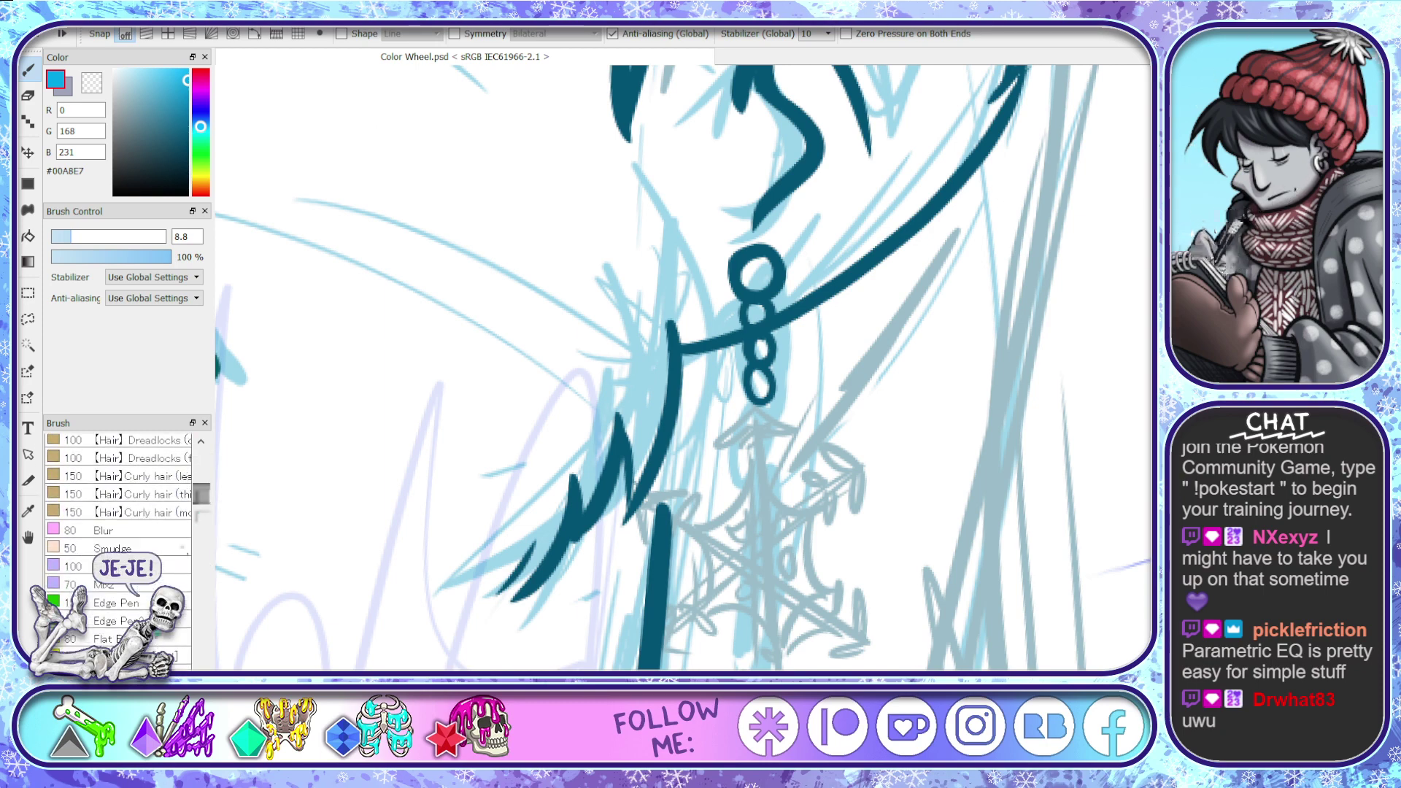
click(120, 603)
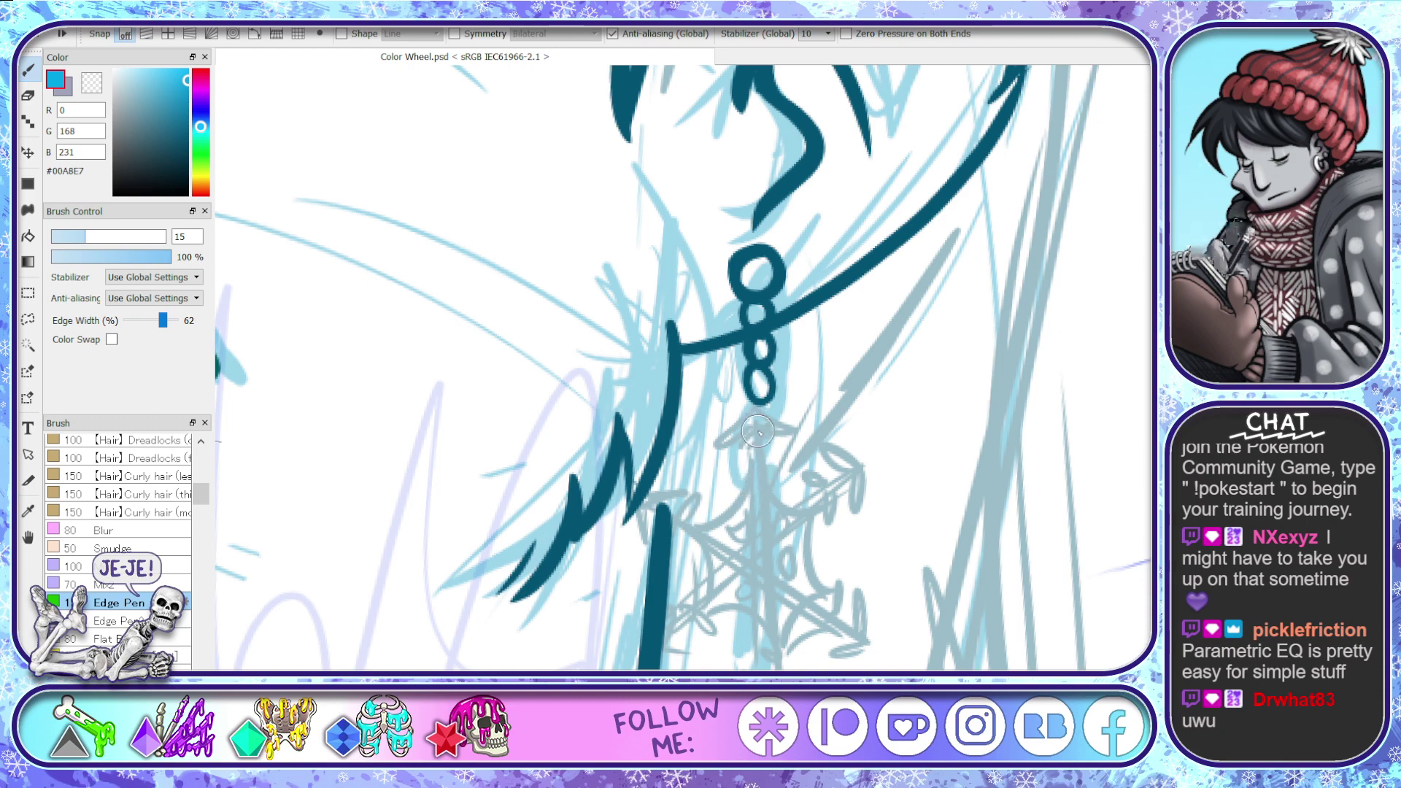
drag(758, 426, 770, 657)
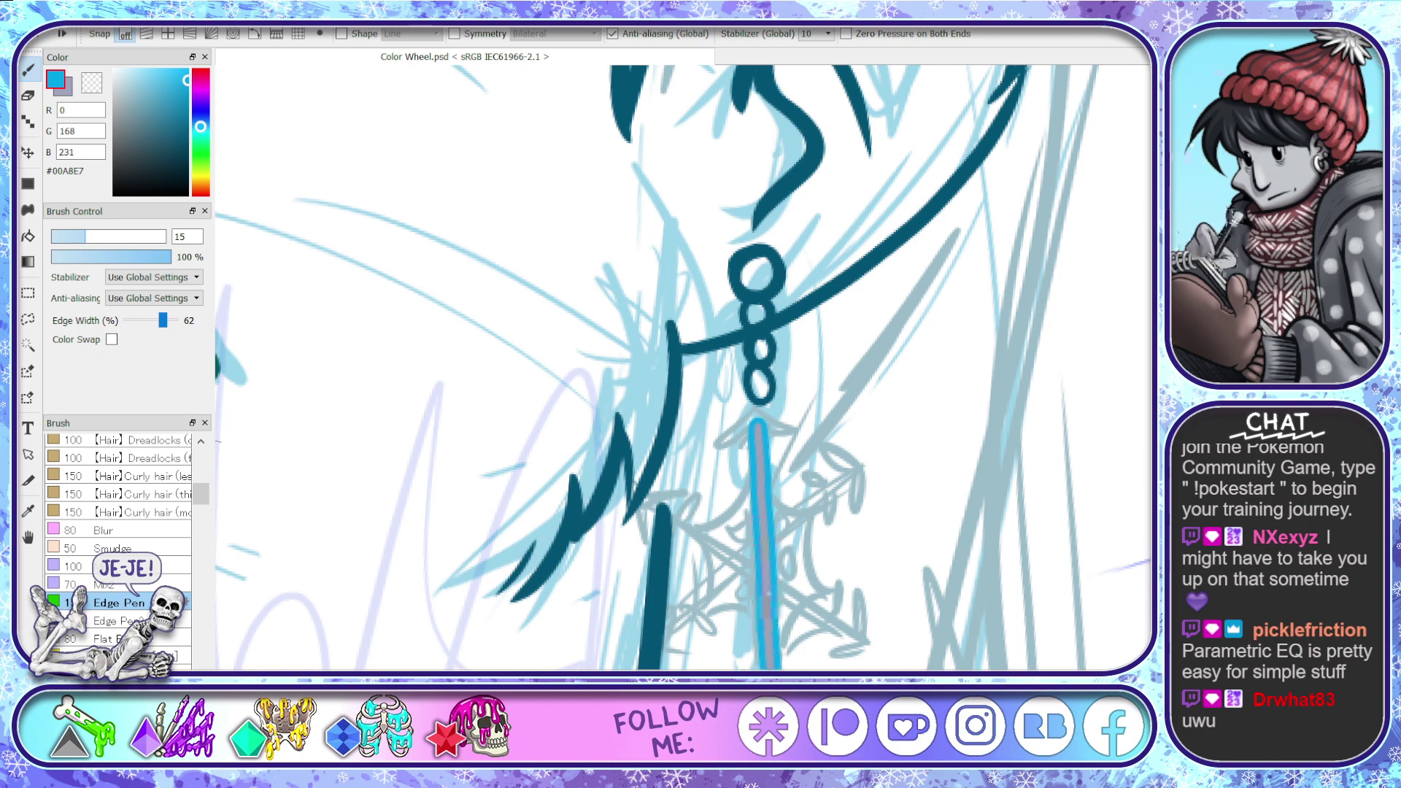
drag(758, 422, 760, 494)
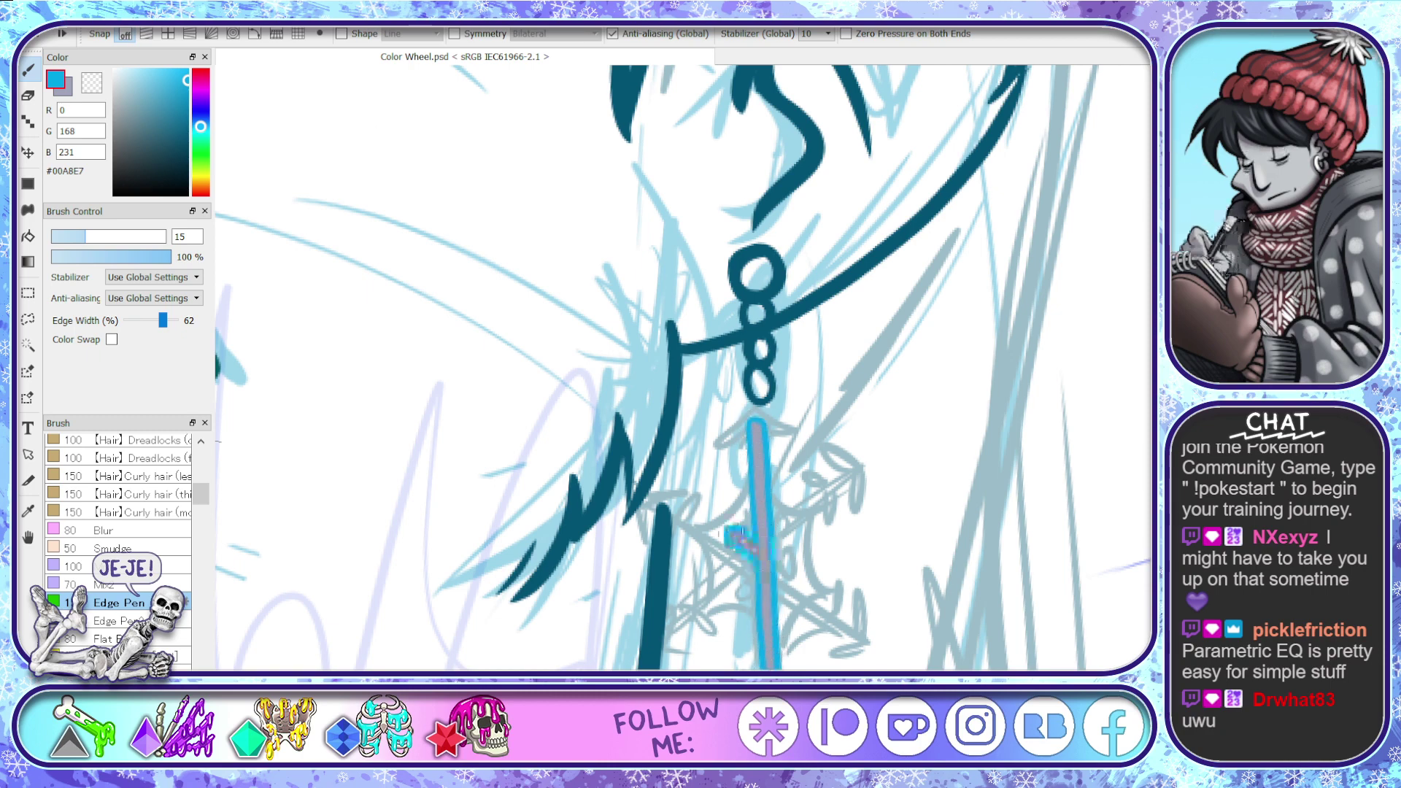
mouse_move(660, 482)
mouse_down()
mouse_move(761, 549)
mouse_move(838, 489)
mouse_move(672, 627)
mouse_up()
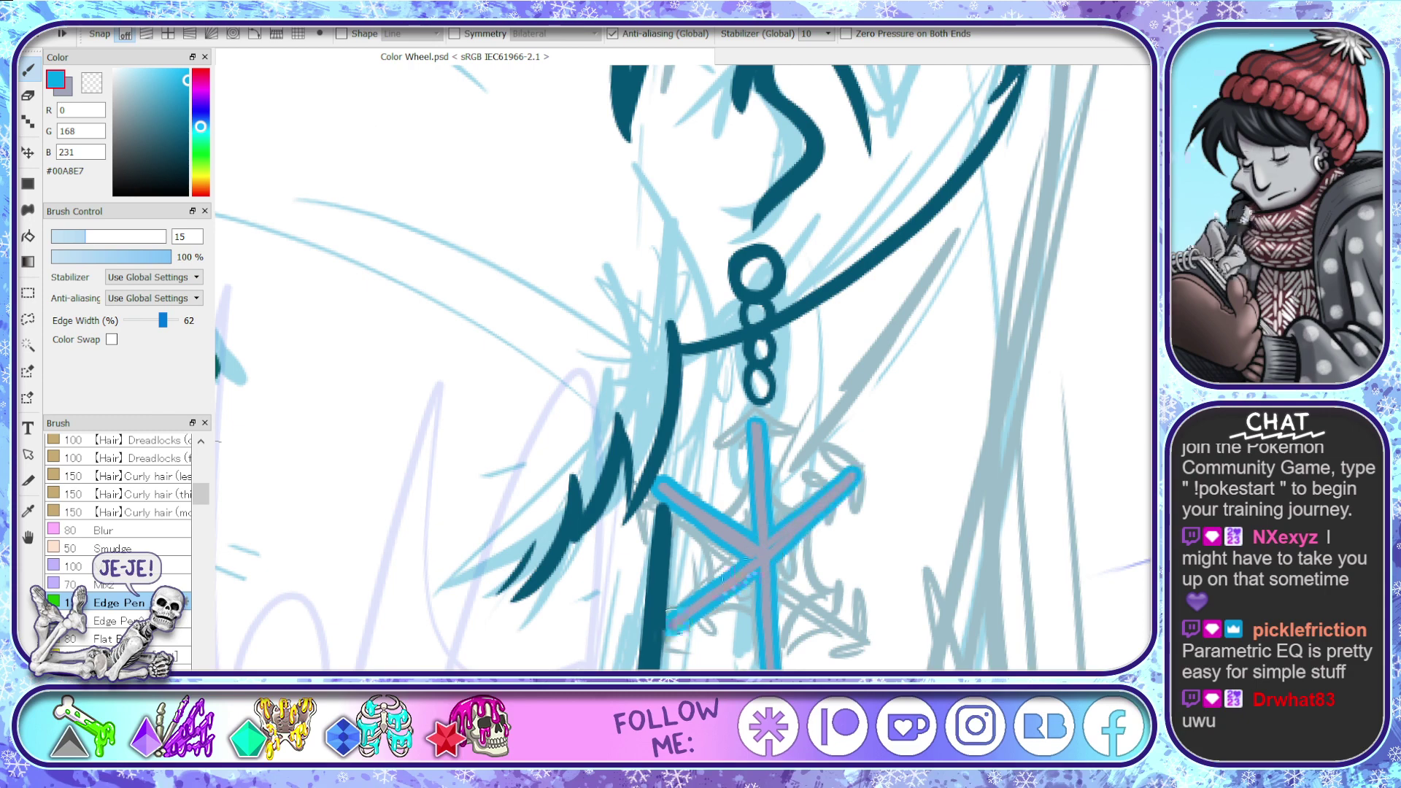
drag(761, 553, 850, 632)
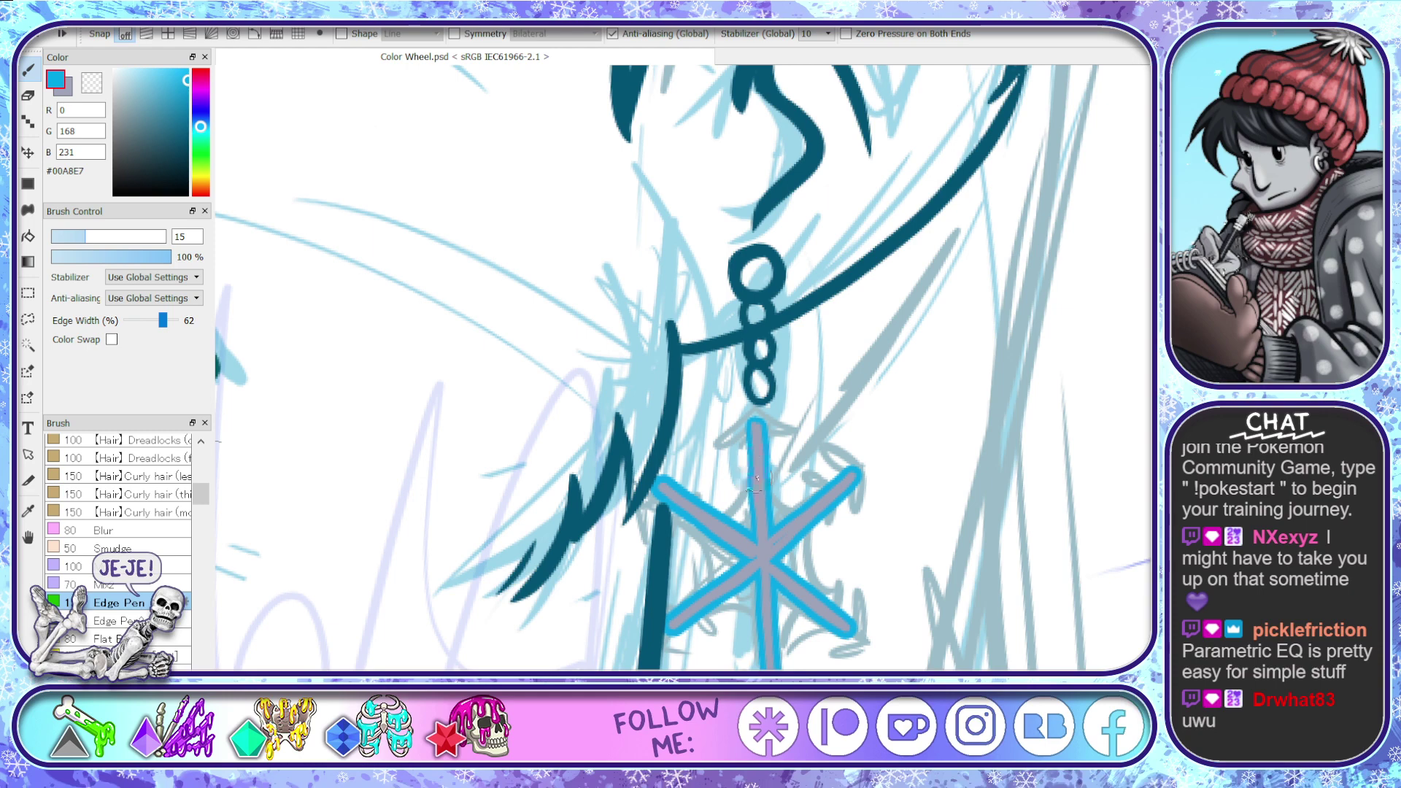
- Add arrow-shaped tips to the ends of the snowflake's arms and begin the inner branches on the upper arm nearest the face
mouse_move(755, 416)
mouse_down()
mouse_move(726, 440)
mouse_move(759, 421)
mouse_move(799, 436)
mouse_up()
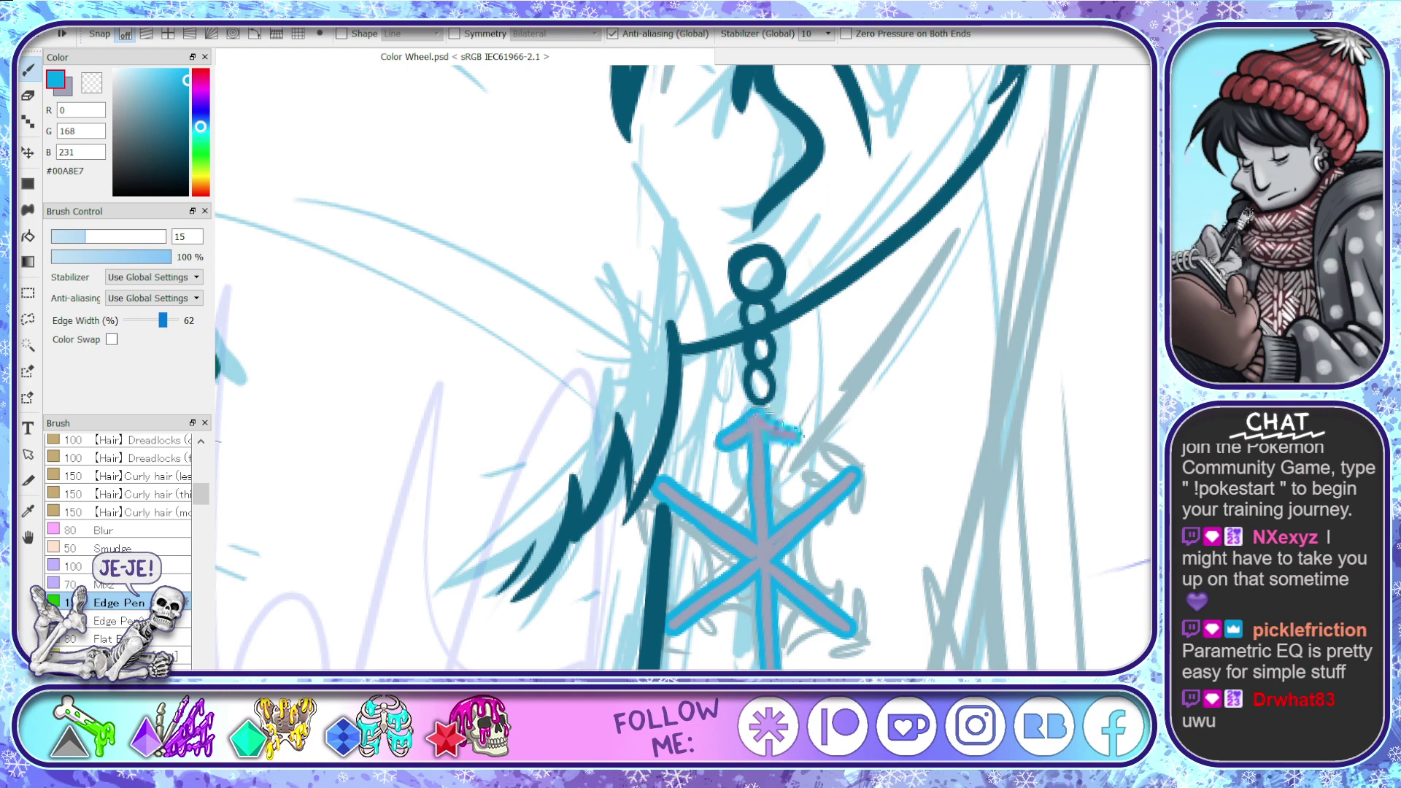
mouse_move(855, 476)
mouse_down()
mouse_move(827, 458)
mouse_move(861, 519)
mouse_up()
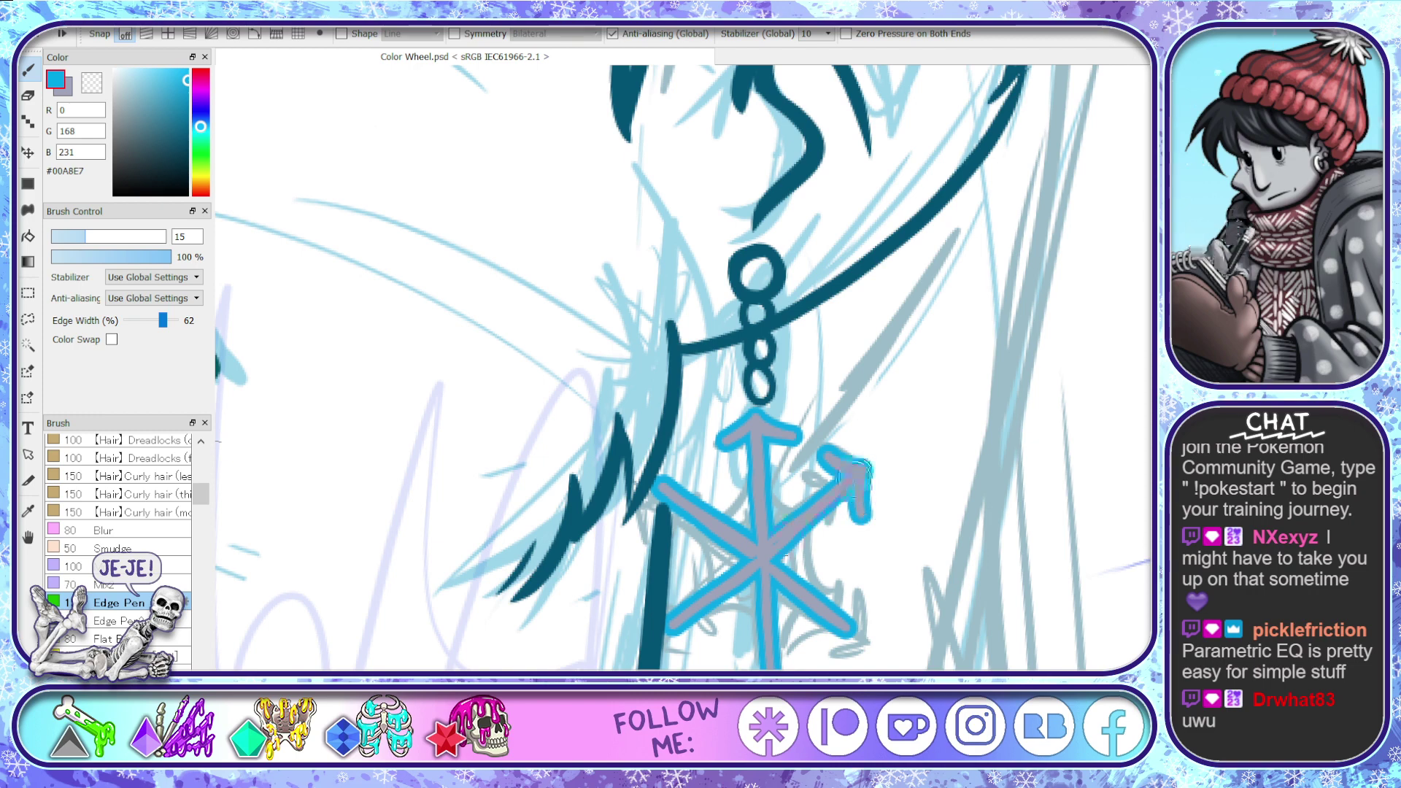
mouse_move(858, 631)
mouse_down()
mouse_move(863, 598)
mouse_move(861, 645)
mouse_move(834, 655)
mouse_up()
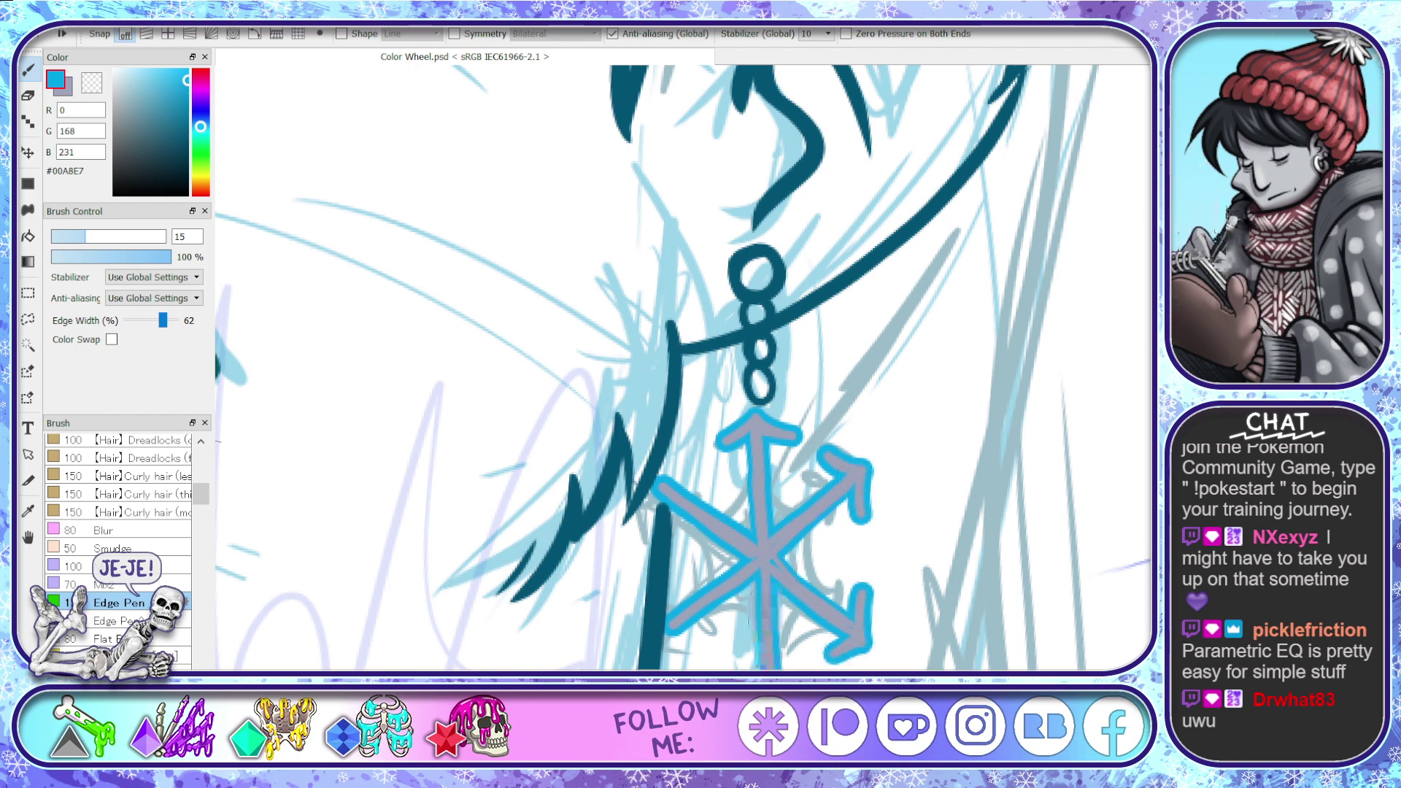
drag(759, 632, 730, 667)
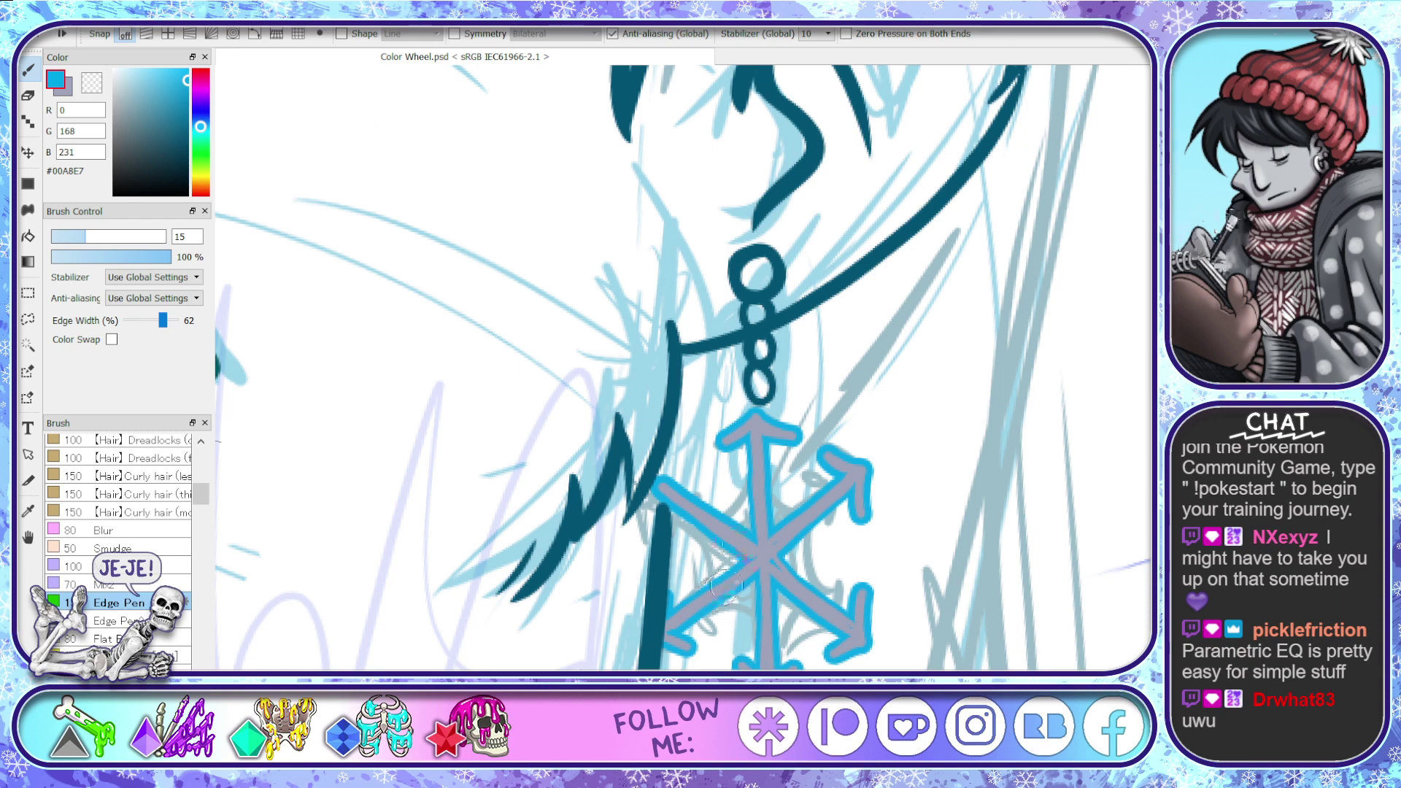
mouse_move(659, 509)
mouse_down()
mouse_move(691, 479)
mouse_move(675, 492)
mouse_move(720, 501)
mouse_move(709, 528)
mouse_move(757, 552)
mouse_up()
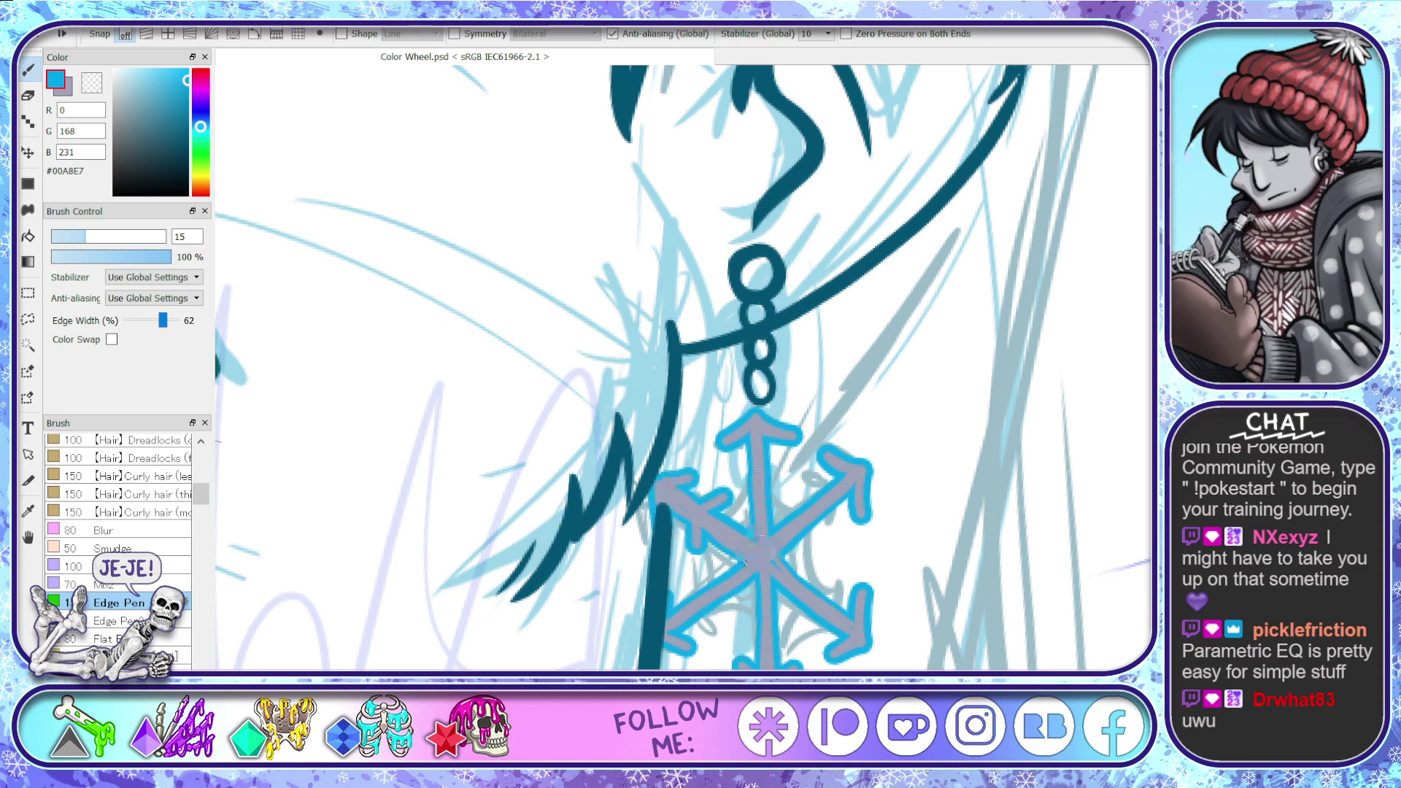
- Add smaller V-shaped inner branches to the snowflake's remaining arms
drag(739, 483, 782, 494)
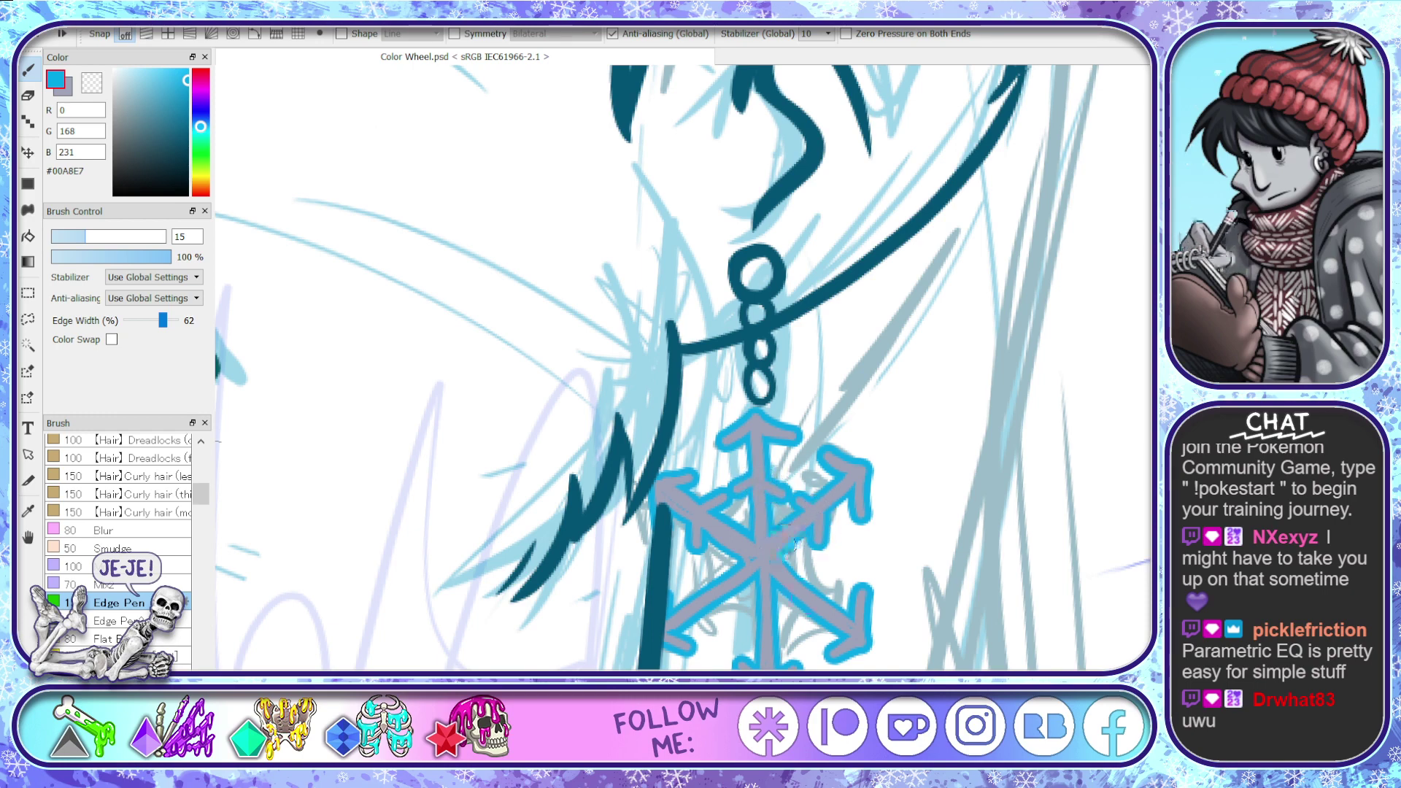
mouse_move(816, 578)
mouse_down()
mouse_move(801, 619)
mouse_move(785, 622)
mouse_up()
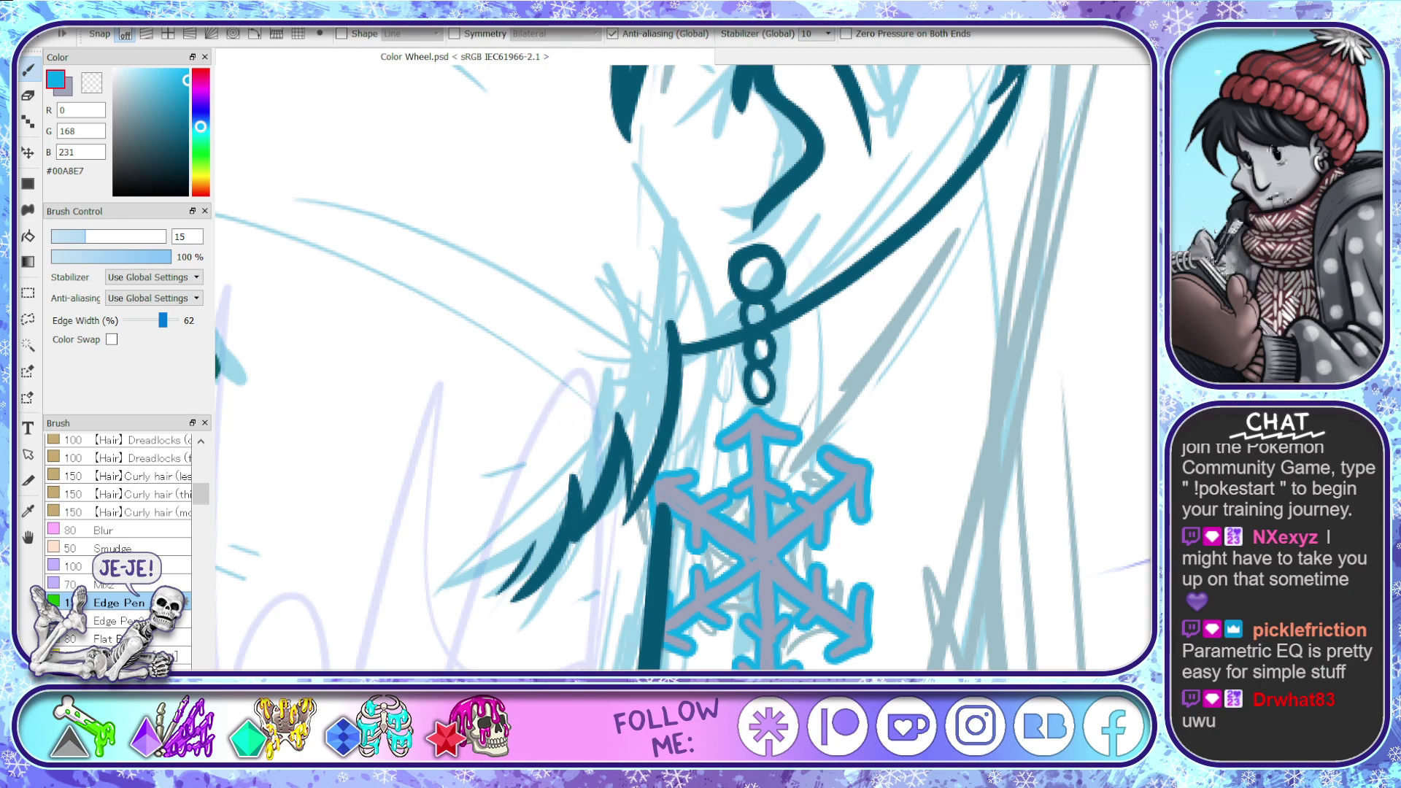
- Try shortening the whole snowflake earring vertically with a transform
key(ctrl+t)
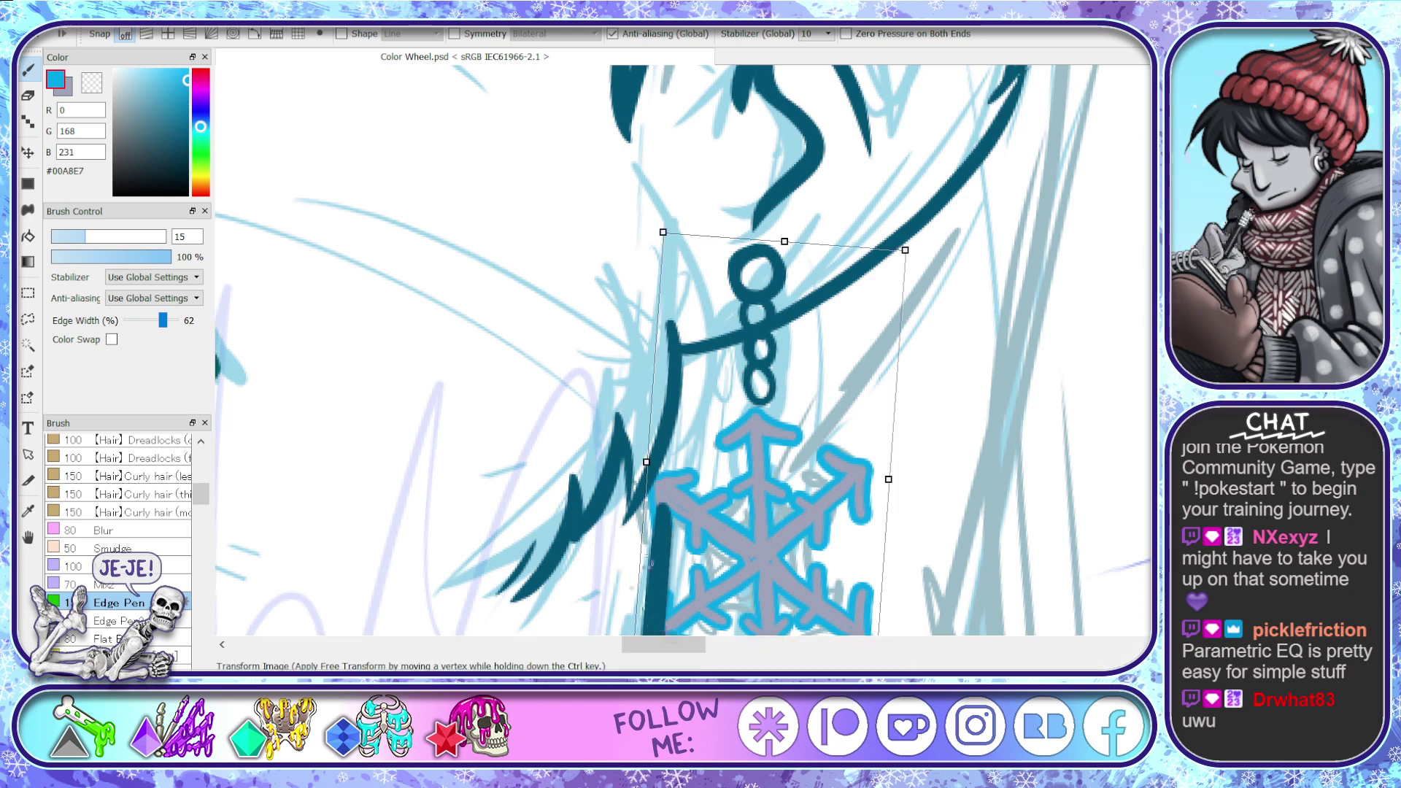
scroll(873, 590, down, 2)
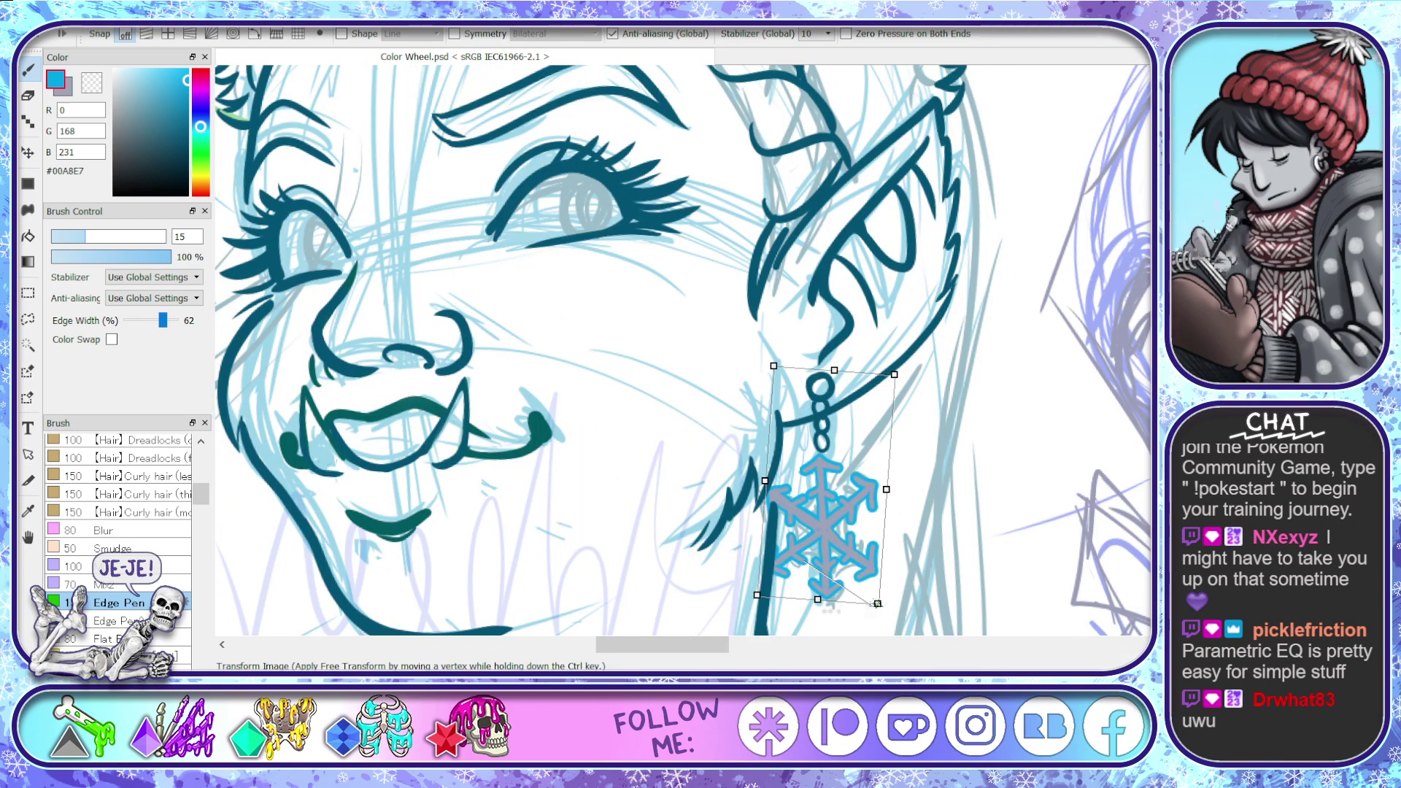
drag(819, 599, 819, 584)
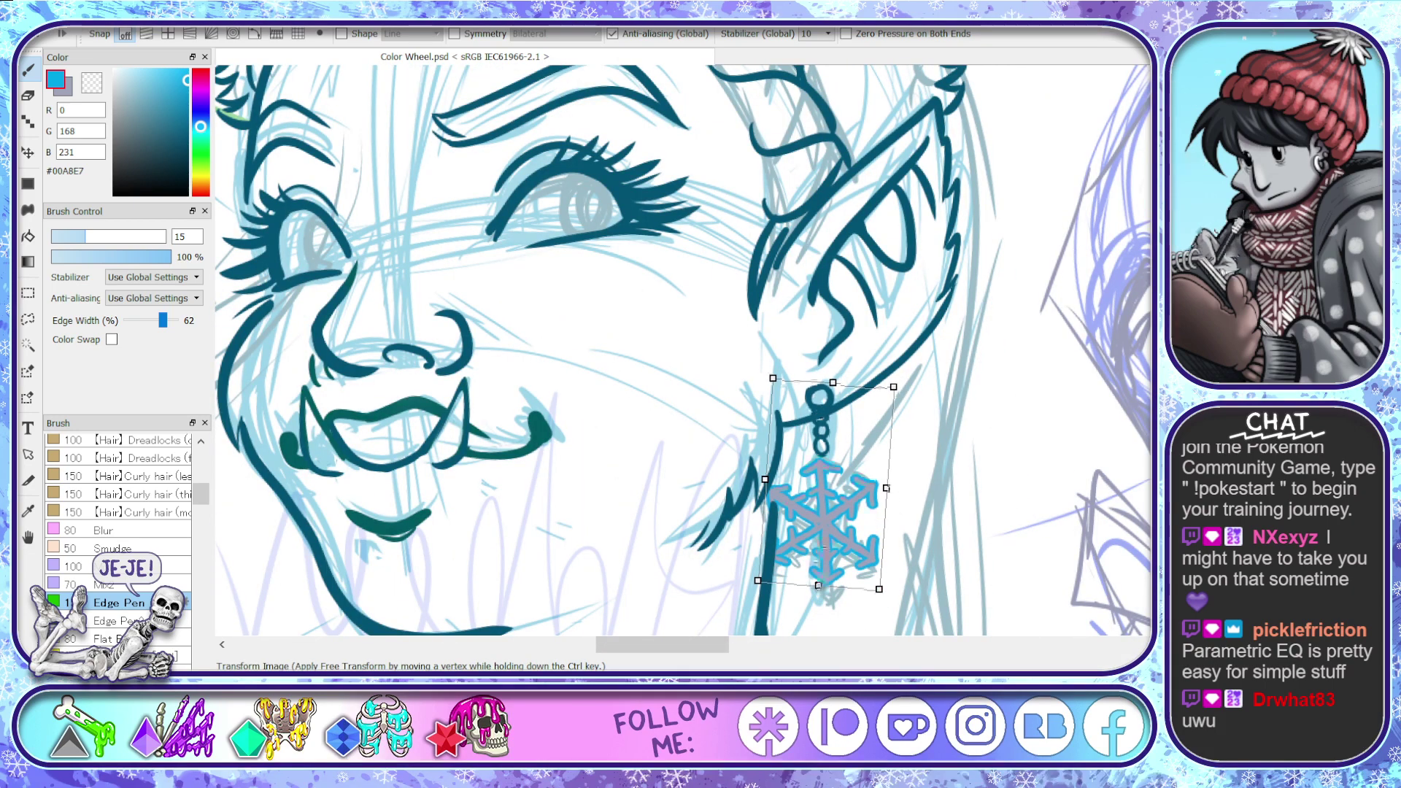
key(Return)
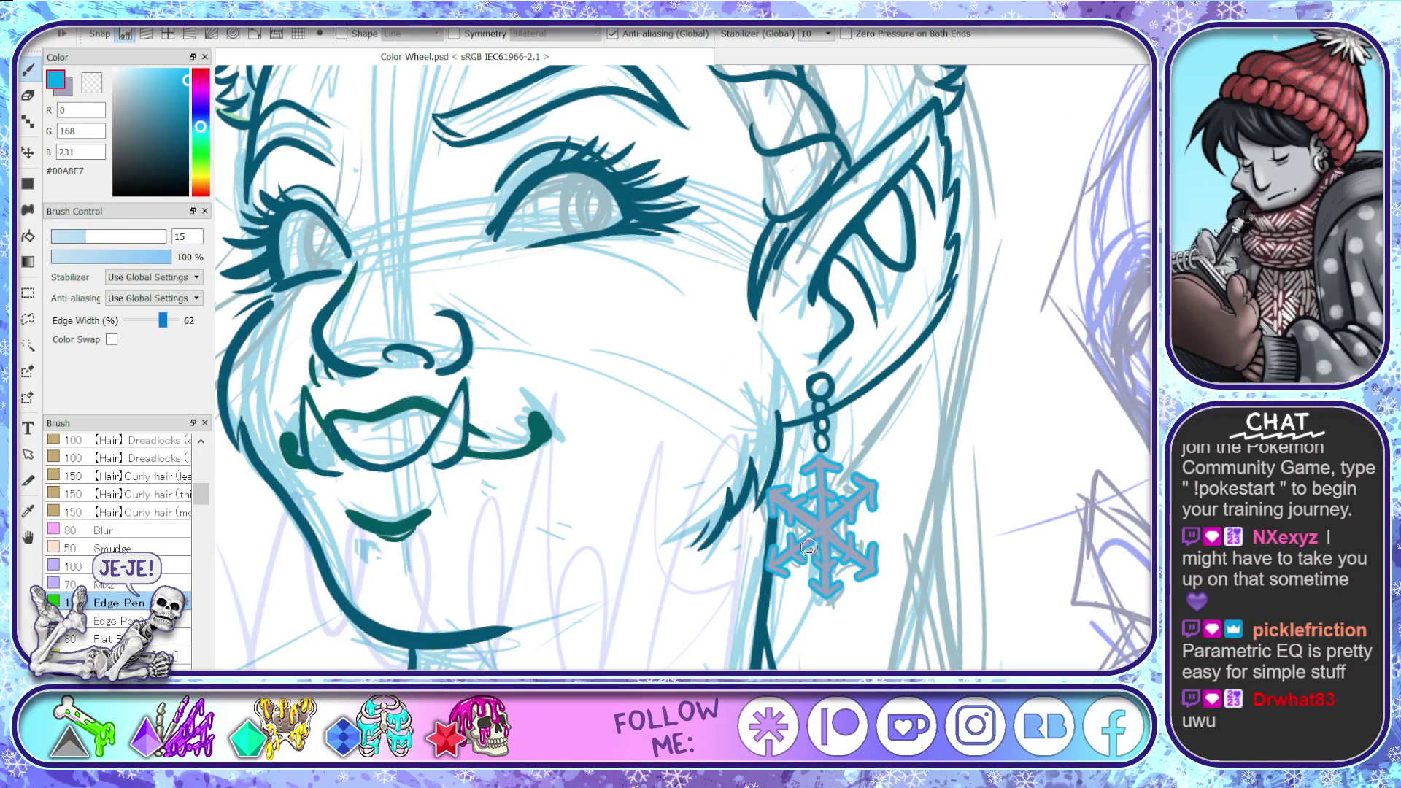
- Move the whole snowflake earring slightly down and toward the face so its ring sits at the earlobe
key(ctrl)
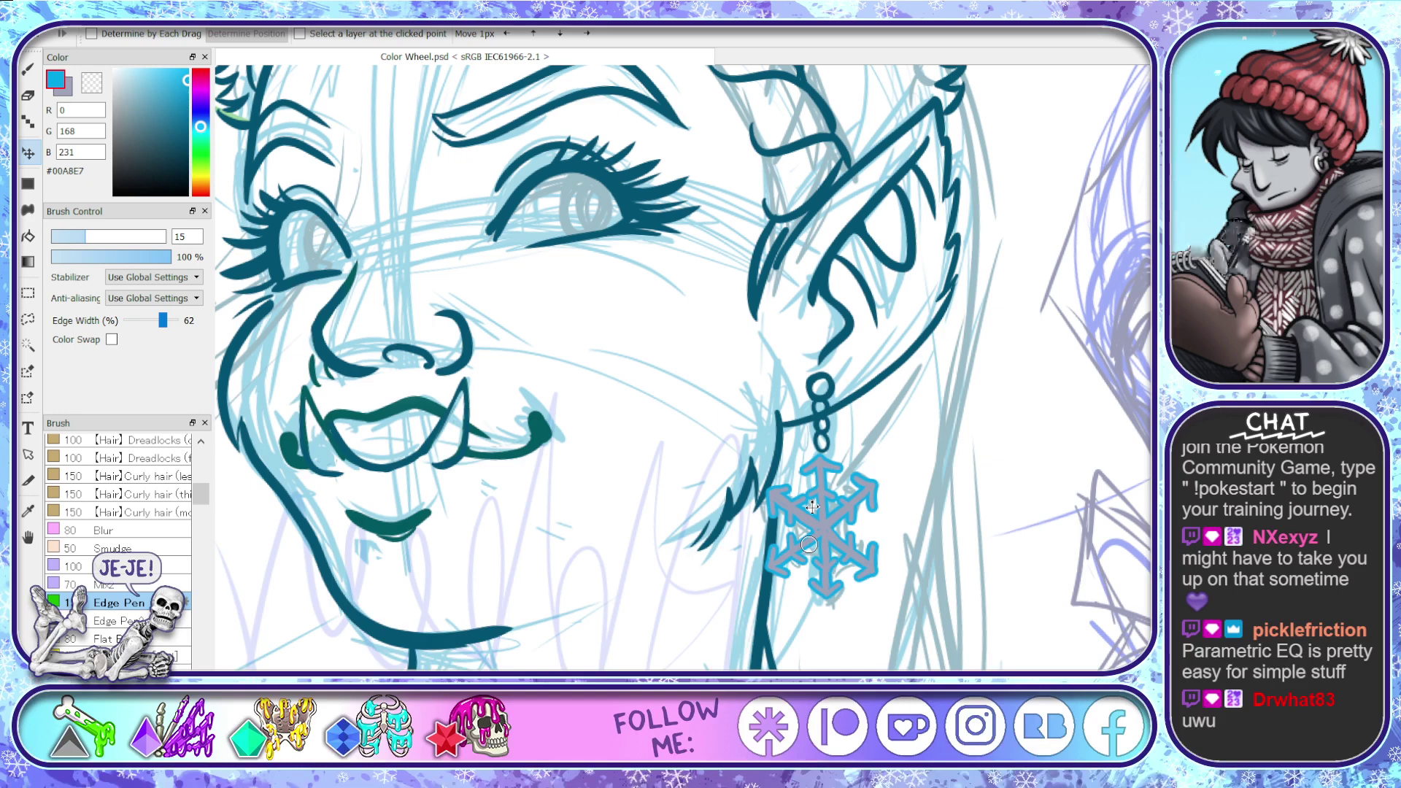
drag(810, 505, 808, 531)
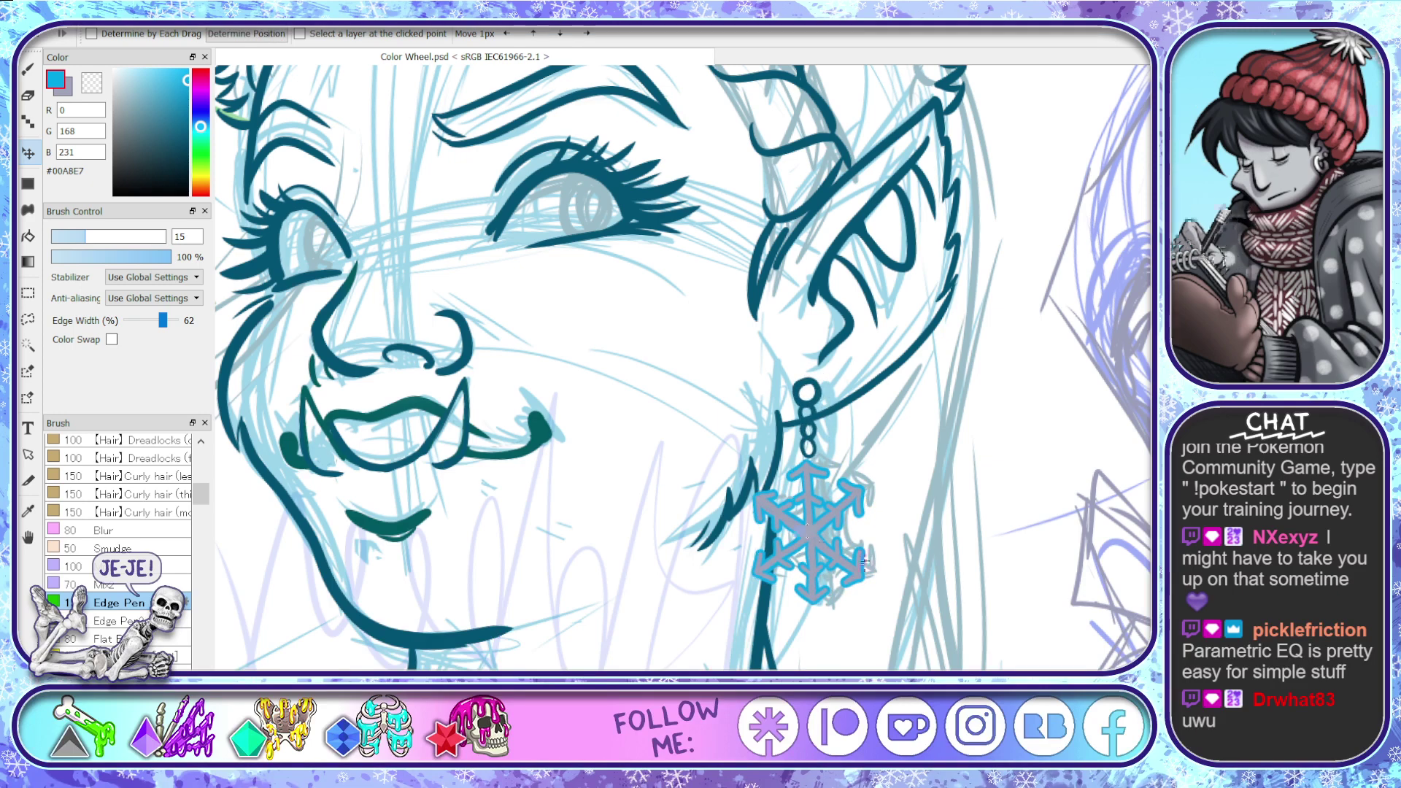
key(ctrl+t)
scroll(847, 625, down, 3)
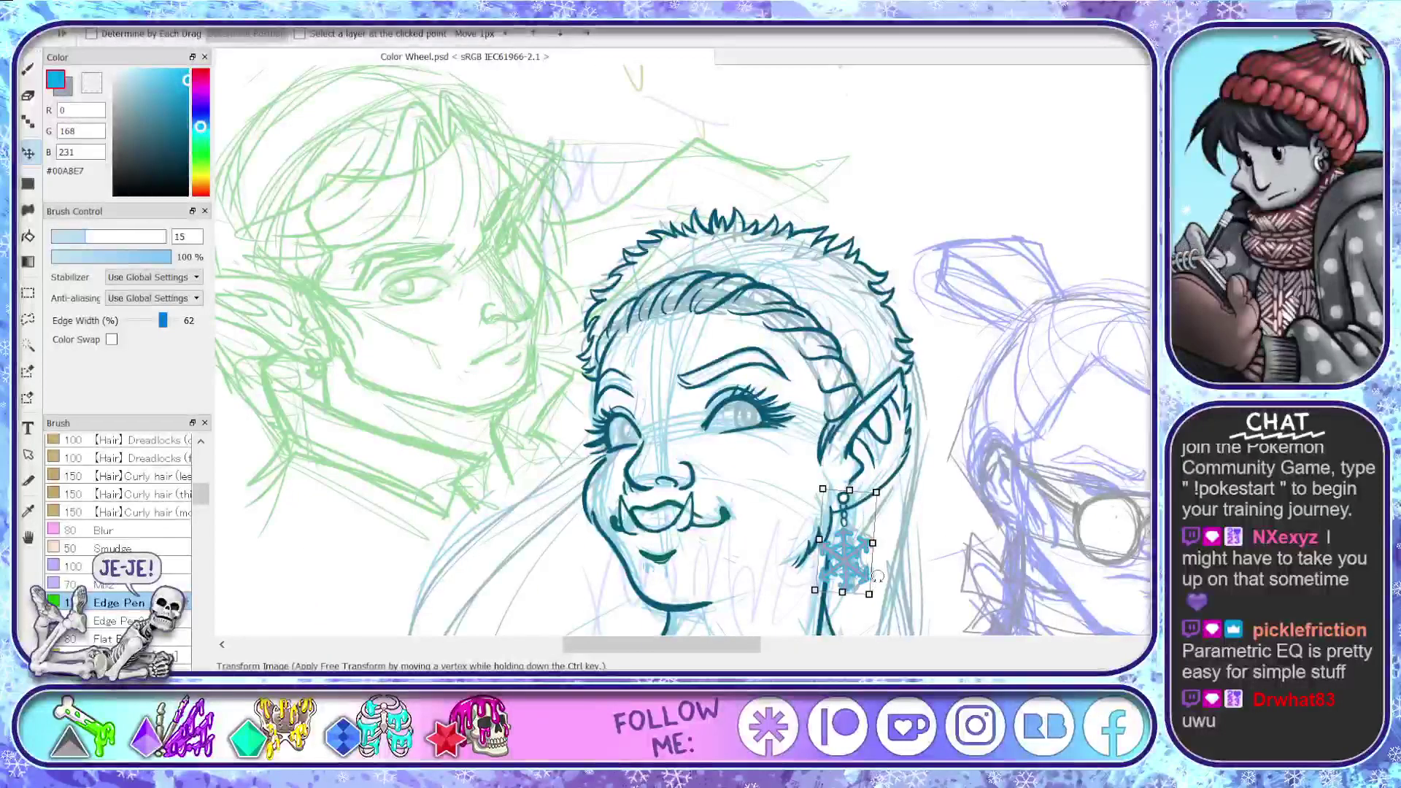
scroll(886, 574, up, 2)
scroll(886, 575, up, 2)
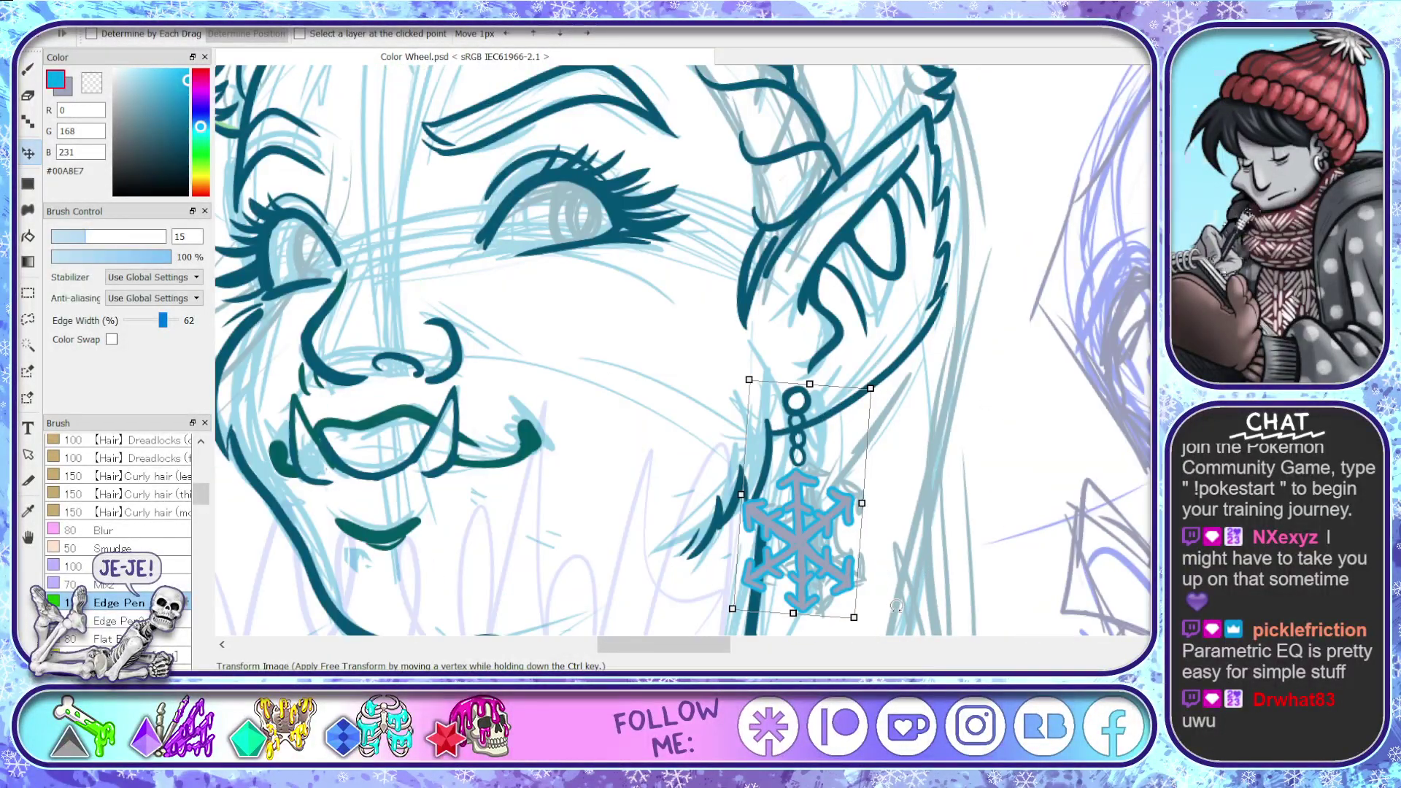
key(Return)
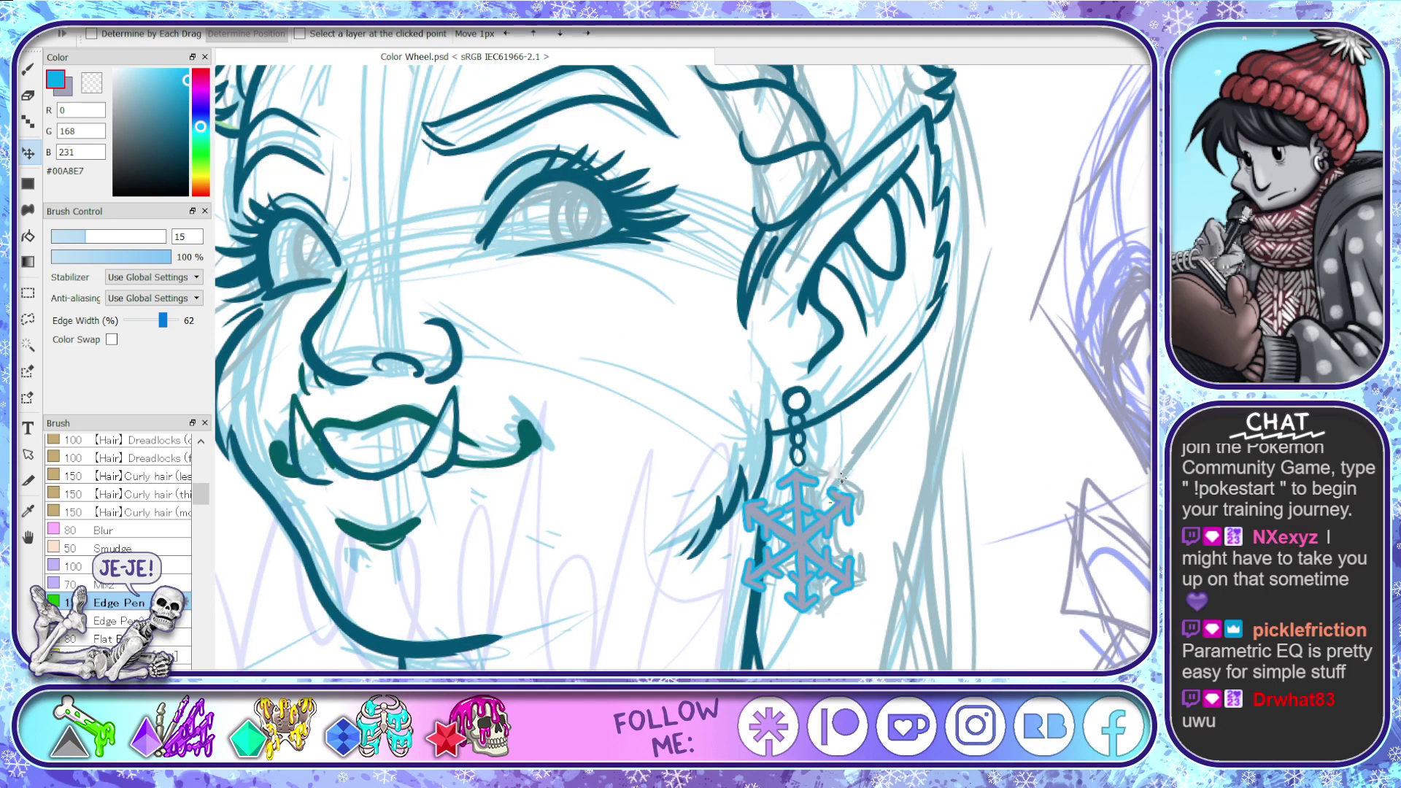
- Select only the snowflake pendant and transform it, shortening it slightly, tilting it and shifting it up toward the chain
key(m)
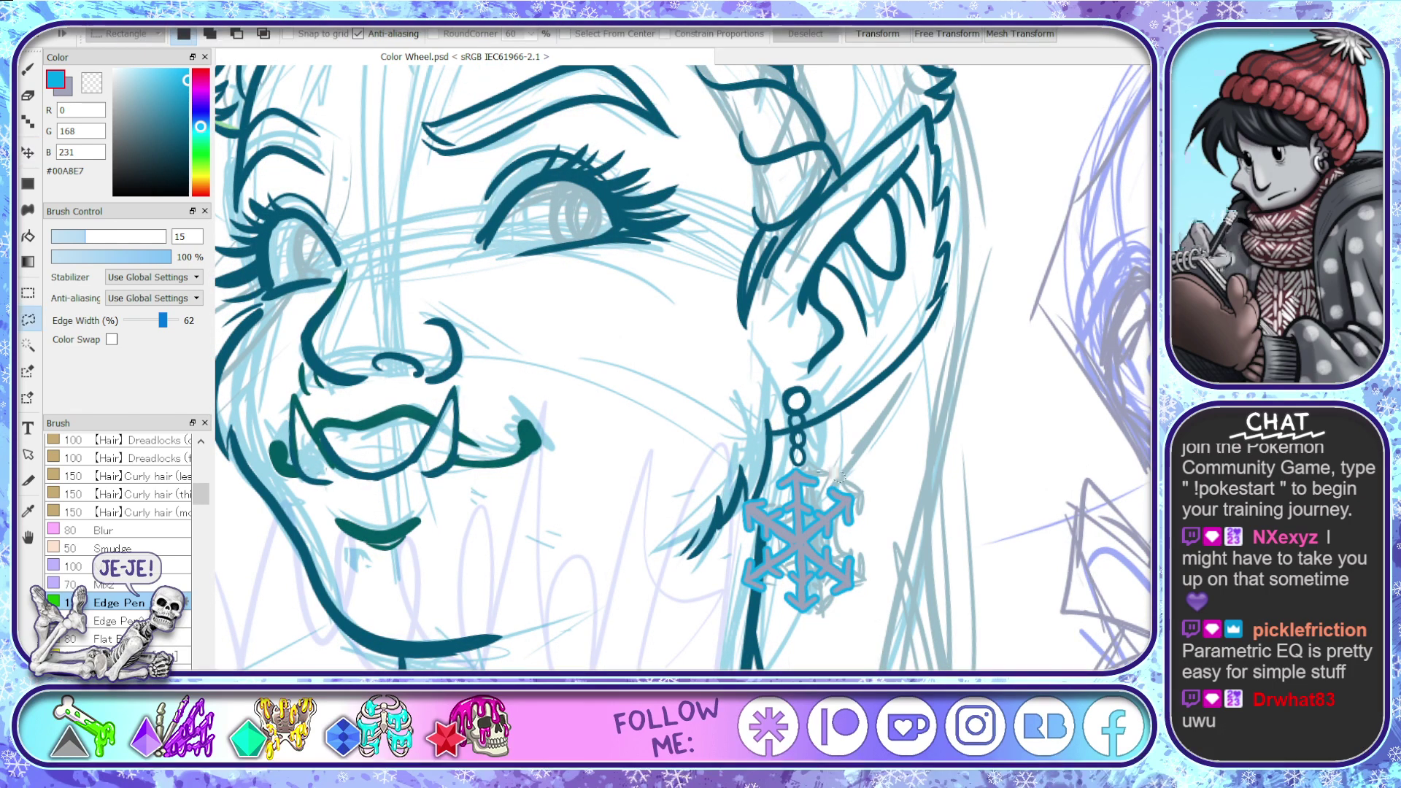
mouse_move(836, 475)
mouse_down()
mouse_move(769, 478)
mouse_move(732, 530)
mouse_move(759, 619)
mouse_move(863, 629)
mouse_move(908, 567)
mouse_move(873, 478)
mouse_up()
key(ctrl+t)
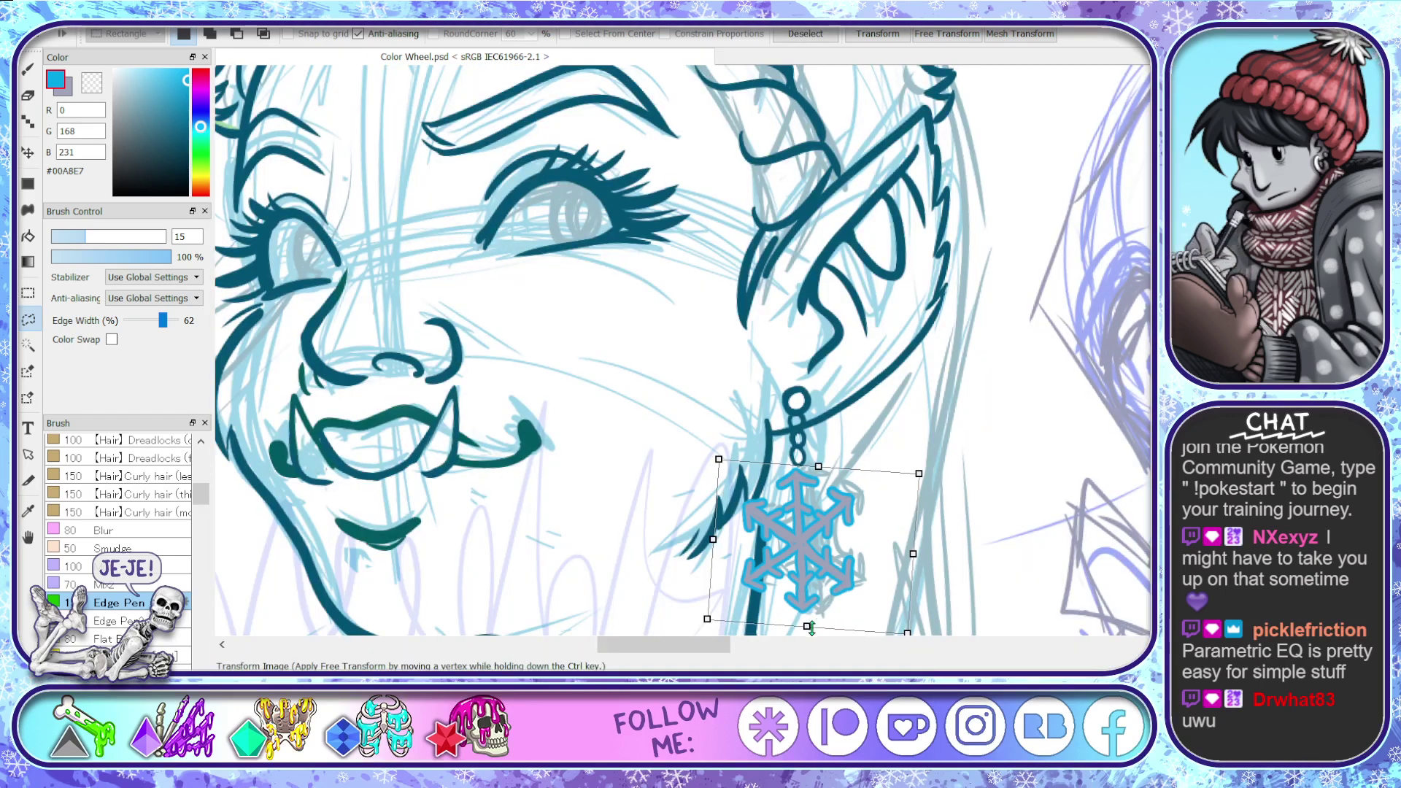
drag(807, 621, 807, 617)
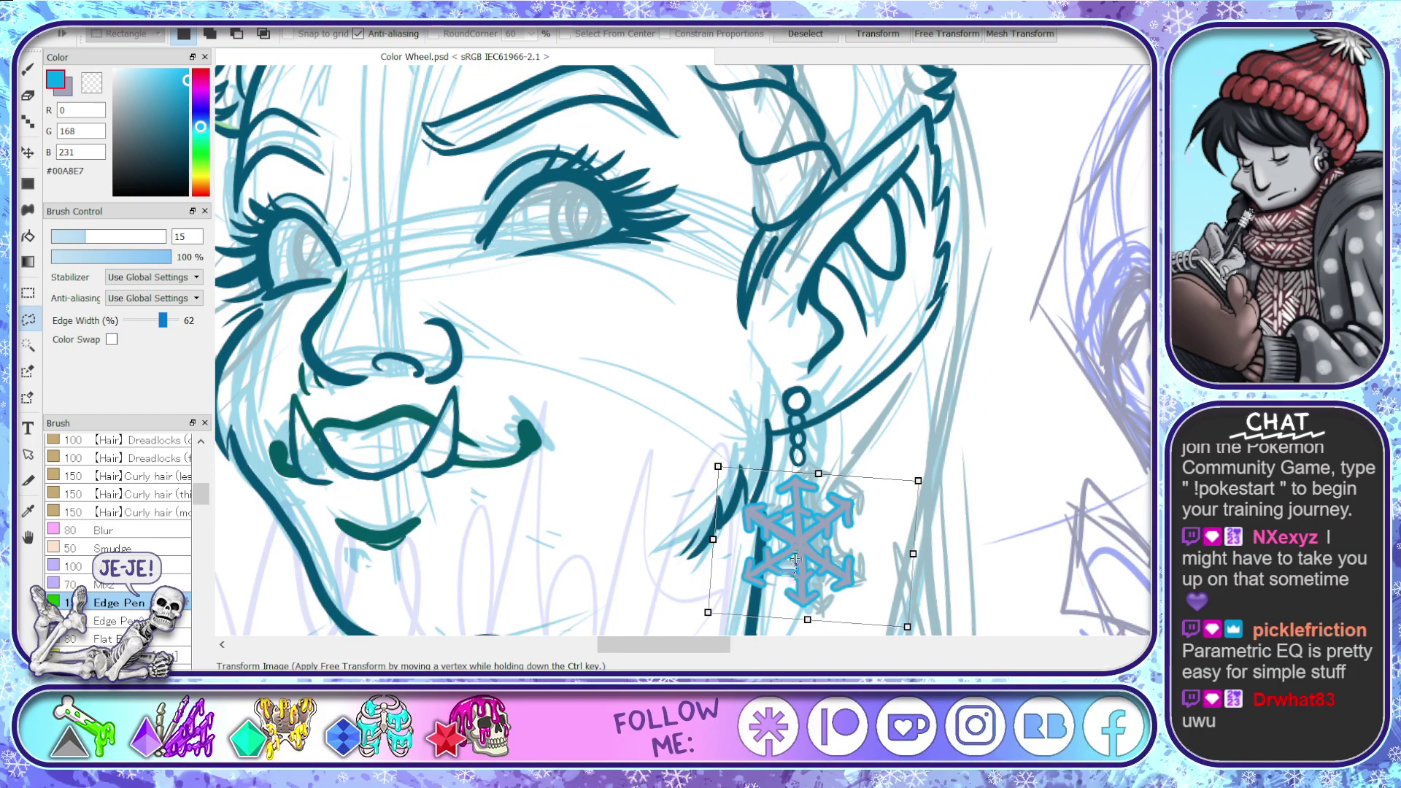
drag(796, 558, 798, 553)
drag(999, 553, 978, 574)
key(Return)
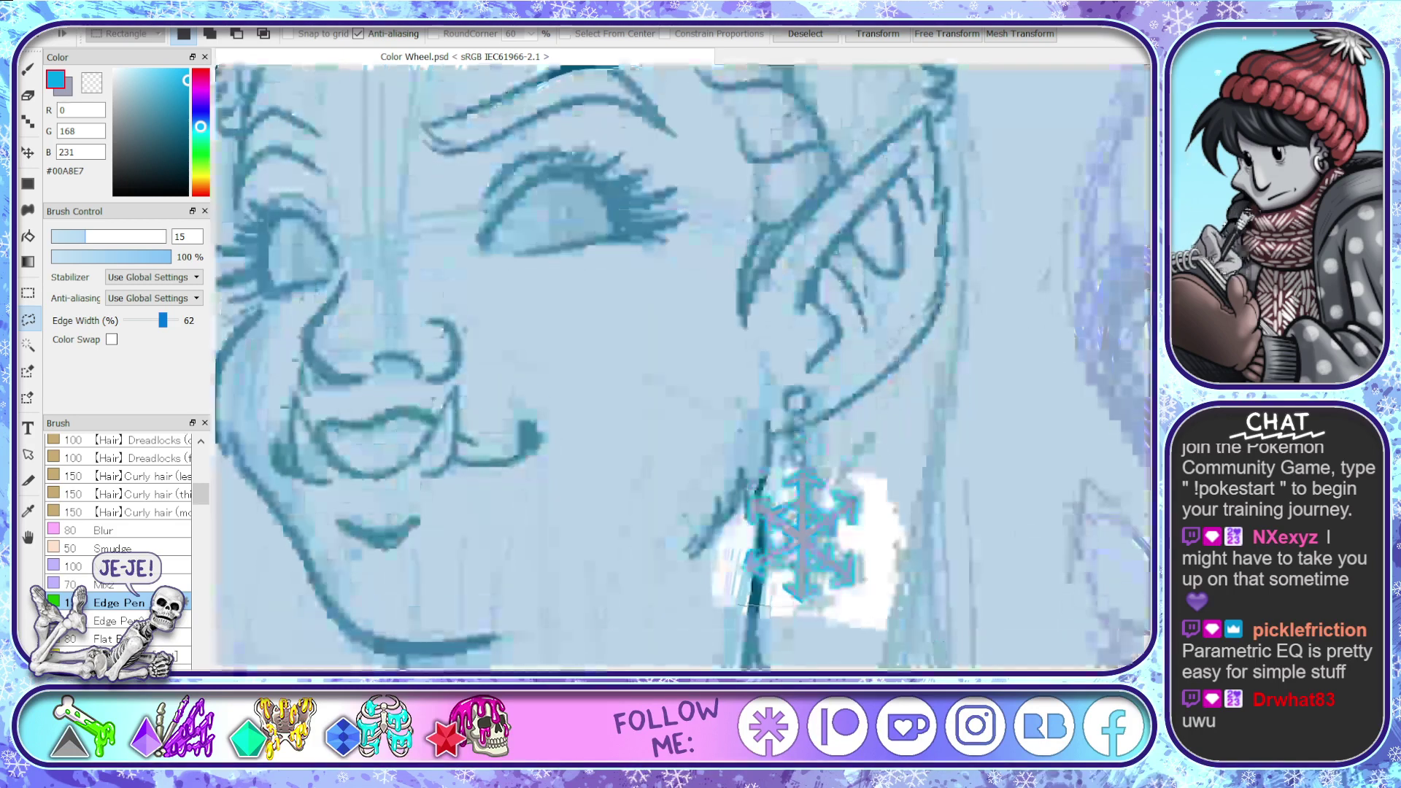
key(ctrl+d)
- Select the snowflake's grey interior by colour and delete it, keeping only the blue outline
scroll(899, 637, up, 2)
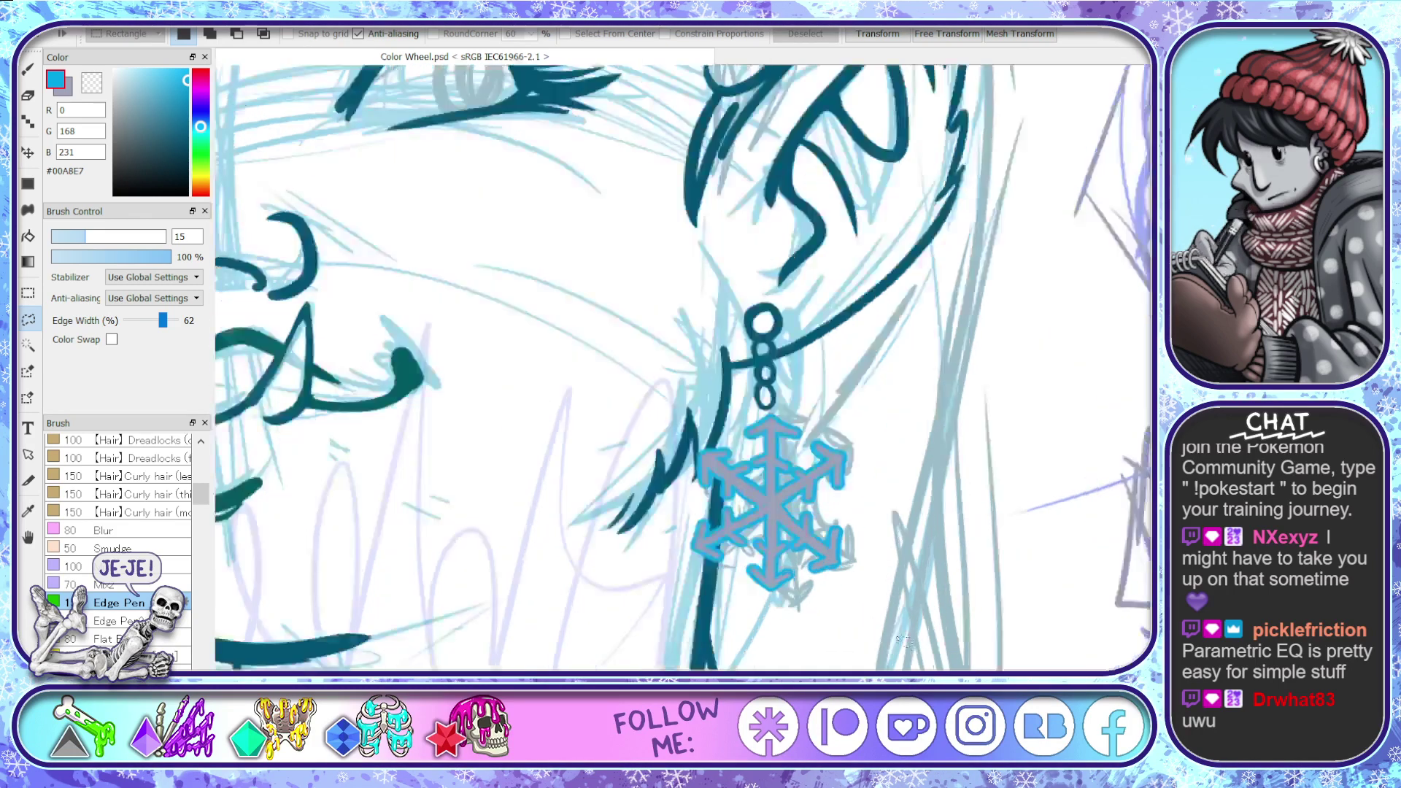
key(w)
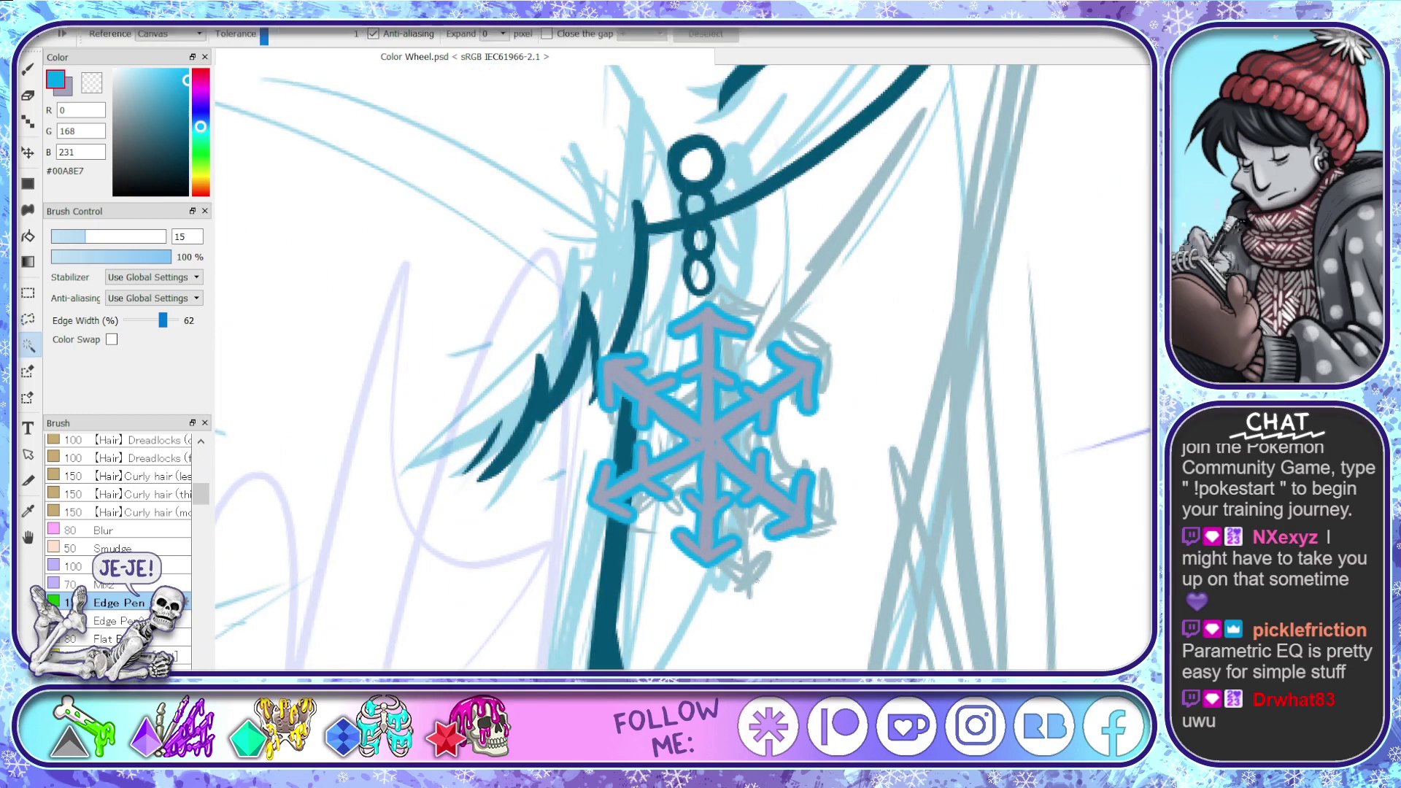
click(689, 430)
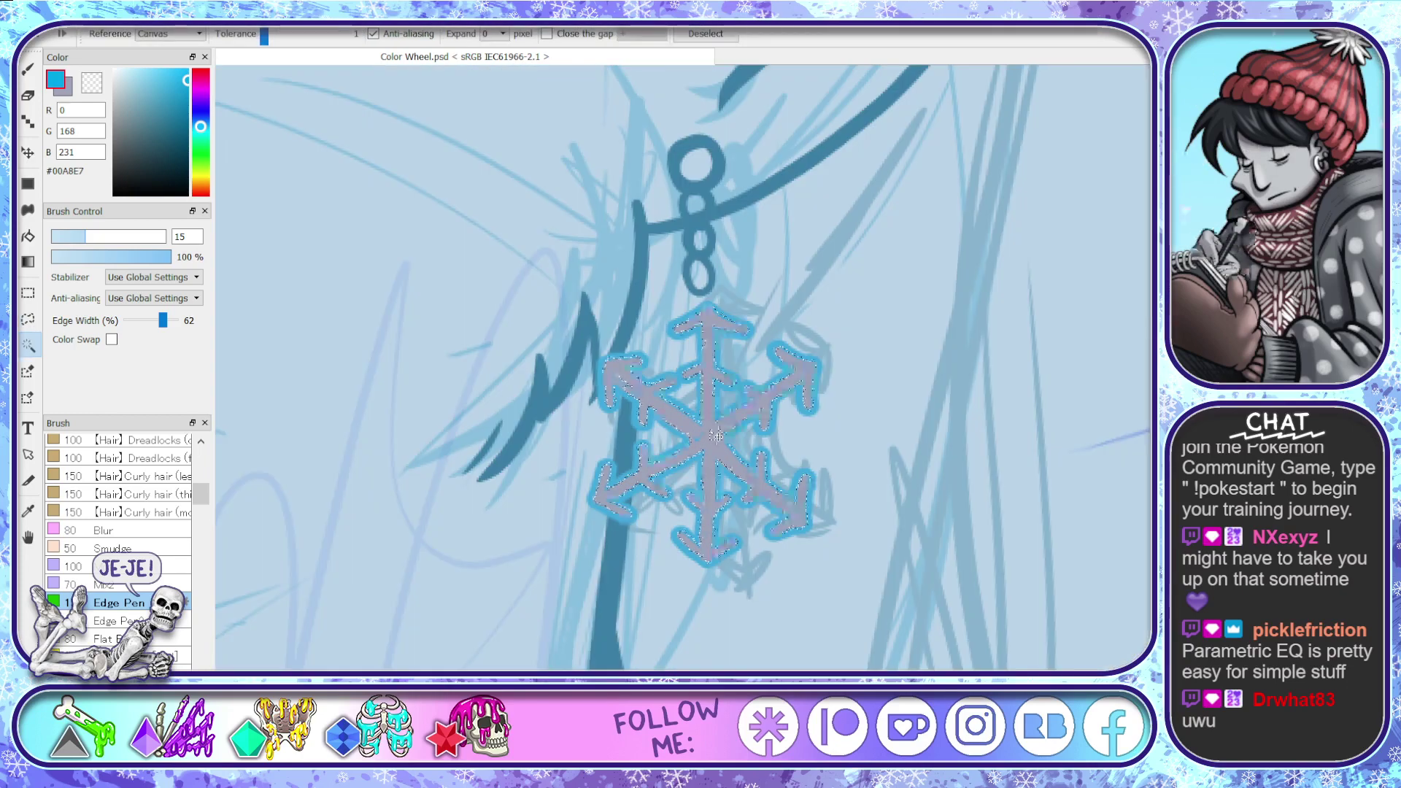
key(Delete)
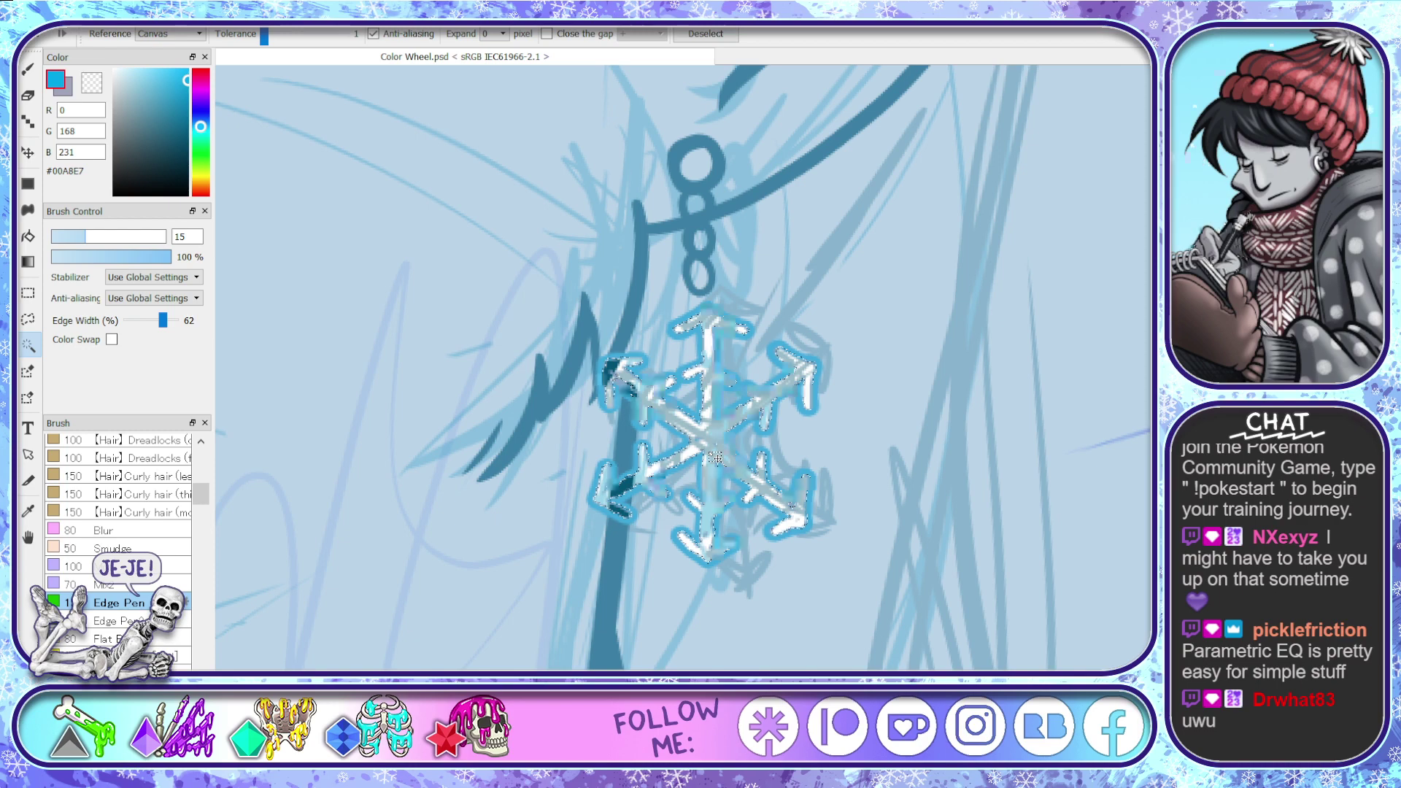
key(ctrl+d)
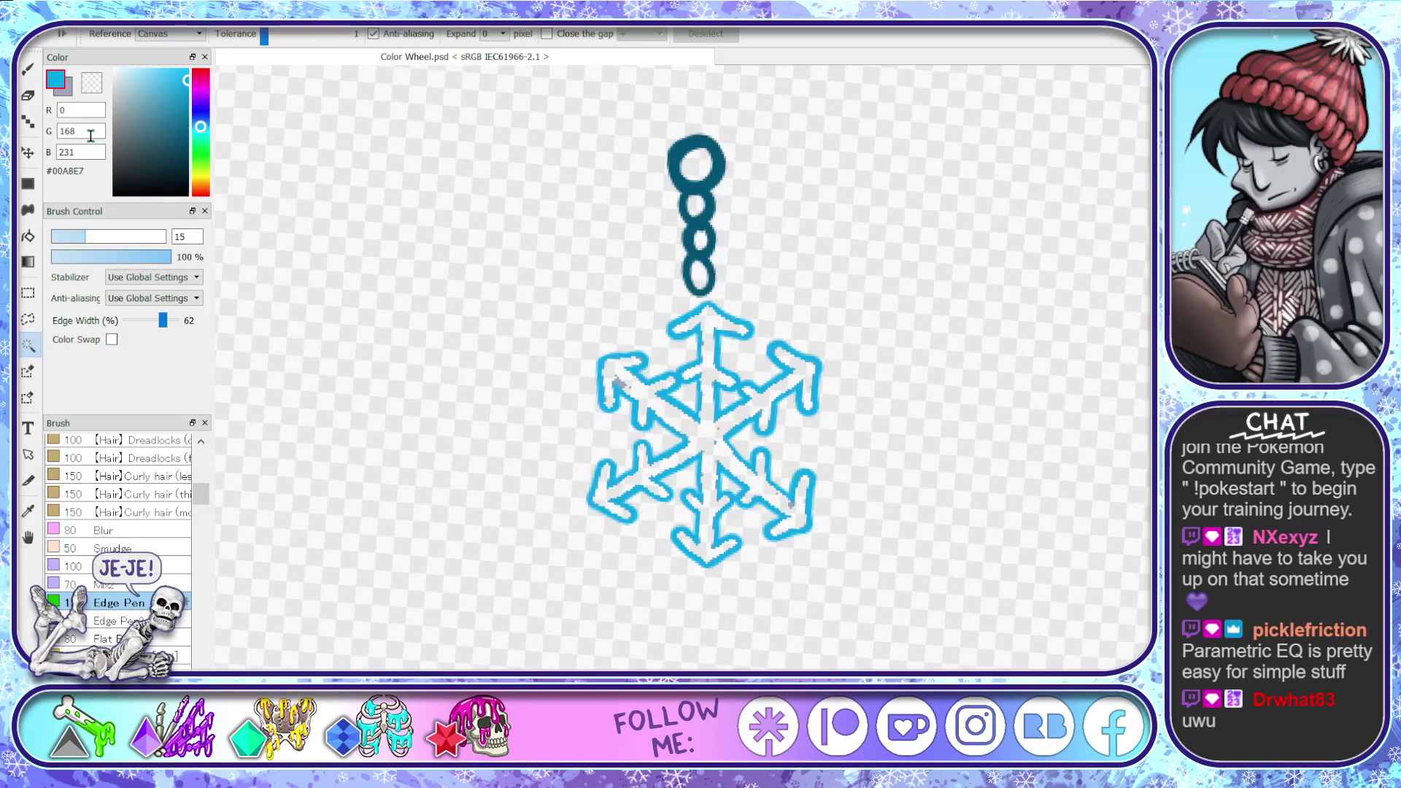
- Recolour the snowflake's outline with the chain's dark teal #005575, using the Pen brush at size 62
alt+click(722, 174)
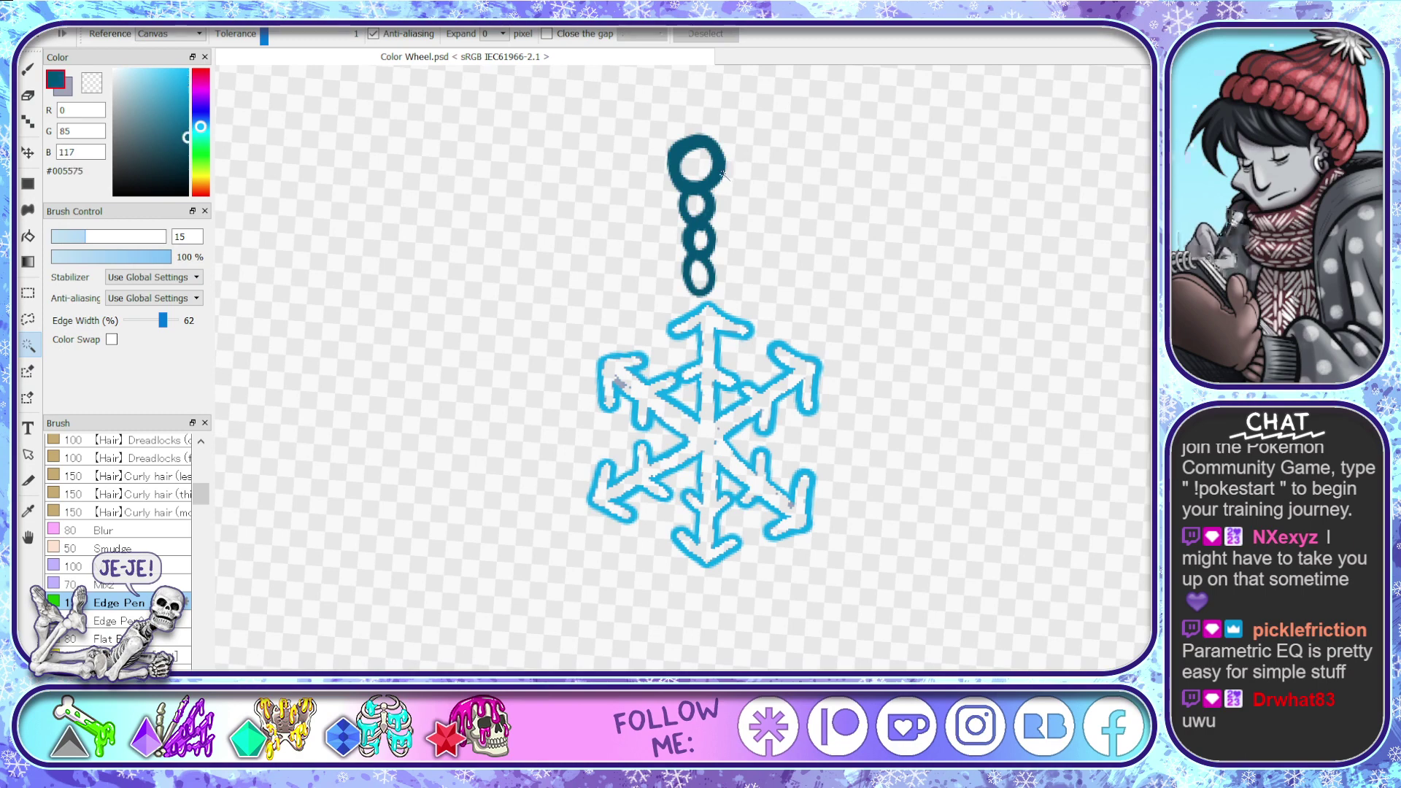
key(b)
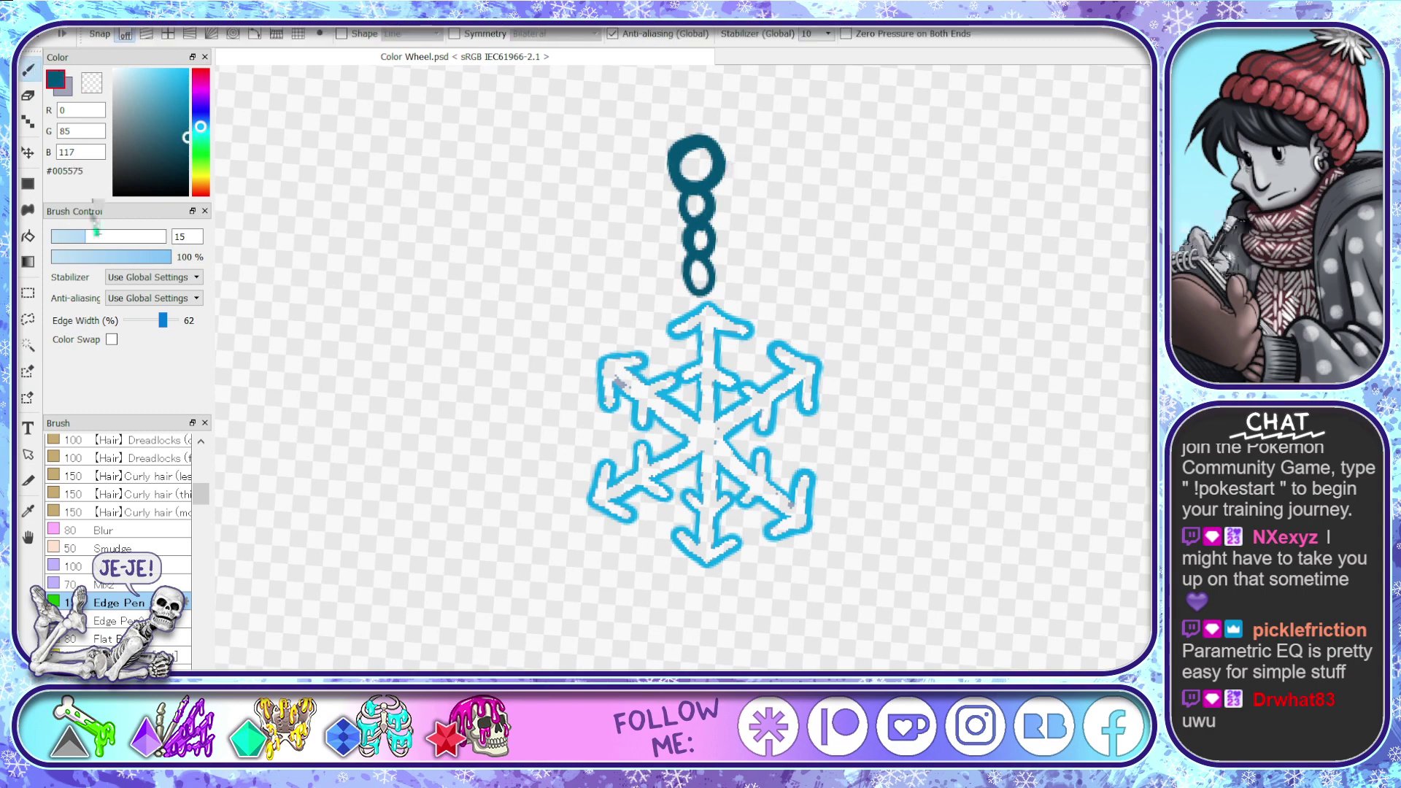
drag(203, 501, 202, 456)
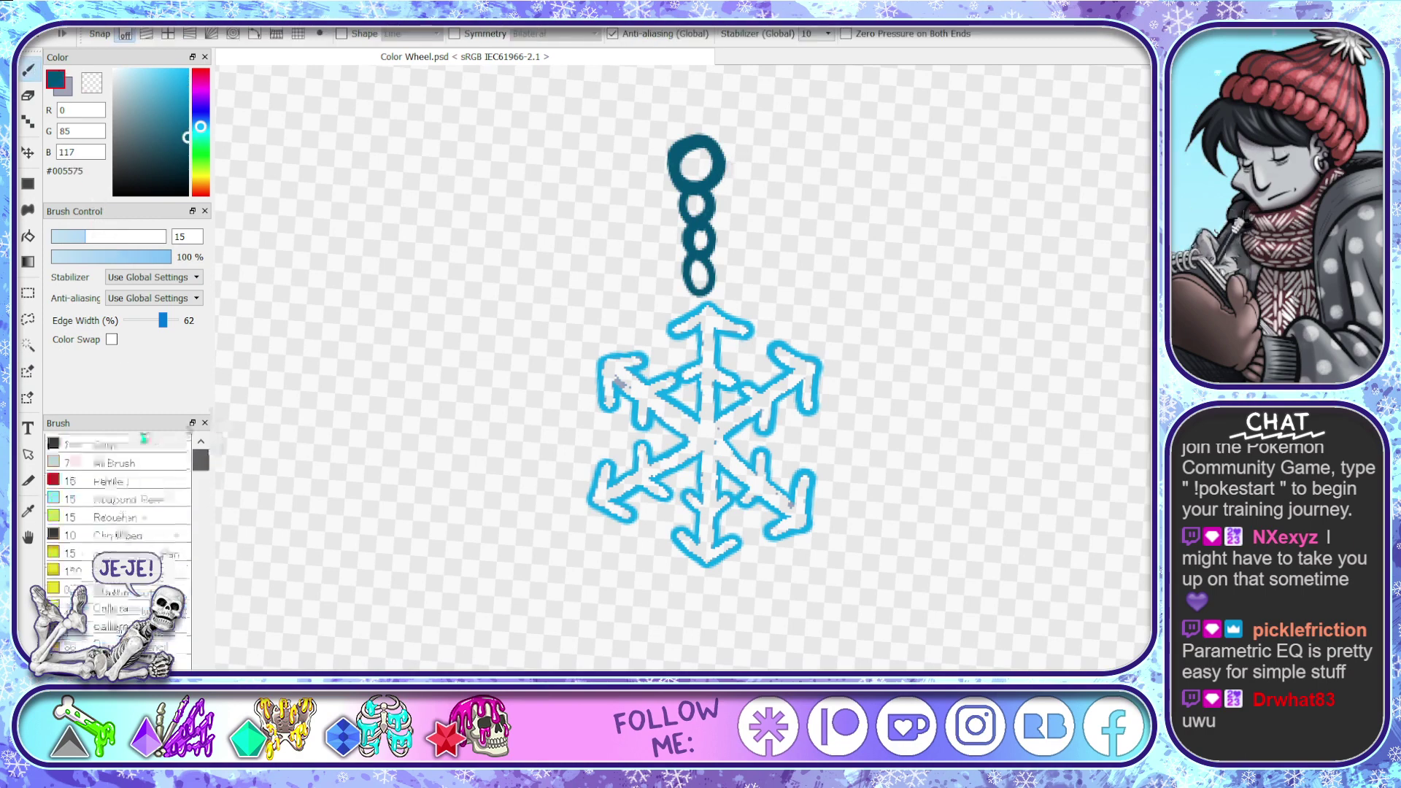
click(110, 445)
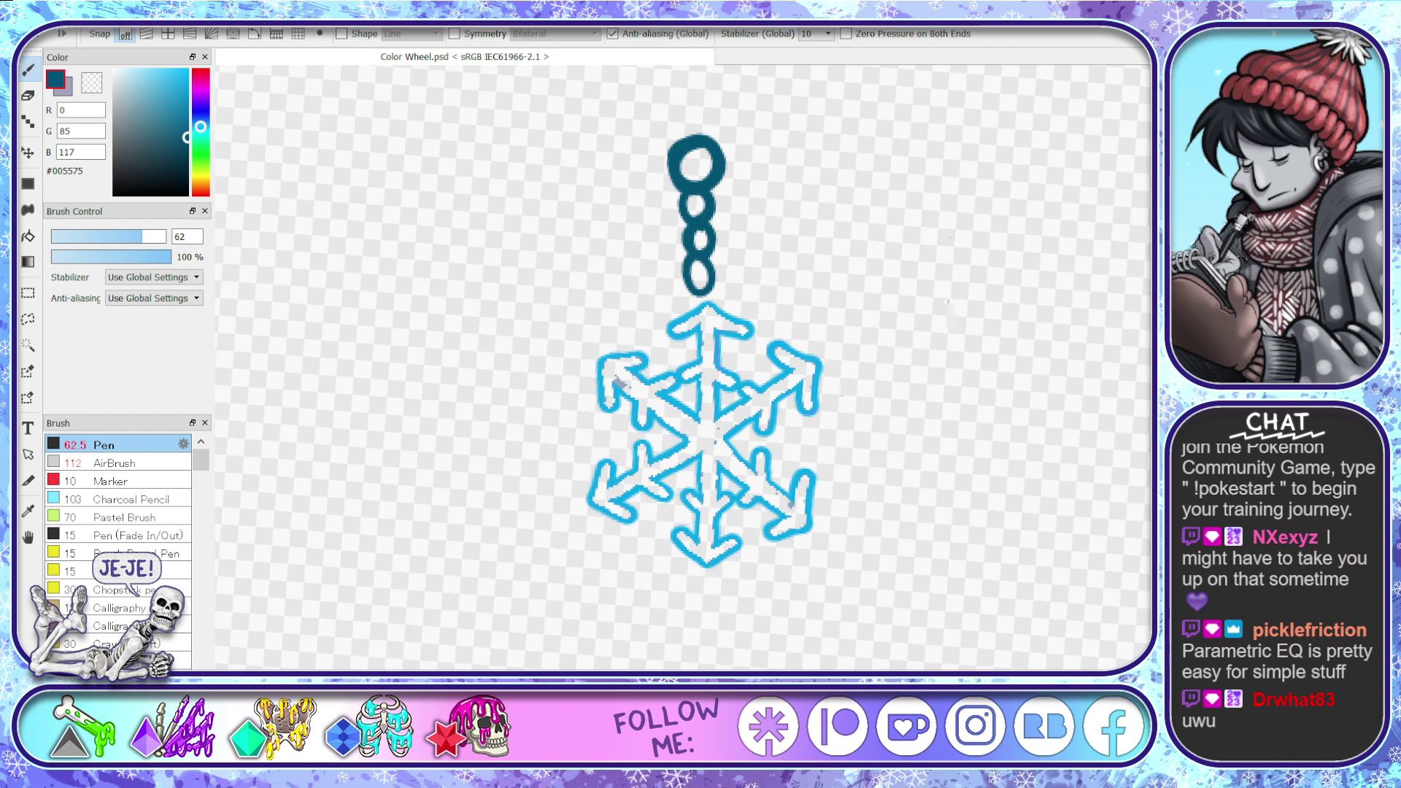
mouse_move(730, 343)
mouse_down()
mouse_move(821, 313)
mouse_move(815, 336)
mouse_up()
key(ctrl+z)
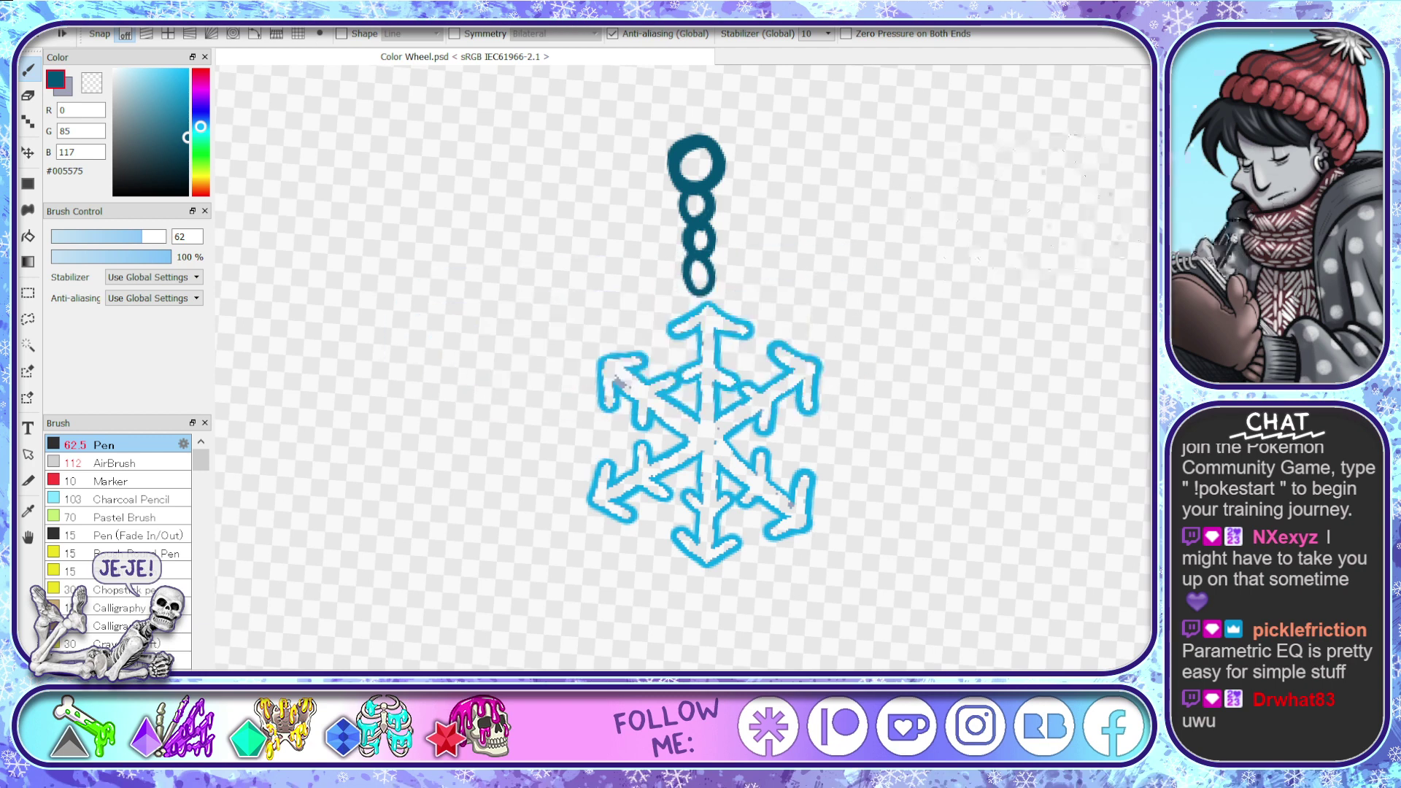
mouse_move(812, 263)
mouse_down()
mouse_move(707, 314)
mouse_move(1052, 387)
mouse_move(628, 504)
mouse_move(818, 511)
mouse_up()
drag(708, 412, 1114, 279)
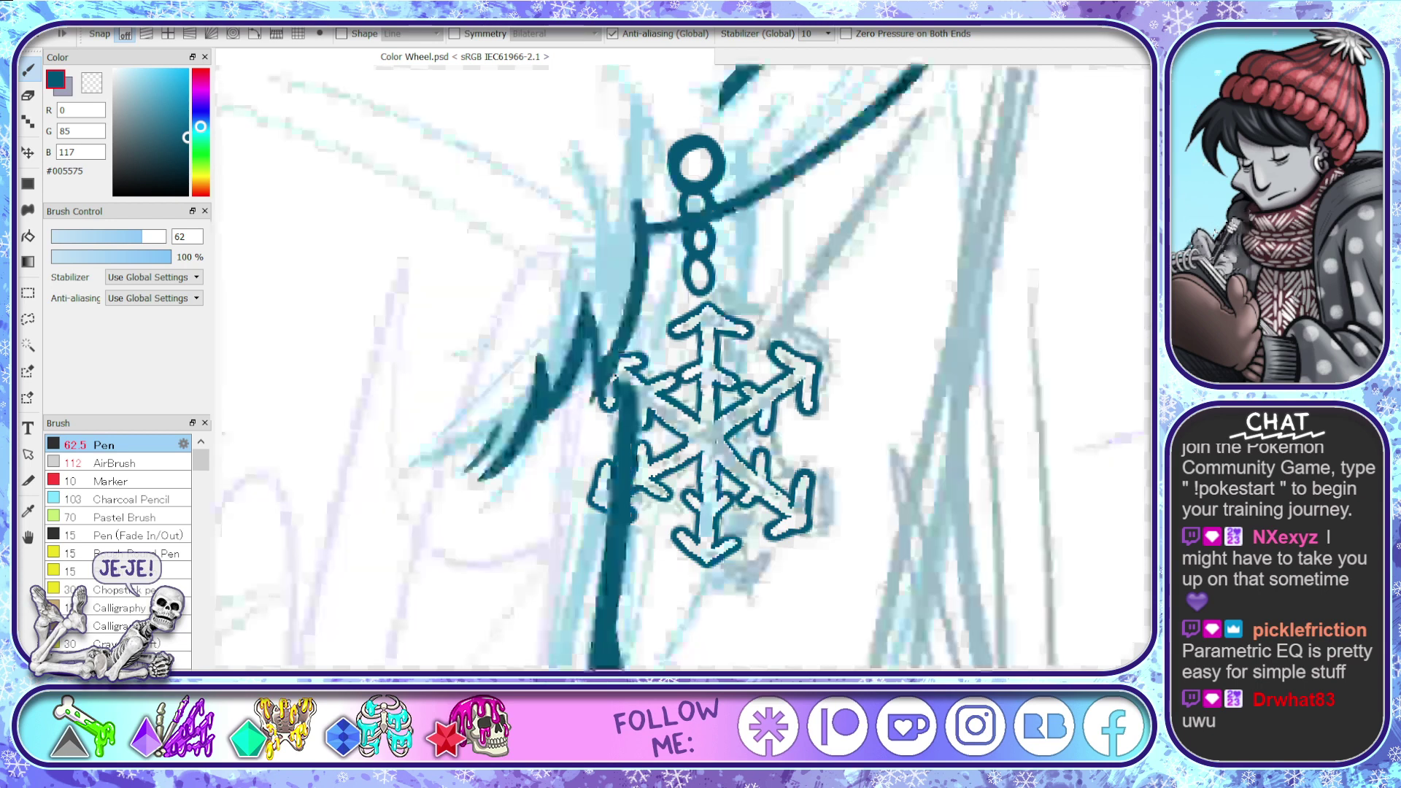
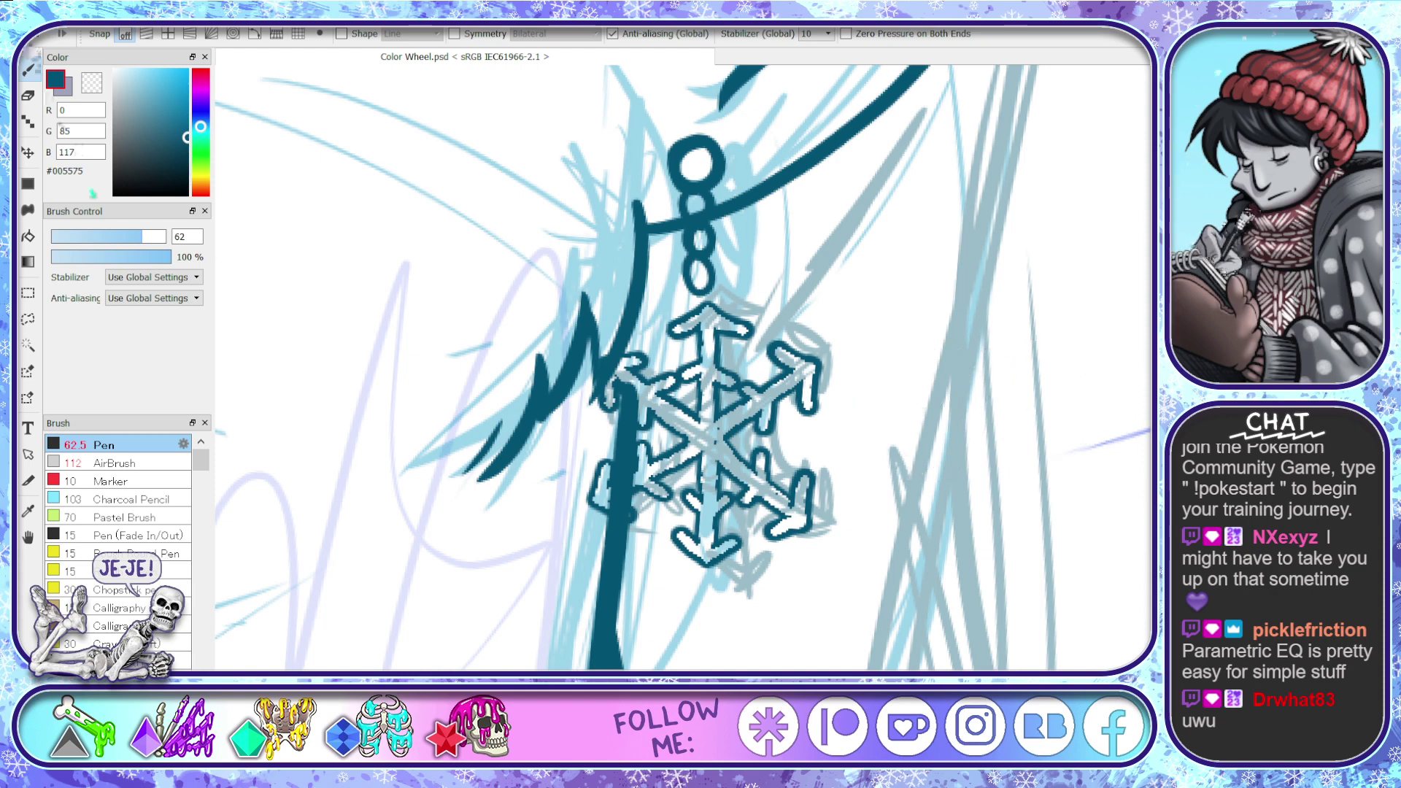
- Reduce the Pen to size 18 and erase the inked neckline stroke at the base of the neck with an enlarged eraser
drag(107, 238, 92, 237)
scroll(747, 327, down, 5)
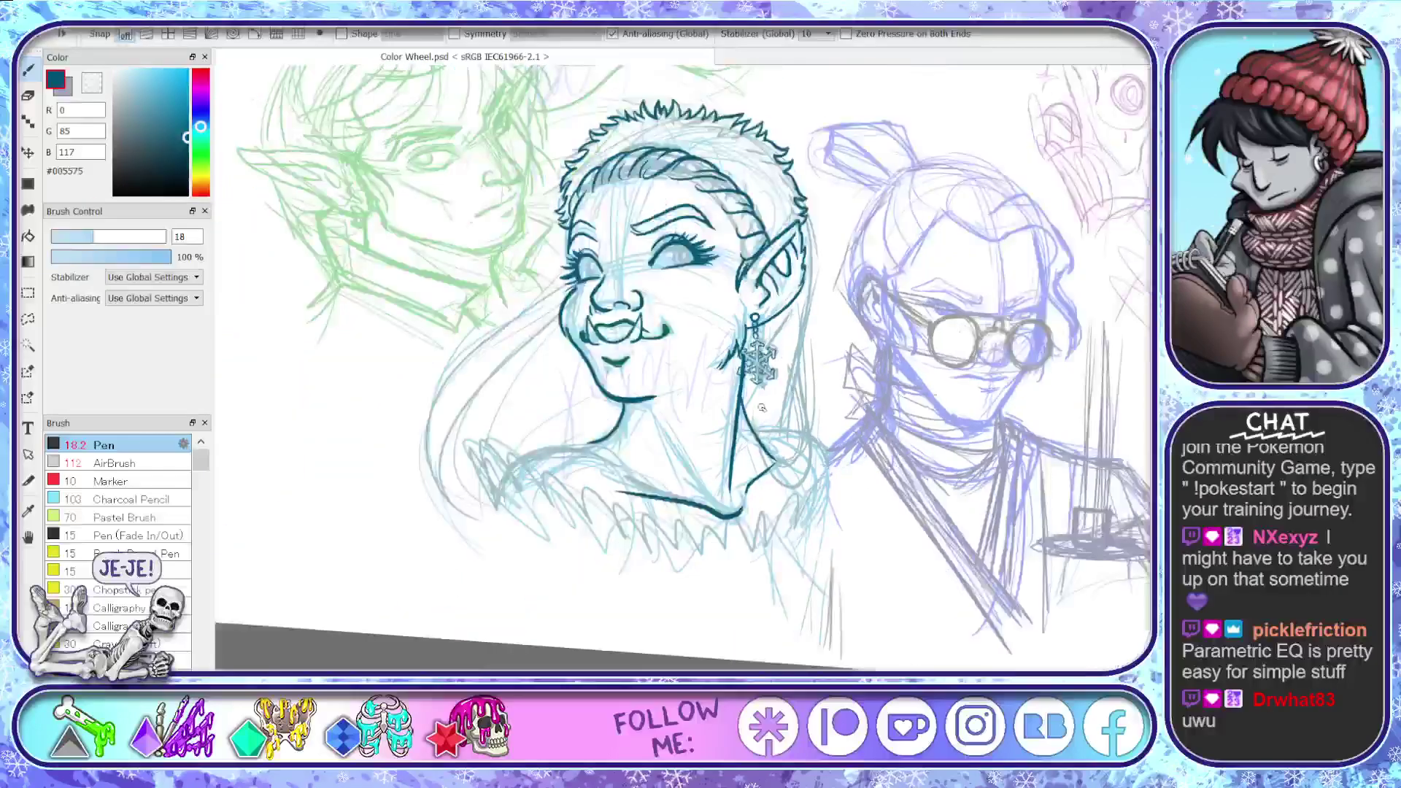
scroll(741, 459, up, 1)
scroll(619, 476, up, 3)
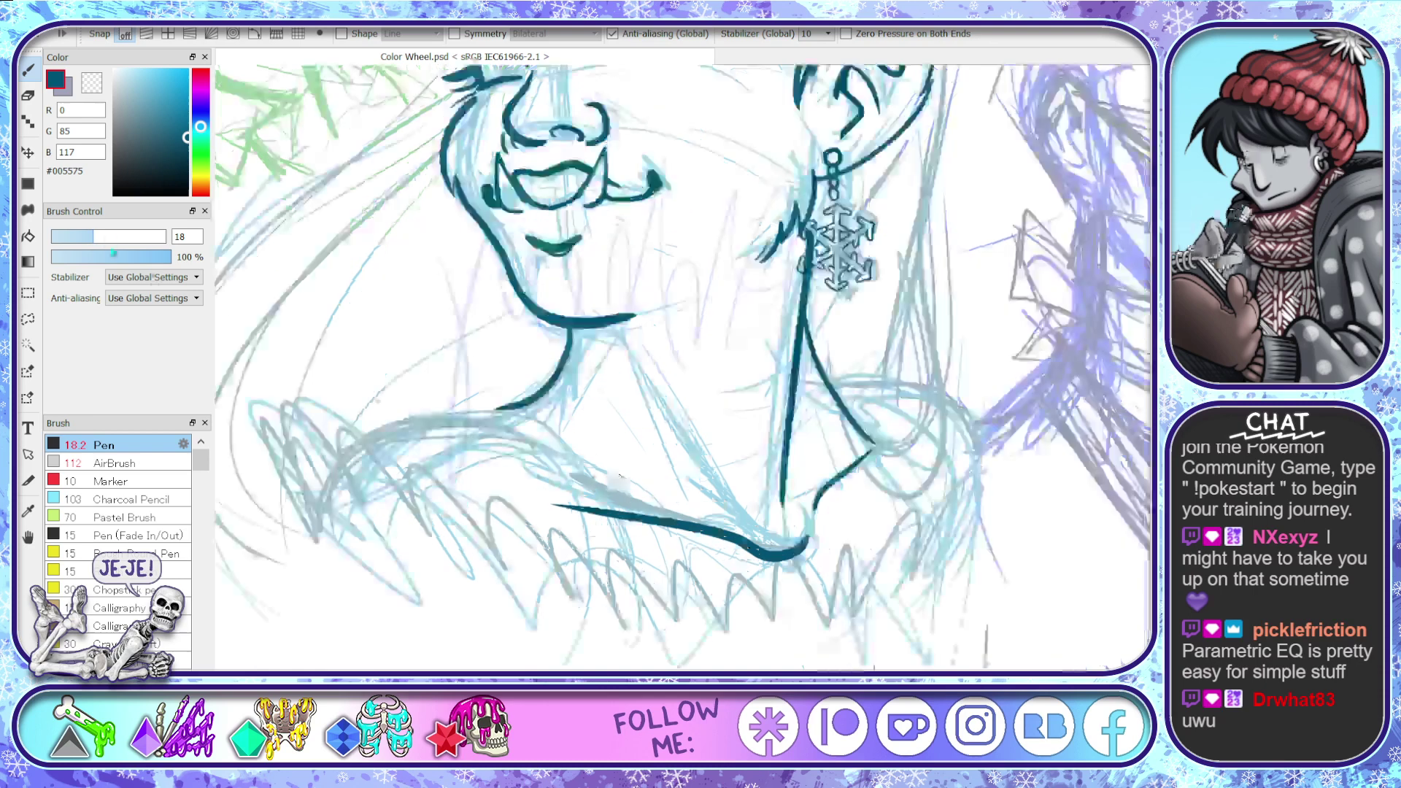
key(e)
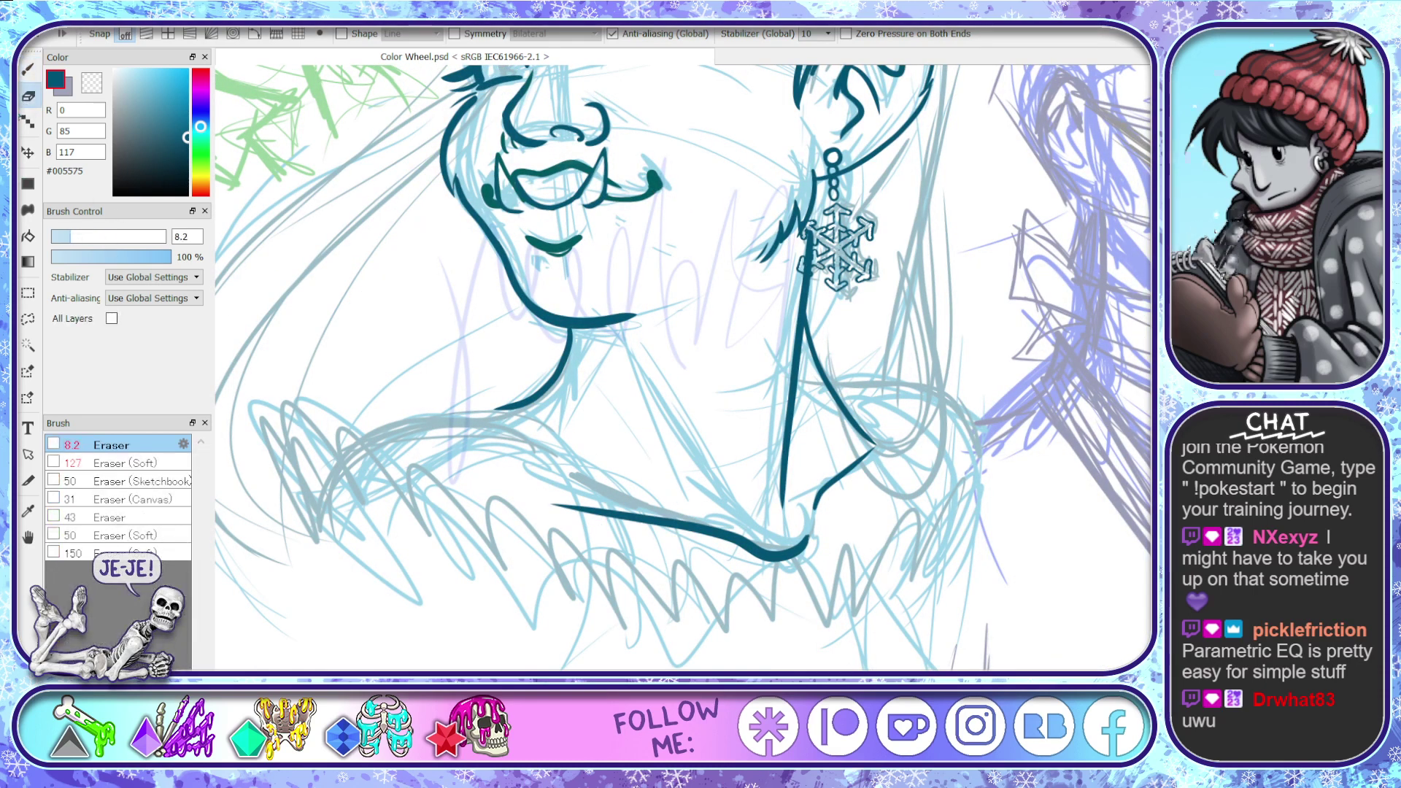
drag(125, 236, 132, 238)
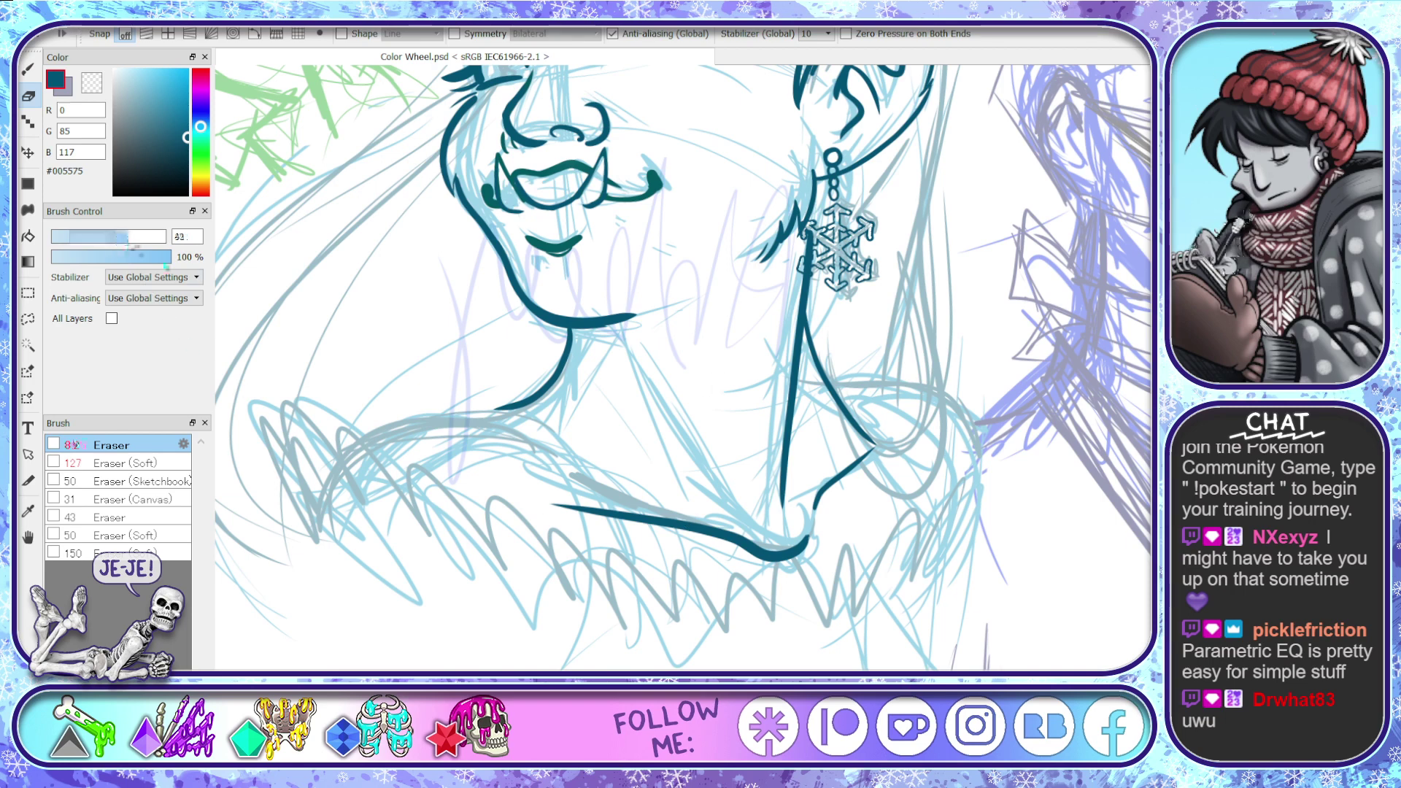
mouse_move(808, 538)
mouse_down()
mouse_move(745, 548)
mouse_move(626, 526)
mouse_move(703, 529)
mouse_up()
- Try inking the neckline and the shoulder curve beside the neck with the Pen at size 18, undoing each attempt
key(b)
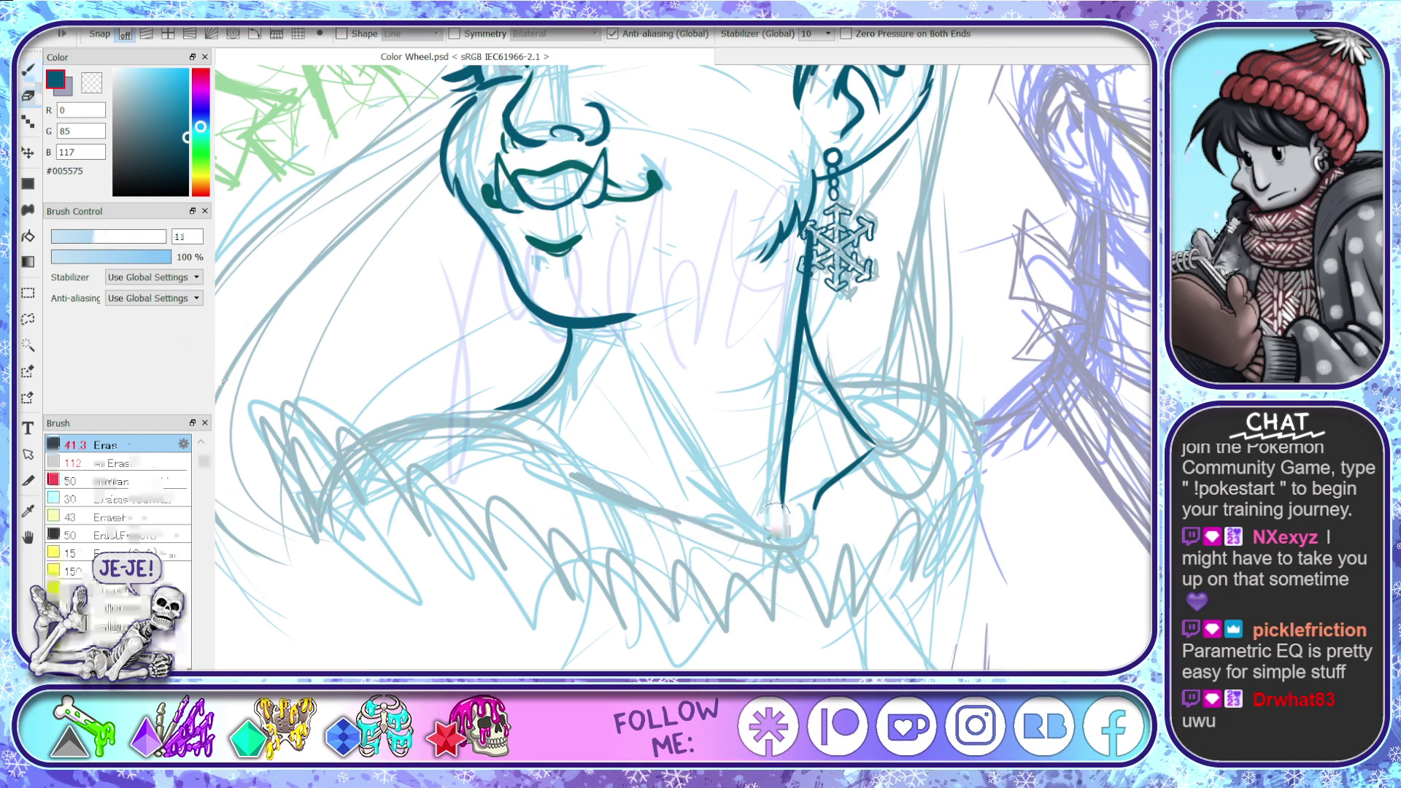
key(b)
mouse_move(815, 538)
mouse_down()
mouse_move(751, 556)
mouse_move(577, 473)
mouse_up()
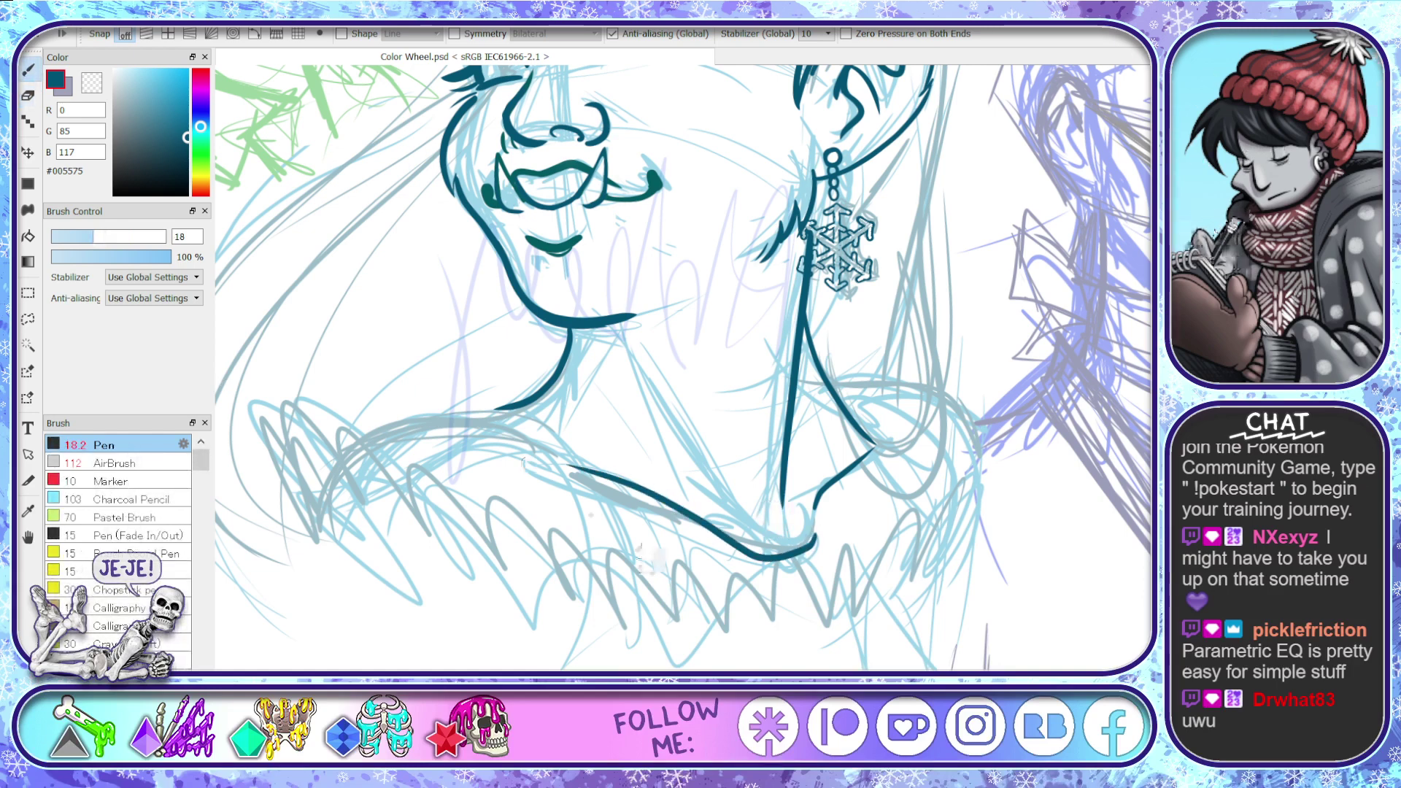
mouse_move(316, 516)
mouse_down()
mouse_move(407, 427)
mouse_move(448, 414)
mouse_up()
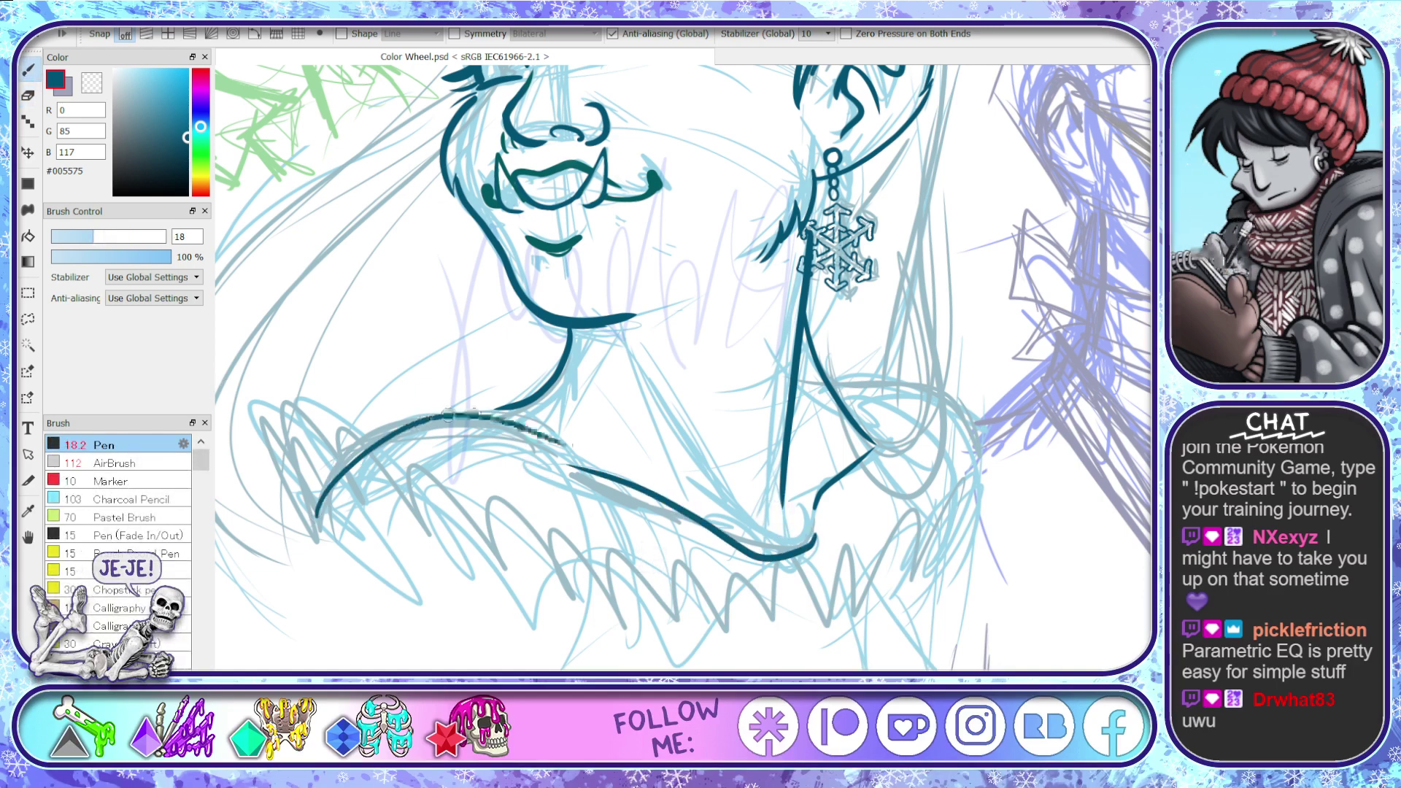
key(ctrl+z)
key(ctrl+z)
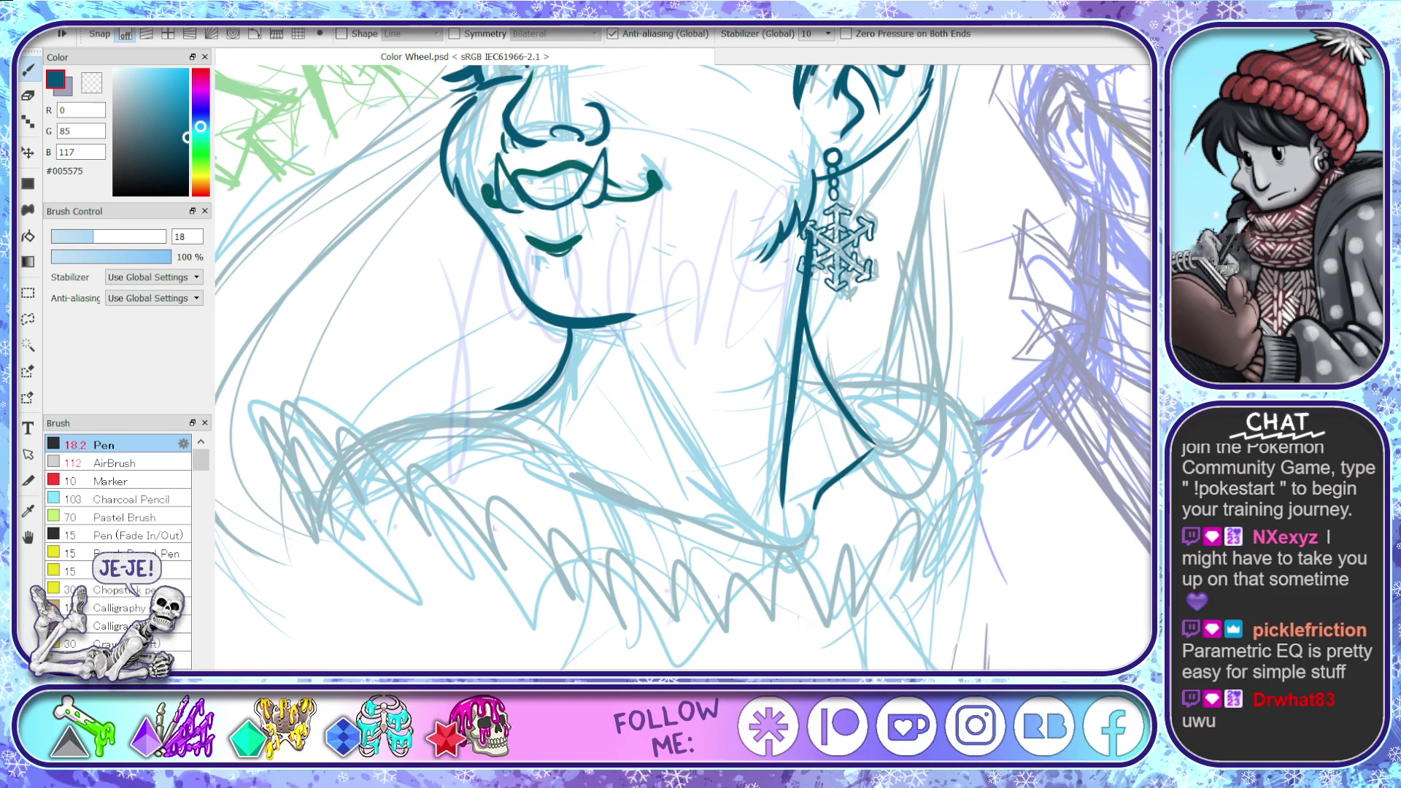
mouse_move(319, 524)
mouse_down()
mouse_move(371, 441)
mouse_move(629, 502)
mouse_up()
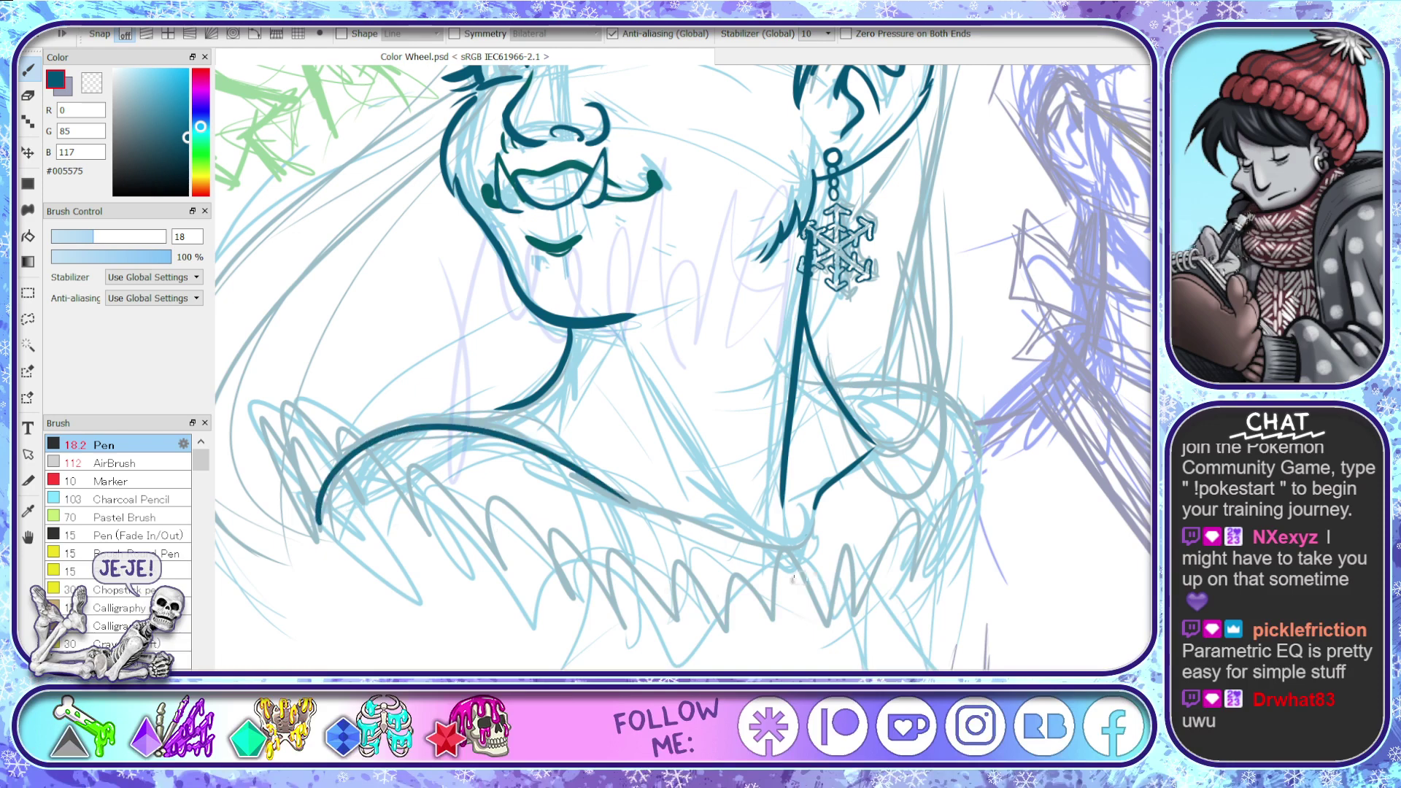
key(ctrl+z)
mouse_move(322, 507)
mouse_down()
mouse_move(393, 435)
mouse_move(504, 414)
mouse_move(568, 446)
mouse_up()
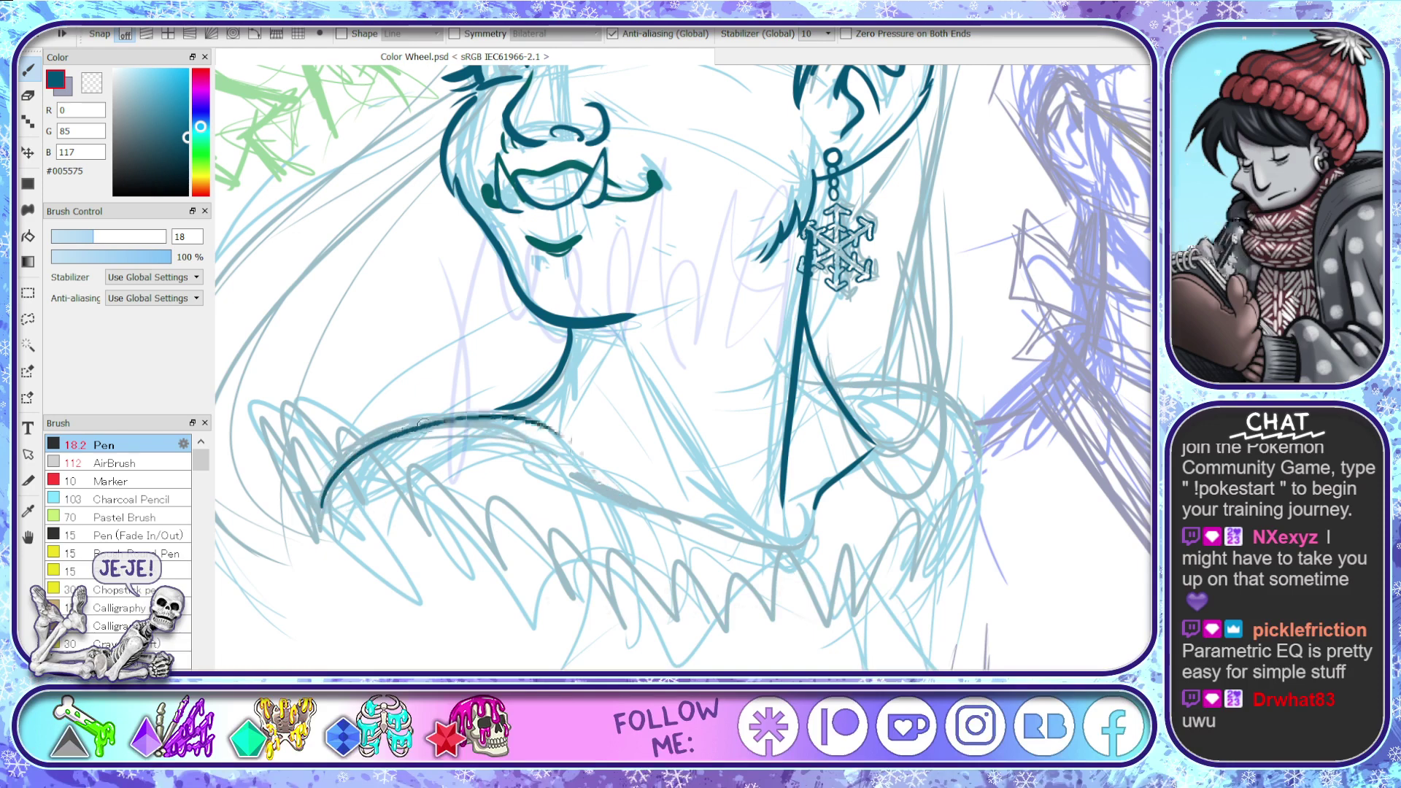
key(ctrl+z)
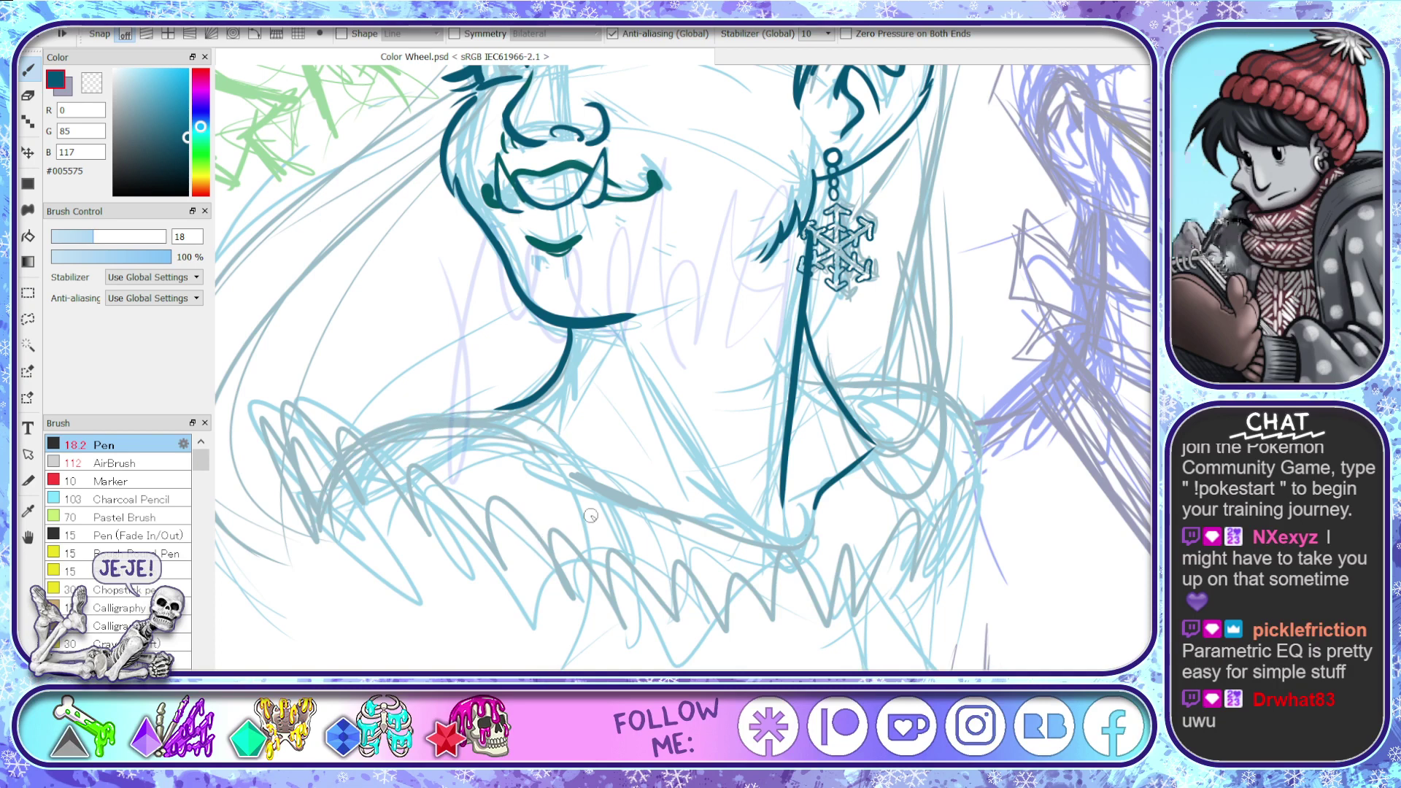
- Mirror the canvas view, ink the far shoulder's curve and thicken the neck line running down into it
key(h)
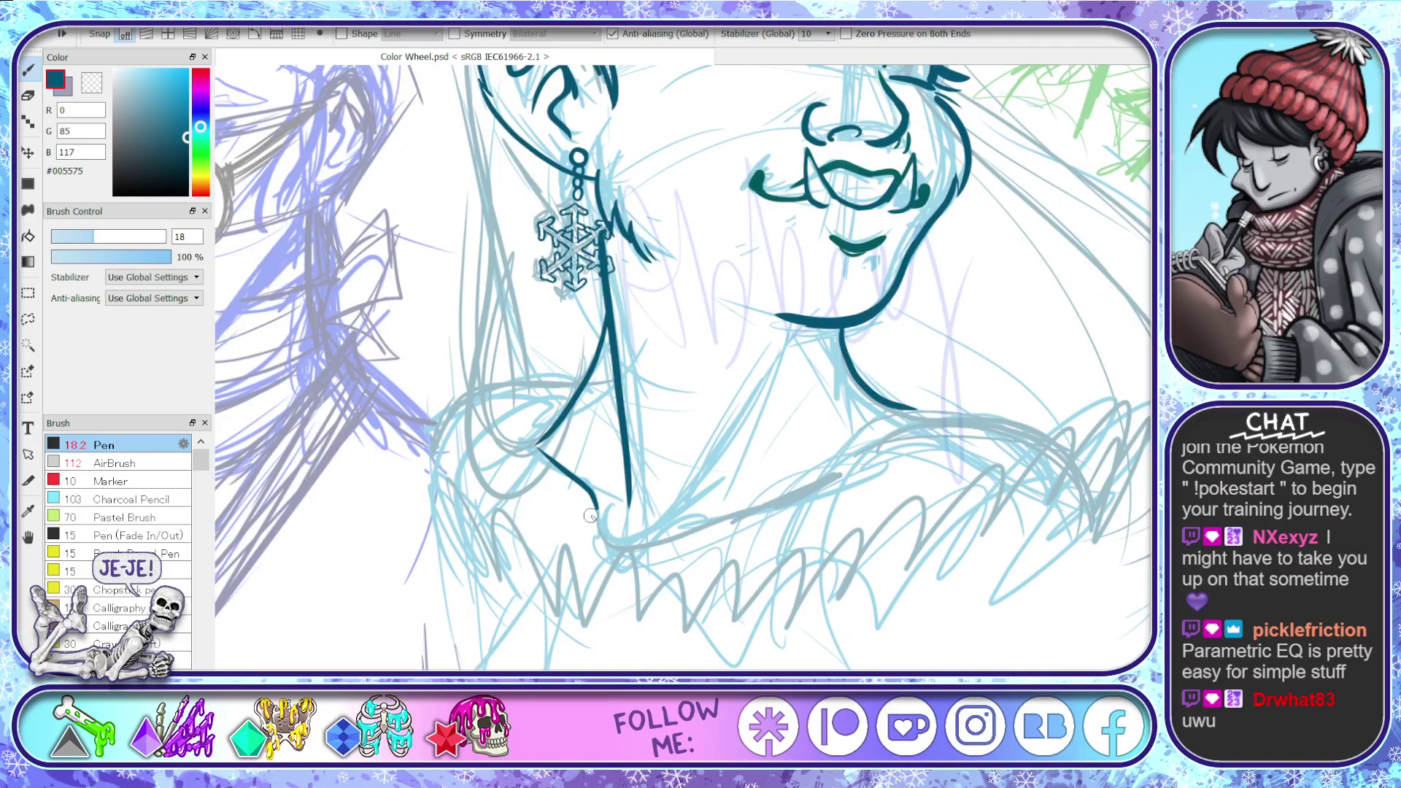
mouse_move(1091, 510)
mouse_down()
mouse_move(1044, 438)
mouse_move(976, 421)
mouse_move(850, 456)
mouse_up()
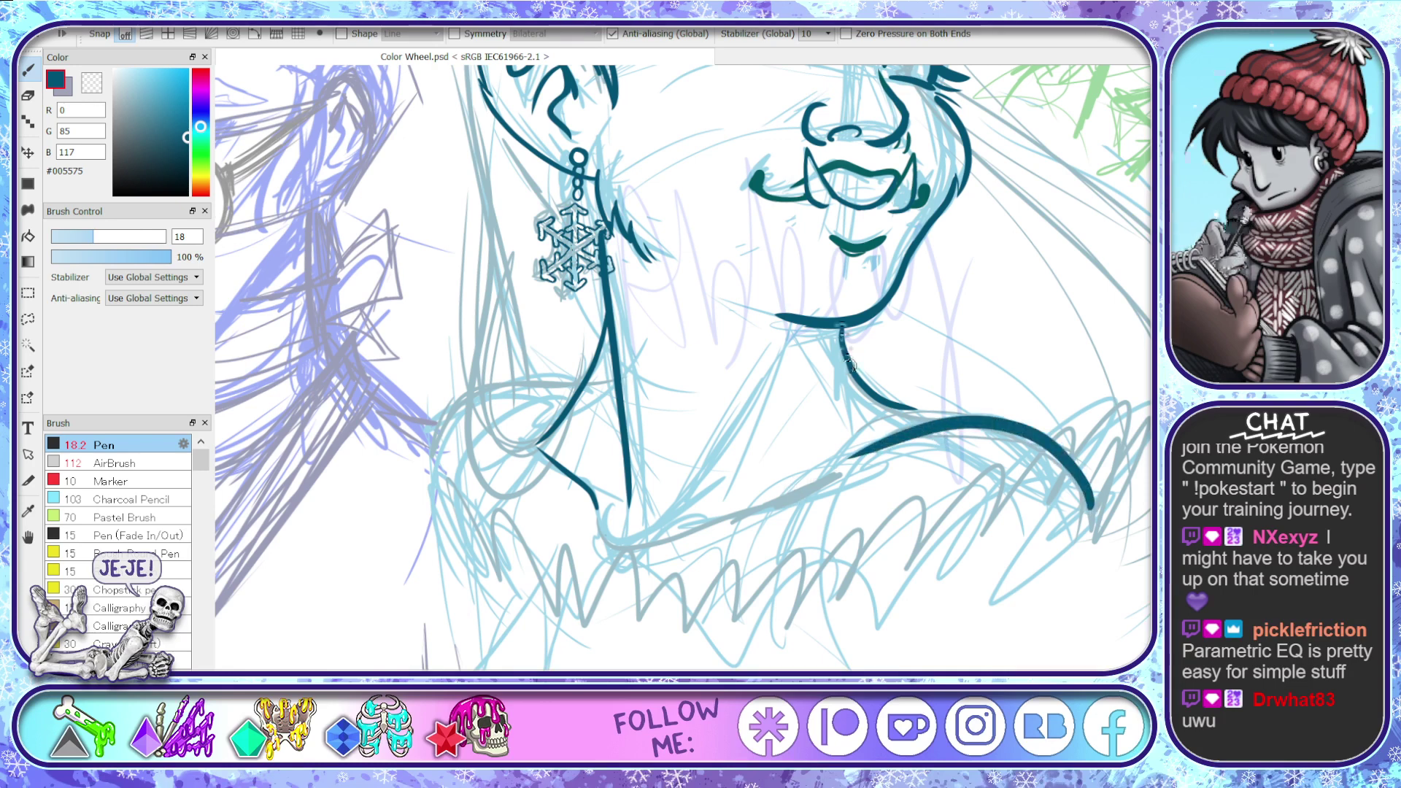
mouse_move(840, 324)
mouse_down()
mouse_move(876, 395)
mouse_move(959, 422)
mouse_up()
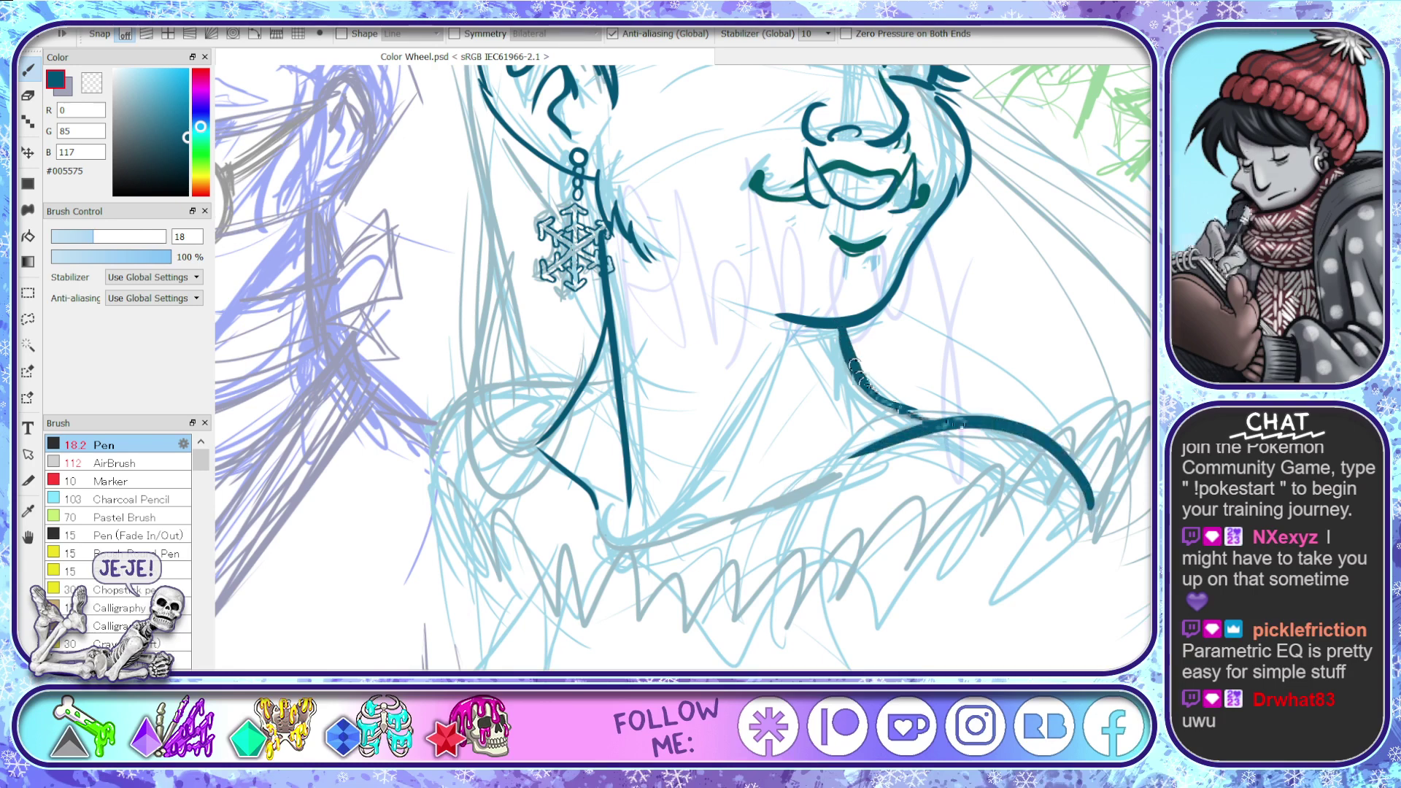
- Redo the neck line below the jaw so it curves smoothly into the shoulder line, undoing each rejected stroke
key(ctrl+z)
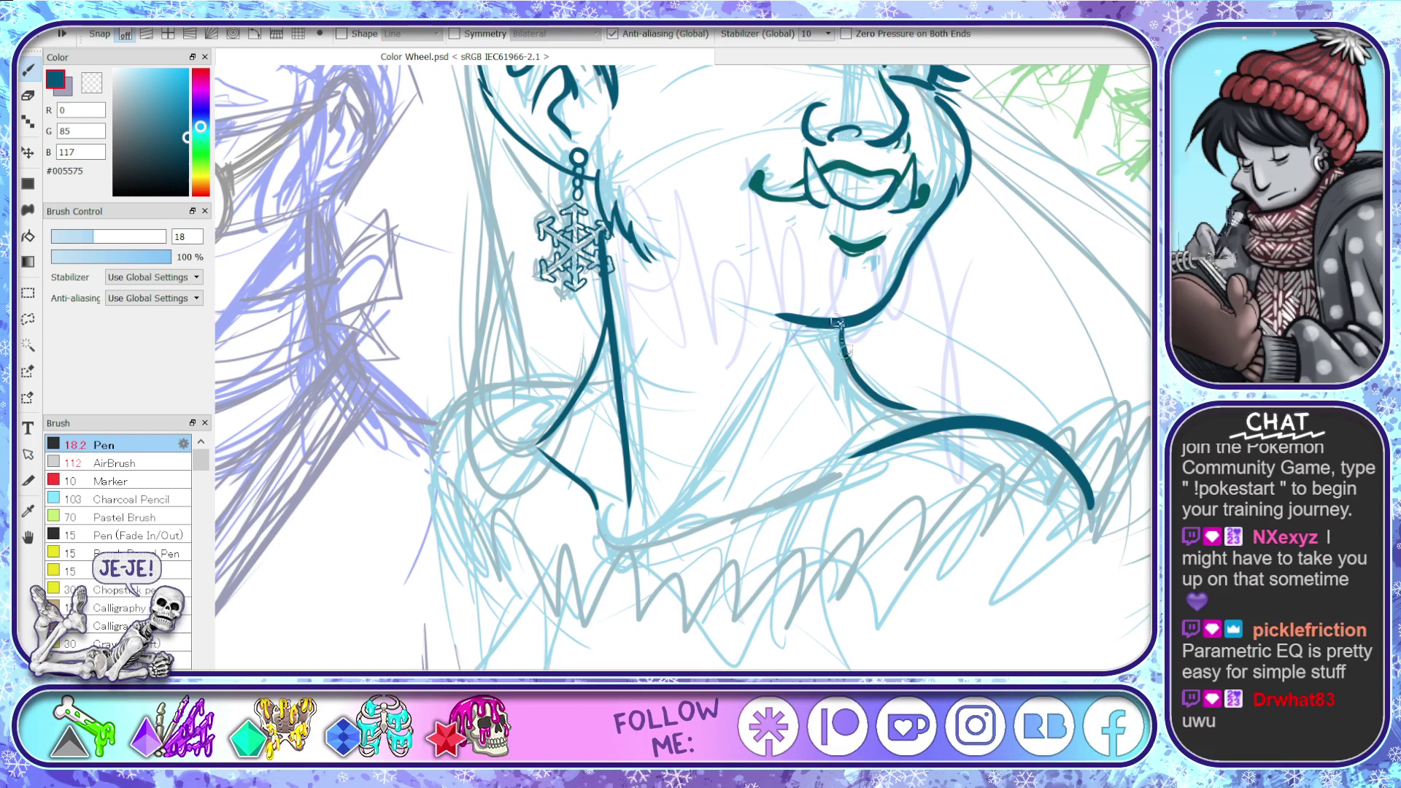
drag(839, 330, 978, 430)
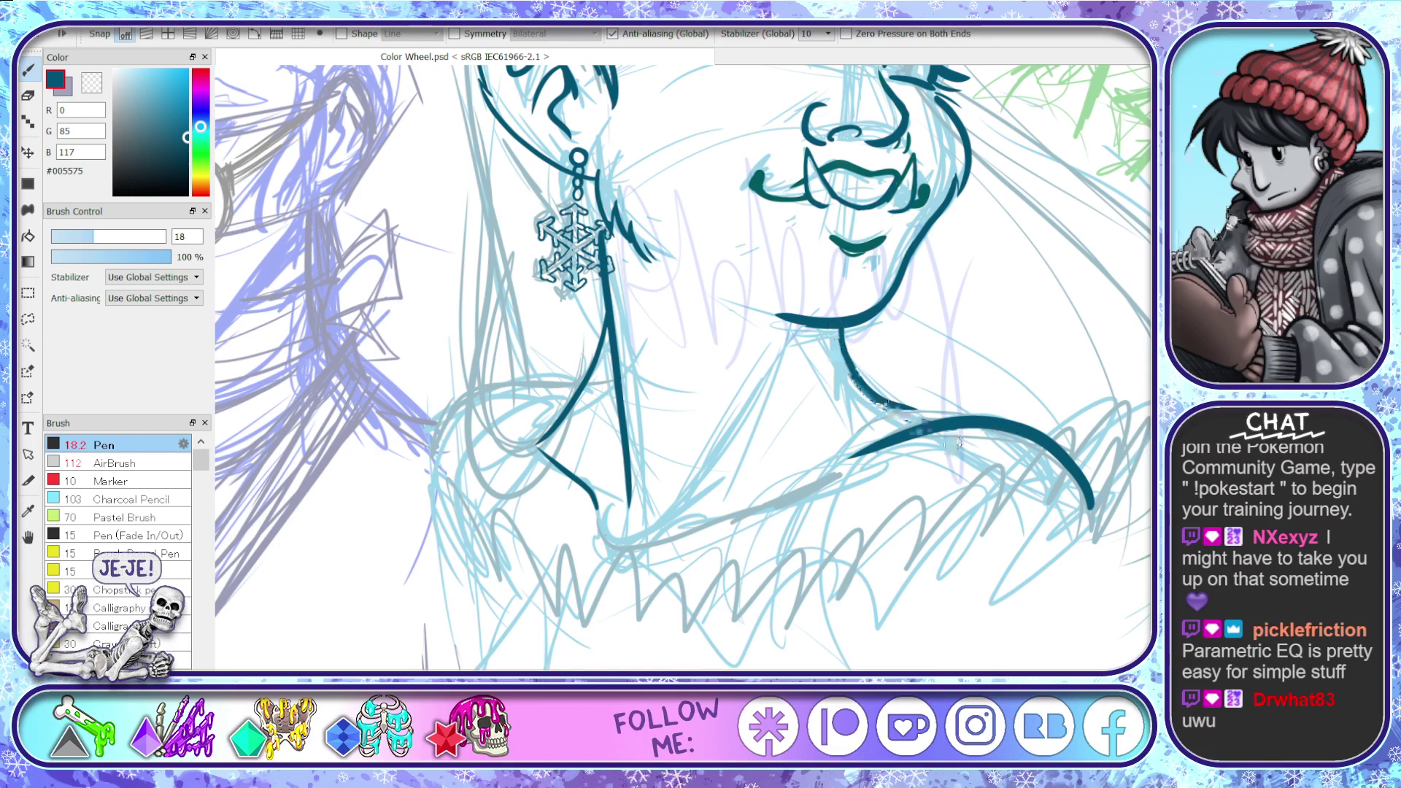
key(ctrl+z)
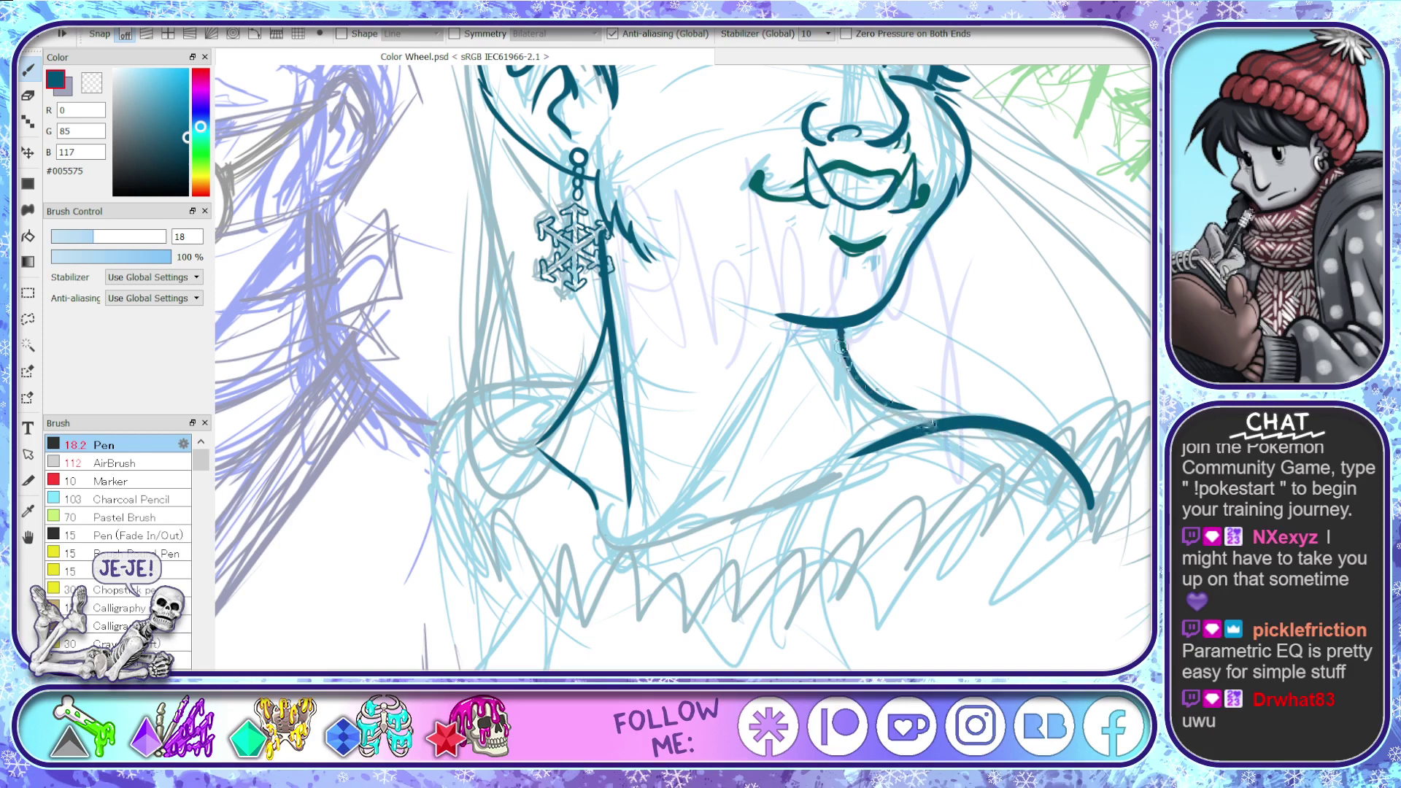
mouse_move(889, 401)
mouse_down()
mouse_move(1001, 413)
mouse_move(920, 425)
mouse_up()
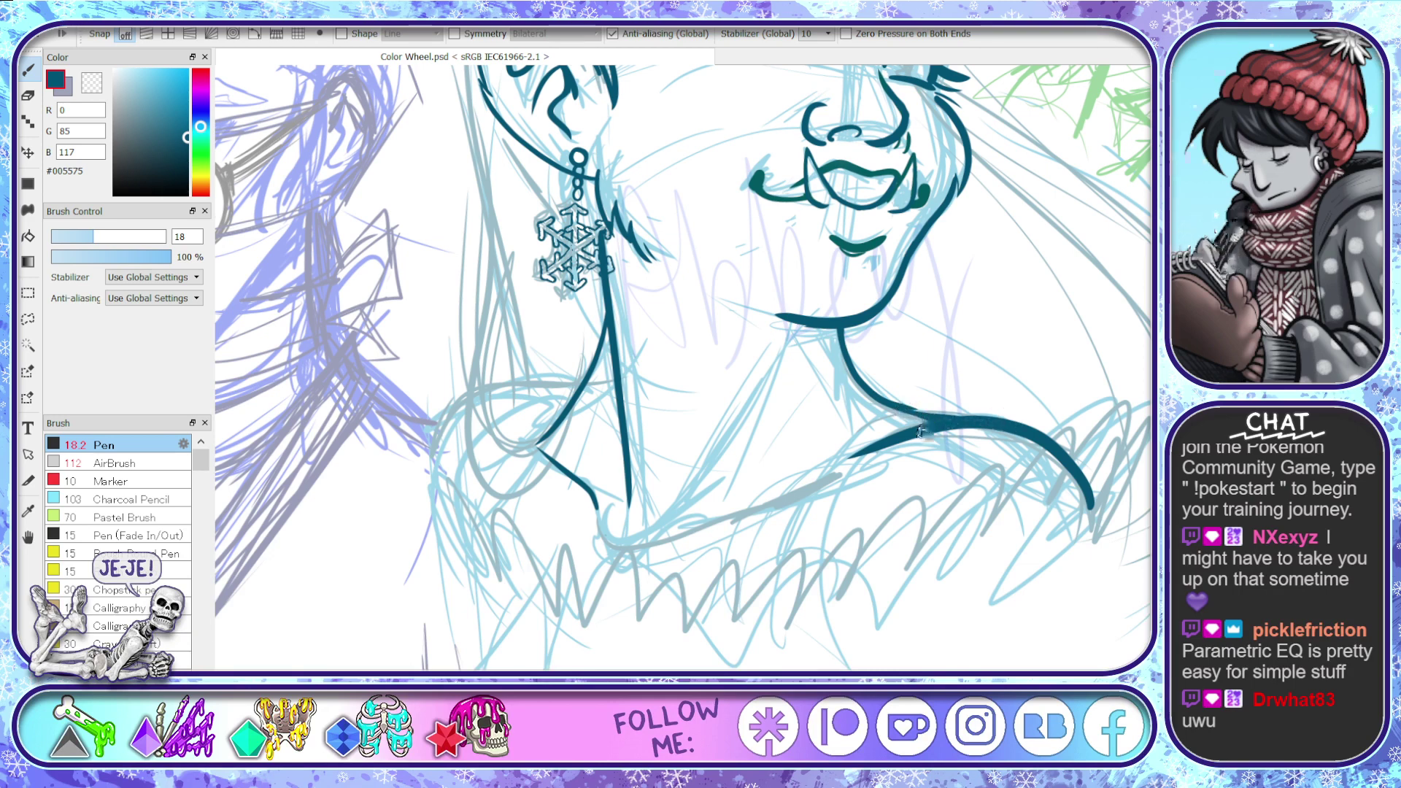
key(ctrl+z)
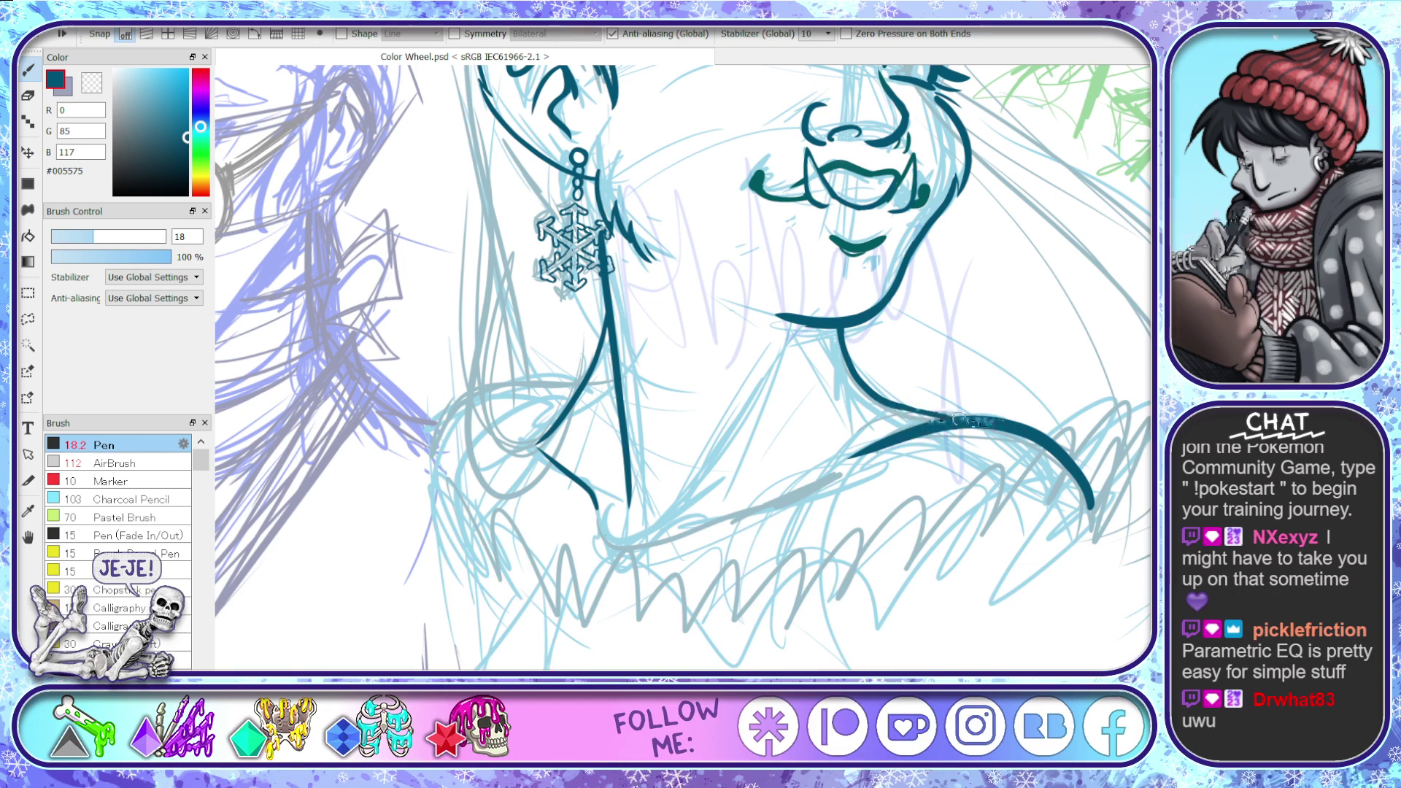
drag(888, 403, 934, 418)
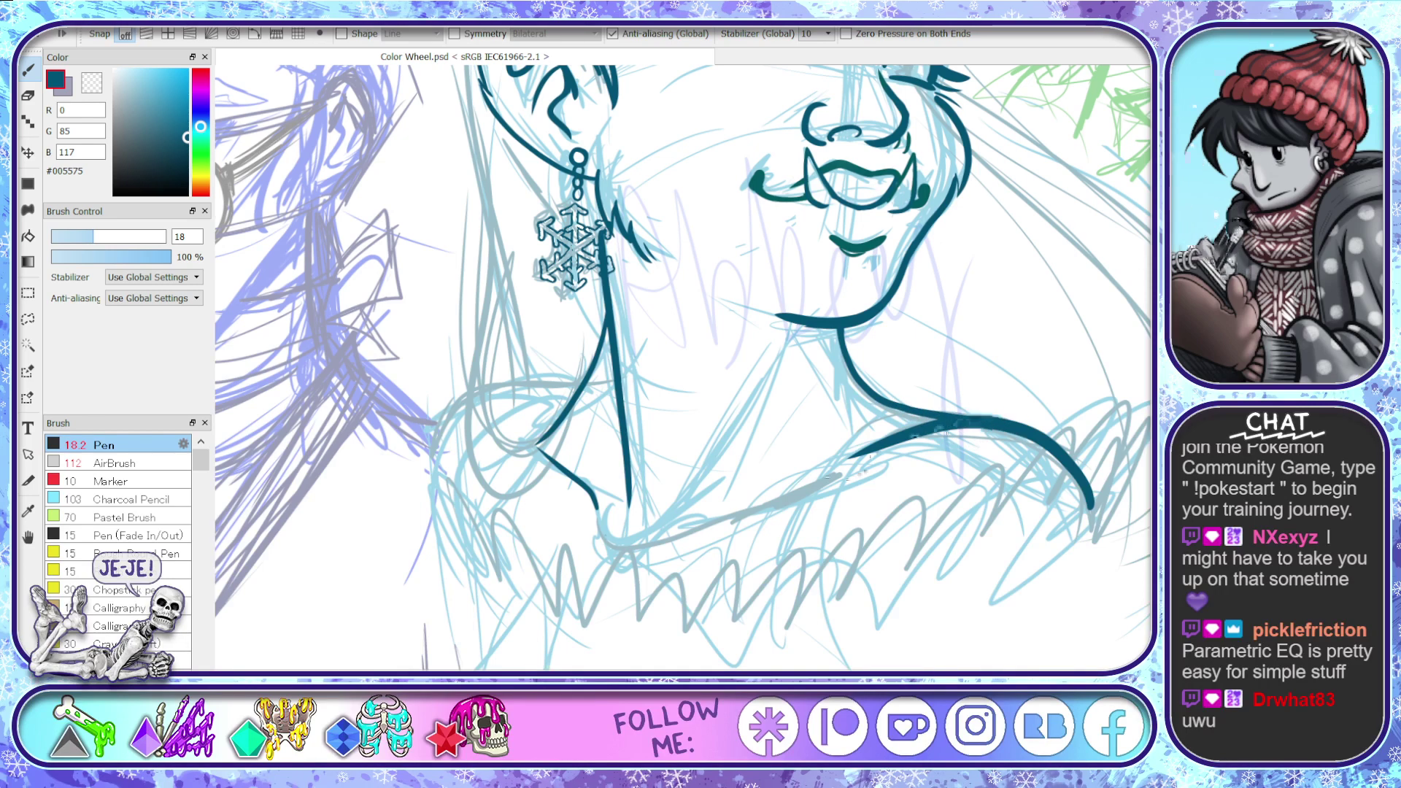
- Ink the collarbone line from the pit of the neck and try a neck tendon line and the shoulder curve below the earring
mouse_move(613, 530)
mouse_down()
mouse_move(635, 551)
mouse_move(799, 496)
mouse_up()
drag(788, 347, 649, 534)
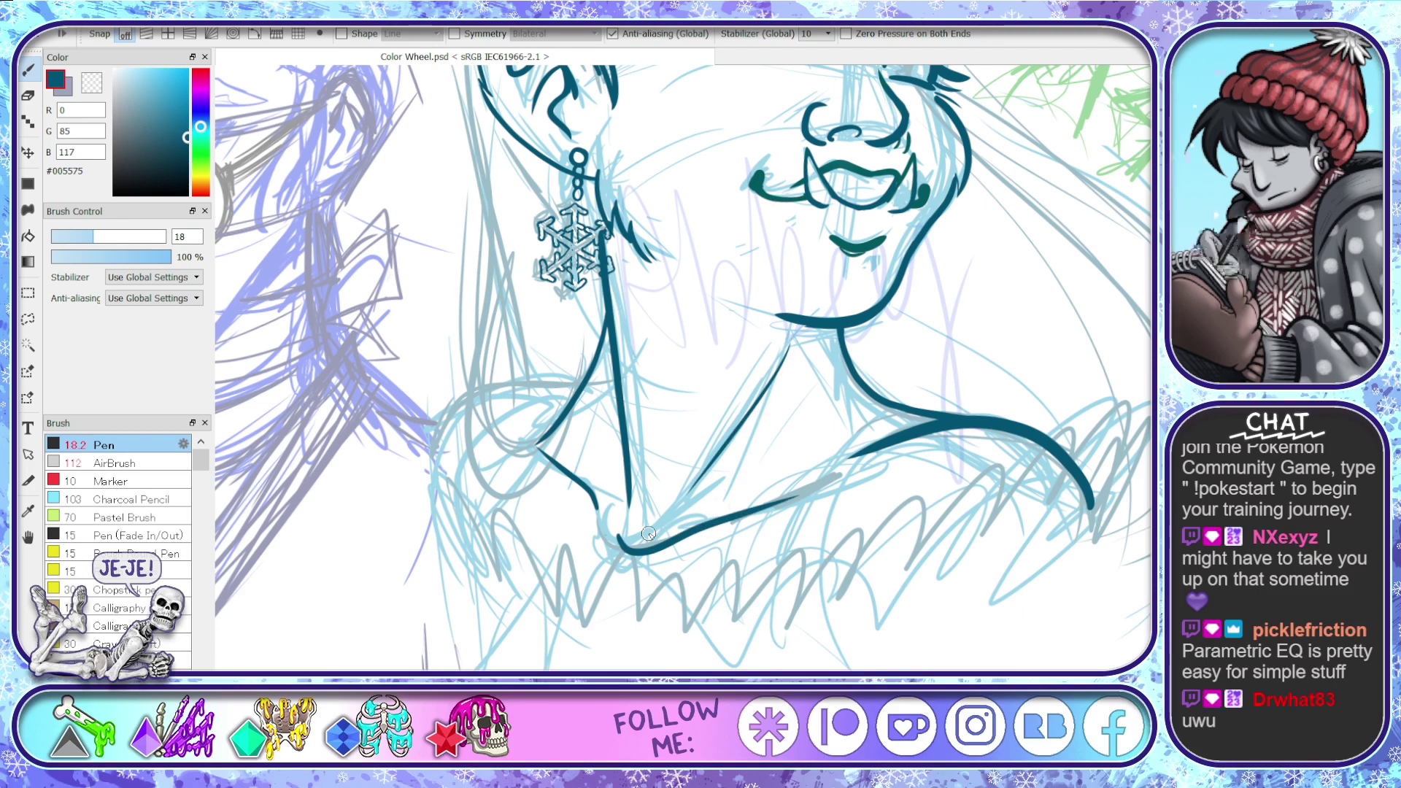
mouse_move(587, 379)
mouse_down()
mouse_move(523, 384)
mouse_move(446, 422)
mouse_move(443, 473)
mouse_up()
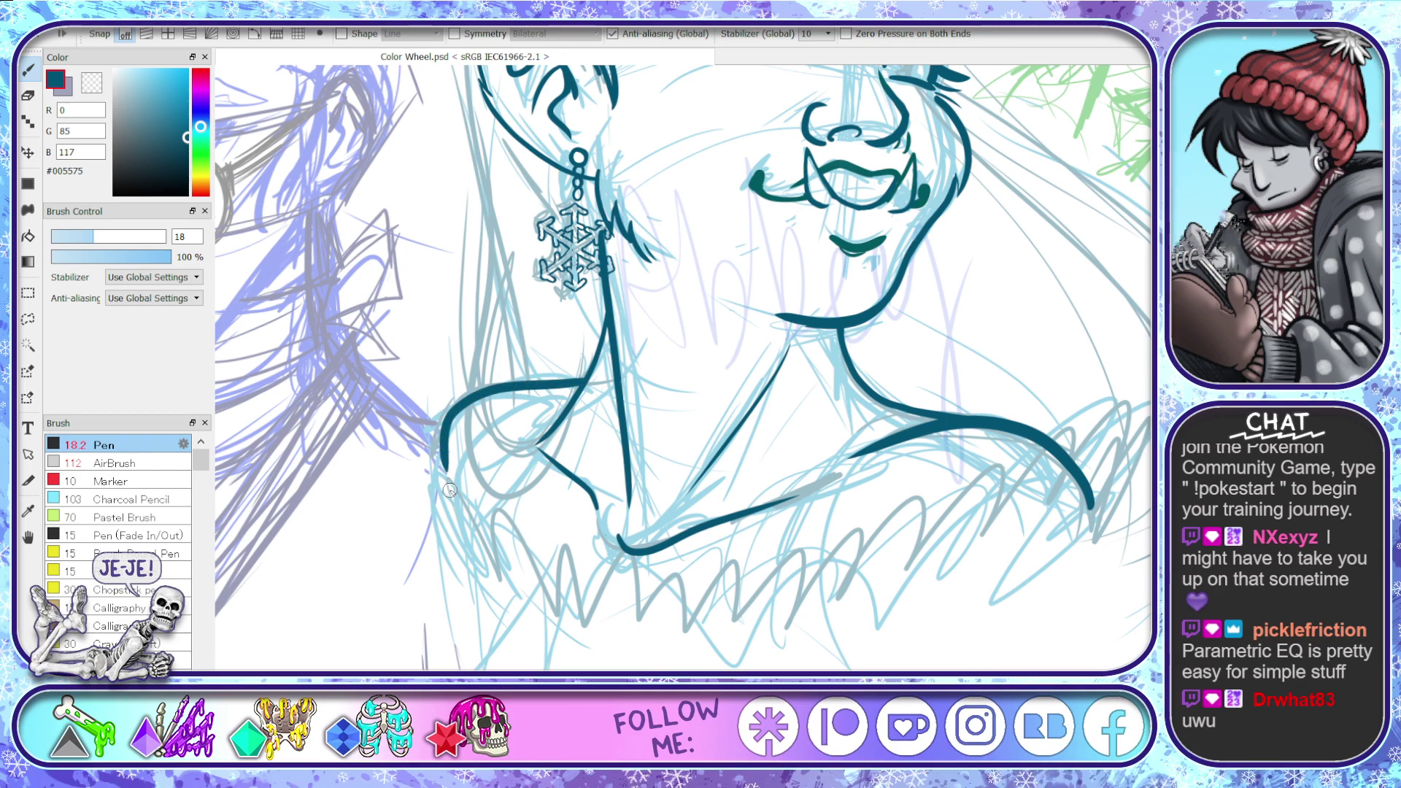
key(ctrl+z)
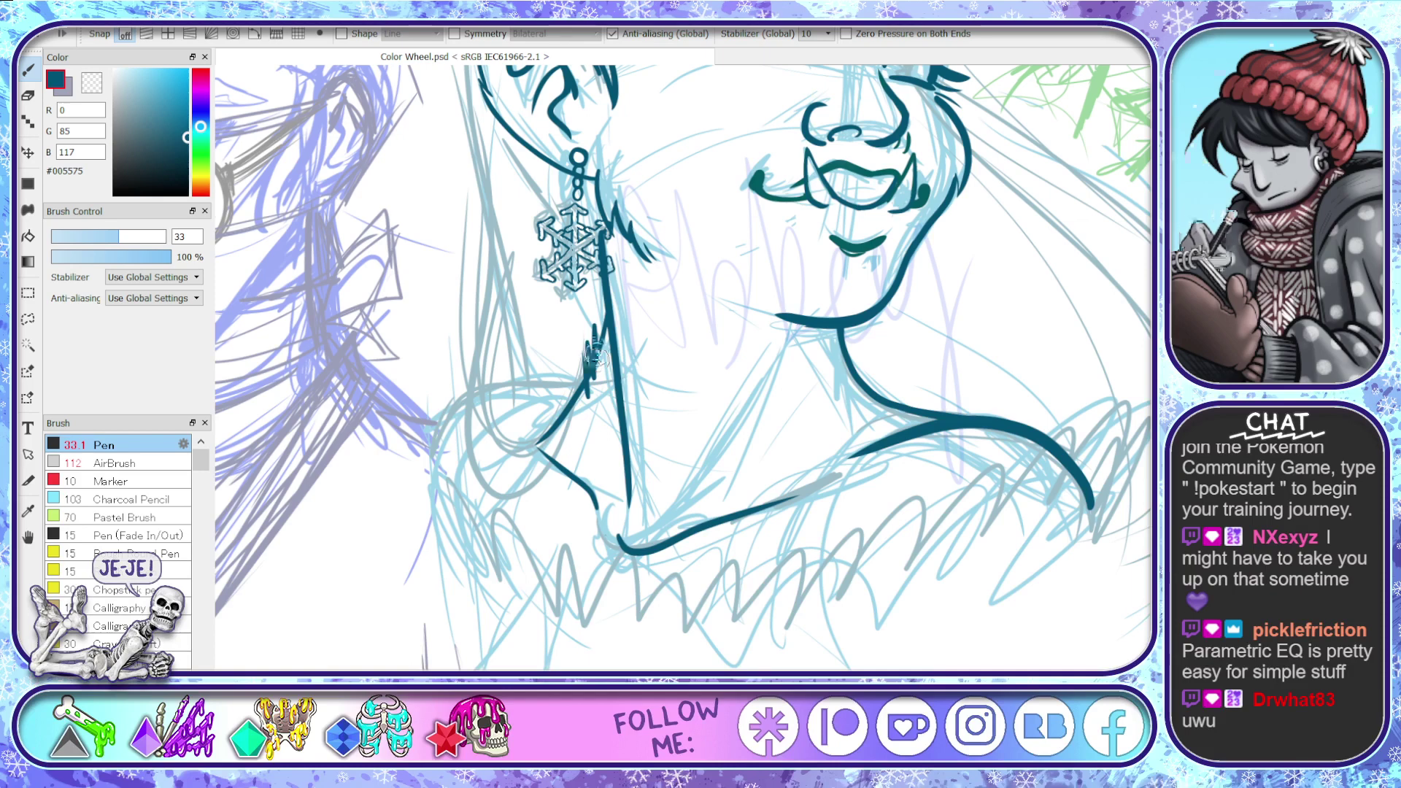
- Erase the slanting neck line below the earring with the eraser at size 41, and ink that shoulder's curve with the Pen at size 33
key(e)
mouse_move(594, 352)
mouse_down()
mouse_move(589, 376)
mouse_move(592, 332)
mouse_move(594, 371)
mouse_move(549, 441)
mouse_up()
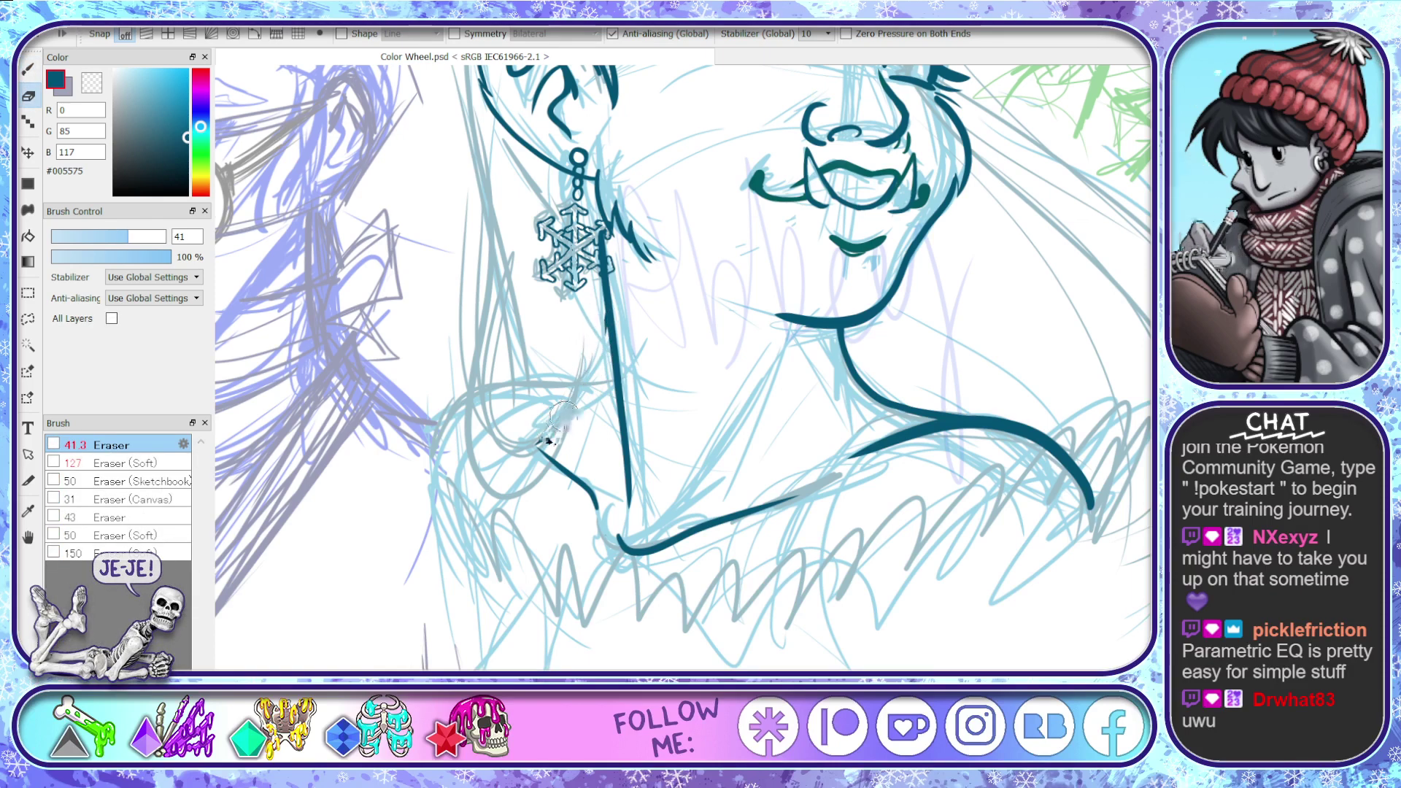
mouse_move(601, 357)
mouse_down()
mouse_move(600, 339)
mouse_move(604, 378)
mouse_up()
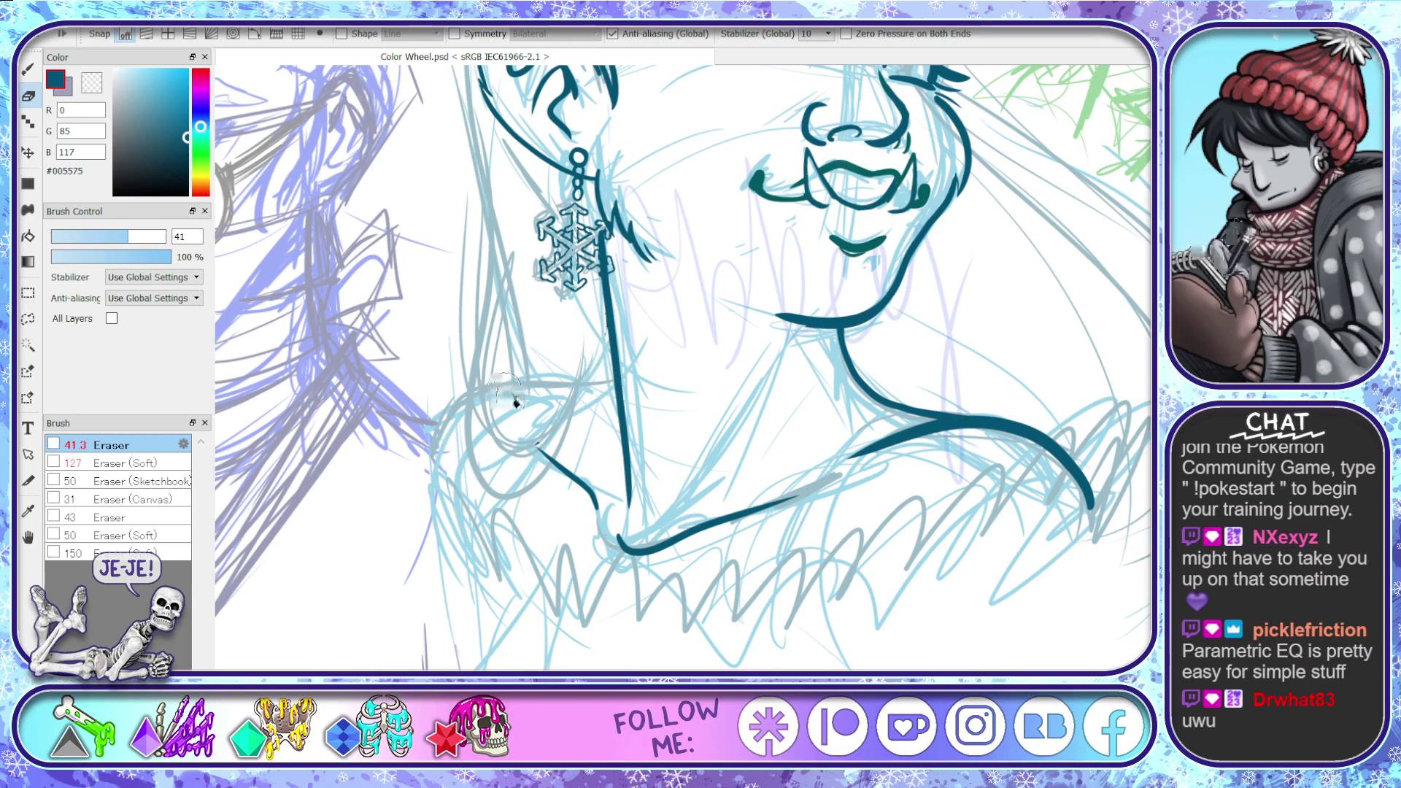
key(b)
mouse_move(438, 461)
mouse_down()
mouse_move(452, 416)
mouse_move(507, 384)
mouse_move(589, 389)
mouse_up()
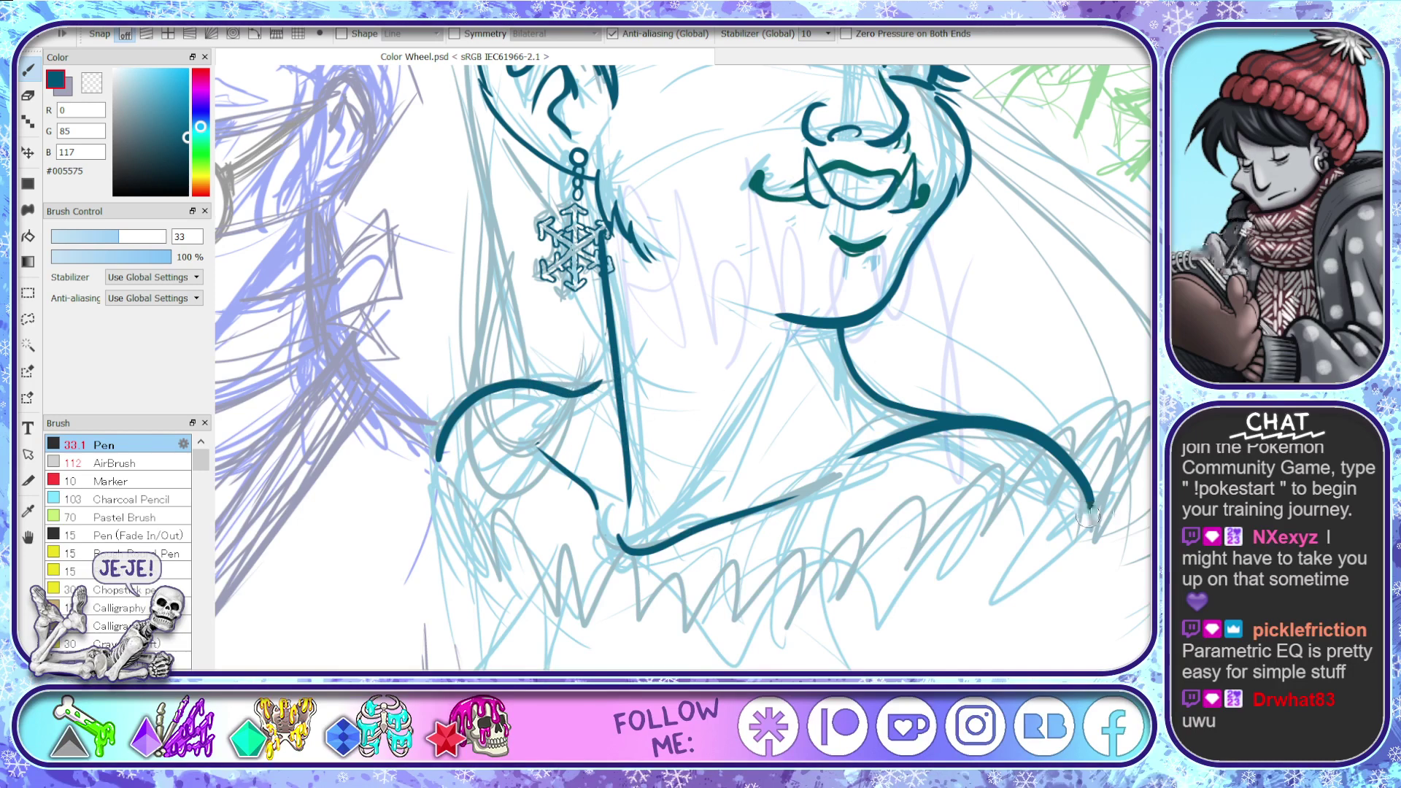
- Thicken the dark teal outline around the snowflake earring's arms with the Pen at size 13.2
scroll(1087, 514, up, 5)
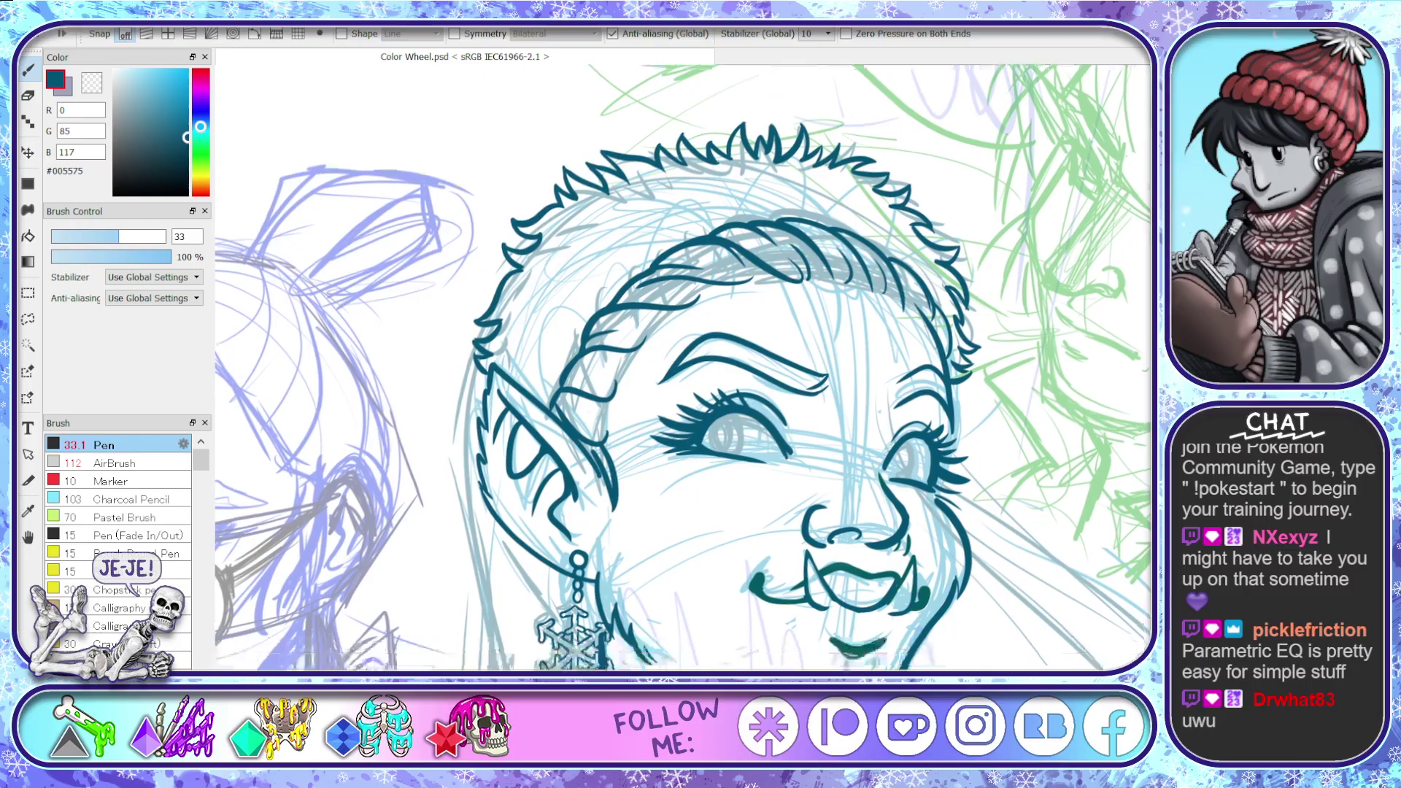
scroll(683, 368, down, 5)
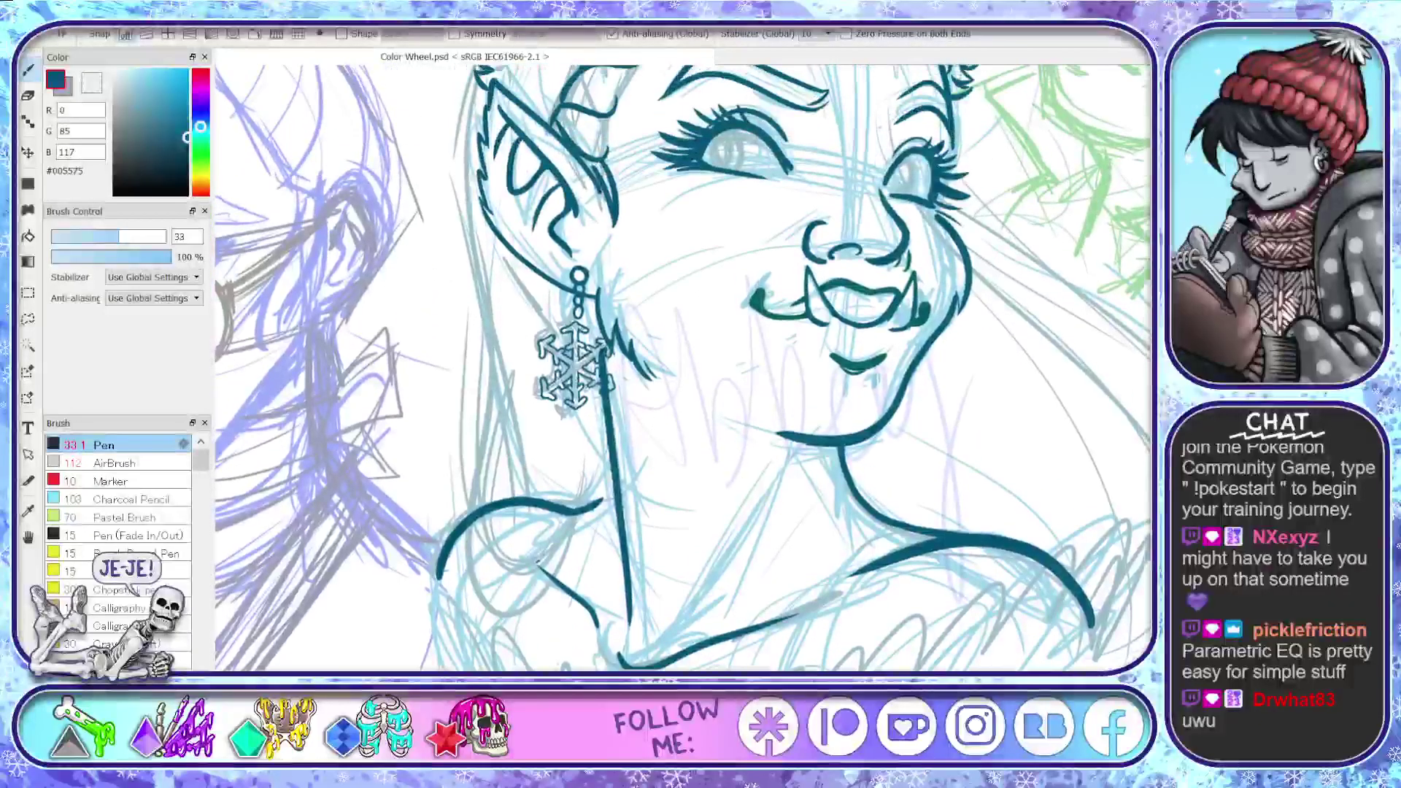
scroll(684, 368, up, 1)
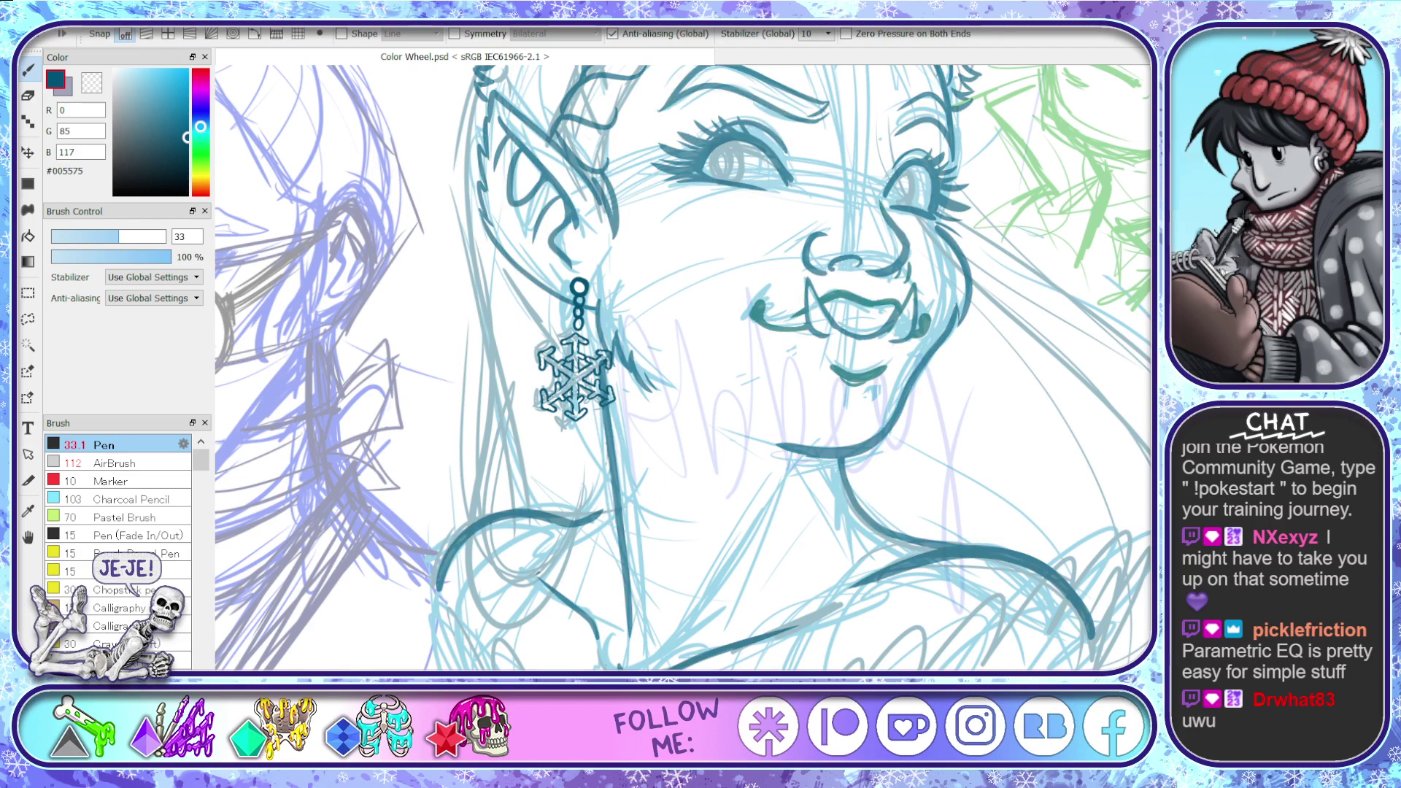
scroll(613, 402, up, 5)
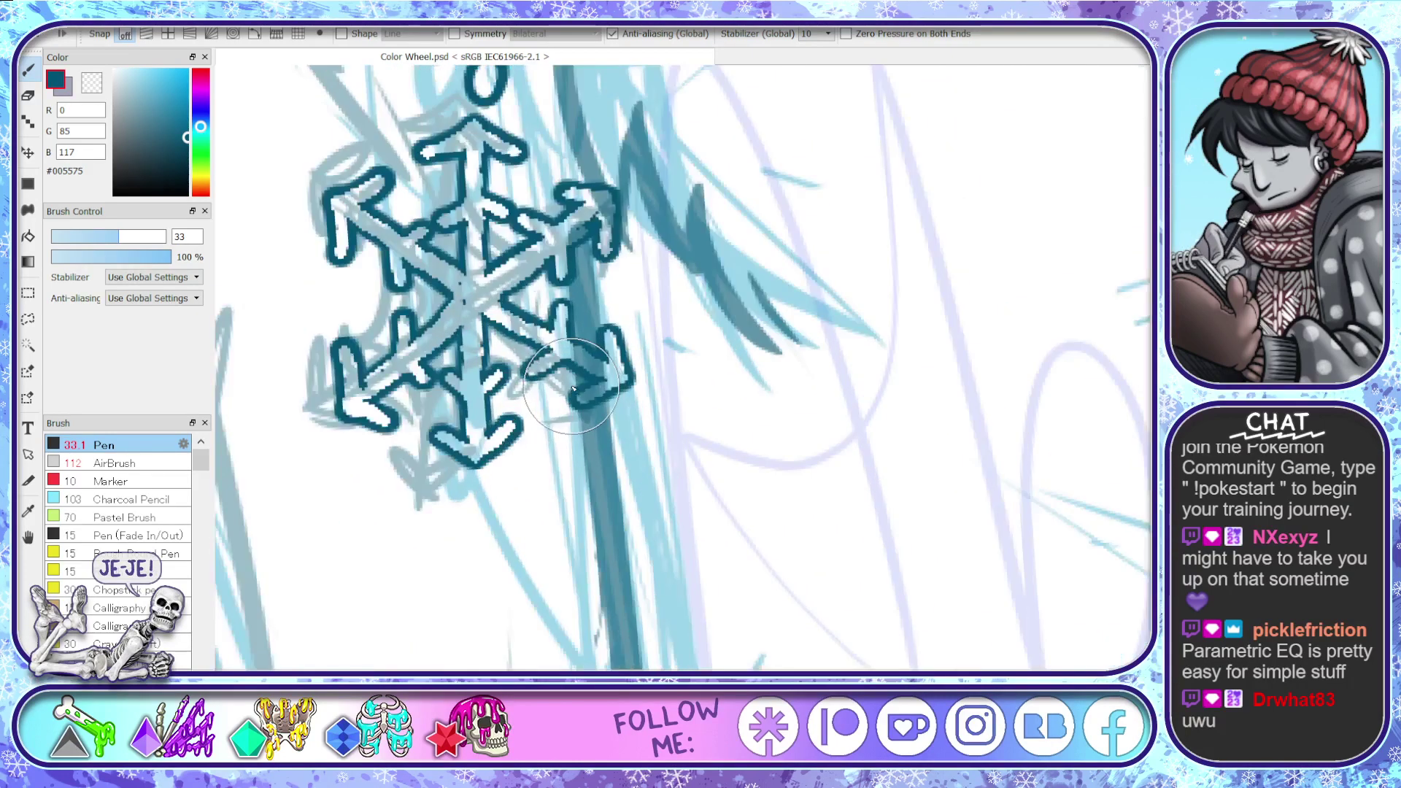
drag(112, 237, 82, 237)
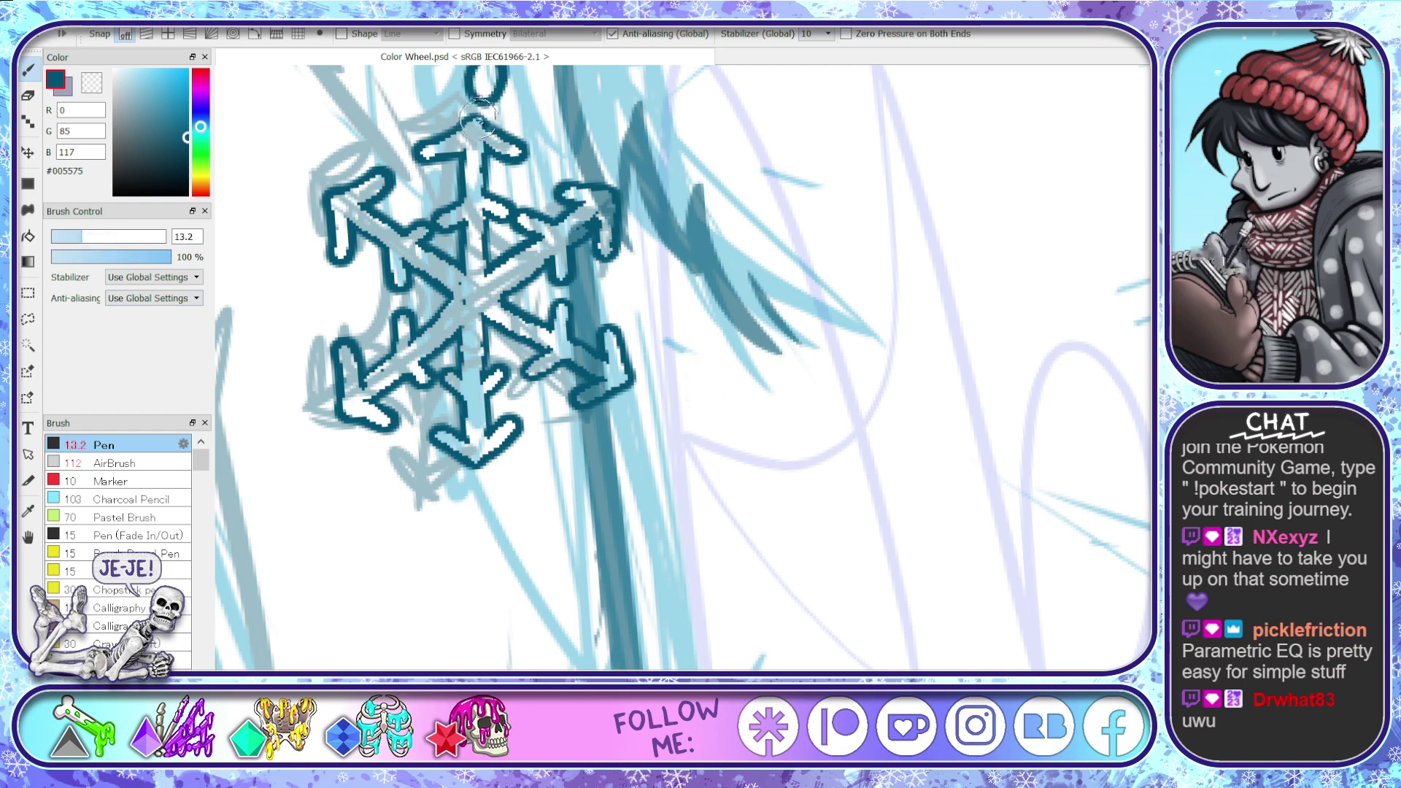
mouse_move(478, 121)
mouse_down()
mouse_move(420, 144)
mouse_move(416, 160)
mouse_move(455, 159)
mouse_move(433, 210)
mouse_move(411, 221)
mouse_move(379, 208)
mouse_move(392, 179)
mouse_move(336, 198)
mouse_move(330, 244)
mouse_move(349, 263)
mouse_move(356, 235)
mouse_move(385, 255)
mouse_move(388, 291)
mouse_move(390, 261)
mouse_move(418, 278)
mouse_move(384, 241)
mouse_move(389, 343)
mouse_move(336, 383)
mouse_move(336, 411)
mouse_move(401, 438)
mouse_move(409, 384)
mouse_move(460, 400)
mouse_move(458, 337)
mouse_move(433, 356)
mouse_move(453, 363)
mouse_move(455, 339)
mouse_move(508, 343)
mouse_move(486, 329)
mouse_move(547, 365)
mouse_up()
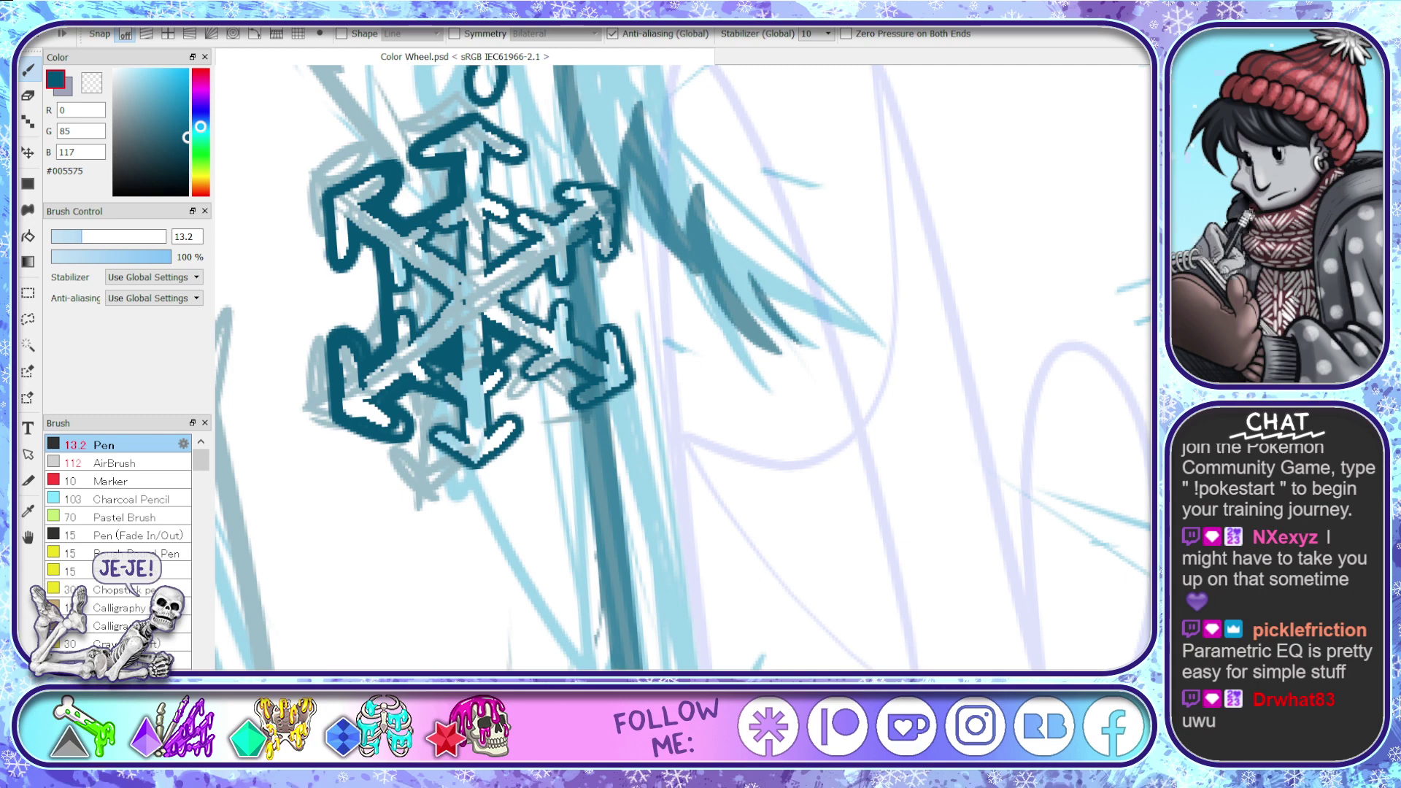
- Erase the whole inked snowflake with the eraser at size 41, and reduce the Pen to size 9.1
key(e)
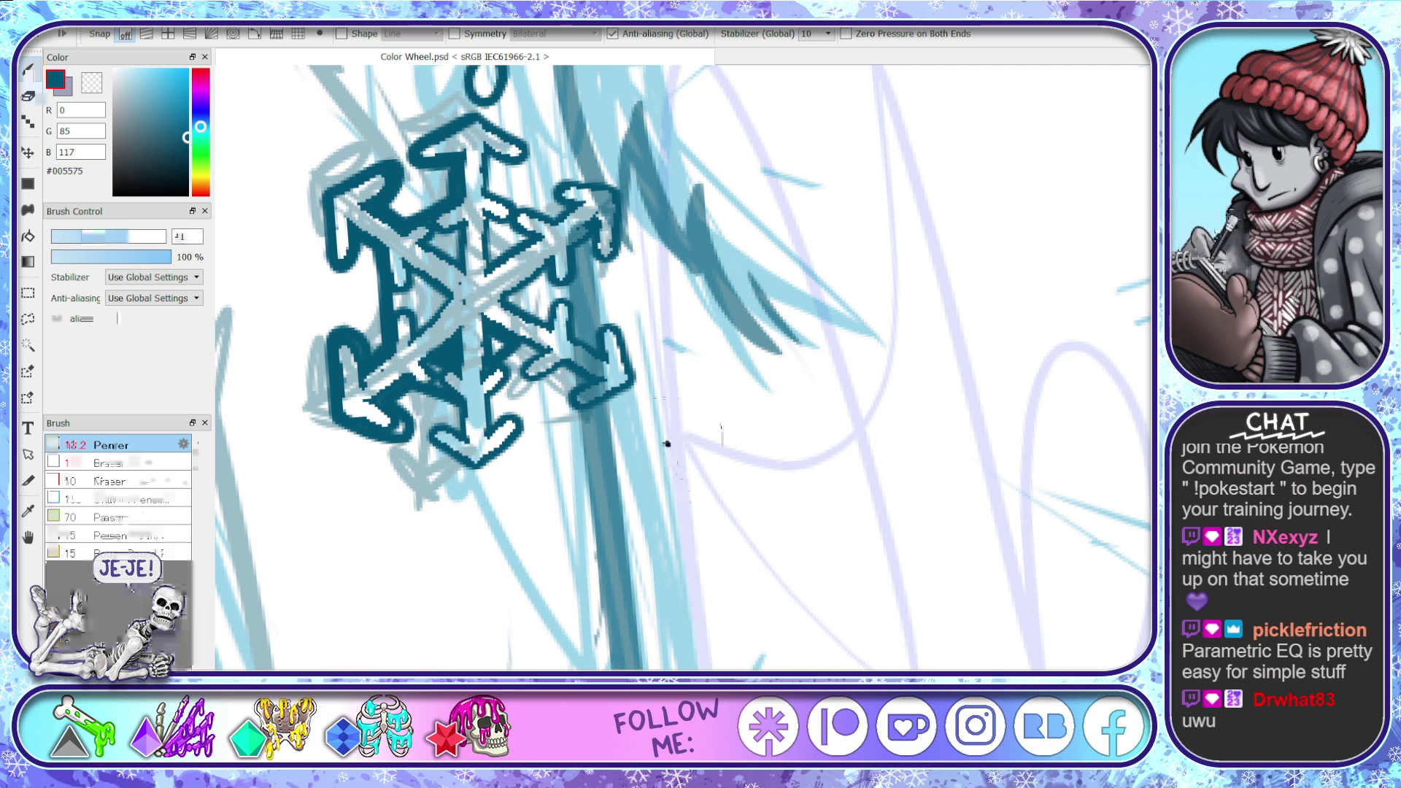
mouse_move(645, 291)
mouse_down()
mouse_move(651, 229)
mouse_move(591, 264)
mouse_move(557, 258)
mouse_move(525, 177)
mouse_move(500, 163)
mouse_move(439, 167)
mouse_move(325, 253)
mouse_move(402, 473)
mouse_move(682, 259)
mouse_move(514, 220)
mouse_move(564, 270)
mouse_up()
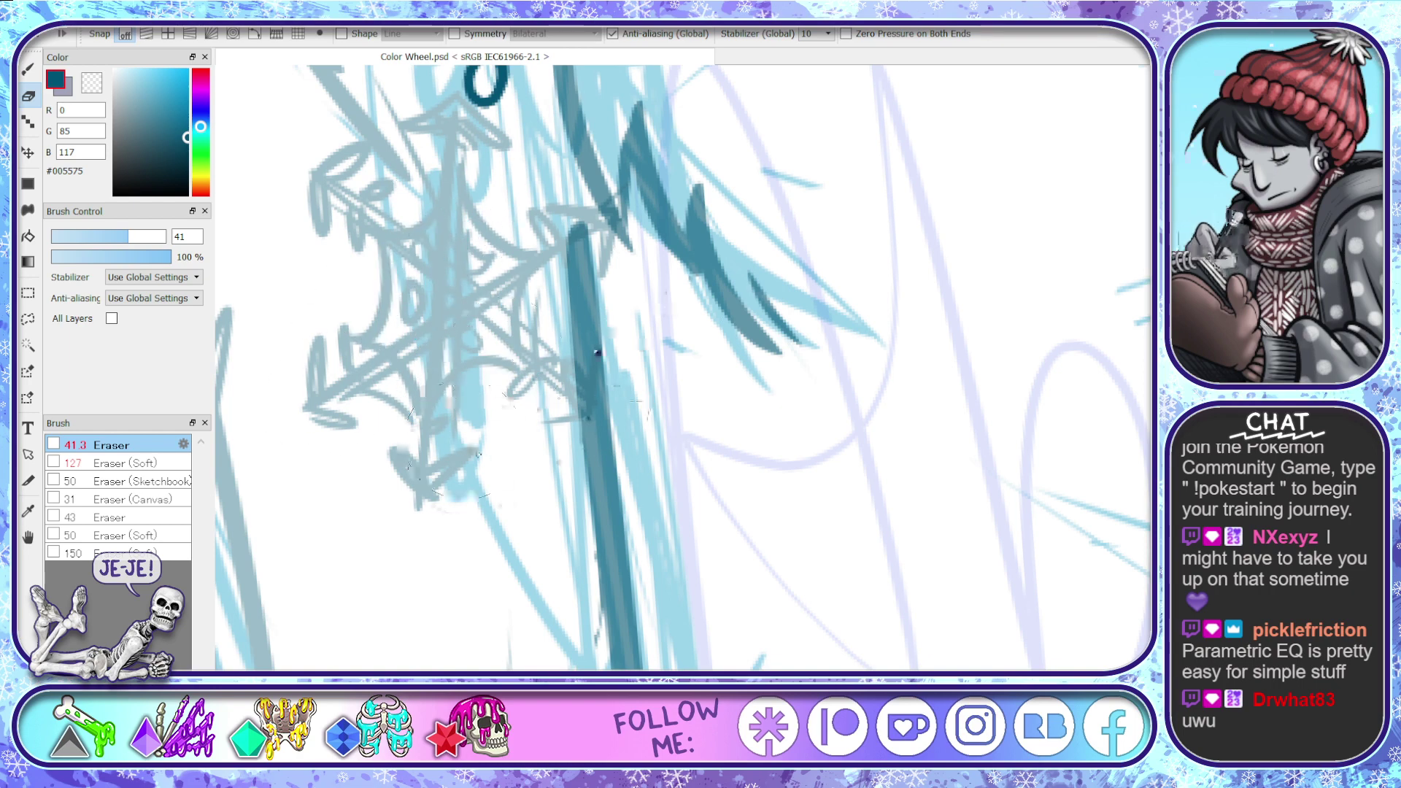
key(space)
drag(688, 496, 891, 584)
key(b)
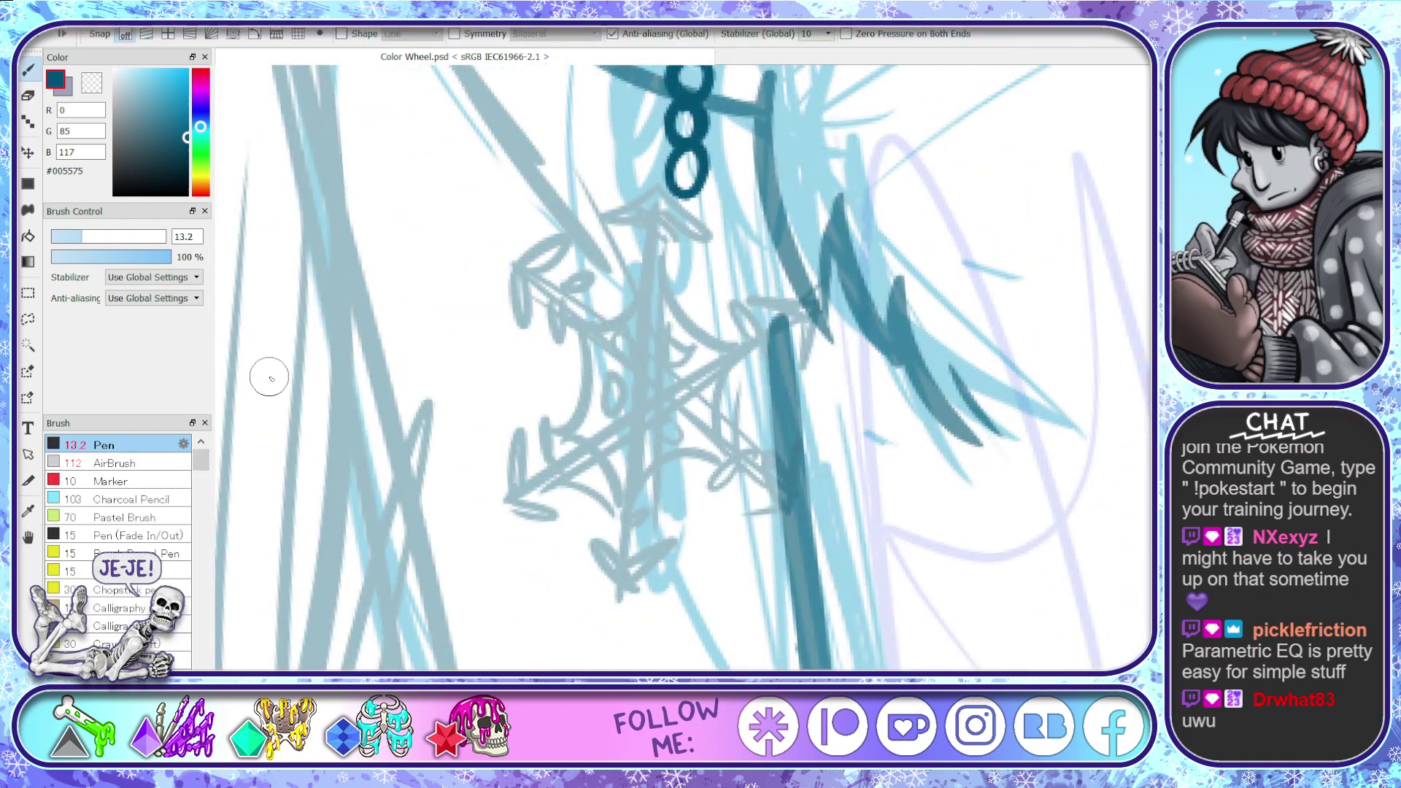
click(74, 246)
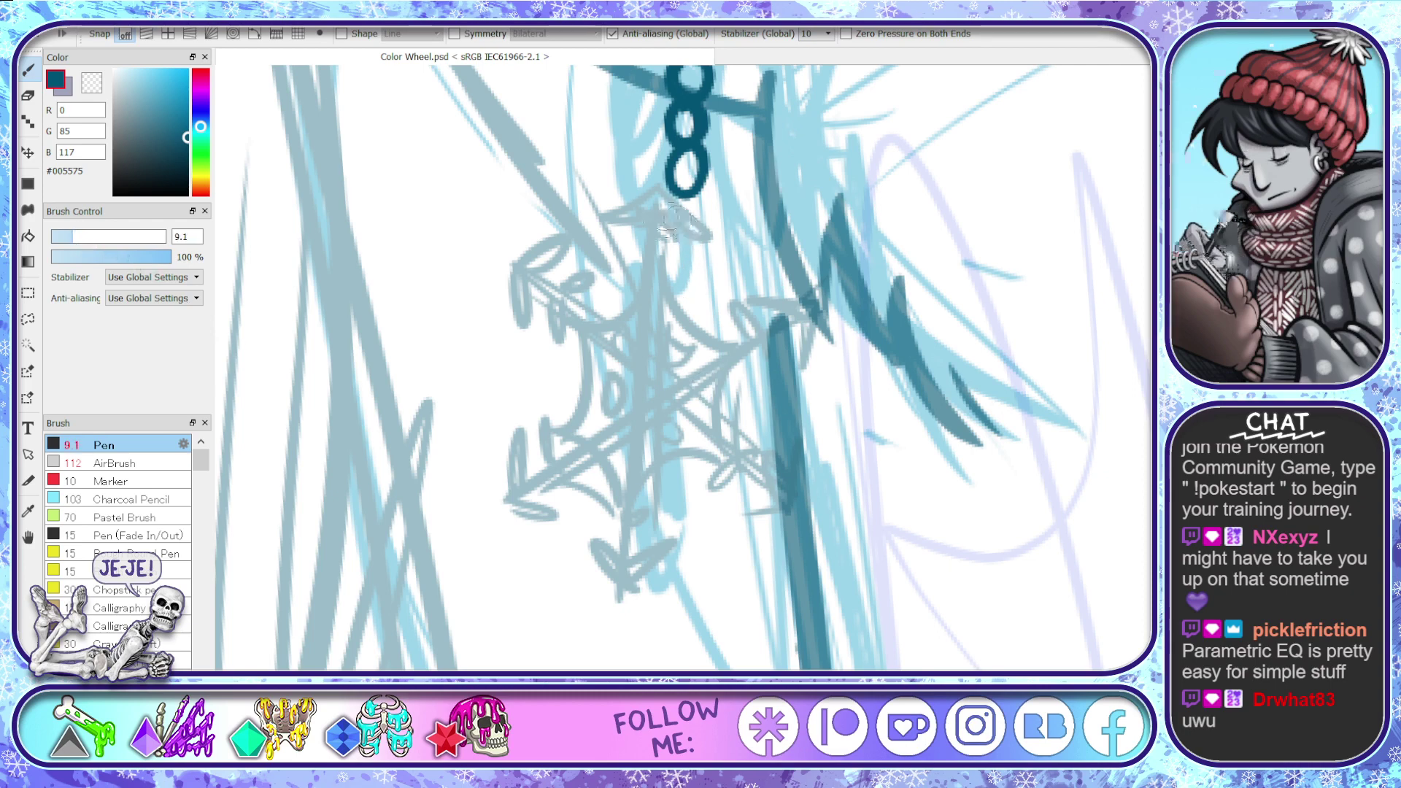
- Try inking the snowflake's upper arrowhead under the chain in dark teal, undoing the strokes
mouse_move(680, 213)
mouse_down()
mouse_move(629, 240)
mouse_move(714, 251)
mouse_move(712, 265)
mouse_move(638, 249)
mouse_up()
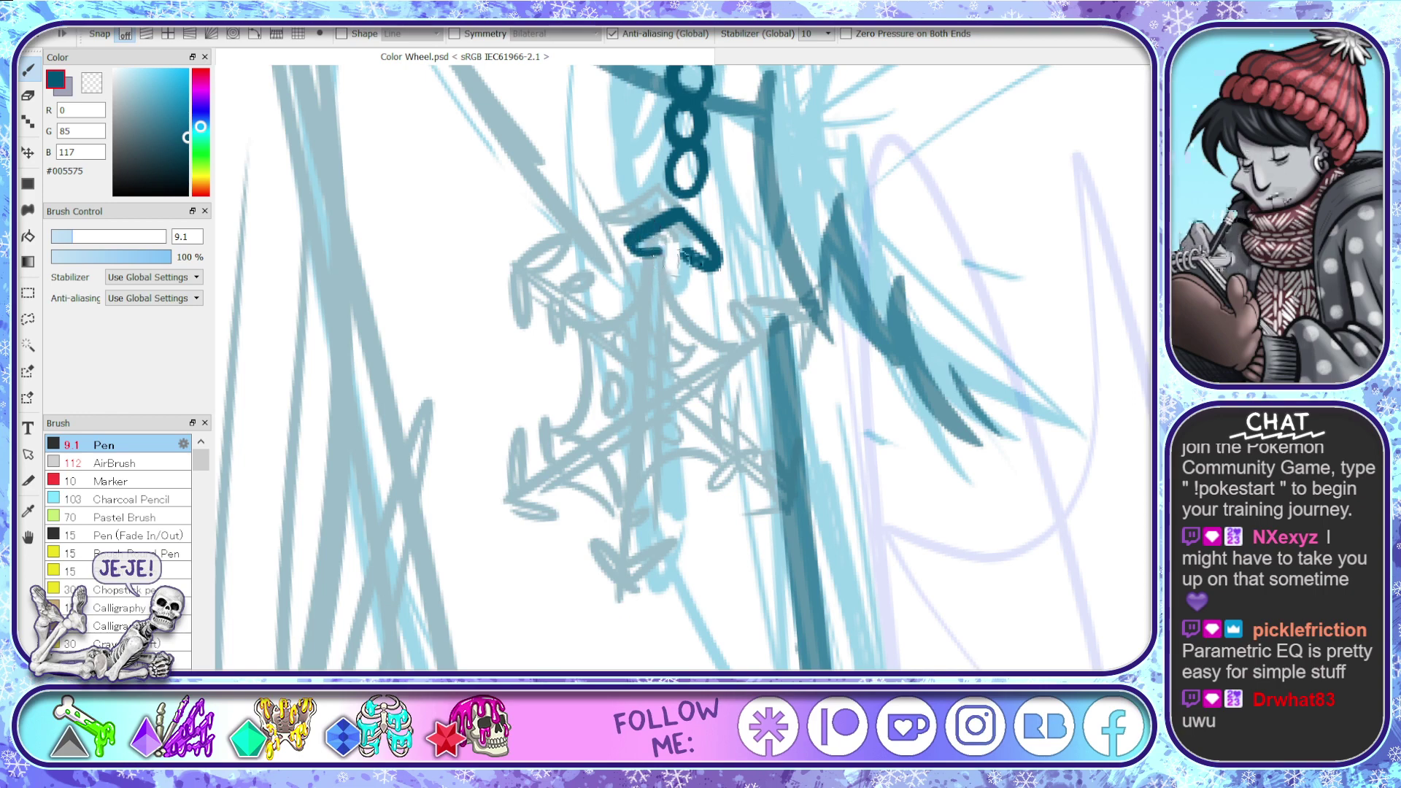
key(ctrl+z)
key(ctrl+z)
key(ctrl+z)
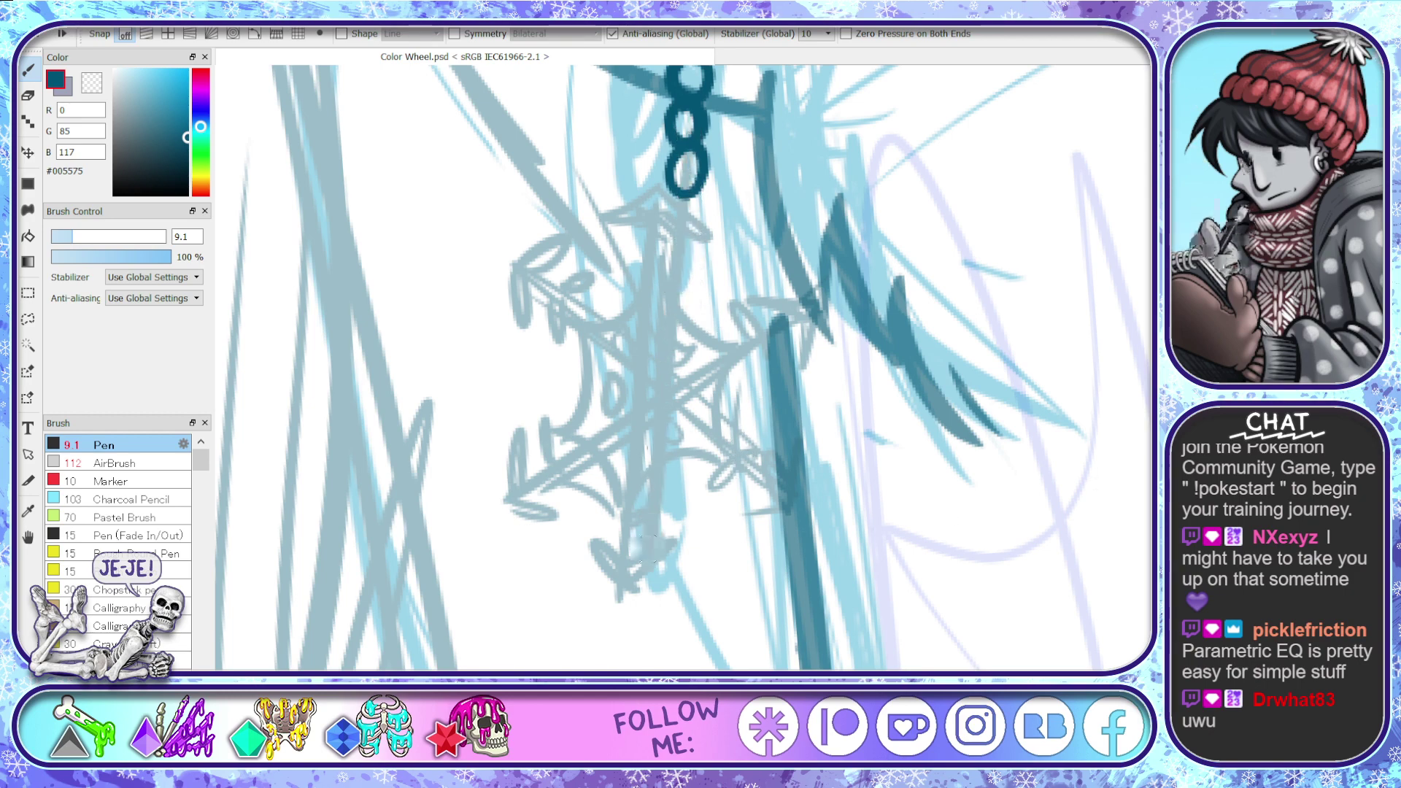
- Switch the colour to red #FF0000 and draw three crossing guide lines for the snowflake's six arms below the chain
drag(162, 114, 208, 62)
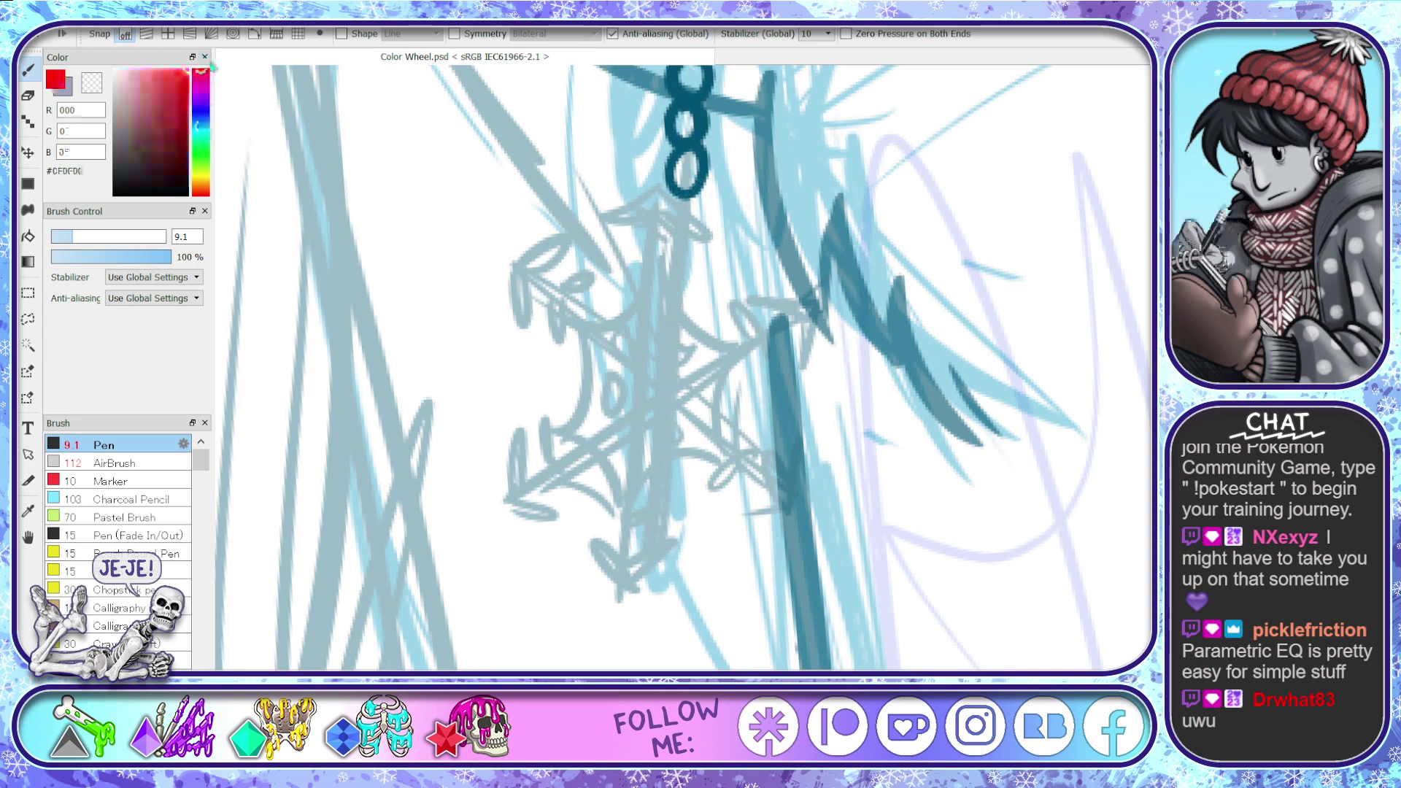
drag(692, 172, 643, 562)
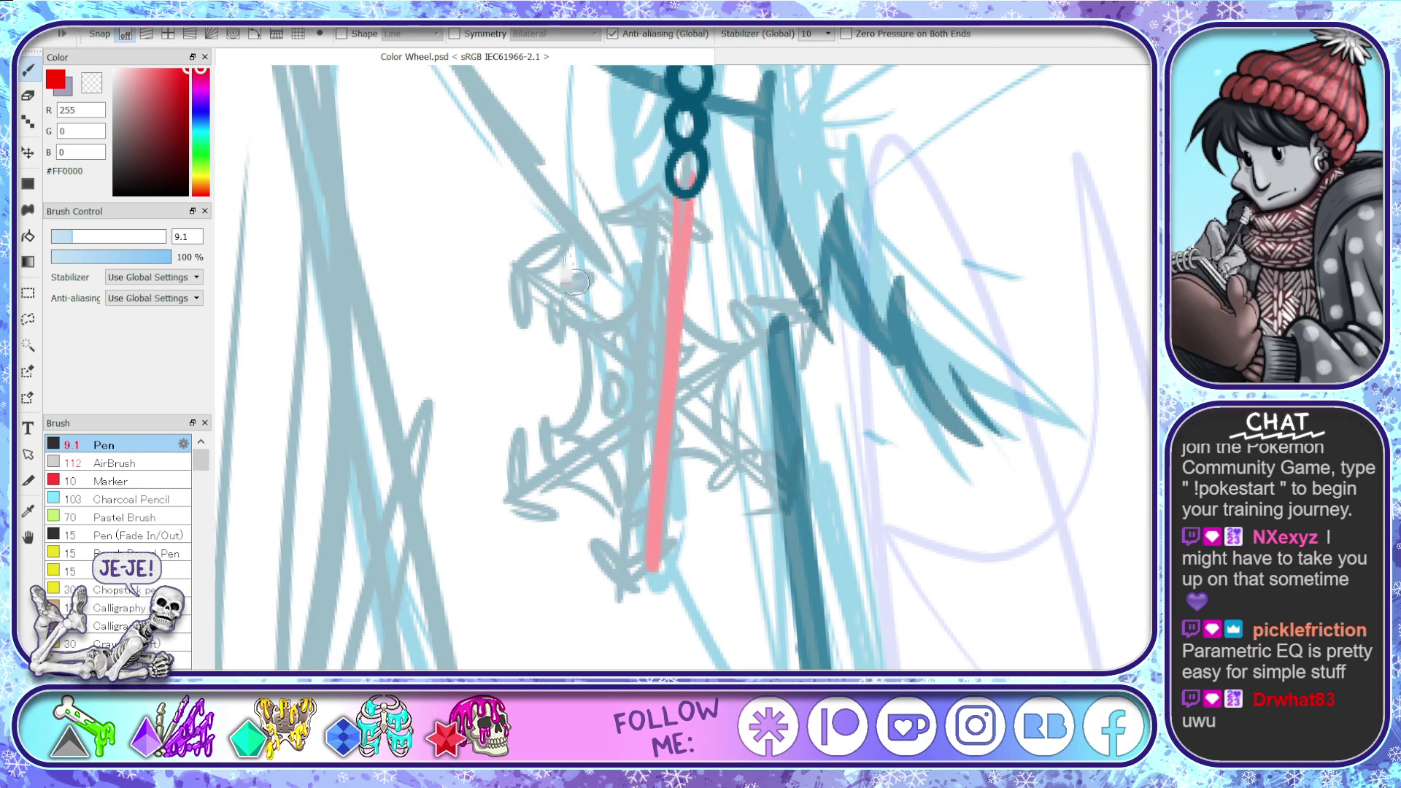
drag(537, 259, 774, 458)
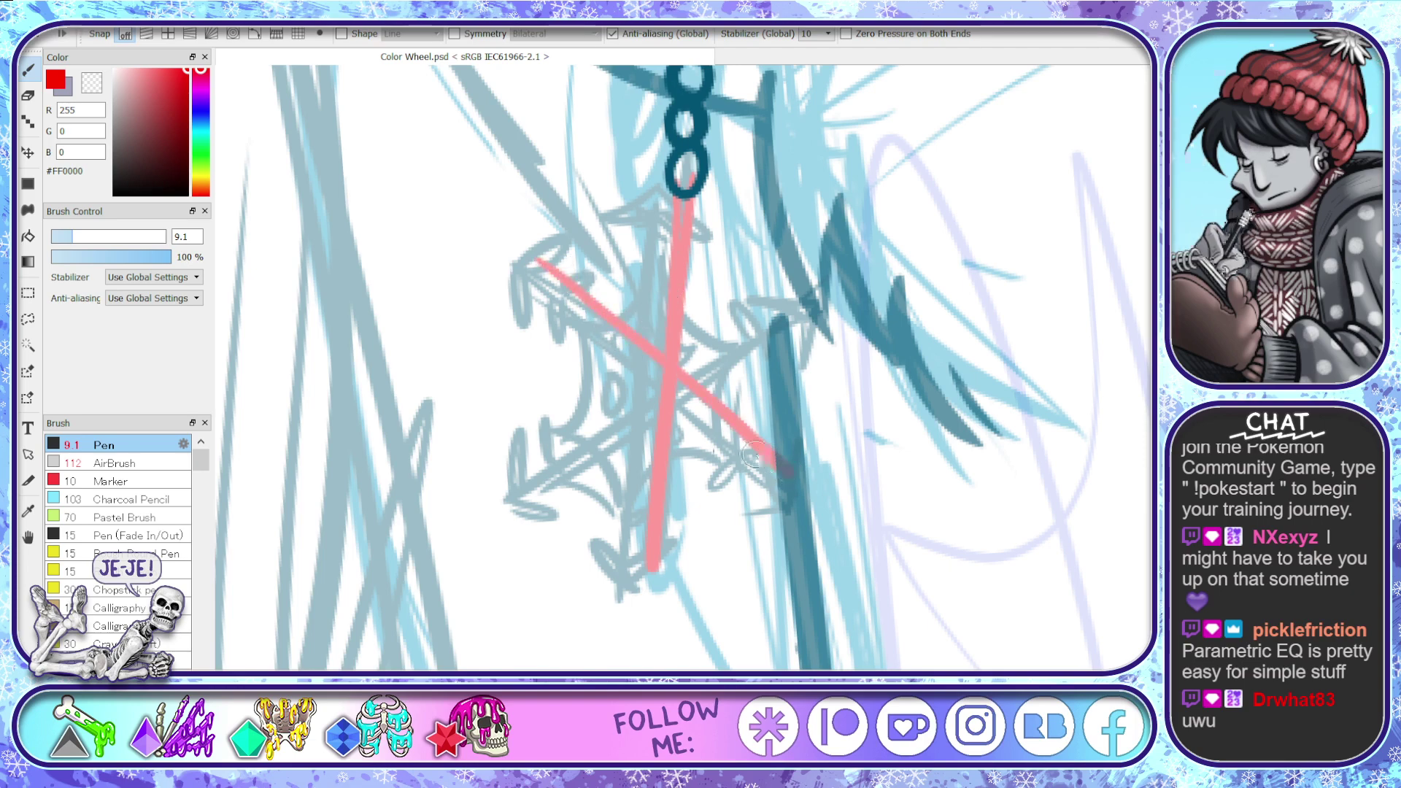
drag(518, 480, 817, 257)
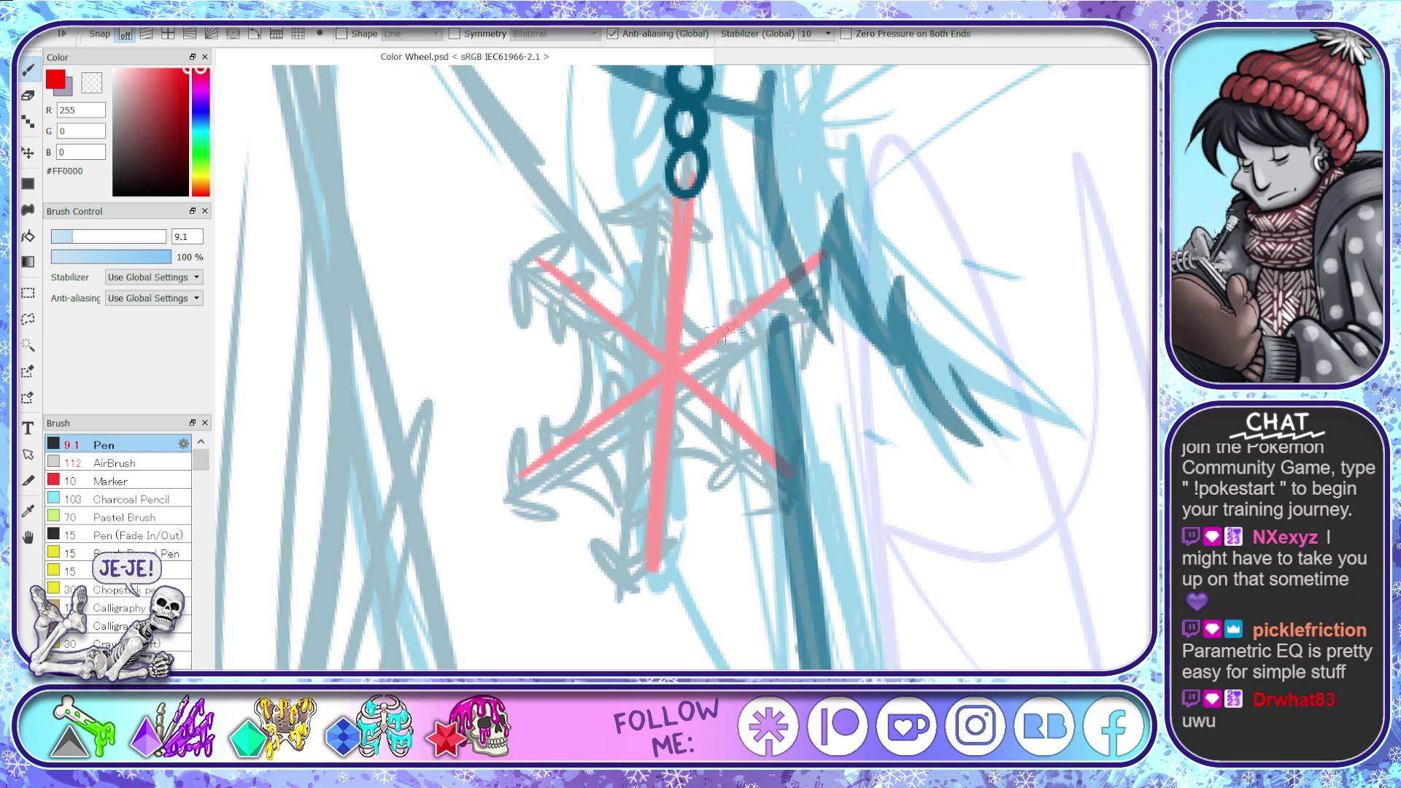
drag(779, 462, 821, 504)
- Connect the tips of the red guide arms with straight strokes to form a hexagon around the snowflake
drag(536, 260, 683, 206)
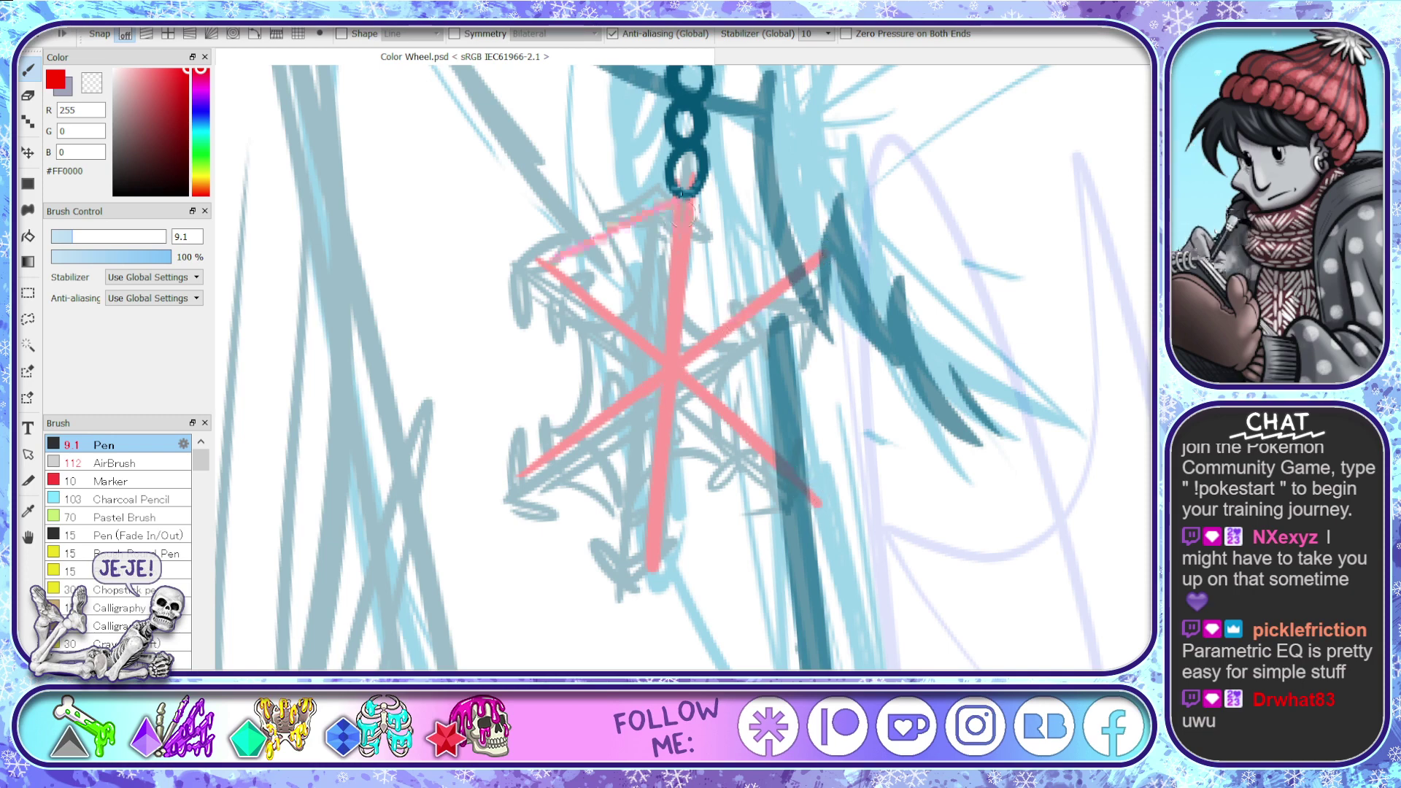
mouse_move(540, 263)
mouse_down()
mouse_move(543, 469)
mouse_move(654, 562)
mouse_move(806, 481)
mouse_up()
drag(821, 265, 803, 478)
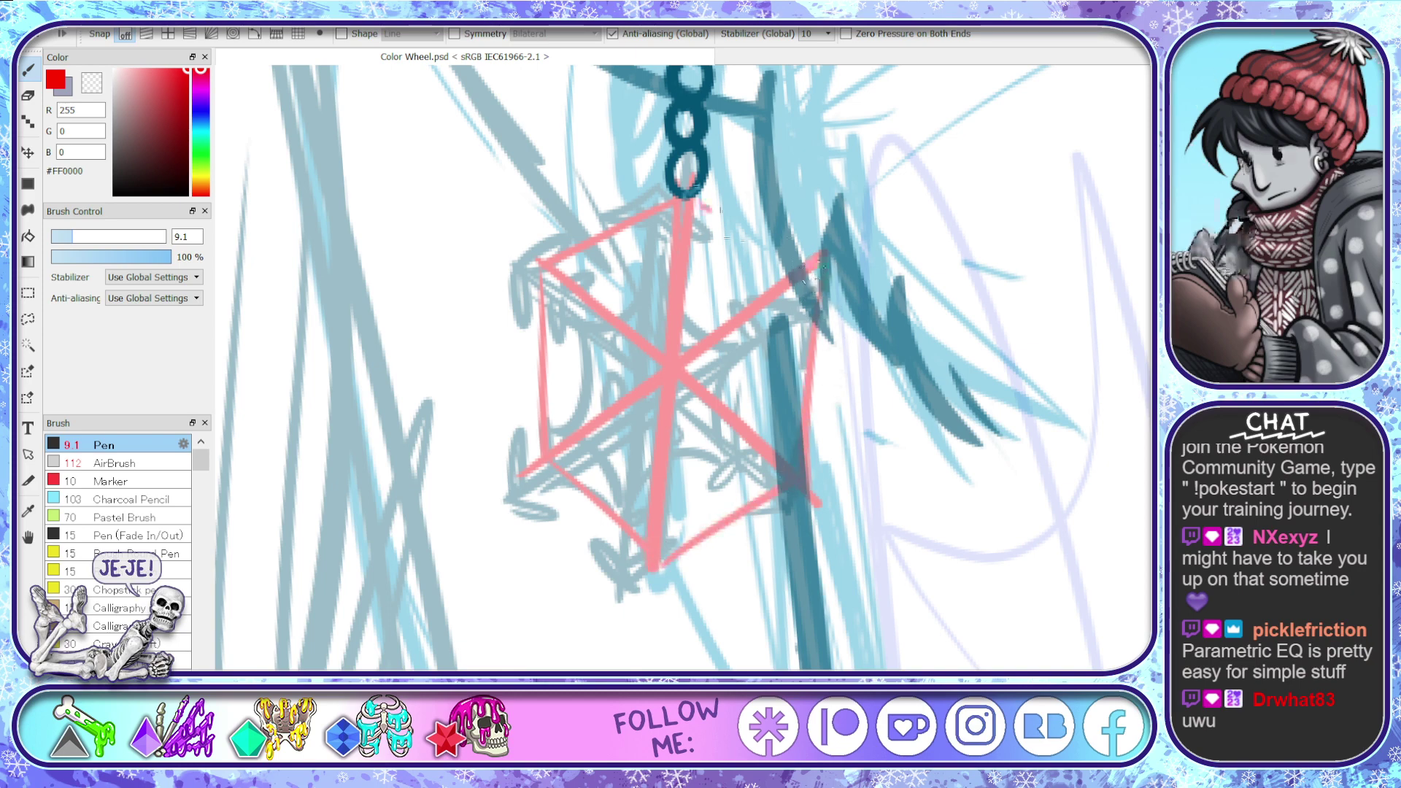
mouse_move(697, 203)
mouse_down()
mouse_move(807, 278)
mouse_move(806, 478)
mouse_up()
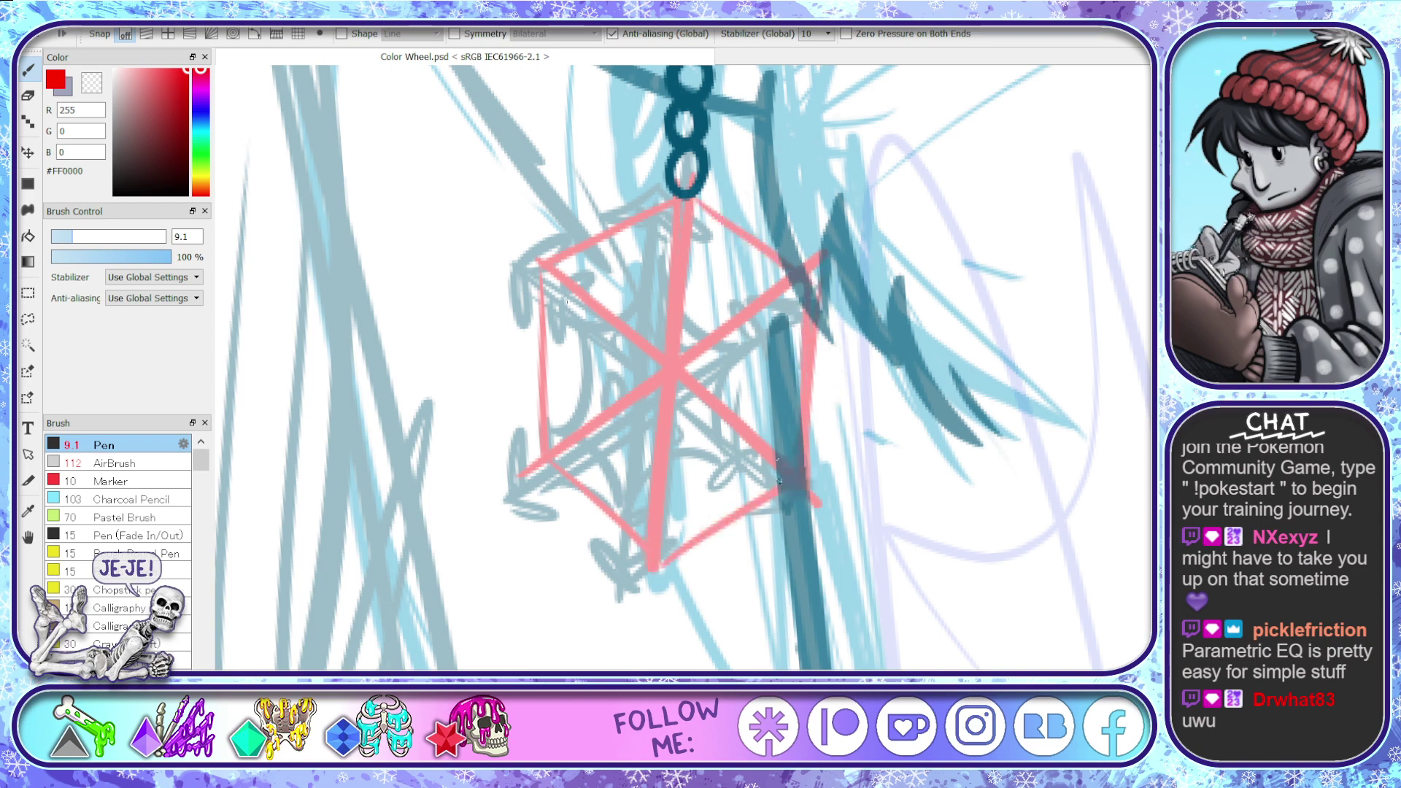
drag(541, 281, 523, 465)
mouse_move(540, 335)
mouse_down()
mouse_move(532, 459)
mouse_move(632, 552)
mouse_up()
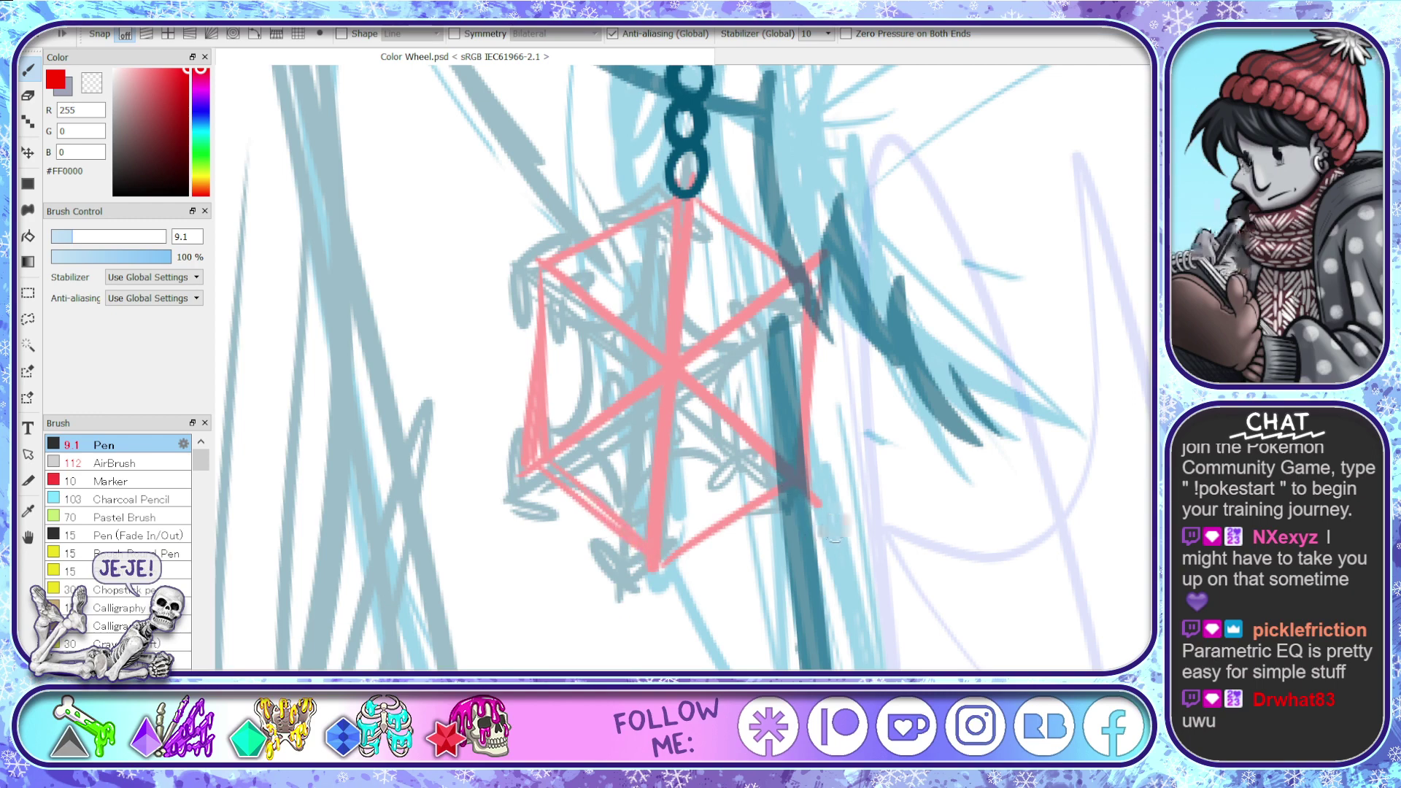
- Lasso the snowflake guide, squash it slightly in height, rotate it a little under the chain, and deselect it
key(l)
key(v)
key(l)
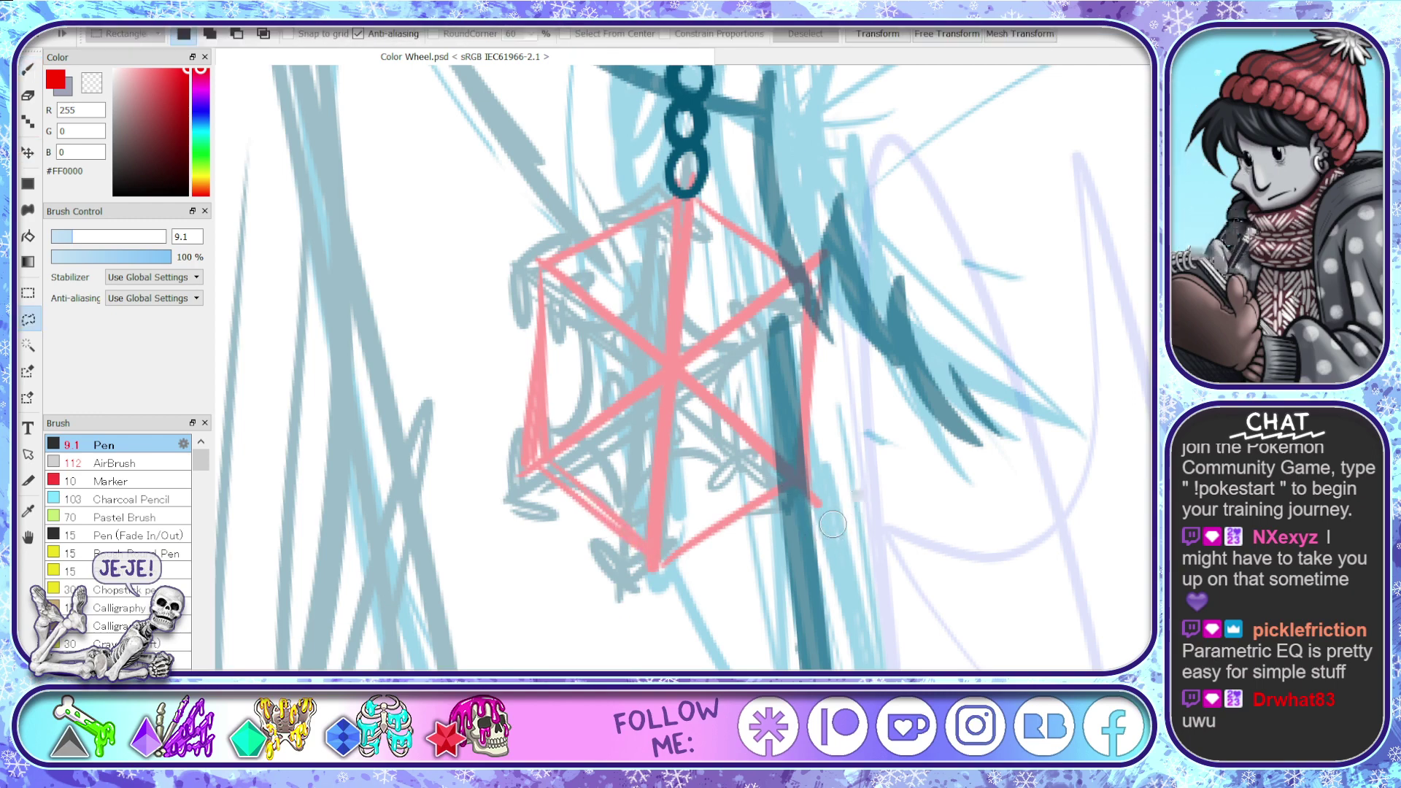
mouse_move(838, 517)
mouse_down()
mouse_move(865, 340)
mouse_move(570, 220)
mouse_move(580, 595)
mouse_move(838, 517)
mouse_up()
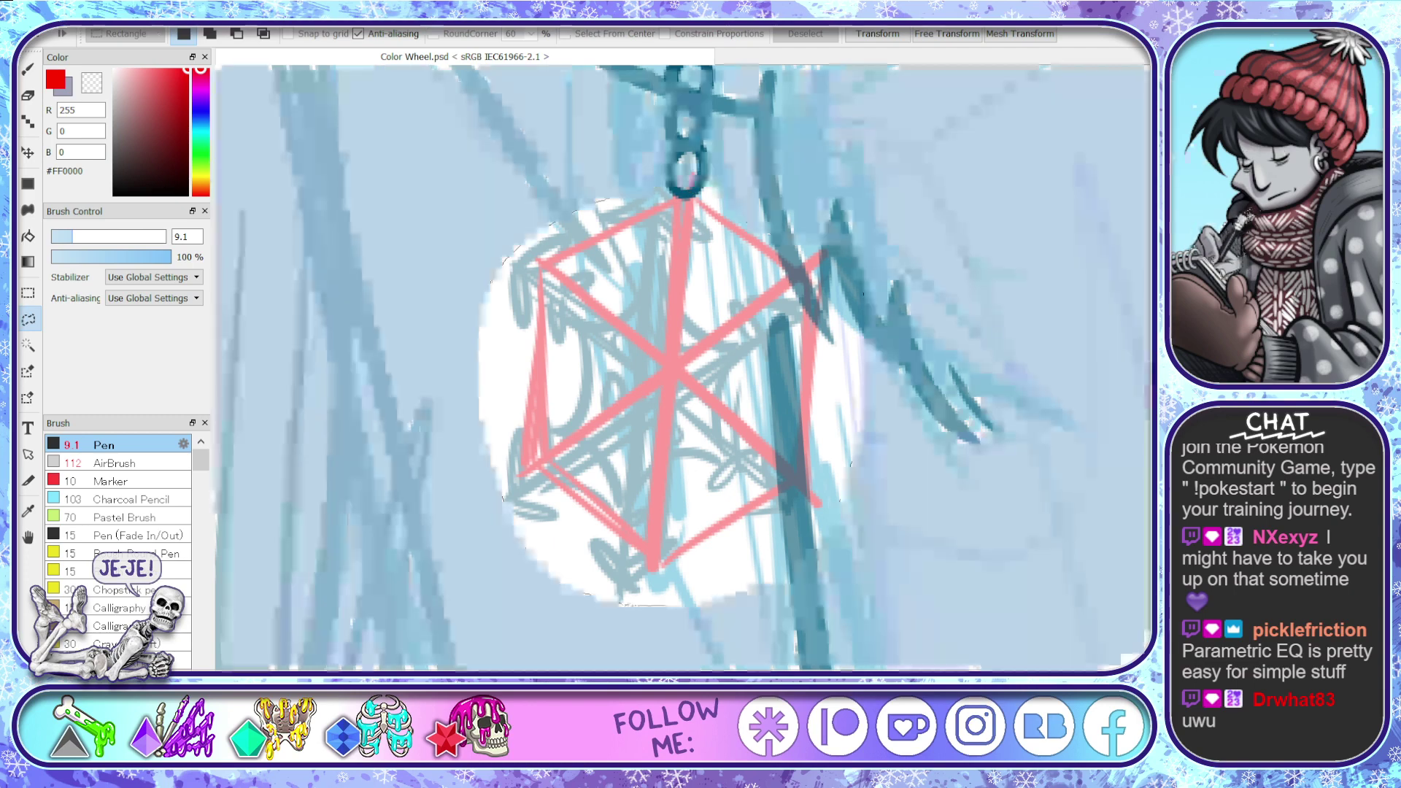
key(ctrl+t)
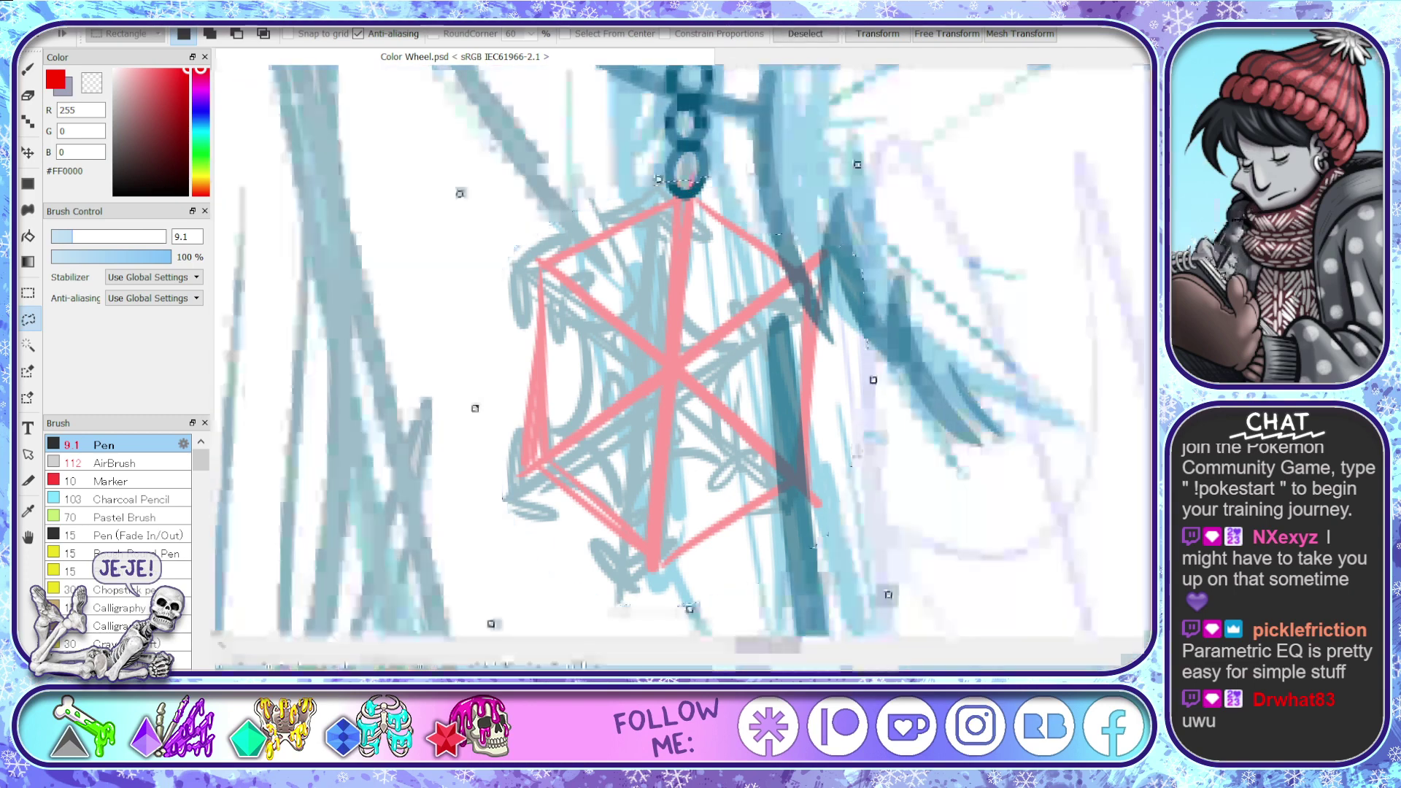
drag(690, 608, 689, 592)
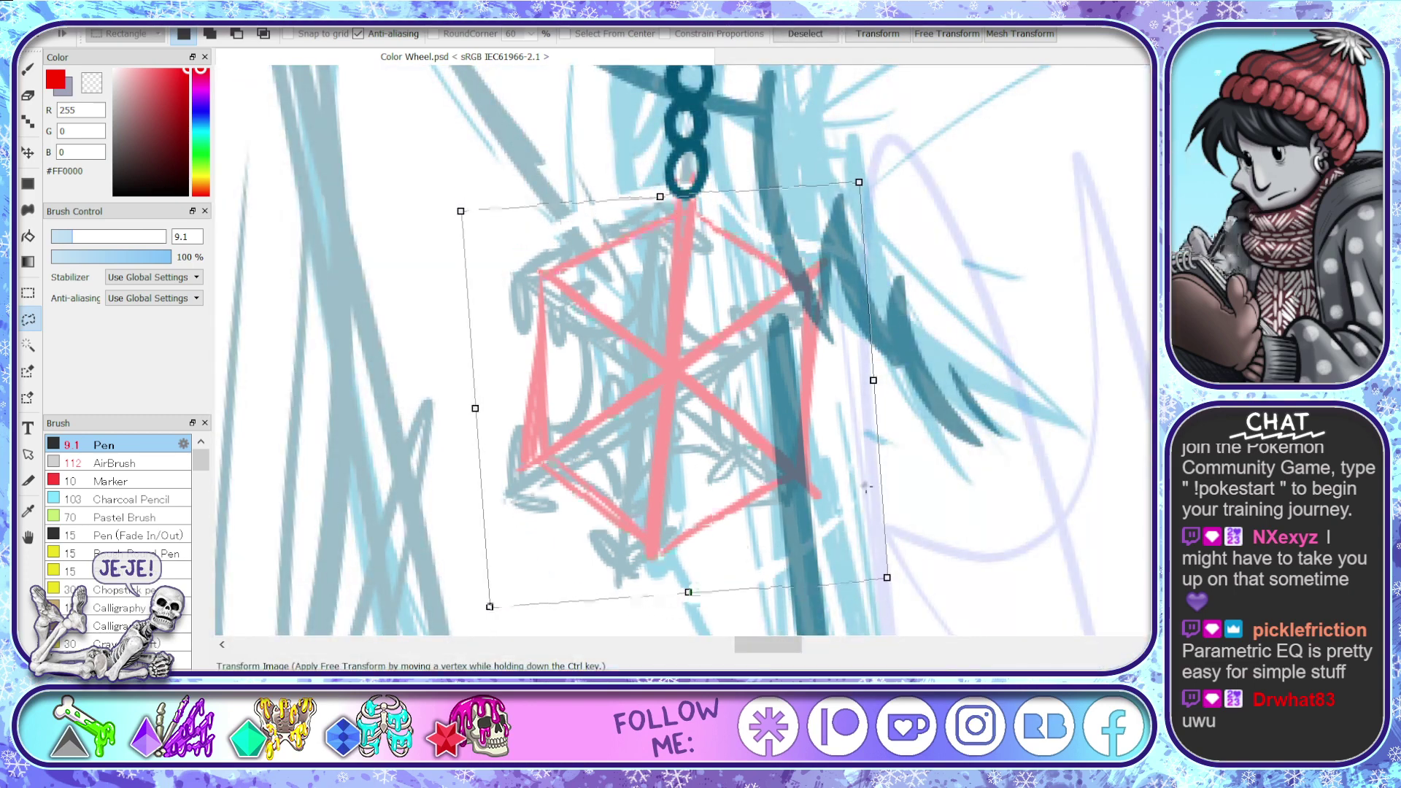
drag(927, 462, 927, 450)
drag(699, 477, 705, 471)
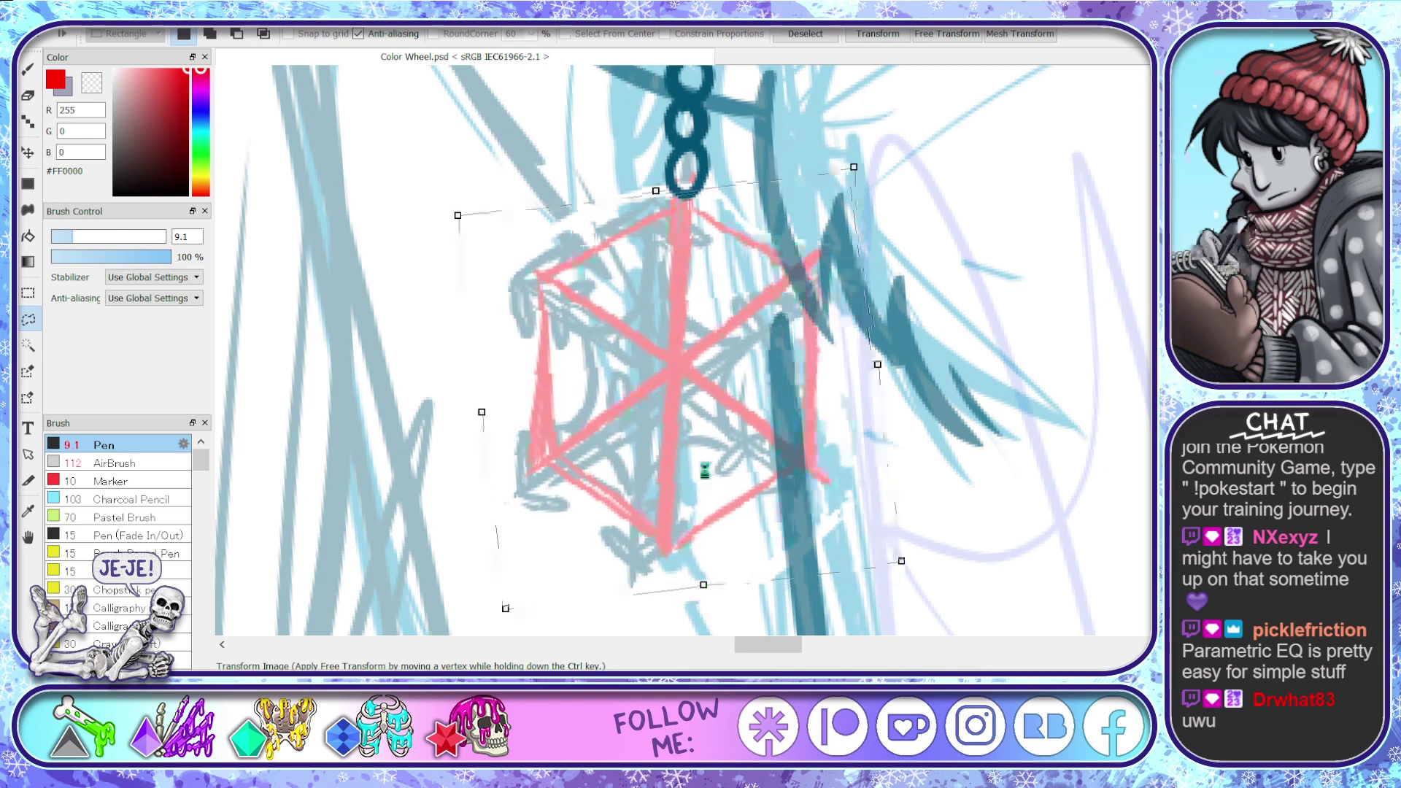
key(Return)
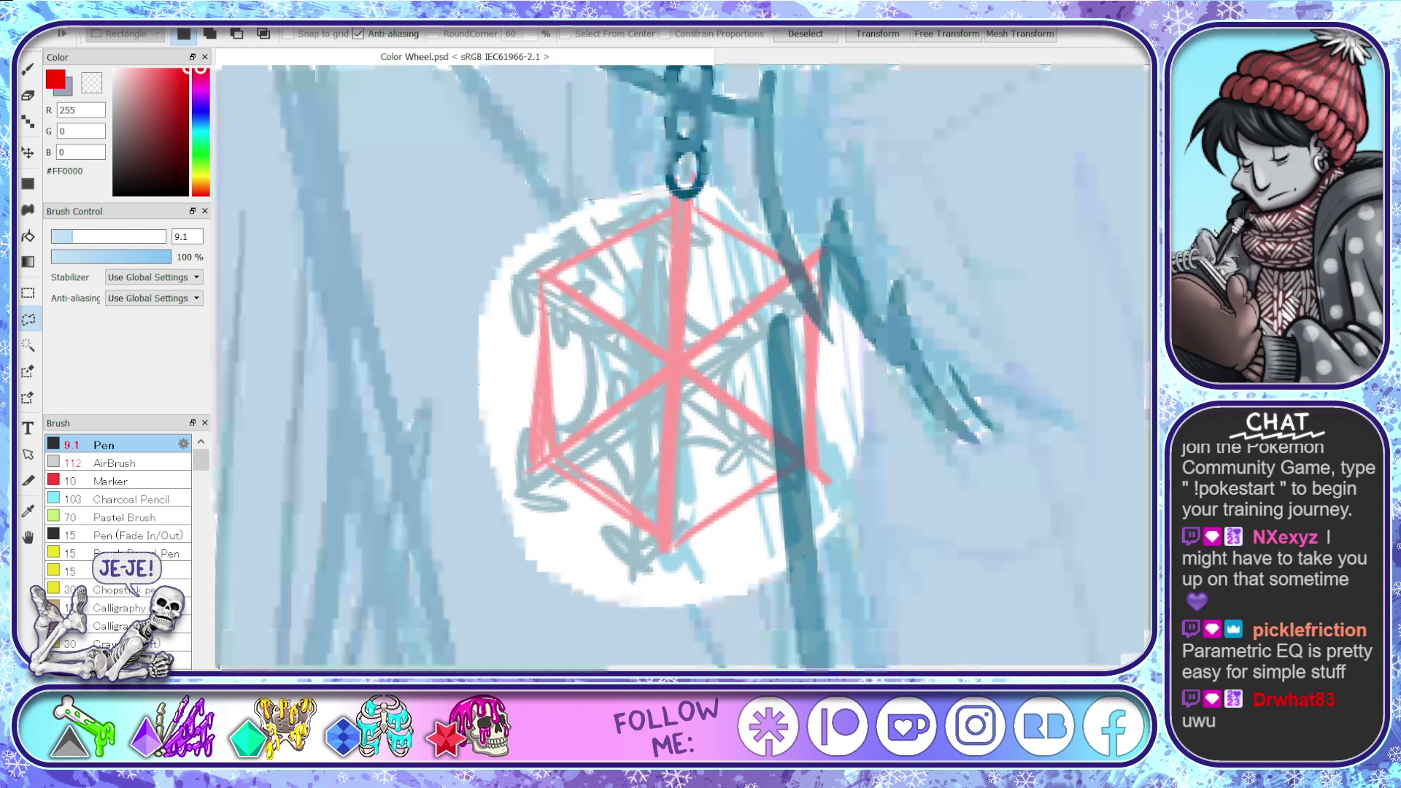
key(b)
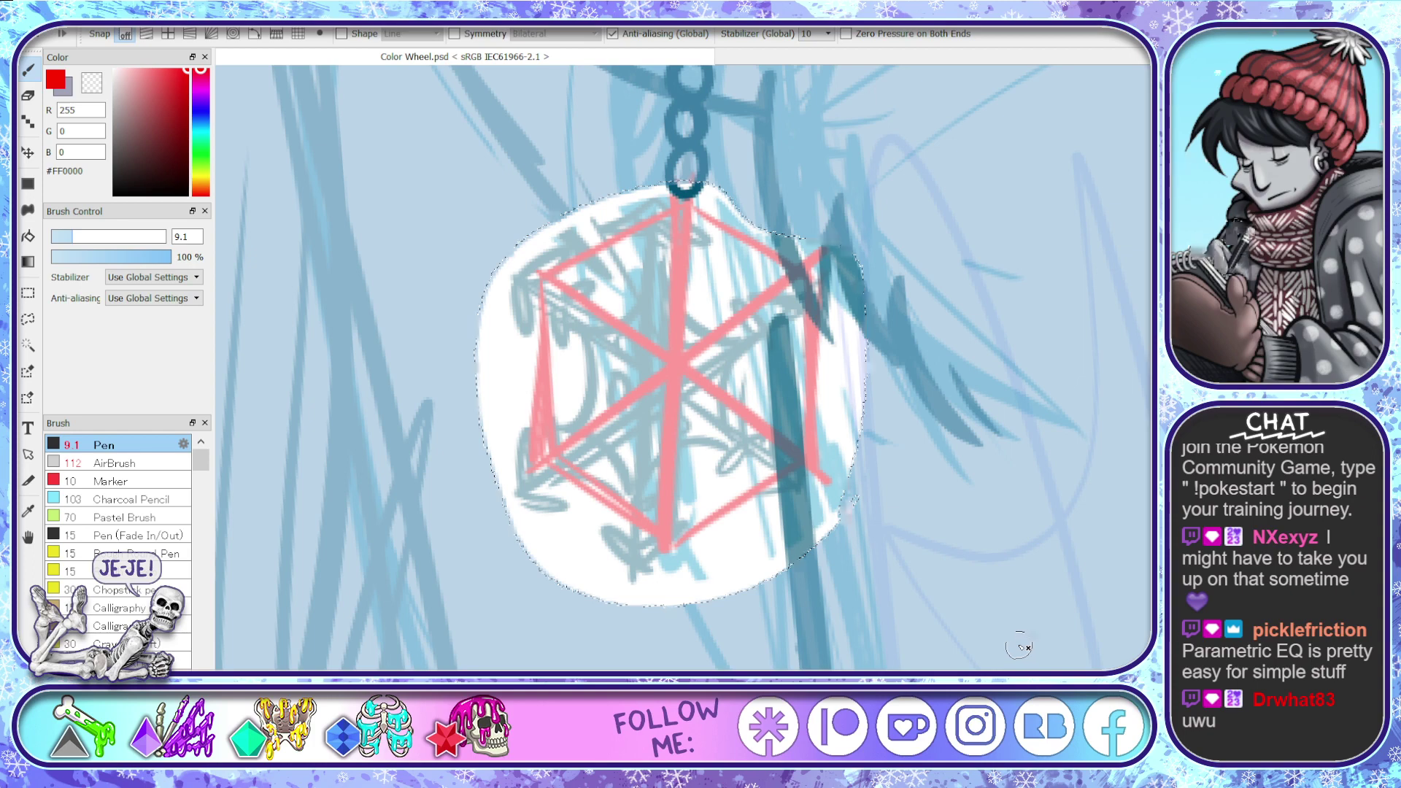
key(ctrl+d)
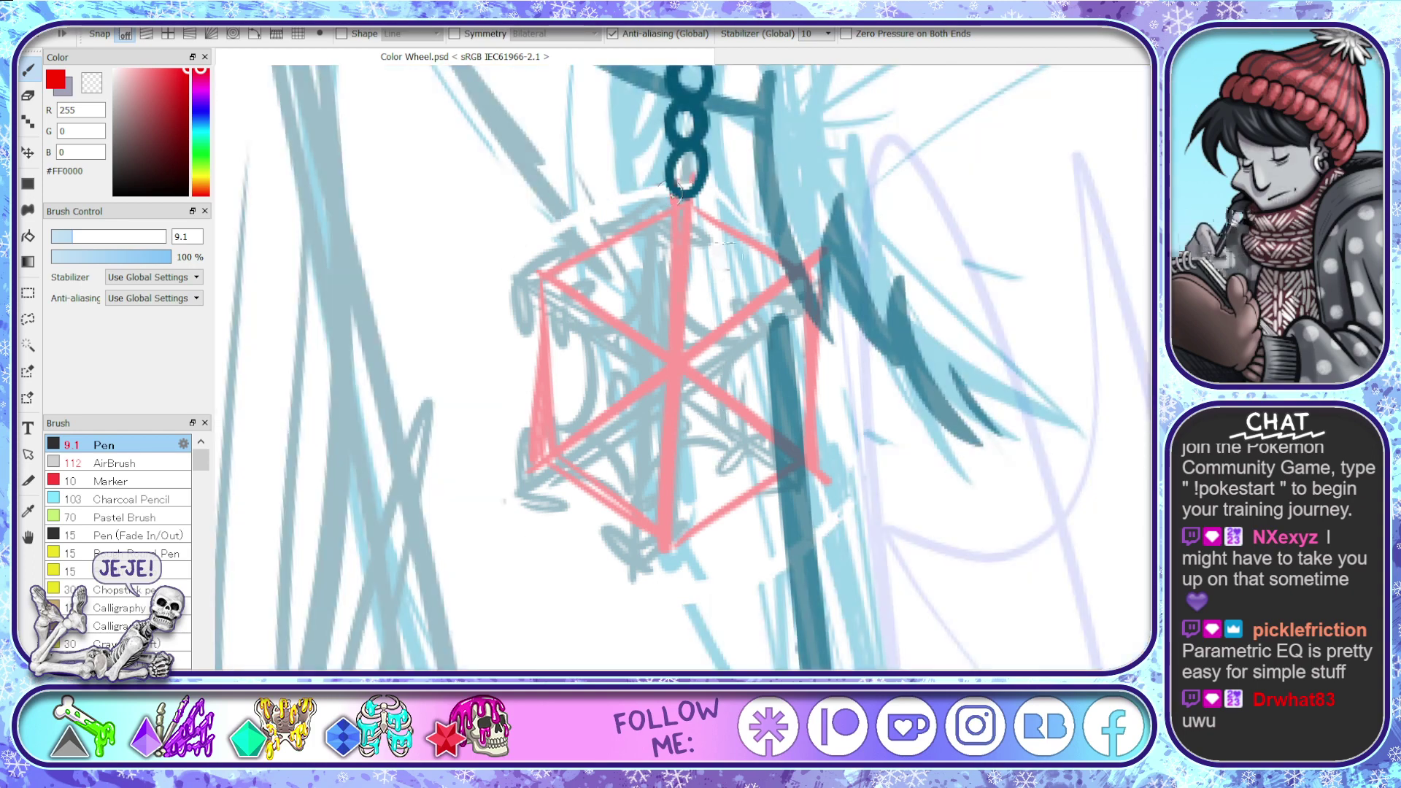
- Draw a smaller inner hexagon in red between the snowflake guide's six arms
drag(675, 262, 610, 311)
mouse_move(688, 270)
mouse_down()
mouse_move(746, 300)
mouse_move(754, 400)
mouse_move(677, 482)
mouse_up()
drag(617, 431, 661, 463)
drag(600, 328, 602, 410)
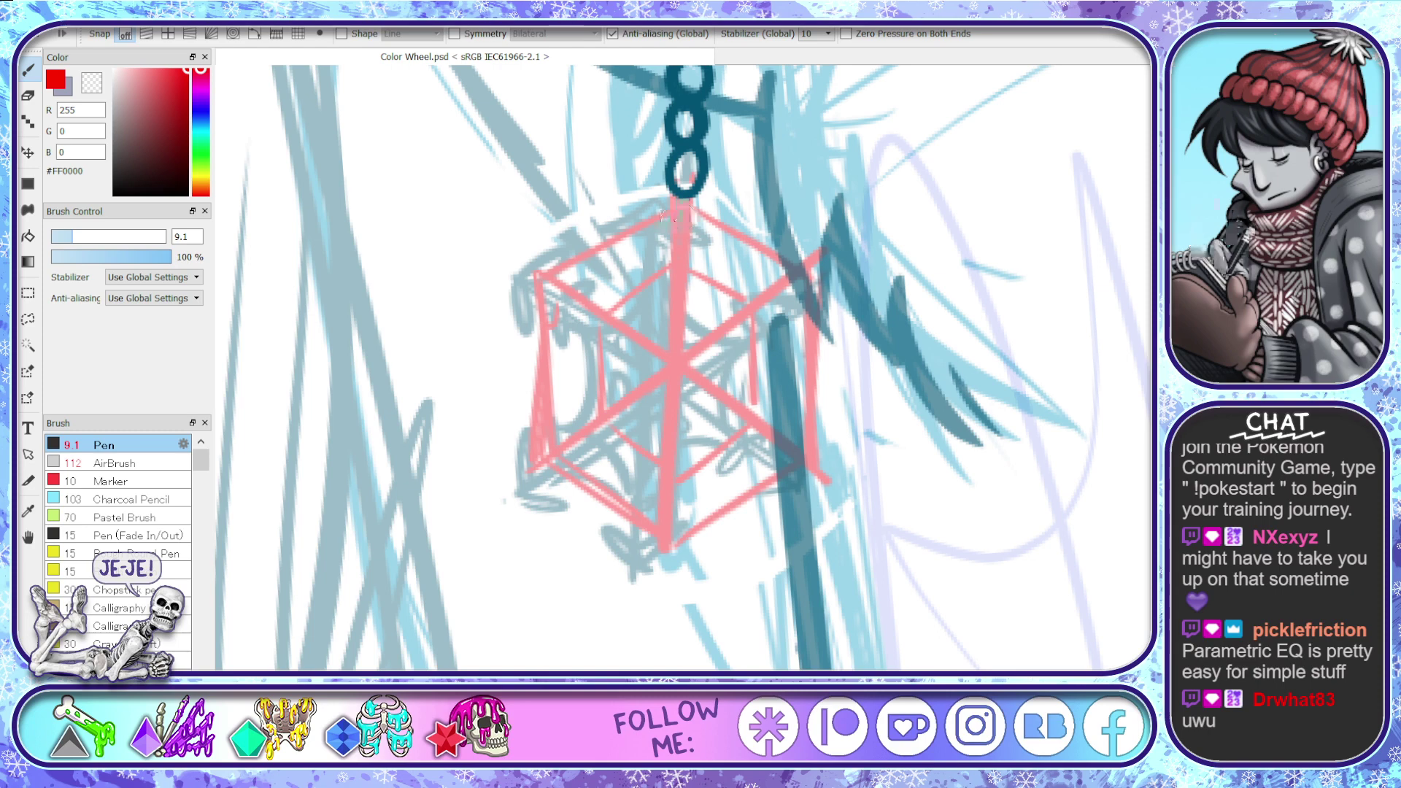
- Try outlining the snowflake's upper arm and barbs in red below the chain, undoing the strokes
mouse_move(684, 205)
mouse_down()
mouse_move(632, 238)
mouse_move(665, 241)
mouse_move(667, 260)
mouse_move(639, 278)
mouse_move(664, 283)
mouse_move(664, 335)
mouse_up()
drag(687, 208, 725, 235)
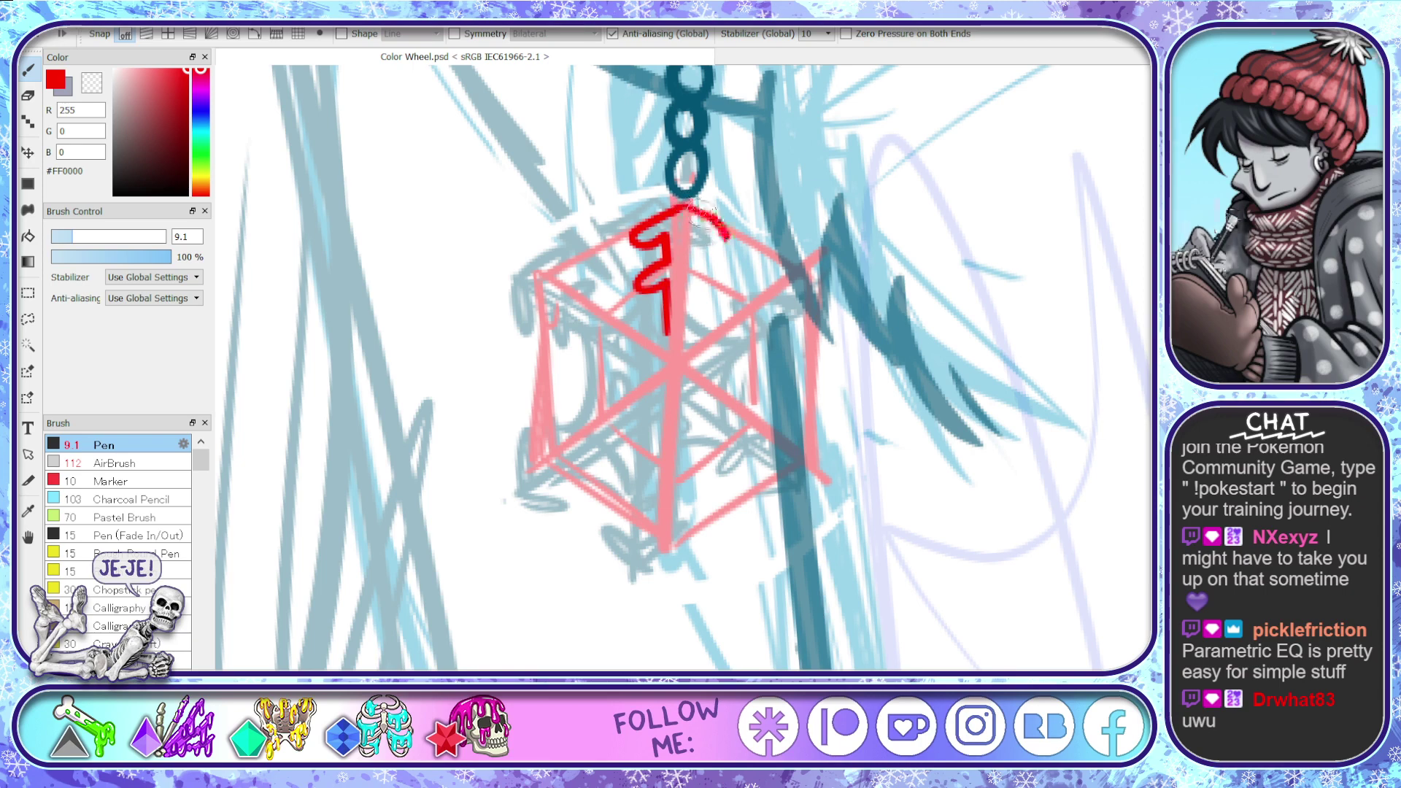
key(space)
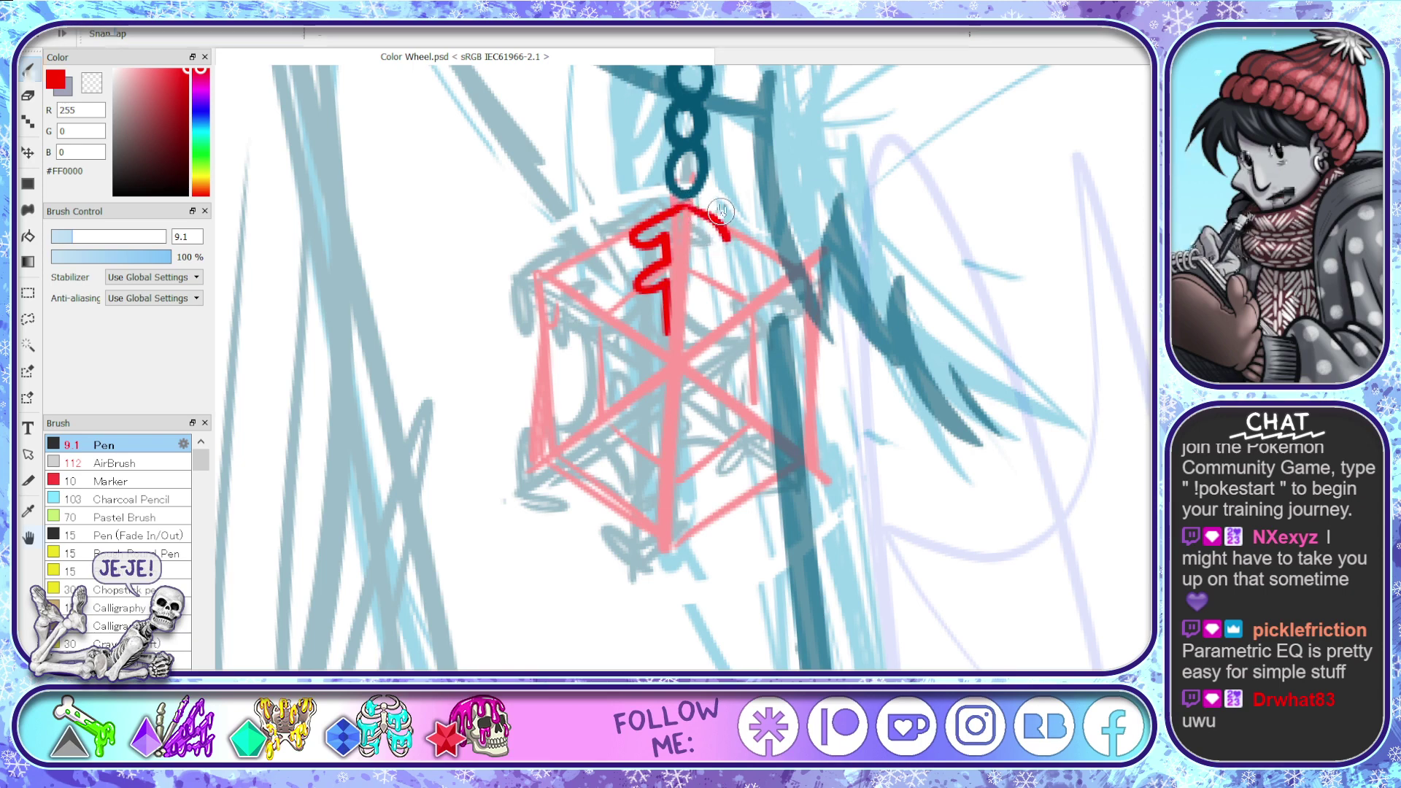
key(ctrl+z)
key(ctrl+z)
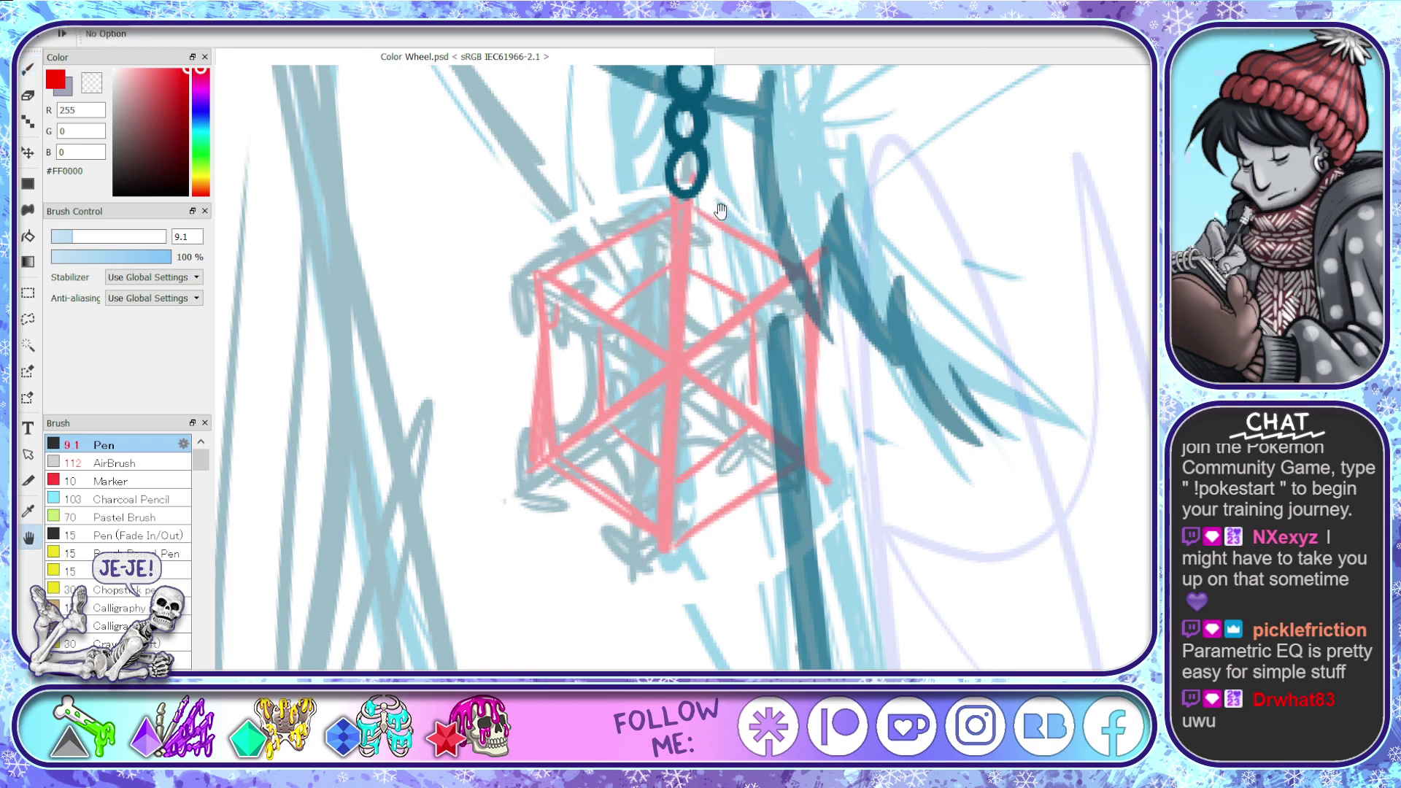
- Try drawing the snowflake with the Symmetry Rotate 2 brush at size 10 and 5 lines, undoing the test strokes
mouse_move(205, 471)
mouse_down()
mouse_move(205, 536)
mouse_move(206, 511)
mouse_up()
click(172, 557)
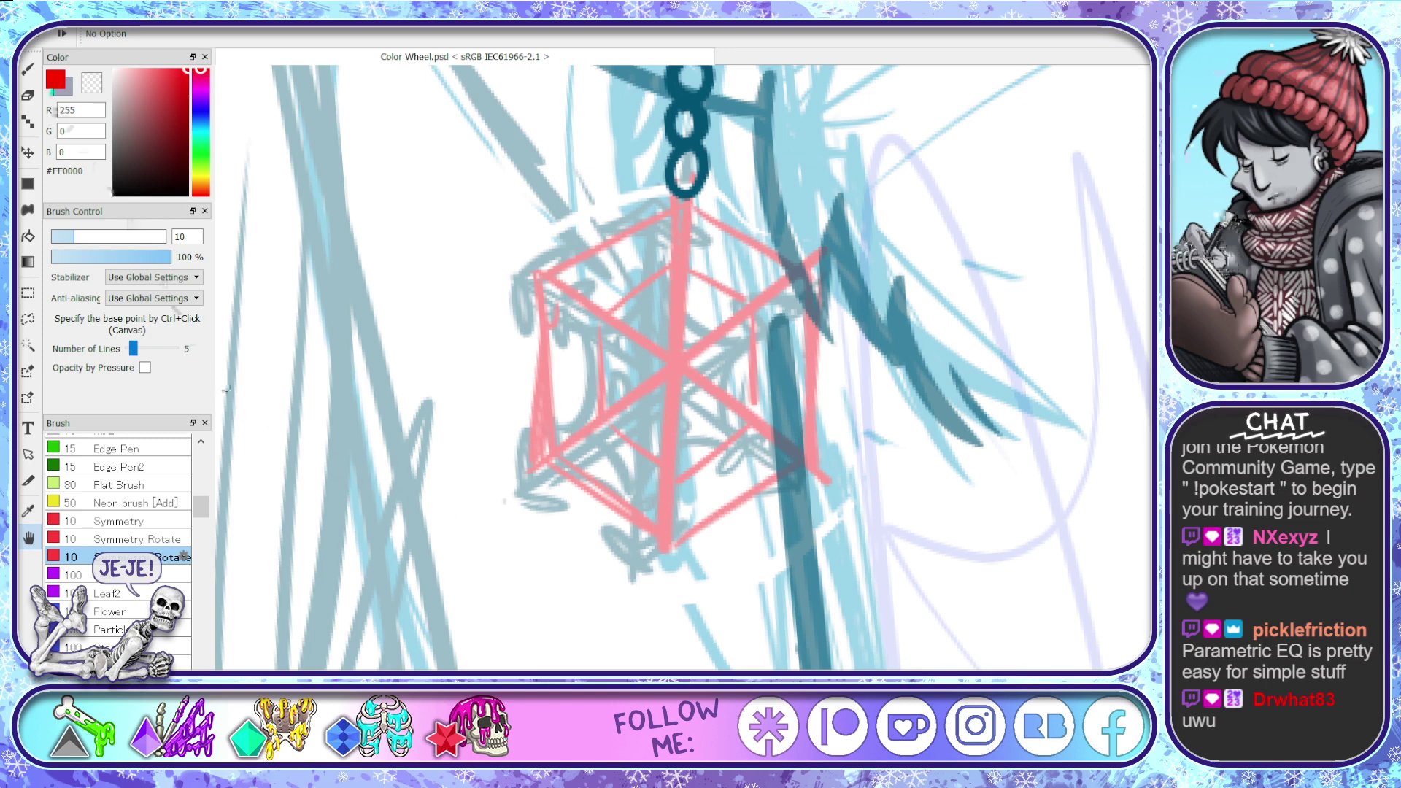
click(31, 70)
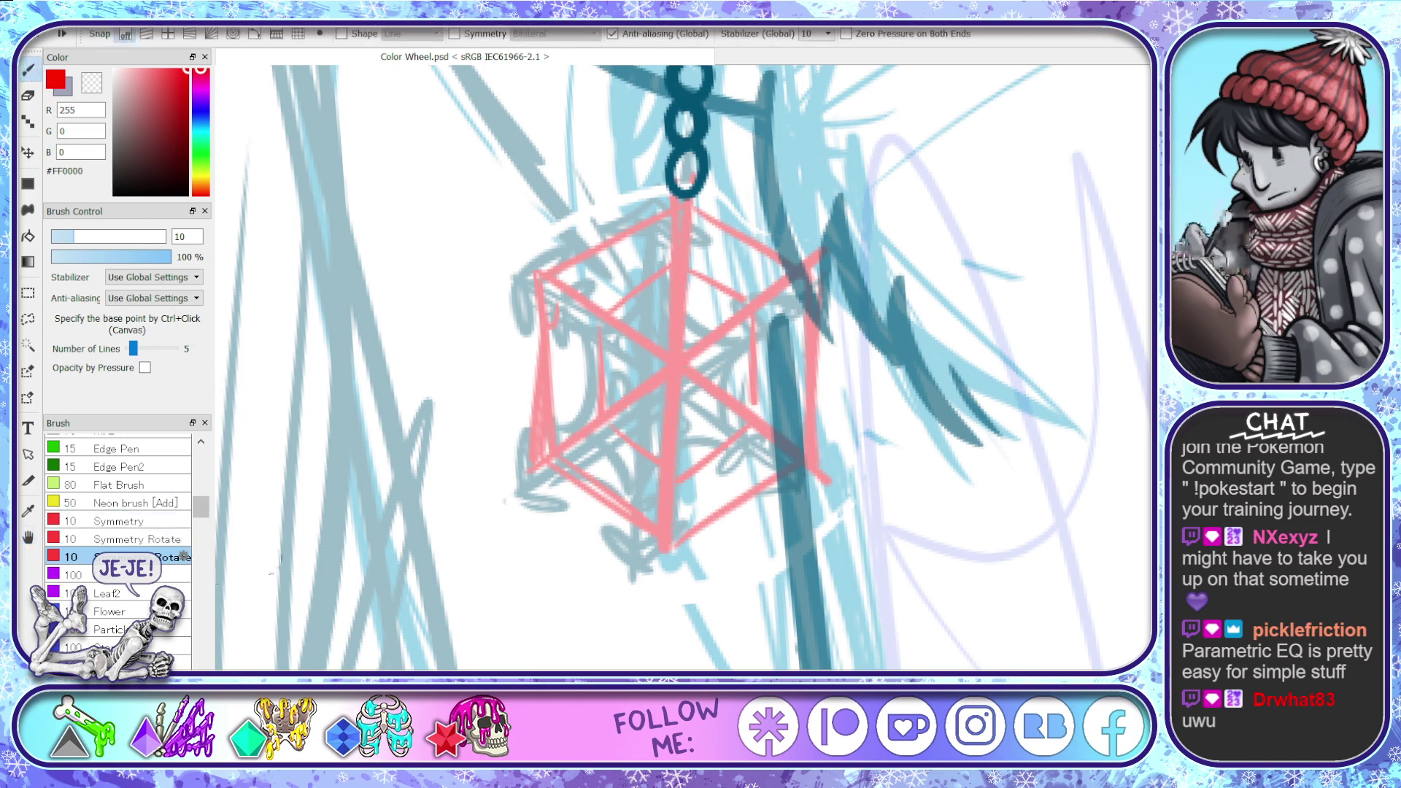
drag(681, 213, 546, 293)
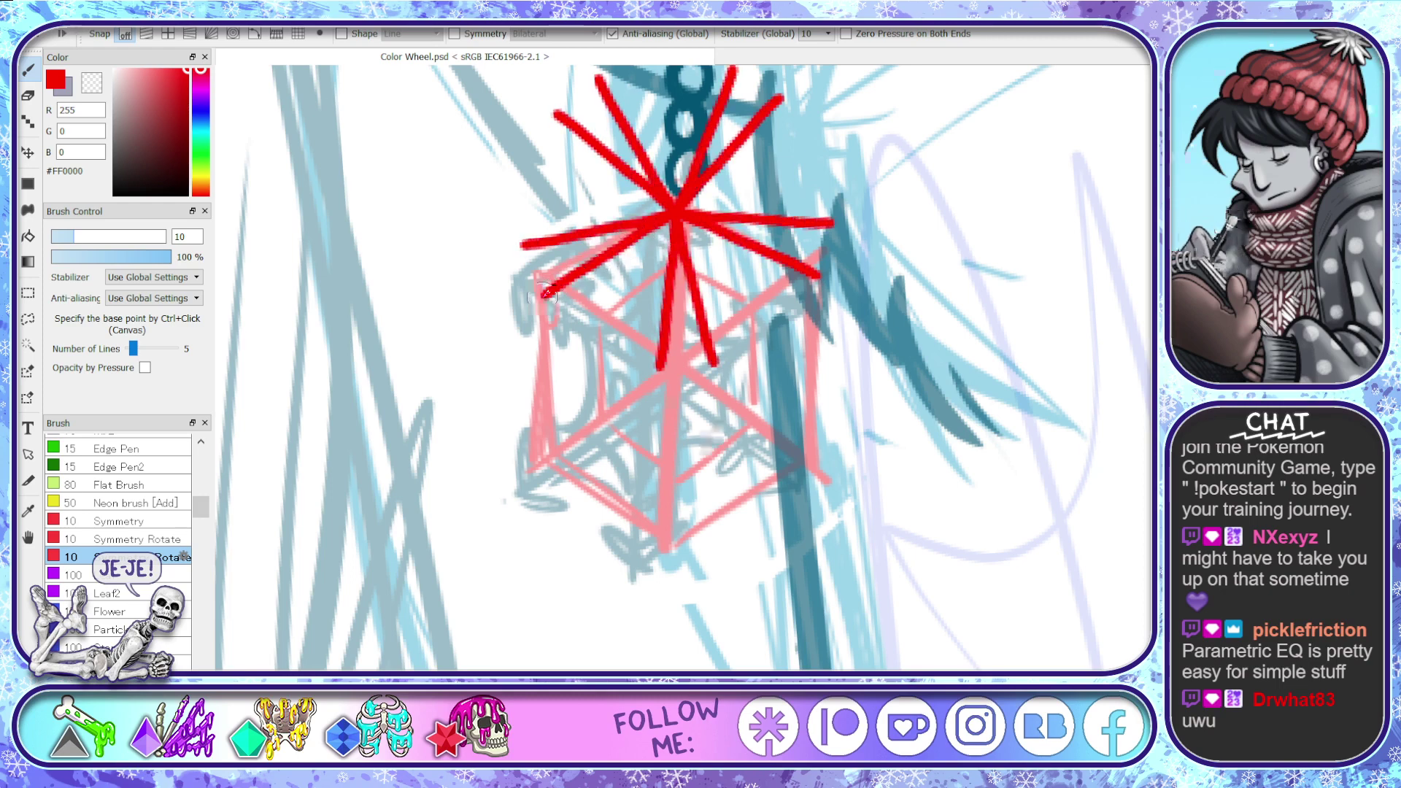
key(ctrl+z)
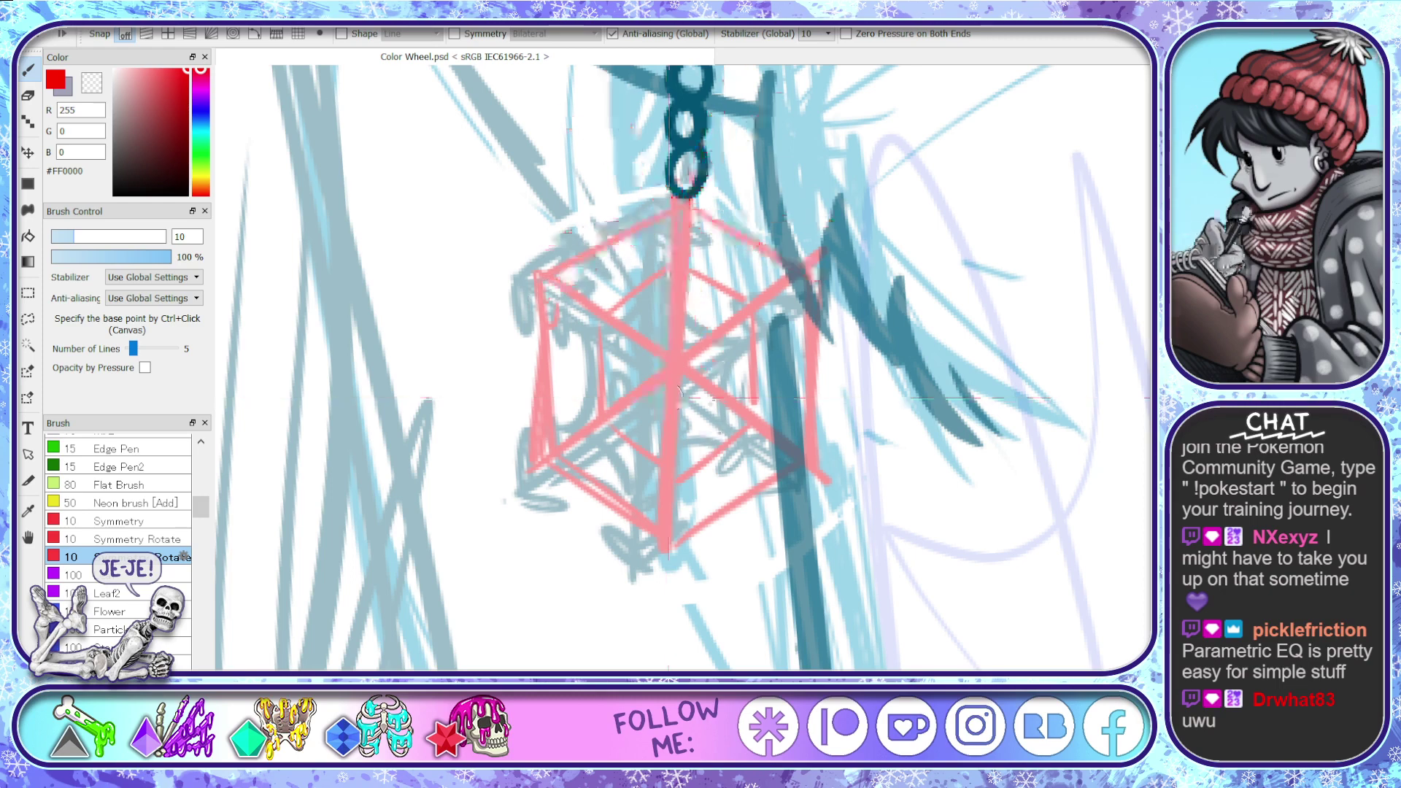
mouse_move(677, 369)
mouse_down()
mouse_move(540, 472)
mouse_move(531, 415)
mouse_move(543, 478)
mouse_move(615, 478)
mouse_move(637, 431)
mouse_move(611, 493)
mouse_move(668, 383)
mouse_up()
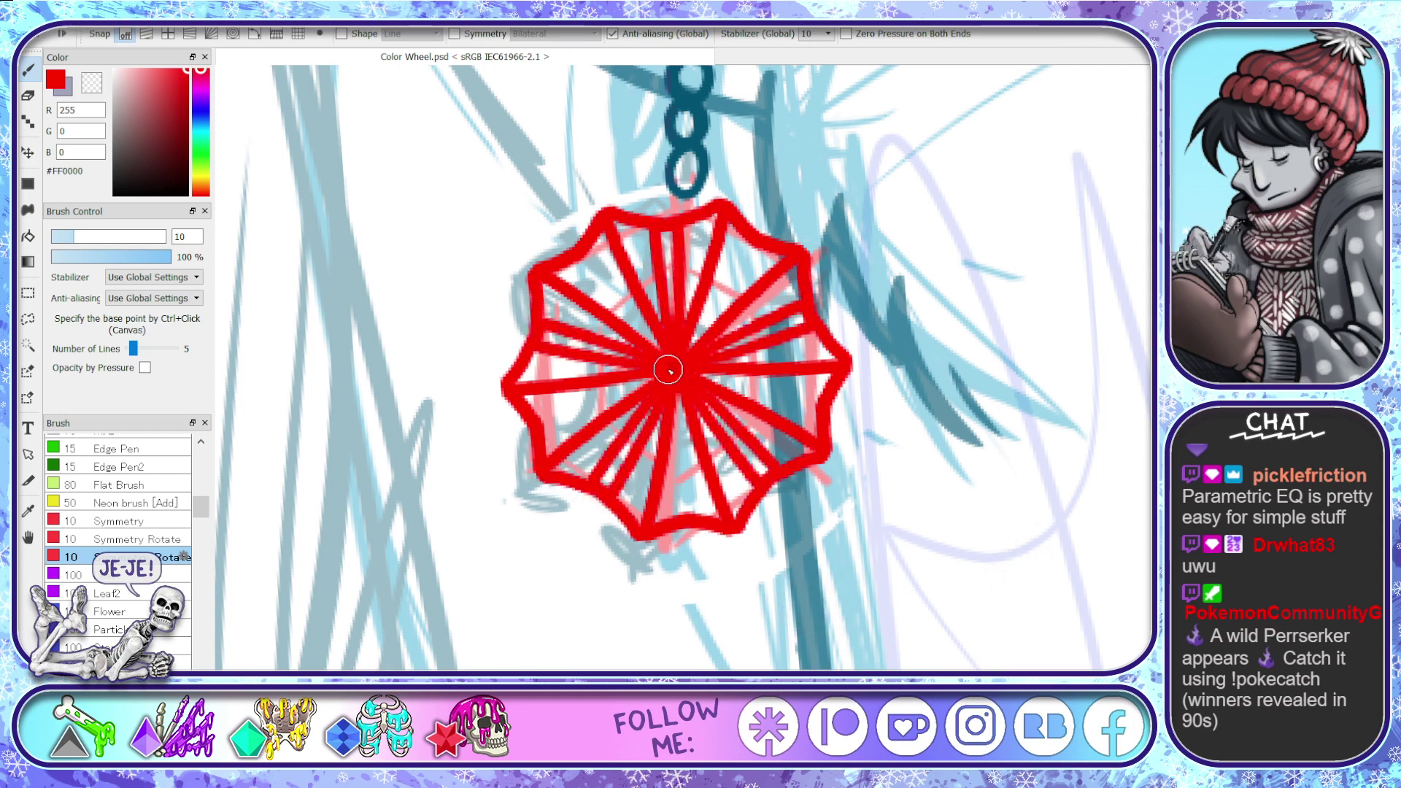
key(ctrl+z)
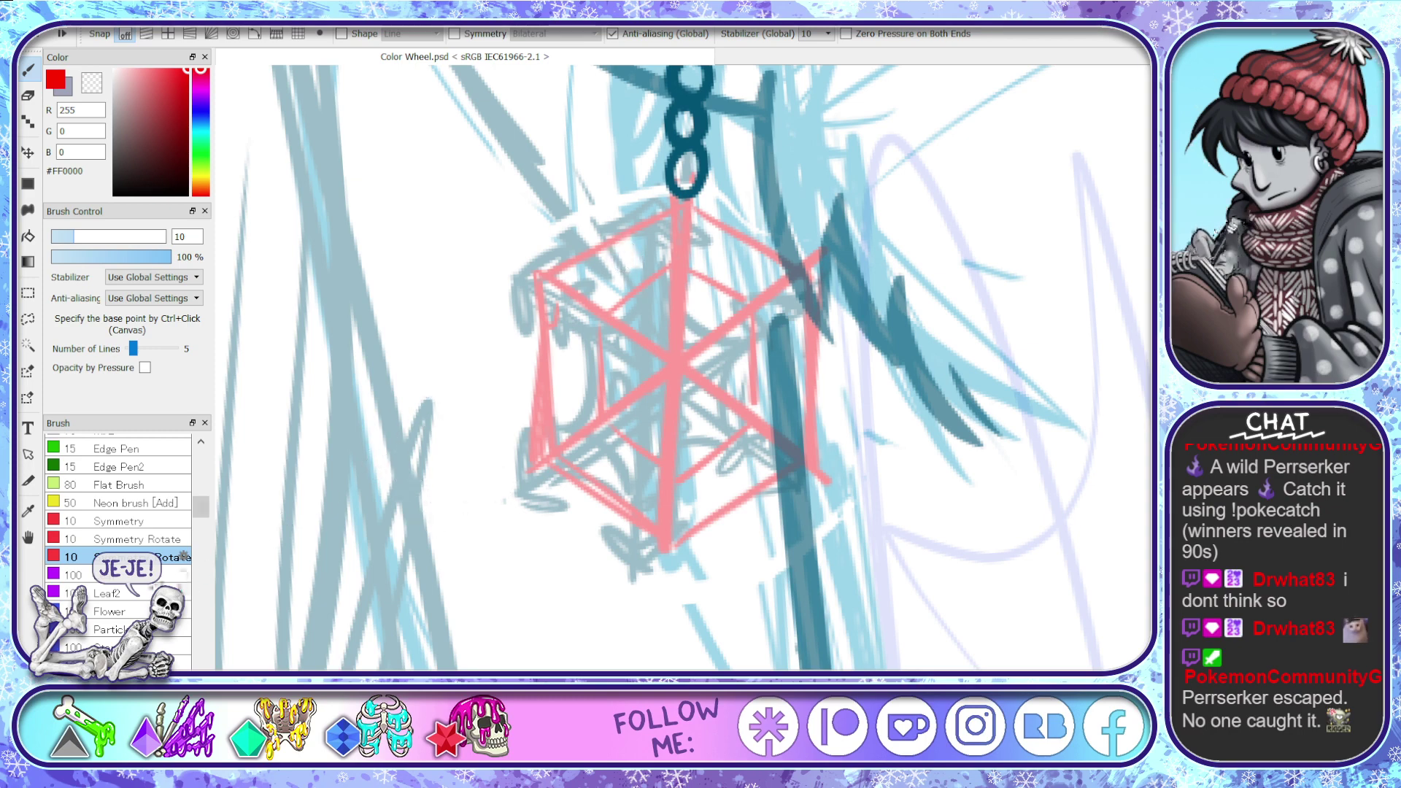
- Try the Symmetry Rotate brush with 5 lines, drawing arms out from the snowflake's centre, and undo the strokes
click(159, 539)
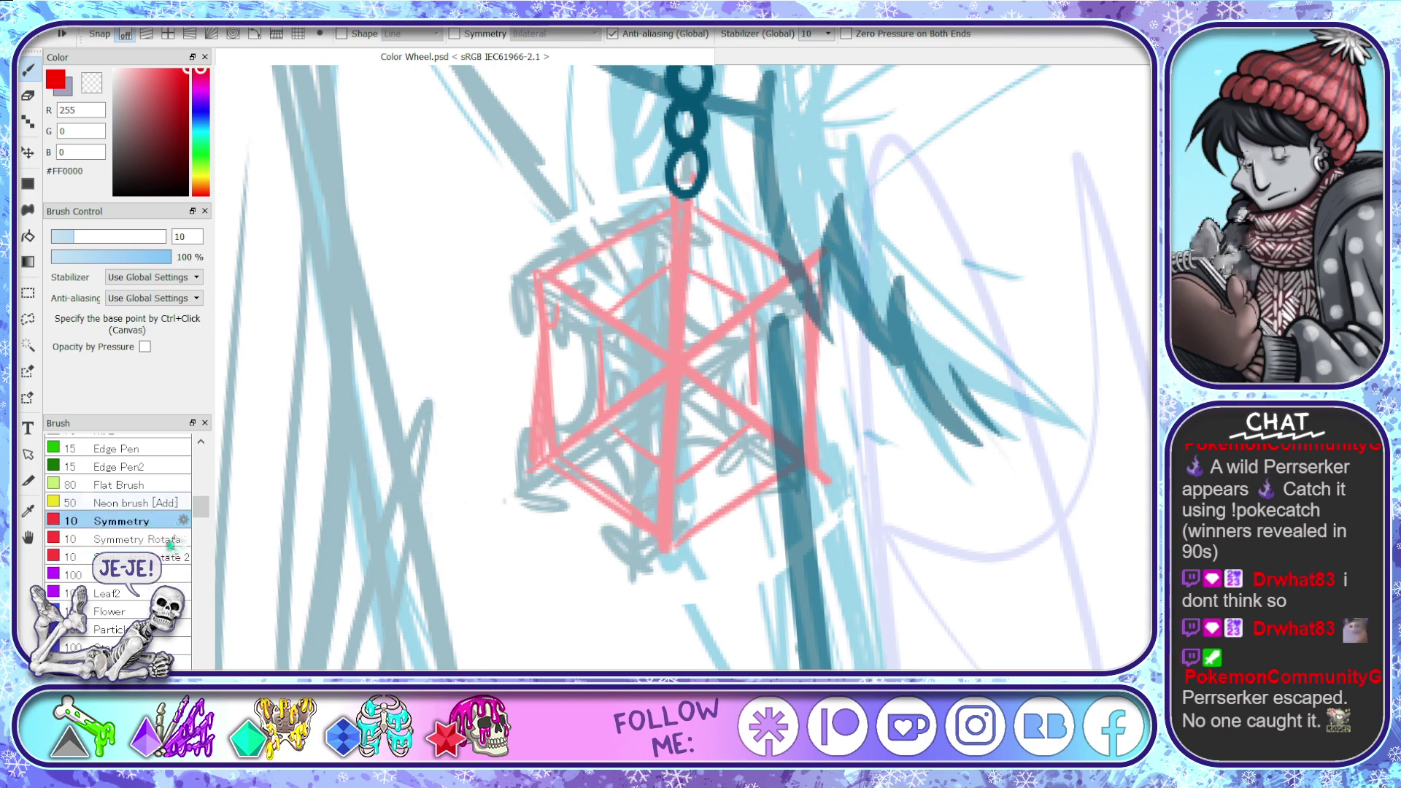
mouse_move(672, 367)
mouse_down()
mouse_move(537, 483)
mouse_move(540, 437)
mouse_up()
ctrl+click(539, 478)
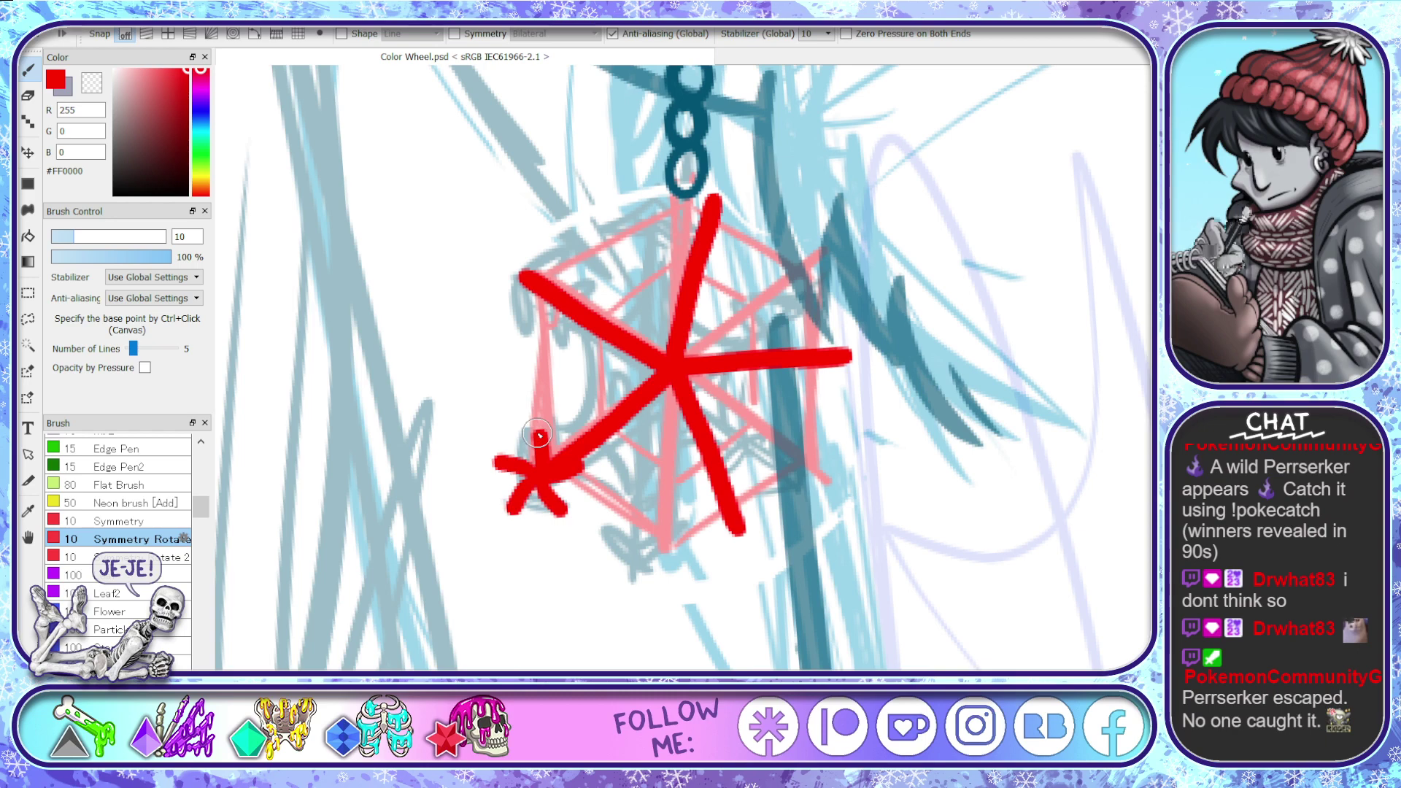
key(ctrl+z)
key(ctrl+z)
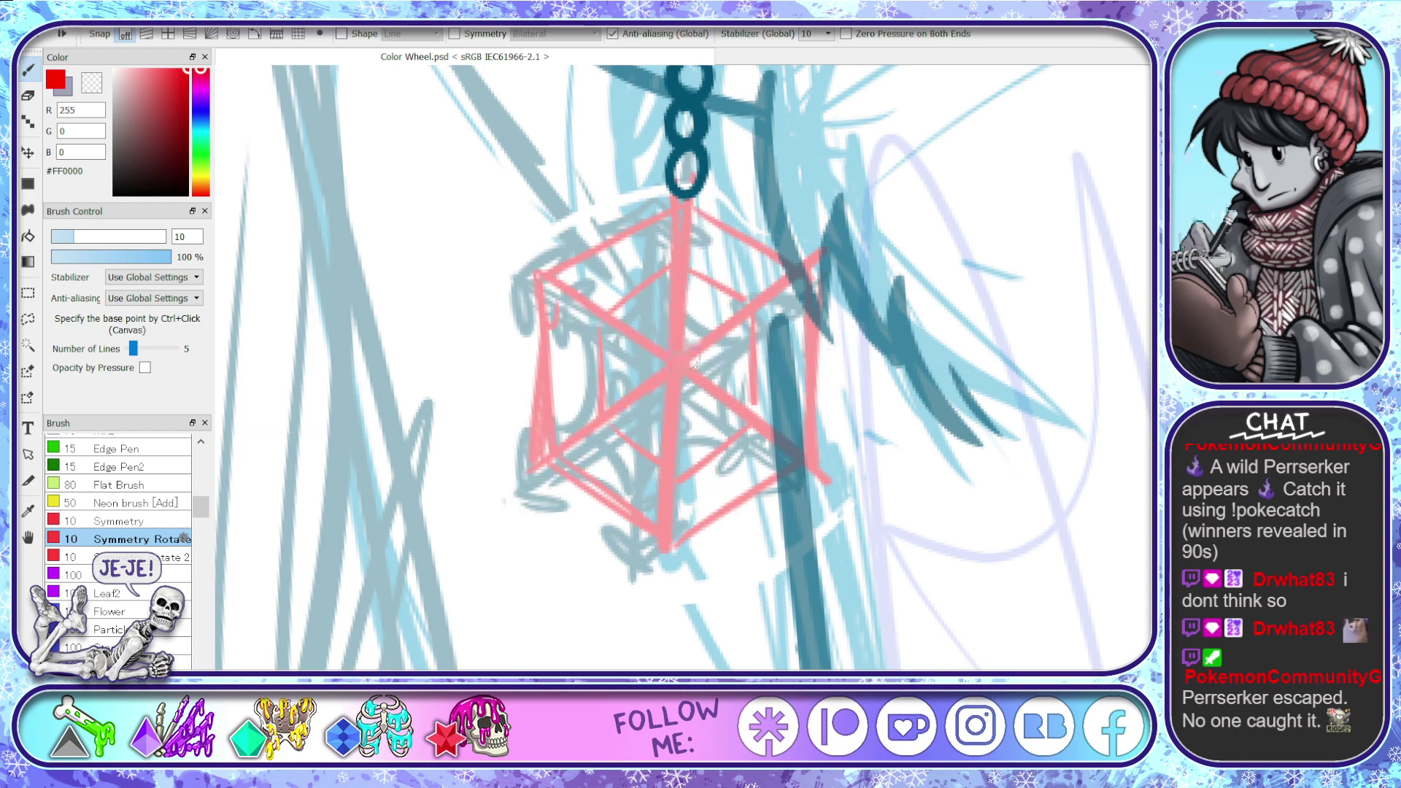
- Set the symmetry base point at the guide's centre, try drawing a barbed five-armed snowflake, and clear it
ctrl+click(679, 362)
mouse_move(679, 363)
mouse_down()
mouse_move(680, 214)
mouse_move(634, 235)
mouse_move(730, 231)
mouse_move(644, 284)
mouse_move(707, 279)
mouse_move(693, 275)
mouse_move(664, 315)
mouse_move(711, 318)
mouse_up()
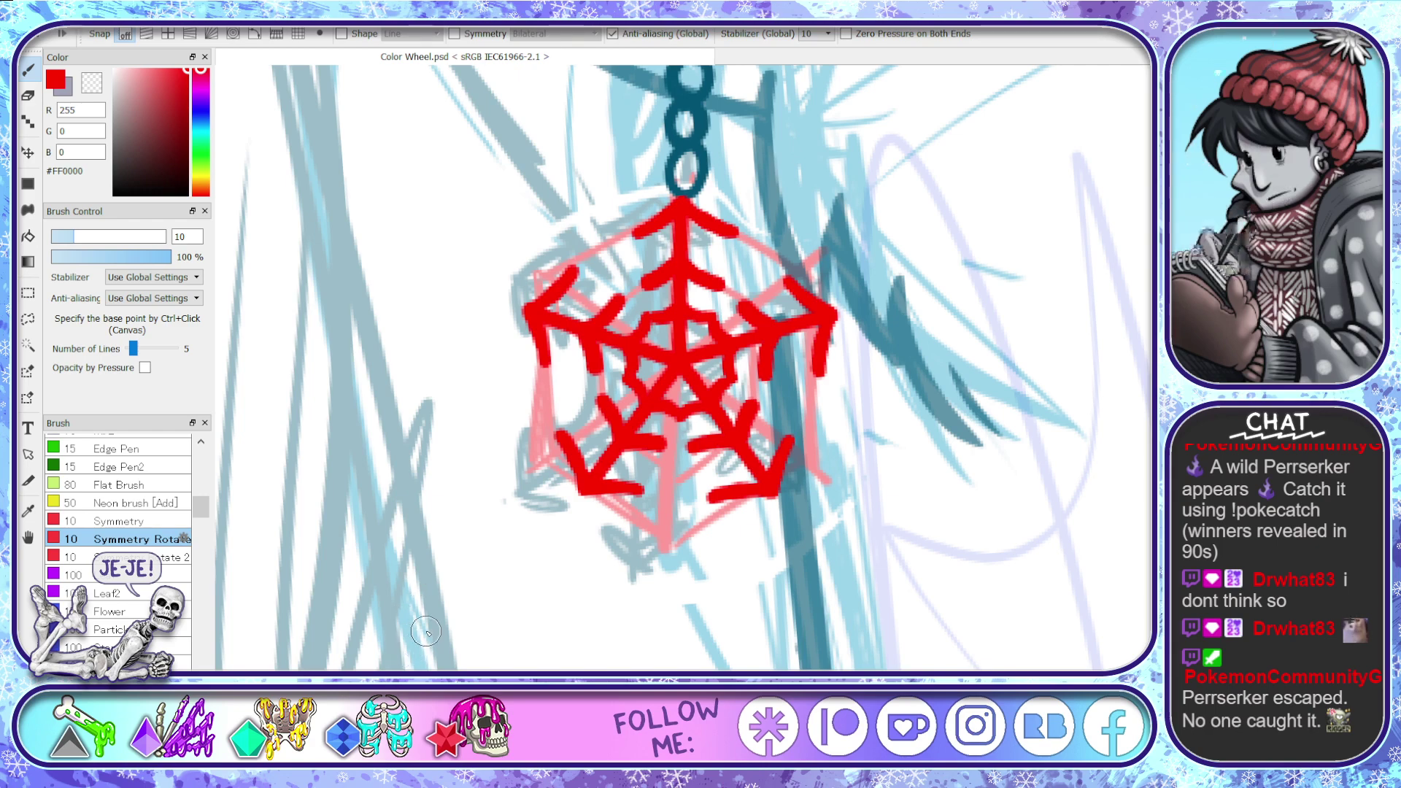
key(Delete)
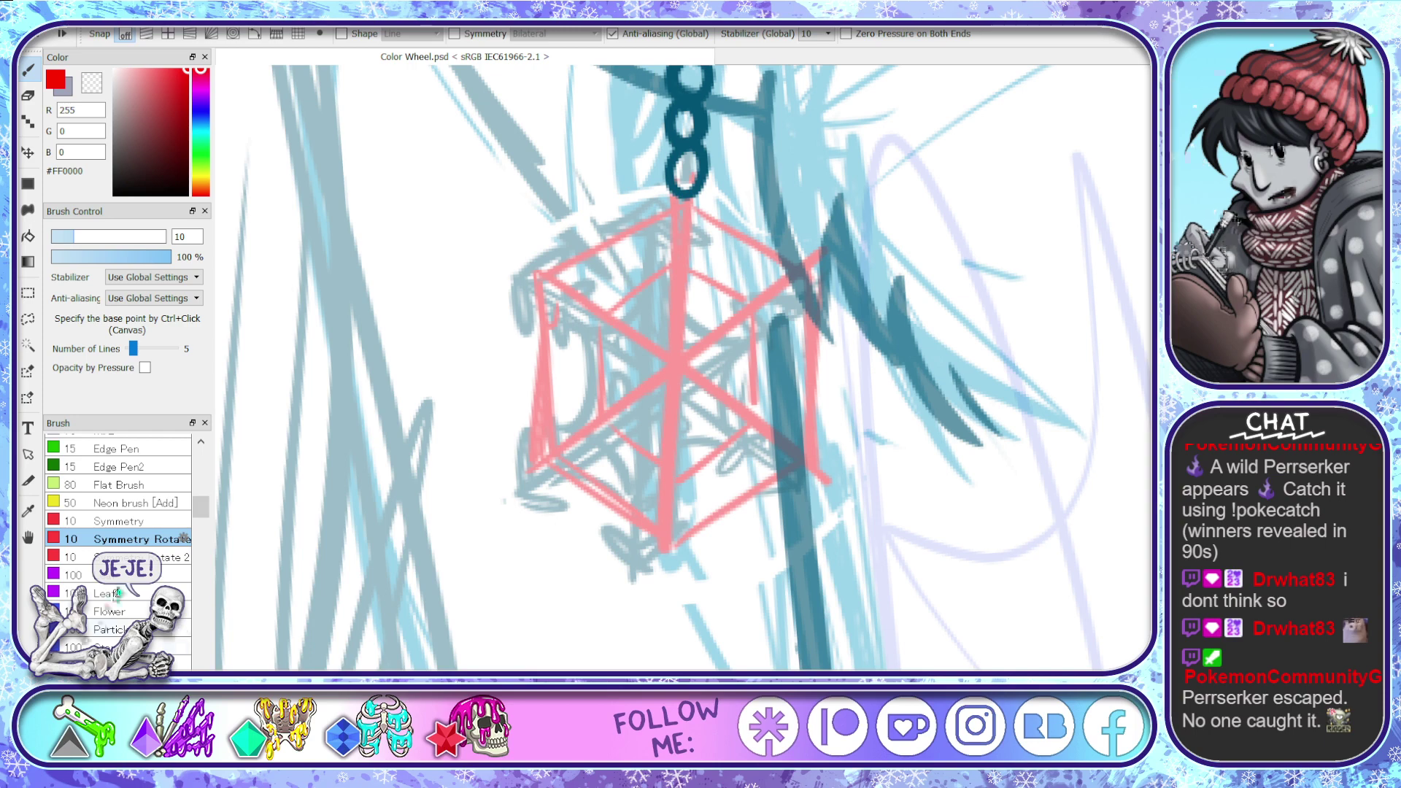
- Try the plain Symmetry brush with a mirrored stroke along the snowflake's upper arm, and undo it
click(124, 521)
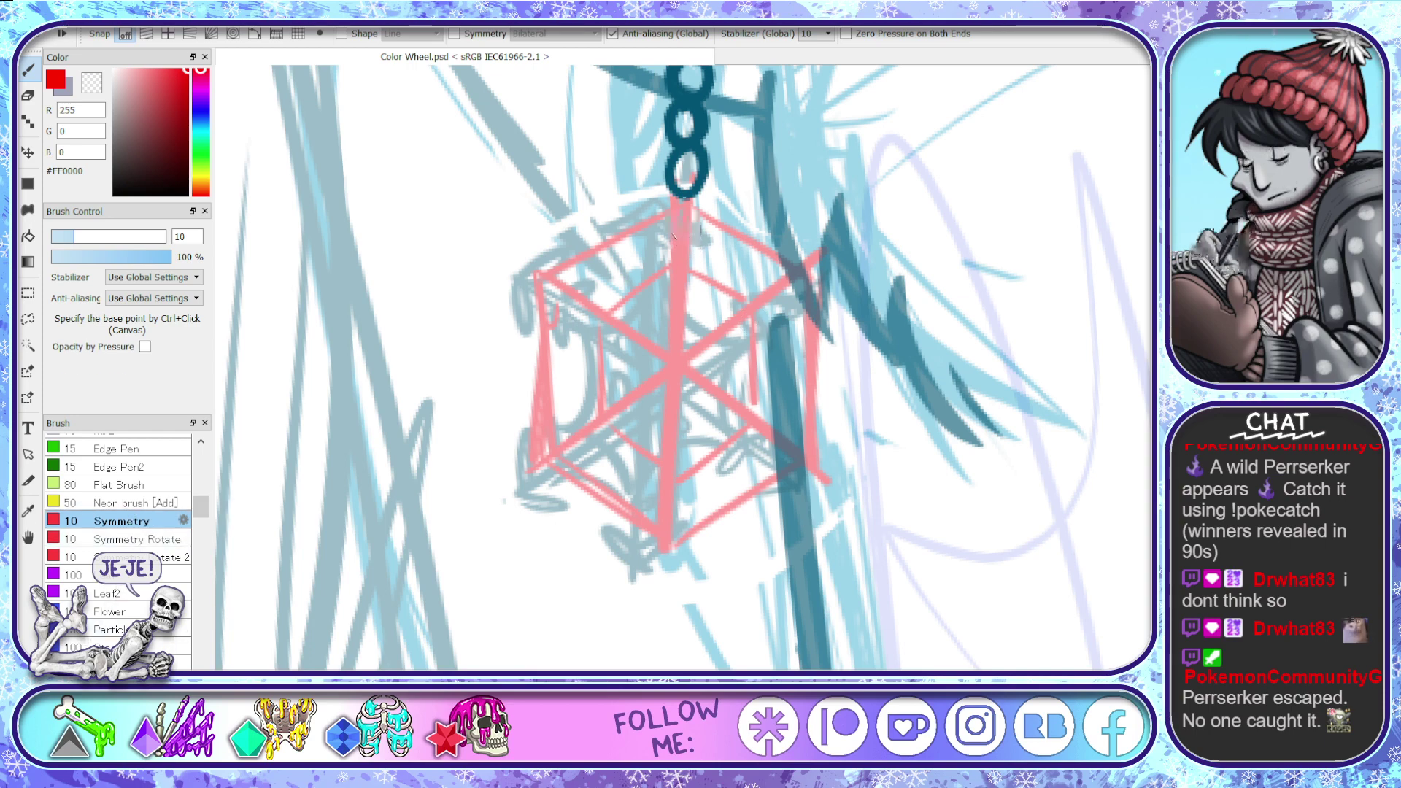
mouse_move(683, 212)
mouse_down()
mouse_move(659, 544)
mouse_move(511, 529)
mouse_move(683, 337)
mouse_up()
key(space)
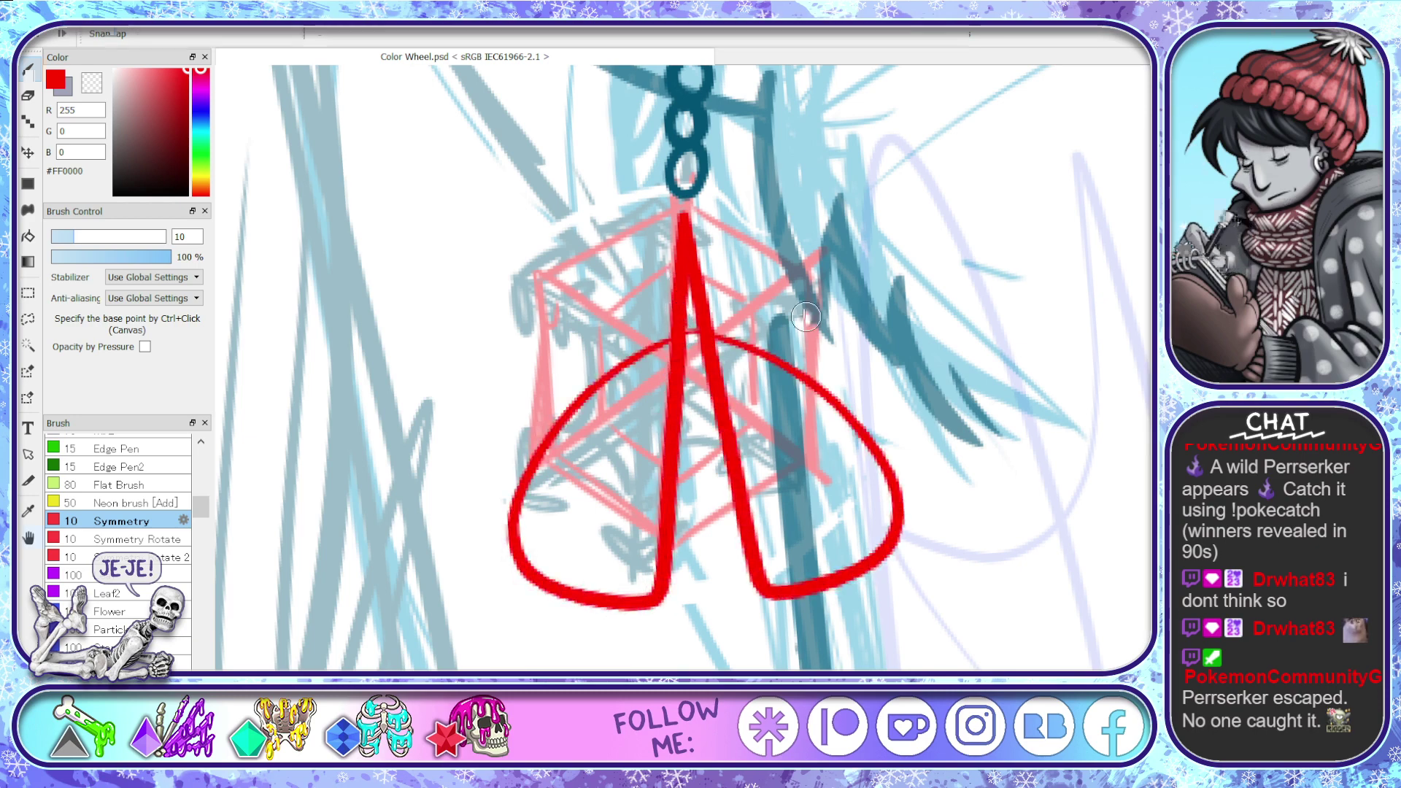
key(space)
key(ctrl+z)
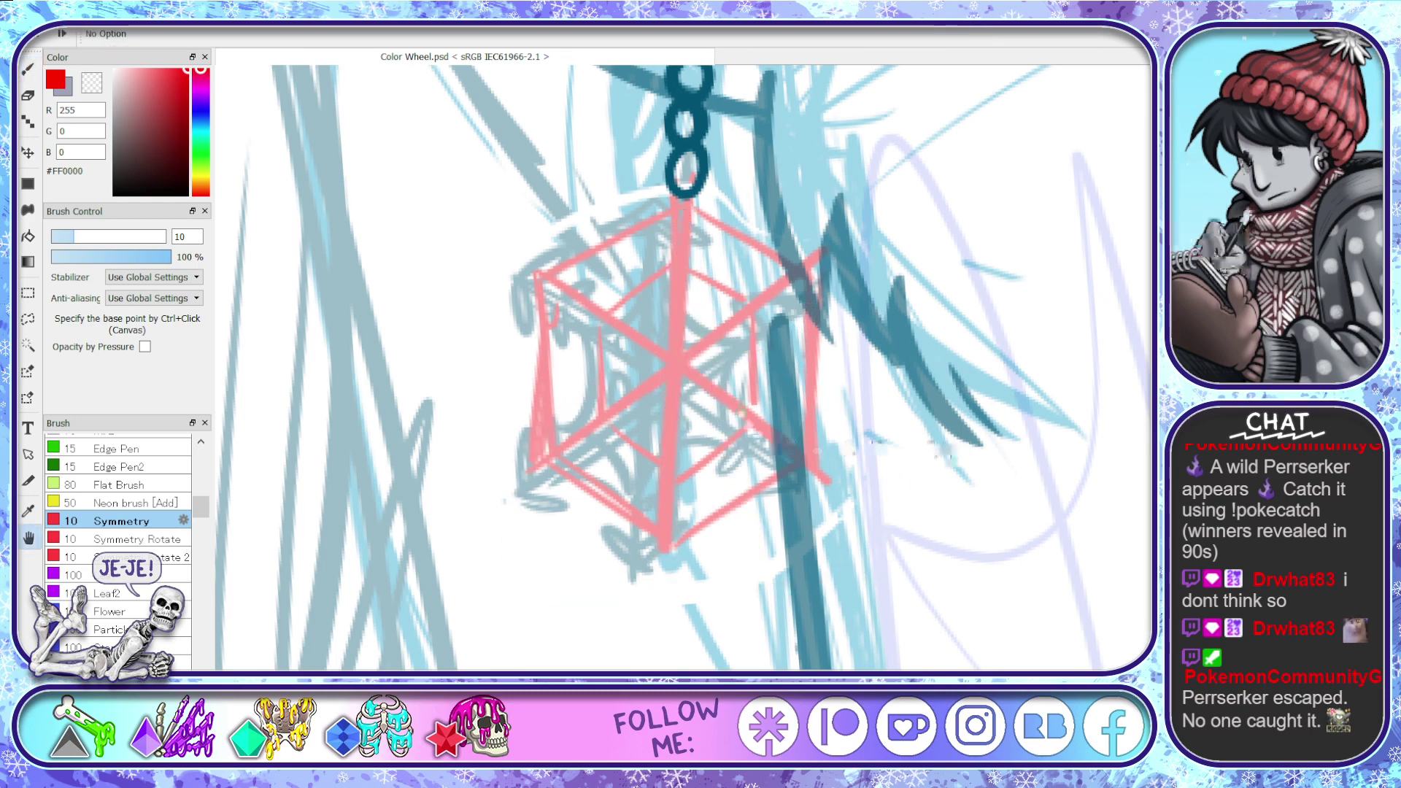
- Return to the Symmetry Rotate brush, trying the grid snap and turning it off again
key(b)
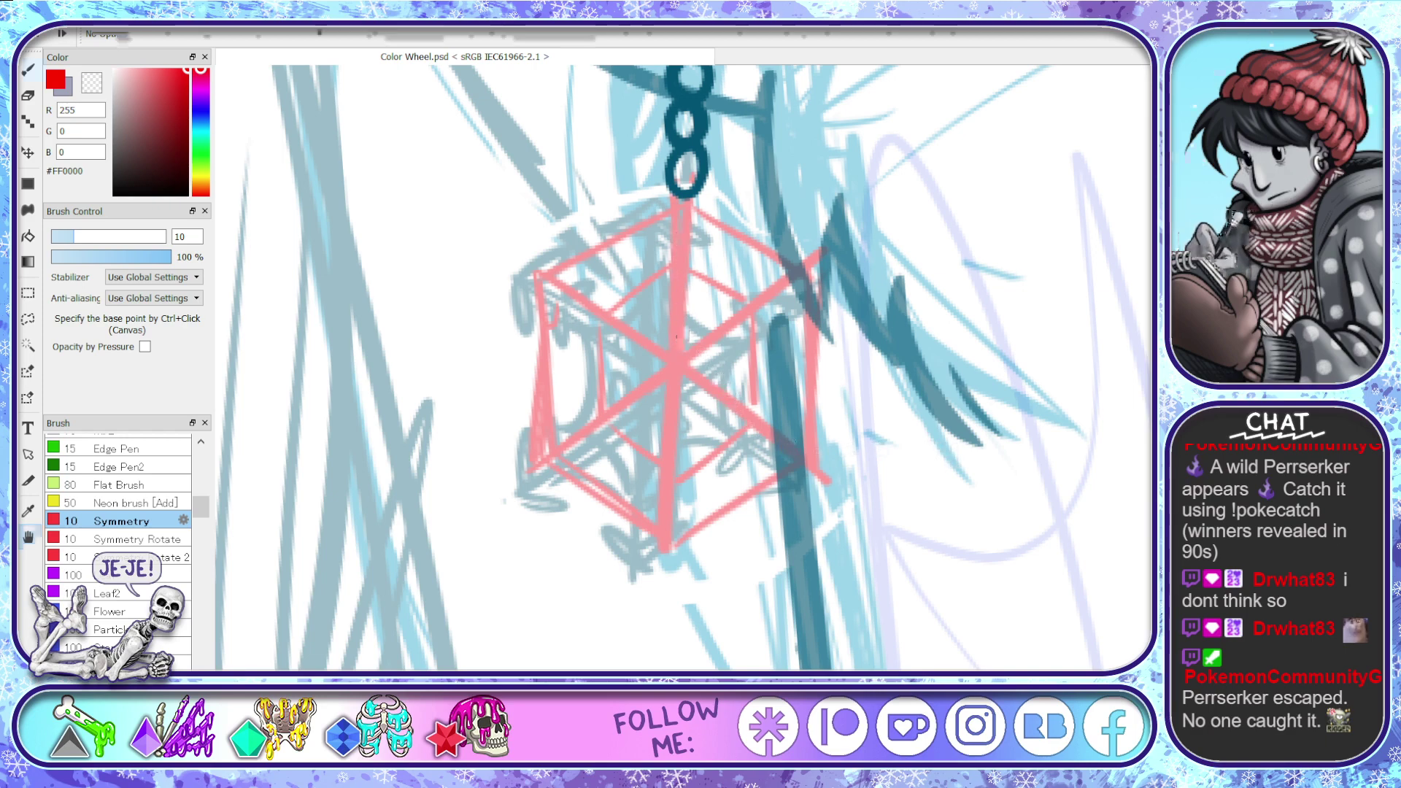
click(167, 540)
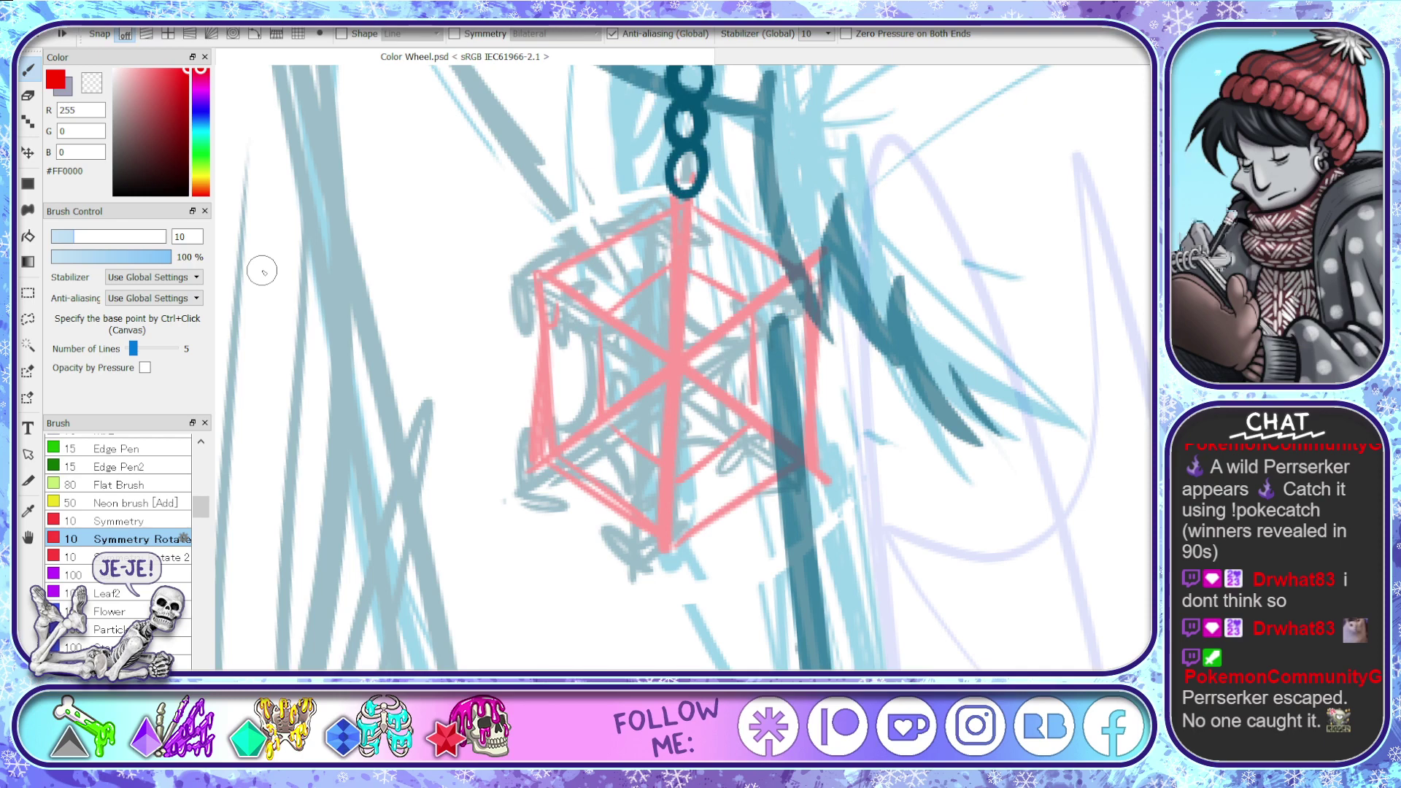
click(169, 34)
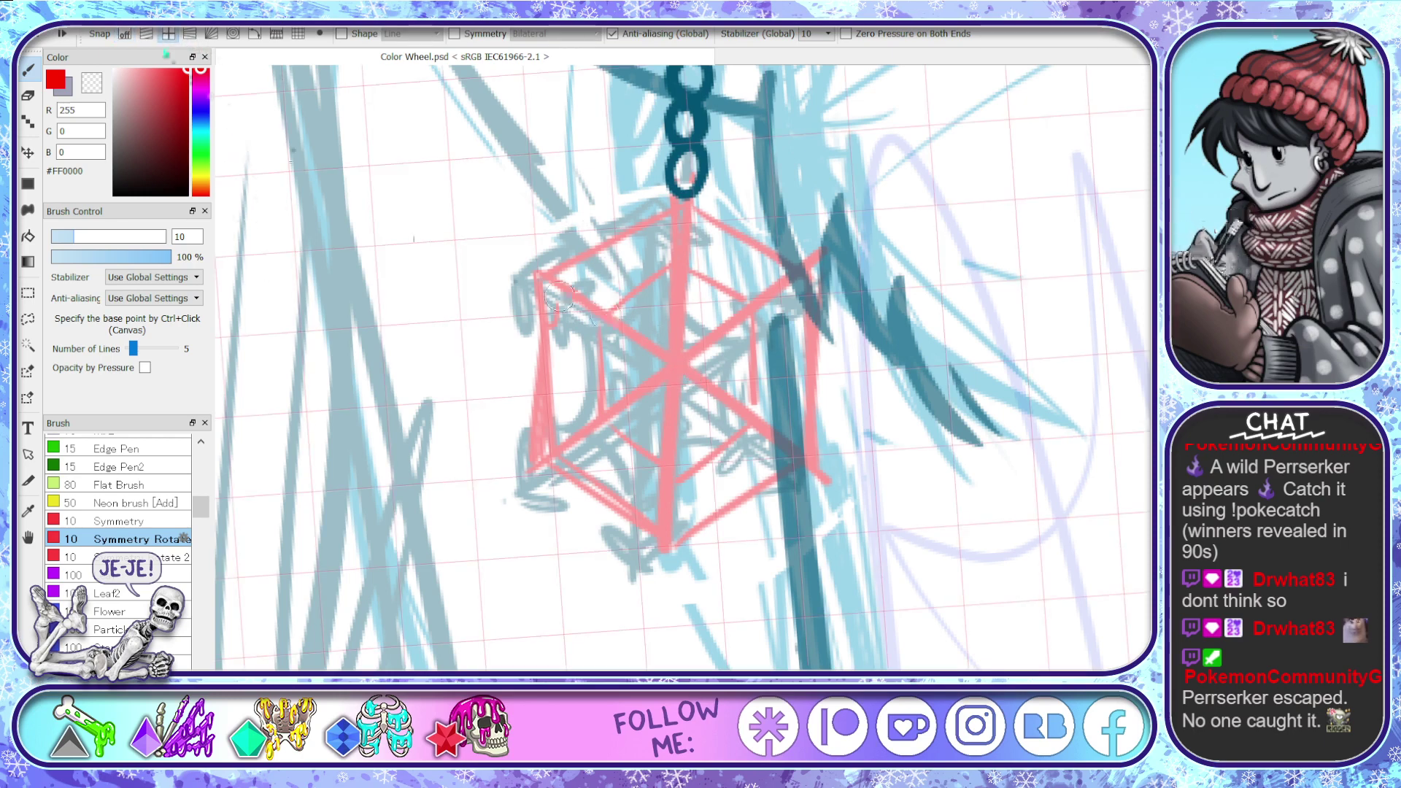
click(125, 34)
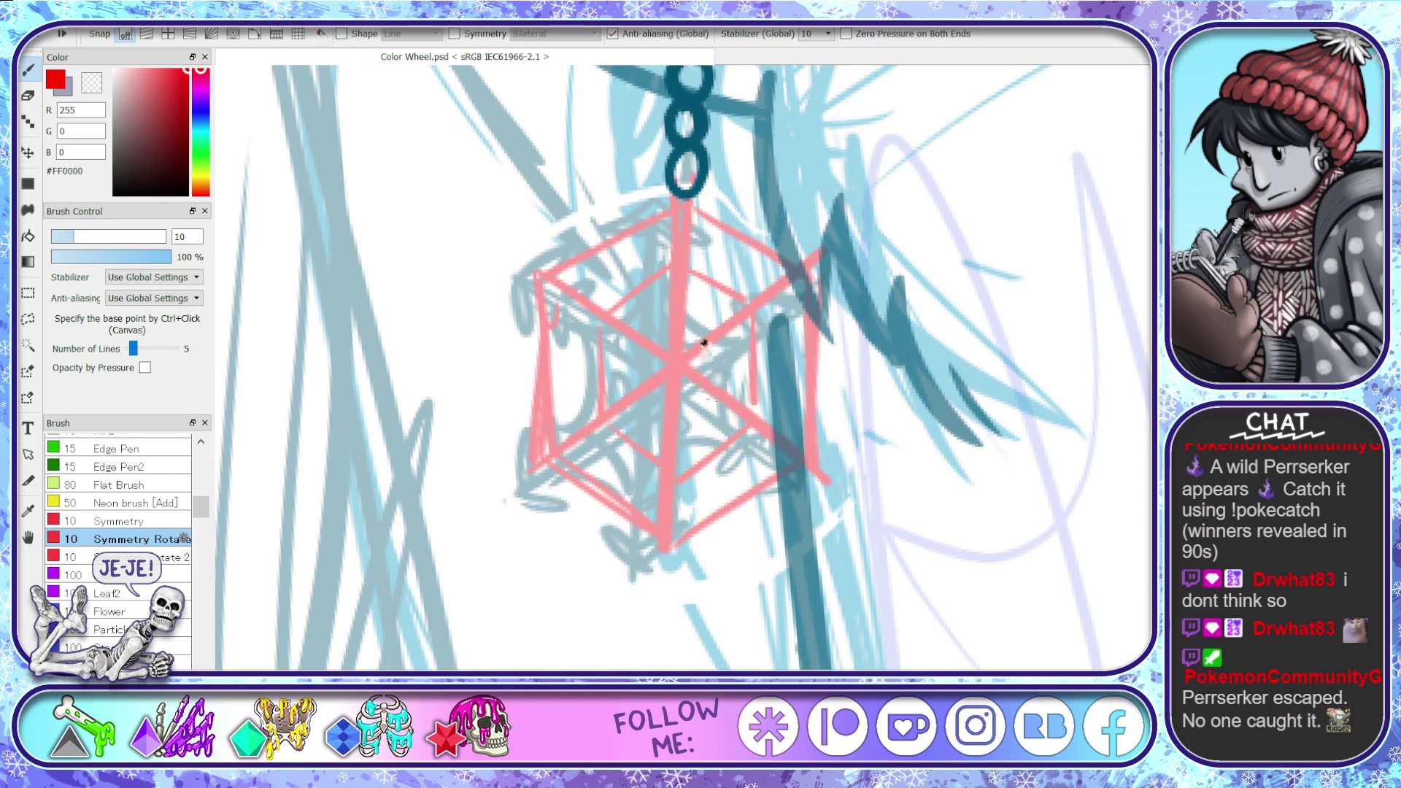
- Place the symmetry base point on the guide's centre and draw five rotated arms in red #FF0000 reaching up to the chain
alt+click(682, 358)
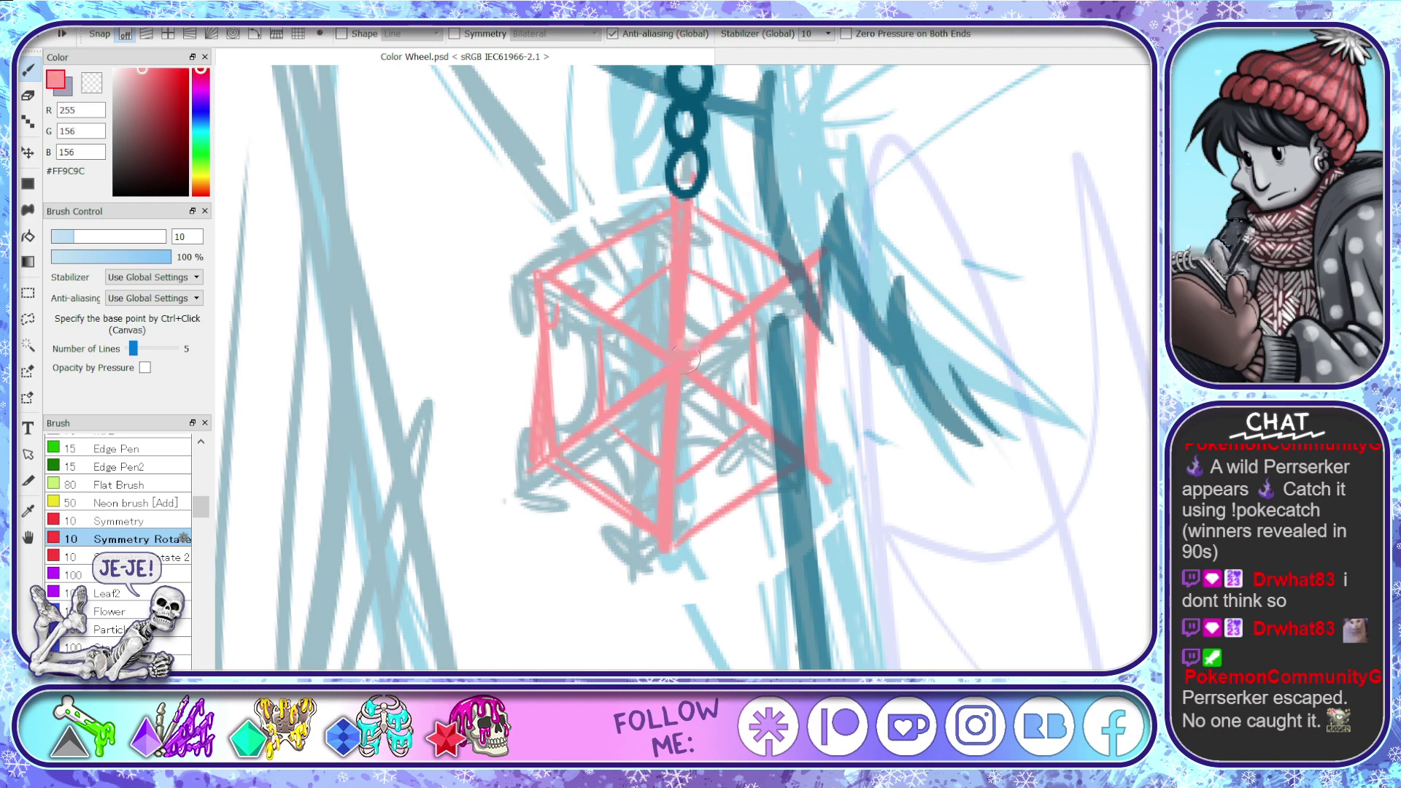
ctrl+click(689, 355)
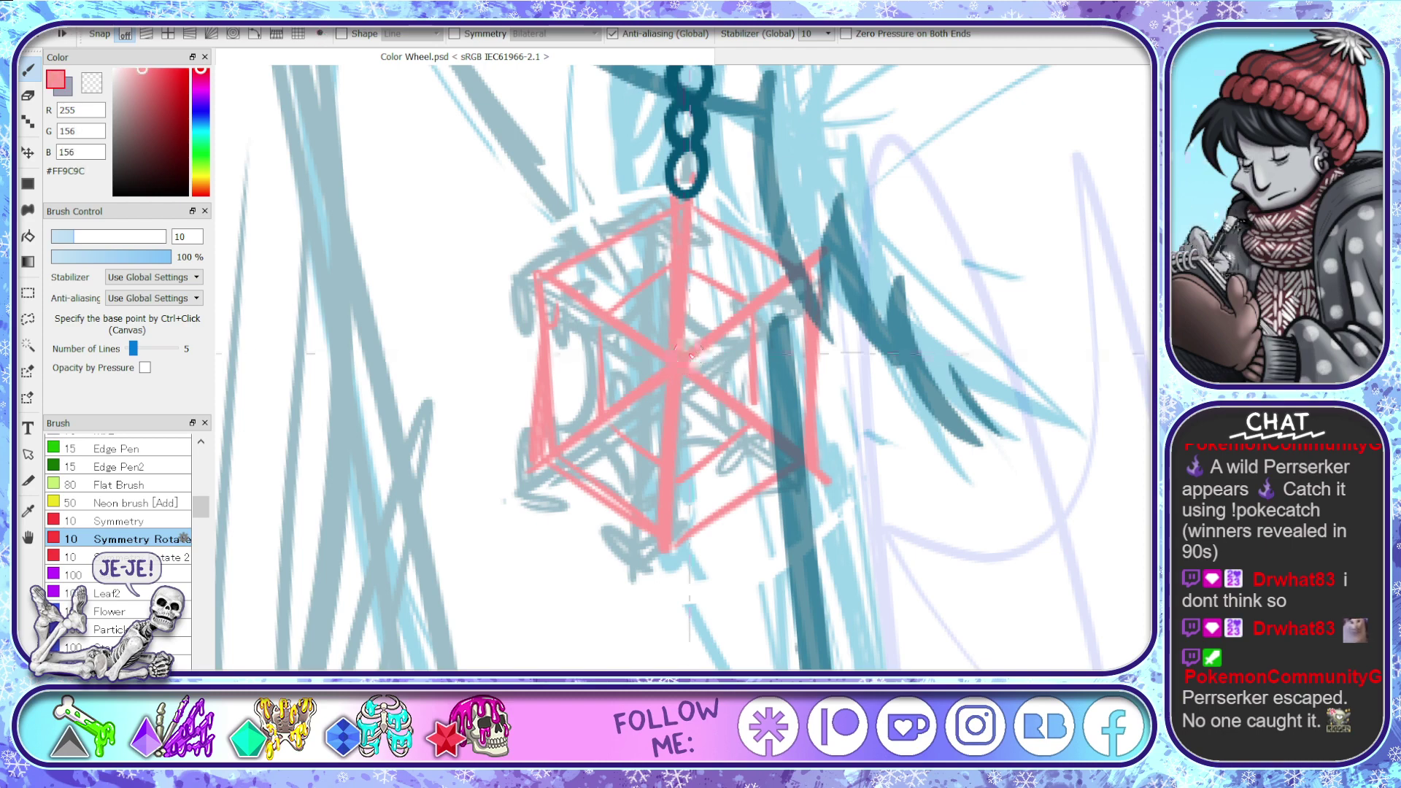
ctrl+click(678, 365)
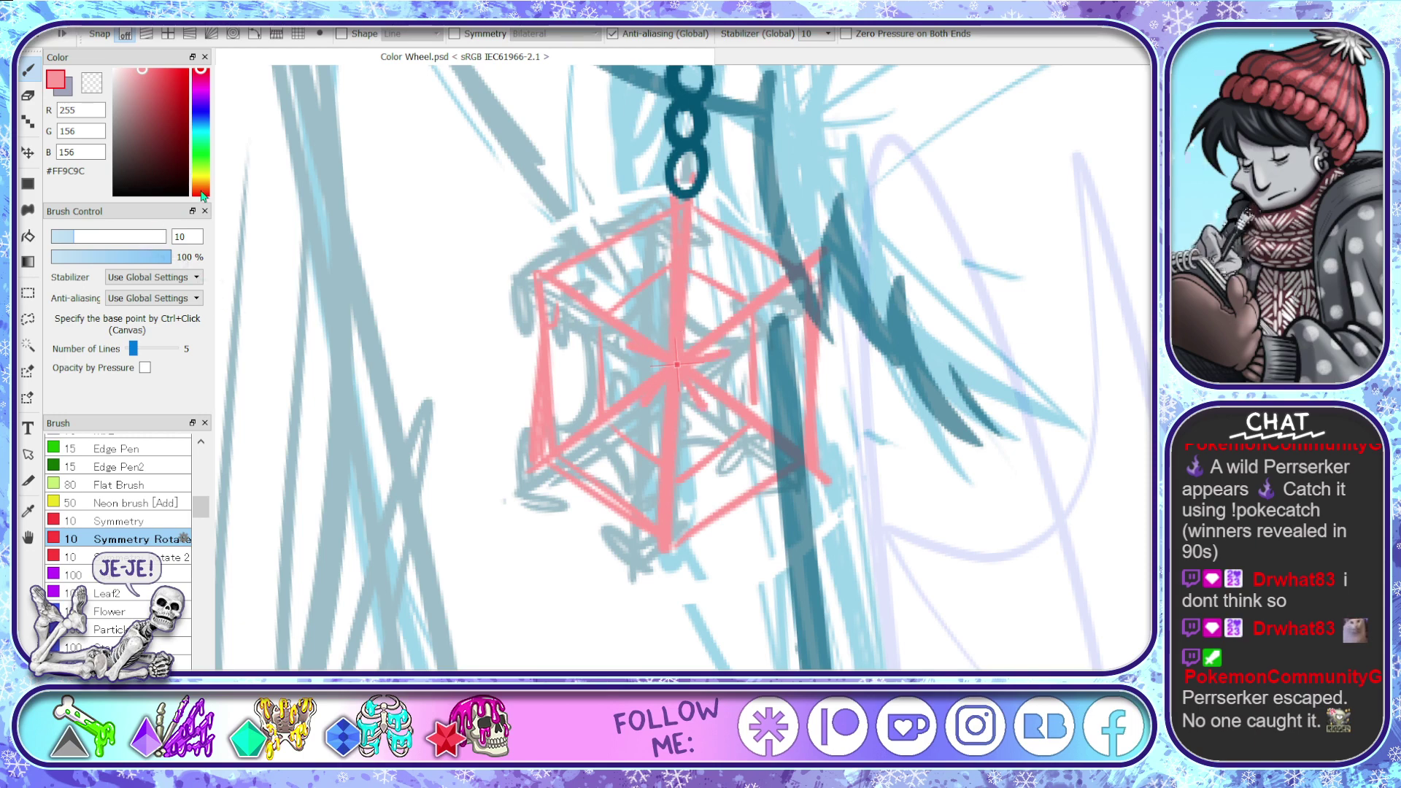
click(188, 69)
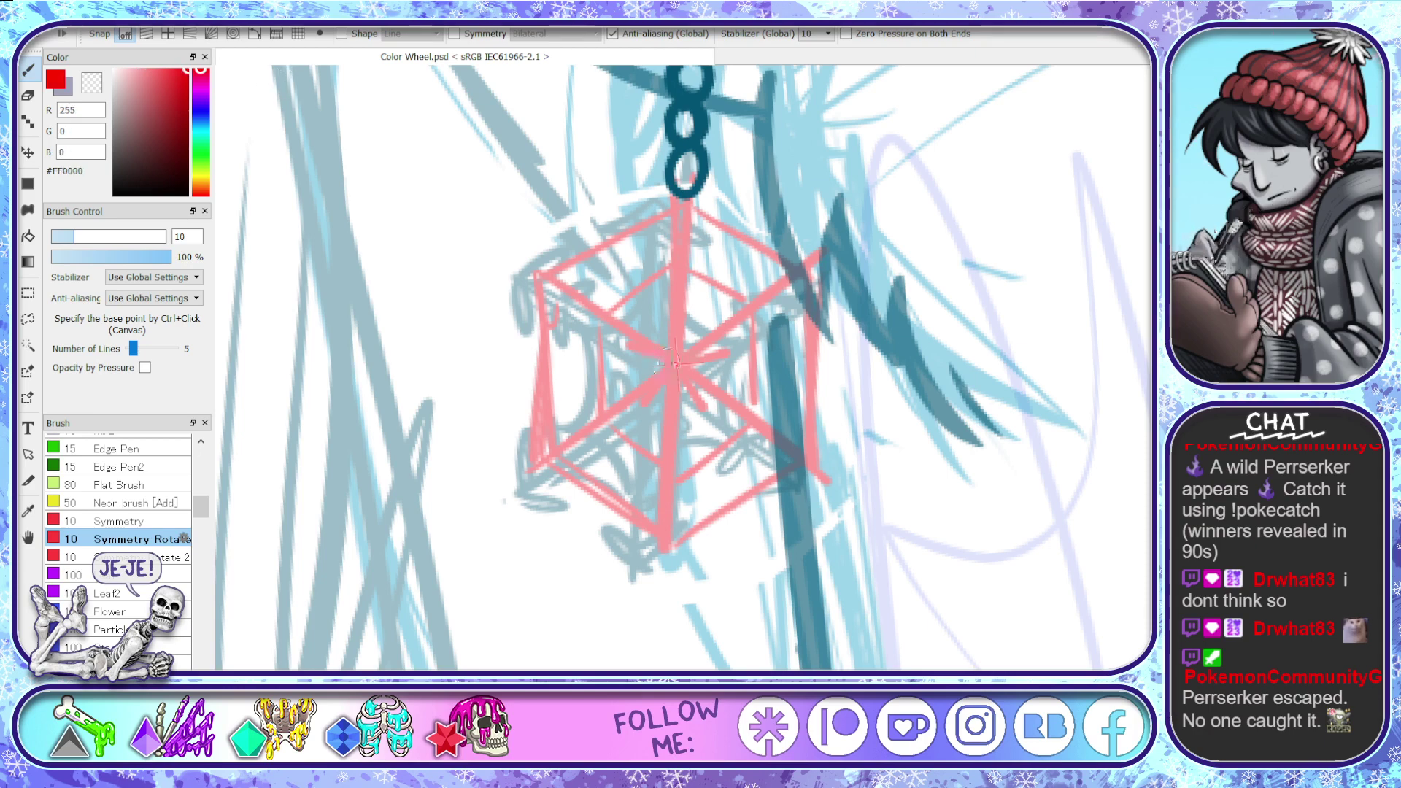
drag(677, 363, 684, 179)
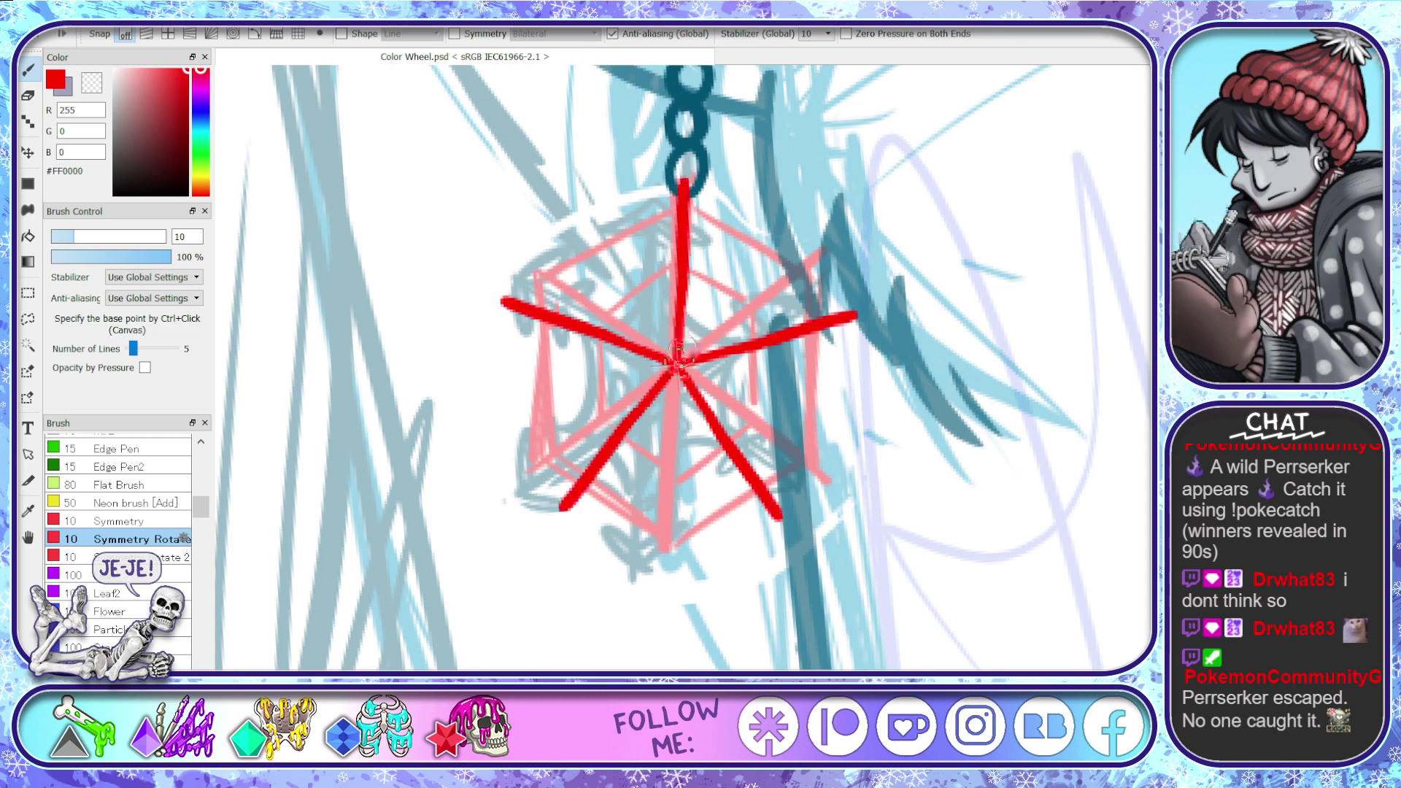
- Try adding five opposite arms and arrowhead barbs on all ten tips with the Symmetry Rotate brush, and clear the drawn earring
drag(677, 362, 665, 561)
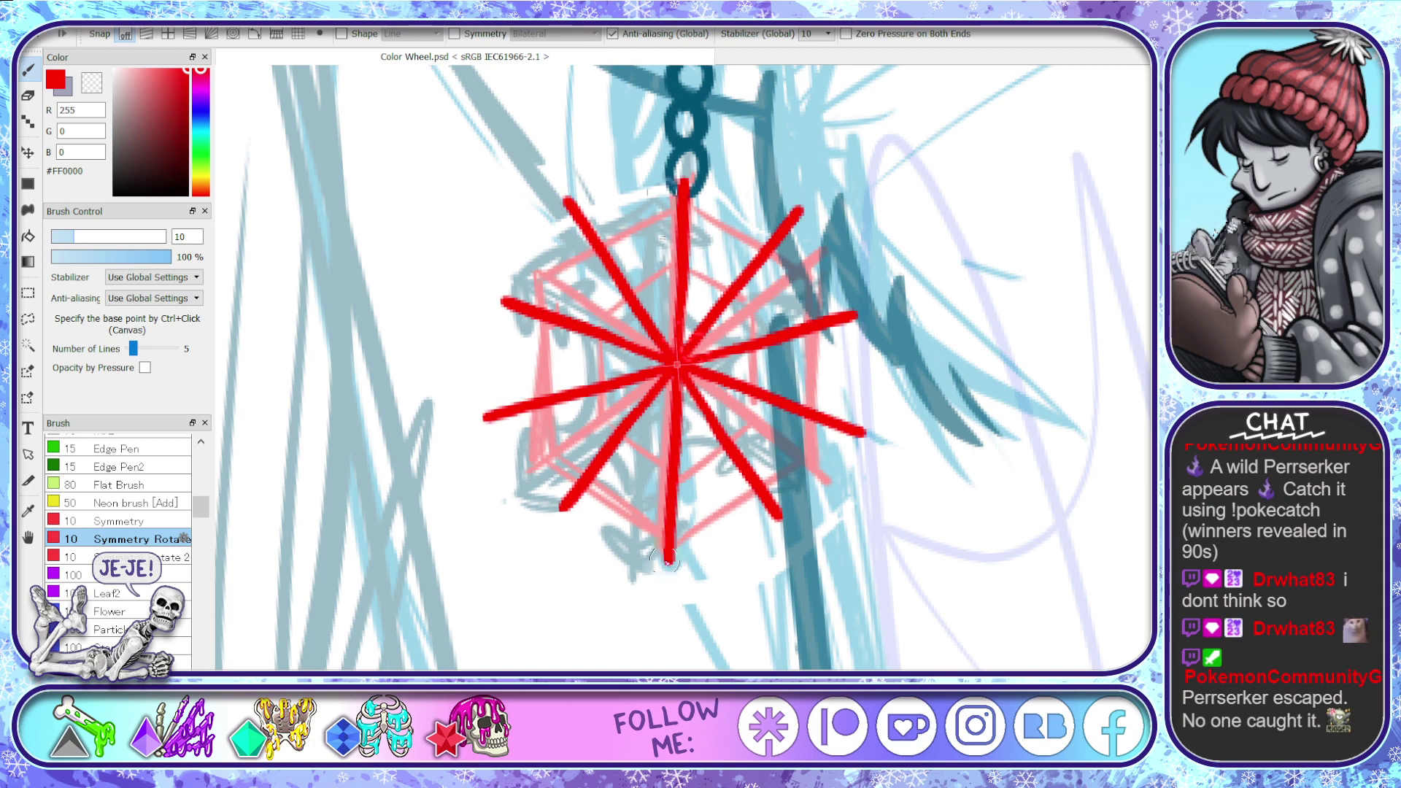
mouse_move(684, 187)
mouse_down()
mouse_move(649, 227)
mouse_move(696, 212)
mouse_move(730, 235)
mouse_up()
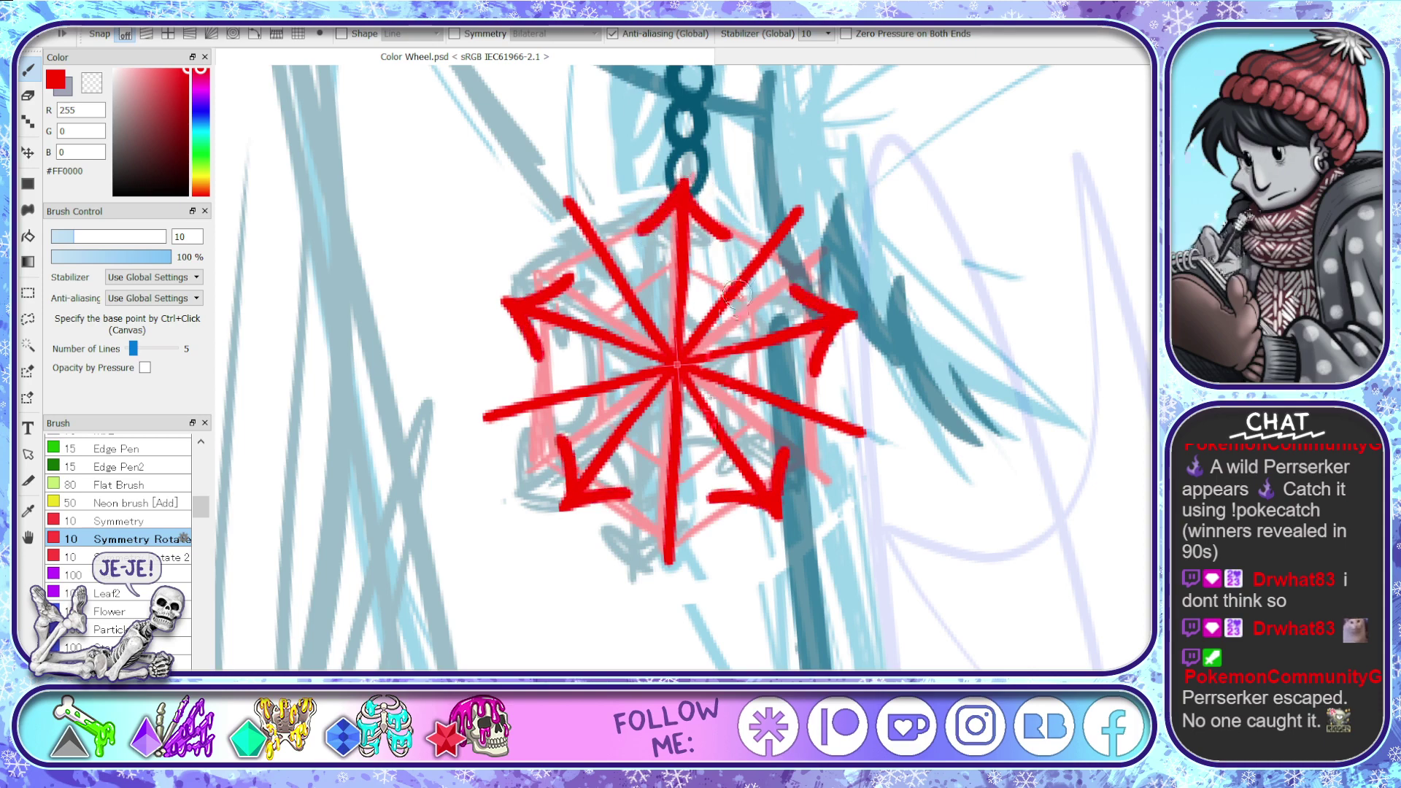
mouse_move(668, 560)
mouse_down()
mouse_move(627, 521)
mouse_move(684, 541)
mouse_move(722, 521)
mouse_up()
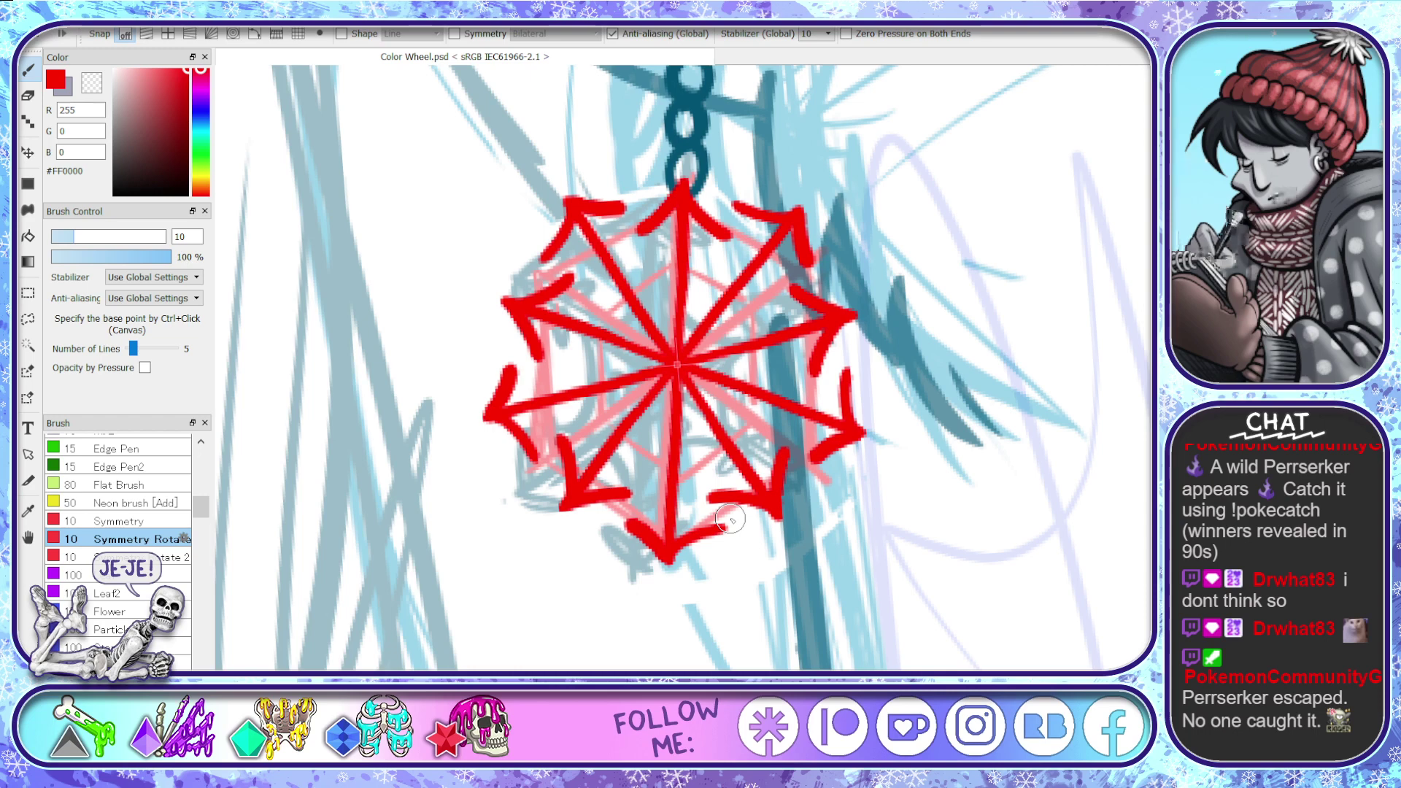
key(Delete)
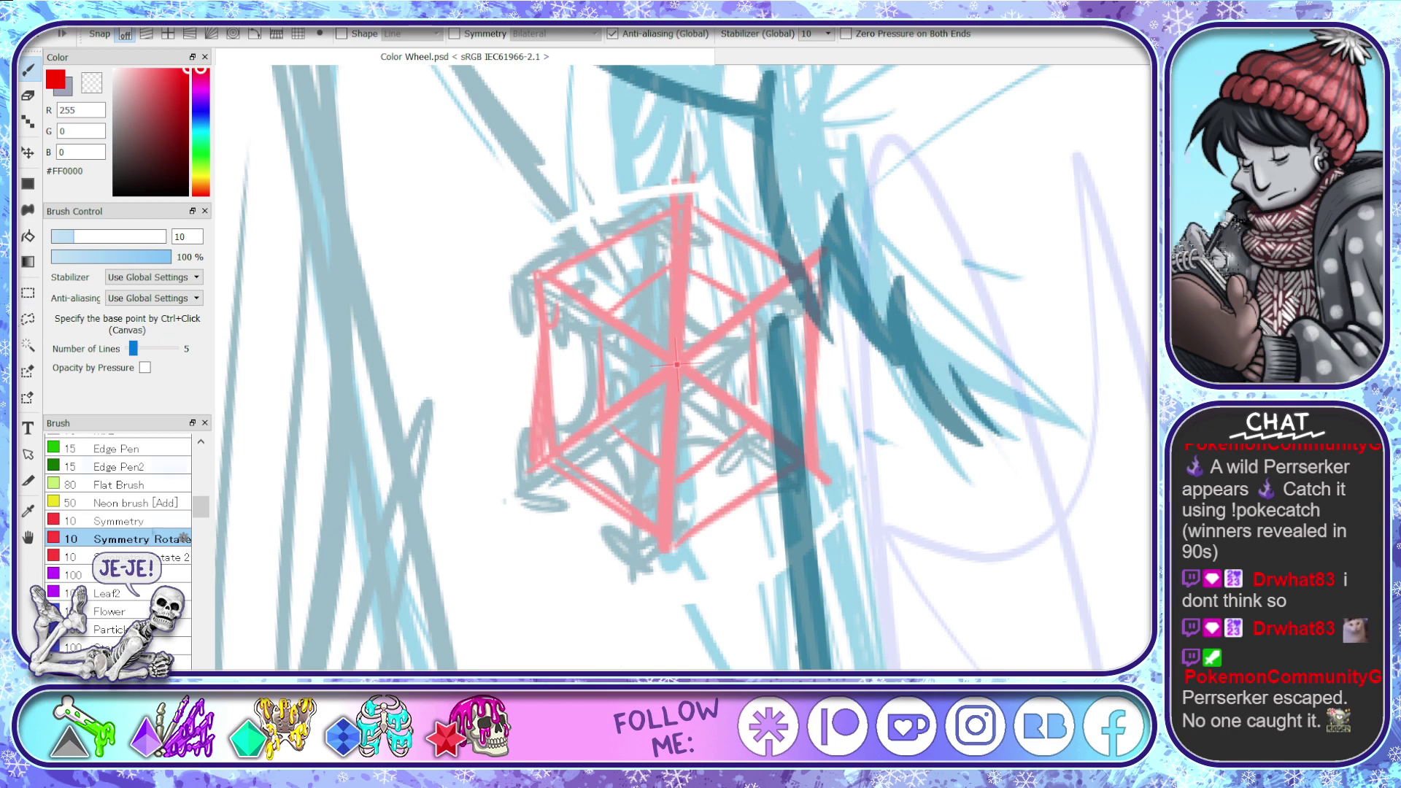
- Draw the snowflake's six arms freehand along the guide's spokes with the Pen brush at size 9.1 in red
scroll(139, 503, up, 2)
scroll(139, 503, up, 5)
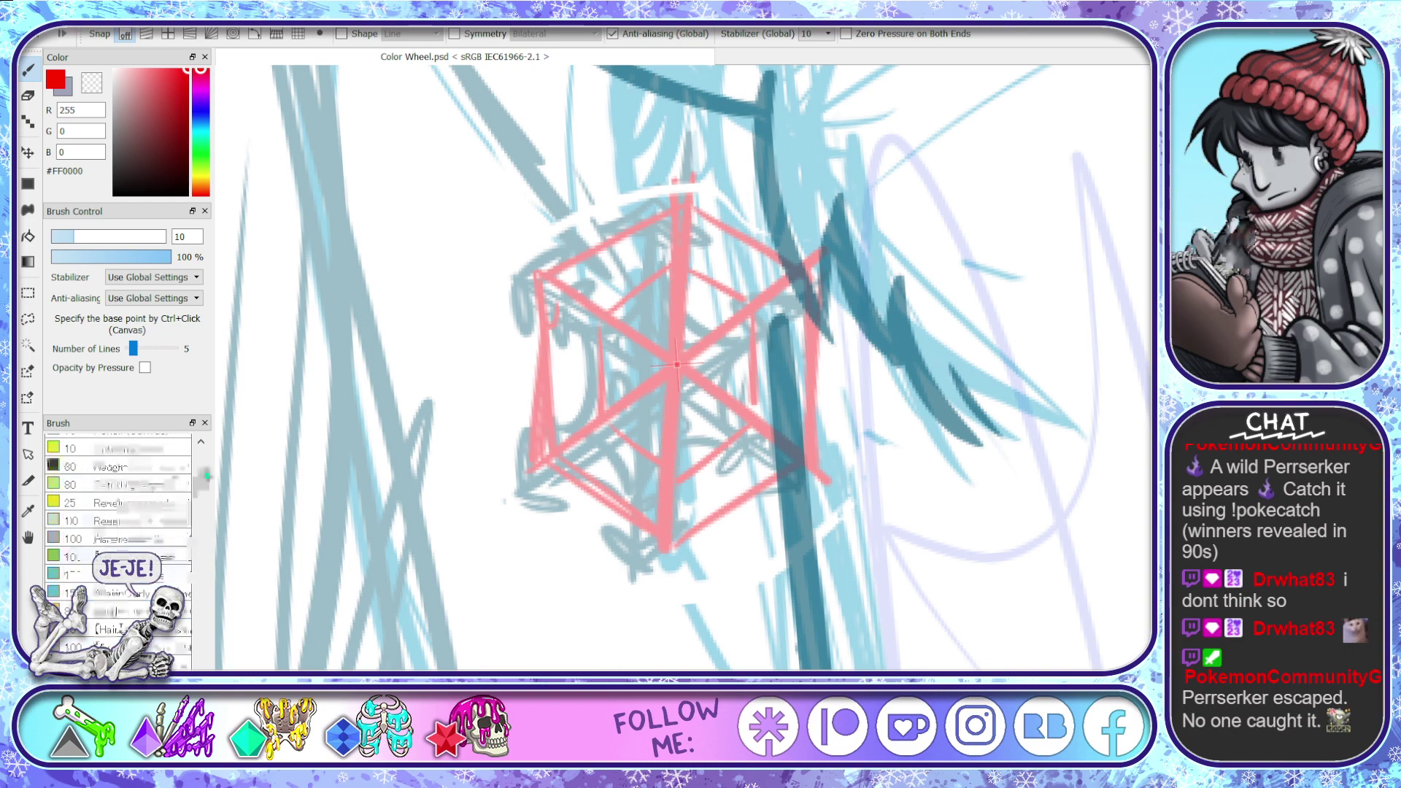
click(132, 448)
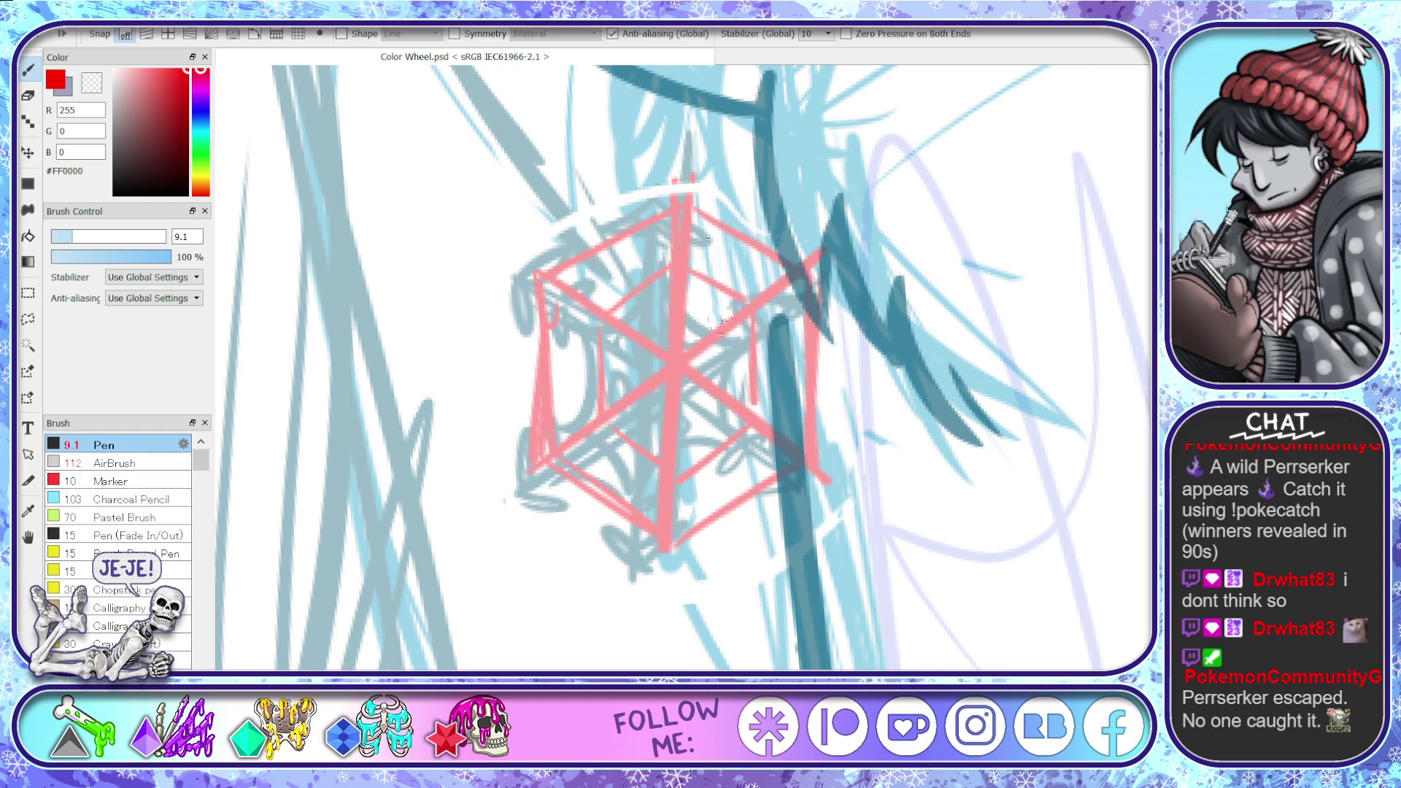
drag(682, 208, 677, 536)
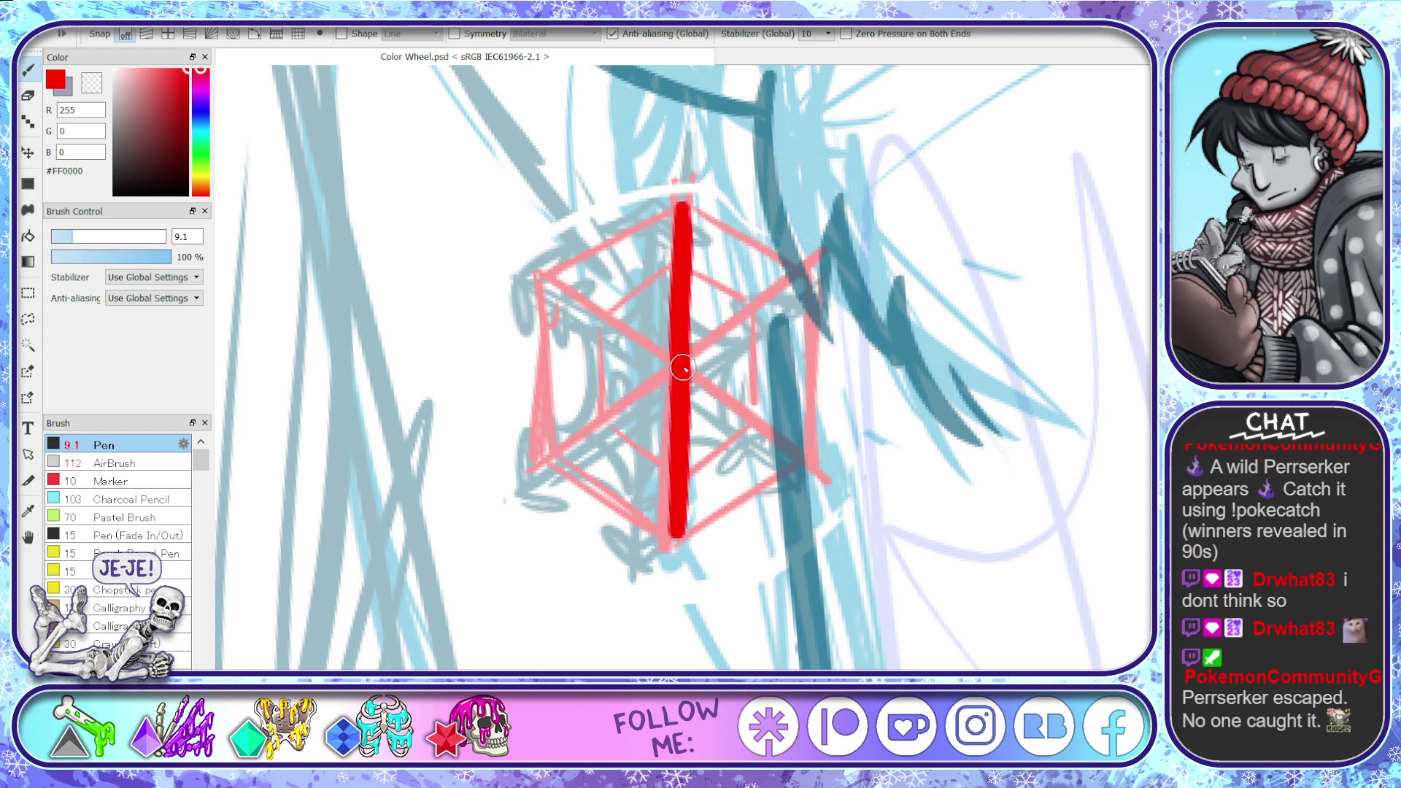
drag(678, 365, 538, 281)
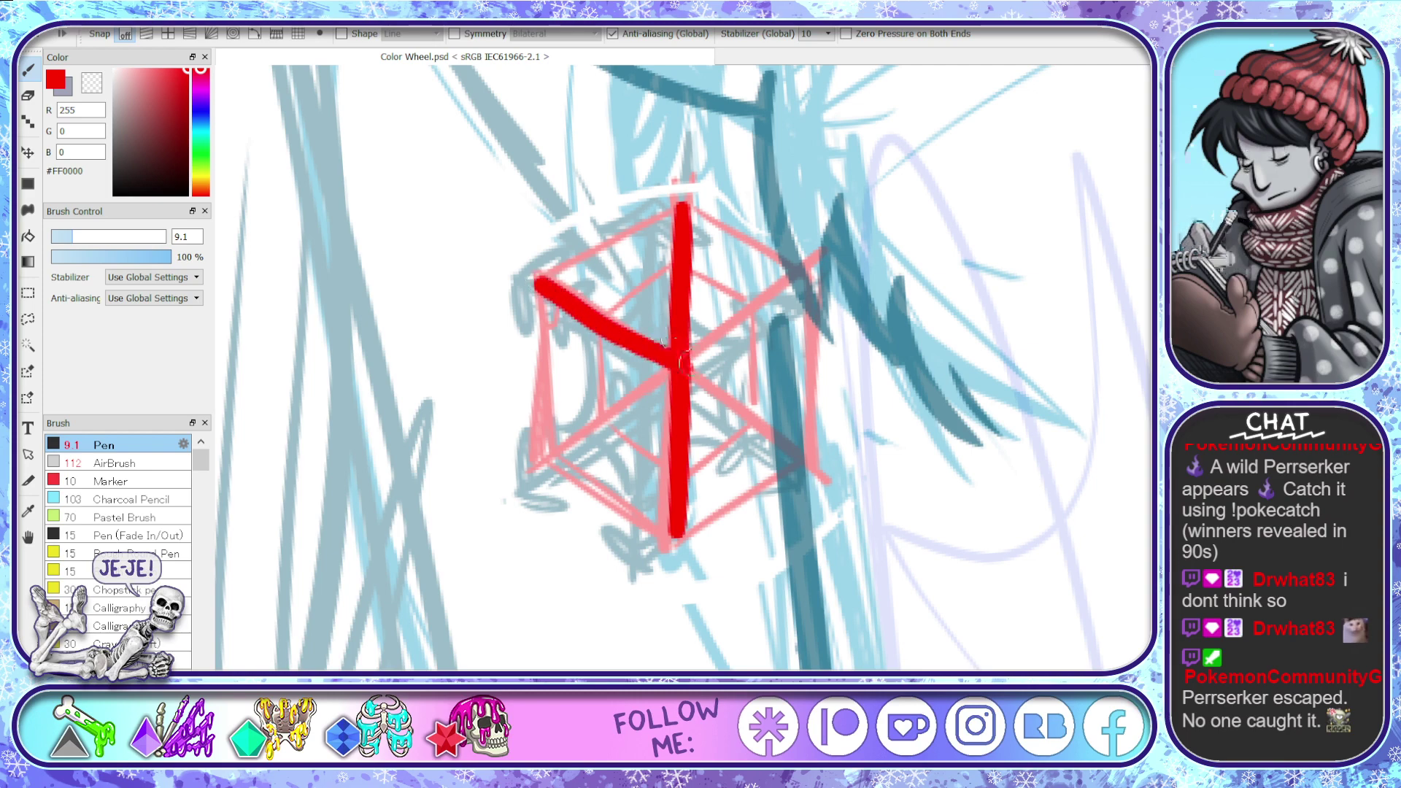
mouse_move(682, 363)
mouse_down()
mouse_move(819, 273)
mouse_move(544, 458)
mouse_up()
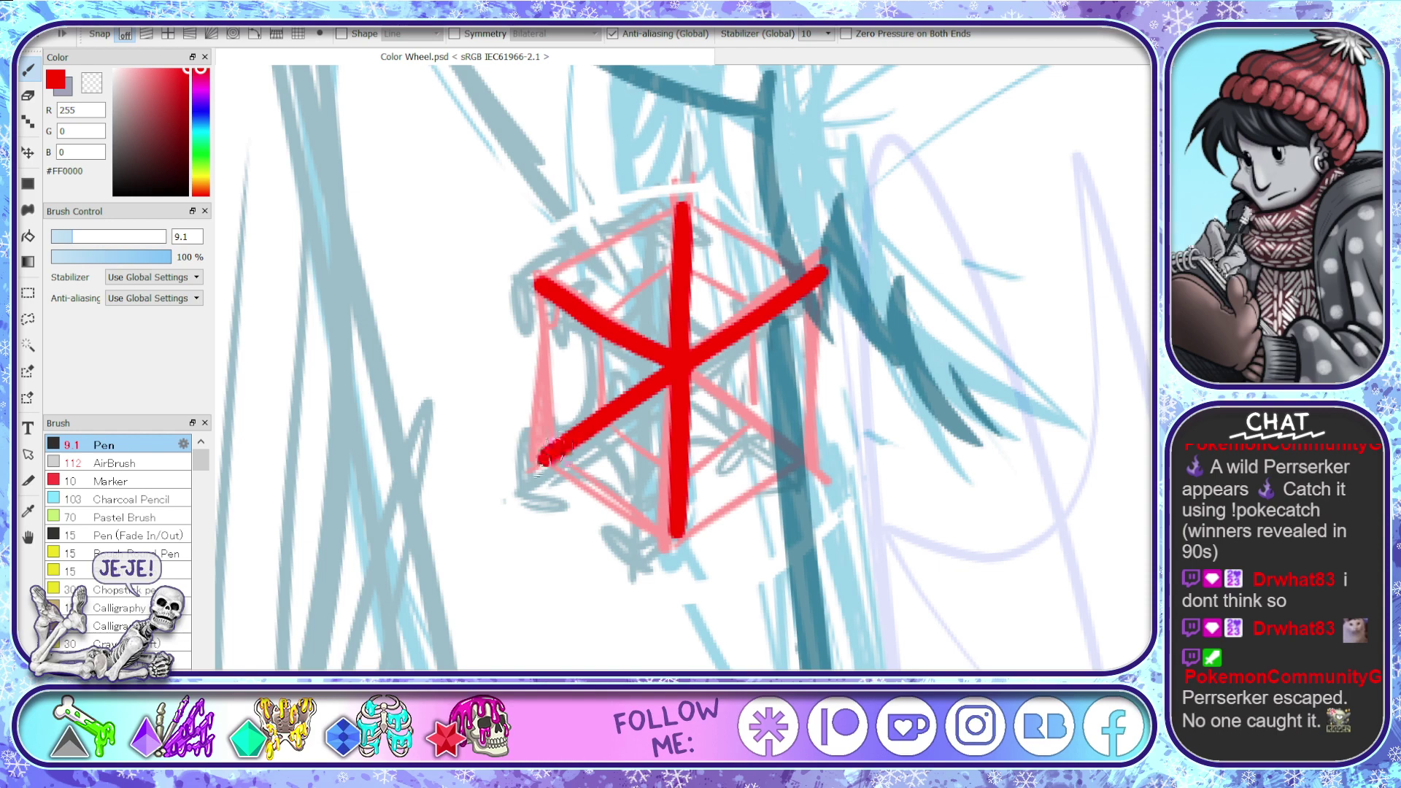
drag(682, 362, 824, 476)
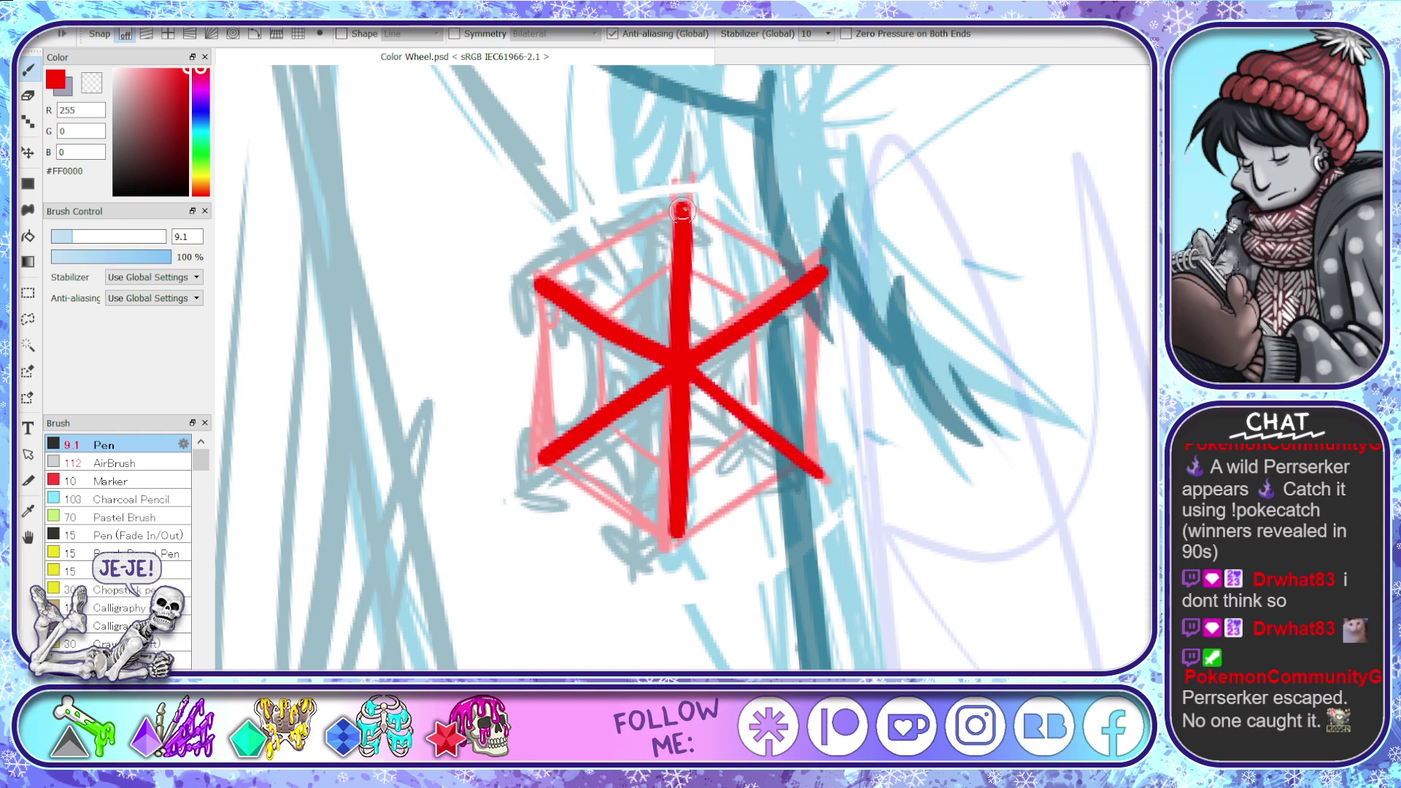
- Add arrowhead barbs to the tips of all six snowflake arms and a second inner barb on the upper arm
mouse_move(683, 208)
mouse_down()
mouse_move(631, 249)
mouse_move(680, 212)
mouse_move(744, 245)
mouse_up()
mouse_move(678, 281)
mouse_down()
mouse_move(634, 289)
mouse_move(682, 266)
mouse_move(716, 285)
mouse_move(817, 268)
mouse_move(821, 345)
mouse_up()
mouse_move(821, 478)
mouse_down()
mouse_move(817, 402)
mouse_move(778, 497)
mouse_up()
mouse_move(683, 533)
mouse_down()
mouse_move(721, 518)
mouse_move(682, 540)
mouse_move(644, 518)
mouse_move(678, 542)
mouse_move(737, 516)
mouse_up()
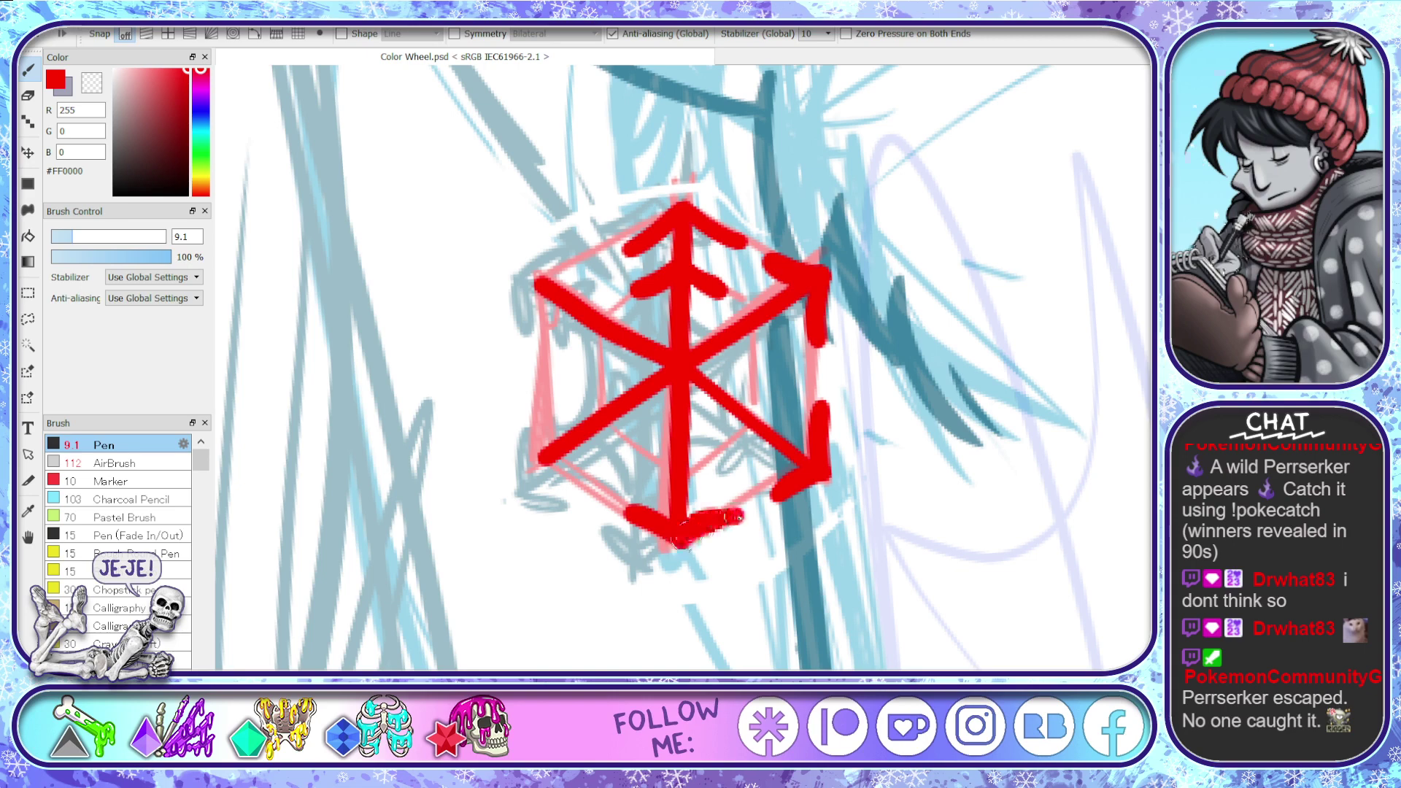
mouse_move(545, 460)
mouse_down()
mouse_move(581, 494)
mouse_move(544, 405)
mouse_move(554, 470)
mouse_up()
mouse_move(539, 285)
mouse_down()
mouse_move(542, 362)
mouse_move(595, 252)
mouse_up()
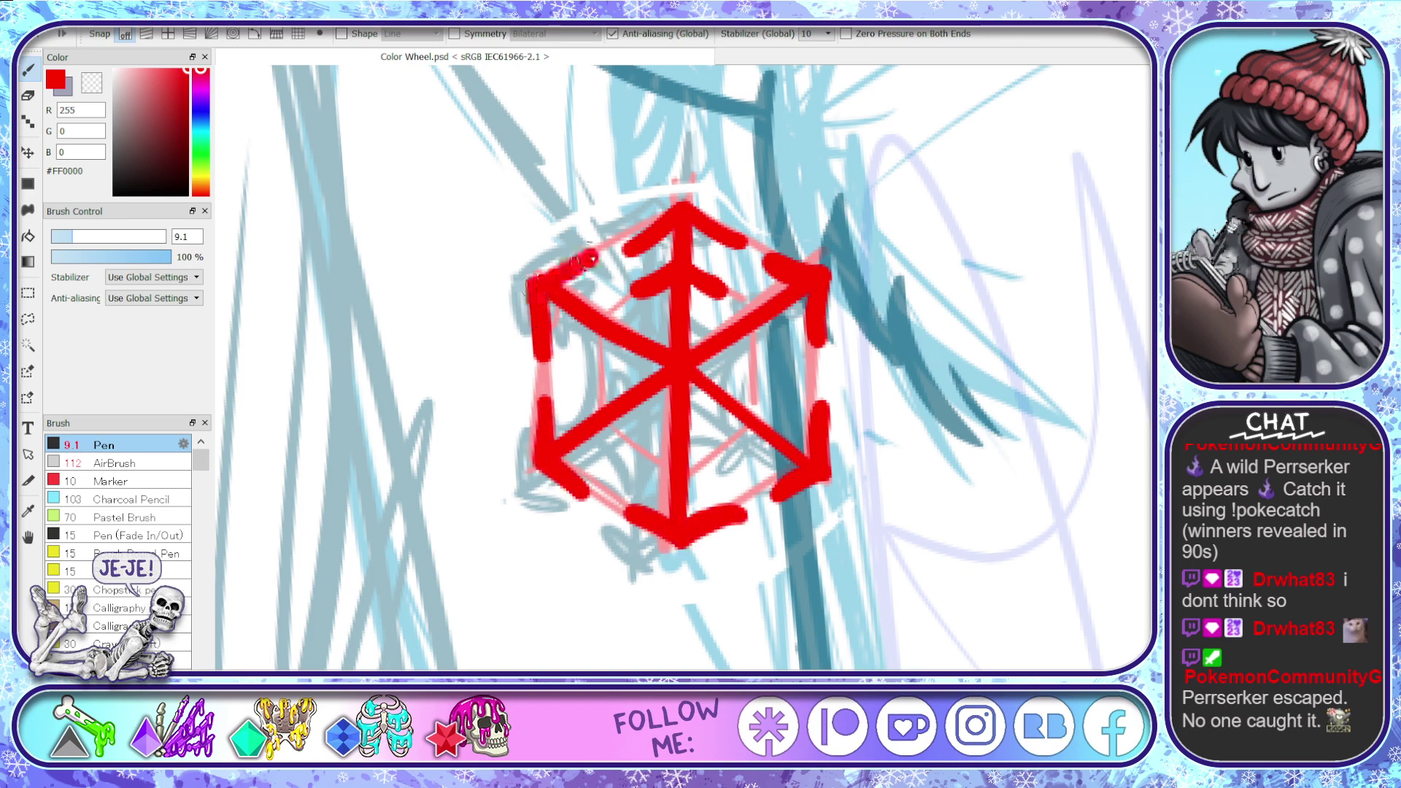
- Draw inner barbs midway along the remaining five arms and short ticks across the arms near the snowflake's centre
mouse_move(596, 320)
mouse_down()
mouse_move(584, 357)
mouse_move(590, 319)
mouse_move(625, 300)
mouse_up()
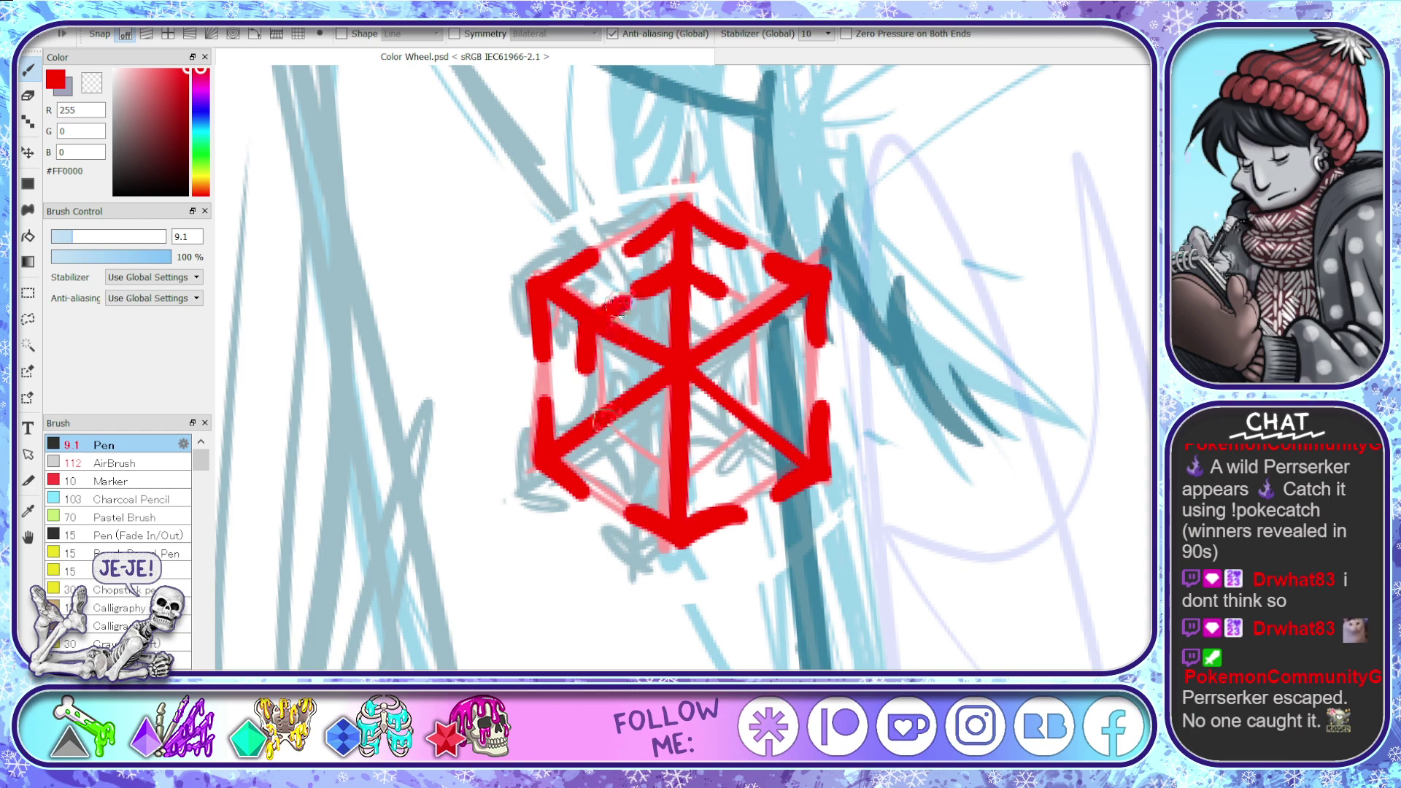
mouse_move(599, 422)
mouse_down()
mouse_move(593, 392)
mouse_move(601, 428)
mouse_move(680, 483)
mouse_move(771, 426)
mouse_move(772, 392)
mouse_up()
drag(763, 315, 764, 372)
drag(730, 296, 763, 321)
drag(642, 323, 638, 343)
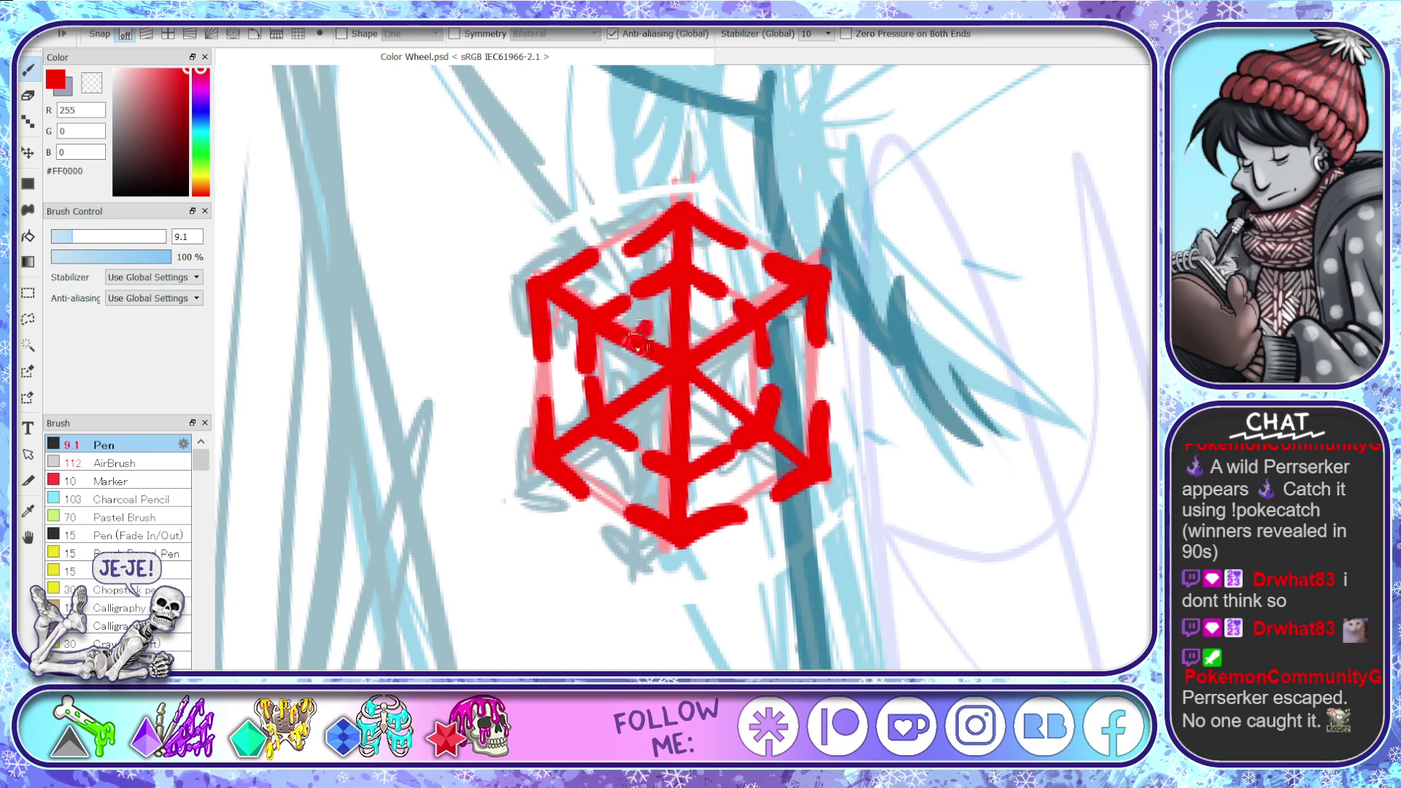
mouse_move(643, 406)
mouse_down()
mouse_move(679, 429)
mouse_move(723, 398)
mouse_move(711, 403)
mouse_move(729, 376)
mouse_move(689, 321)
mouse_up()
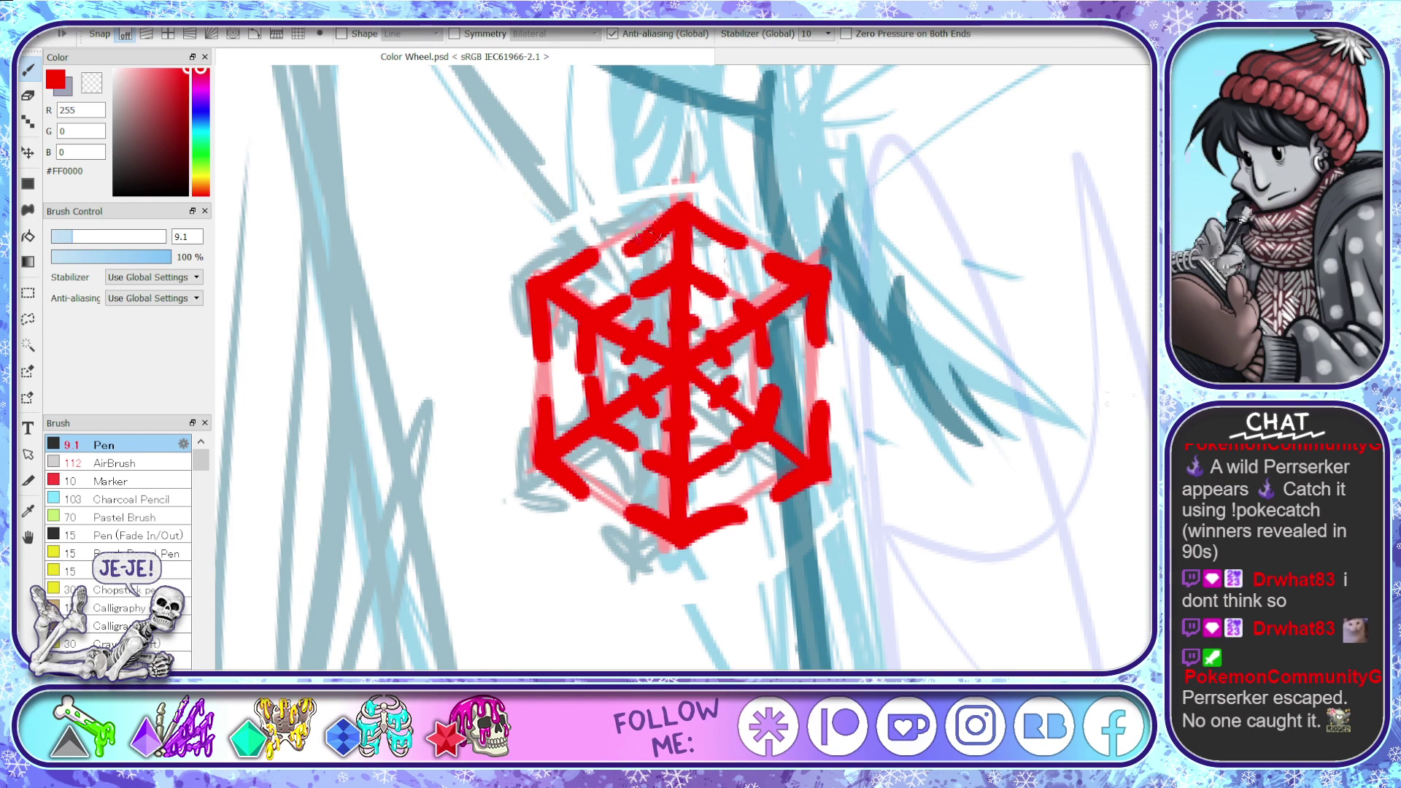
- Draw two small round chain links above the snowflake and a large ring on top, replacing the small third link
scroll(694, 385, up, 5)
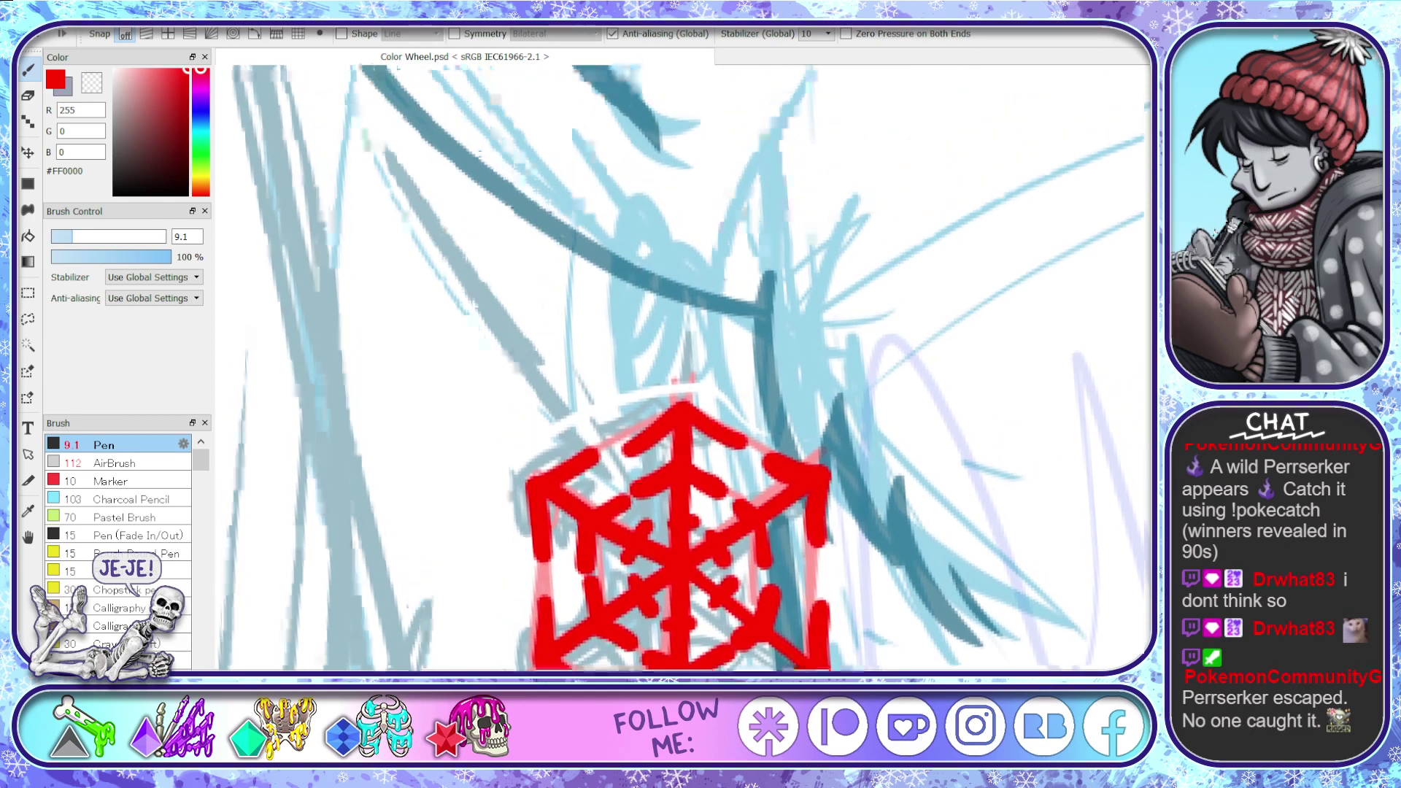
drag(688, 361, 668, 371)
mouse_move(693, 321)
mouse_down()
mouse_move(665, 332)
mouse_move(690, 354)
mouse_move(713, 329)
mouse_move(673, 276)
mouse_move(693, 296)
mouse_move(715, 272)
mouse_move(677, 276)
mouse_up()
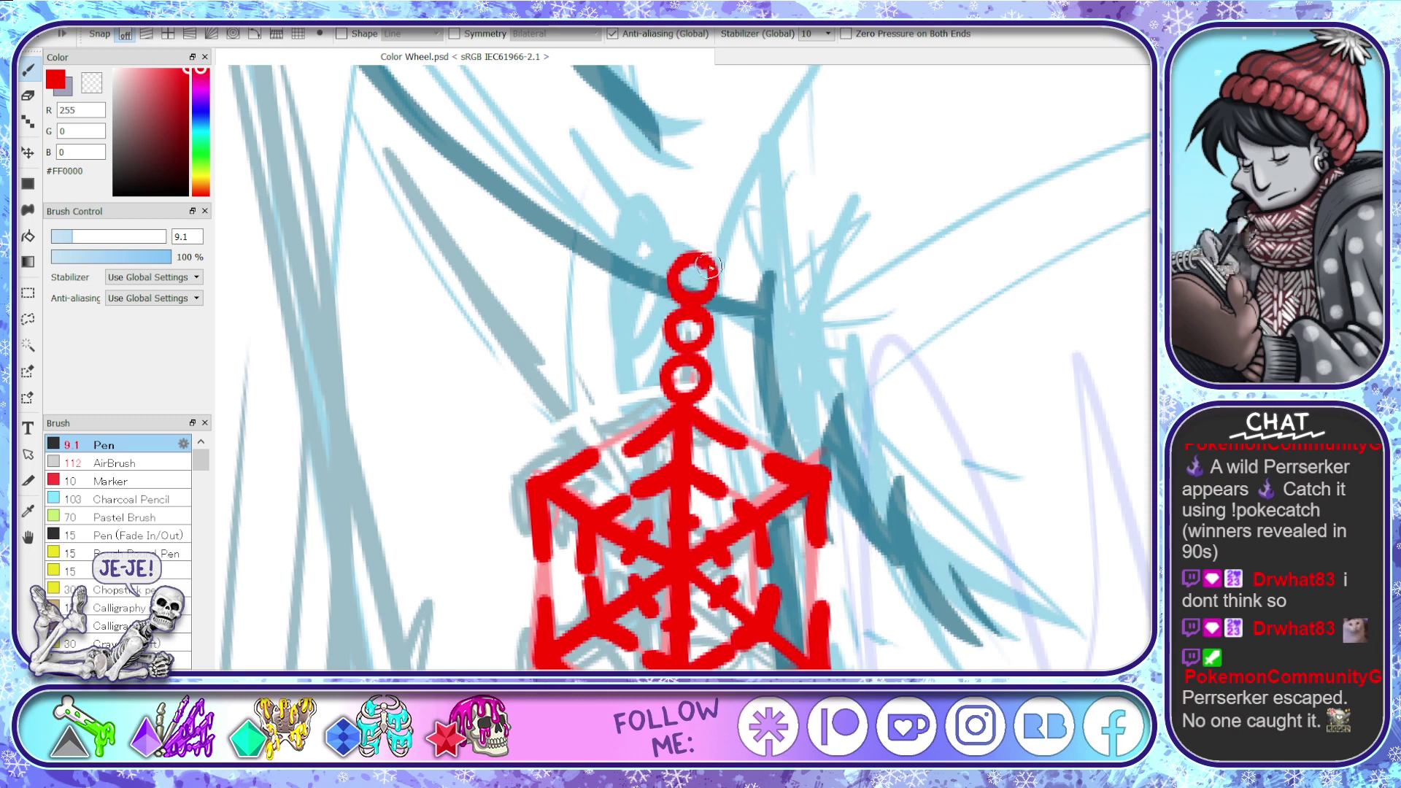
key(ctrl+z)
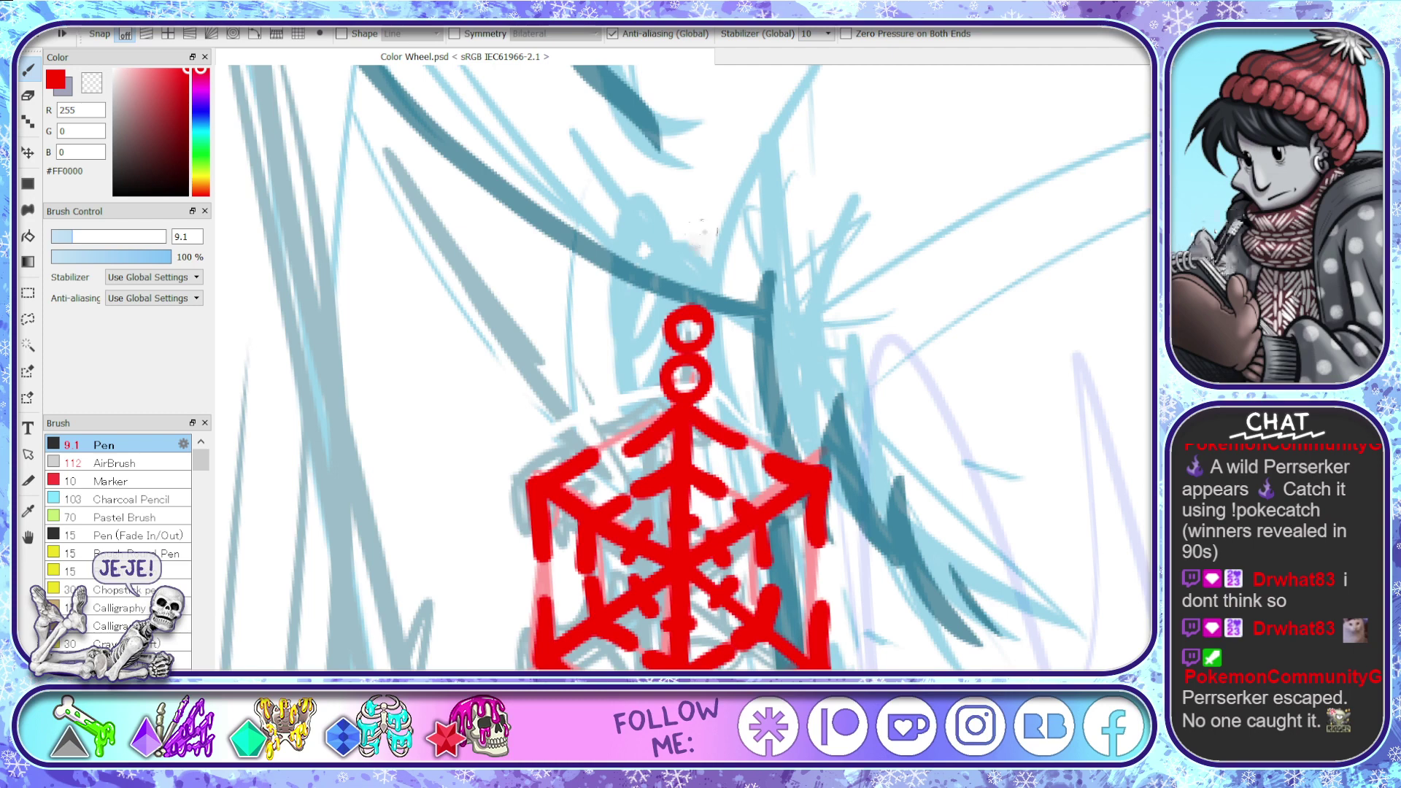
mouse_move(708, 215)
mouse_down()
mouse_move(681, 207)
mouse_move(642, 270)
mouse_move(702, 304)
mouse_move(723, 221)
mouse_move(692, 207)
mouse_up()
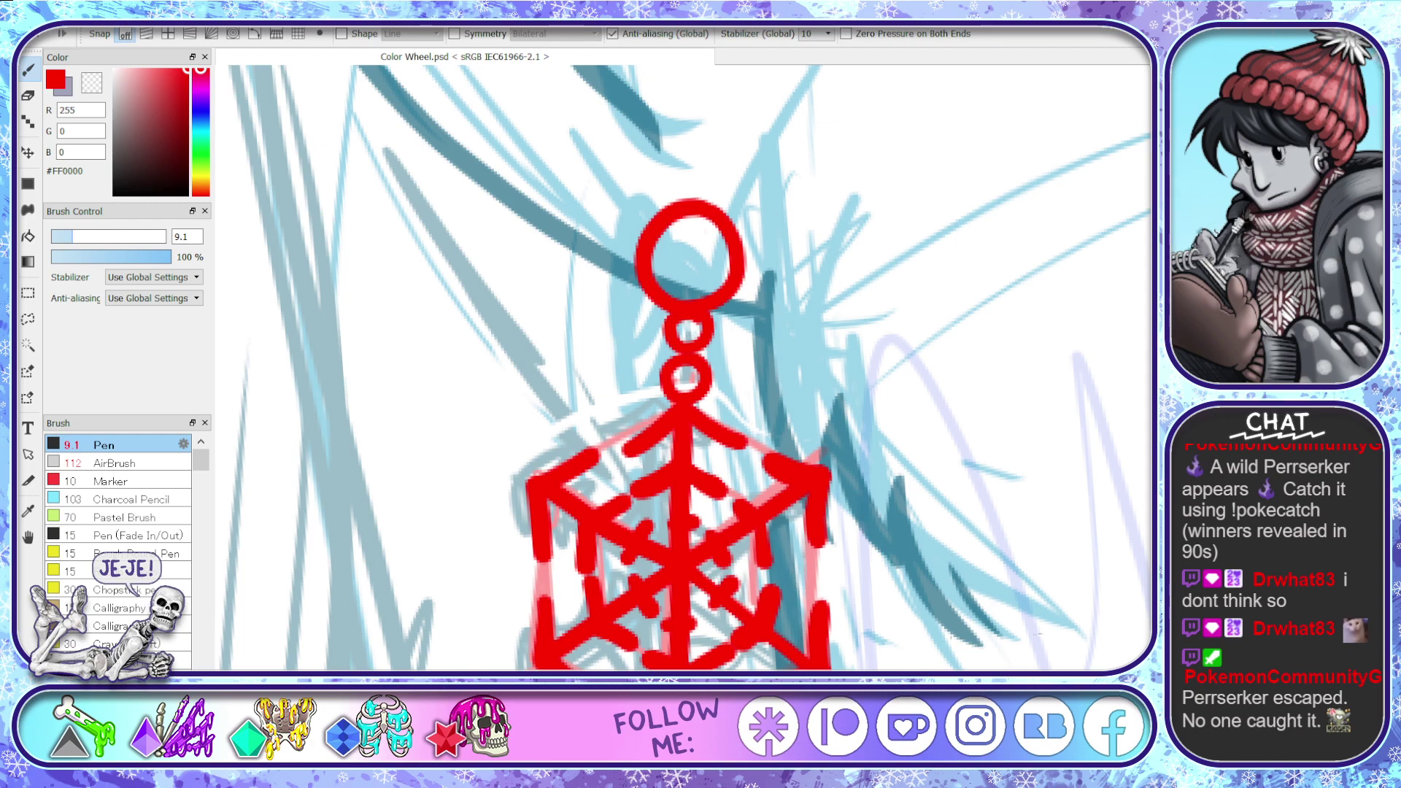
scroll(684, 368, down, 5)
scroll(683, 368, up, 4)
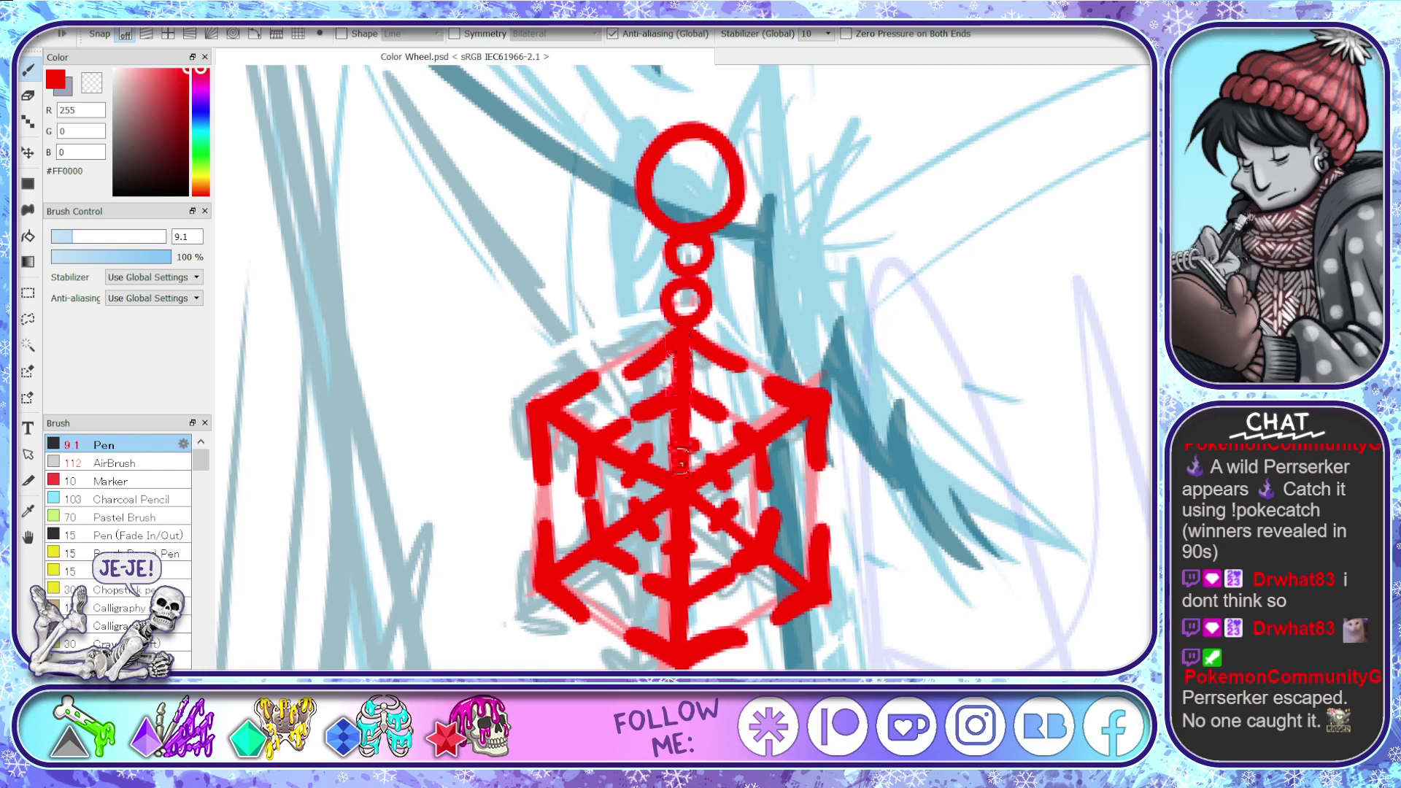
- Connect the inner barbs into a thick closed hexagon and touch up the barb on the snowflake's upper tip
mouse_move(678, 398)
mouse_down()
mouse_move(585, 444)
mouse_move(594, 545)
mouse_up()
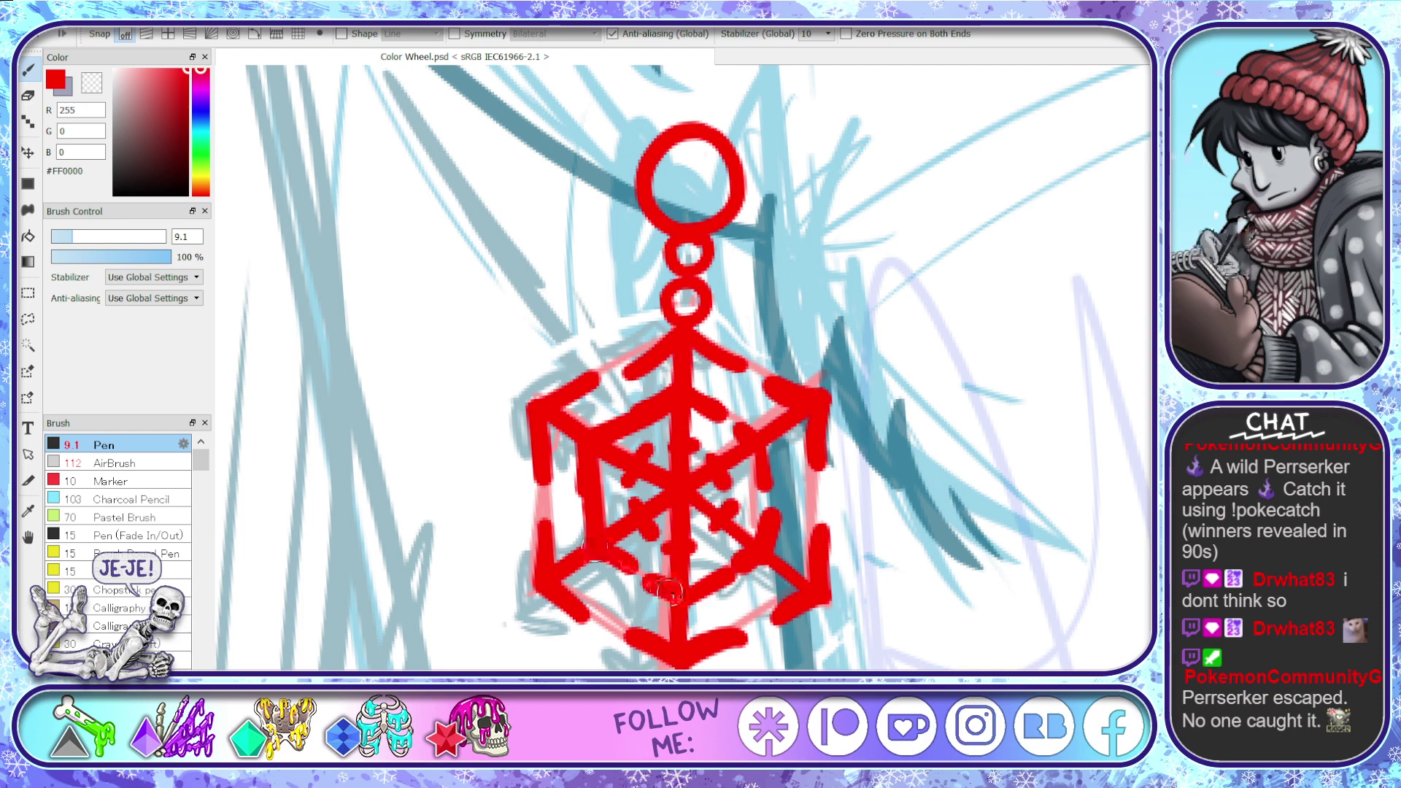
drag(675, 600, 586, 547)
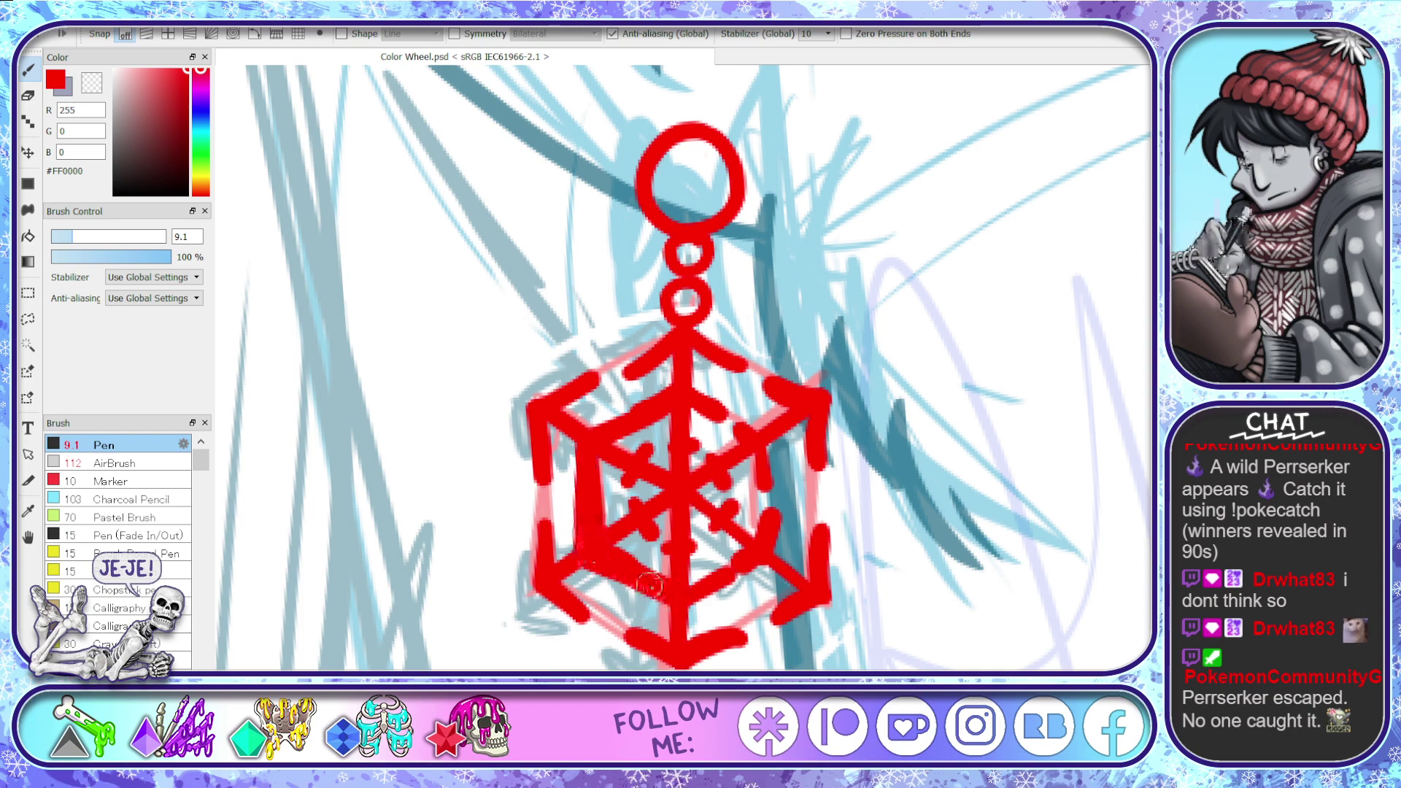
mouse_move(744, 569)
mouse_down()
mouse_move(704, 595)
mouse_move(757, 560)
mouse_move(759, 449)
mouse_move(775, 553)
mouse_move(748, 432)
mouse_move(701, 405)
mouse_move(769, 426)
mouse_move(685, 401)
mouse_up()
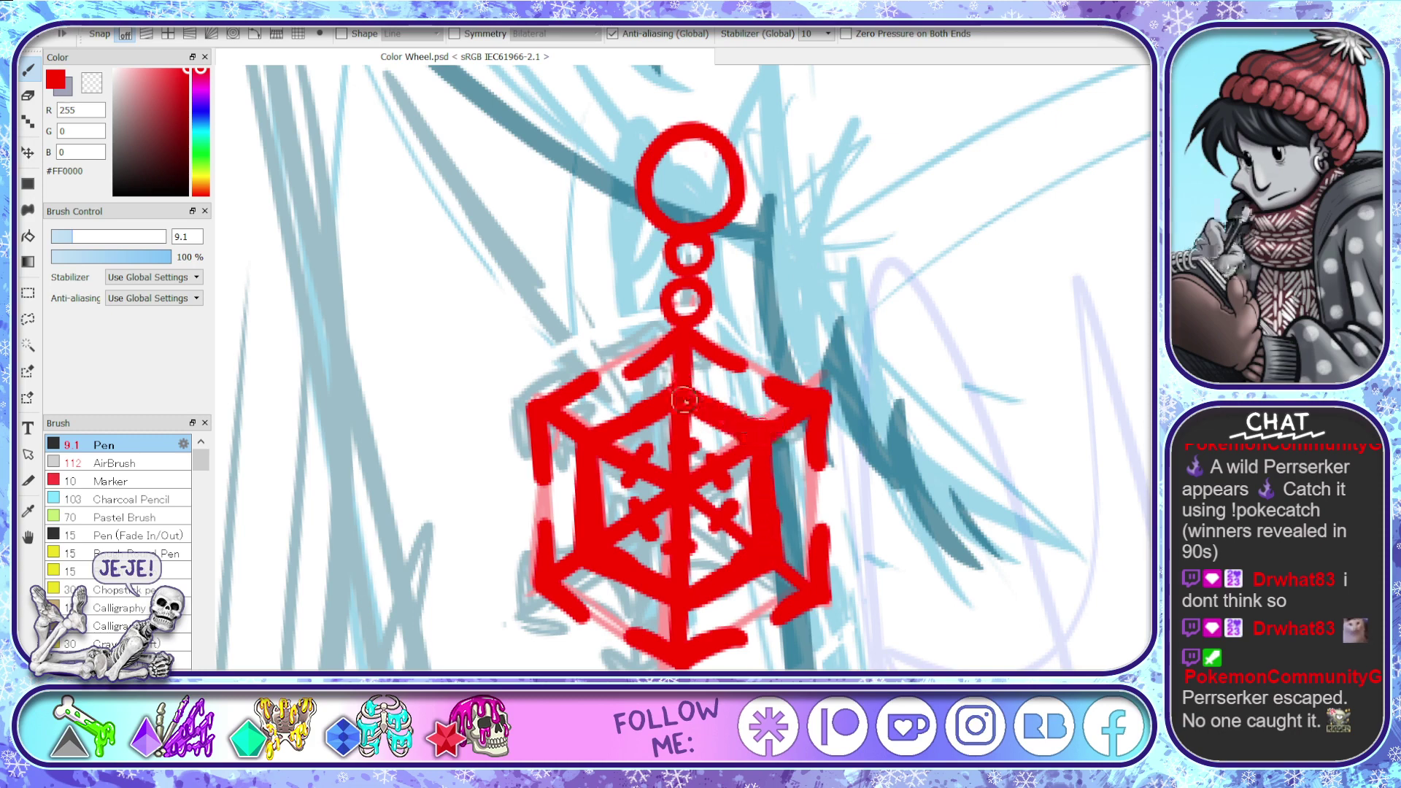
drag(676, 338, 635, 371)
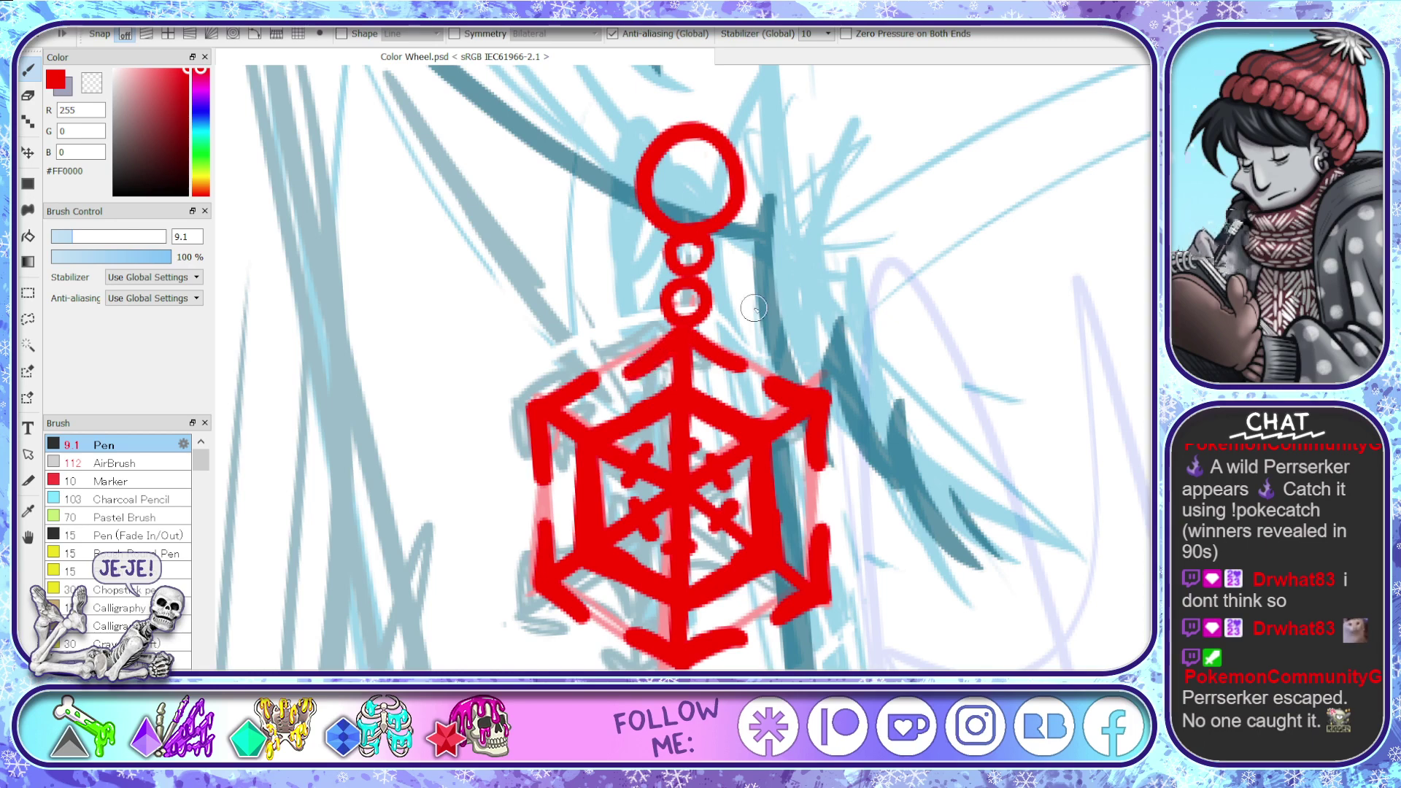
- Ink the long hair hanging behind the ear and earring down to the shoulder, using the Pen at size 17 in #005575
scroll(766, 474, down, 5)
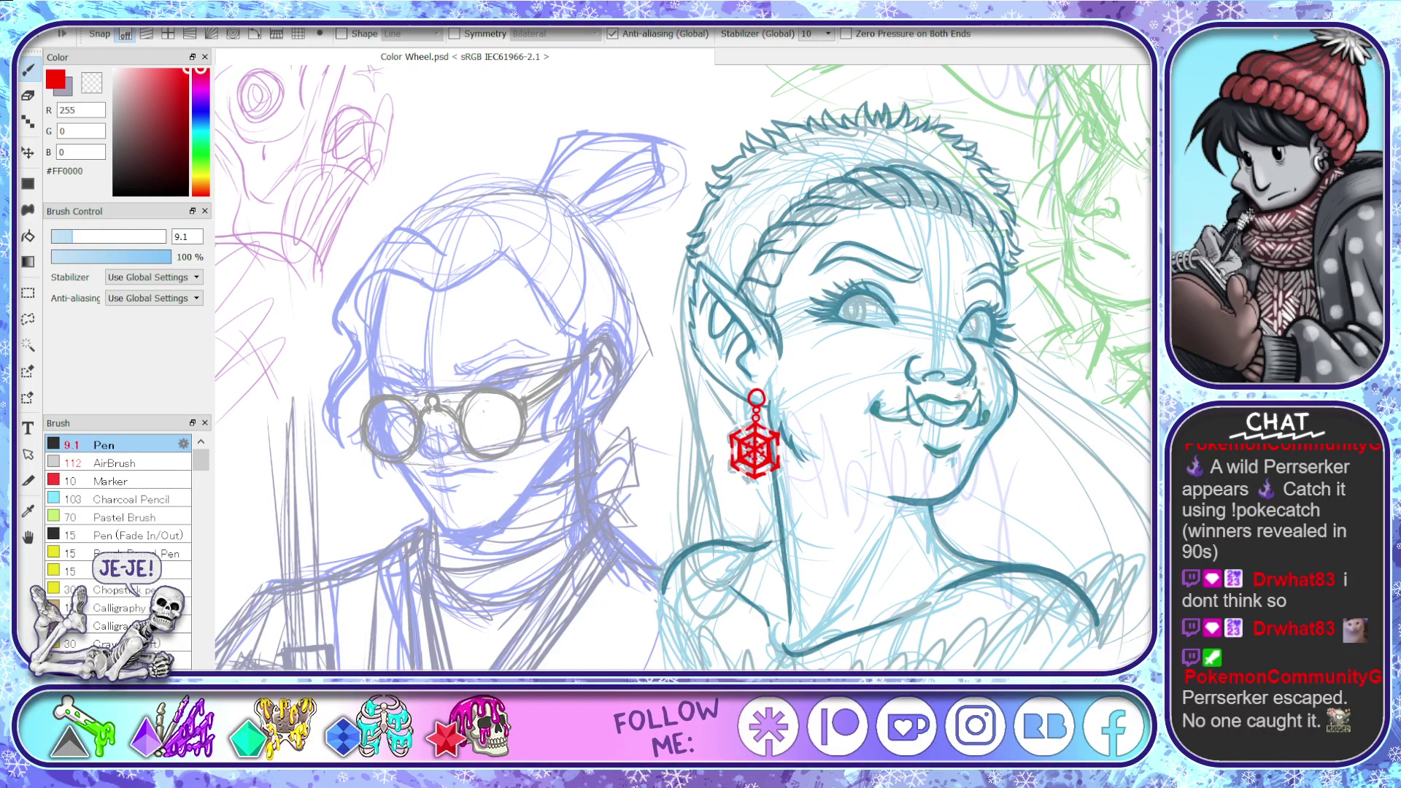
key(ctrl+z)
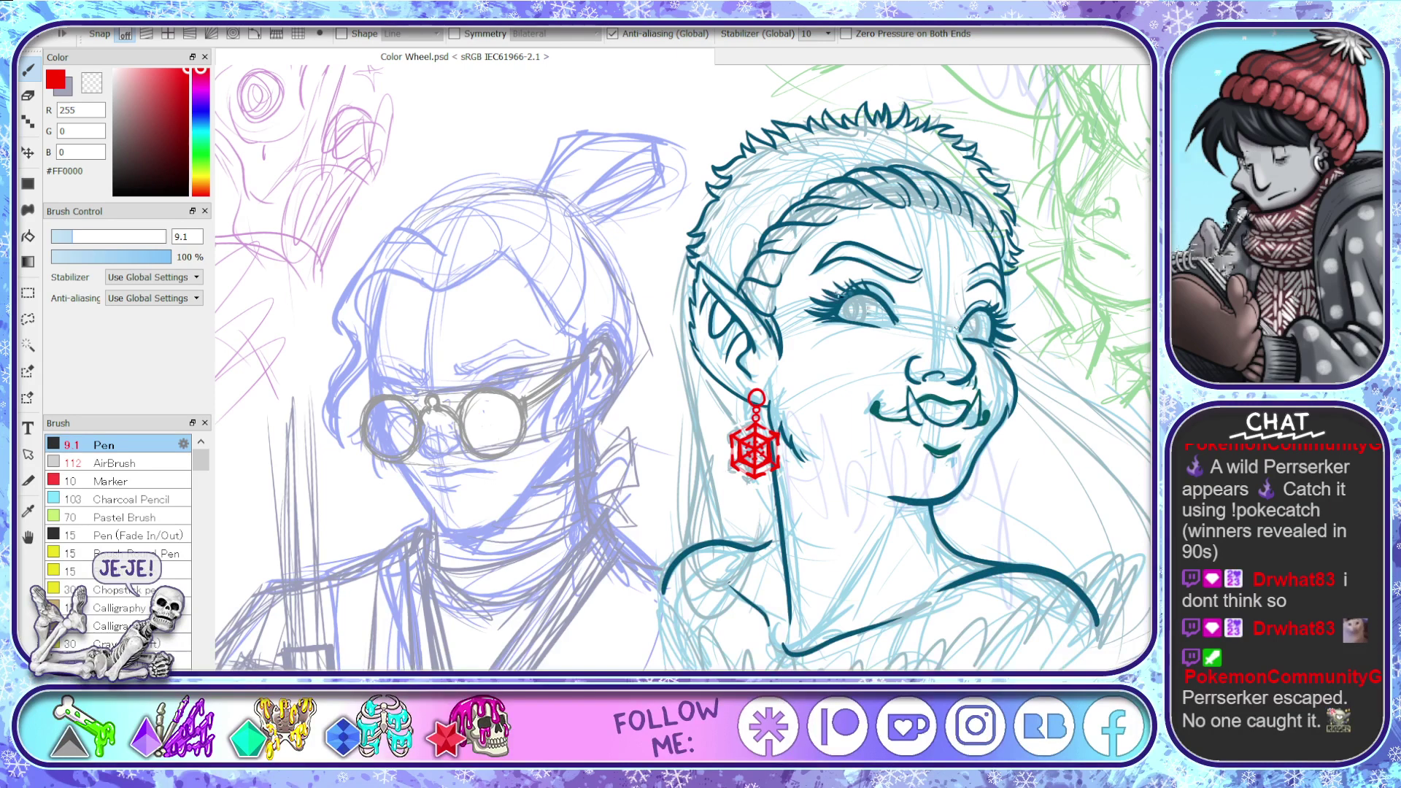
alt+click(839, 307)
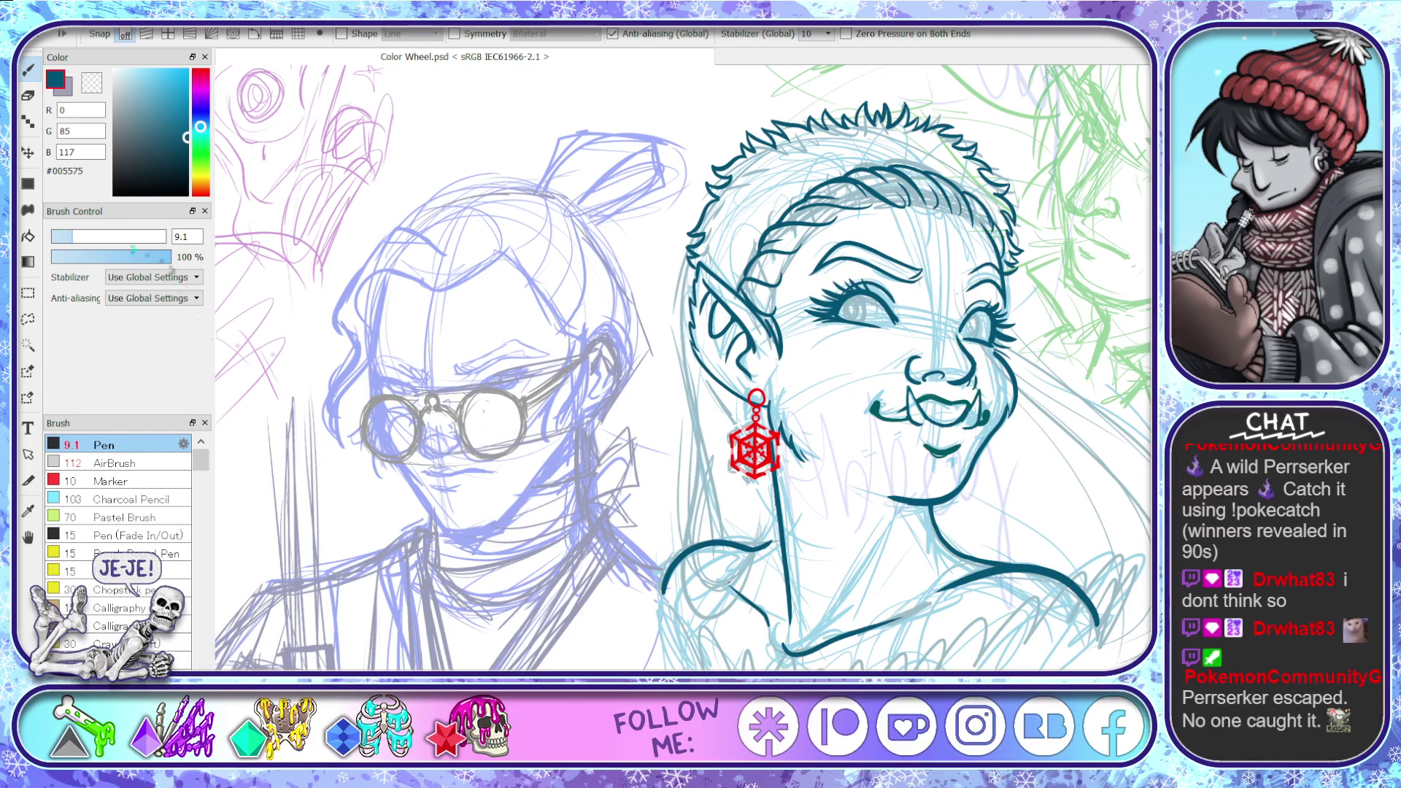
drag(106, 238, 91, 244)
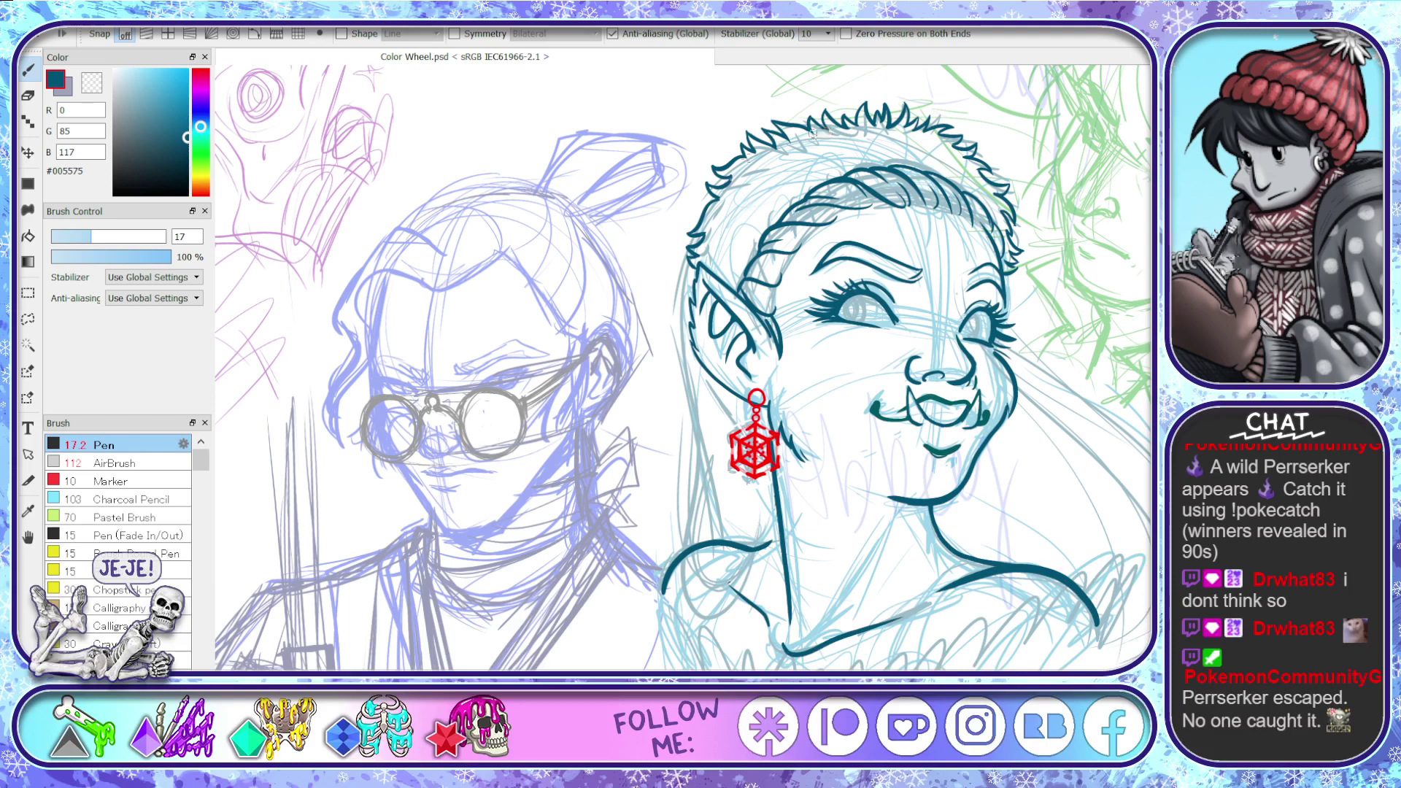
mouse_move(733, 166)
mouse_down()
mouse_move(691, 237)
mouse_move(692, 518)
mouse_move(783, 576)
mouse_up()
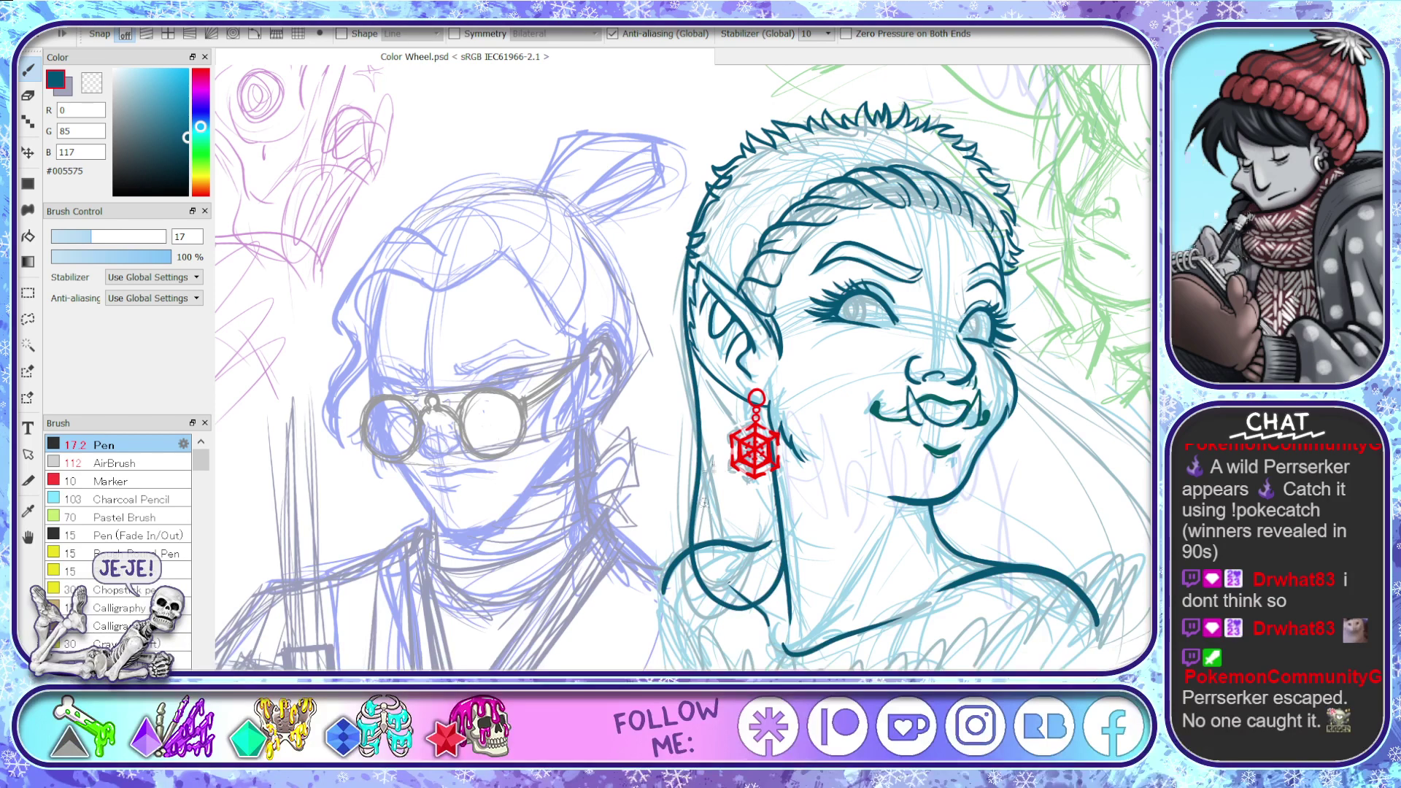
mouse_move(709, 475)
mouse_down()
mouse_move(737, 593)
mouse_move(782, 533)
mouse_up()
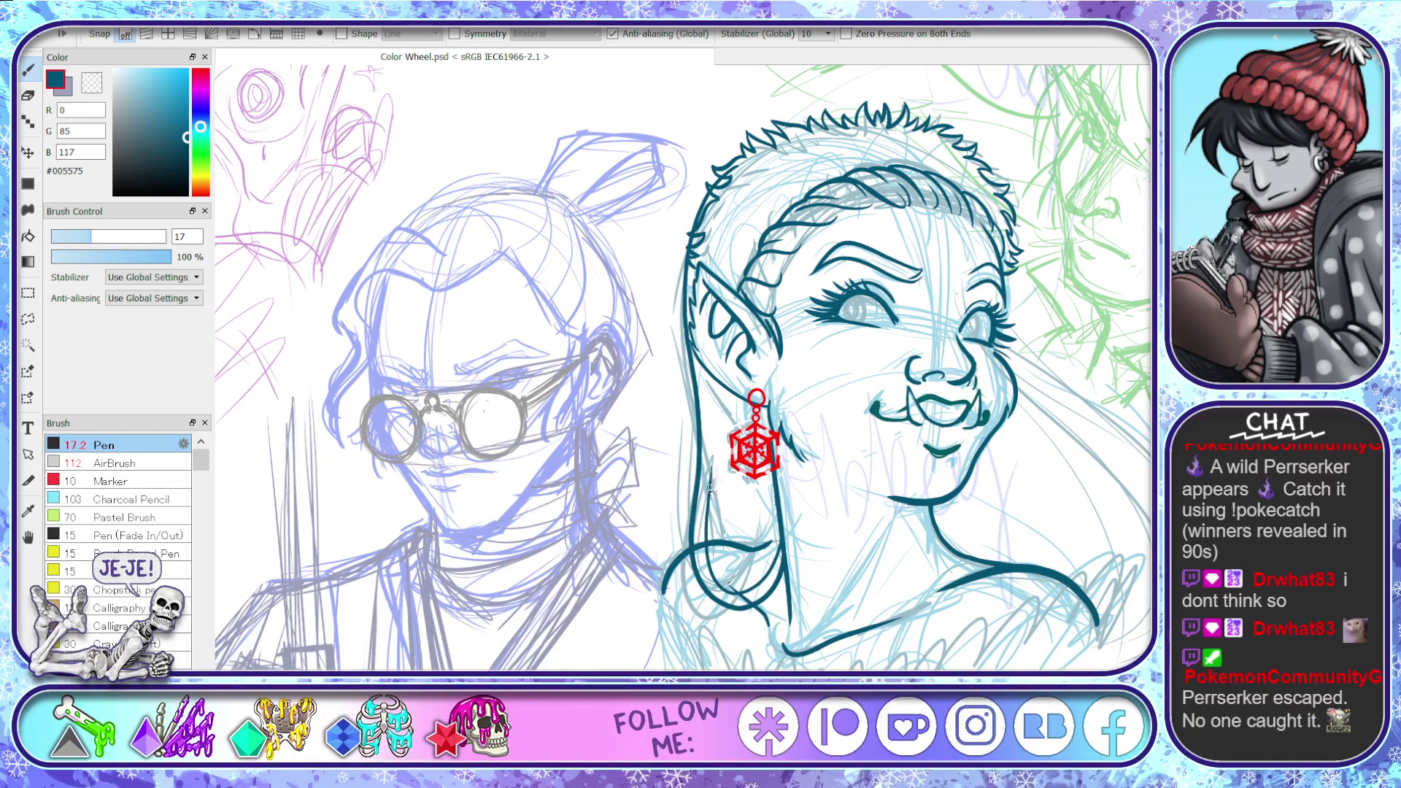
mouse_move(749, 476)
mouse_down()
mouse_move(748, 546)
mouse_move(589, 543)
mouse_up()
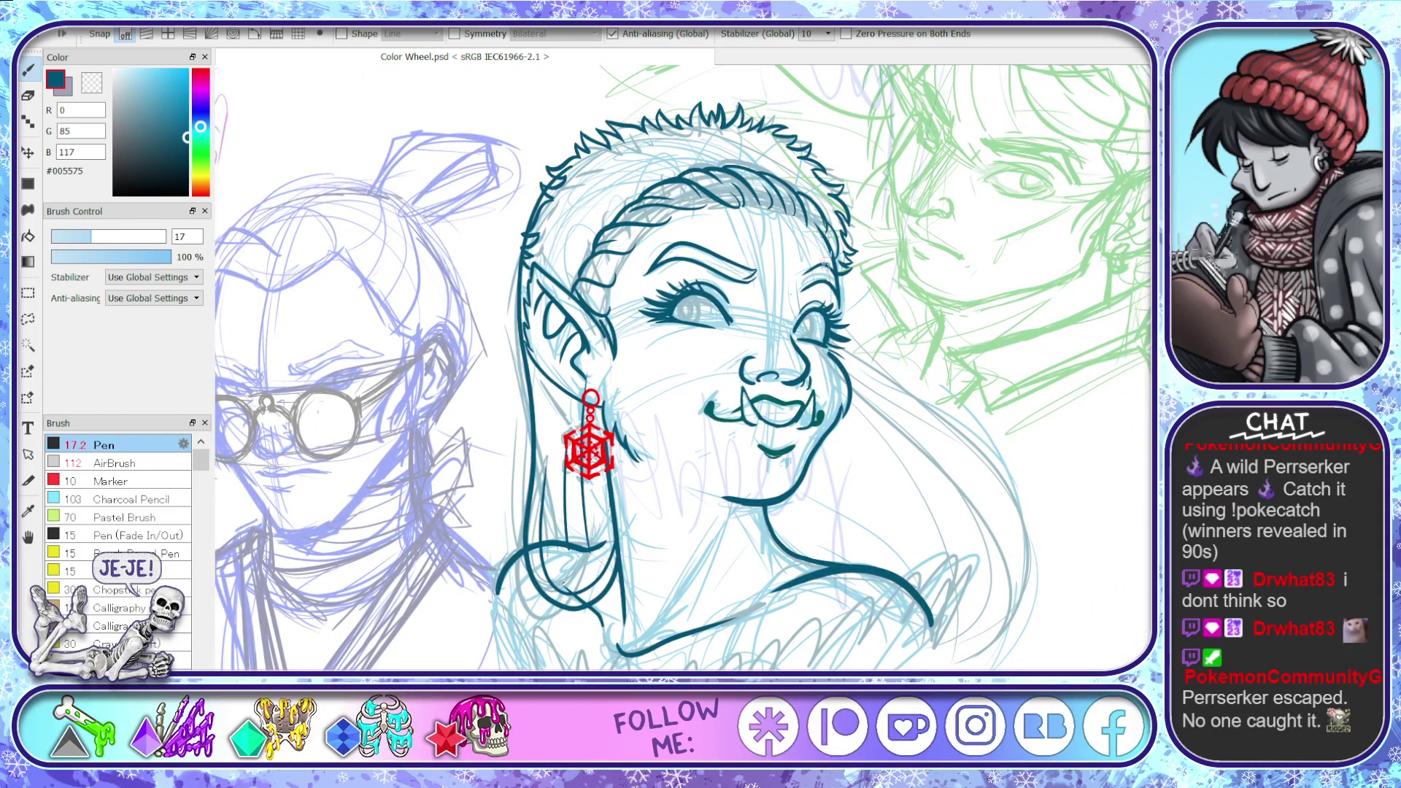
- Ink the long hair on the far side of the face with sweeping outer curves and shorter inner strands behind the neck
mouse_move(840, 303)
mouse_down()
mouse_move(910, 377)
mouse_move(971, 668)
mouse_up()
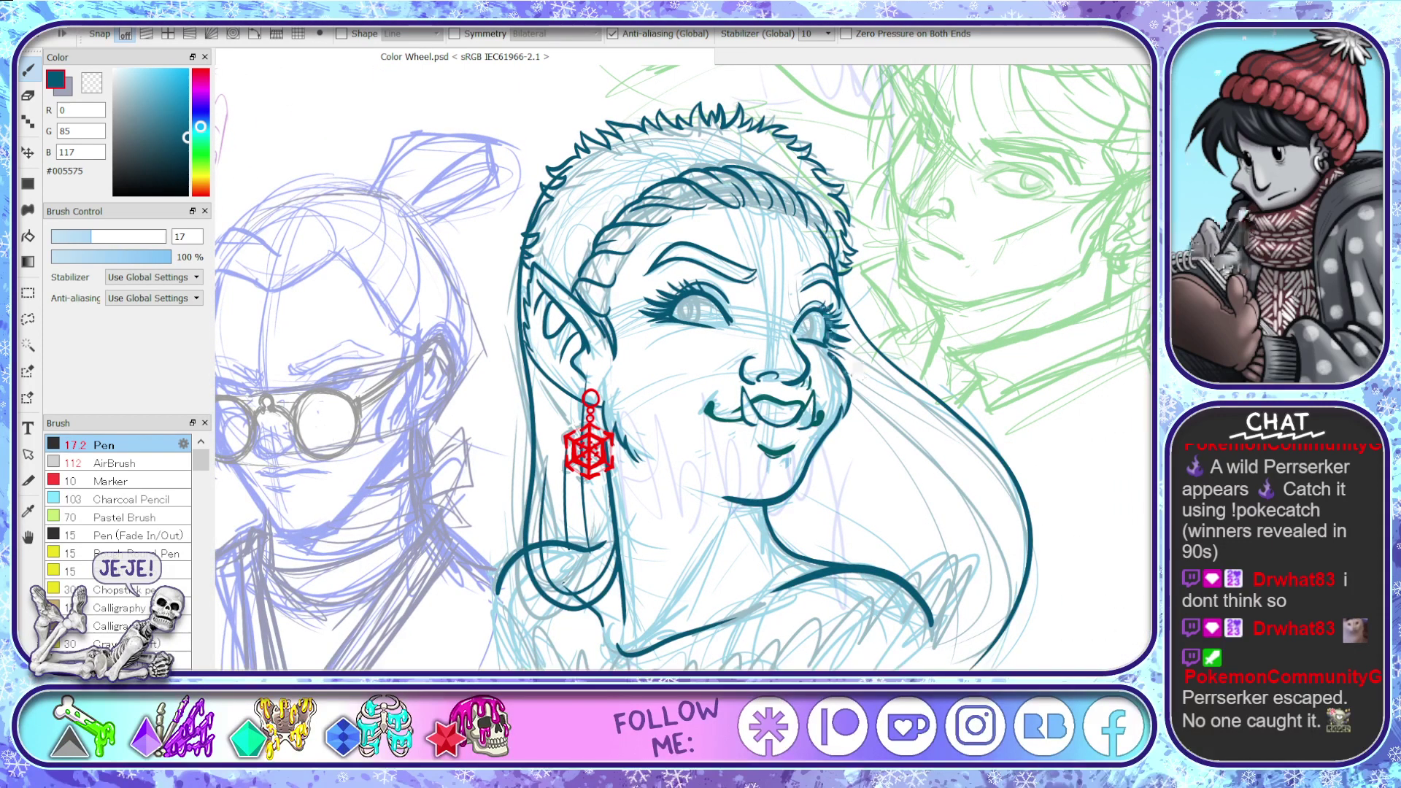
drag(825, 286, 909, 402)
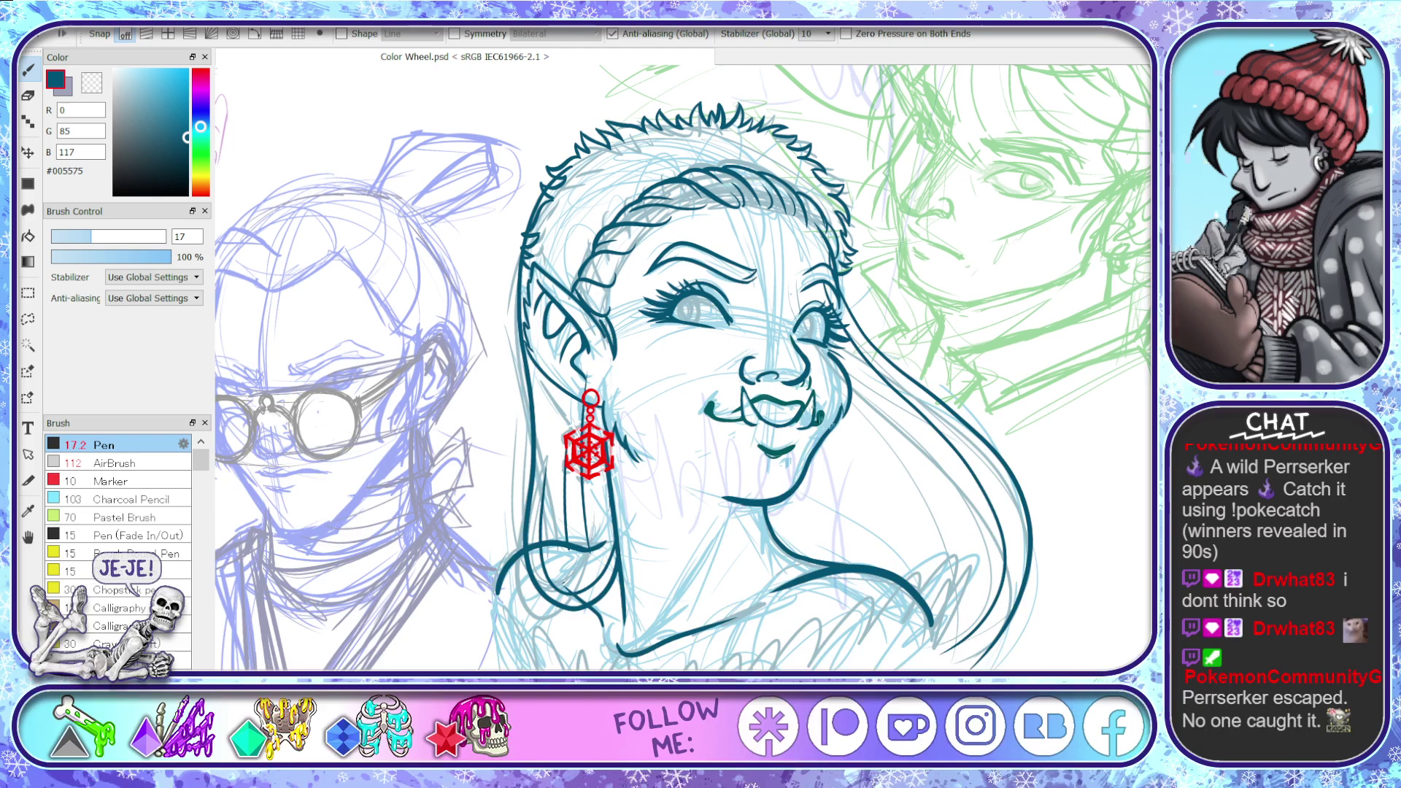
mouse_move(813, 356)
mouse_down()
mouse_move(916, 540)
mouse_move(858, 605)
mouse_up()
drag(839, 422, 856, 593)
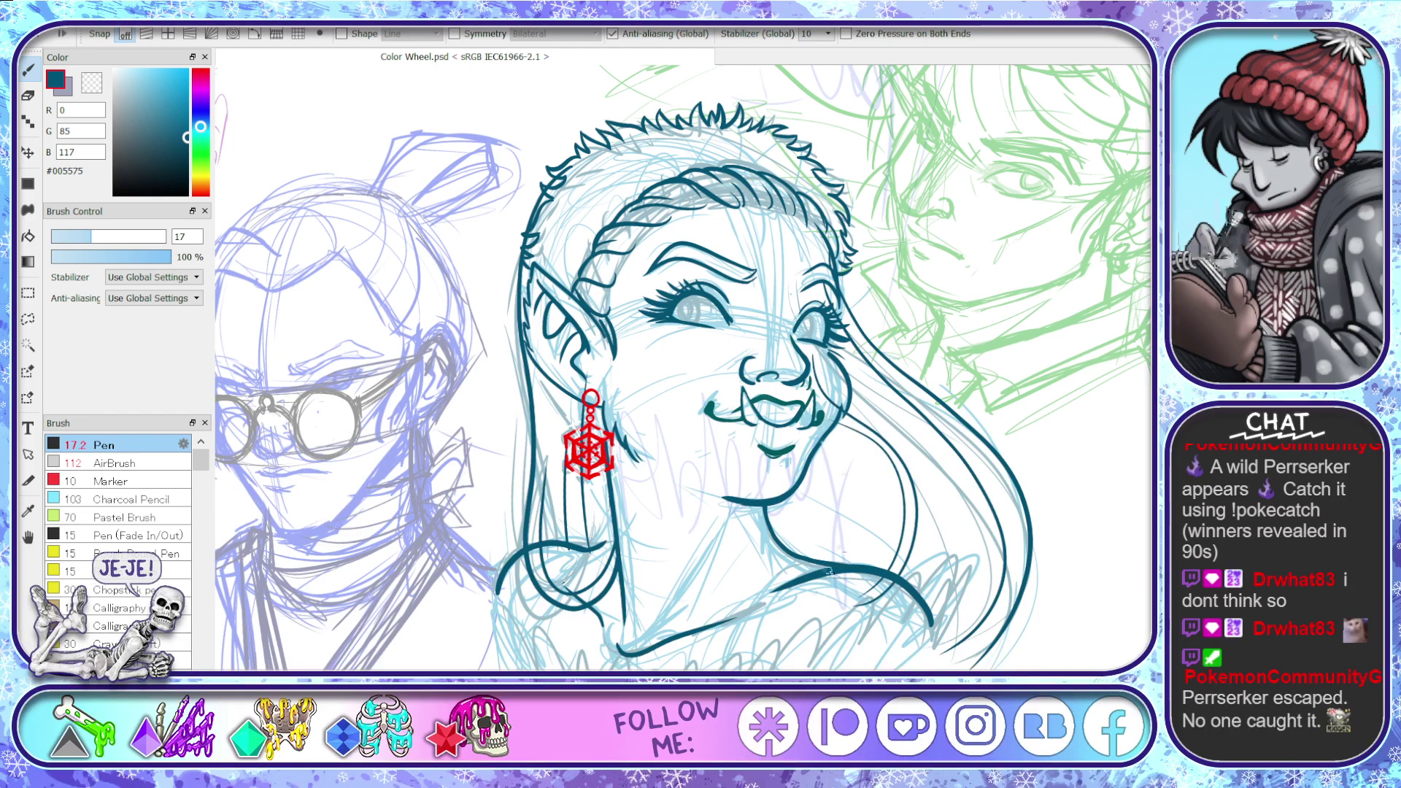
mouse_move(820, 450)
mouse_down()
mouse_move(825, 583)
mouse_move(816, 566)
mouse_up()
drag(803, 479, 795, 563)
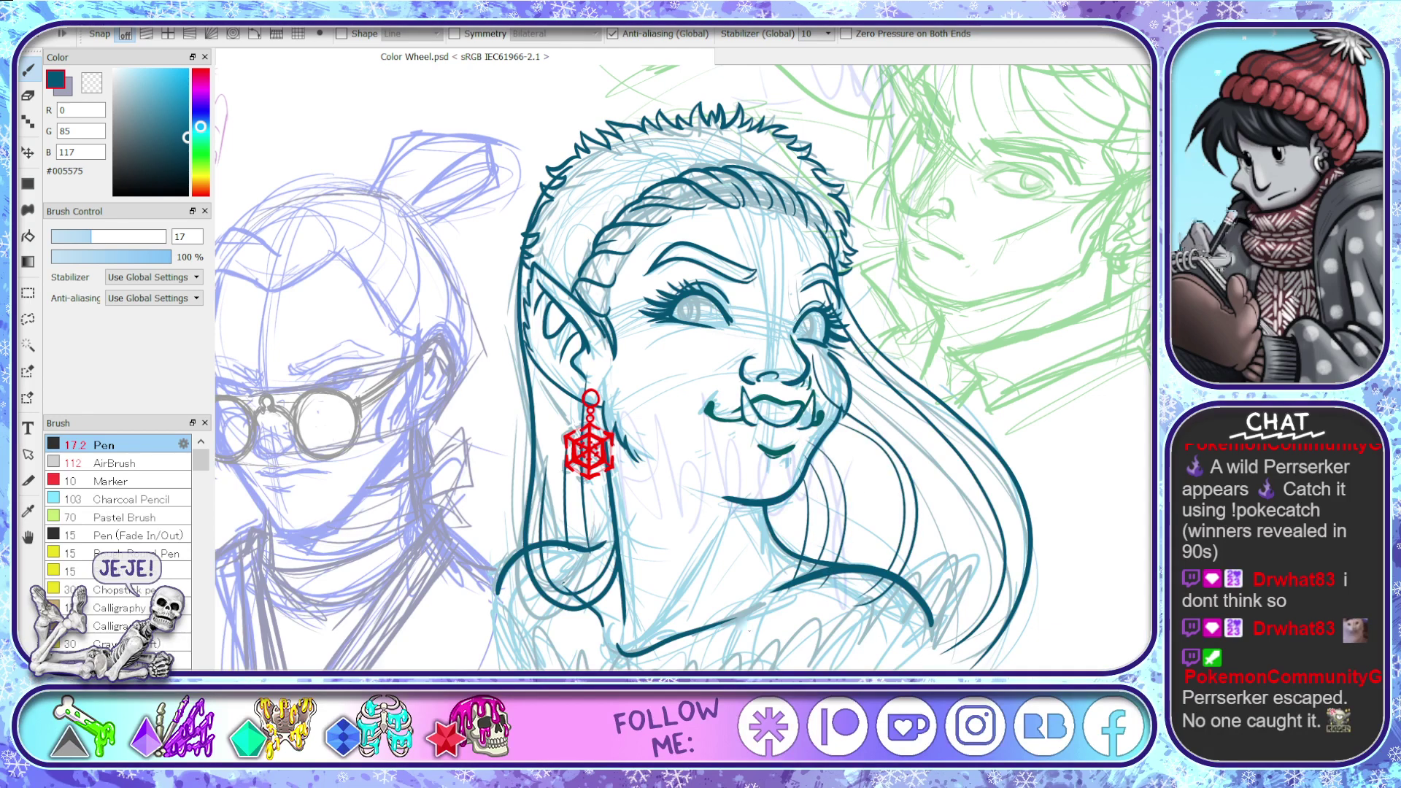
- Ink the jagged fur trim from below the neck across to the far shoulder, using the Pen at size 24 in #005575
drag(1090, 672, 1090, 548)
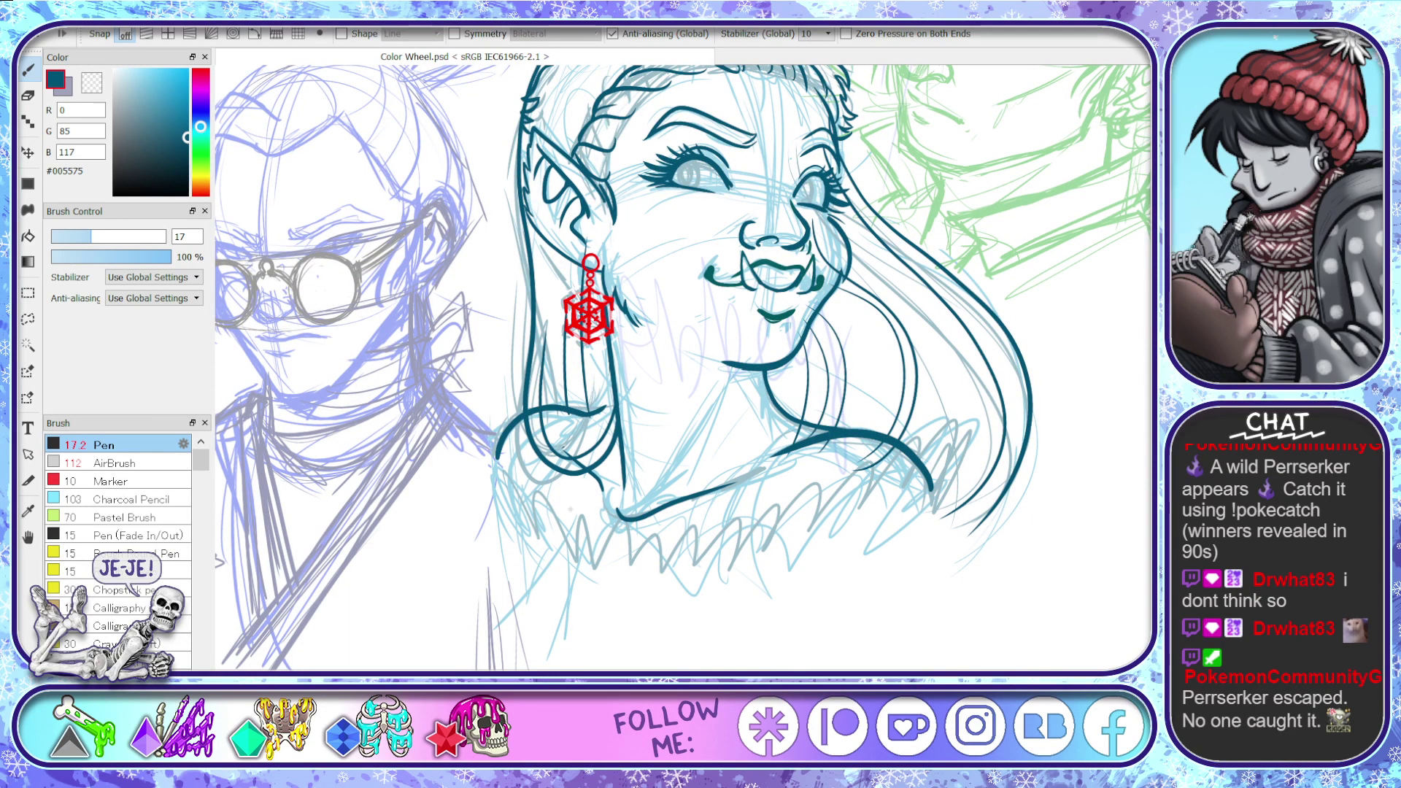
click(109, 237)
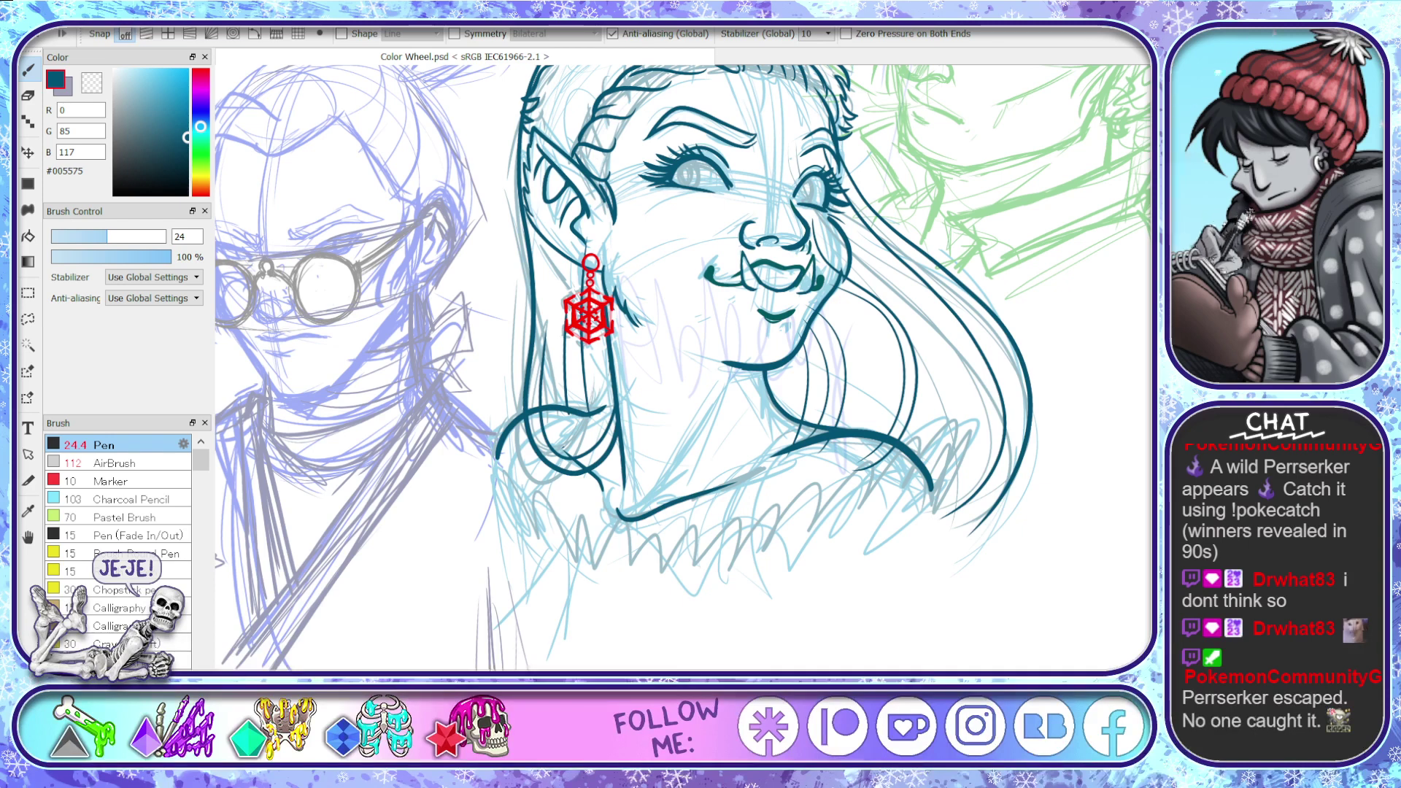
scroll(651, 547, up, 2)
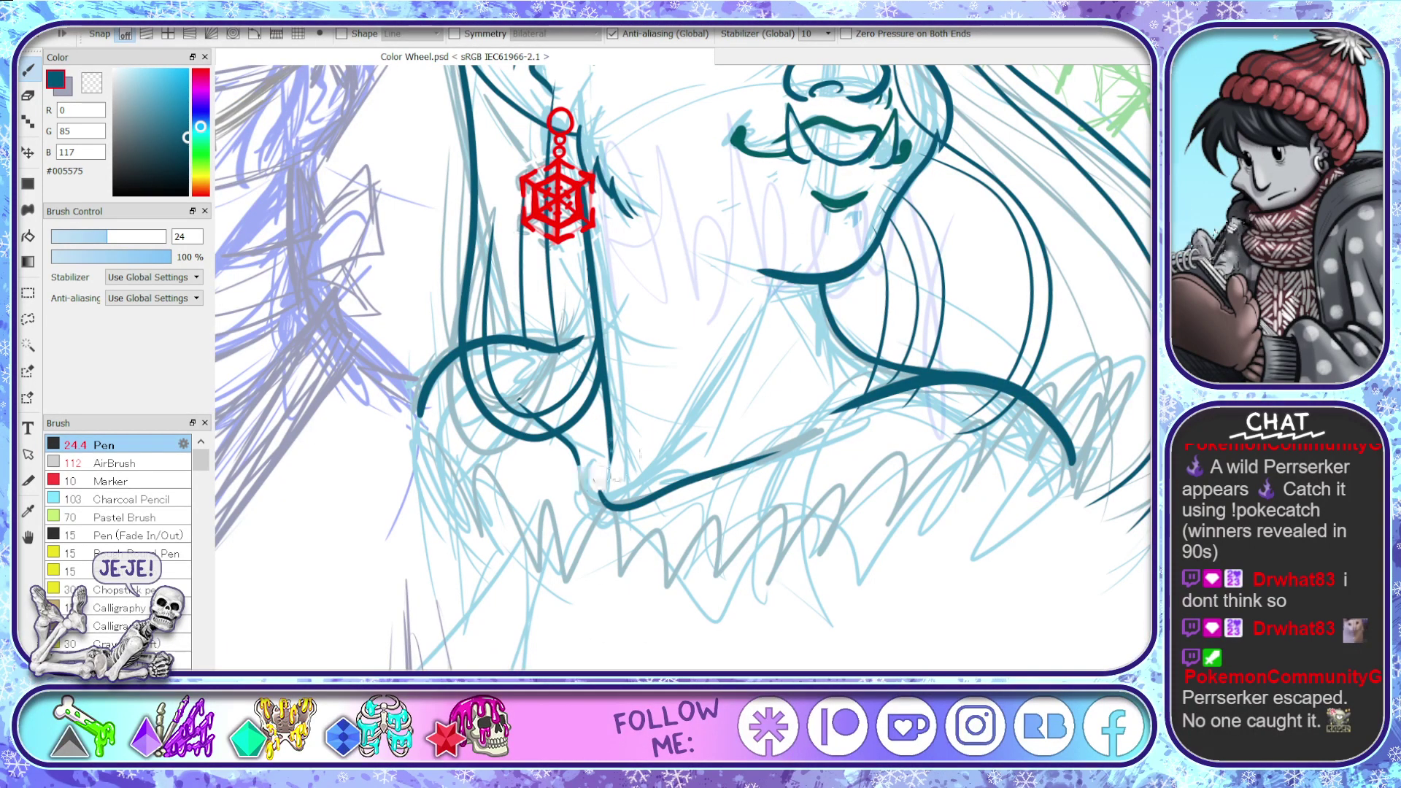
drag(575, 580, 600, 524)
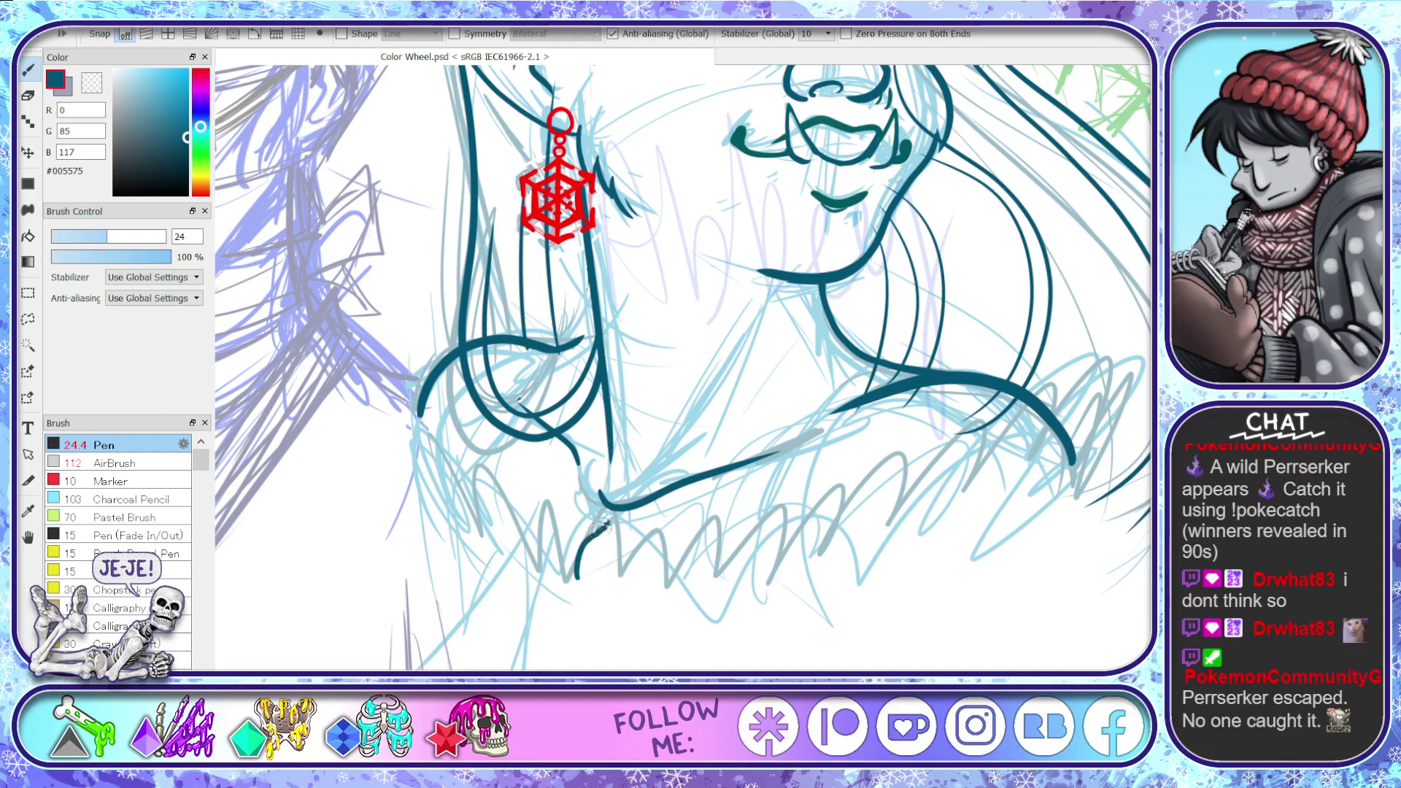
key(ctrl+z)
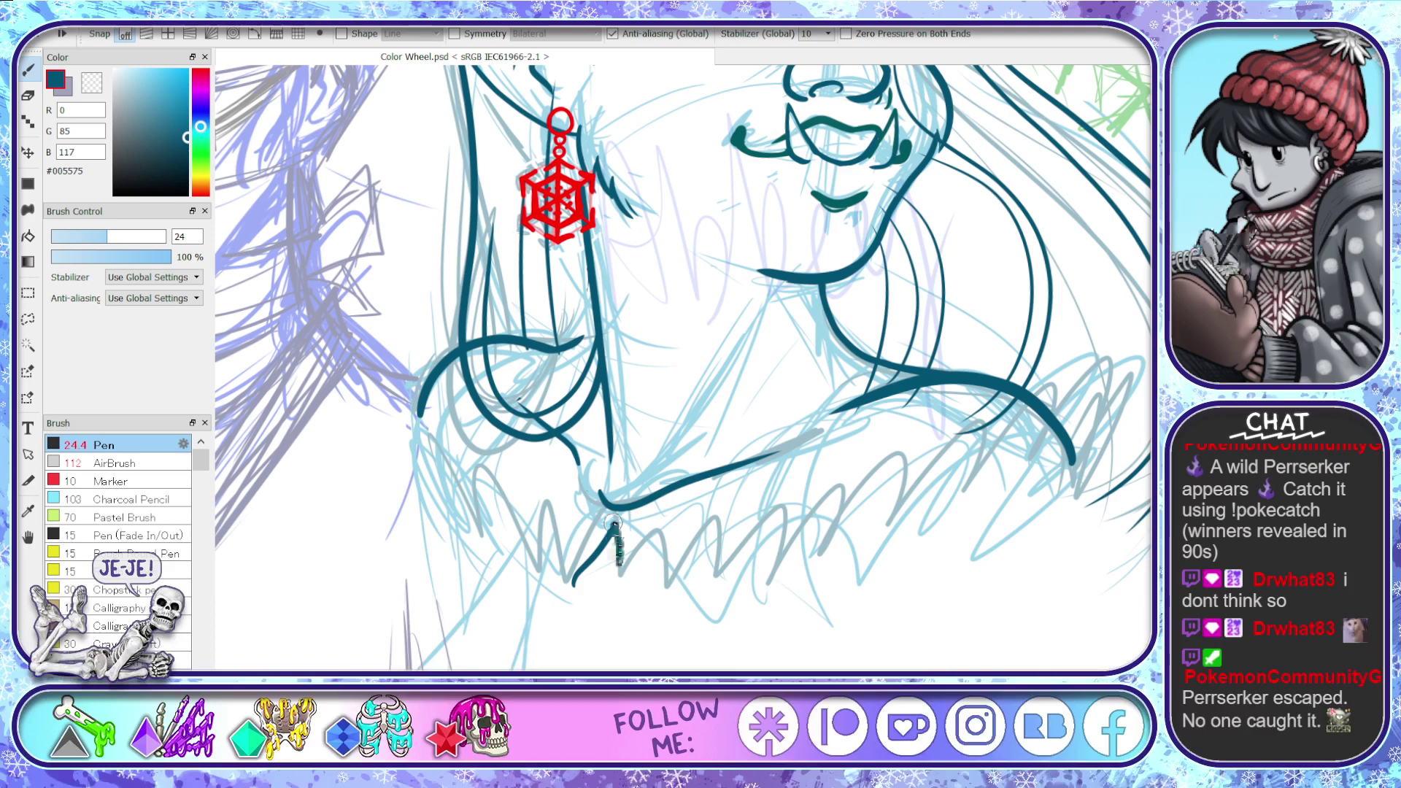
mouse_move(614, 523)
mouse_down()
mouse_move(622, 563)
mouse_move(649, 527)
mouse_move(652, 561)
mouse_move(713, 514)
mouse_move(708, 563)
mouse_move(732, 544)
mouse_move(751, 559)
mouse_move(792, 508)
mouse_move(792, 551)
mouse_move(804, 535)
mouse_move(816, 554)
mouse_move(833, 483)
mouse_move(855, 538)
mouse_move(927, 464)
mouse_move(924, 514)
mouse_move(994, 449)
mouse_move(987, 494)
mouse_move(1010, 425)
mouse_move(1049, 468)
mouse_move(1113, 418)
mouse_move(1052, 412)
mouse_move(1073, 378)
mouse_move(1112, 385)
mouse_move(1106, 408)
mouse_move(1144, 413)
mouse_move(1121, 478)
mouse_up()
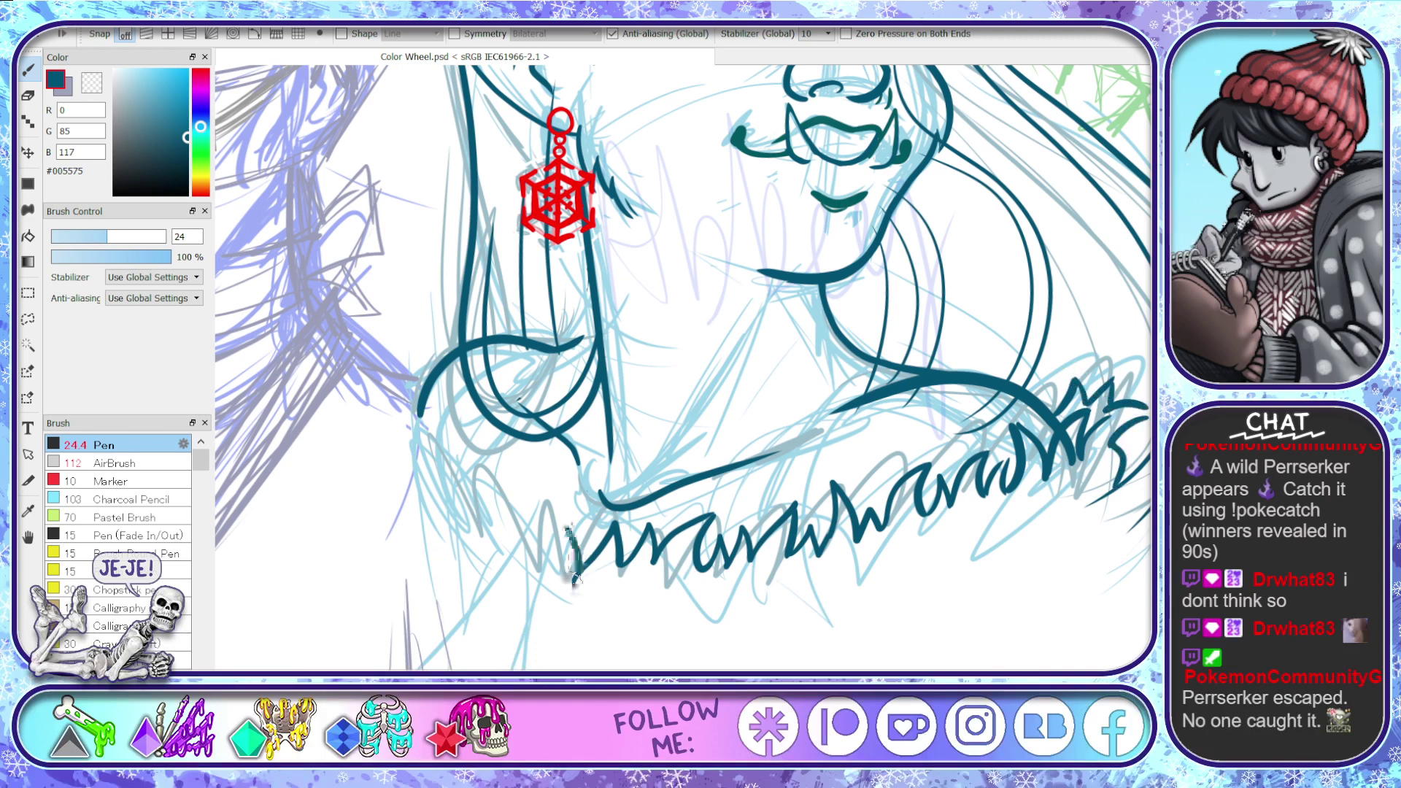
- Continue the jagged fur trim up to the near shoulder, erasing the shoulder line's overlapping end and adding spiky tufts
mouse_move(572, 557)
mouse_down()
mouse_move(560, 564)
mouse_move(552, 509)
mouse_move(539, 539)
mouse_up()
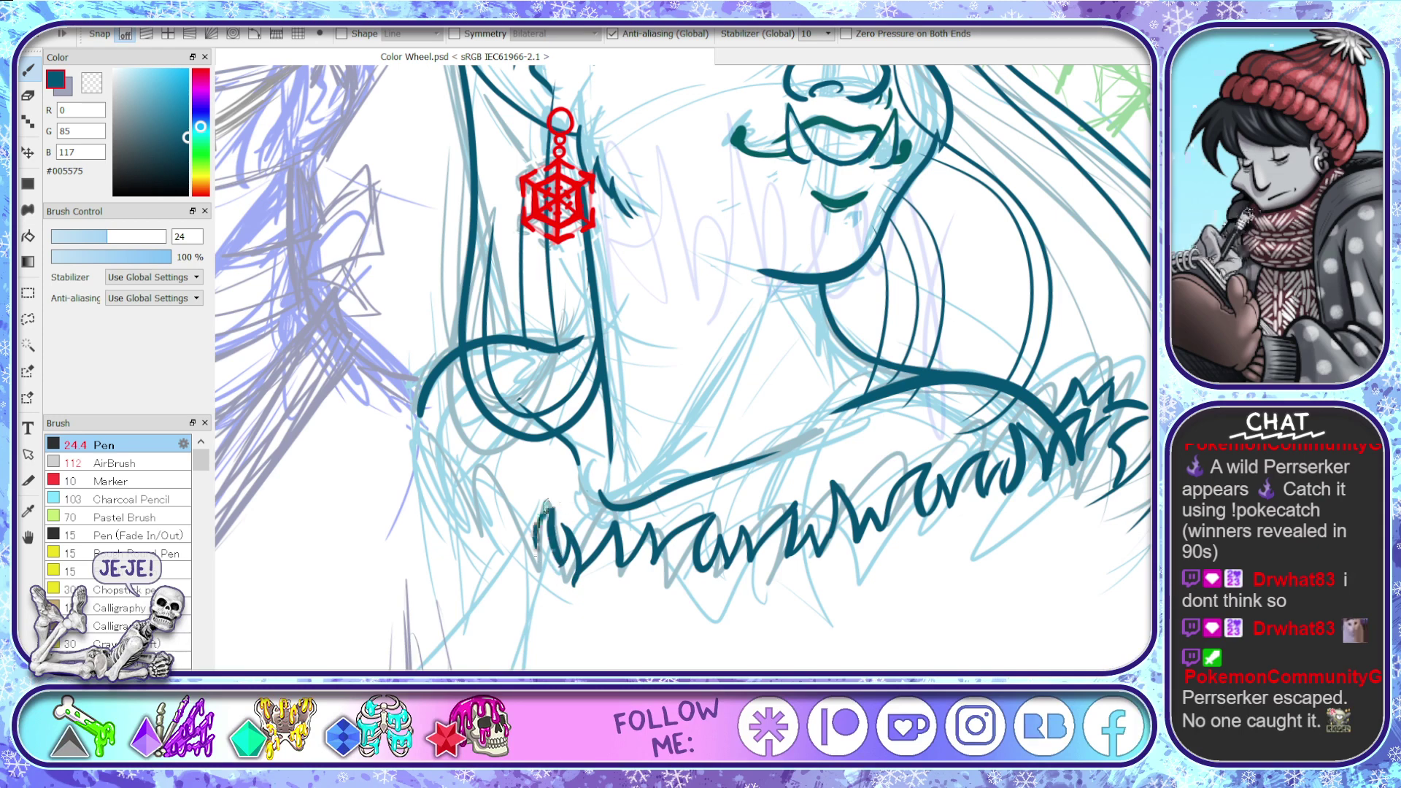
drag(520, 490, 531, 544)
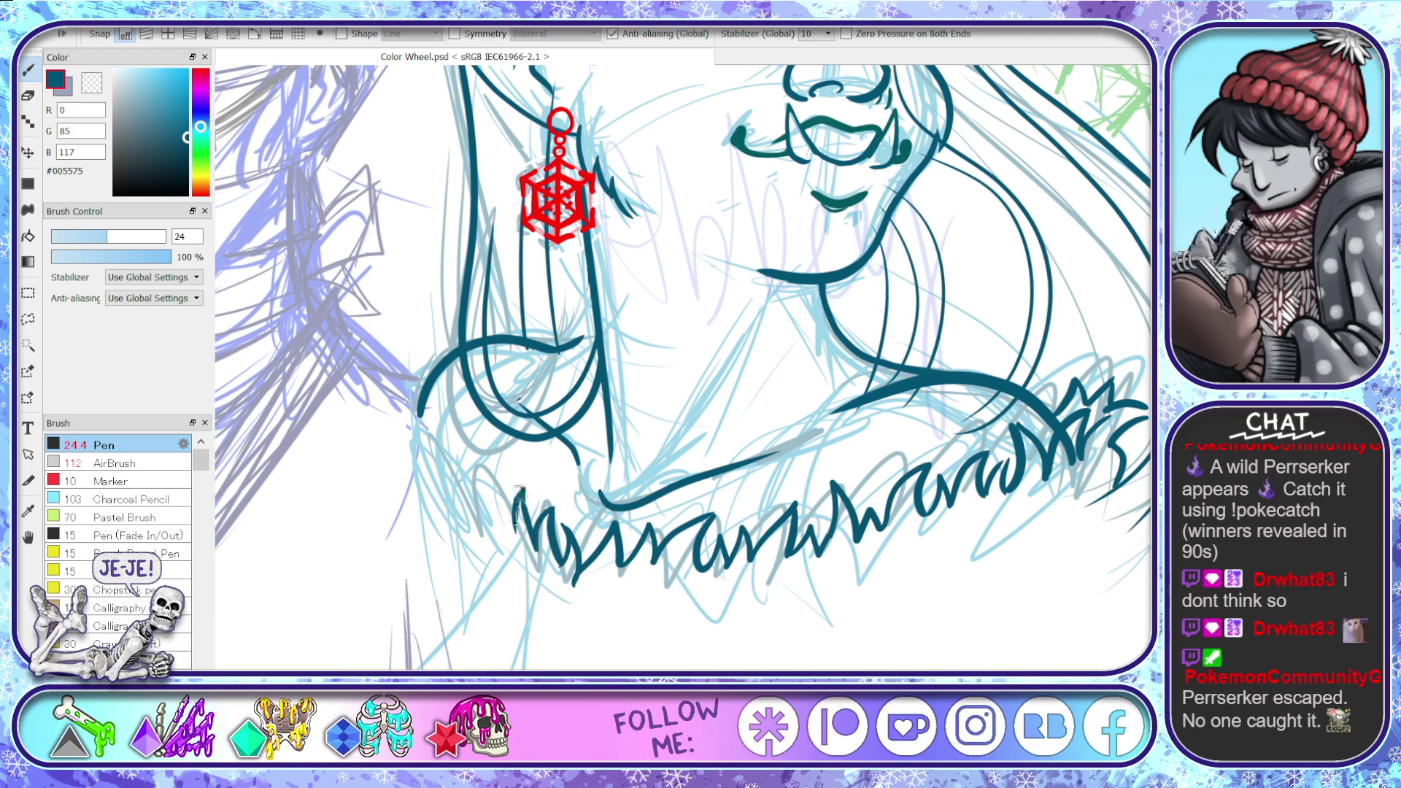
mouse_move(491, 467)
mouse_down()
mouse_move(480, 506)
mouse_move(475, 448)
mouse_move(450, 435)
mouse_move(451, 486)
mouse_up()
mouse_move(441, 427)
mouse_down()
mouse_move(437, 467)
mouse_move(421, 388)
mouse_move(400, 373)
mouse_move(391, 436)
mouse_up()
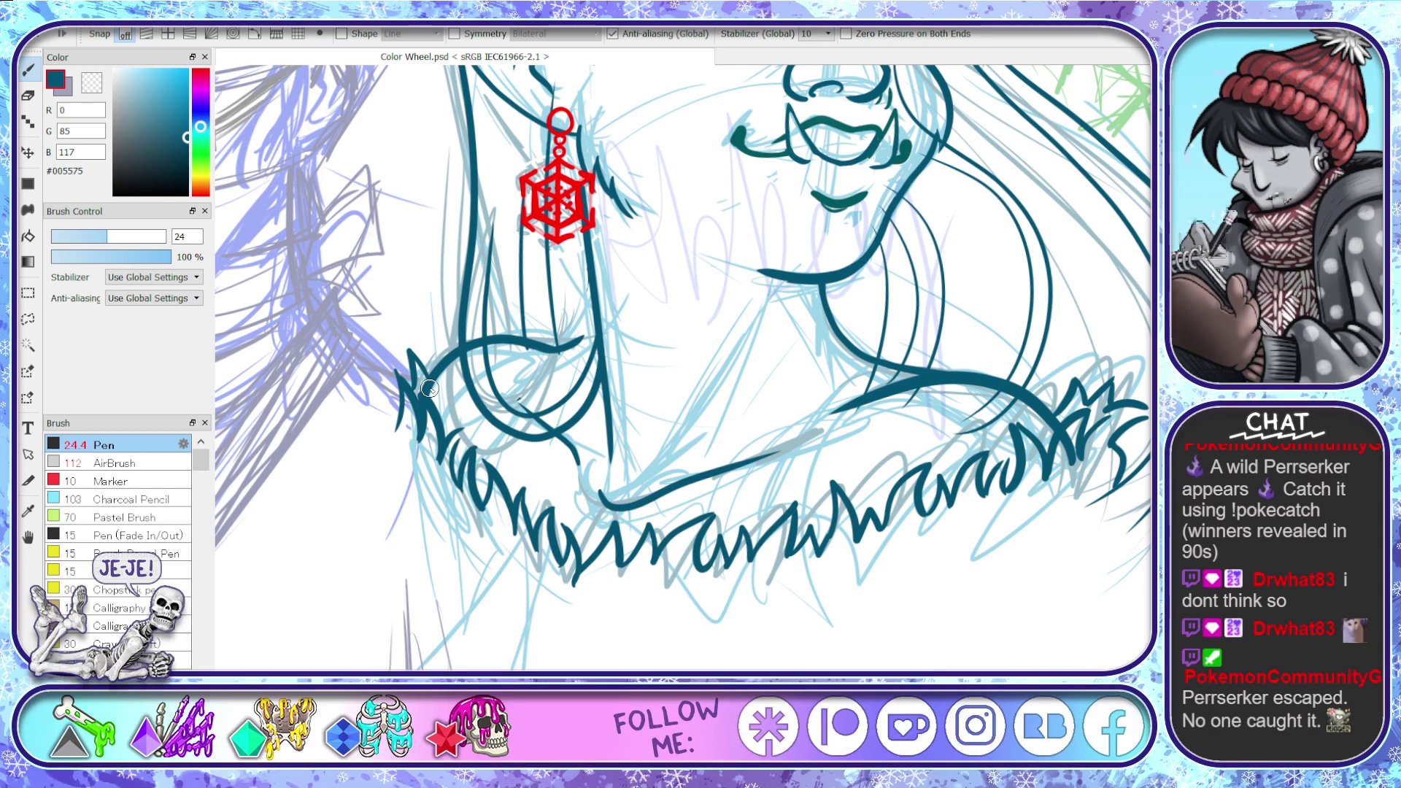
key(e)
mouse_move(444, 394)
mouse_down()
mouse_move(437, 431)
mouse_move(423, 353)
mouse_move(374, 438)
mouse_move(440, 415)
mouse_move(427, 384)
mouse_up()
key(b)
mouse_move(444, 460)
mouse_down()
mouse_move(426, 381)
mouse_move(420, 431)
mouse_move(383, 364)
mouse_move(412, 388)
mouse_move(437, 376)
mouse_up()
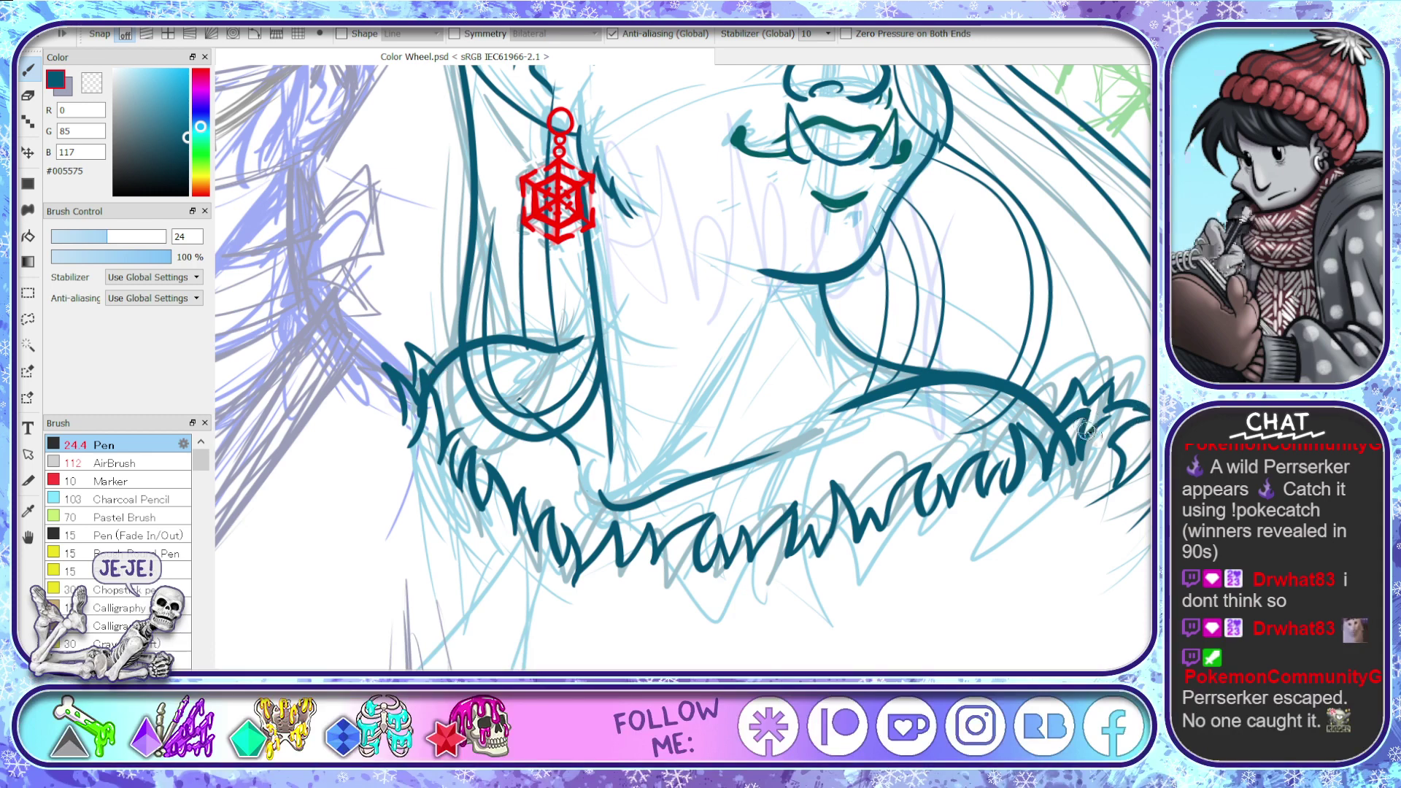
- Ink the rounded iris outlines inside both eyes
scroll(1088, 425, up, 6)
scroll(734, 357, down, 2)
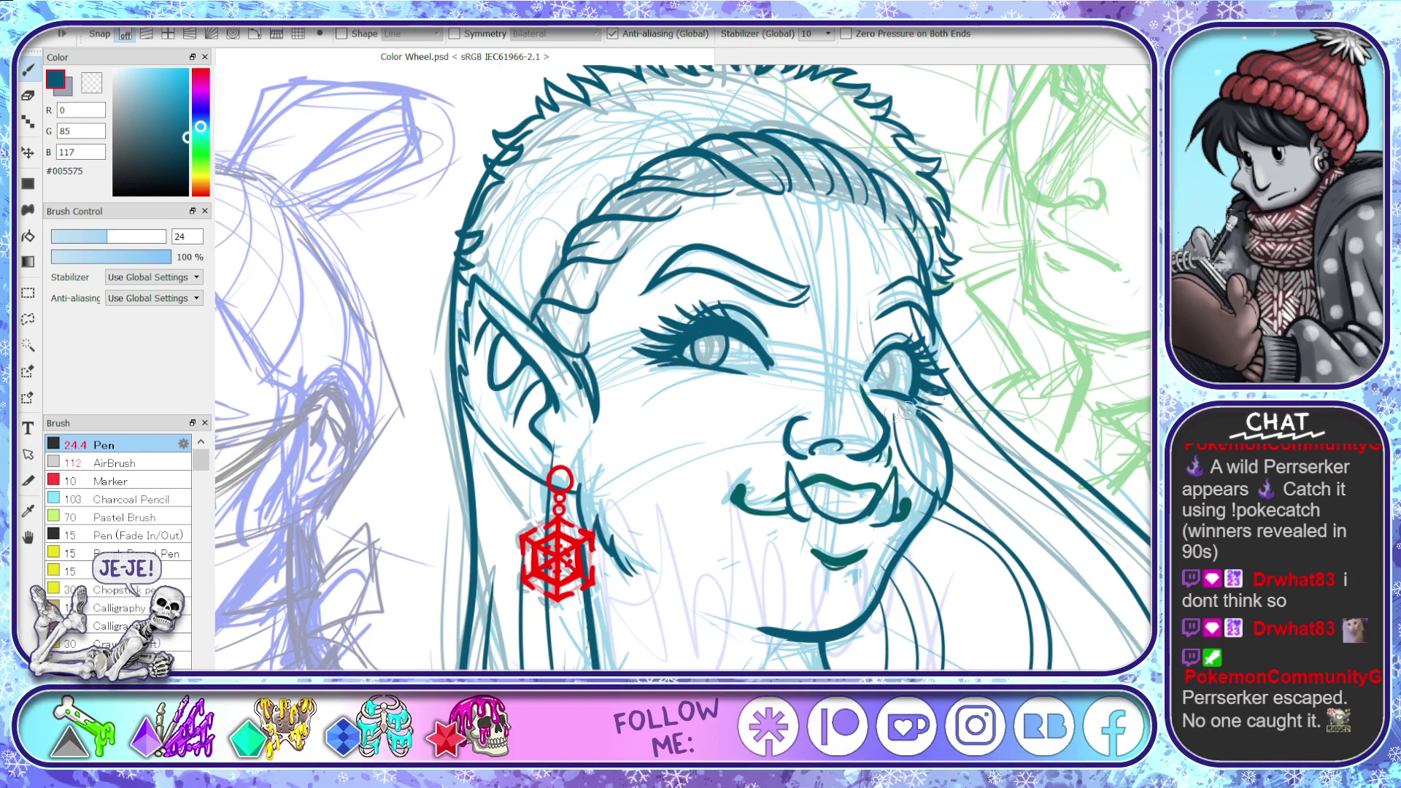
key(ctrl+z)
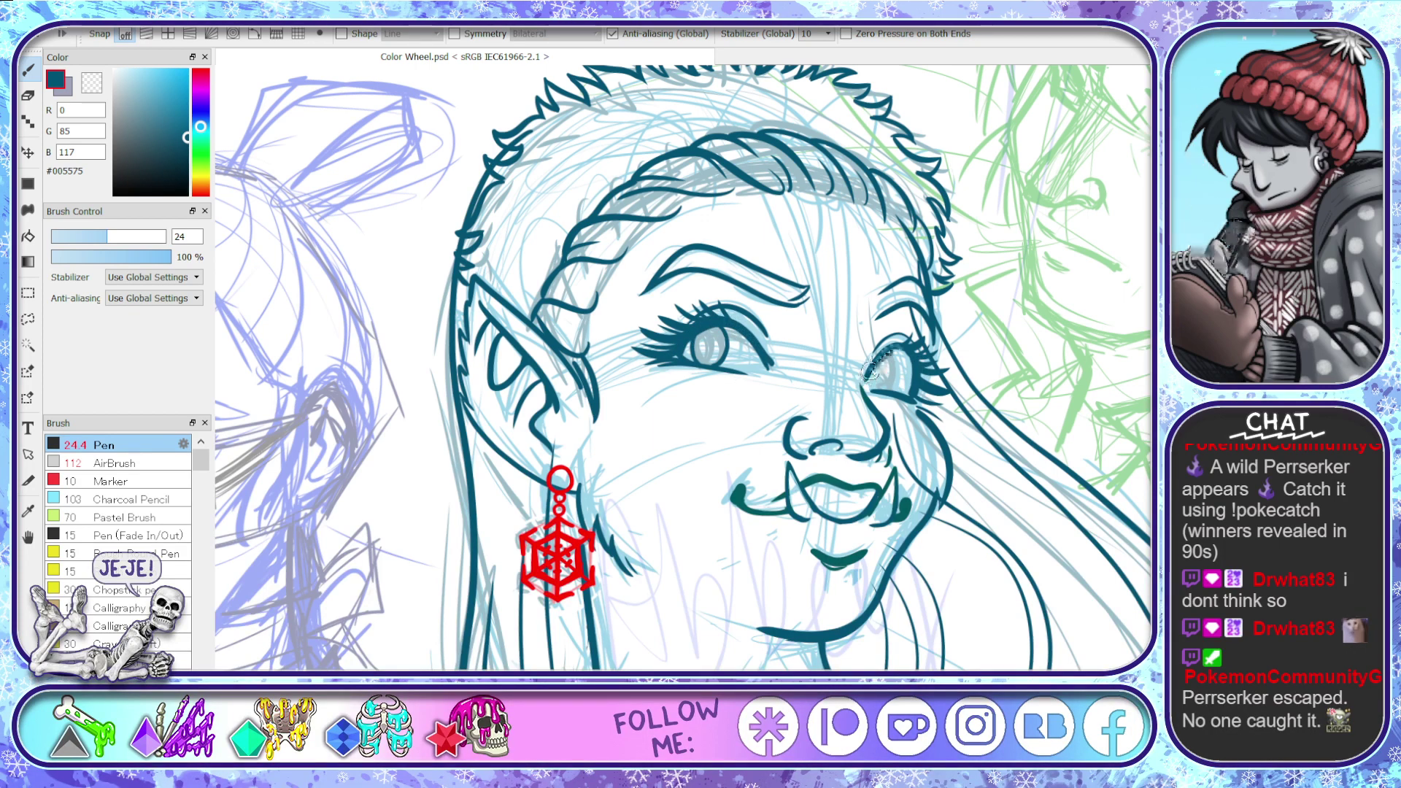
mouse_move(870, 371)
mouse_down()
mouse_move(912, 352)
mouse_move(889, 391)
mouse_up()
key(ctrl+z)
key(ctrl+z)
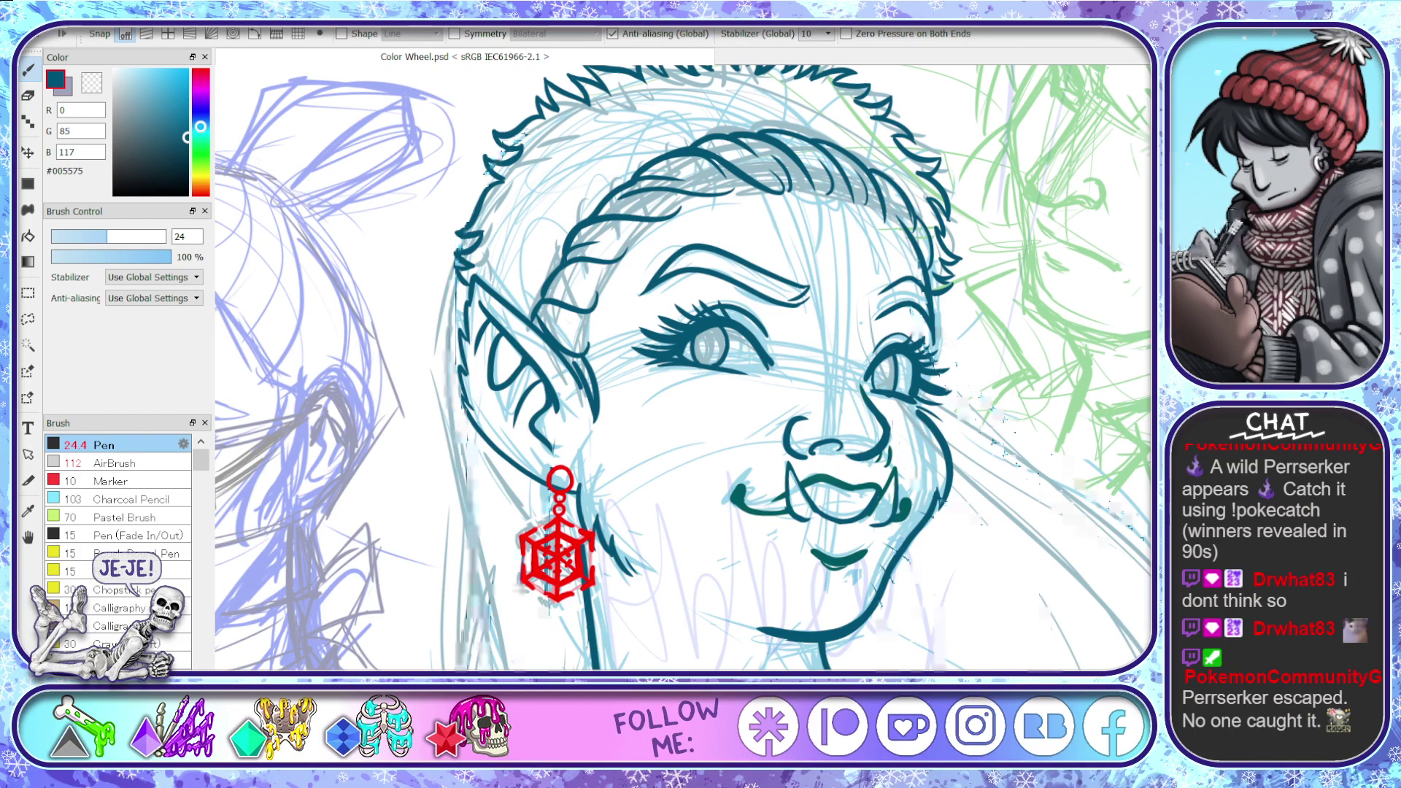
- Erase the long hair lines where they run over both shoulders and the fur trim, using the Eraser at size 41
key(e)
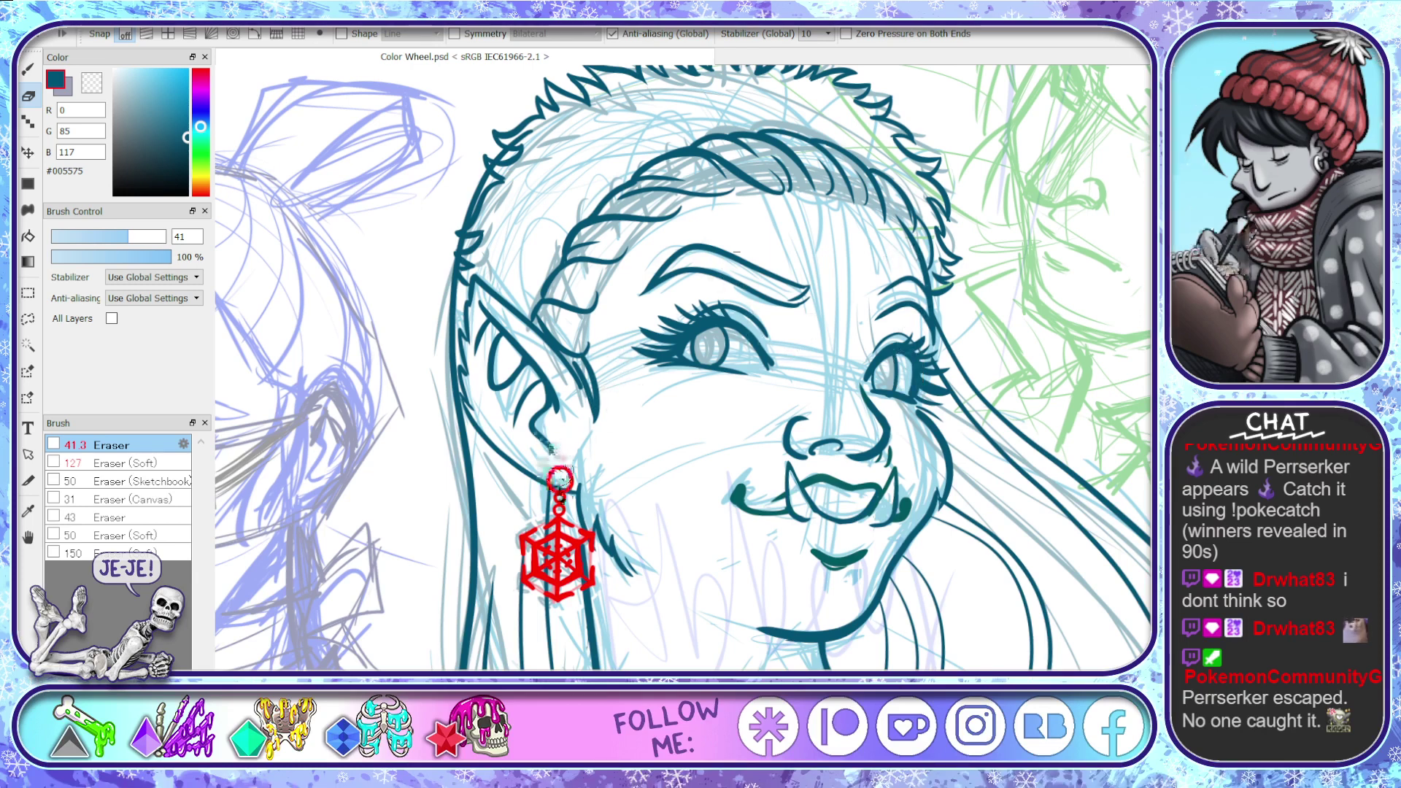
scroll(555, 456, down, 5)
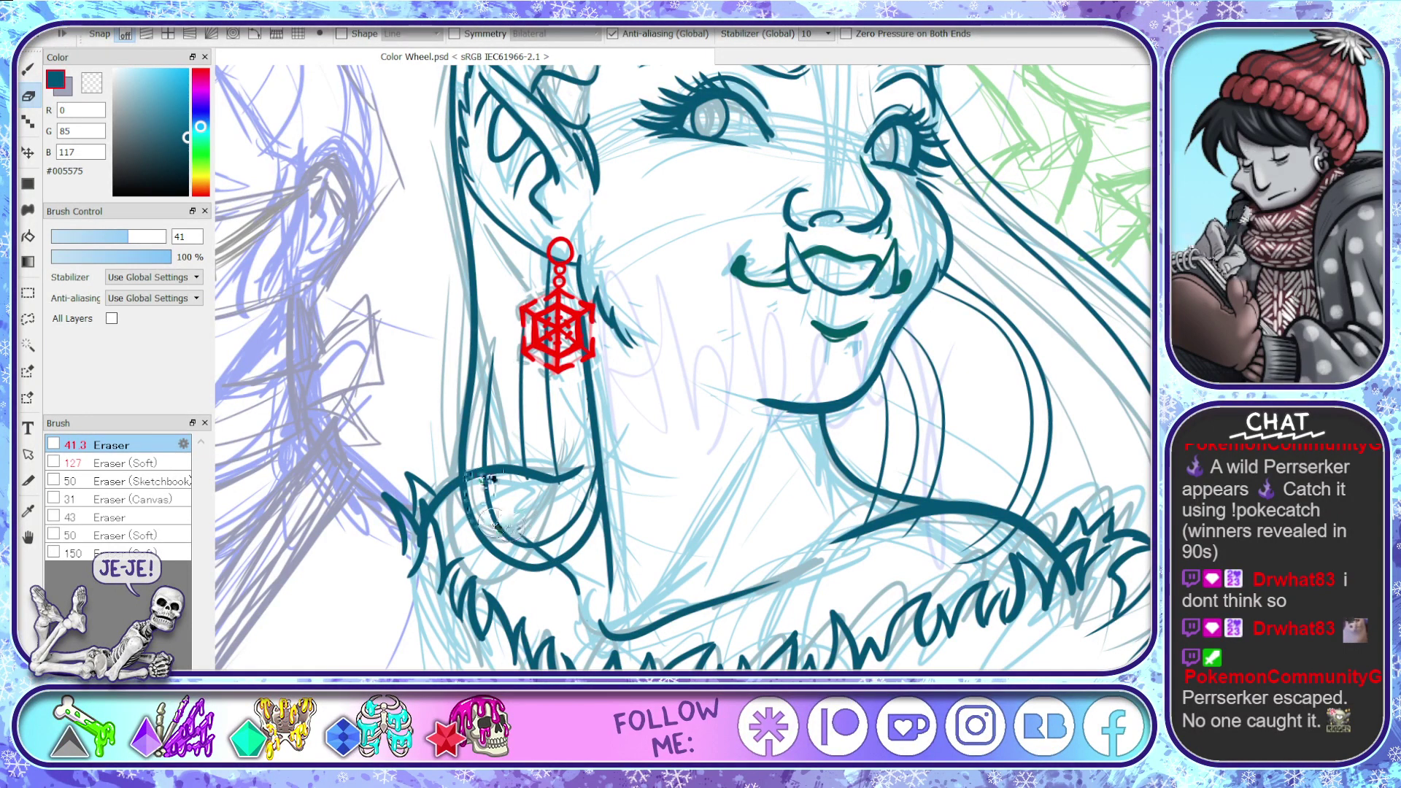
mouse_move(591, 482)
mouse_down()
mouse_move(599, 511)
mouse_move(523, 497)
mouse_move(554, 488)
mouse_move(496, 476)
mouse_move(475, 522)
mouse_move(493, 555)
mouse_move(554, 533)
mouse_move(588, 572)
mouse_move(521, 563)
mouse_up()
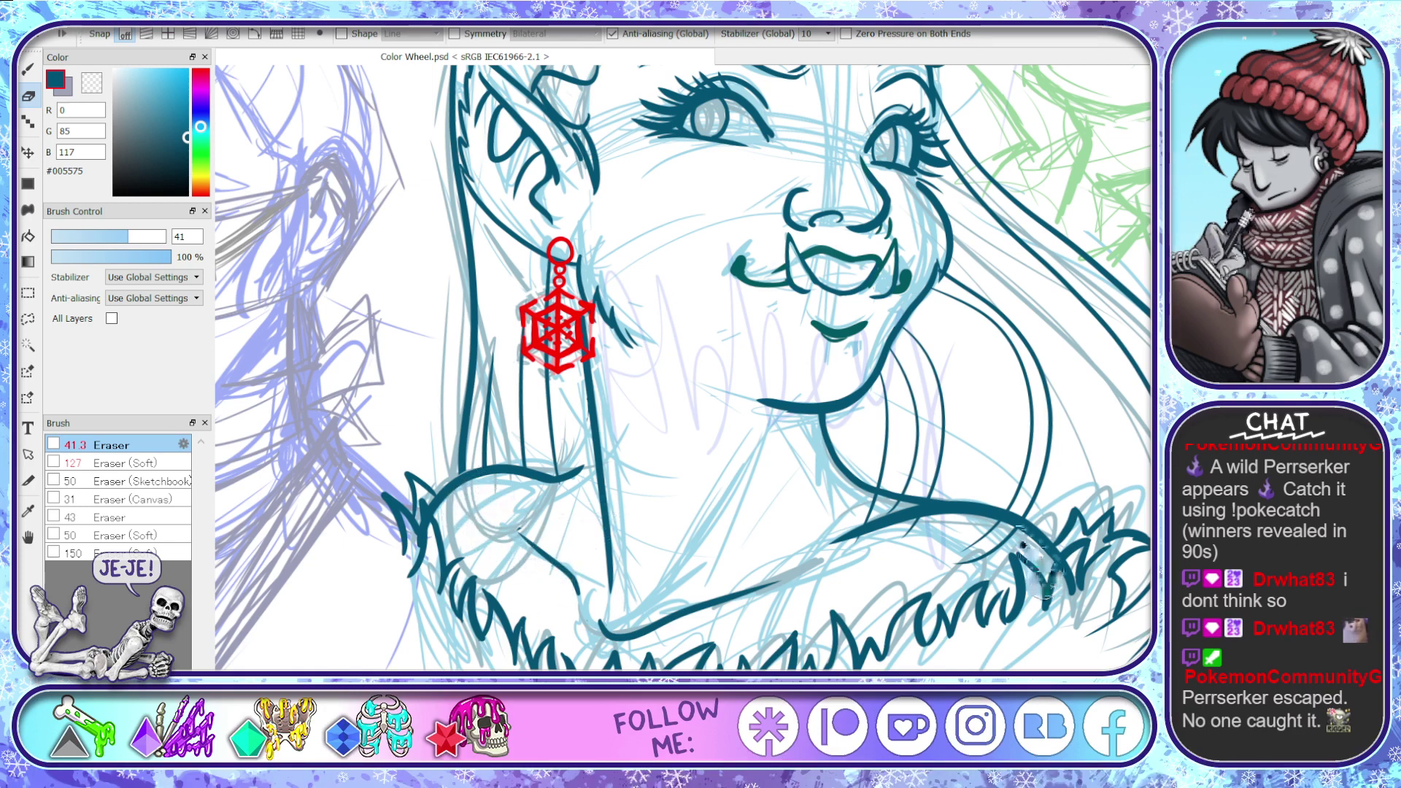
mouse_move(1043, 584)
mouse_down()
mouse_move(916, 541)
mouse_move(942, 565)
mouse_move(1051, 597)
mouse_up()
key(ctrl+z)
key(ctrl+z)
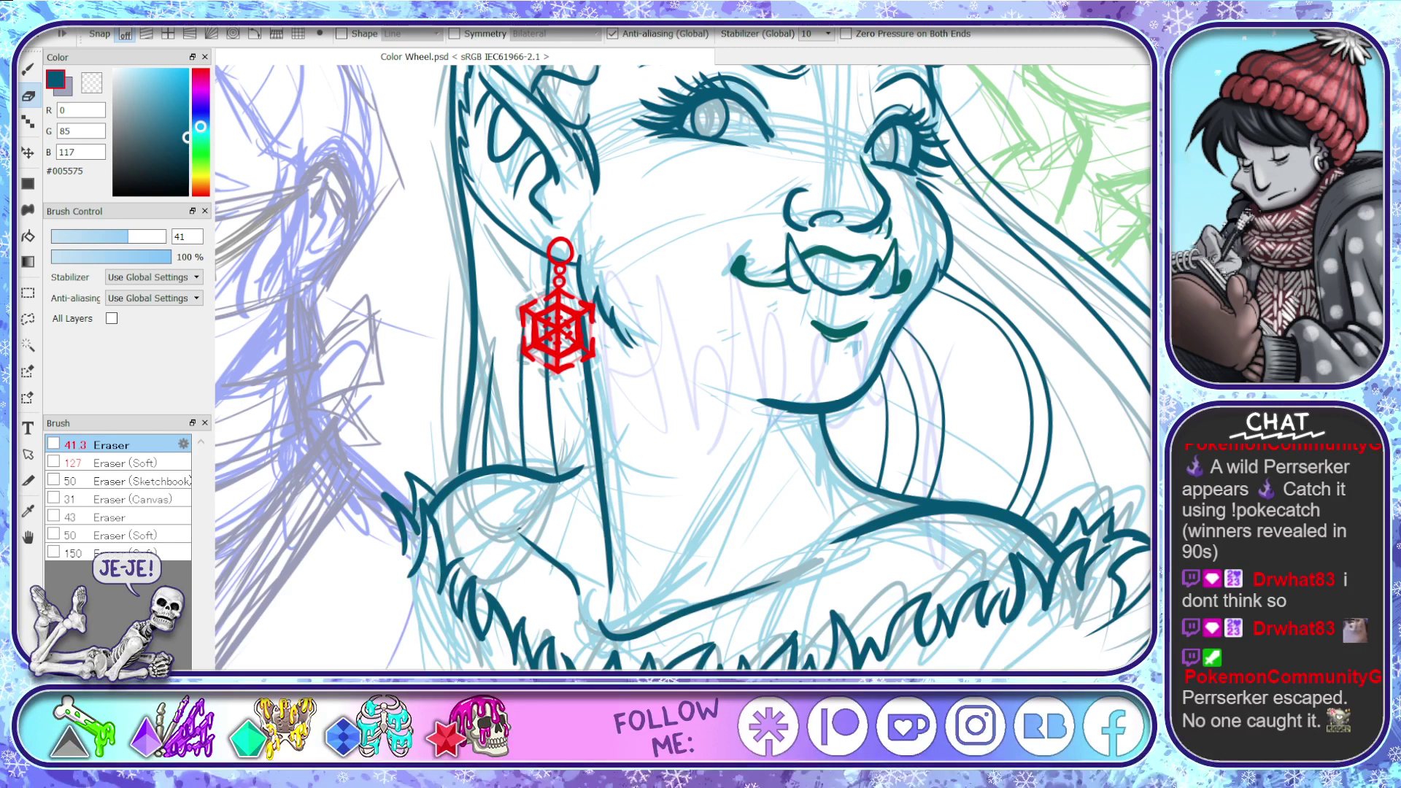
- Hide the sketches, show the colour wheel behind the line art, and sample cyan #0BE6F7 from its cyan slice
scroll(683, 367, up, 3)
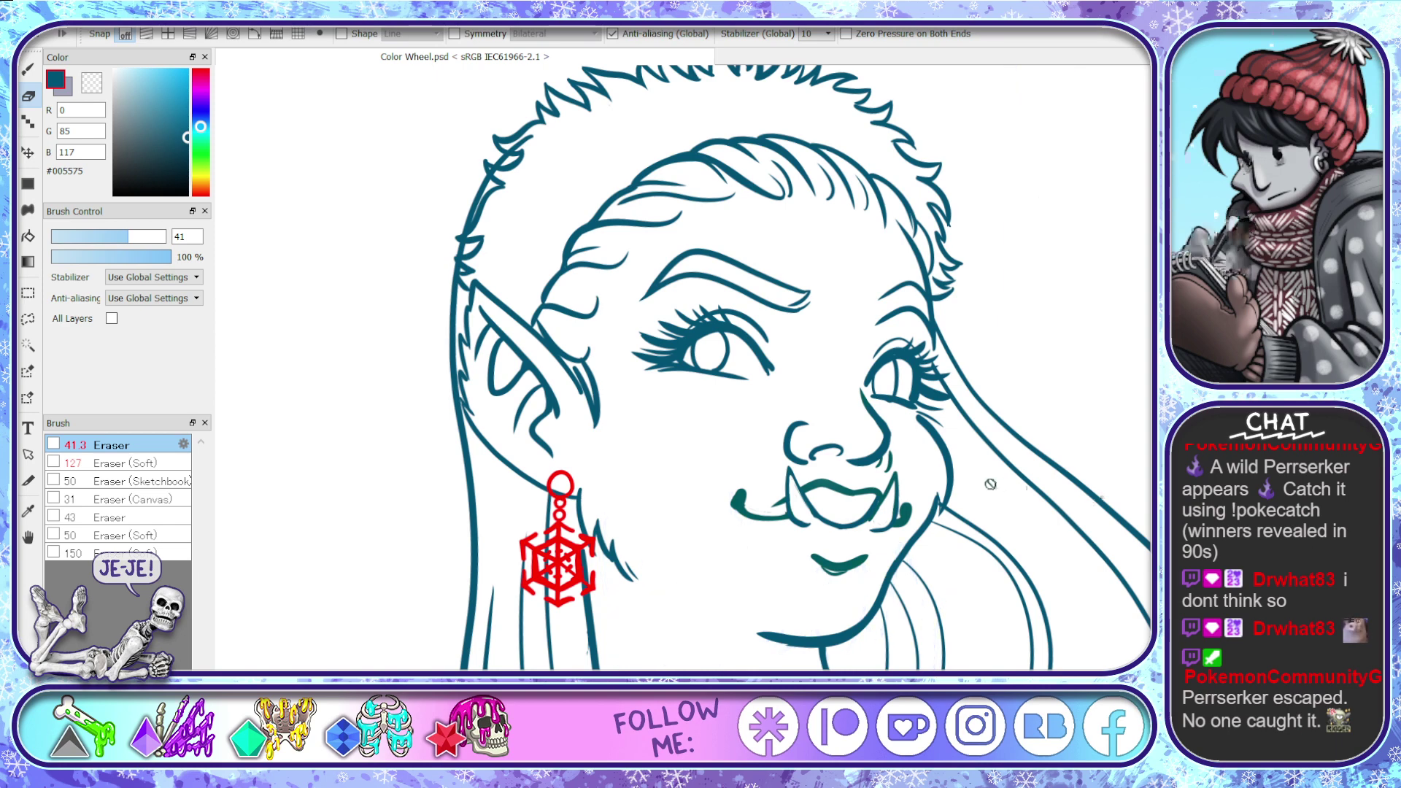
scroll(988, 484, down, 5)
drag(988, 485, 841, 485)
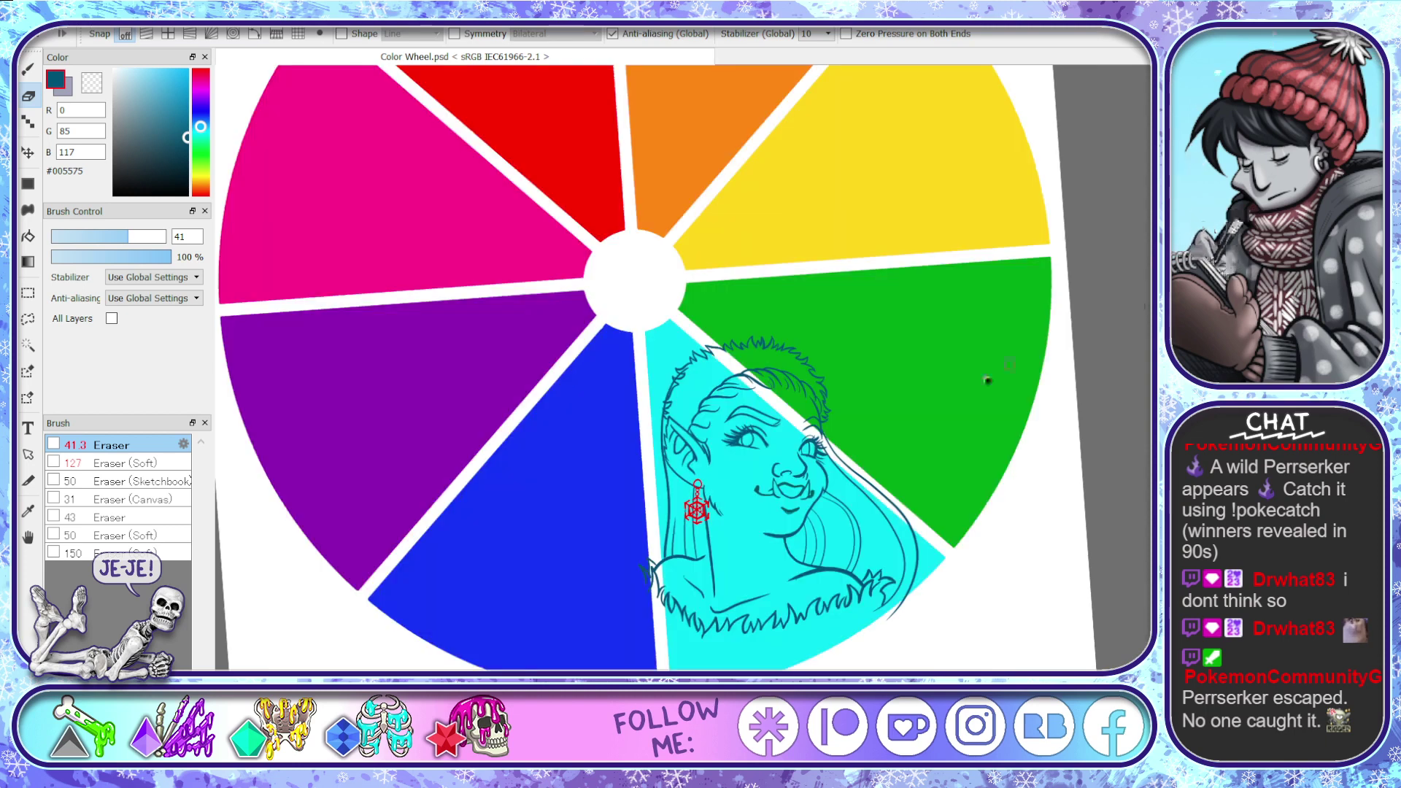
alt+click(844, 538)
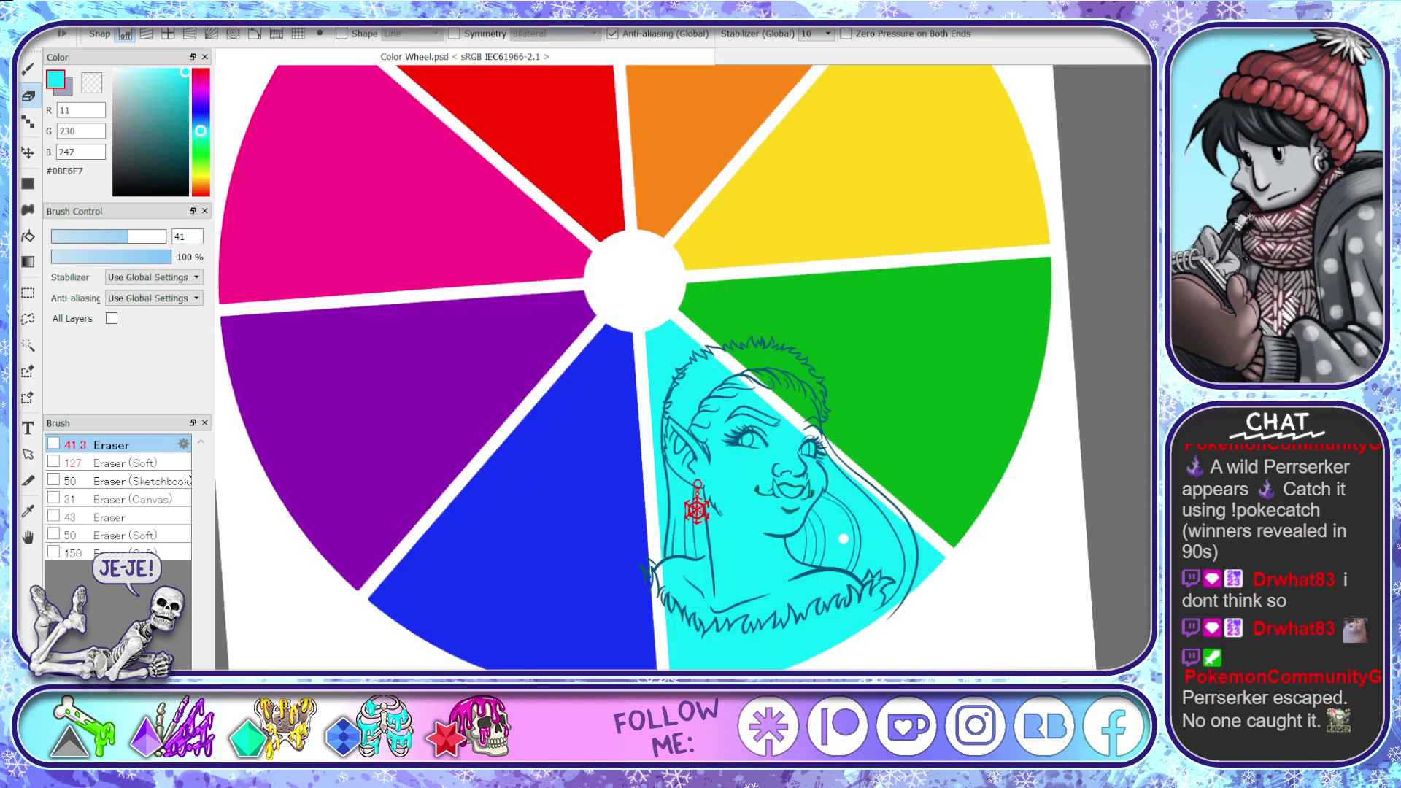
- Paint #5CF3FF patches over the face and far-side hair with the Pen at size 140, and choose pale #E7FDFF
scroll(796, 542, up, 3)
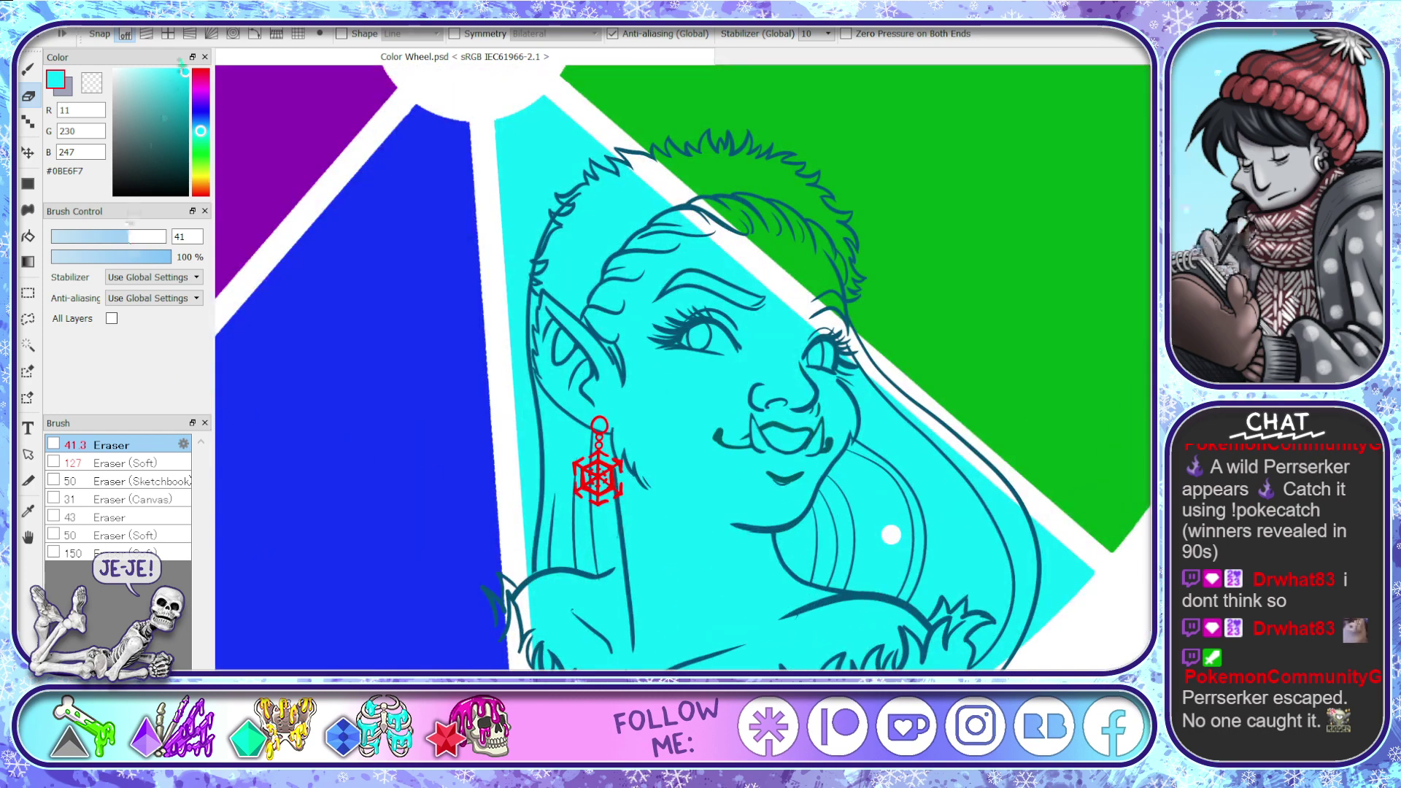
drag(149, 73, 146, 54)
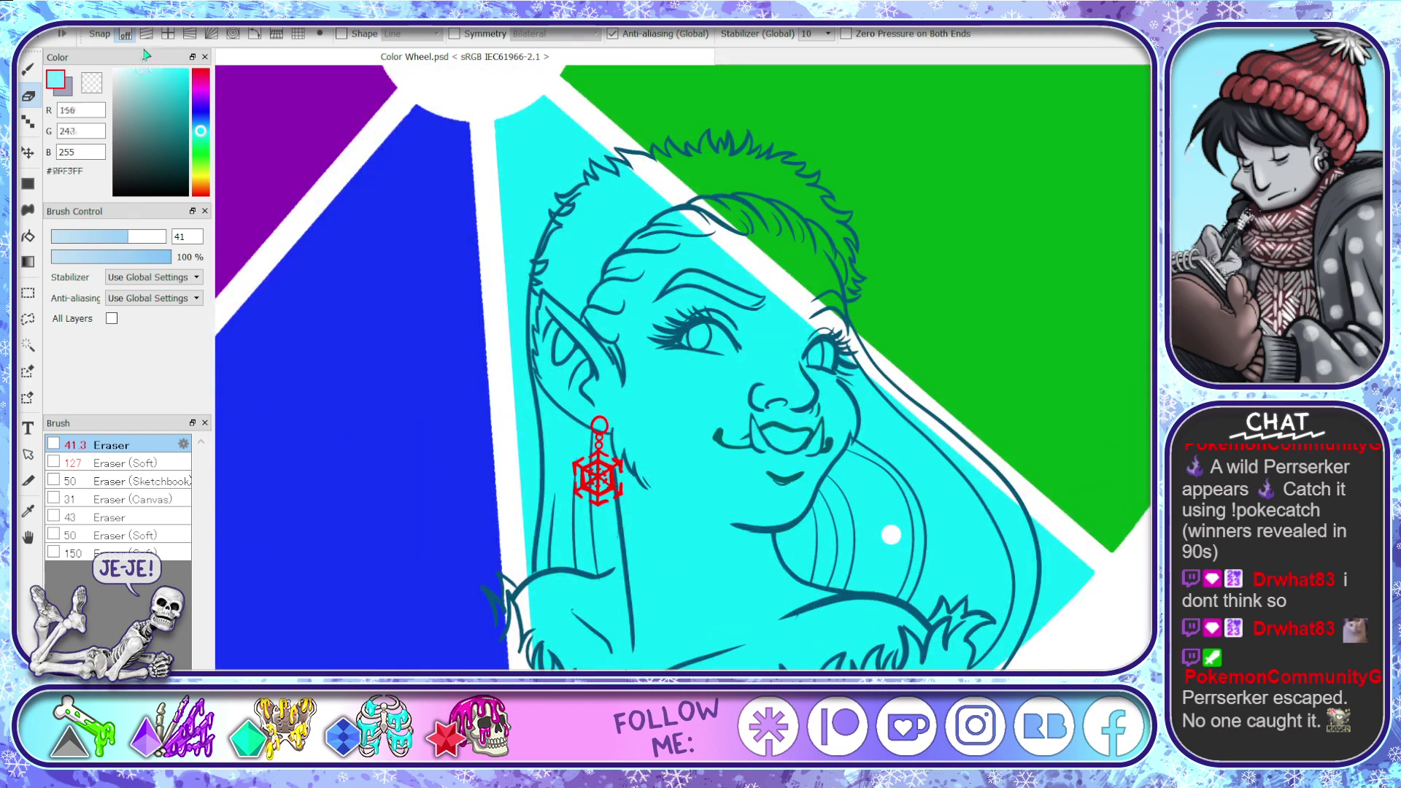
click(28, 70)
mouse_move(137, 238)
mouse_down()
mouse_move(162, 238)
mouse_move(170, 264)
mouse_up()
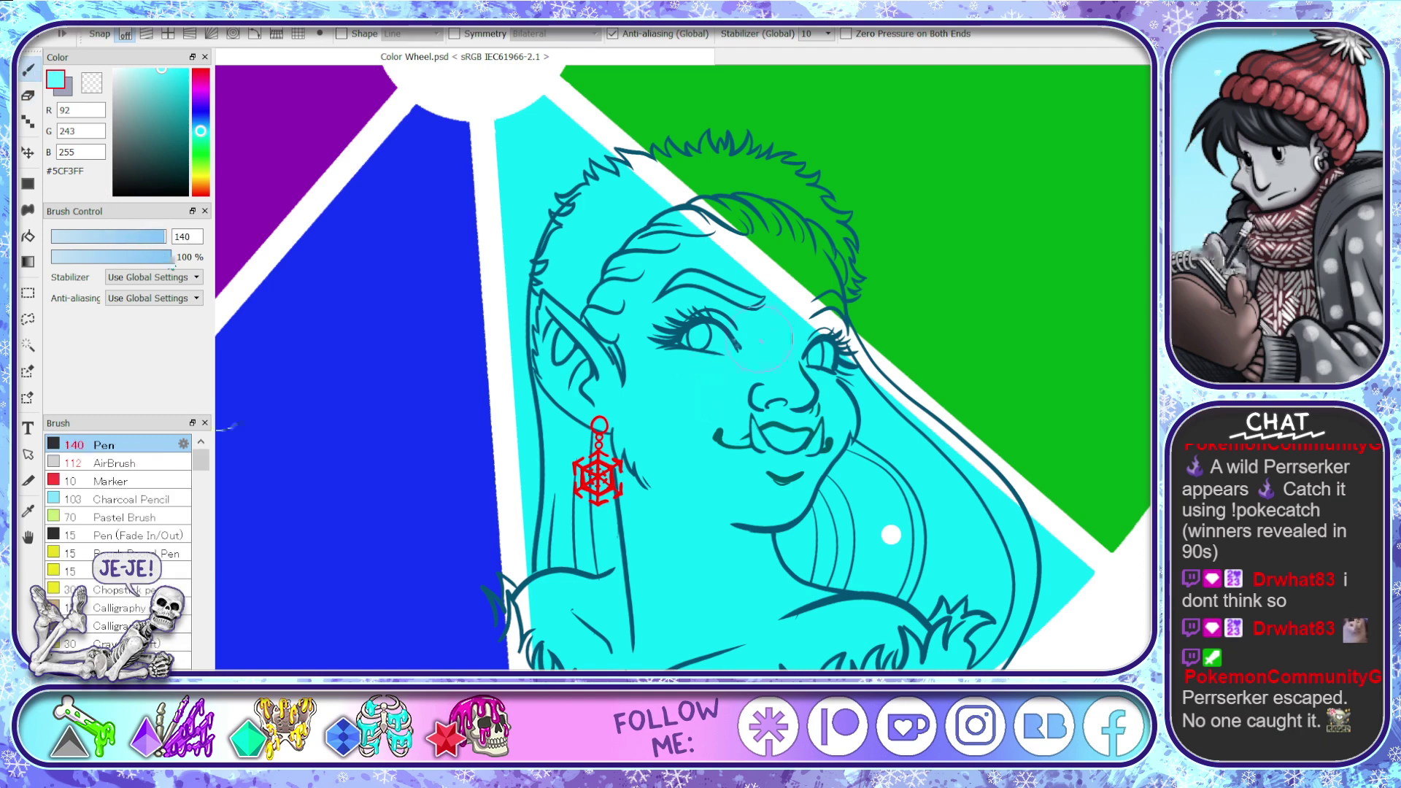
mouse_move(759, 340)
mouse_down()
mouse_move(716, 319)
mouse_move(719, 238)
mouse_move(684, 239)
mouse_move(648, 321)
mouse_move(779, 301)
mouse_move(770, 250)
mouse_move(814, 298)
mouse_move(819, 278)
mouse_move(858, 395)
mouse_move(911, 471)
mouse_move(897, 576)
mouse_move(857, 551)
mouse_up()
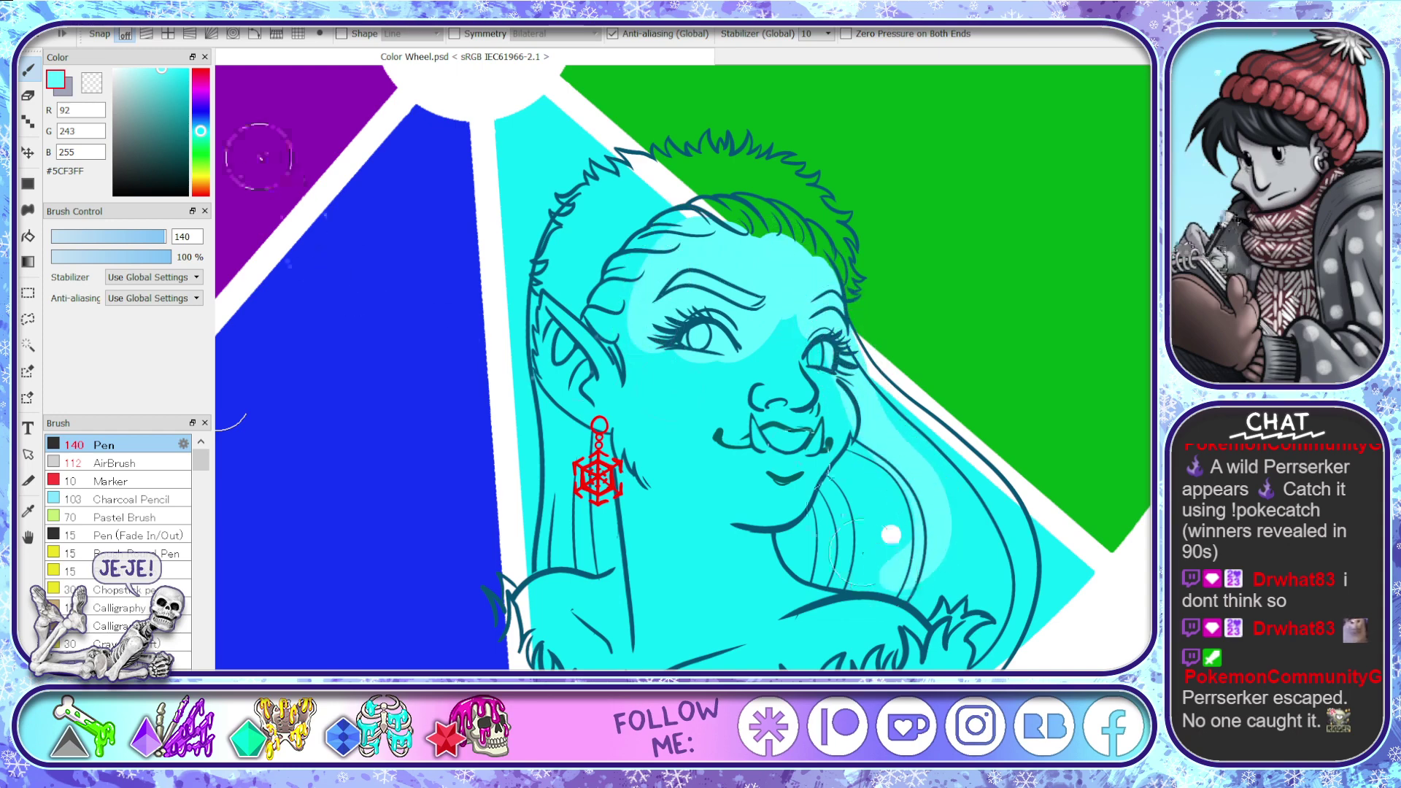
click(120, 70)
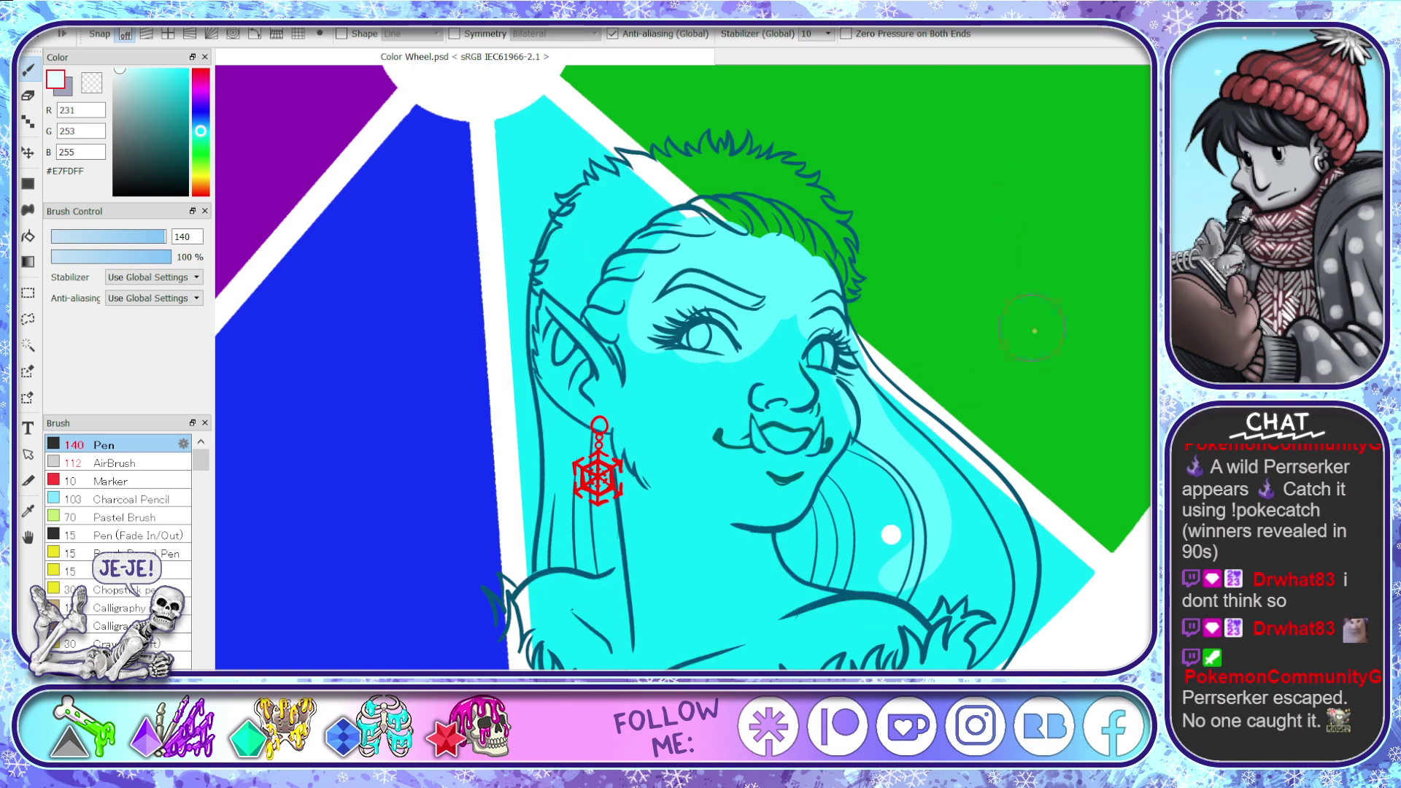
- Erase the long hair outline where it crosses the short tufts above the ear, using the Eraser at size 12.5
scroll(519, 190, up, 3)
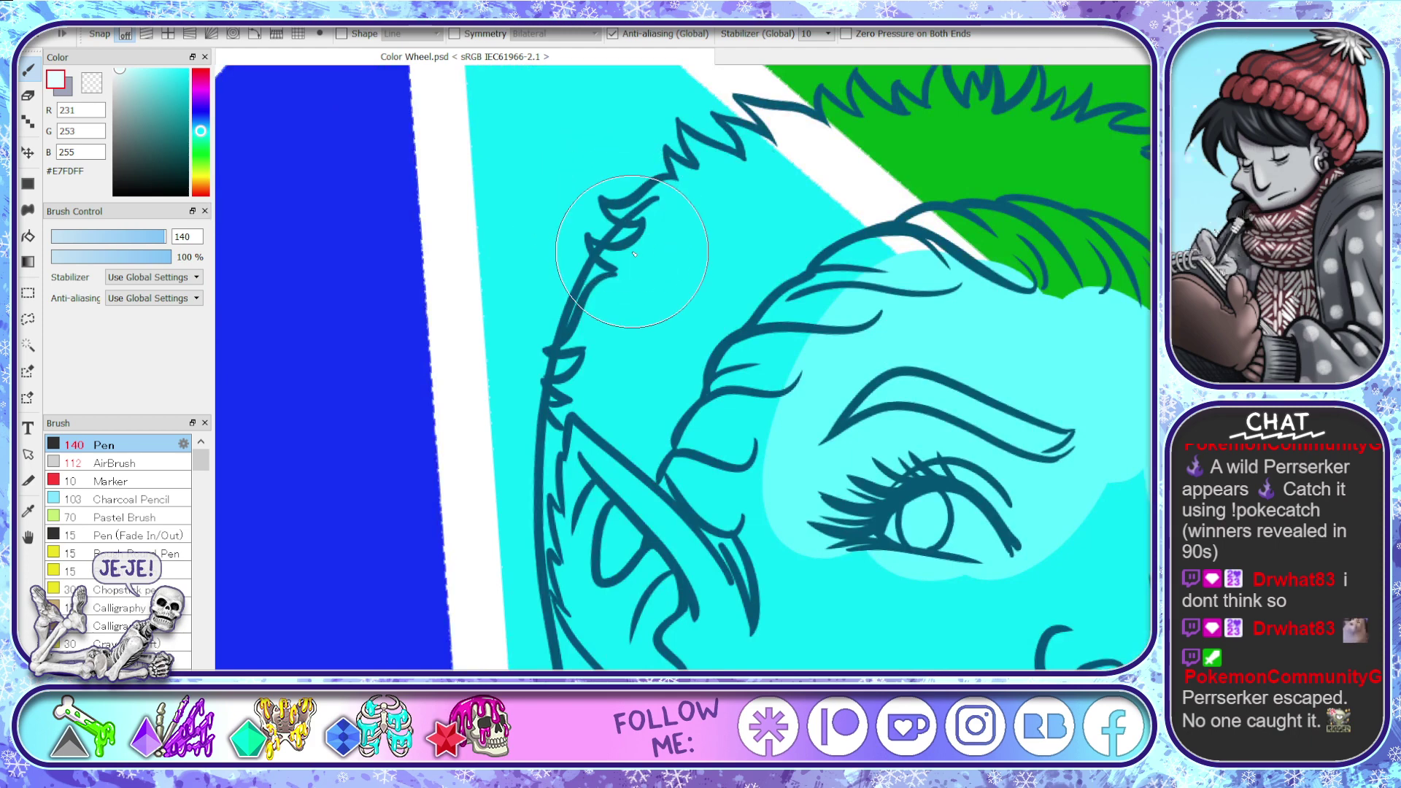
key(e)
click(81, 237)
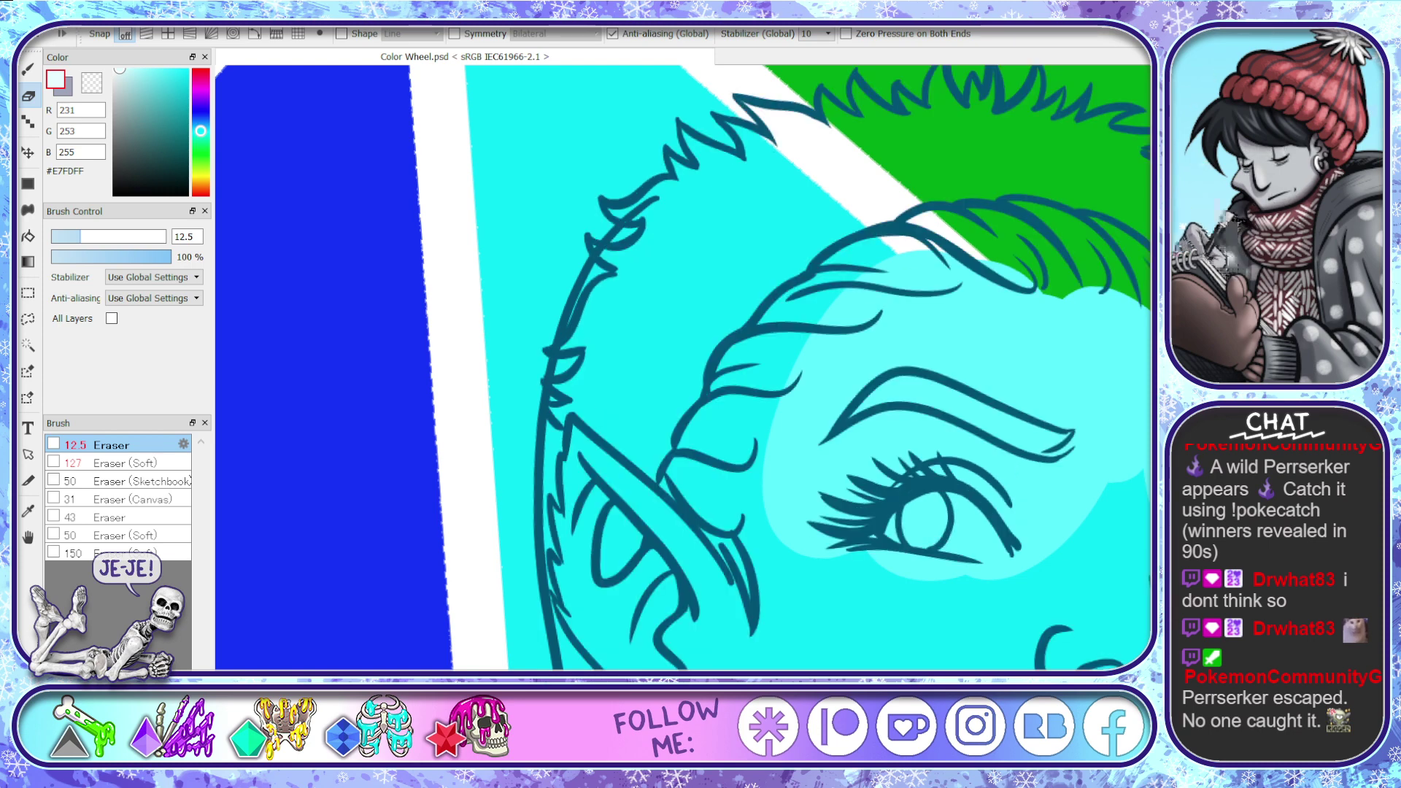
key(ctrl+z)
key(ctrl+y)
key(ctrl+z)
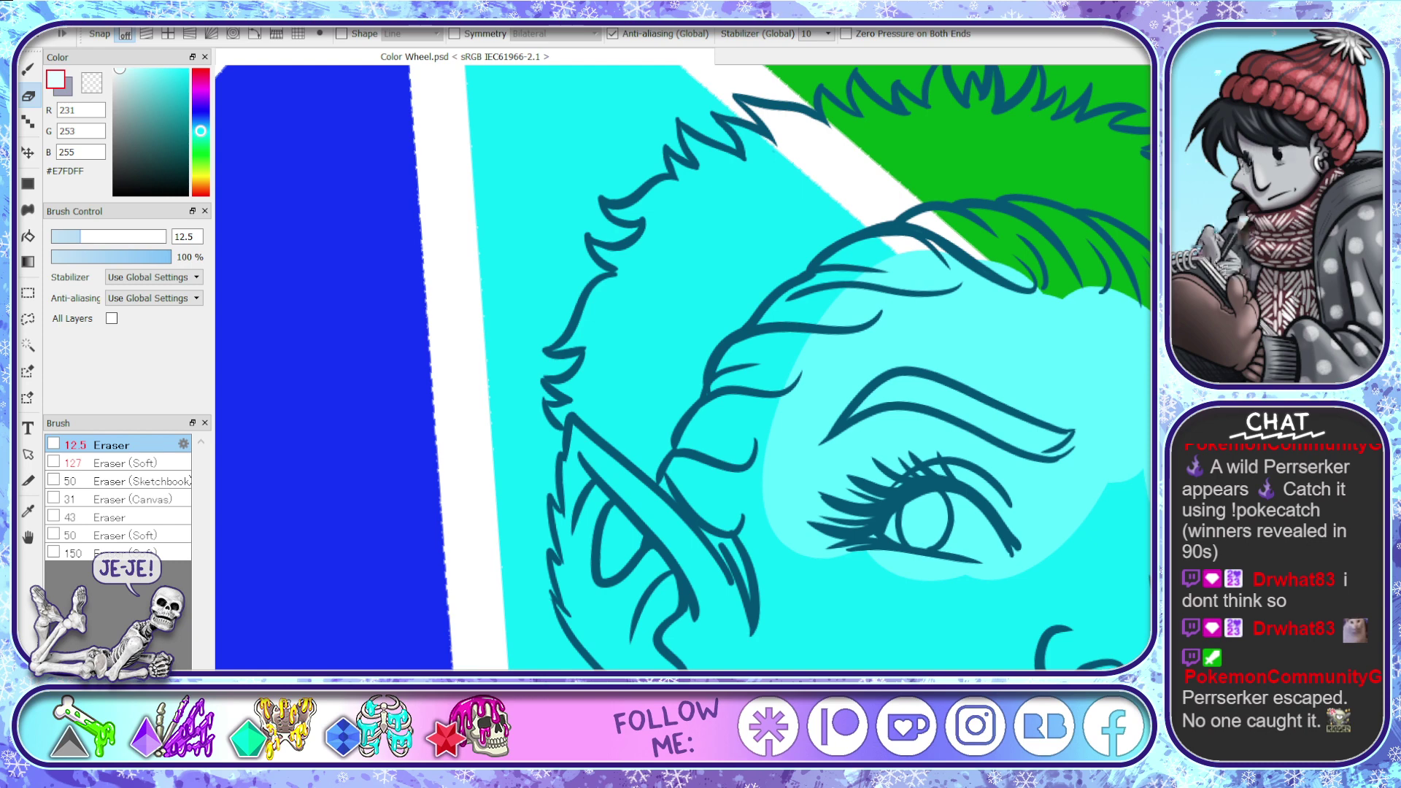
key(ctrl+y)
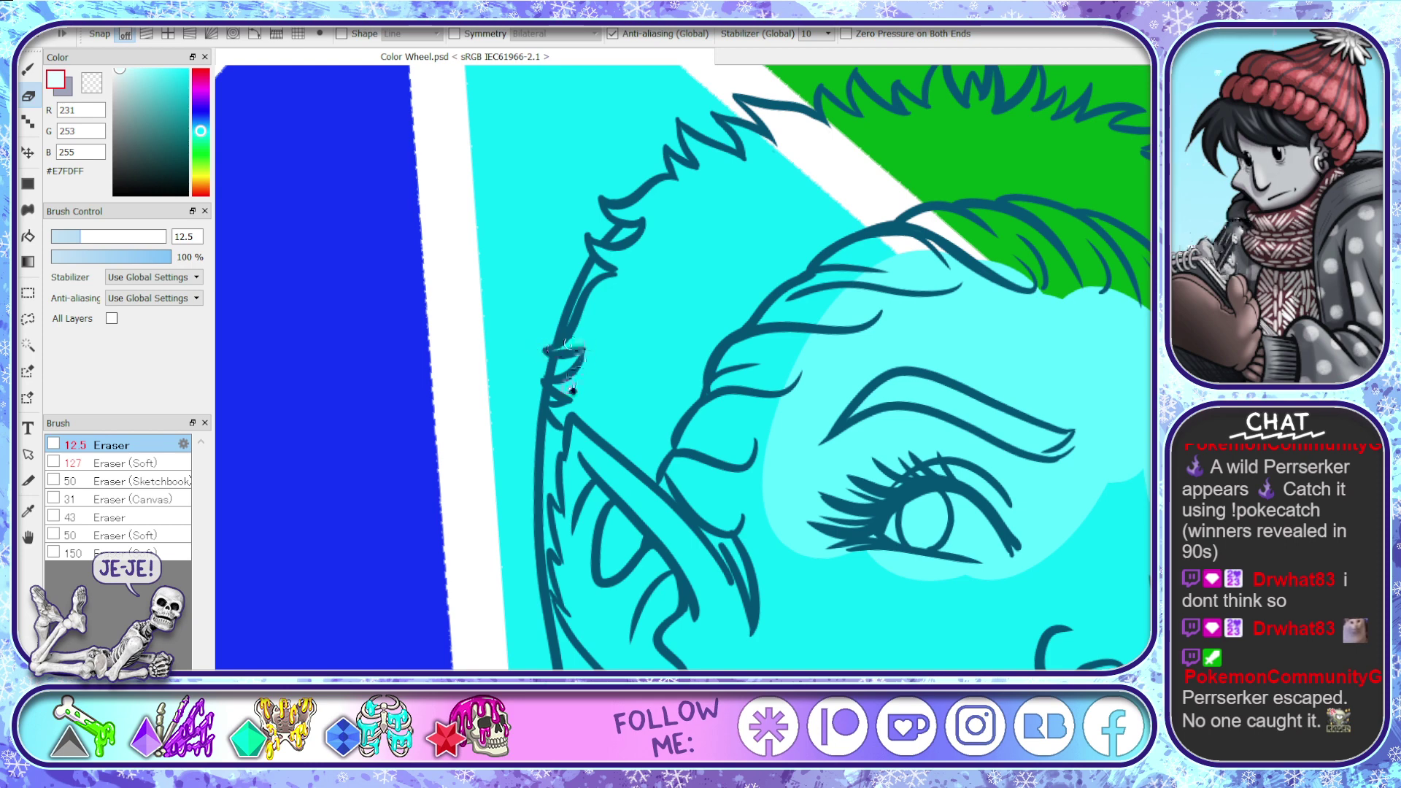
key(ctrl+z)
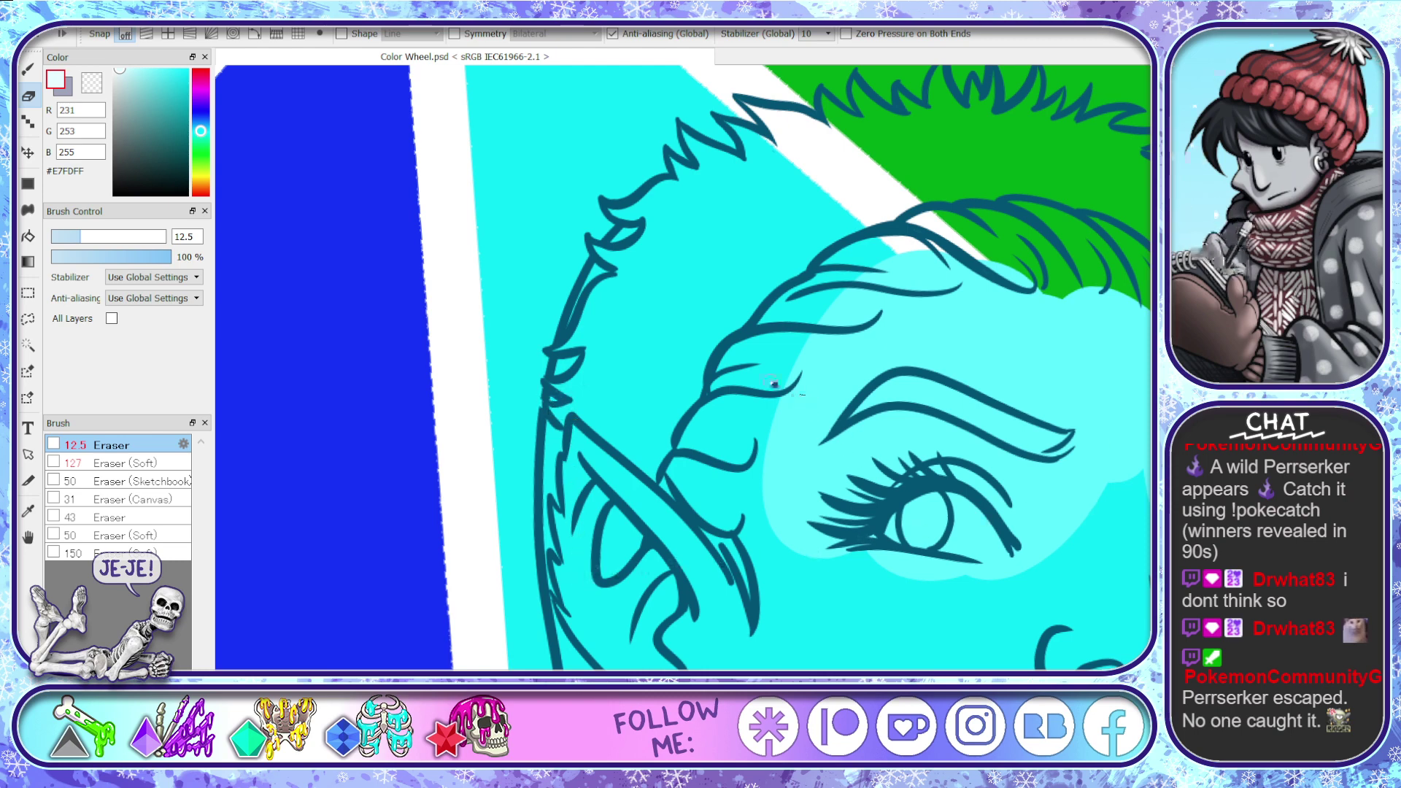
- Try a pale #E7FDFF patch over the hair above the ear, and cover it and the upper face in teal #009AA6
key(b)
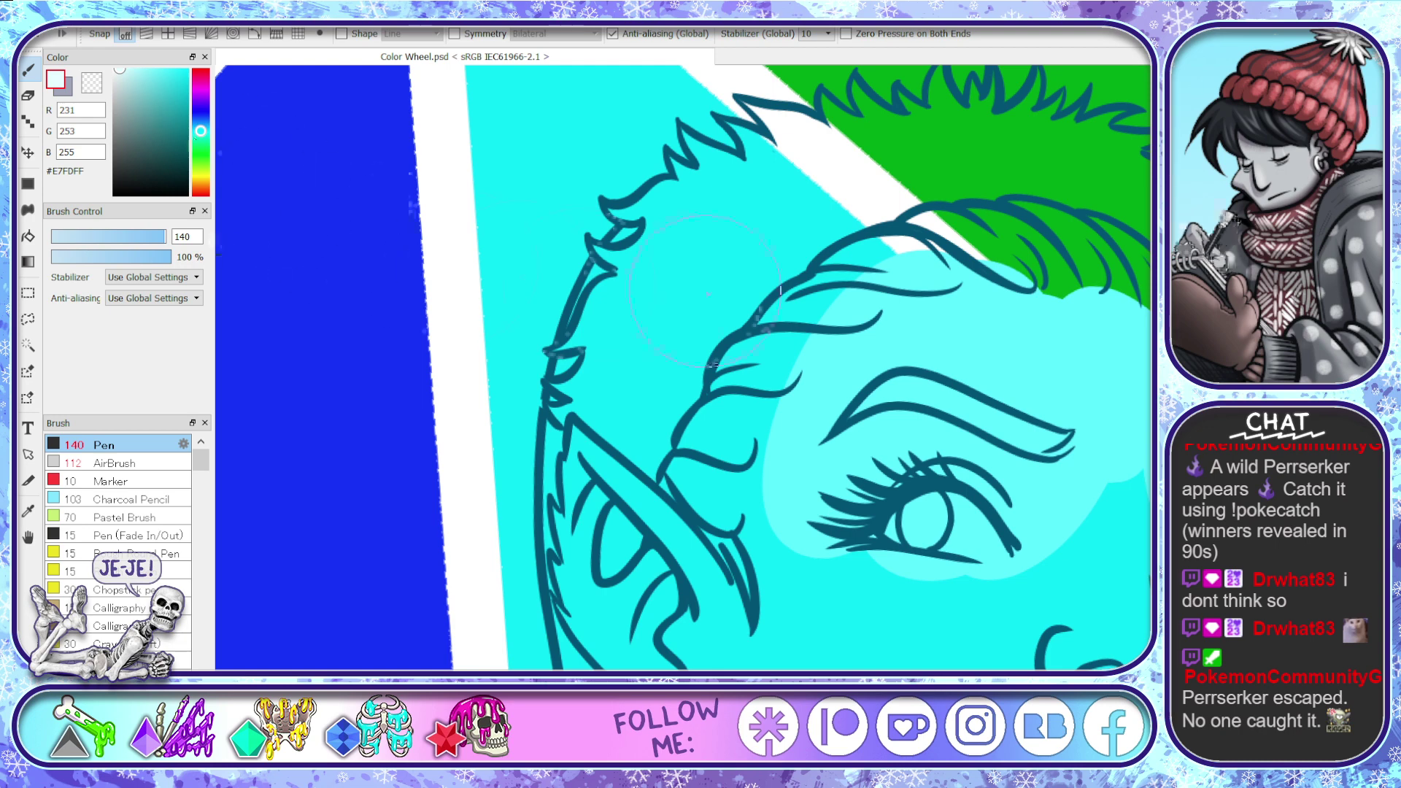
mouse_move(707, 293)
mouse_down()
mouse_move(679, 278)
mouse_move(730, 438)
mouse_move(861, 241)
mouse_up()
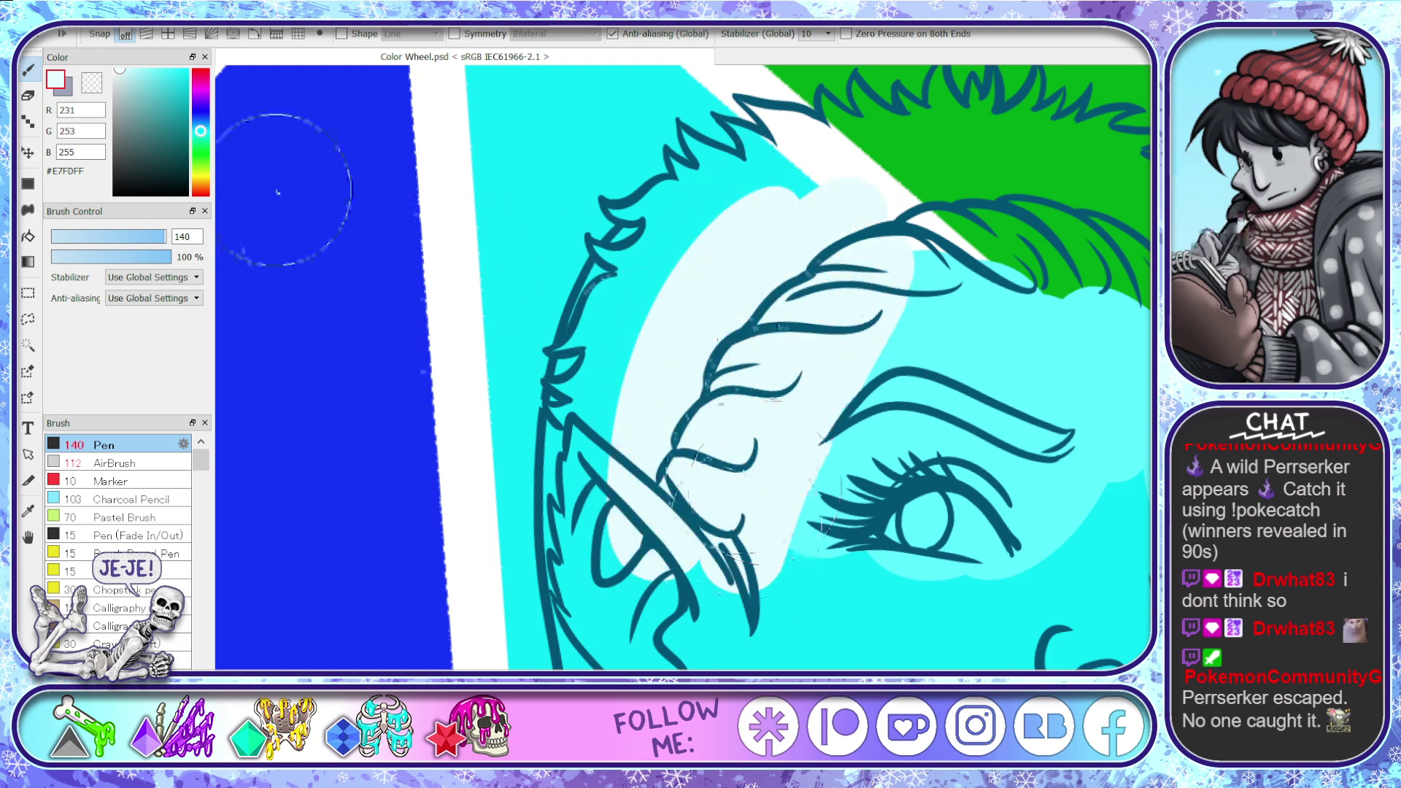
mouse_move(832, 292)
mouse_down()
mouse_move(880, 324)
mouse_move(802, 424)
mouse_move(764, 366)
mouse_move(703, 332)
mouse_move(704, 255)
mouse_move(621, 537)
mouse_move(750, 363)
mouse_move(1019, 388)
mouse_move(1063, 541)
mouse_move(1122, 514)
mouse_move(1051, 303)
mouse_move(904, 253)
mouse_up()
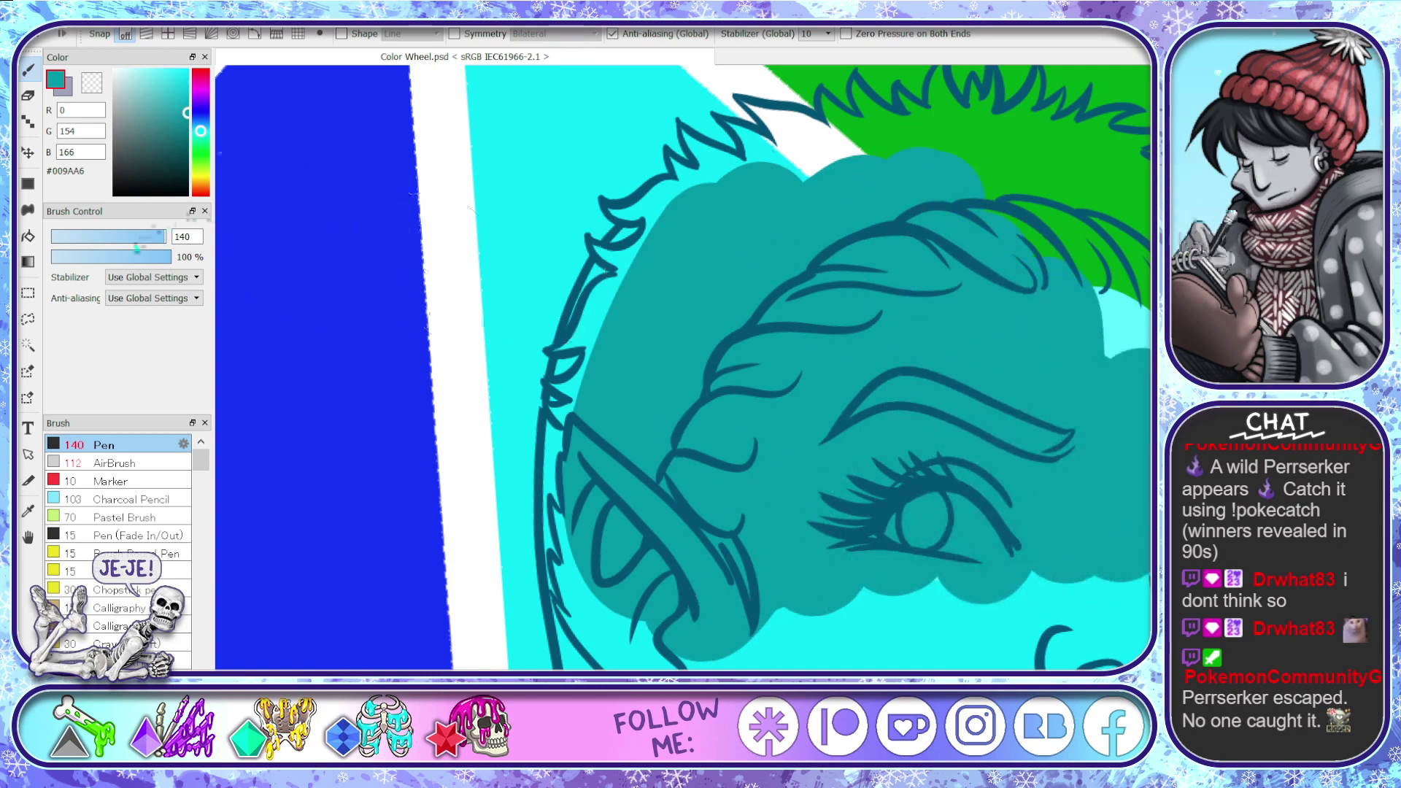
- Paint teal #009AA6 down the hair below the ear and over the near shoulder and fur trim, using the Pen at size 79
drag(131, 240, 115, 238)
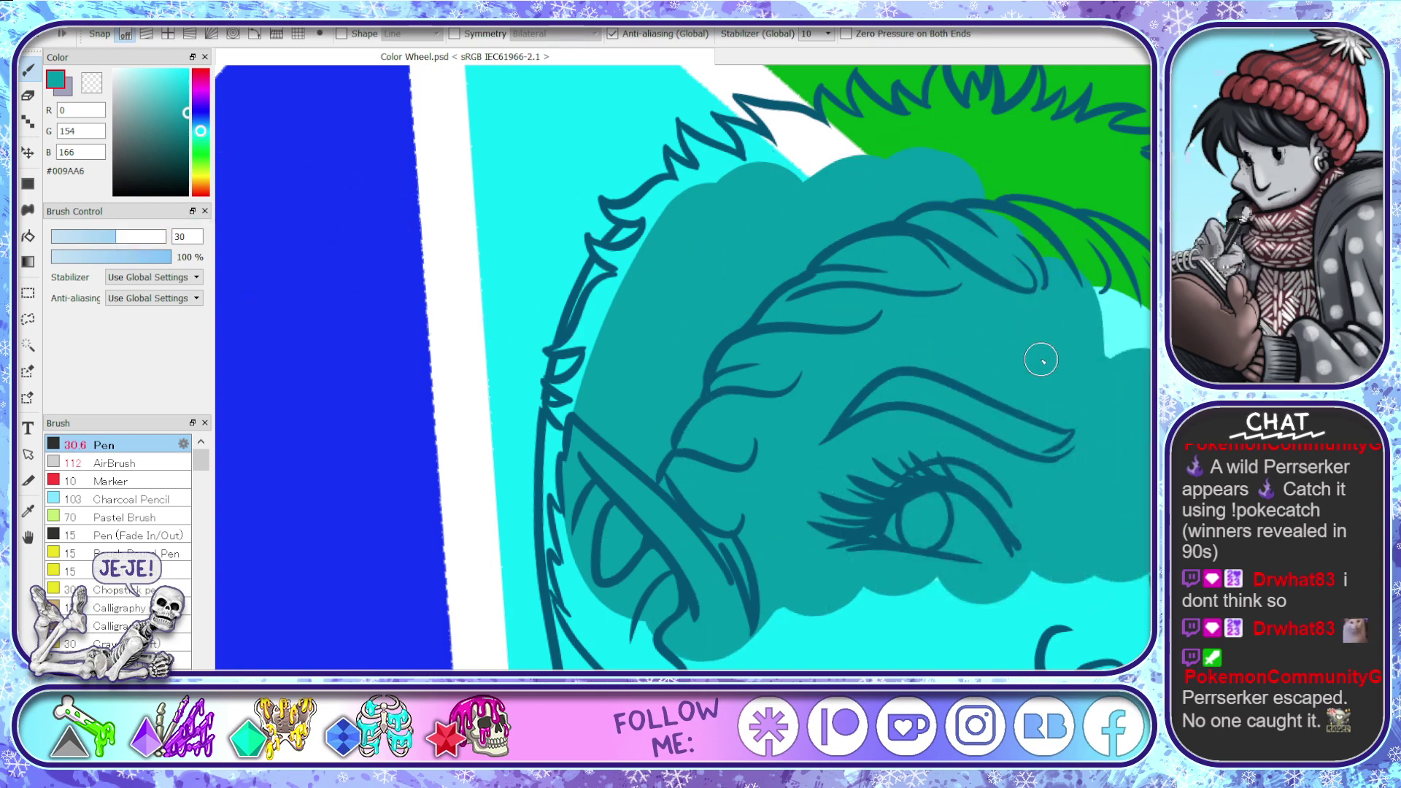
scroll(1034, 494, down, 2)
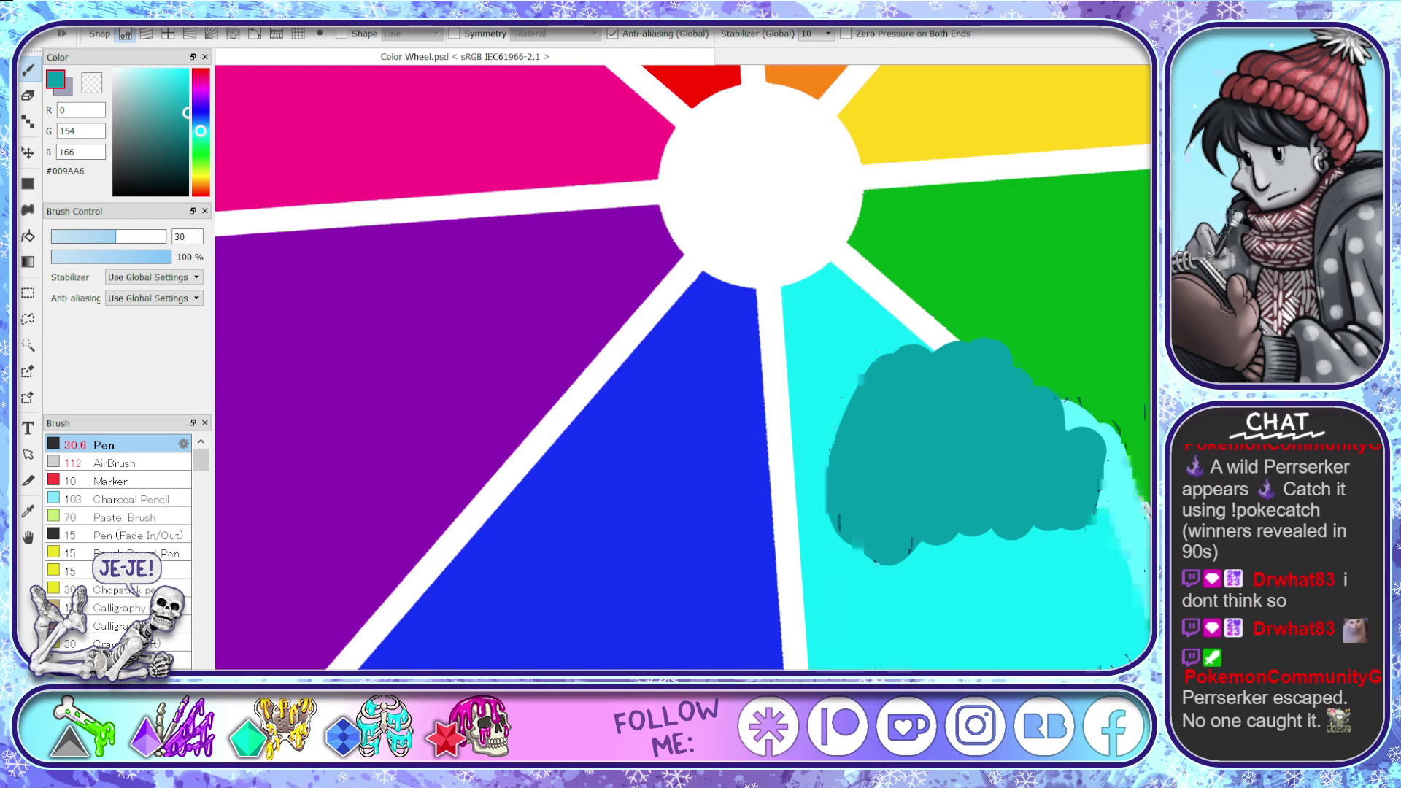
scroll(684, 367, down, 5)
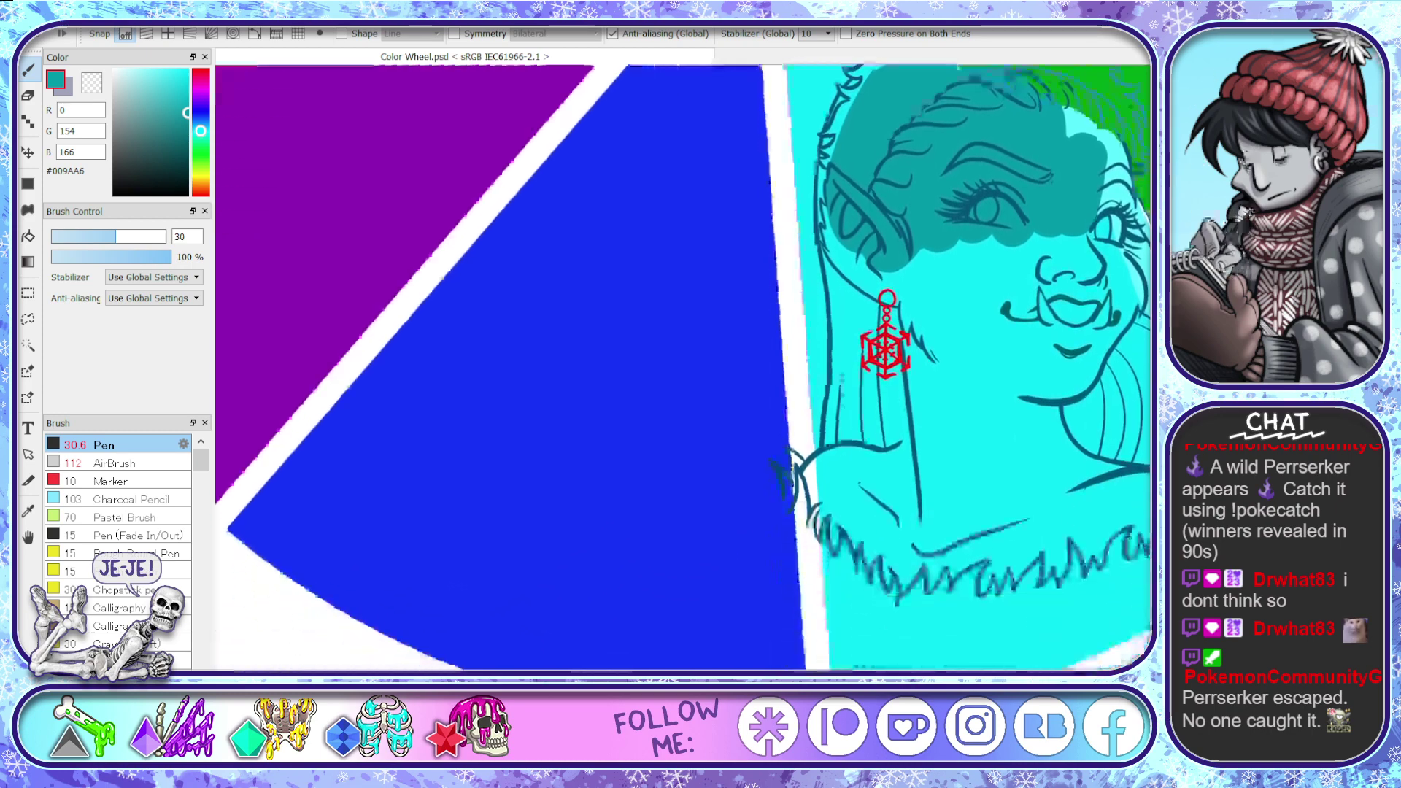
scroll(683, 367, right, 5)
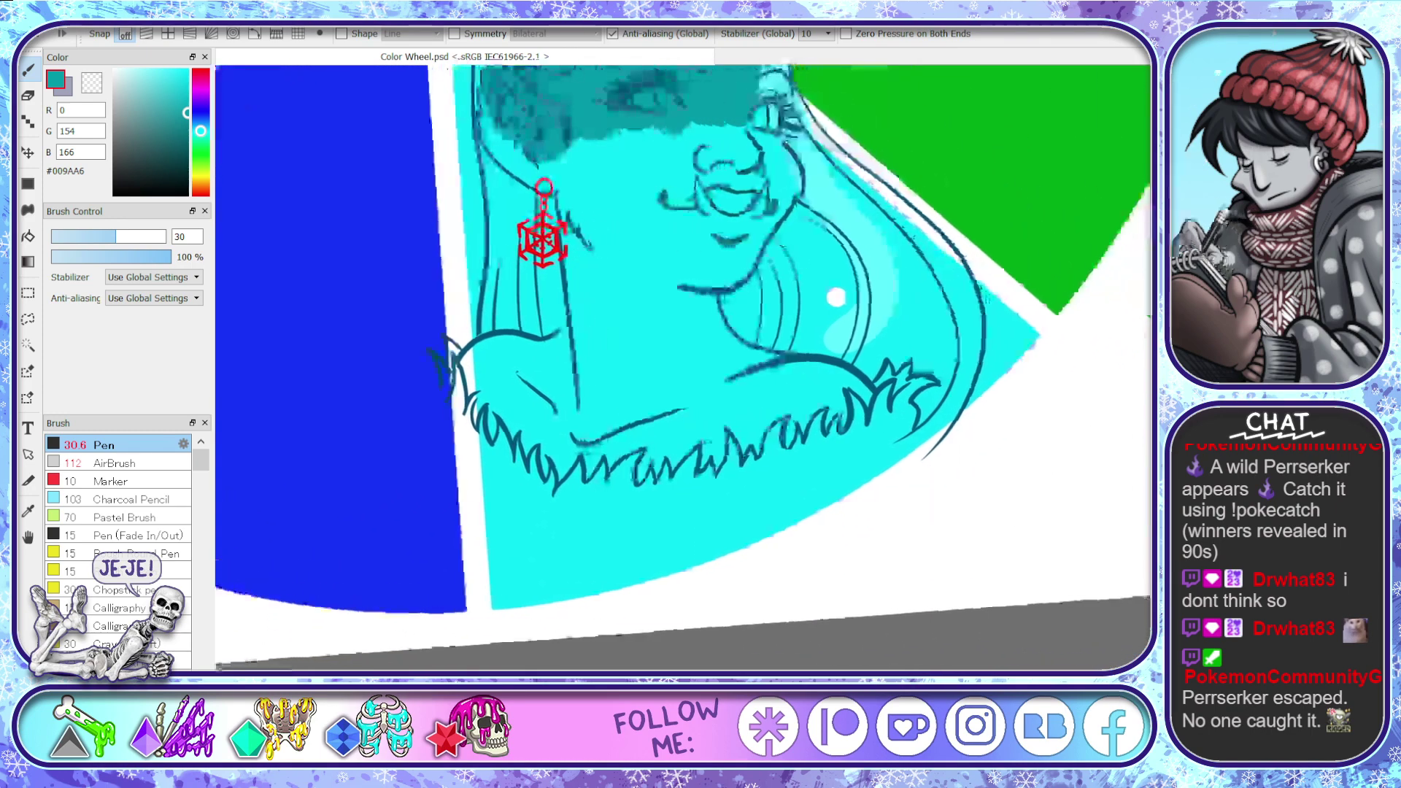
scroll(683, 368, up, 3)
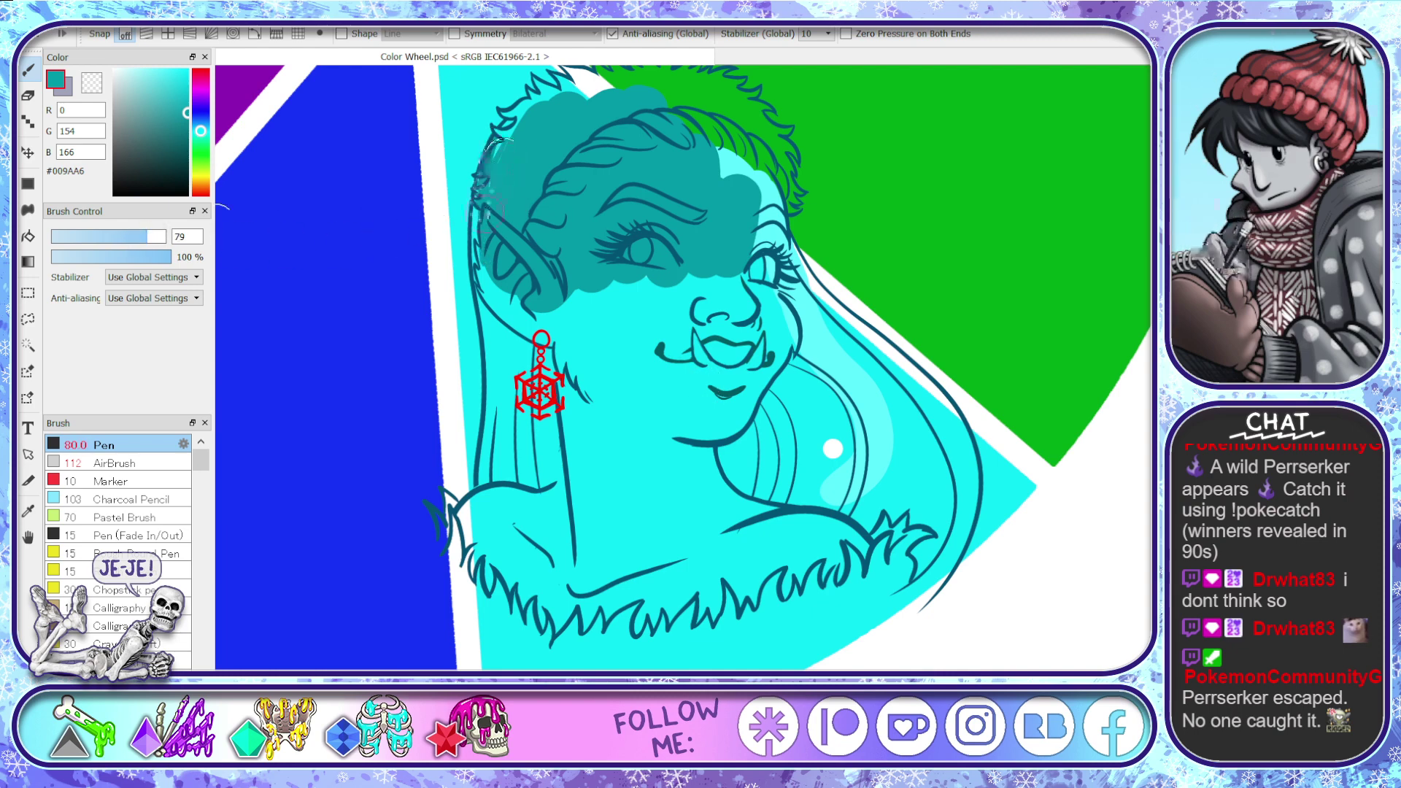
drag(493, 153, 483, 544)
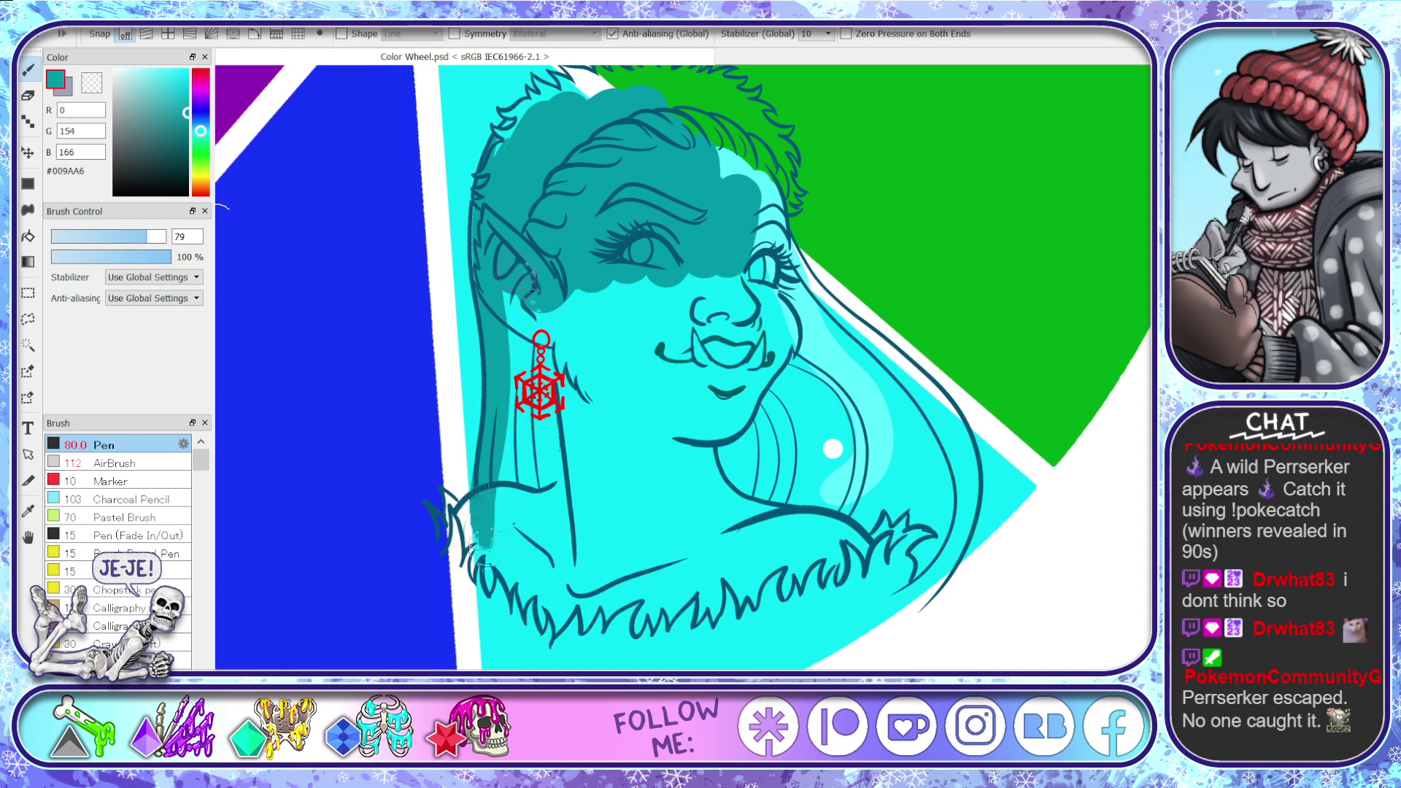
mouse_move(499, 288)
mouse_down()
mouse_move(511, 580)
mouse_move(540, 598)
mouse_up()
mouse_move(537, 314)
mouse_down()
mouse_move(577, 606)
mouse_move(544, 565)
mouse_up()
mouse_move(503, 497)
mouse_down()
mouse_move(519, 570)
mouse_move(537, 531)
mouse_move(573, 624)
mouse_up()
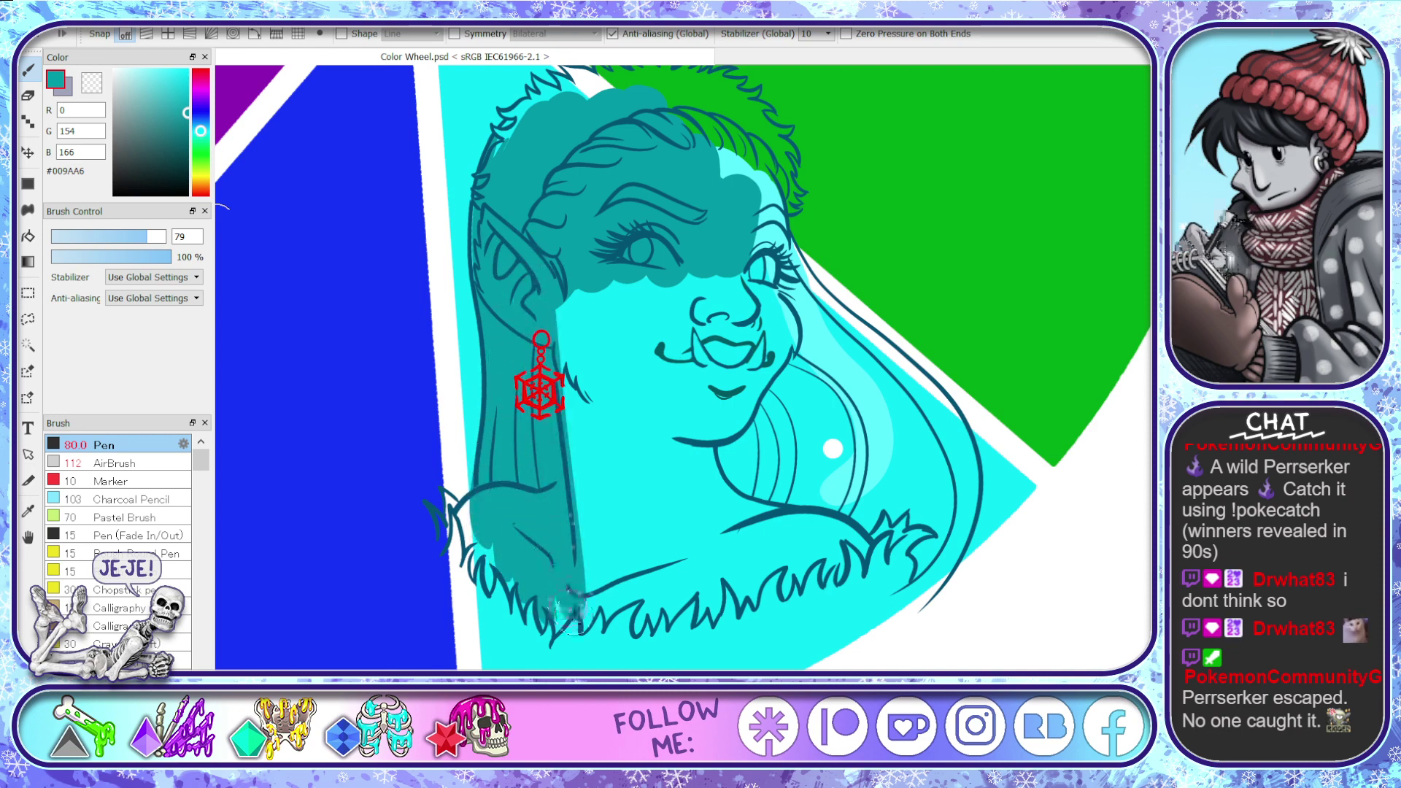
mouse_move(490, 549)
mouse_down()
mouse_move(447, 511)
mouse_move(460, 558)
mouse_up()
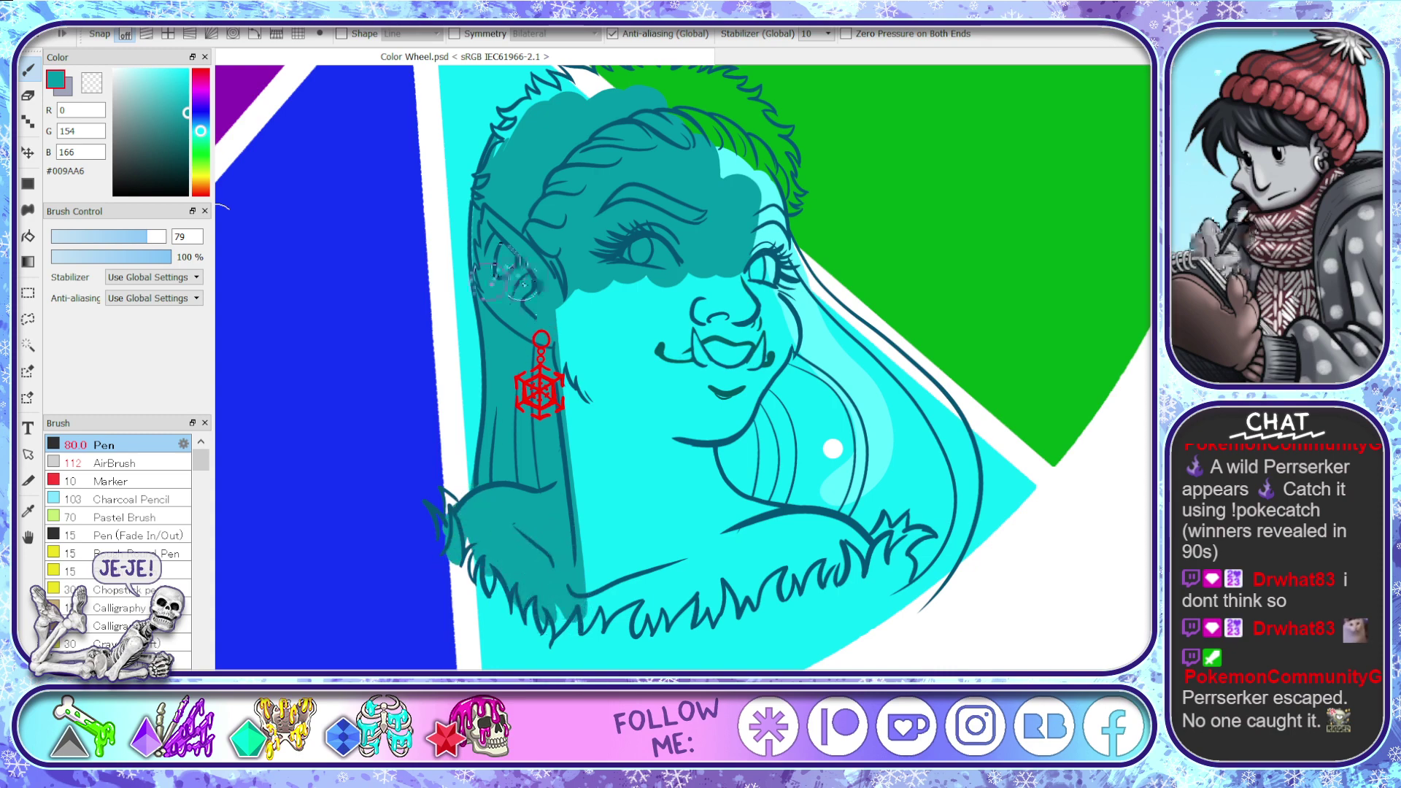
- Extend the teal #009AA6 over the hood and far-side hair, and fill the face, neck and chest with the Pen at size 171
mouse_move(491, 150)
mouse_down()
mouse_move(523, 107)
mouse_move(600, 81)
mouse_move(684, 97)
mouse_move(746, 150)
mouse_move(768, 193)
mouse_move(774, 169)
mouse_move(793, 282)
mouse_move(784, 236)
mouse_move(811, 288)
mouse_move(953, 415)
mouse_move(977, 484)
mouse_move(956, 559)
mouse_move(906, 605)
mouse_move(917, 396)
mouse_move(820, 323)
mouse_move(759, 223)
mouse_up()
mouse_move(789, 292)
mouse_down()
mouse_move(880, 595)
mouse_move(865, 374)
mouse_up()
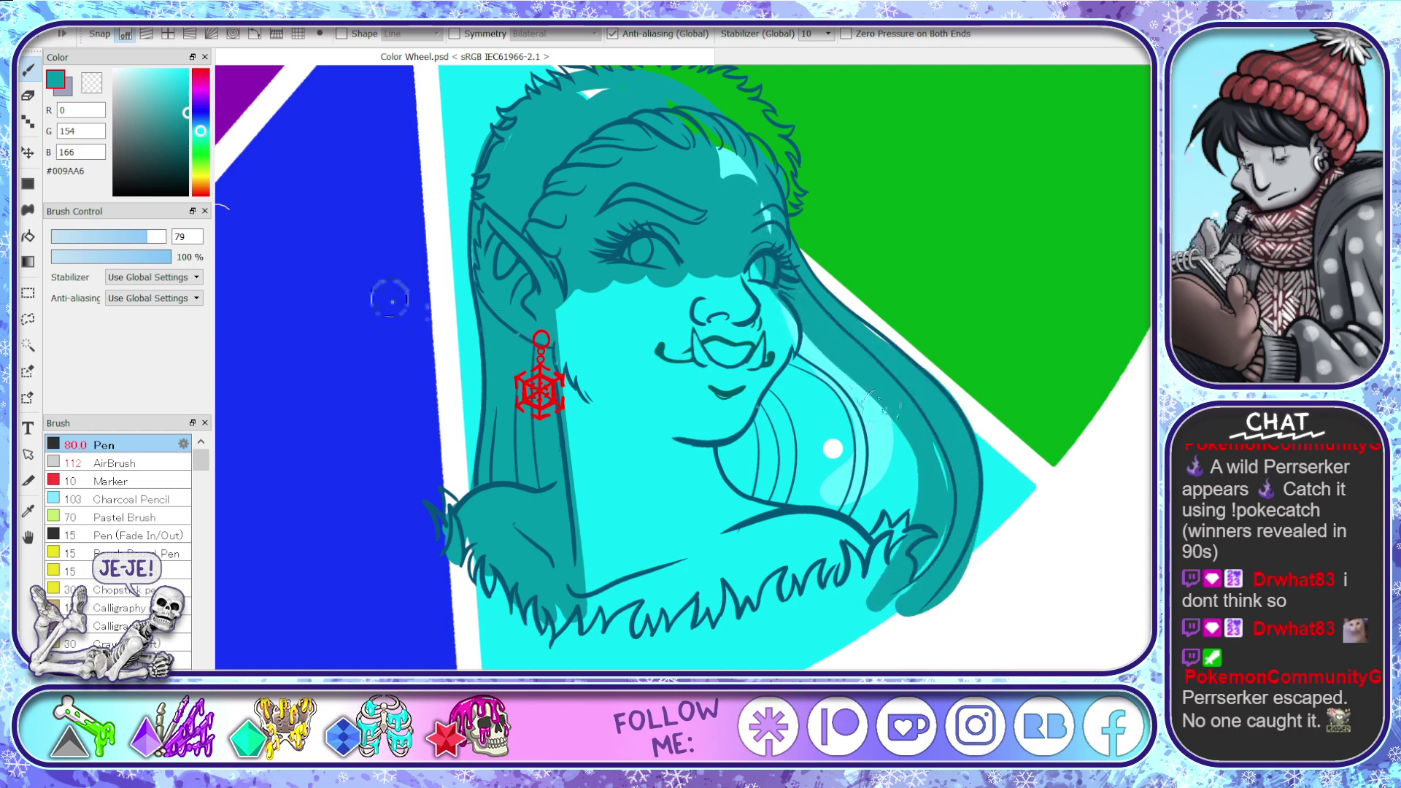
drag(164, 236, 182, 236)
mouse_move(642, 281)
mouse_down()
mouse_move(523, 381)
mouse_move(534, 373)
mouse_move(552, 500)
mouse_move(671, 352)
mouse_move(721, 333)
mouse_move(763, 365)
mouse_move(697, 475)
mouse_move(765, 476)
mouse_move(768, 525)
mouse_move(852, 466)
mouse_move(878, 472)
mouse_move(899, 502)
mouse_move(894, 544)
mouse_move(912, 544)
mouse_move(790, 347)
mouse_up()
mouse_move(767, 234)
mouse_down()
mouse_move(719, 155)
mouse_move(756, 173)
mouse_move(740, 149)
mouse_up()
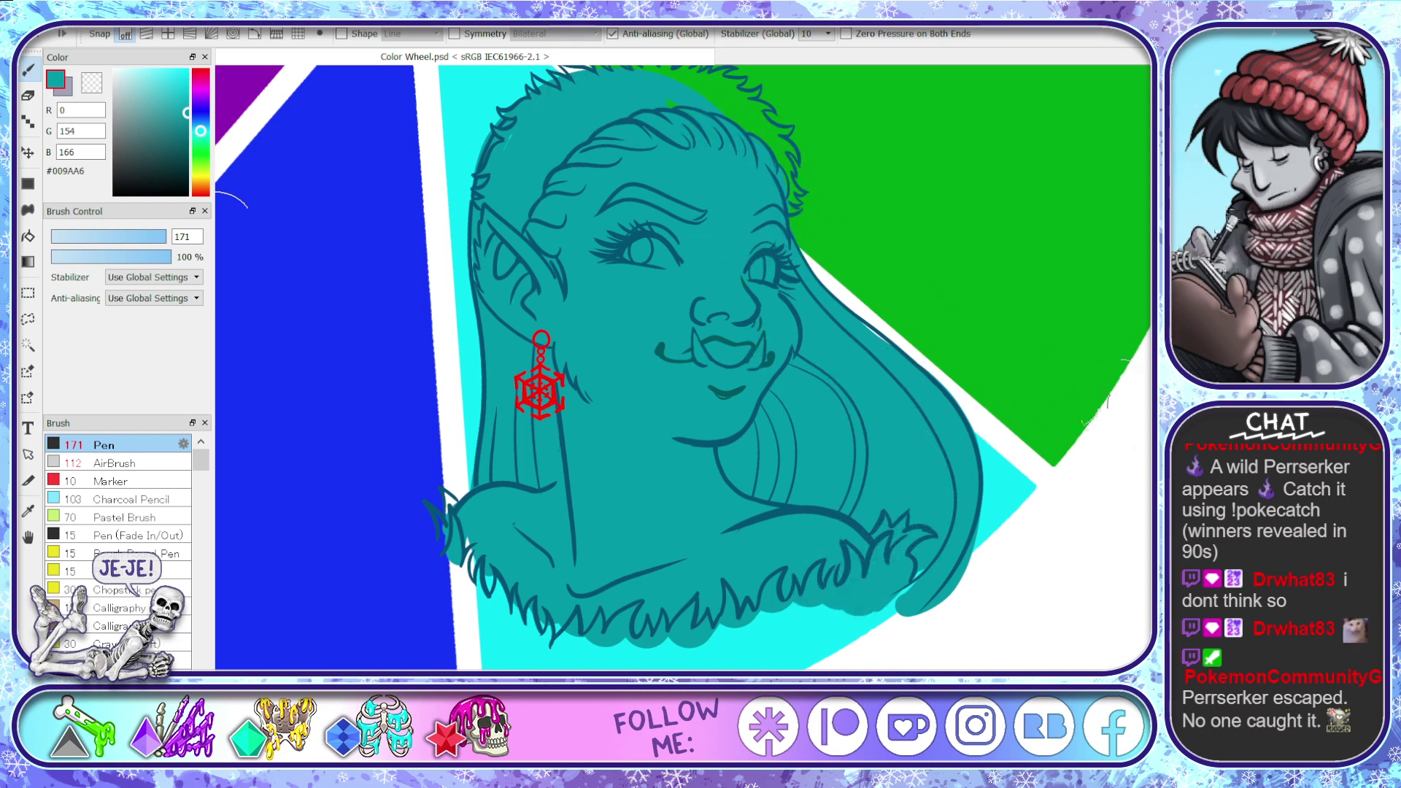
- Cover the furry outer edge of the hood with teal #009AA6, using the Pen at size 171
scroll(963, 338, up, 2)
scroll(823, 350, up, 1)
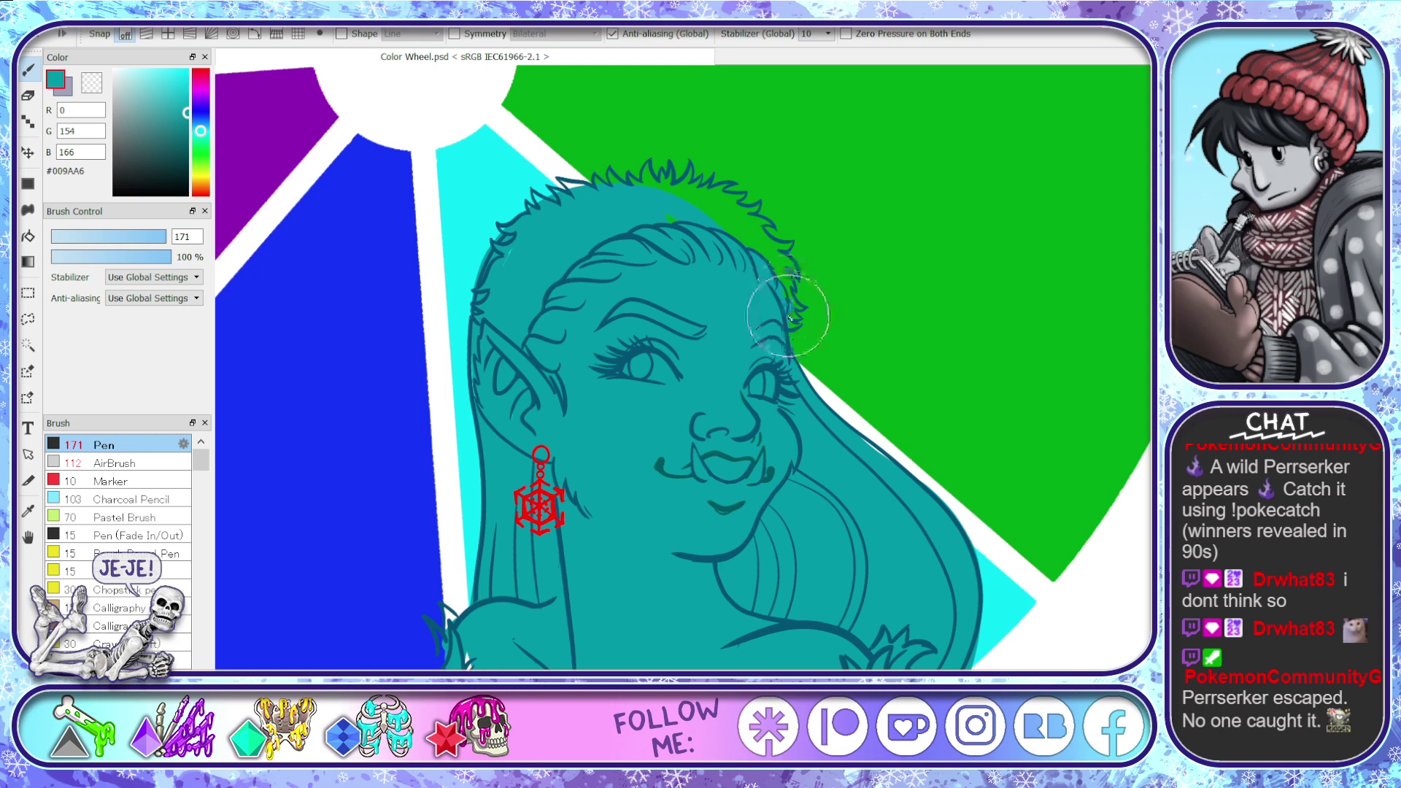
mouse_move(795, 316)
mouse_down()
mouse_move(798, 282)
mouse_move(742, 194)
mouse_move(591, 189)
mouse_move(527, 218)
mouse_move(484, 271)
mouse_move(513, 215)
mouse_up()
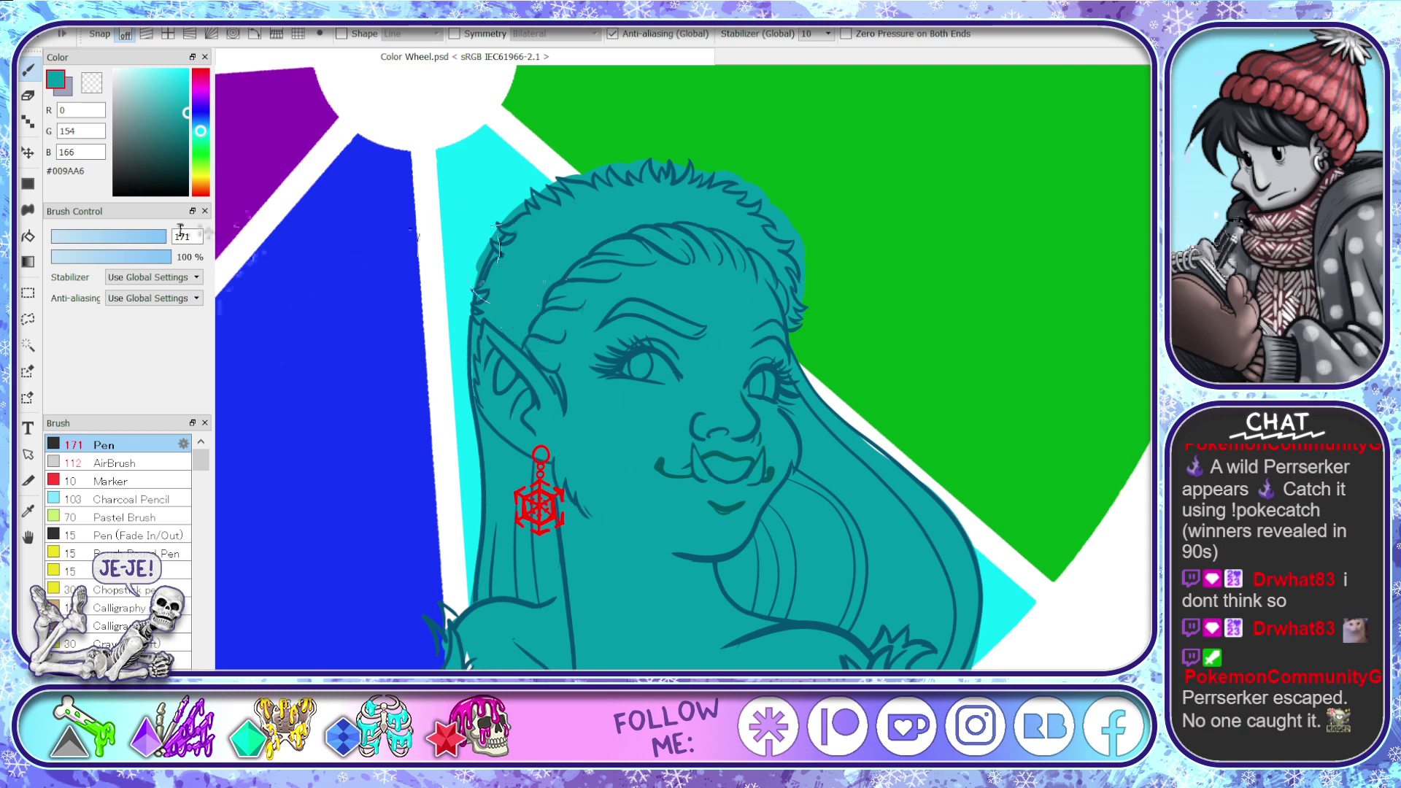
- Choose light cyan #8CF6FF and paint the whole face area over the teal base with the Pen at size 171
click(187, 71)
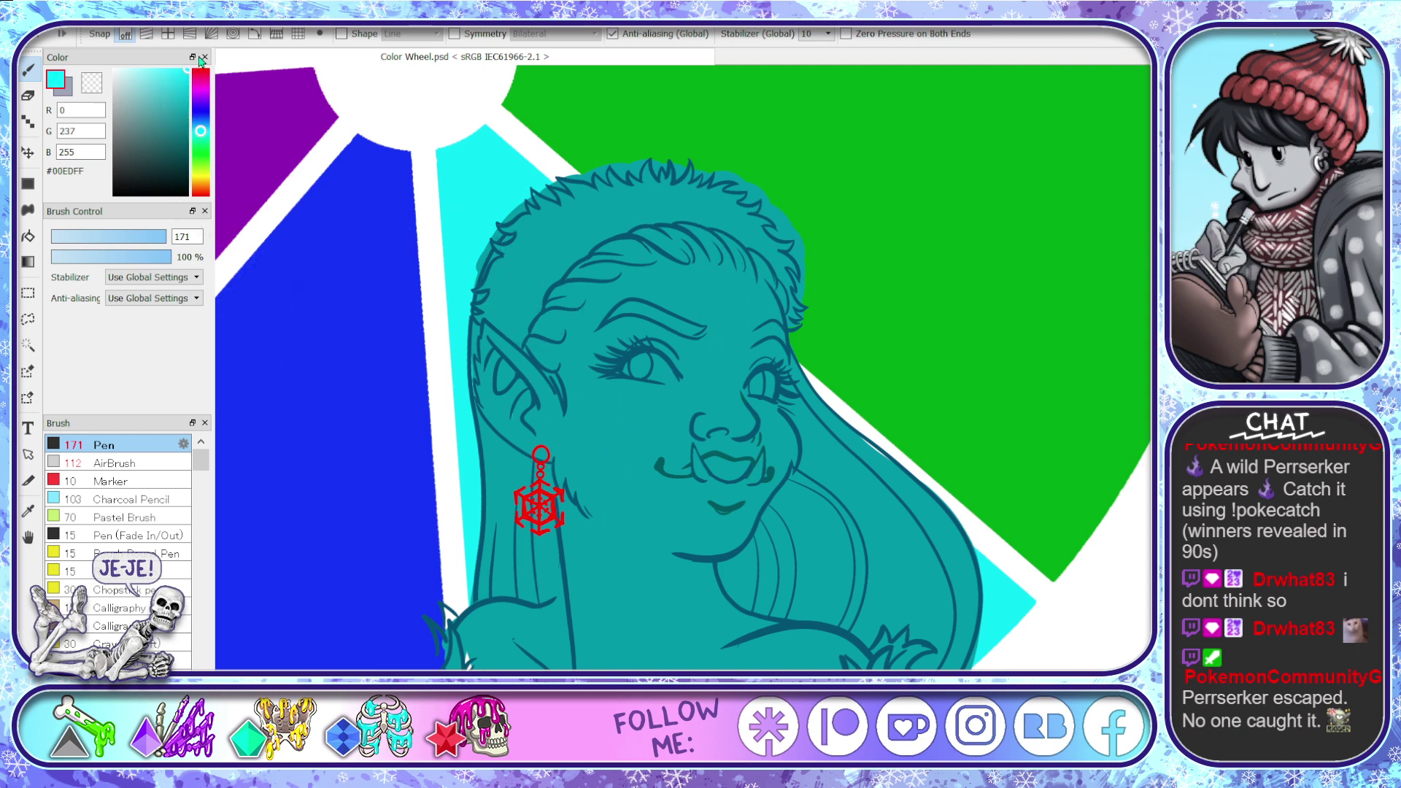
right_click(478, 190)
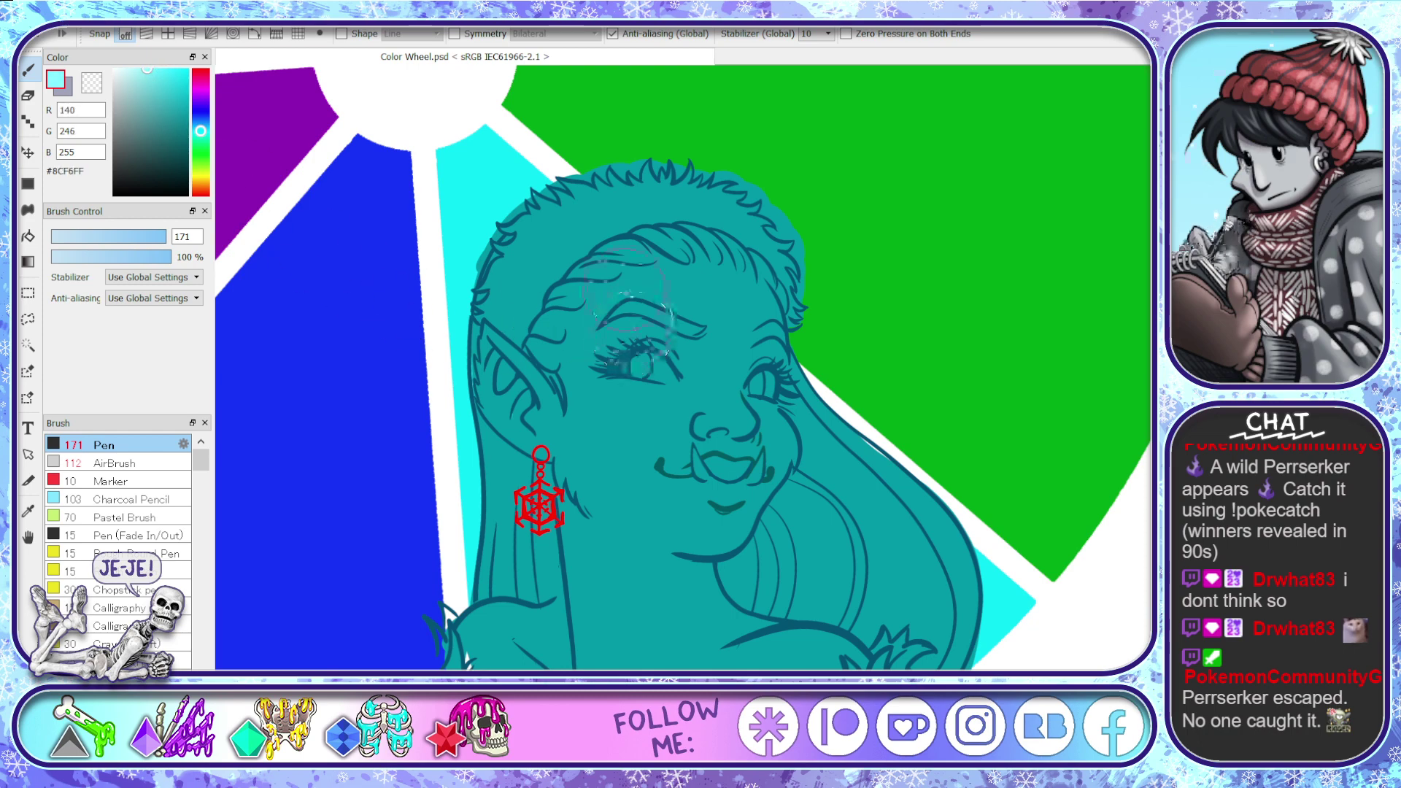
mouse_move(618, 283)
mouse_down()
mouse_move(575, 375)
mouse_move(585, 473)
mouse_move(624, 522)
mouse_move(683, 539)
mouse_move(719, 527)
mouse_move(759, 451)
mouse_move(762, 323)
mouse_move(714, 278)
mouse_move(575, 419)
mouse_move(661, 382)
mouse_move(685, 457)
mouse_move(718, 450)
mouse_move(746, 362)
mouse_up()
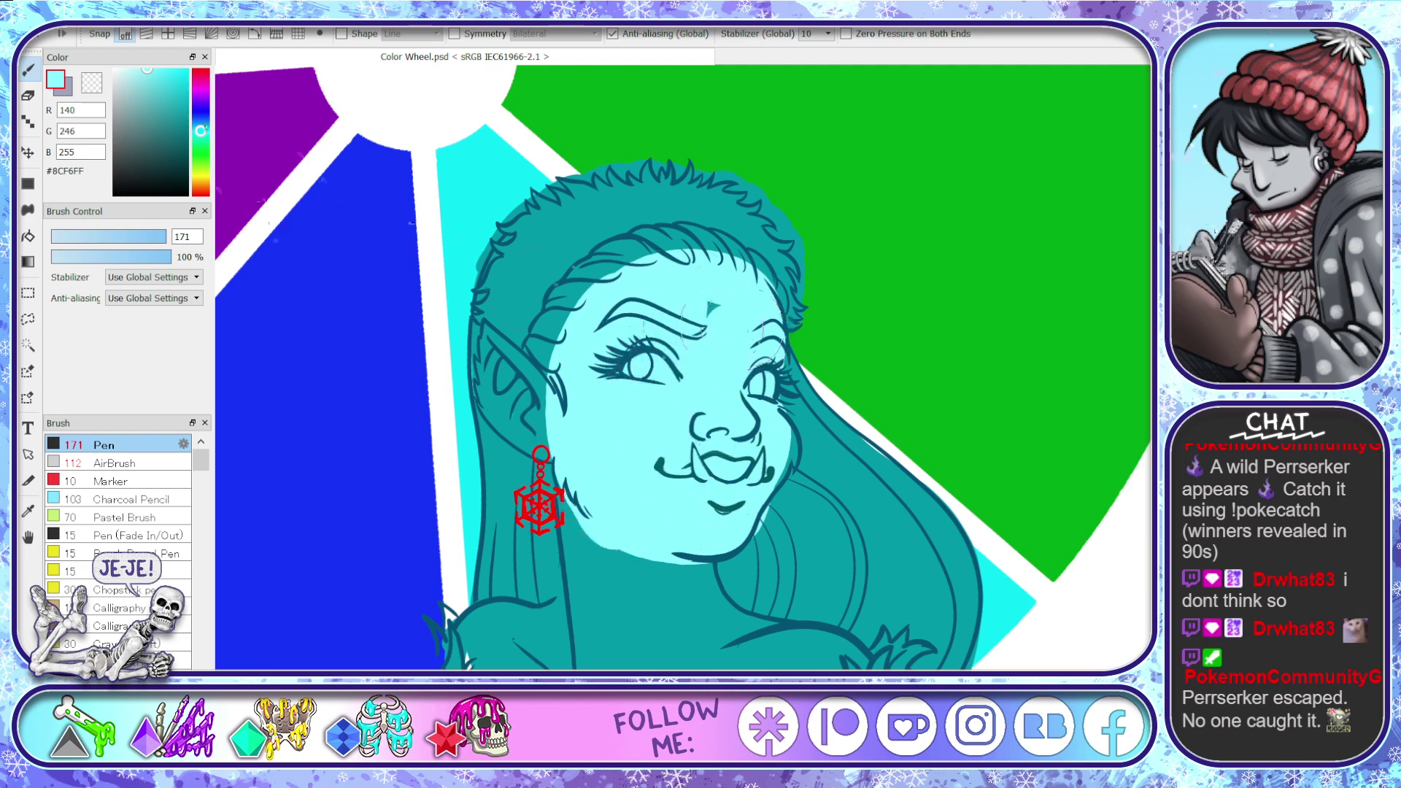
- Choose cyan #3DF1FF and recolour the painted face shape with a bucket fill
click(171, 69)
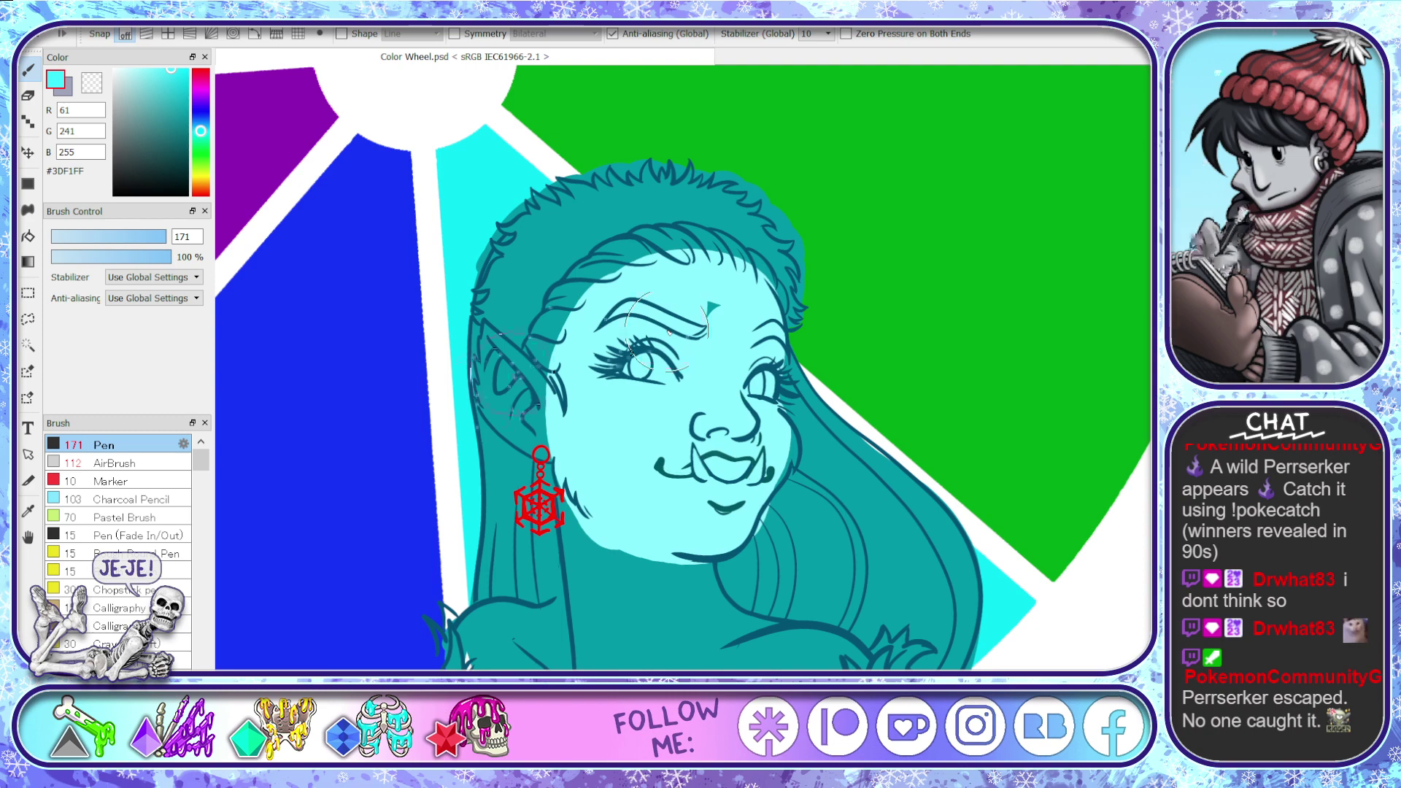
key(g)
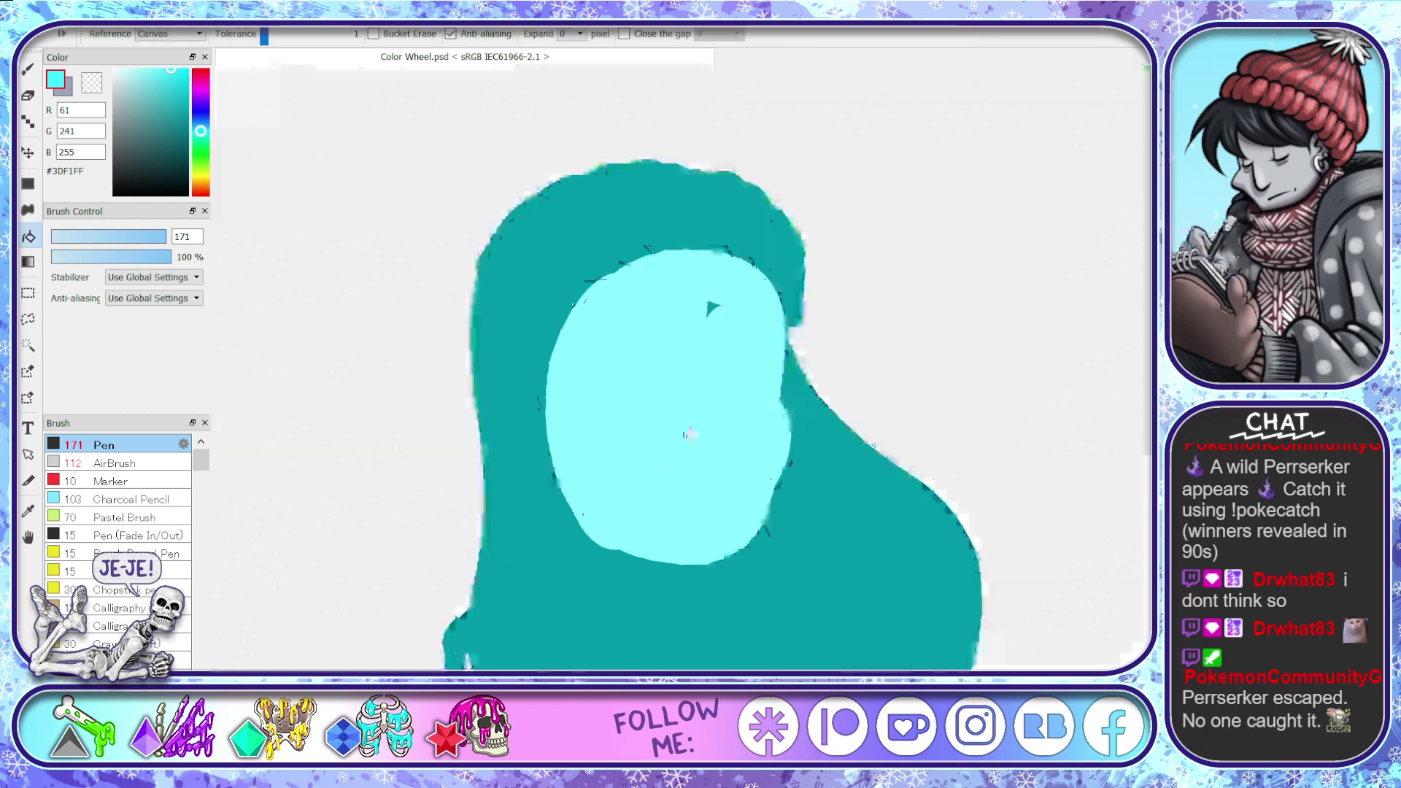
click(685, 431)
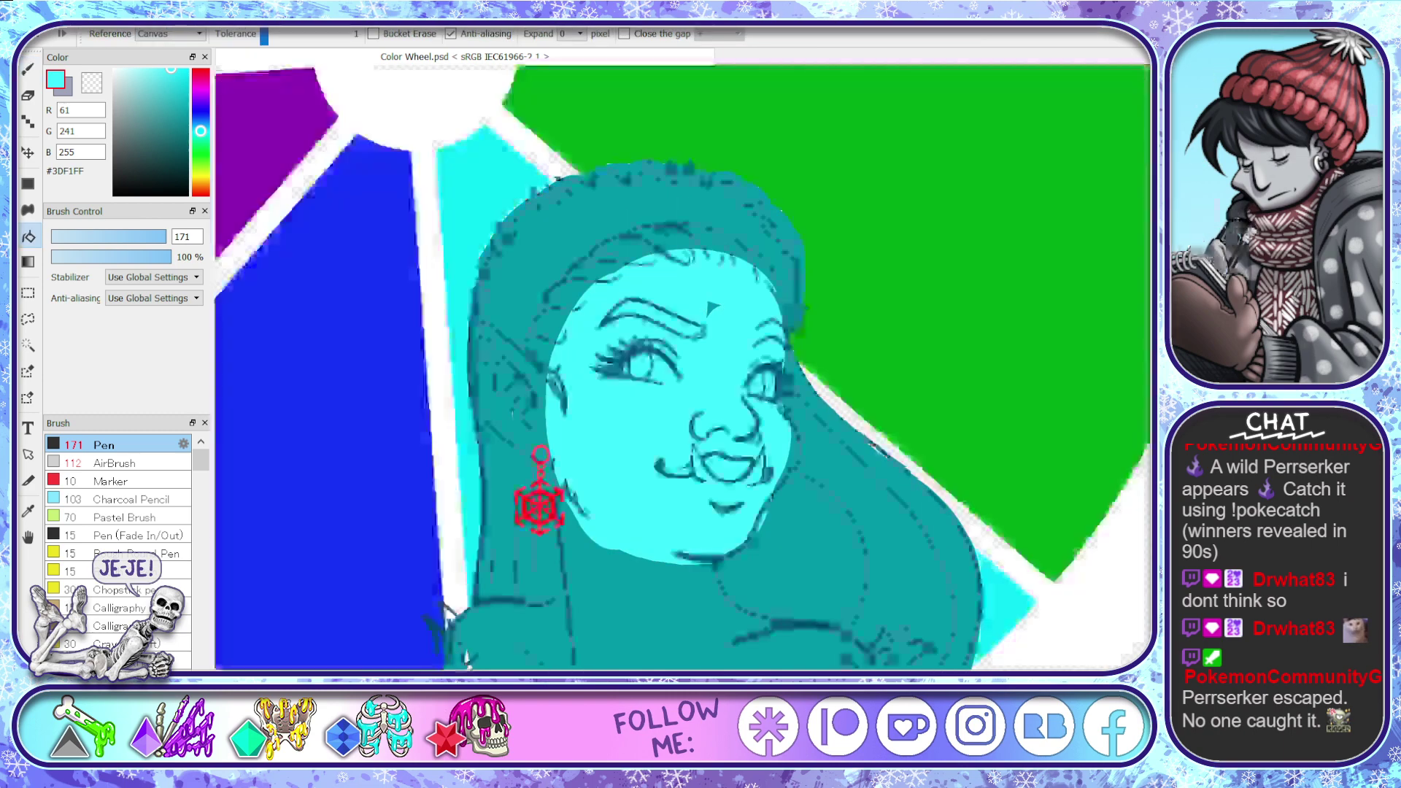
- Paint #3DF1FF skin over the remaining face gap, ear, neck, shoulders and chest, using the Pen at size 171
key(b)
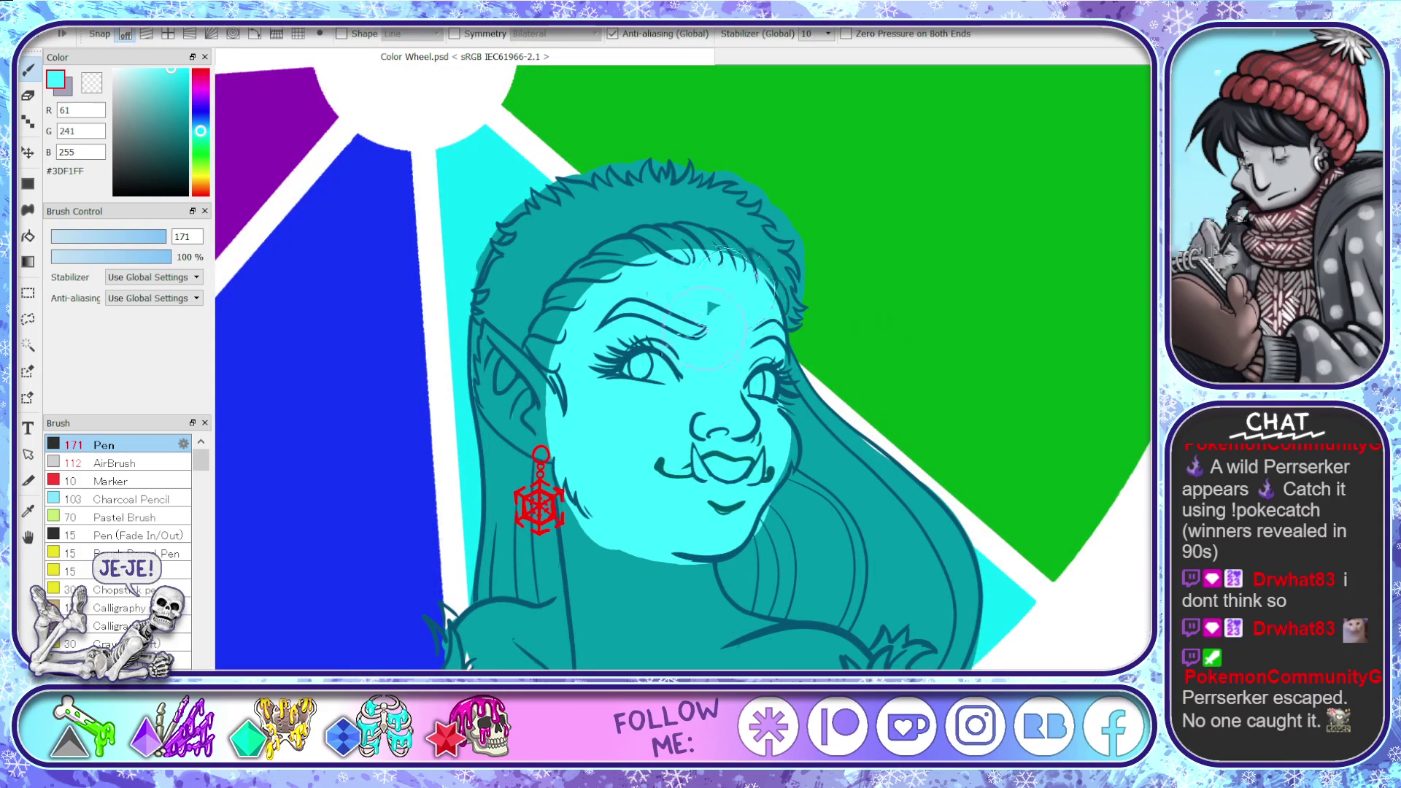
mouse_move(788, 453)
mouse_down()
mouse_move(701, 558)
mouse_move(727, 620)
mouse_move(811, 631)
mouse_move(869, 664)
mouse_move(790, 643)
mouse_move(681, 558)
mouse_move(618, 589)
mouse_move(581, 489)
mouse_move(586, 644)
mouse_move(568, 525)
mouse_move(674, 677)
mouse_move(728, 642)
mouse_move(799, 686)
mouse_move(501, 615)
mouse_move(471, 644)
mouse_move(485, 677)
mouse_move(540, 678)
mouse_move(535, 426)
mouse_up()
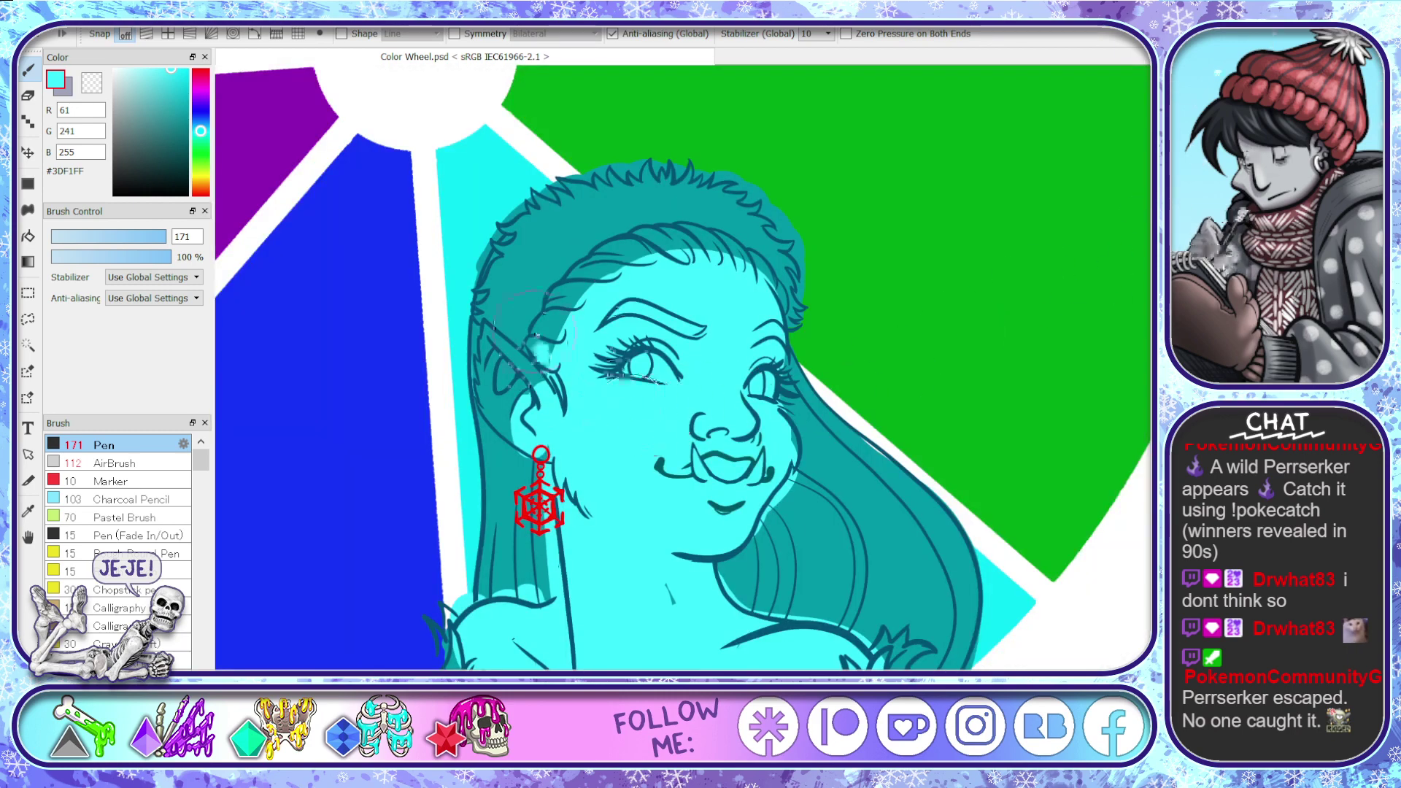
mouse_move(536, 332)
mouse_down()
mouse_move(505, 369)
mouse_move(484, 350)
mouse_move(528, 454)
mouse_move(558, 403)
mouse_up()
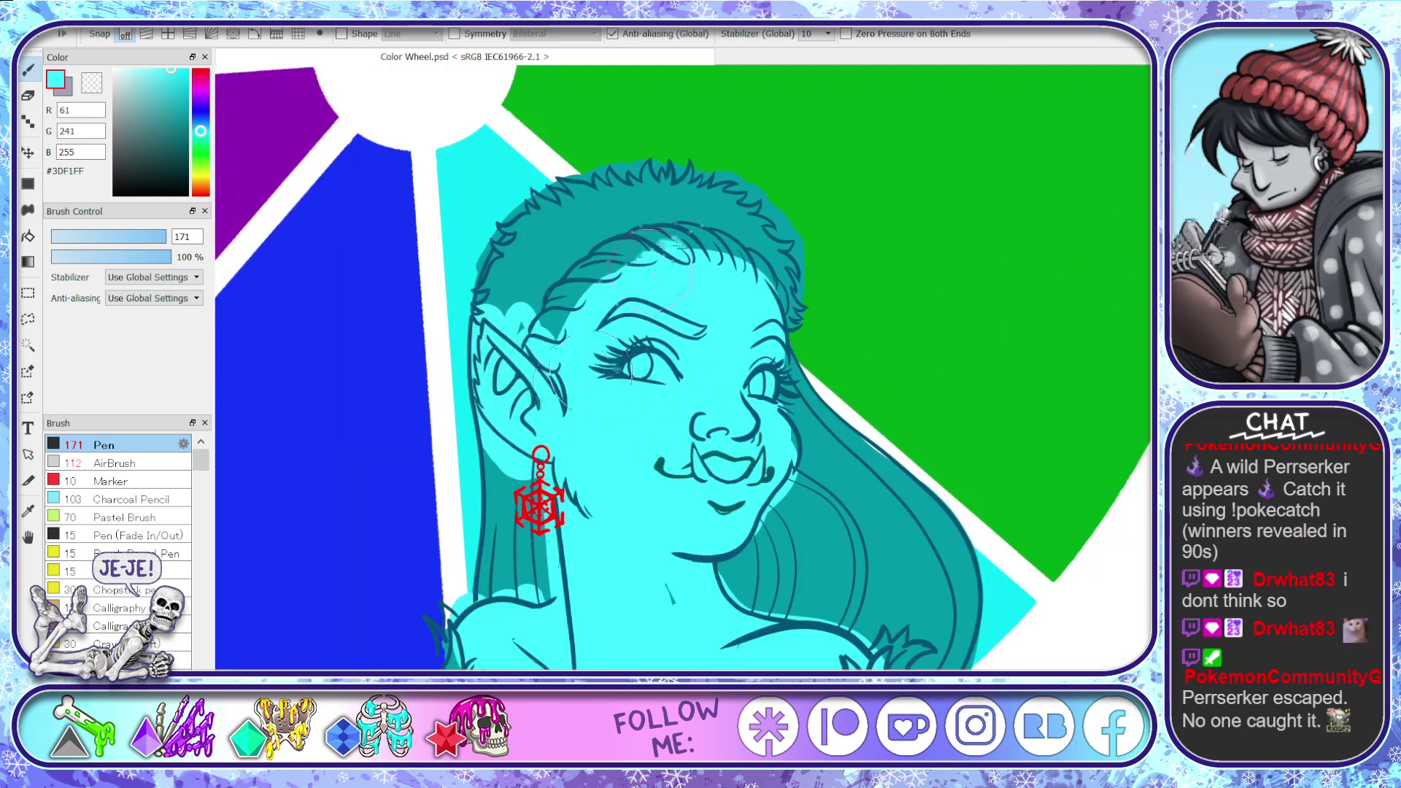
mouse_move(799, 449)
mouse_down()
mouse_move(686, 560)
mouse_move(706, 595)
mouse_move(810, 619)
mouse_up()
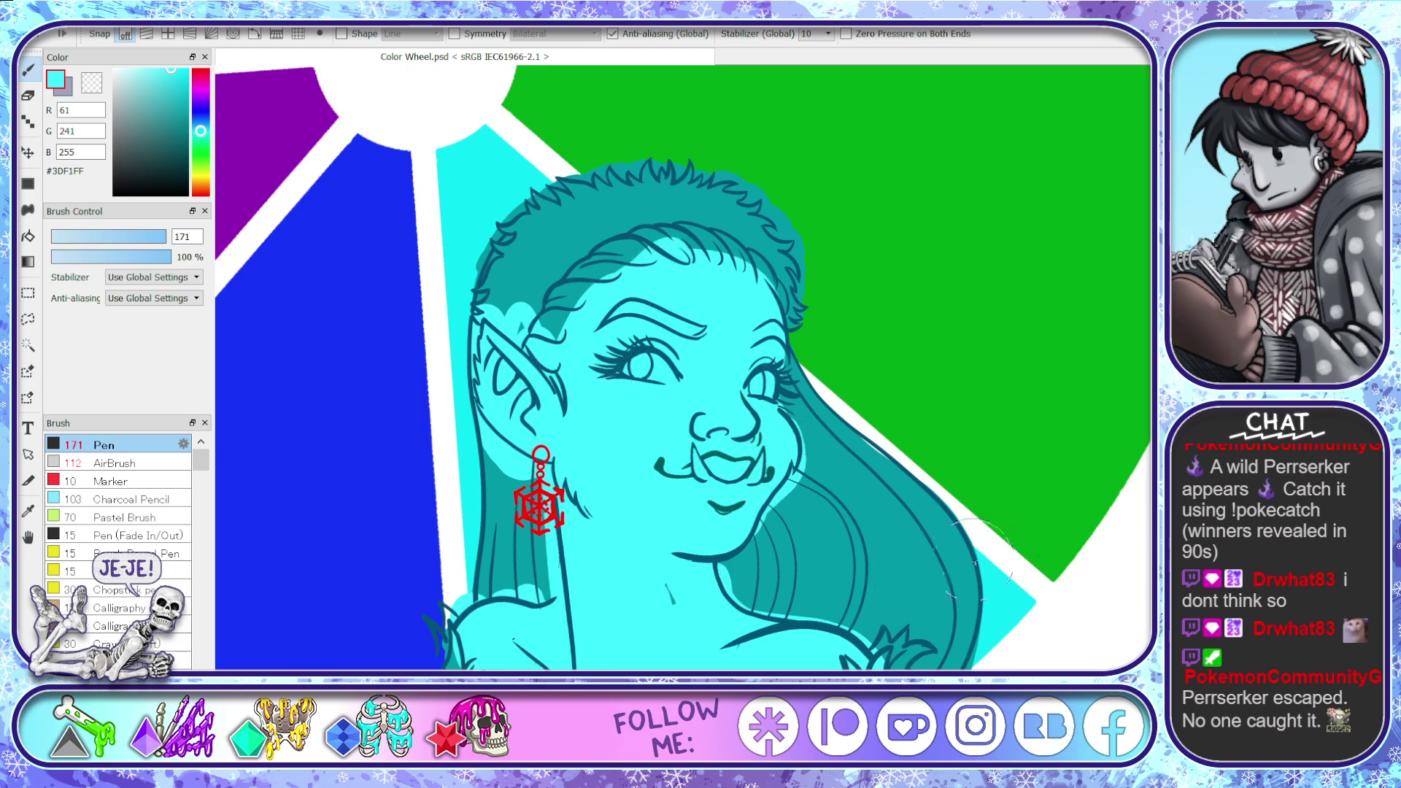
scroll(971, 558, down, 3)
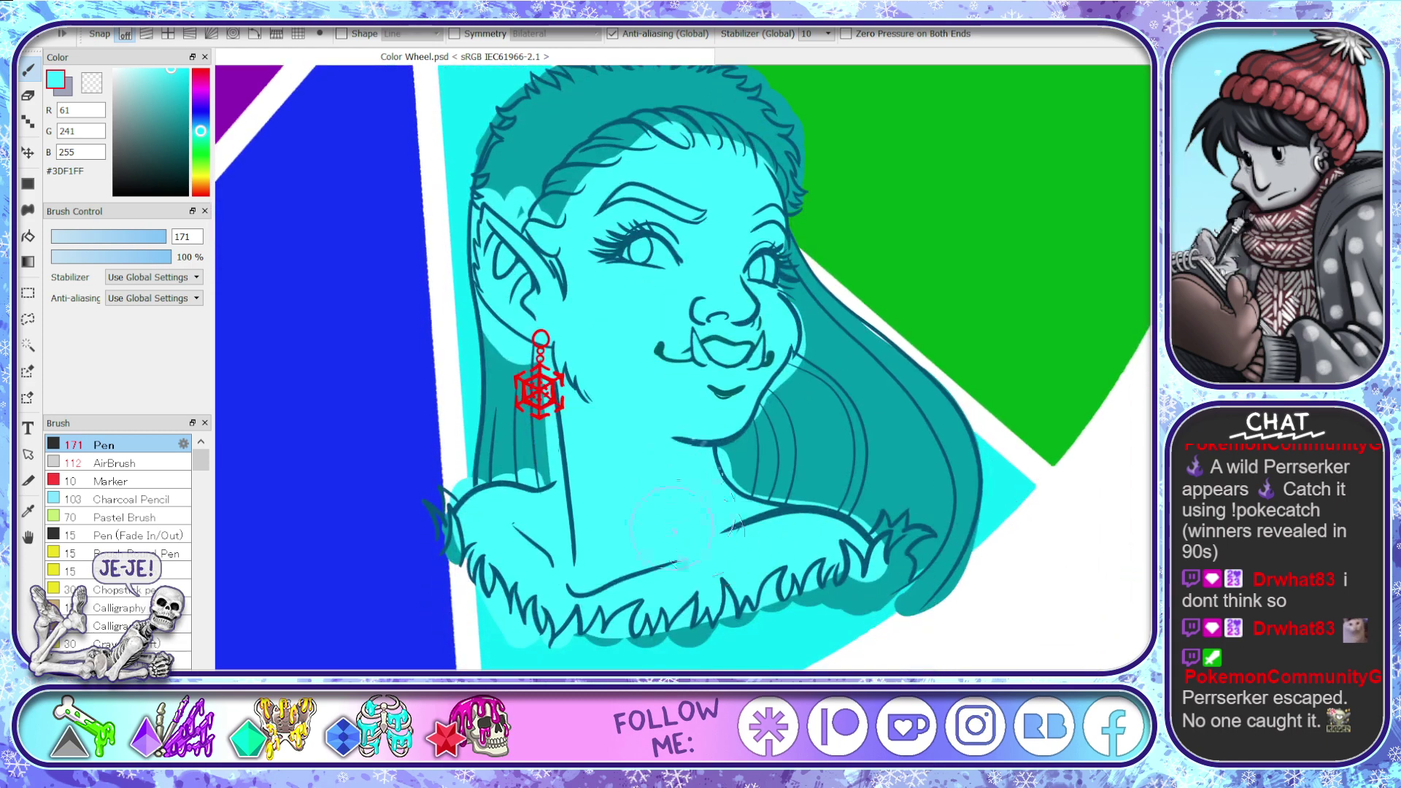
- Paint the hair below the ear in pale #ECFDFF, and repaint it in #C3FAFF with the Pen at size 97
drag(139, 86, 118, 71)
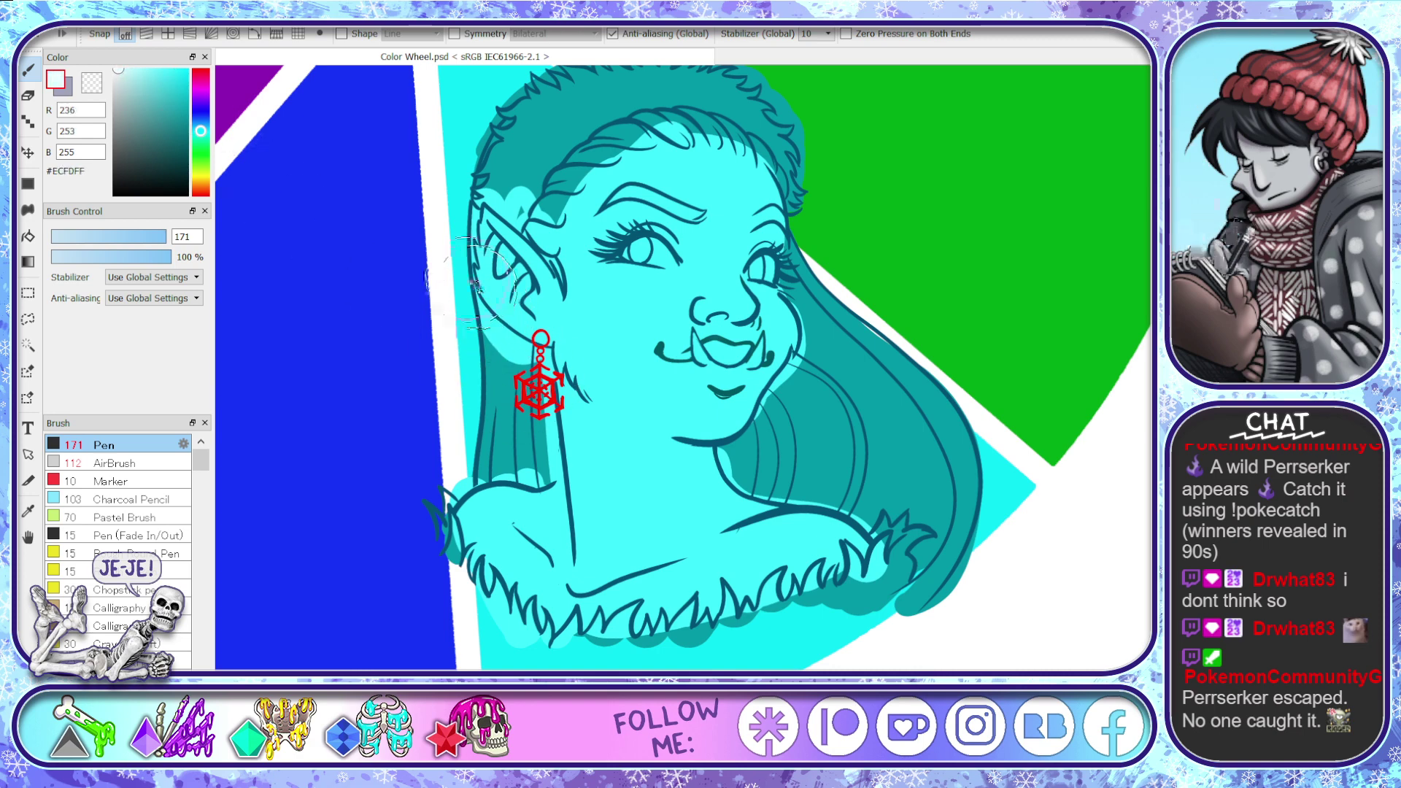
mouse_move(471, 283)
mouse_down()
mouse_move(505, 345)
mouse_move(469, 291)
mouse_move(492, 324)
mouse_move(548, 351)
mouse_move(554, 433)
mouse_move(538, 483)
mouse_move(475, 473)
mouse_move(486, 342)
mouse_move(500, 464)
mouse_move(505, 363)
mouse_move(518, 407)
mouse_move(527, 363)
mouse_up()
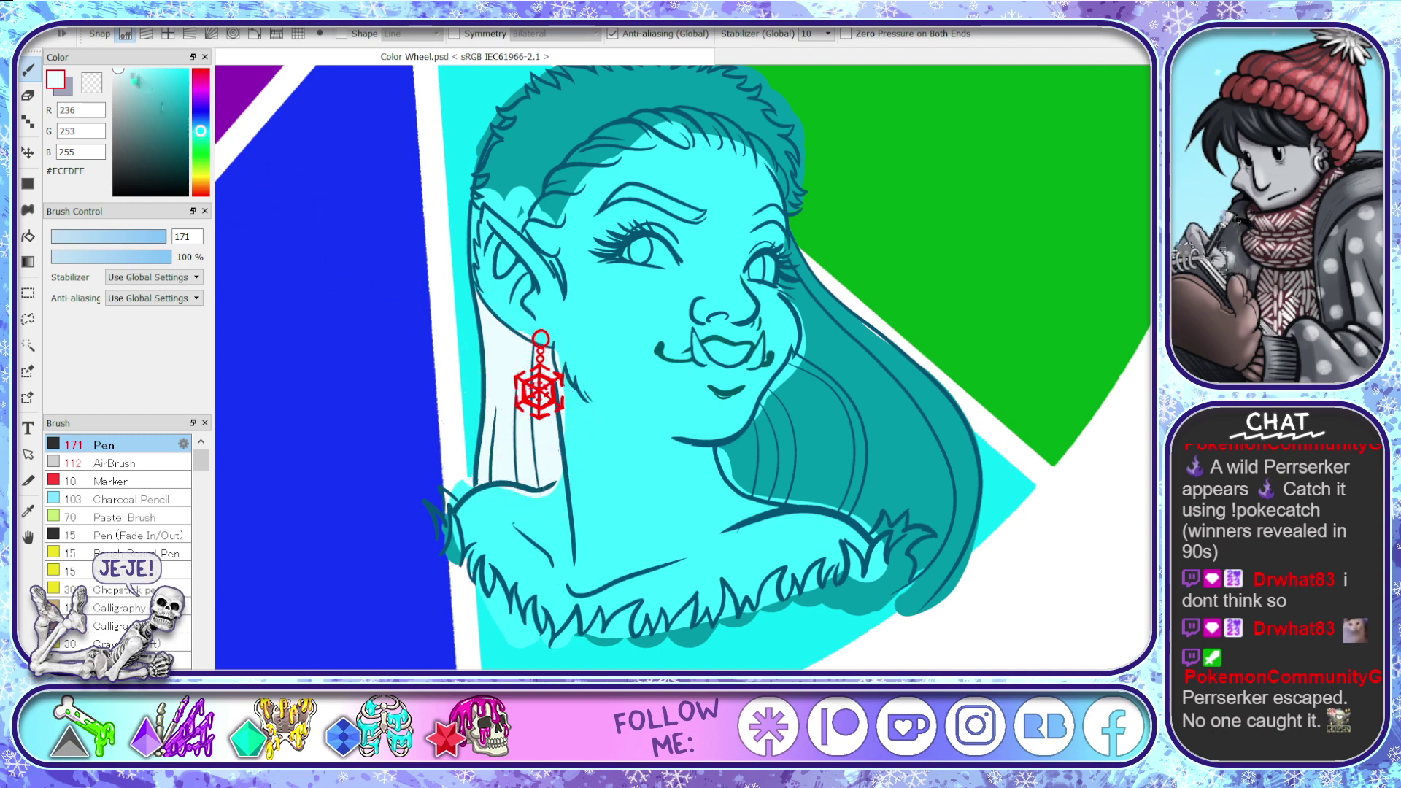
drag(158, 239, 152, 237)
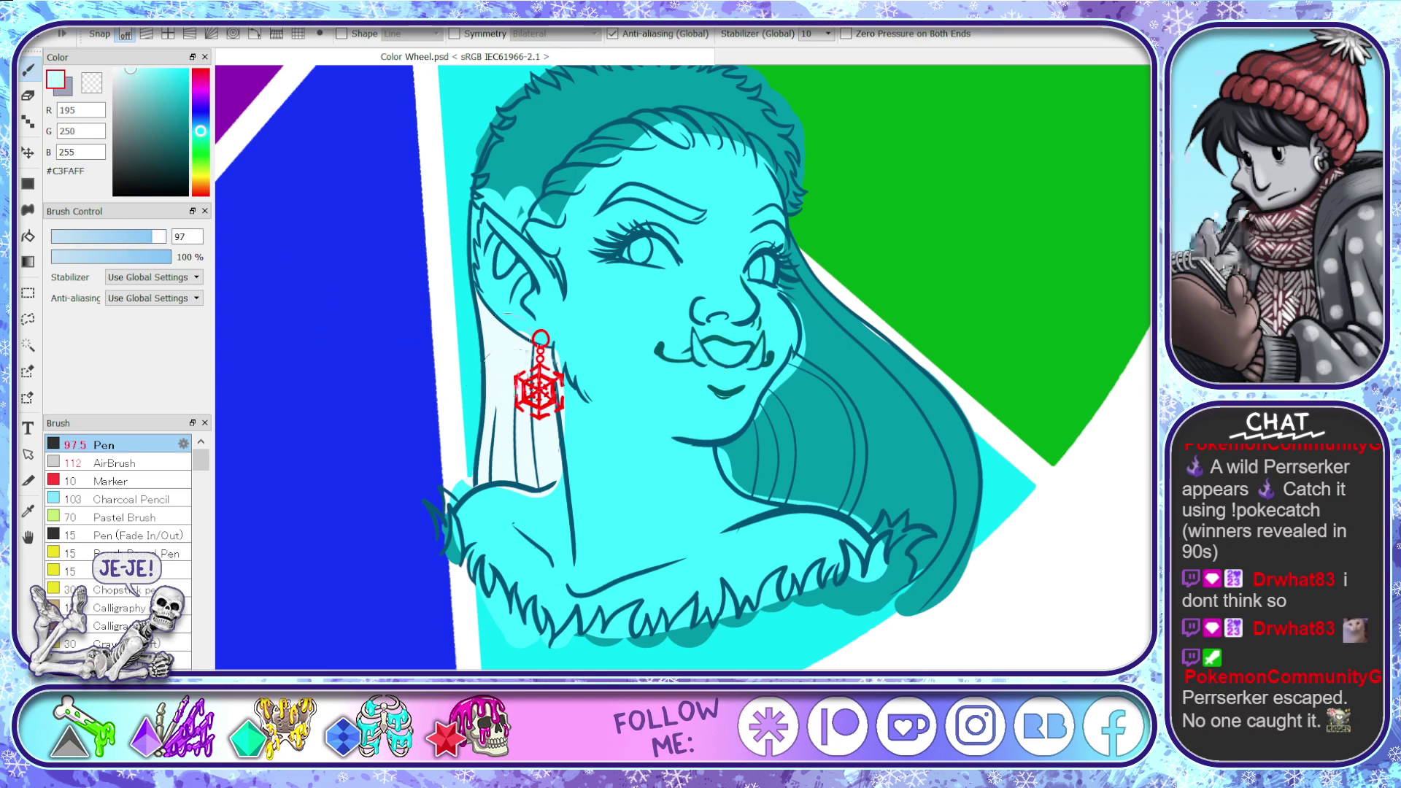
mouse_move(465, 282)
mouse_down()
mouse_move(525, 365)
mouse_move(538, 355)
mouse_up()
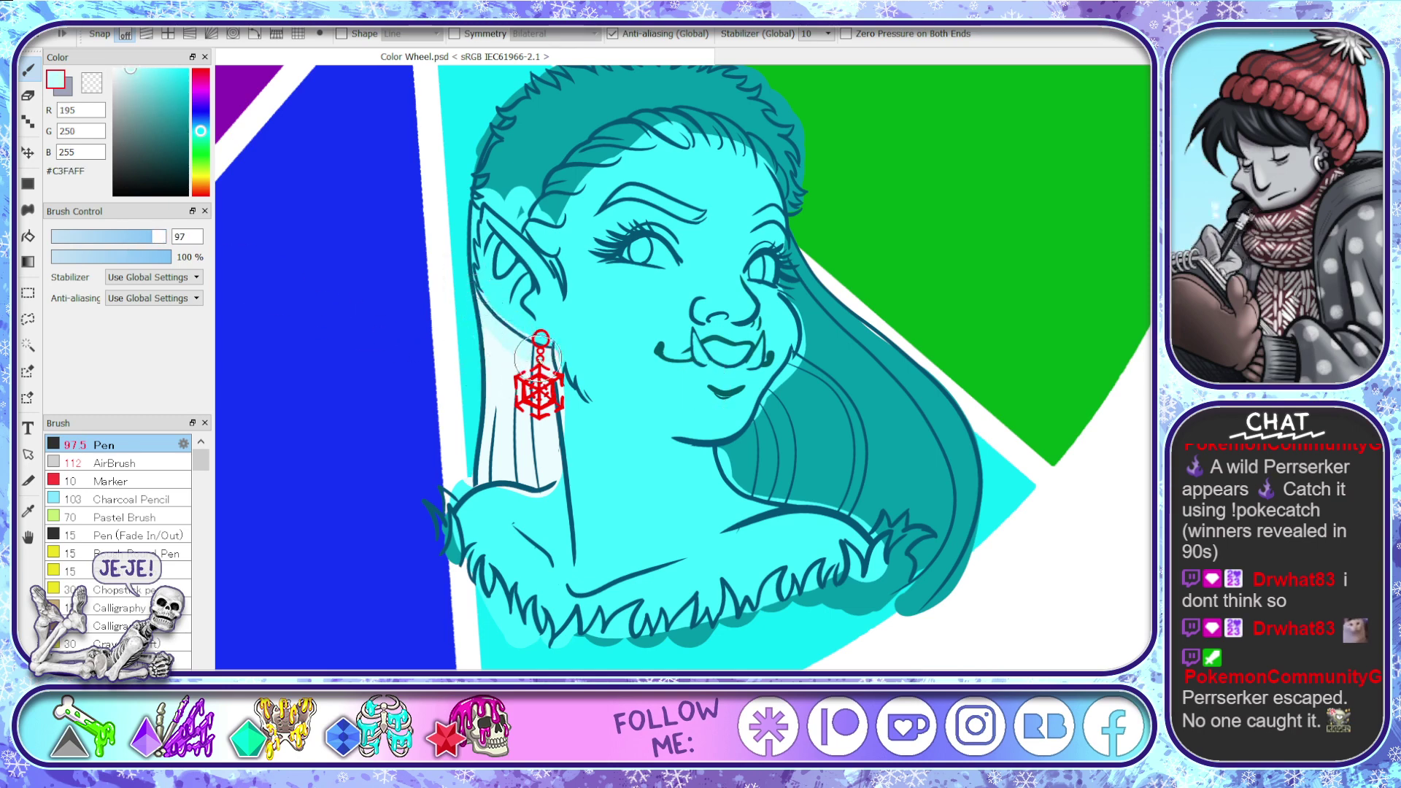
mouse_move(551, 419)
mouse_down()
mouse_move(543, 480)
mouse_move(483, 472)
mouse_move(504, 405)
mouse_move(538, 397)
mouse_up()
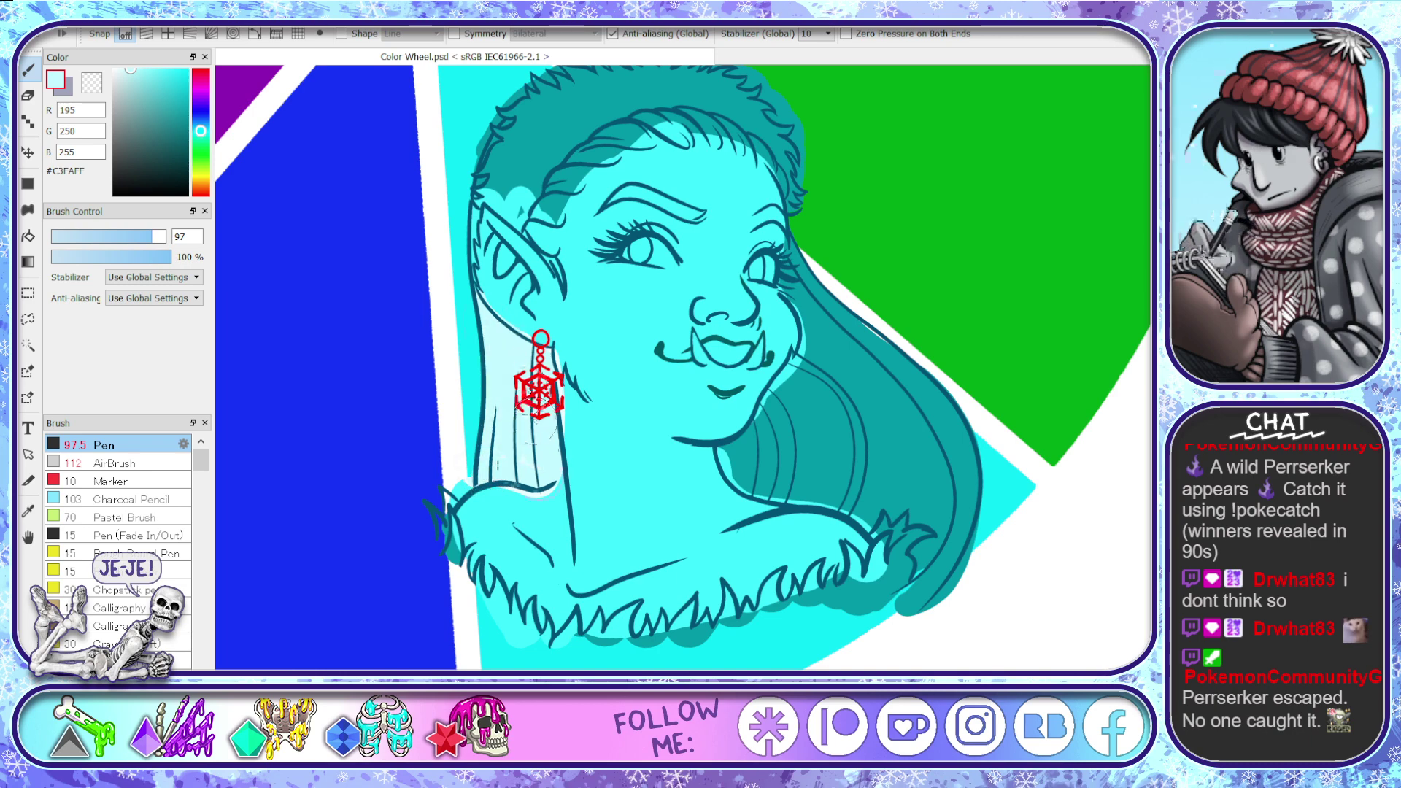
- Fill the long far-side hair with #C3FAFF, and sample the #3DF1FF skin colour to tidy its edge along the neck and shoulder
drag(807, 352, 721, 448)
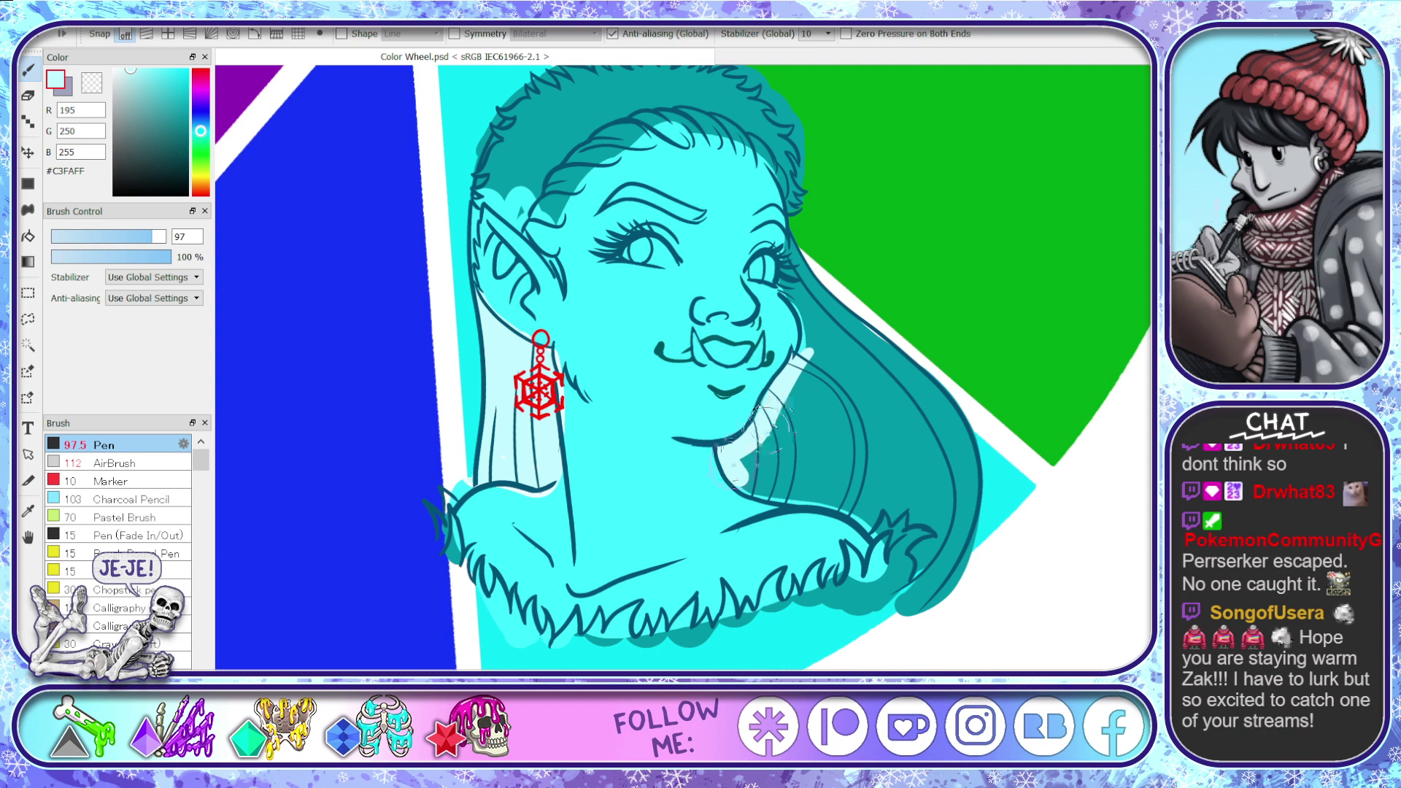
mouse_move(733, 475)
mouse_down()
mouse_move(768, 498)
mouse_move(847, 503)
mouse_move(871, 527)
mouse_move(853, 504)
mouse_move(867, 530)
mouse_move(883, 494)
mouse_move(891, 510)
mouse_move(910, 503)
mouse_move(941, 539)
mouse_move(919, 551)
mouse_move(930, 583)
mouse_move(964, 484)
mouse_move(945, 418)
mouse_move(907, 367)
mouse_move(807, 300)
mouse_move(789, 258)
mouse_move(814, 381)
mouse_move(802, 300)
mouse_move(790, 401)
mouse_up()
mouse_move(803, 264)
mouse_down()
mouse_move(941, 495)
mouse_move(913, 568)
mouse_move(919, 415)
mouse_move(812, 311)
mouse_move(792, 408)
mouse_move(744, 483)
mouse_move(909, 486)
mouse_move(885, 444)
mouse_move(811, 421)
mouse_move(852, 339)
mouse_move(833, 459)
mouse_move(872, 474)
mouse_up()
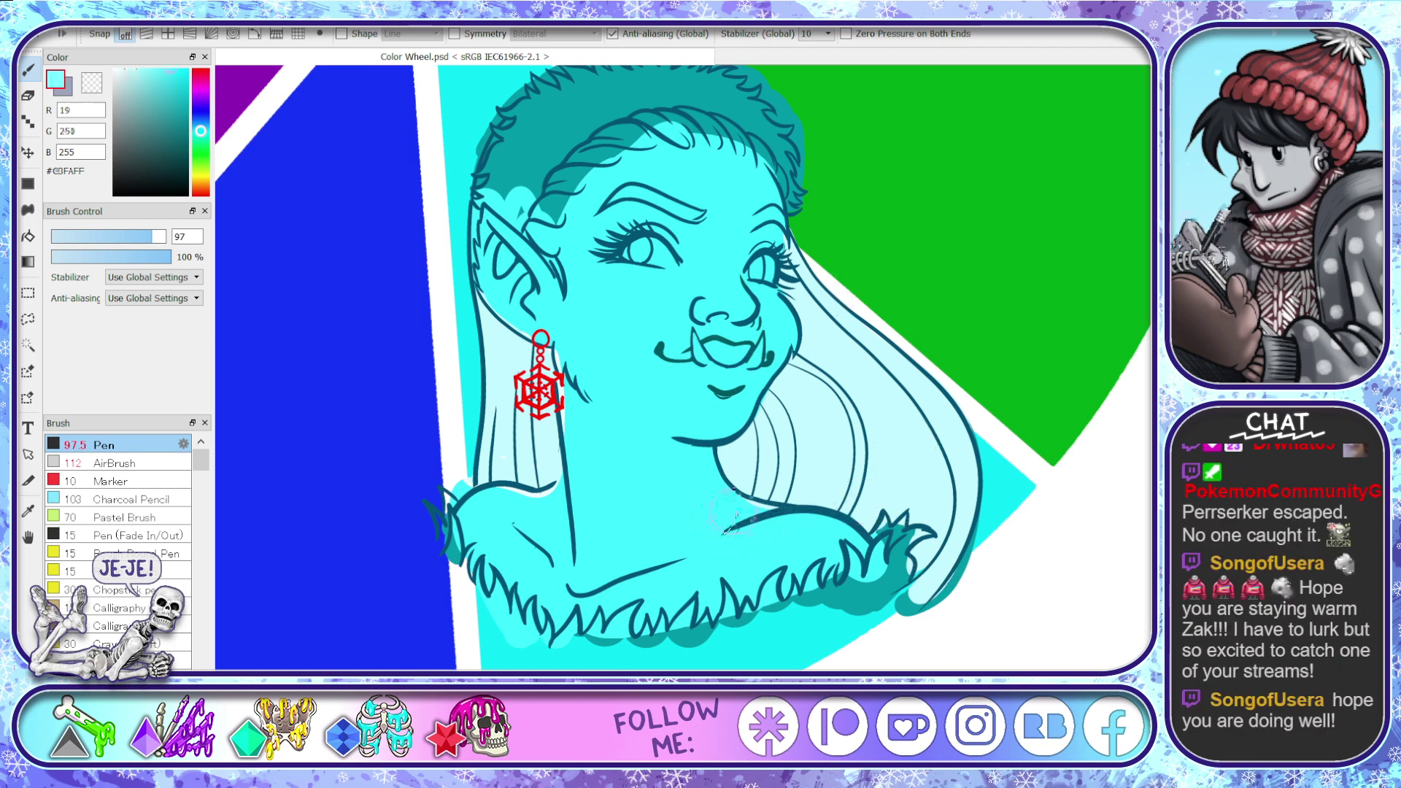
alt+click(748, 520)
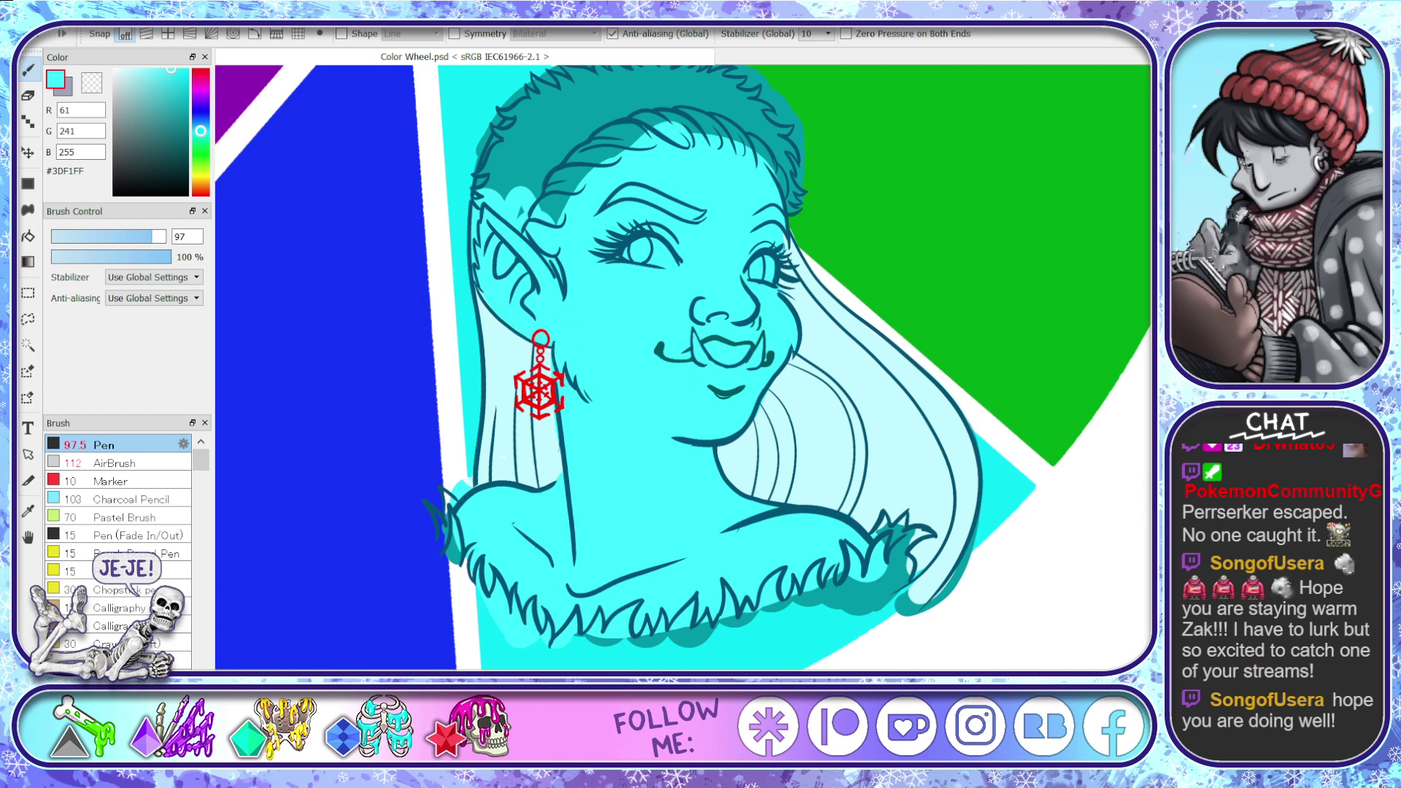
- Paint the braided hair along the forehead, the eyes and the tusks in pale #C3FAFF with the Pen at size 97
scroll(1129, 491, up, 3)
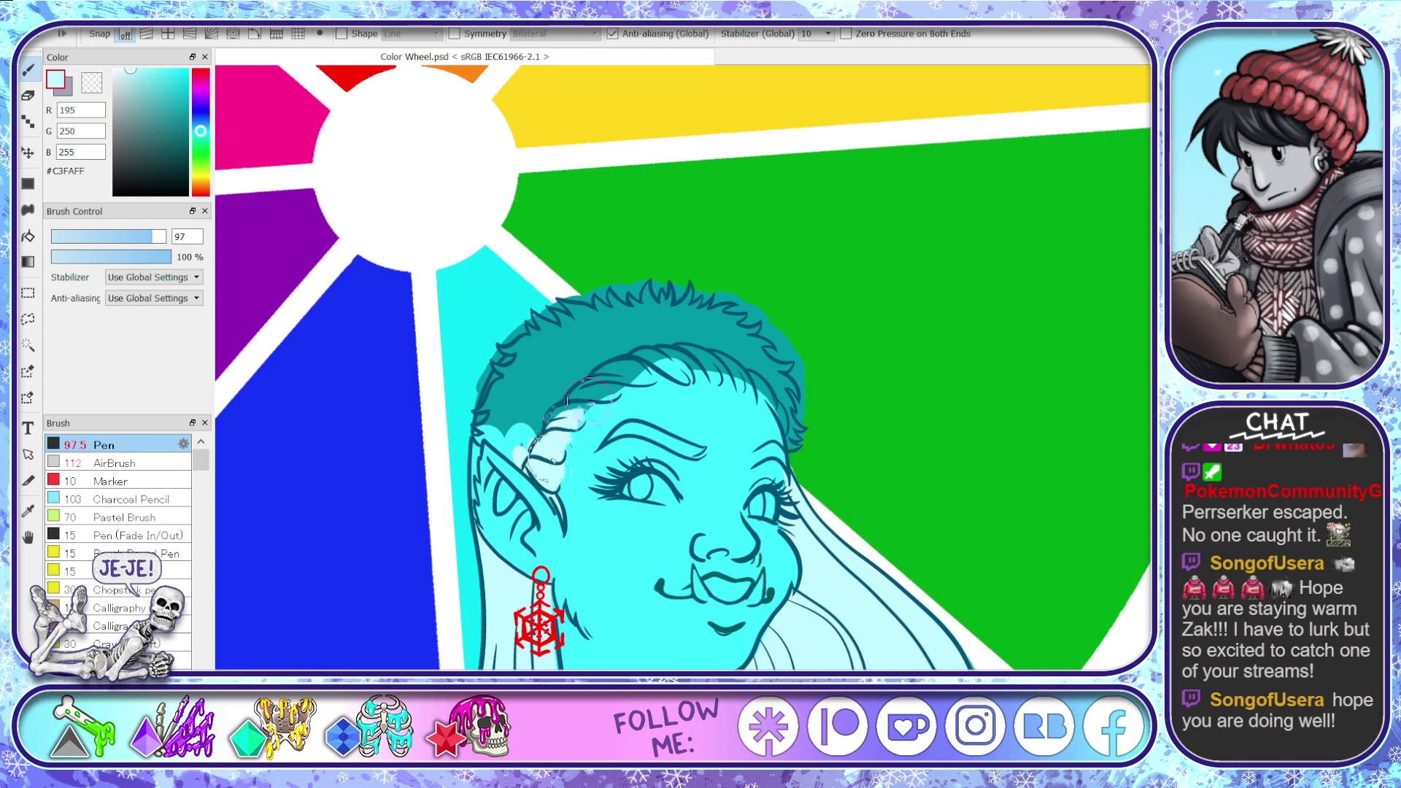
mouse_move(589, 400)
mouse_down()
mouse_move(710, 361)
mouse_move(791, 423)
mouse_move(775, 389)
mouse_move(683, 364)
mouse_move(593, 400)
mouse_up()
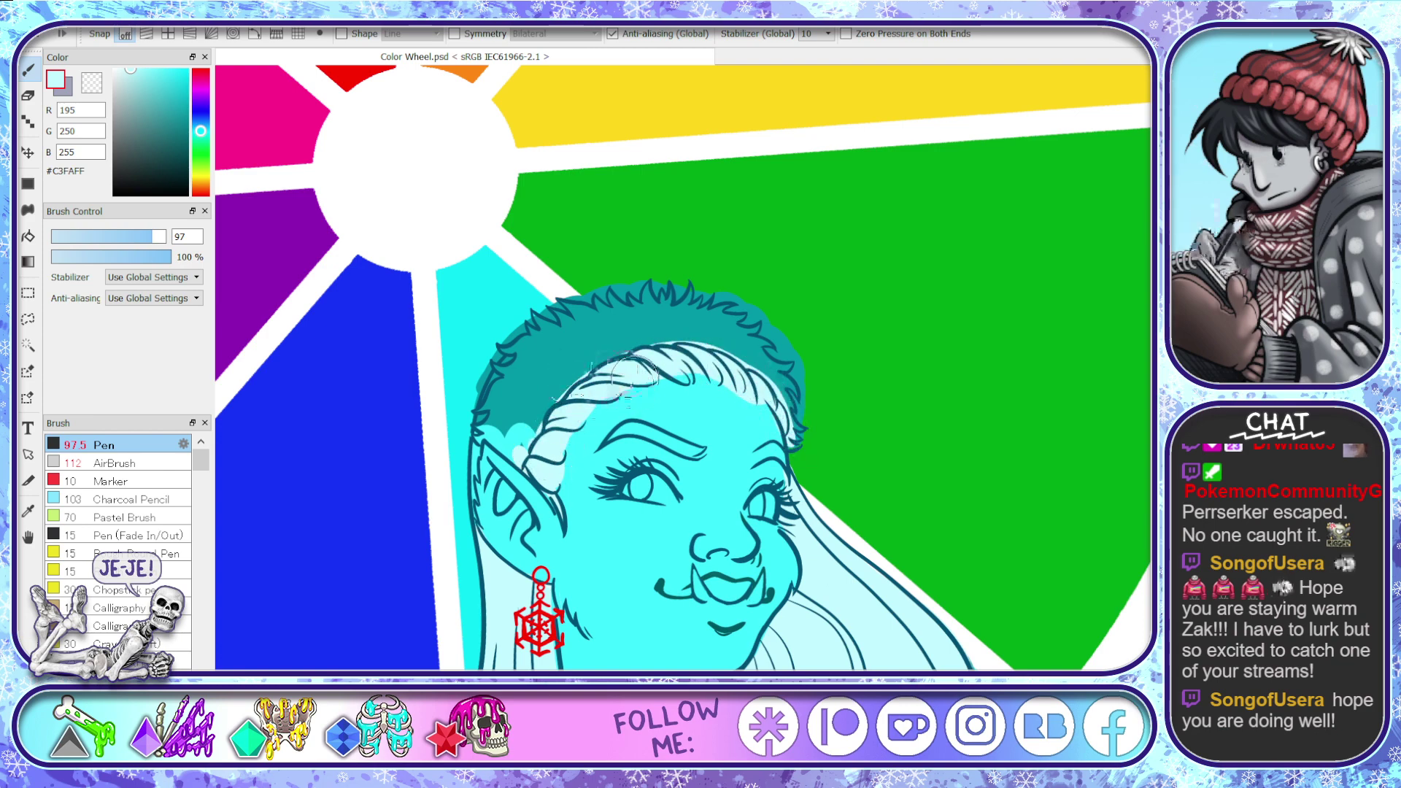
drag(686, 378, 629, 346)
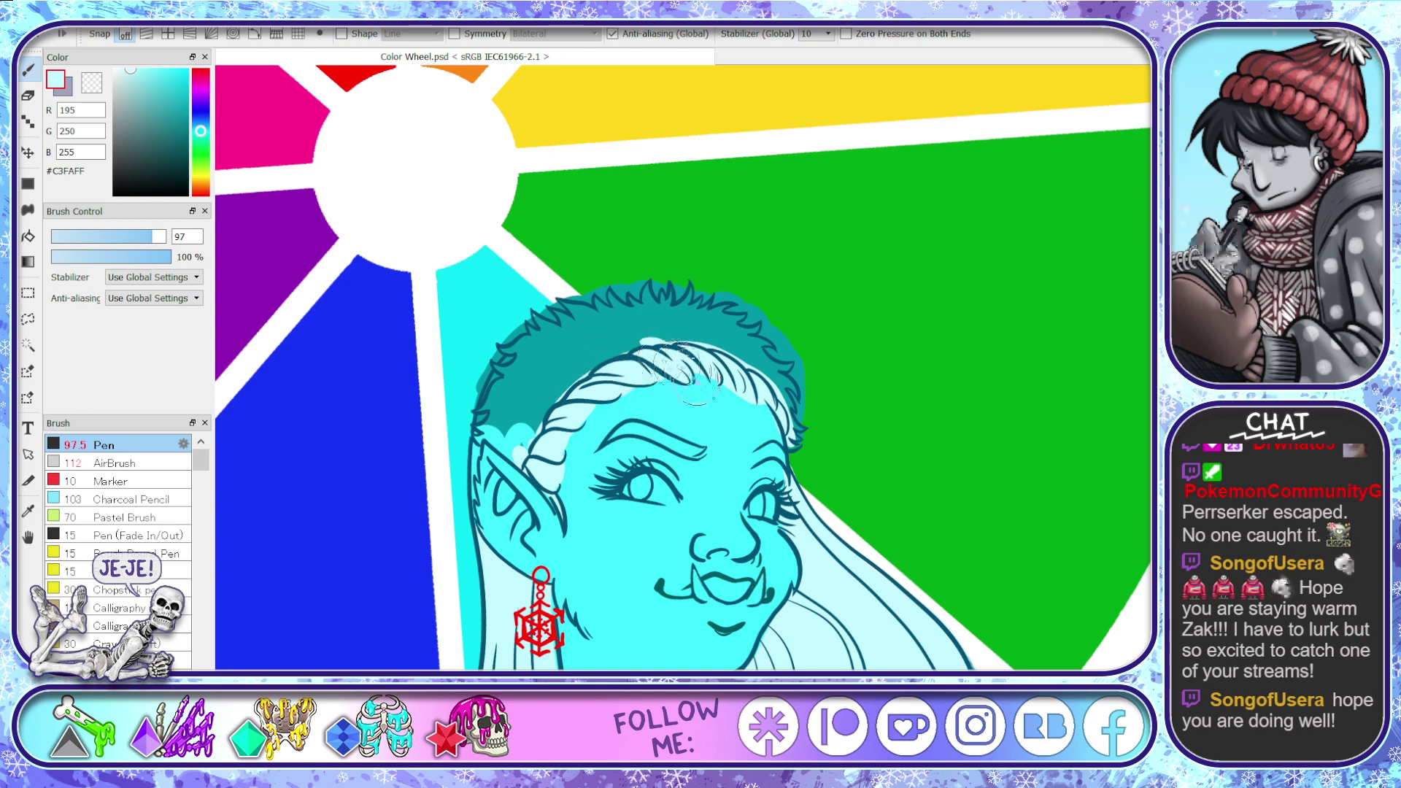
drag(697, 381, 710, 375)
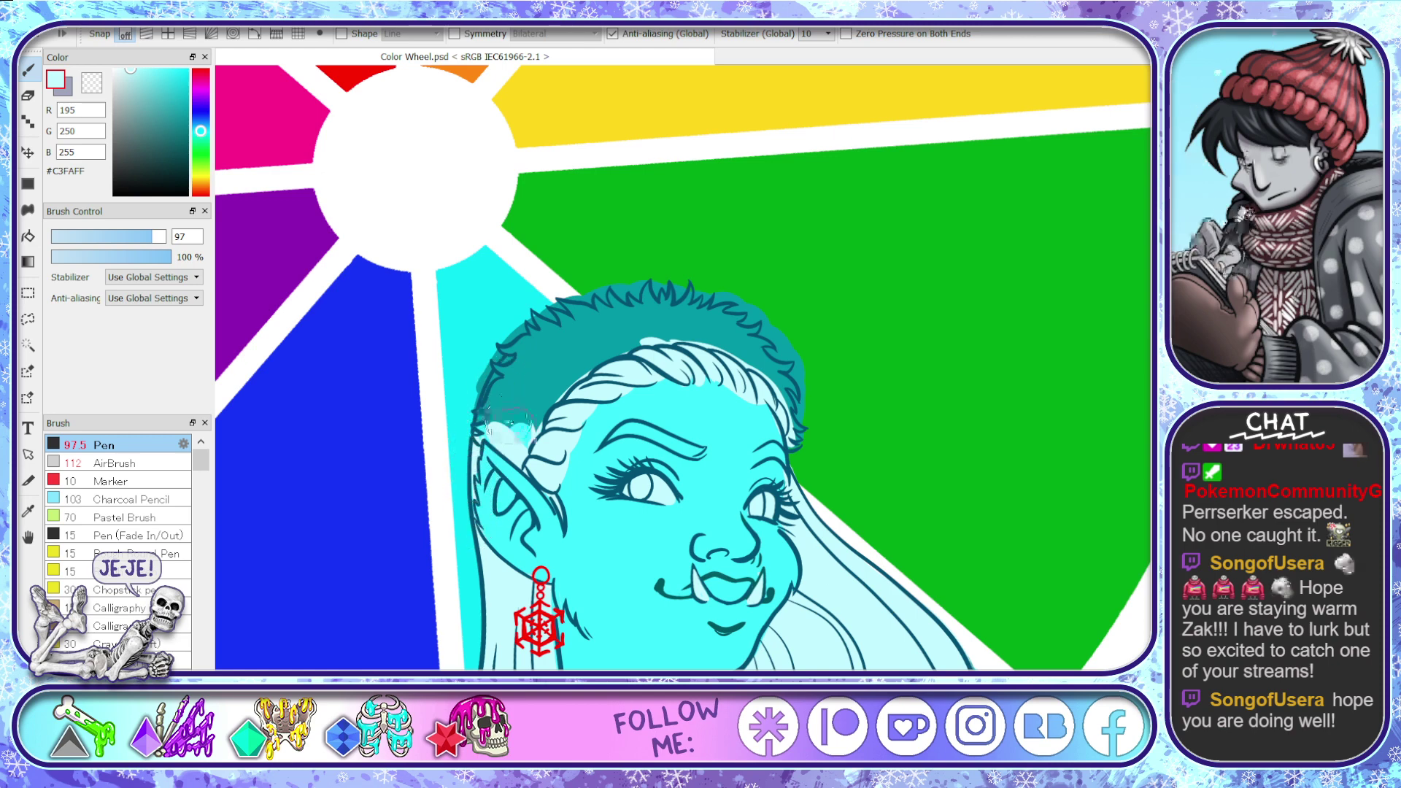
- Cover the teal area of the furry crown above the braid, from ear to far temple, with #C3FAFF
mouse_move(490, 432)
mouse_down()
mouse_move(503, 372)
mouse_move(584, 309)
mouse_move(692, 297)
mouse_move(773, 352)
mouse_move(789, 412)
mouse_up()
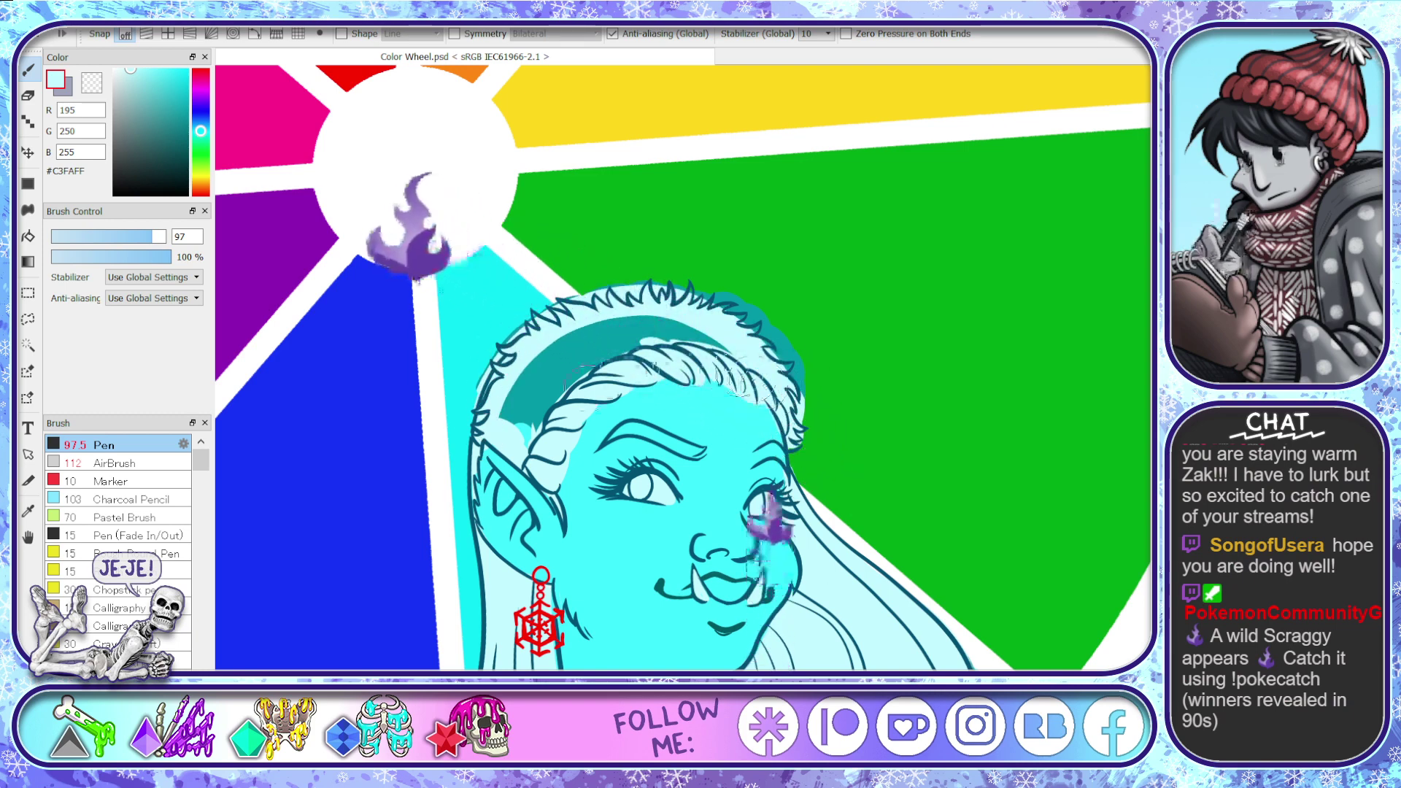
mouse_move(497, 405)
mouse_down()
mouse_move(580, 340)
mouse_move(719, 335)
mouse_move(694, 343)
mouse_move(666, 331)
mouse_up()
mouse_move(774, 364)
mouse_down()
mouse_move(722, 305)
mouse_move(686, 302)
mouse_up()
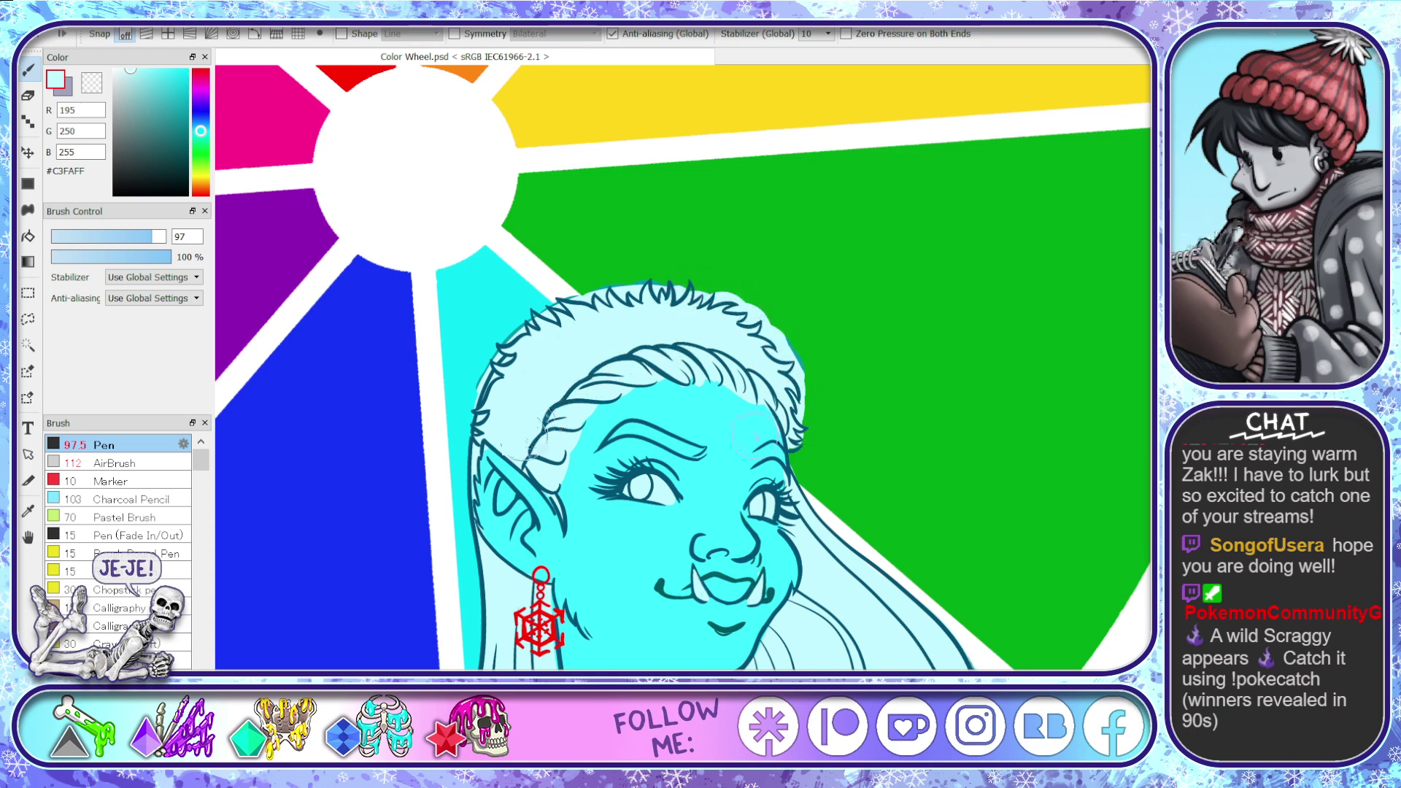
- Paint the fur collar around the shoulders and chest in #C3FAFF over the teal base
scroll(1095, 438, down, 8)
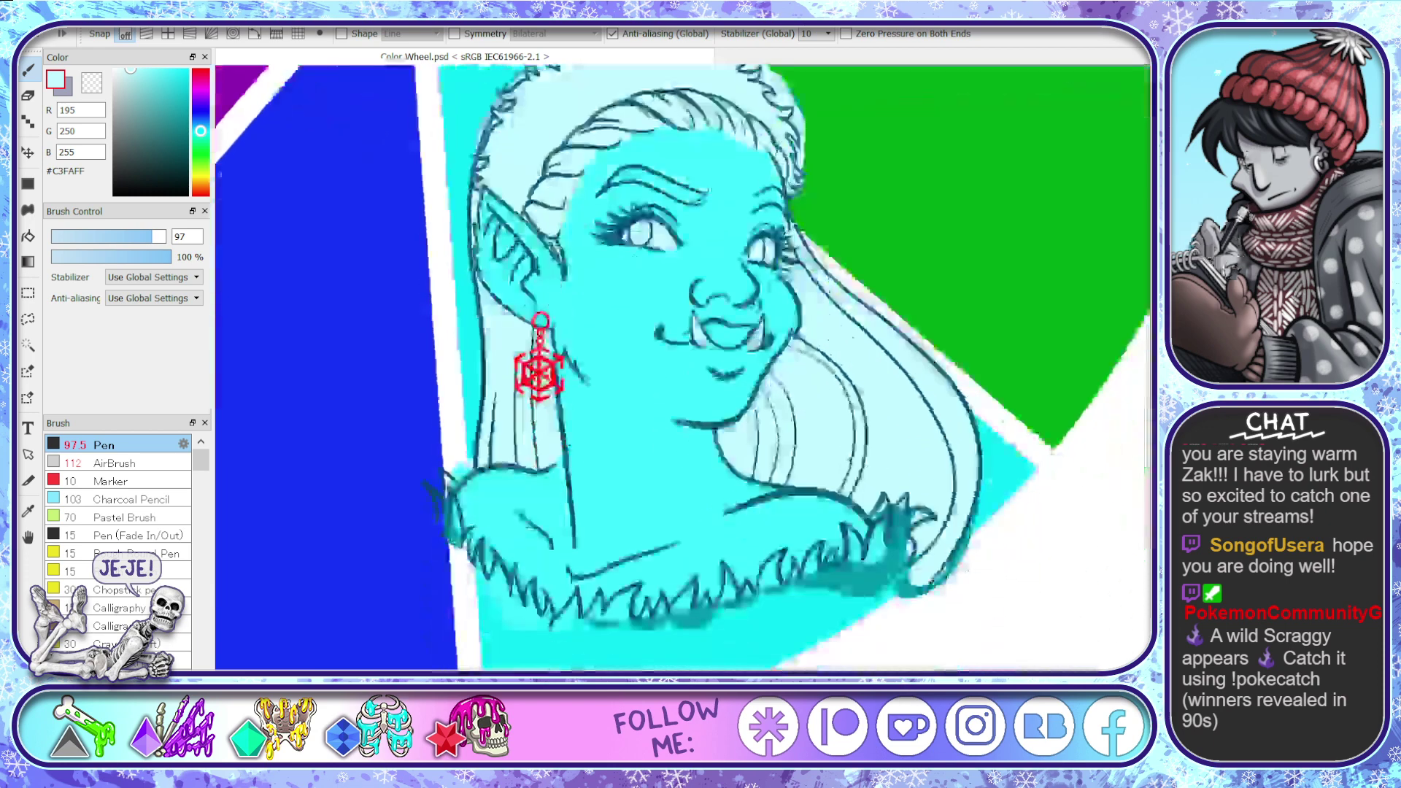
mouse_move(880, 371)
mouse_down()
mouse_move(905, 450)
mouse_move(876, 395)
mouse_move(883, 453)
mouse_move(846, 401)
mouse_move(847, 453)
mouse_move(839, 438)
mouse_move(825, 447)
mouse_move(846, 423)
mouse_move(840, 453)
mouse_move(845, 431)
mouse_move(773, 476)
mouse_move(646, 504)
mouse_move(497, 478)
mouse_move(435, 394)
mouse_move(442, 347)
mouse_move(448, 409)
mouse_move(509, 485)
mouse_move(592, 485)
mouse_move(850, 434)
mouse_move(851, 573)
mouse_up()
scroll(675, 385, up, 4)
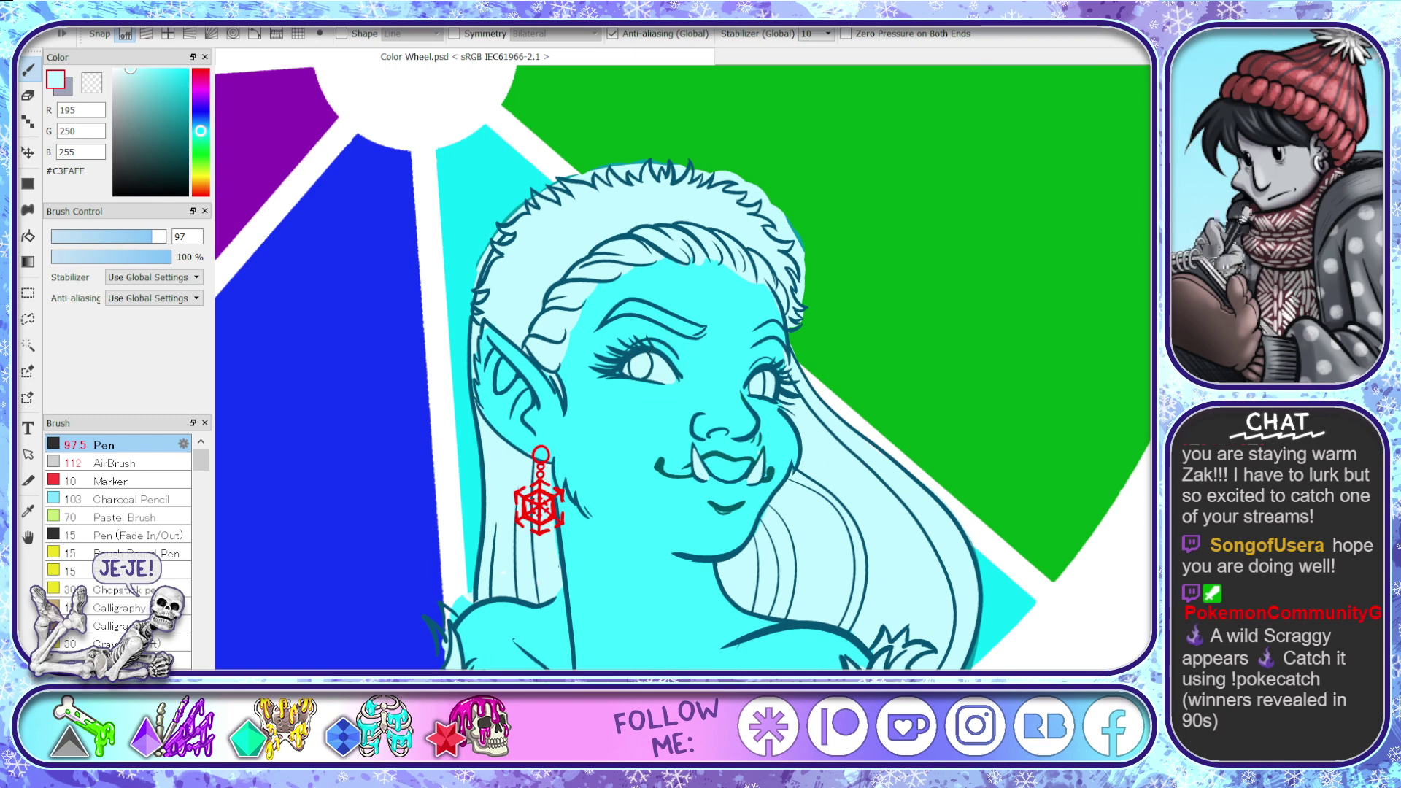
scroll(642, 530, down, 3)
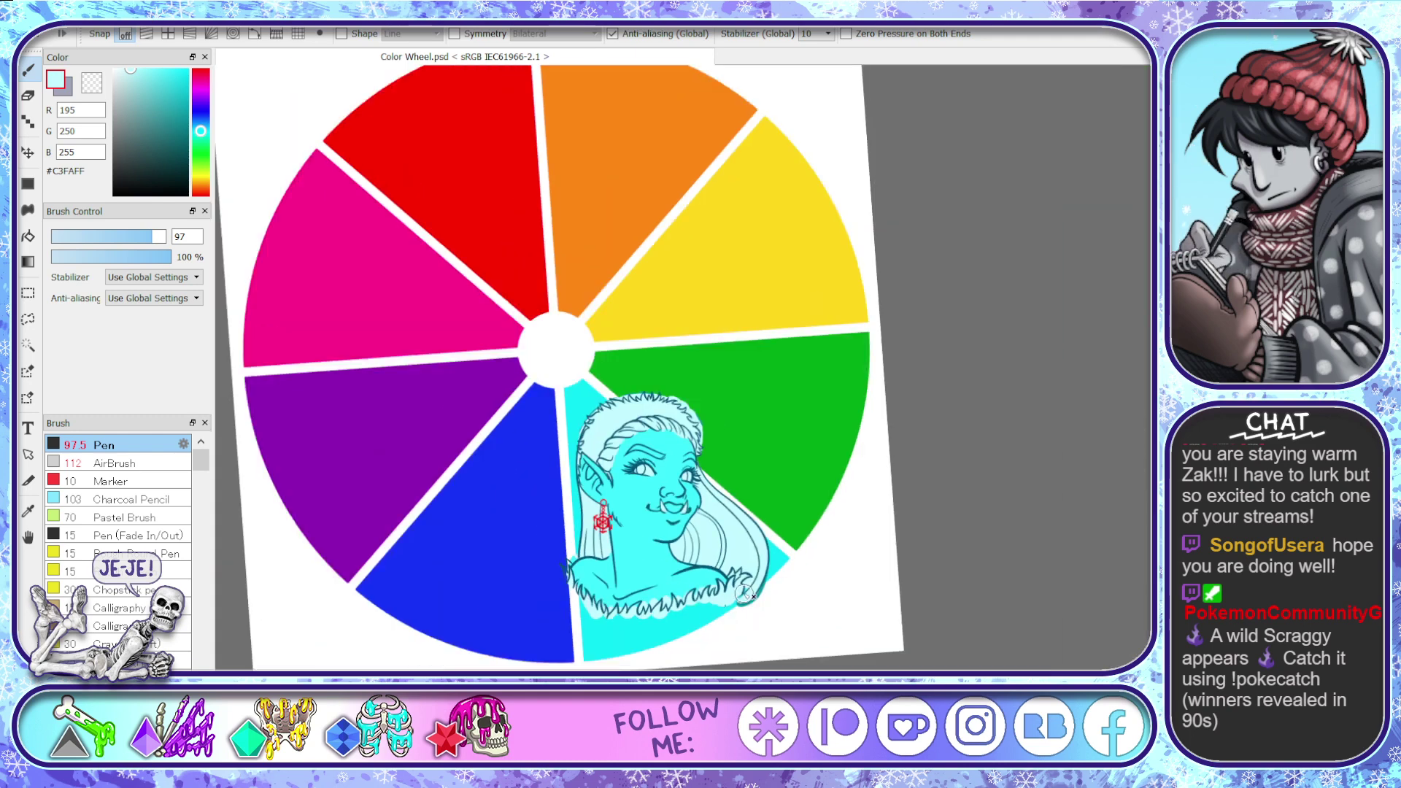
scroll(712, 604, up, 1)
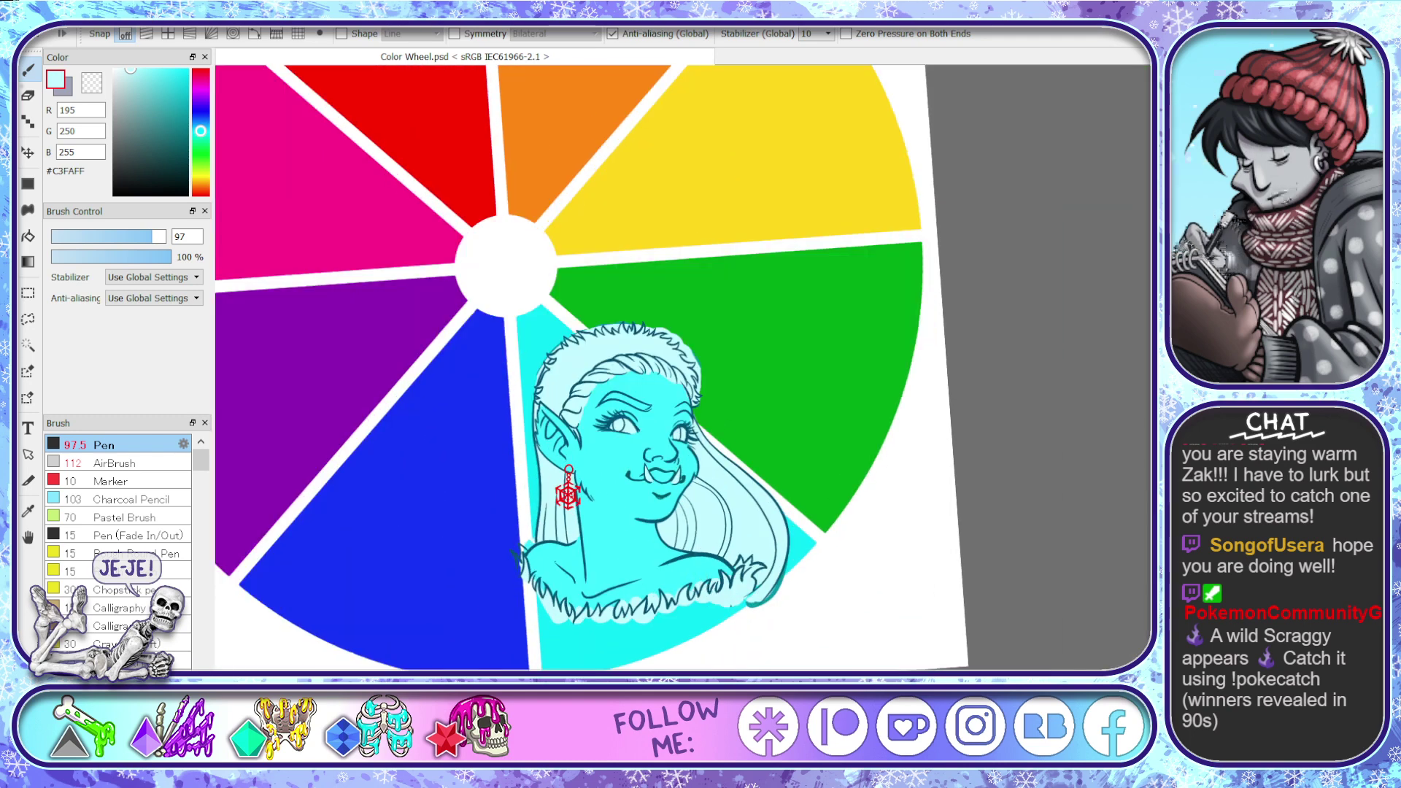